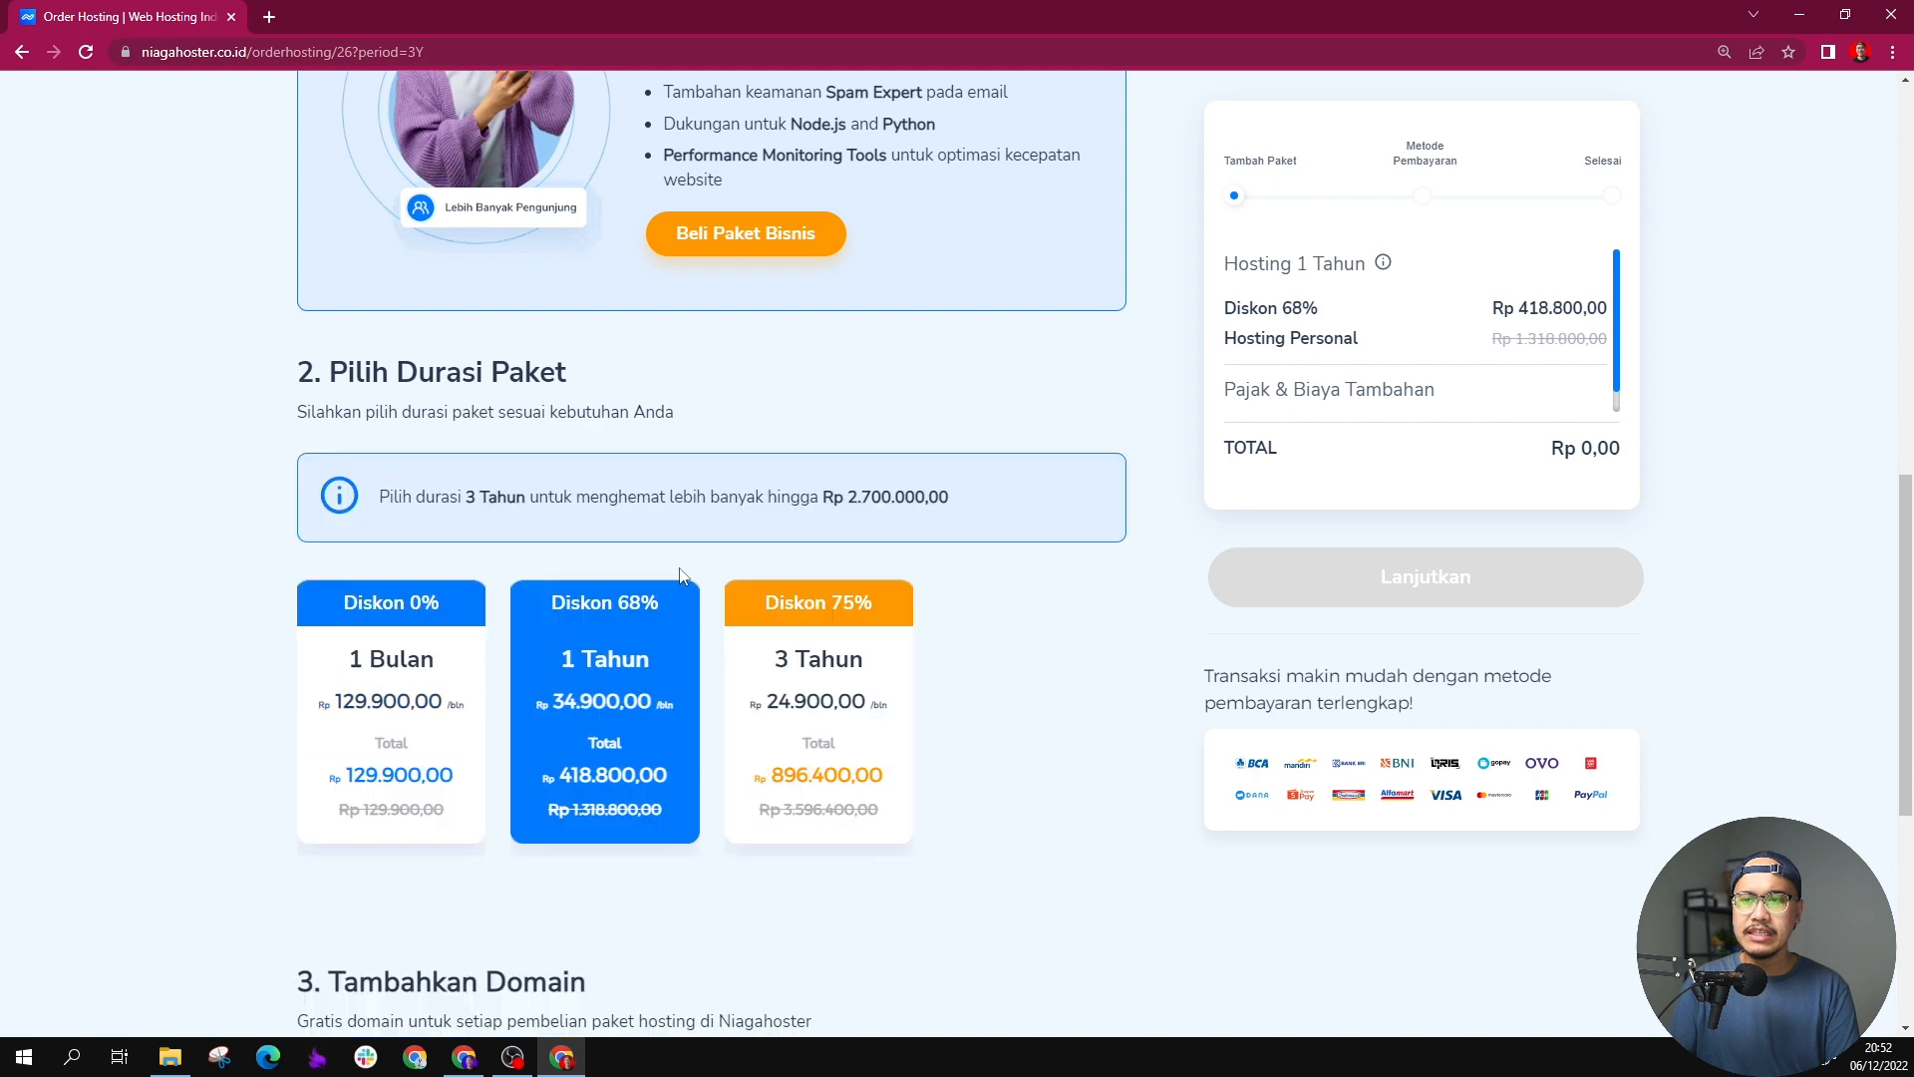
# Step: Check the availability of the new domain ihsantosolusis.com for the one-year hosting package
pyautogui.scroll(-2, 602, 576)
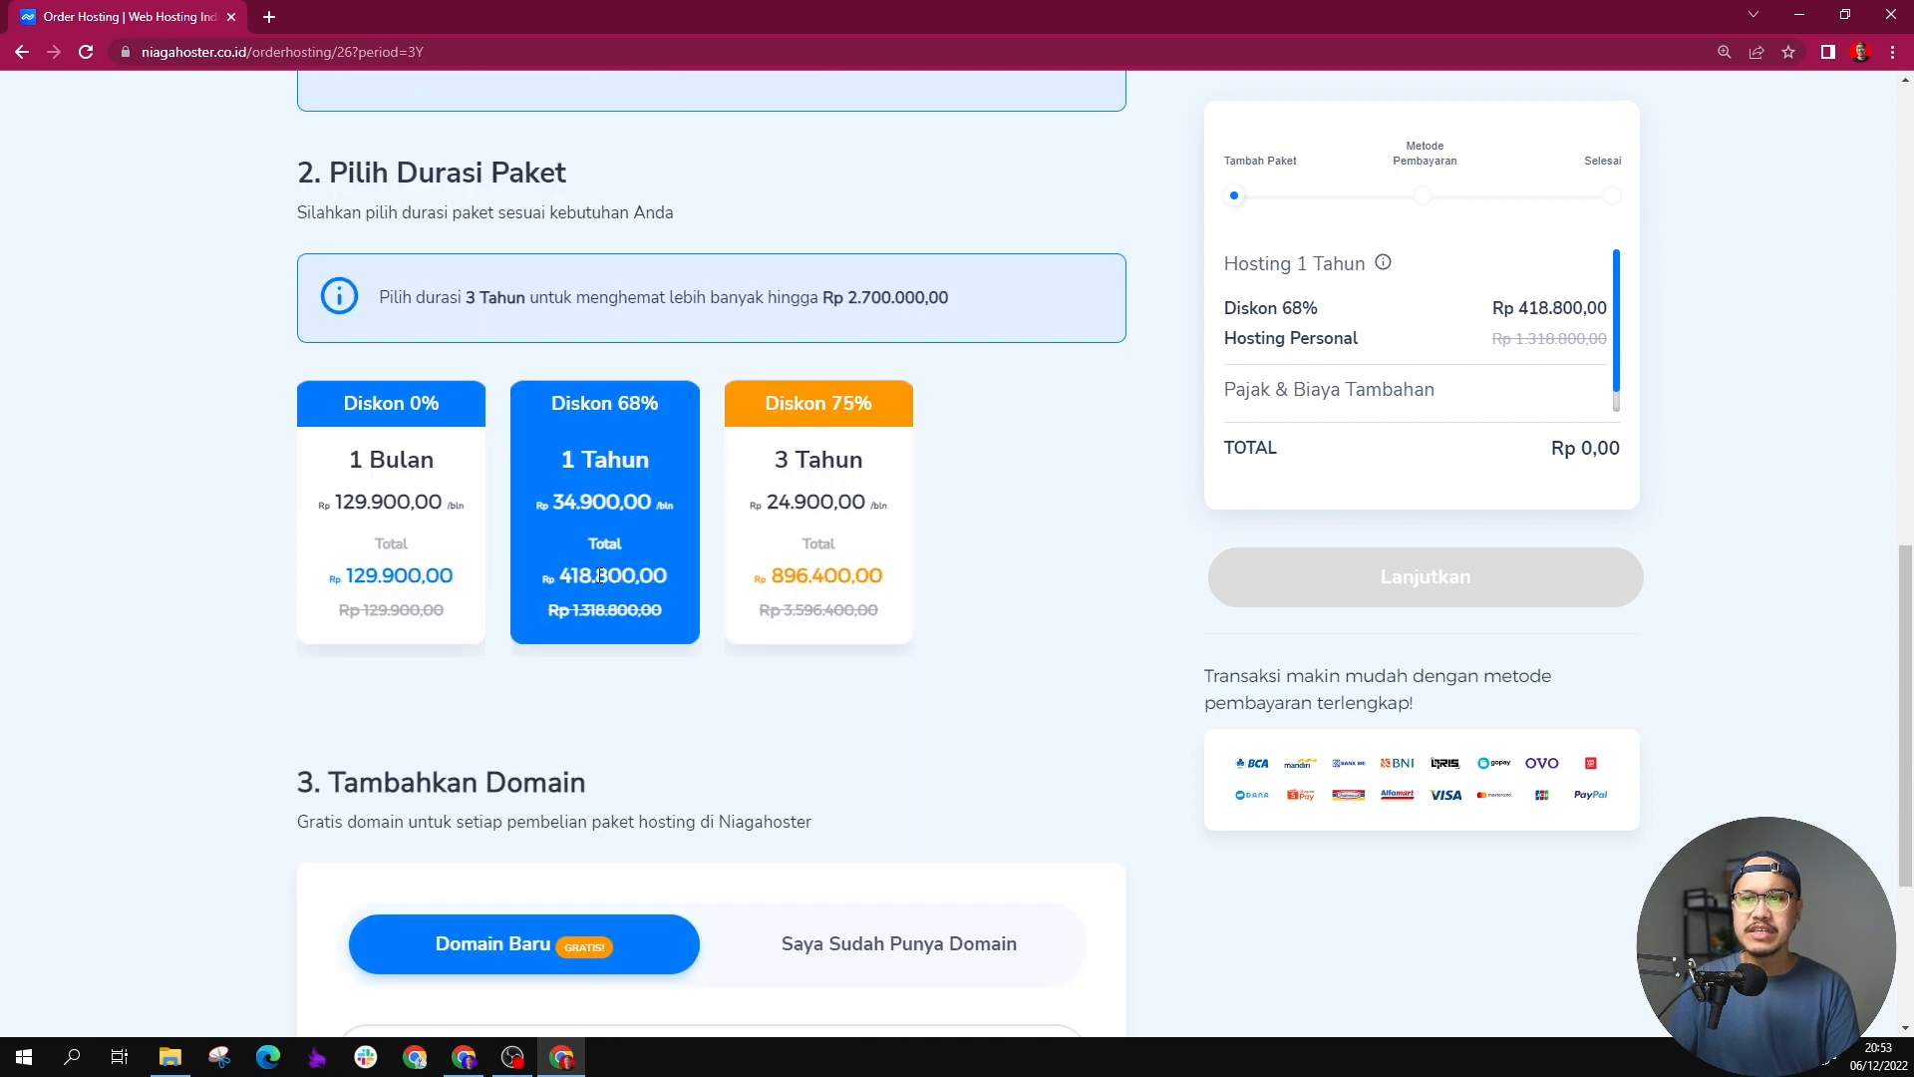
pyautogui.scroll(-4, 602, 575)
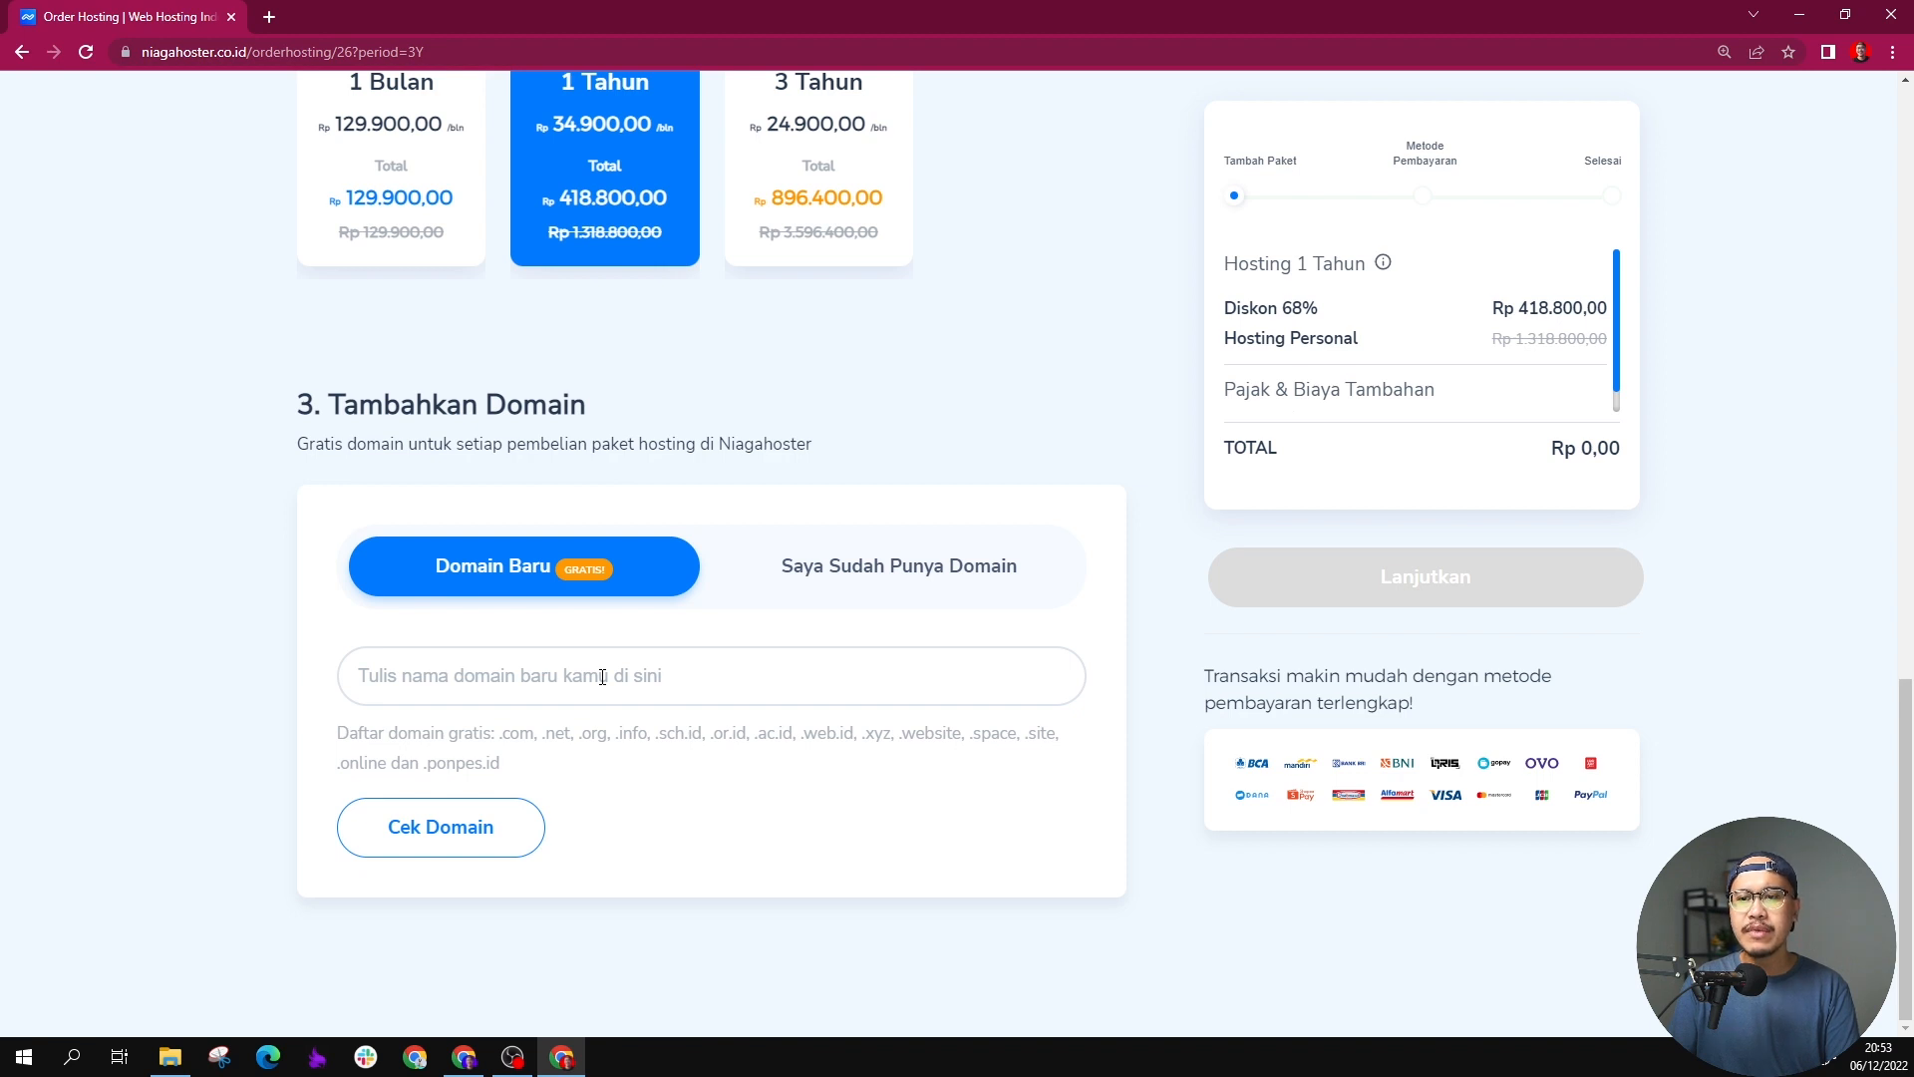
pyautogui.click(588, 682)
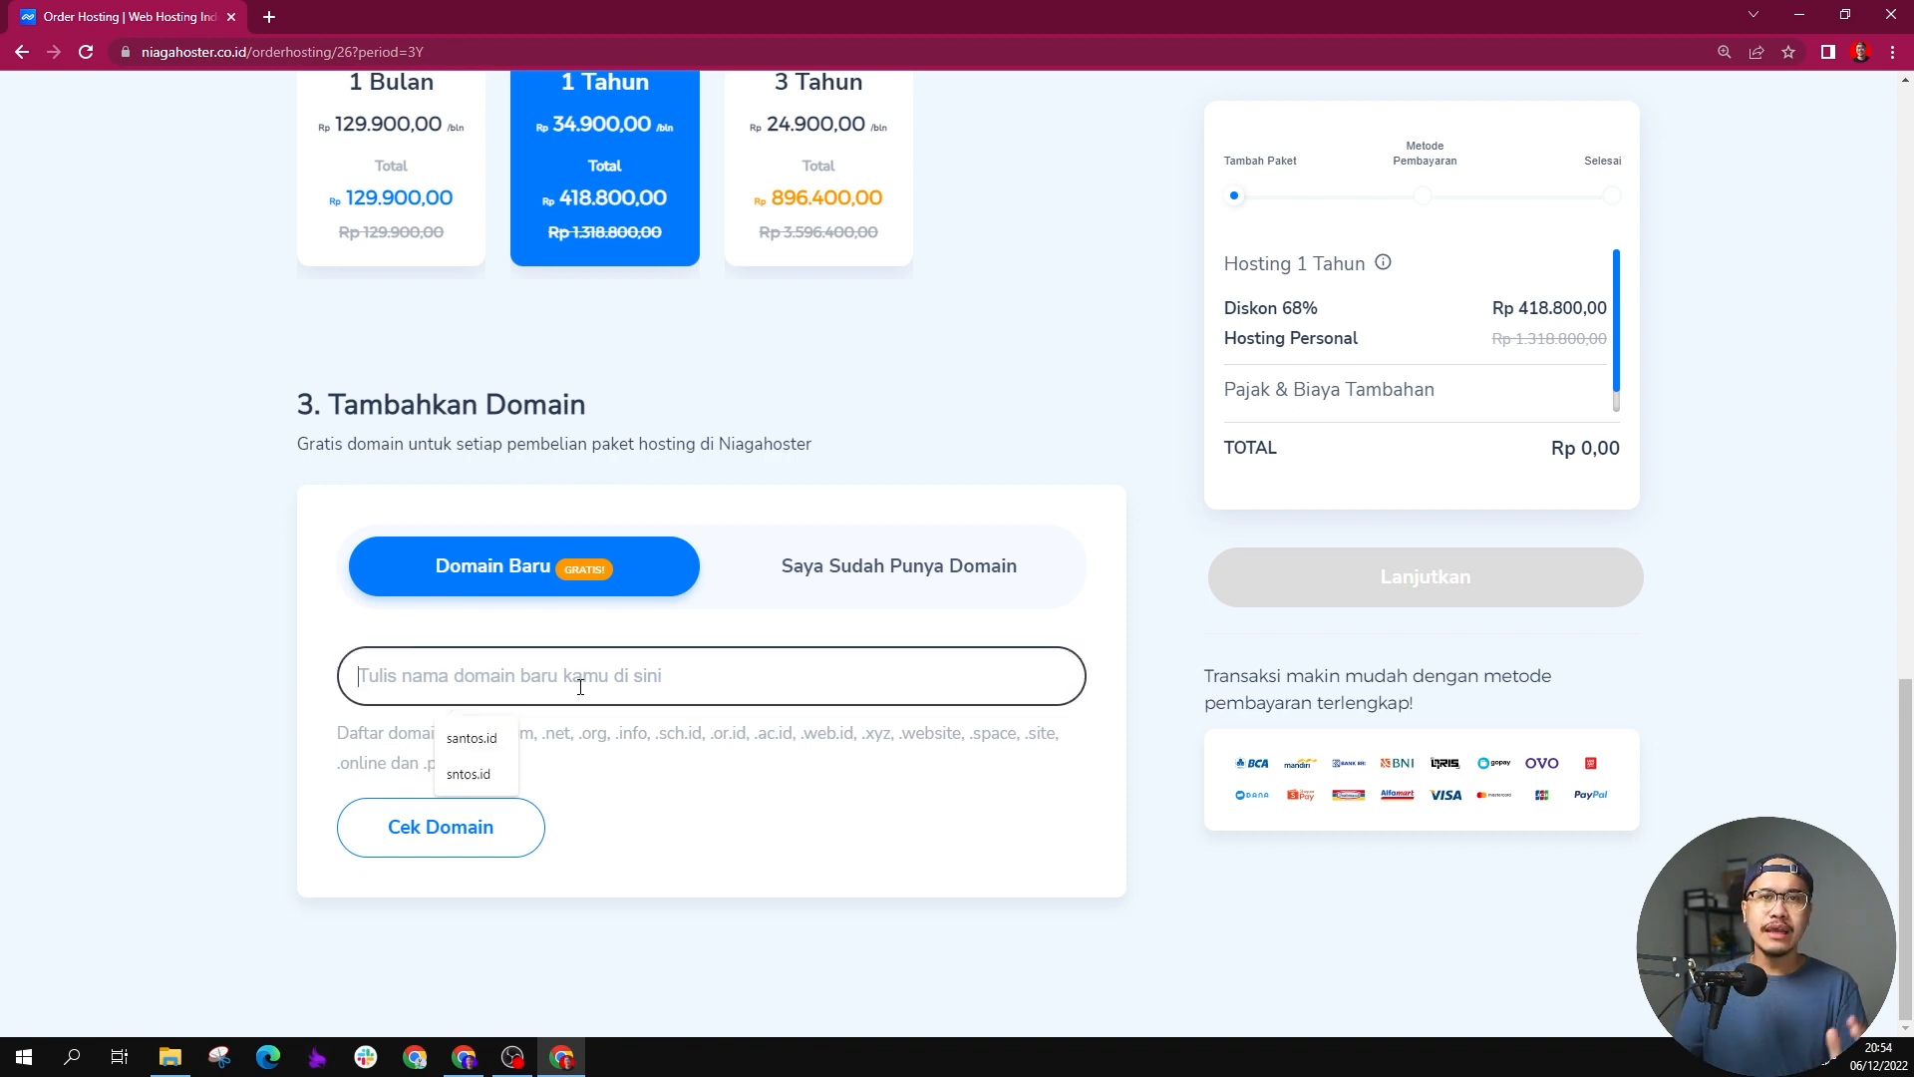
pyautogui.write('ihsantosol')
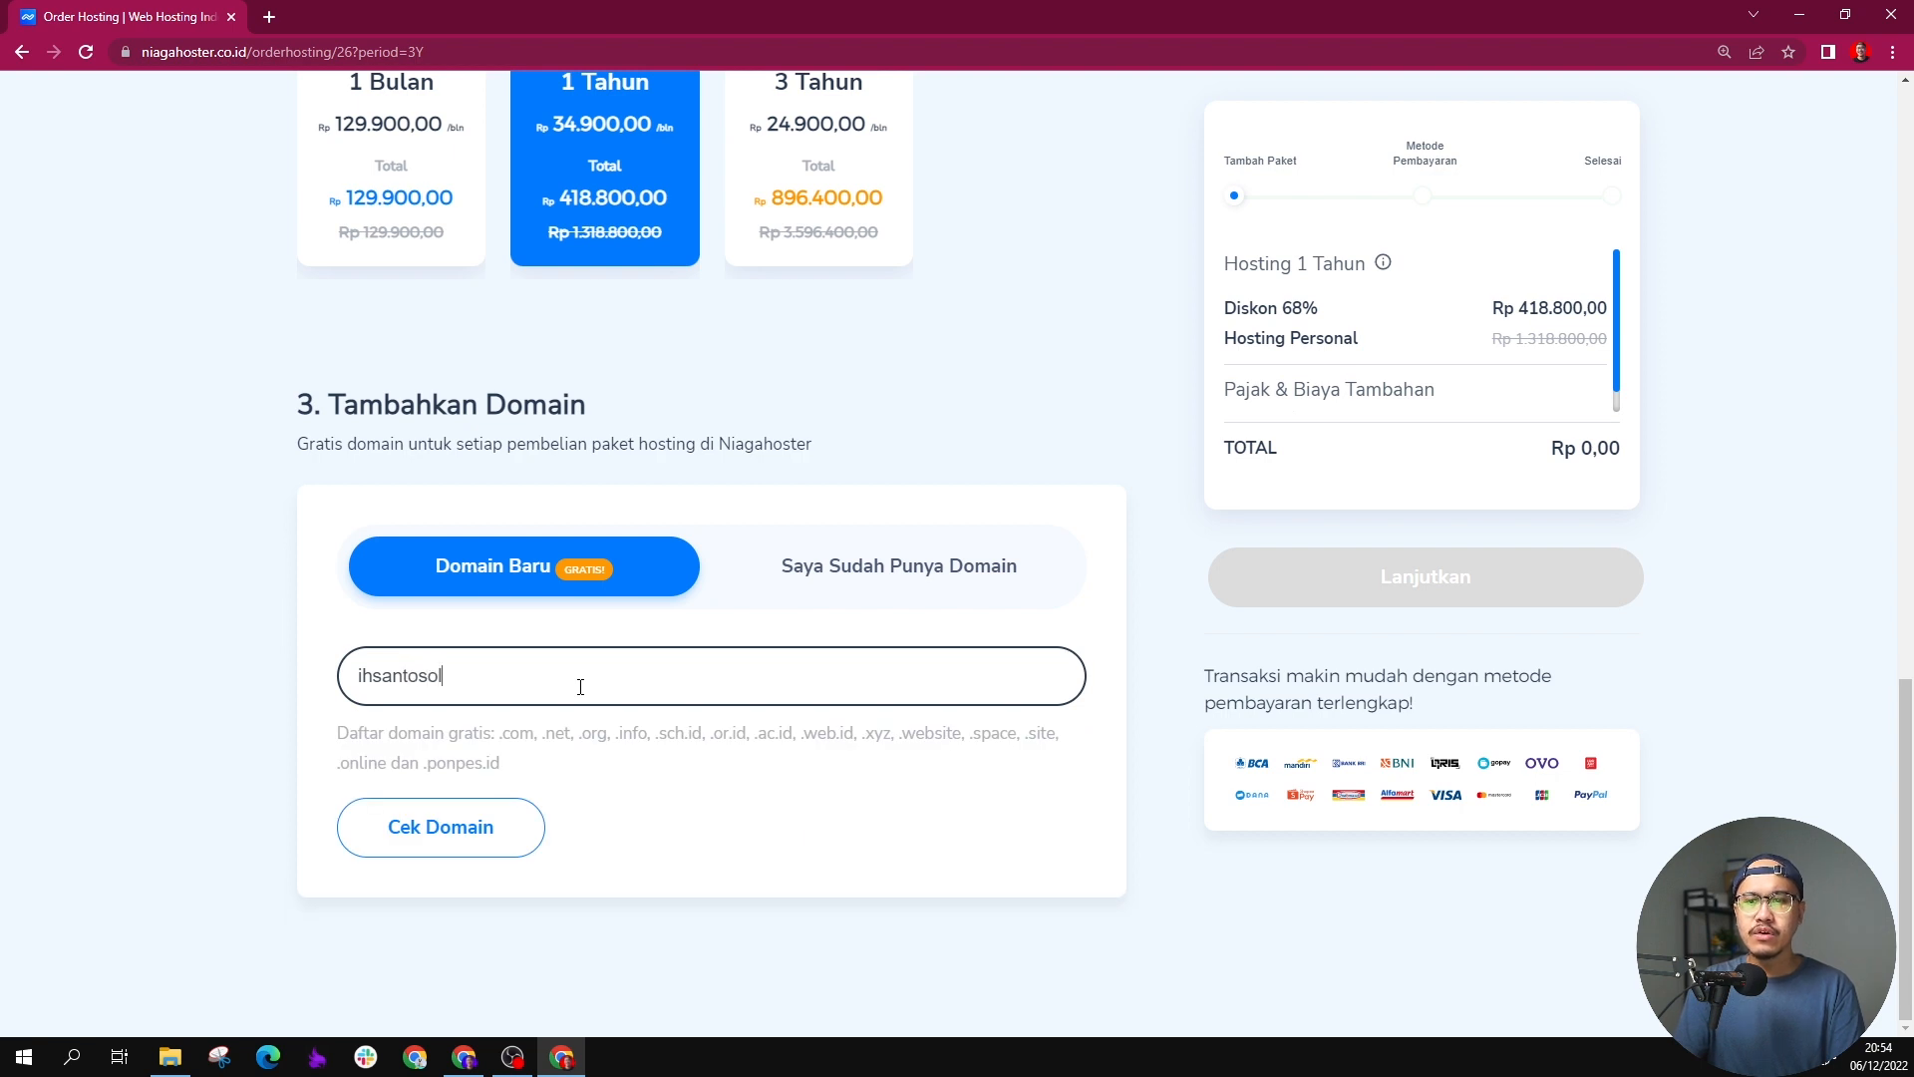
pyautogui.write('usi.com')
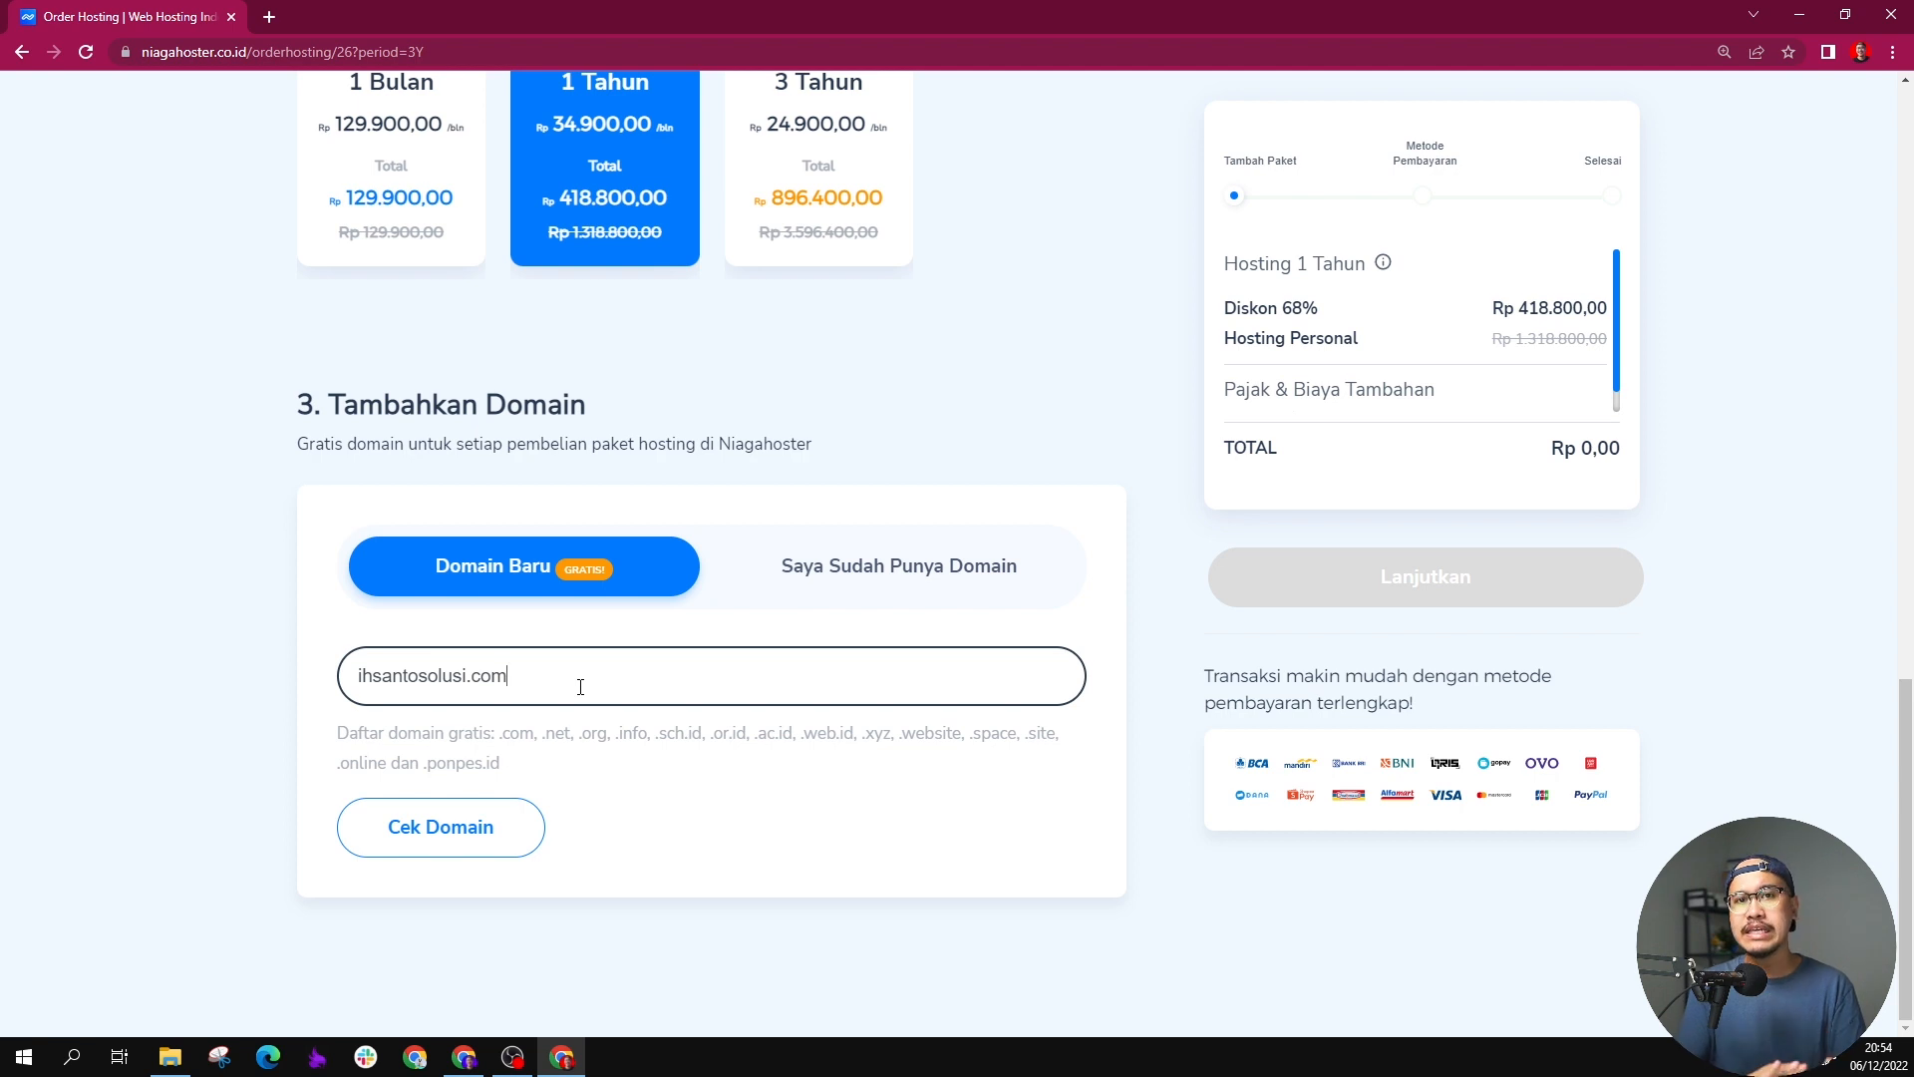
pyautogui.write('s')
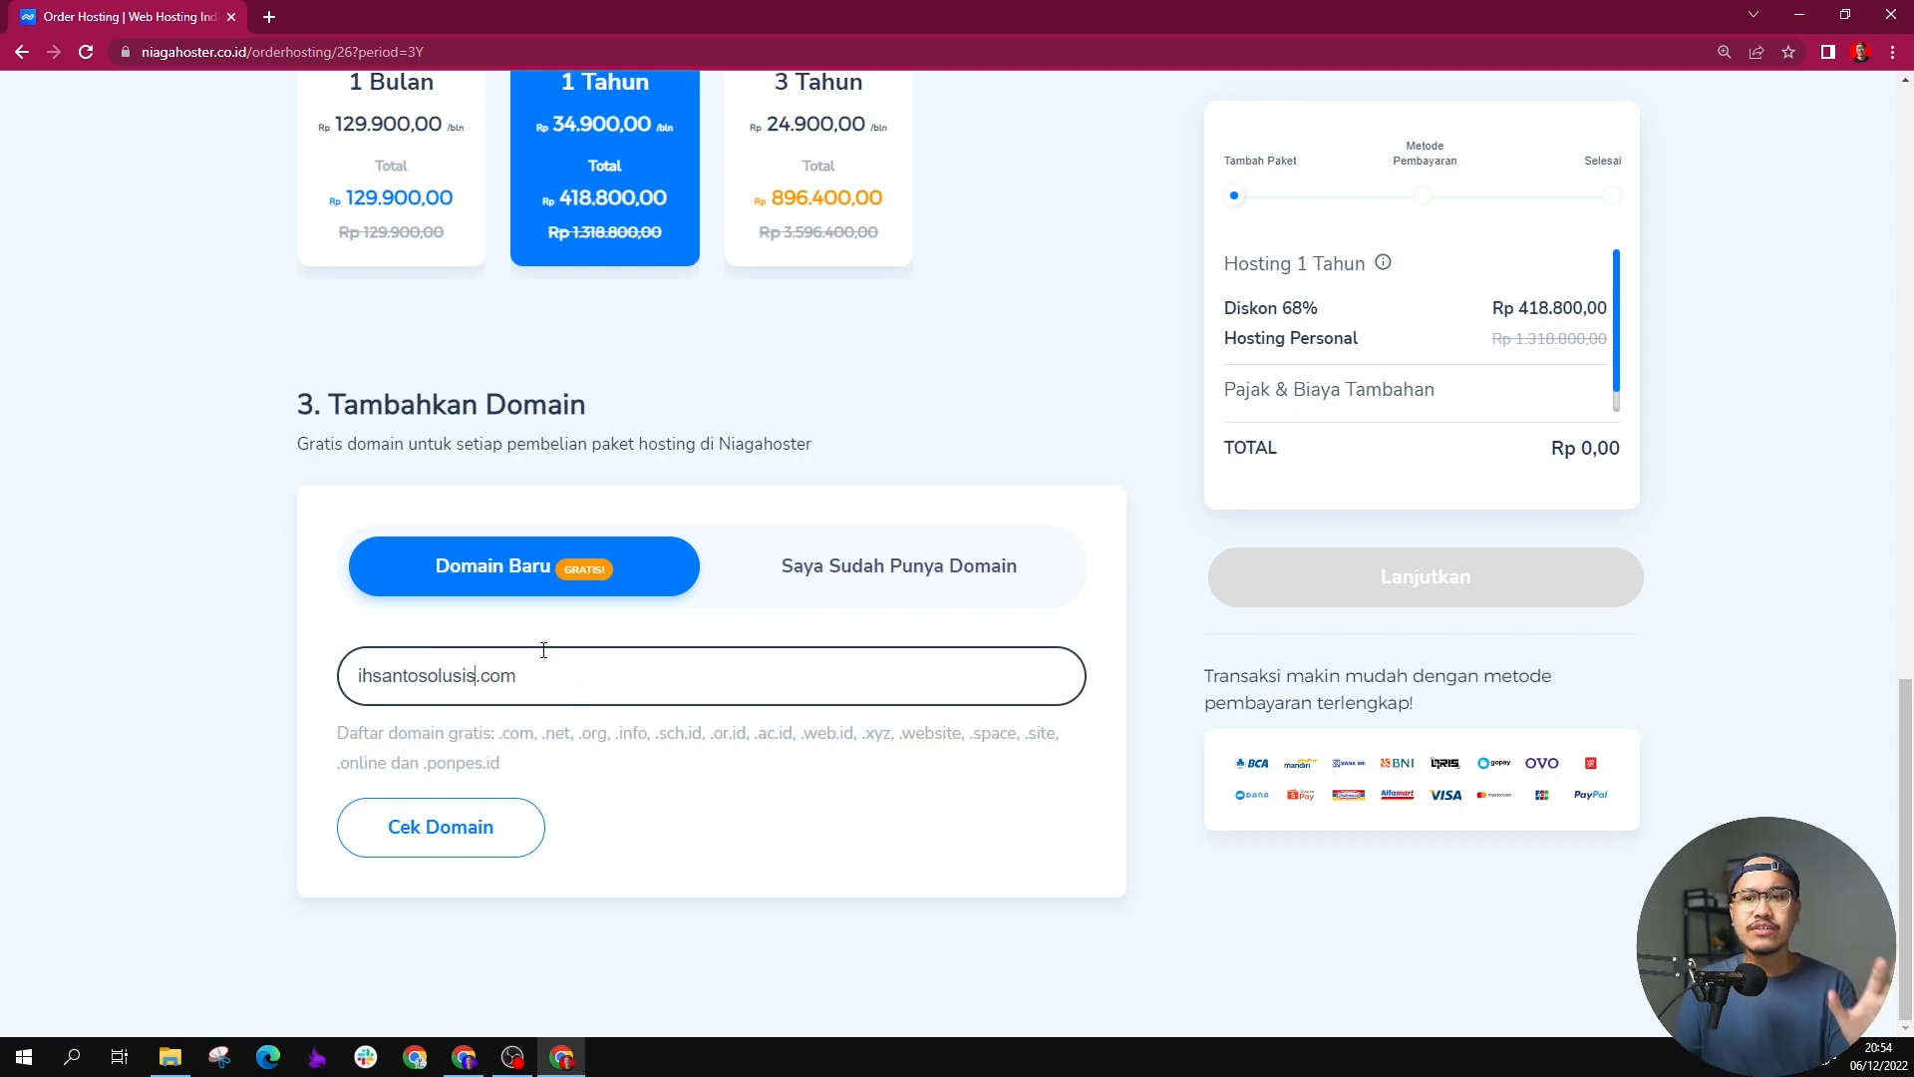
pyautogui.click(450, 823)
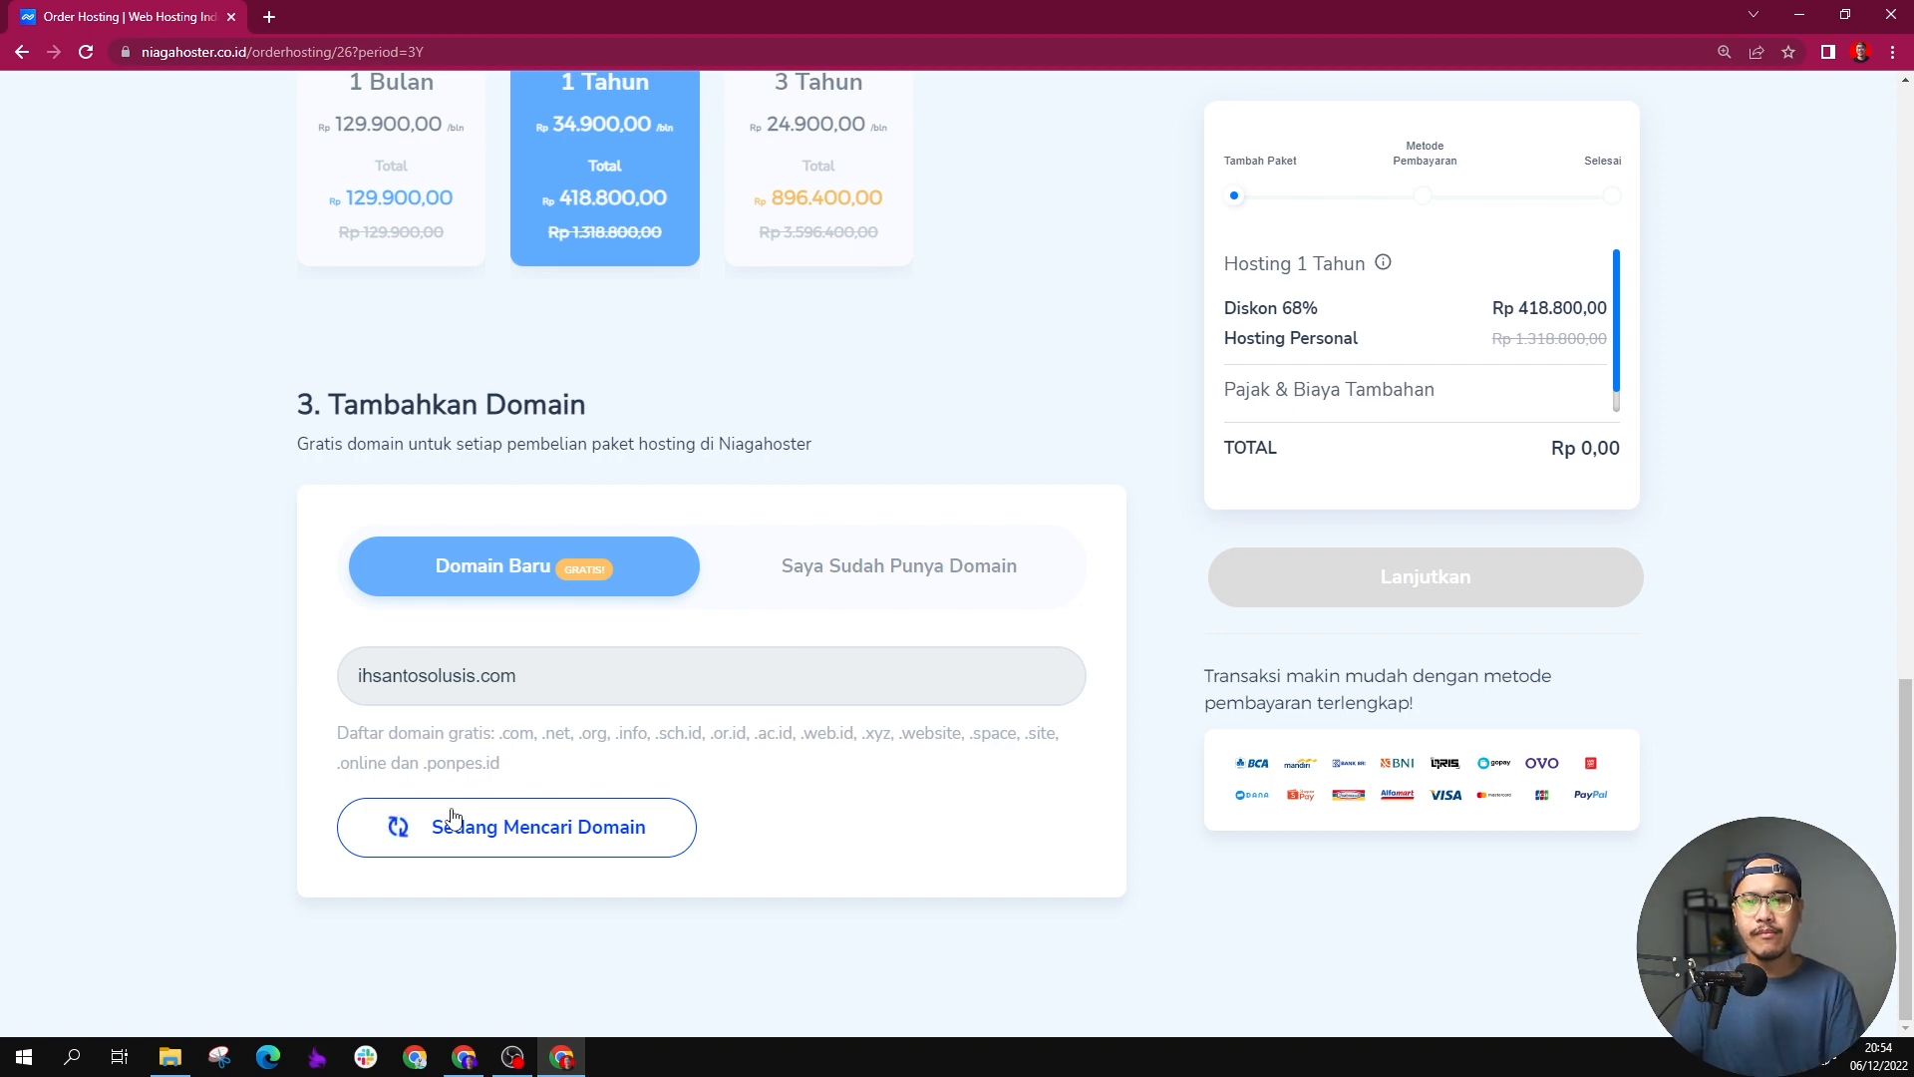
# Step: Add ihsantosolusis.com to the cart as the main domain, without any of the alternative domain names
pyautogui.press('alt')
pyautogui.scroll(-2, 455, 819)
pyautogui.scroll(-5, 453, 827)
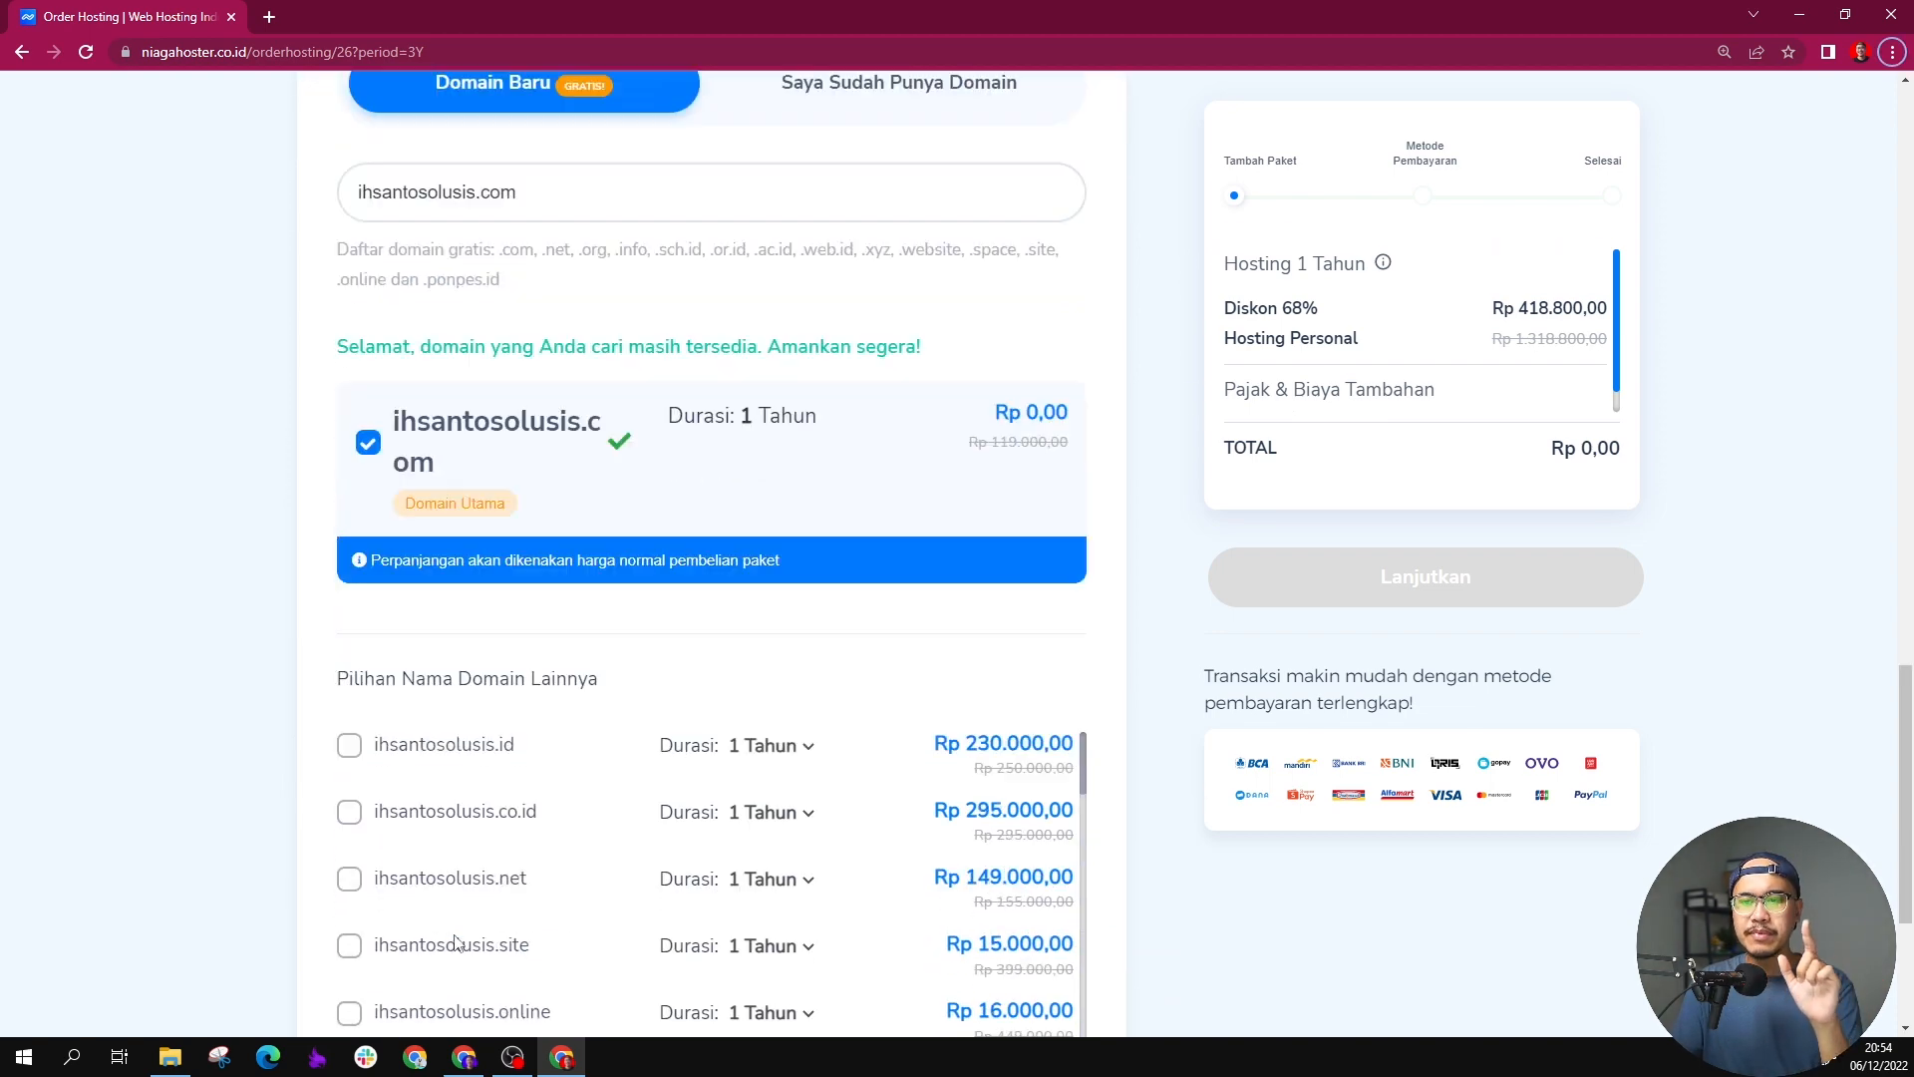
pyautogui.scroll(2, 456, 836)
pyautogui.scroll(-3, 462, 845)
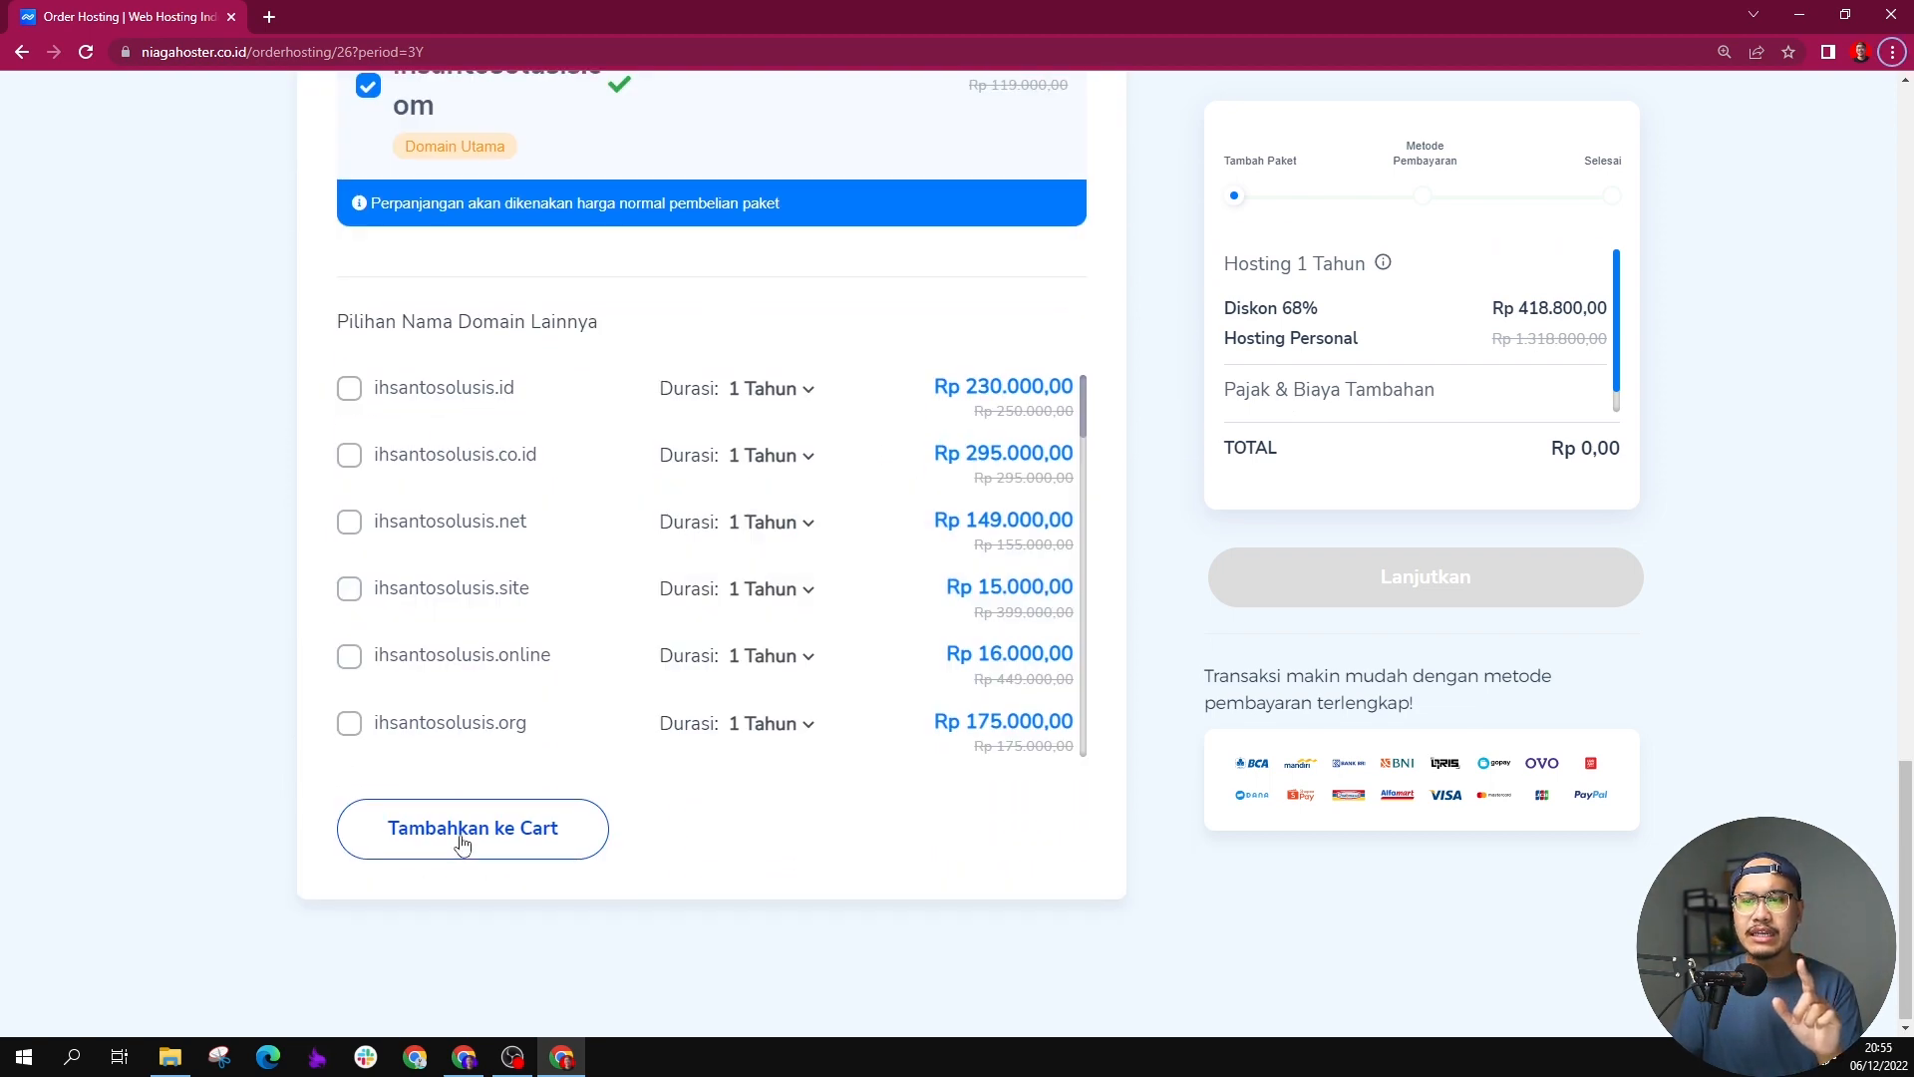
pyautogui.scroll(1, 462, 844)
pyautogui.scroll(-1, 488, 846)
pyautogui.click(487, 846)
# Step: Skip the optional supporting features and continue the order to the payment method page
pyautogui.scroll(1, 763, 631)
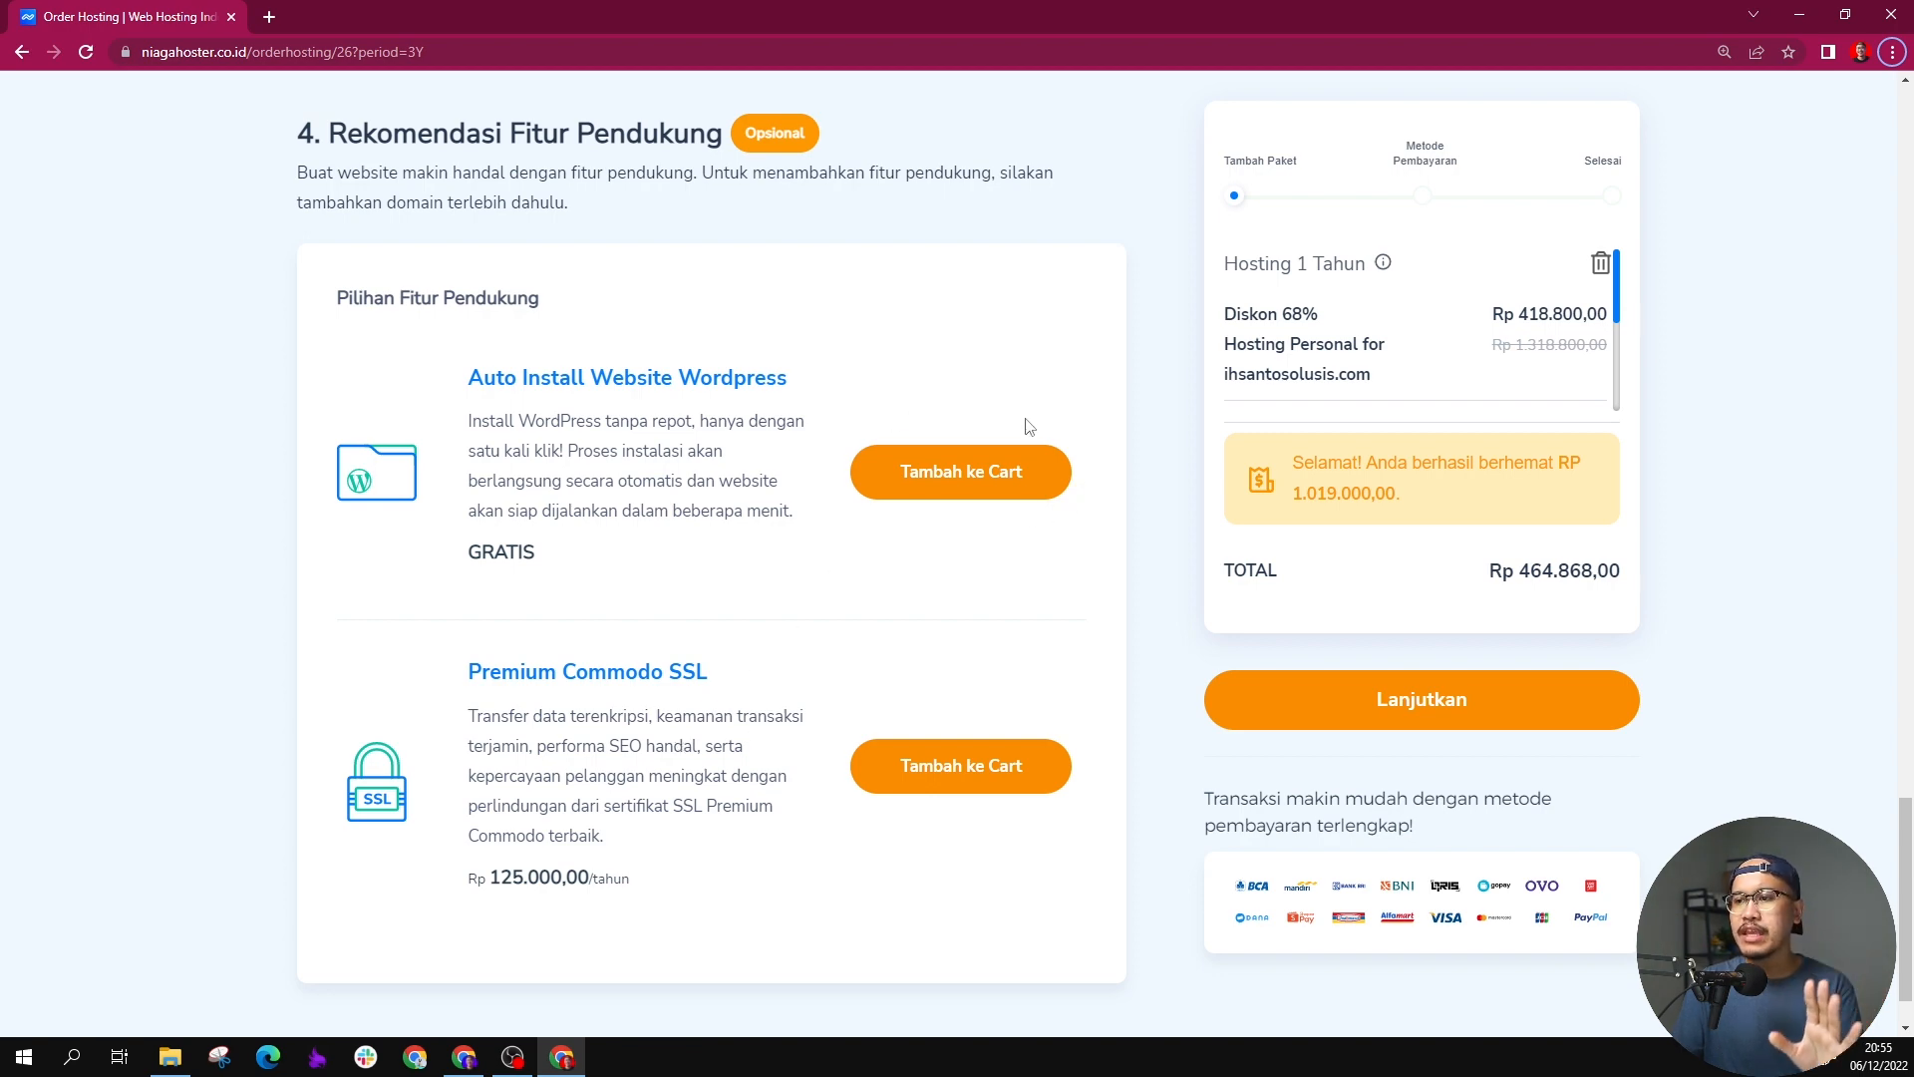
pyautogui.scroll(1, 1456, 368)
pyautogui.scroll(-2, 1441, 479)
pyautogui.click(1416, 646)
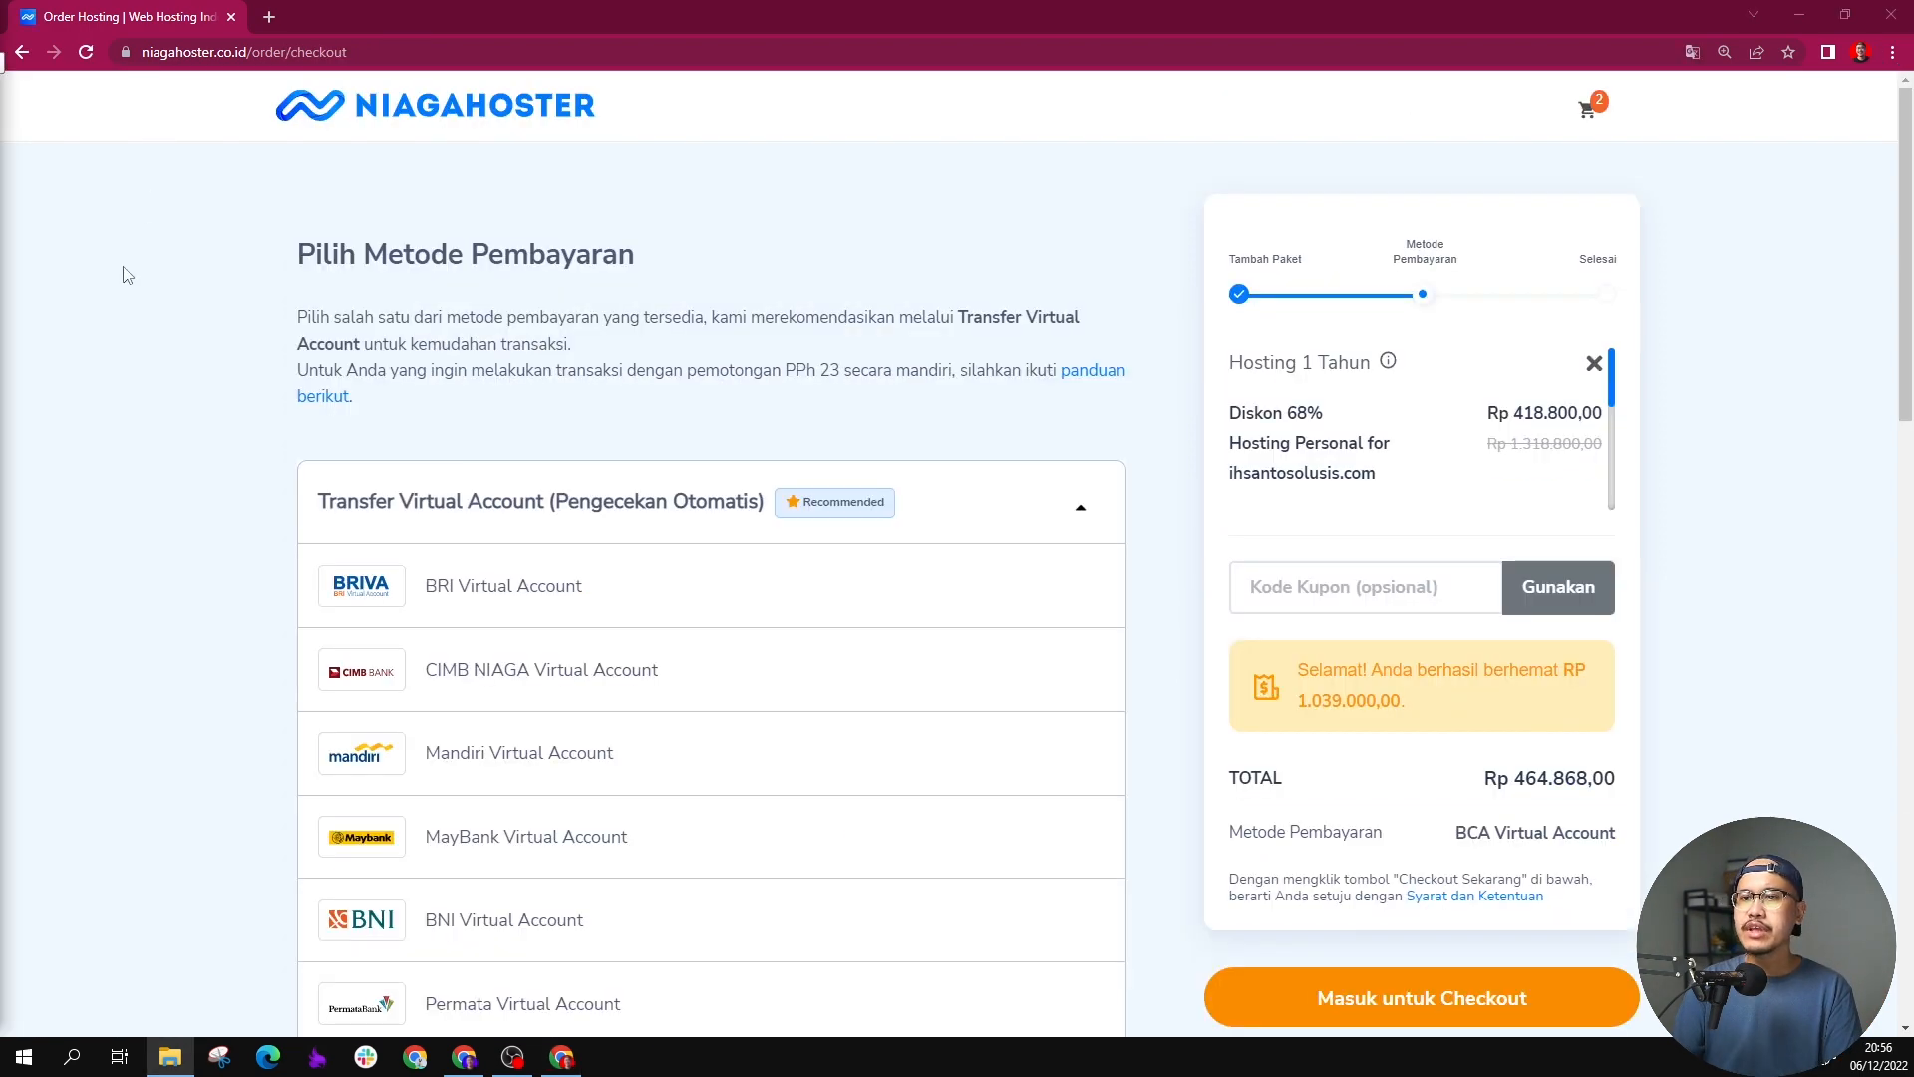
# Step: Look through the available payment methods, from virtual accounts and QRIS to eWallet, retail, credit card and PayPal
pyautogui.moveTo(299, 267); pyautogui.dragTo(605, 275)
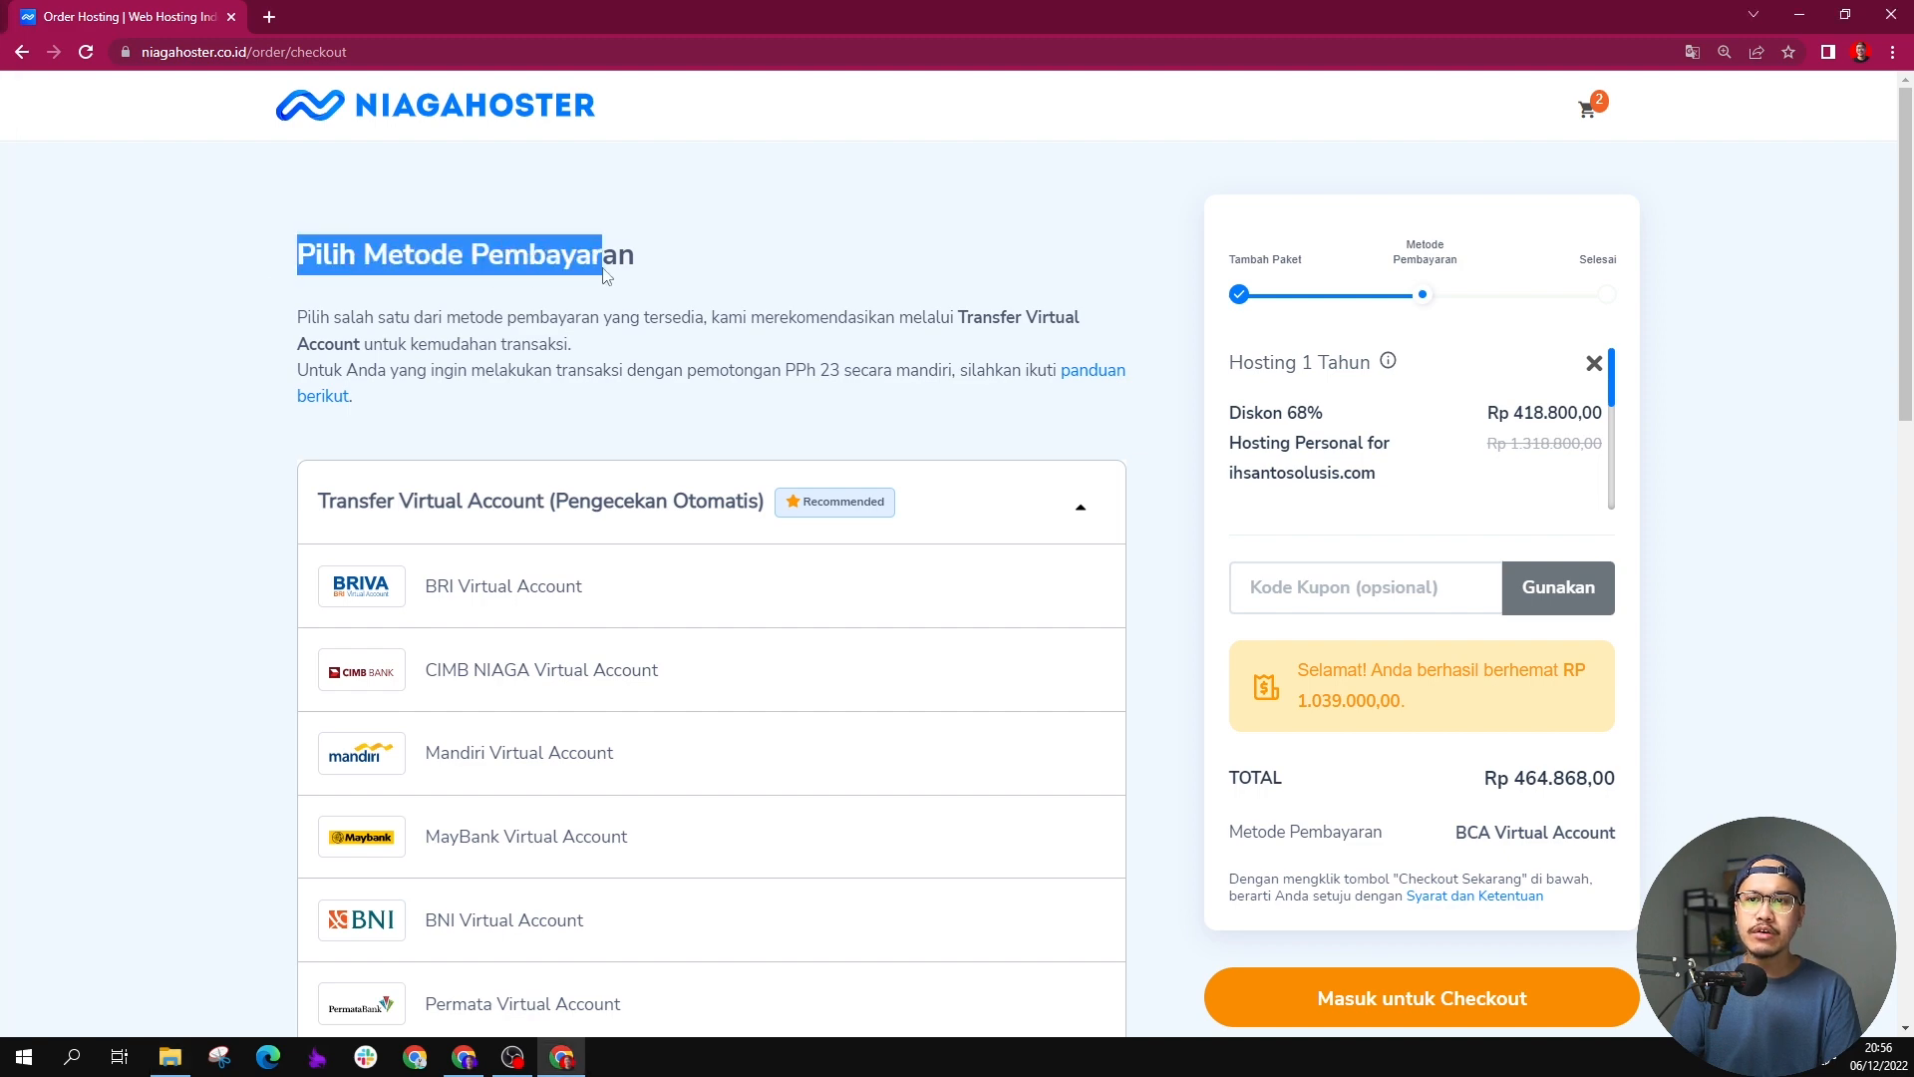
pyautogui.click(503, 264)
pyautogui.scroll(-6, 371, 528)
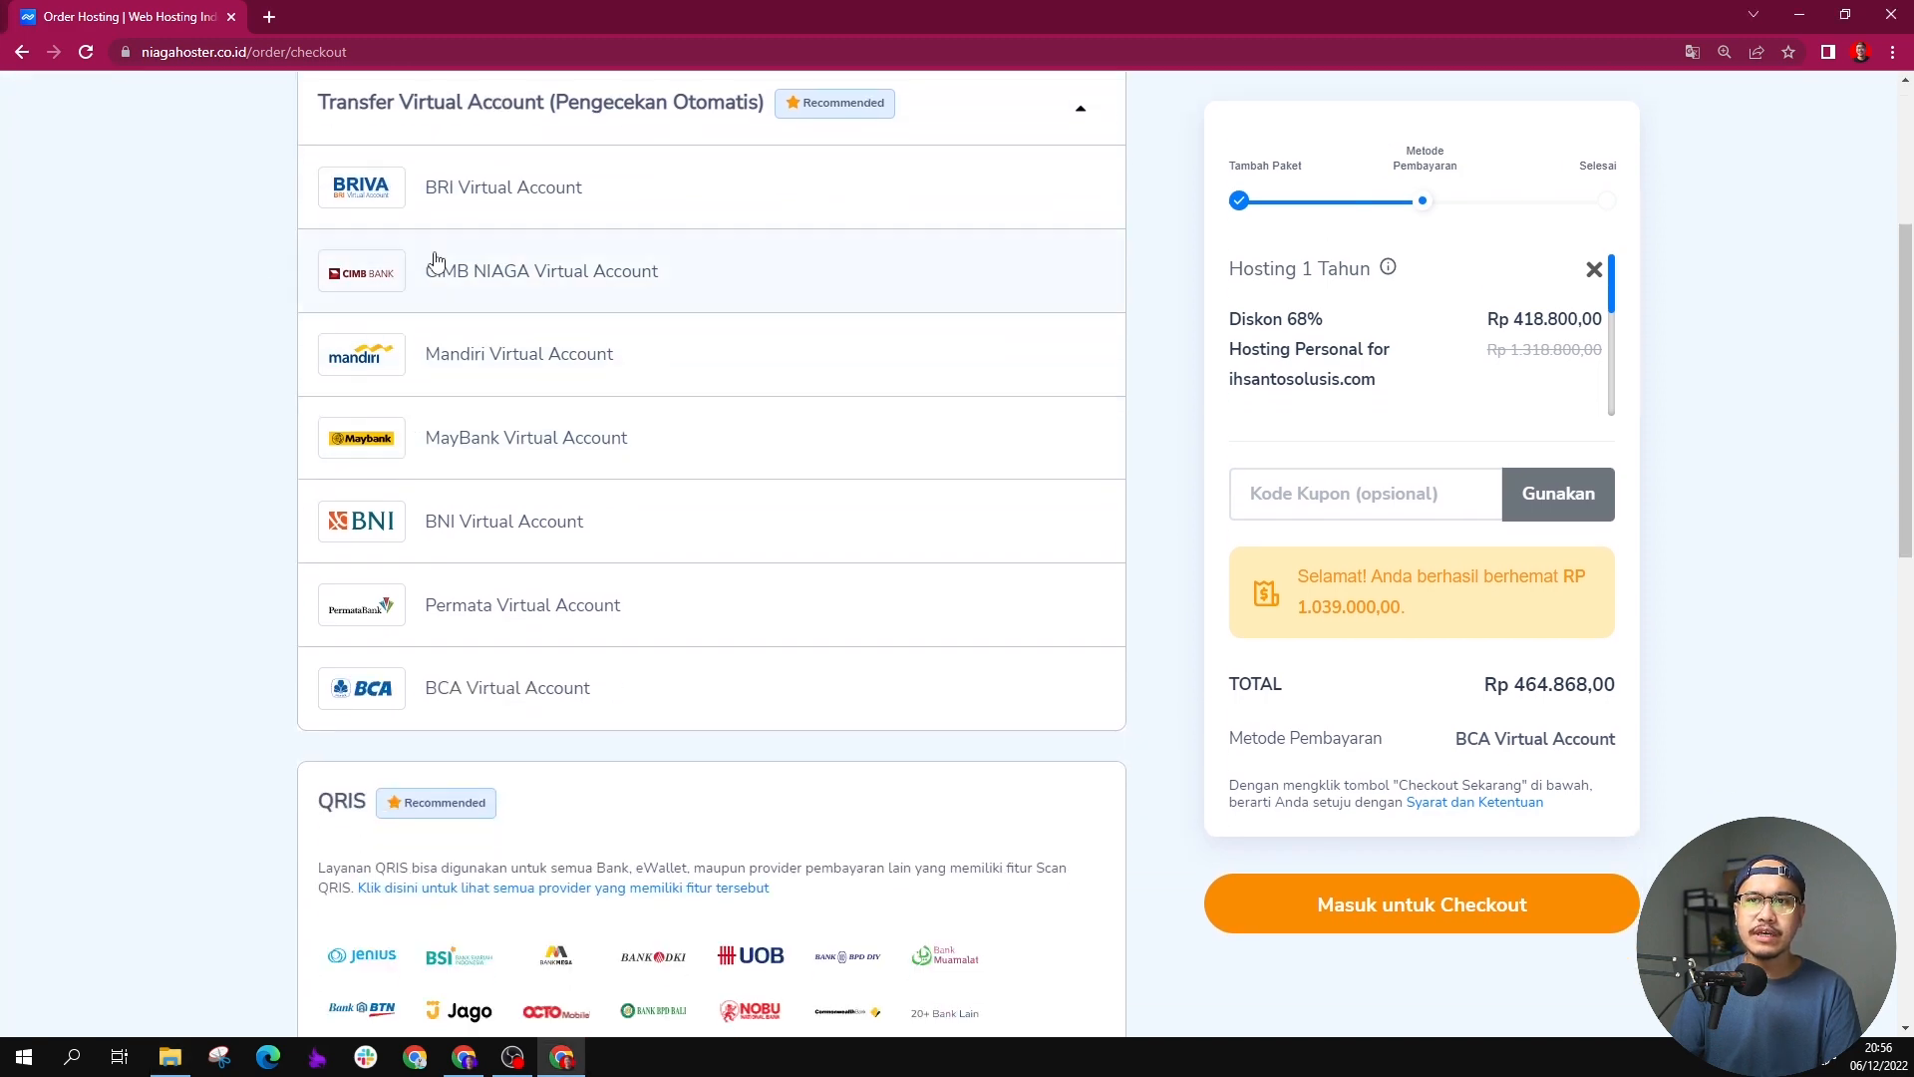
pyautogui.scroll(-6, 403, 412)
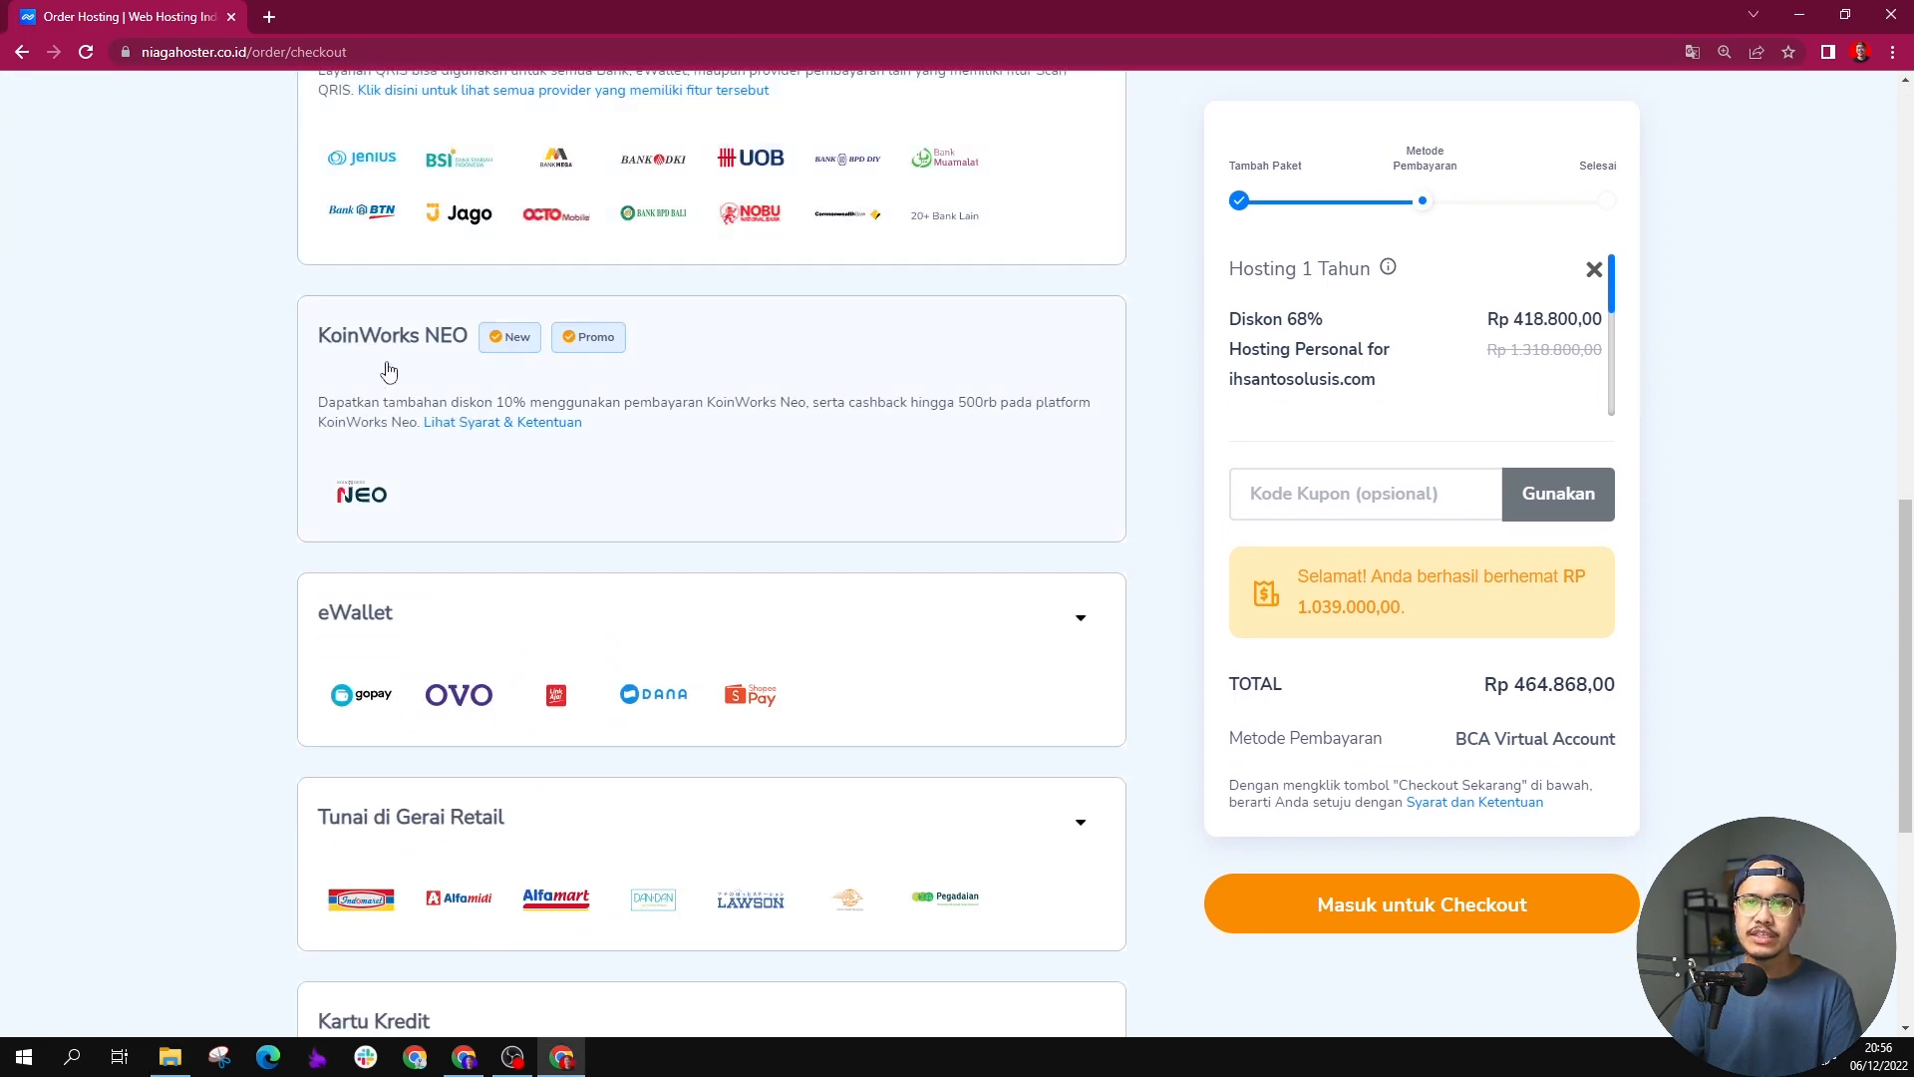
pyautogui.scroll(-2, 387, 371)
pyautogui.scroll(-3, 389, 371)
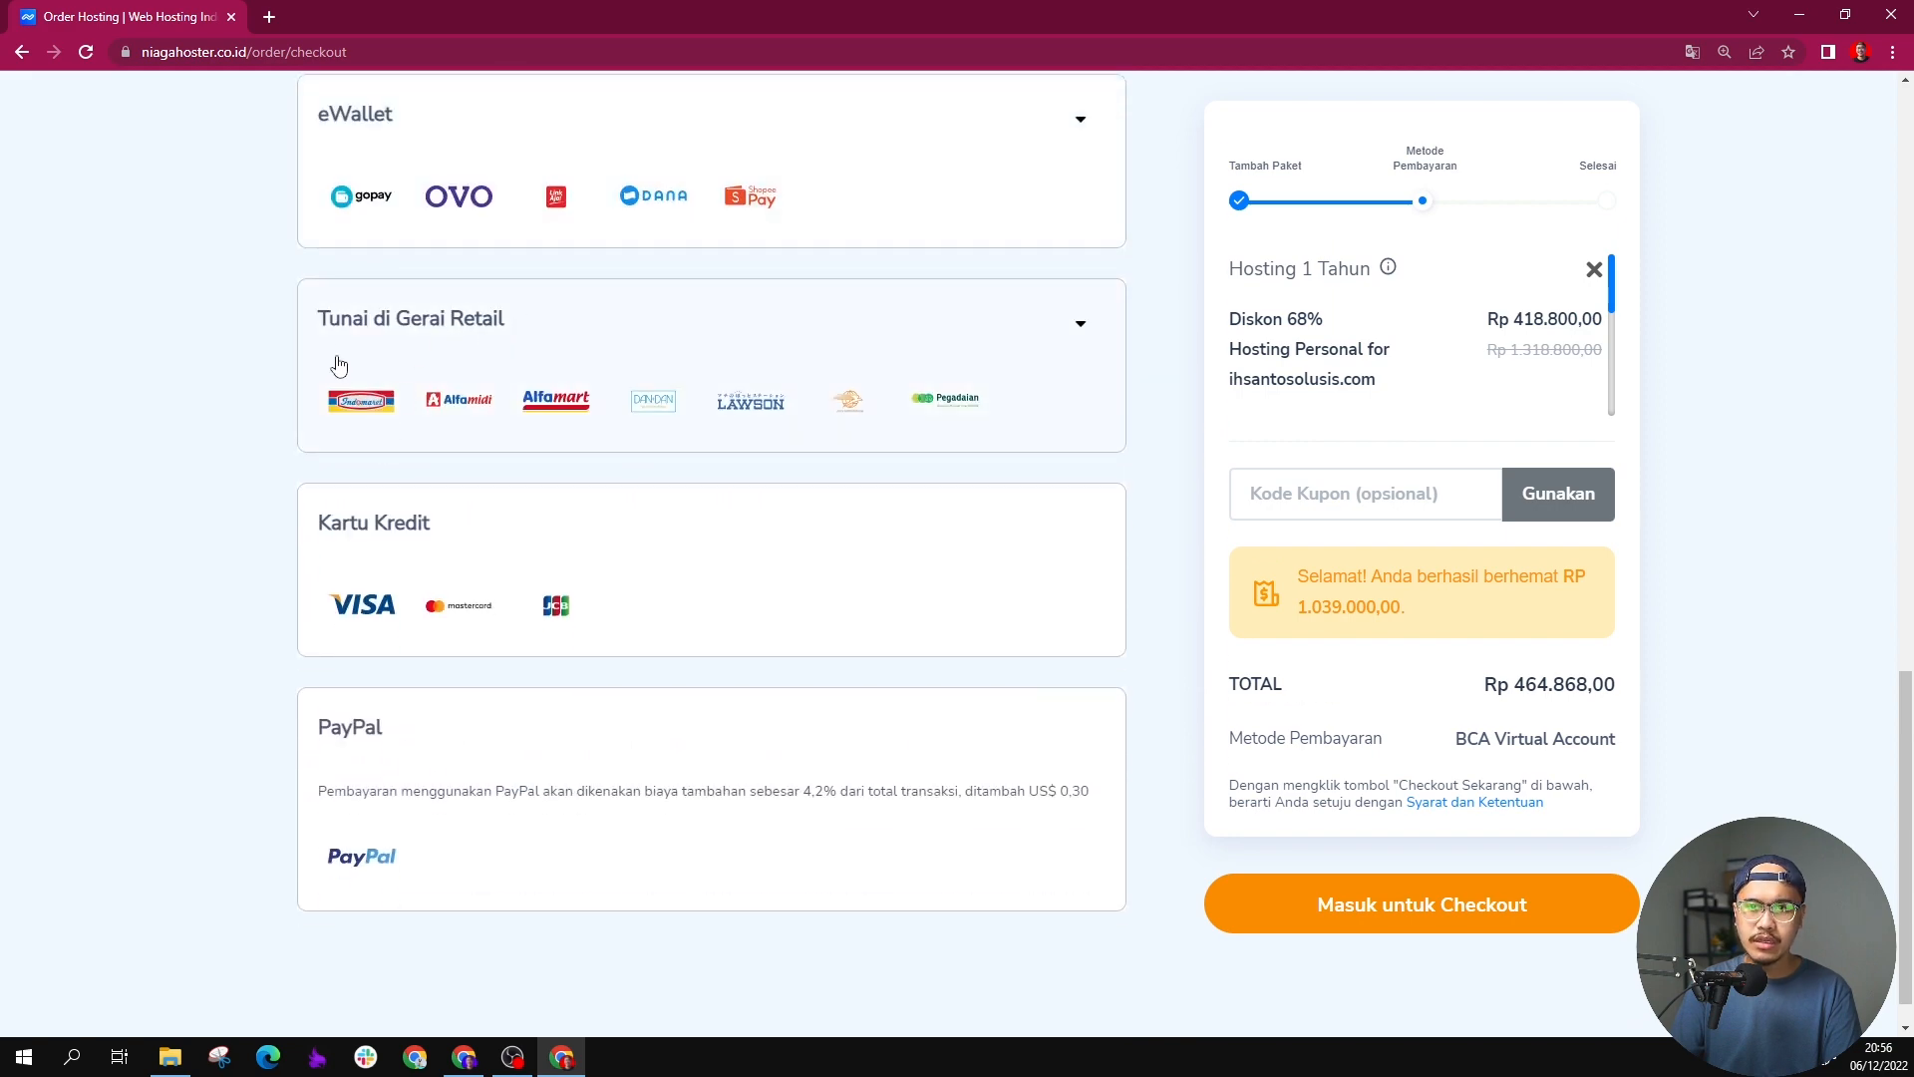
pyautogui.scroll(-1, 598, 399)
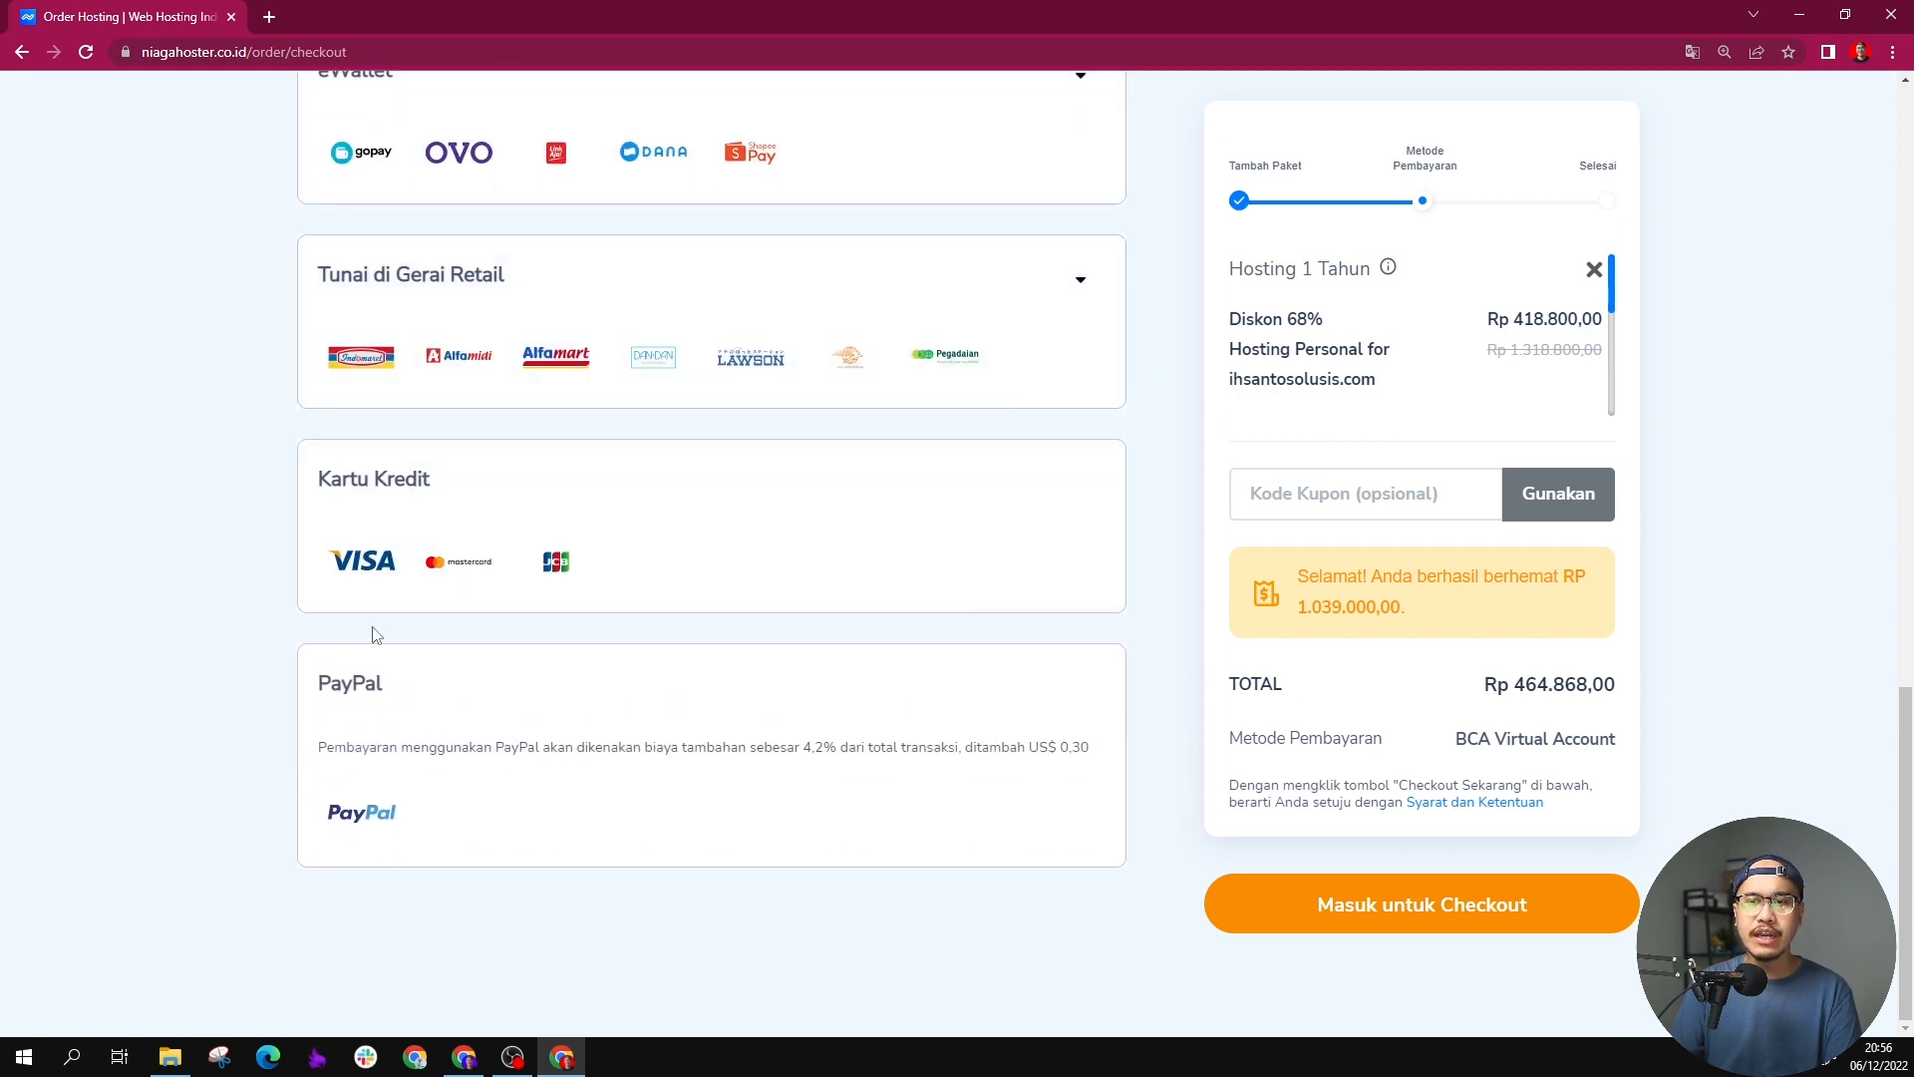
pyautogui.scroll(3, 650, 506)
pyautogui.scroll(8, 650, 507)
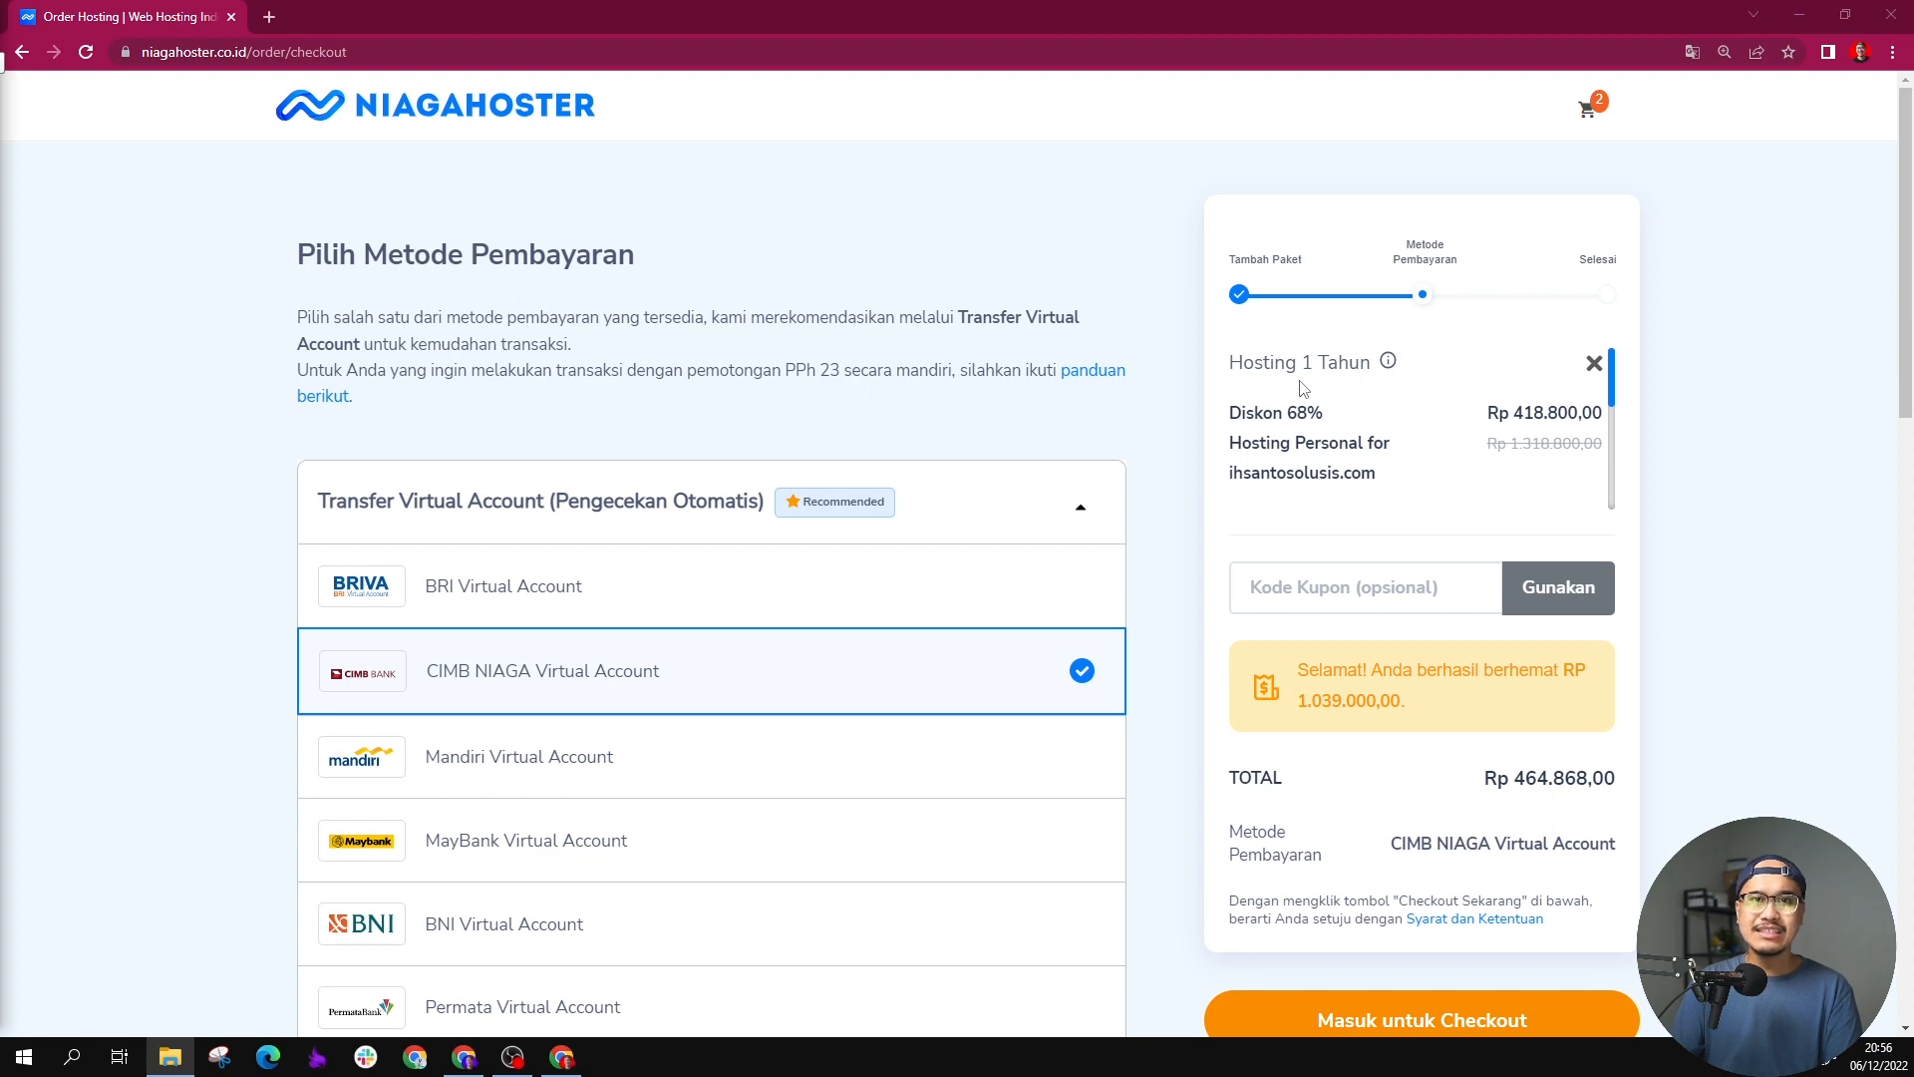
# Step: Apply the coupon code ihsan10 to the order and check the total
pyautogui.scroll(-1, 1324, 423)
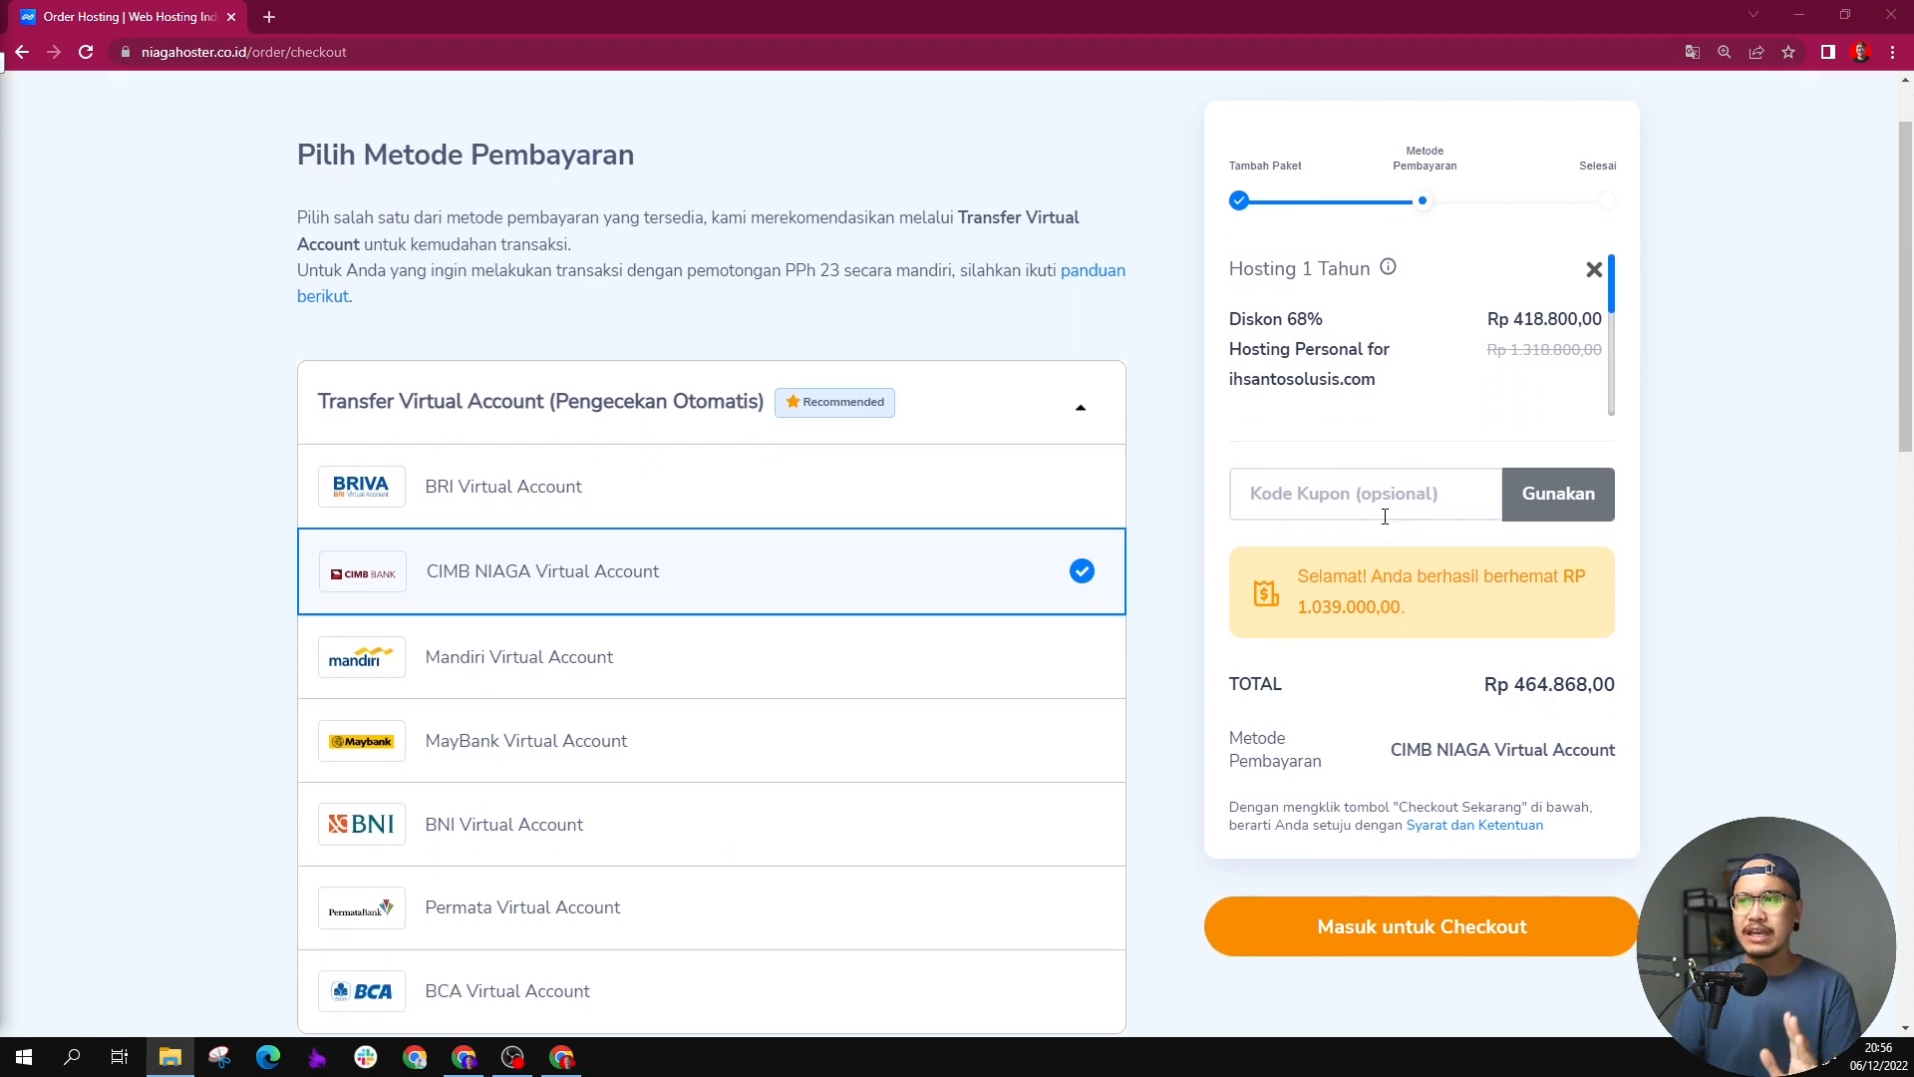
pyautogui.click(1391, 505)
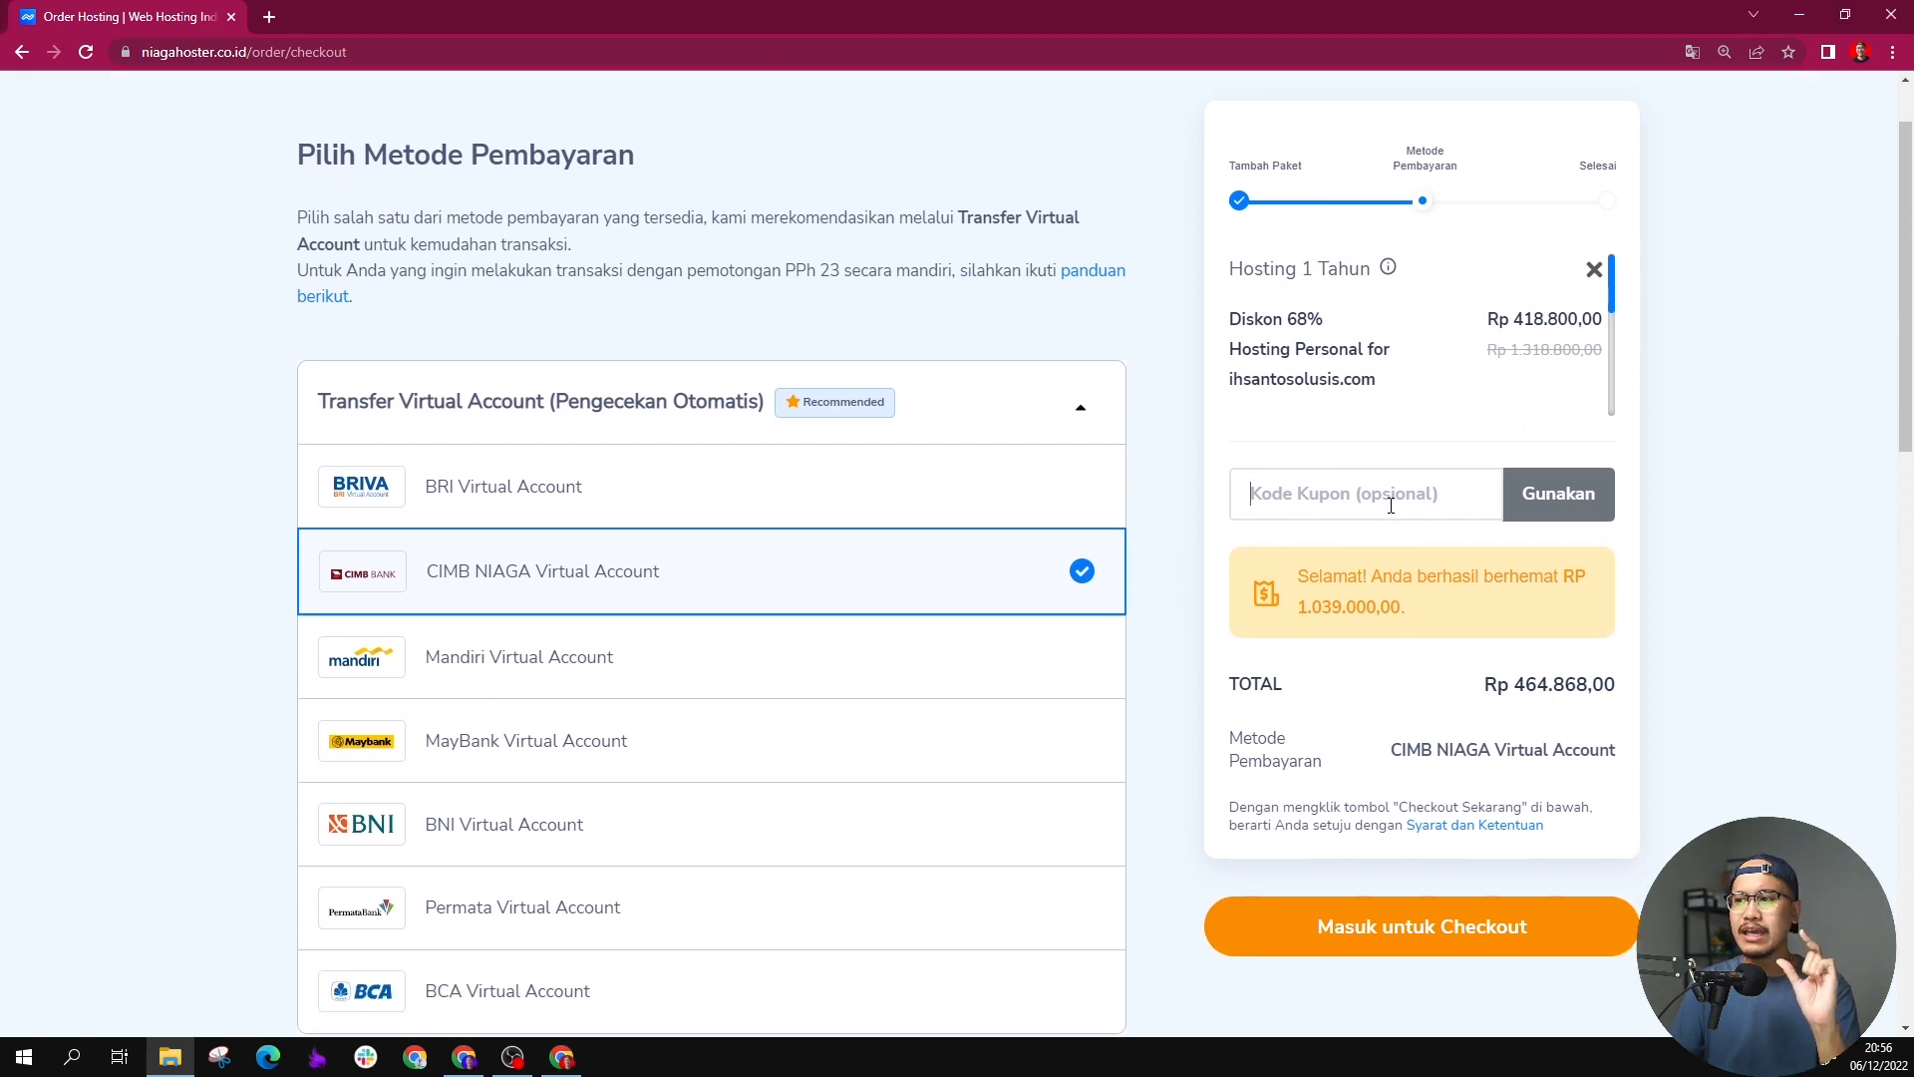
pyautogui.write('i')
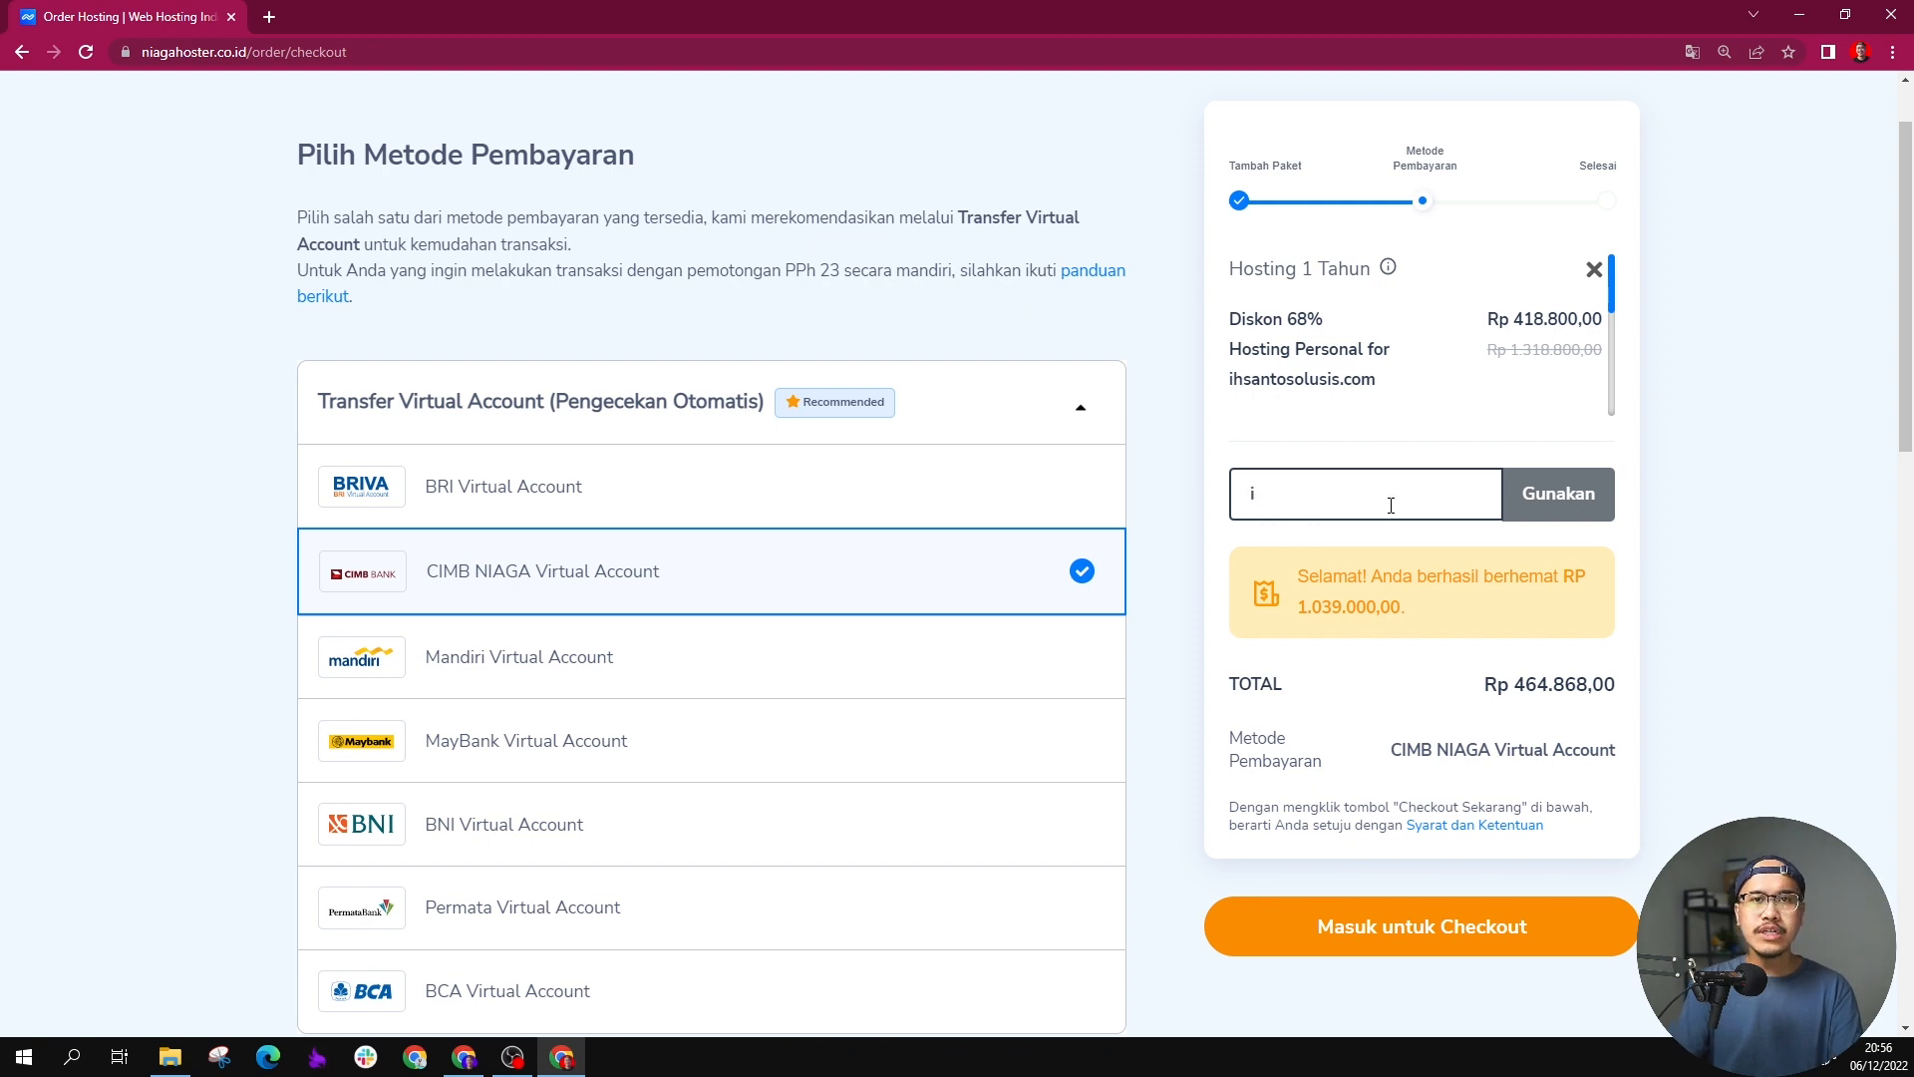
pyautogui.write('hsan10')
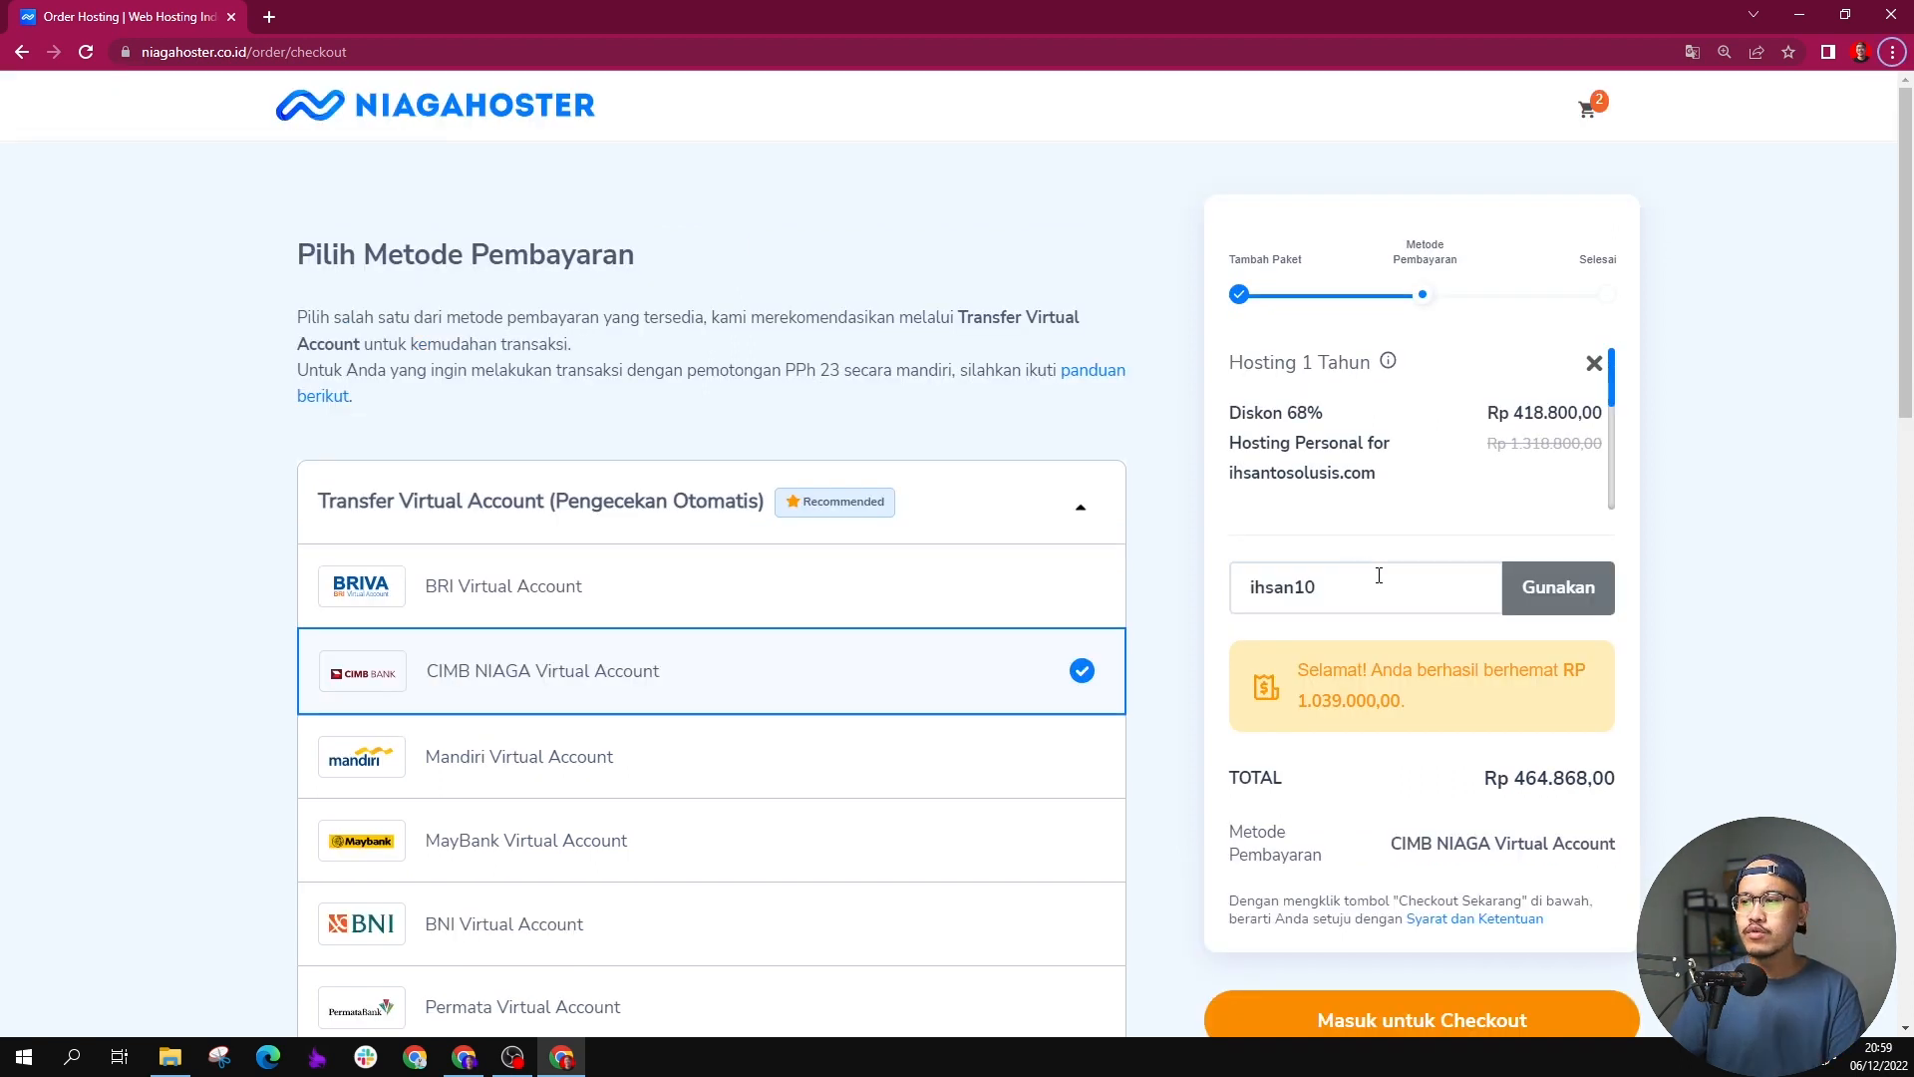
pyautogui.moveTo(1513, 777); pyautogui.dragTo(1605, 779)
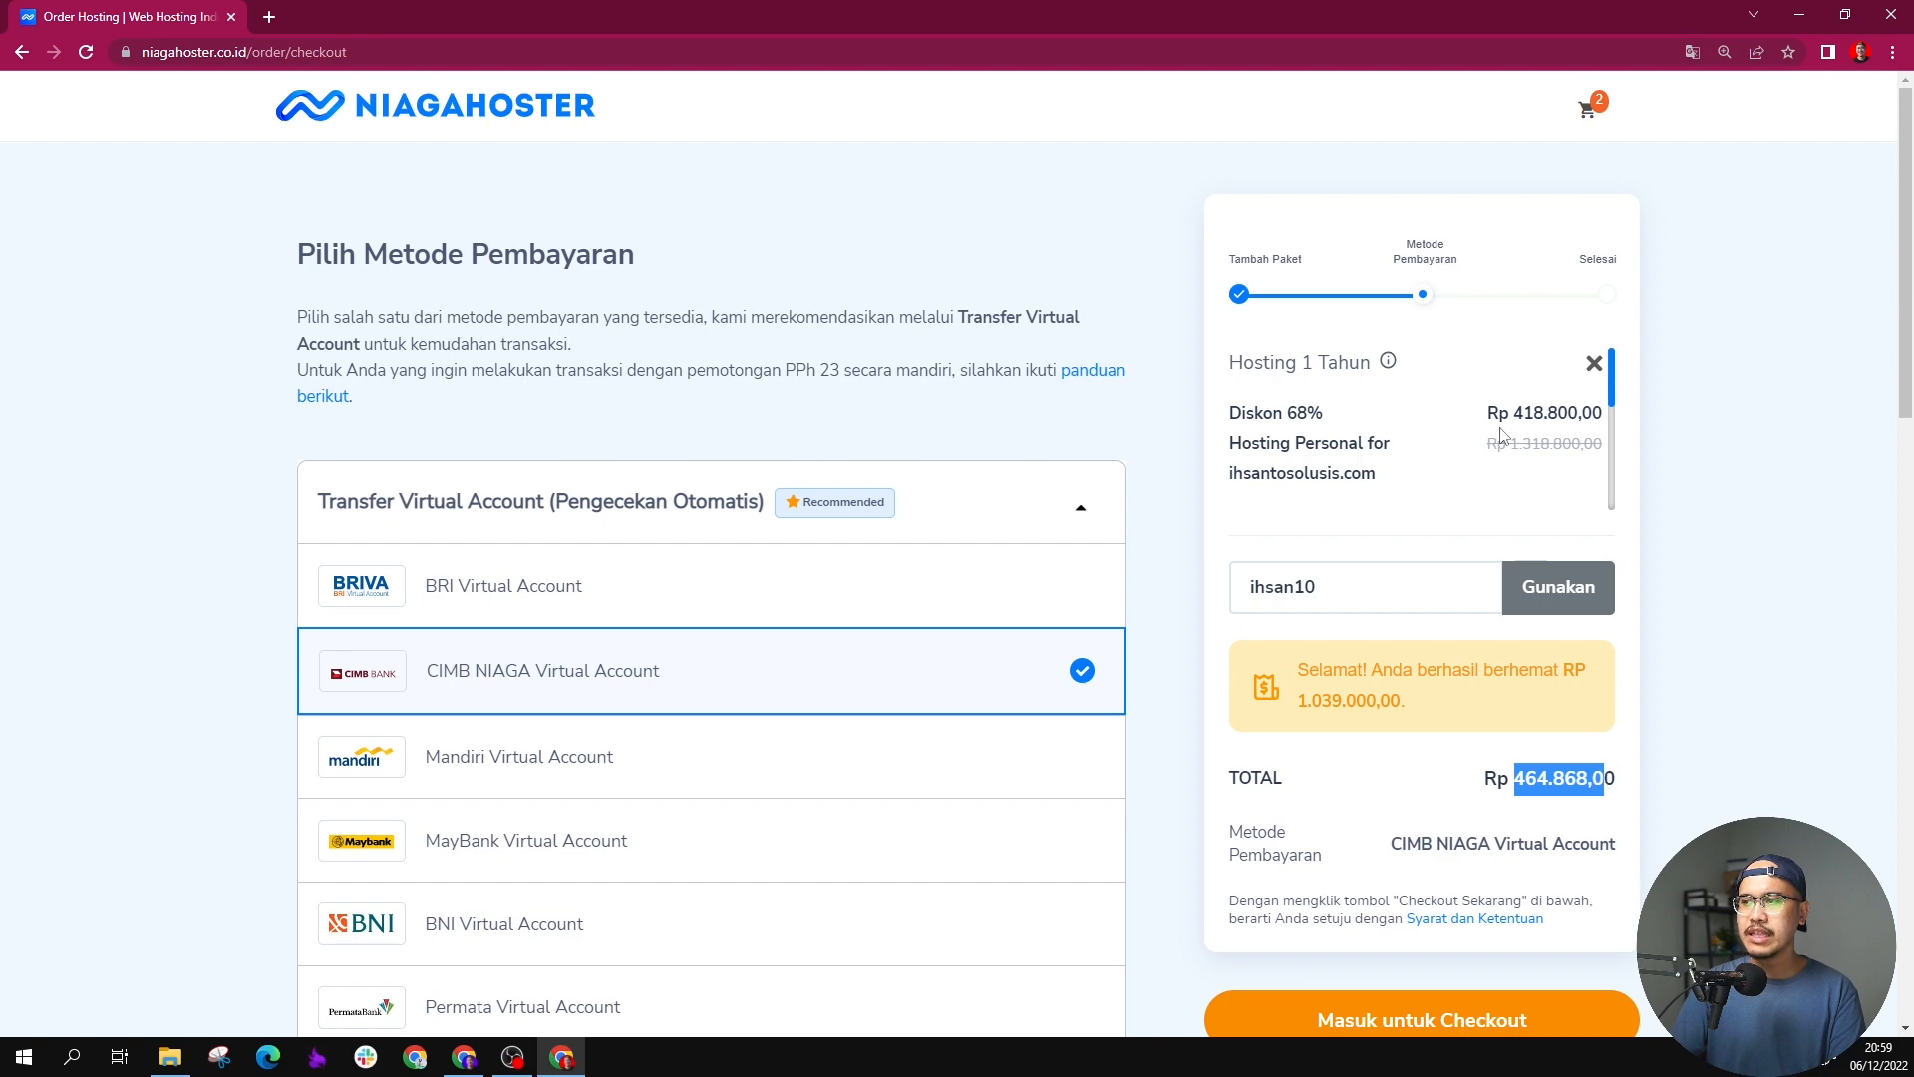
pyautogui.scroll(-3, 1503, 436)
pyautogui.scroll(3, 1503, 435)
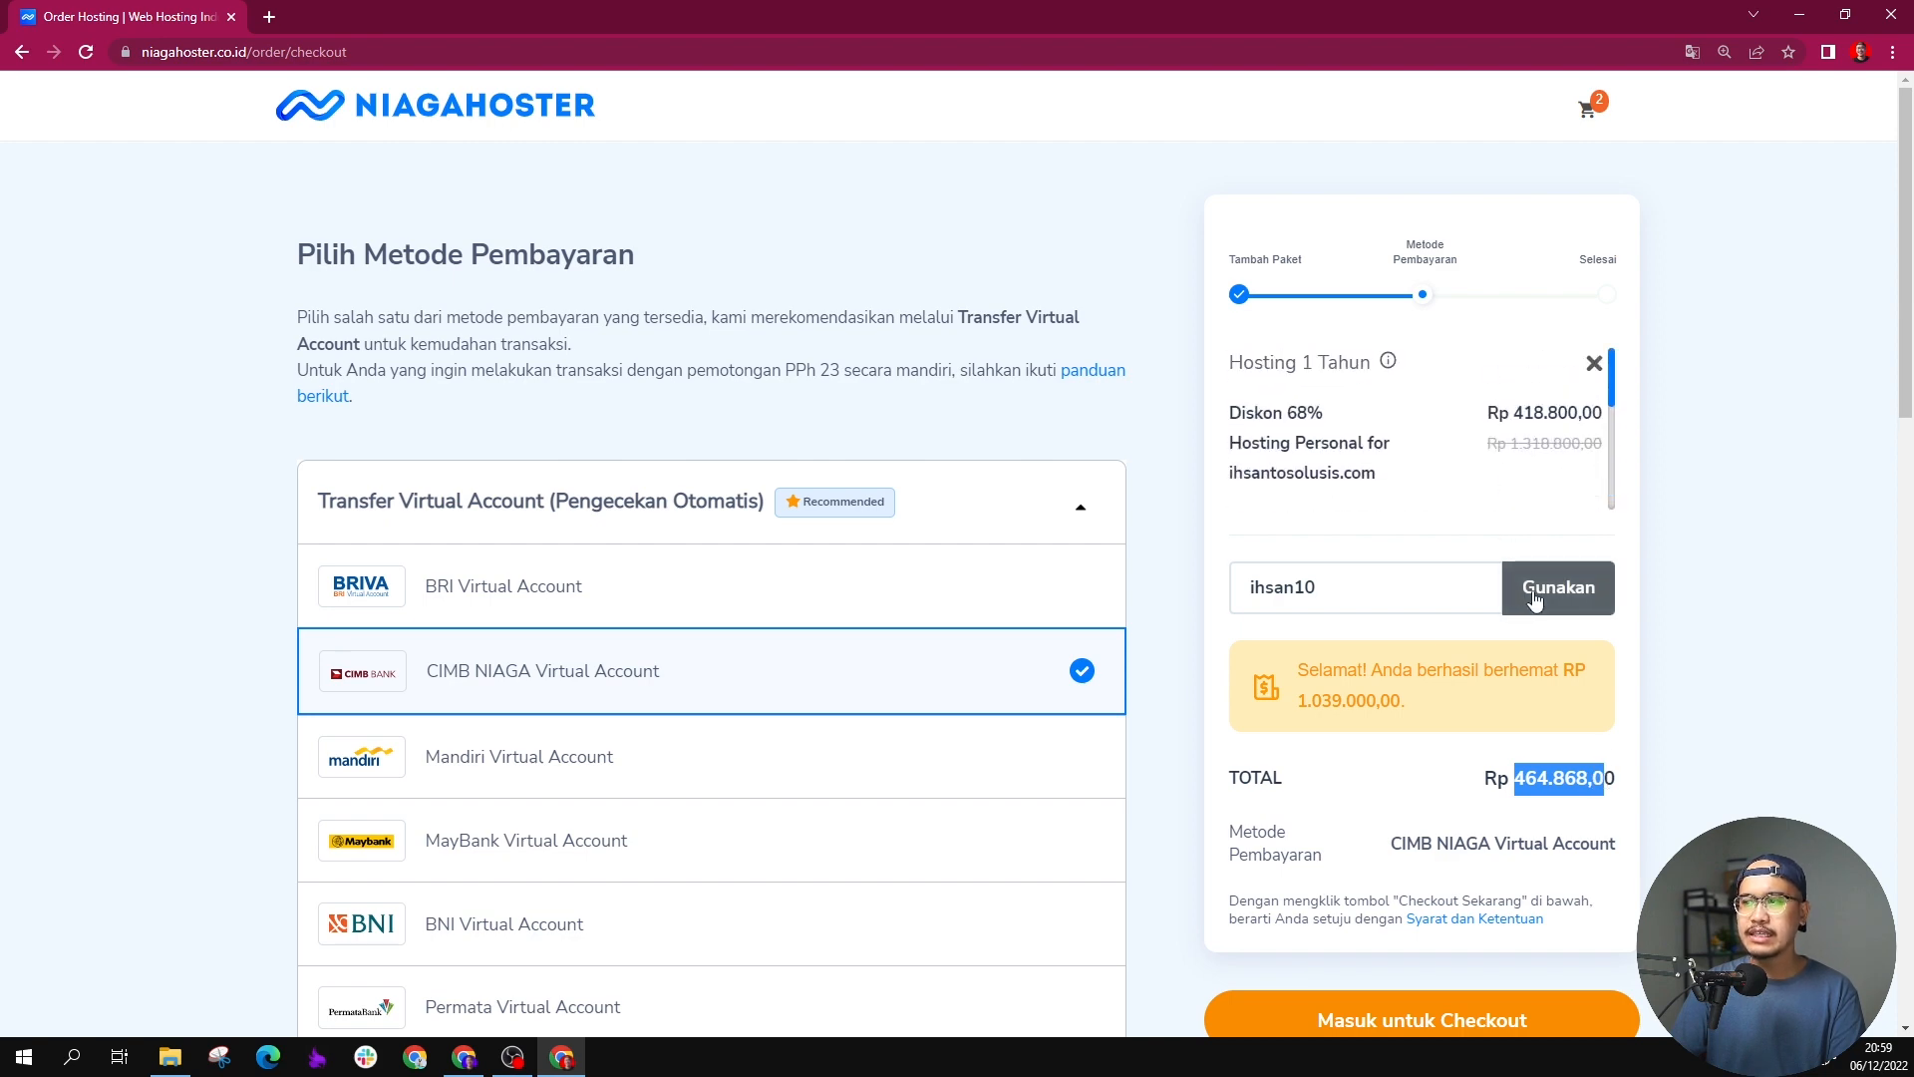
pyautogui.click(1517, 597)
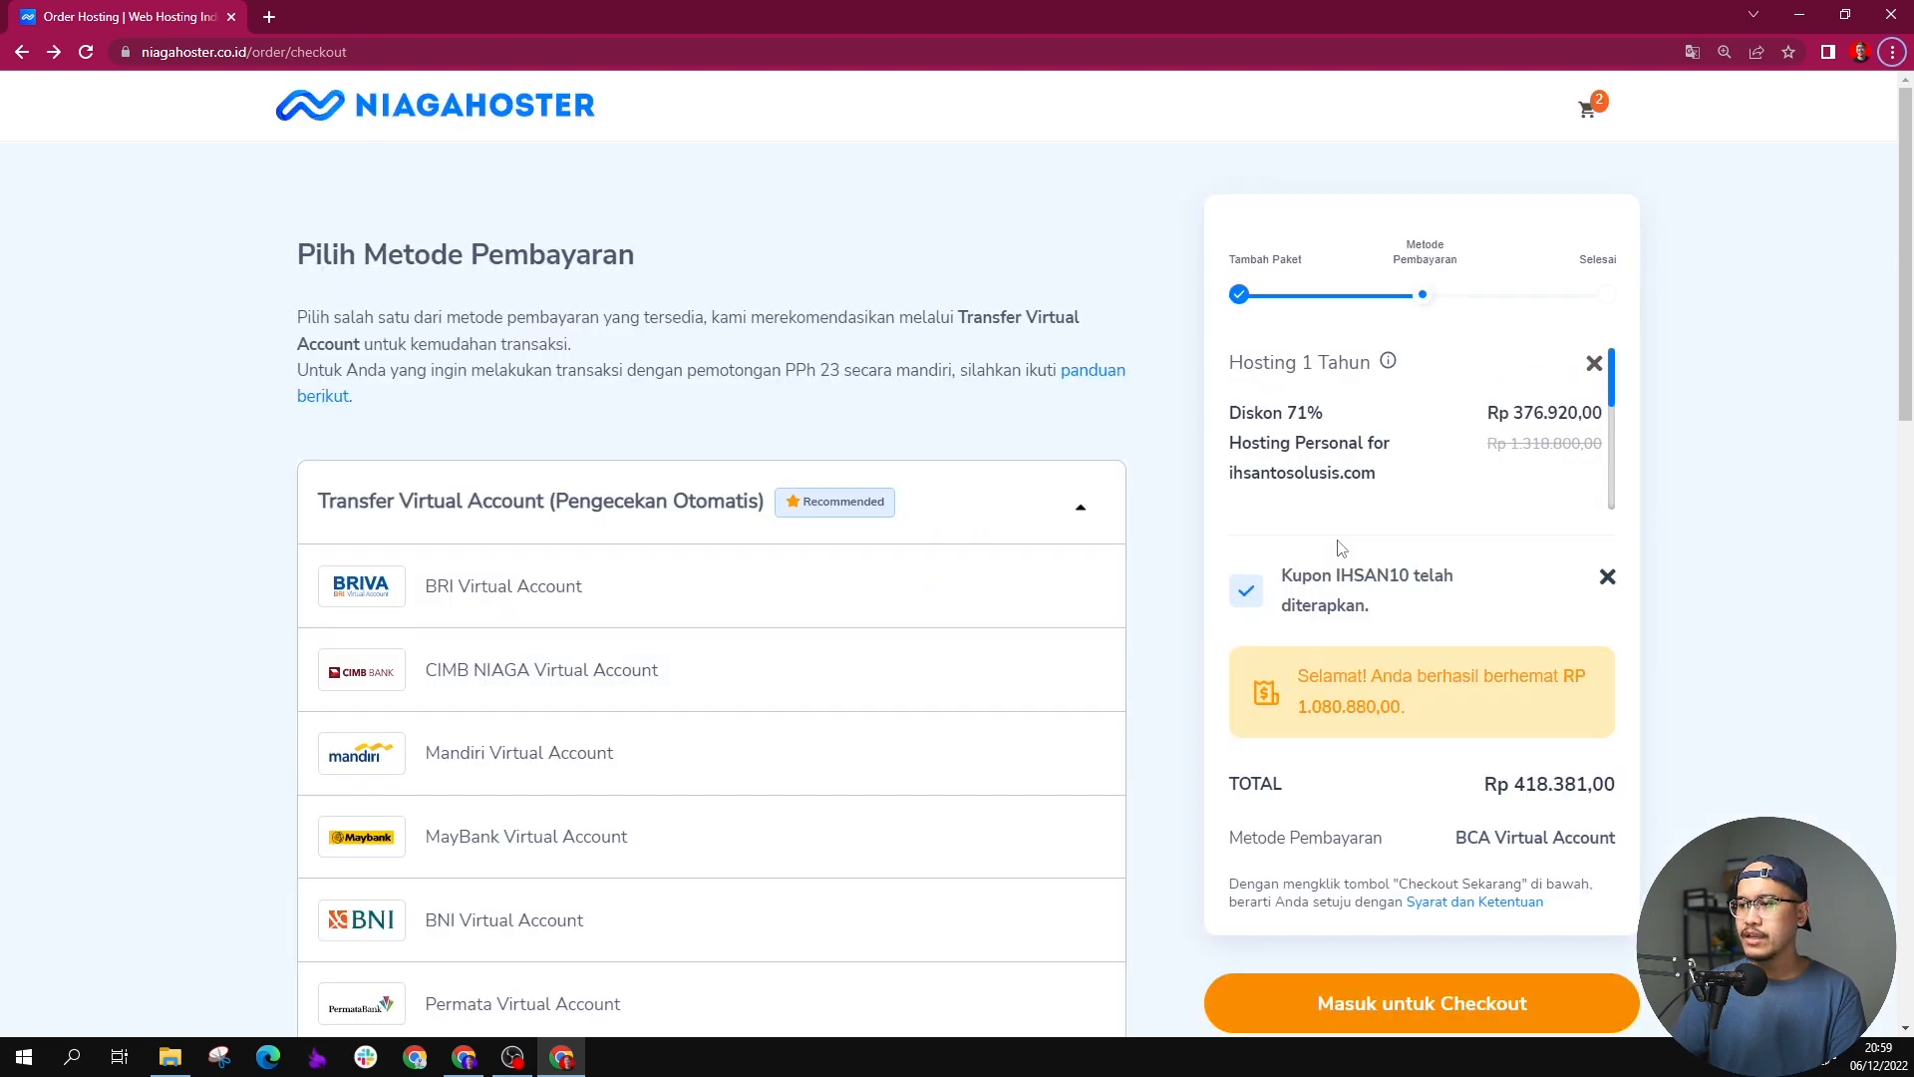
pyautogui.scroll(-1, 1340, 548)
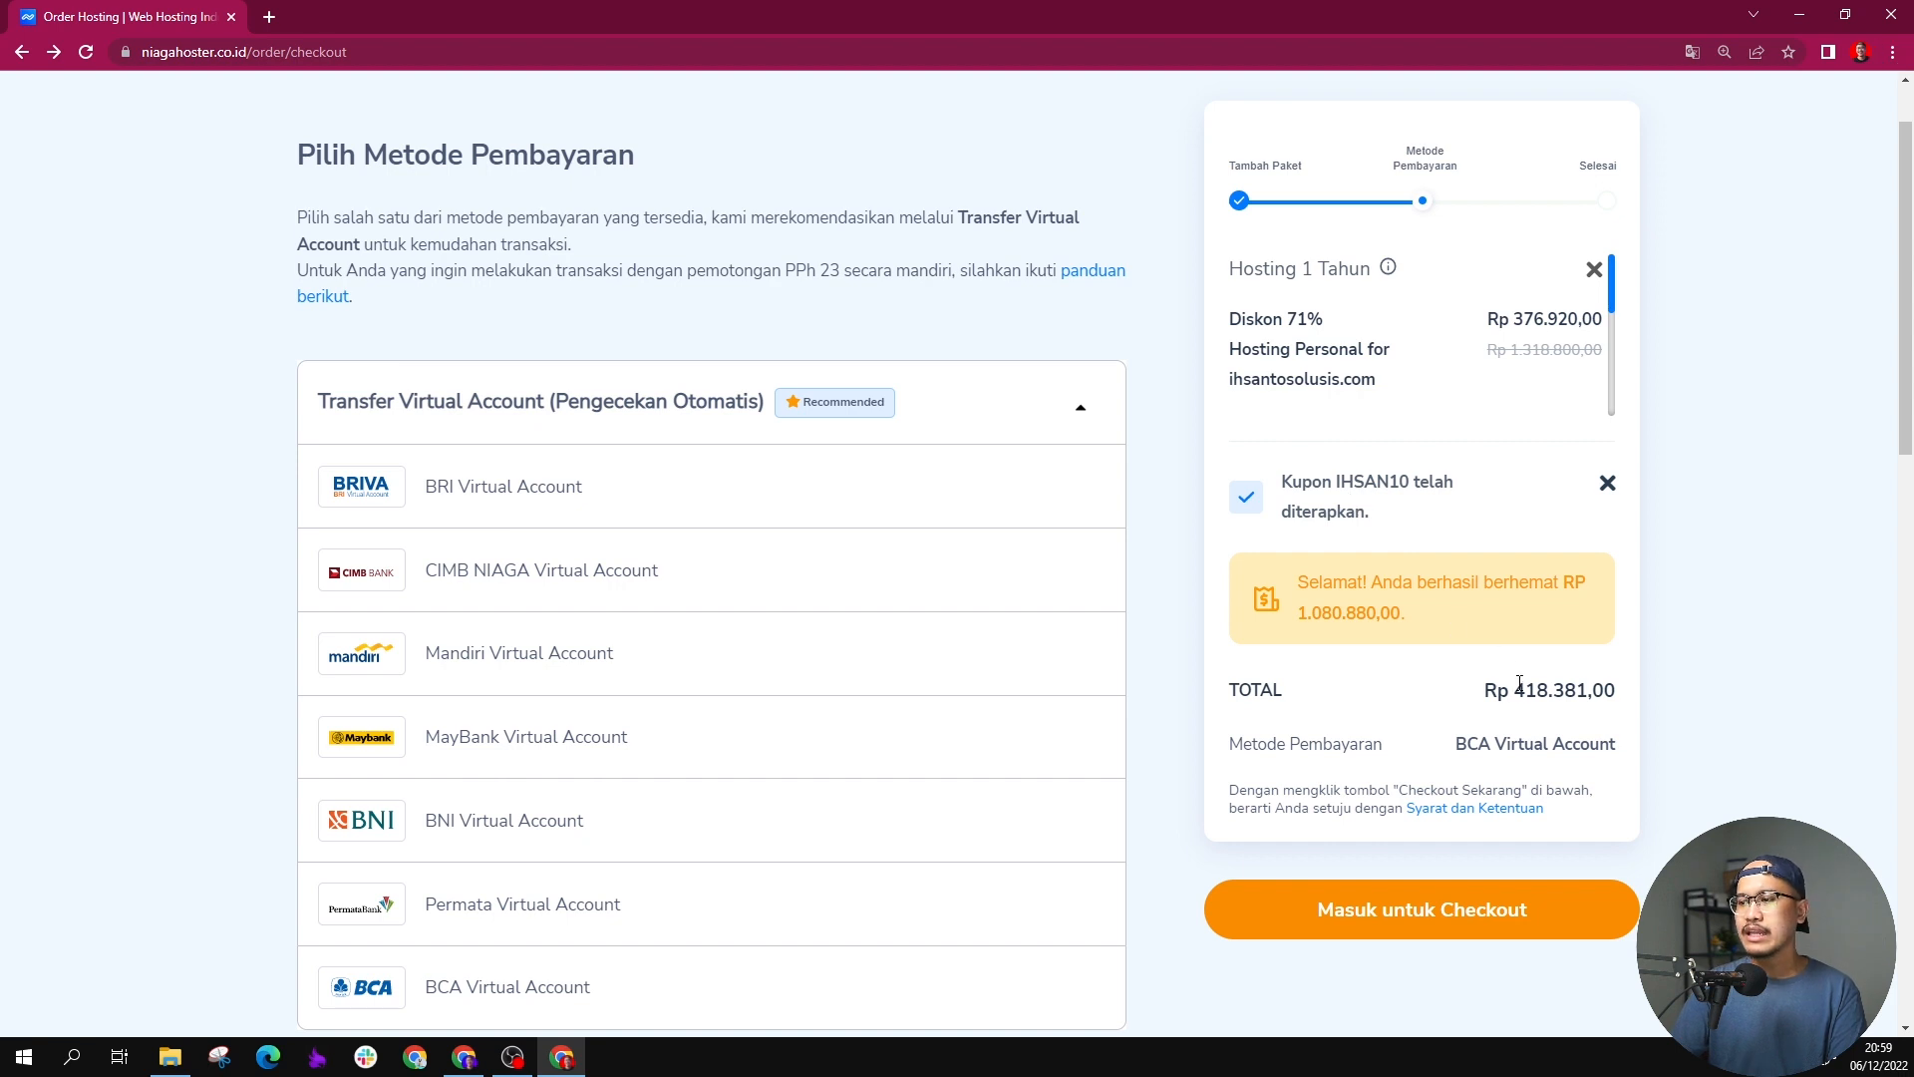
pyautogui.moveTo(1519, 684); pyautogui.dragTo(1612, 687)
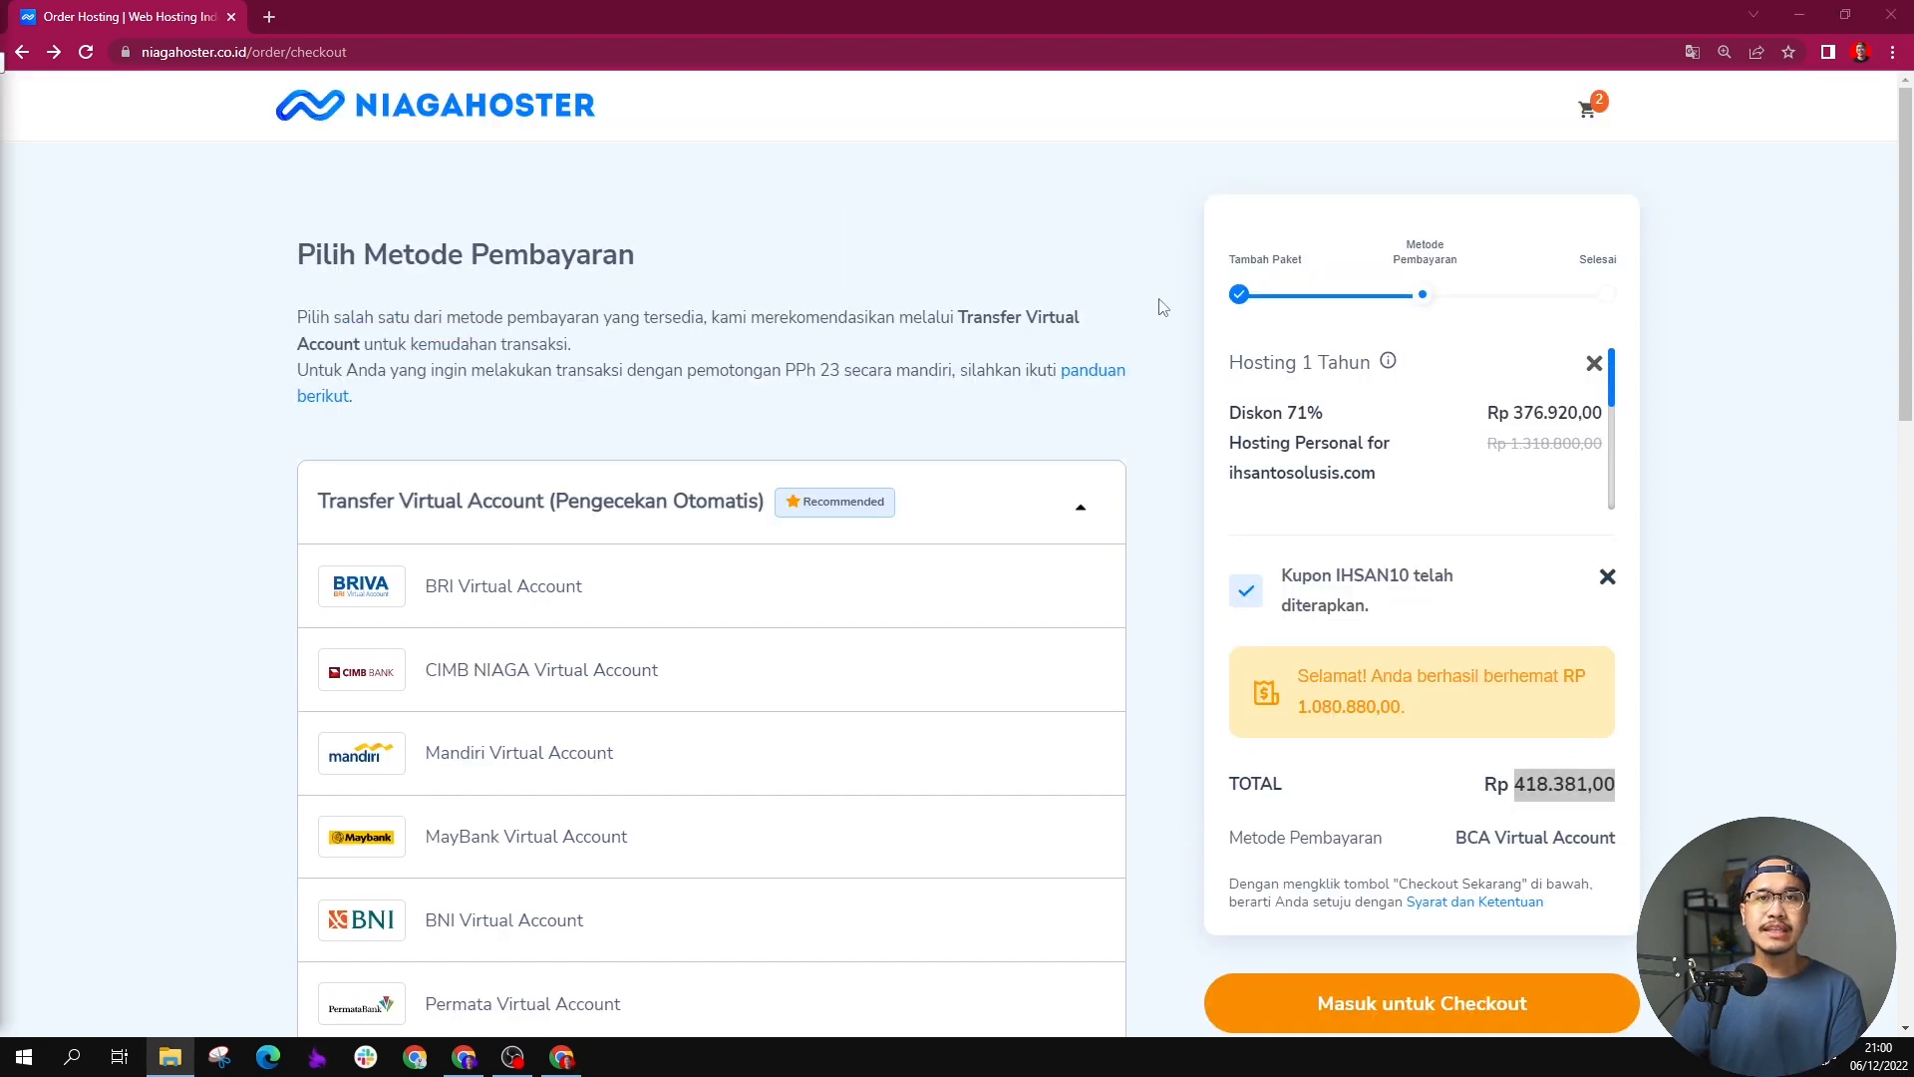
# Step: Proceed to checkout sign-in, switch to registering a new account and look over the form's required fields
pyautogui.scroll(-2, 1176, 309)
pyautogui.click(1444, 908)
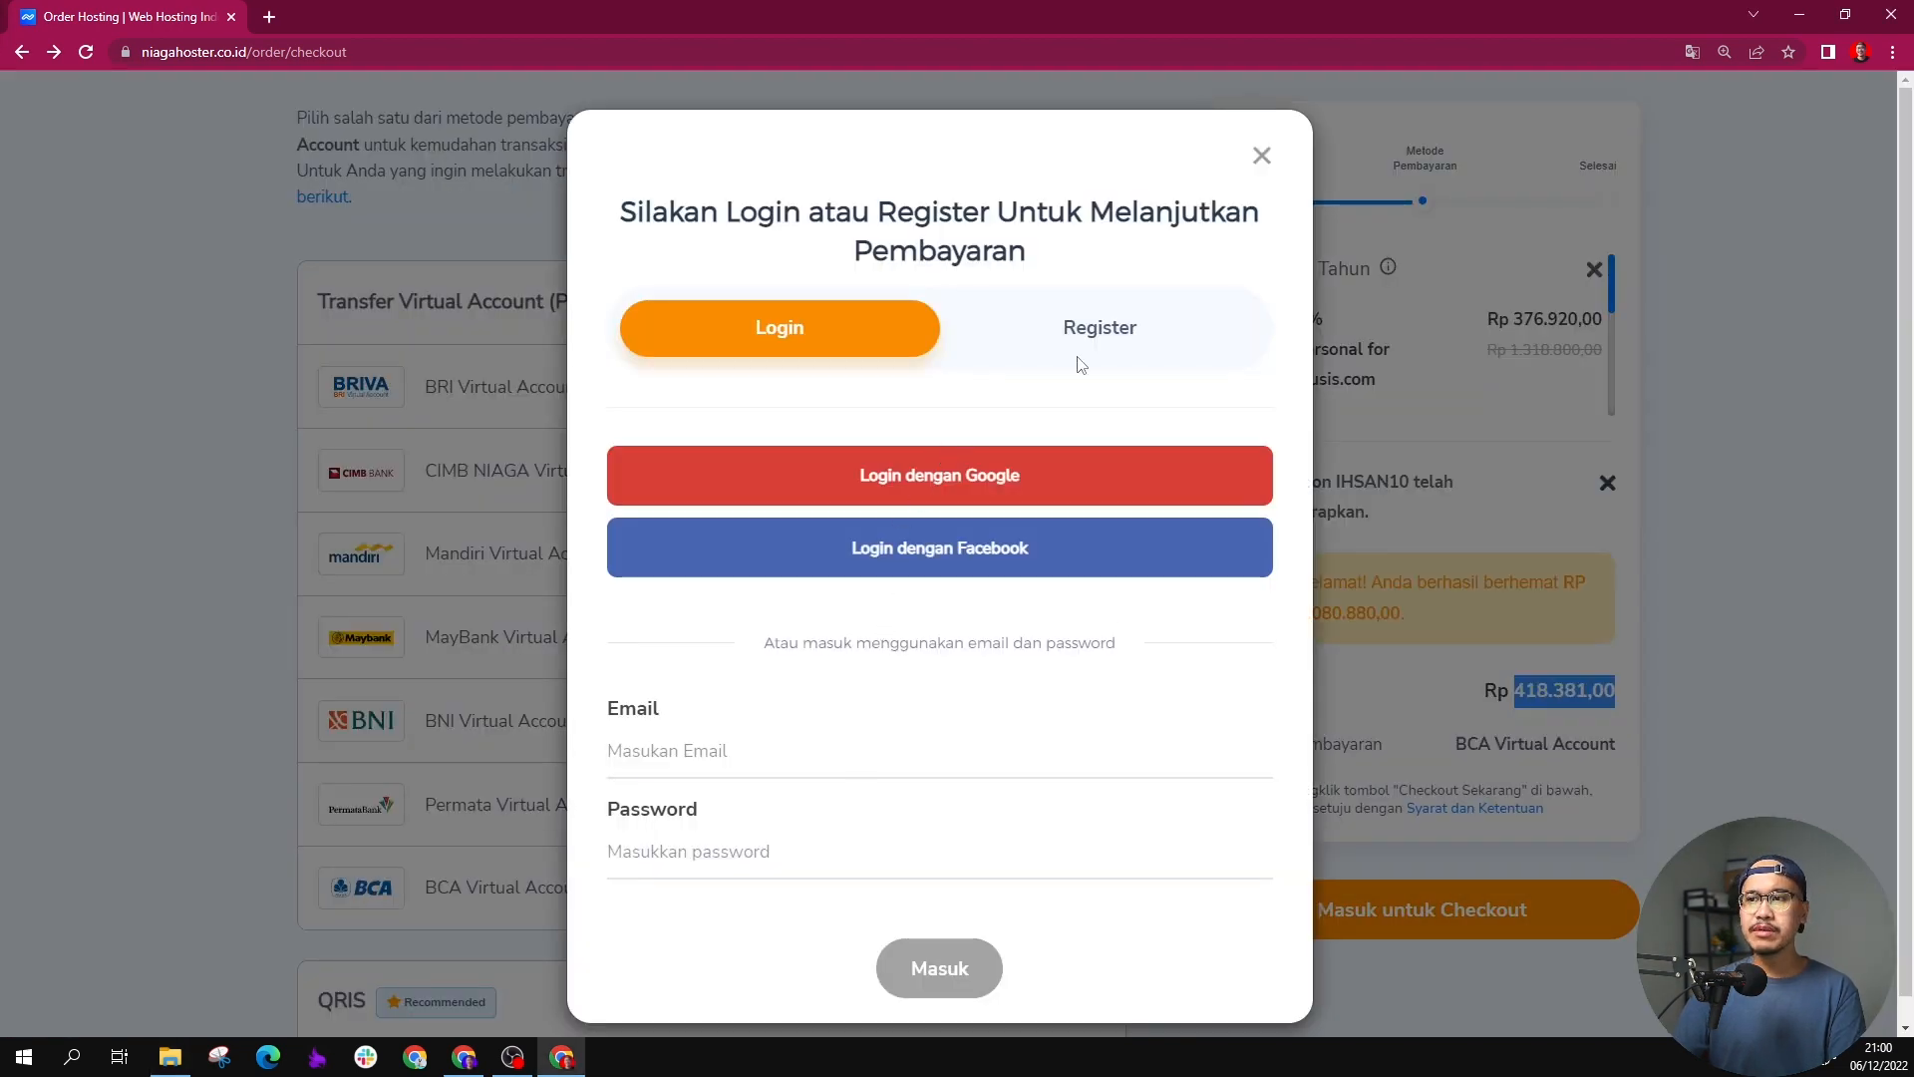
pyautogui.click(1096, 350)
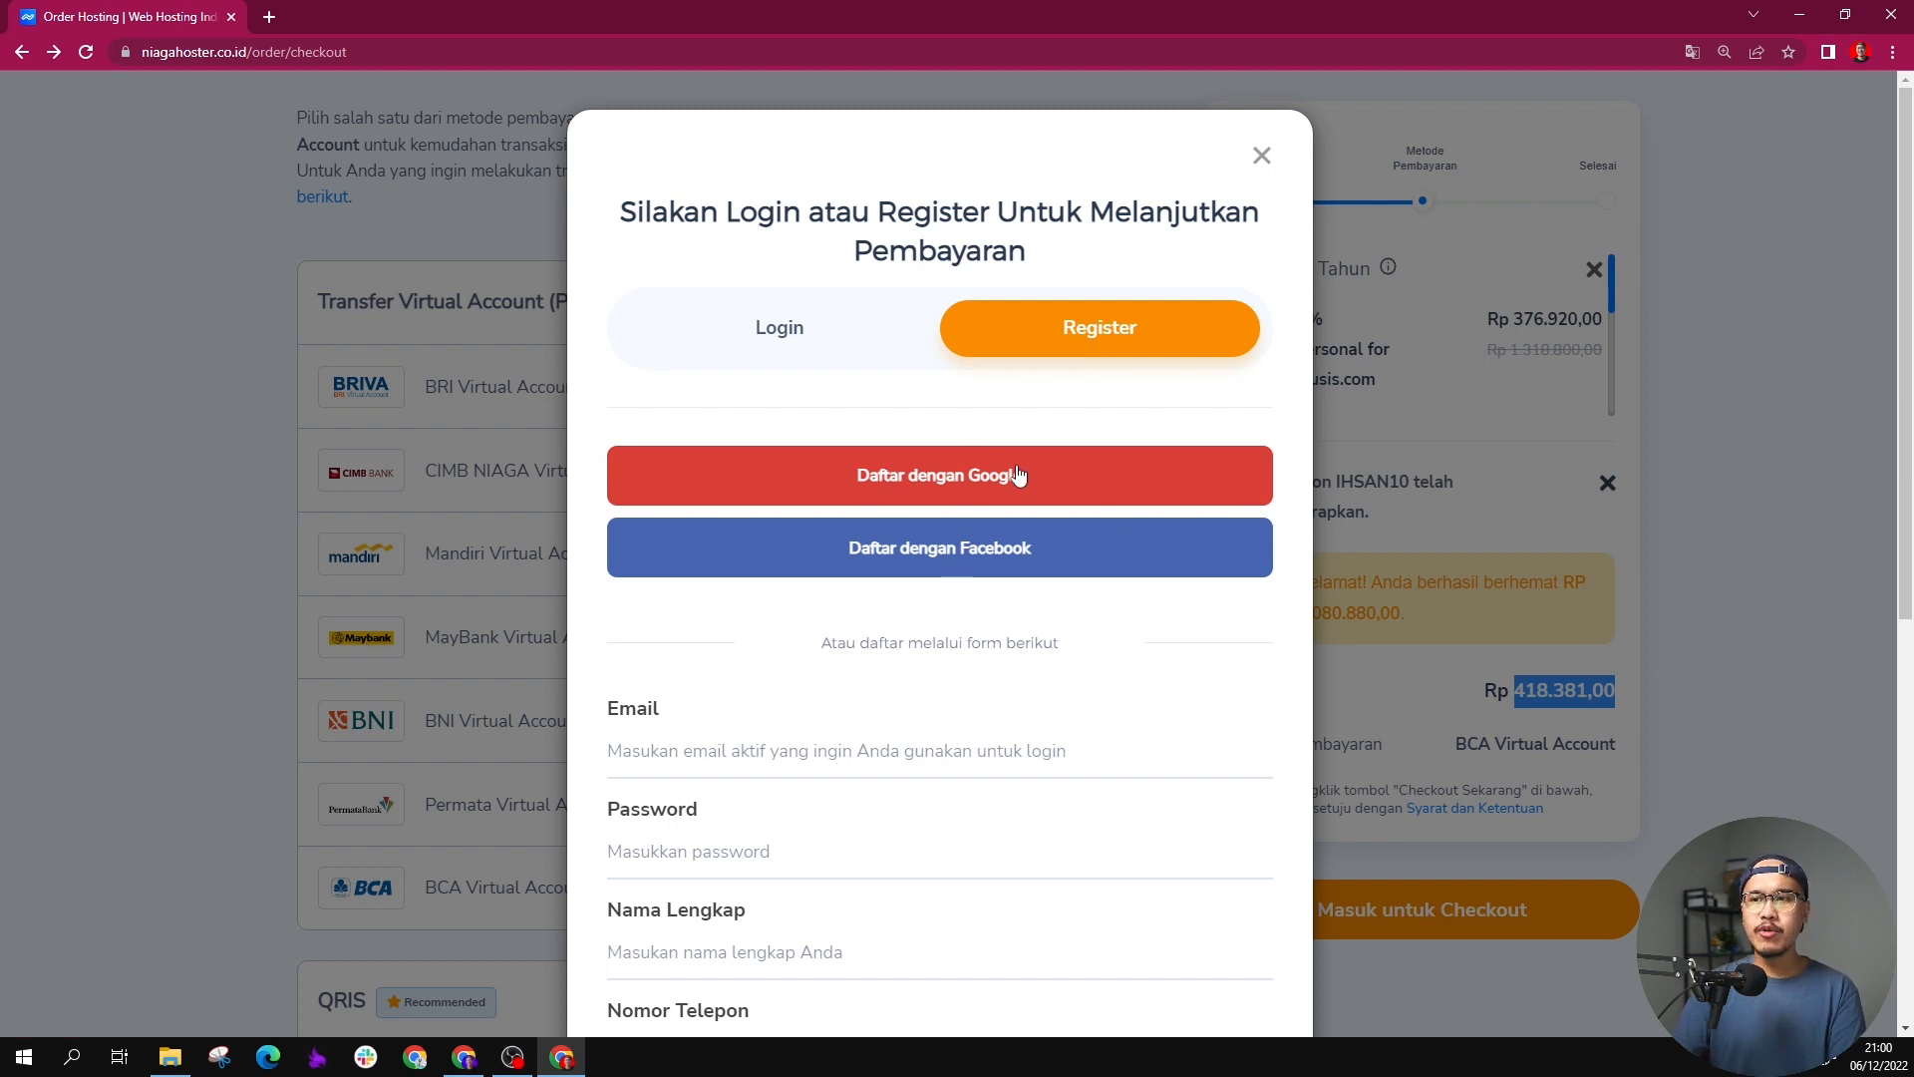
pyautogui.scroll(-7, 987, 498)
pyautogui.scroll(2, 995, 456)
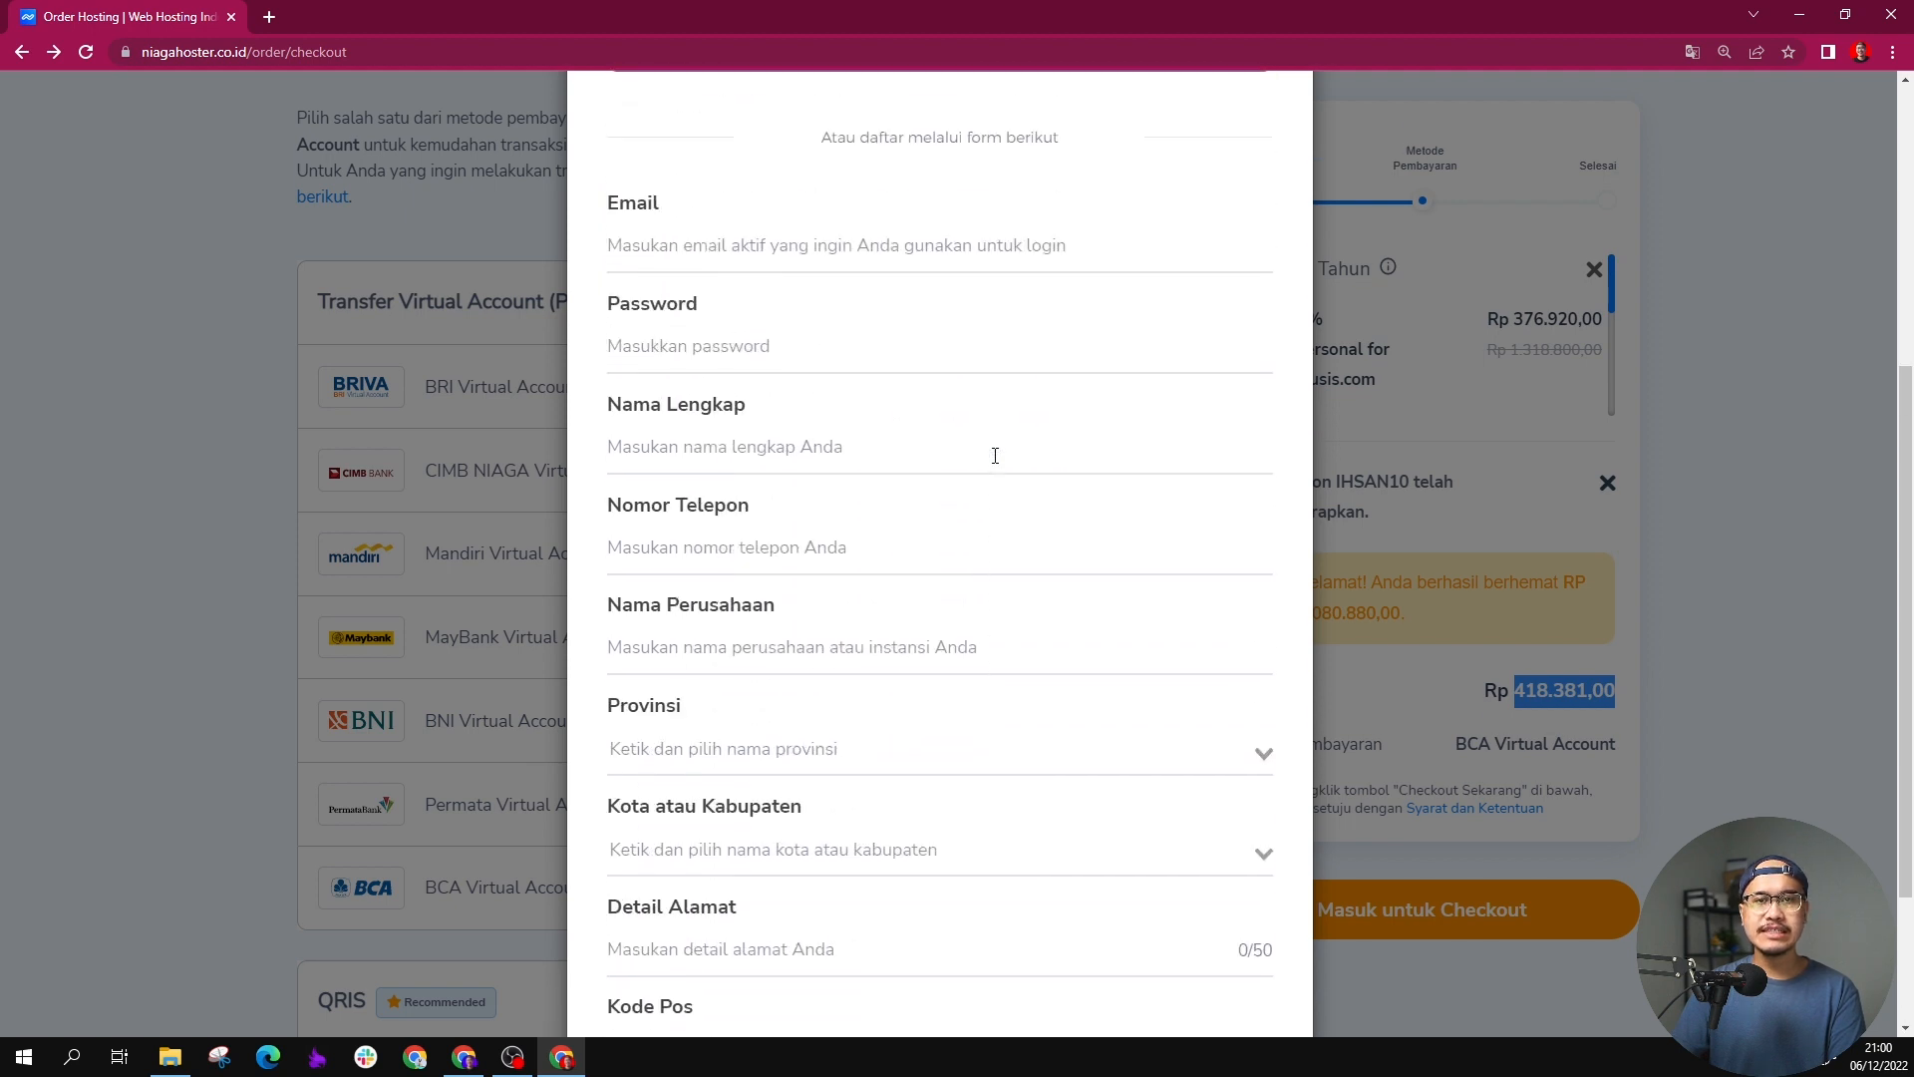
pyautogui.scroll(1, 995, 455)
pyautogui.scroll(2, 1004, 459)
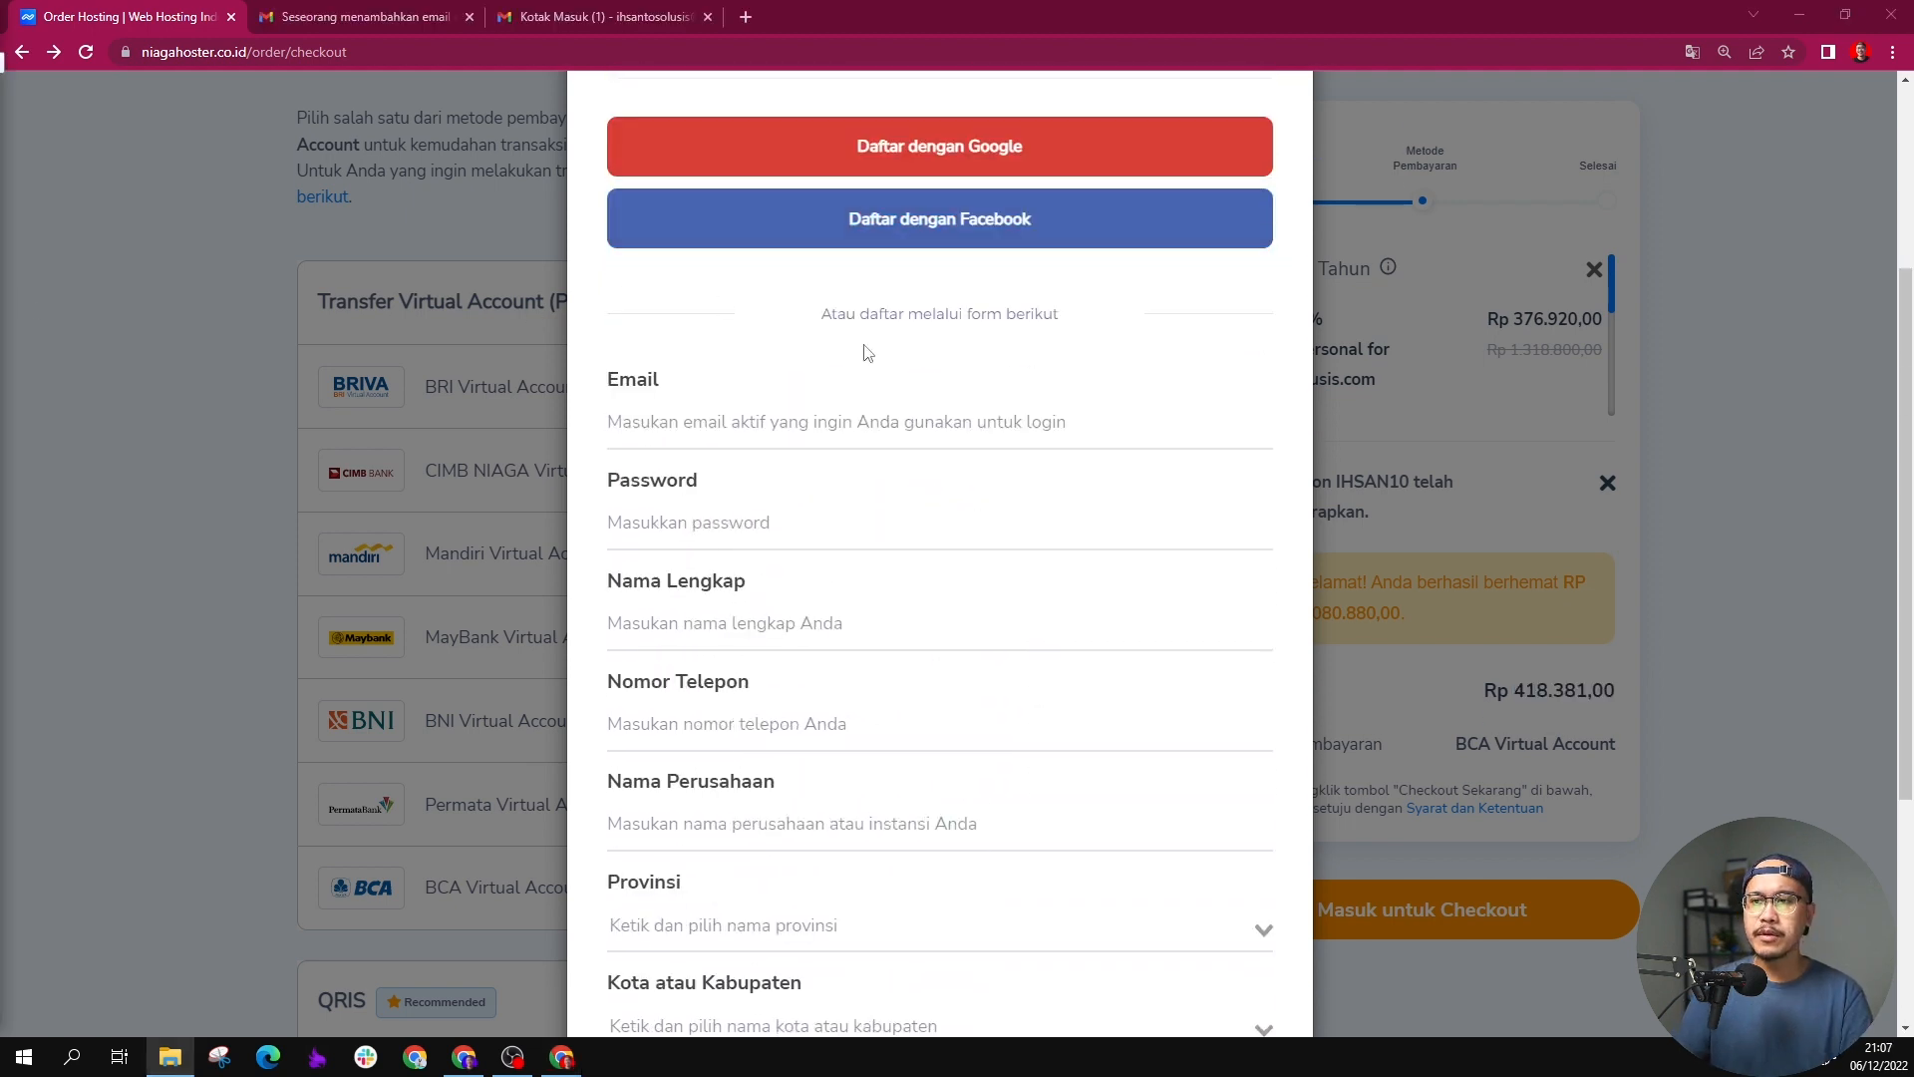
# Step: Fill in the registration form's e-mail, account password, full name, phone number, company name, province and city
pyautogui.click(792, 422)
pyautogui.click(802, 522)
pyautogui.write('•••••••••••')
pyautogui.scroll(-1, 807, 558)
pyautogui.click(807, 523)
pyautogui.click(810, 624)
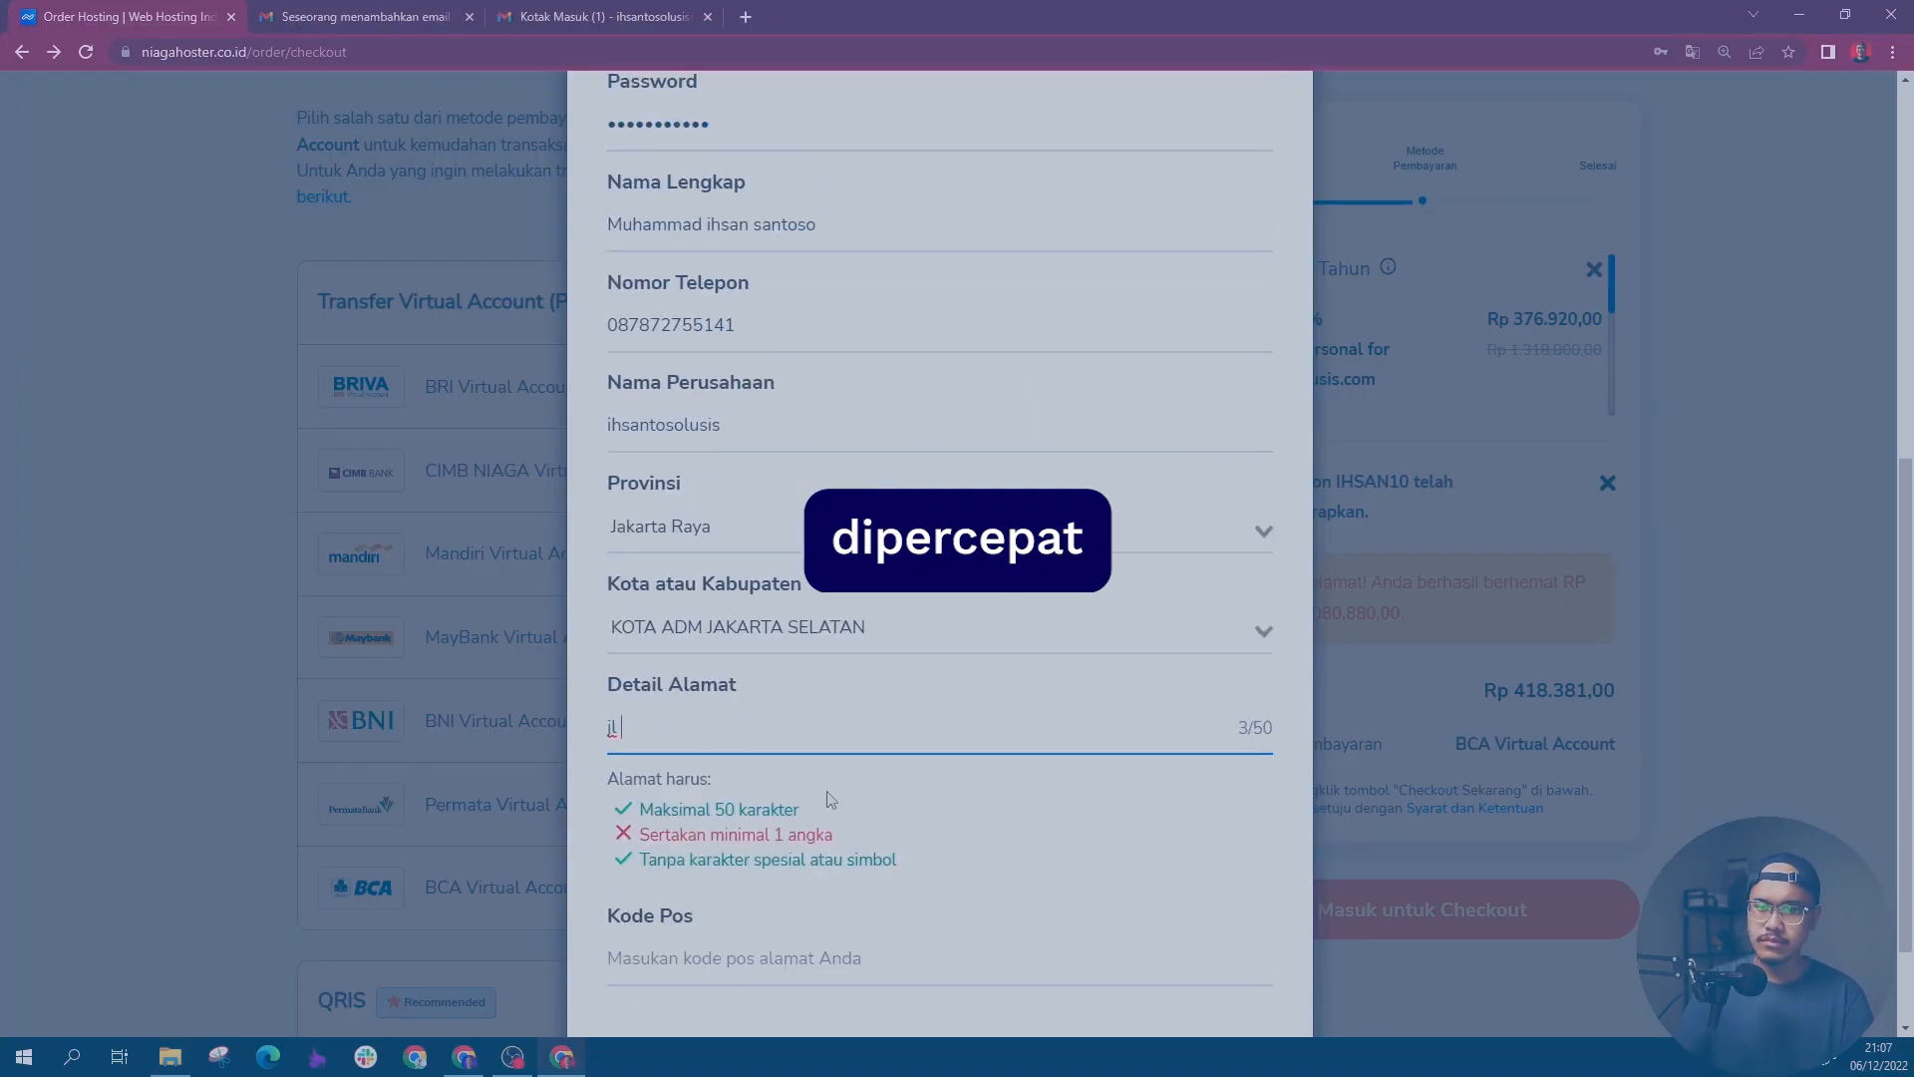
# Step: Enter the street address and postal code in the registration form and submit the registration
pyautogui.click(834, 958)
pyautogui.write('12740')
pyautogui.scroll(-2, 837, 898)
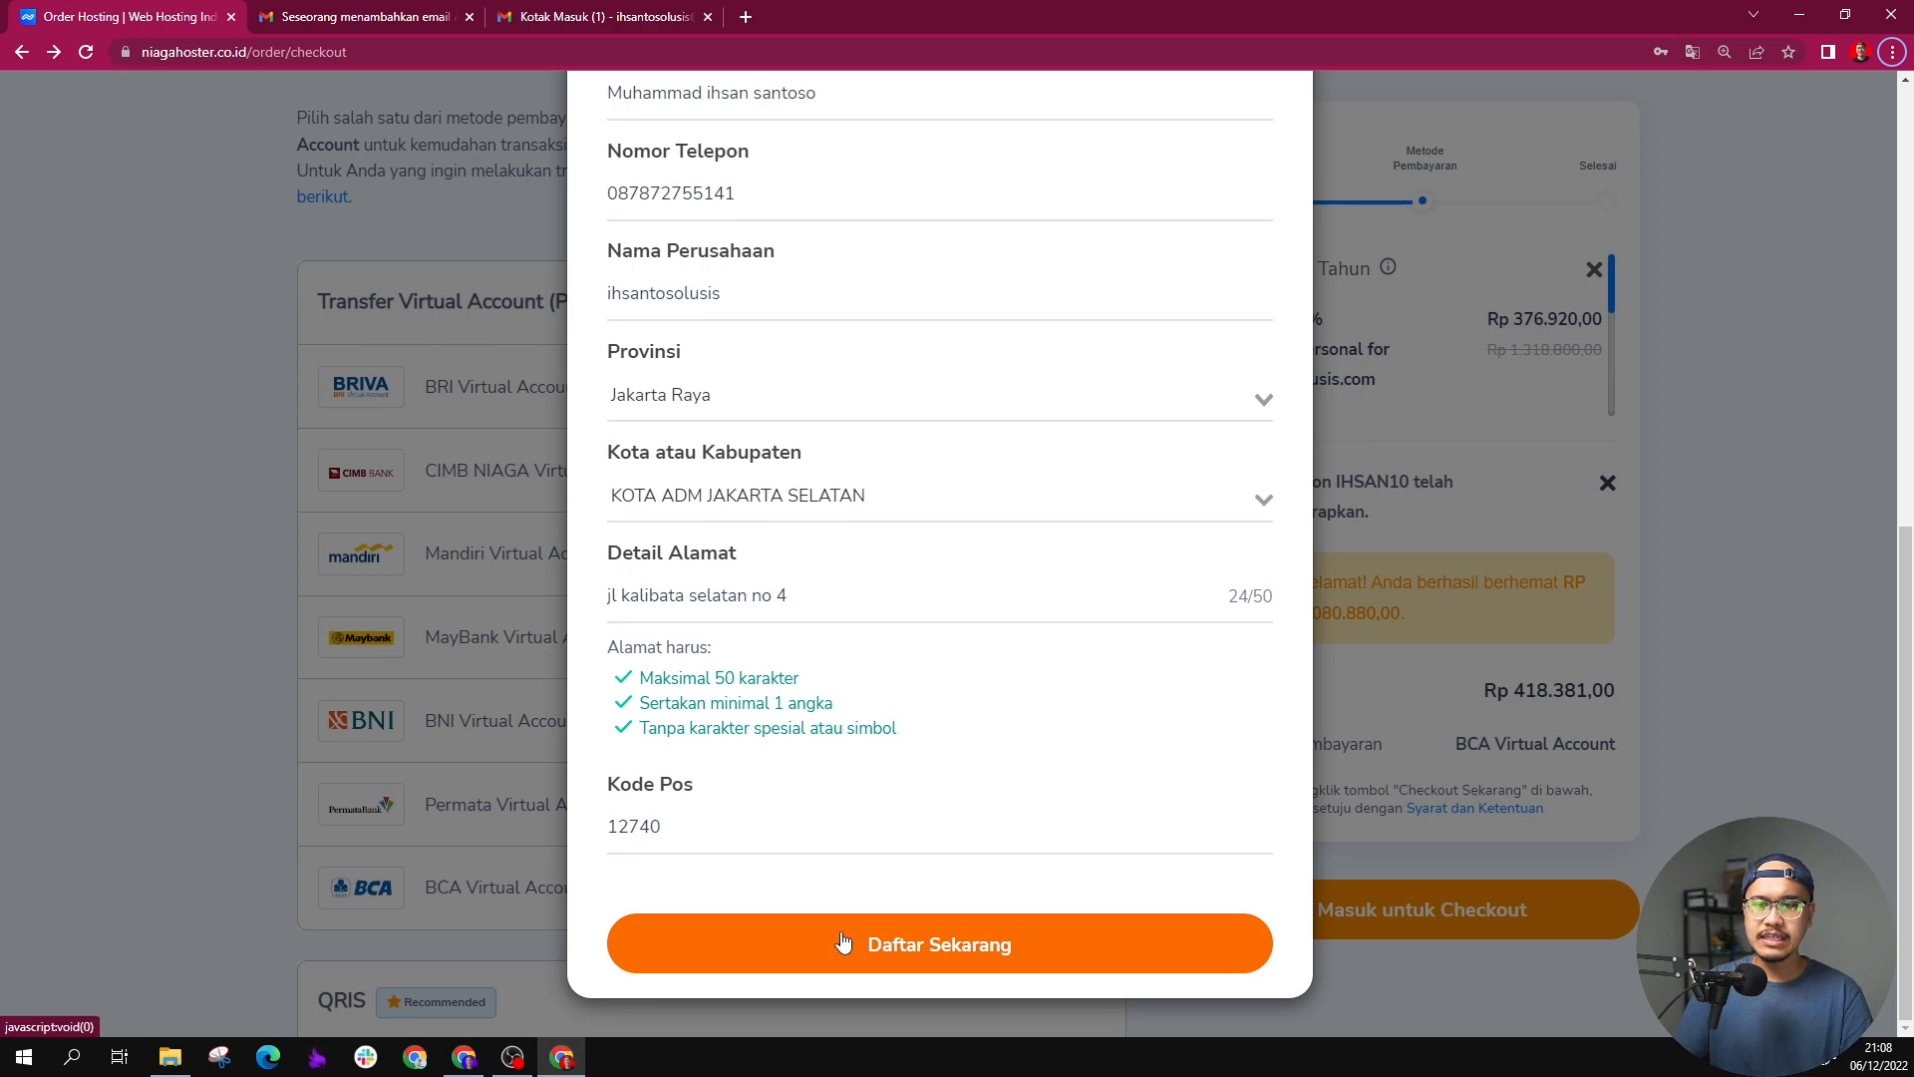
pyautogui.click(842, 941)
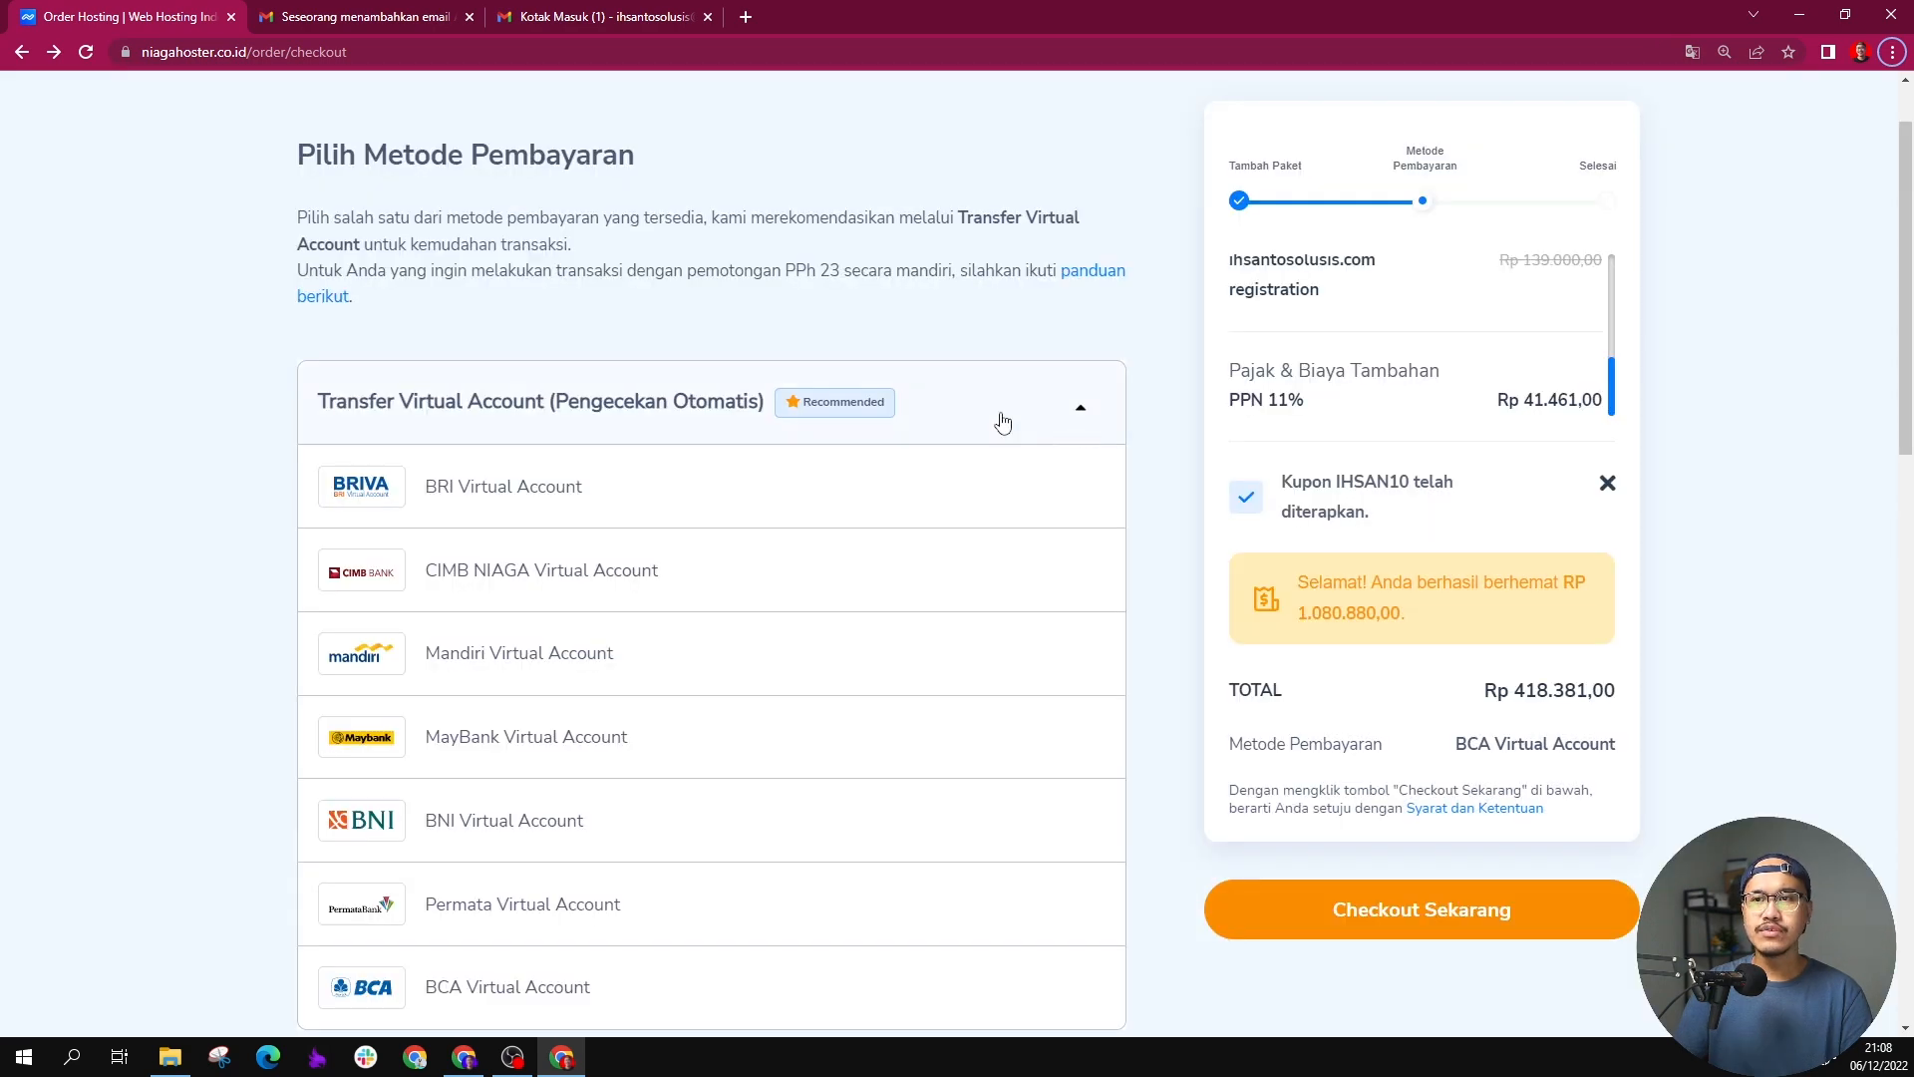
# Step: Check out the order with BCA Virtual Account as payment method and view the payment instructions
pyautogui.scroll(-2, 1396, 598)
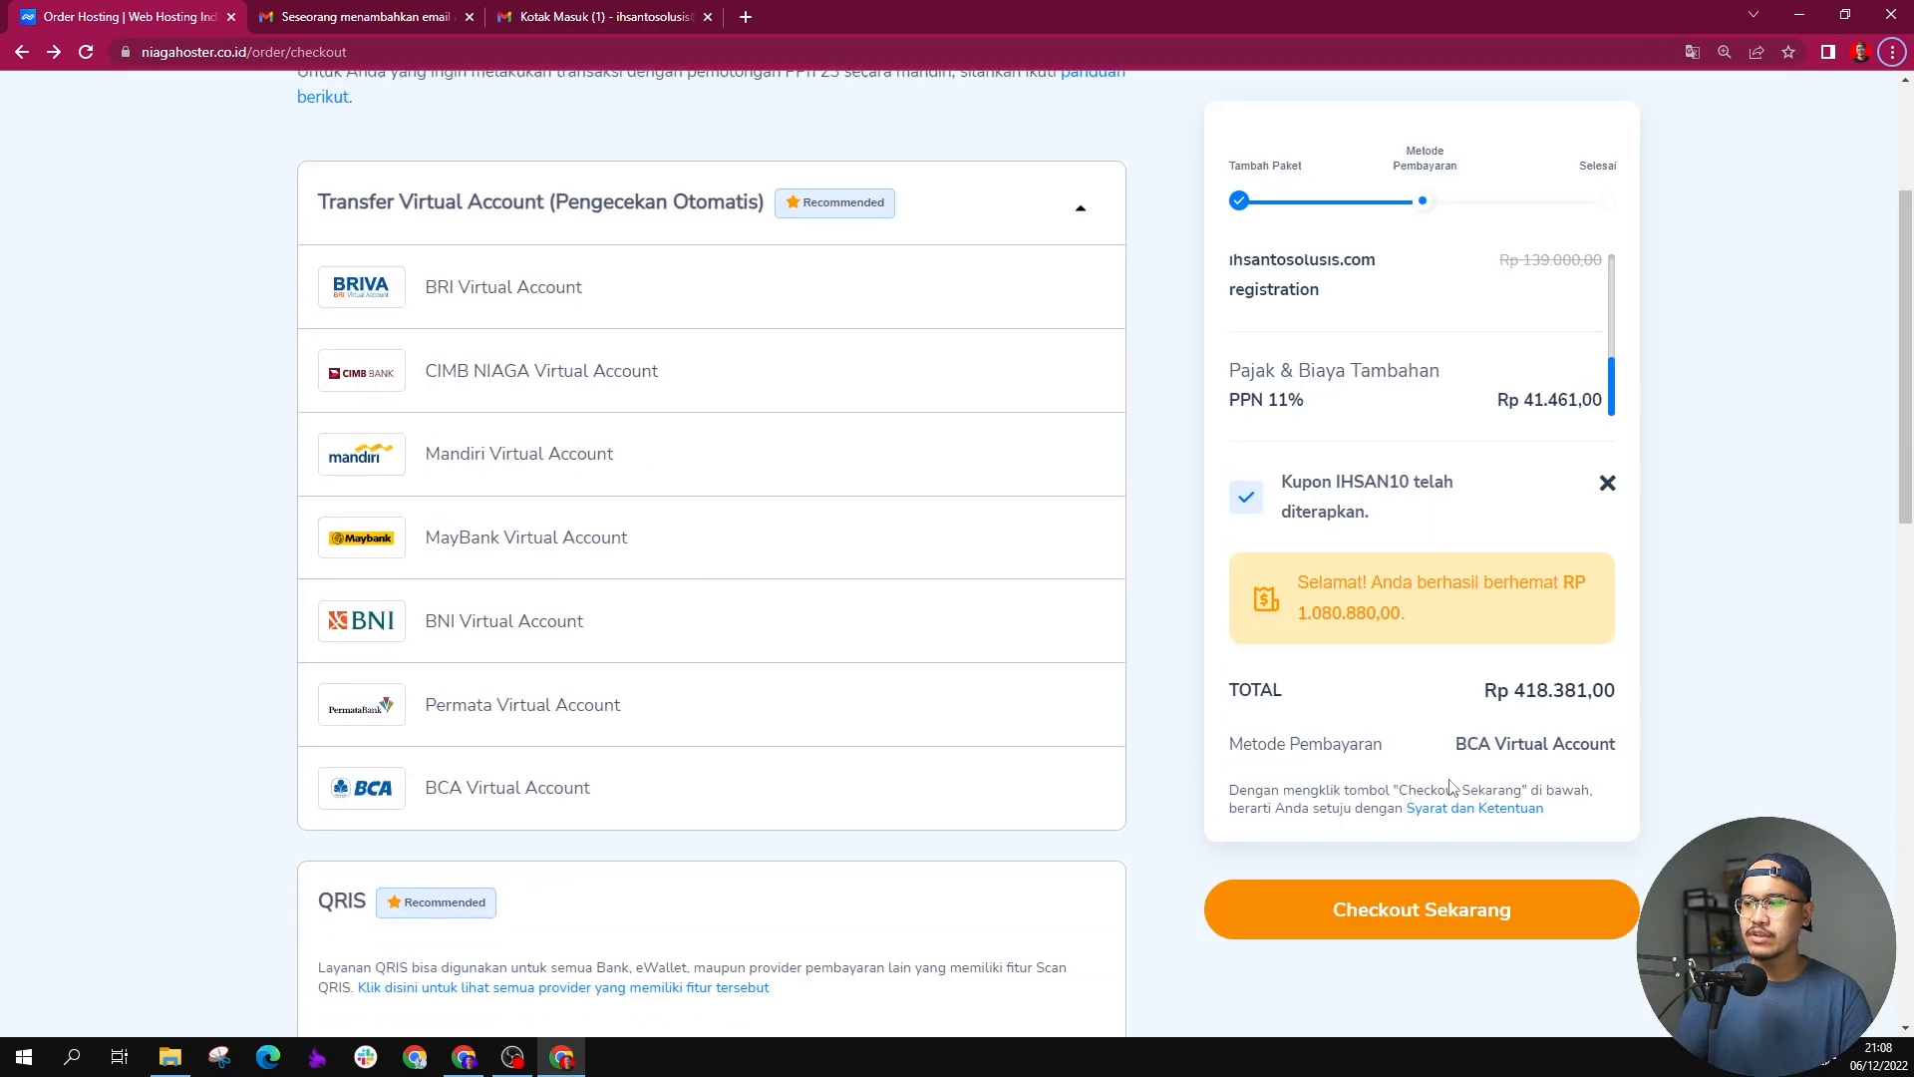
pyautogui.click(1440, 908)
pyautogui.scroll(-10, 869, 335)
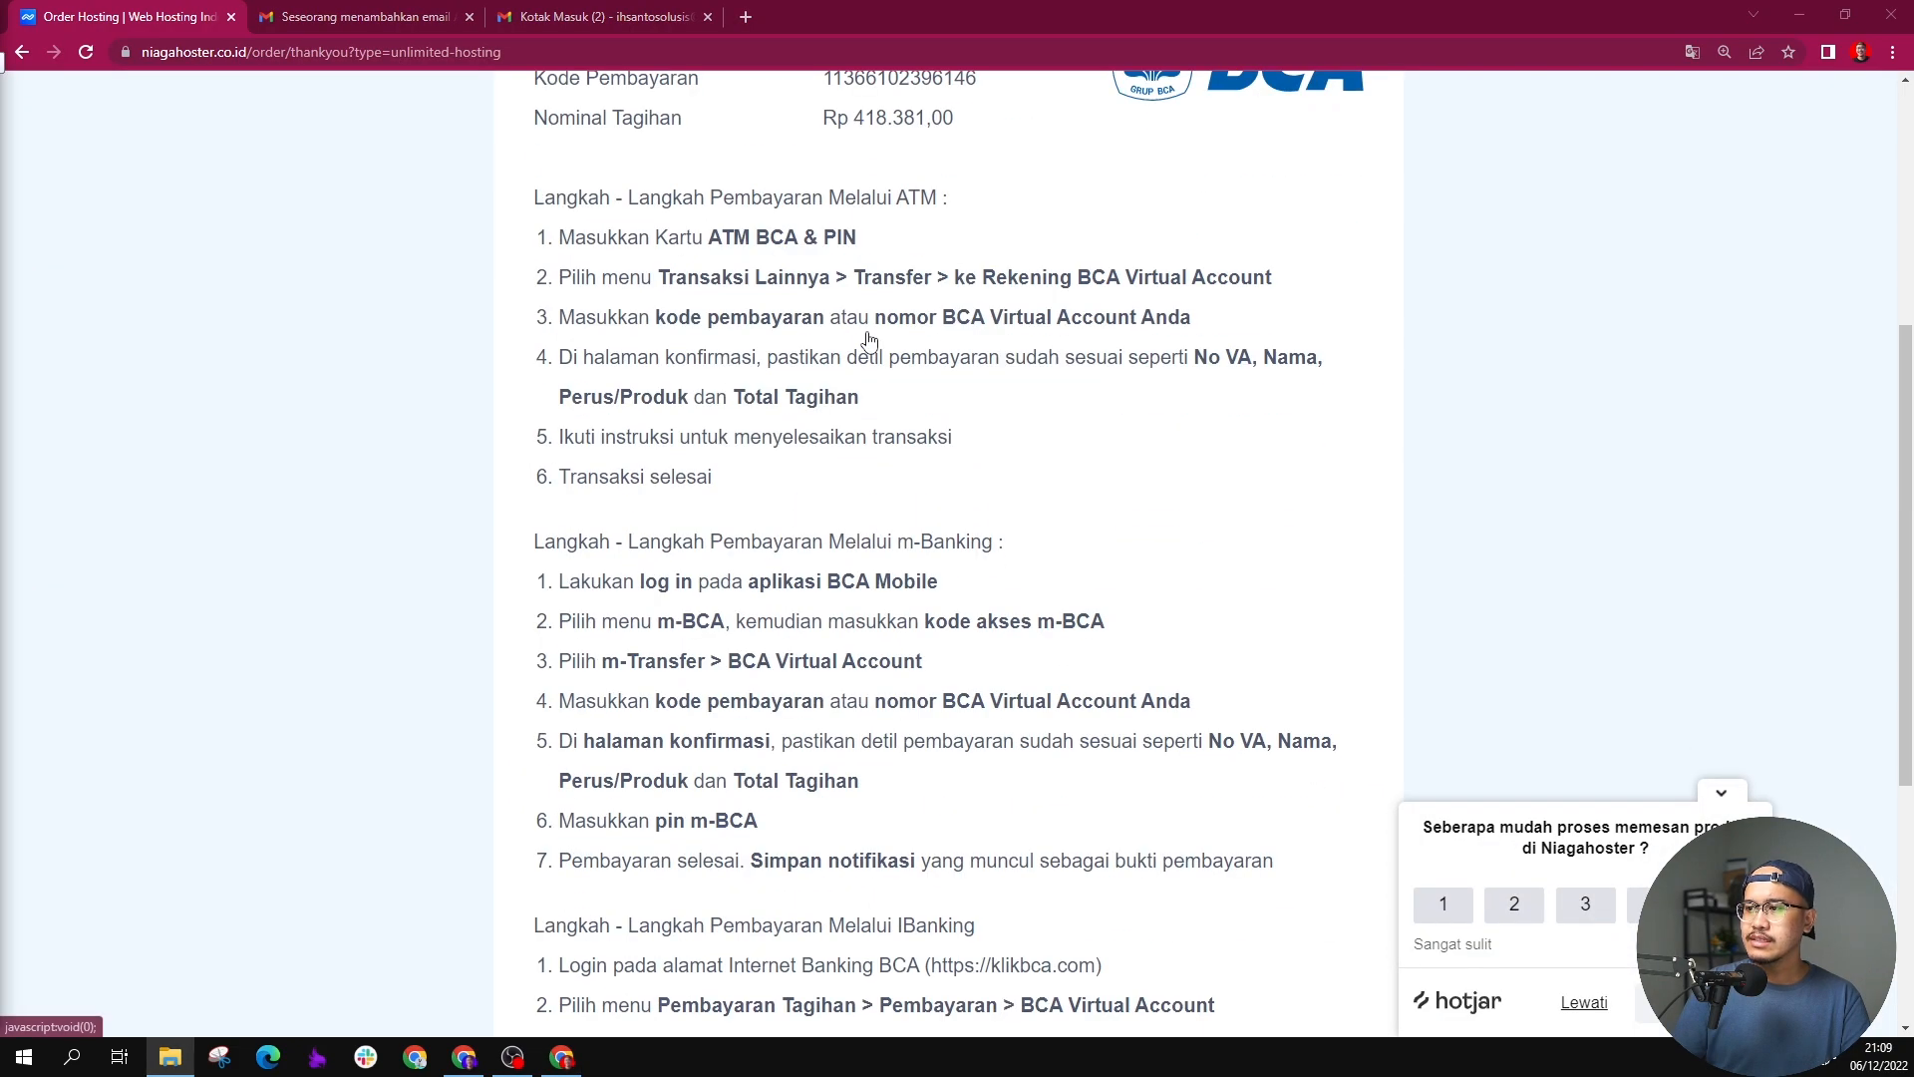
# Step: Review the payment details, switch to the Gmail inbox and read the welcome e-mail from Niagahoster
pyautogui.scroll(4, 874, 339)
pyautogui.scroll(6, 874, 339)
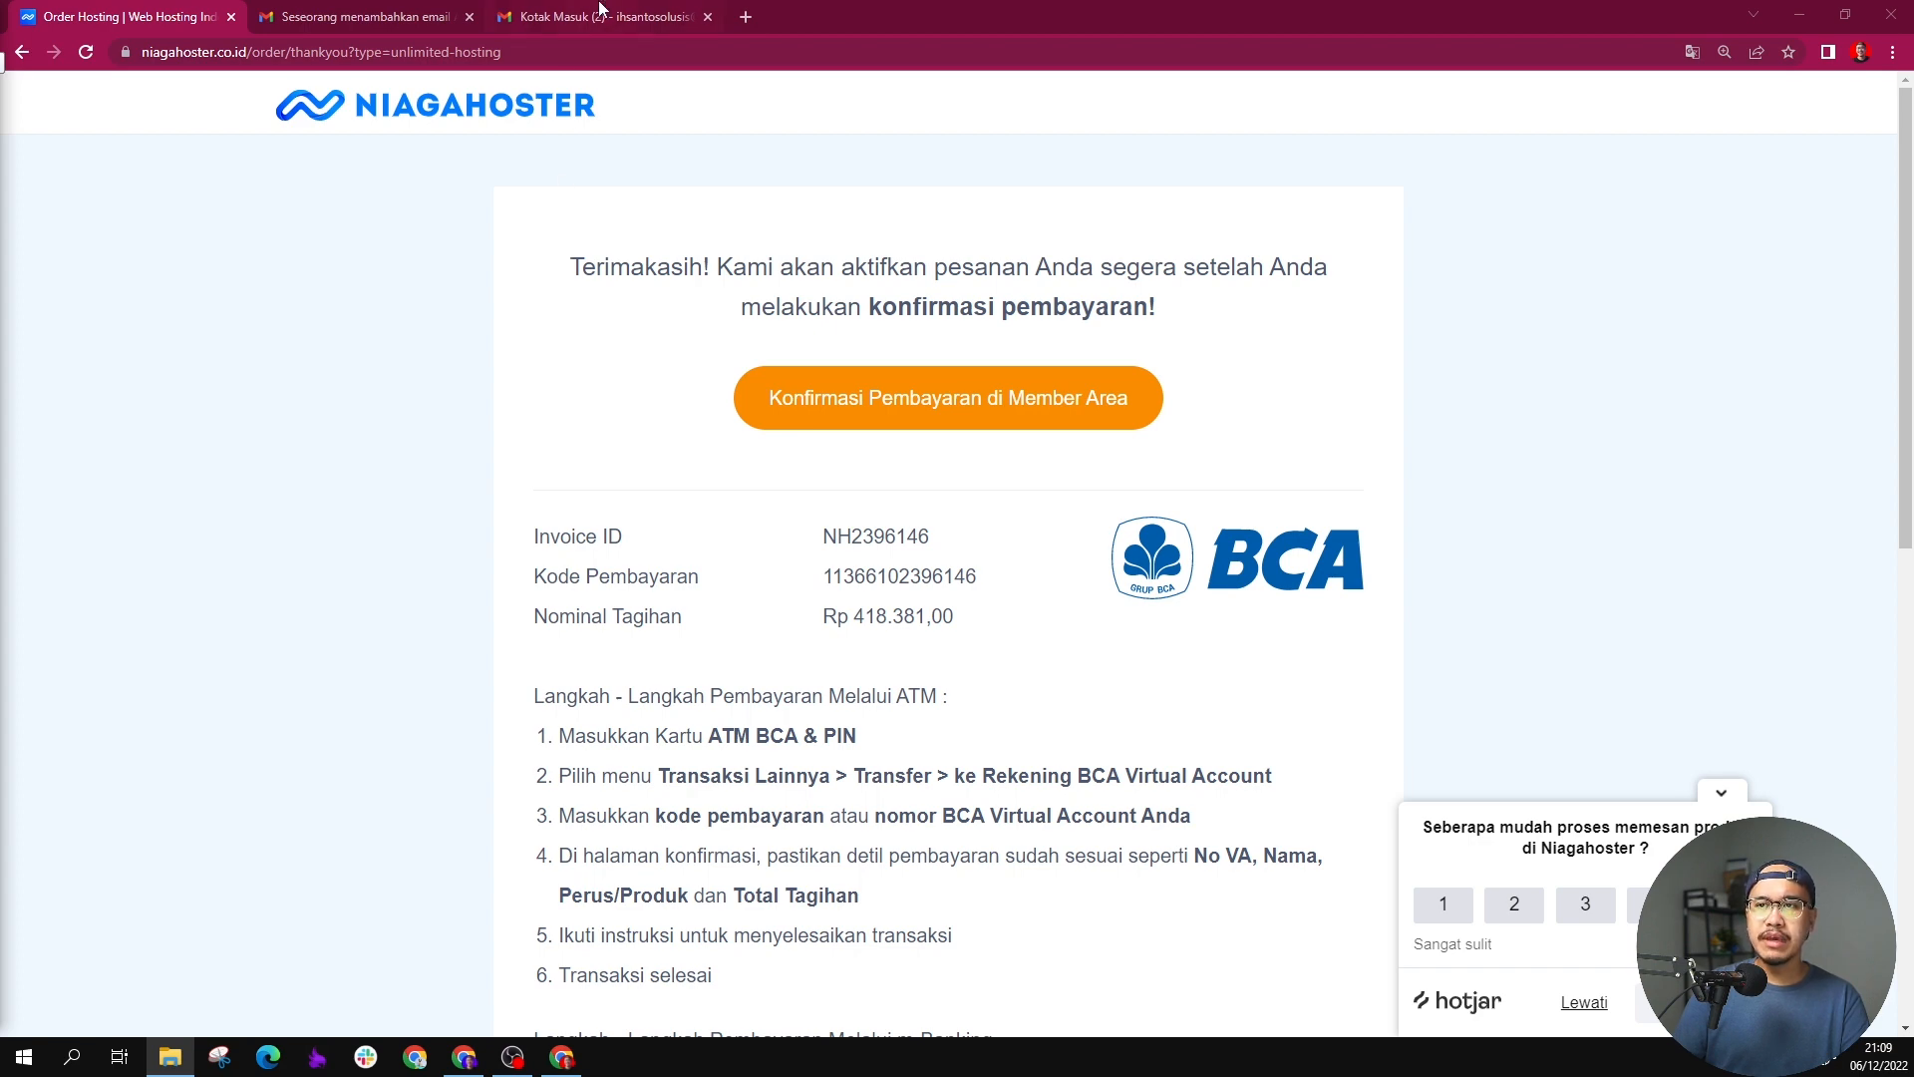
pyautogui.scroll(-5, 917, 266)
pyautogui.scroll(5, 912, 267)
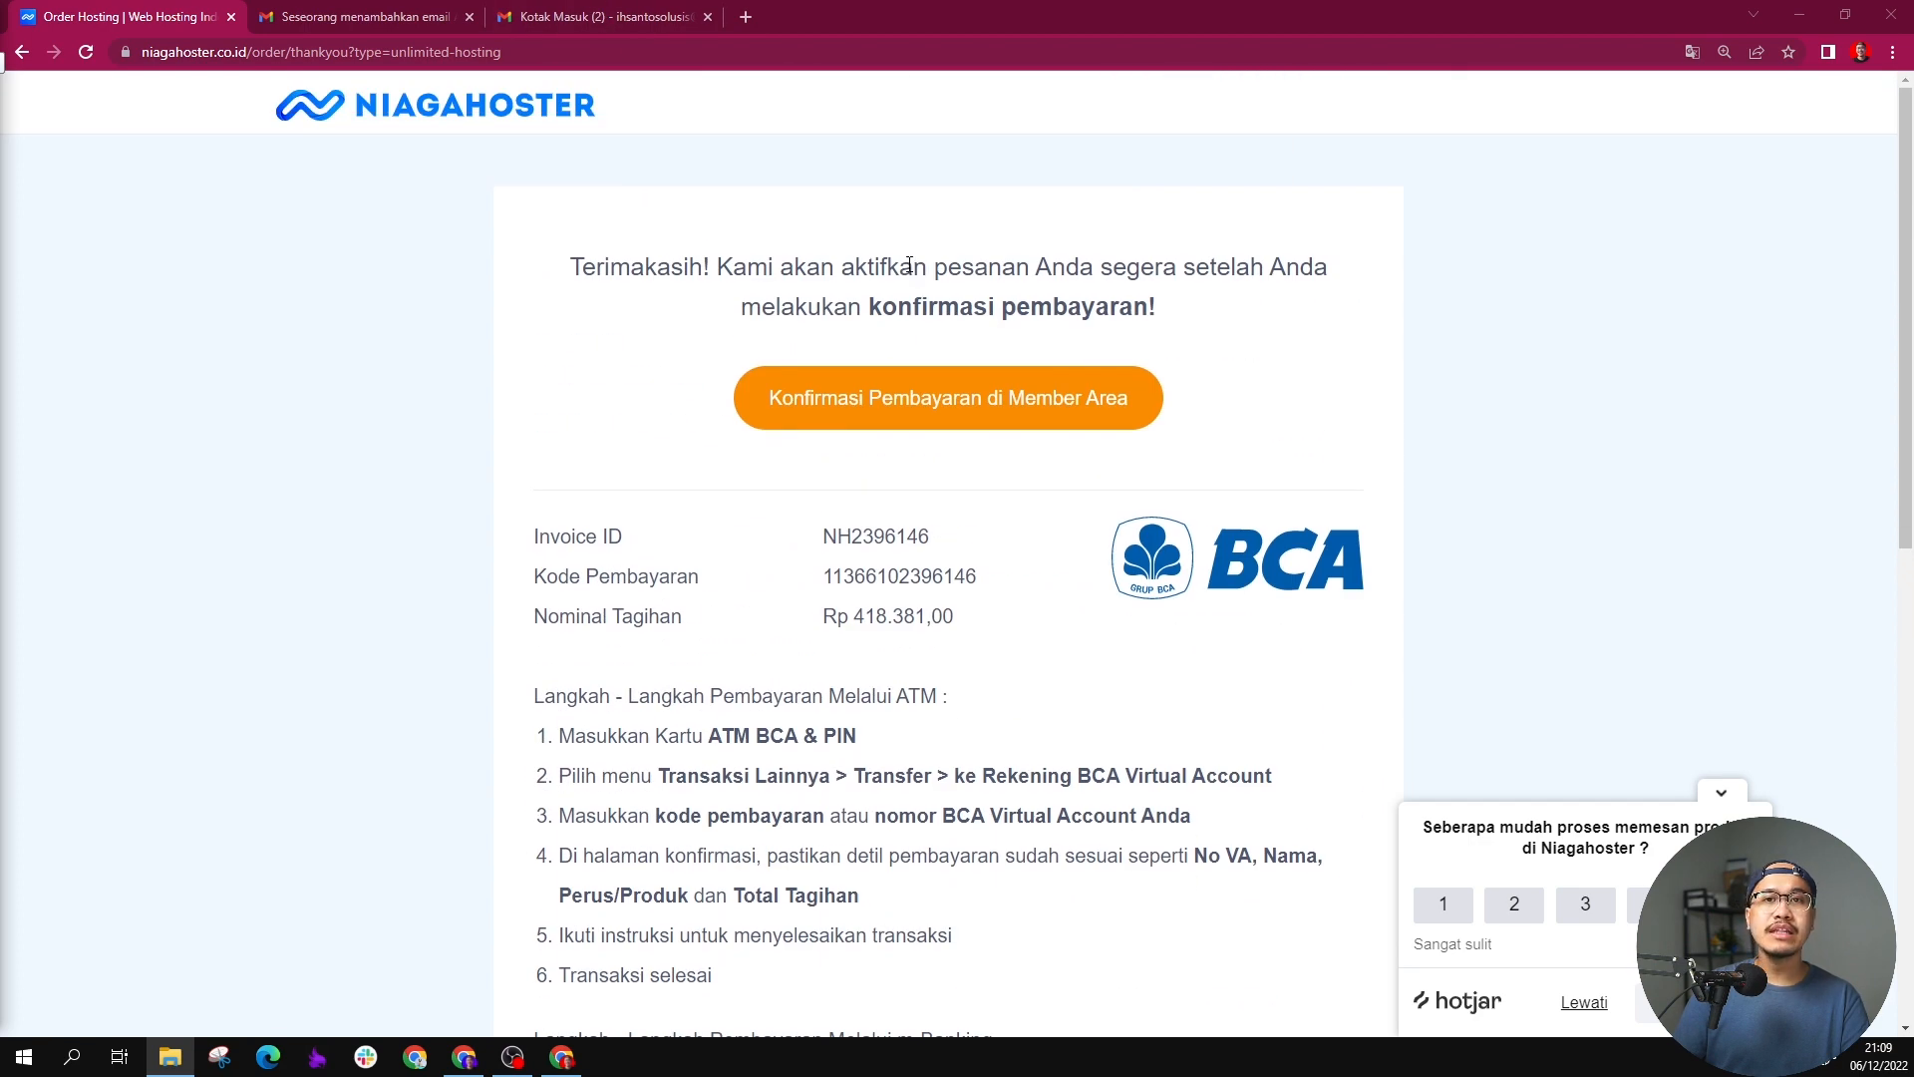
pyautogui.click(620, 18)
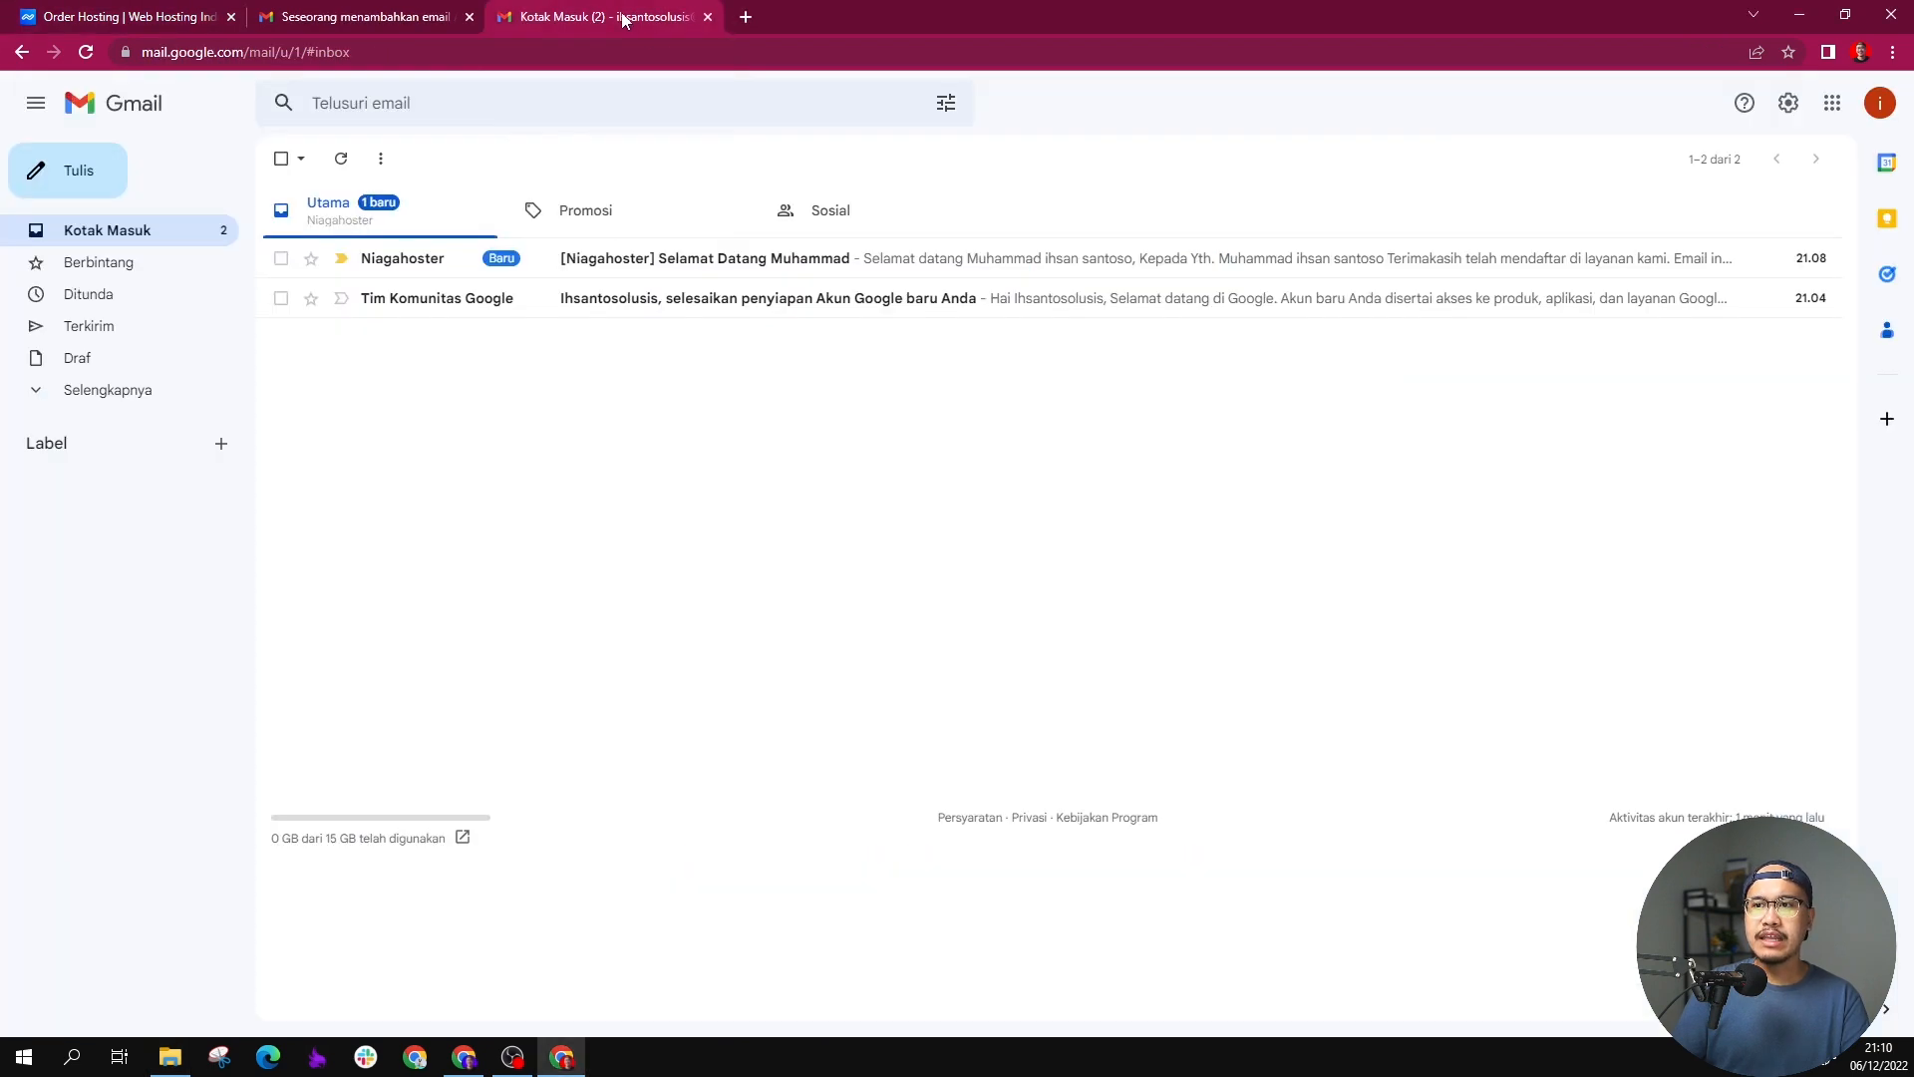
pyautogui.click(596, 257)
pyautogui.scroll(-5, 673, 473)
pyautogui.scroll(-6, 674, 472)
pyautogui.scroll(5, 673, 471)
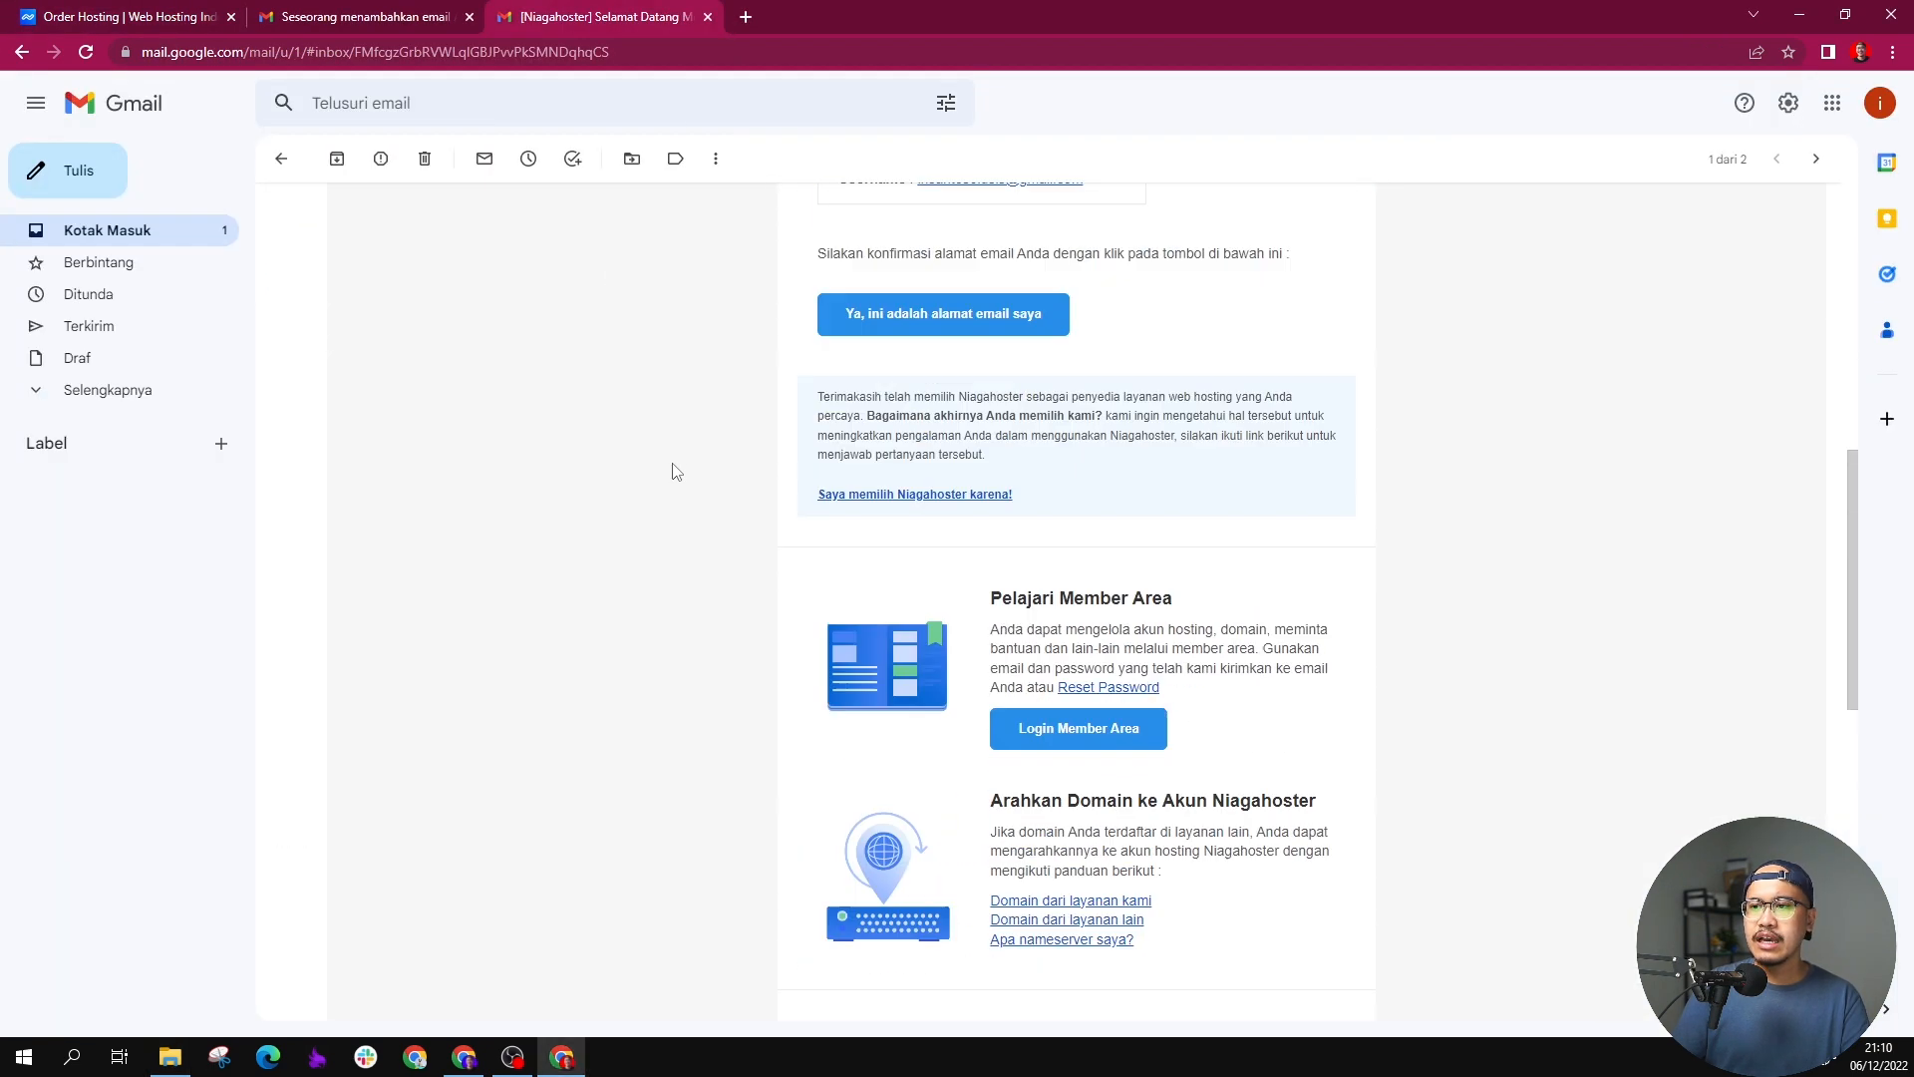
pyautogui.hotkey('alt', 'Left')
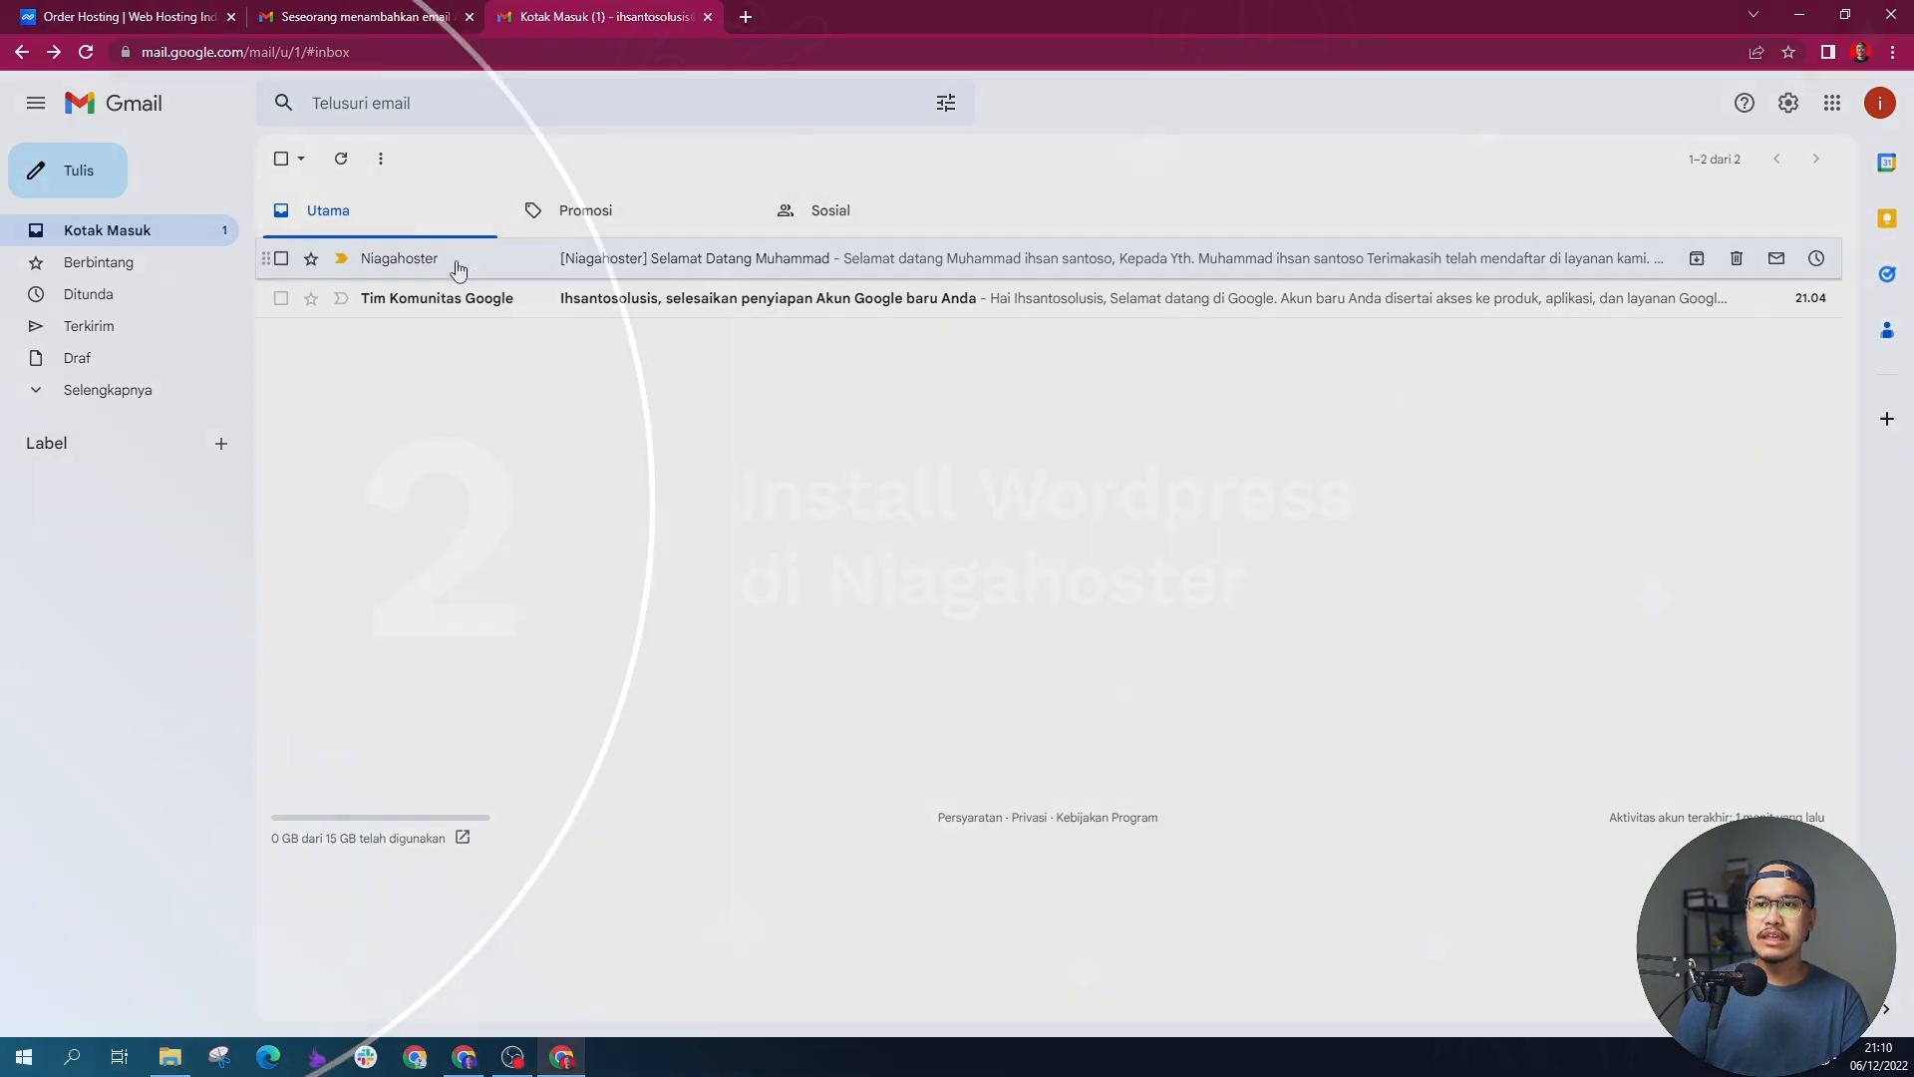
pyautogui.click(456, 261)
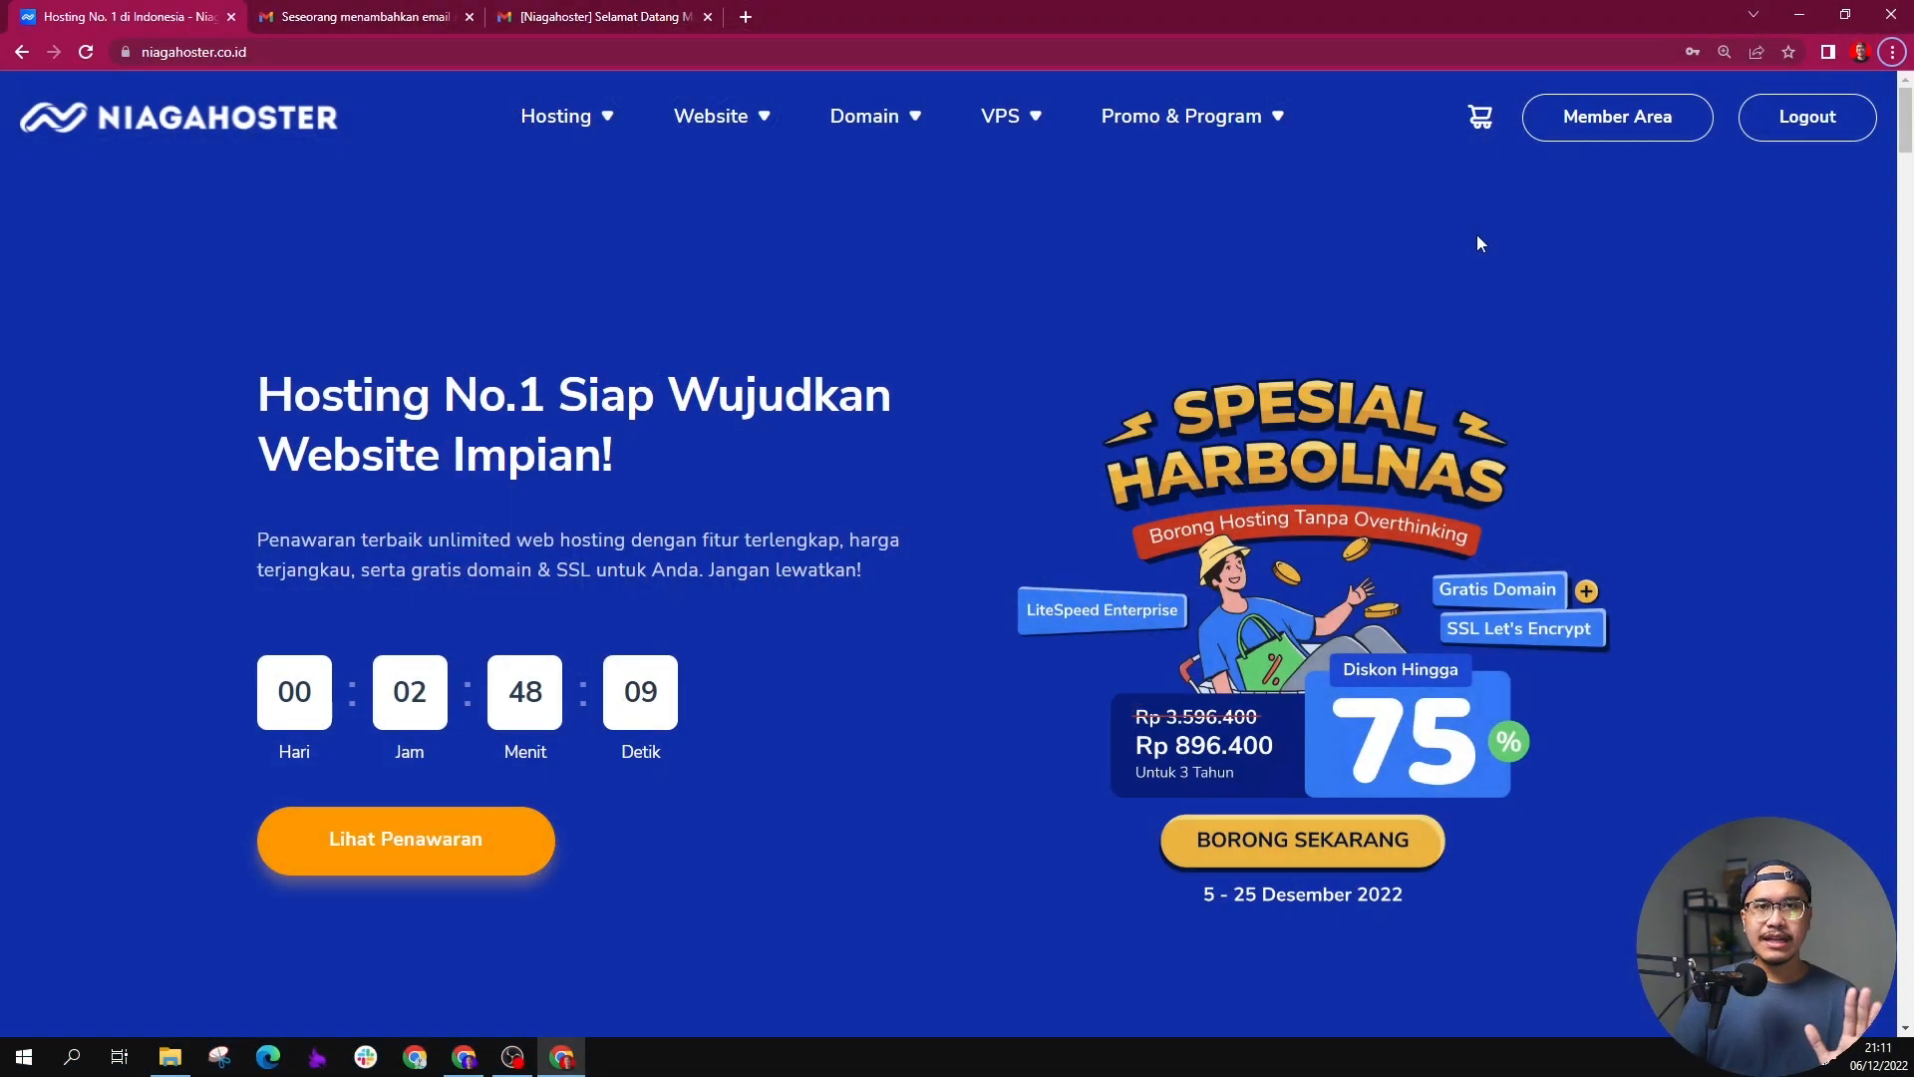
# Step: Open the Niagahoster Member Area and check the service status of the ihsantosolusi.com hosting package
pyautogui.click(1605, 123)
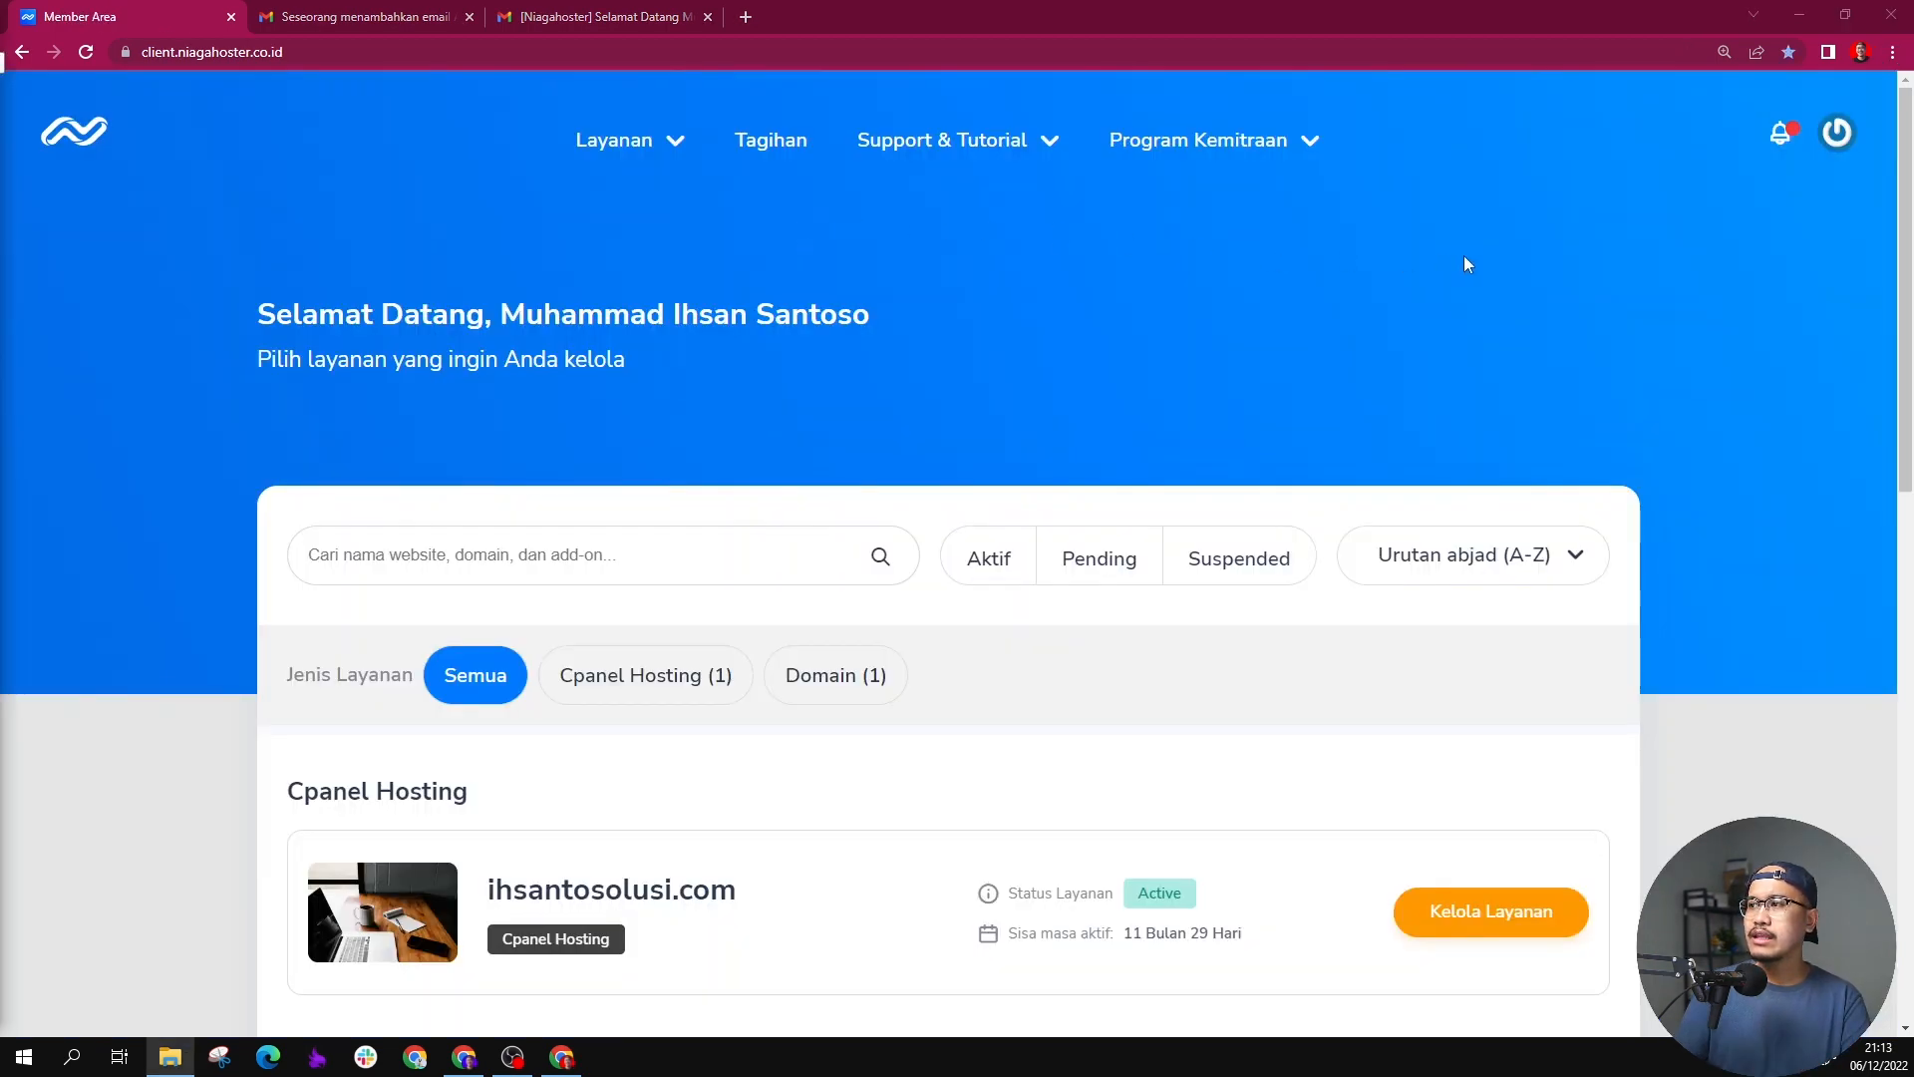
pyautogui.scroll(-9, 1466, 263)
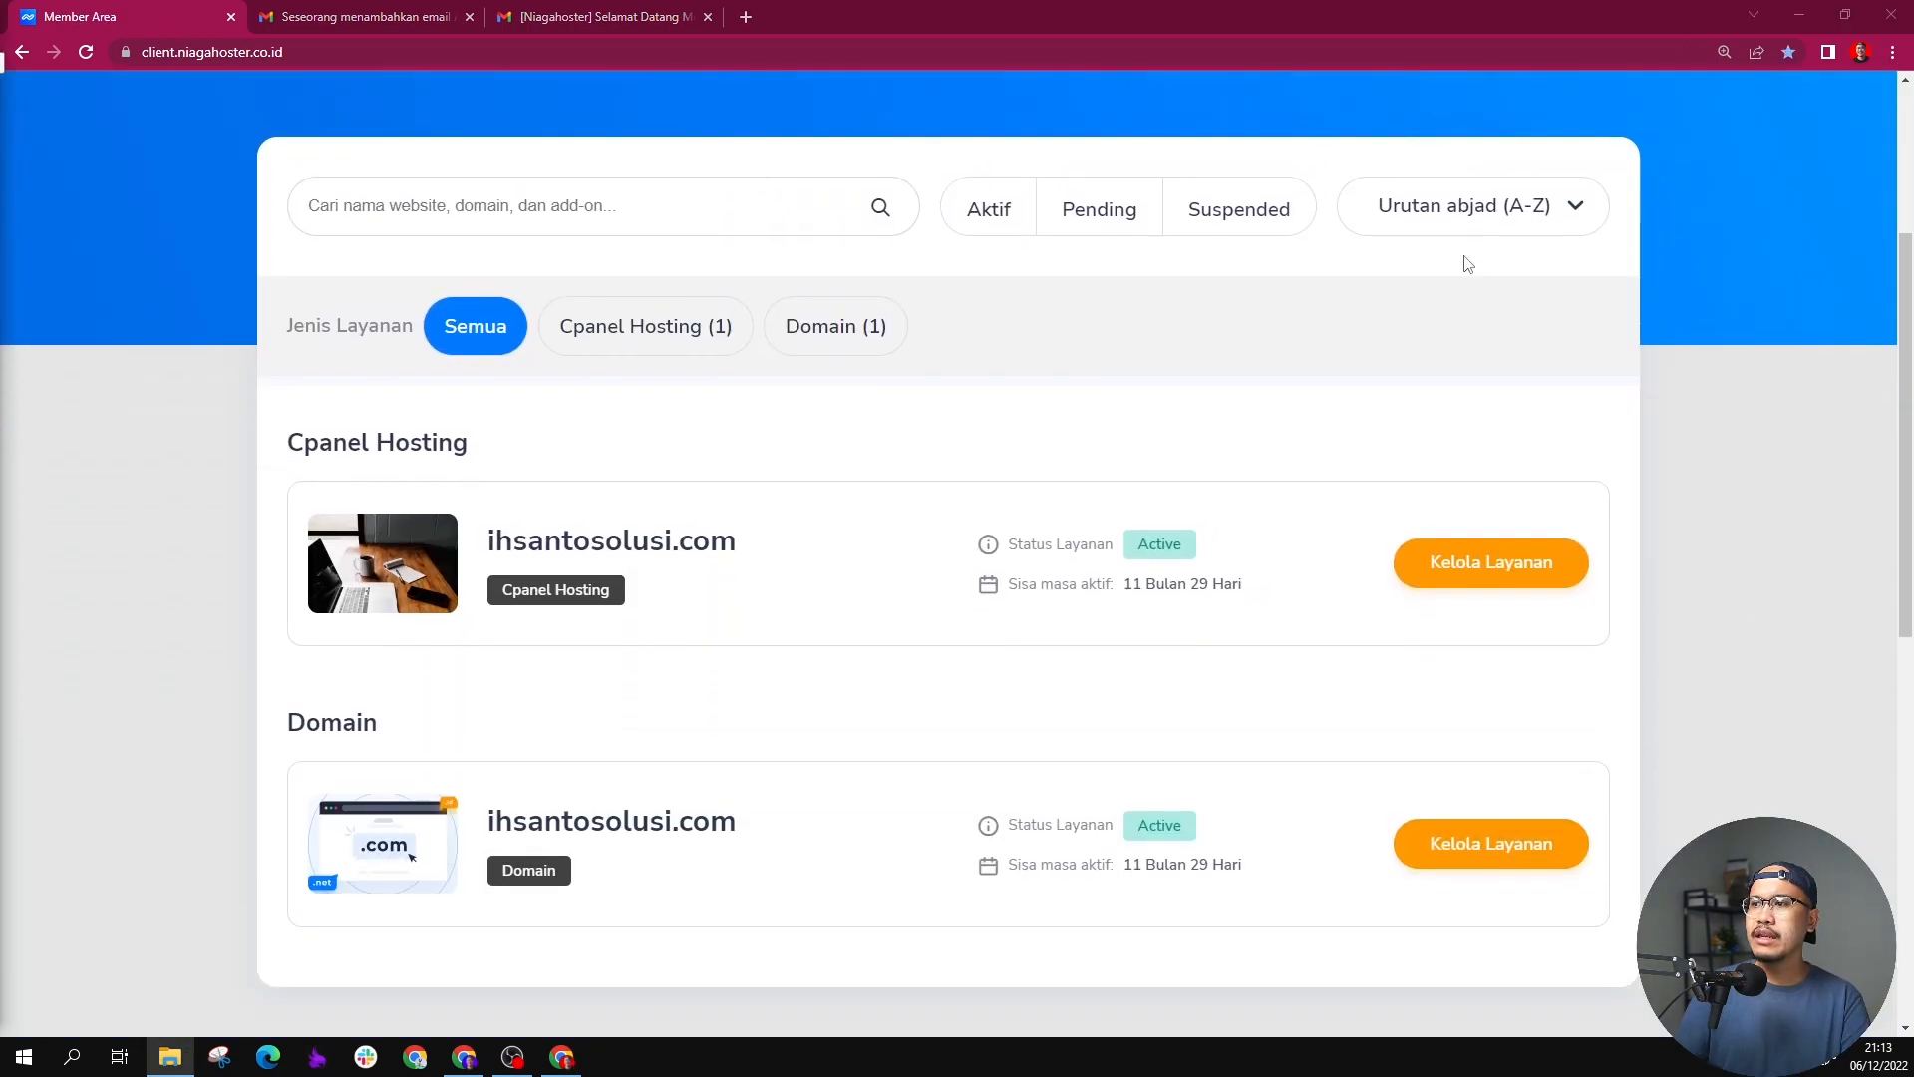
pyautogui.scroll(5, 1465, 263)
pyautogui.scroll(4, 1466, 263)
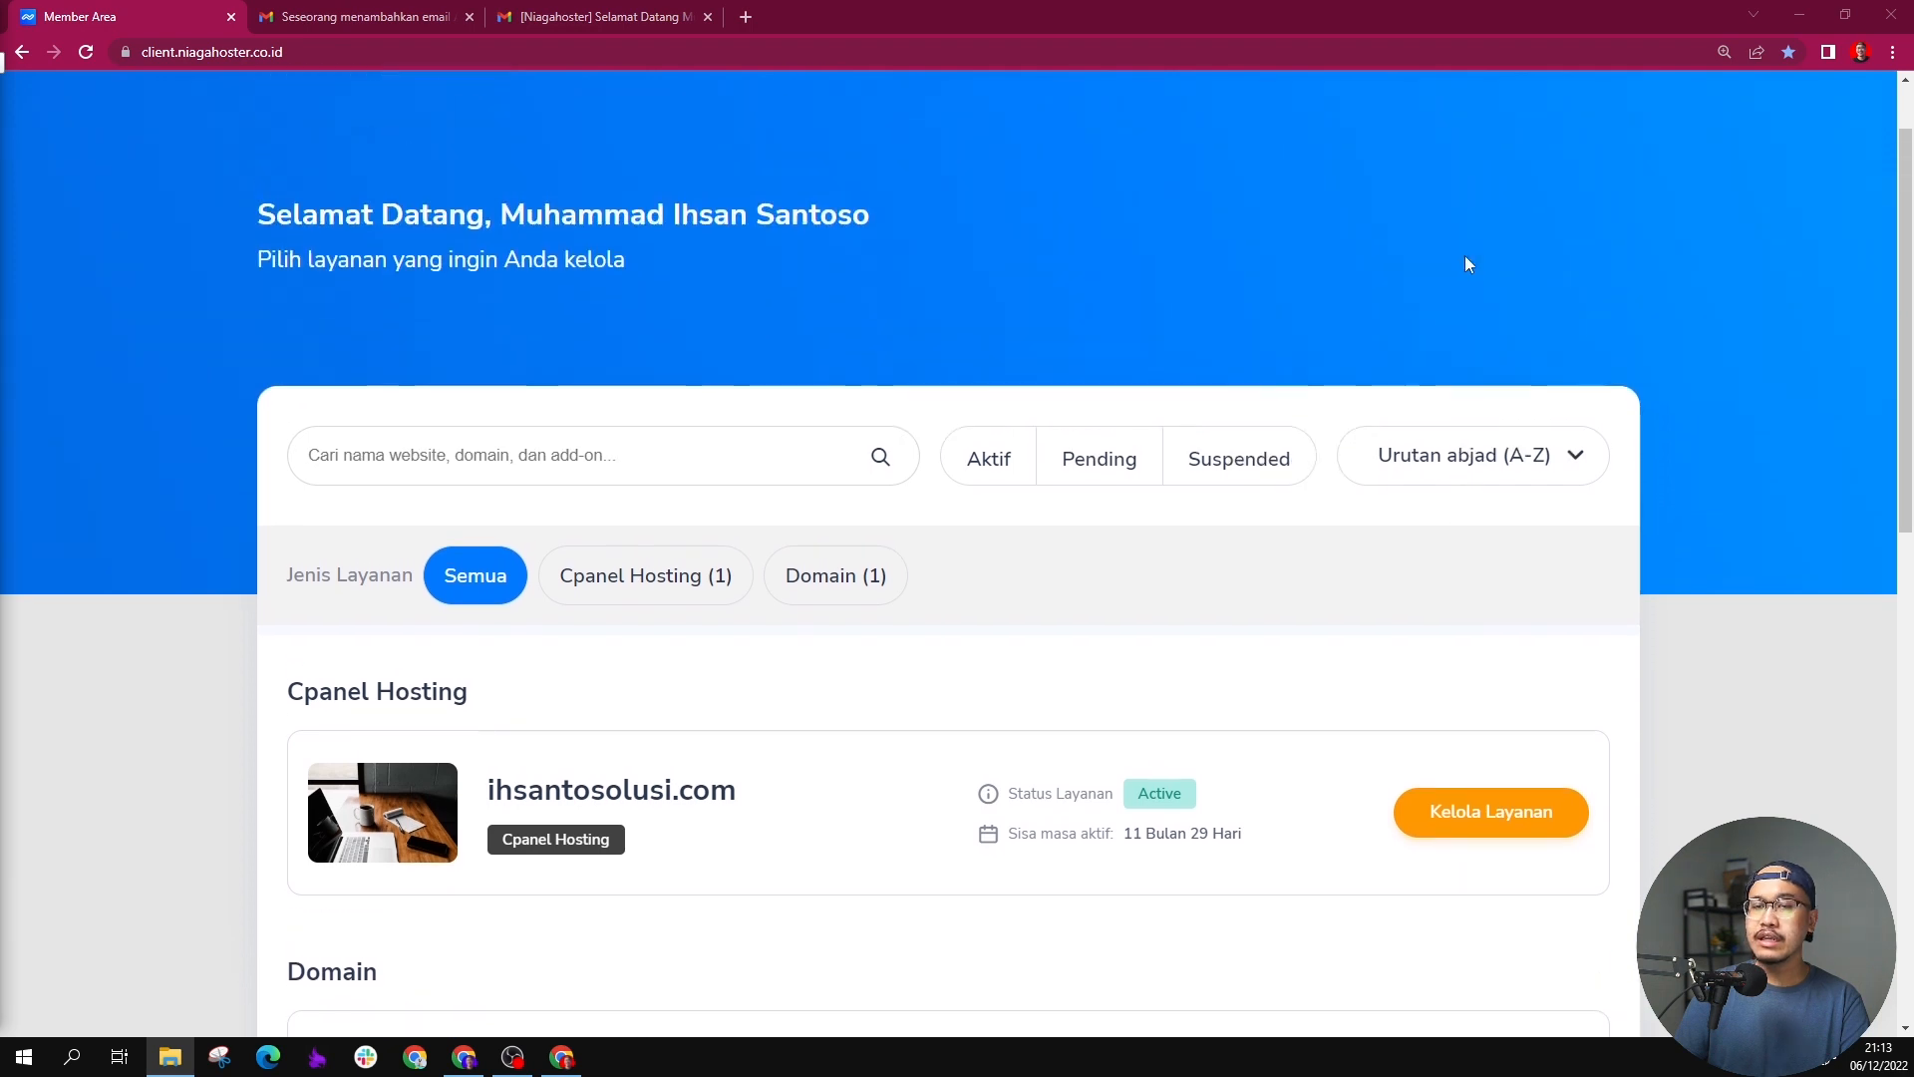
pyautogui.scroll(-3, 1465, 263)
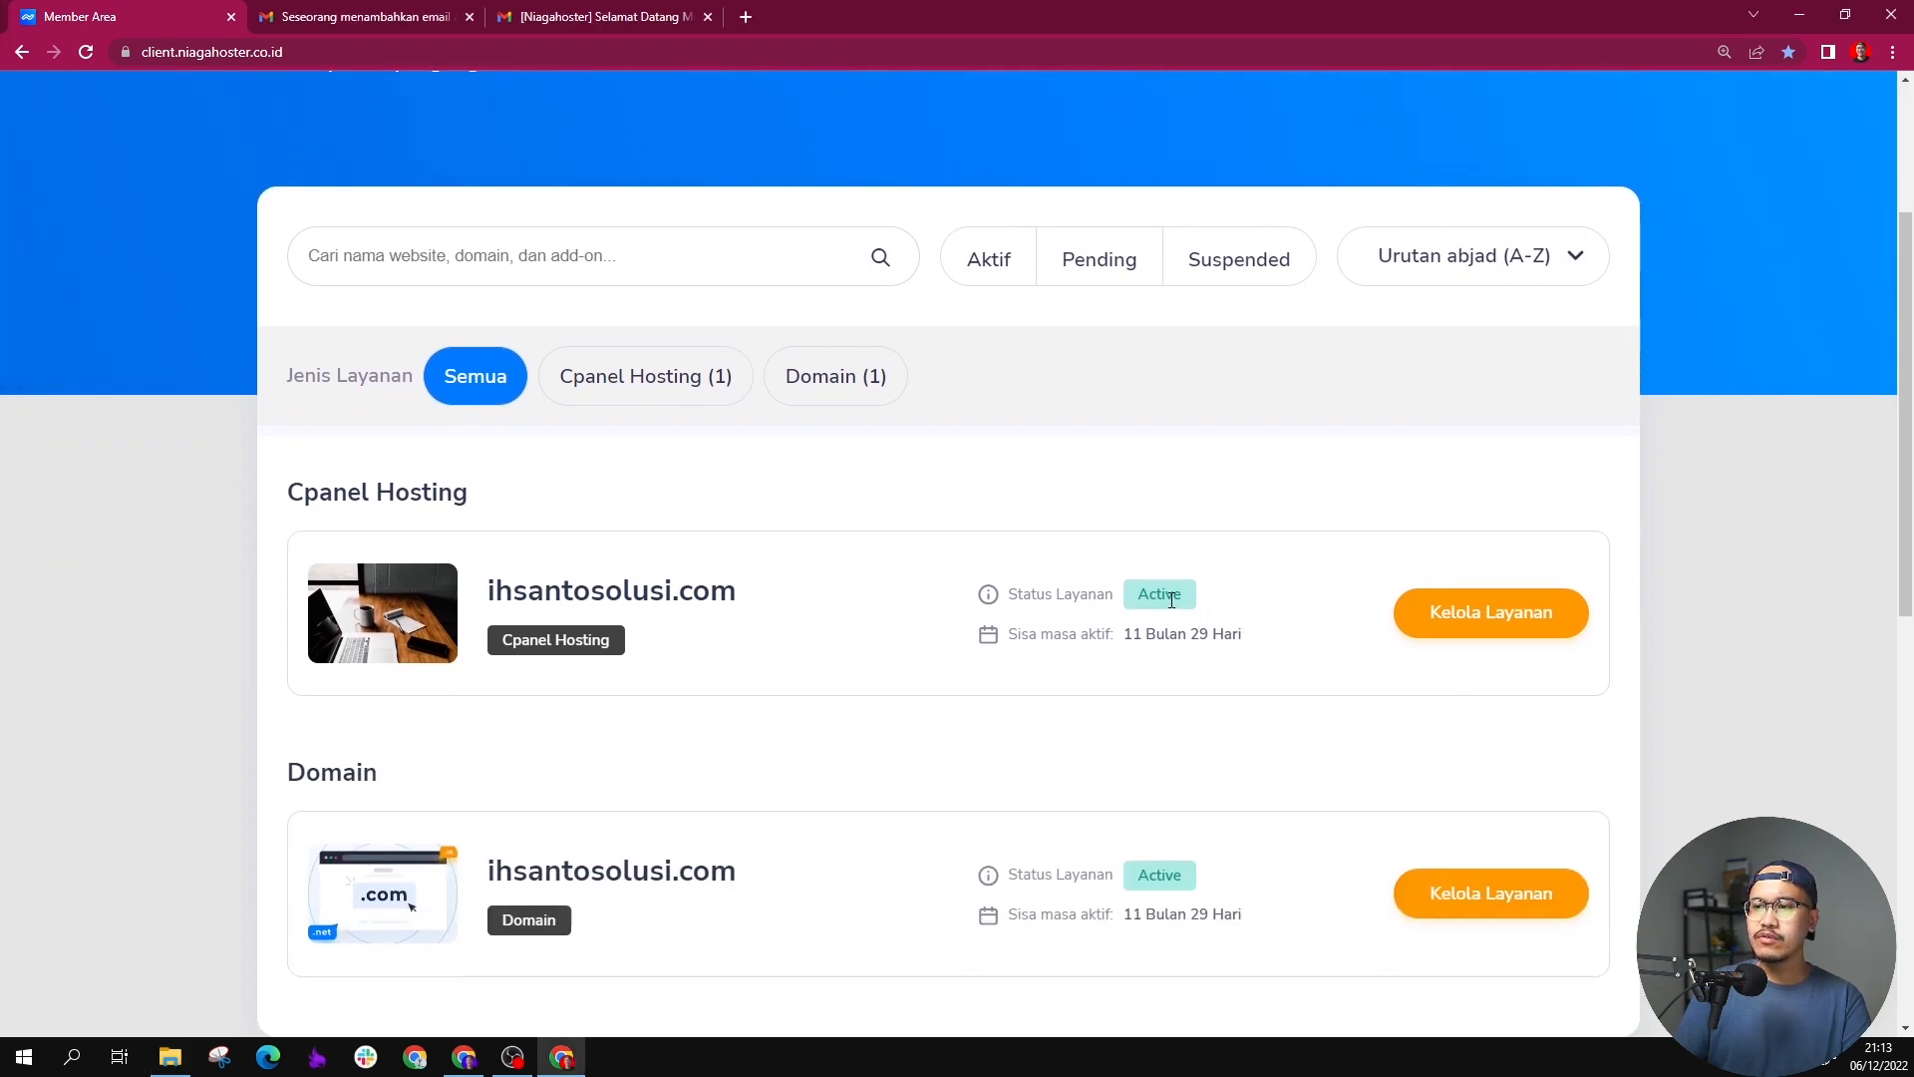
pyautogui.doubleClick(1171, 599)
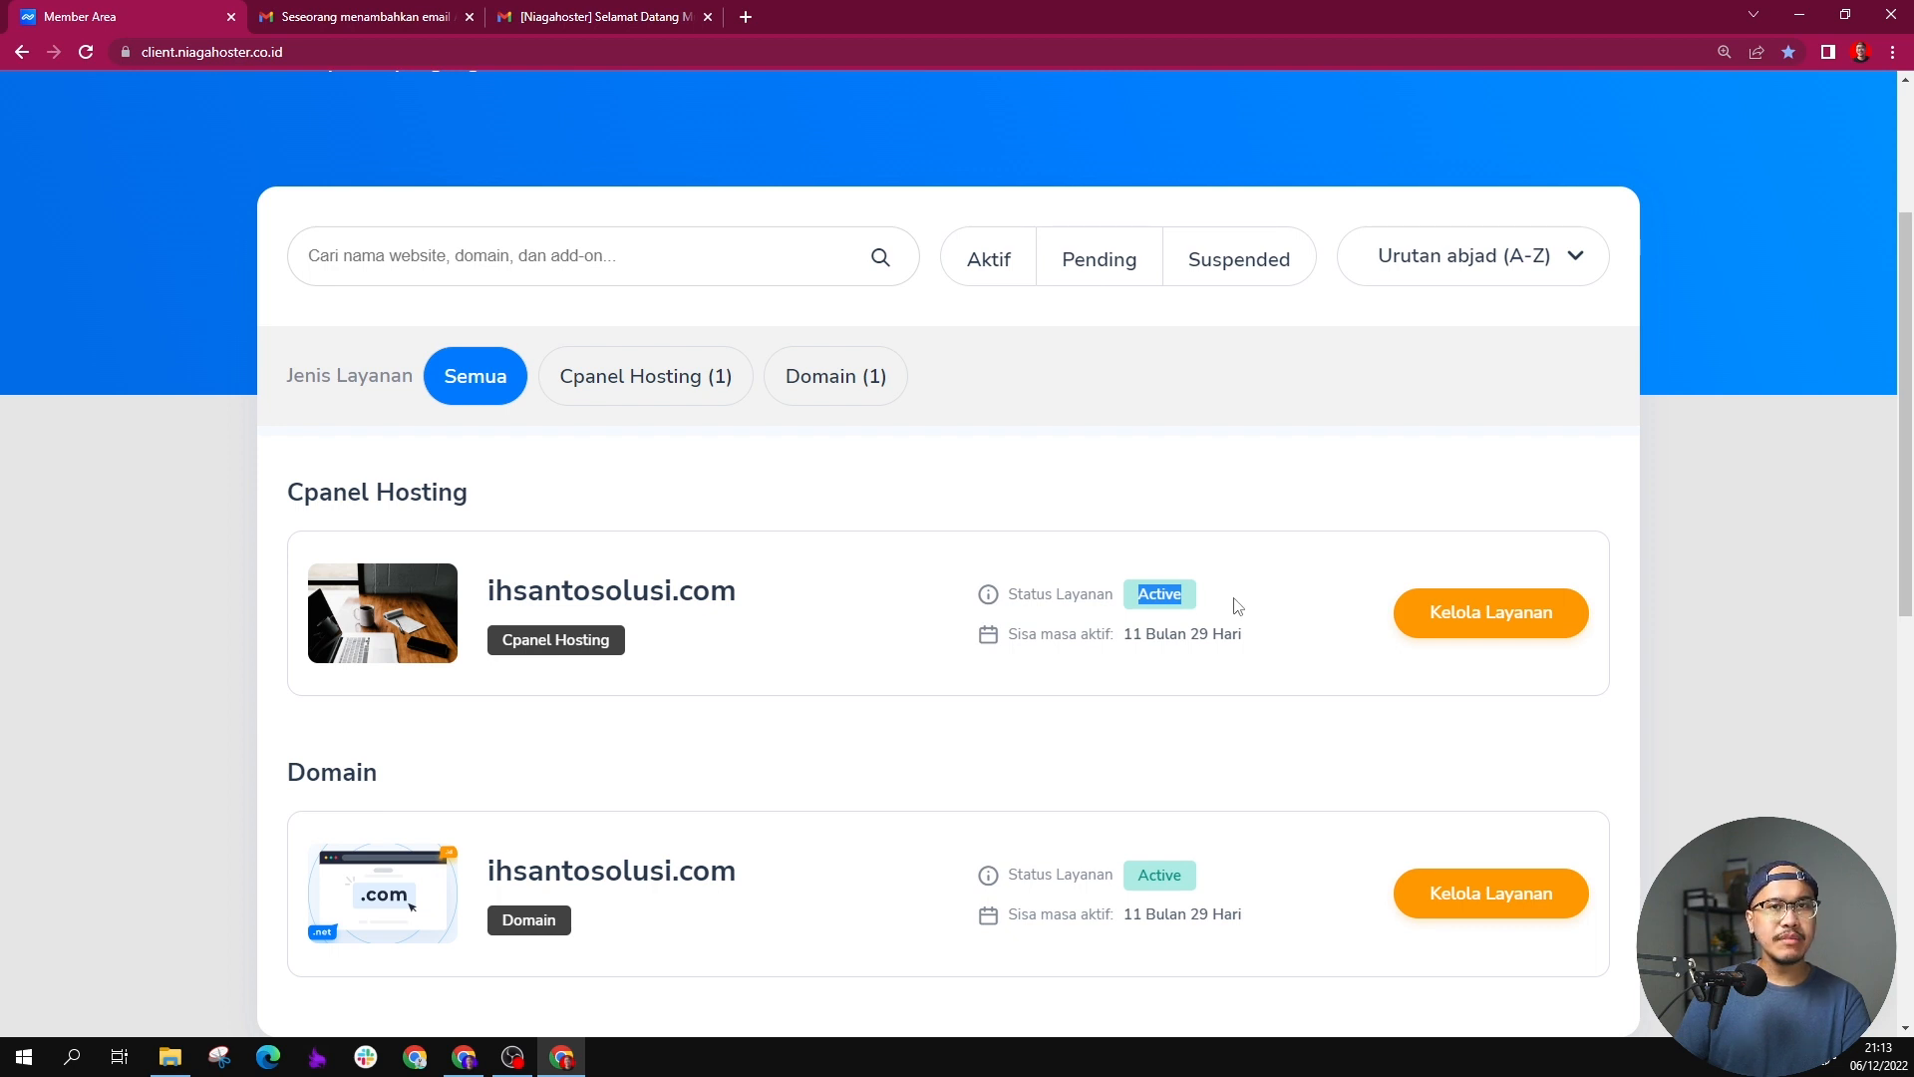
pyautogui.click(1291, 609)
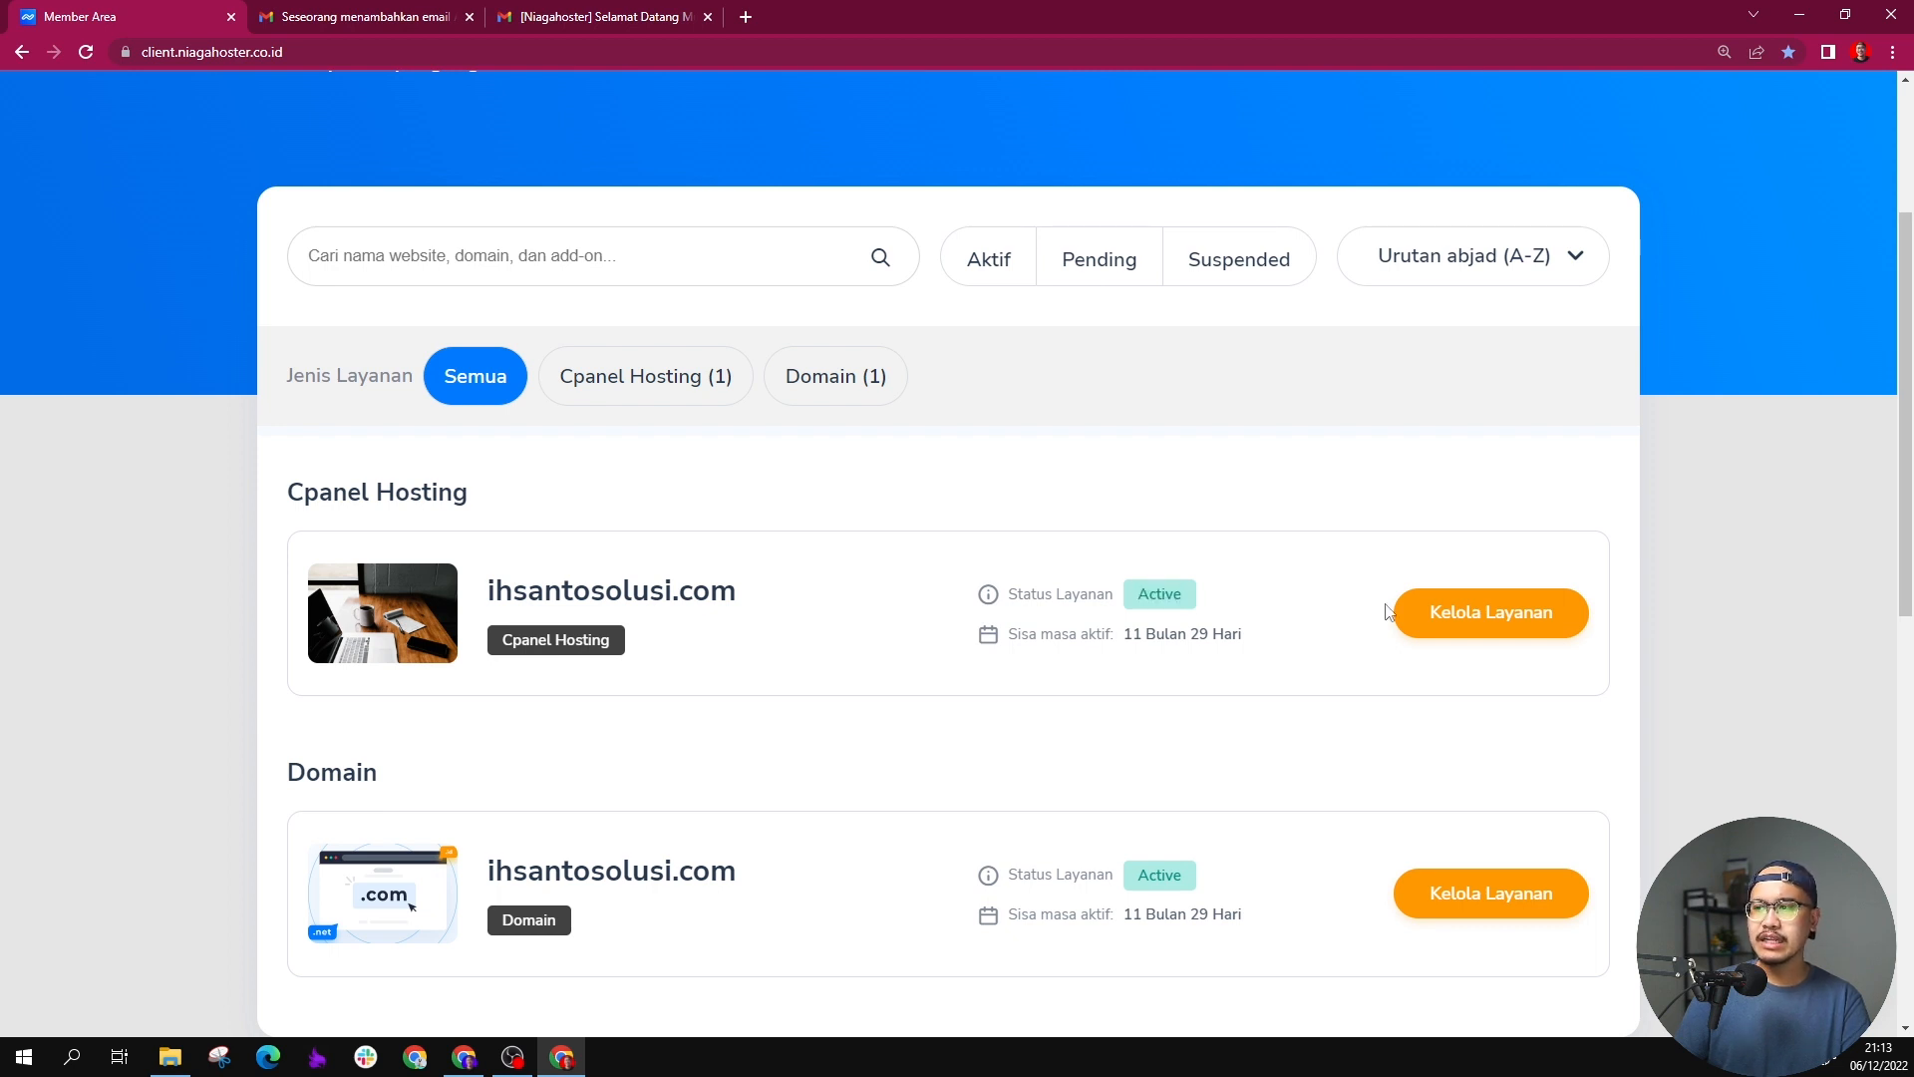
# Step: Open the management page of the ihsantosolusi.com cPanel hosting and start a WordPress installation
pyautogui.click(1454, 625)
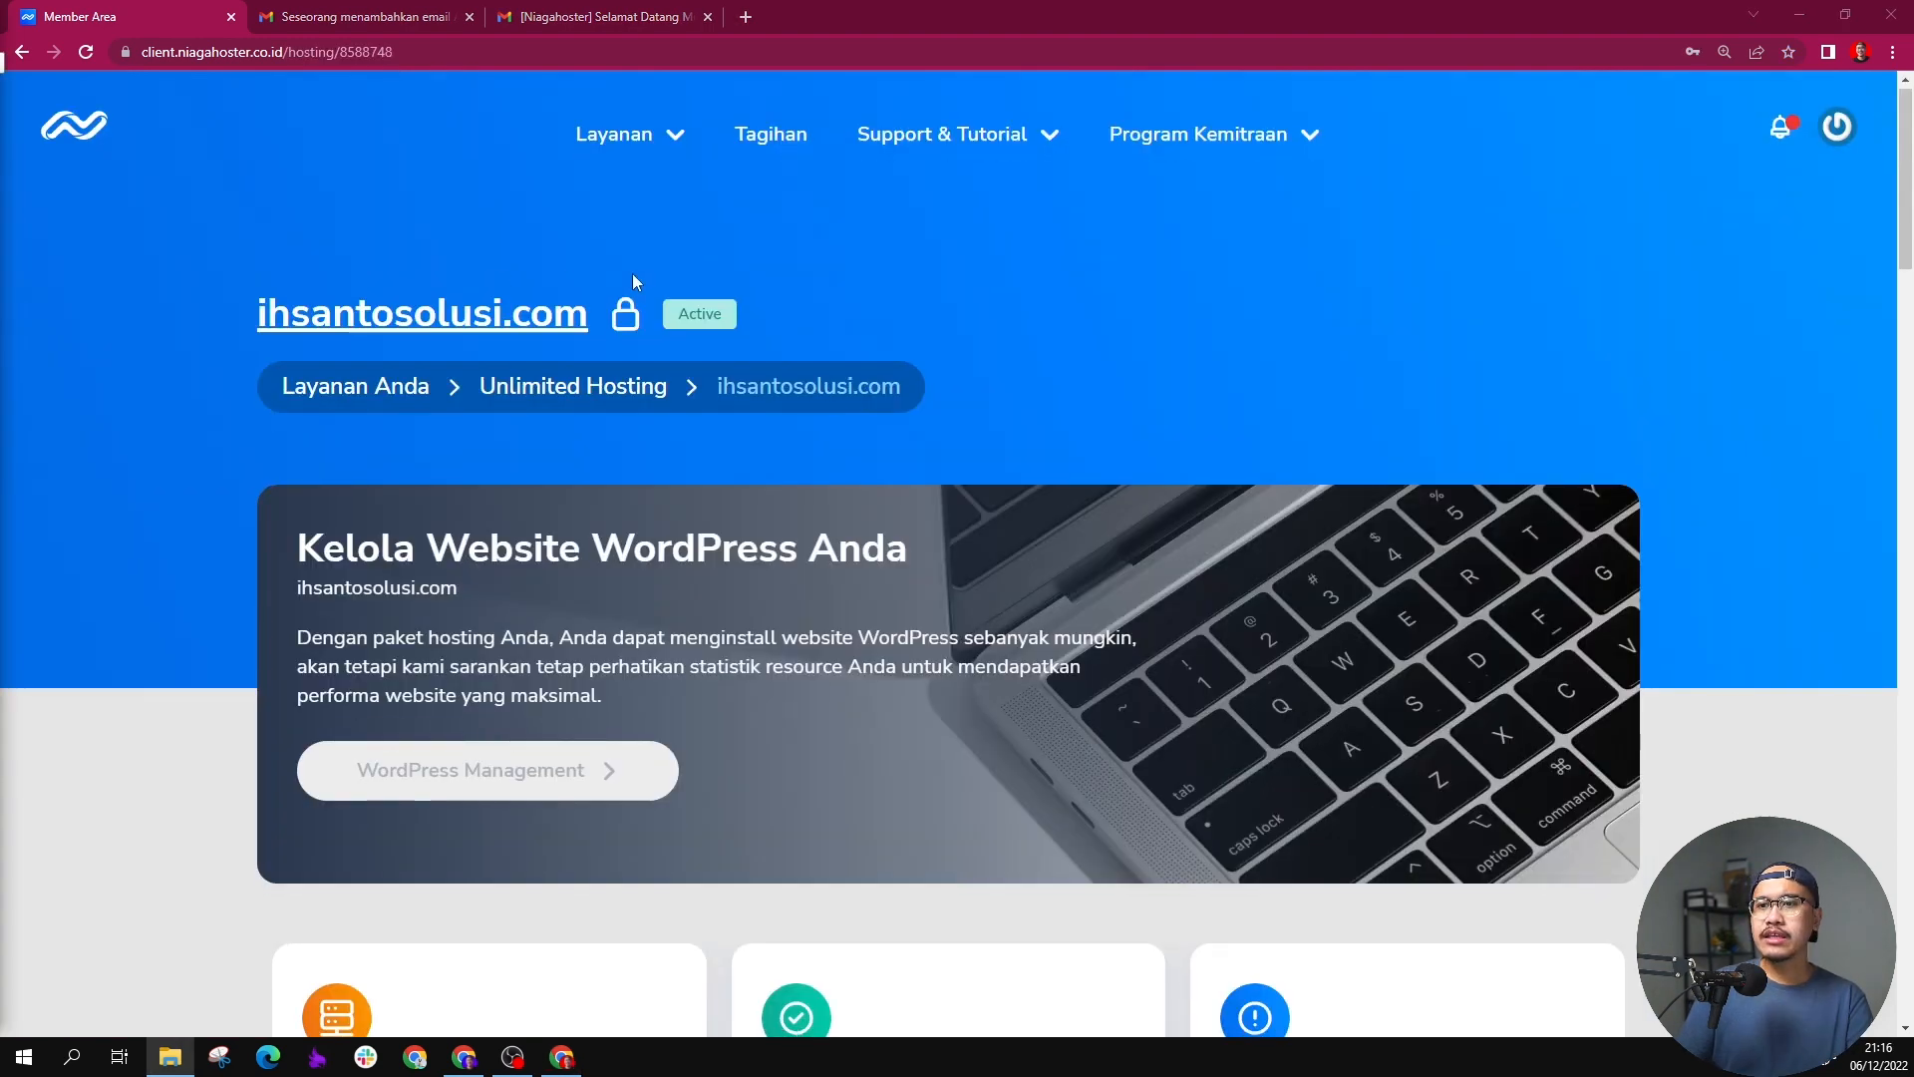
pyautogui.scroll(-5, 688, 278)
pyautogui.scroll(5, 687, 278)
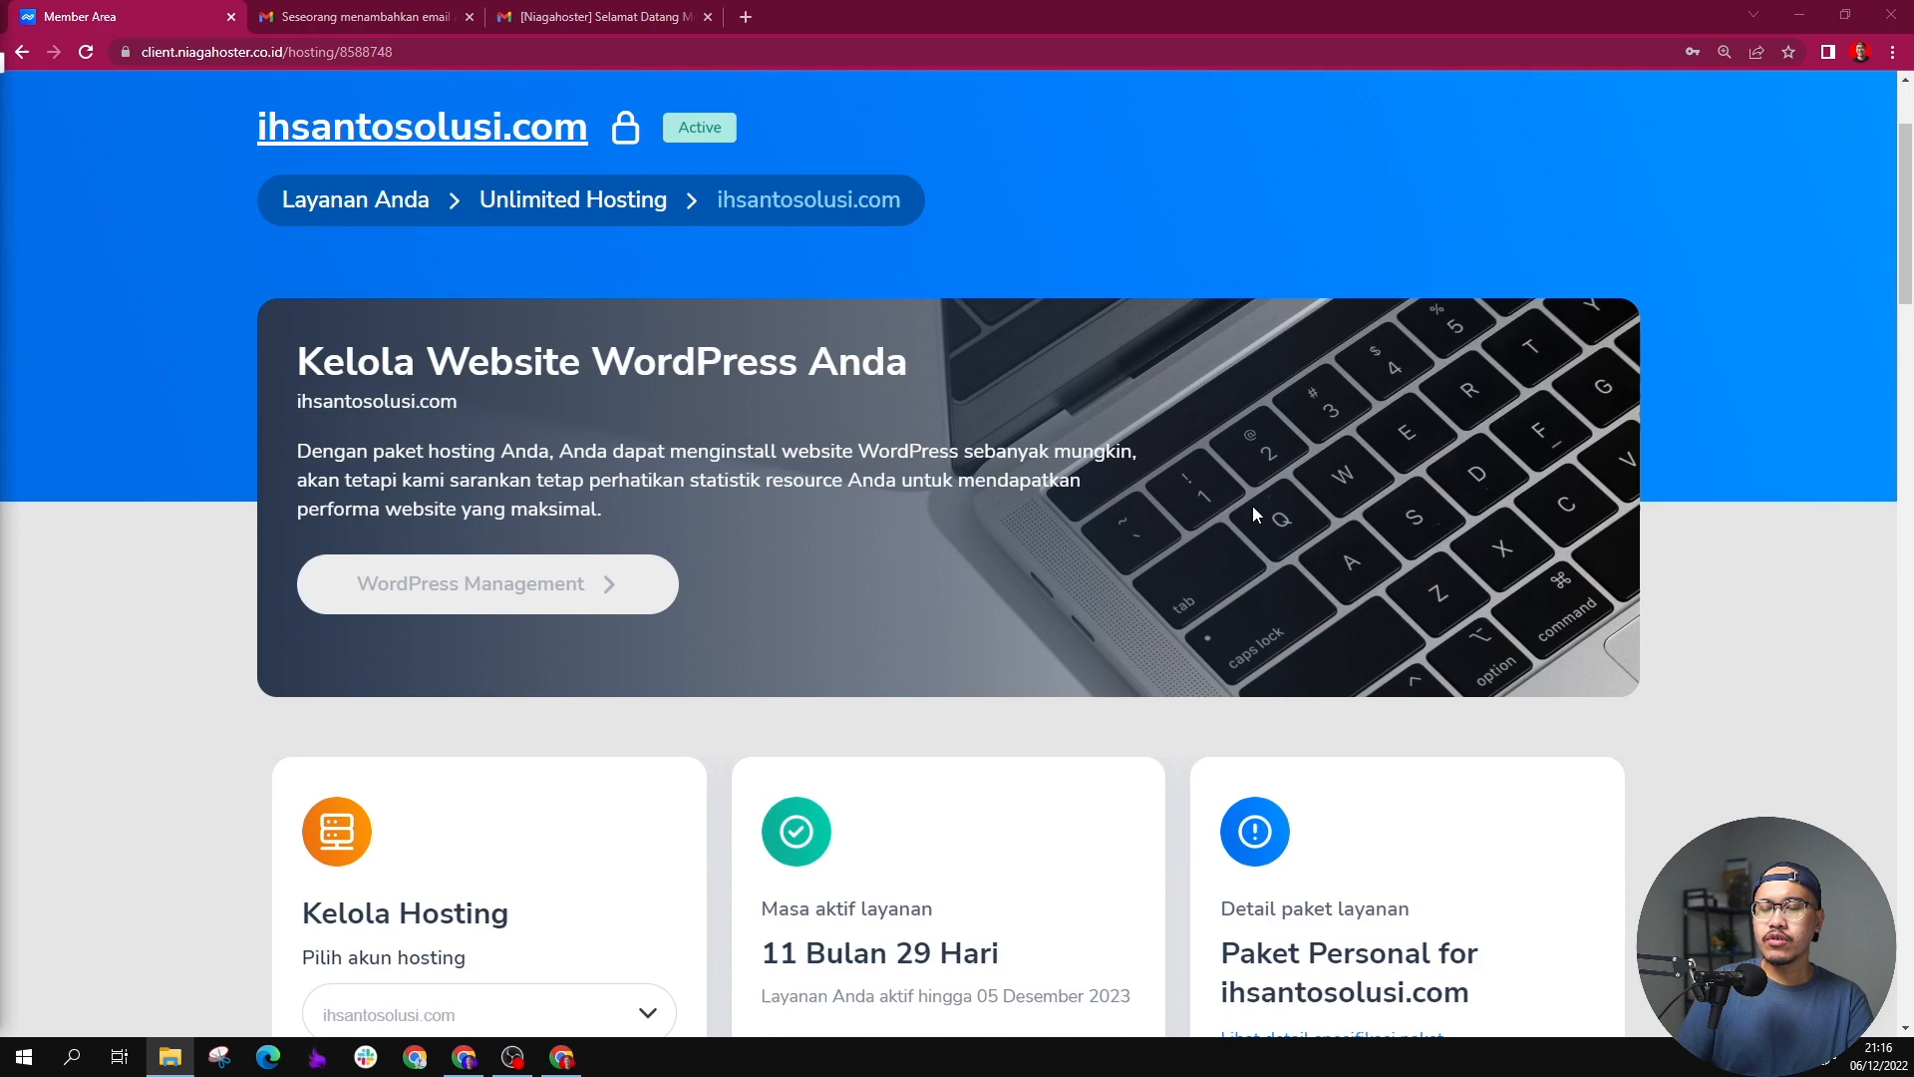
pyautogui.scroll(-10, 1252, 505)
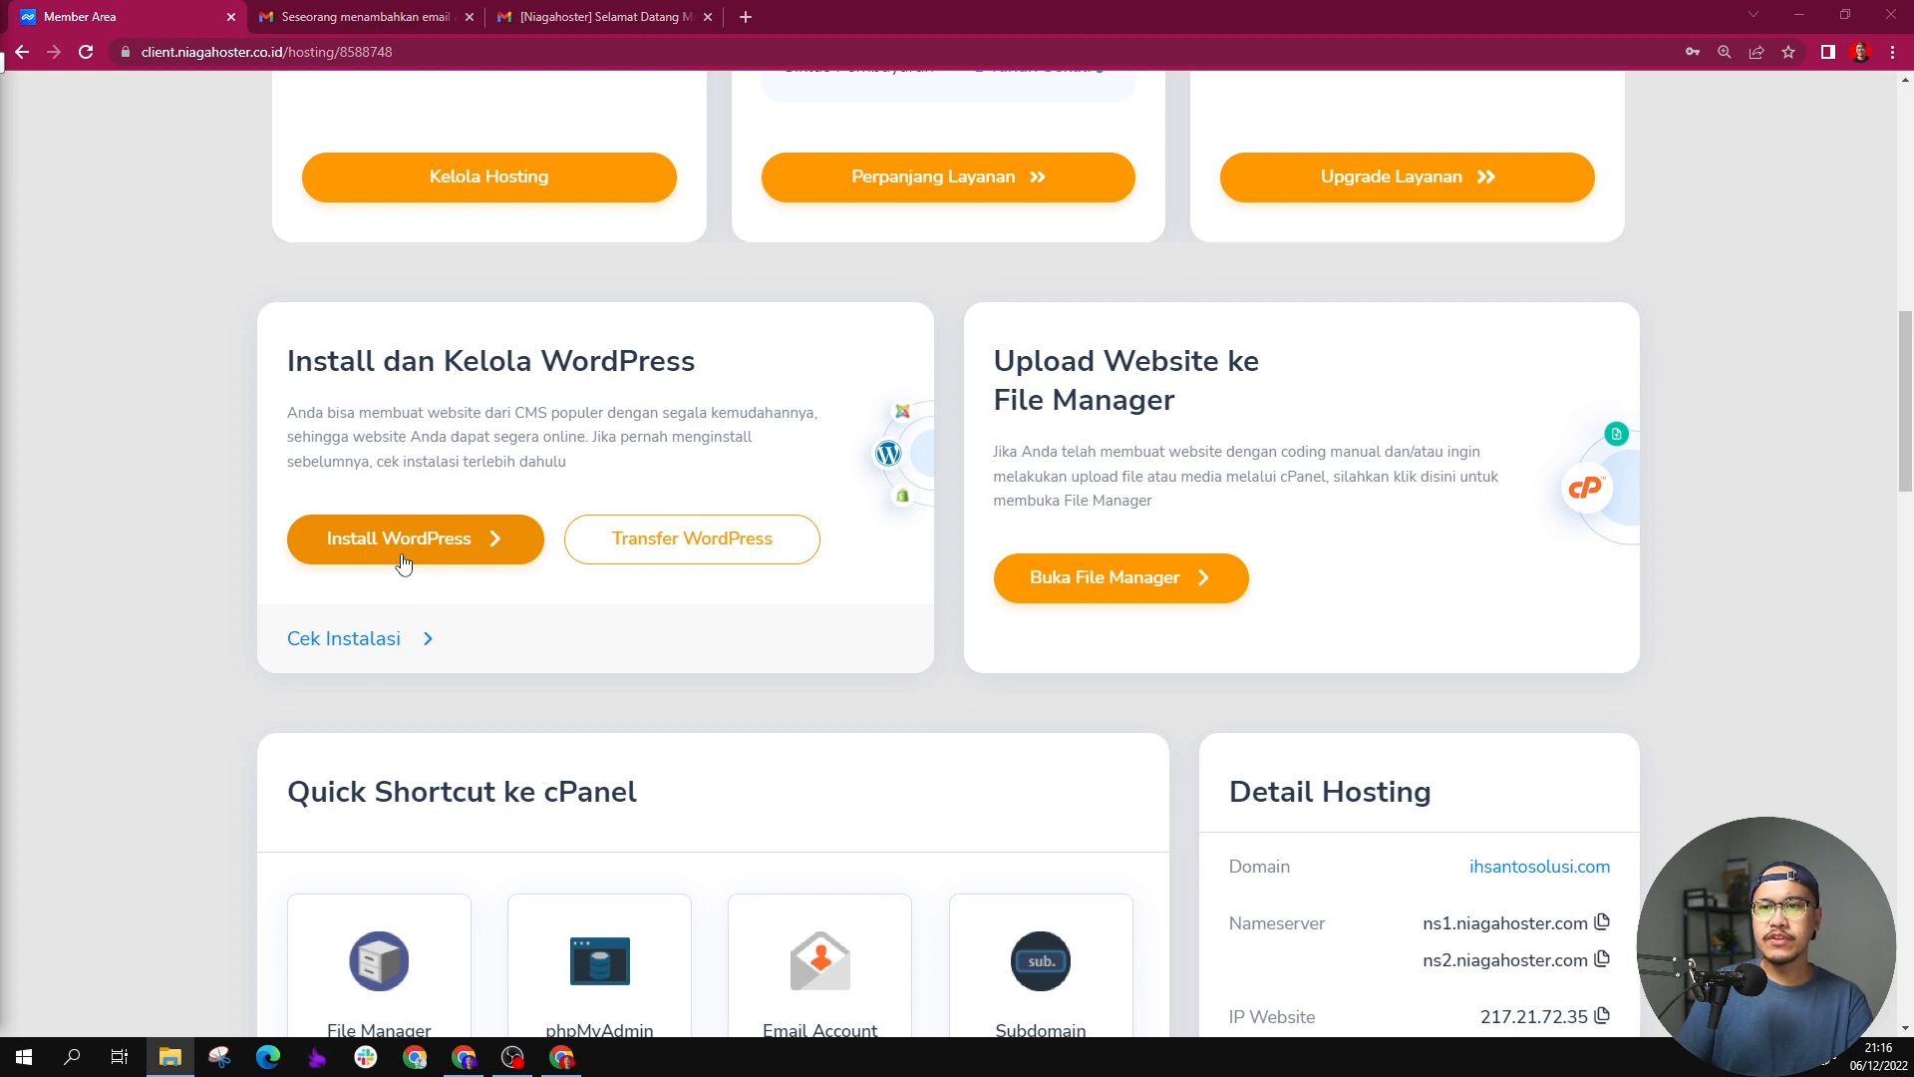
pyautogui.click(402, 560)
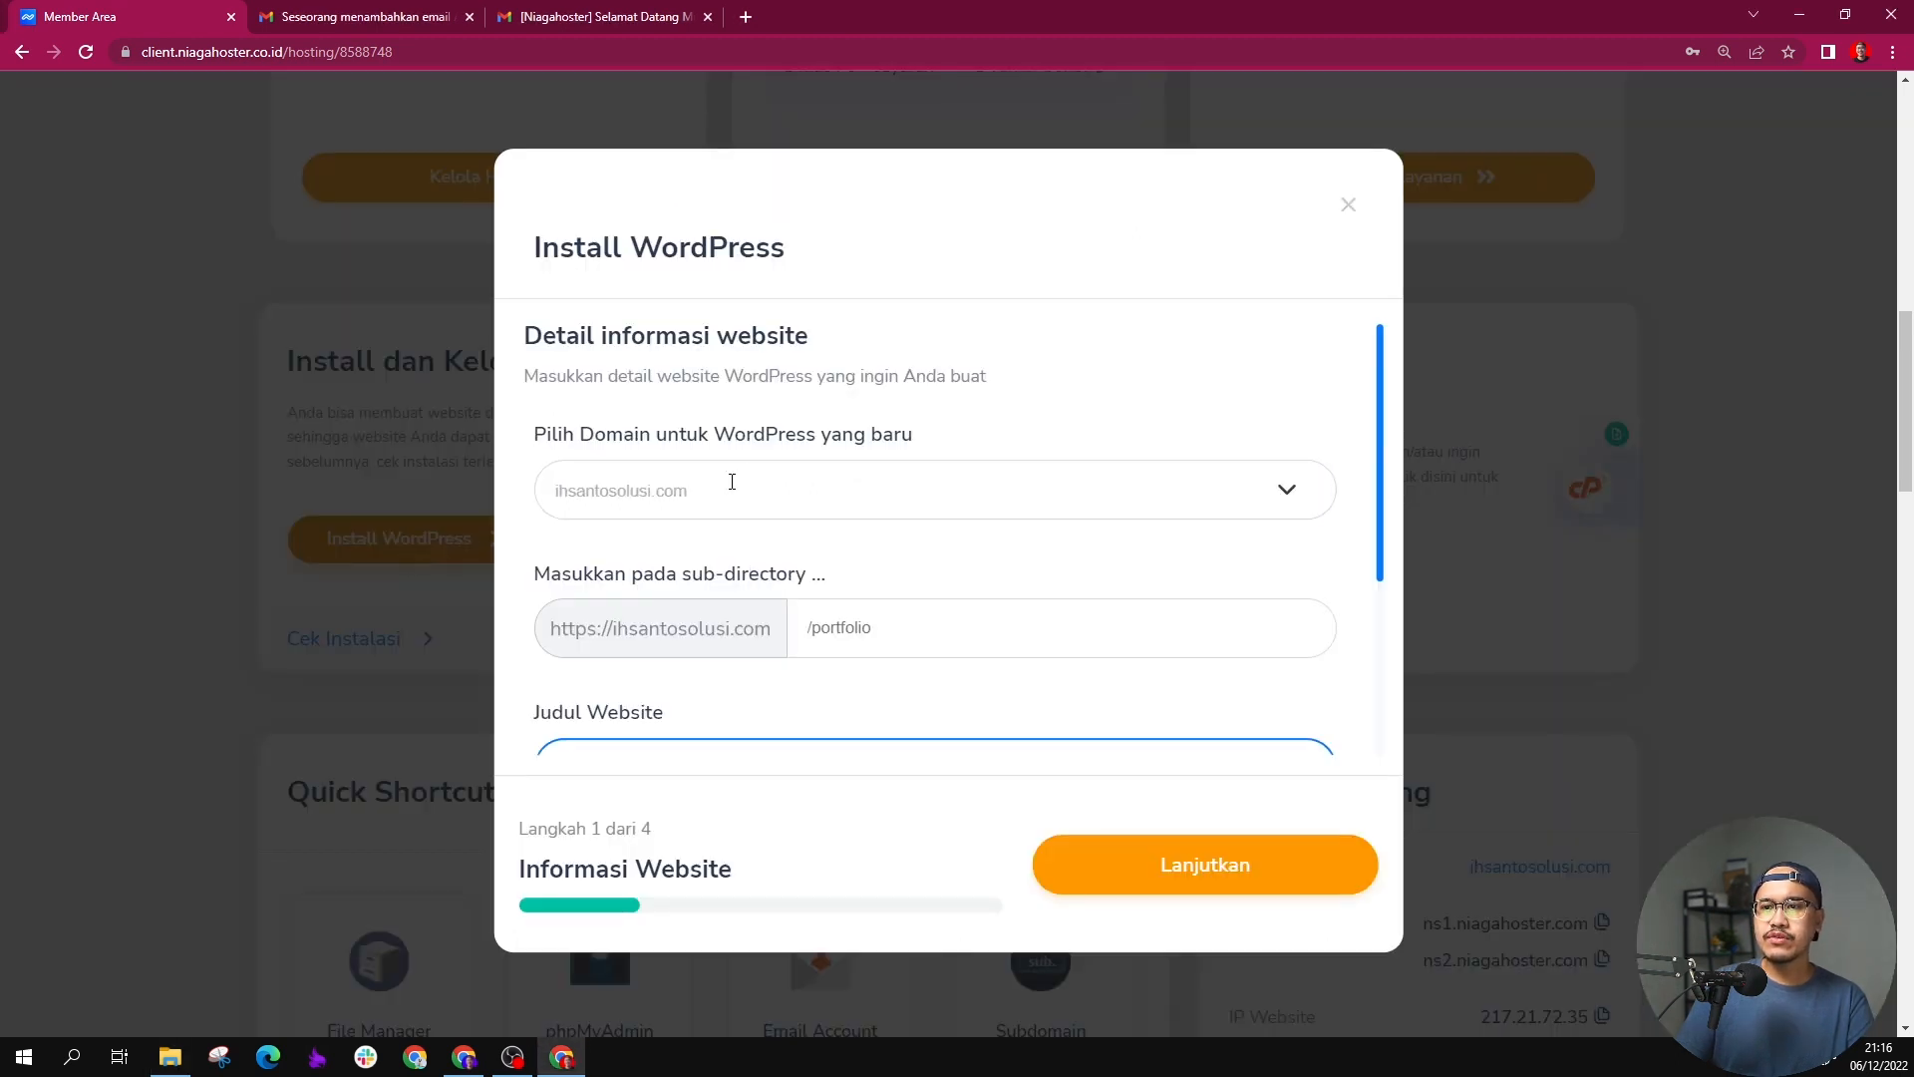
# Step: Choose ihsantosolusi.com as the domain for the new WordPress site and leave the sub-directory empty
pyautogui.click(731, 481)
pyautogui.click(897, 502)
pyautogui.click(829, 528)
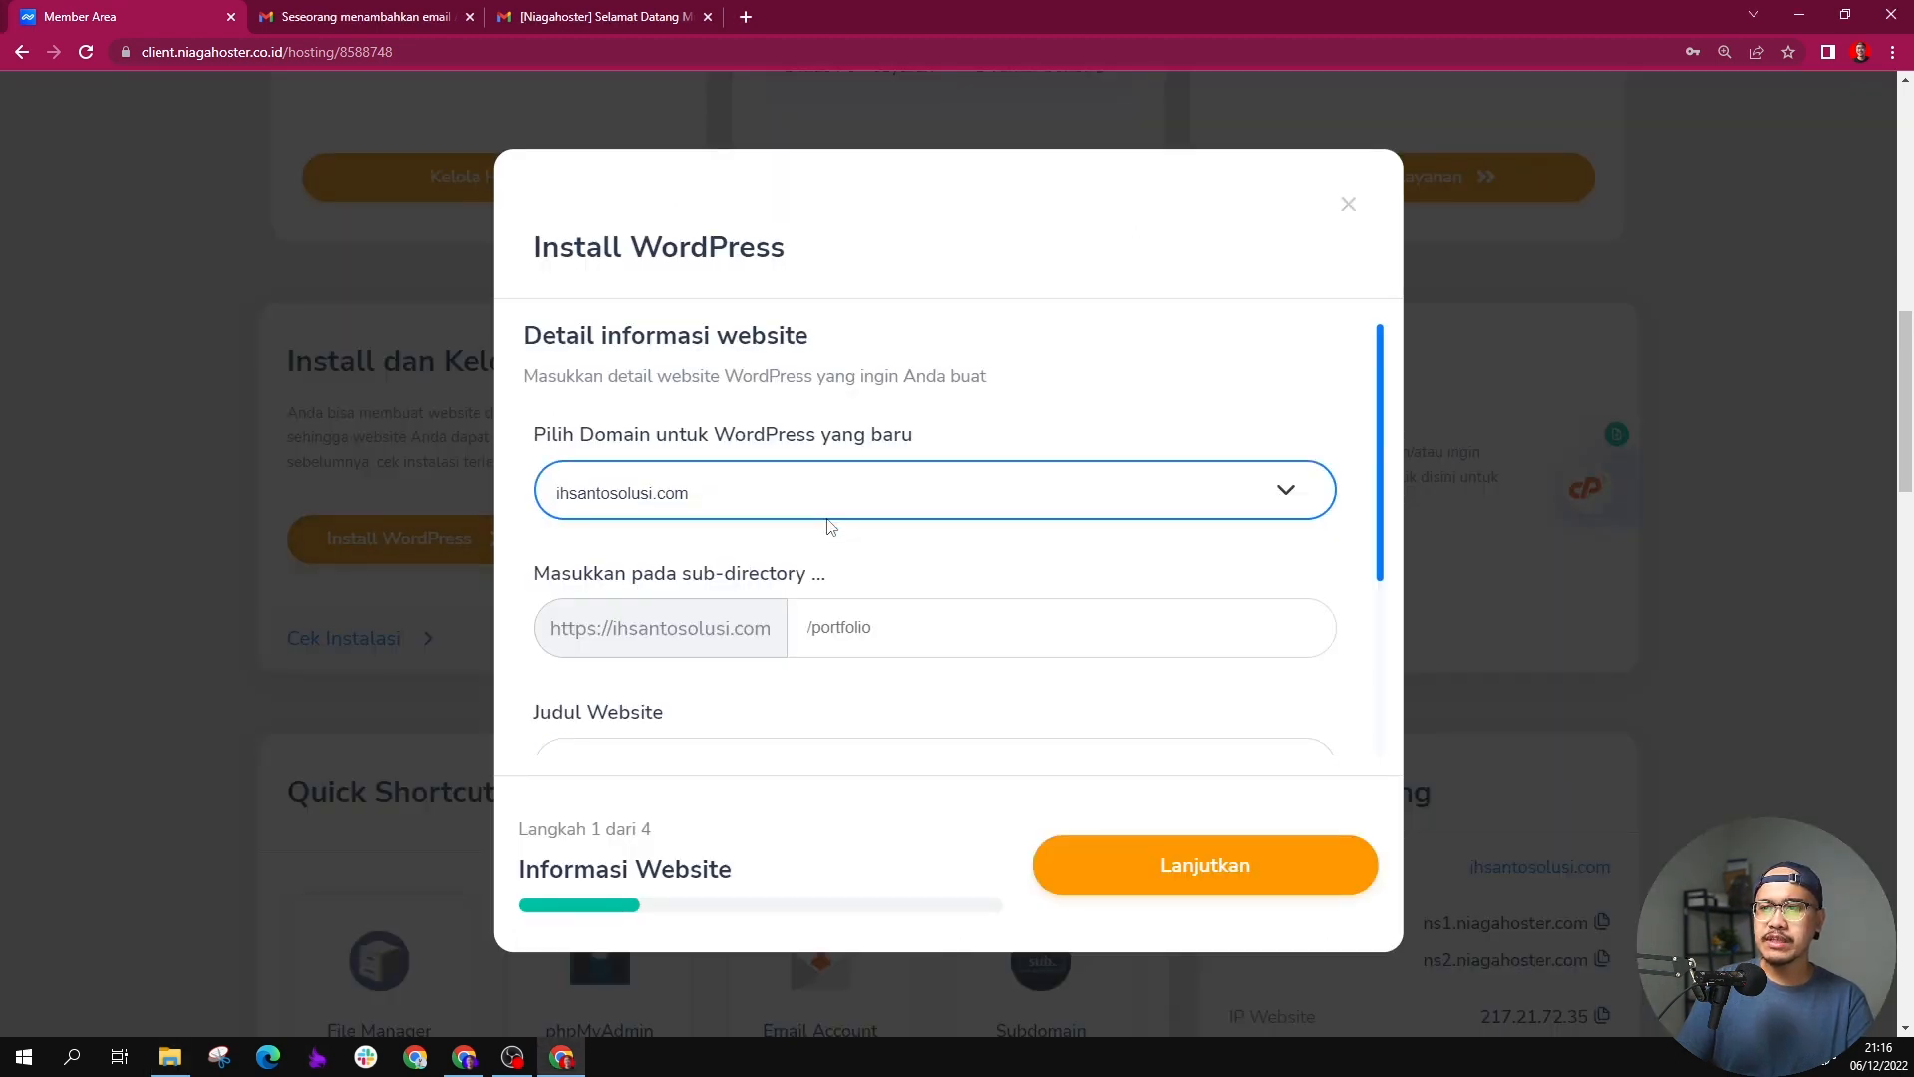
pyautogui.click(883, 623)
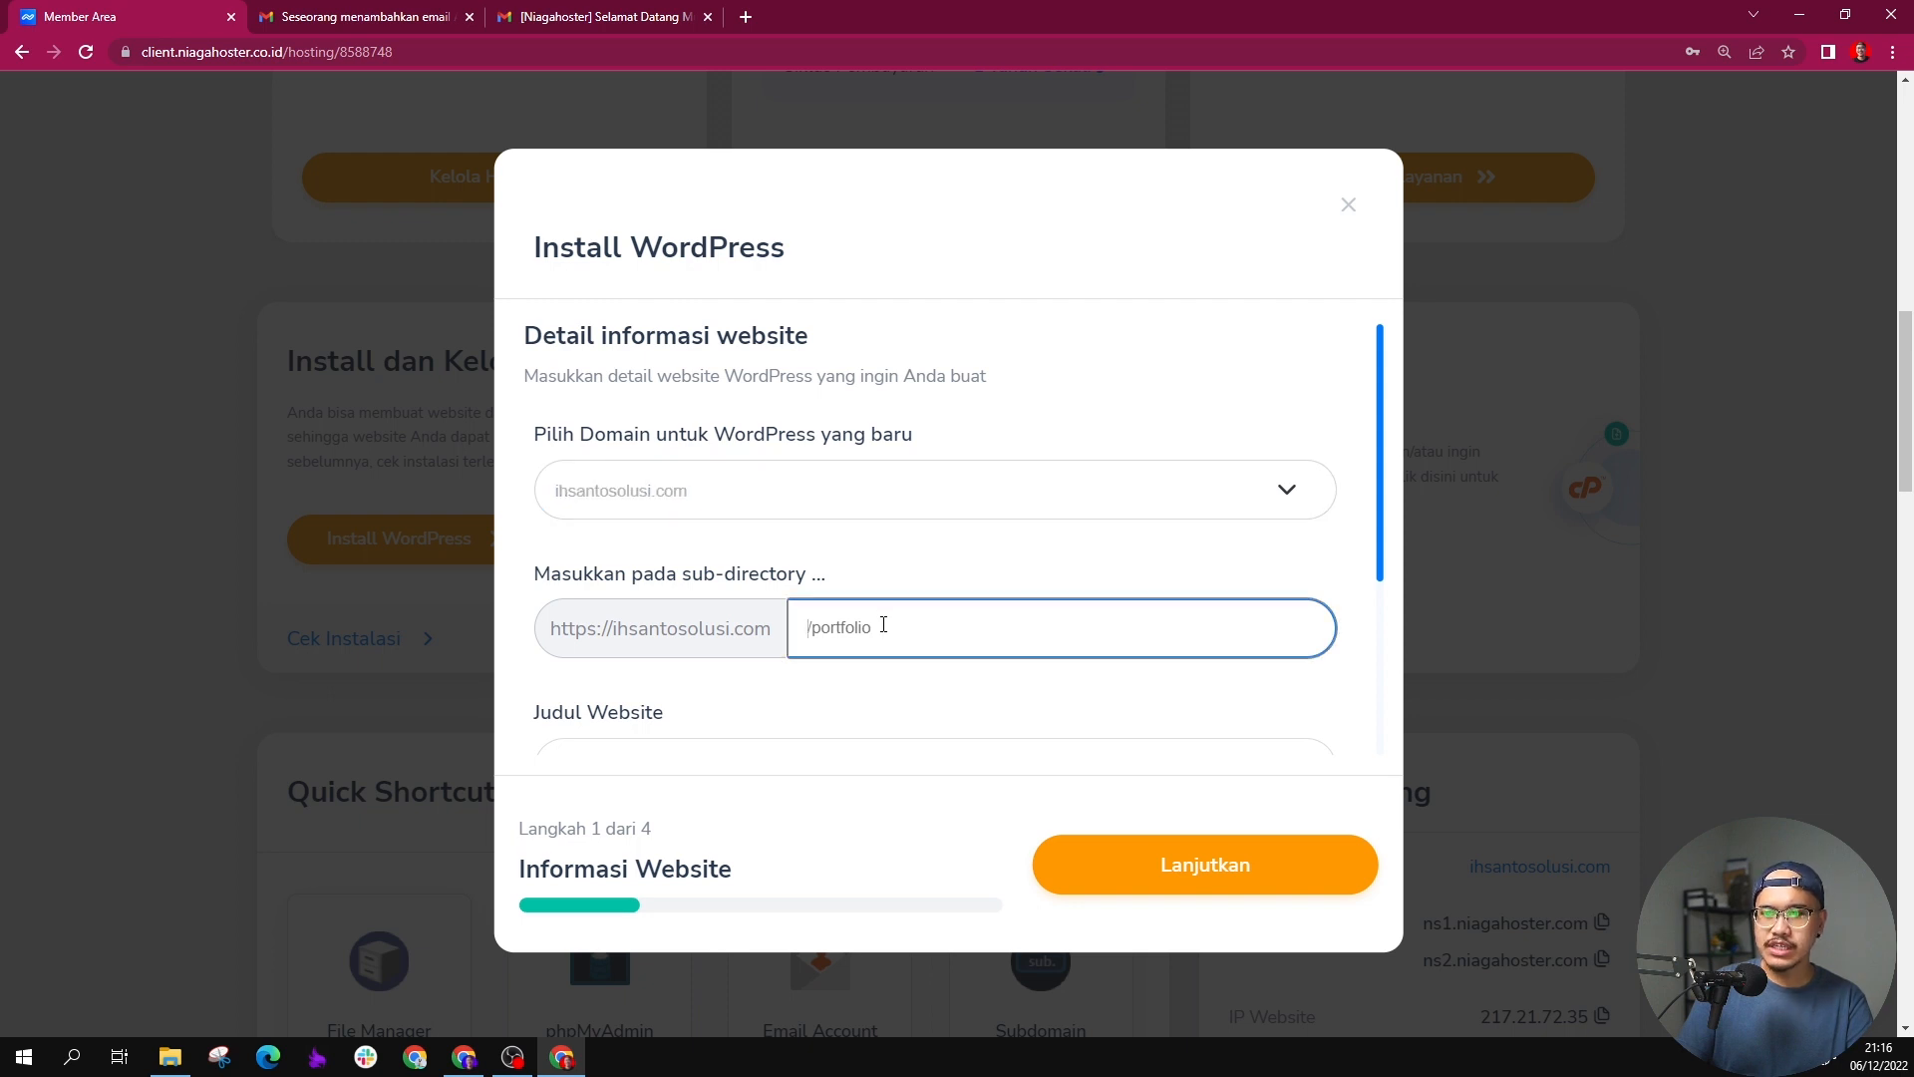
pyautogui.scroll(-2, 894, 608)
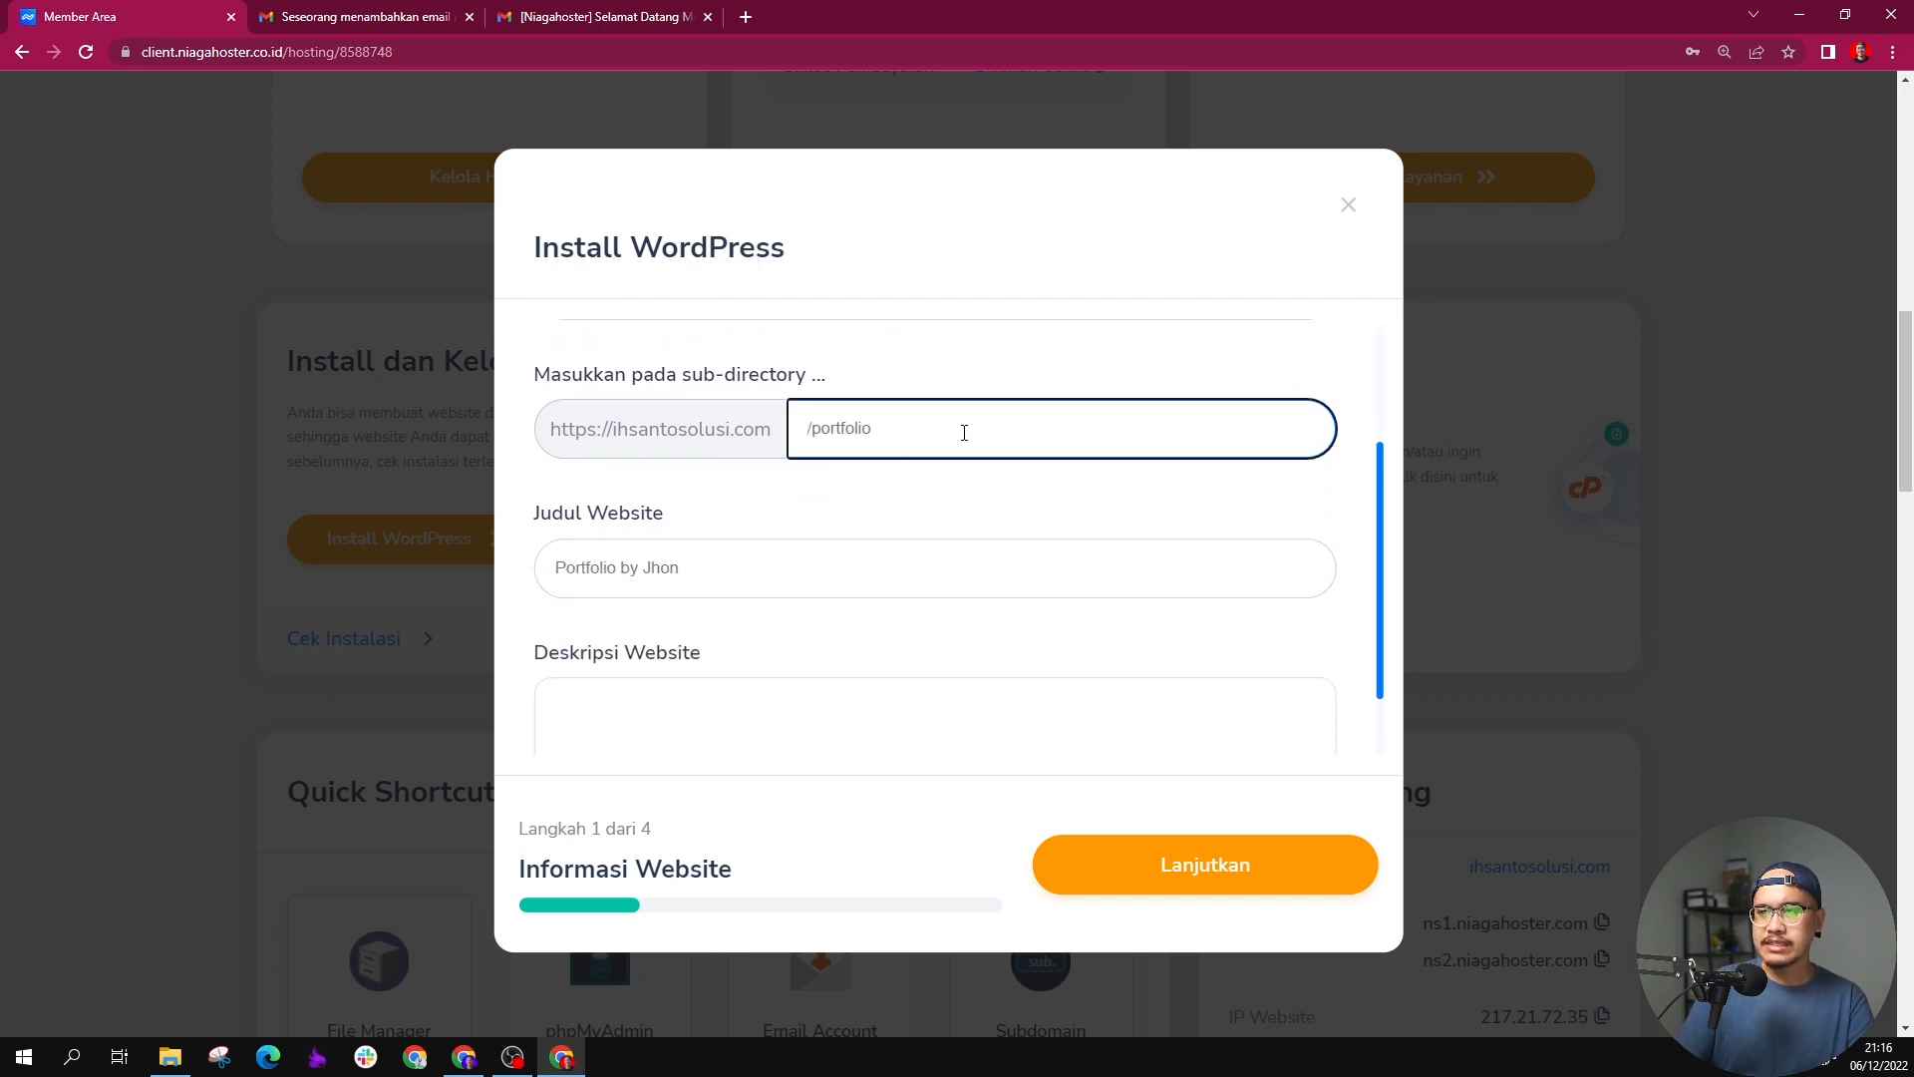
# Step: Set the website title to "Partner bisnis anda" and the description to "Bantu bisnis anda tumbuh", and continue to the admin account details
pyautogui.click(800, 564)
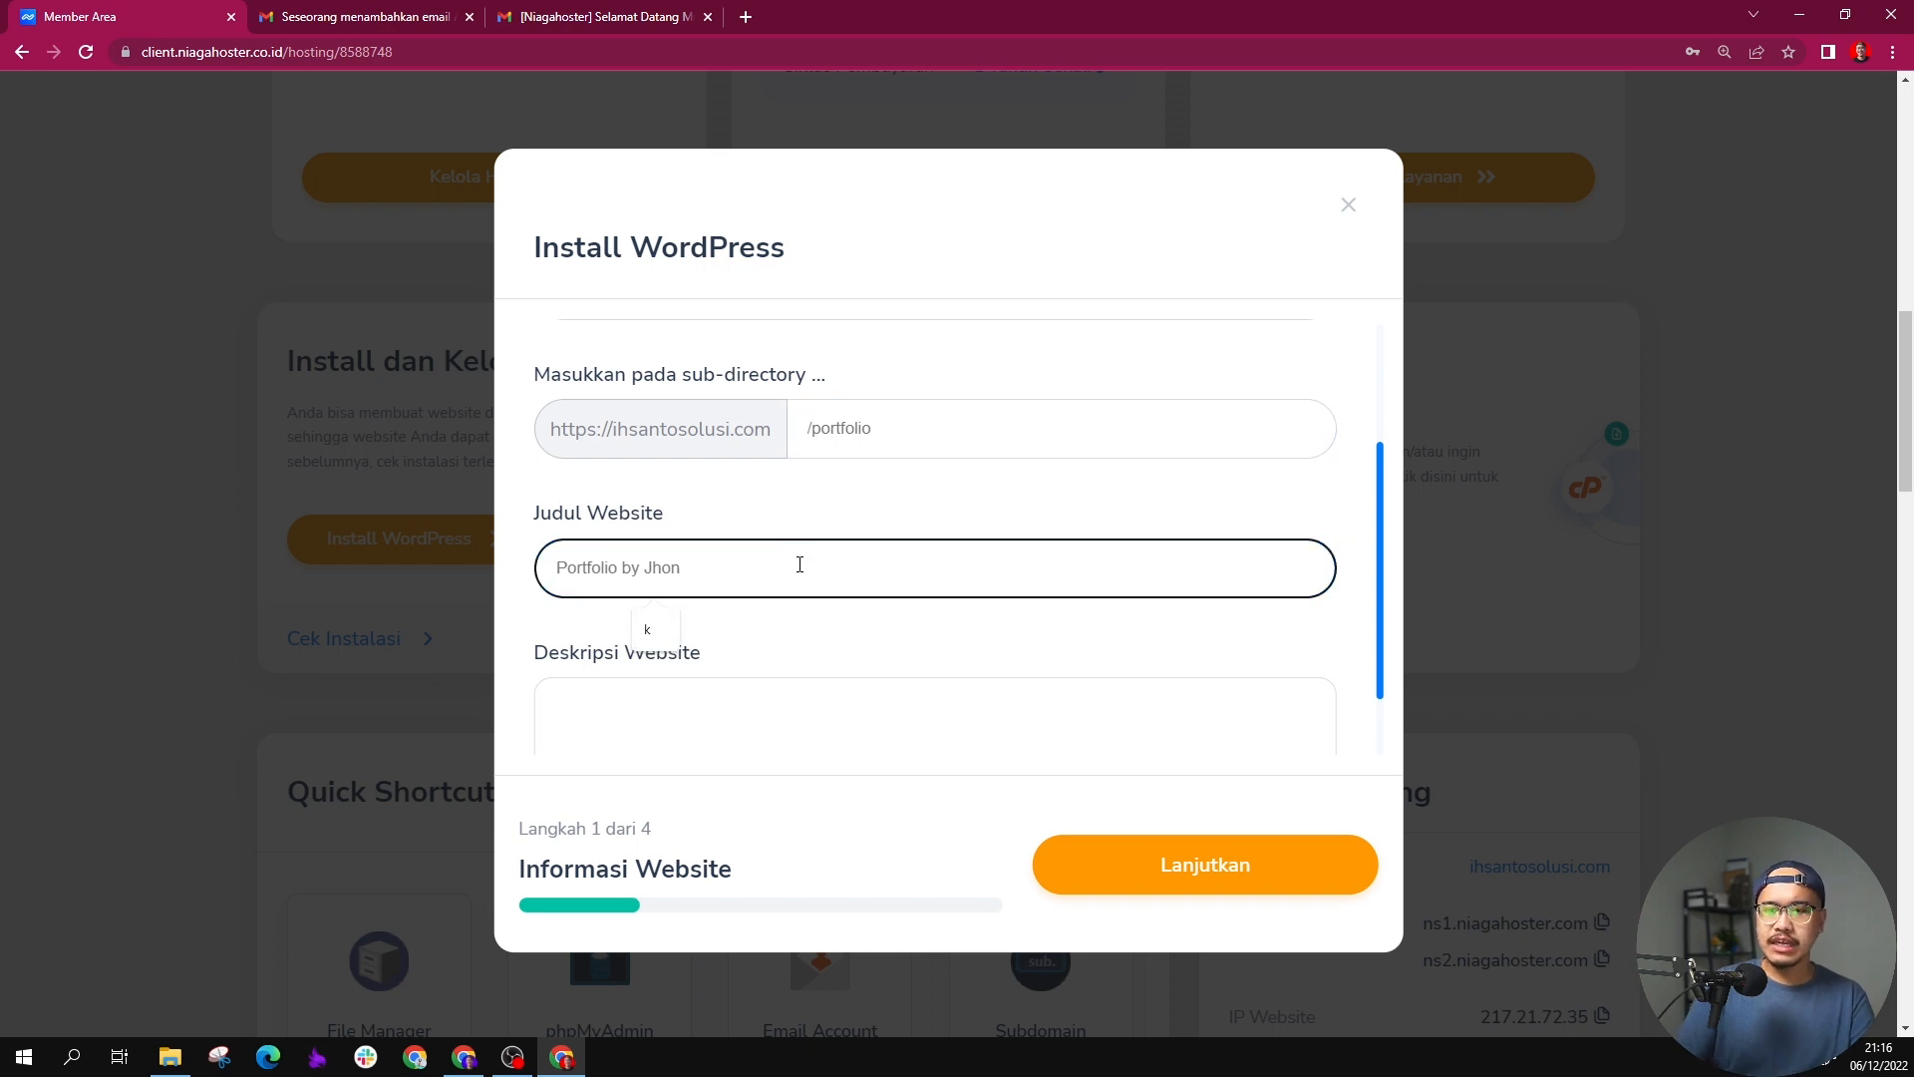
pyautogui.write('Partner bisni')
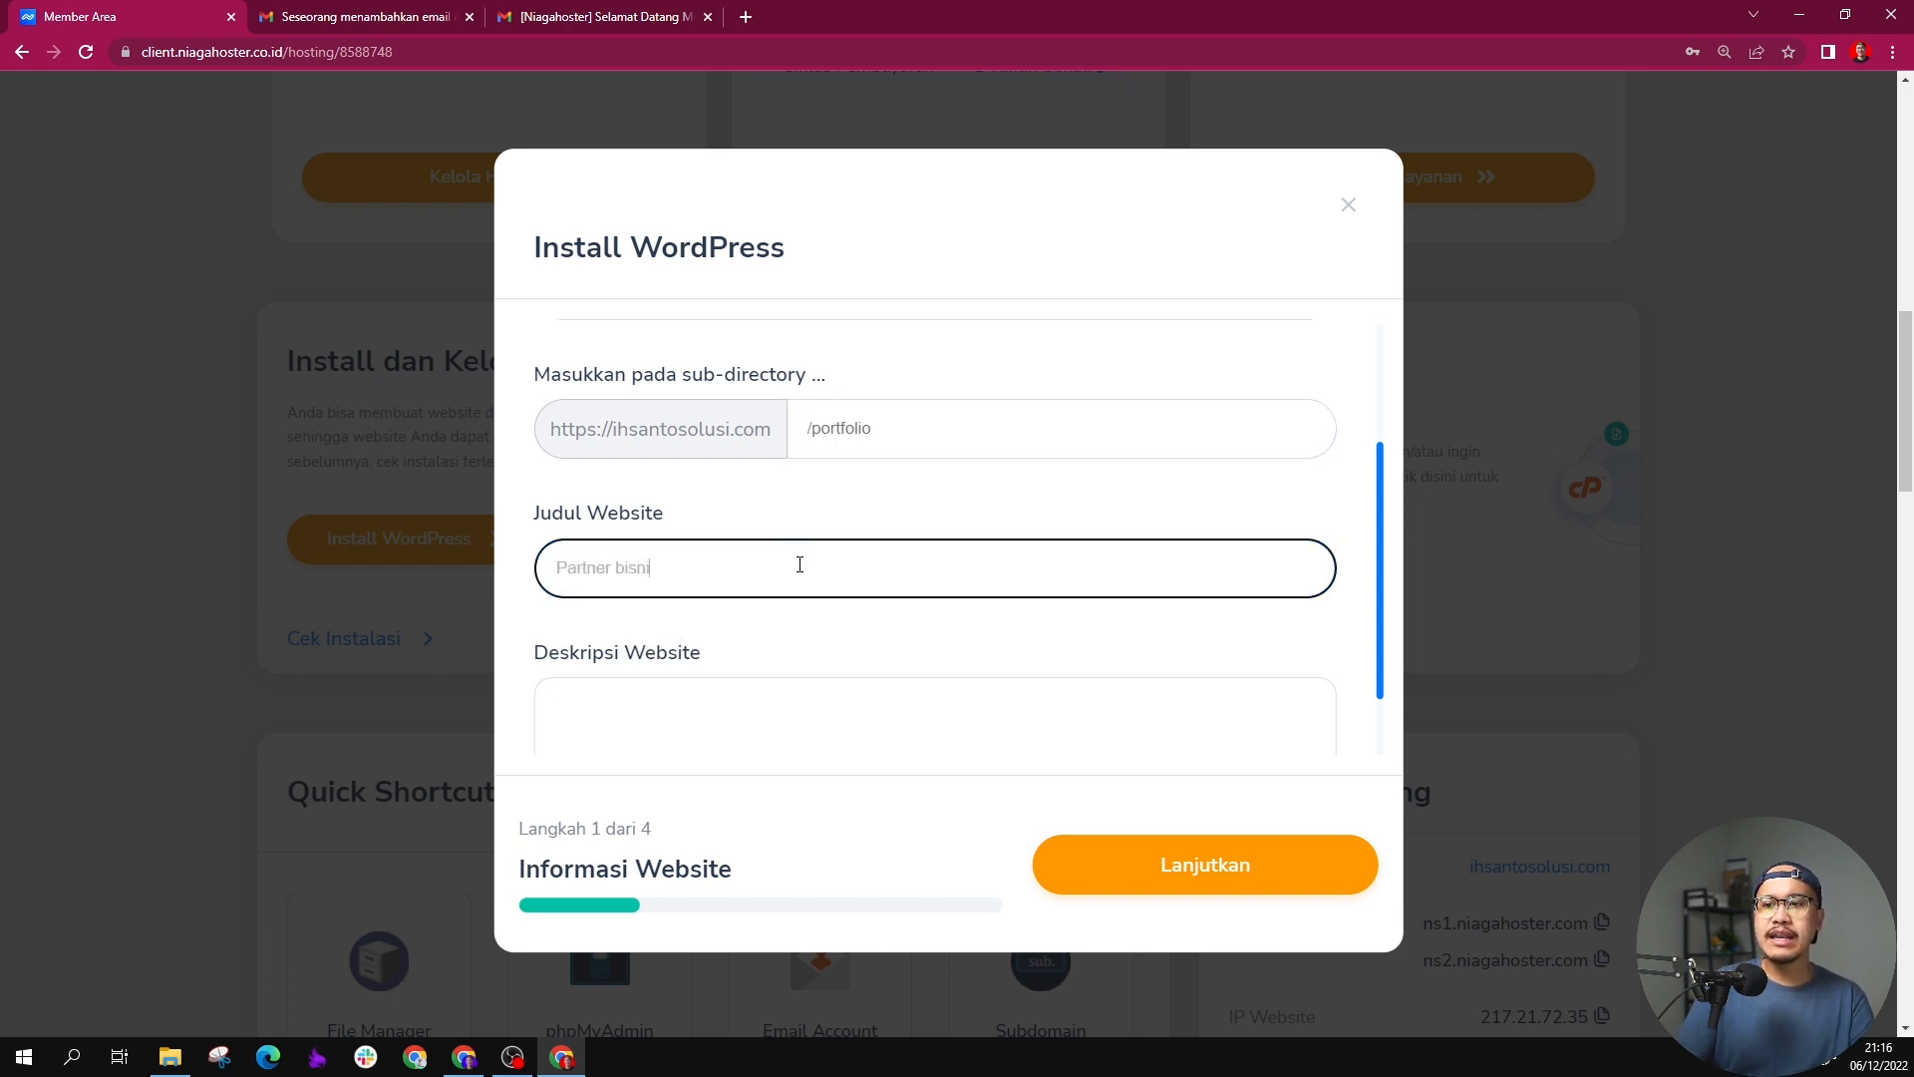
pyautogui.write('s anda')
pyautogui.click(811, 696)
pyautogui.scroll(-1, 819, 694)
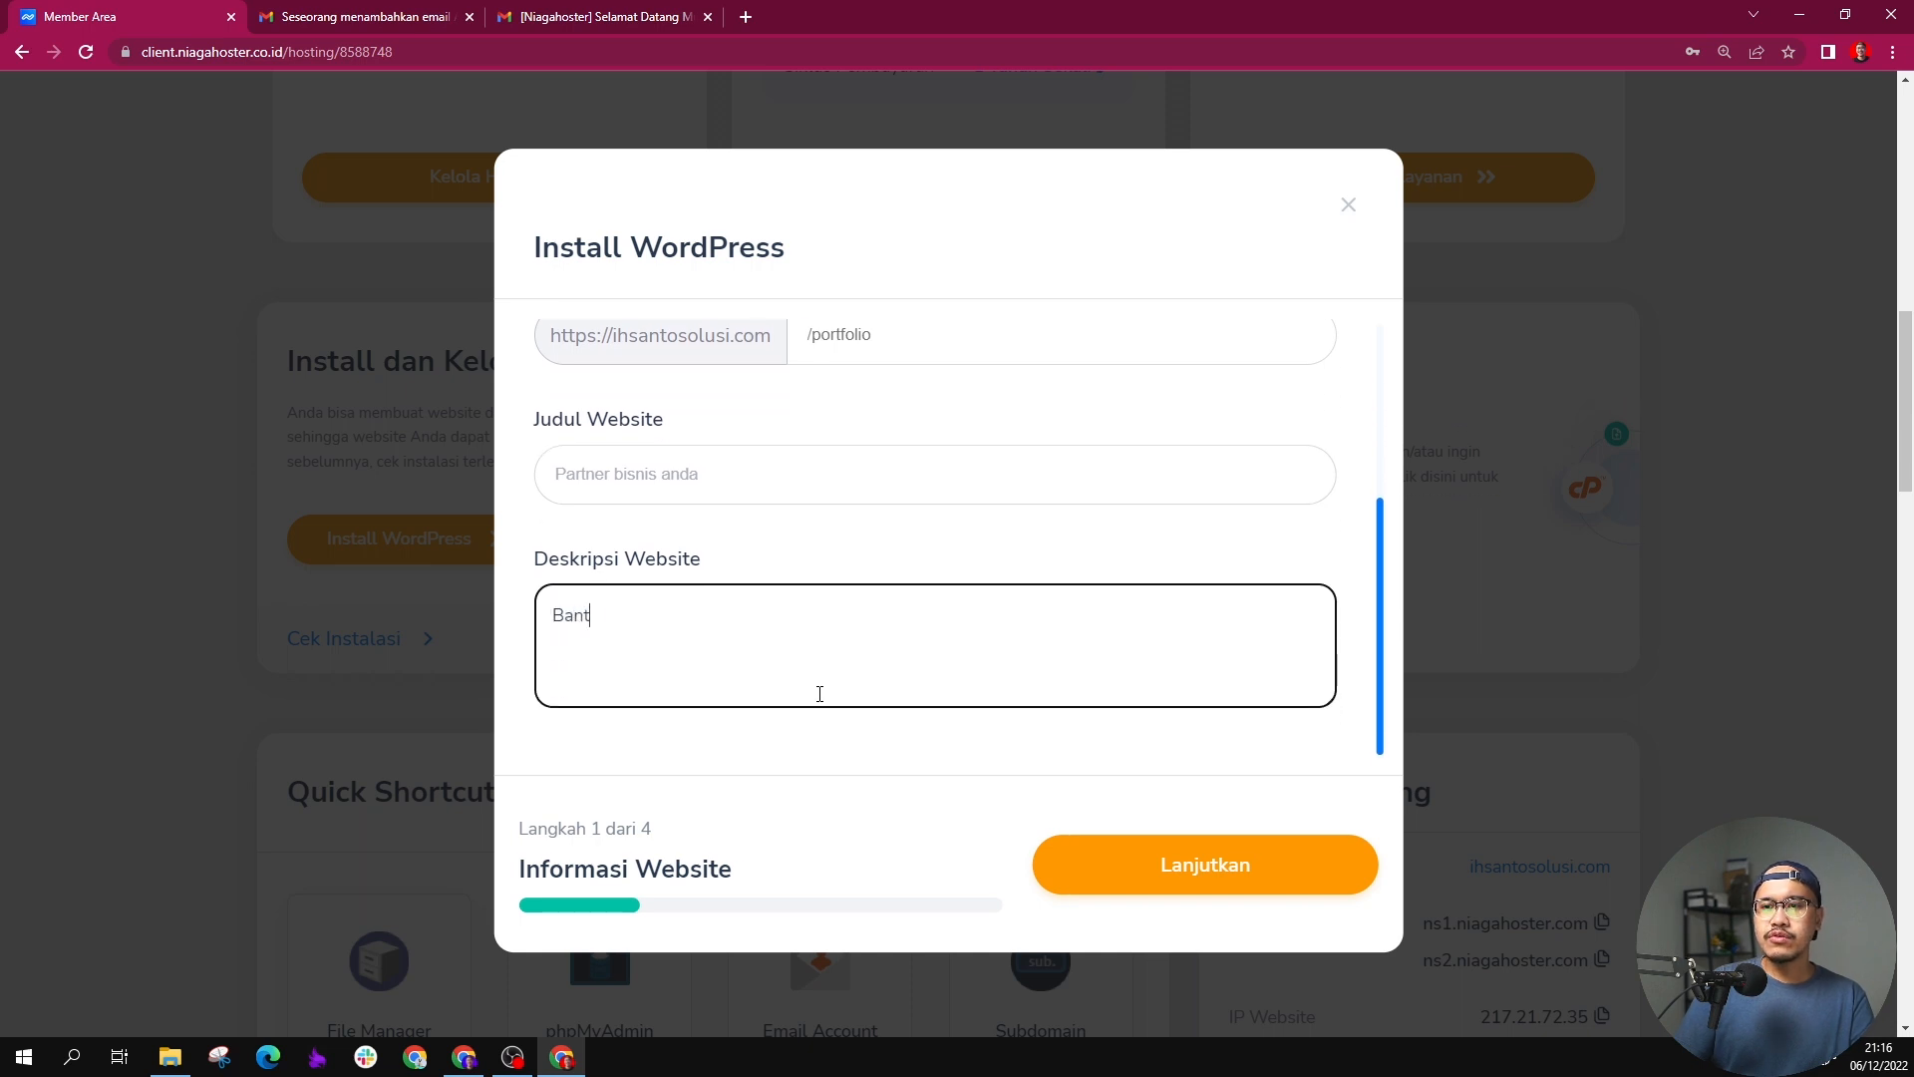
pyautogui.write('Bantu bisnis anda ')
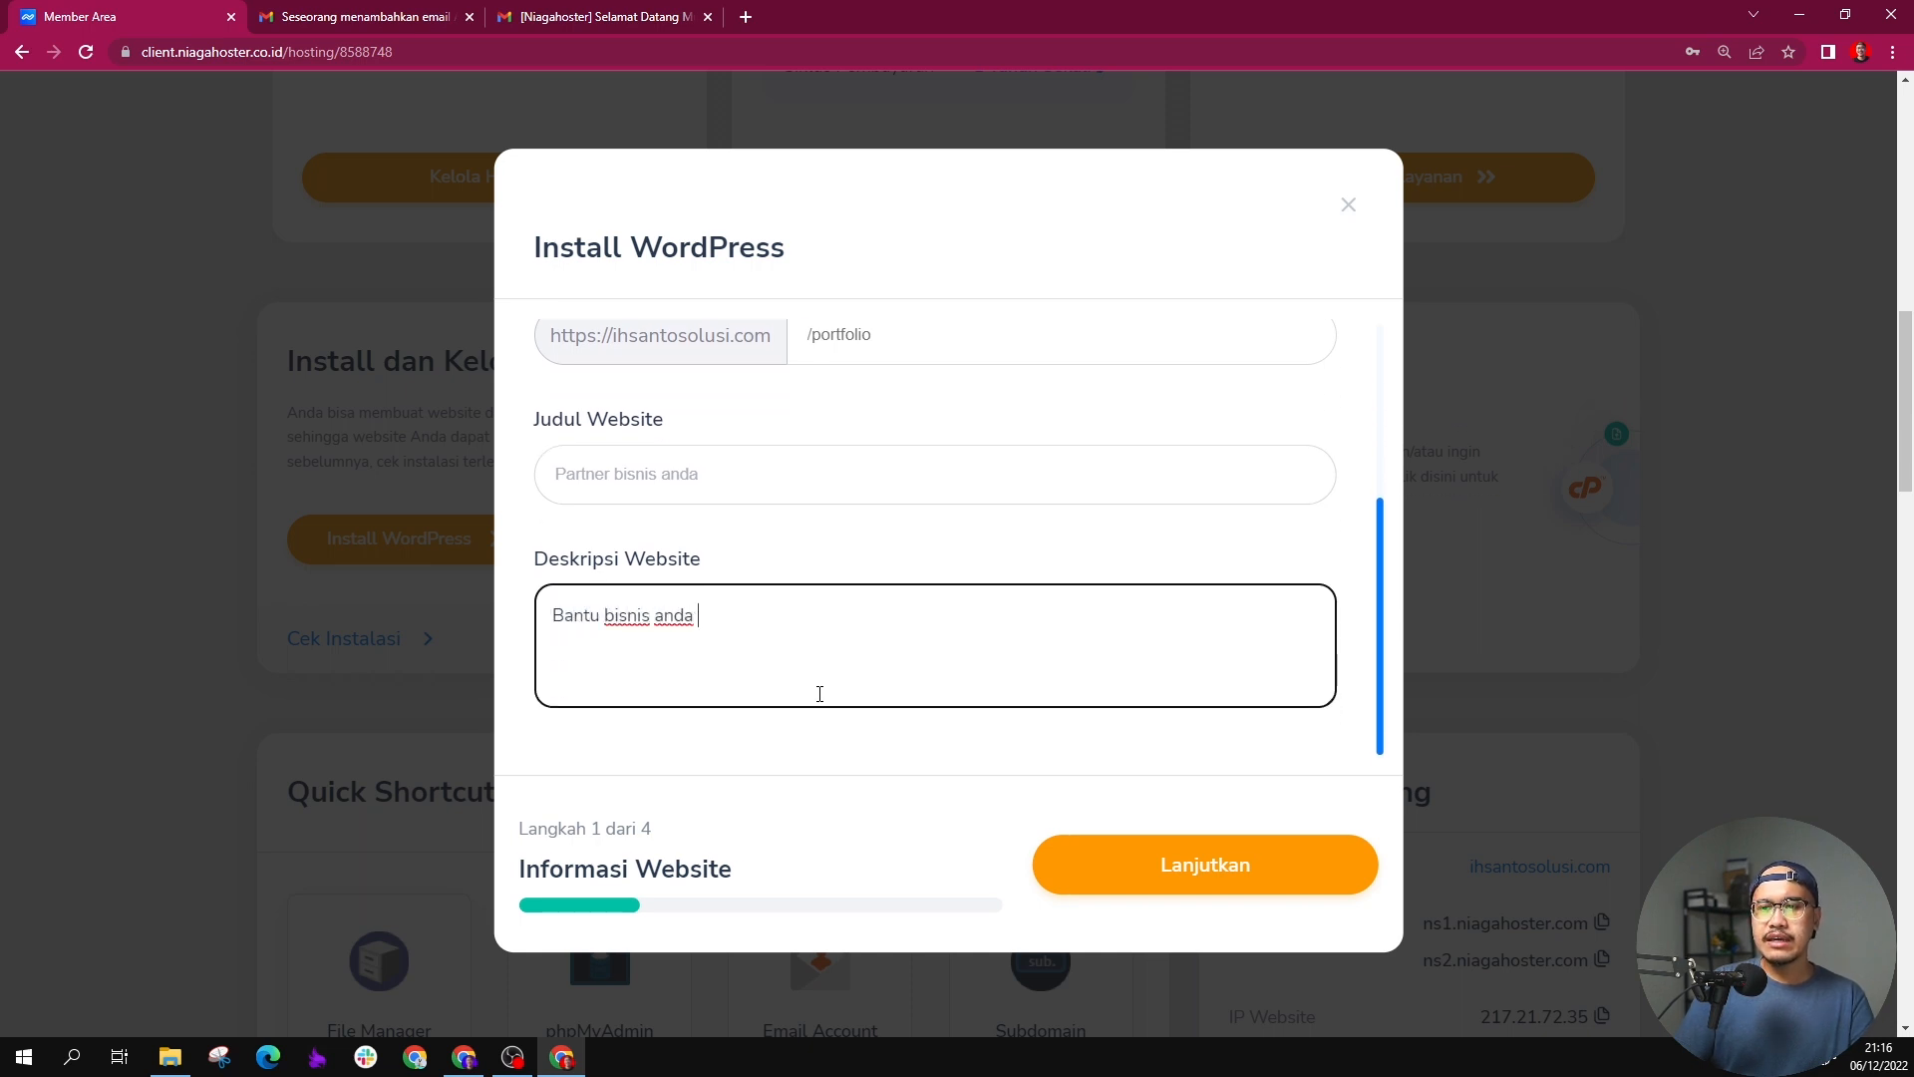
pyautogui.write('tumbu')
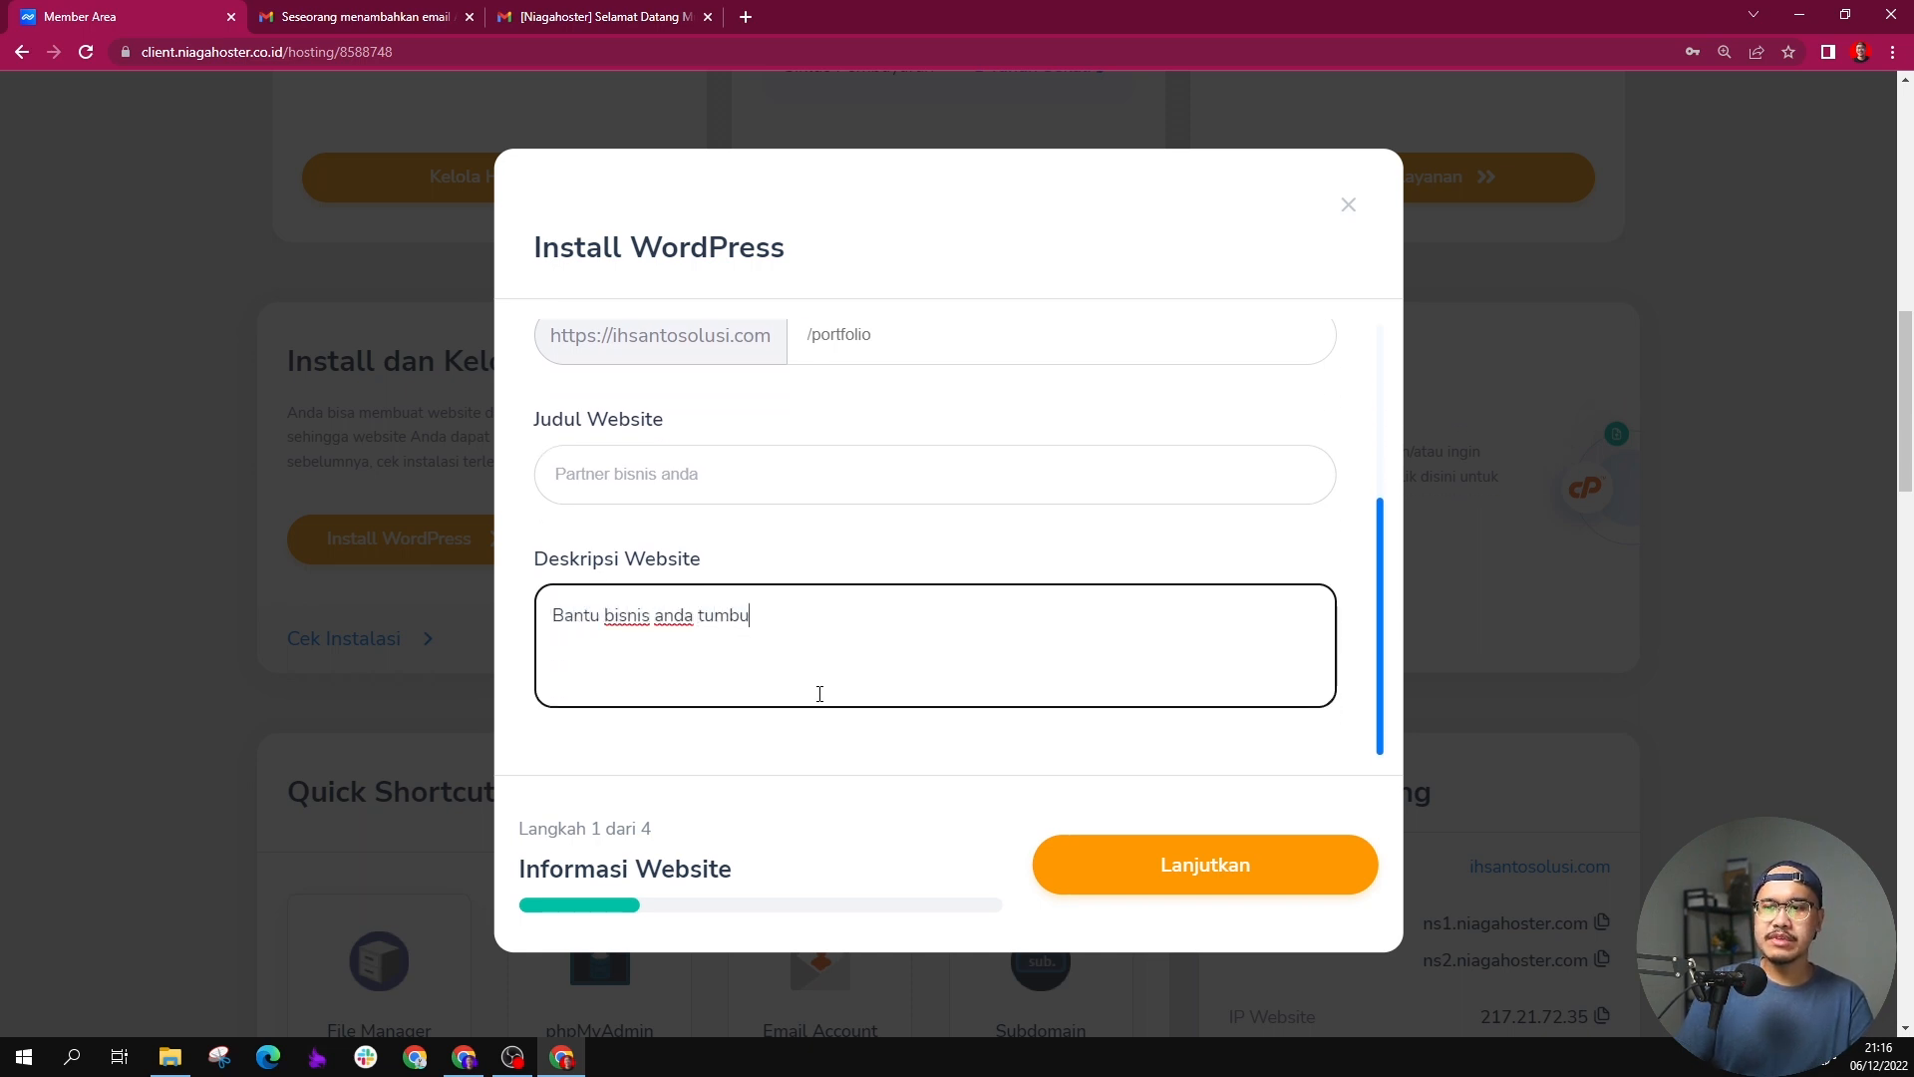
pyautogui.write('h')
pyautogui.press('Return')
# Step: Look over the admin username, password and e-mail fields, leave auto-upgrade off and continue to the plugin selection
pyautogui.doubleClick(824, 481)
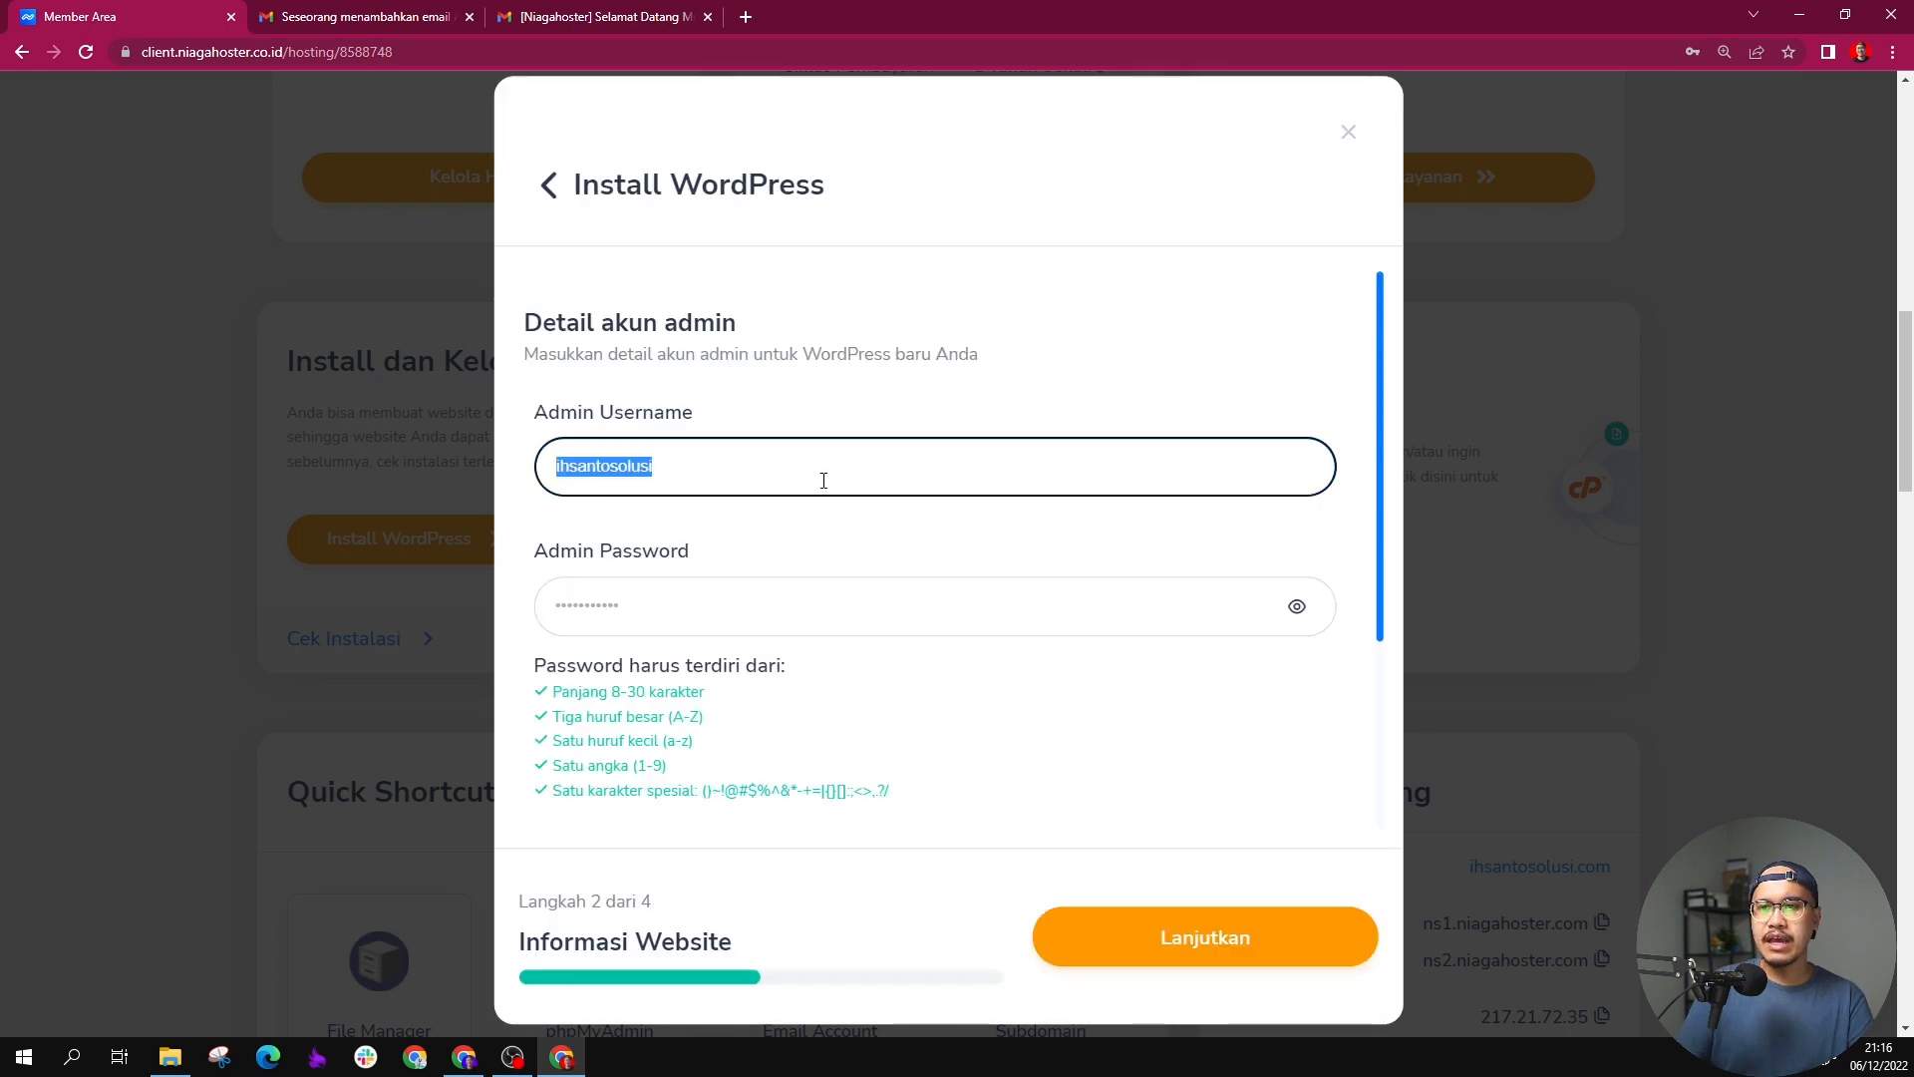
pyautogui.doubleClick(769, 607)
pyautogui.doubleClick(831, 469)
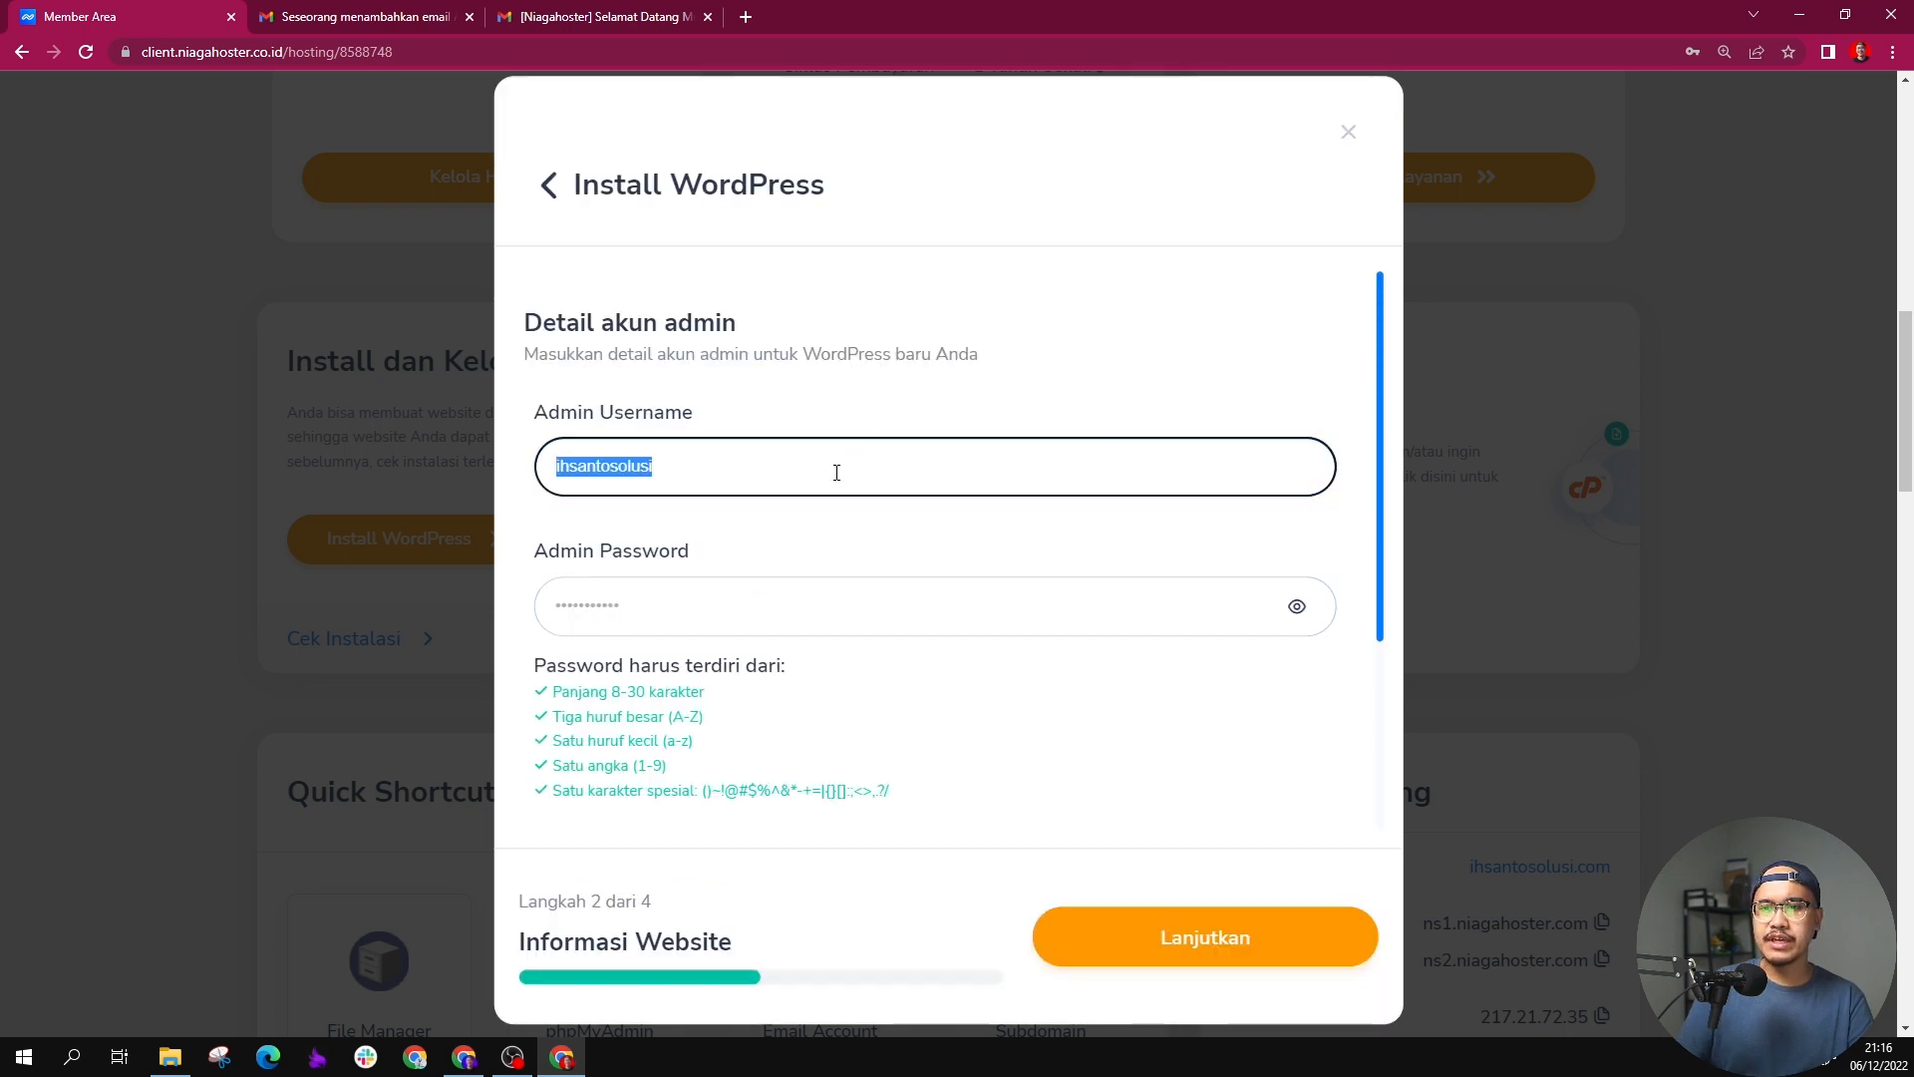
pyautogui.scroll(-3, 834, 488)
pyautogui.click(800, 643)
pyautogui.scroll(-2, 823, 642)
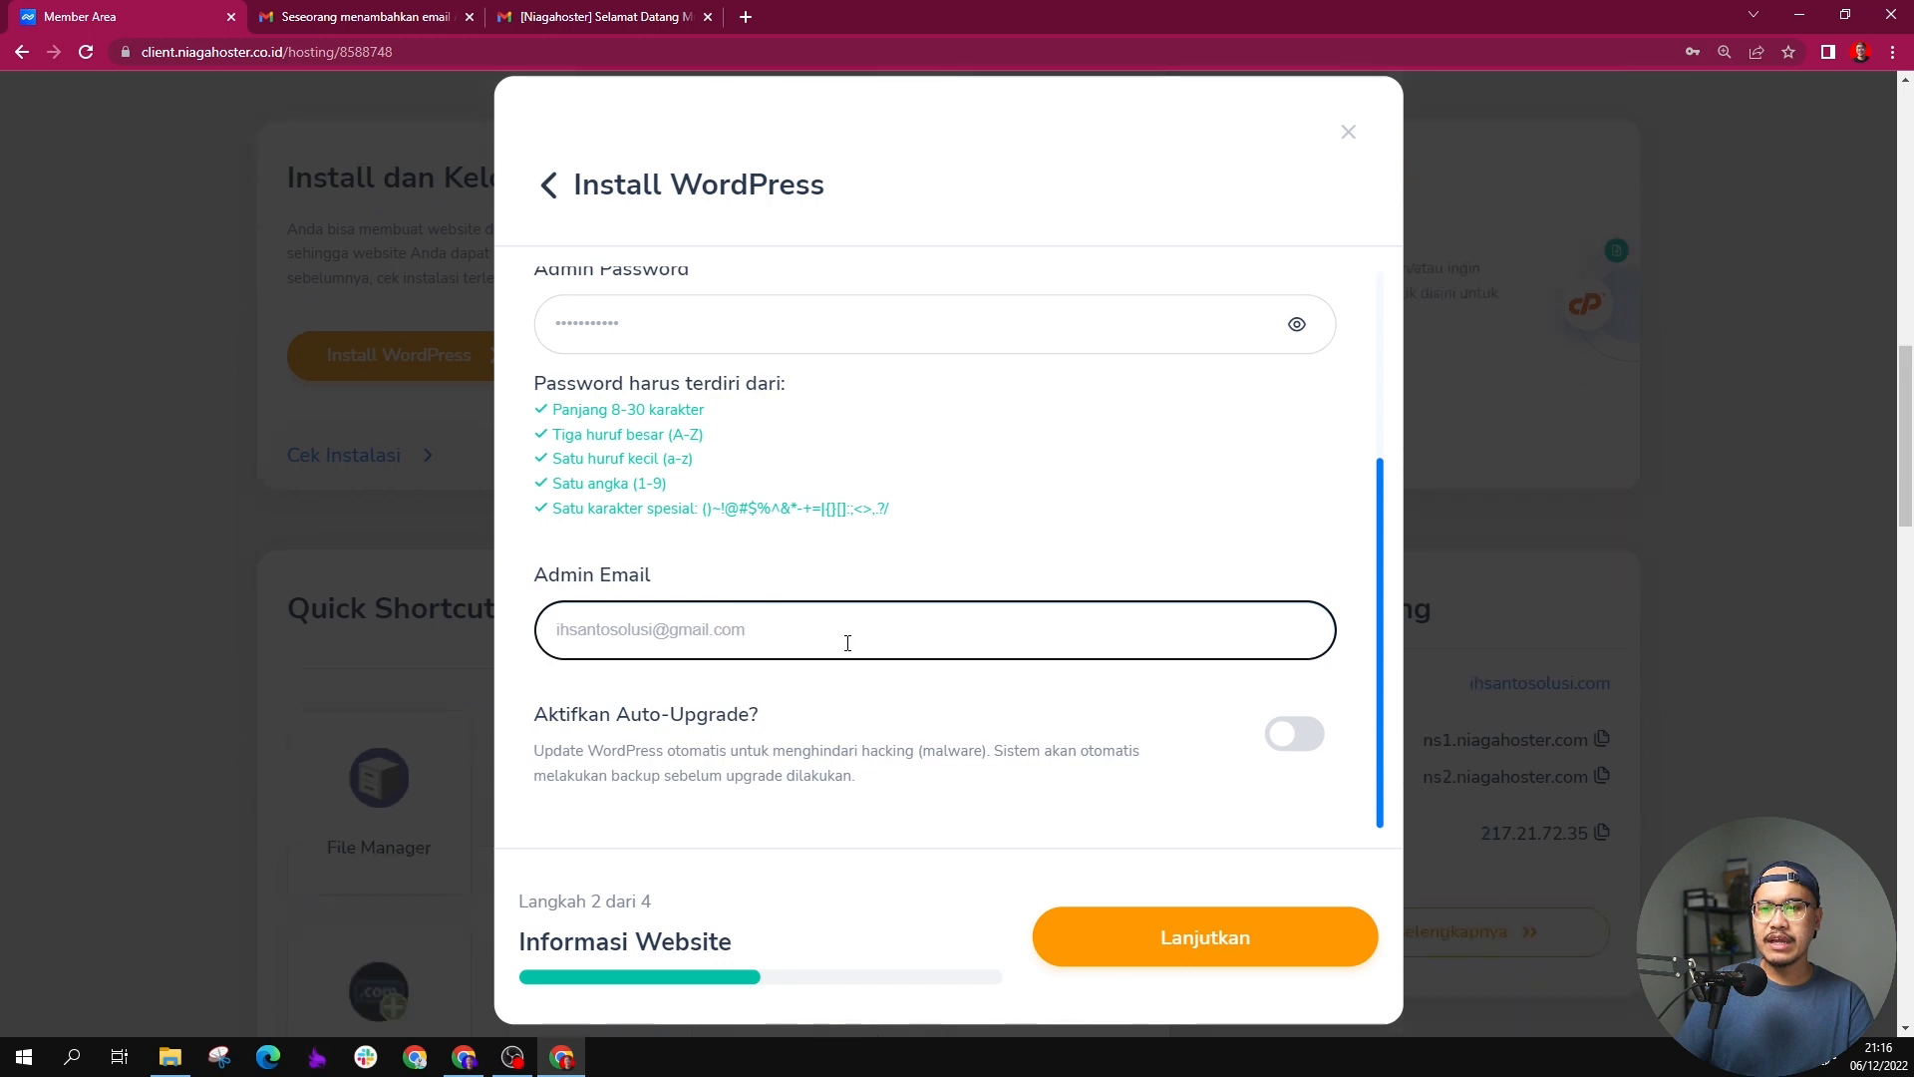
pyautogui.scroll(3, 1077, 618)
pyautogui.scroll(-2, 1052, 556)
pyautogui.scroll(-1, 1053, 814)
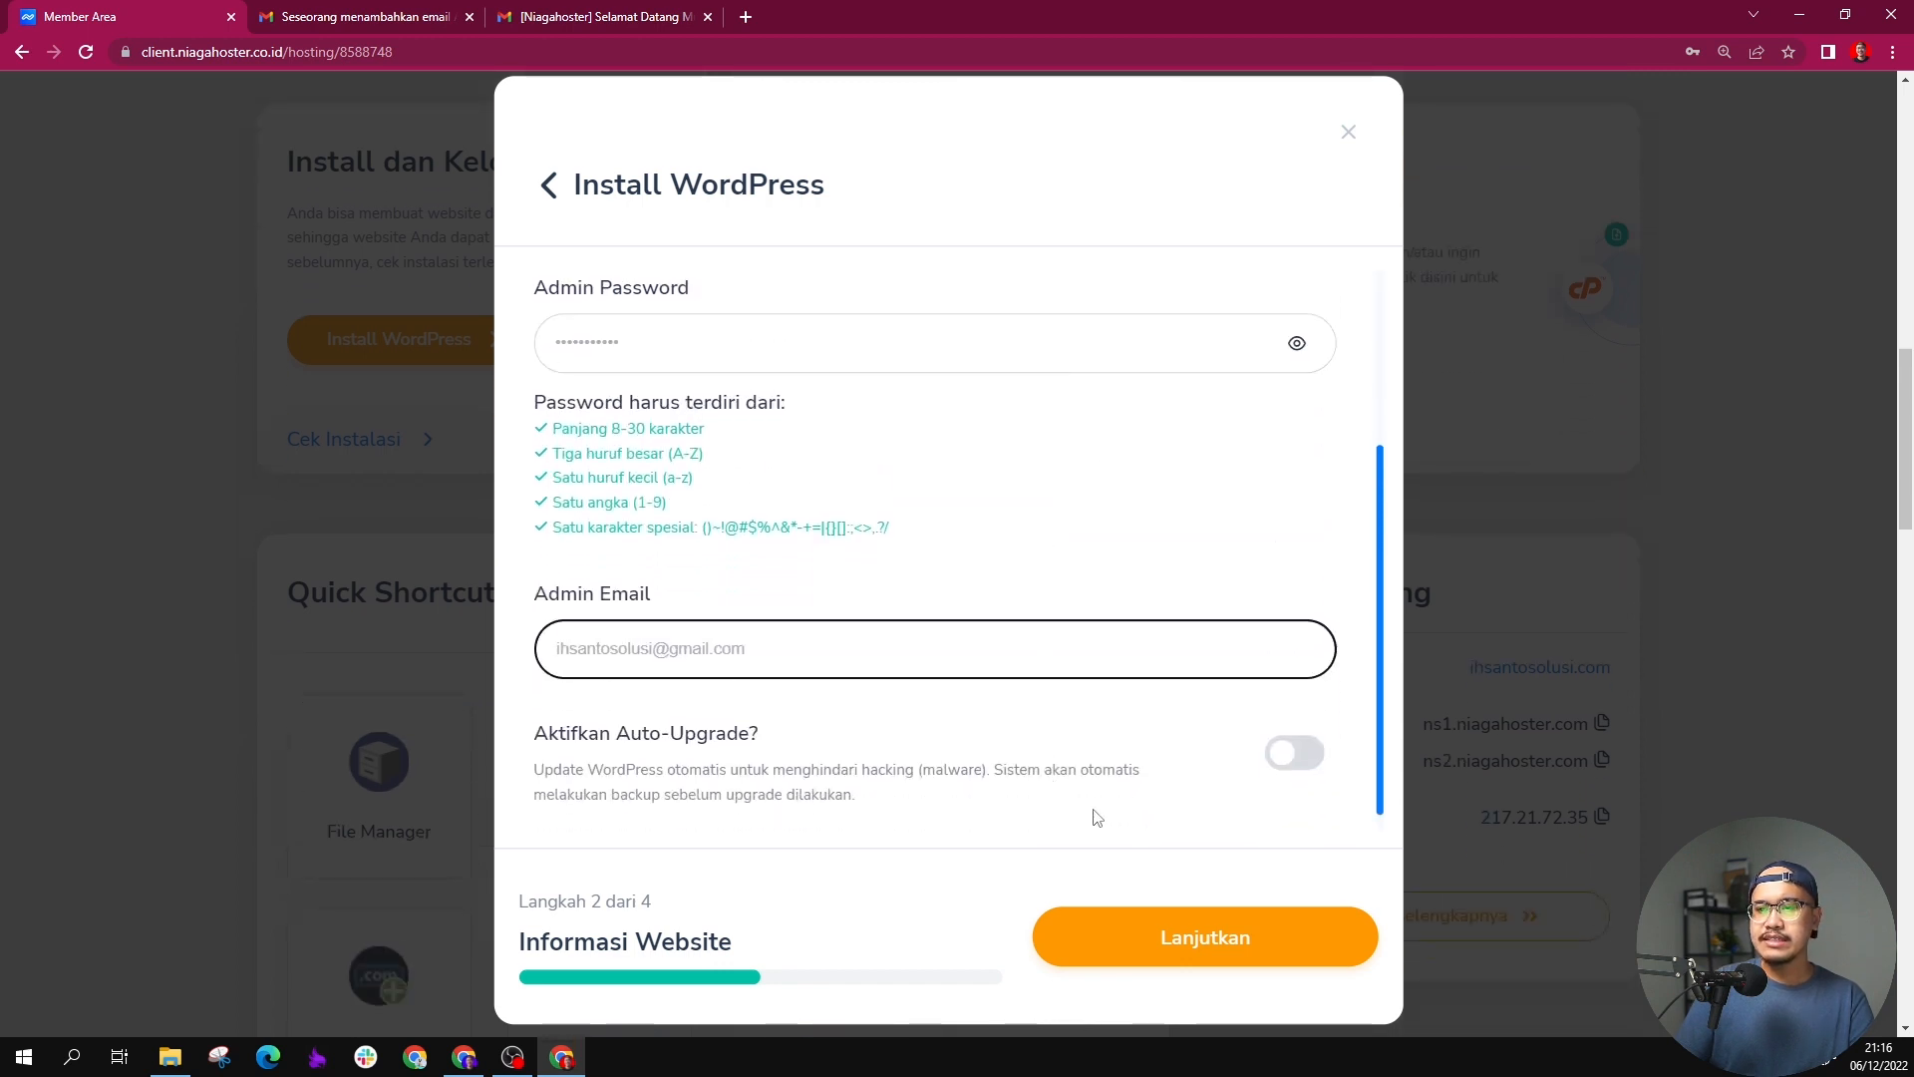
pyautogui.click(1124, 934)
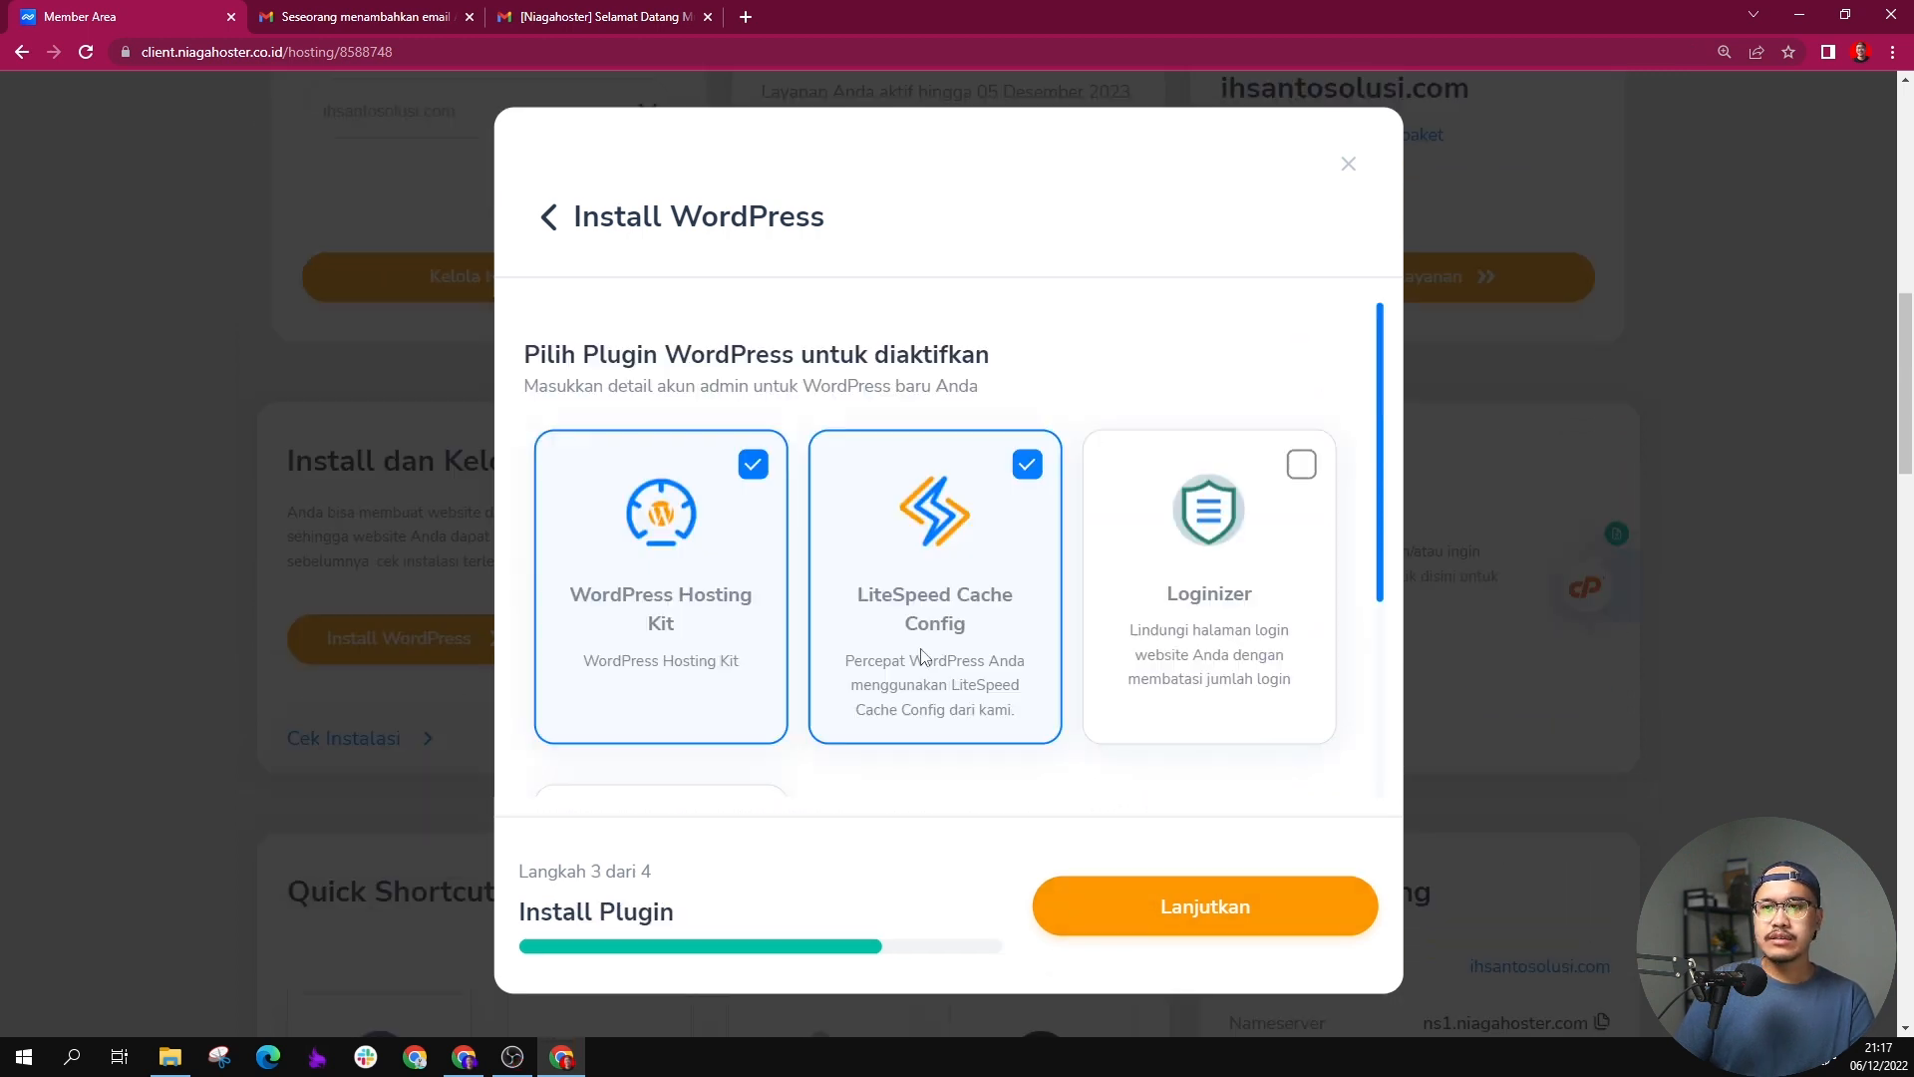
# Step: Add Classic Editor to the selected WordPress Hosting Kit and LiteSpeed Cache Config plugins, leave Loginizer out and continue to the theme selection
pyautogui.scroll(-3, 1187, 526)
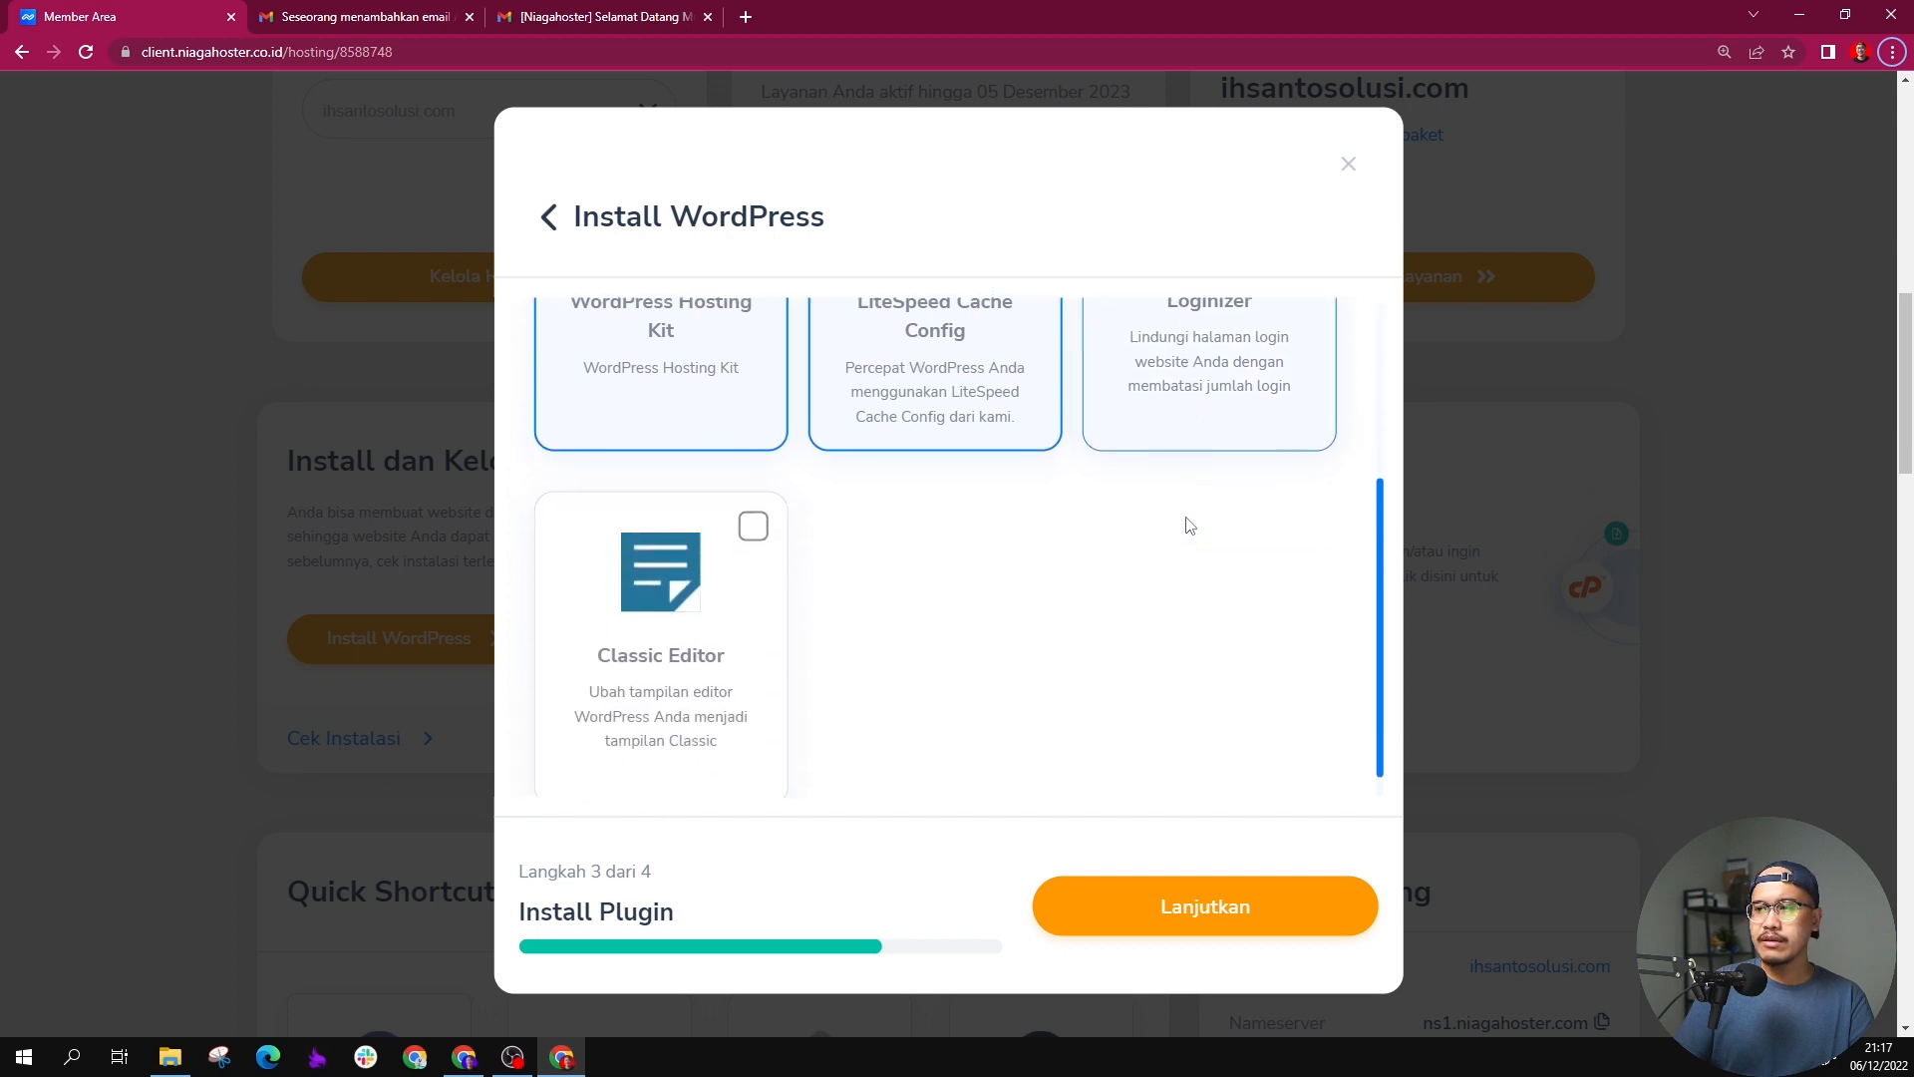
pyautogui.scroll(3, 763, 531)
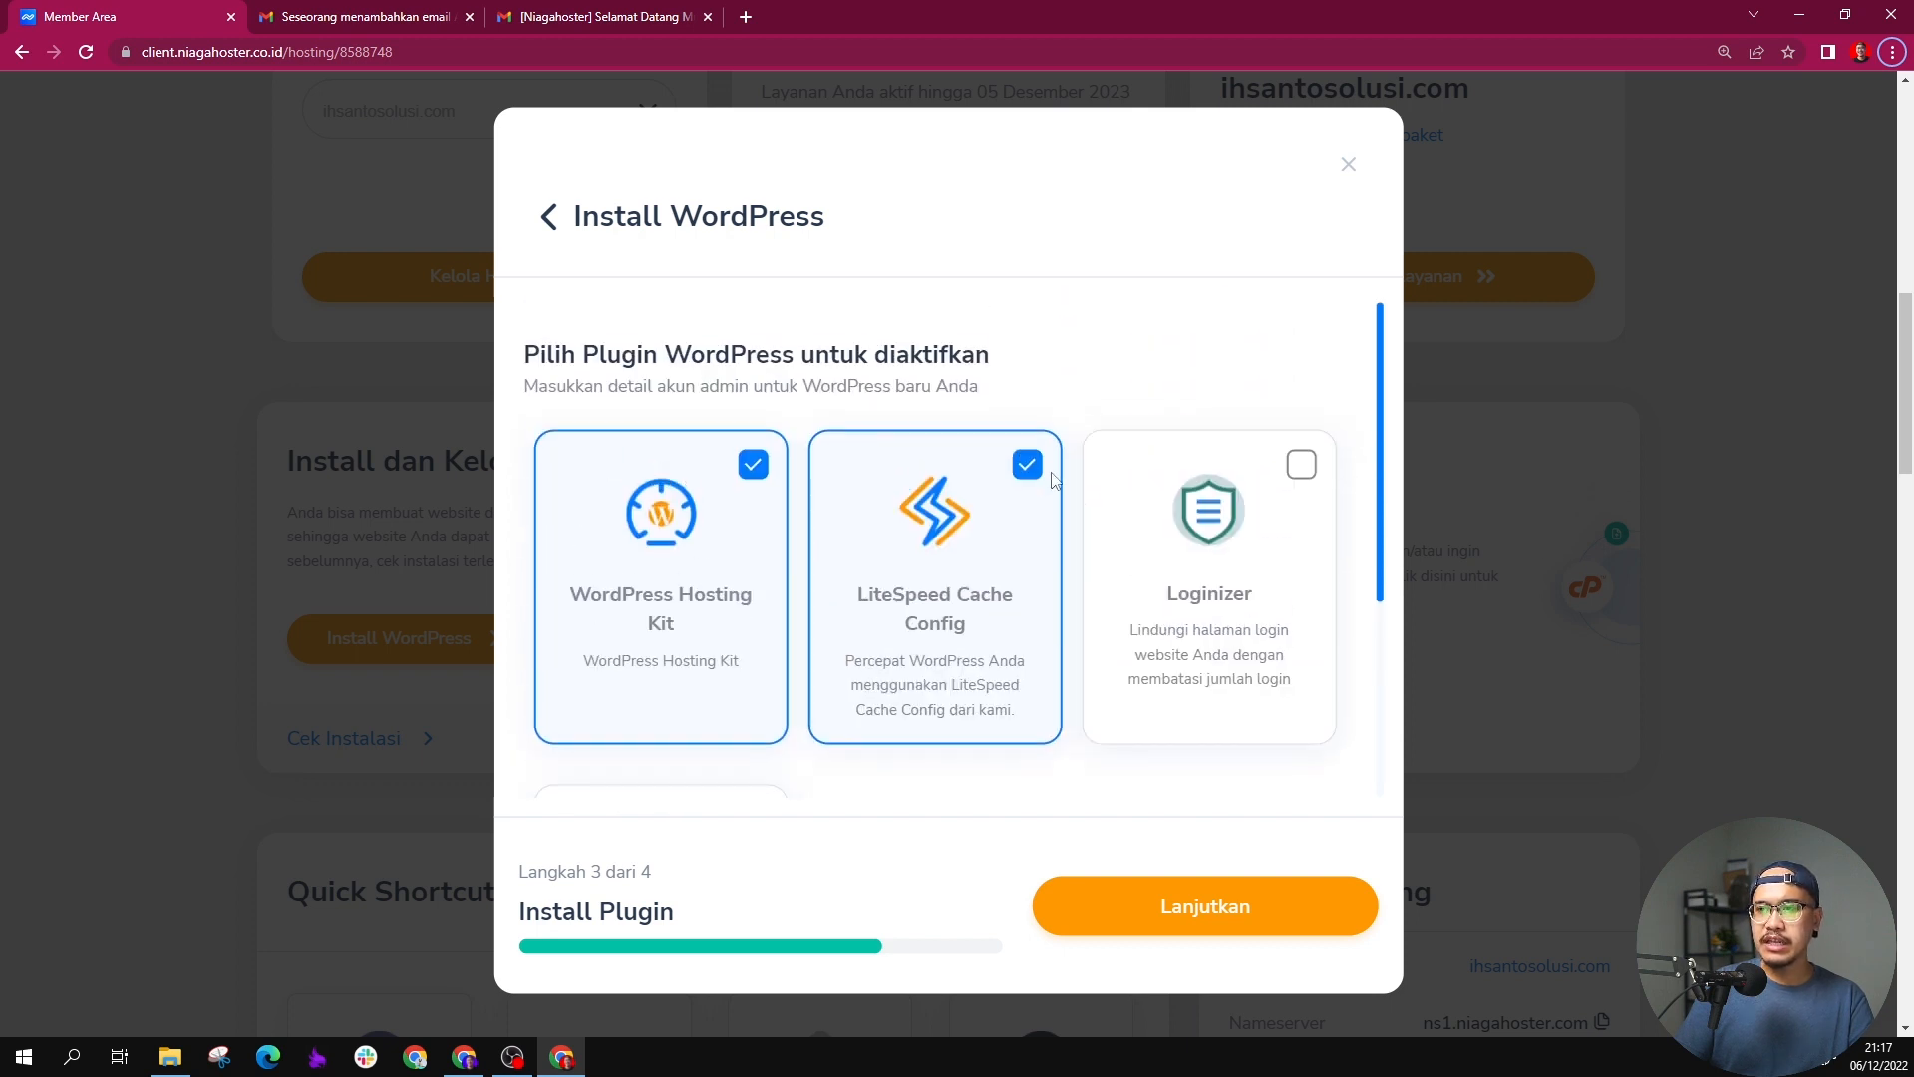
pyautogui.scroll(-3, 766, 541)
pyautogui.click(763, 538)
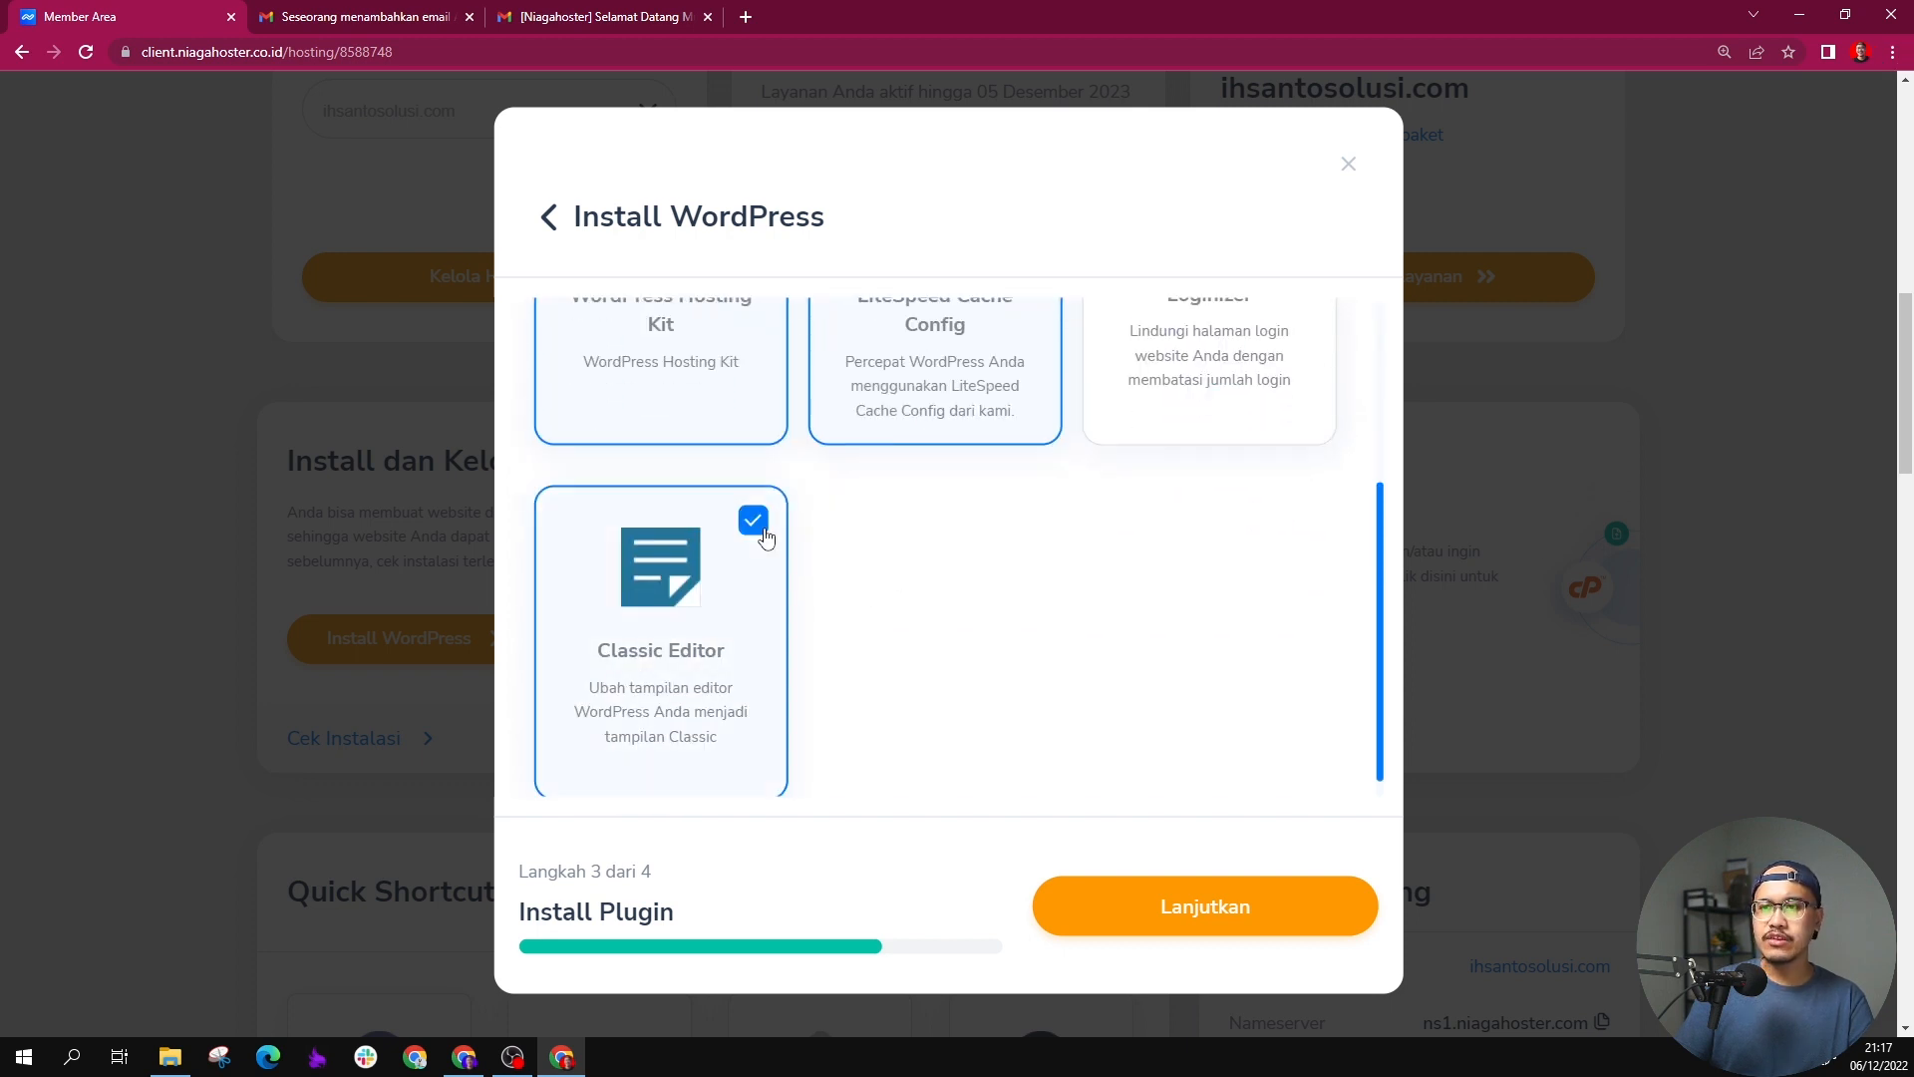
pyautogui.scroll(2, 1256, 469)
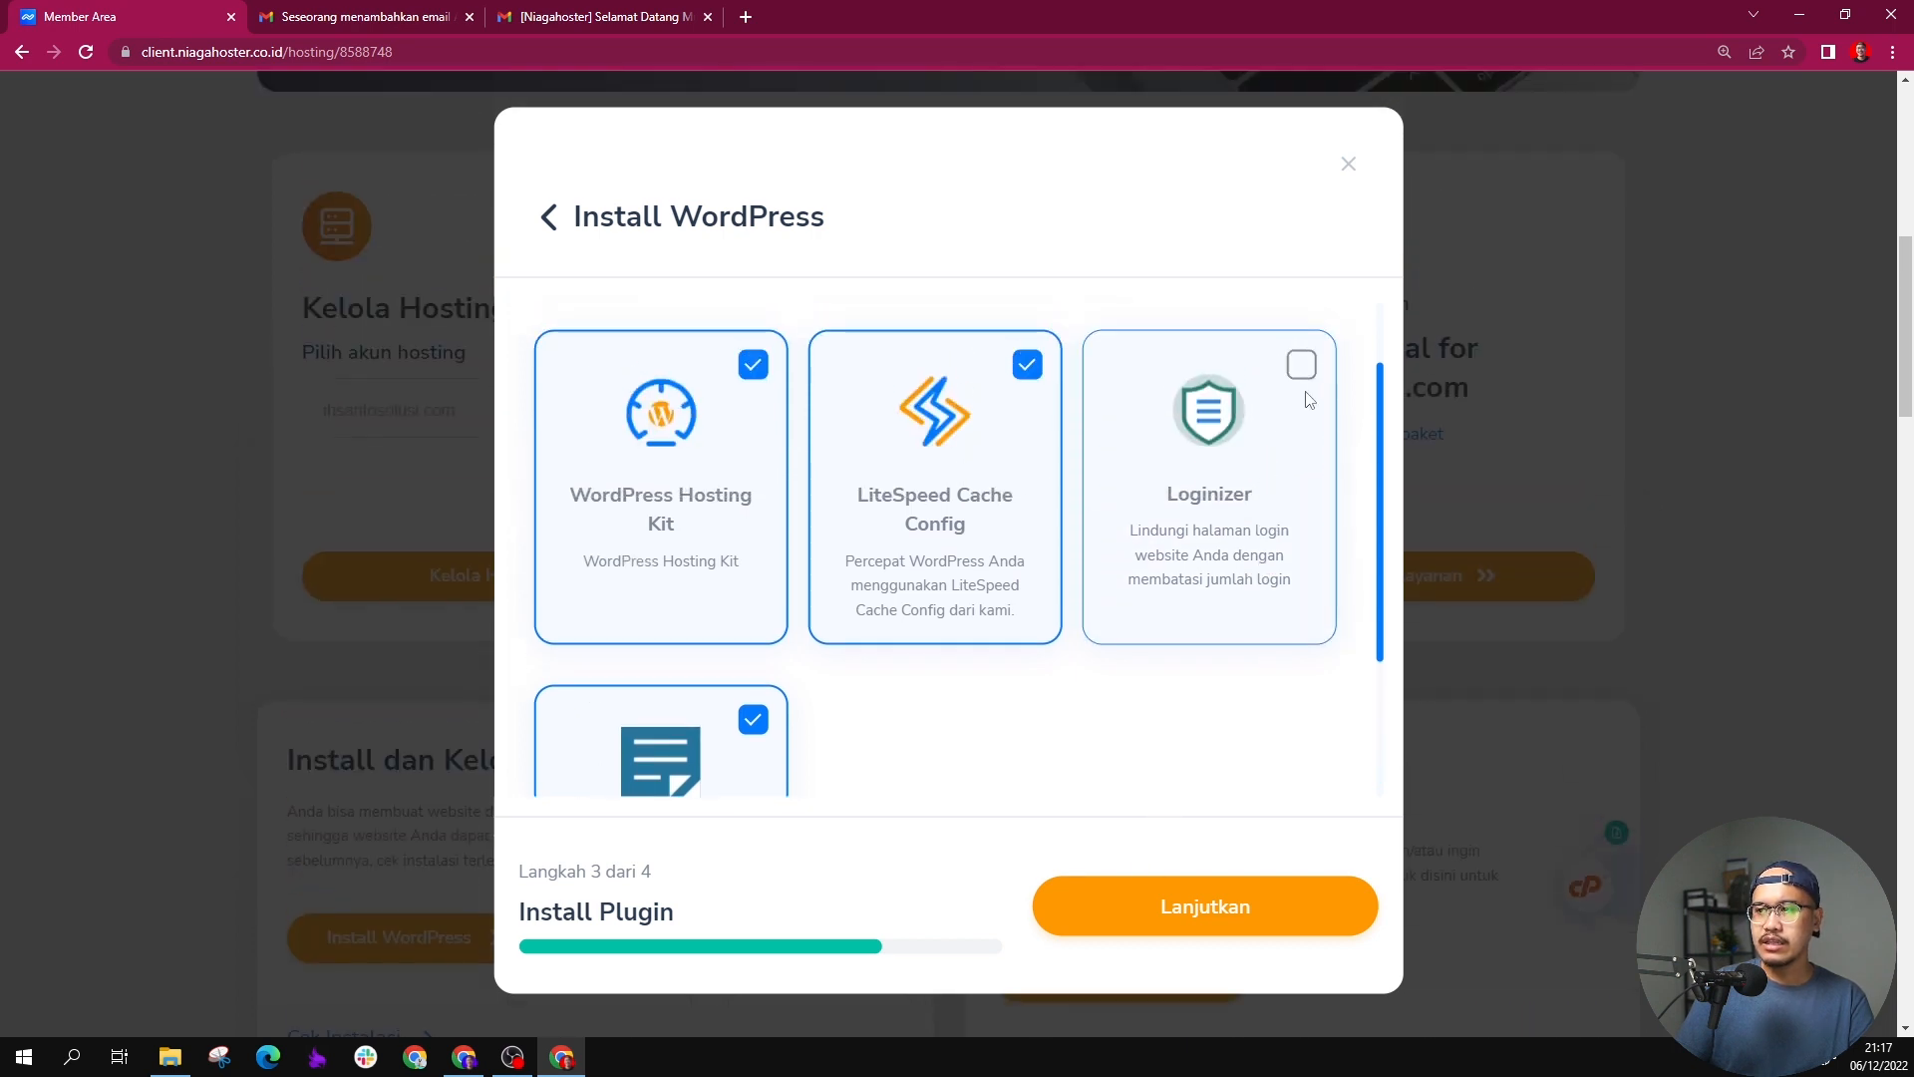
pyautogui.scroll(-2, 1241, 513)
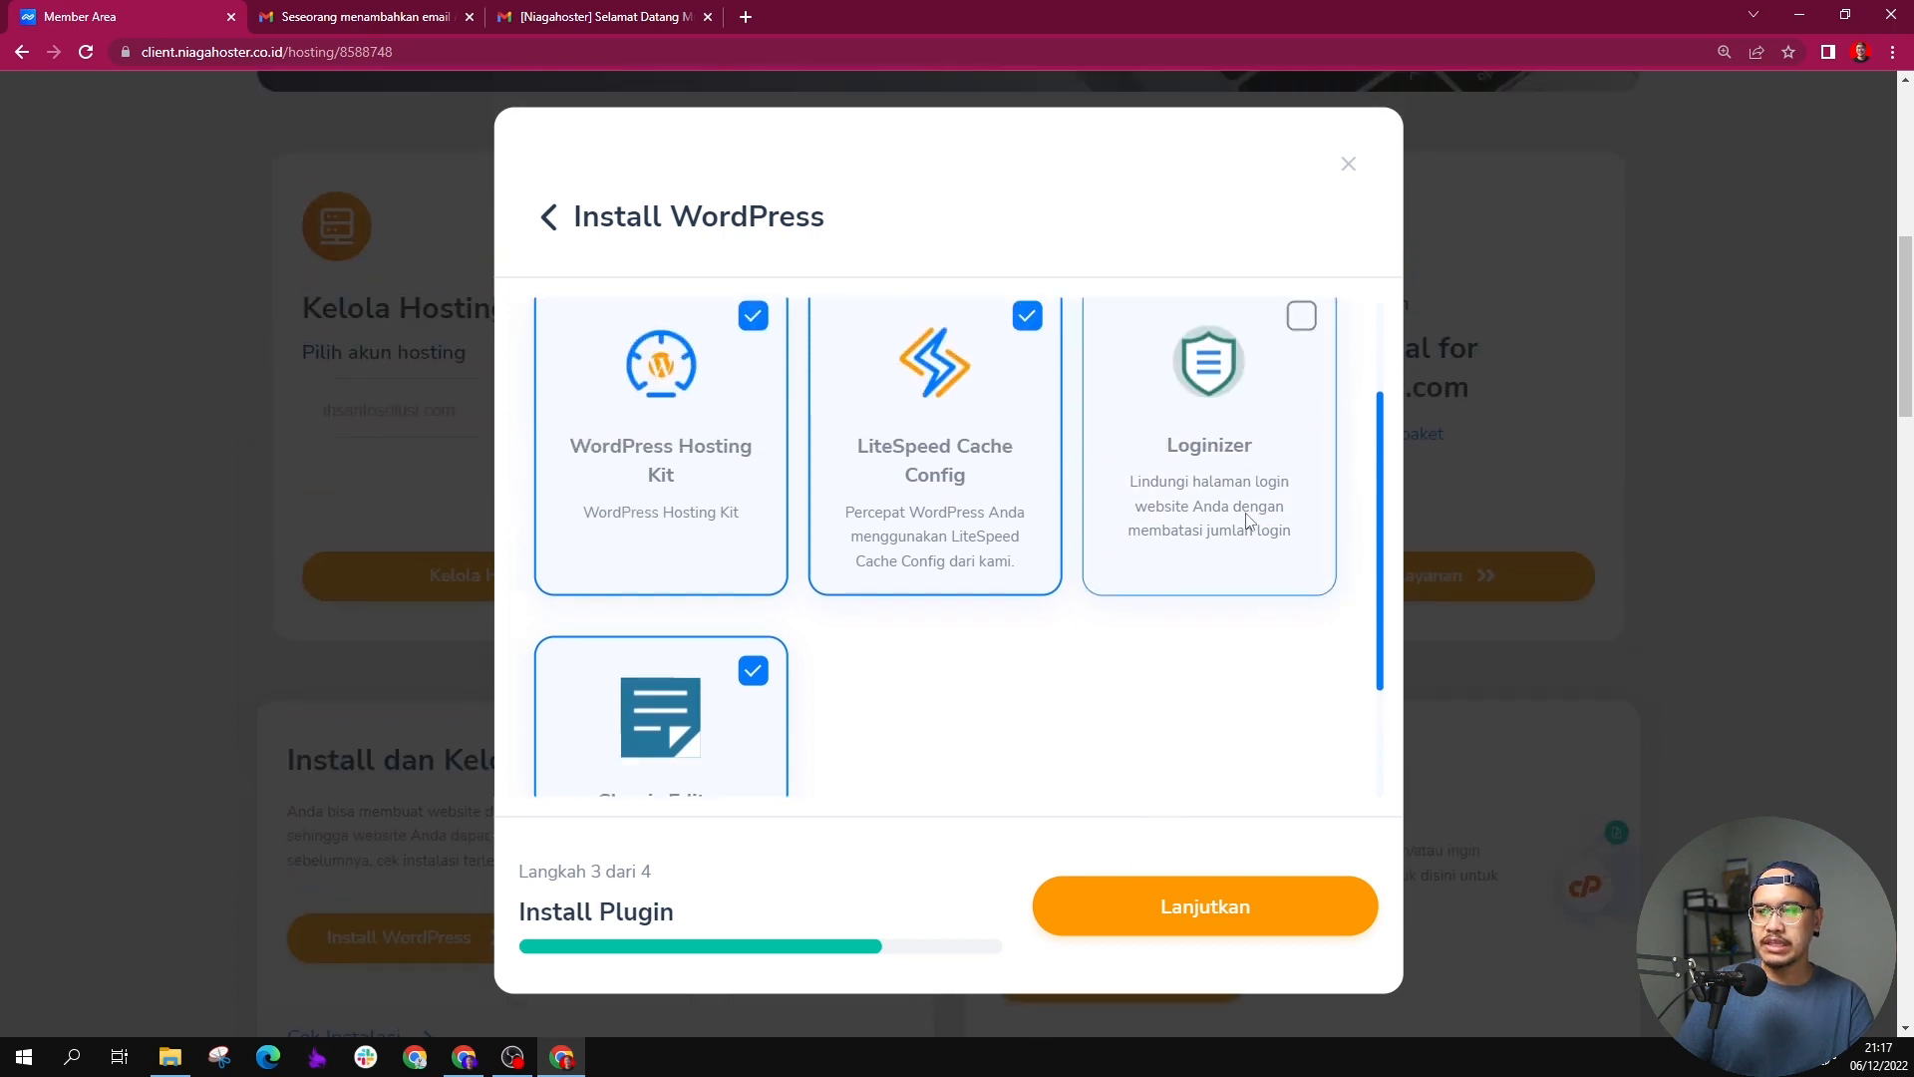
pyautogui.click(1177, 904)
# Step: Browse the default themes, keep Twenty Twenty-Two selected and create the WordPress website
pyautogui.scroll(-8, 1196, 555)
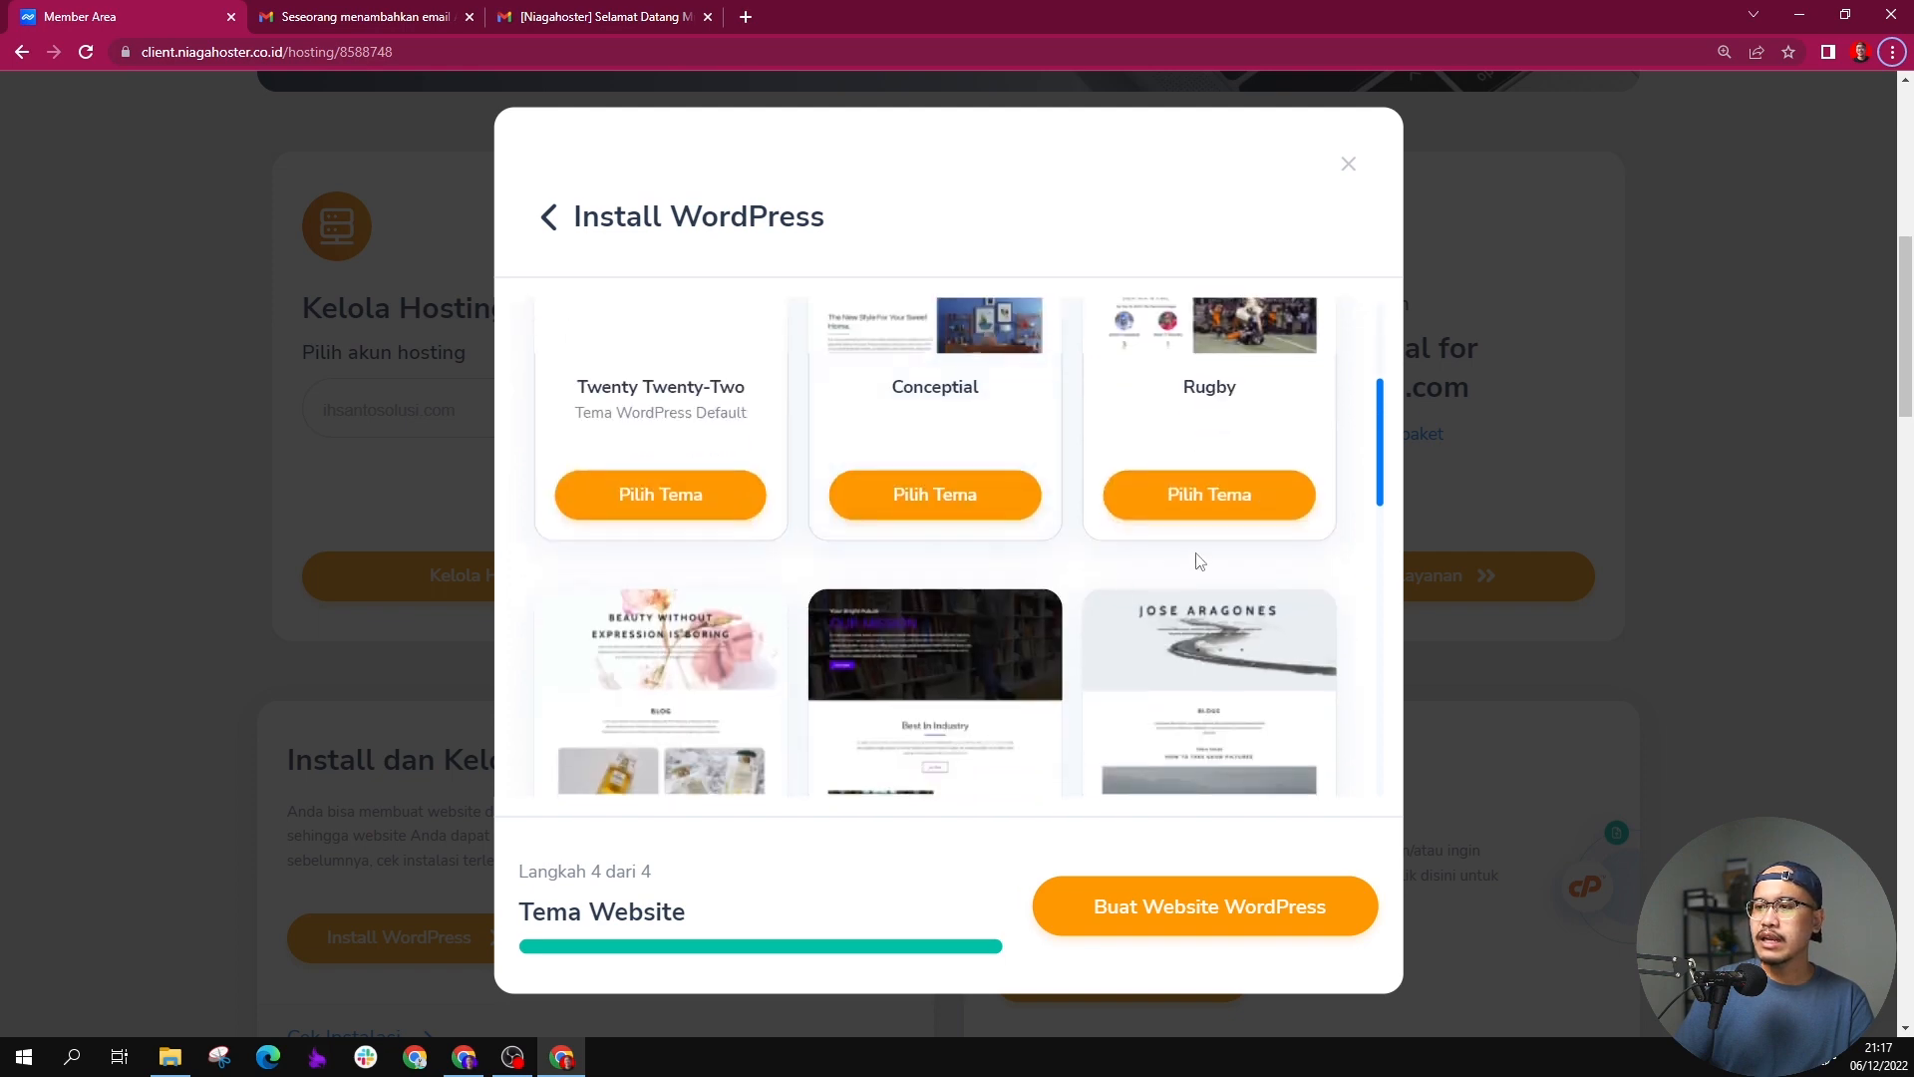
pyautogui.scroll(-3, 1197, 554)
pyautogui.scroll(-3, 1196, 555)
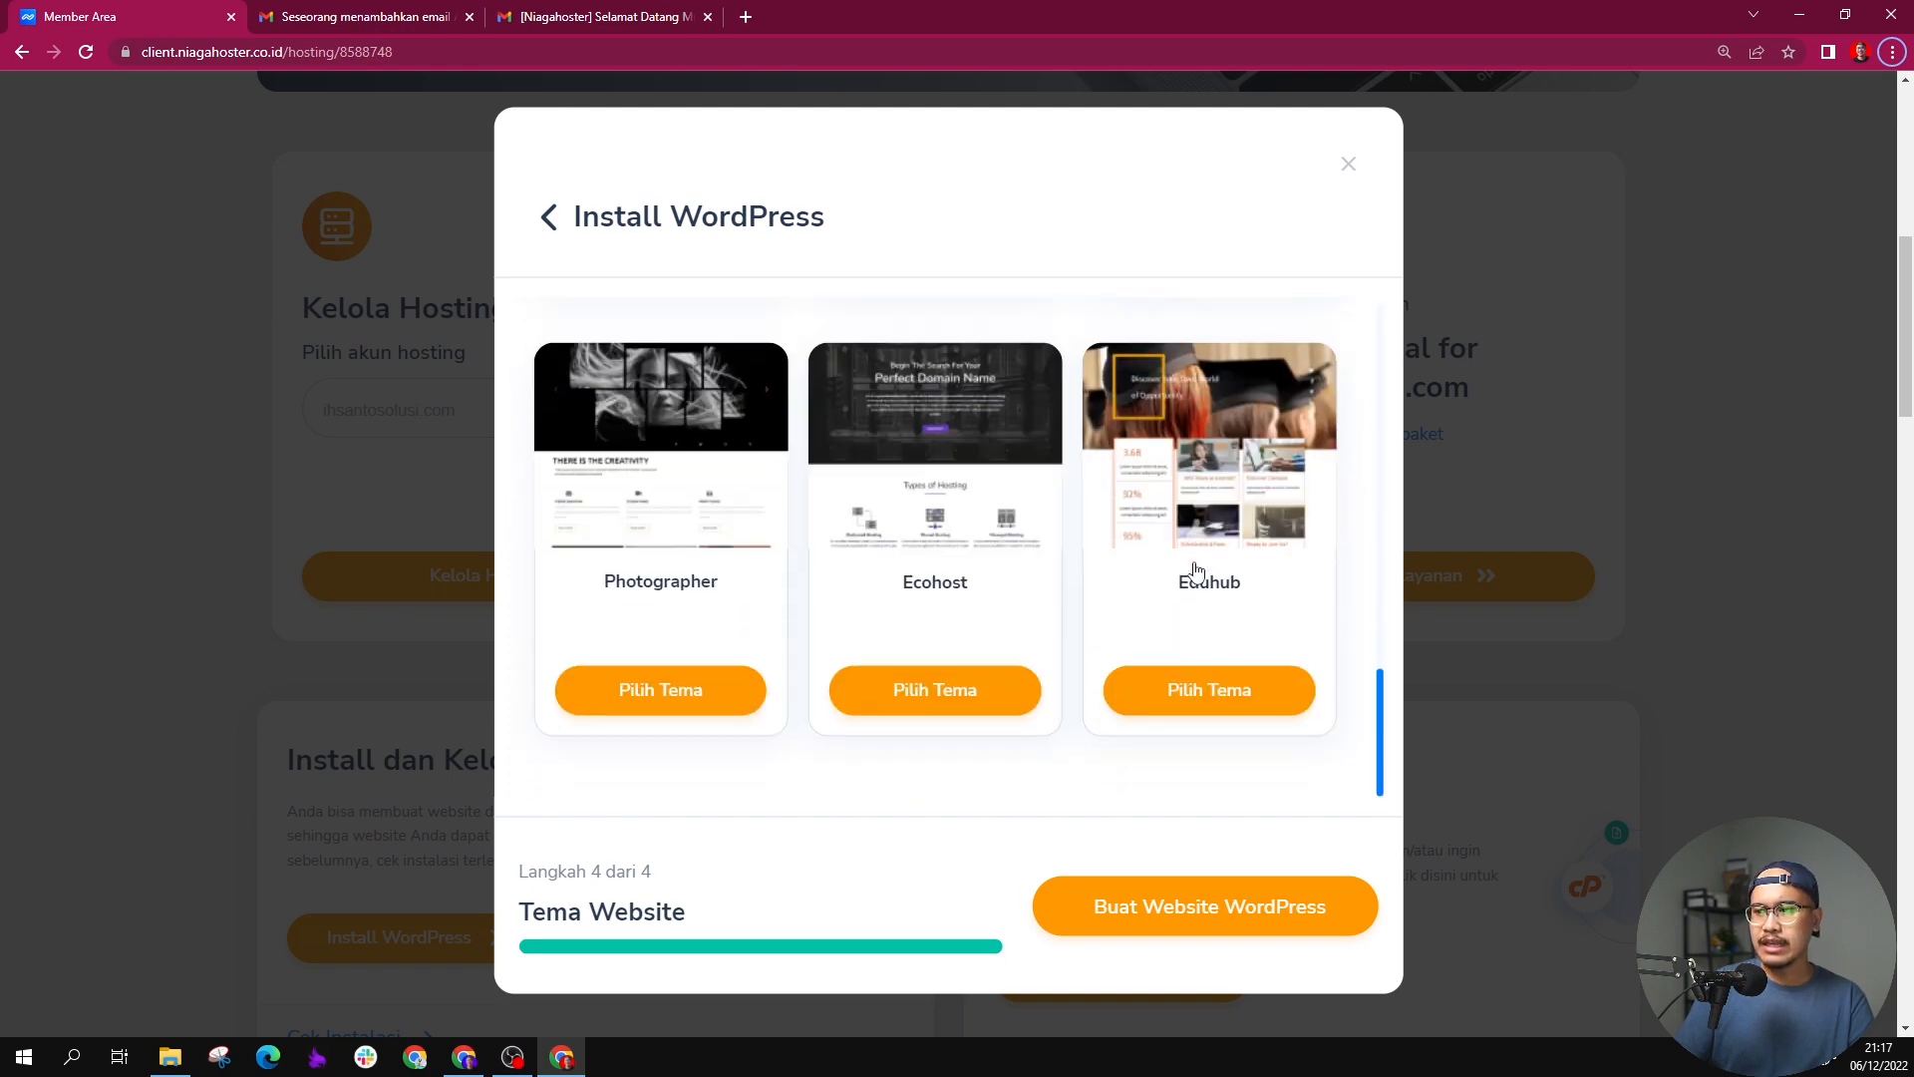
pyautogui.scroll(4, 932, 598)
pyautogui.scroll(6, 932, 598)
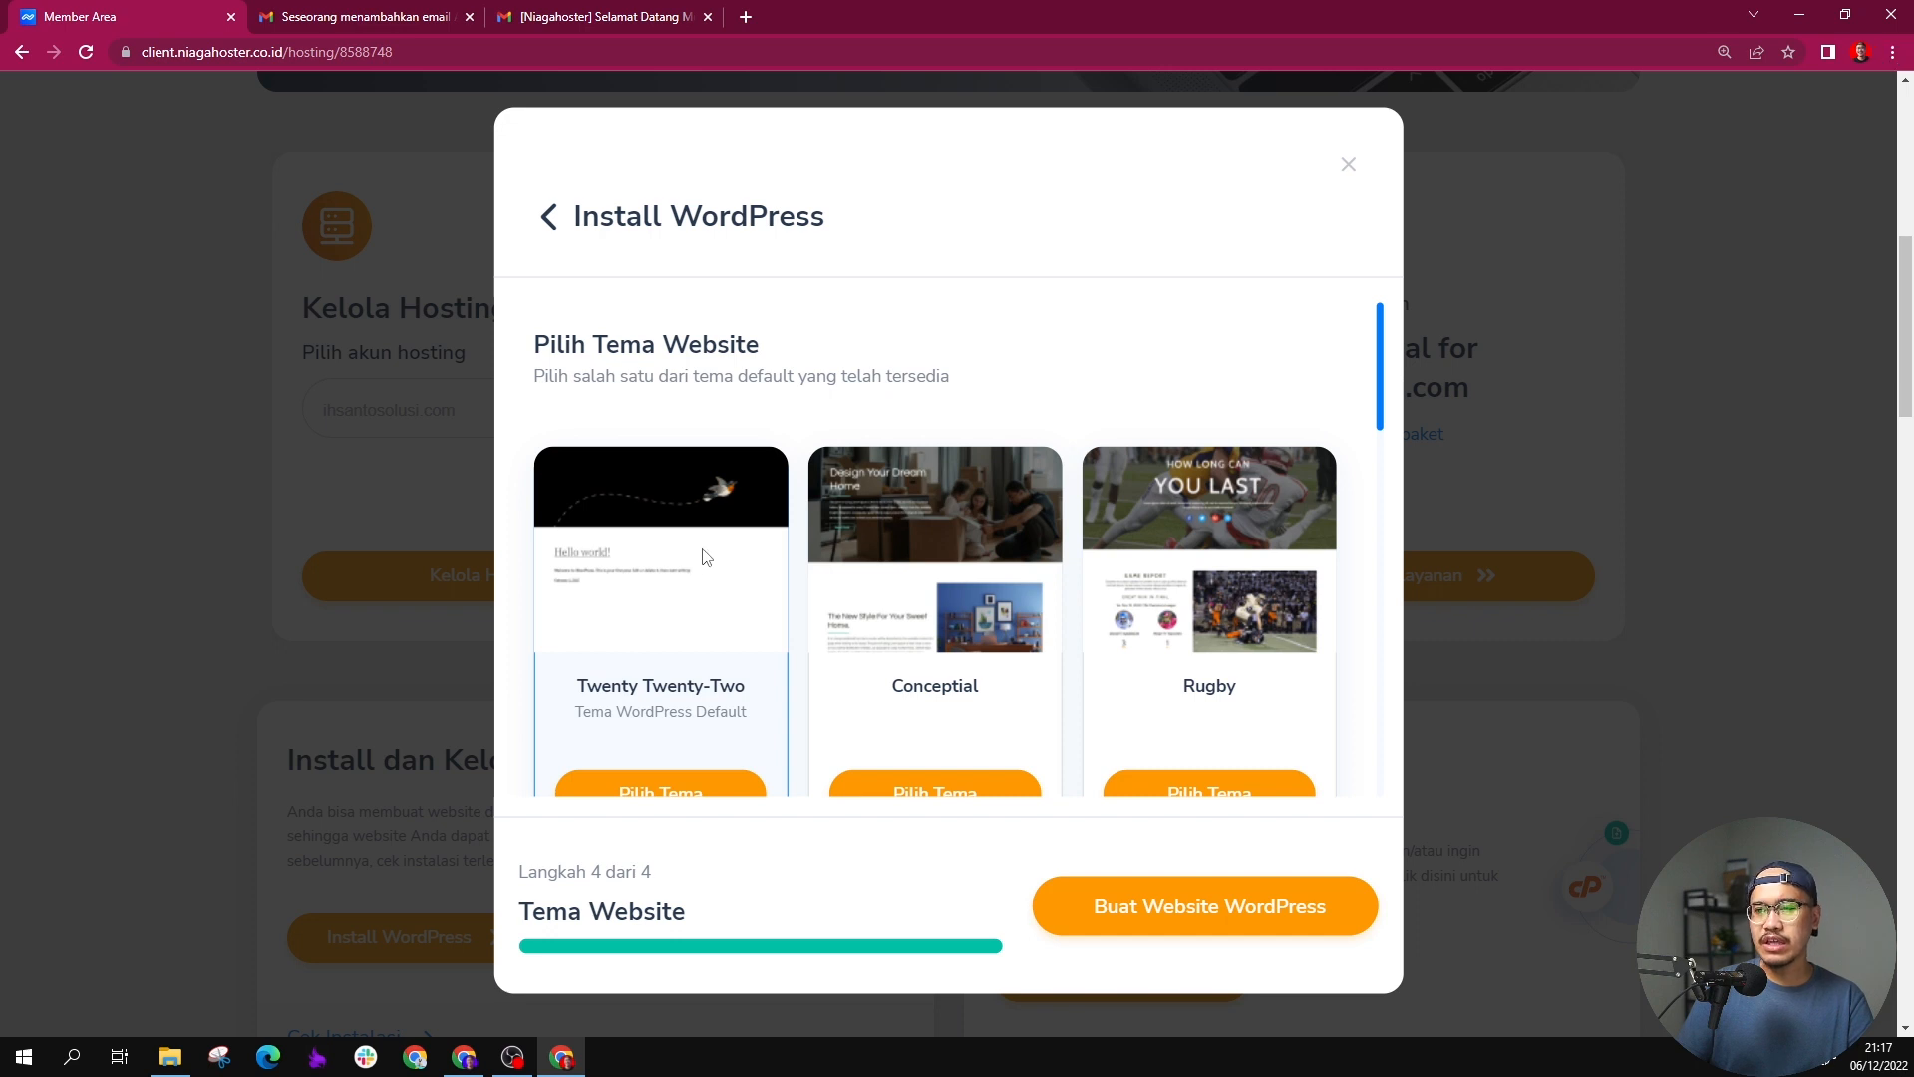
pyautogui.scroll(-1, 1056, 782)
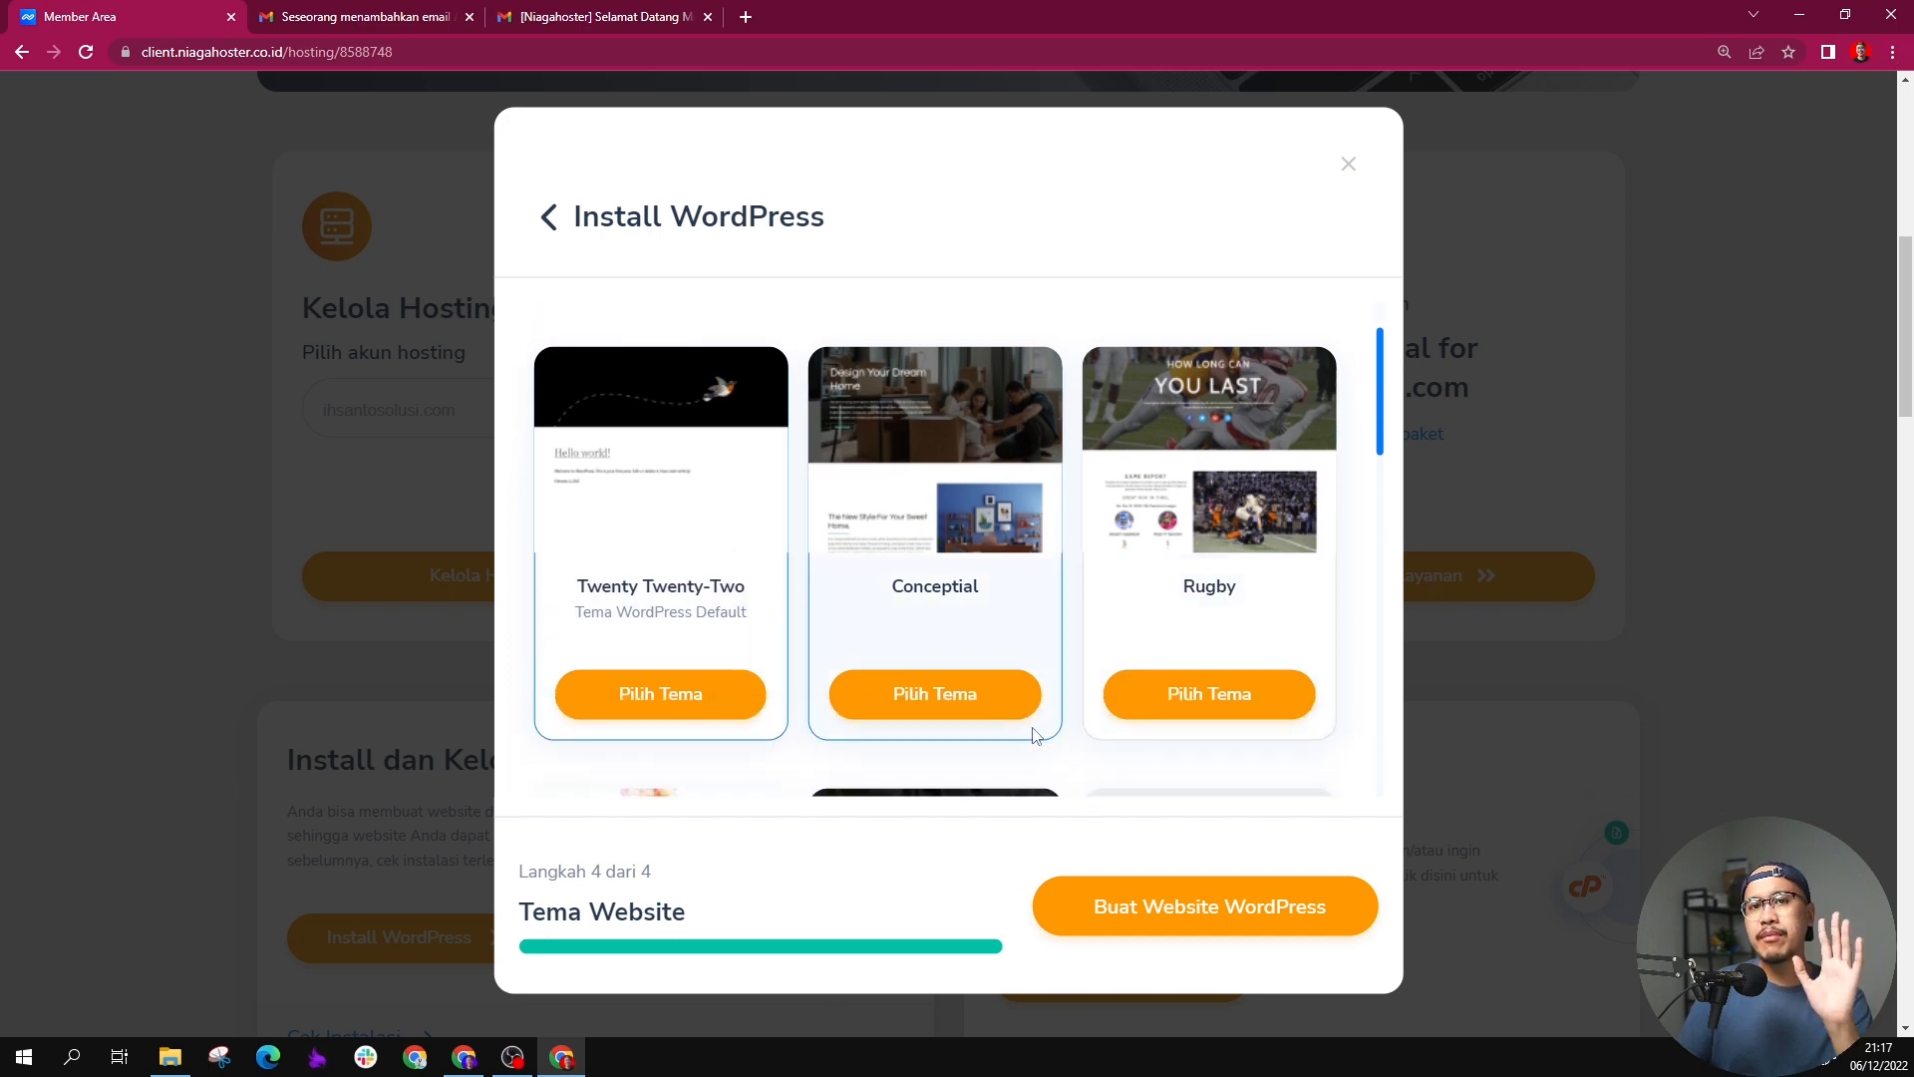
pyautogui.click(1129, 915)
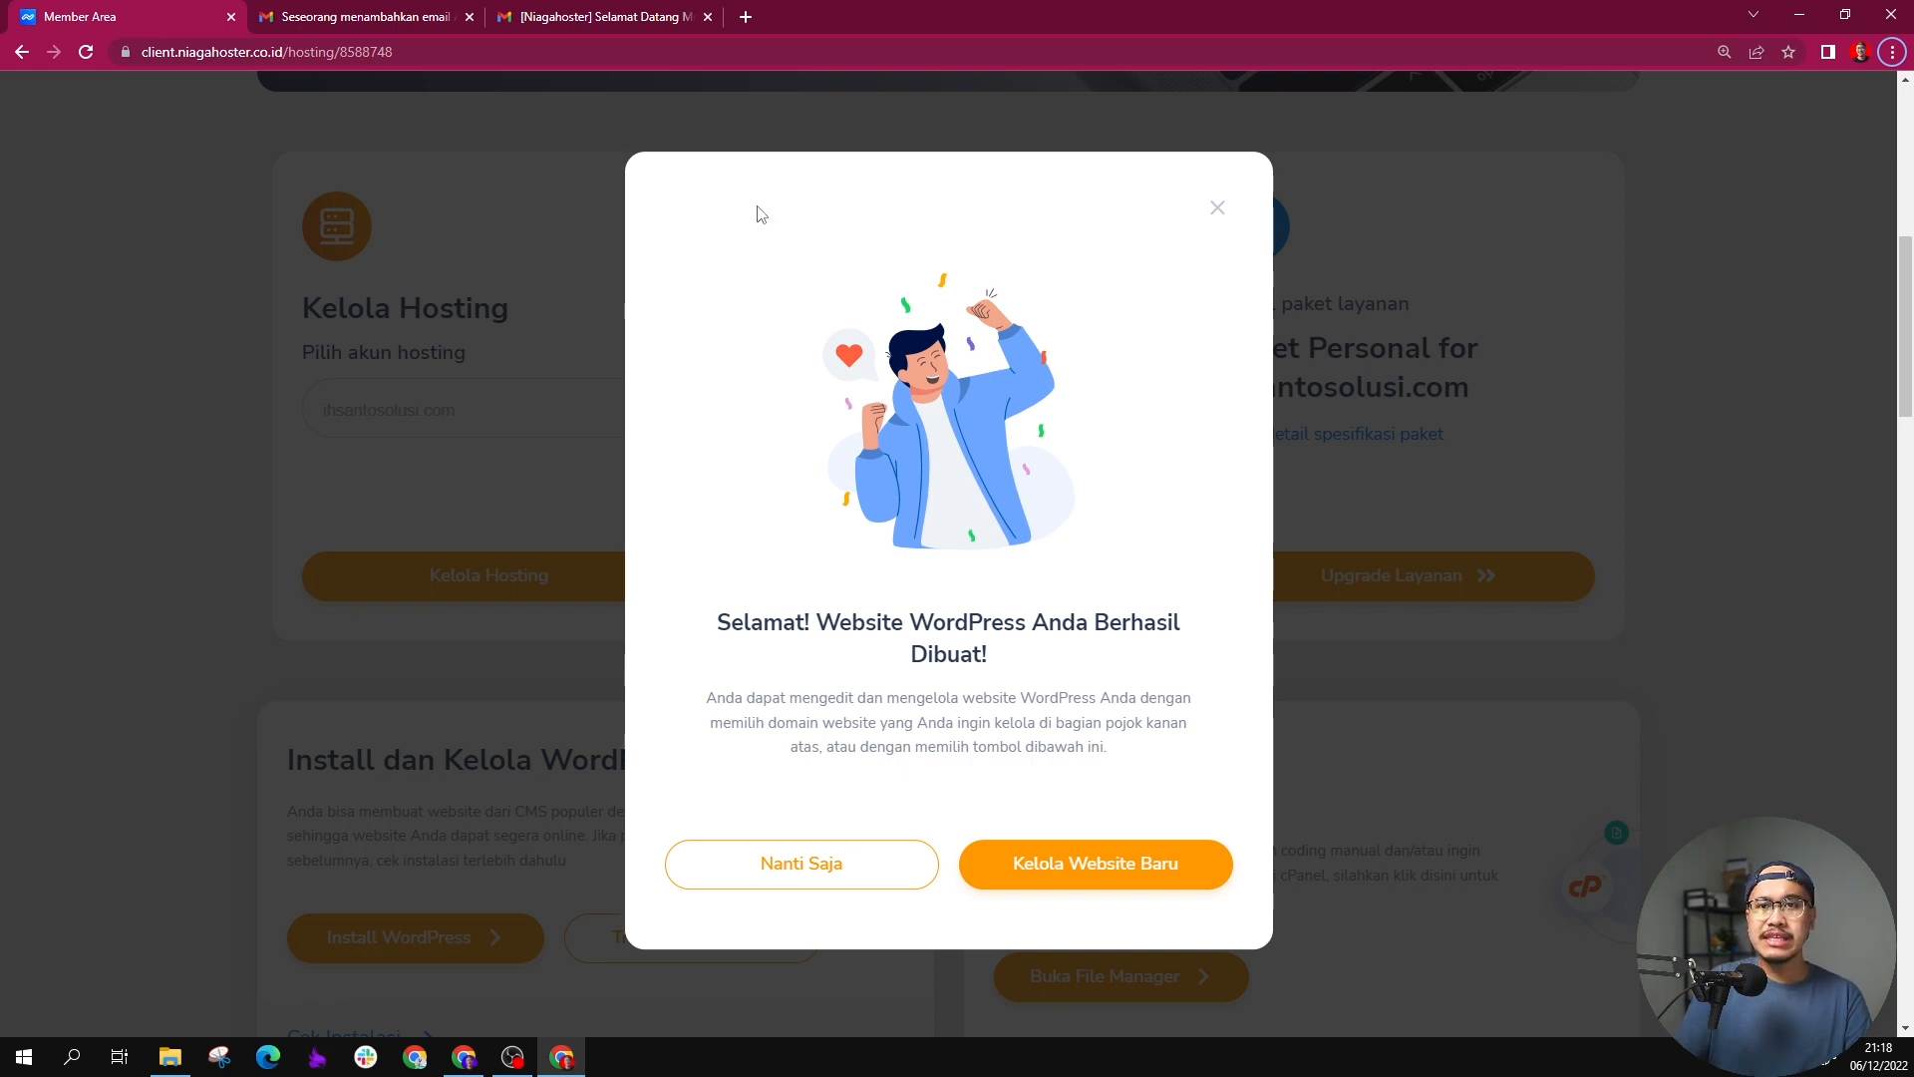
# Step: Open ihsantosolusi.com in a new browser tab and look over the new site's front page
pyautogui.click(759, 18)
pyautogui.write('ihsa')
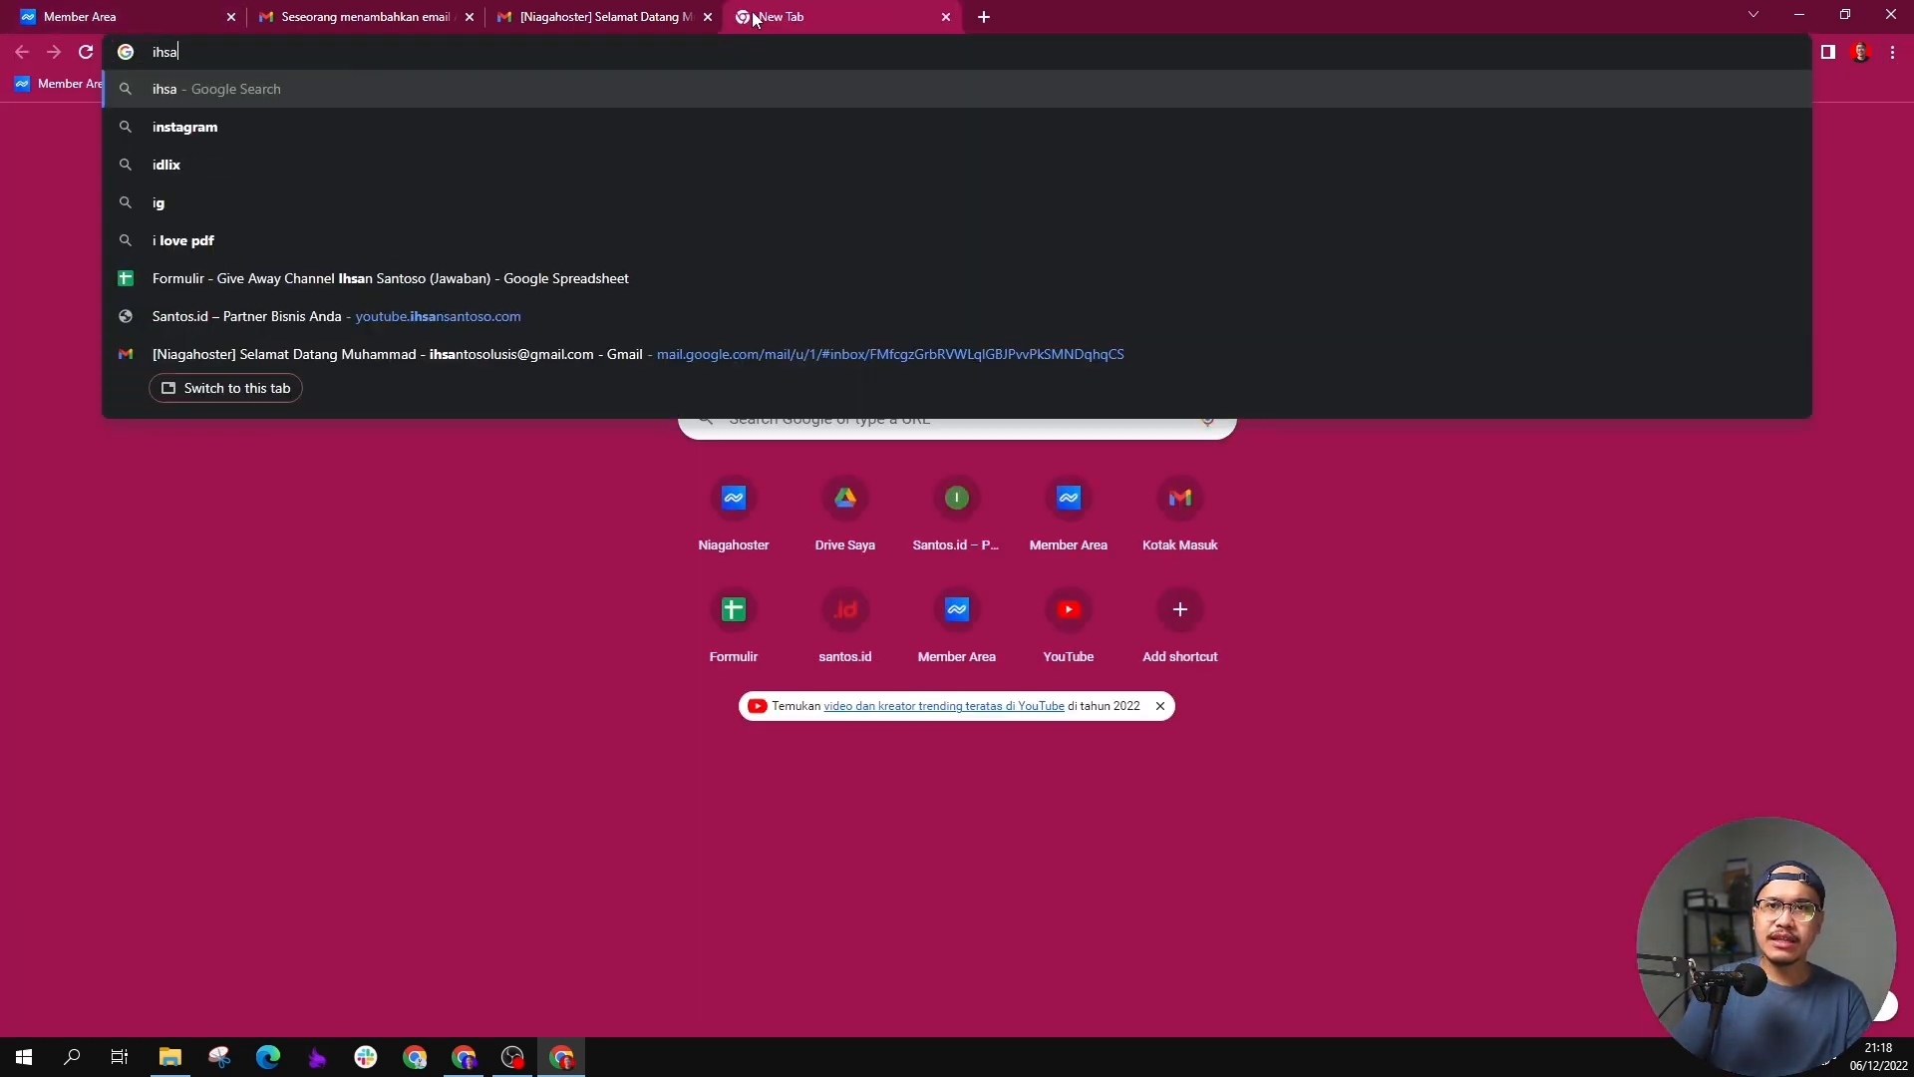
pyautogui.write('ntosolusi.com')
pyautogui.press('Return')
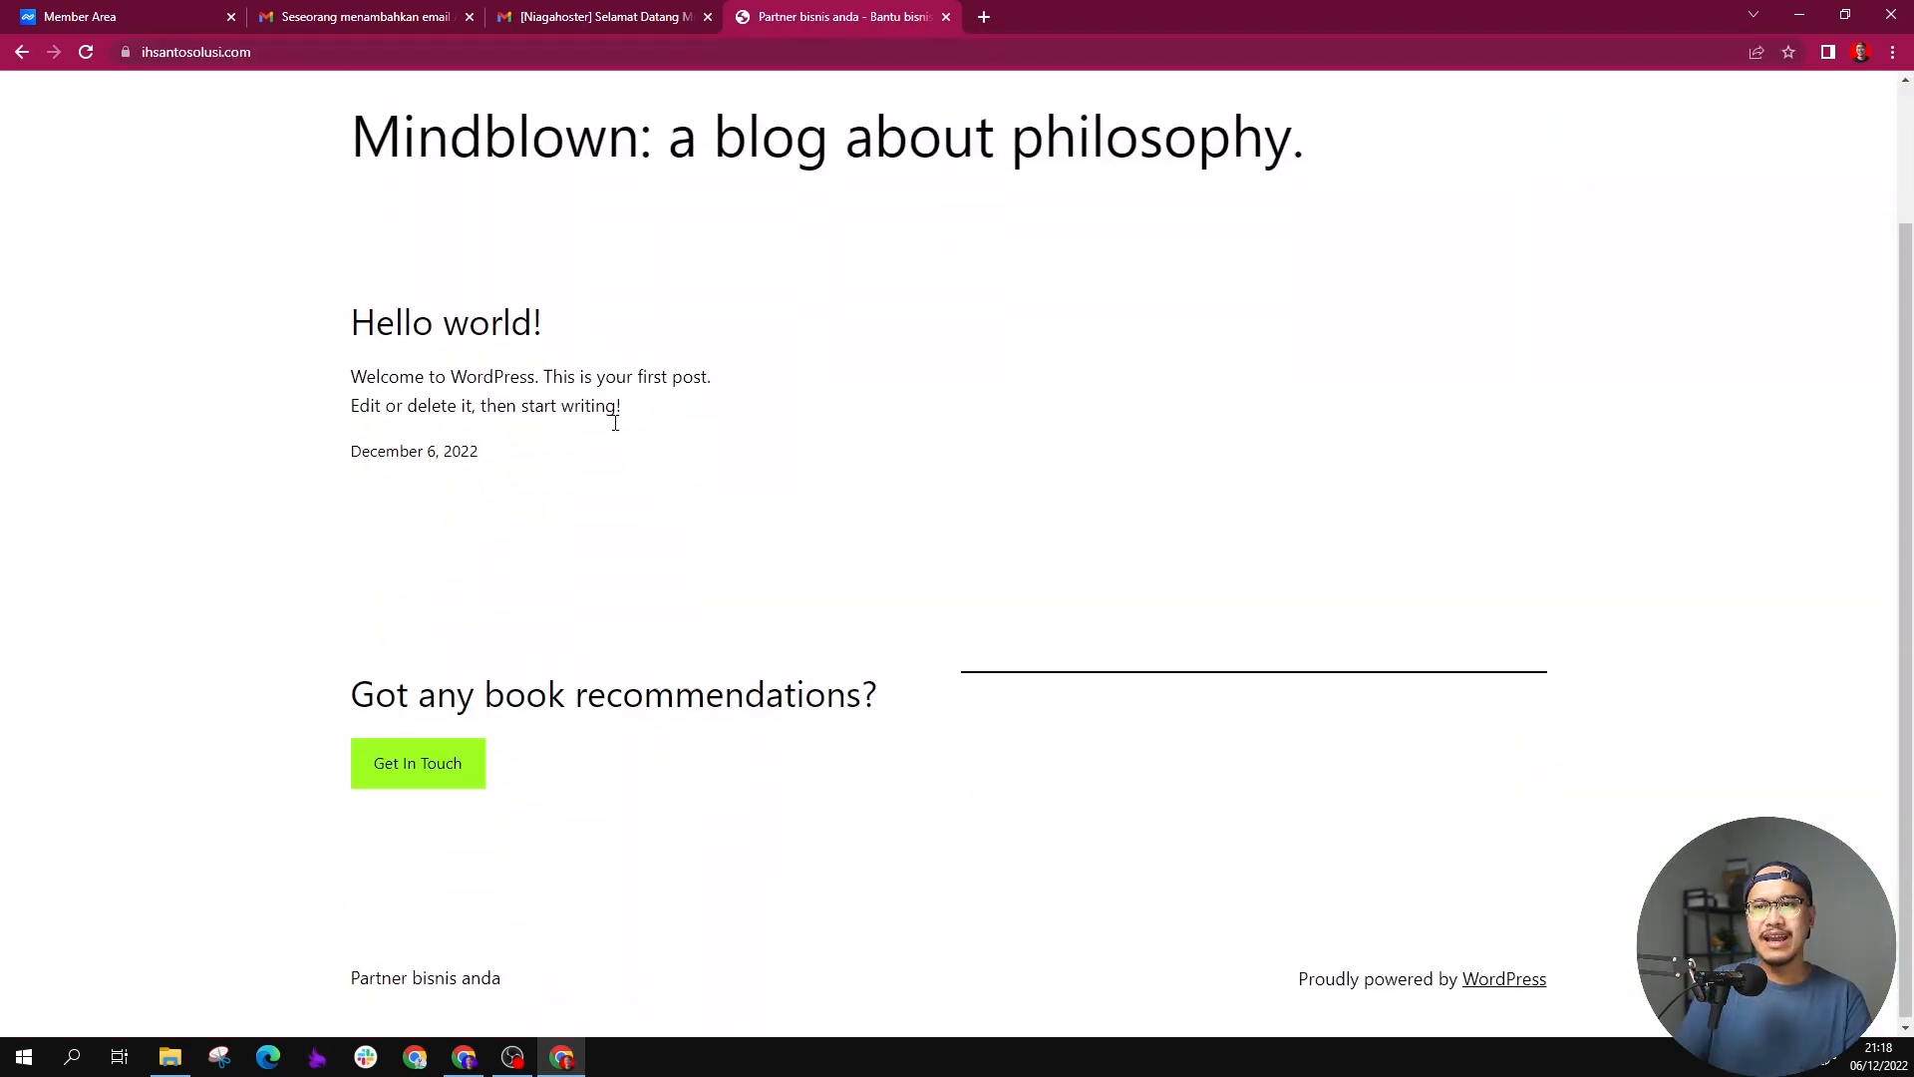
pyautogui.scroll(-3, 582, 397)
pyautogui.scroll(3, 582, 397)
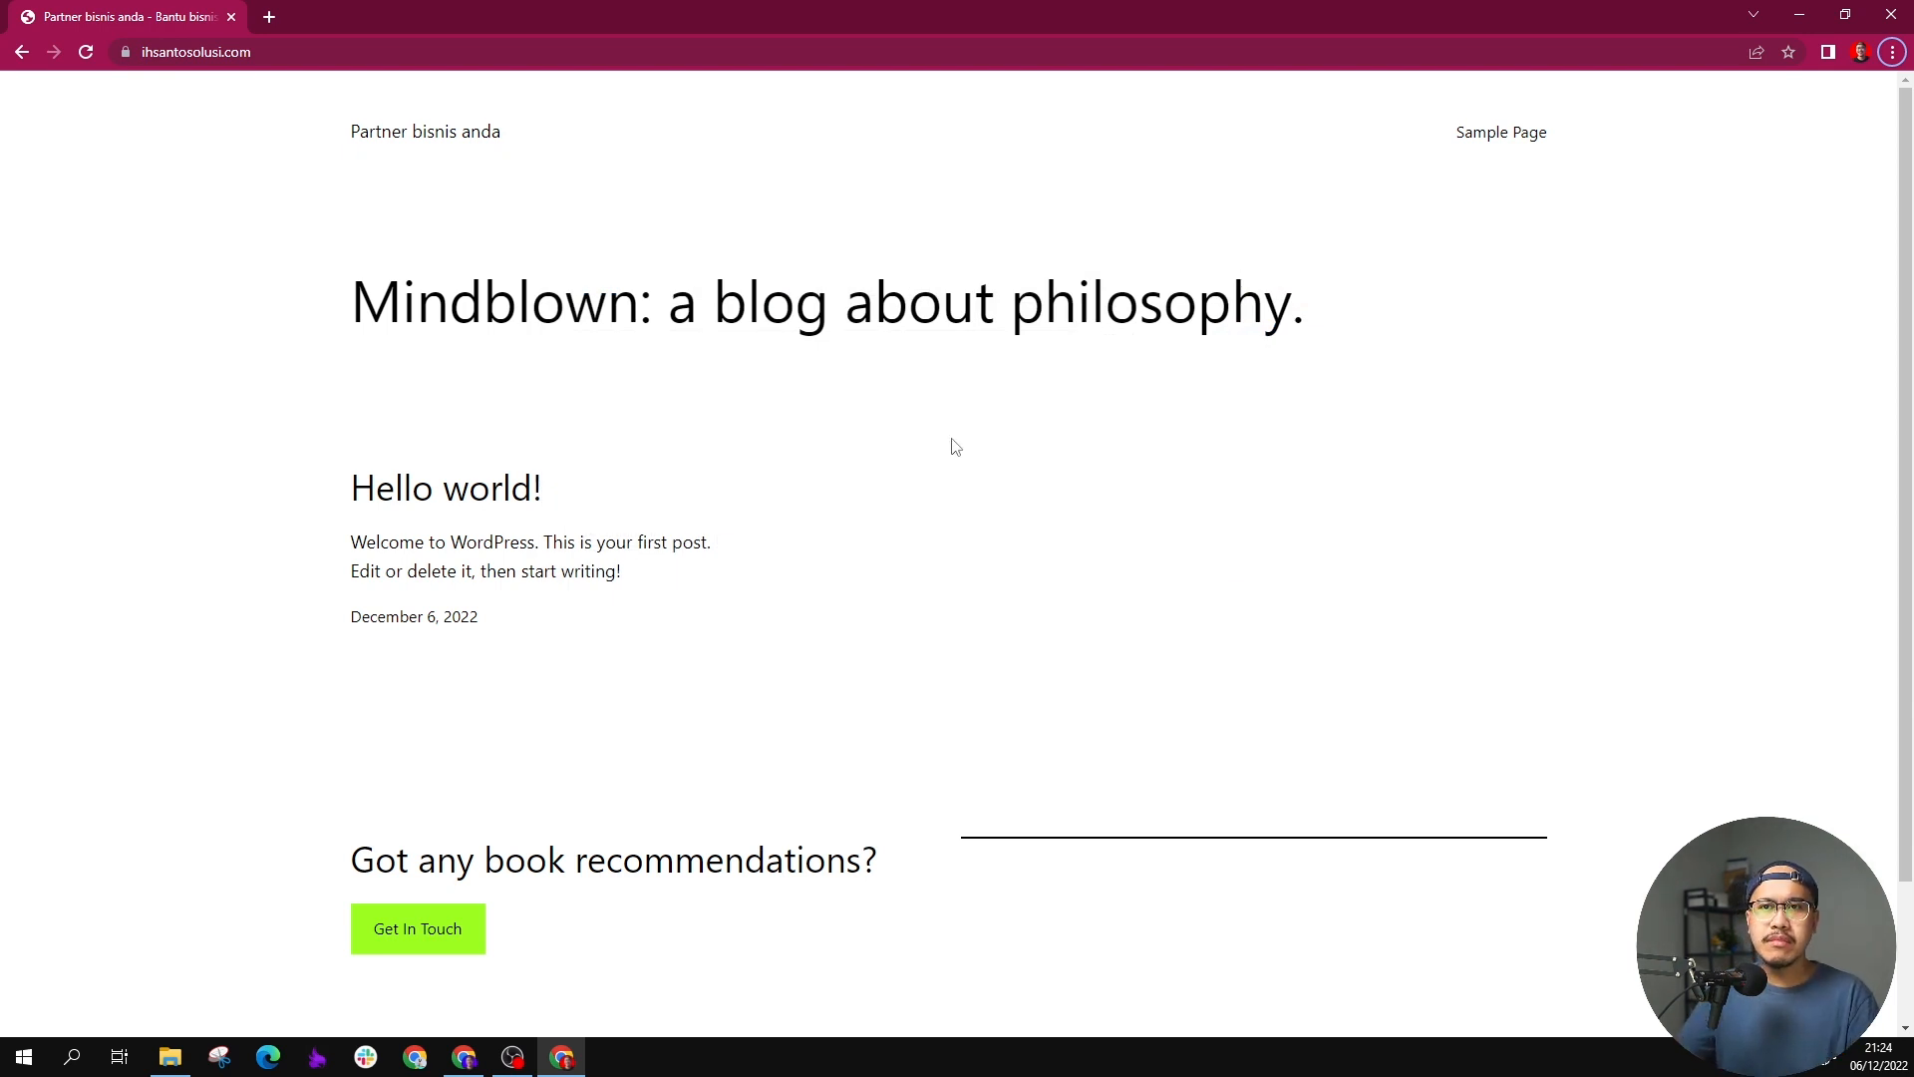
# Step: Open the WordPress login page at ihsantosolusi.com/wp-admin and set the browser zoom to 125%
pyautogui.click(557, 56)
pyautogui.press('End')
pyautogui.write('w-')
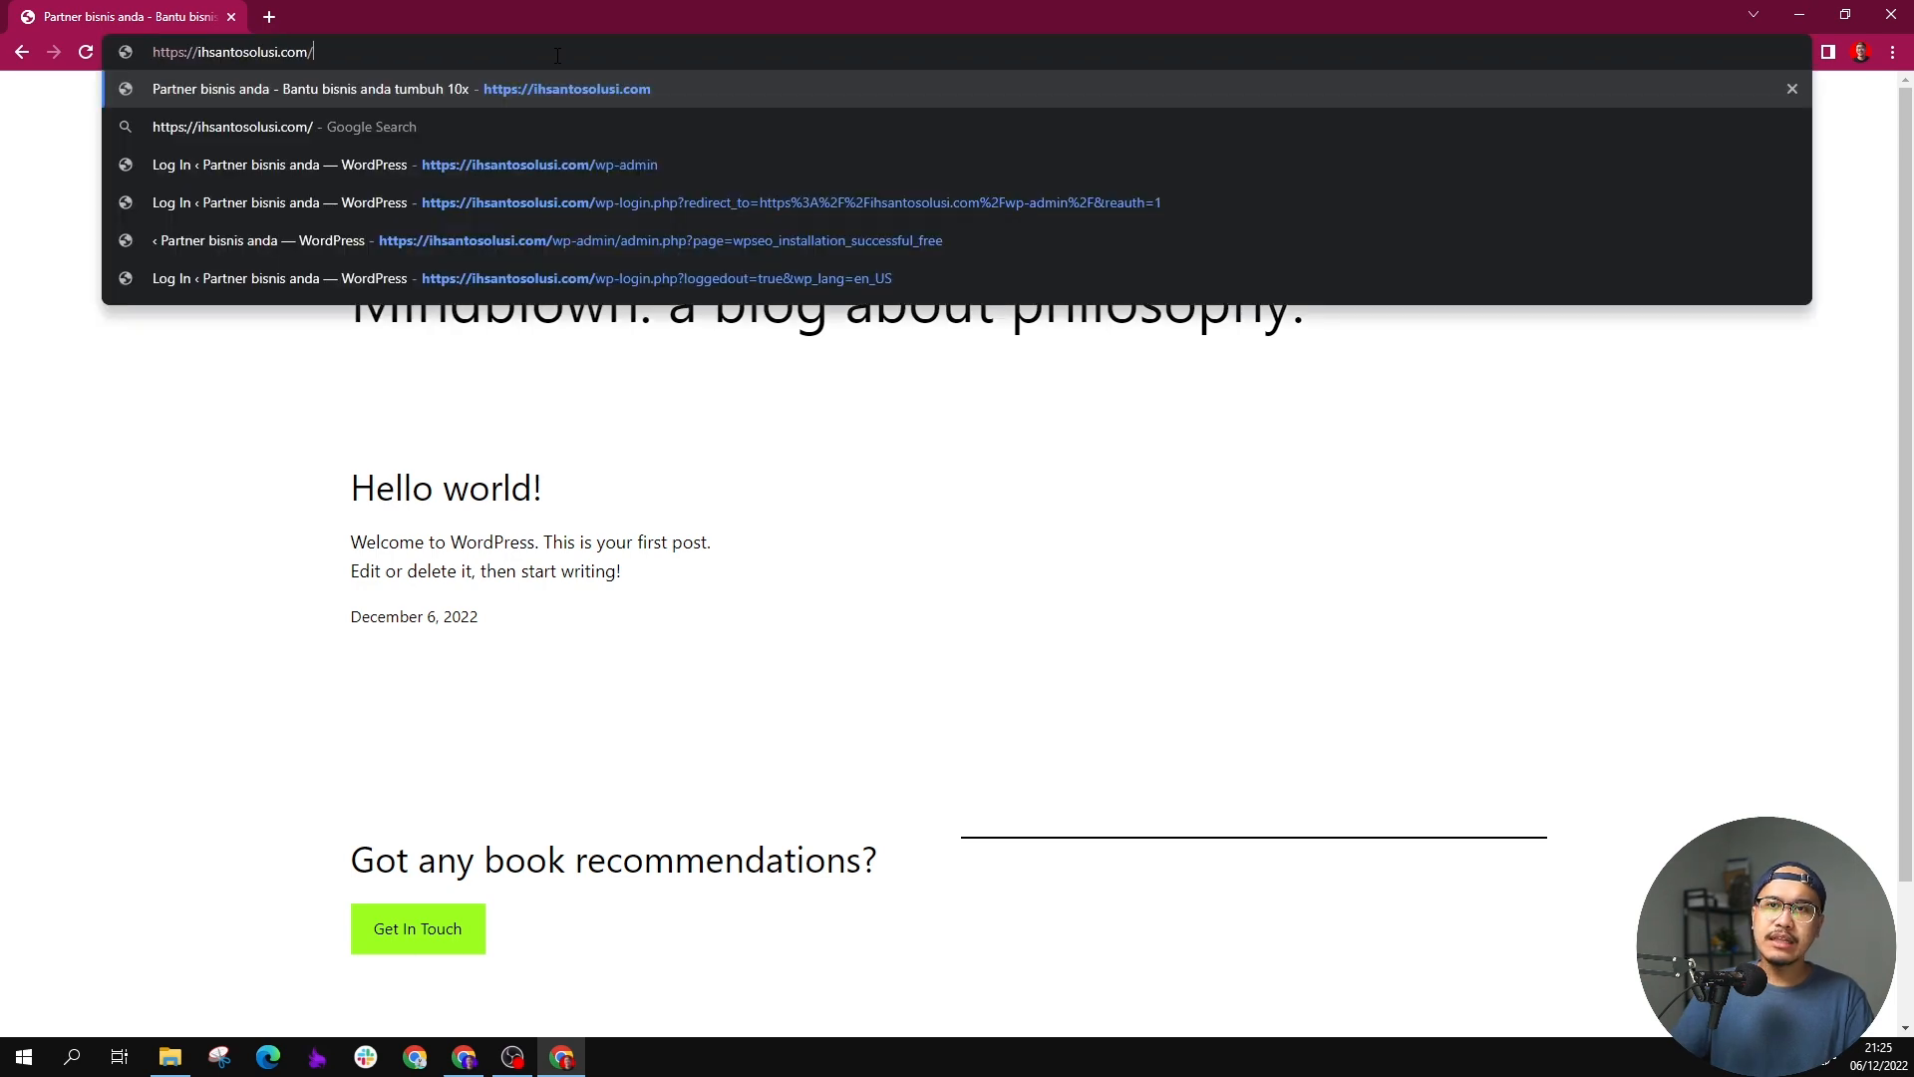
pyautogui.press('BackSpace')
pyautogui.write('p-')
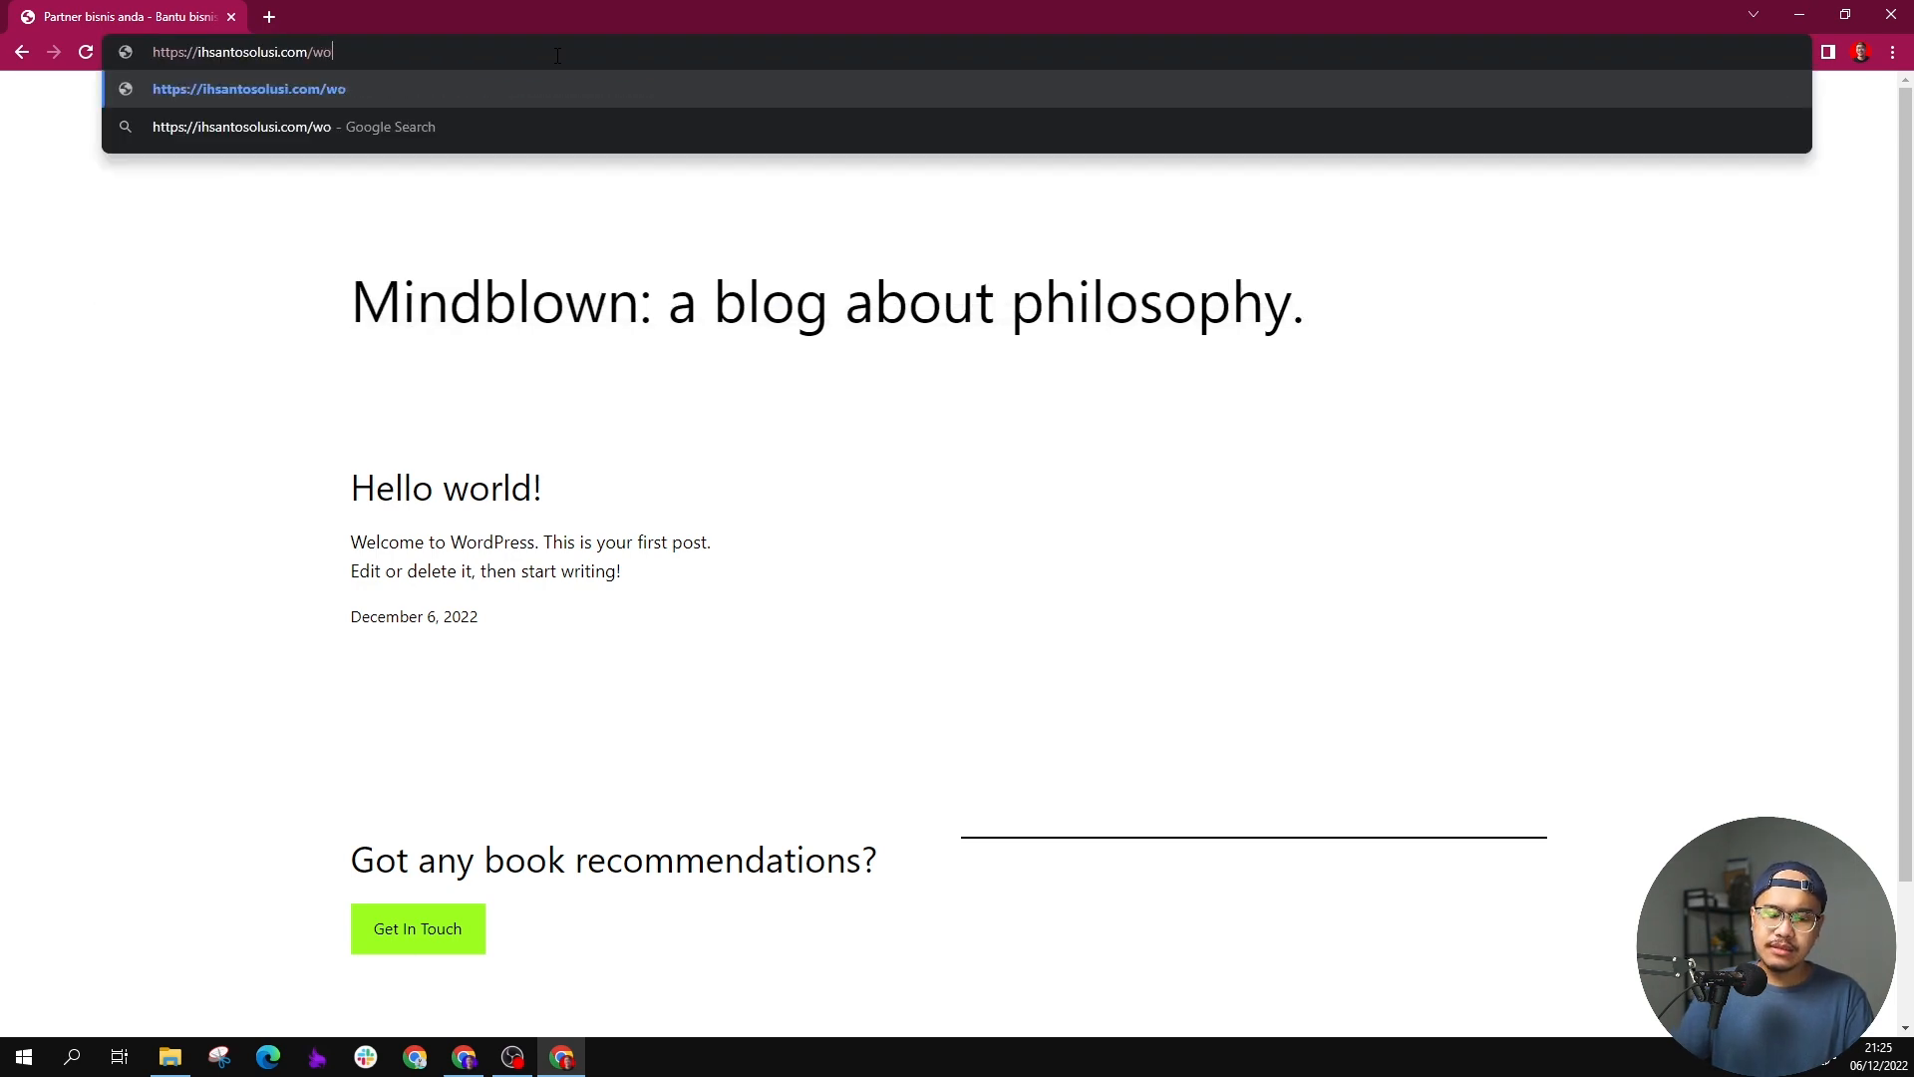
pyautogui.write('admin')
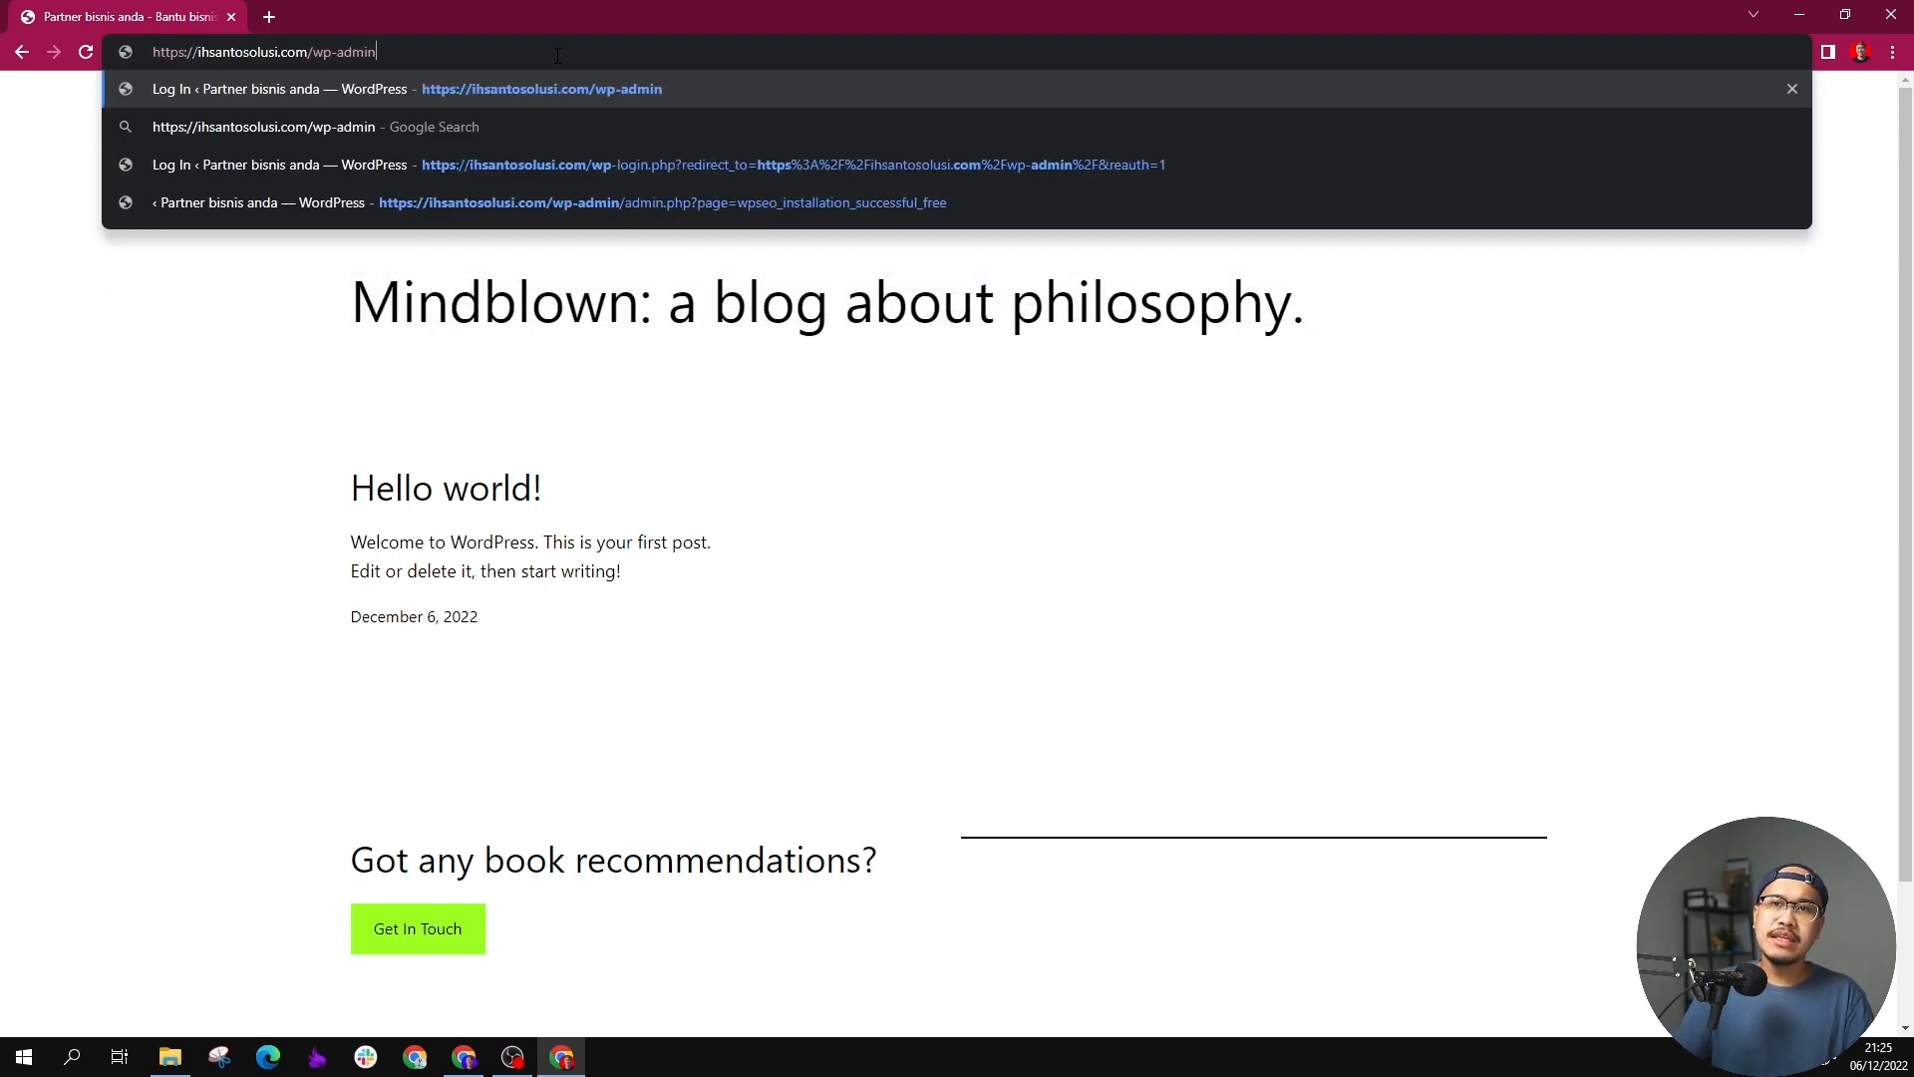
pyautogui.press('Return')
pyautogui.click(1896, 56)
pyautogui.click(1831, 237)
pyautogui.click(1831, 237)
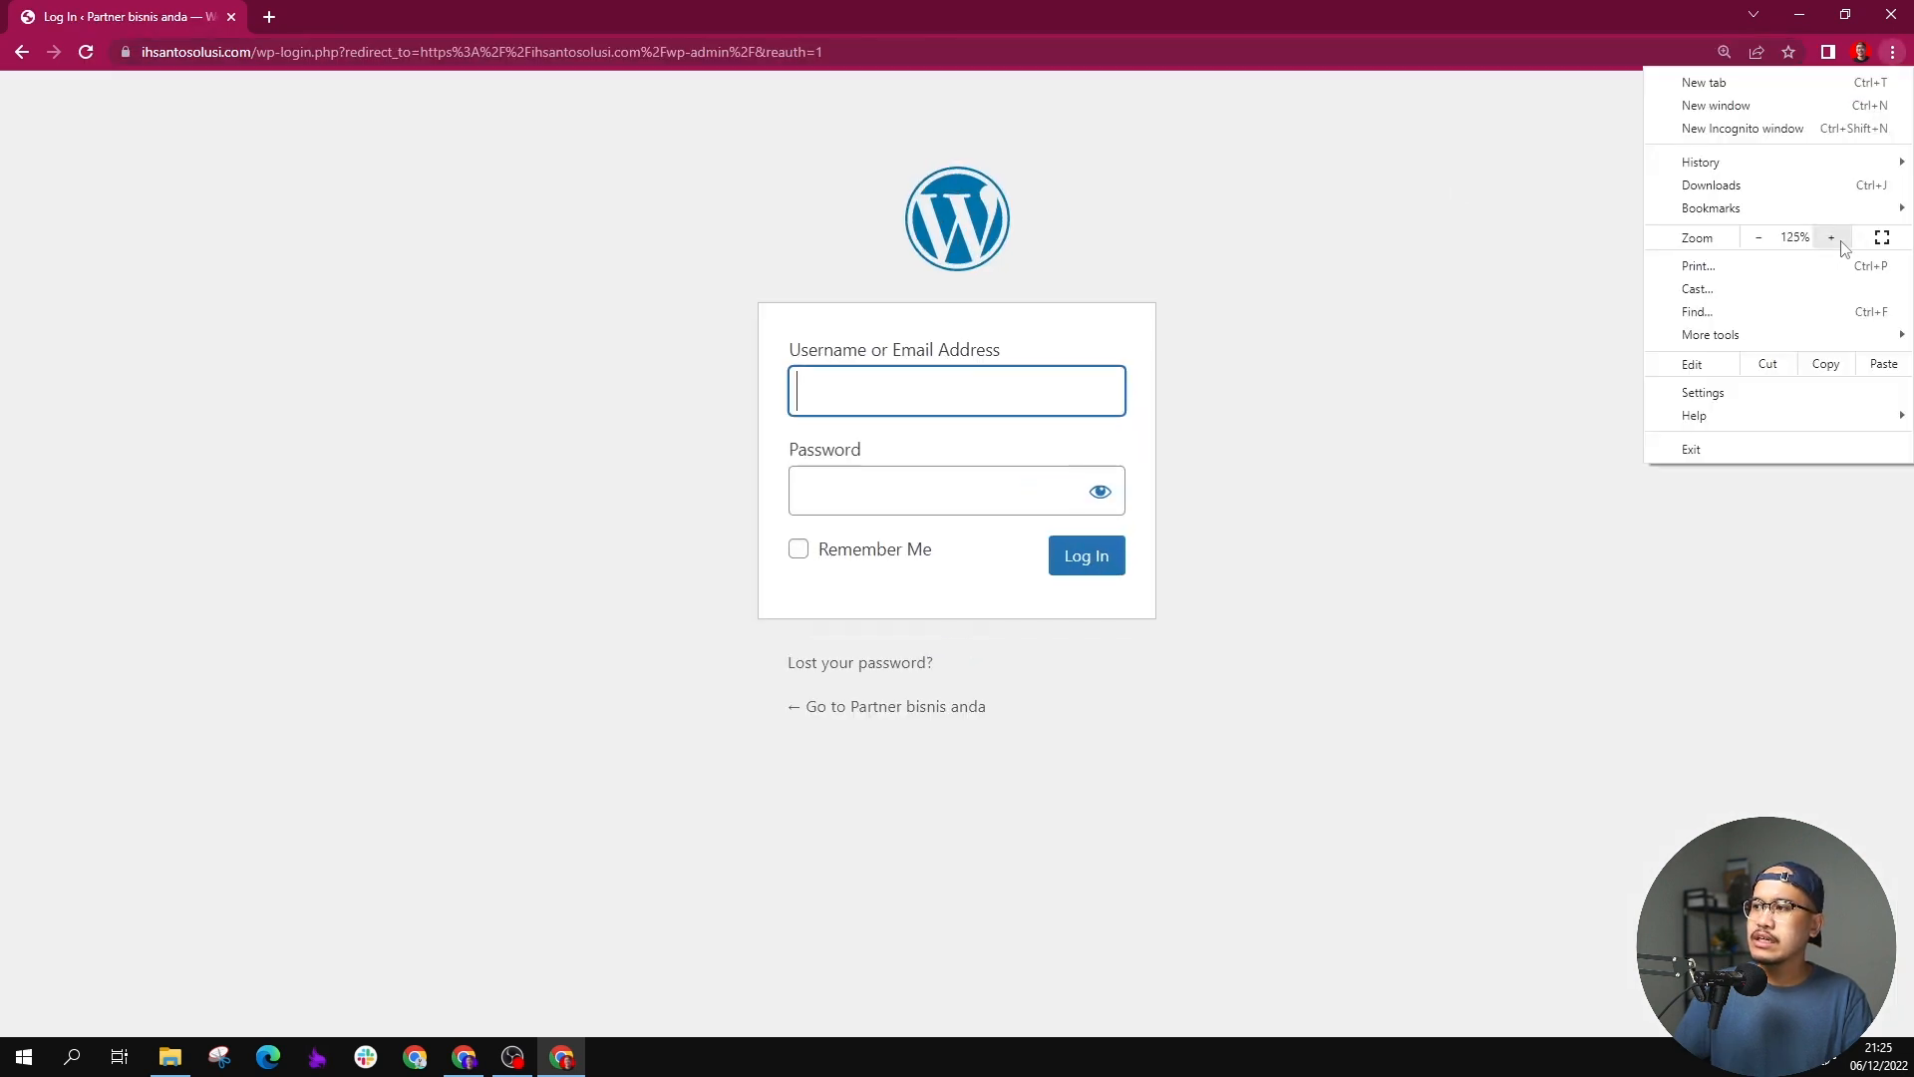
pyautogui.click(1416, 321)
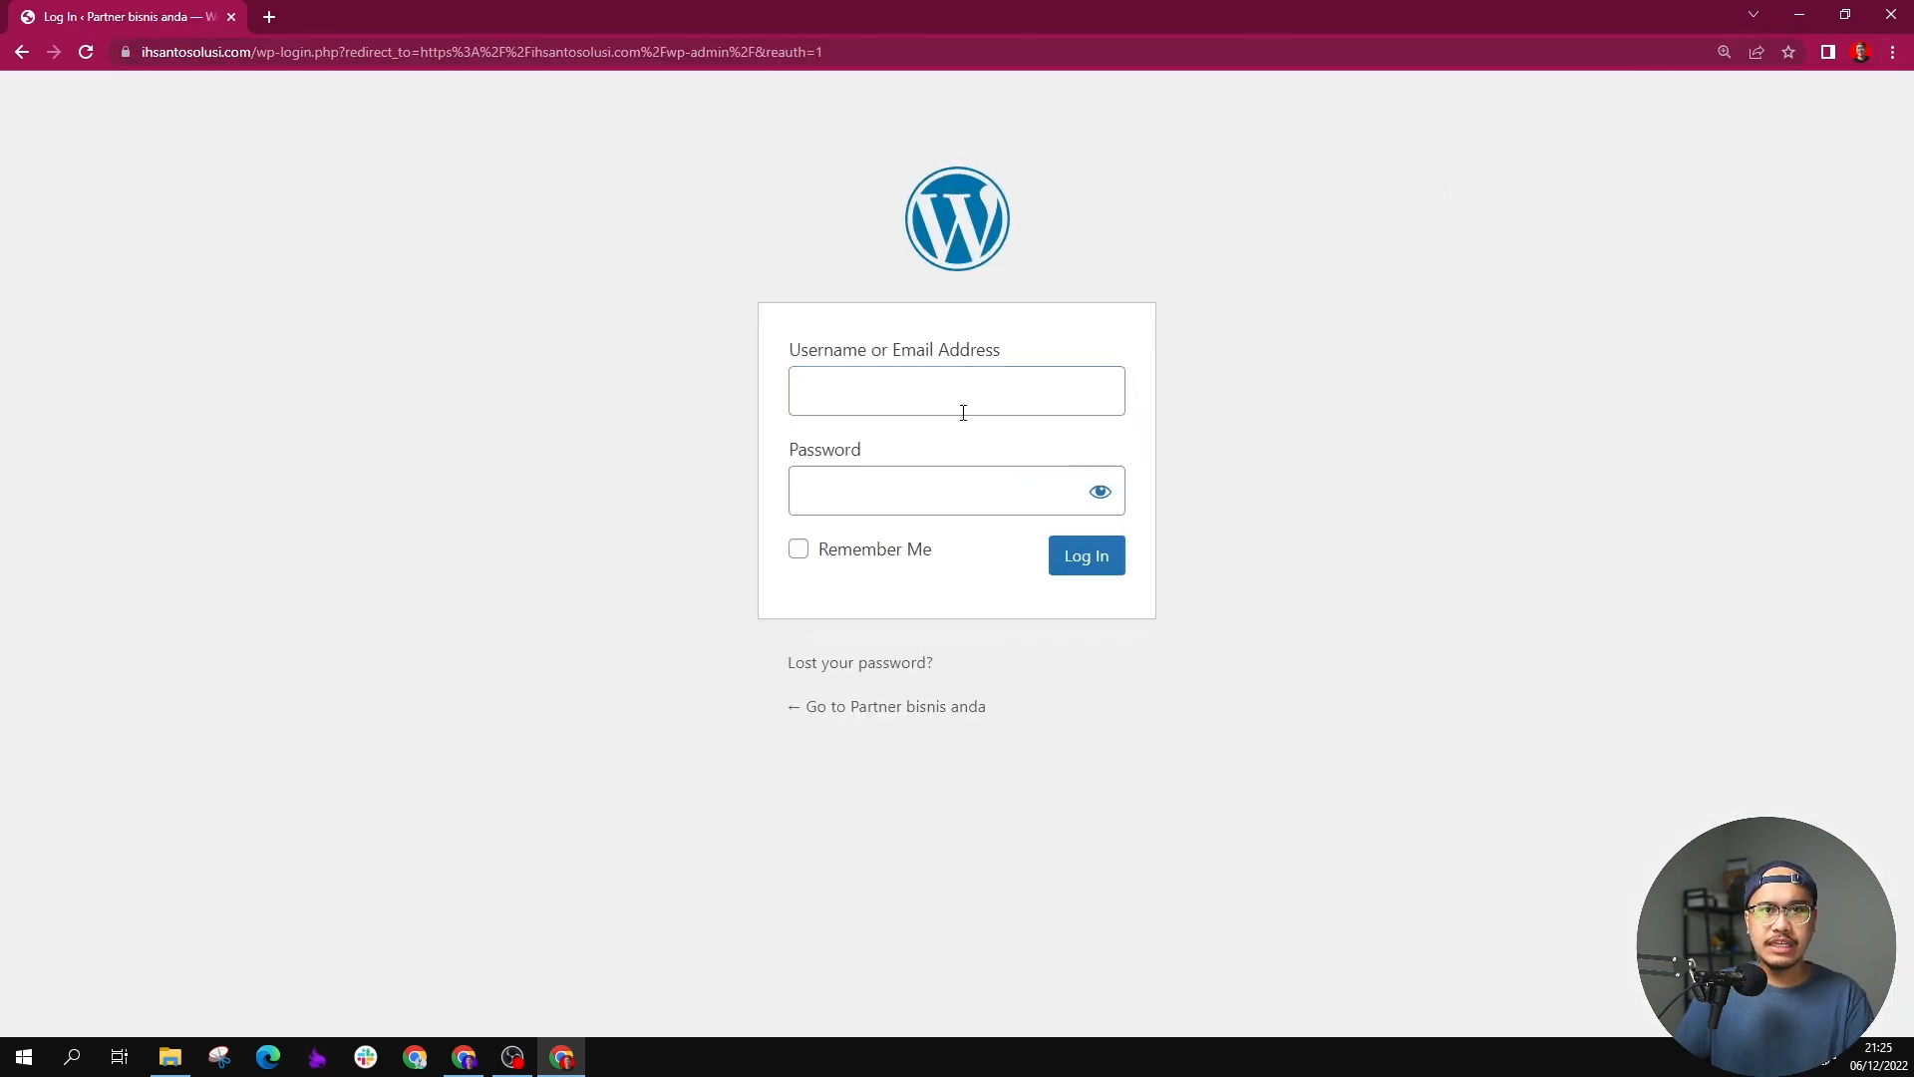
# Step: Log in to WordPress with the admin username and account password, and dismiss the offer to save the password
pyautogui.click(962, 407)
pyautogui.write('ihsantosolusi')
pyautogui.click(972, 481)
pyautogui.write('•••••••••••')
pyautogui.press('Return')
pyautogui.write('•••••••••••')
pyautogui.press('Return')
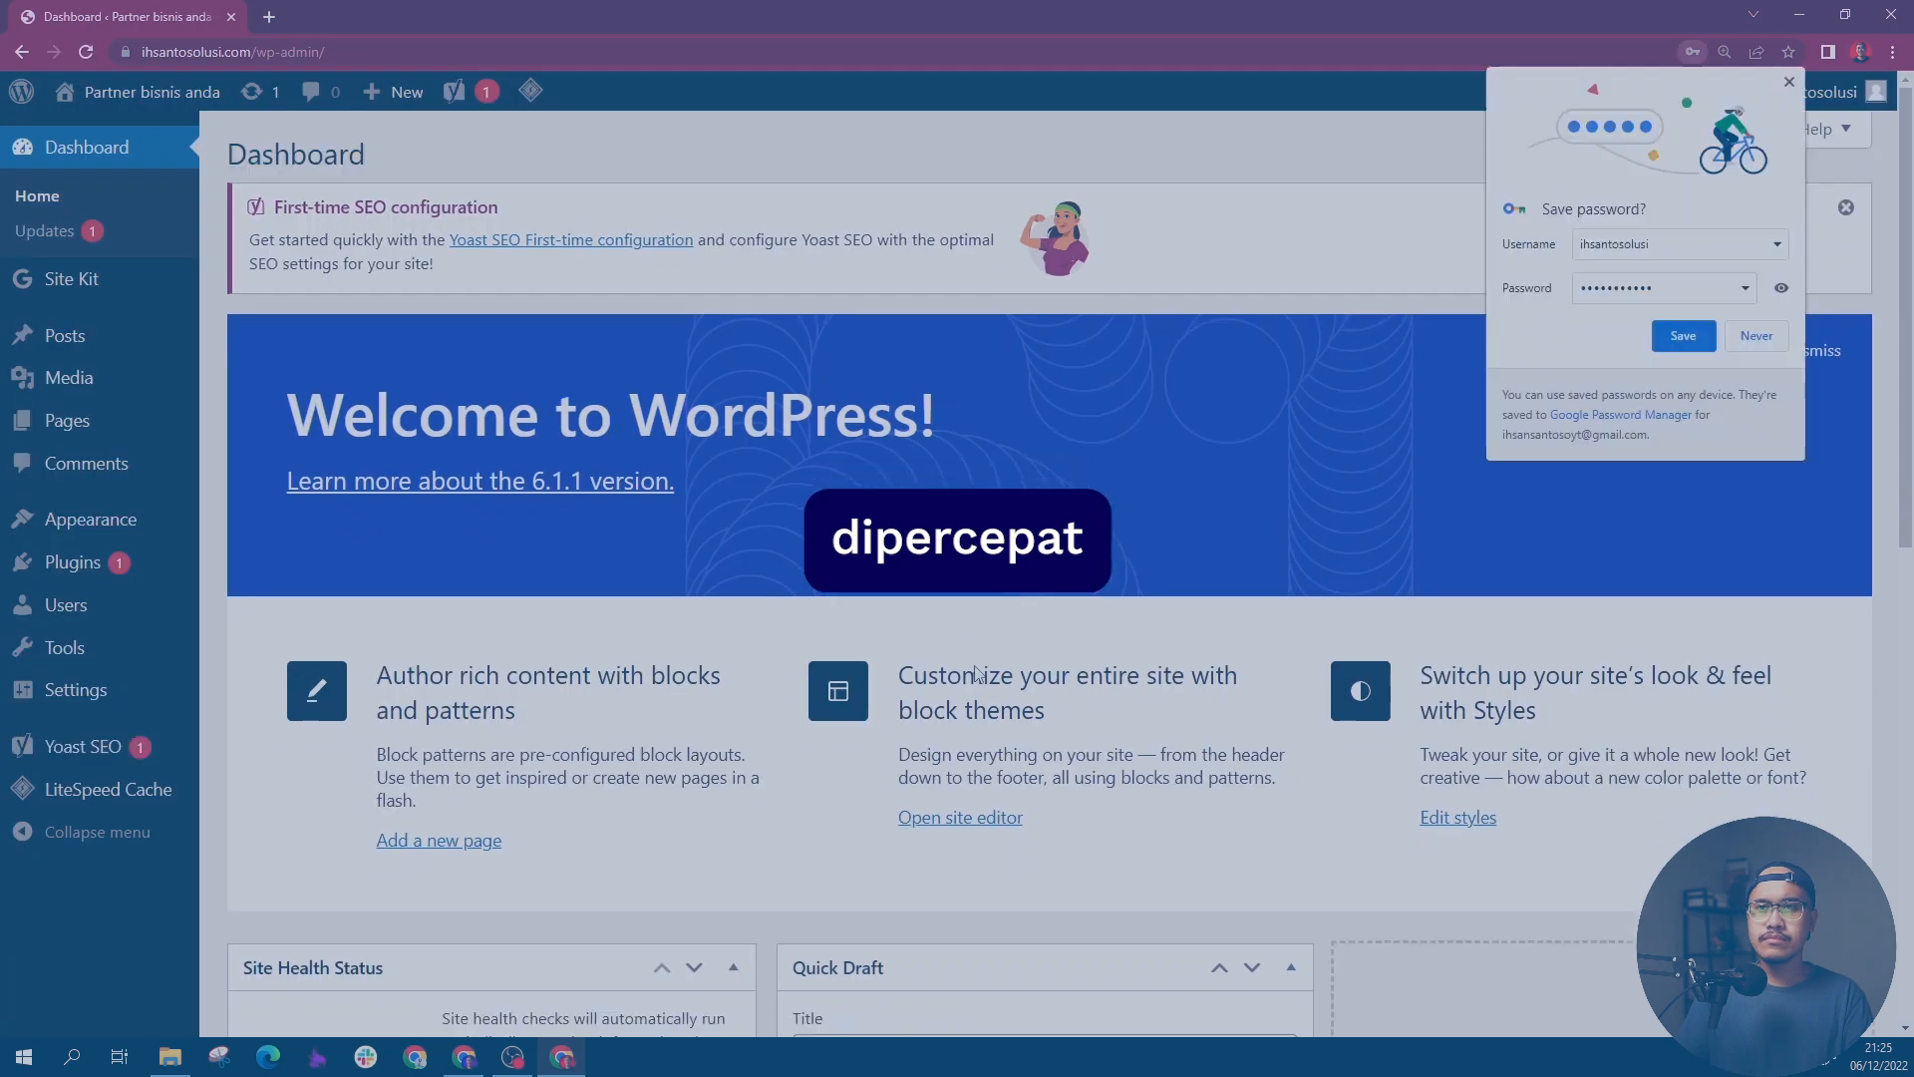
pyautogui.click(1789, 82)
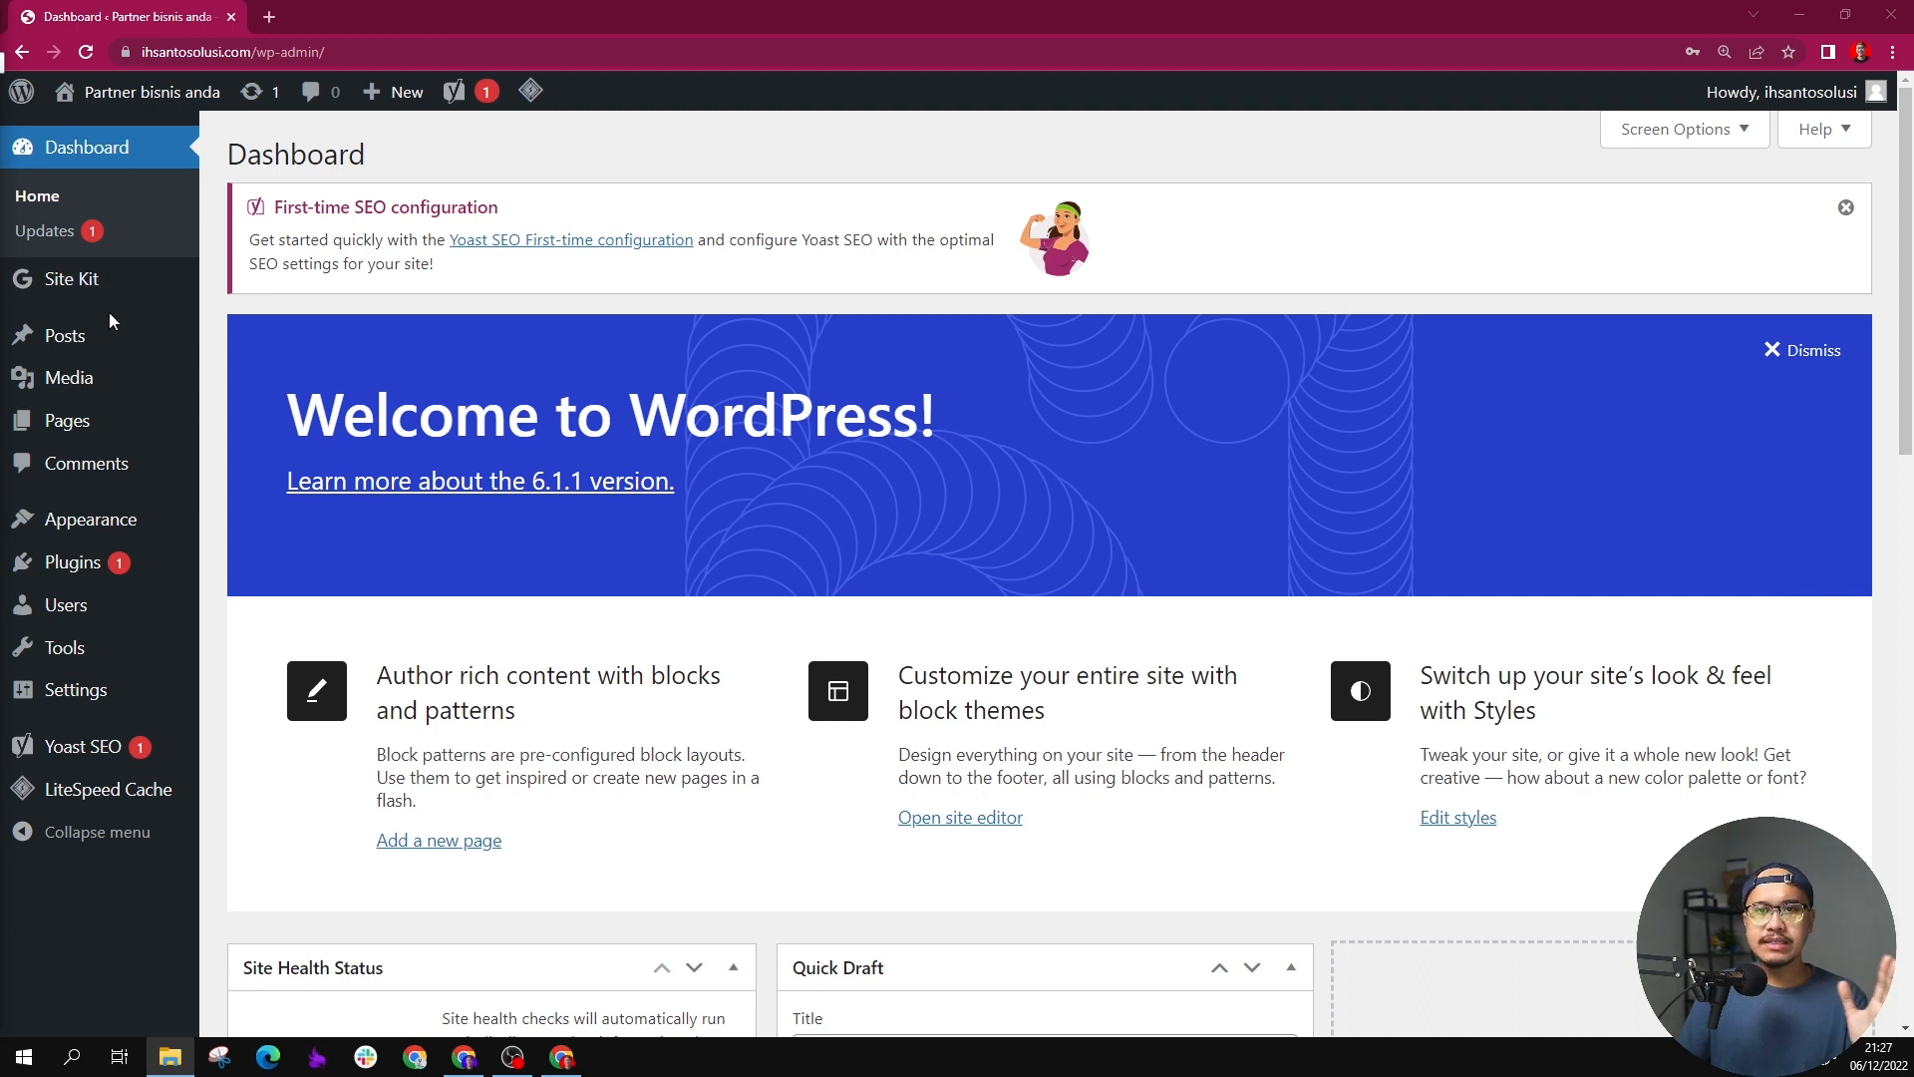
# Step: Find the Astra theme among the popular themes and install it on the site
pyautogui.moveTo(115, 354)
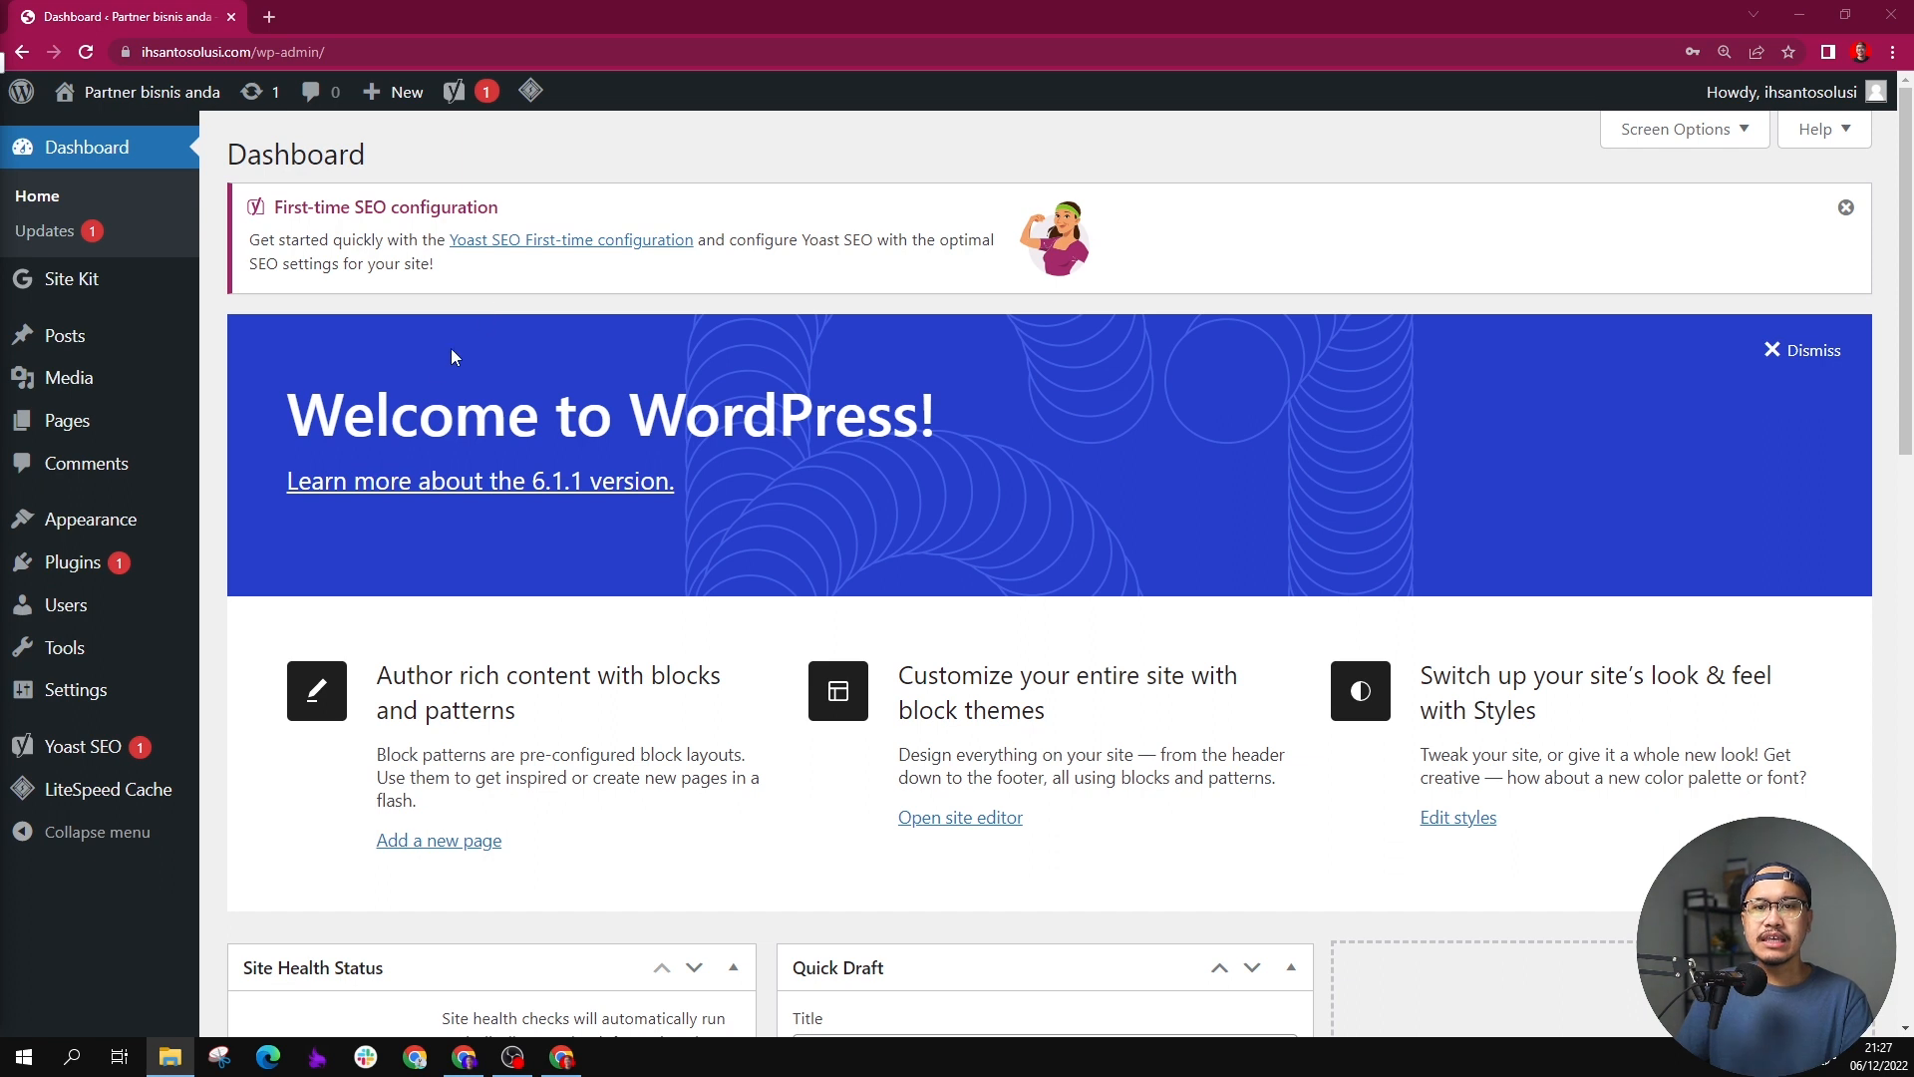
pyautogui.moveTo(130, 528)
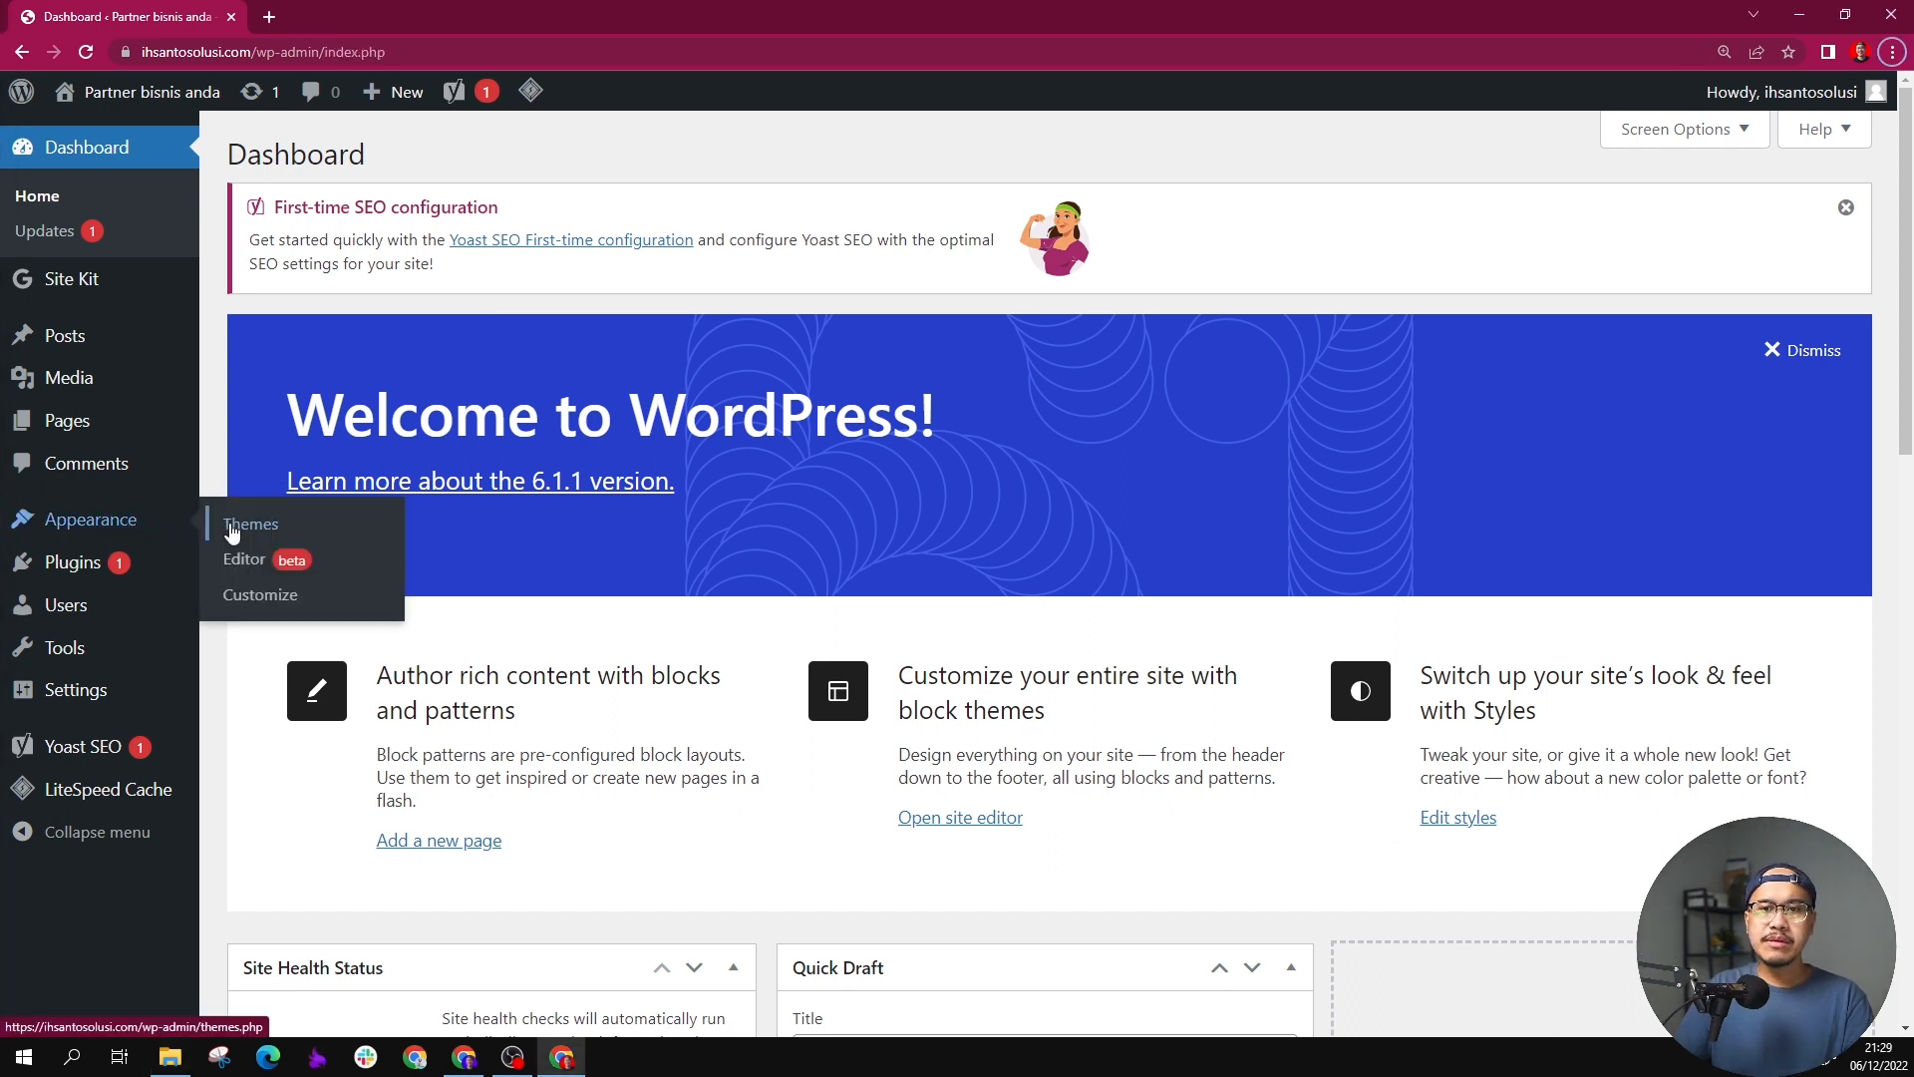
pyautogui.click(252, 526)
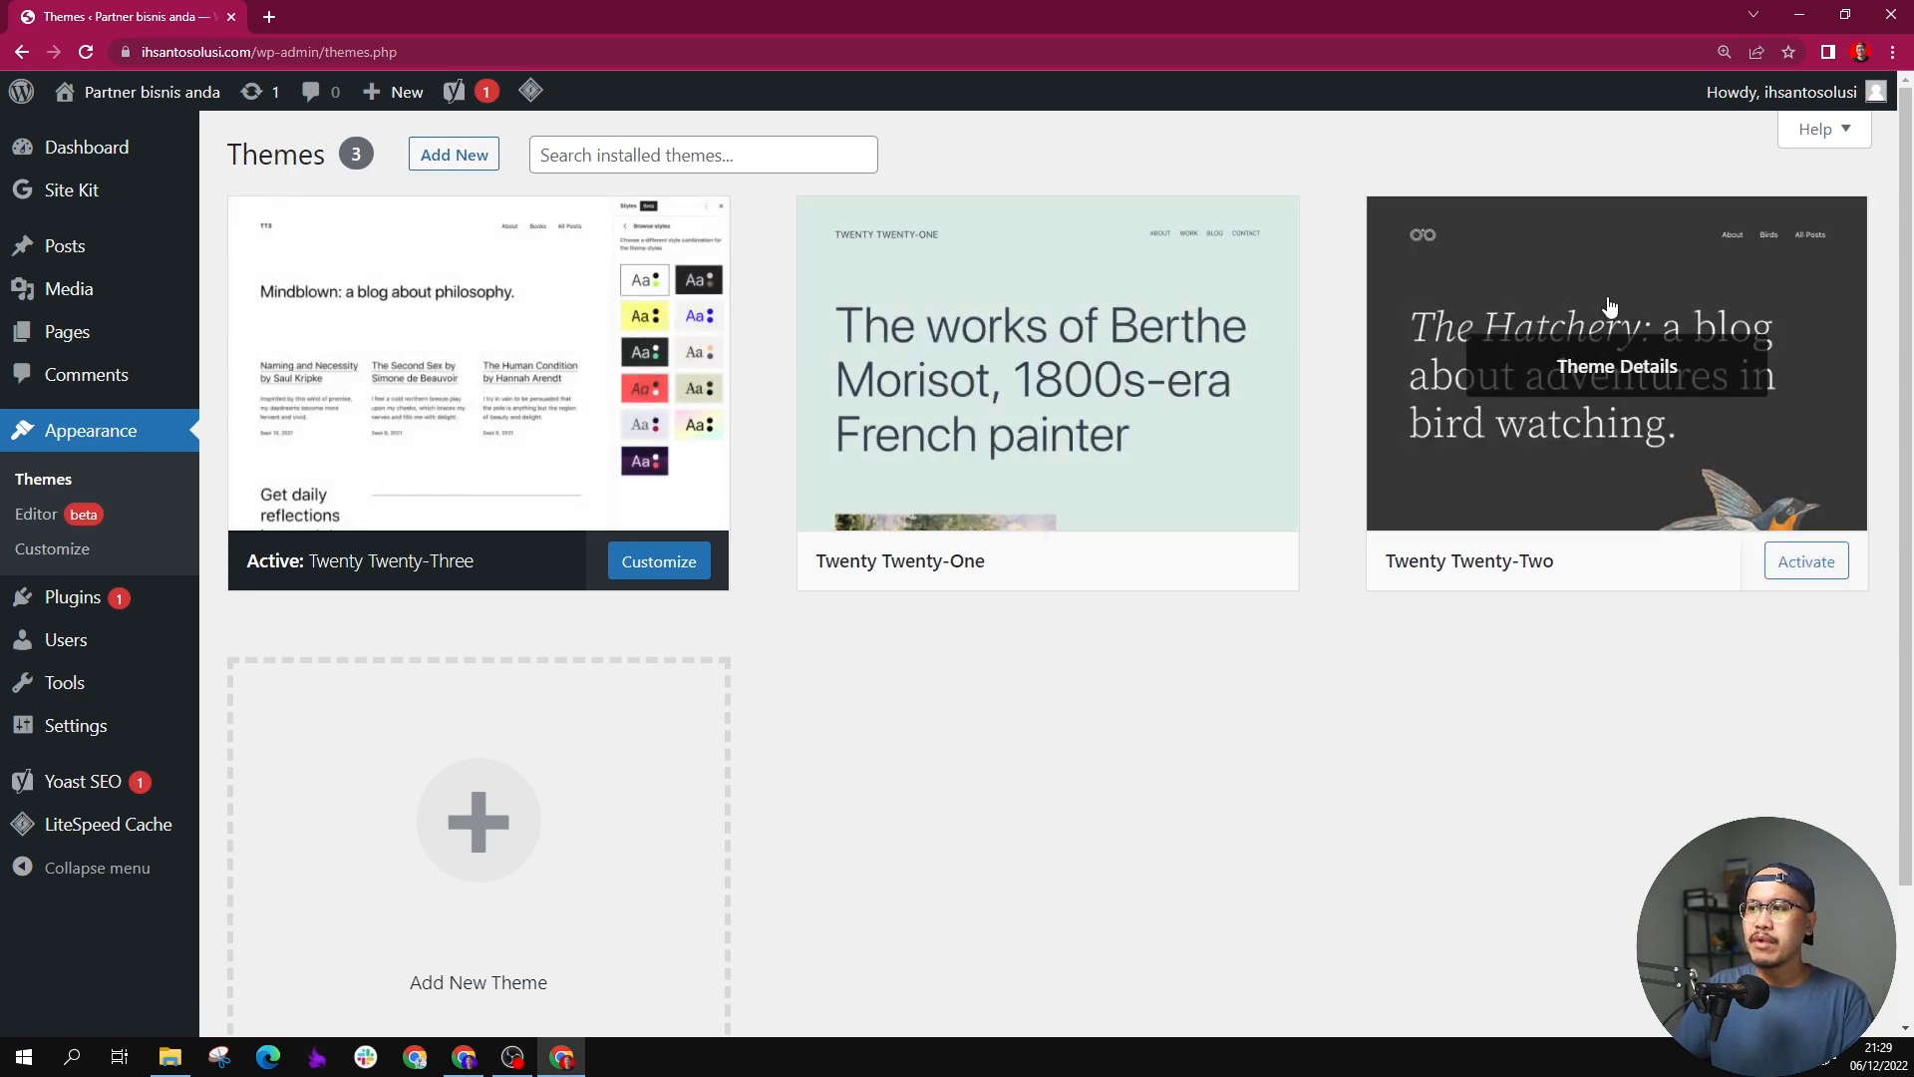
pyautogui.click(491, 165)
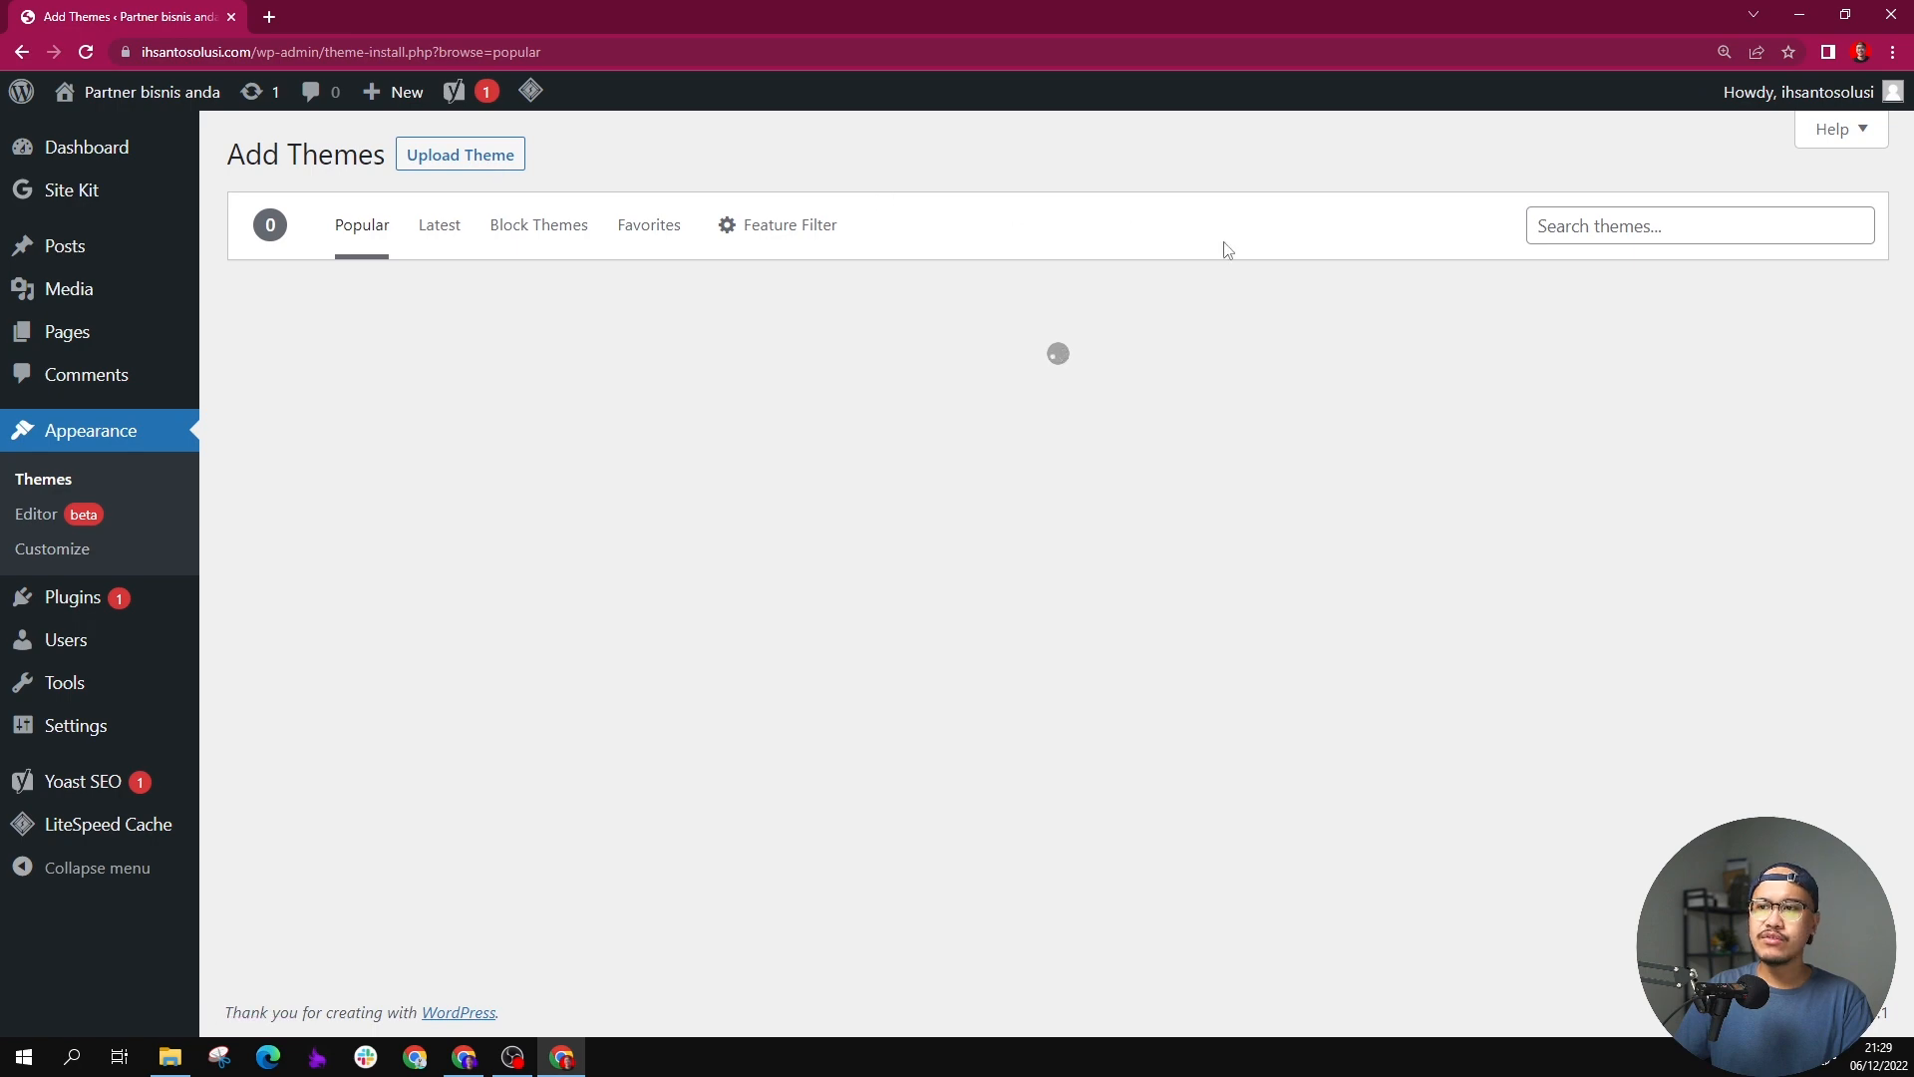
pyautogui.scroll(-5, 1097, 439)
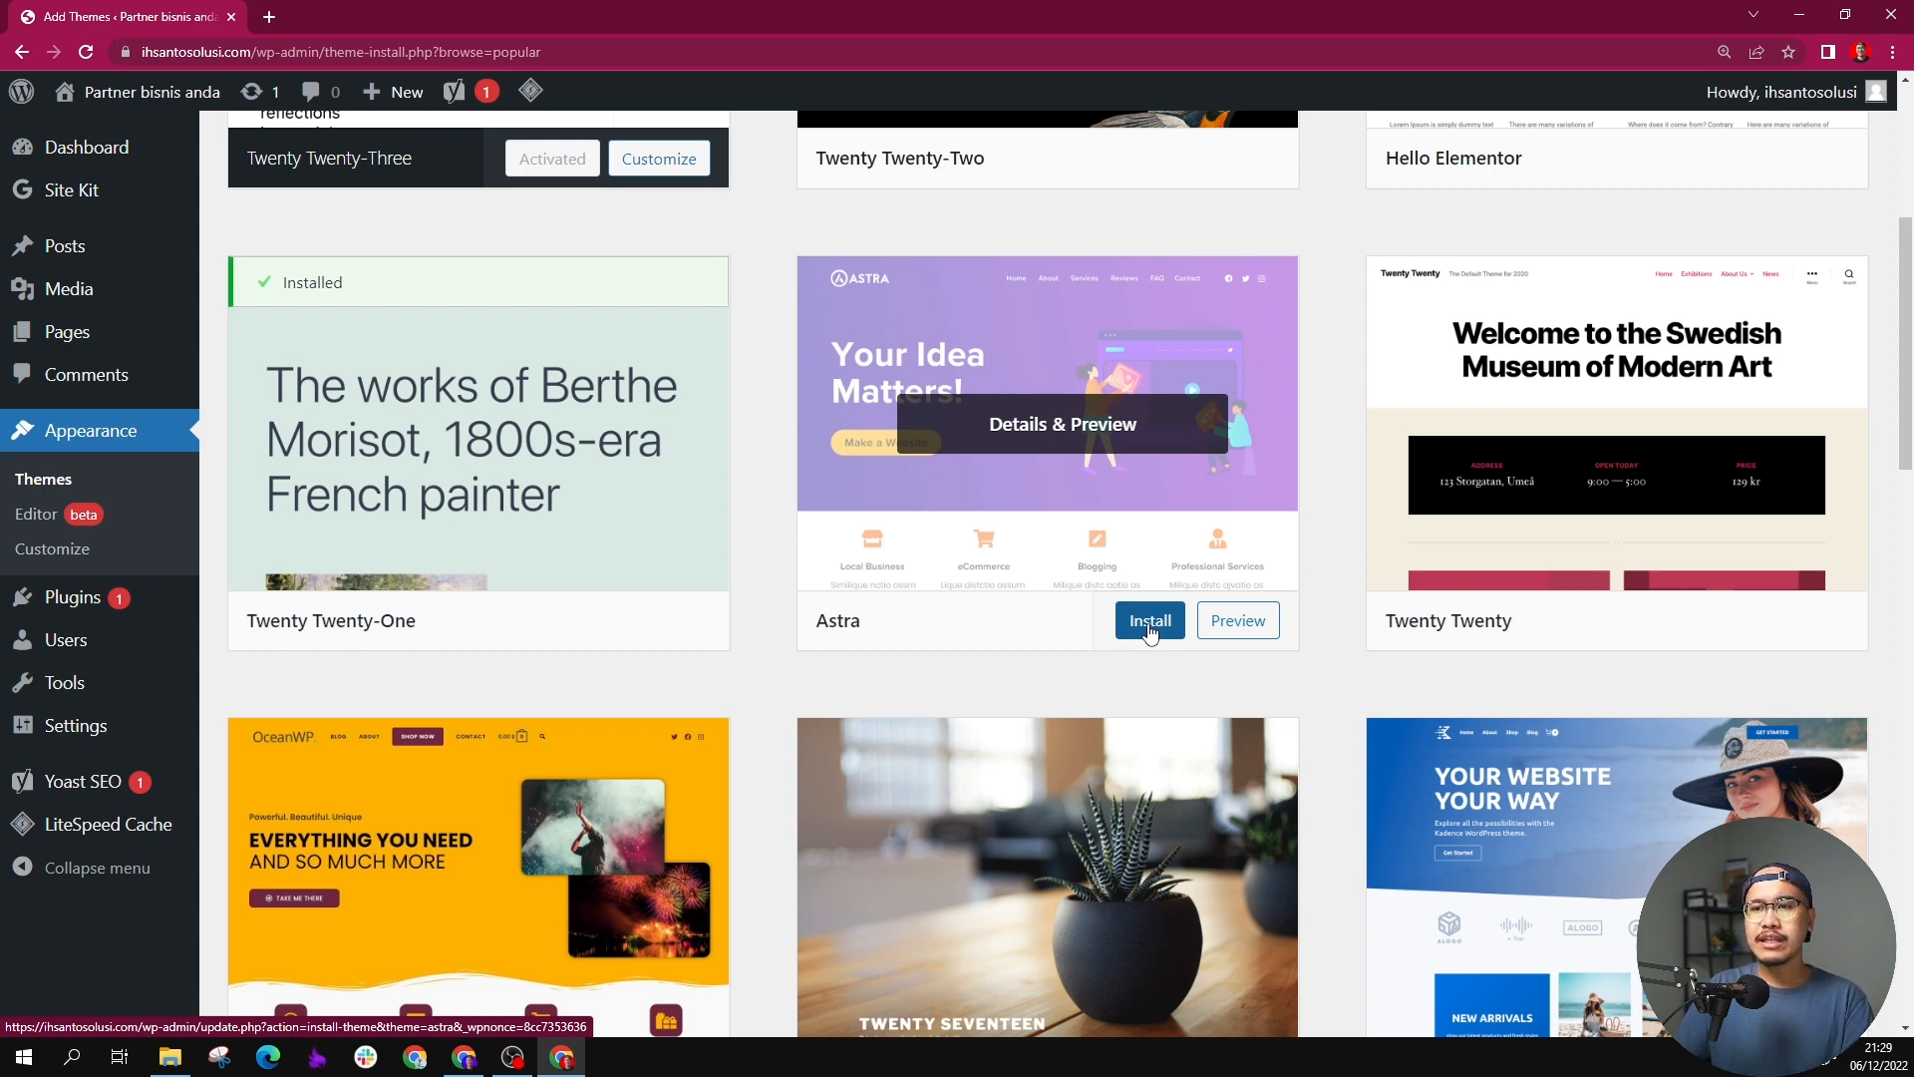
pyautogui.click(1149, 622)
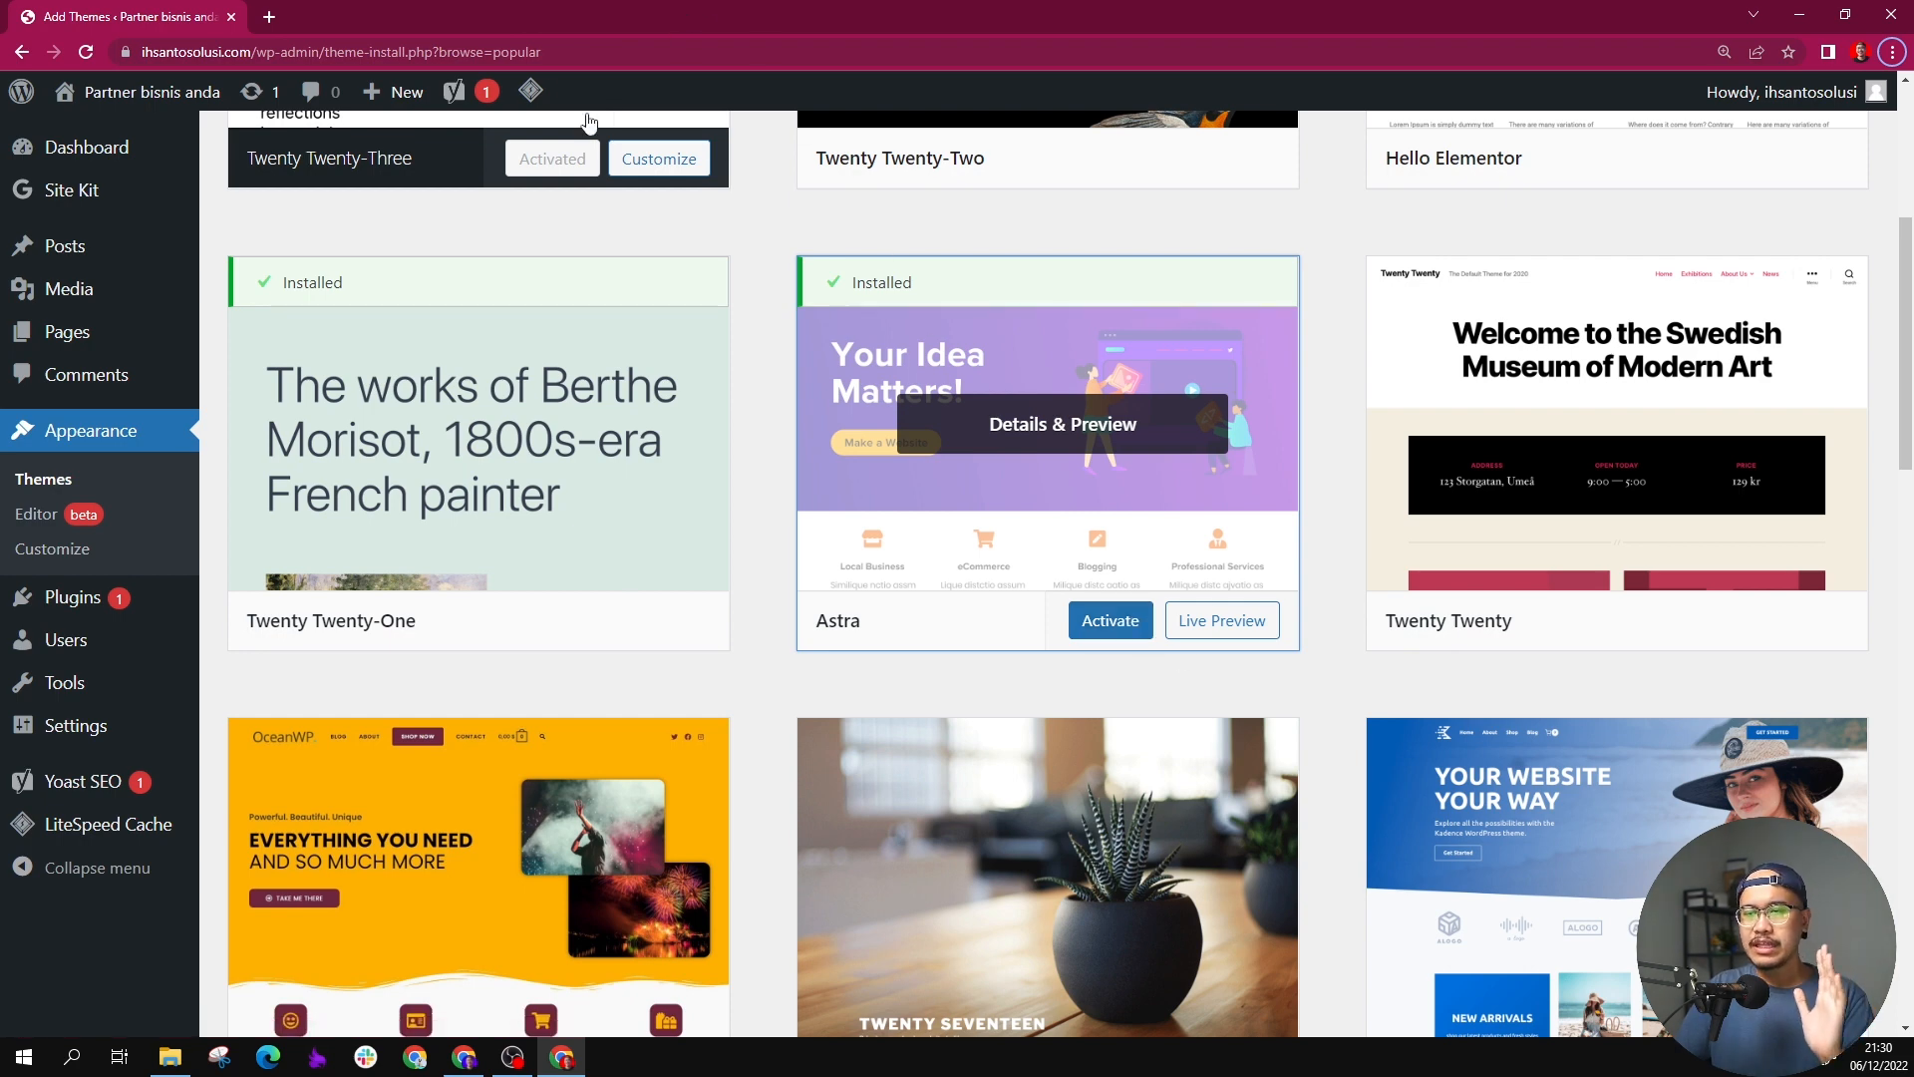
# Step: Open ihsantosolusi.com in a separate tab and examine how the front page looks before Astra is activated
pyautogui.click(268, 17)
pyautogui.write('ihsa')
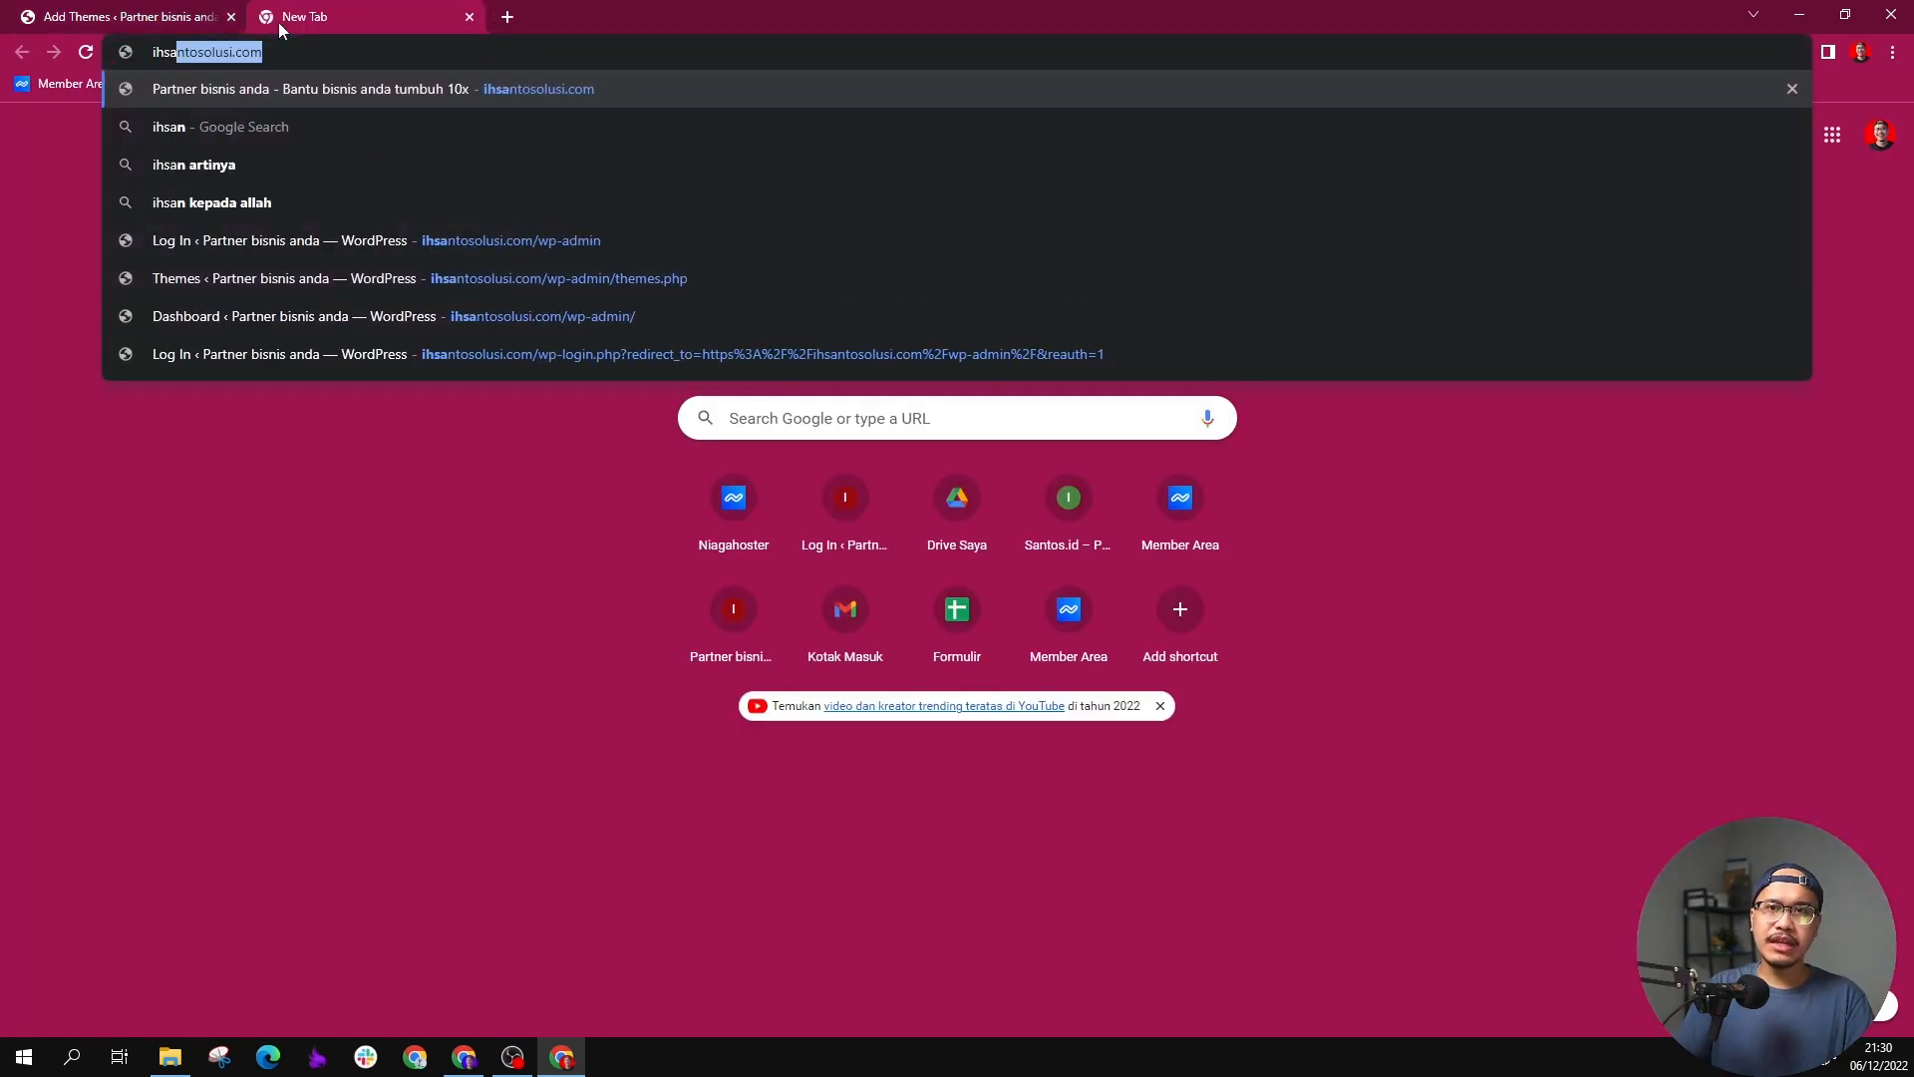
pyautogui.press('Return')
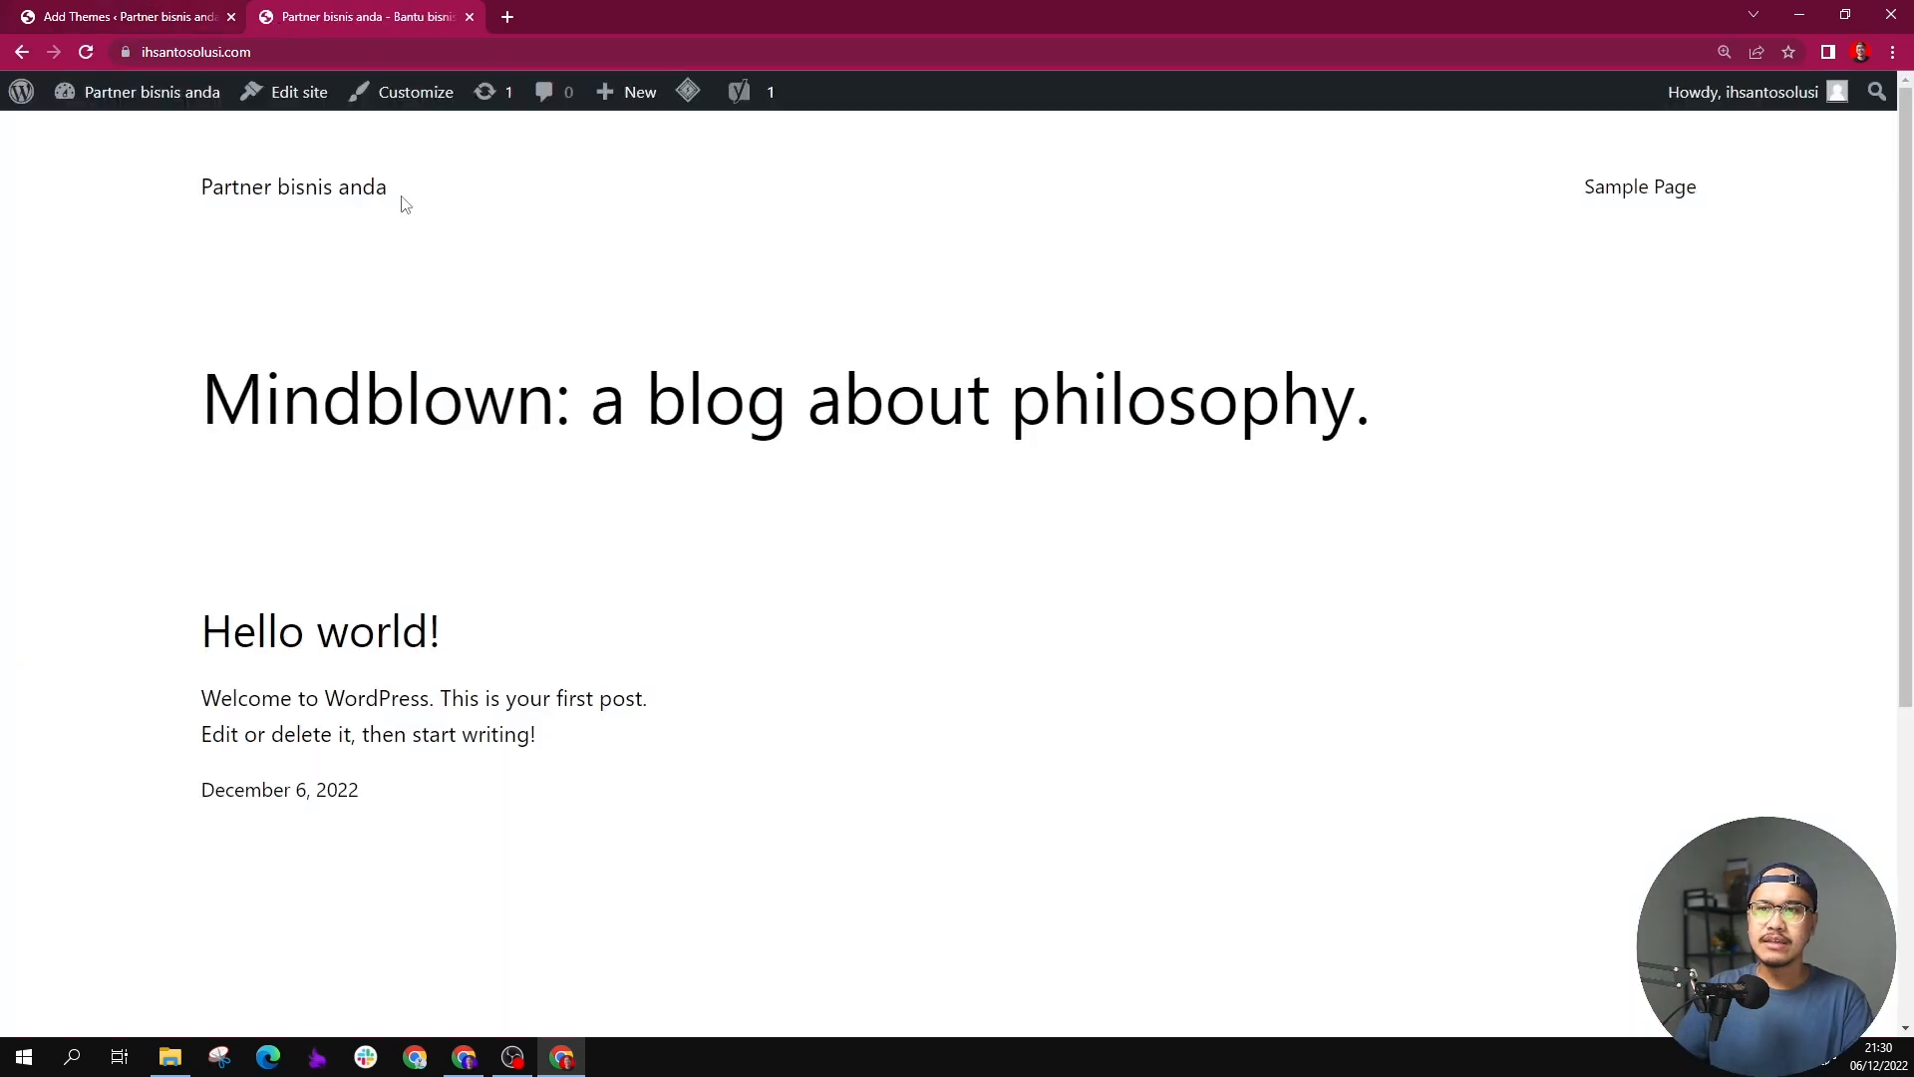
pyautogui.scroll(-5, 740, 469)
pyautogui.scroll(5, 898, 379)
pyautogui.scroll(-5, 1038, 295)
pyautogui.scroll(5, 1038, 295)
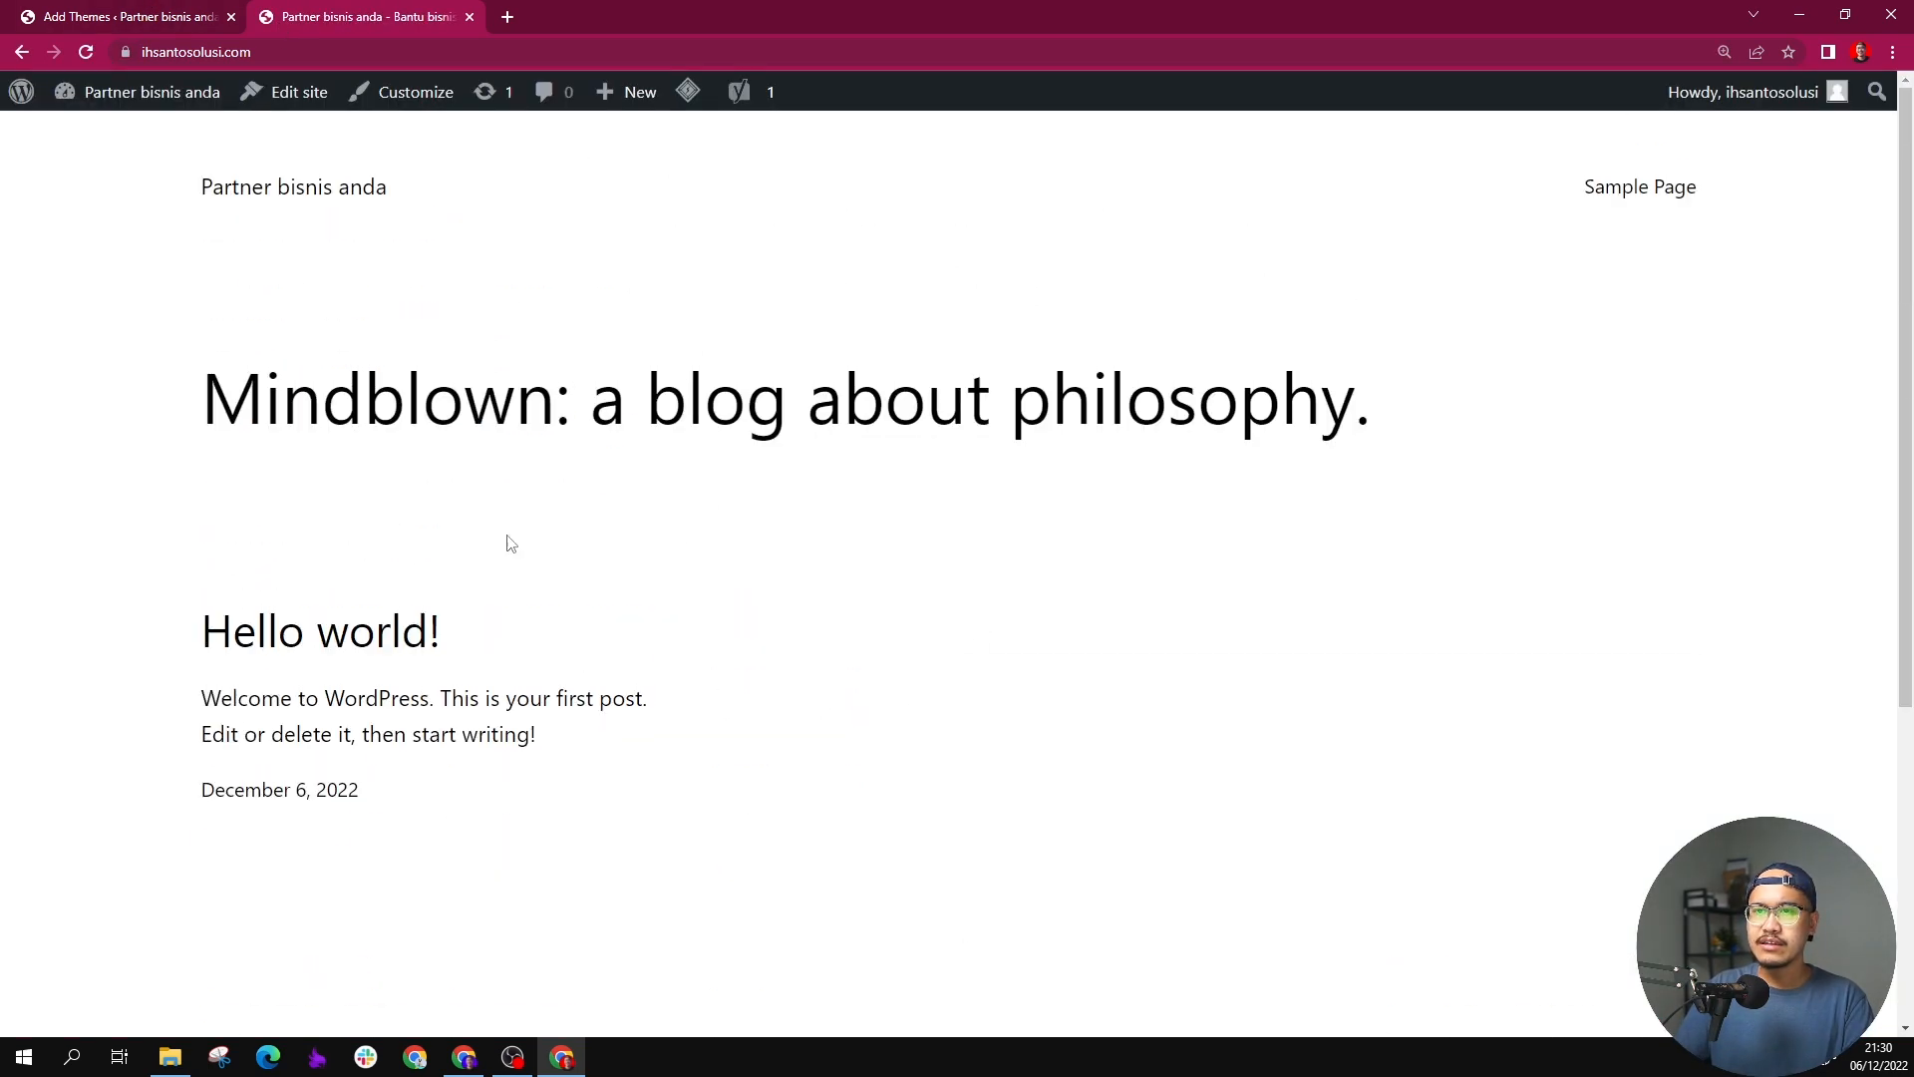
# Step: Activate the installed Astra theme and reload the site's front page to view it
pyautogui.click(179, 17)
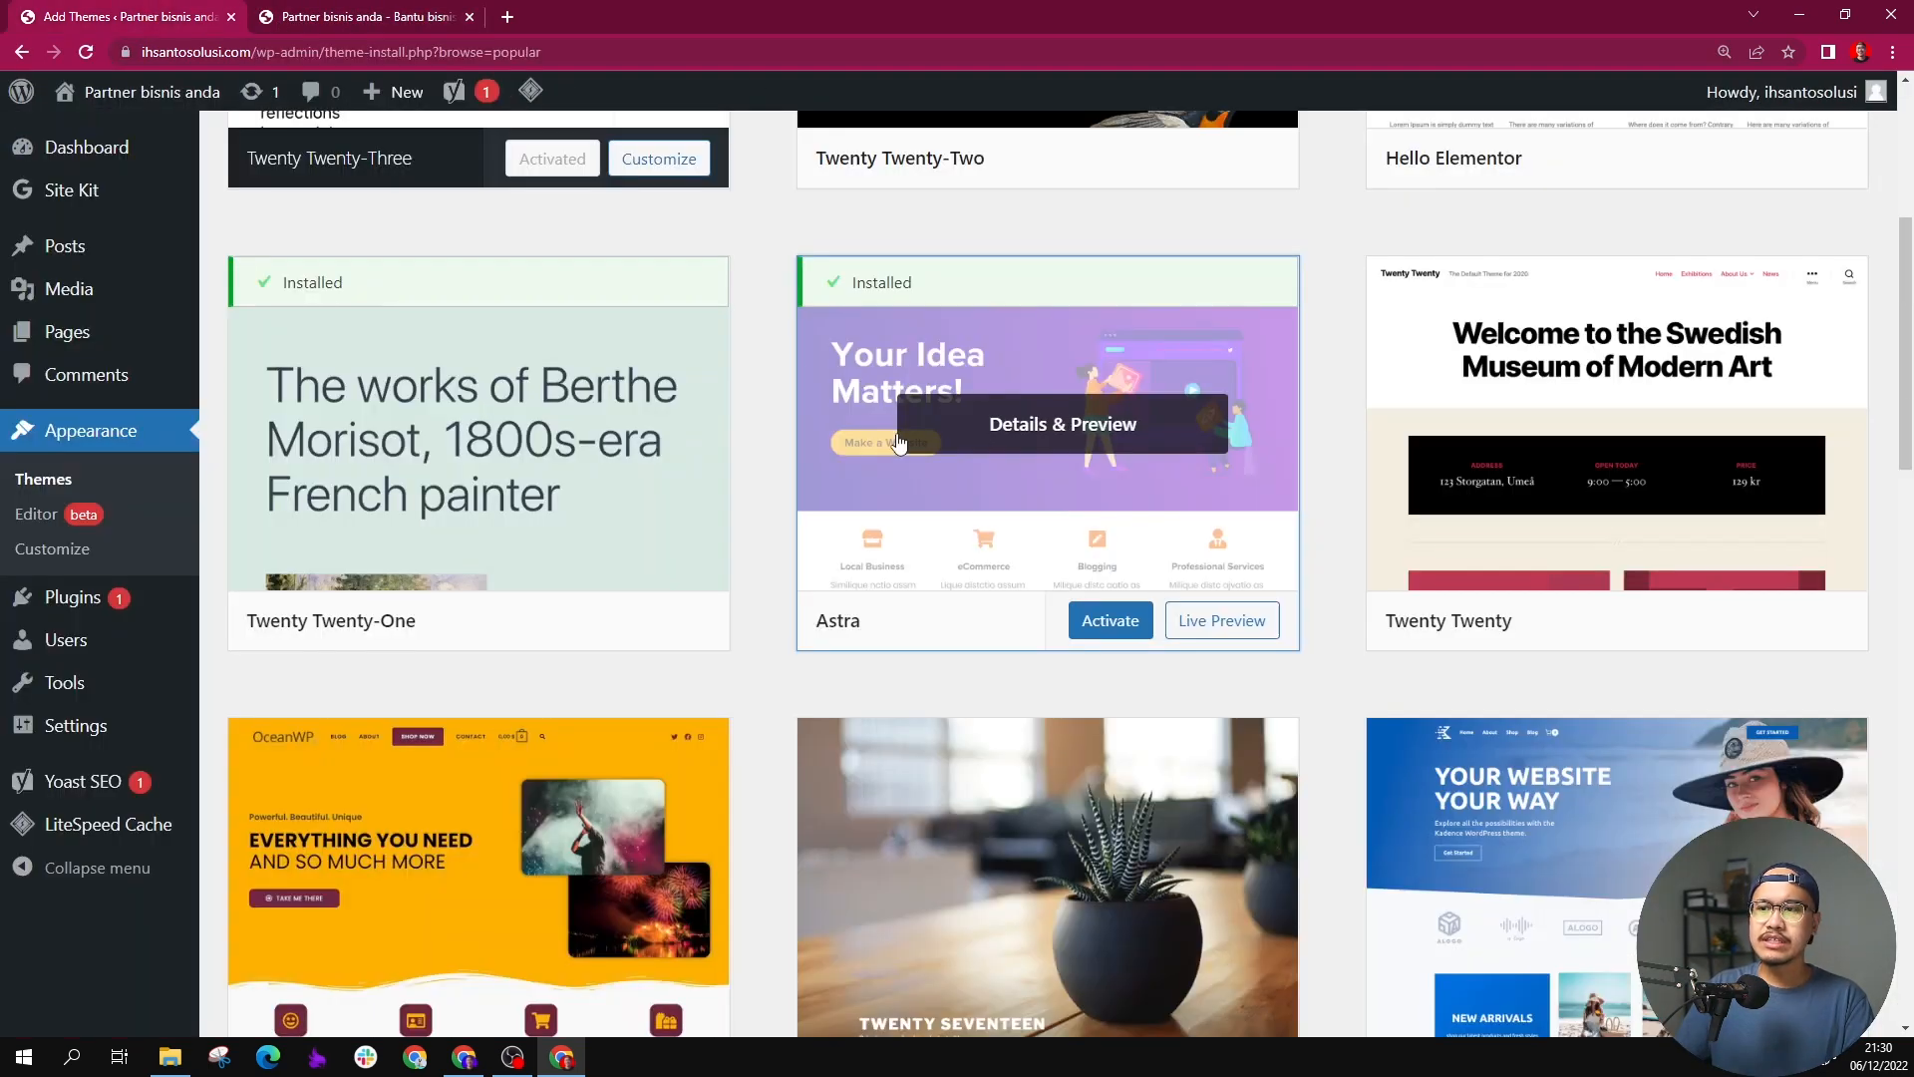
pyautogui.click(1098, 622)
pyautogui.click(354, 12)
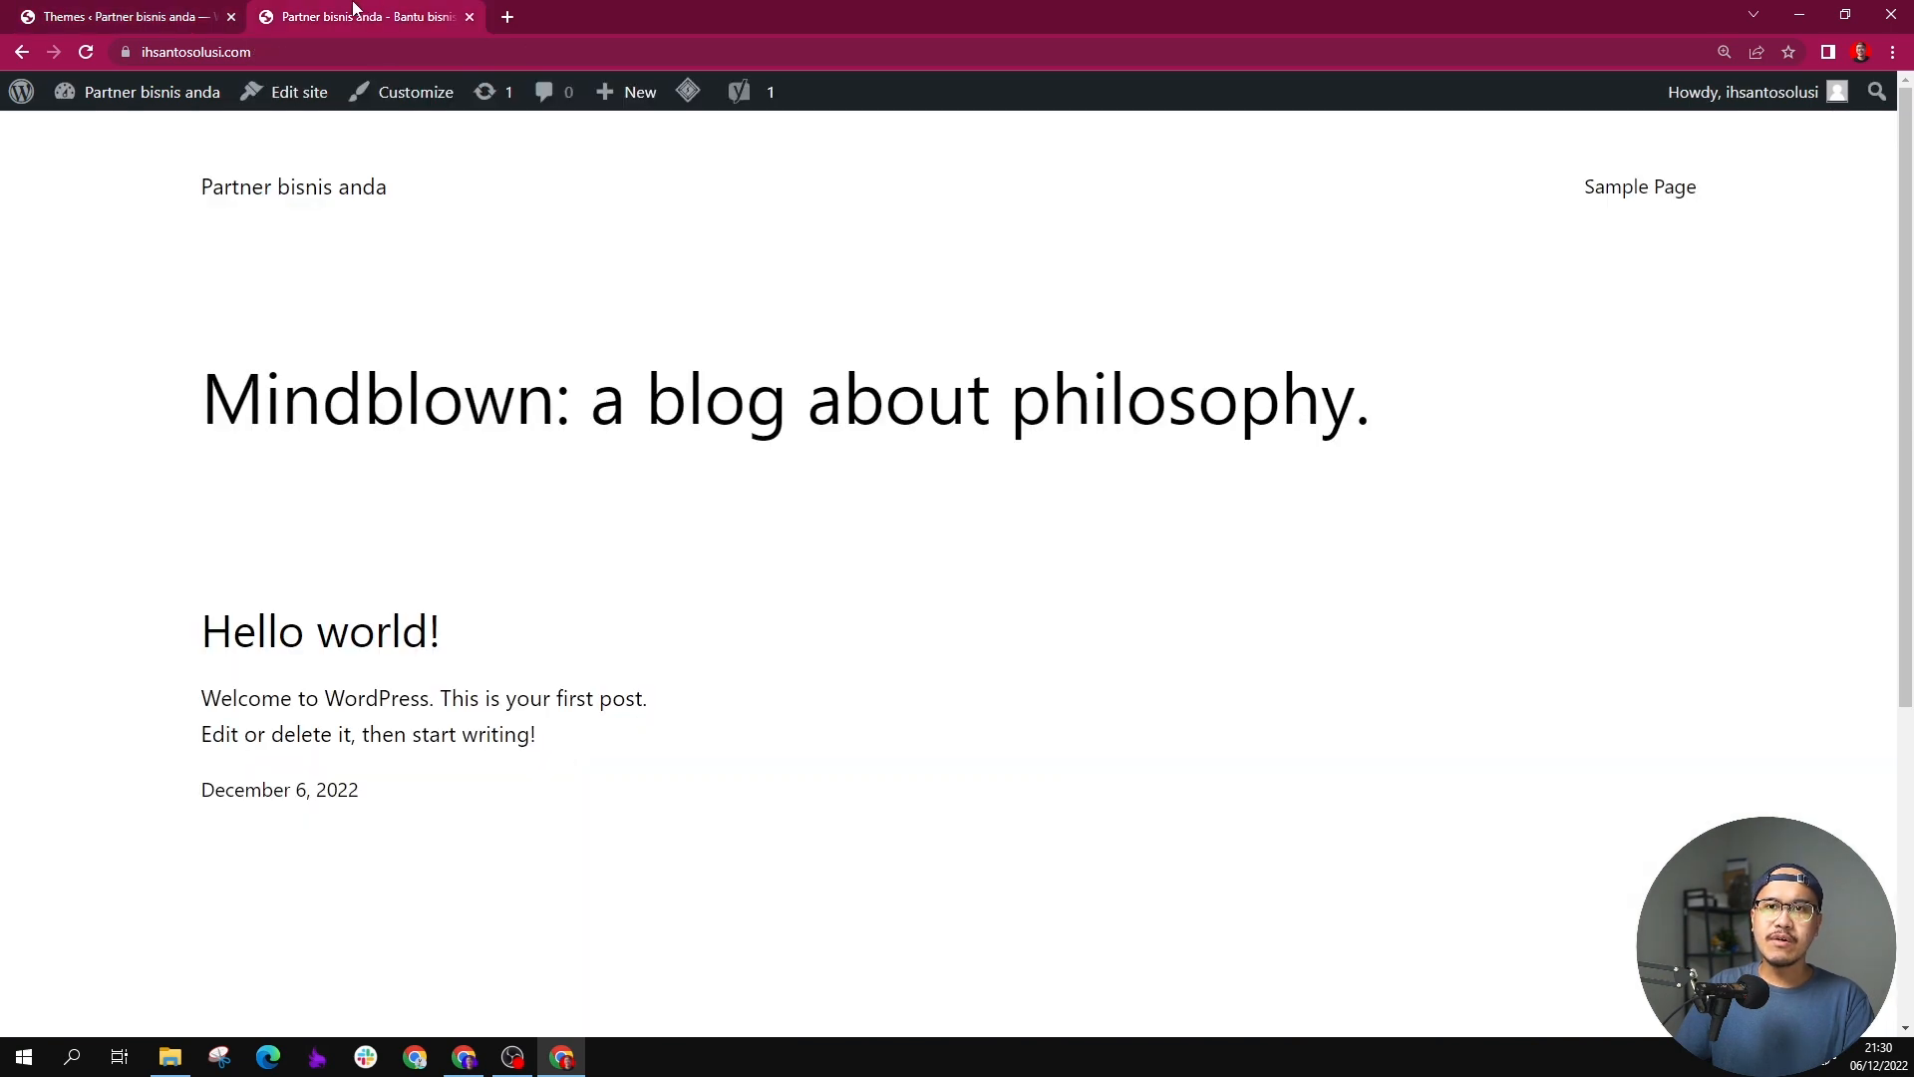
pyautogui.scroll(-3, 299, 349)
pyautogui.scroll(3, 199, 250)
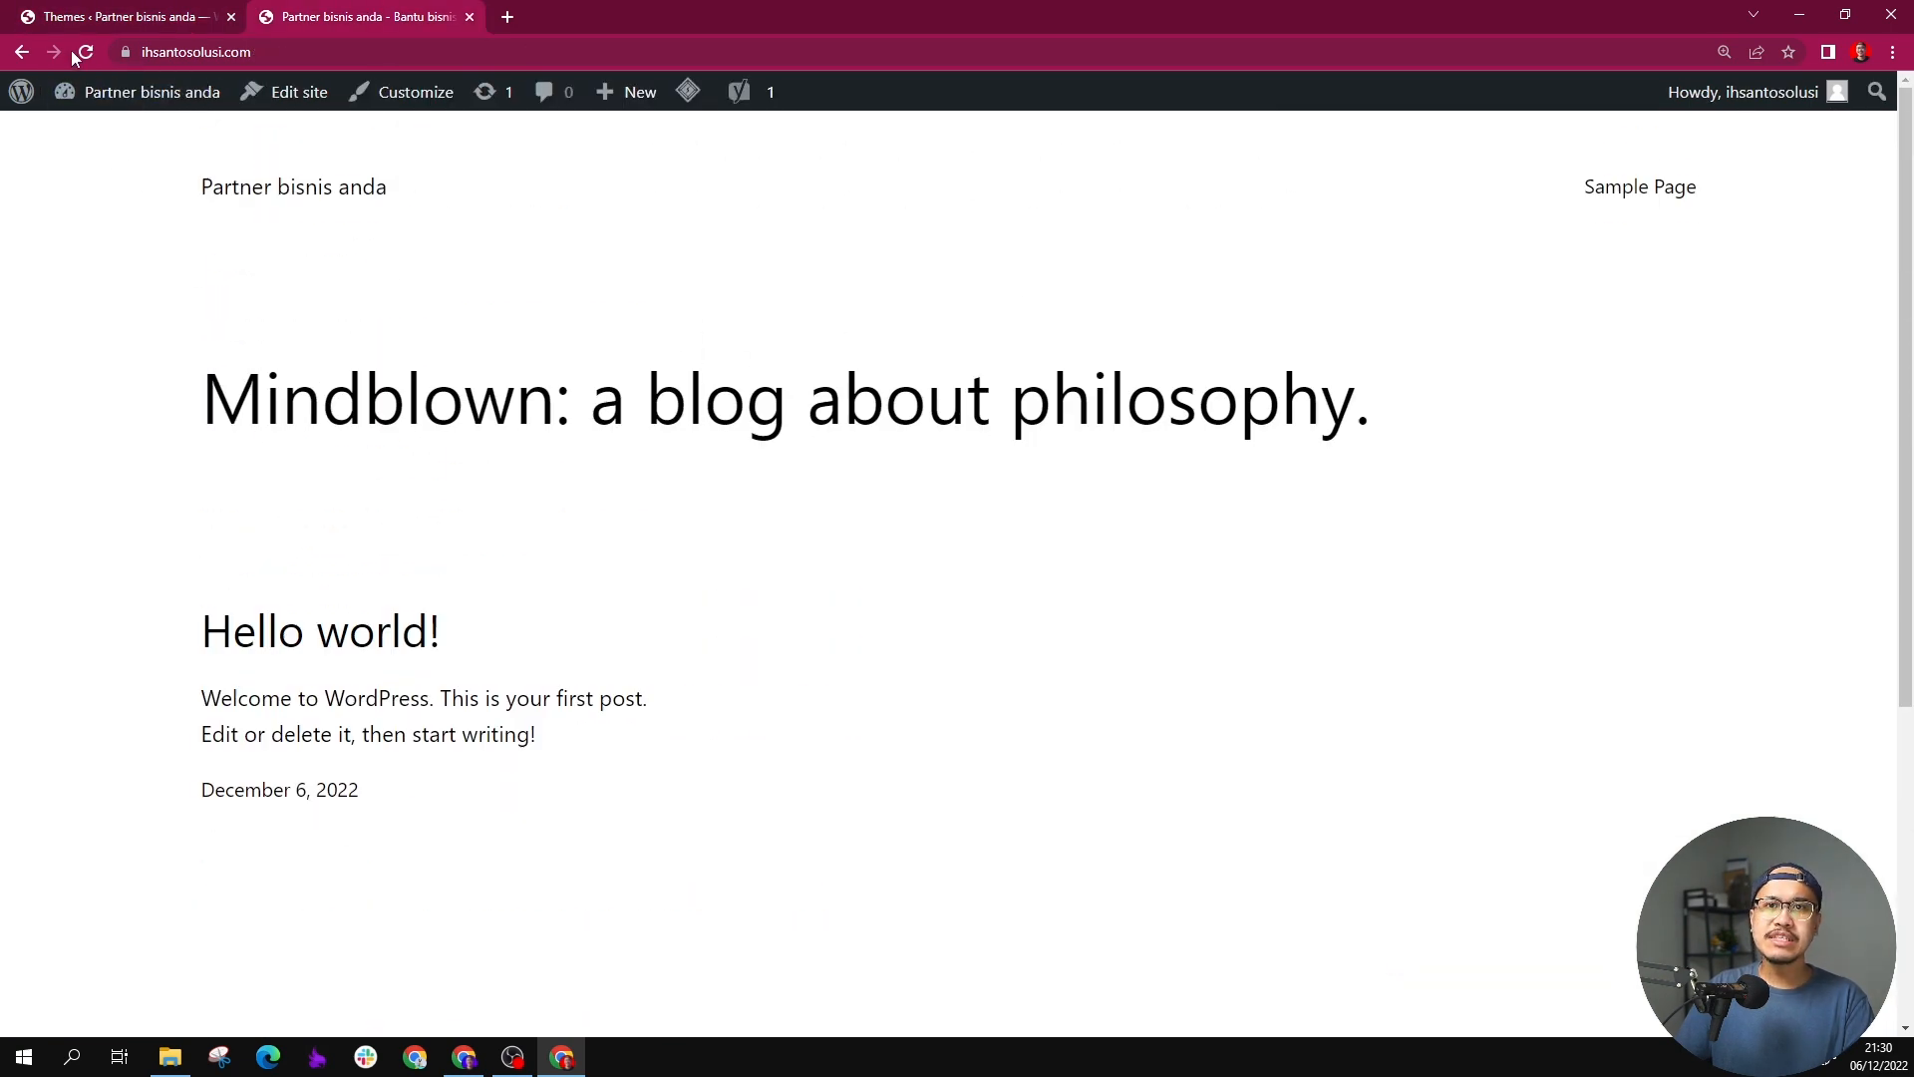
pyautogui.click(84, 52)
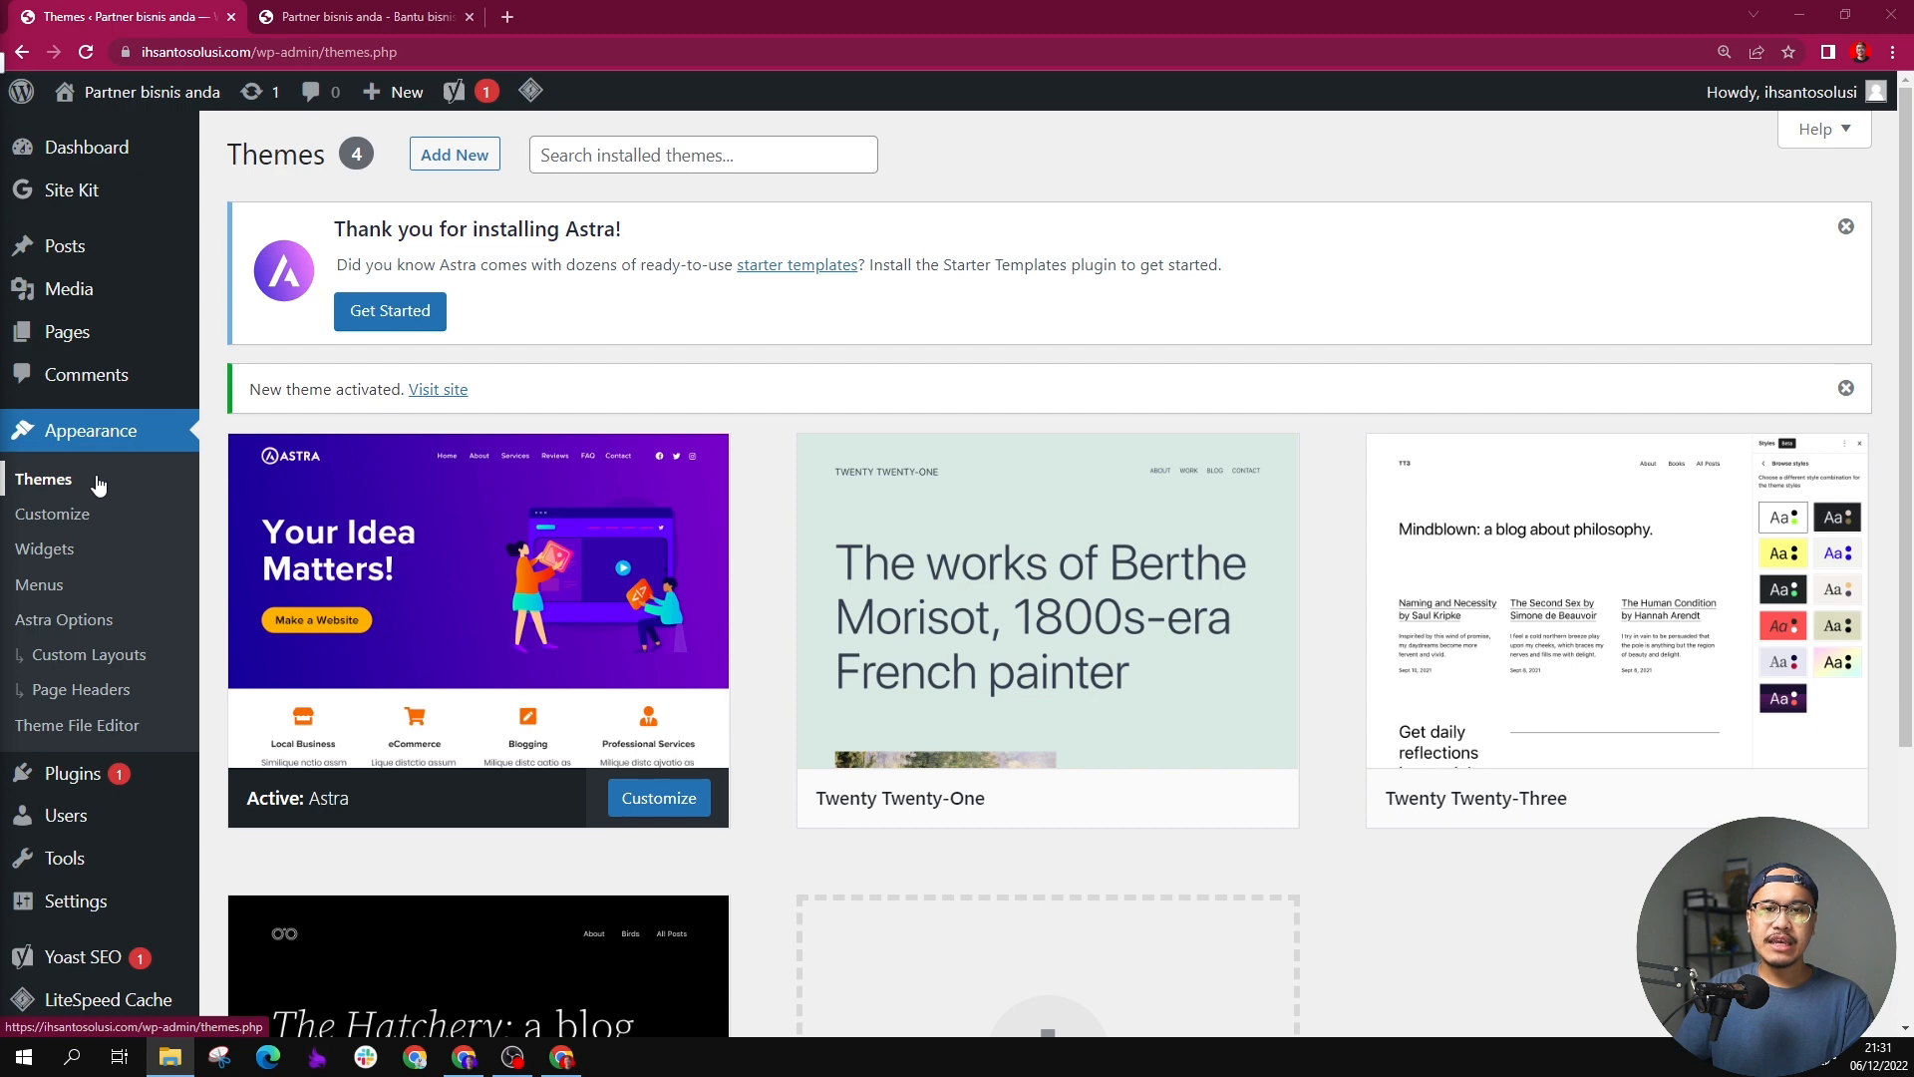
# Step: Install the Starter Templates importer plugin from the Astra options and start building the website with it
pyautogui.click(104, 620)
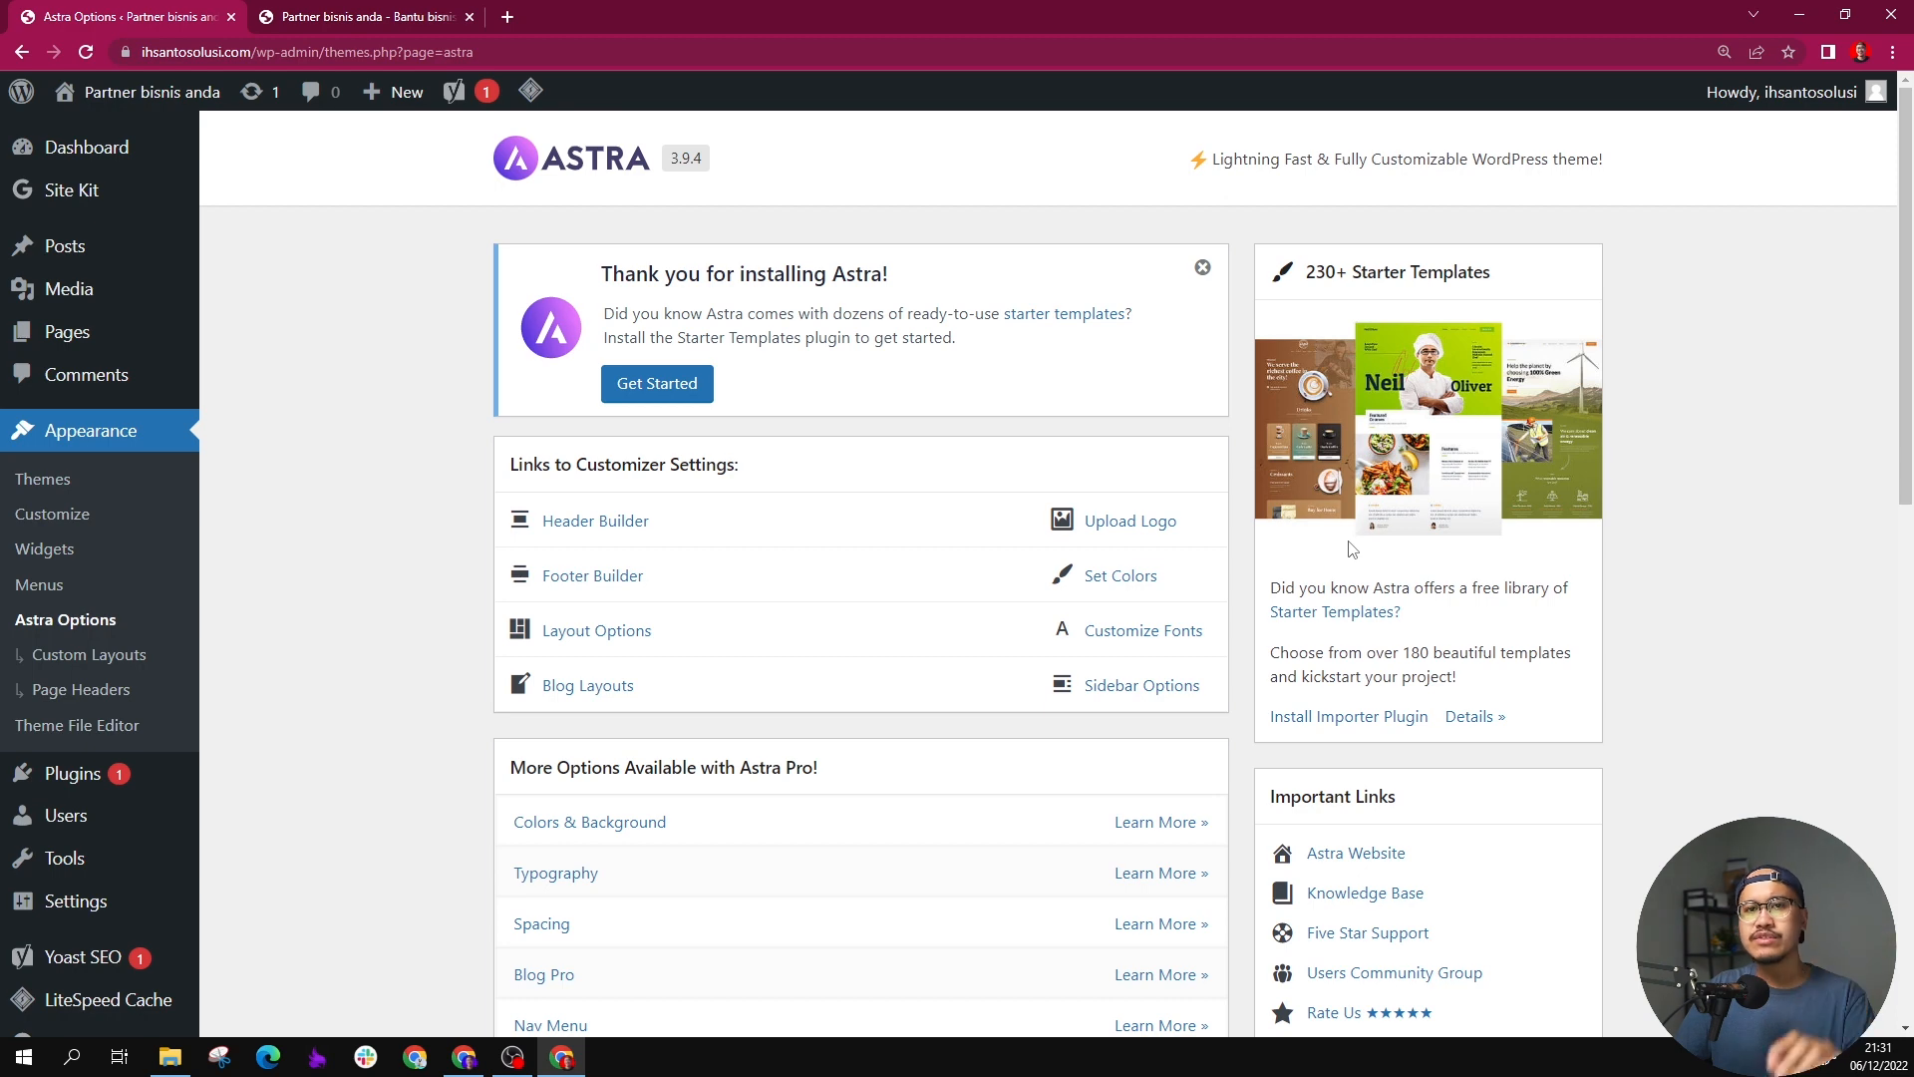
pyautogui.click(1351, 716)
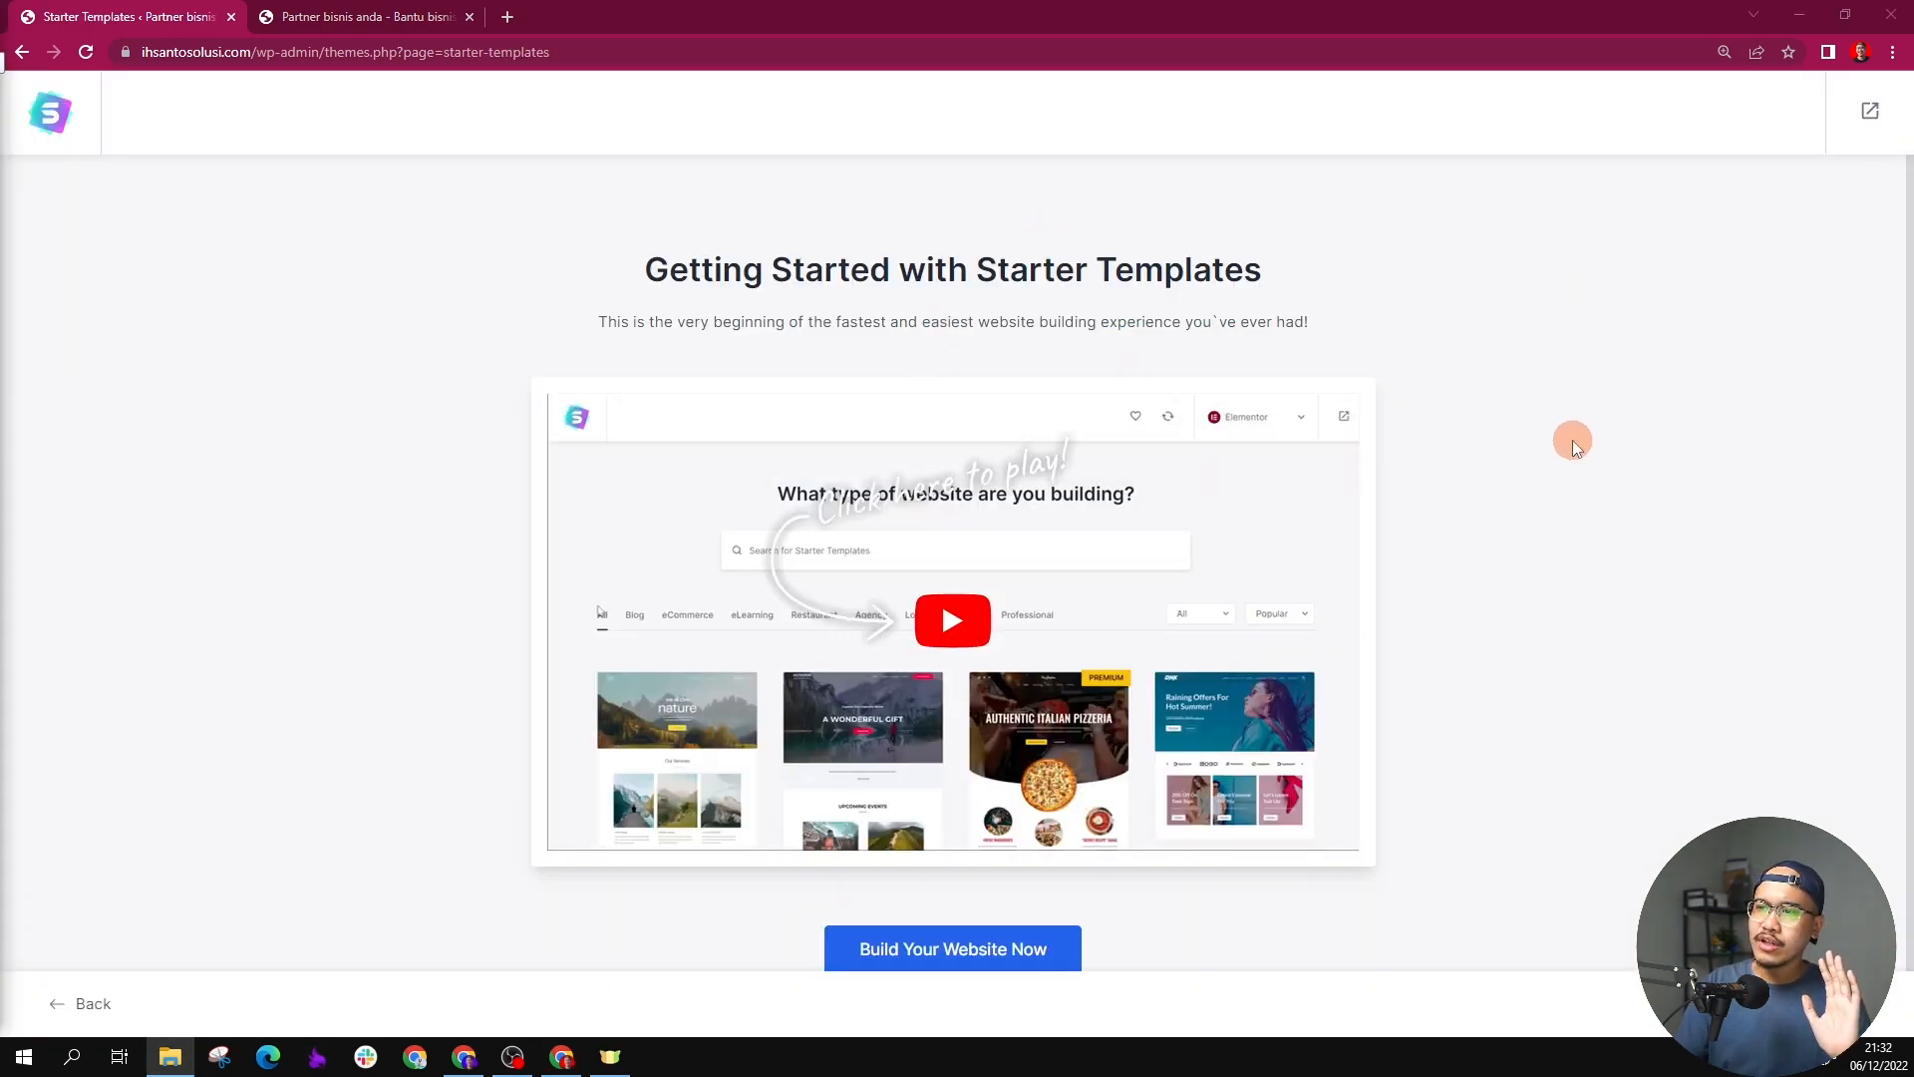
pyautogui.scroll(-1, 1571, 440)
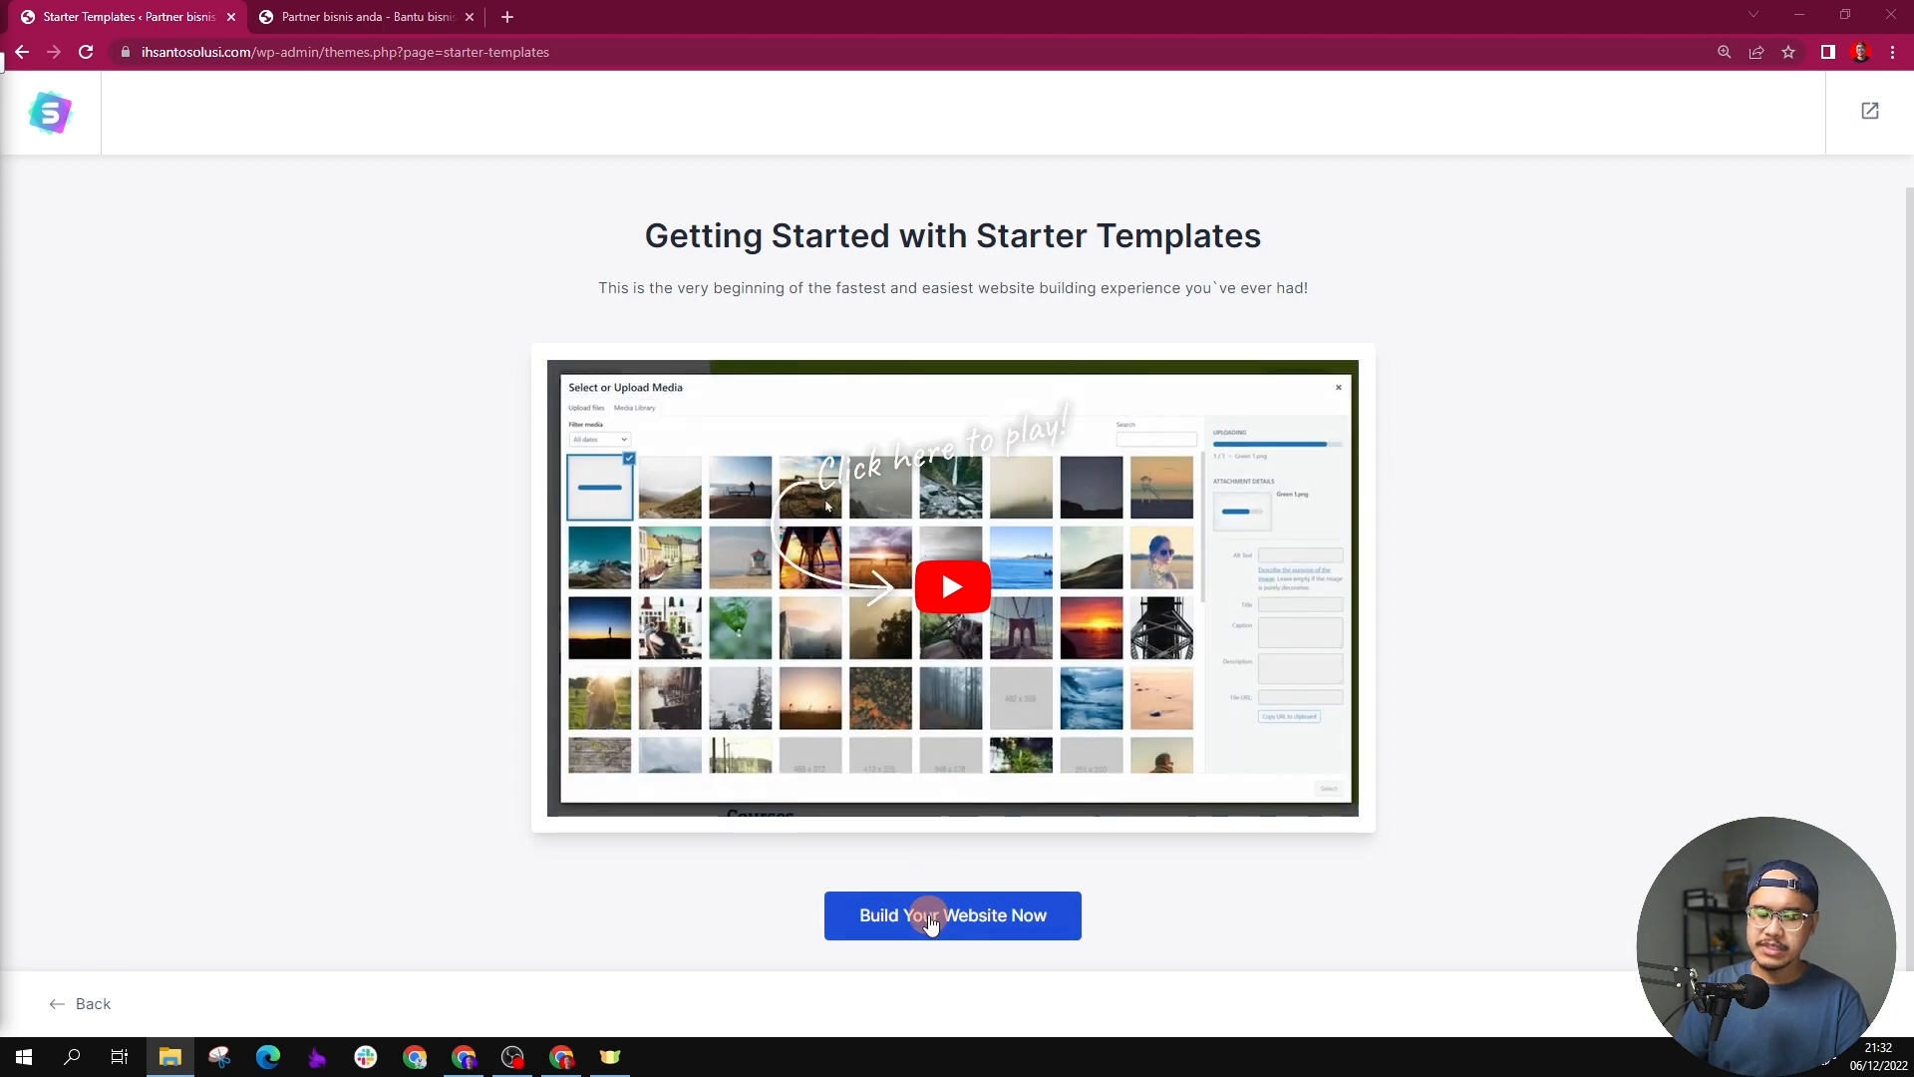
pyautogui.click(930, 919)
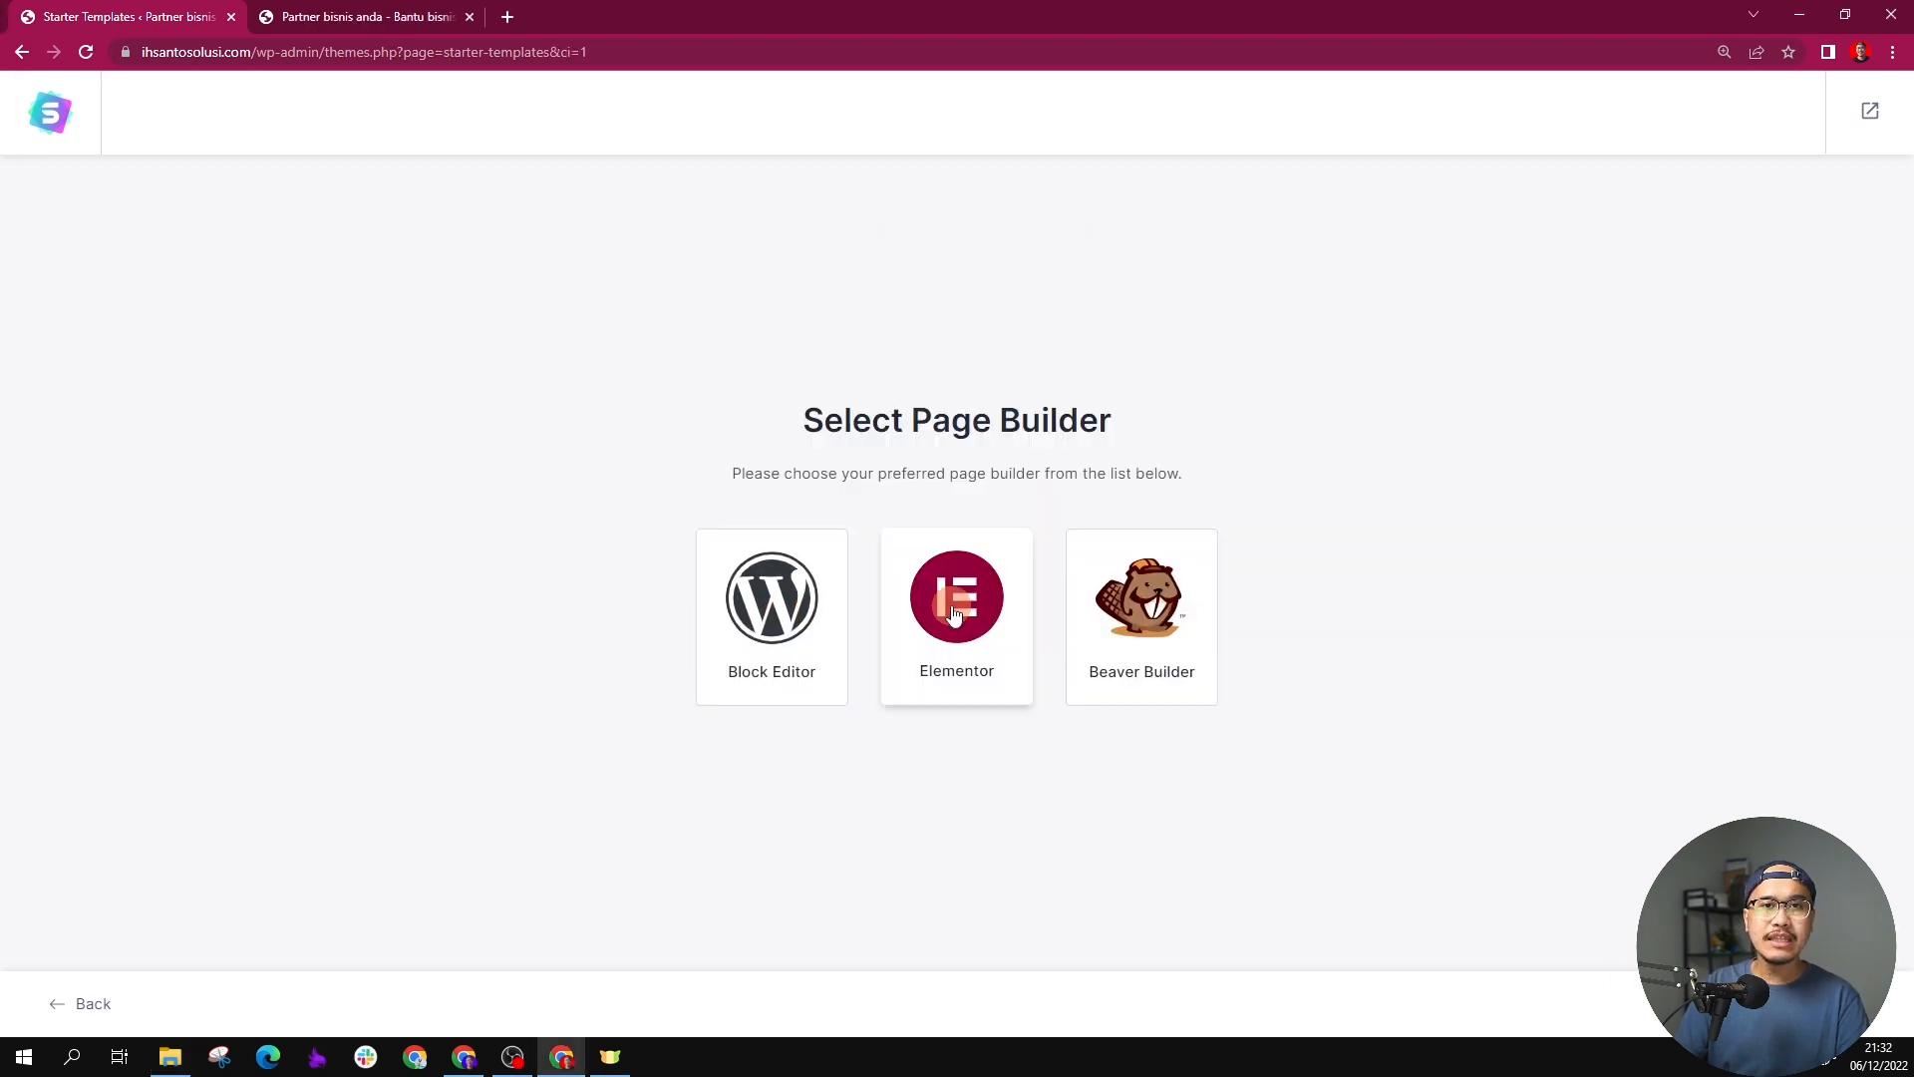
# Step: Choose Elementor as the page builder and browse the available starter templates
pyautogui.click(953, 610)
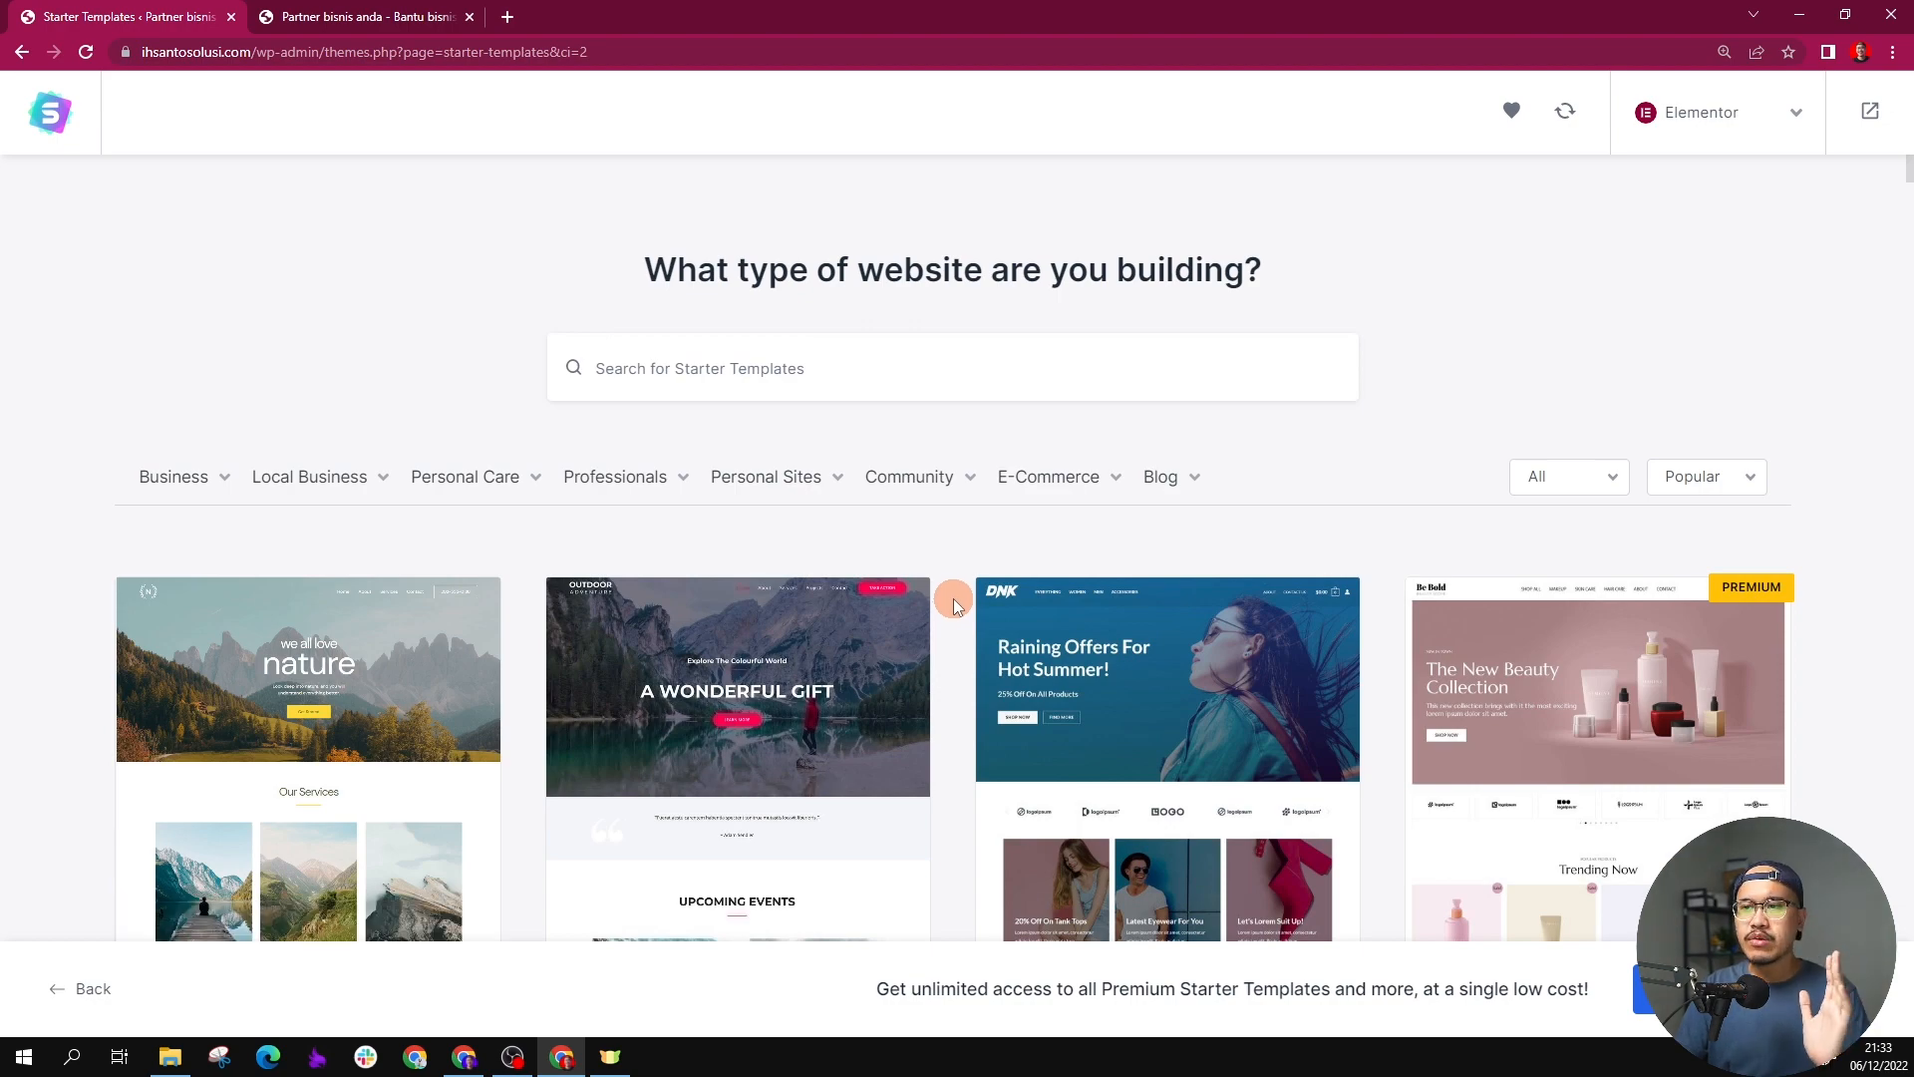
pyautogui.scroll(-13, 937, 399)
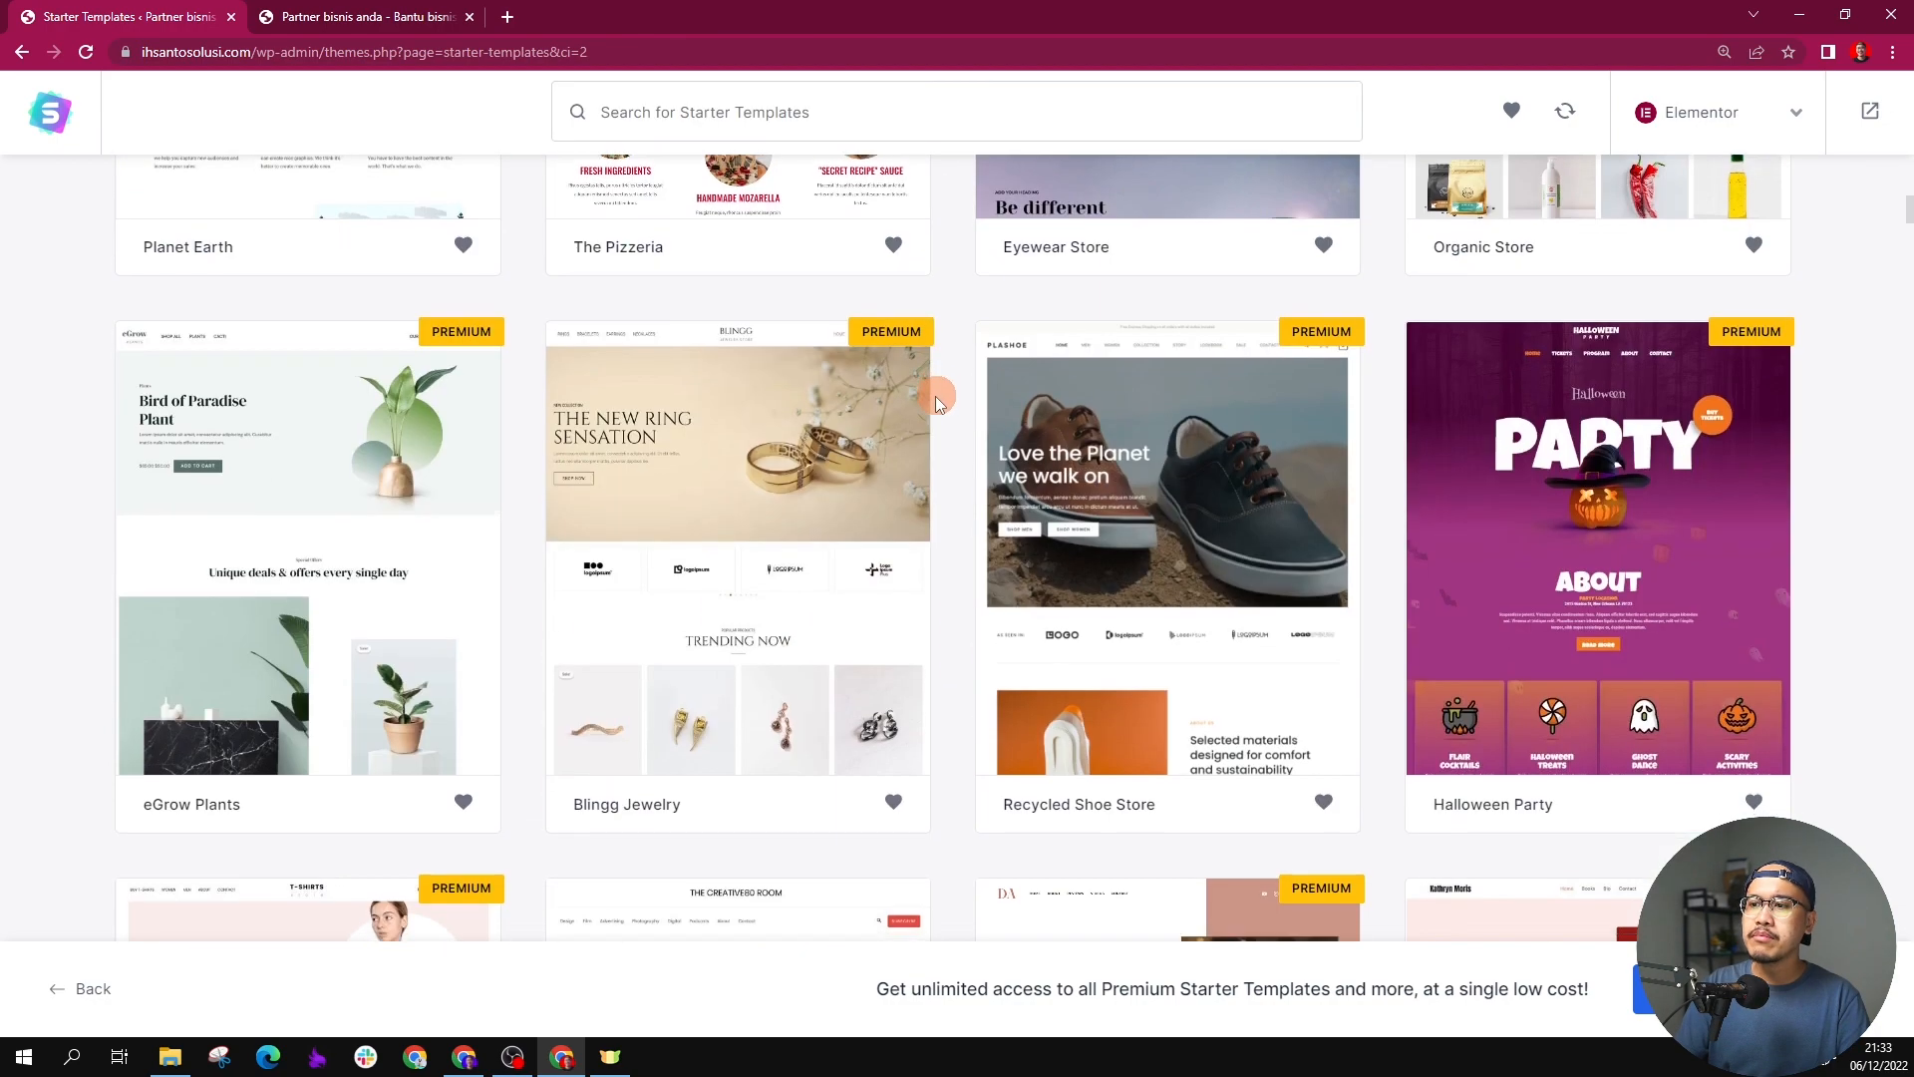
pyautogui.scroll(-10, 937, 398)
pyautogui.scroll(18, 937, 449)
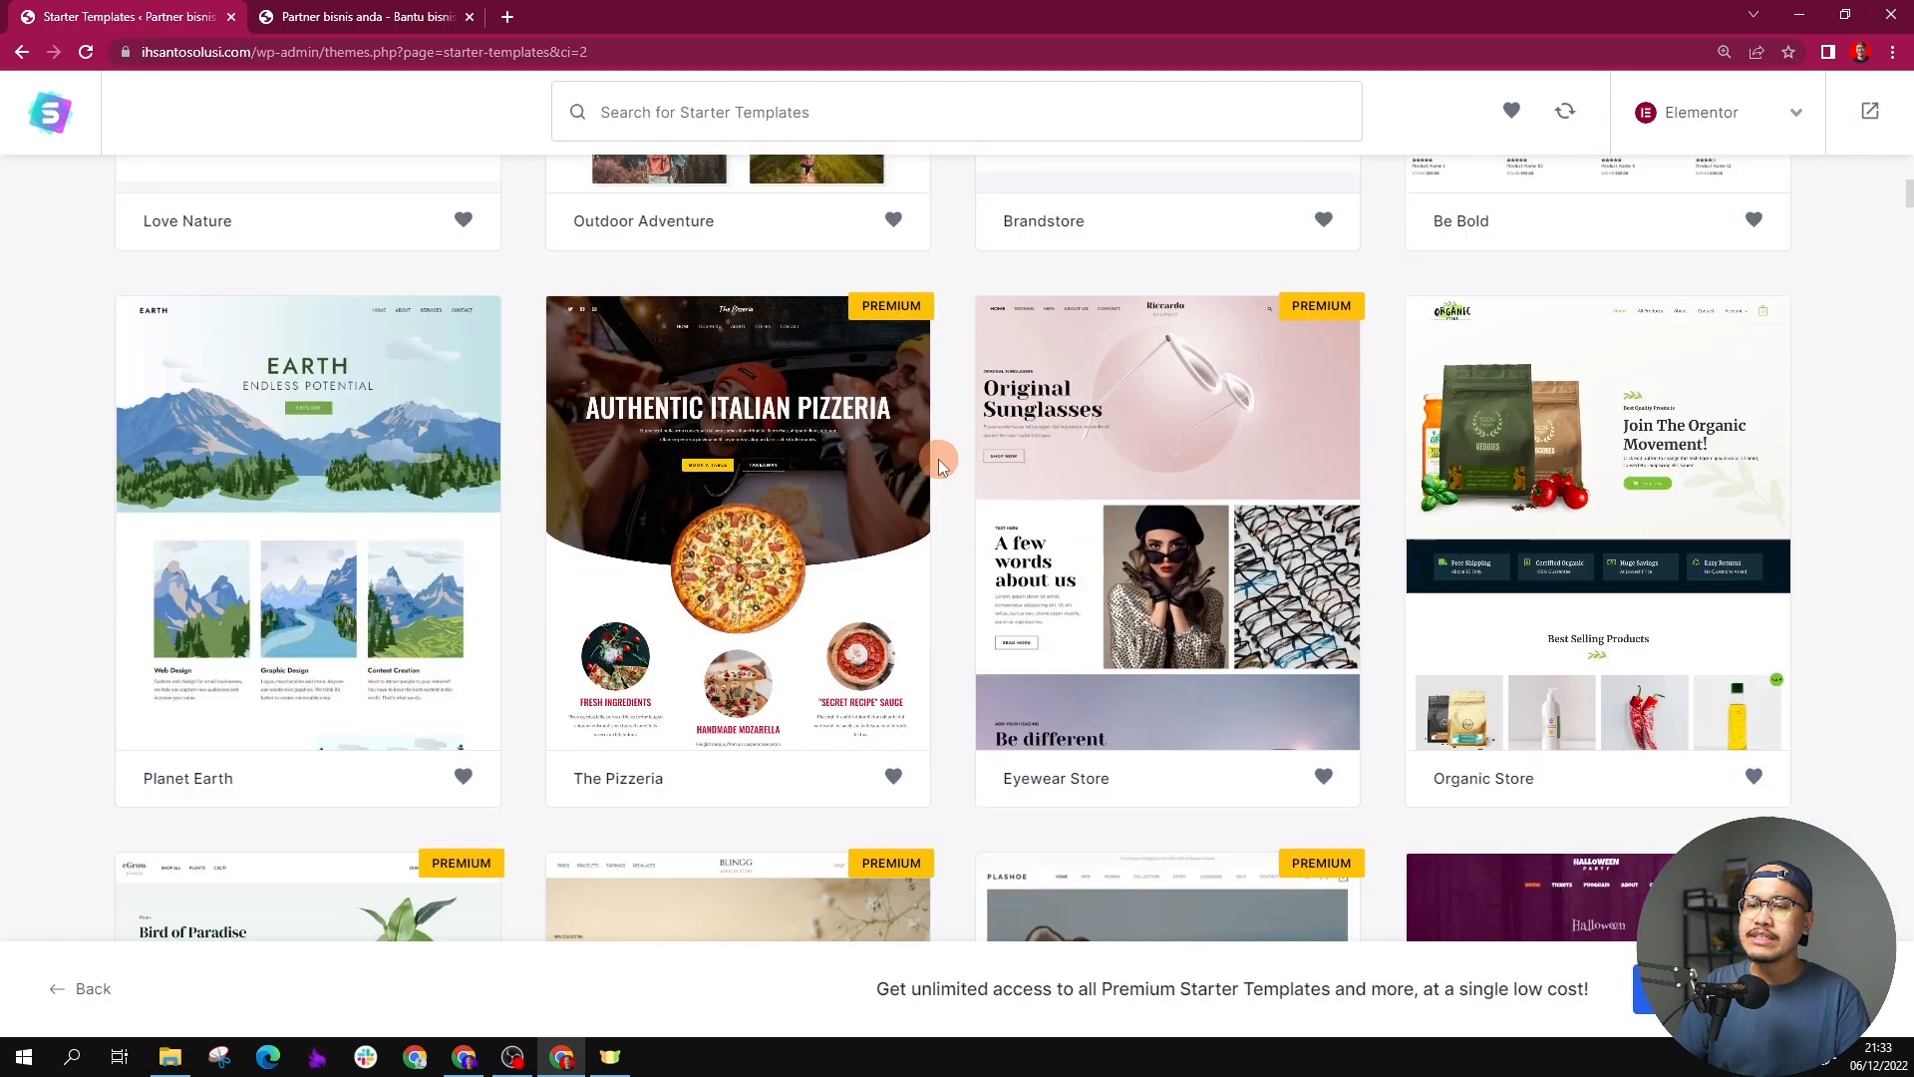
# Step: Browse the starter templates and filter them to the Agency category under Business
pyautogui.scroll(2, 937, 459)
pyautogui.scroll(-3, 937, 458)
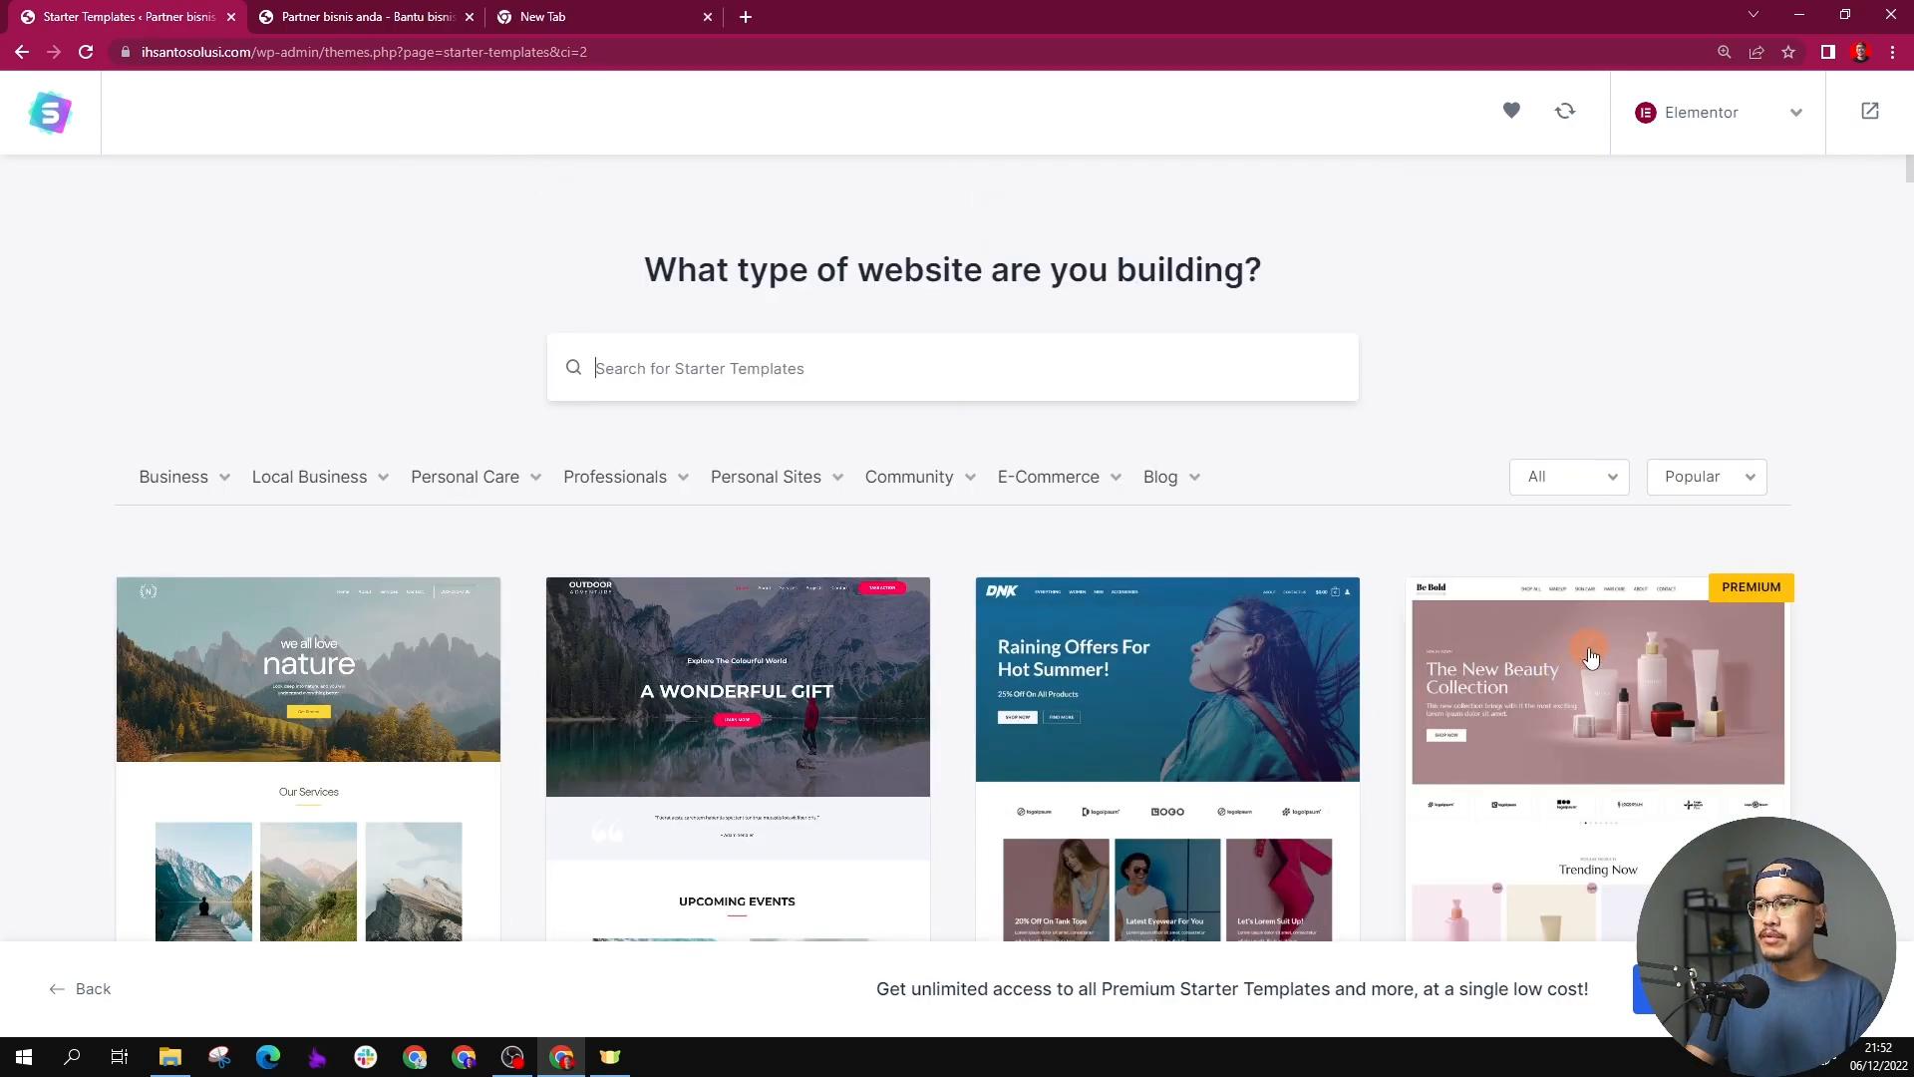
pyautogui.scroll(-4, 1591, 658)
pyautogui.scroll(5, 1590, 658)
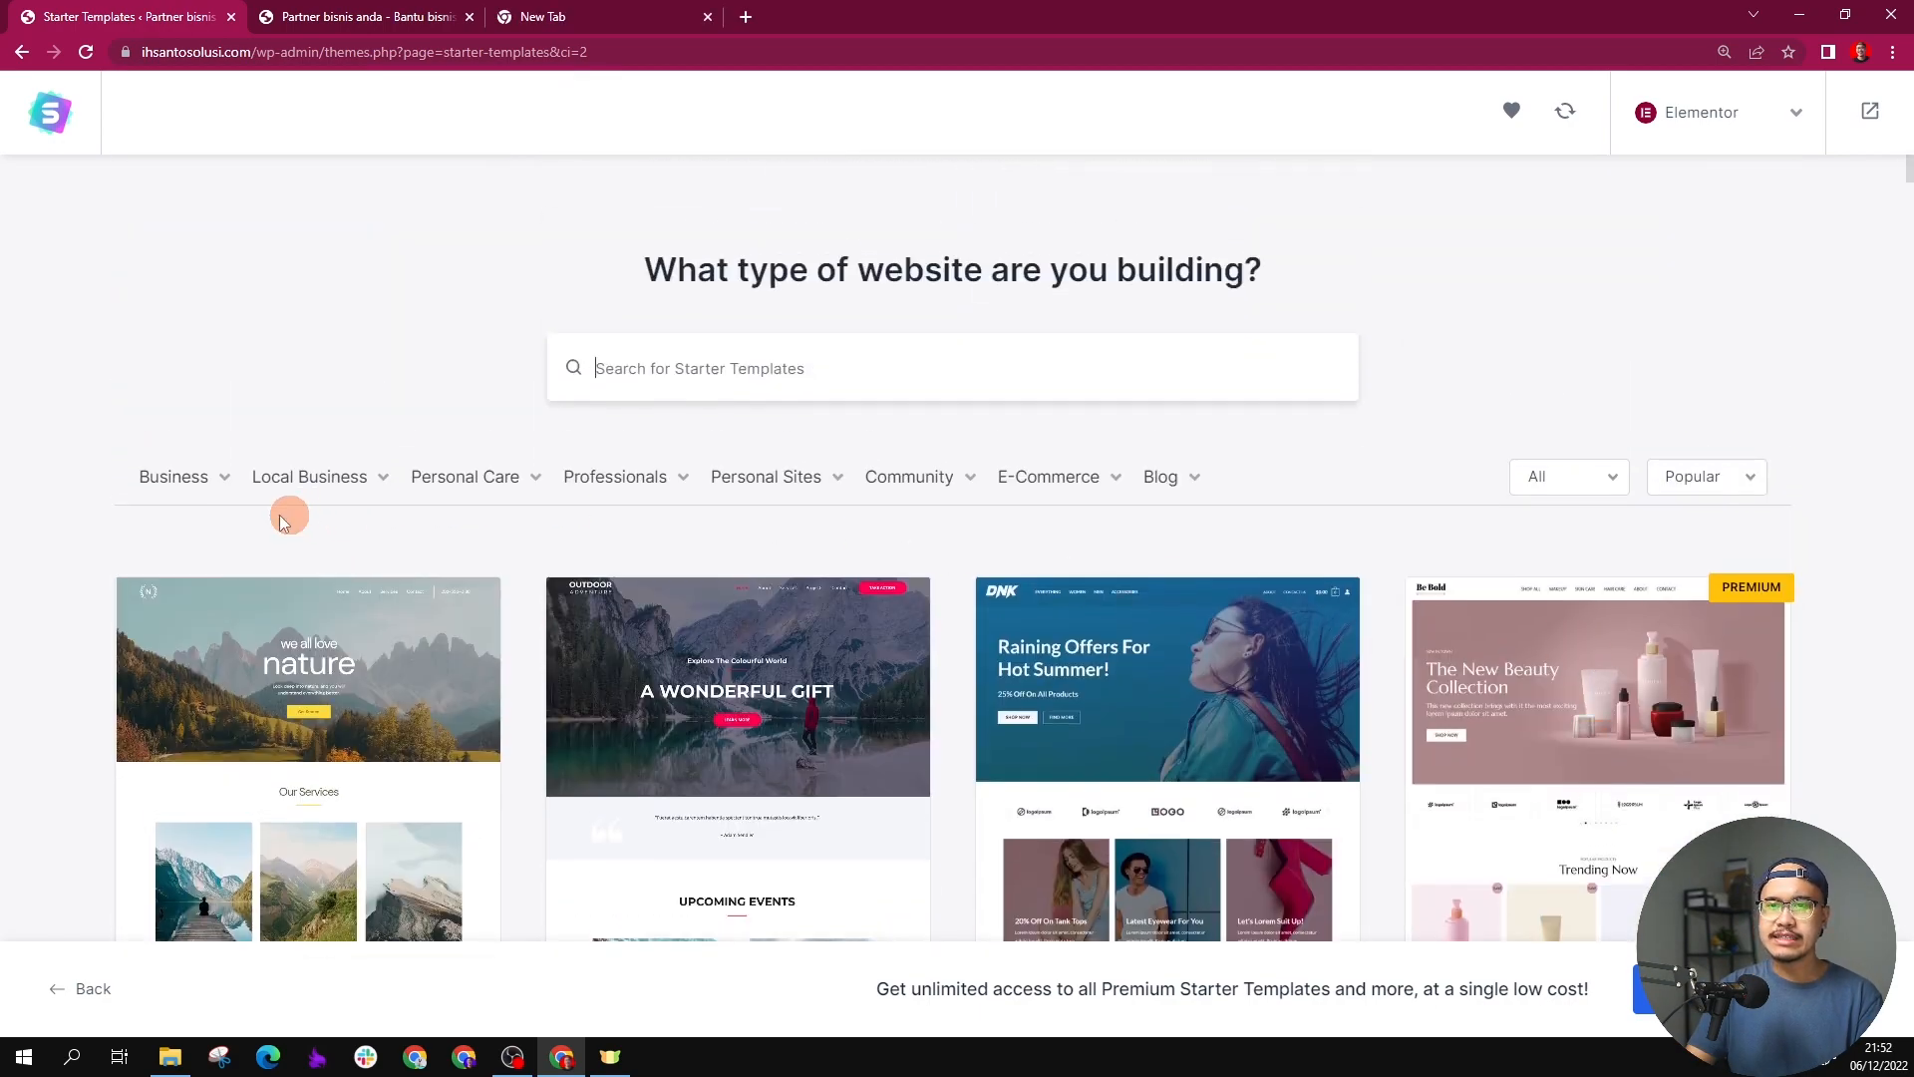
pyautogui.moveTo(173, 480)
pyautogui.click(164, 564)
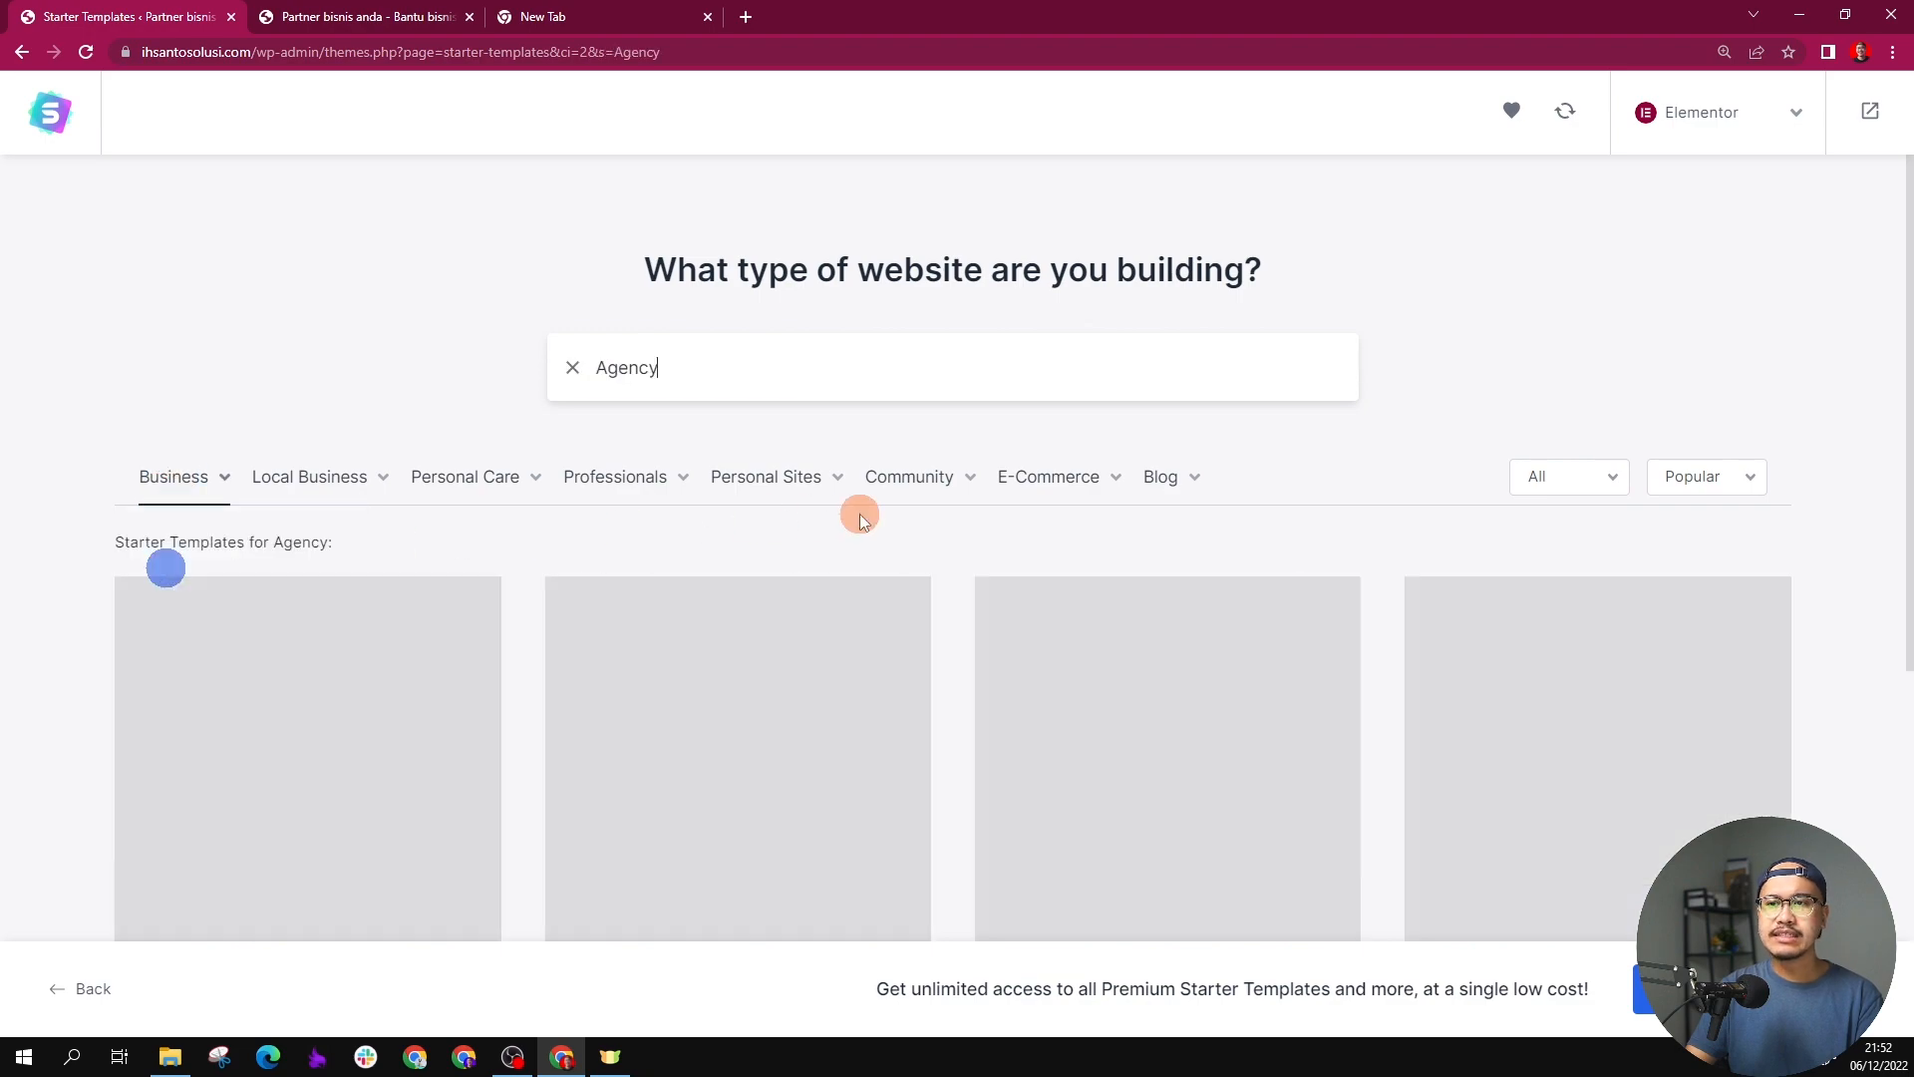
# Step: Look through the agency templates, select the Digital Agency template and skip the logo upload
pyautogui.scroll(-6, 1231, 512)
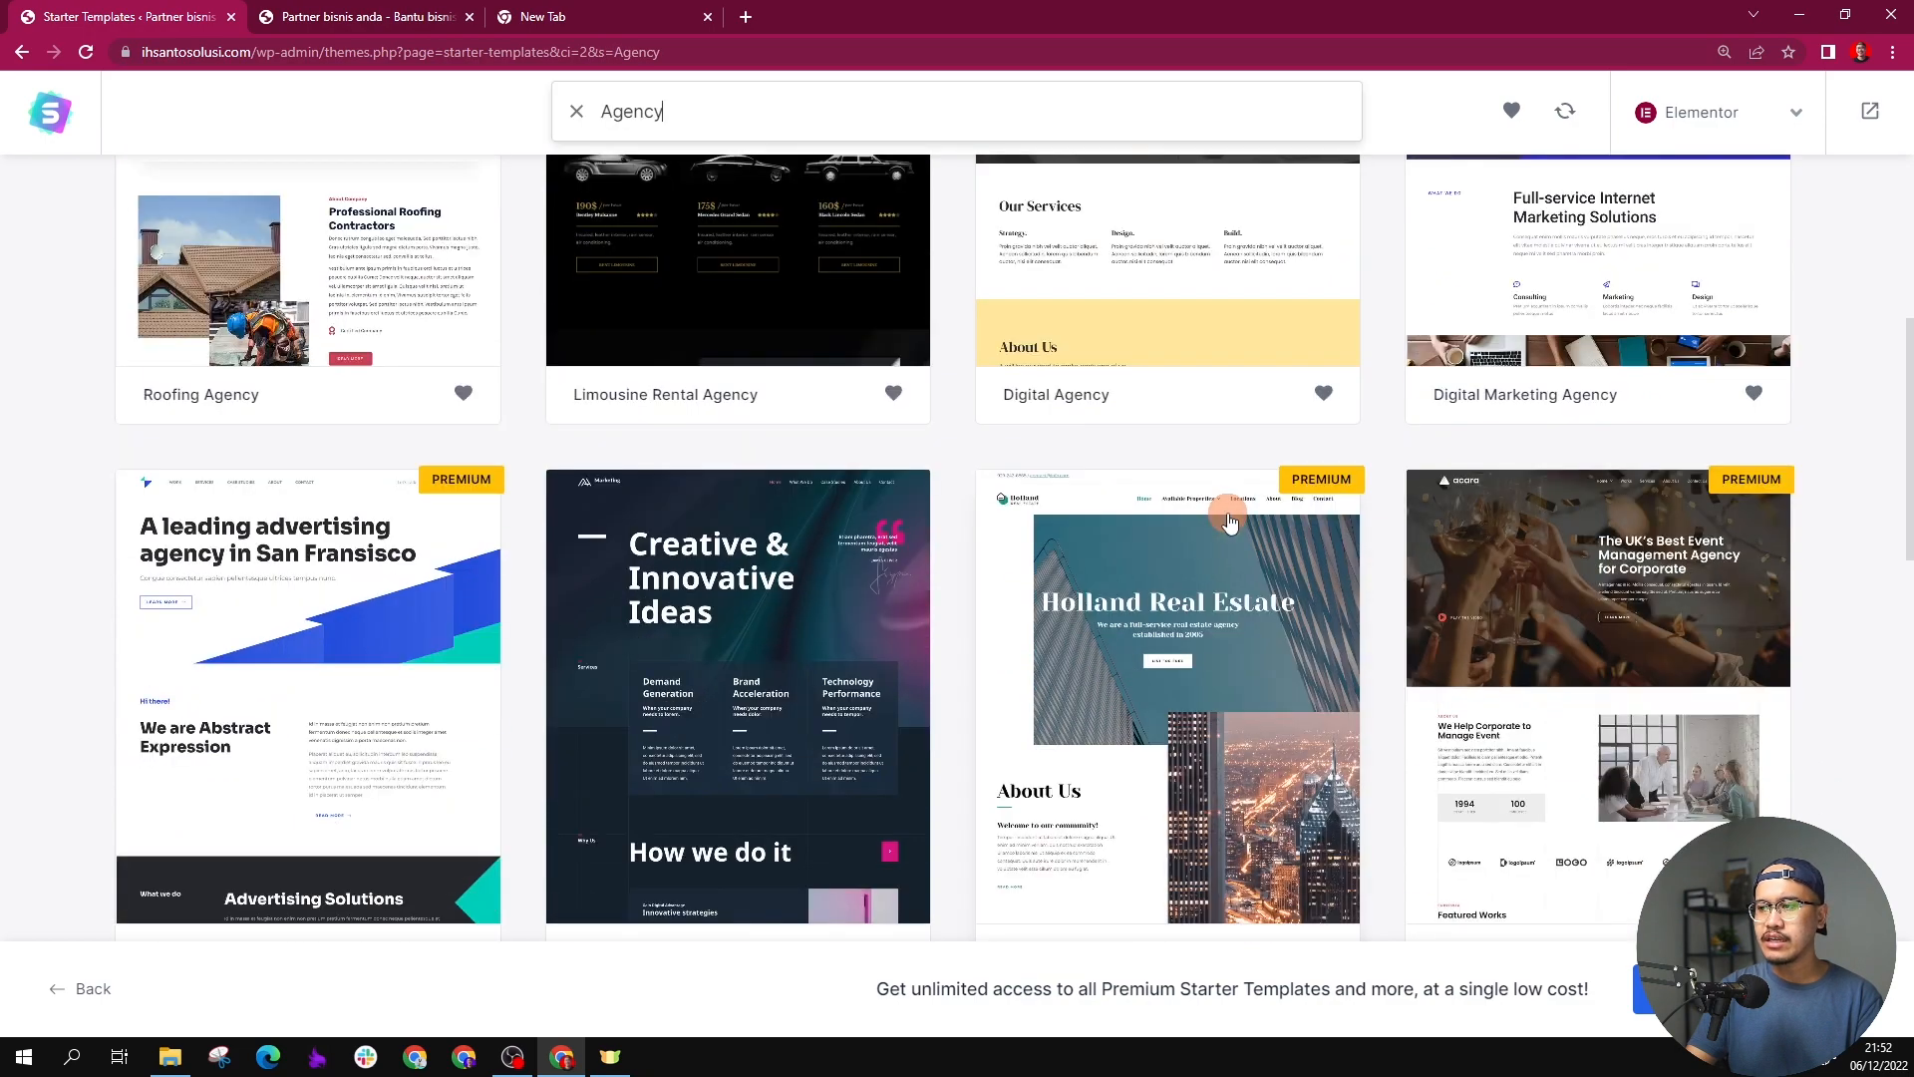
pyautogui.scroll(3, 1229, 522)
pyautogui.scroll(-3, 1229, 519)
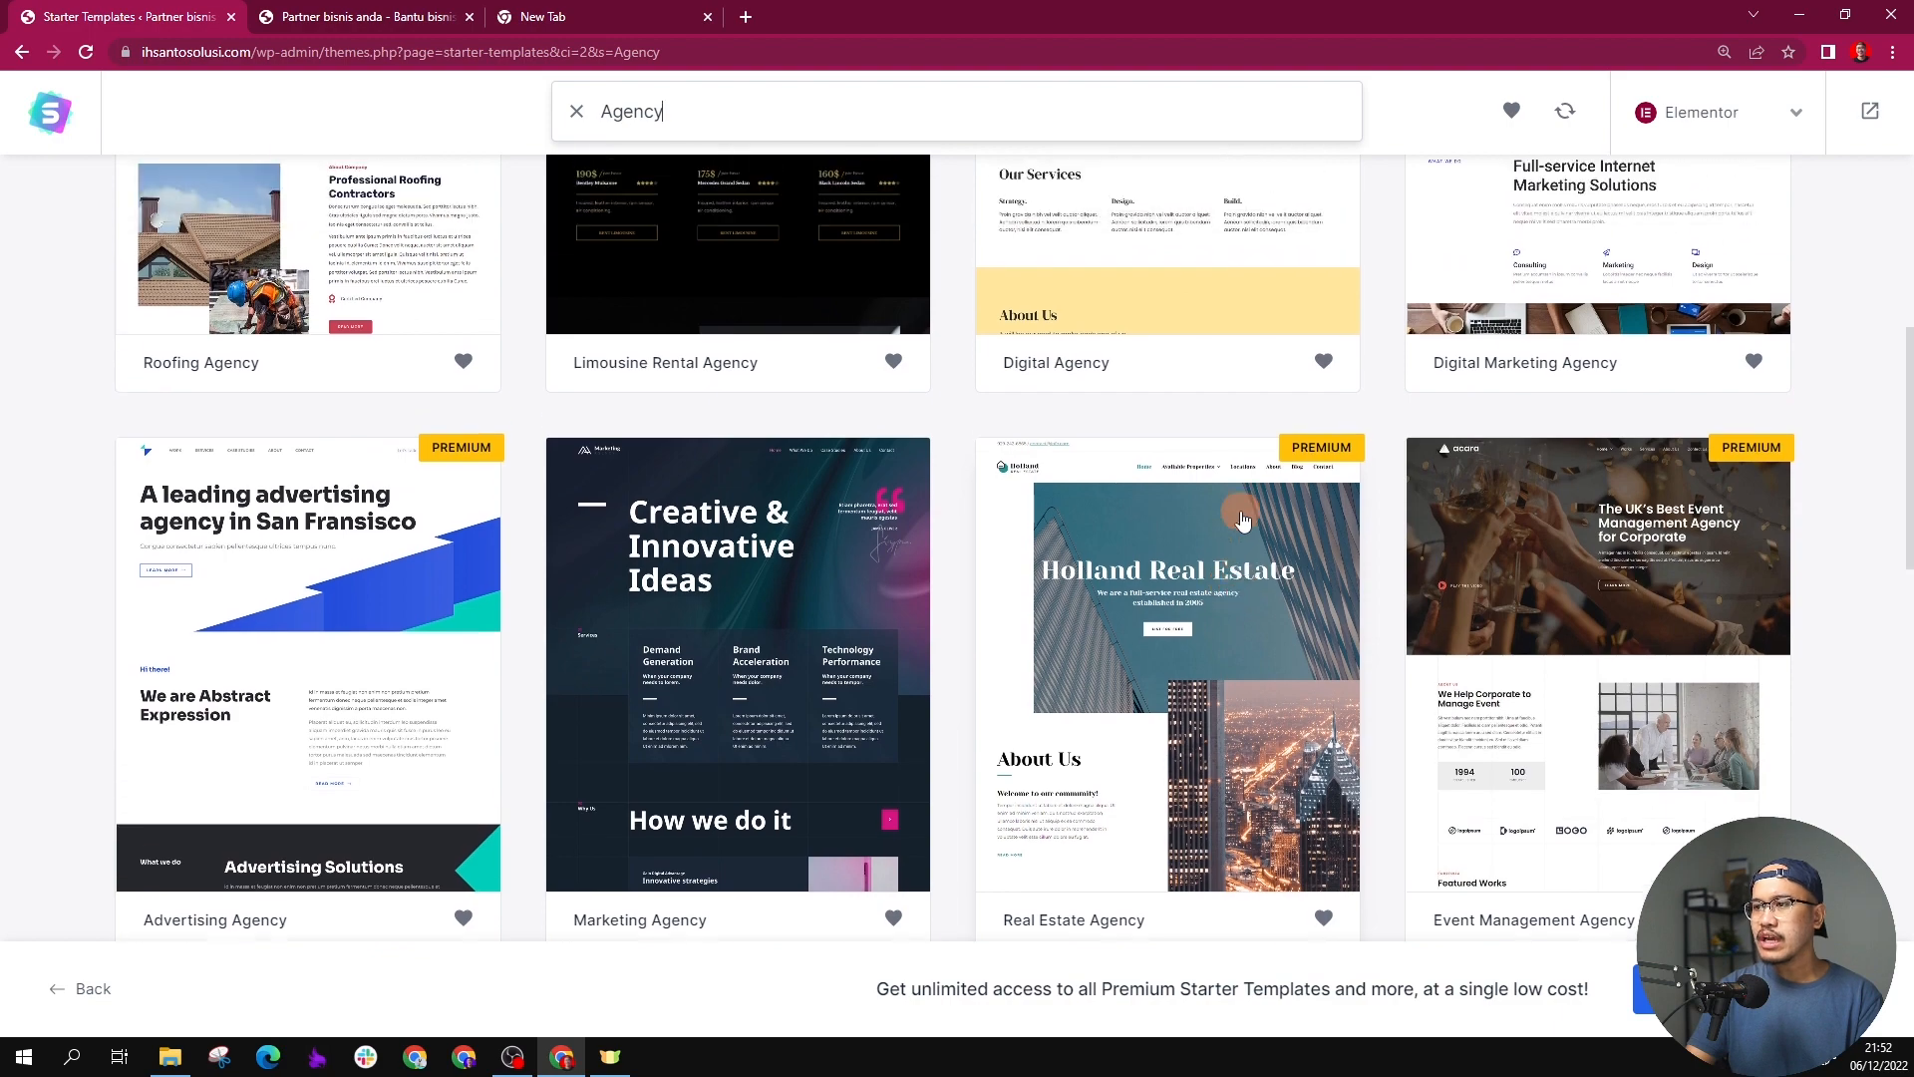
pyautogui.scroll(5, 1241, 519)
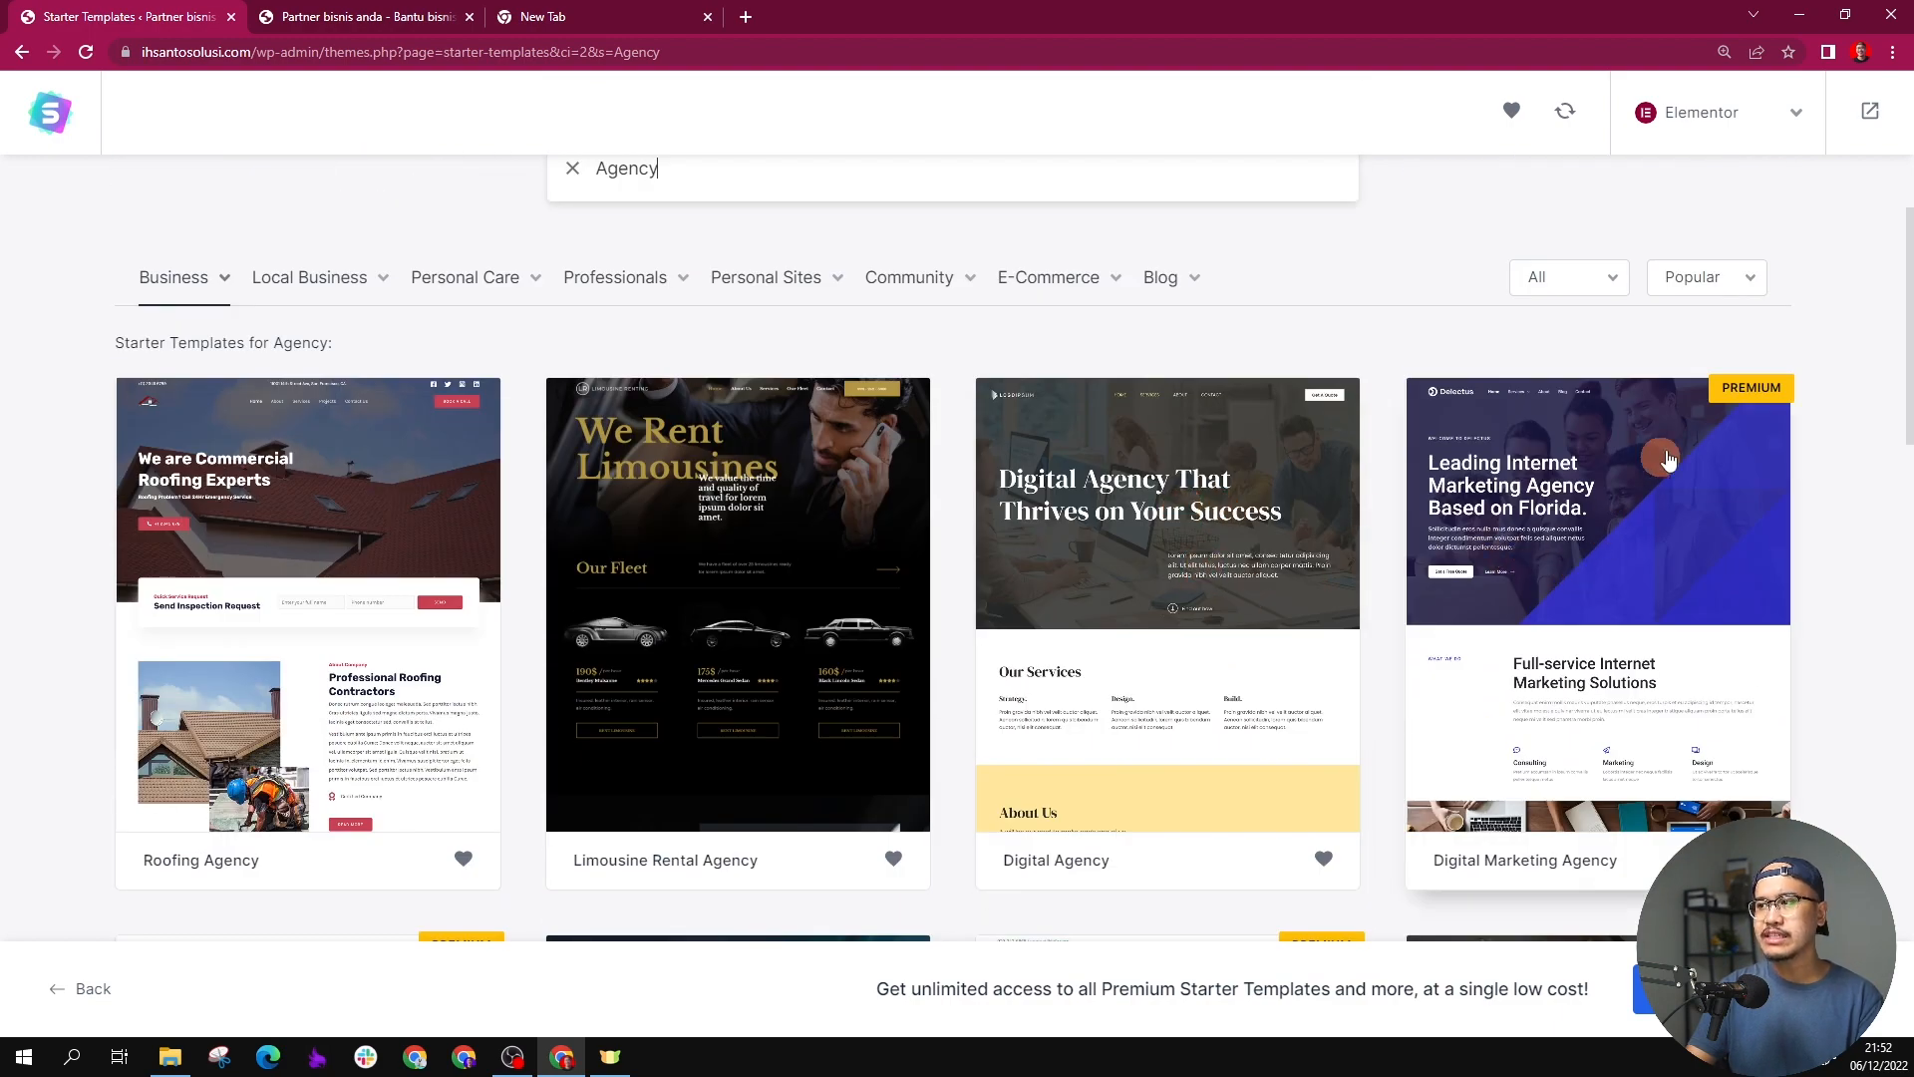
pyautogui.click(1050, 524)
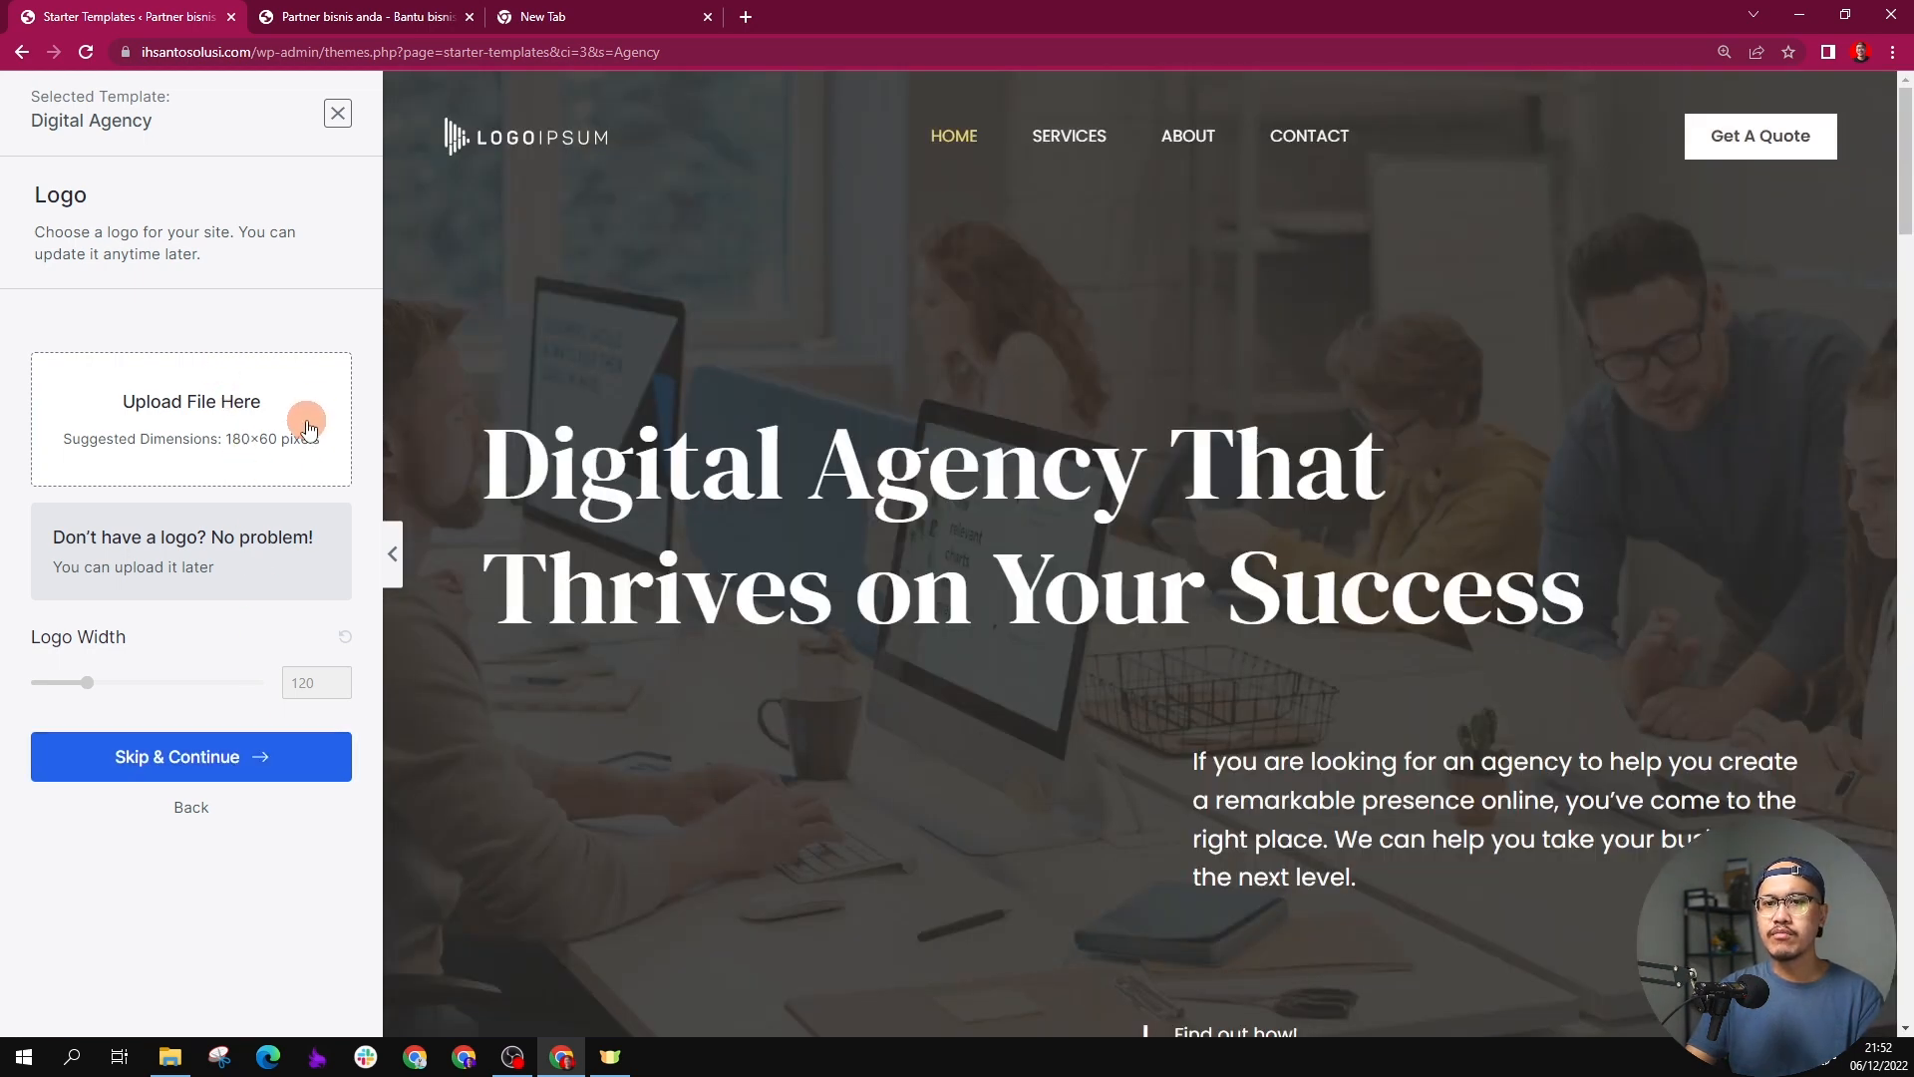
pyautogui.click(229, 760)
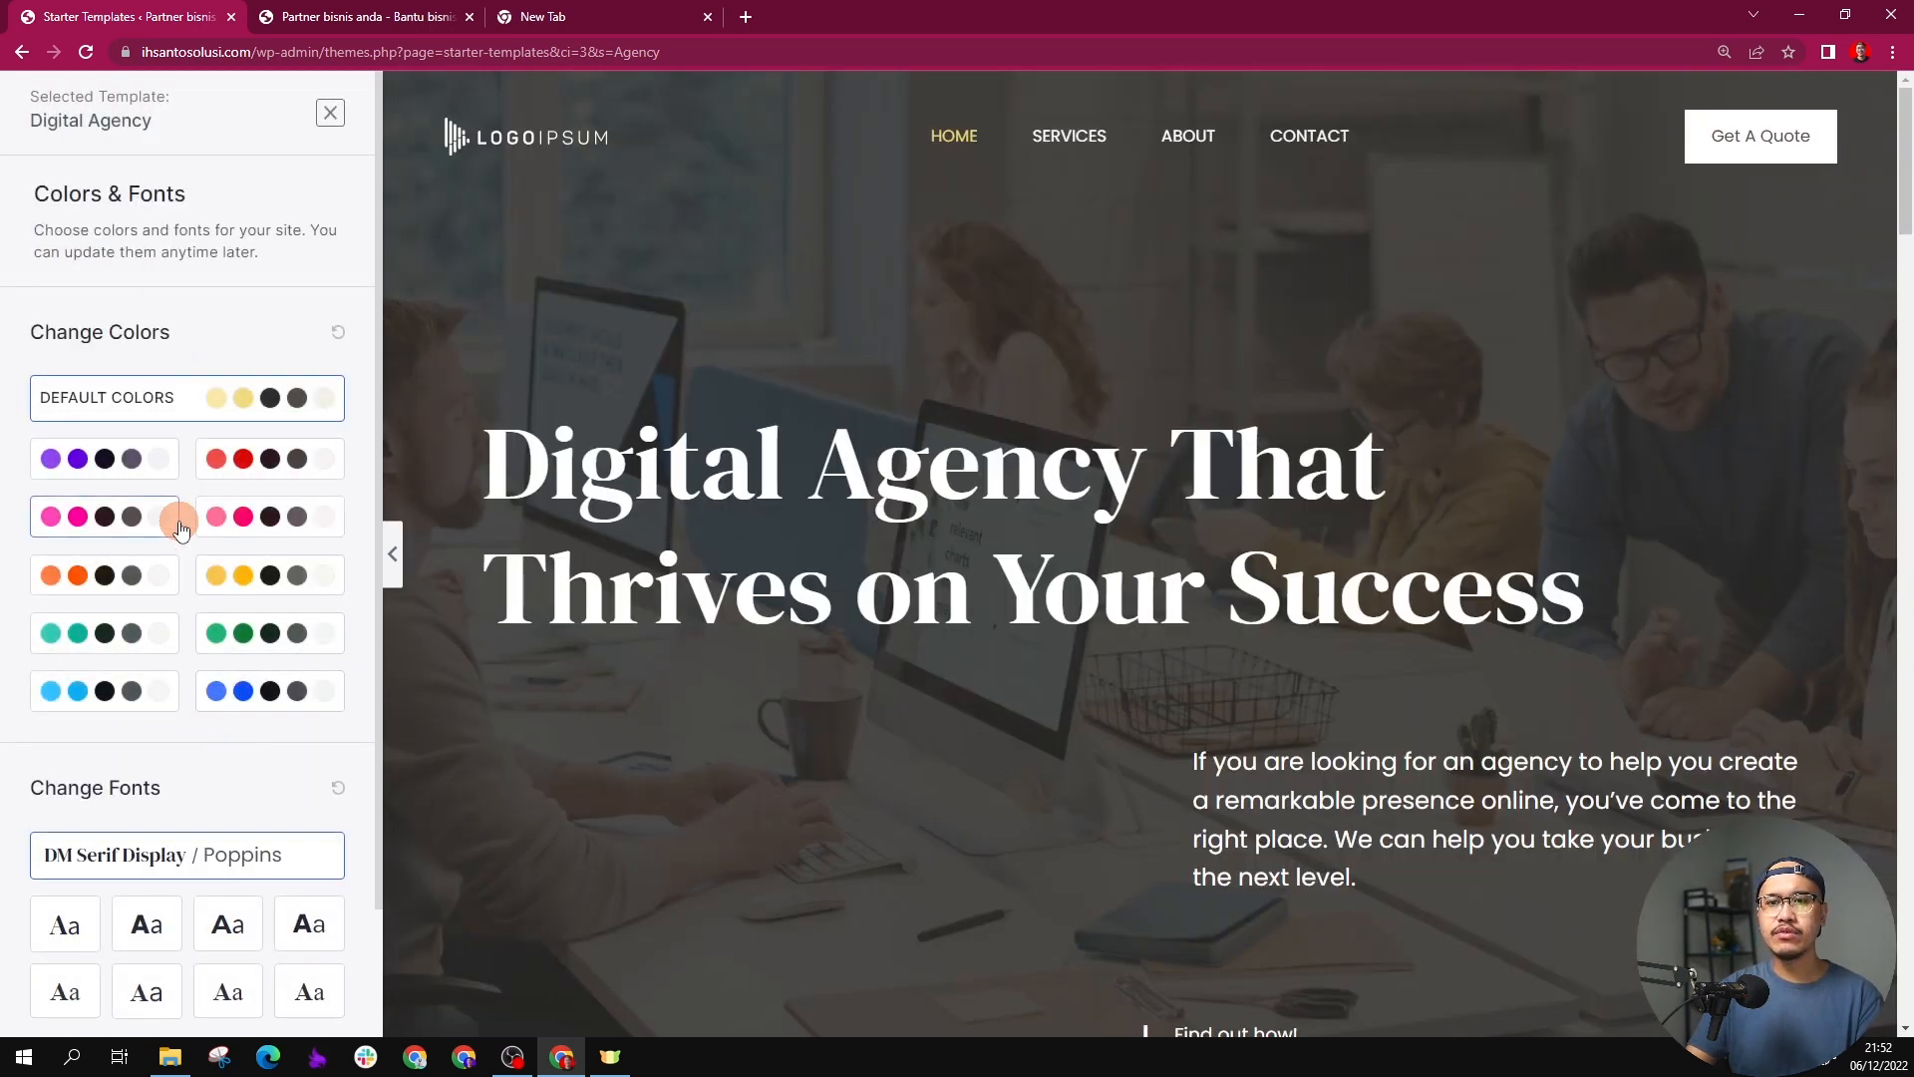
# Step: Try the purple color palette, apply the blue one to the template, and check the preview's sections
pyautogui.click(104, 458)
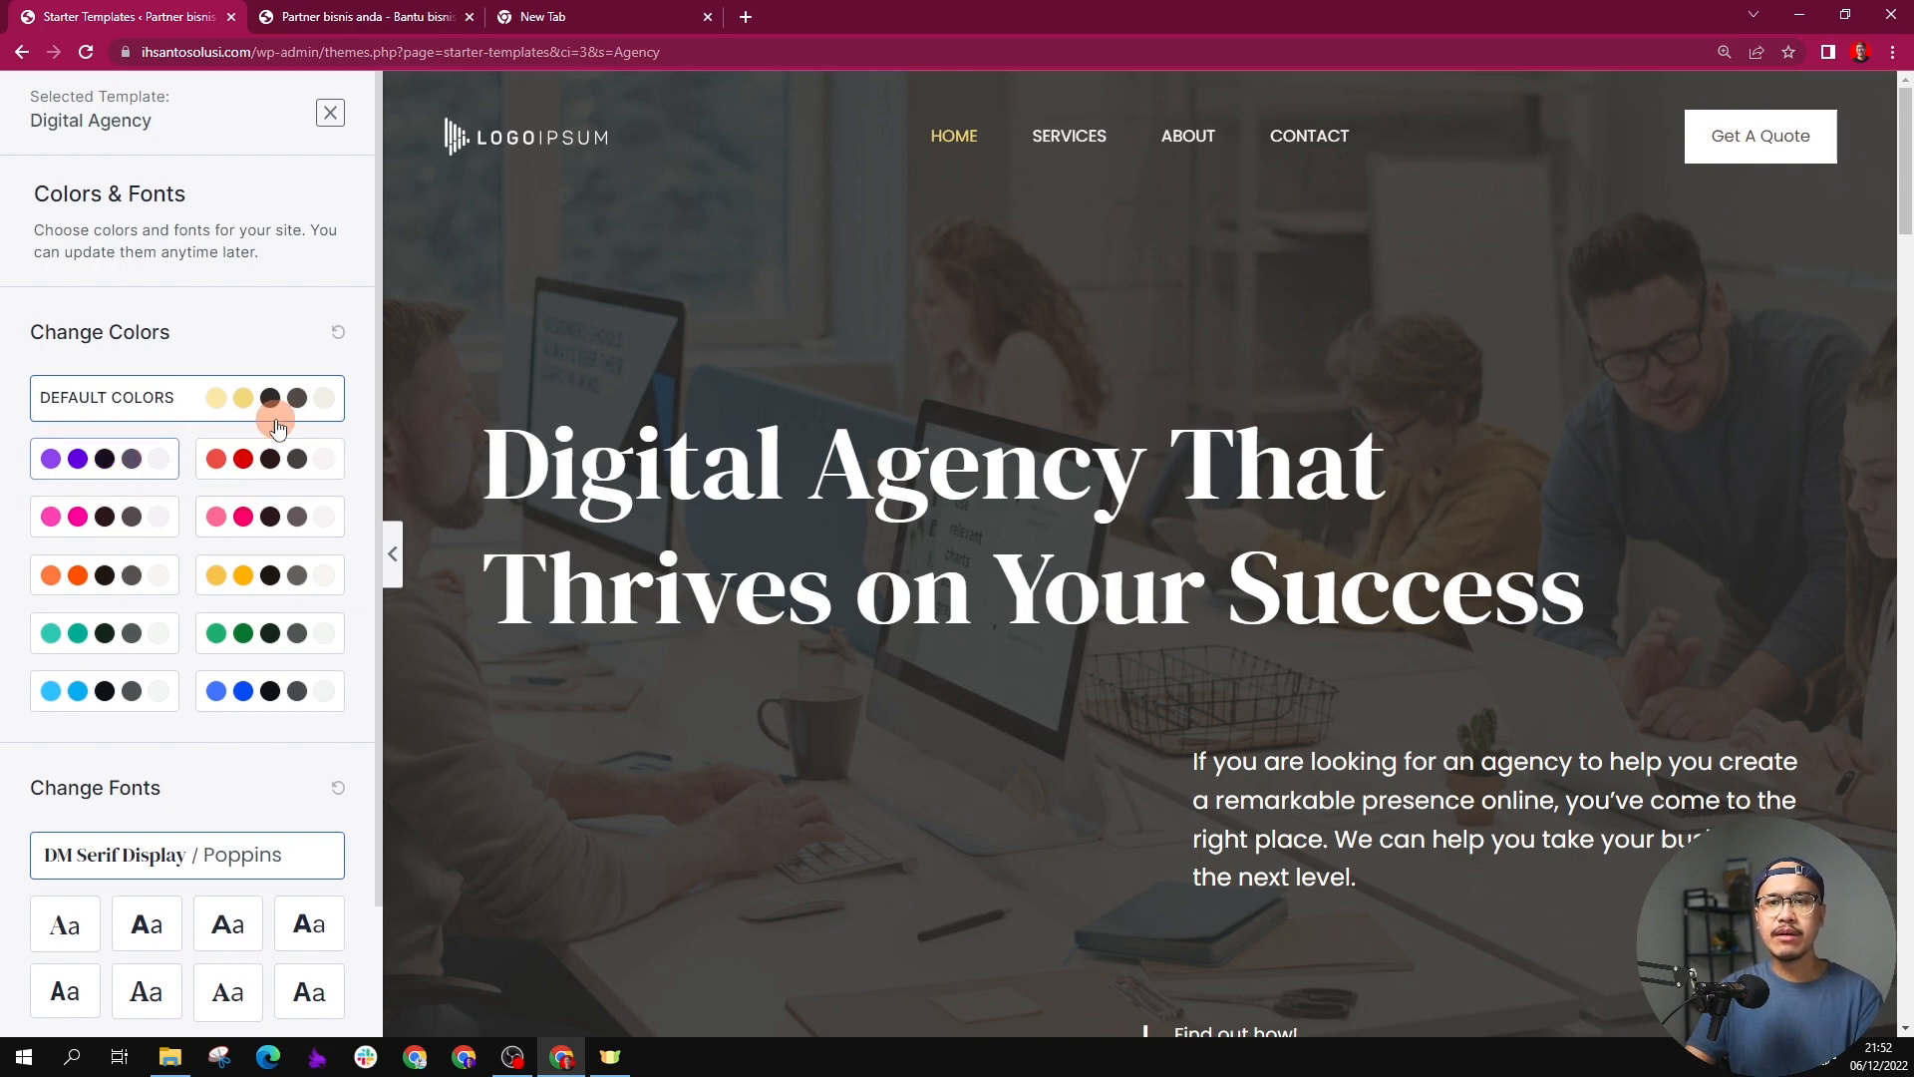
pyautogui.scroll(-7, 864, 448)
pyautogui.scroll(-6, 864, 448)
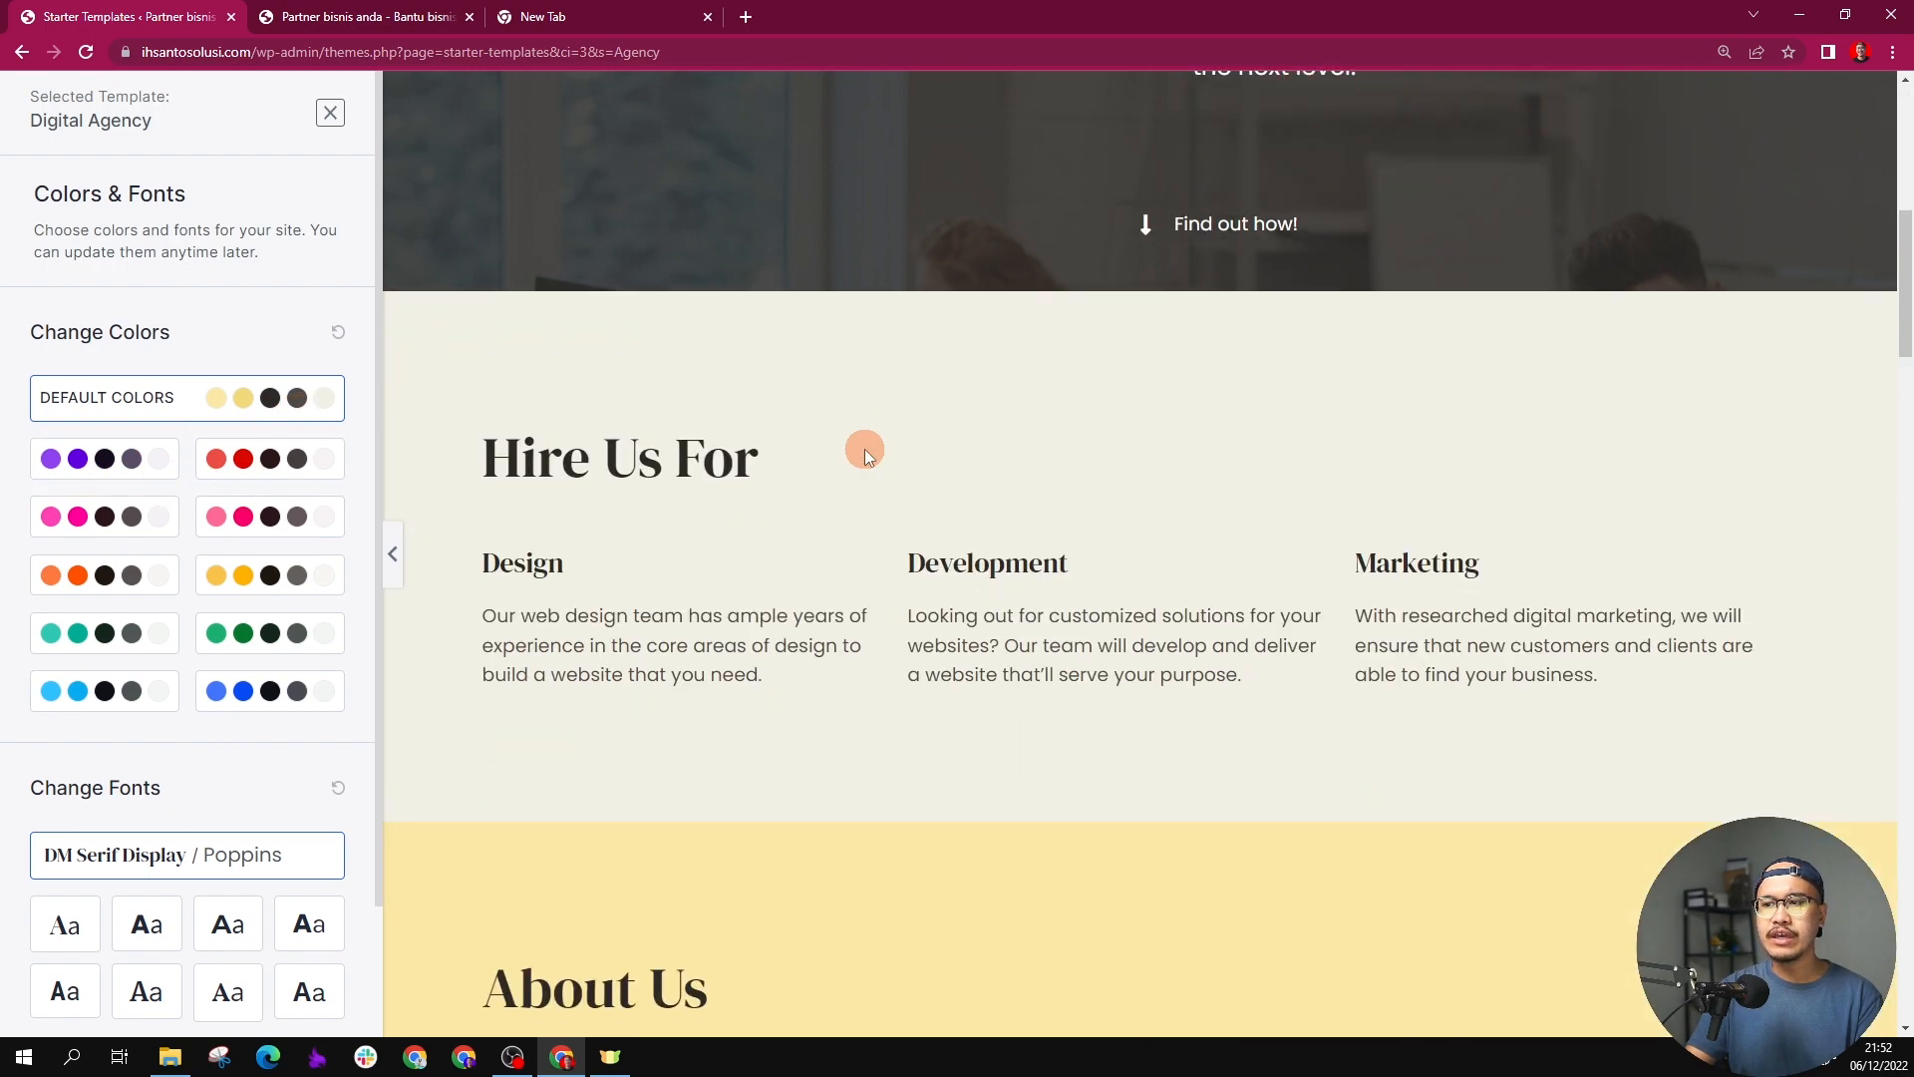
pyautogui.scroll(-3, 864, 448)
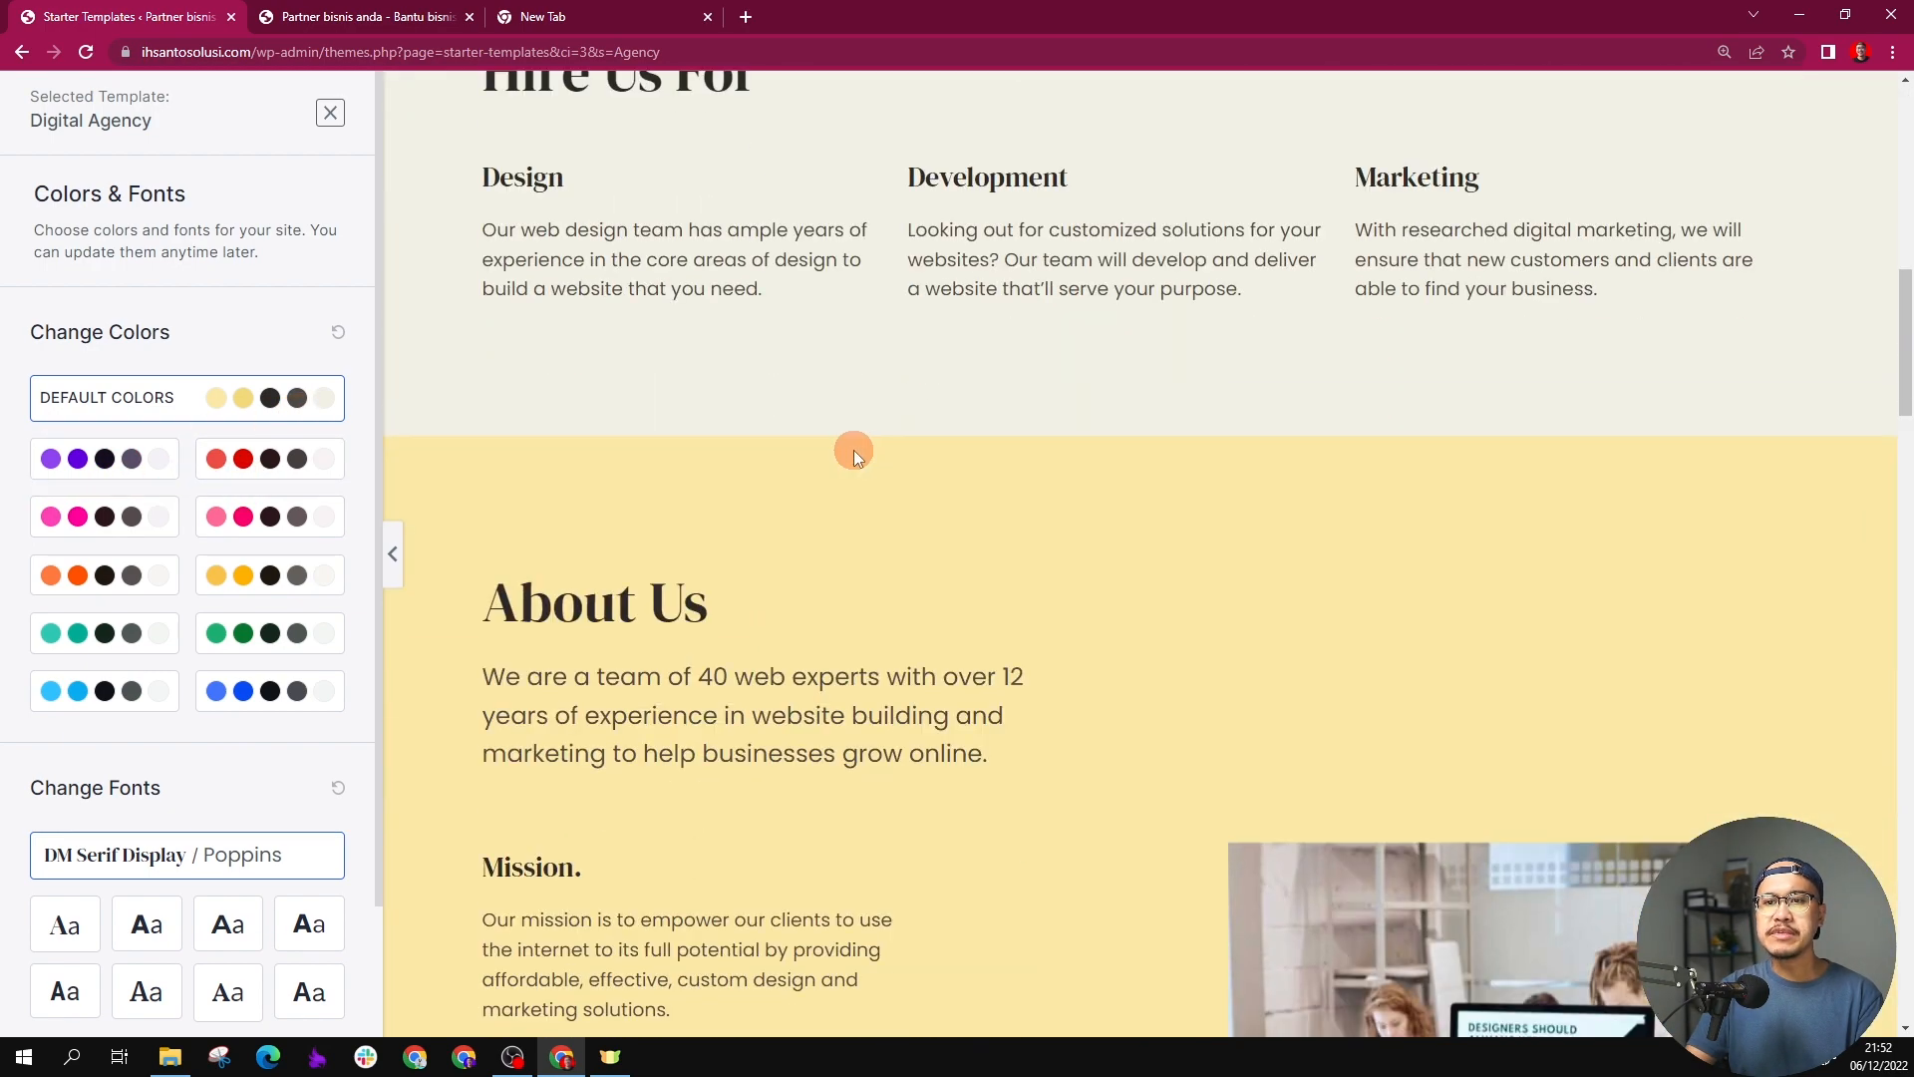
pyautogui.click(270, 693)
pyautogui.scroll(-15, 832, 529)
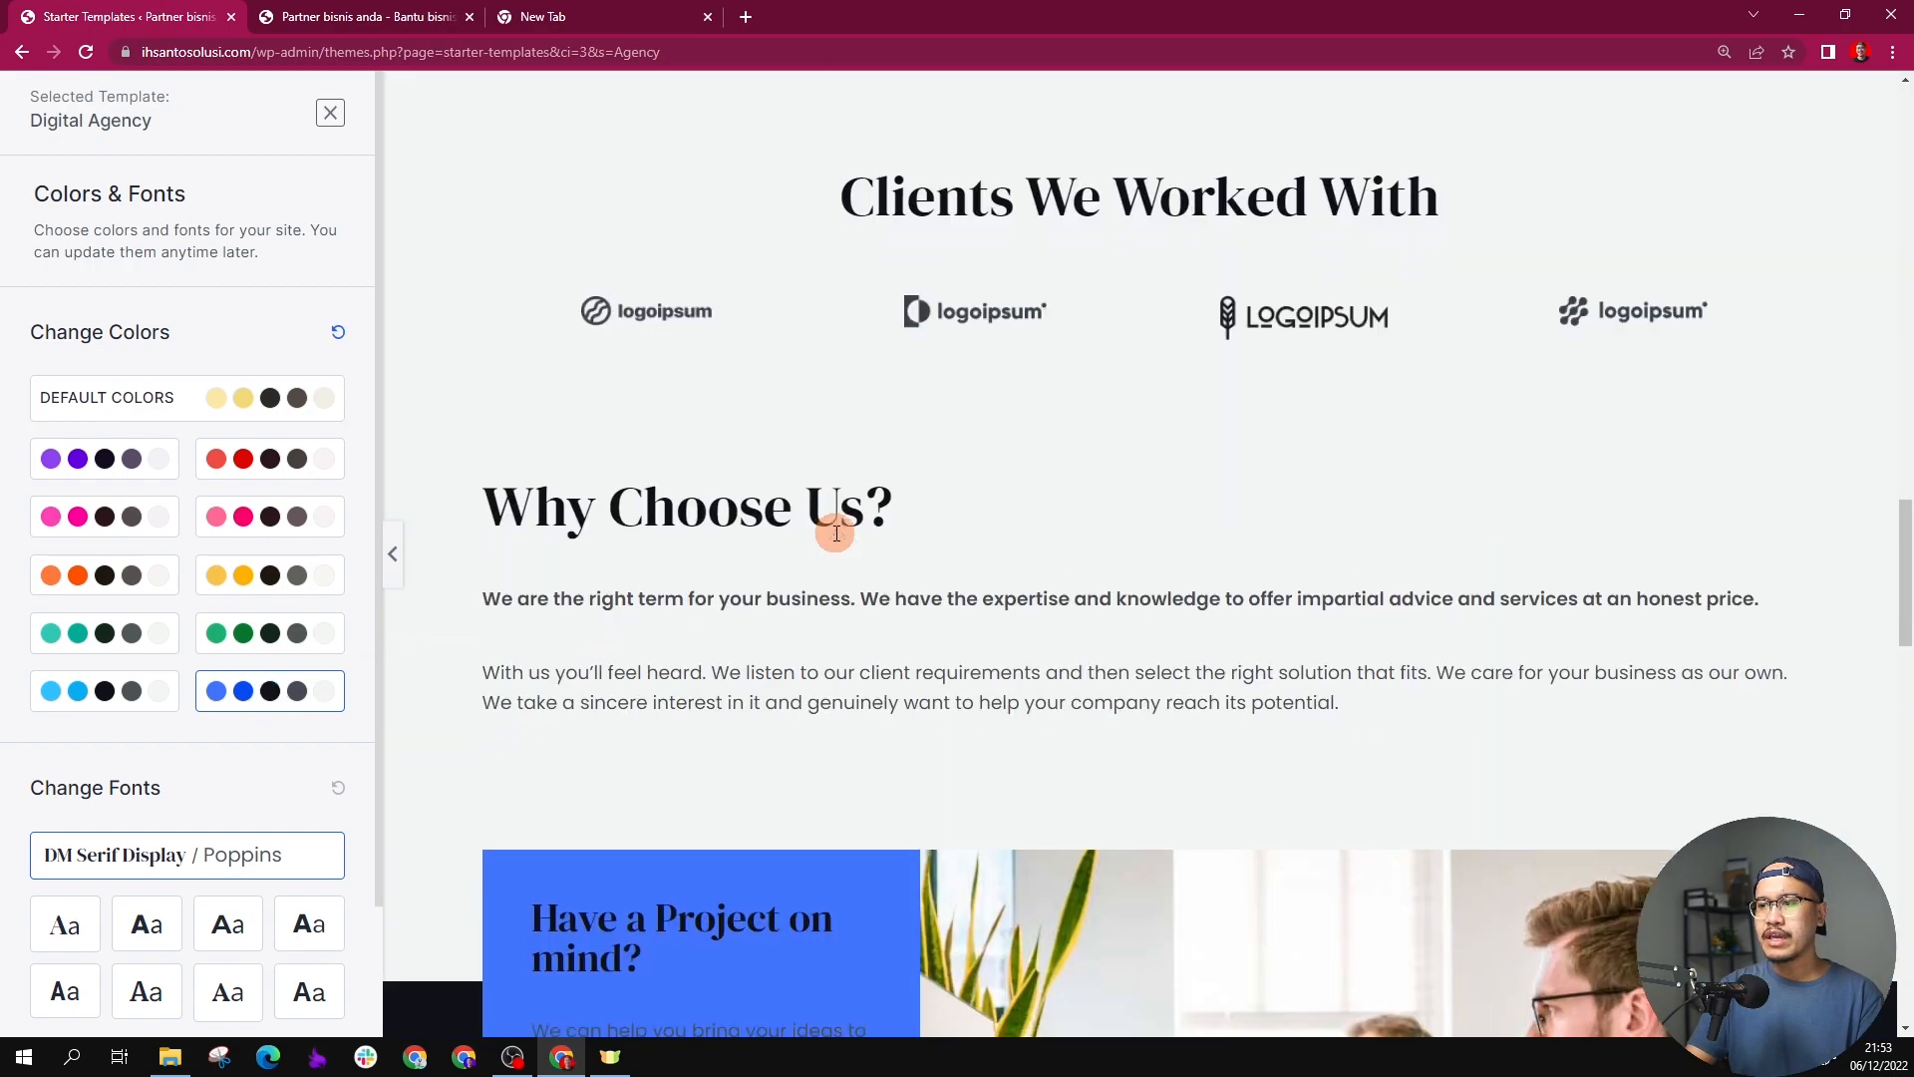
pyautogui.scroll(15, 701, 547)
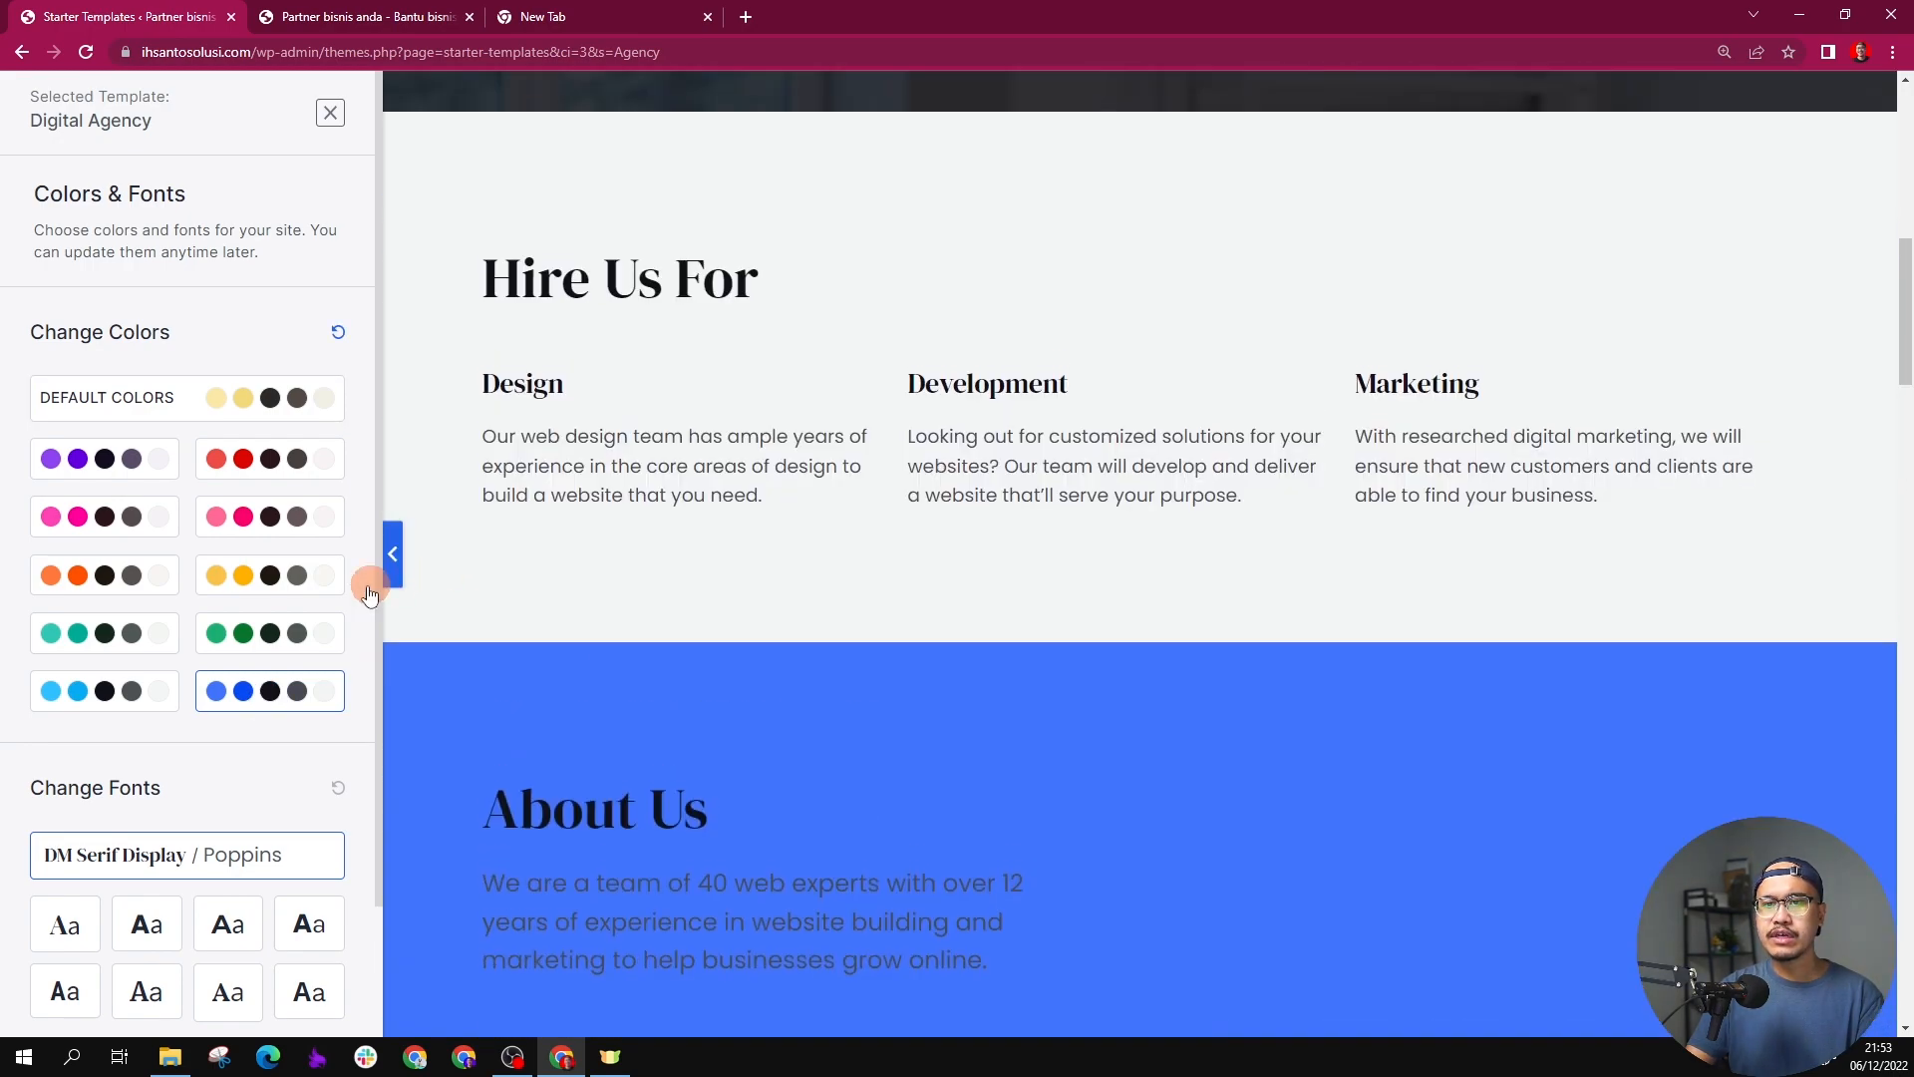
# Step: Continue with the default fonts and build the website with all advanced import options enabled, leaving the personal details blank
pyautogui.scroll(-2, 147, 682)
pyautogui.click(170, 930)
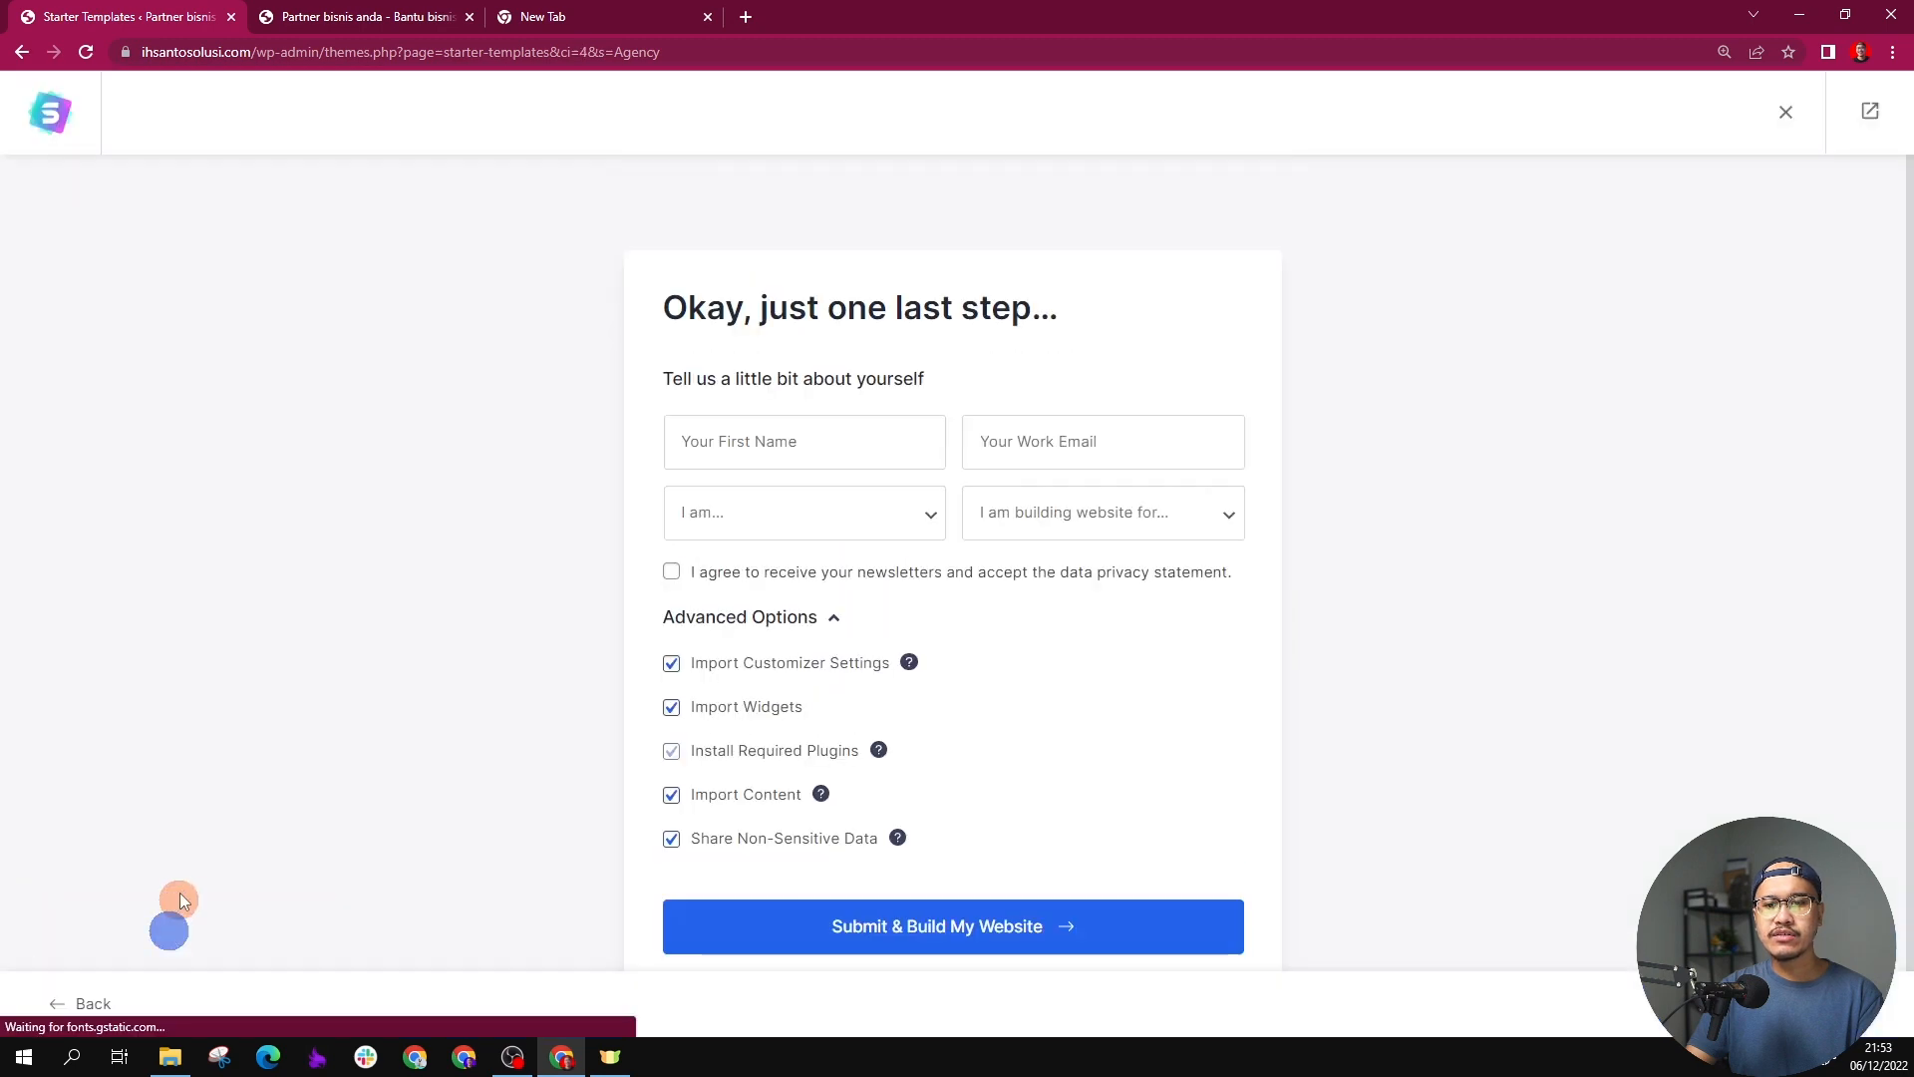
pyautogui.scroll(-1, 558, 598)
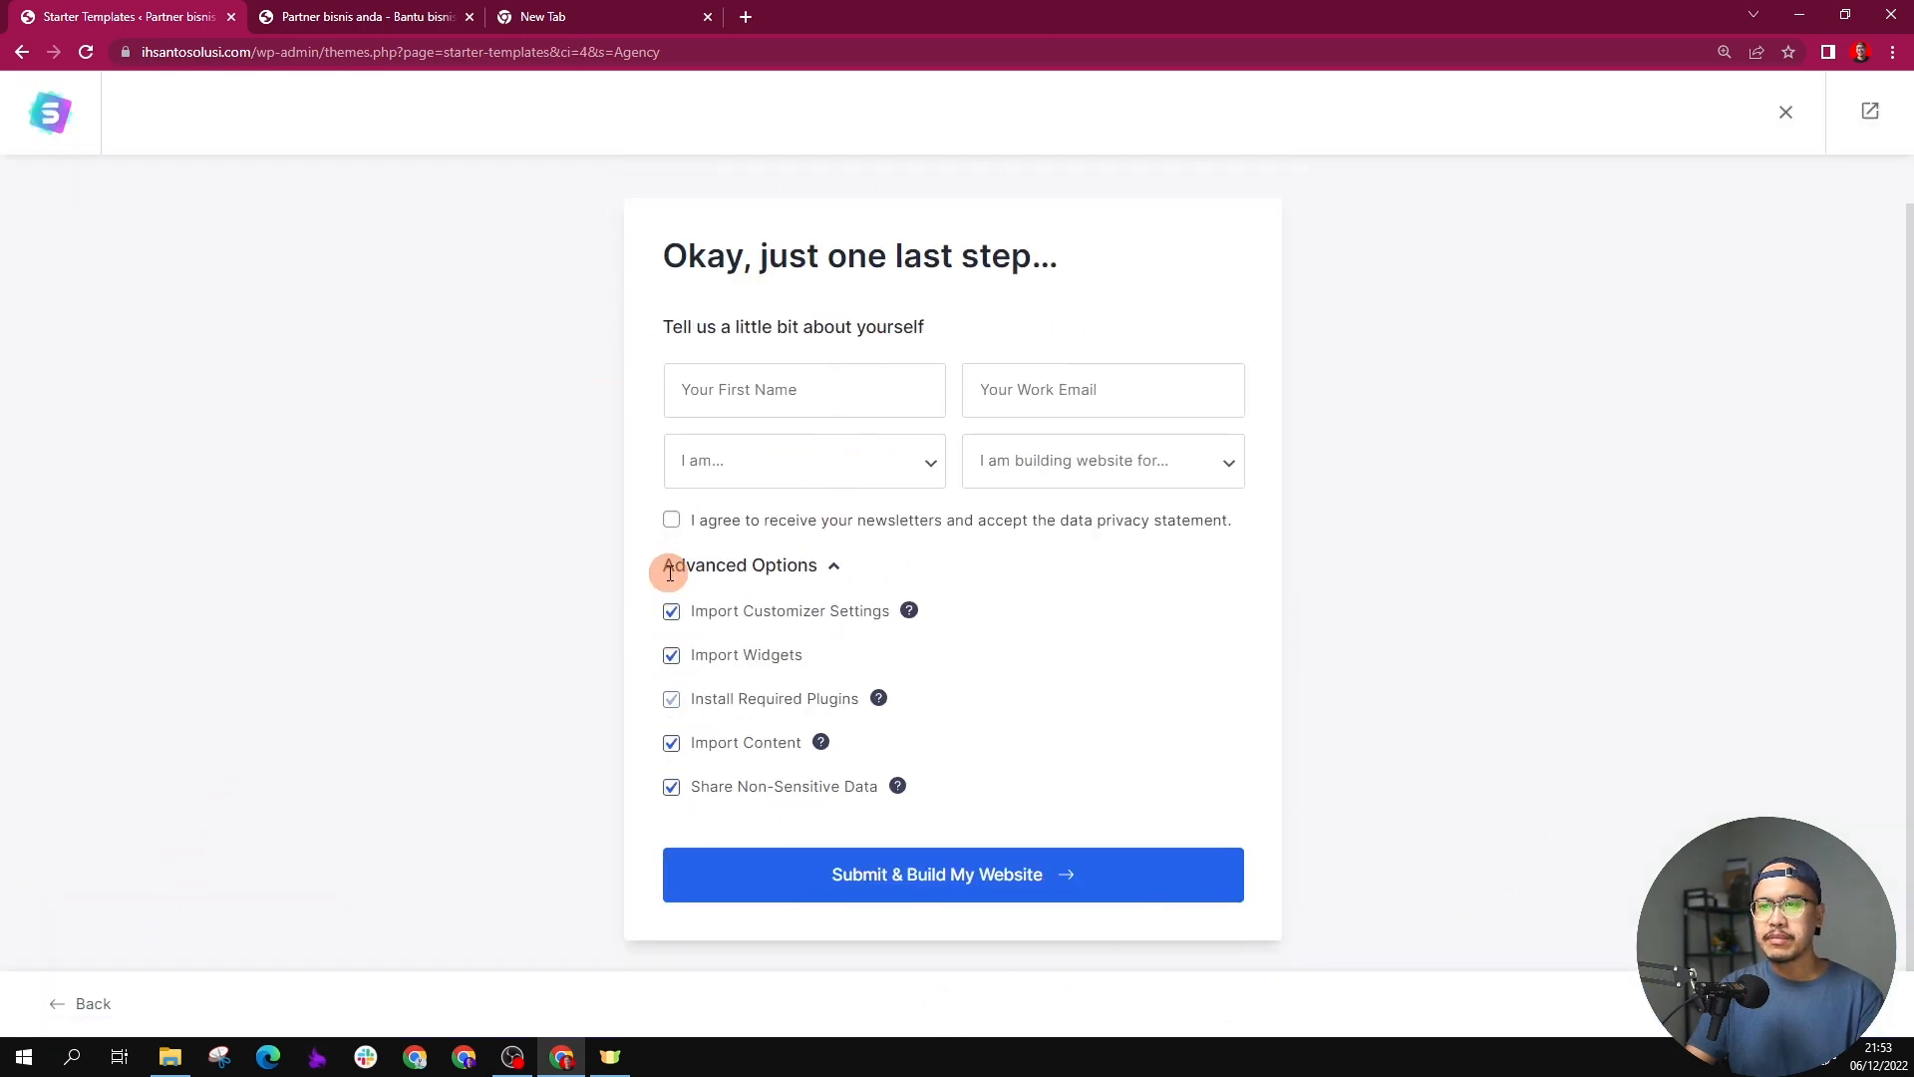
pyautogui.click(873, 876)
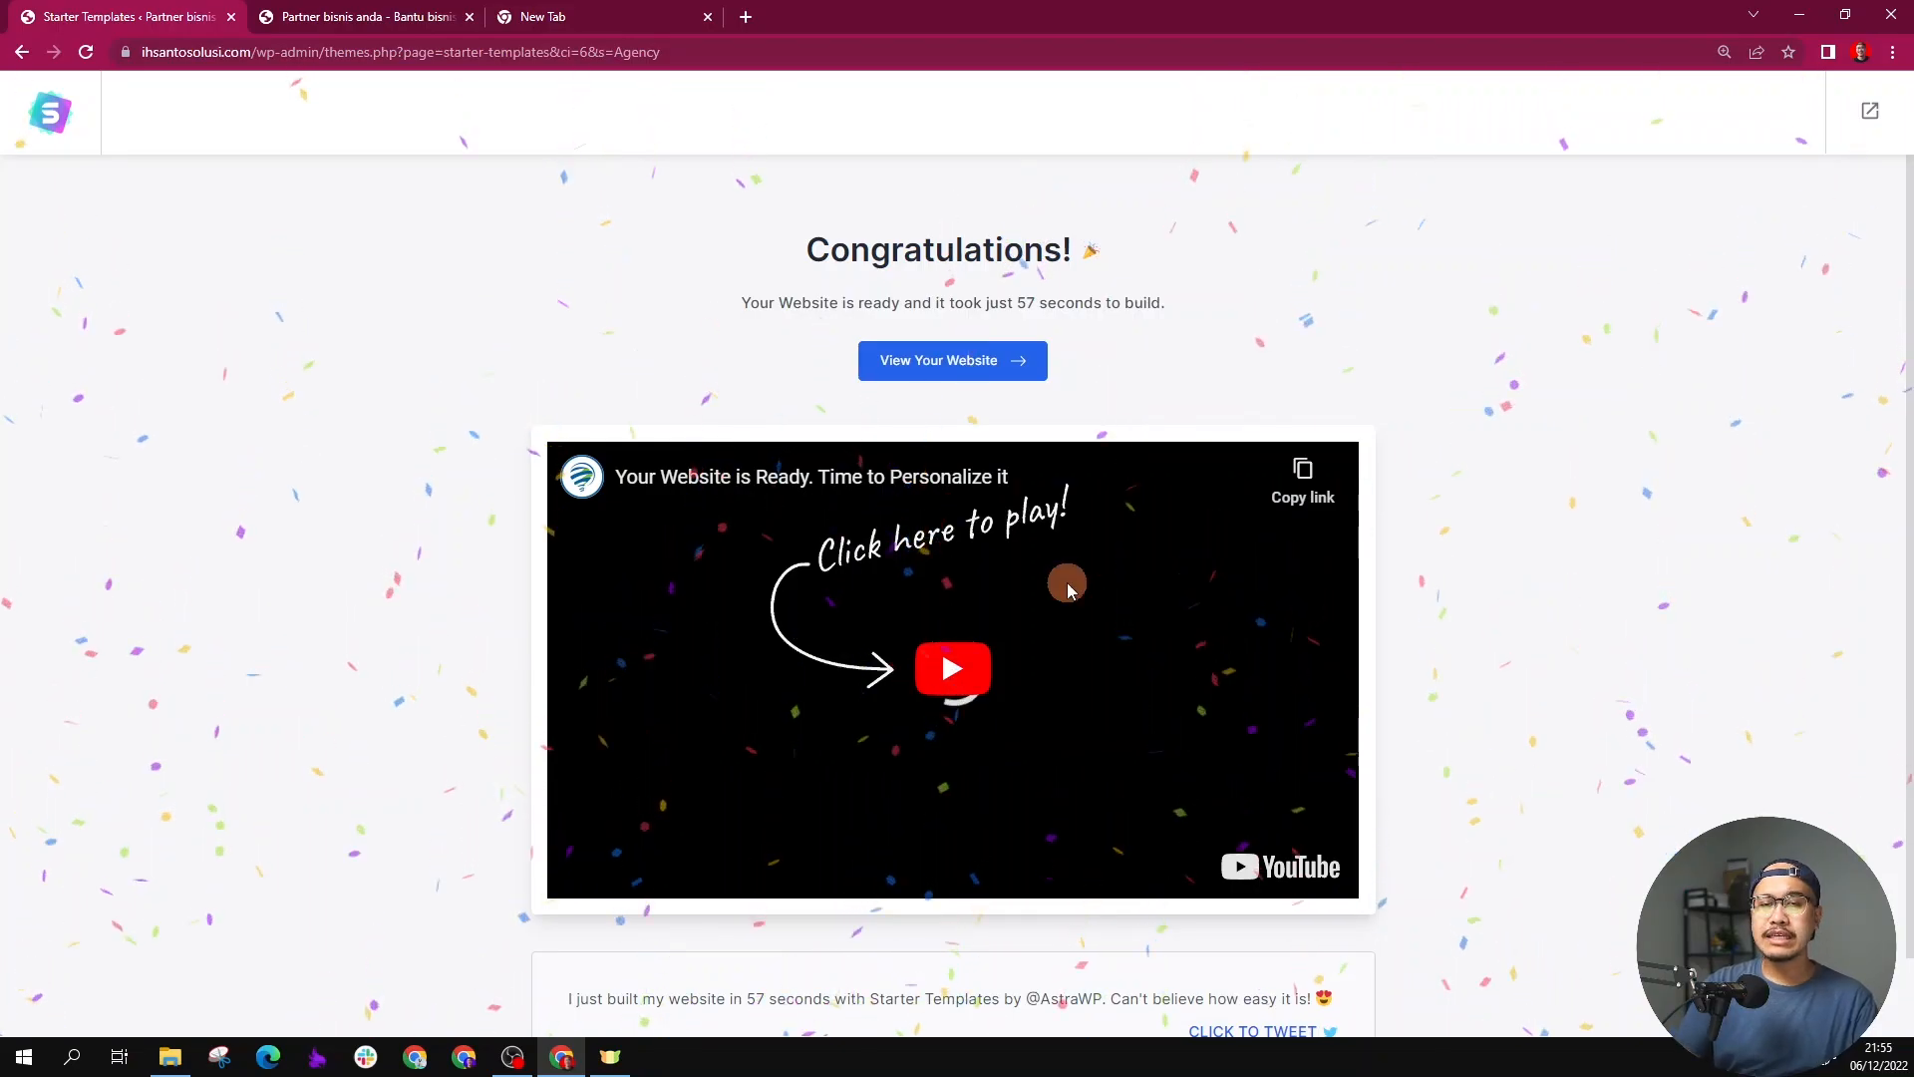
pyautogui.scroll(-1, 1072, 583)
pyautogui.scroll(1, 1071, 578)
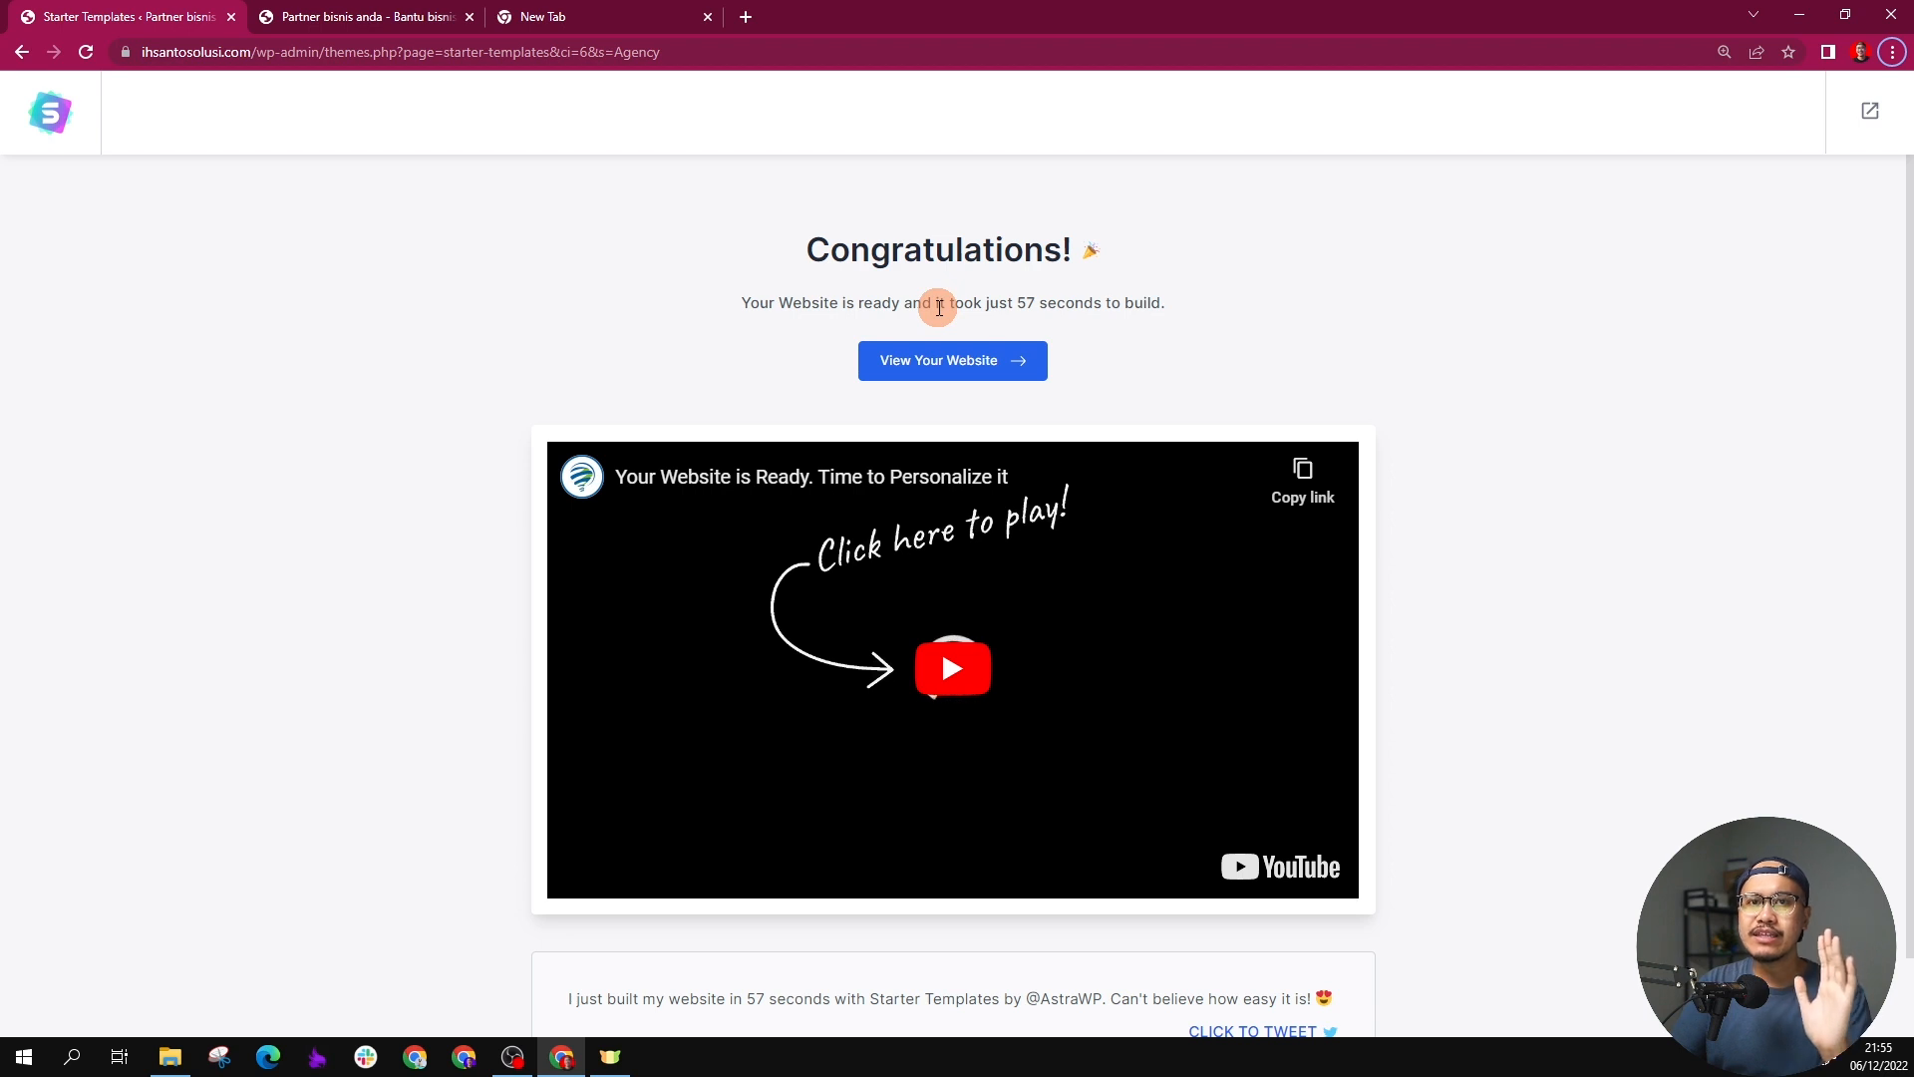
pyautogui.scroll(-1, 946, 525)
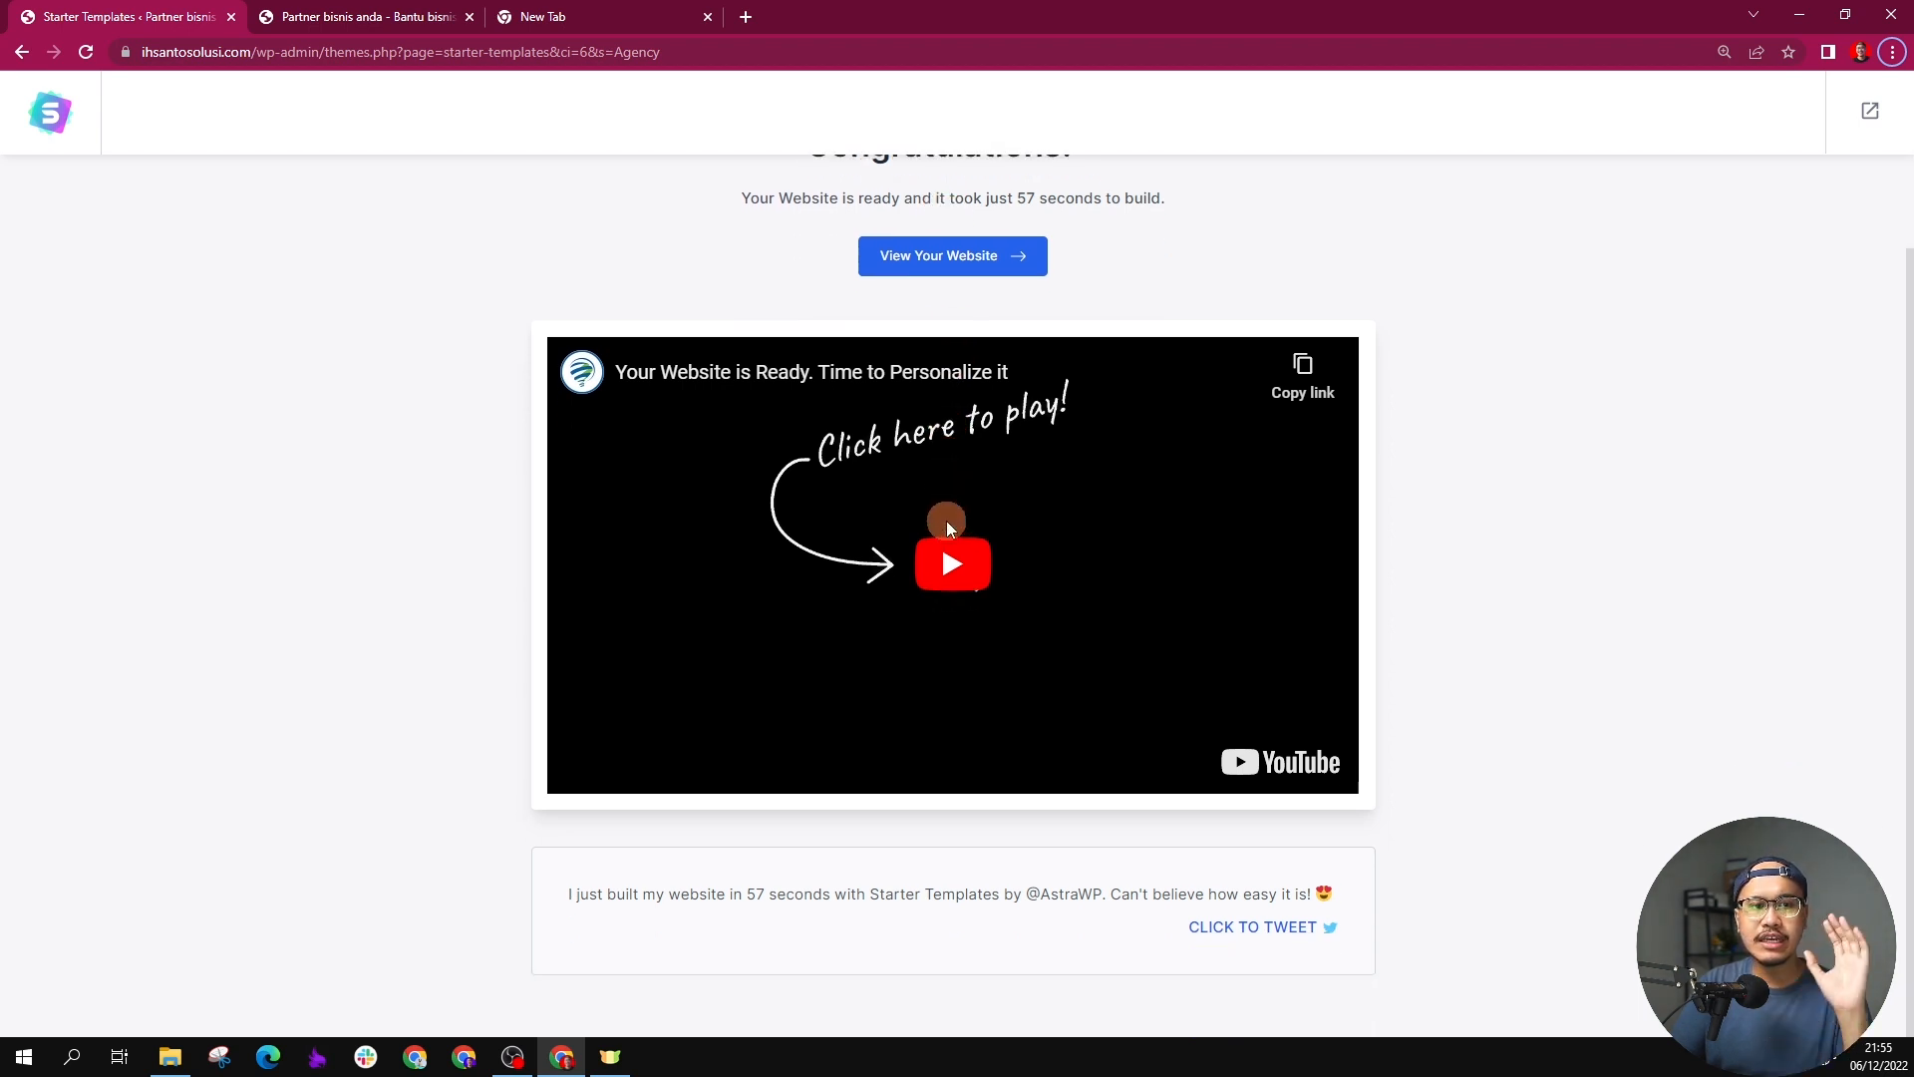
pyautogui.scroll(1, 947, 522)
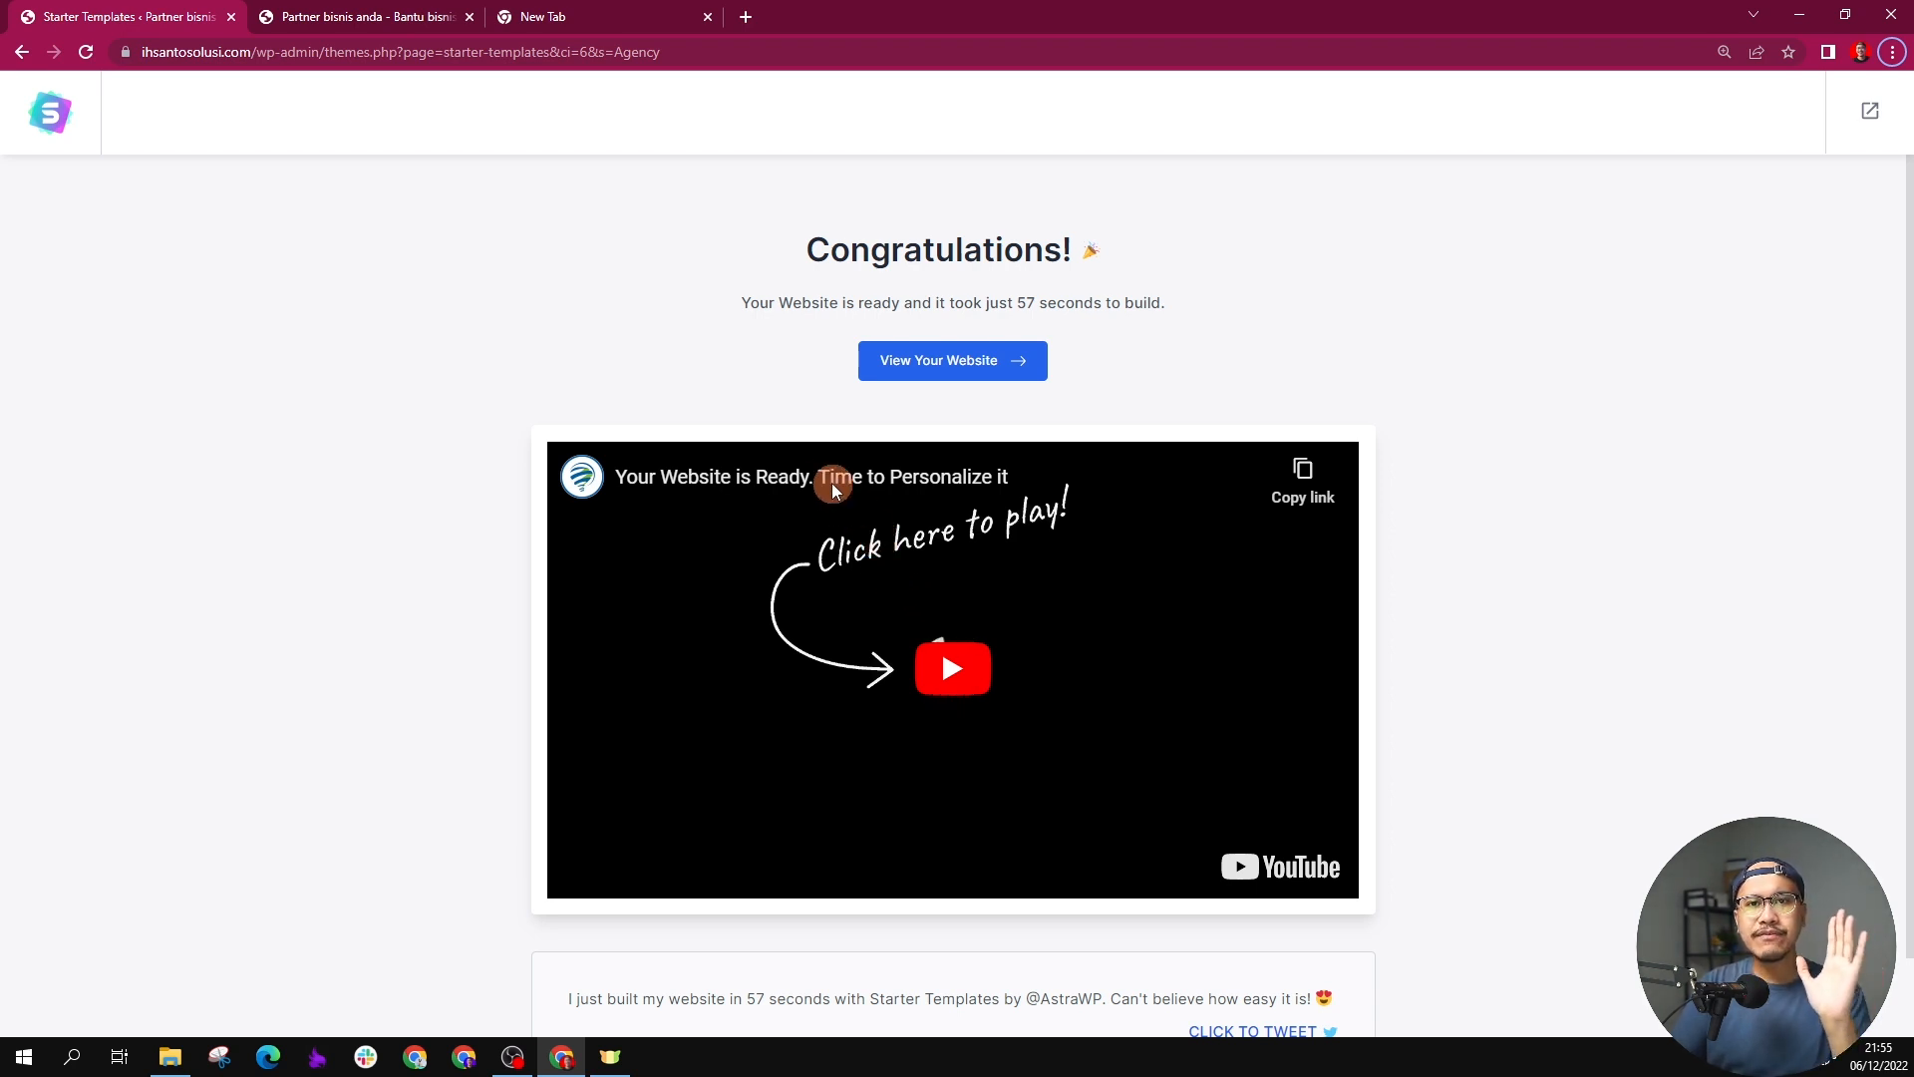
# Step: Reload the ihsantosolusi.com front page in its own tab and look over the imported Digital Agency design
pyautogui.click(408, 12)
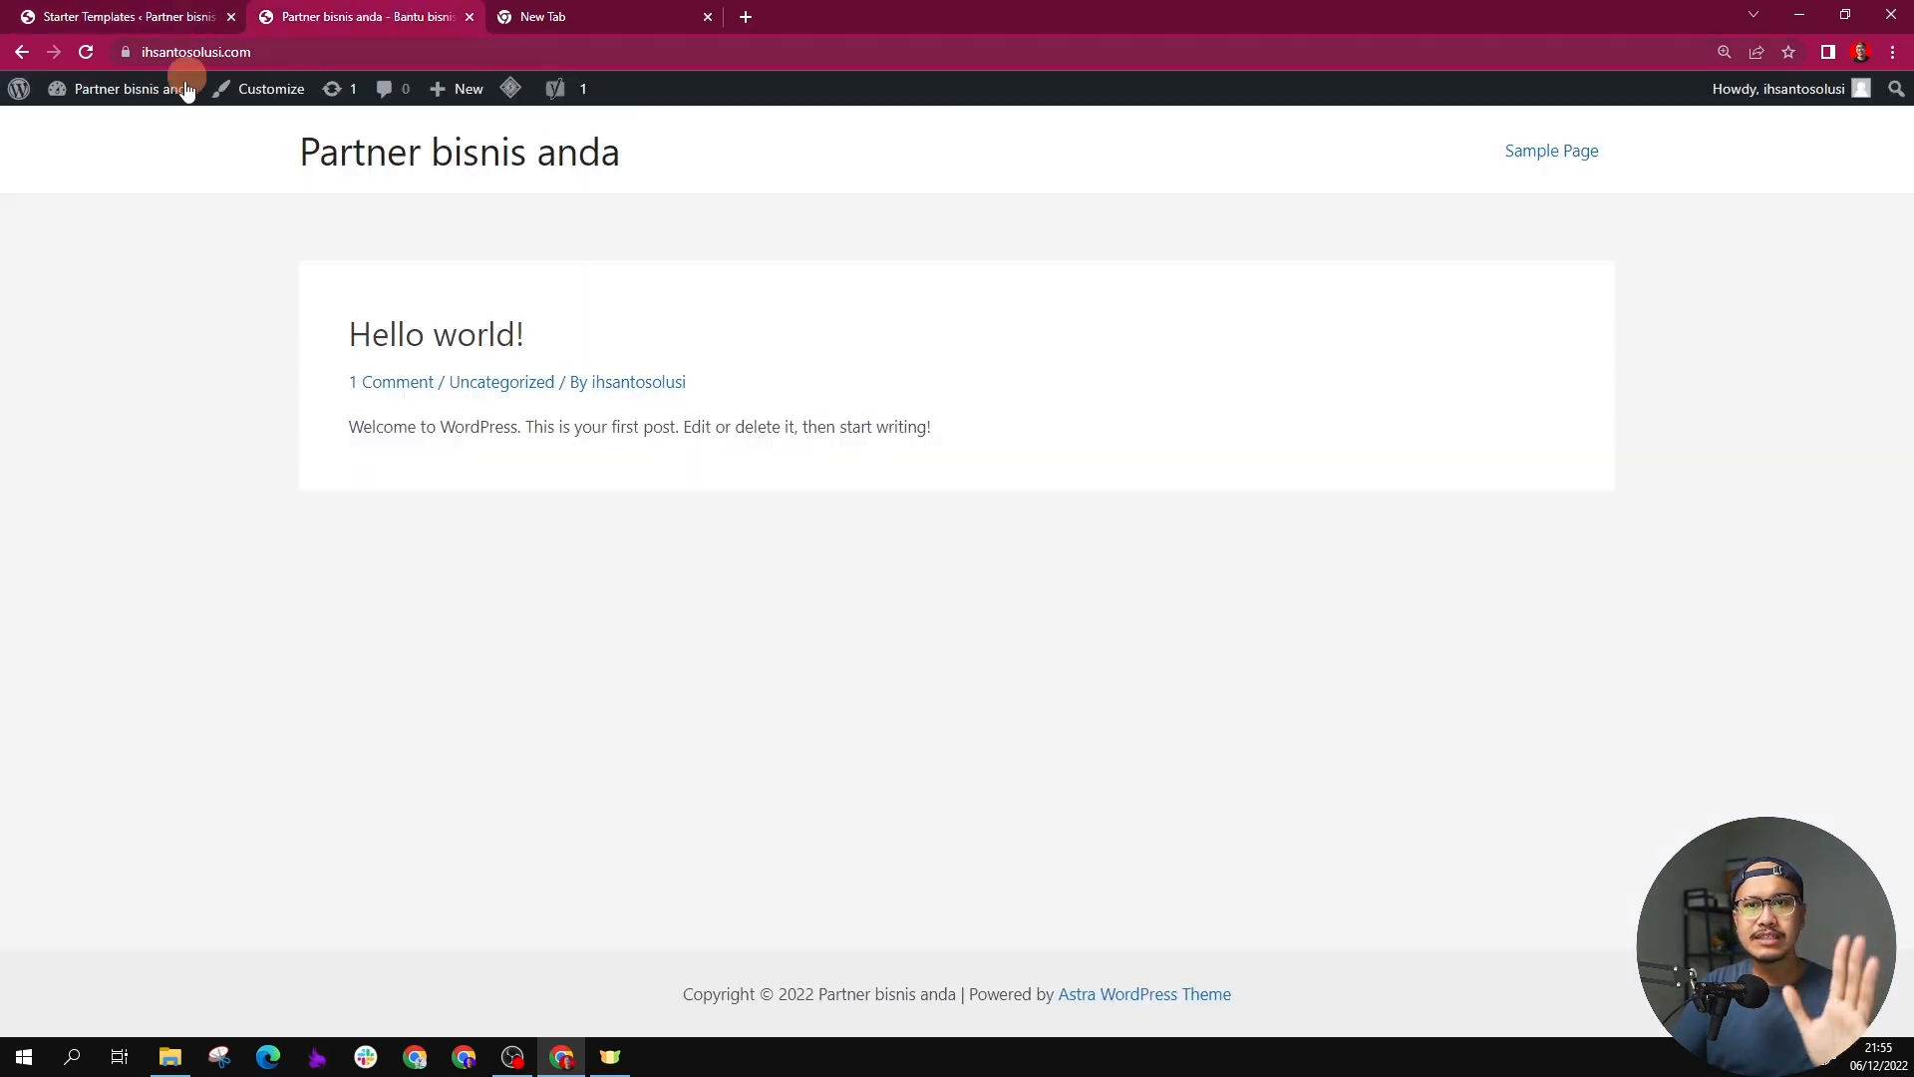
pyautogui.click(88, 50)
pyautogui.scroll(-15, 387, 319)
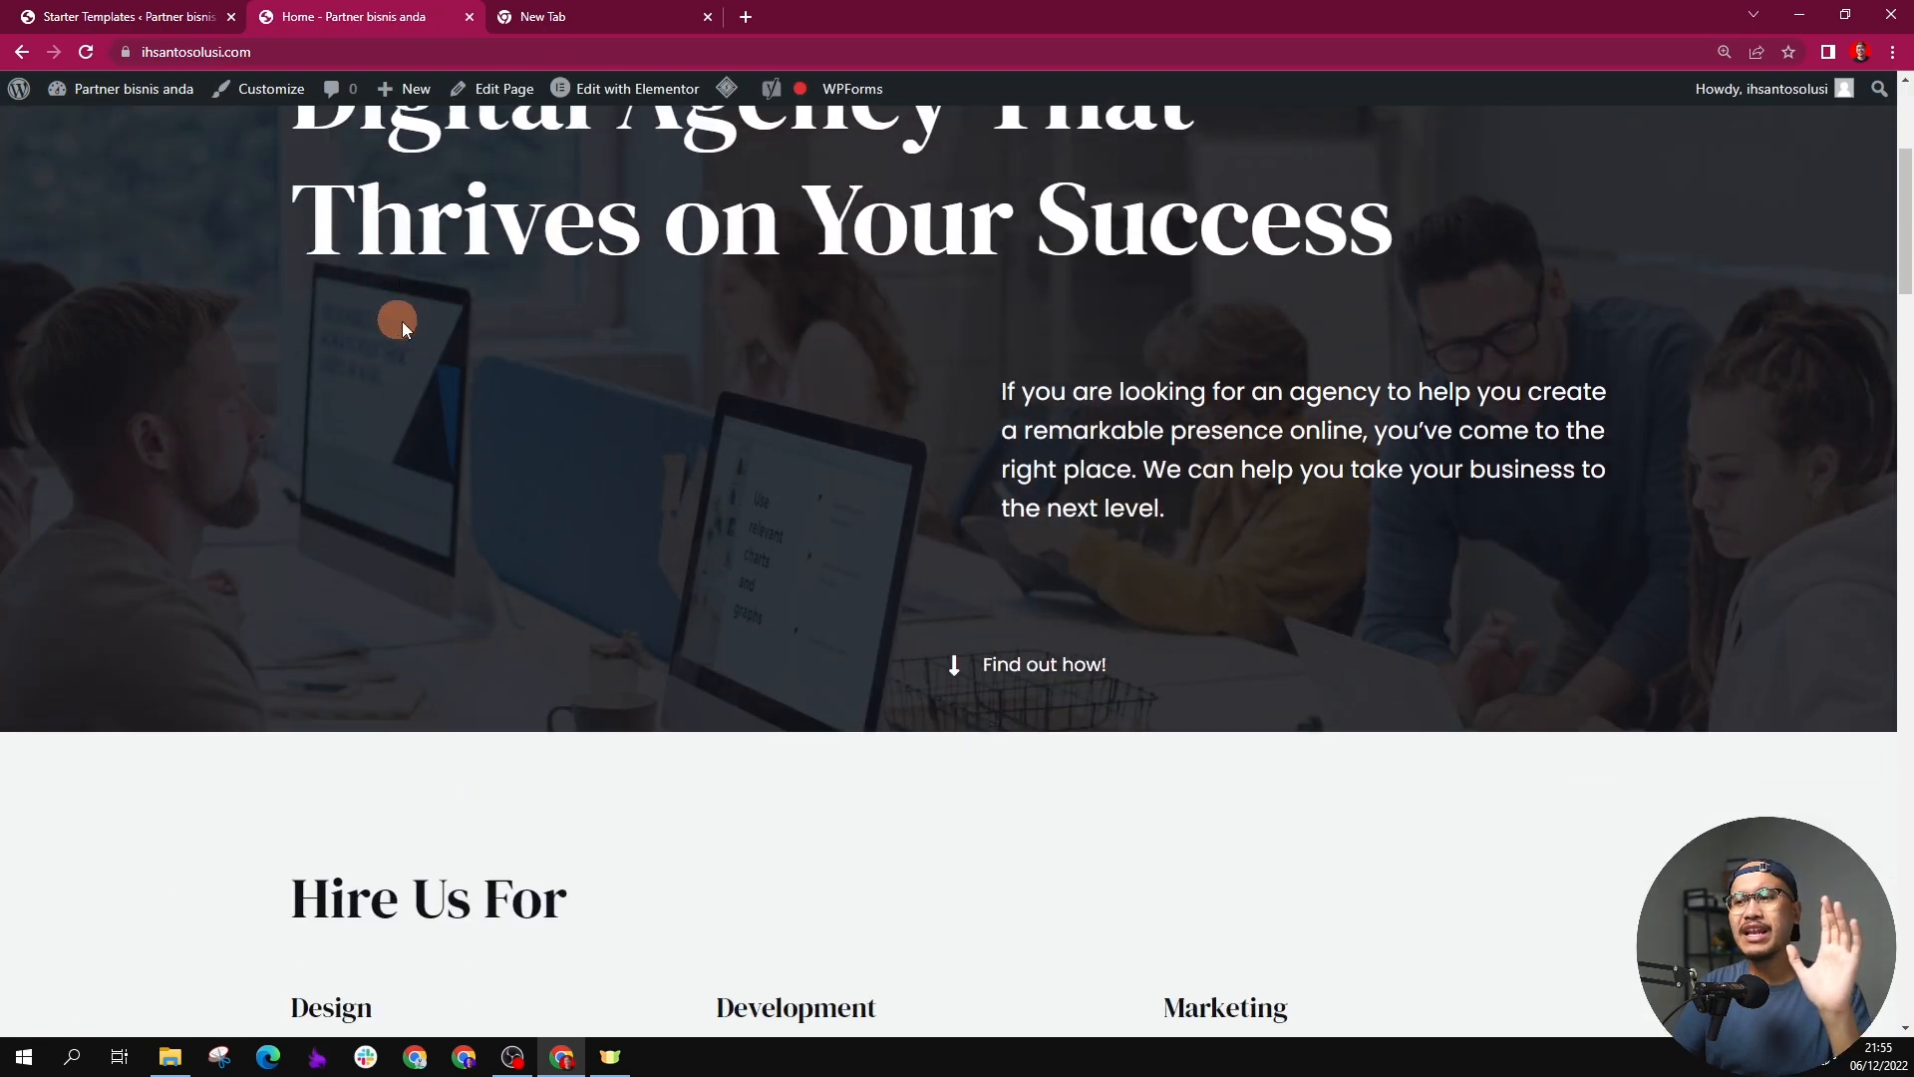
pyautogui.scroll(4, 561, 413)
pyautogui.scroll(10, 561, 413)
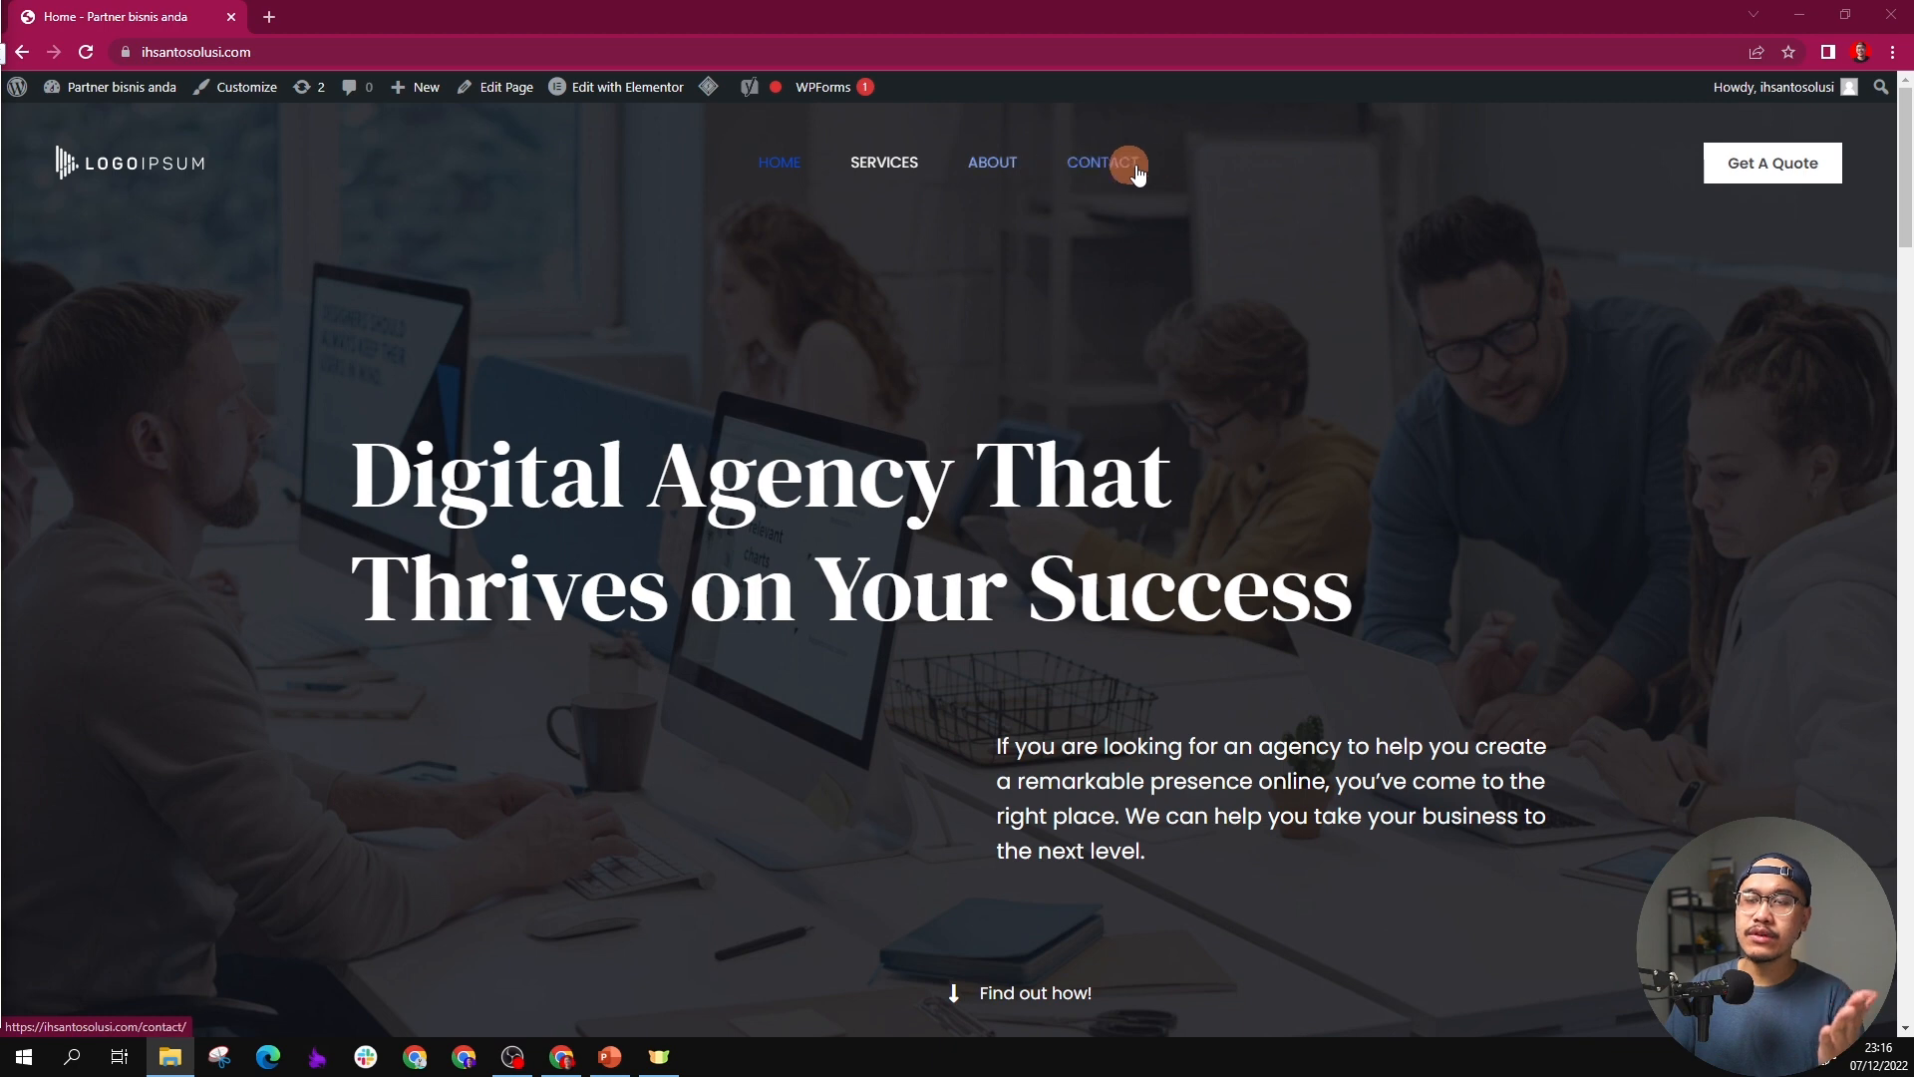
# Step: Enlarge the site view, open the Services page to examine its web address, and open the About page
pyautogui.hotkey('ctrl', '+')
pyautogui.hotkey('ctrl', '+')
pyautogui.hotkey('ctrl', '+')
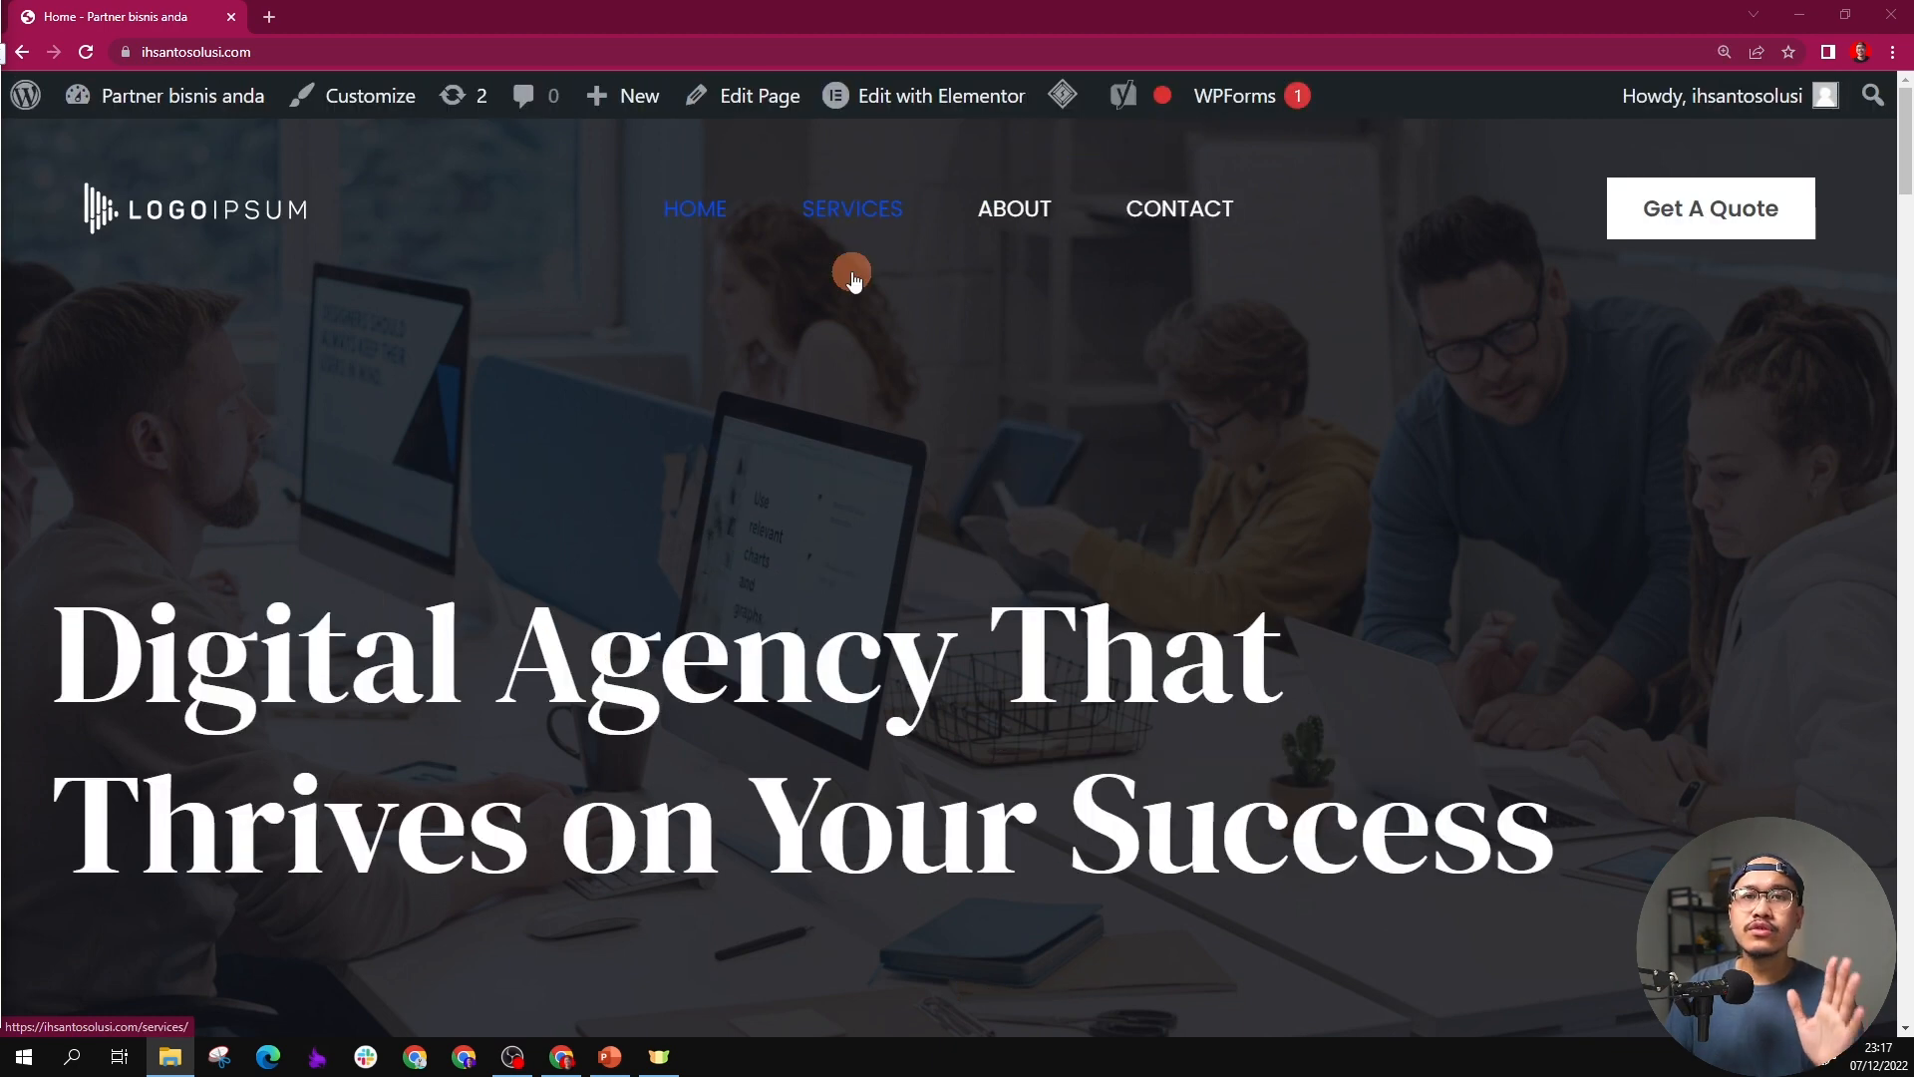
pyautogui.click(867, 221)
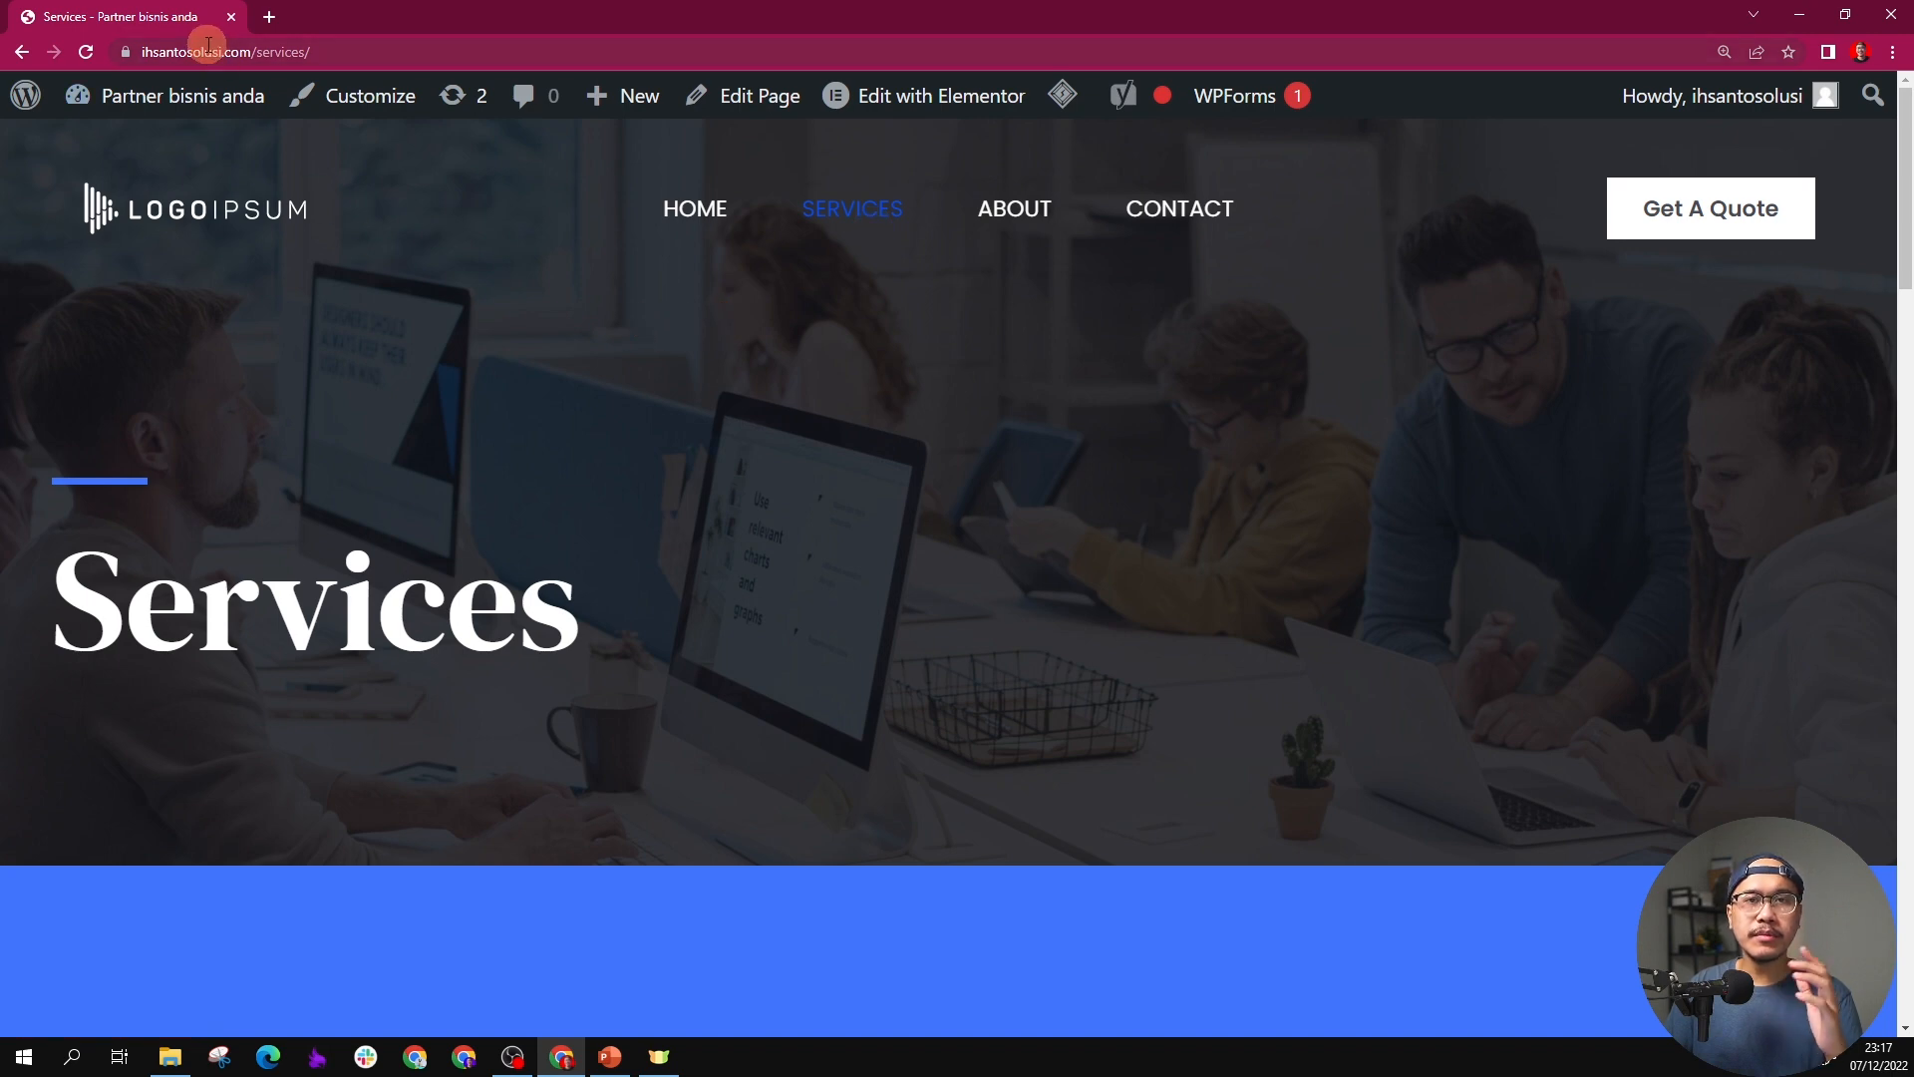
pyautogui.click(143, 55)
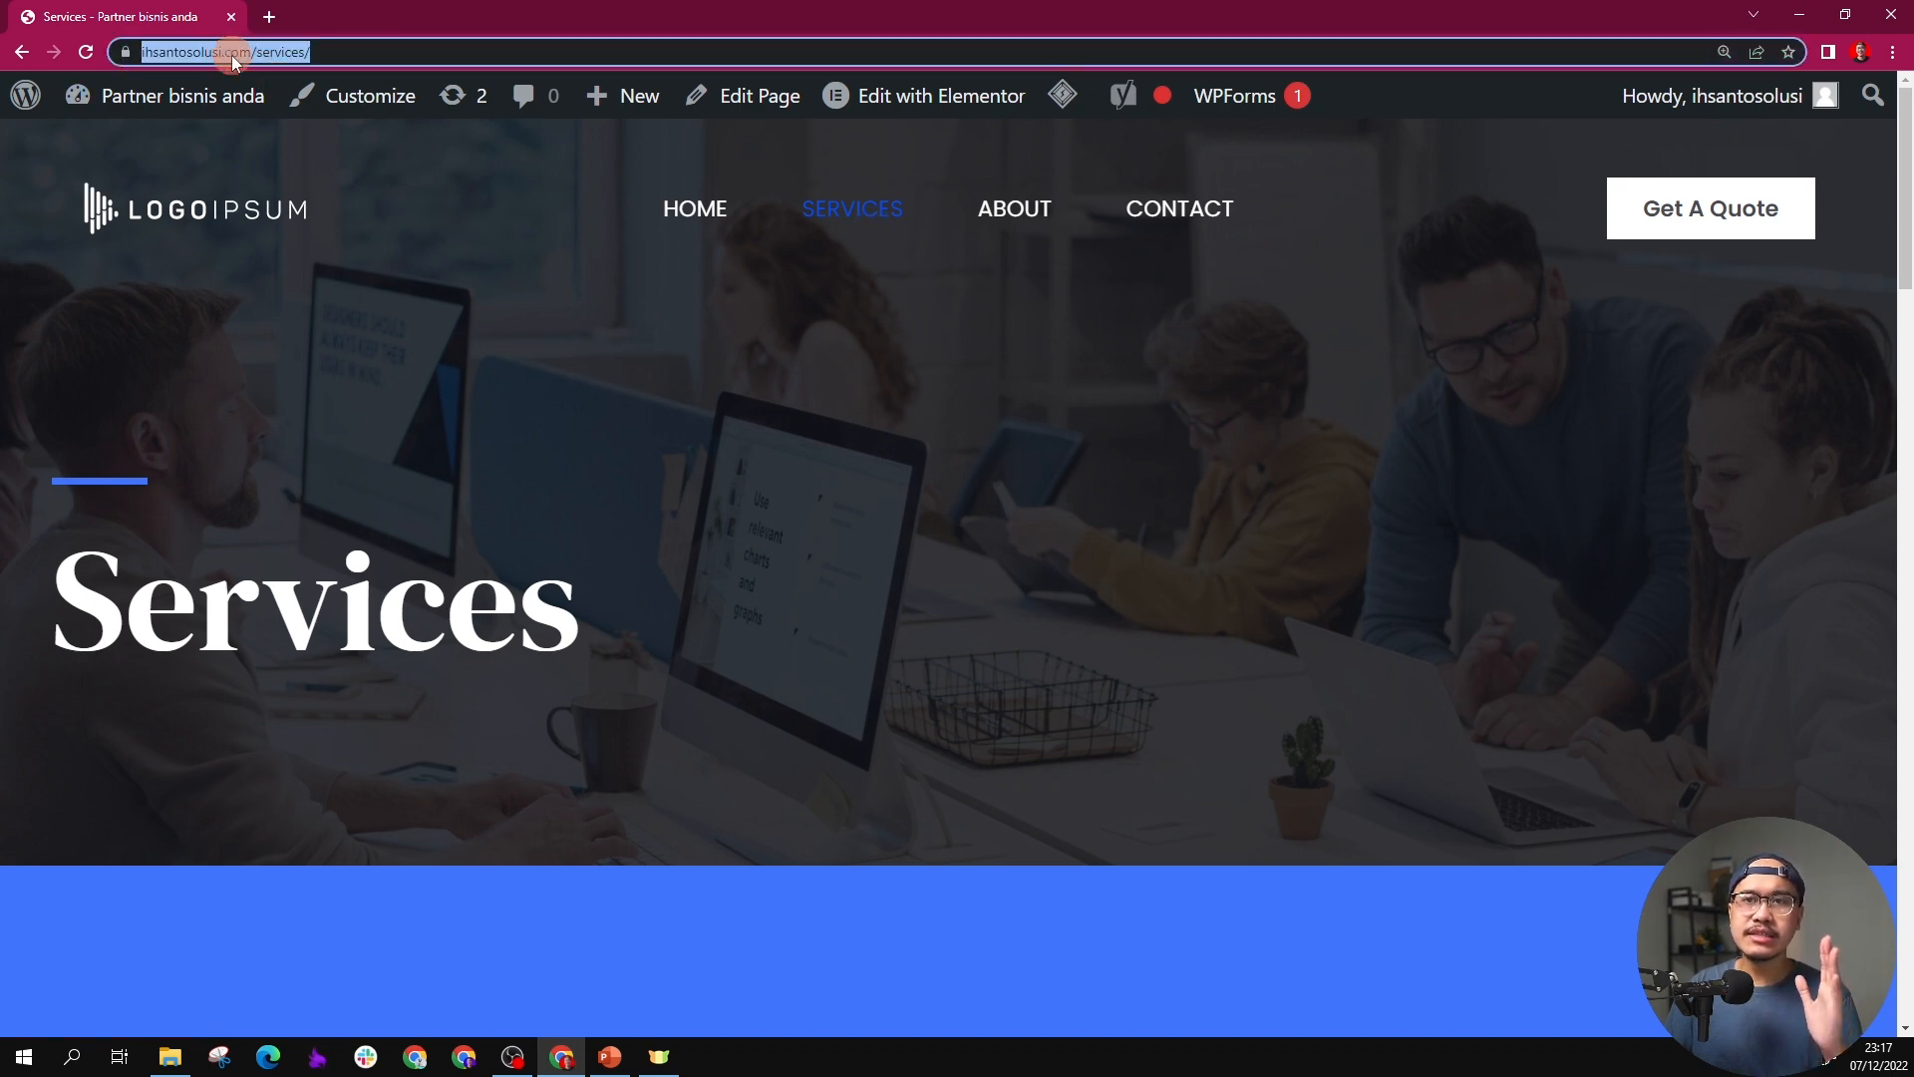
pyautogui.click(1010, 221)
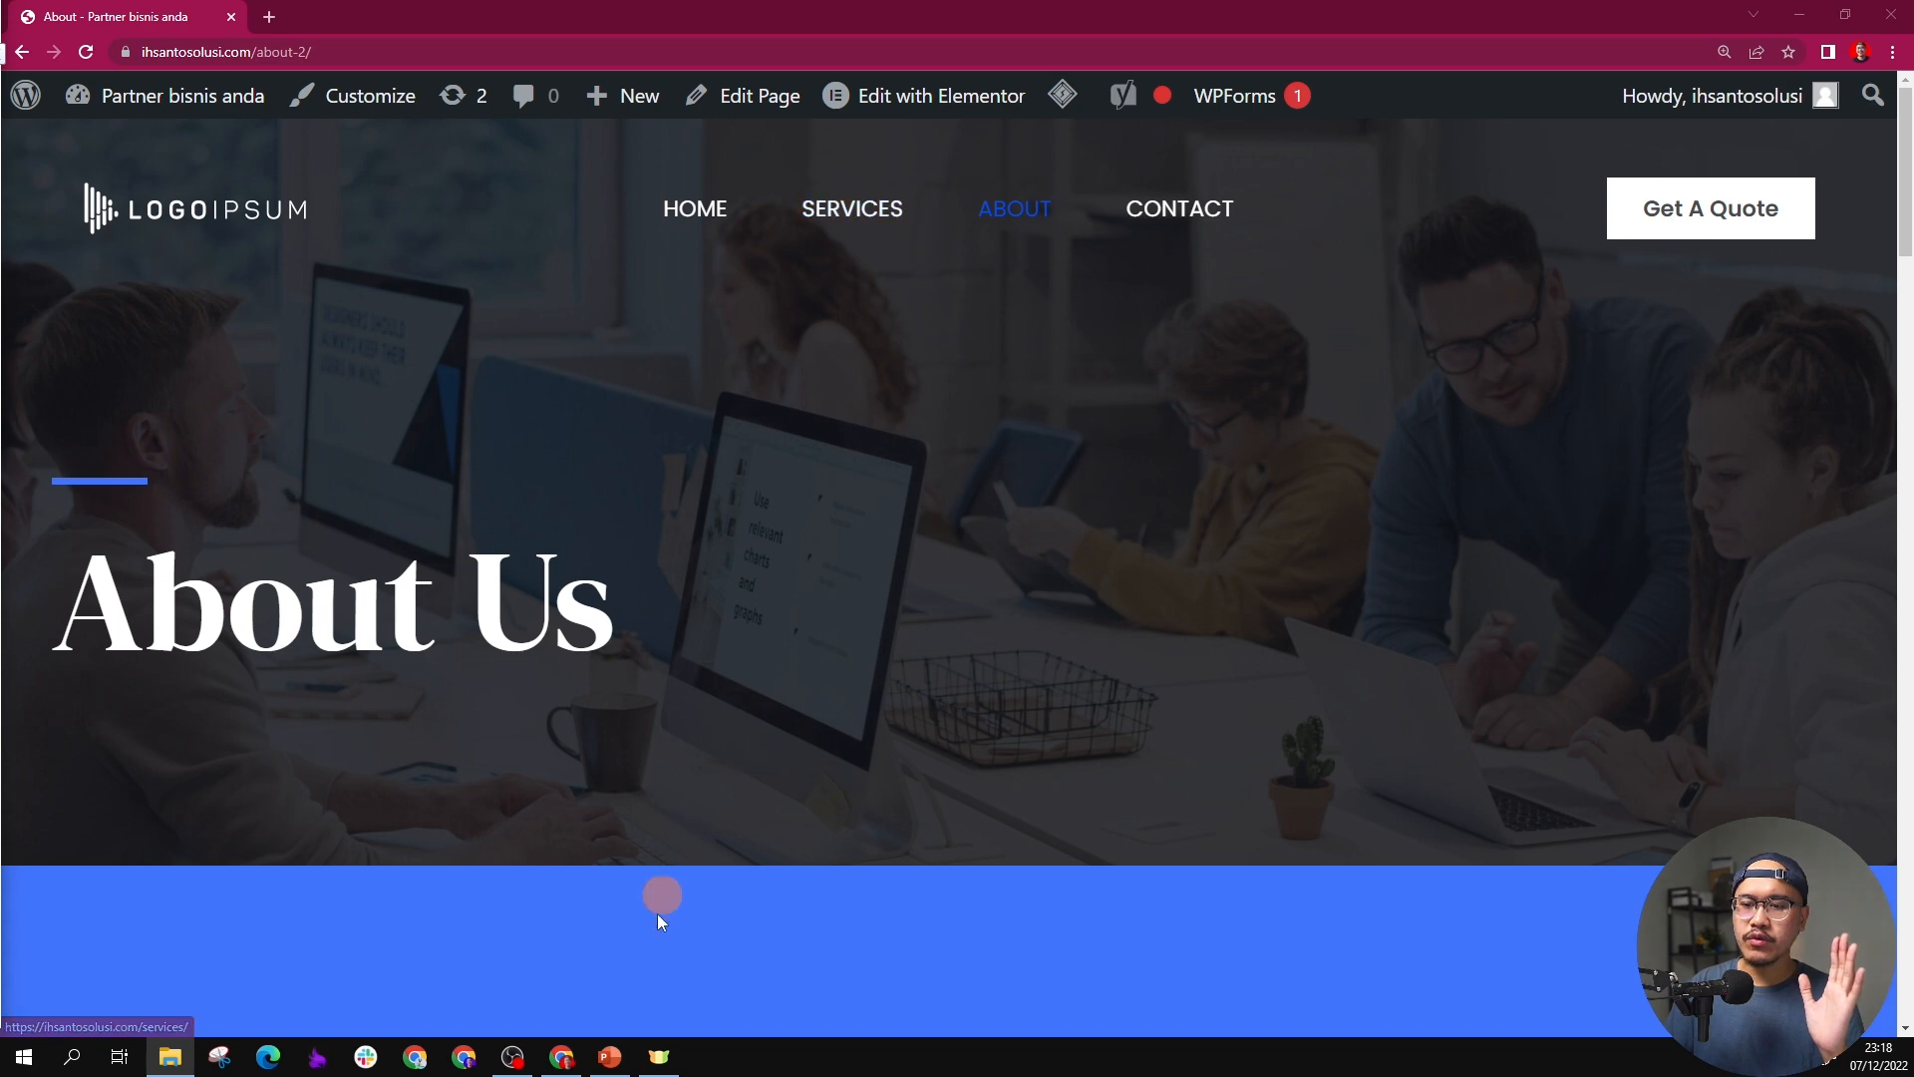
# Step: Switch to PowerPoint and view the slide with the site structure of Home, Services, About and Contact
pyautogui.click(610, 1056)
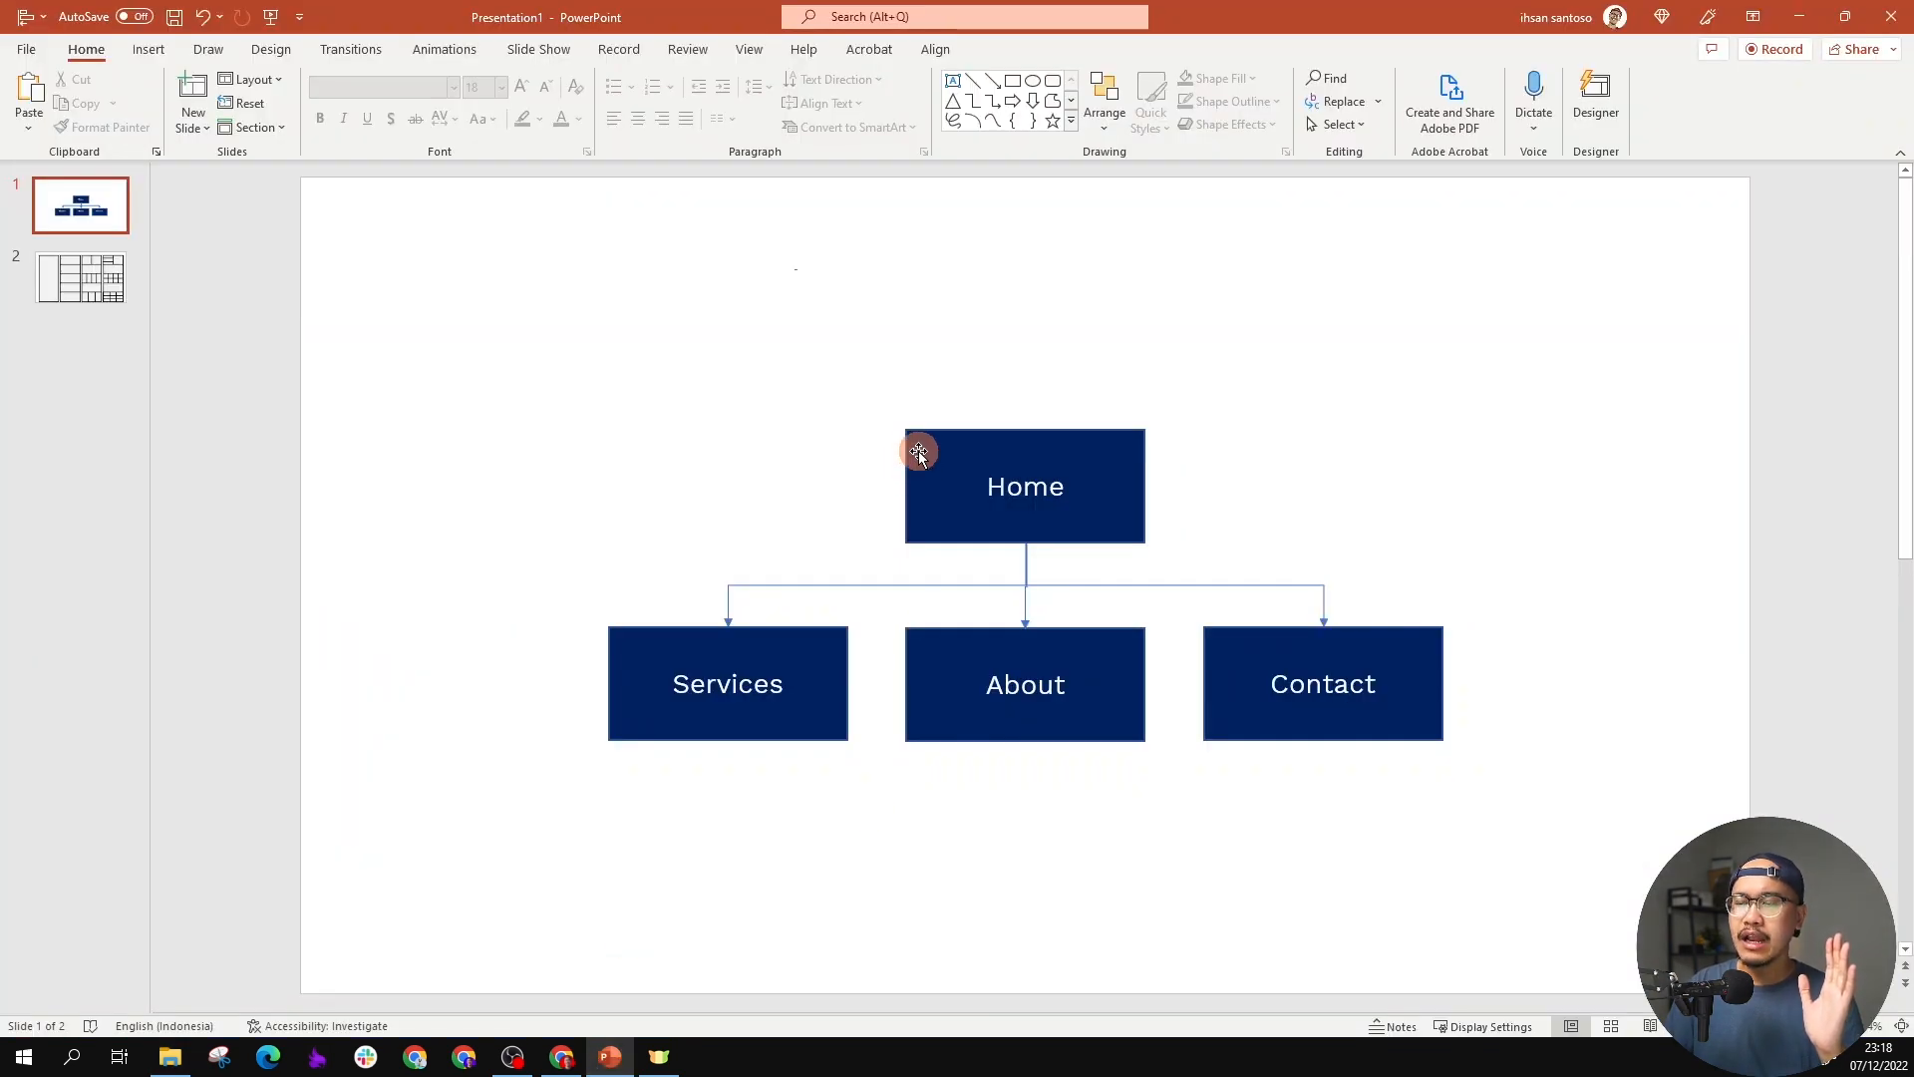
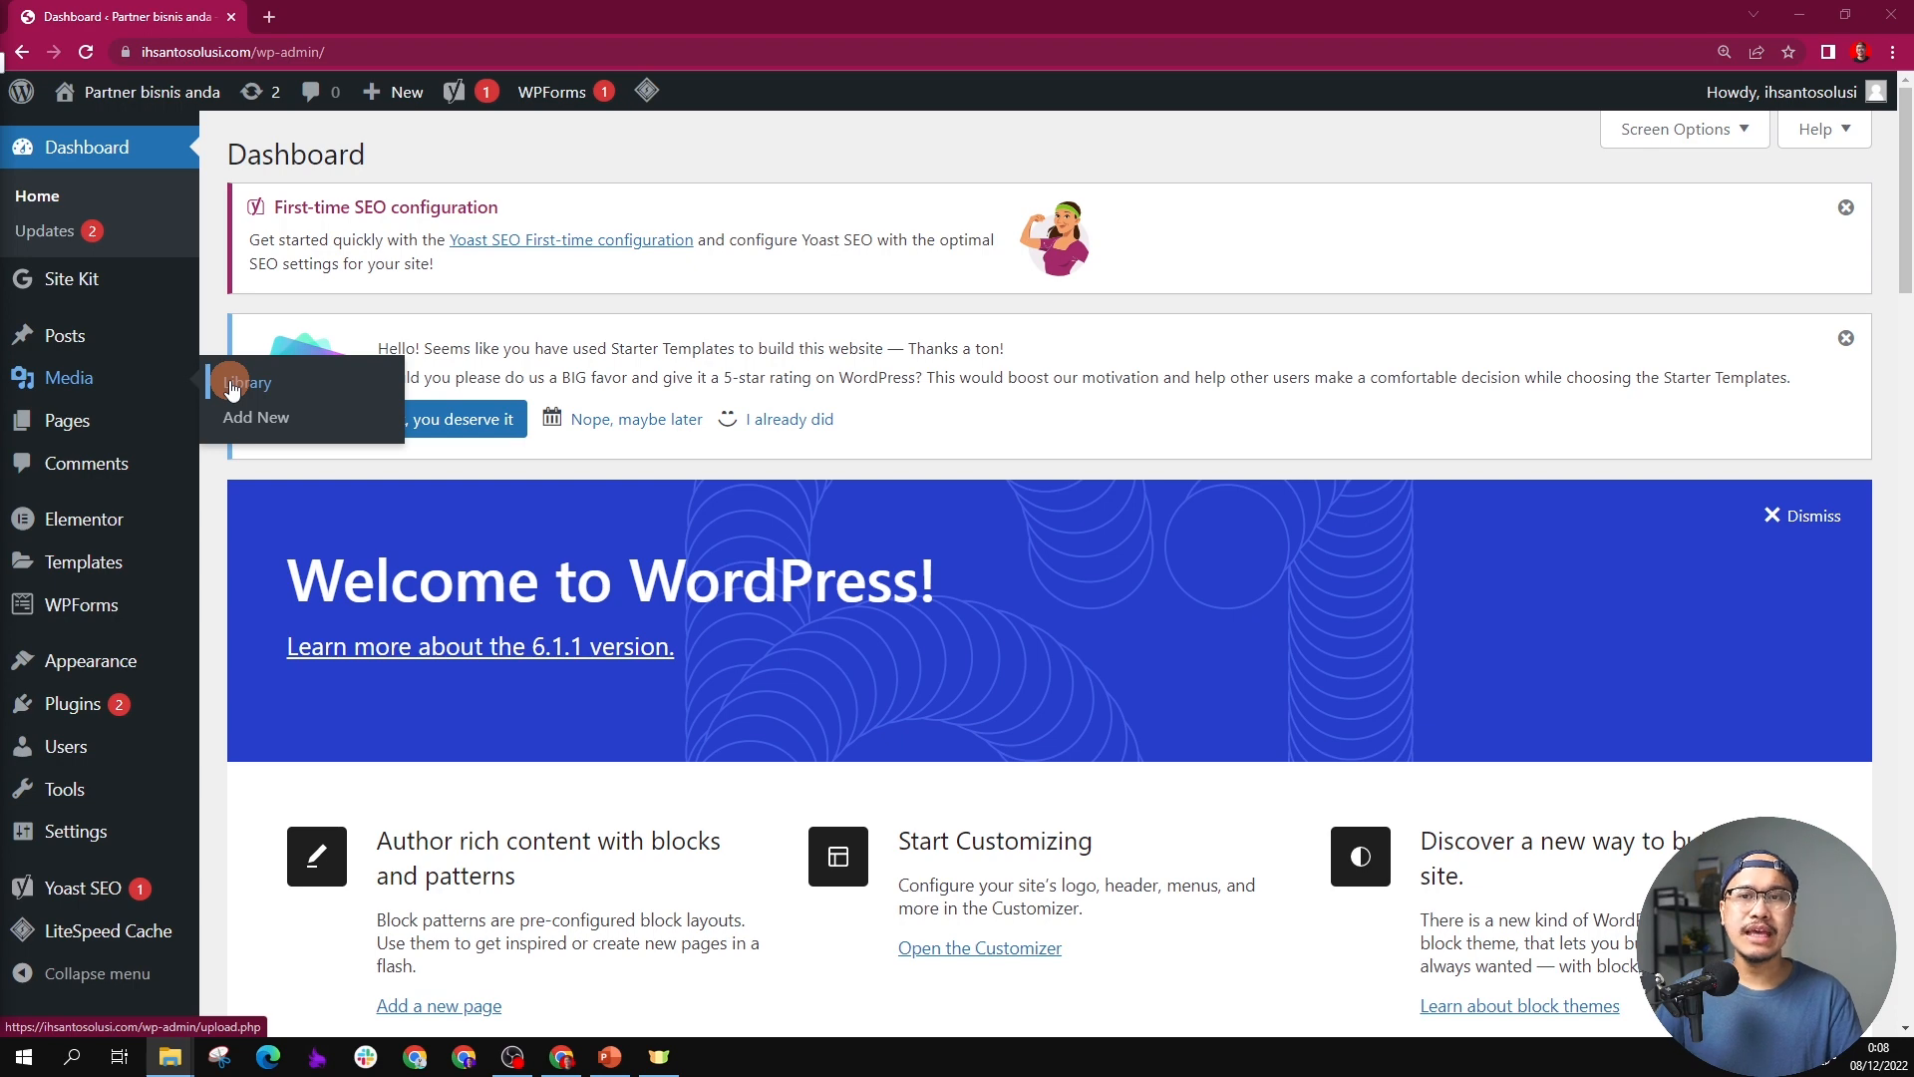
# Step: Upload all the image files from the Assets Website folder to the media library and check the uploaded list
pyautogui.click(251, 416)
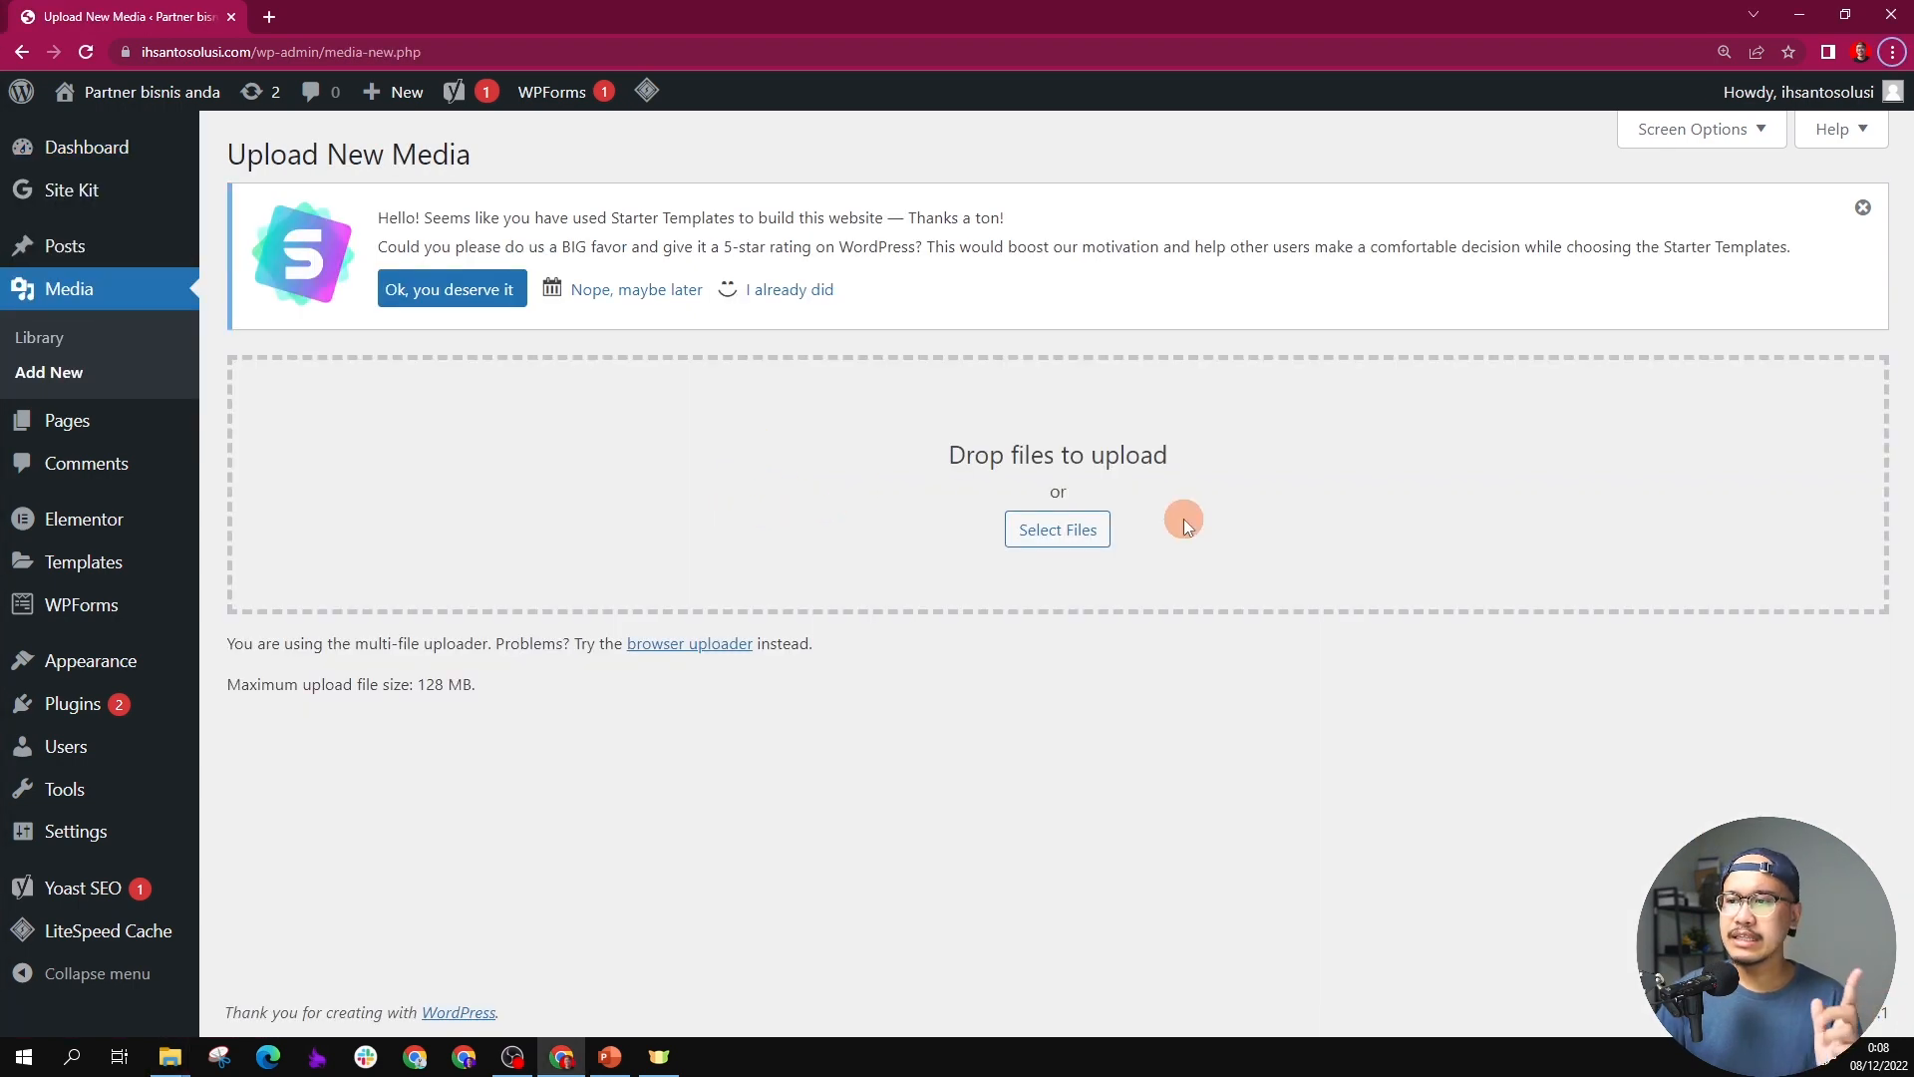
pyautogui.click(169, 1057)
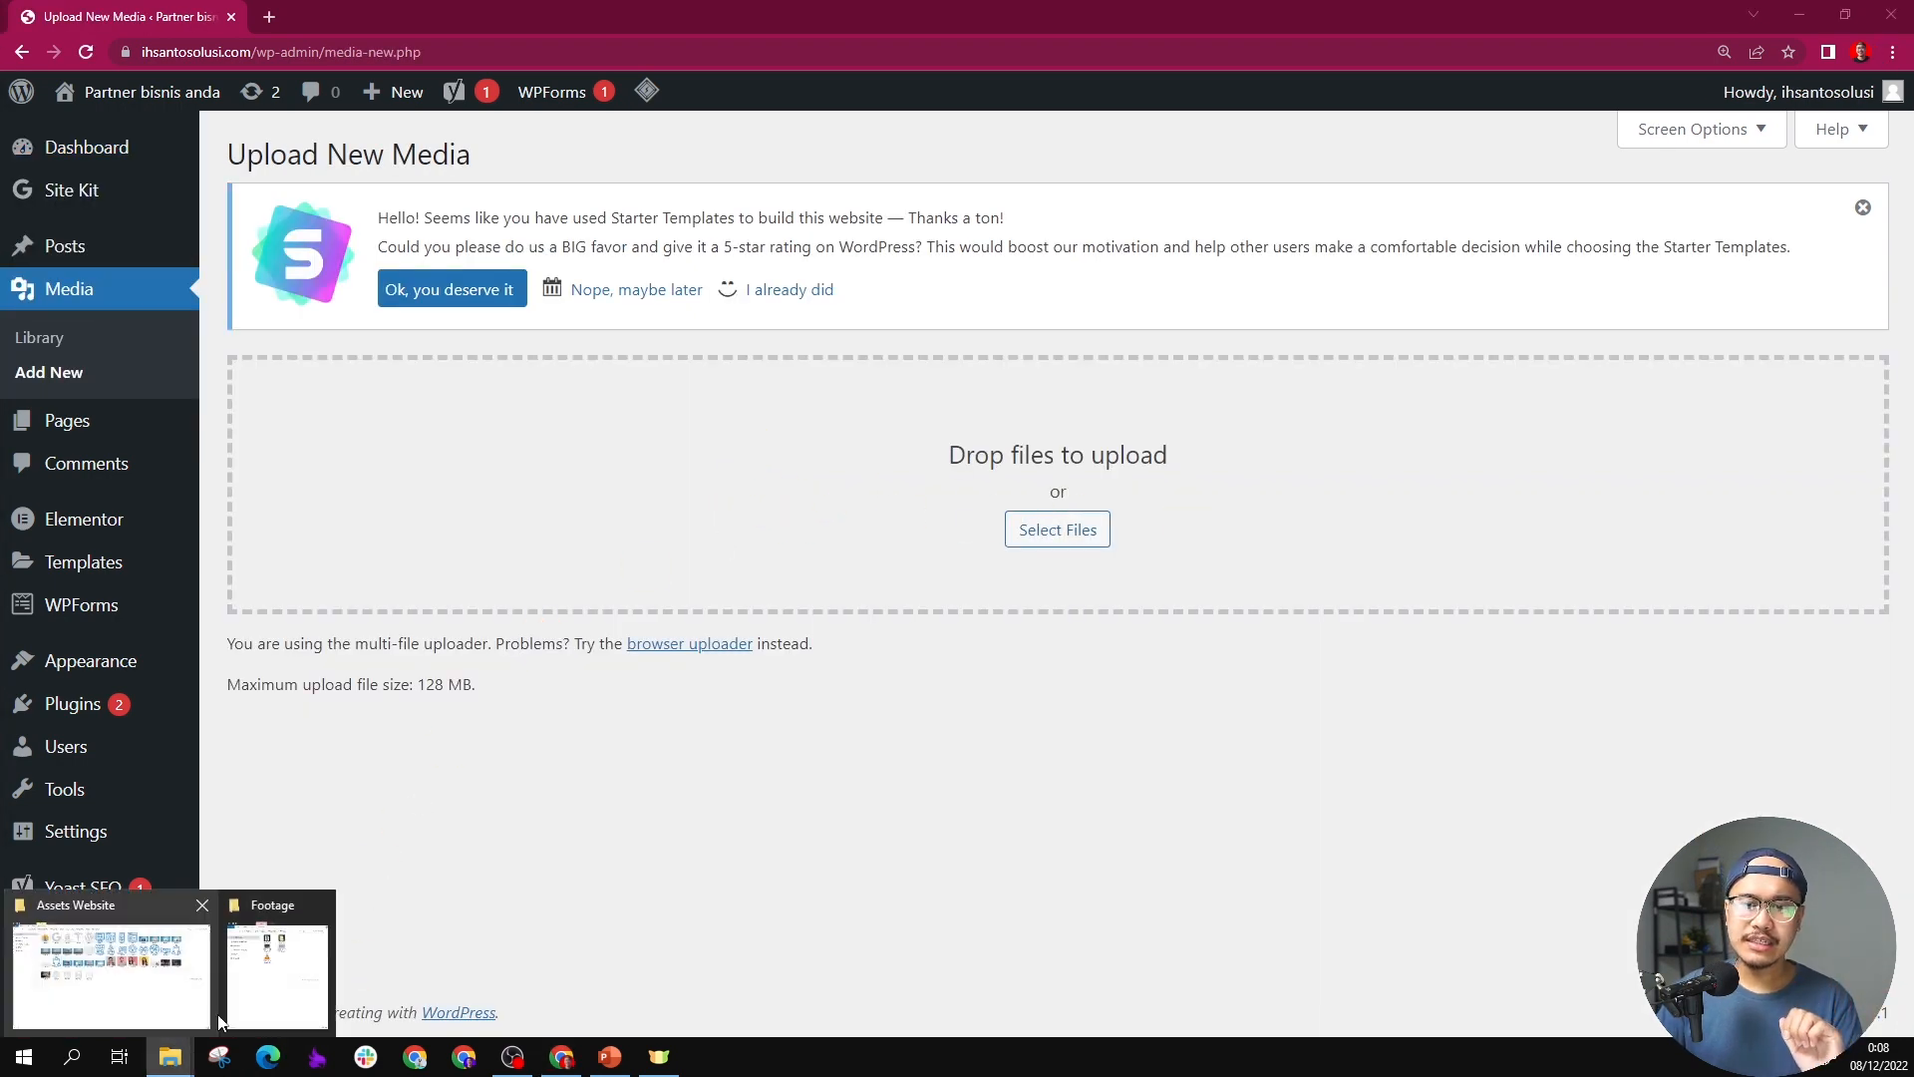
pyautogui.click(200, 1017)
pyautogui.moveTo(1609, 606); pyautogui.dragTo(649, 710)
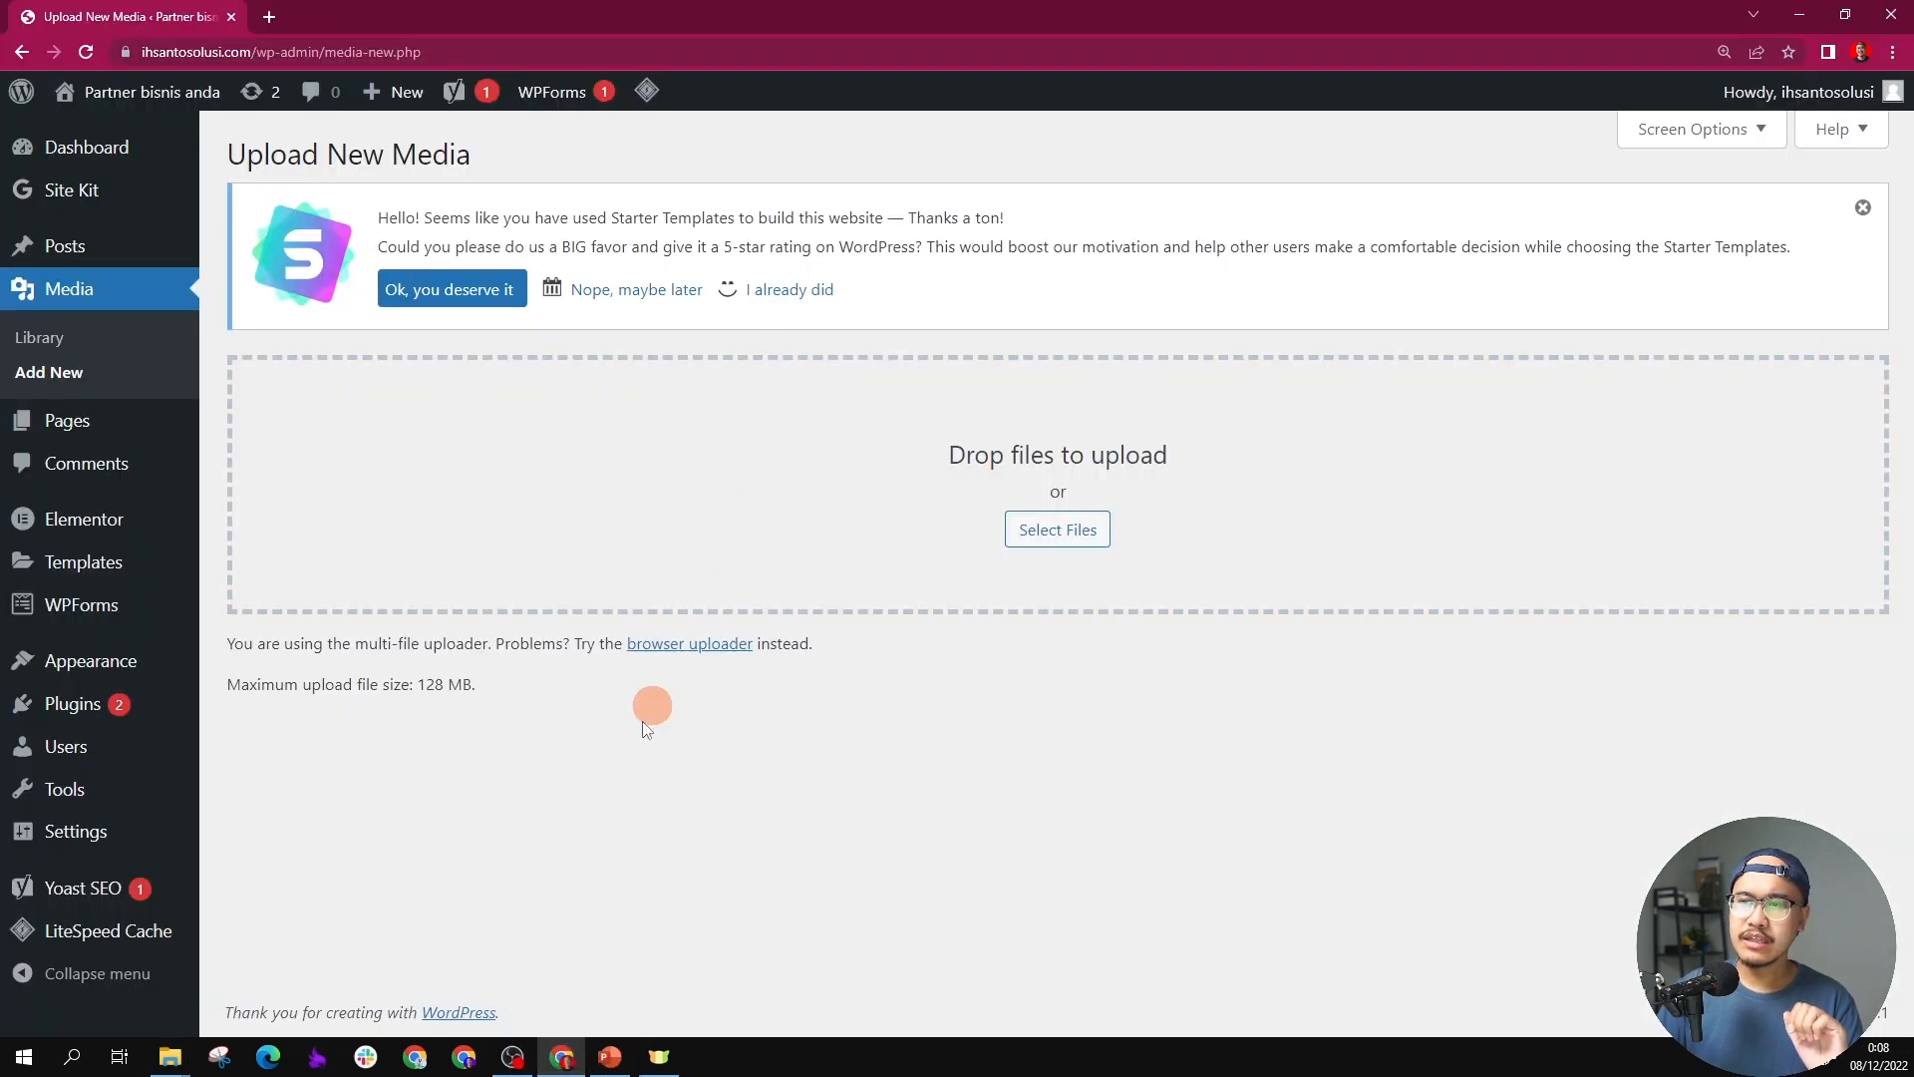
pyautogui.scroll(-8, 687, 526)
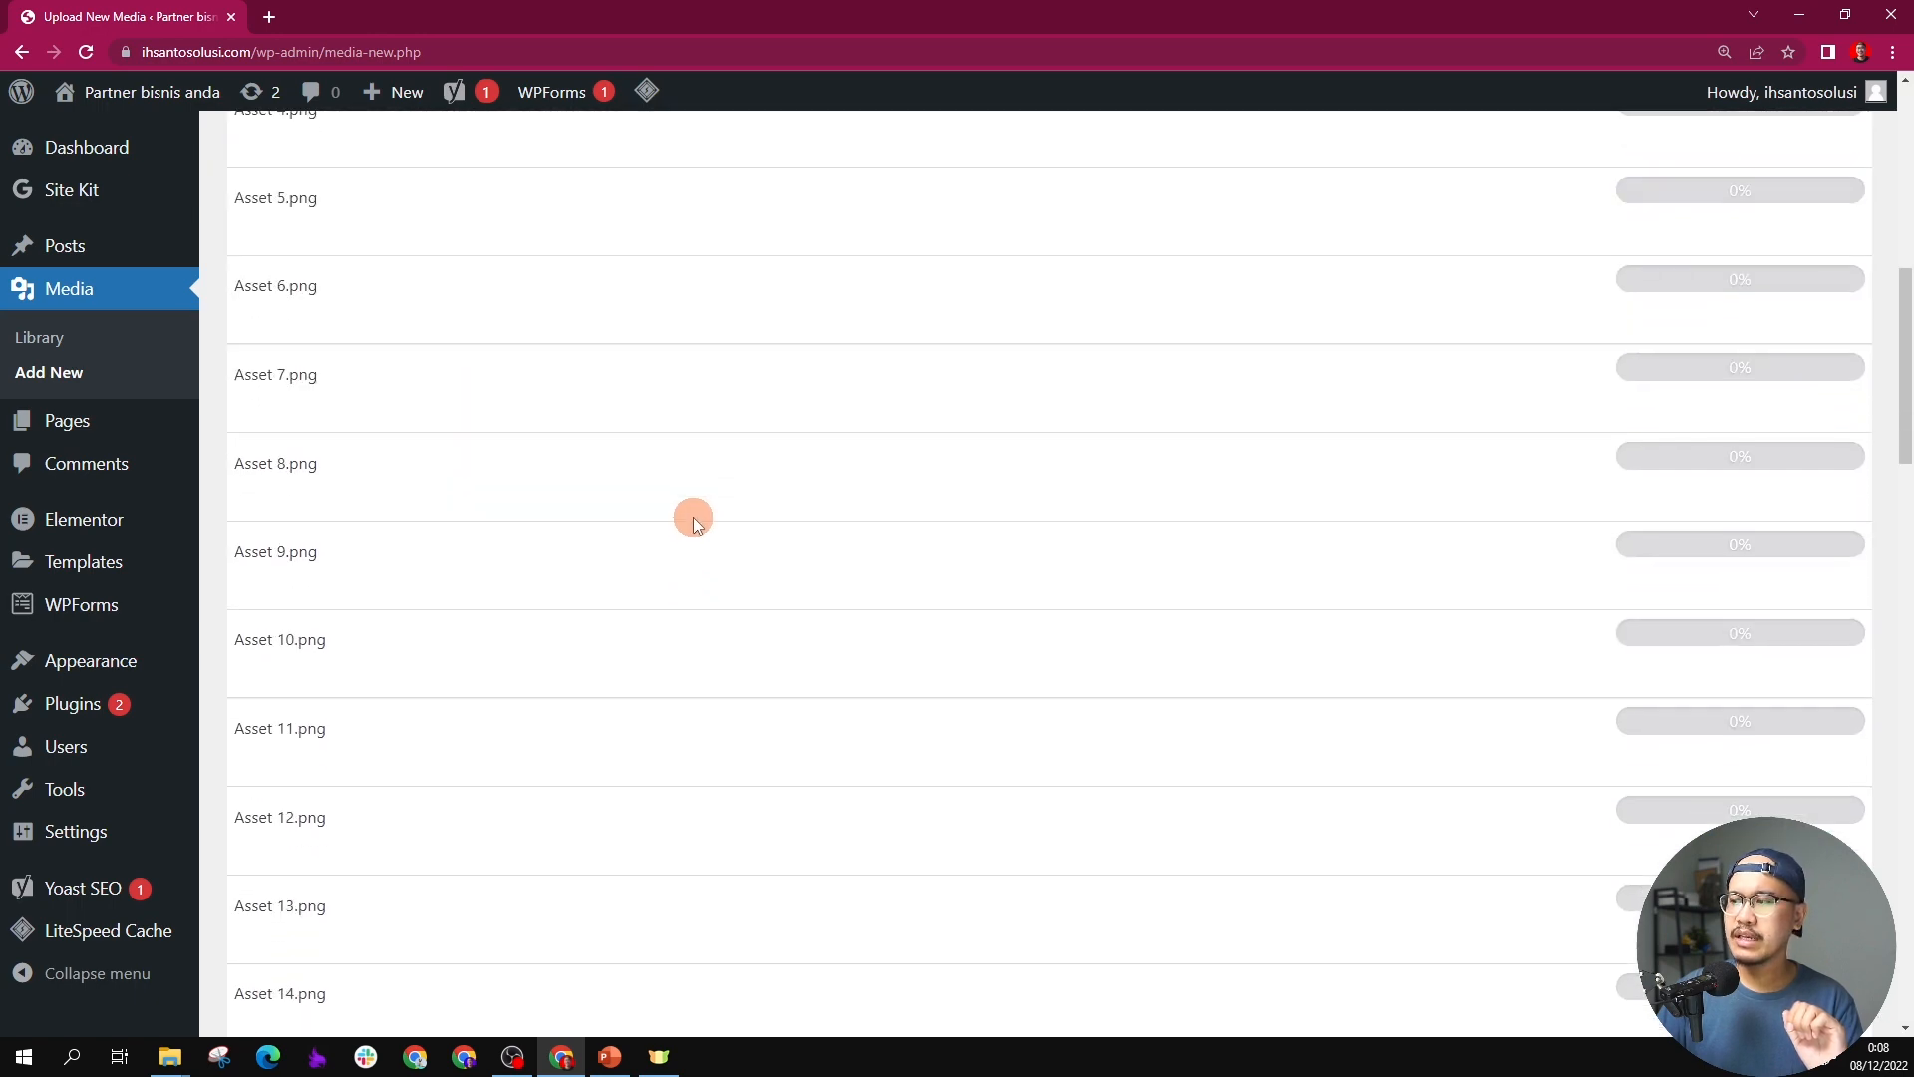
pyautogui.scroll(9, 692, 508)
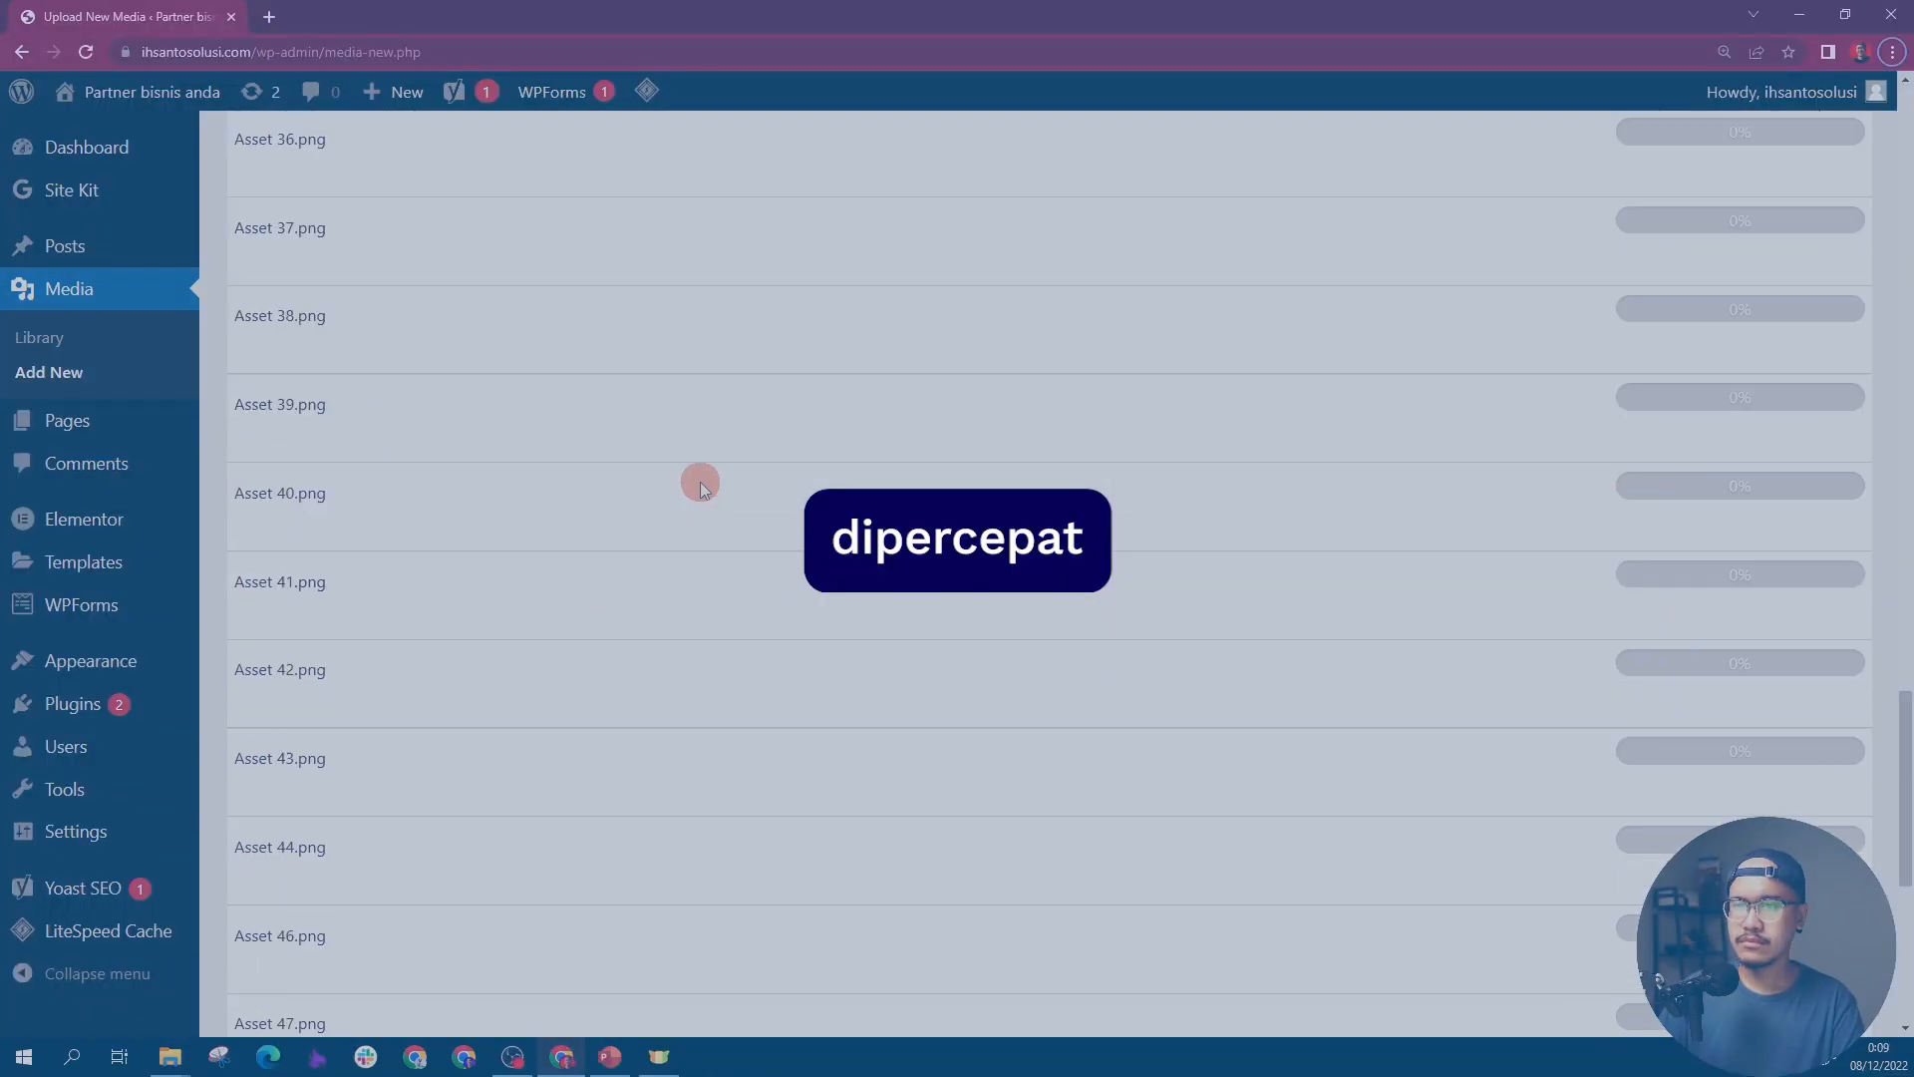
pyautogui.scroll(10, 712, 468)
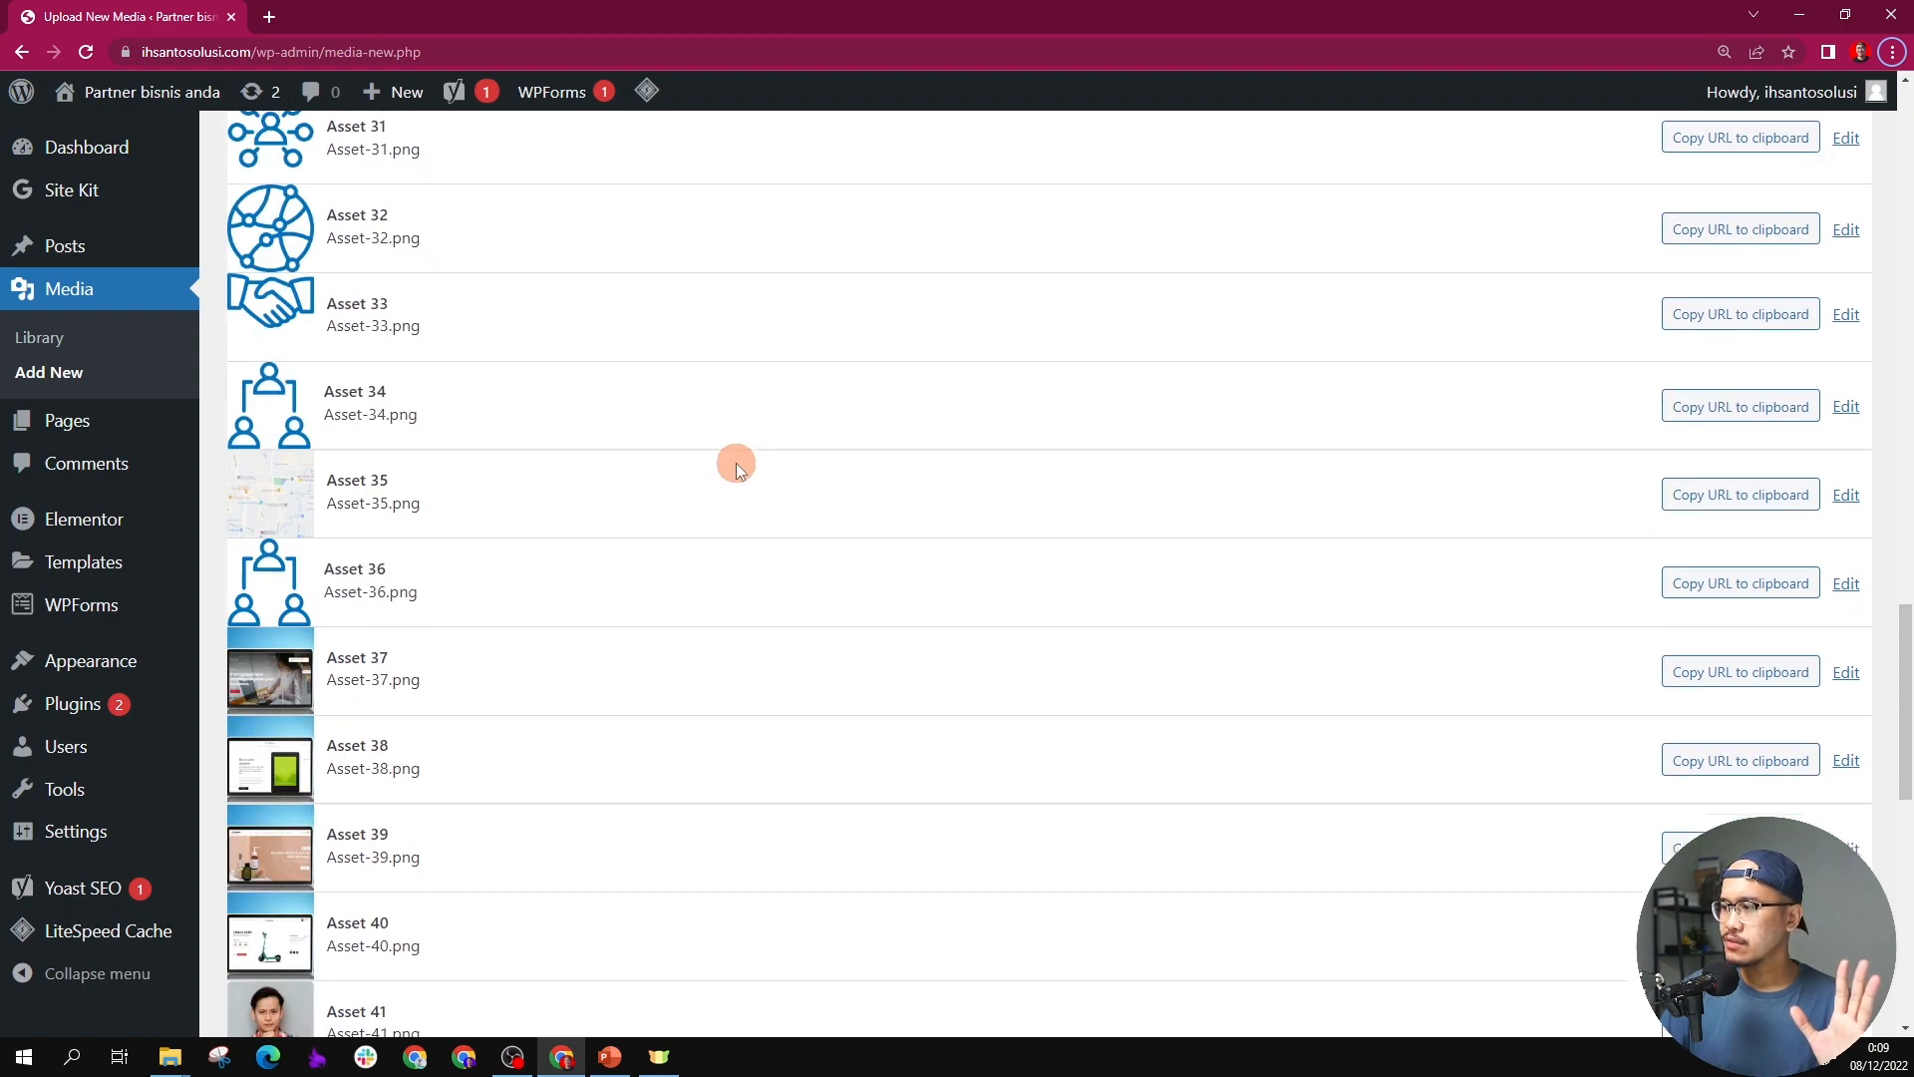
pyautogui.scroll(20, 736, 463)
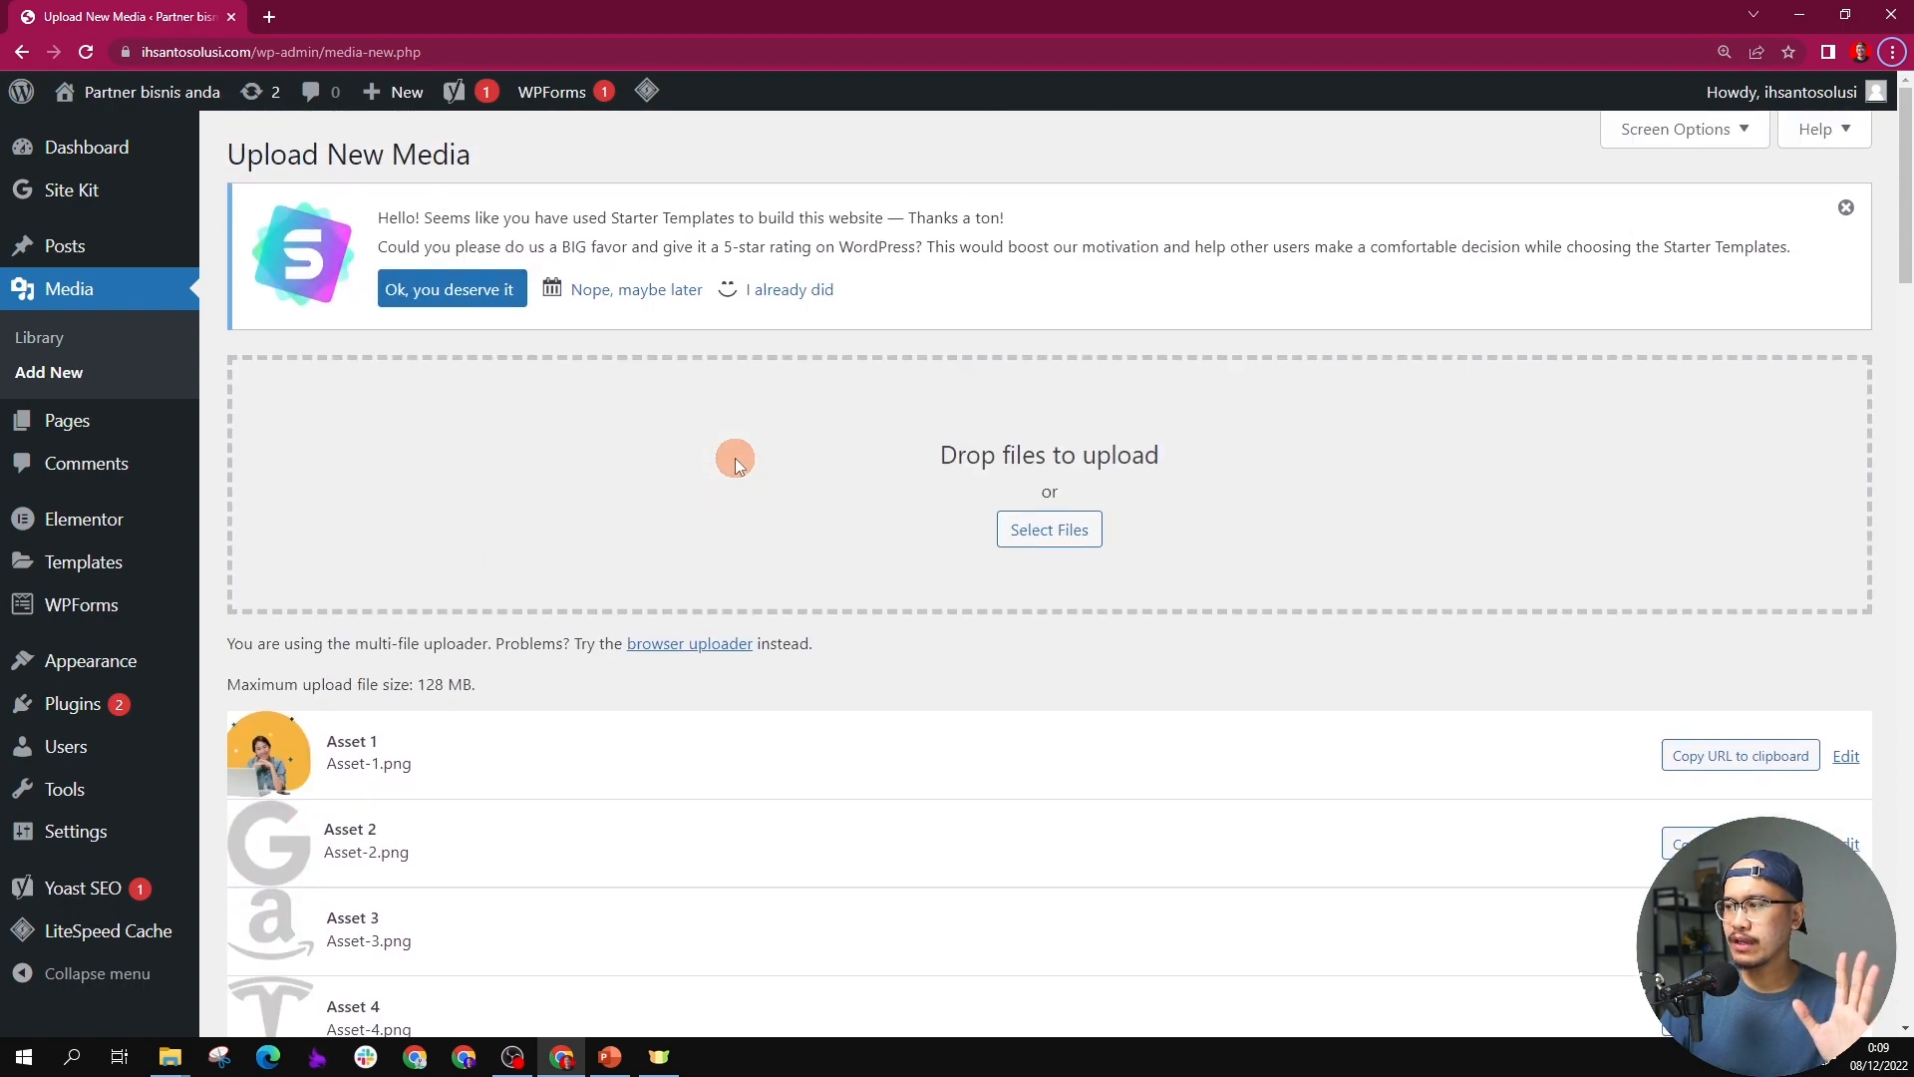
pyautogui.scroll(-20, 736, 461)
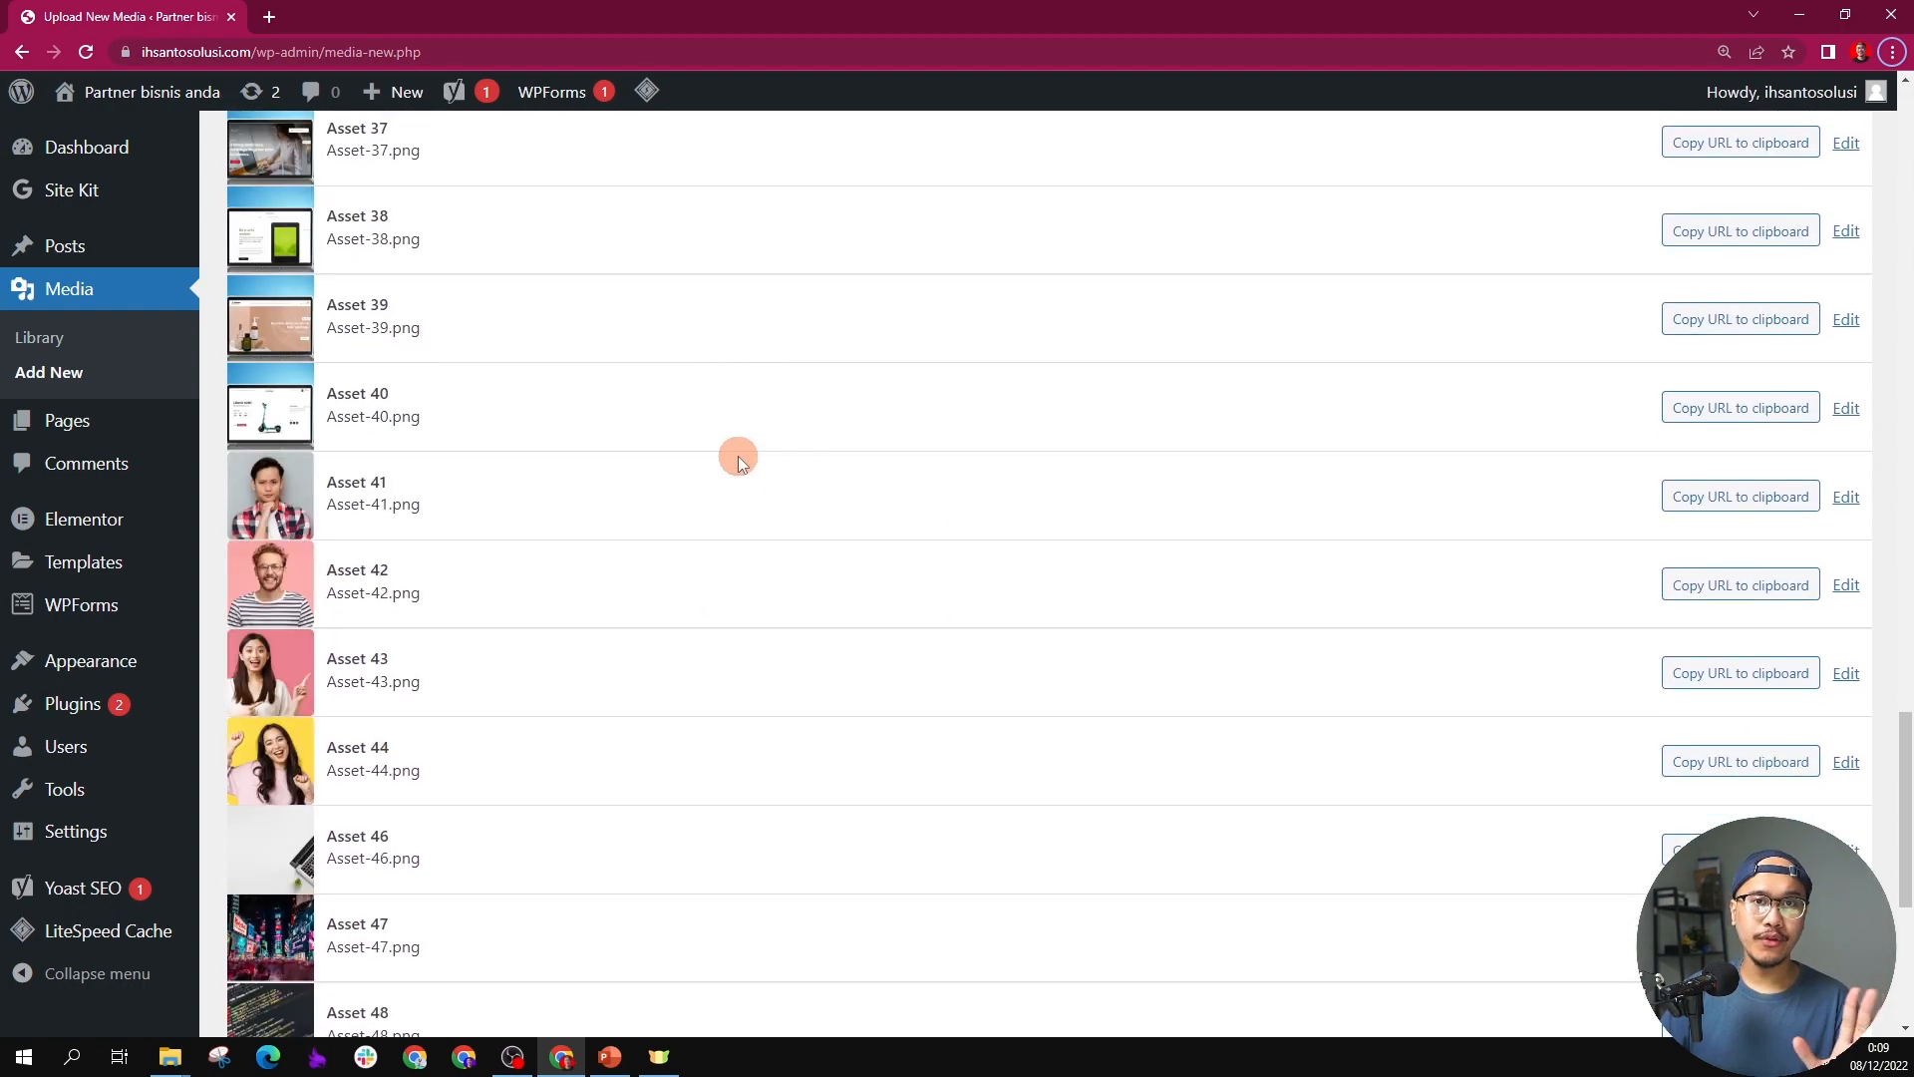
pyautogui.scroll(-5, 738, 456)
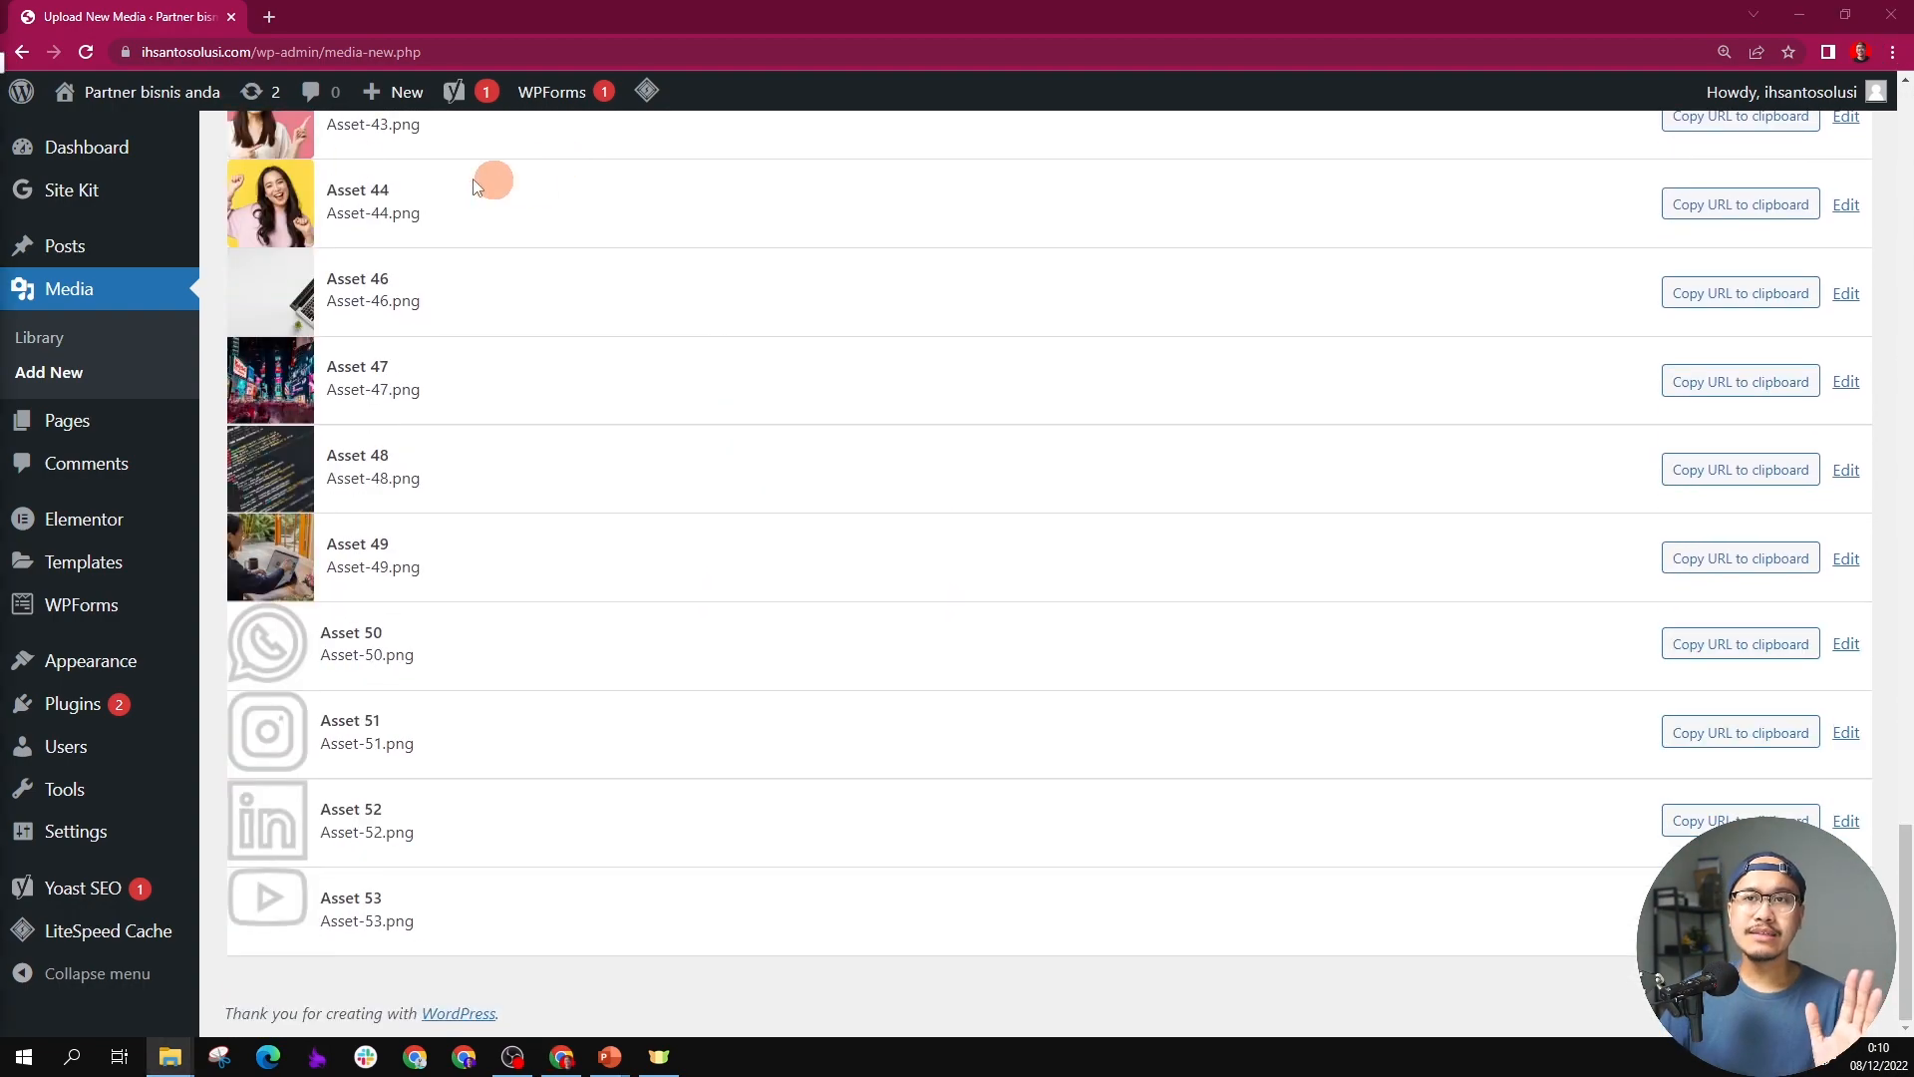
# Step: Open the site's front page in a new tab and start editing the Home page with Elementor
pyautogui.rightClick(135, 131)
pyautogui.click(168, 145)
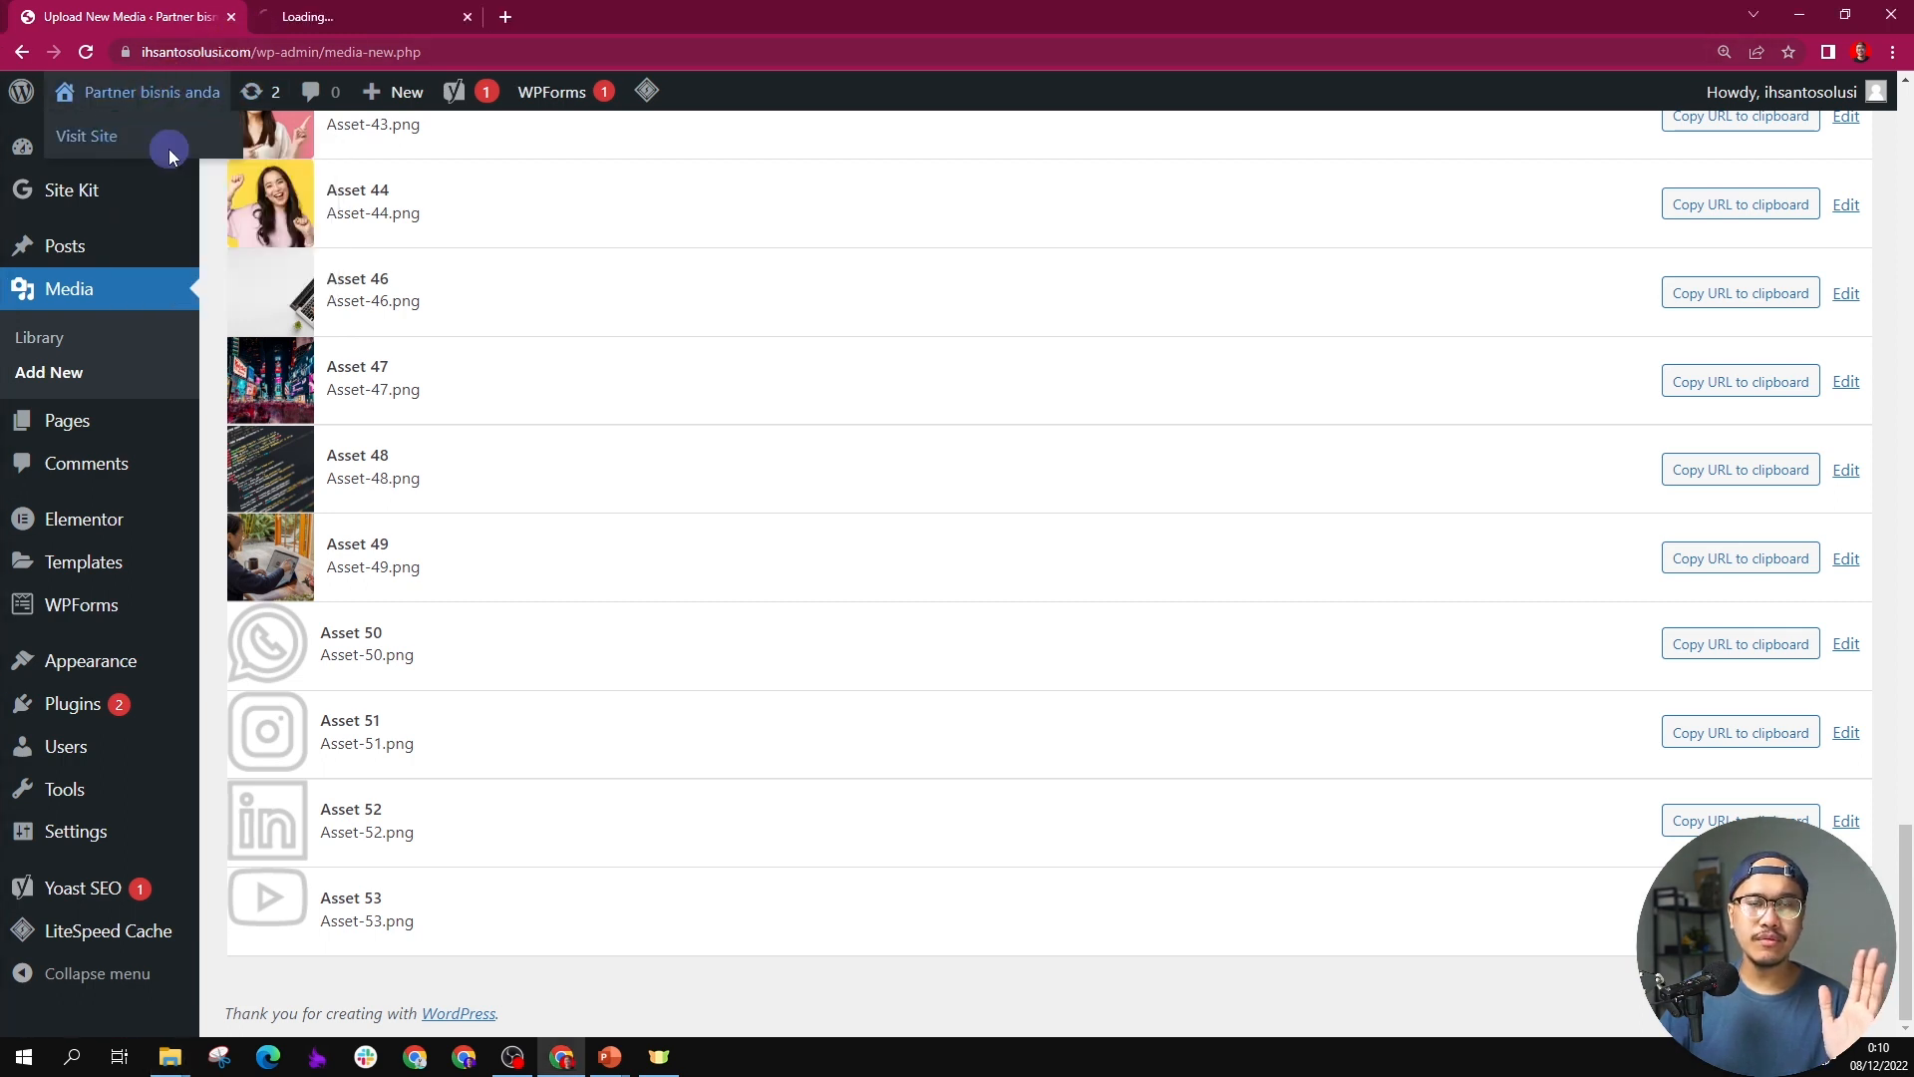
pyautogui.click(424, 10)
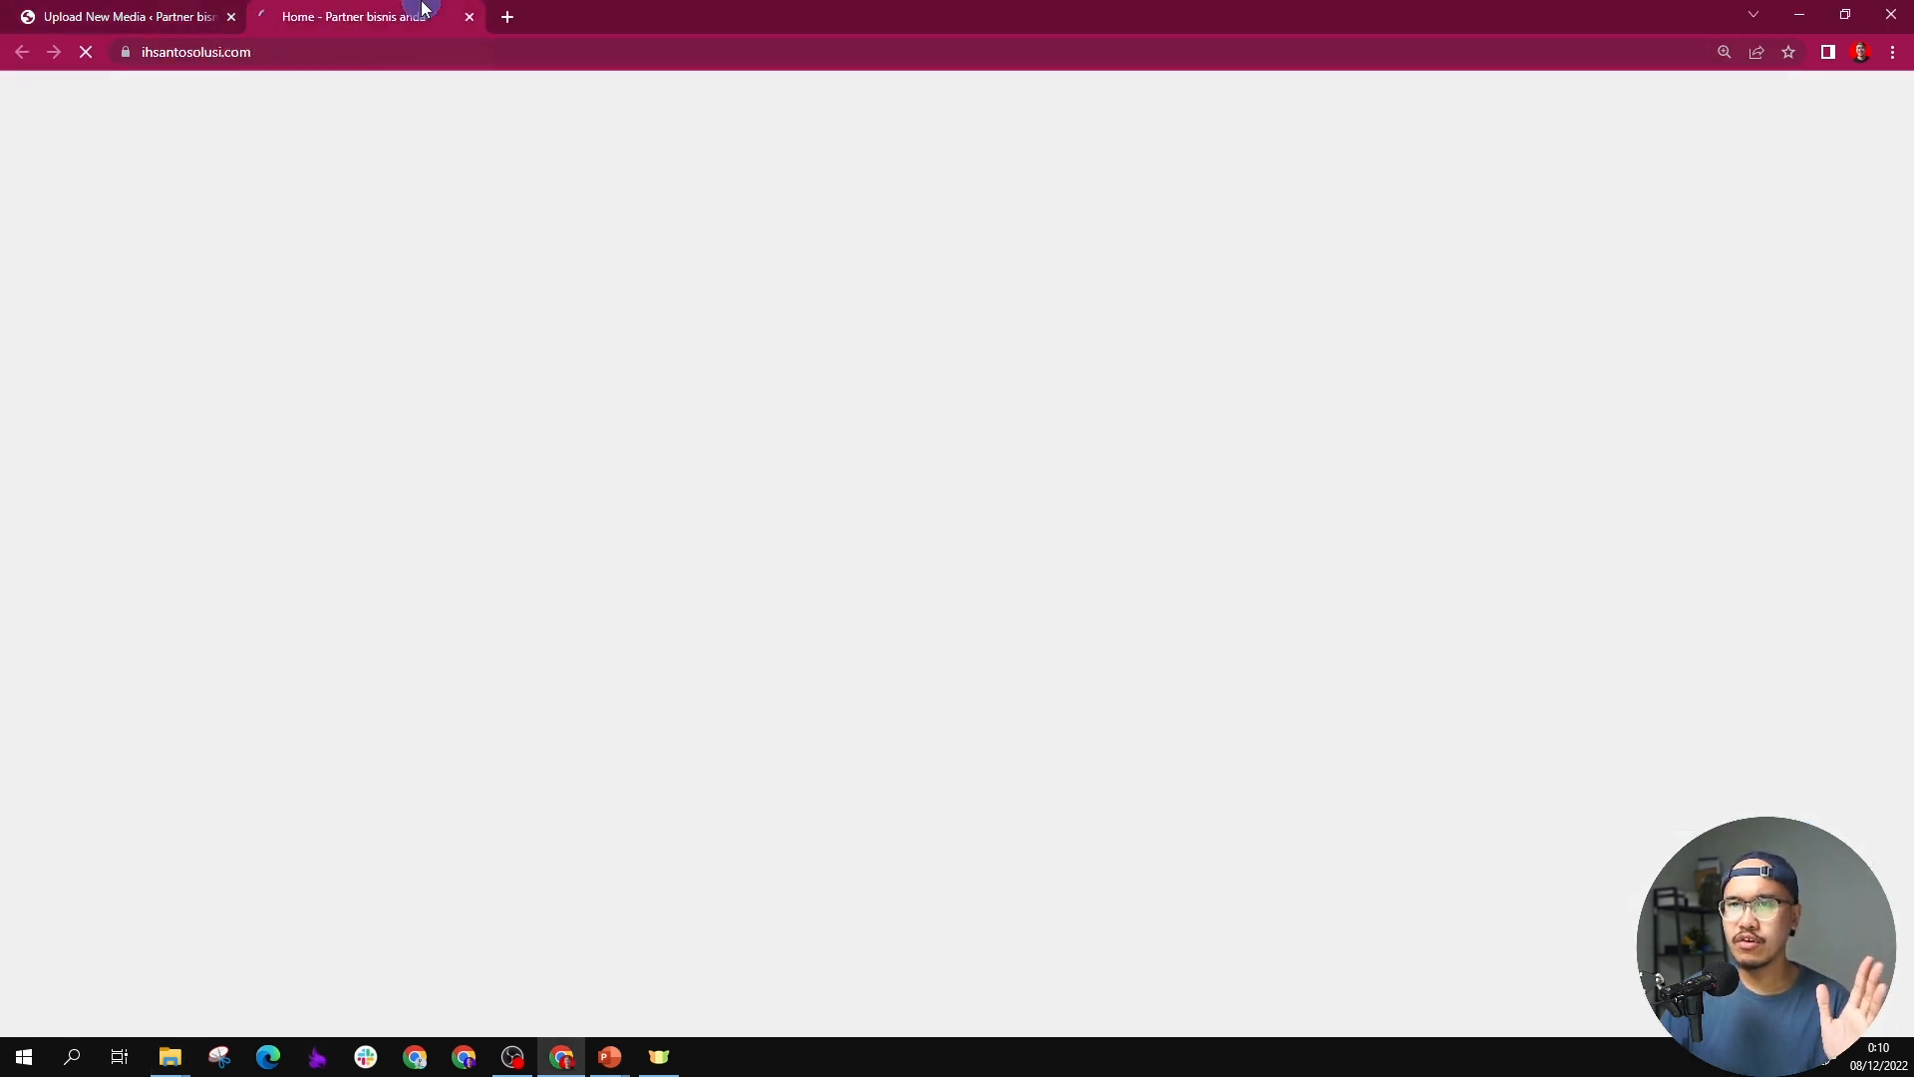
pyautogui.scroll(-18, 769, 202)
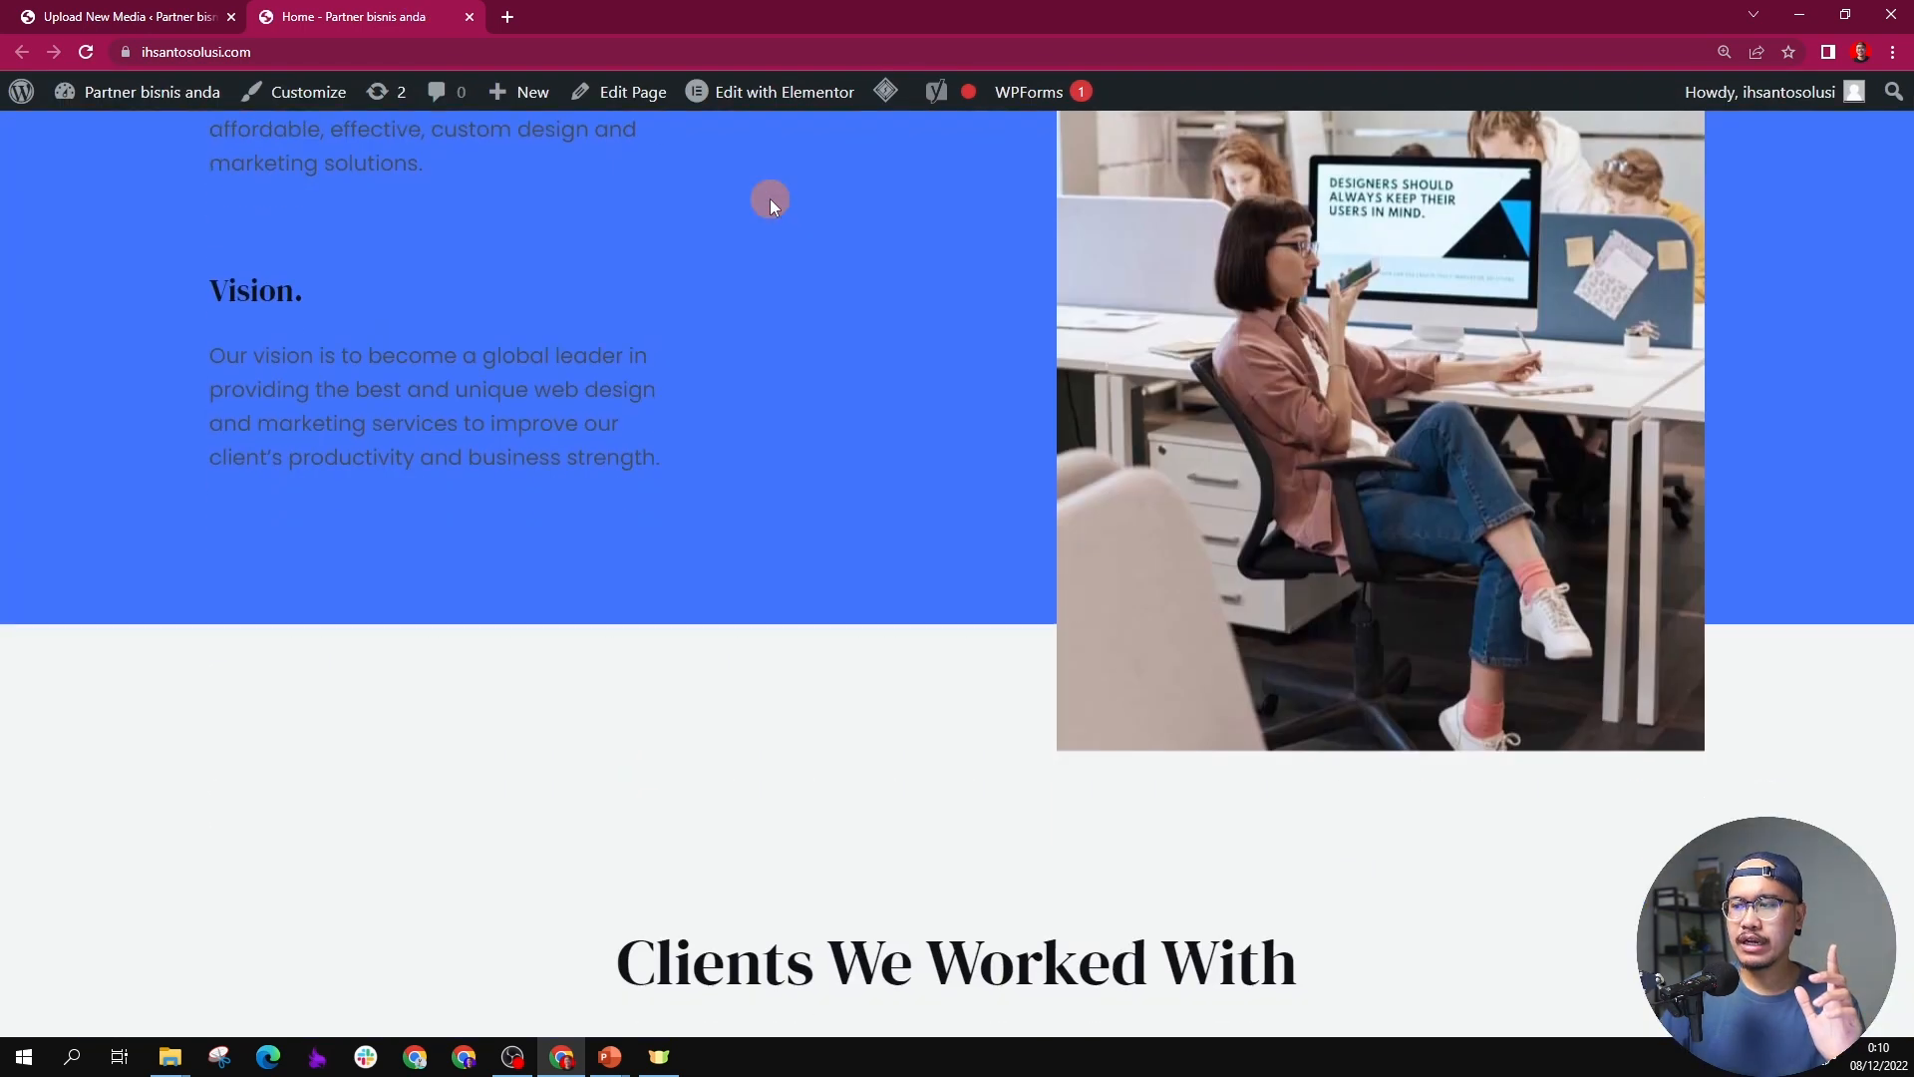
pyautogui.scroll(18, 780, 217)
pyautogui.press('alt')
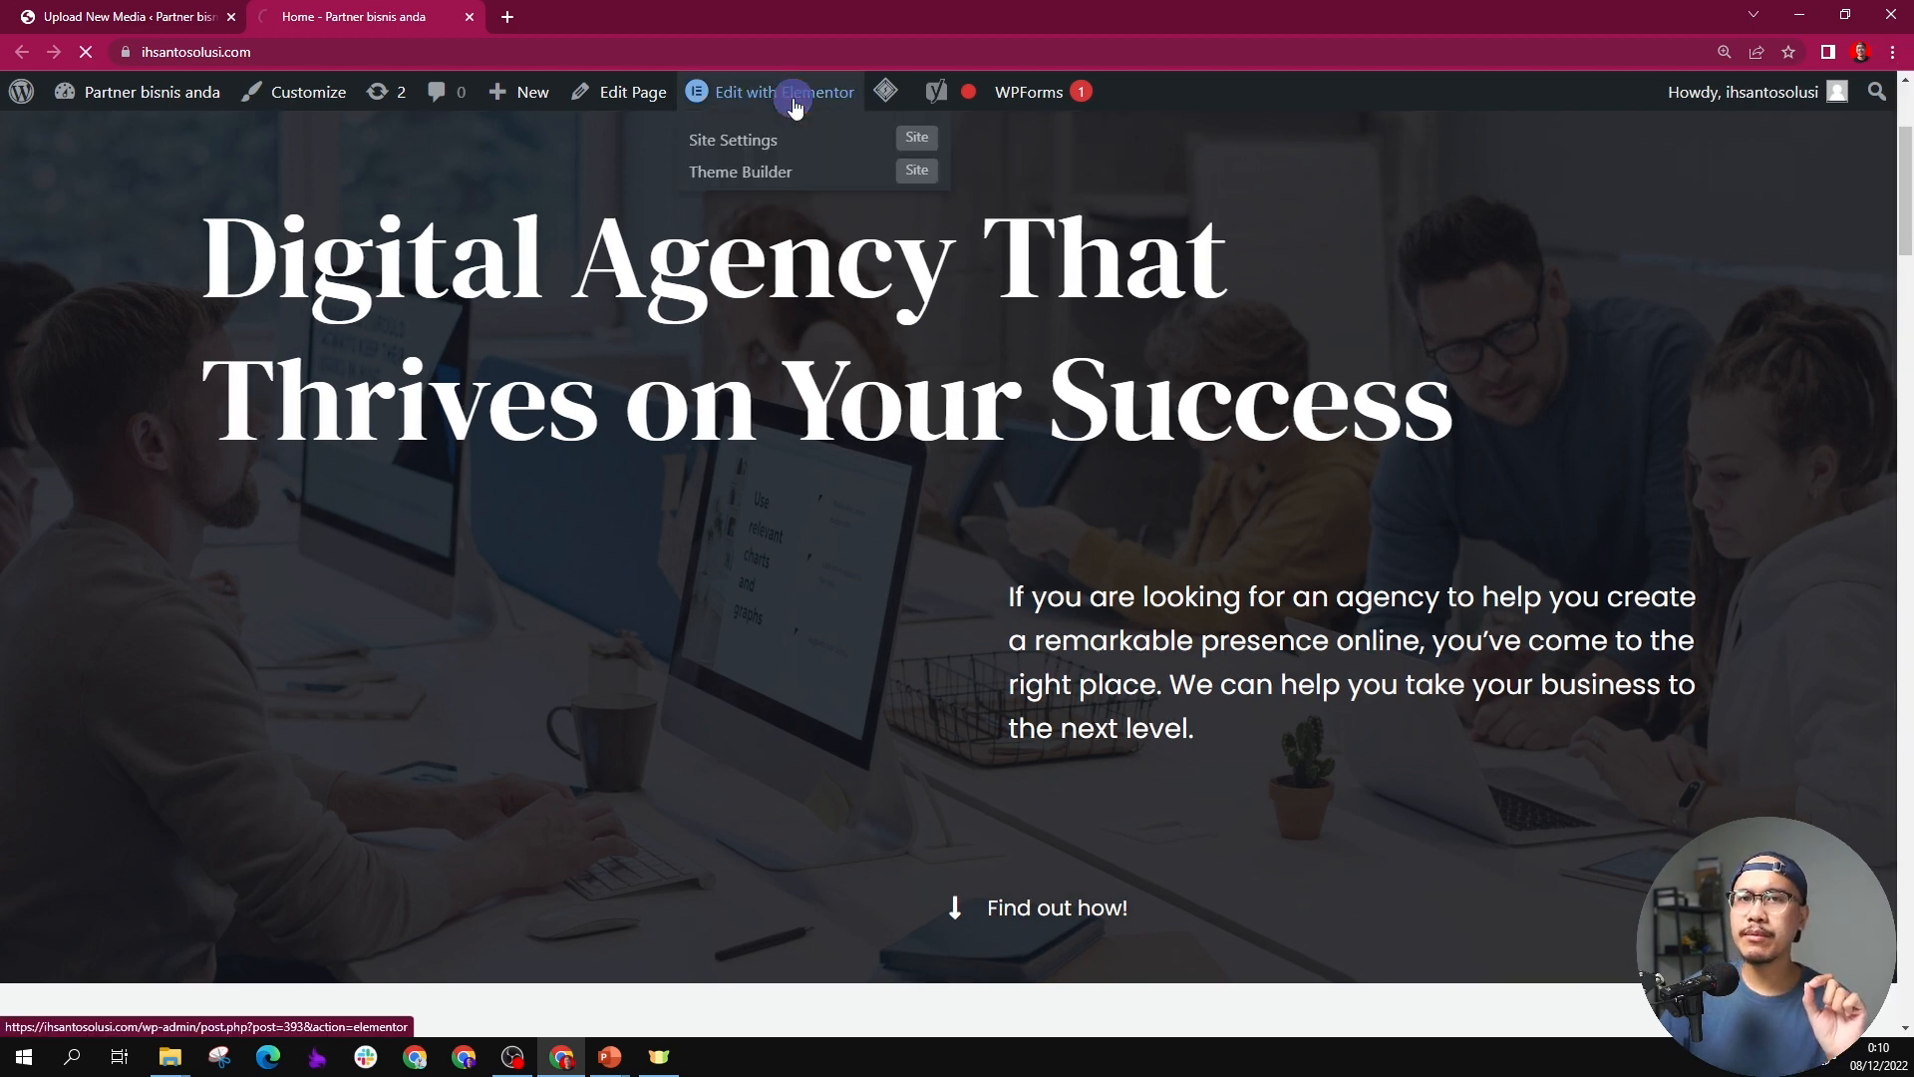
pyautogui.click(794, 104)
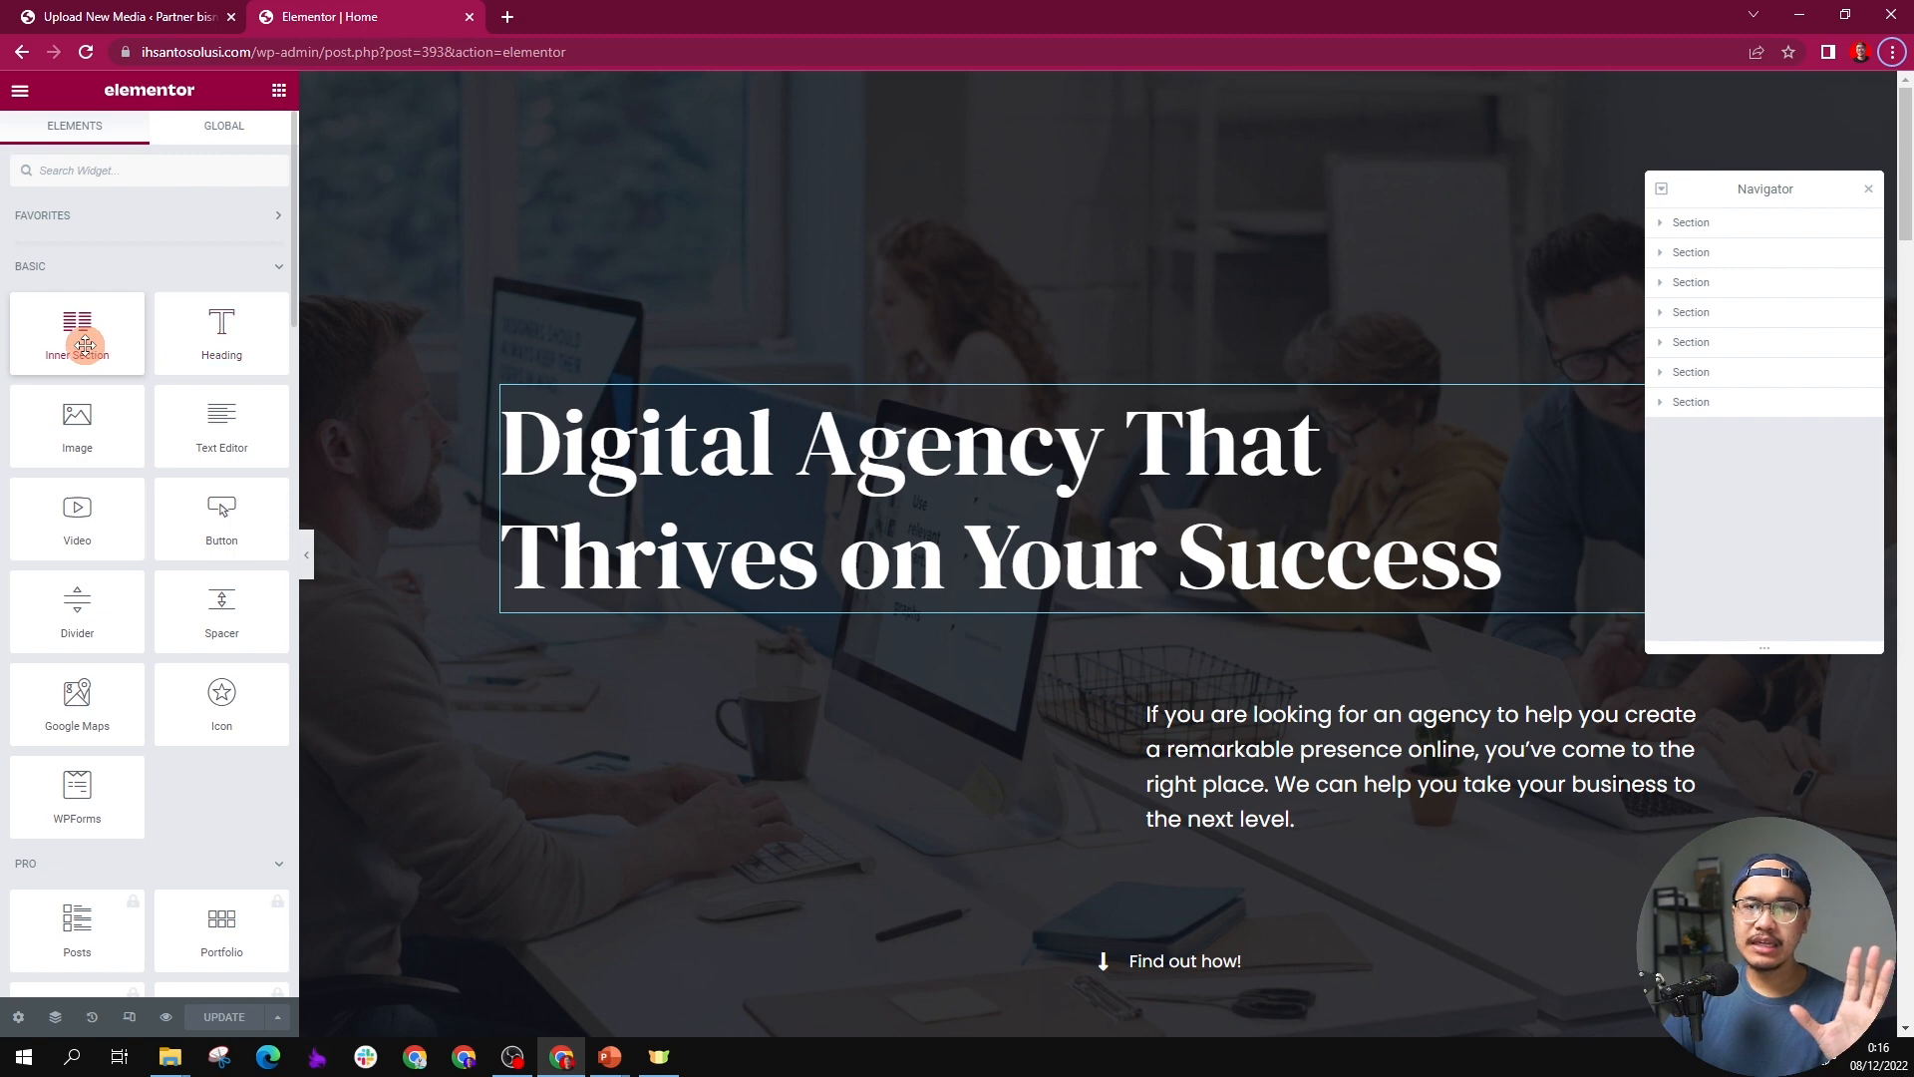
# Step: Look through Elementor's Basic, Pro and General widgets to see which elements are available
pyautogui.scroll(-1, 83, 345)
pyautogui.scroll(1, 83, 341)
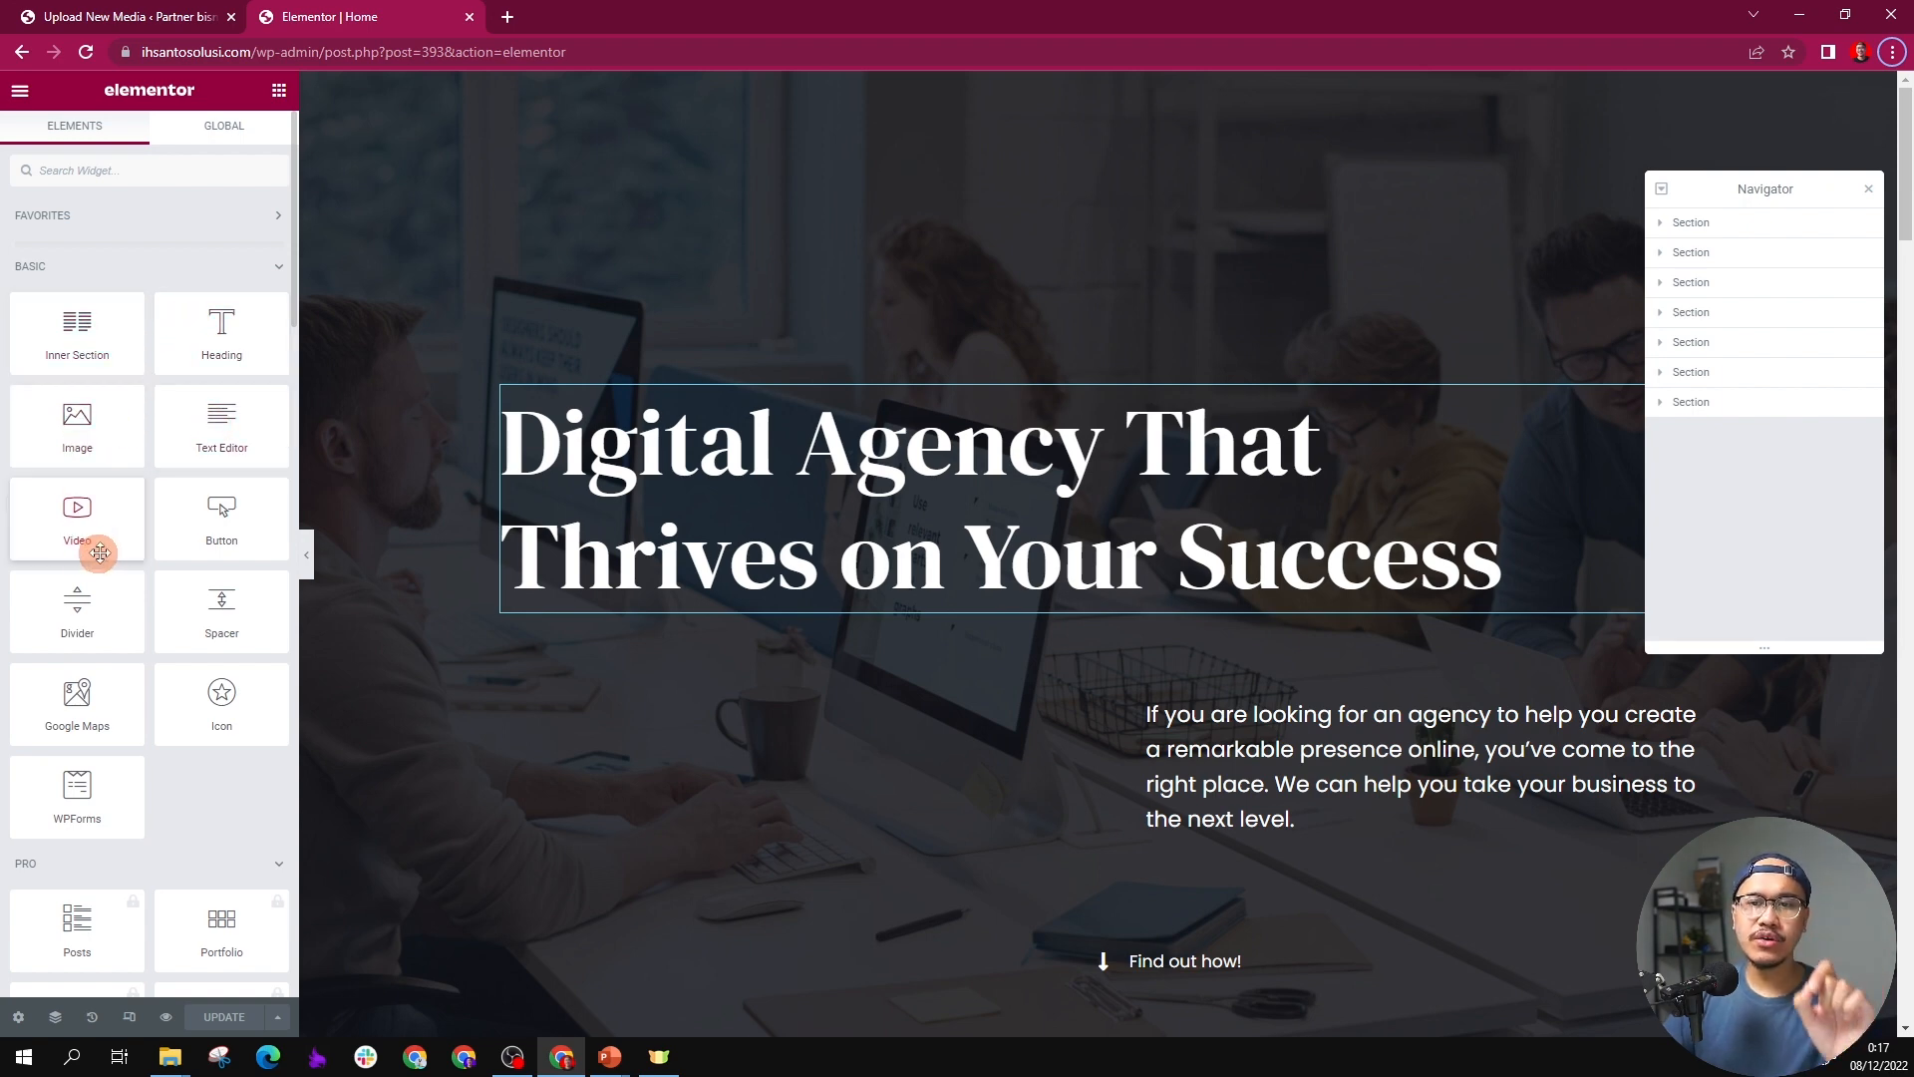
pyautogui.scroll(-10, 115, 558)
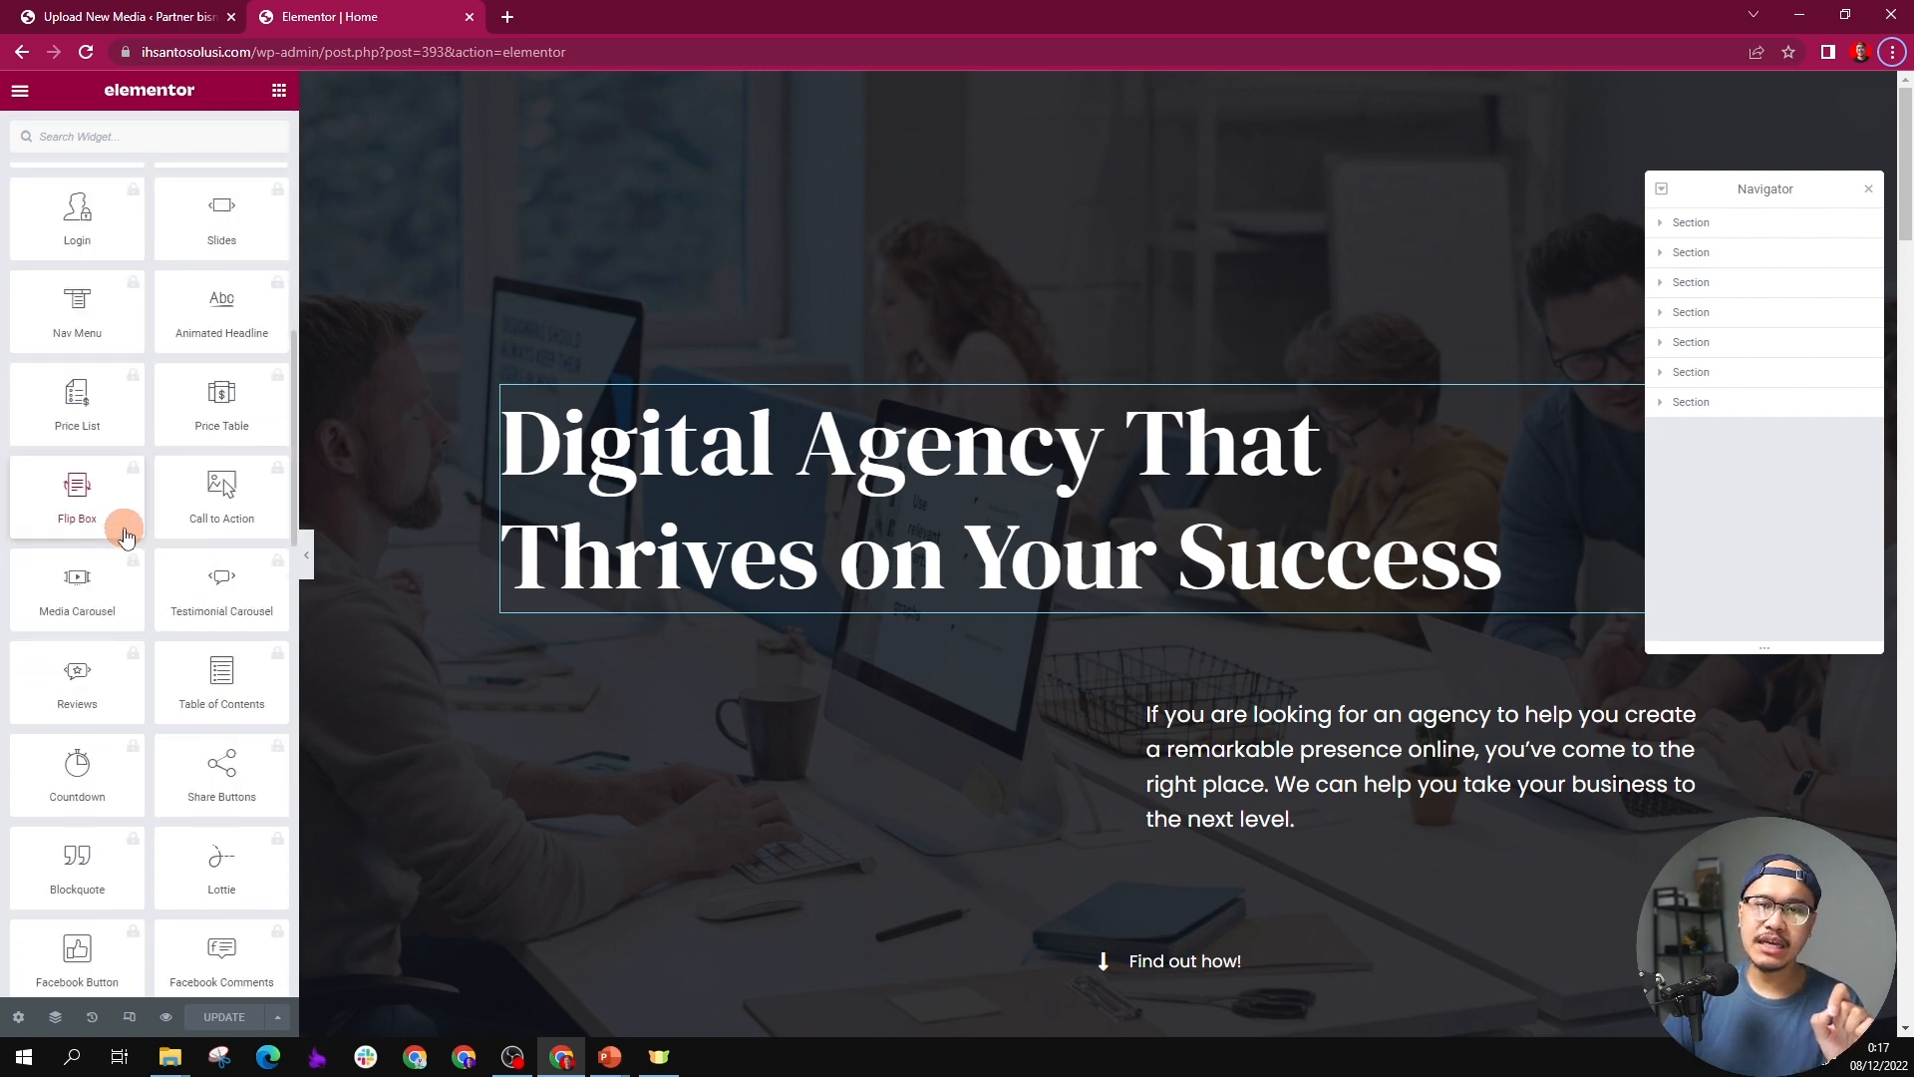
pyautogui.scroll(10, 122, 531)
pyautogui.scroll(-3, 124, 527)
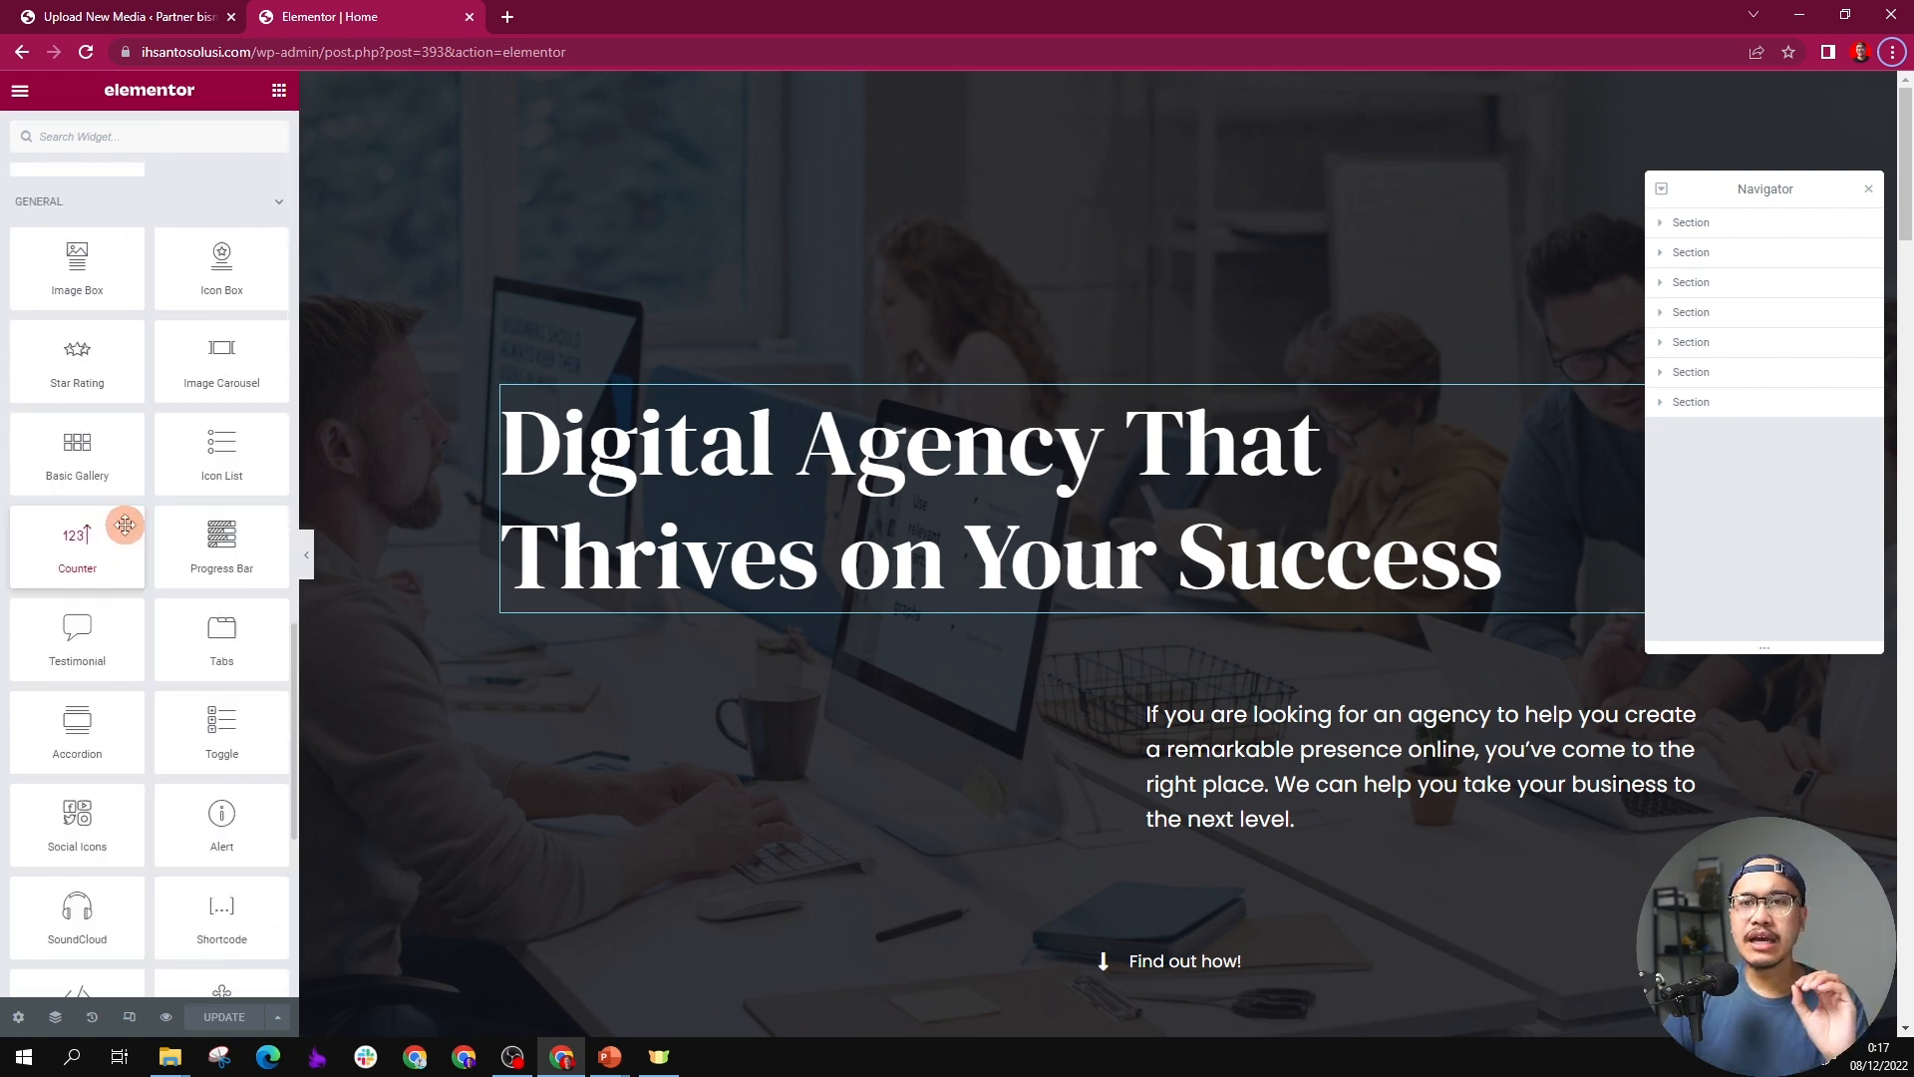
pyautogui.scroll(-5, 128, 528)
pyautogui.scroll(8, 135, 519)
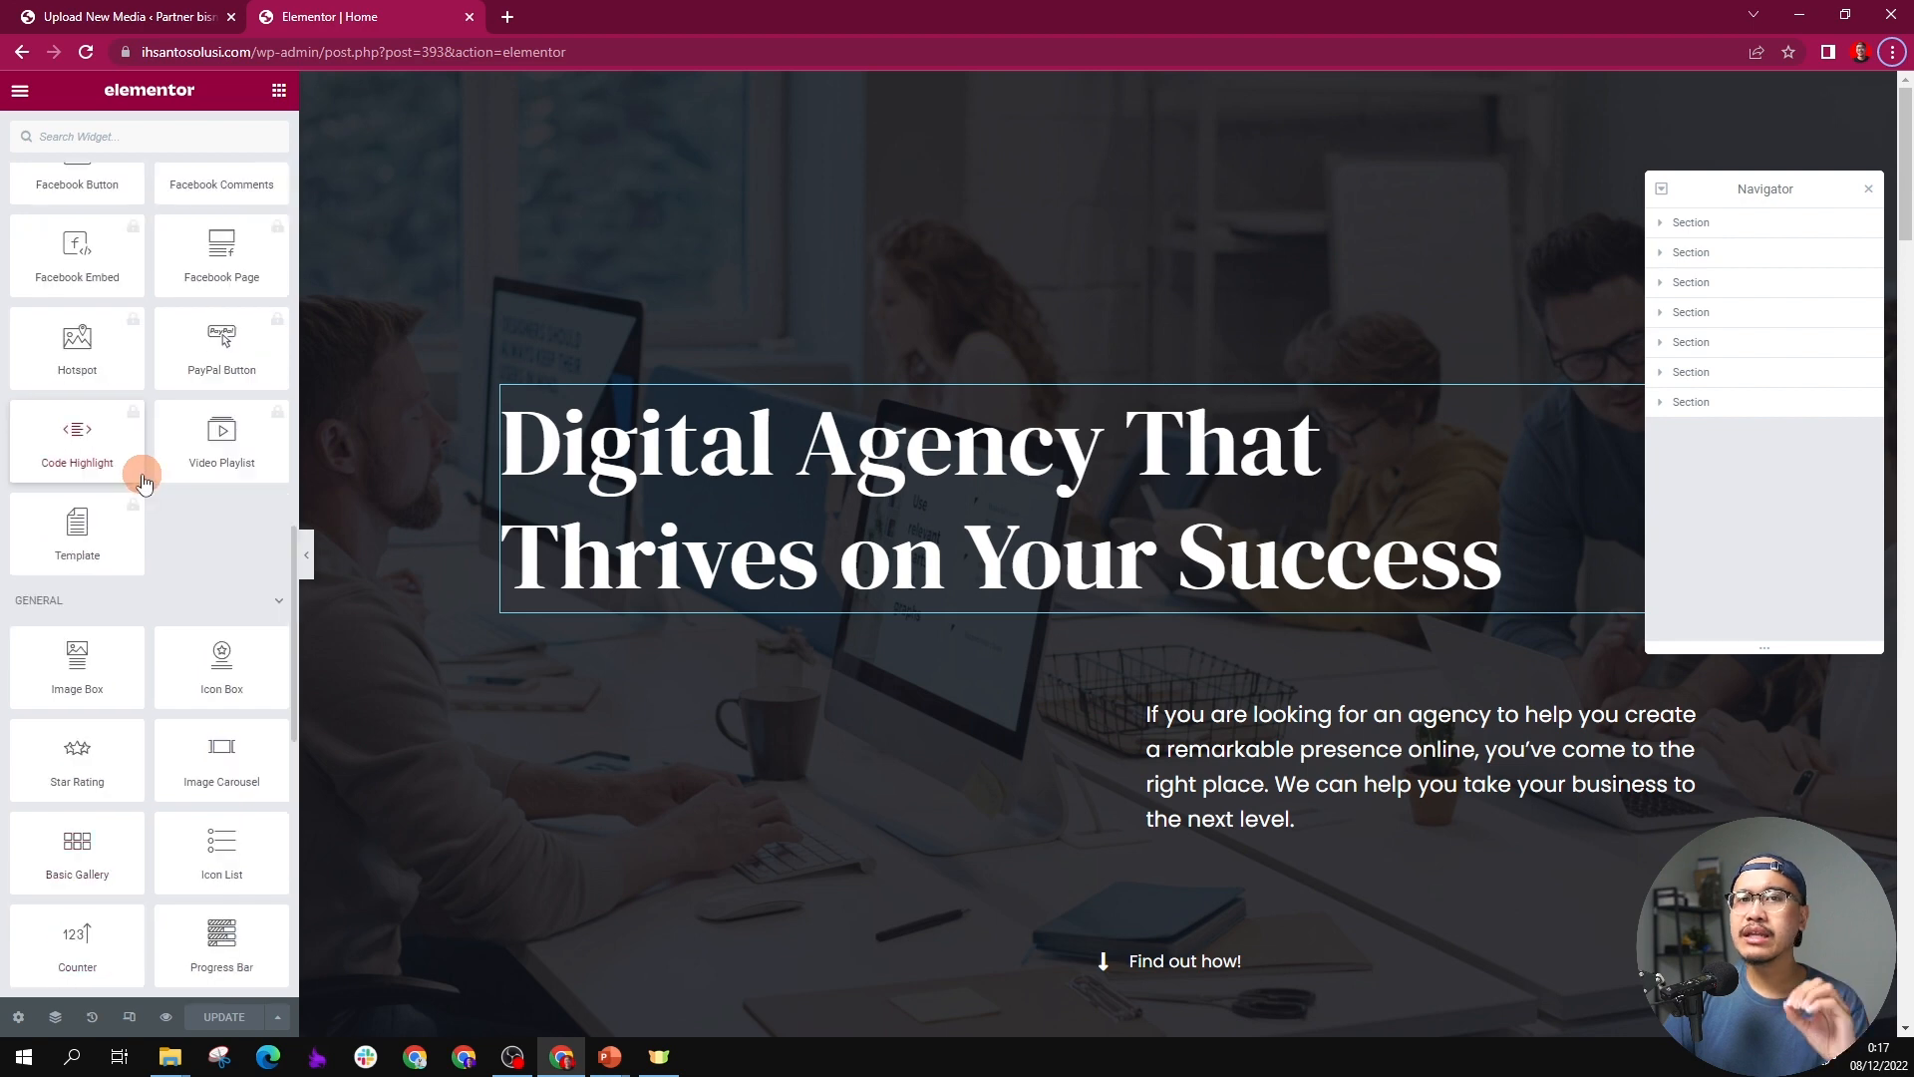
pyautogui.scroll(4, 142, 481)
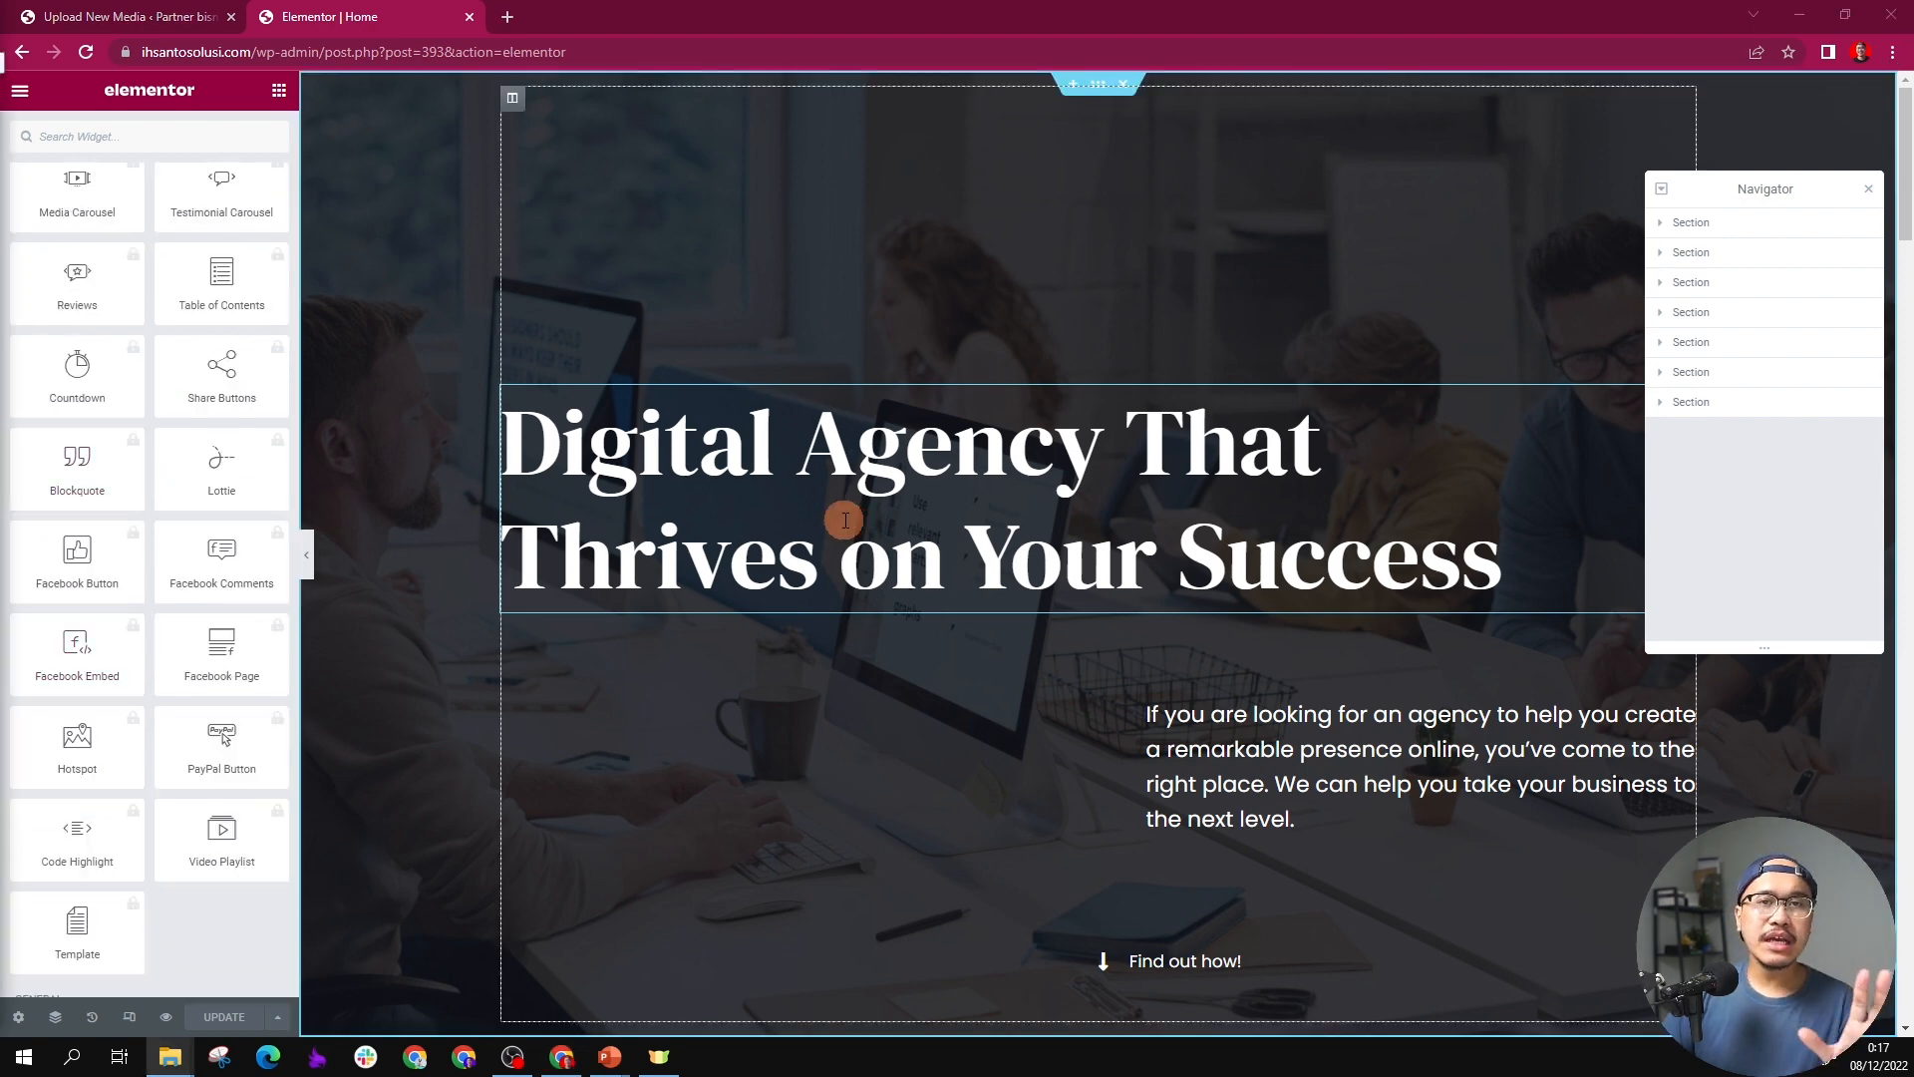
# Step: Set the text color of the "Digital Agency That Thrives on Your Success" heading to red #FF0000
pyautogui.click(858, 486)
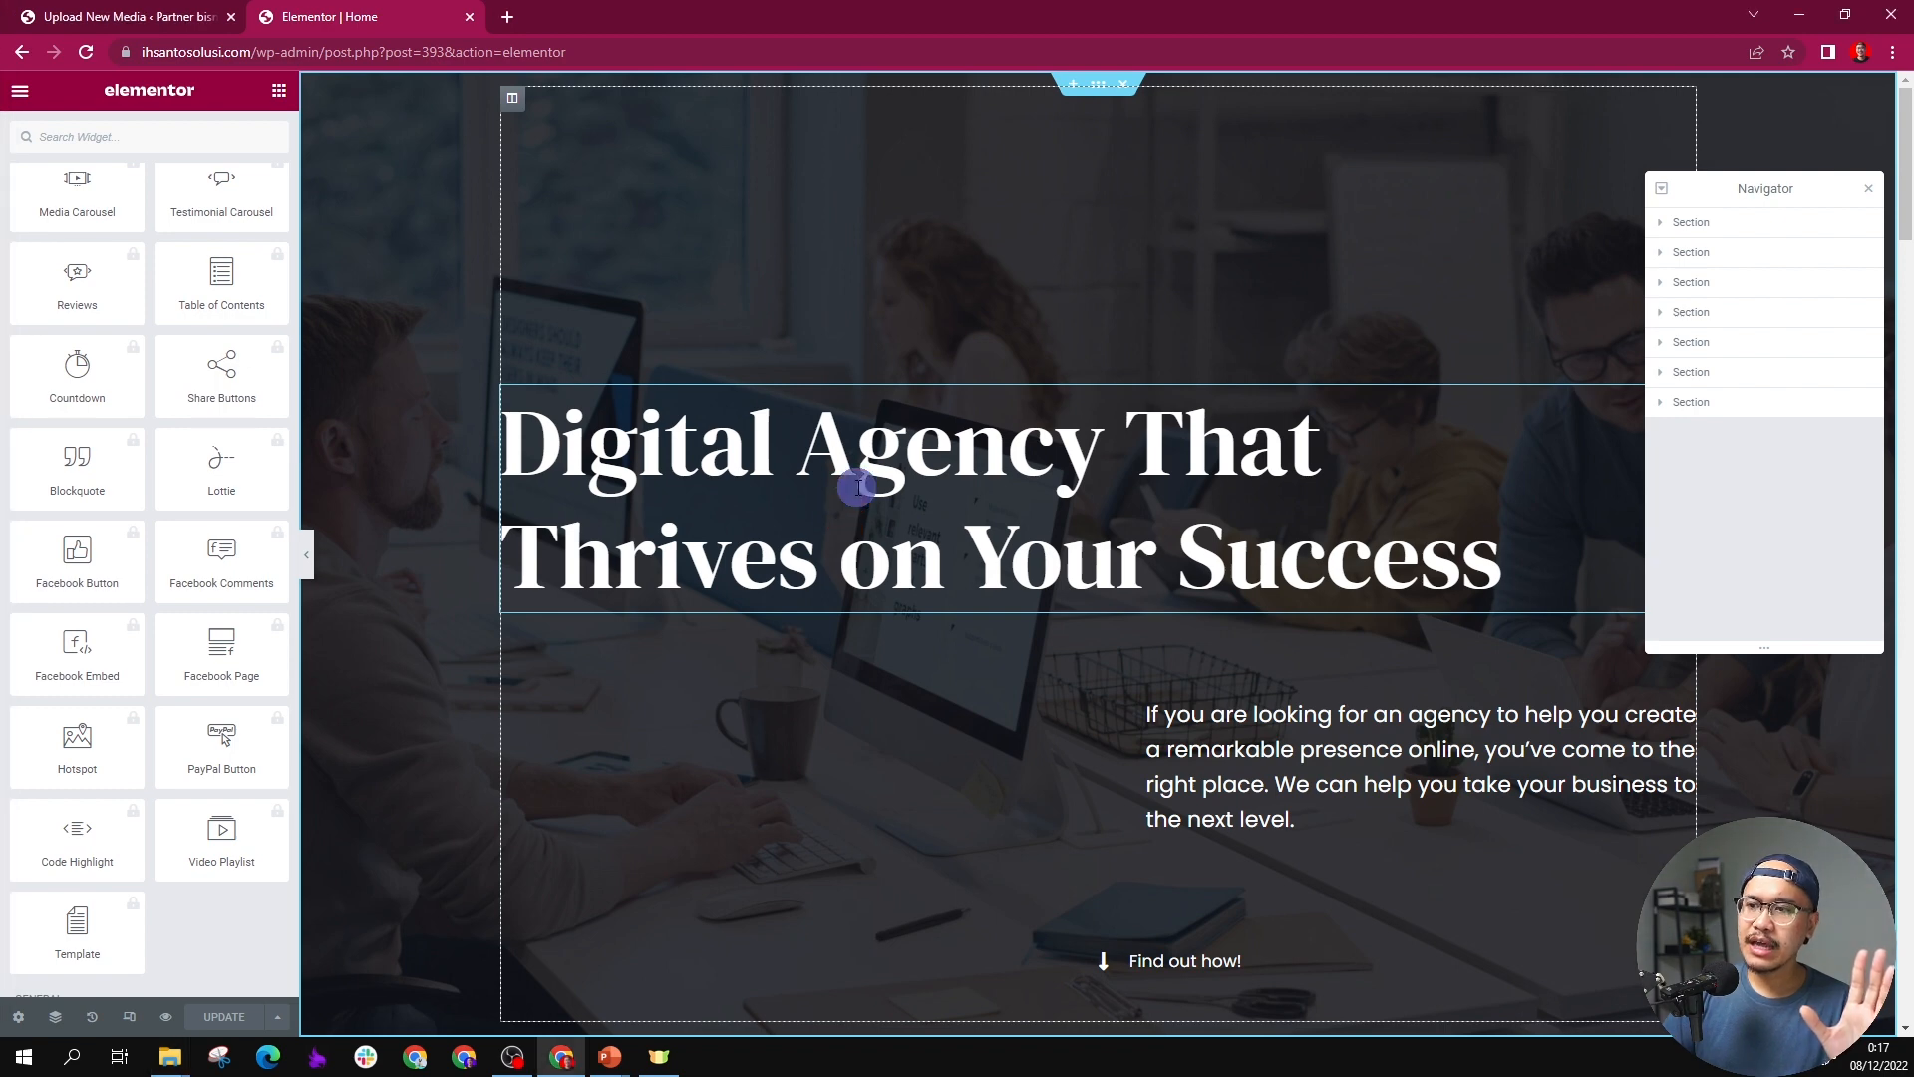
pyautogui.tripleClick(743, 459)
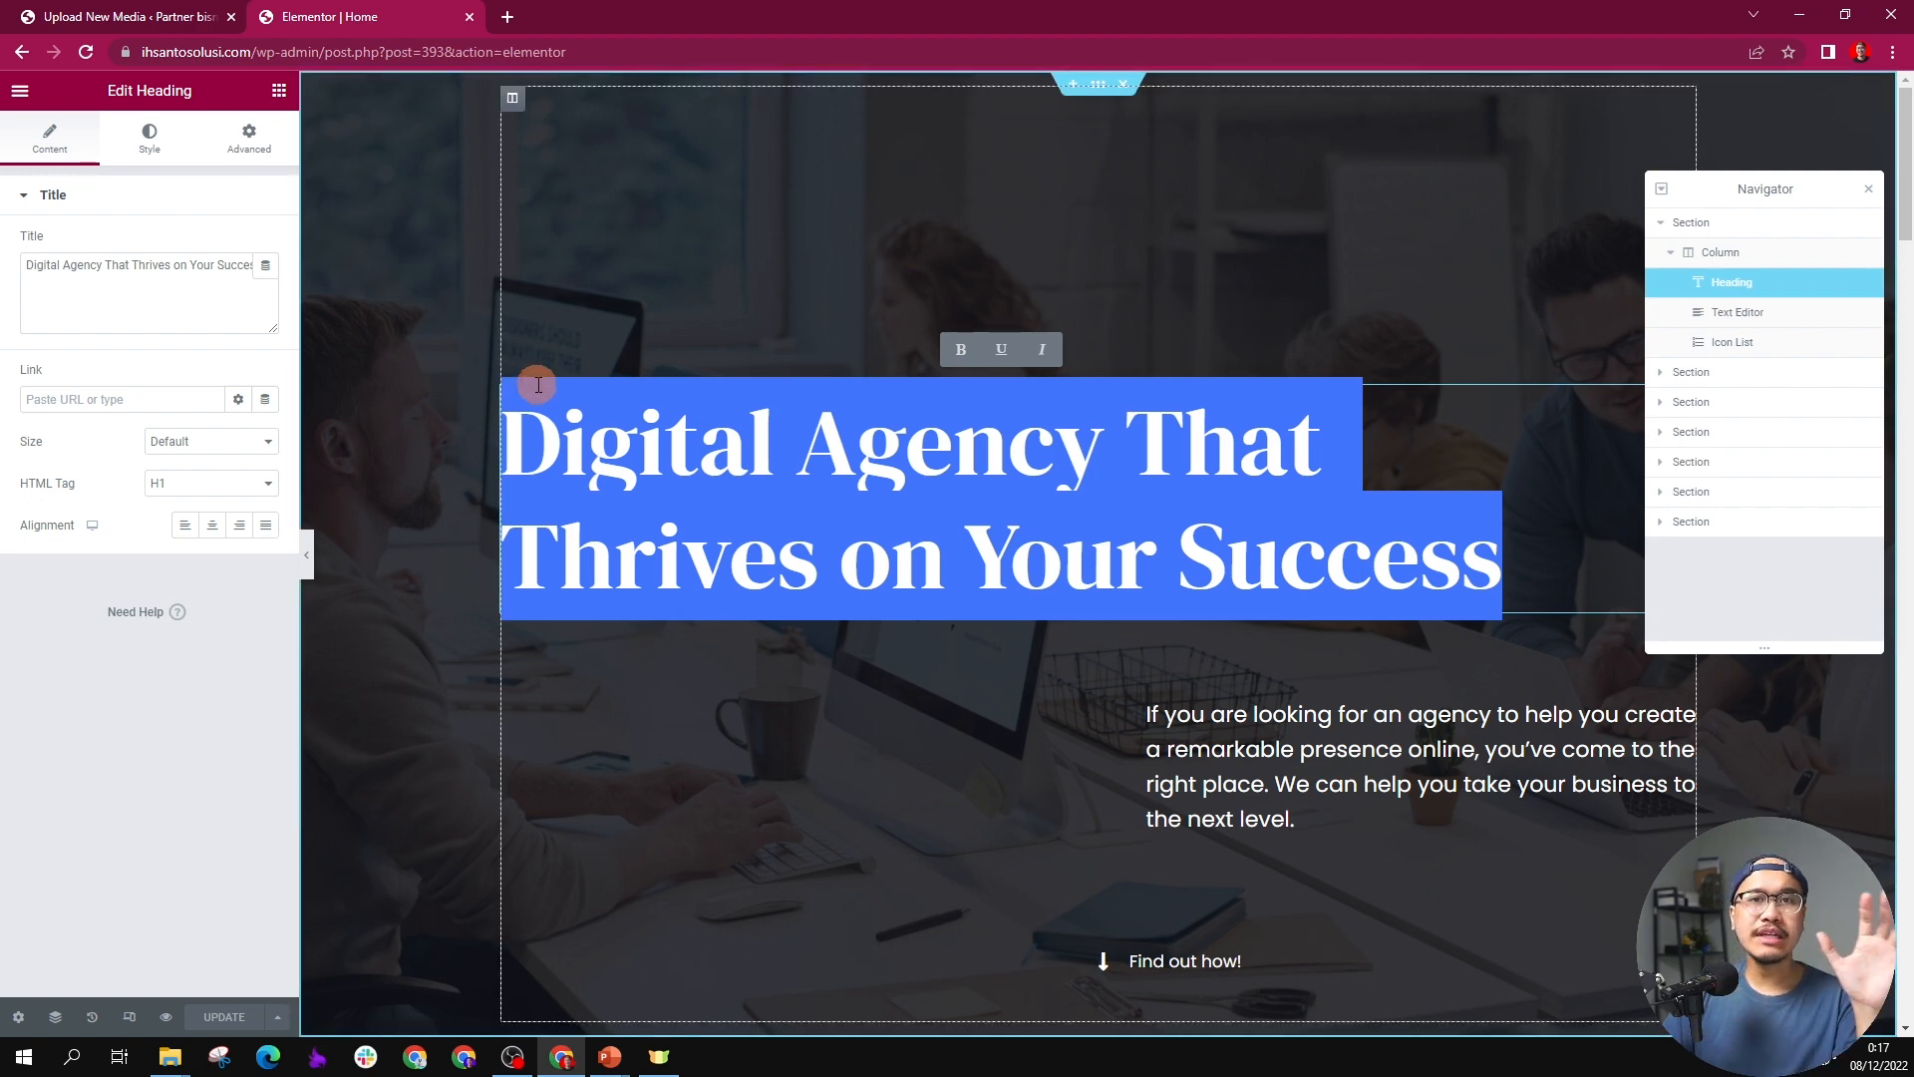
pyautogui.click(148, 136)
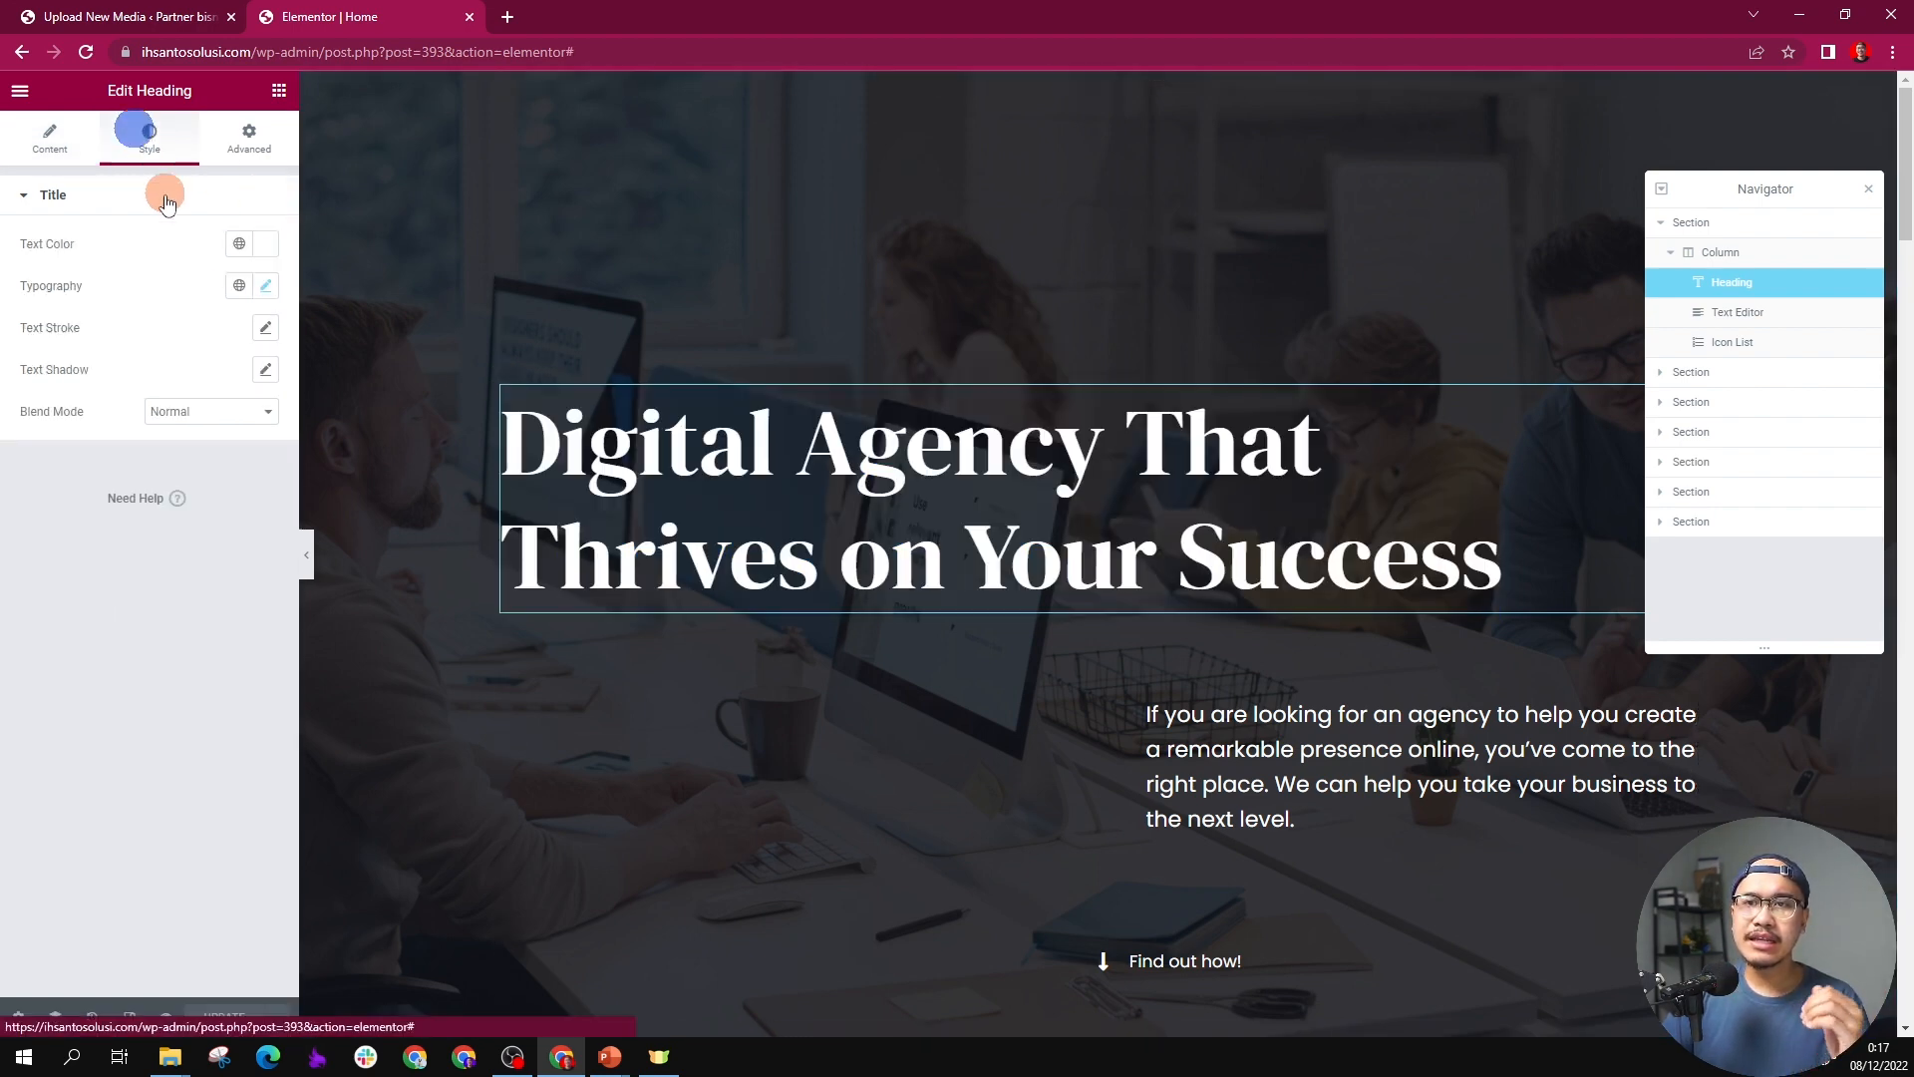
pyautogui.click(262, 249)
pyautogui.moveTo(179, 389); pyautogui.dragTo(337, 265)
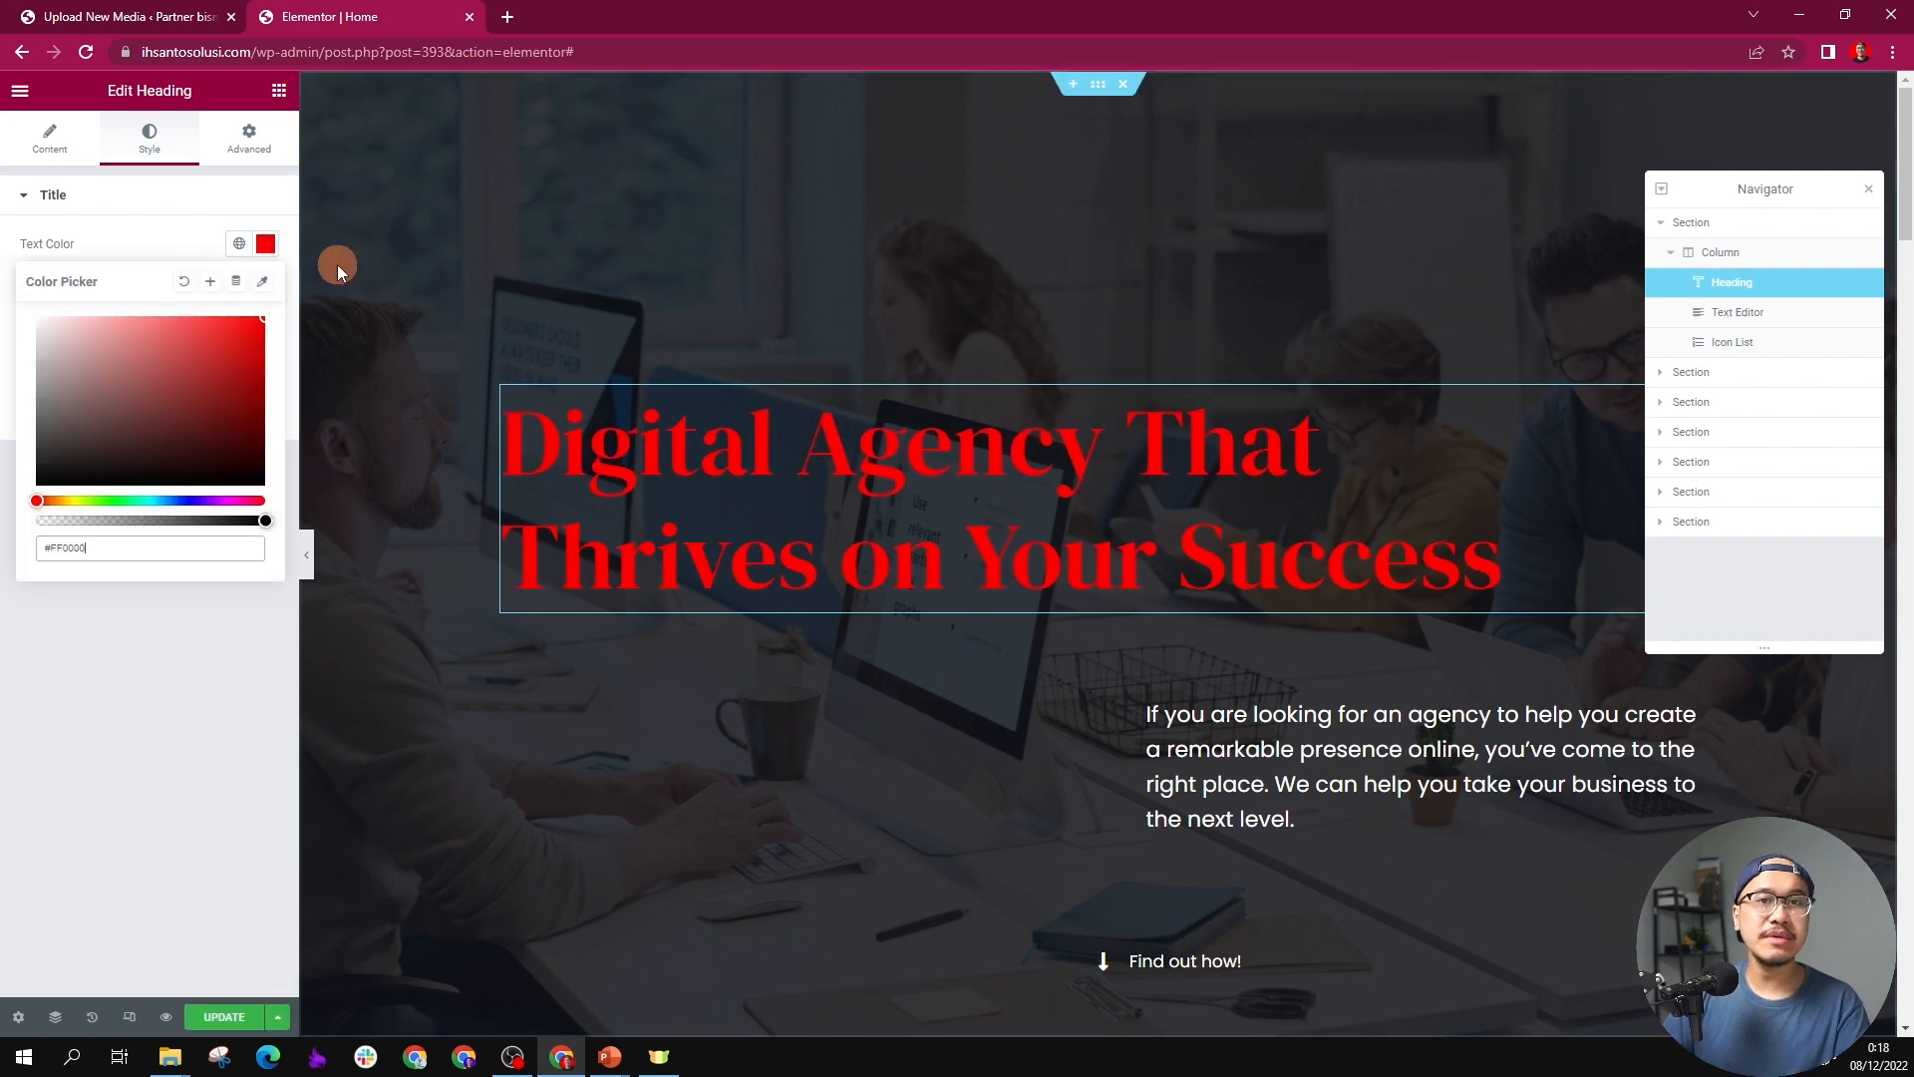
pyautogui.click(150, 237)
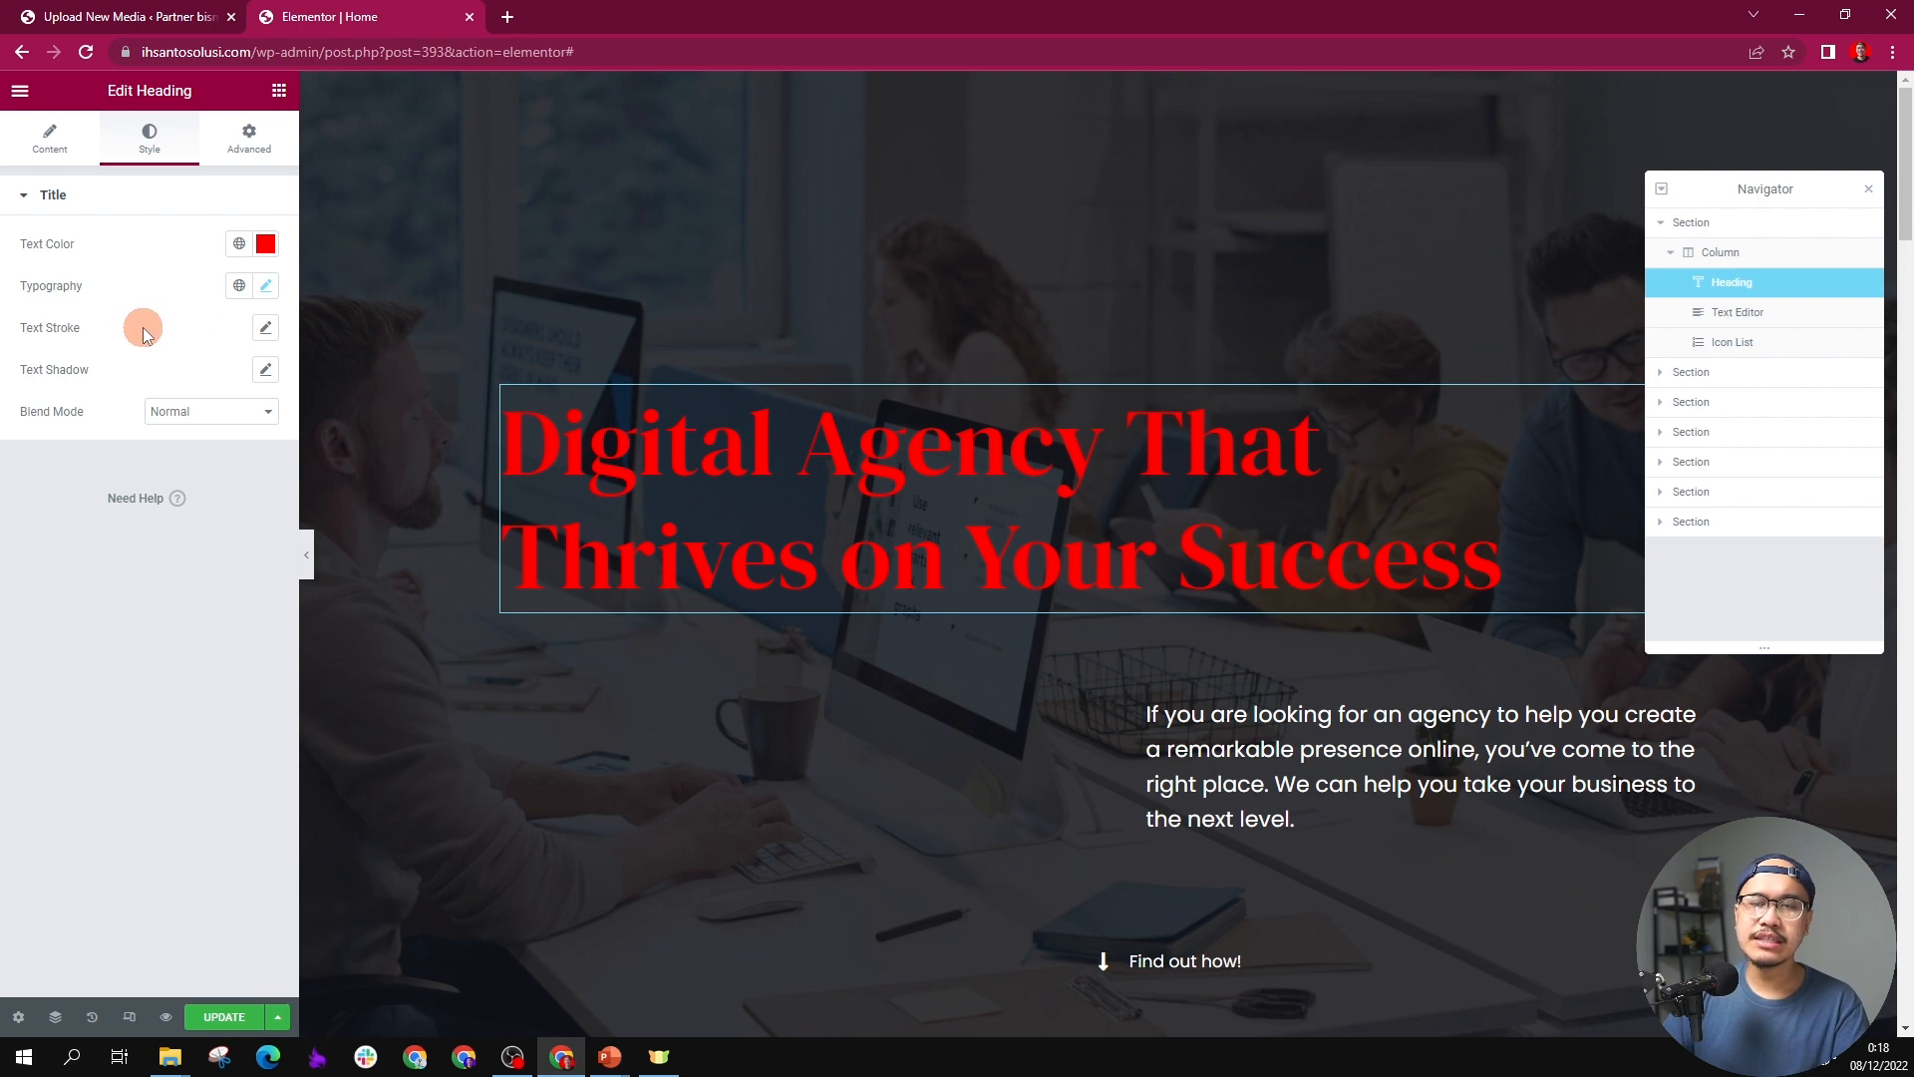
# Step: Examine the heading's advanced Layout, Motion Effects, Transform, Responsive and Background settings, and return from the PowerPoint hero slide to the Elementor page
pyautogui.click(241, 139)
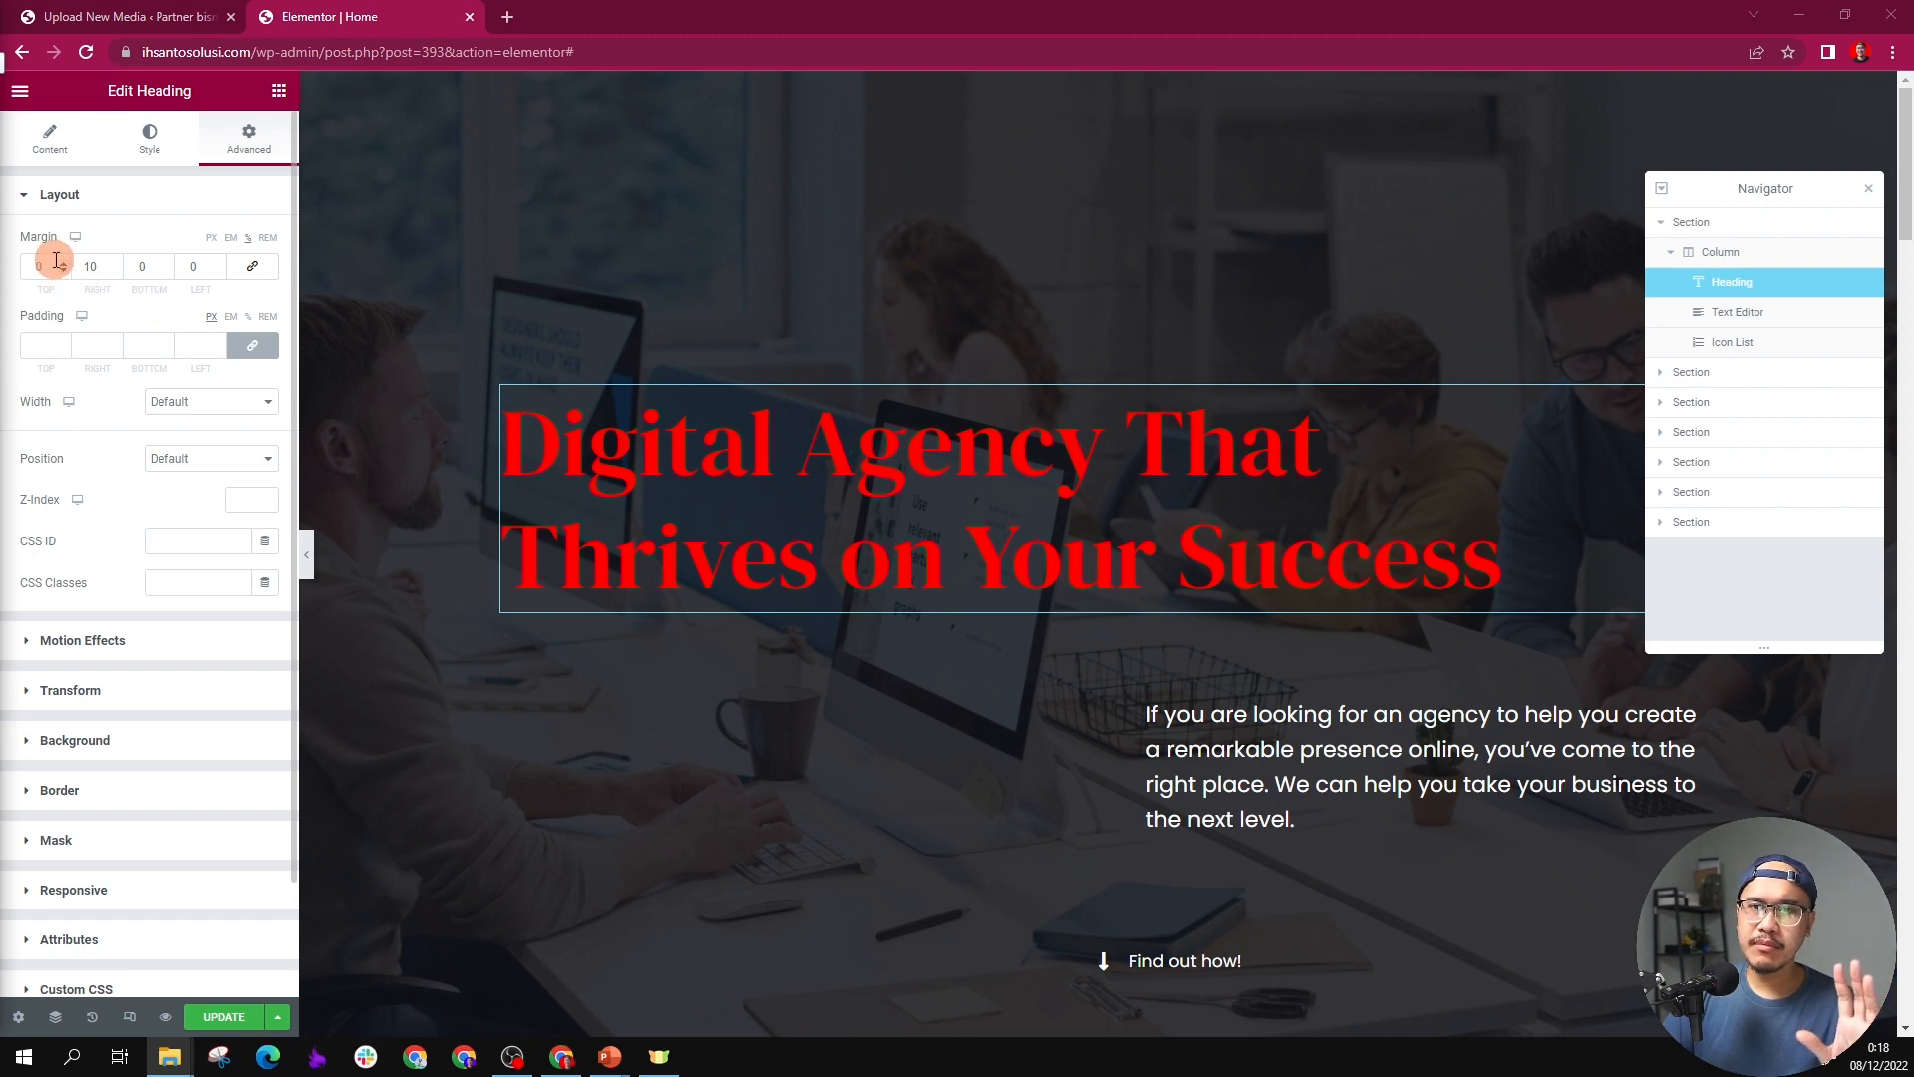
pyautogui.click(51, 337)
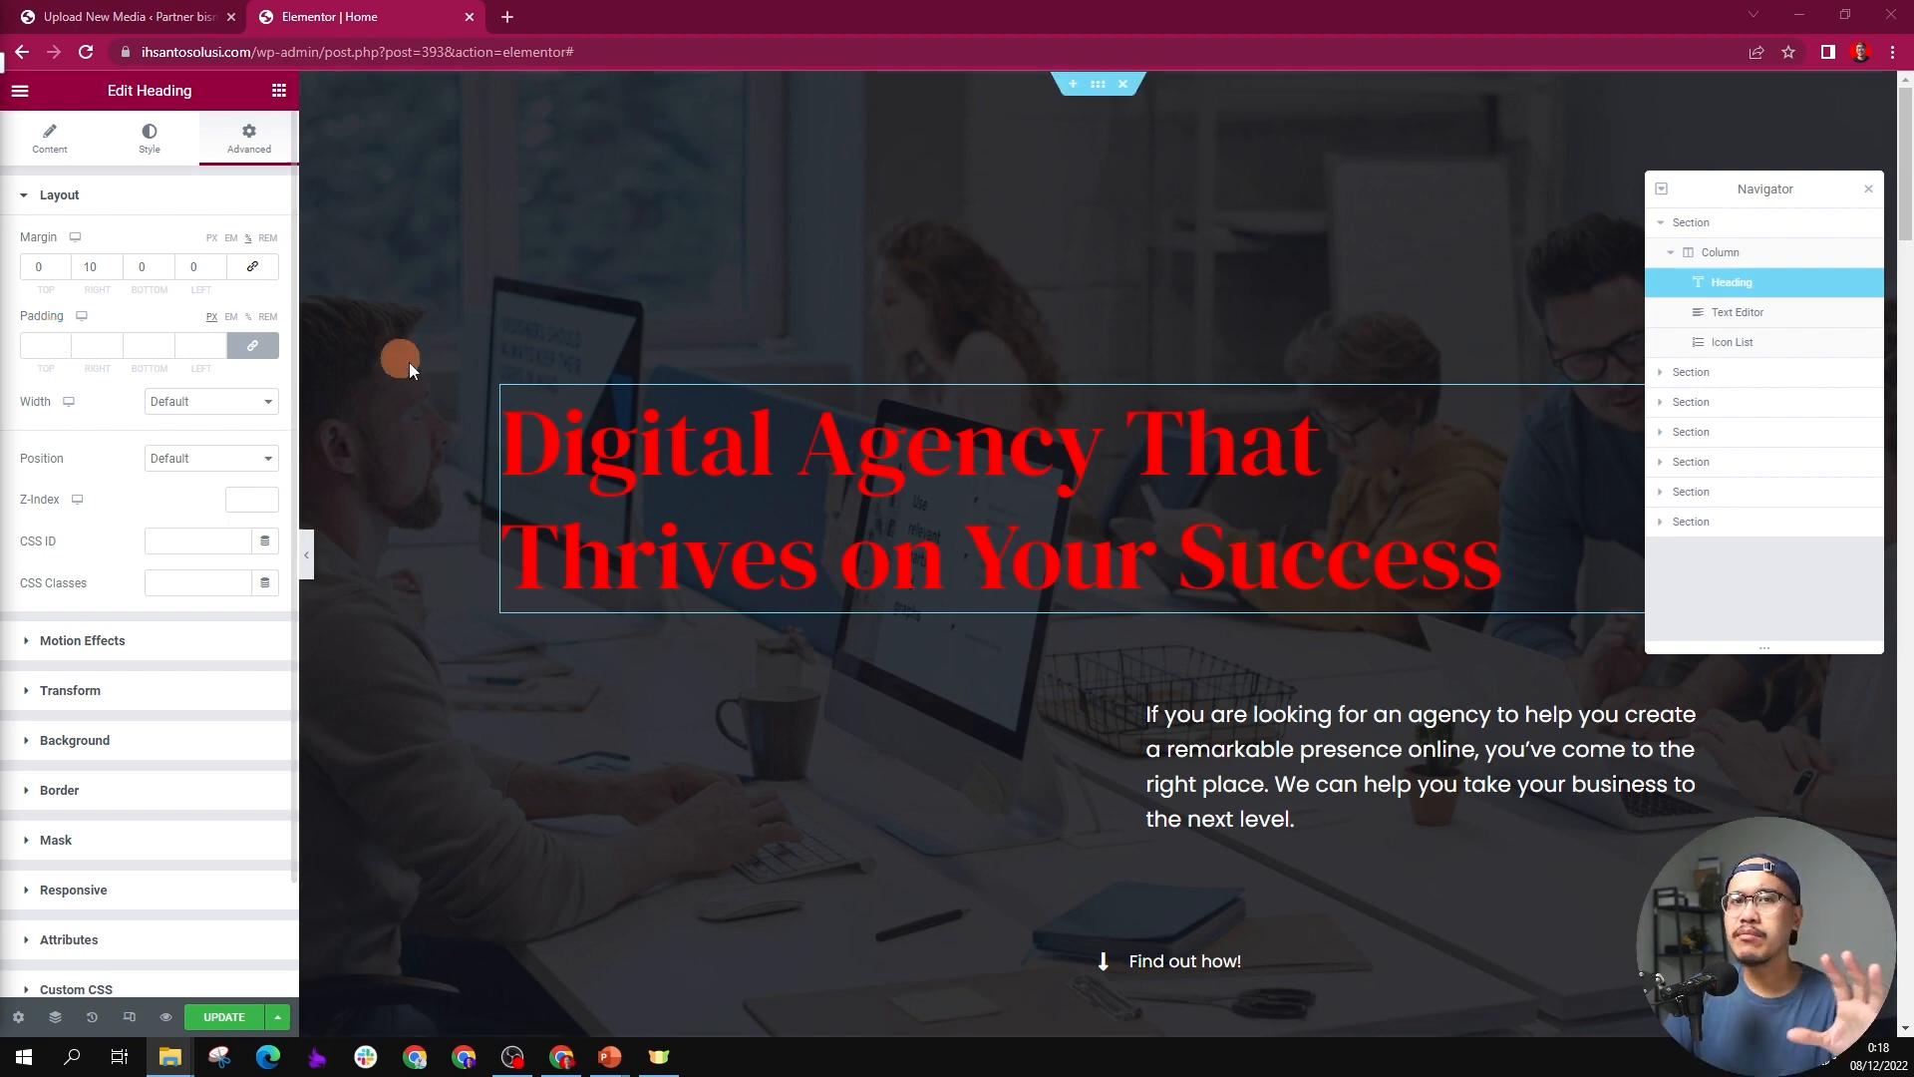
pyautogui.scroll(-2, 62, 451)
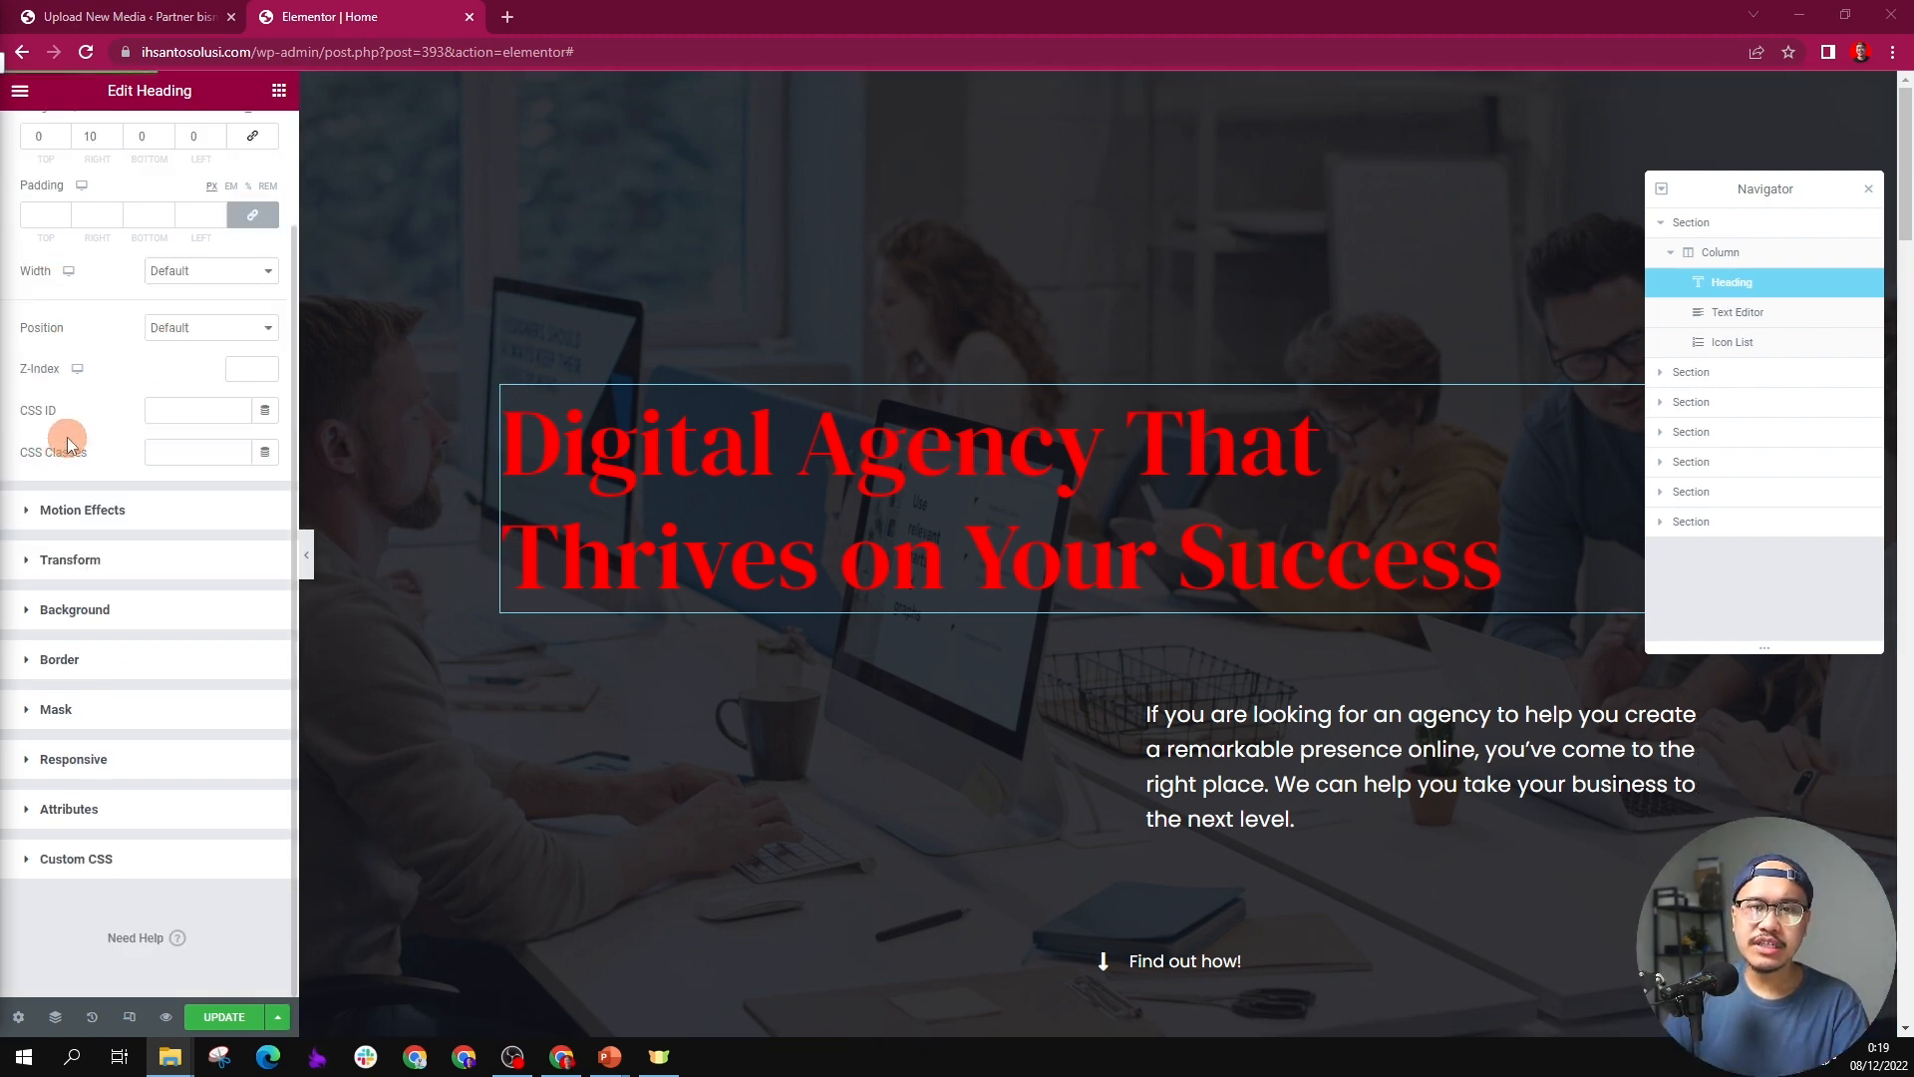
pyautogui.click(179, 327)
pyautogui.click(180, 327)
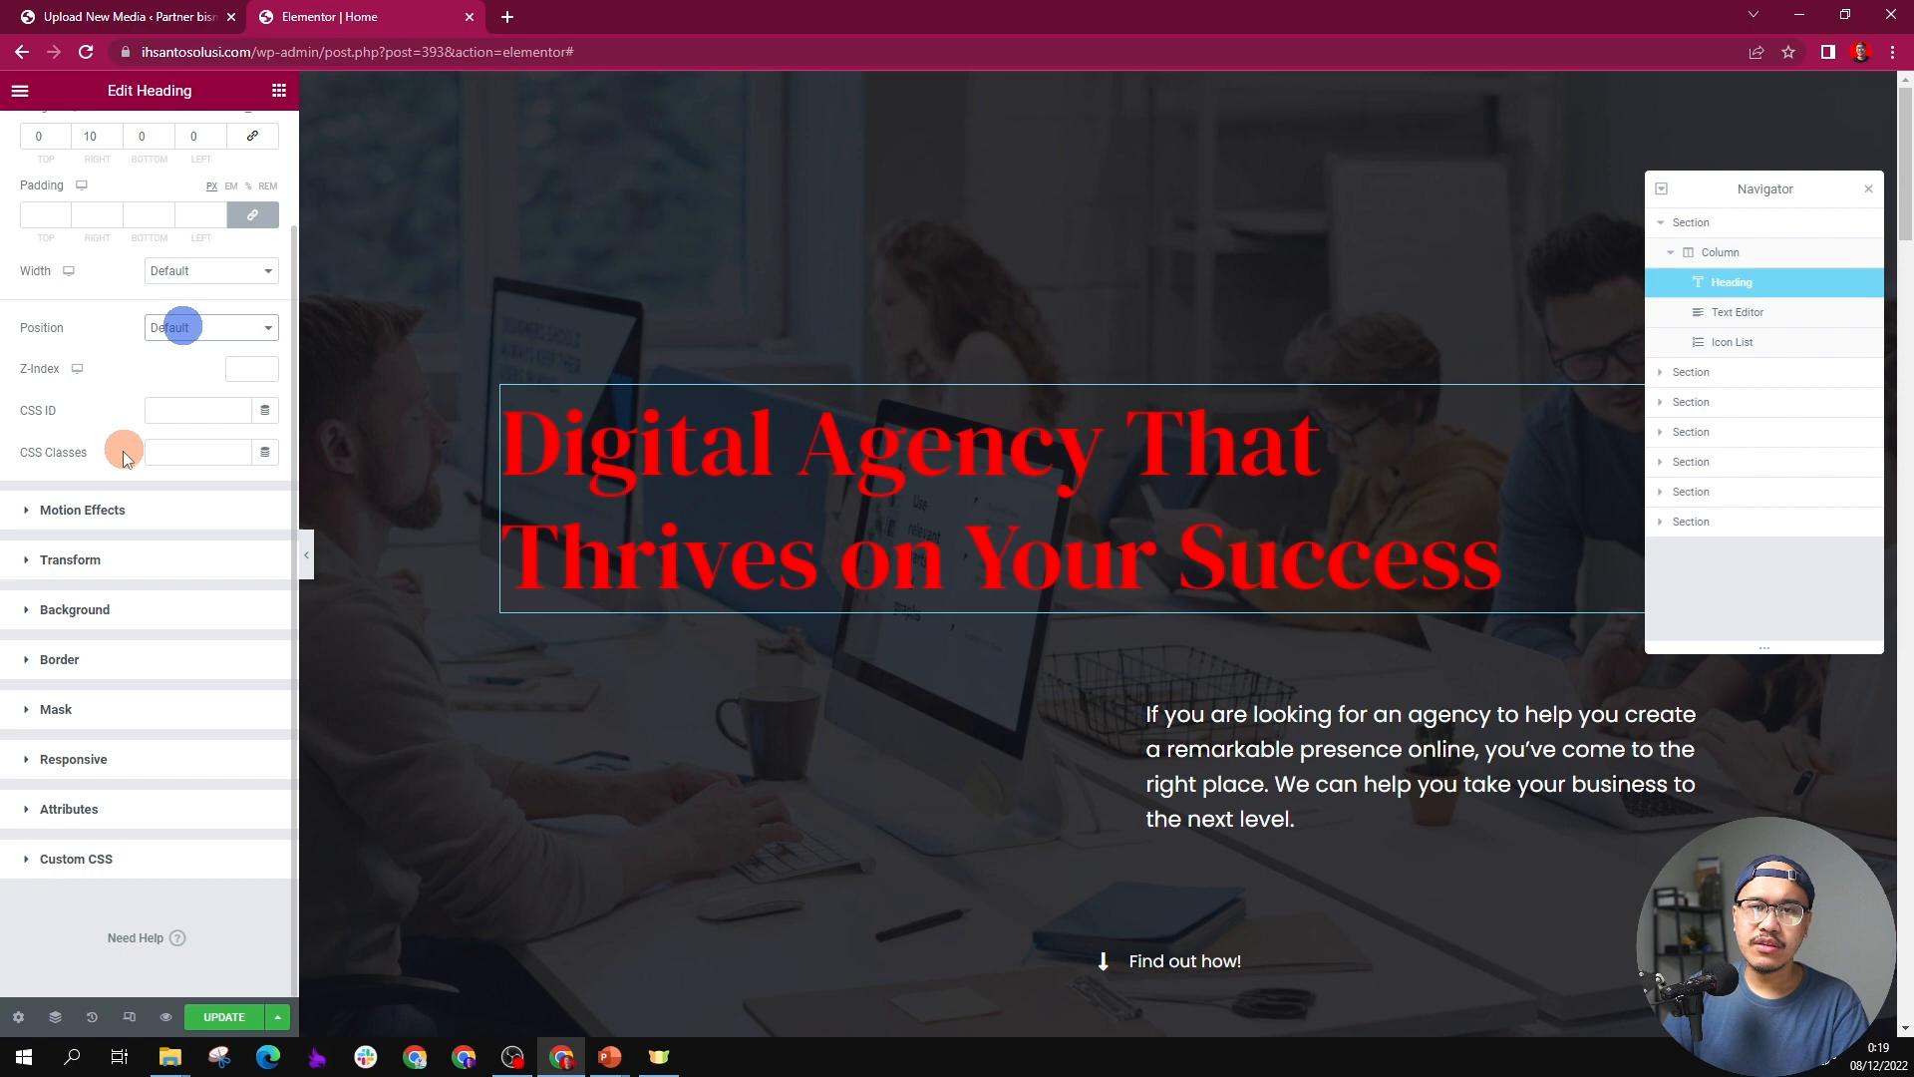
pyautogui.click(138, 511)
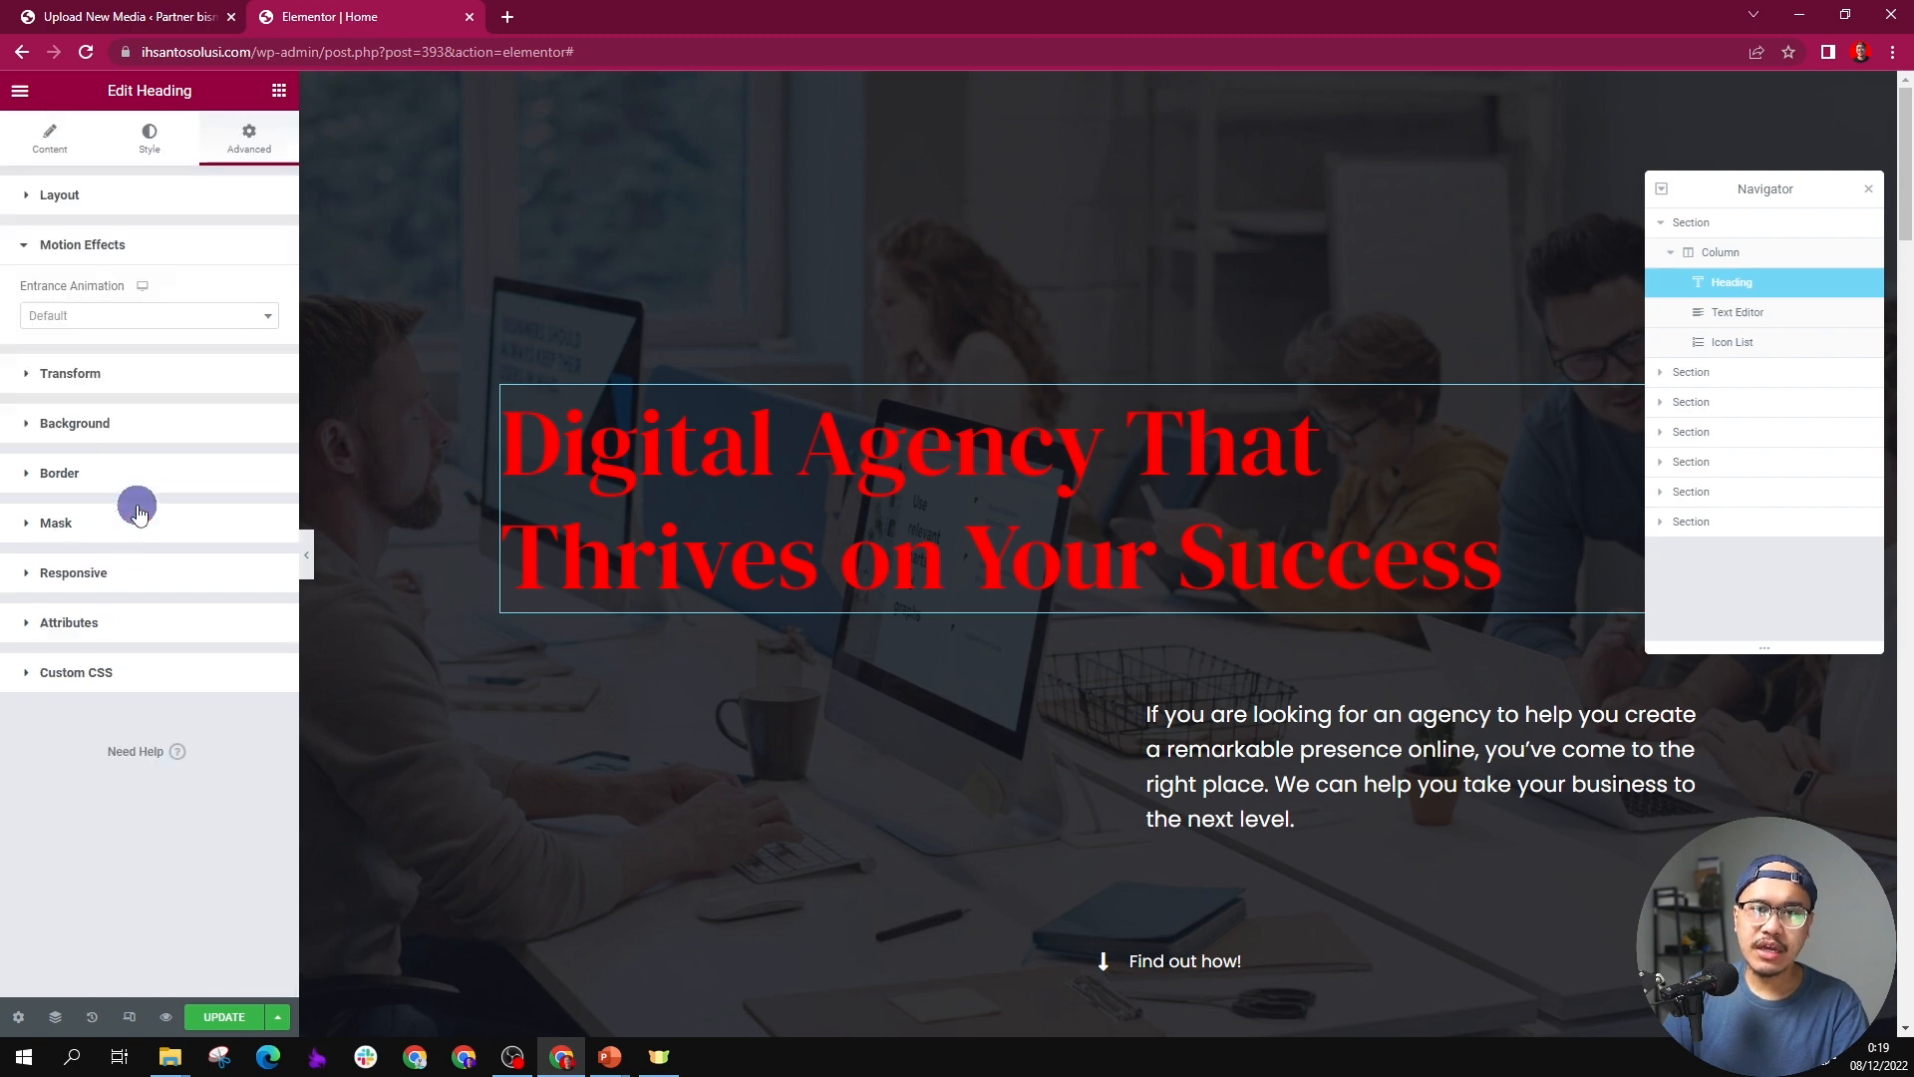
pyautogui.click(148, 376)
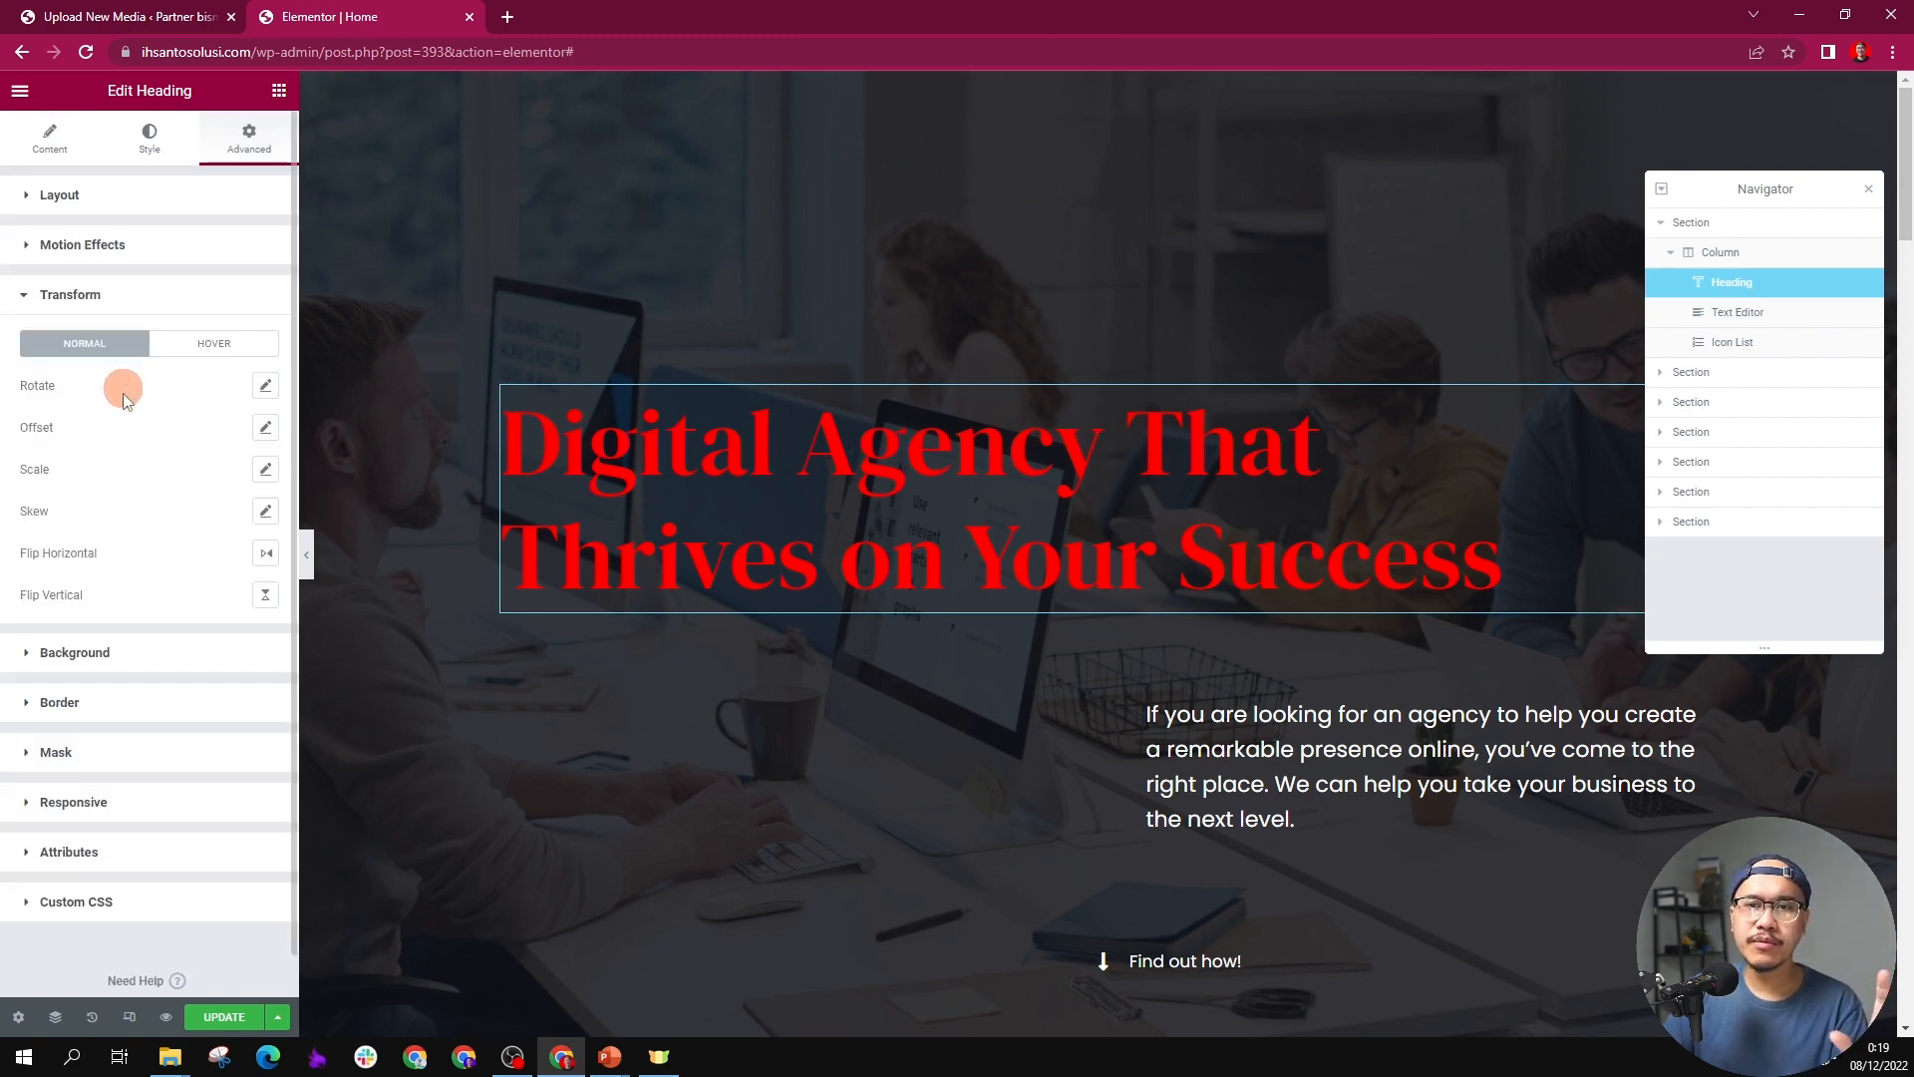
pyautogui.click(133, 752)
pyautogui.click(133, 554)
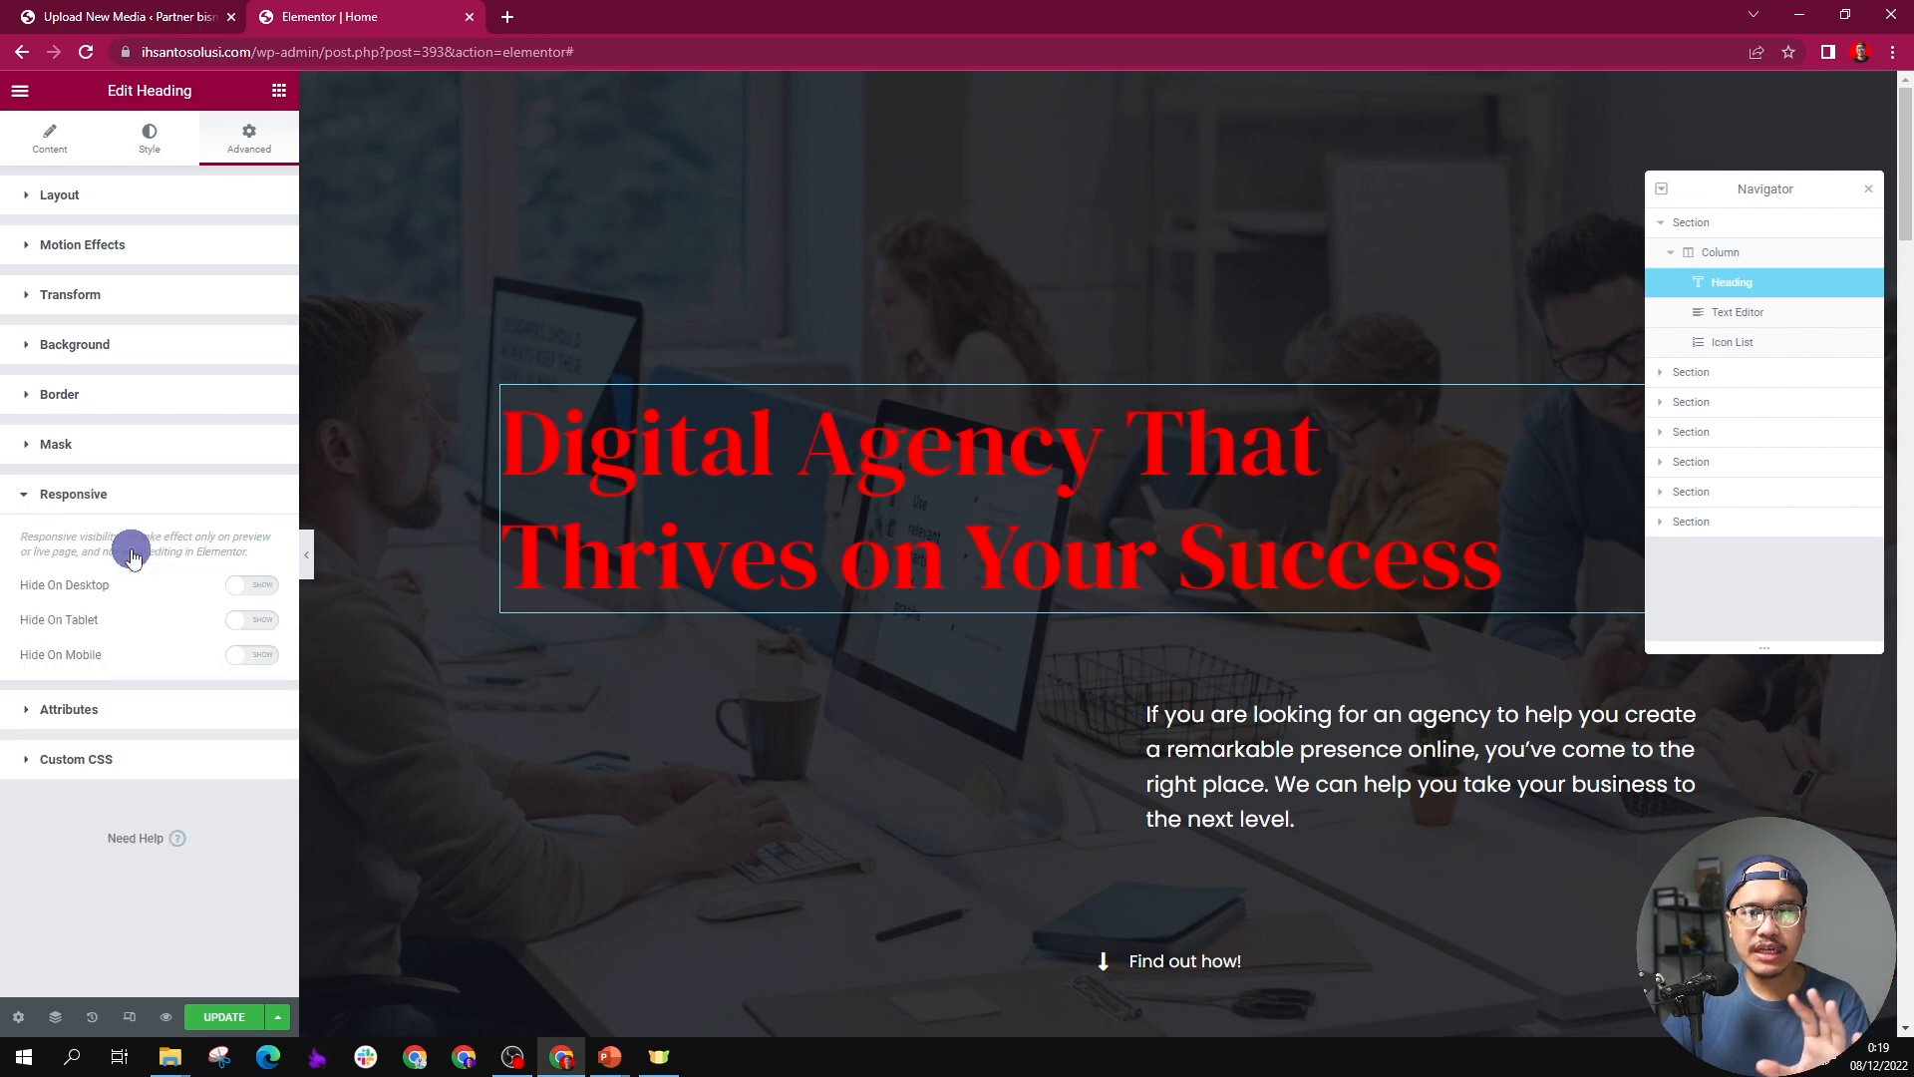
pyautogui.click(249, 585)
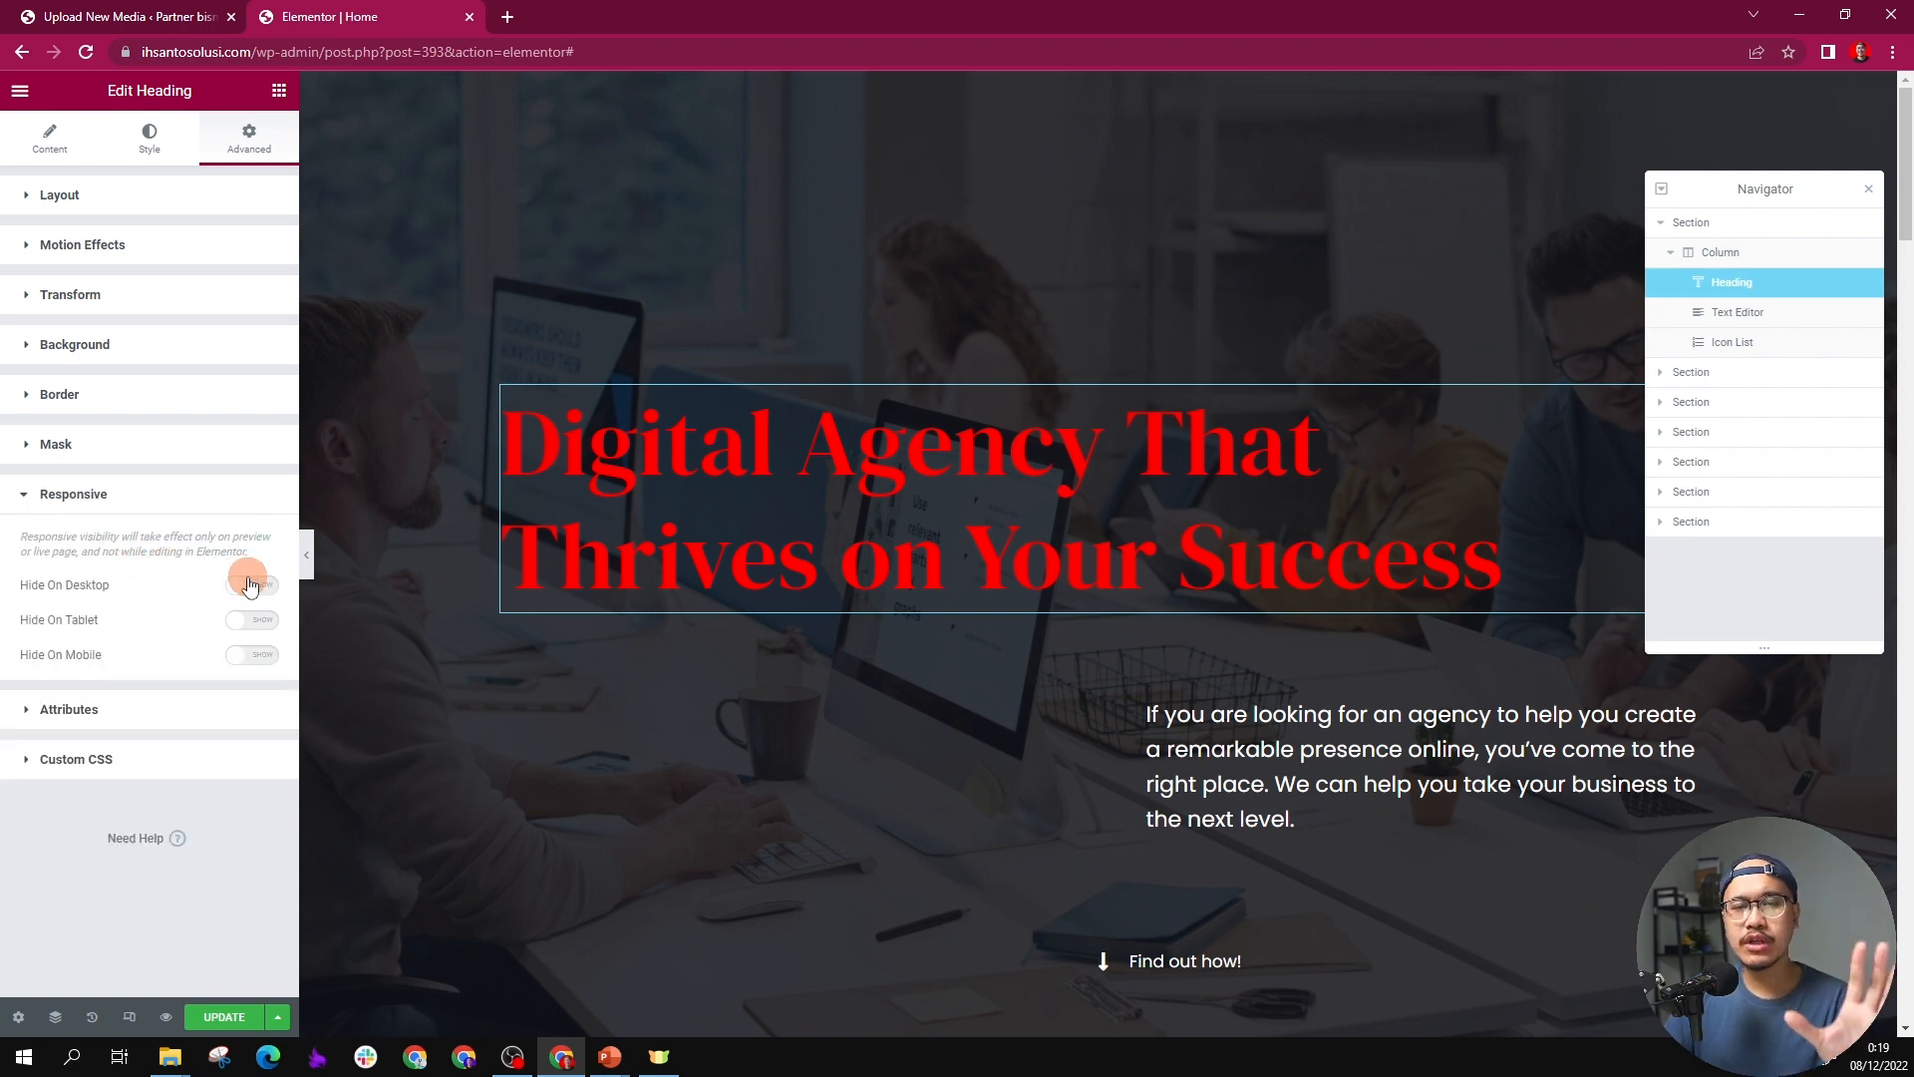
pyautogui.click(184, 354)
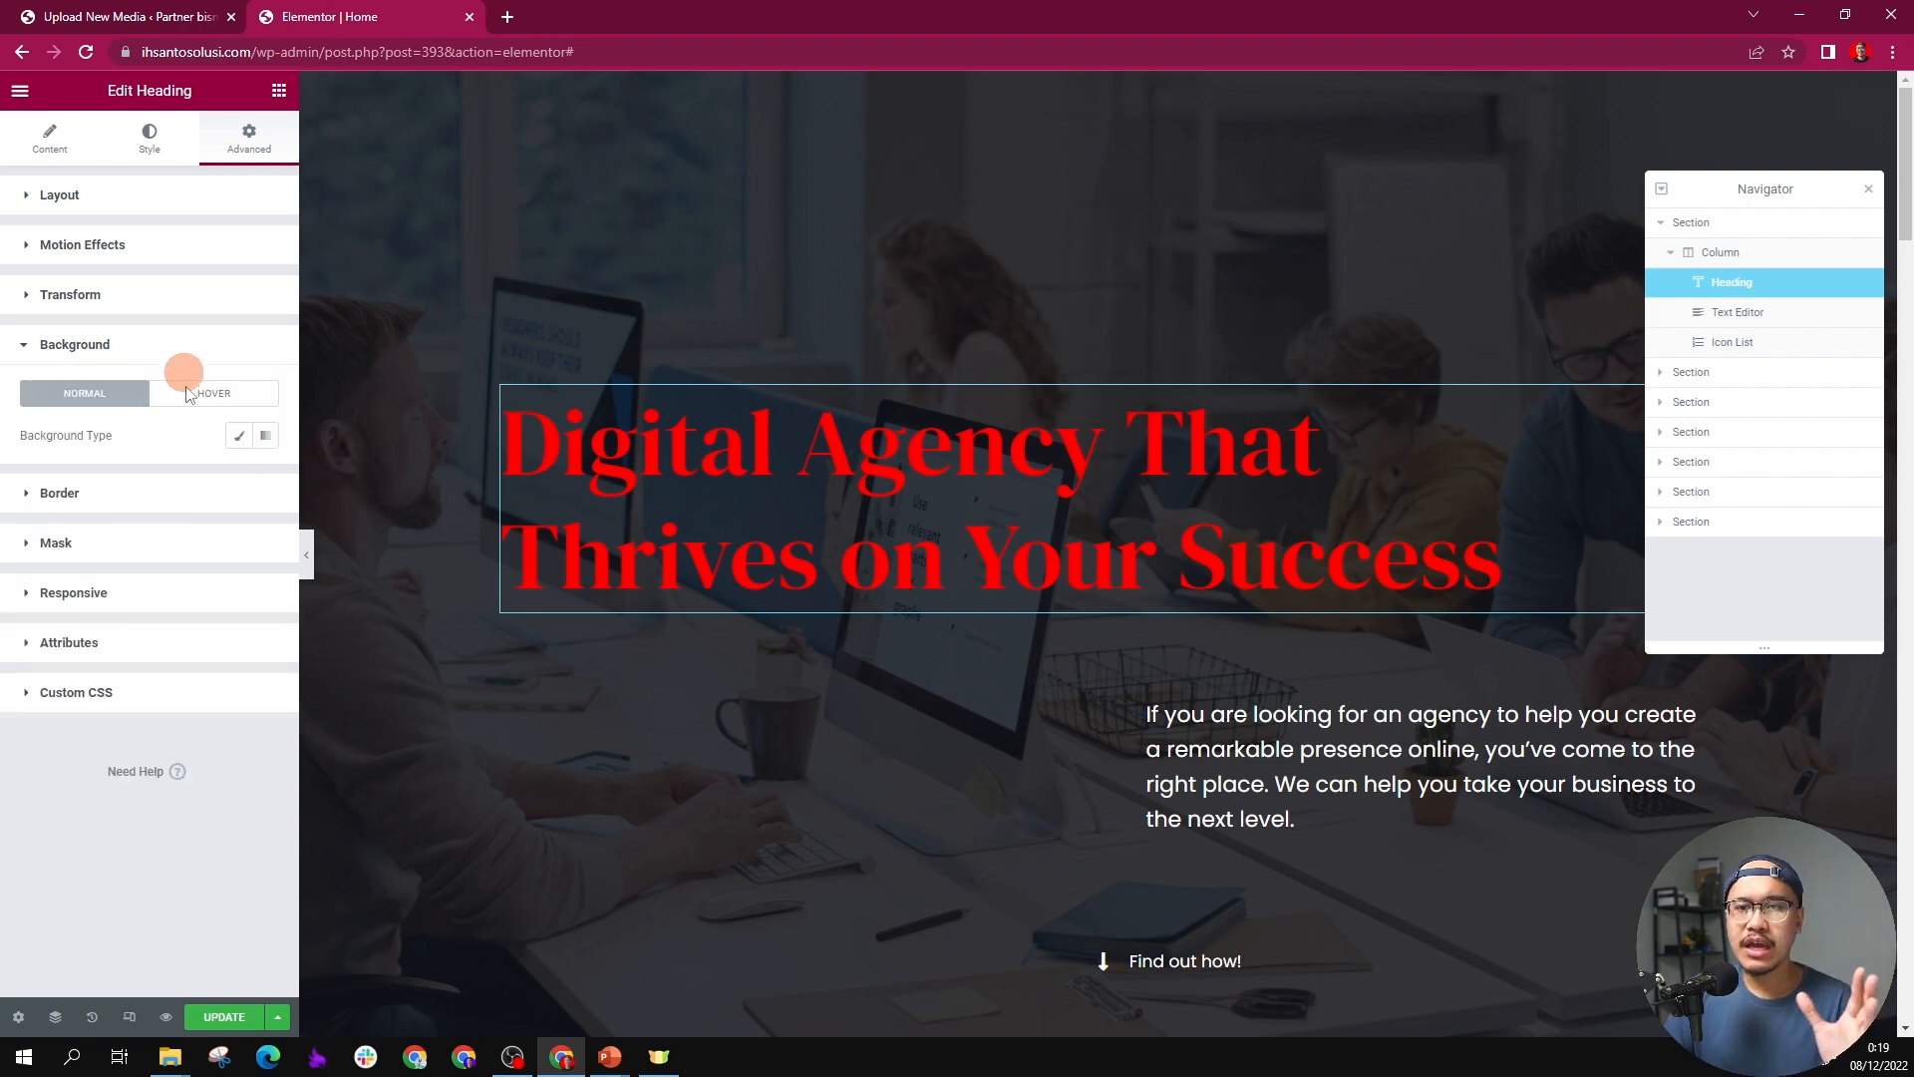
pyautogui.click(127, 610)
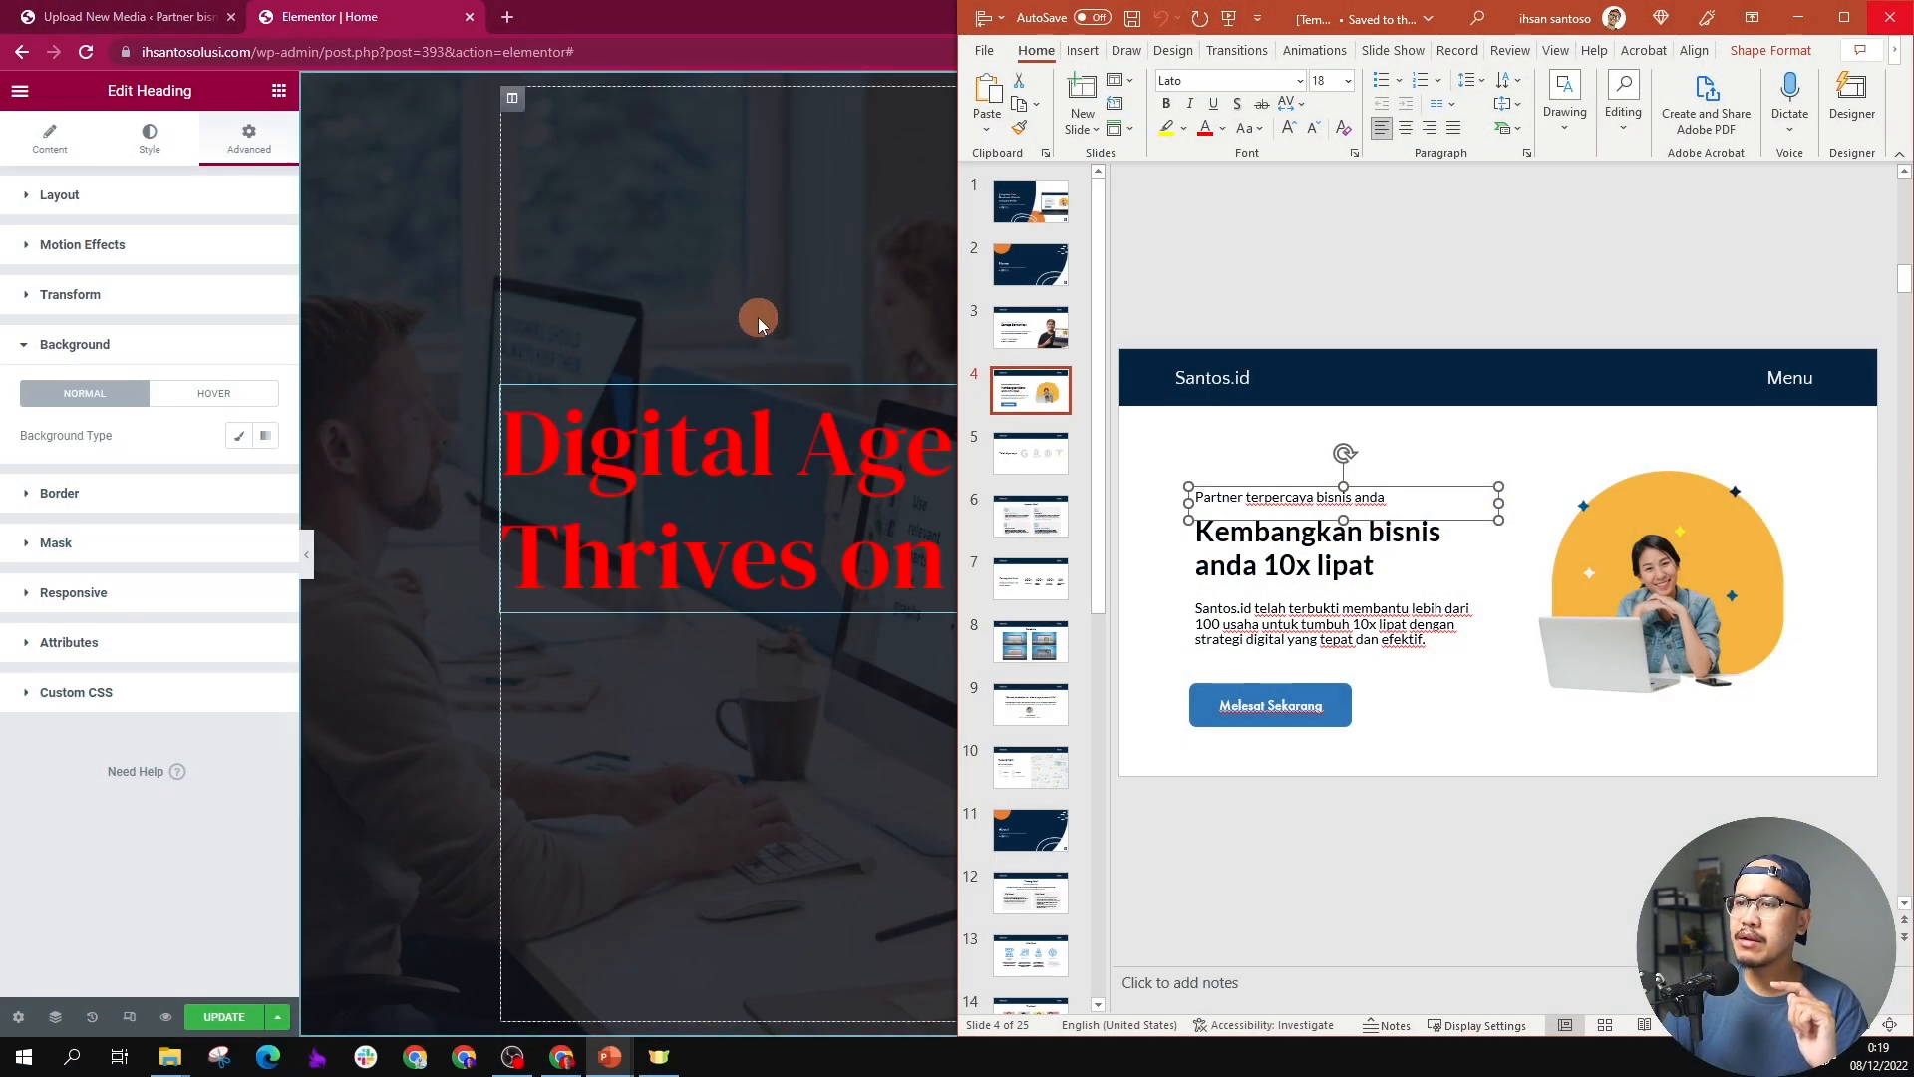
pyautogui.click(542, 315)
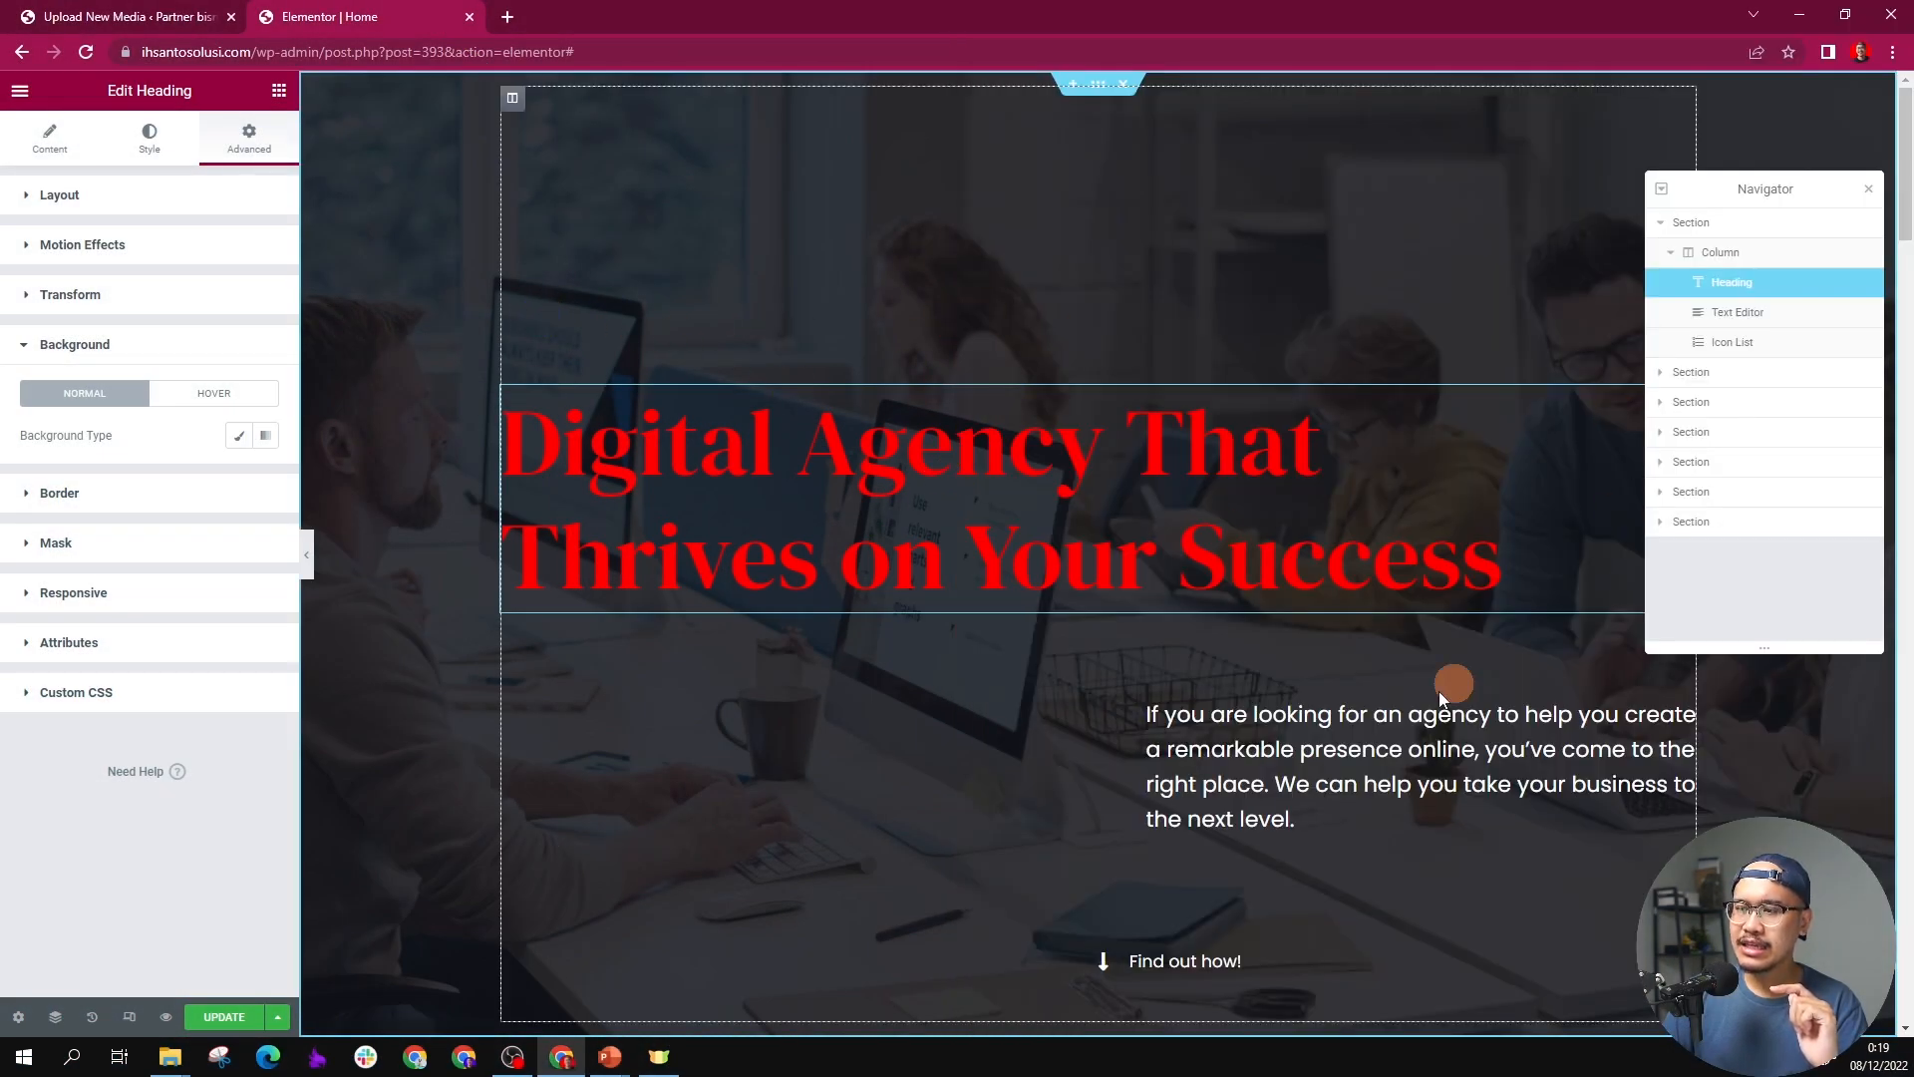
# Step: Arrange the PowerPoint design window beside the browser, giving the Elementor page about three quarters of the screen width
pyautogui.moveTo(610, 1055)
pyautogui.click(680, 992)
pyautogui.click(1495, 498)
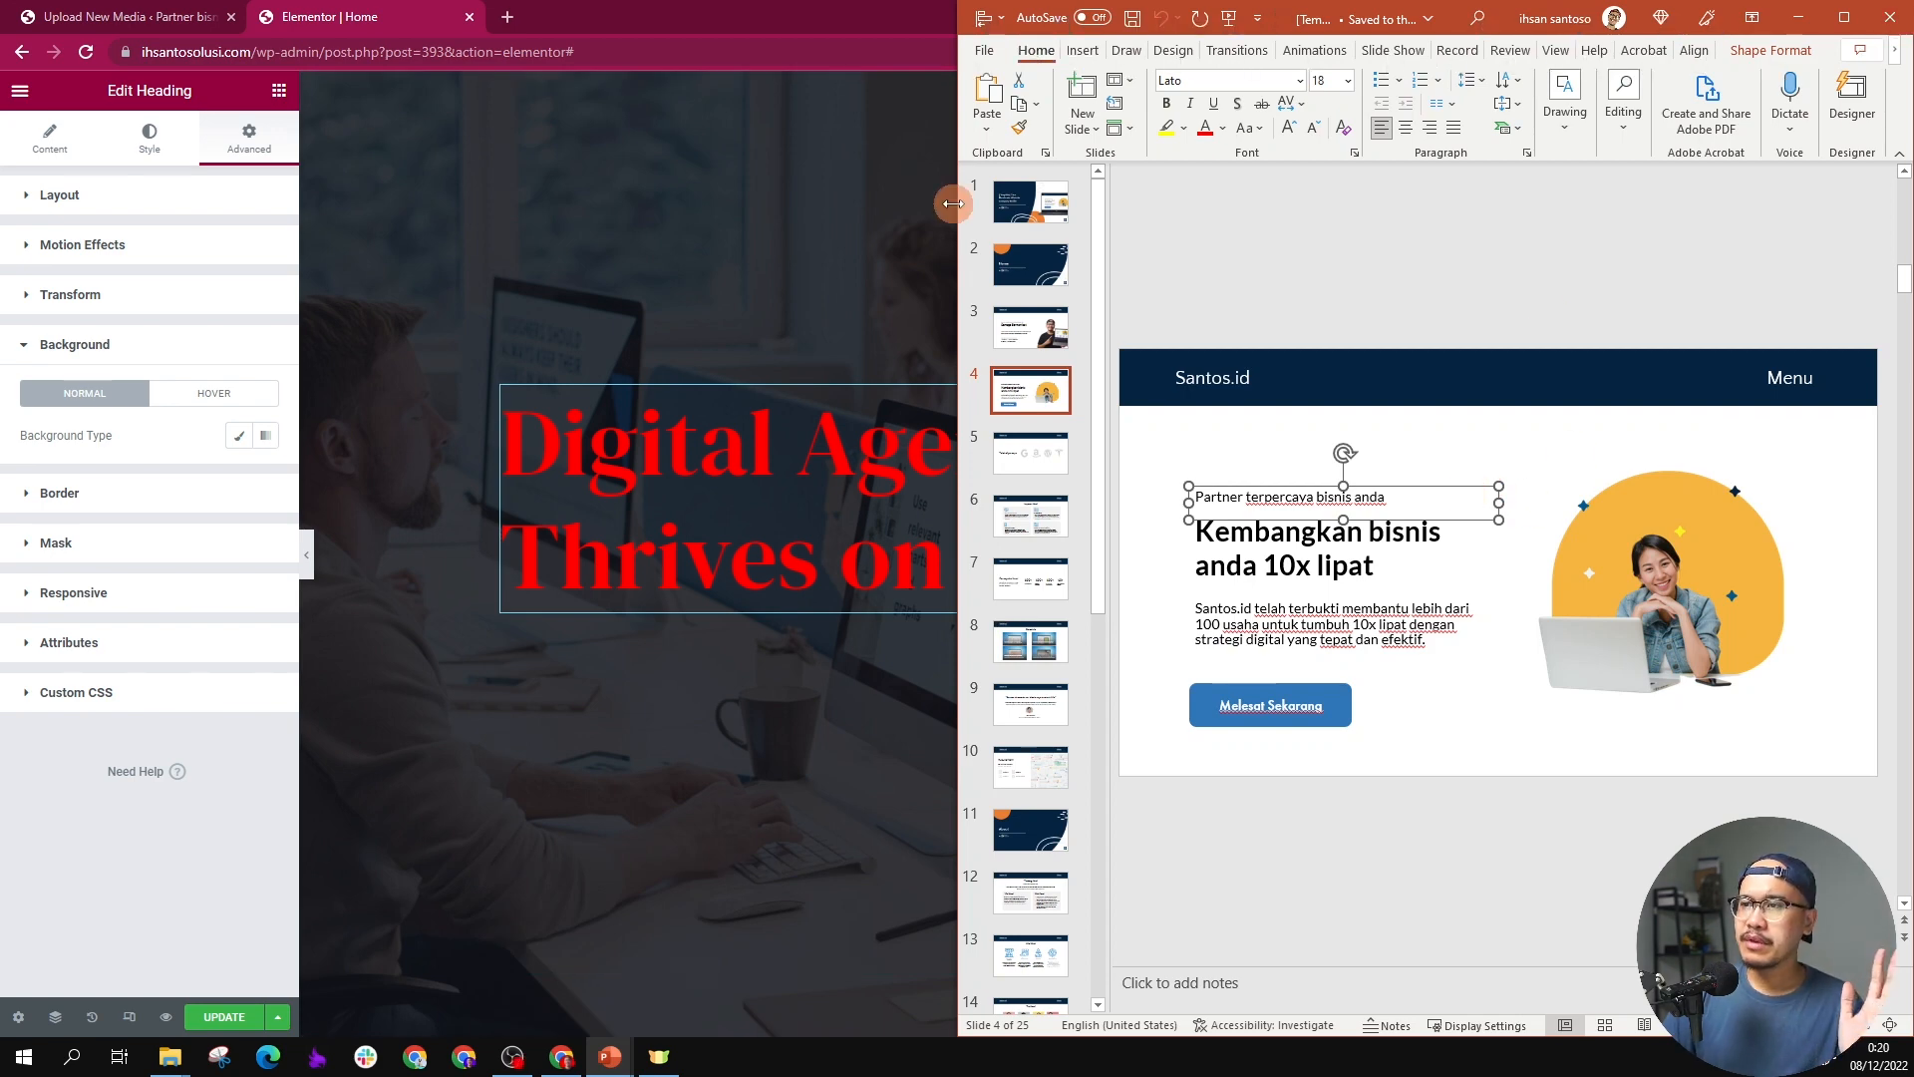
pyautogui.moveTo(954, 203); pyautogui.dragTo(1424, 243)
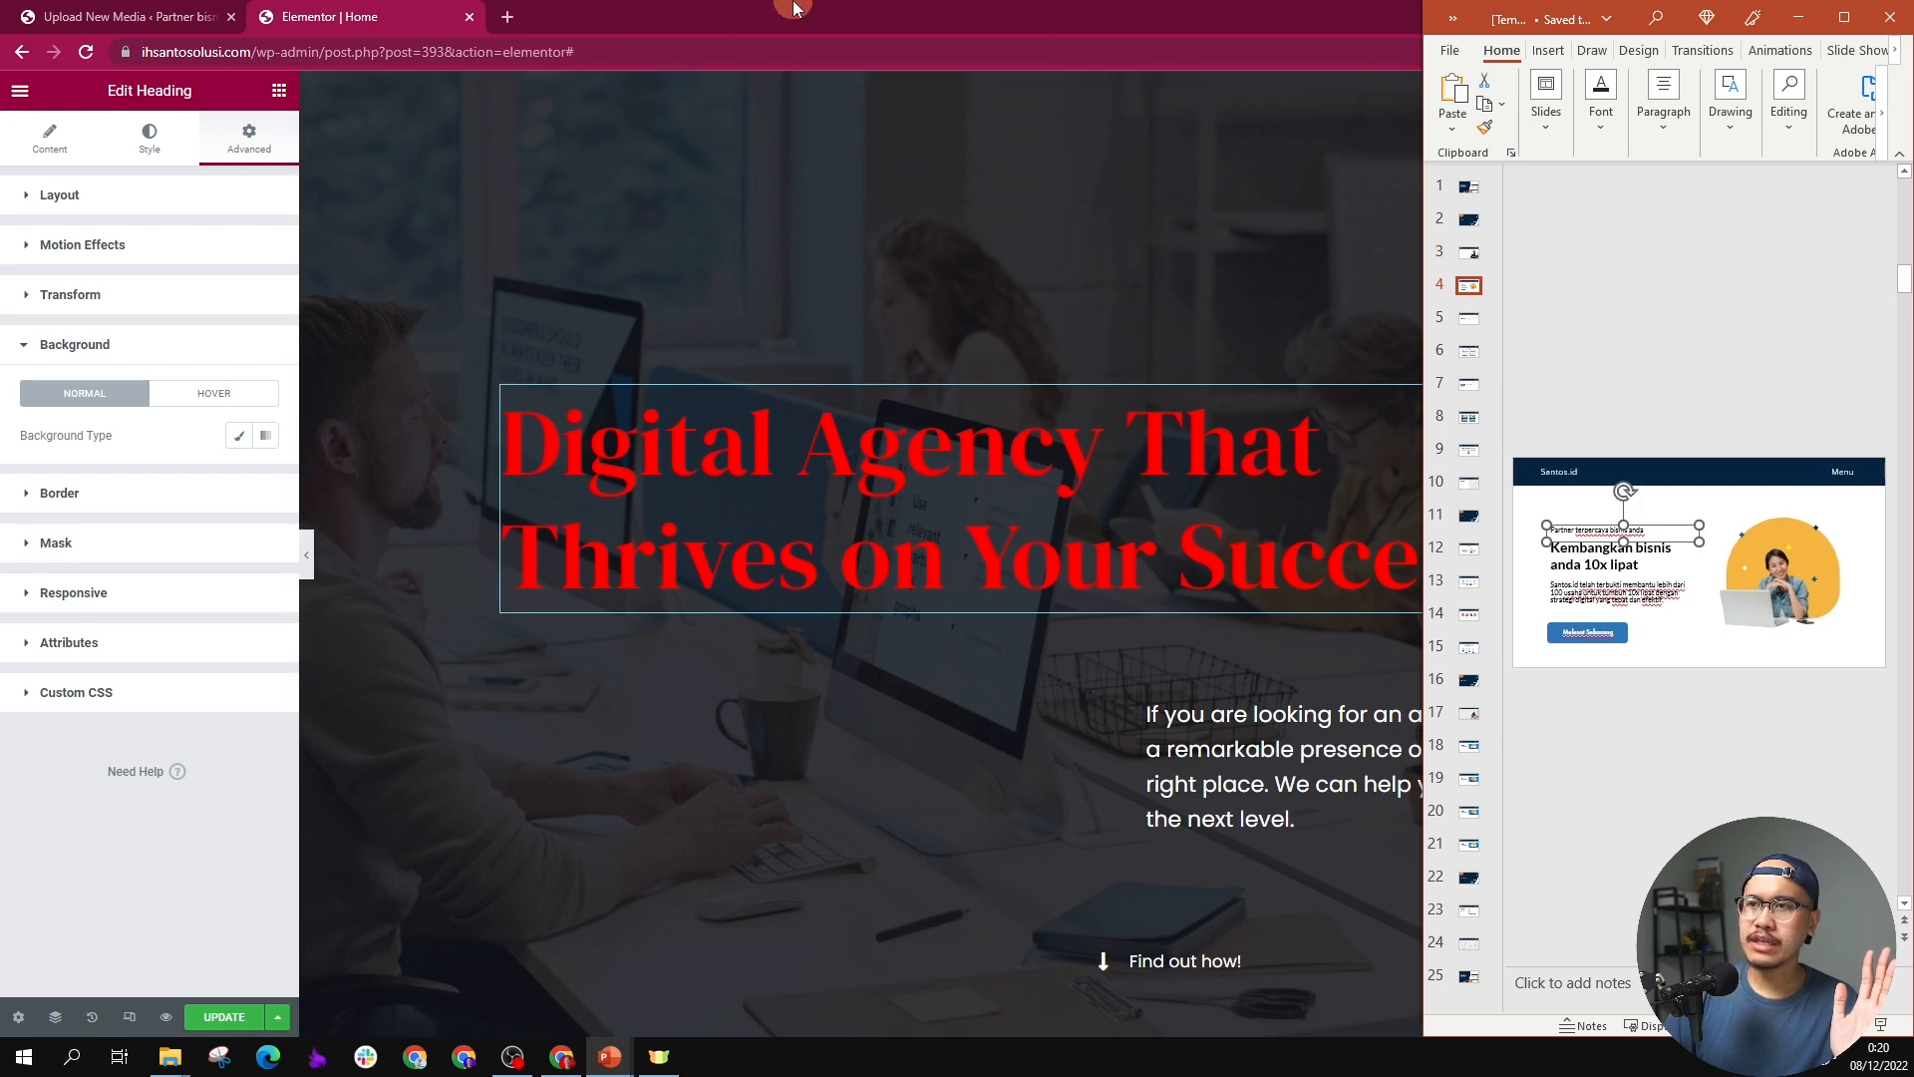
pyautogui.moveTo(794, 8); pyautogui.dragTo(5, 165)
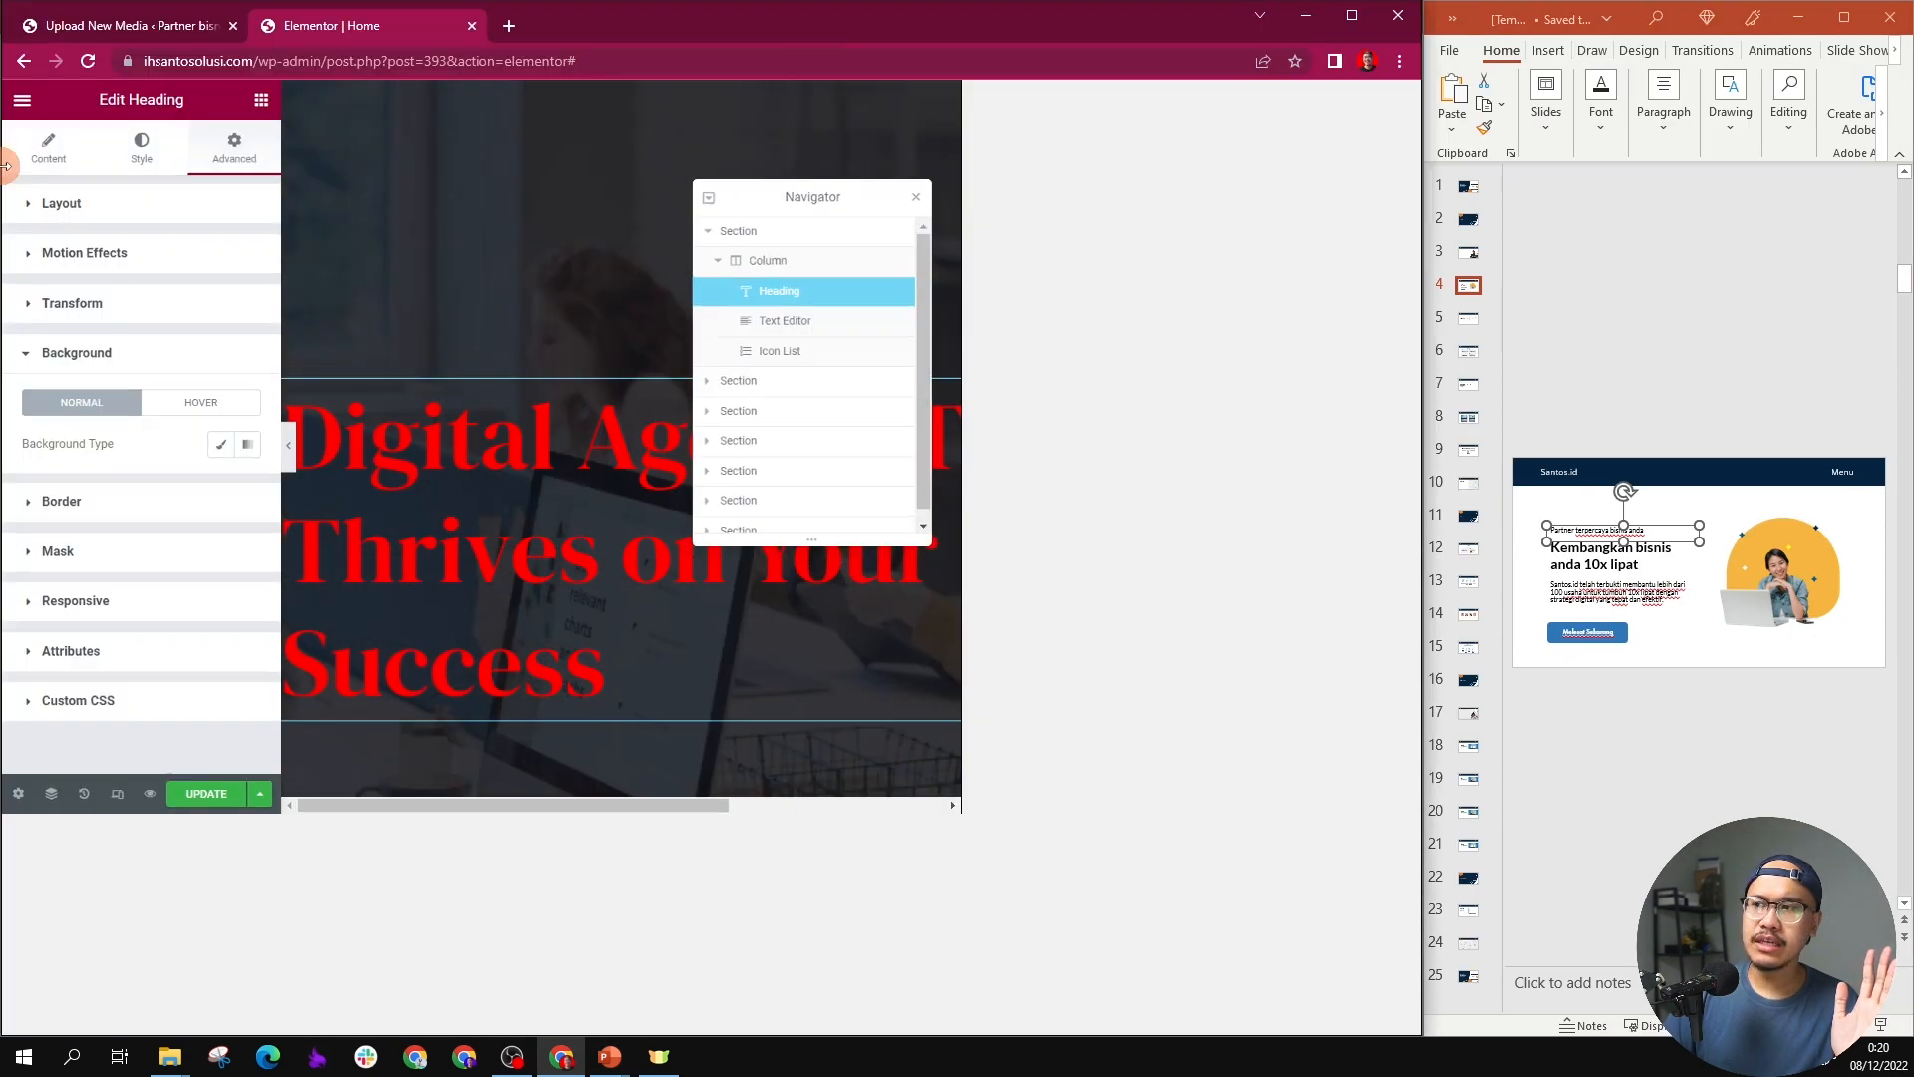
pyautogui.click(1377, 203)
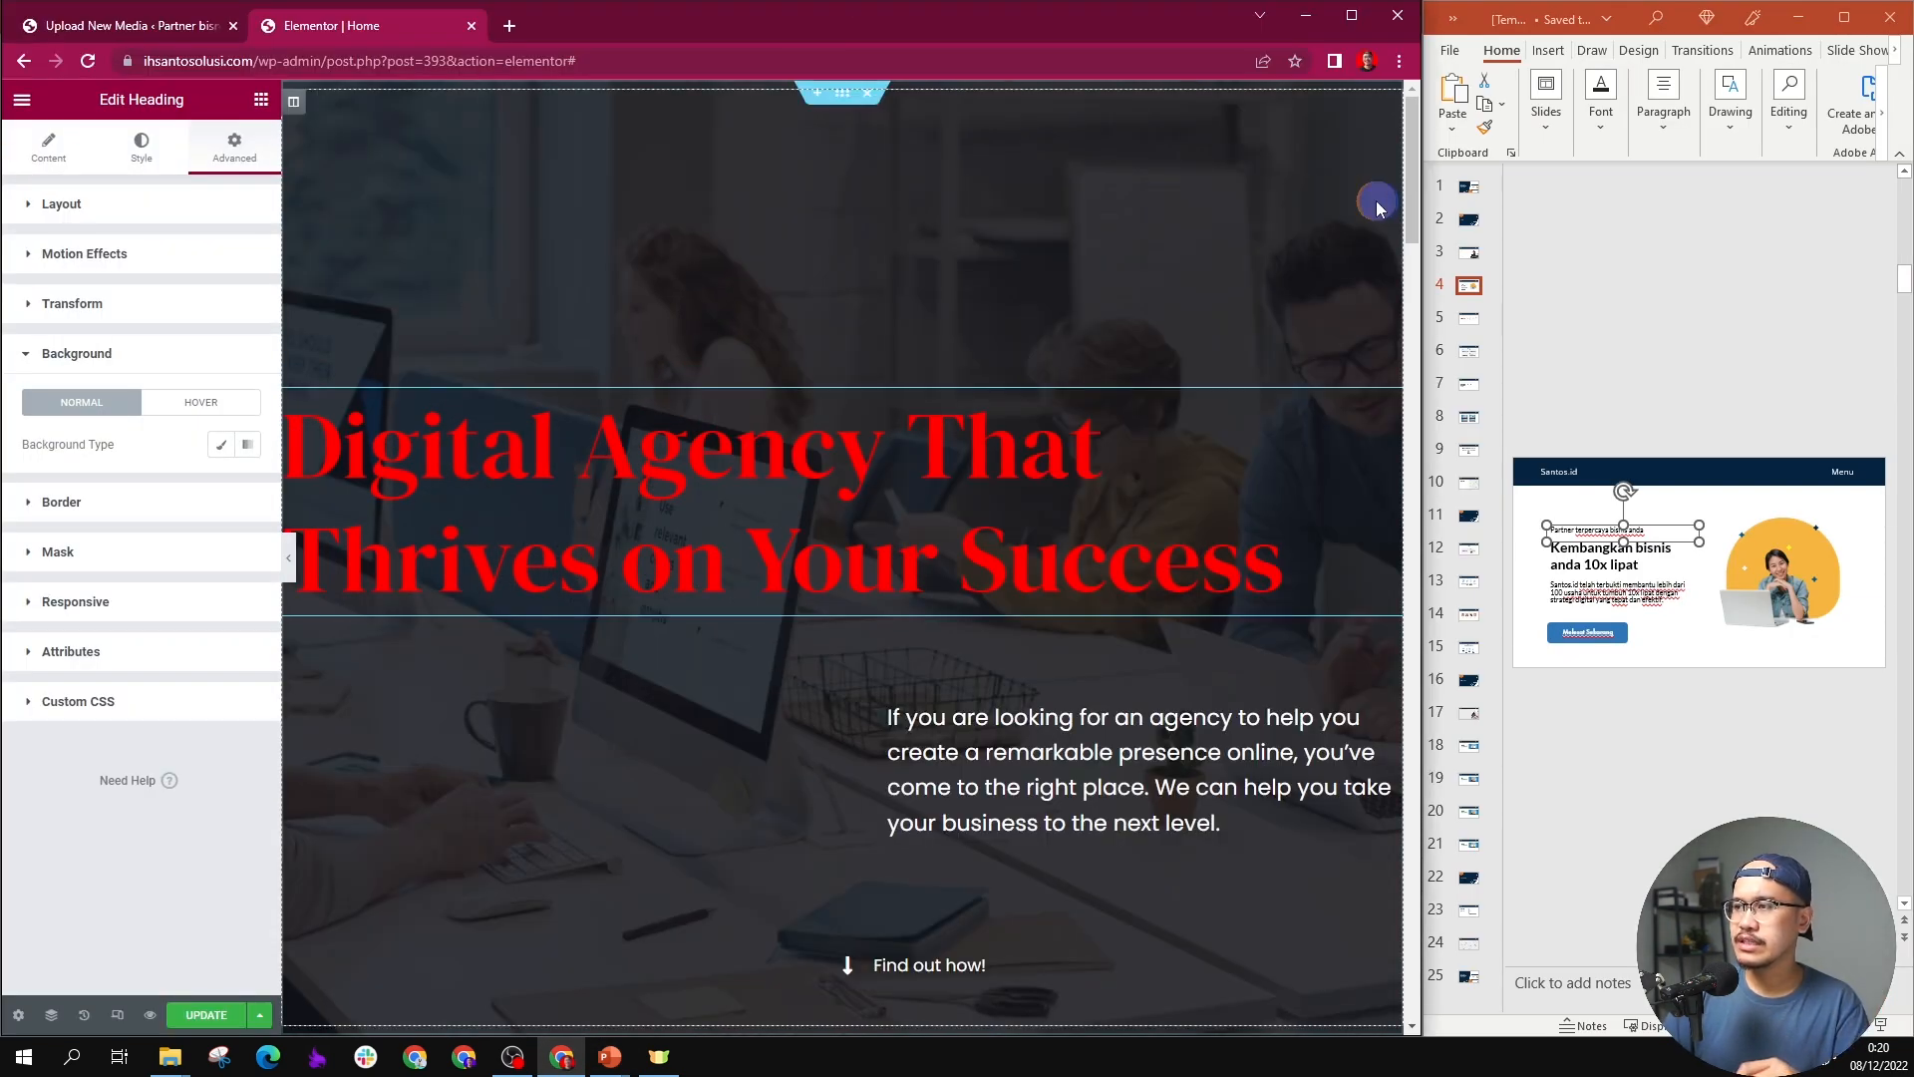
pyautogui.click(1696, 515)
# Step: Remove the background image from the hero section
pyautogui.click(836, 96)
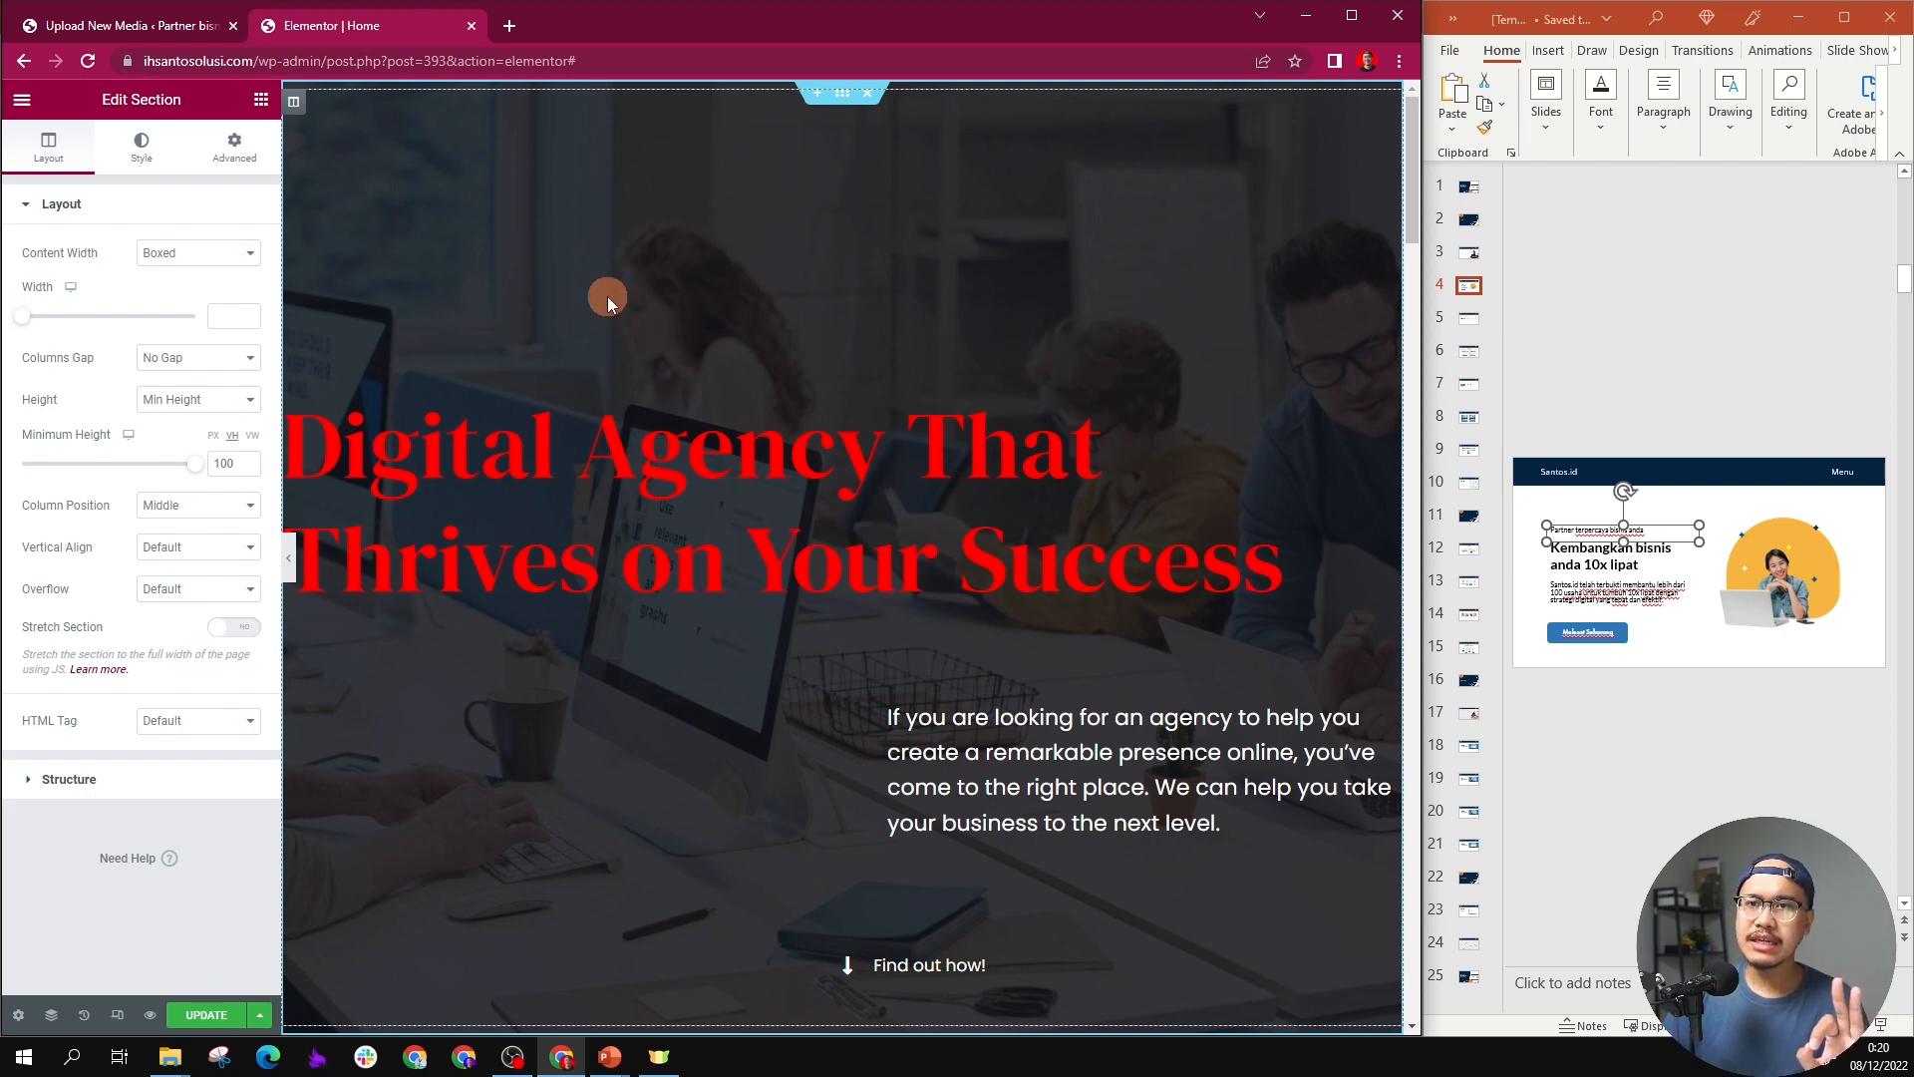
pyautogui.click(142, 149)
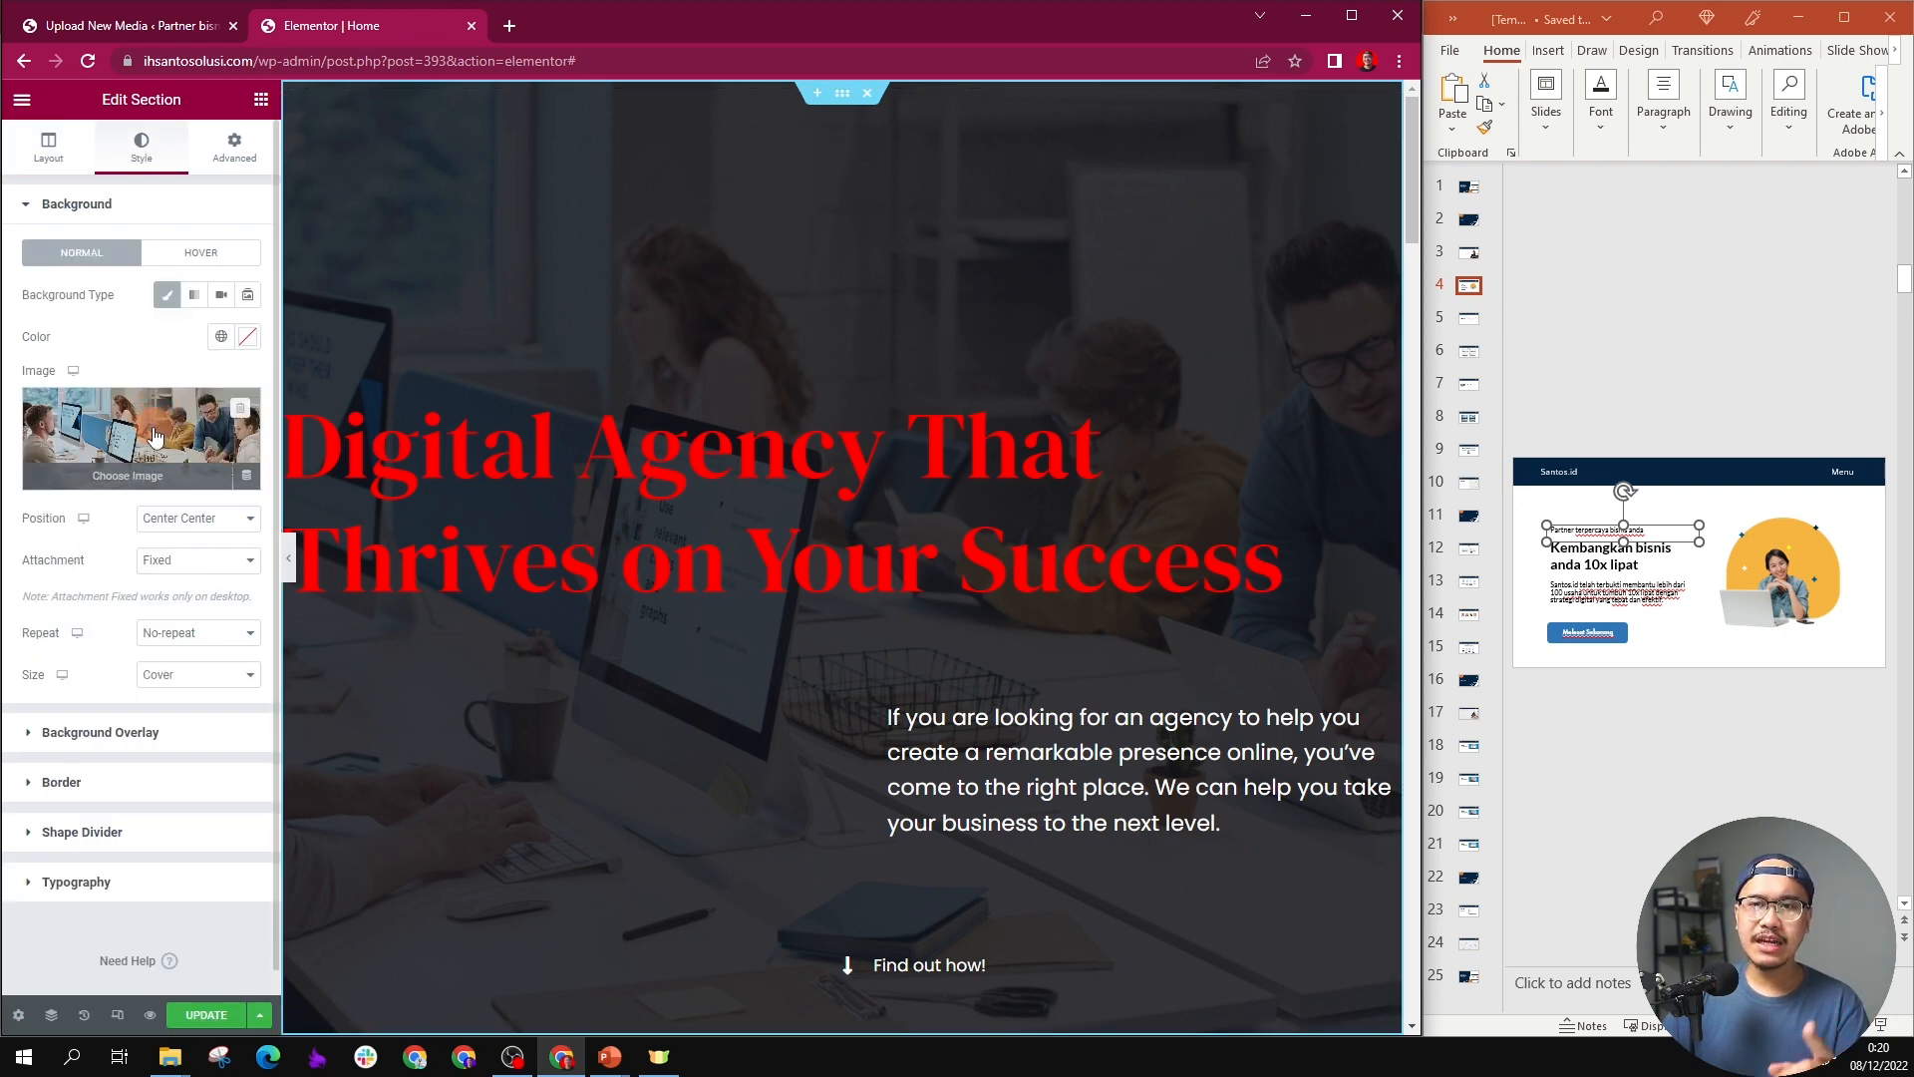
pyautogui.click(241, 409)
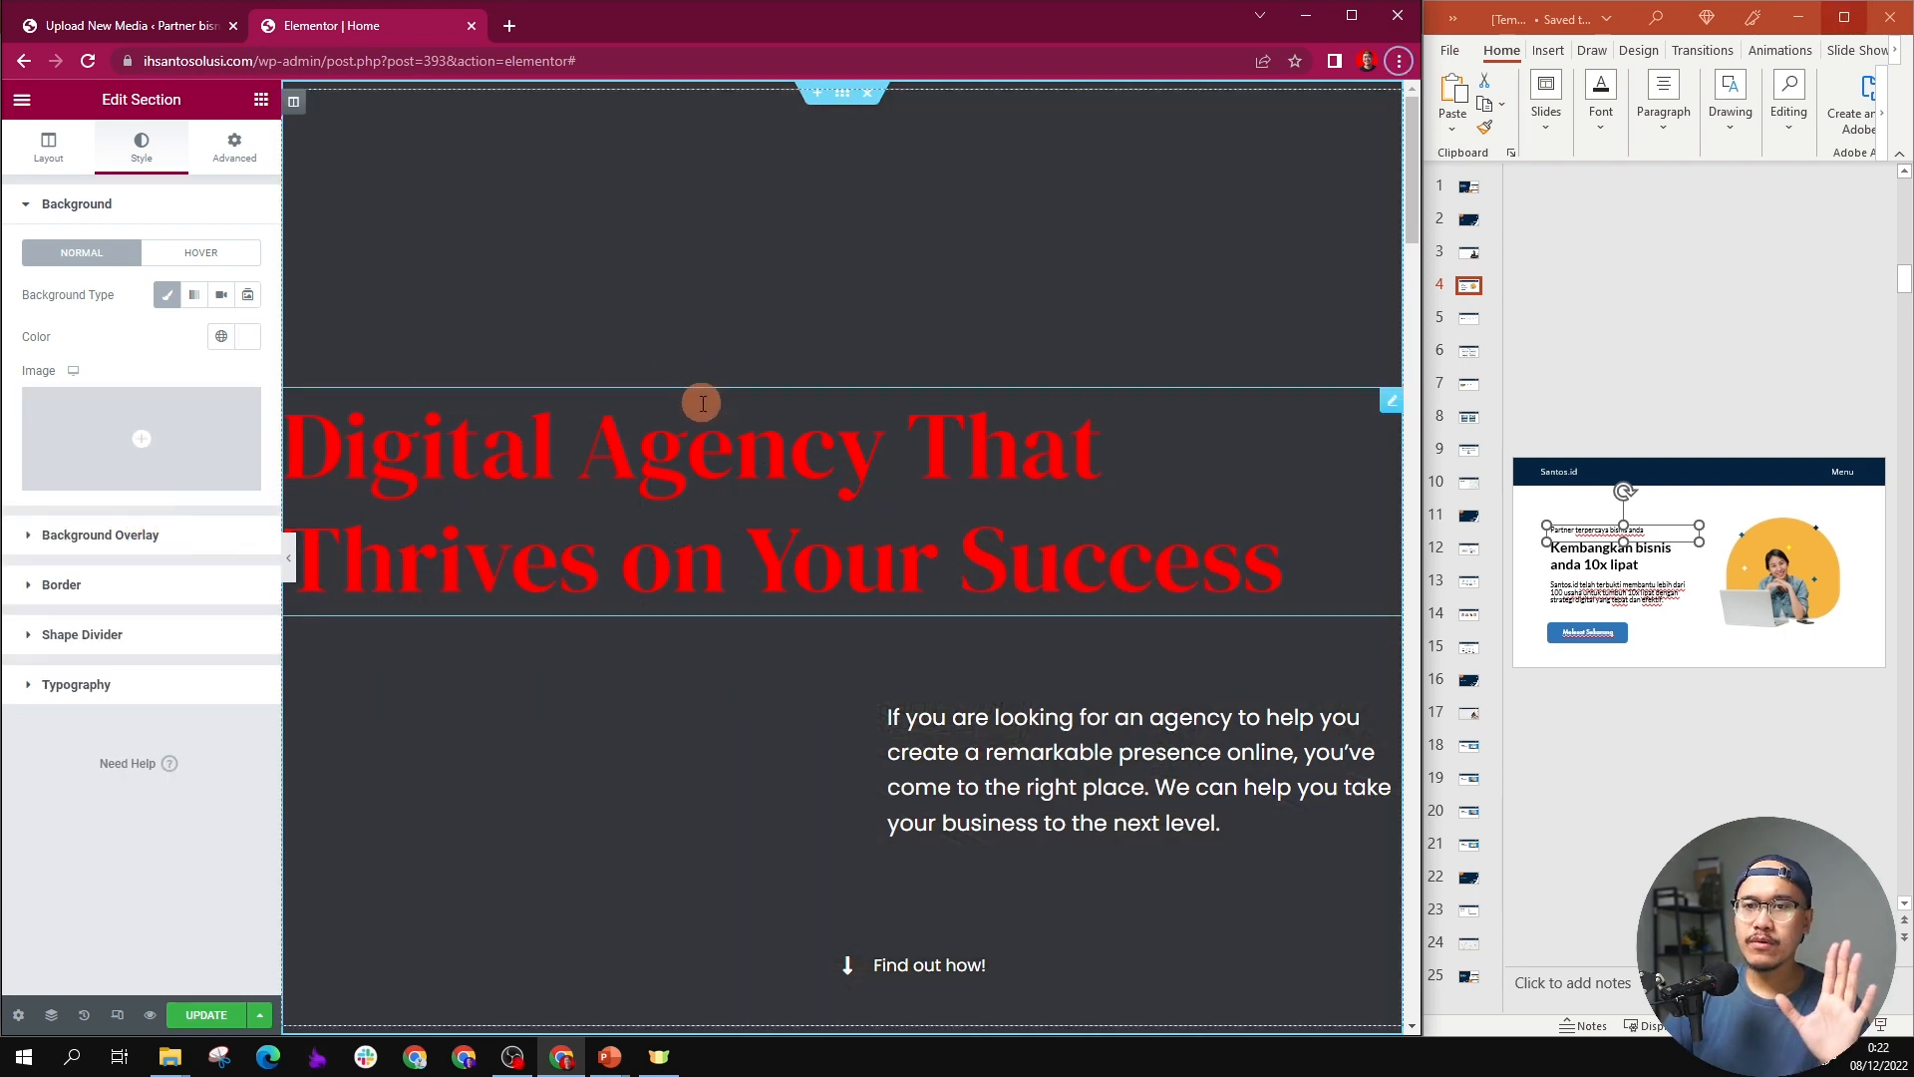
# Step: Set the hero section's background overlay color to white #FFFFFF
pyautogui.click(196, 535)
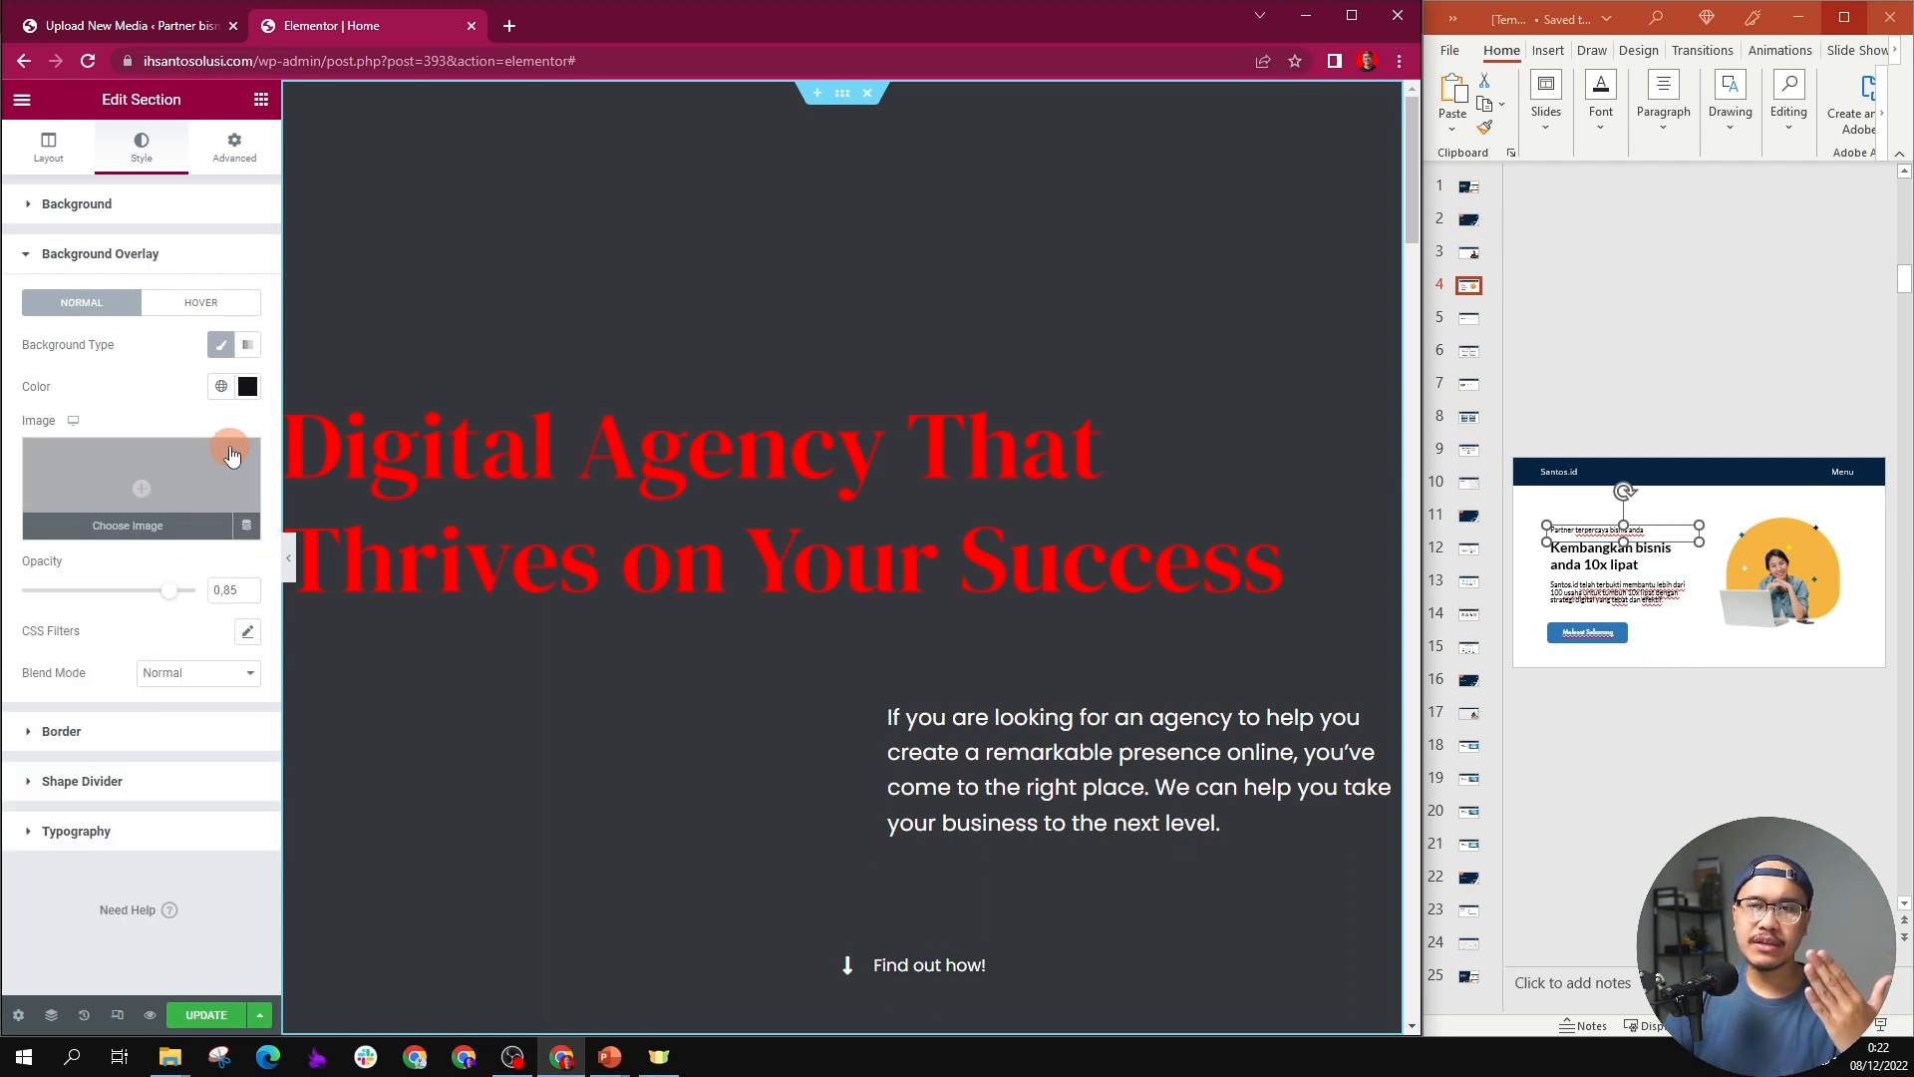
pyautogui.click(248, 391)
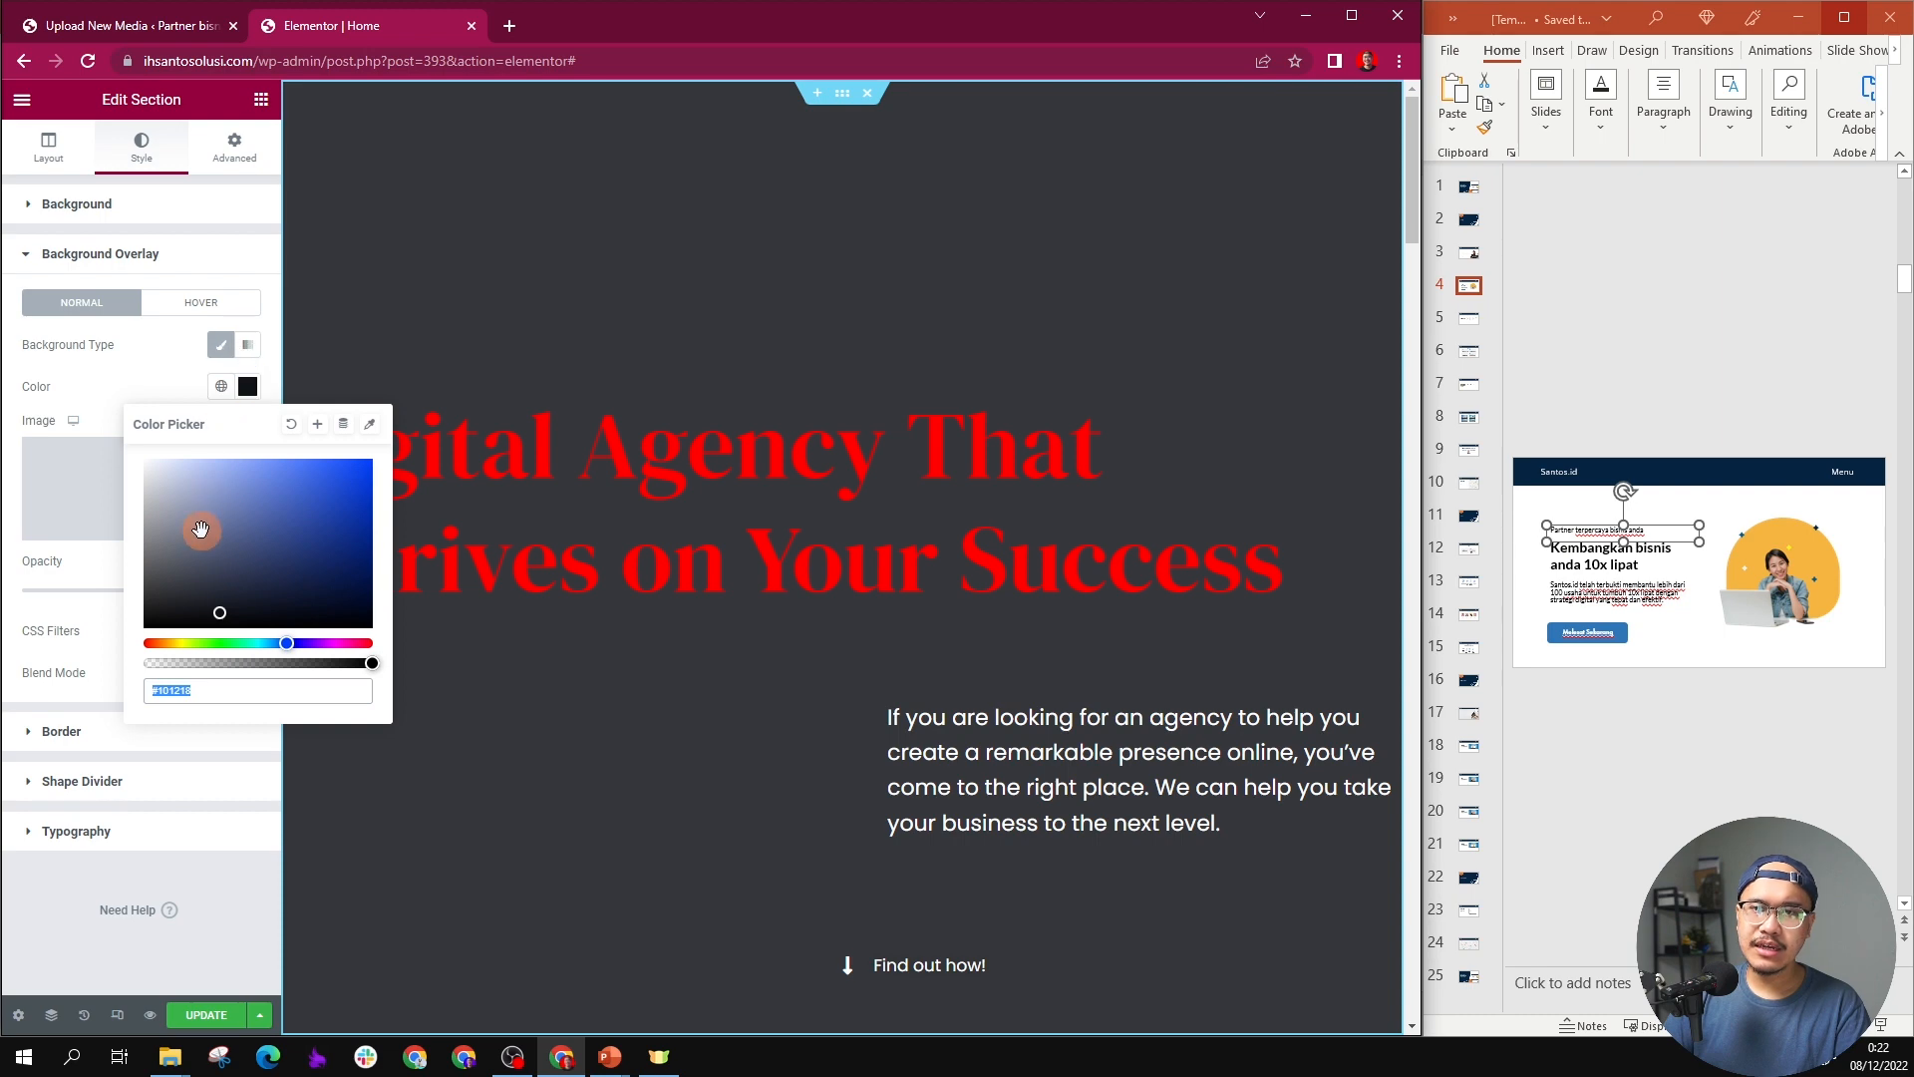
pyautogui.moveTo(200, 536); pyautogui.dragTo(113, 435)
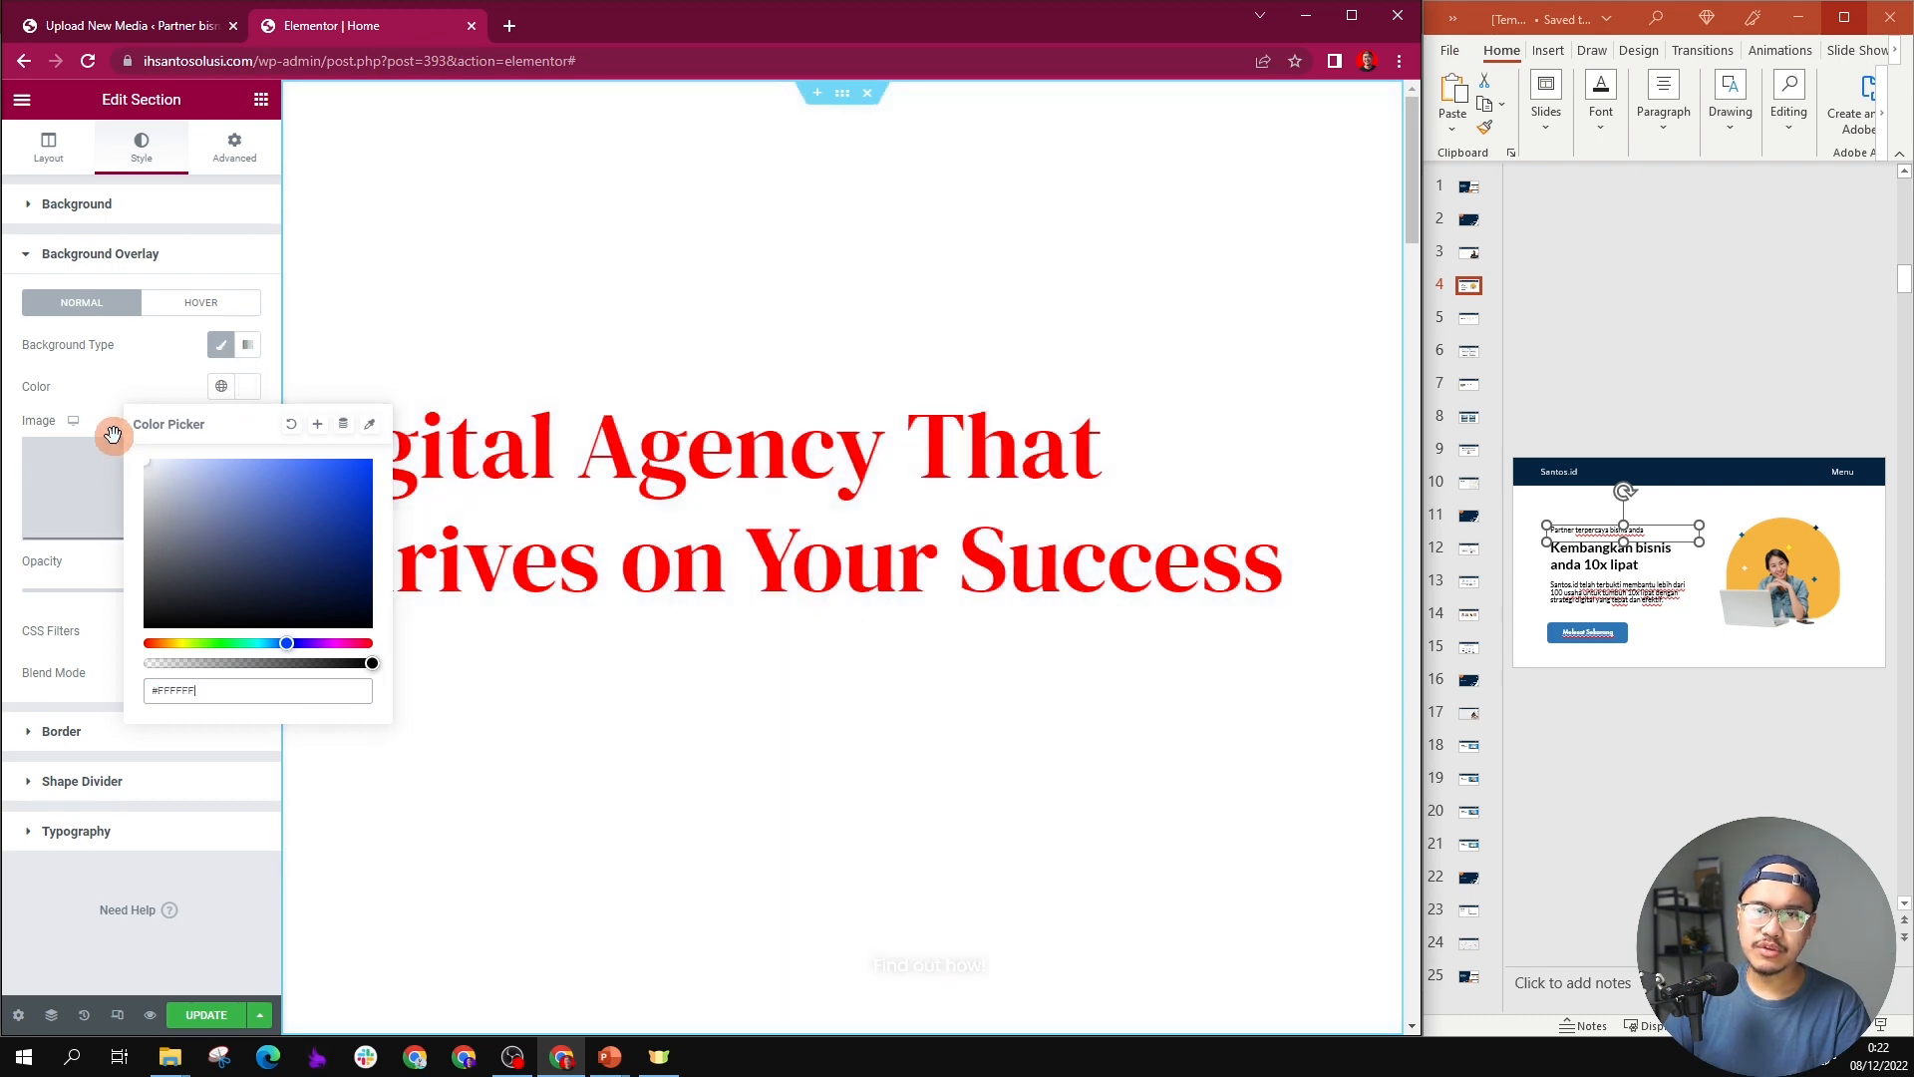
# Step: Add a new column to the hero section next to the one holding the heading and text
pyautogui.click(1073, 726)
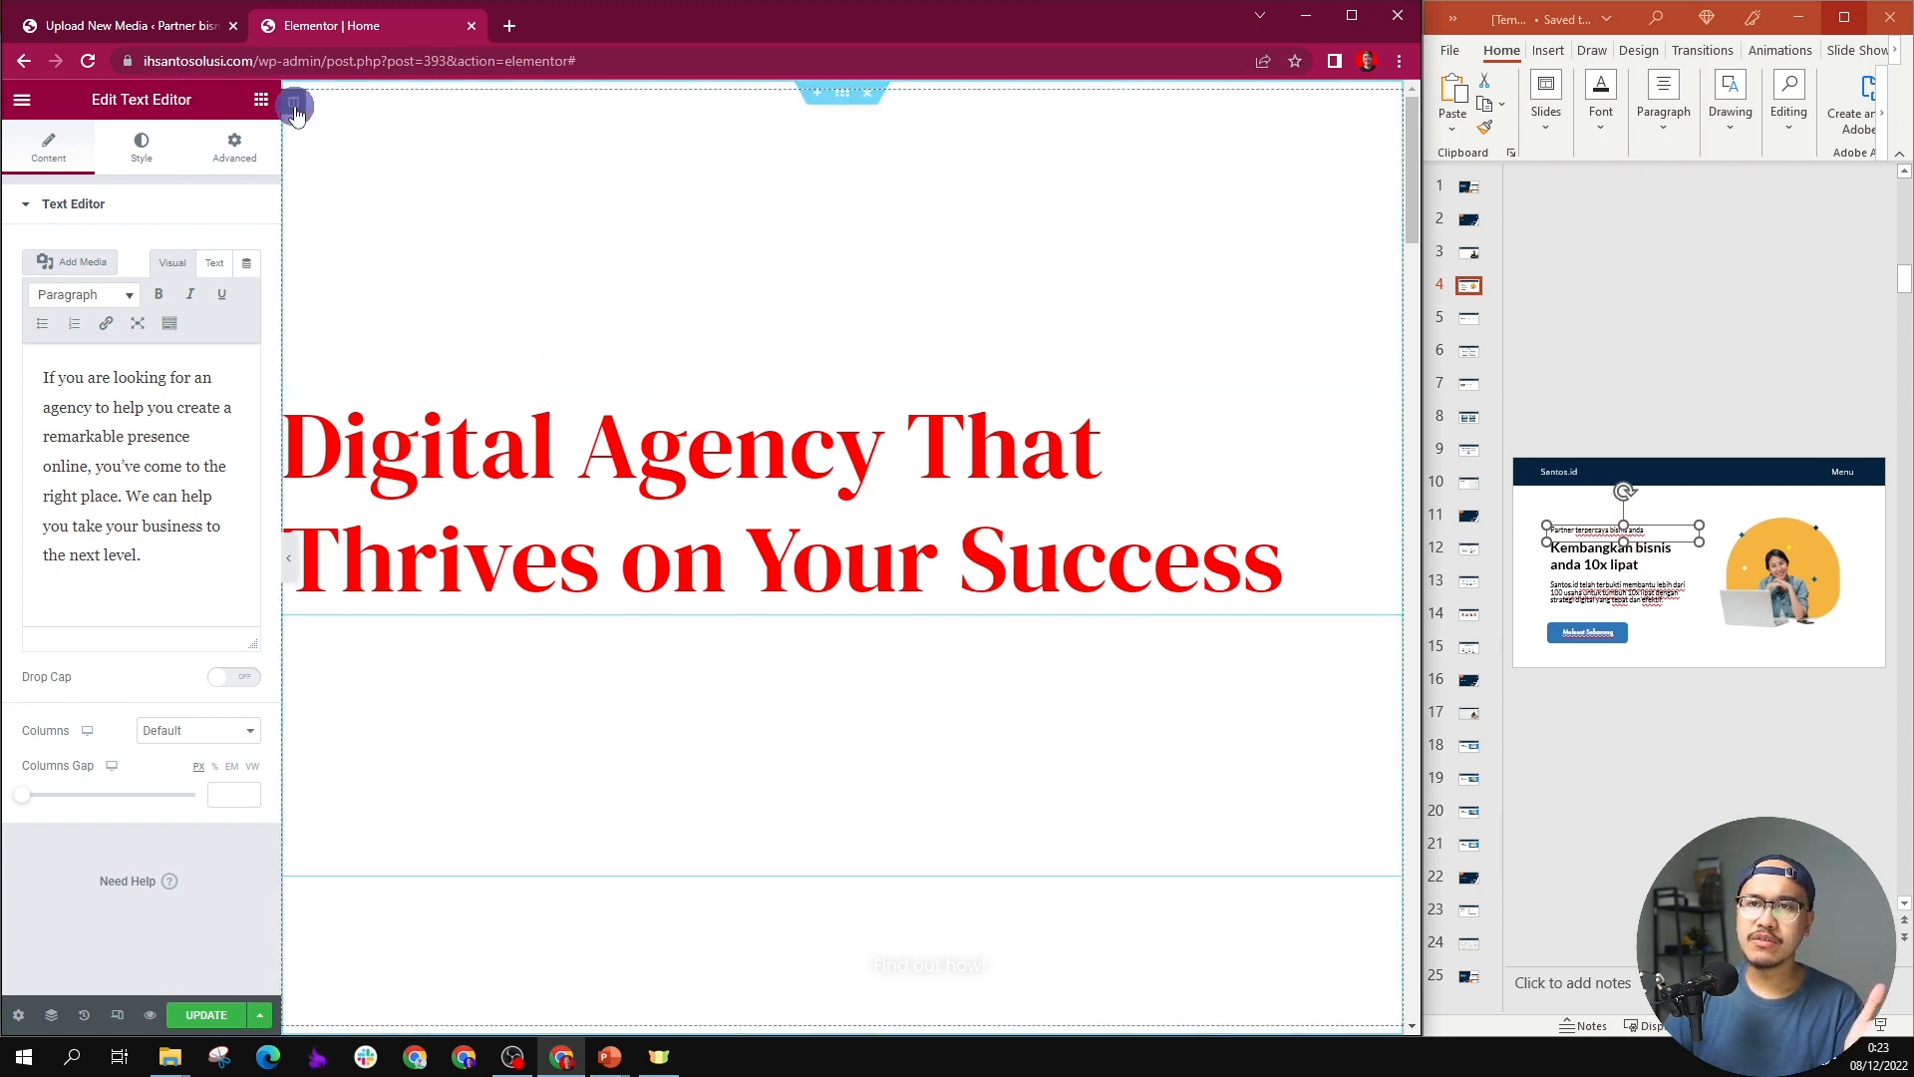
pyautogui.click(294, 108)
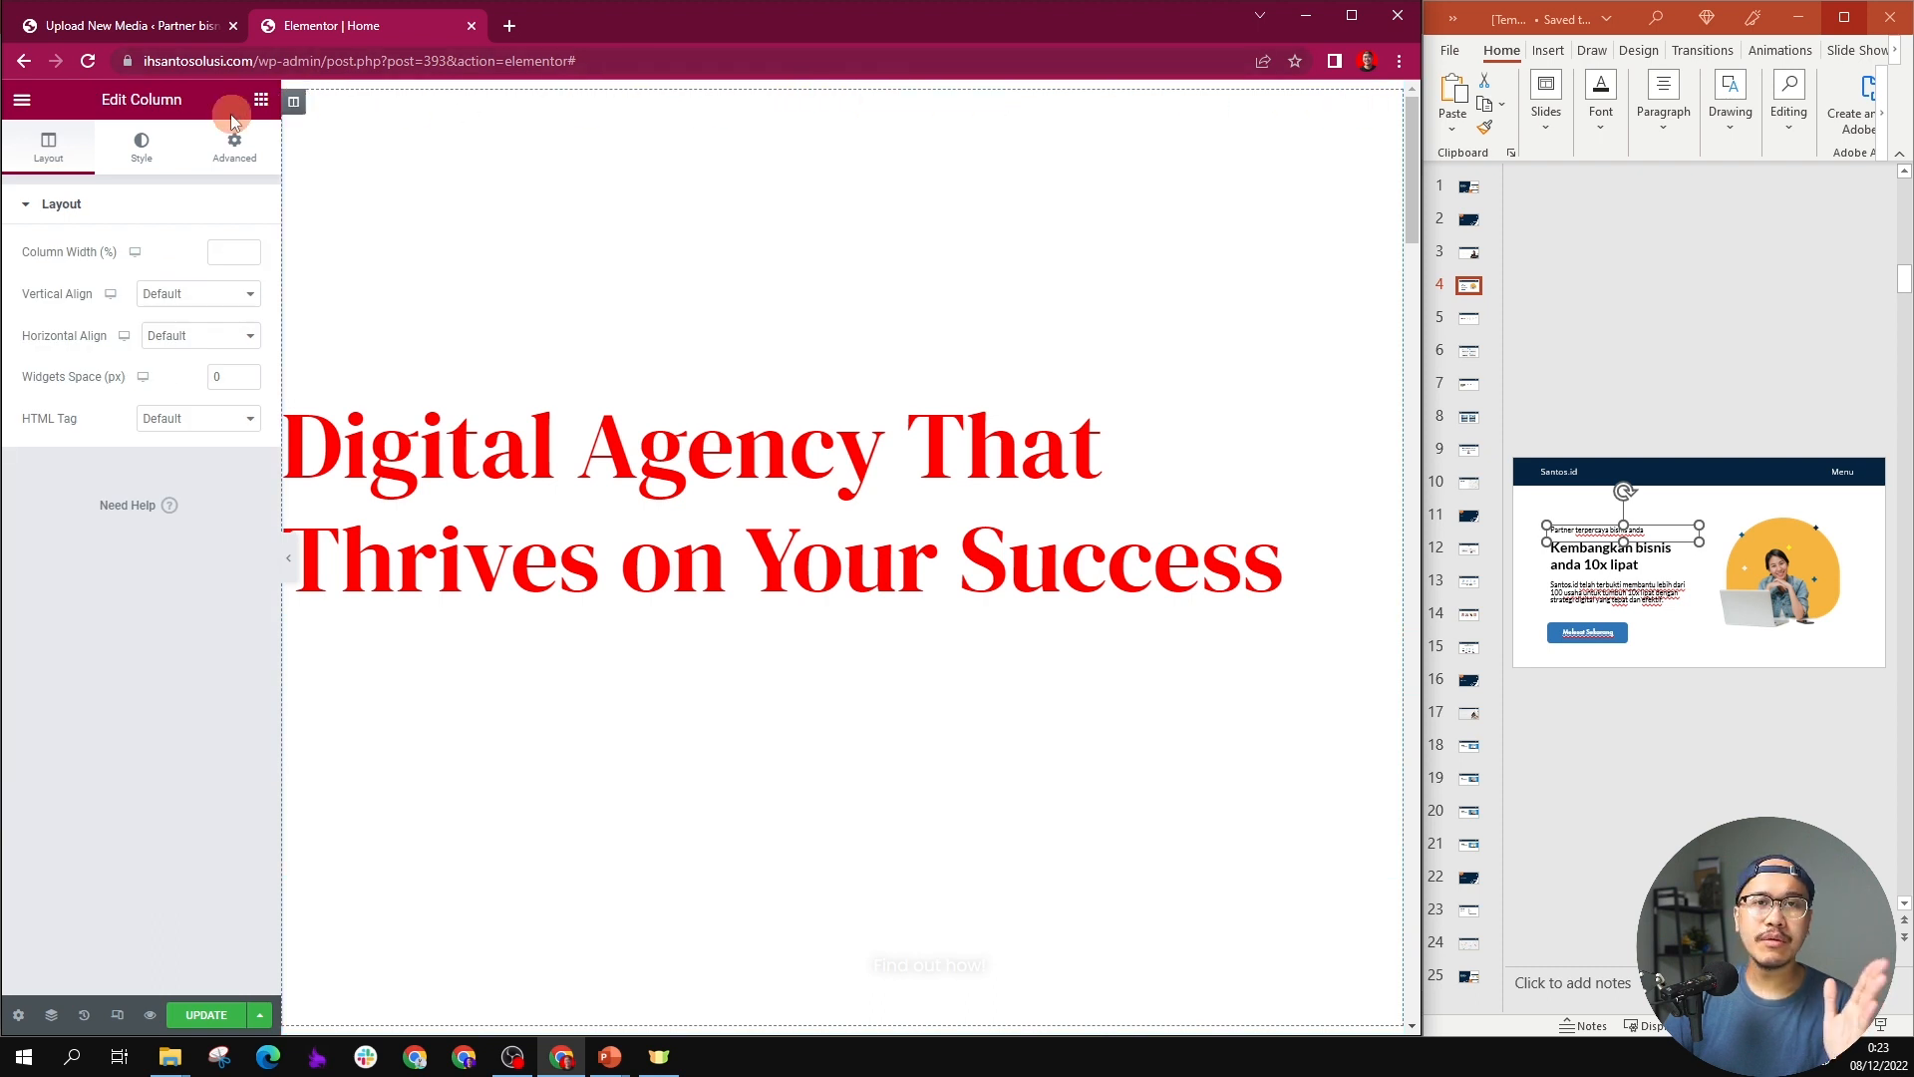
pyautogui.rightClick(295, 106)
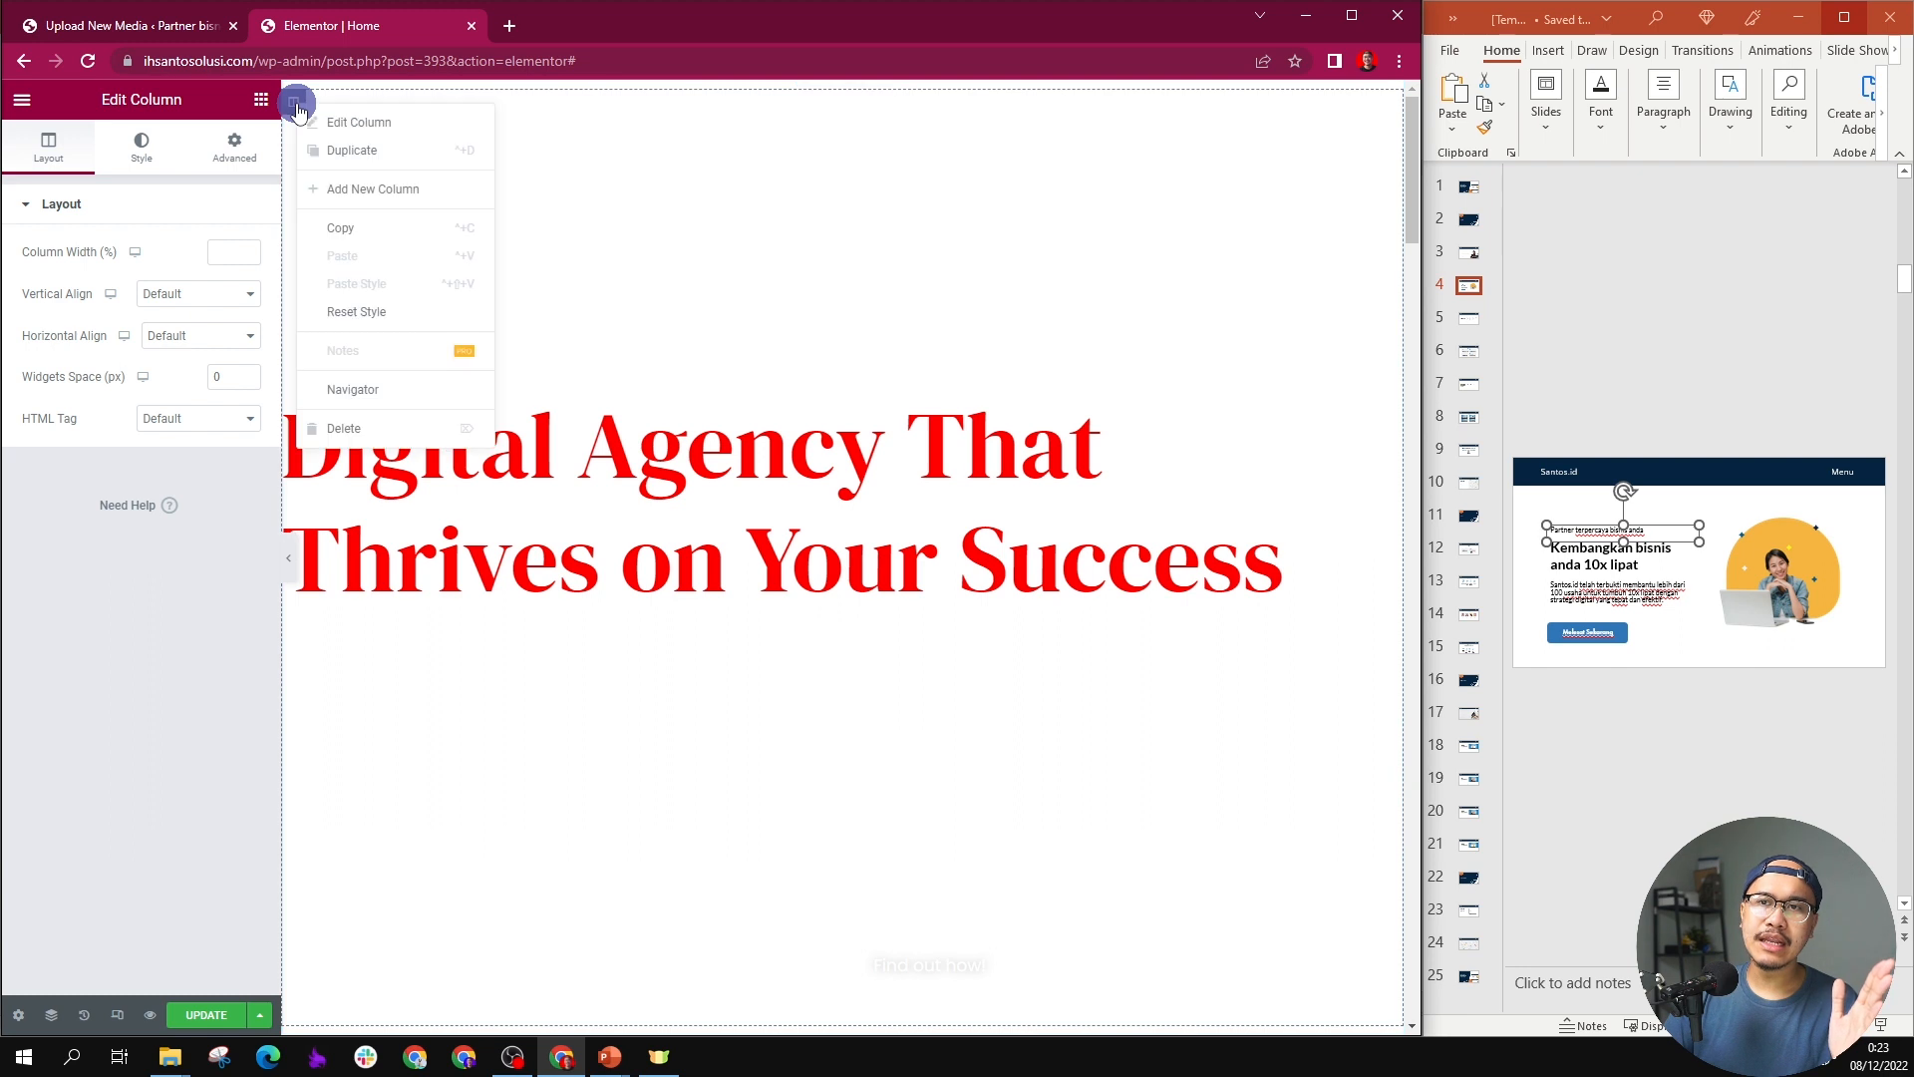
pyautogui.click(339, 188)
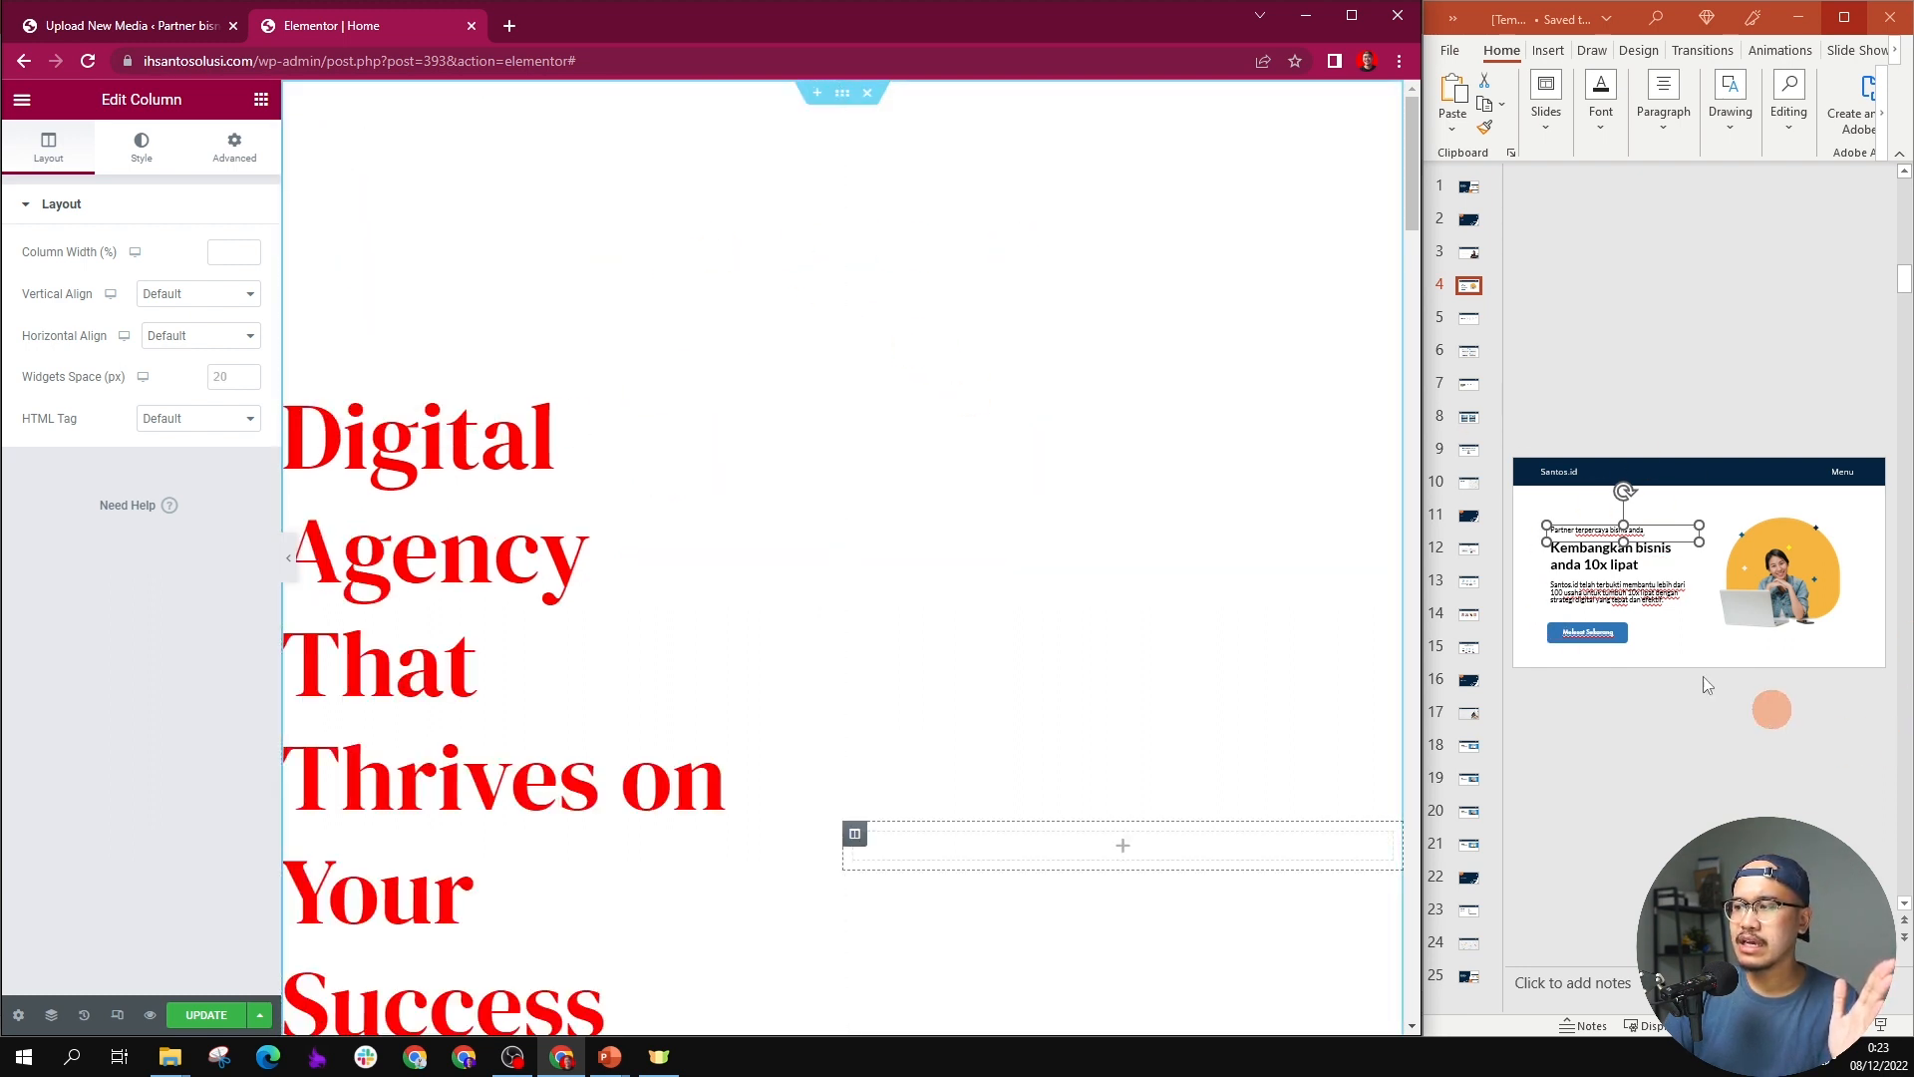
# Step: Replace the hero heading's title with "Kembangkan bisnis anda 10x lipat" copied from the PowerPoint slide
pyautogui.tripleClick(508, 416)
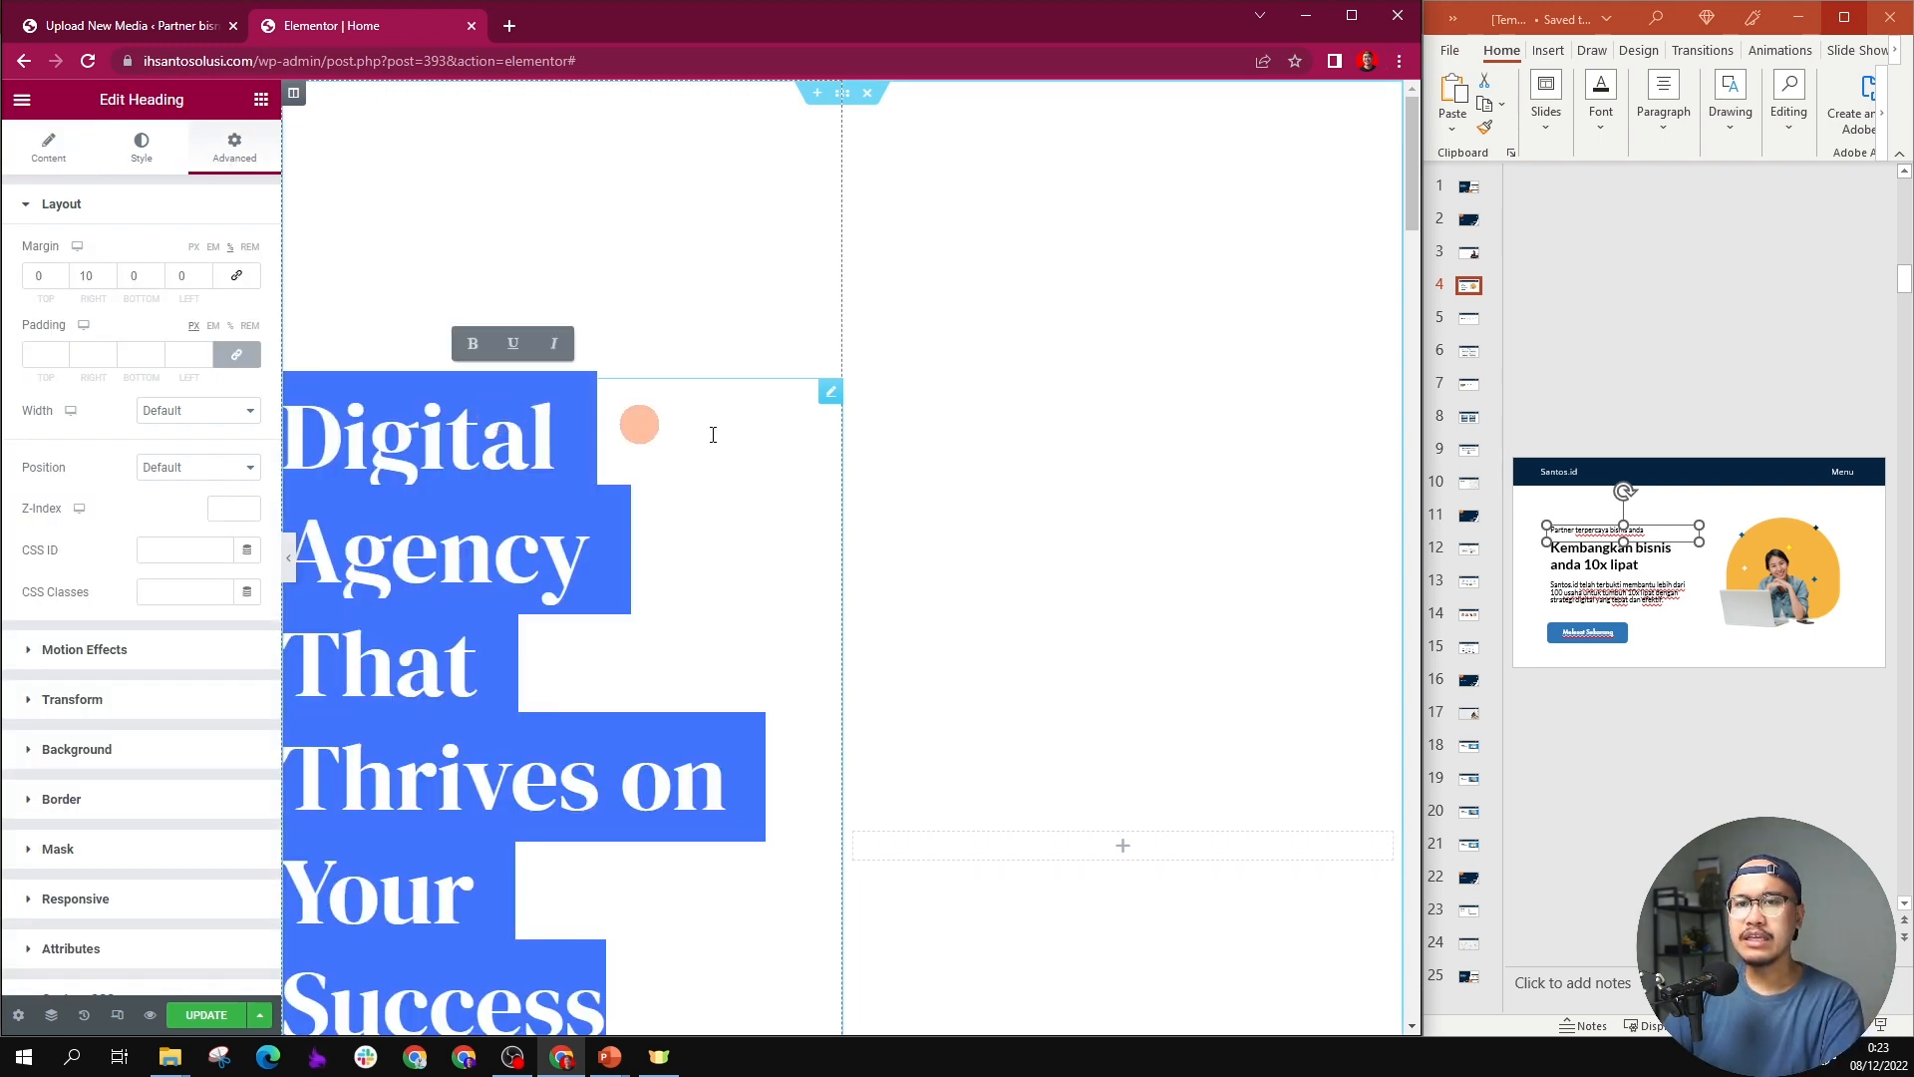
pyautogui.scroll(-4, 551, 474)
pyautogui.scroll(4, 554, 474)
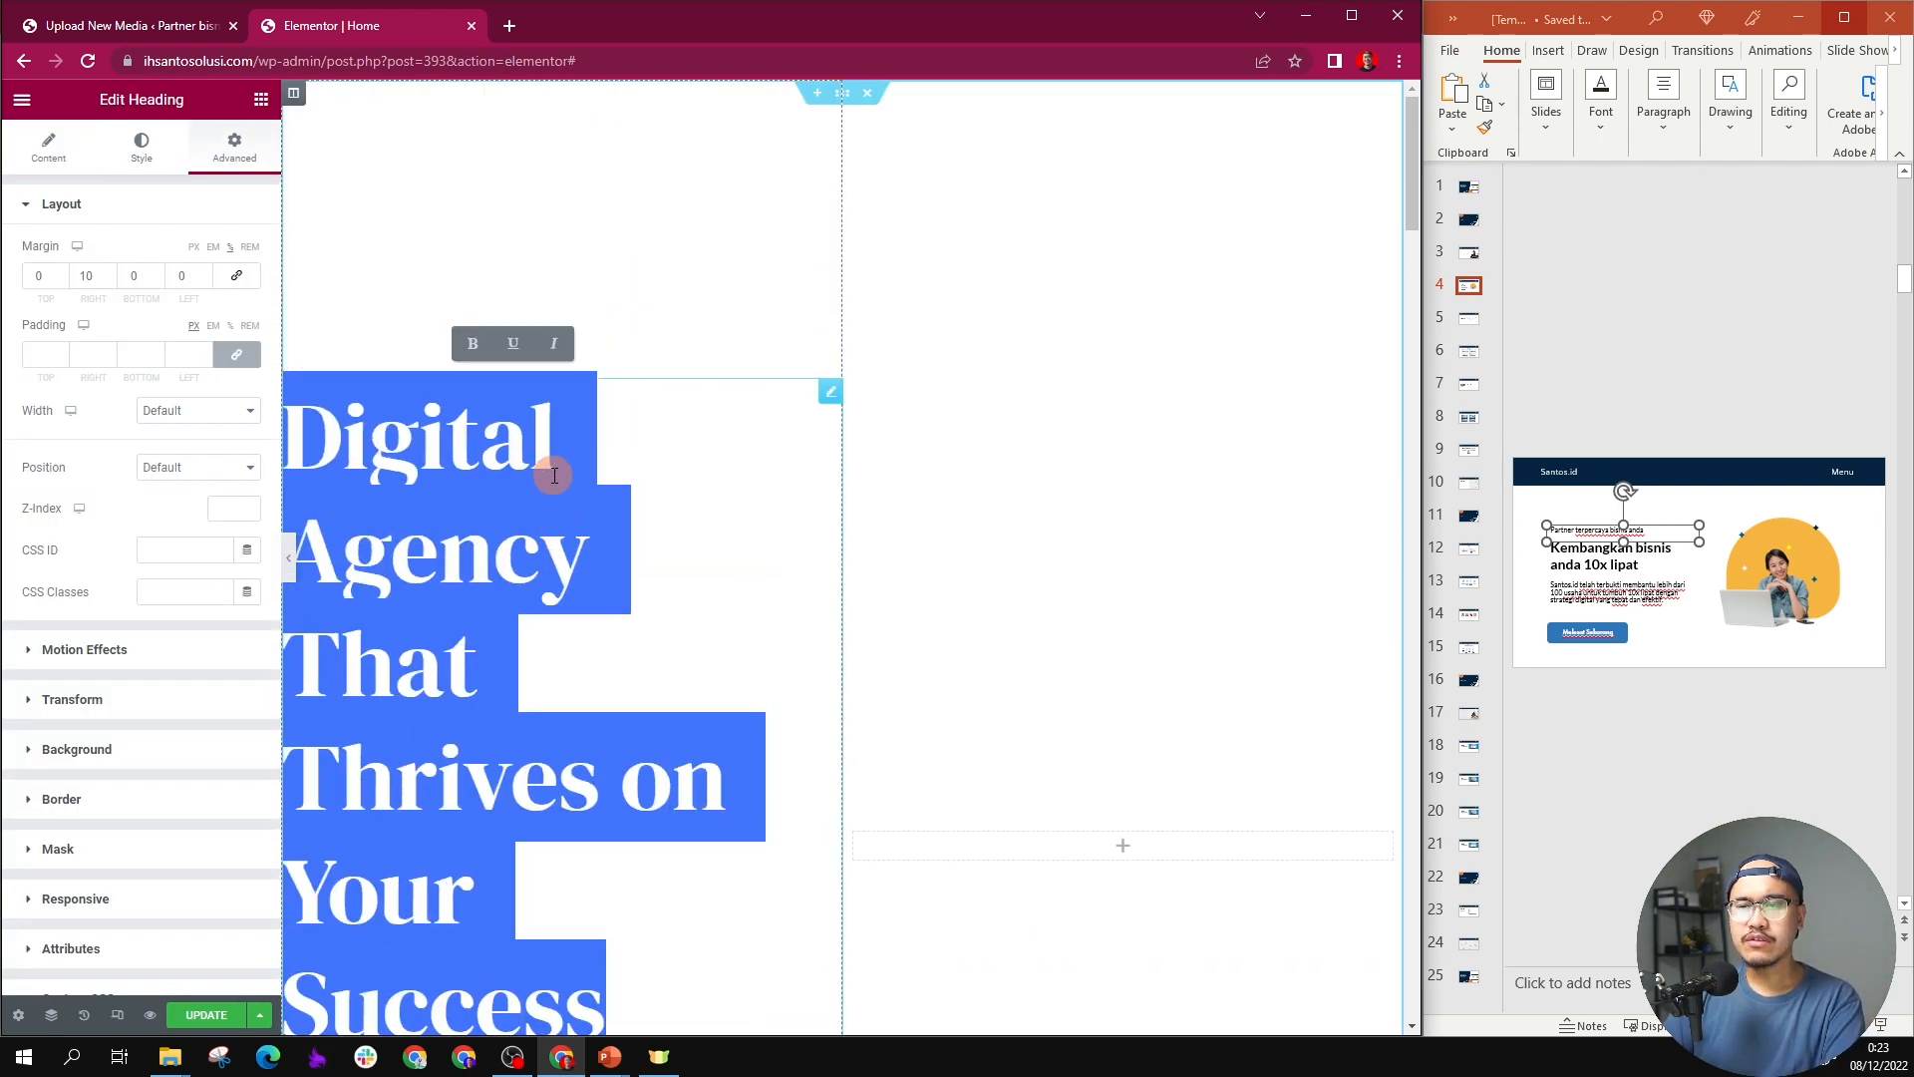
pyautogui.scroll(-3, 554, 474)
pyautogui.scroll(1, 548, 471)
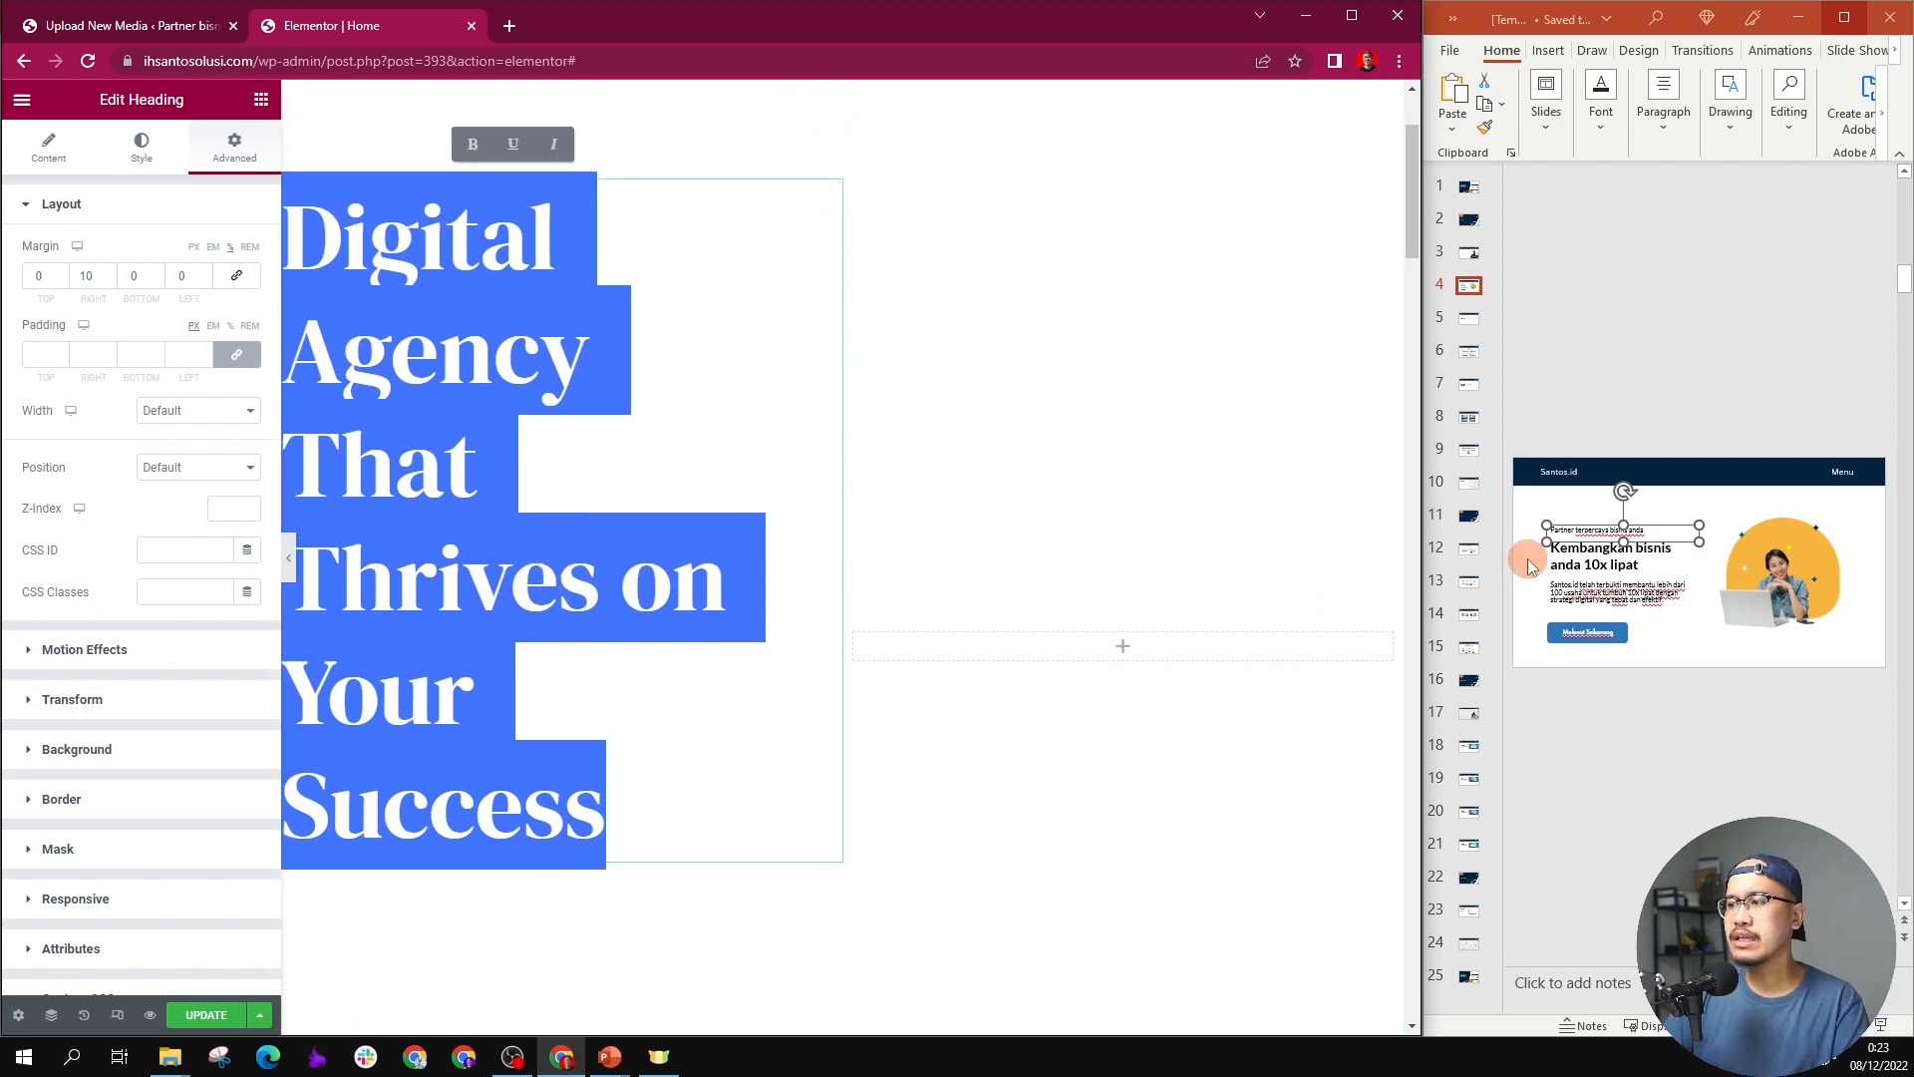
pyautogui.tripleClick(1570, 558)
pyautogui.doubleClick(1613, 561)
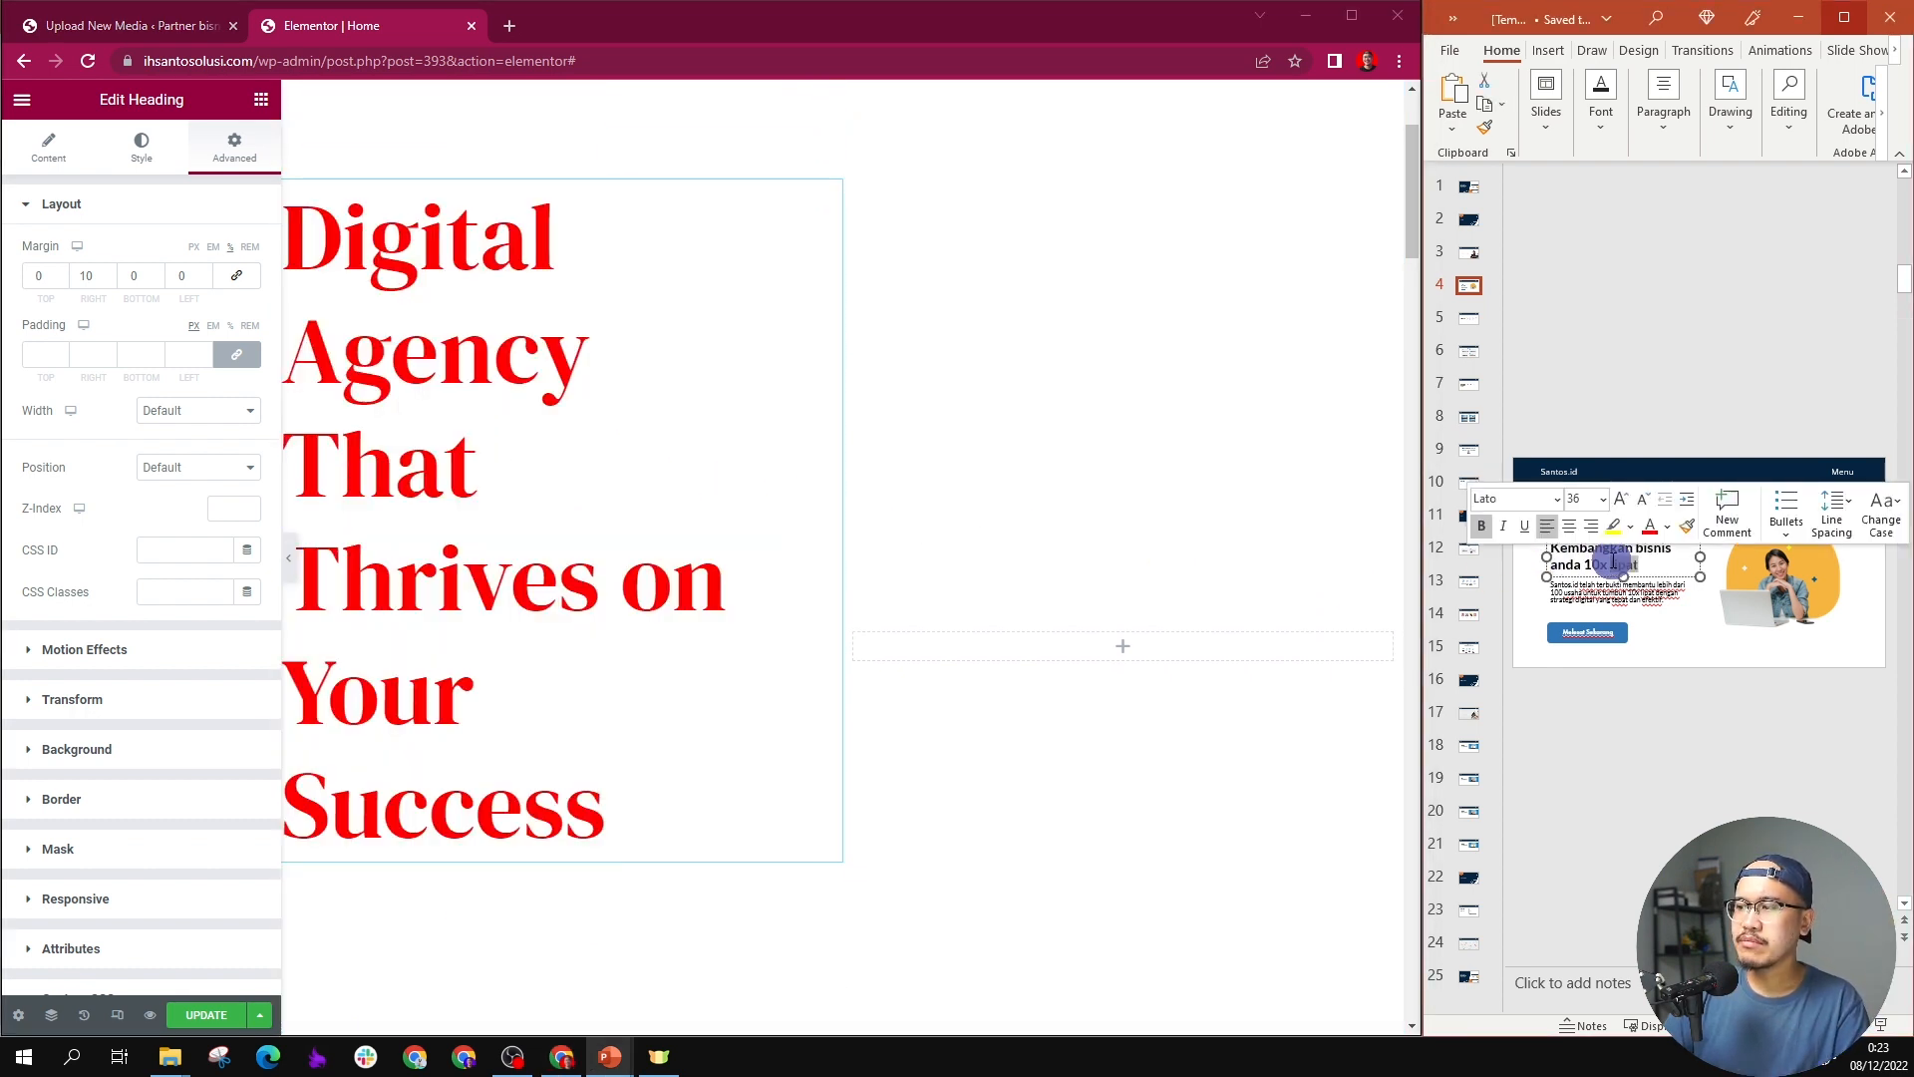
pyautogui.tripleClick(1612, 561)
pyautogui.hotkey('ctrl', 'c')
pyautogui.click(200, 428)
pyautogui.click(40, 144)
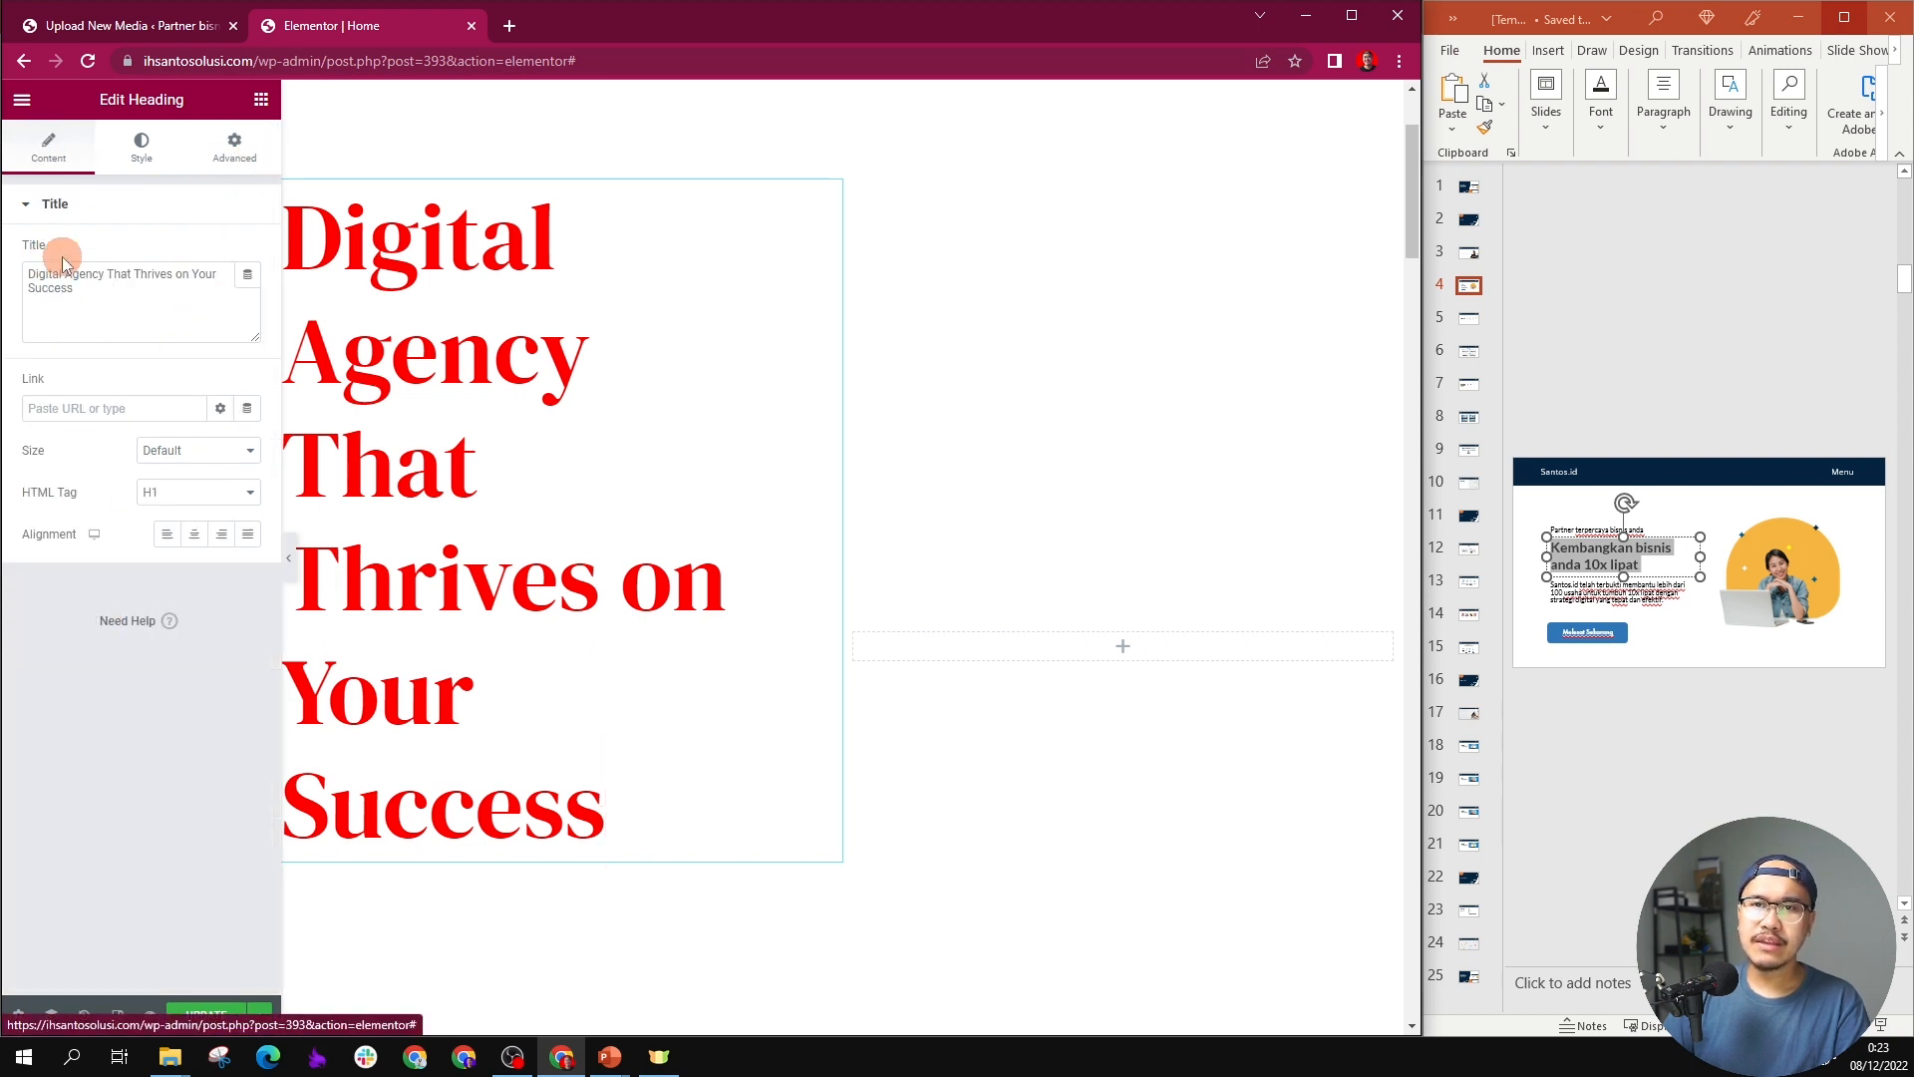
pyautogui.tripleClick(62, 273)
pyautogui.hotkey('ctrl', 'v')
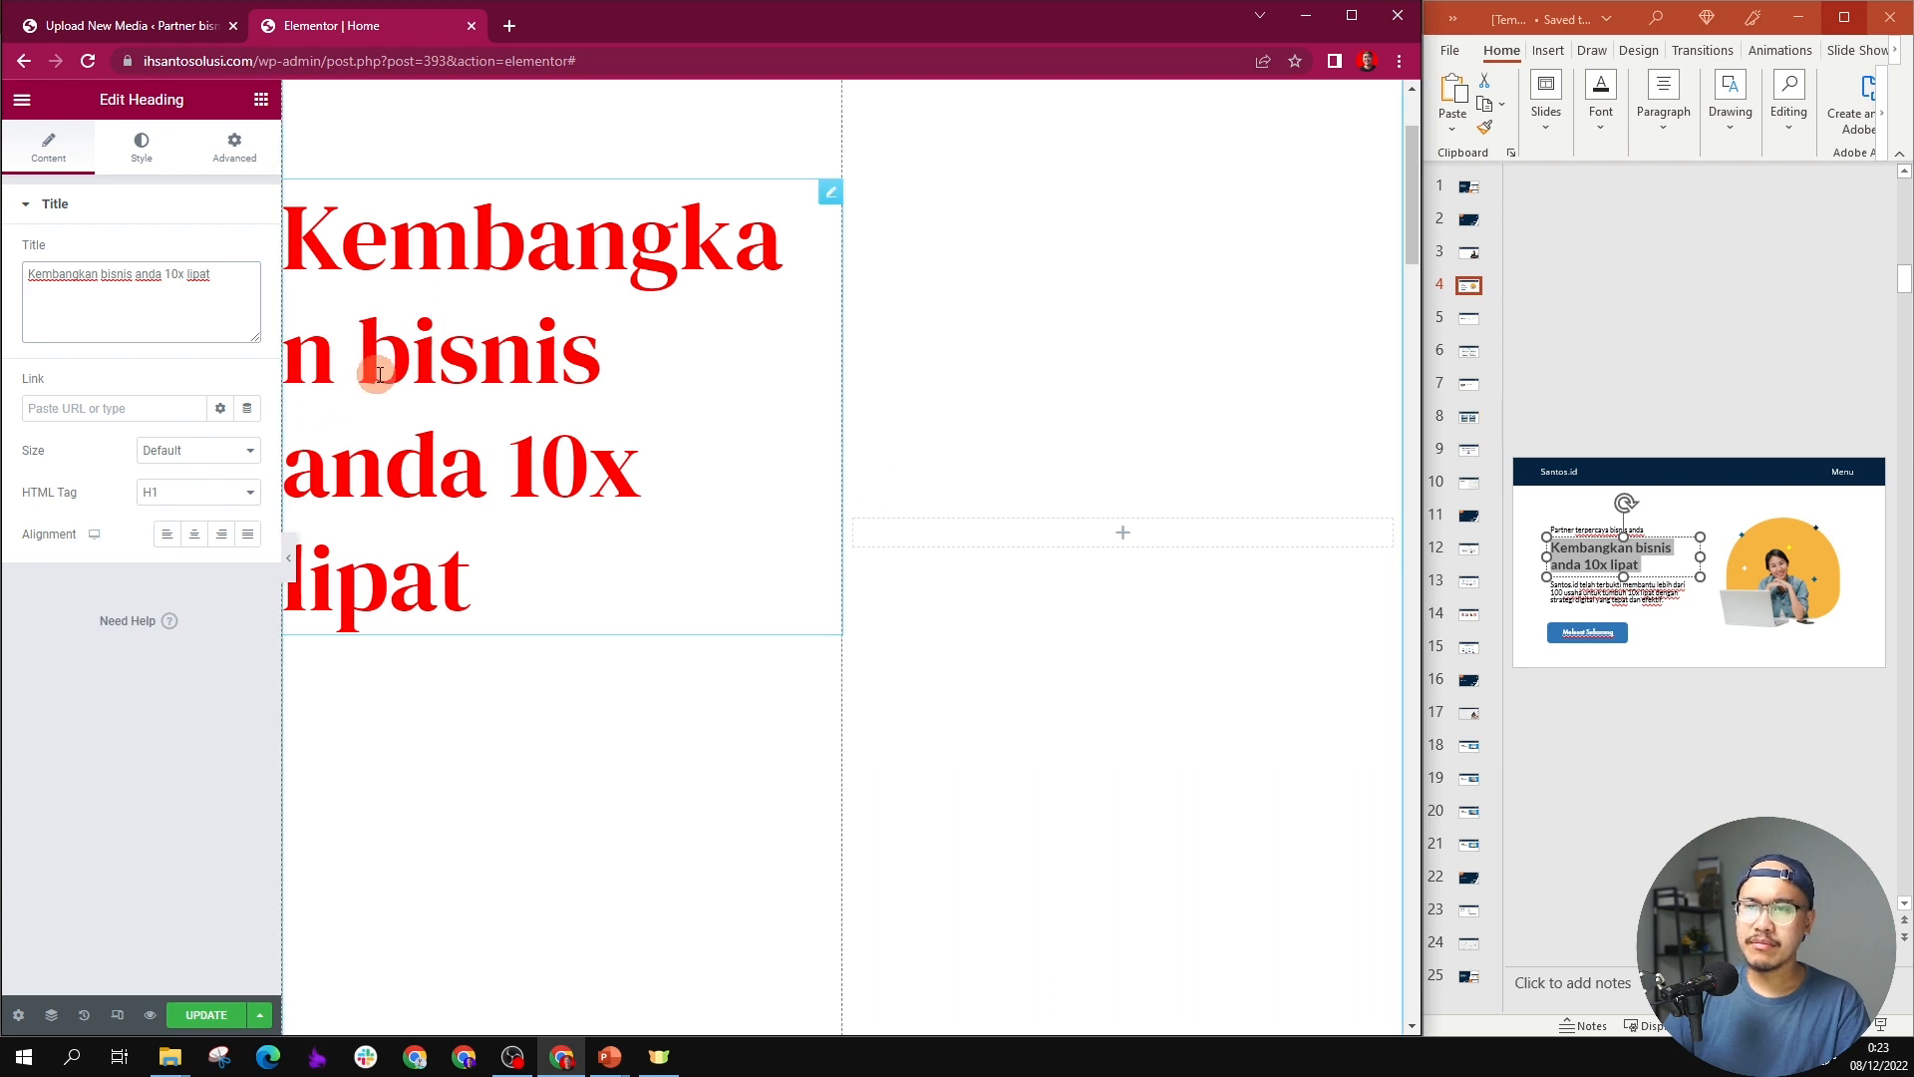
# Step: Set the text color of the "Kembangkan bisnis anda 10x lipat" heading to black
pyautogui.click(141, 147)
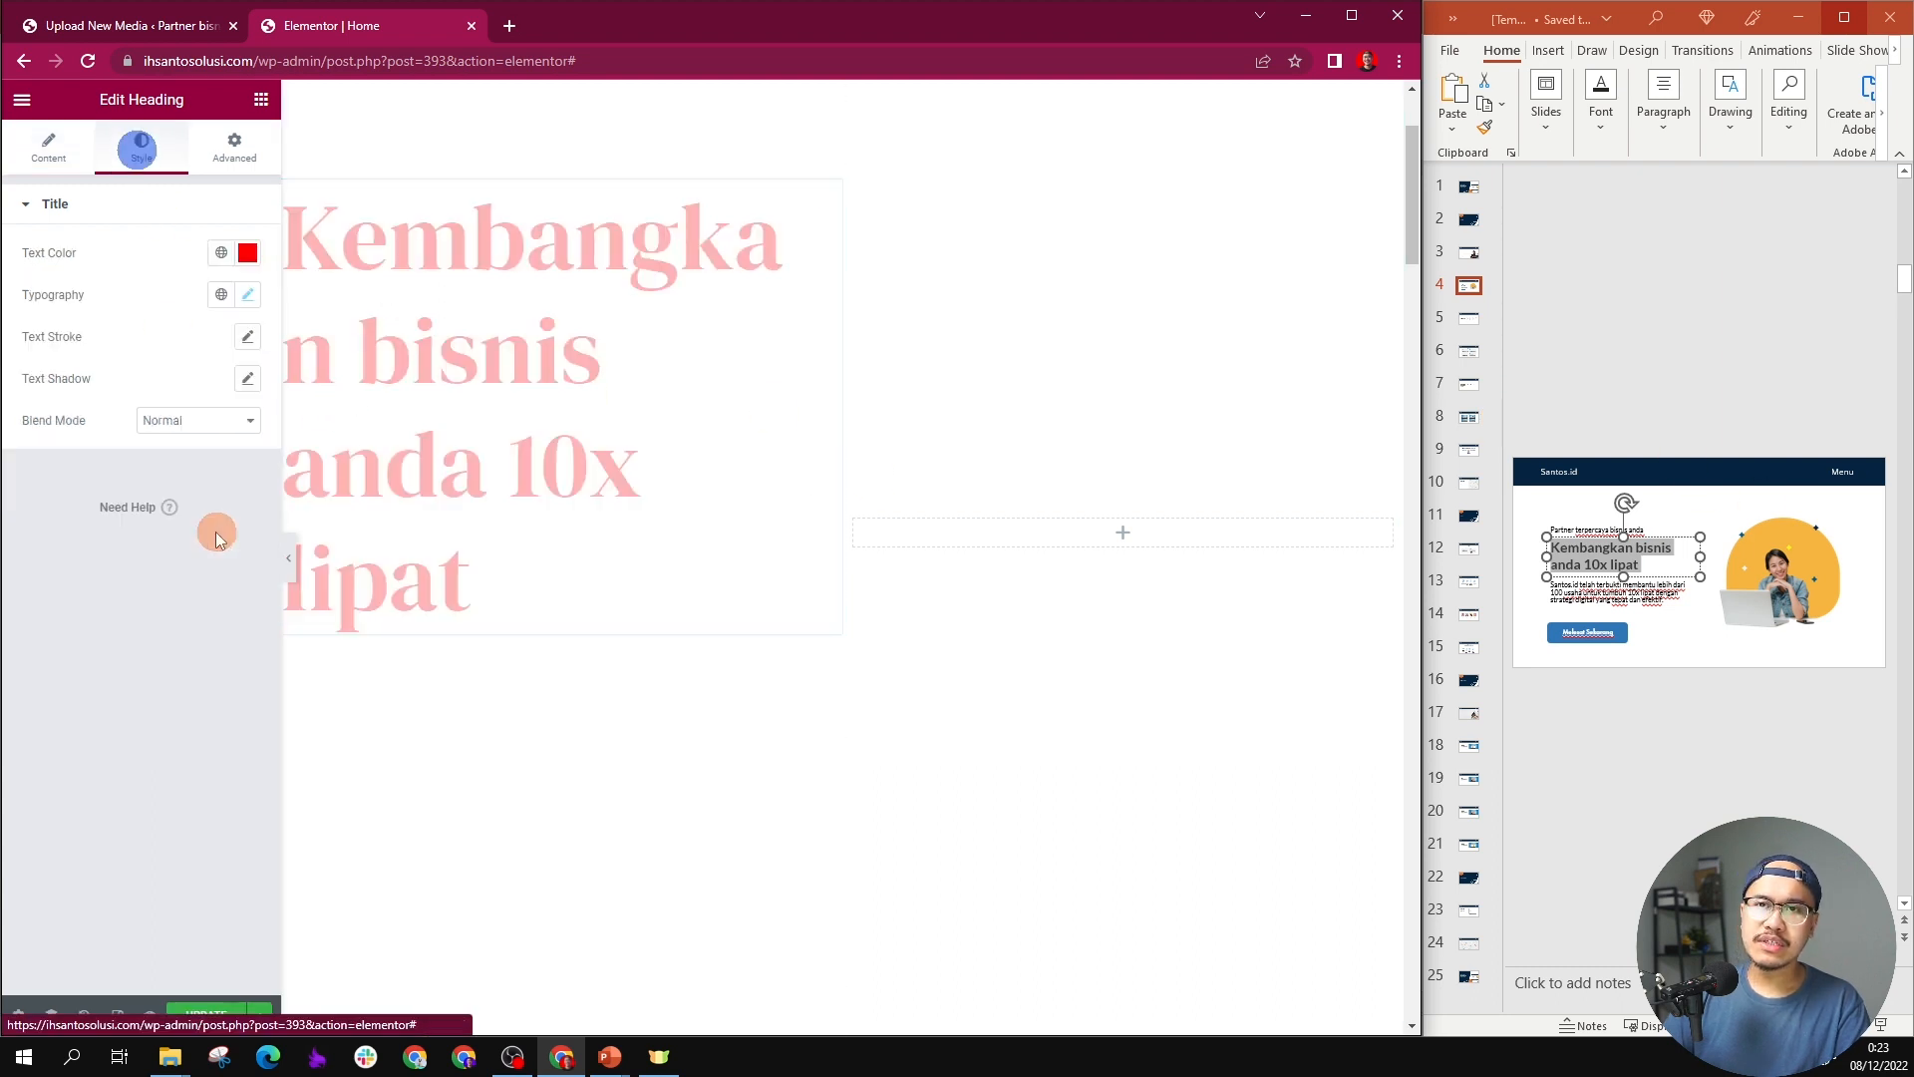
pyautogui.click(248, 253)
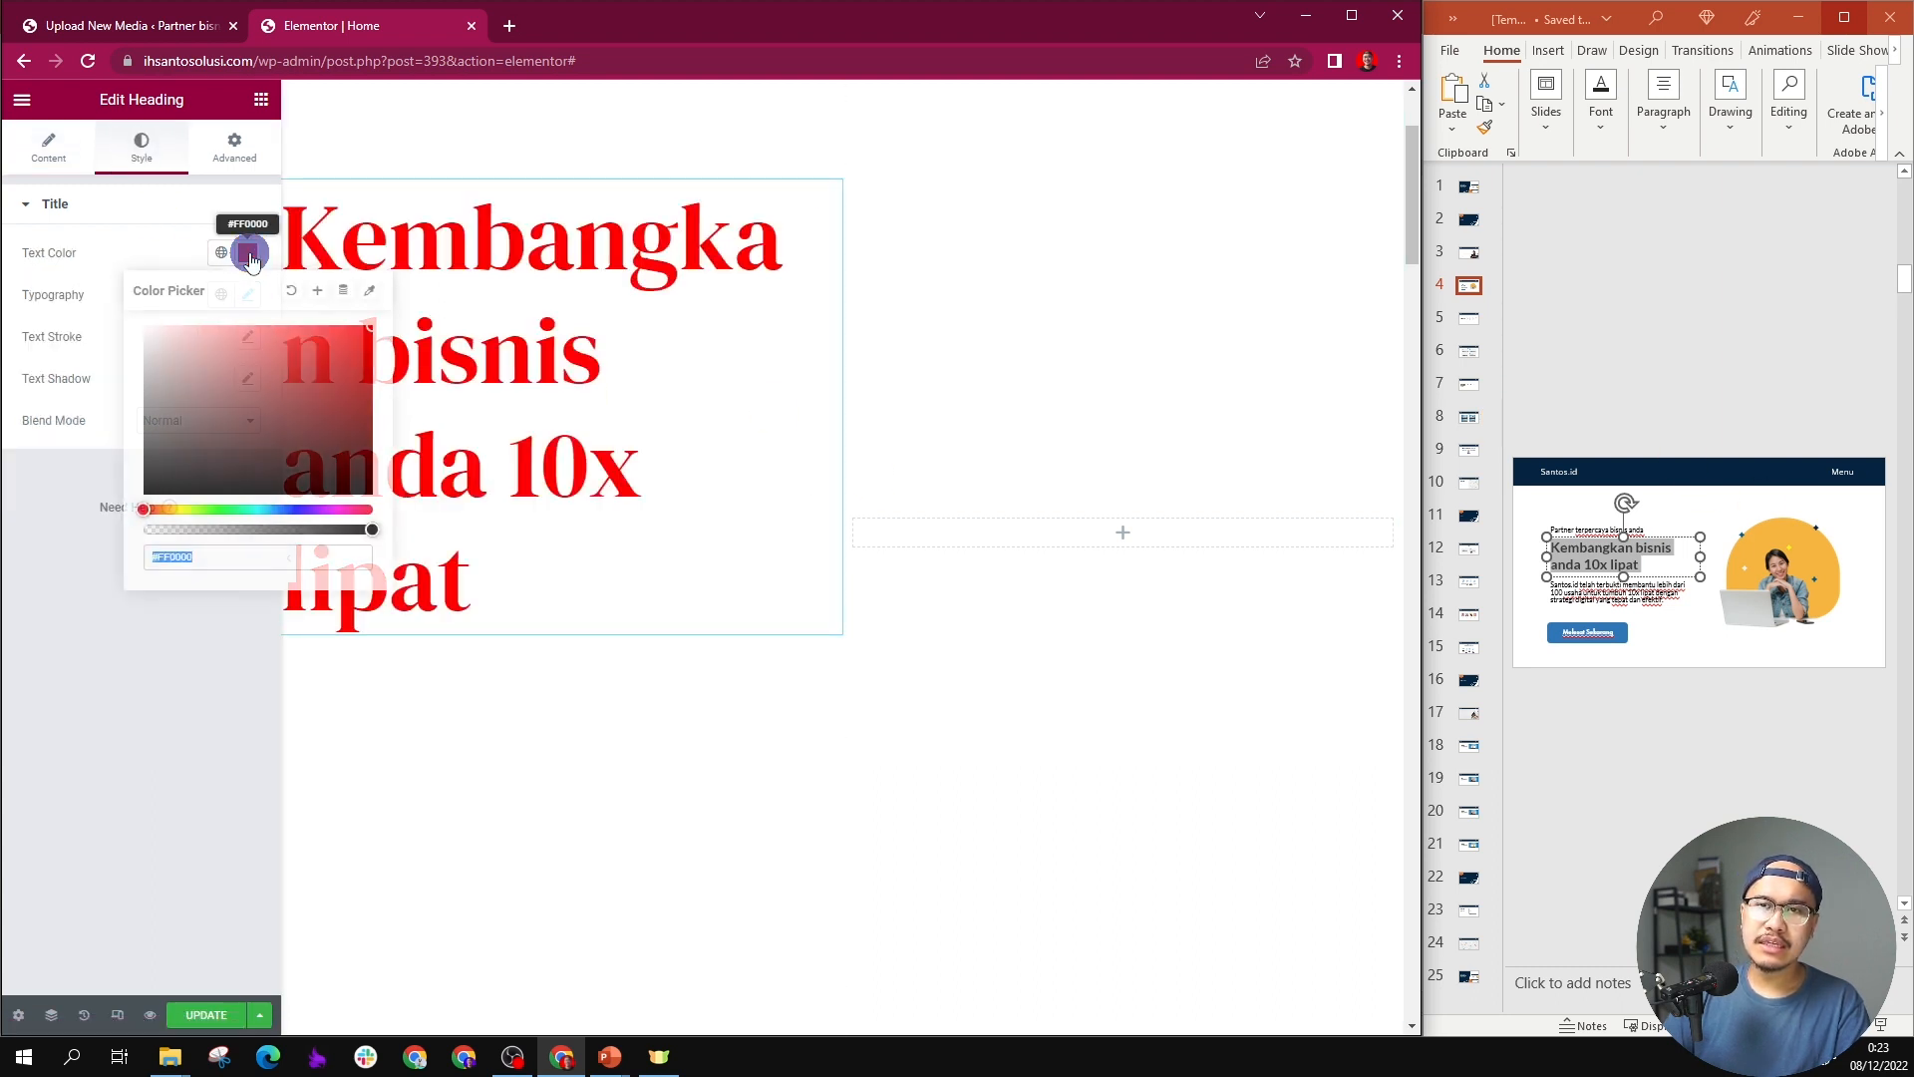
pyautogui.moveTo(250, 368); pyautogui.dragTo(115, 522)
# Step: Replace the hero paragraph with the slide's text "Santos.id telah terbukti membantu lebih dari 100 usaha untuk tumbuh 10x lipat dengan strategi digital yang tepat dan efektif."
pyautogui.click(534, 671)
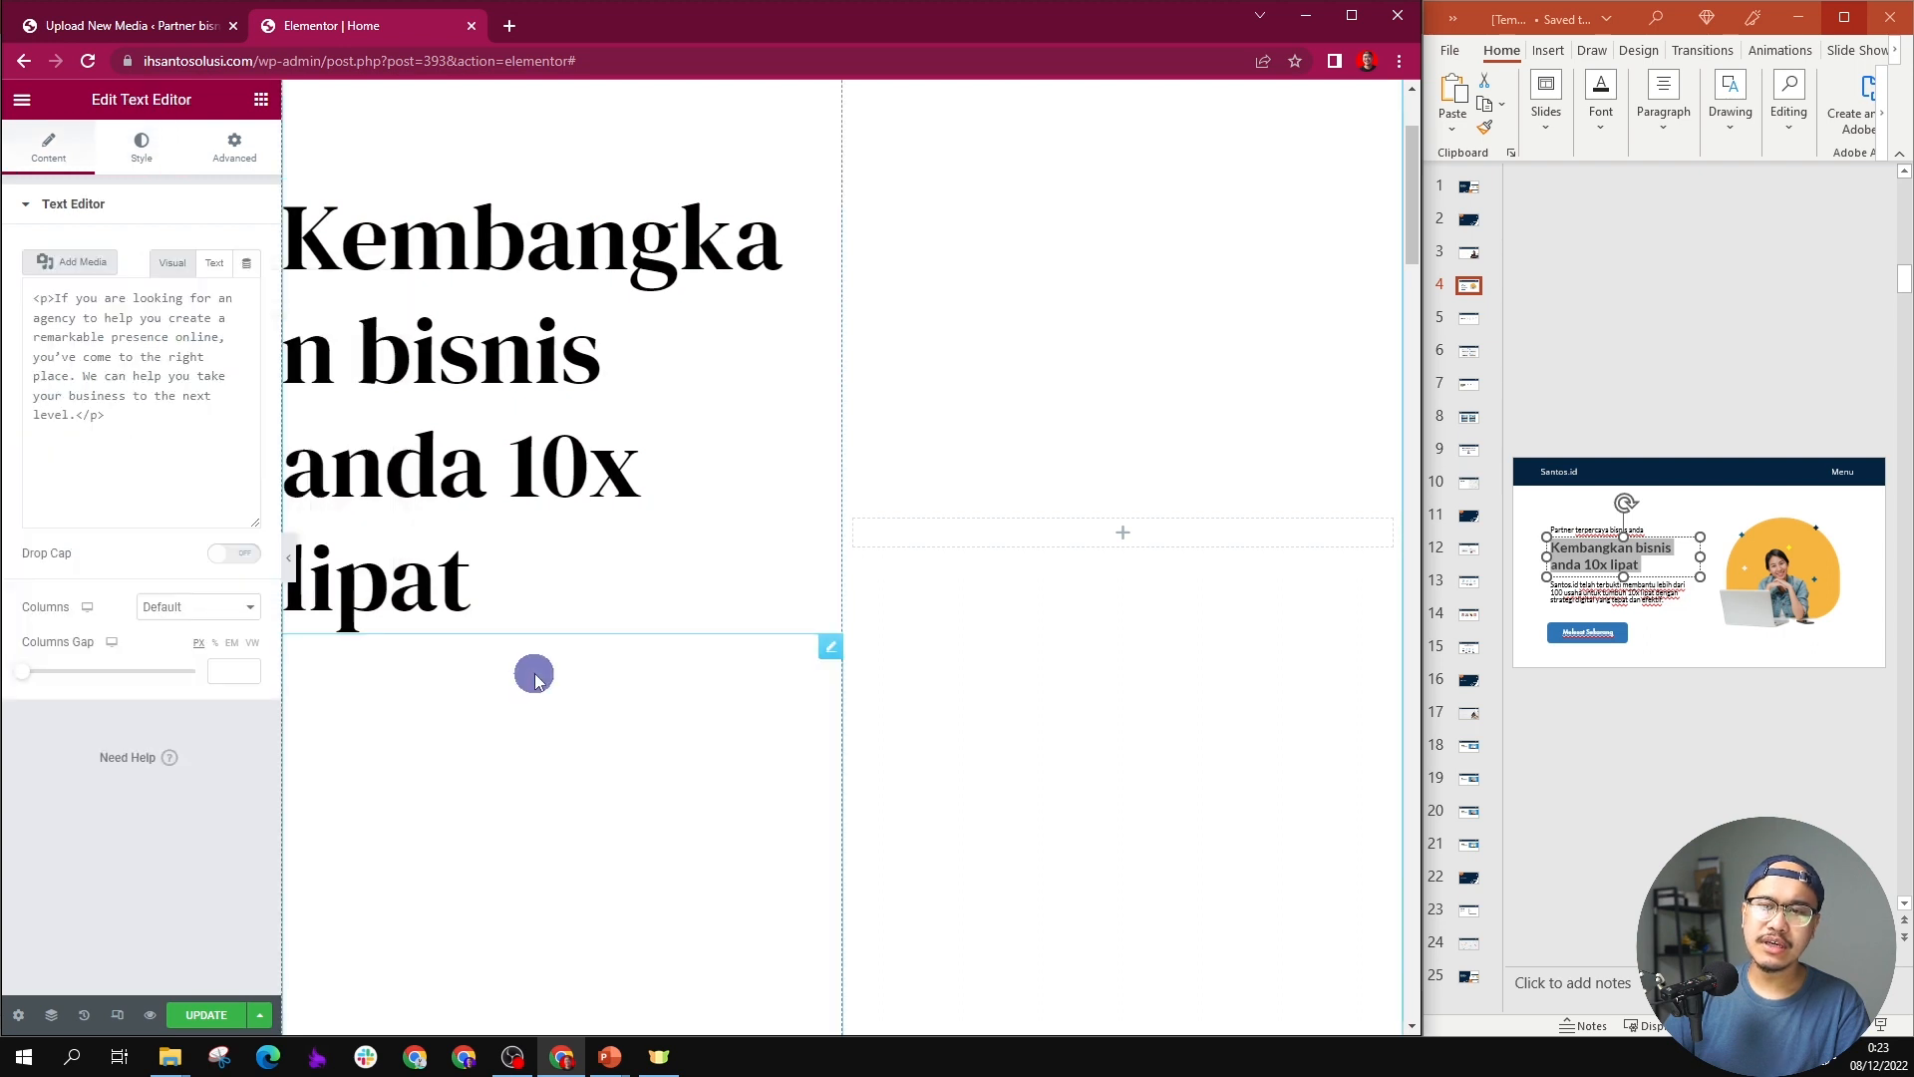
pyautogui.click(1602, 610)
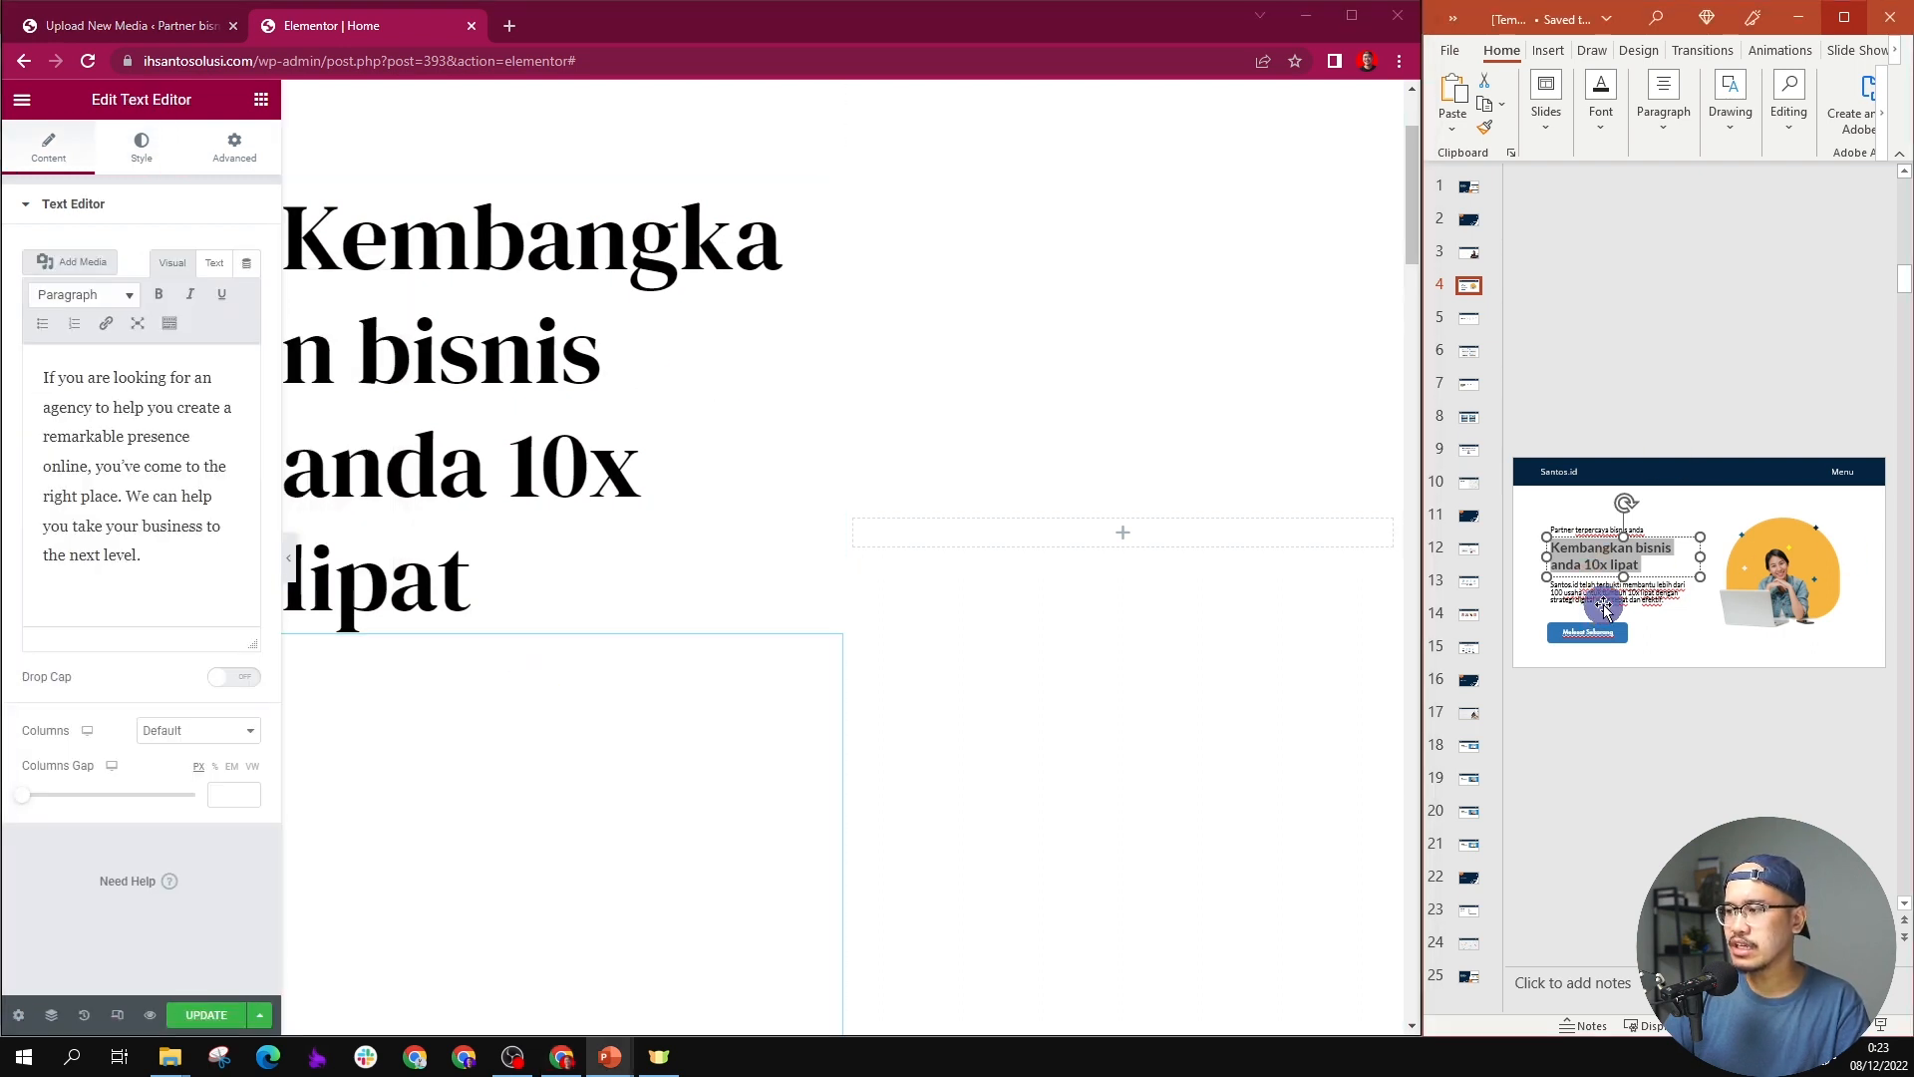
pyautogui.hotkey('ctrl', 'a')
pyautogui.hotkey('ctrl', 'c')
pyautogui.click(314, 690)
pyautogui.click(97, 524)
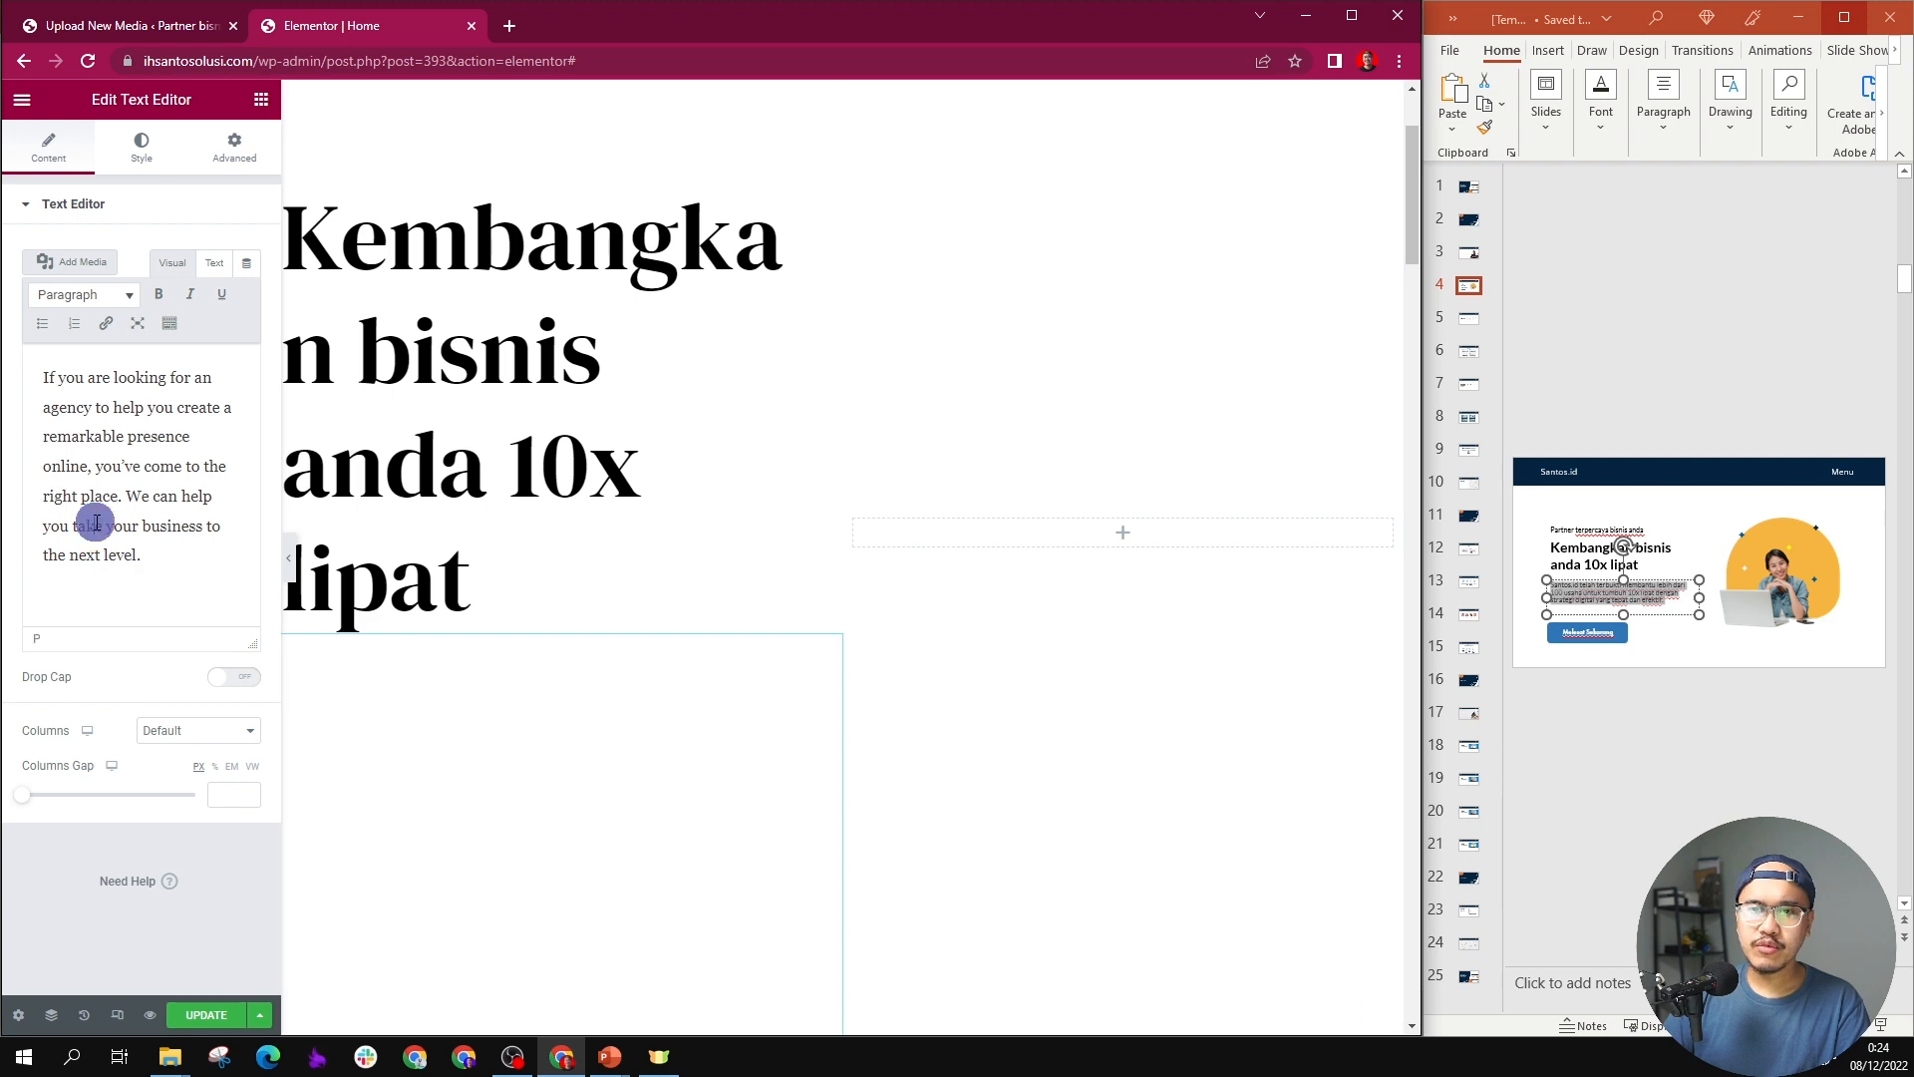
pyautogui.hotkey('ctrl', 'a')
pyautogui.hotkey('ctrl', 'v')
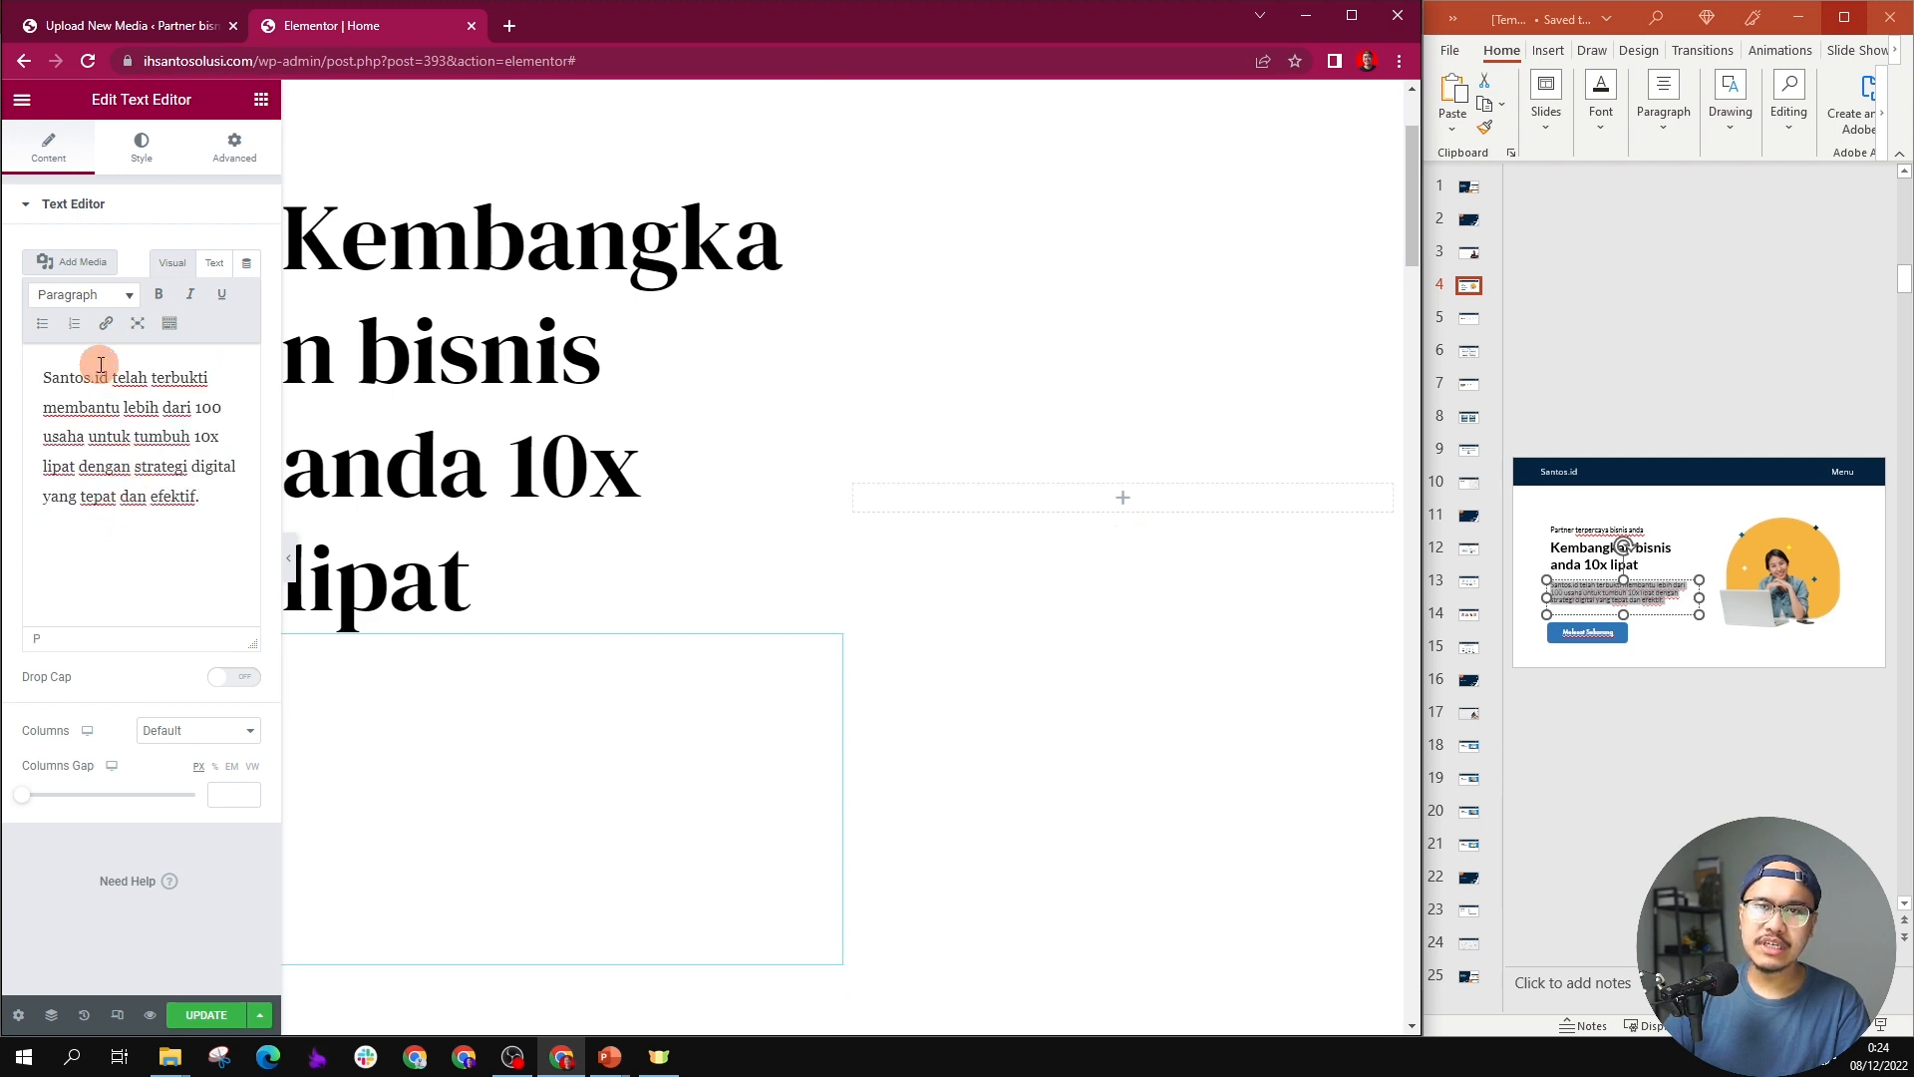
# Step: Set the hero paragraph's text color to black #000000
pyautogui.hotkey('ctrl', 'a')
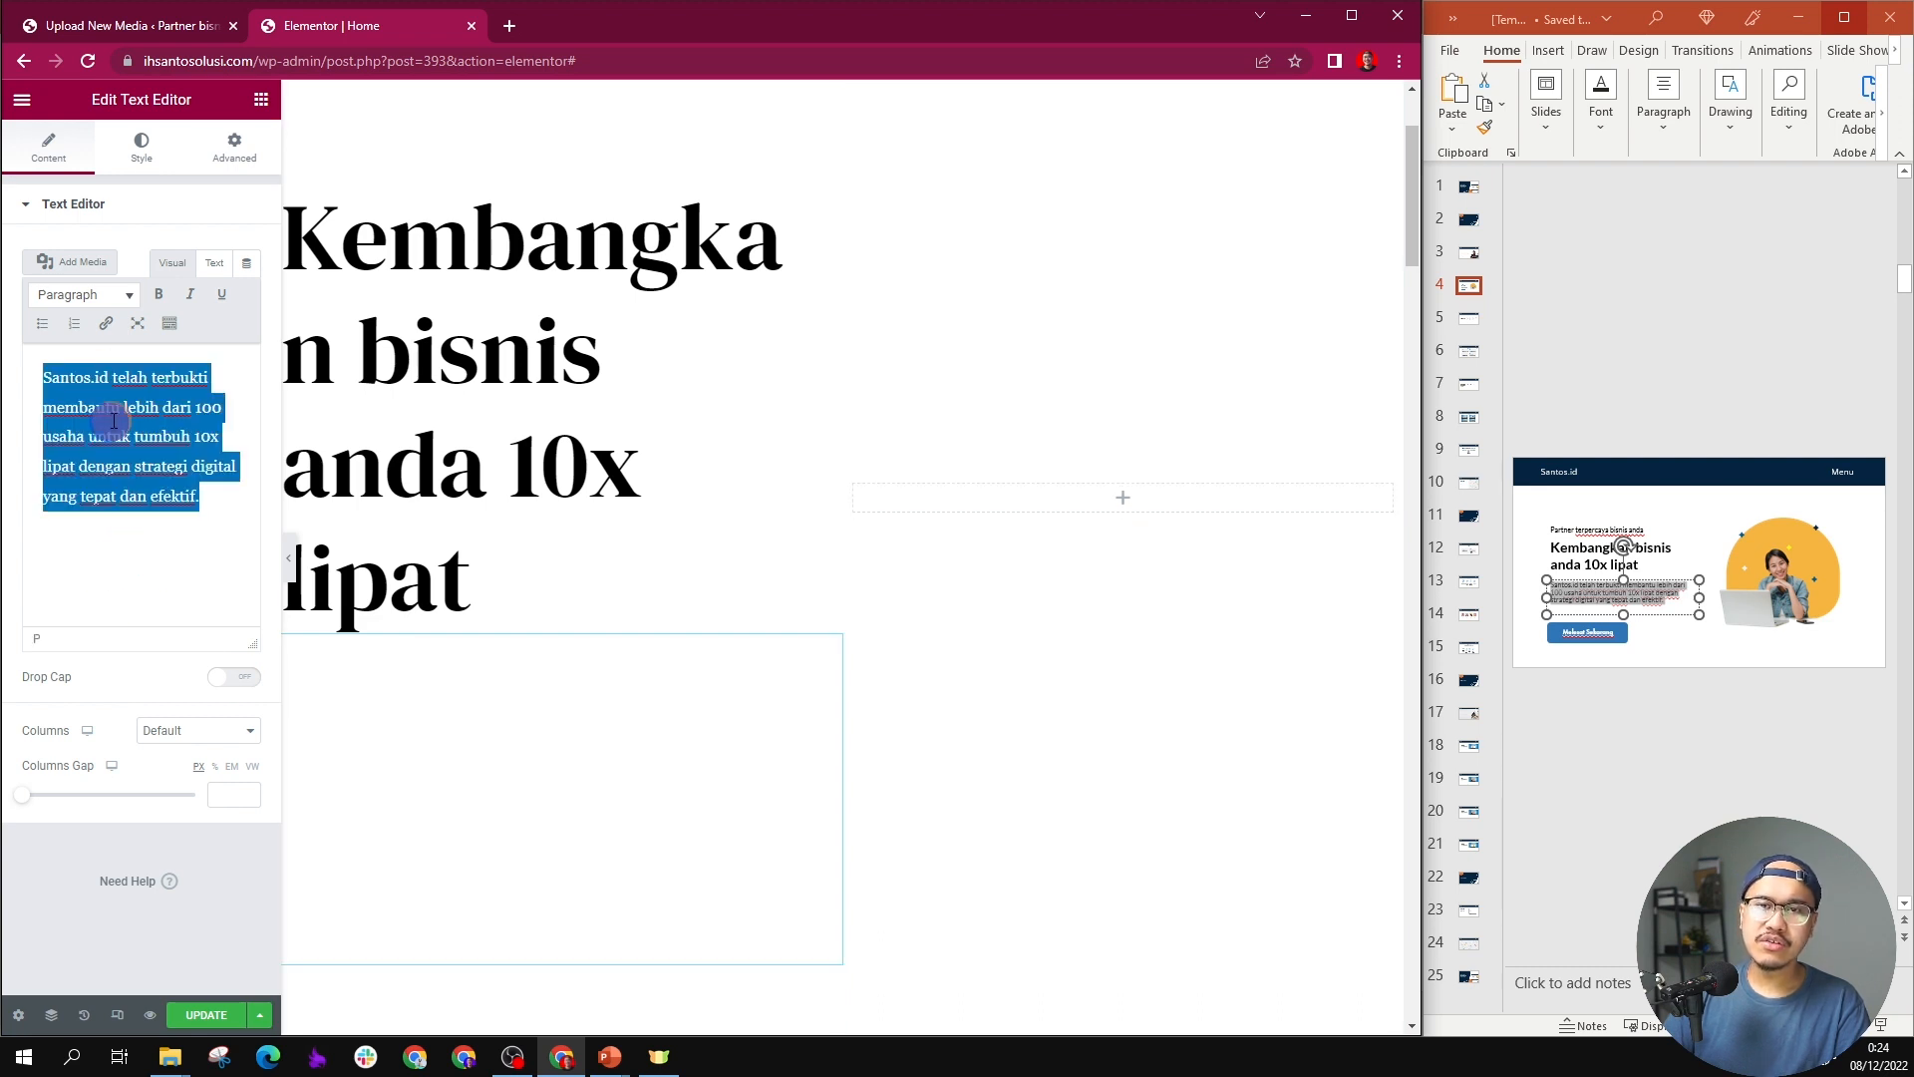
pyautogui.click(146, 144)
pyautogui.click(247, 294)
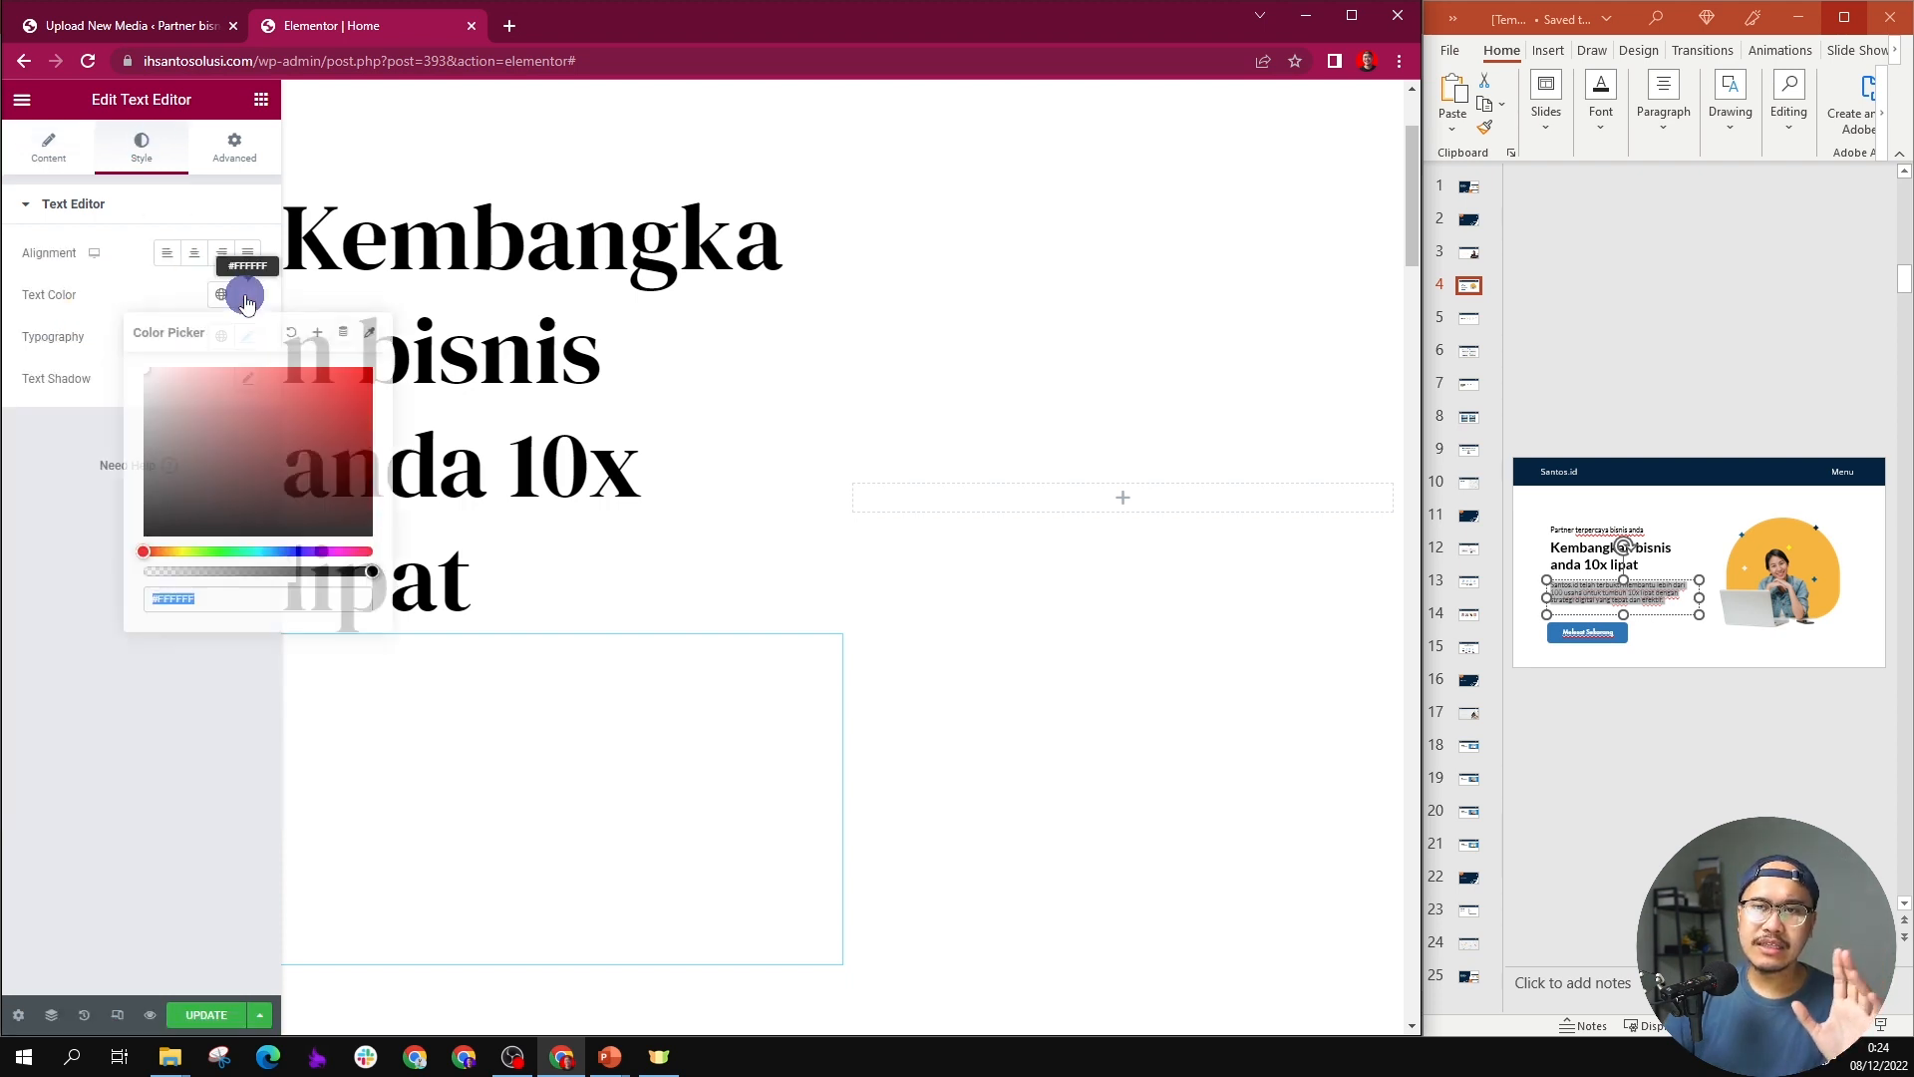
pyautogui.click(224, 410)
pyautogui.moveTo(195, 440); pyautogui.dragTo(103, 541)
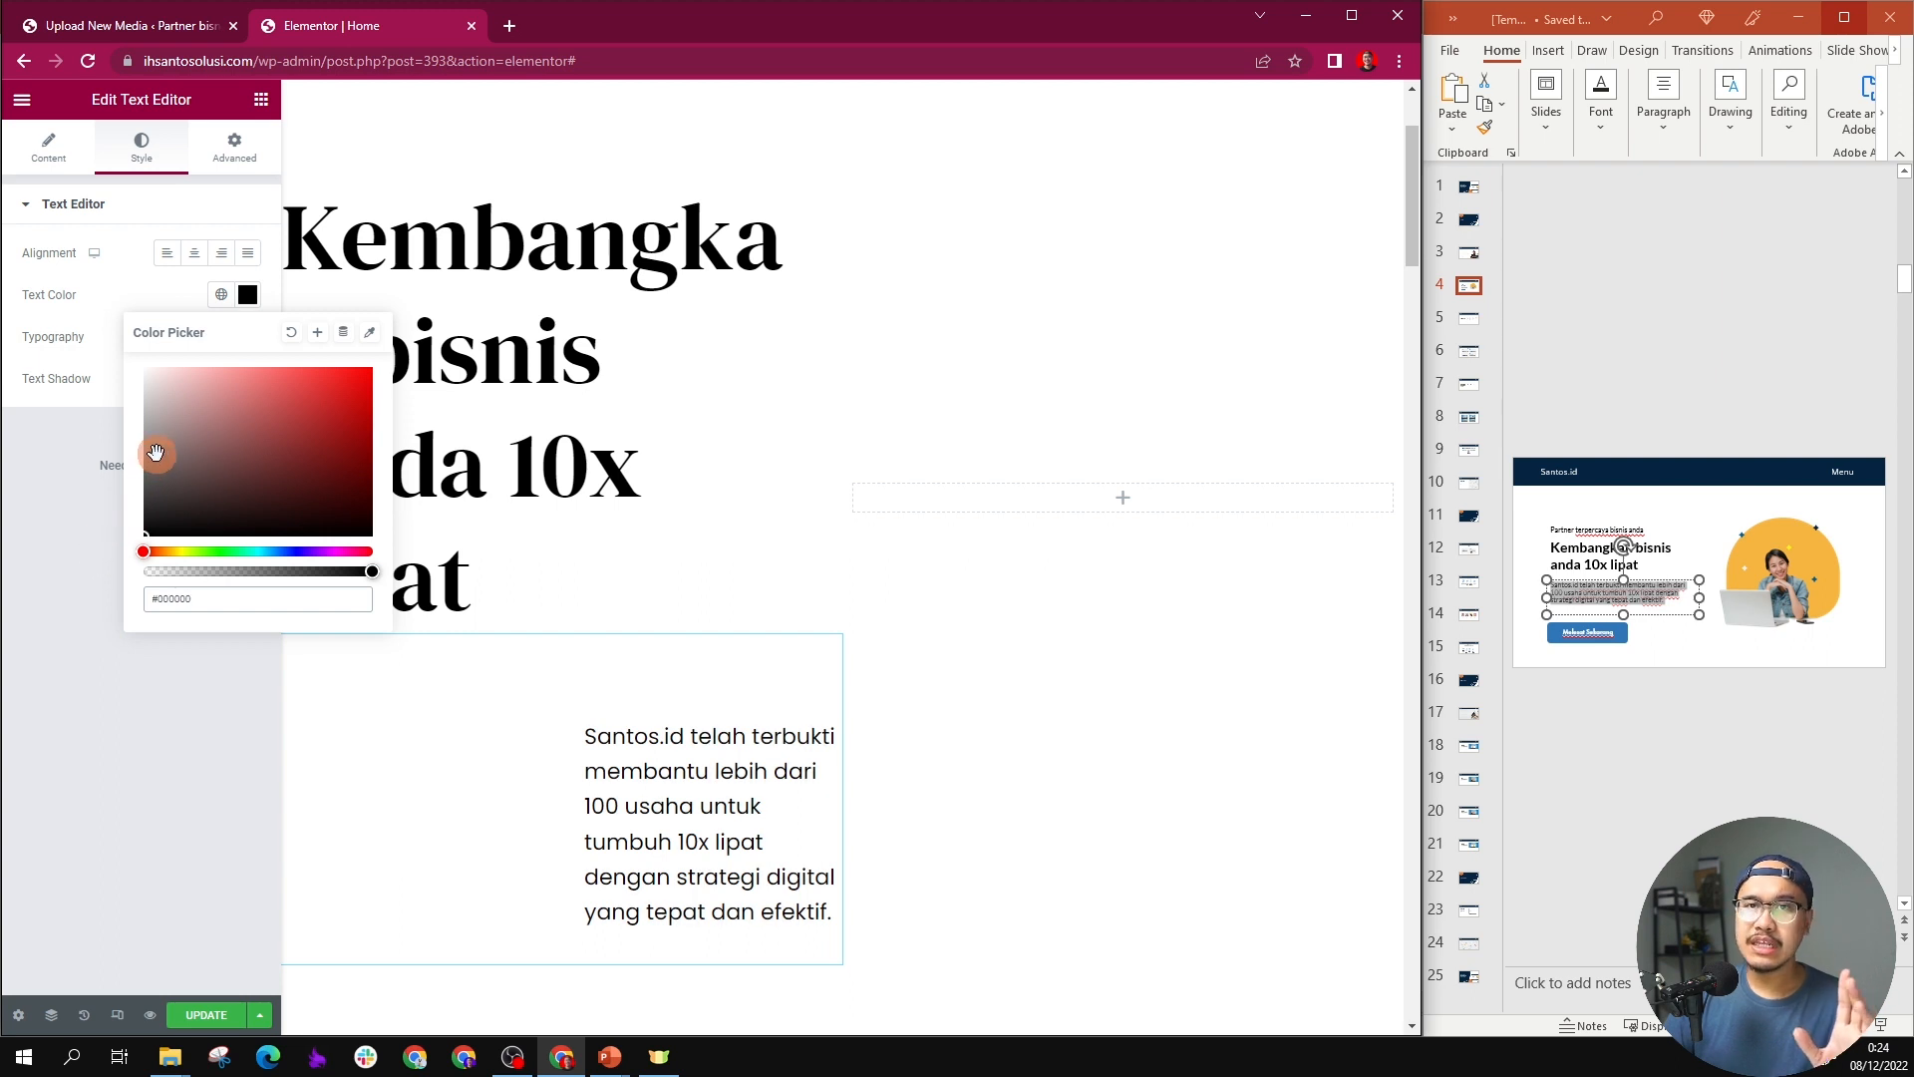
pyautogui.click(676, 513)
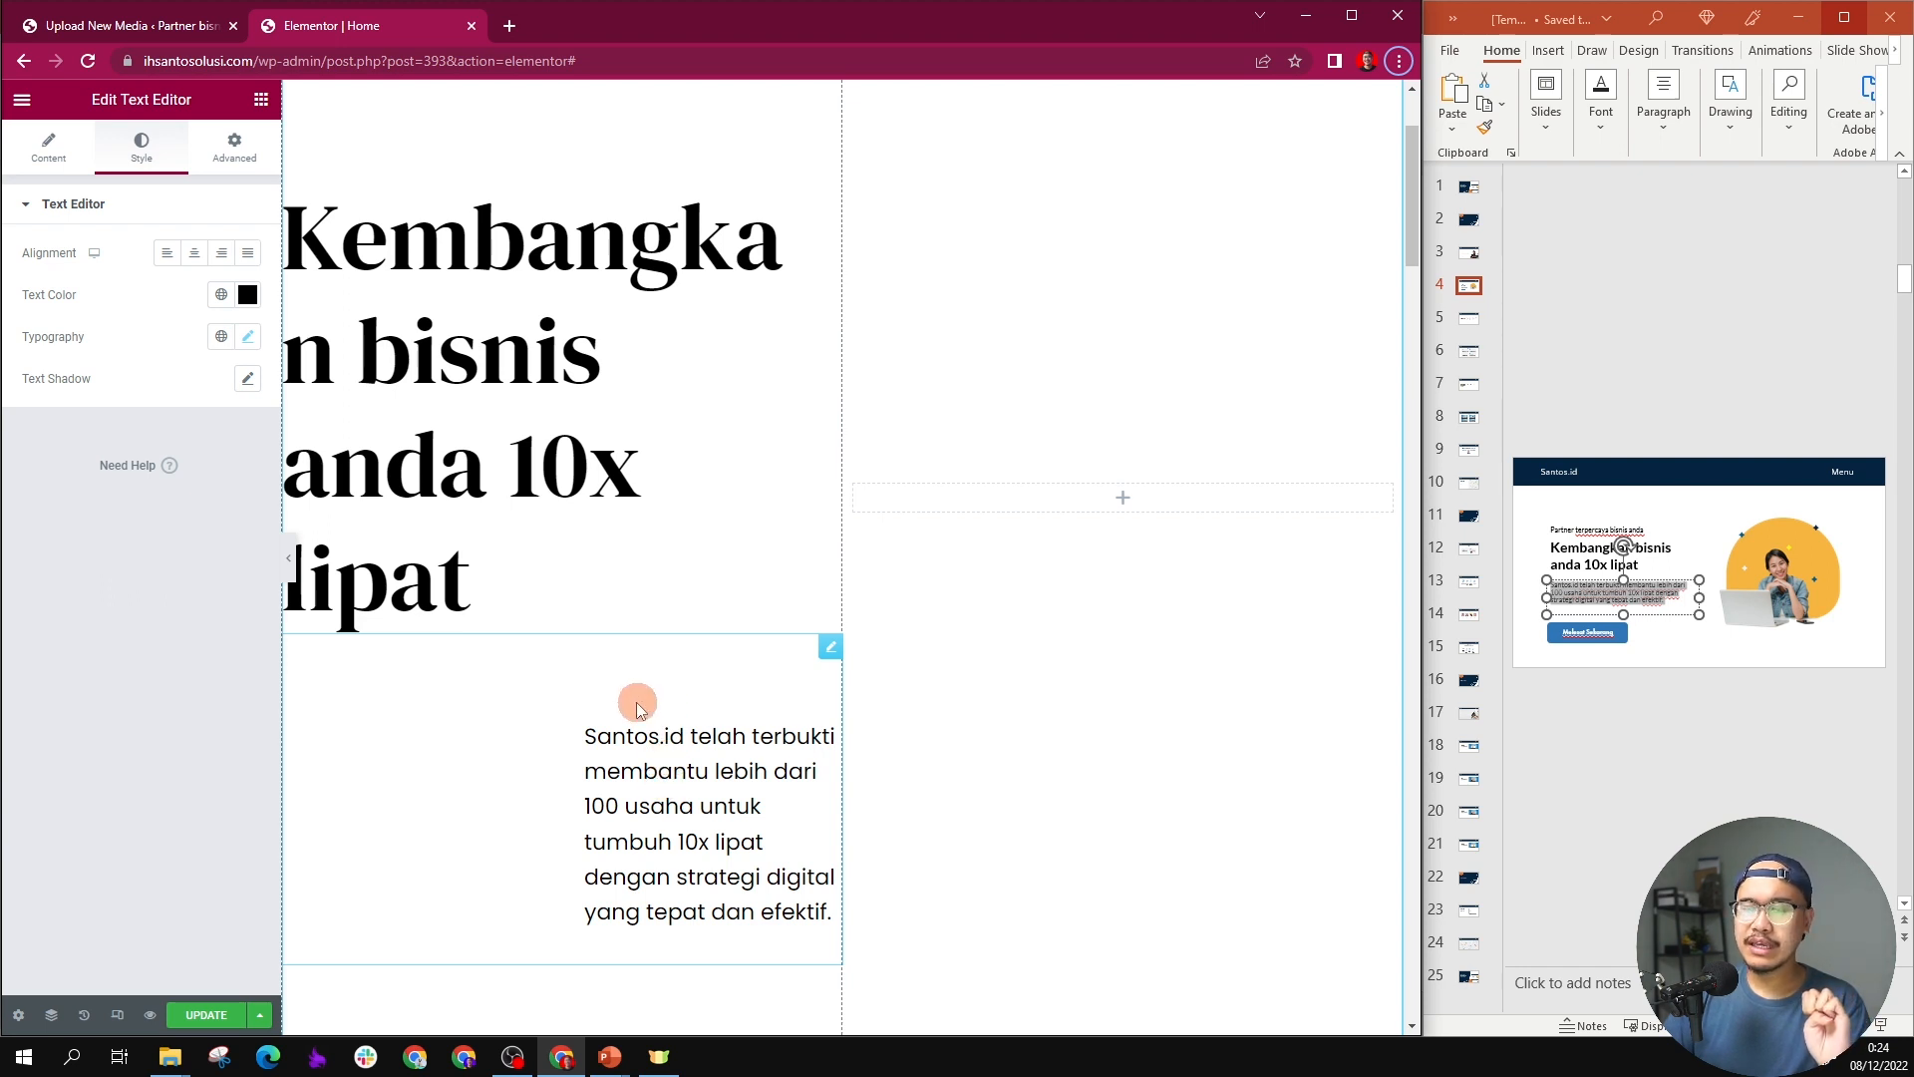
# Step: Set the hero paragraph's top margin and left padding to 0
pyautogui.click(234, 147)
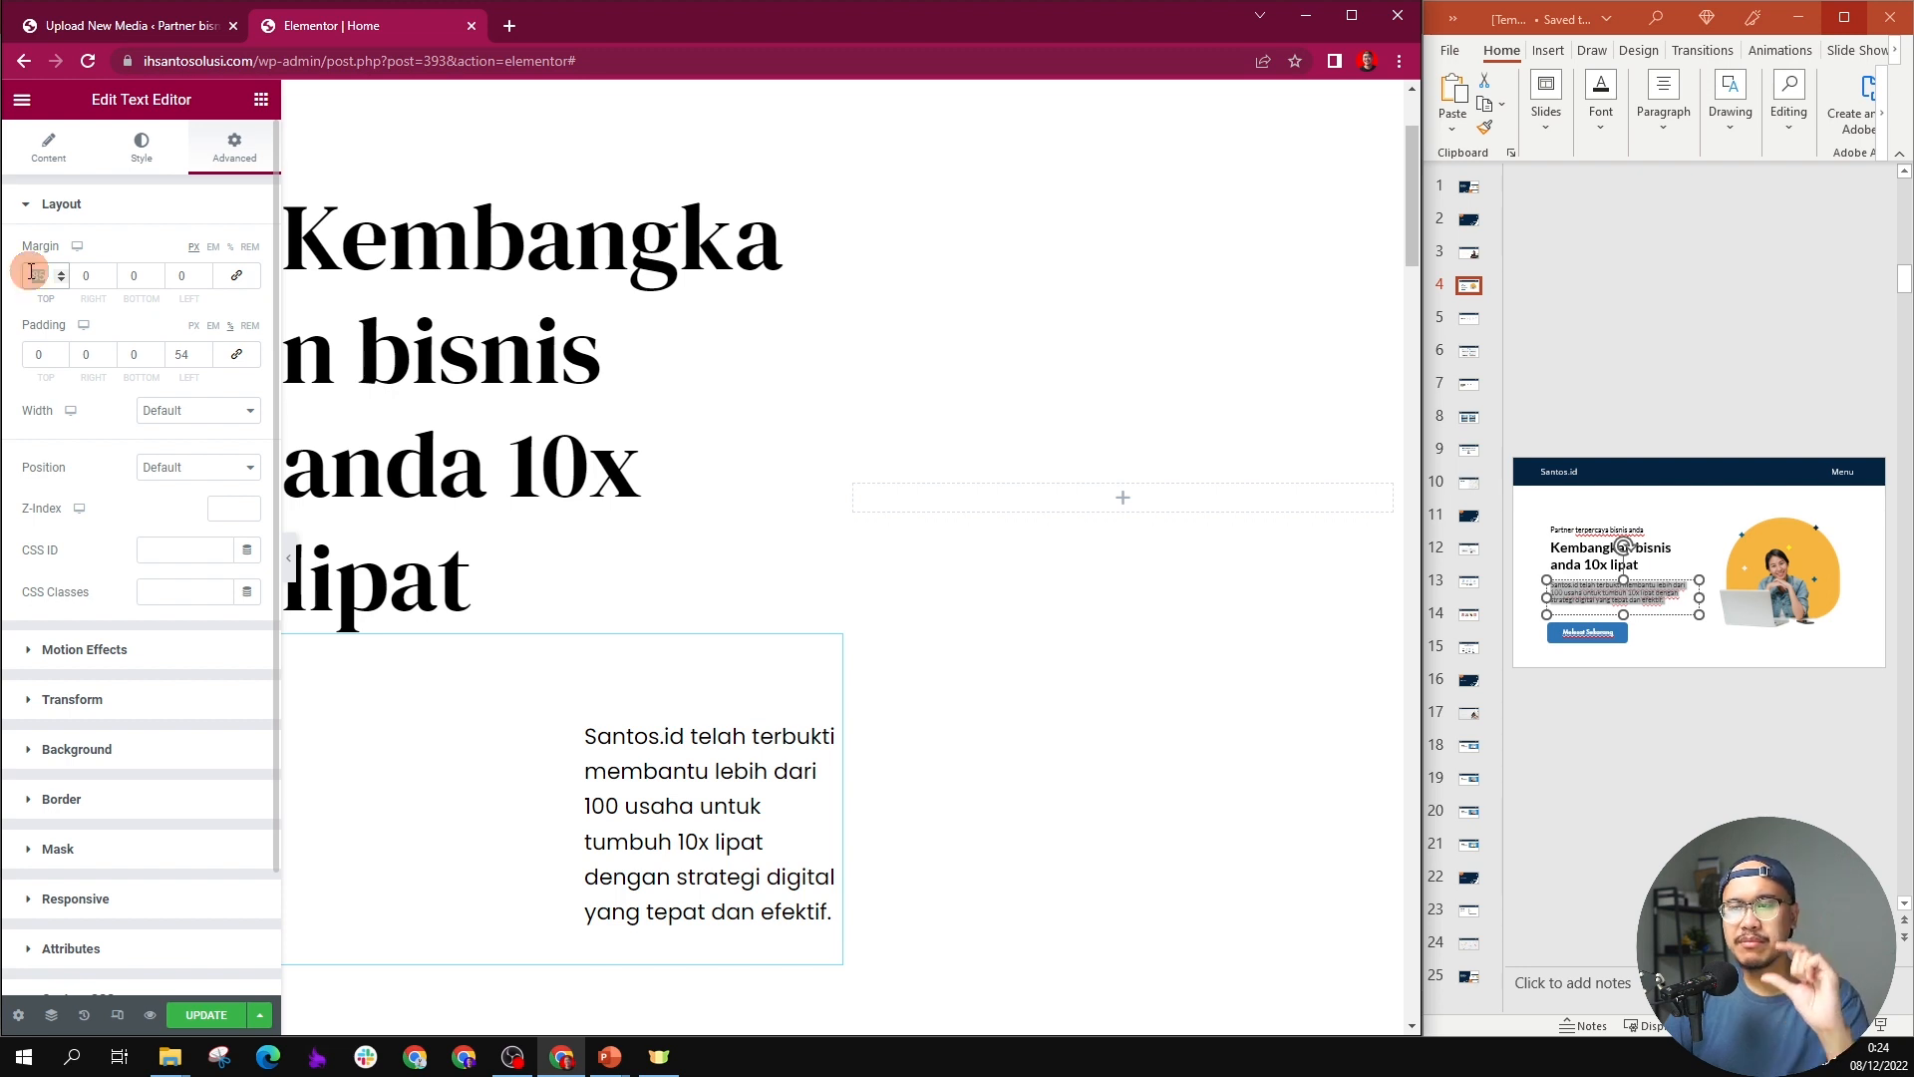
pyautogui.write('0')
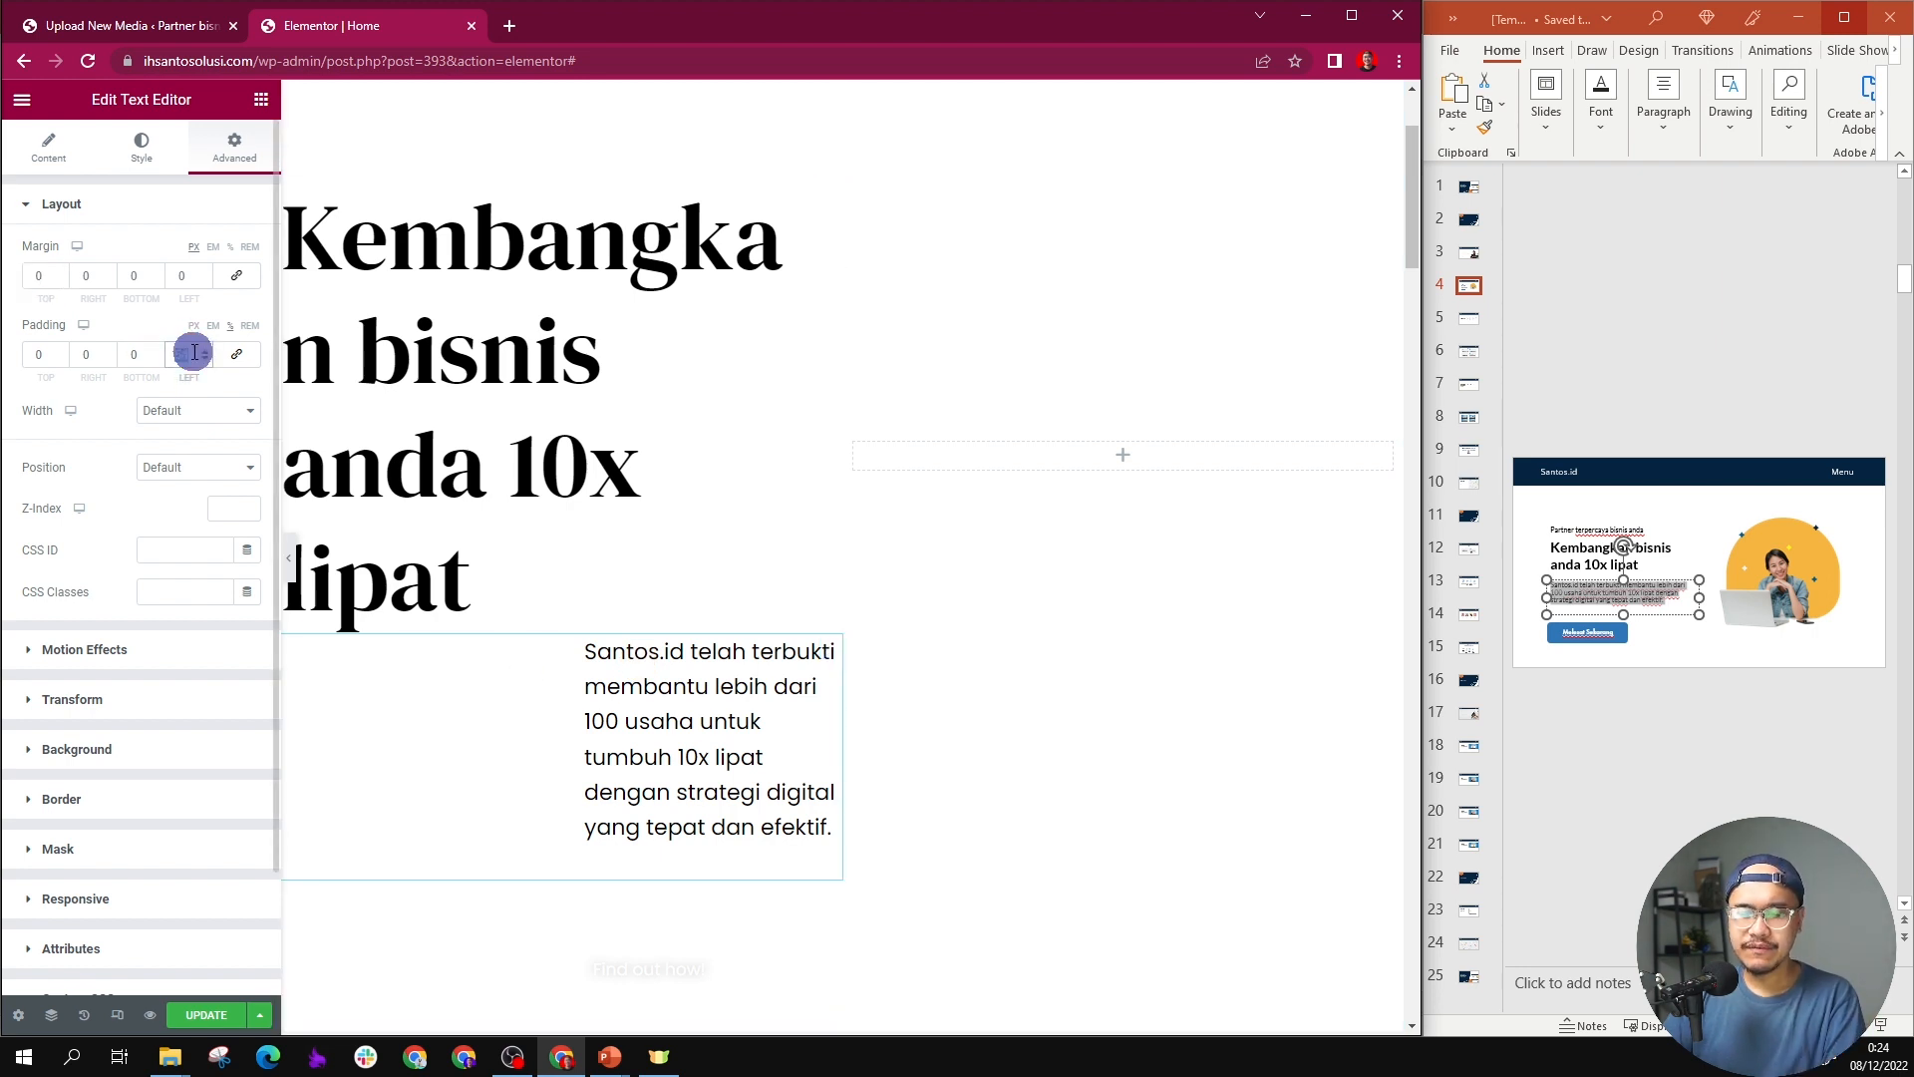
pyautogui.write('0')
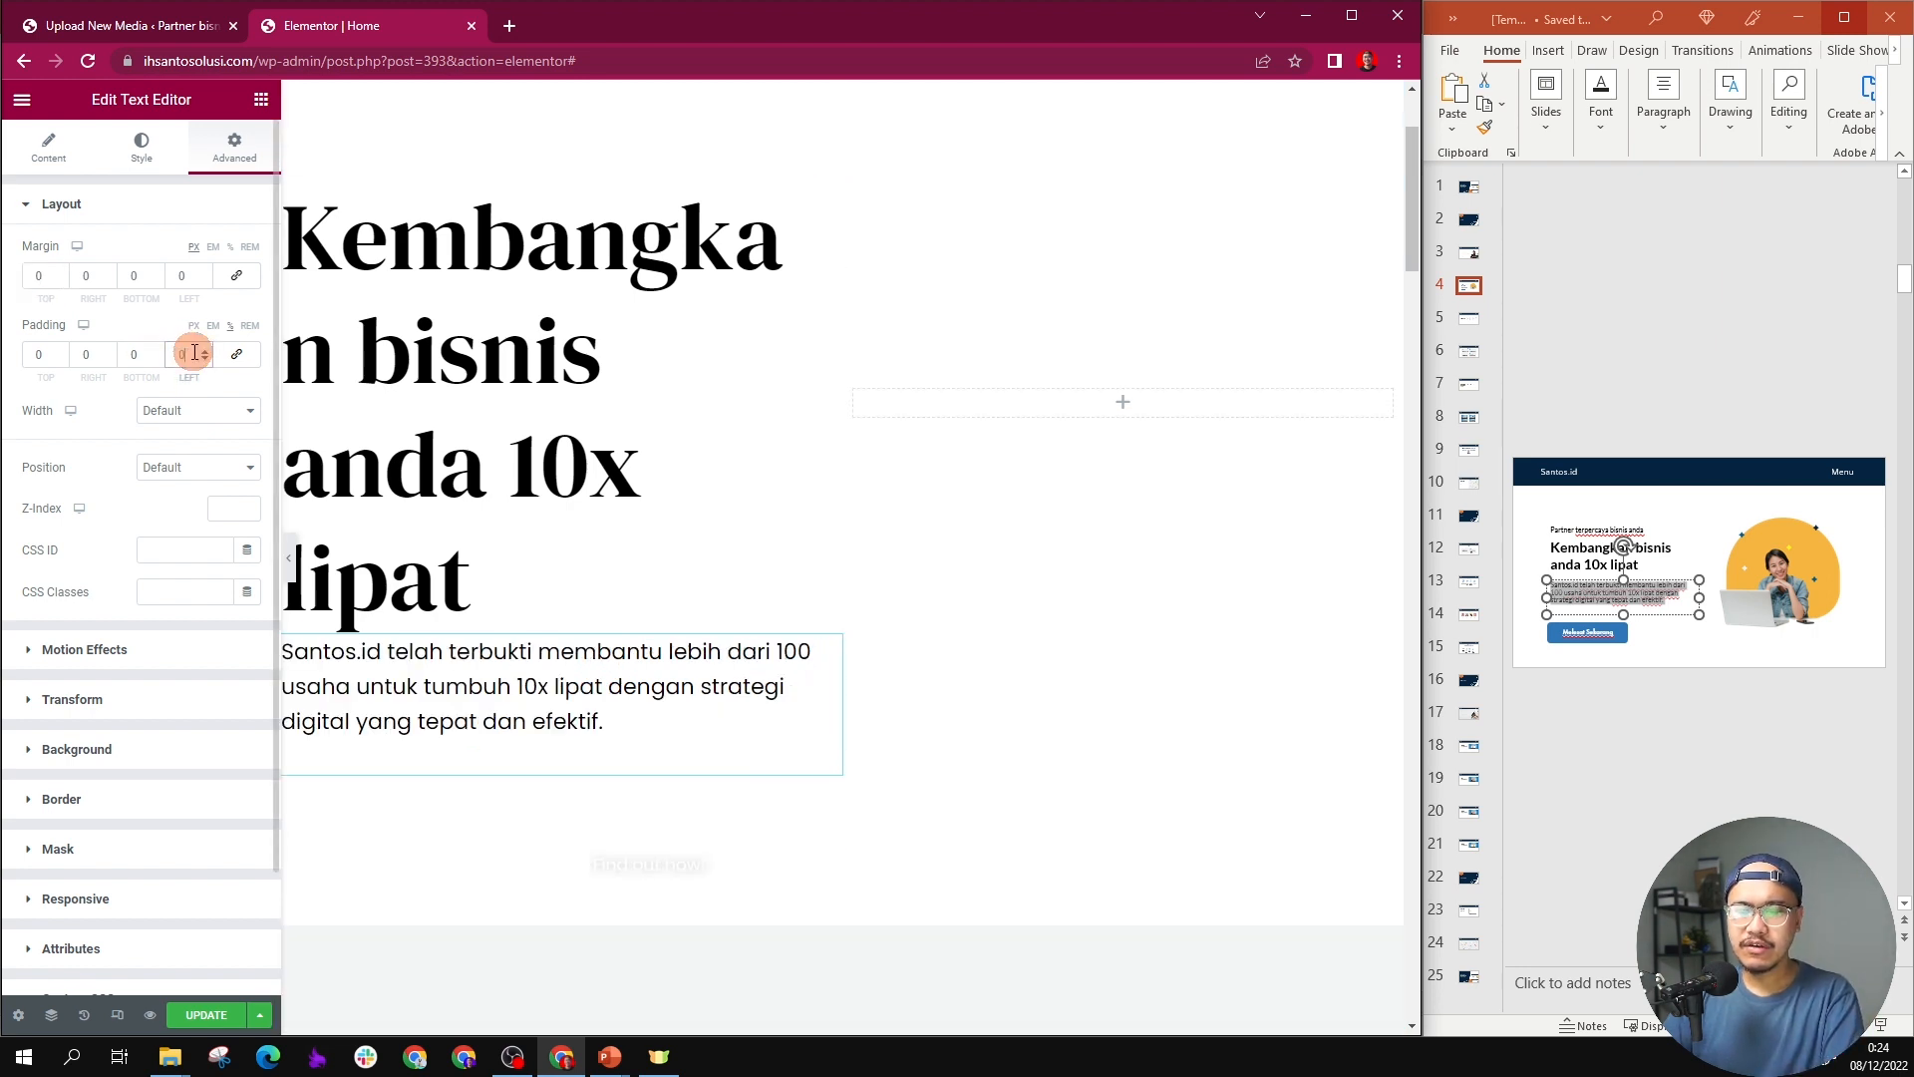
pyautogui.click(565, 616)
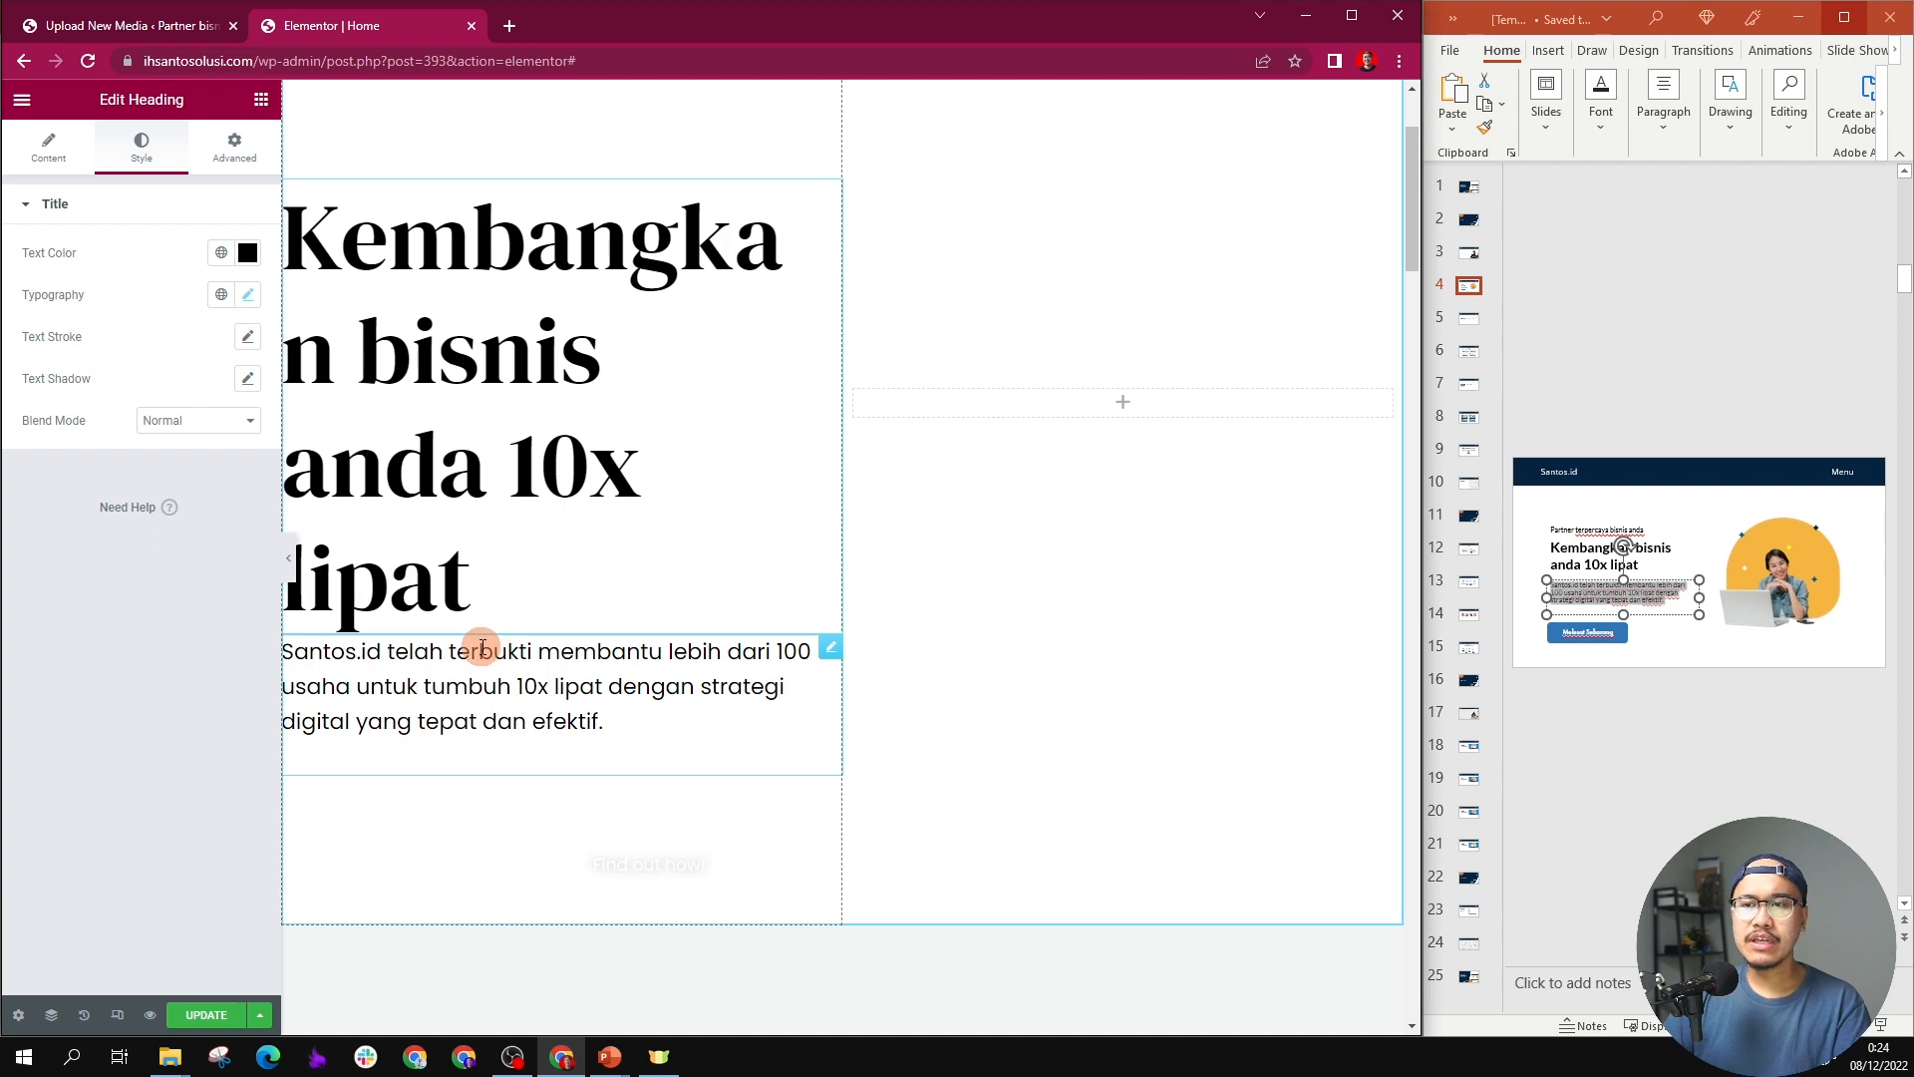
pyautogui.click(454, 662)
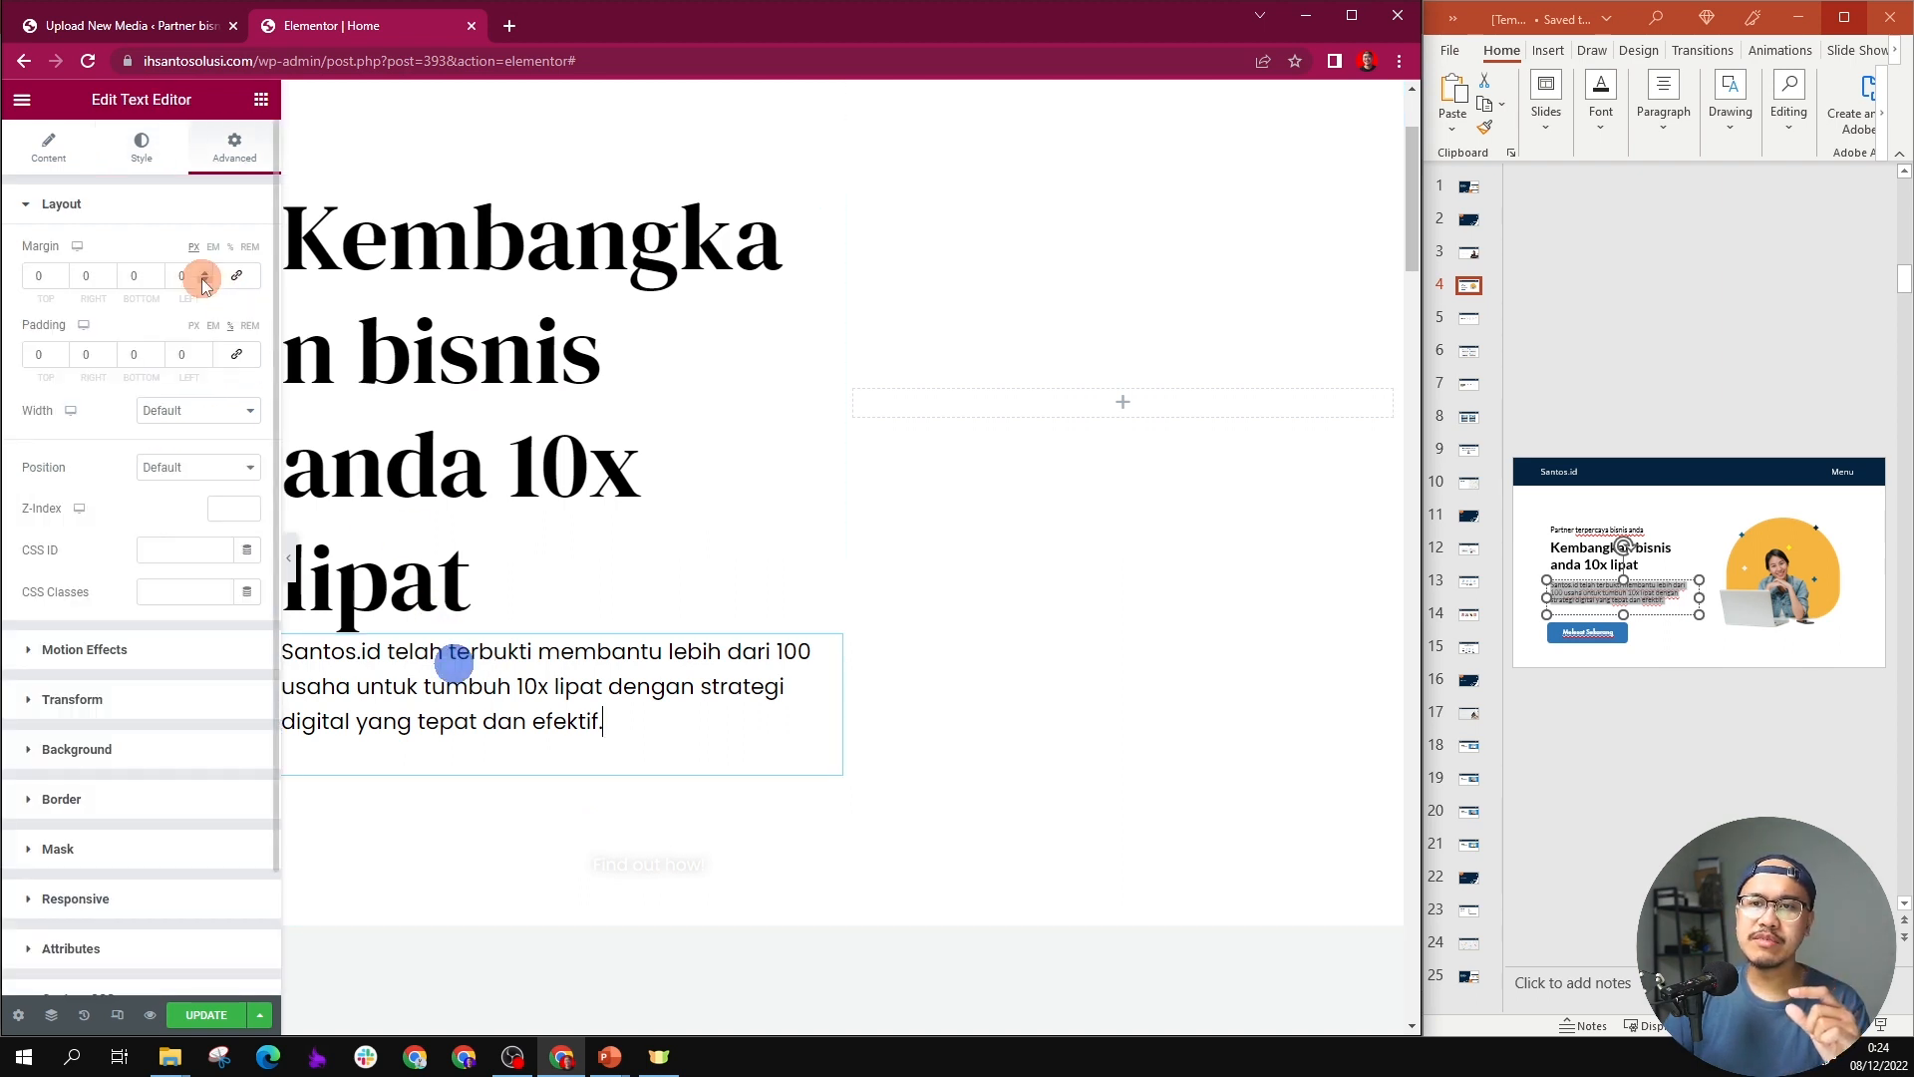
# Step: Set only the hero paragraph's top margin to 20 px, keeping the margin sides unlinked
pyautogui.click(39, 280)
pyautogui.click(238, 277)
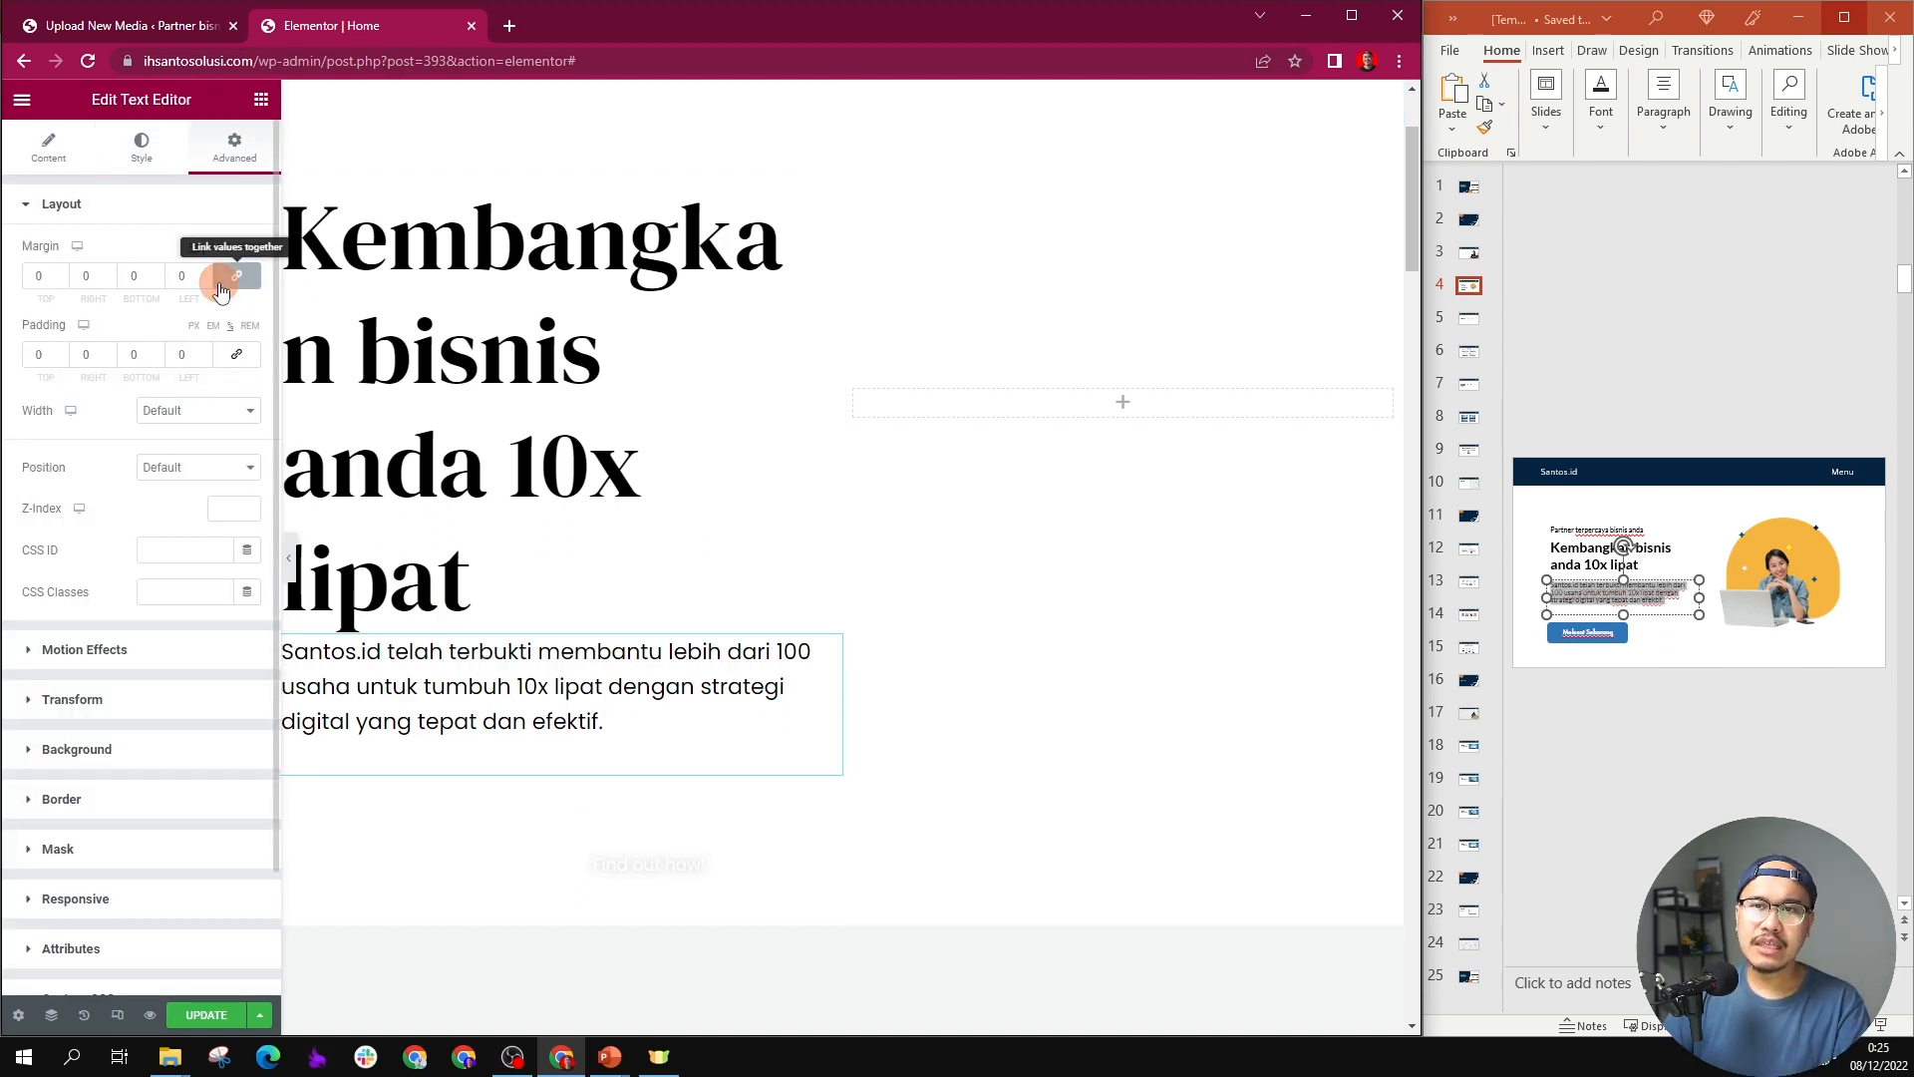
pyautogui.click(219, 283)
pyautogui.write('20')
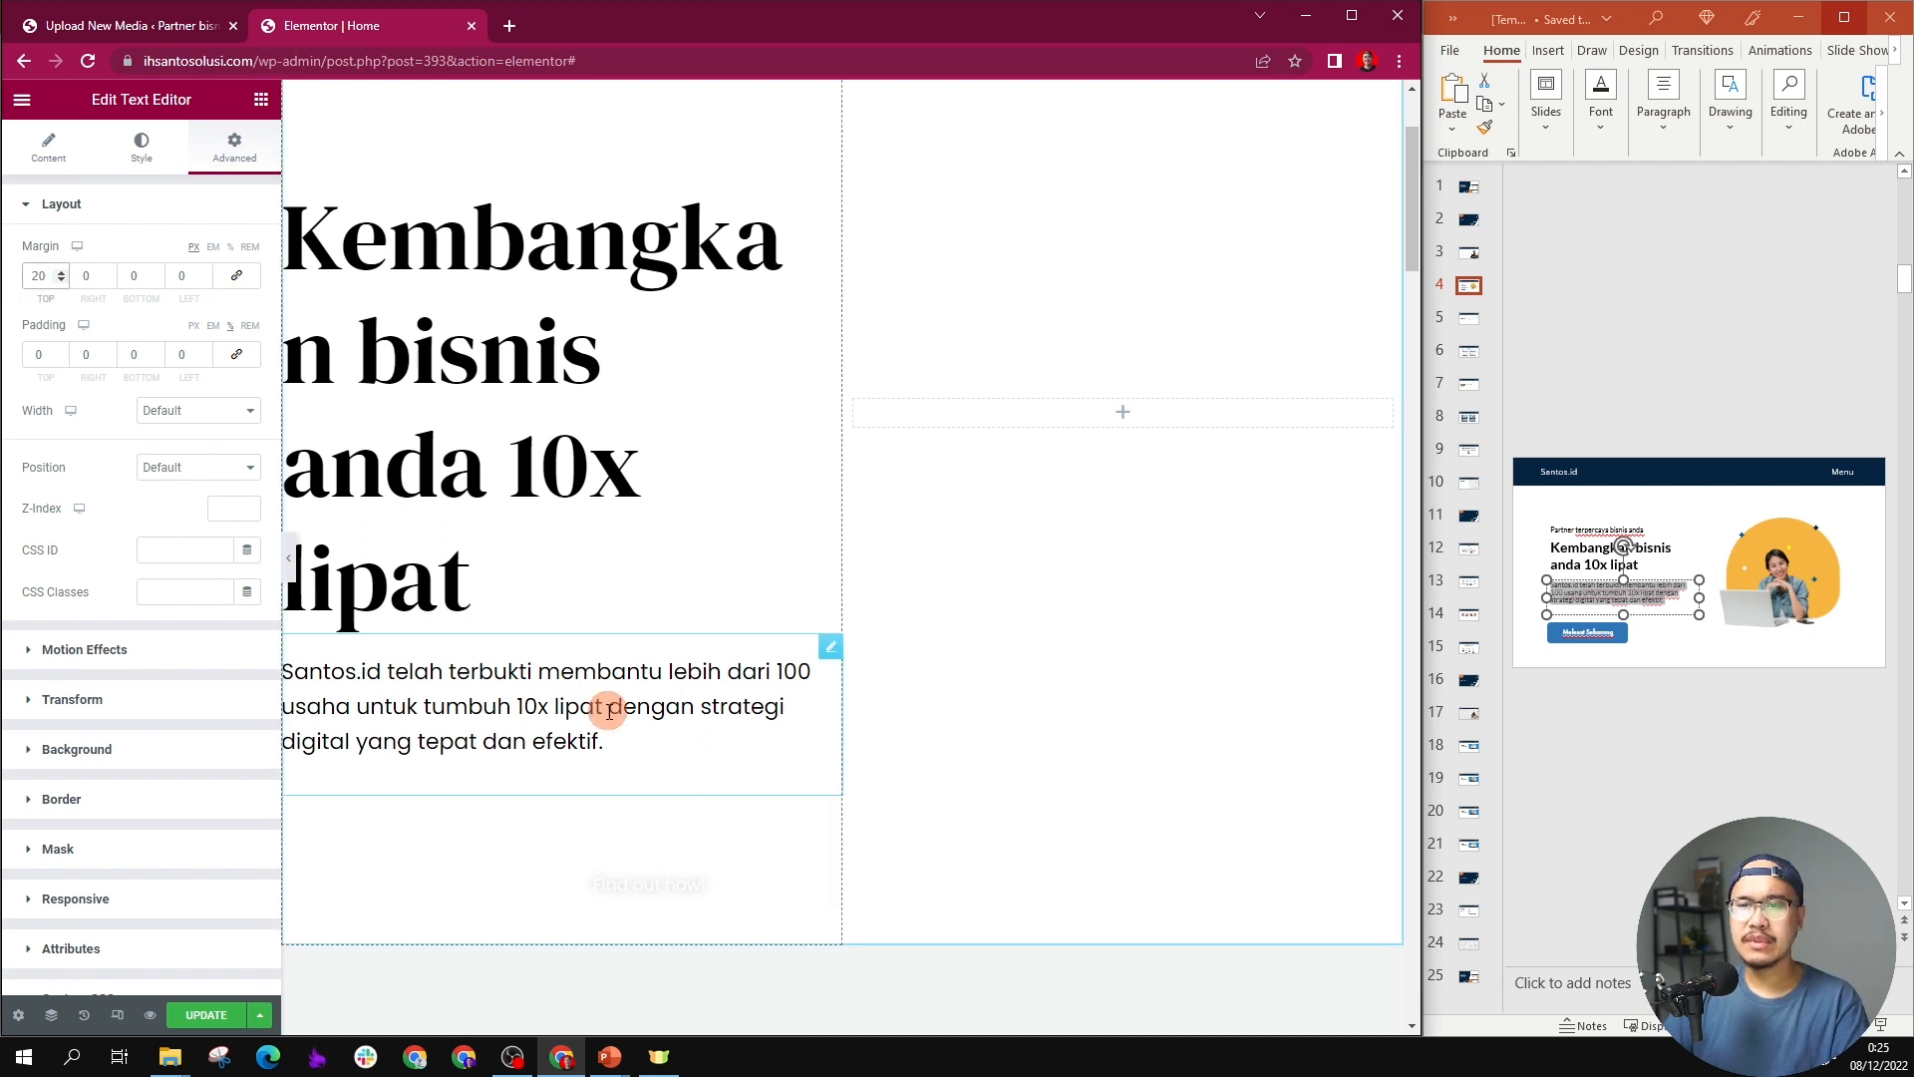
# Step: Set the font size of the "Kembangkan bisnis anda 10x lipat" heading to 48 px
pyautogui.click(661, 342)
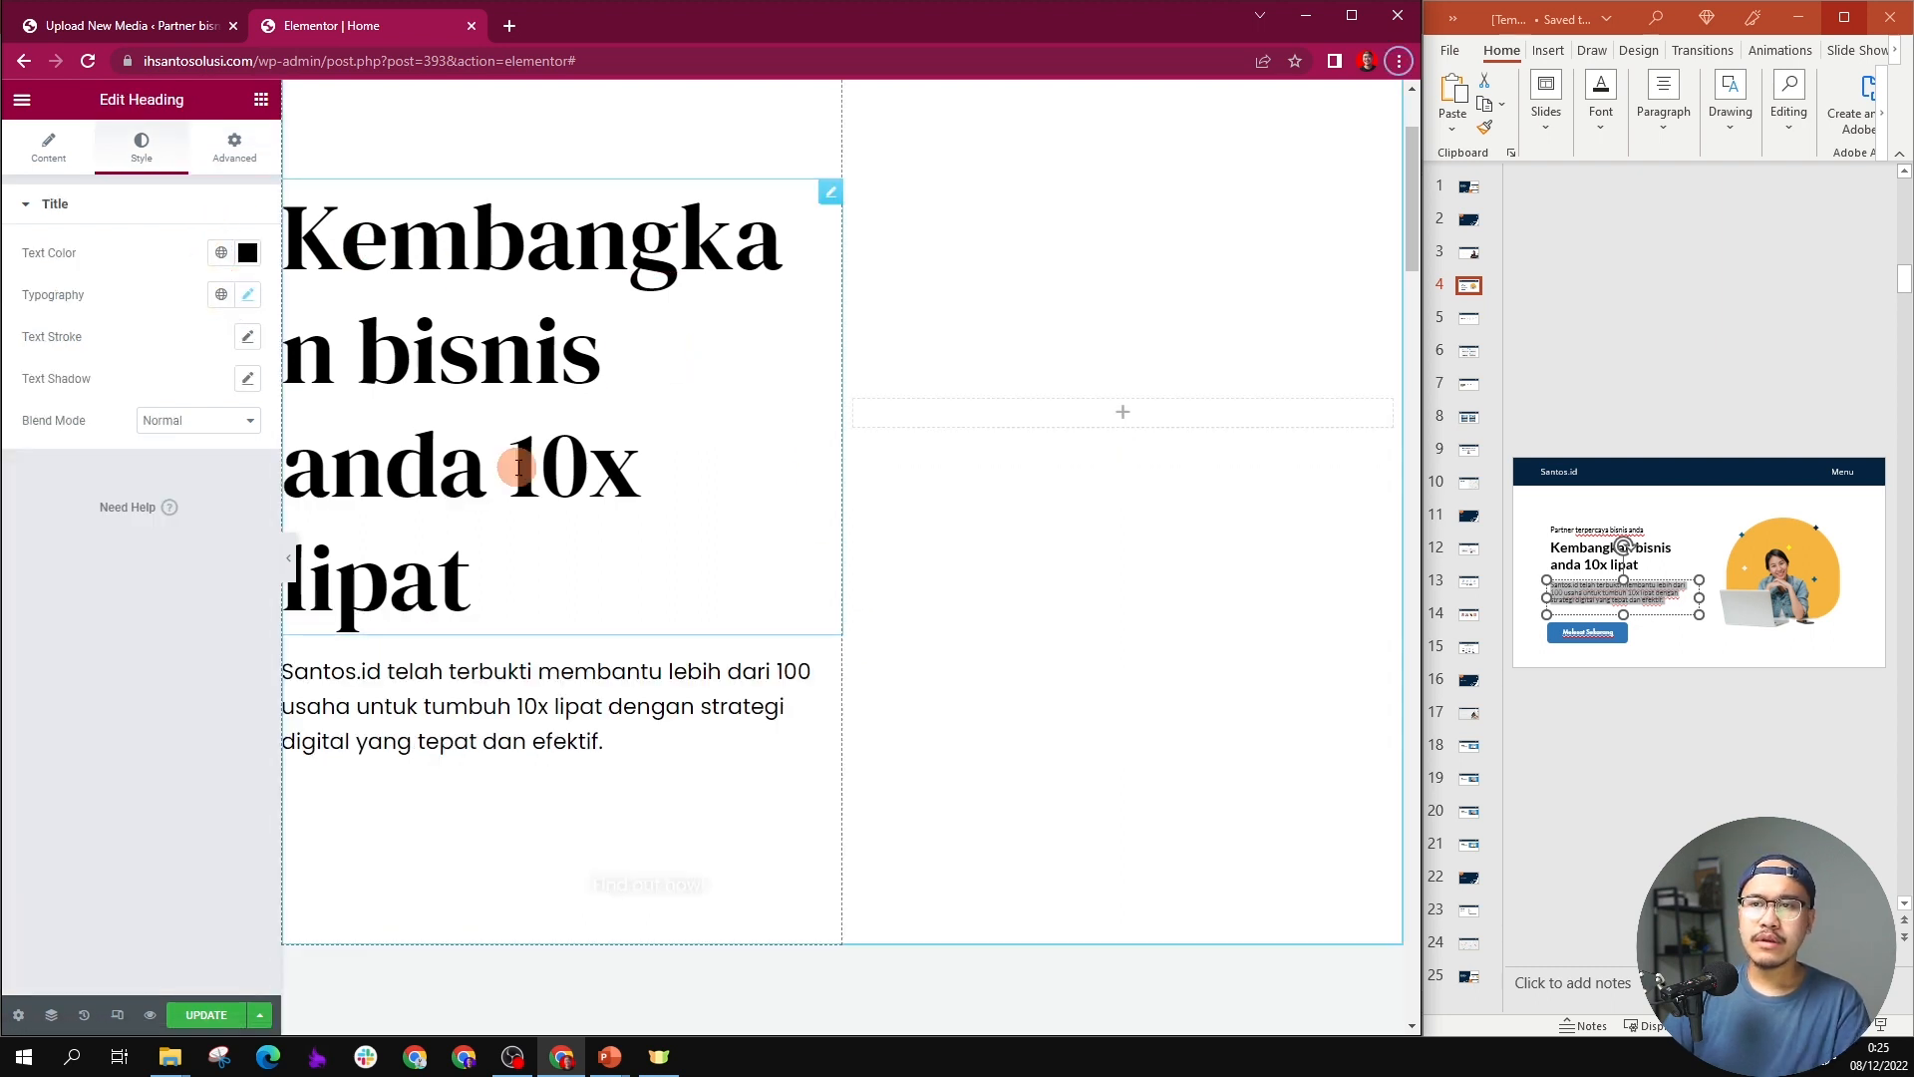
pyautogui.tripleClick(559, 417)
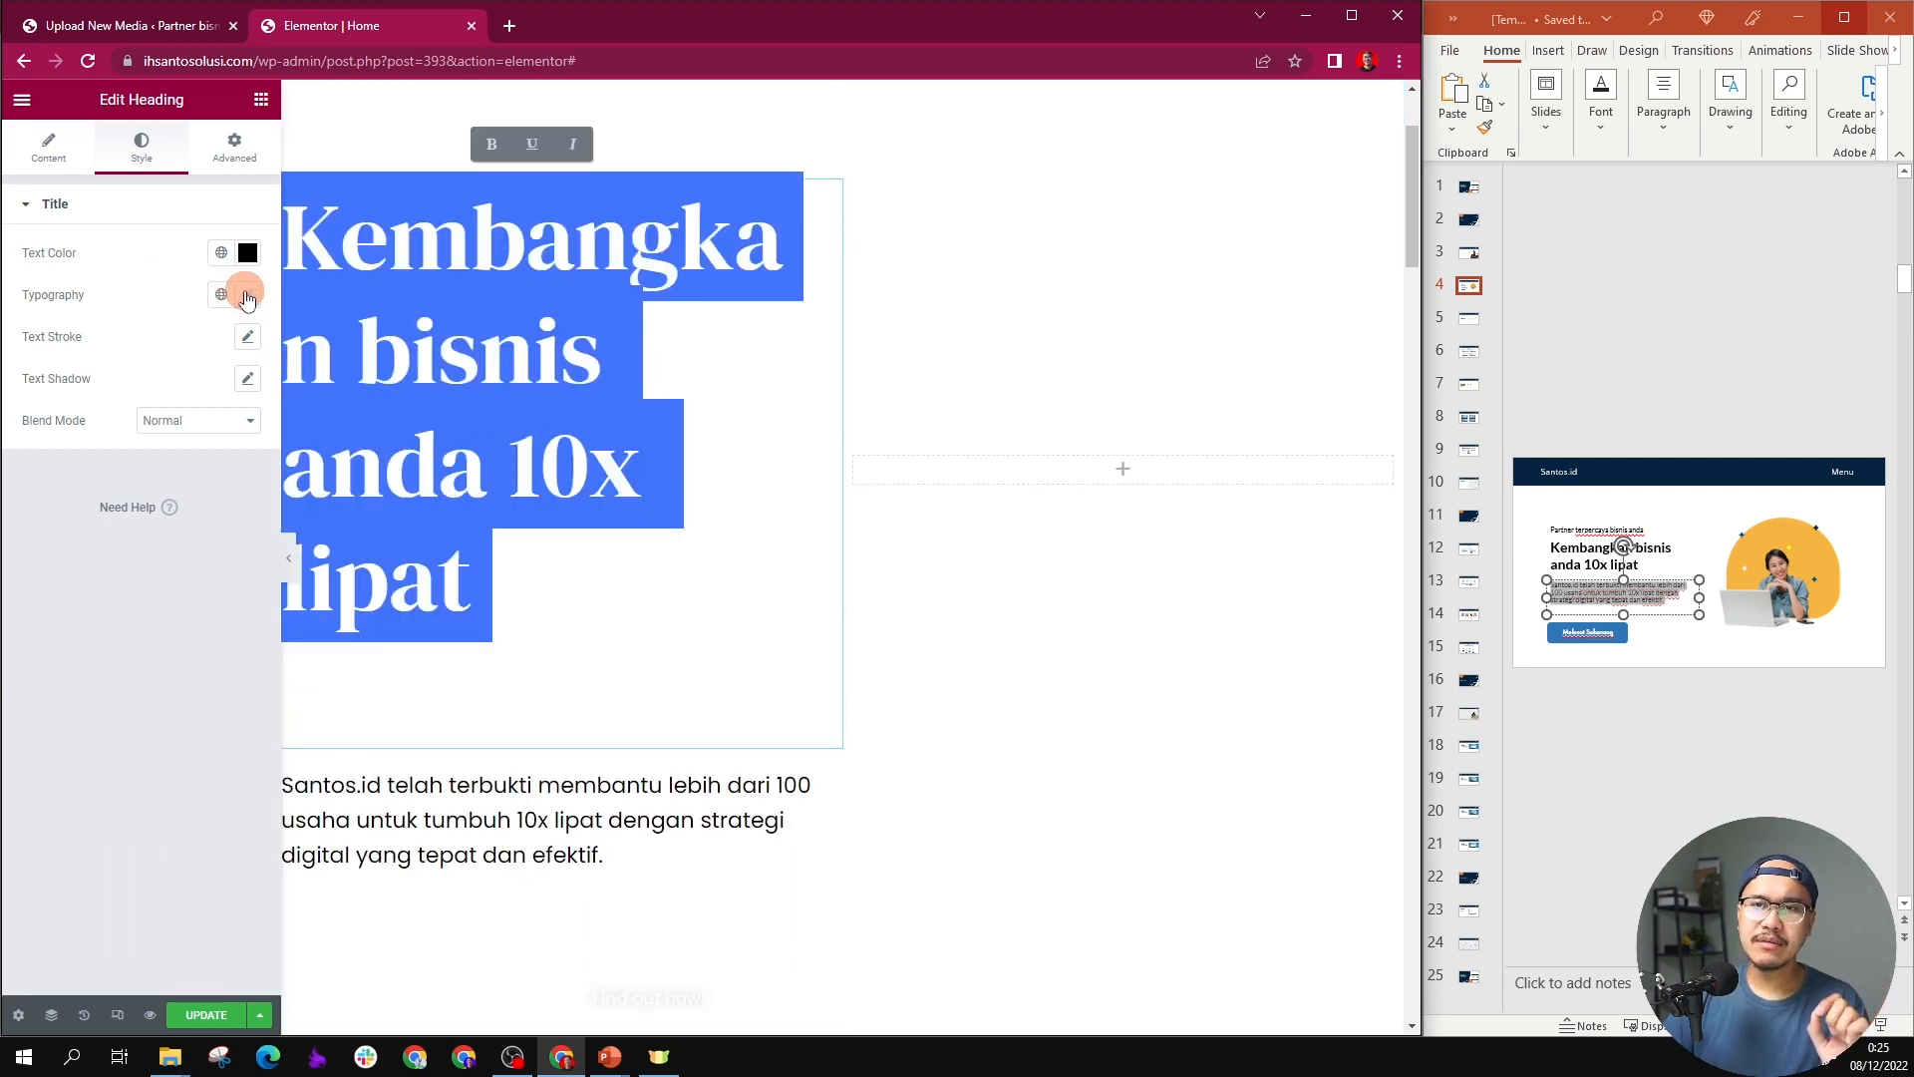
pyautogui.scroll(2, 591, 264)
pyautogui.scroll(-3, 578, 271)
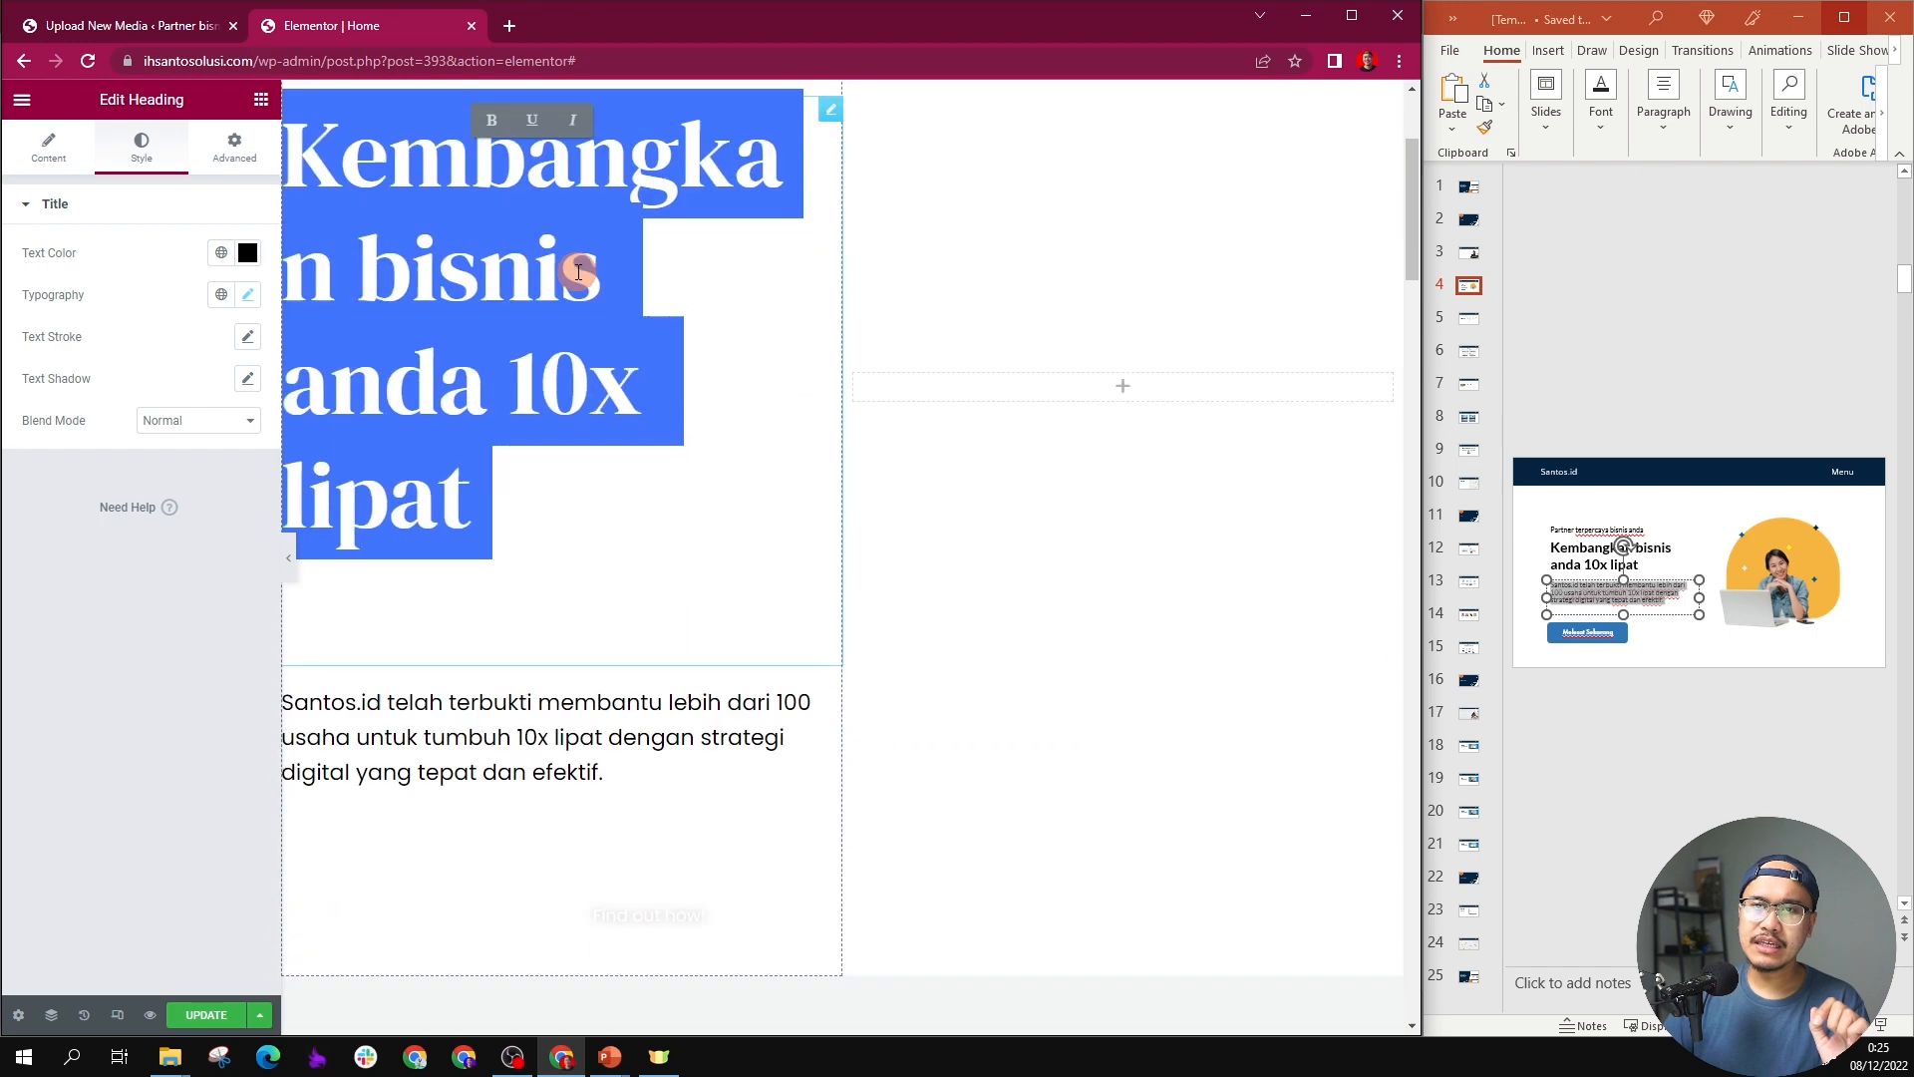
pyautogui.click(249, 297)
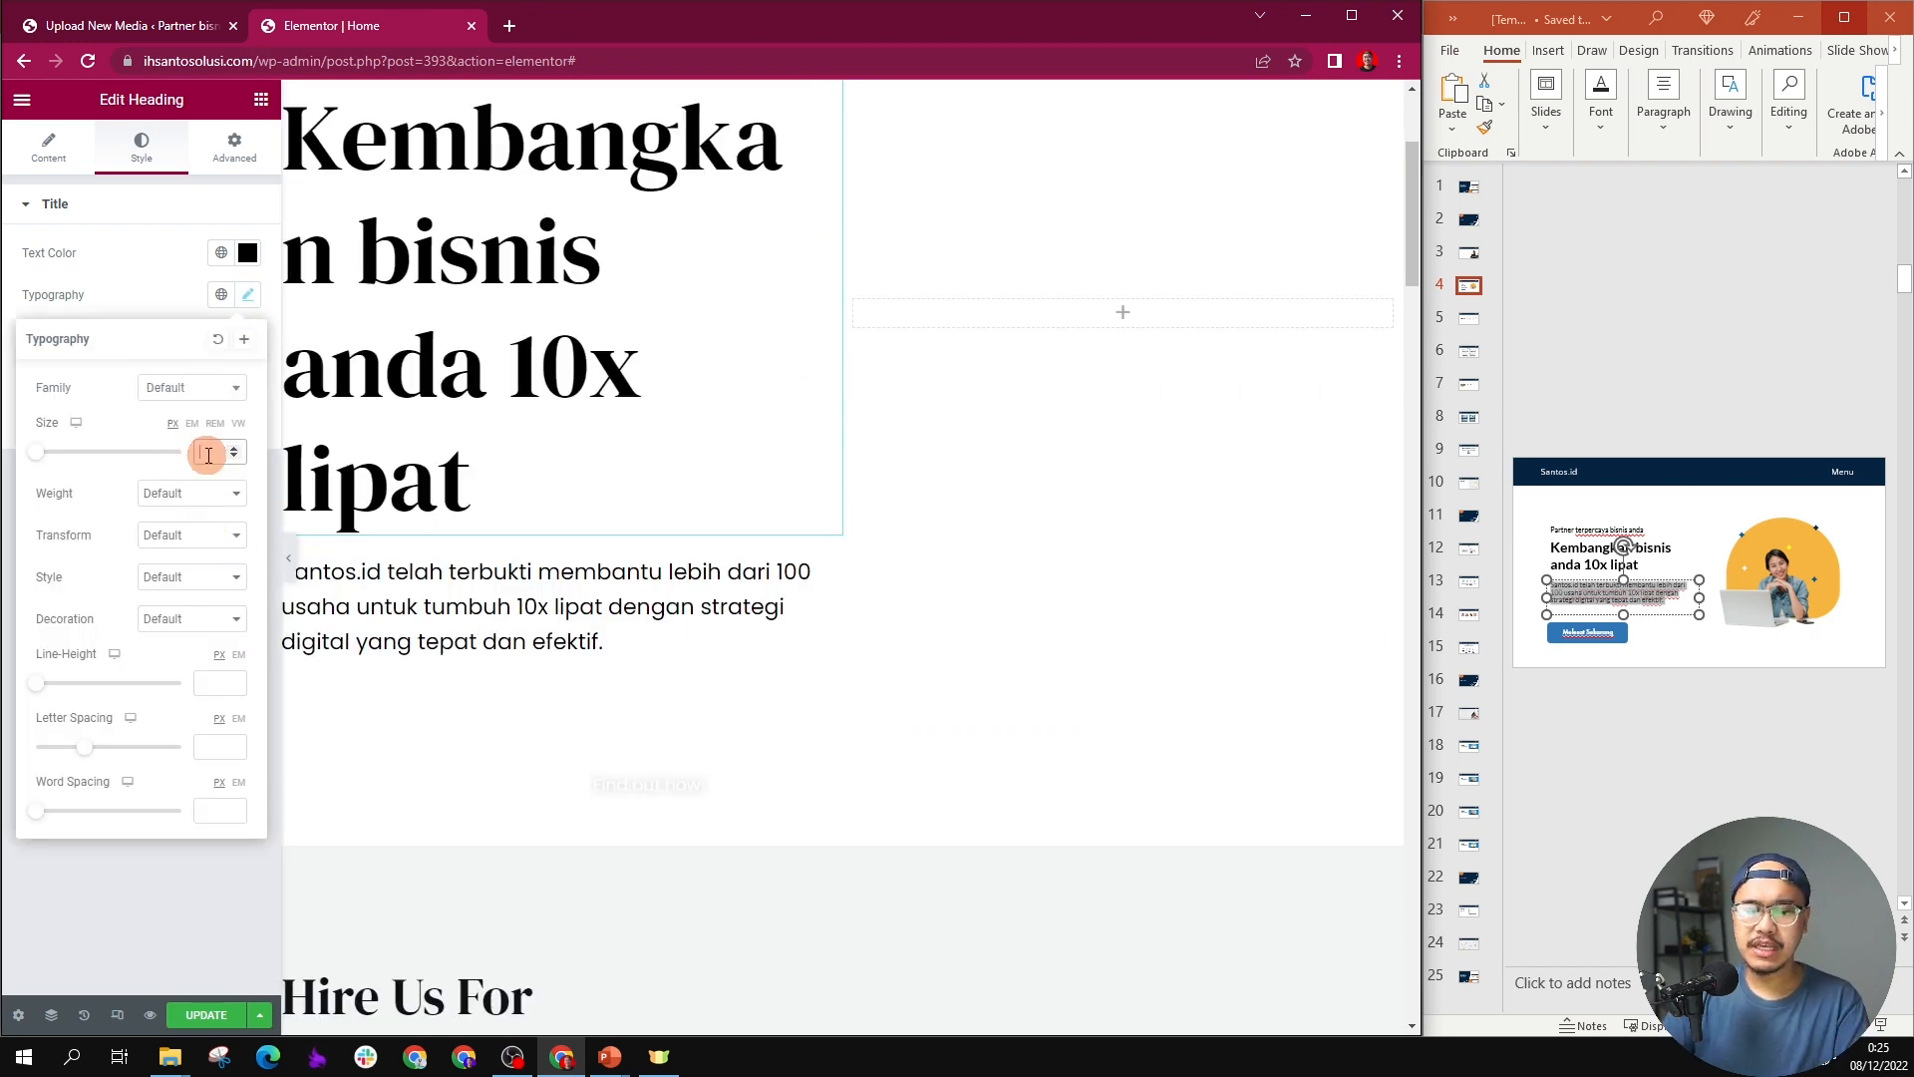
pyautogui.write('36')
pyautogui.press('BackSpace')
pyautogui.press('BackSpace')
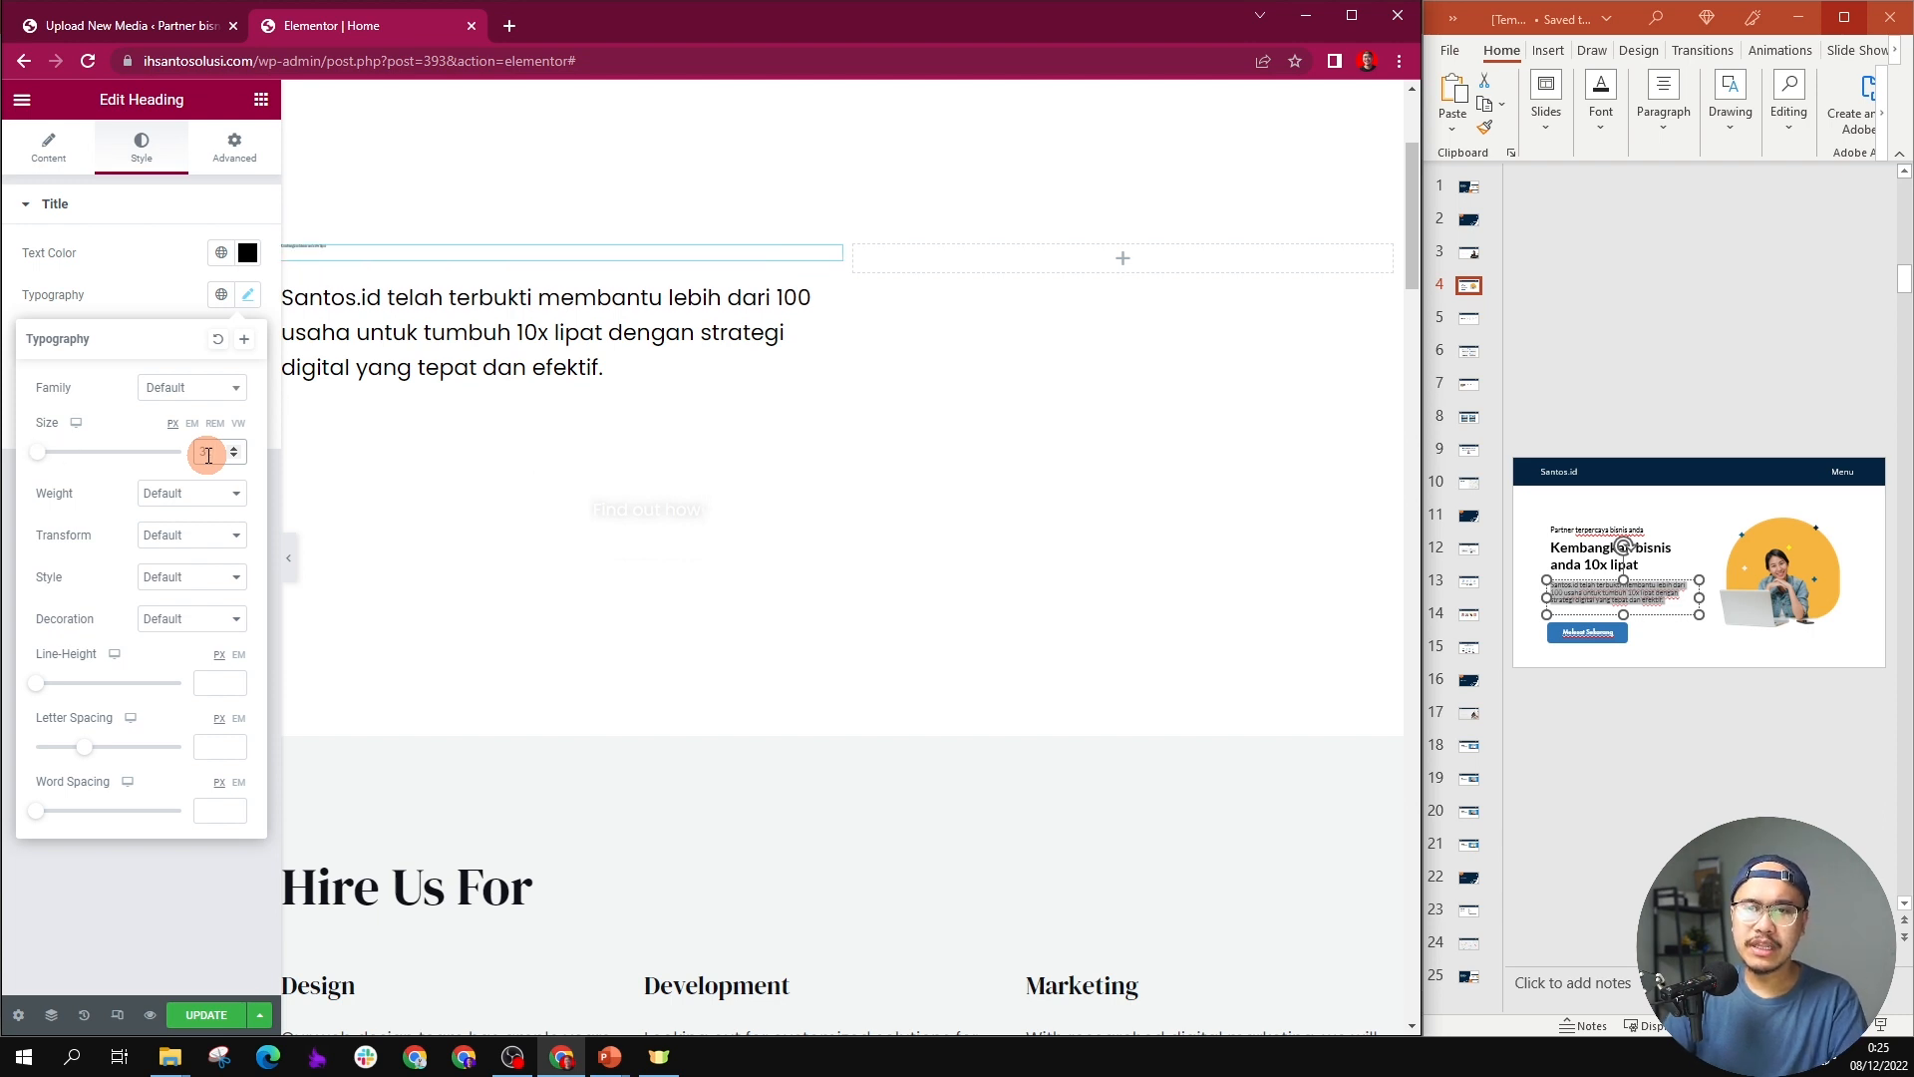
pyautogui.write('48')
pyautogui.click(706, 518)
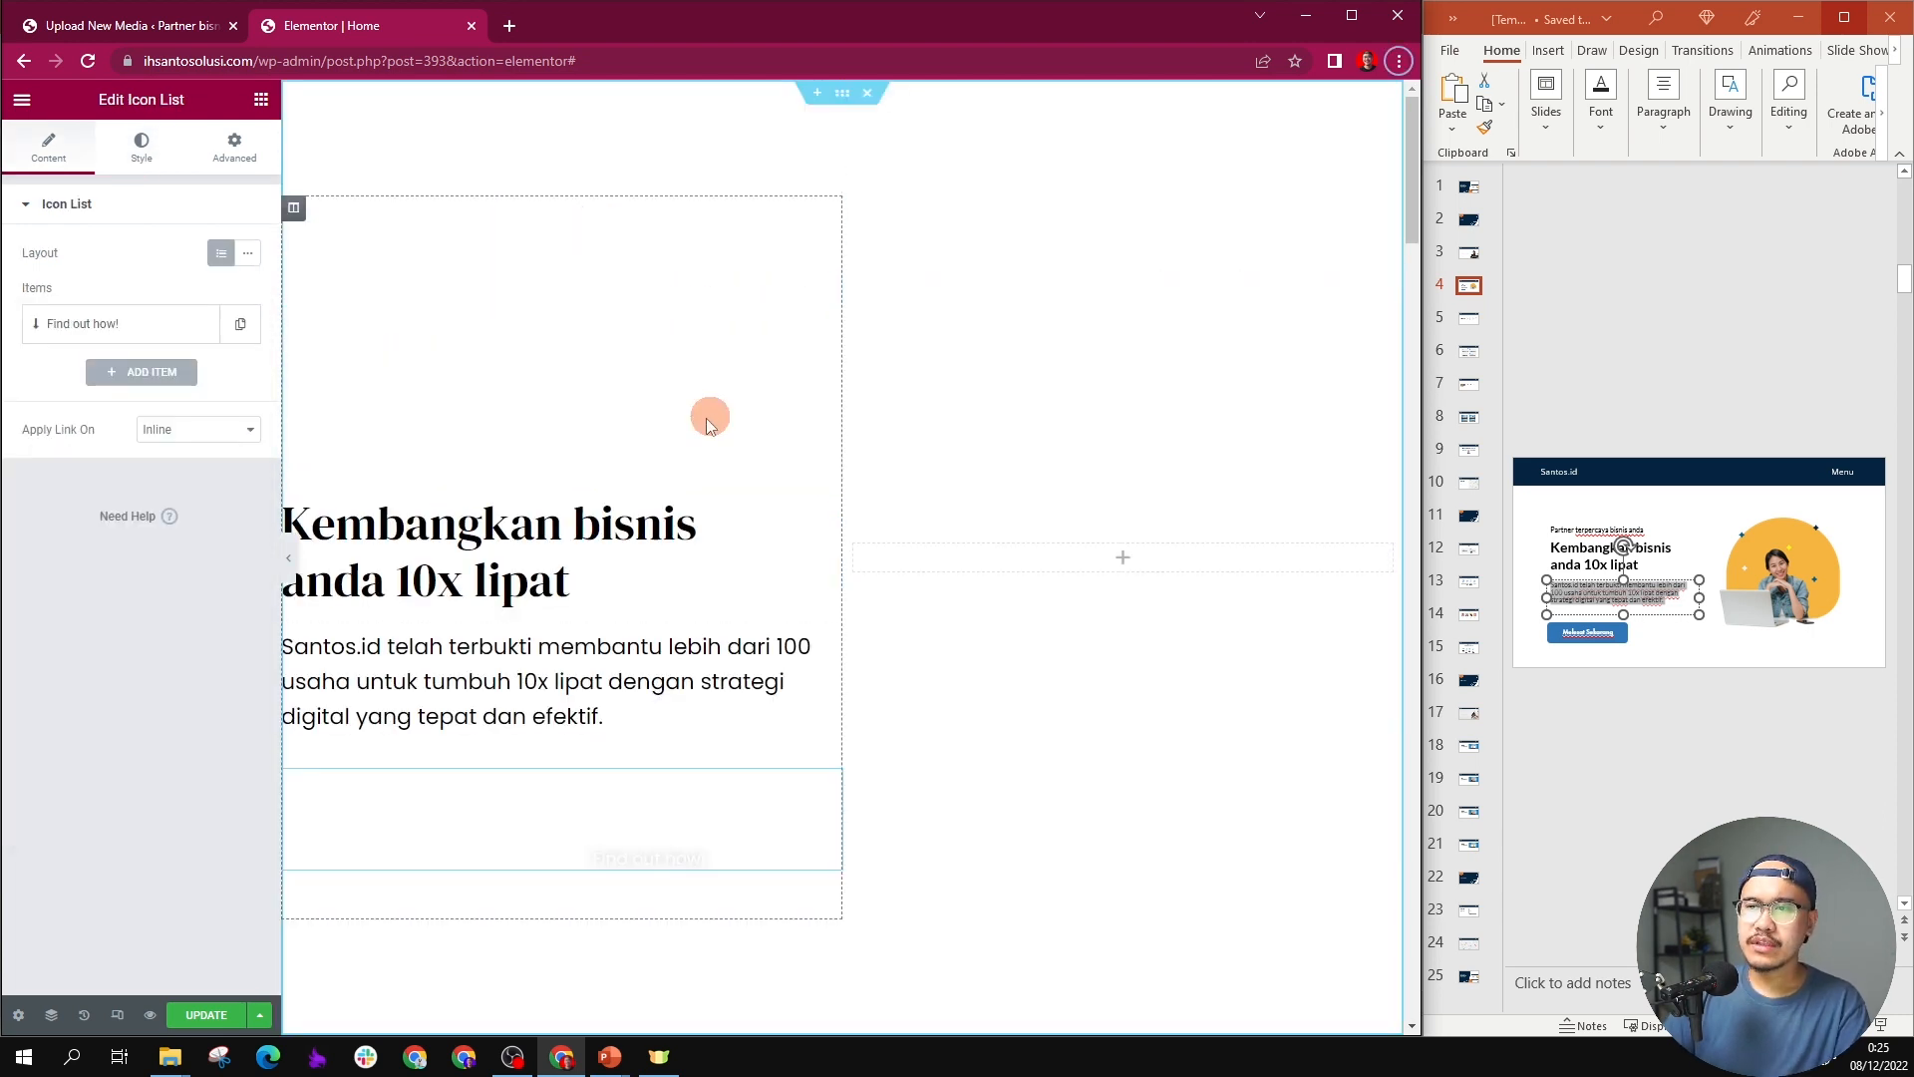
# Step: Add a Text Editor widget above the hero heading and replace its placeholder with the slide's text "Partner terpercaya bisnis anda"
pyautogui.click(1572, 532)
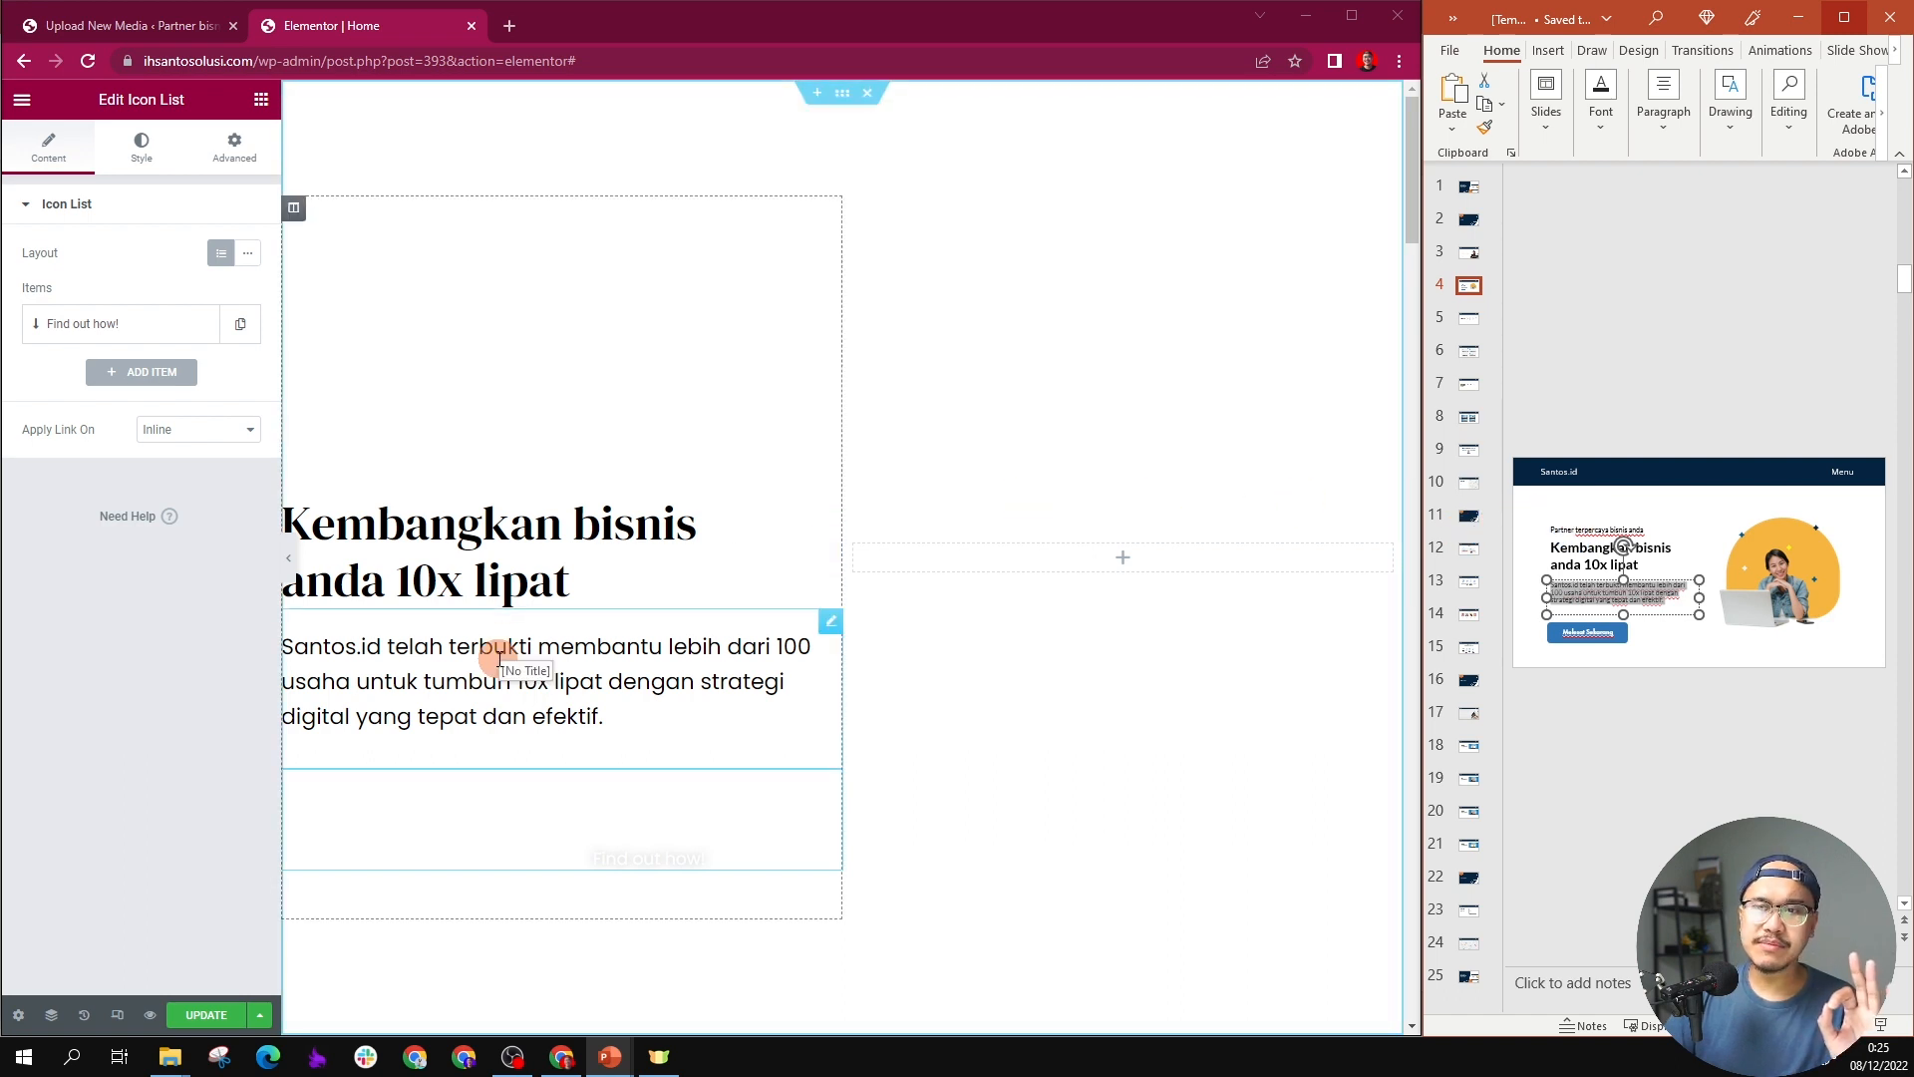
pyautogui.click(261, 99)
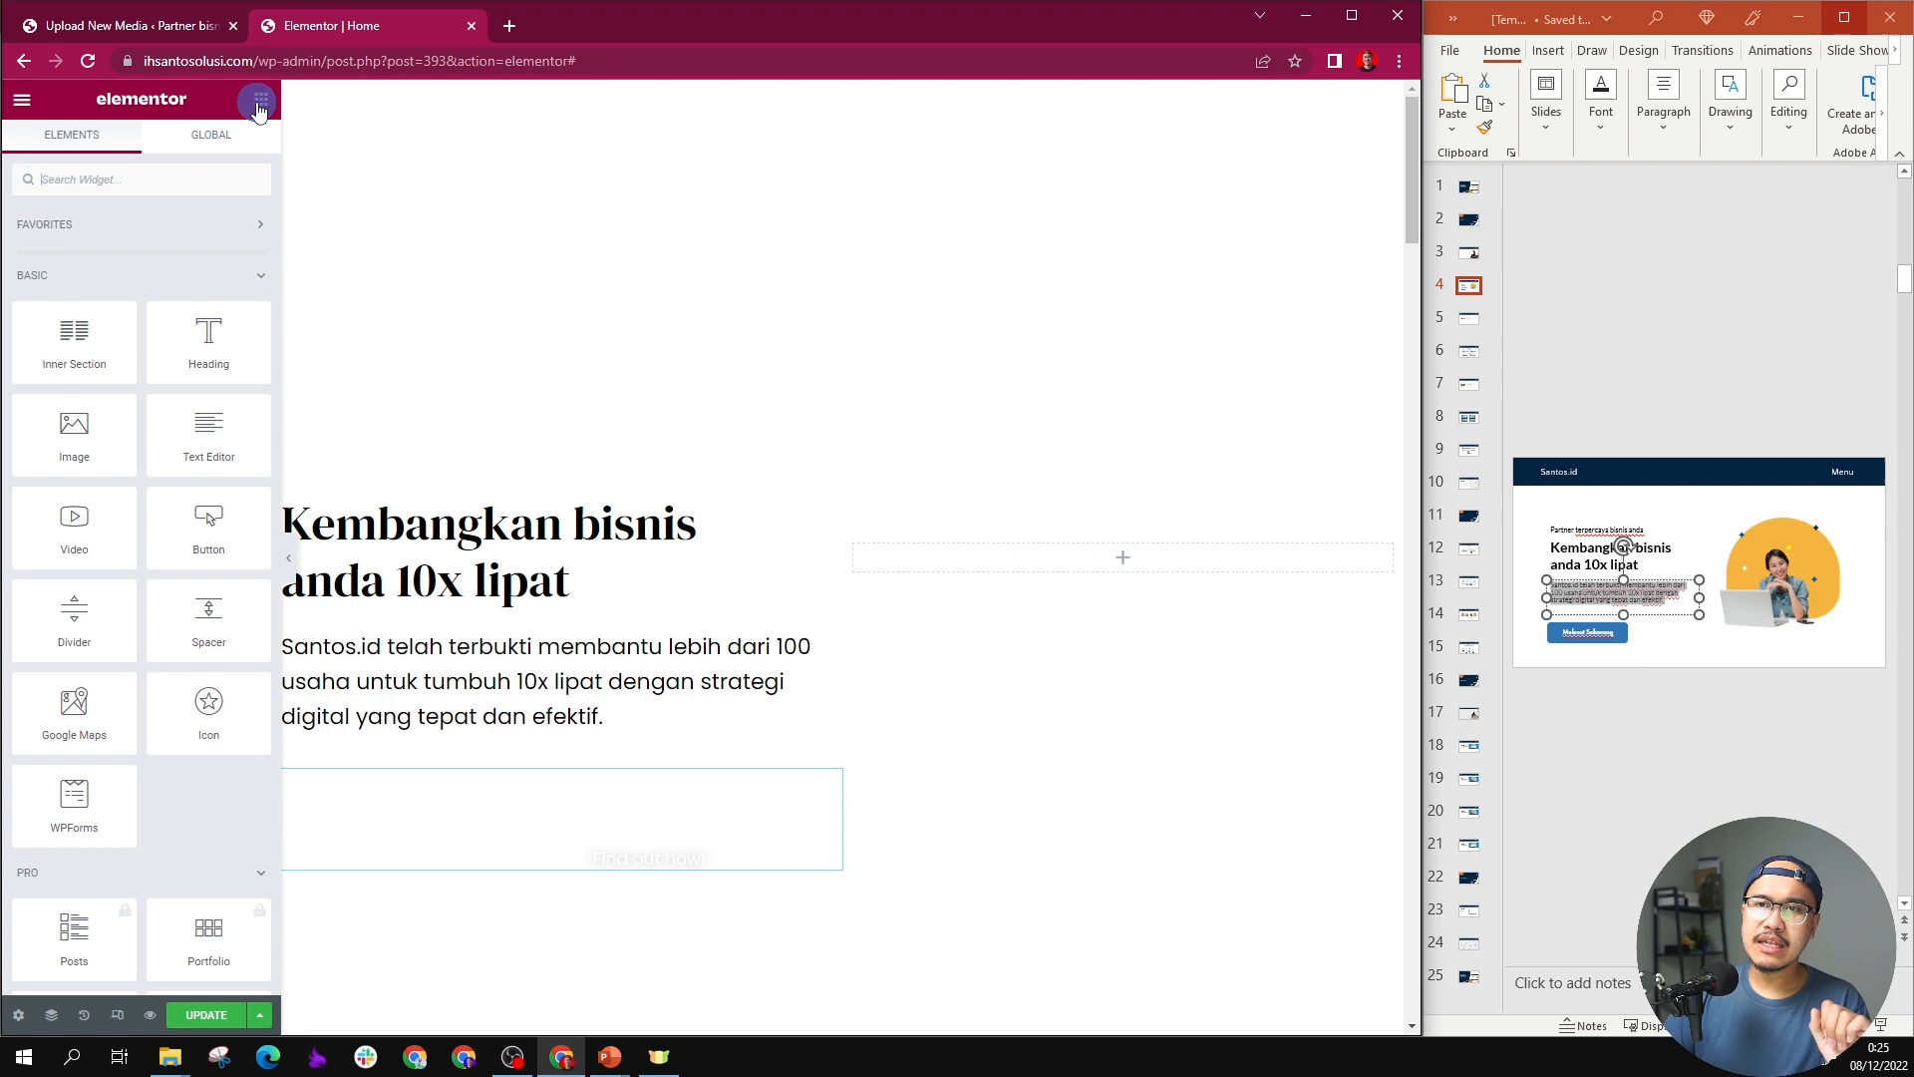
pyautogui.moveTo(173, 416); pyautogui.dragTo(440, 508)
pyautogui.click(1568, 528)
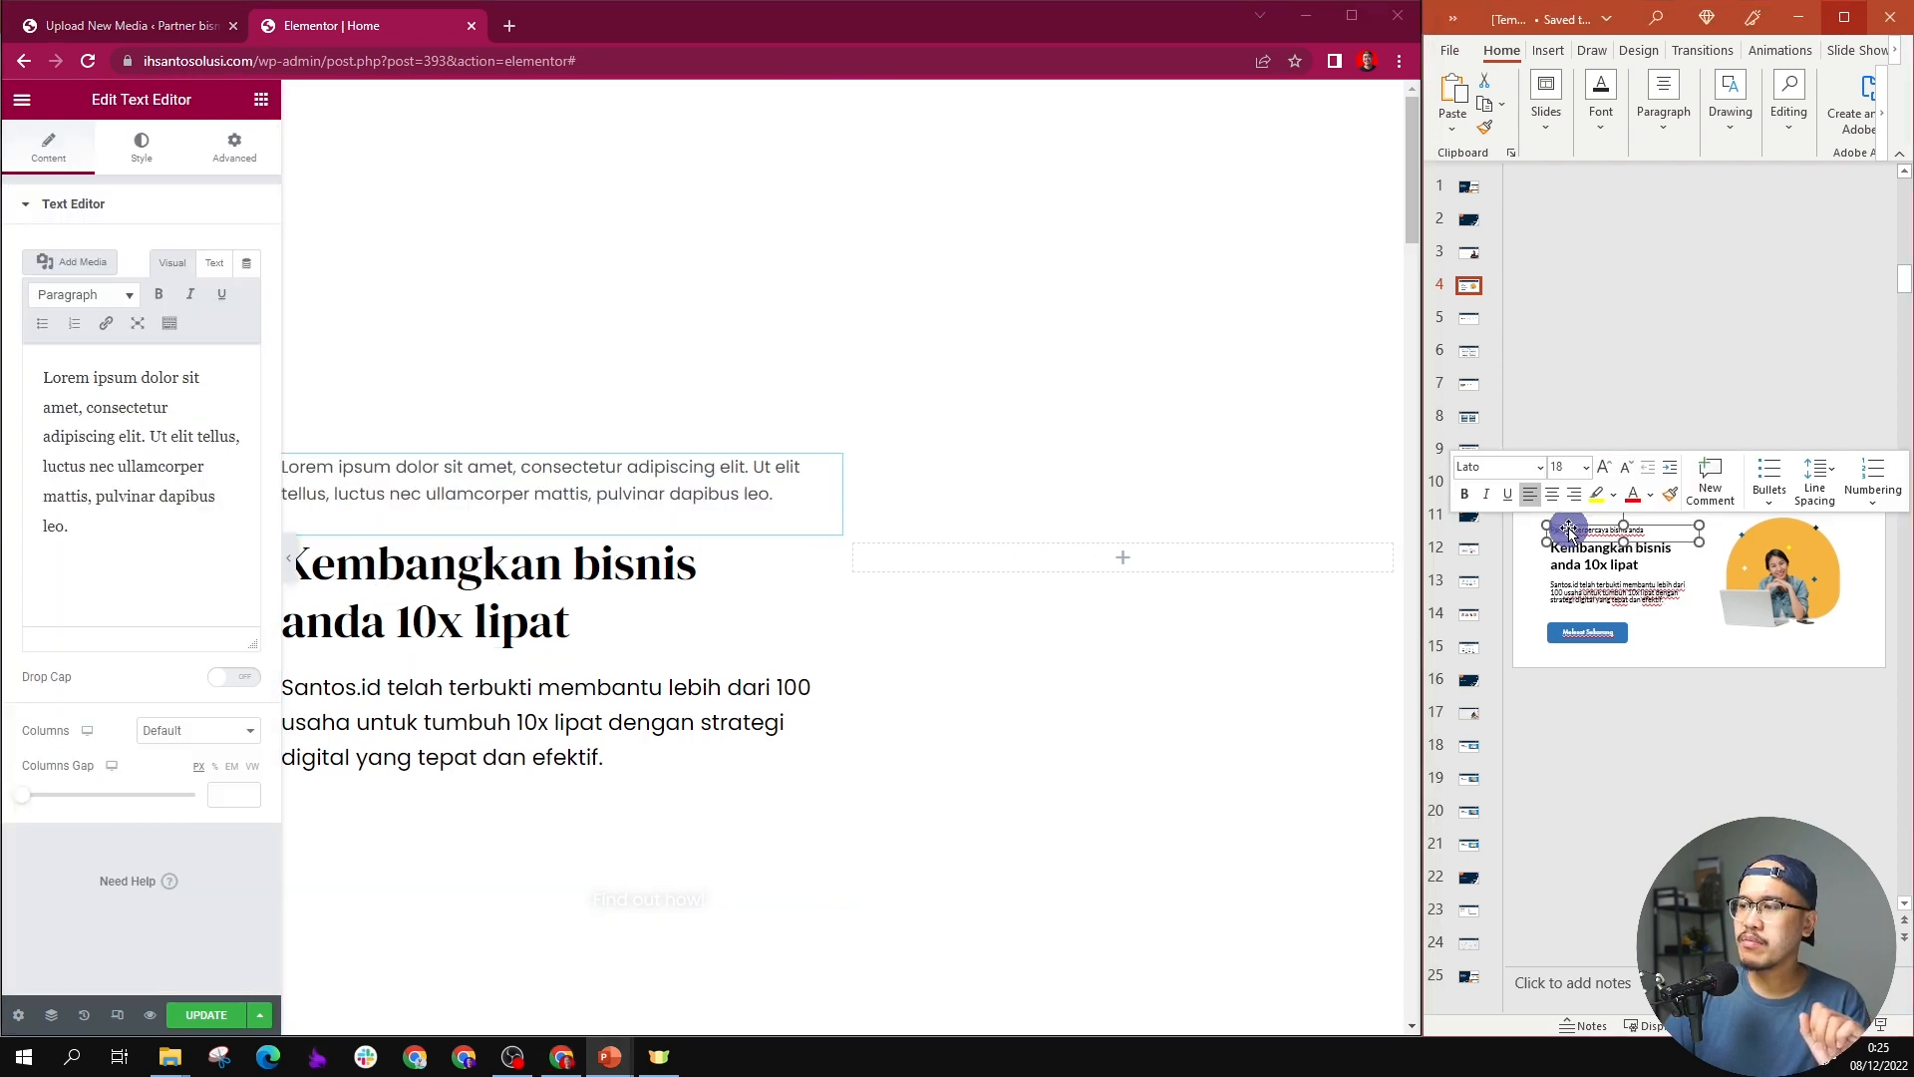
pyautogui.tripleClick(184, 459)
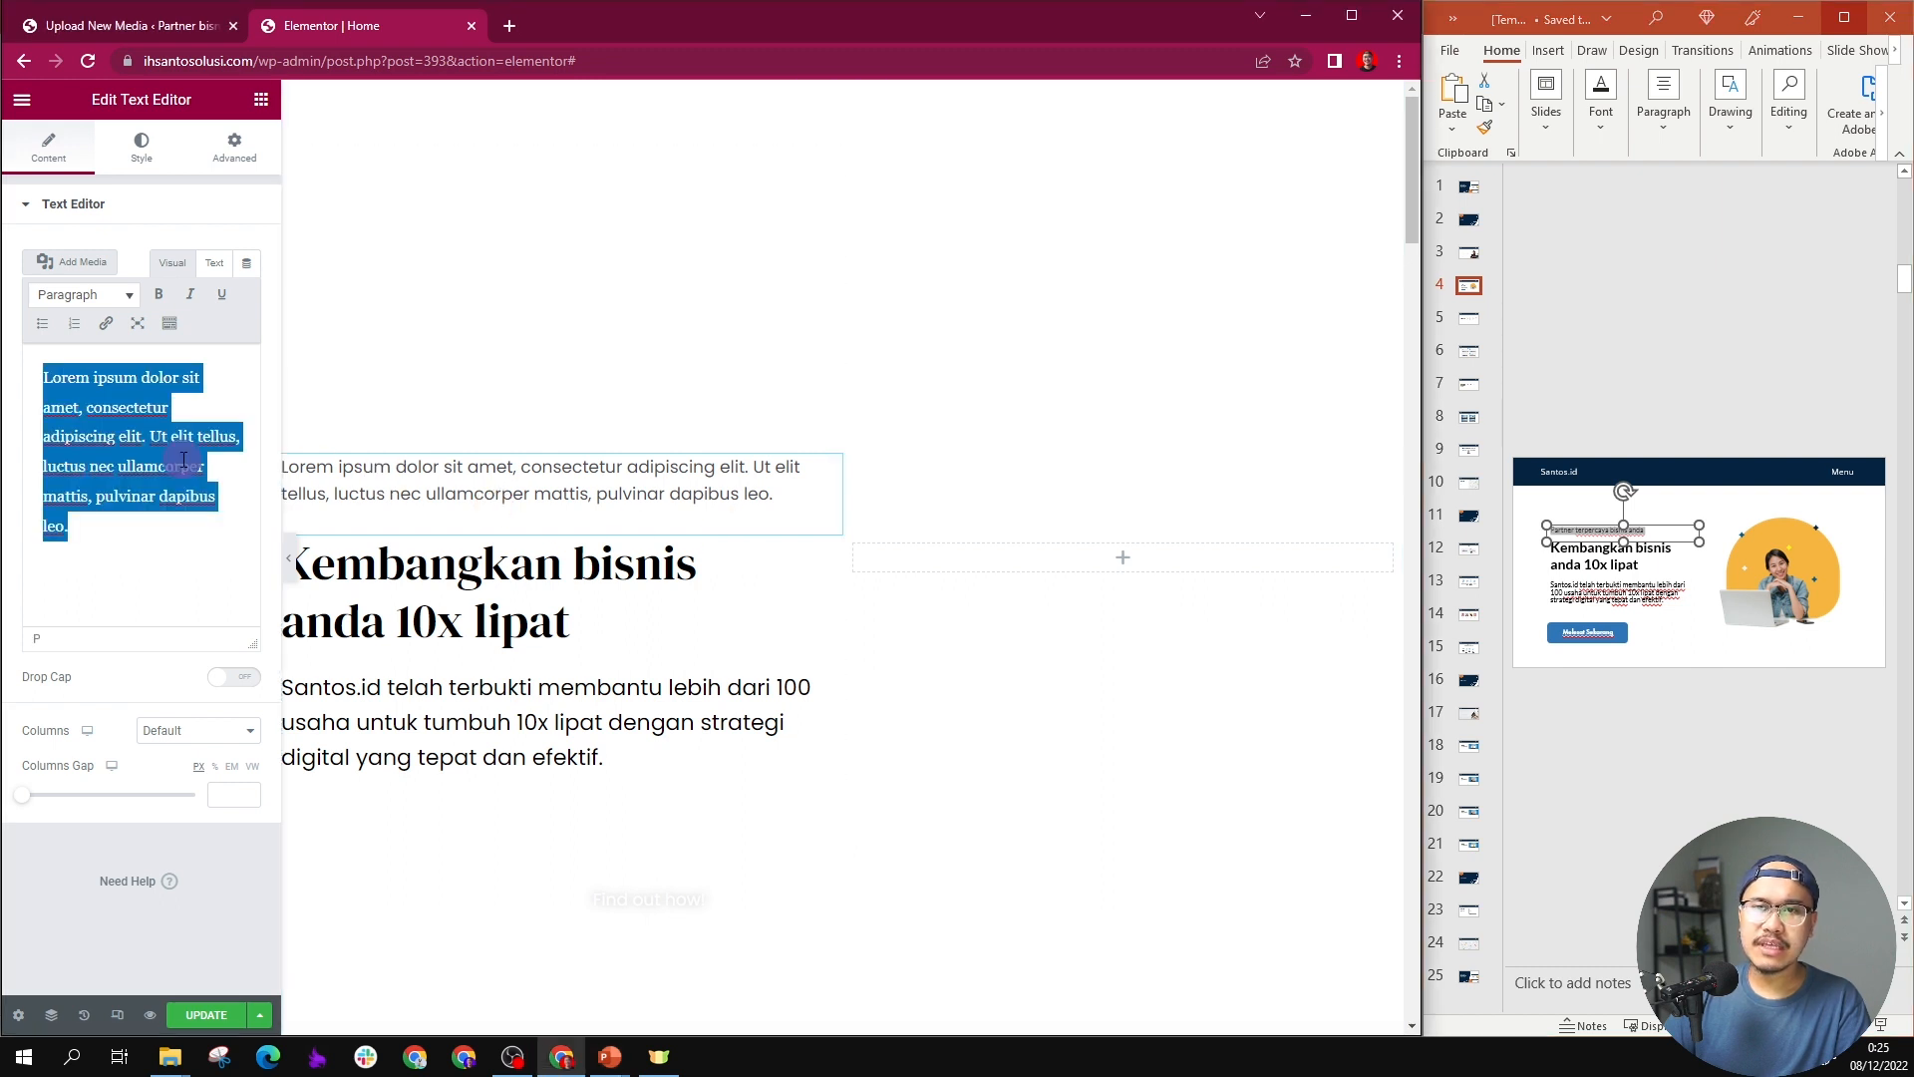
pyautogui.write('Partner terpercaya bisnis anda')
pyautogui.click(430, 632)
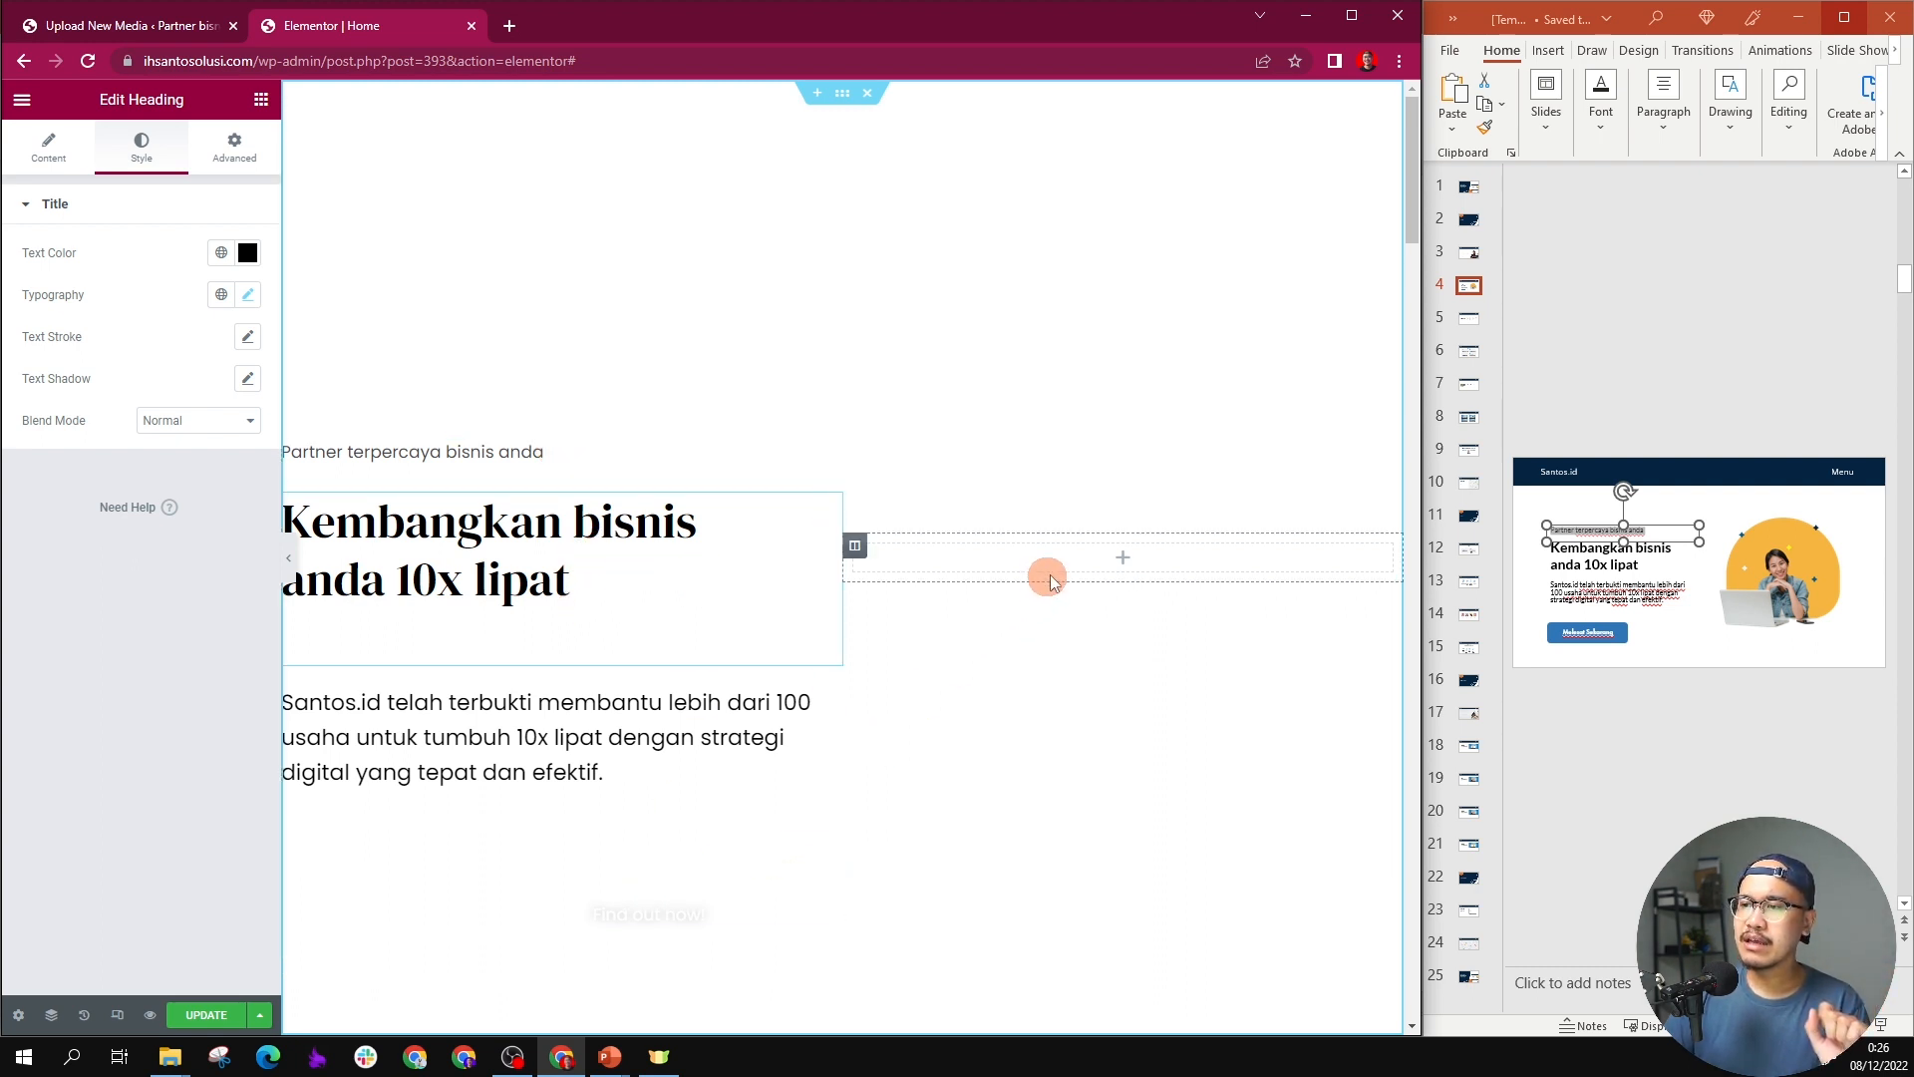
# Step: Add an Image widget to the empty column beside the hero text
pyautogui.click(1120, 559)
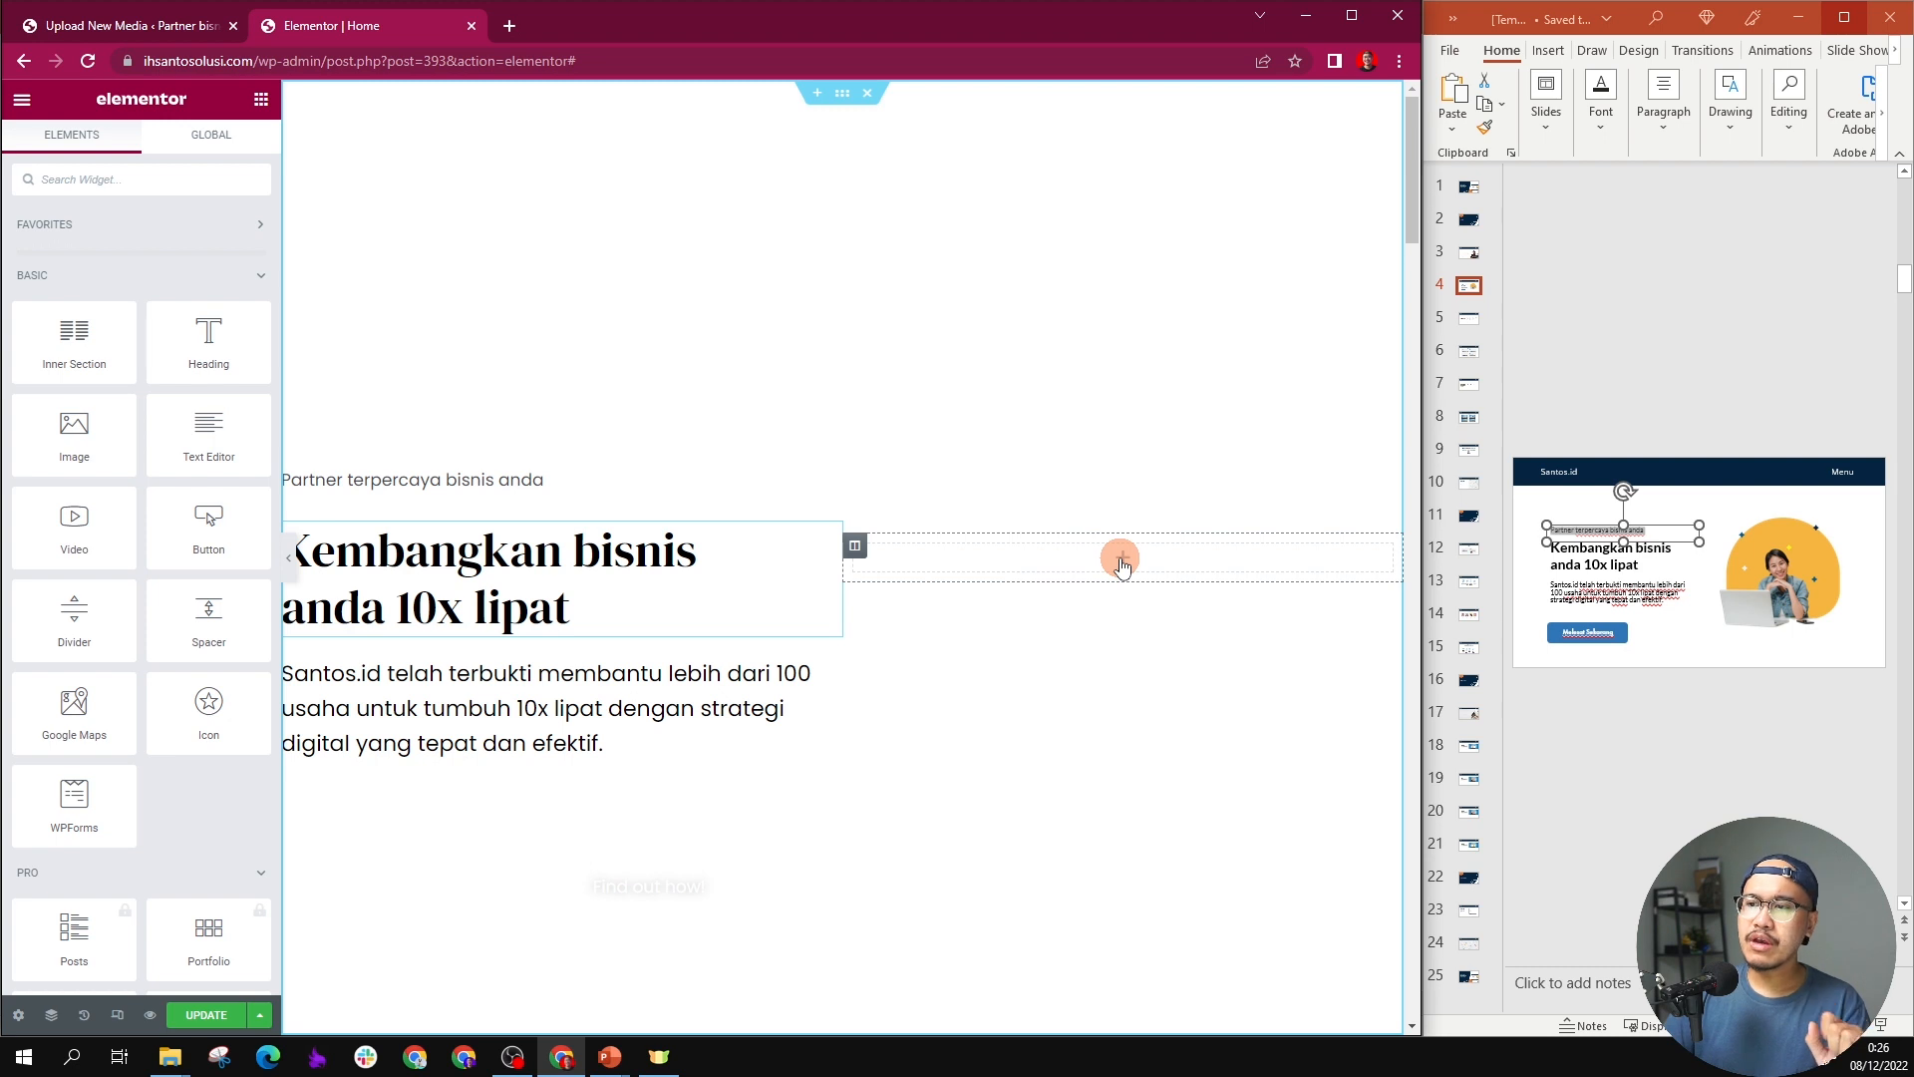
pyautogui.click(261, 100)
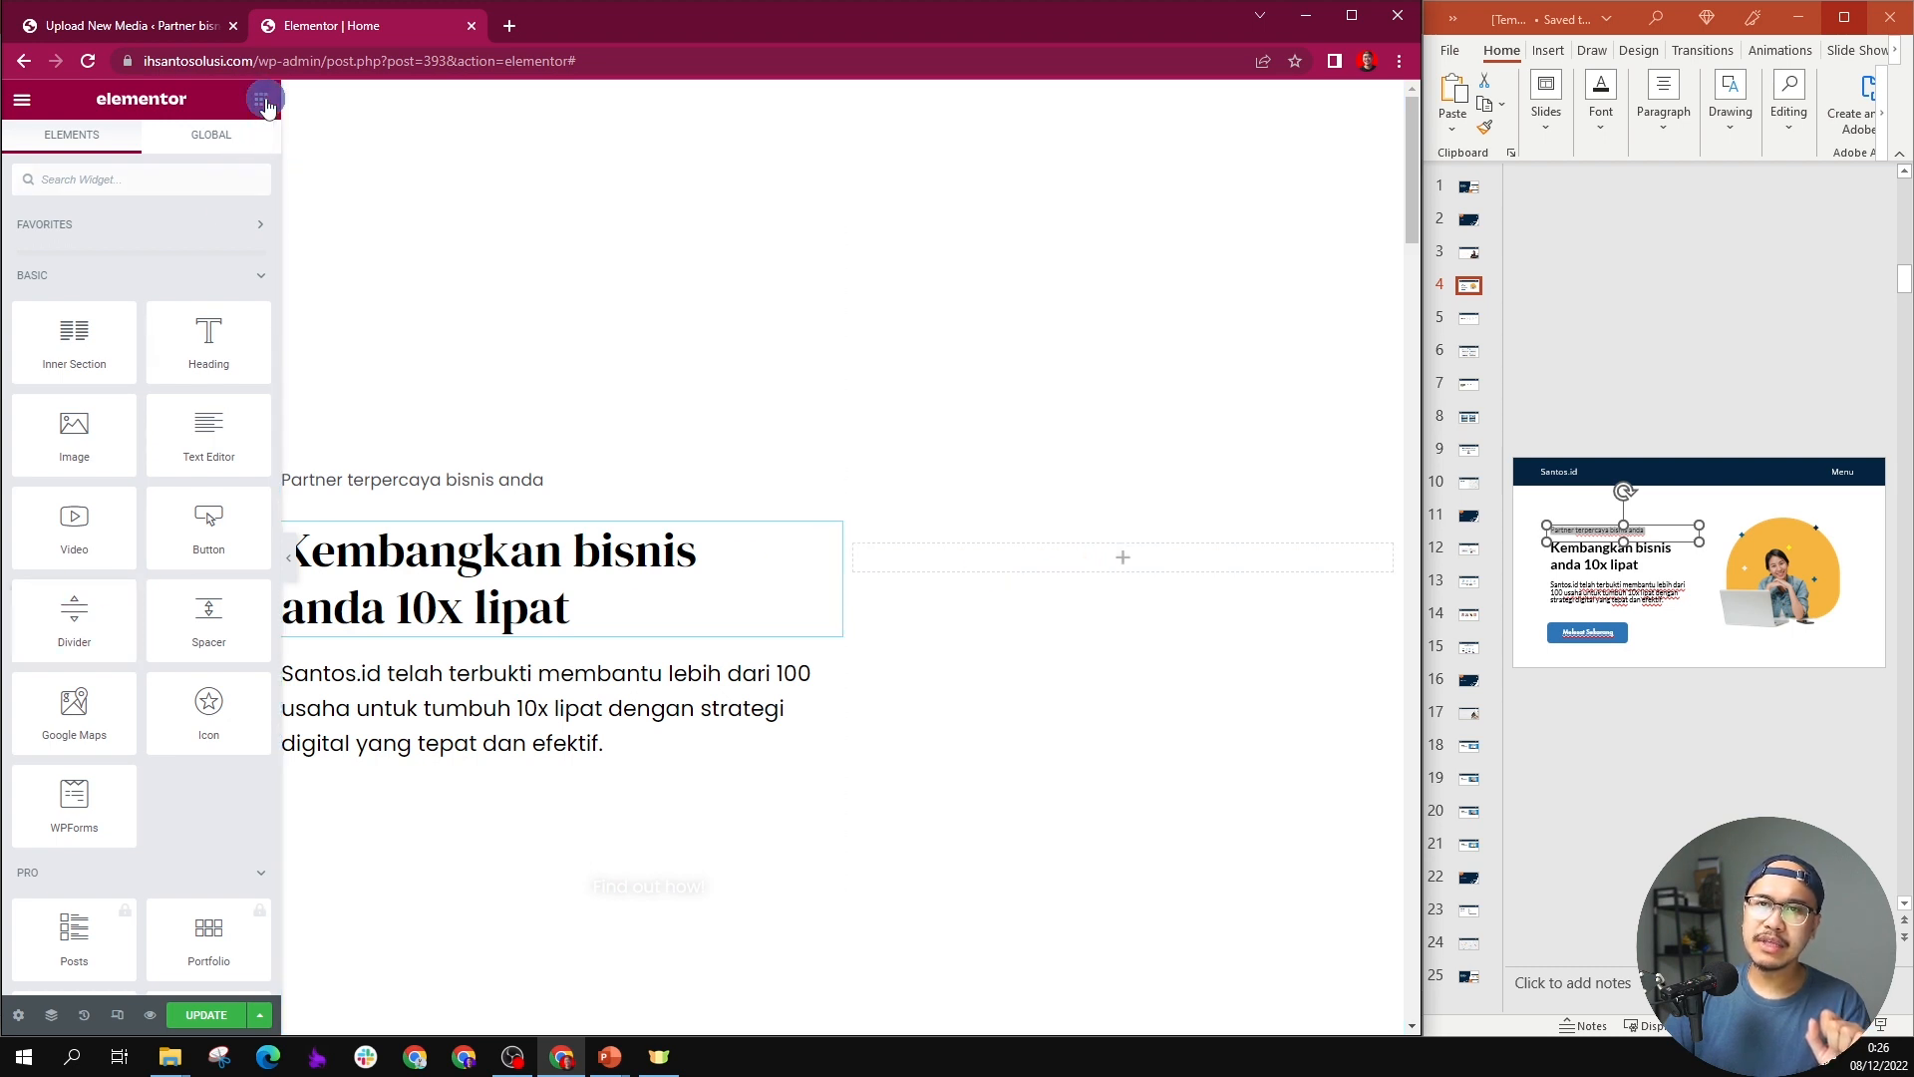
pyautogui.moveTo(74, 446); pyautogui.dragTo(1144, 557)
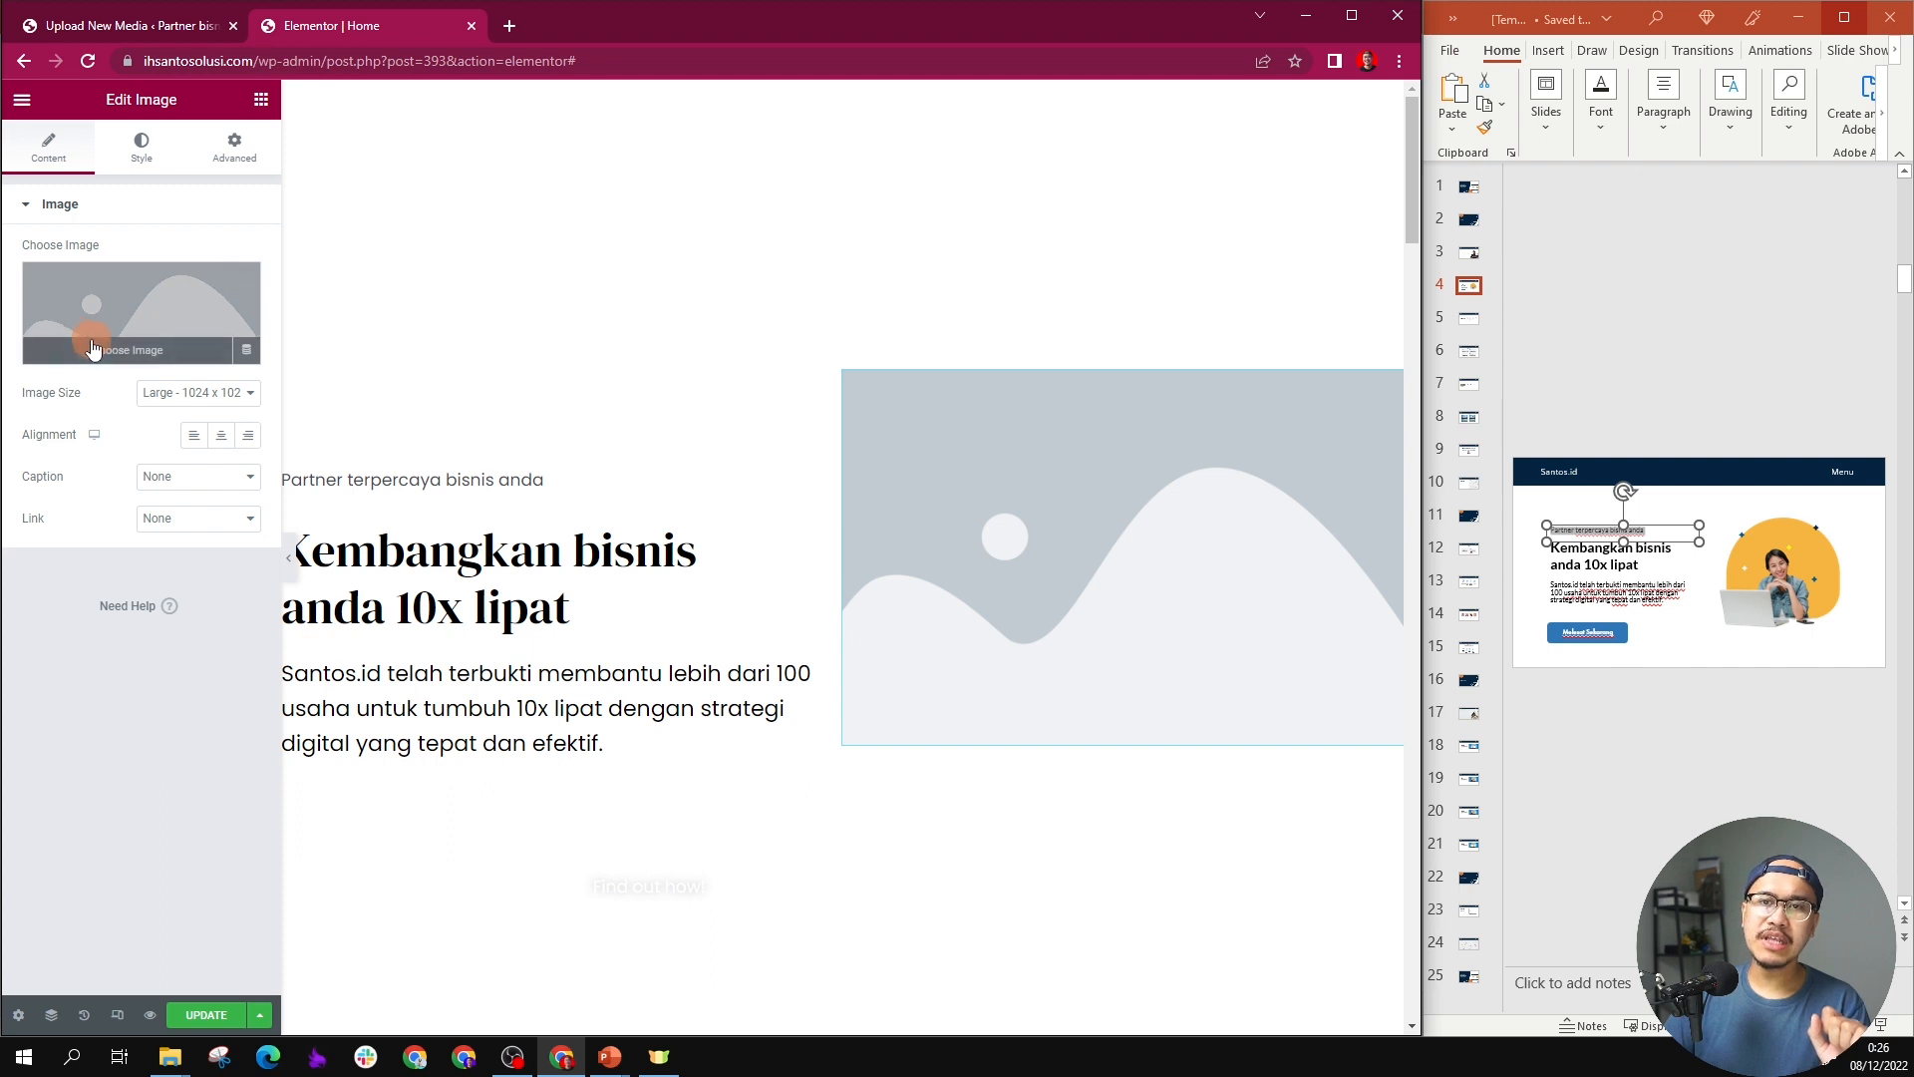
# Step: Insert Asset-1.png, the woman with a laptop on an orange shape, from the media library into the hero Image widget
pyautogui.click(93, 348)
pyautogui.click(394, 180)
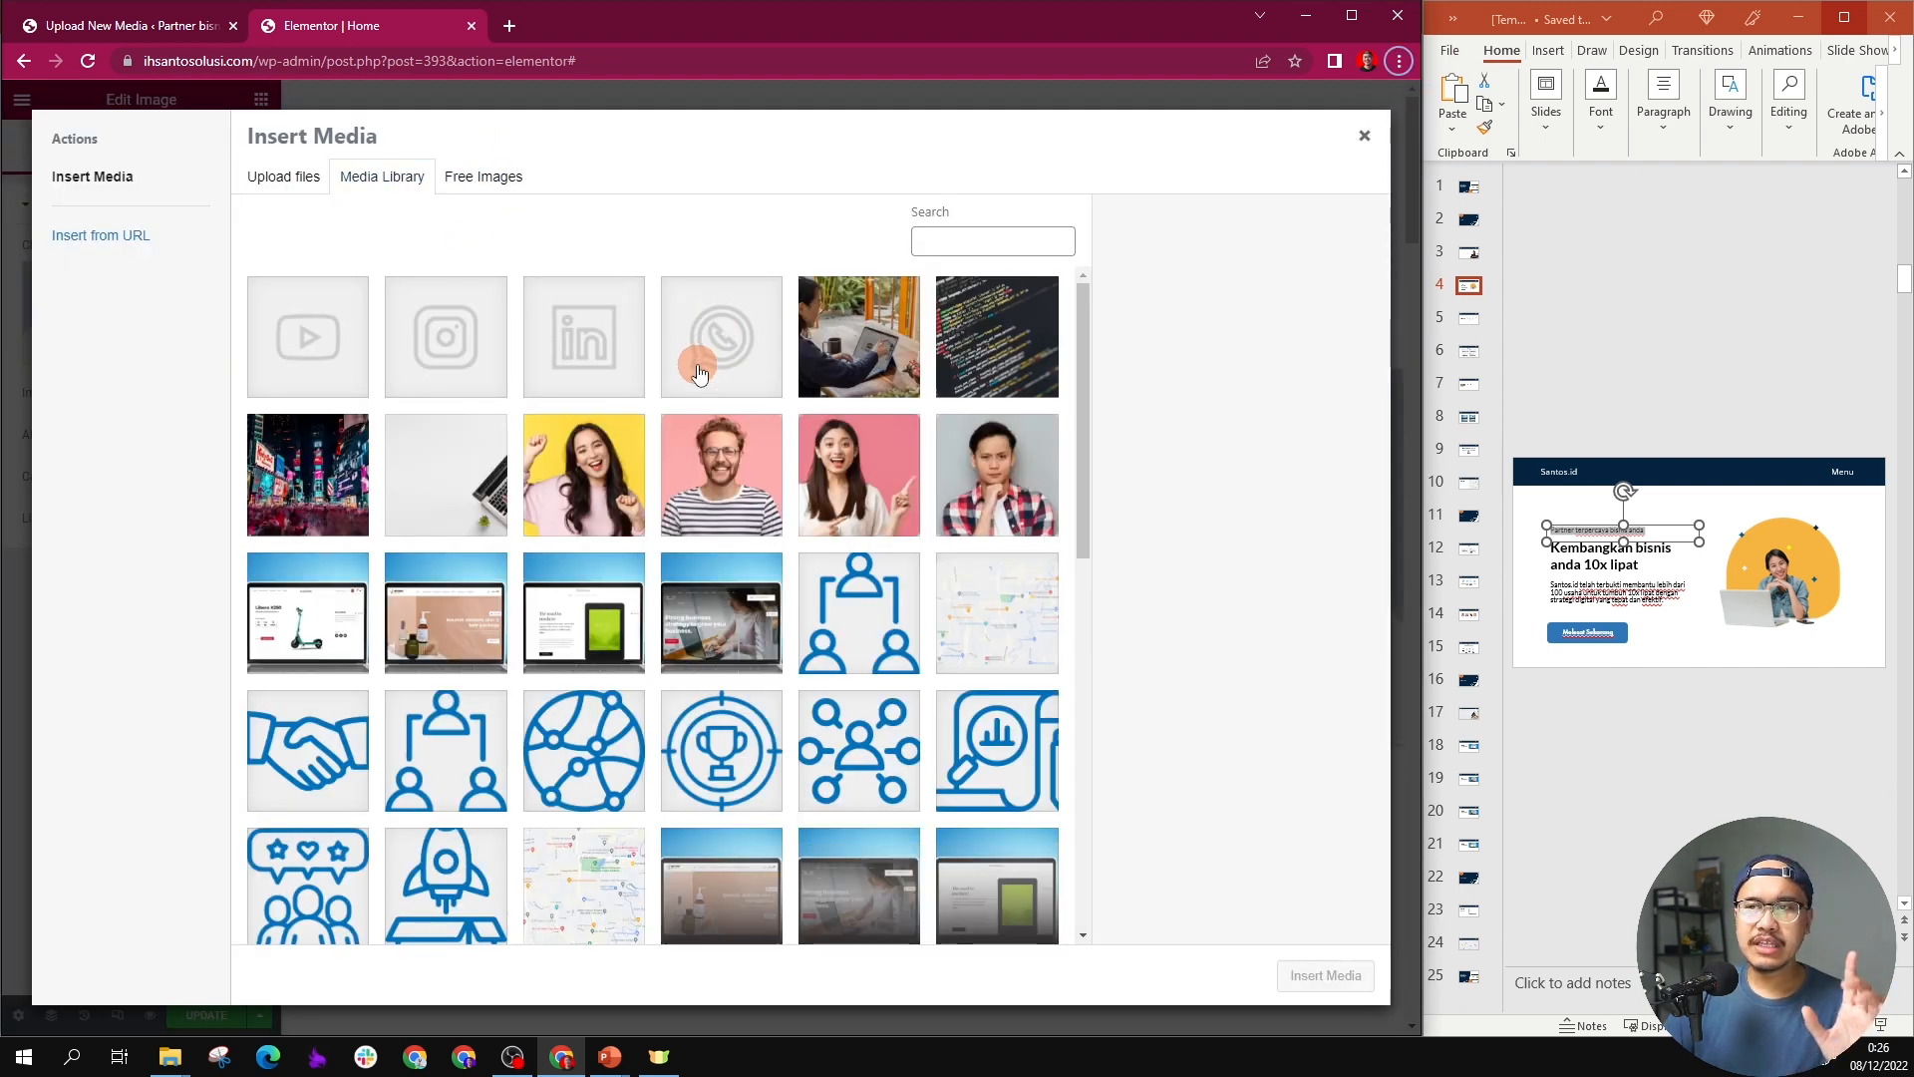
pyautogui.scroll(-2, 713, 344)
pyautogui.scroll(2, 714, 349)
pyautogui.scroll(-5, 711, 358)
pyautogui.scroll(-4, 714, 364)
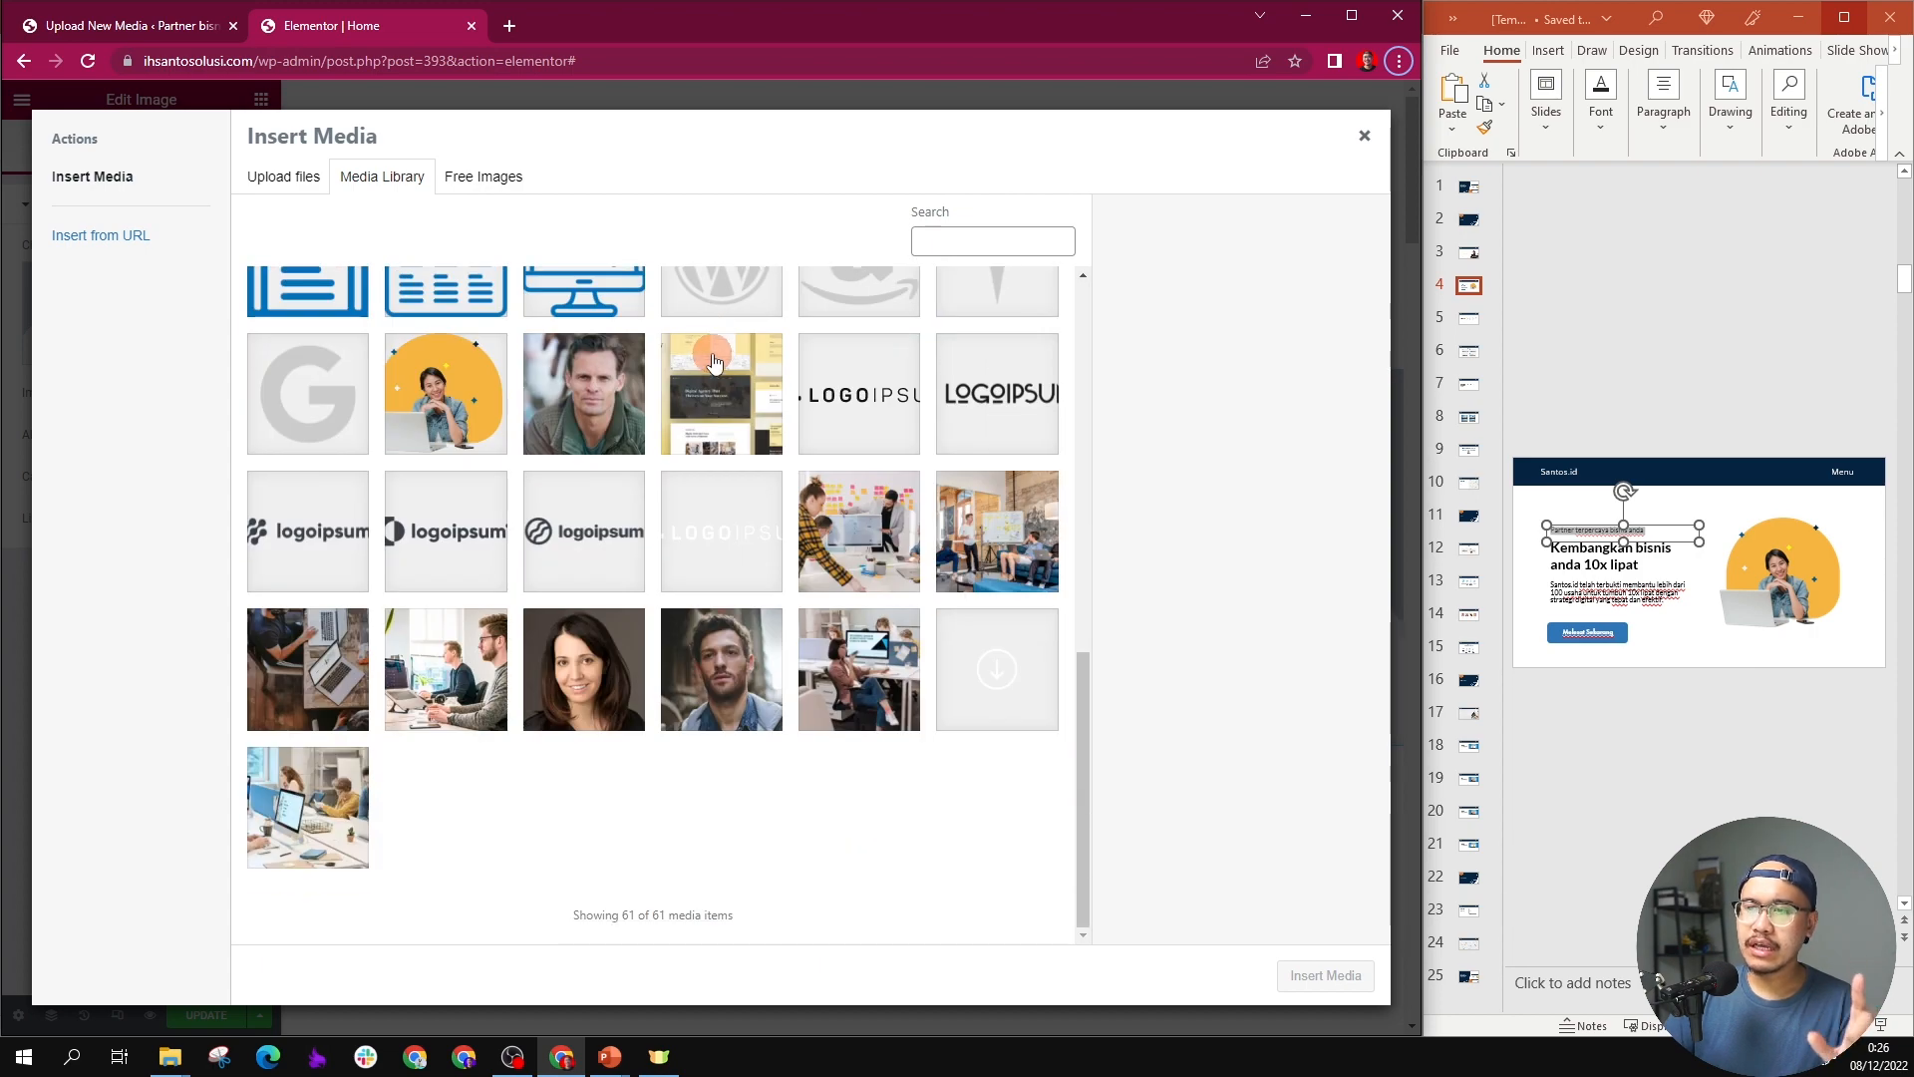
pyautogui.click(458, 367)
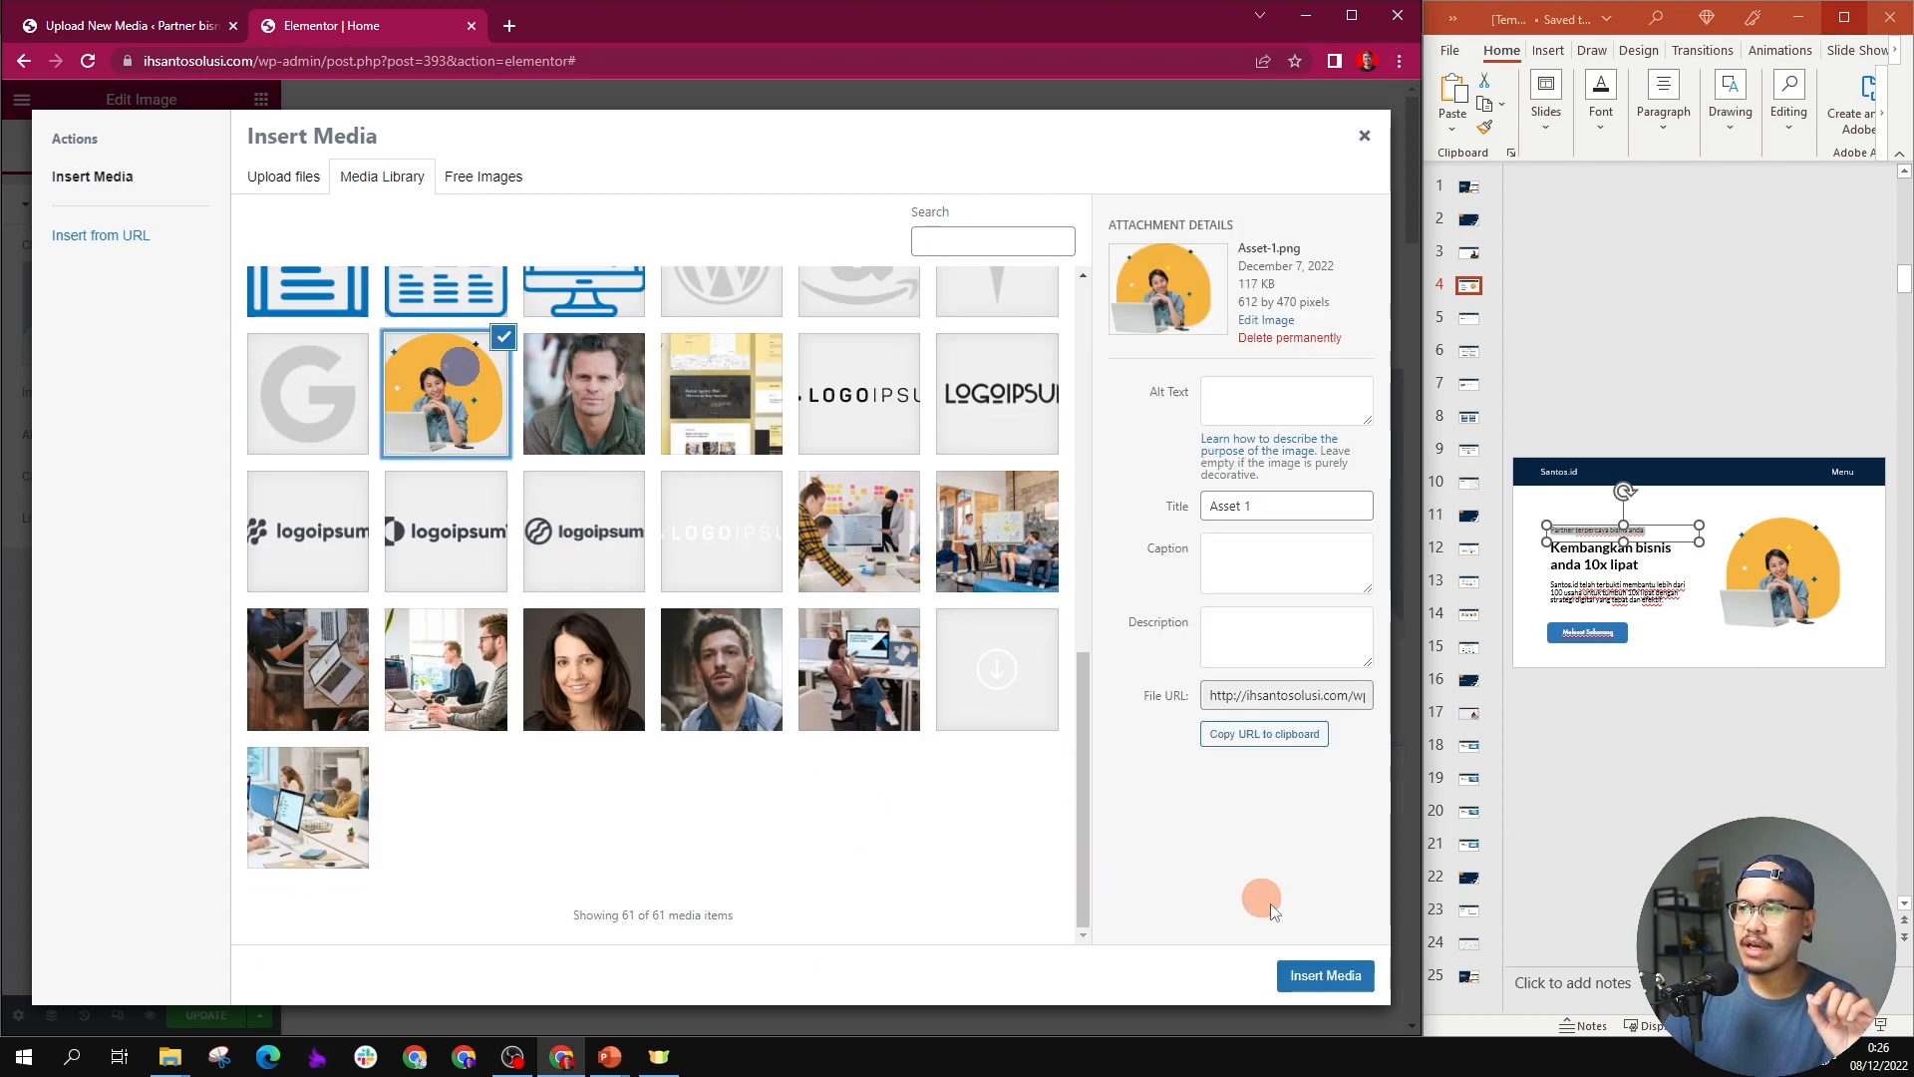
pyautogui.click(1313, 977)
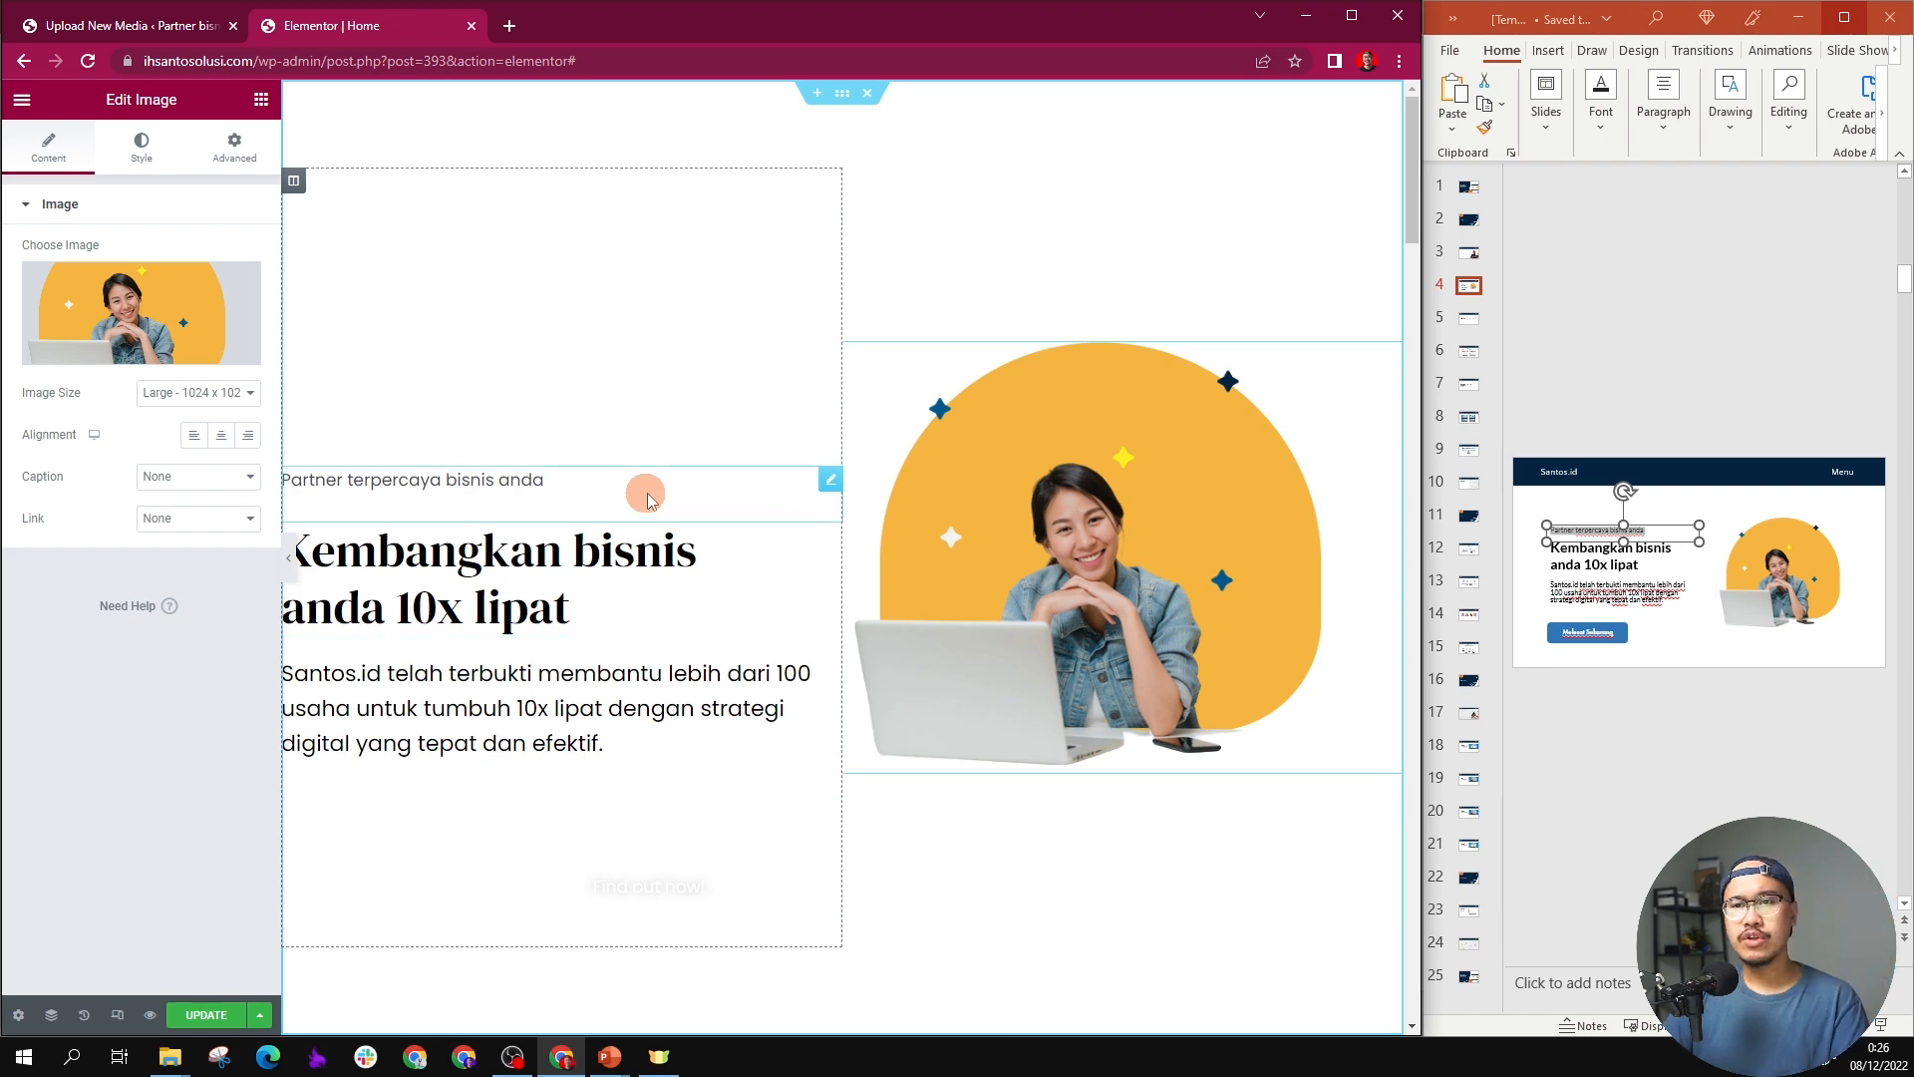
# Step: Delete the "Find out how!" icon list below the hero paragraph
pyautogui.click(801, 826)
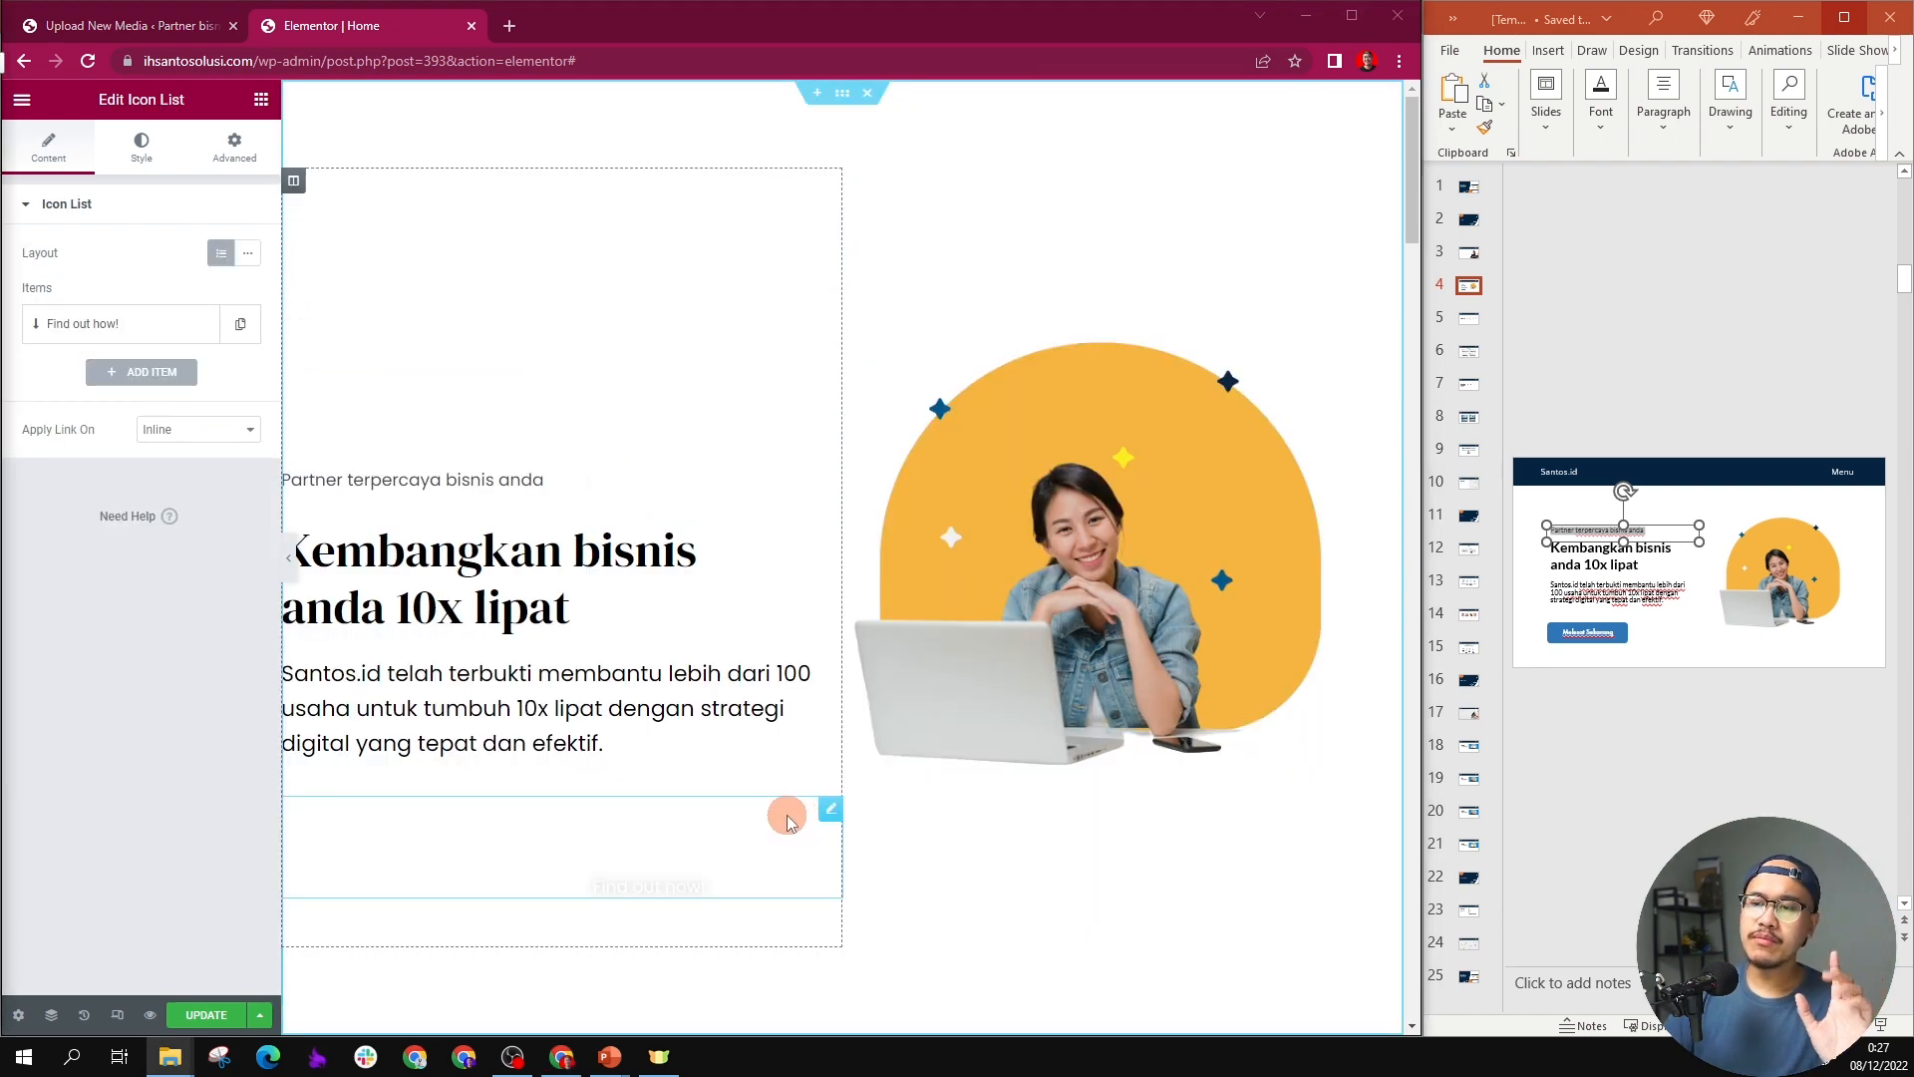
pyautogui.rightClick(834, 814)
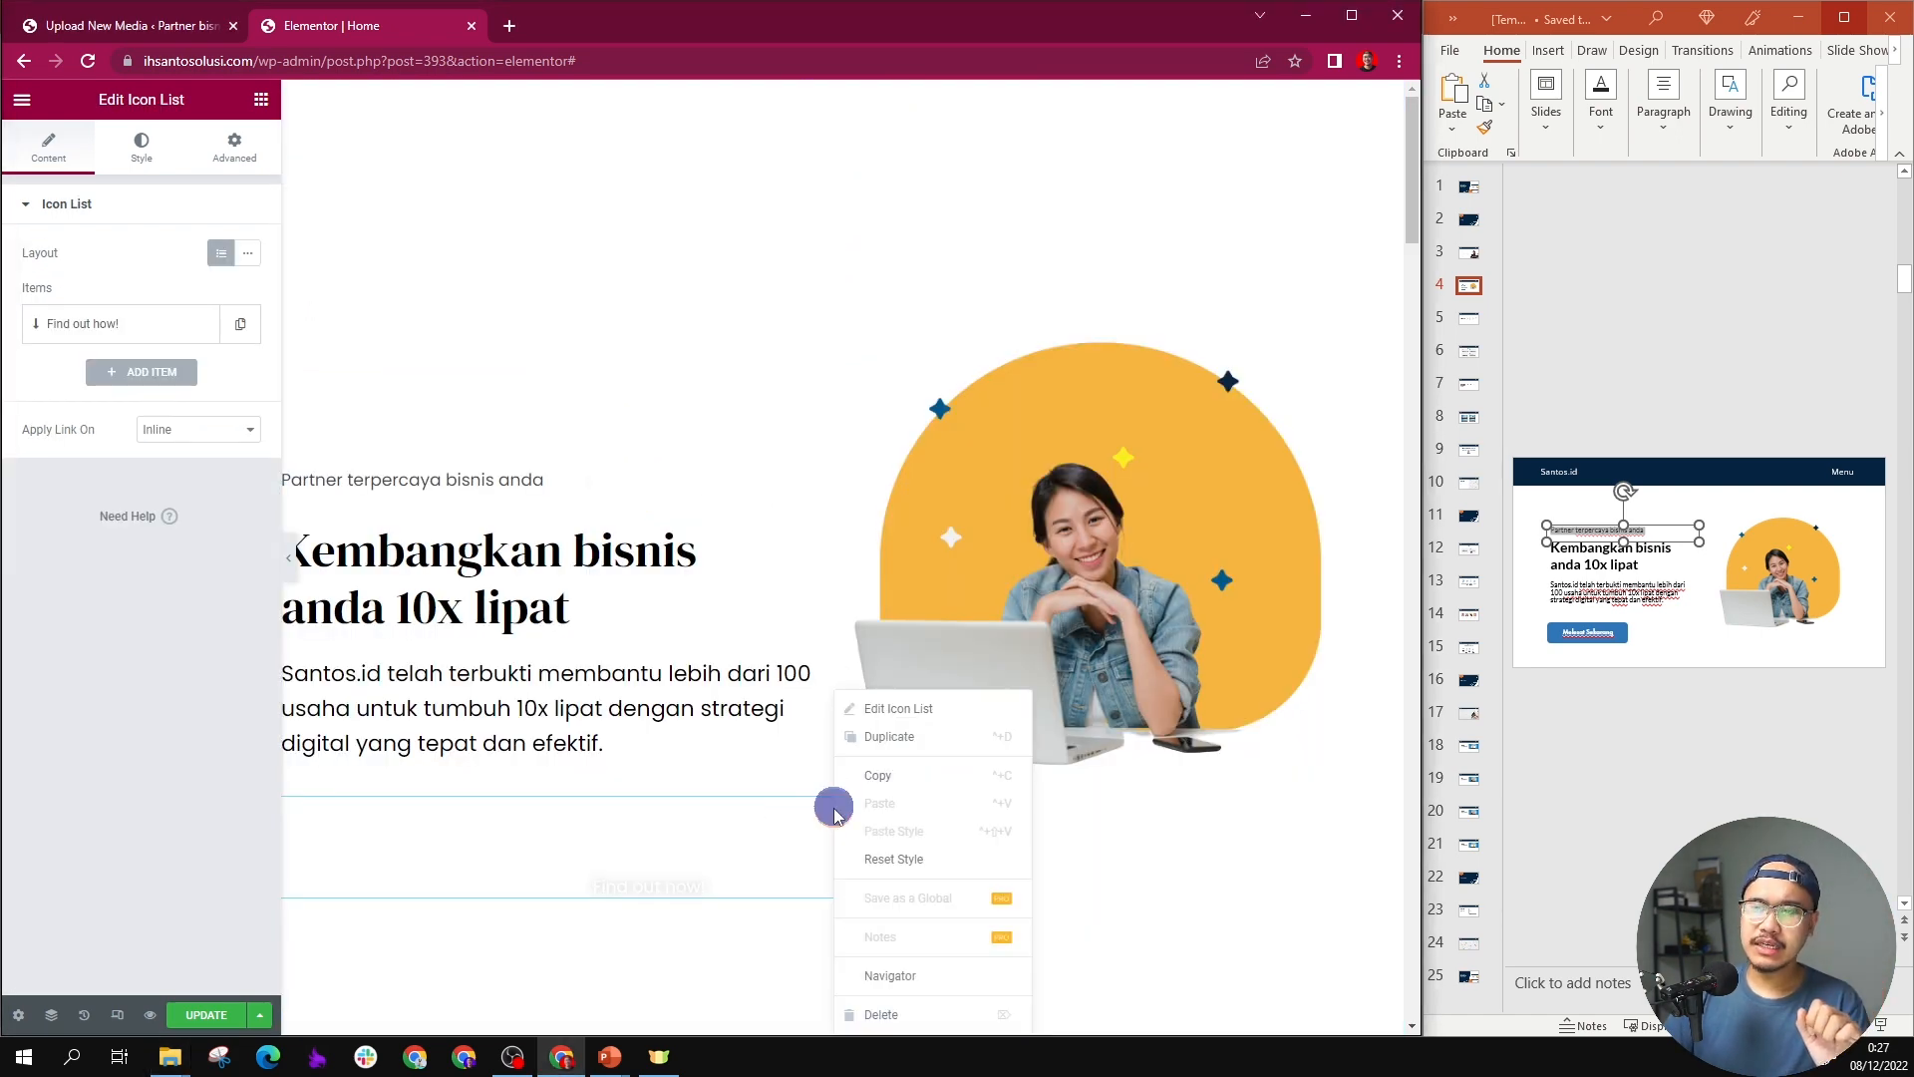
pyautogui.click(869, 1008)
# Step: Add a Button widget below the hero paragraph and set its text to "Melesat Sekarang"
pyautogui.click(256, 102)
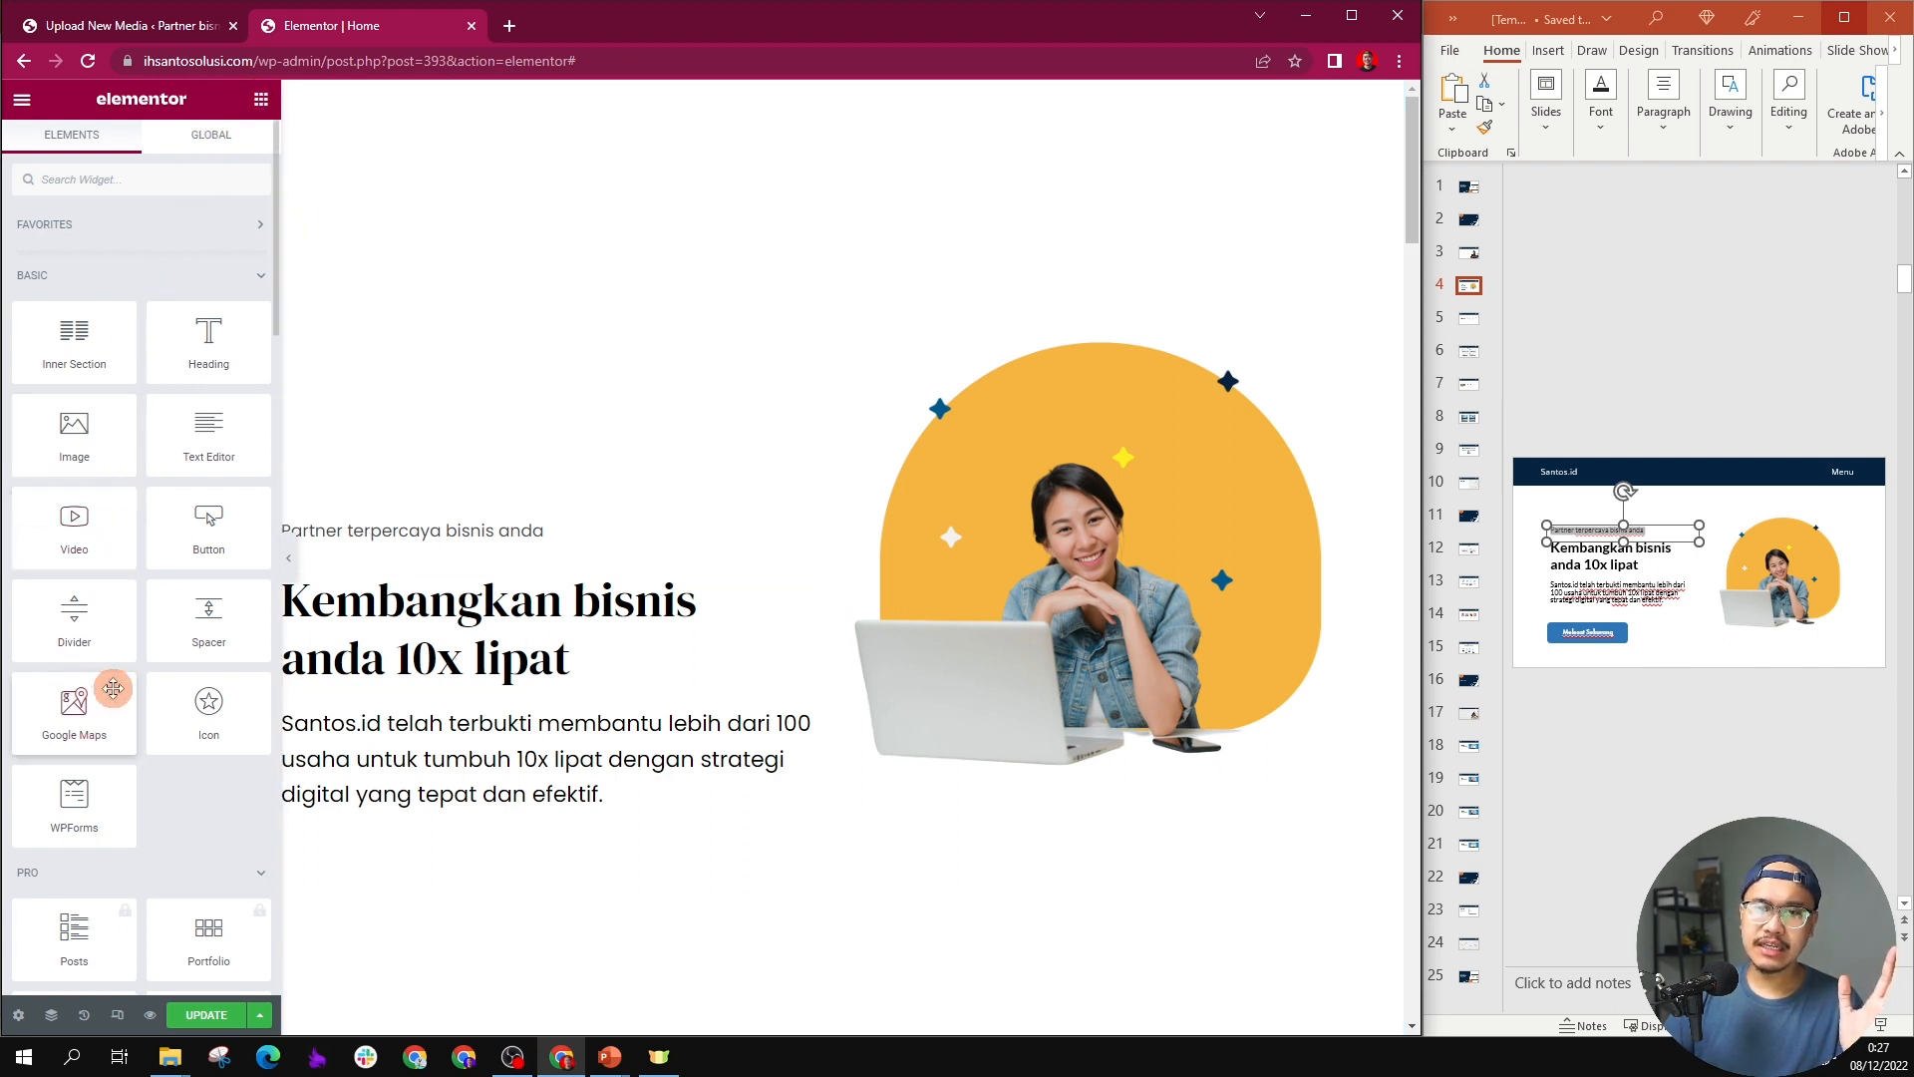
pyautogui.moveTo(206, 521); pyautogui.dragTo(556, 827)
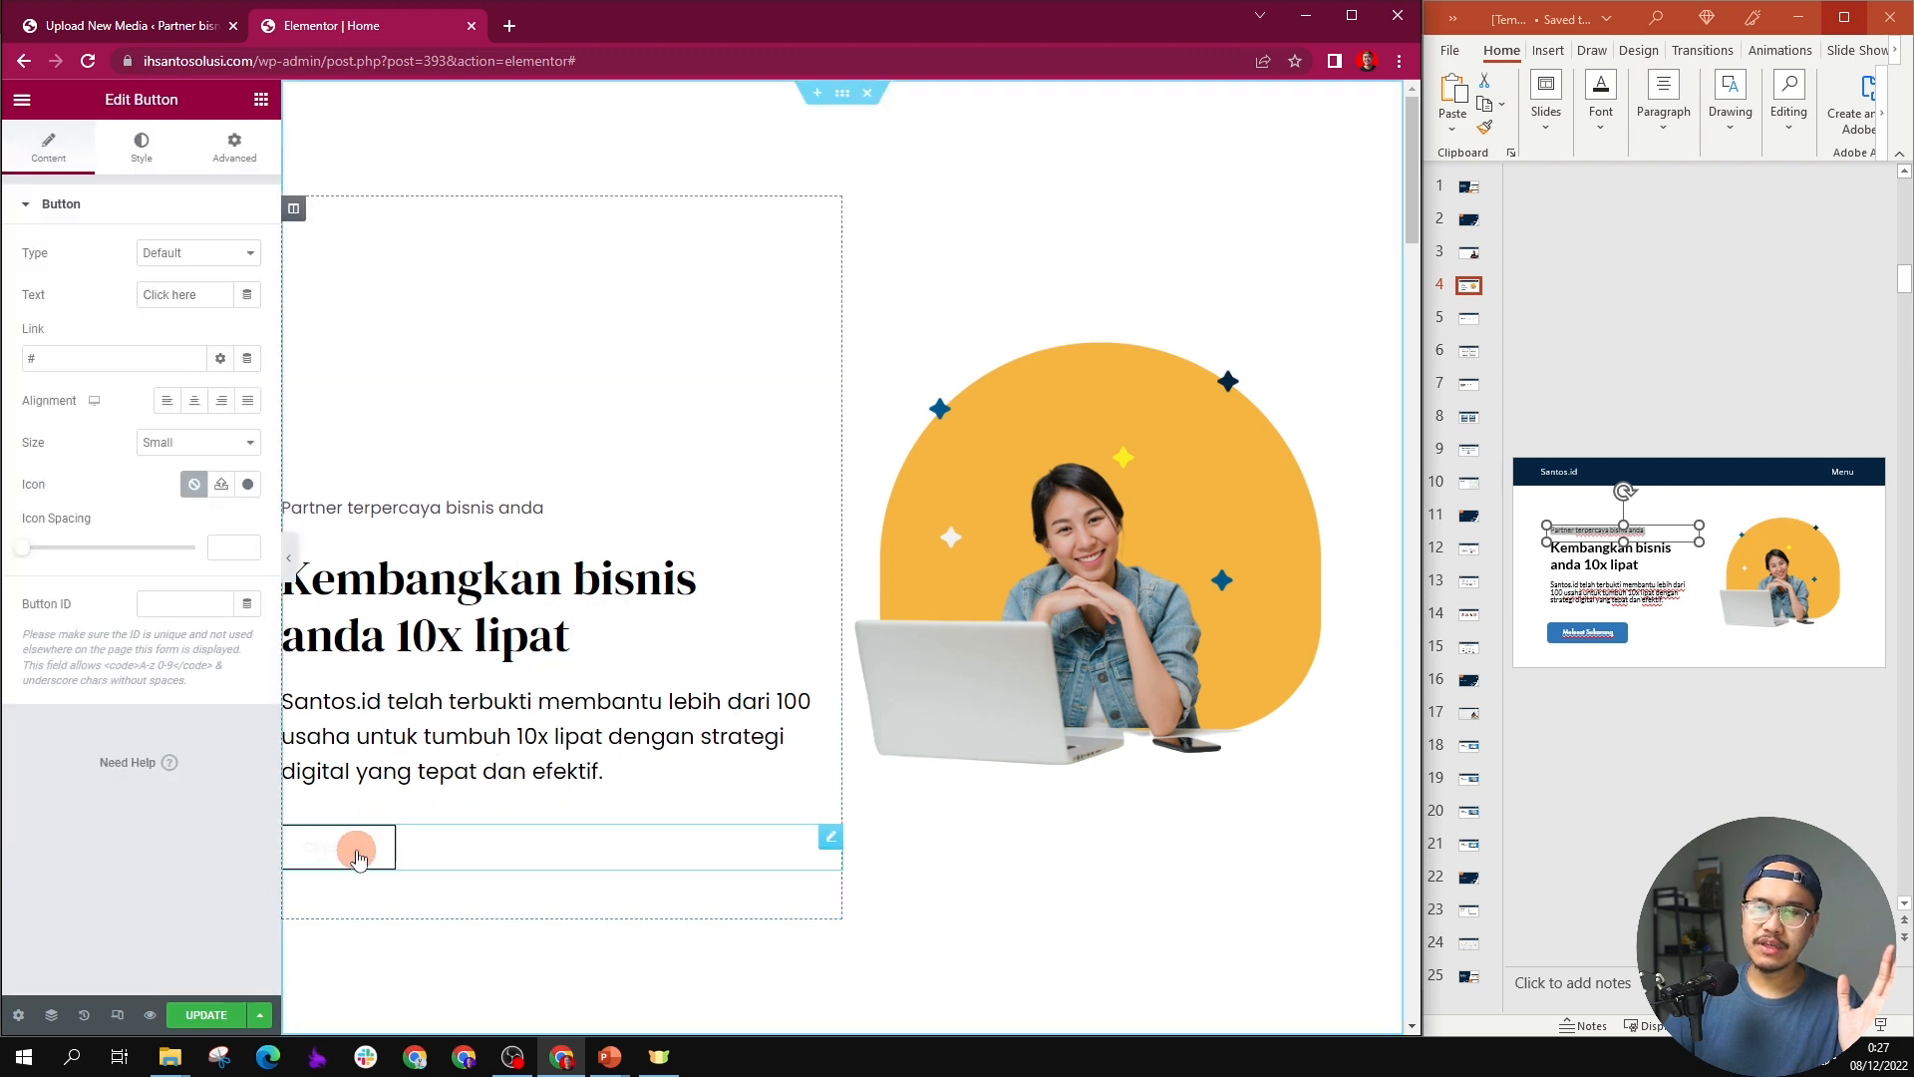
pyautogui.click(1570, 623)
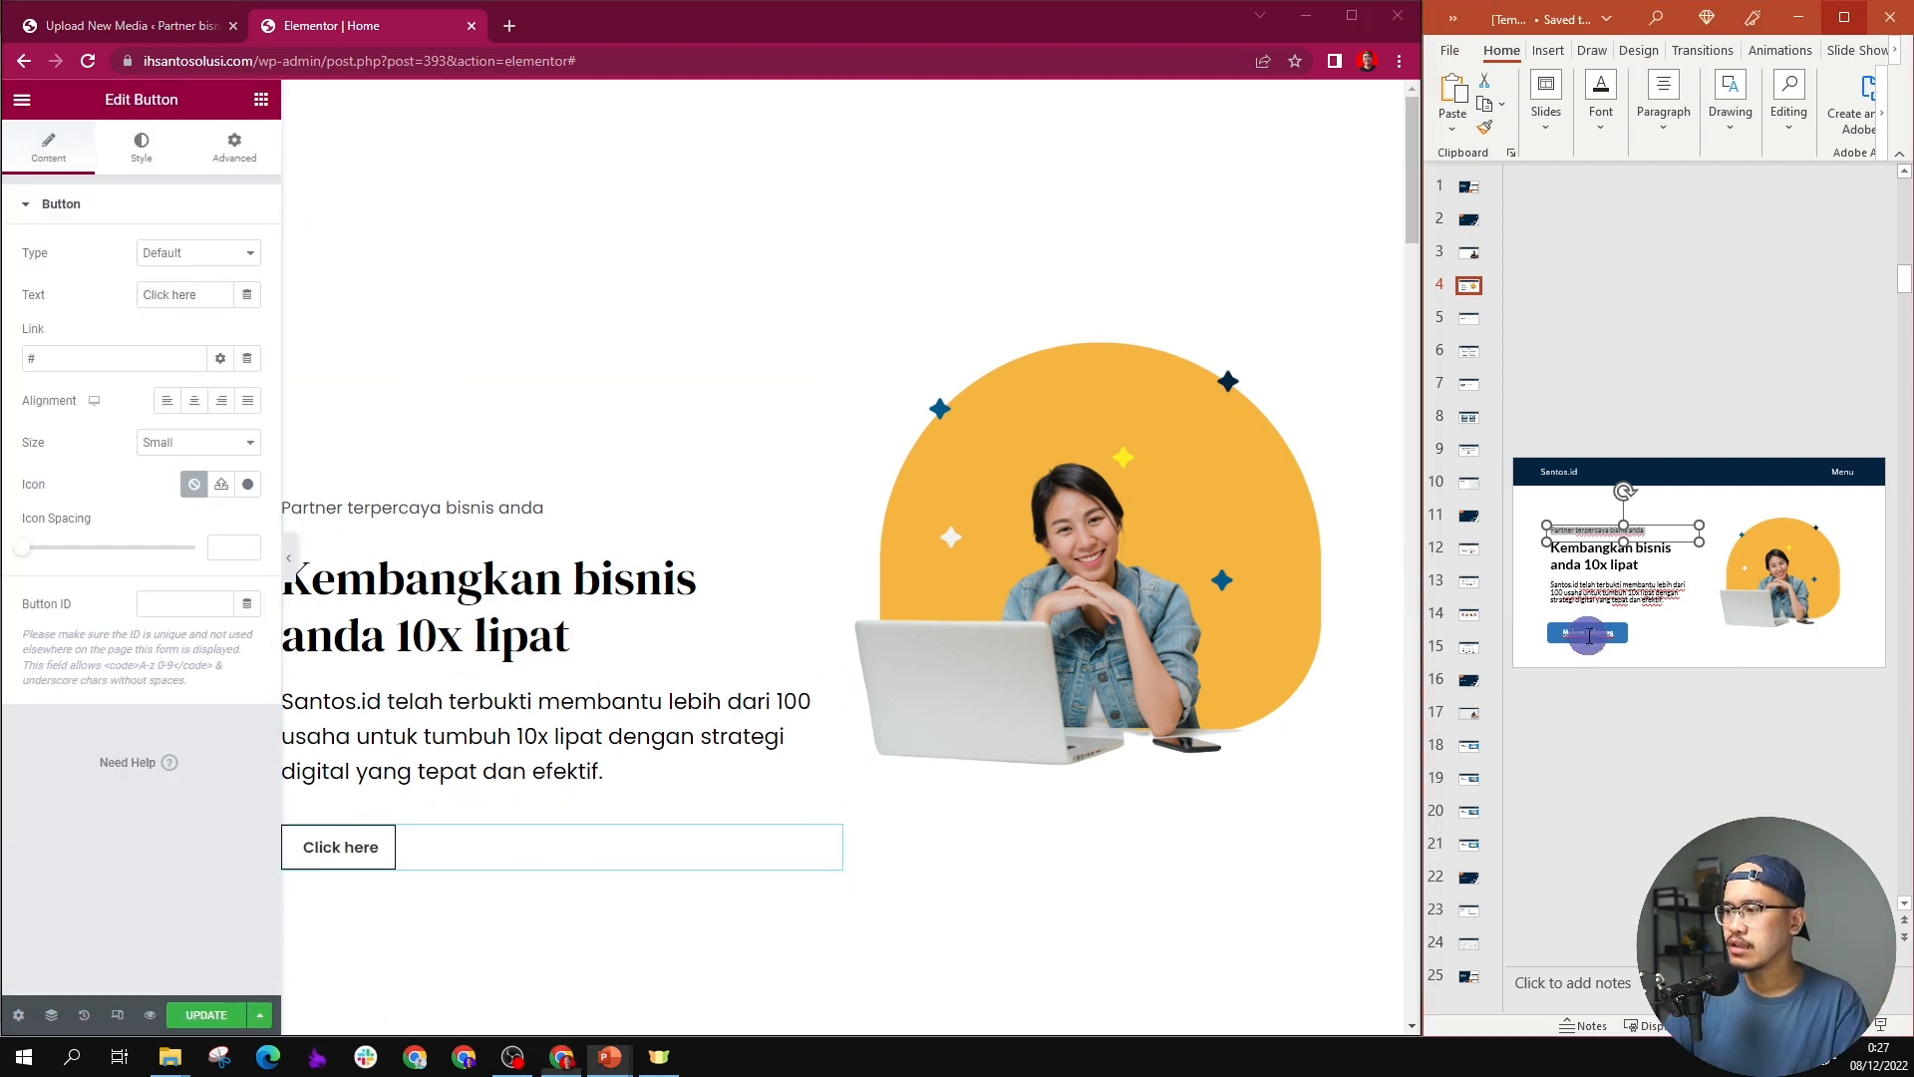
pyautogui.click(93, 360)
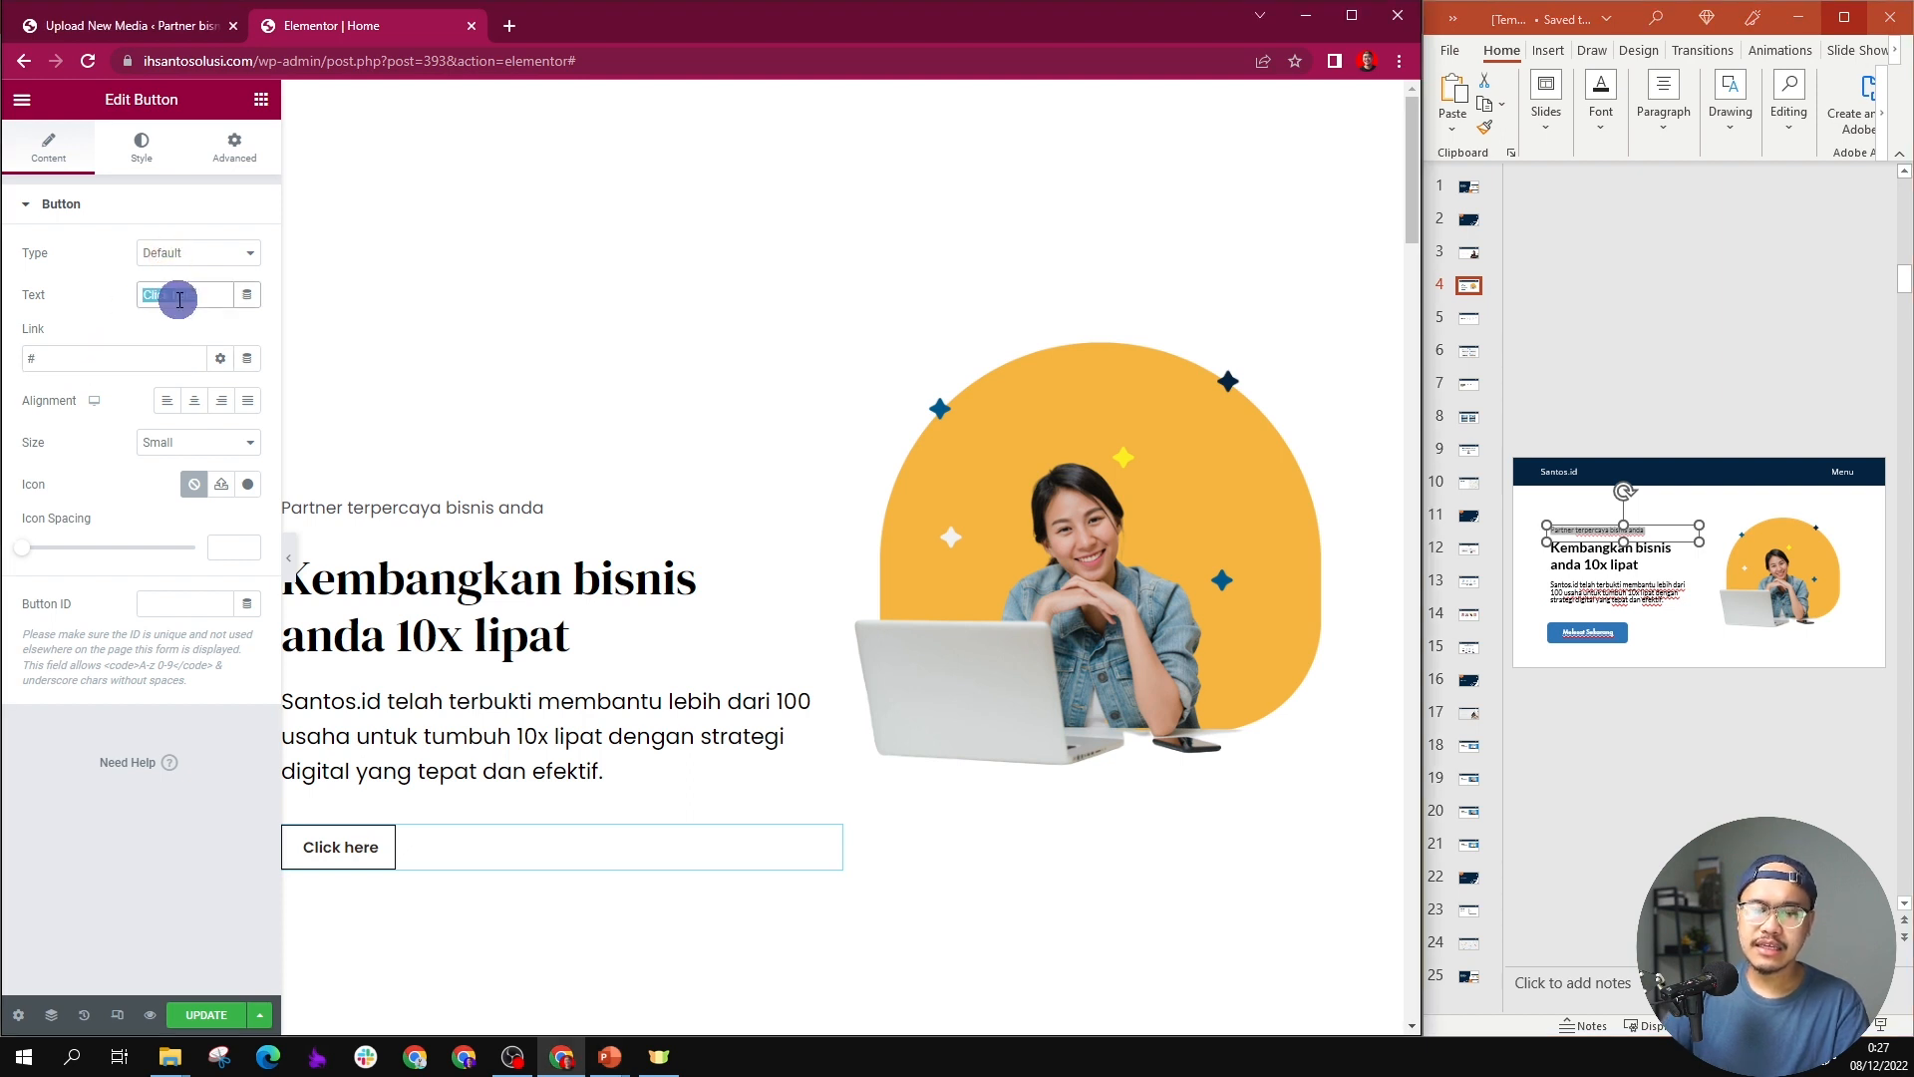
pyautogui.write('Melesat Sekarang')
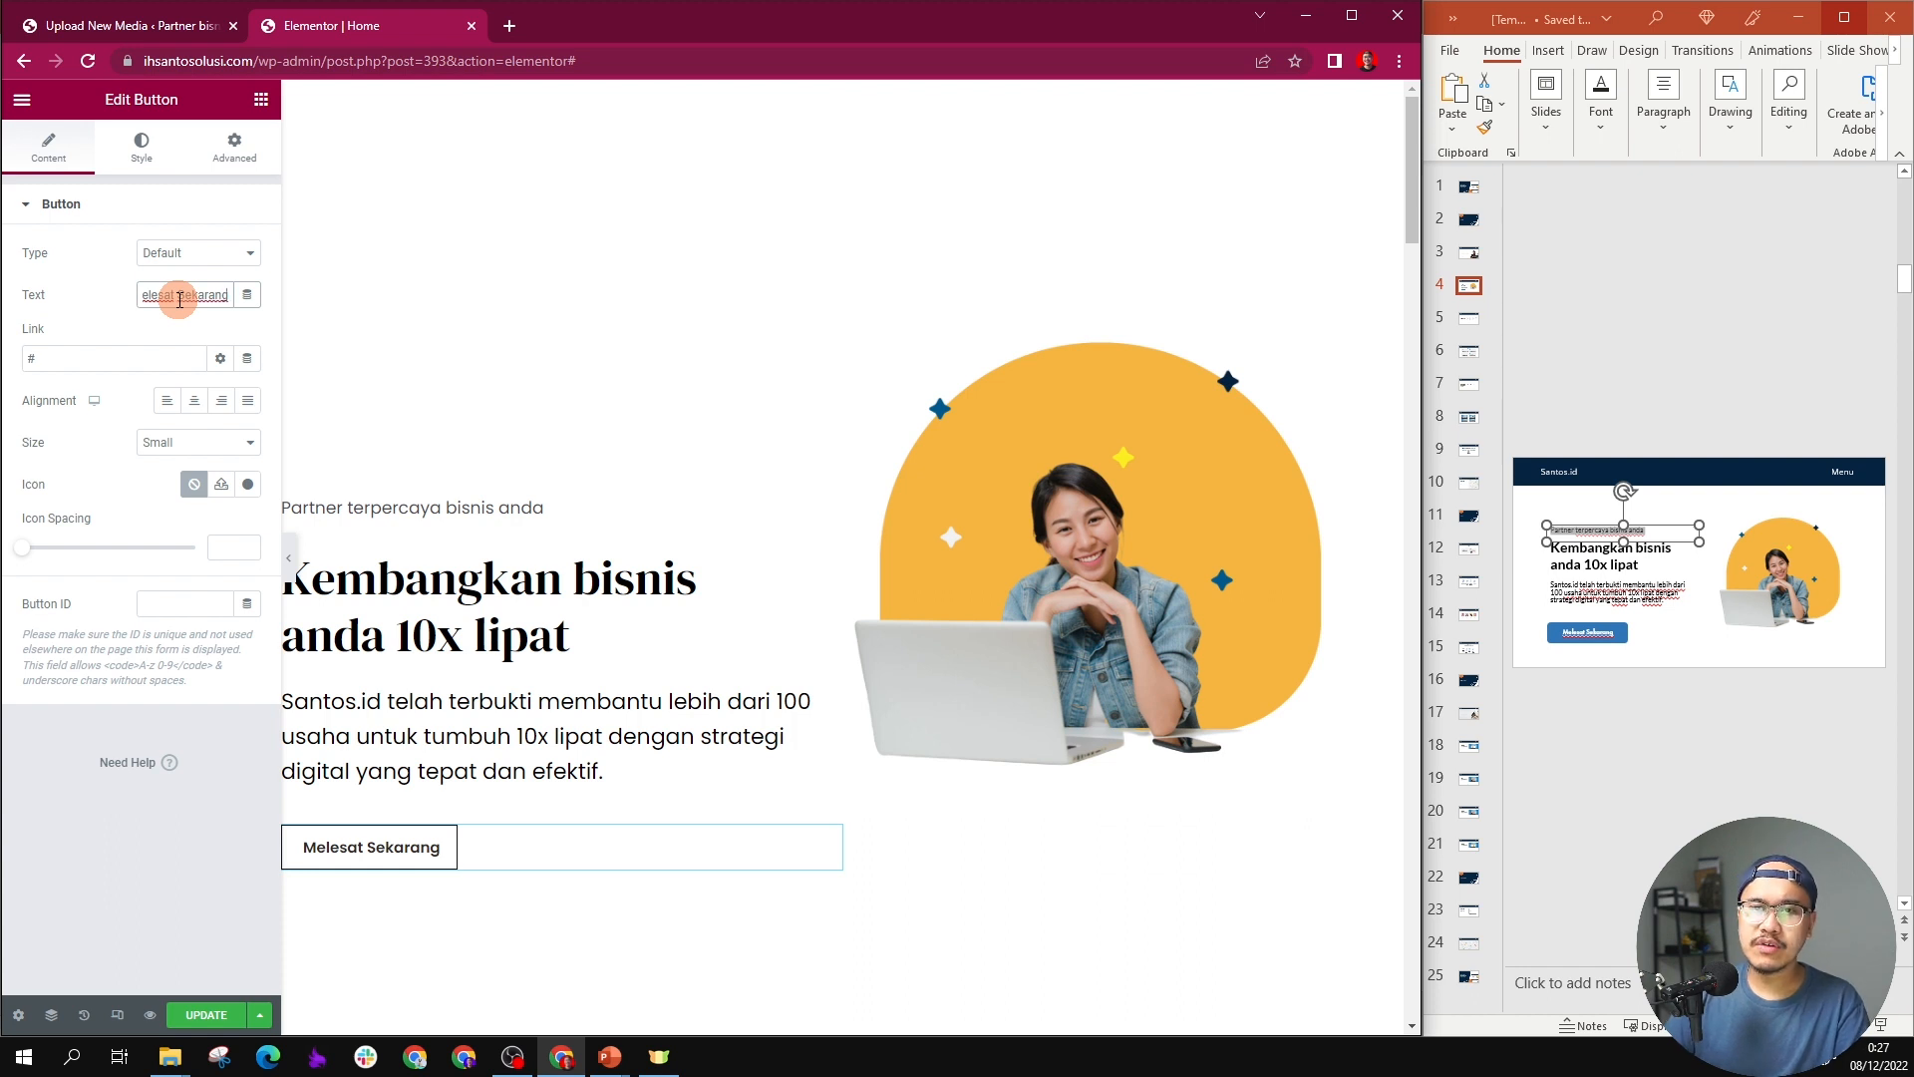
pyautogui.doubleClick(113, 359)
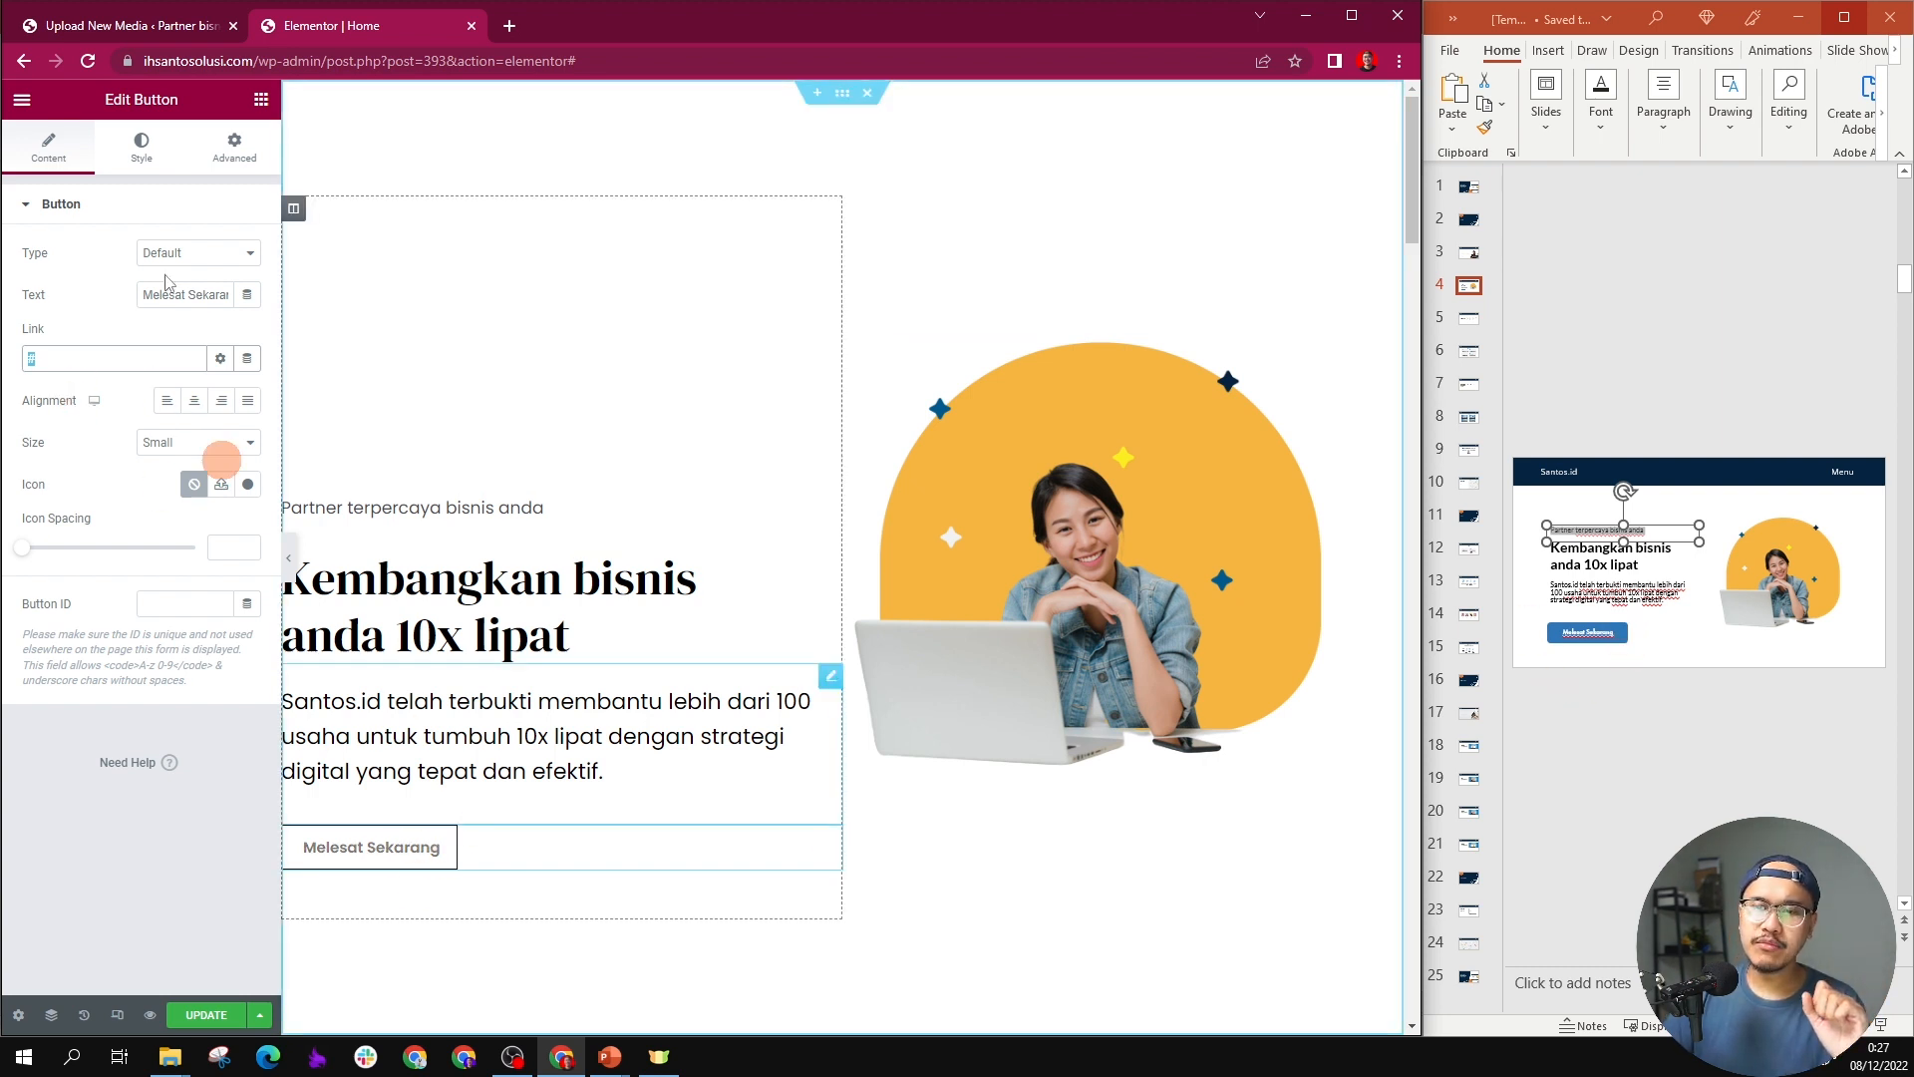
# Step: Give the "Melesat Sekarang" button a gradient background with blue #002DFF as its first color
pyautogui.click(141, 145)
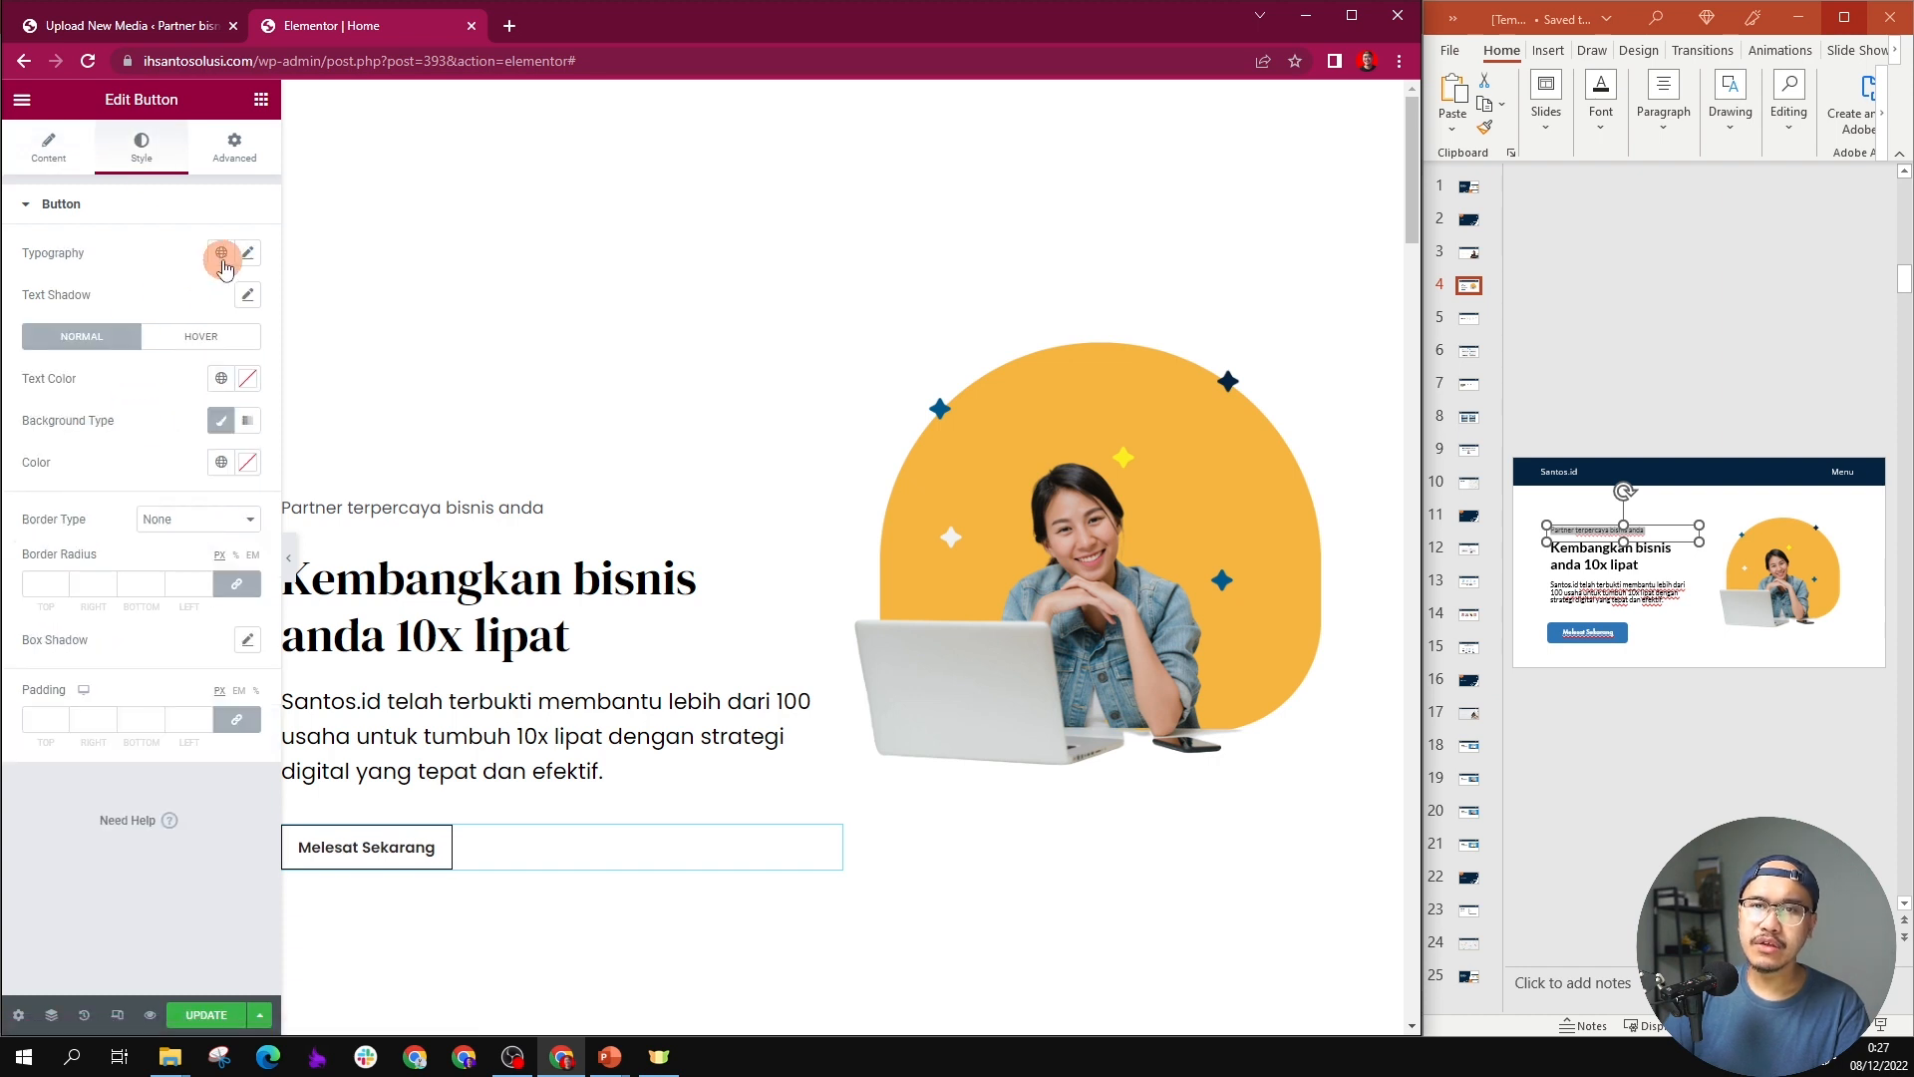
pyautogui.click(235, 431)
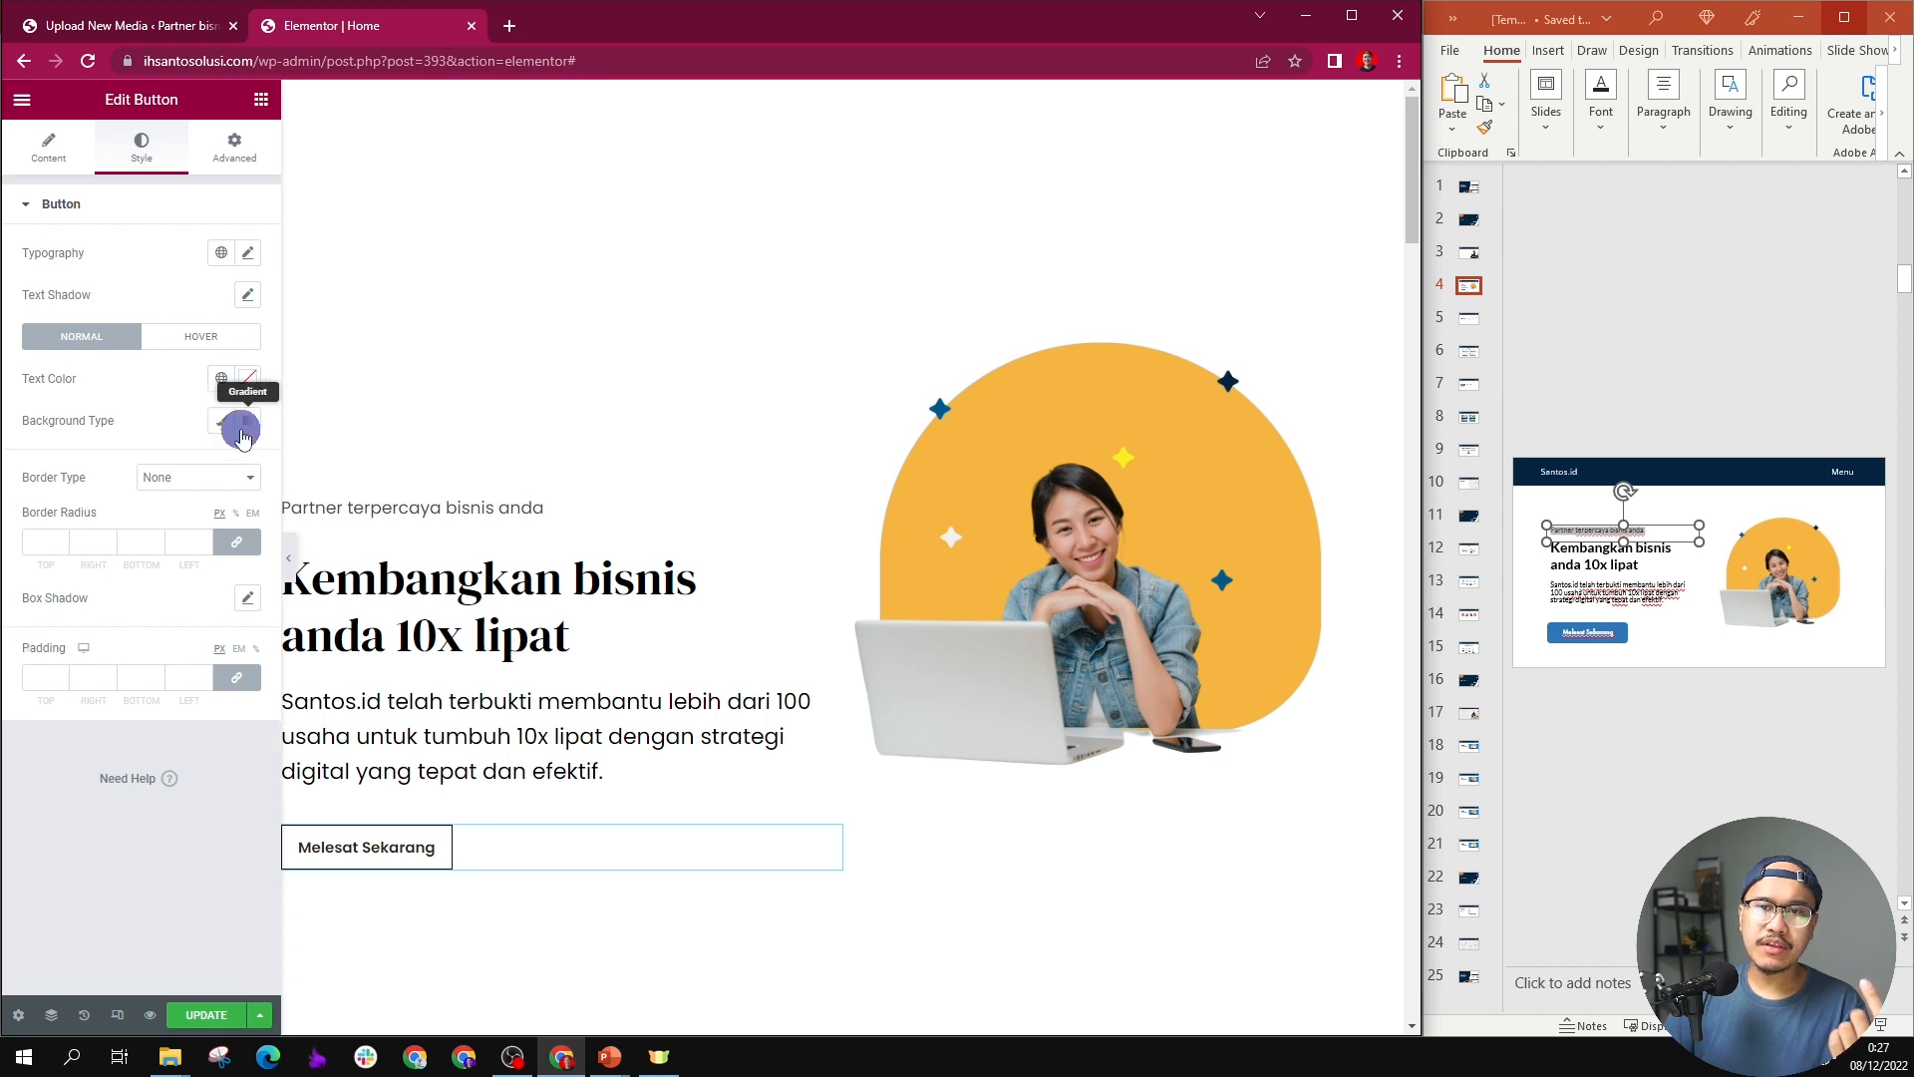
pyautogui.click(212, 527)
pyautogui.click(247, 461)
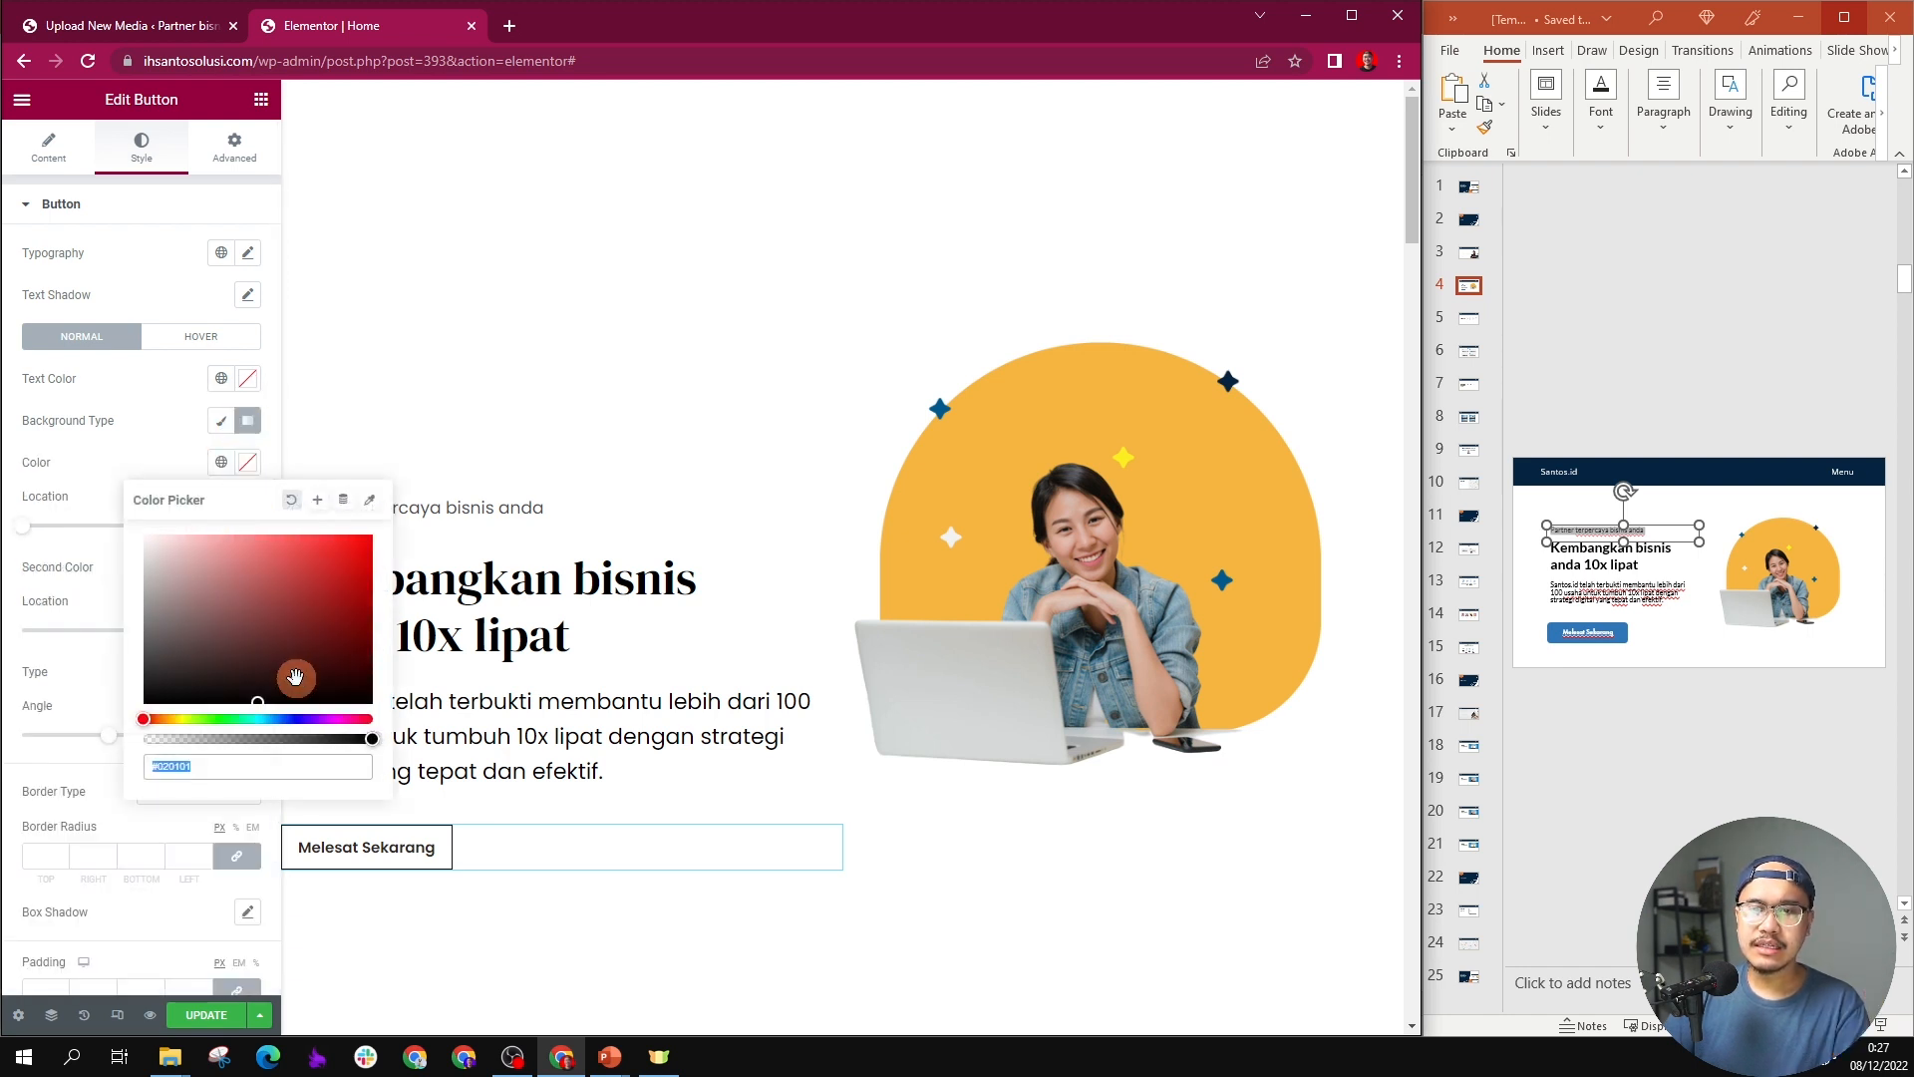
pyautogui.click(289, 715)
pyautogui.moveTo(290, 636); pyautogui.dragTo(385, 520)
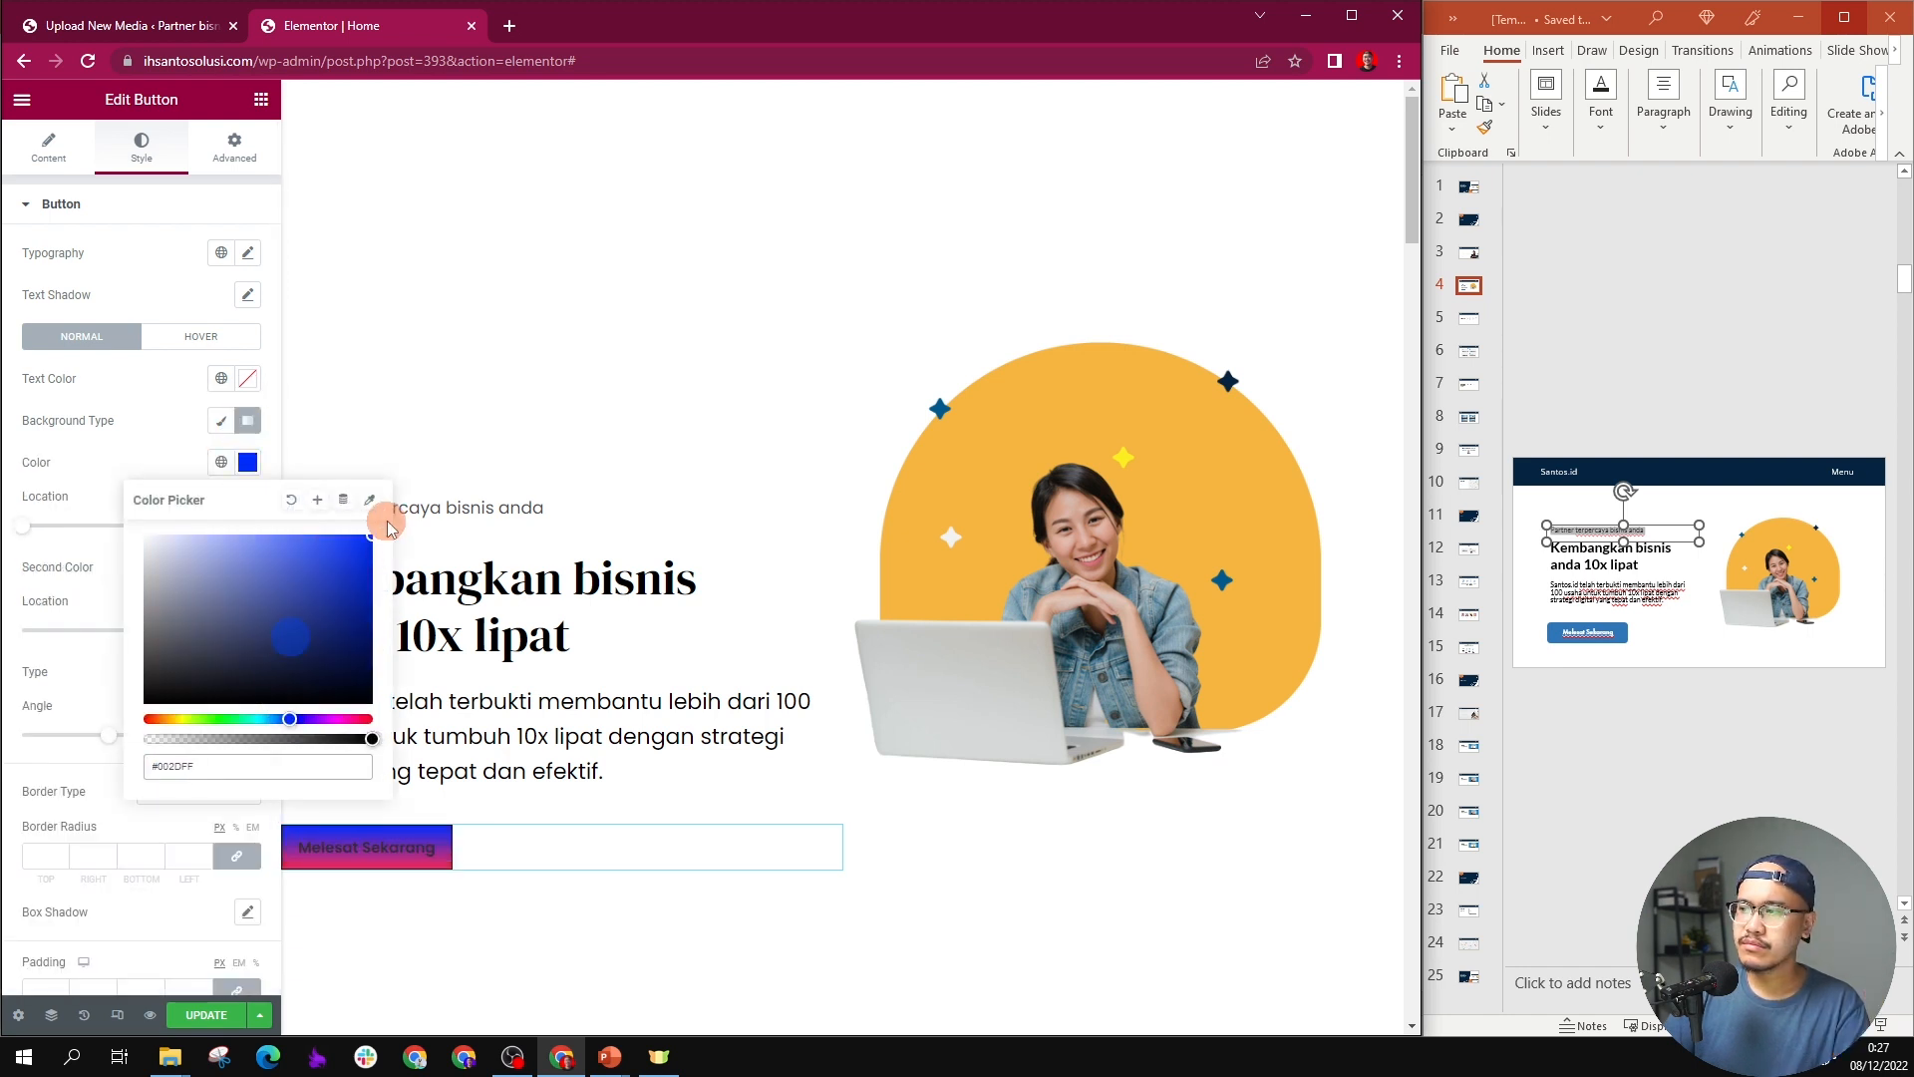
# Step: Switch the button's background to the classic solid type and set its text color to white #FFFFFF
pyautogui.click(161, 380)
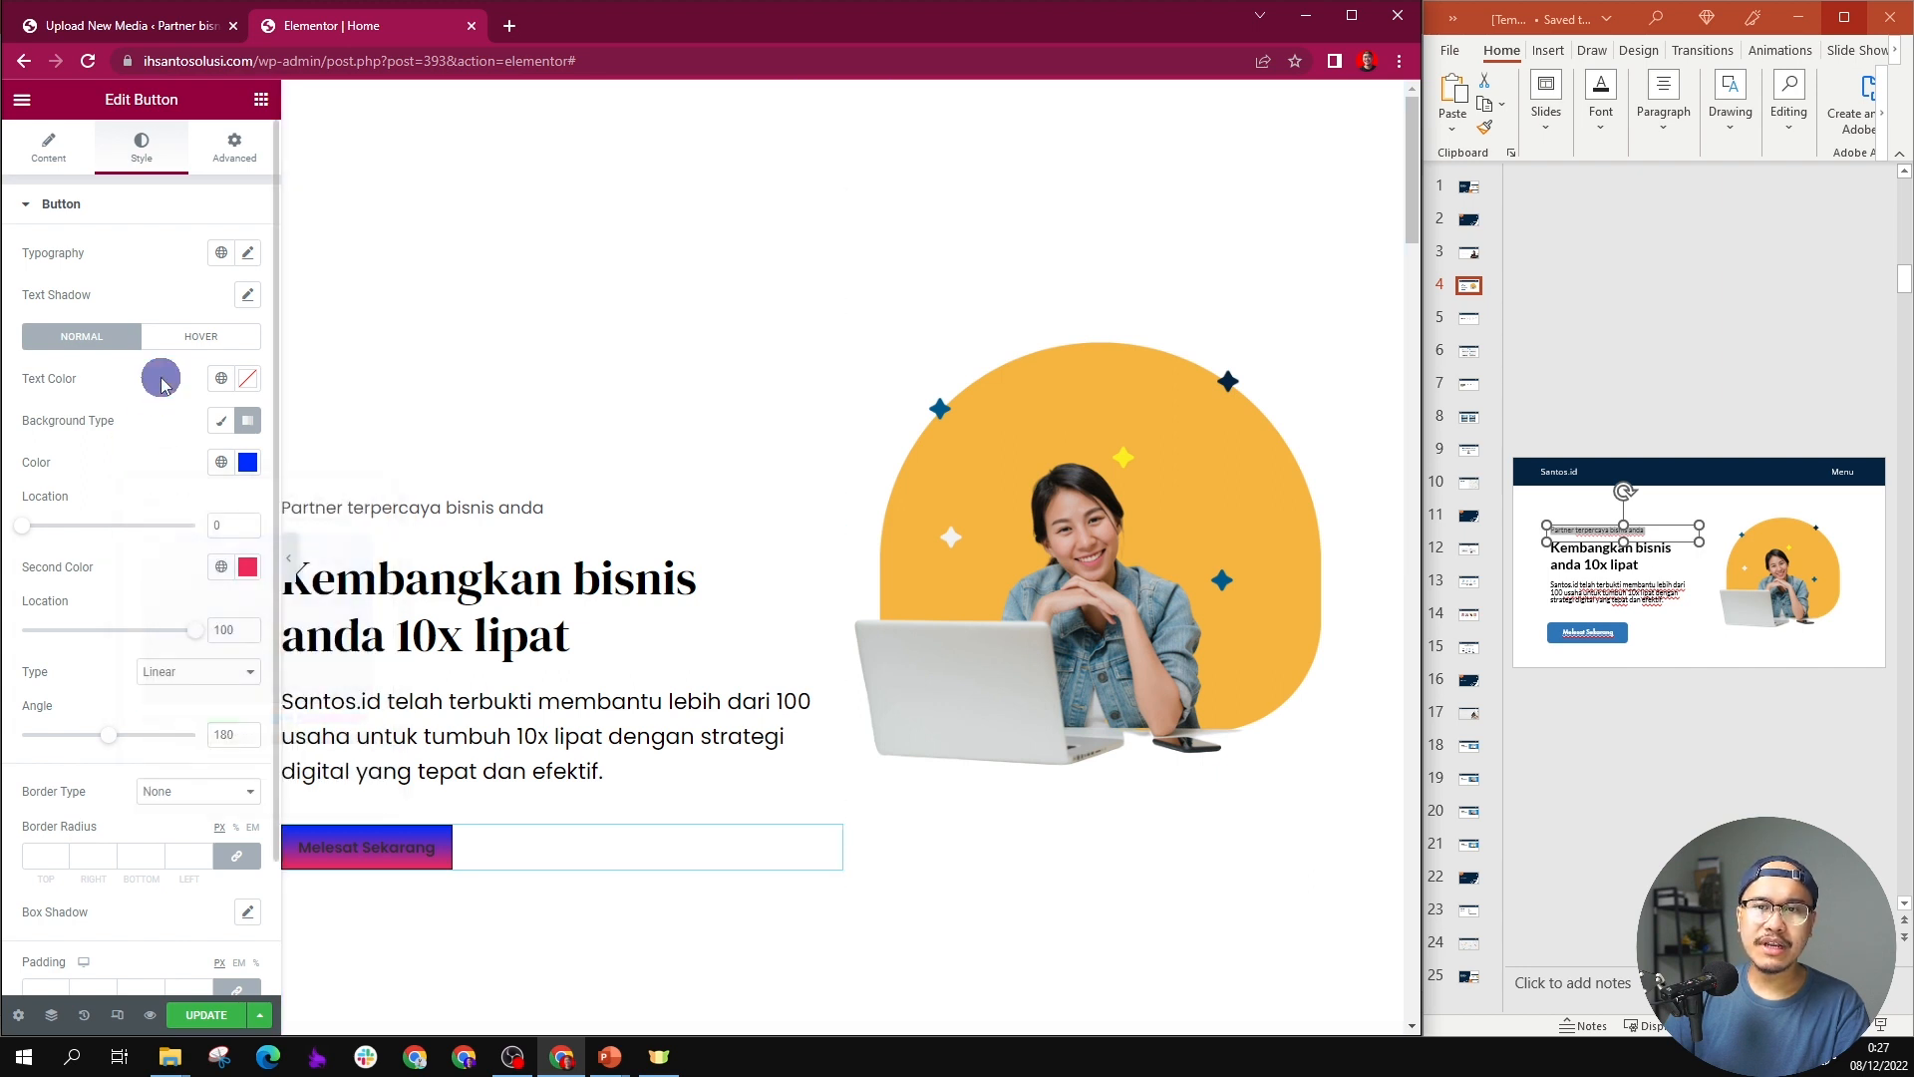
pyautogui.click(221, 419)
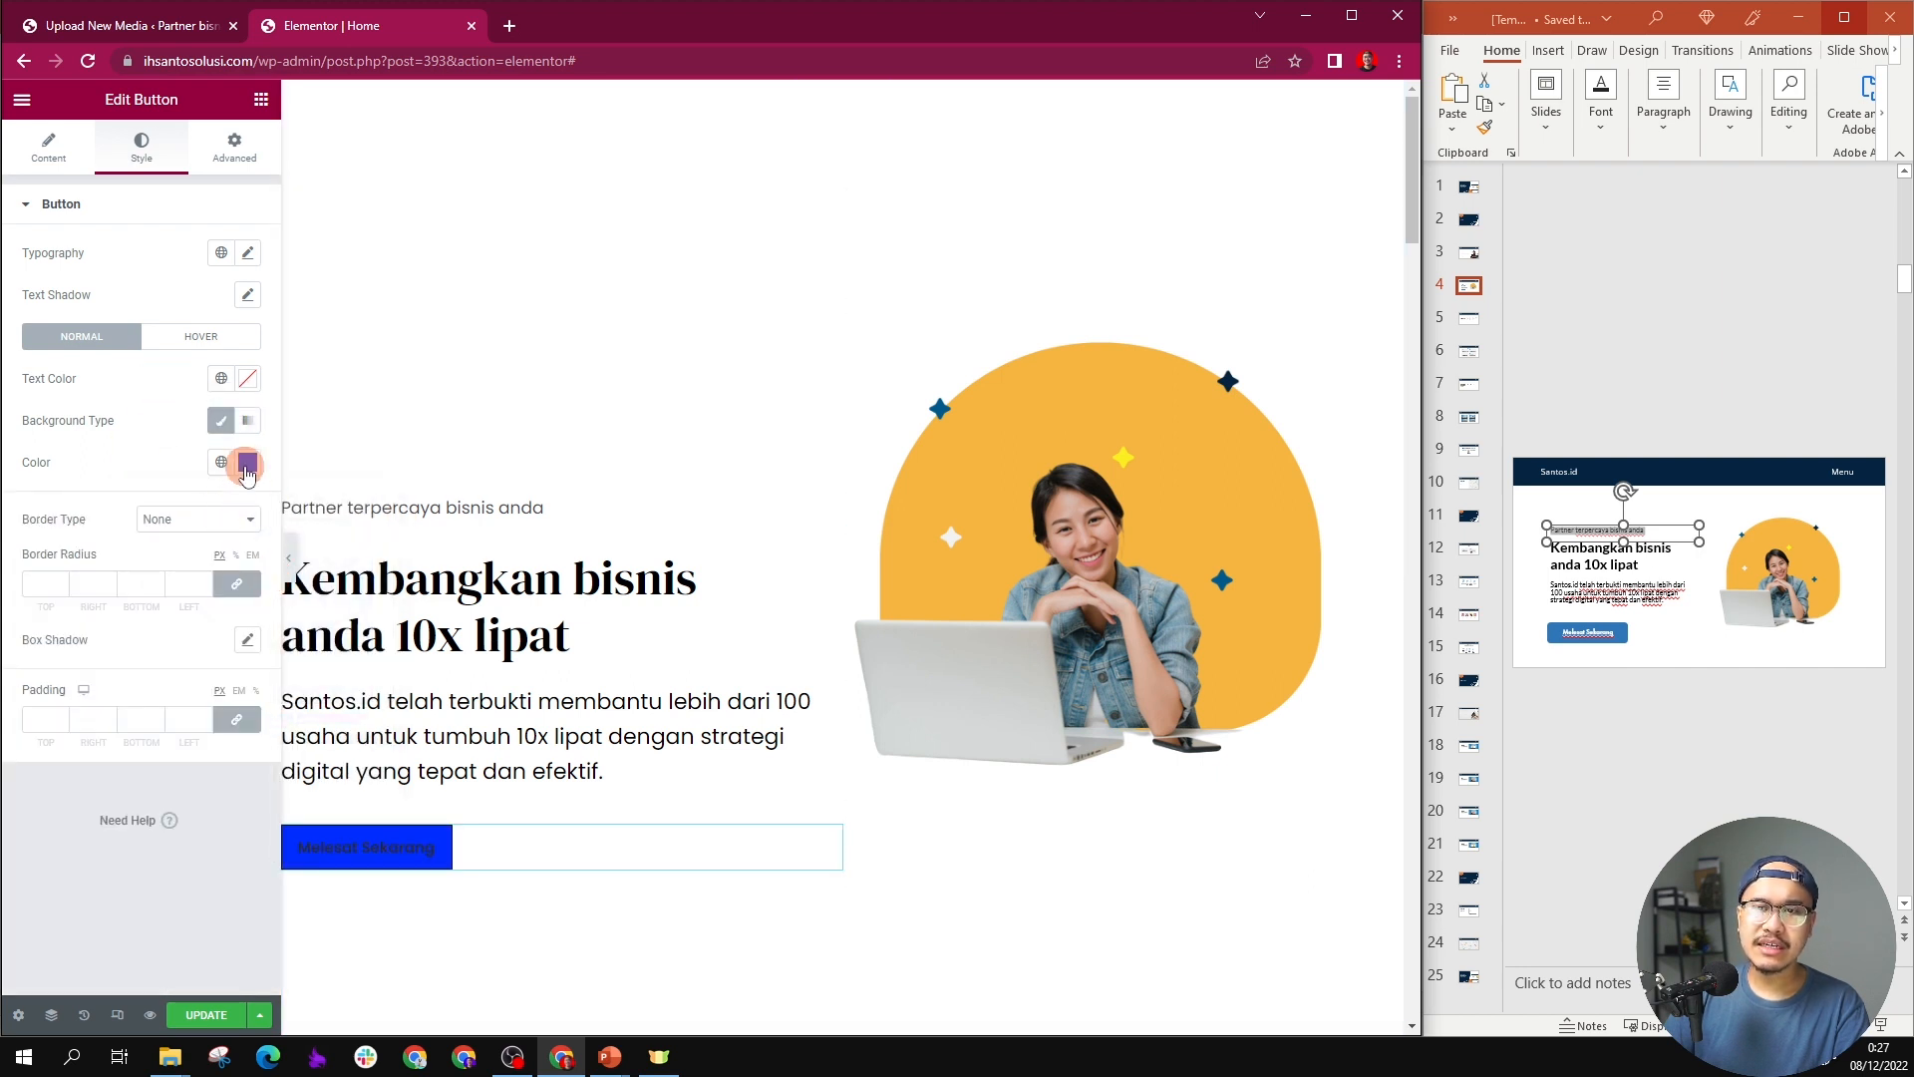
pyautogui.click(247, 377)
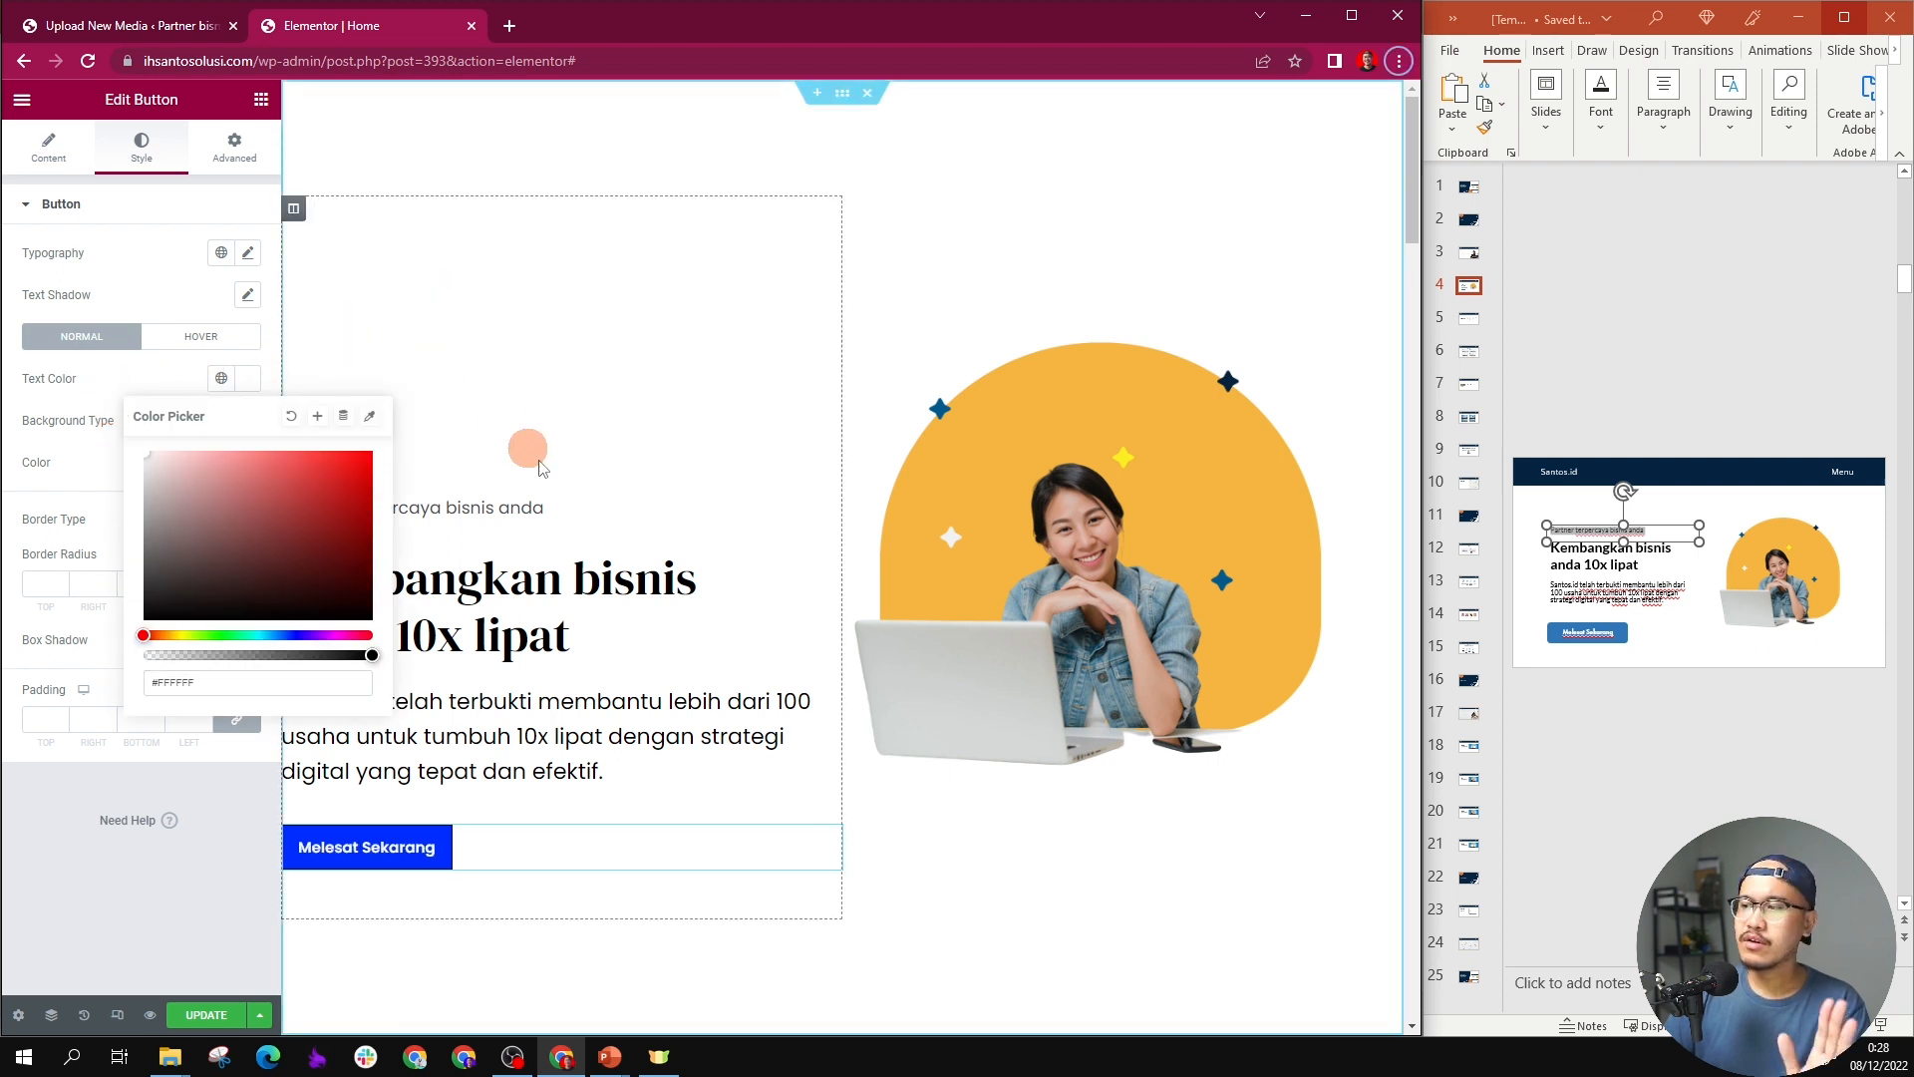
# Step: Round the "Melesat Sekarang" button's corners with a 10 px border radius and update the page
pyautogui.click(185, 797)
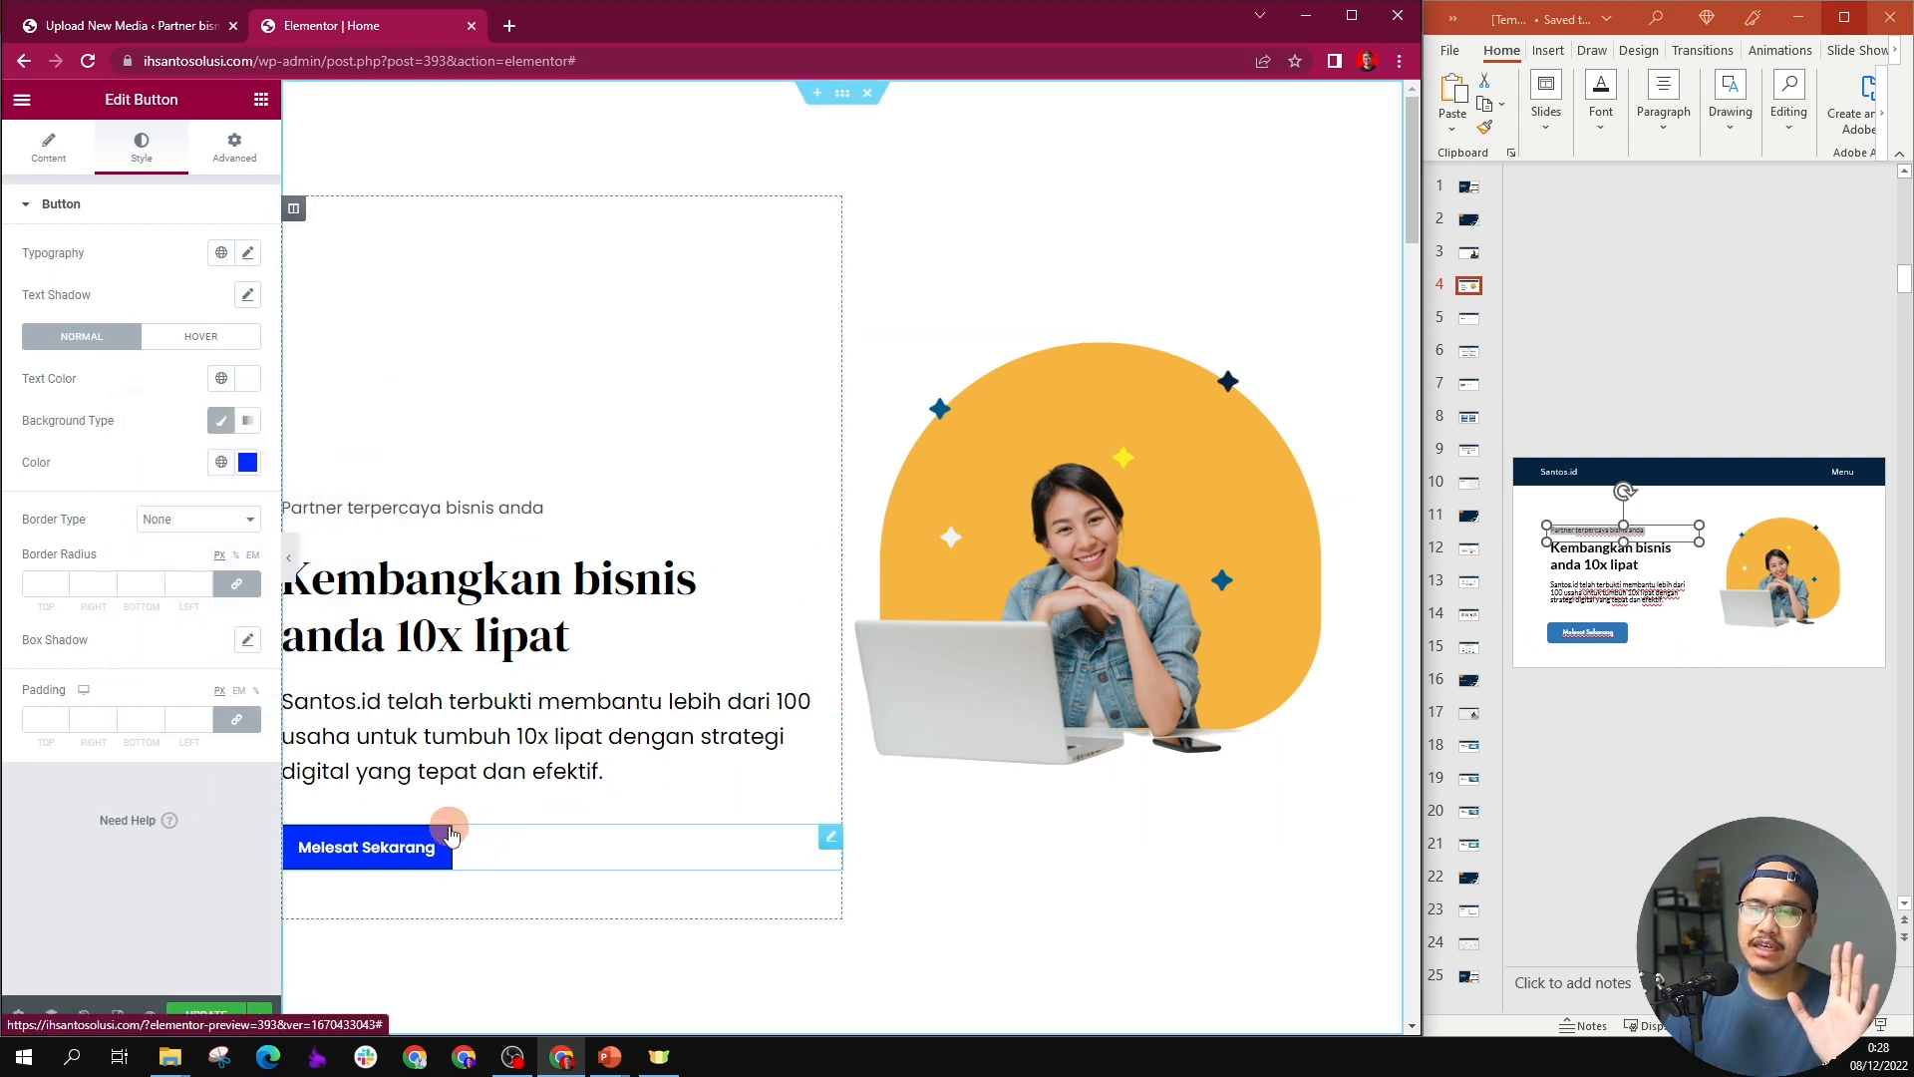
pyautogui.click(42, 594)
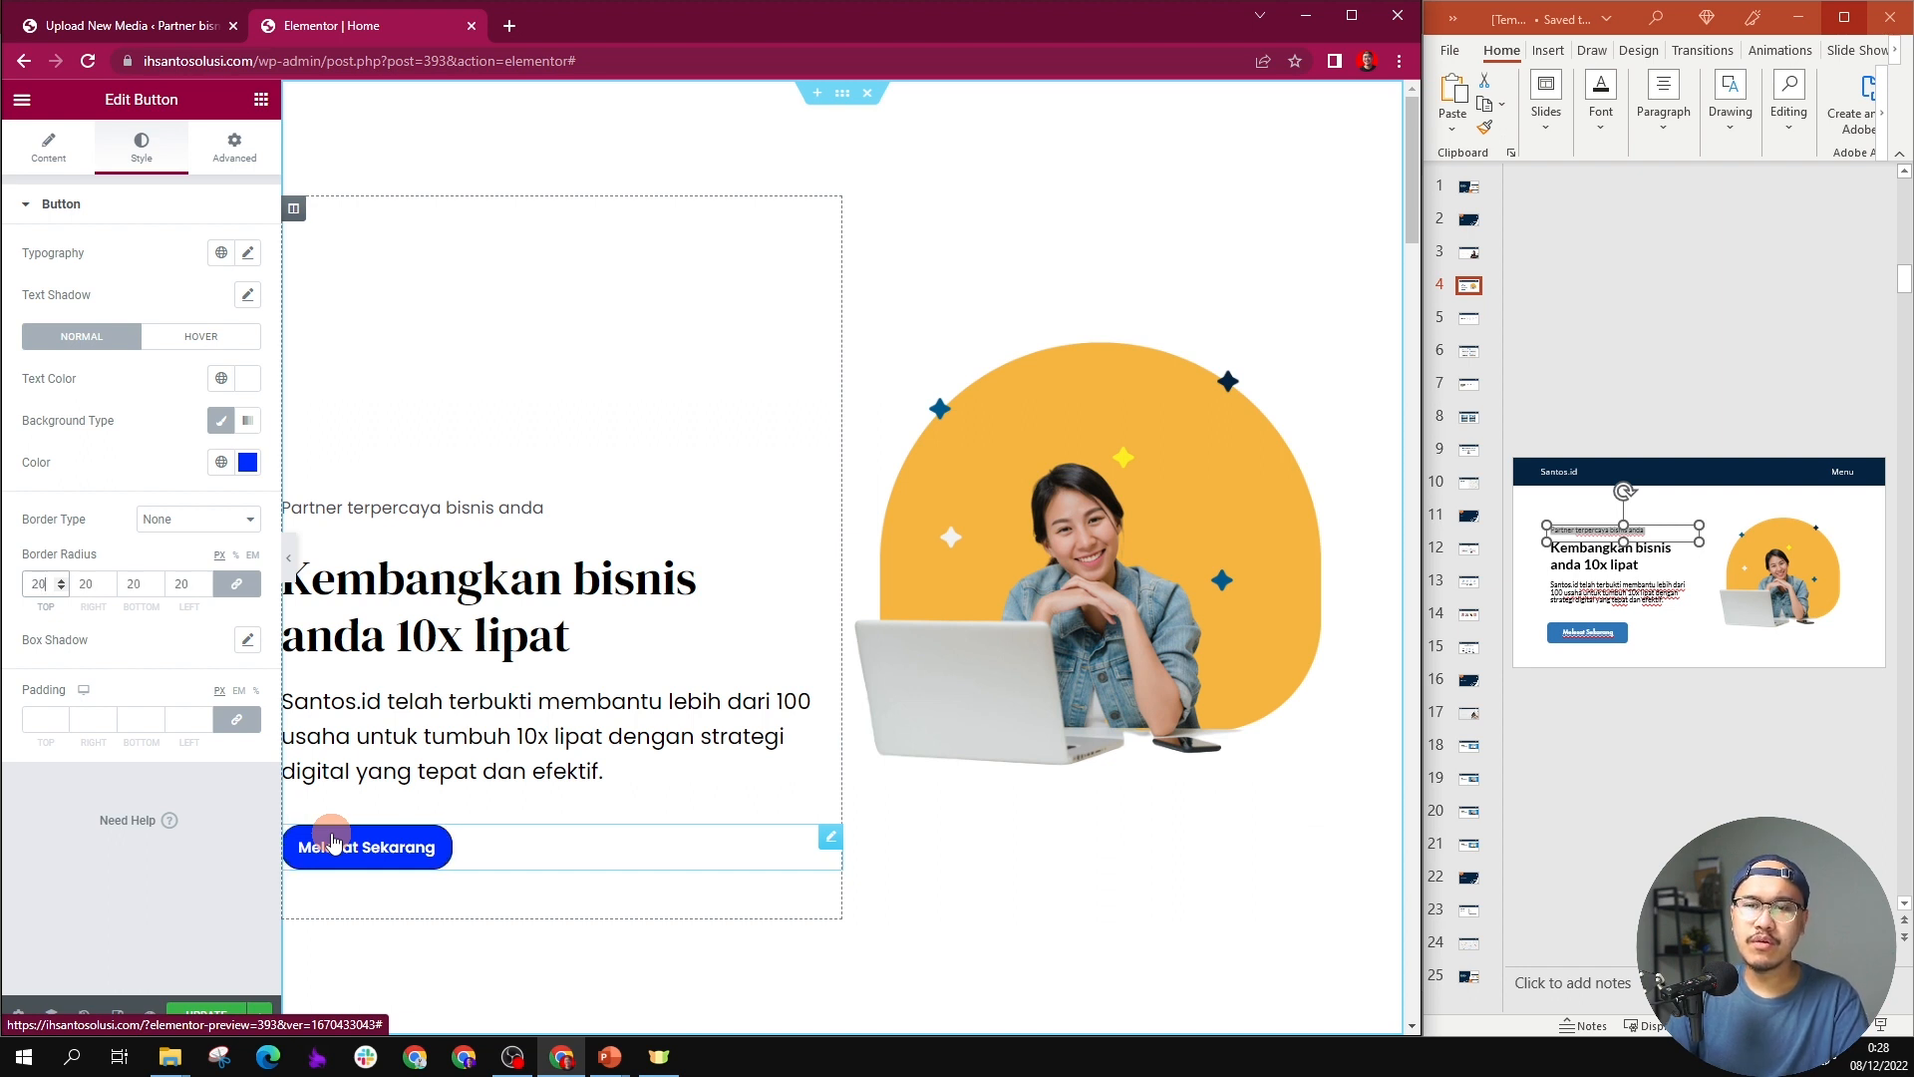
pyautogui.click(863, 869)
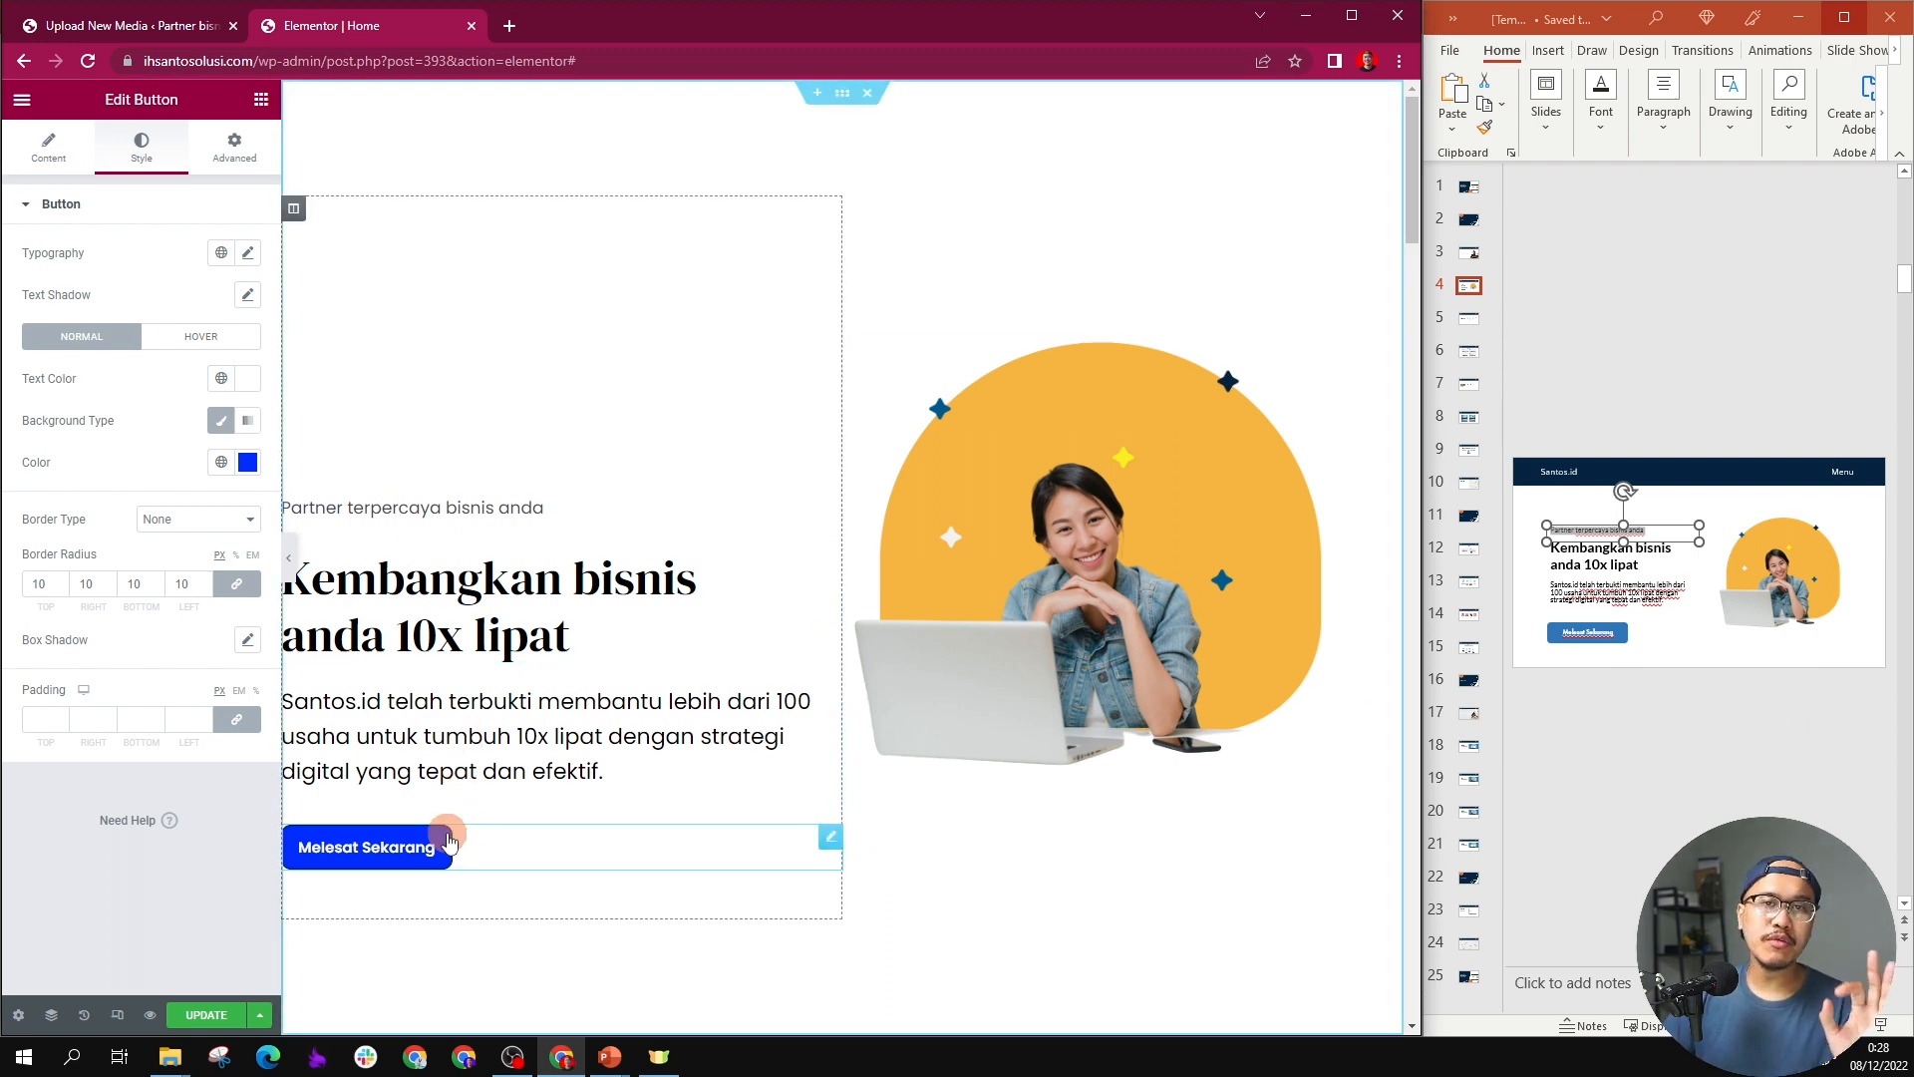
pyautogui.press('super+e')
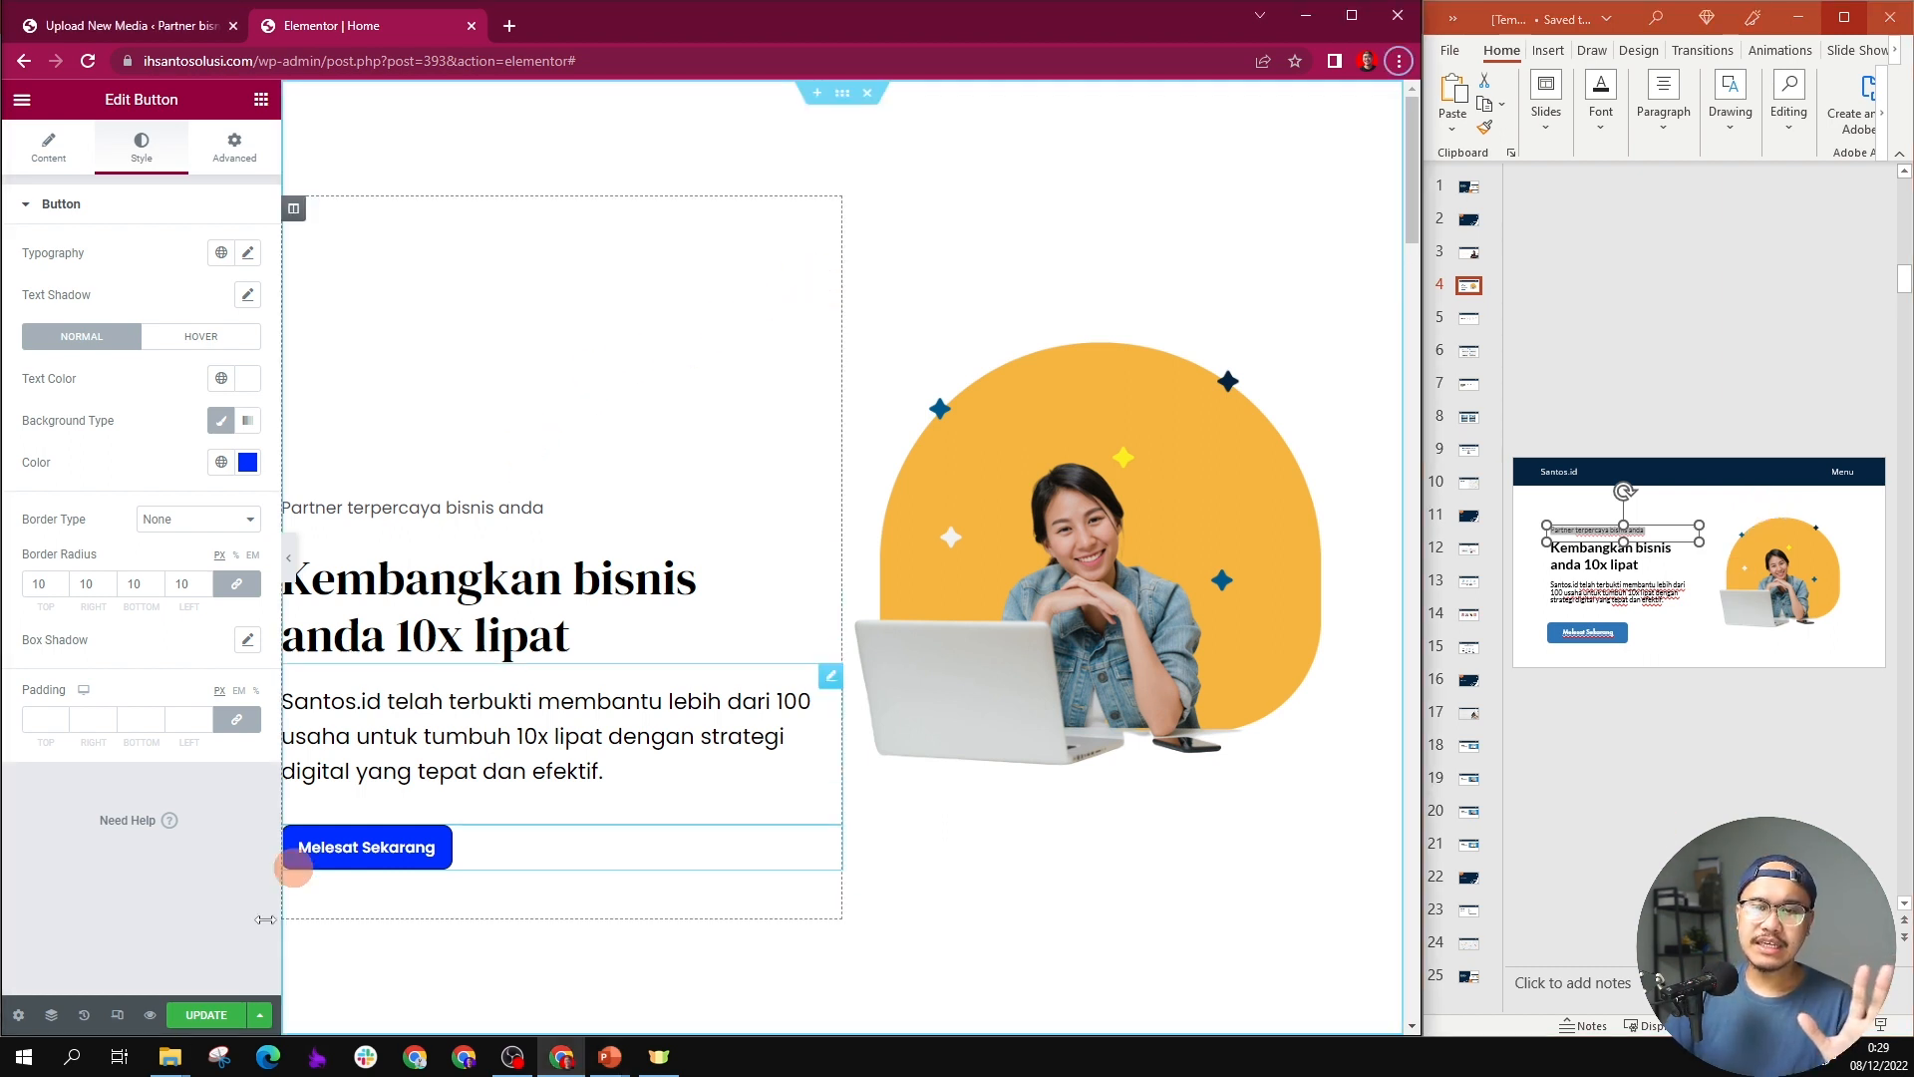
pyautogui.click(203, 1012)
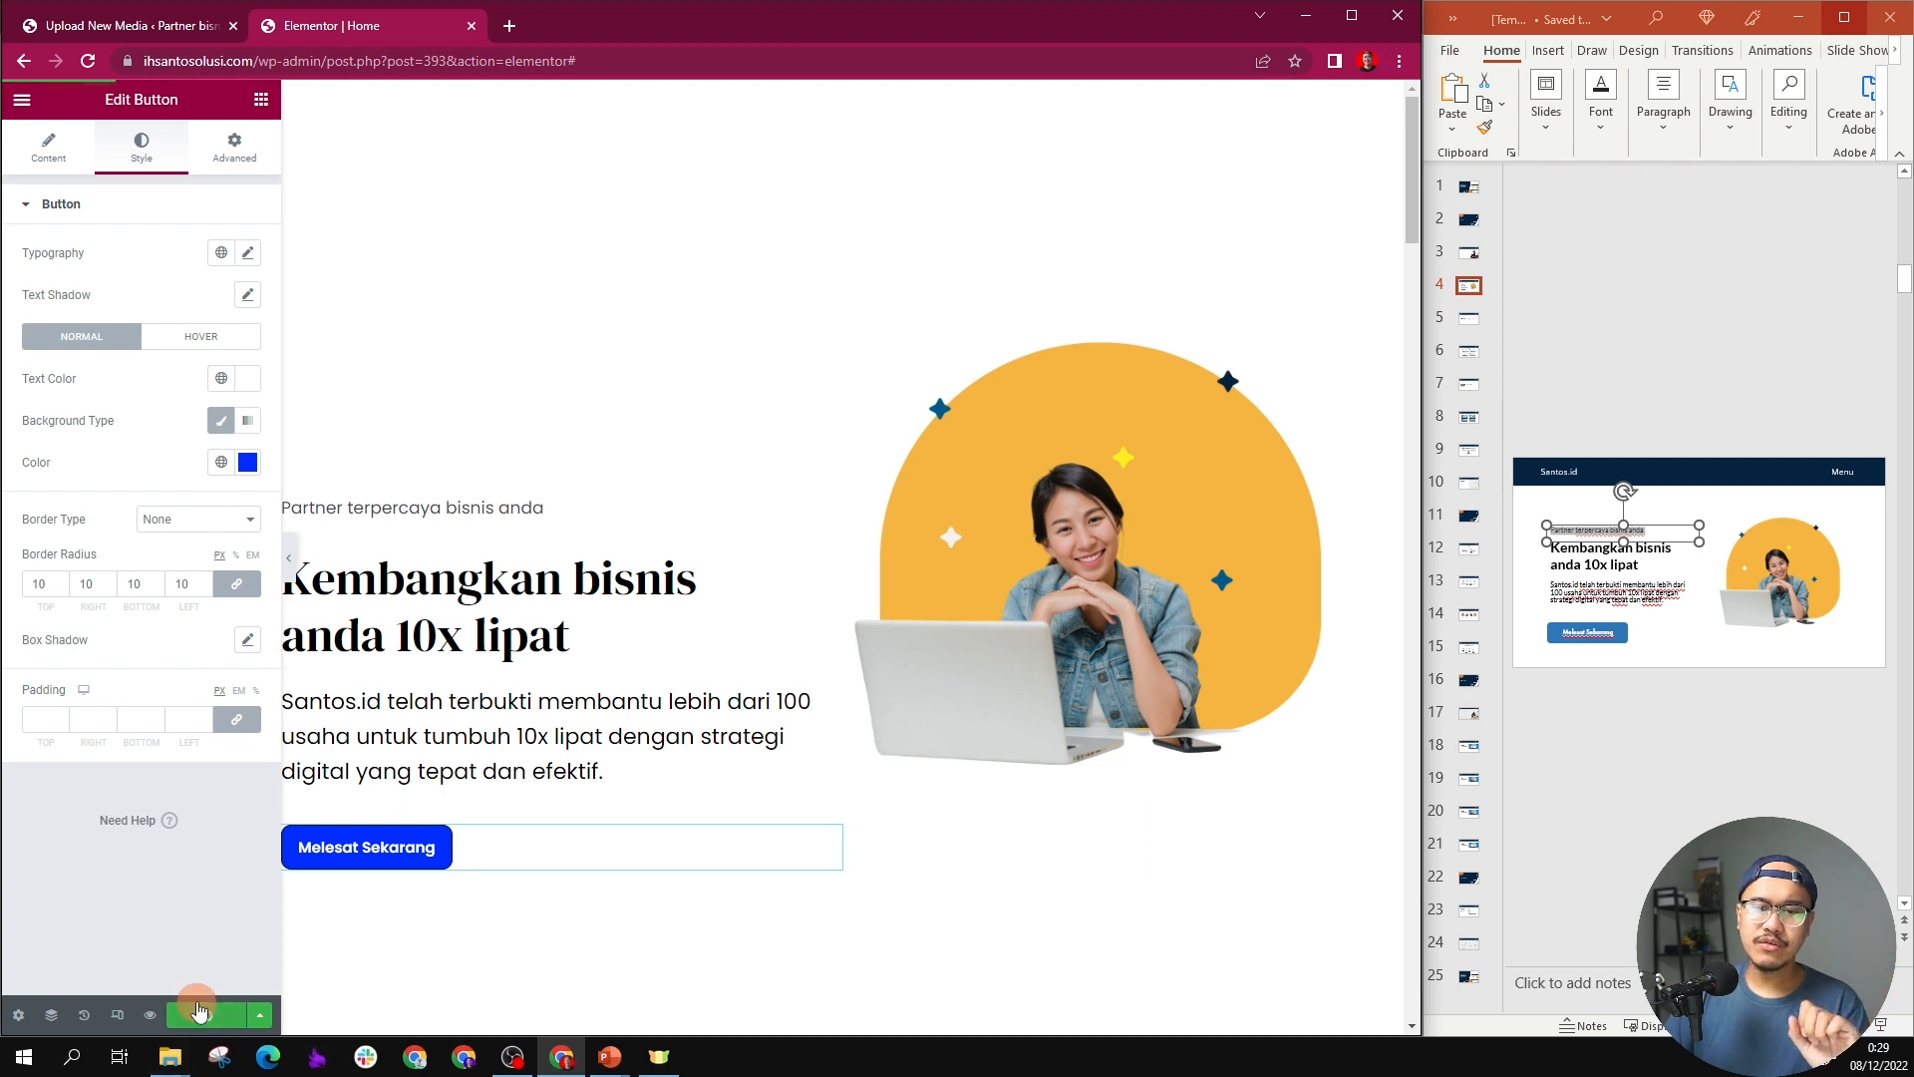
# Step: Open ihsantosolusi.com in a new browser tab and review the published hero section
pyautogui.click(509, 25)
pyautogui.write('ihsantosolusi.com')
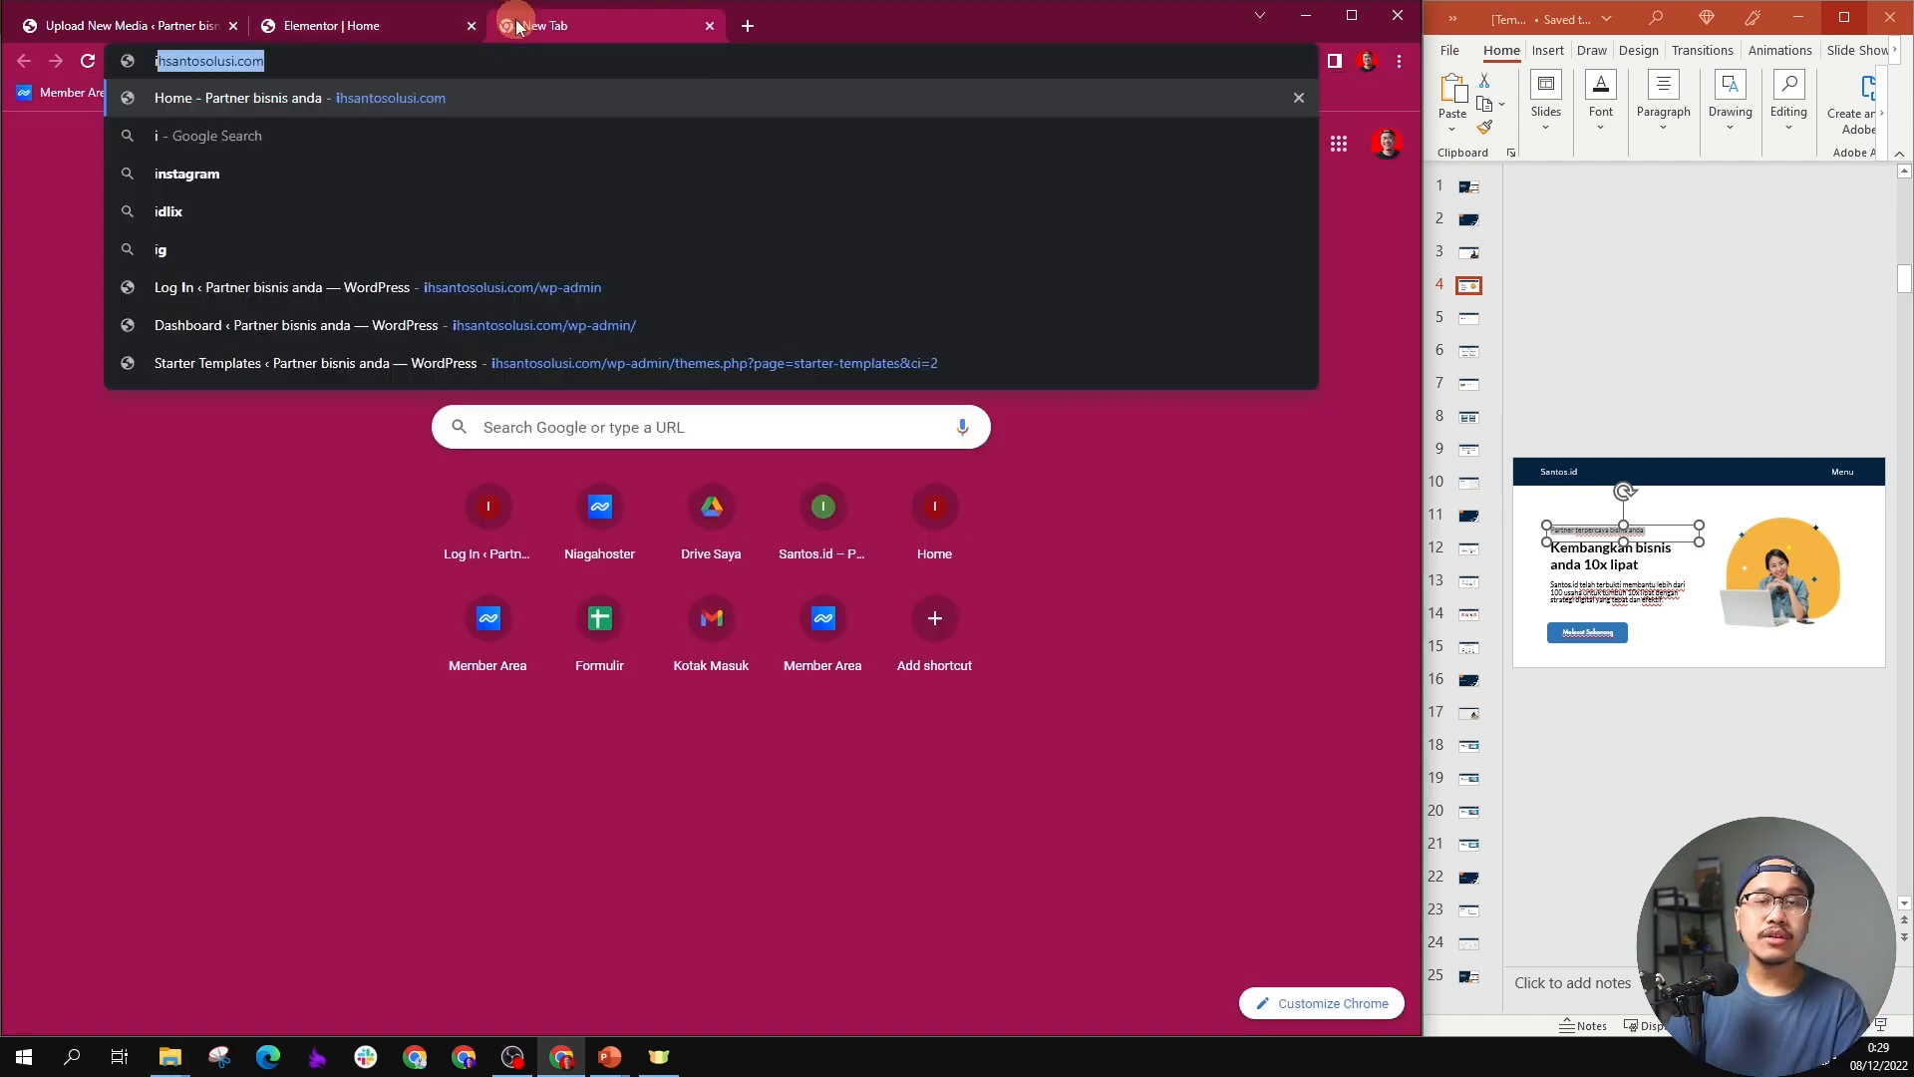
pyautogui.press('Return')
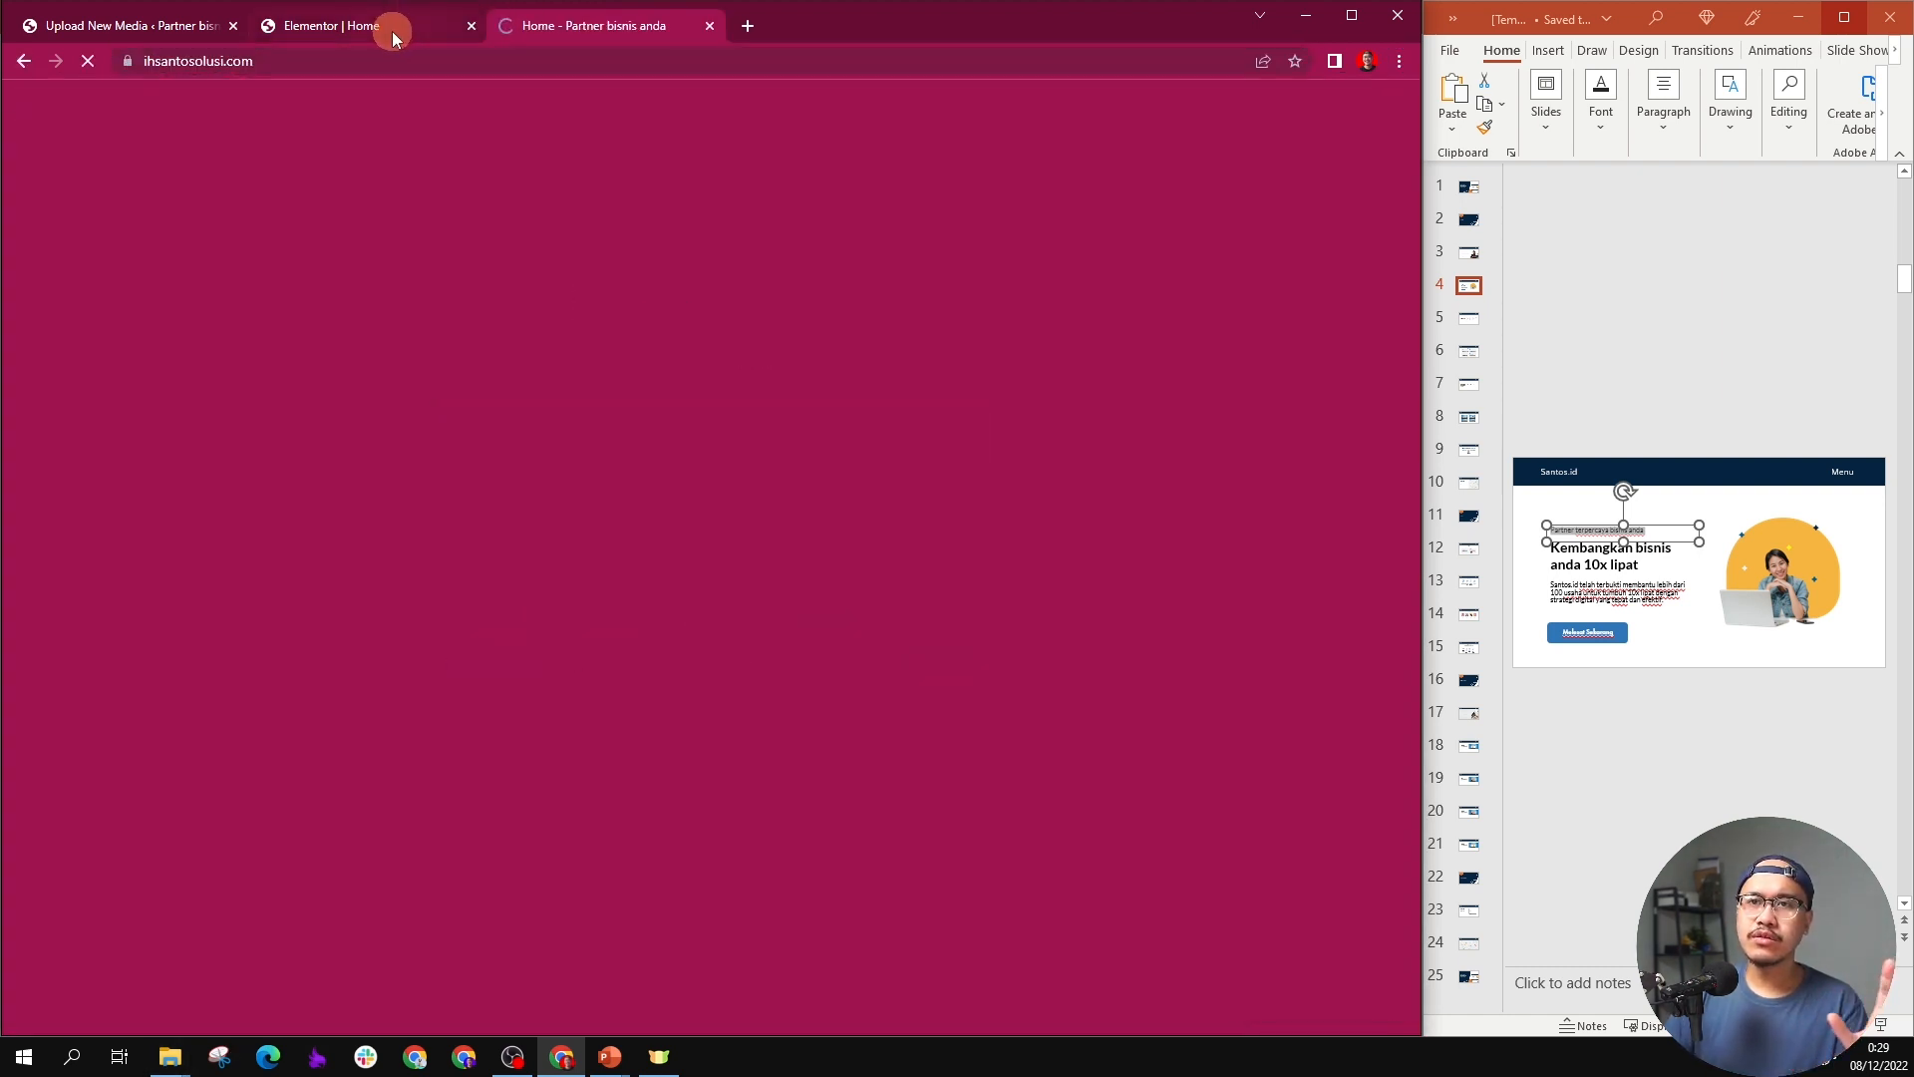
pyautogui.scroll(-3, 564, 461)
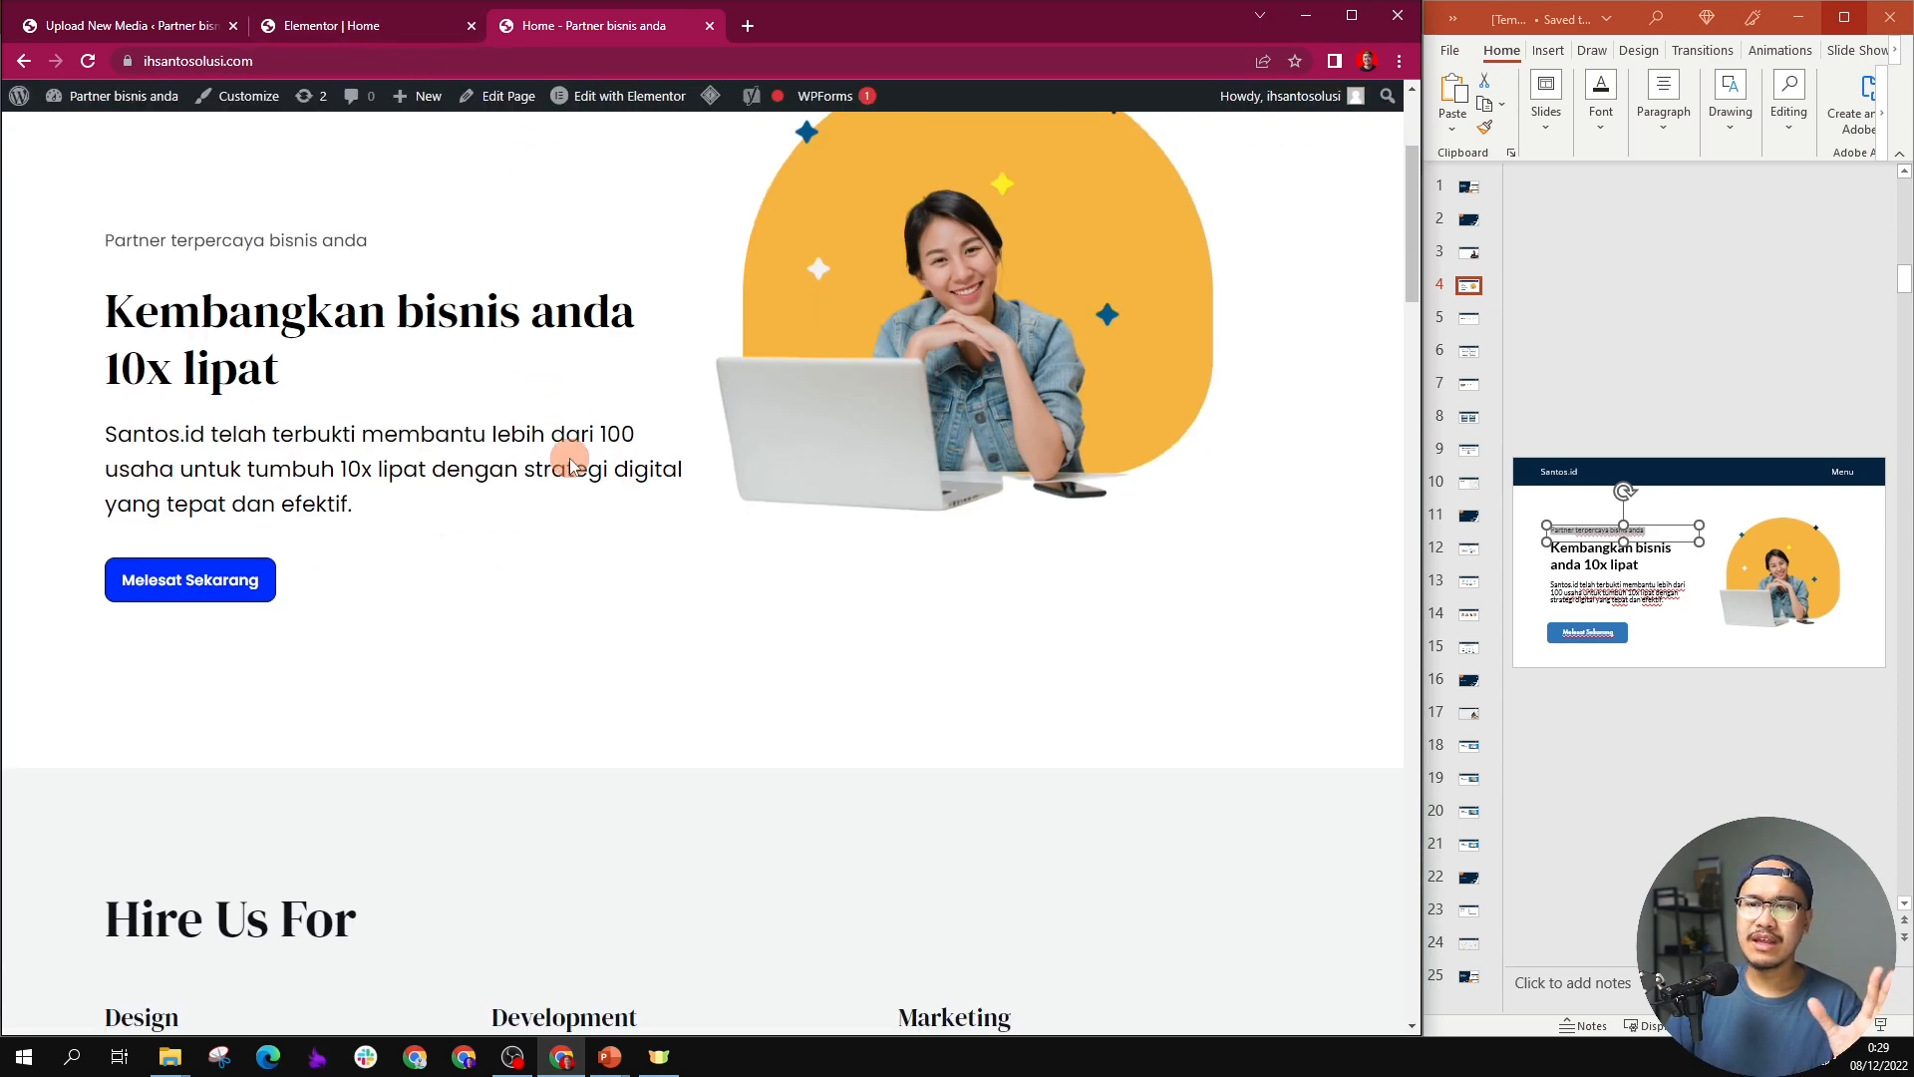
pyautogui.scroll(3, 570, 457)
pyautogui.scroll(-5, 568, 458)
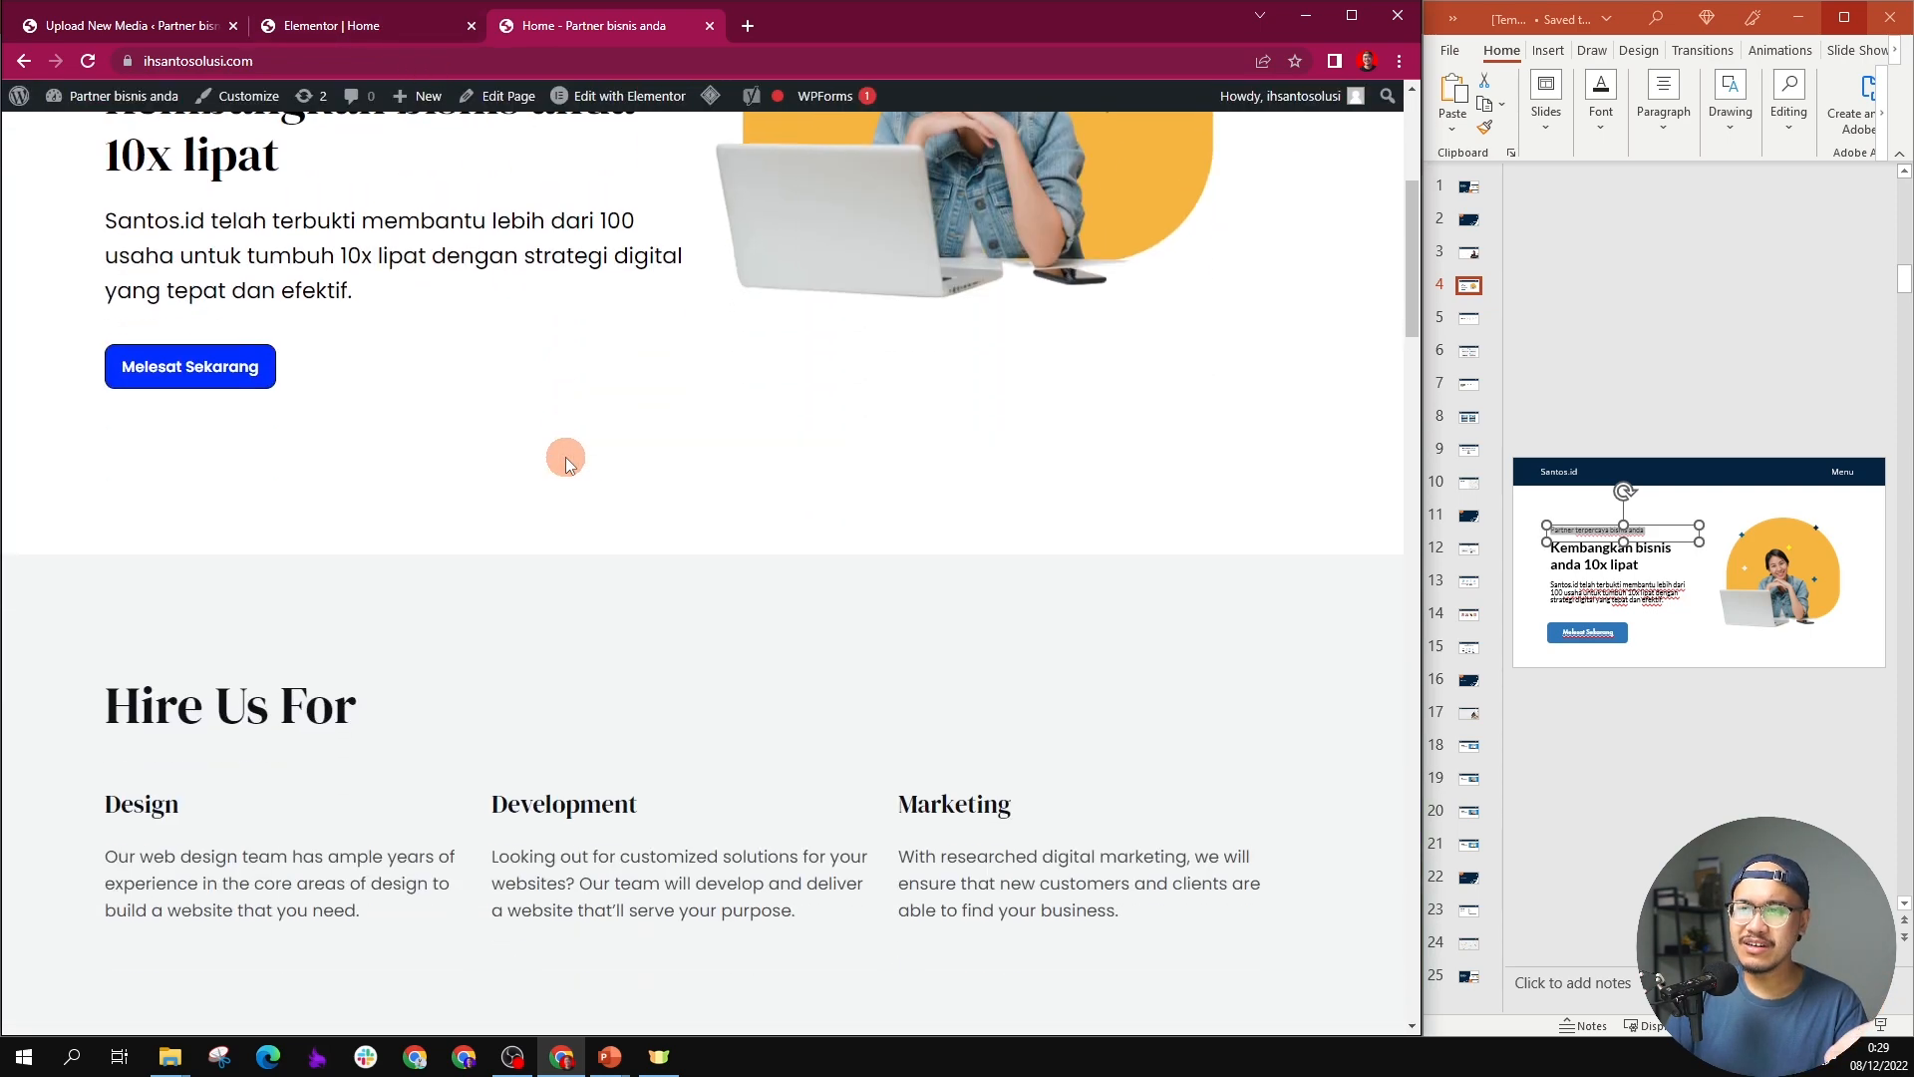
pyautogui.scroll(3, 565, 458)
pyautogui.scroll(3, 565, 457)
pyautogui.scroll(-4, 565, 457)
pyautogui.scroll(4, 565, 457)
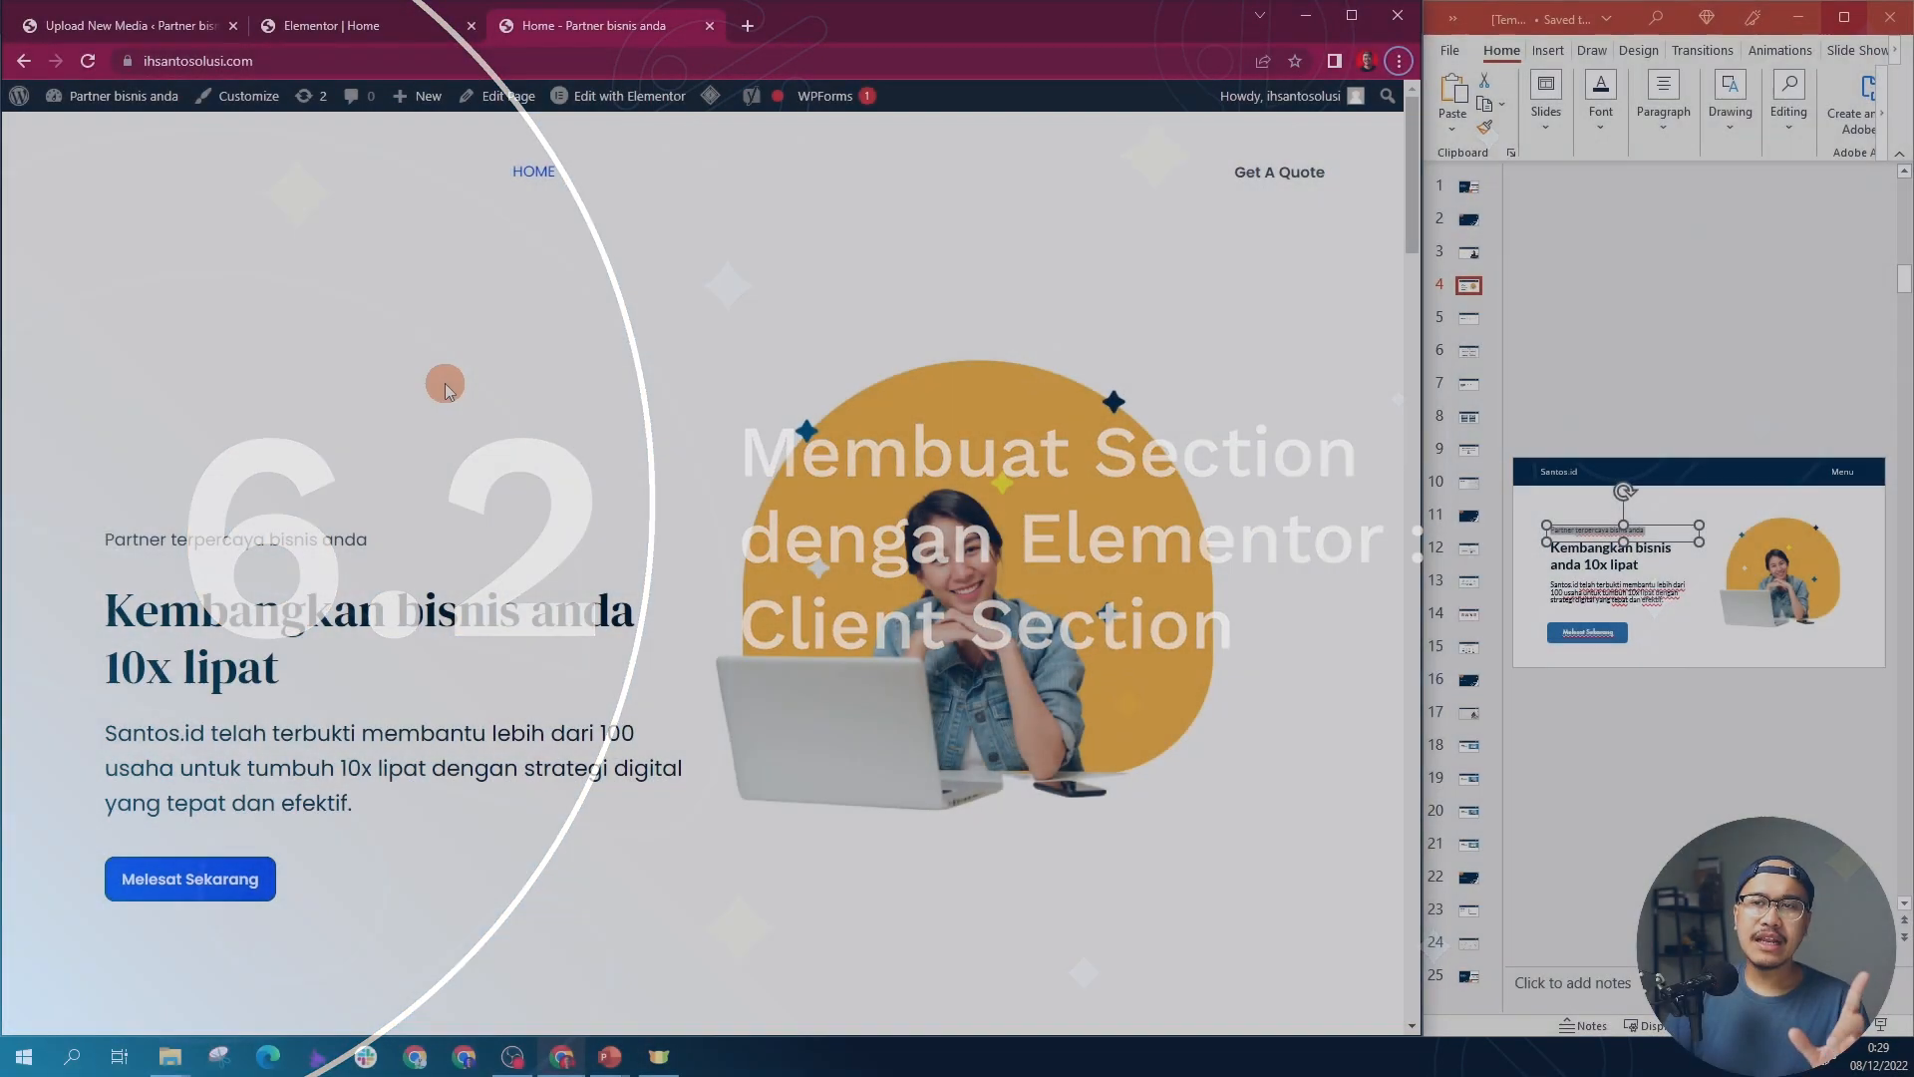
pyautogui.scroll(-4, 445, 383)
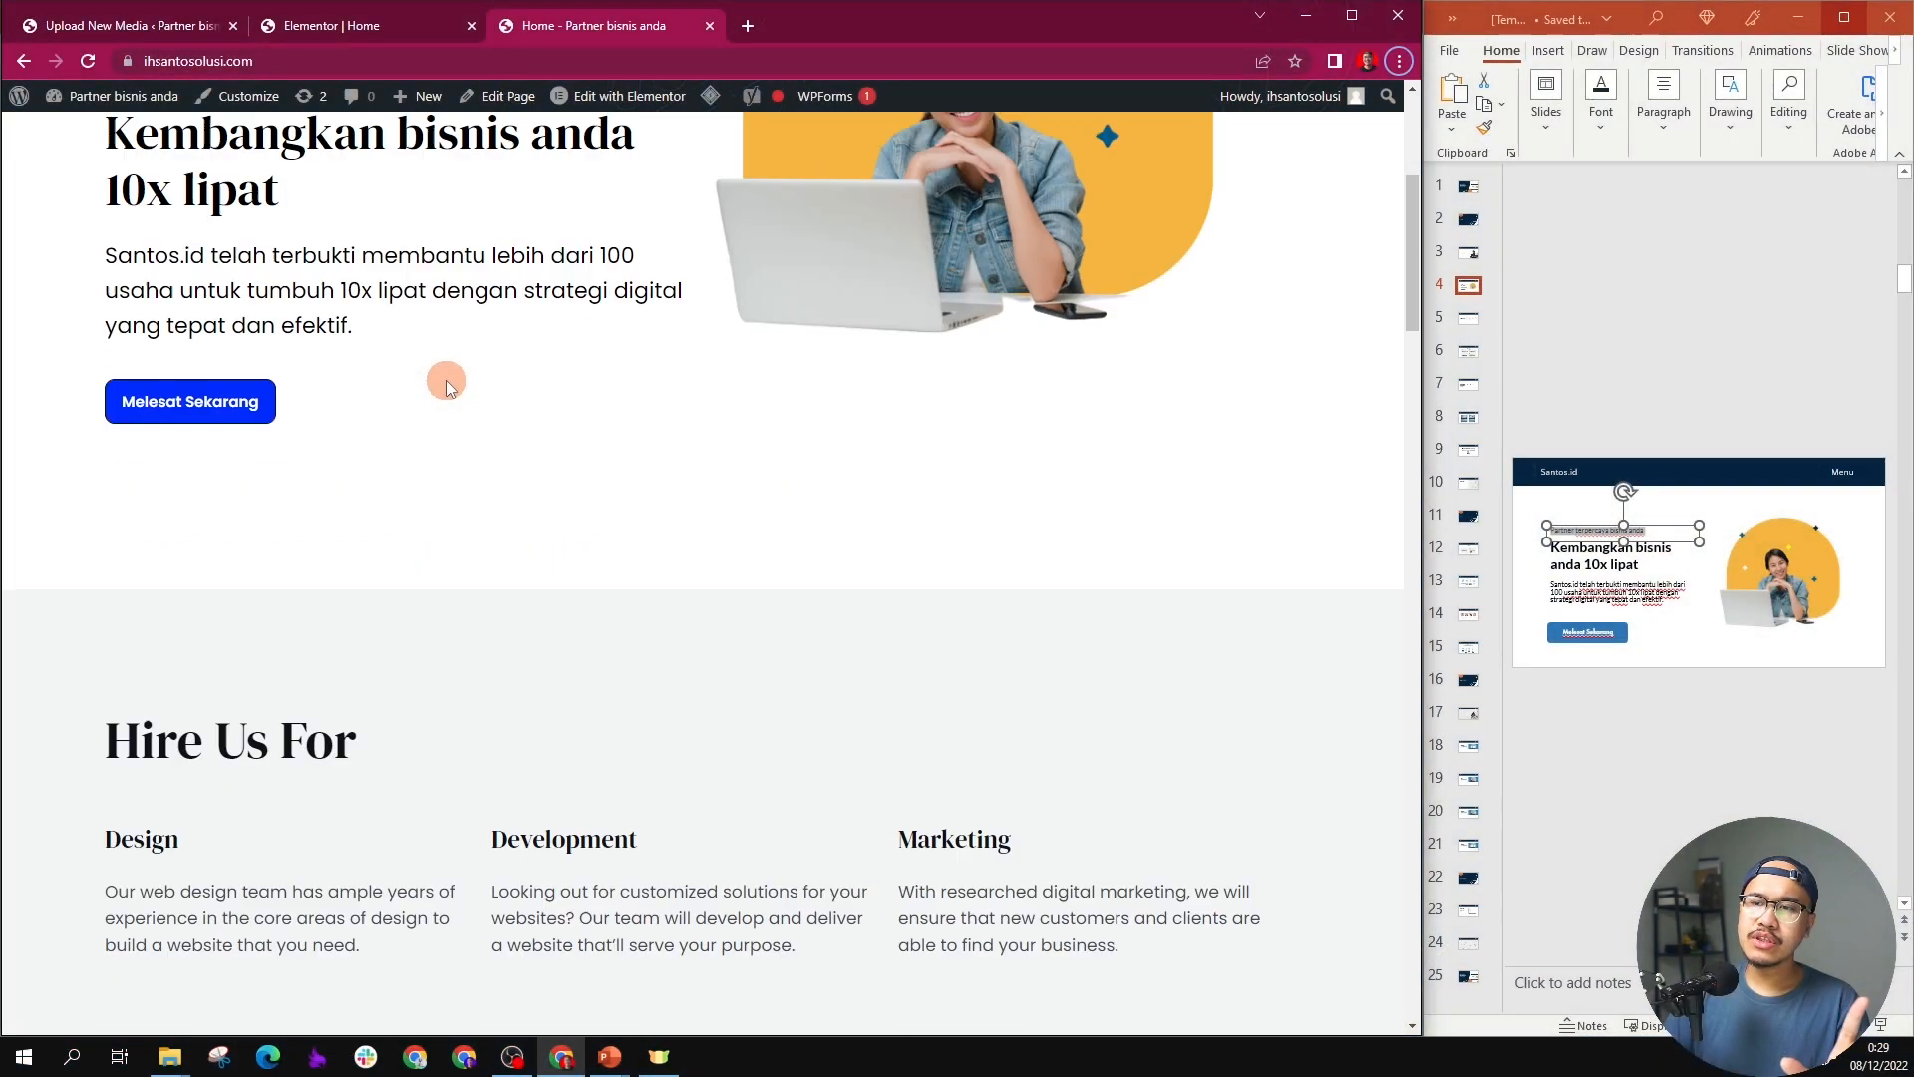
pyautogui.scroll(4, 446, 380)
pyautogui.scroll(-5, 451, 379)
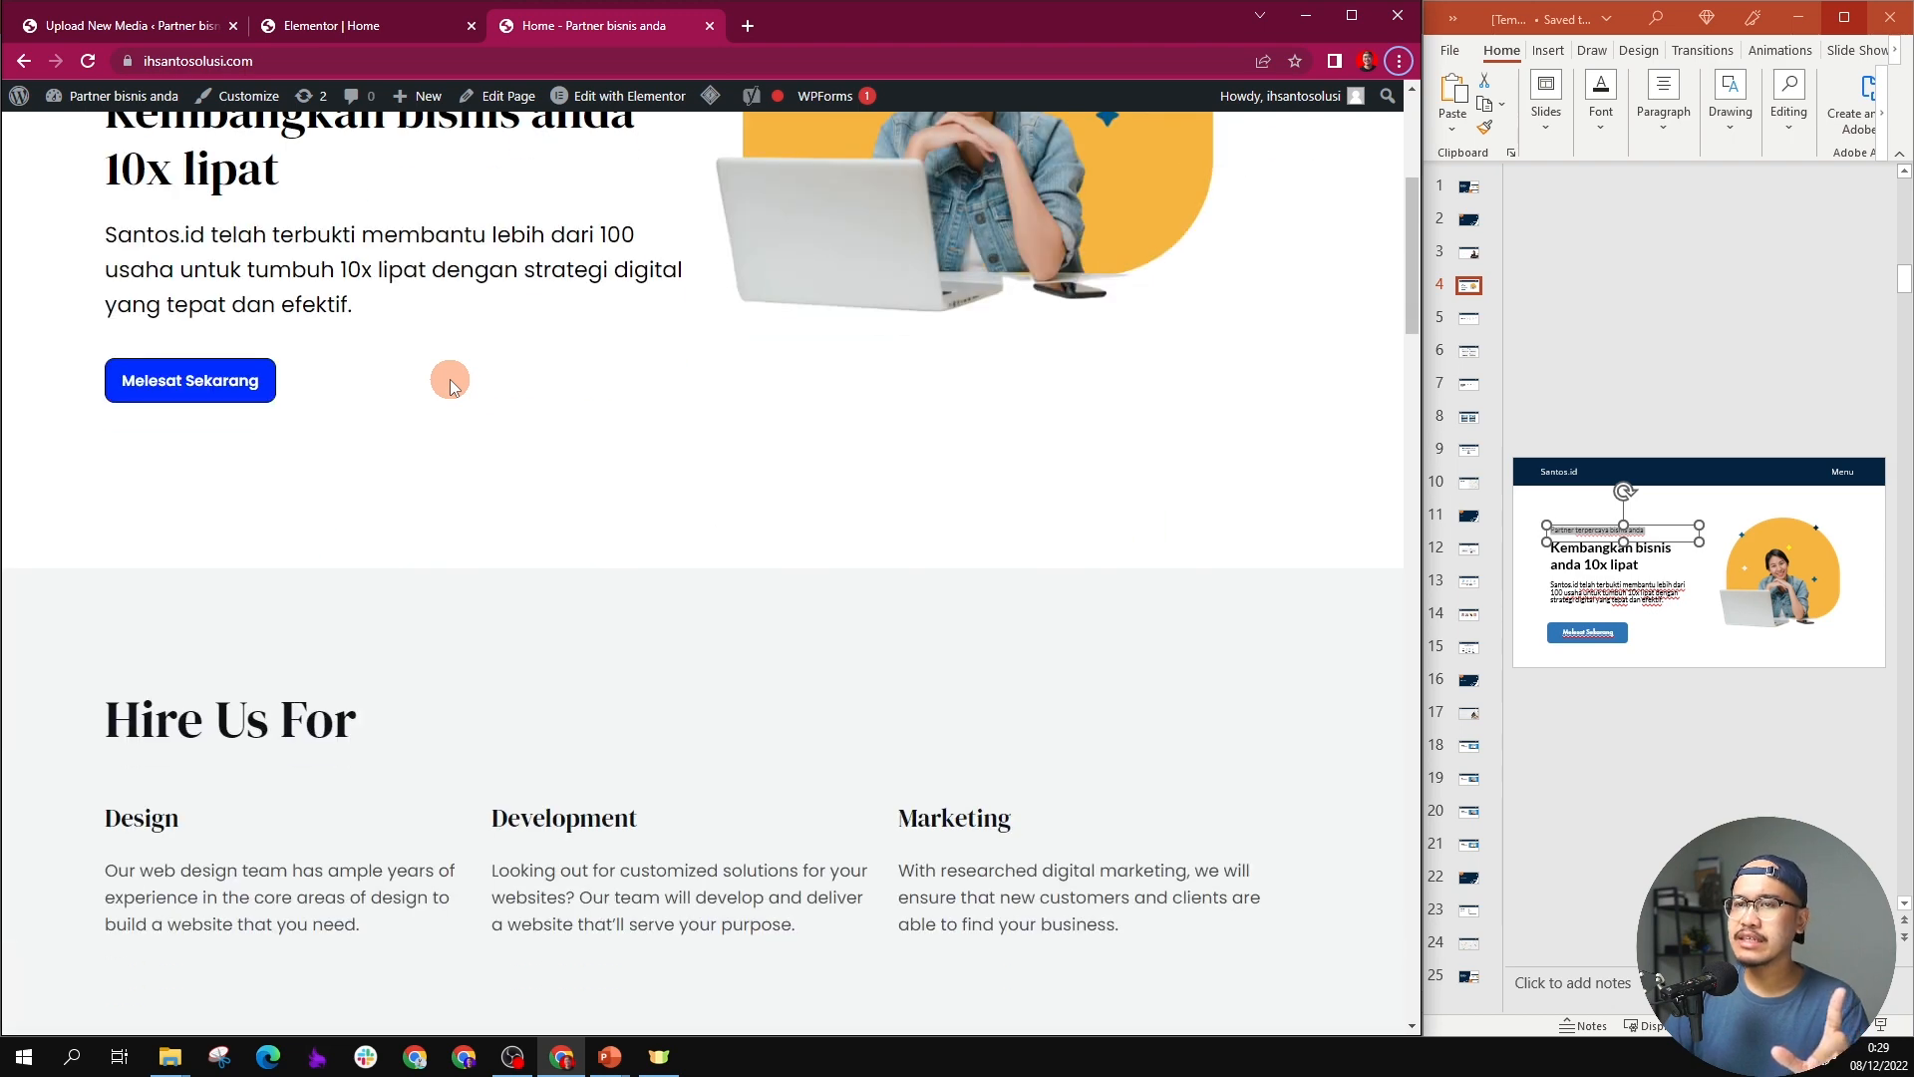
# Step: Return to the Elementor editor's services section and show slide 5 of the PowerPoint design for reference
pyautogui.click(387, 10)
pyautogui.scroll(-8, 564, 343)
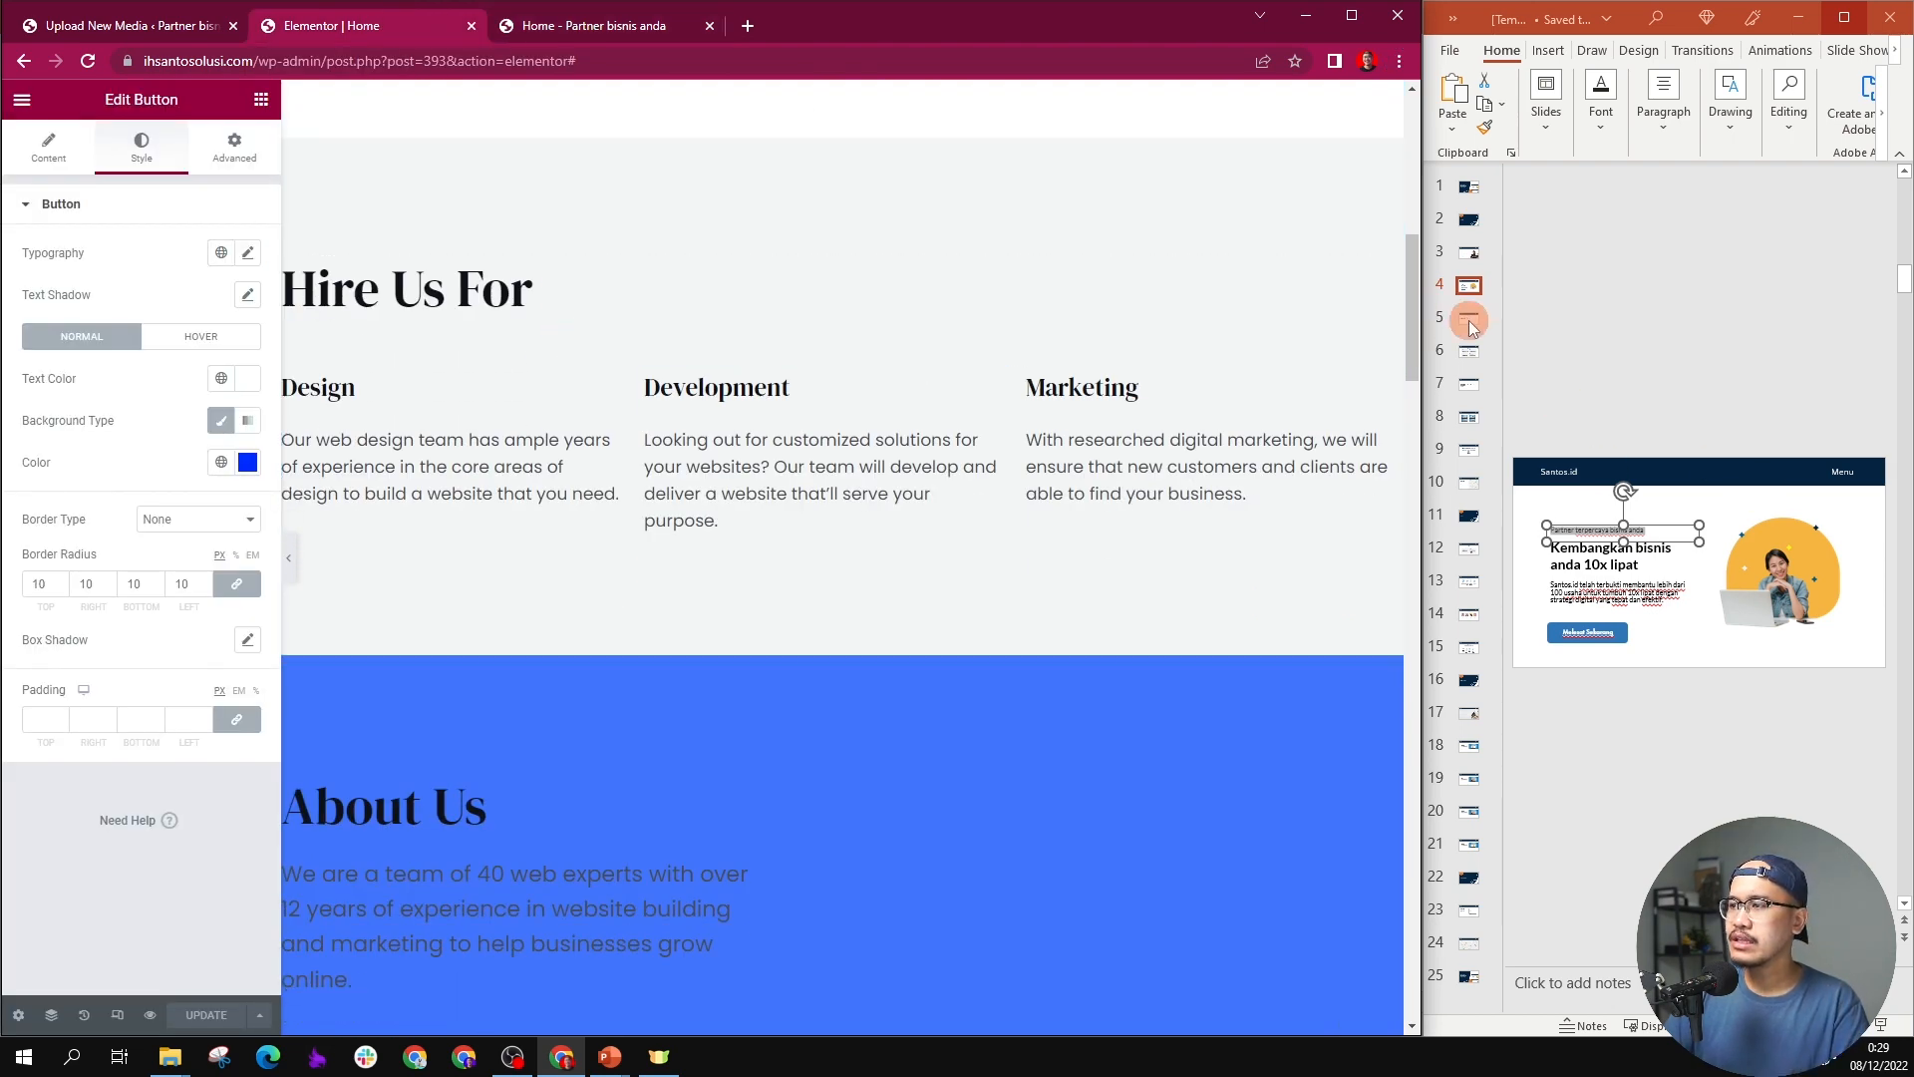
pyautogui.click(1468, 322)
pyautogui.click(1470, 323)
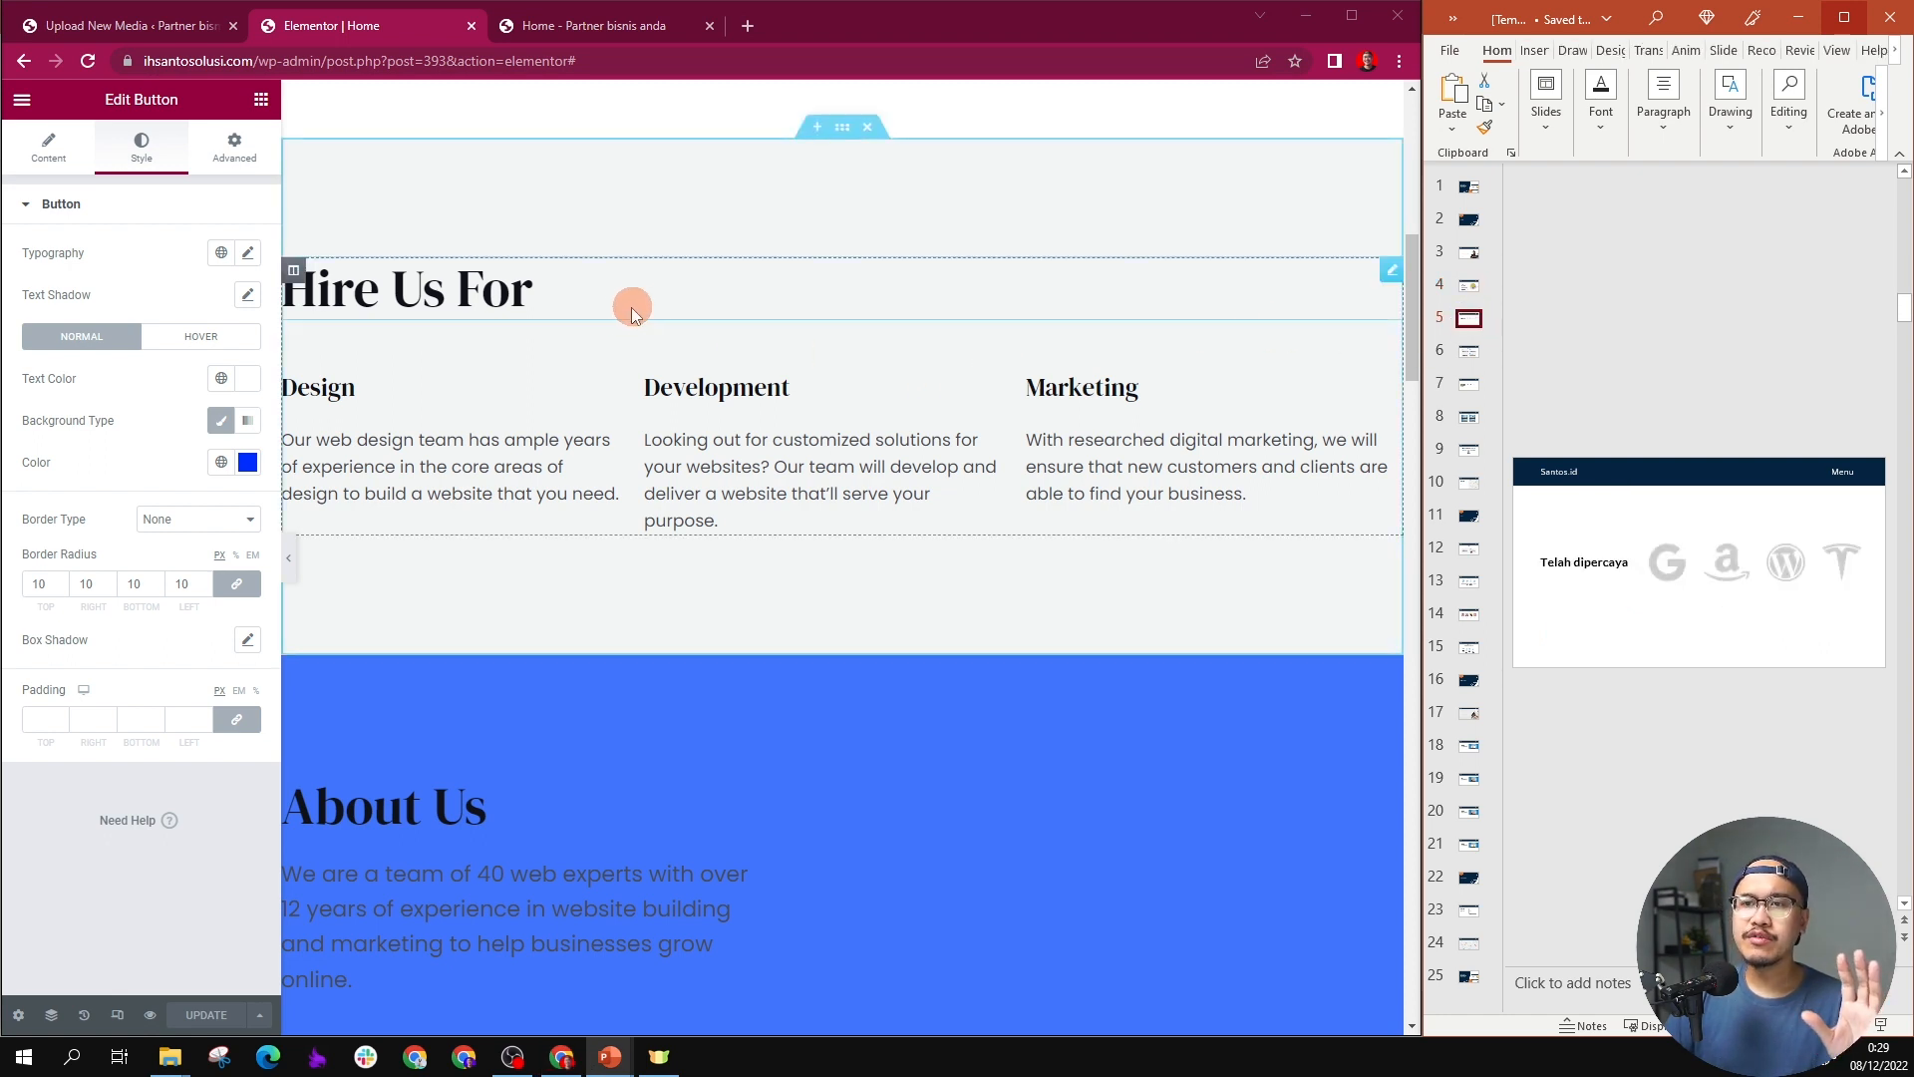
# Step: Delete the Design, Development and Marketing inner section and change the "Hire Us For" heading to "telah dipercaya"
pyautogui.scroll(2, 601, 333)
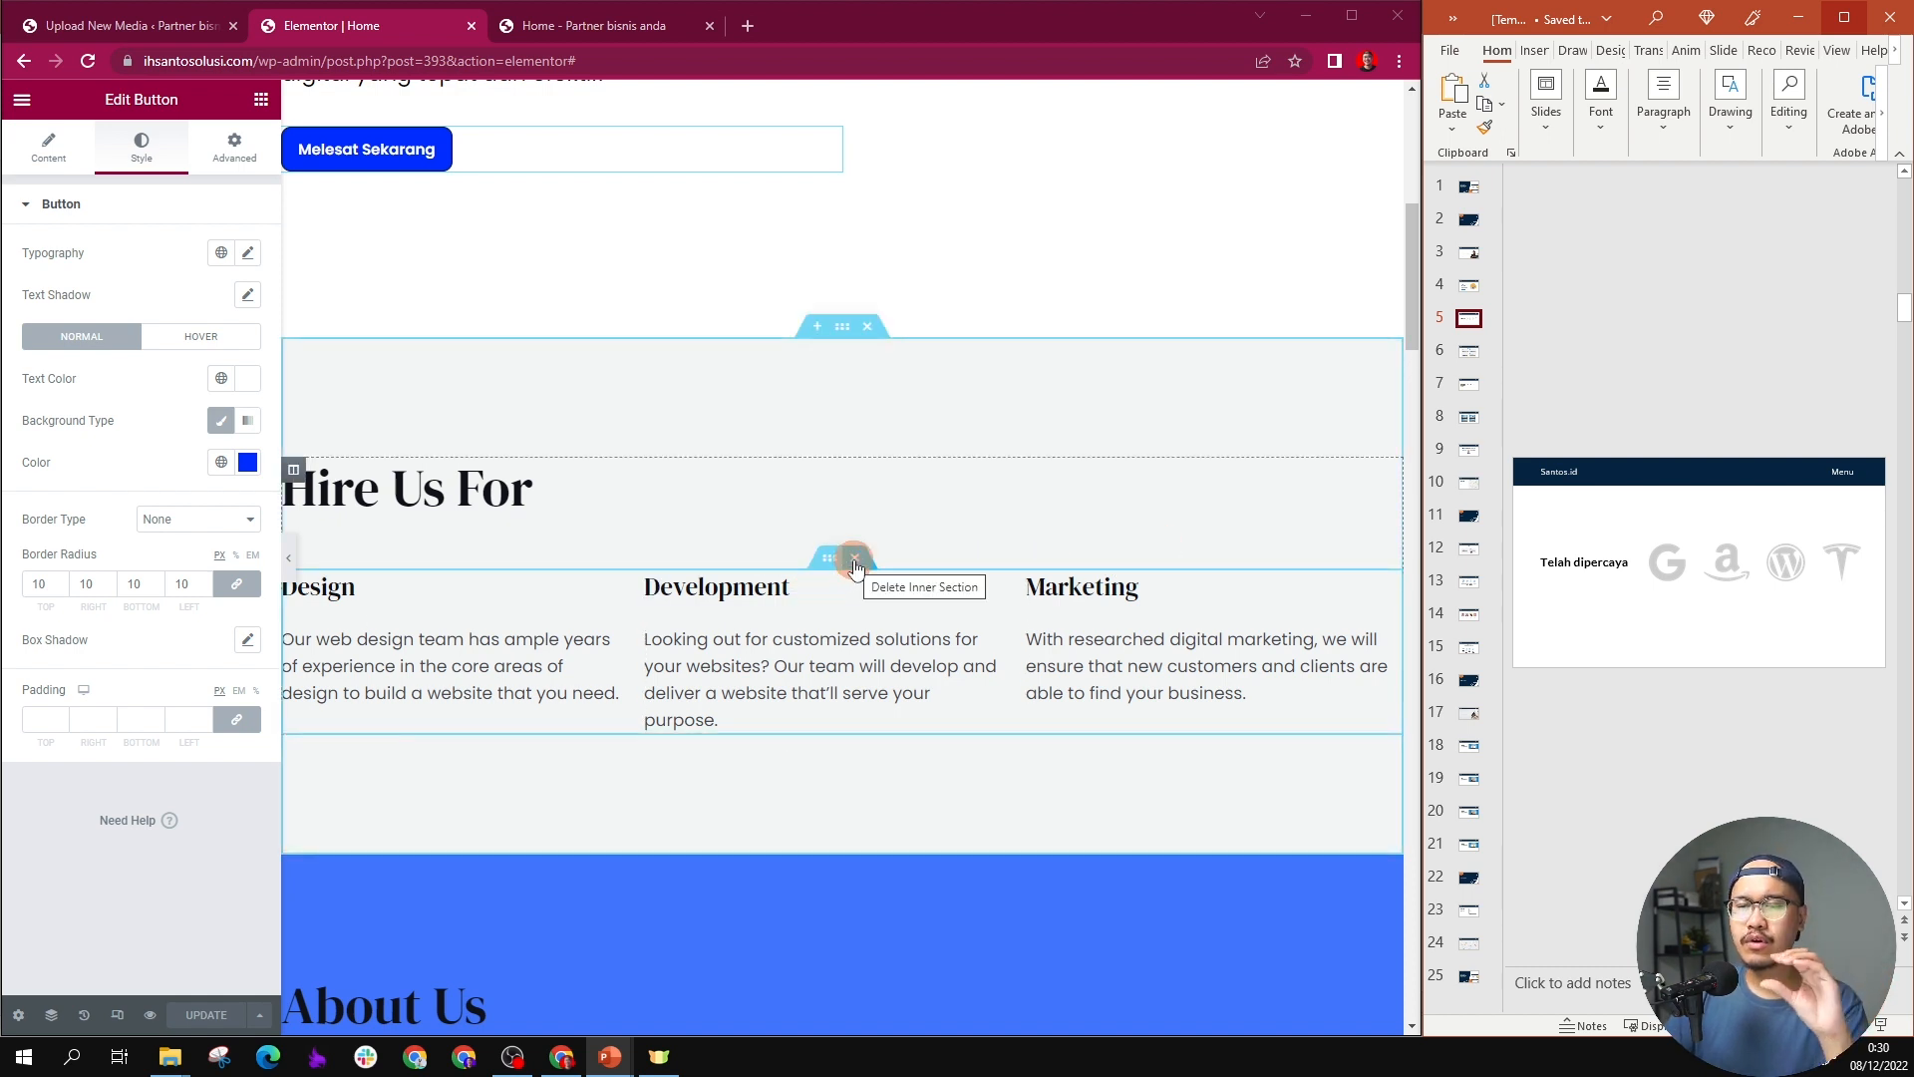
pyautogui.click(854, 565)
pyautogui.click(473, 498)
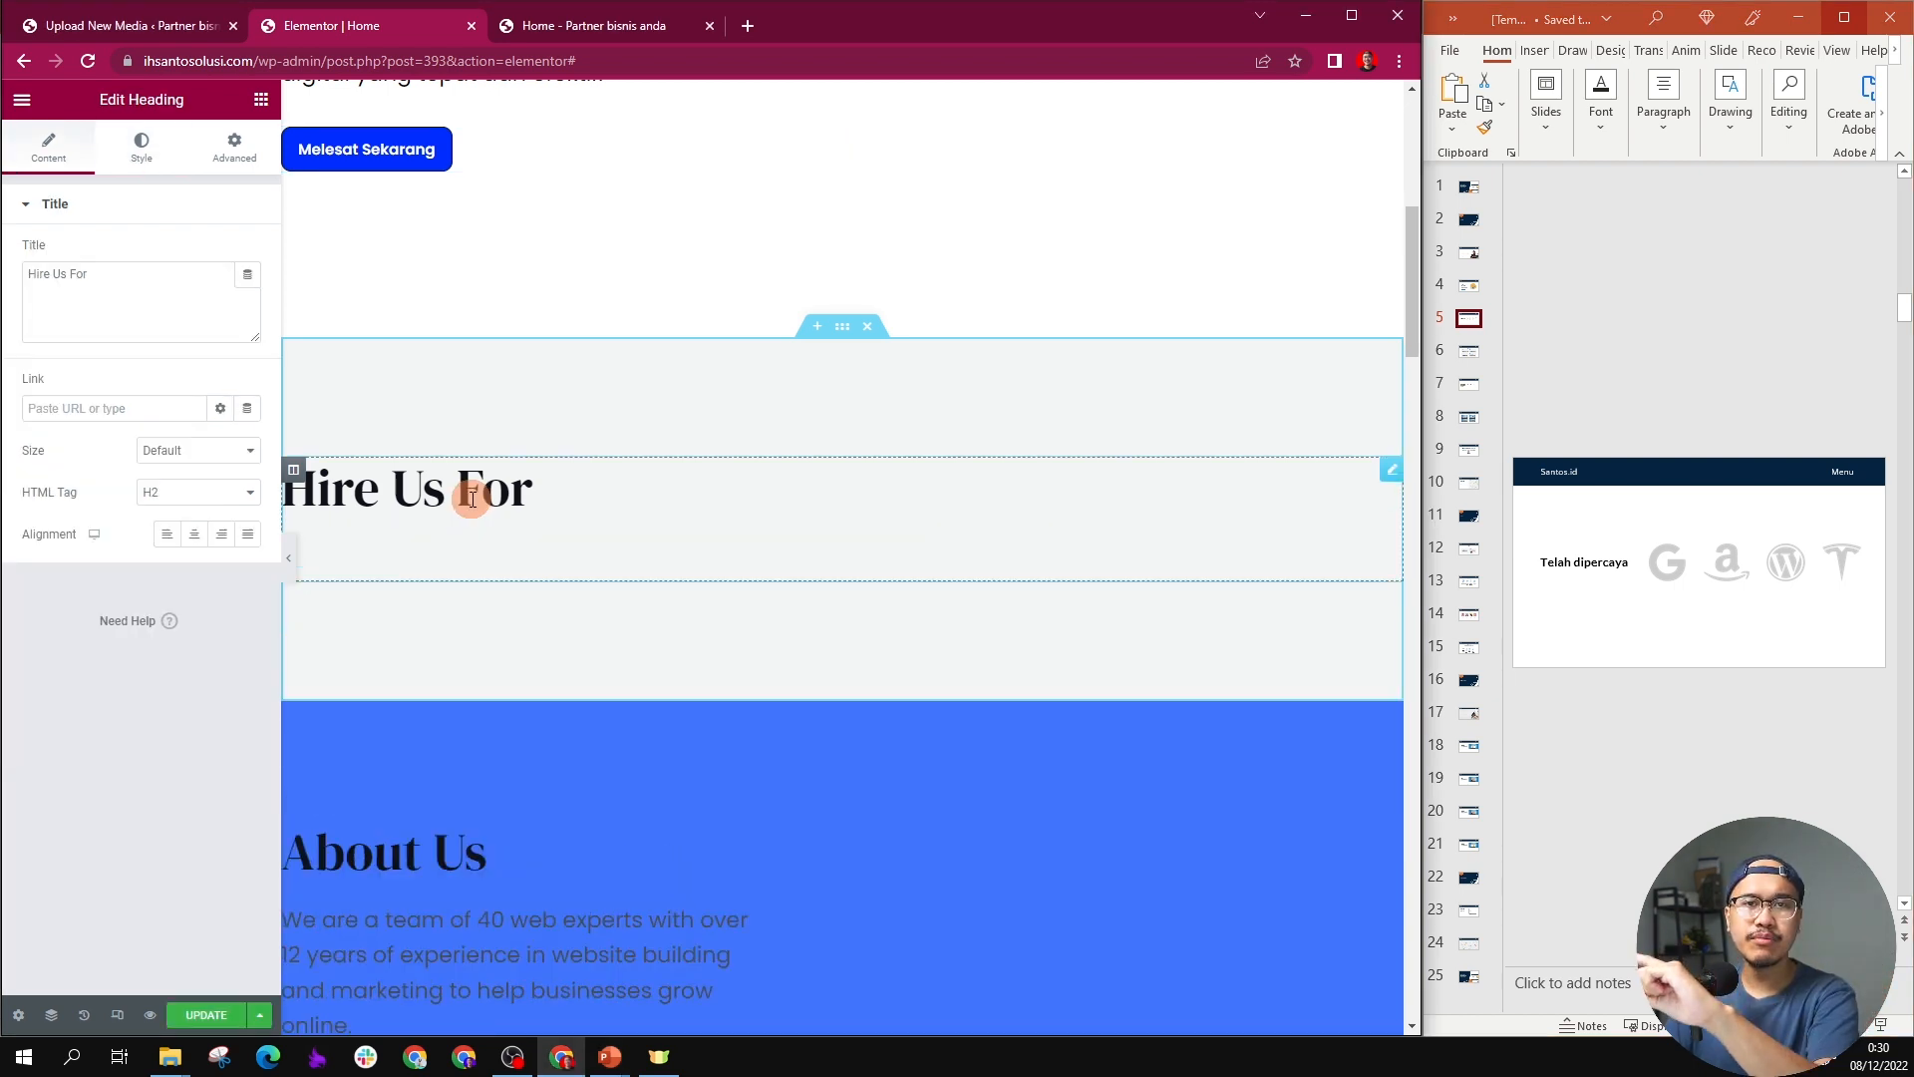
pyautogui.tripleClick(473, 499)
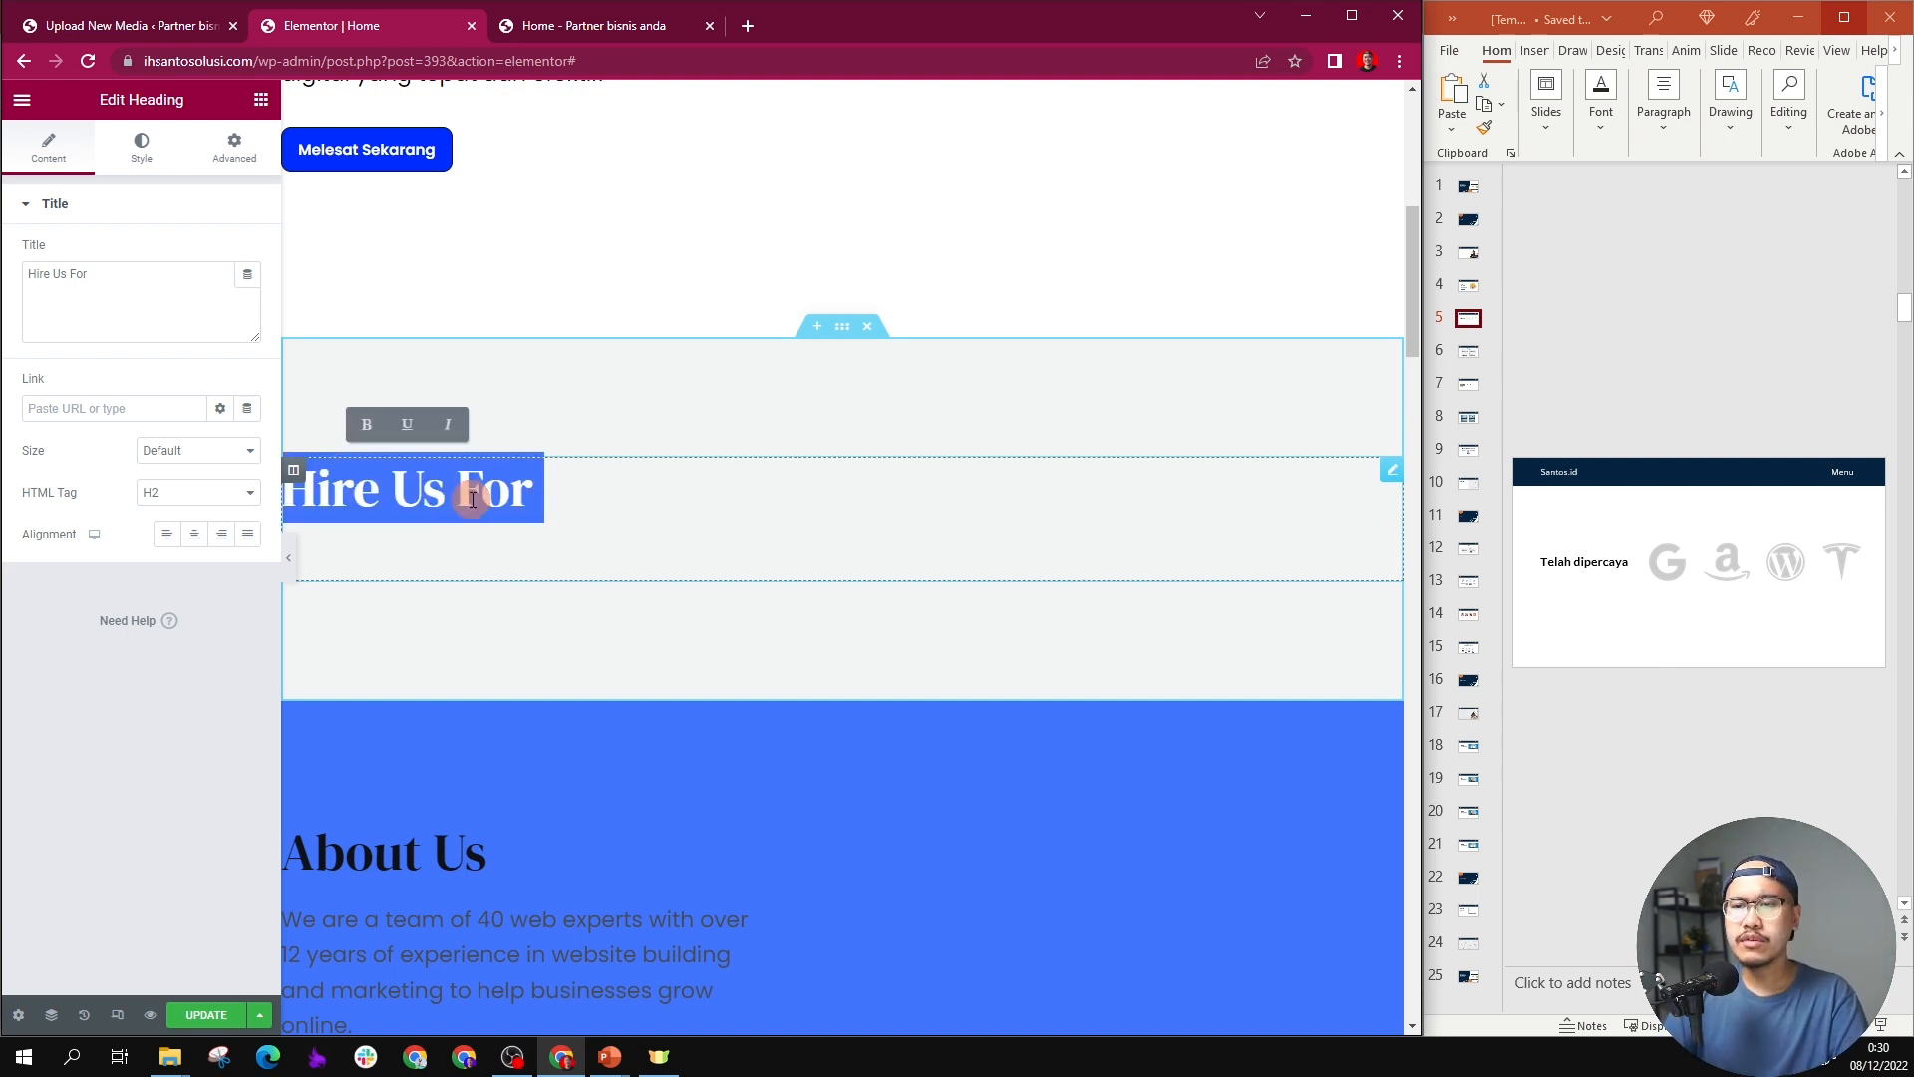
pyautogui.write('telah d')
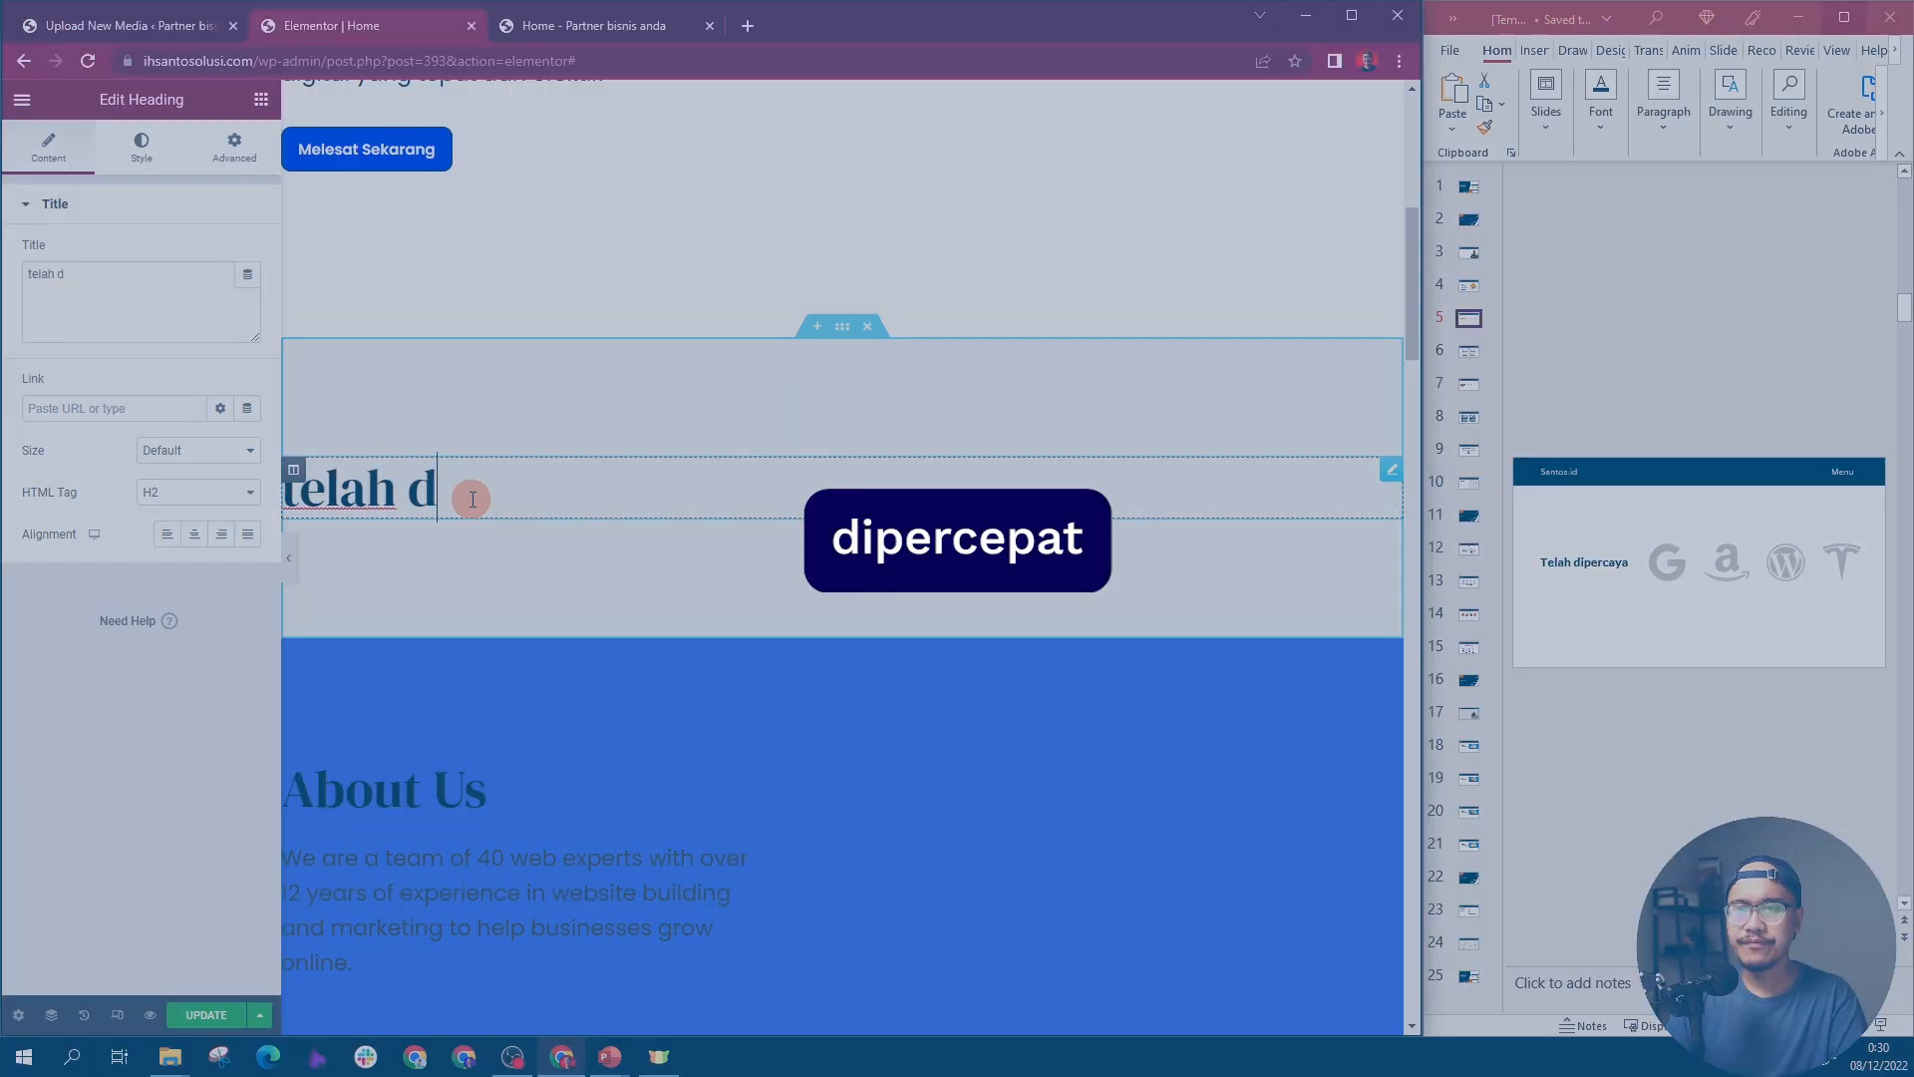
pyautogui.write('ipercaya')
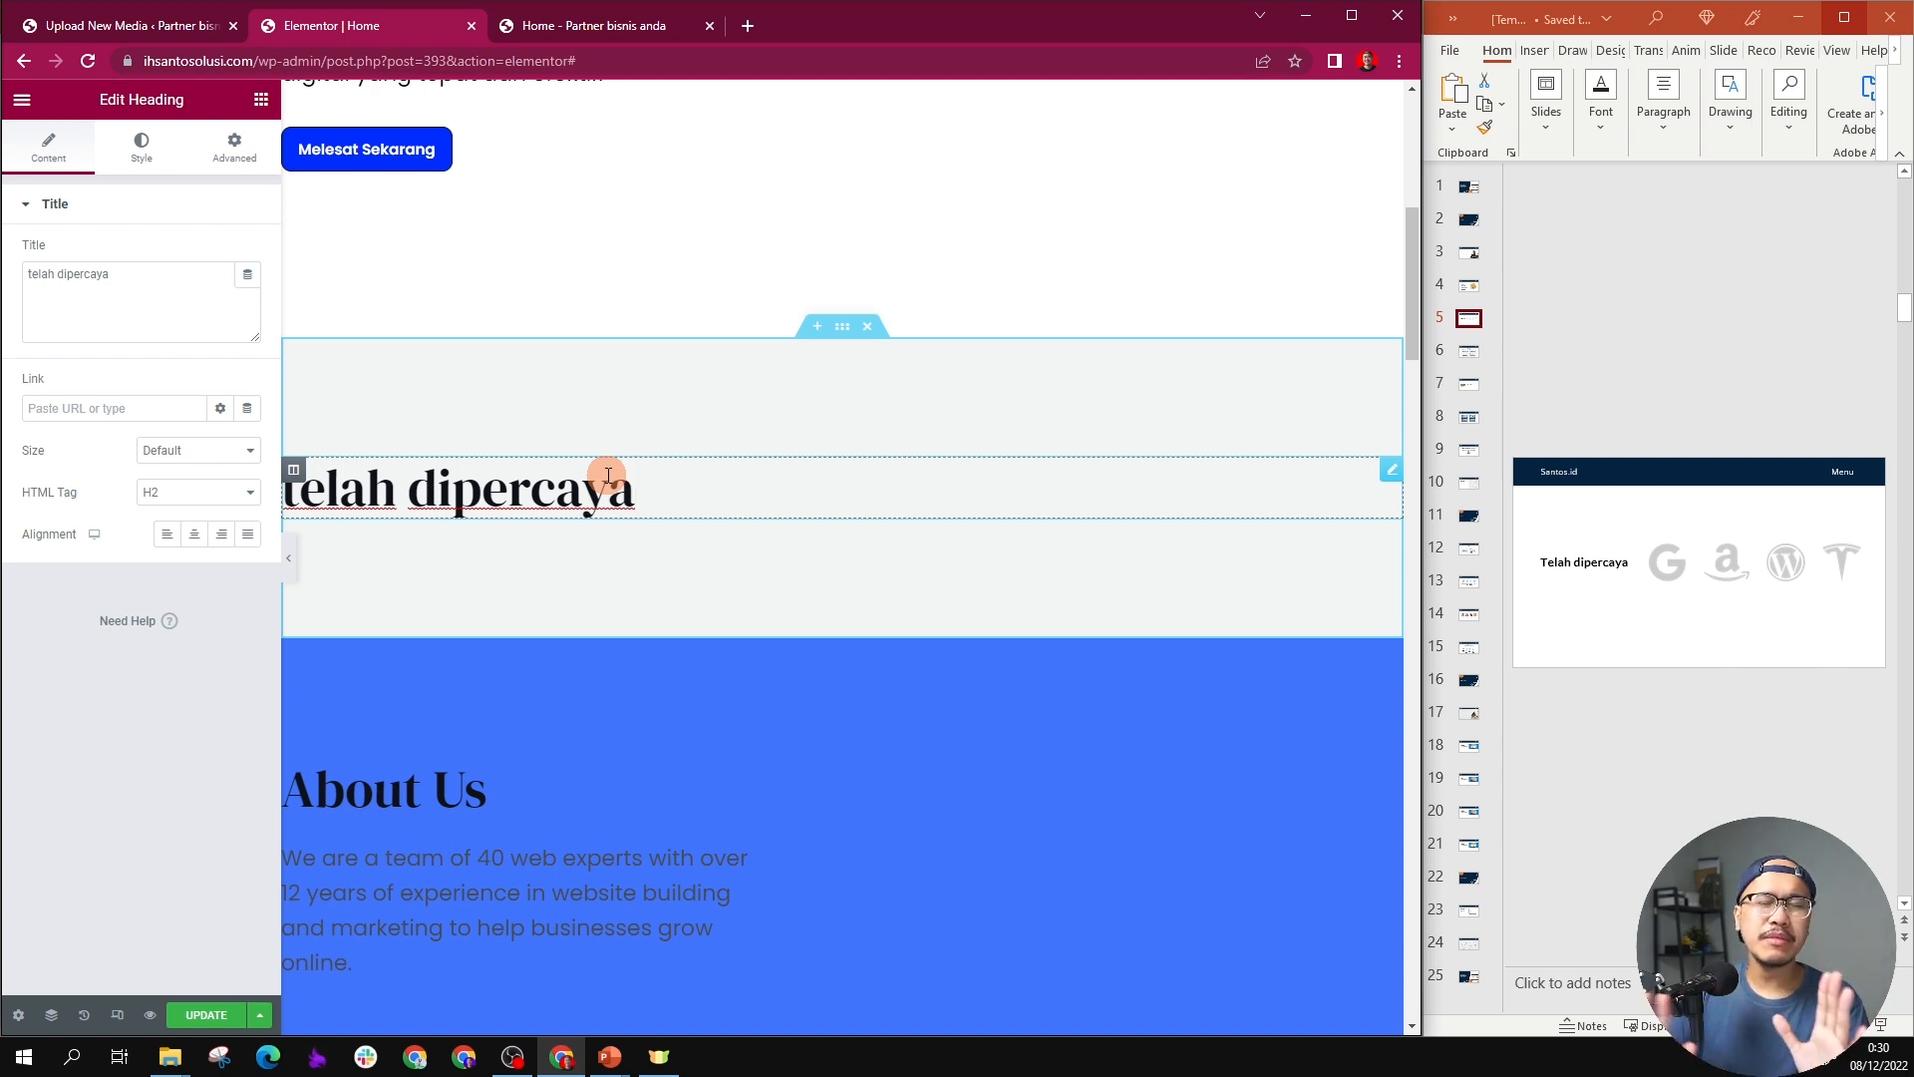
# Step: Add an empty second column beside the "telah dipercaya" heading and set the heading's column width to 20%
pyautogui.rightClick(301, 472)
pyautogui.click(356, 561)
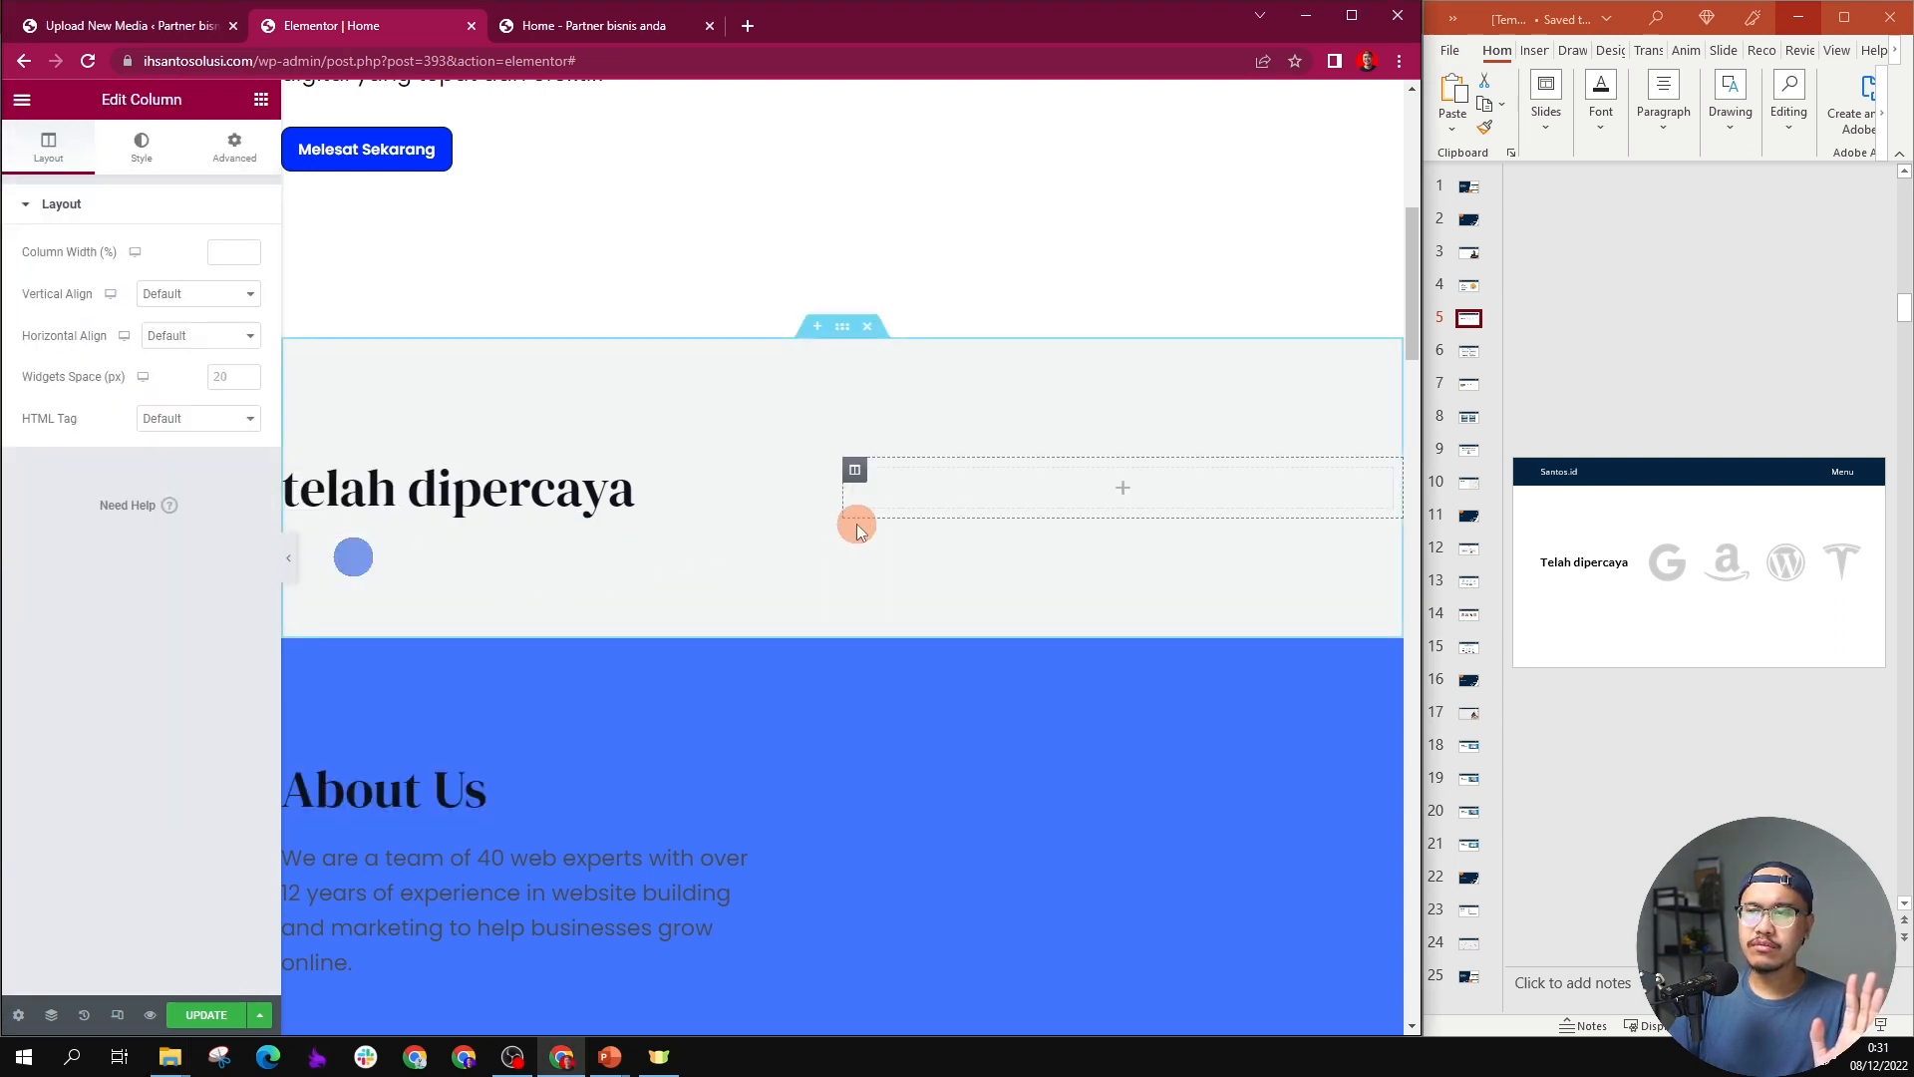
pyautogui.click(589, 499)
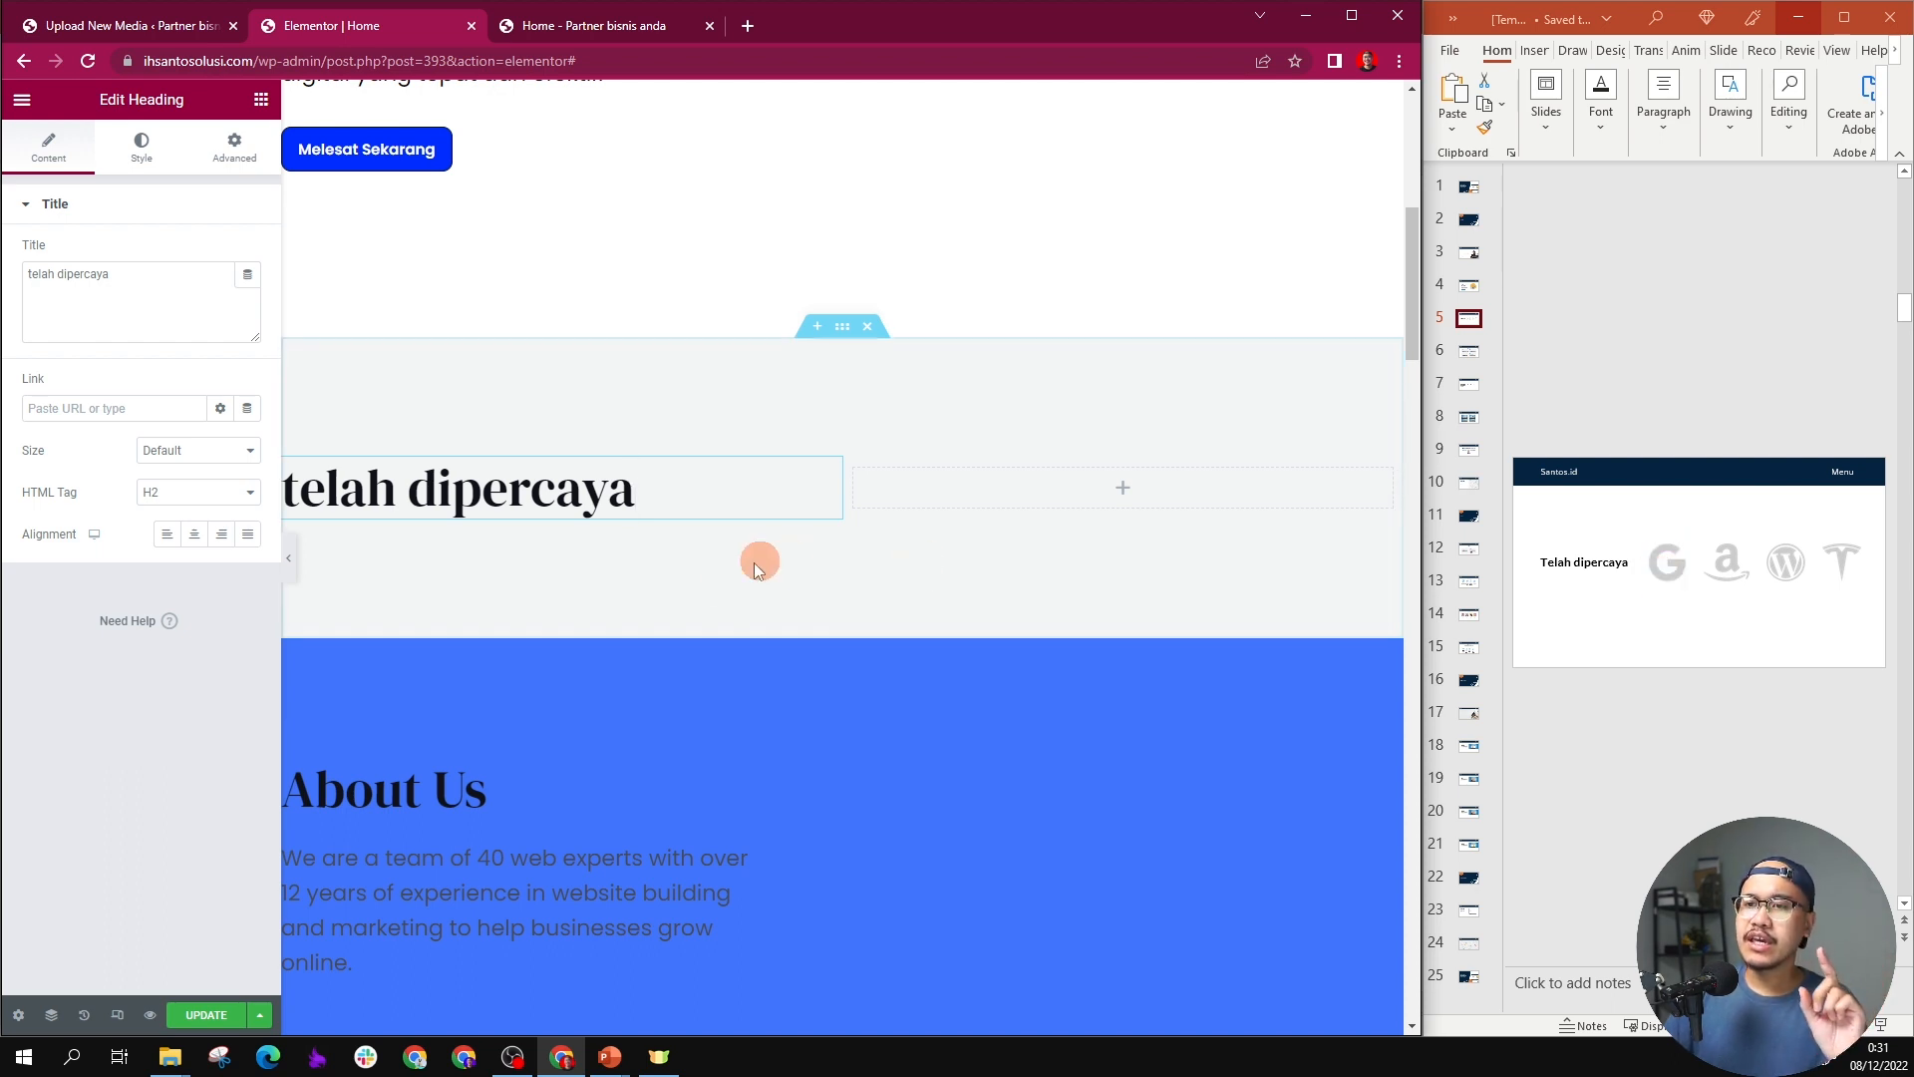
pyautogui.click(886, 493)
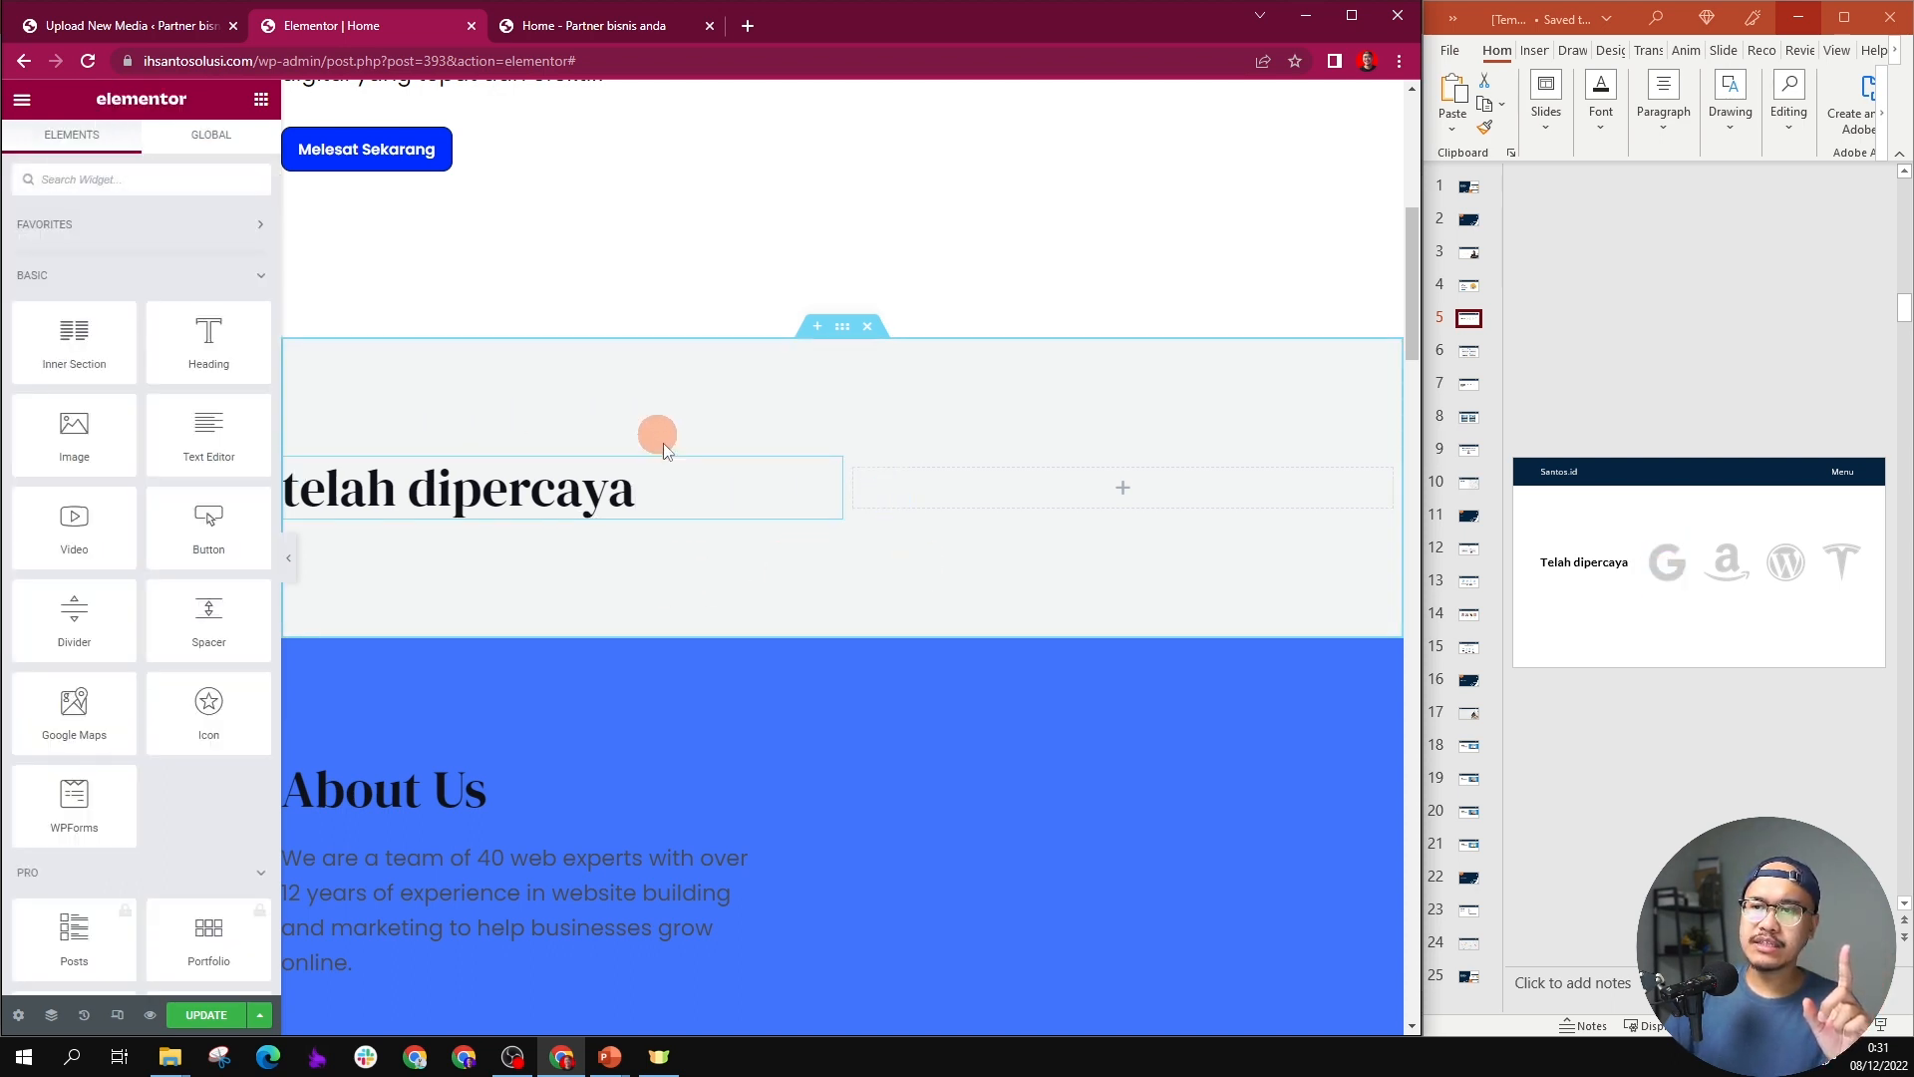
pyautogui.click(293, 477)
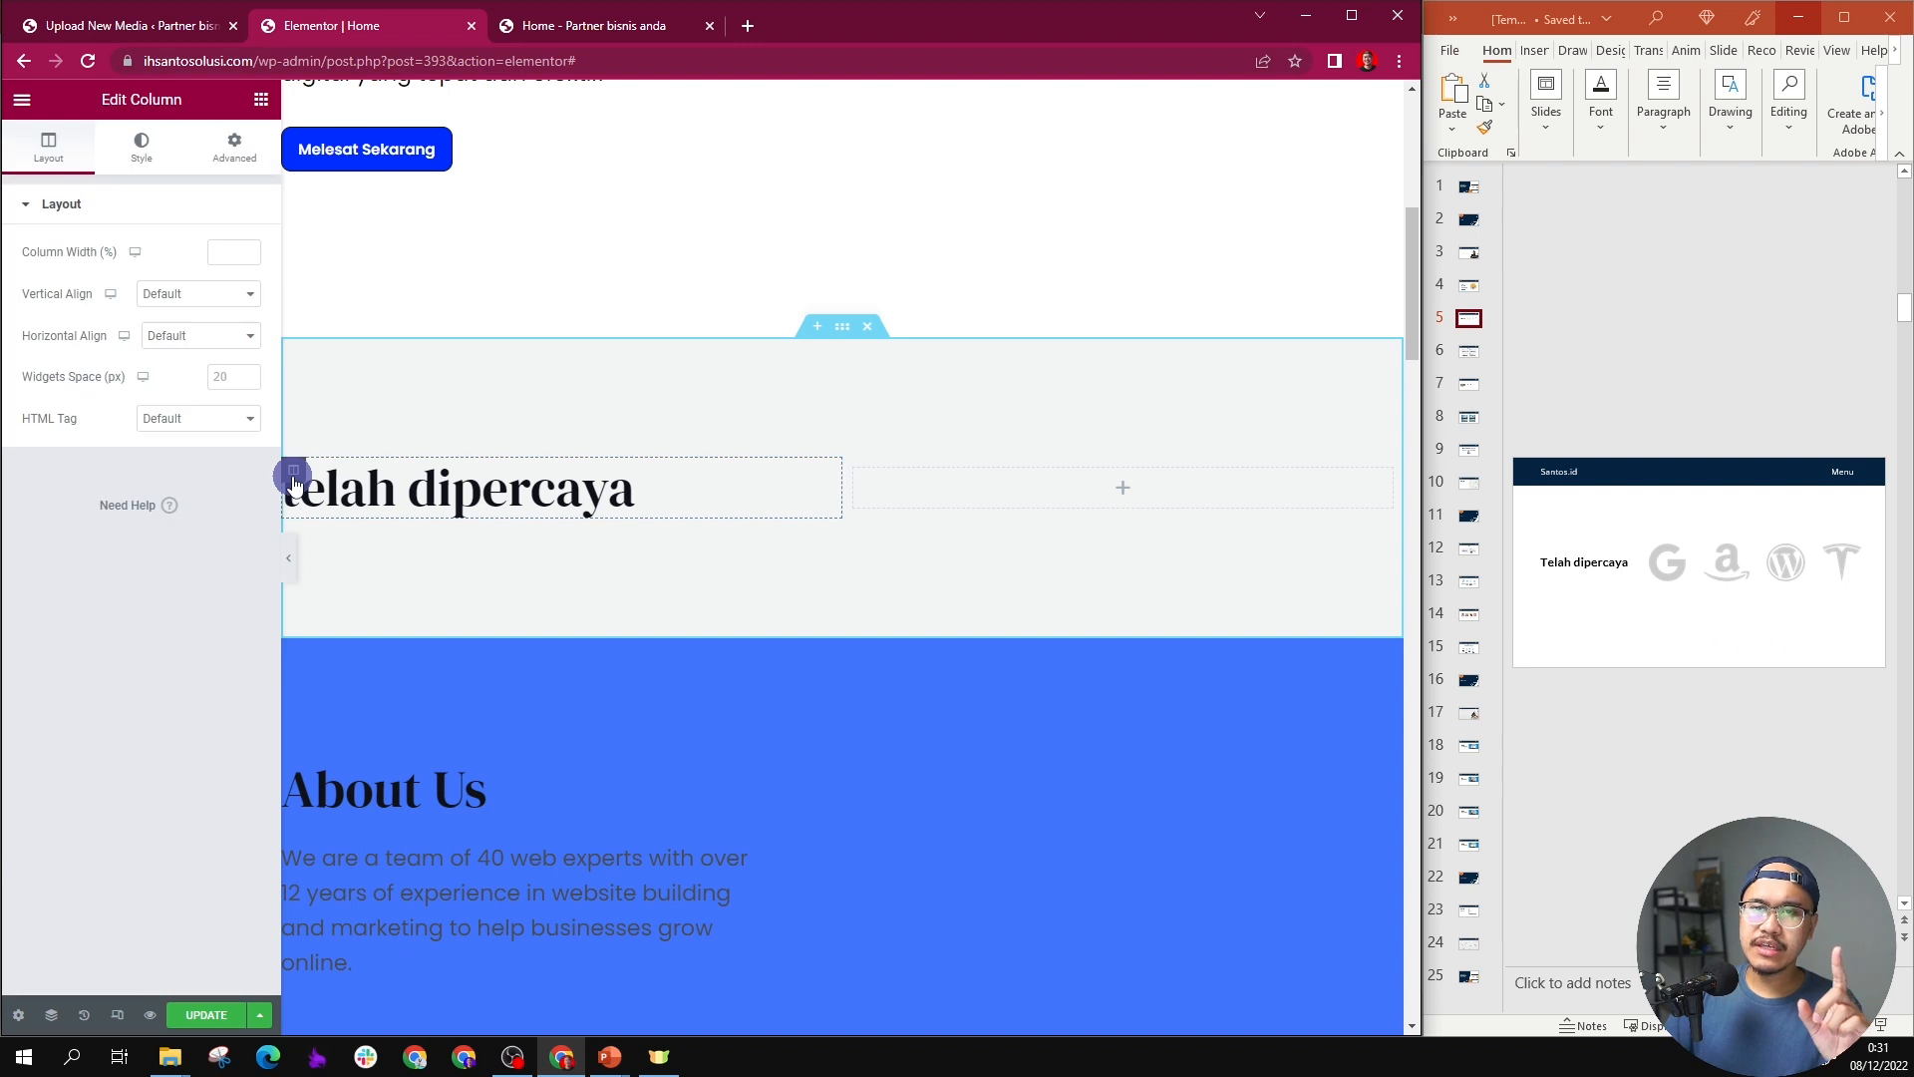
pyautogui.click(219, 255)
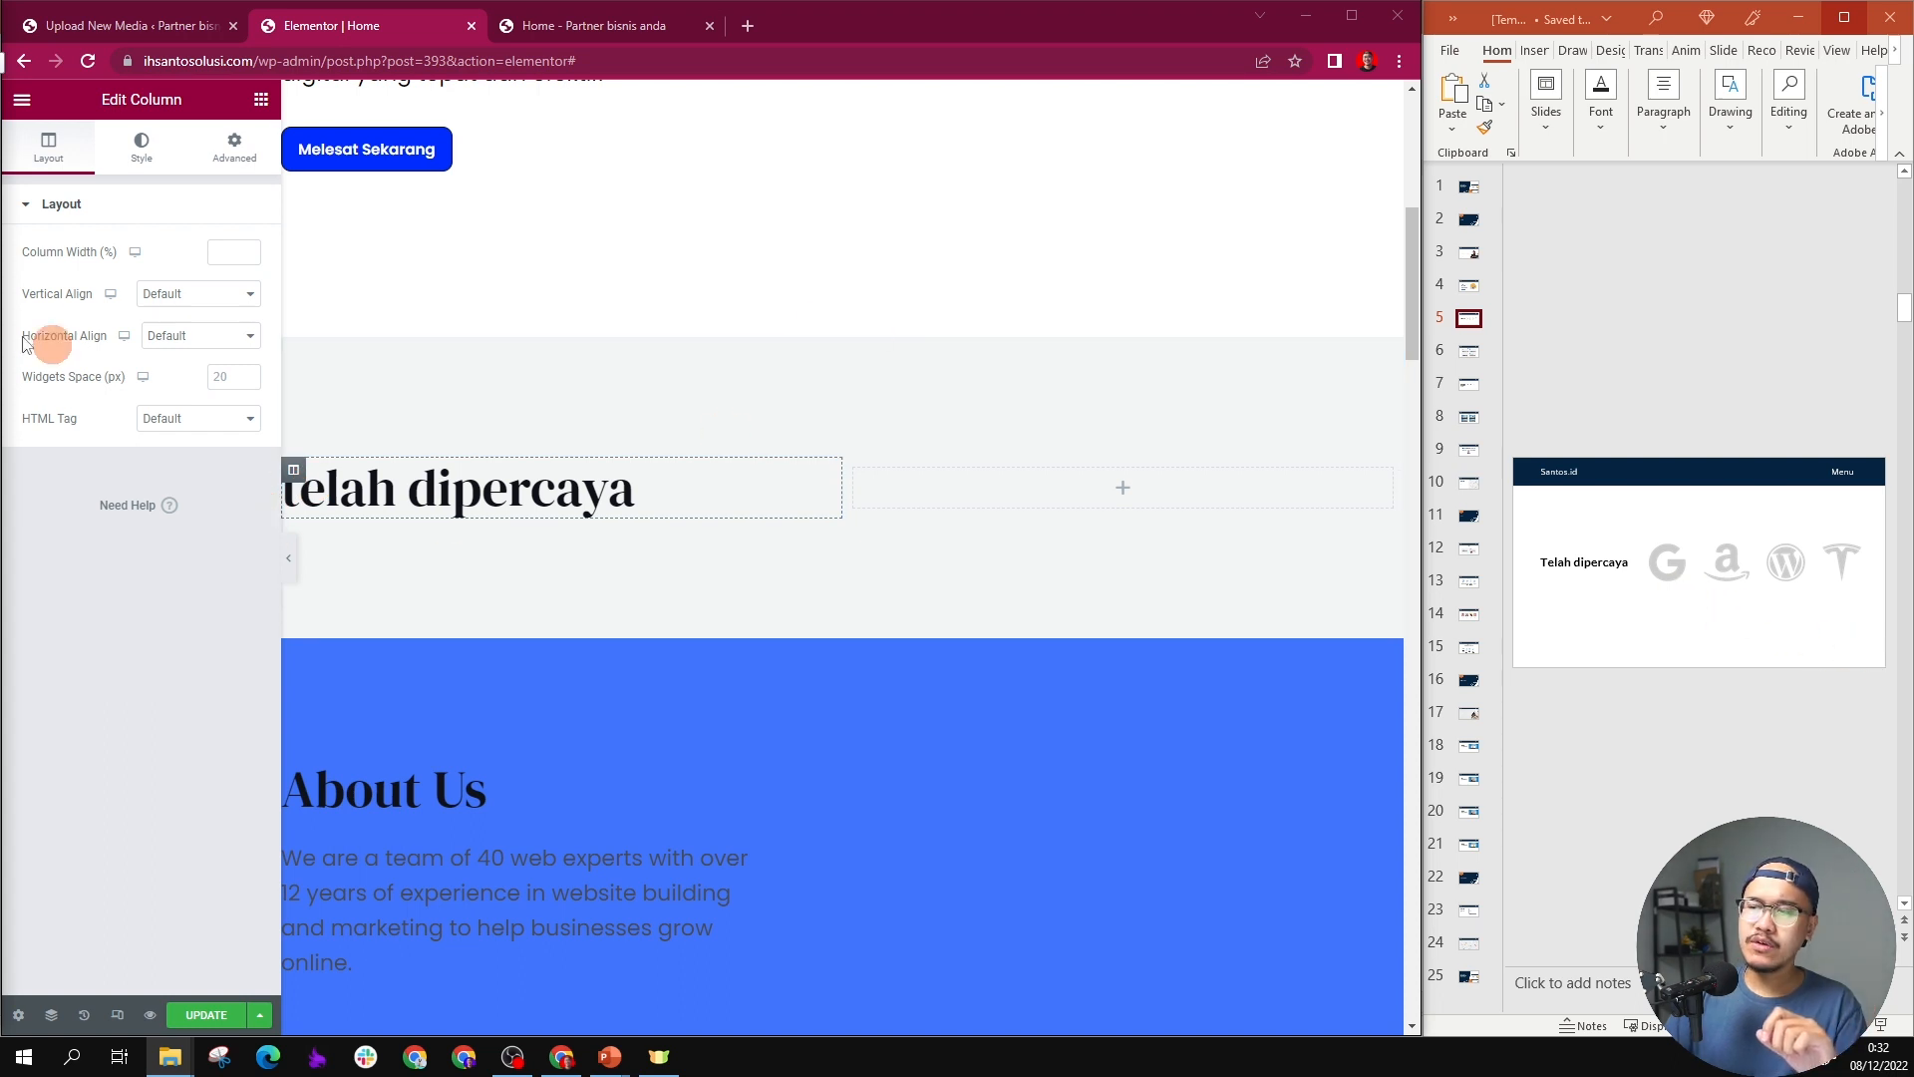
pyautogui.click(226, 253)
pyautogui.write('2')
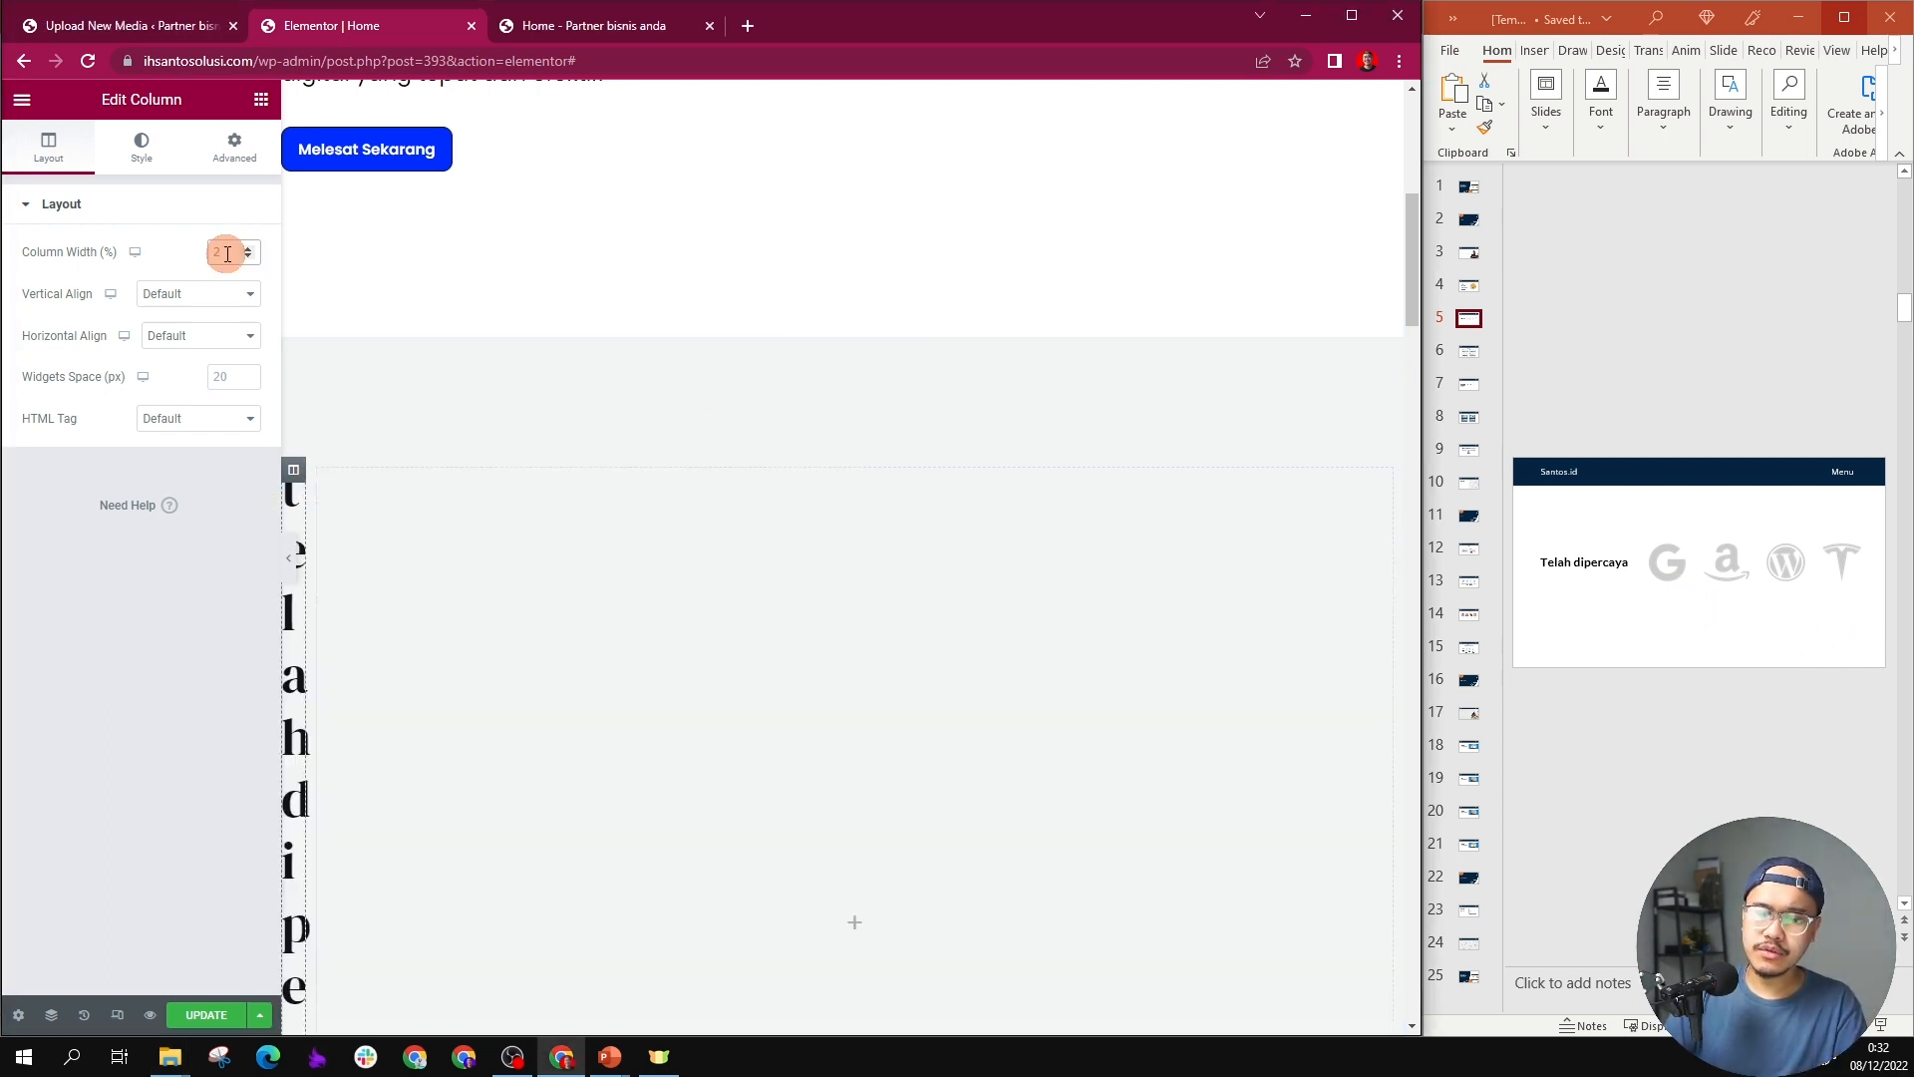
pyautogui.write('0')
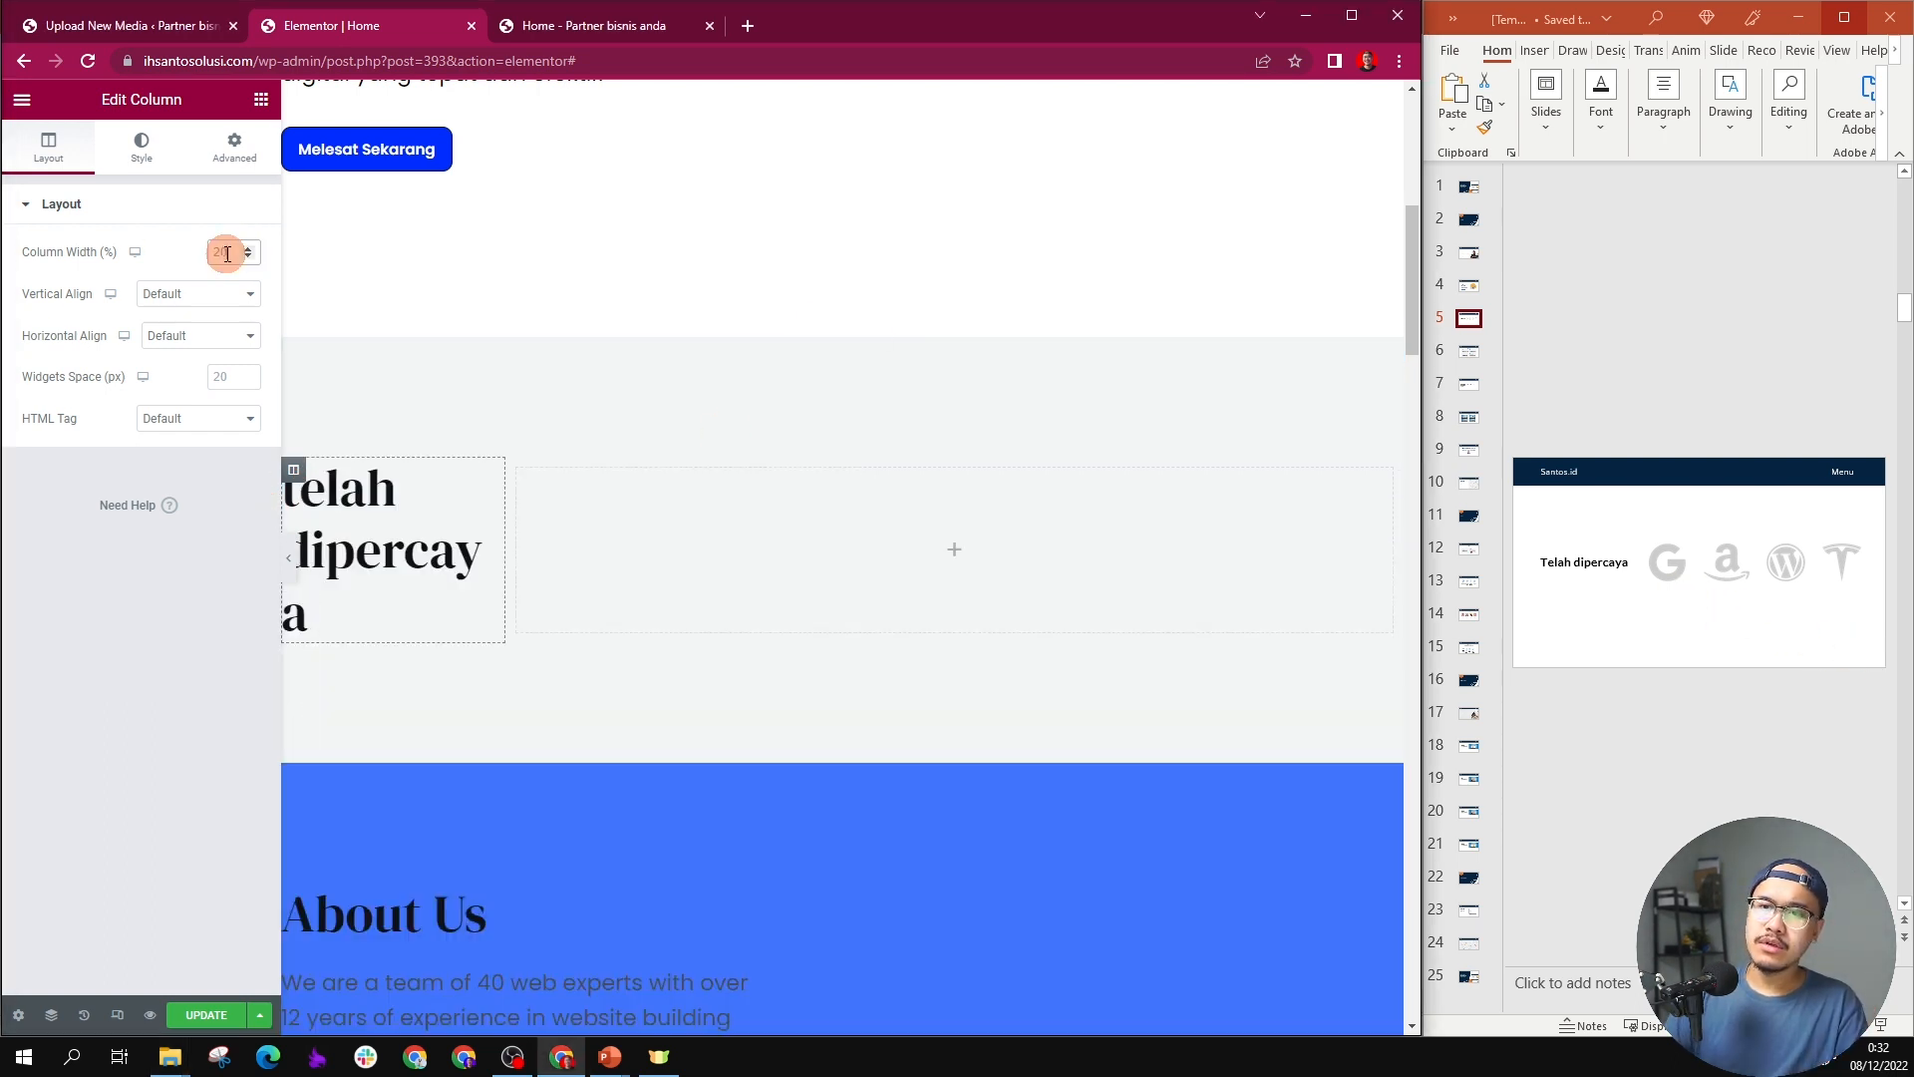
# Step: Set the "telah dipercaya" heading's font size to 28 px, after trying 30 px
pyautogui.tripleClick(338, 558)
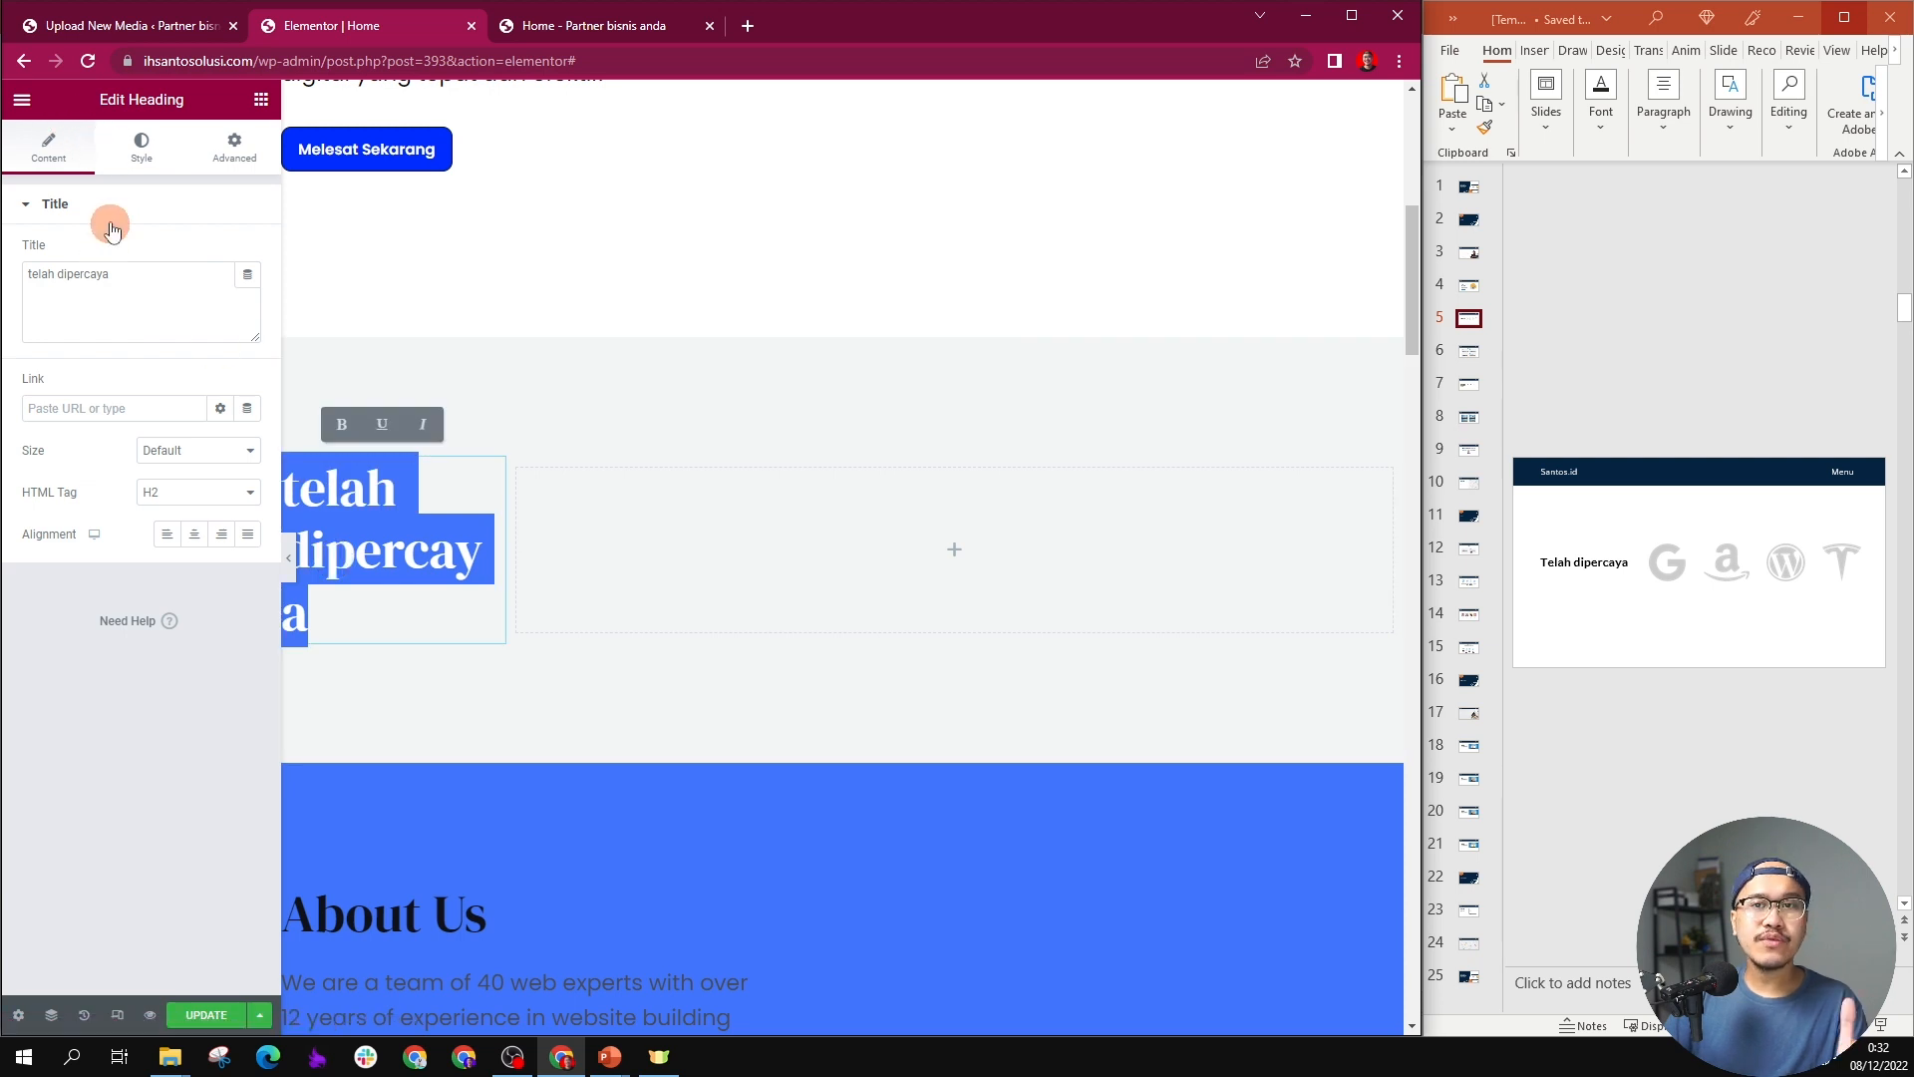
pyautogui.click(149, 162)
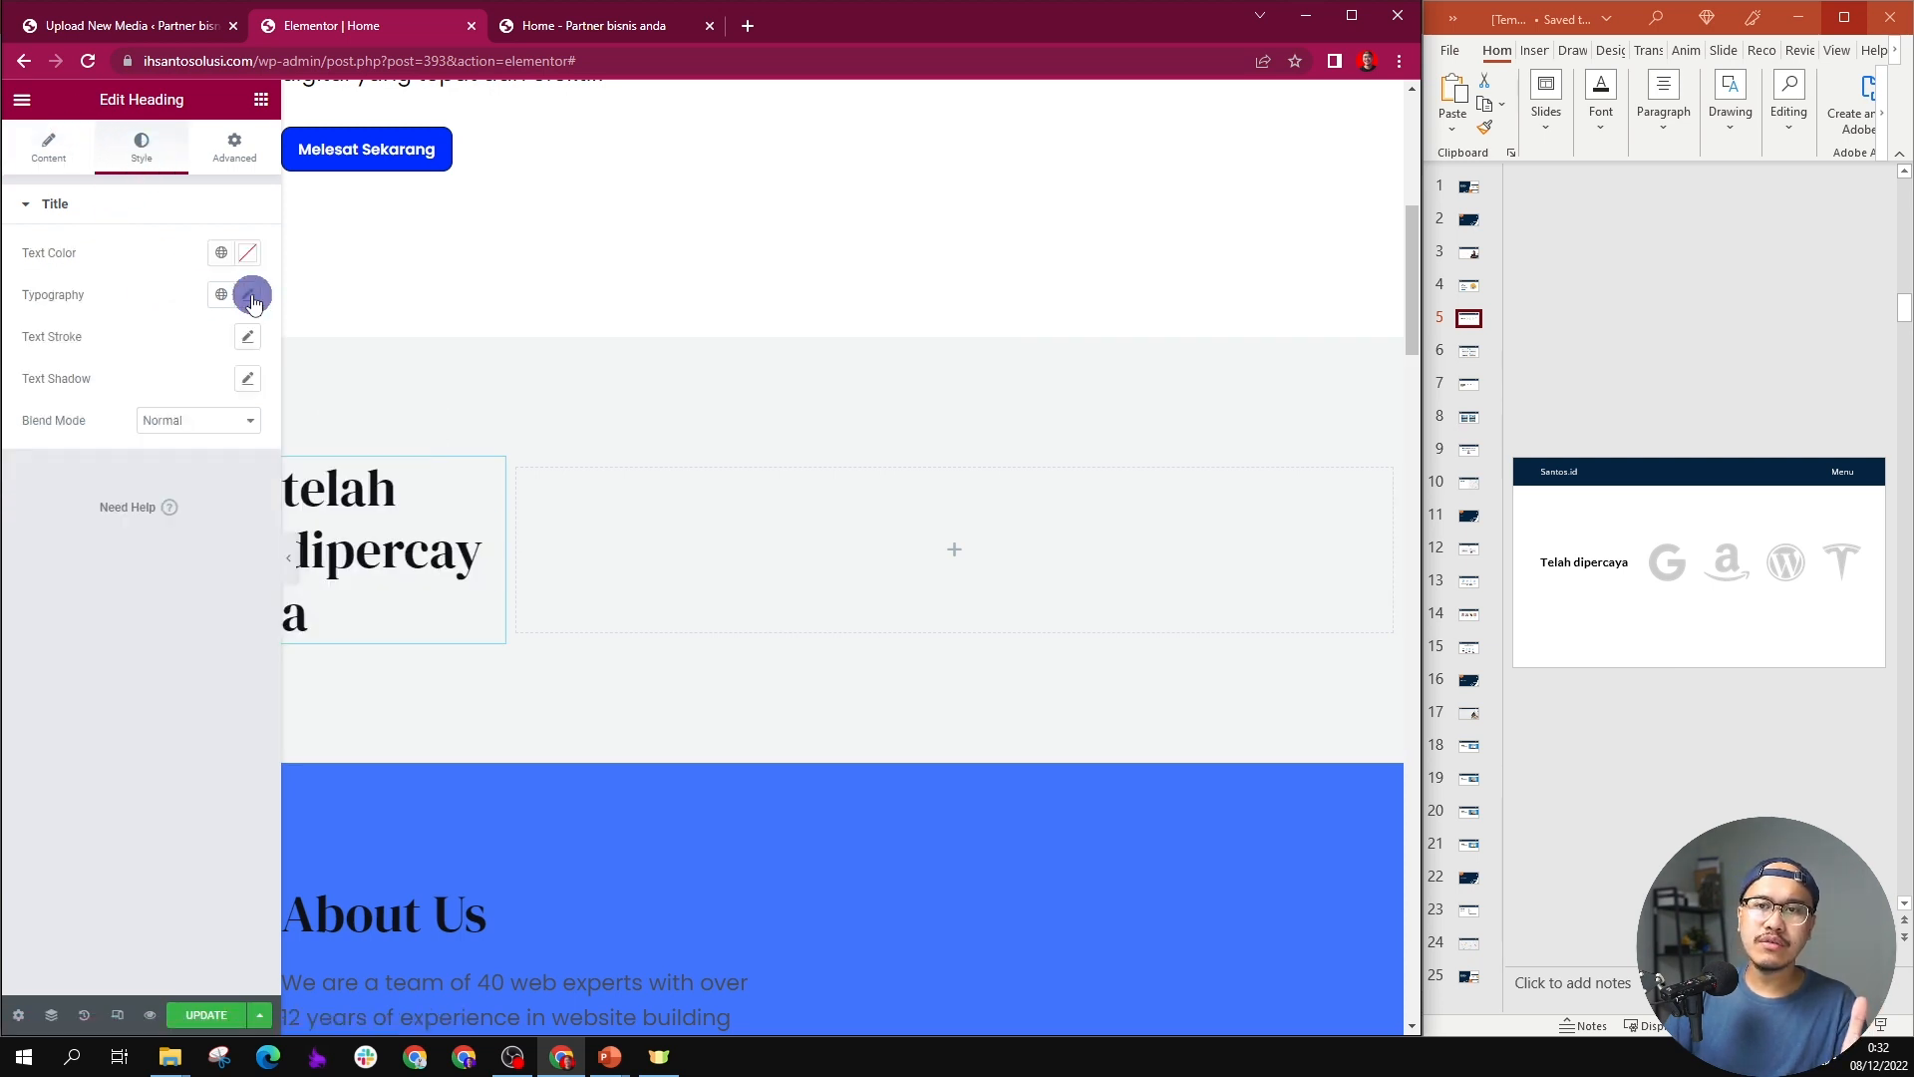
pyautogui.click(251, 297)
pyautogui.click(211, 451)
pyautogui.write('3')
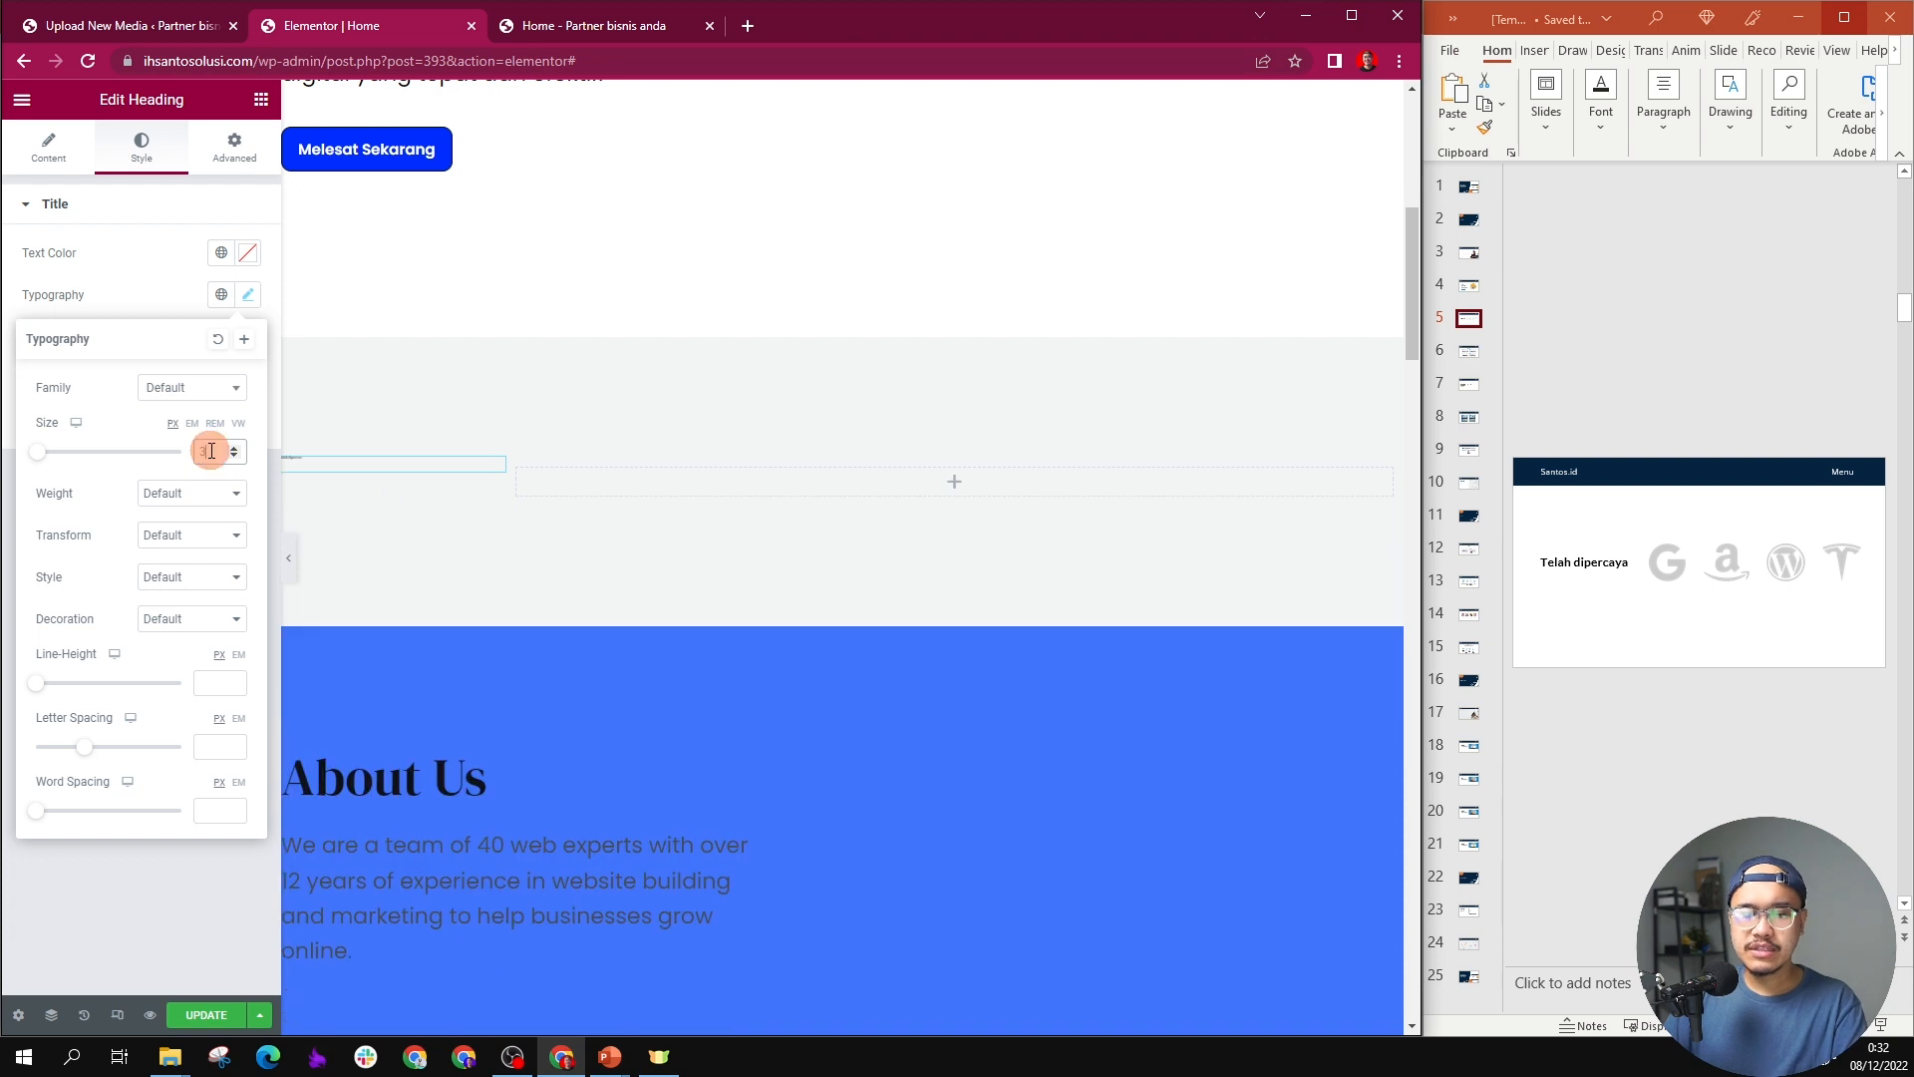
pyautogui.write('0')
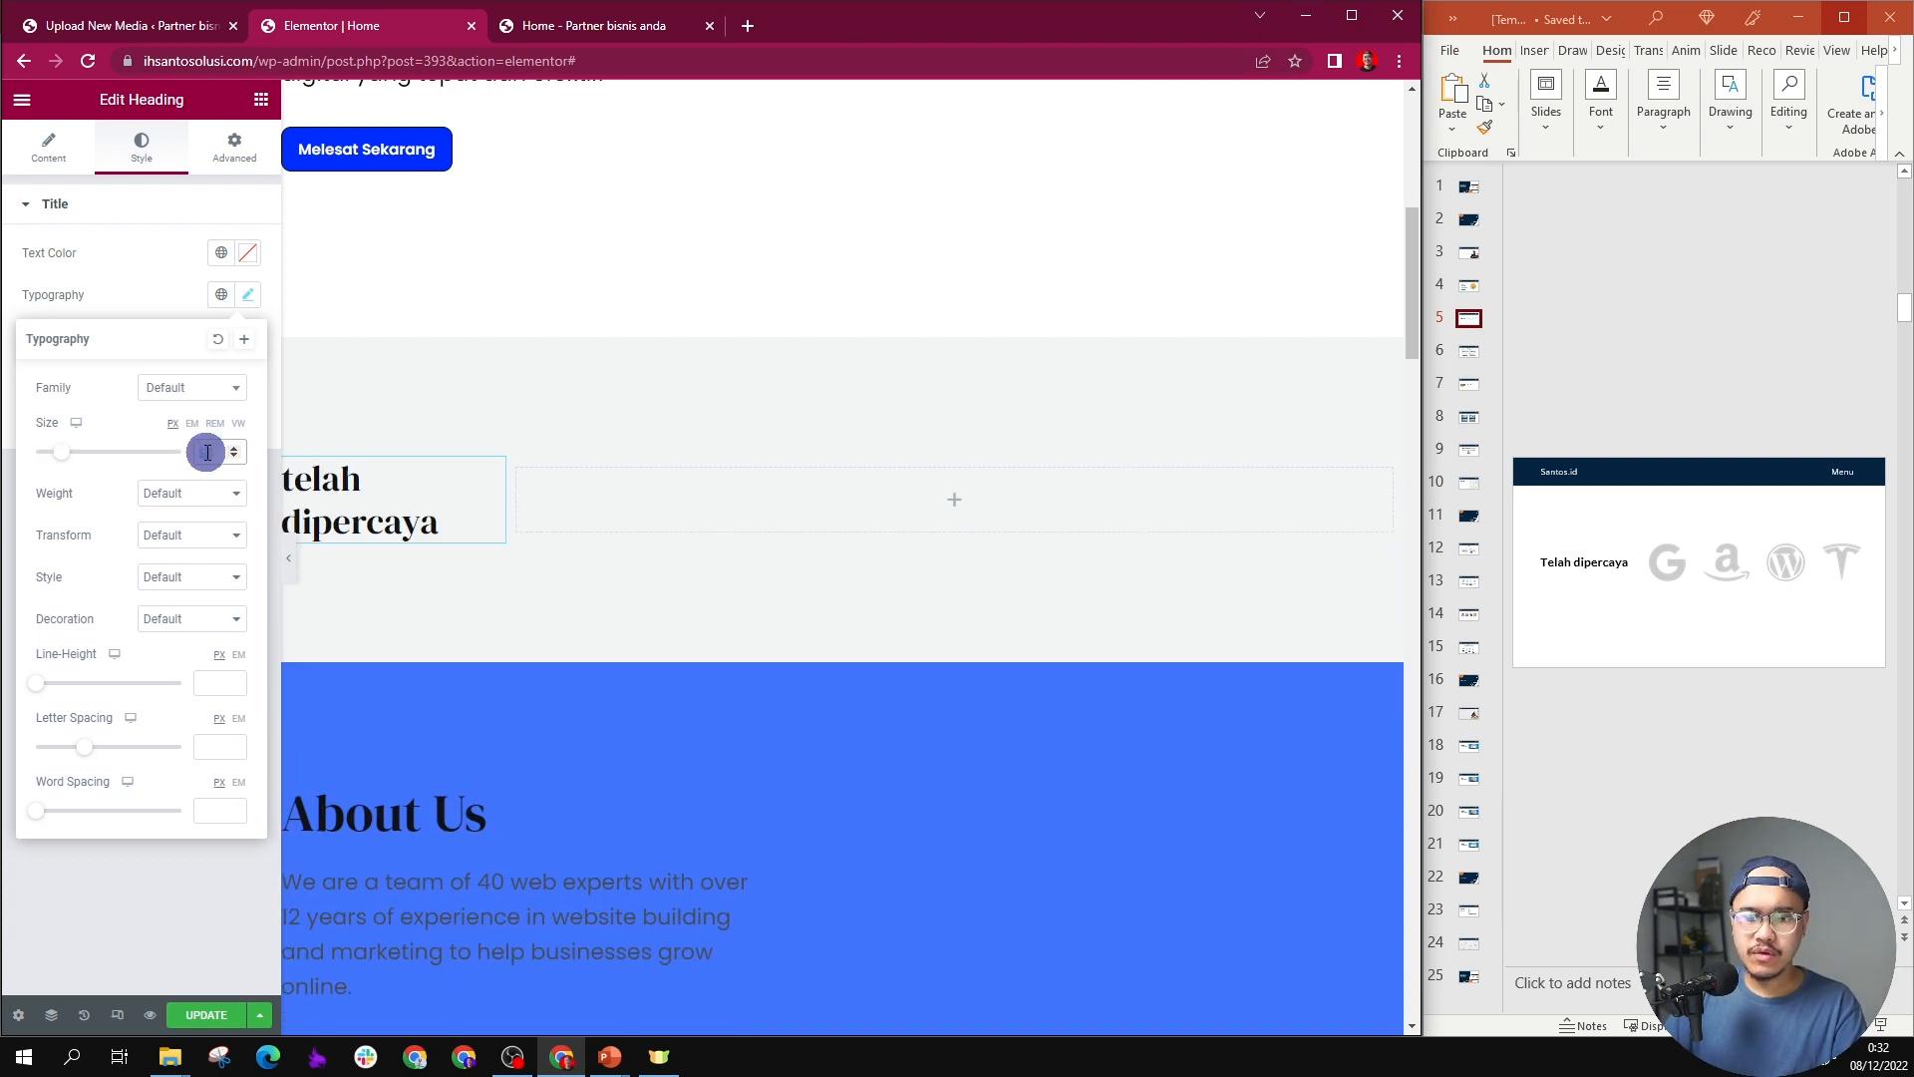
pyautogui.write('28')
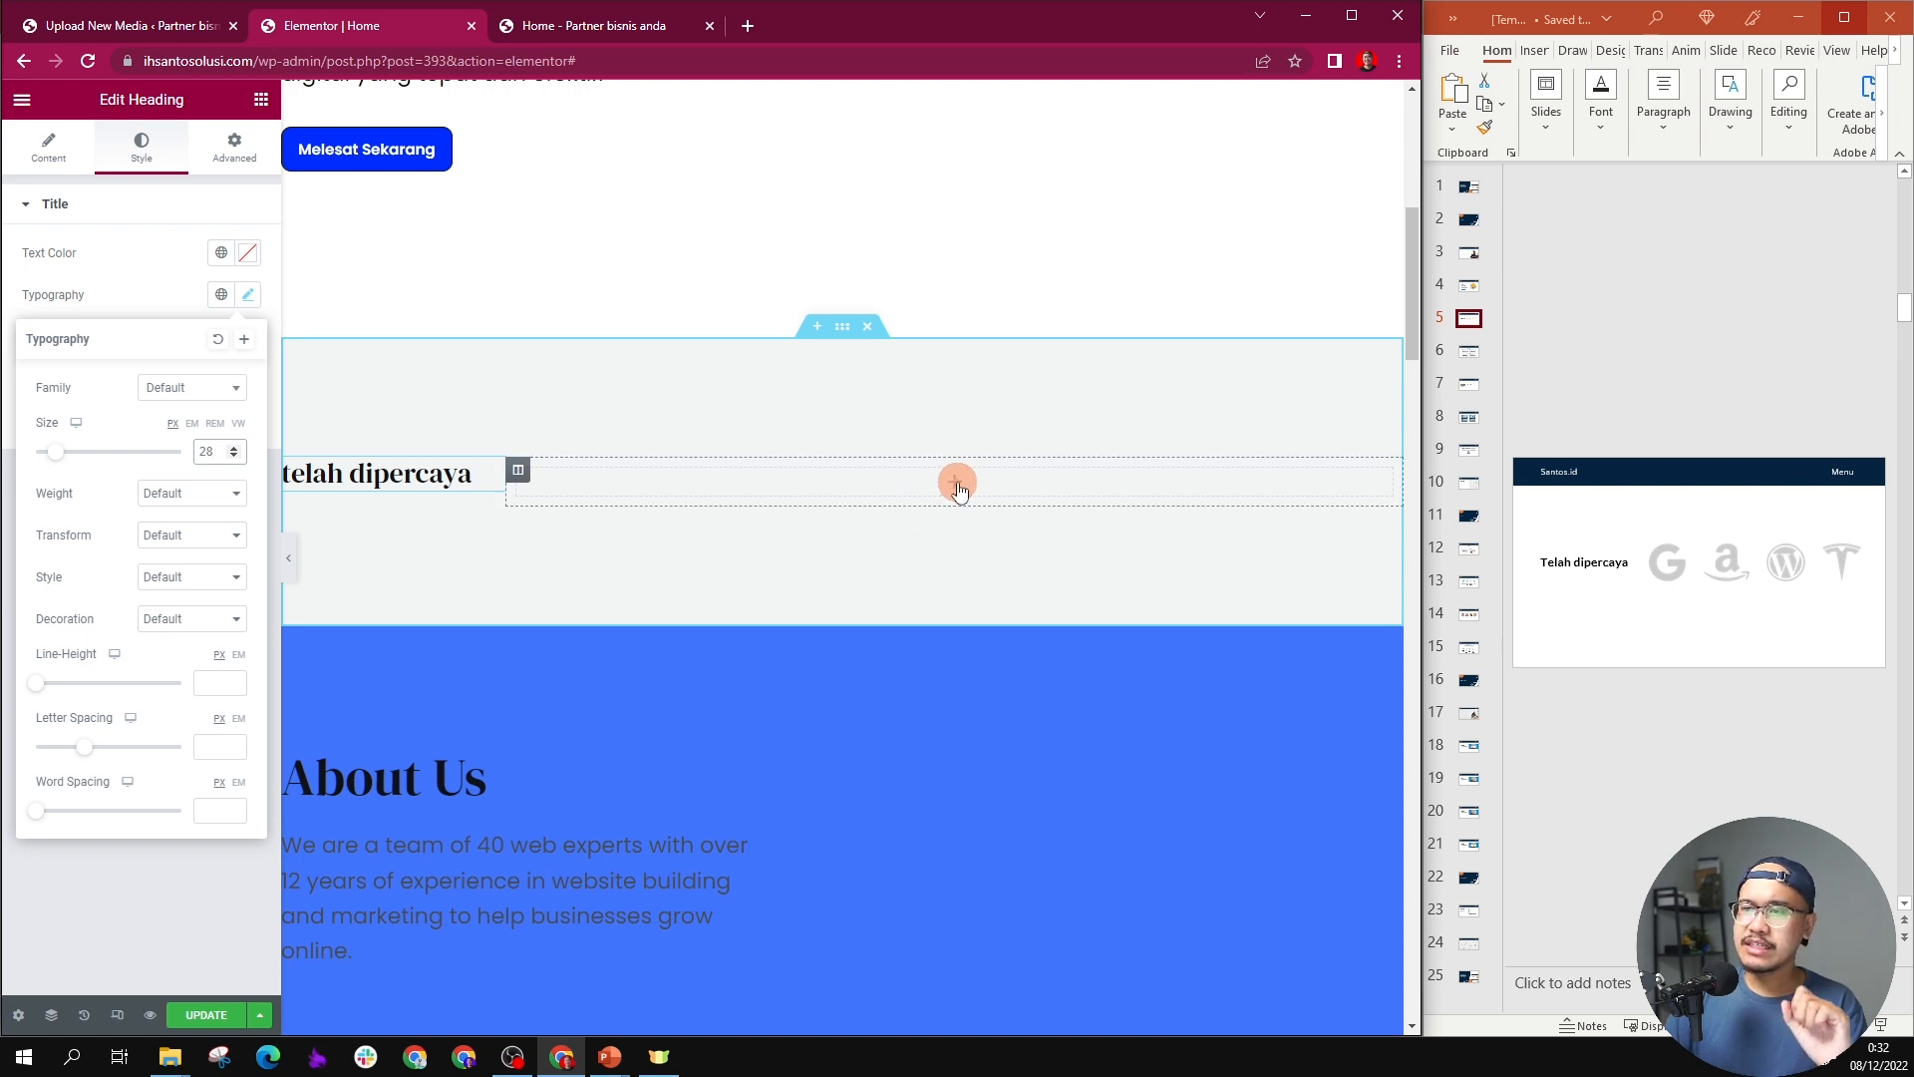
# Step: Add an Image Carousel widget to the empty column beside the "telah dipercaya" heading
pyautogui.click(956, 485)
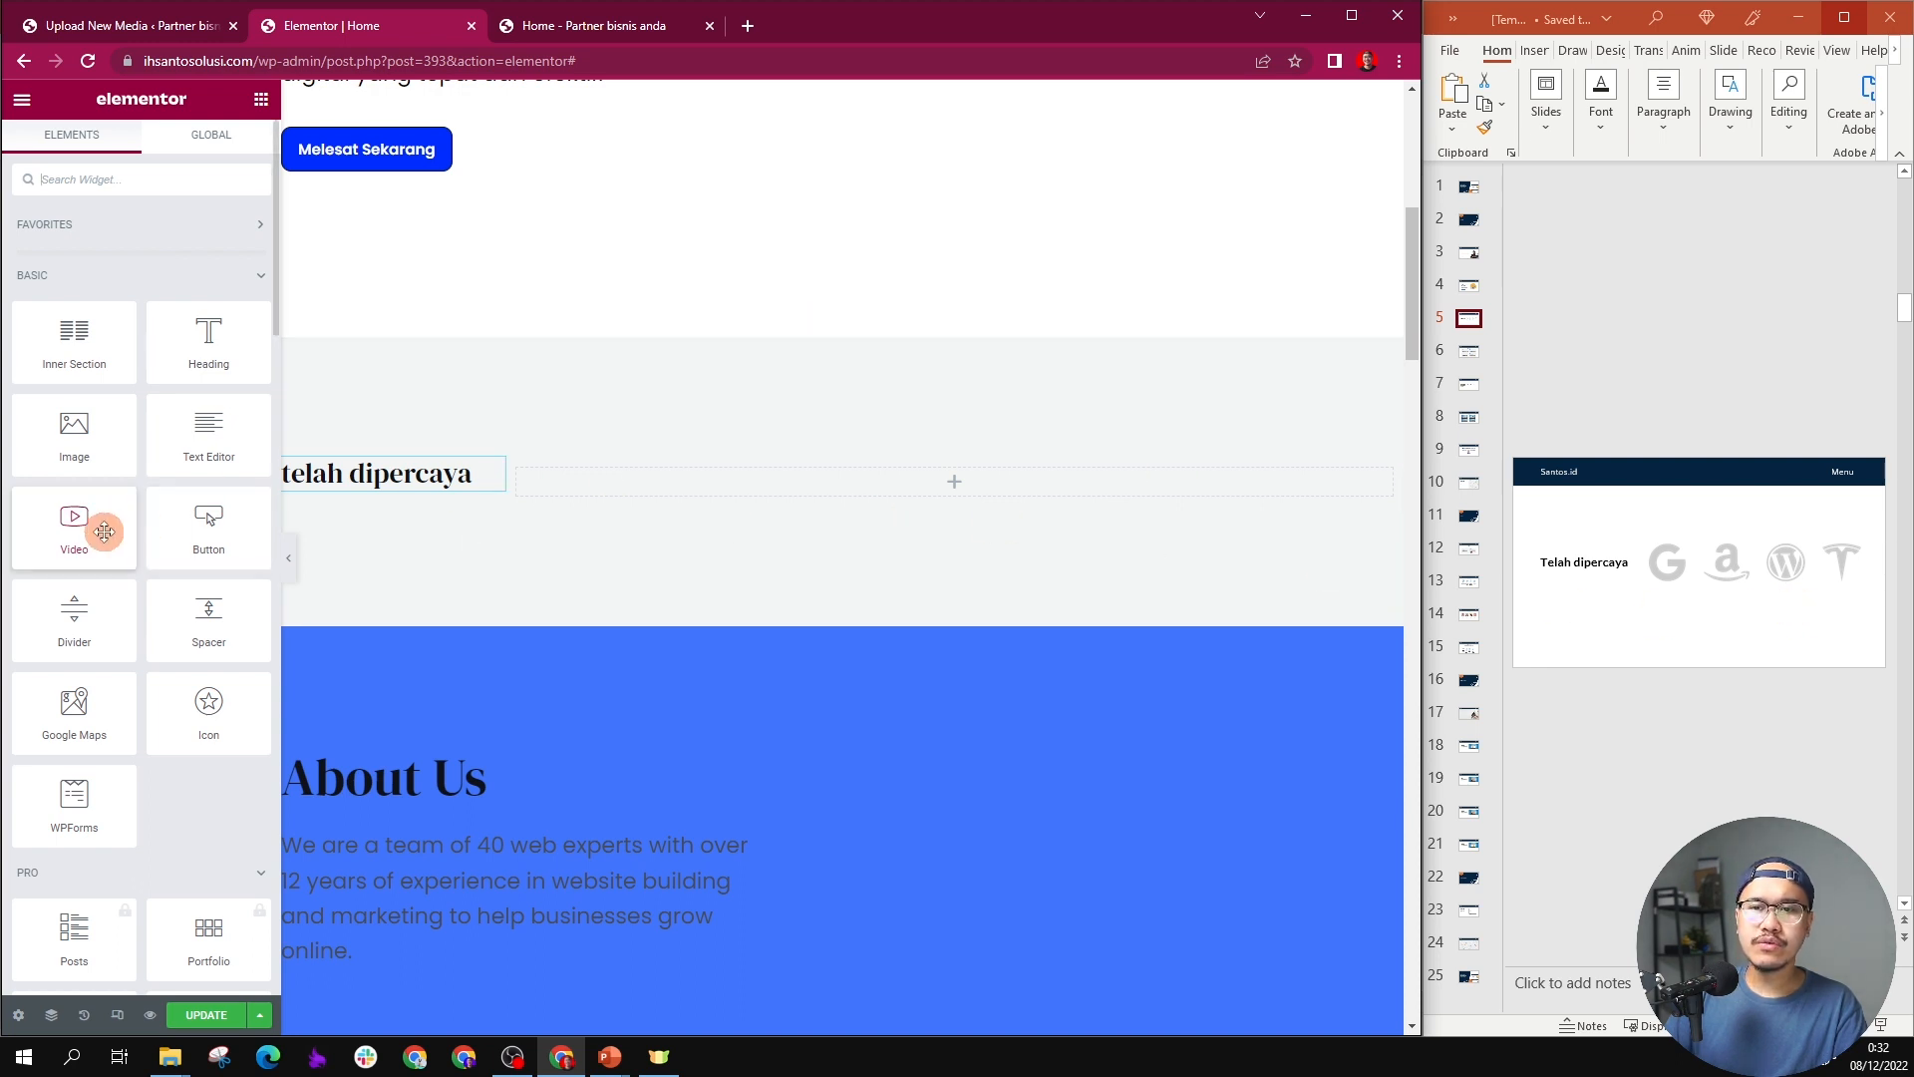
pyautogui.scroll(-8, 119, 519)
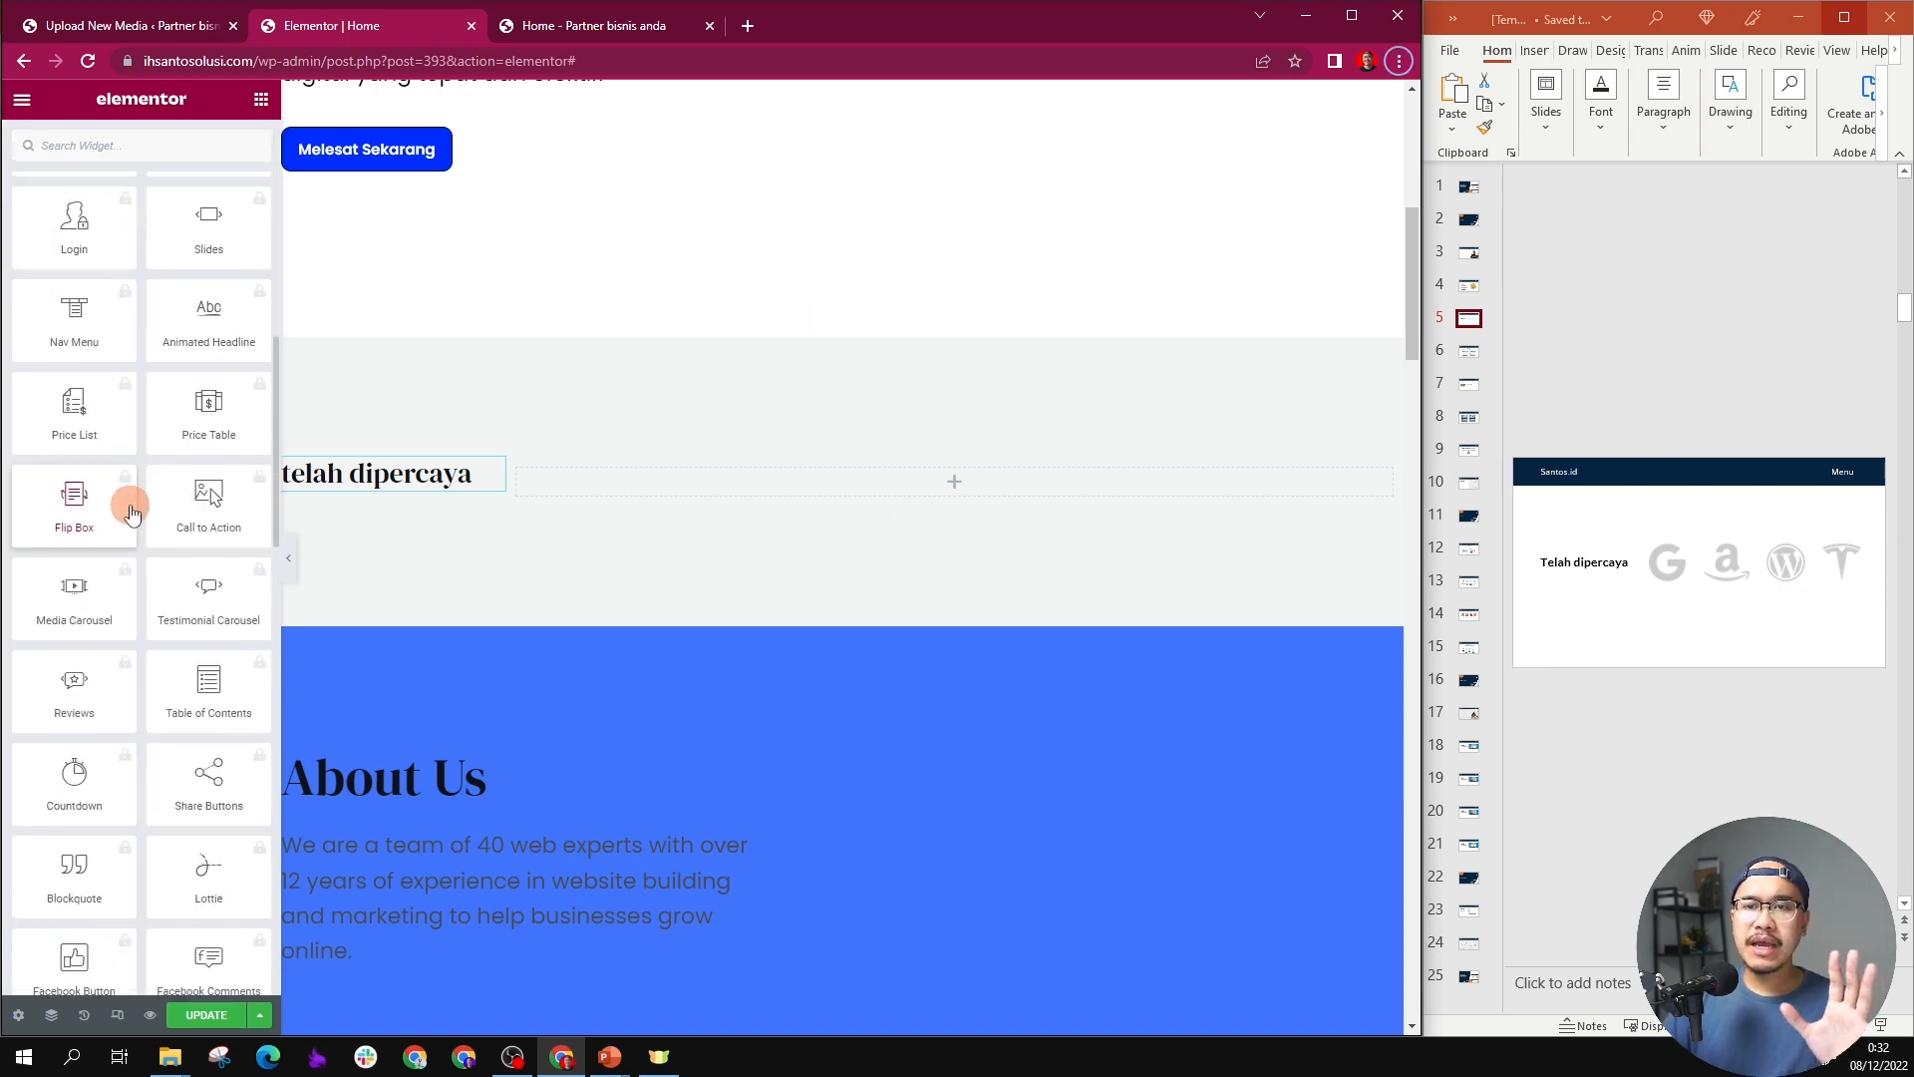
pyautogui.scroll(-8, 130, 512)
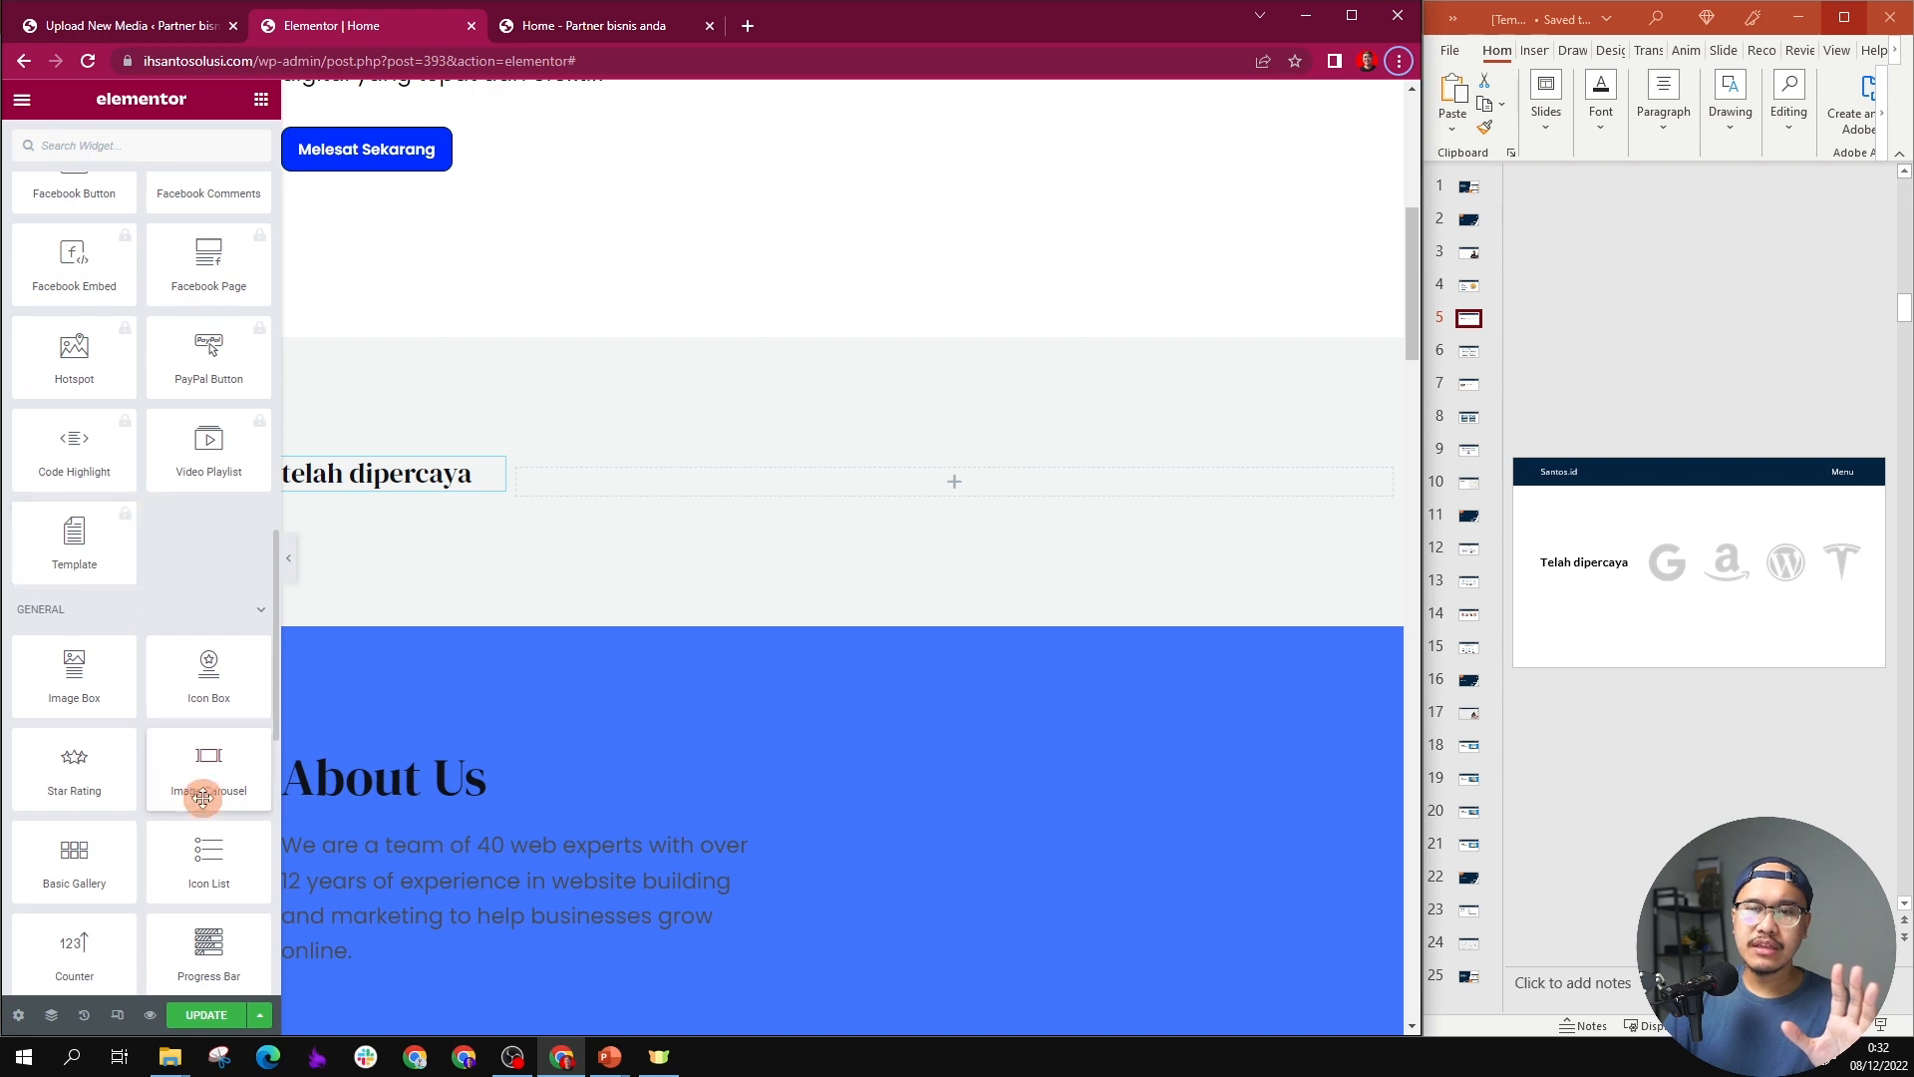
pyautogui.moveTo(202, 797); pyautogui.dragTo(844, 468)
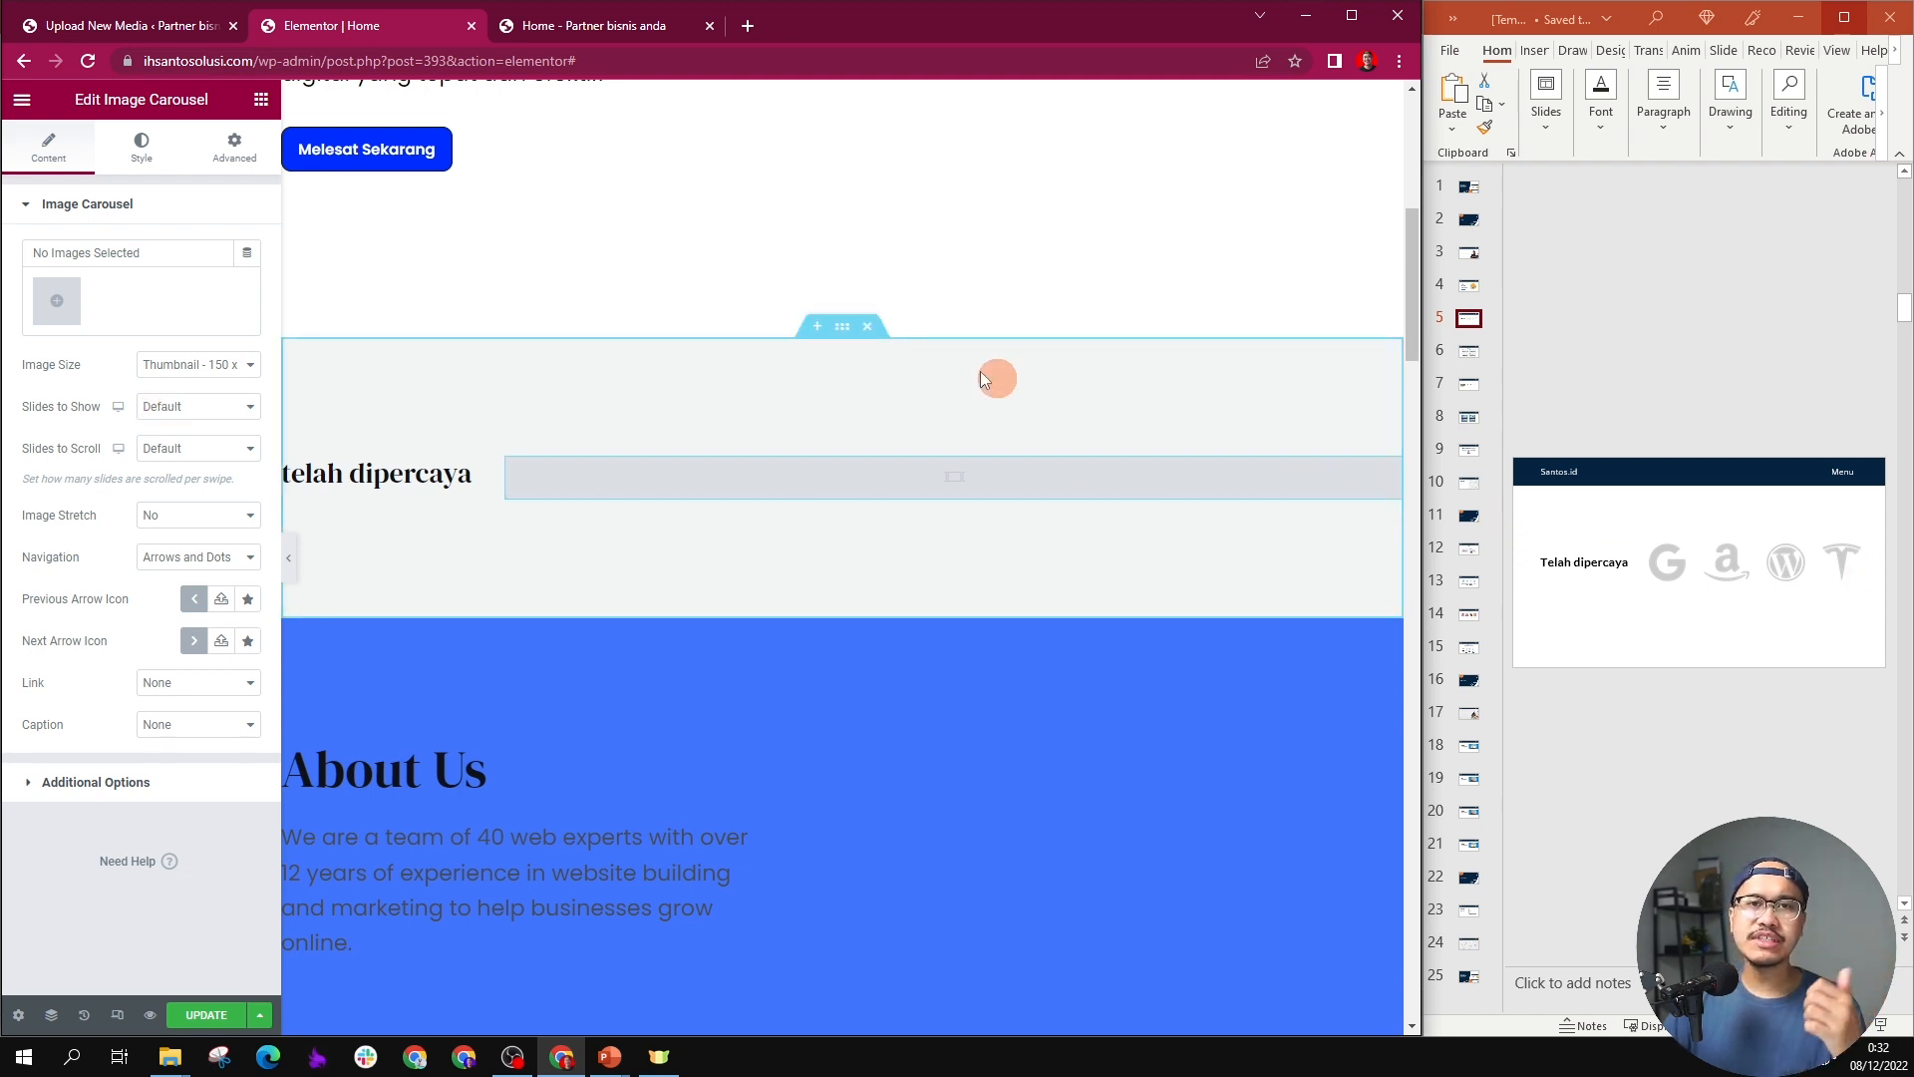
# Step: Fill the carousel with a gallery of the grey Google, Amazon, WordPress and Tesla logos from the media library, in that order
pyautogui.click(63, 313)
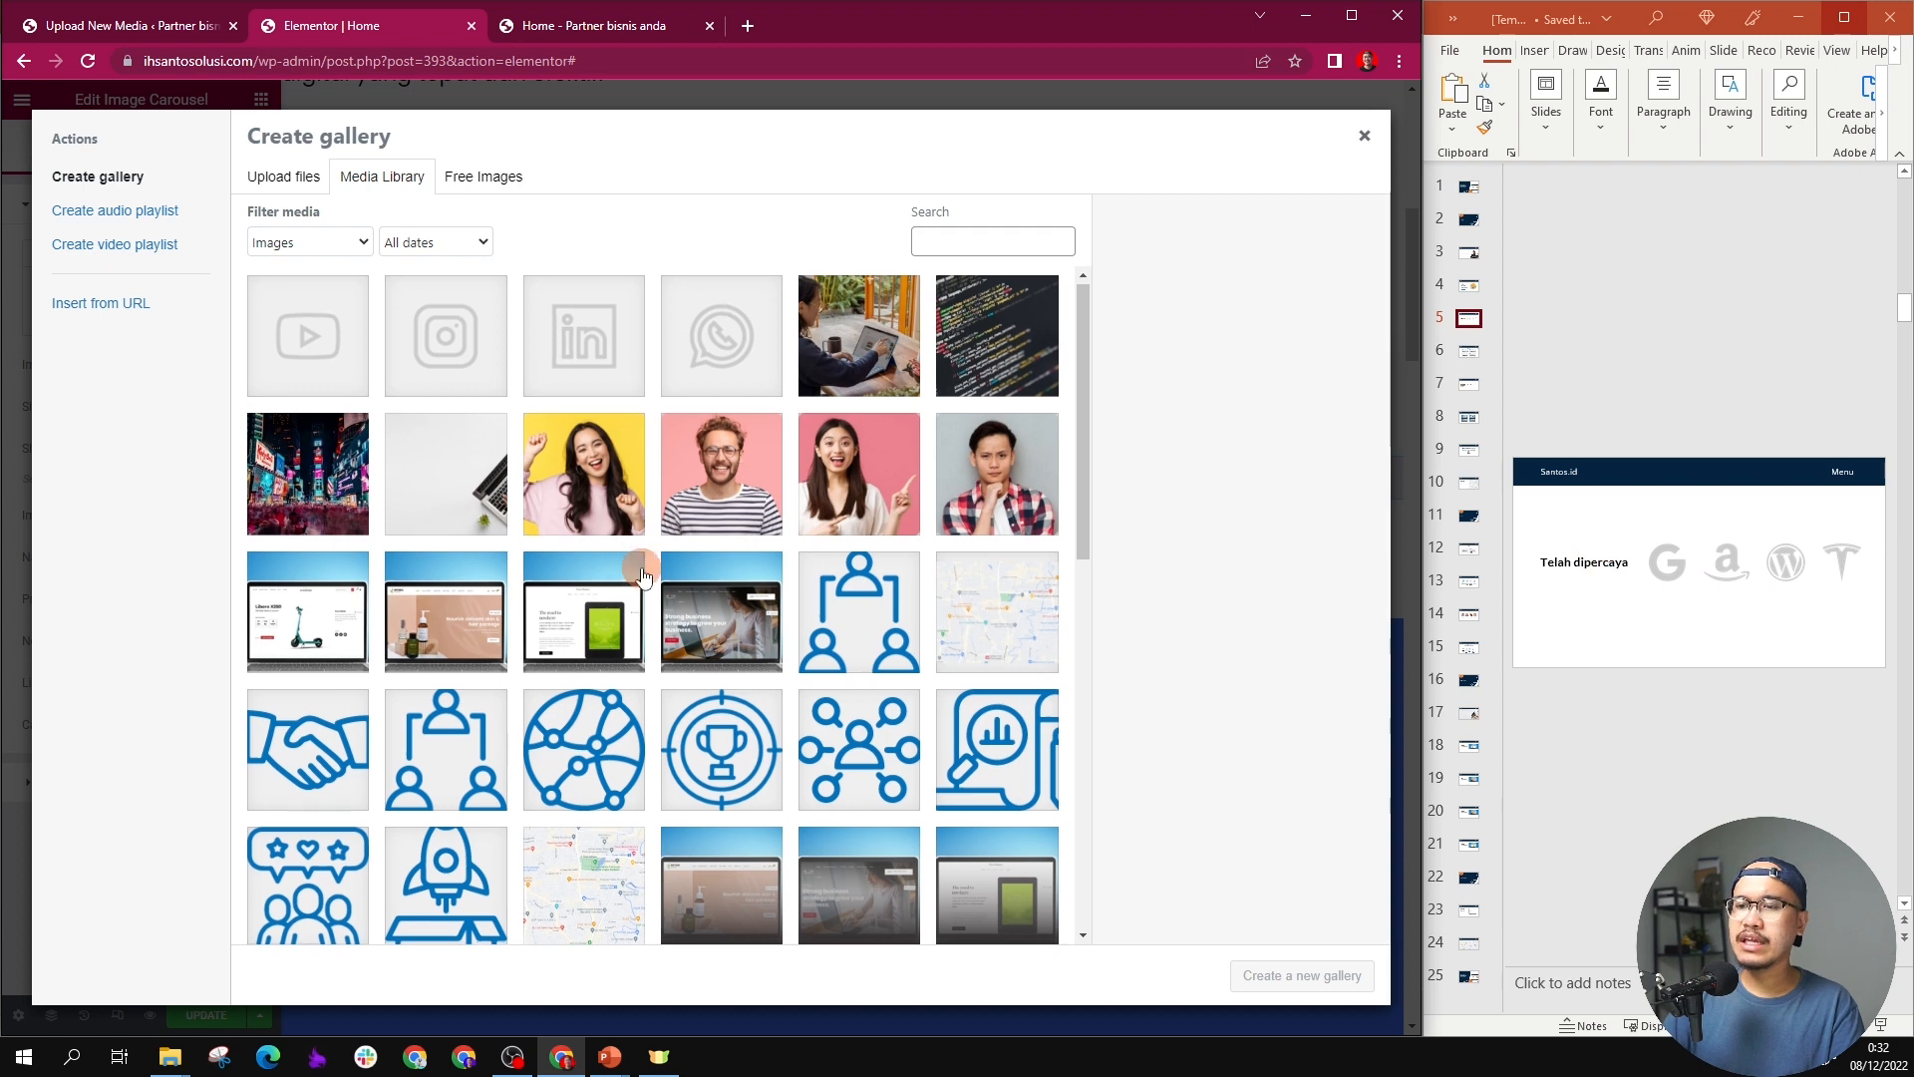
pyautogui.scroll(-4, 643, 576)
pyautogui.scroll(-2, 643, 575)
pyautogui.click(332, 705)
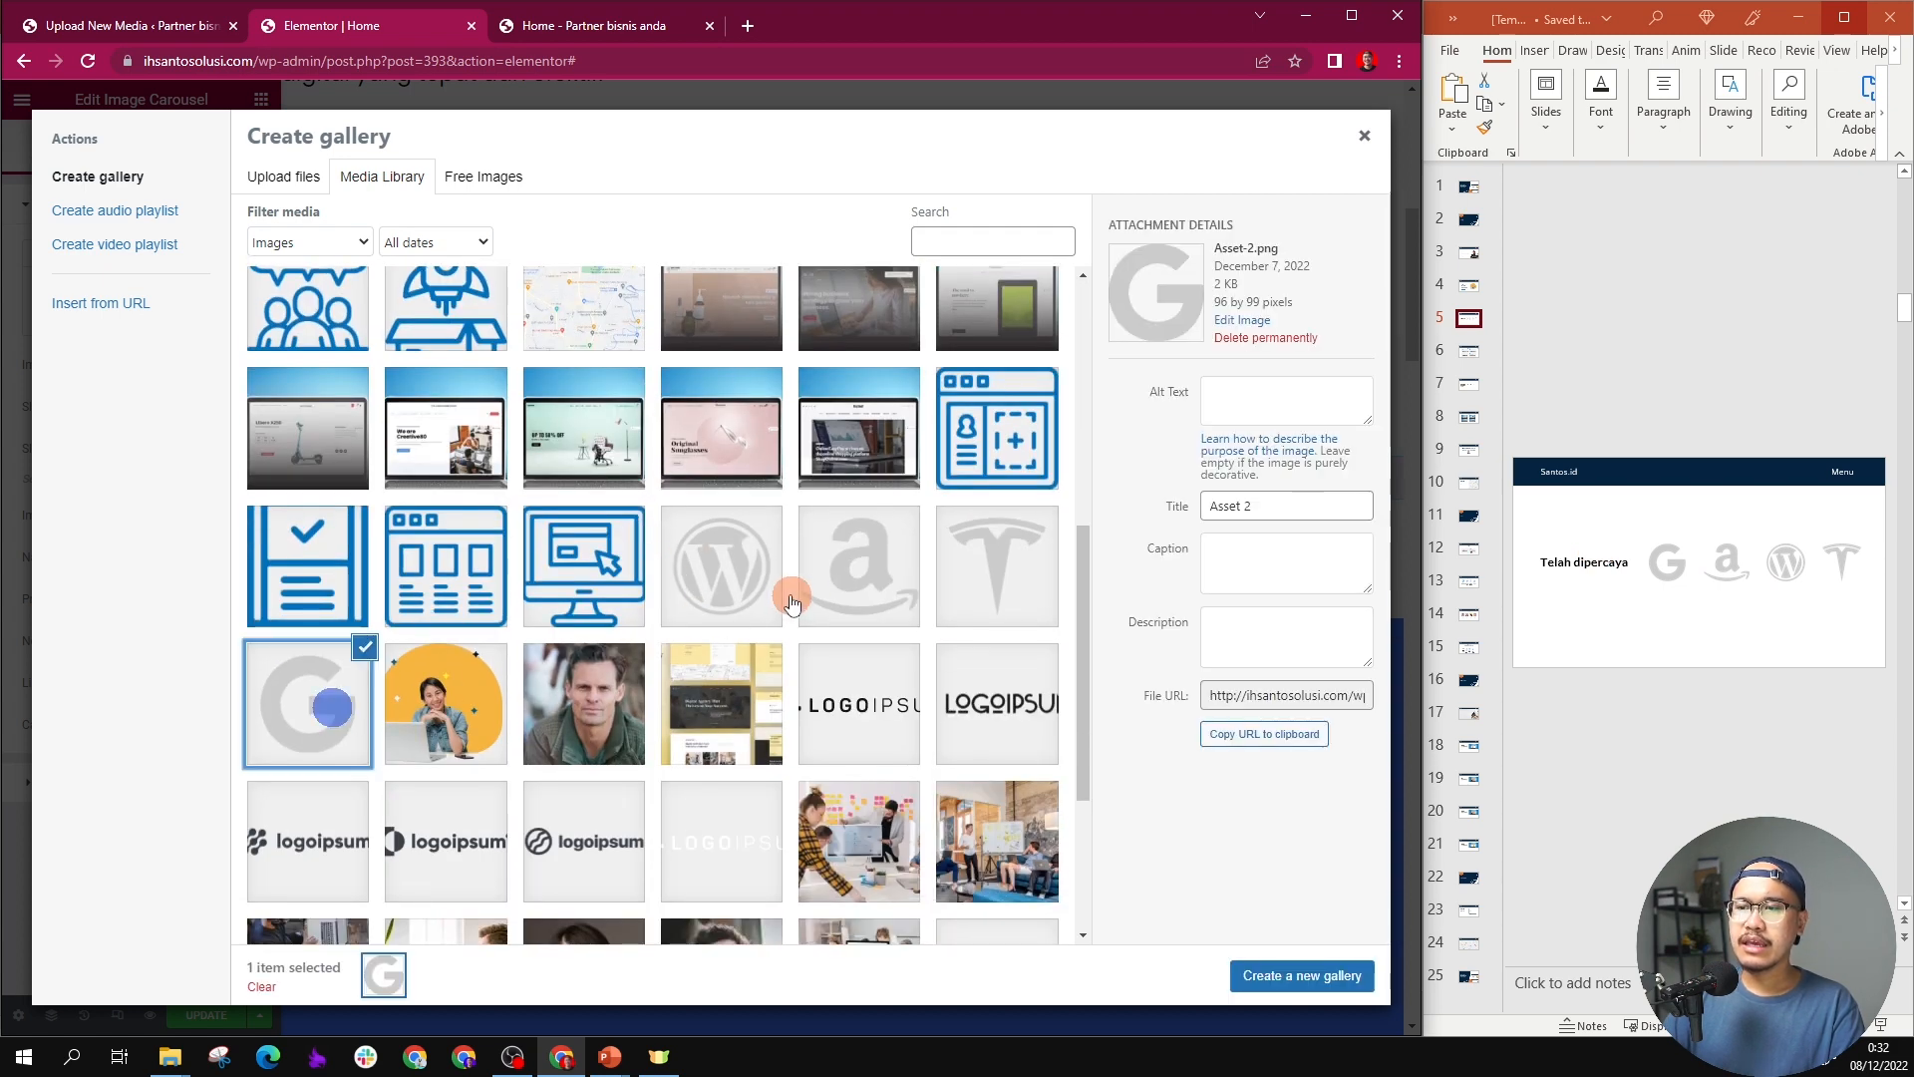
pyautogui.click(873, 594)
pyautogui.click(727, 588)
pyautogui.click(980, 586)
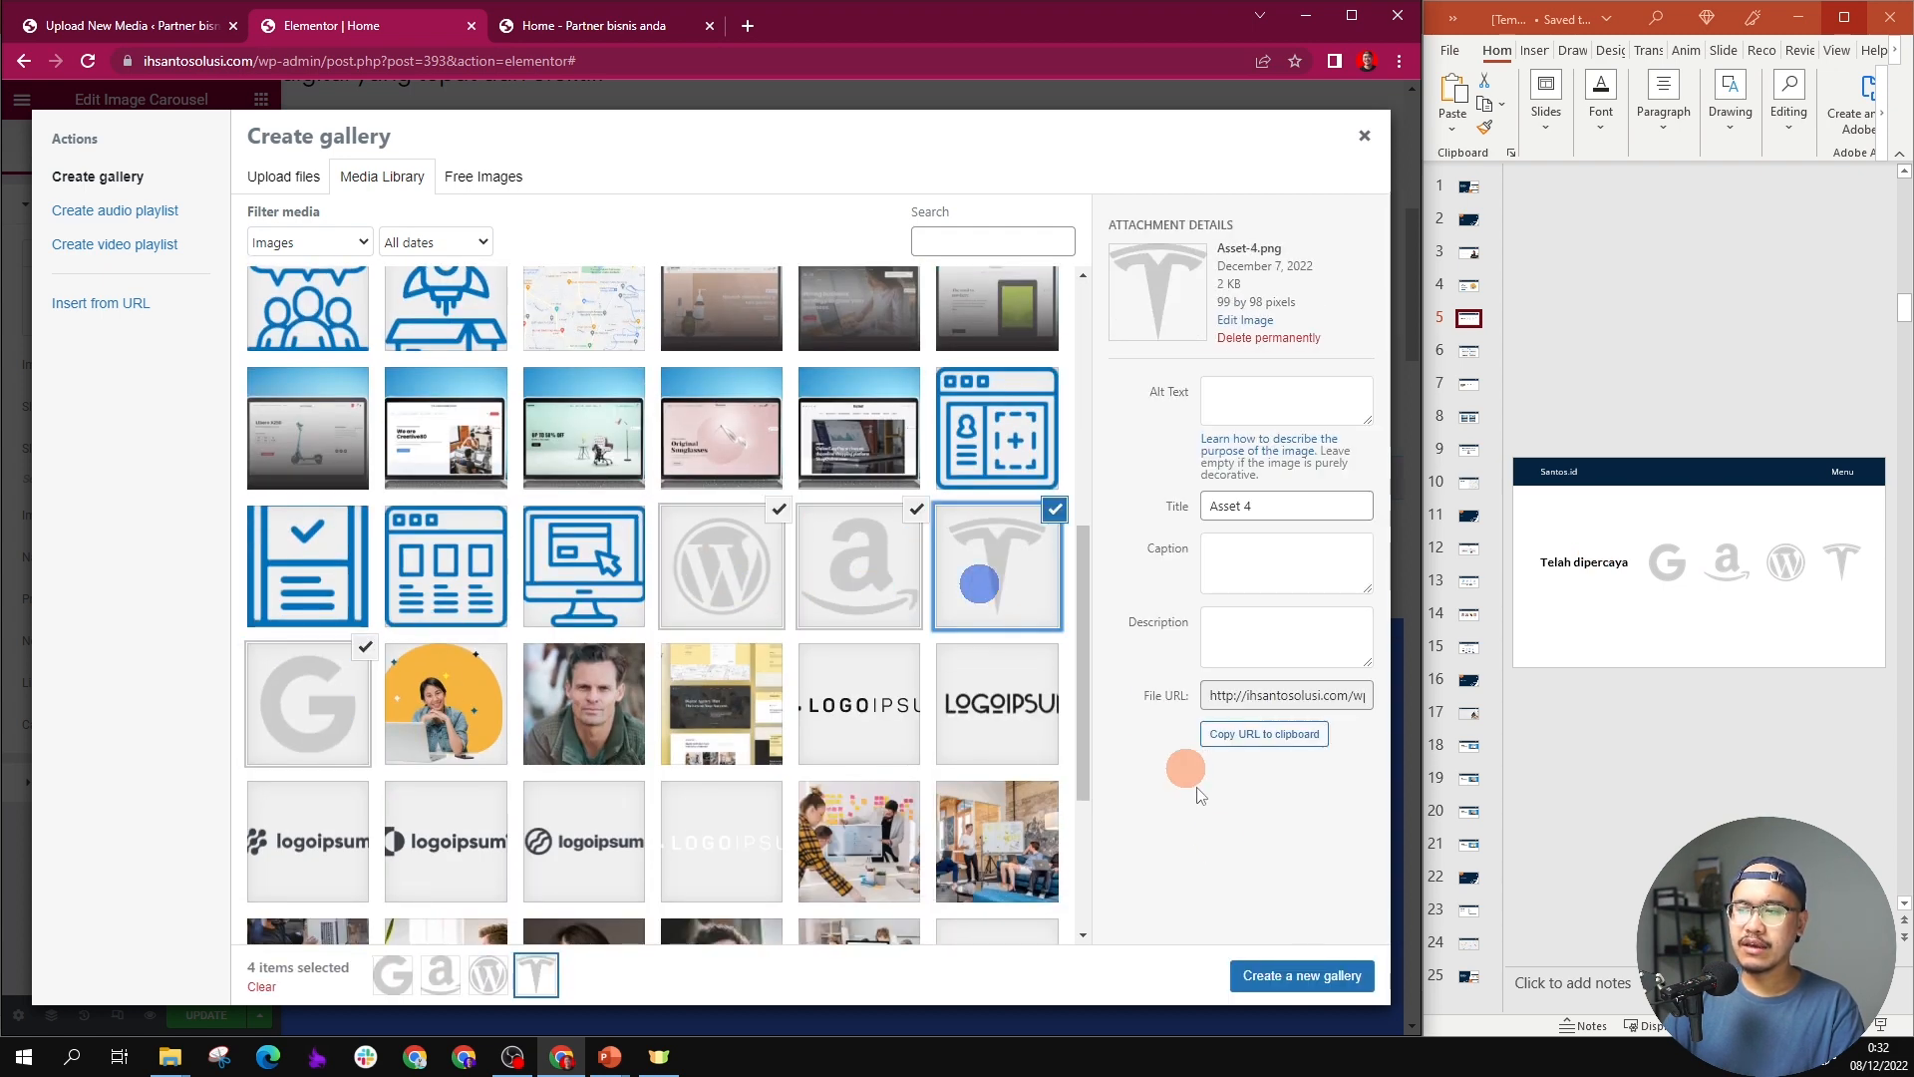
pyautogui.click(1266, 982)
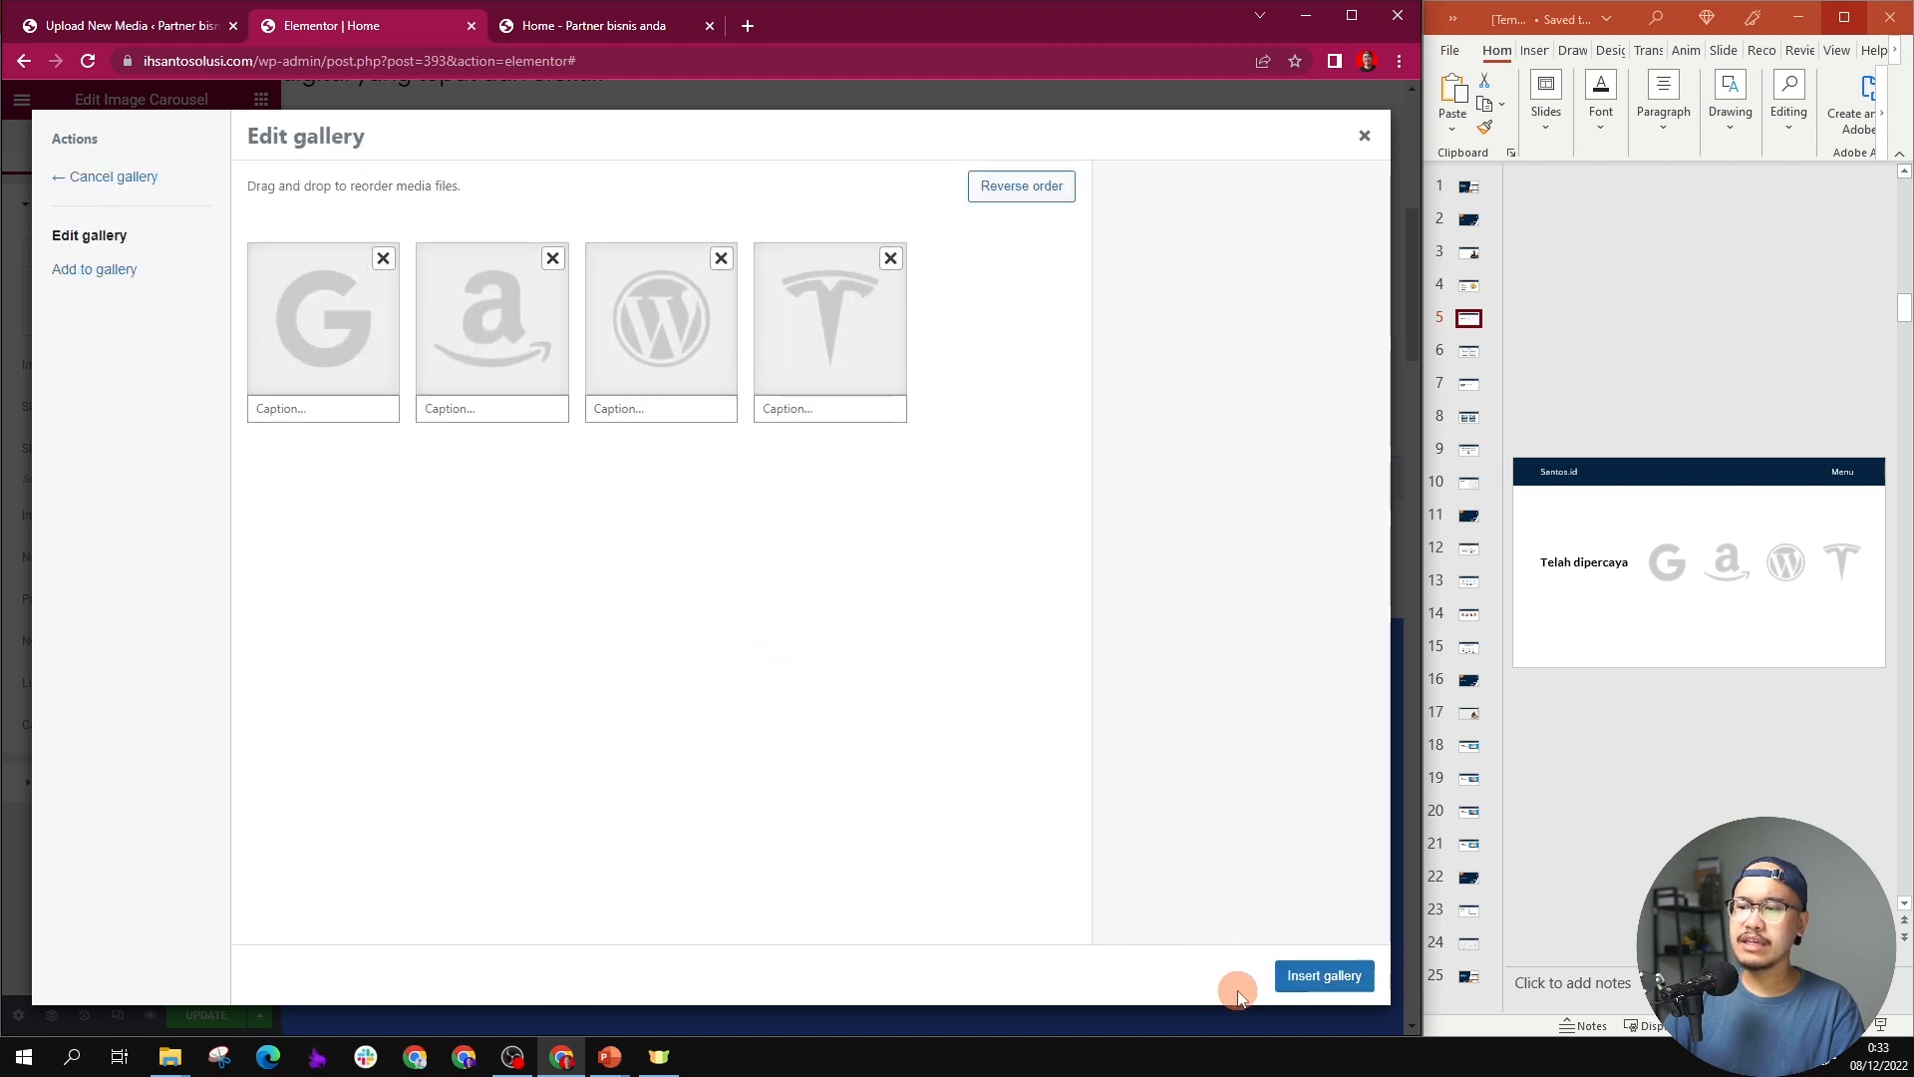
pyautogui.click(1318, 976)
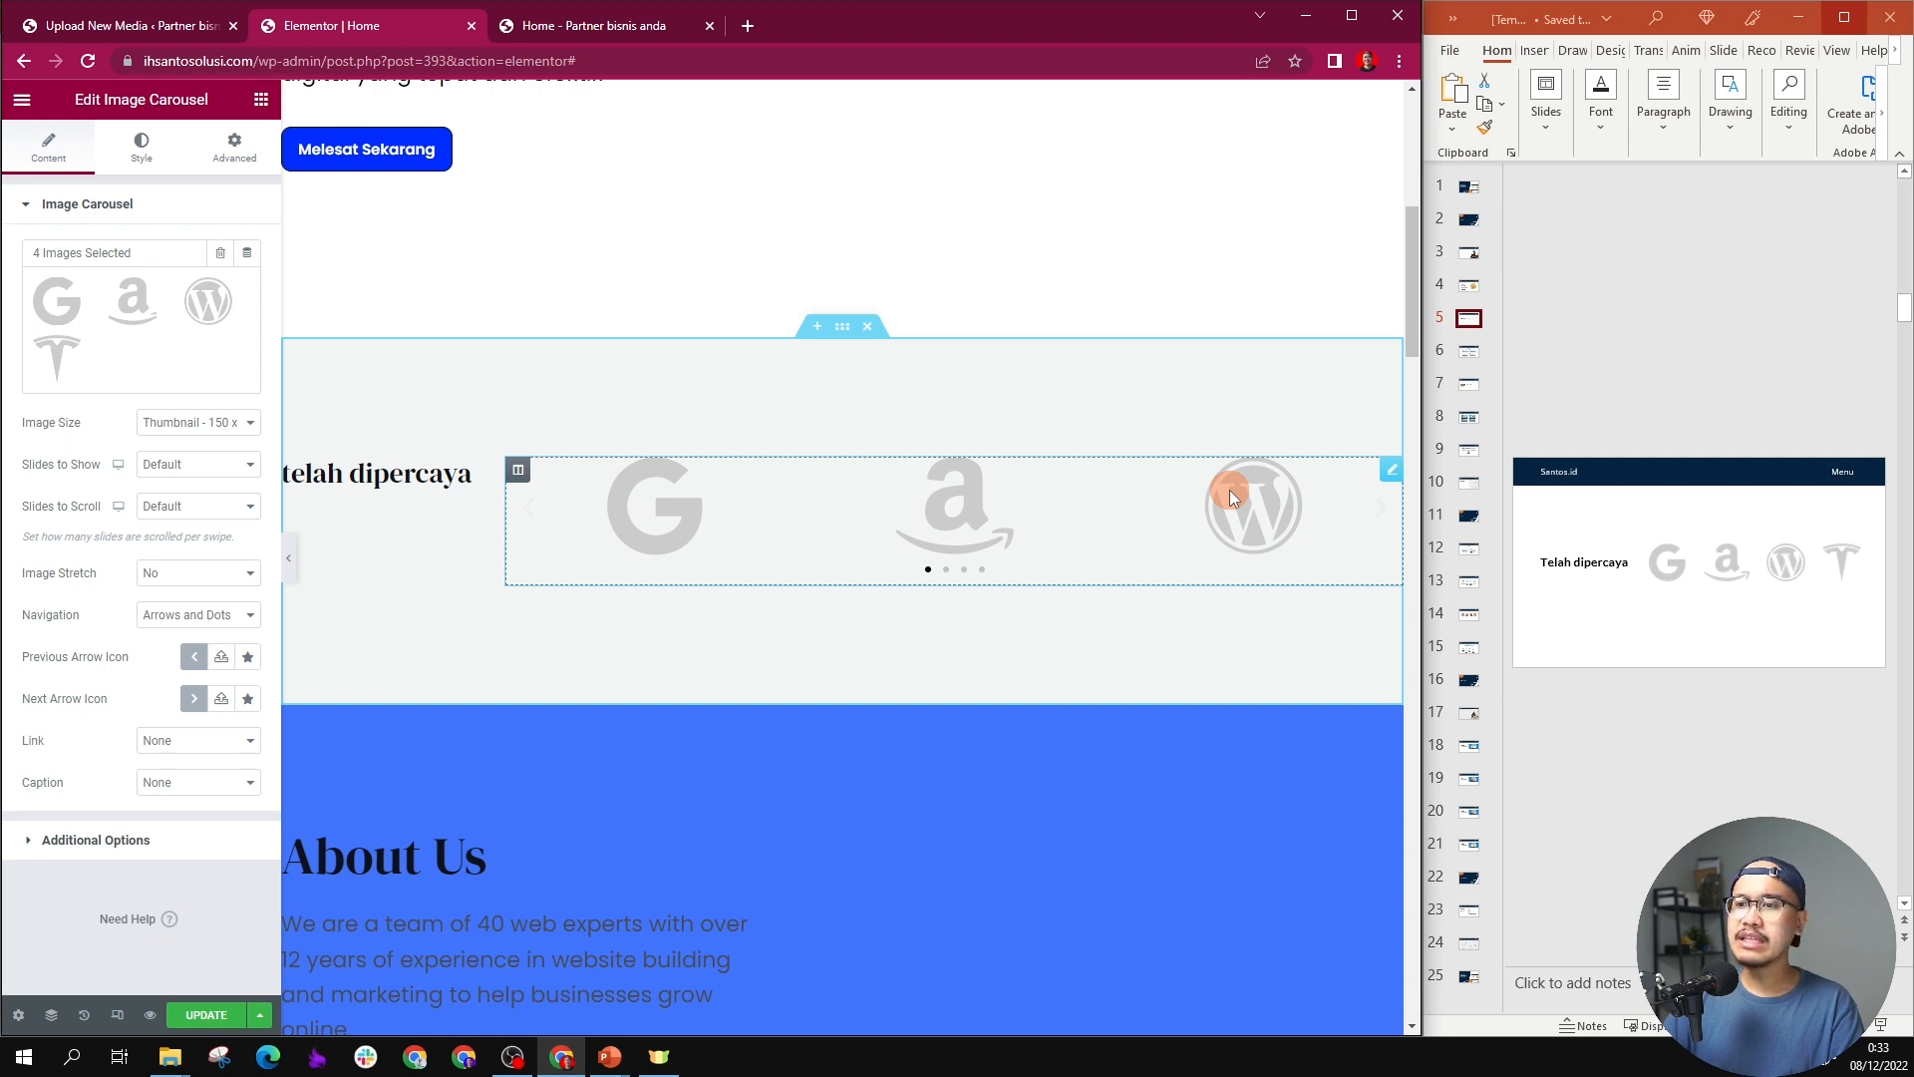
# Step: Set the logo carousel's slides to show to 4
pyautogui.click(198, 472)
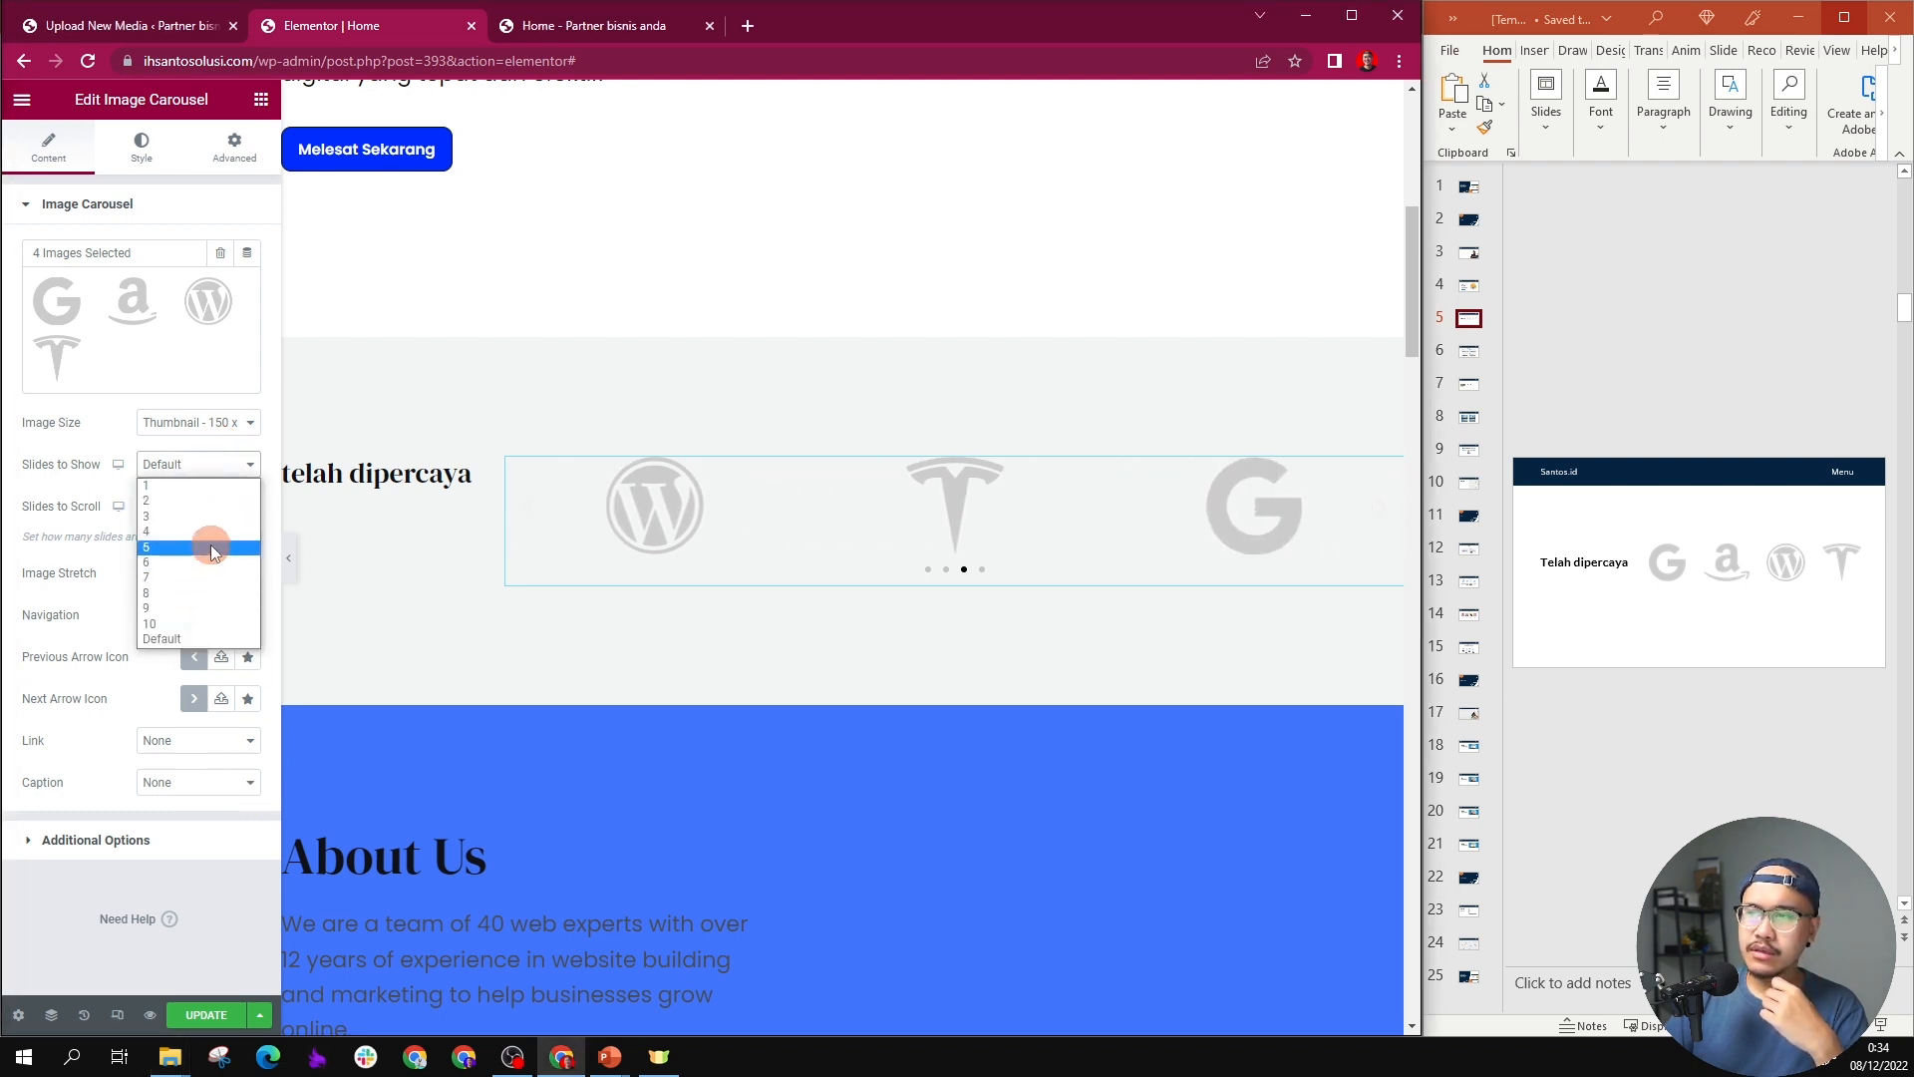
pyautogui.click(218, 533)
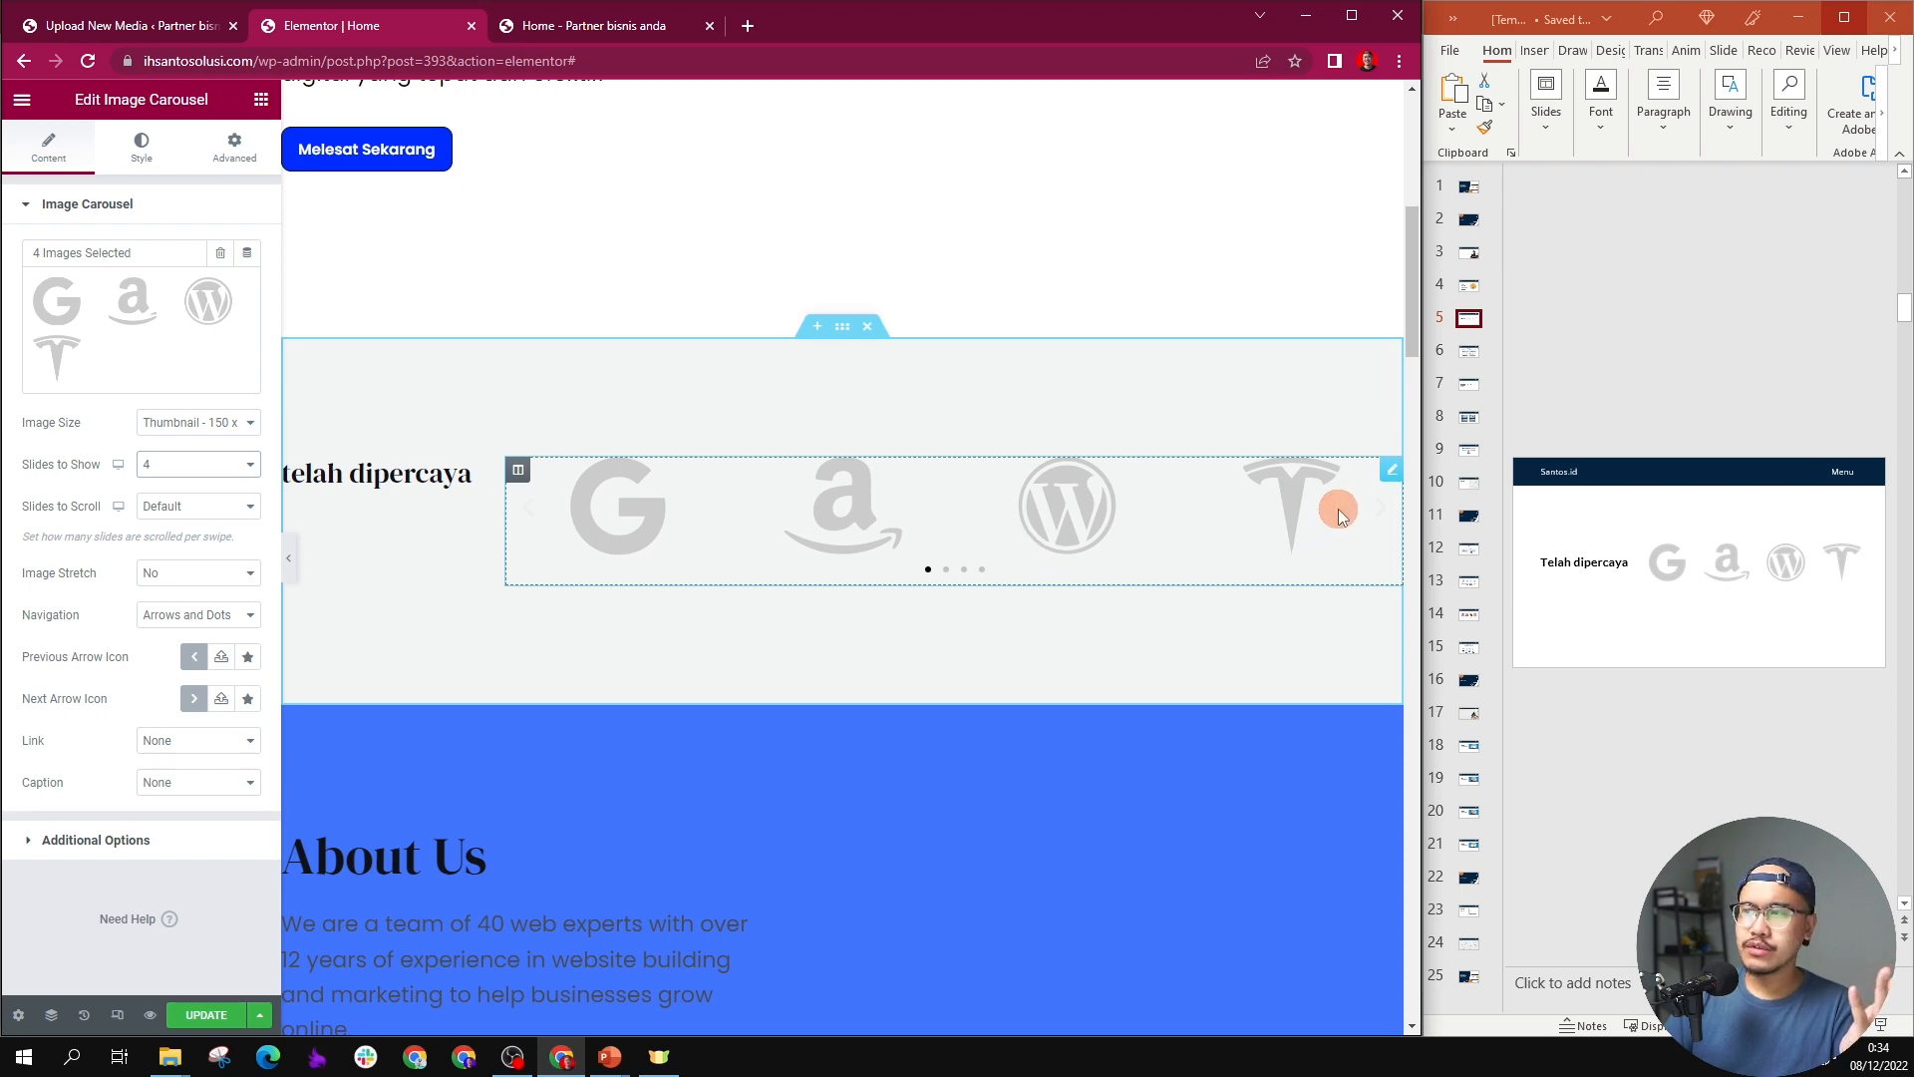
pyautogui.scroll(4, 461, 489)
pyautogui.scroll(-4, 461, 488)
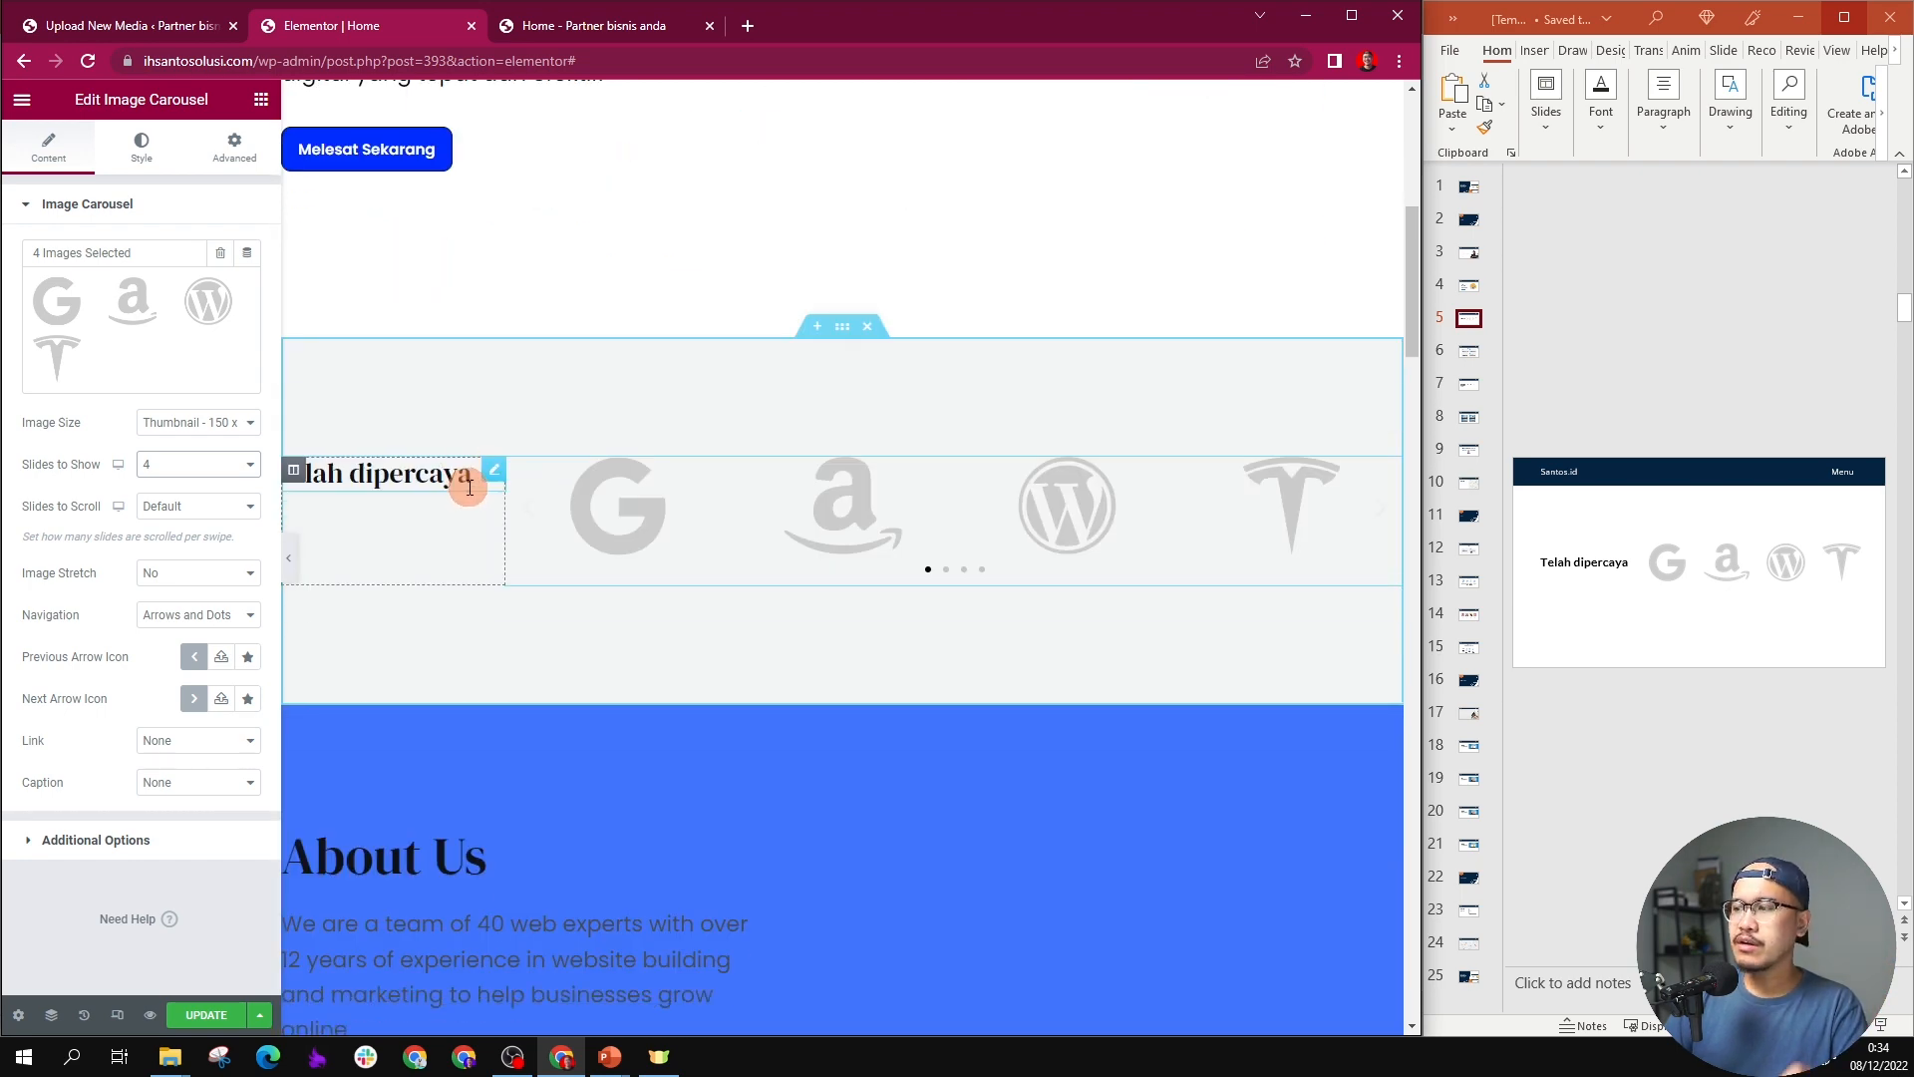
pyautogui.scroll(3, 469, 485)
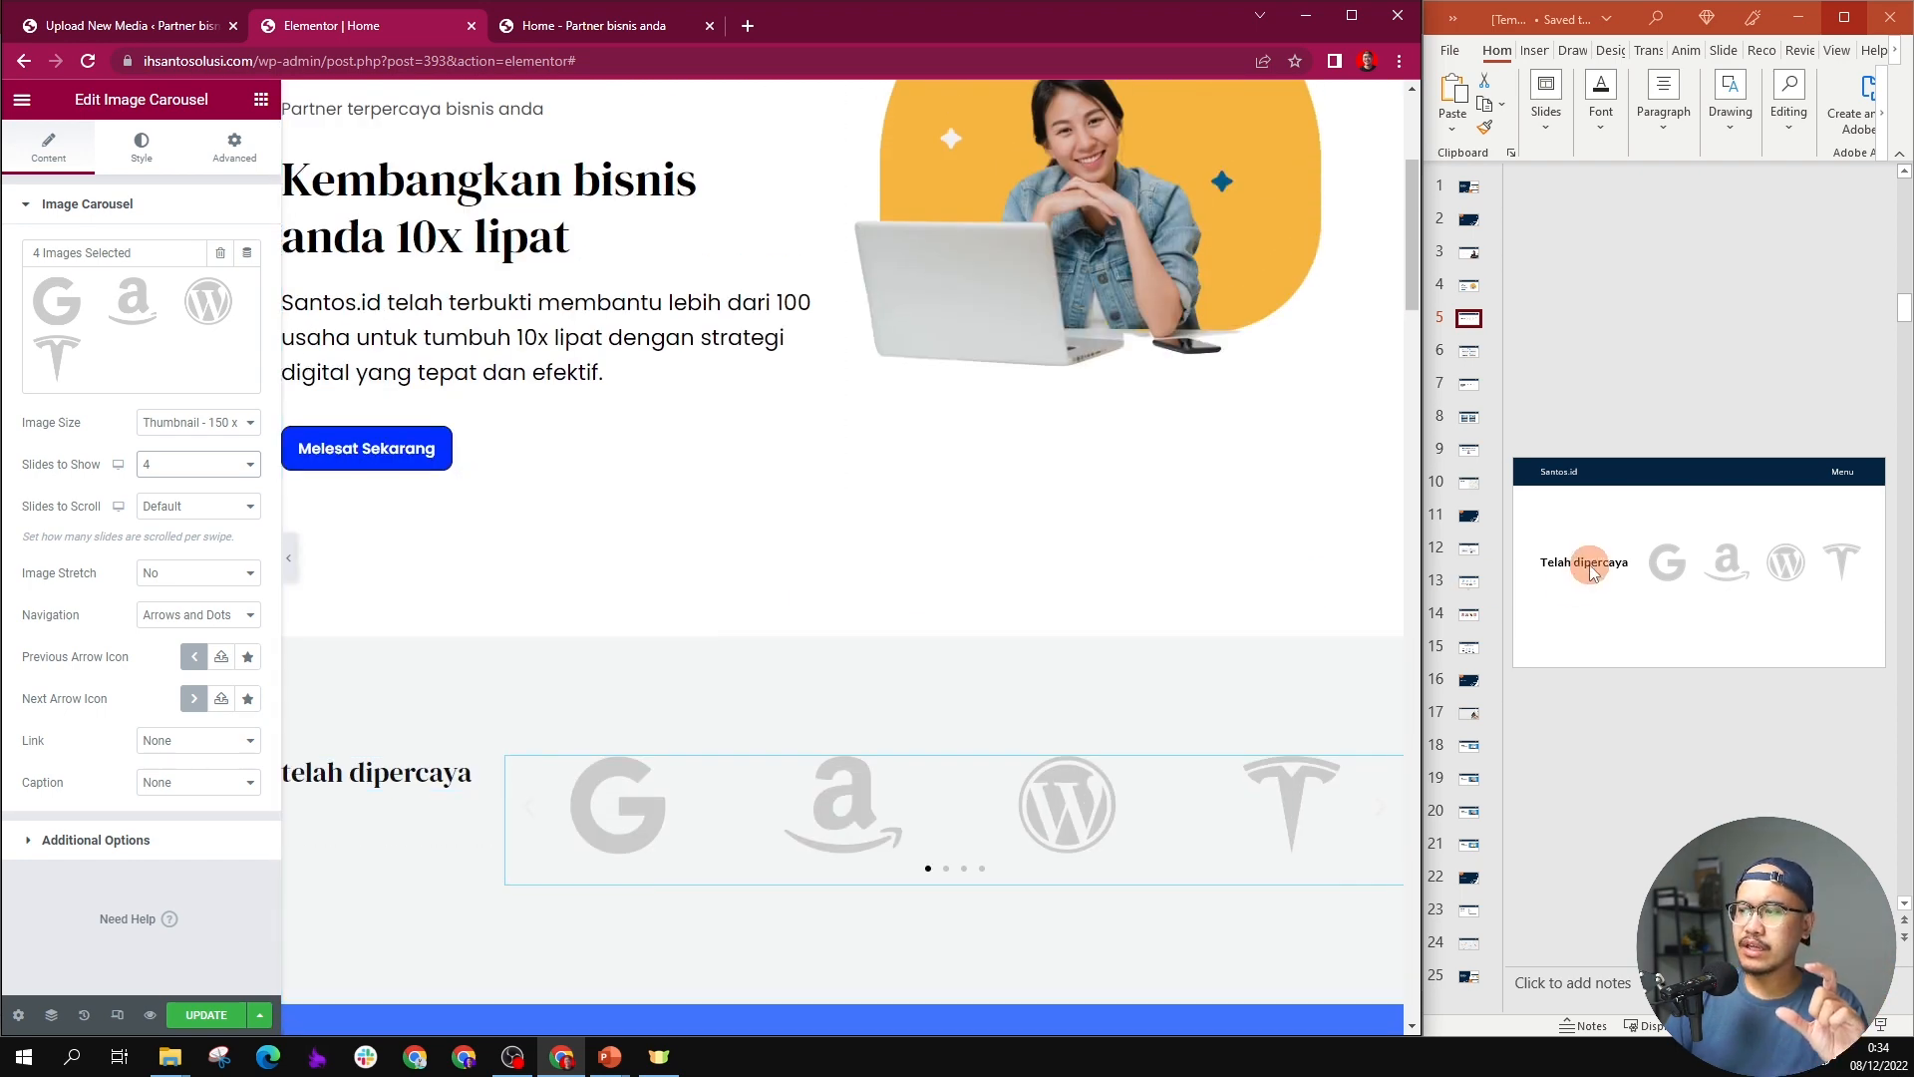
pyautogui.scroll(-2, 632, 688)
pyautogui.scroll(5, 646, 641)
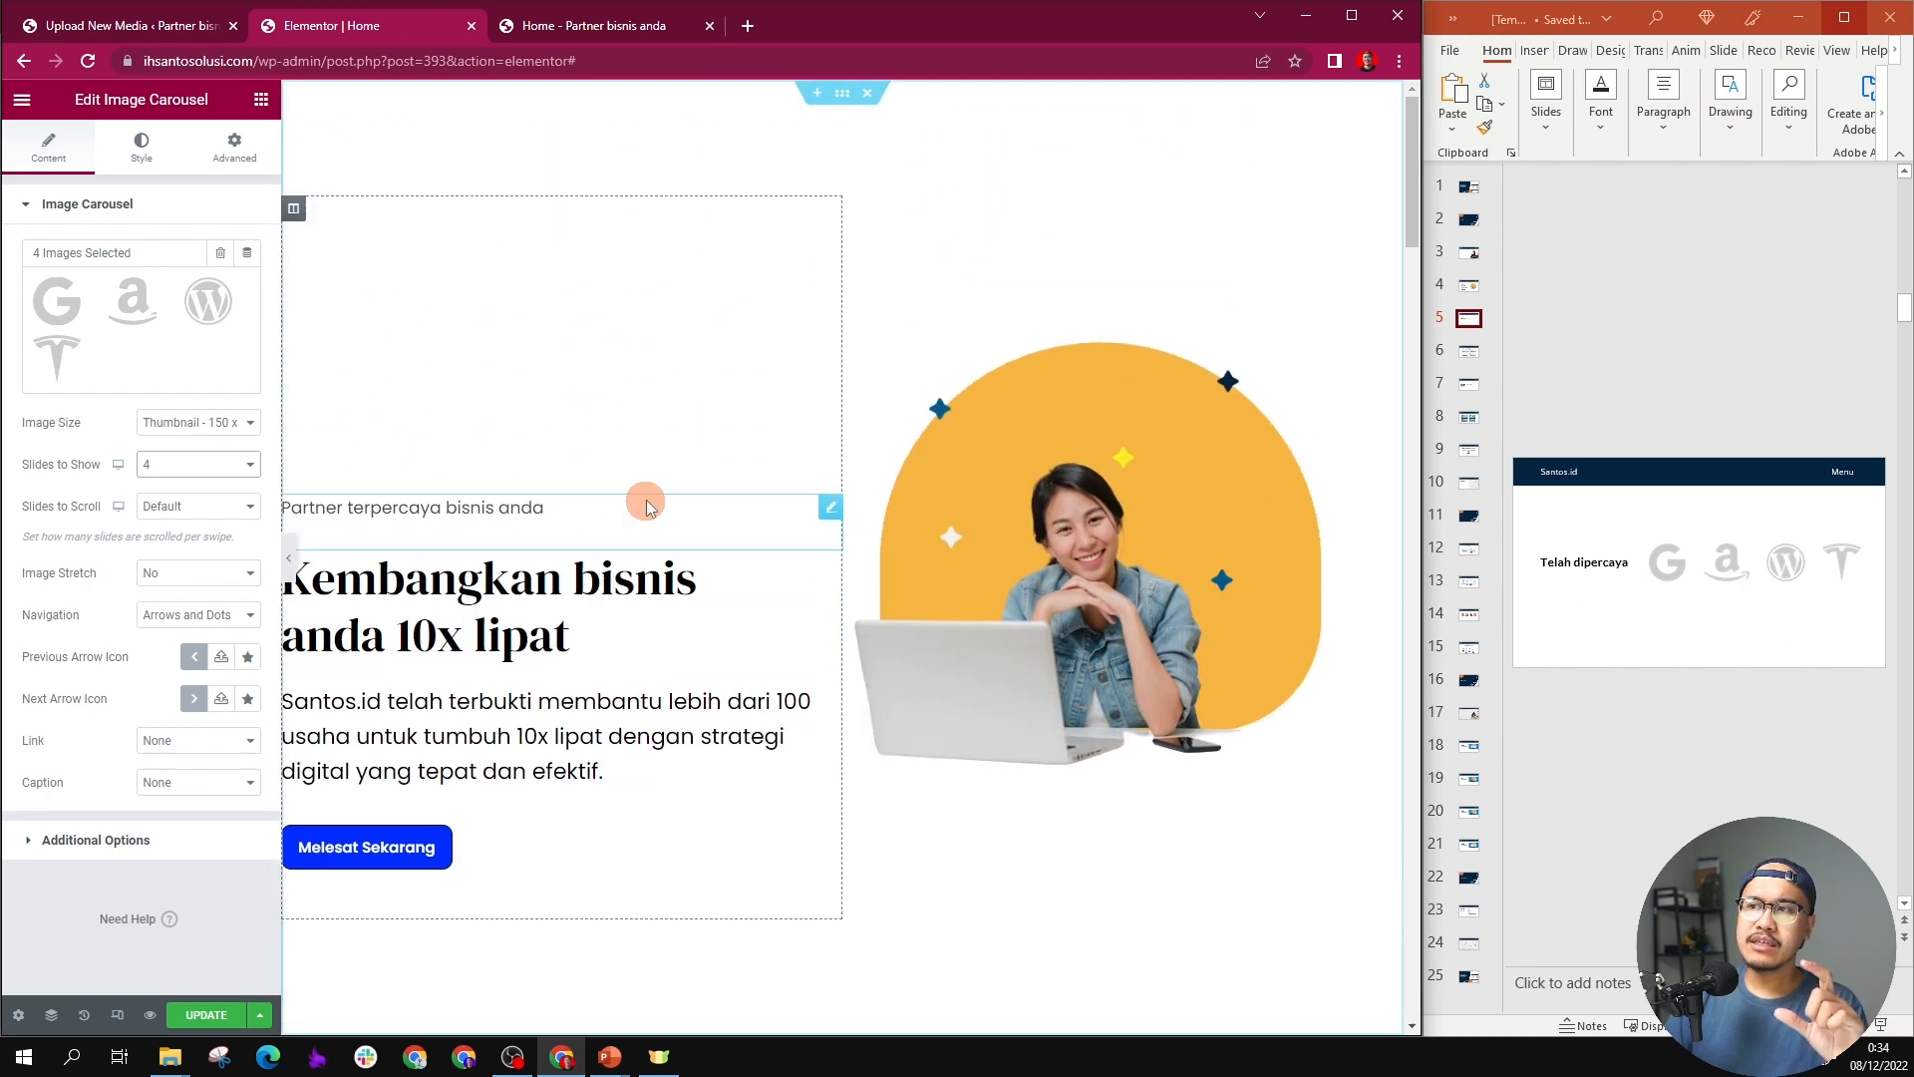
pyautogui.scroll(-8, 648, 503)
pyautogui.scroll(1, 448, 513)
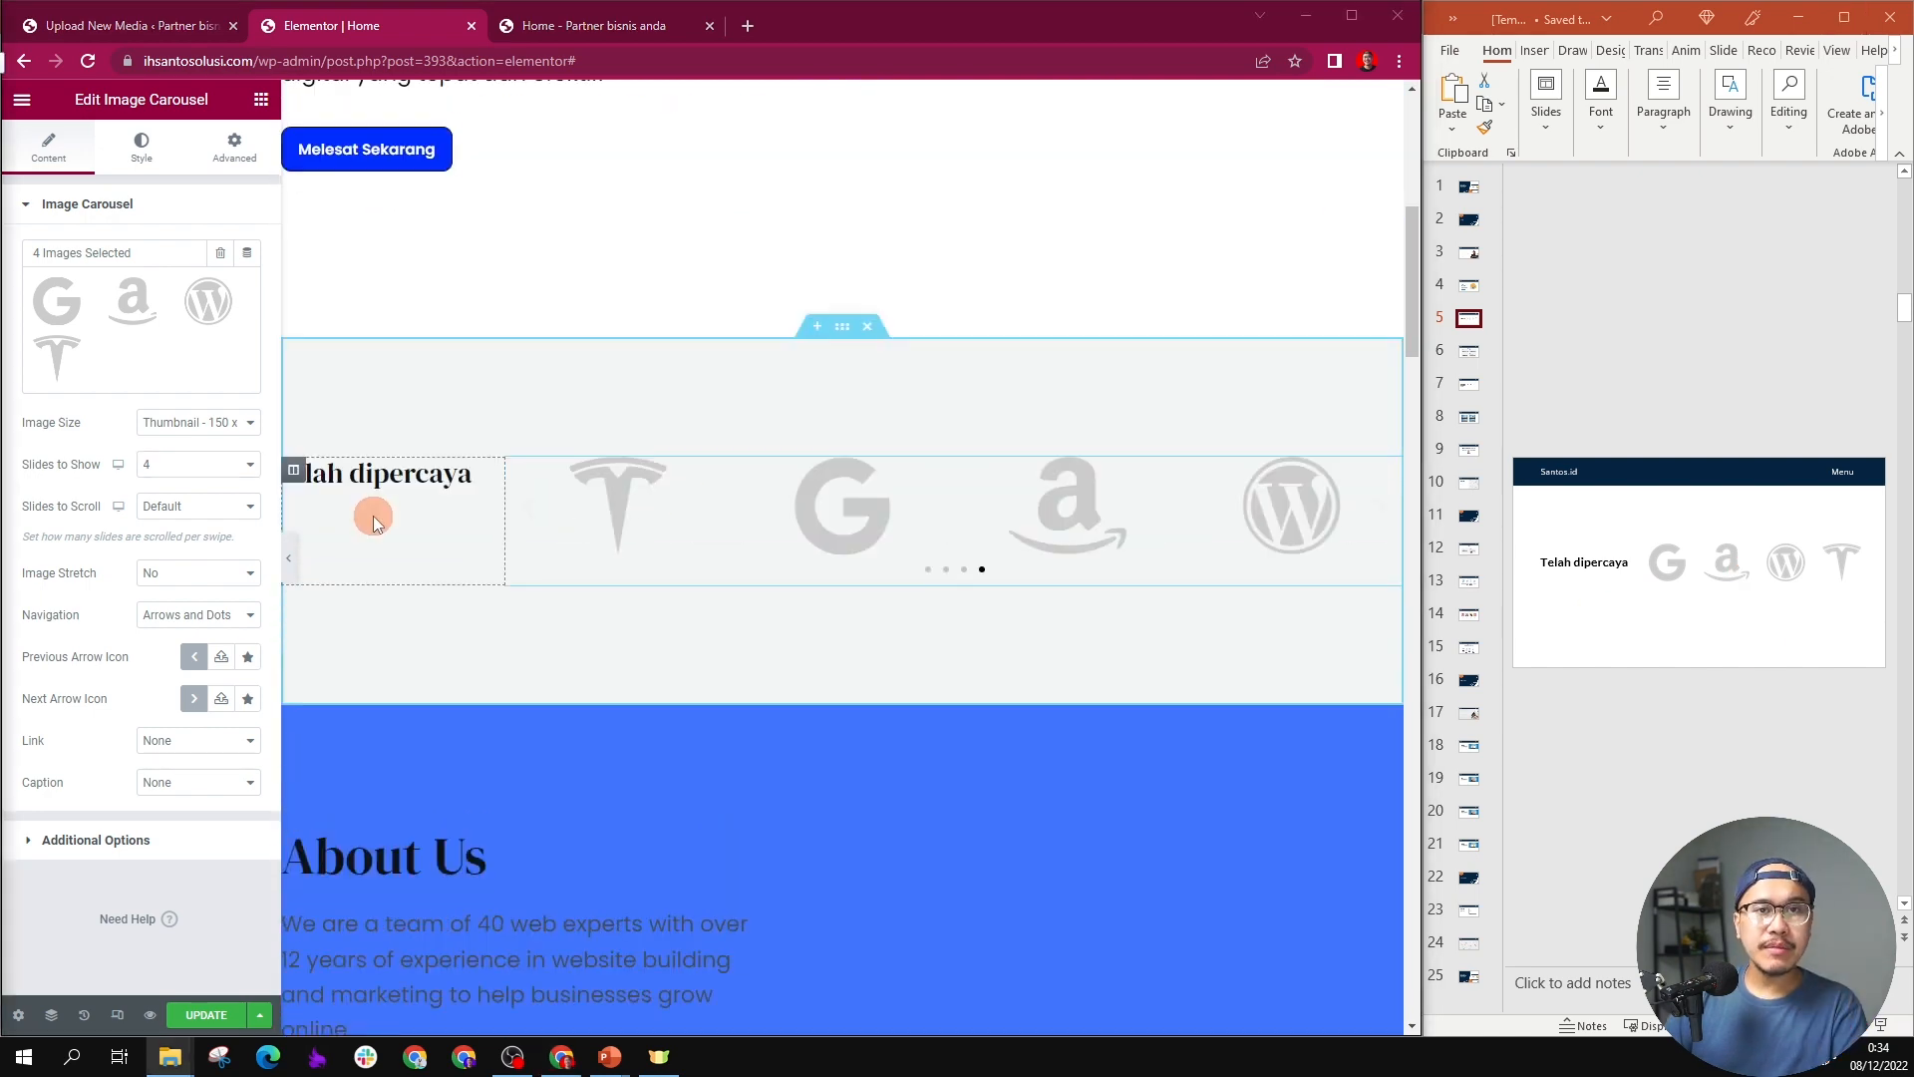
# Step: Set the "telah dipercaya" heading column's vertical alignment to Middle, after trying Bottom
pyautogui.click(417, 487)
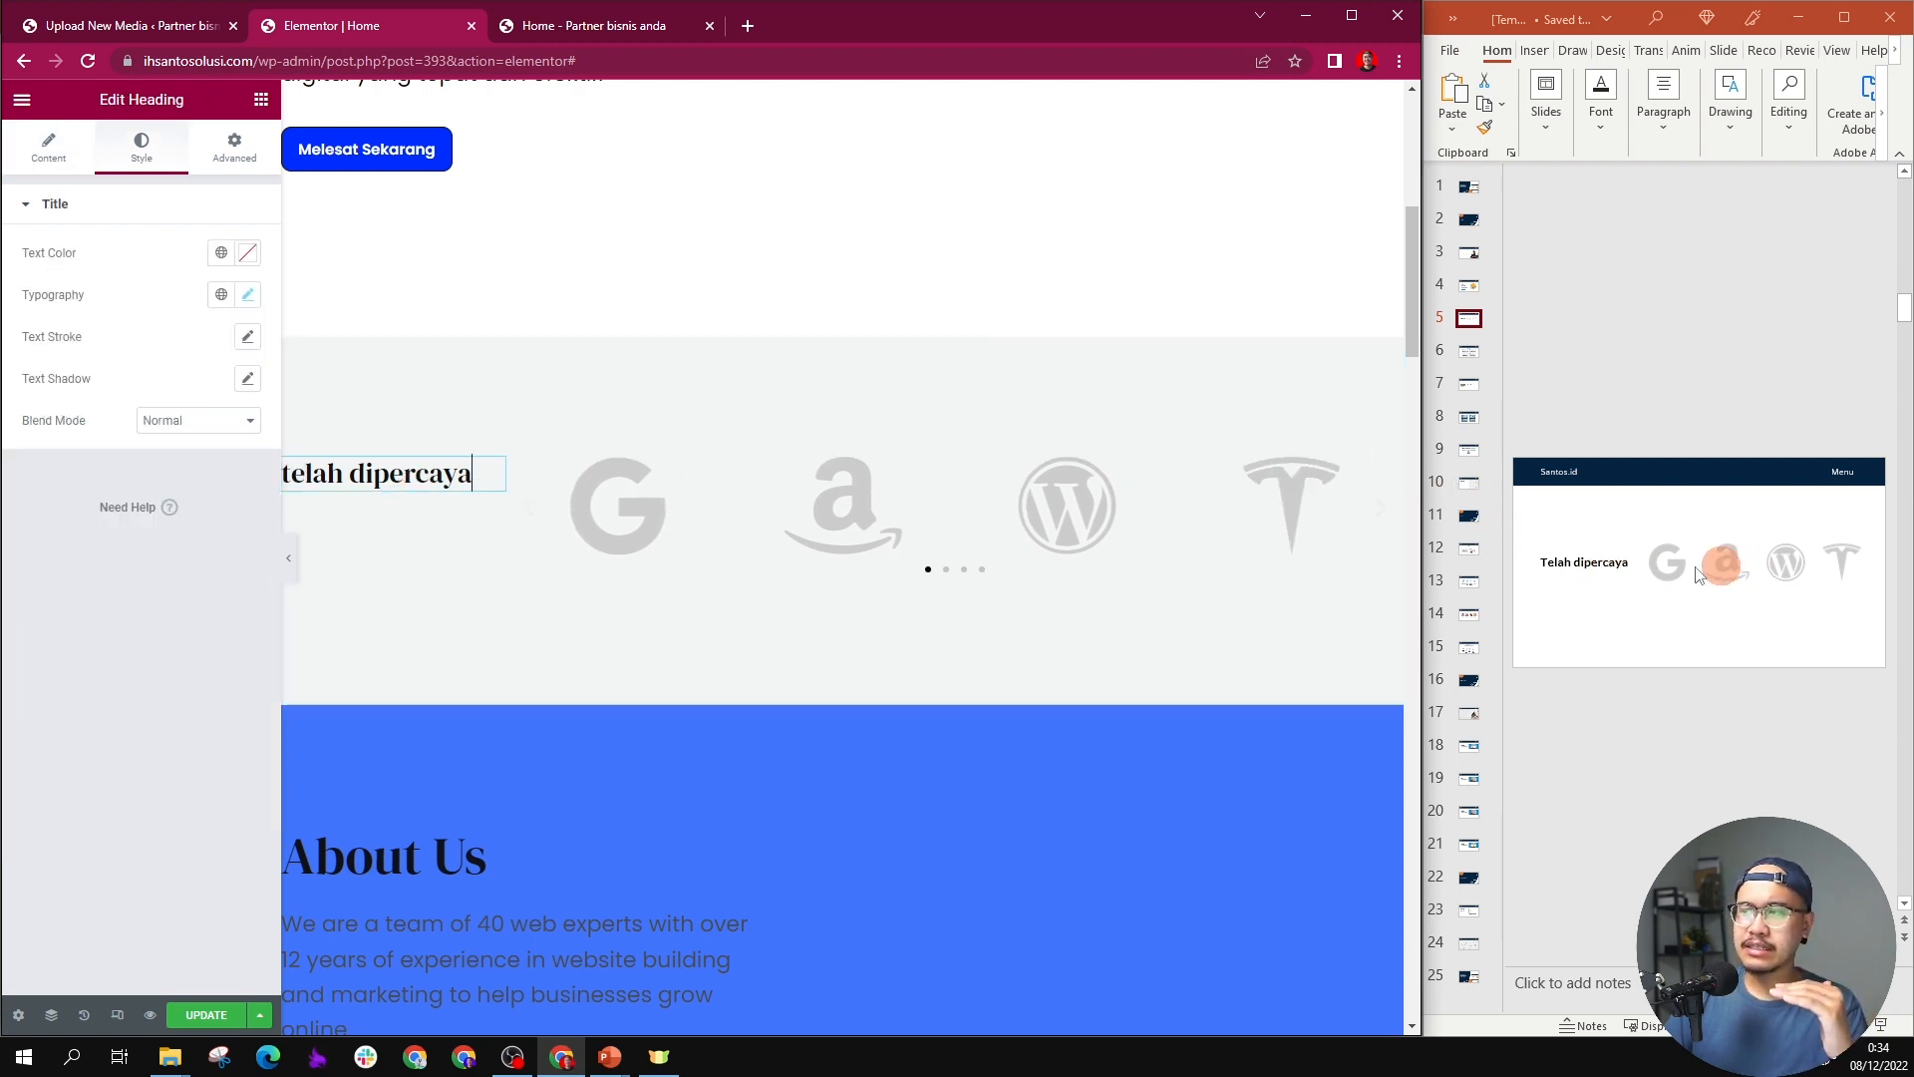
pyautogui.click(295, 472)
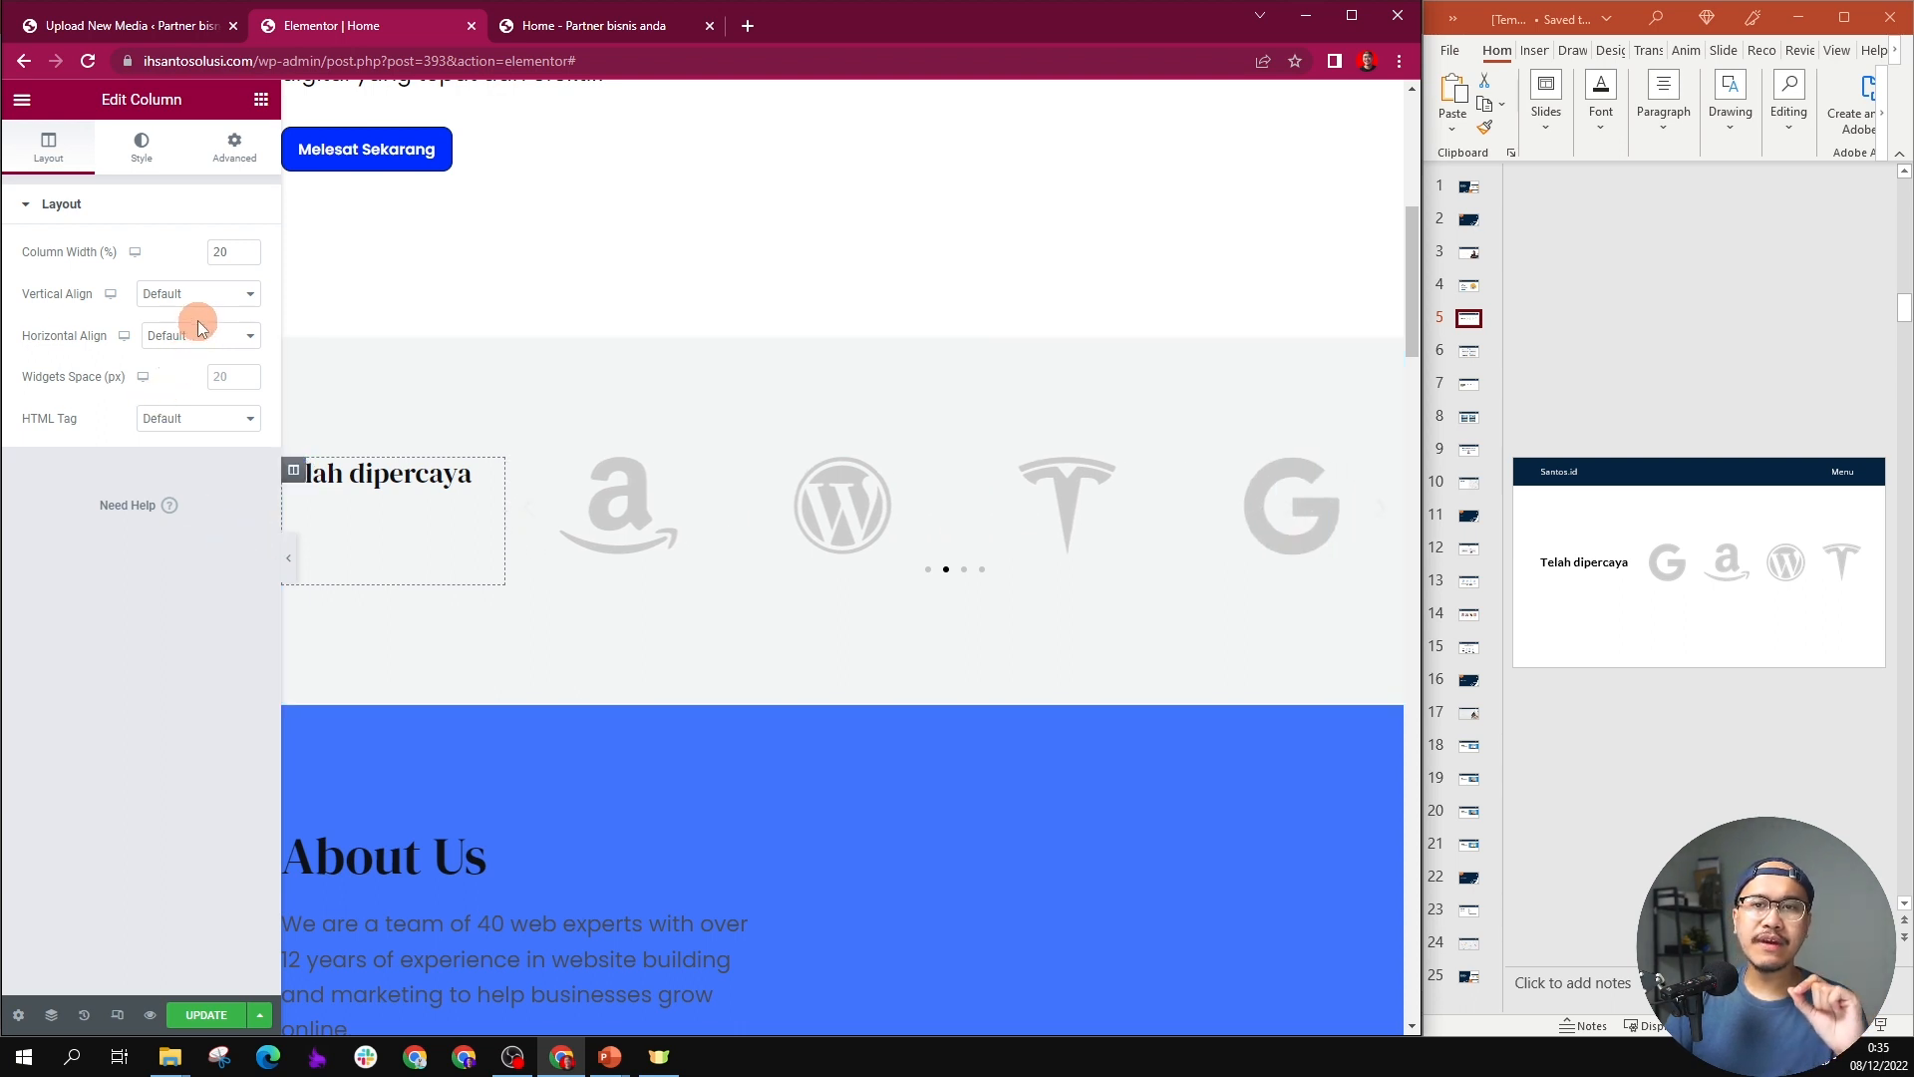
pyautogui.click(225, 301)
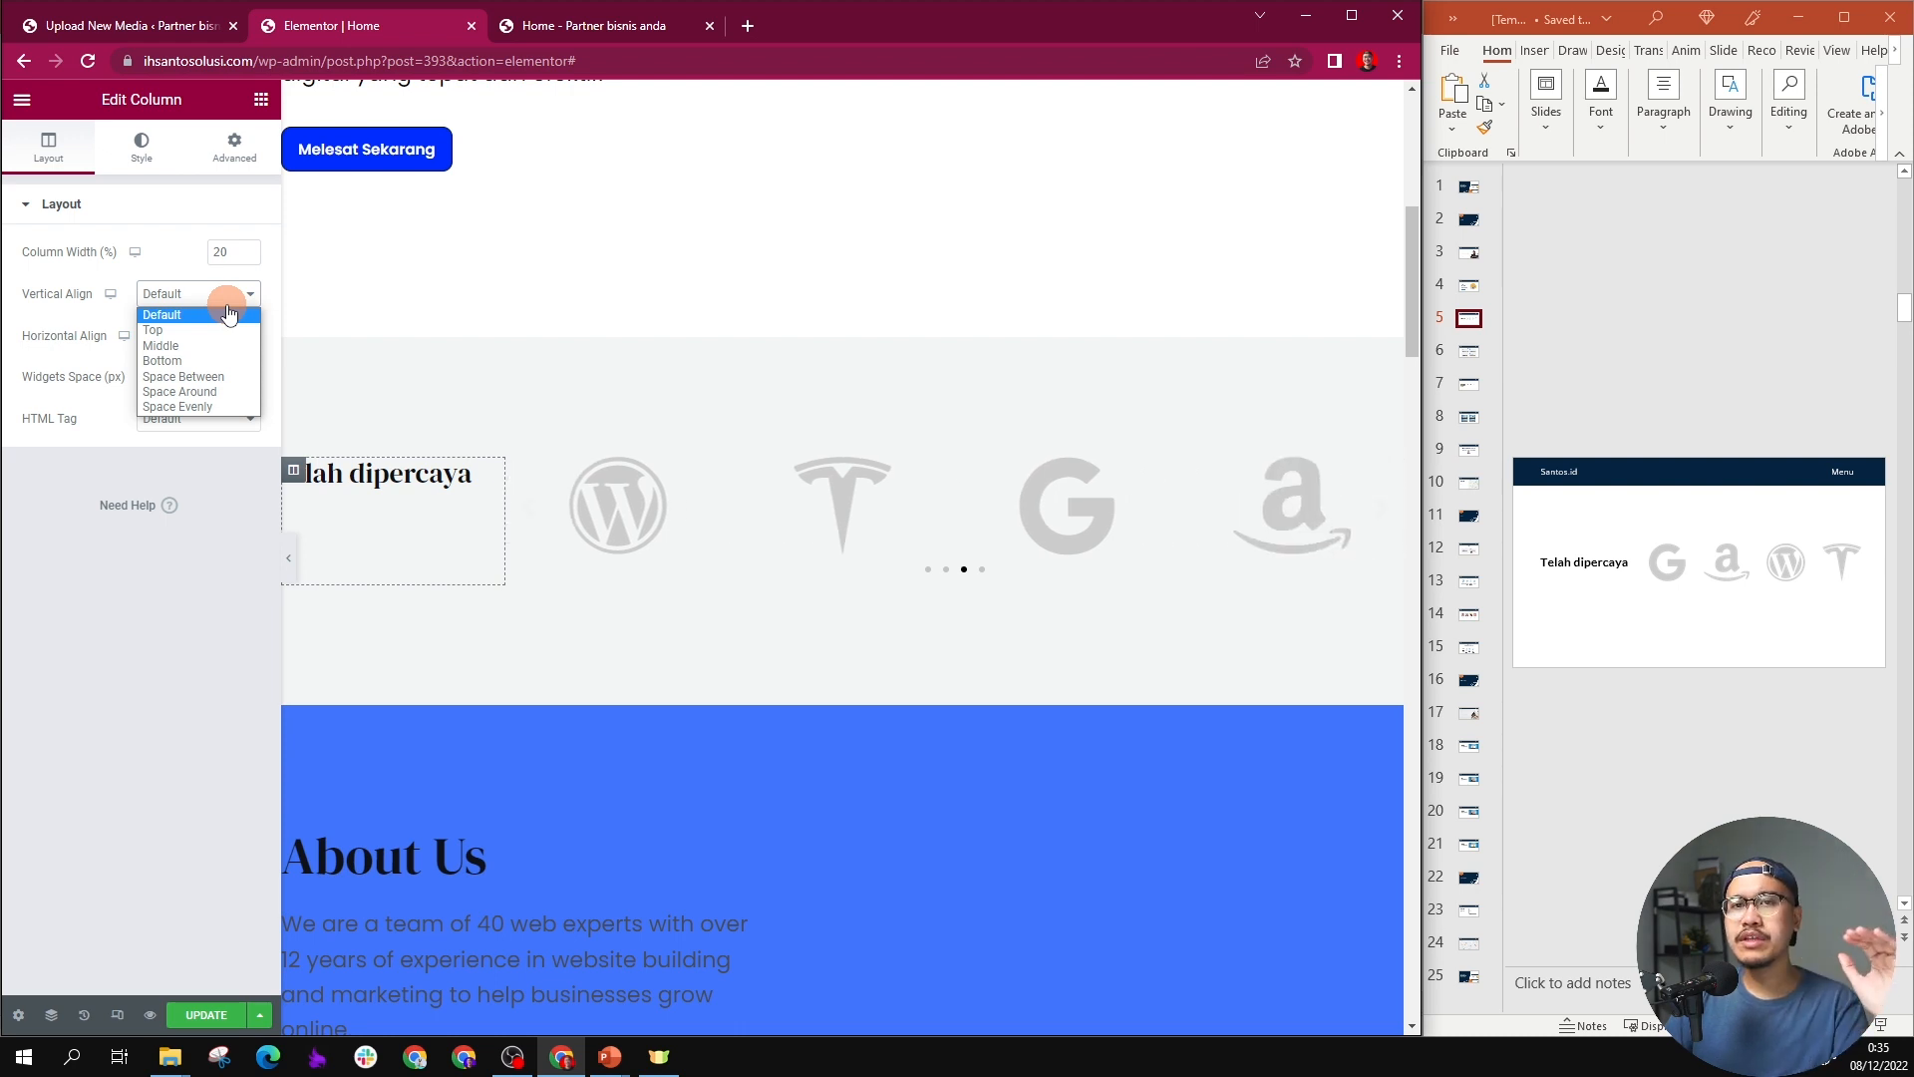
pyautogui.click(189, 345)
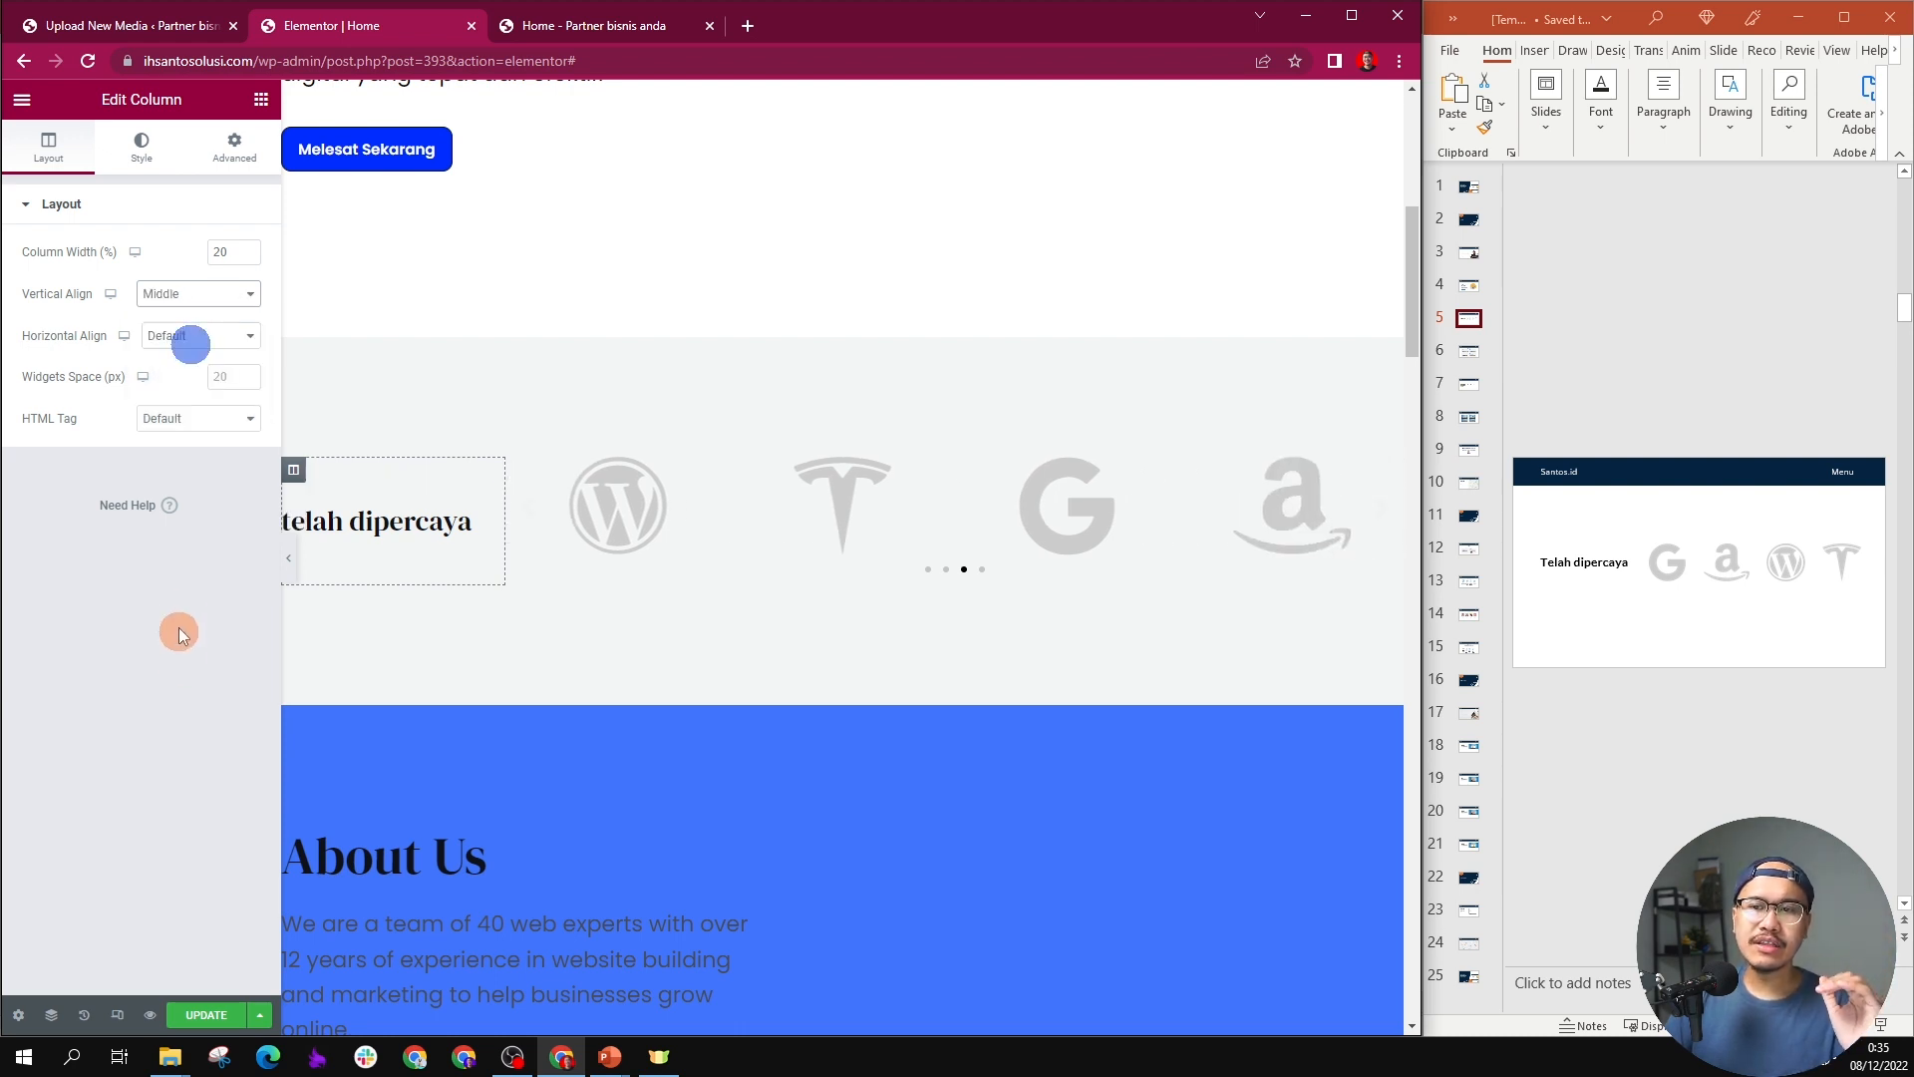
pyautogui.click(199, 293)
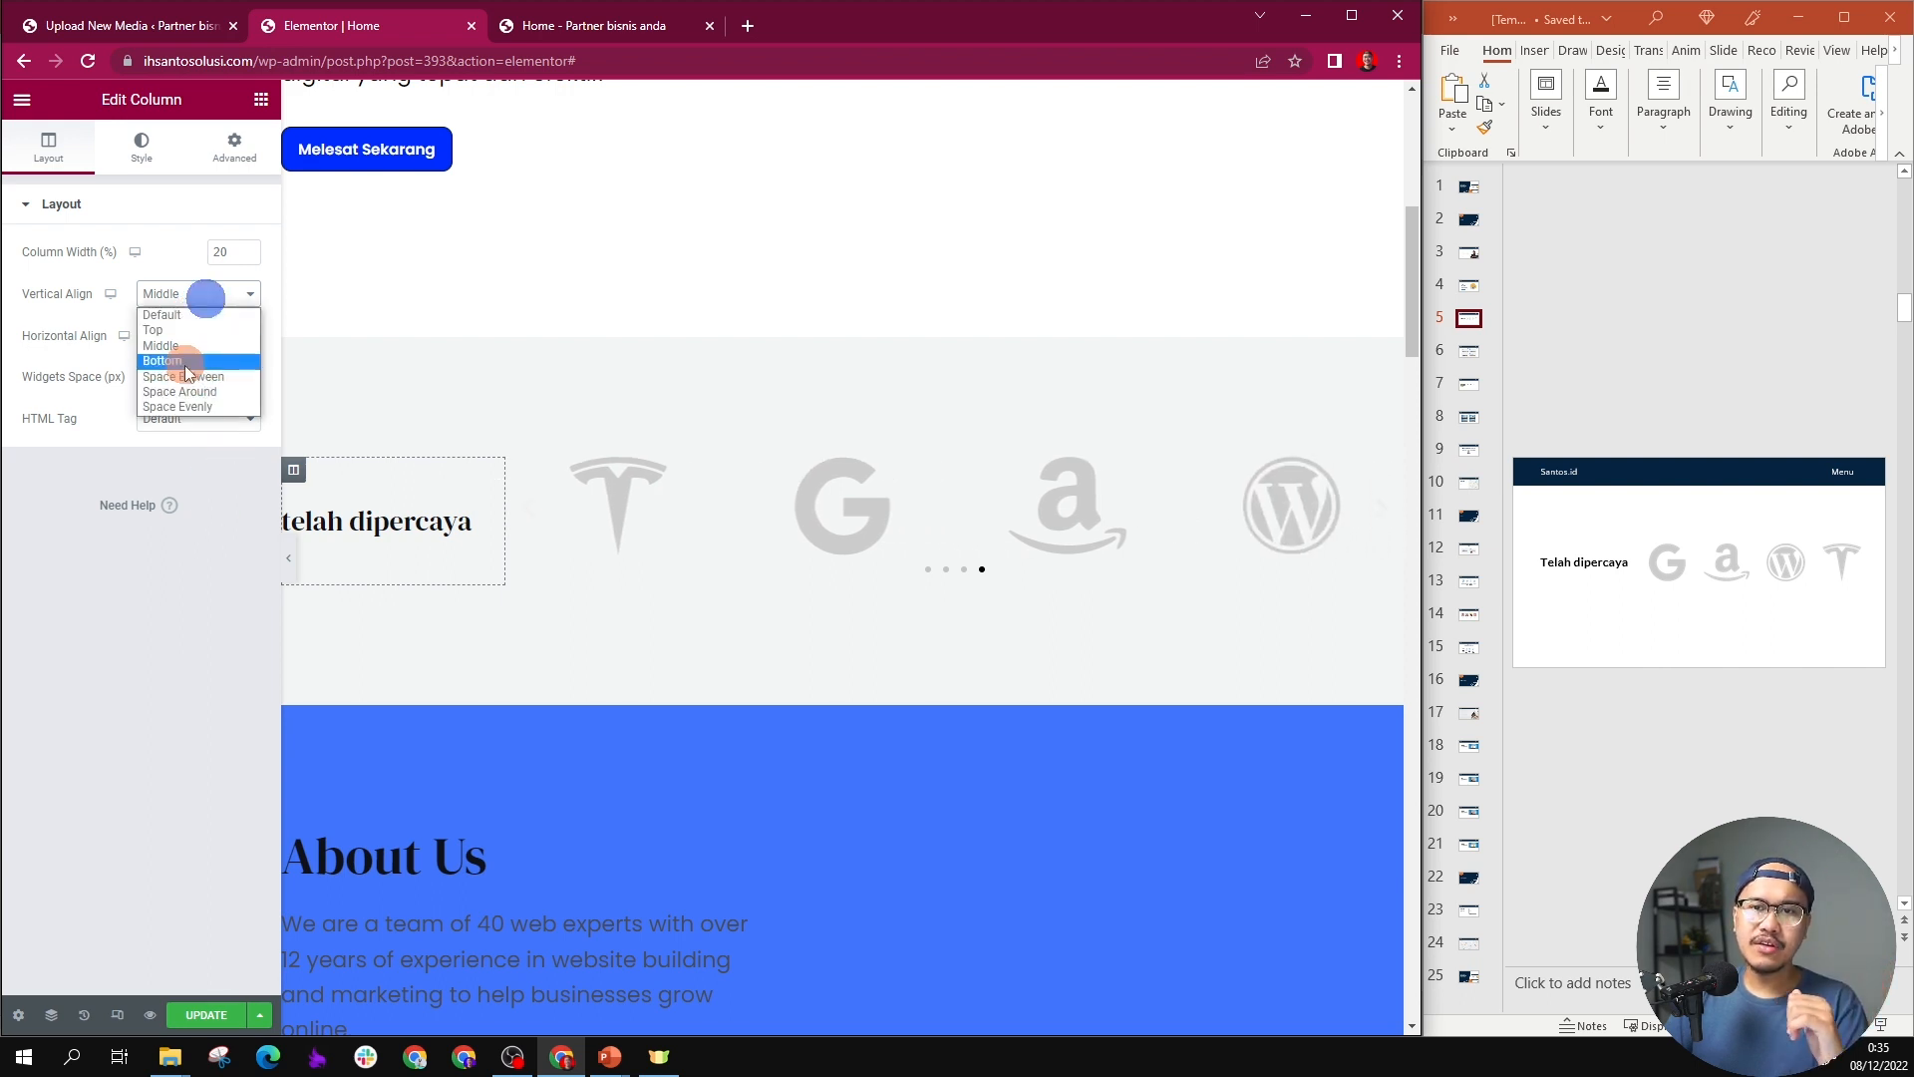
pyautogui.click(184, 360)
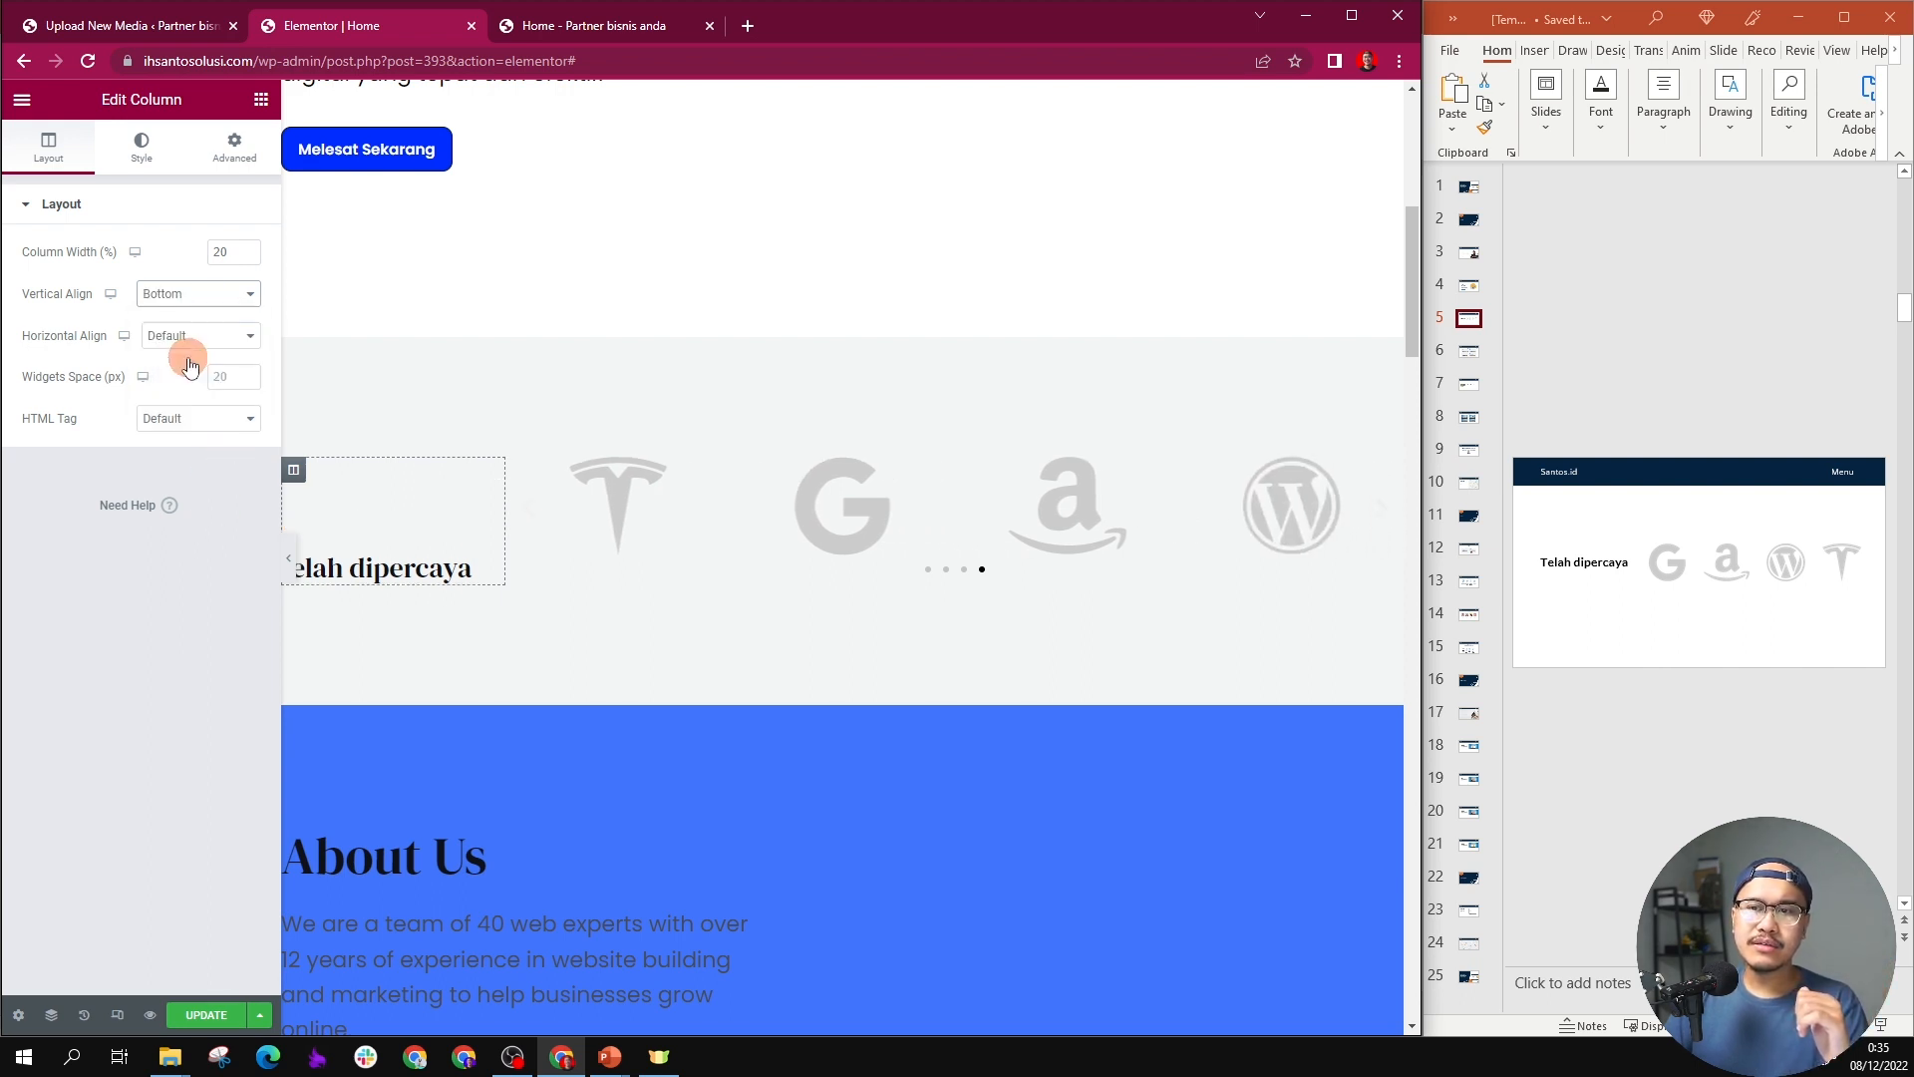
pyautogui.click(225, 294)
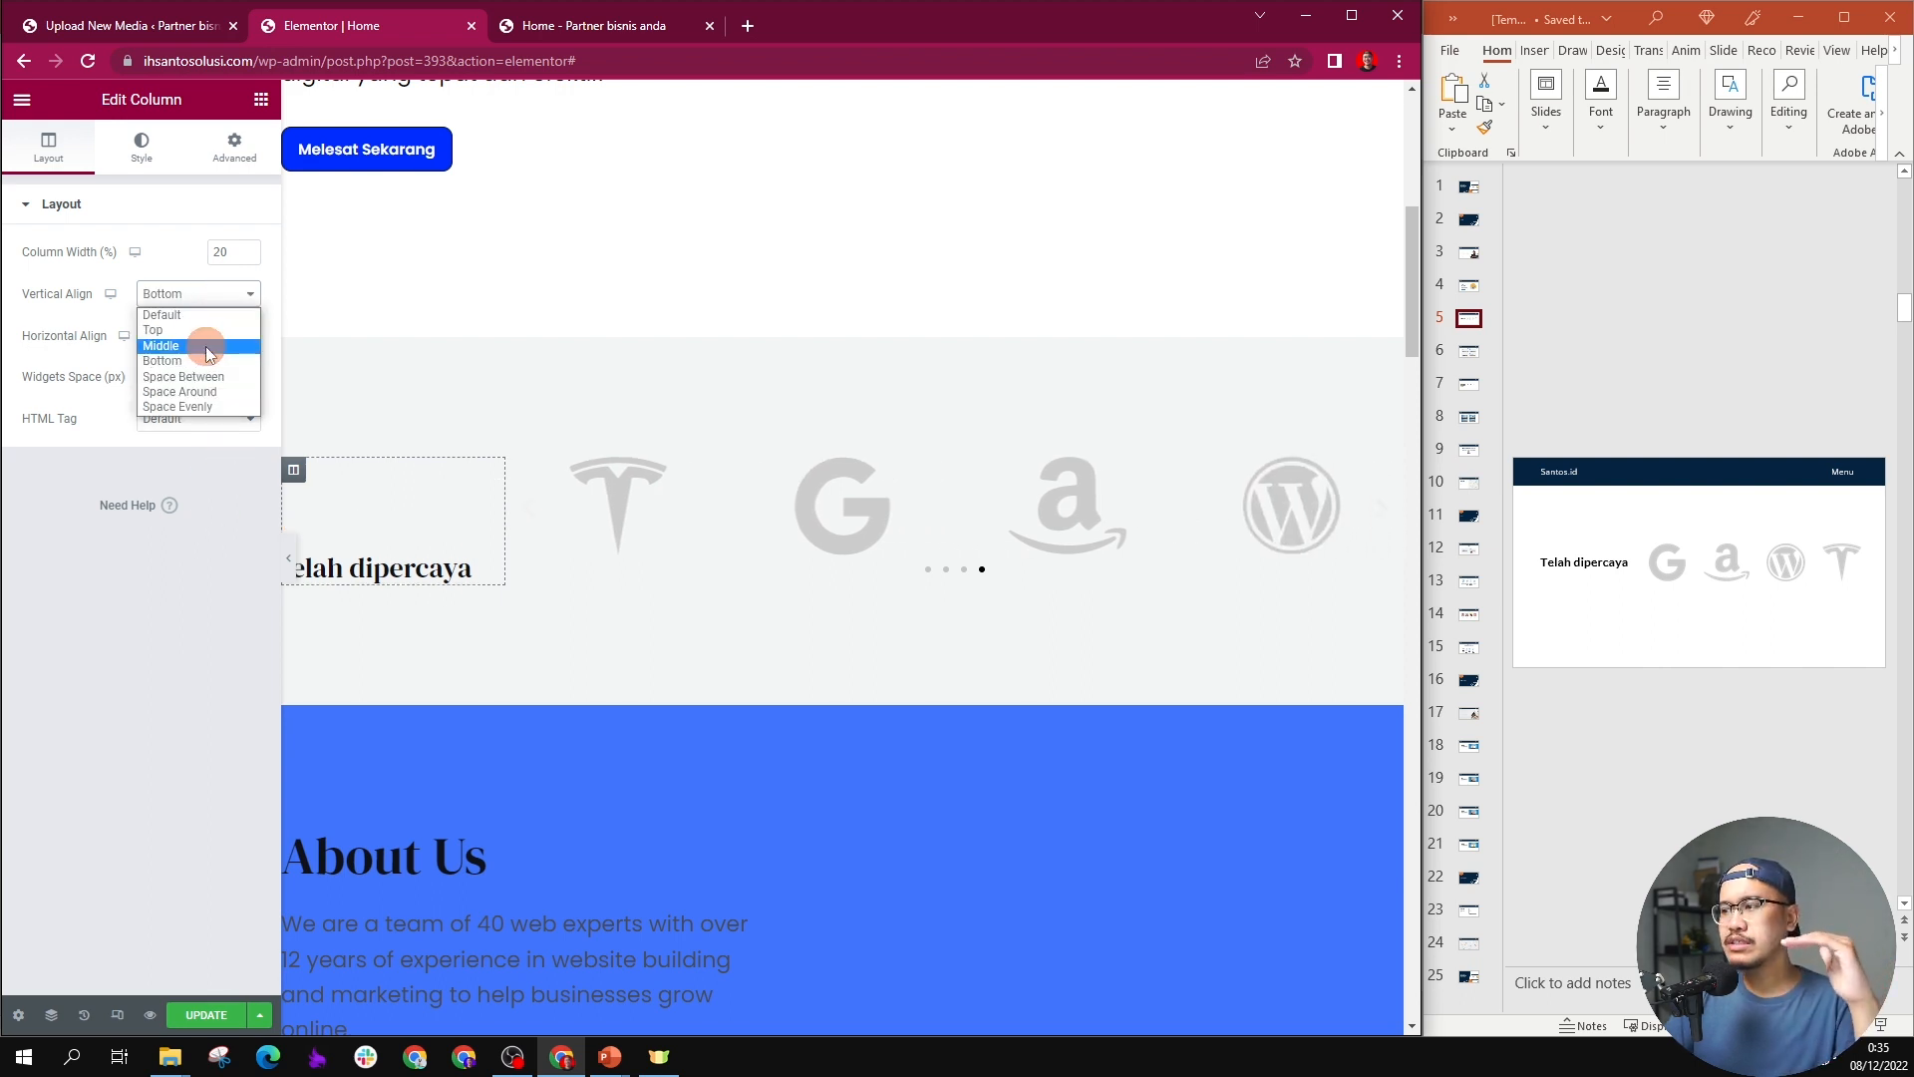
pyautogui.click(206, 344)
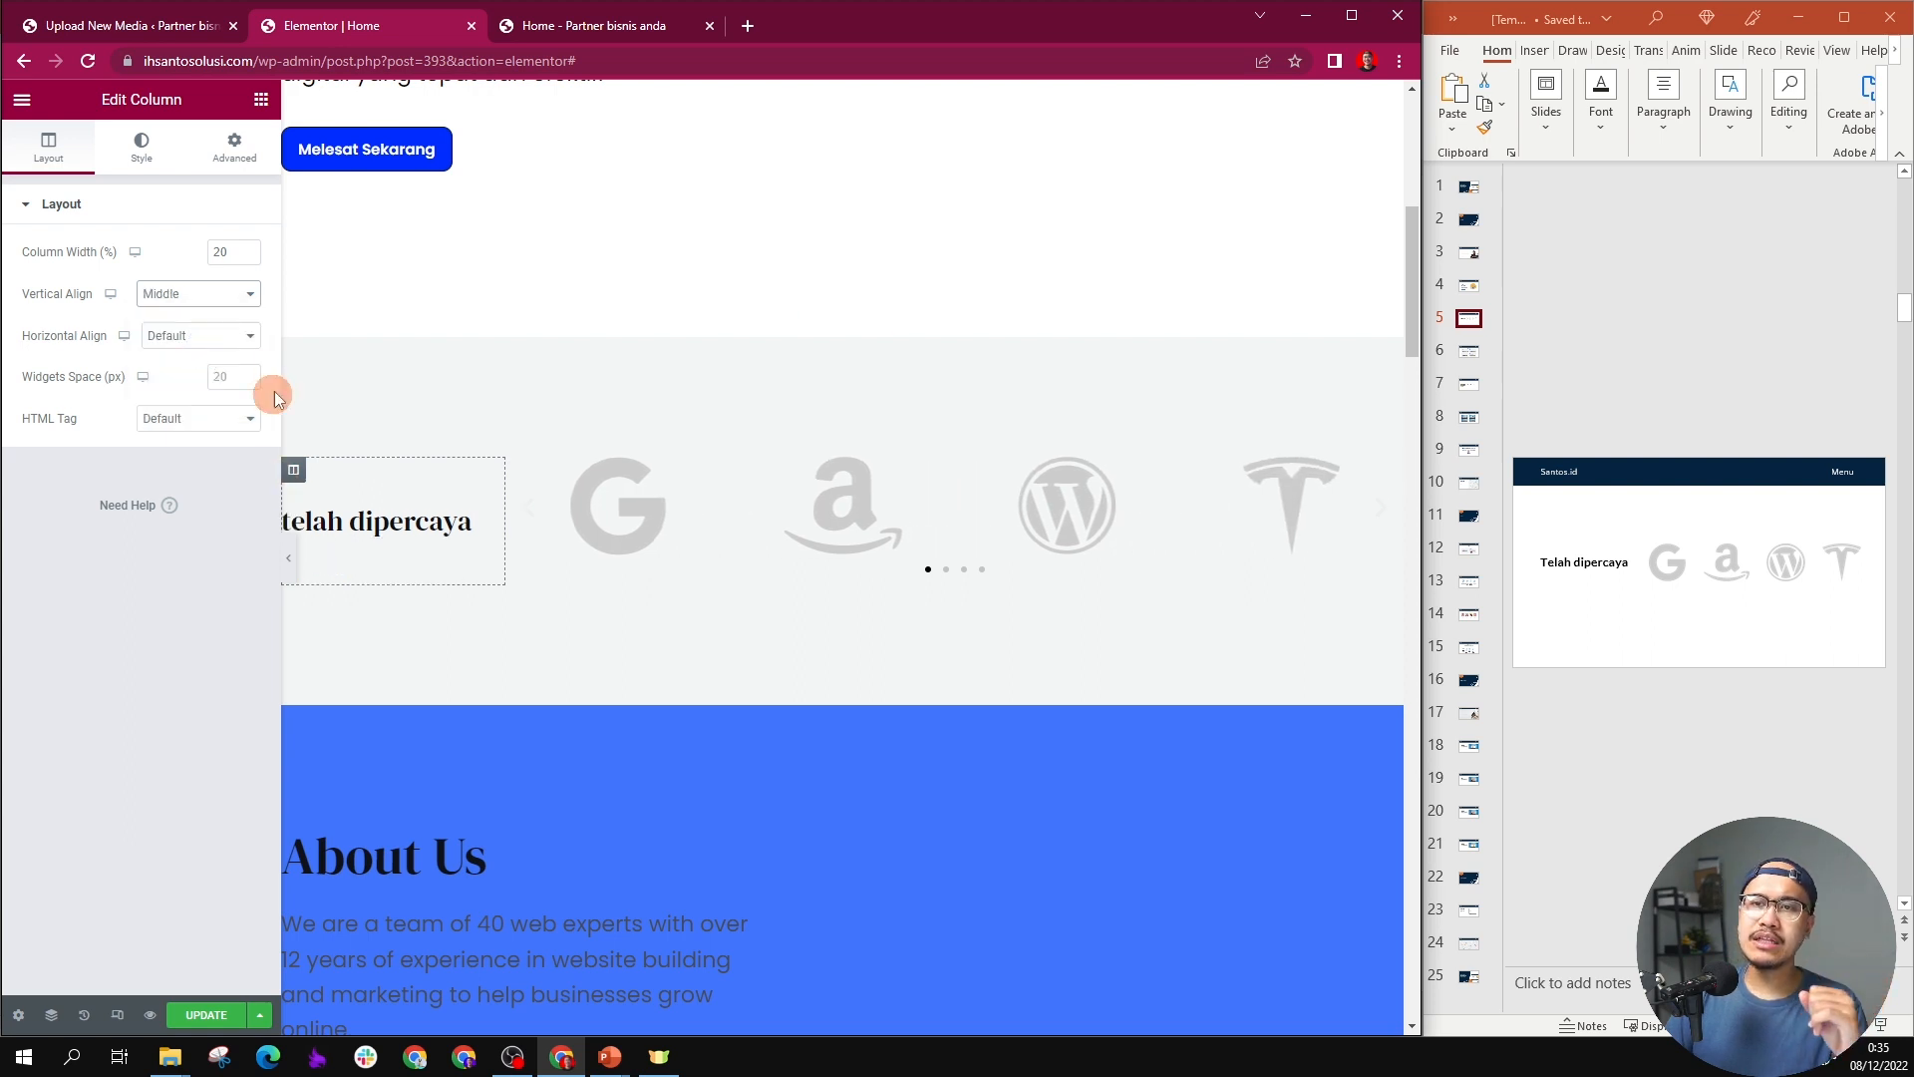
# Step: Update the page, then reload the live Home page and check the "telah dipercaya" logo section
pyautogui.click(200, 1017)
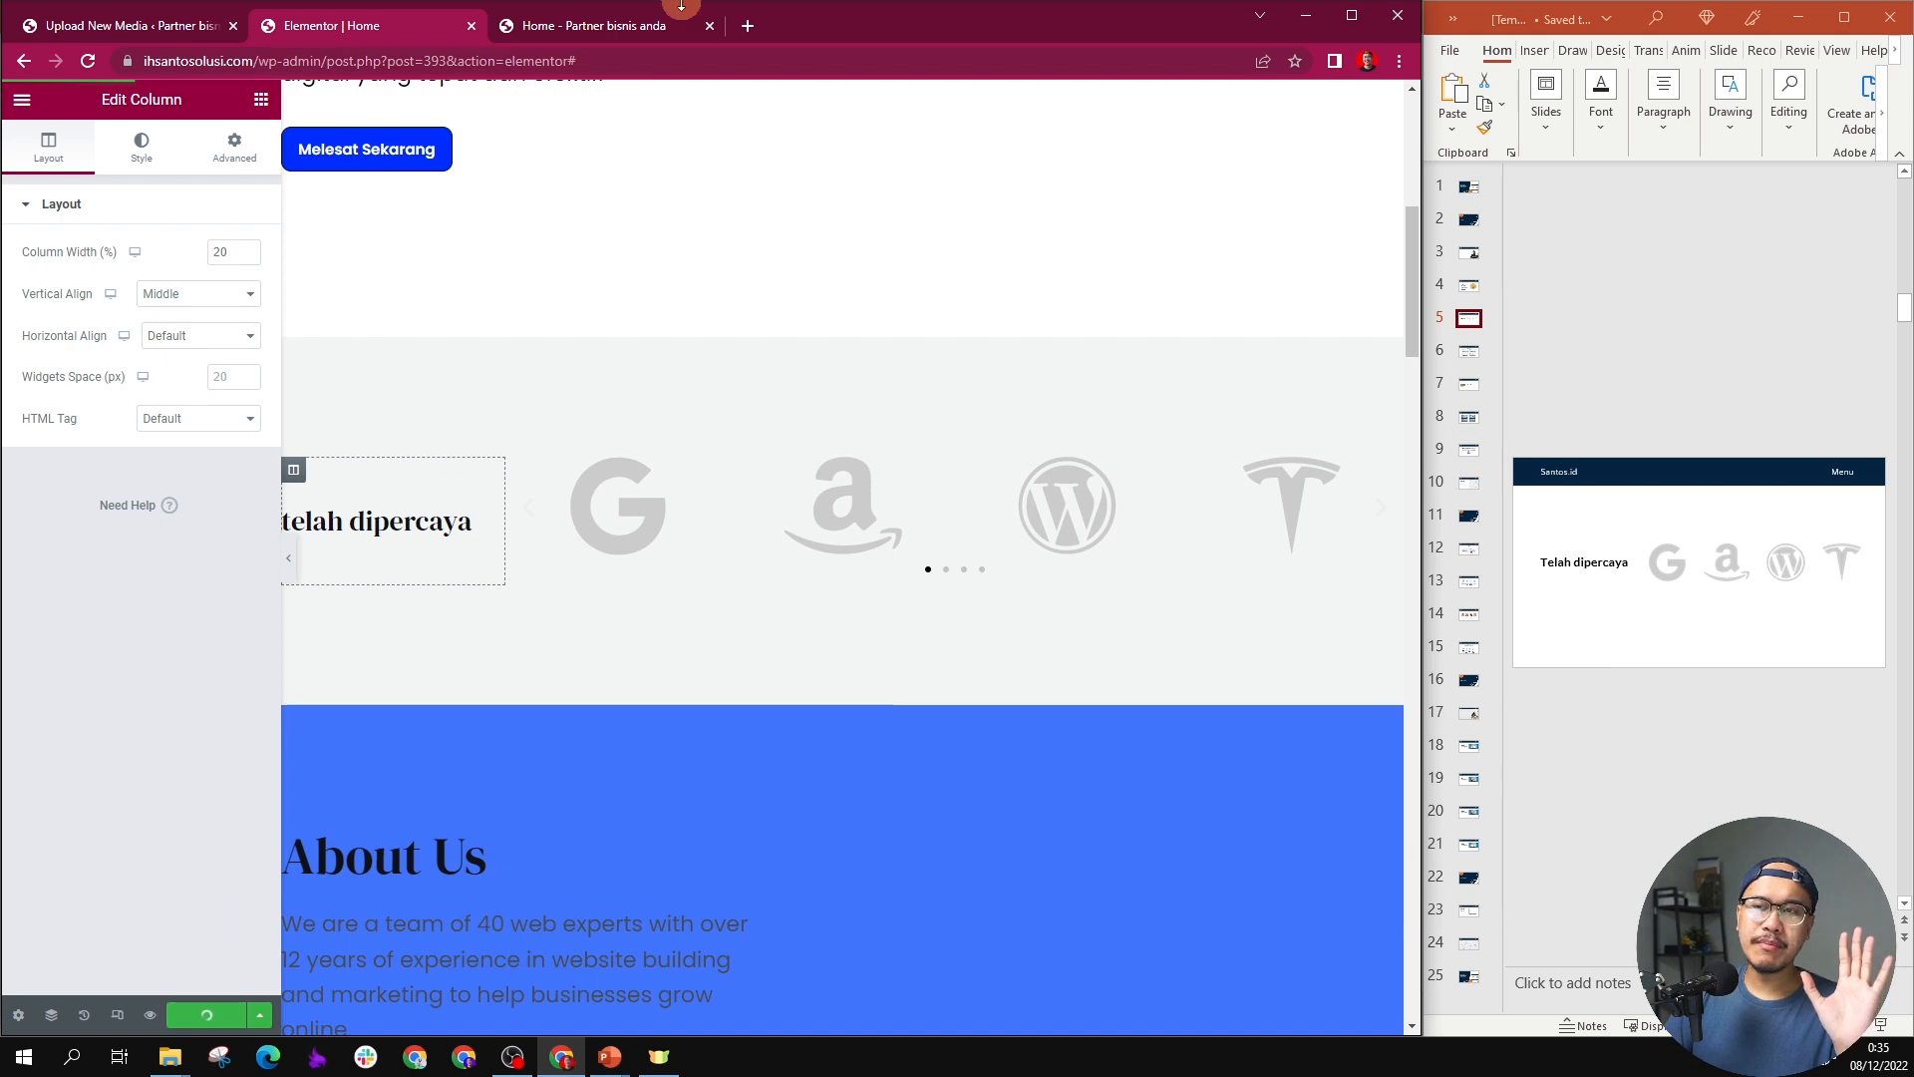
pyautogui.click(599, 27)
pyautogui.press('F5')
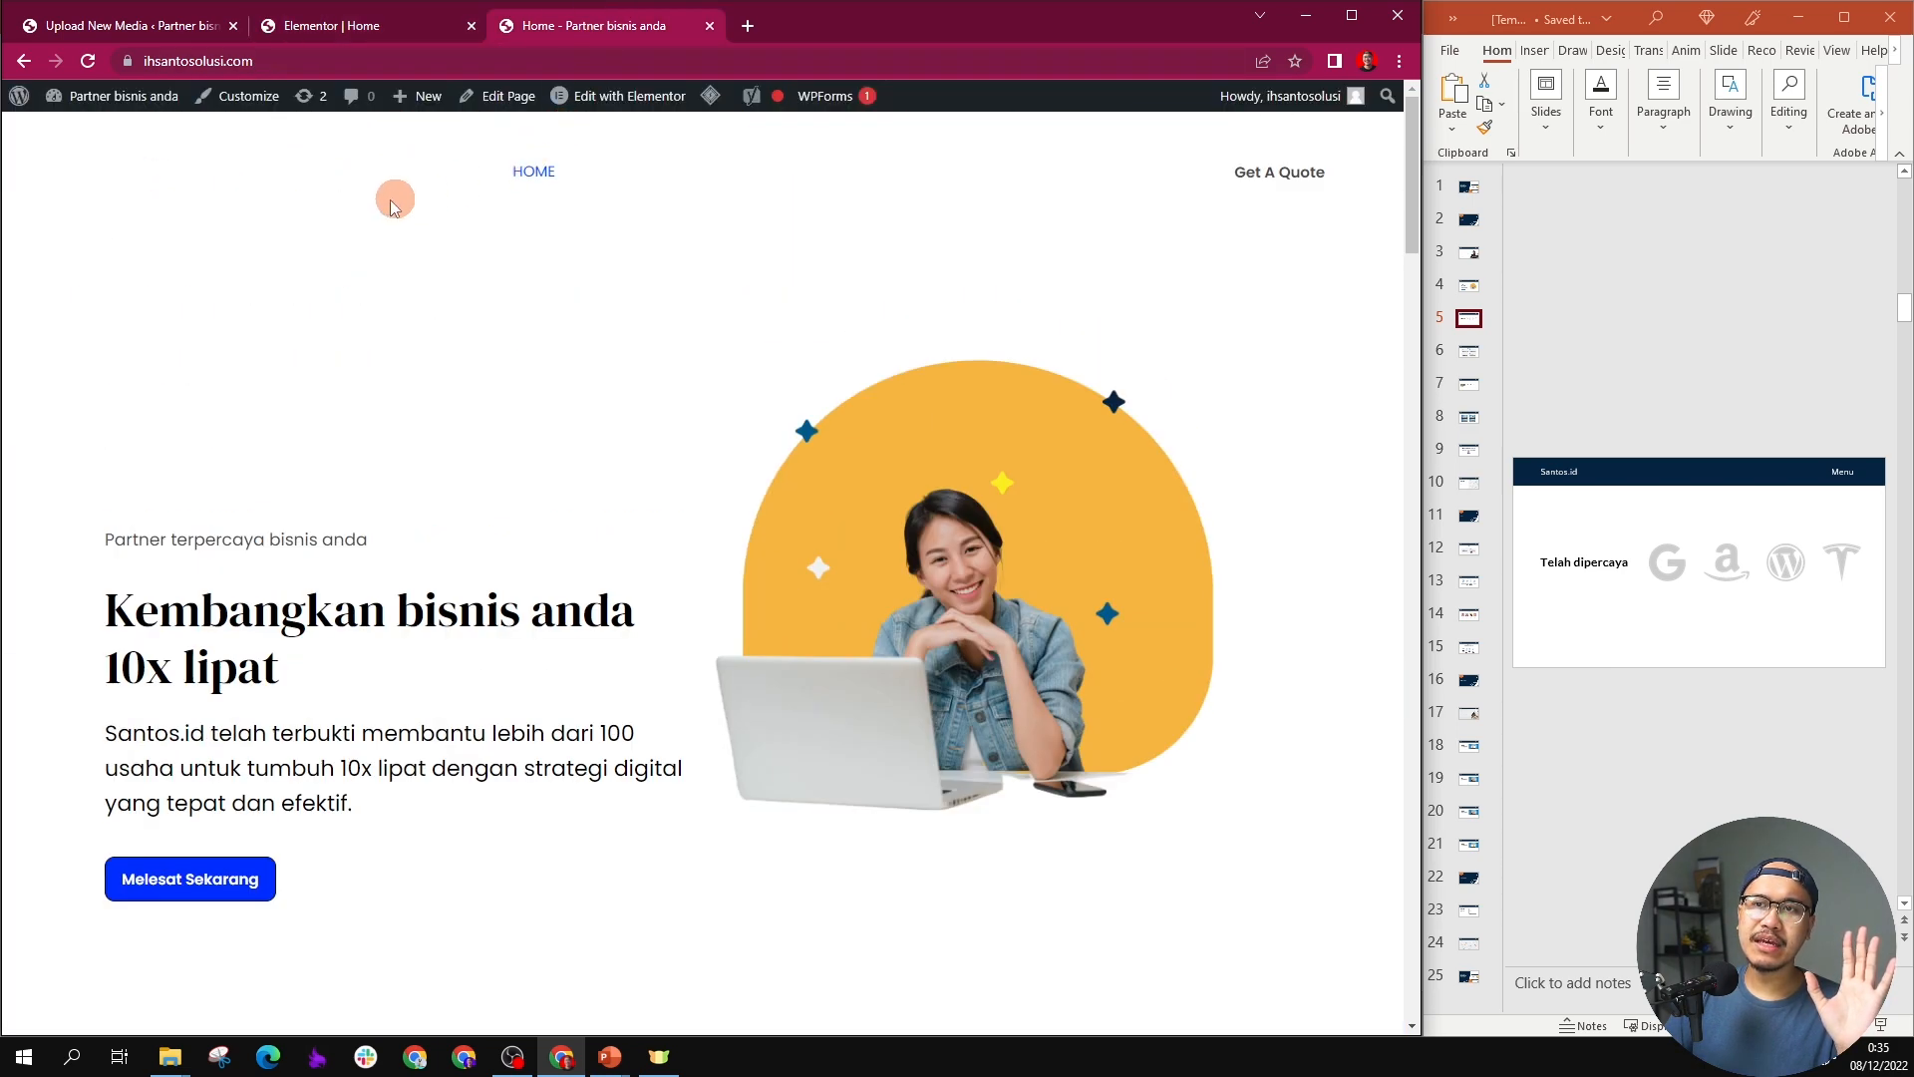
pyautogui.scroll(-3, 267, 205)
pyautogui.scroll(-1, 268, 212)
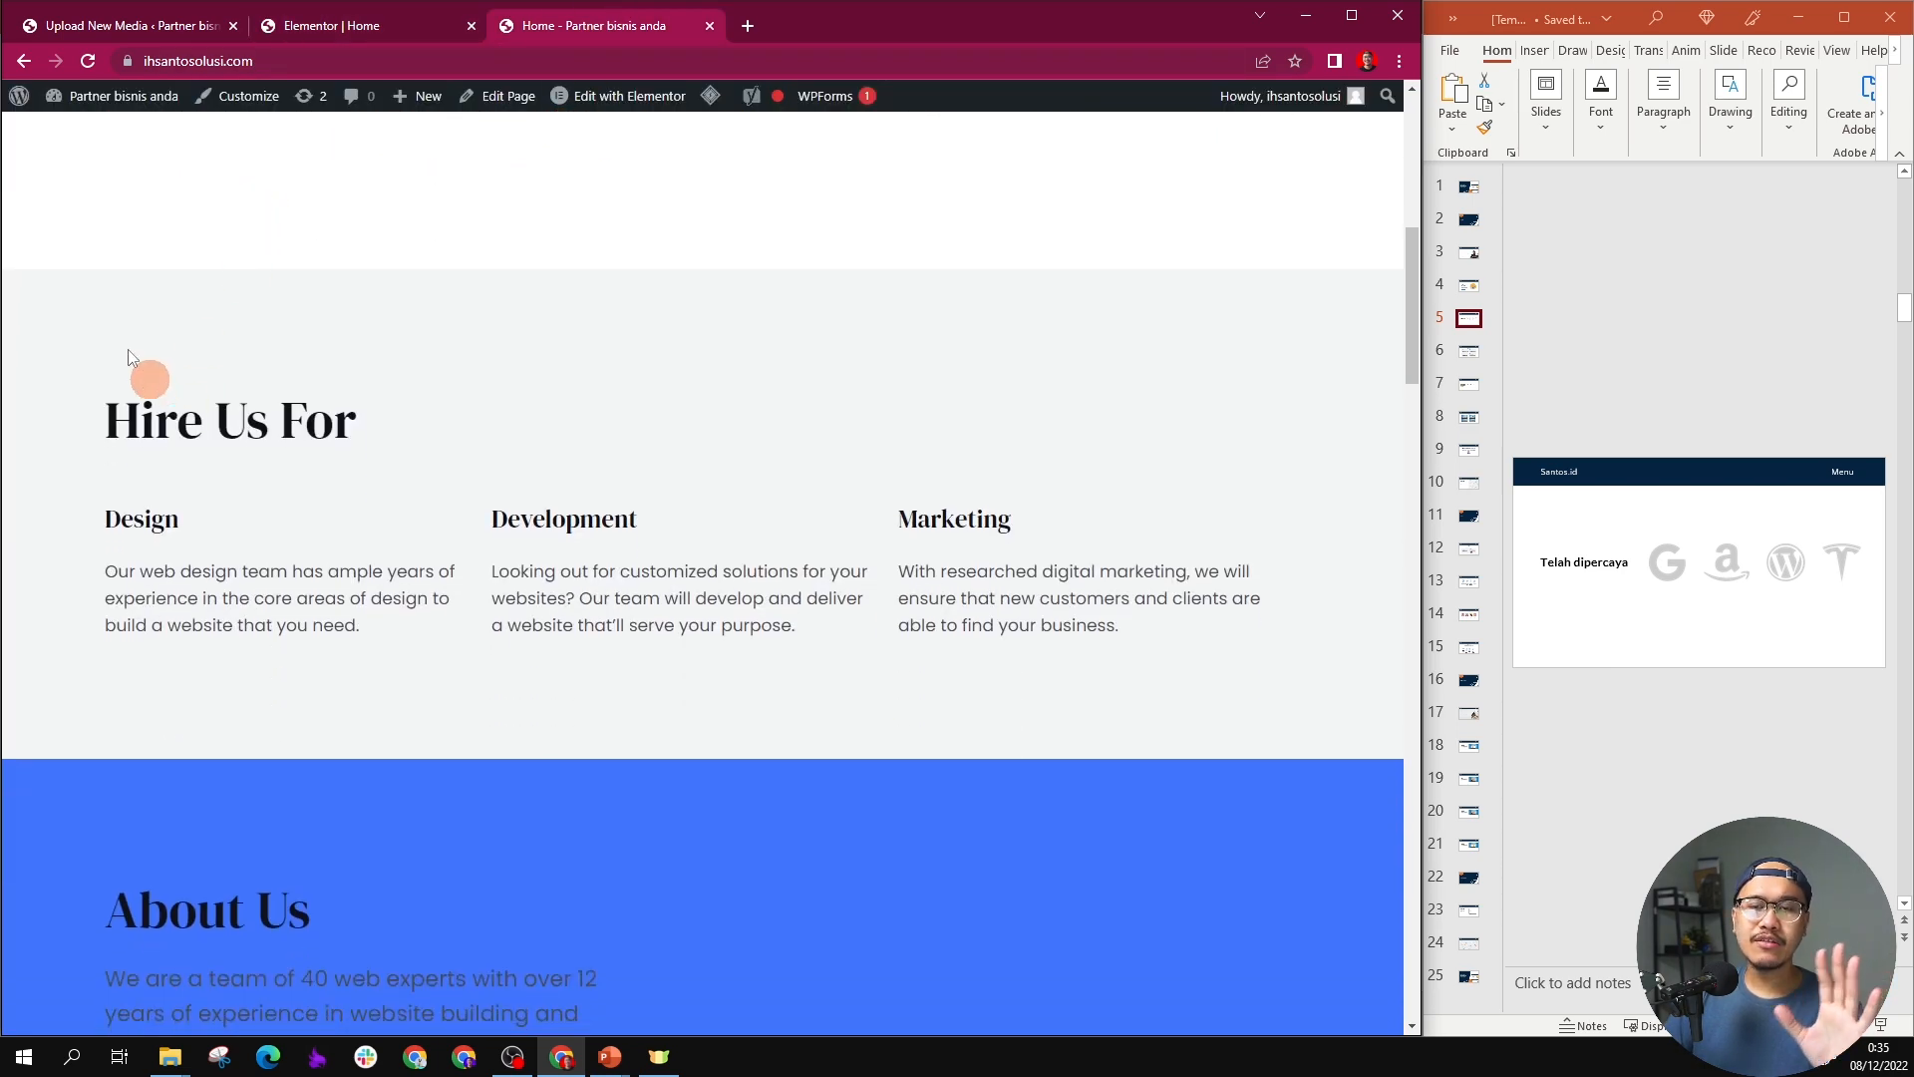
pyautogui.click(88, 61)
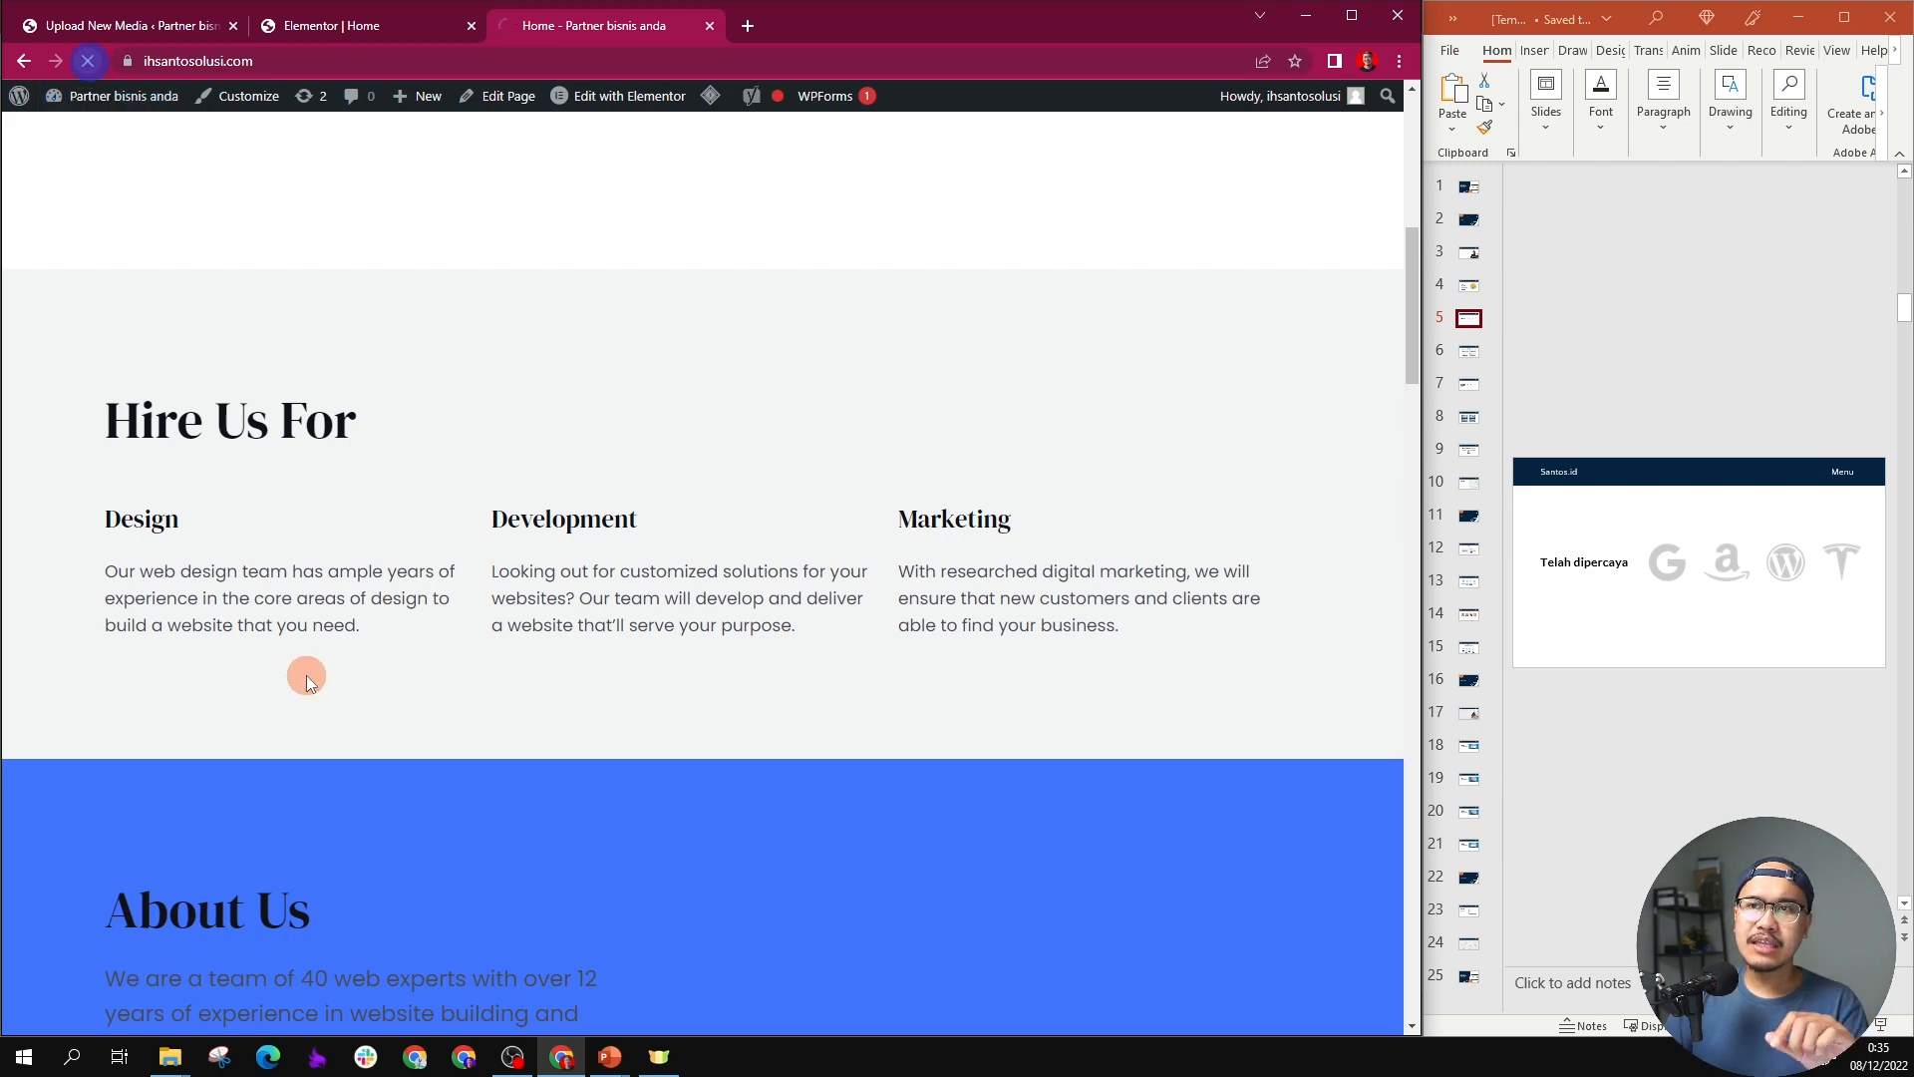
pyautogui.scroll(6, 412, 474)
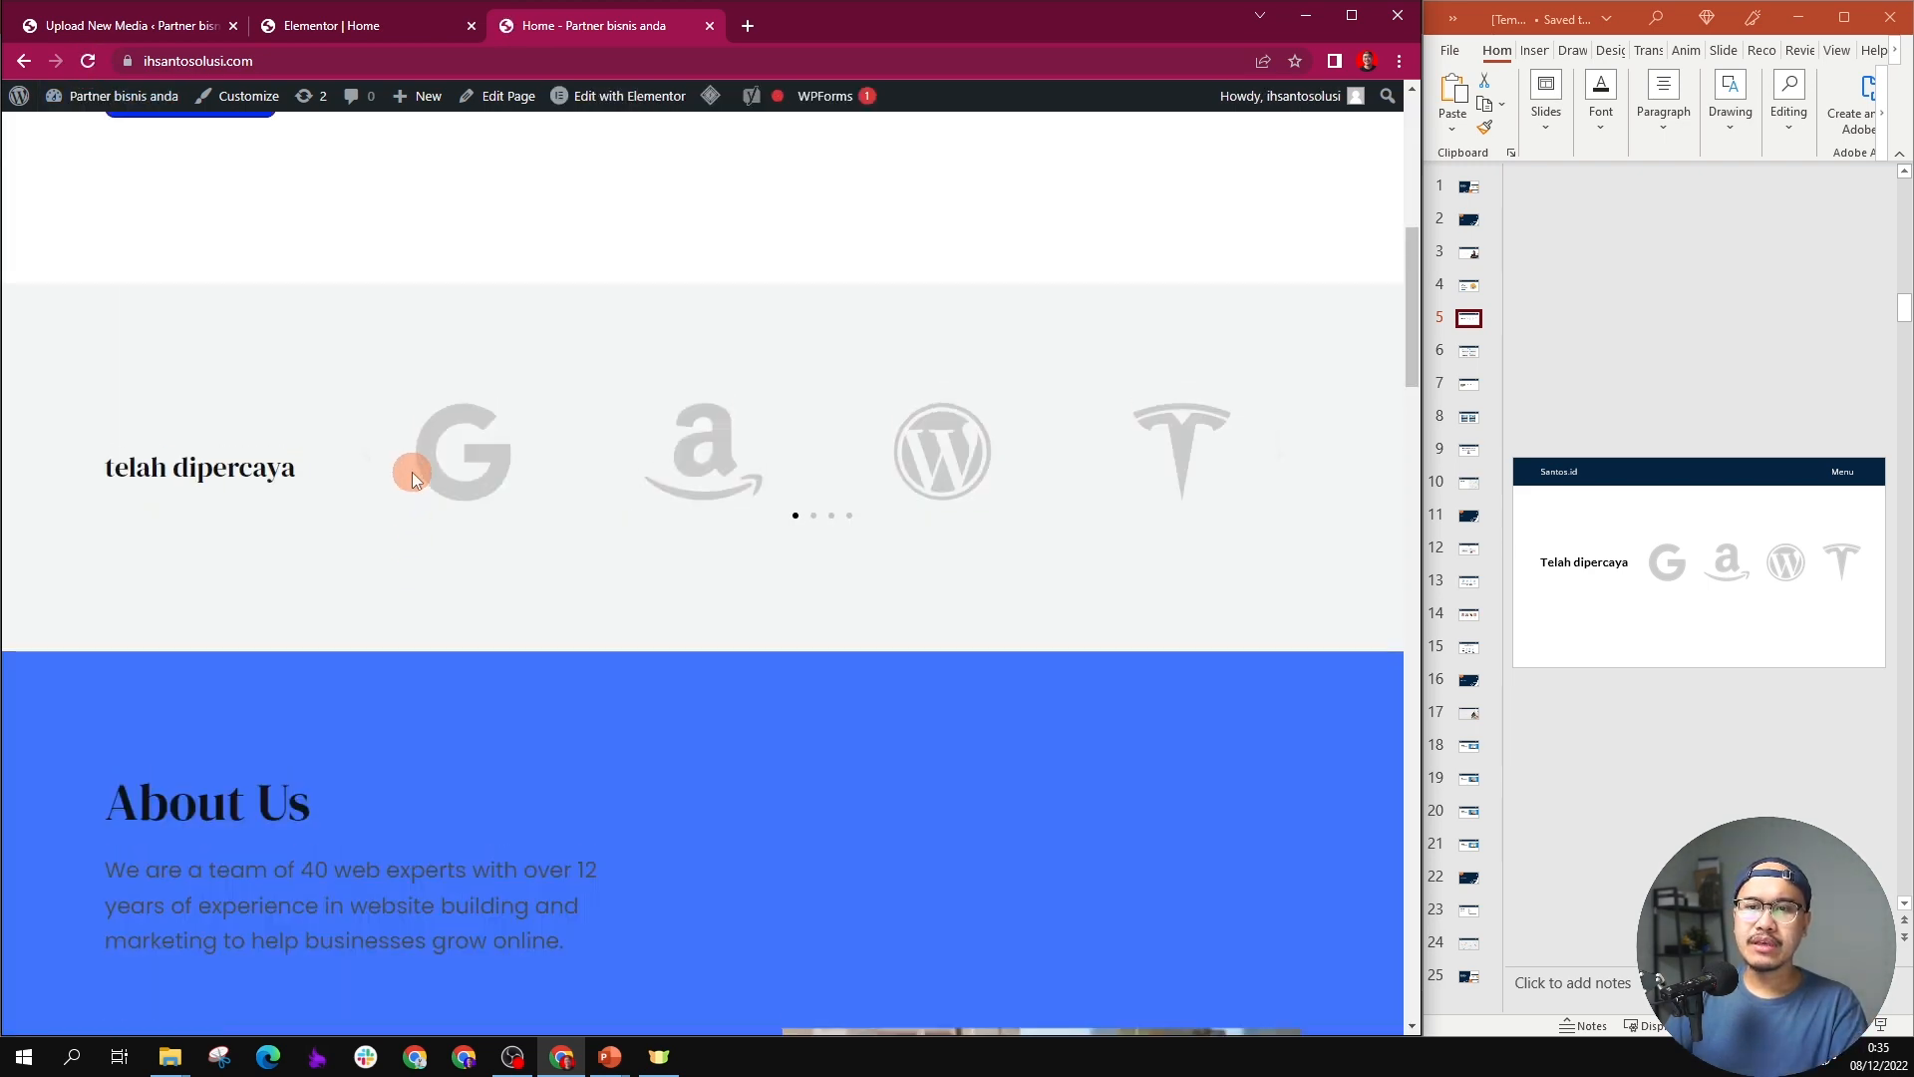
pyautogui.scroll(-4, 412, 475)
pyautogui.scroll(-2, 411, 475)
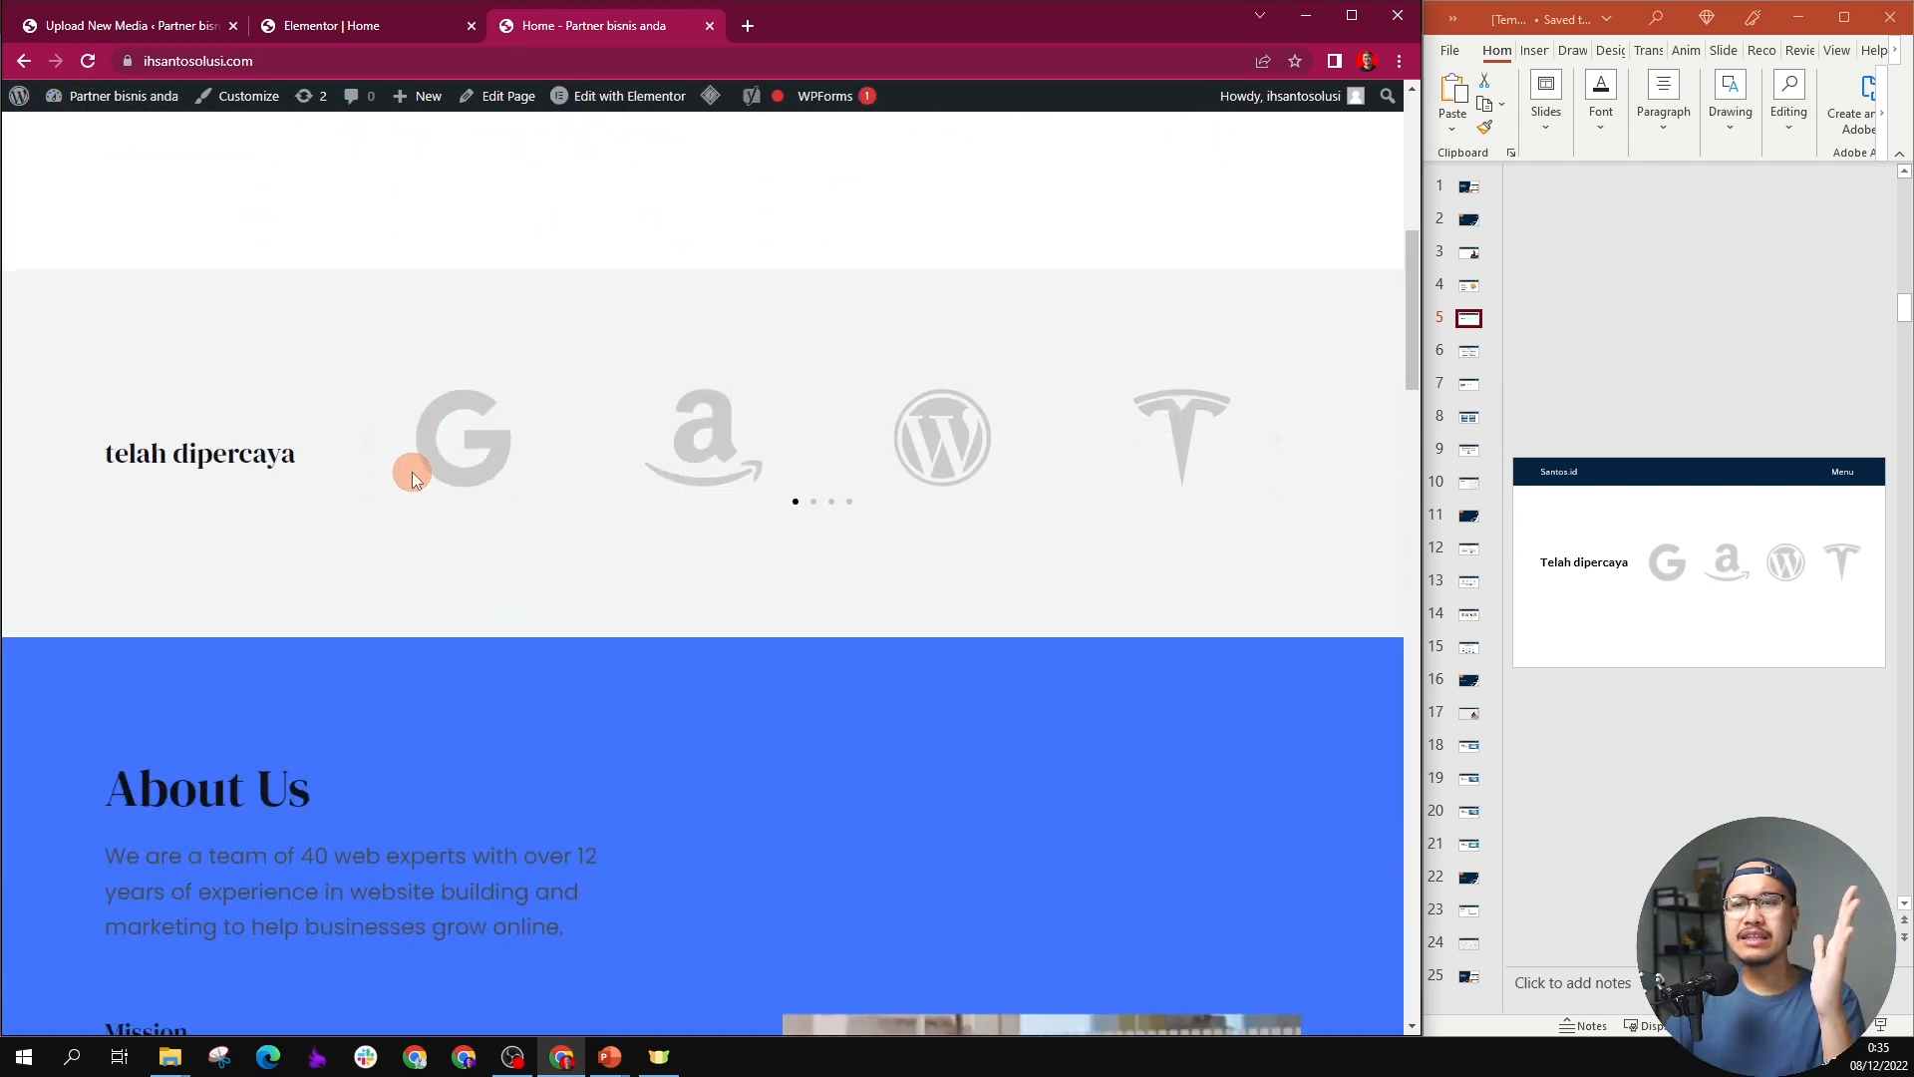
pyautogui.scroll(4, 412, 474)
pyautogui.scroll(-2, 412, 474)
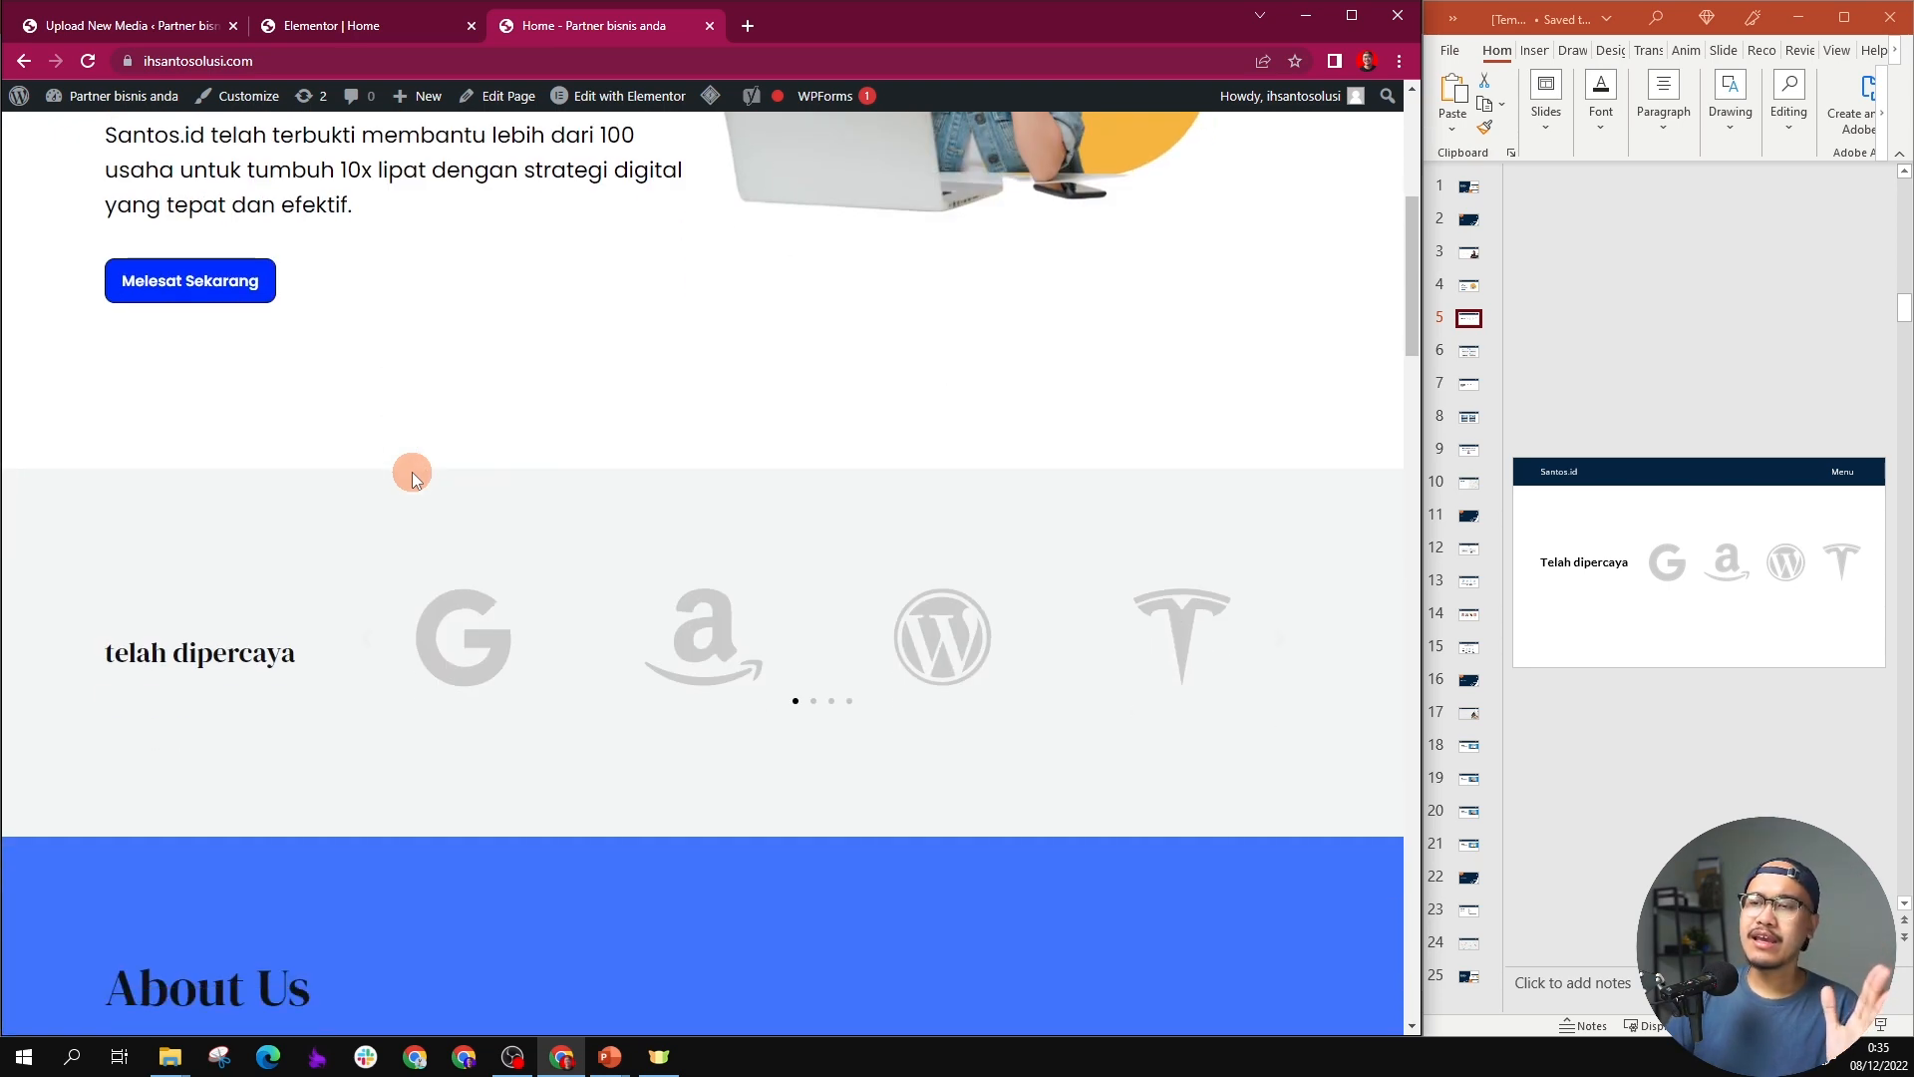
pyautogui.scroll(3, 413, 470)
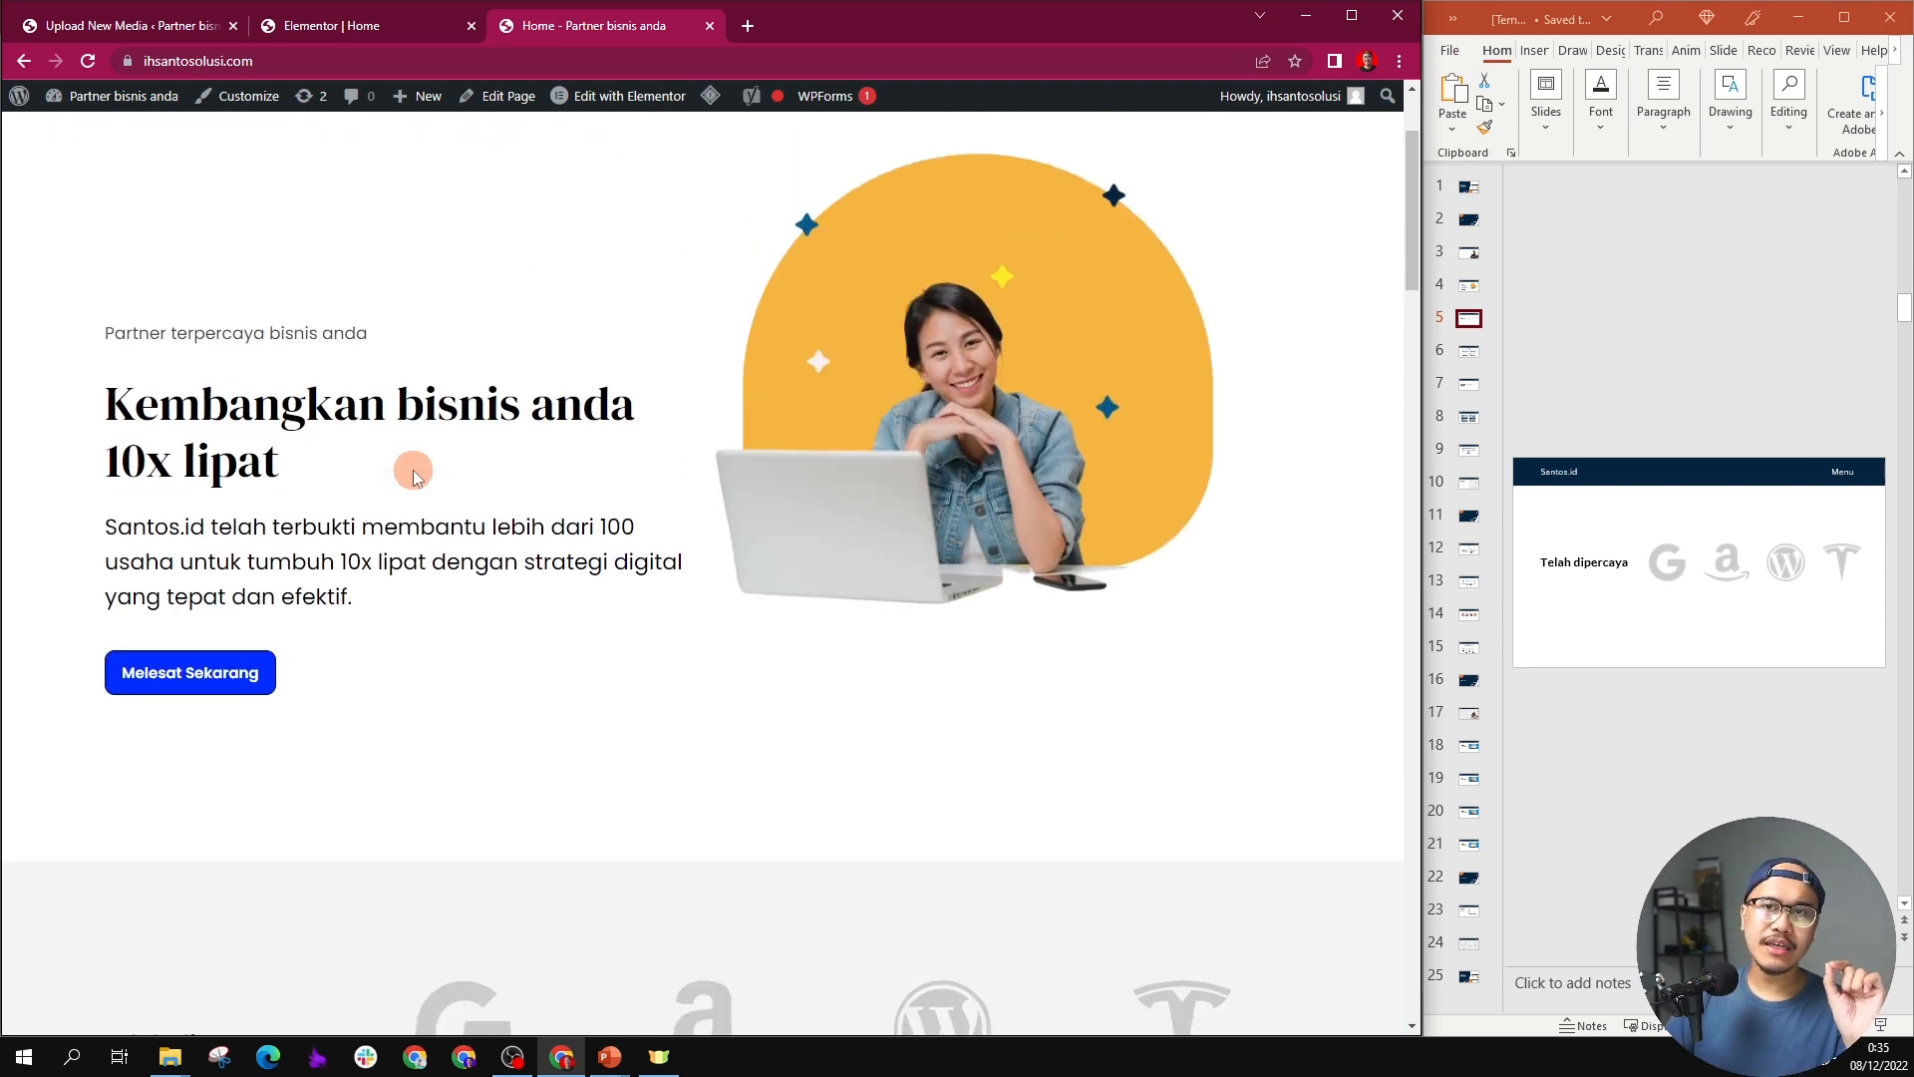
# Step: Show slide 6, "Layanan Kami", of the PowerPoint design and compare it with the live page's About Us section
pyautogui.scroll(-9, 413, 470)
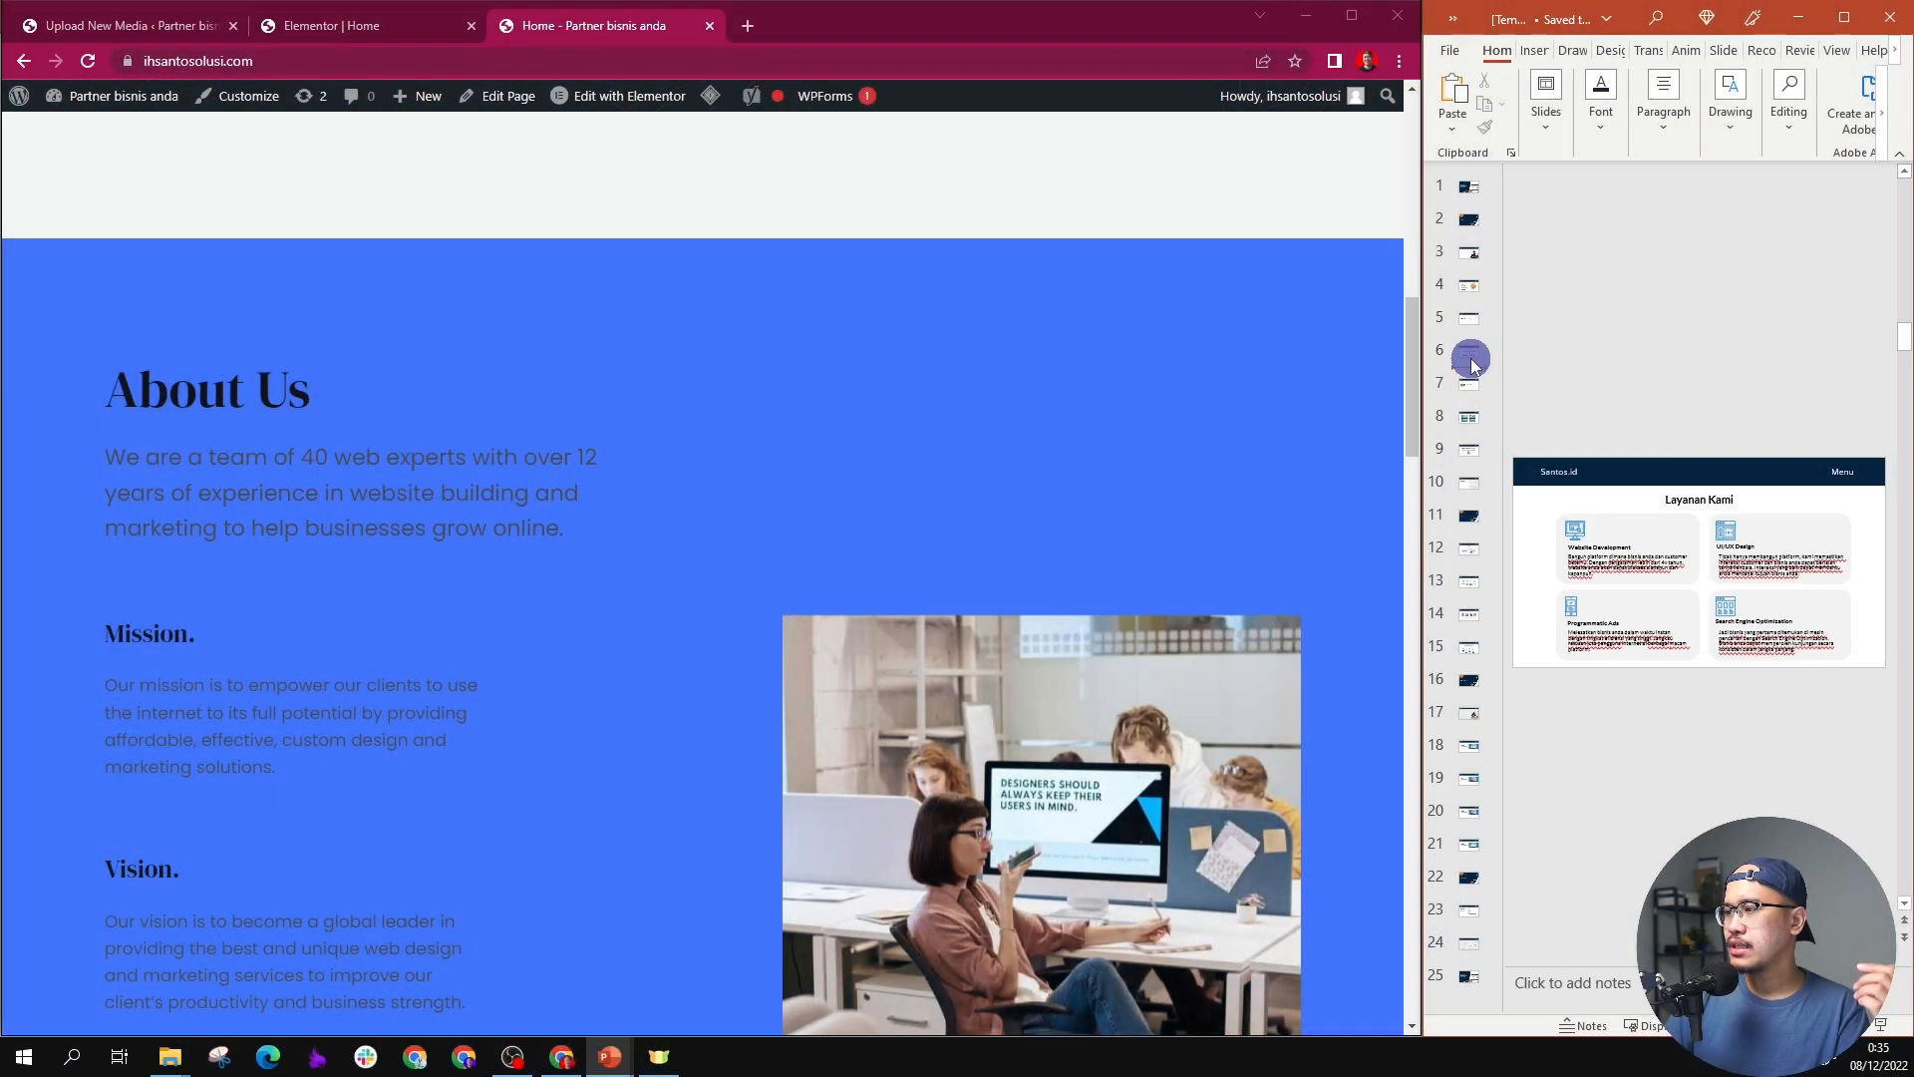
pyautogui.scroll(-2, 816, 547)
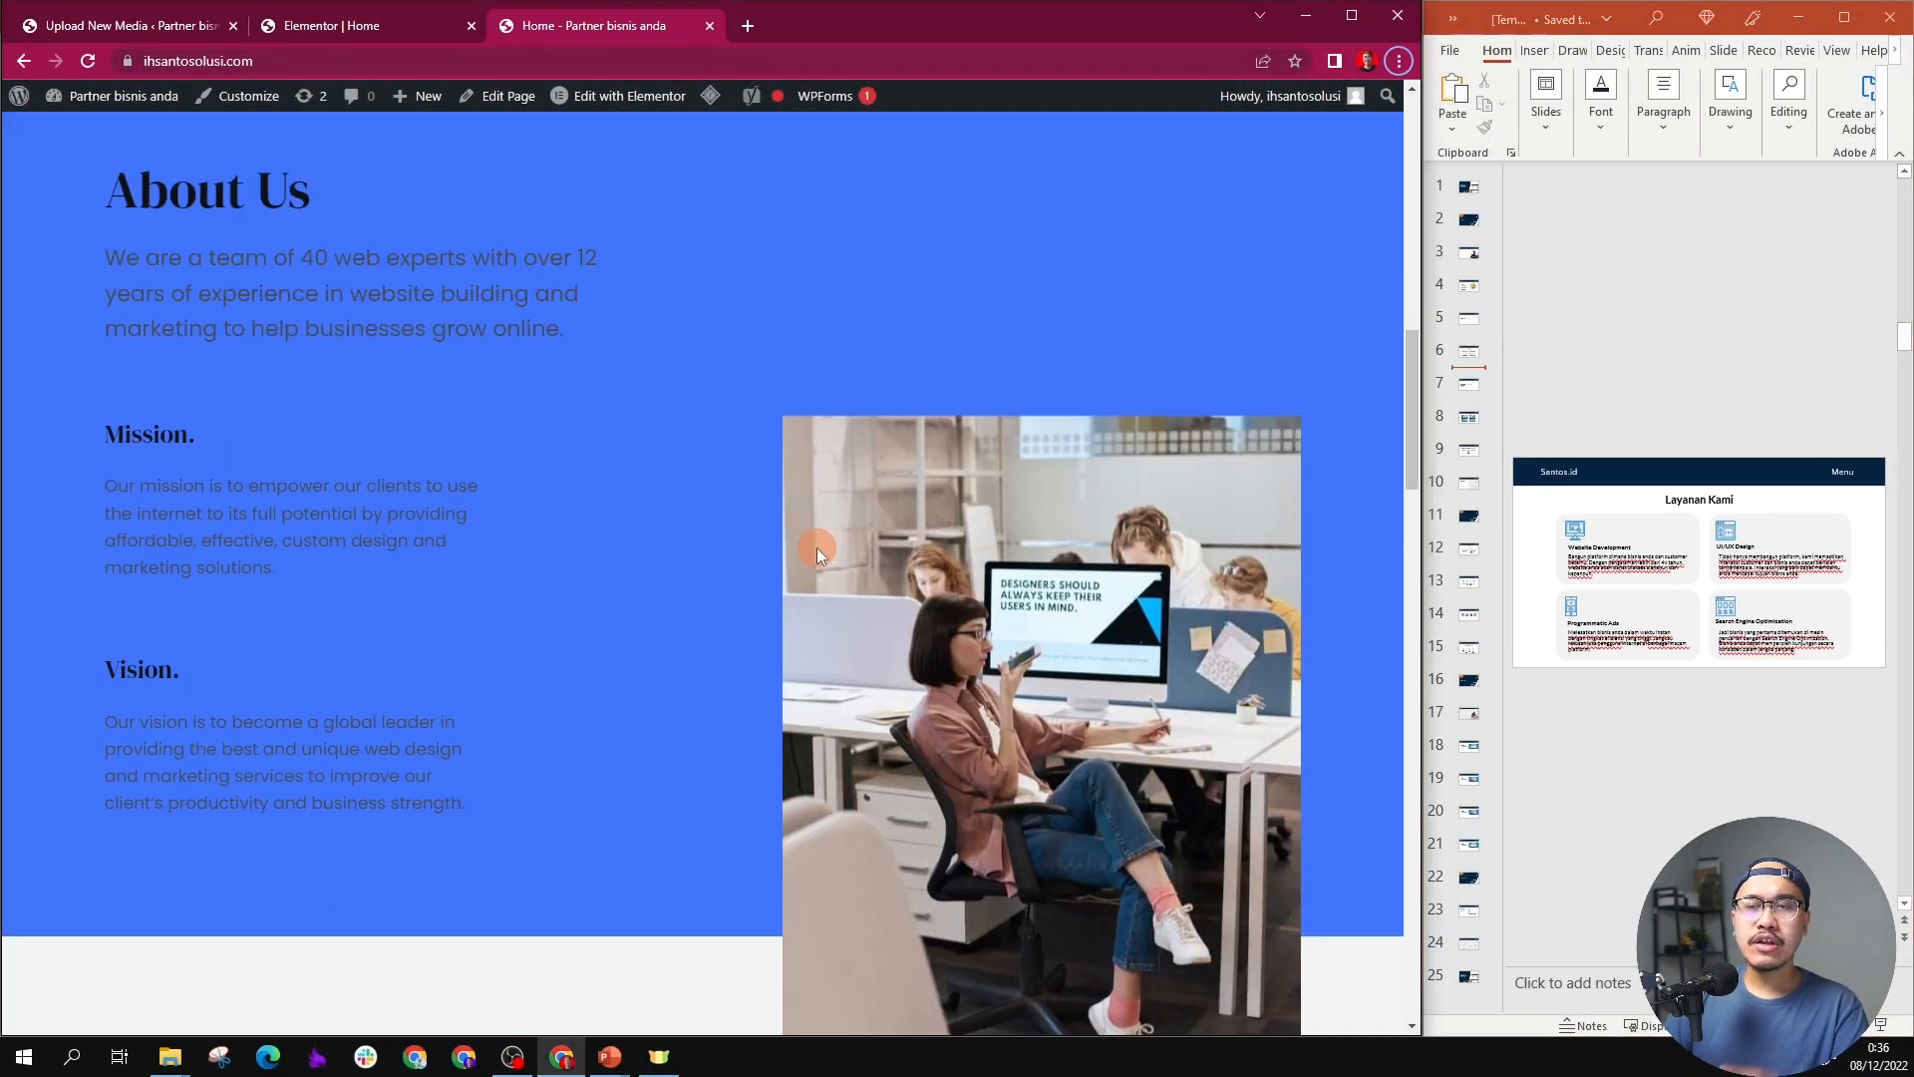
pyautogui.scroll(2, 816, 547)
pyautogui.scroll(-3, 817, 547)
pyautogui.scroll(1, 815, 547)
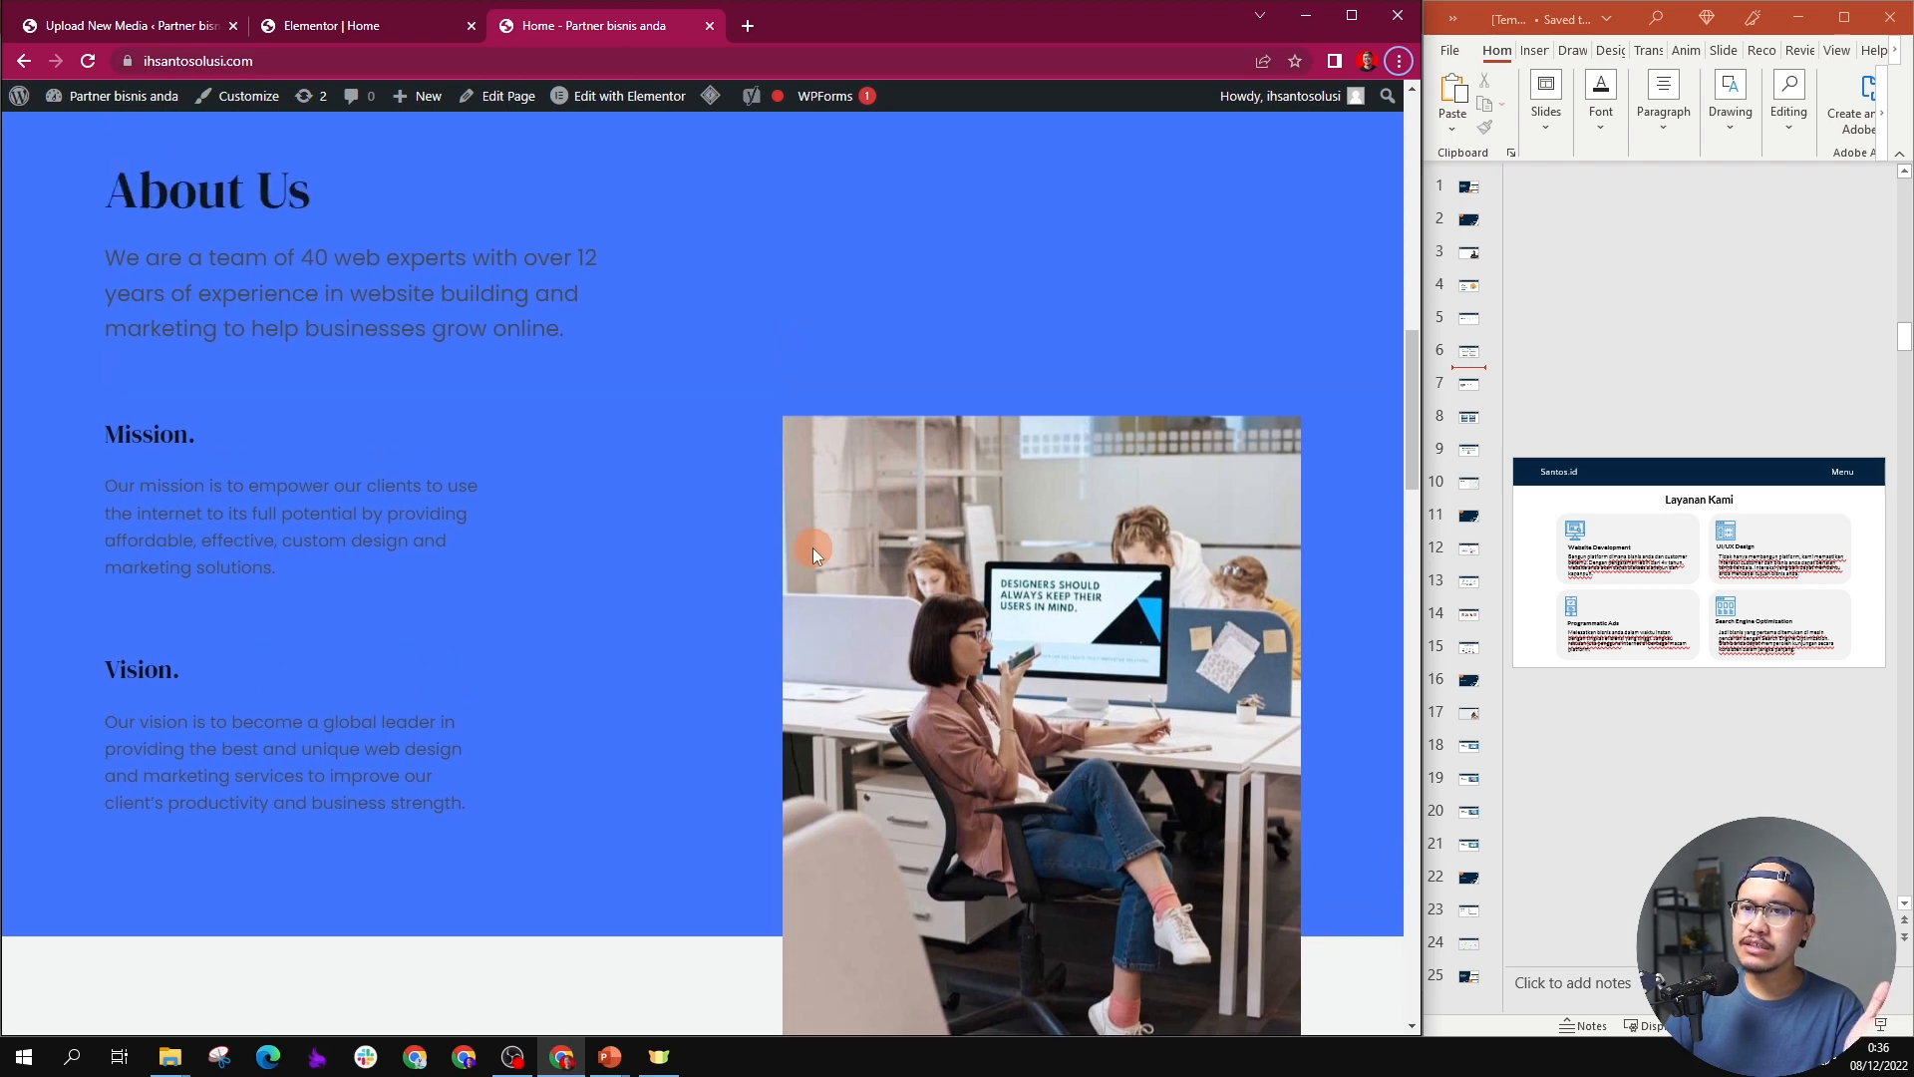
pyautogui.scroll(2, 684, 510)
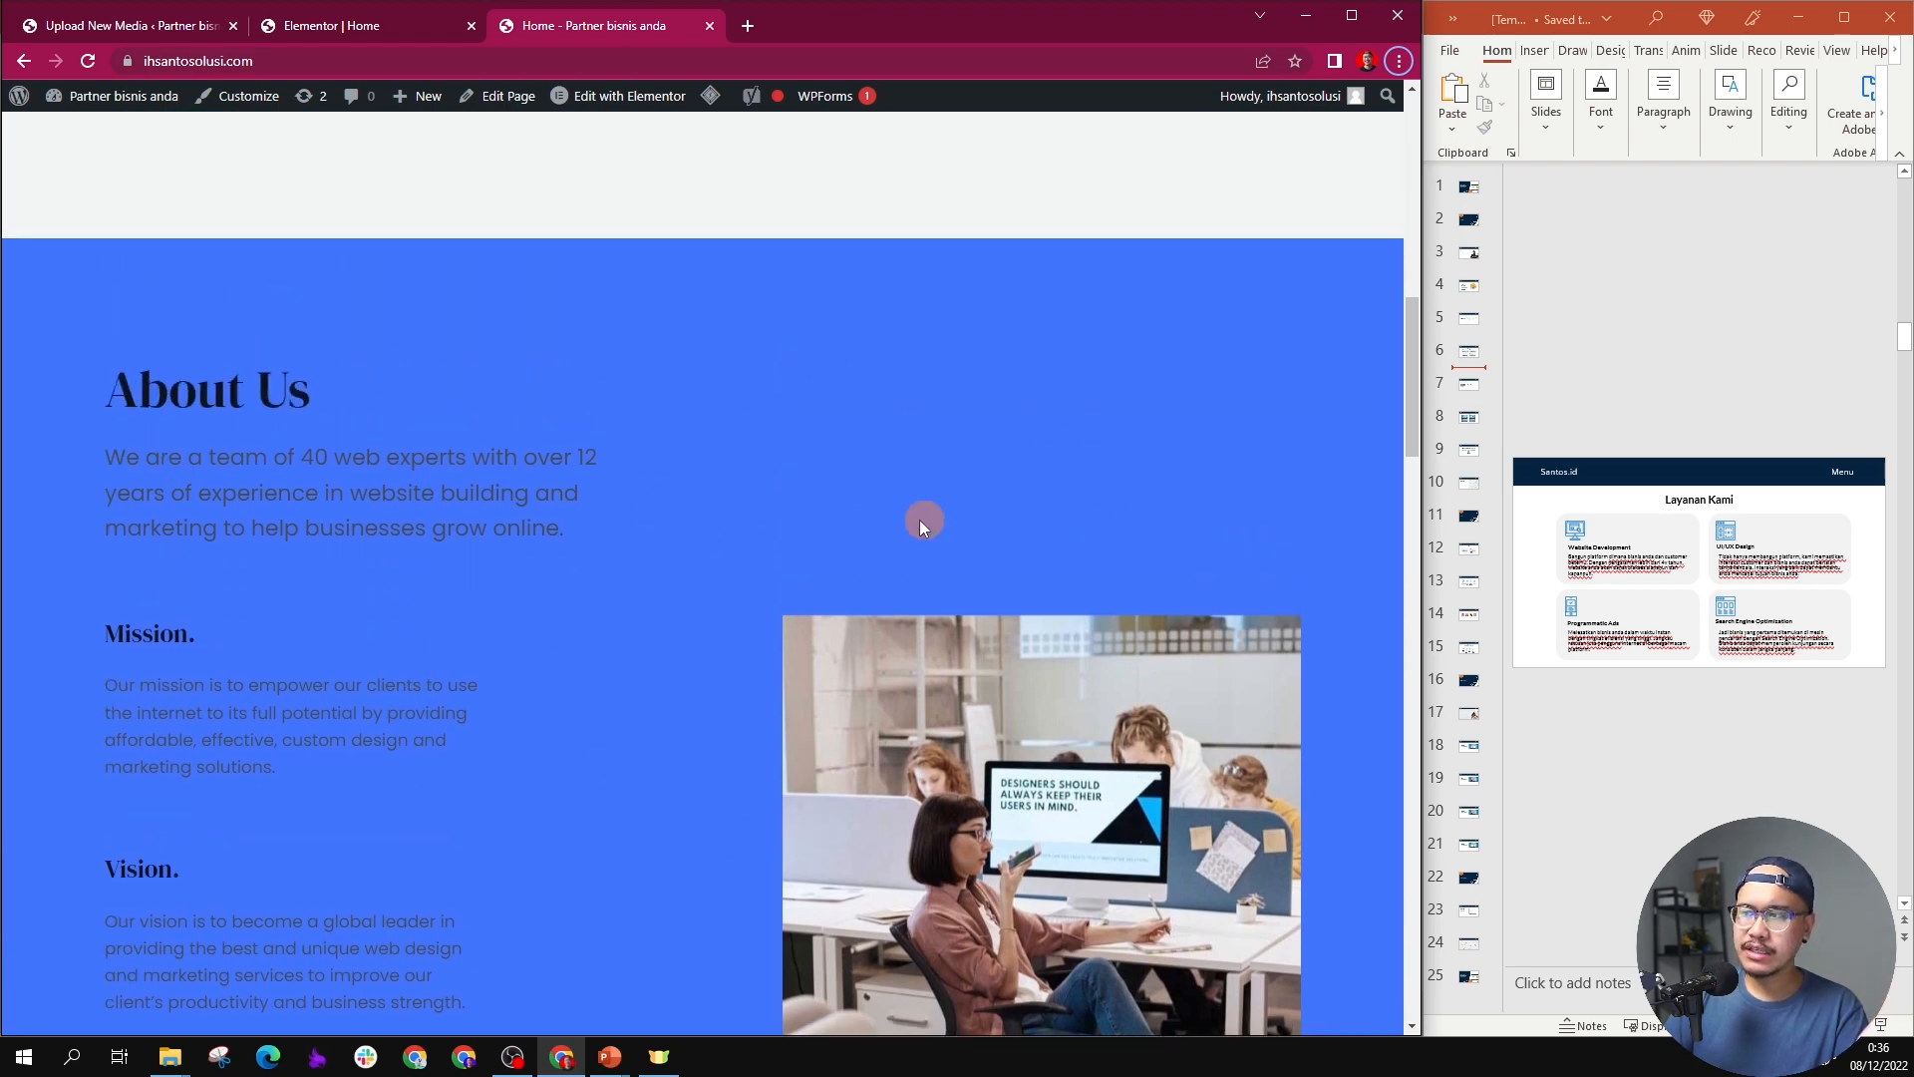
# Step: Add a new section above "Clients We Worked With" holding a Heading widget with a two-column Inner Section beneath it
pyautogui.scroll(-4, 493, 434)
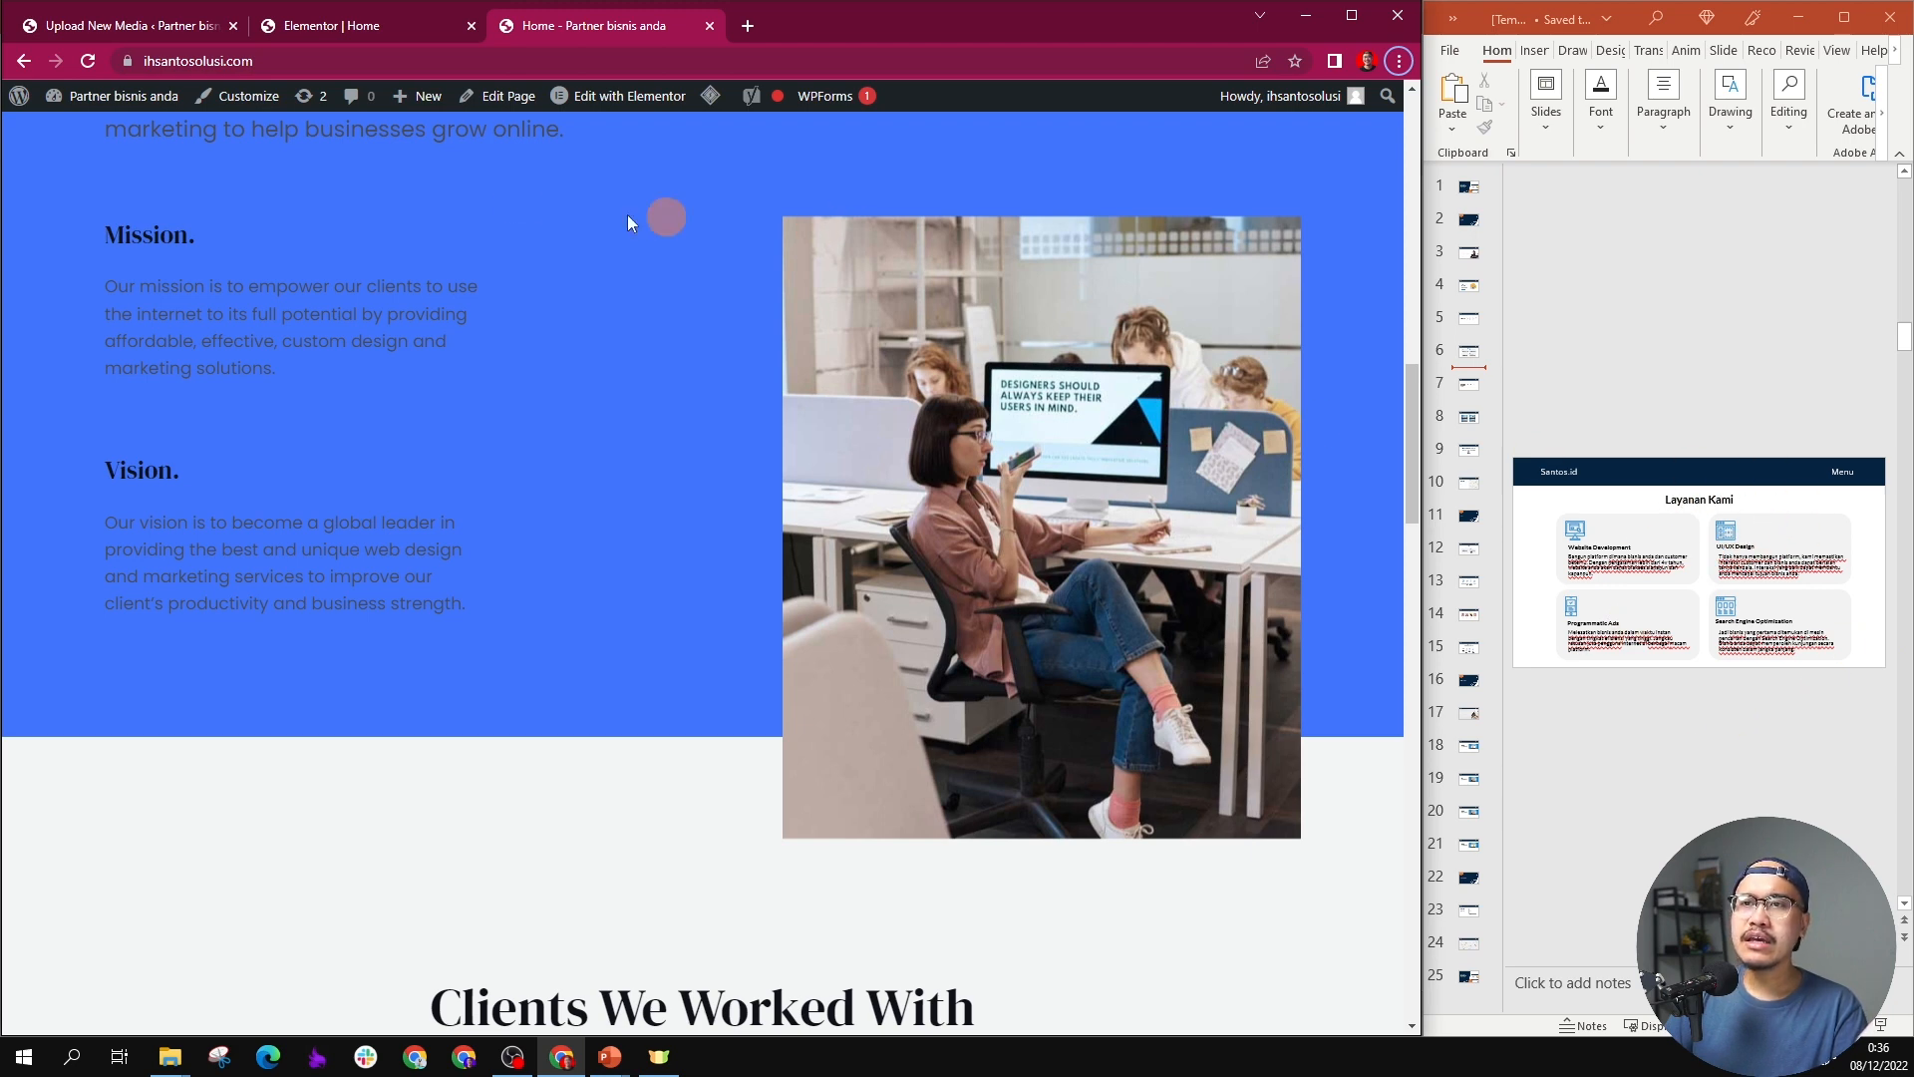
pyautogui.click(367, 29)
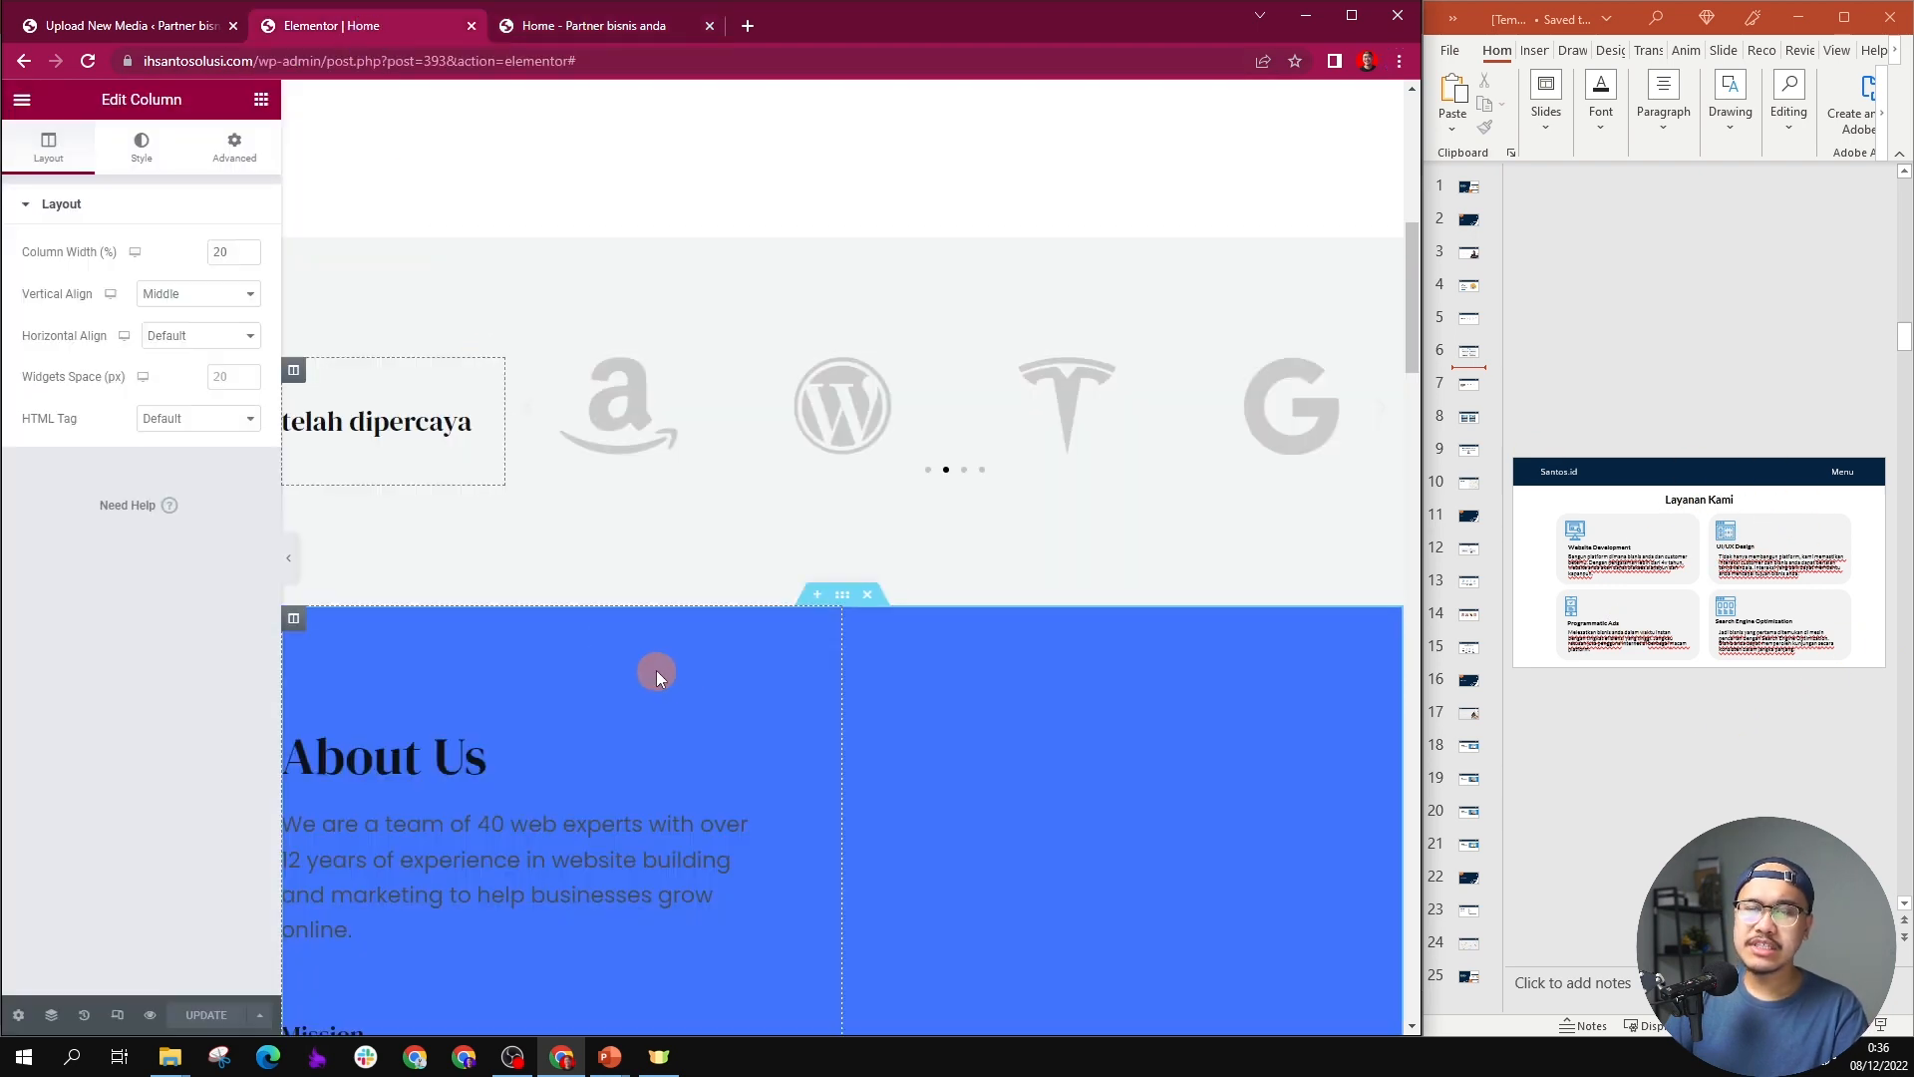
pyautogui.scroll(-2, 654, 649)
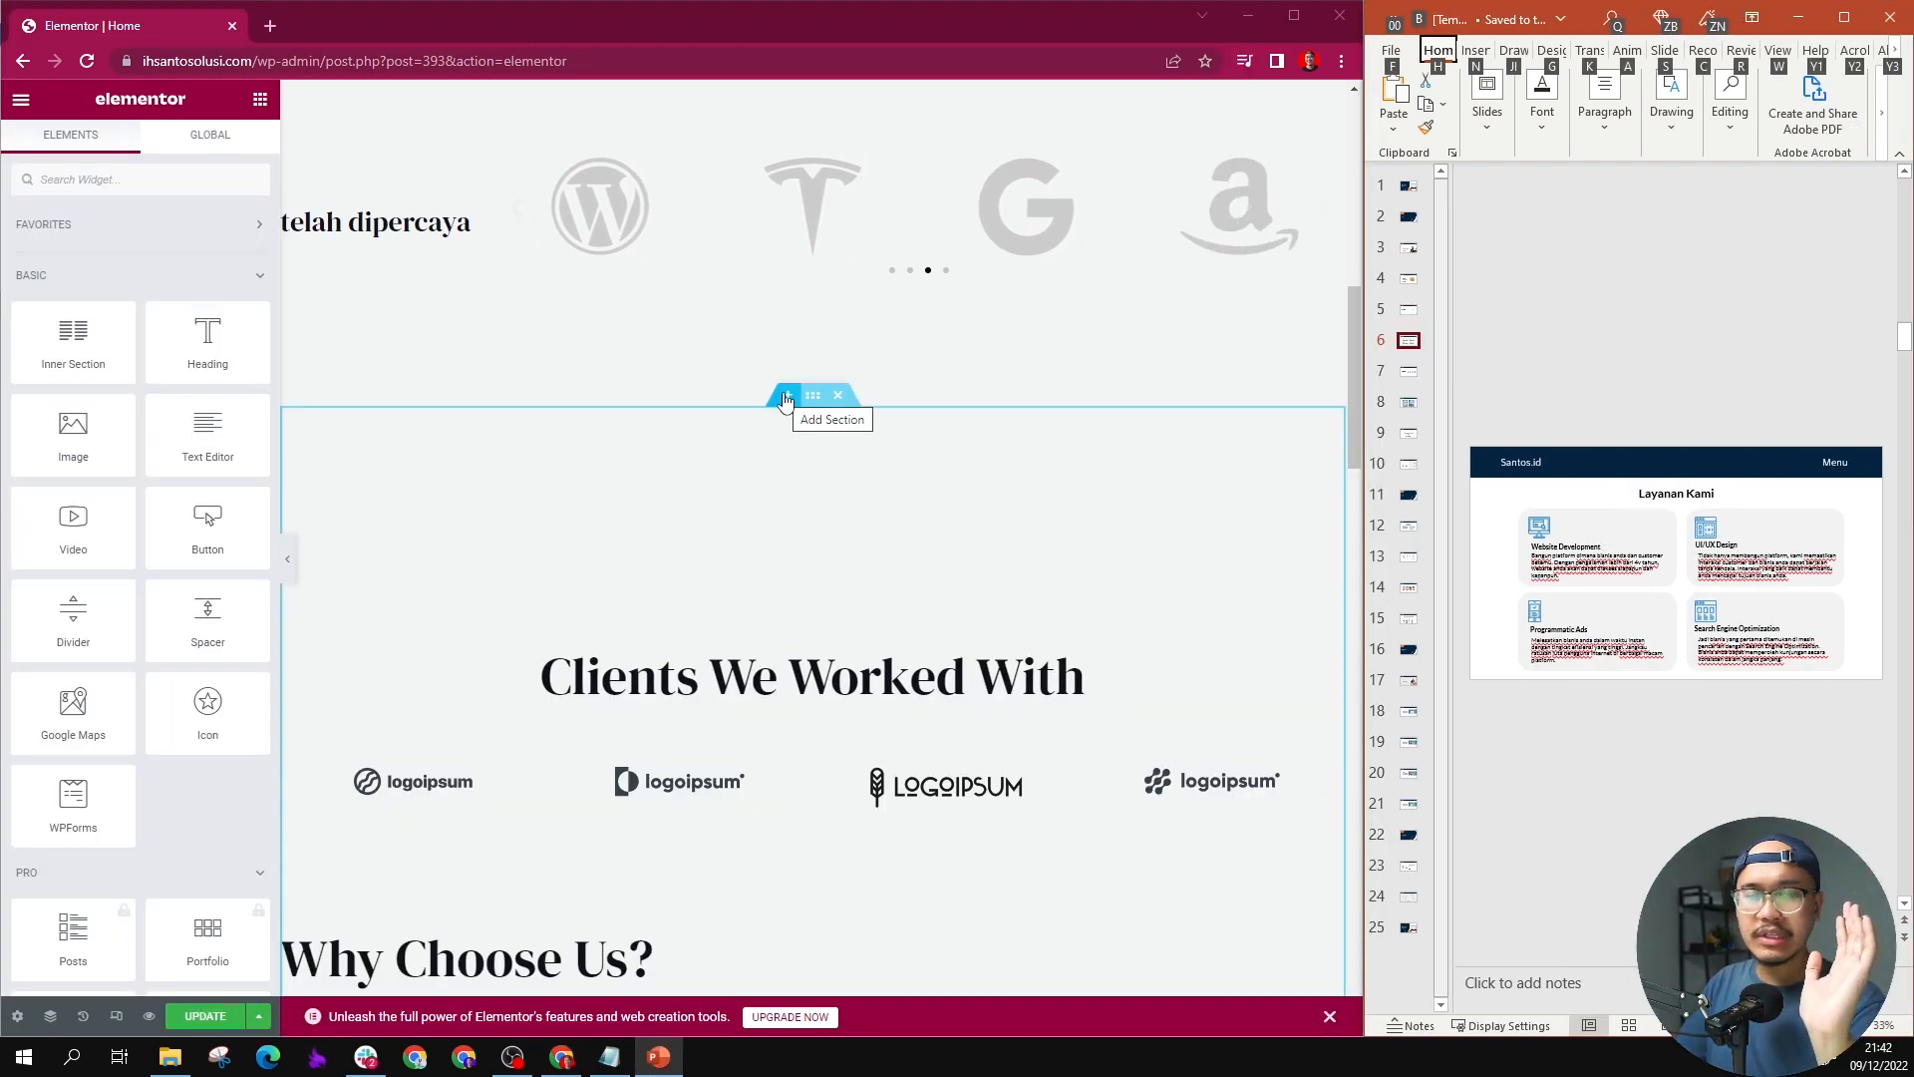
pyautogui.click(784, 397)
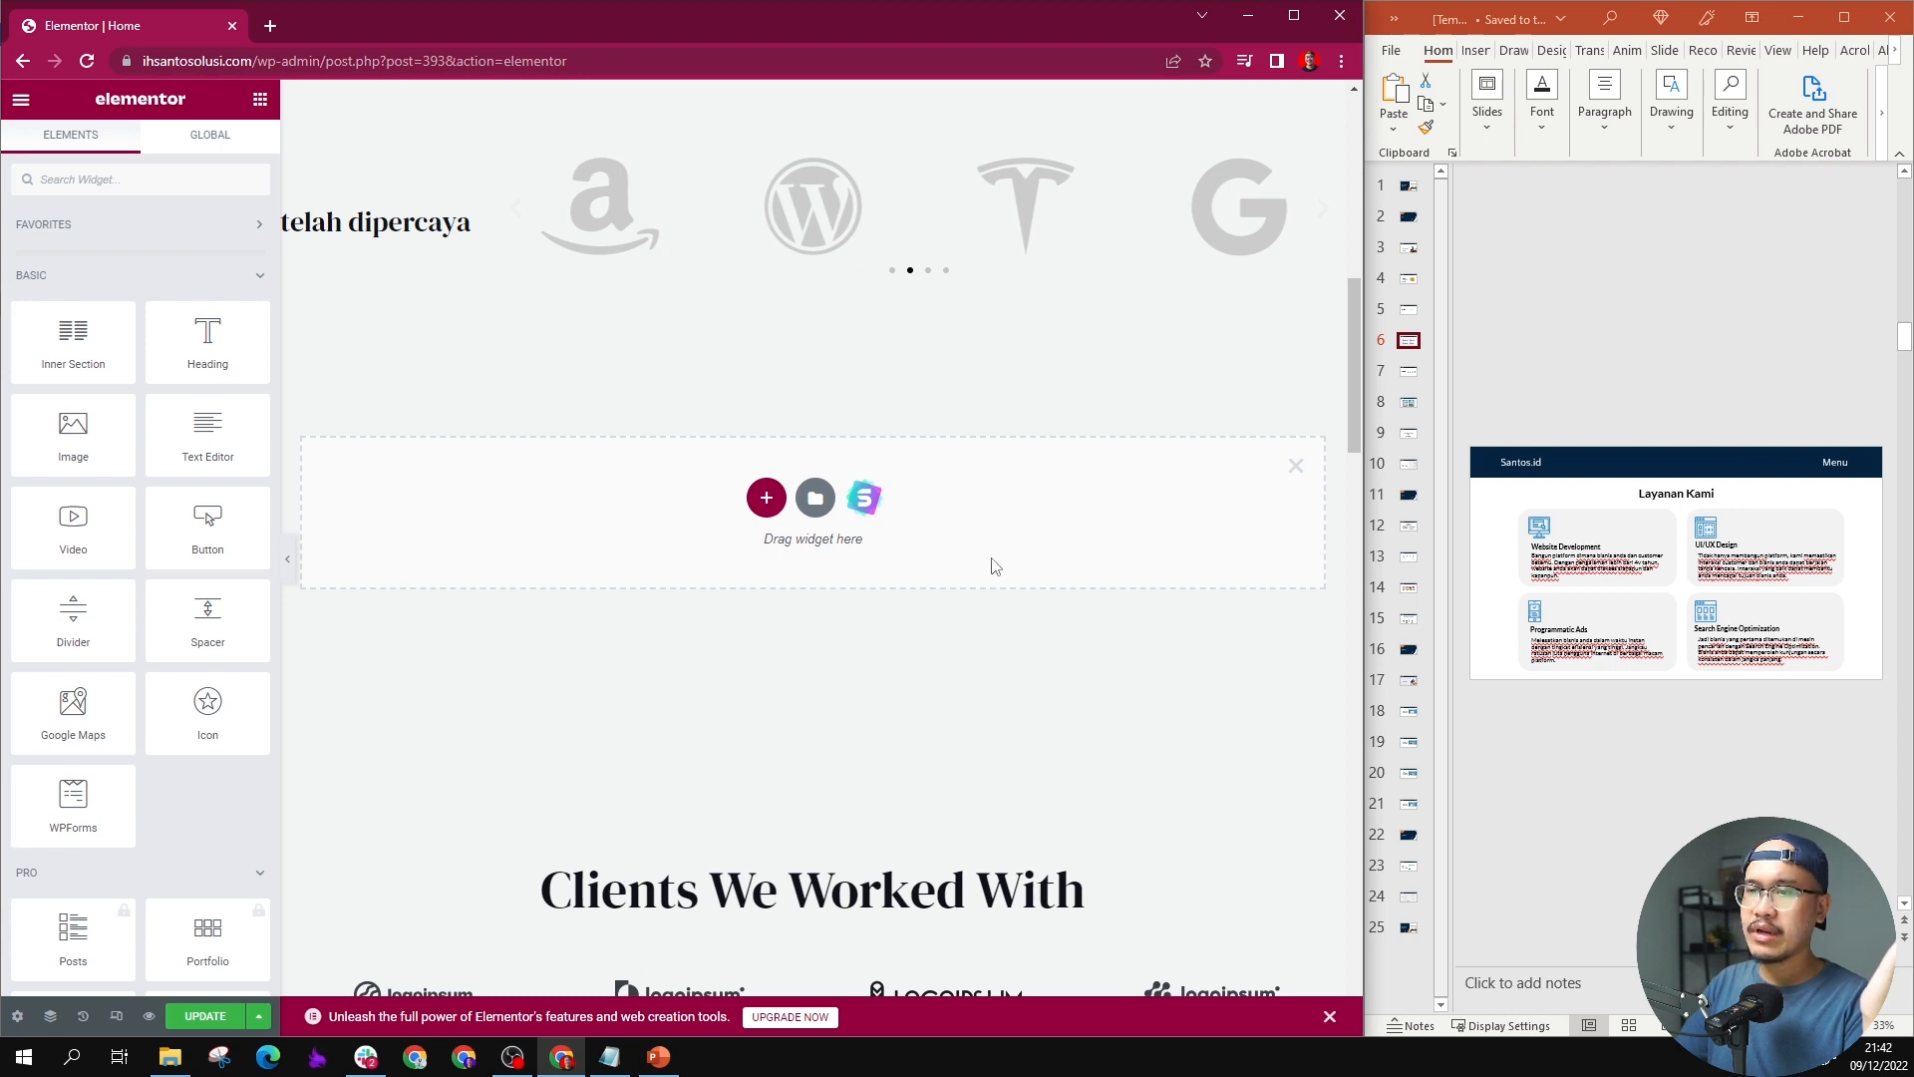
pyautogui.moveTo(214, 354); pyautogui.dragTo(776, 504)
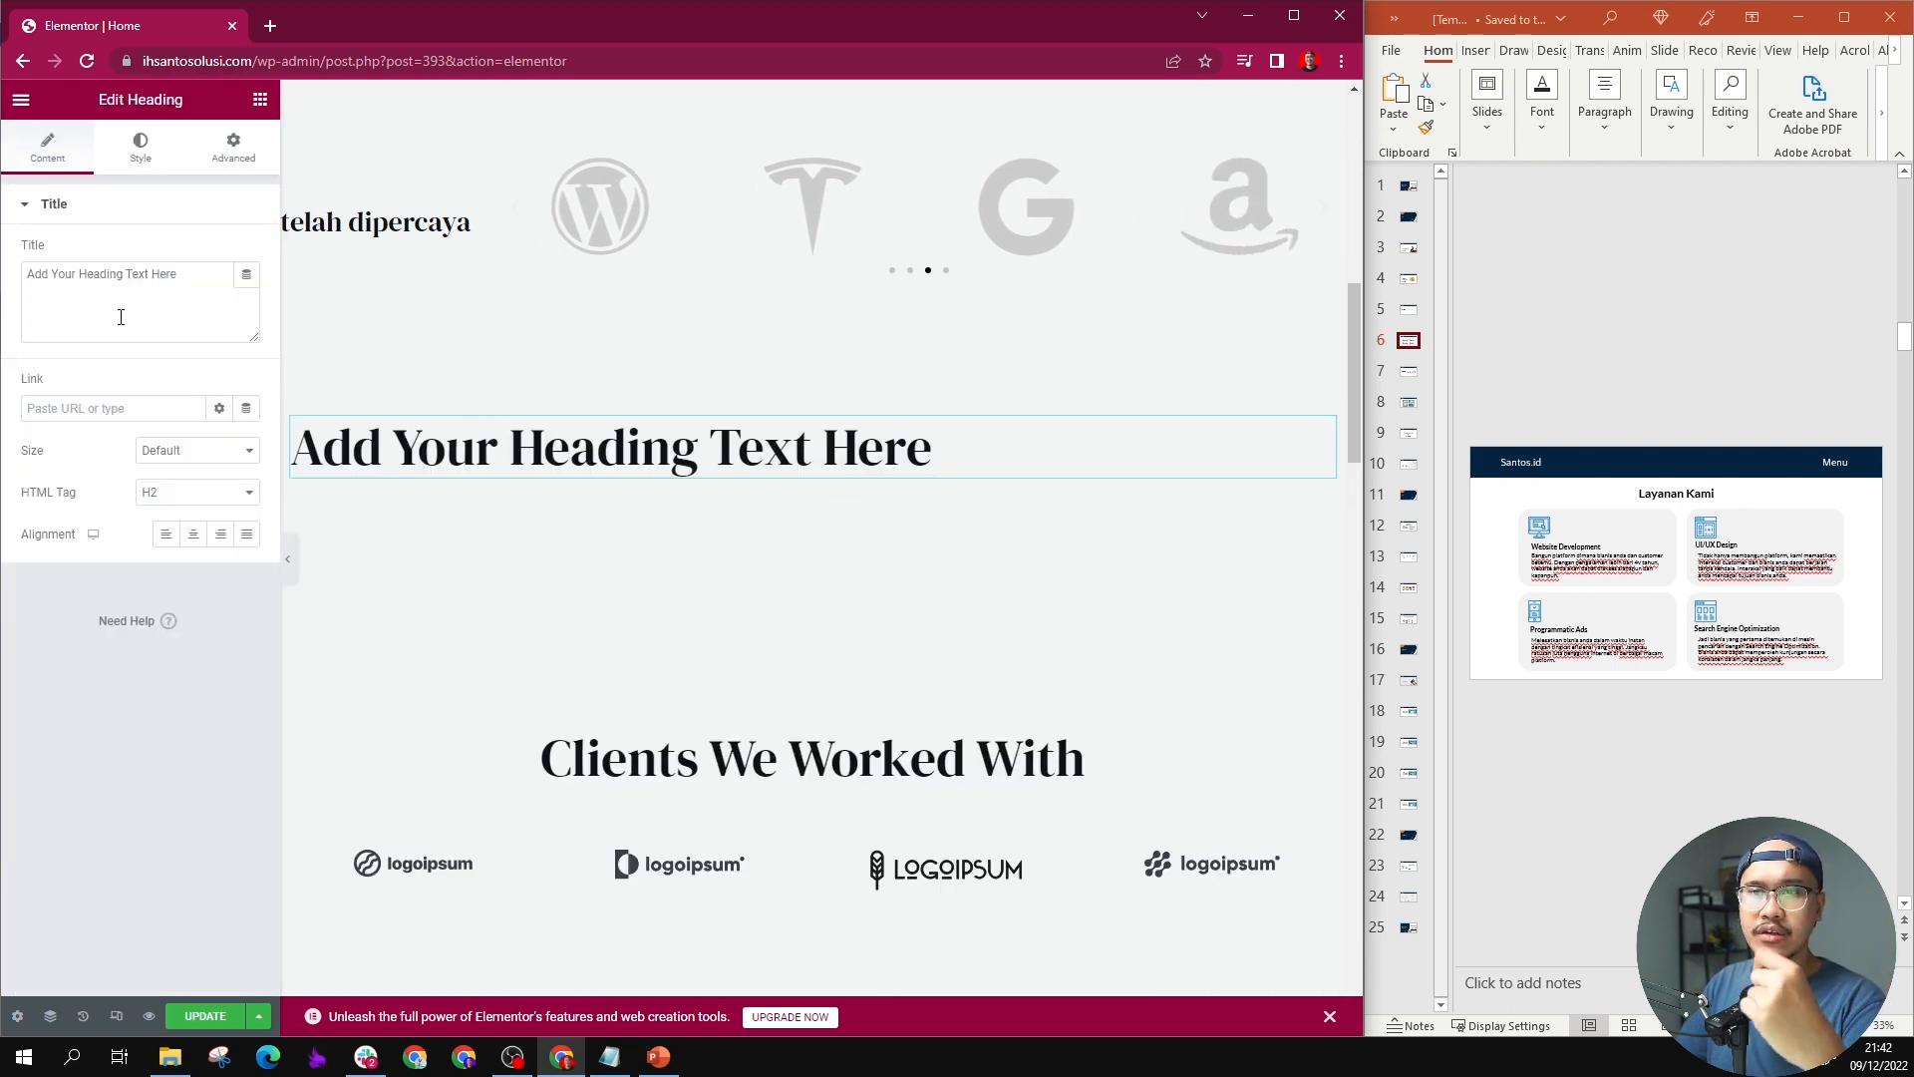
pyautogui.click(258, 100)
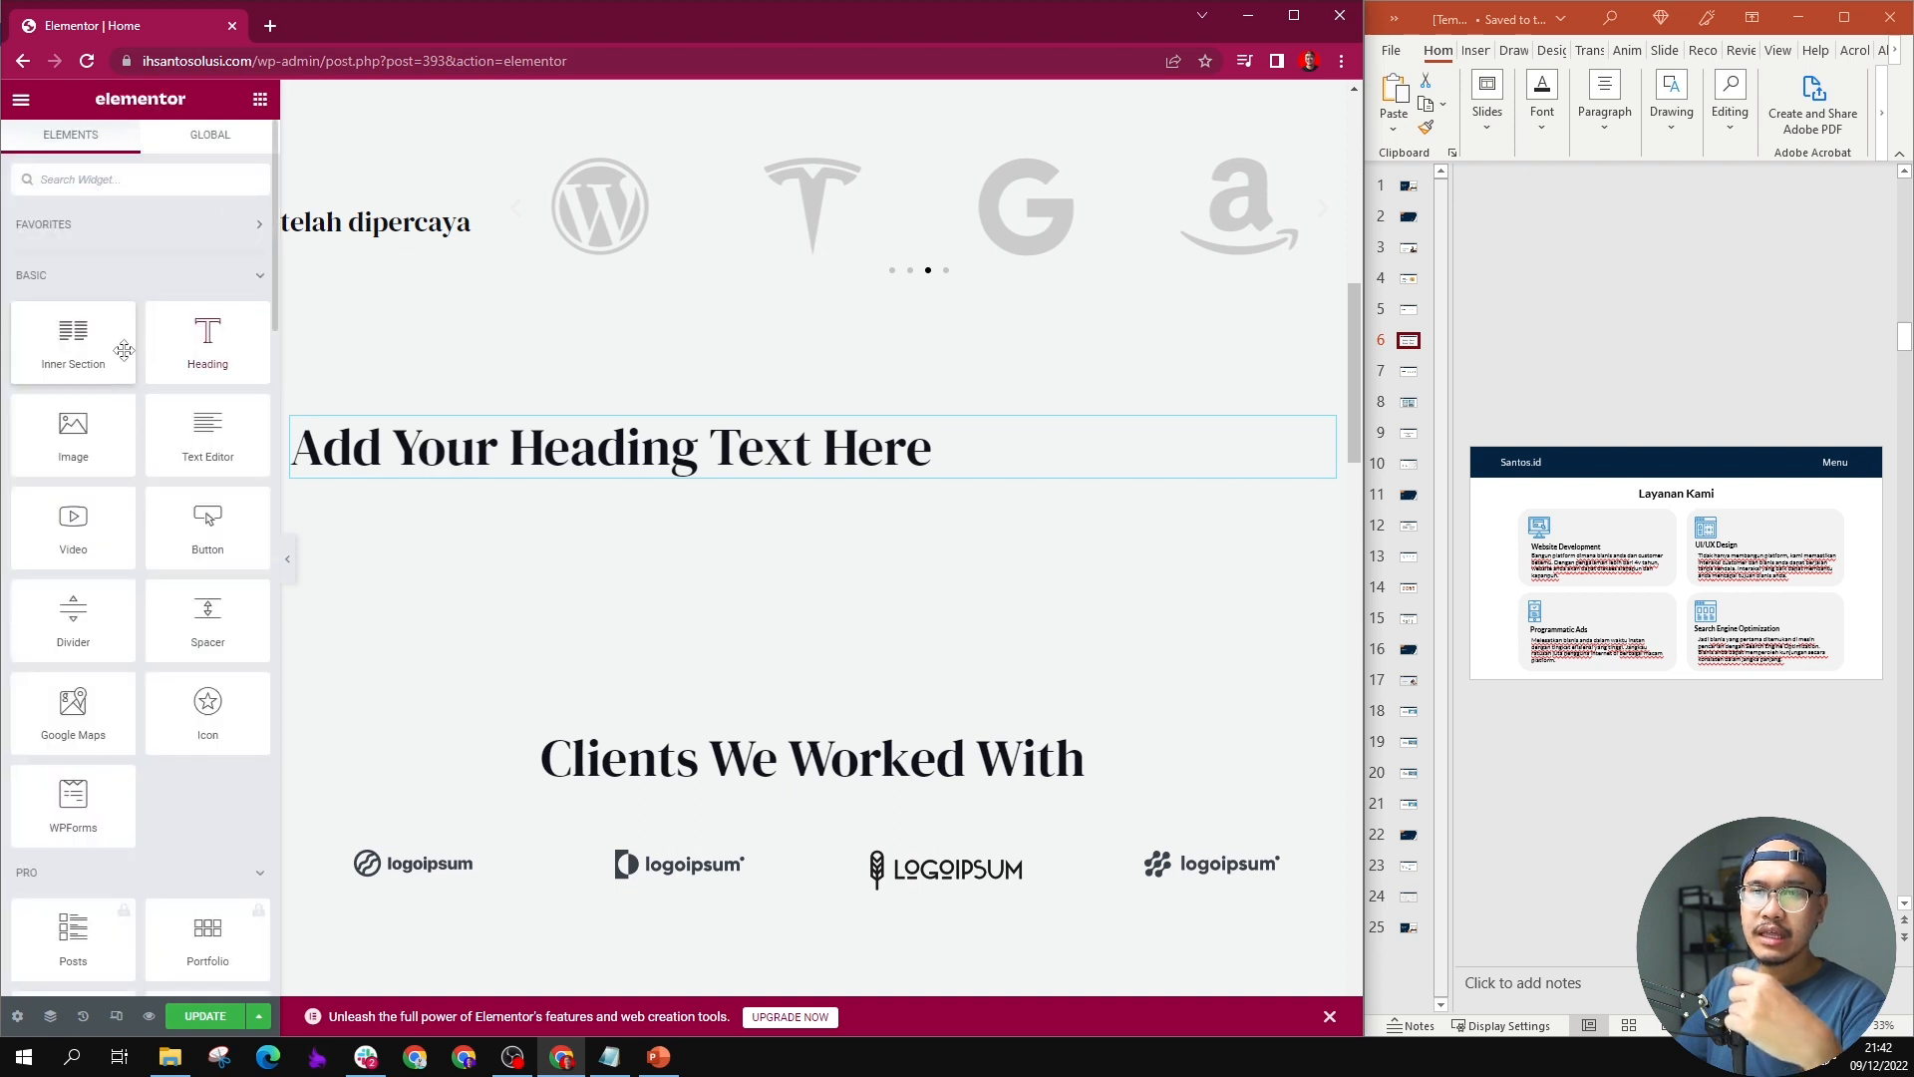
pyautogui.moveTo(100, 349); pyautogui.dragTo(747, 503)
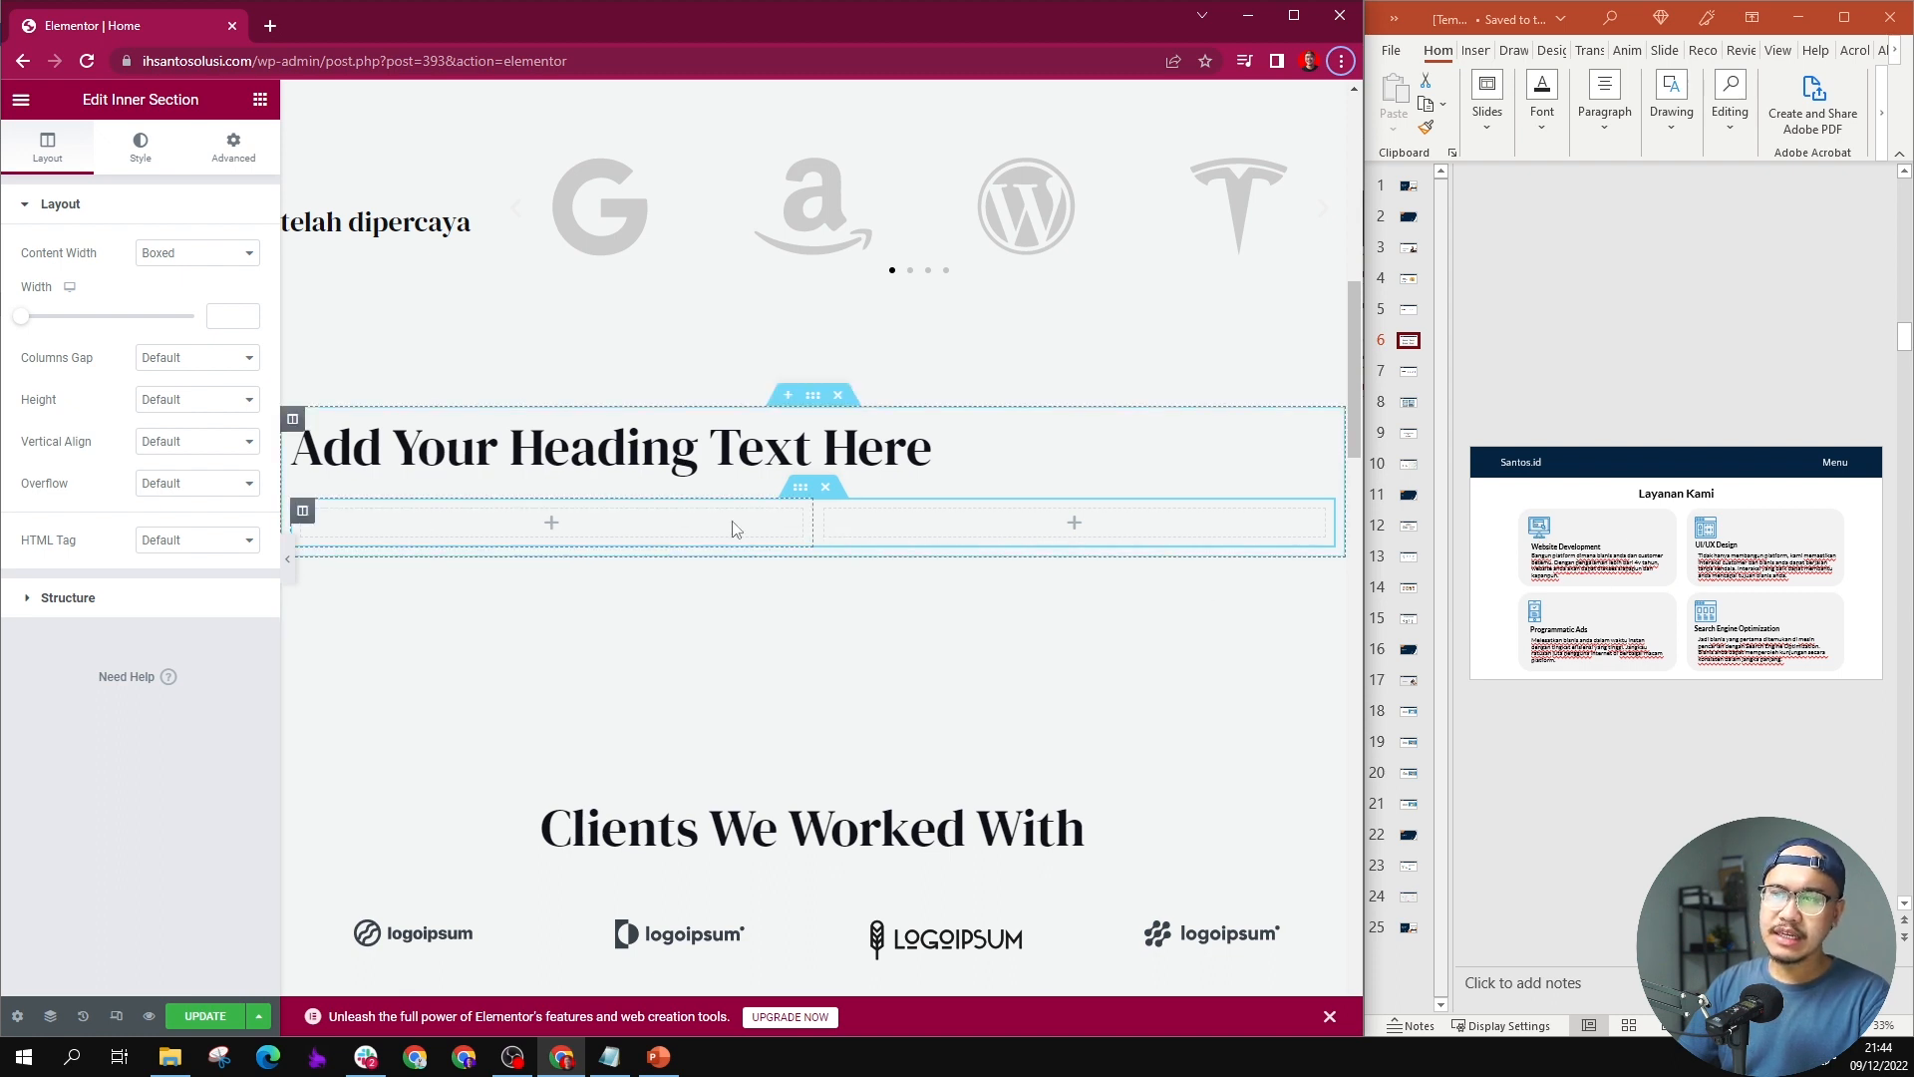
# Step: Place an Image, a Heading and a Text Editor widget, stacked in that order, in the inner section's first column
pyautogui.click(260, 99)
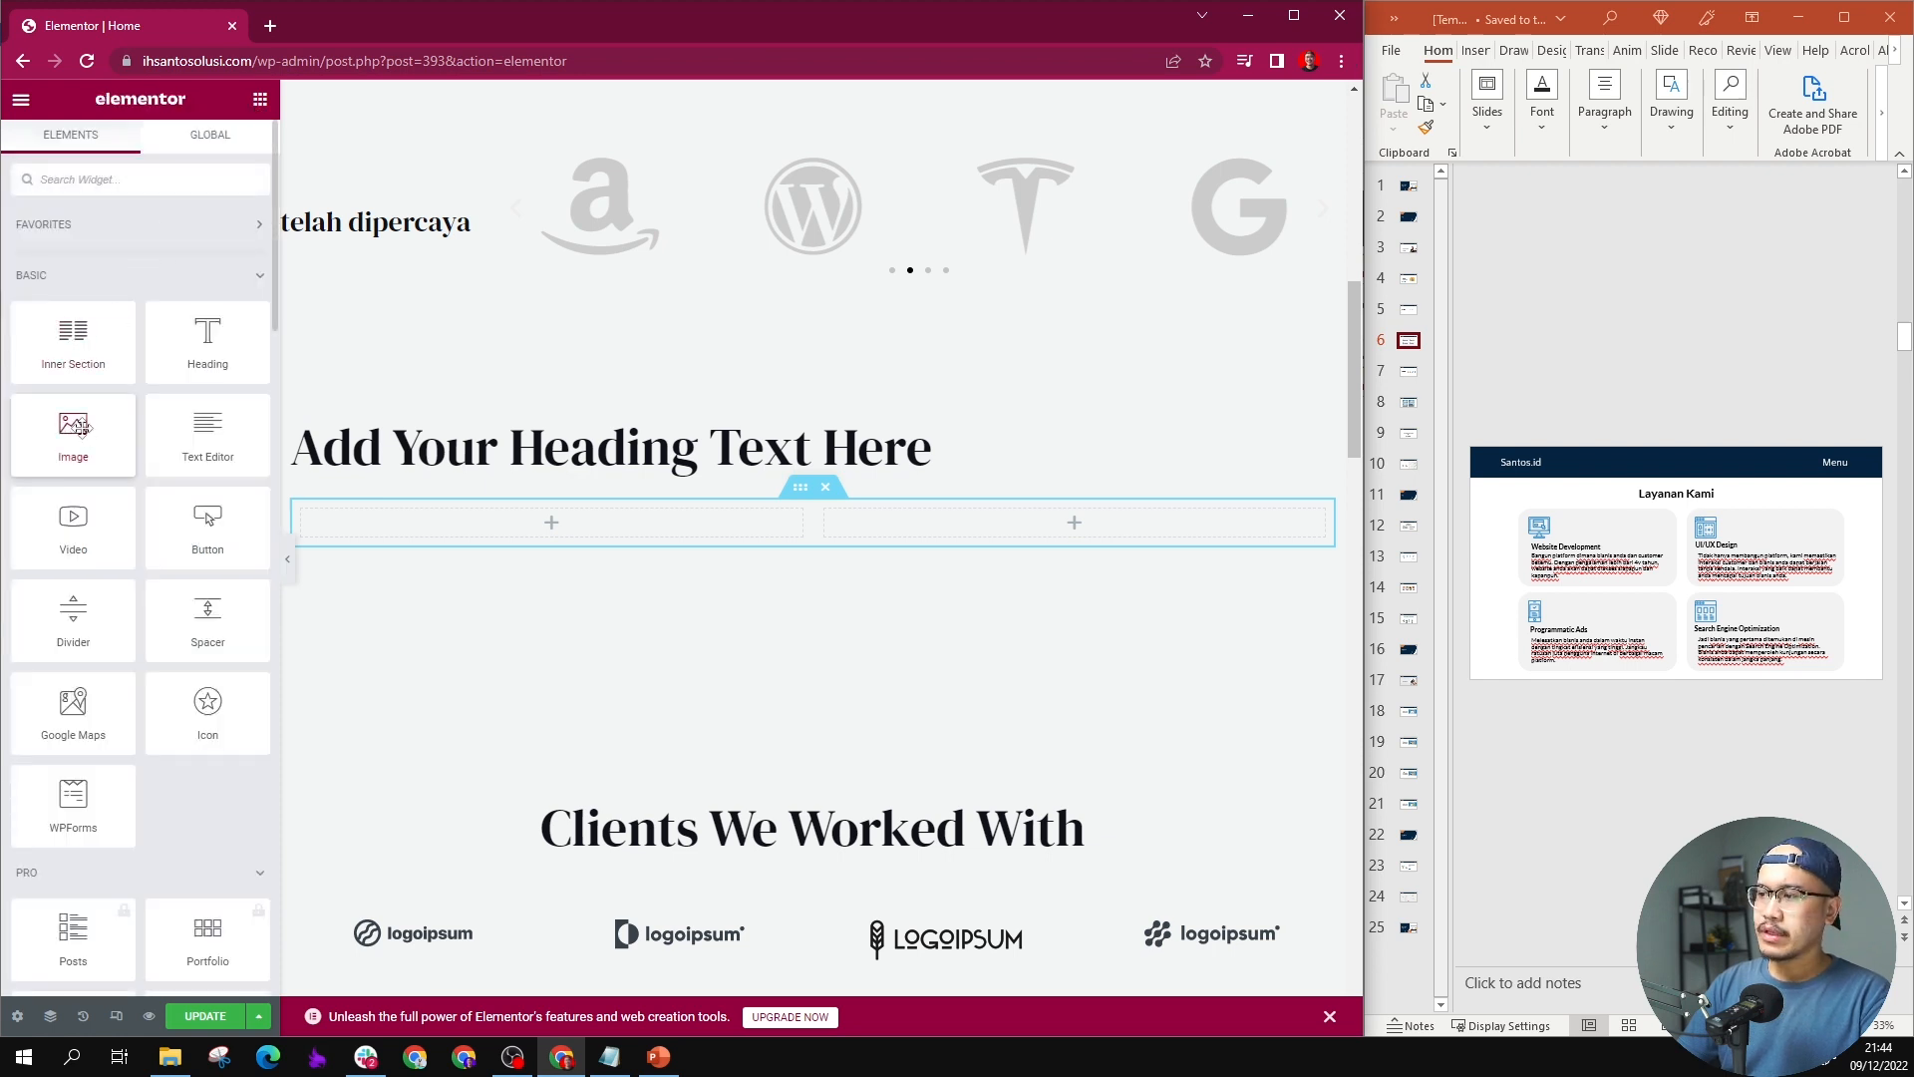
pyautogui.moveTo(81, 427); pyautogui.dragTo(513, 529)
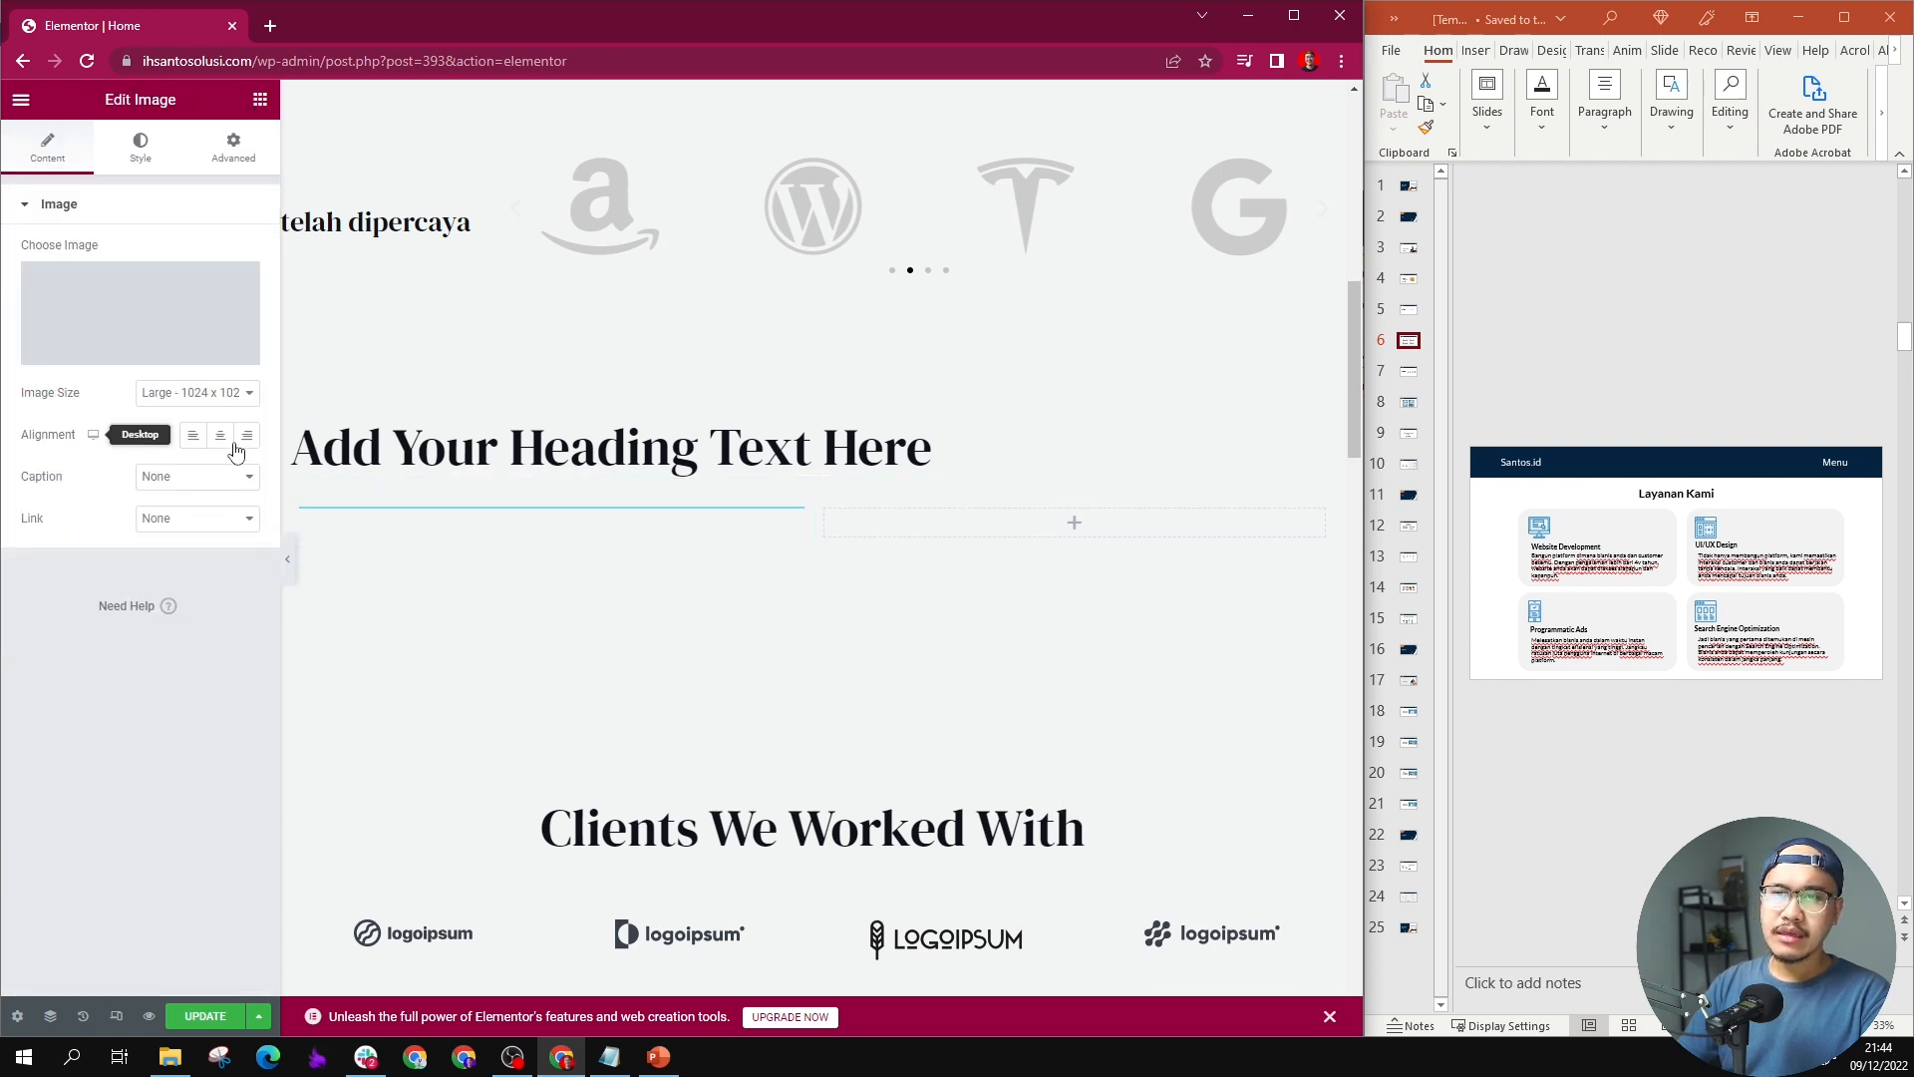
pyautogui.click(261, 100)
pyautogui.moveTo(207, 334); pyautogui.dragTo(489, 719)
pyautogui.click(260, 100)
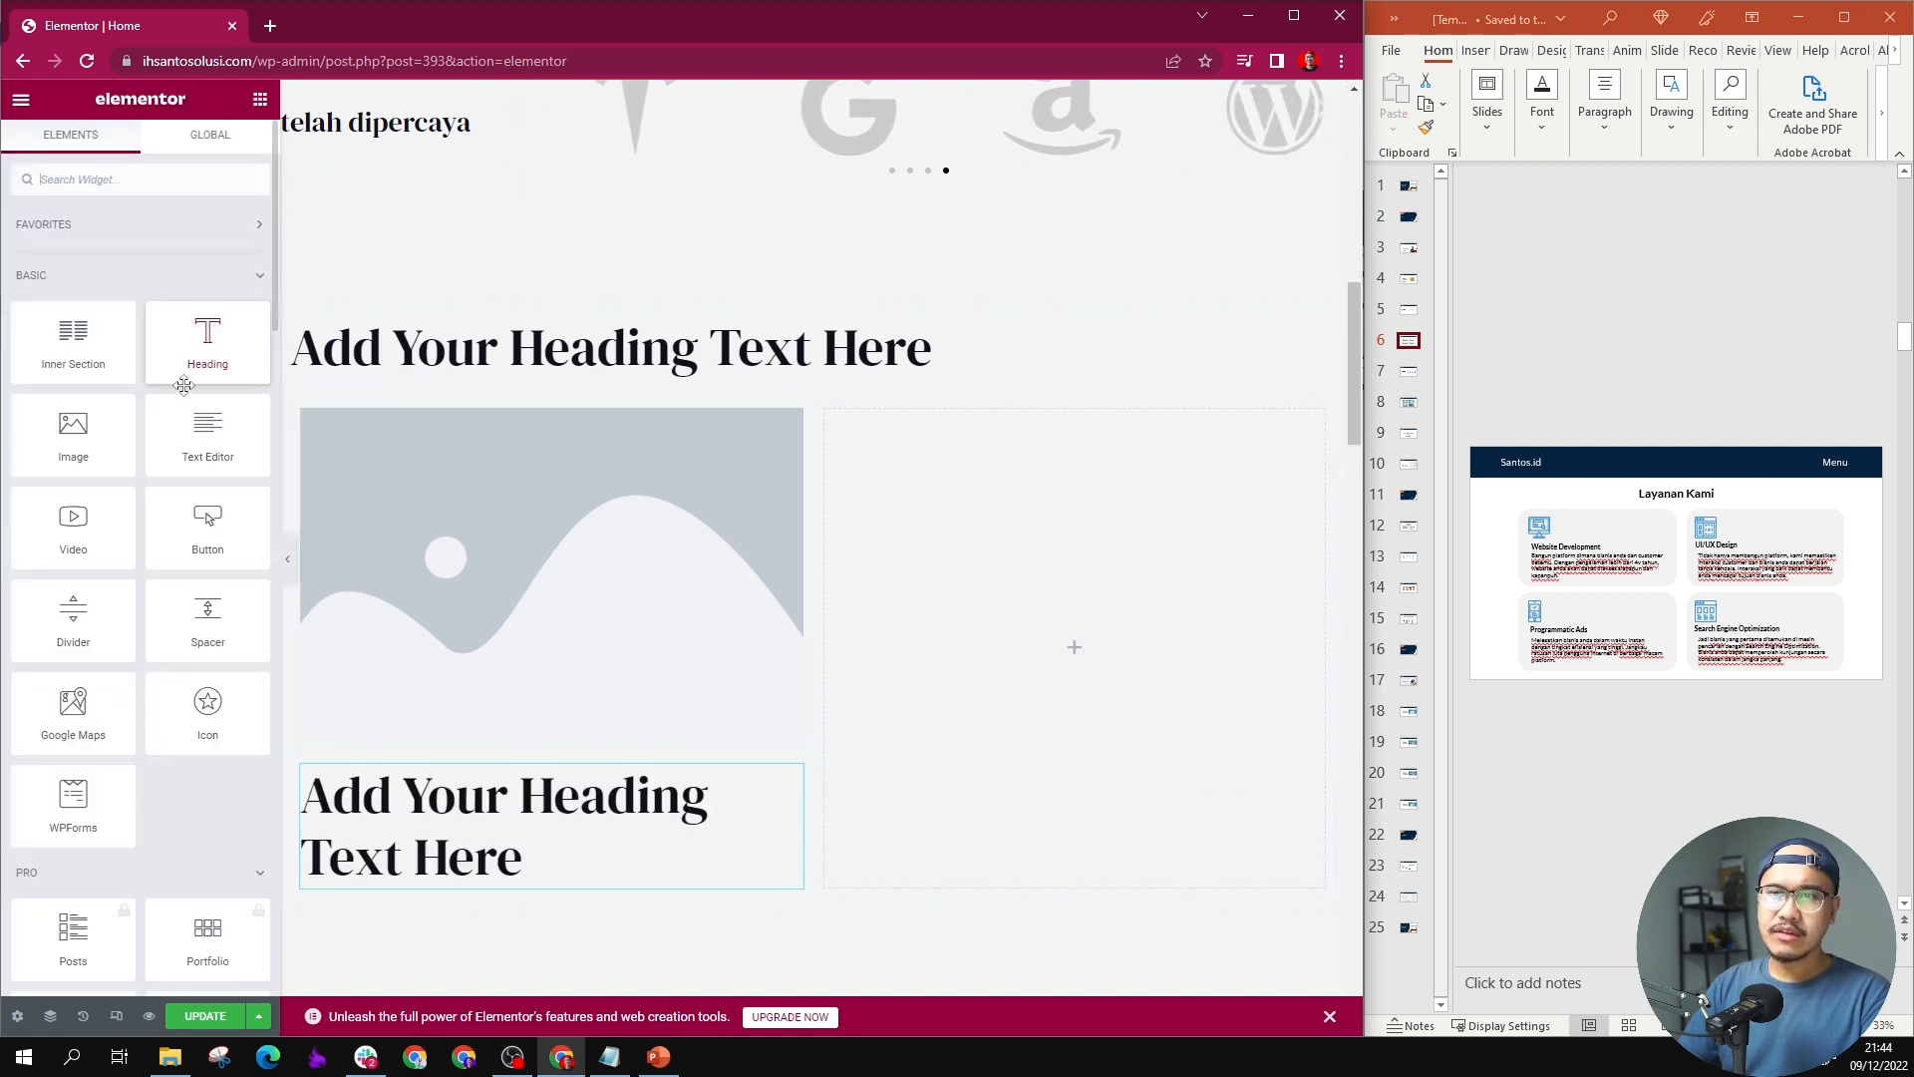
pyautogui.moveTo(207, 434); pyautogui.dragTo(464, 891)
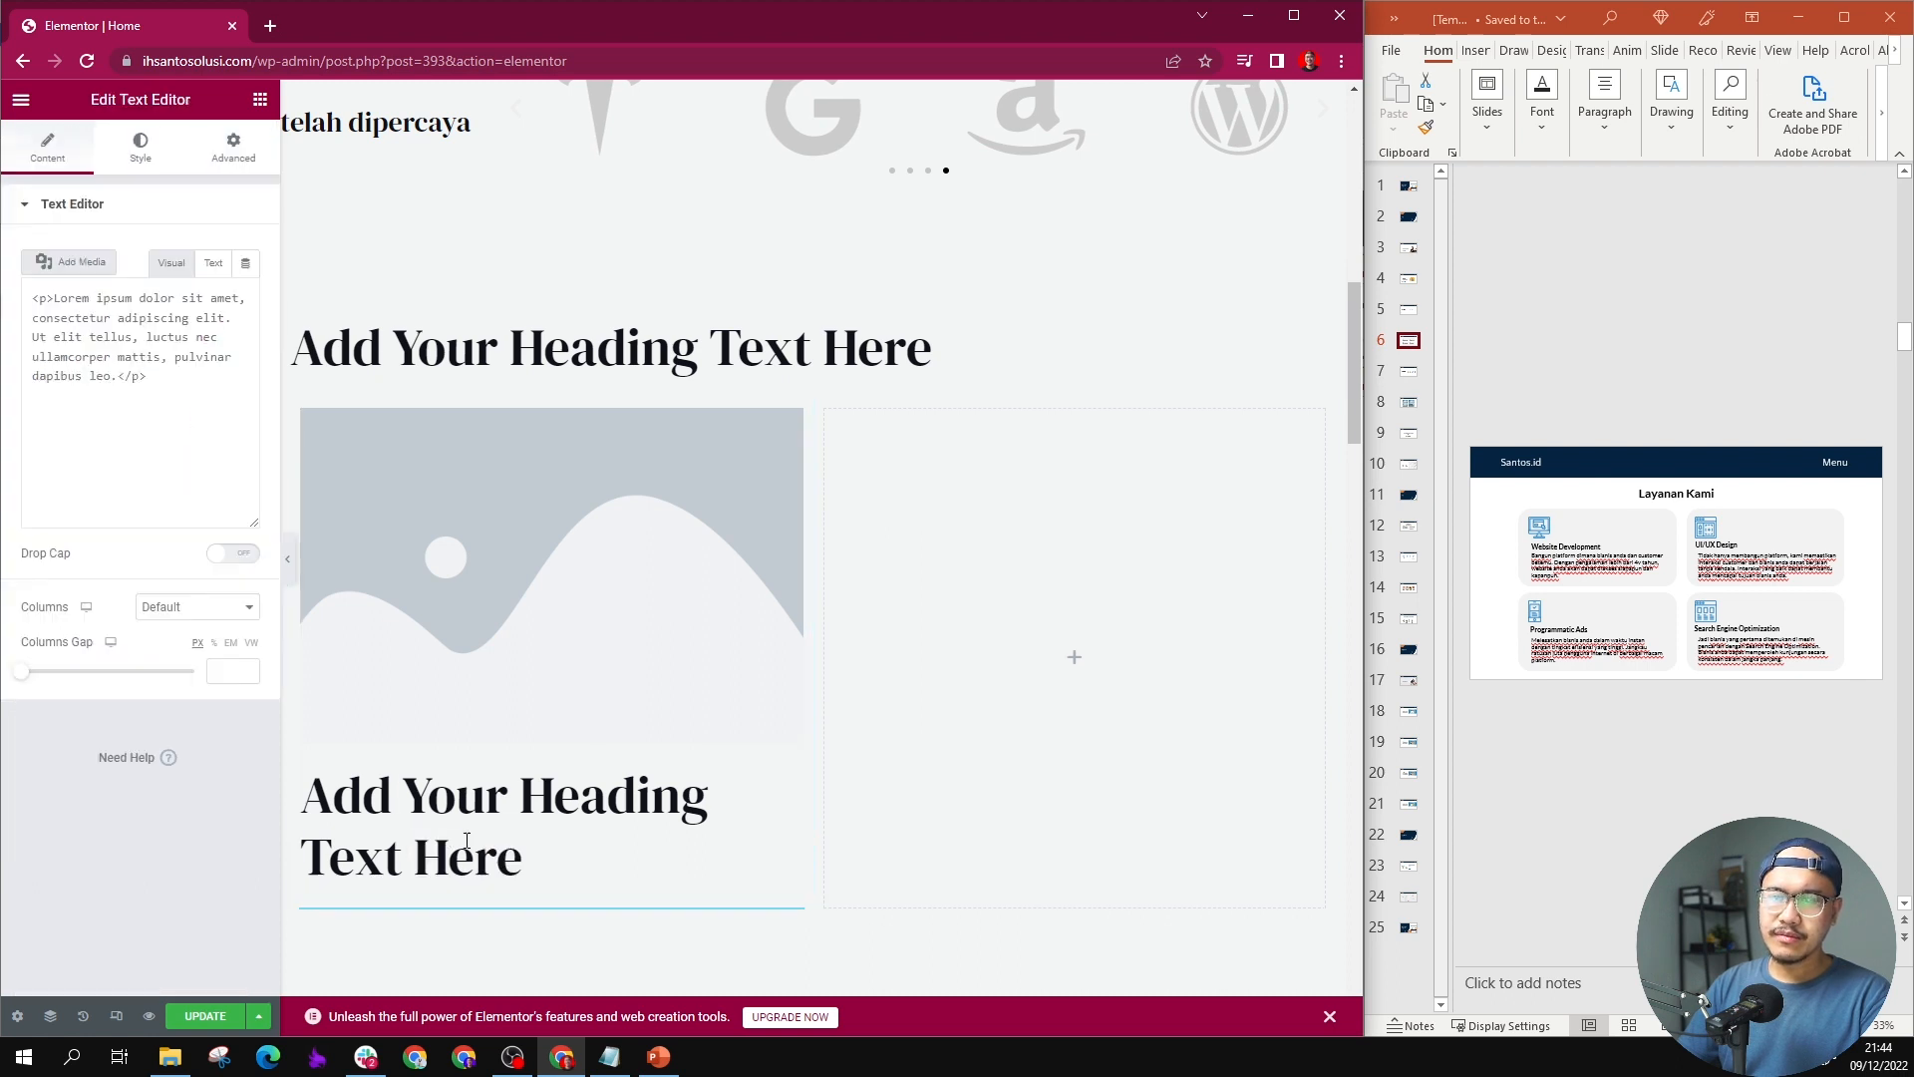
# Step: Set the first column's image to the blue monitor icon Asset-66.png from the media library
pyautogui.click(530, 523)
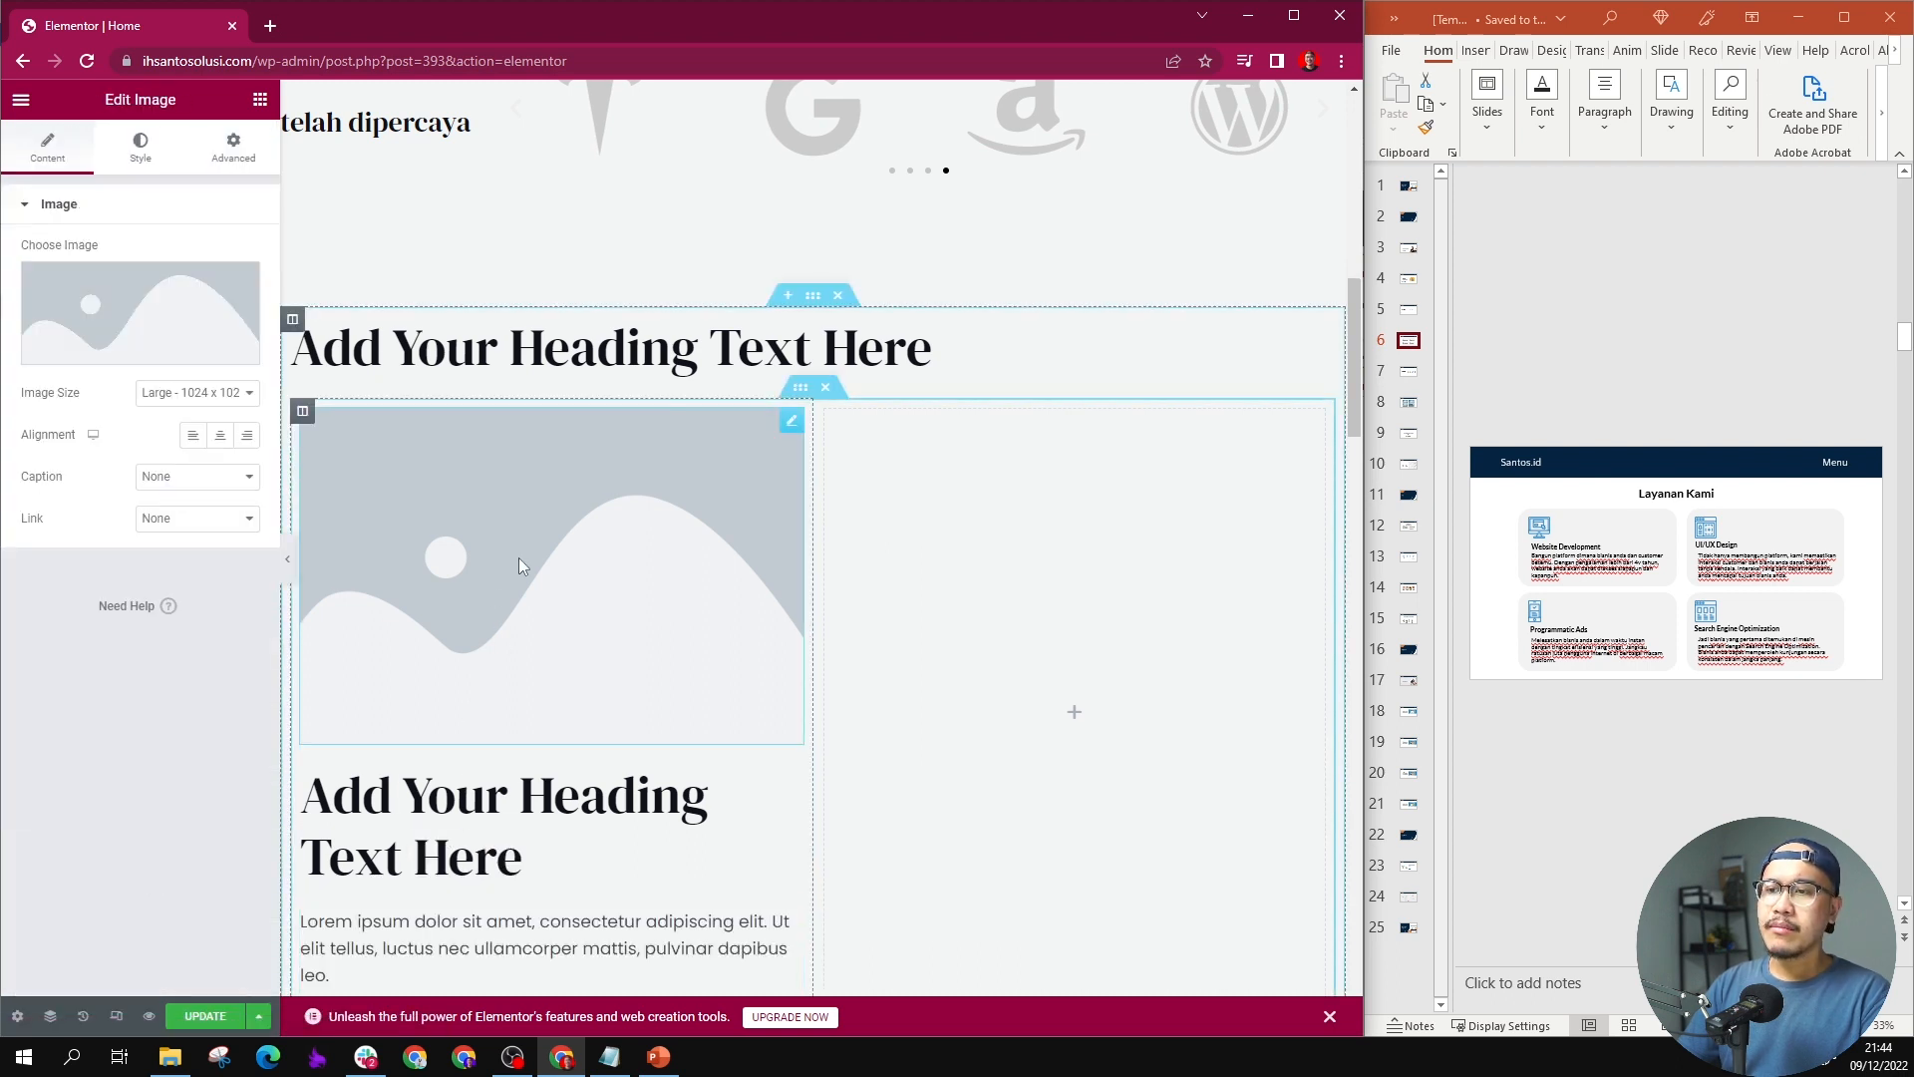
pyautogui.click(135, 344)
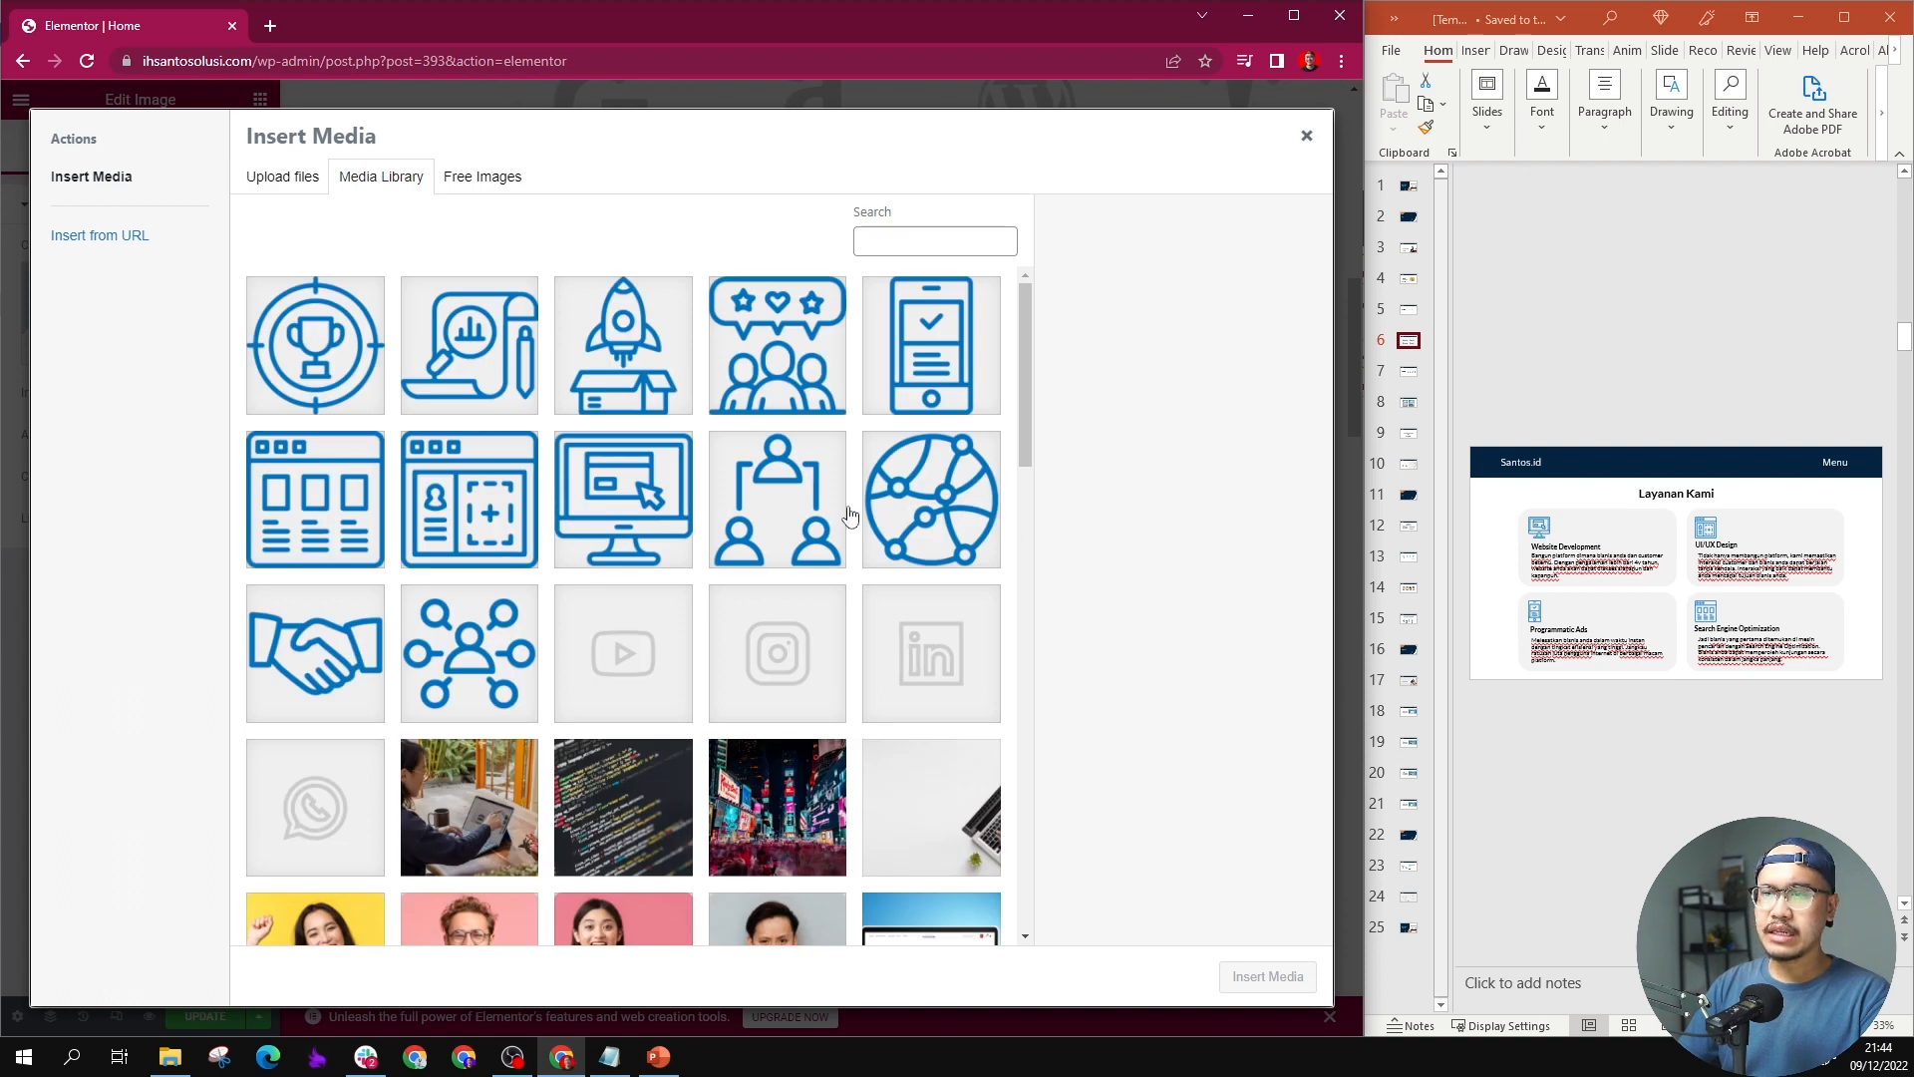
pyautogui.click(676, 519)
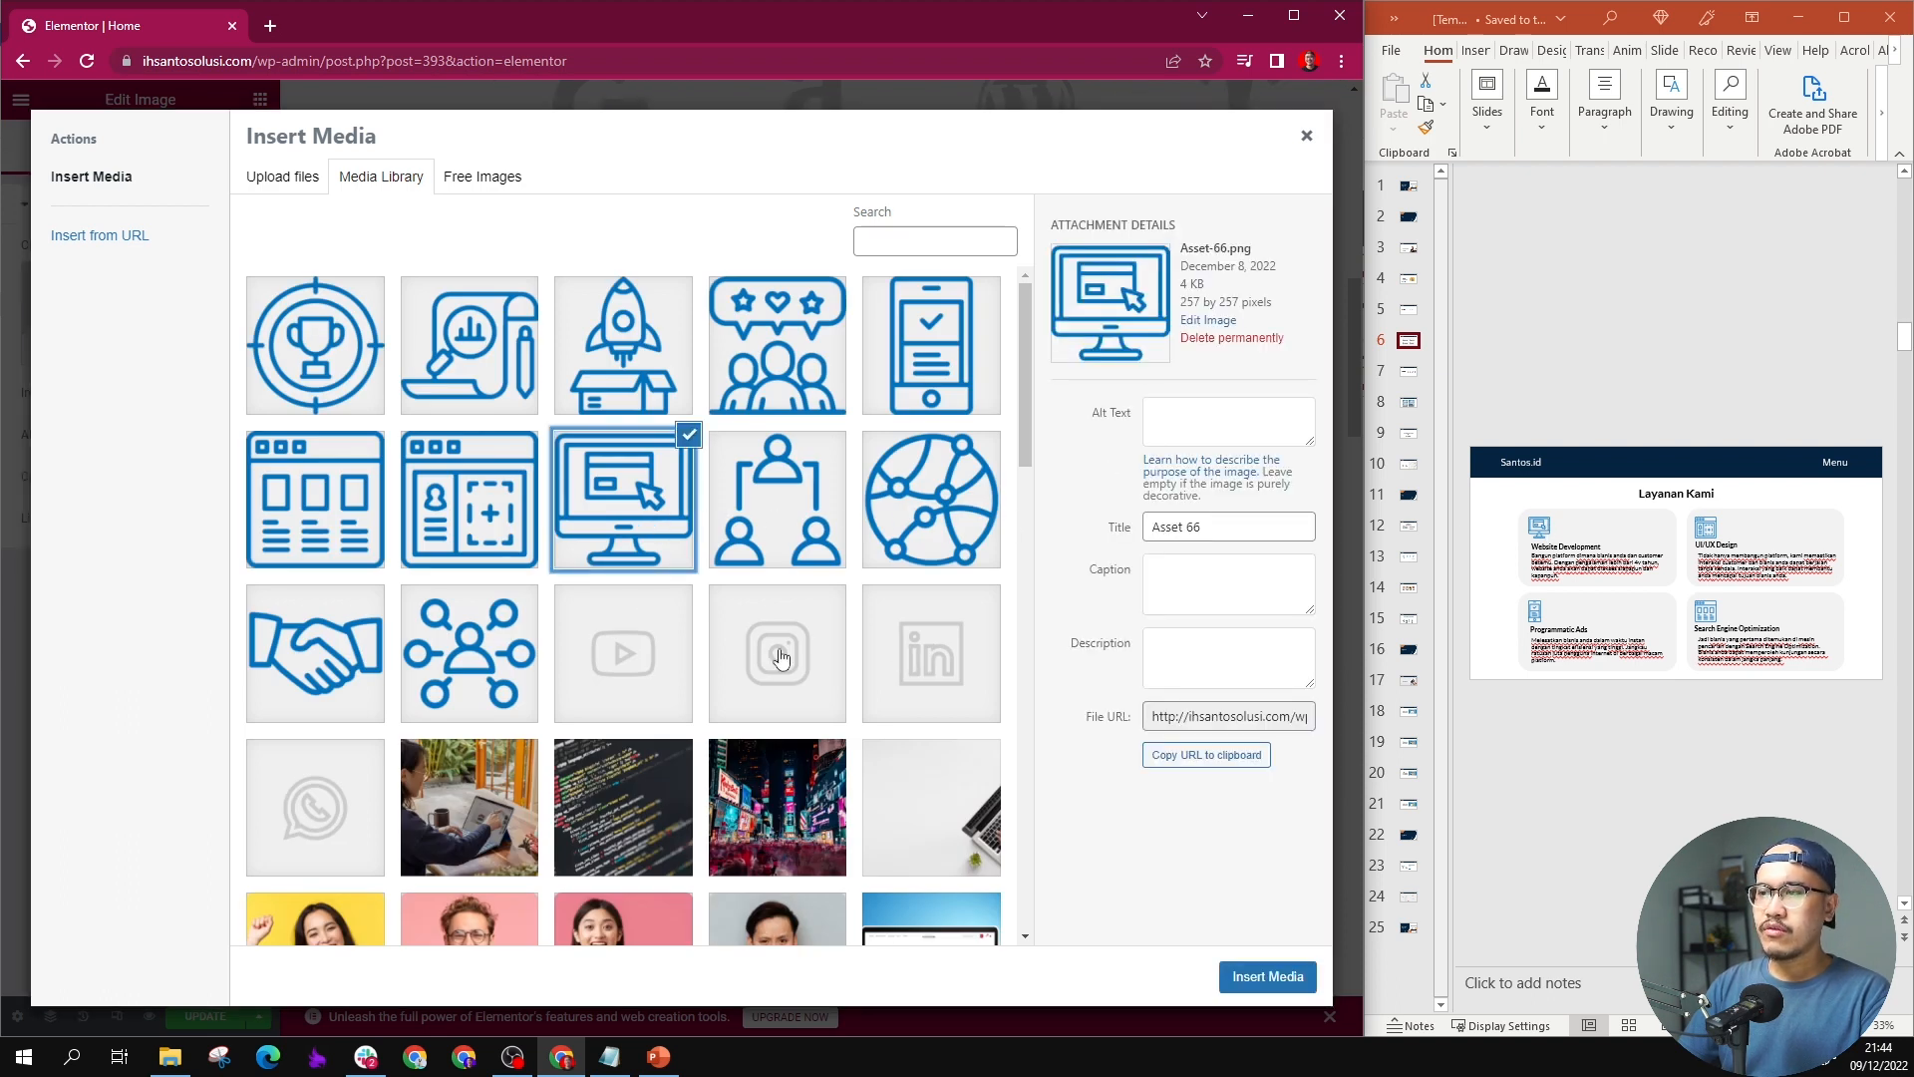
pyautogui.click(1270, 976)
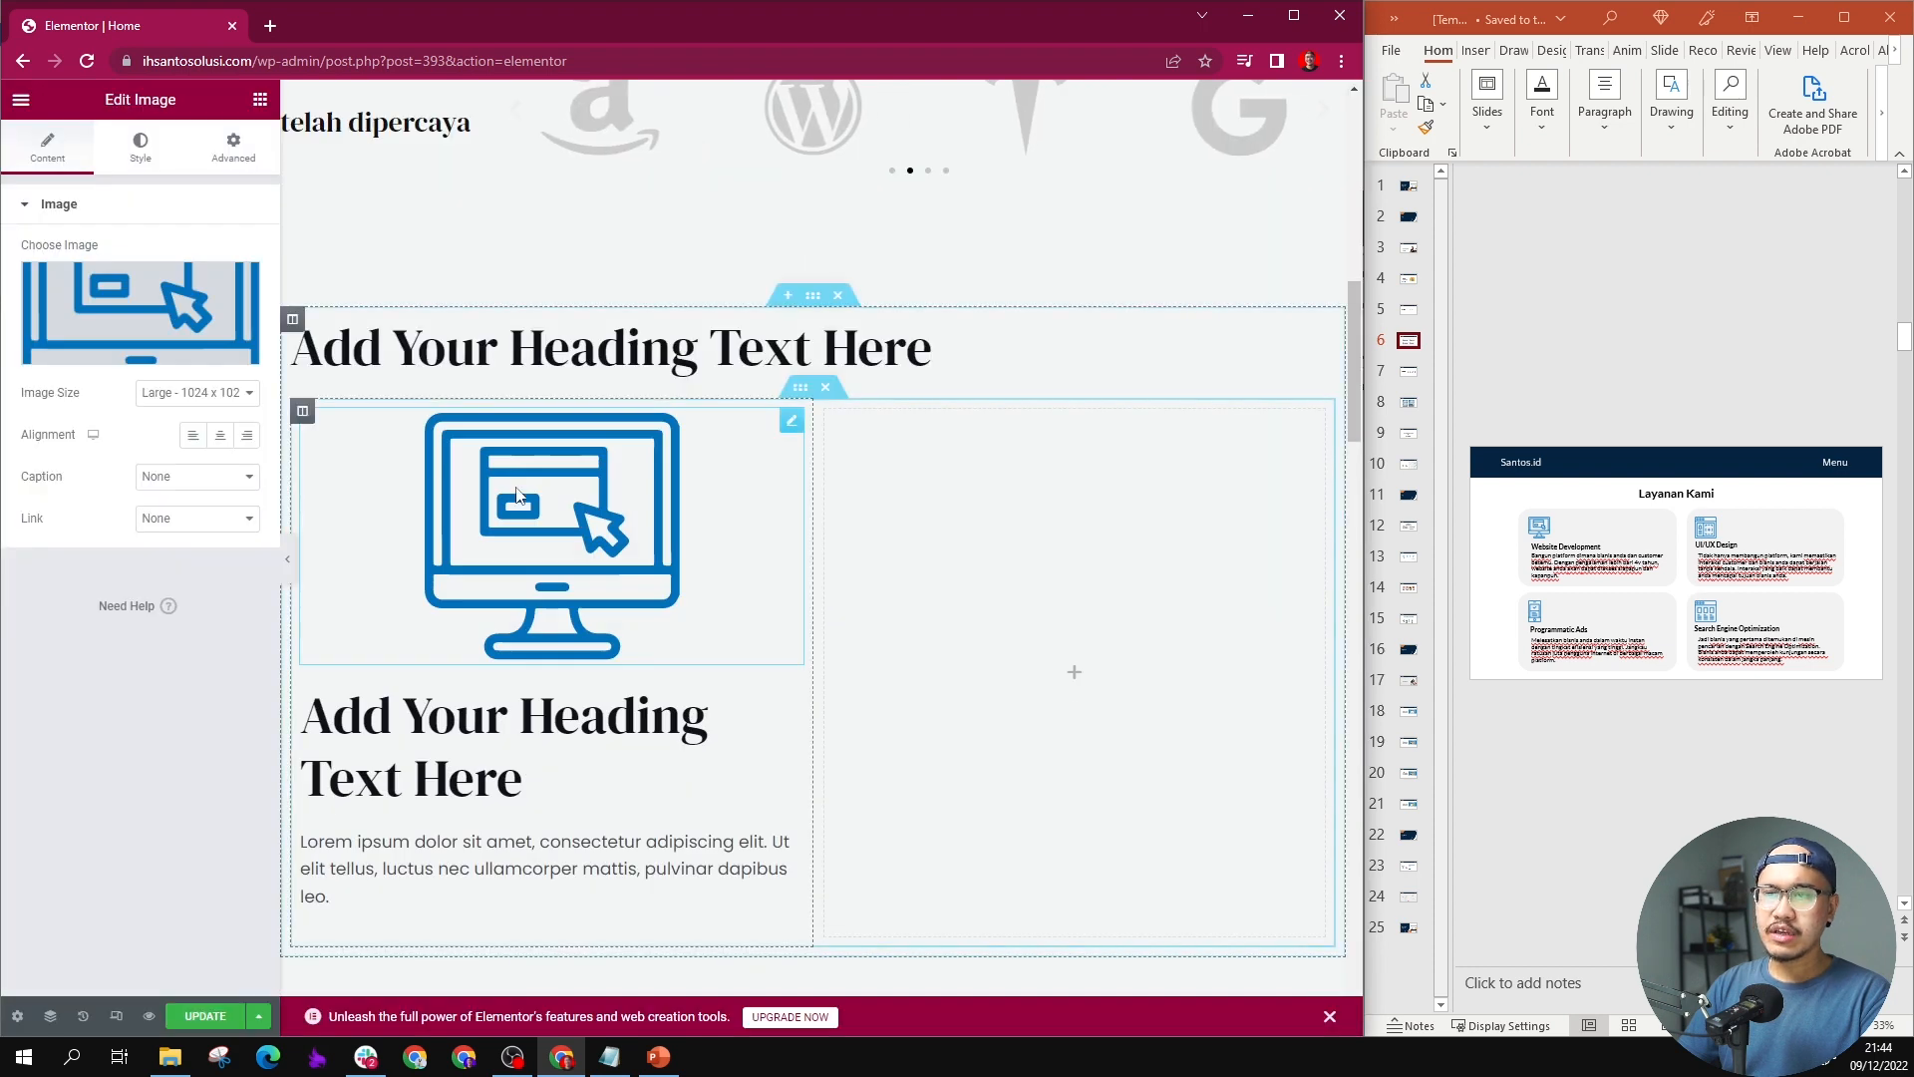
# Step: Give the monitor icon a custom image size of 128 x 128 and apply it
pyautogui.click(227, 393)
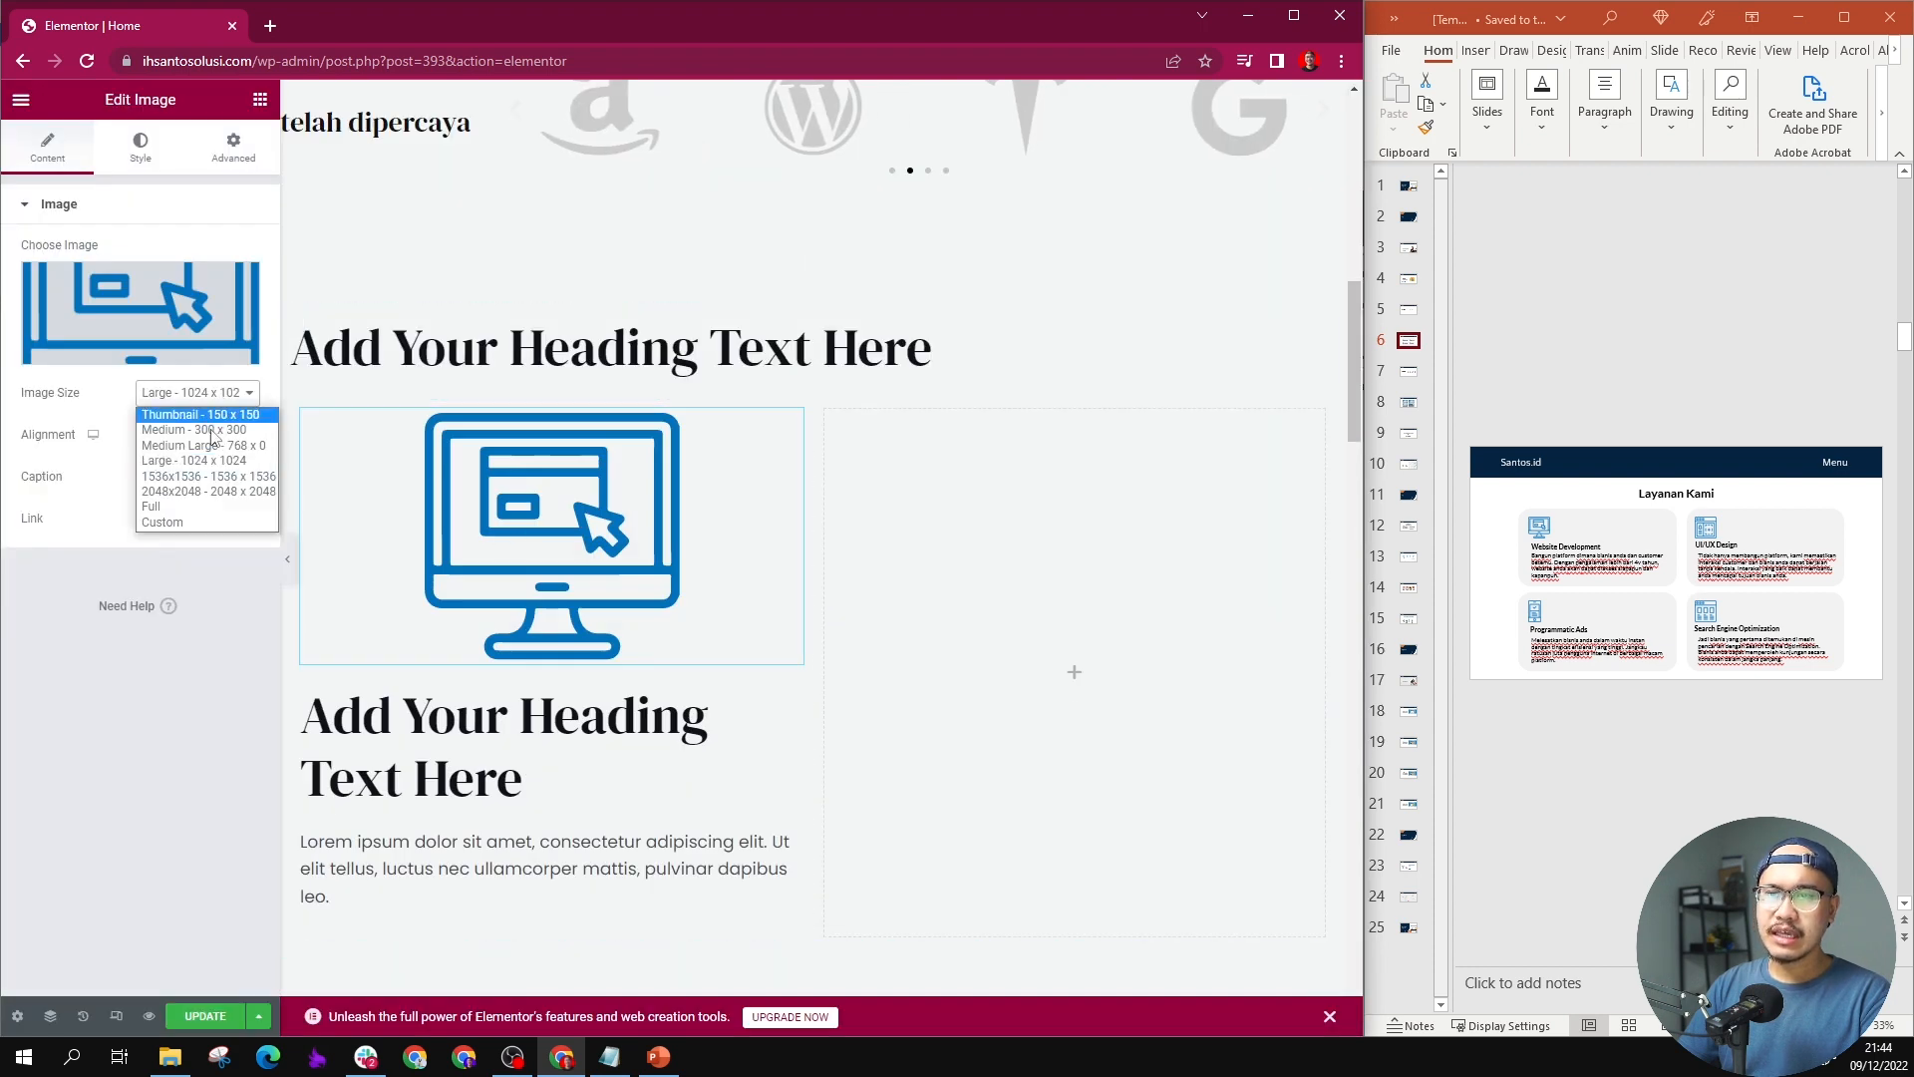
pyautogui.click(200, 444)
pyautogui.click(205, 393)
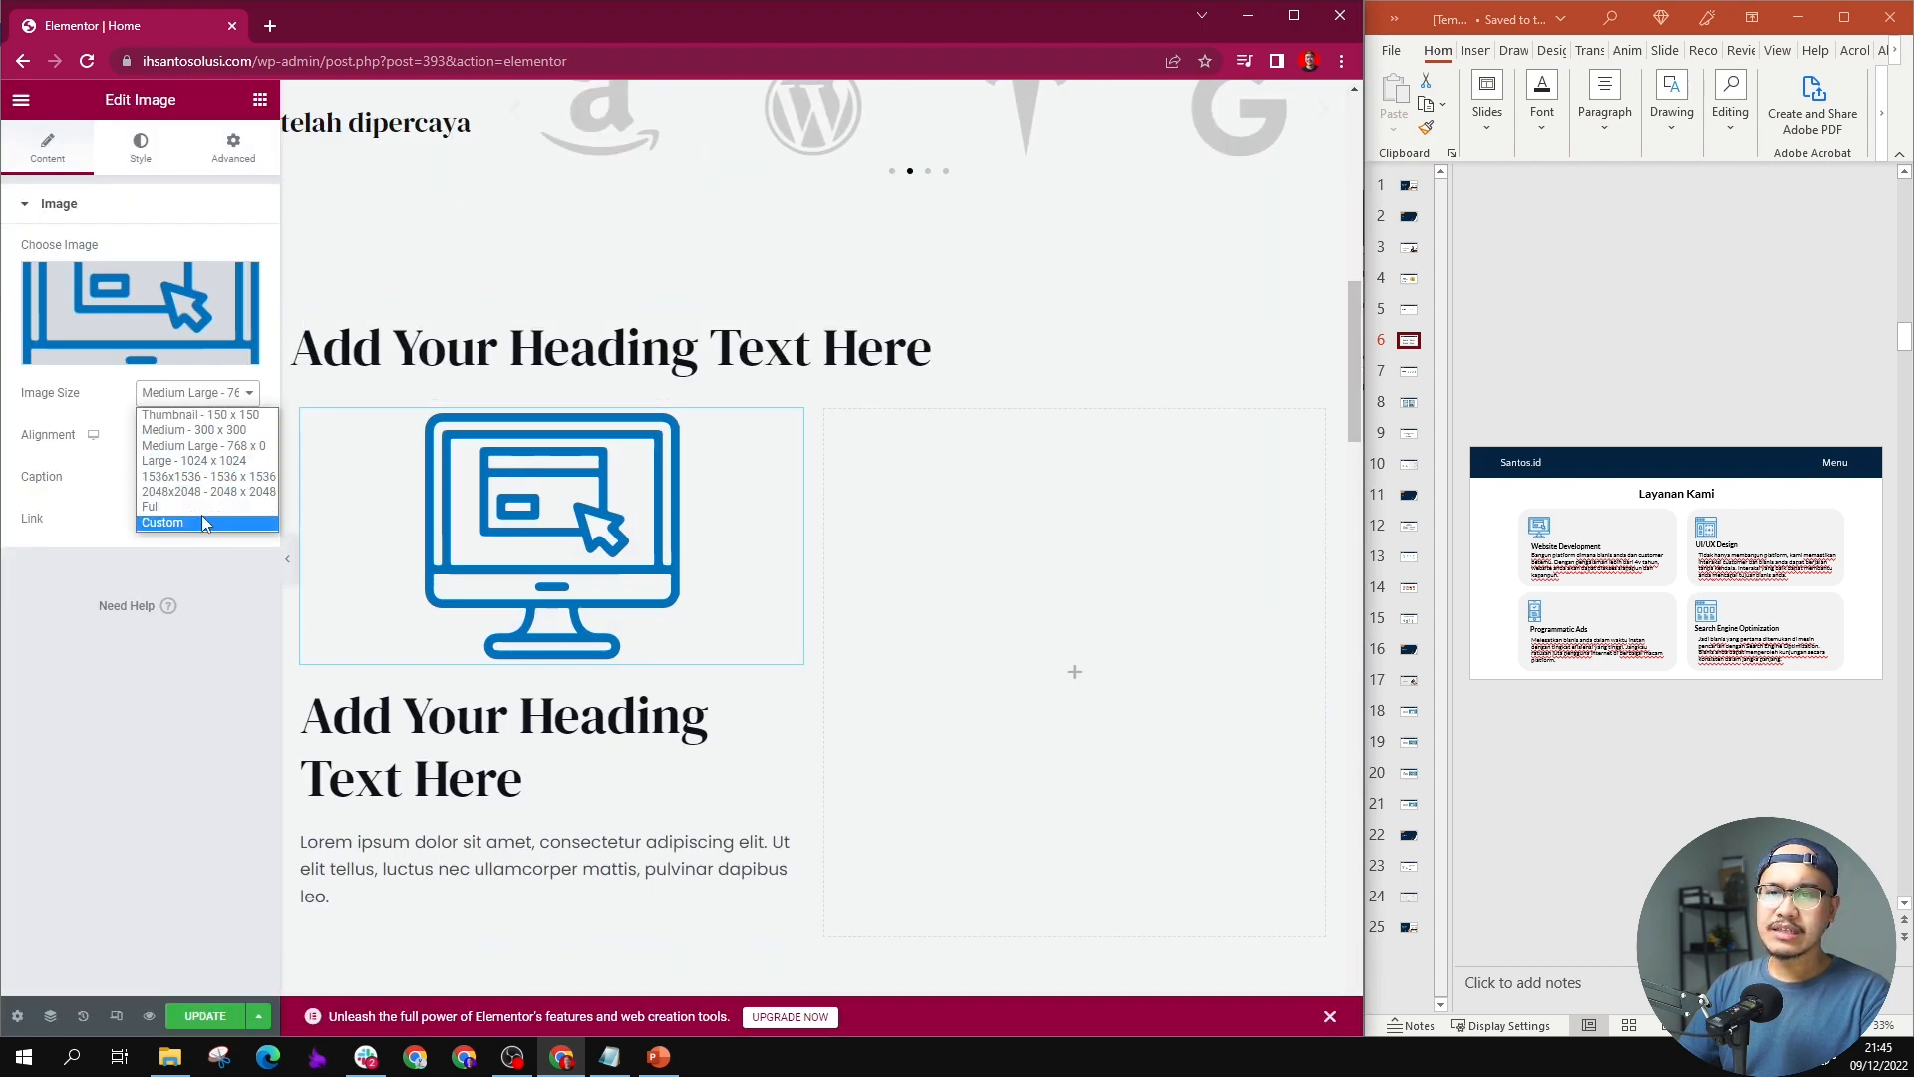
pyautogui.click(162, 521)
pyautogui.click(61, 512)
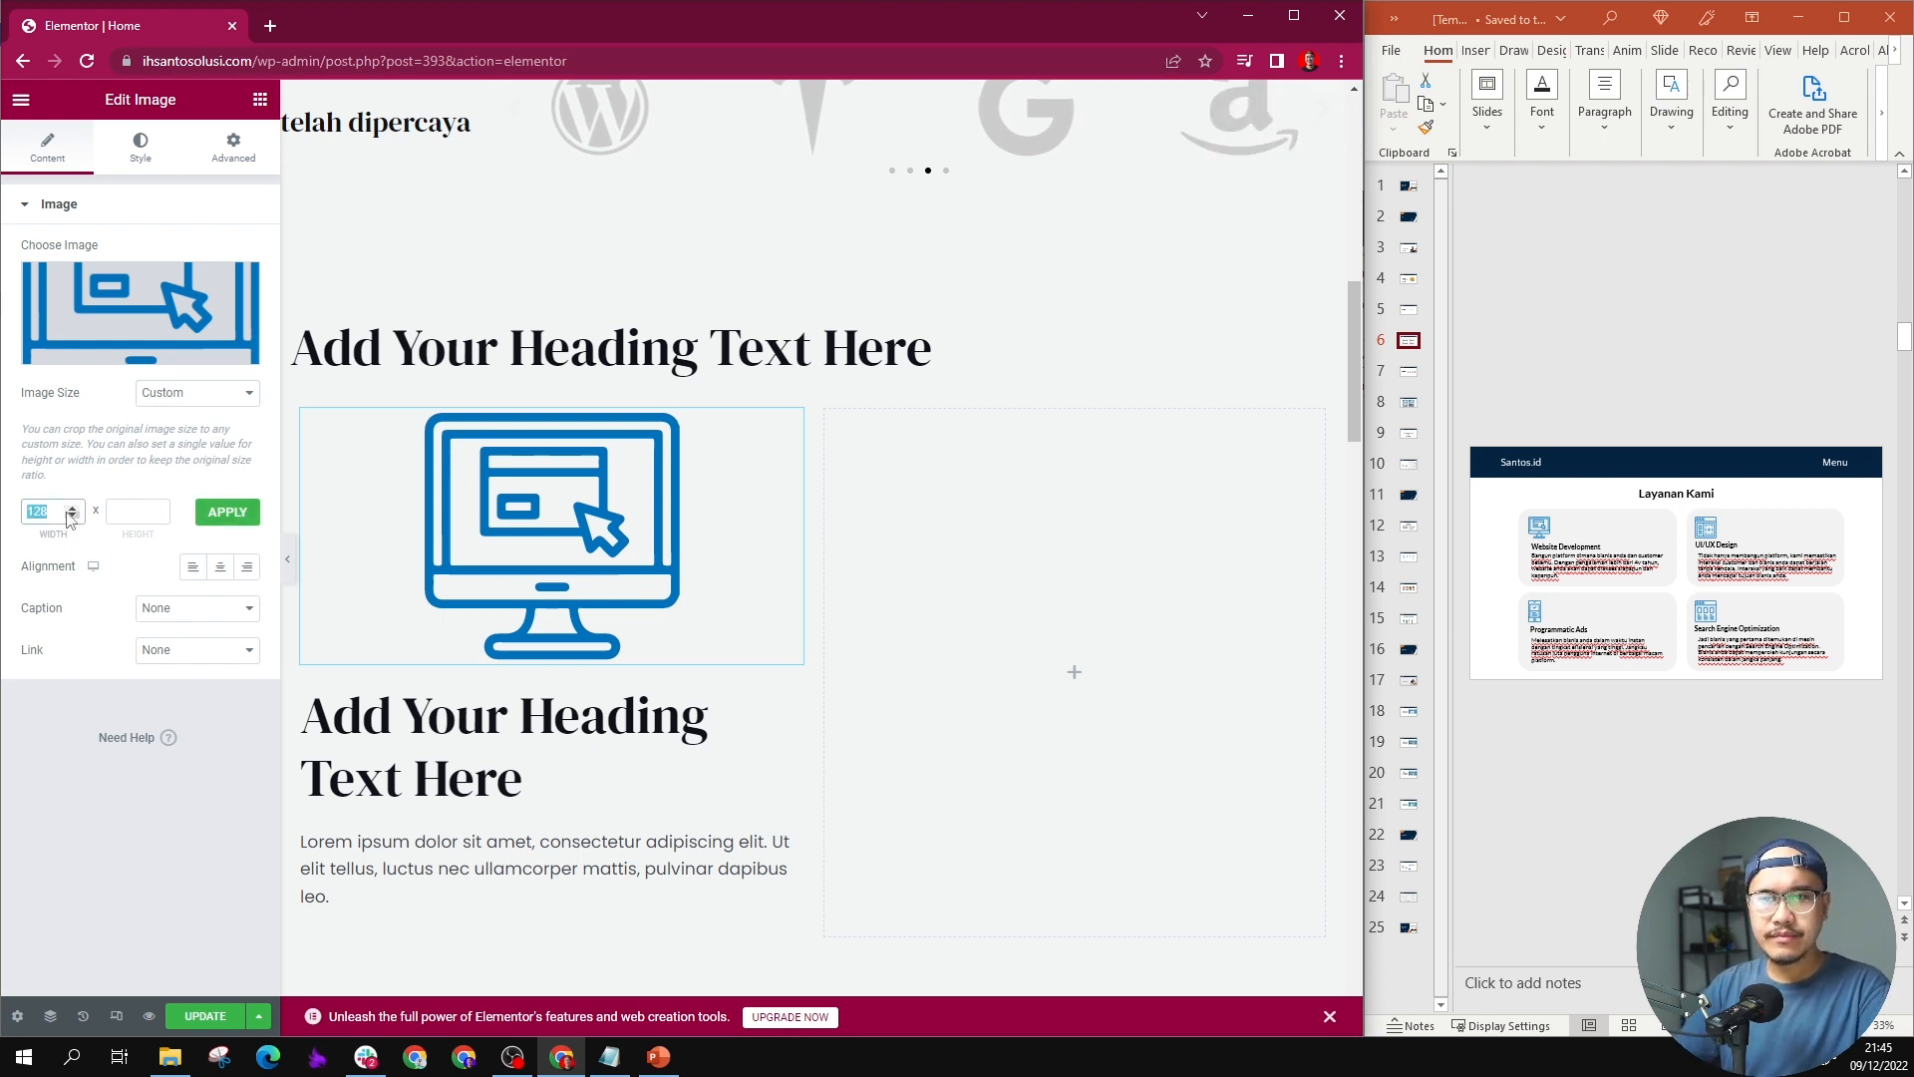
pyautogui.click(154, 512)
pyautogui.write('128')
pyautogui.click(204, 514)
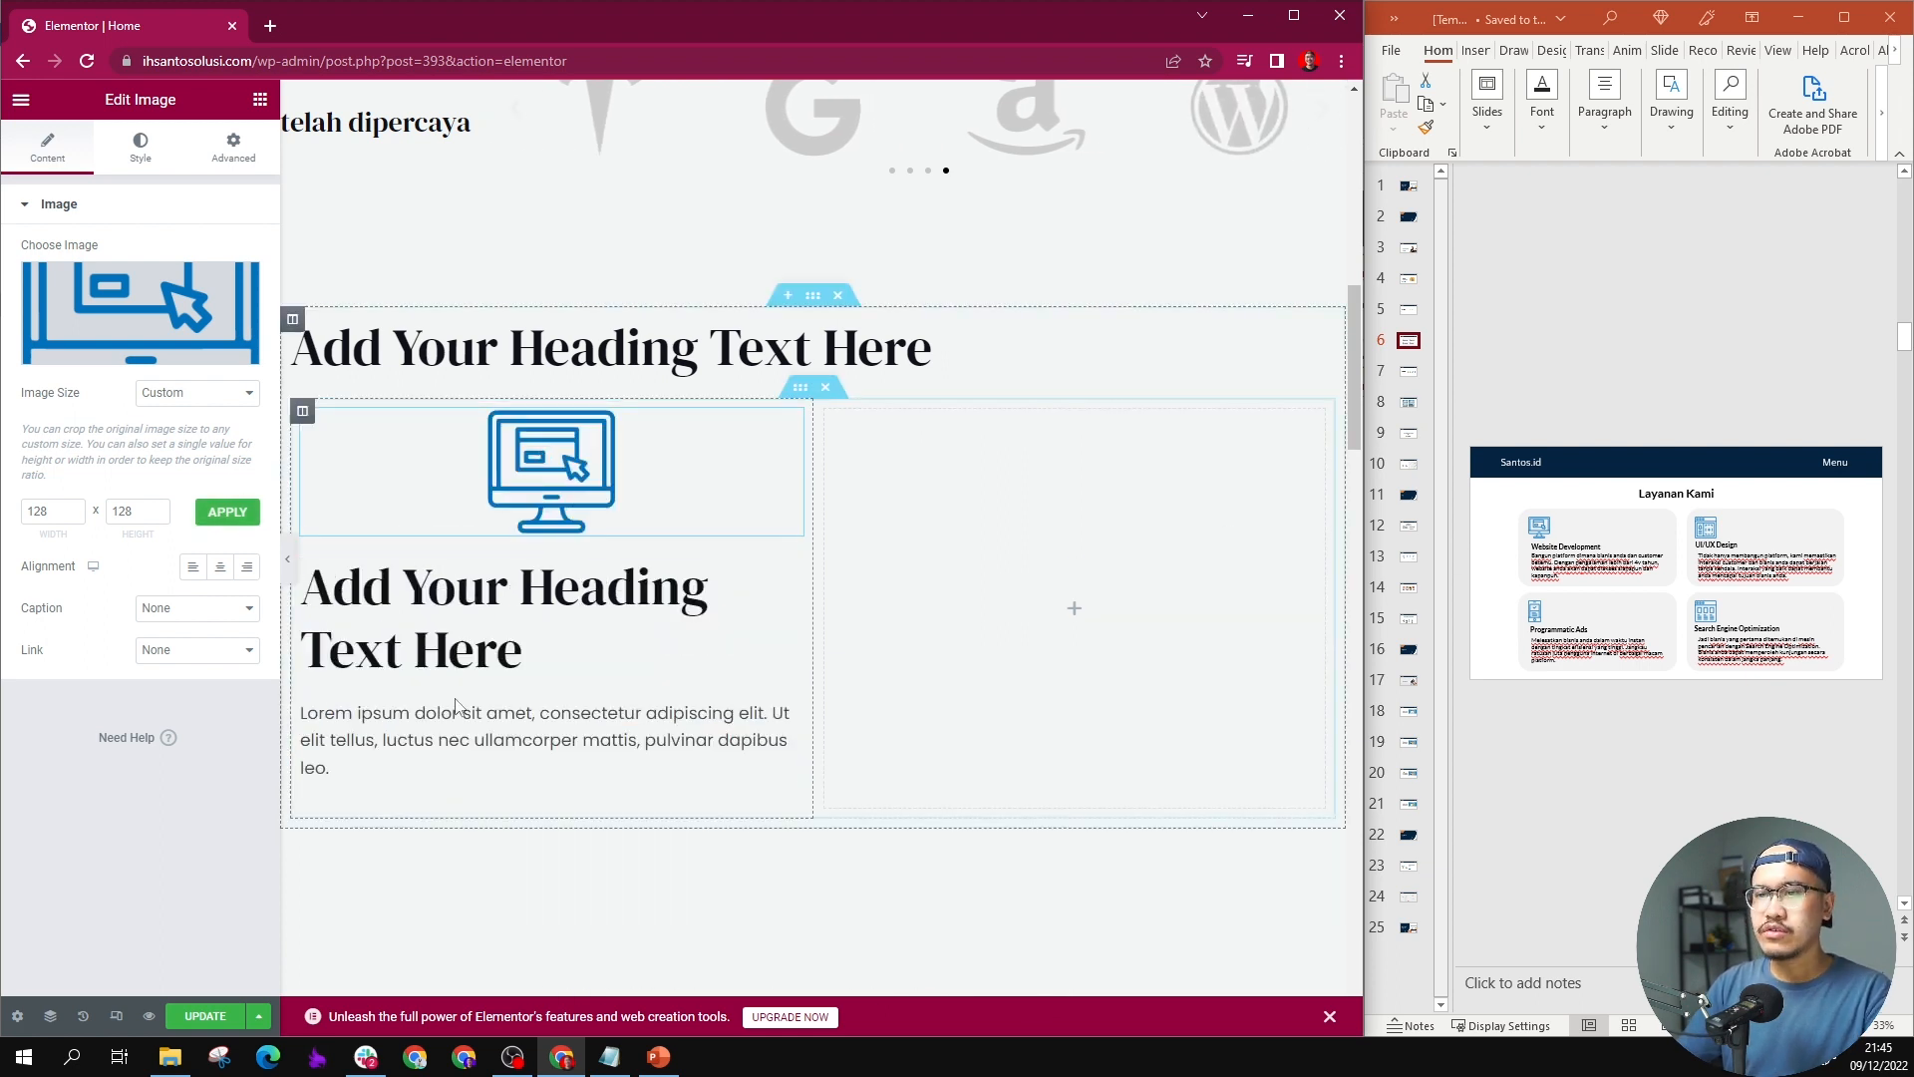
# Step: Change the heading below the monitor icon to "Website Development"
pyautogui.tripleClick(479, 633)
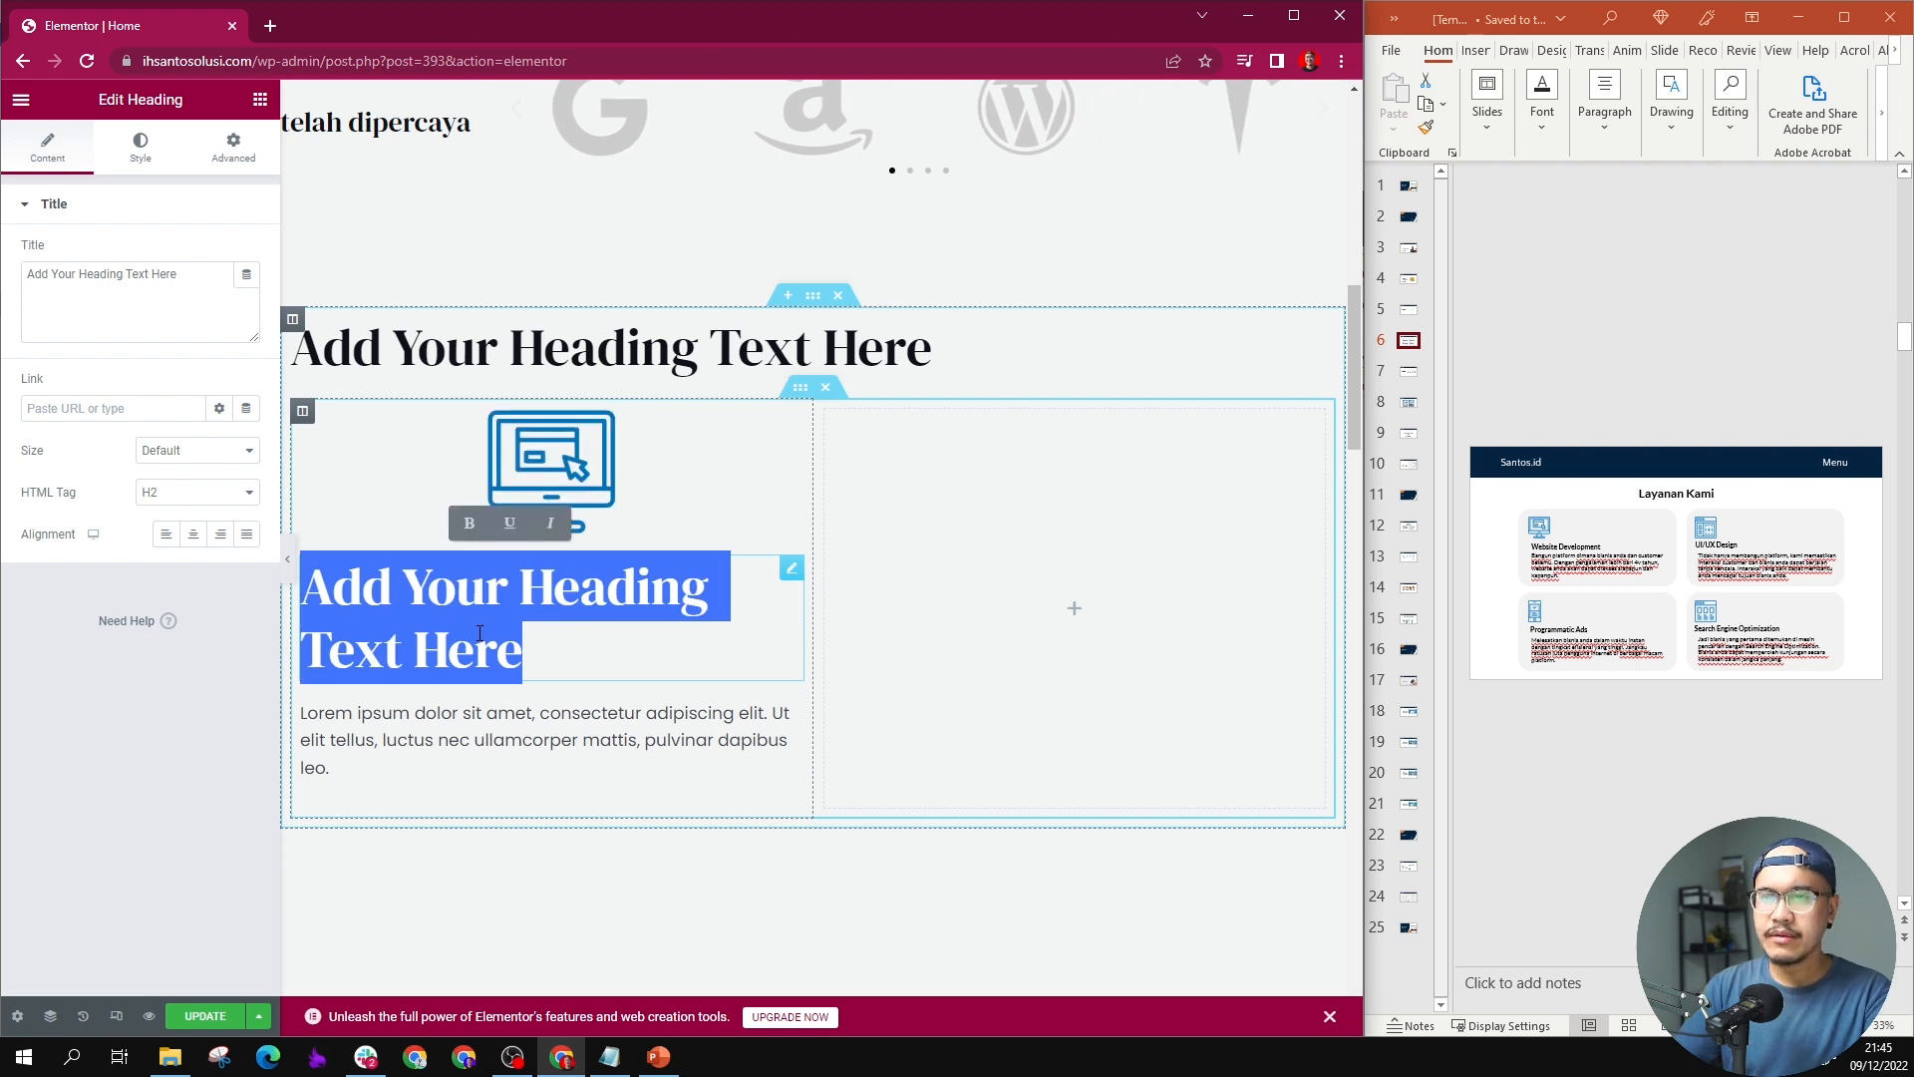
pyautogui.click(162, 289)
pyautogui.hotkey('ctrl', 'a')
pyautogui.write('We')
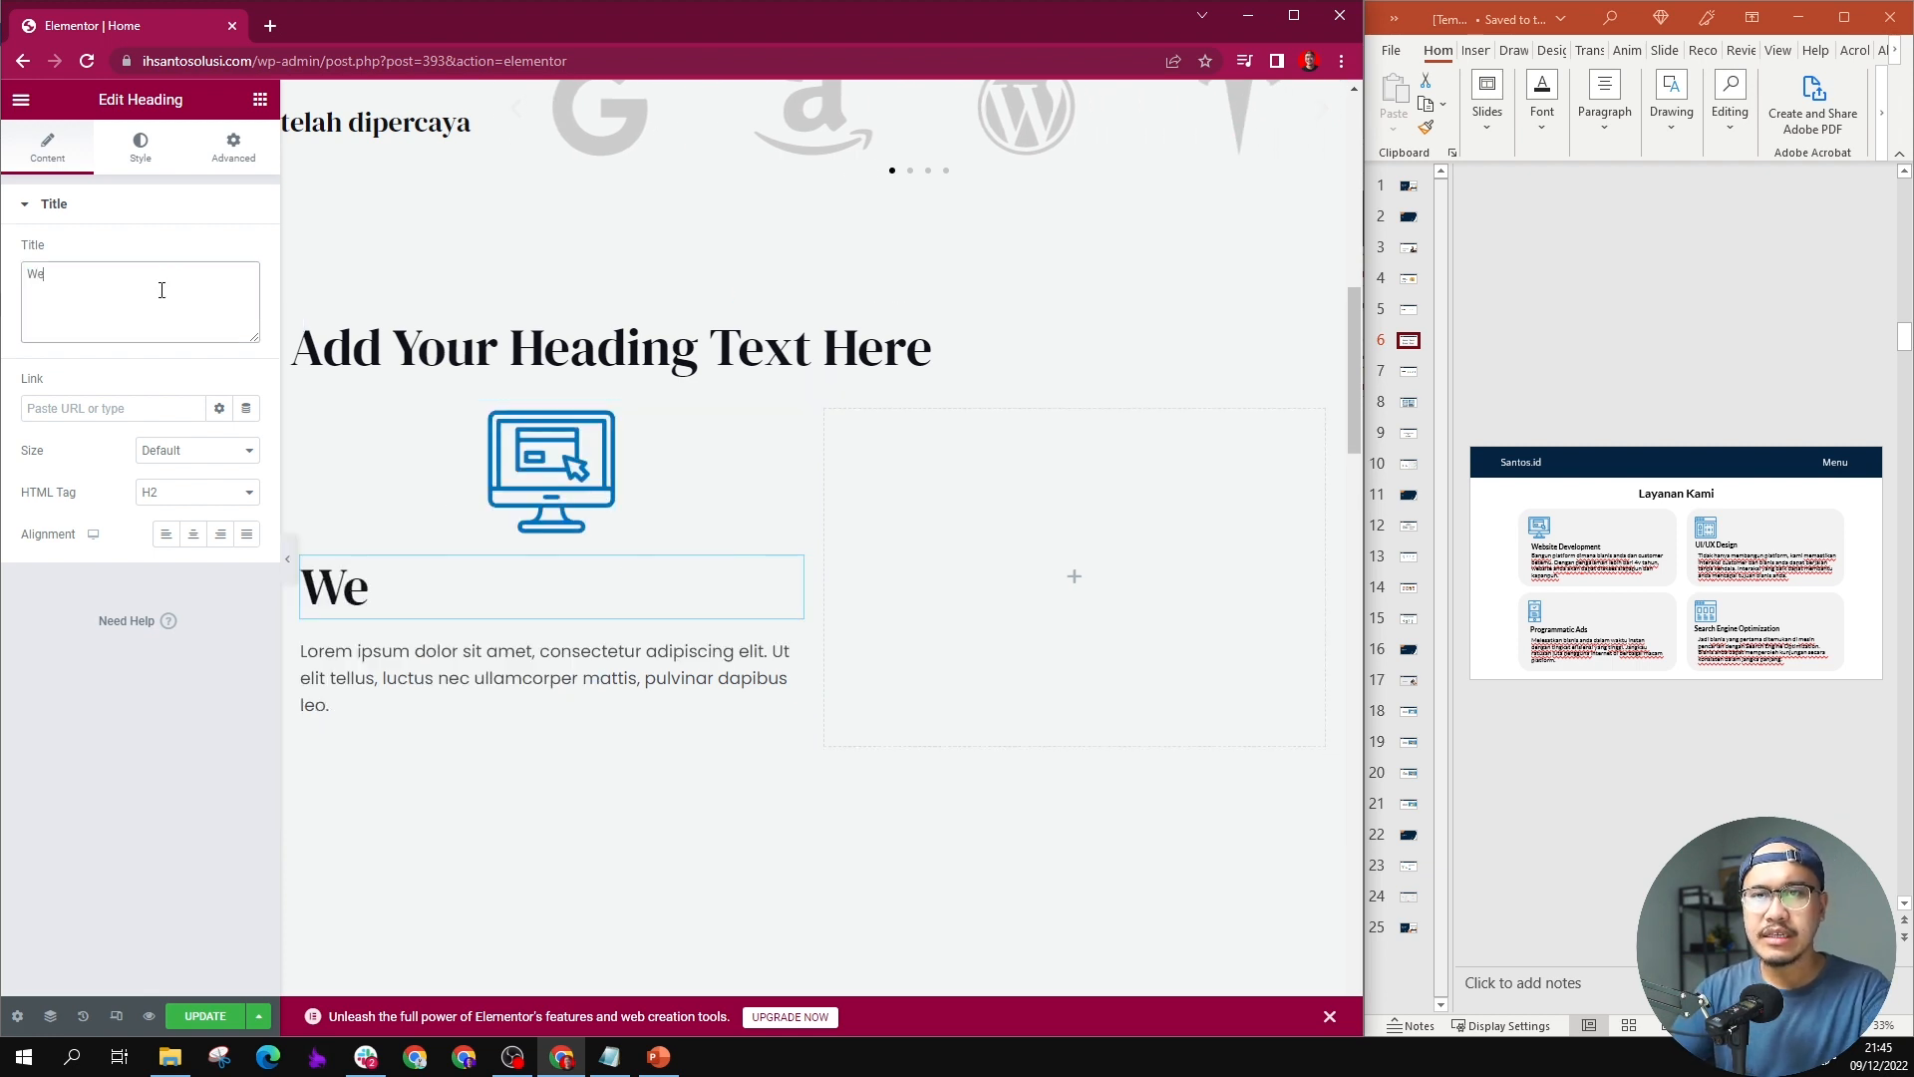
pyautogui.write('bsite Deeve')
pyautogui.press('BackSpace')
pyautogui.press('BackSpace')
pyautogui.press('BackSpace')
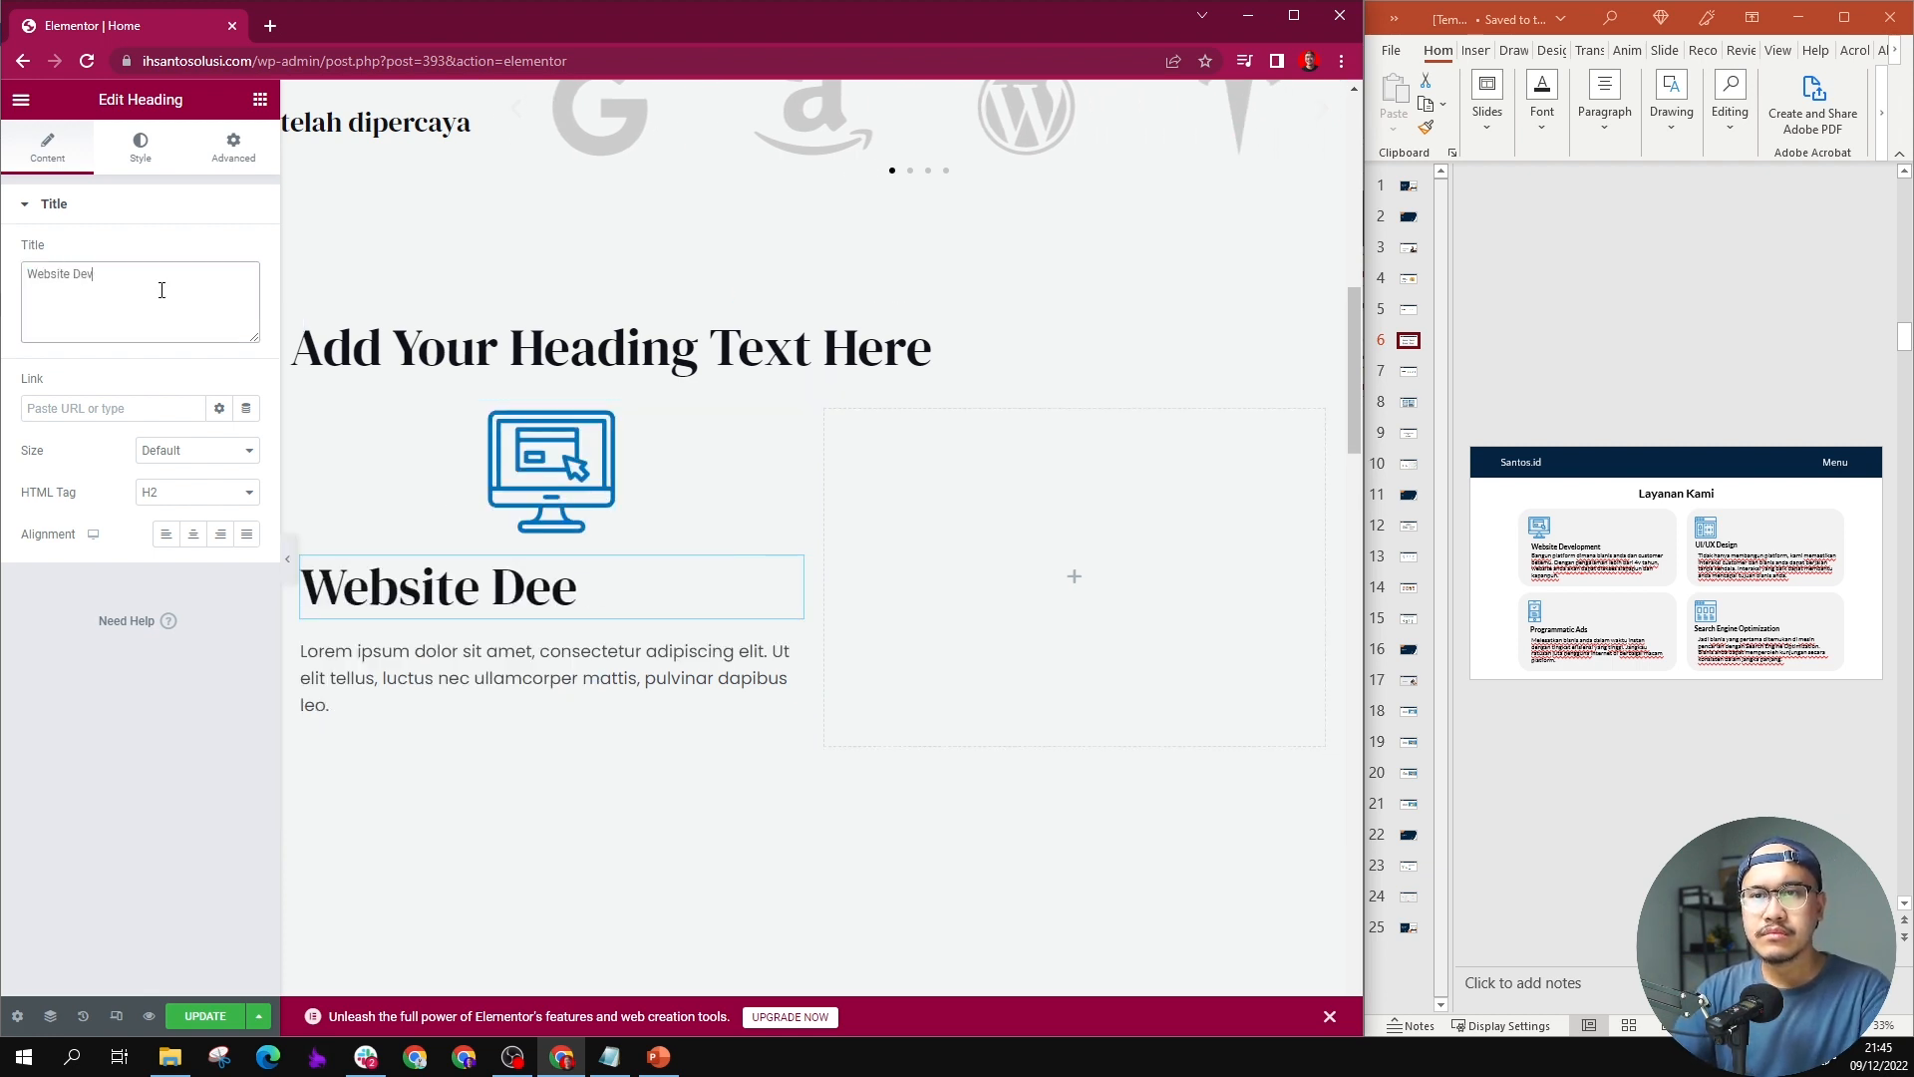
pyautogui.write('velopment')
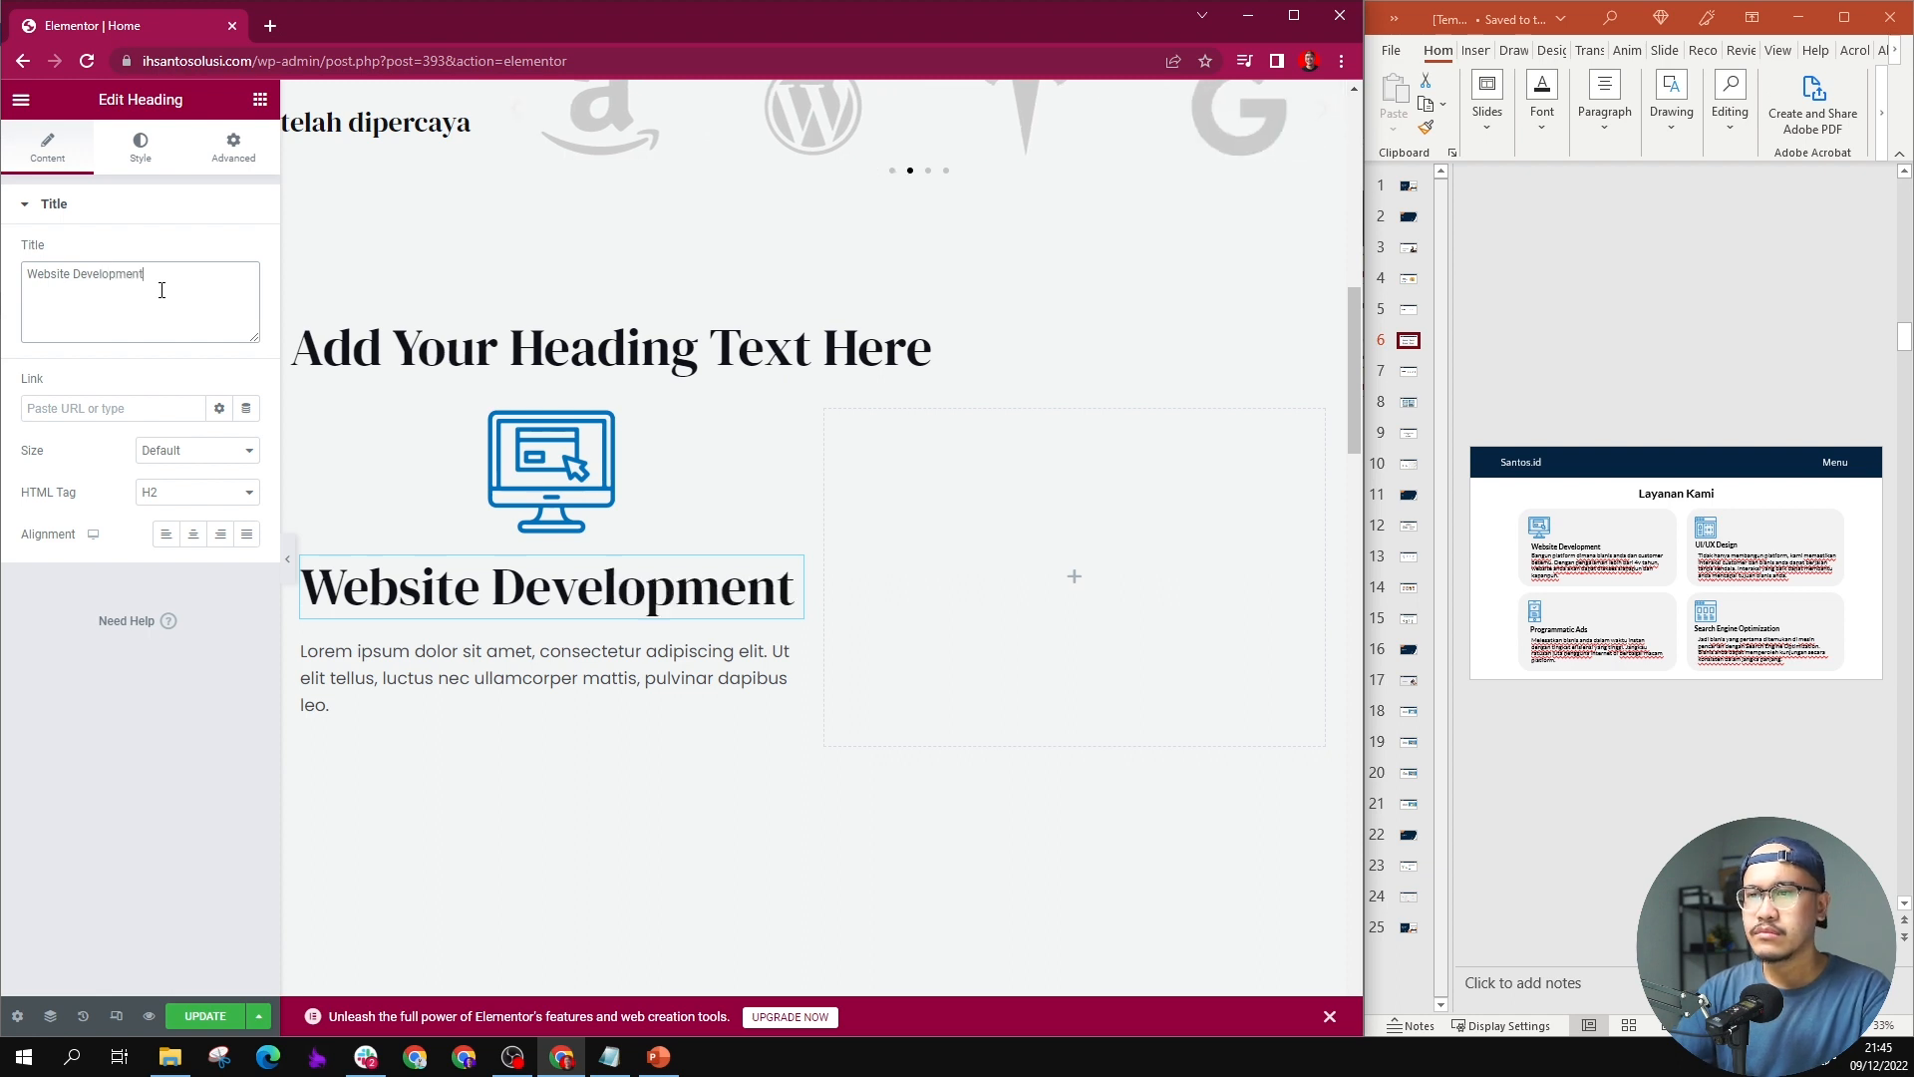
# Step: Replace the placeholder paragraph with the Website Development description from slide 6, and left-align the monitor icon
pyautogui.click(1536, 560)
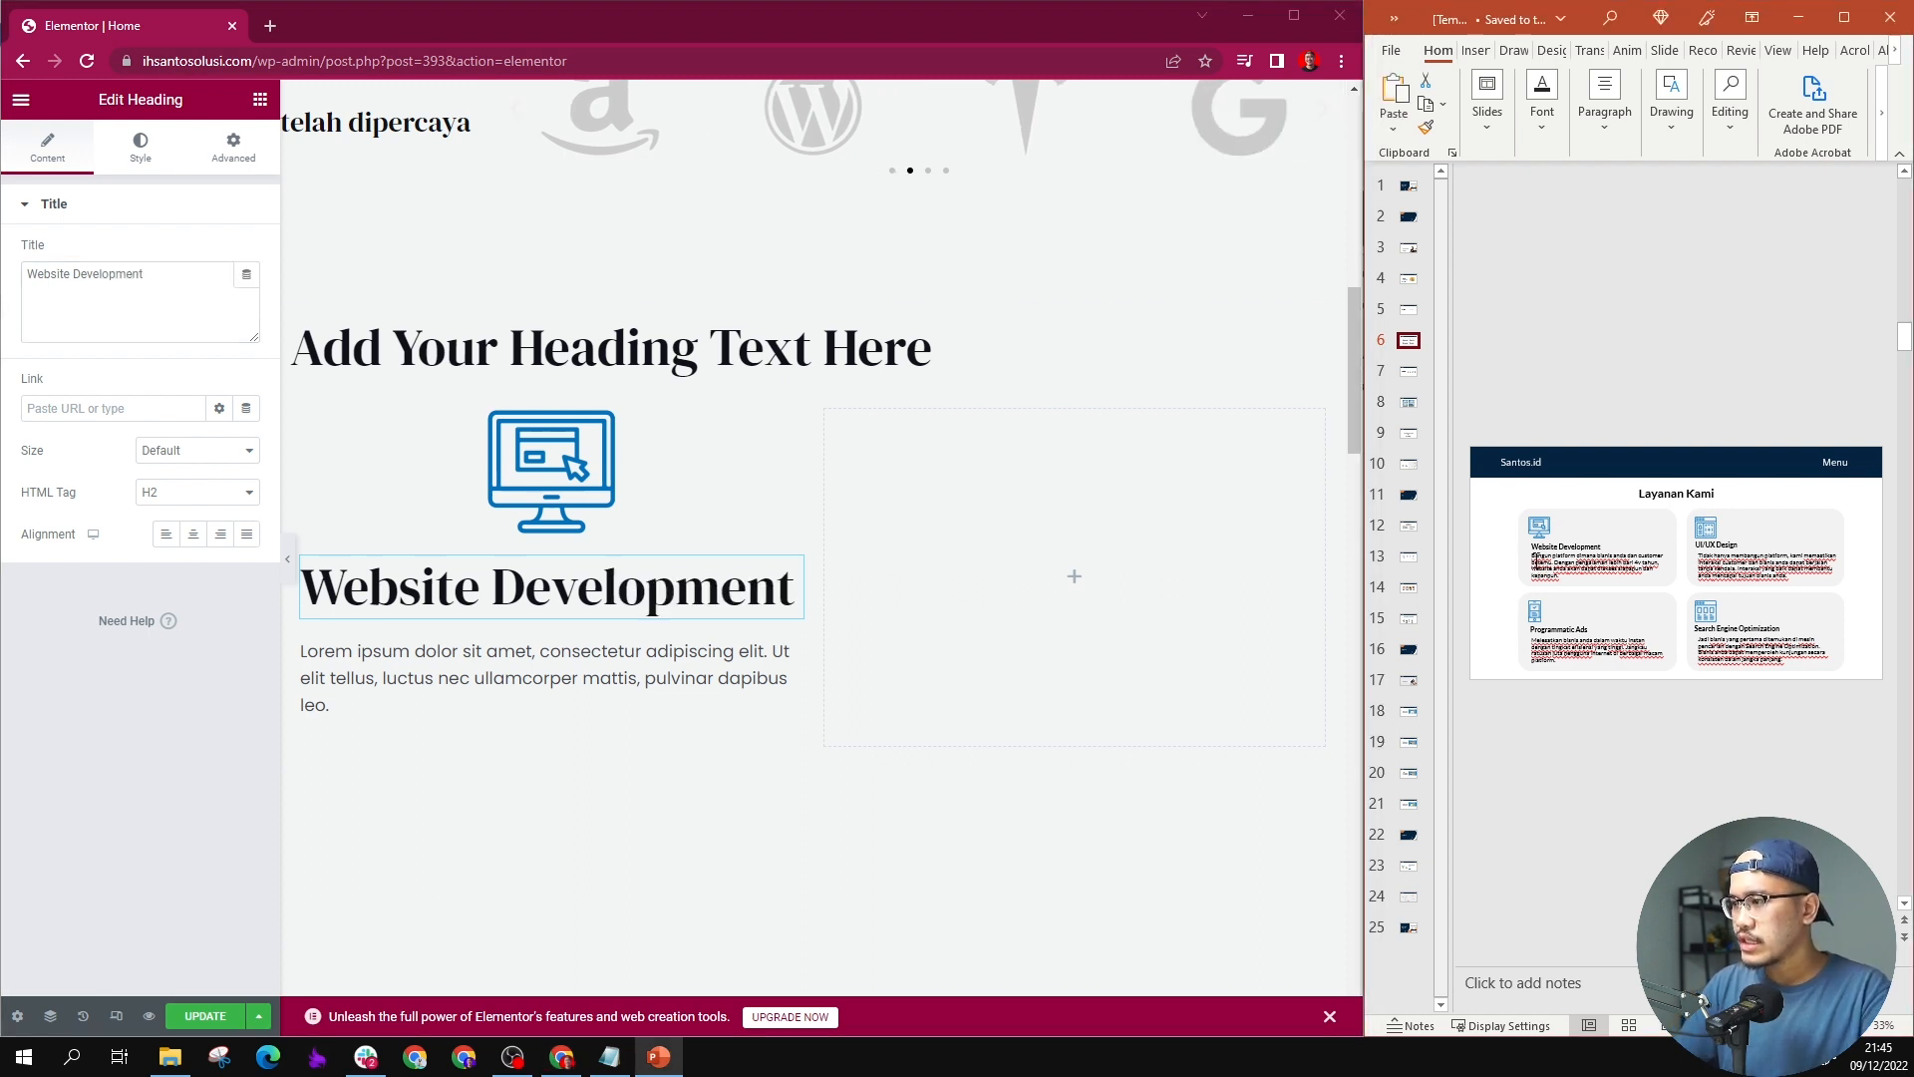
pyautogui.hotkey('ctrl', 'a')
pyautogui.hotkey('ctrl', 'c')
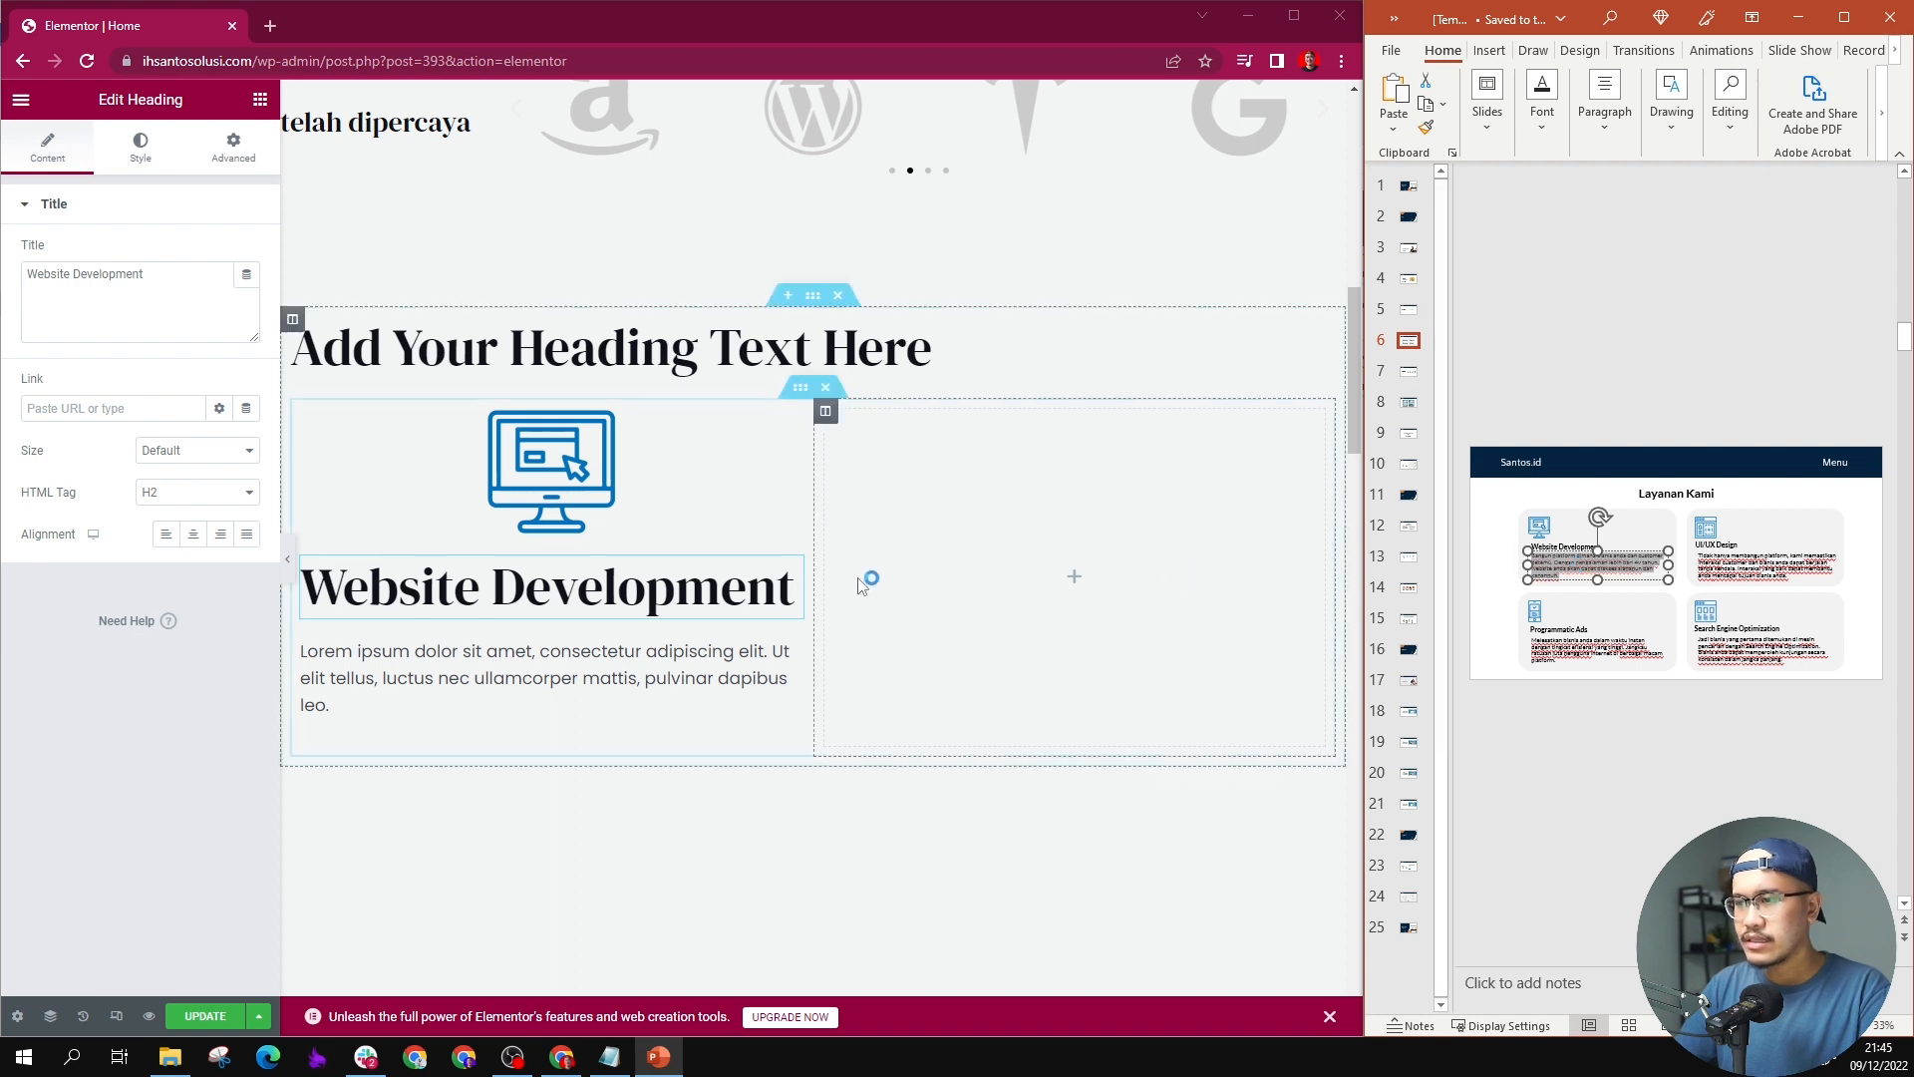
pyautogui.click(649, 505)
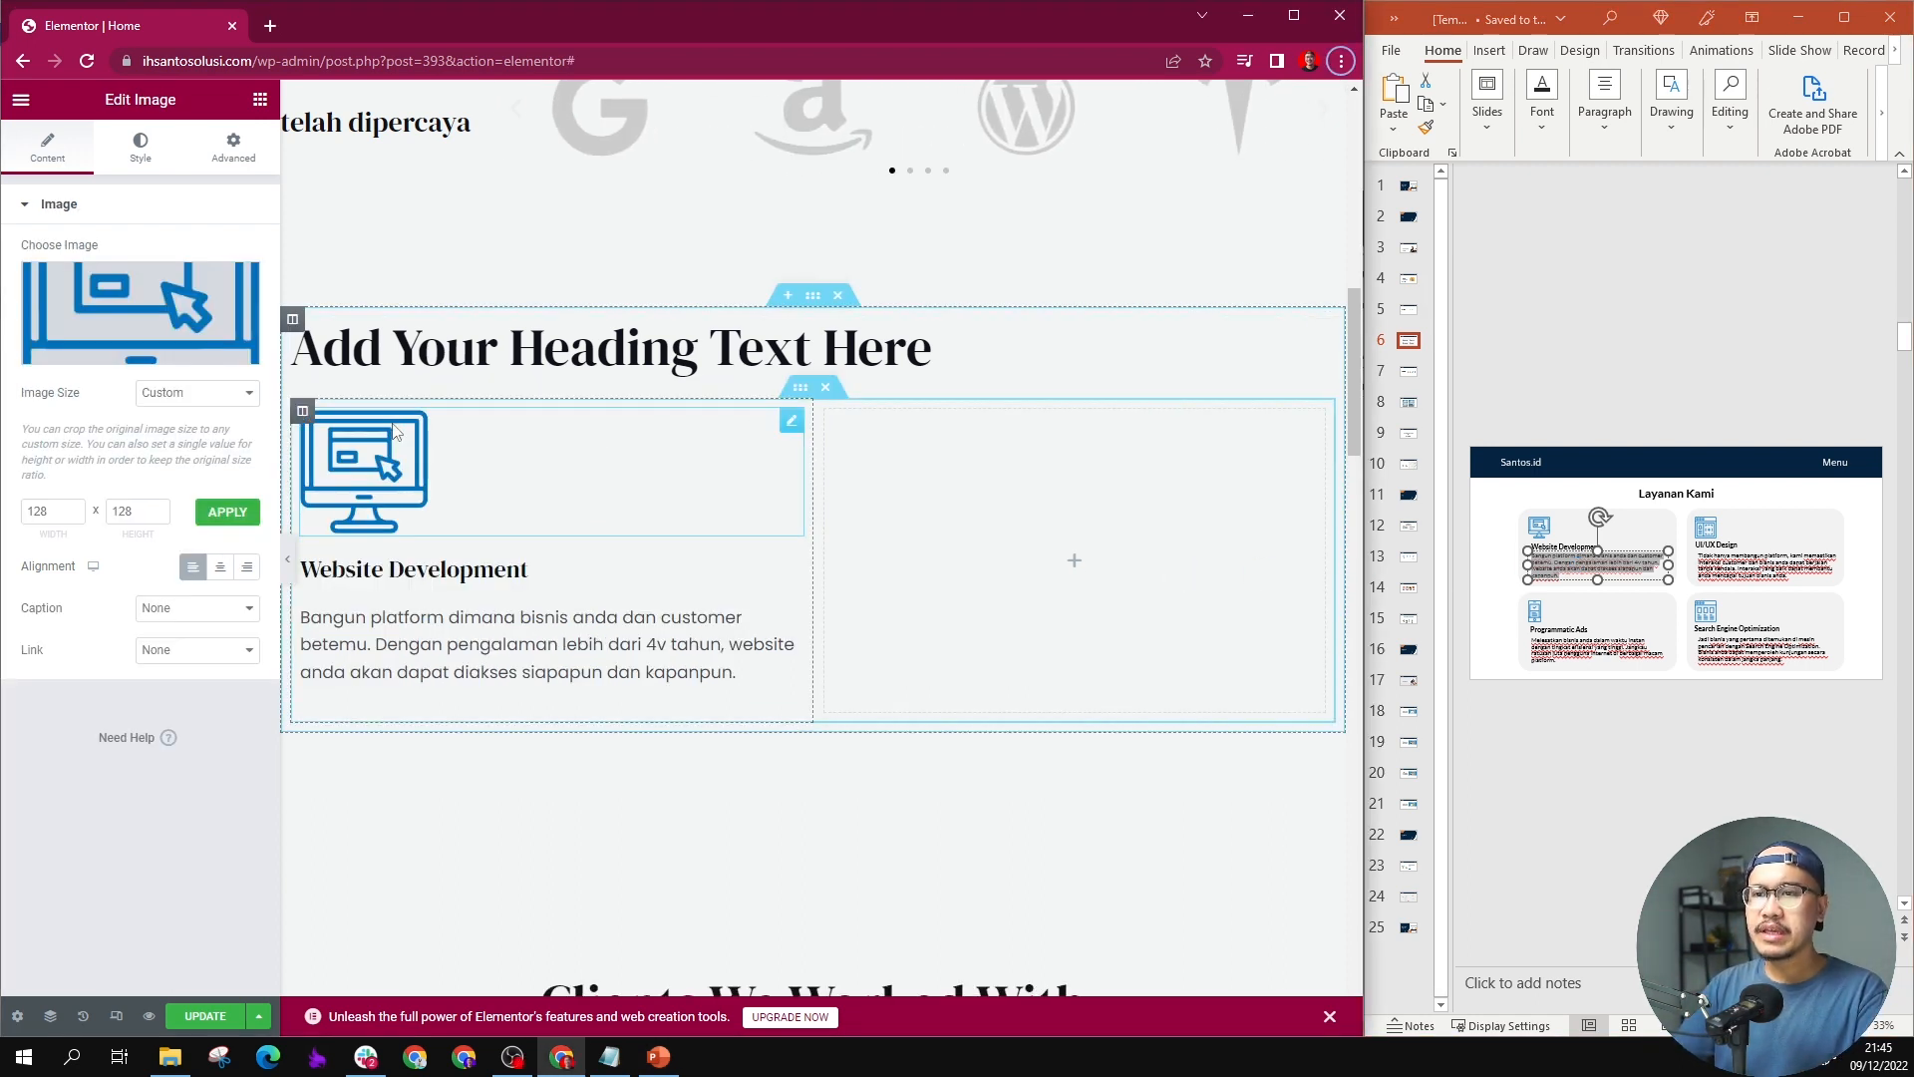
# Step: Duplicate the Website Development column and delete the empty third column
pyautogui.click(302, 413)
pyautogui.rightClick(302, 416)
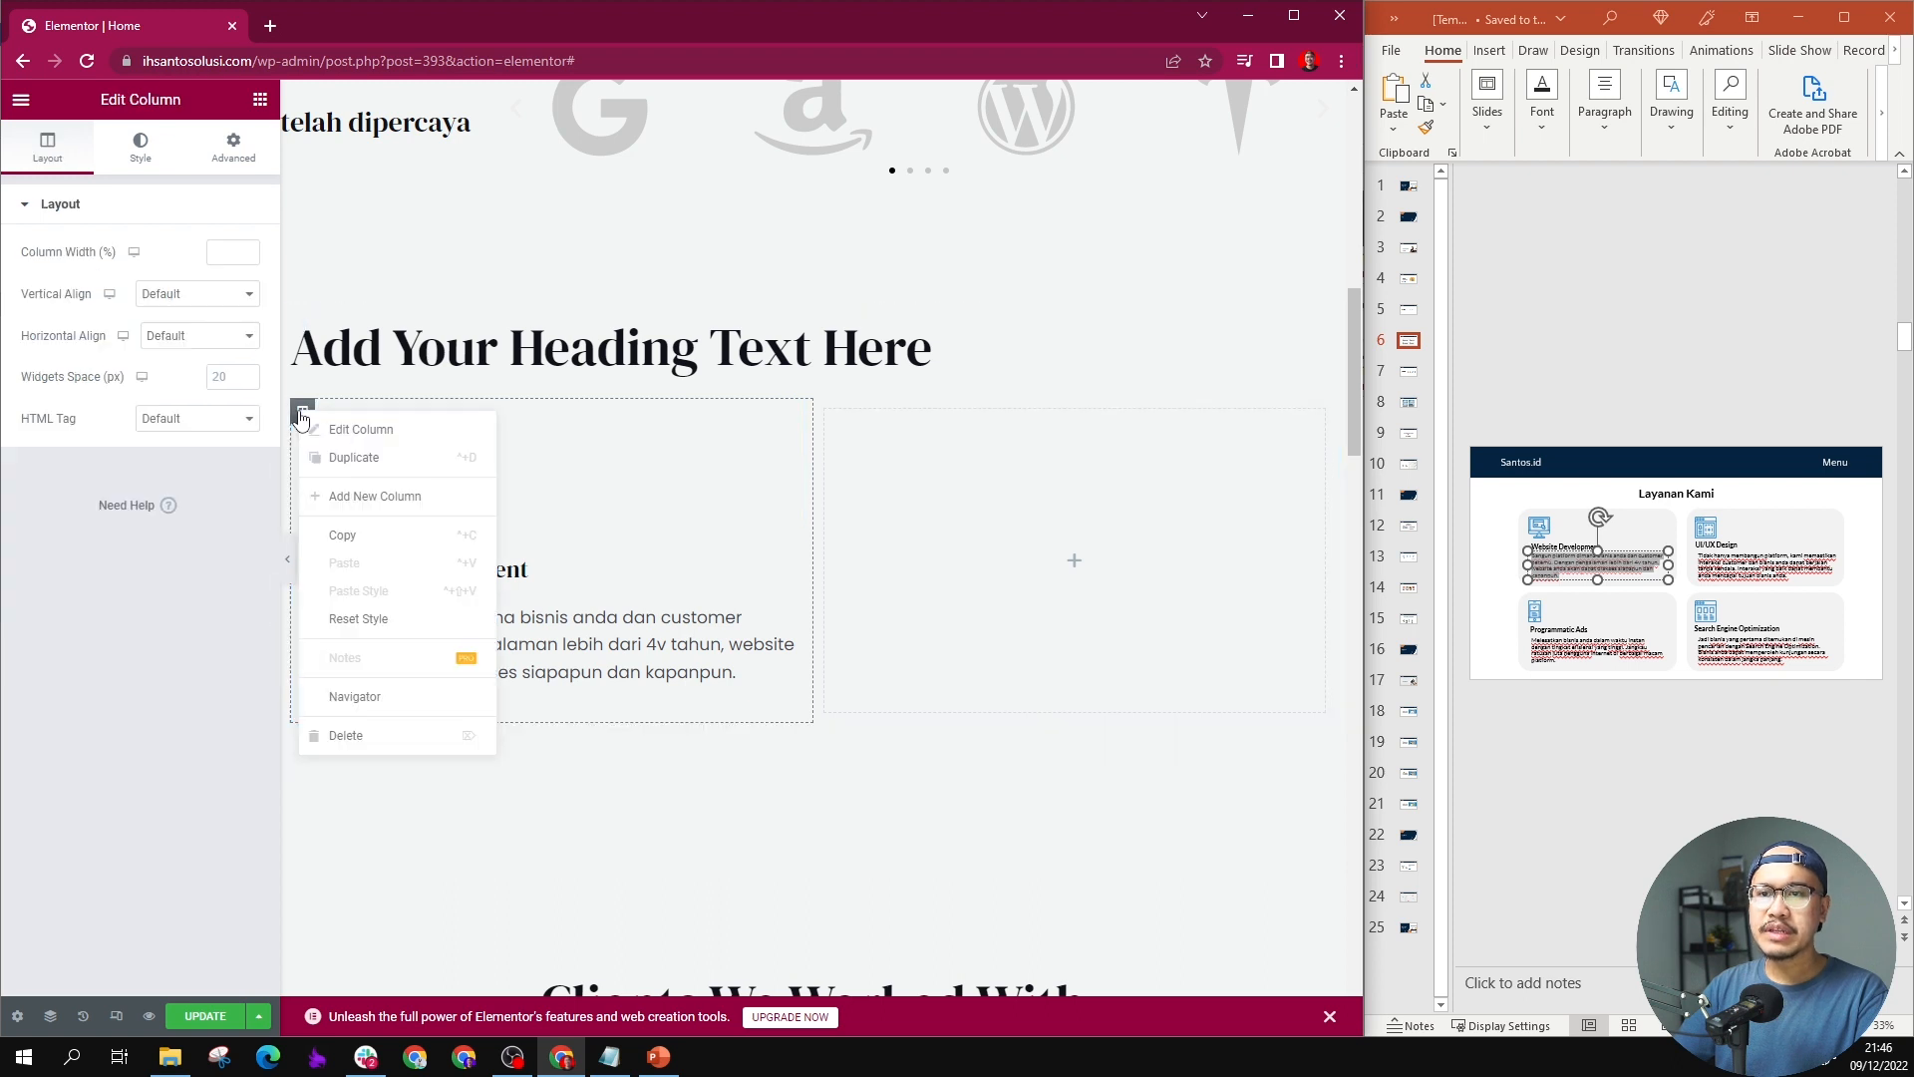
pyautogui.click(344, 457)
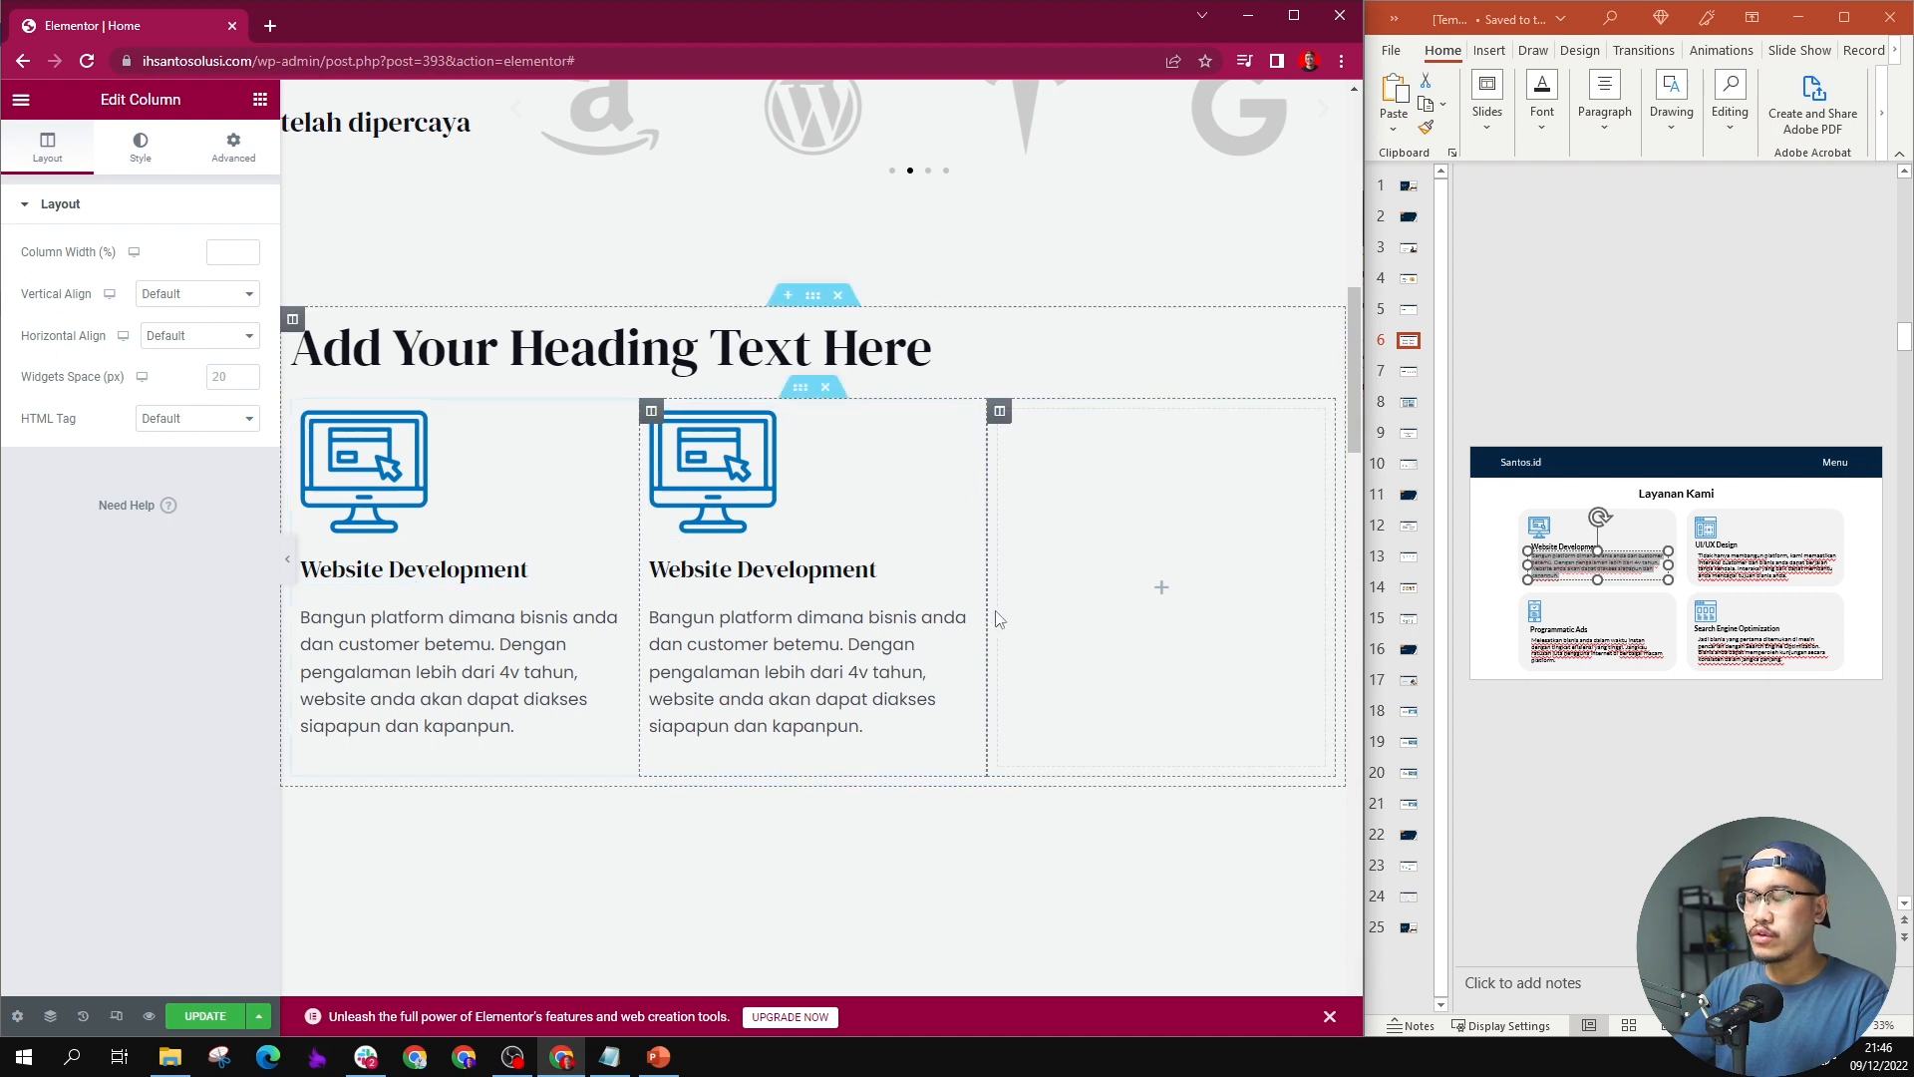
pyautogui.click(1166, 489)
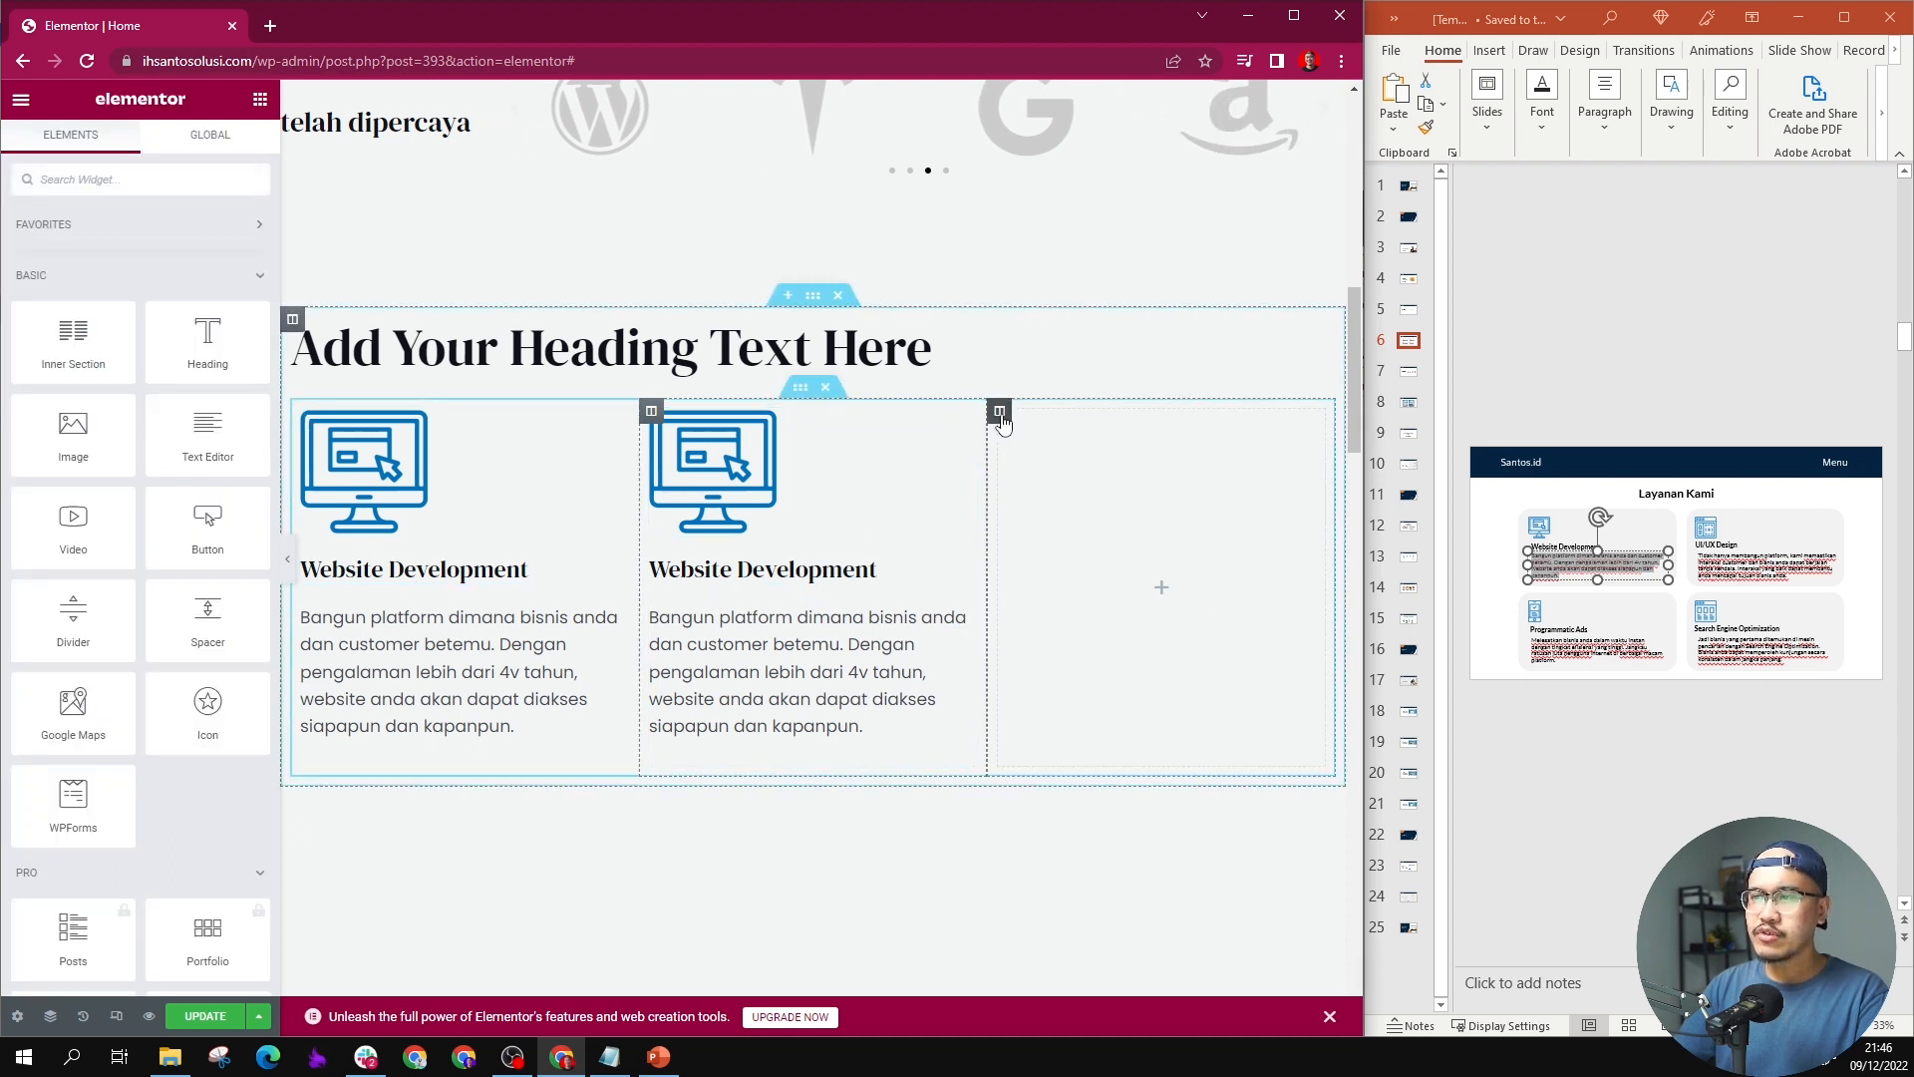
pyautogui.rightClick(1000, 413)
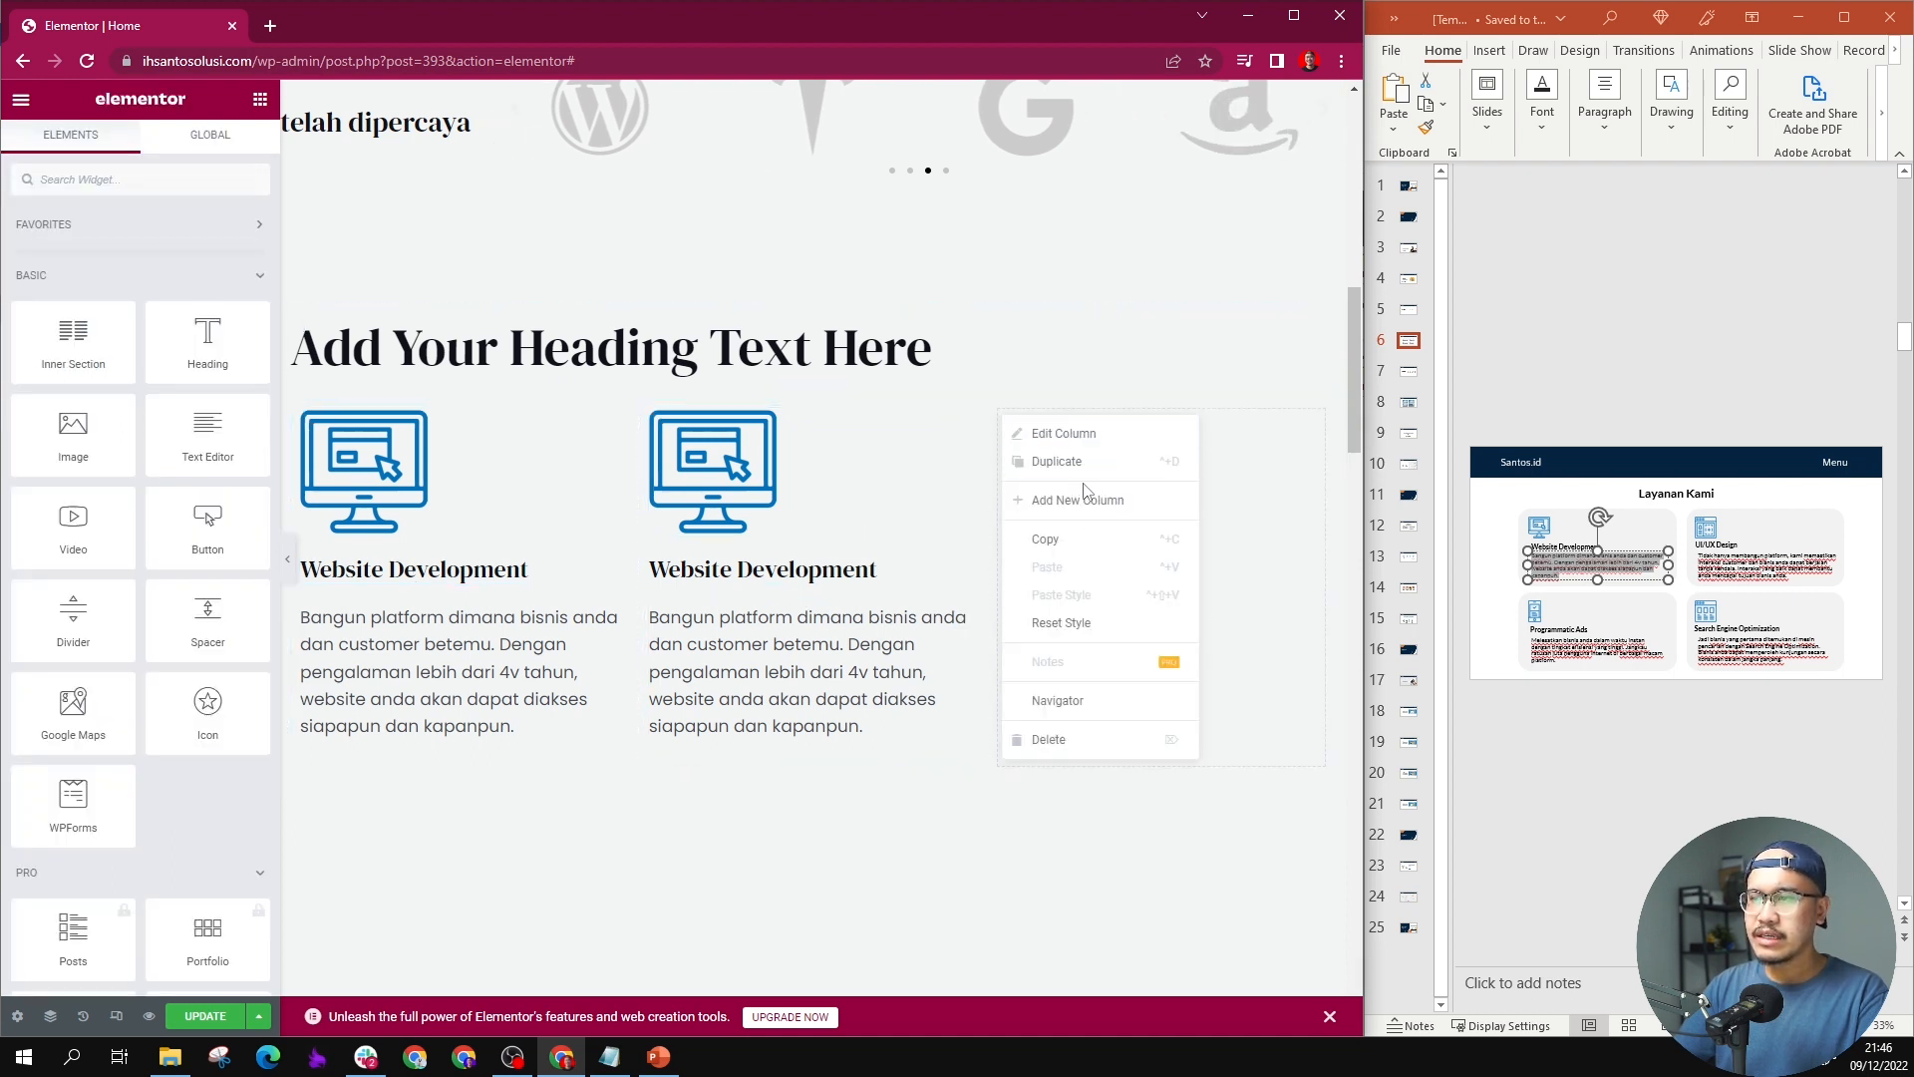
pyautogui.click(1054, 739)
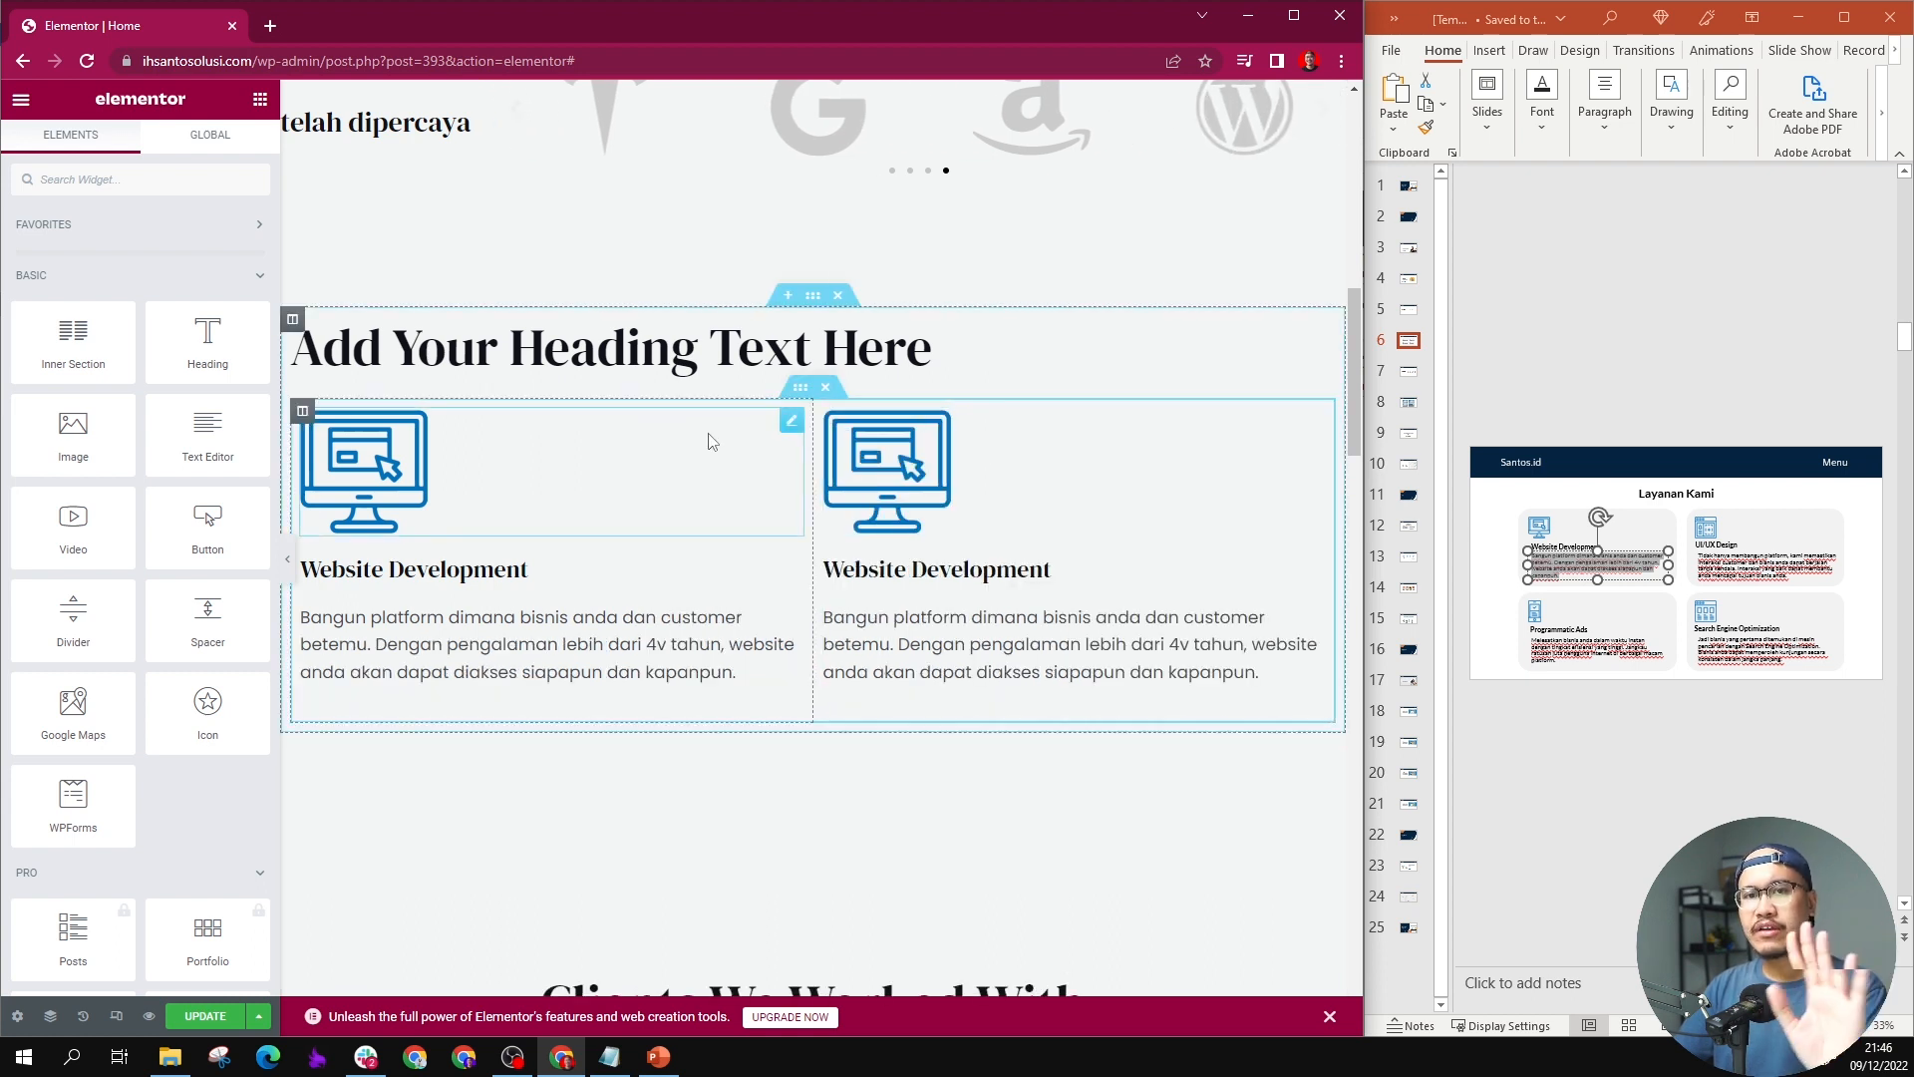
# Step: Replace the duplicated column's monitor icon with the blue page-layout icon showing a person and a dashed frame
pyautogui.click(915, 456)
pyautogui.click(140, 313)
pyautogui.click(469, 499)
pyautogui.click(1264, 974)
# Step: Copy the "UI/UX Design" title and its description from slide 6 into the second column's heading and text
pyautogui.tripleClick(1713, 546)
pyautogui.hotkey('ctrl', 'c')
pyautogui.tripleClick(987, 571)
pyautogui.hotkey('ctrl', 'v')
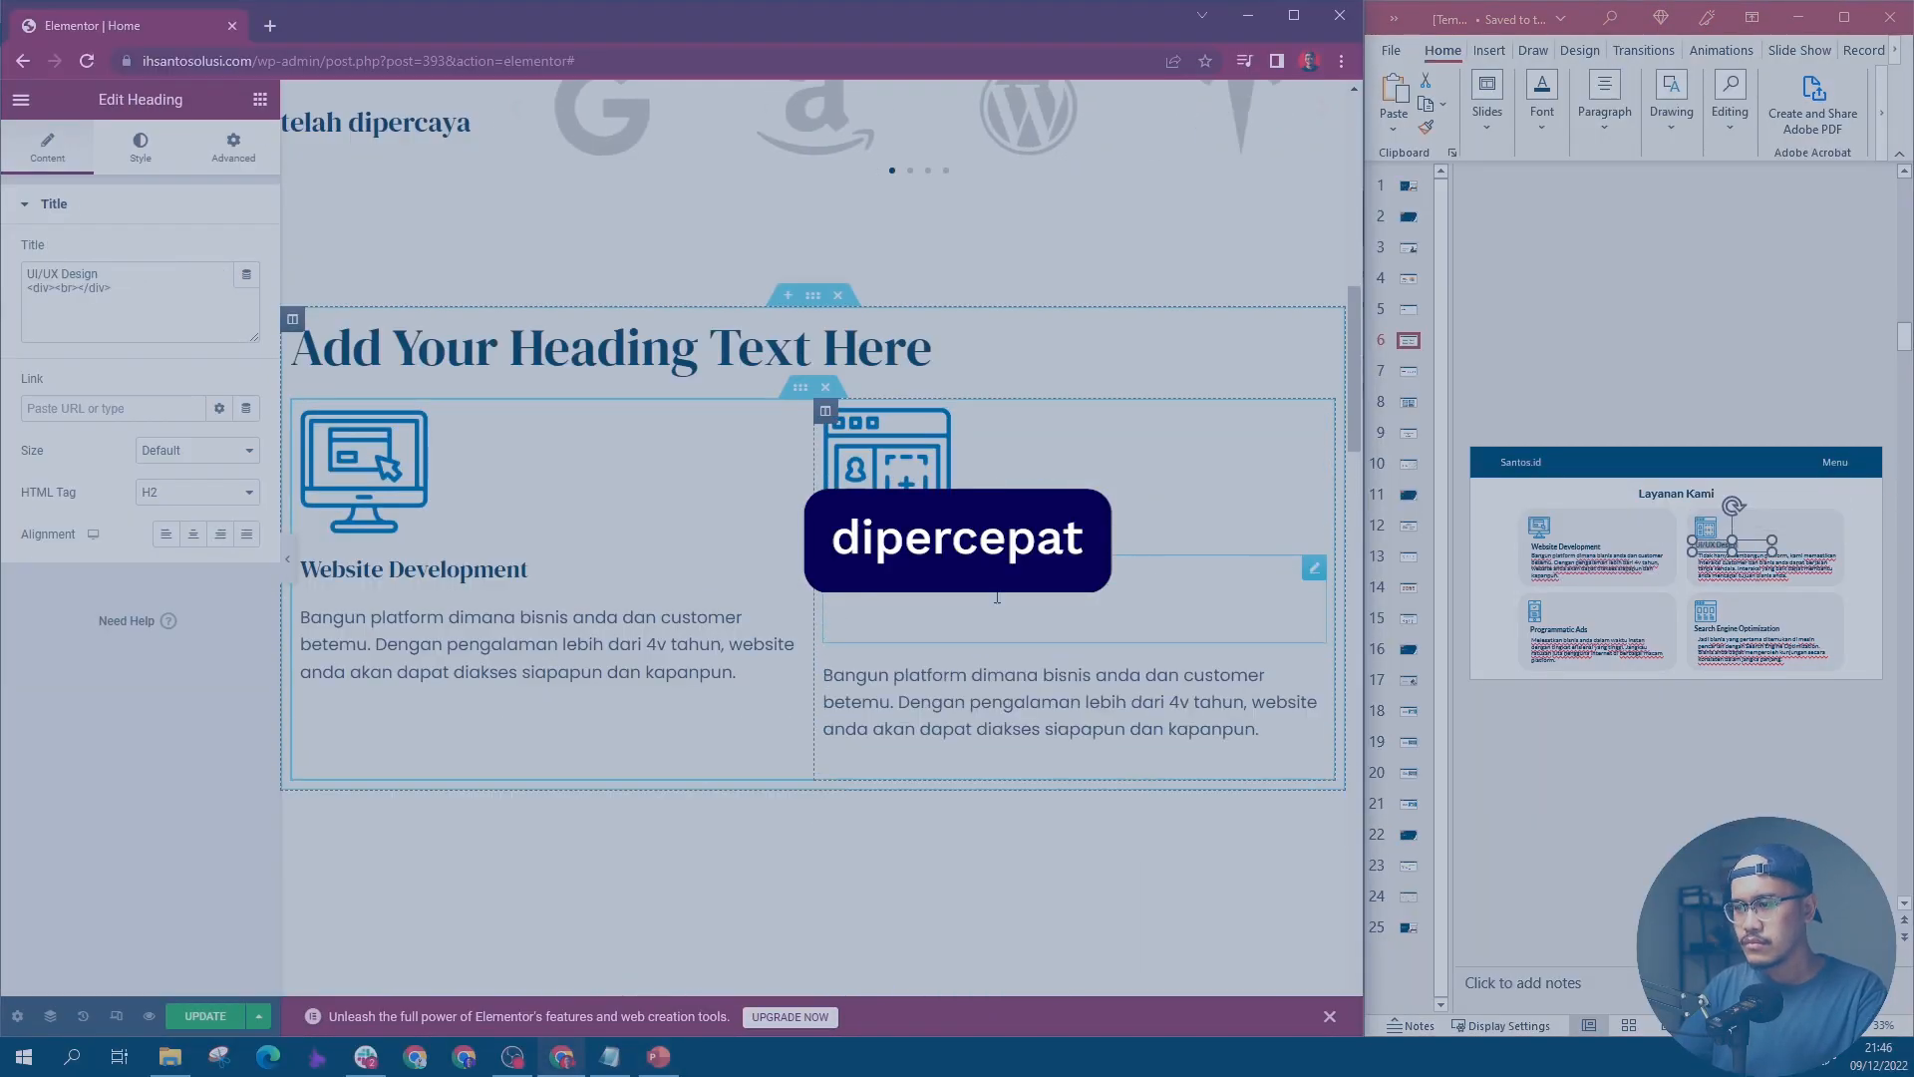
pyautogui.tripleClick(1764, 567)
pyautogui.hotkey('ctrl', 'v')
pyautogui.click(997, 645)
pyautogui.hotkey('ctrl', 'v')
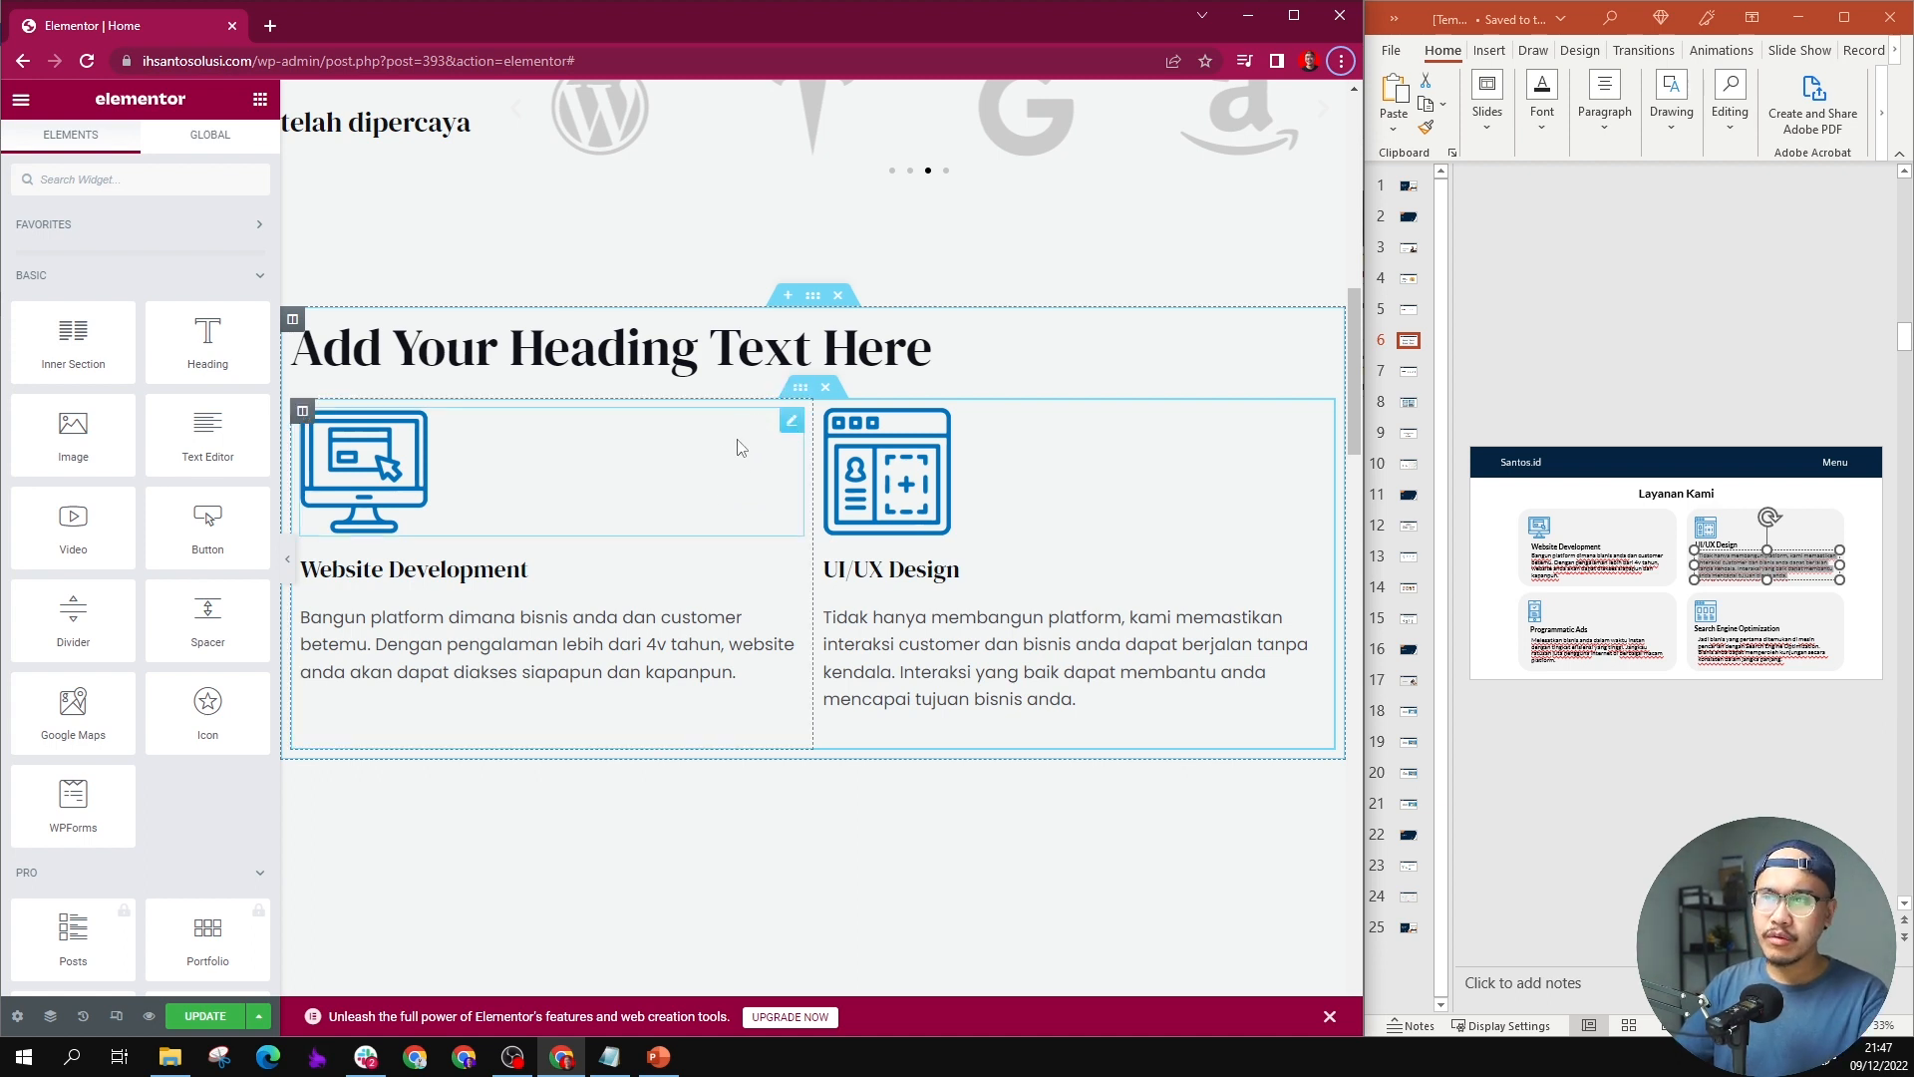
# Step: Duplicate the inner section with the Website Development and UI/UX Design columns to make a second row
pyautogui.rightClick(795, 410)
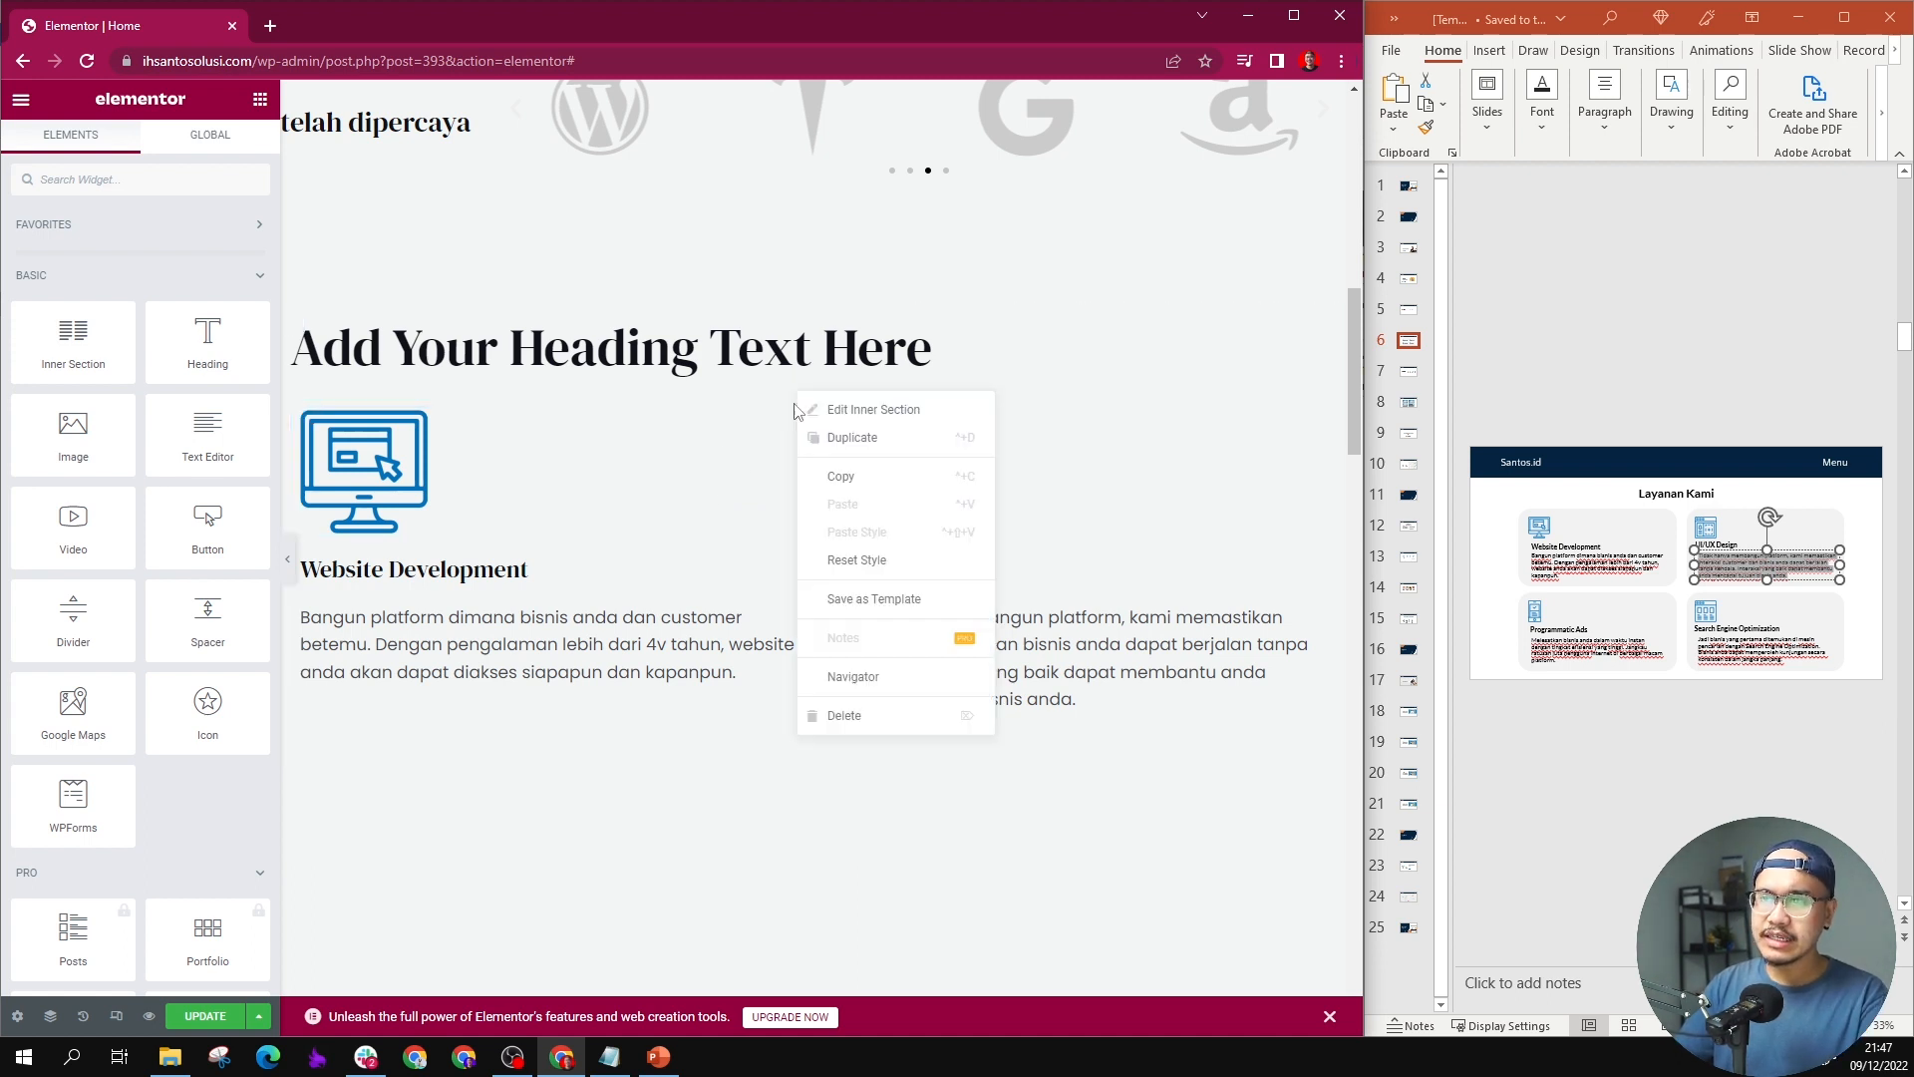
pyautogui.click(853, 436)
pyautogui.scroll(-3, 818, 598)
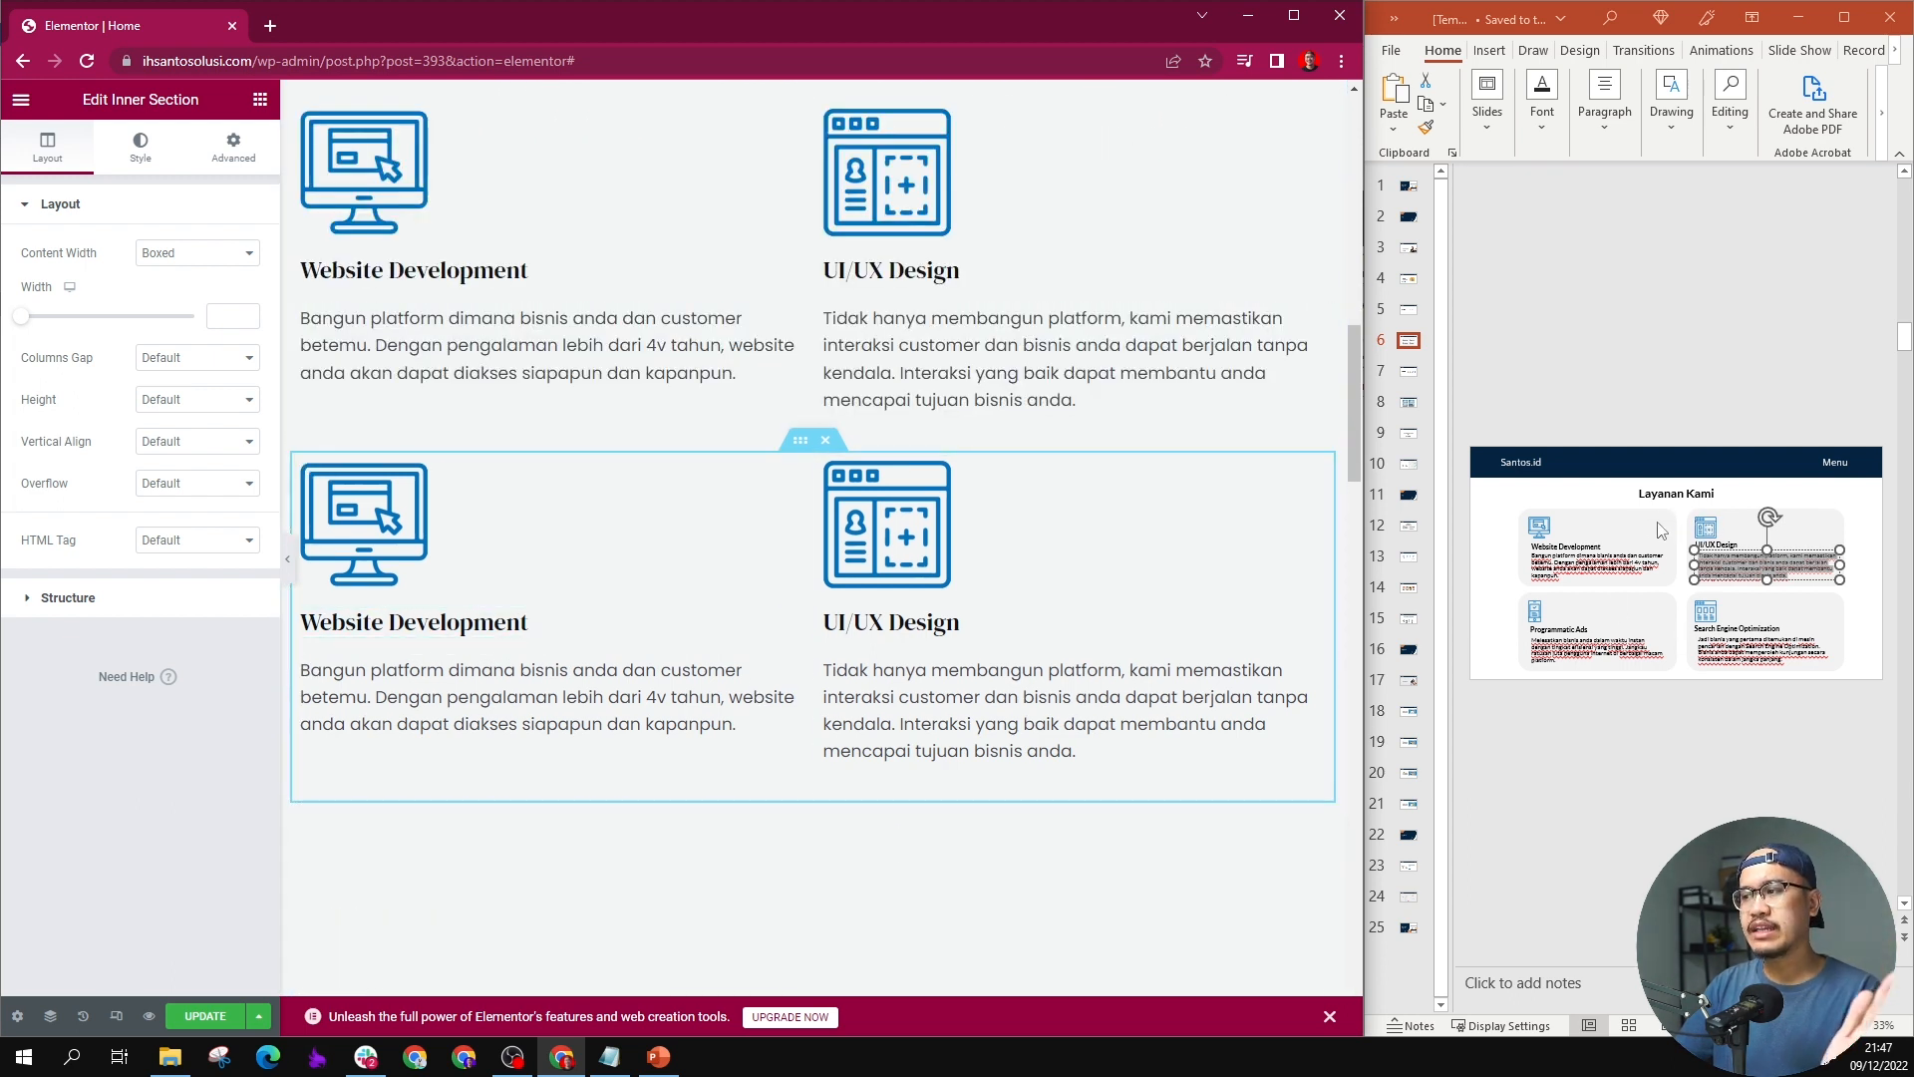
# Step: Fill the second row's first column with the blue phone icon, the "Programmatic Ads" title and its description from slide 6
pyautogui.click(724, 514)
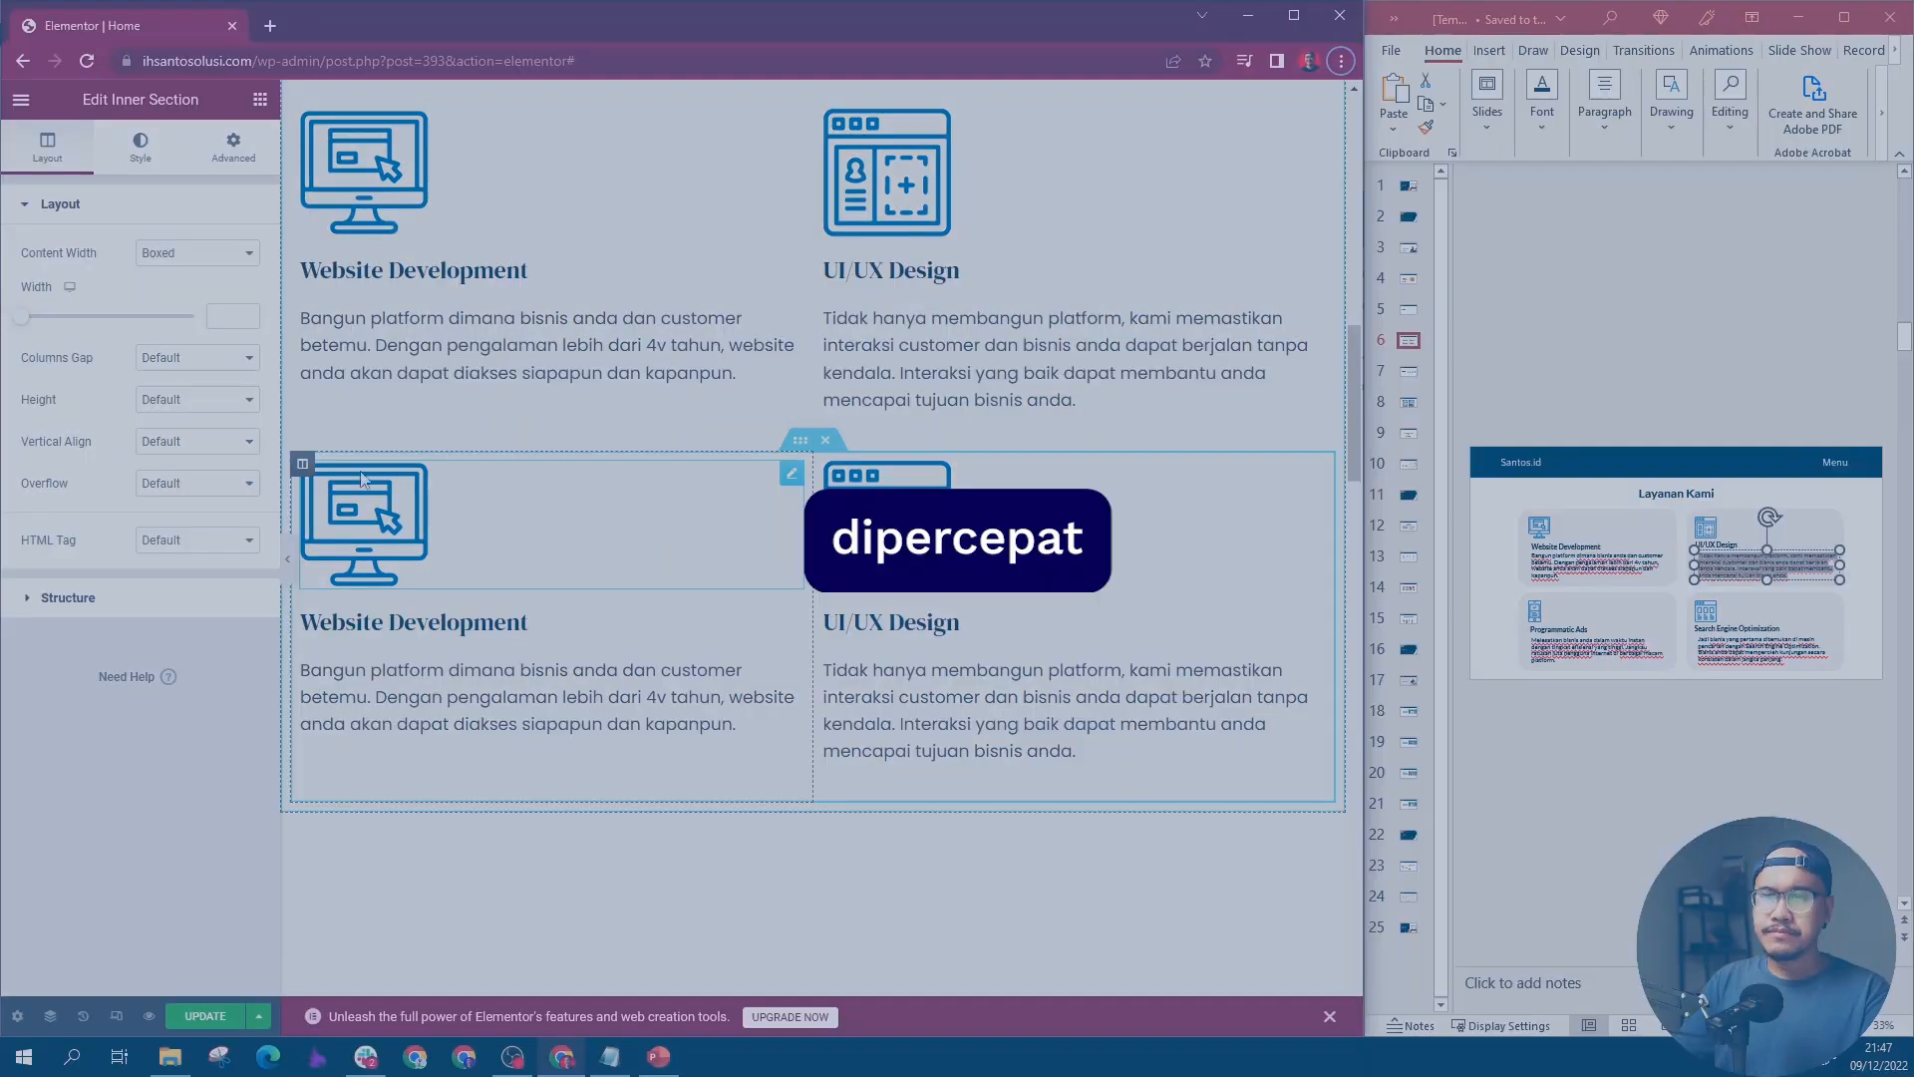
pyautogui.click(931, 342)
pyautogui.click(1264, 973)
pyautogui.write('Programmatic Ads')
pyautogui.hotkey('ctrl', 'v')
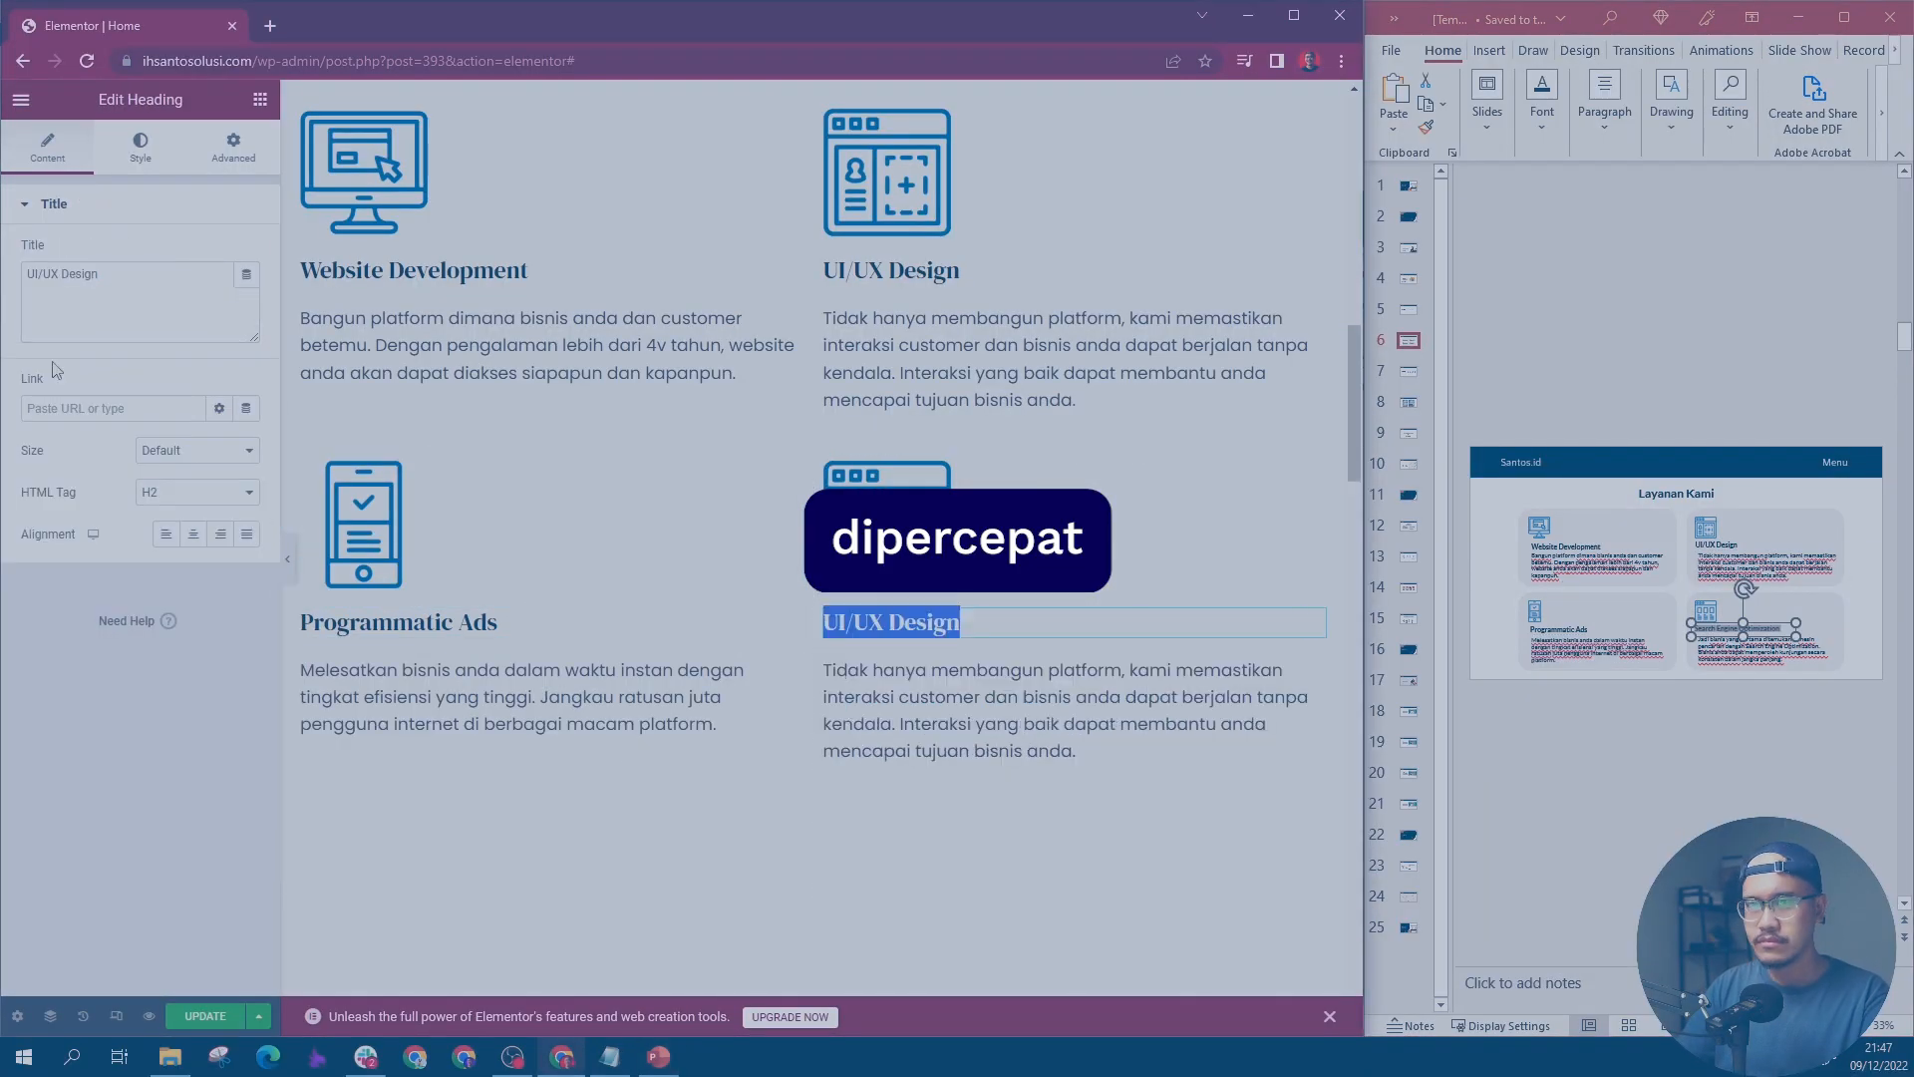
# Step: Fill the second row's second column with the blue three-panel browser icon, the "Search Engine Optimization" title and its slide 6 description
pyautogui.write('Search Engine Optimization')
pyautogui.hotkey('ctrl', 'v')
pyautogui.scroll(1, 373, 433)
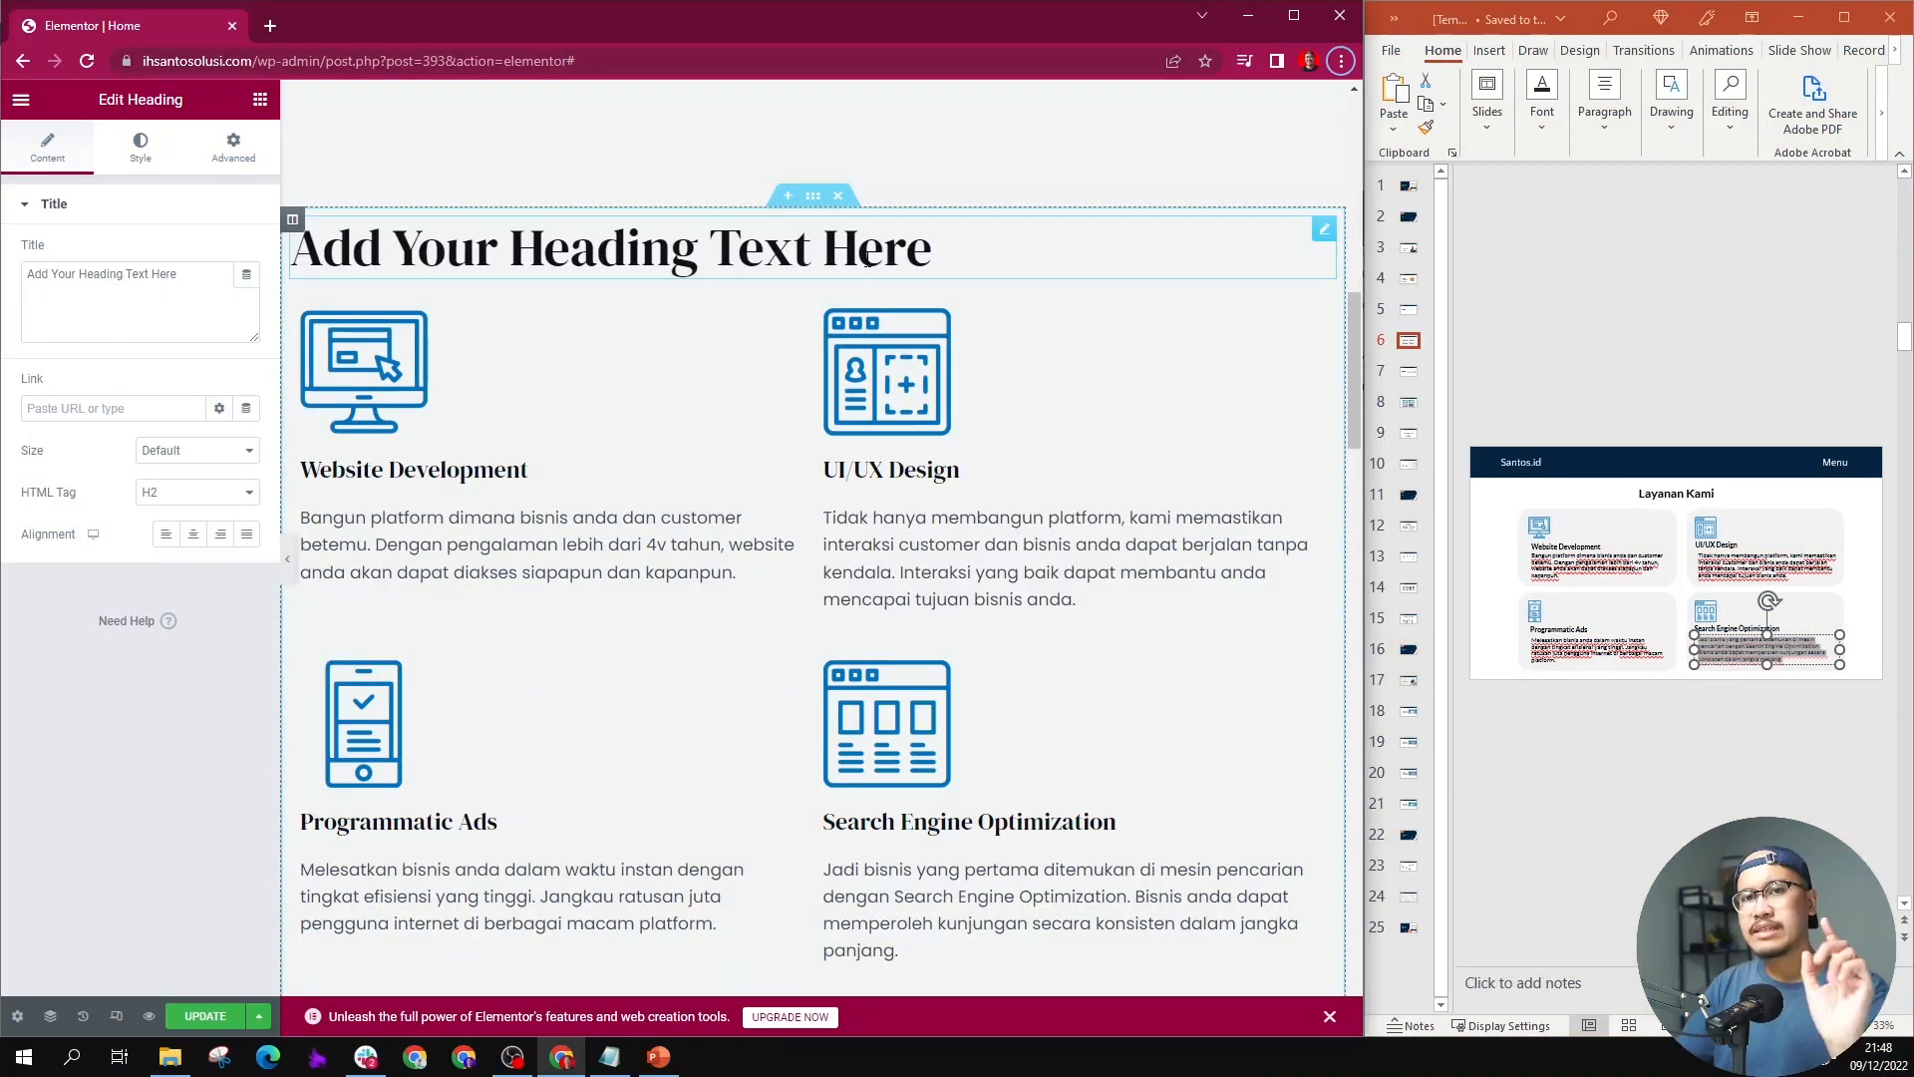
pyautogui.scroll(-2, 798, 498)
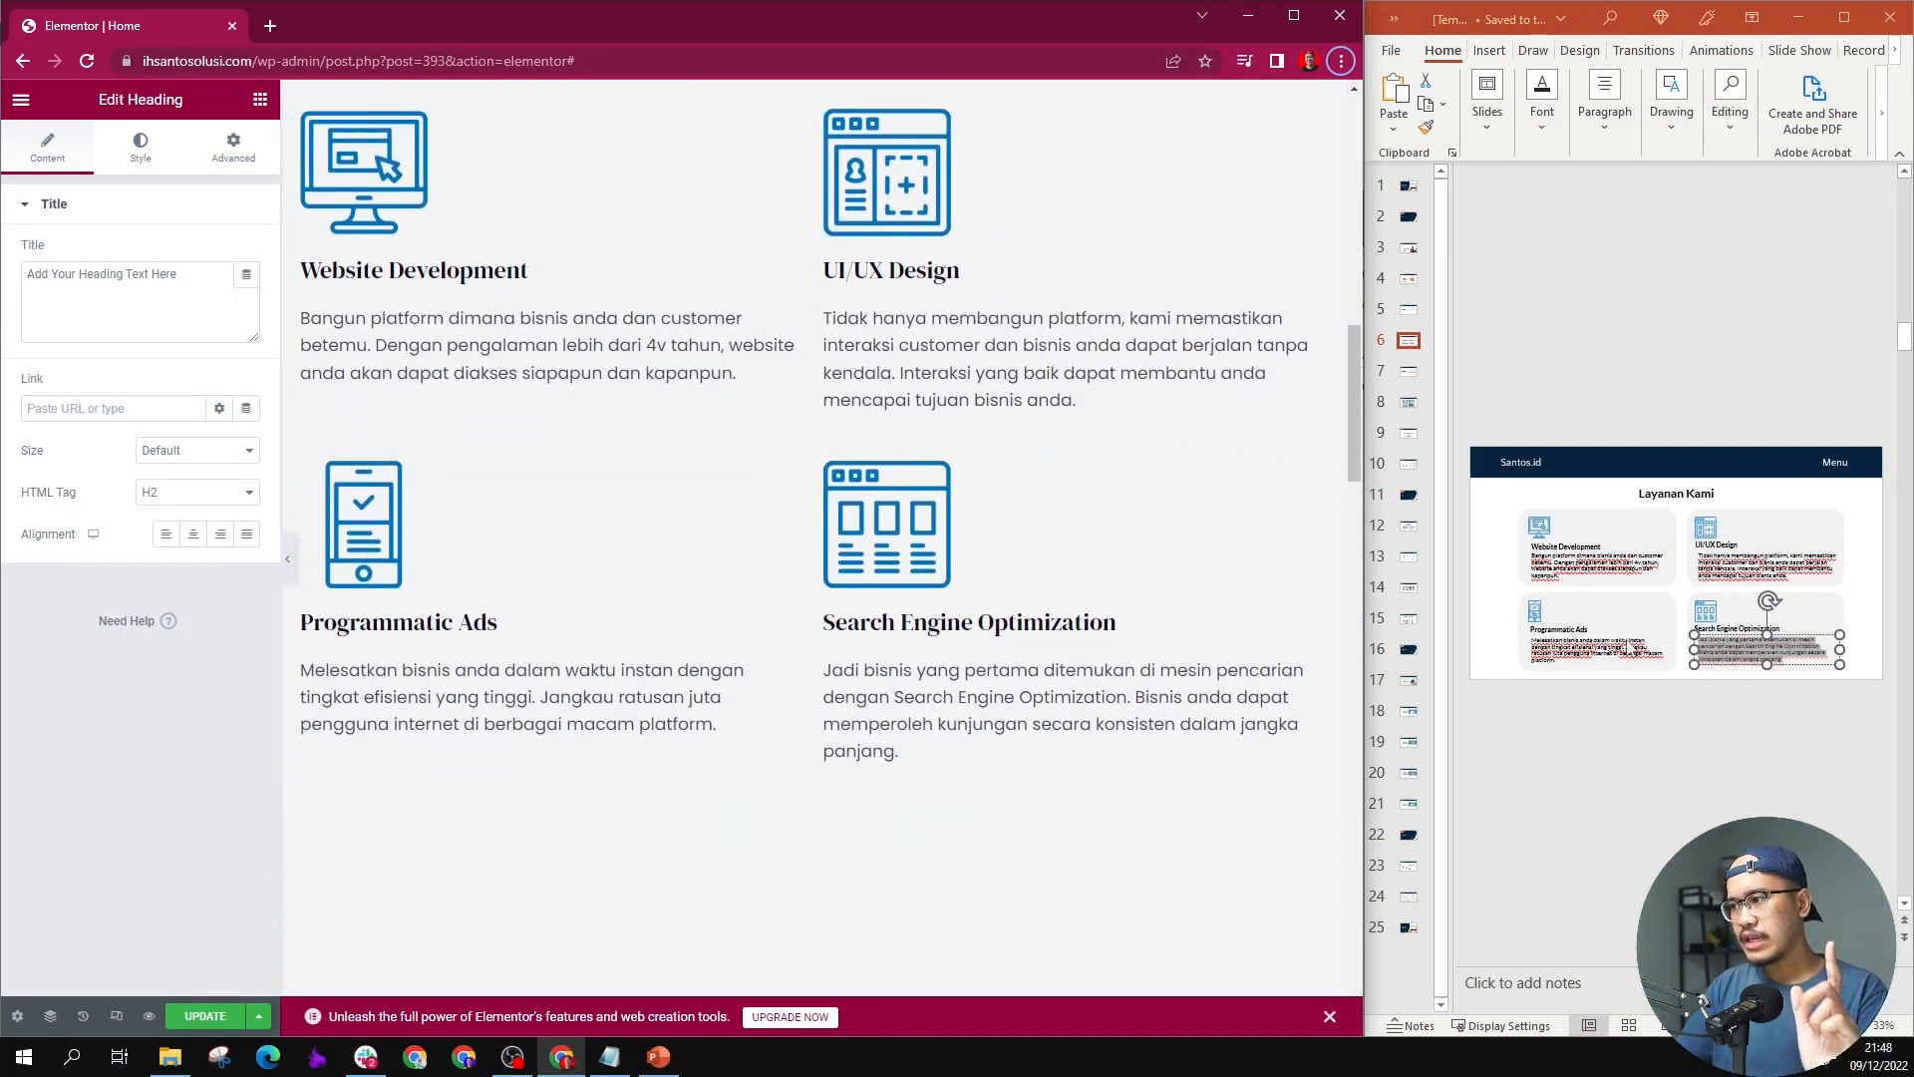
pyautogui.scroll(1, 1707, 561)
pyautogui.scroll(-1, 1707, 560)
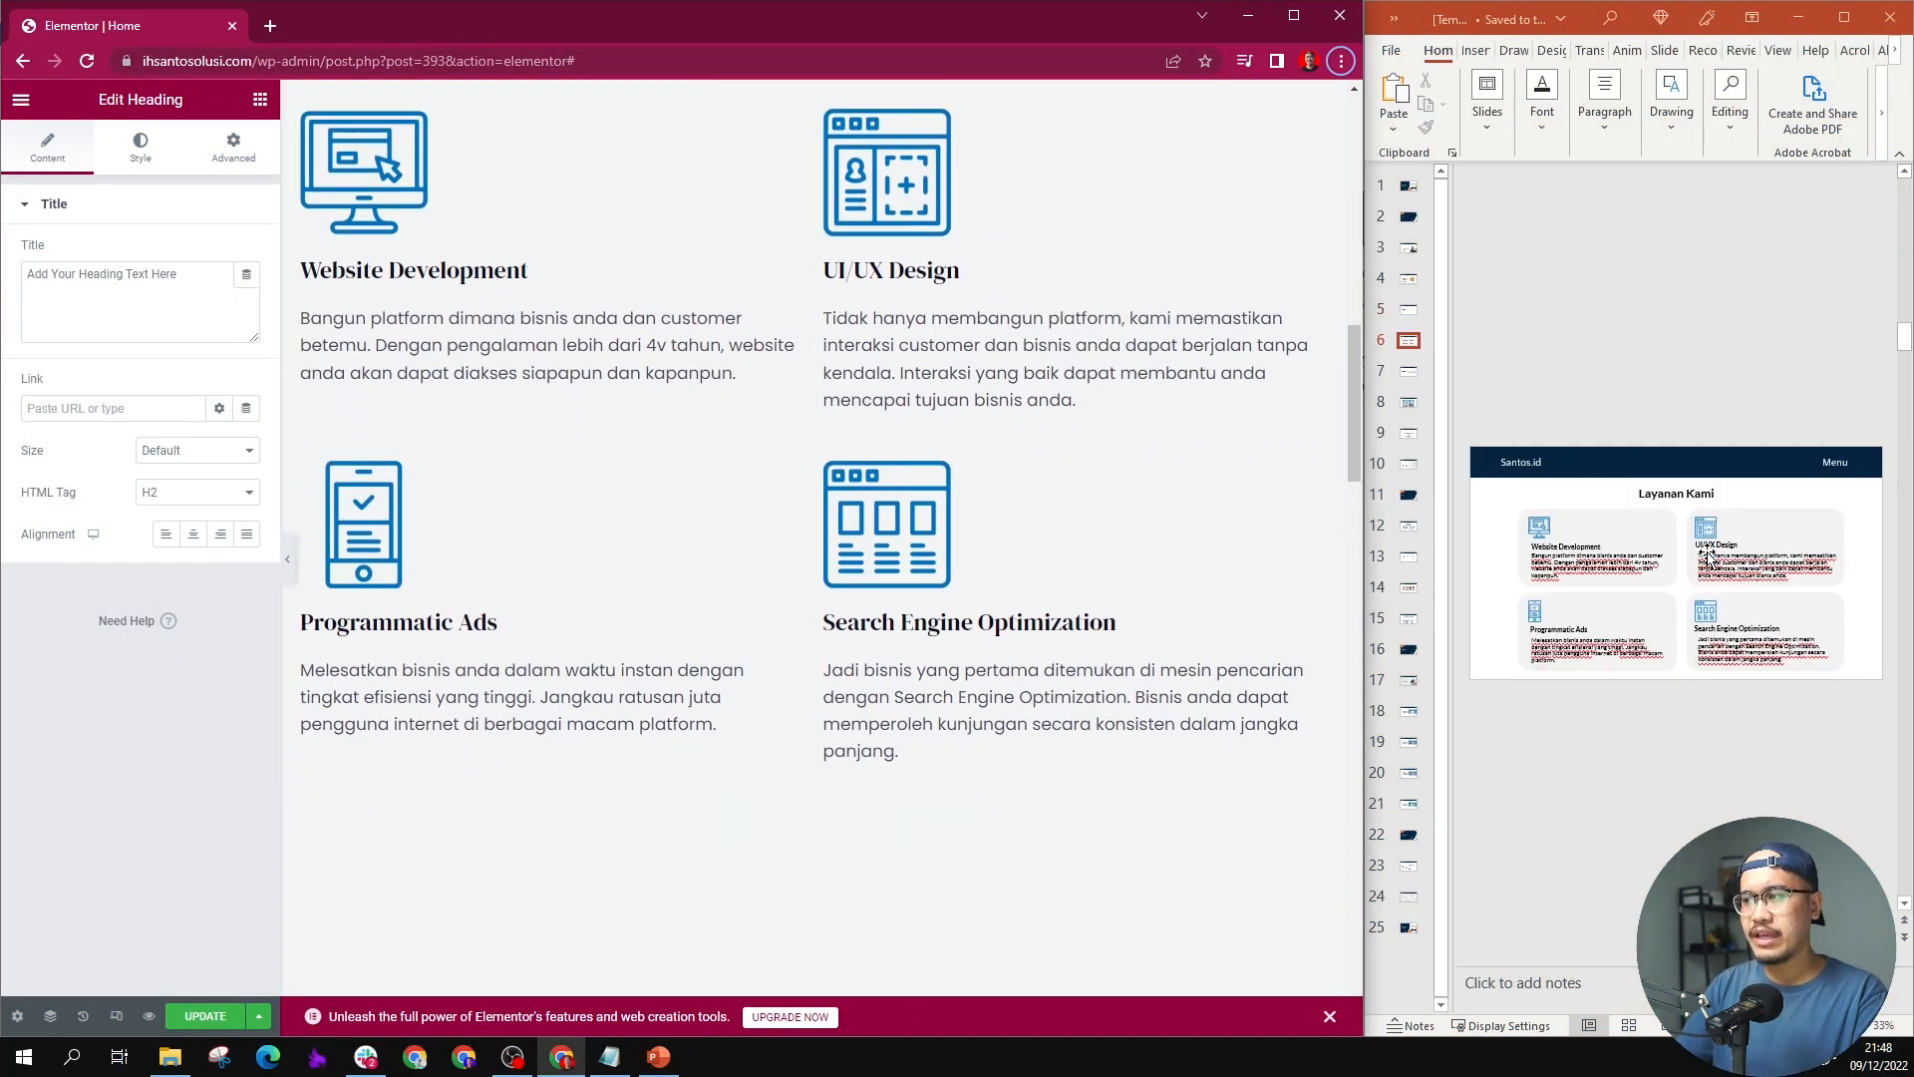
# Step: Replace the placeholder heading above the service columns with "Layanan Kami"
pyautogui.scroll(2, 678, 302)
pyautogui.click(702, 249)
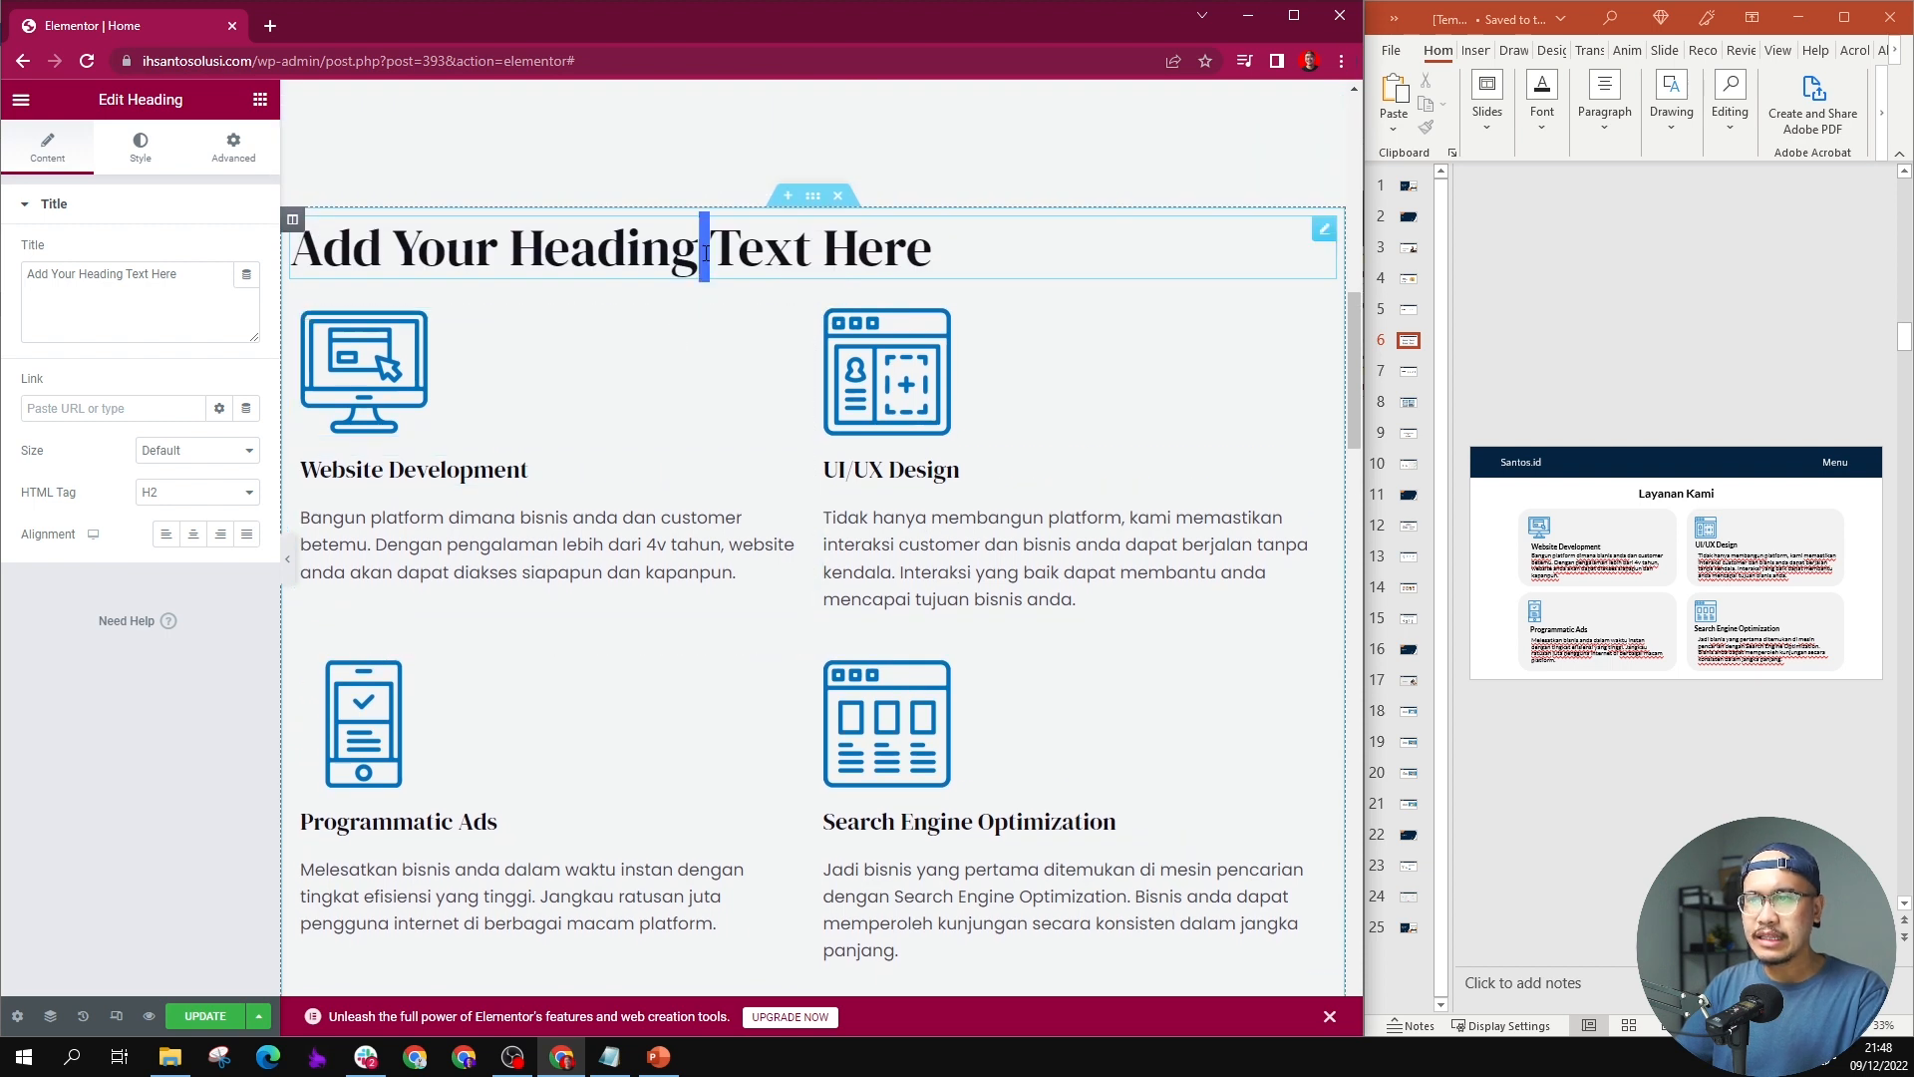
pyautogui.hotkey('ctrl', 'a')
pyautogui.write('Layanan Kami')
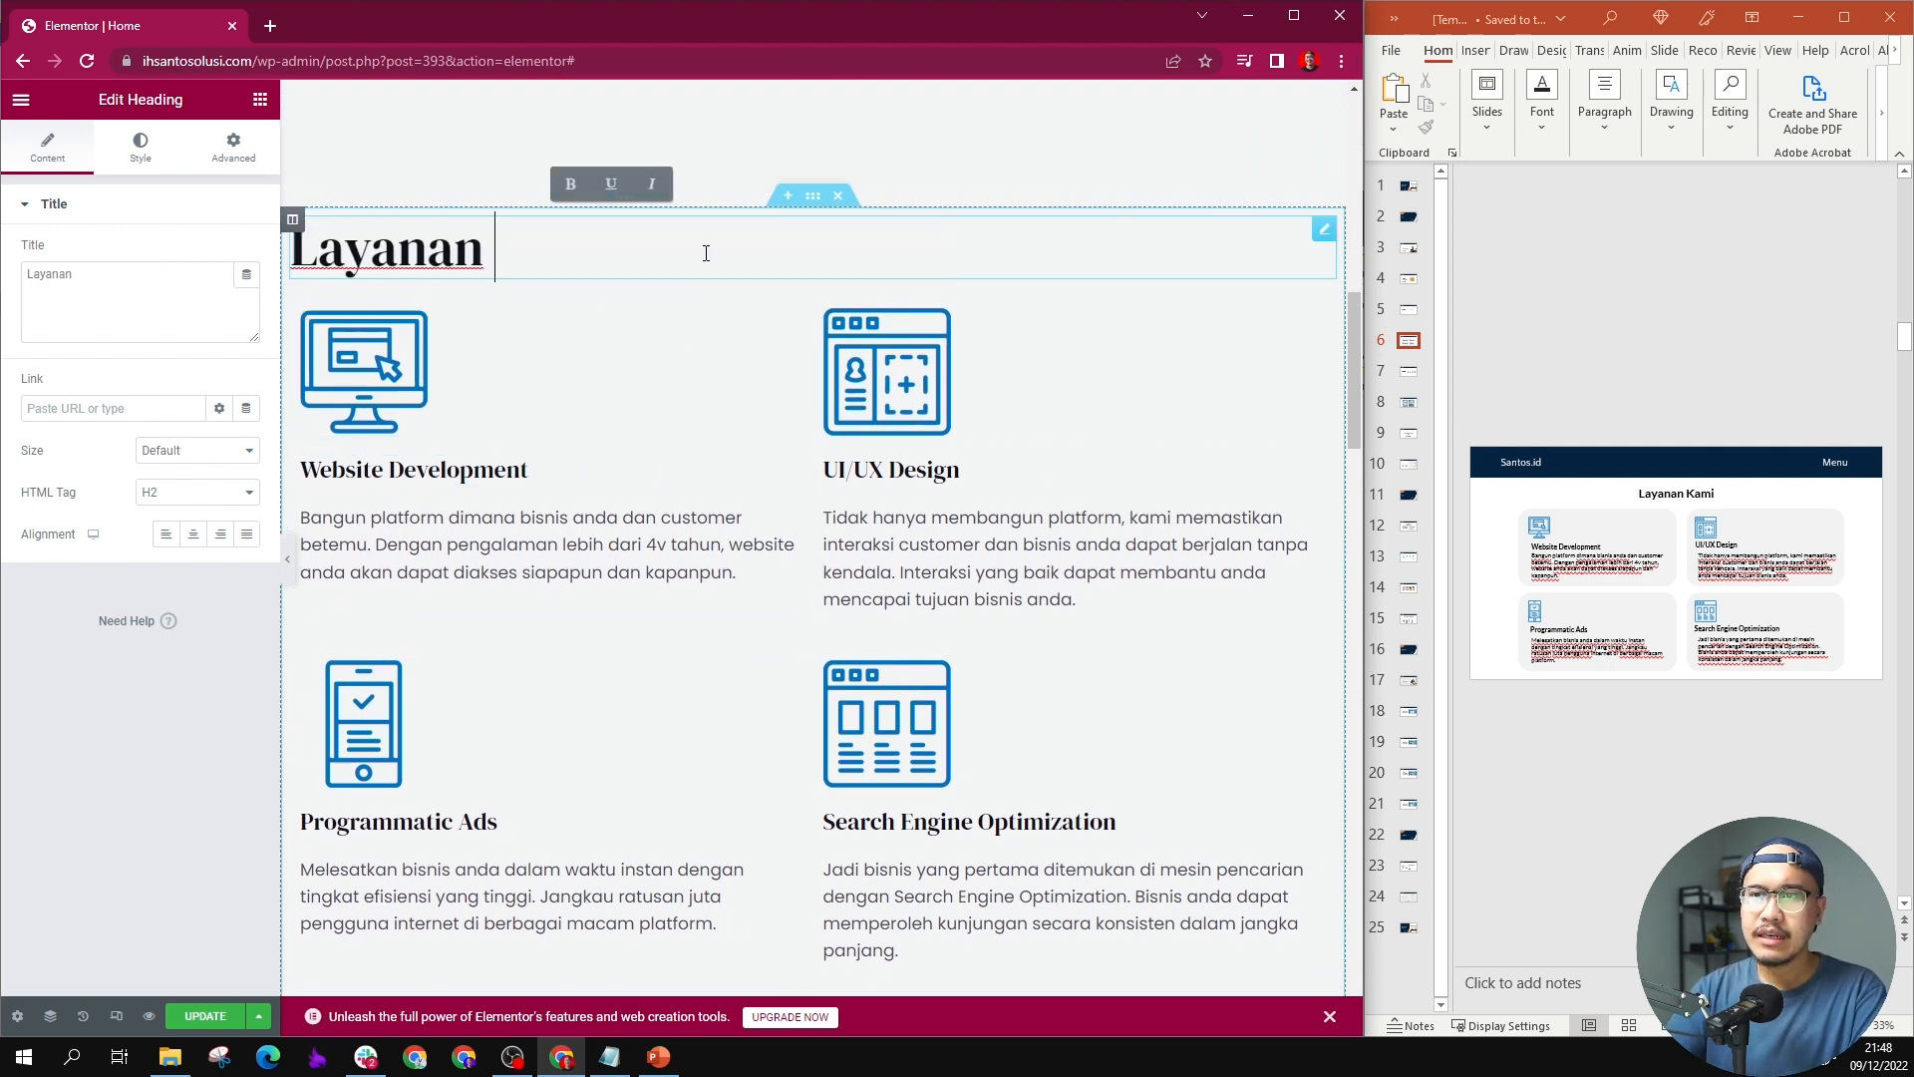
# Step: Check the typography settings of the "telah dipercaya" heading beside the client logos as a size reference
pyautogui.scroll(3, 632, 548)
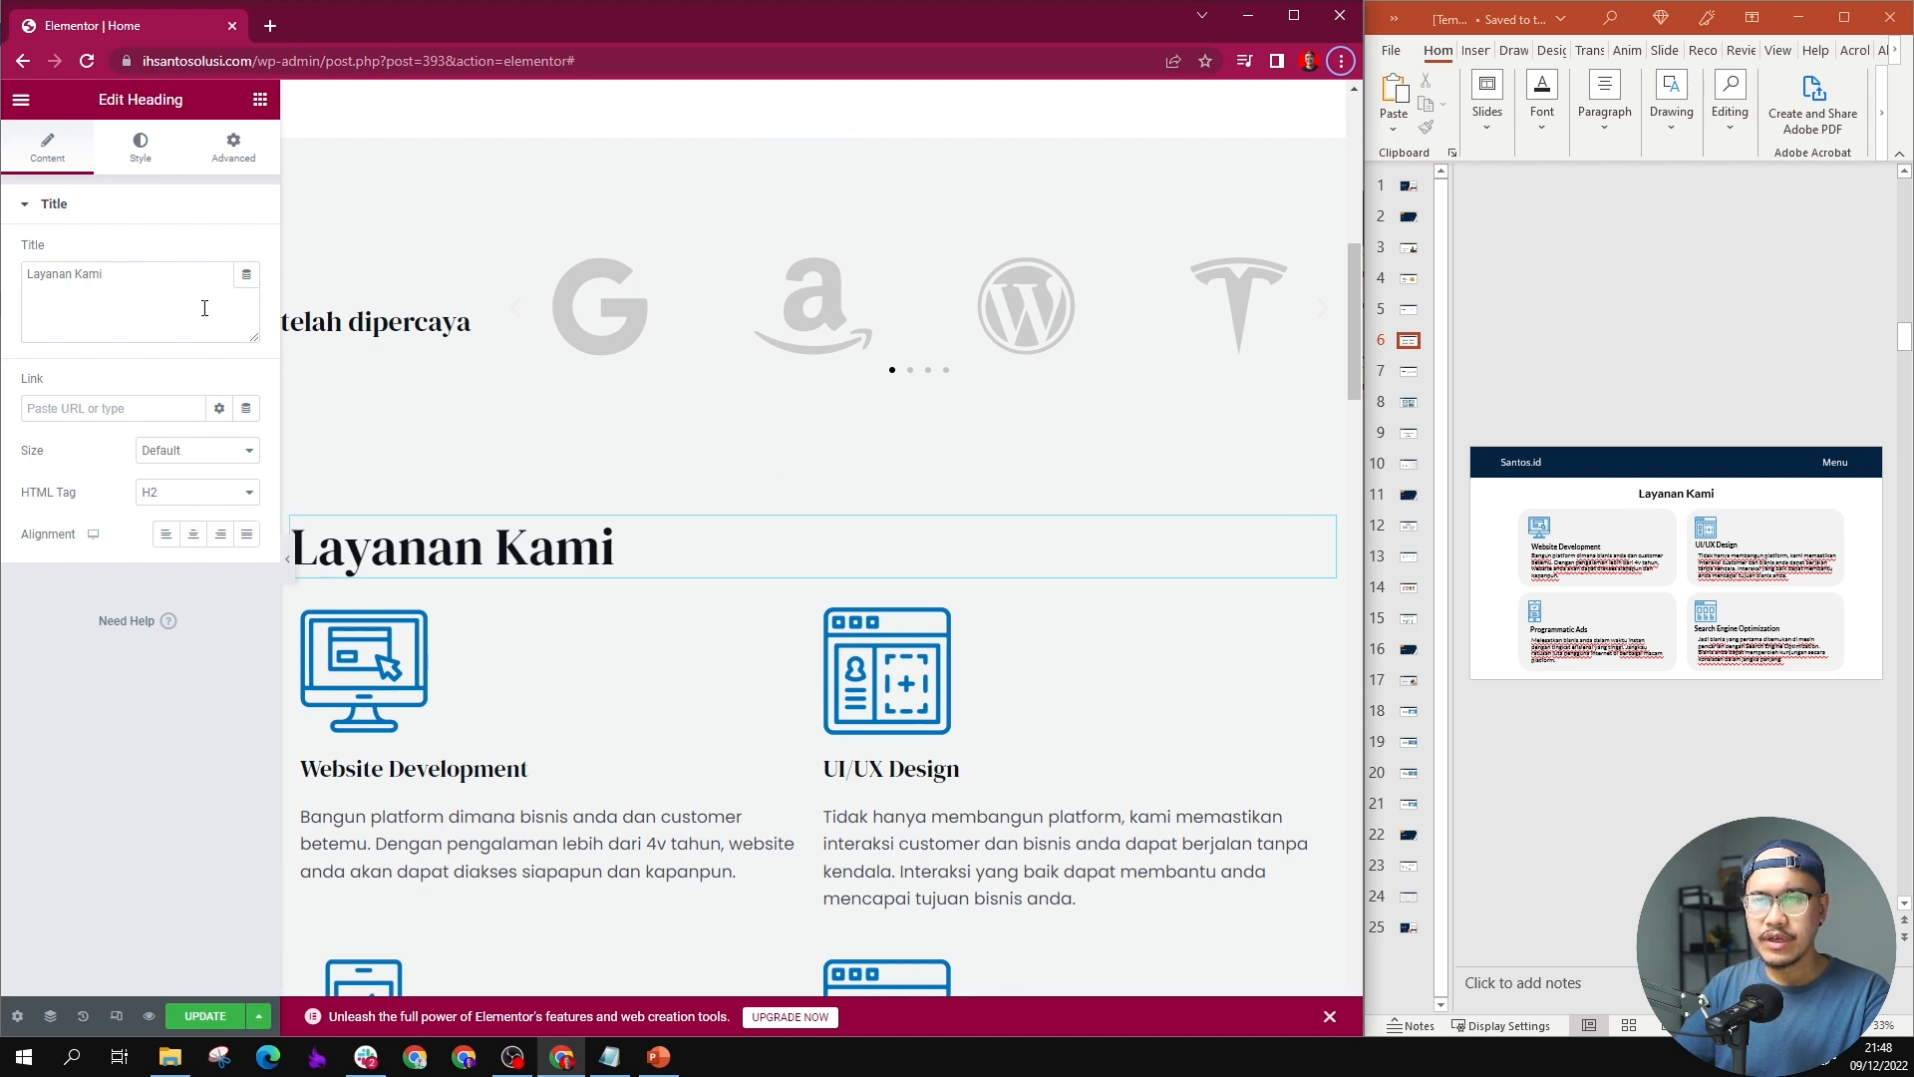
pyautogui.click(614, 546)
pyautogui.hotkey('ctrl', 'a')
pyautogui.click(468, 321)
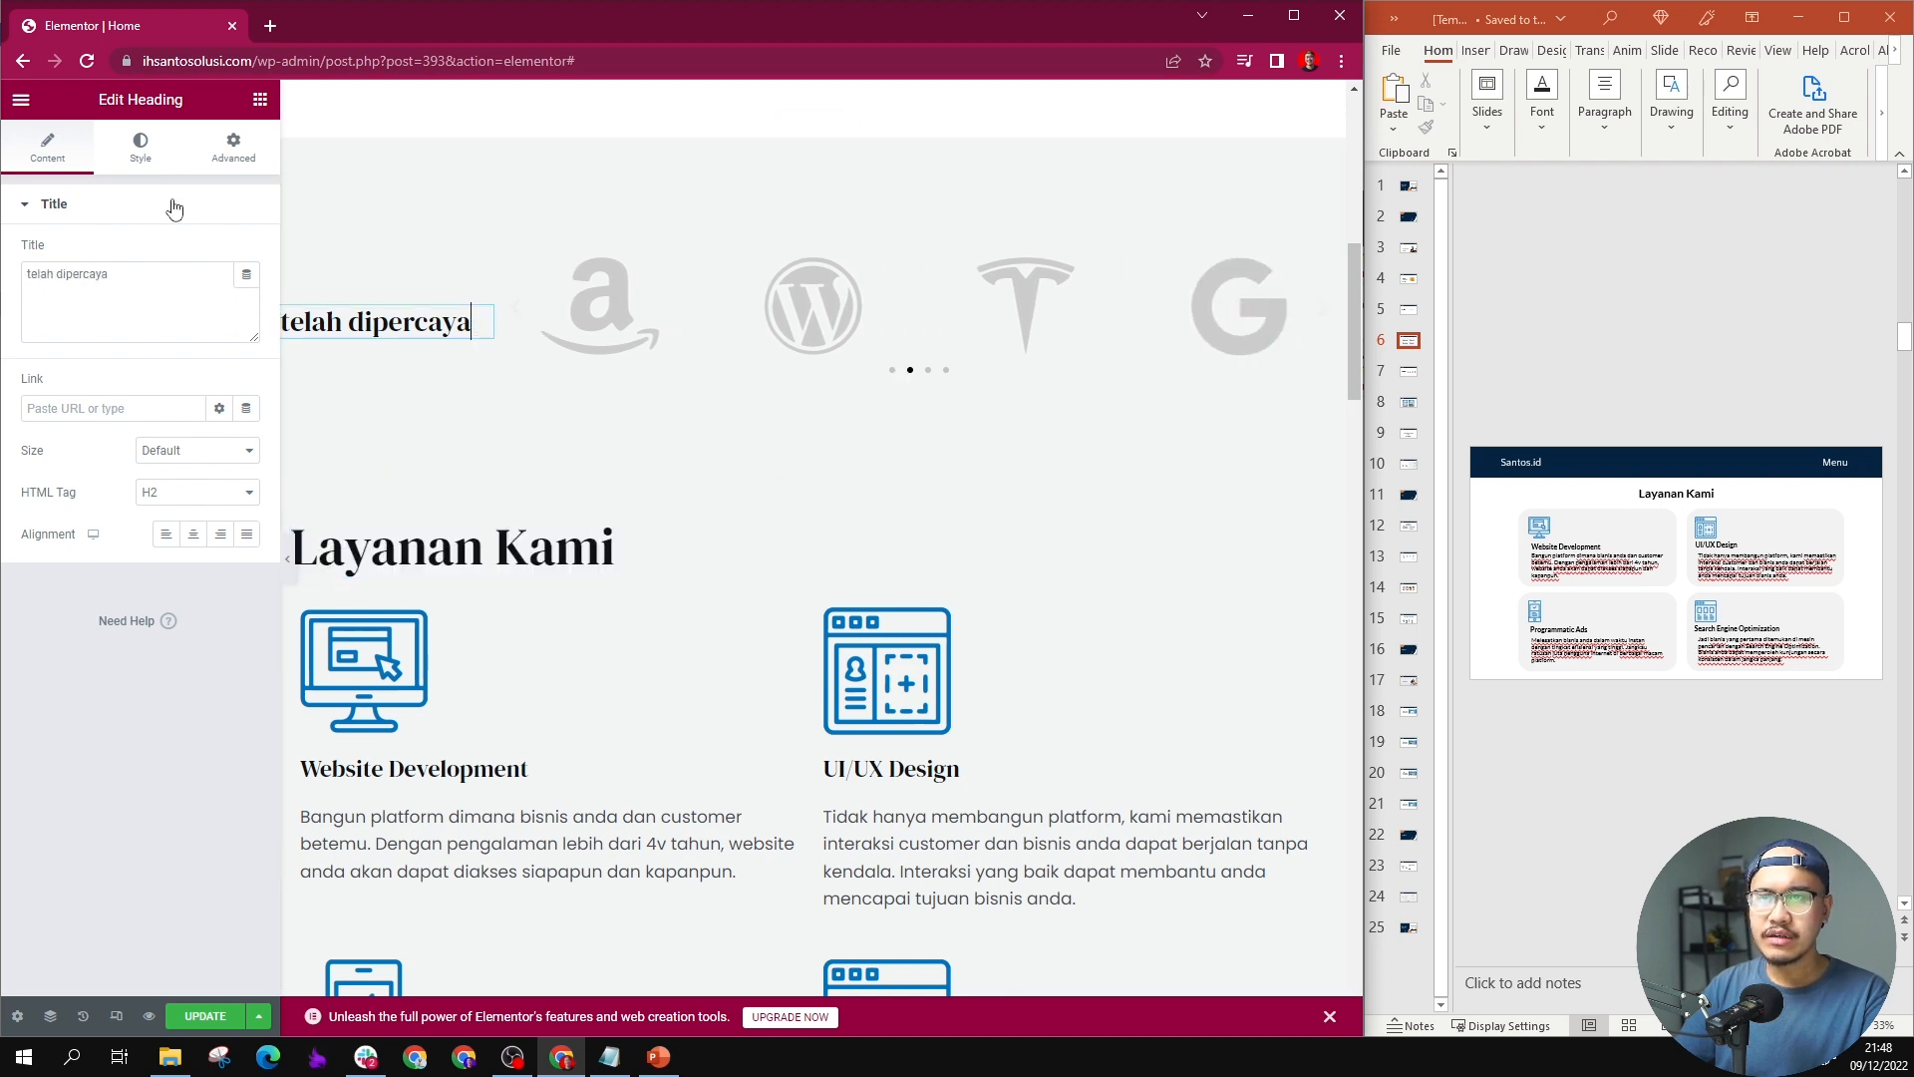
pyautogui.click(141, 147)
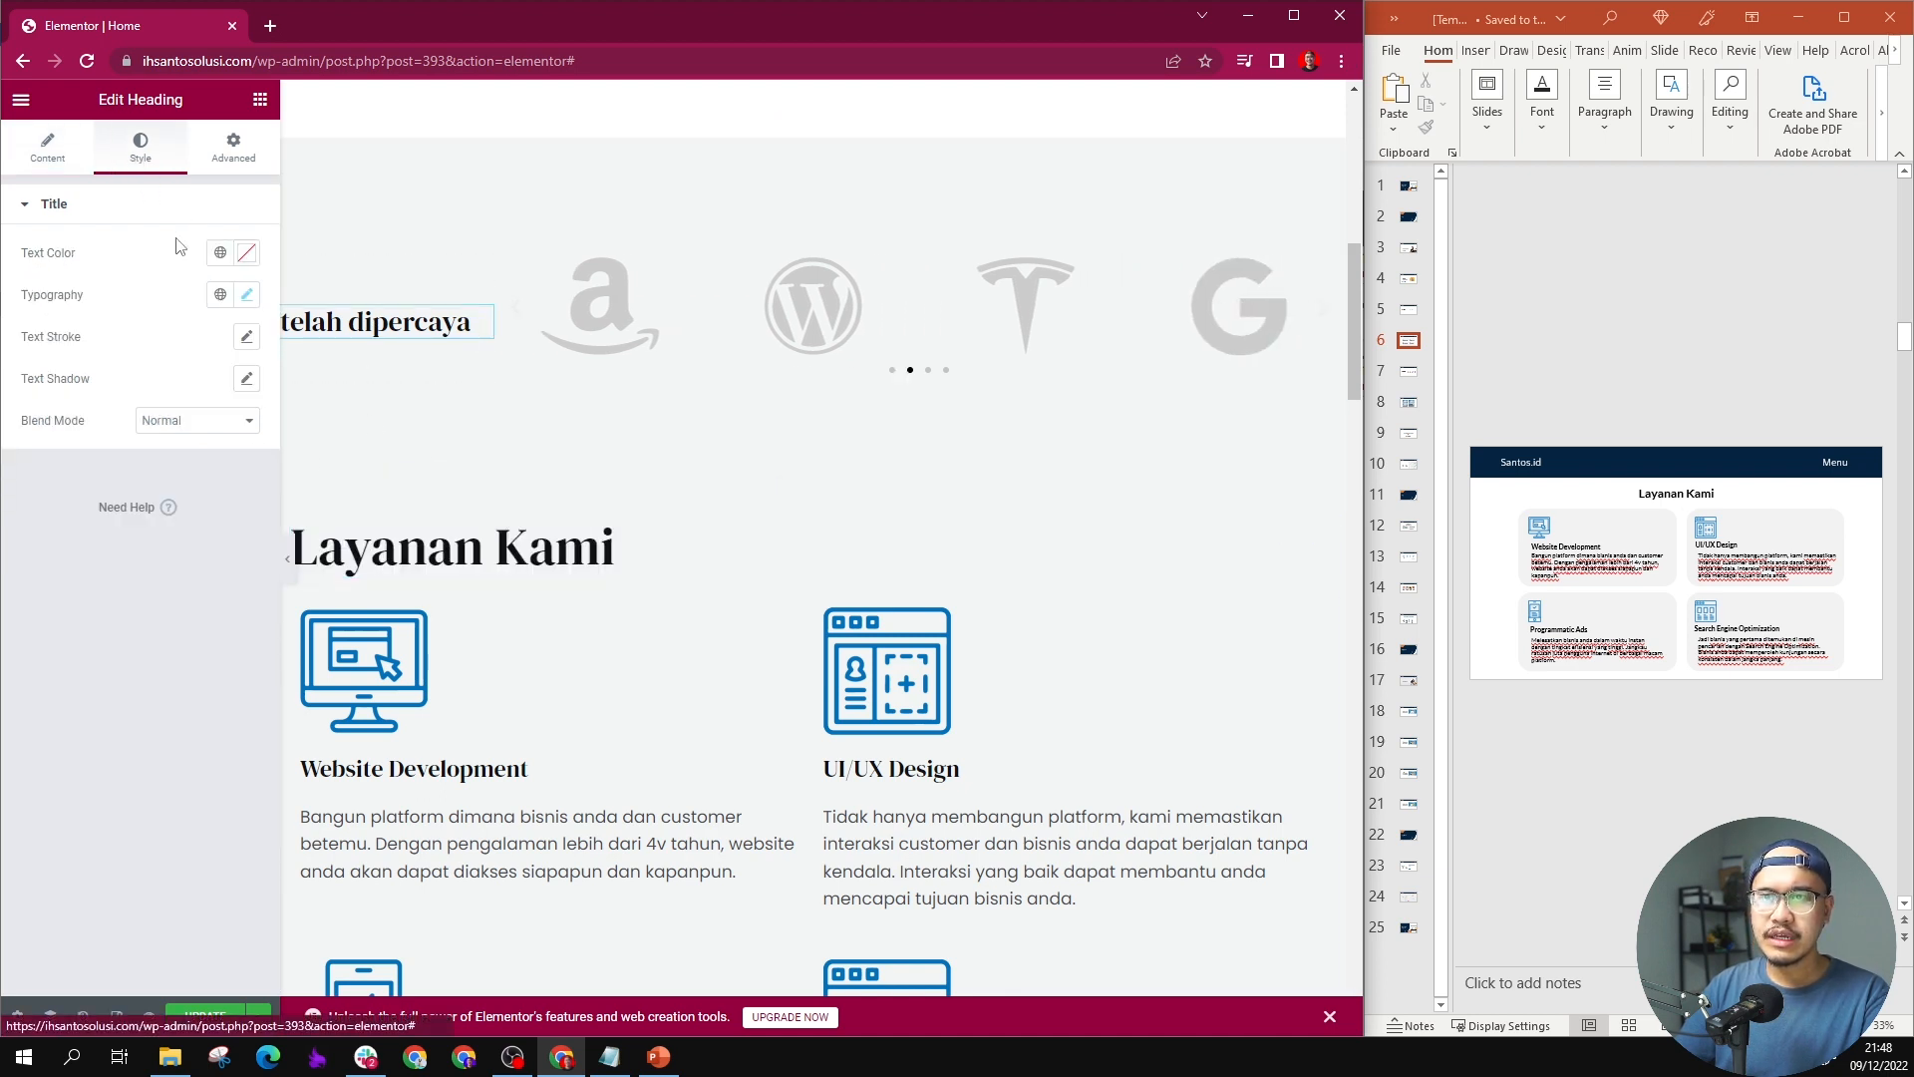
pyautogui.click(246, 294)
# Step: Set the "Layanan Kami" heading's font size to 28 px
pyautogui.click(385, 526)
pyautogui.doubleClick(385, 525)
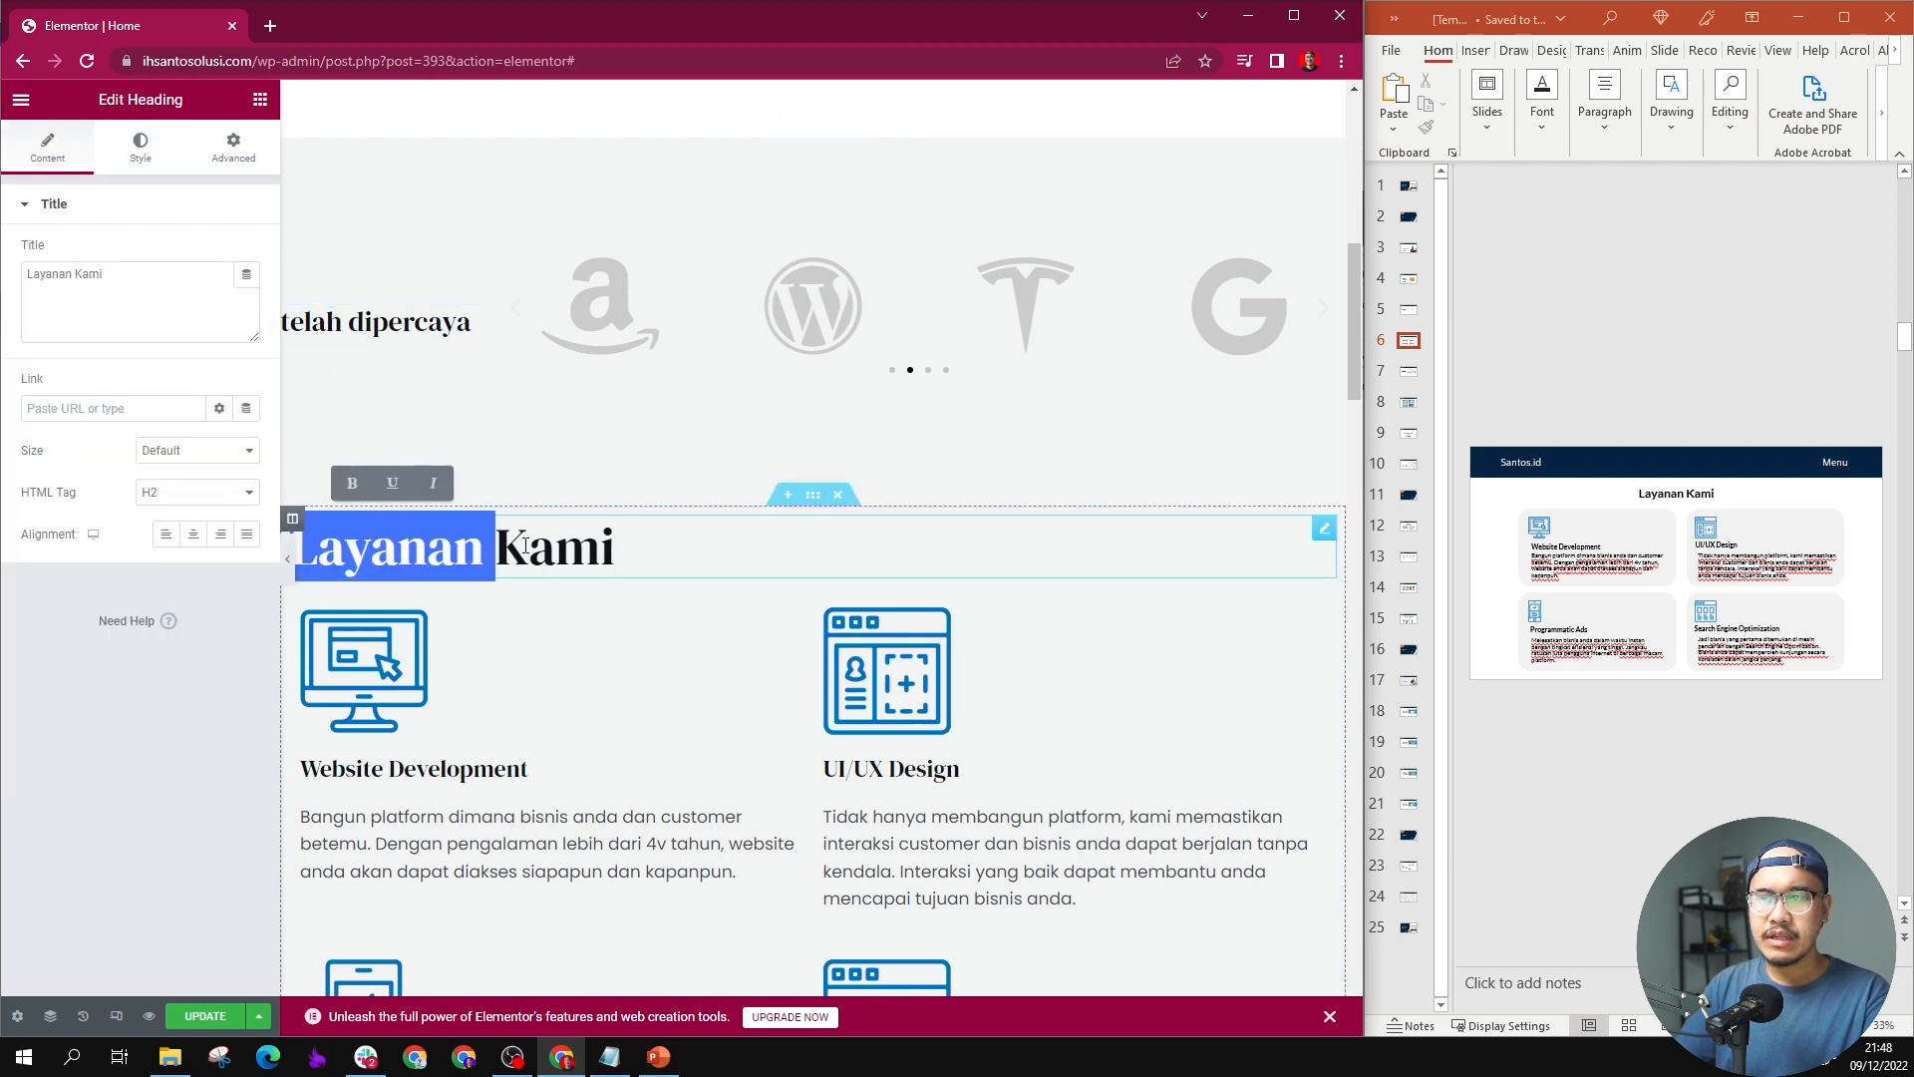
pyautogui.tripleClick(386, 525)
pyautogui.click(141, 160)
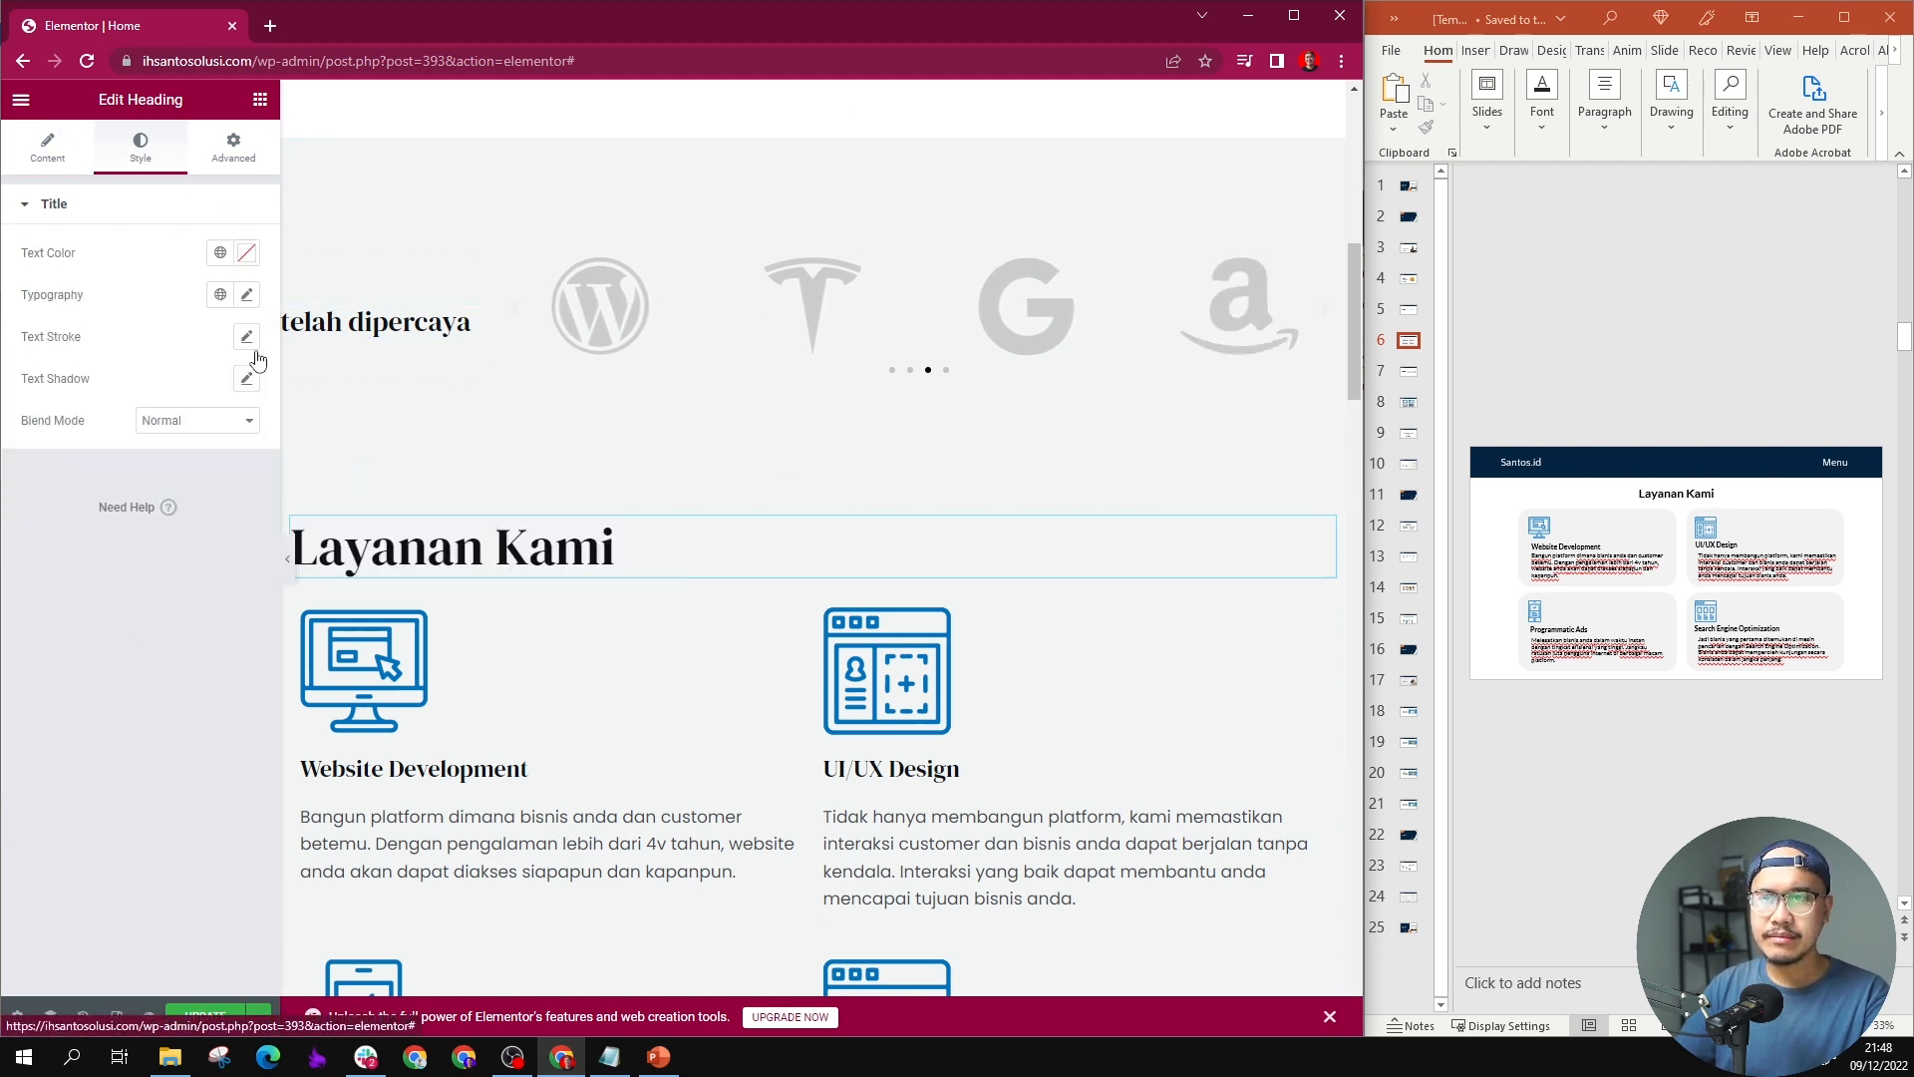
pyautogui.click(246, 294)
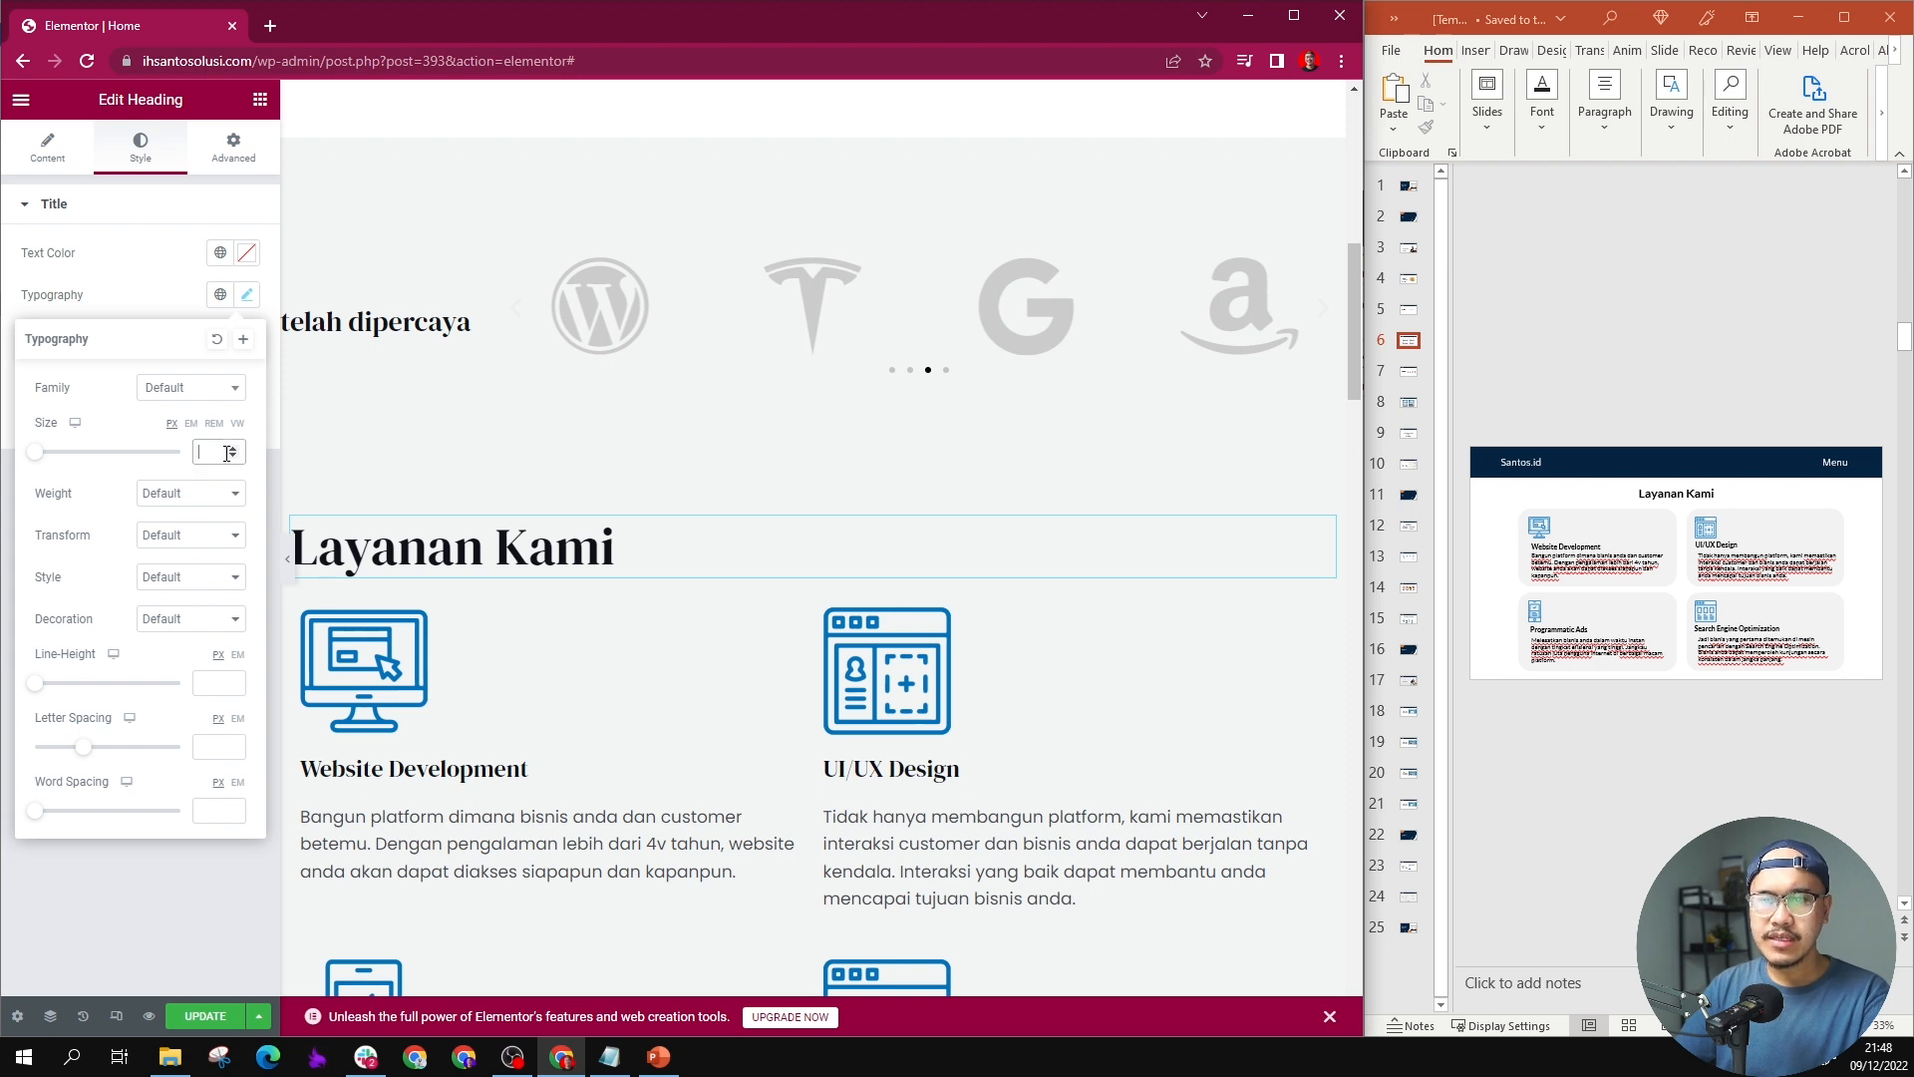
pyautogui.write('28')
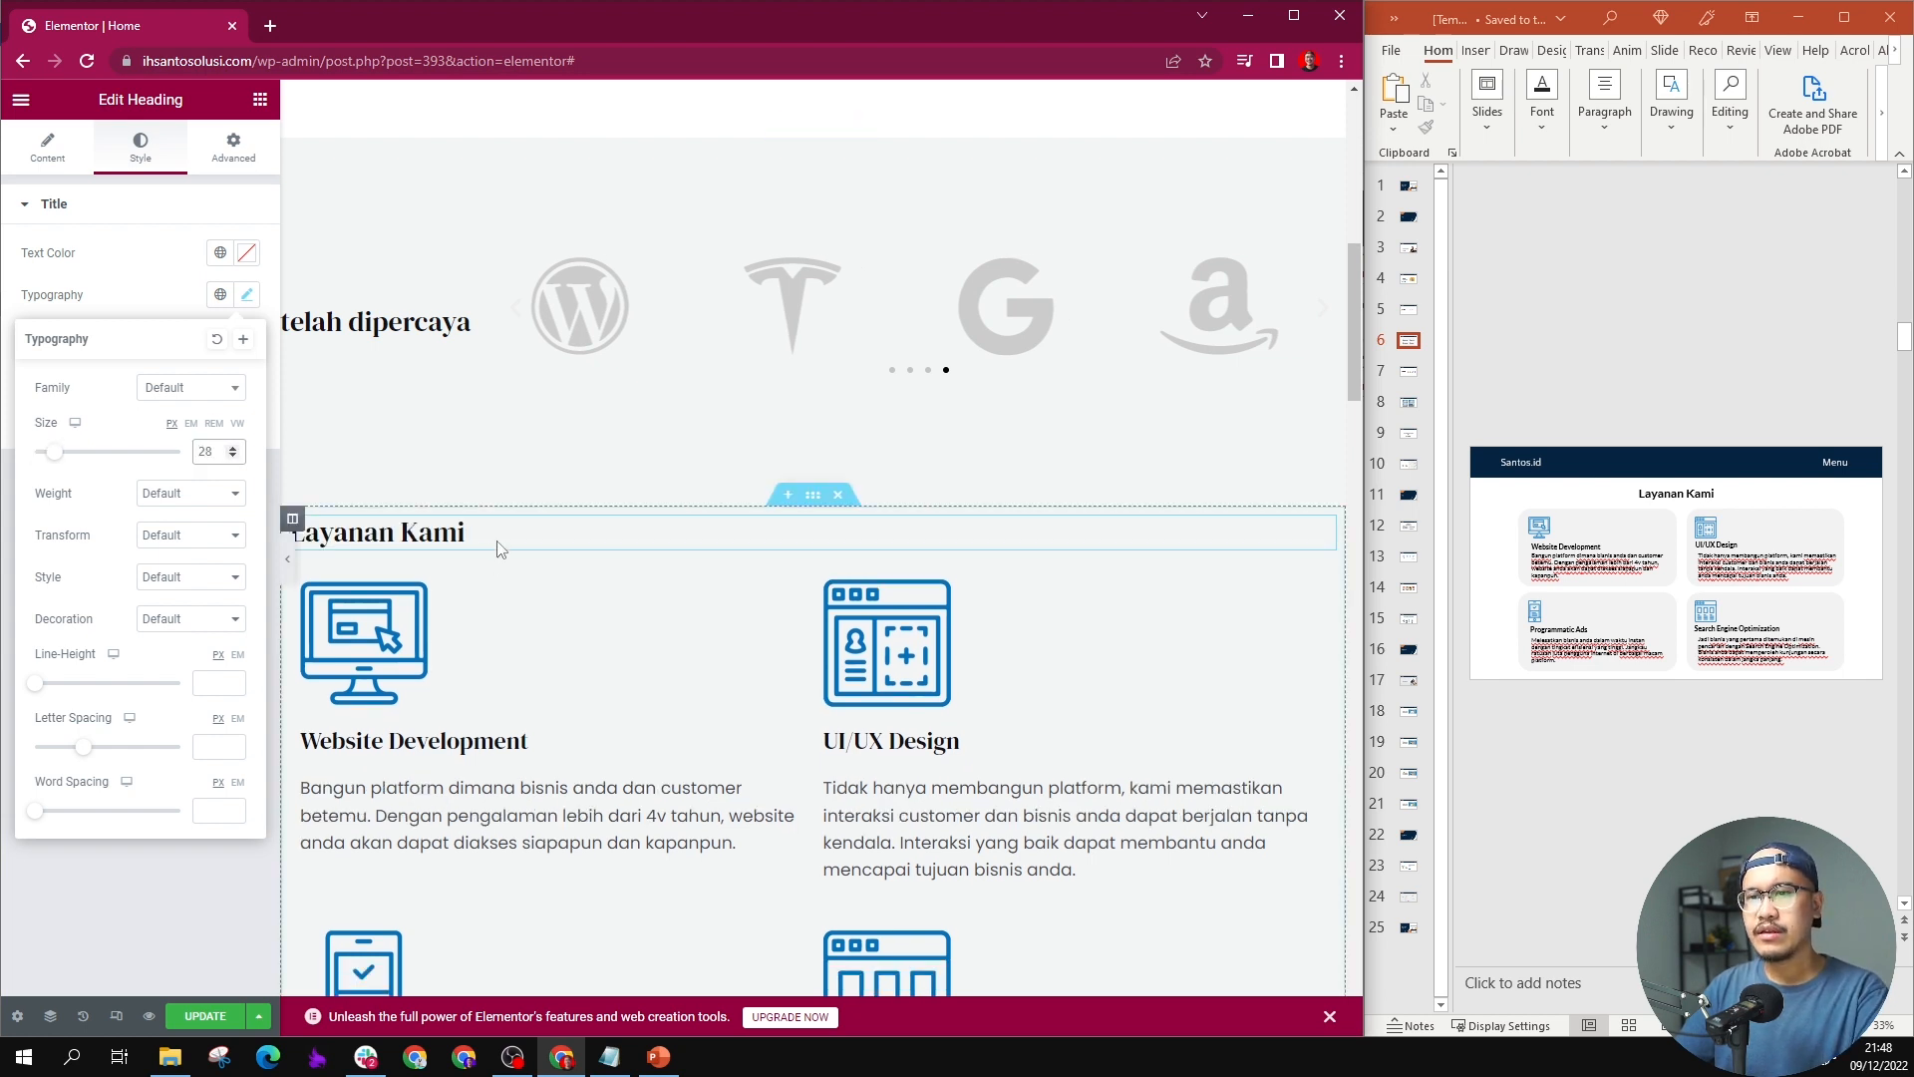
# Step: Center the "Layanan Kami" heading above the service columns
pyautogui.click(501, 549)
pyautogui.tripleClick(438, 532)
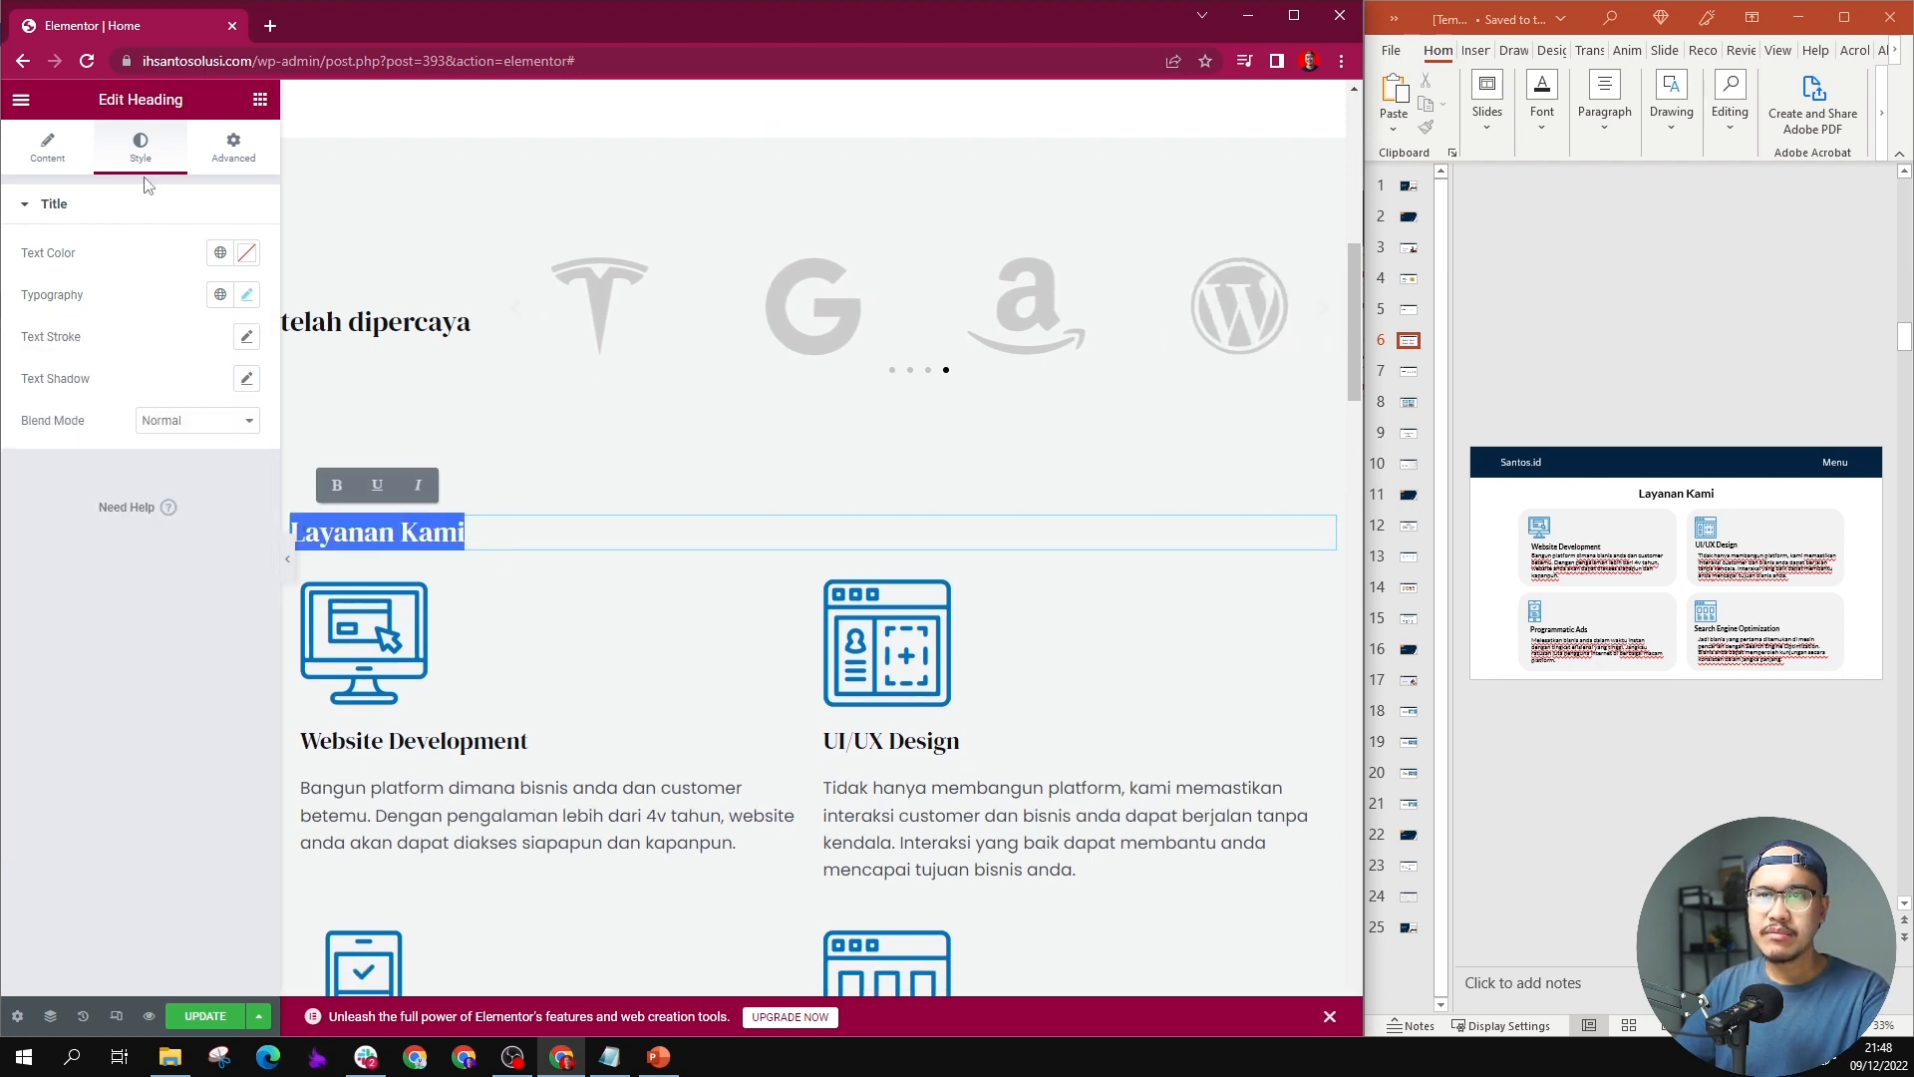
pyautogui.click(70, 157)
pyautogui.click(192, 534)
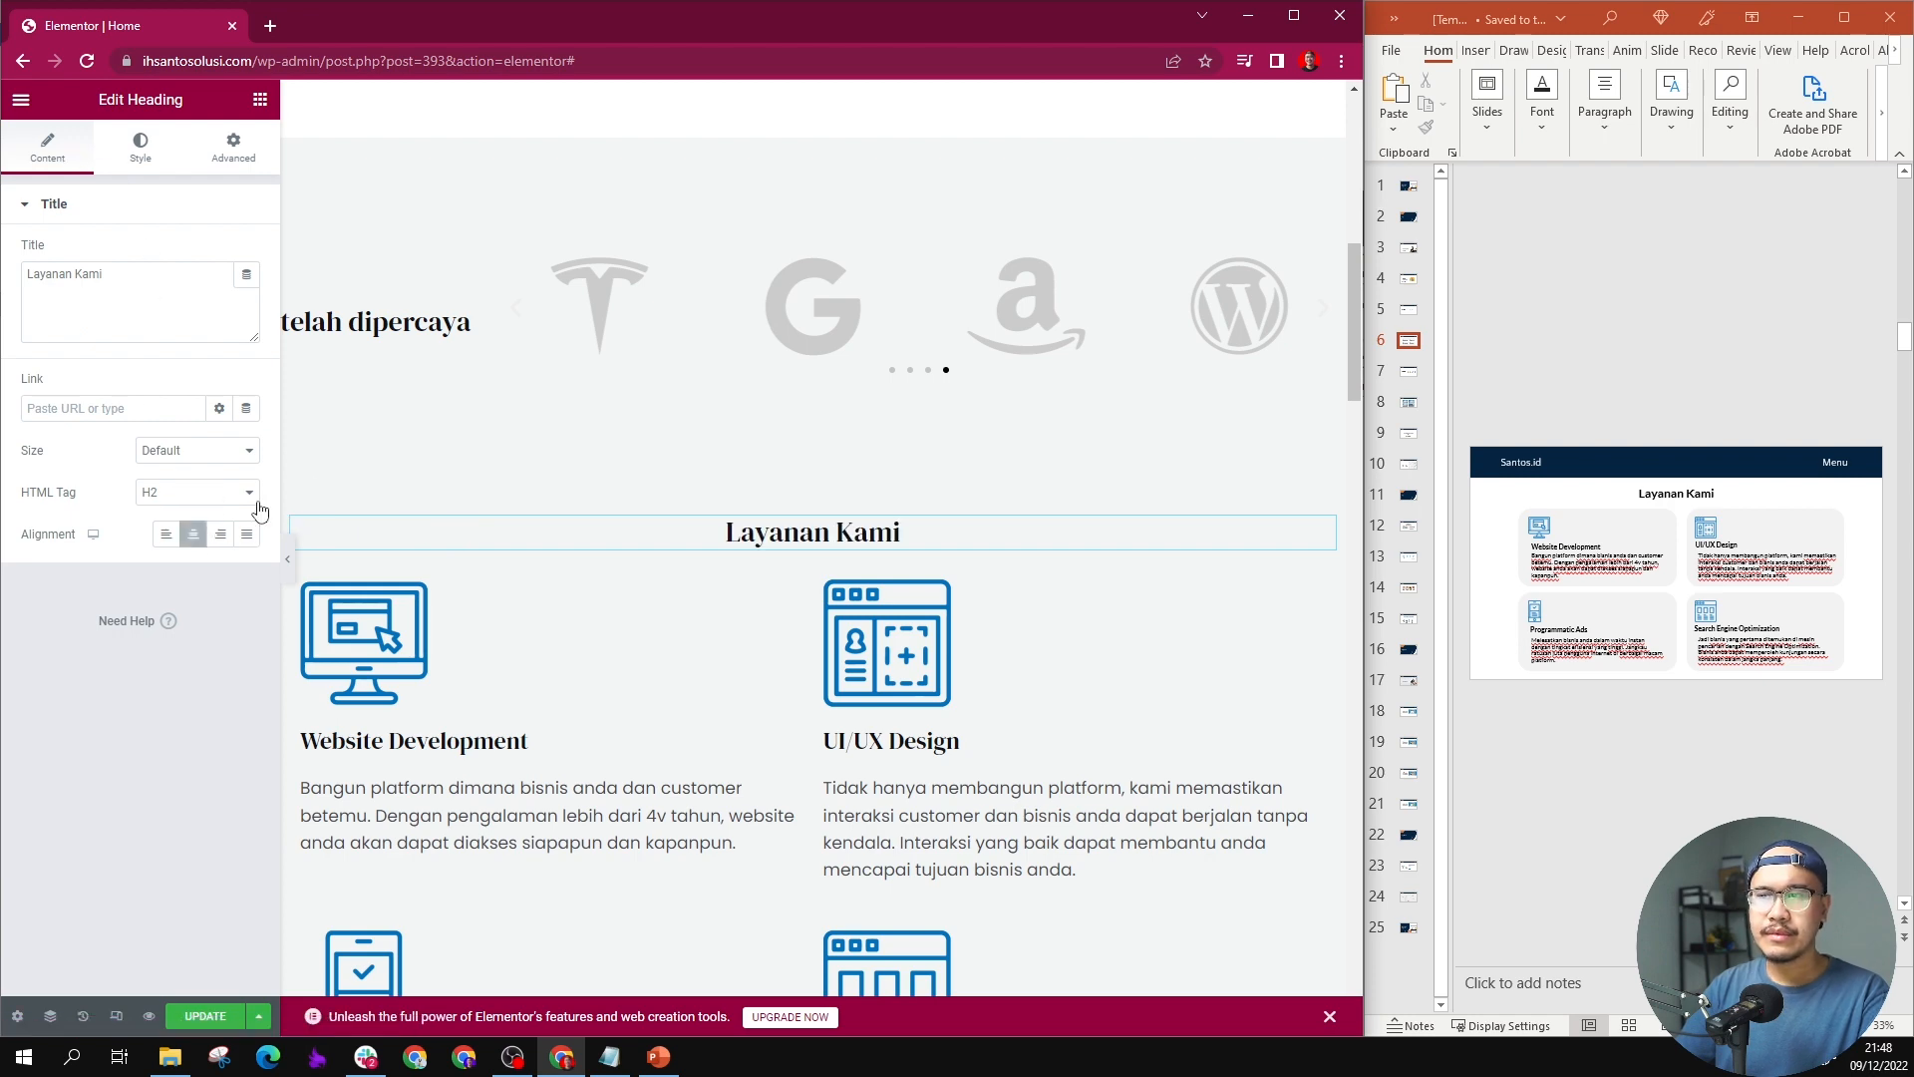
# Step: Review the page from the hero through the client logos to the services, comparing the section backgrounds
pyautogui.scroll(-2, 705, 439)
pyautogui.scroll(-5, 782, 445)
pyautogui.scroll(4, 786, 438)
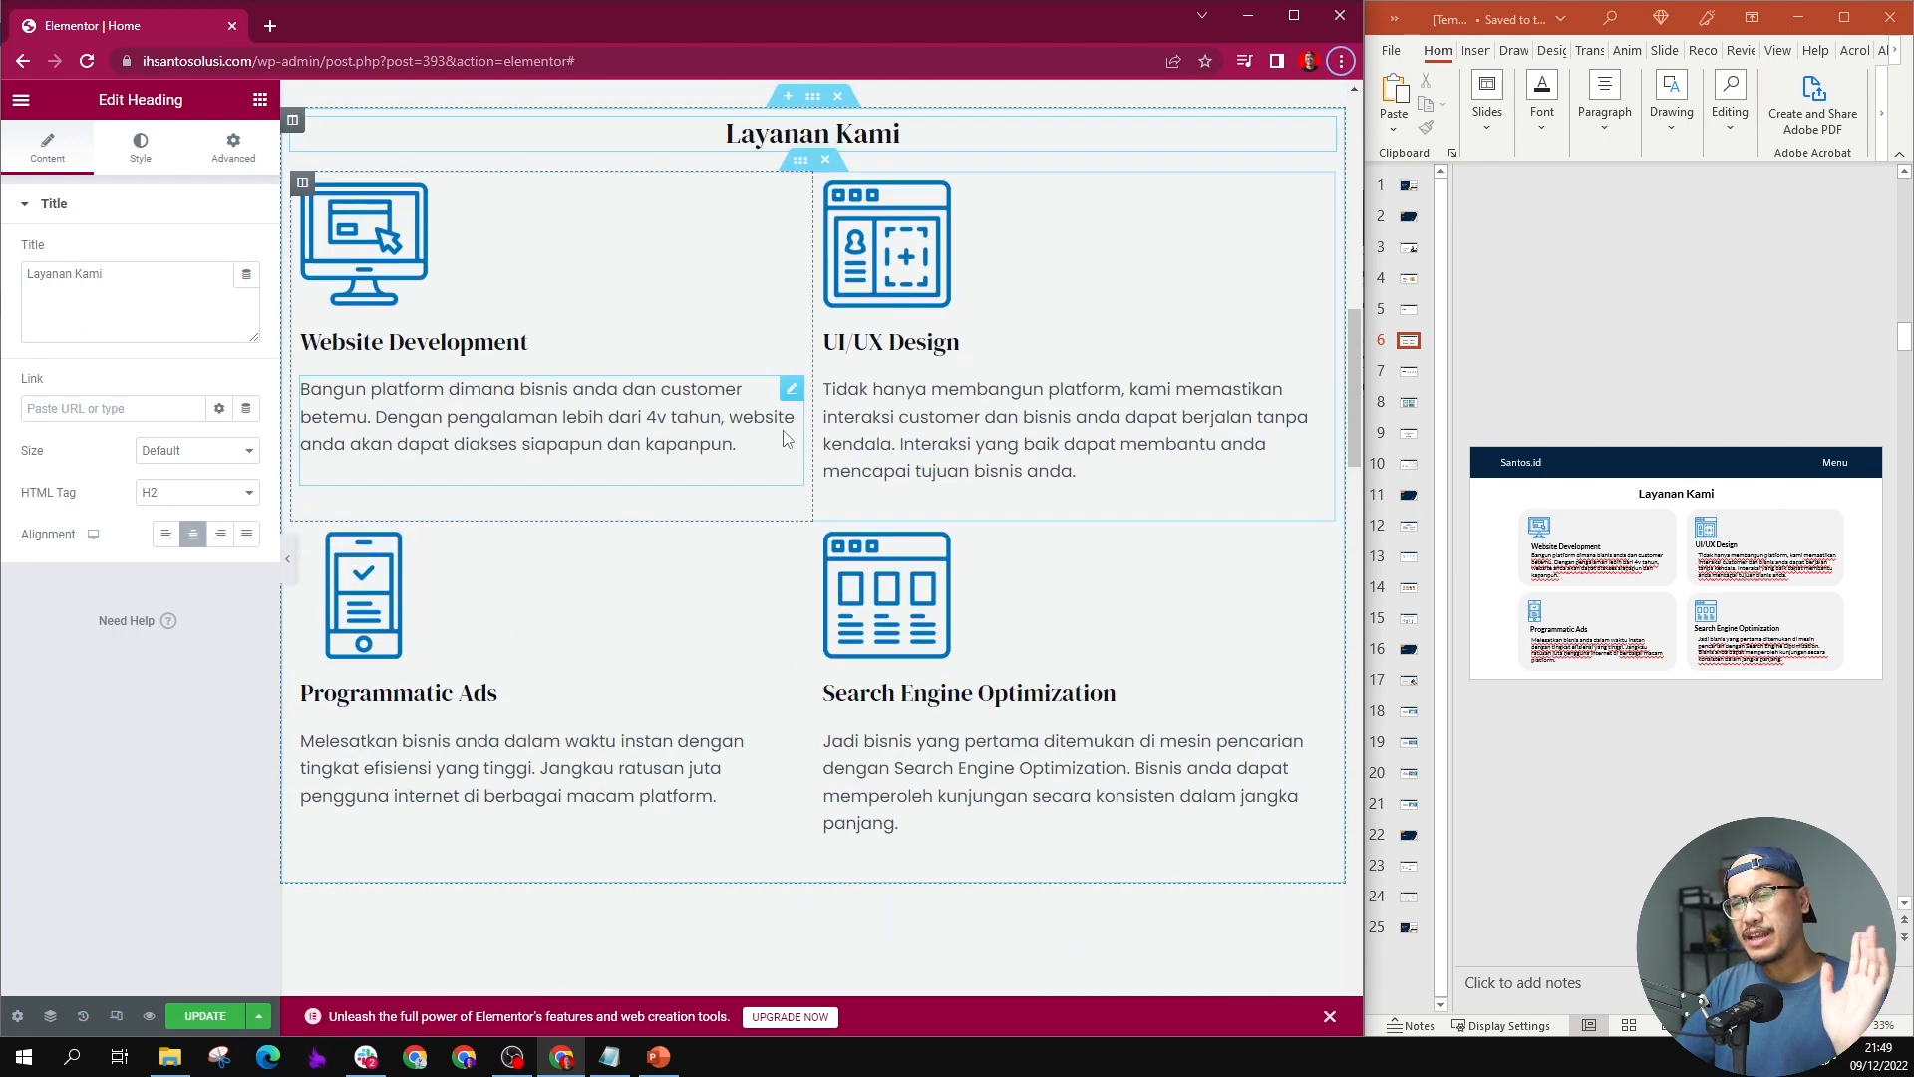
pyautogui.scroll(7, 784, 428)
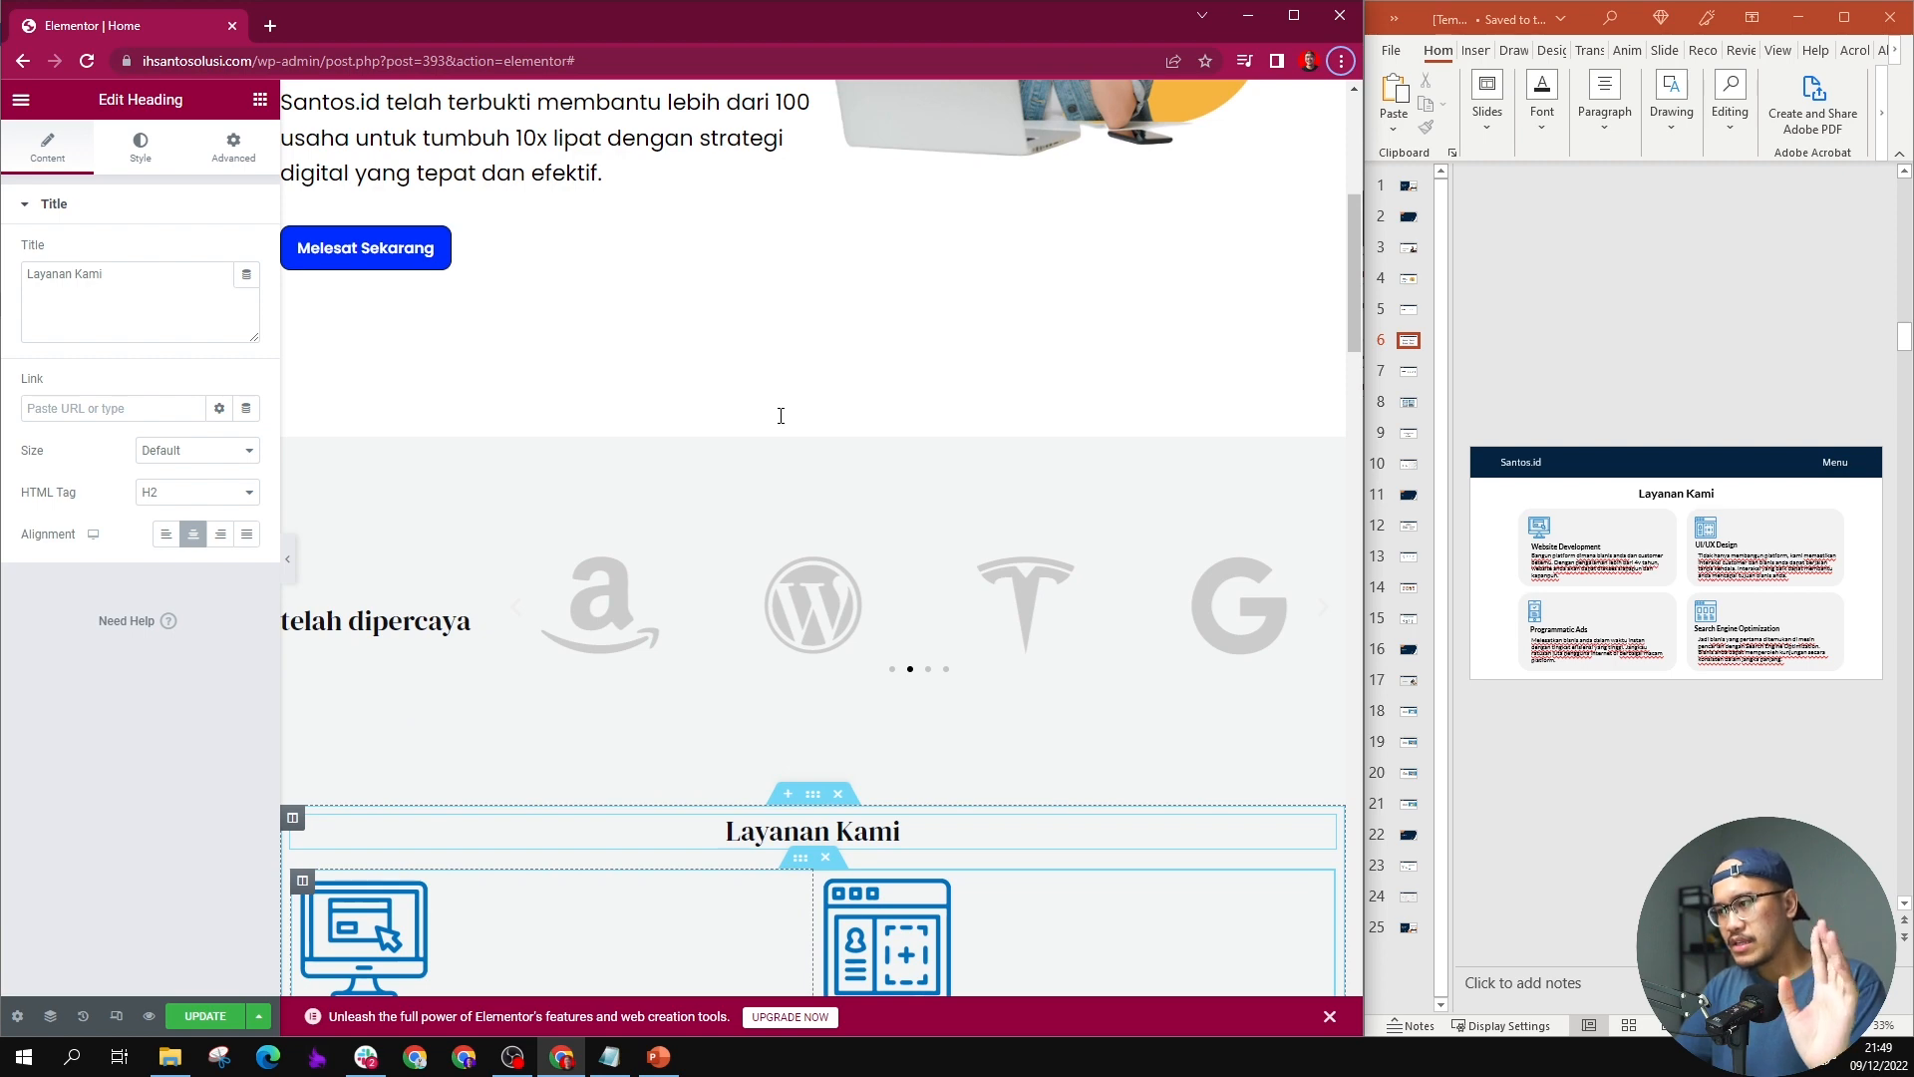
pyautogui.scroll(-5, 779, 414)
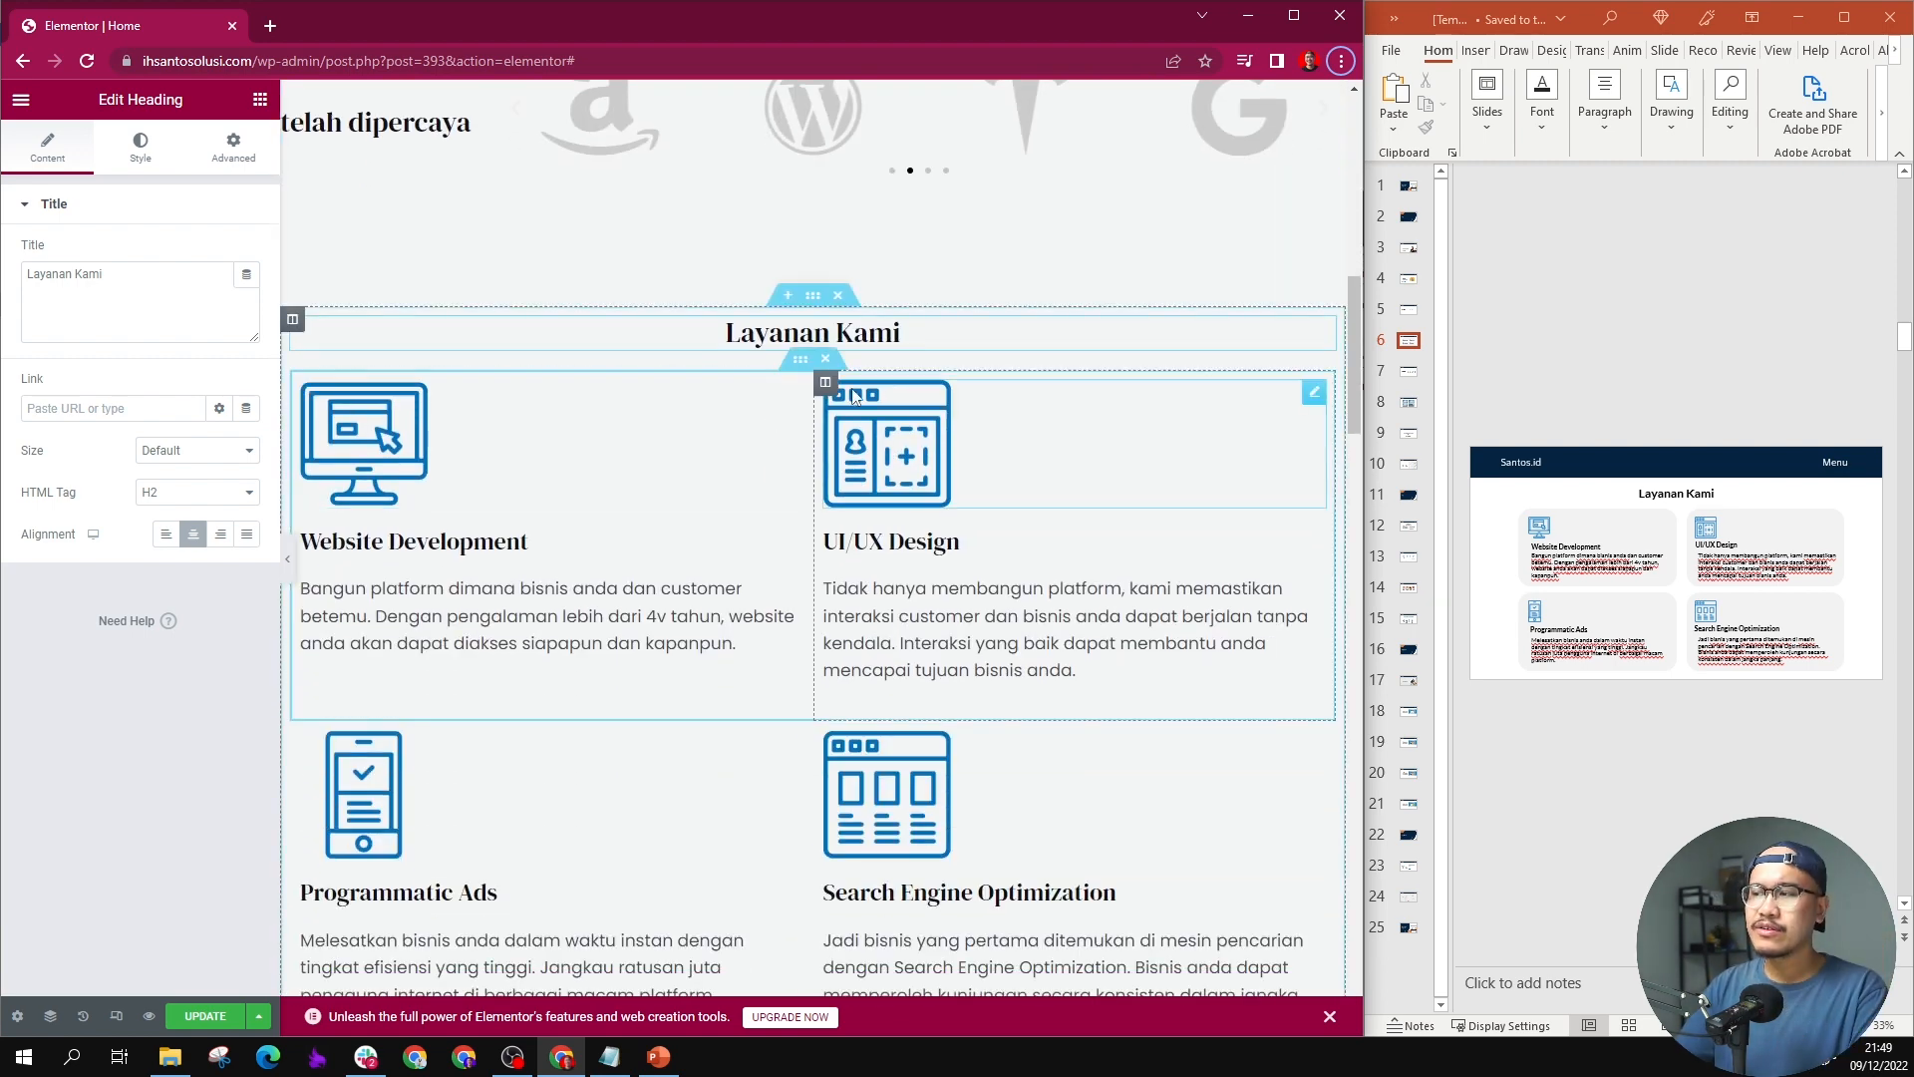
pyautogui.scroll(4, 694, 374)
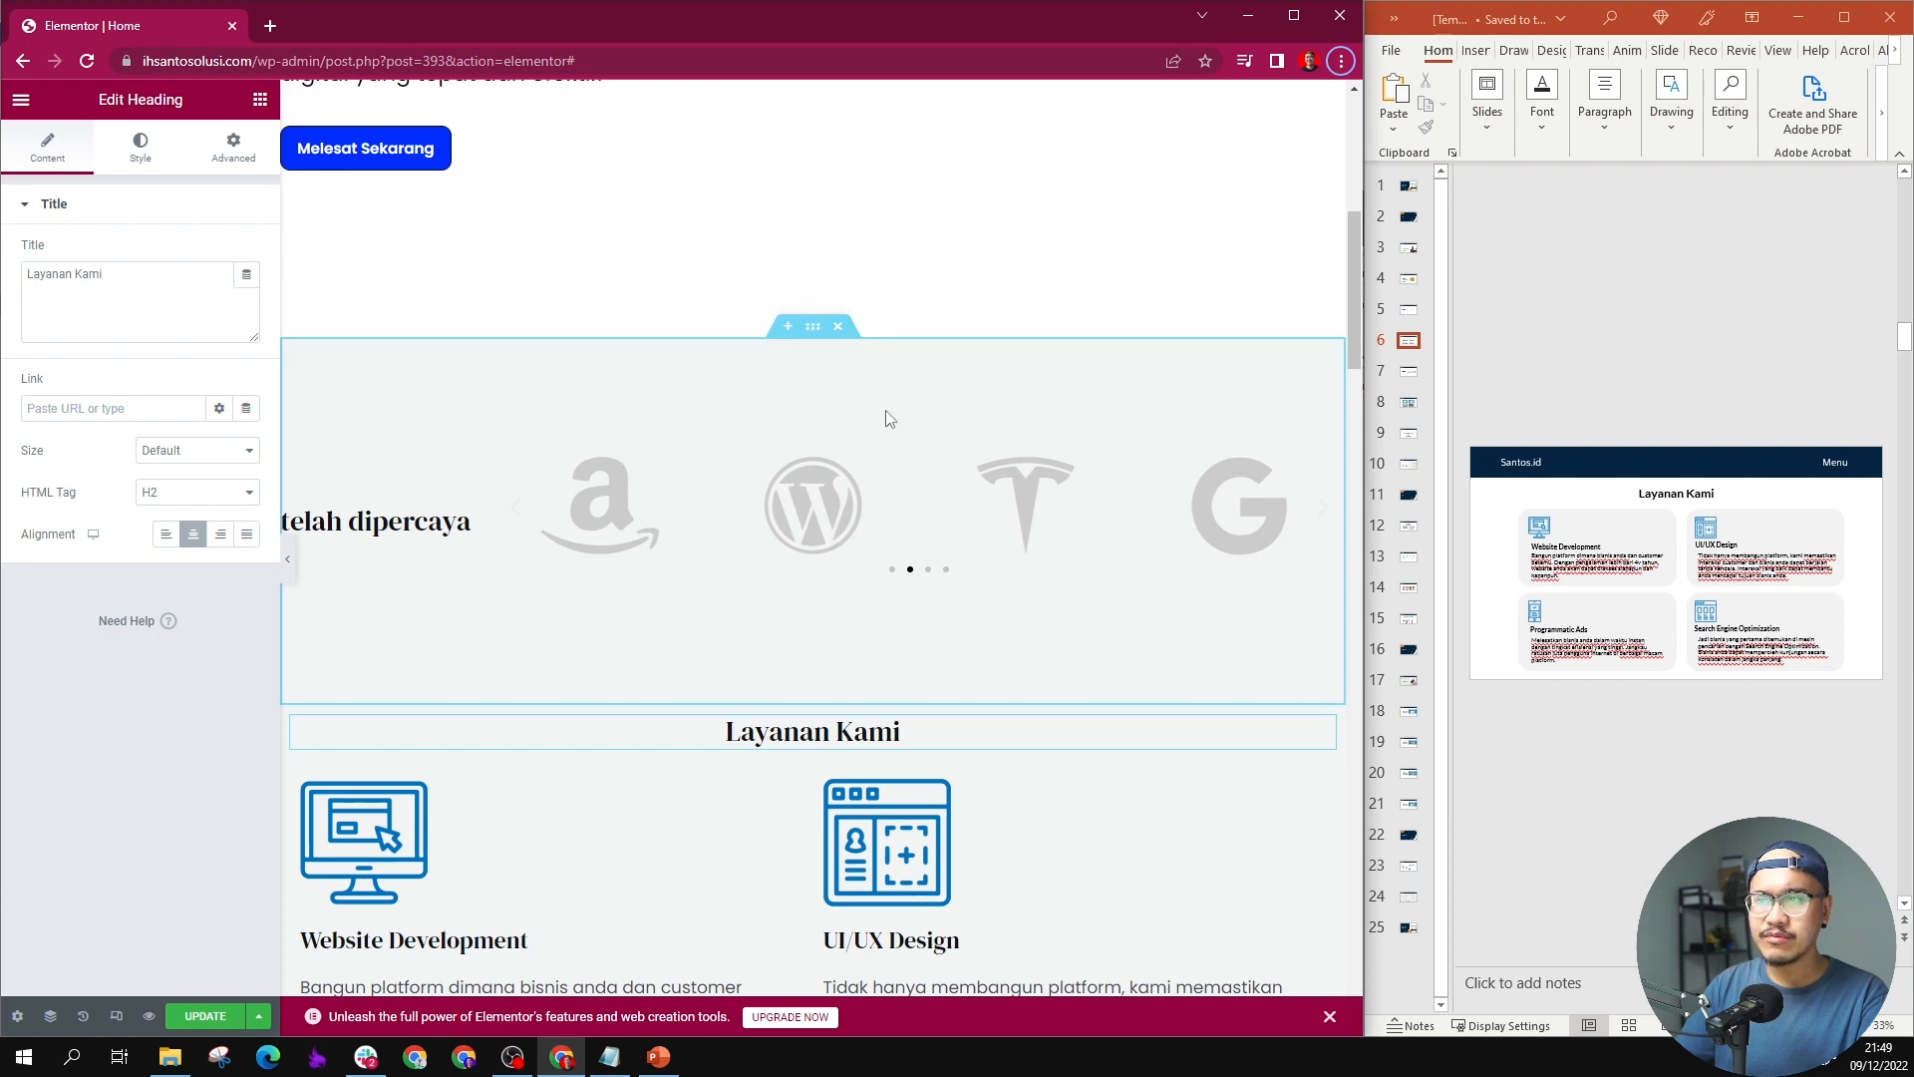
pyautogui.scroll(-2, 887, 419)
pyautogui.scroll(9, 882, 417)
pyautogui.scroll(-2, 776, 414)
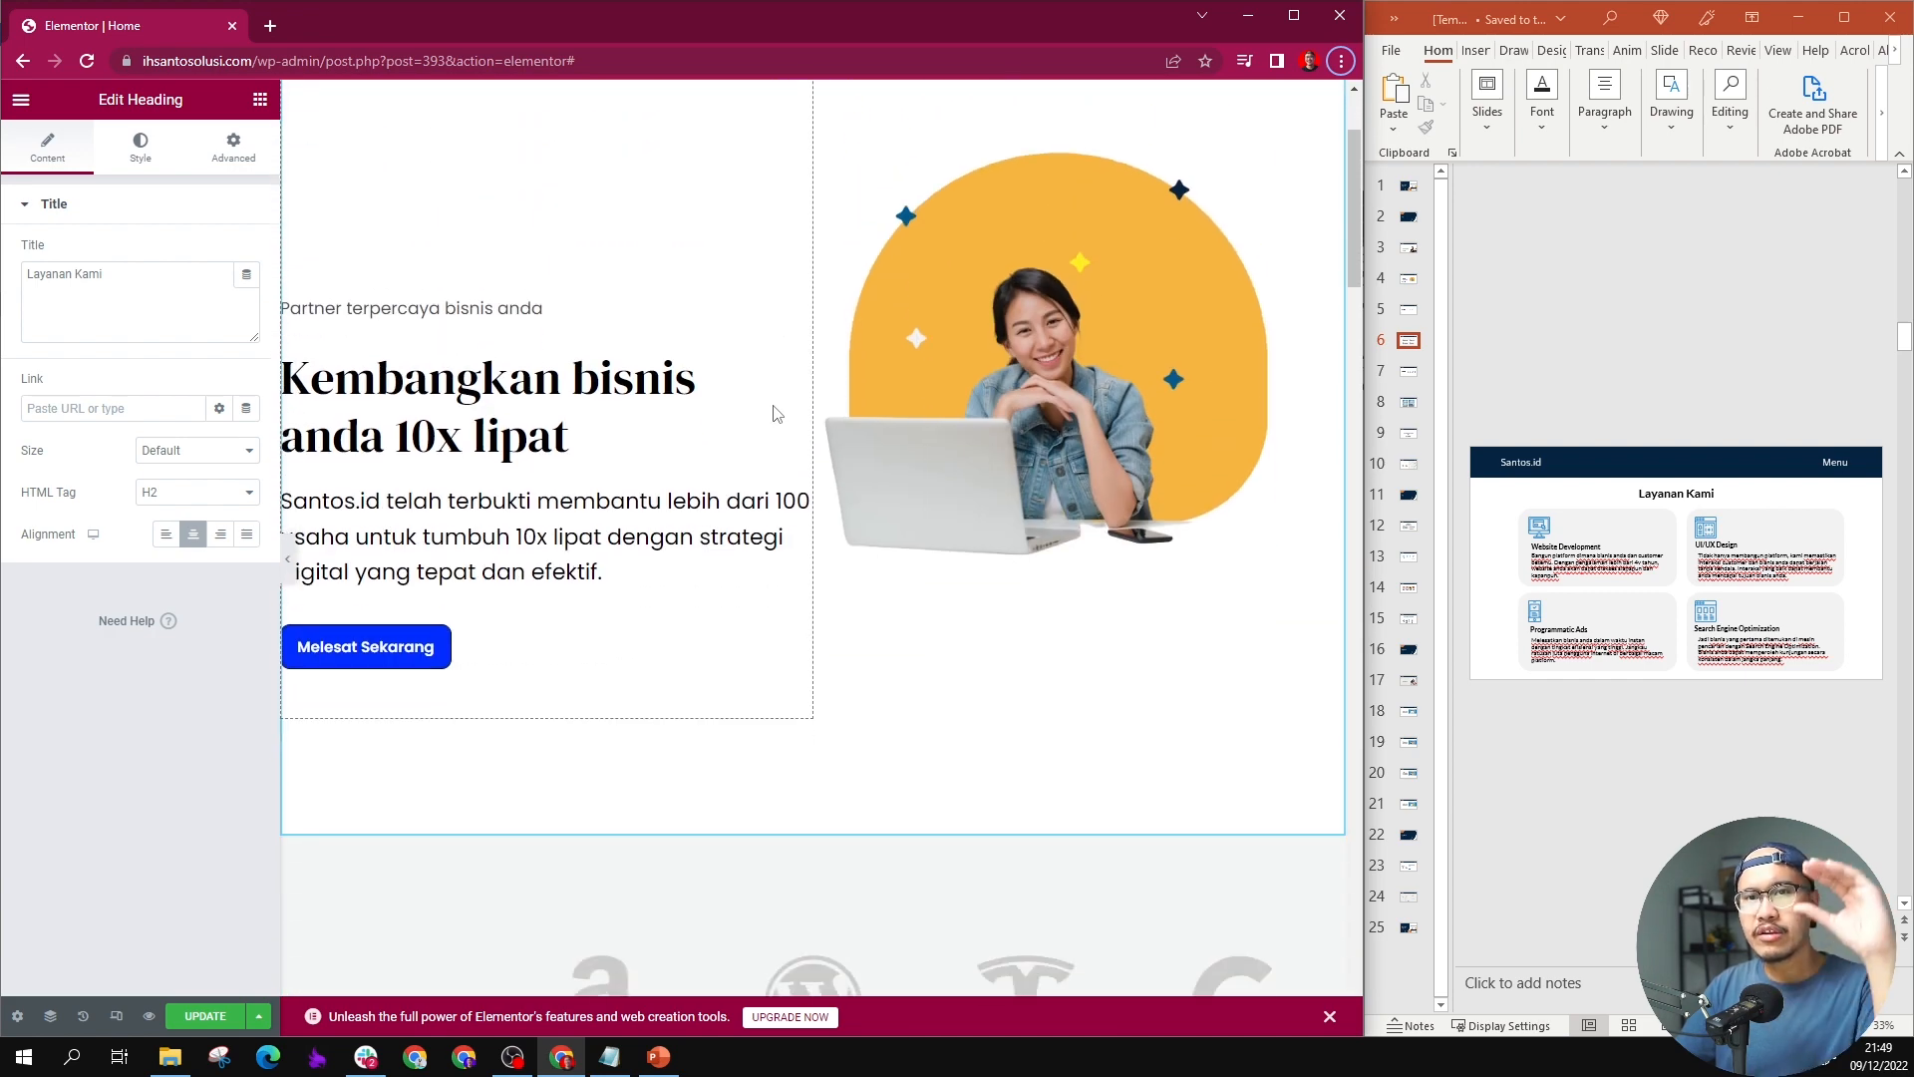
pyautogui.scroll(-2, 776, 413)
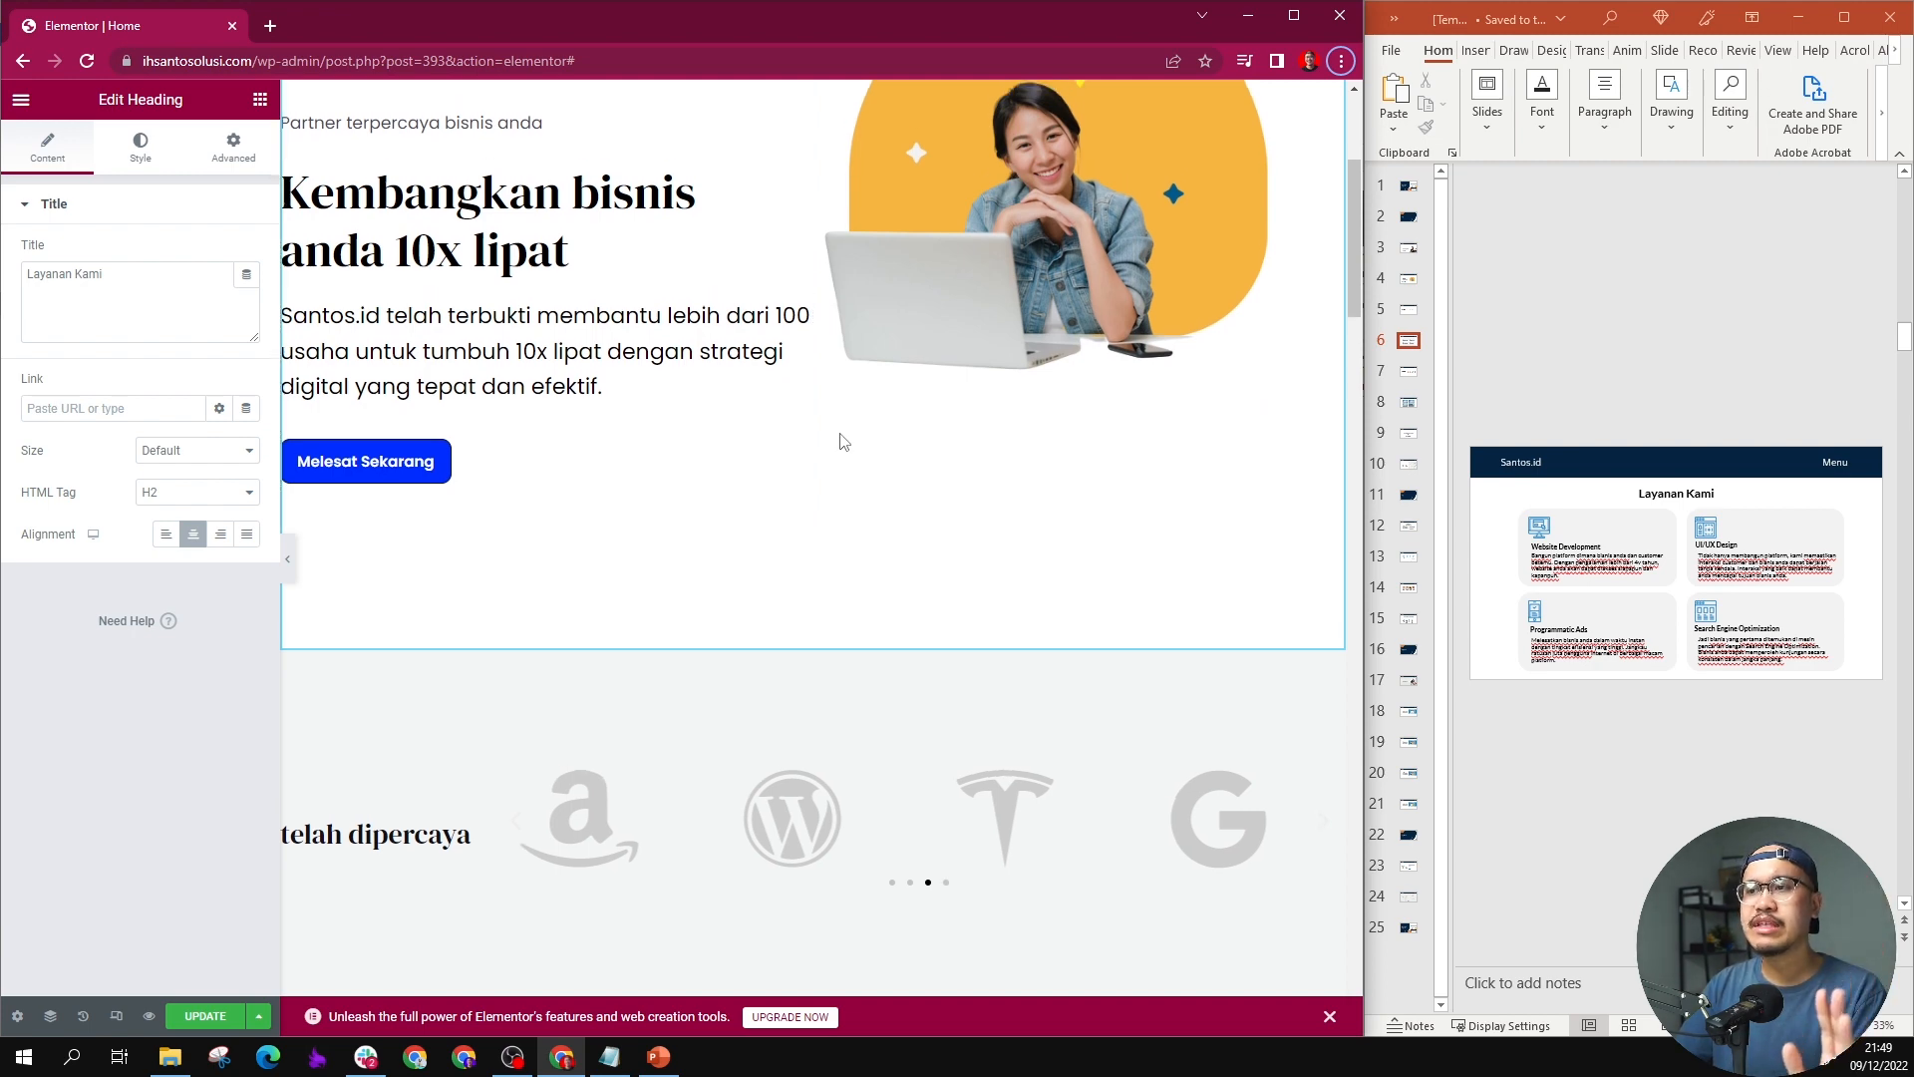
# Step: Give the "Layanan Kami" section a classic background in white, #FFFFFF
pyautogui.scroll(-4, 836, 498)
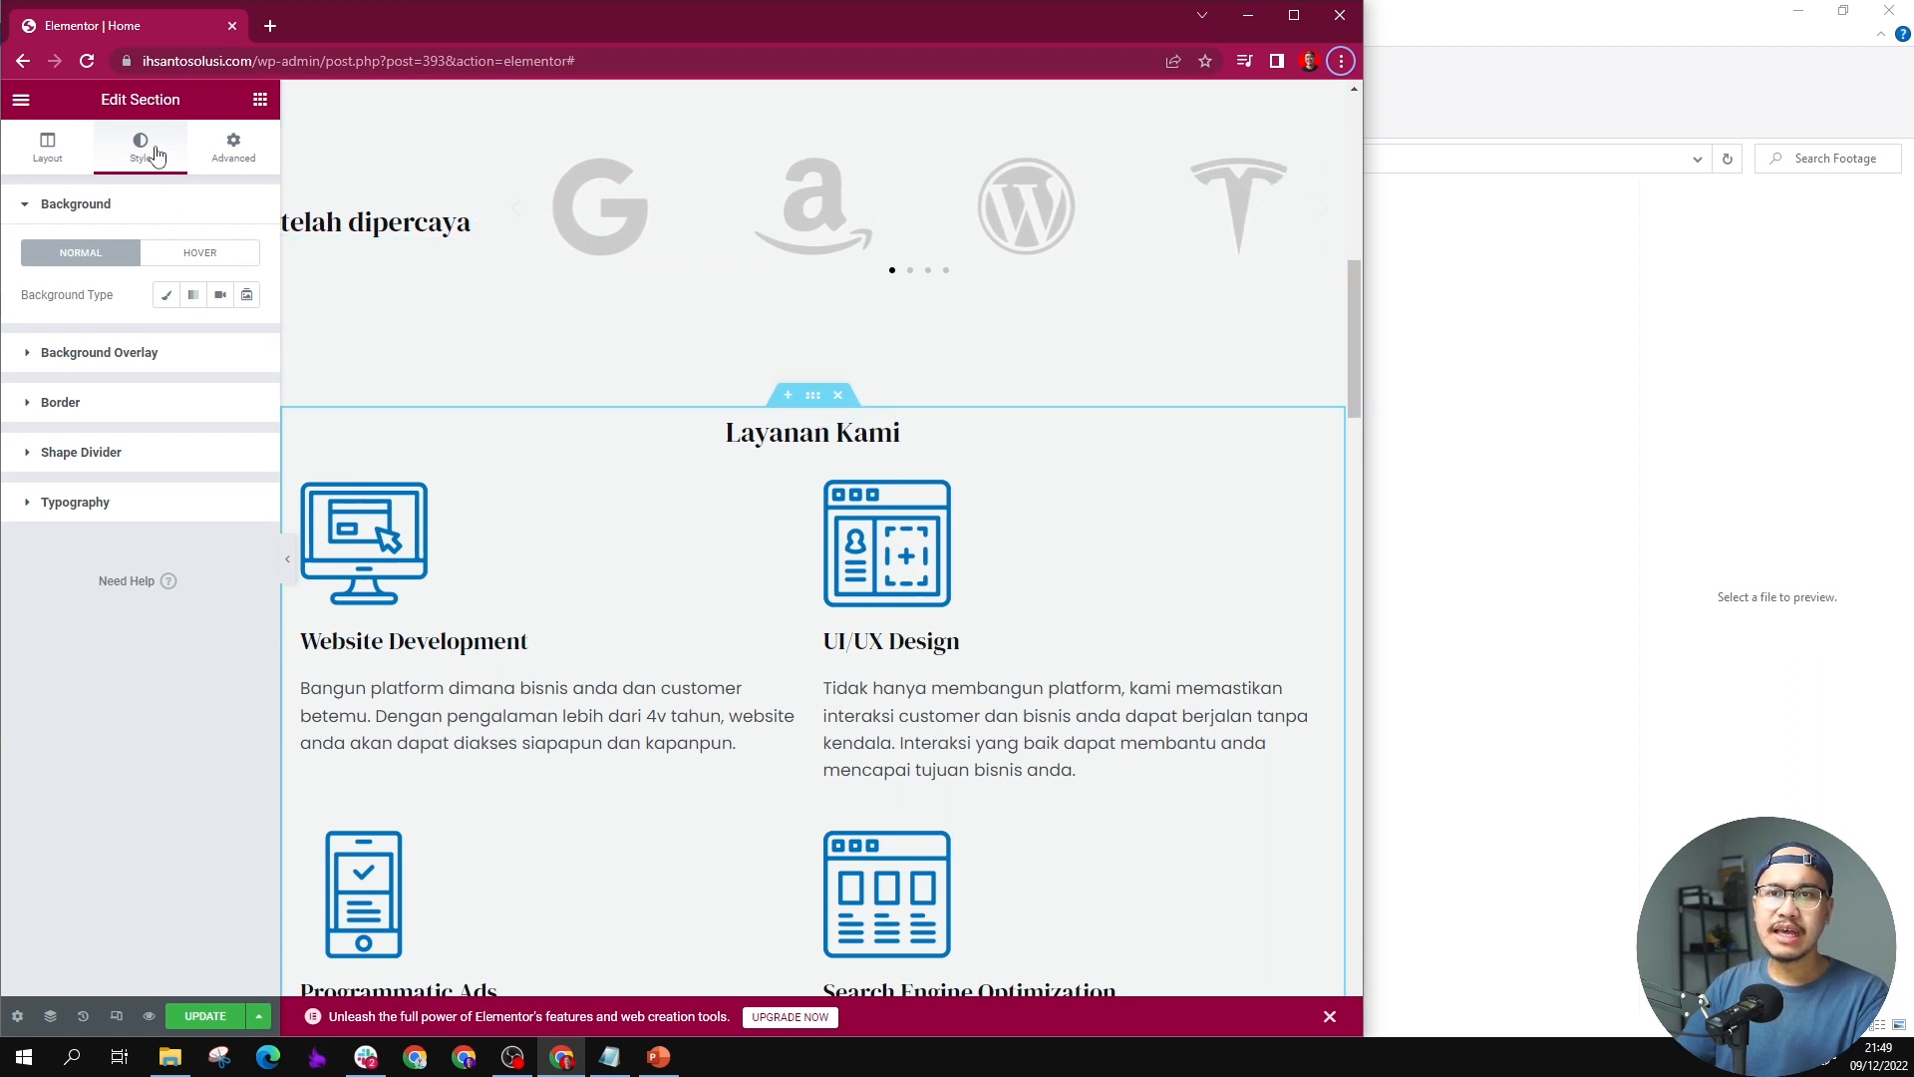
pyautogui.click(165, 295)
pyautogui.click(248, 338)
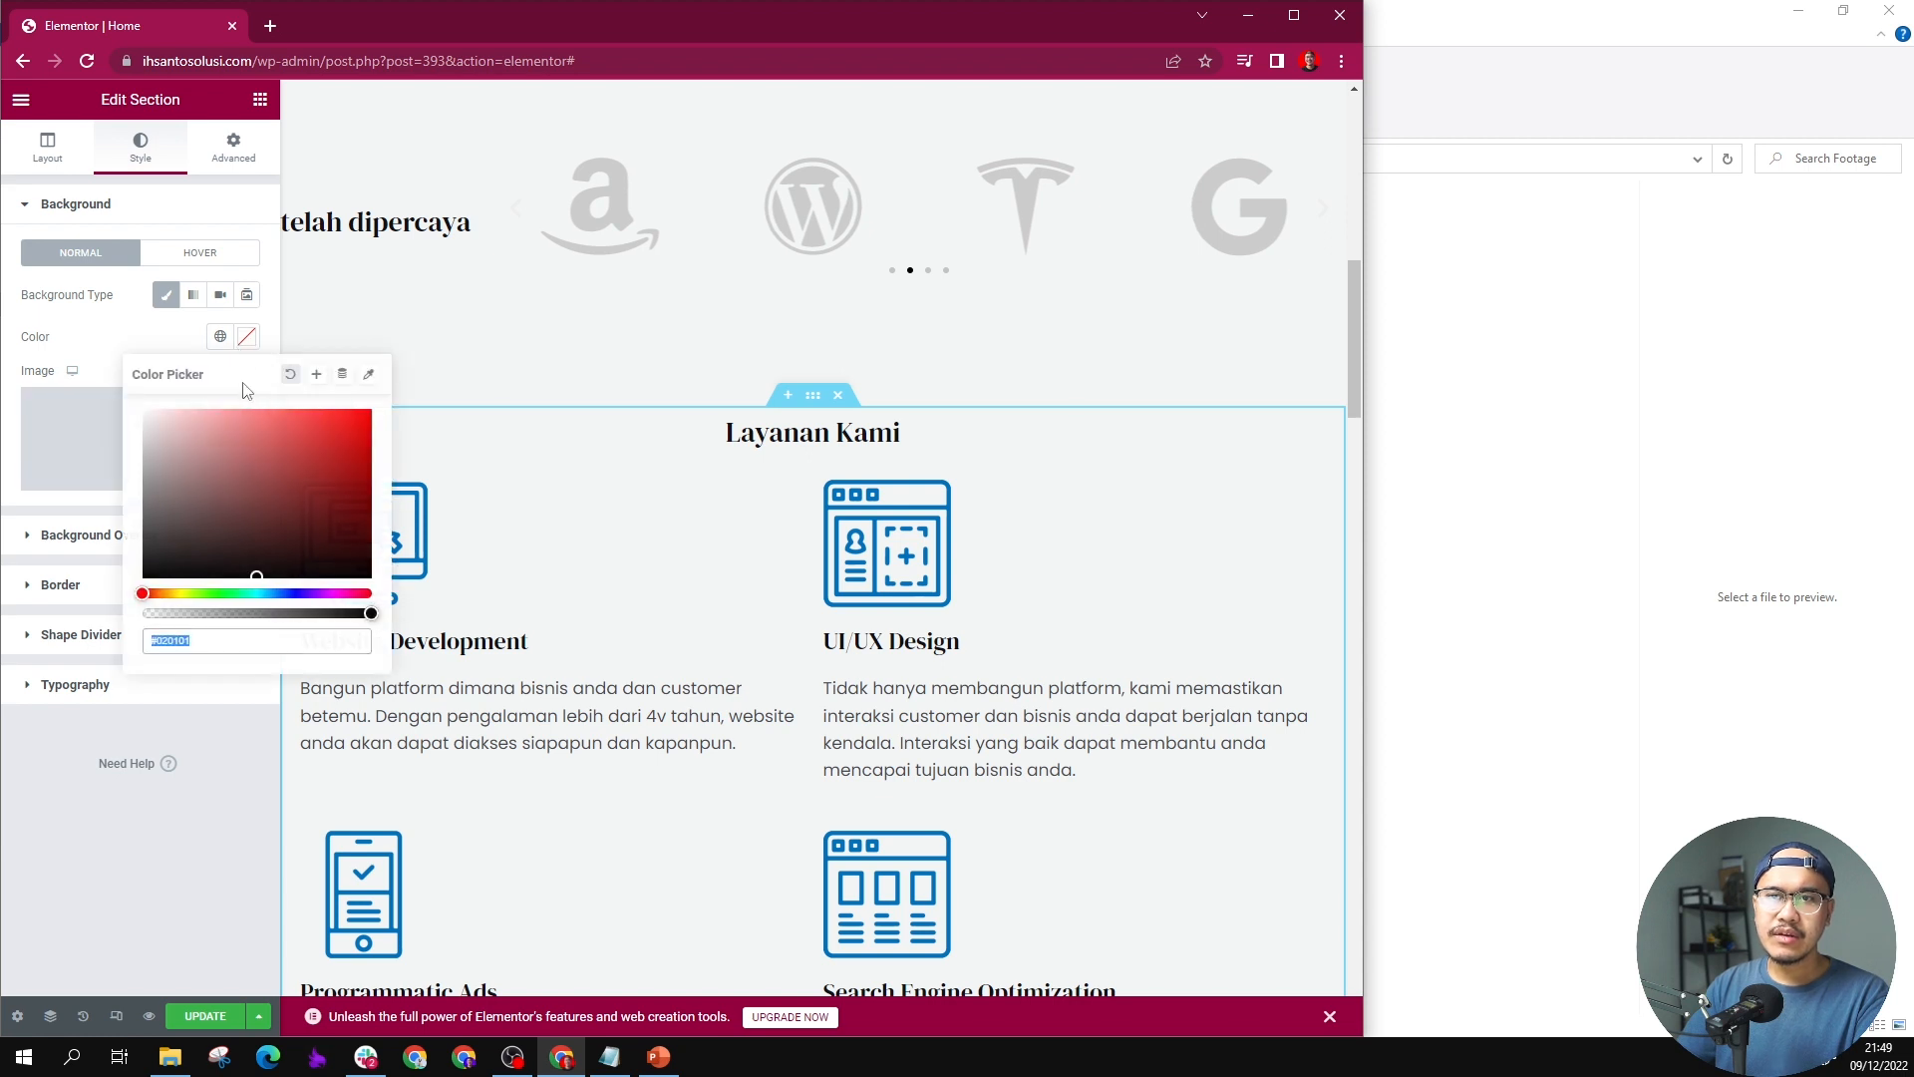
pyautogui.write('#FFFFFF')
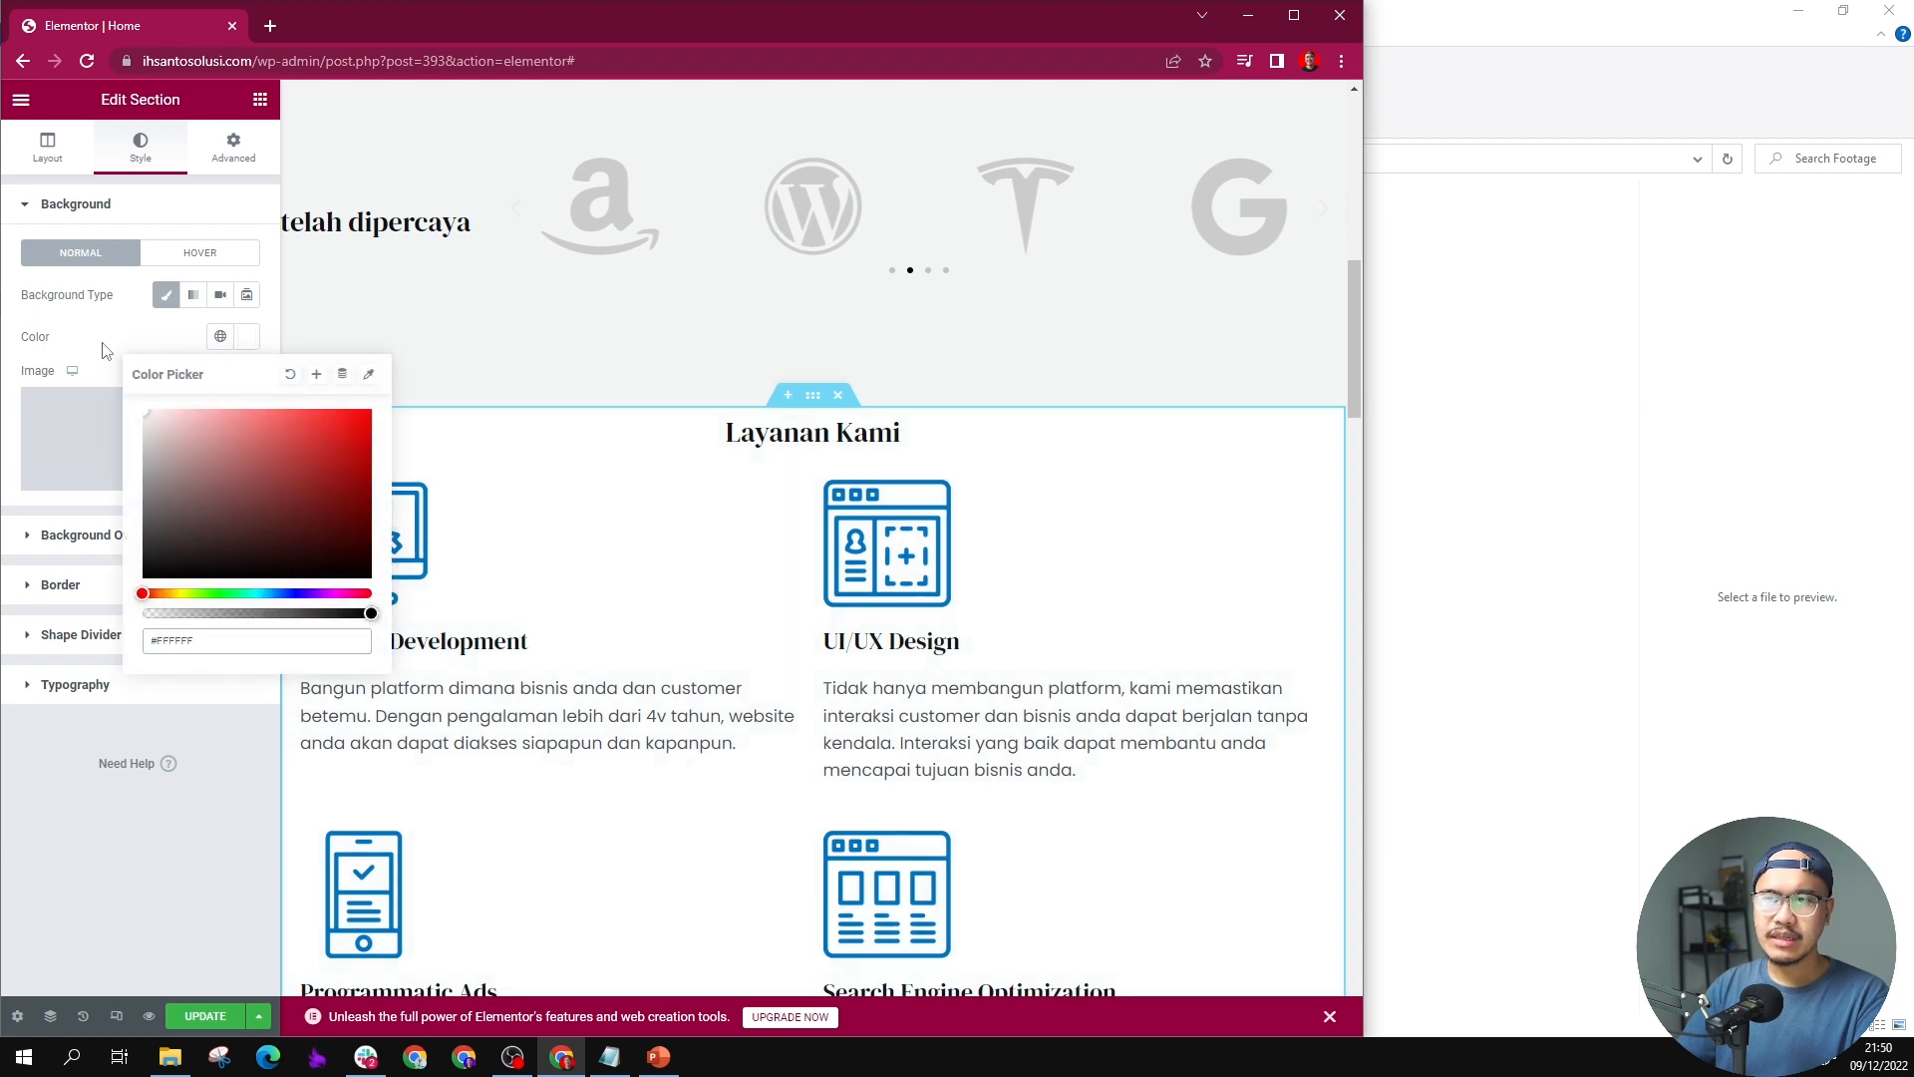
pyautogui.click(662, 529)
pyautogui.scroll(-2, 589, 422)
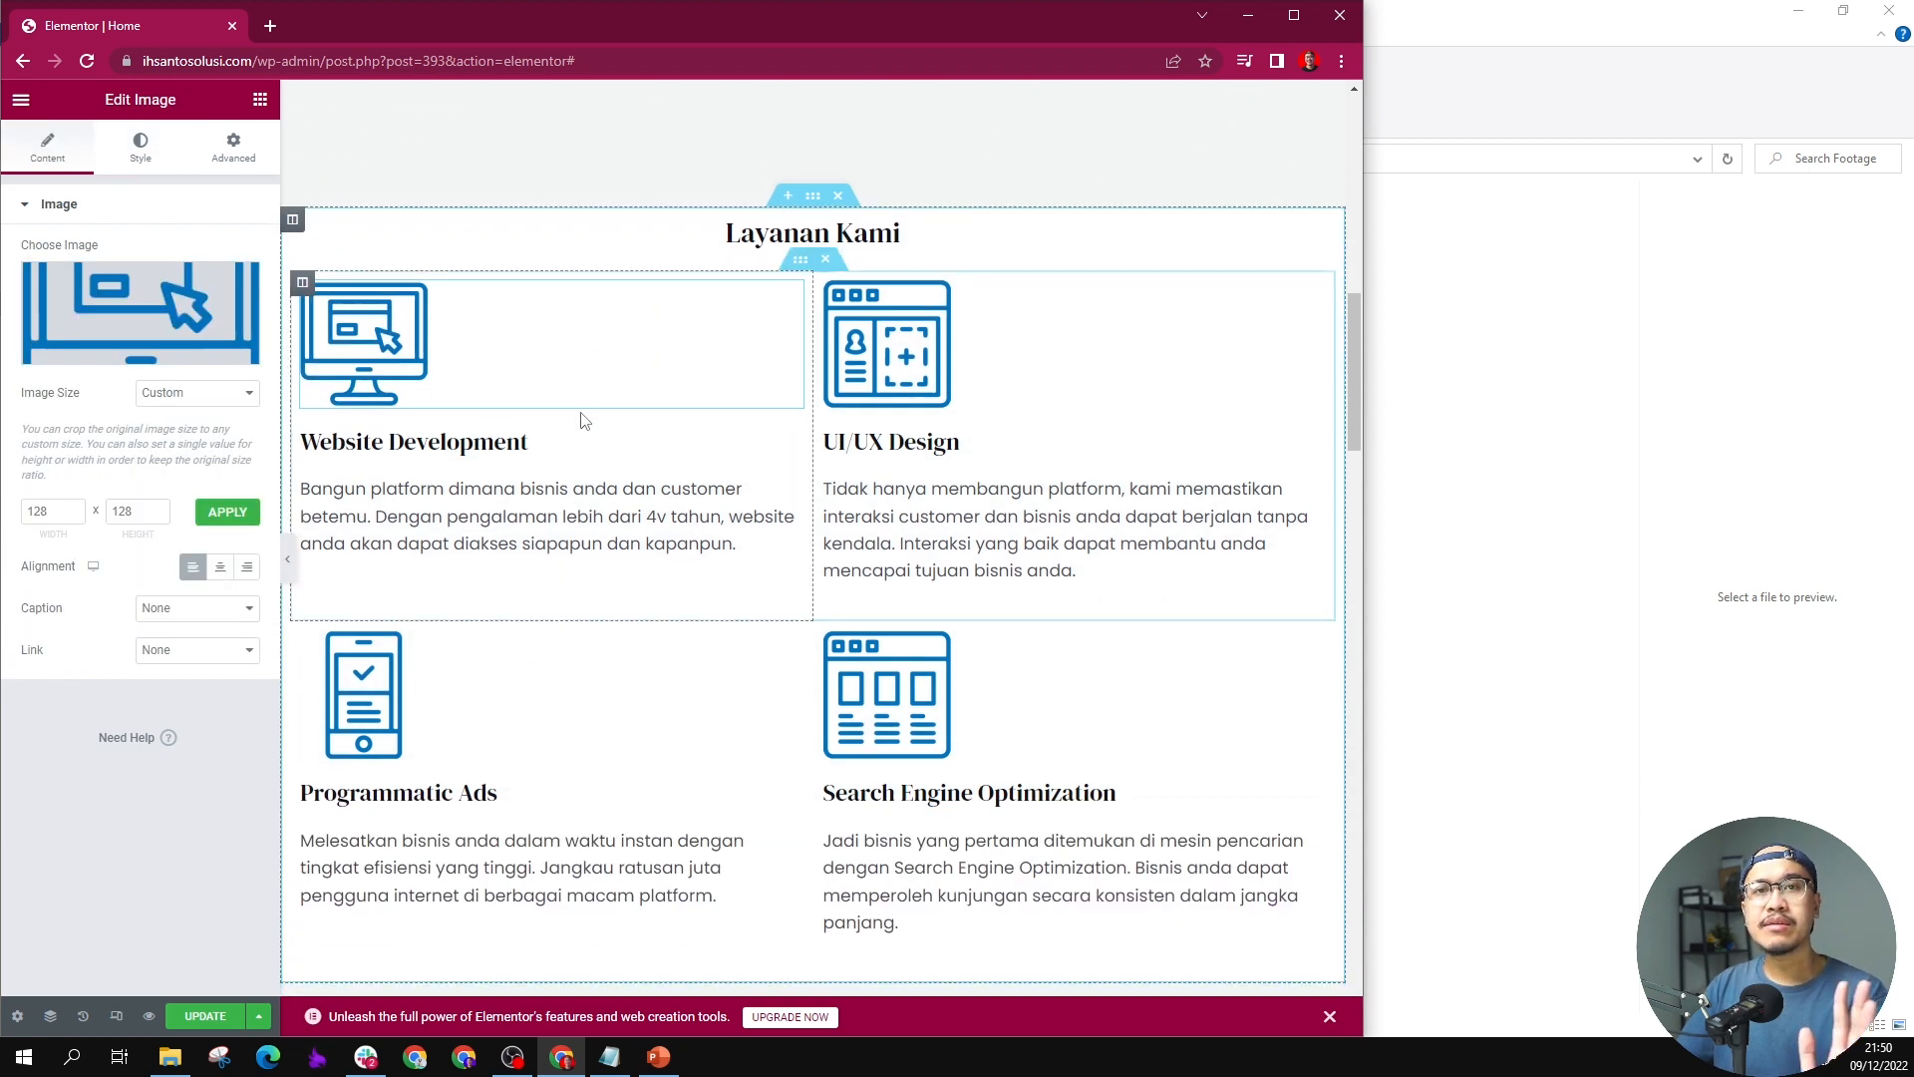
# Step: Bring the PowerPoint design back into view and give the Website Development column a classic light grey background, #F4F4F4
pyautogui.hotkey('alt', 'Tab')
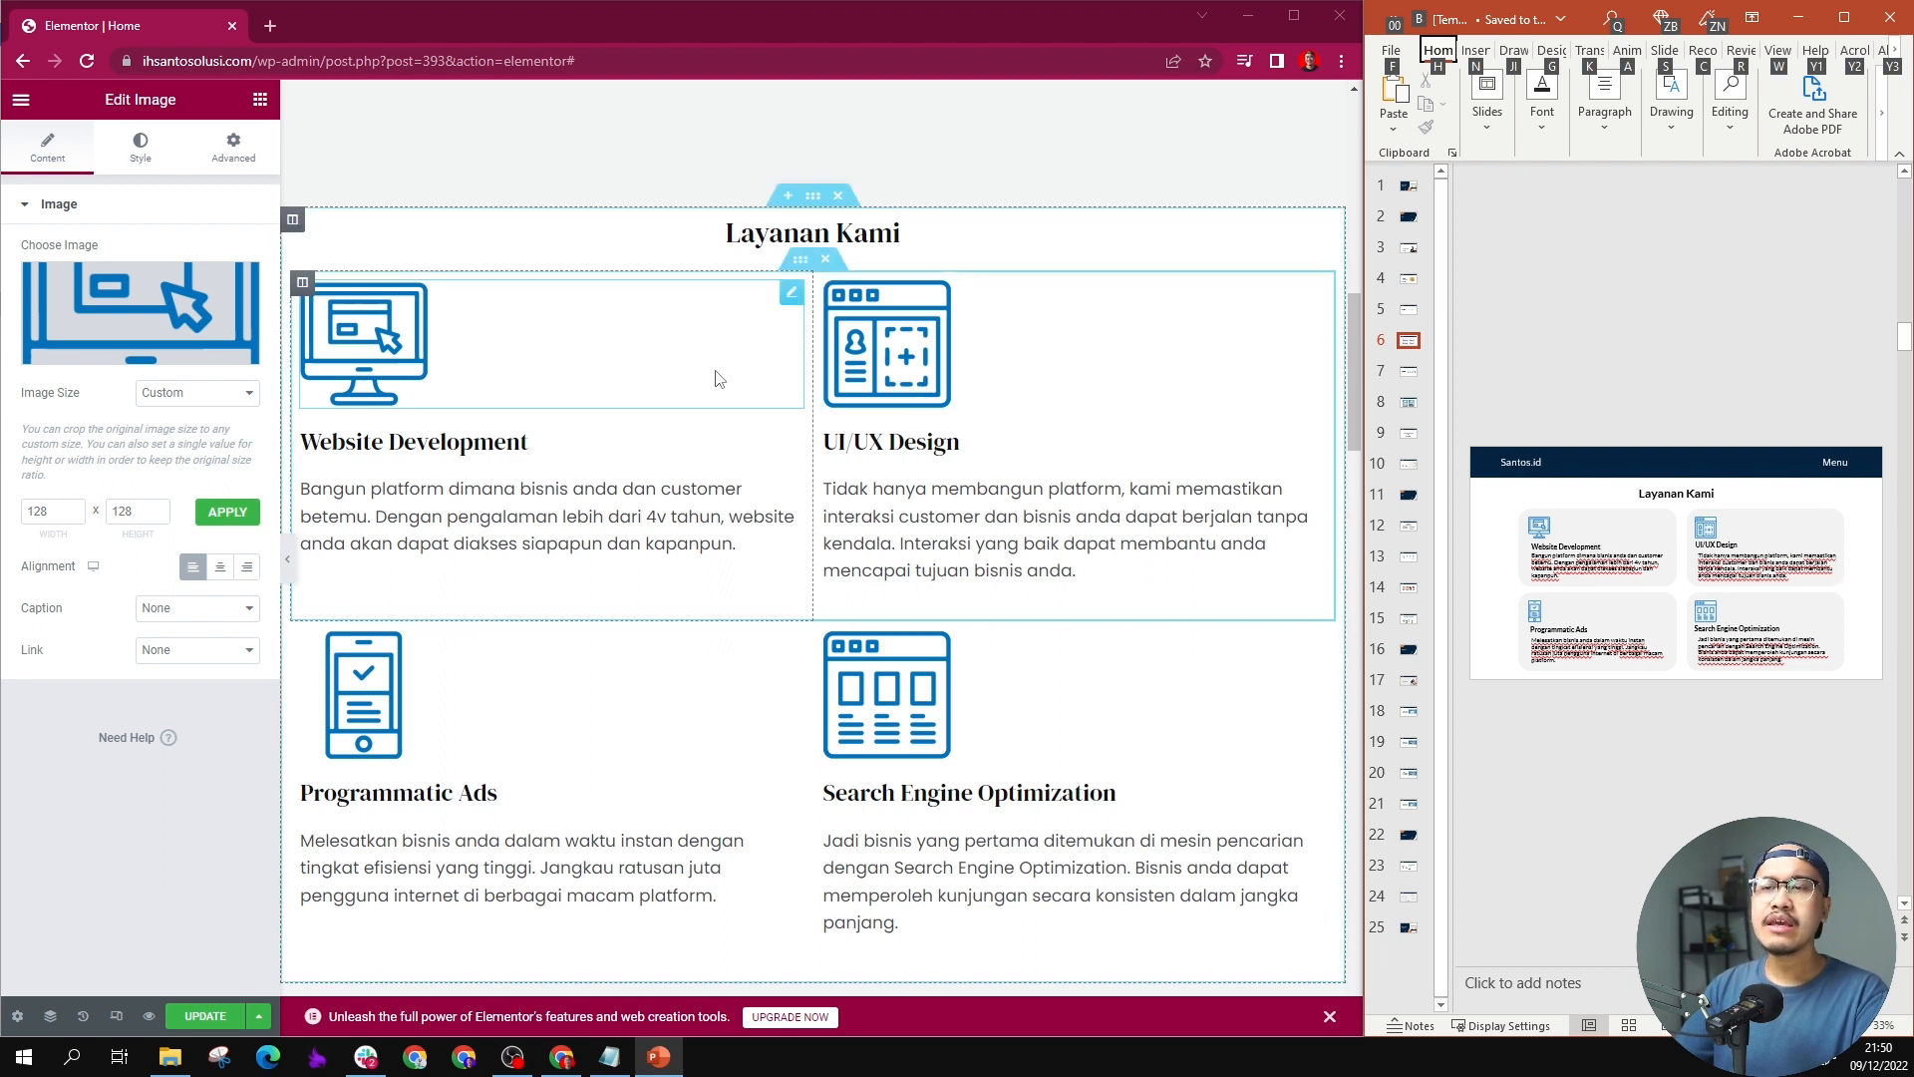
pyautogui.click(302, 284)
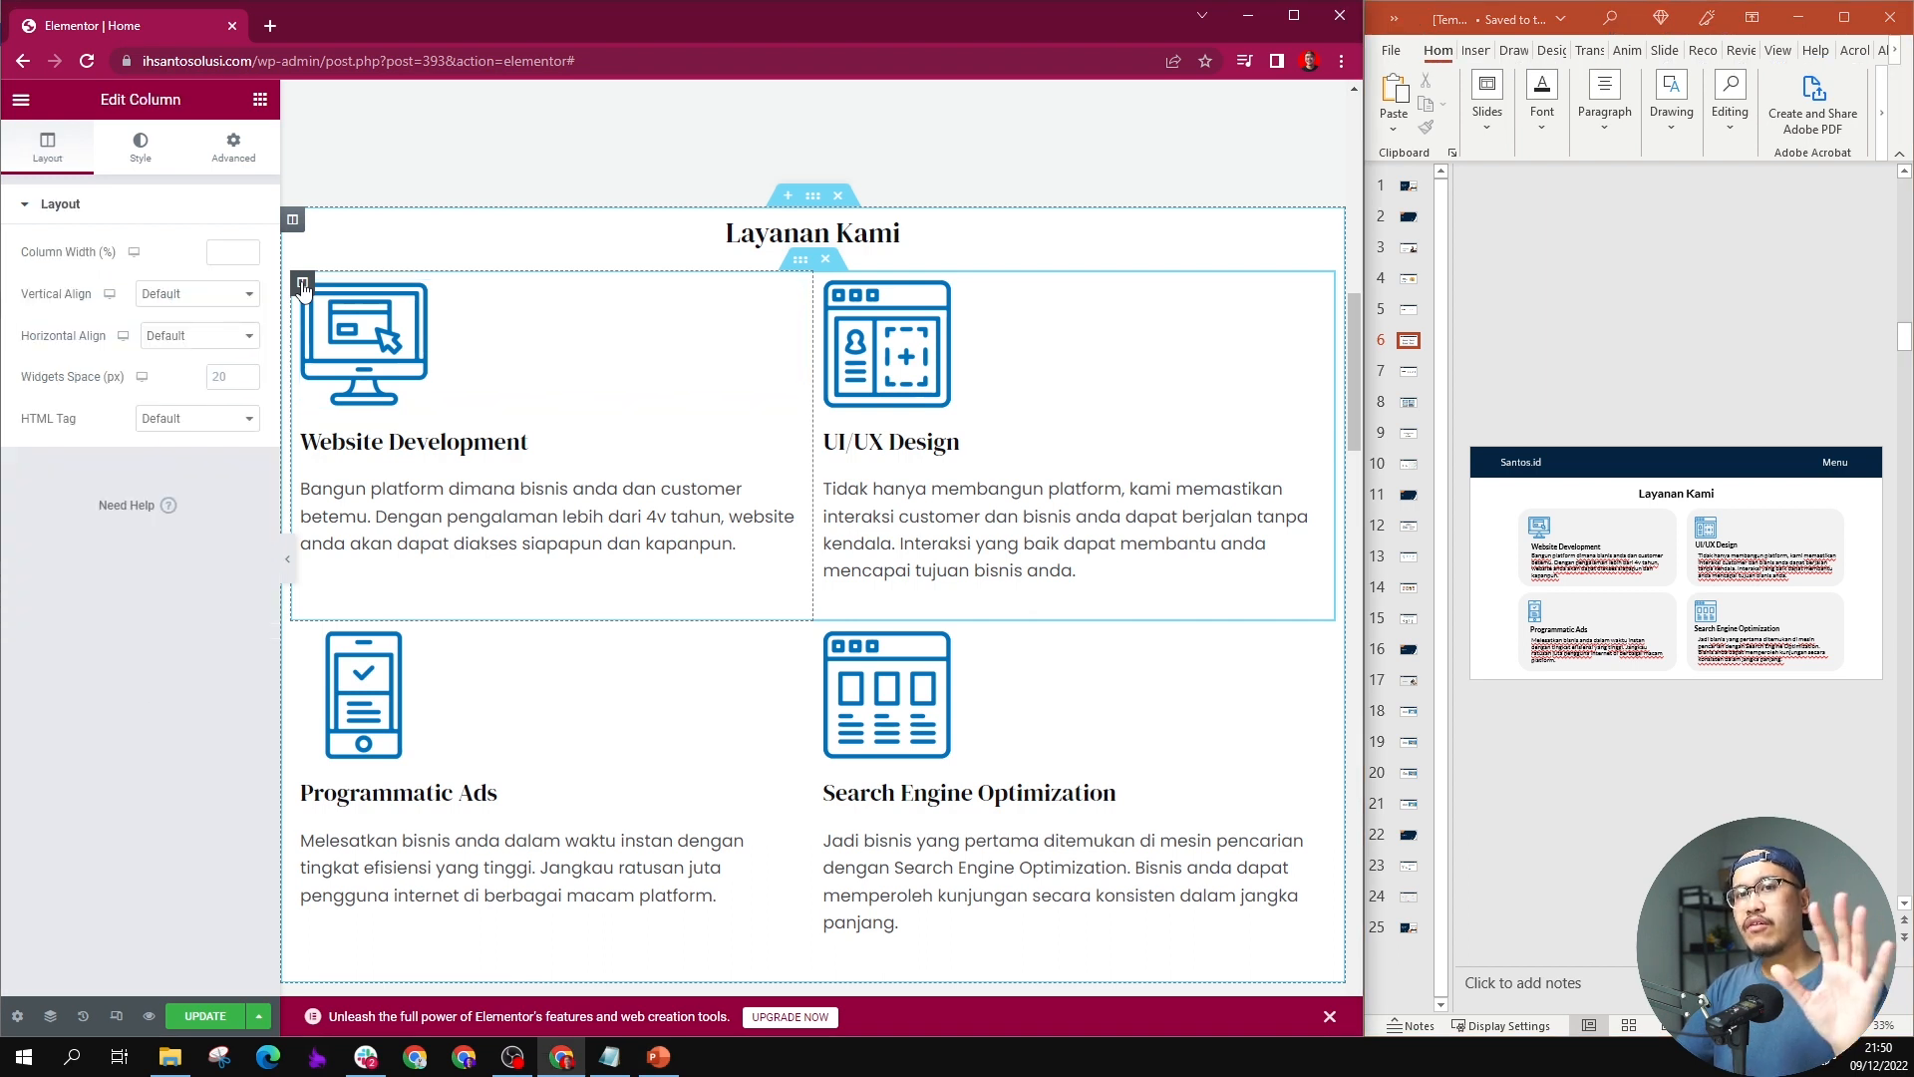
pyautogui.click(141, 148)
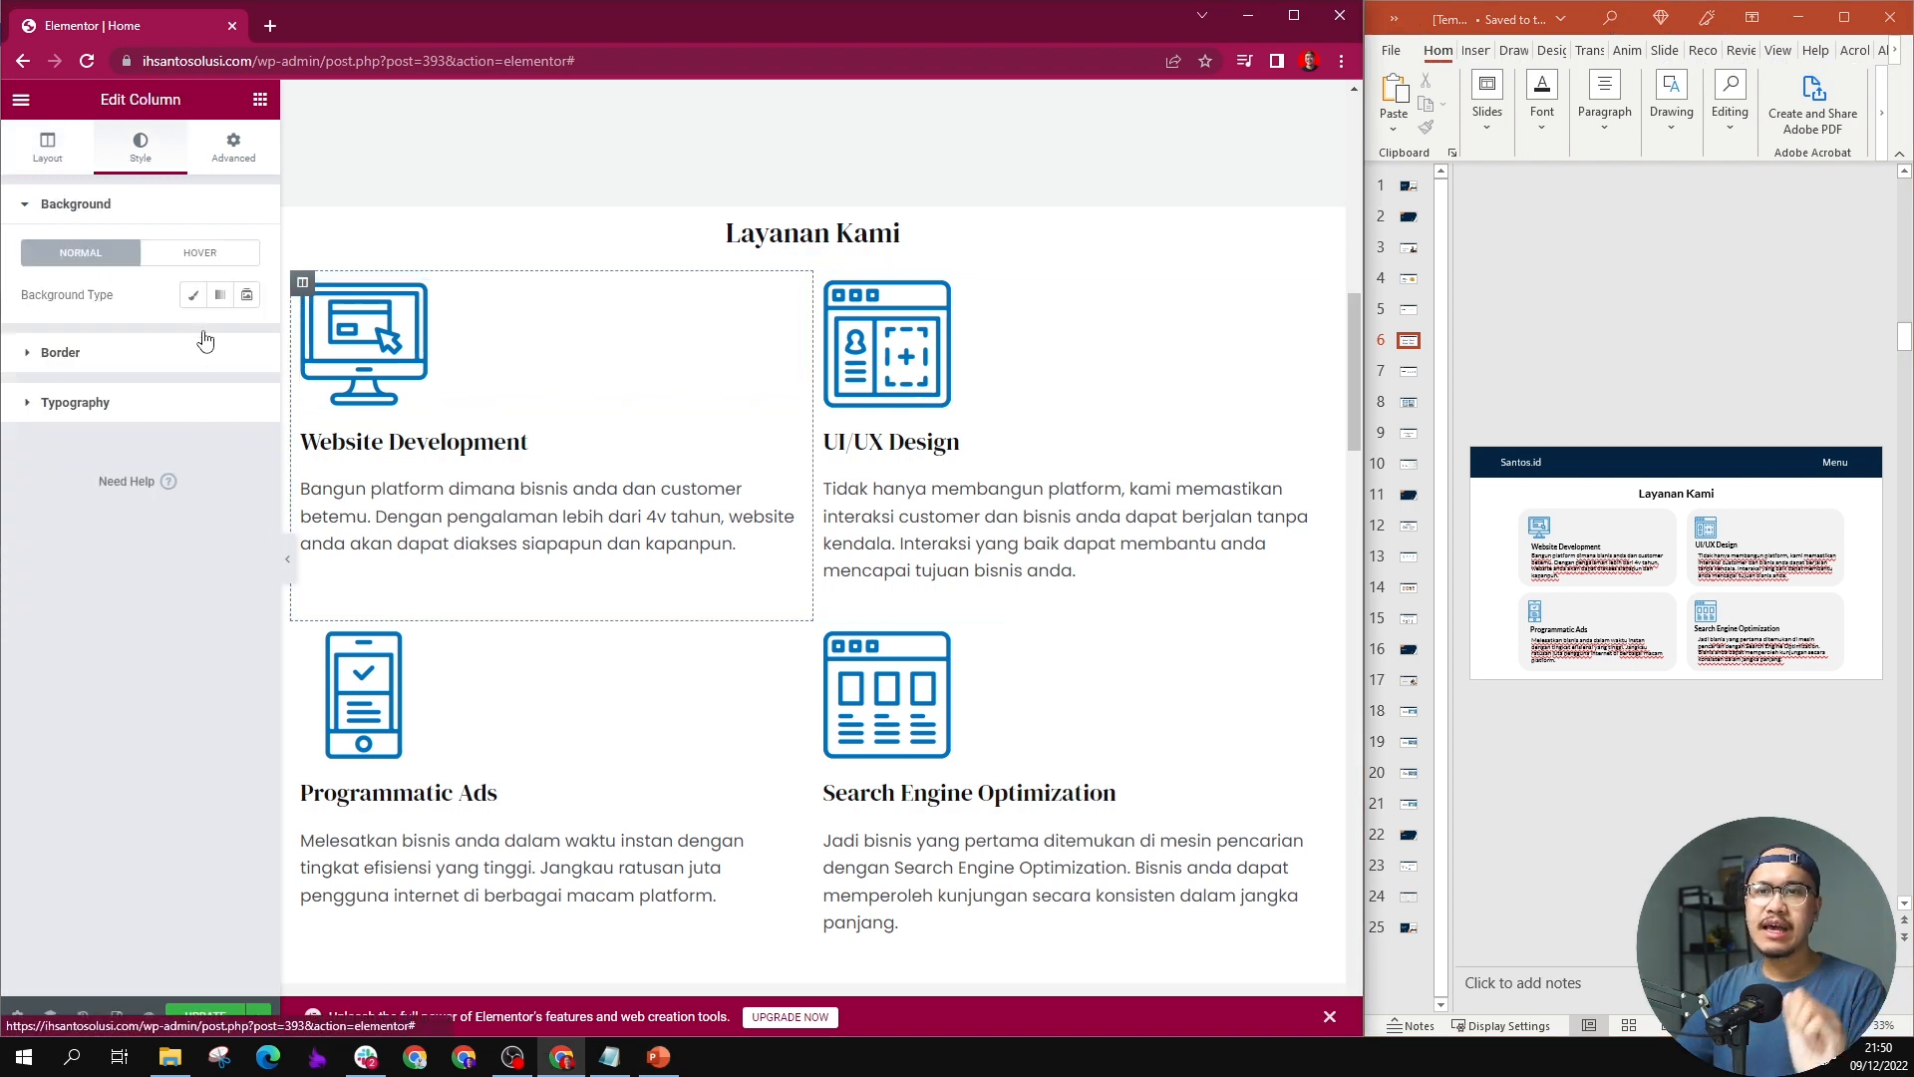
pyautogui.click(192, 295)
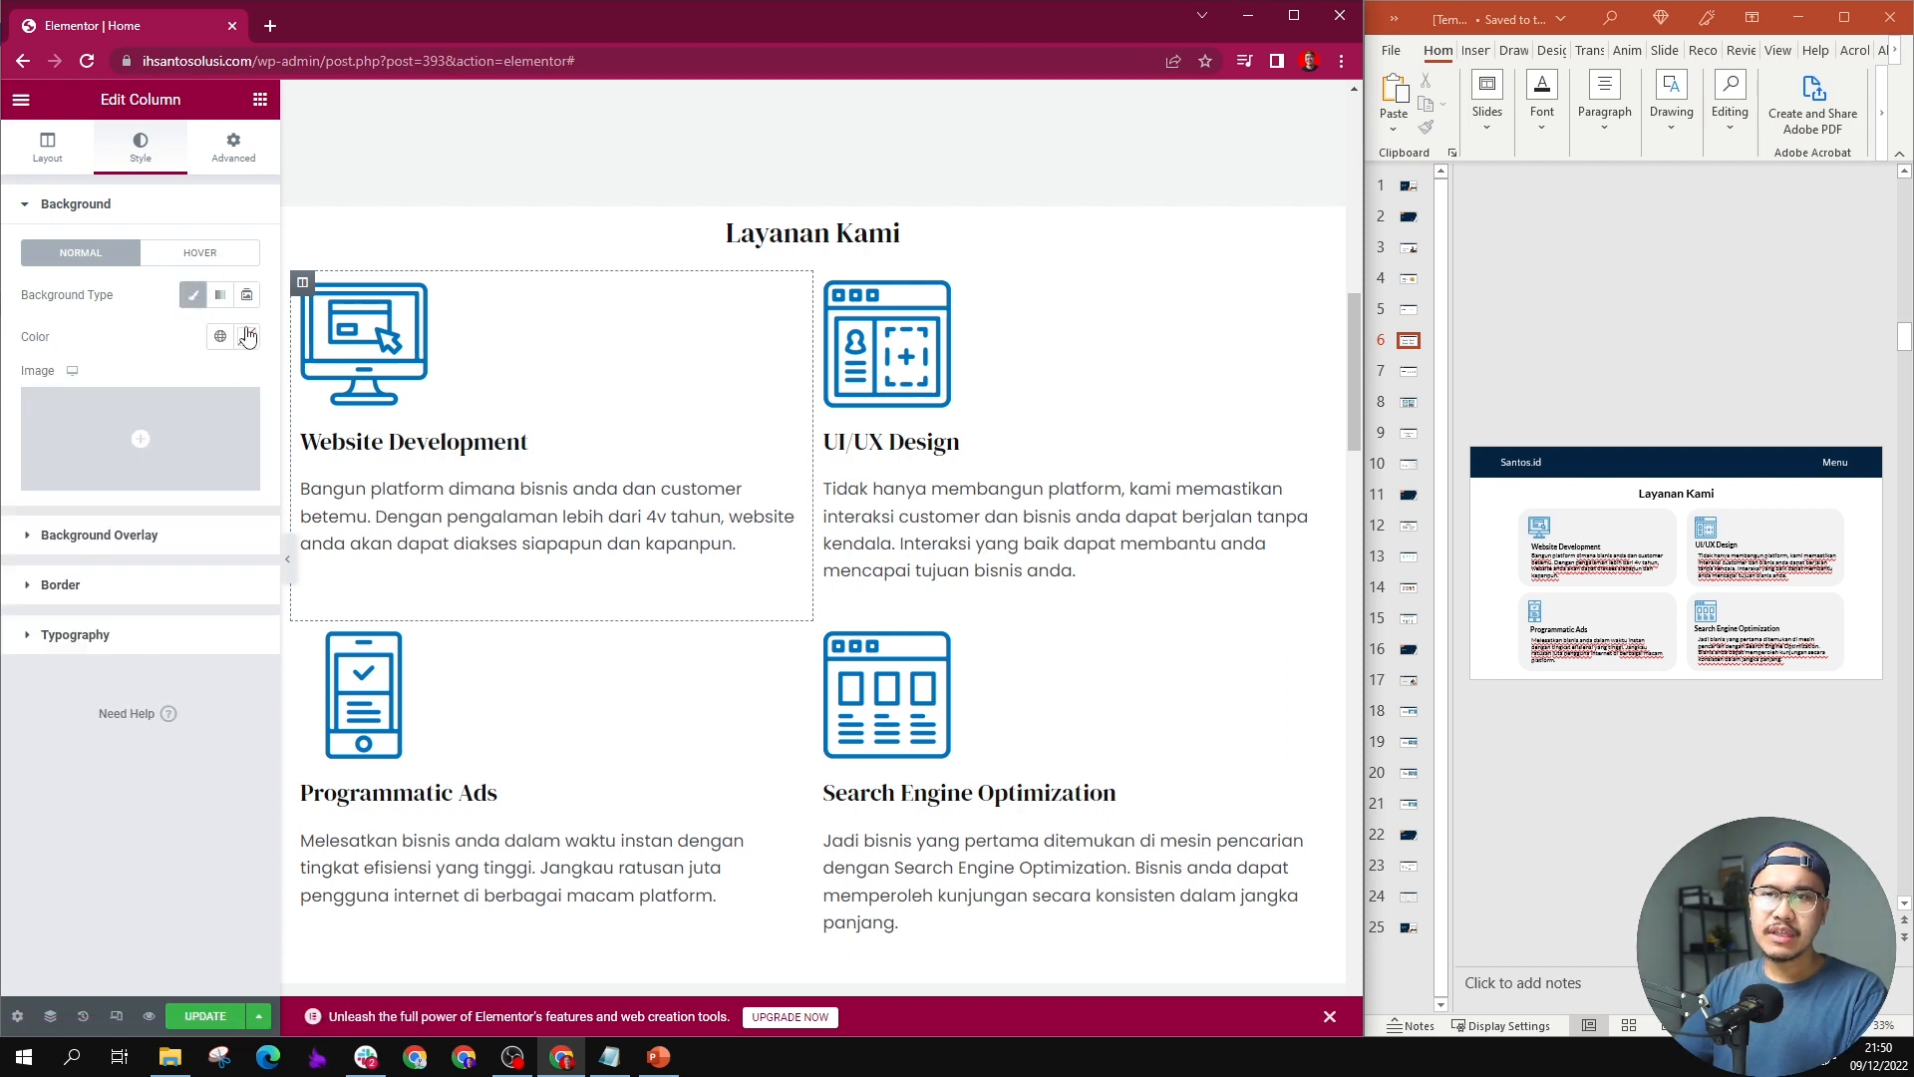
pyautogui.click(246, 336)
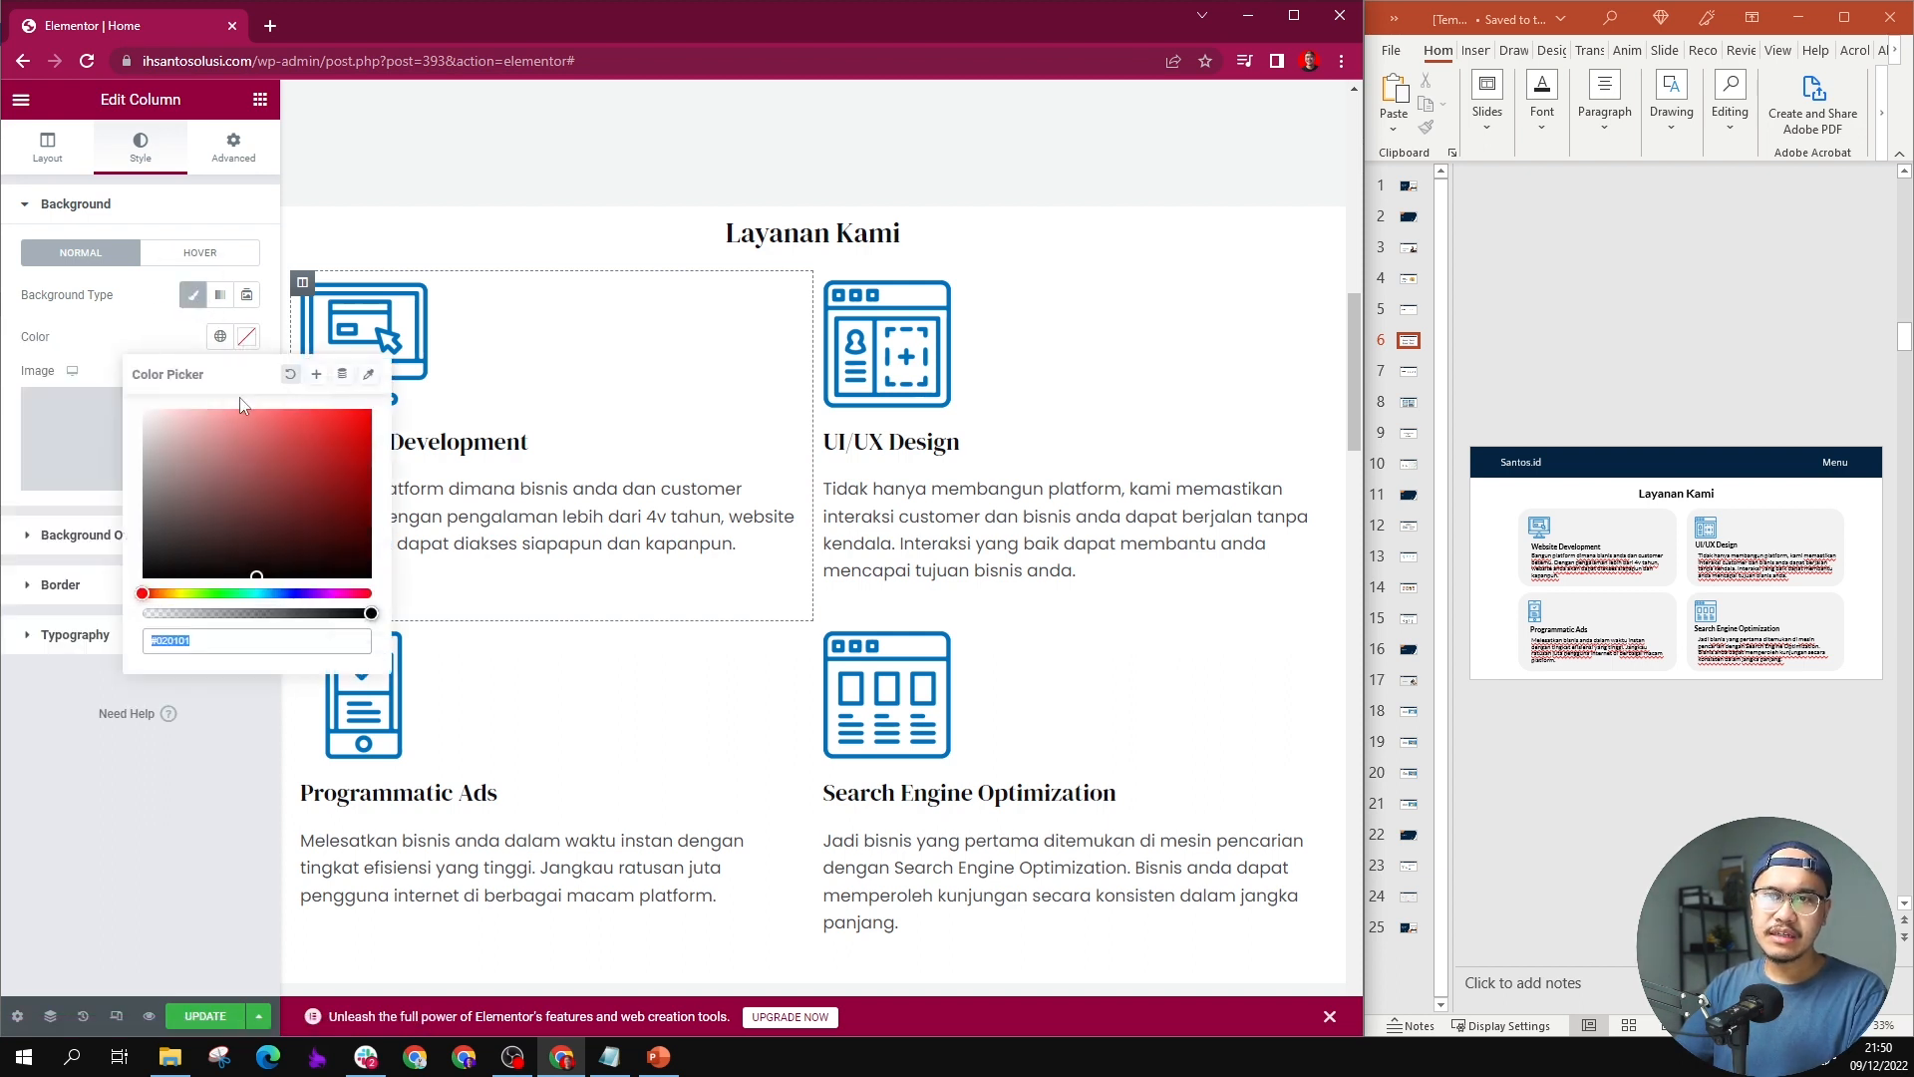
pyautogui.click(169, 423)
pyautogui.moveTo(138, 411); pyautogui.dragTo(134, 416)
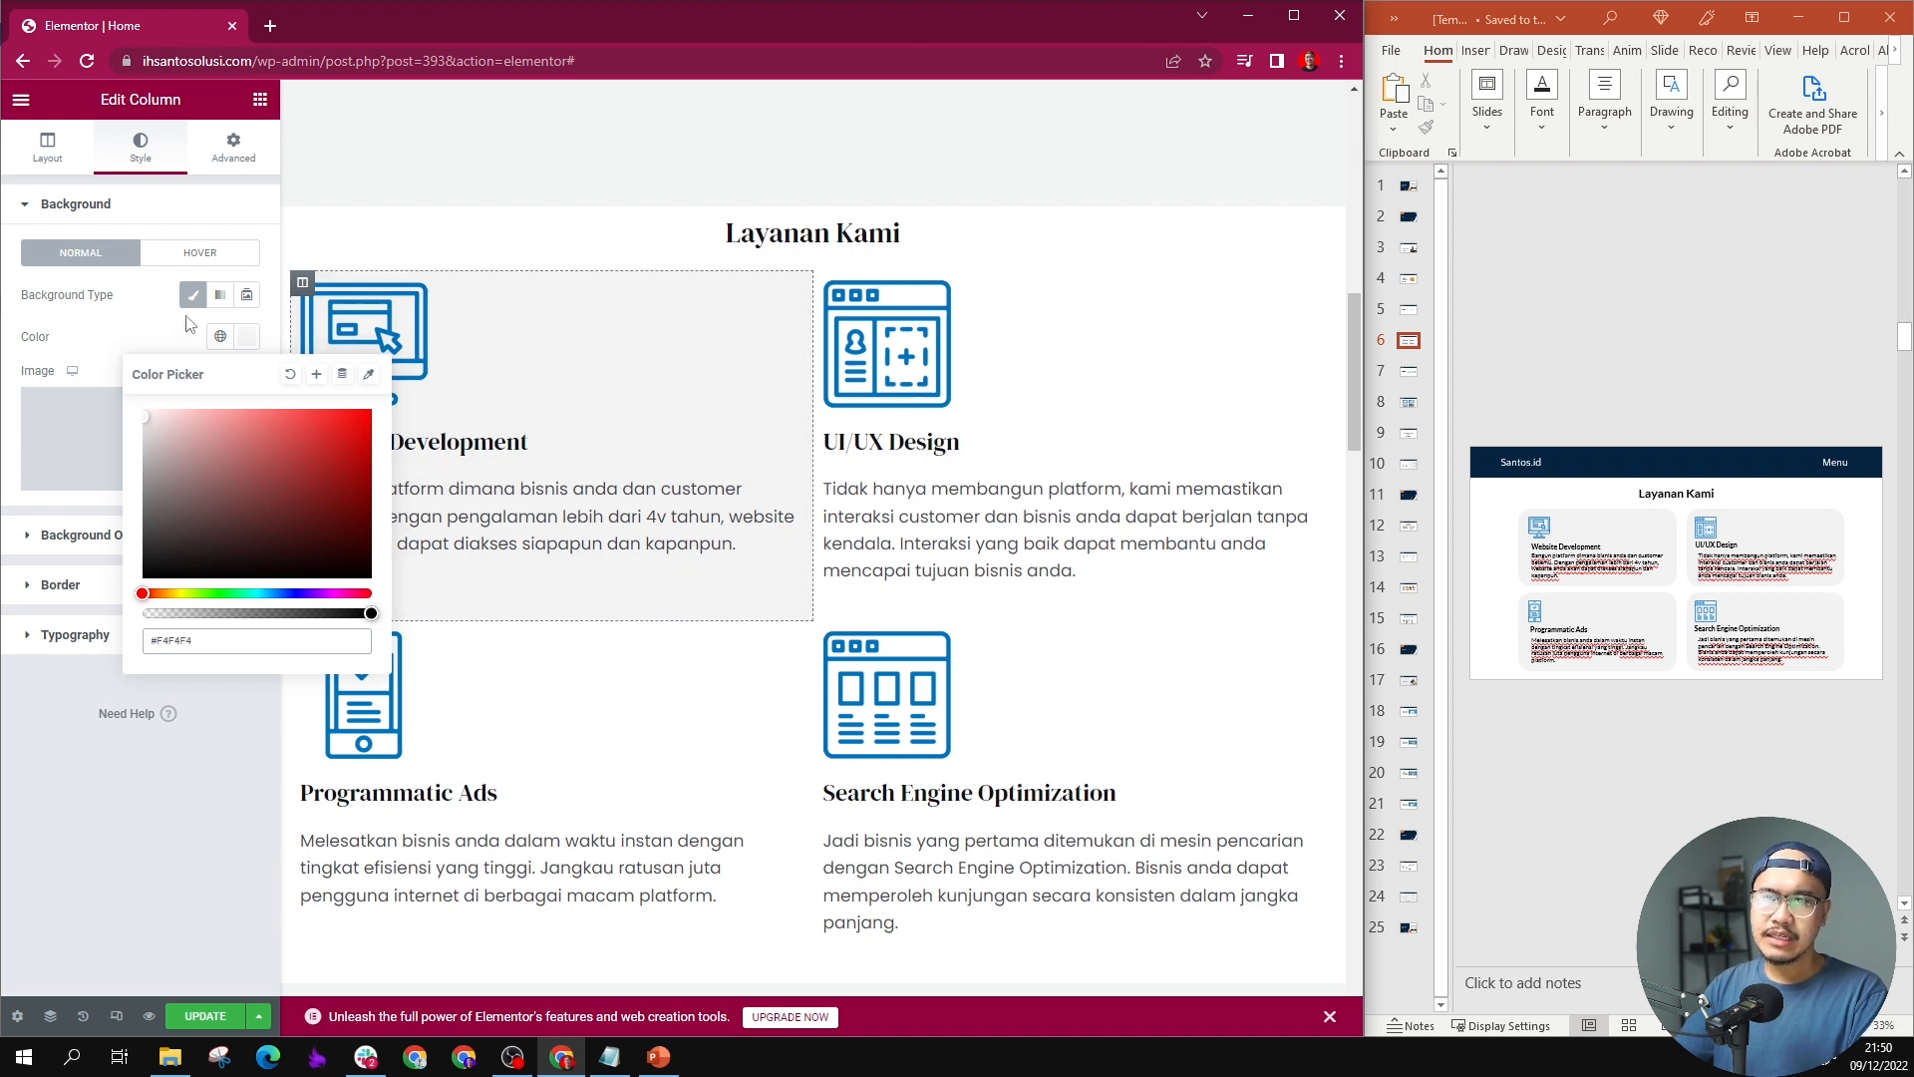
pyautogui.click(174, 339)
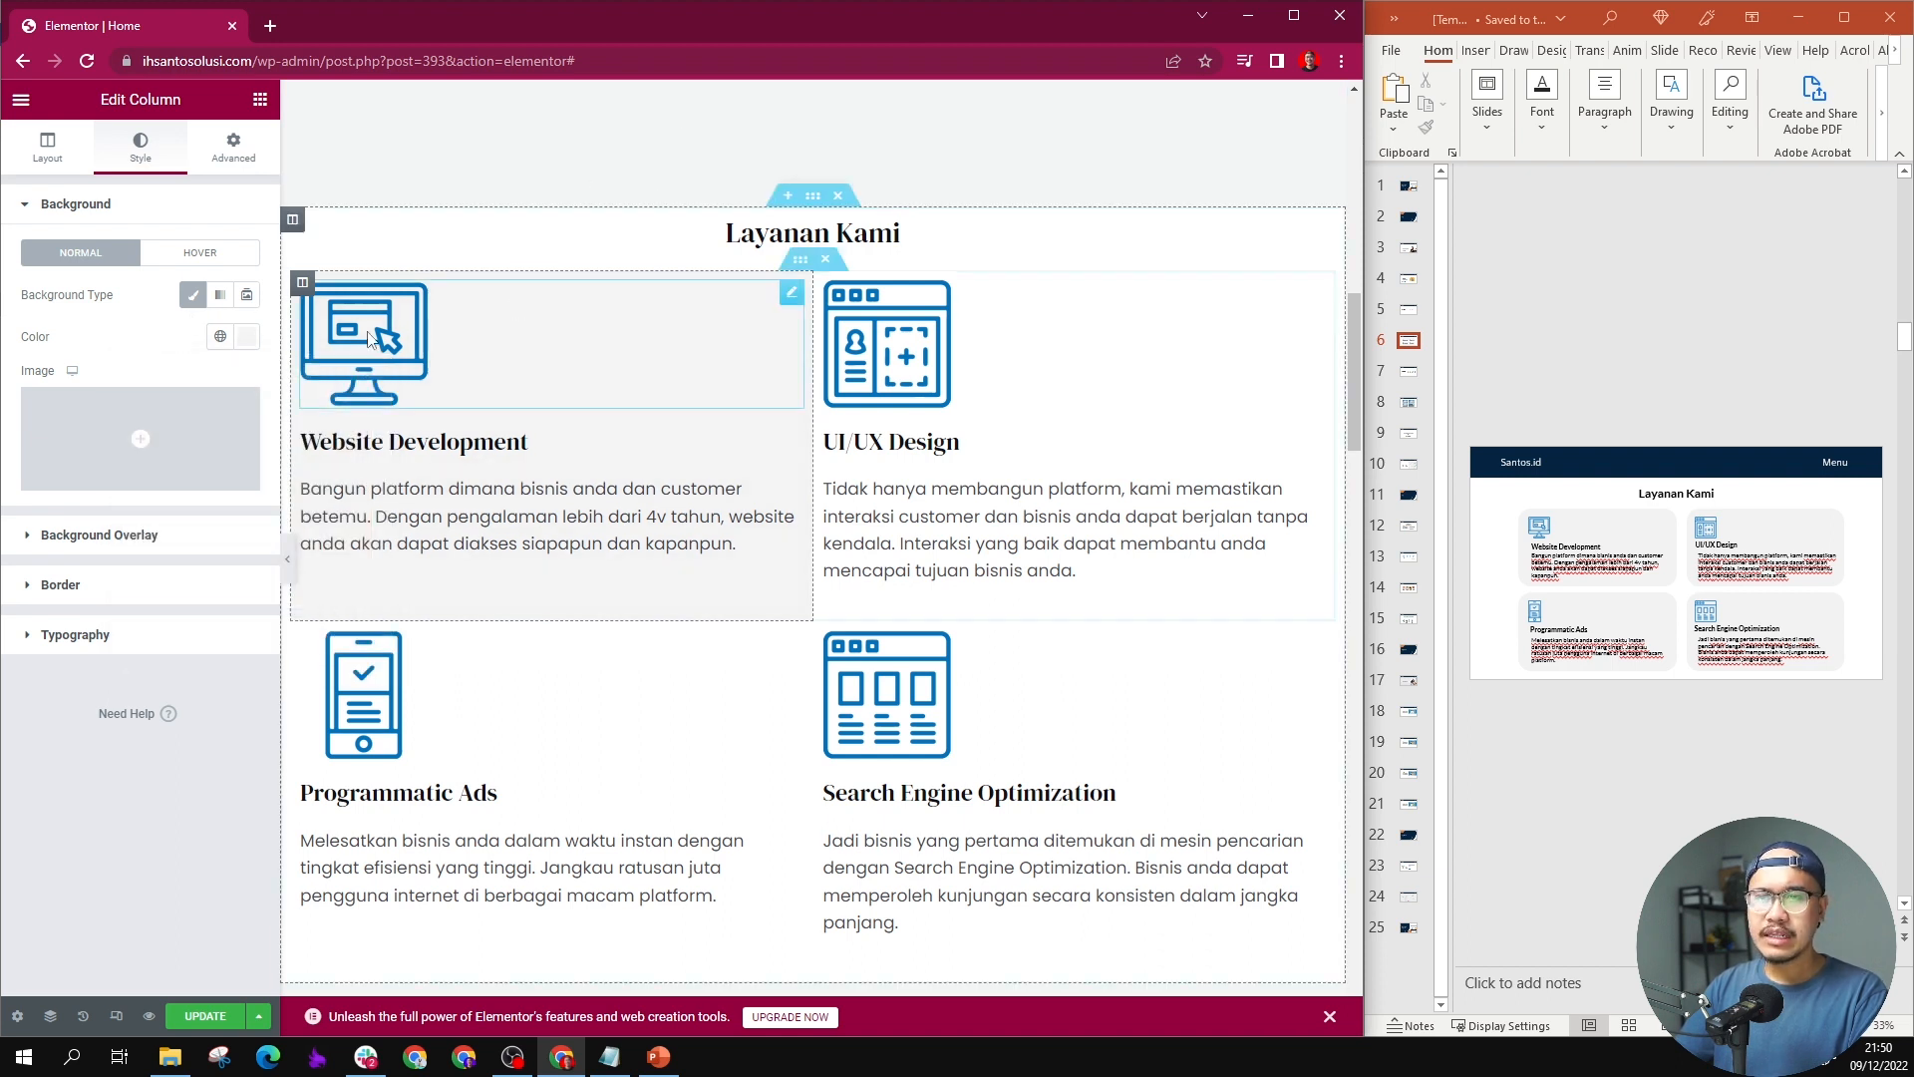
# Step: Round the Website Development column's corners with a 25 px border radius and set its padding to 50 px on all sides
pyautogui.click(121, 586)
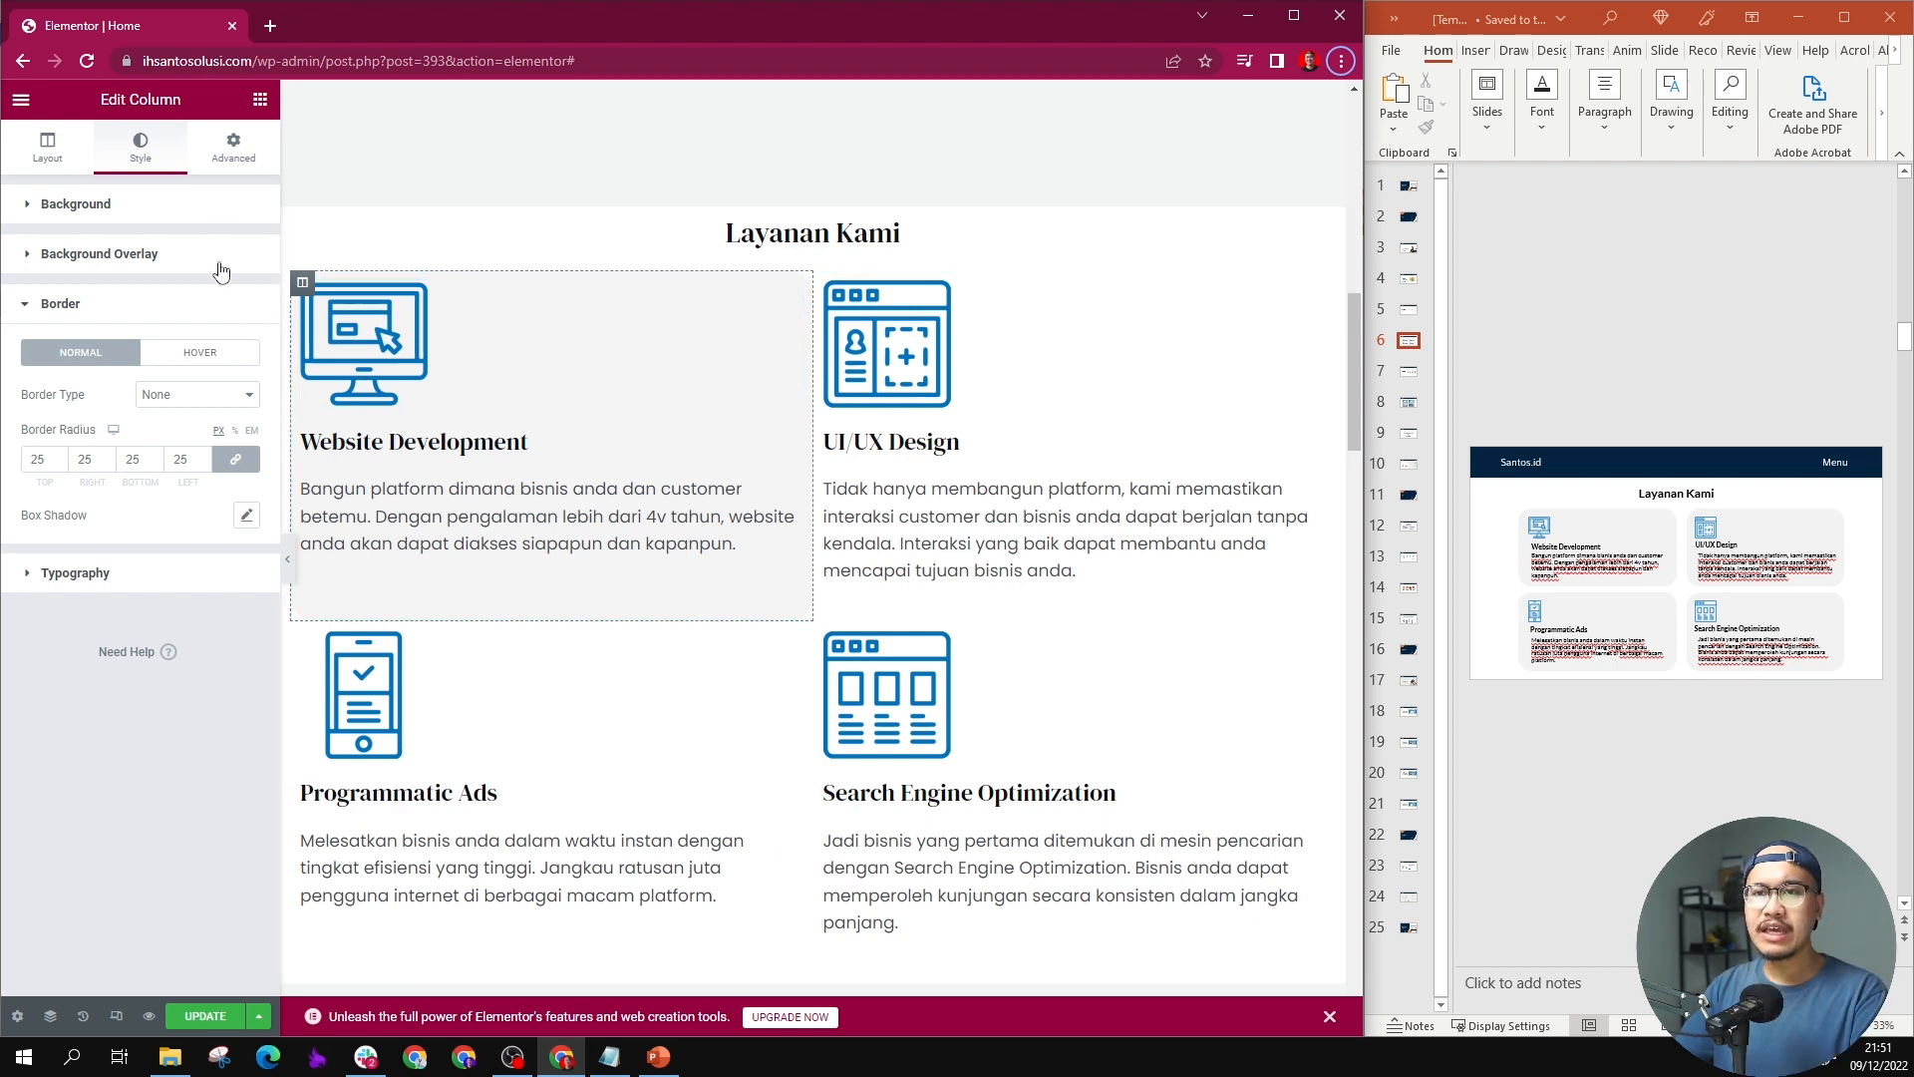
pyautogui.click(233, 164)
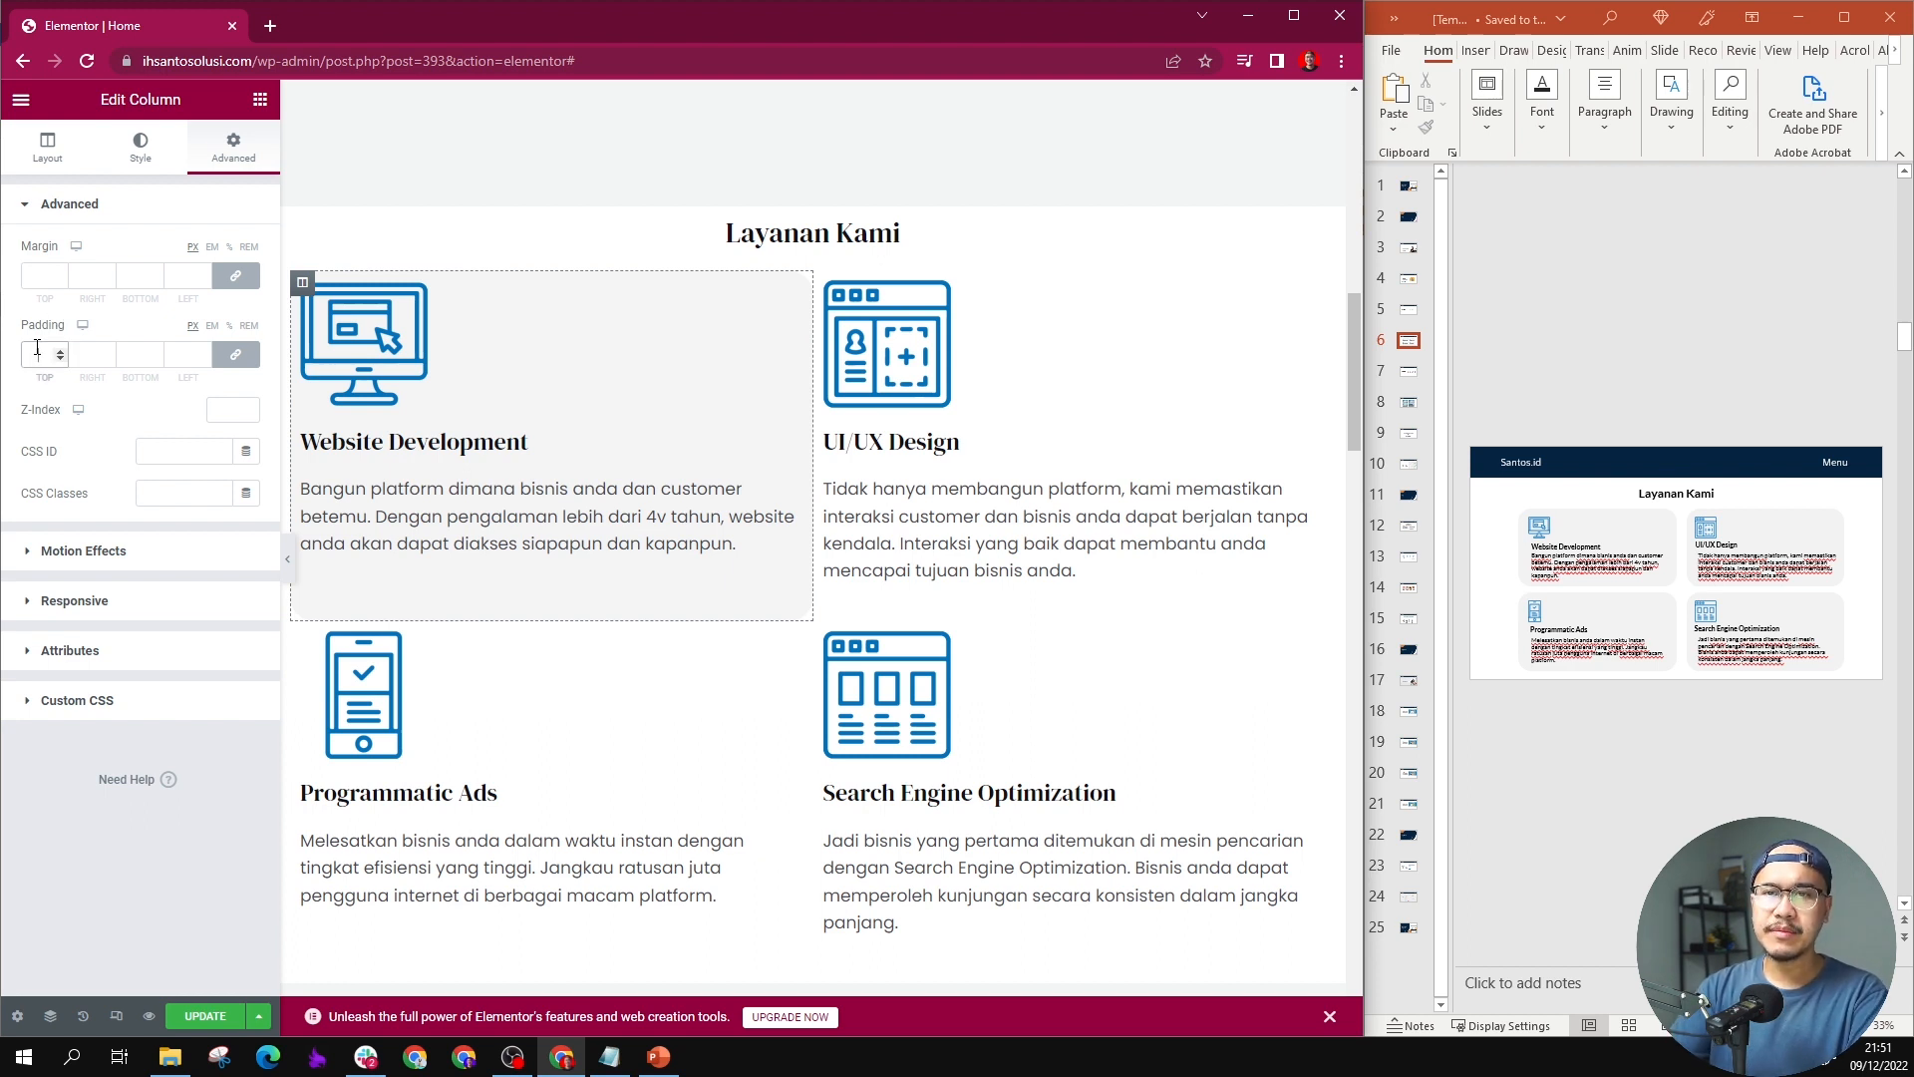
pyautogui.write('10')
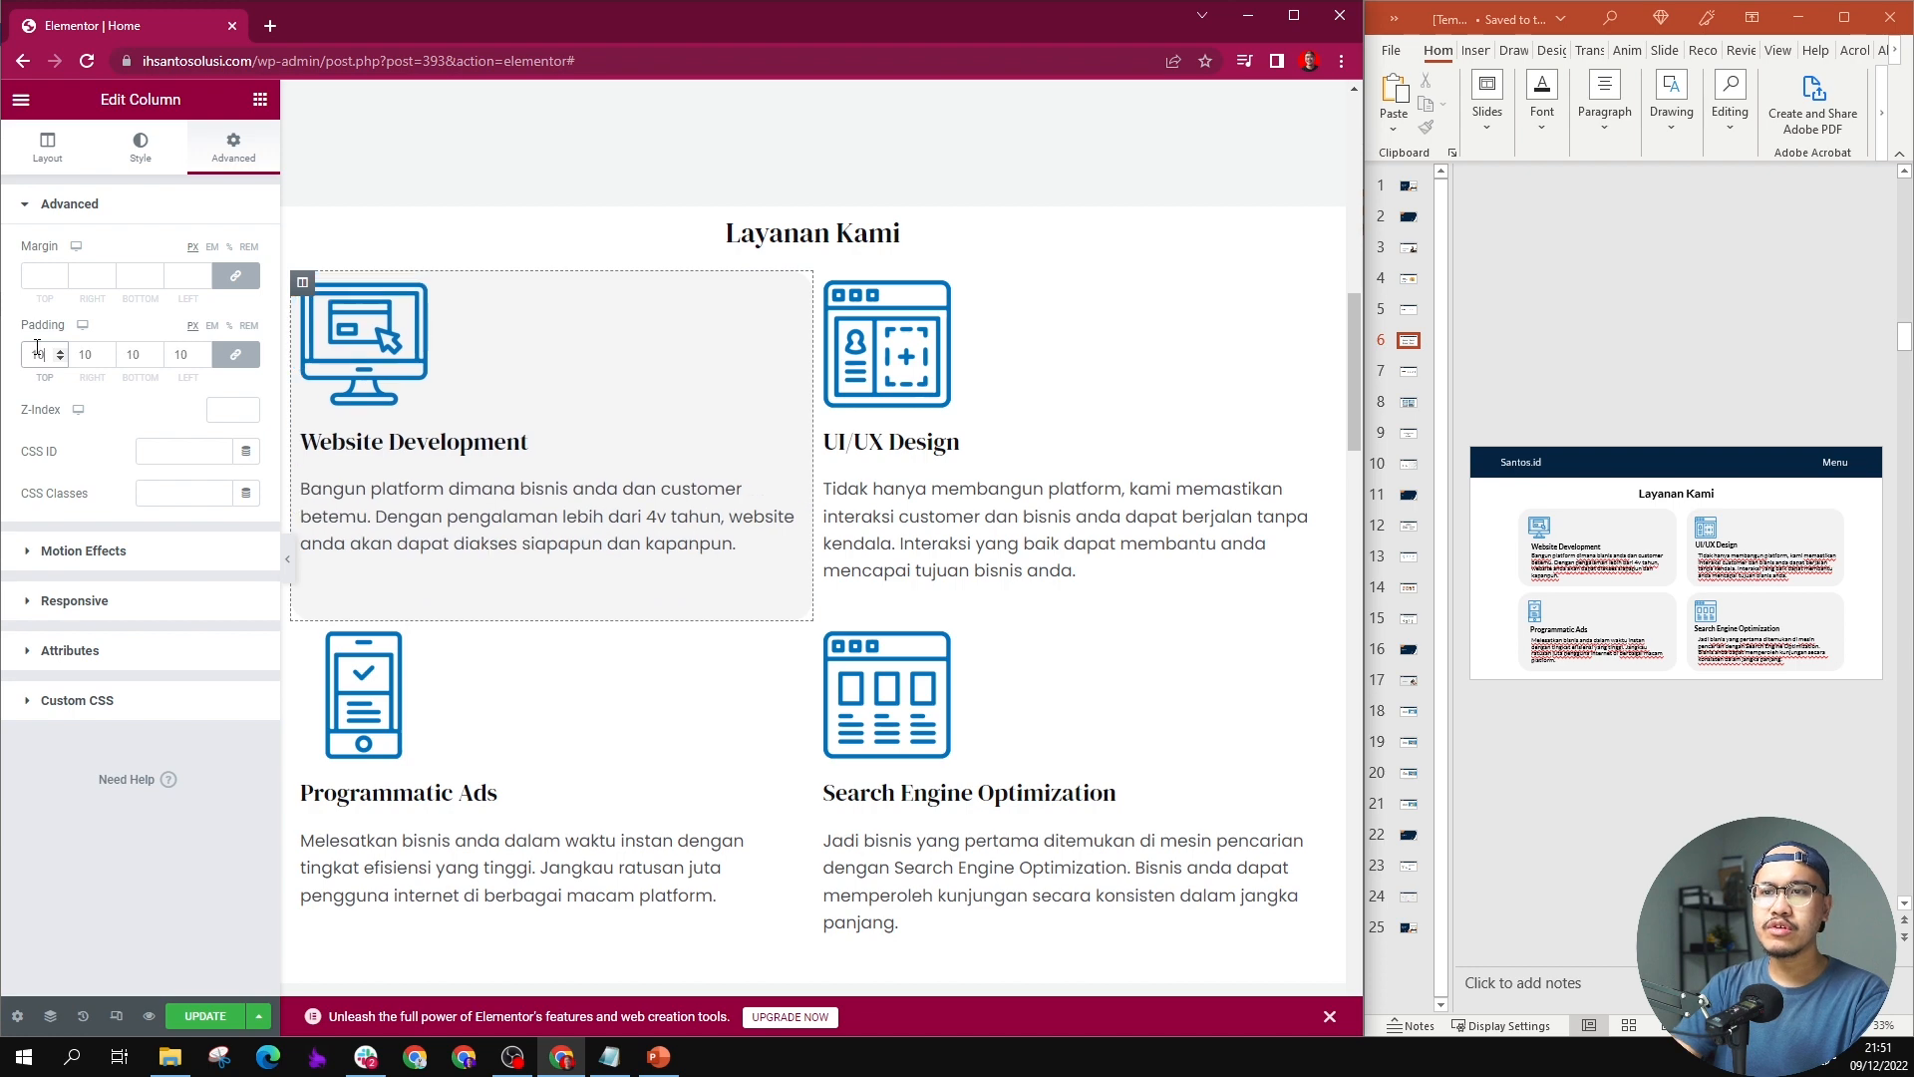
pyautogui.press('BackSpace')
pyautogui.press('BackSpace')
pyautogui.write('500')
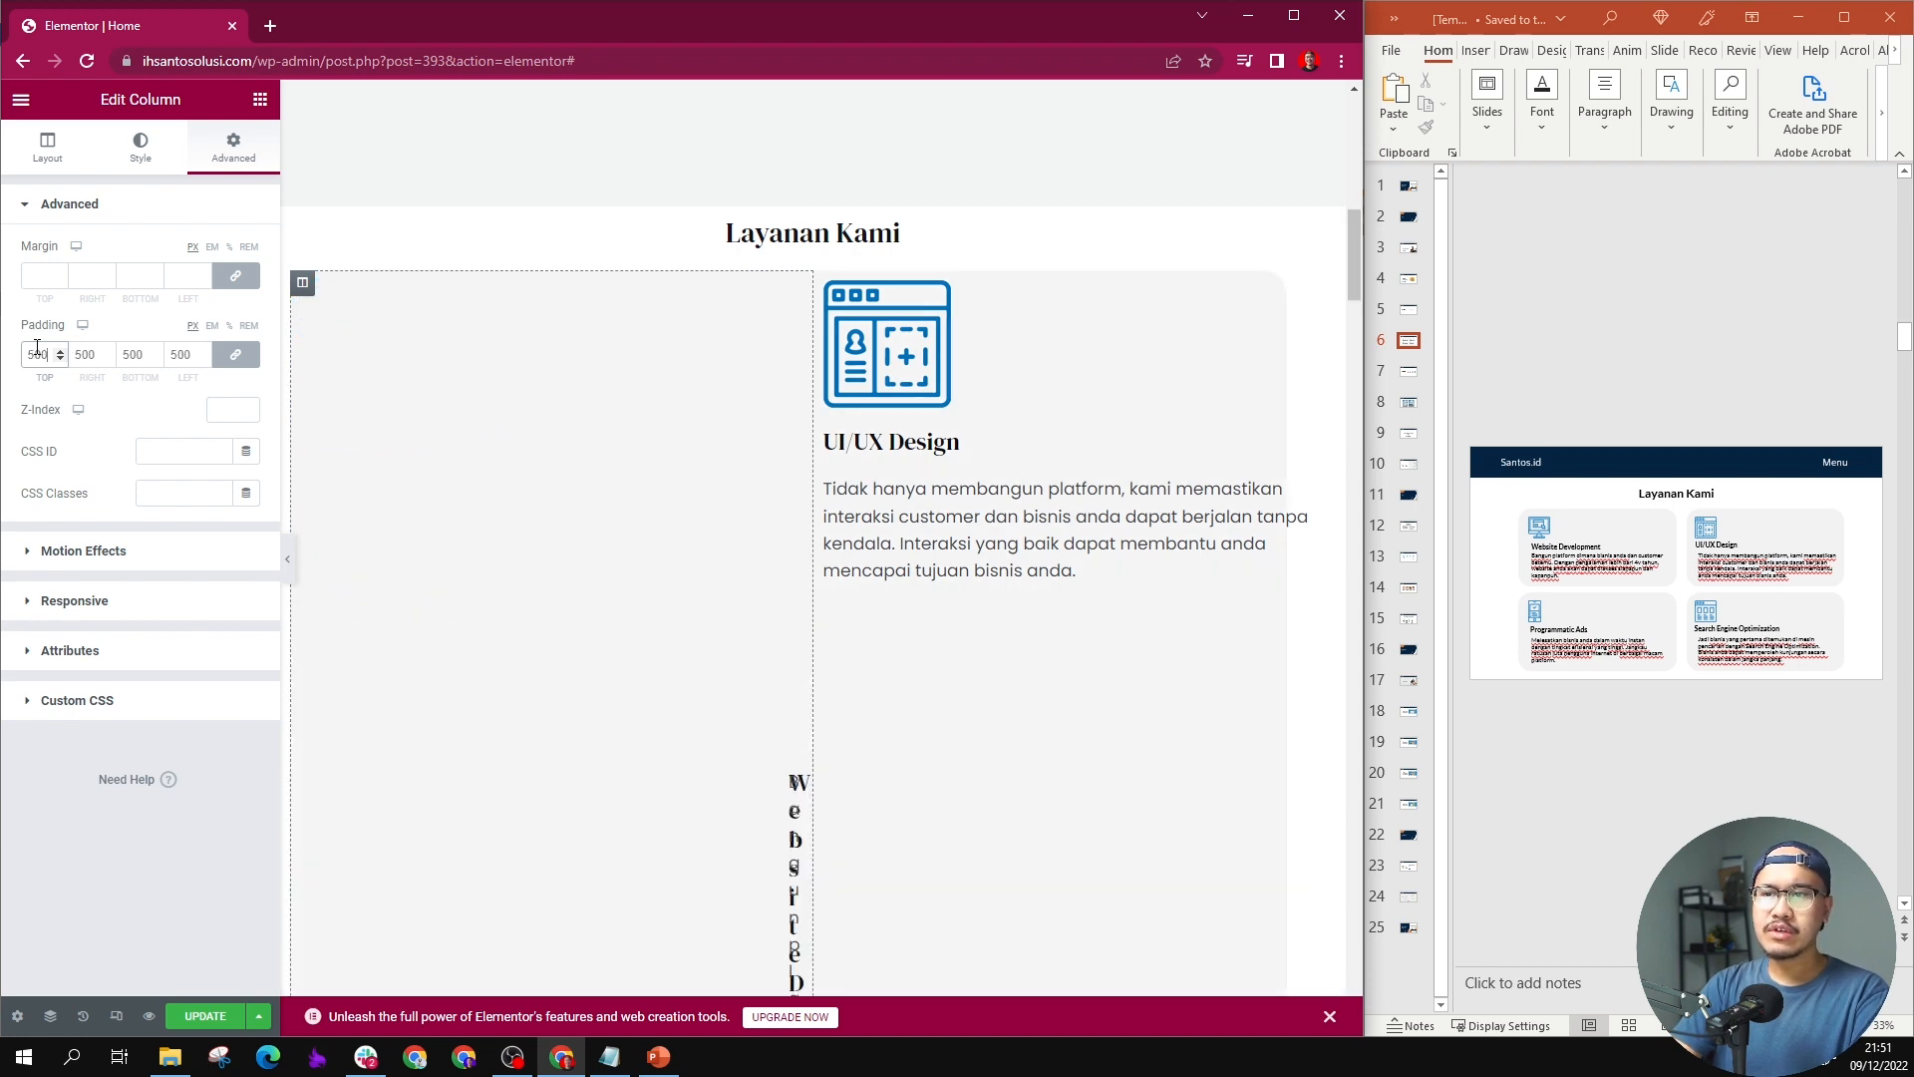
pyautogui.press('BackSpace')
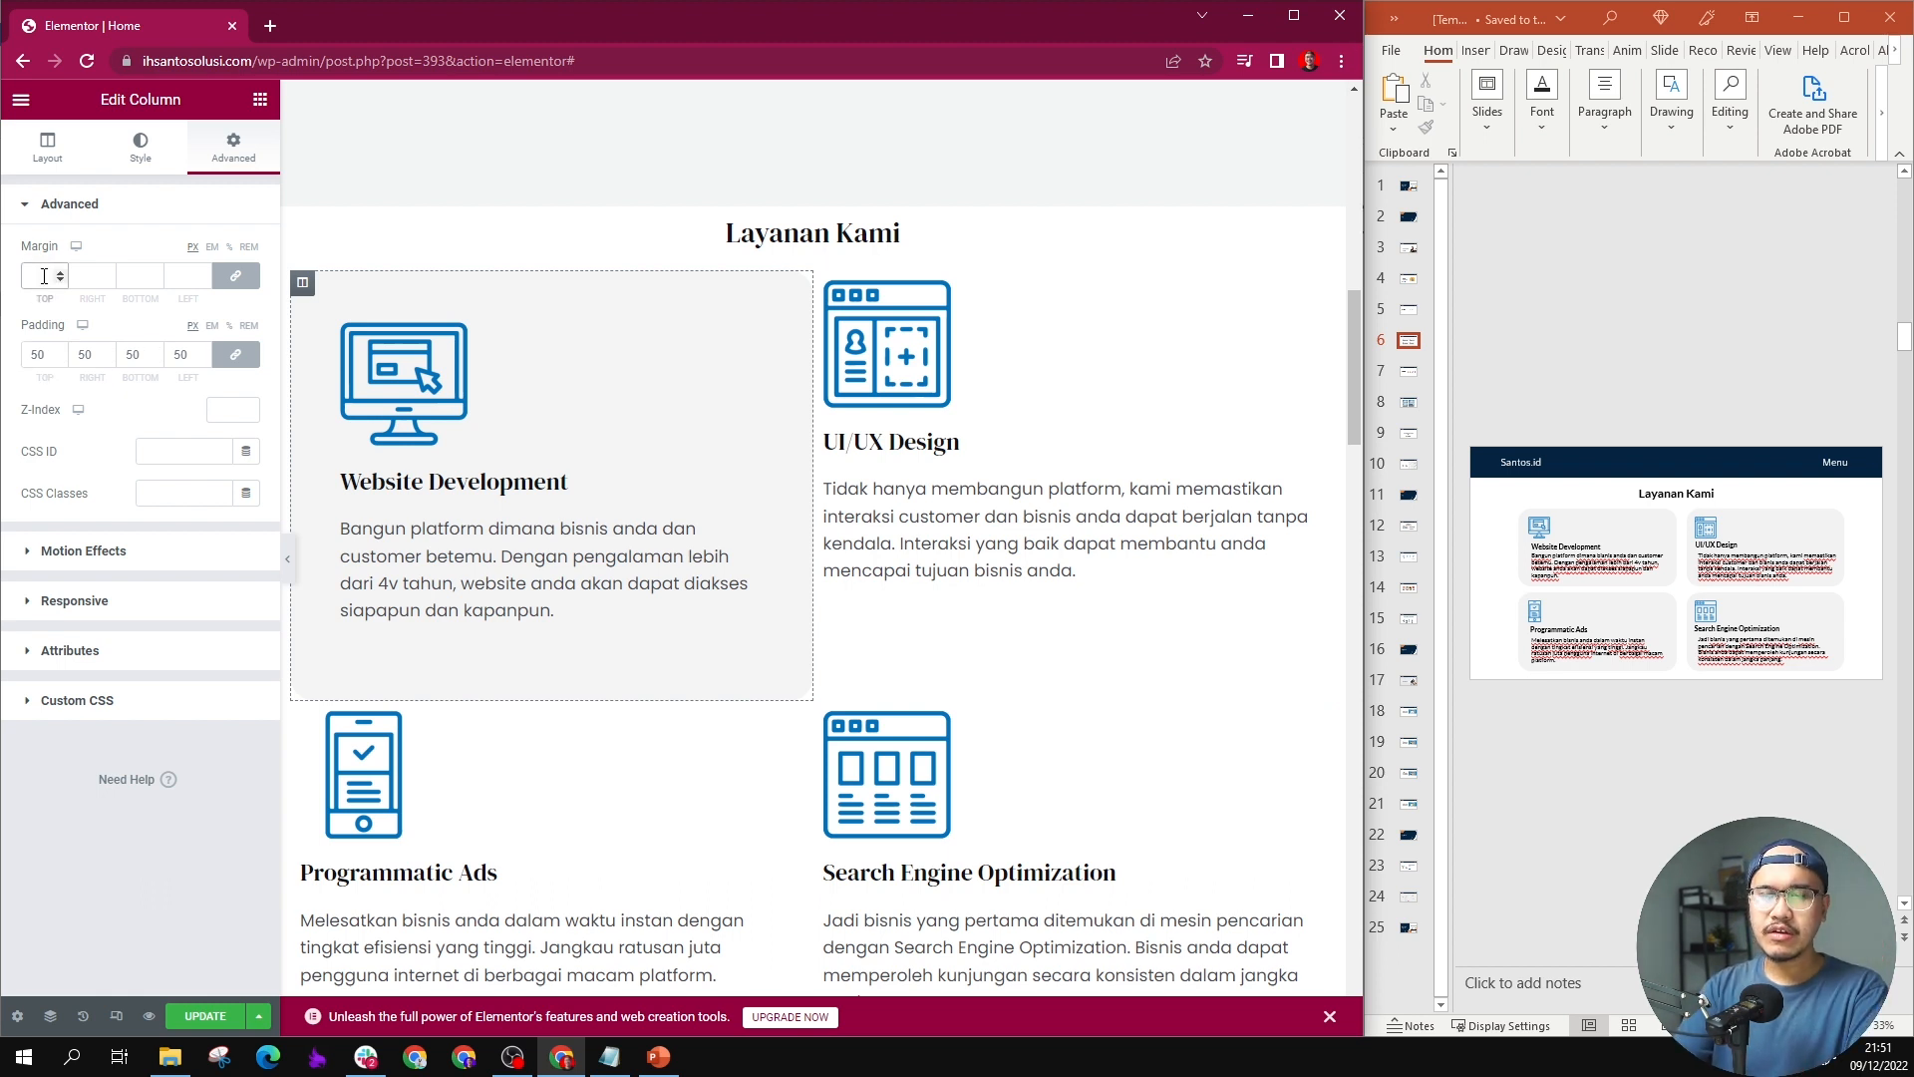
# Step: Try a 50 px margin on the Website Development column, clear it, and set the column's padding to 25 px on all sides
pyautogui.write('50')
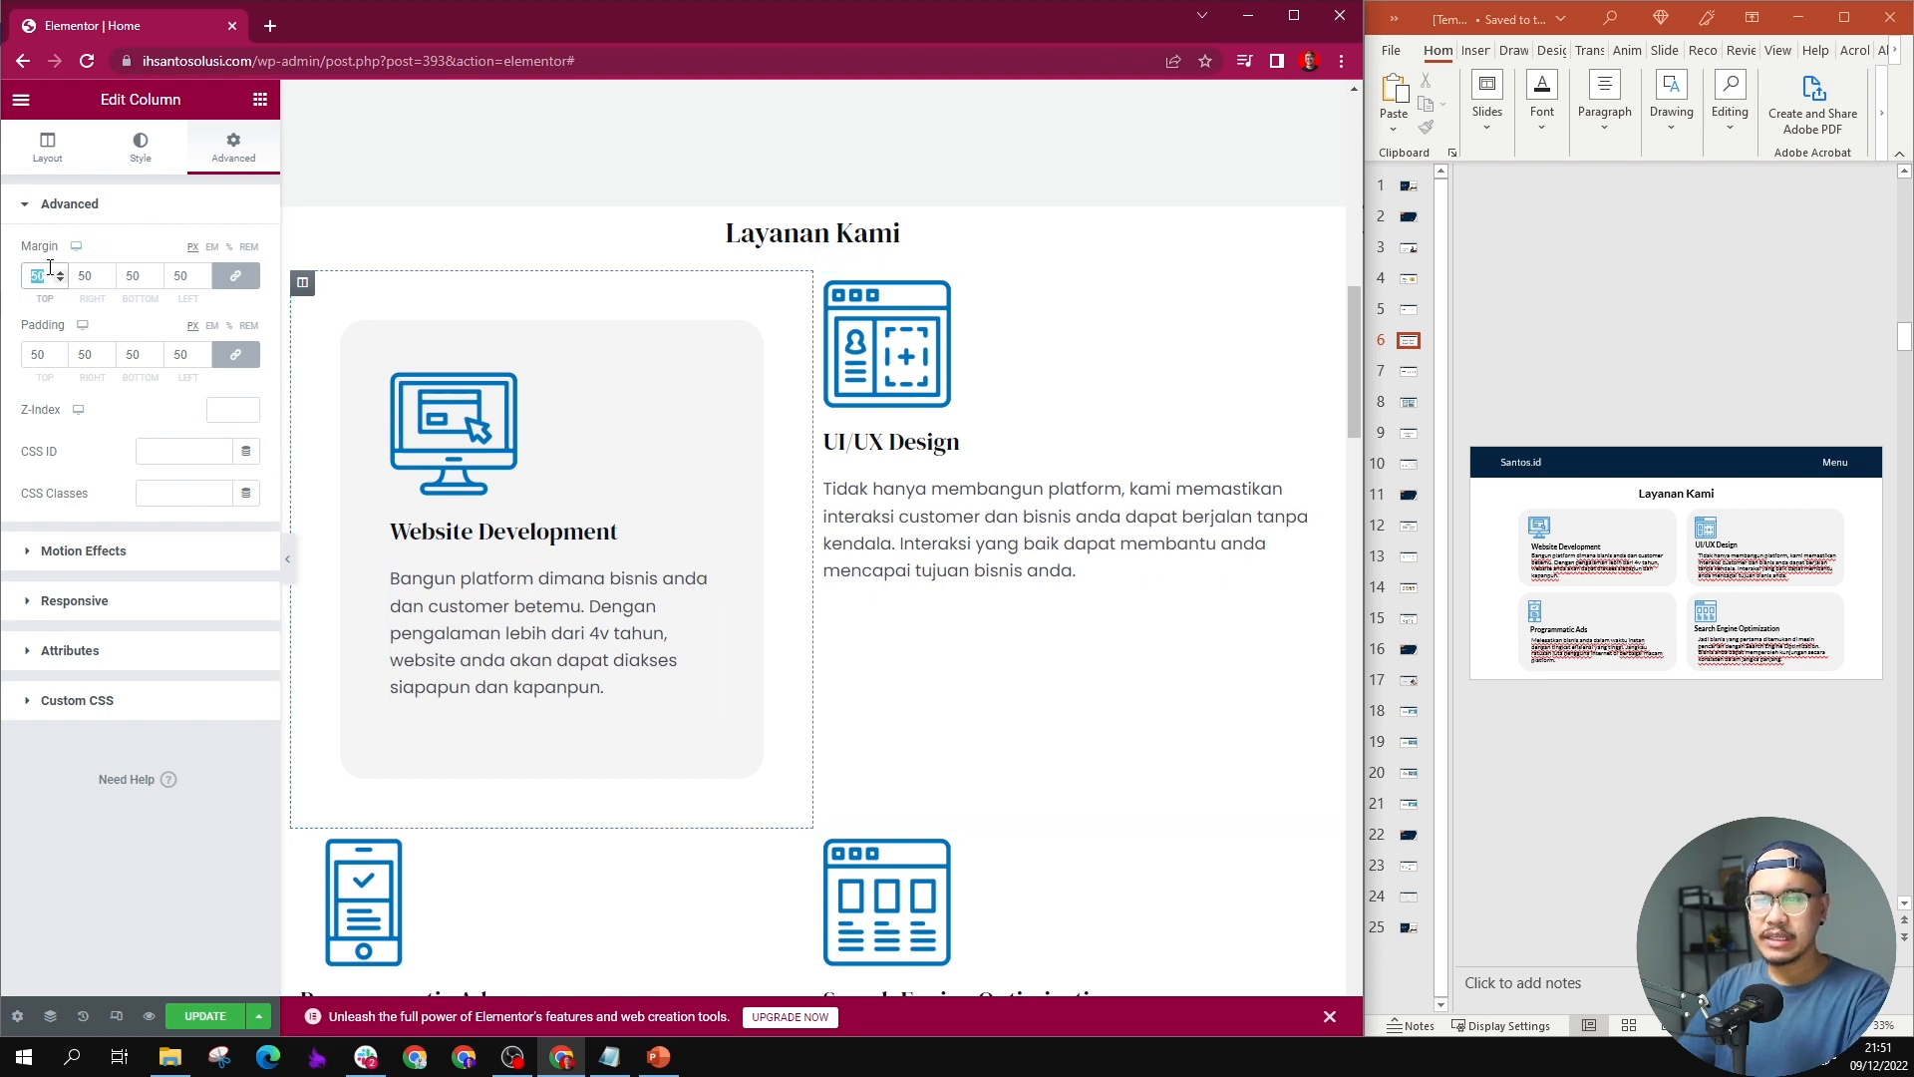
pyautogui.press('BackSpace')
pyautogui.doubleClick(37, 356)
pyautogui.write('25')
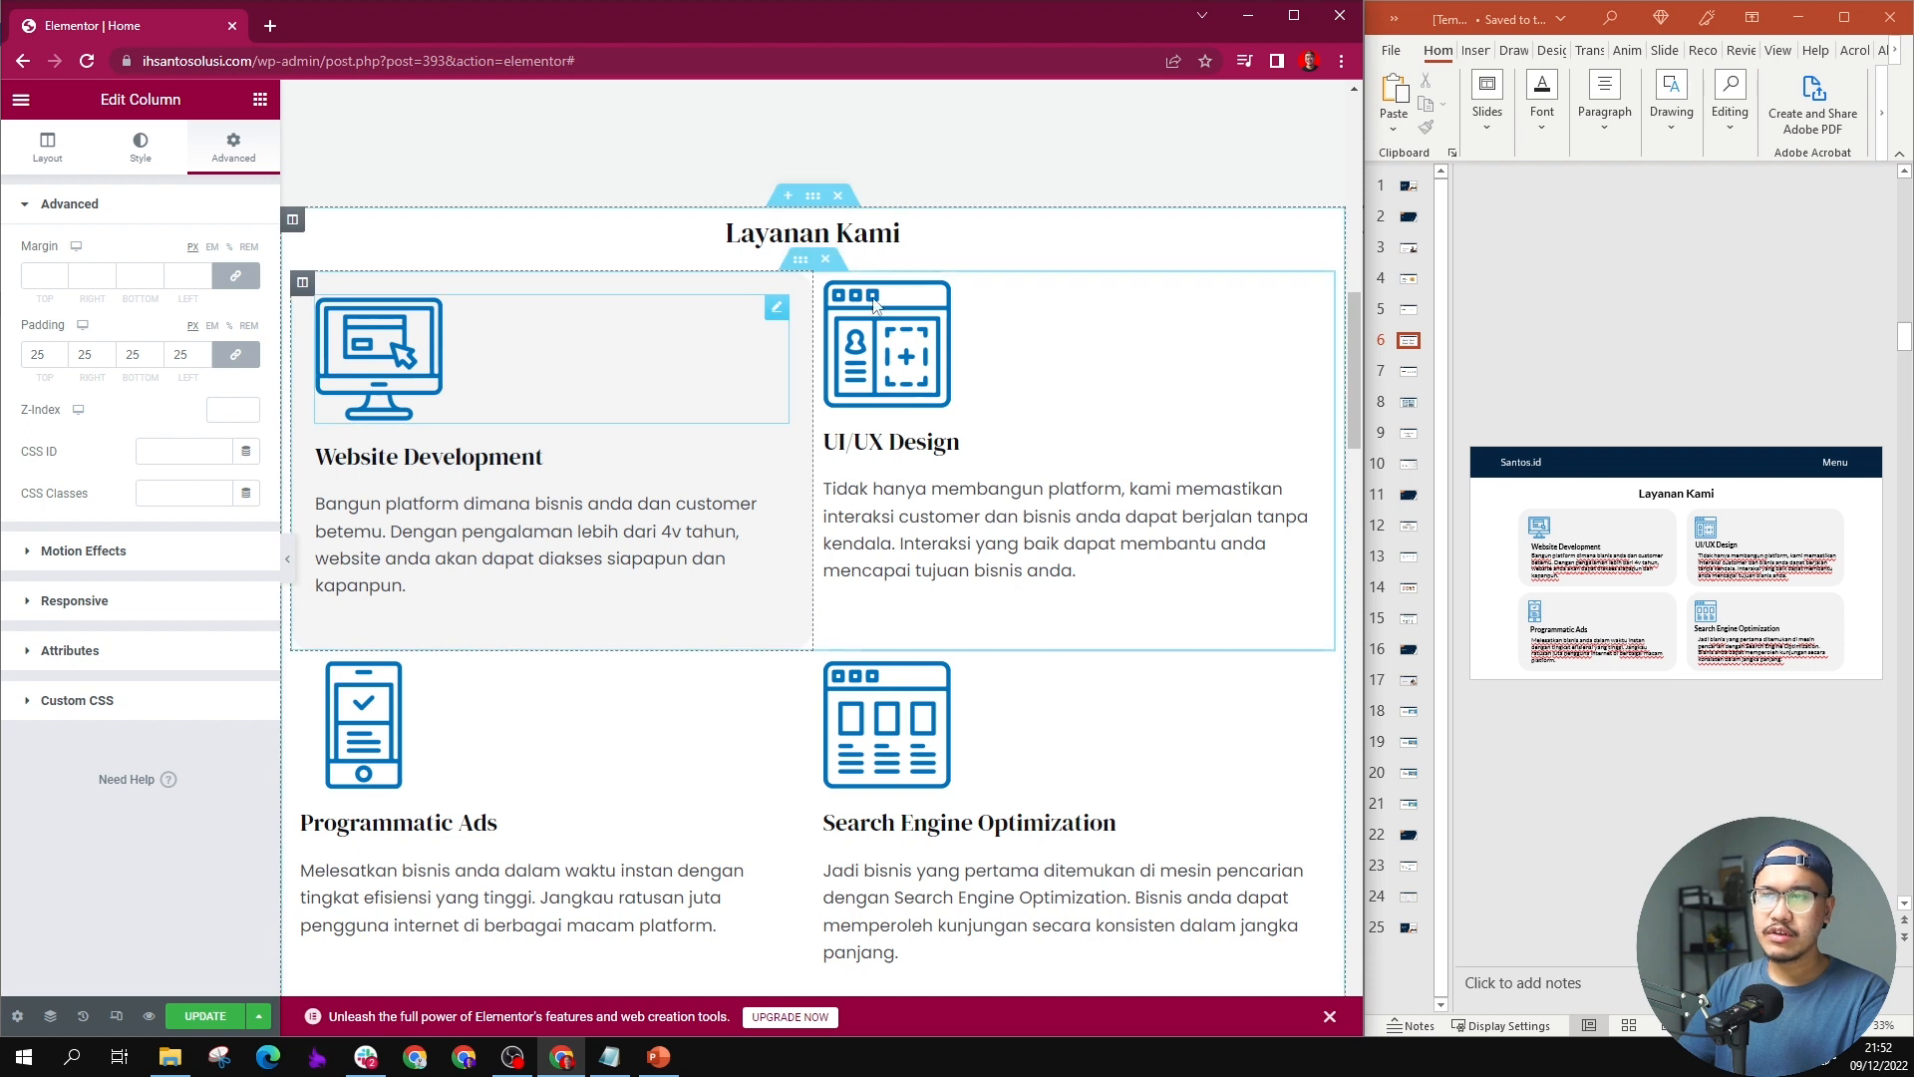
# Step: Apply the Website Development column's light grey background, #F4F4F4, to the UI/UX Design, Programmatic Ads and Search Engine Optimization columns
pyautogui.click(709, 351)
pyautogui.click(302, 283)
pyautogui.click(140, 148)
pyautogui.click(247, 336)
pyautogui.hotkey('ctrl', 'c')
pyautogui.click(521, 721)
pyautogui.click(302, 664)
pyautogui.click(247, 336)
pyautogui.hotkey('ctrl', 'v')
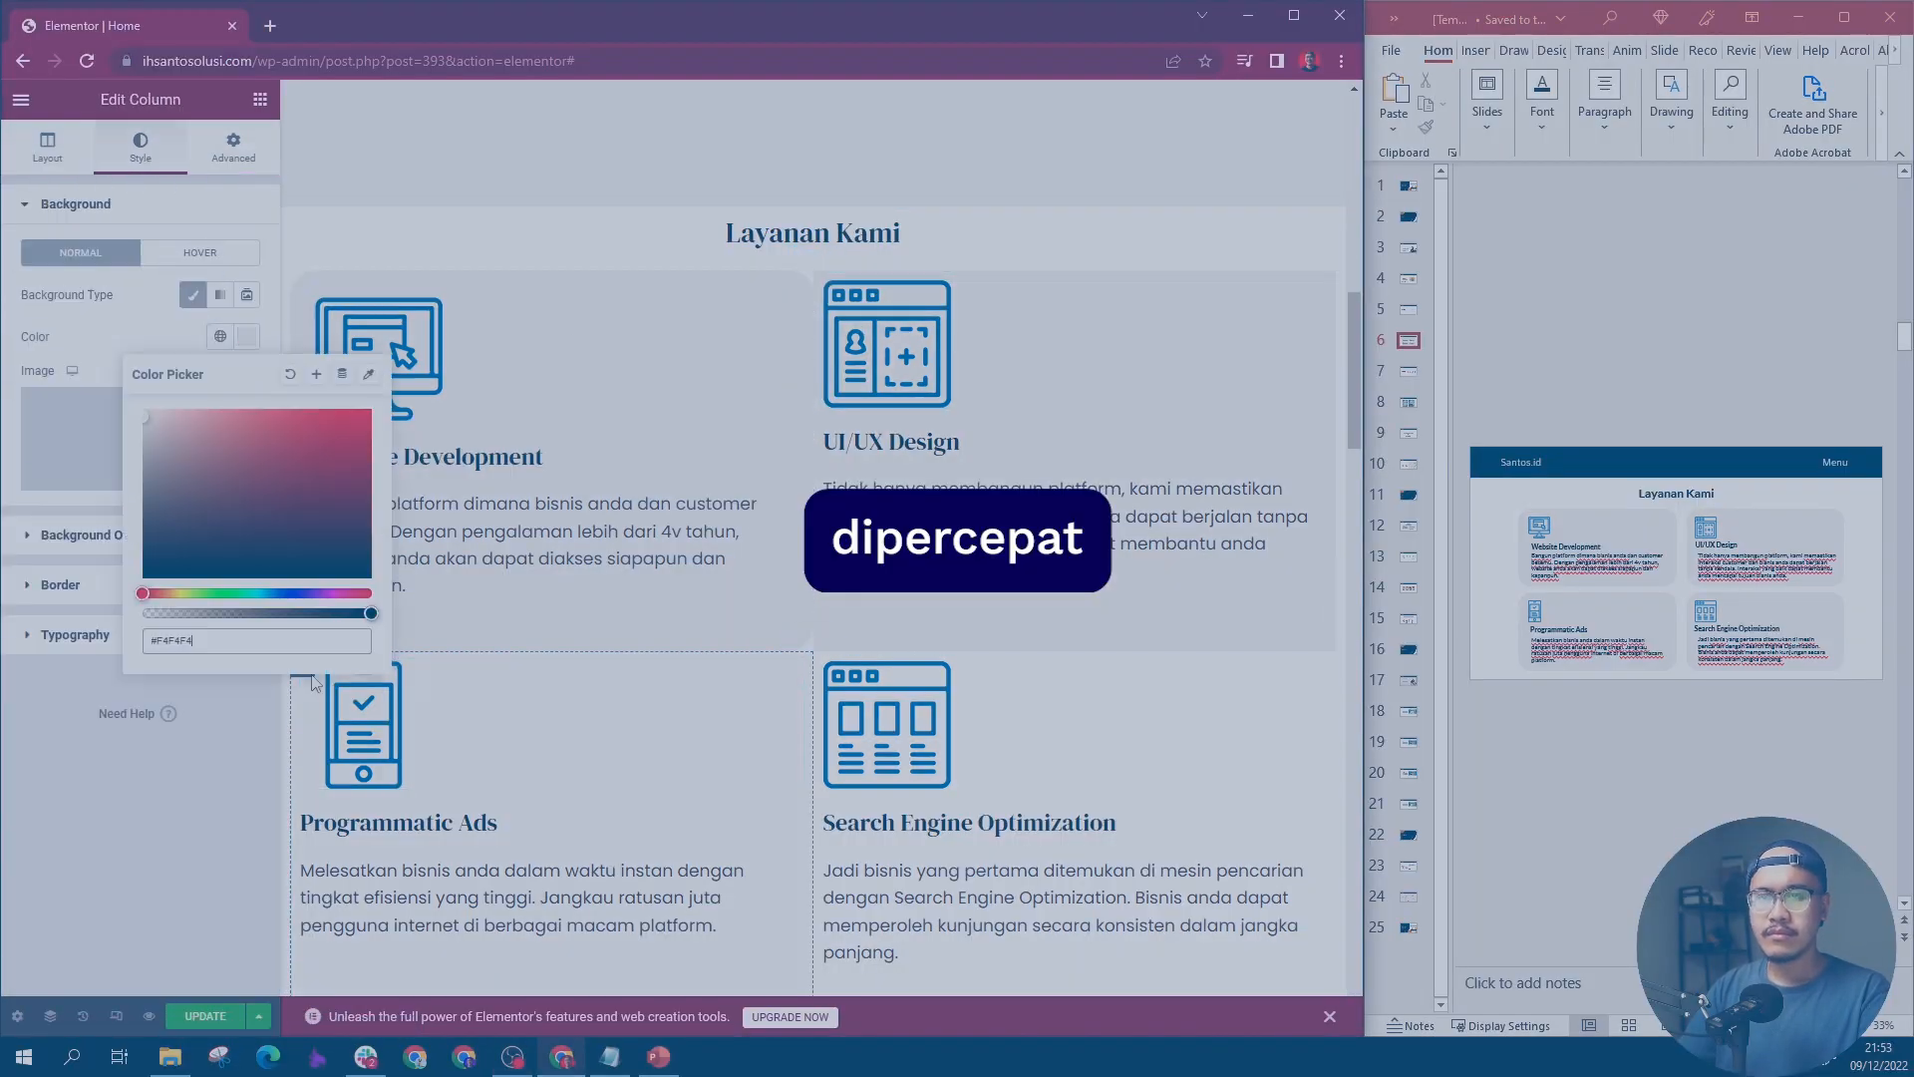
pyautogui.click(825, 664)
pyautogui.click(247, 336)
pyautogui.hotkey('ctrl', 'v')
# Step: Give the other three service columns the same rounded corners as Website Development and 25 px padding on all sides
pyautogui.click(825, 283)
pyautogui.click(140, 148)
pyautogui.click(60, 585)
pyautogui.click(302, 664)
pyautogui.click(363, 724)
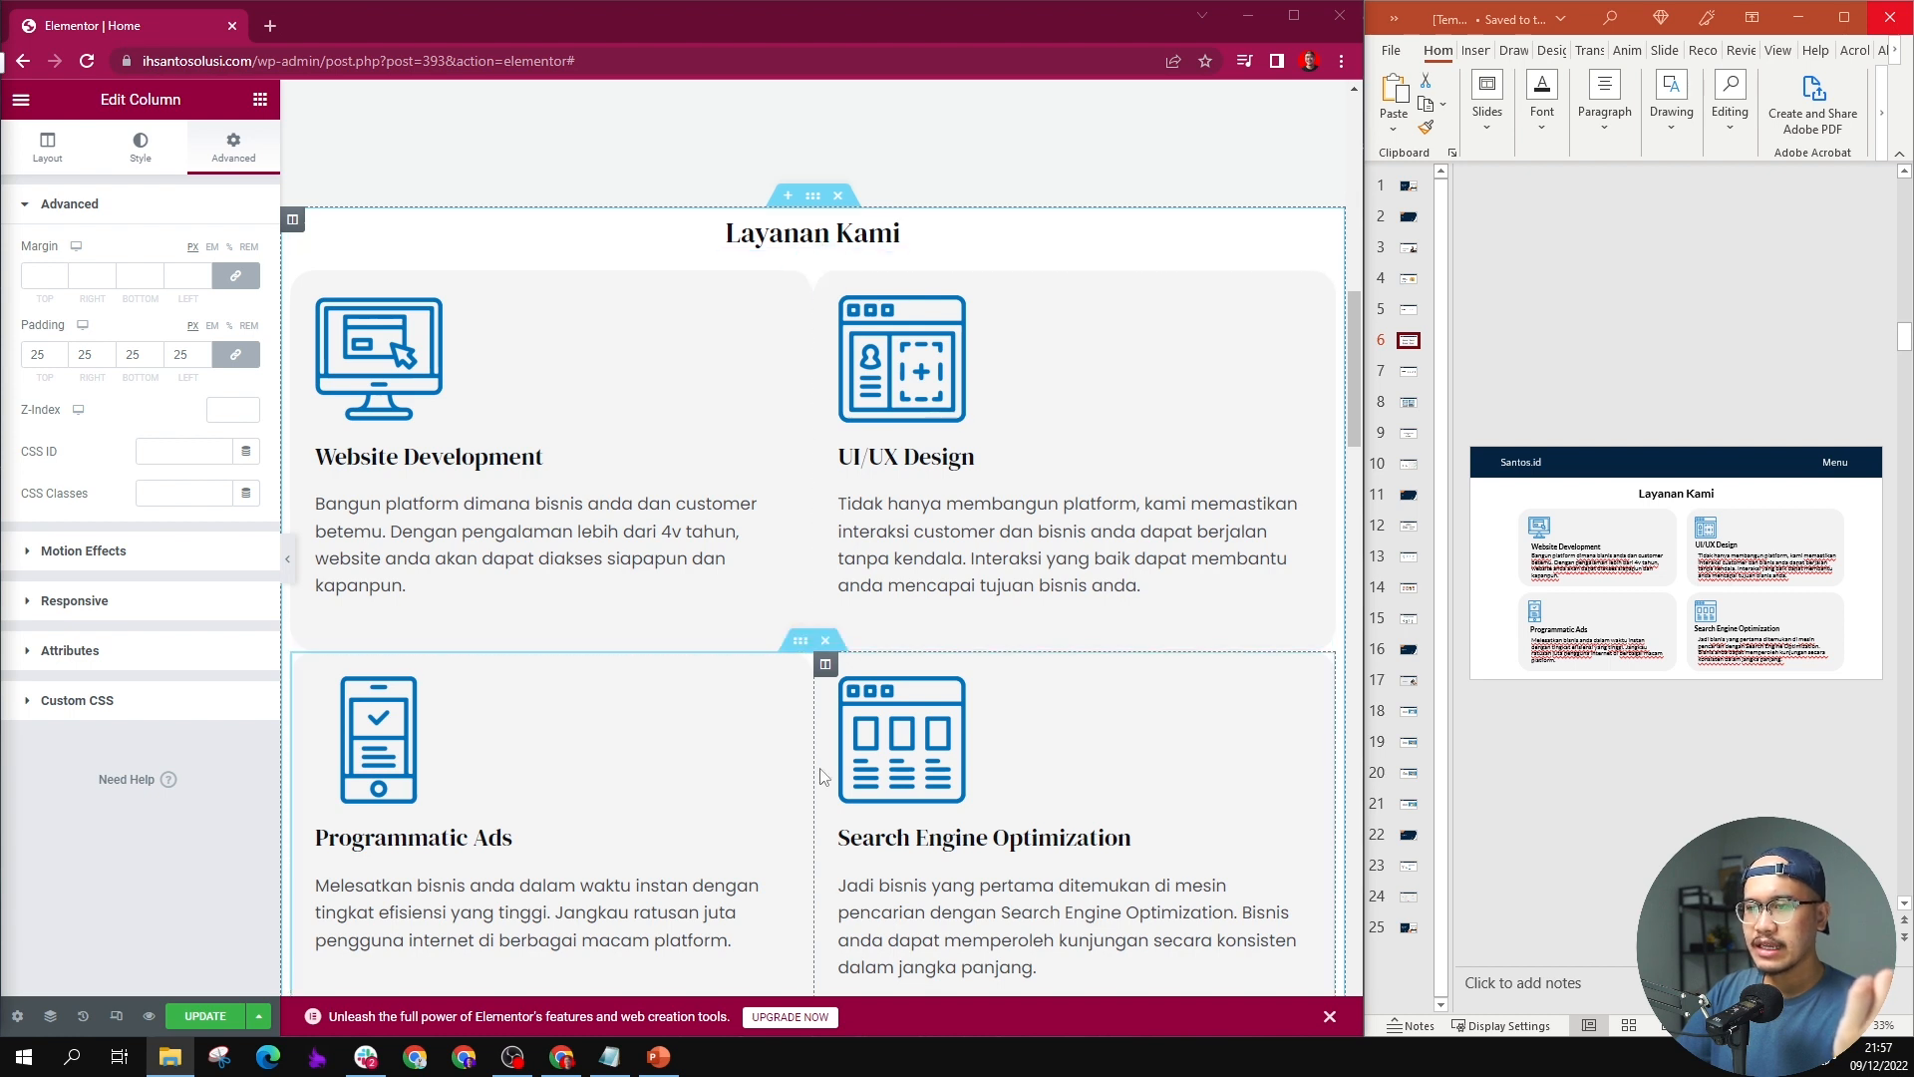
# Step: Set a 15 px margin on all sides of each of the four service columns and check the spacing between the cards
pyautogui.click(37, 286)
pyautogui.write('15')
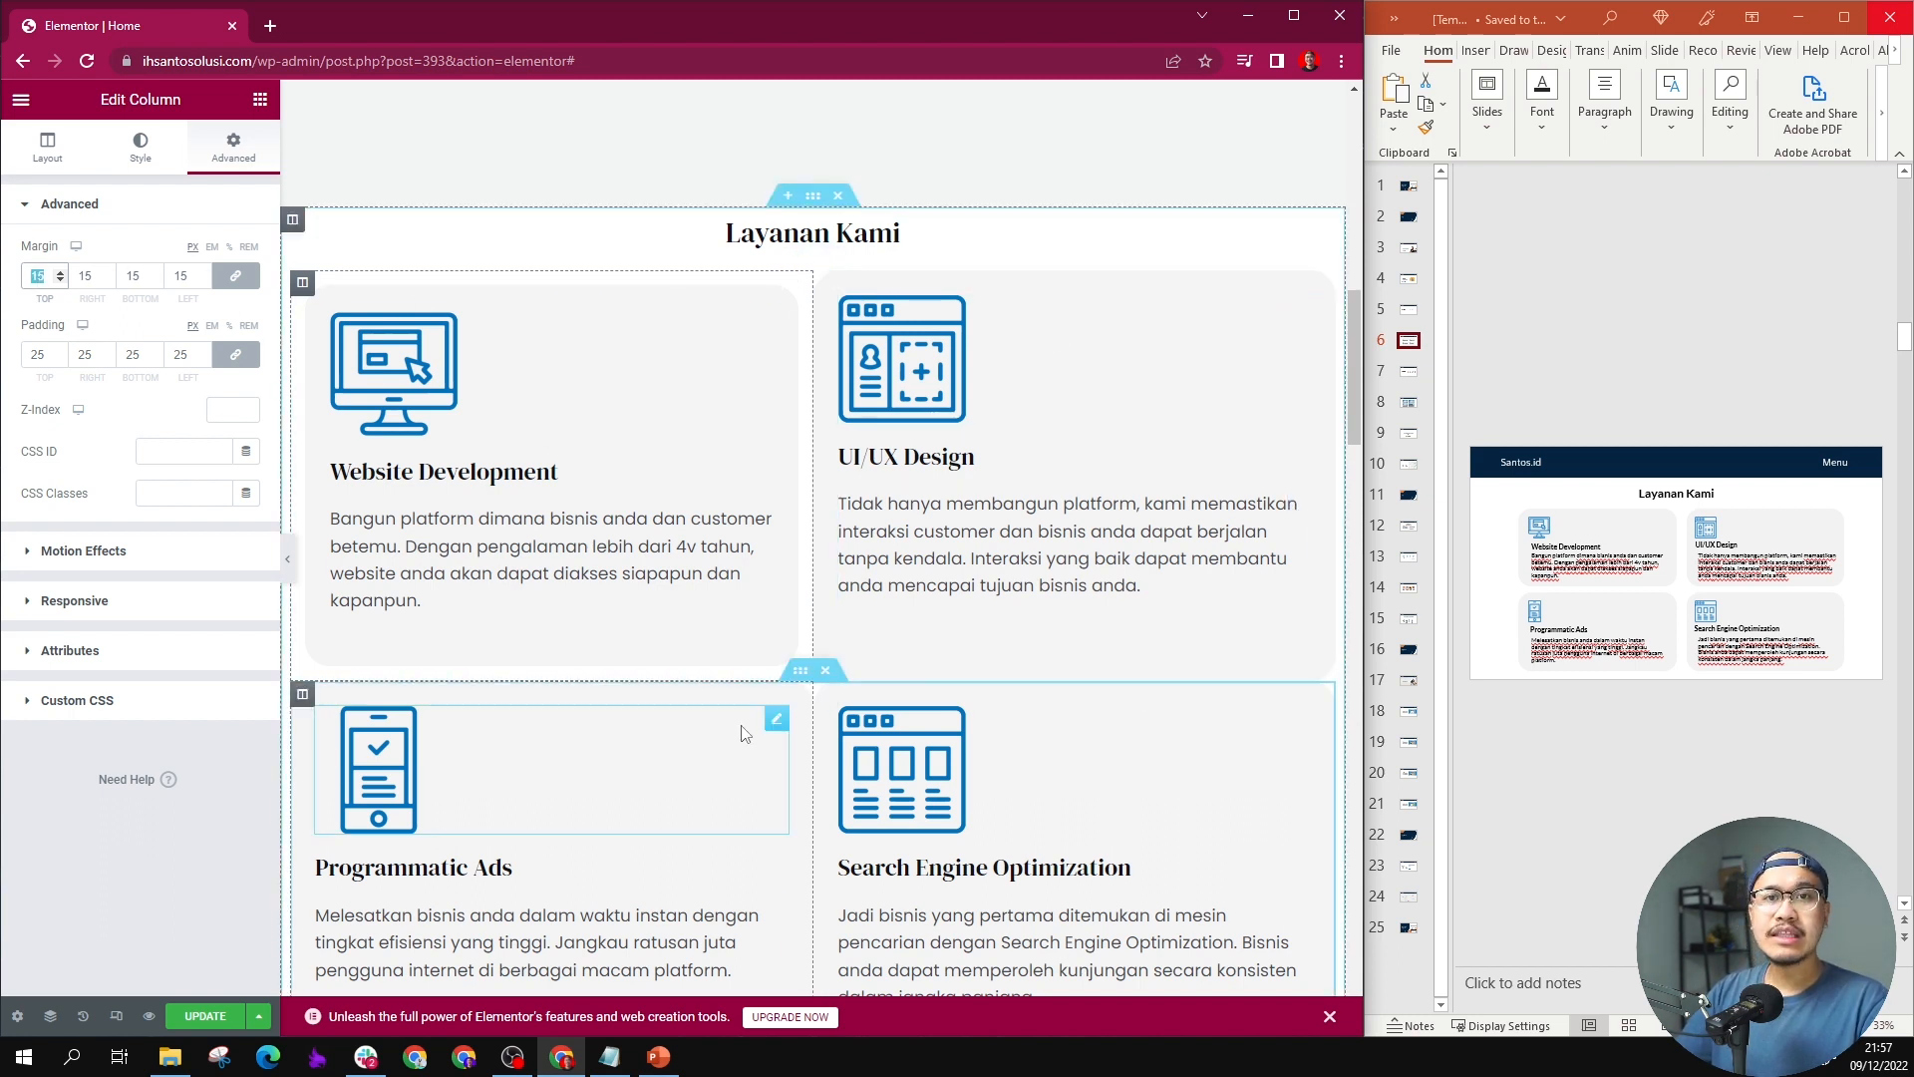
pyautogui.click(825, 288)
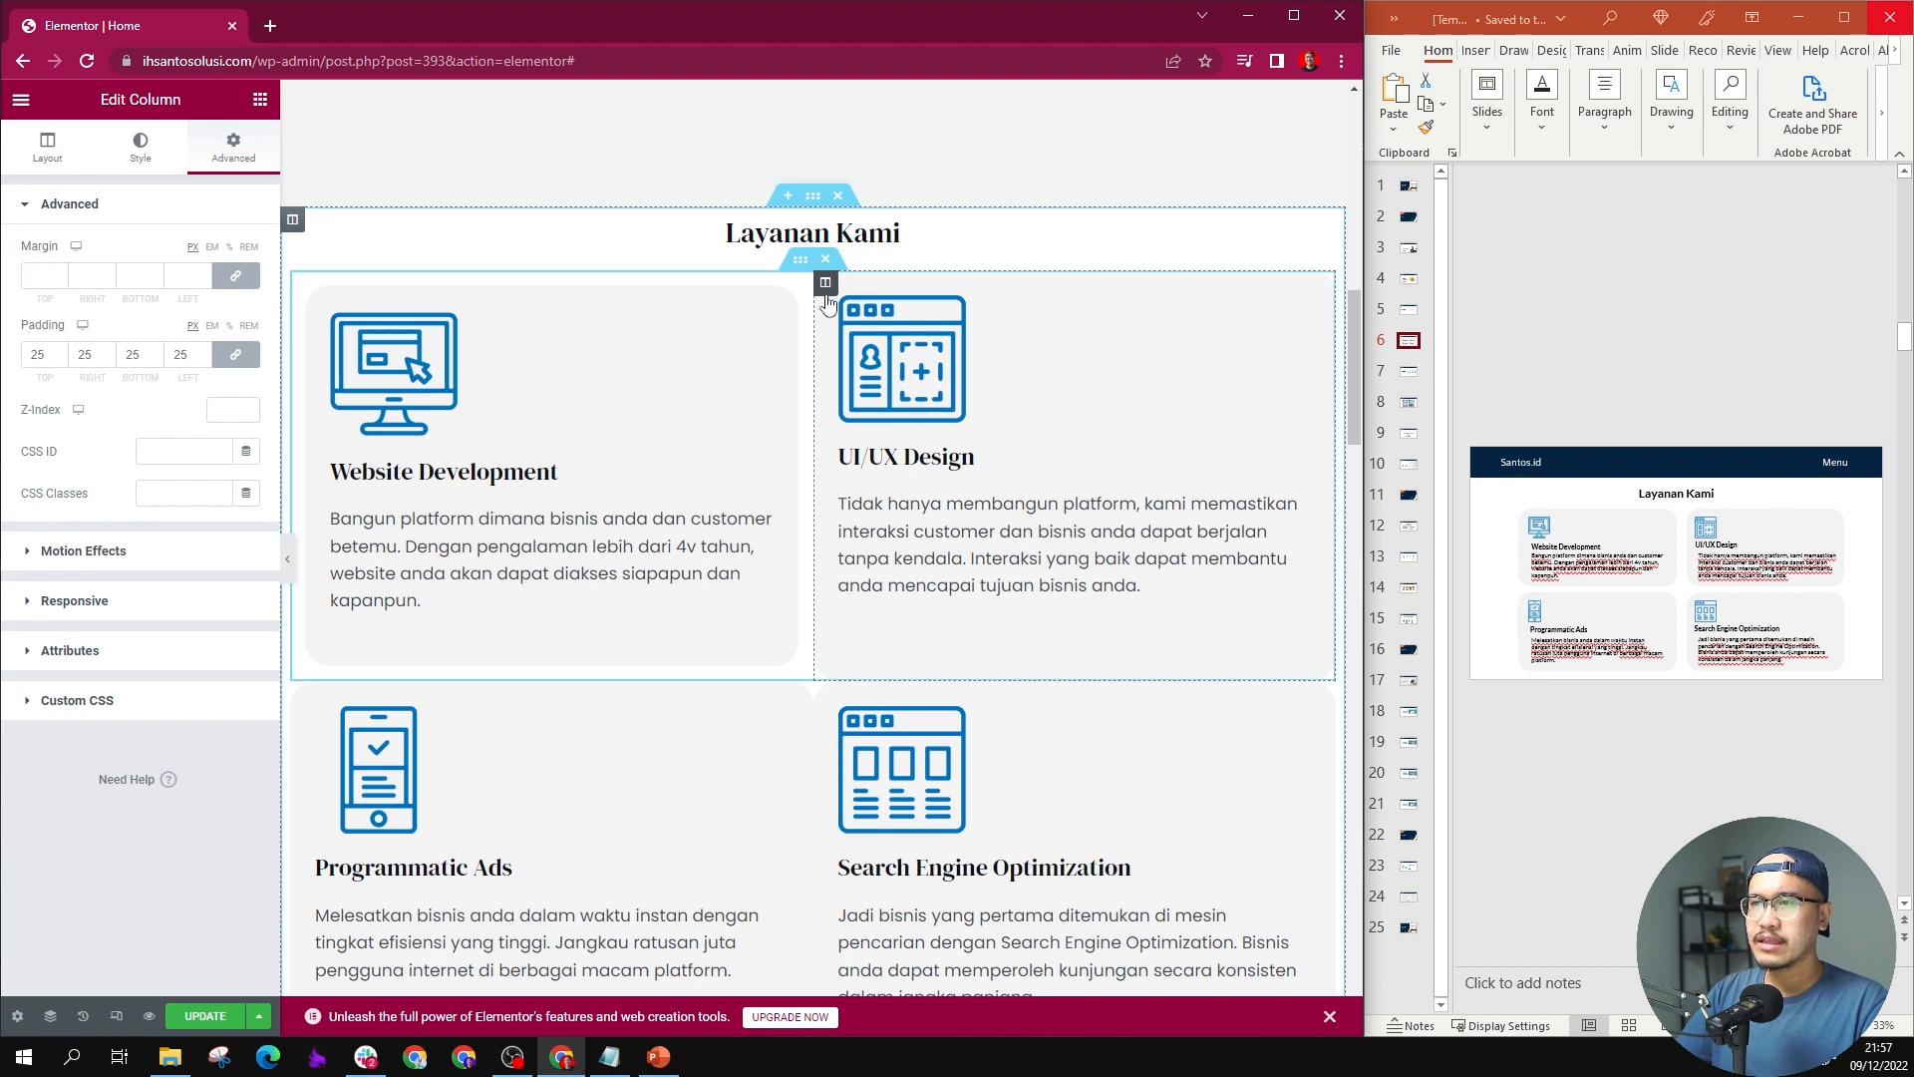
pyautogui.click(42, 276)
pyautogui.write('15')
pyautogui.click(302, 721)
pyautogui.click(43, 276)
pyautogui.write('15')
pyautogui.click(826, 722)
pyautogui.click(43, 276)
pyautogui.write('15')
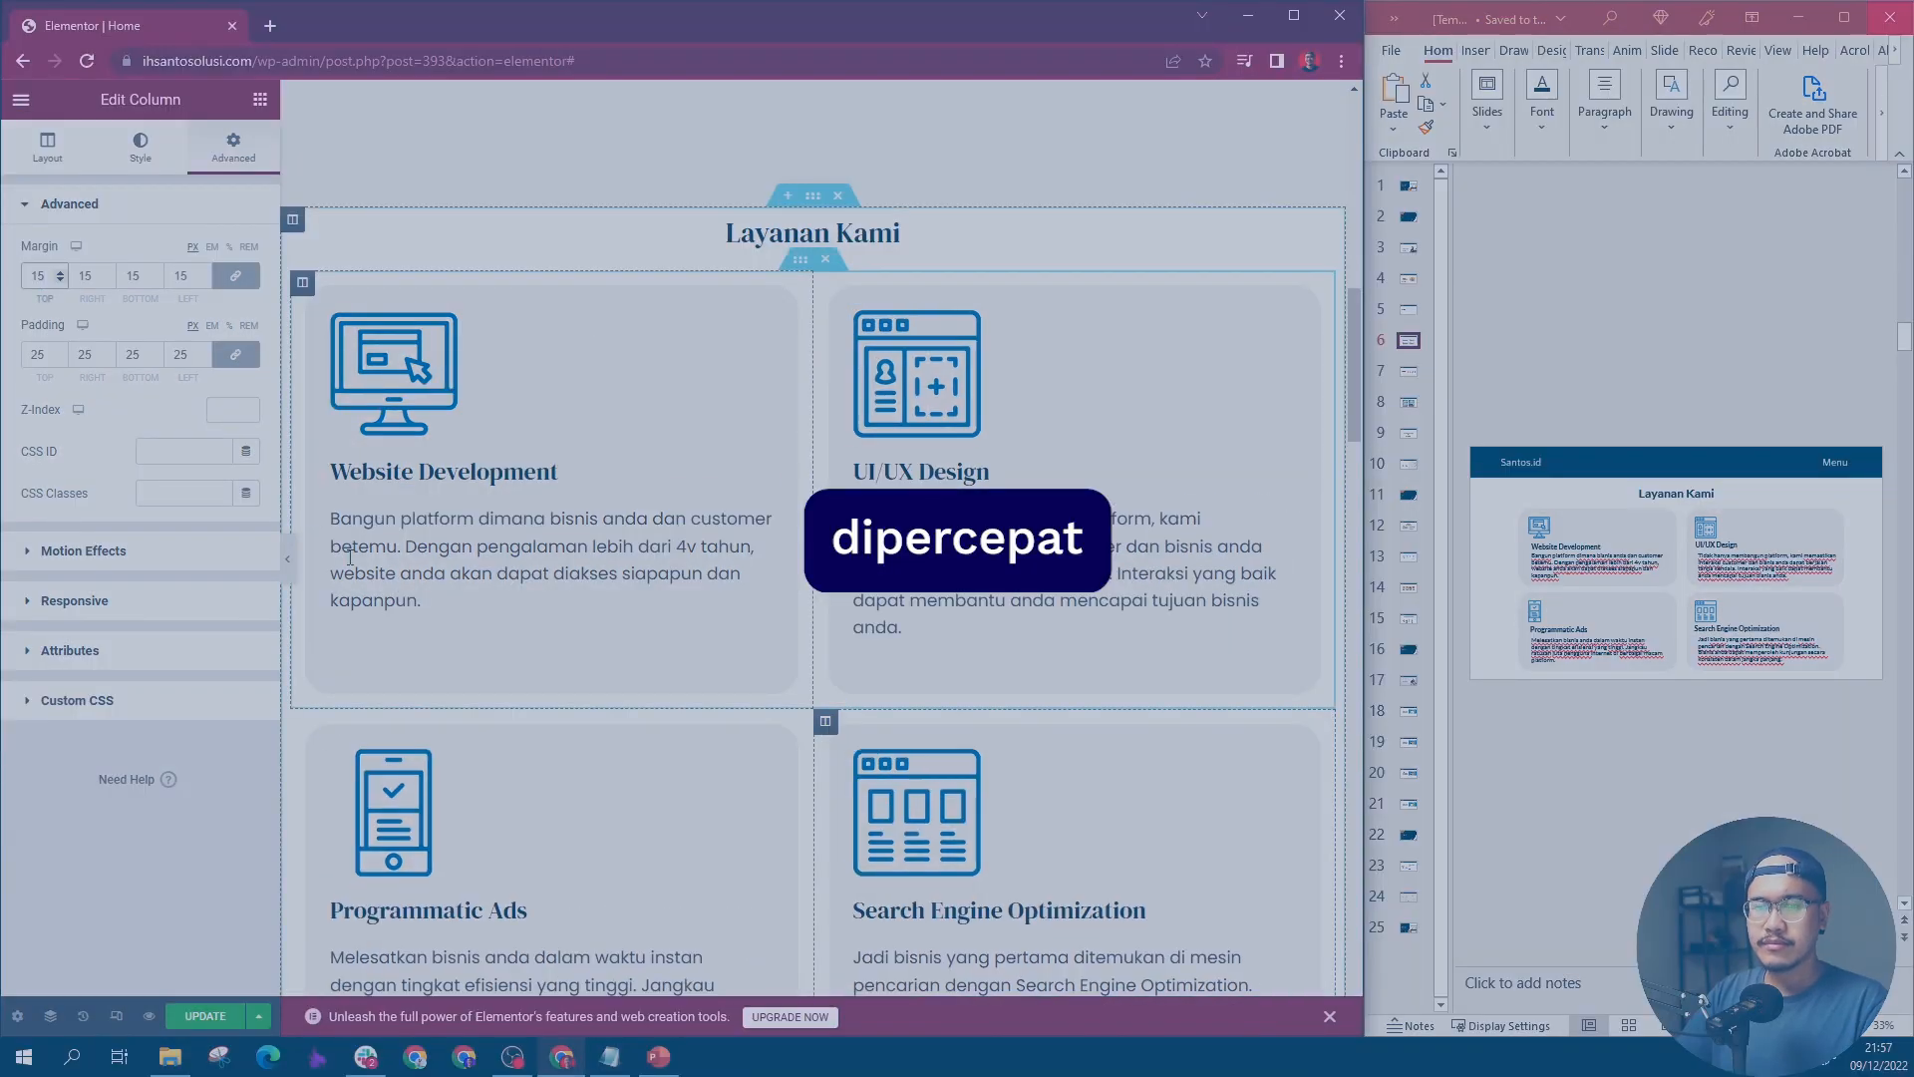
pyautogui.scroll(1, 528, 536)
pyautogui.scroll(-1, 547, 539)
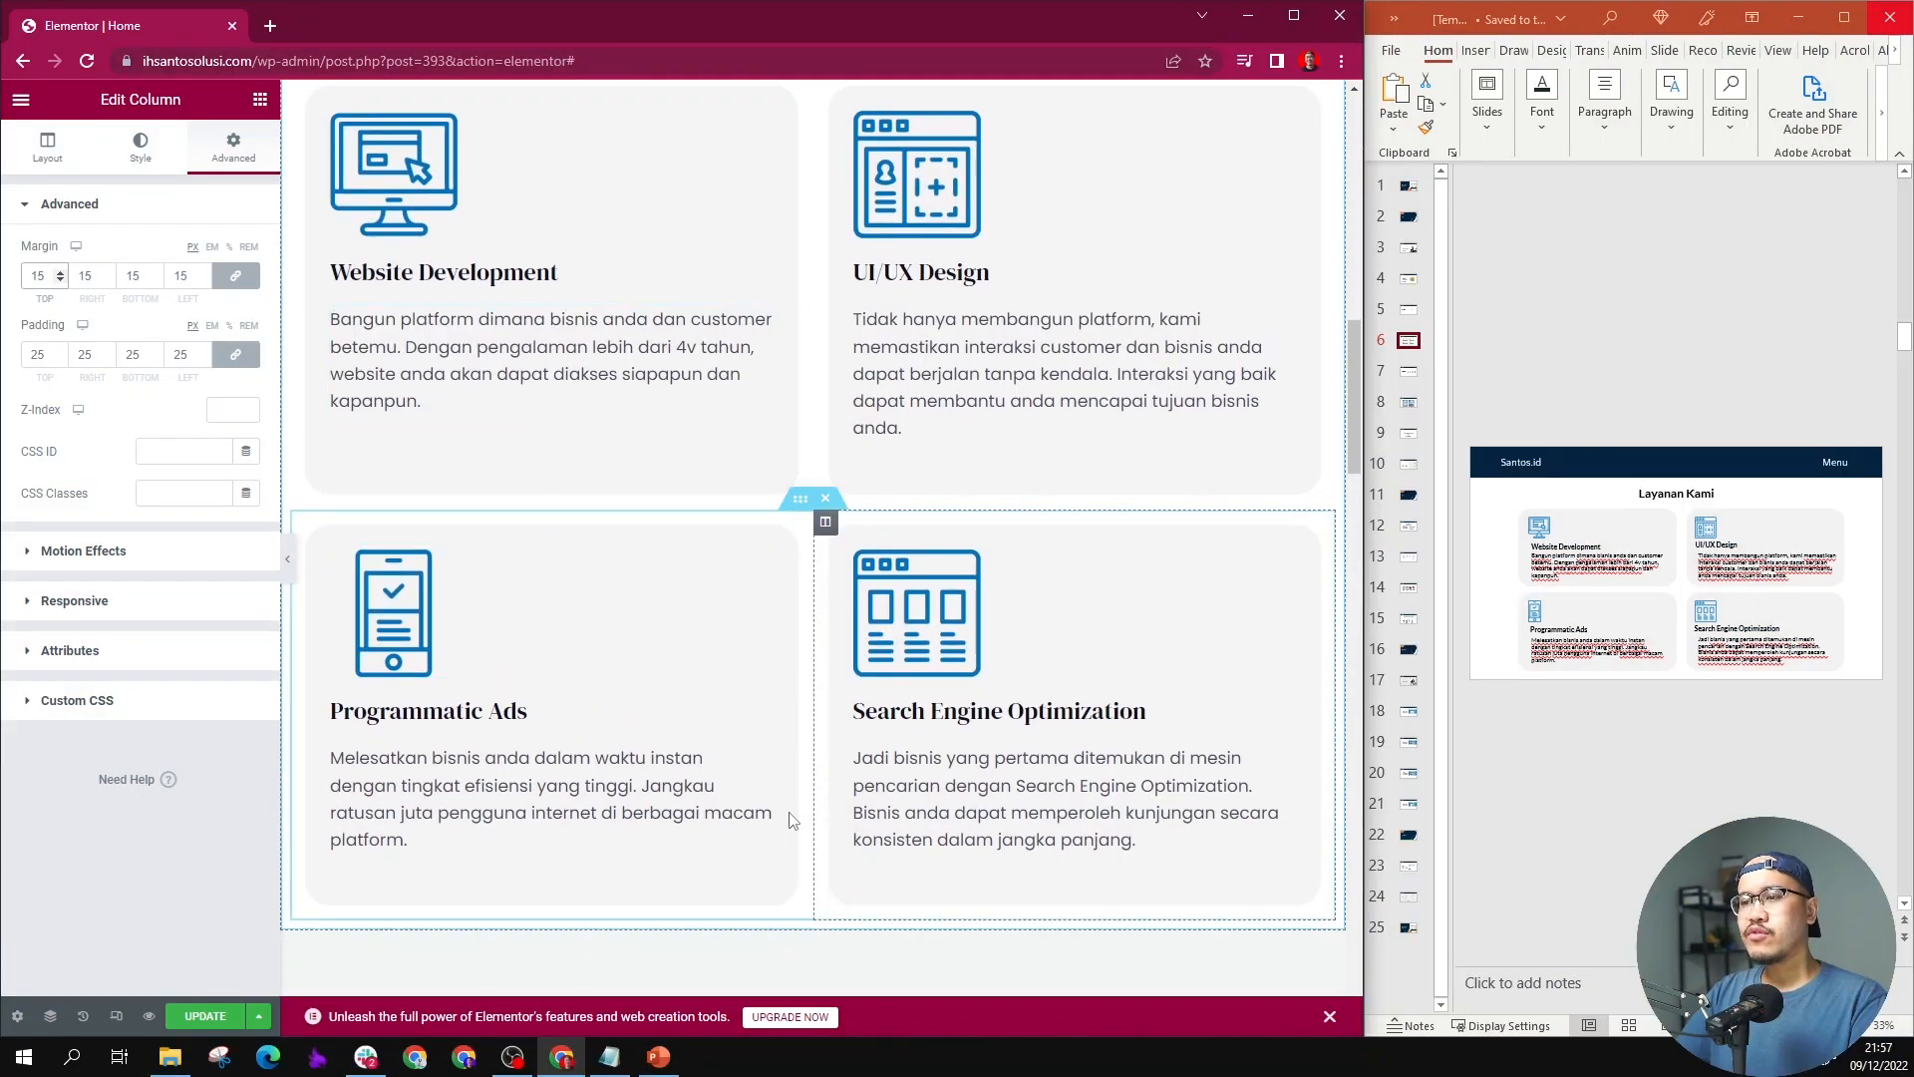
pyautogui.scroll(4, 798, 666)
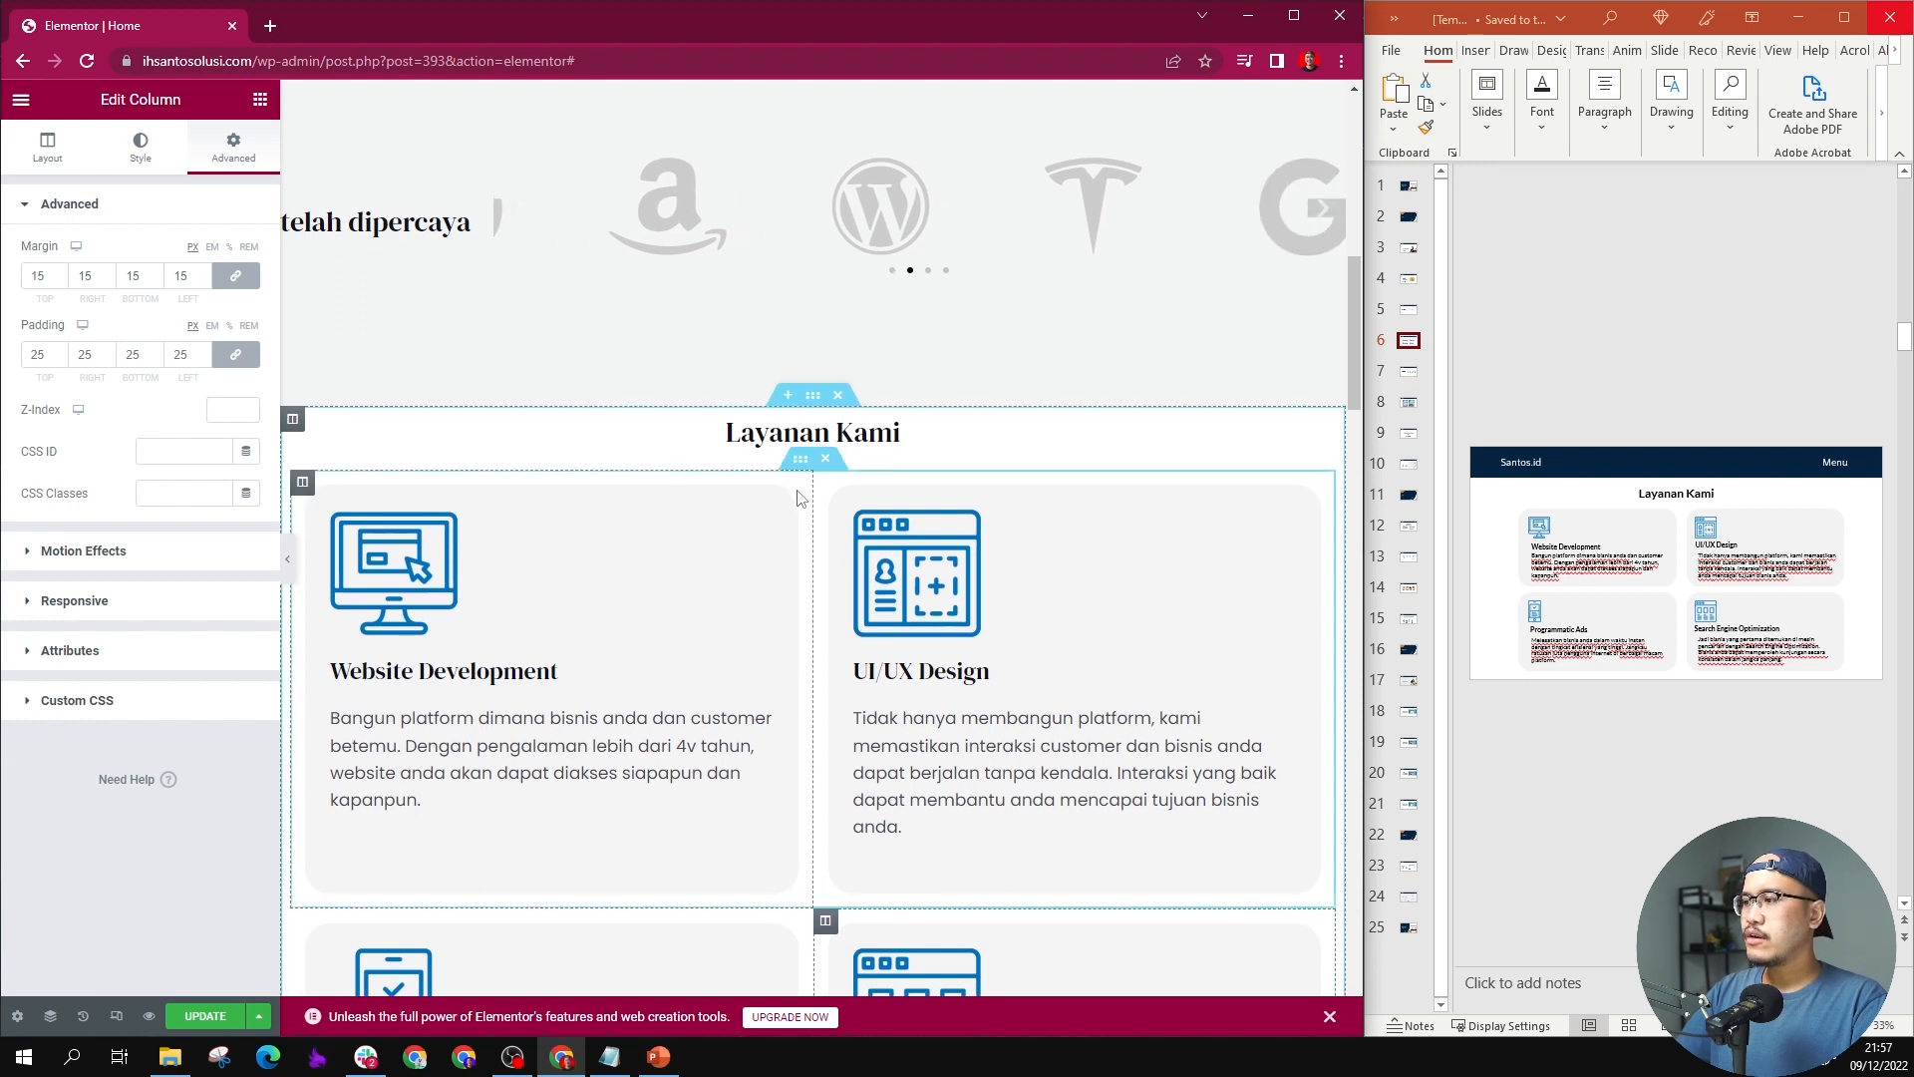
pyautogui.scroll(-3, 794, 492)
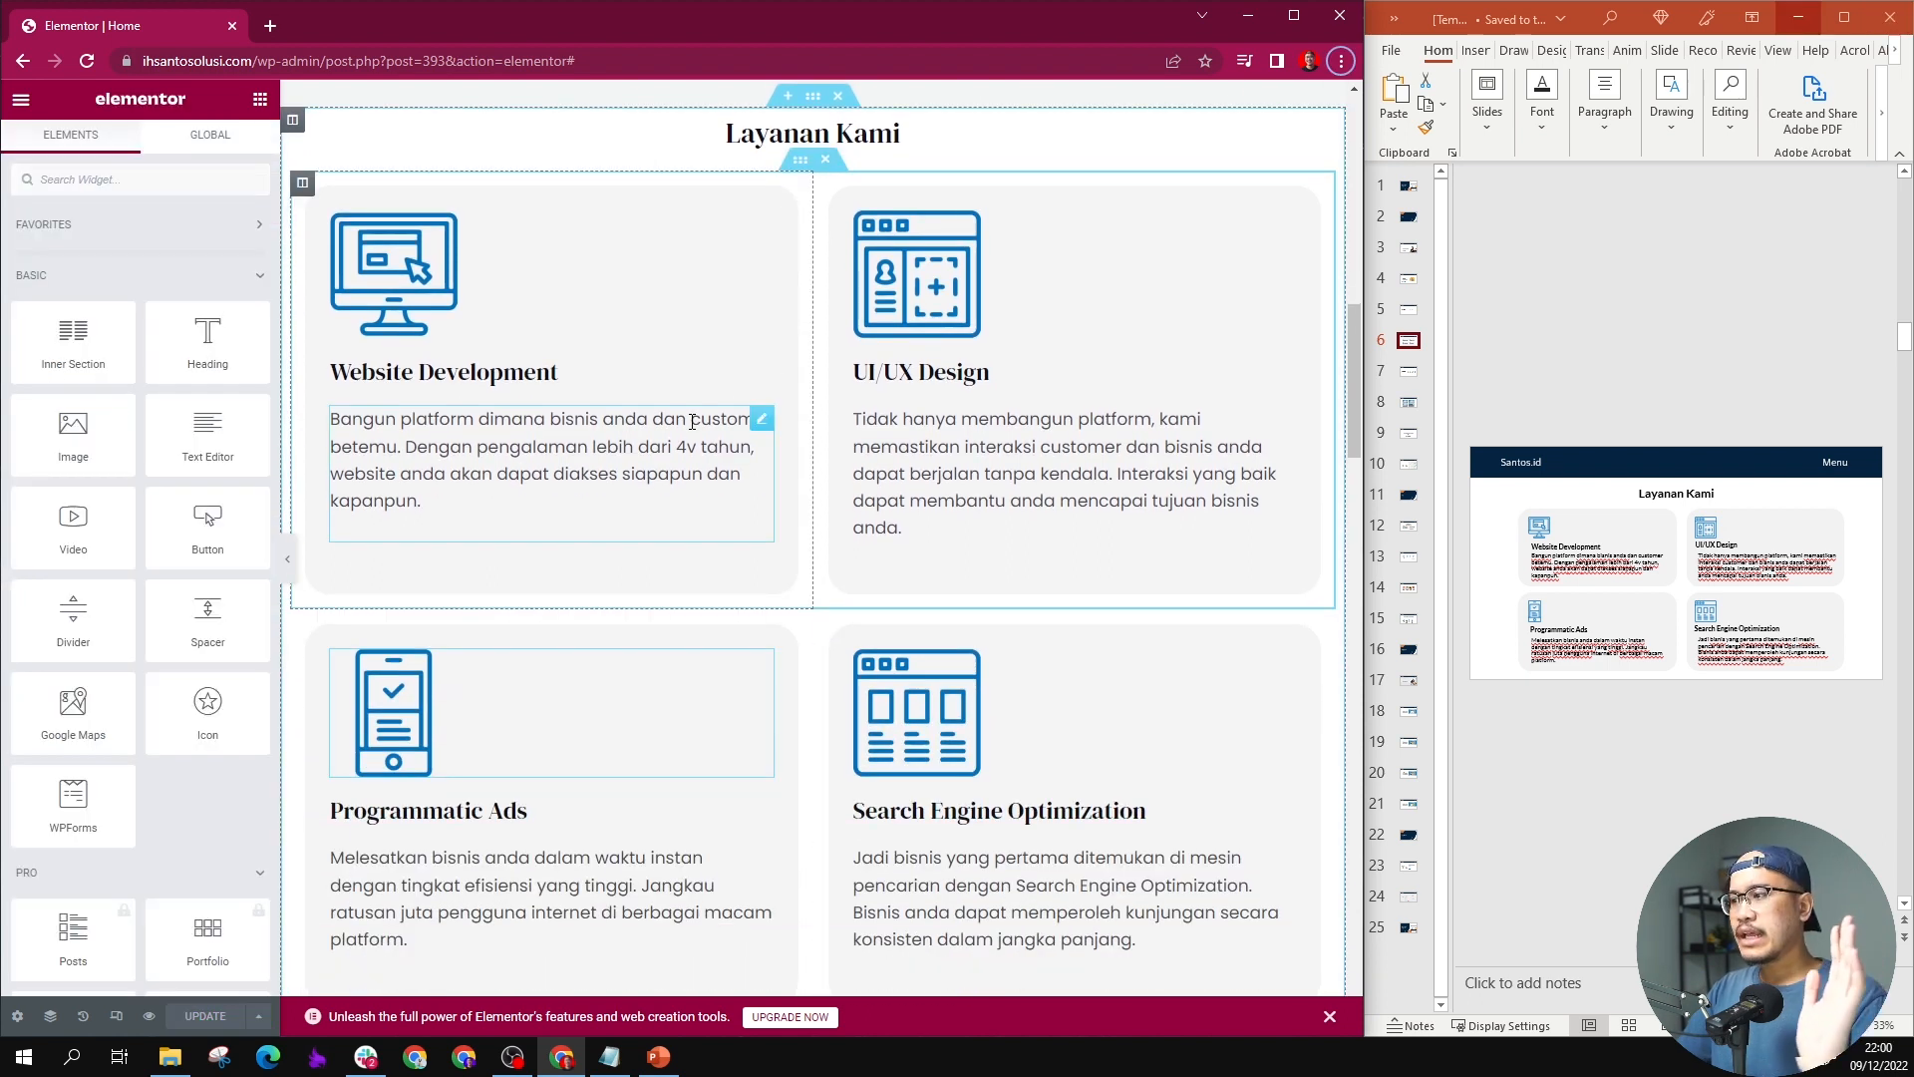
# Step: Show slide 7 of the PowerPoint design and examine its "Pencapaian Kami" heading and description against the page's client logo section
pyautogui.click(1413, 377)
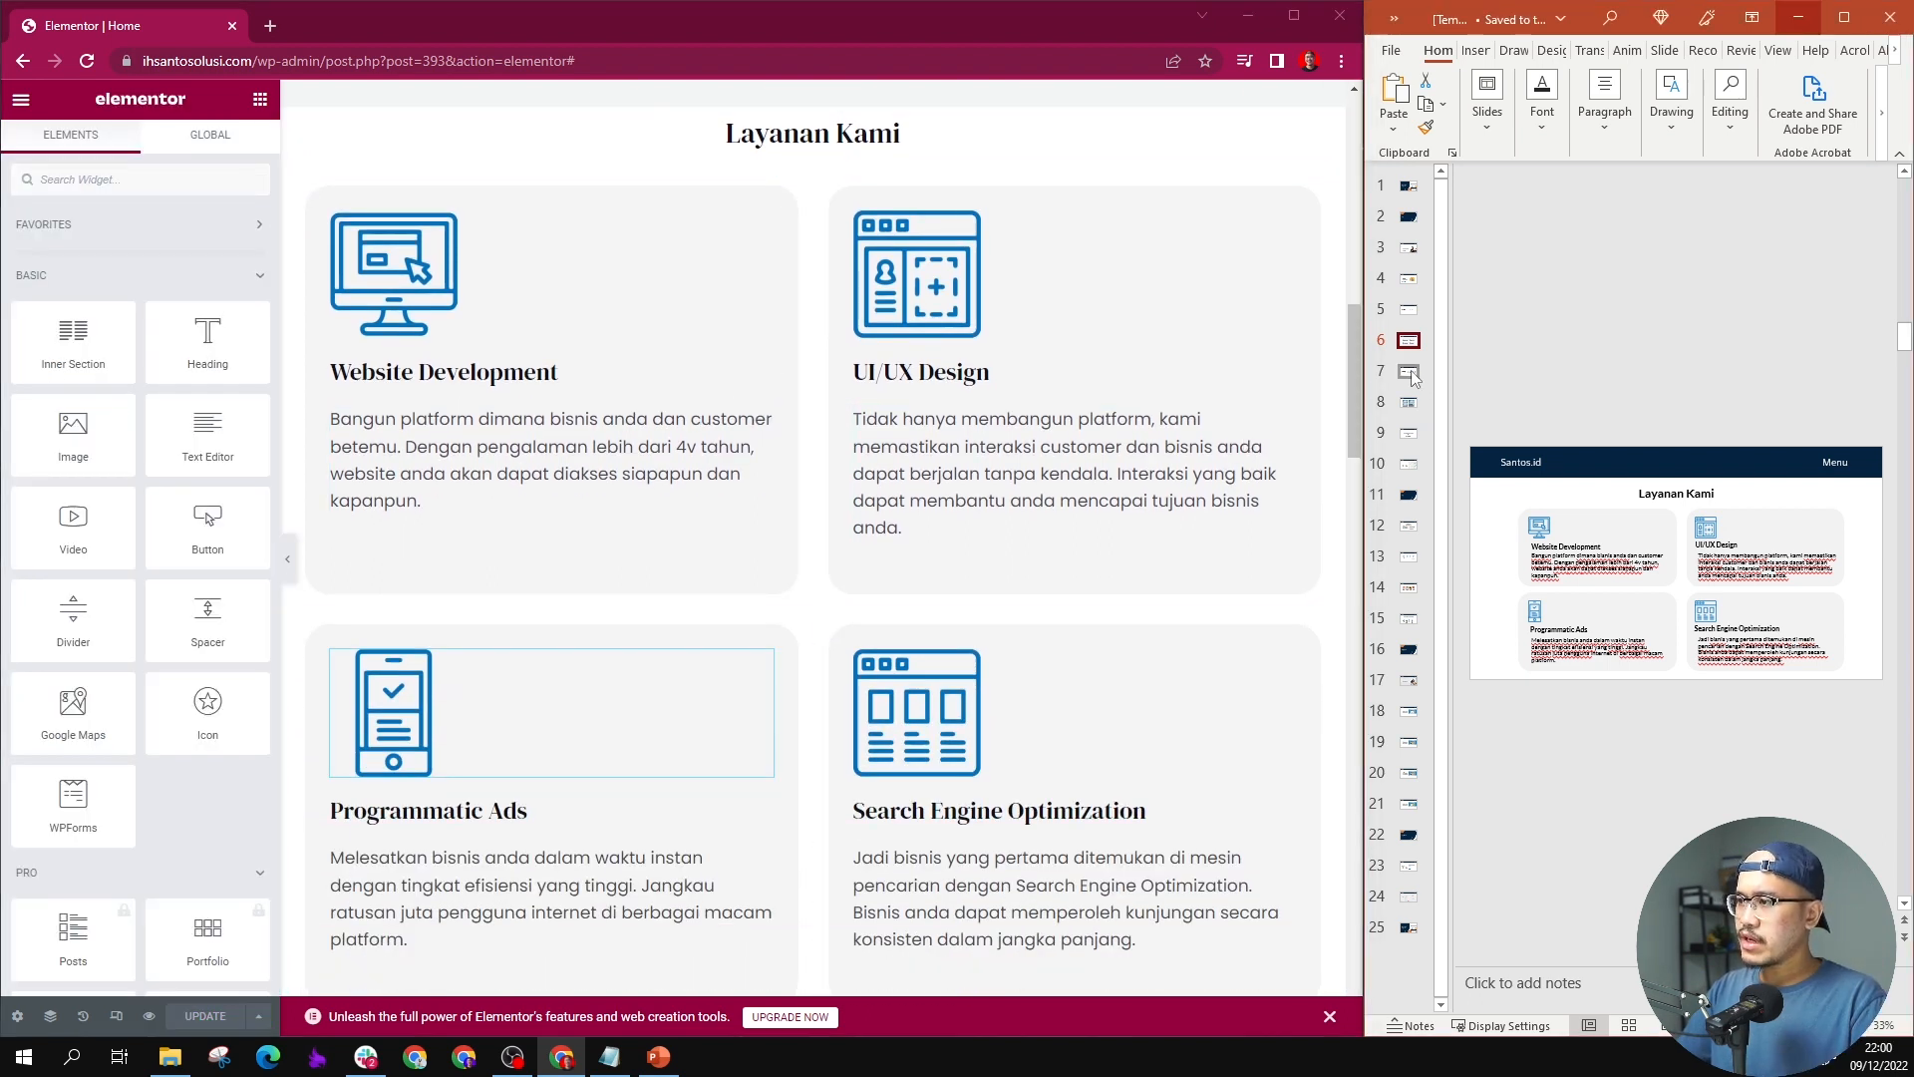
pyautogui.click(1411, 374)
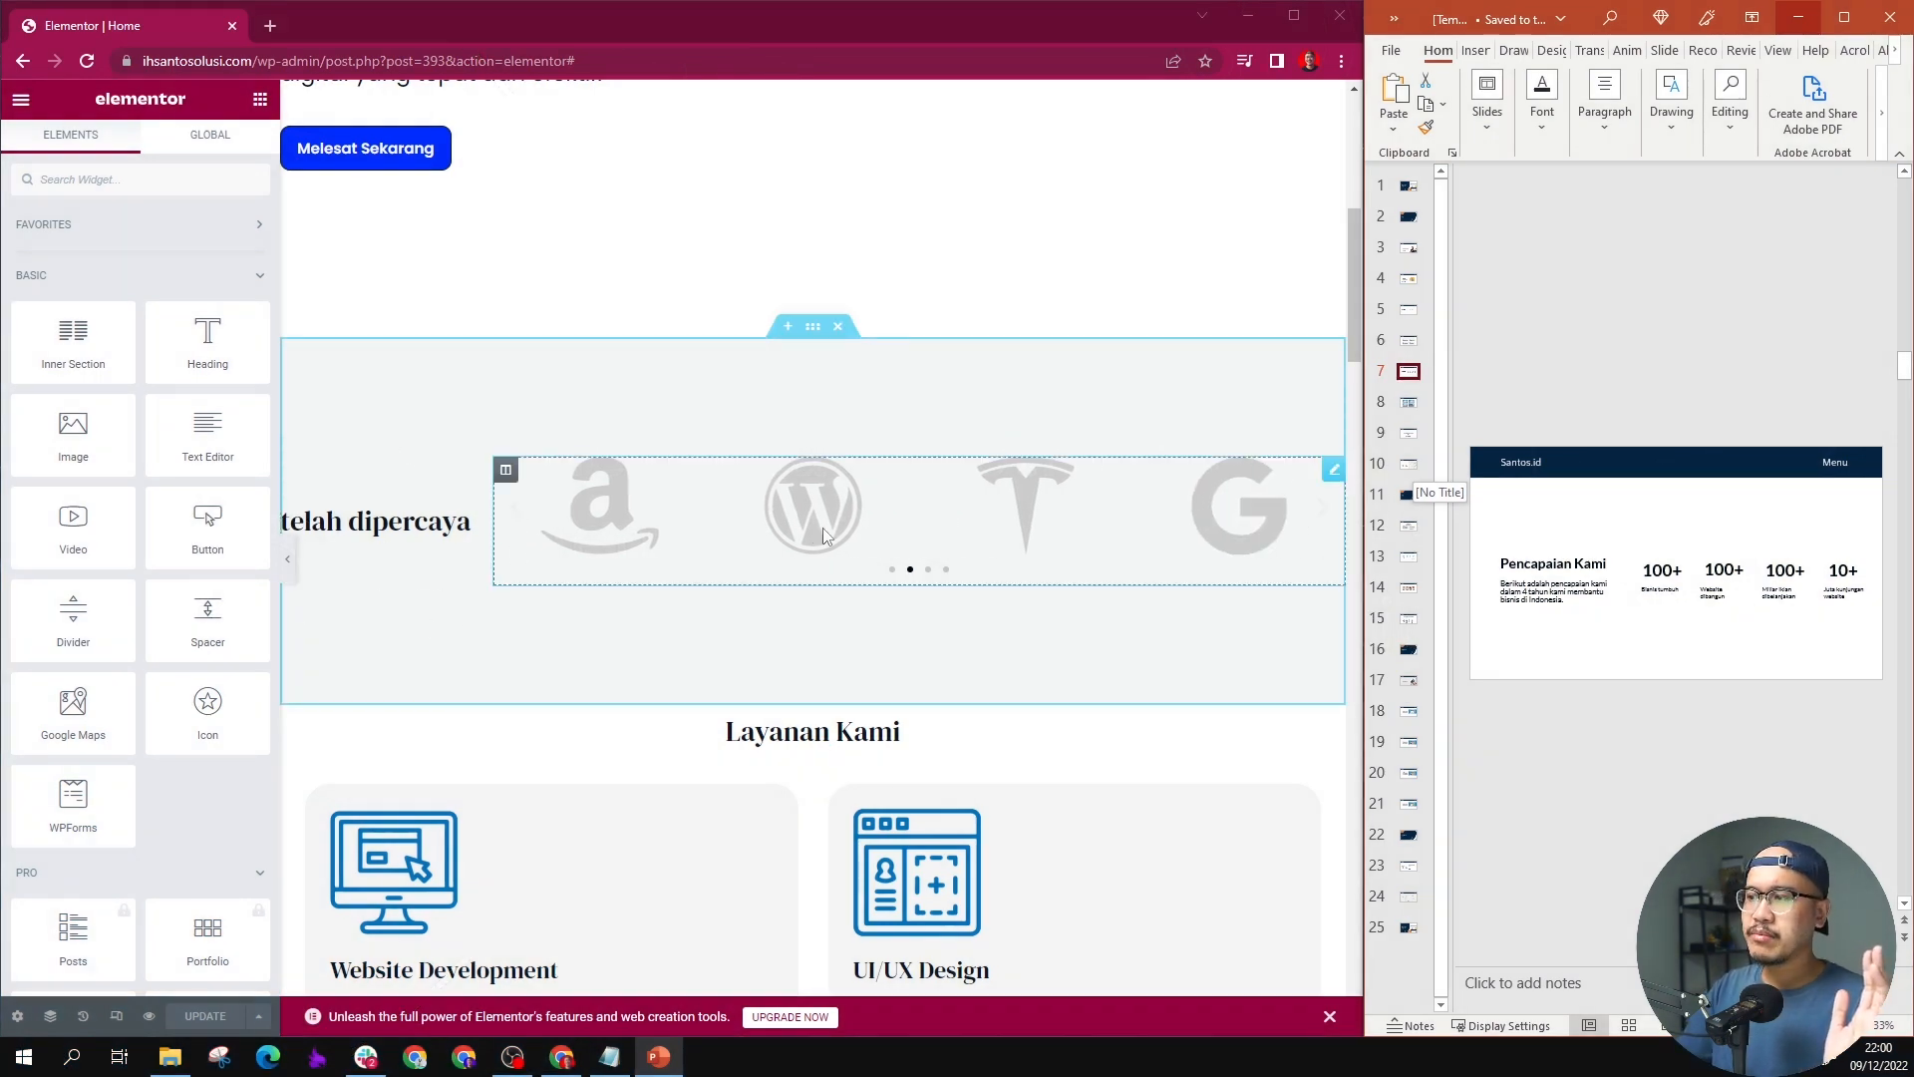
pyautogui.scroll(-1, 823, 532)
pyautogui.scroll(-2, 824, 536)
pyautogui.scroll(3, 825, 535)
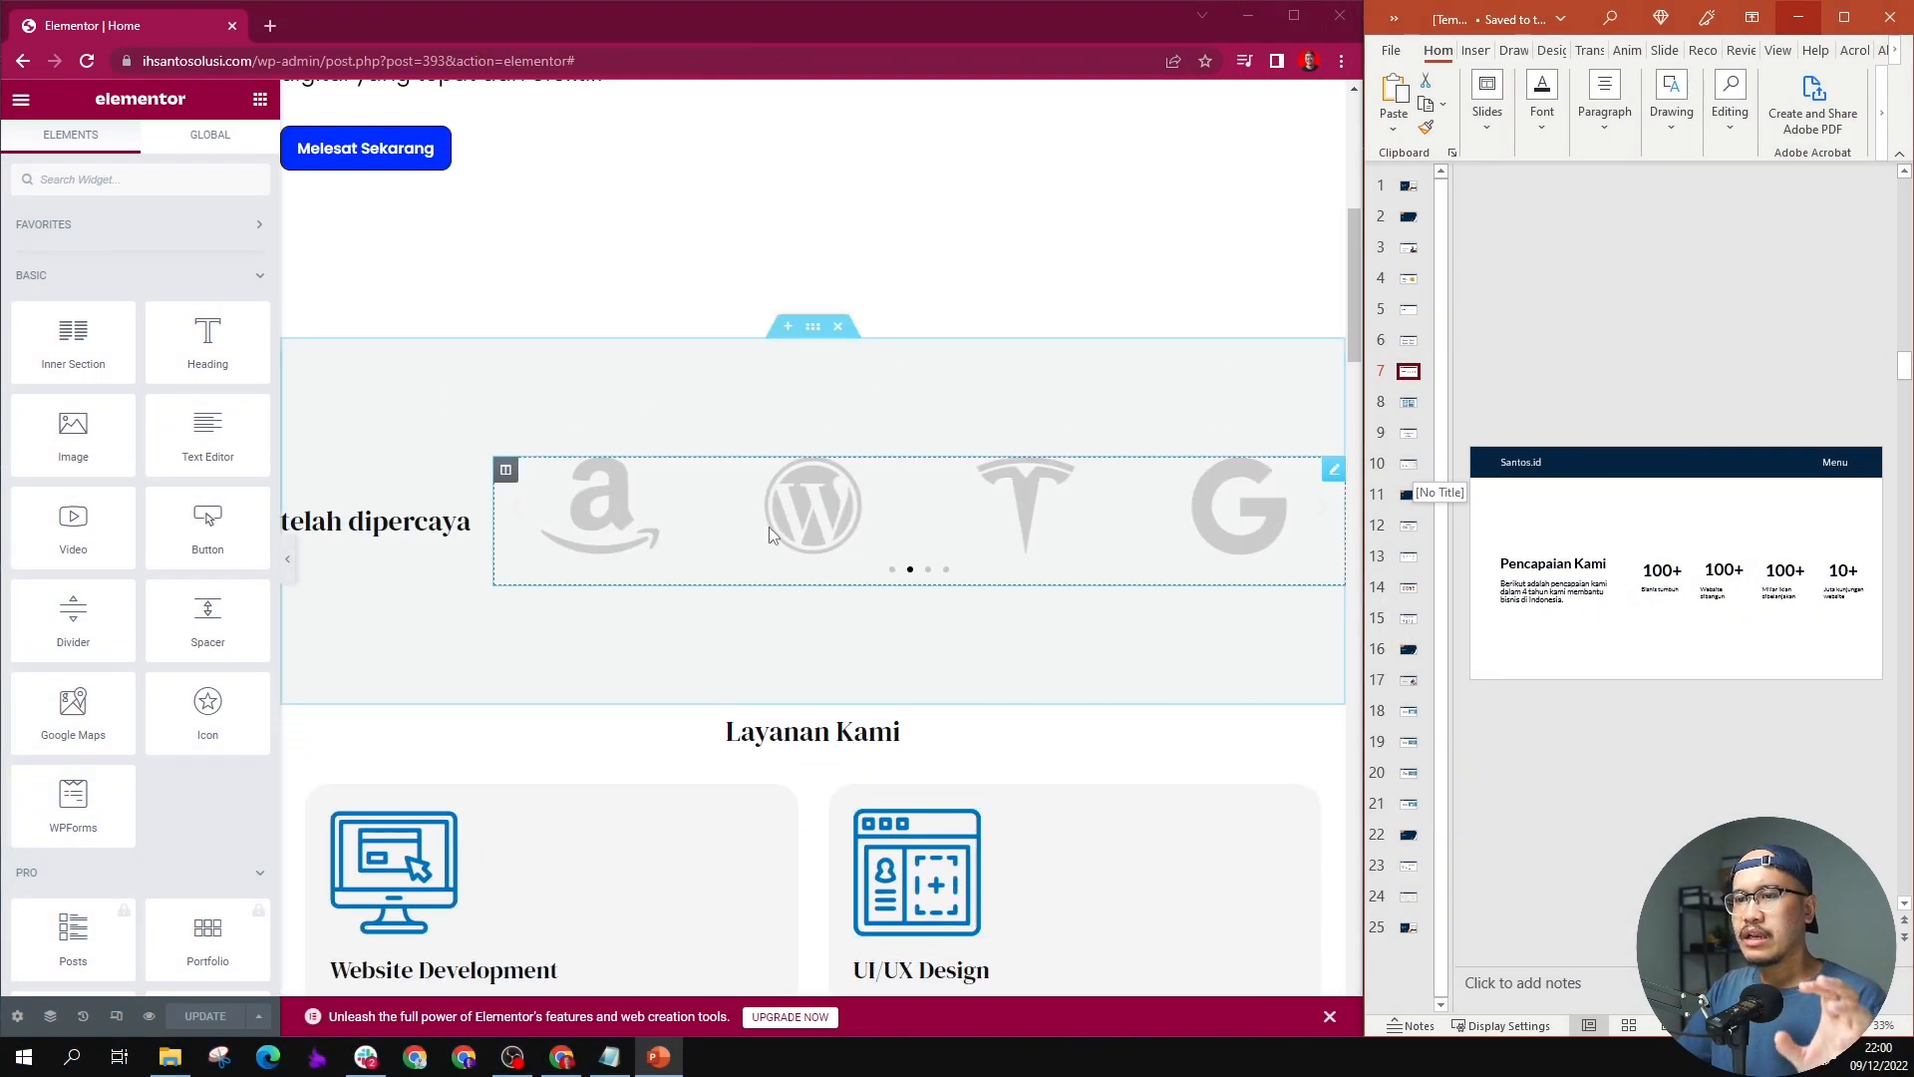
pyautogui.click(1502, 561)
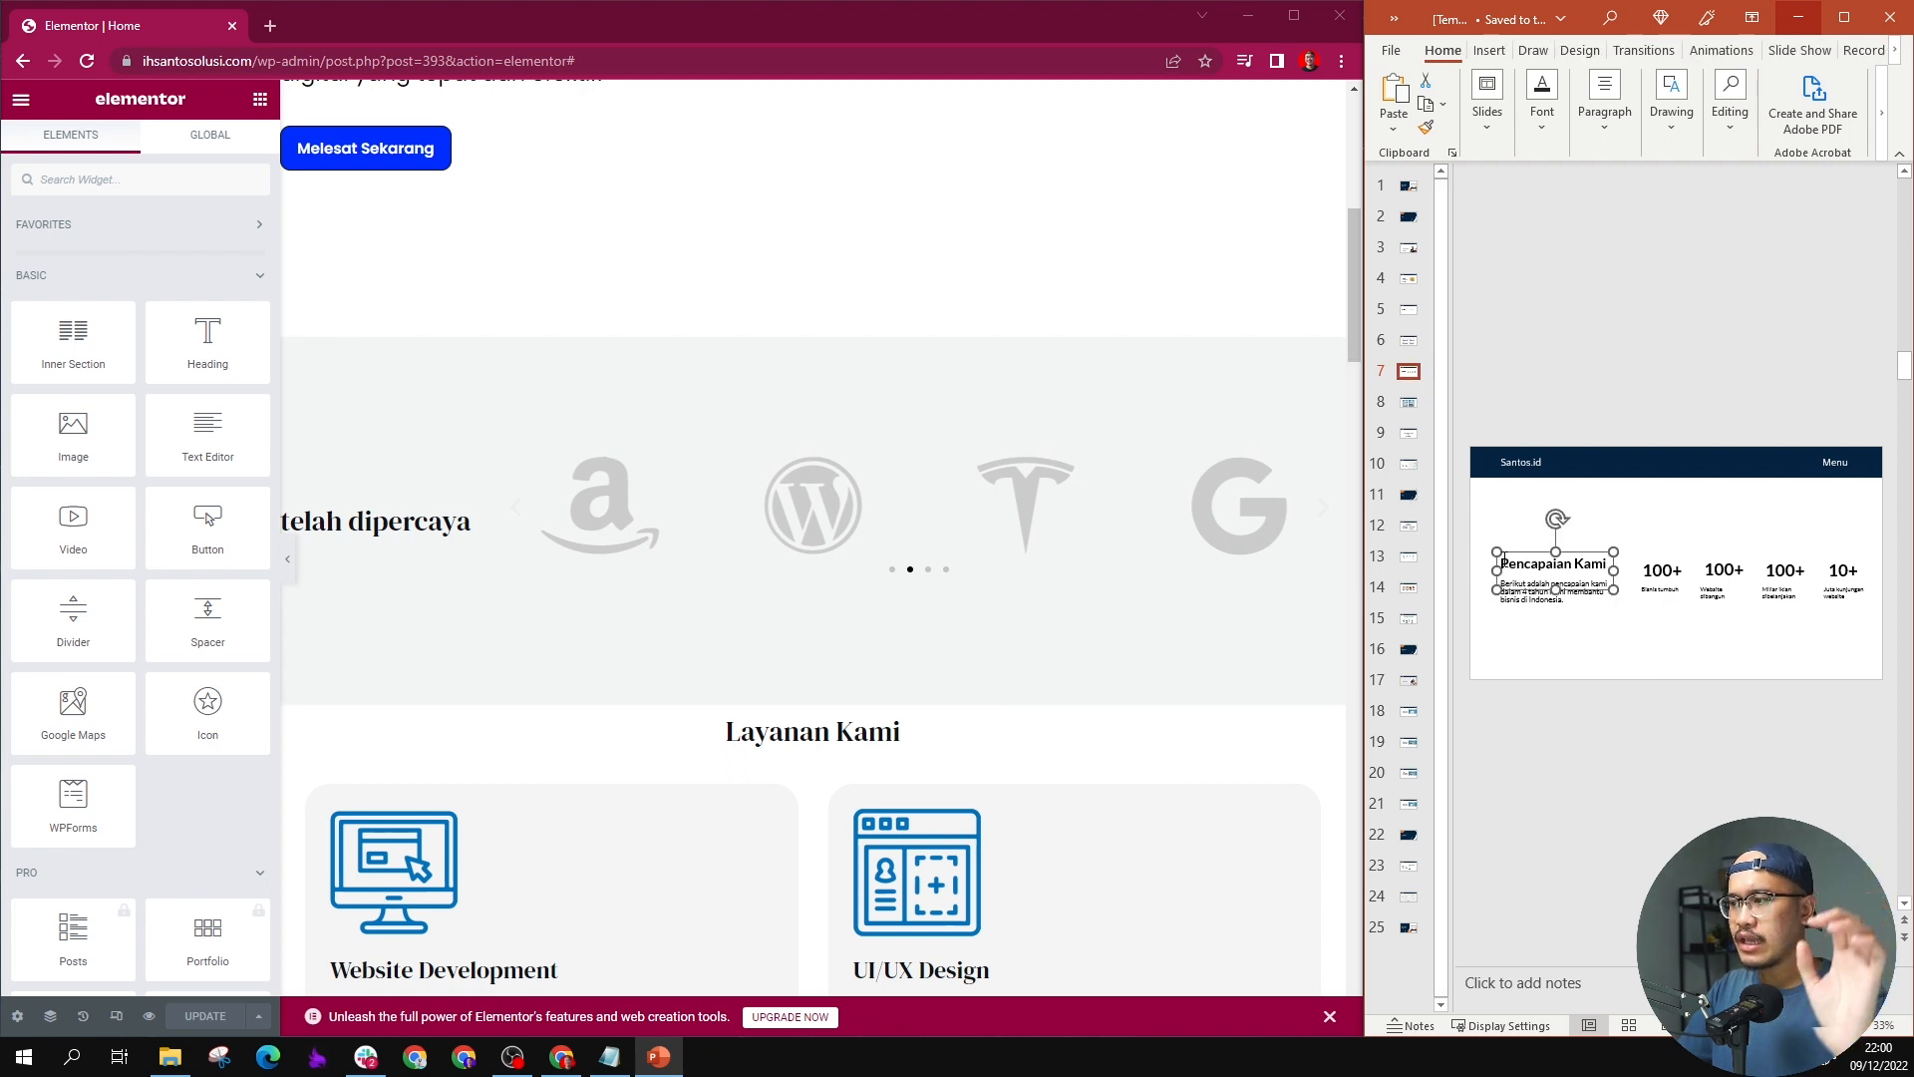
pyautogui.click(1516, 602)
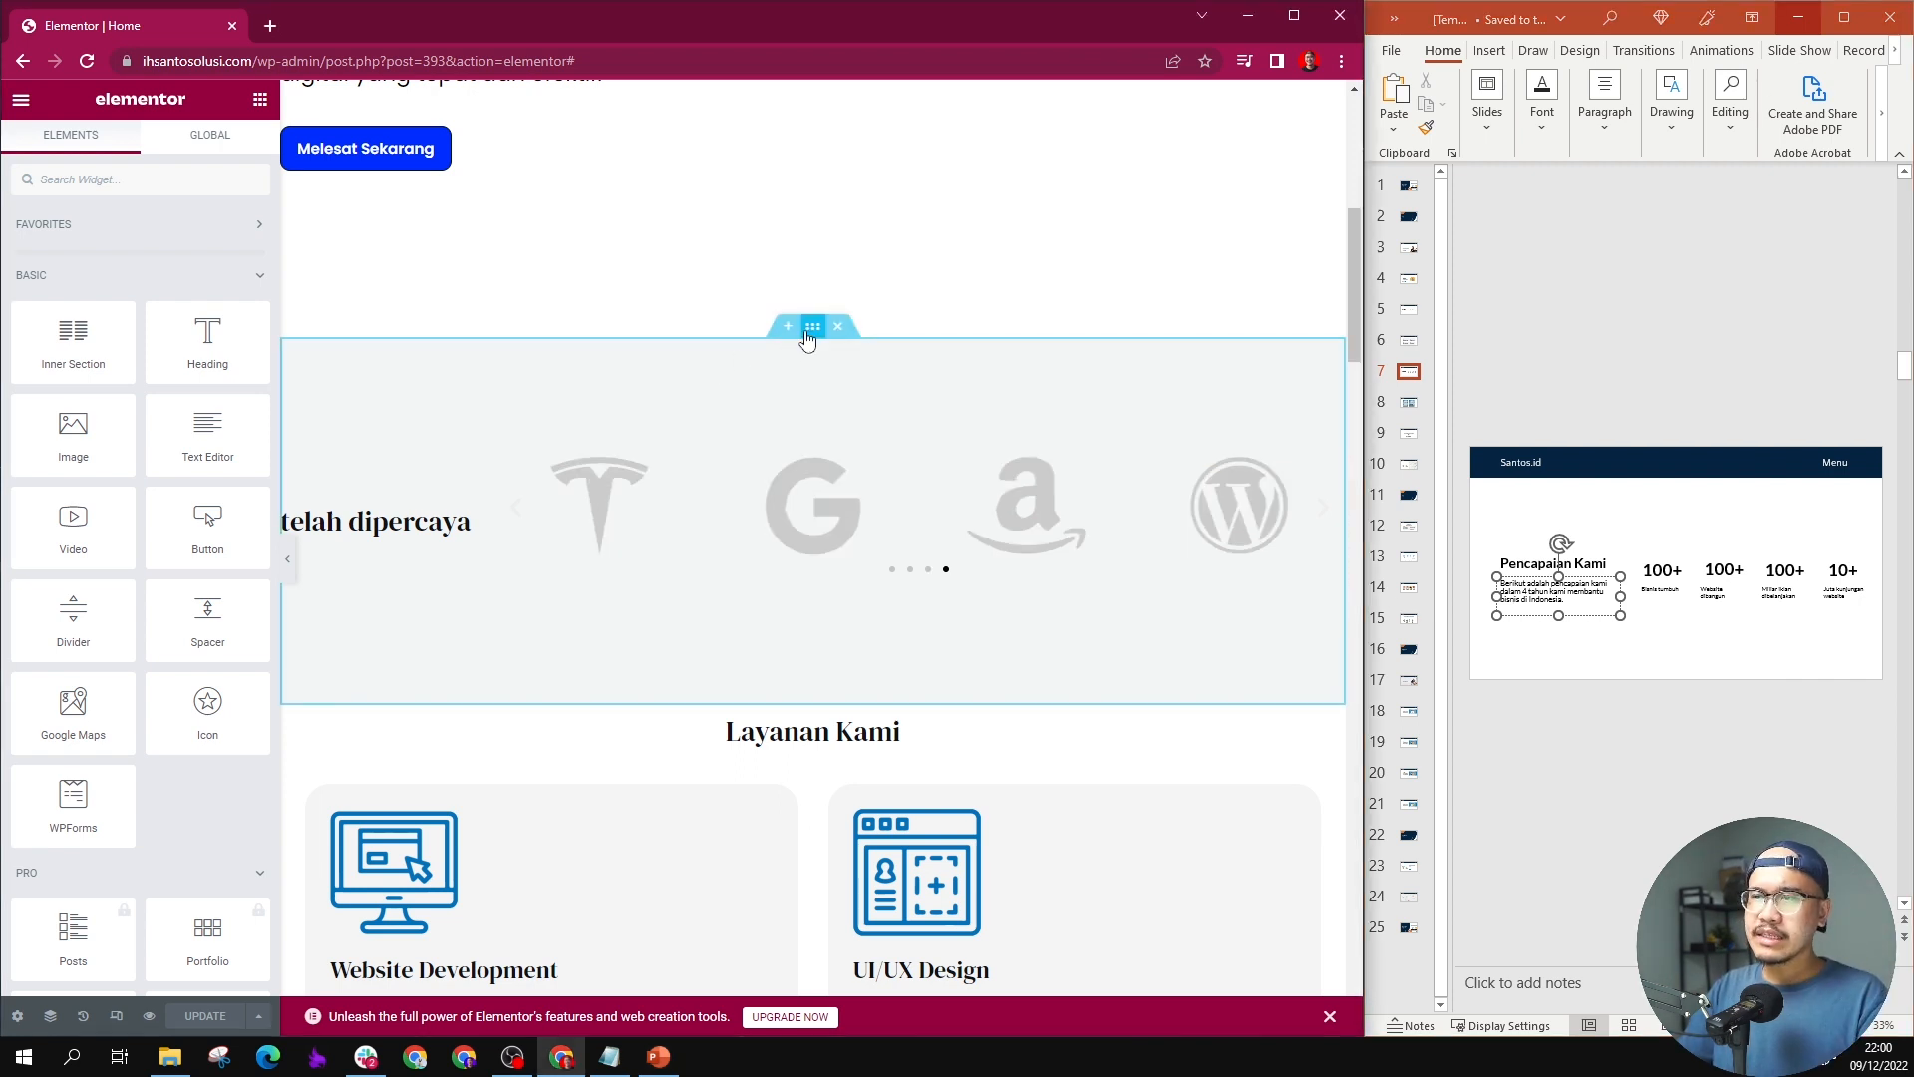
# Step: Duplicate the "telah dipercaya" client logo section and move the copy directly below the "Layanan Kami" section
pyautogui.rightClick(807, 333)
pyautogui.click(836, 380)
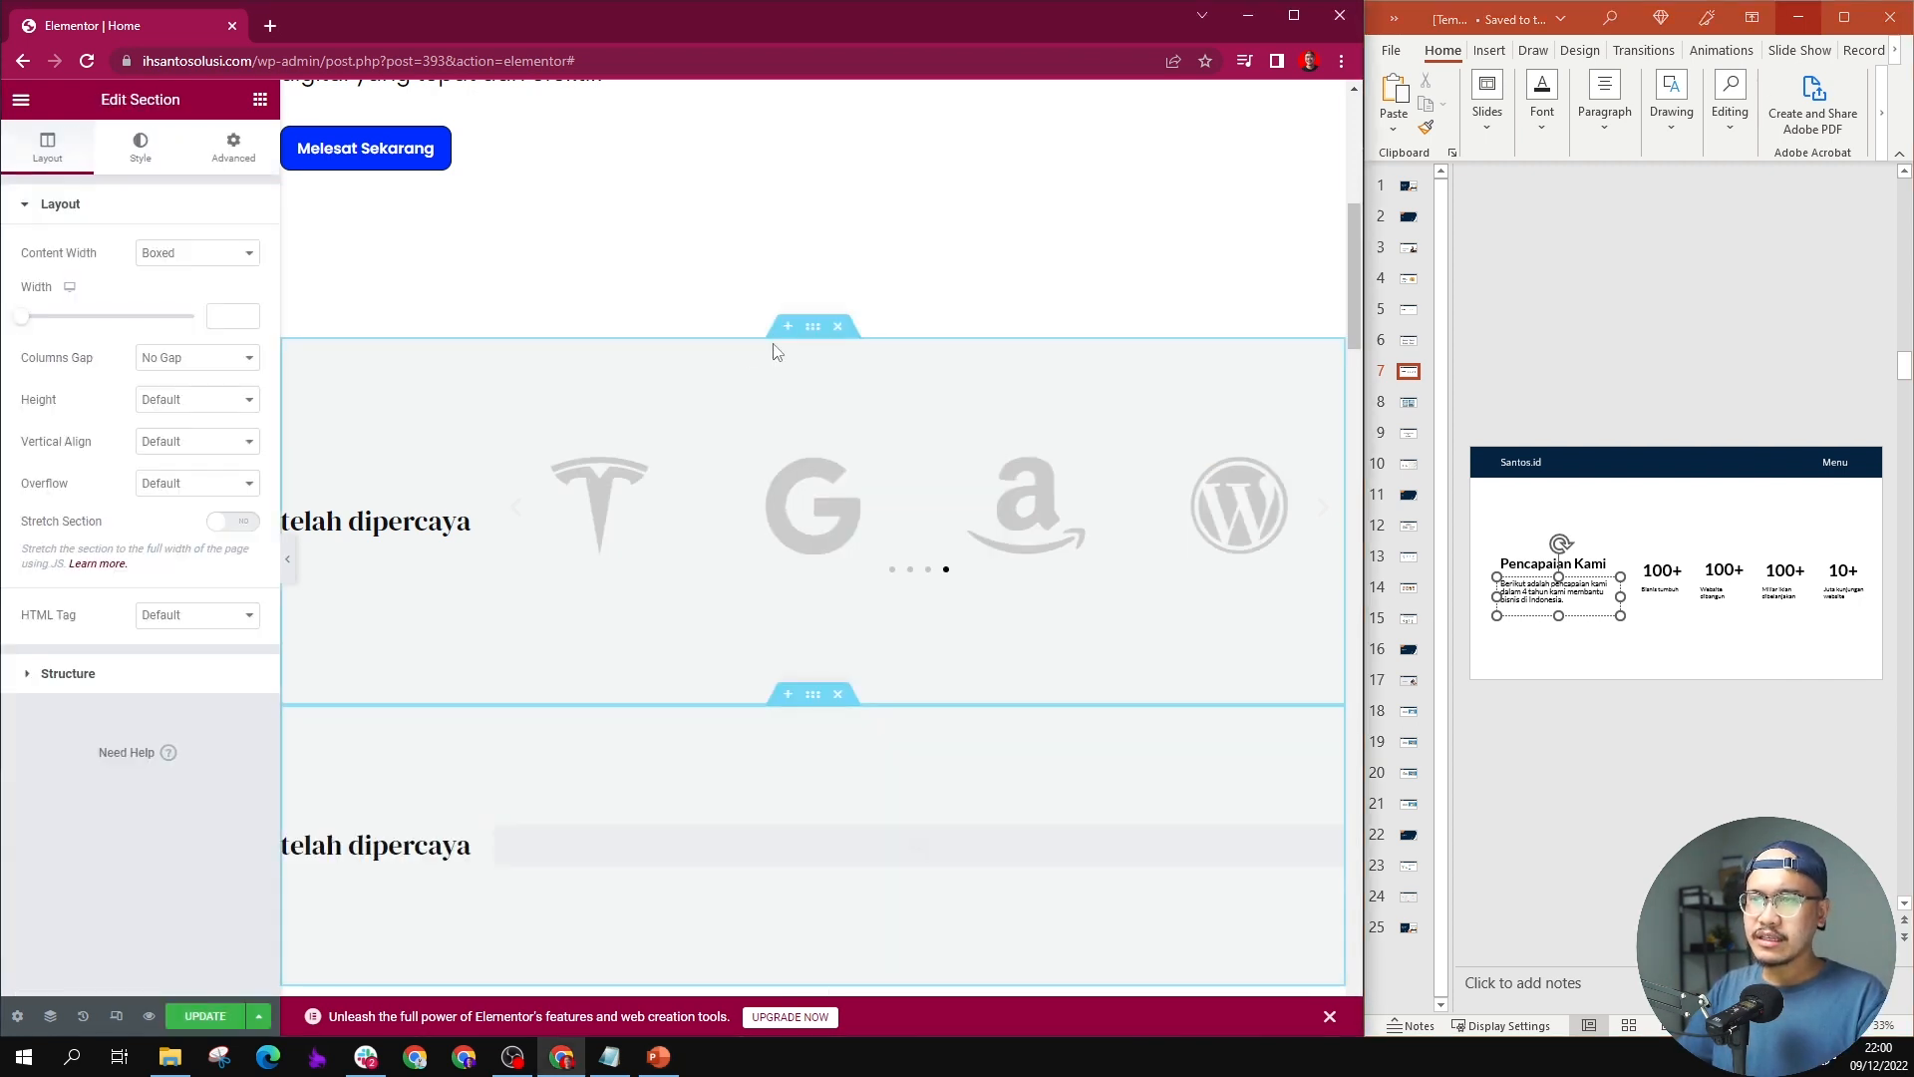
pyautogui.scroll(-2, 738, 482)
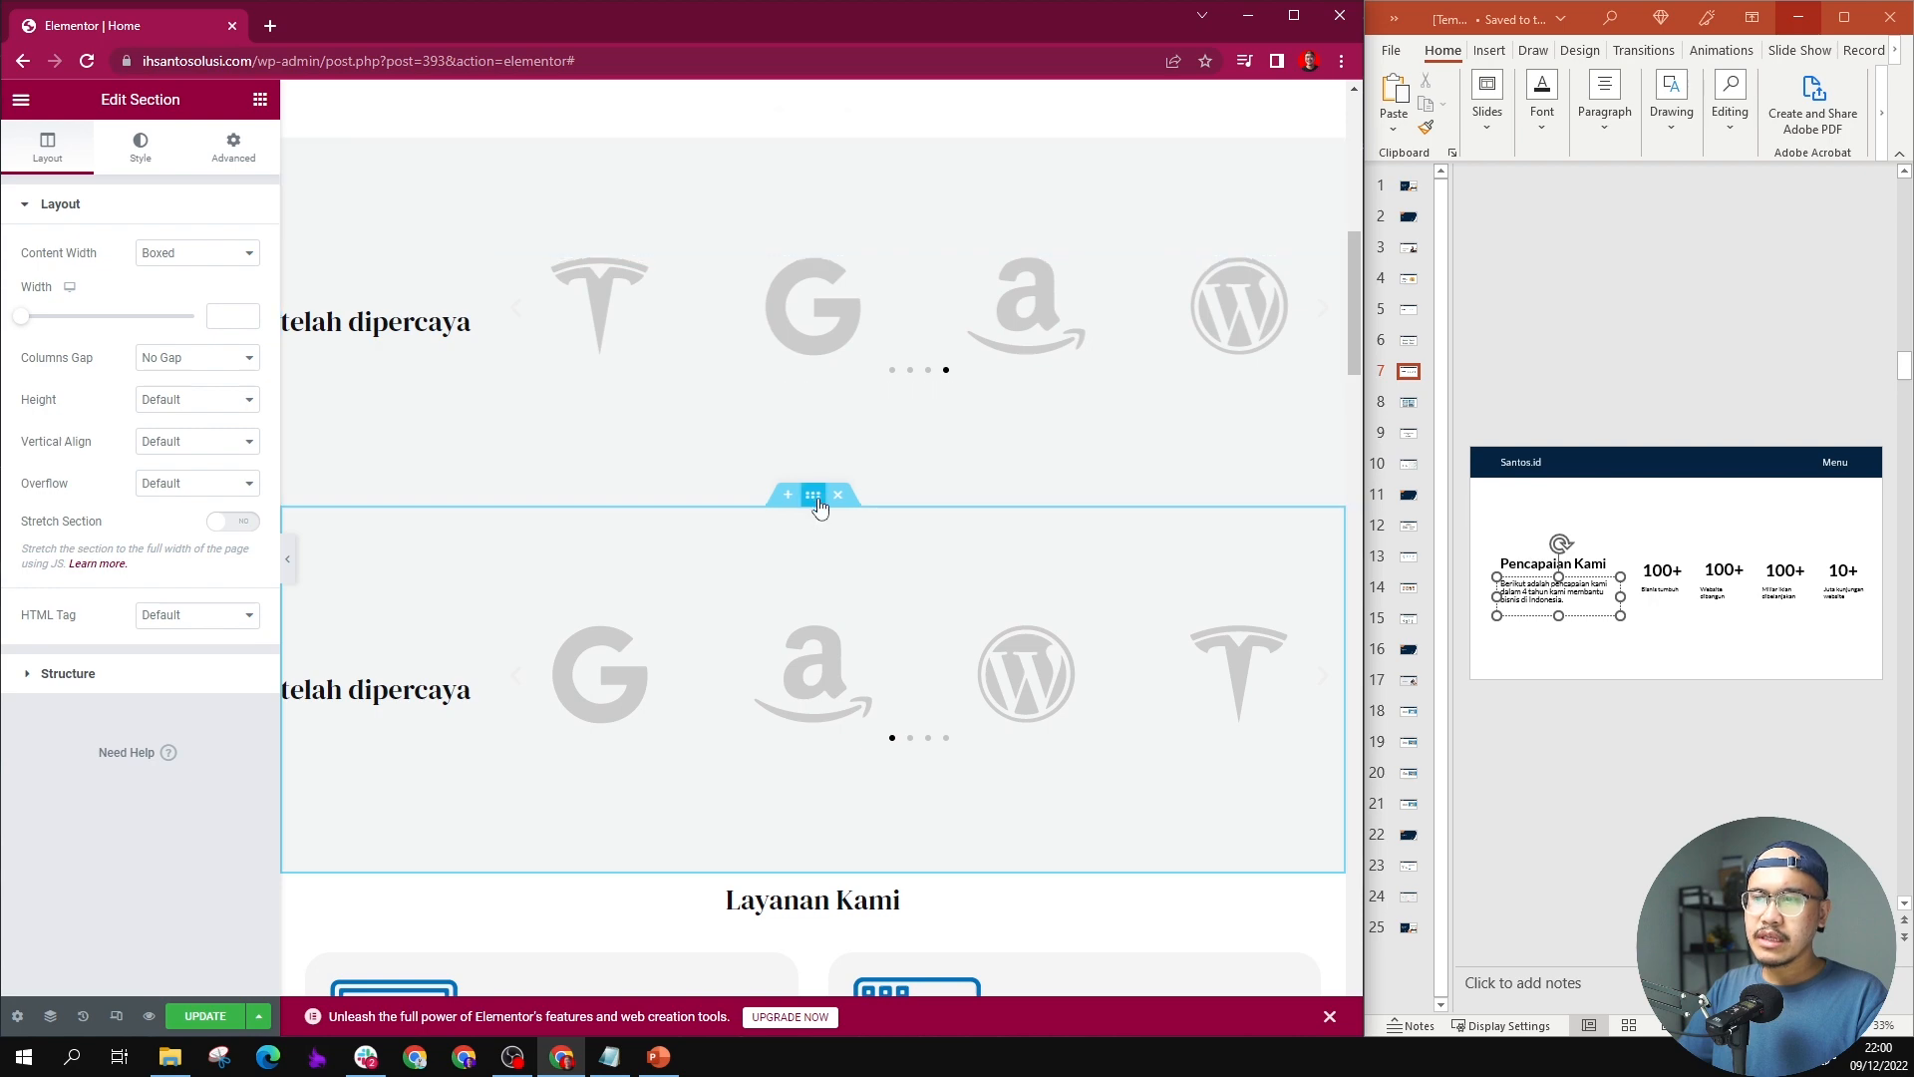
pyautogui.moveTo(813, 498); pyautogui.dragTo(777, 877)
pyautogui.scroll(-3, 762, 623)
pyautogui.scroll(14, 928, 351)
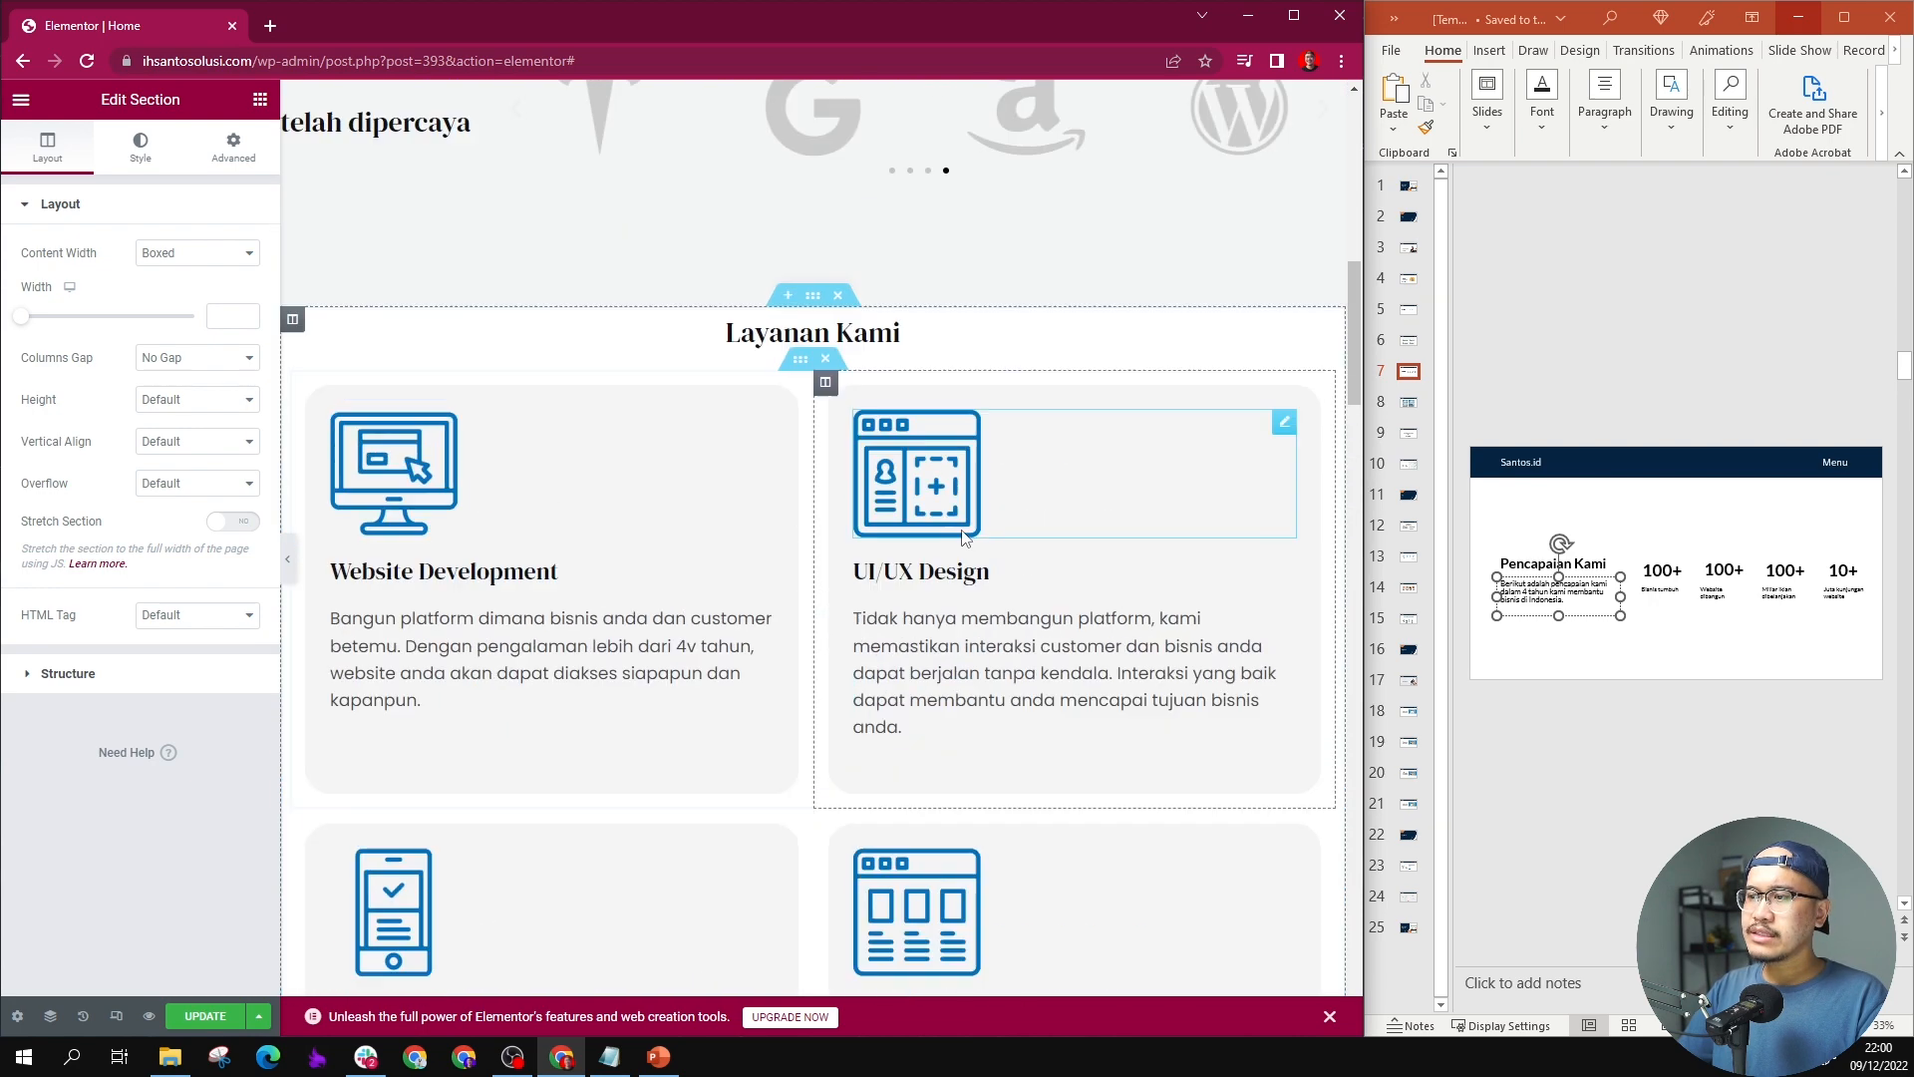
pyautogui.scroll(-4, 942, 412)
pyautogui.scroll(-10, 943, 412)
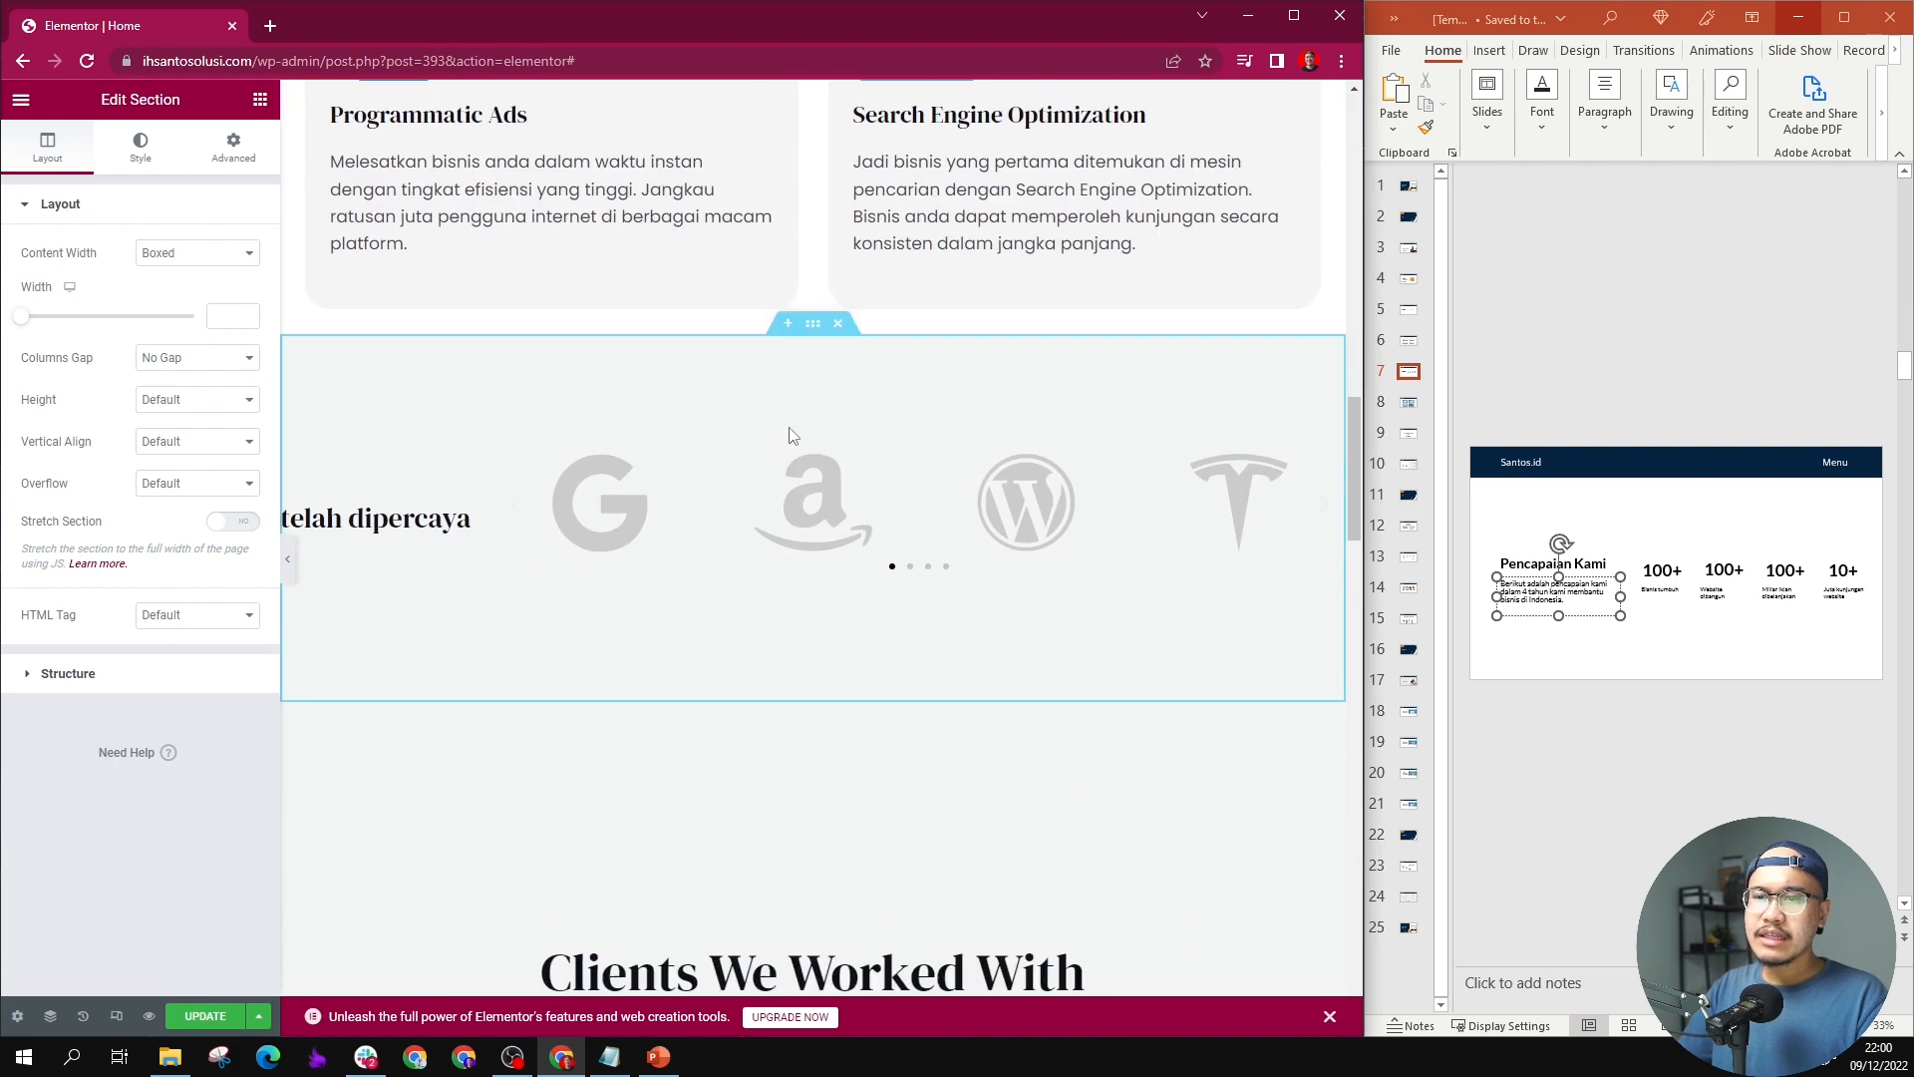
# Step: Change the duplicated section's "telah dipercaya" heading to "Pencapaian kami"
pyautogui.doubleClick(387, 517)
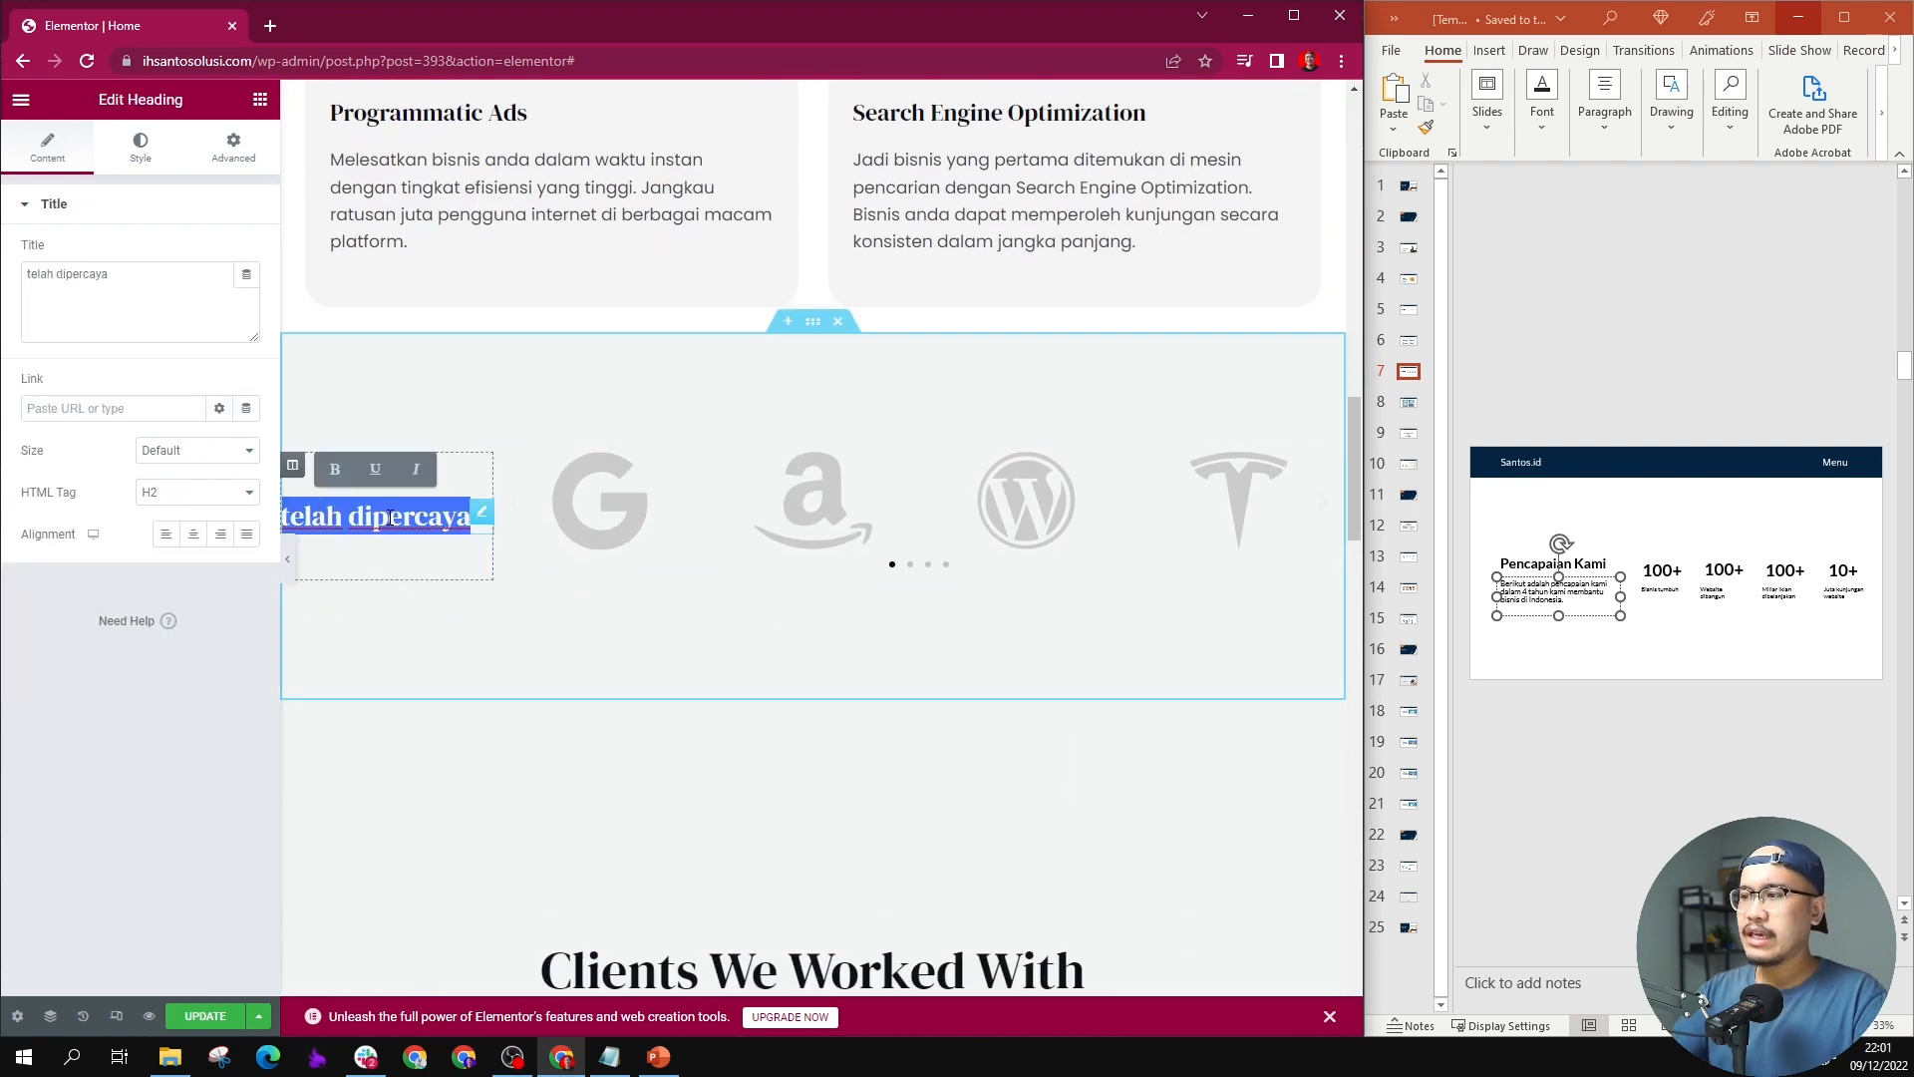
pyautogui.write('Pe')
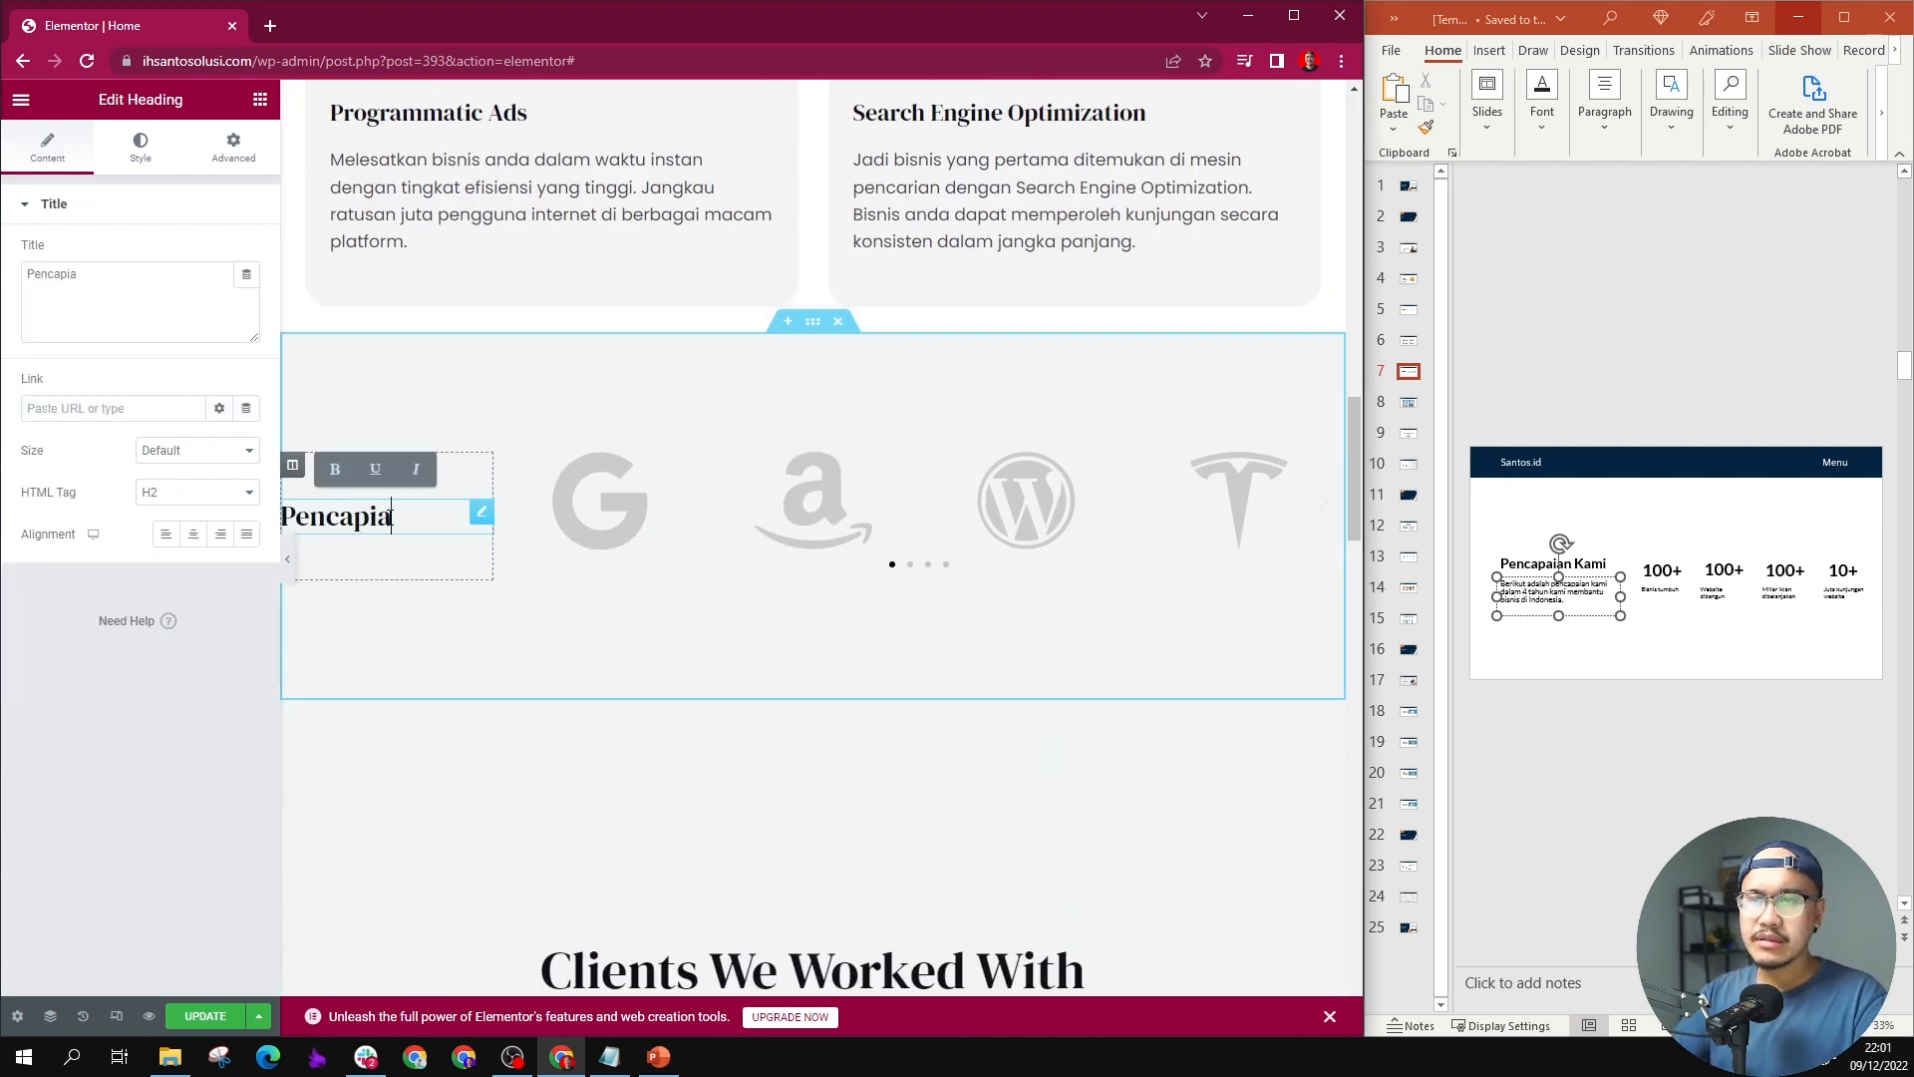
pyautogui.write('ncapaian kami')
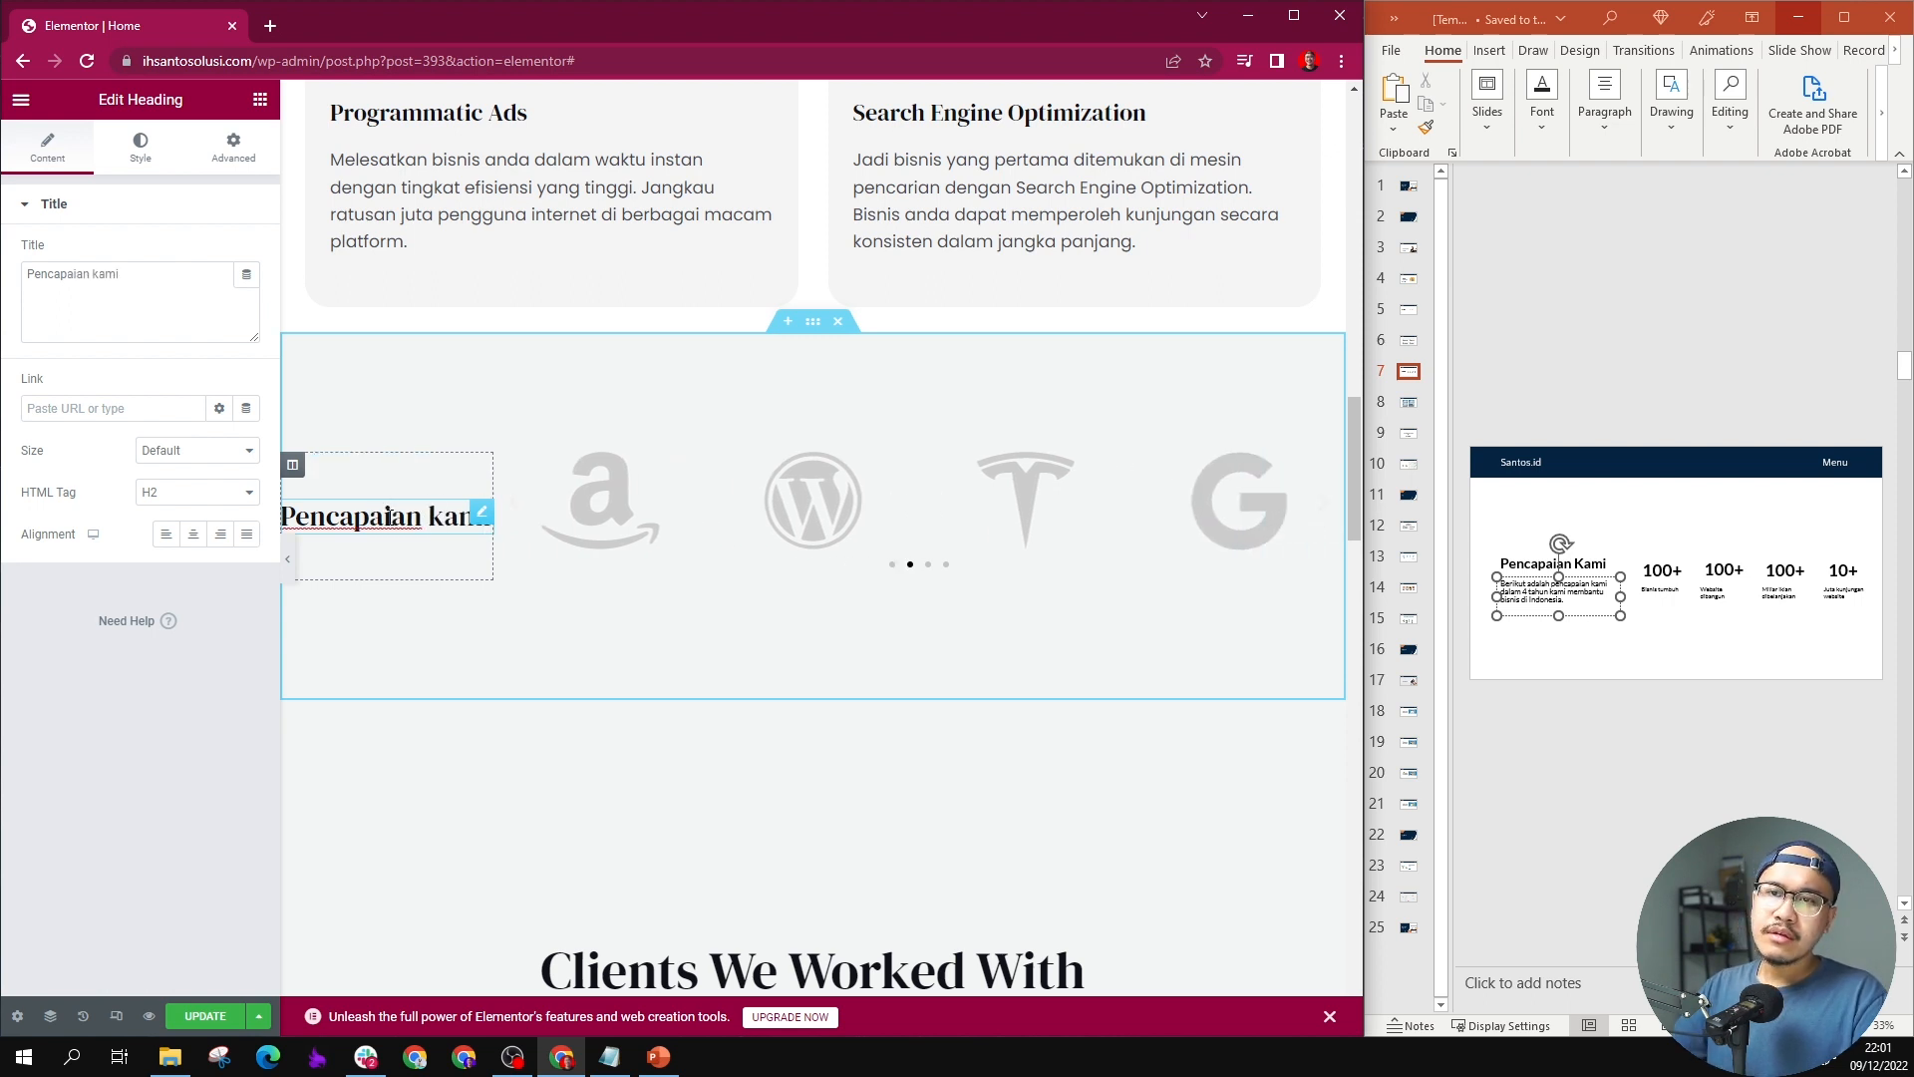
# Step: Add a text editor below the "Pencapaian kami" heading containing slide 7's text "Berikut adalah pencapaian kami dalam 4 tahun kami membantu bisnis di Indonesia."
pyautogui.click(260, 100)
pyautogui.moveTo(215, 454); pyautogui.dragTo(487, 536)
pyautogui.tripleClick(1537, 597)
pyautogui.hotkey('ctrl', 'c')
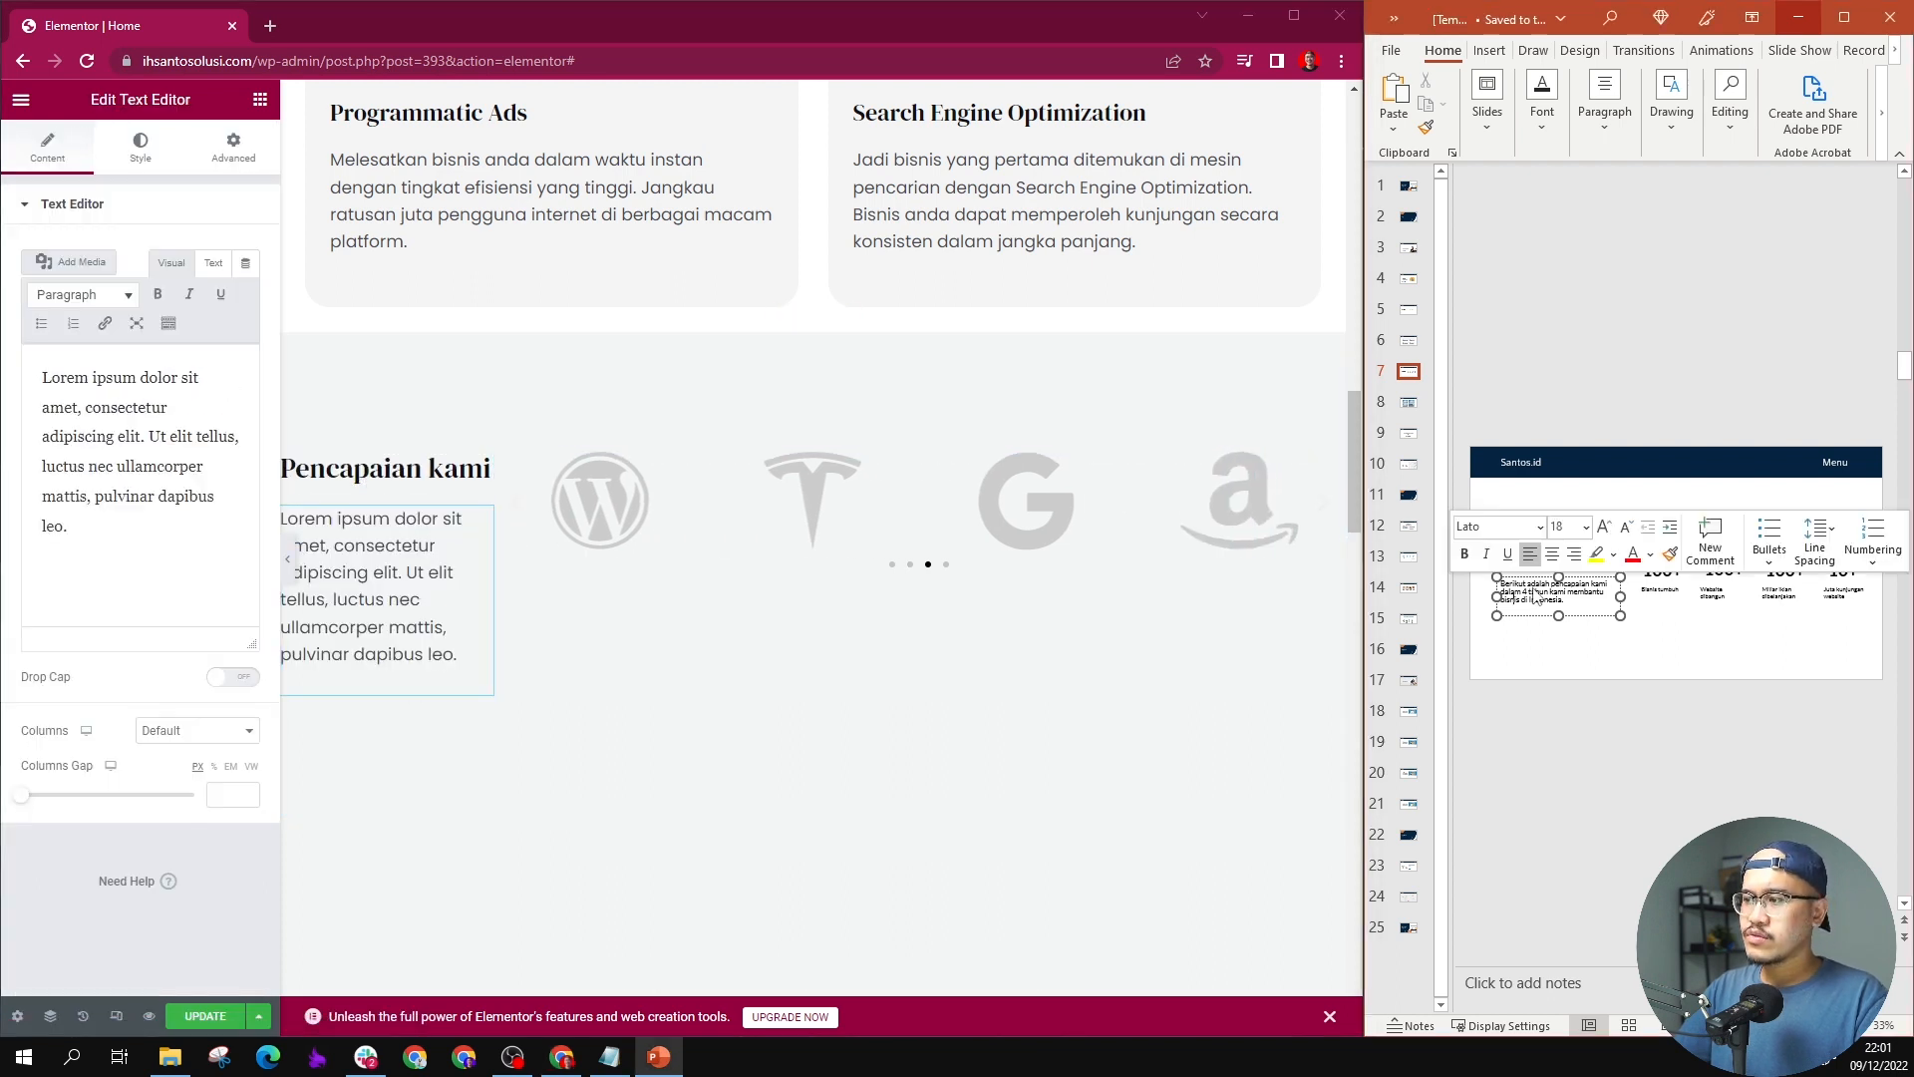
pyautogui.tripleClick(415, 600)
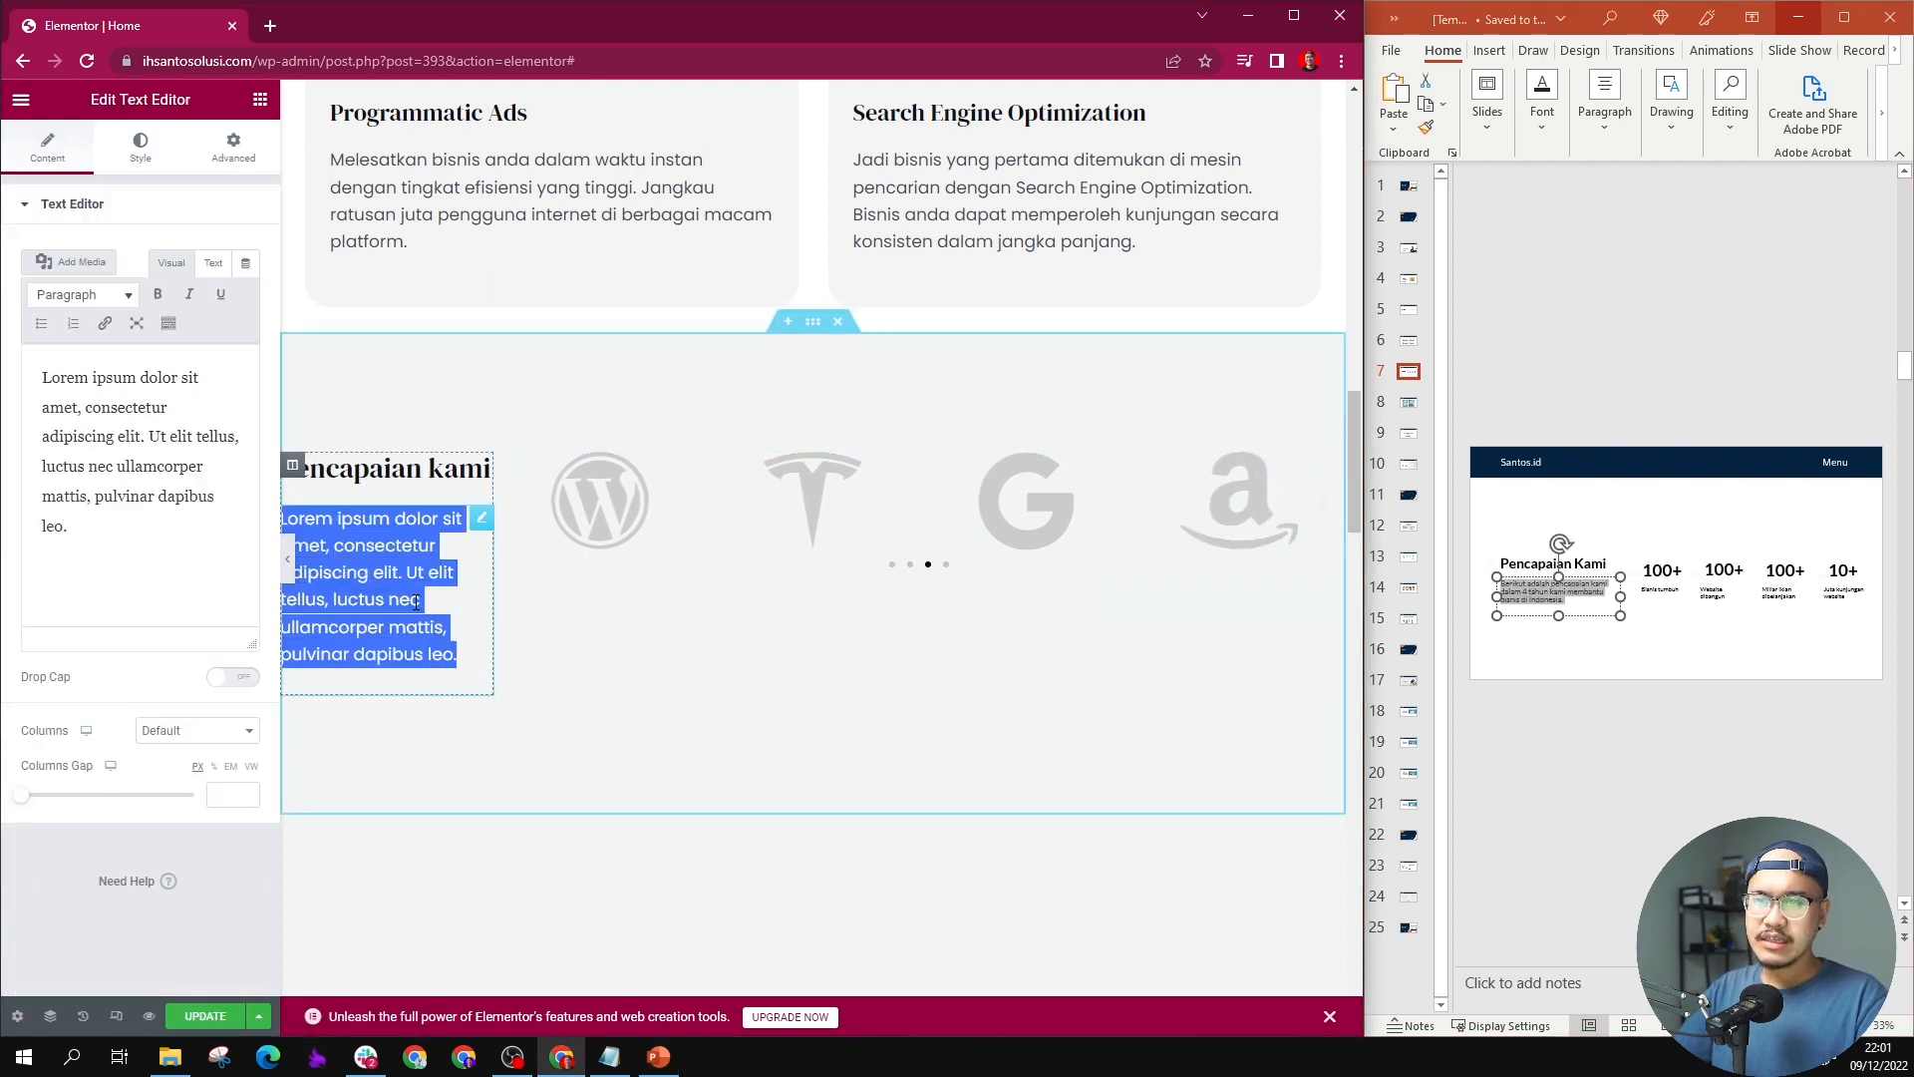
pyautogui.click(80, 393)
pyautogui.hotkey('ctrl', 'a')
pyautogui.hotkey('ctrl', 'v')
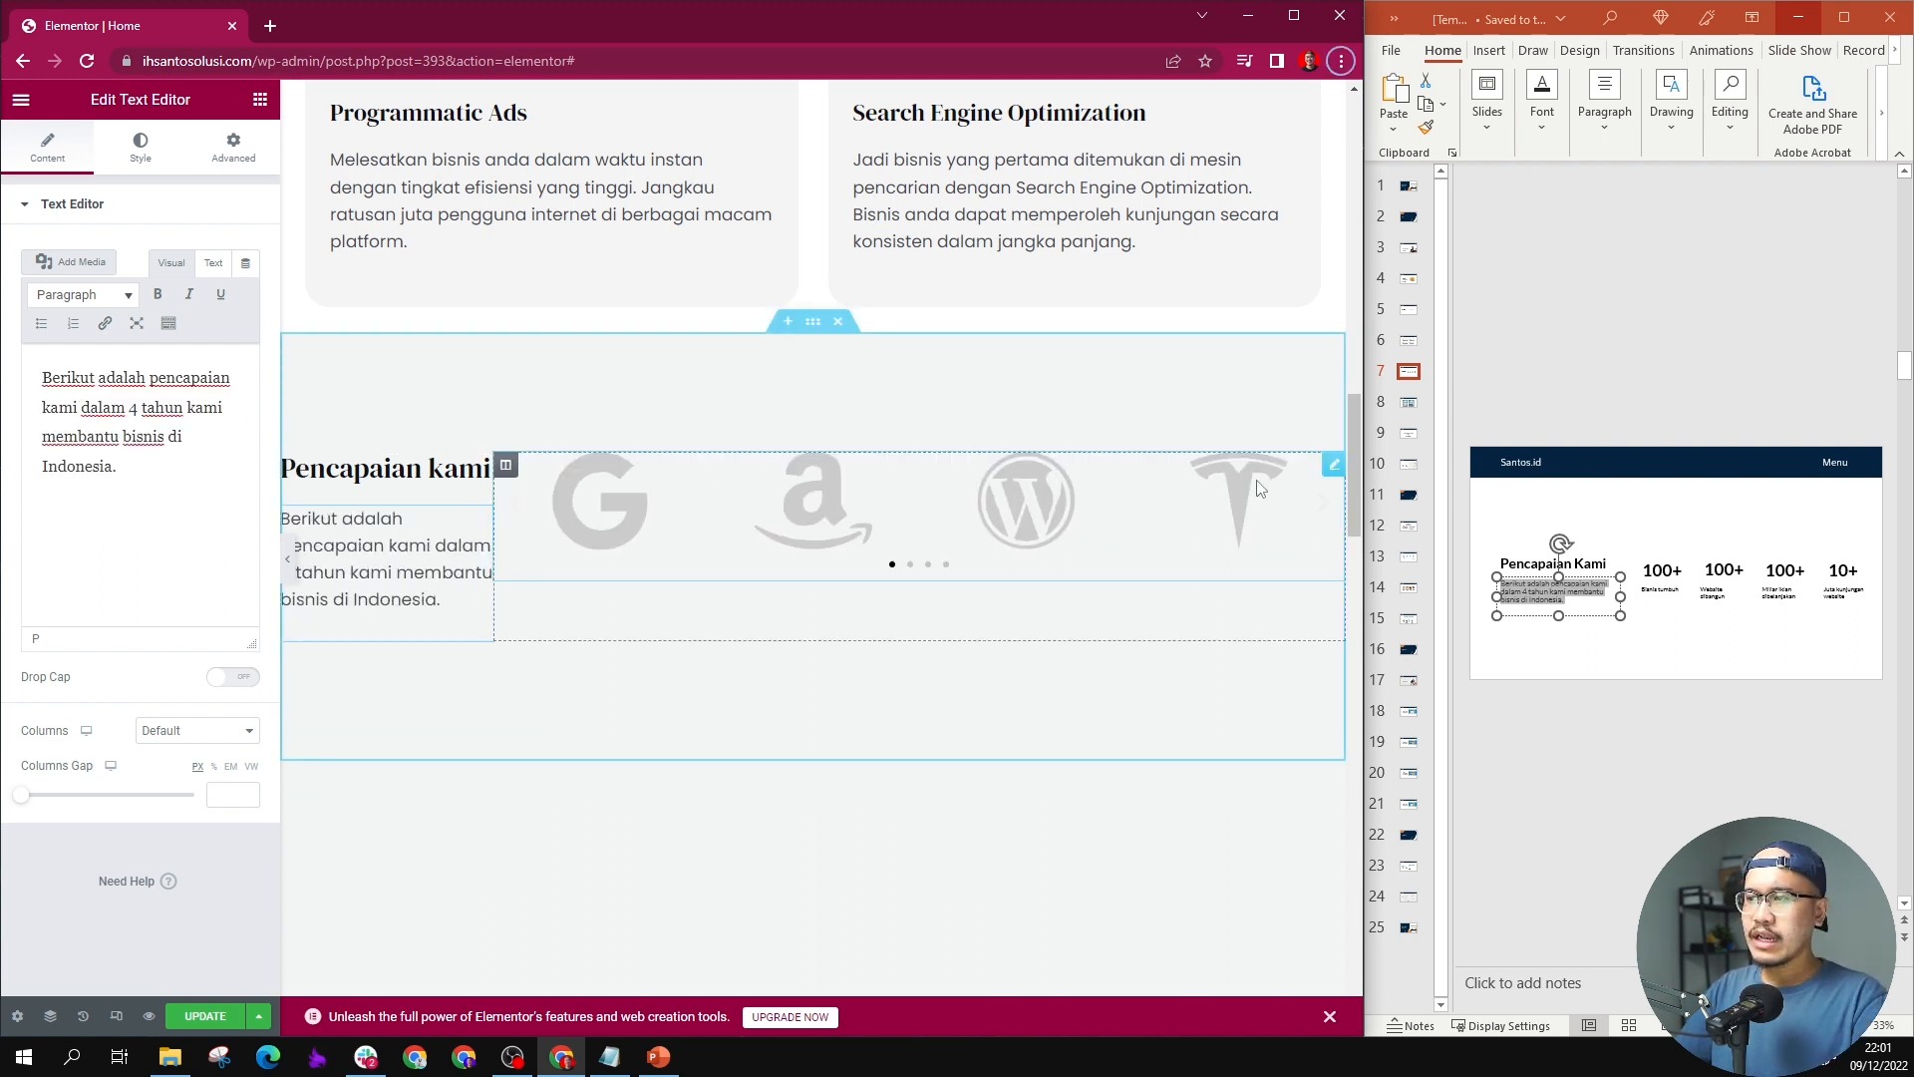
# Step: Replace the logo carousel beside "Pencapaian kami" with a two-column inner section
pyautogui.rightClick(1336, 465)
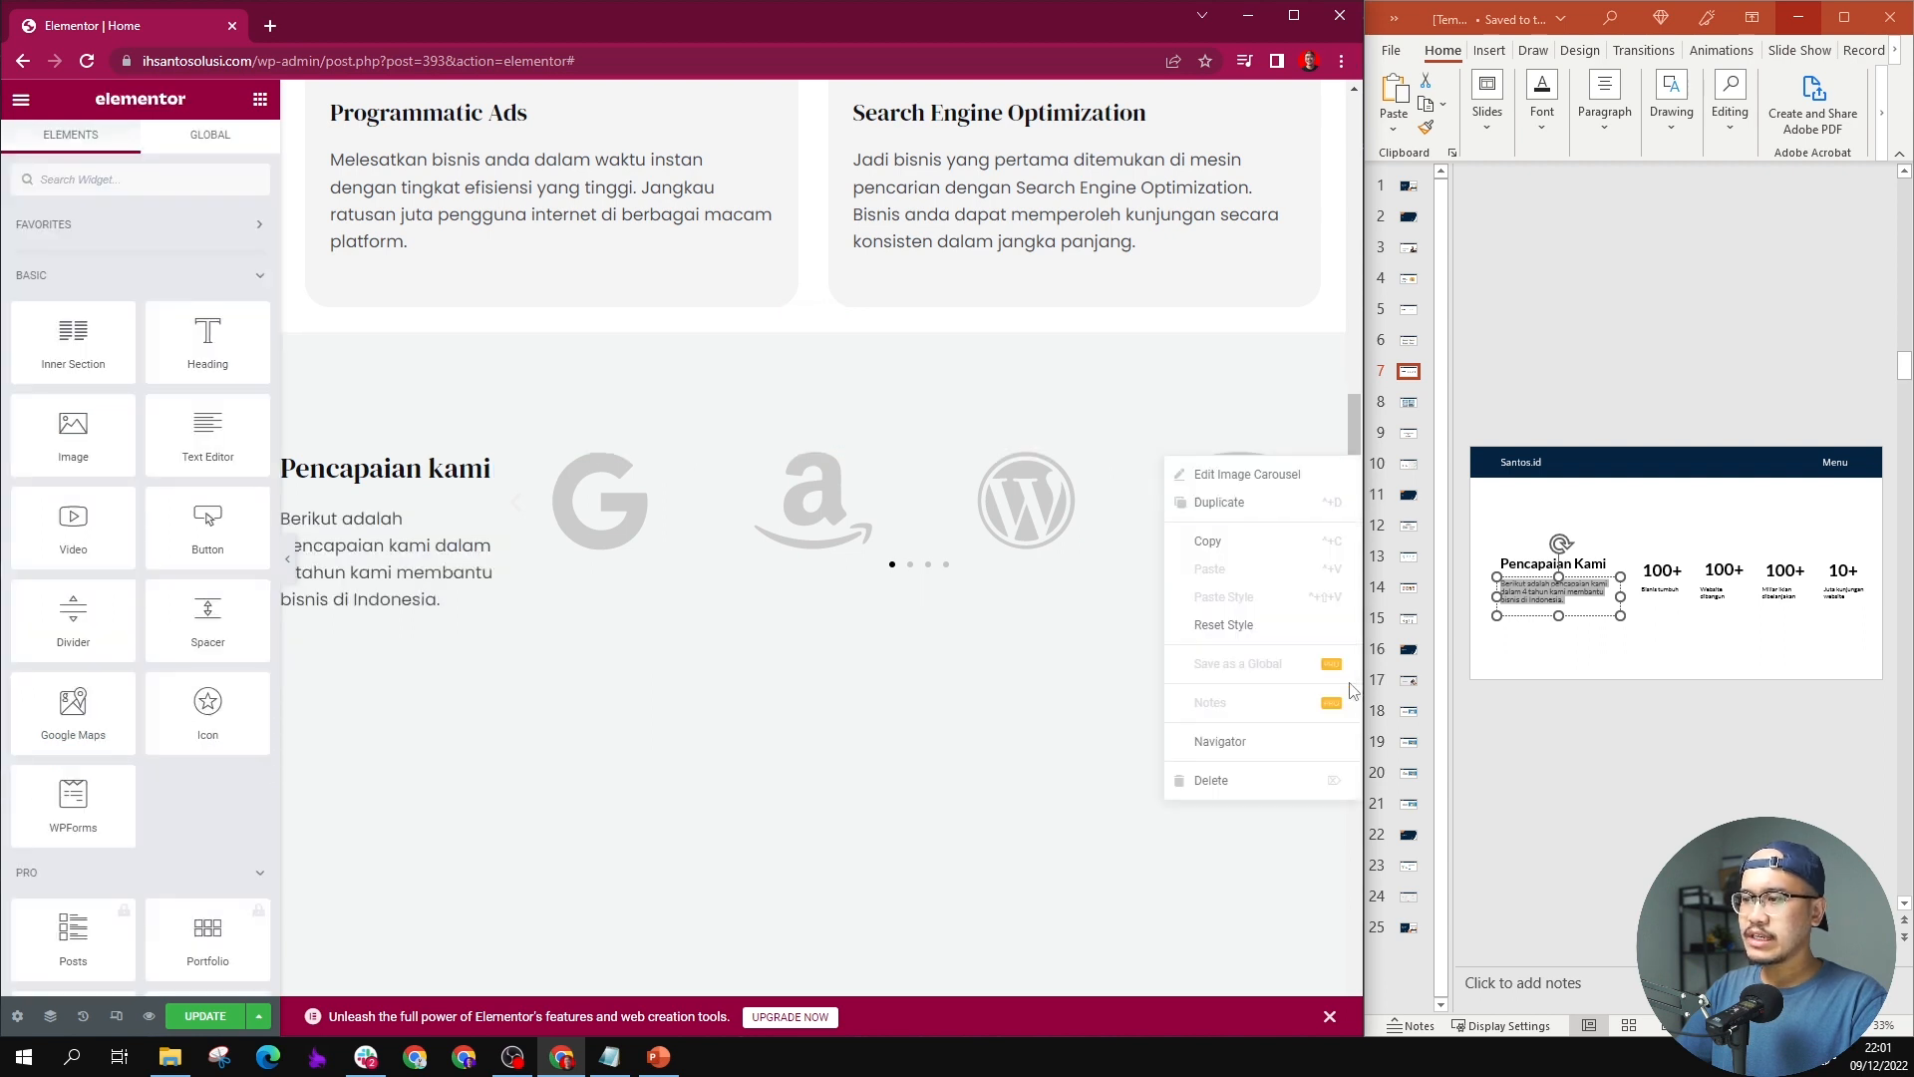
pyautogui.click(1278, 783)
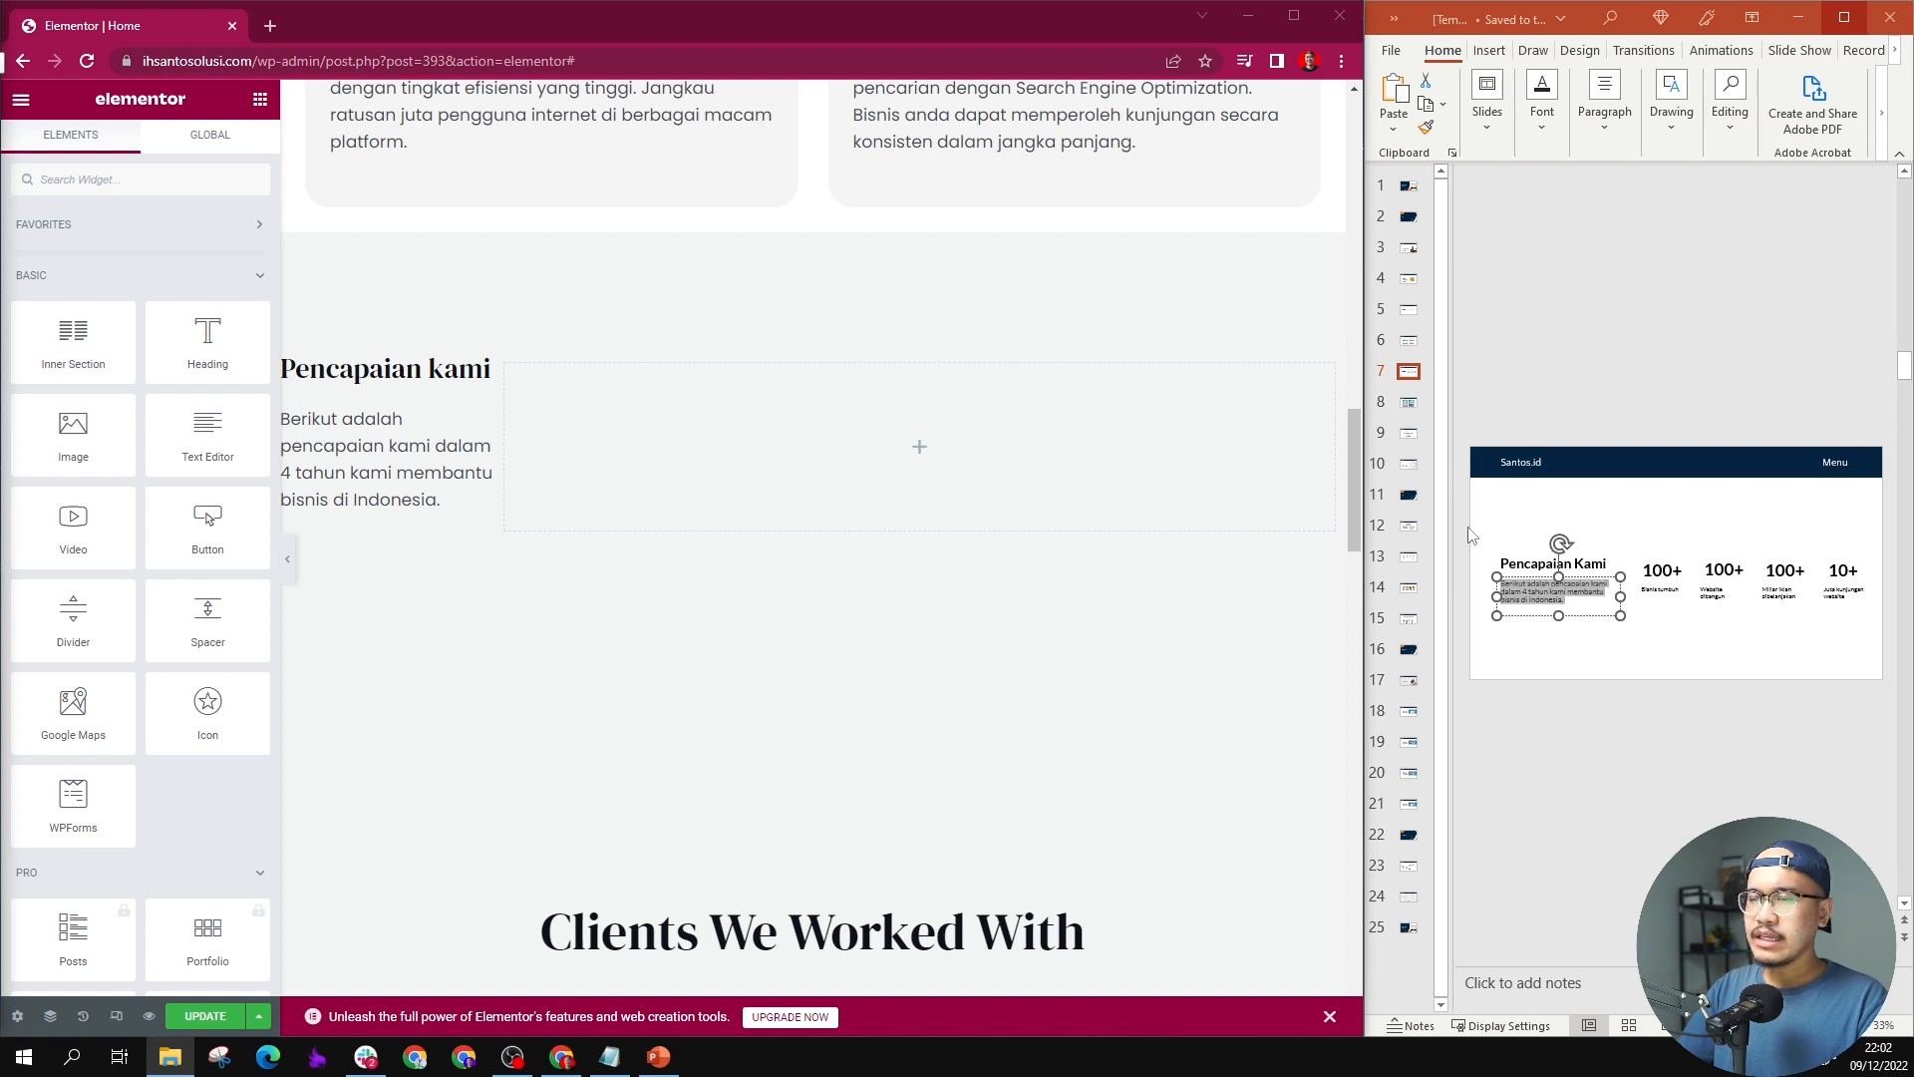
pyautogui.moveTo(72, 349); pyautogui.dragTo(823, 476)
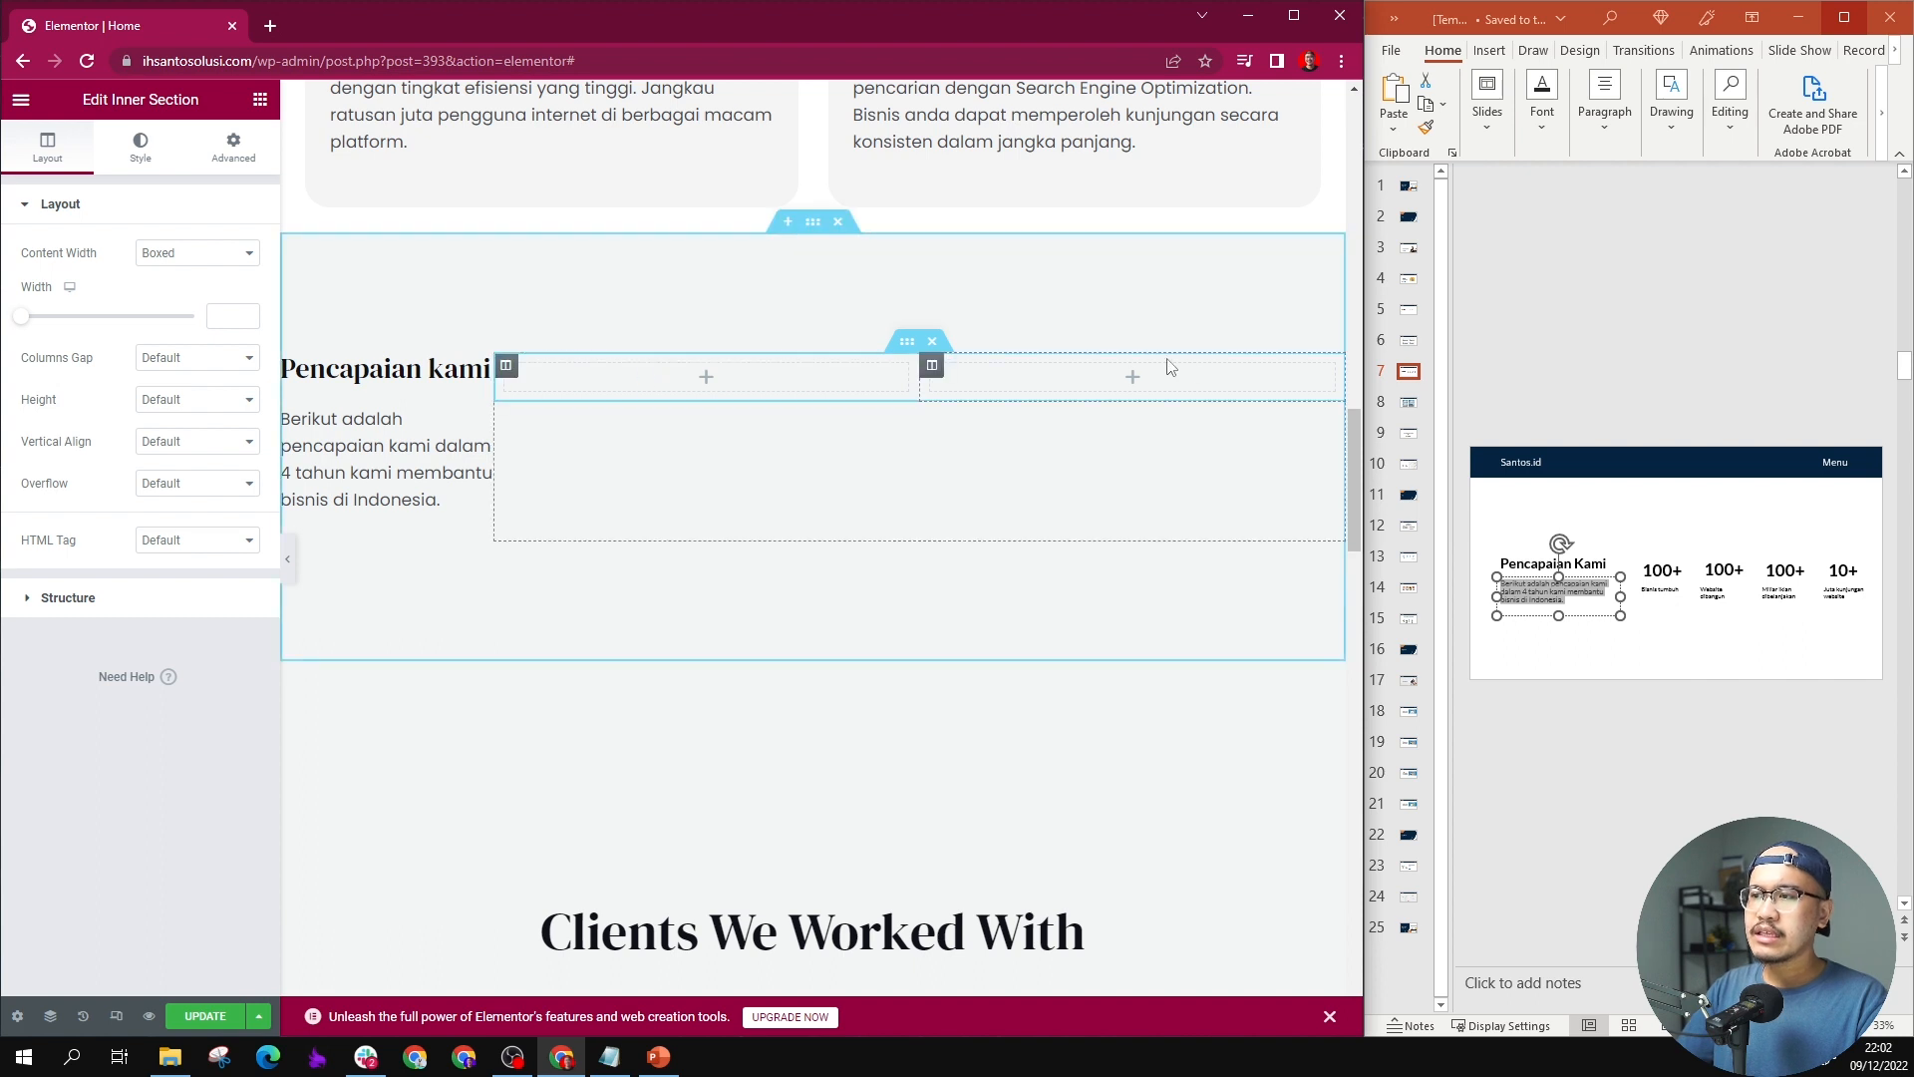
# Step: Add a Counter widget to the first column of the inner section beside "Pencapaian kami"
pyautogui.click(705, 376)
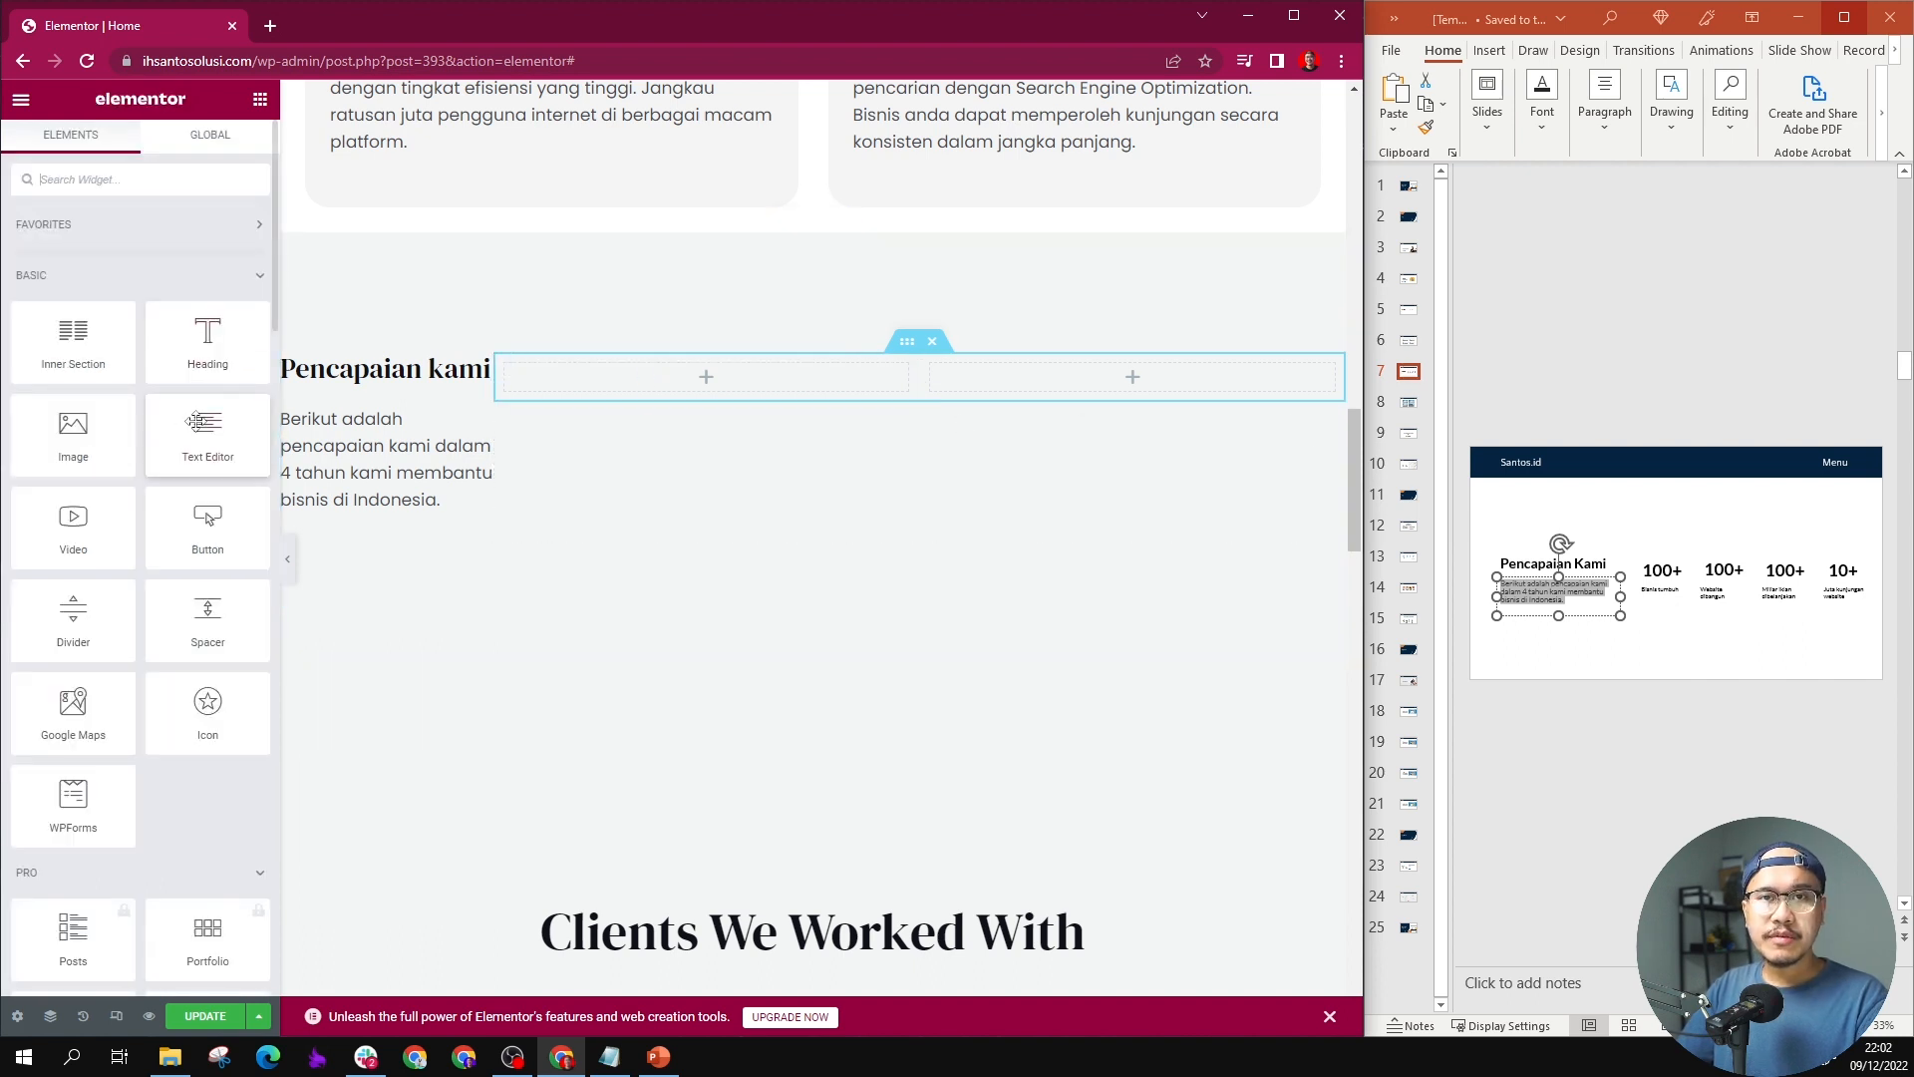
pyautogui.scroll(-3, 184, 434)
pyautogui.scroll(-15, 184, 433)
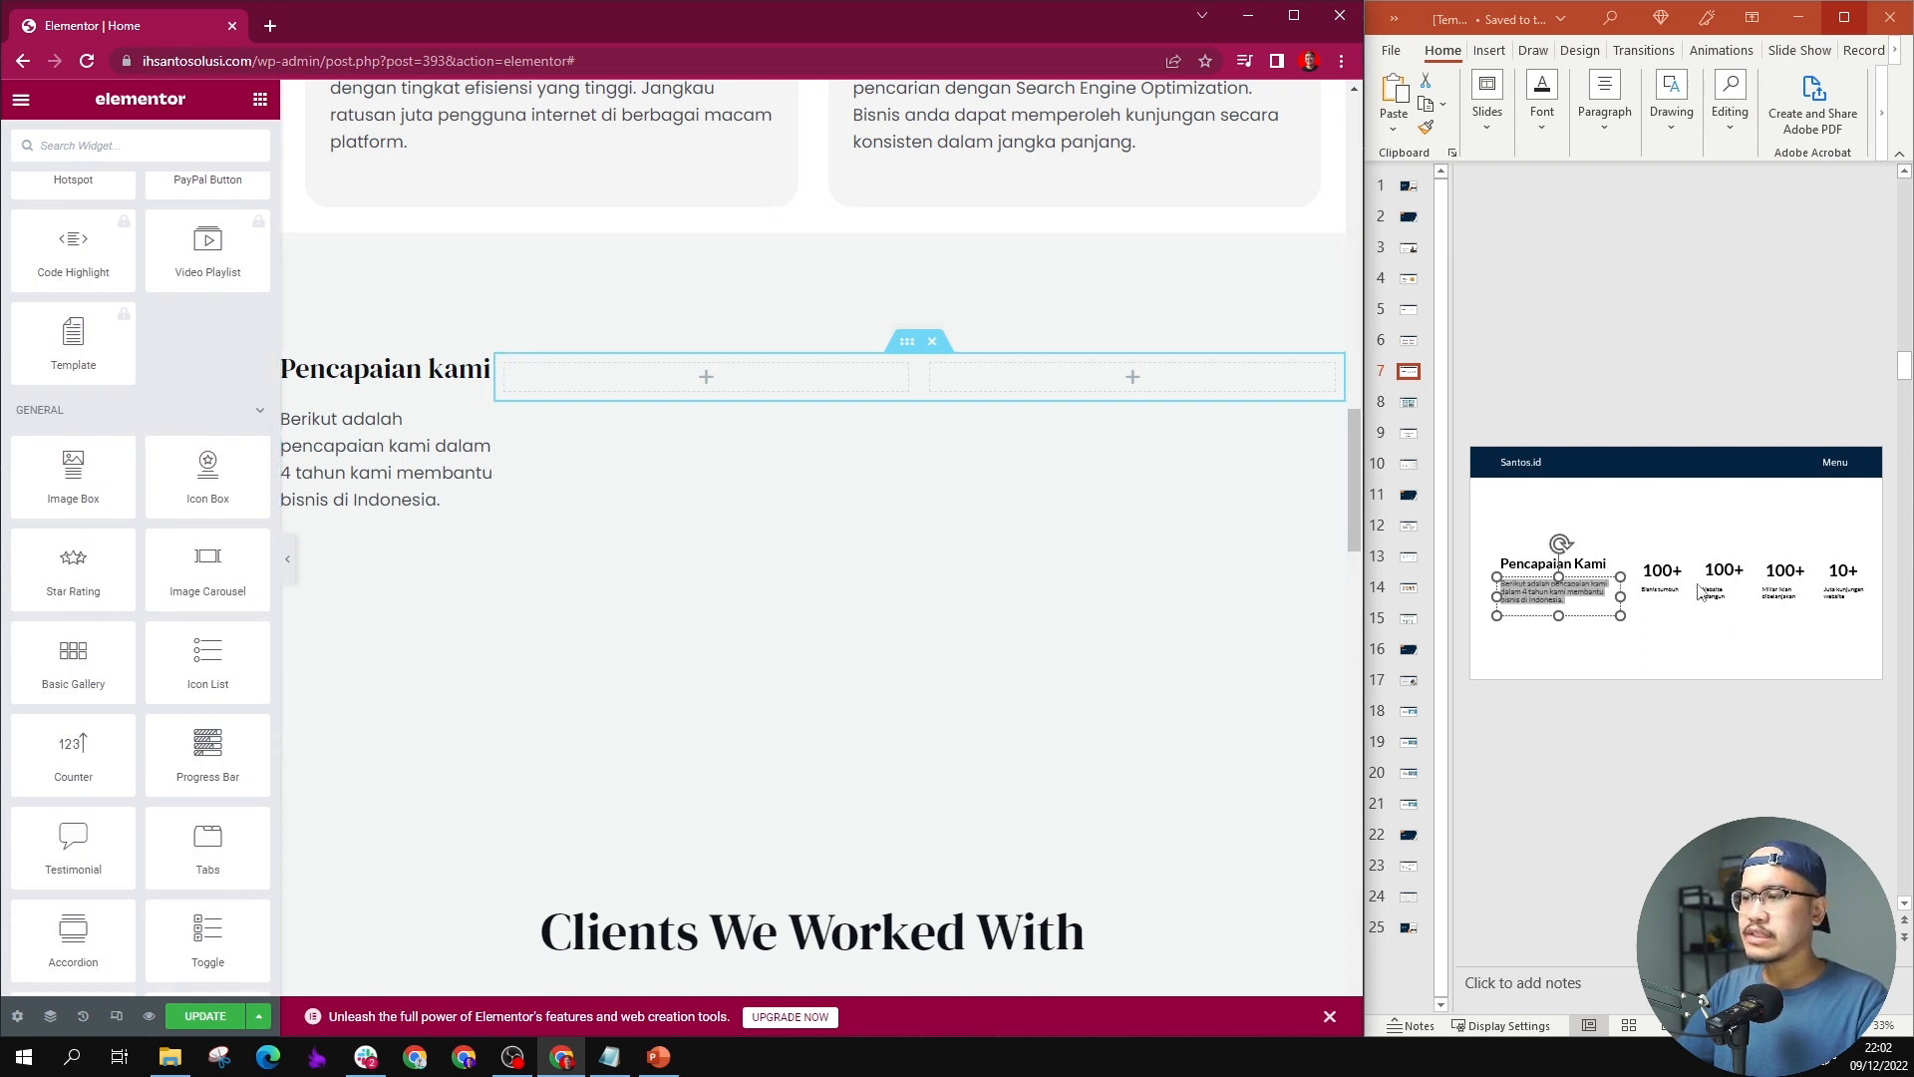
pyautogui.moveTo(73, 749); pyautogui.dragTo(700, 389)
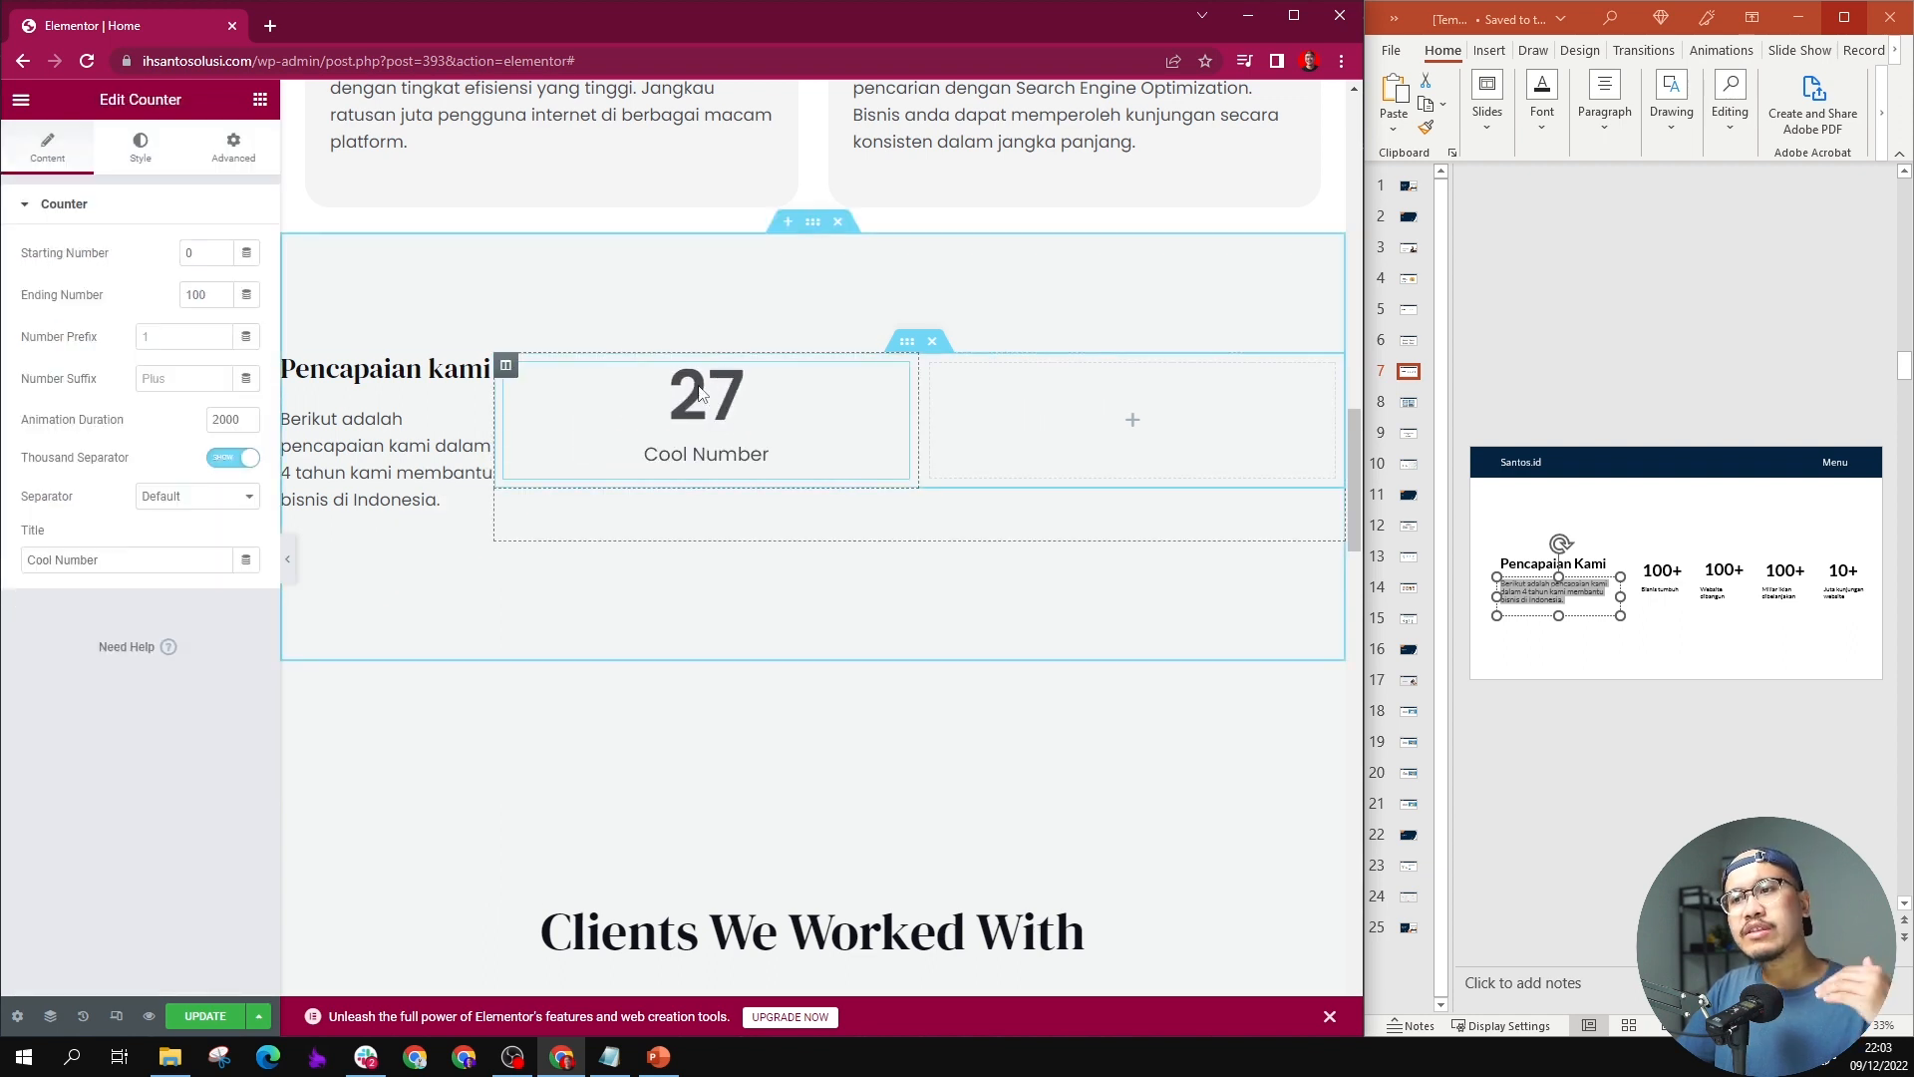
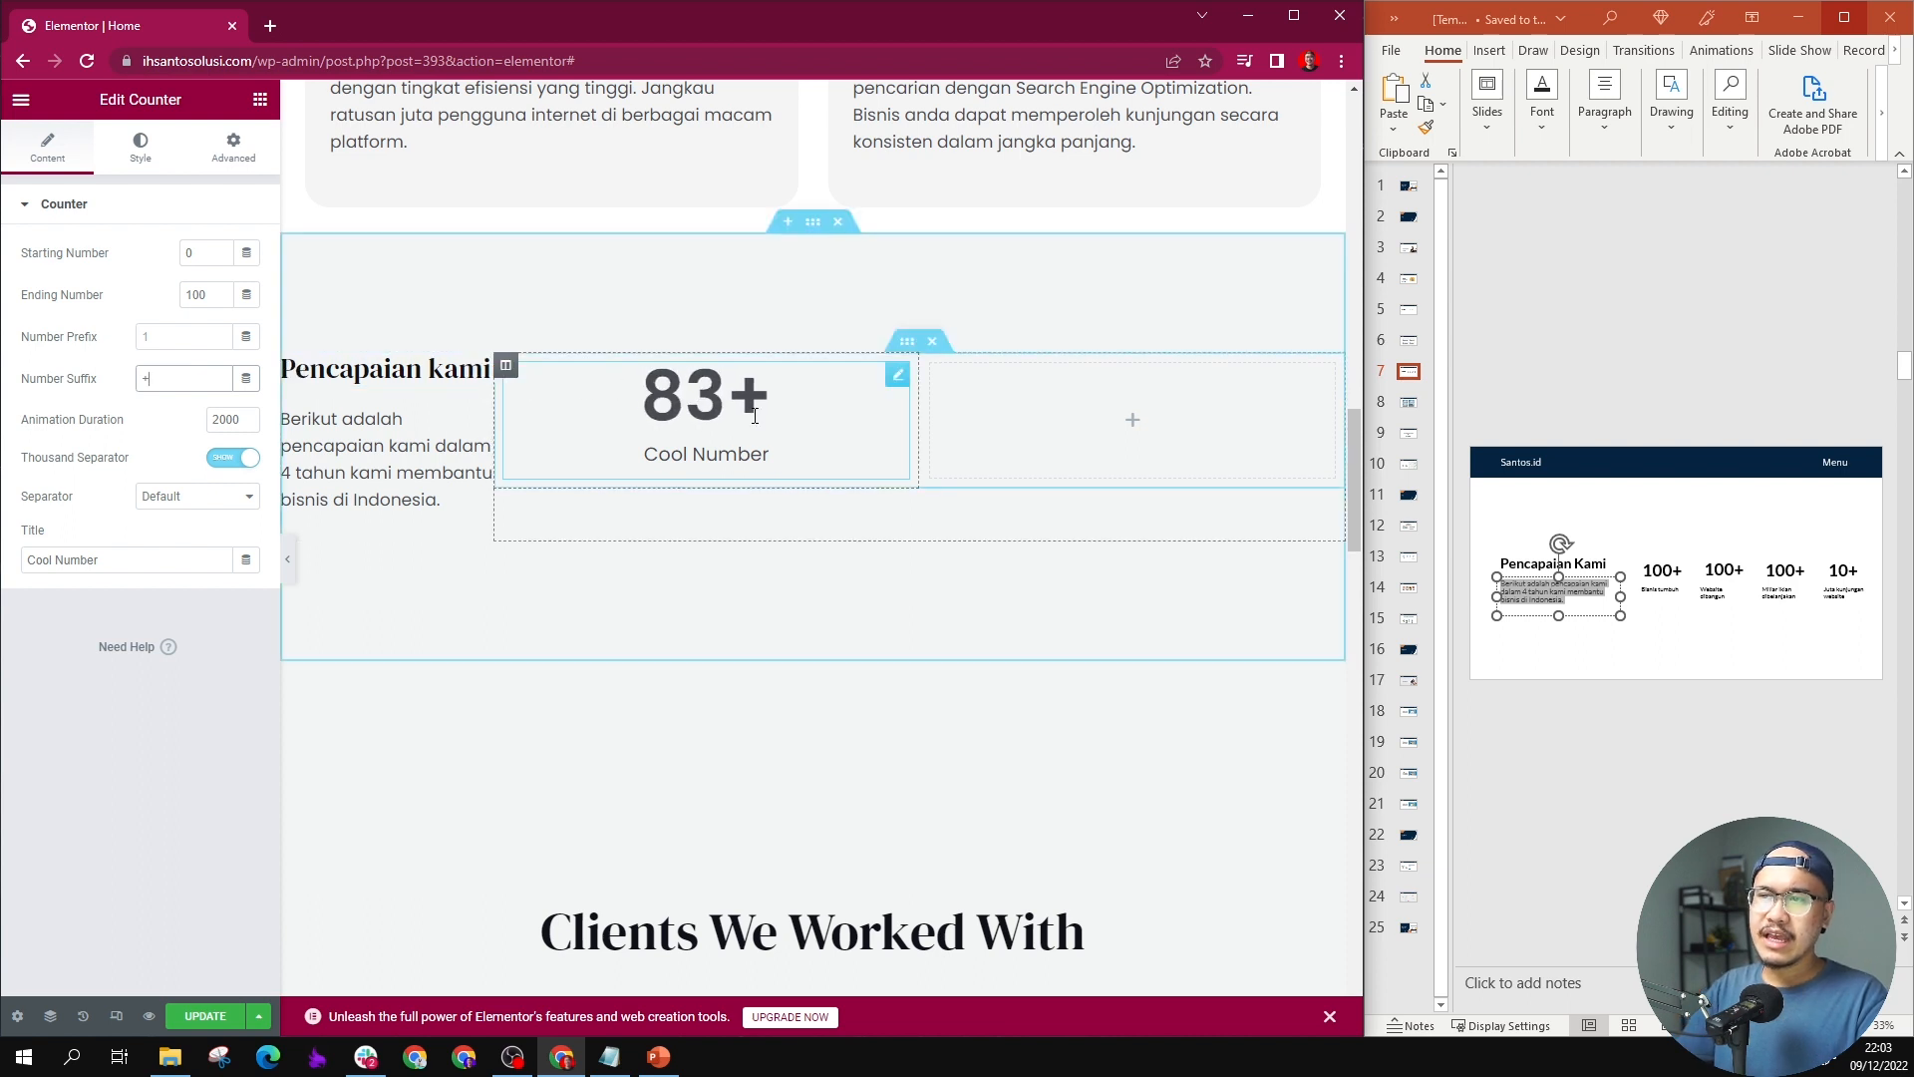
# Step: Replace the first counter's title with "Bisnis tumbuh" from slide 7
pyautogui.tripleClick(732, 466)
pyautogui.press('BackSpace')
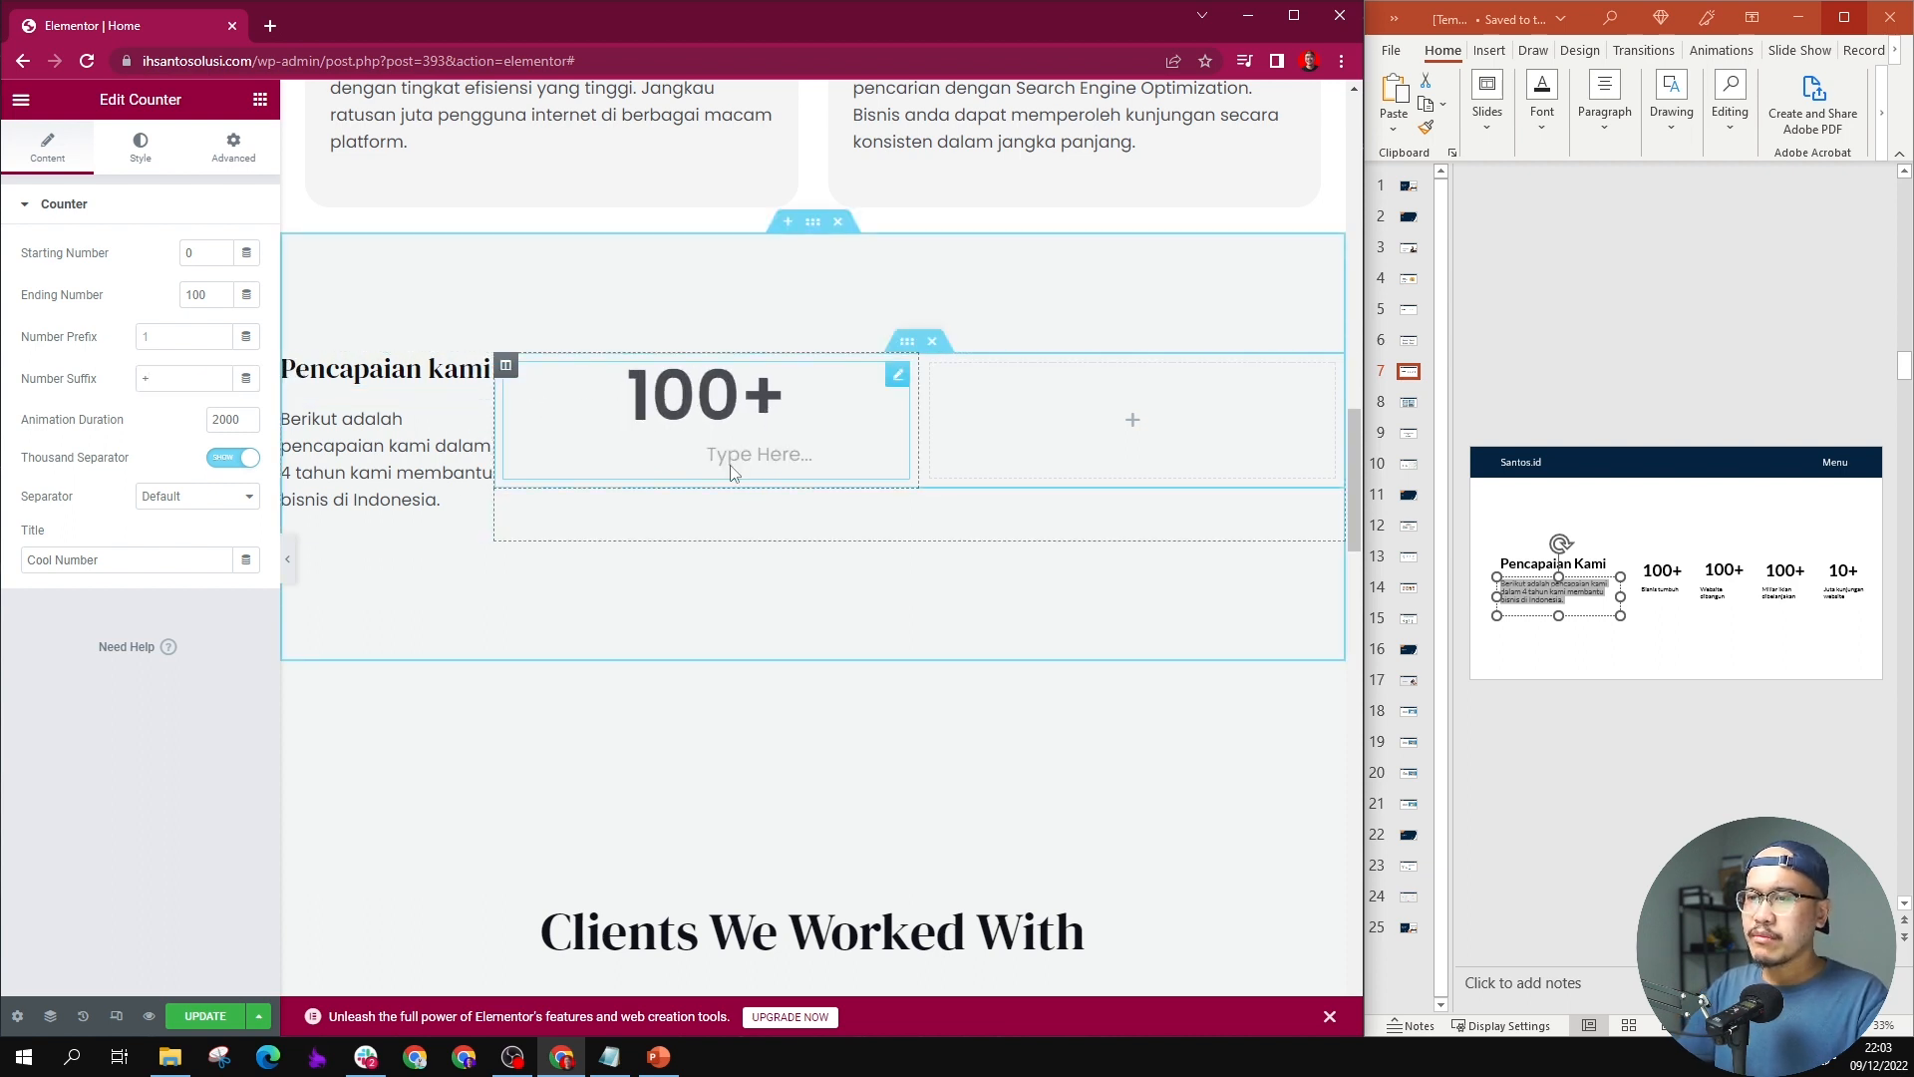
pyautogui.click(1672, 595)
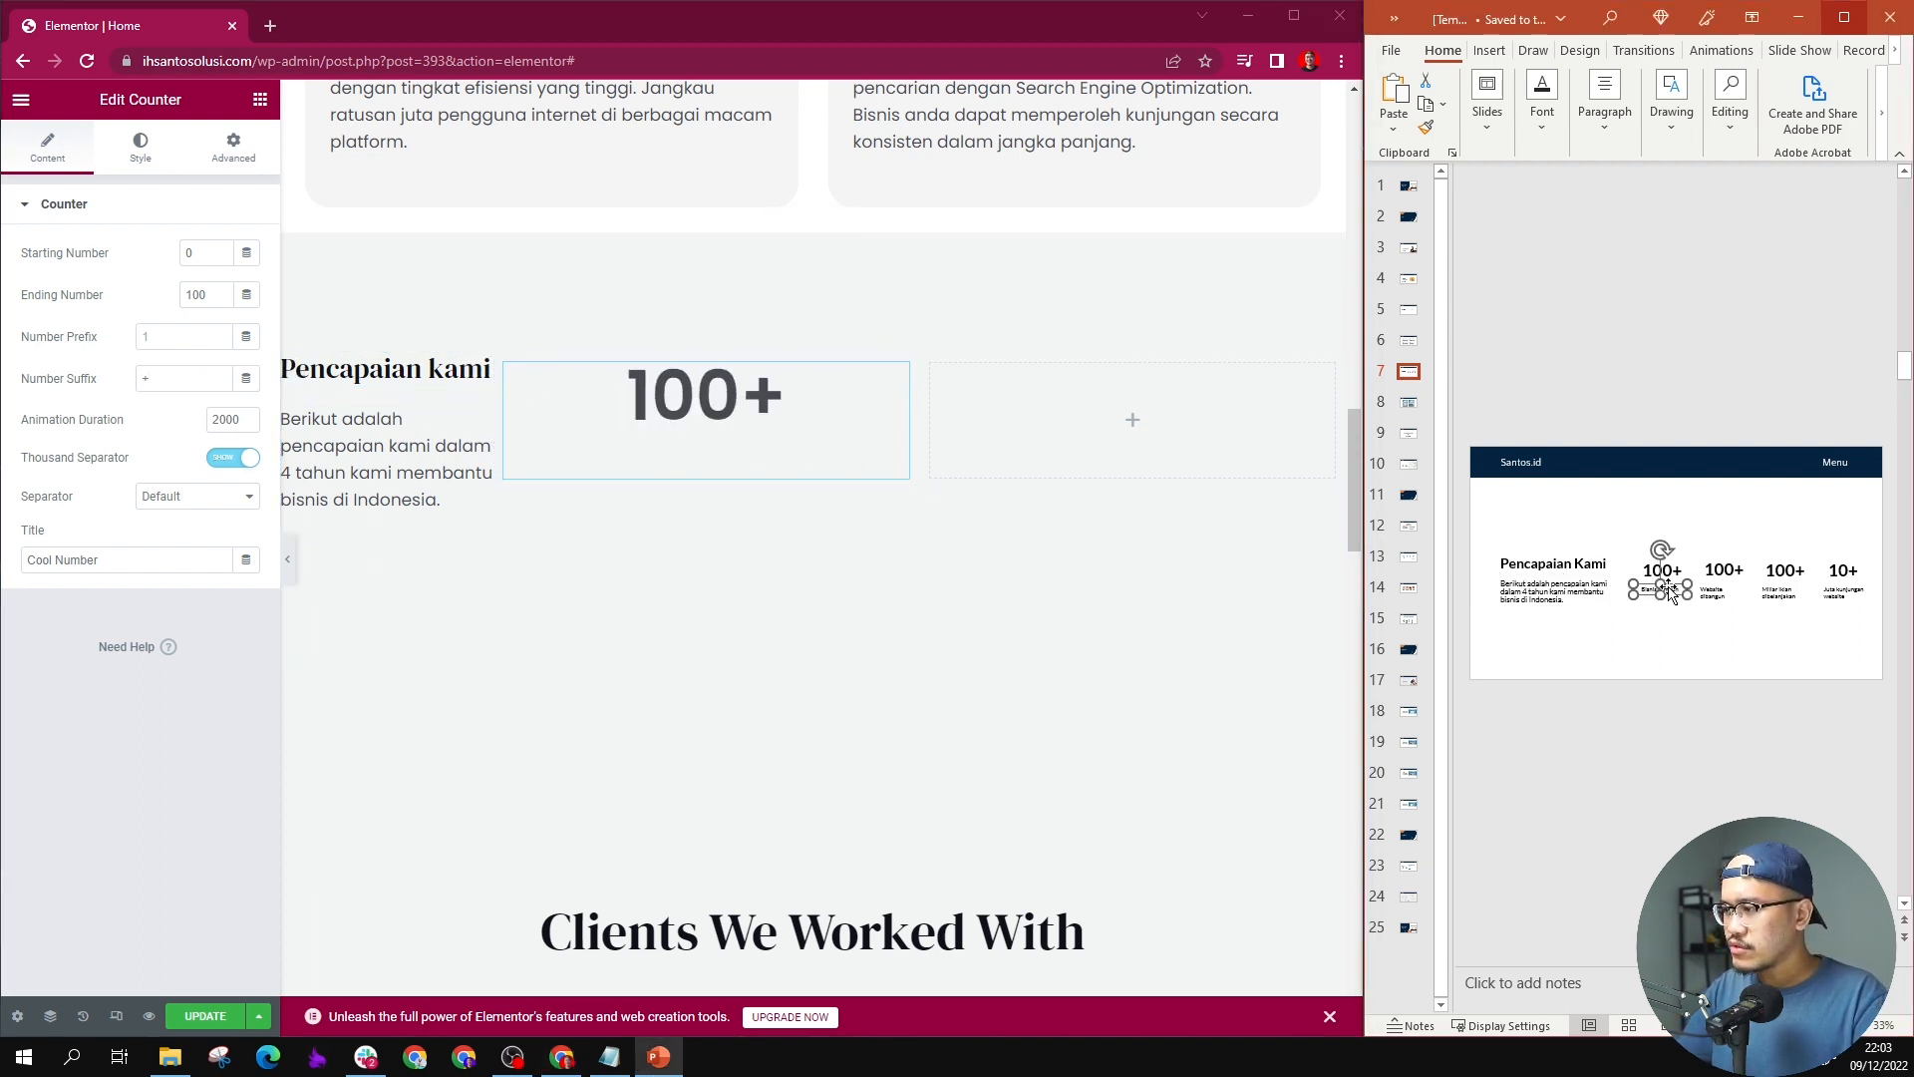
pyautogui.doubleClick(1670, 592)
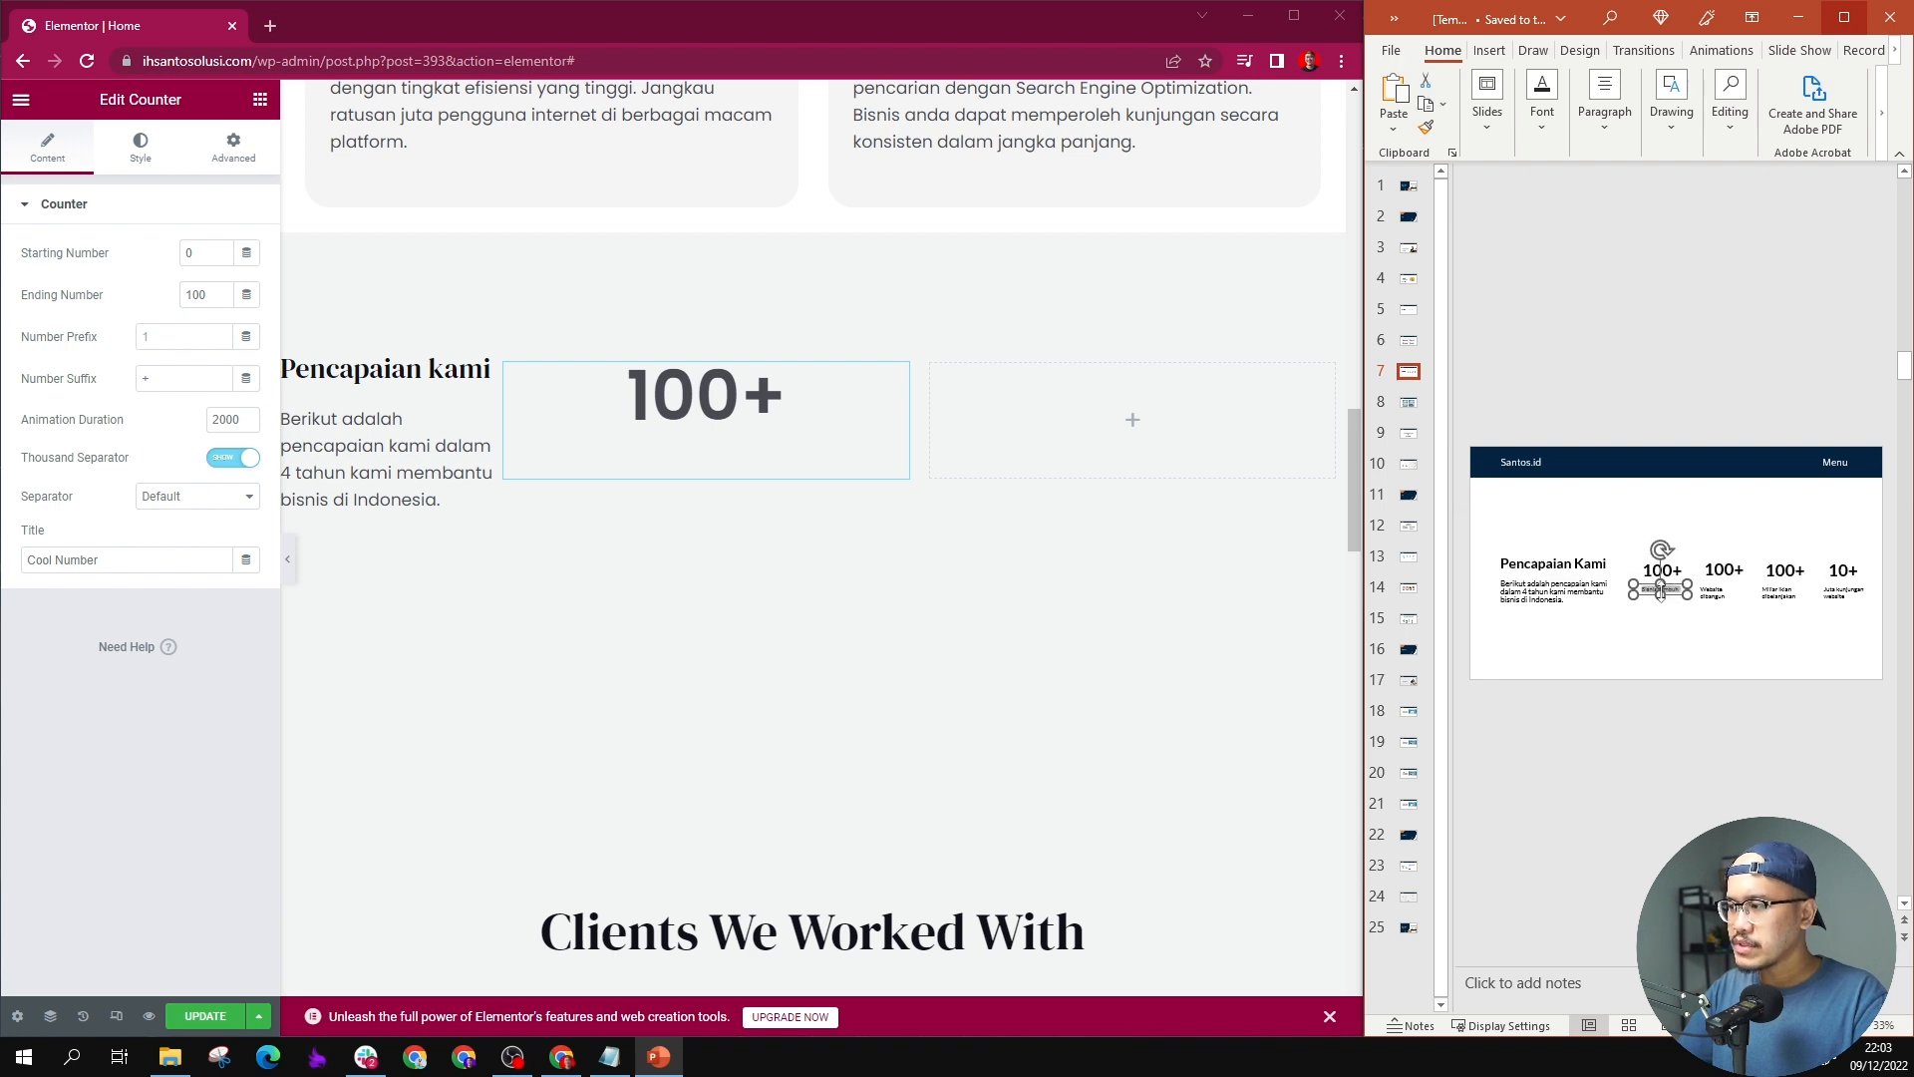
pyautogui.click(767, 459)
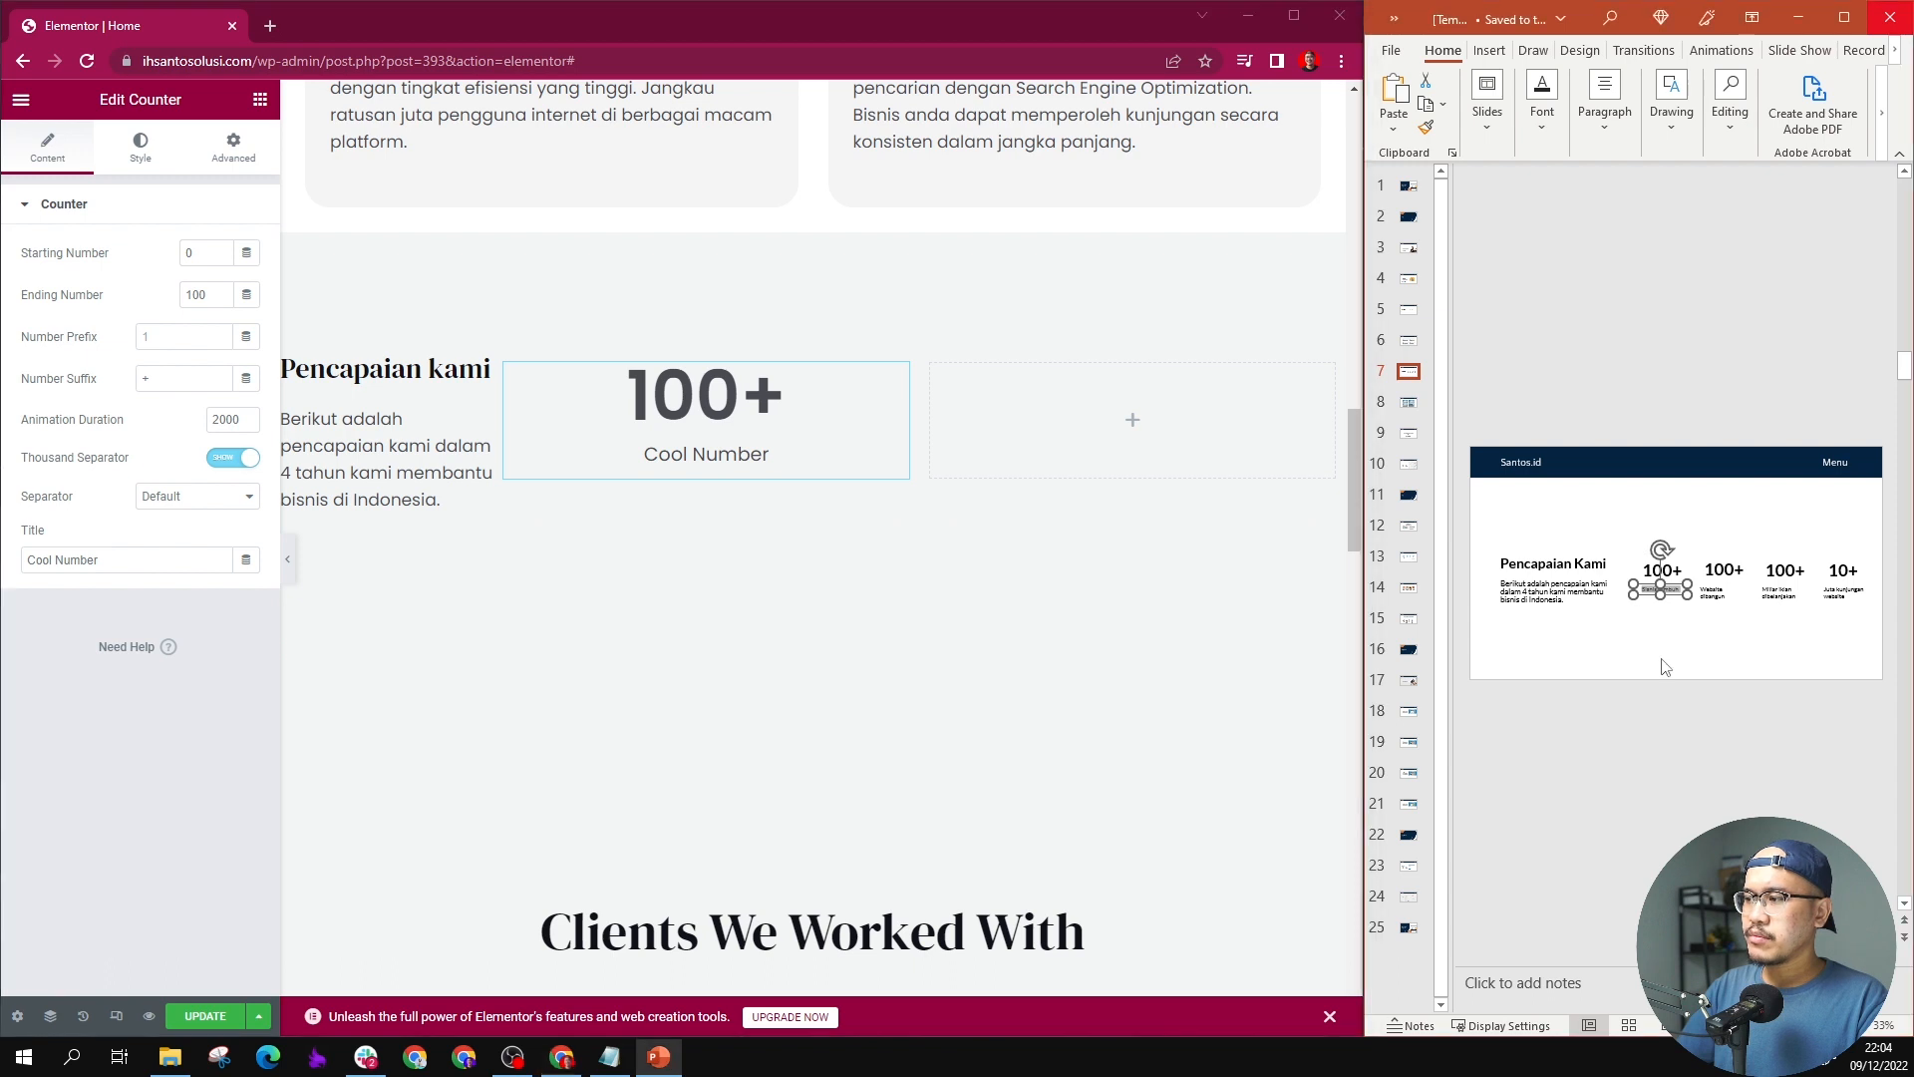
pyautogui.doubleClick(130, 559)
pyautogui.write('Bisnis tumbuh')
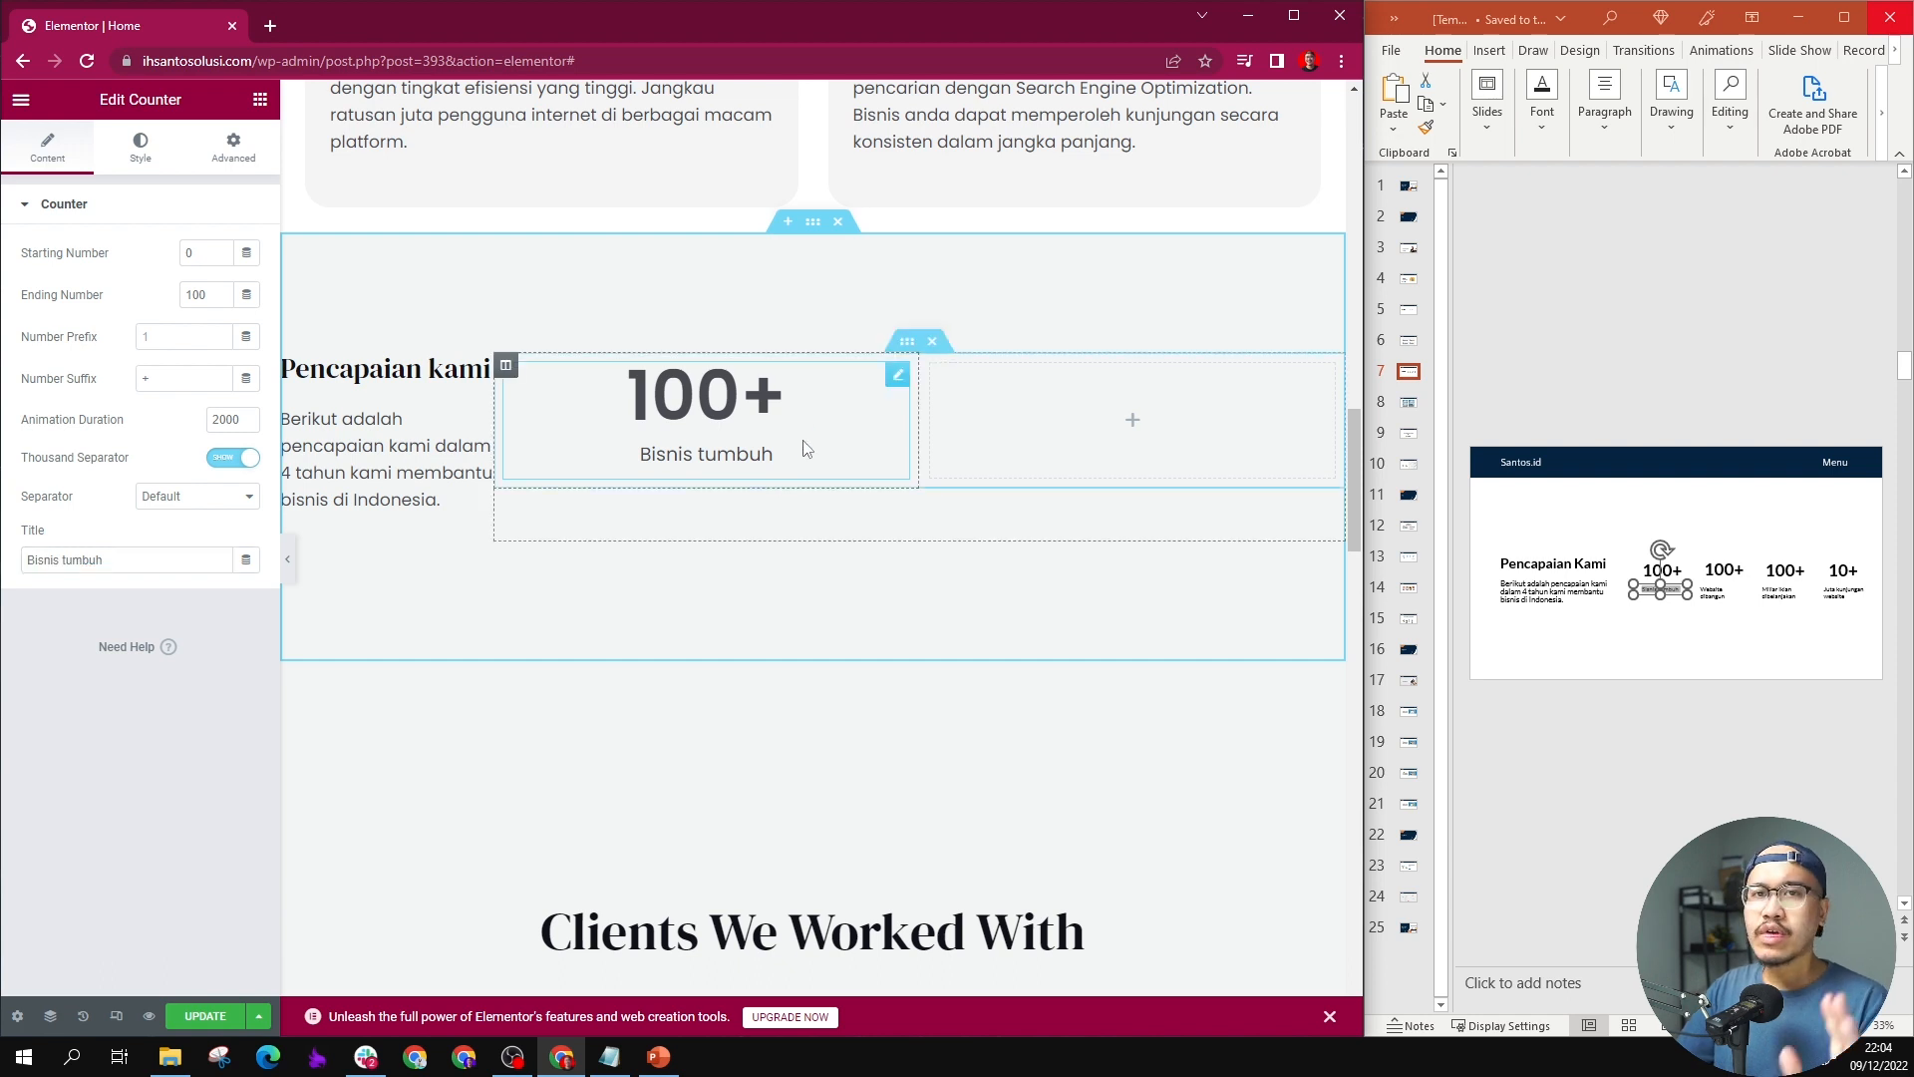
# Step: Duplicate the "Bisnis tumbuh" counter and move the copy into the inner section's empty second column
pyautogui.rightClick(893, 385)
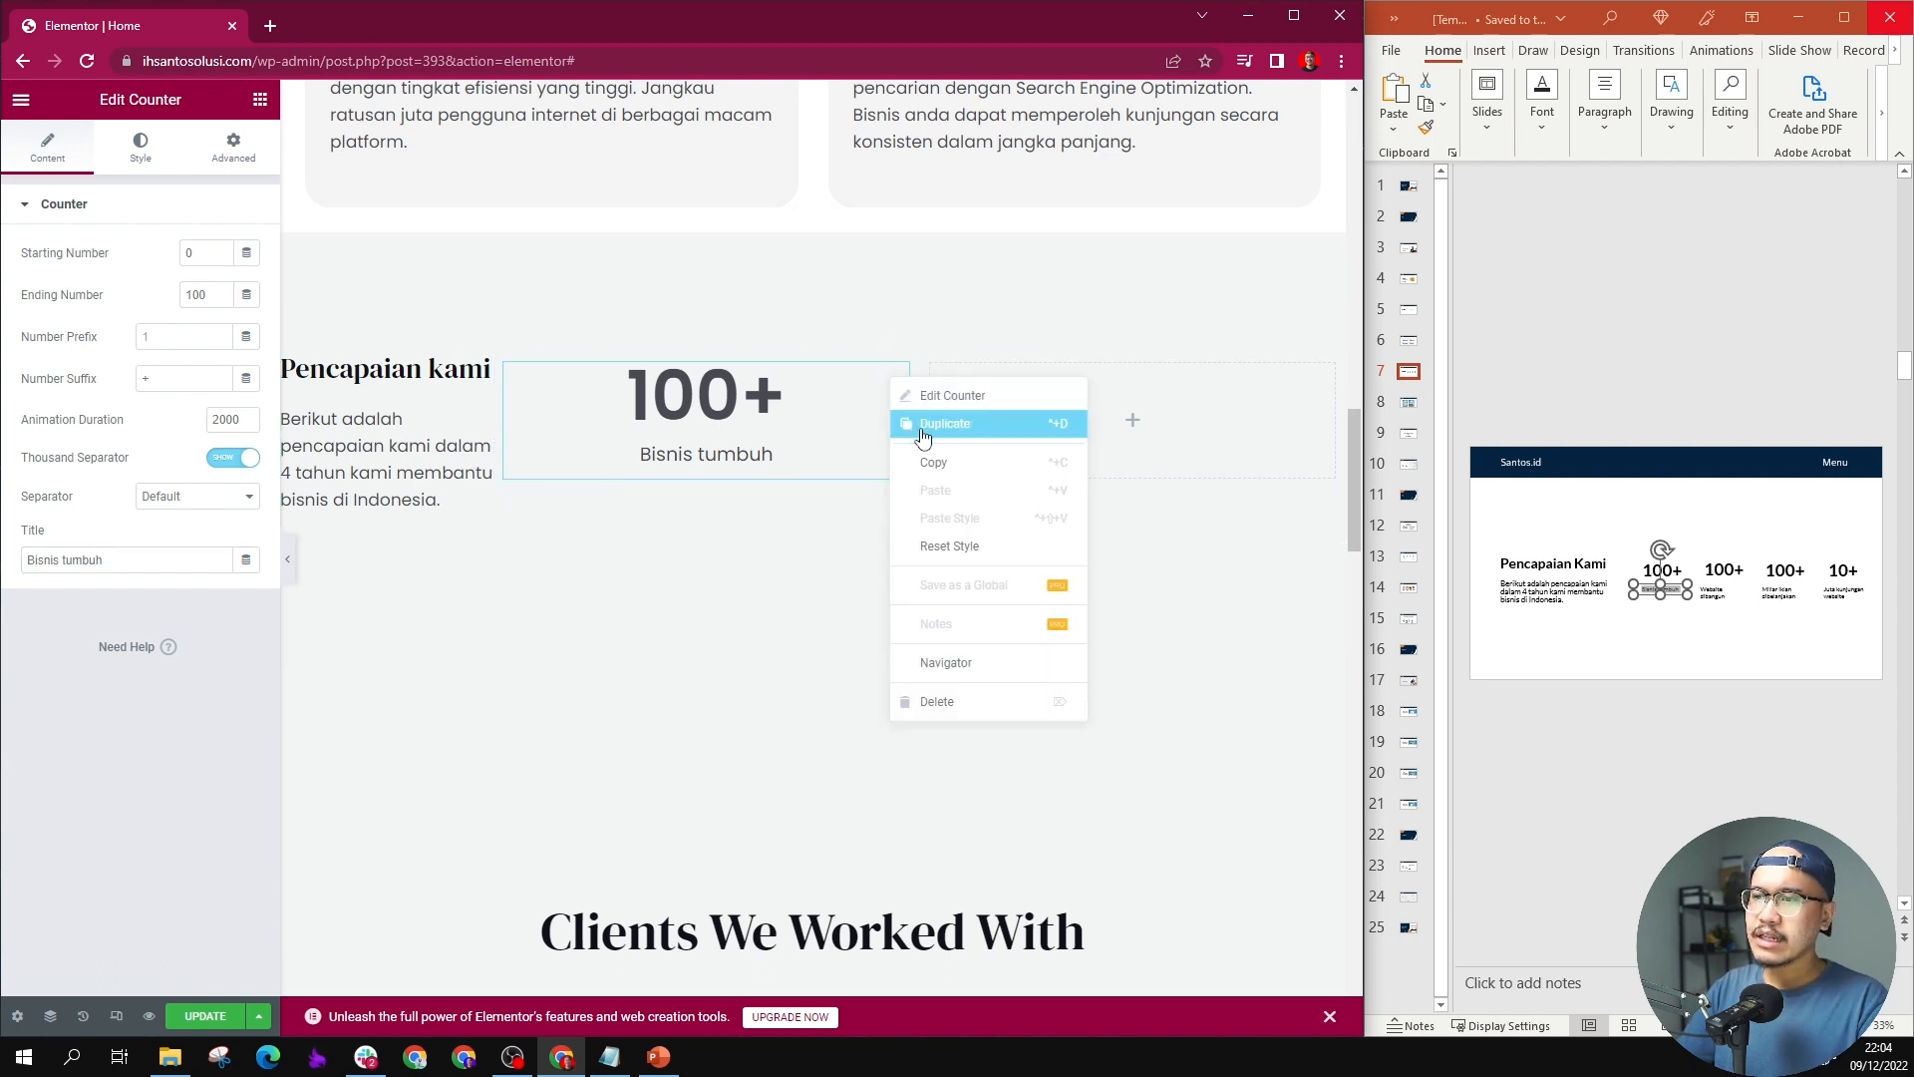
pyautogui.click(957, 432)
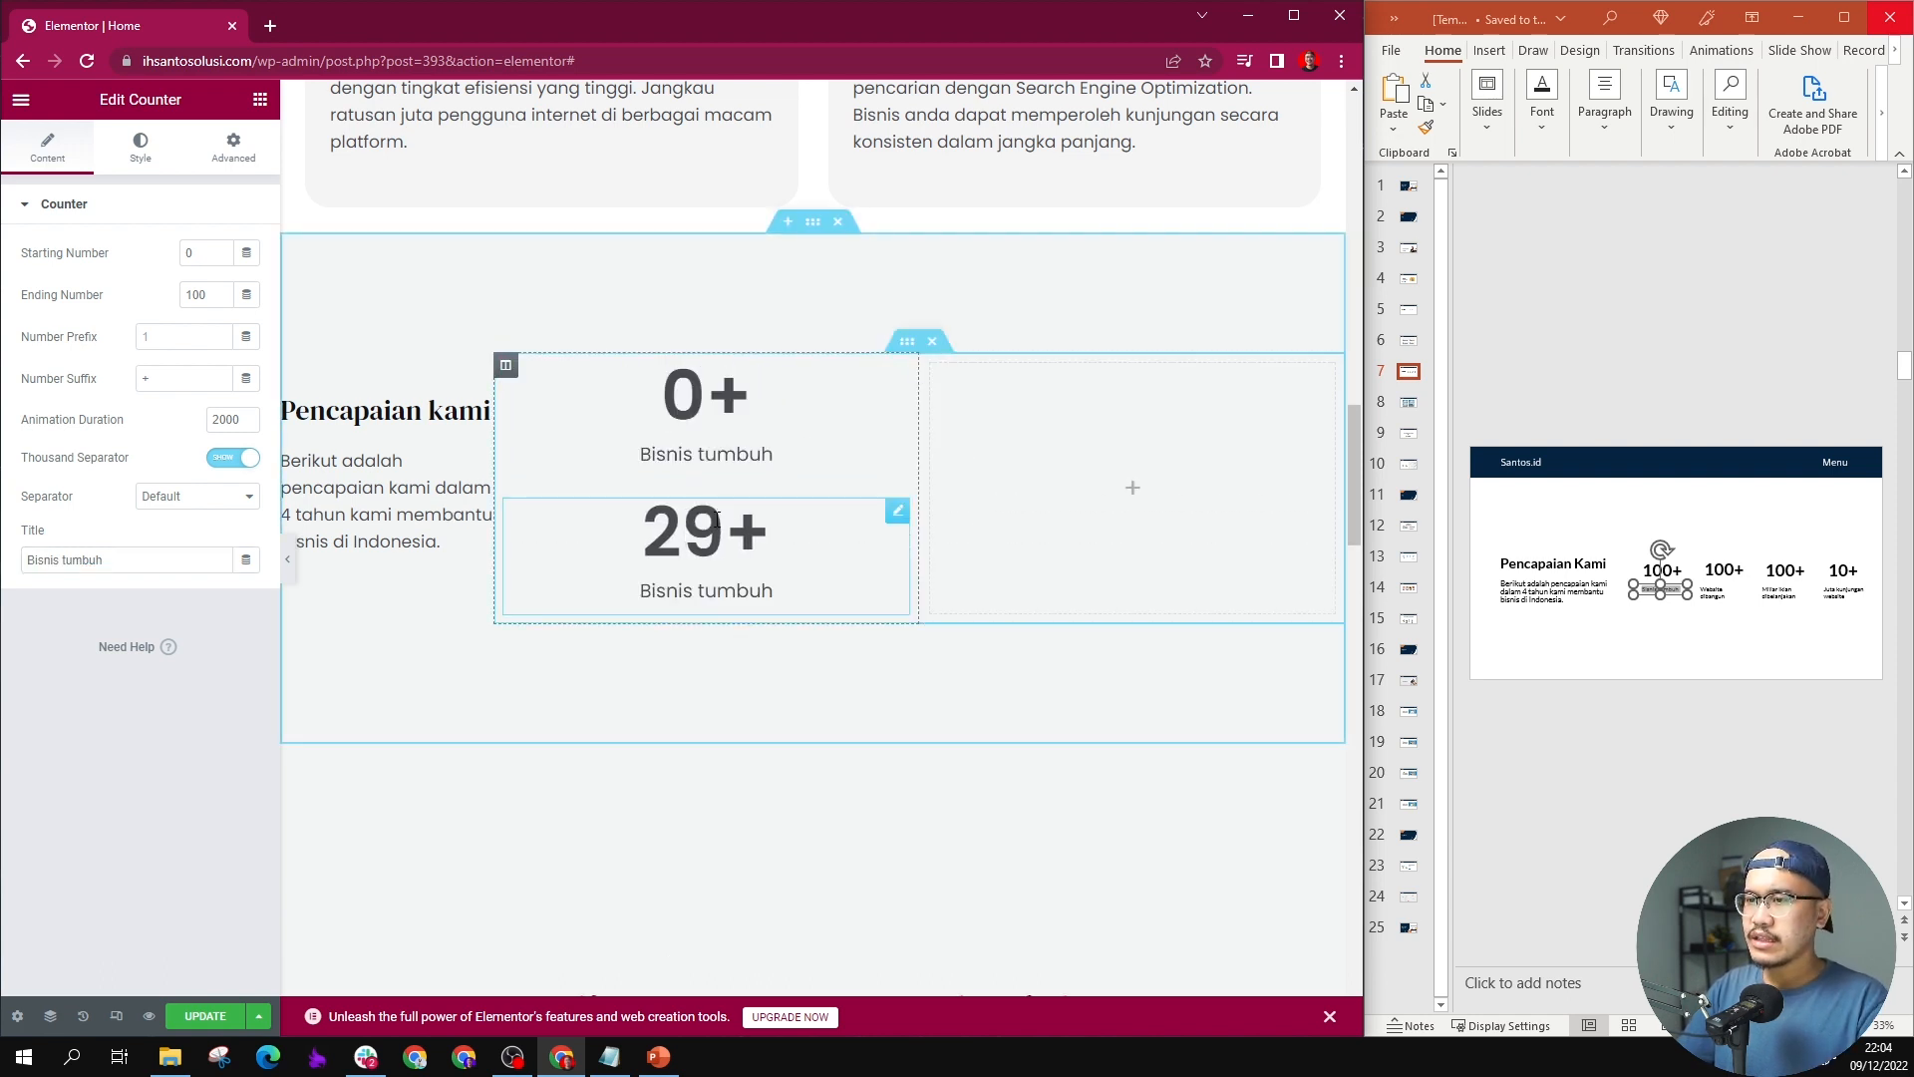
pyautogui.moveTo(897, 518); pyautogui.dragTo(1062, 419)
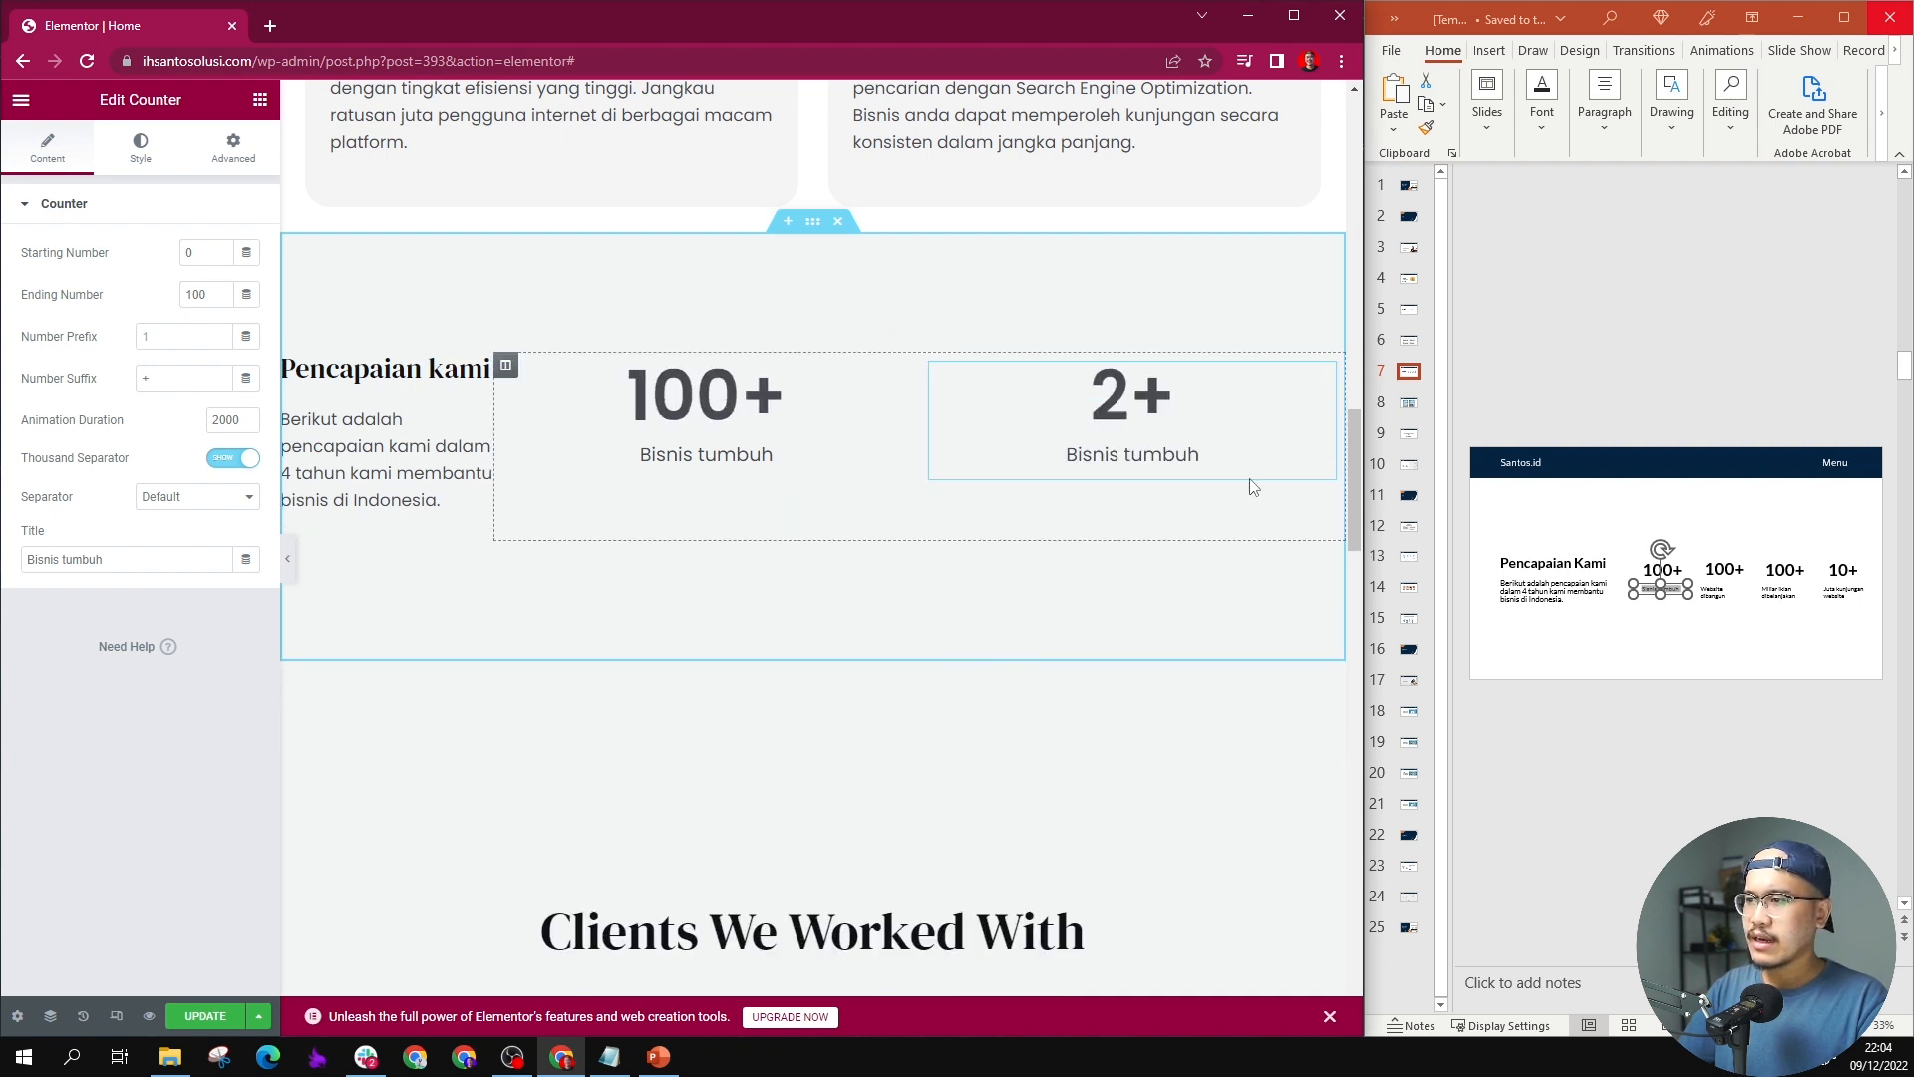
# Step: Change the second counter's title to slide 7's text "Website dibangun"
pyautogui.click(1713, 604)
pyautogui.click(1714, 598)
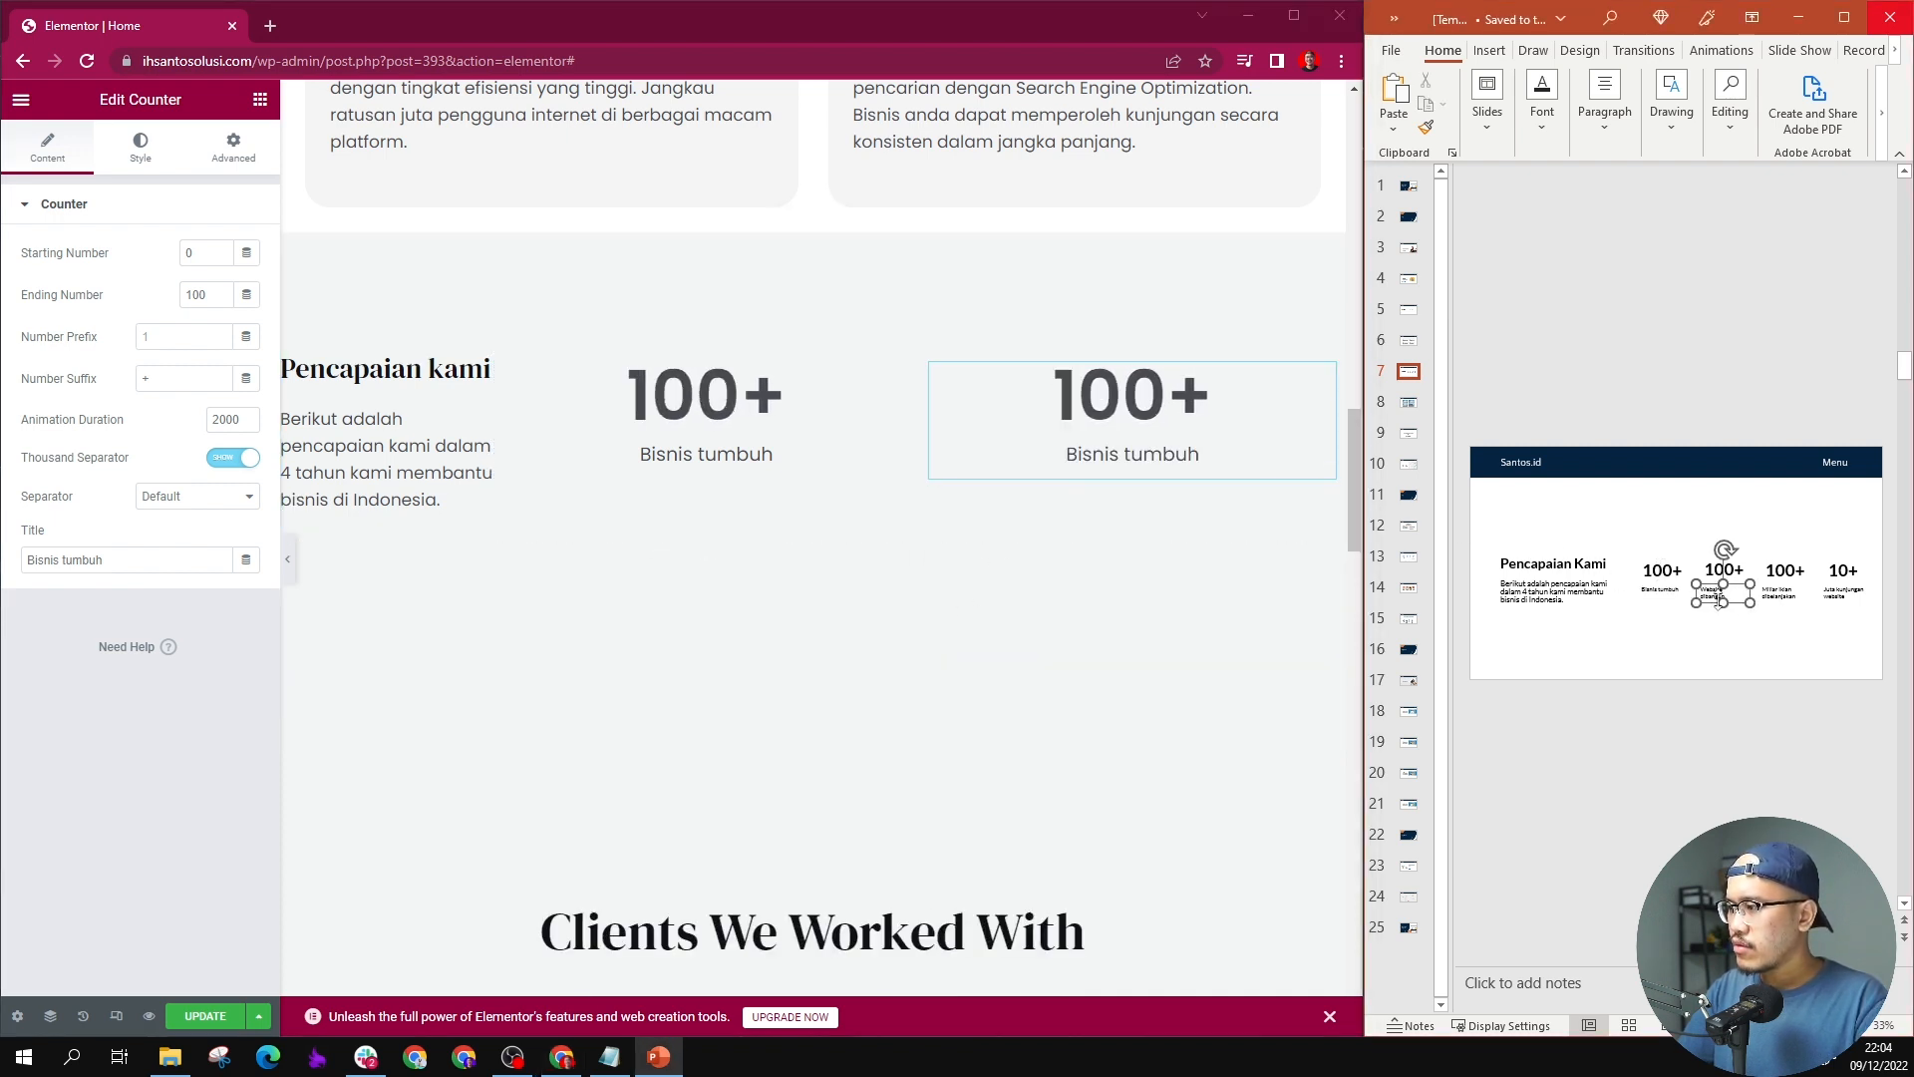
pyautogui.tripleClick(1737, 574)
pyautogui.tripleClick(1725, 598)
pyautogui.hotkey('ctrl', 'c')
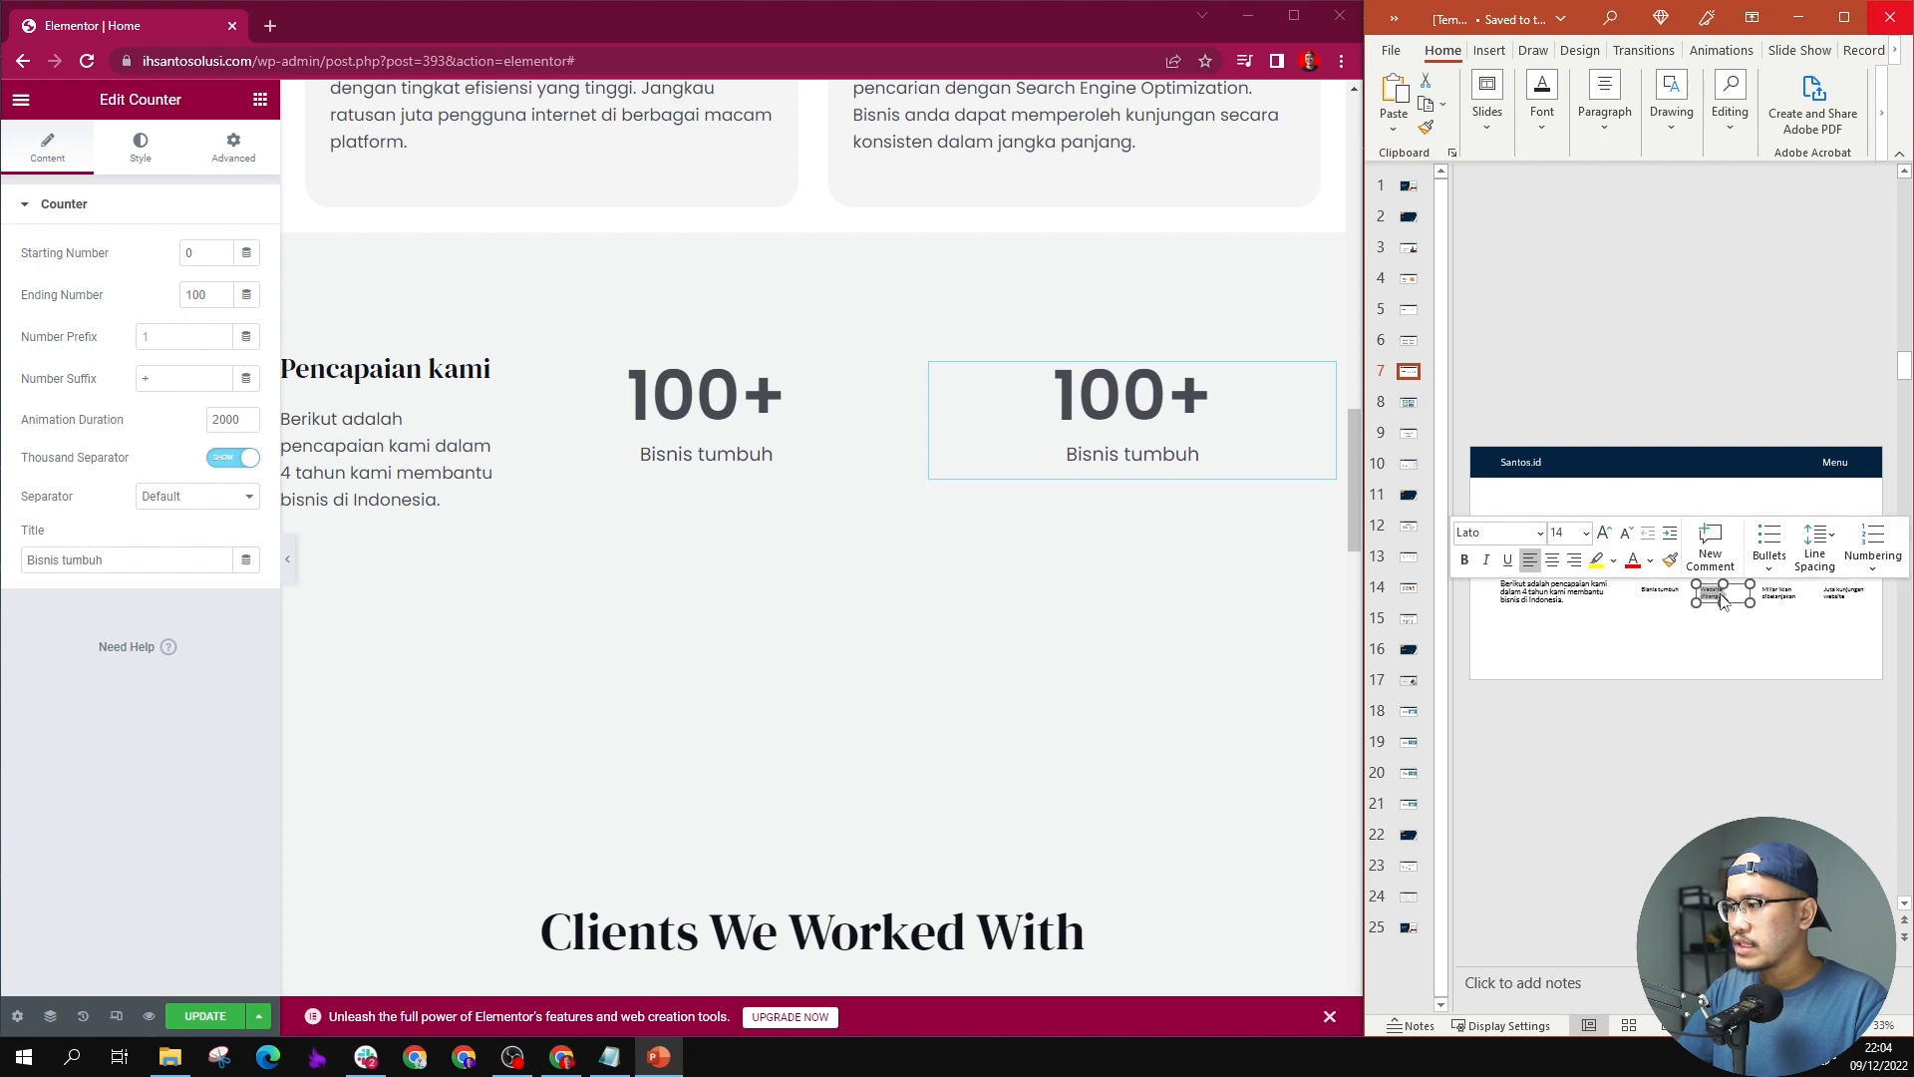
pyautogui.click(1055, 431)
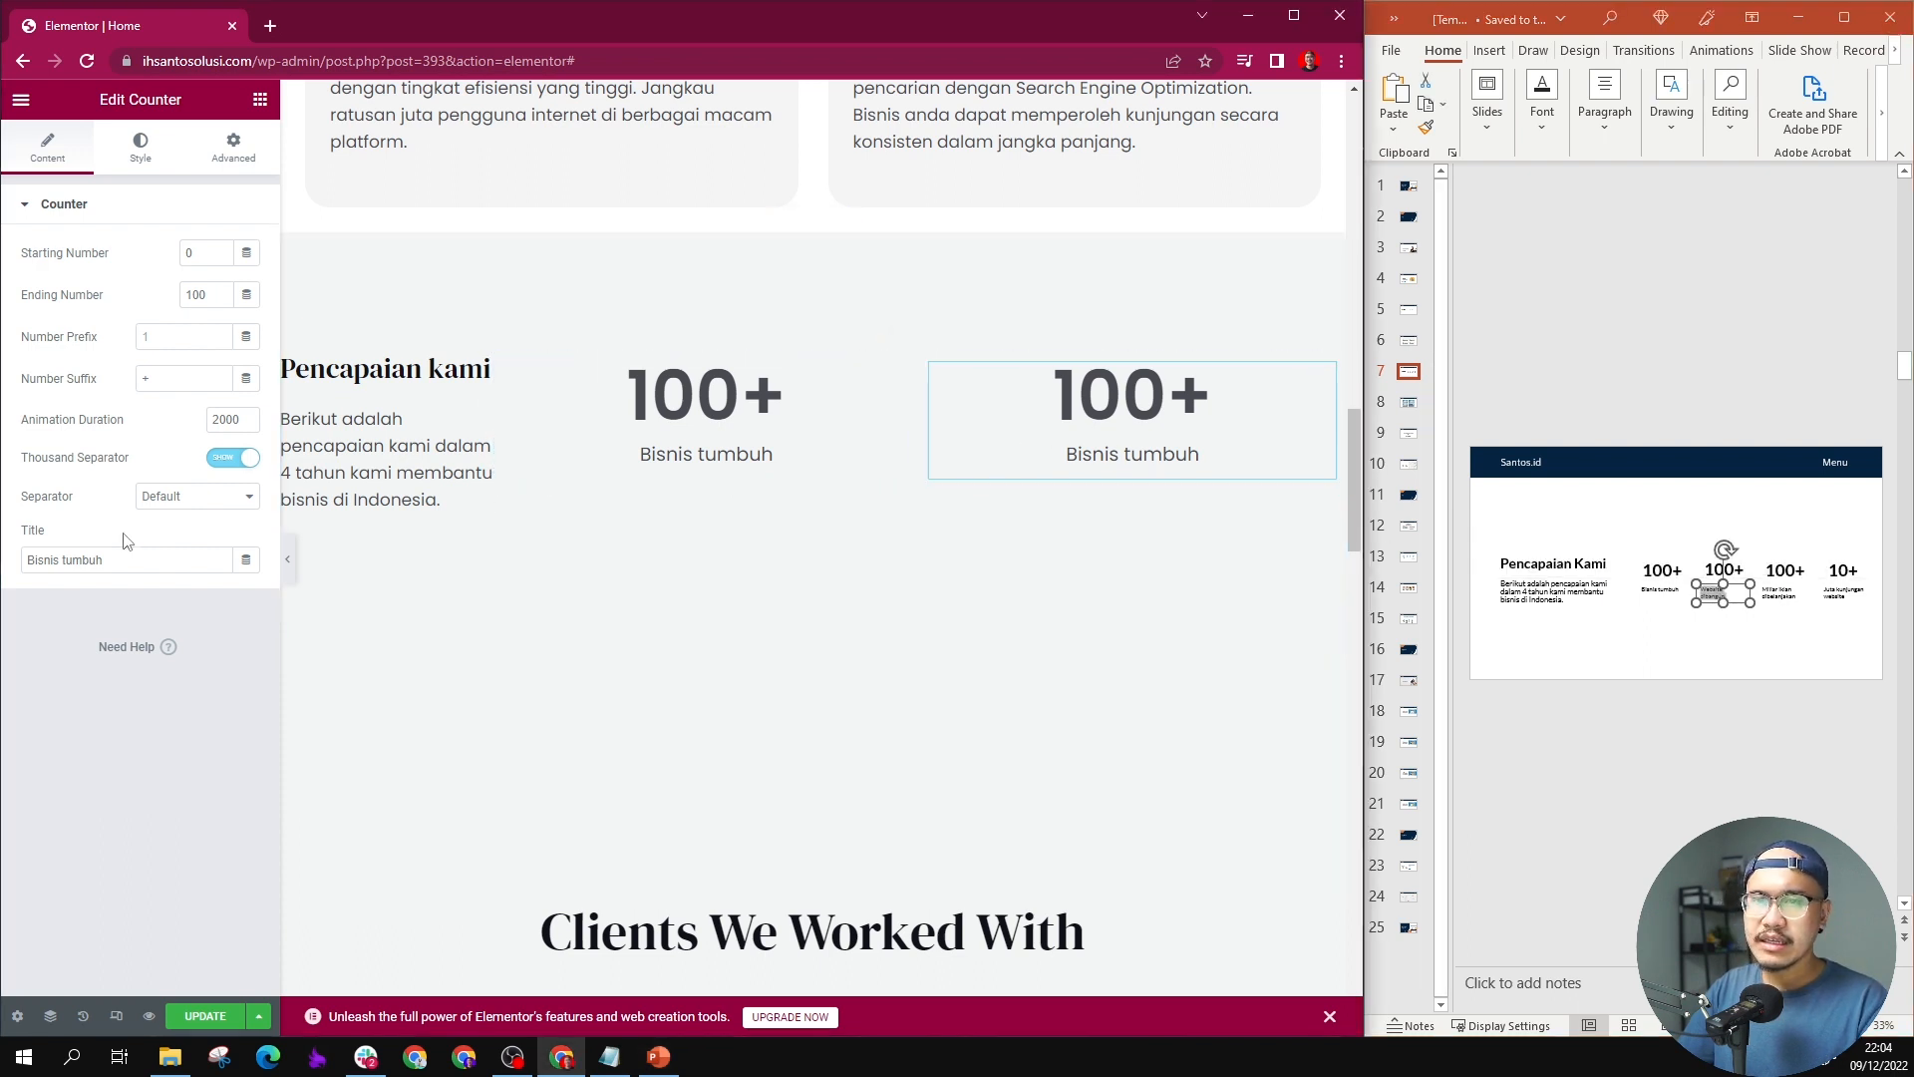
pyautogui.hotkey('ctrl', 'a')
pyautogui.hotkey('ctrl', 'v')
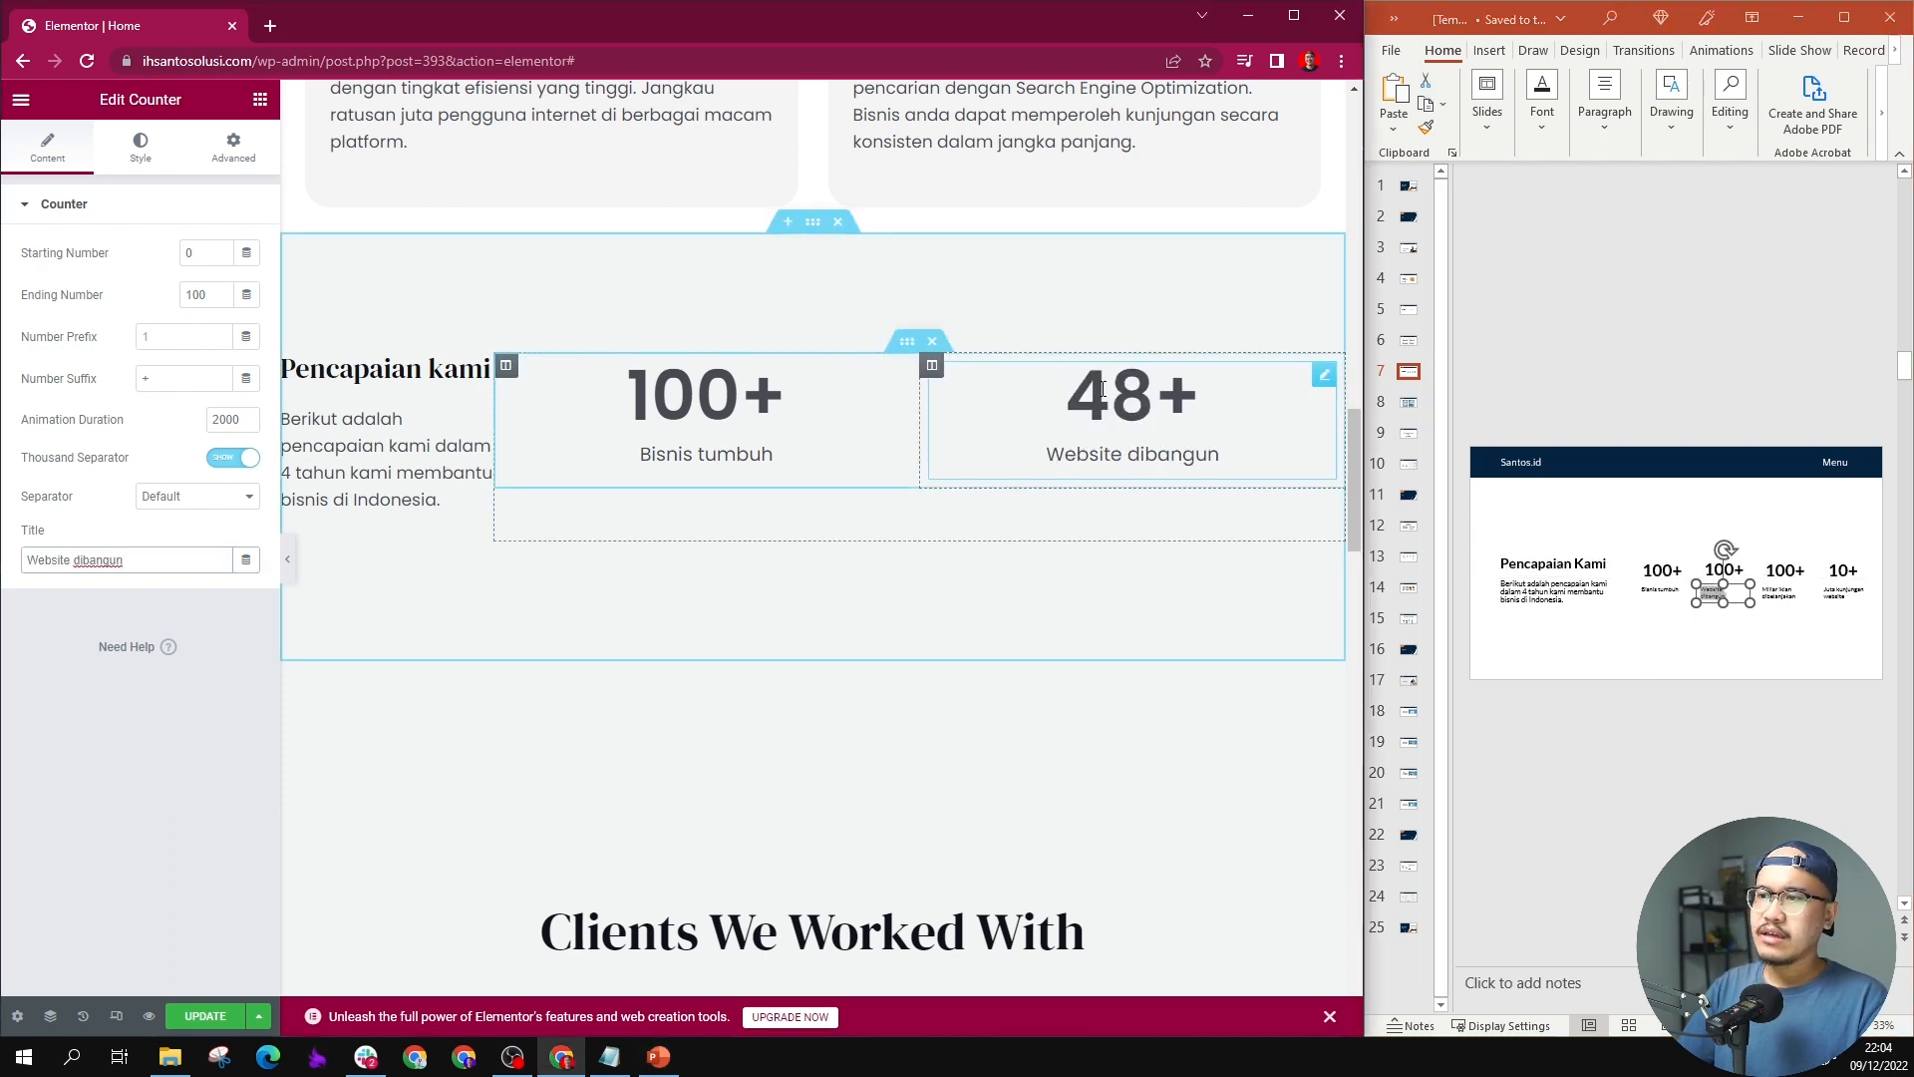
# Step: Duplicate the "Website dibangun" column and title the copied counter "Miliar iklan dibelanjakan", taken from slide 7
pyautogui.rightClick(933, 371)
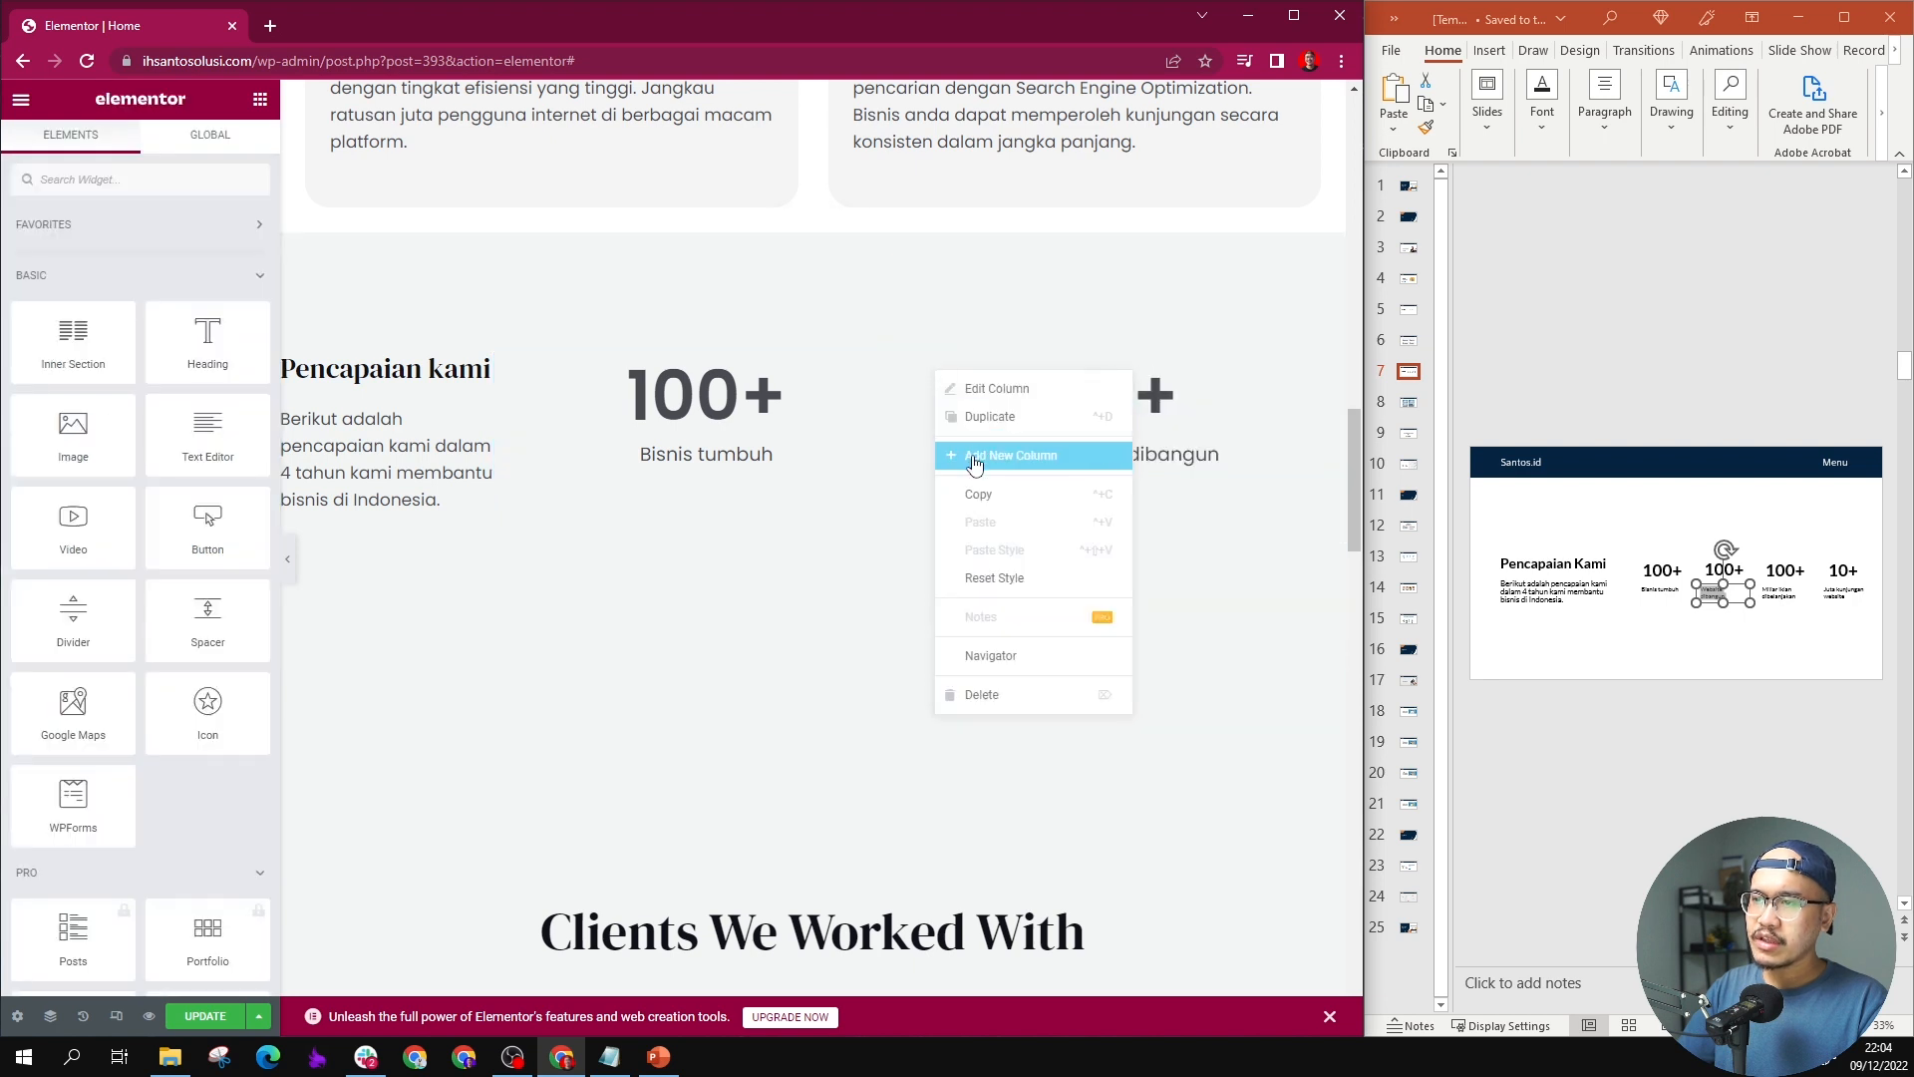
pyautogui.click(1006, 416)
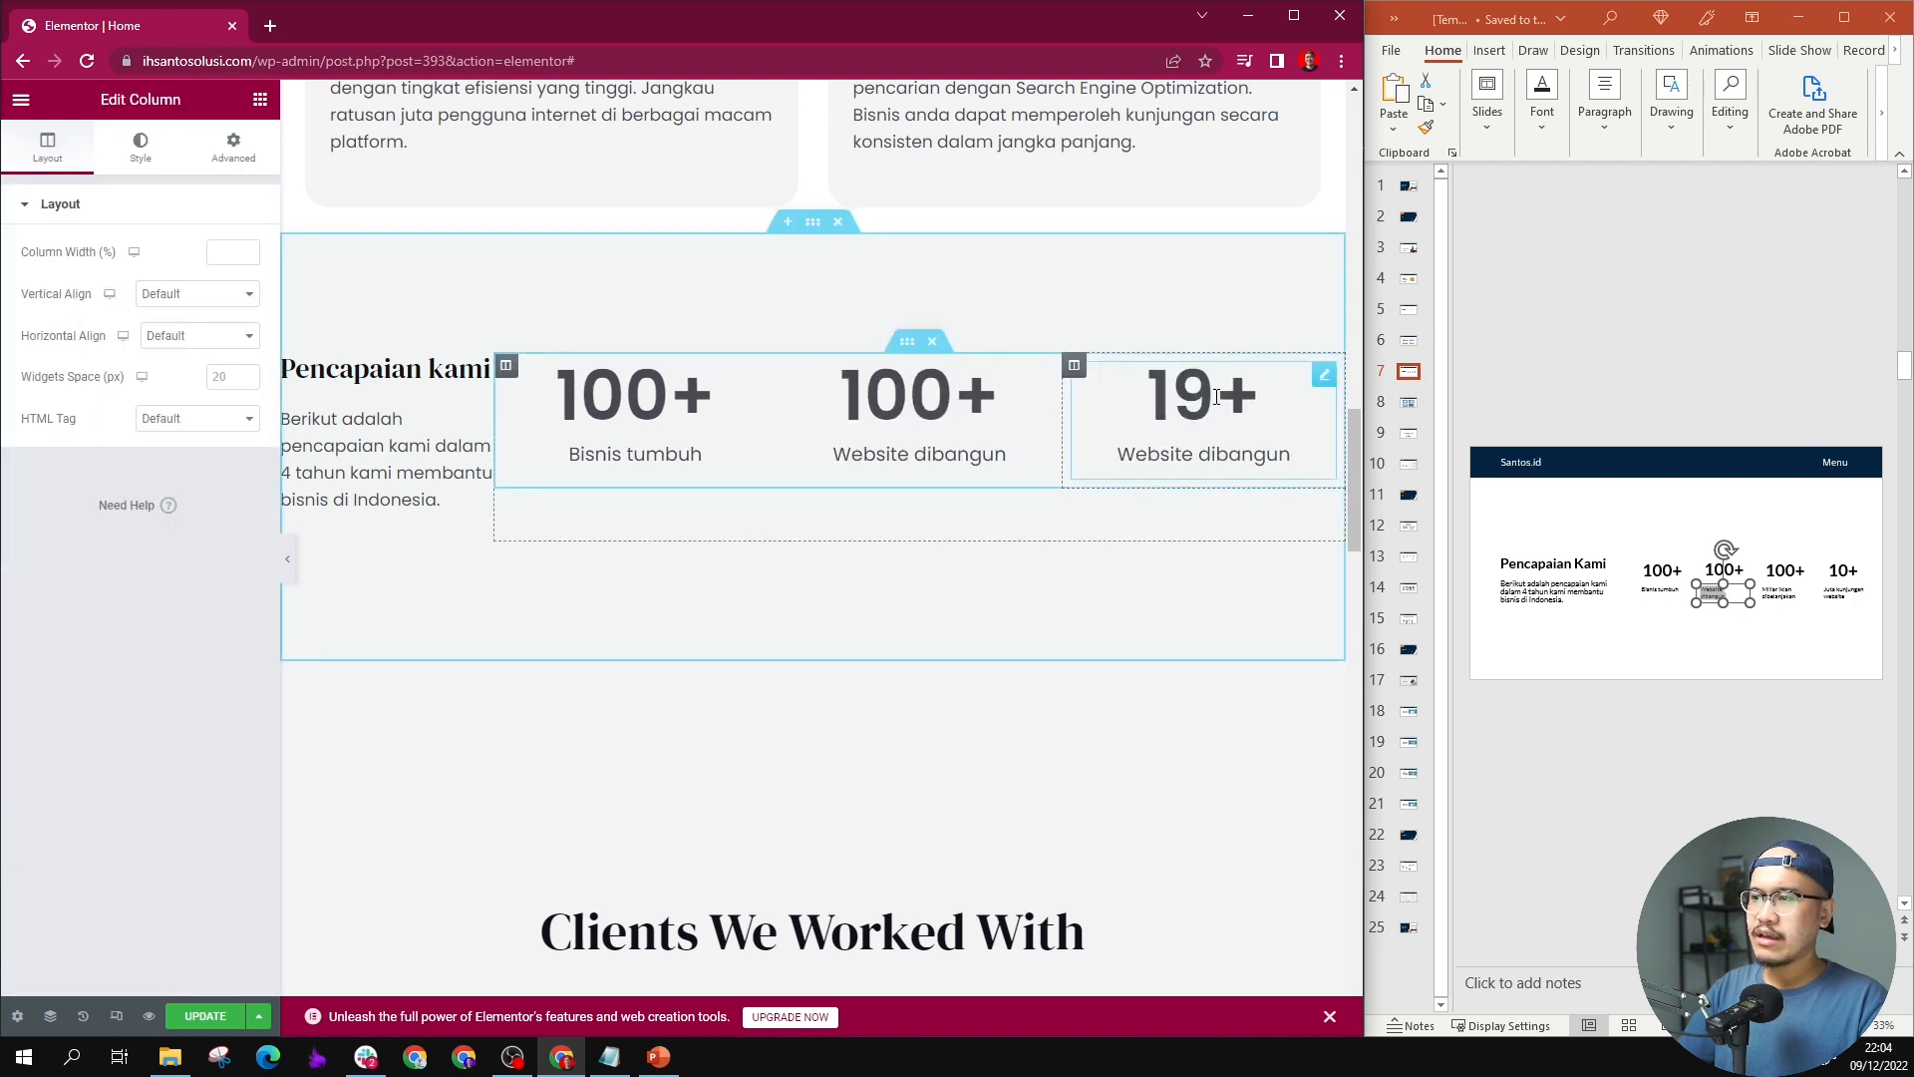
pyautogui.doubleClick(1780, 598)
pyautogui.click(1780, 599)
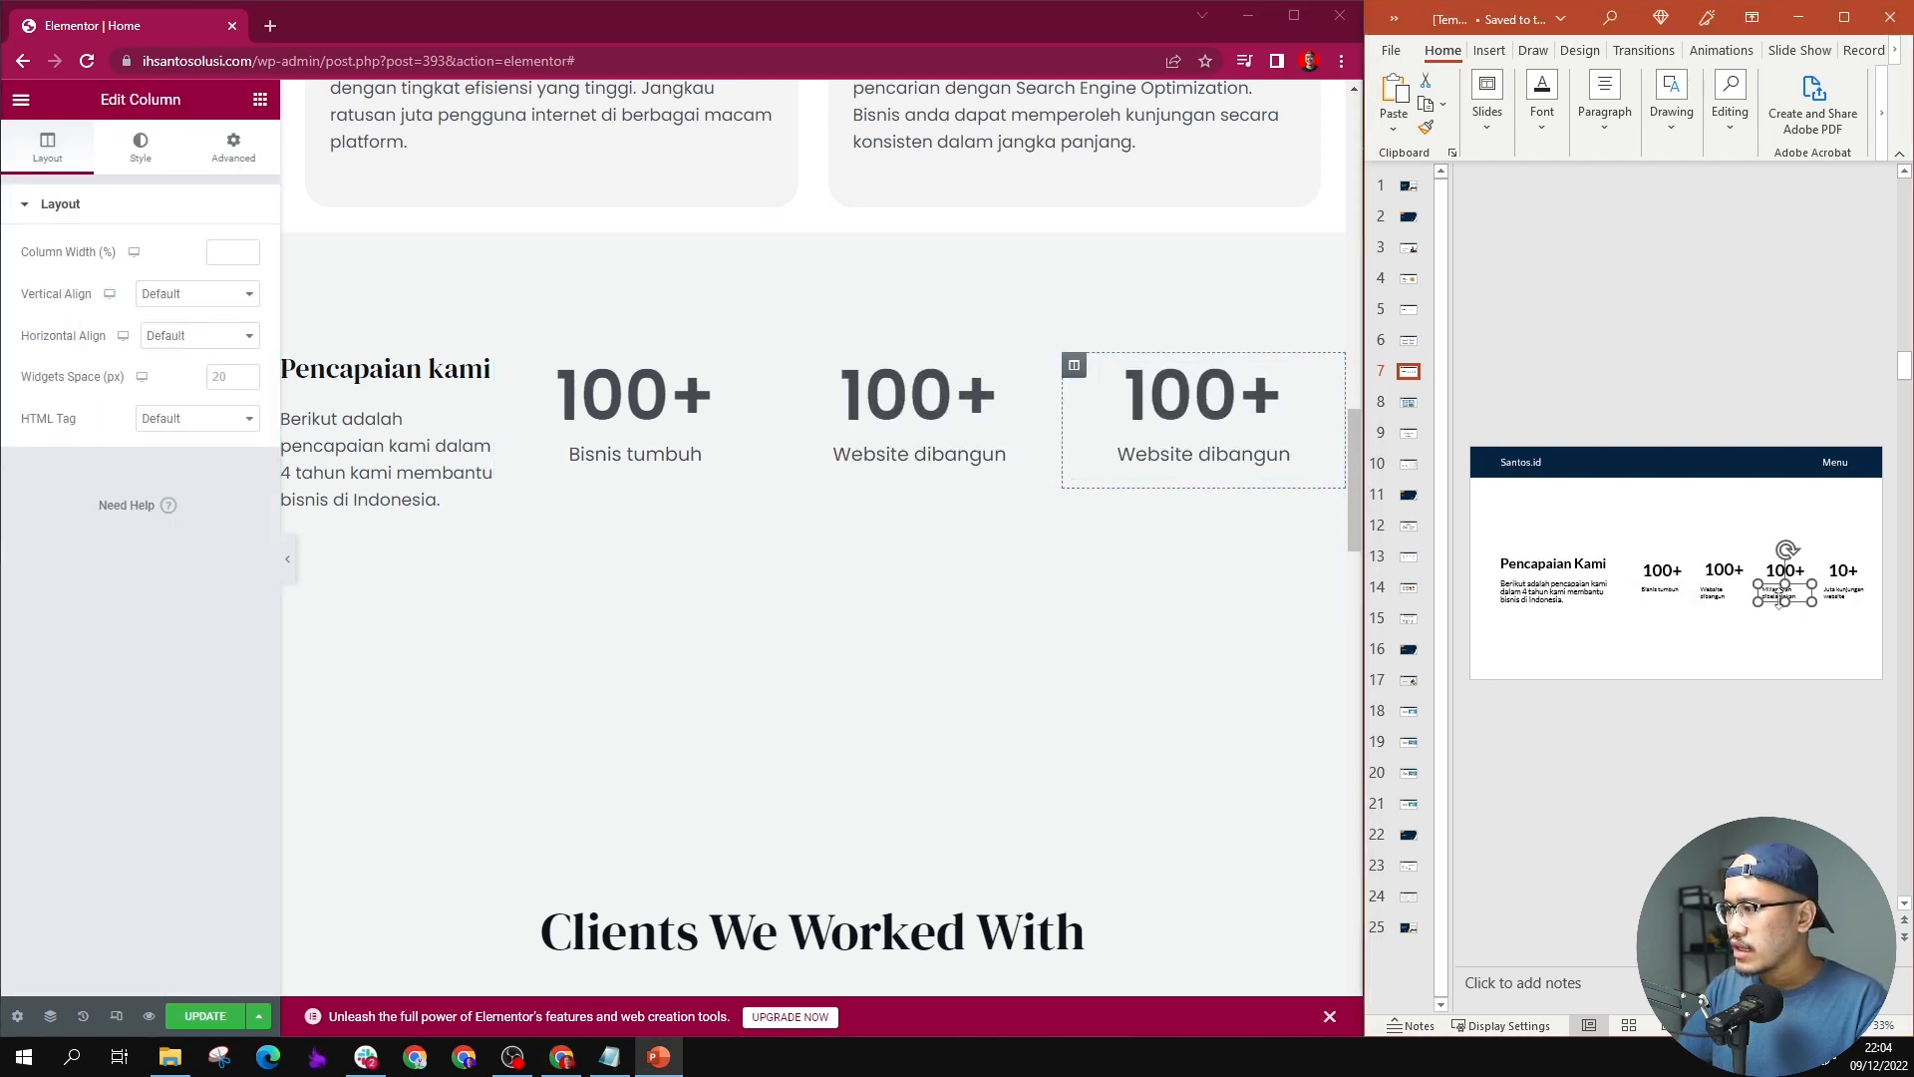
pyautogui.doubleClick(1775, 590)
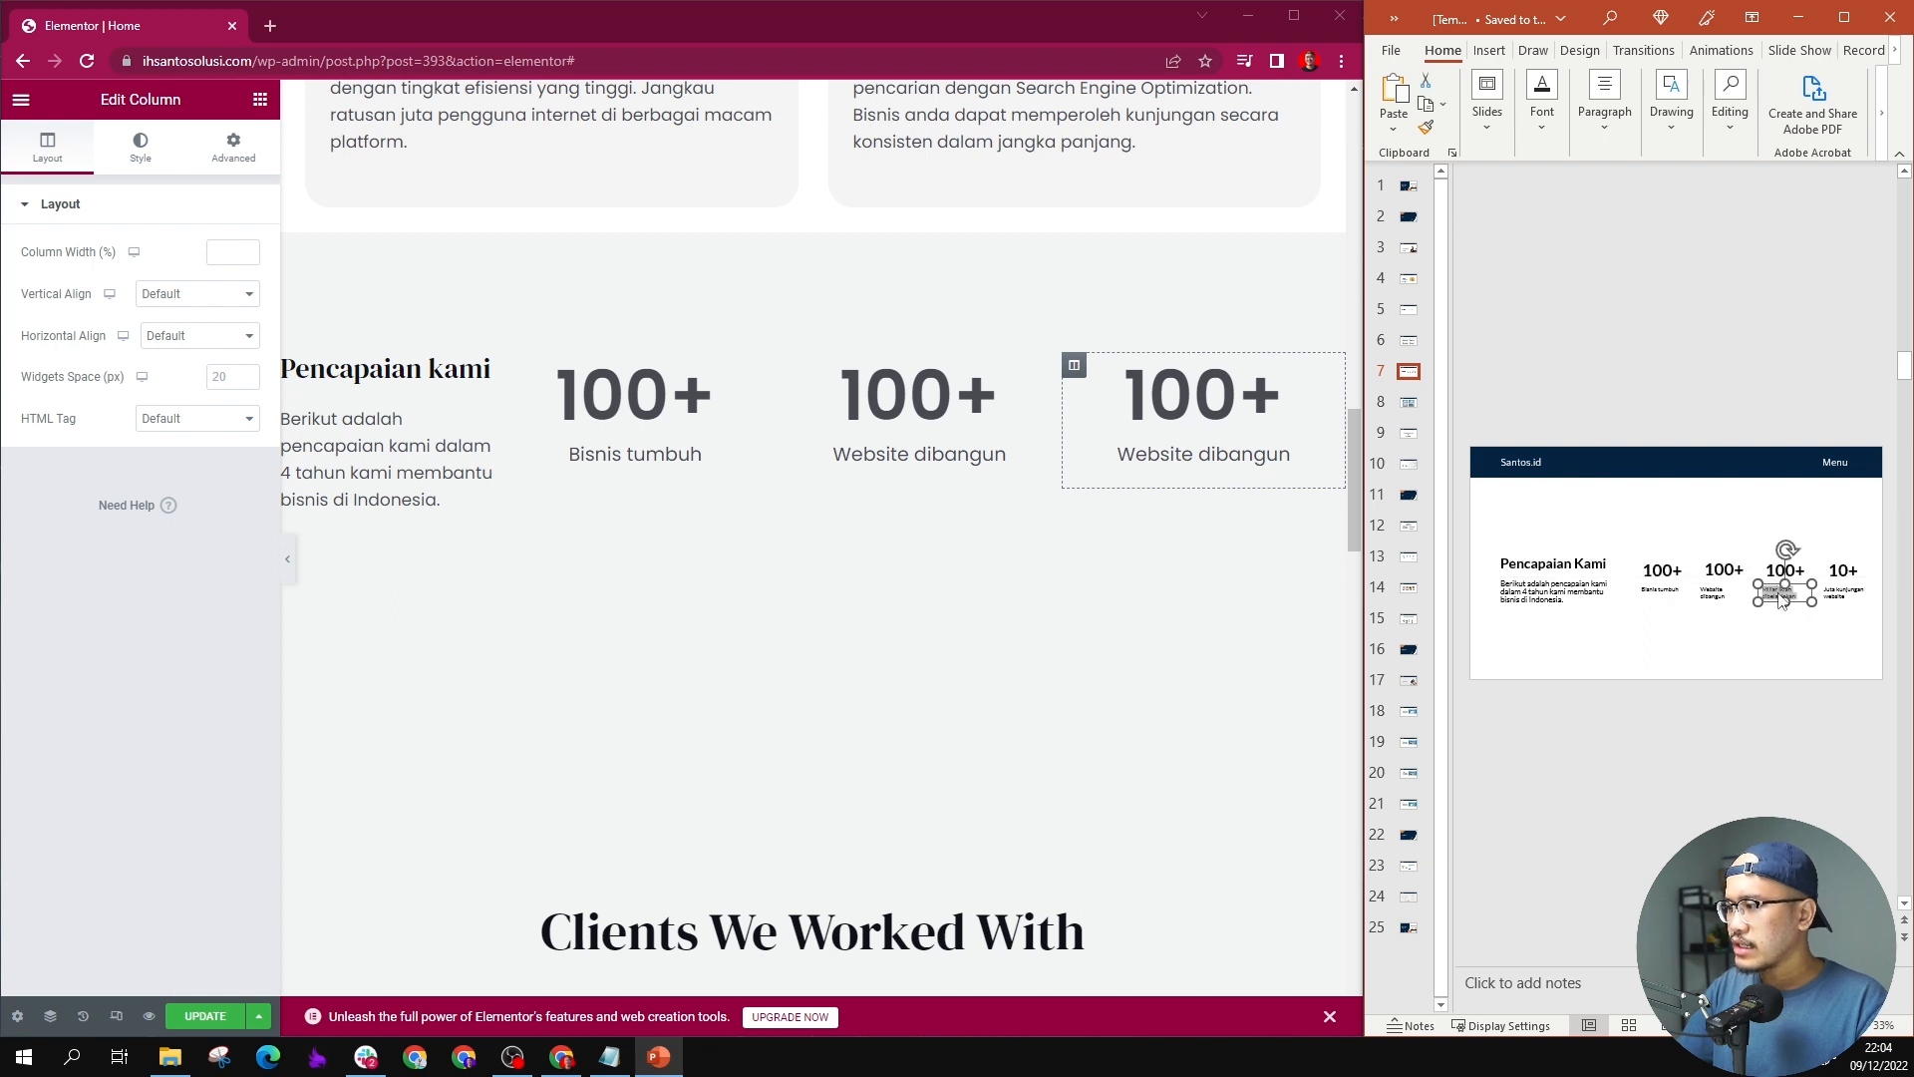
pyautogui.click(1154, 479)
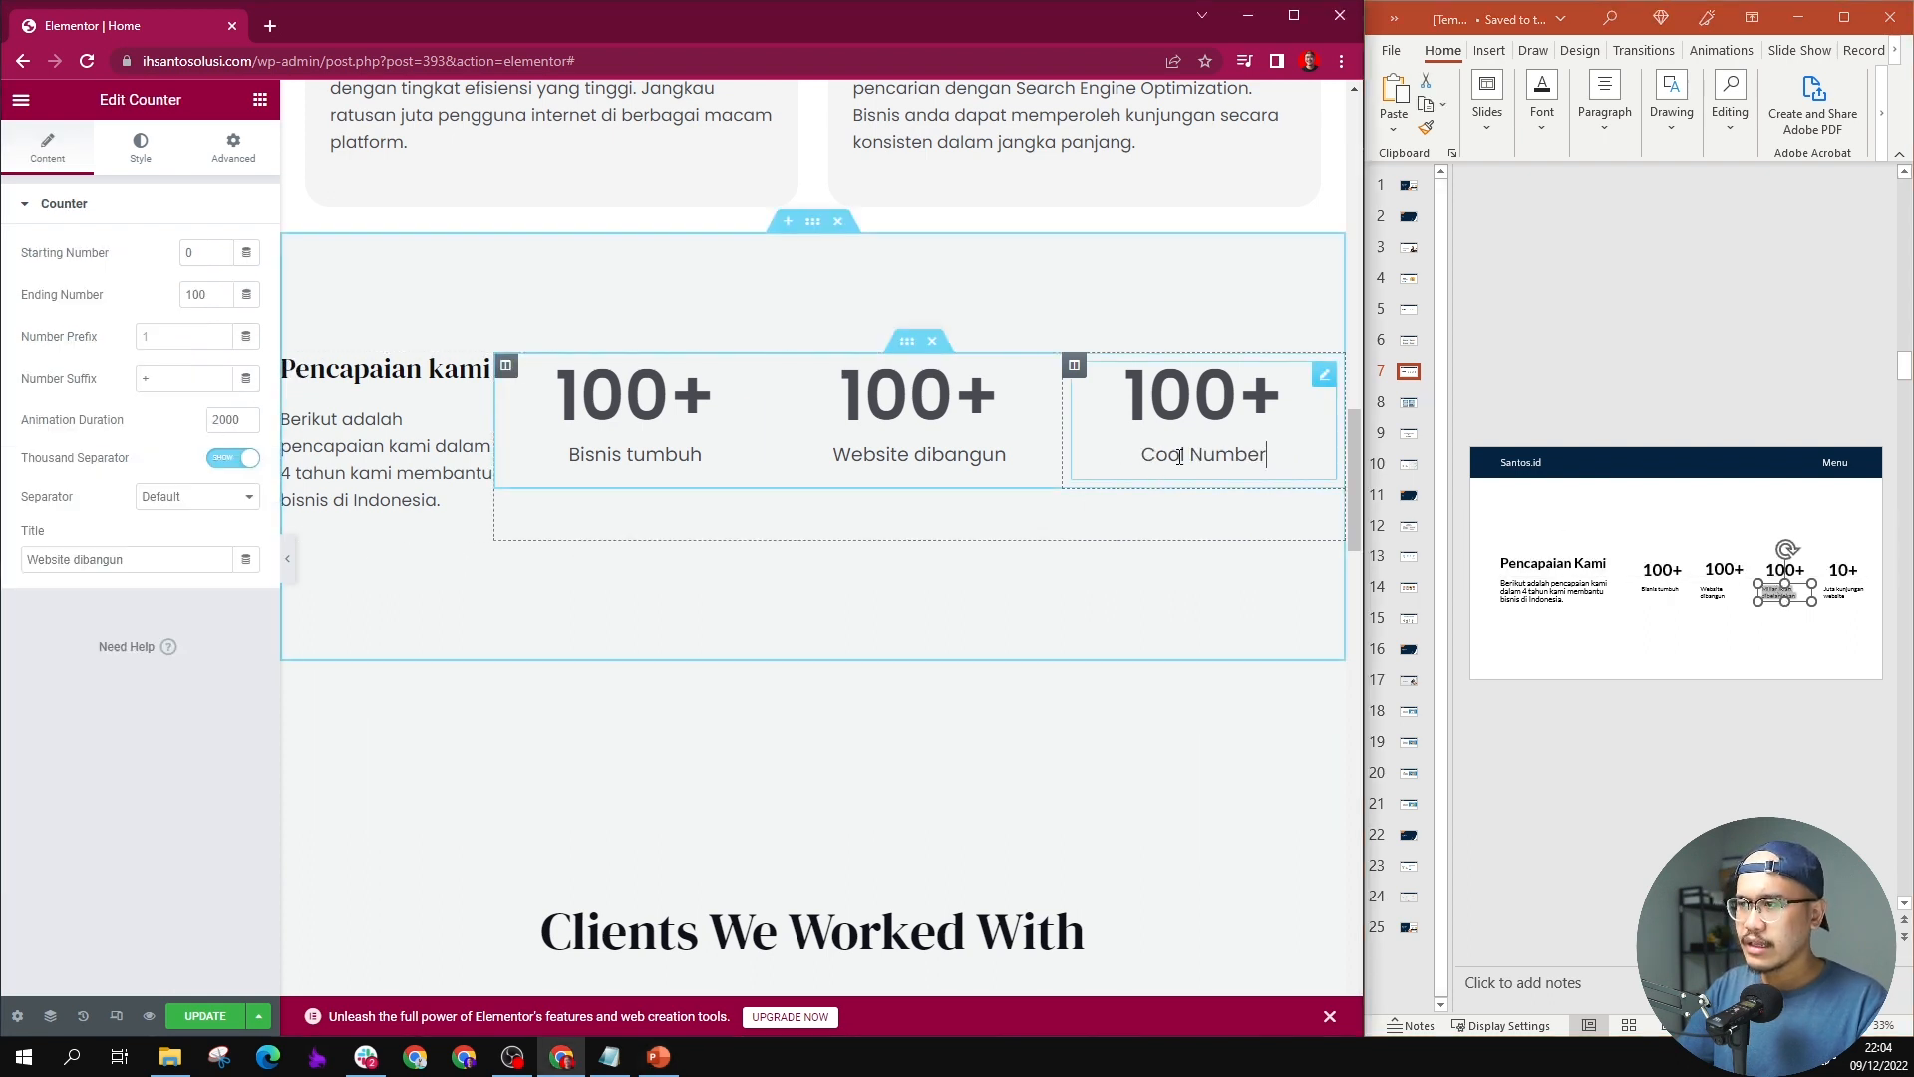
pyautogui.tripleClick(103, 563)
pyautogui.hotkey('ctrl', 'v')
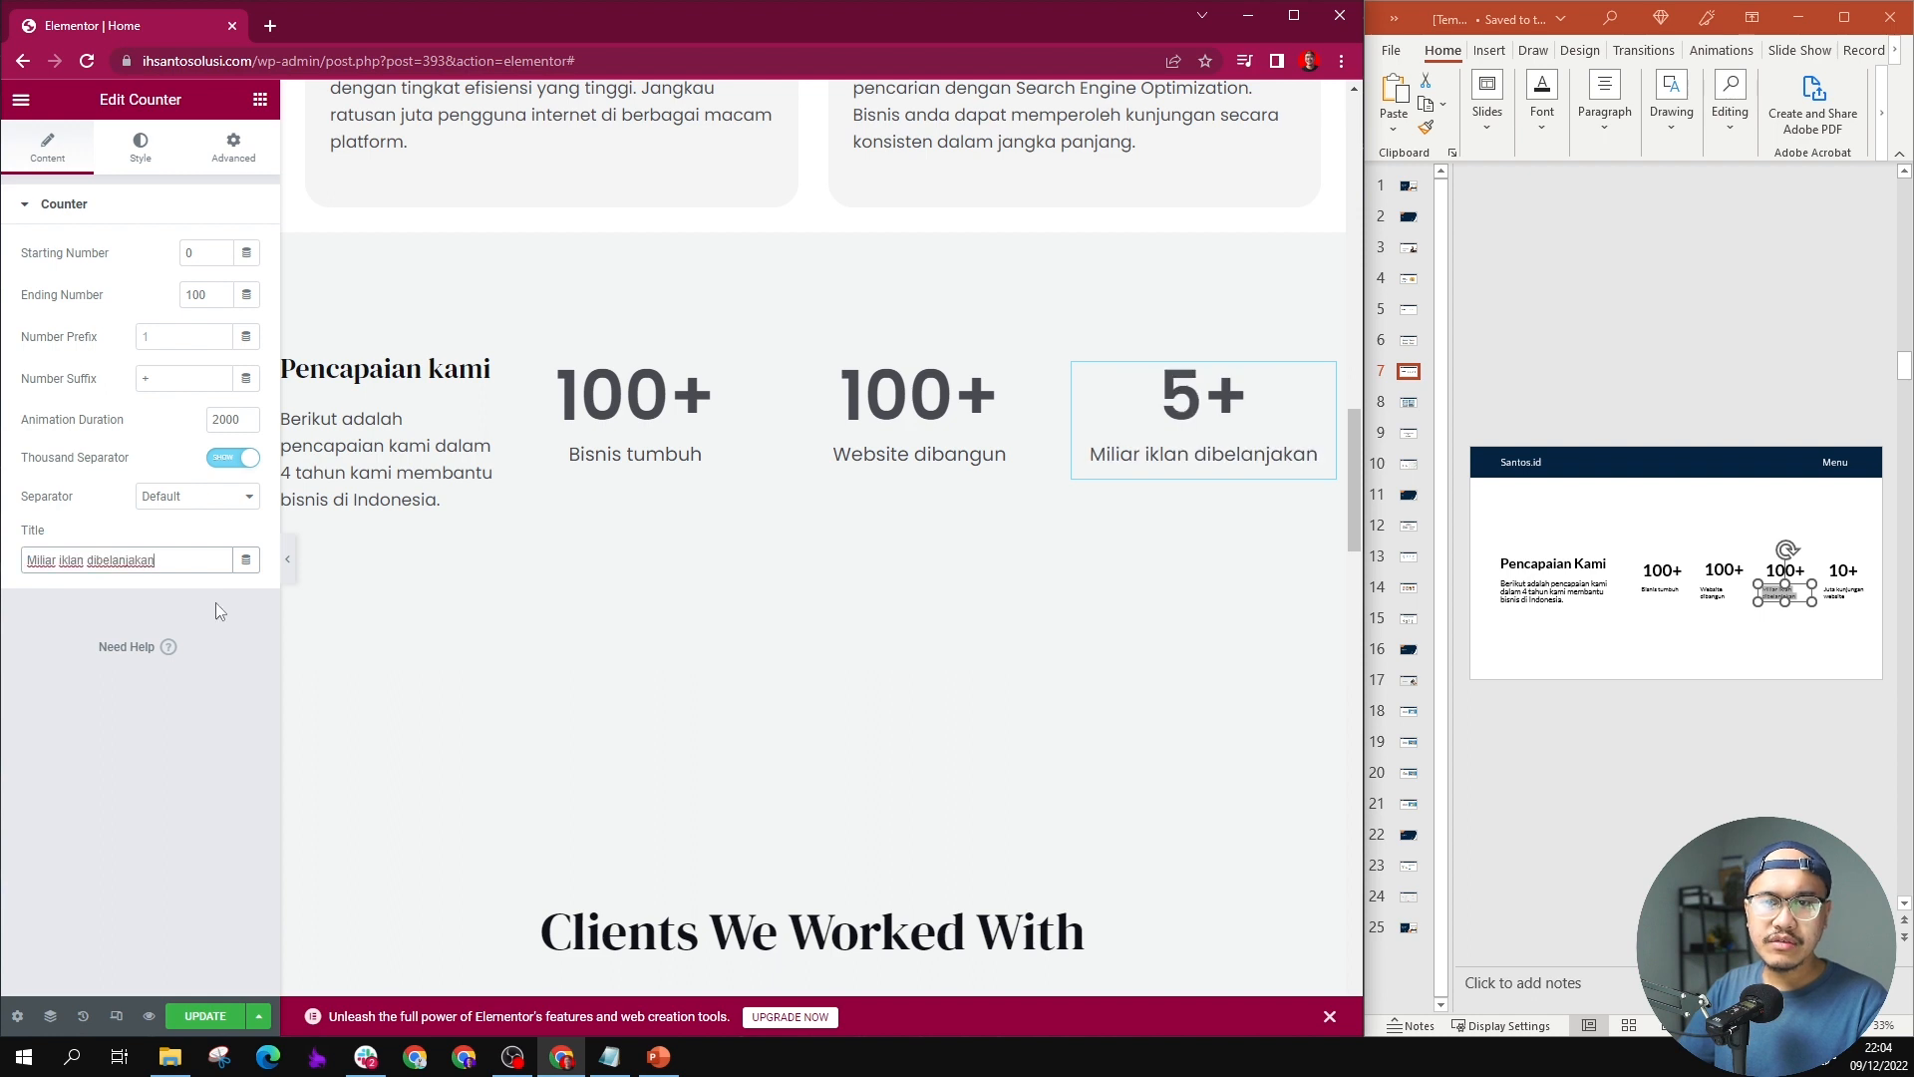
# Step: Duplicate the "Miliar iklan dibelanjakan" column and title the copied counter "Juta kunjungan website", taken from slide 7
pyautogui.rightClick(1079, 371)
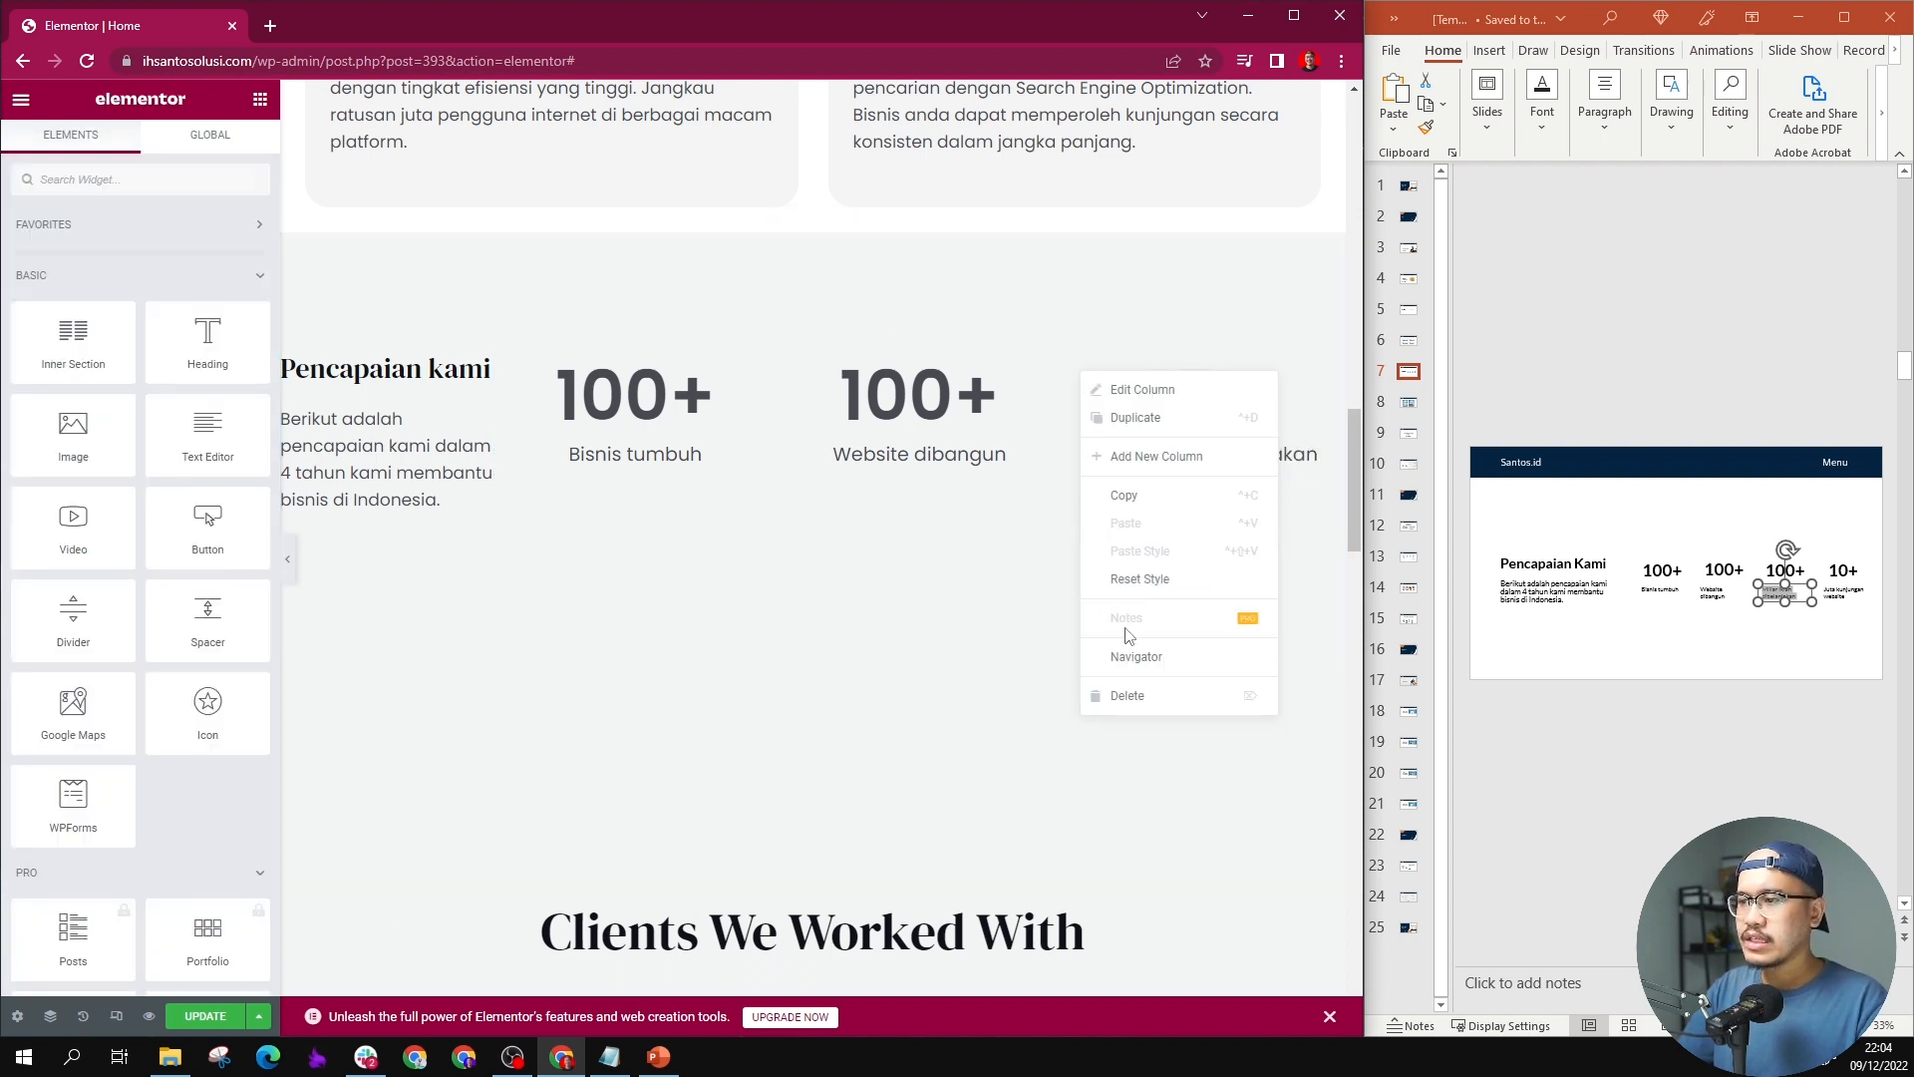
pyautogui.click(1166, 450)
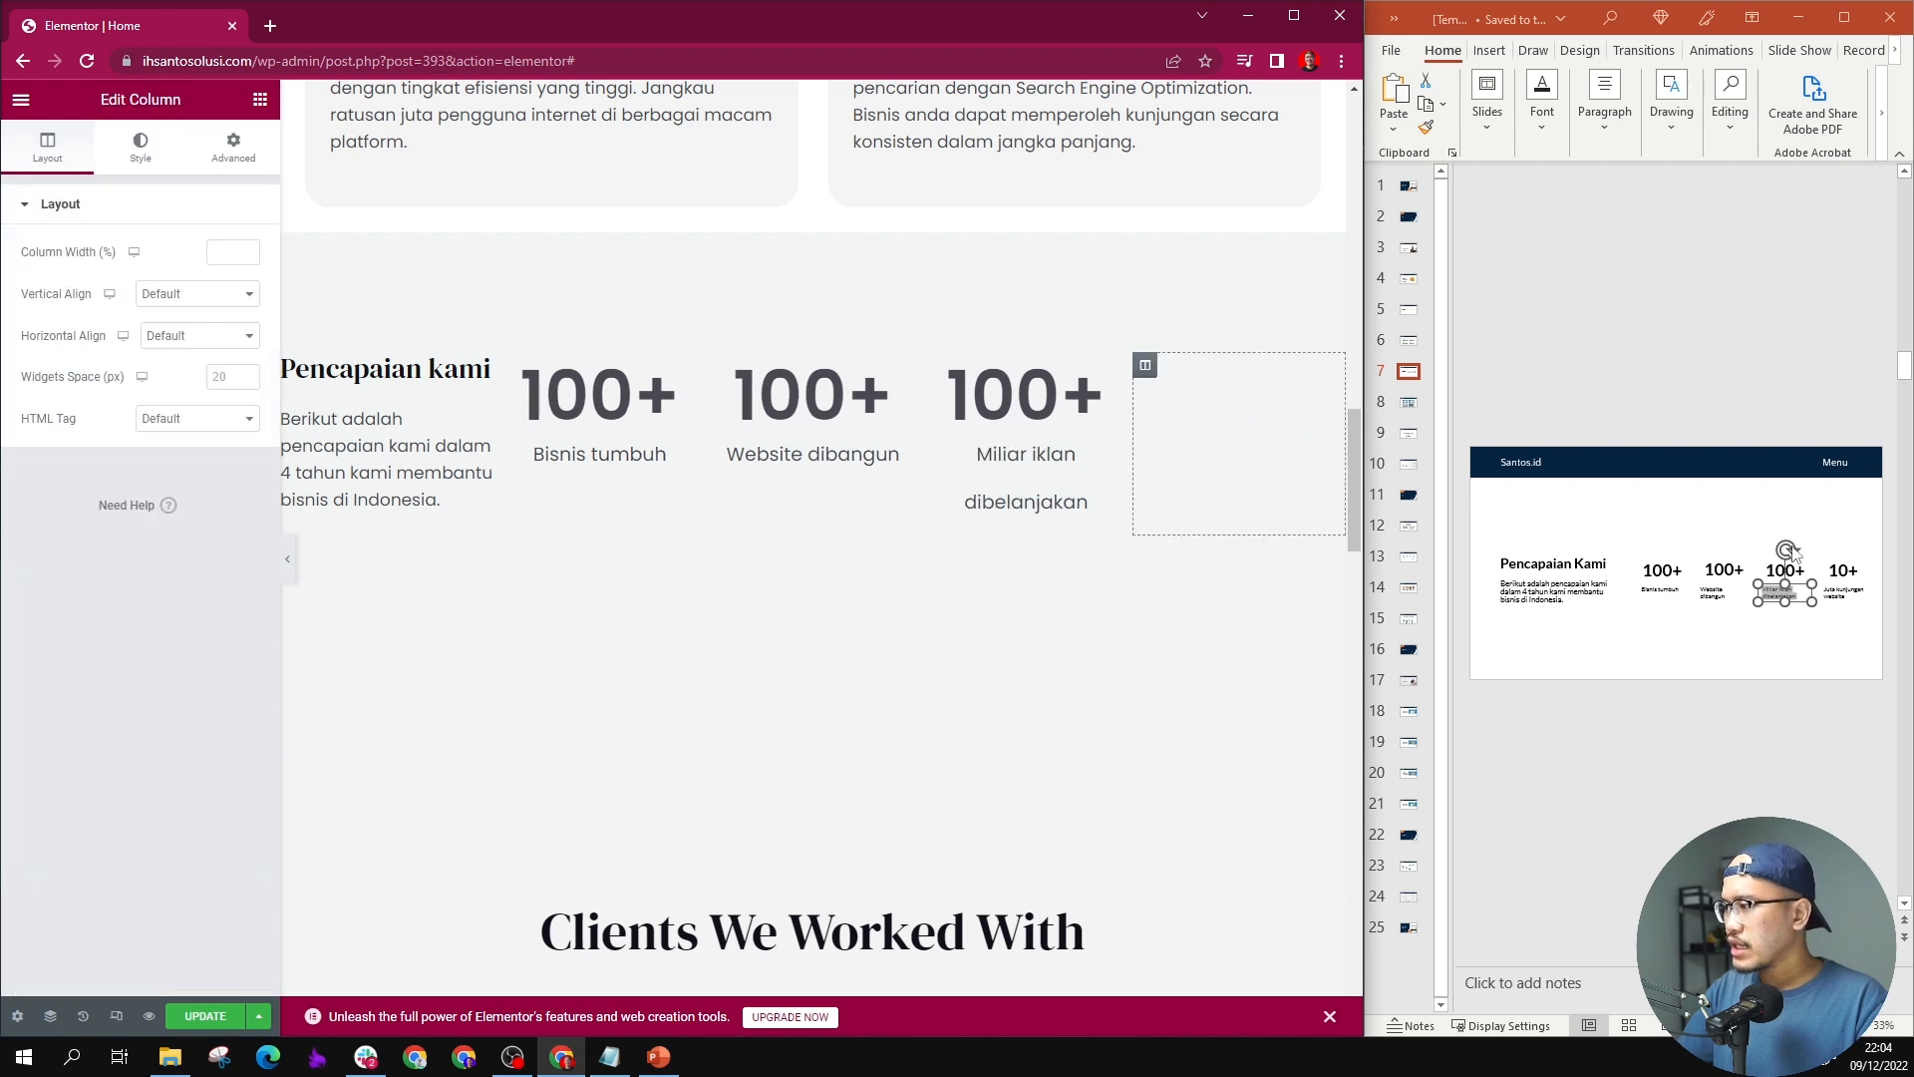
pyautogui.click(1844, 594)
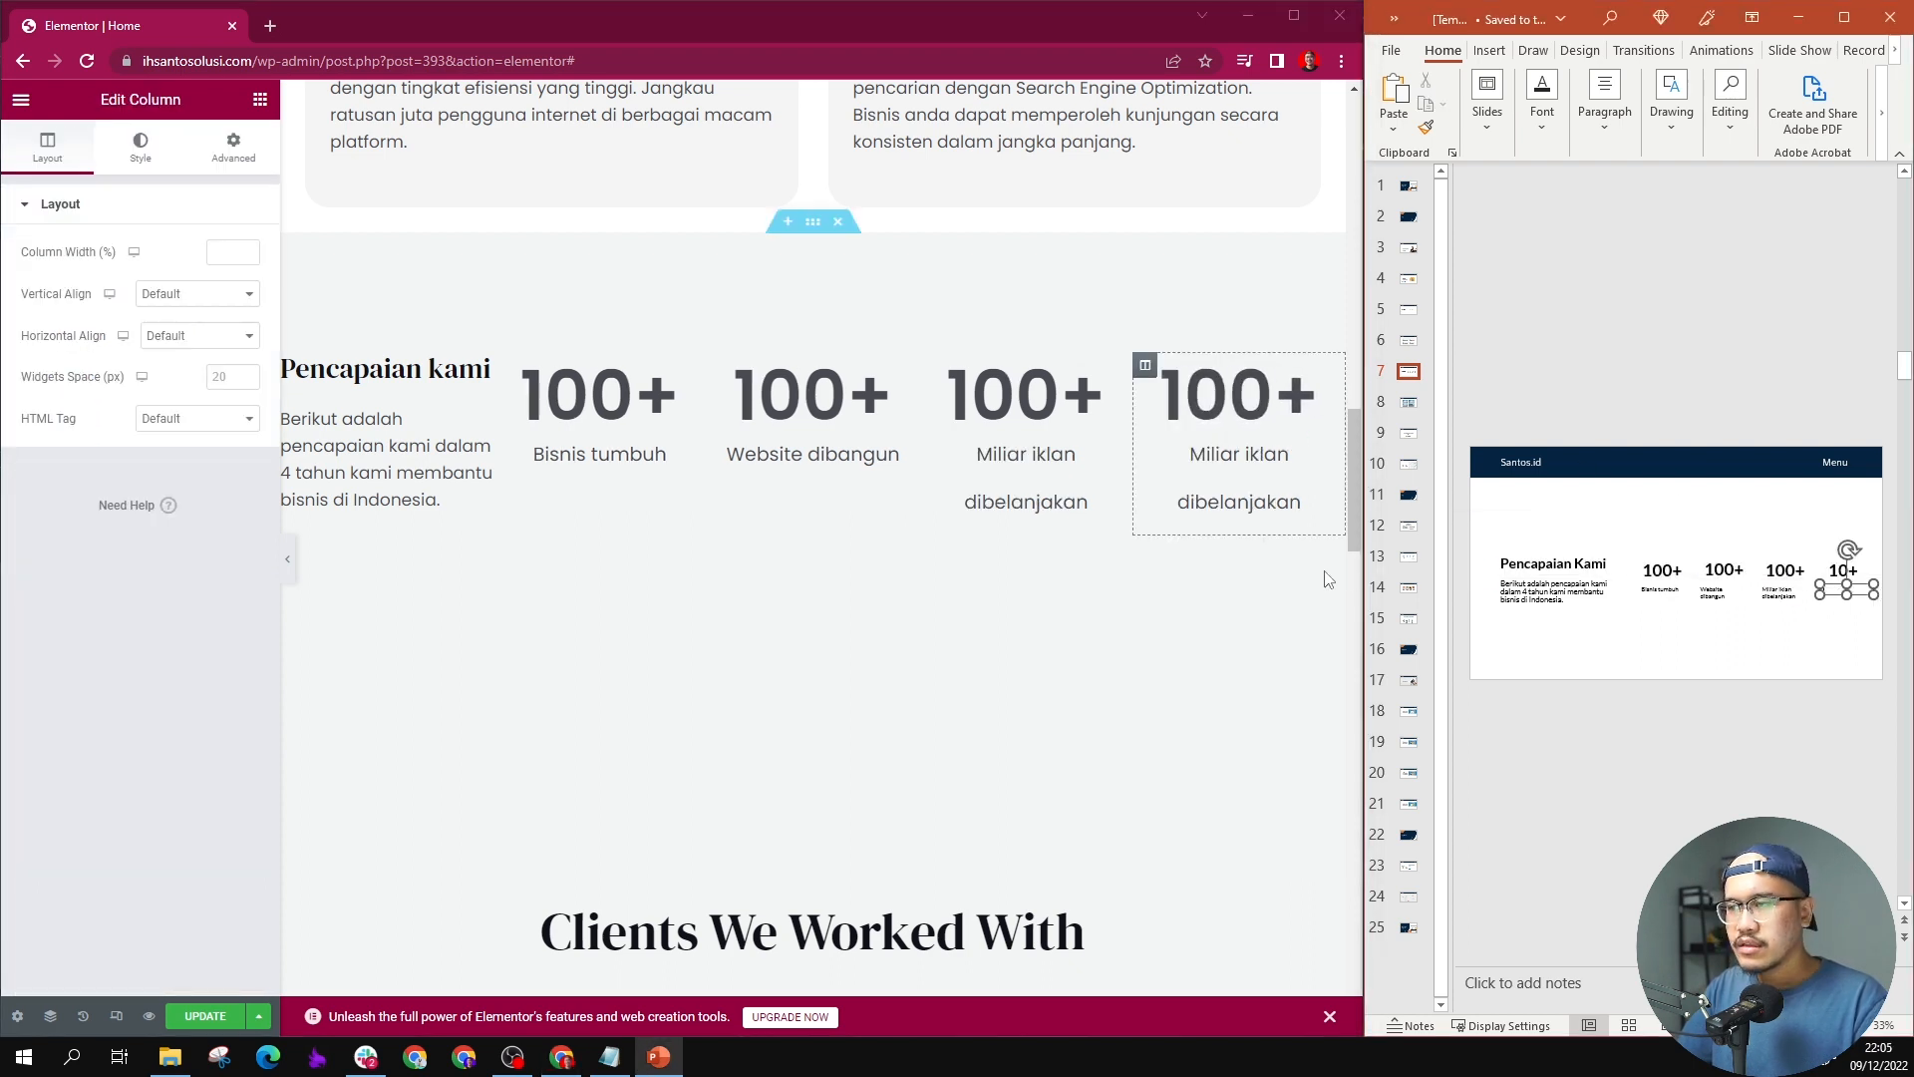
pyautogui.click(1256, 461)
pyautogui.doubleClick(1256, 461)
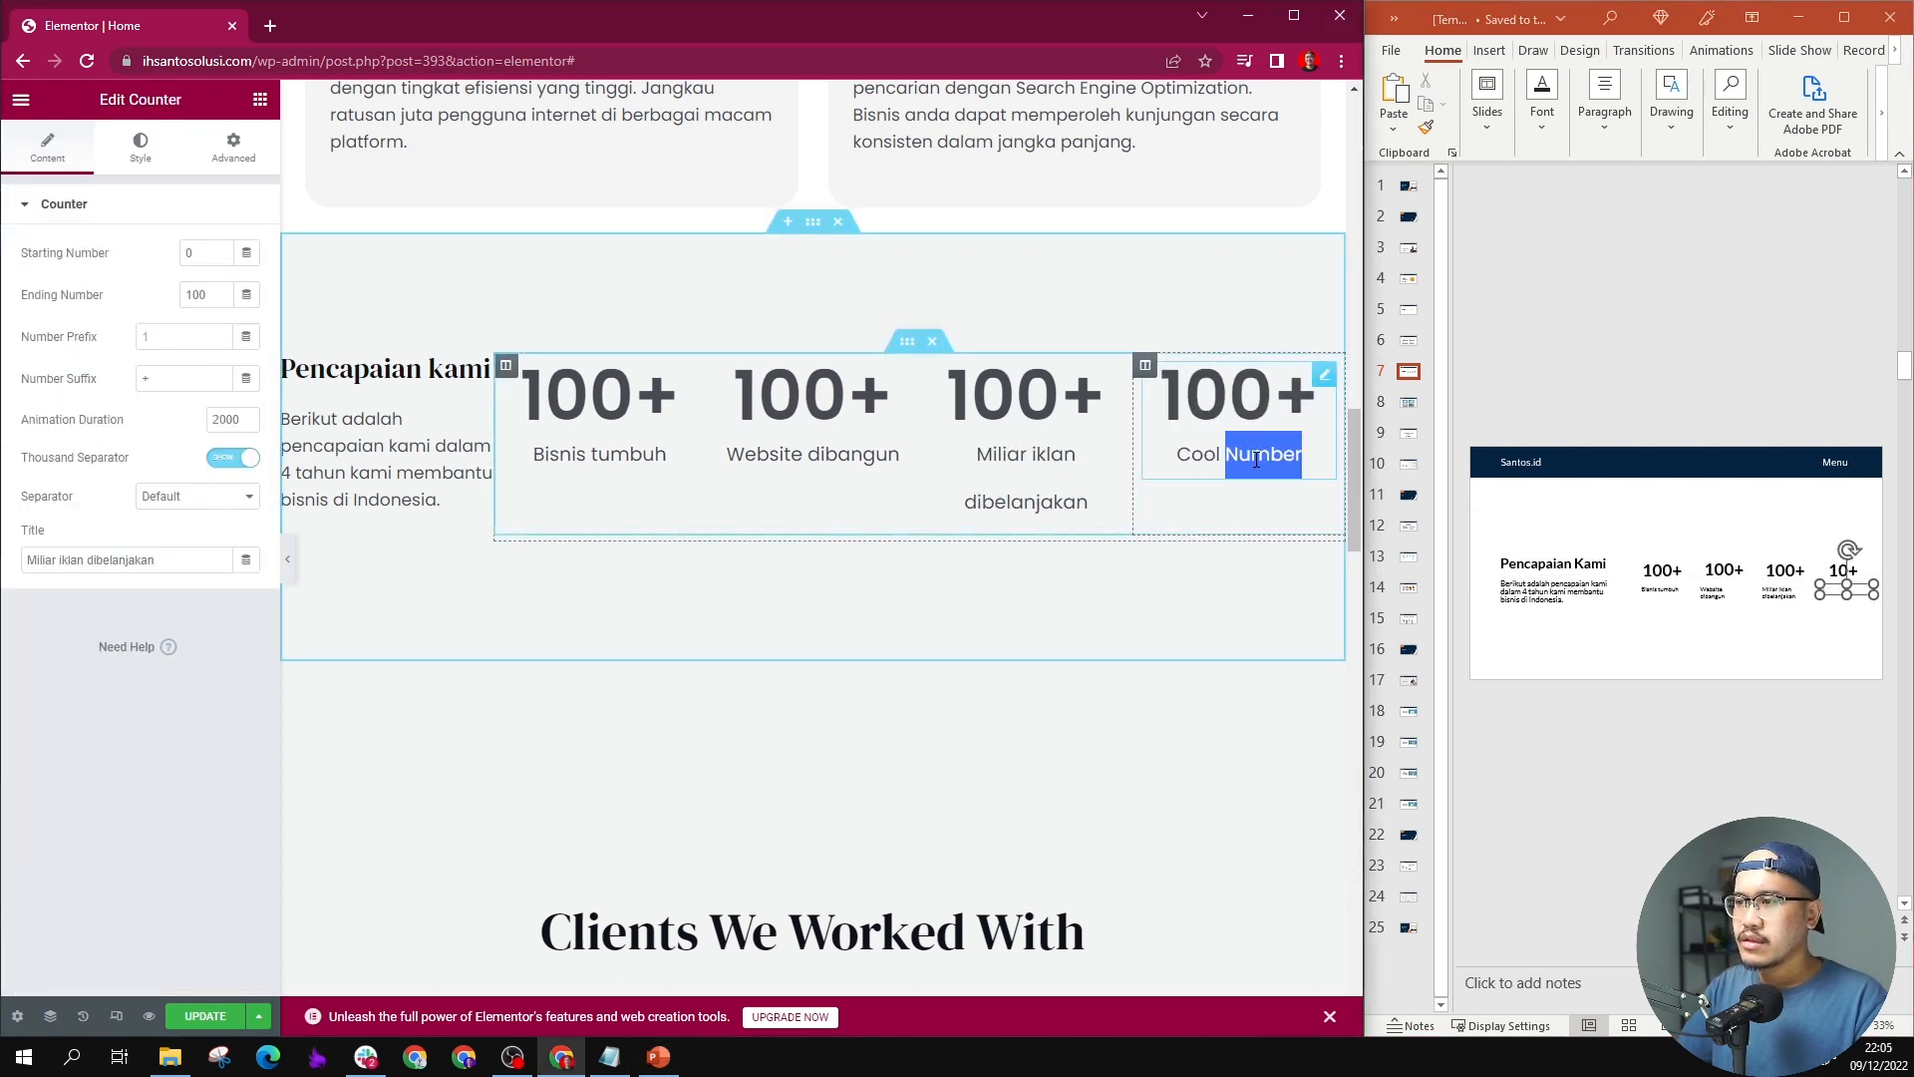
pyautogui.click(131, 565)
pyautogui.hotkey('ctrl', 'v')
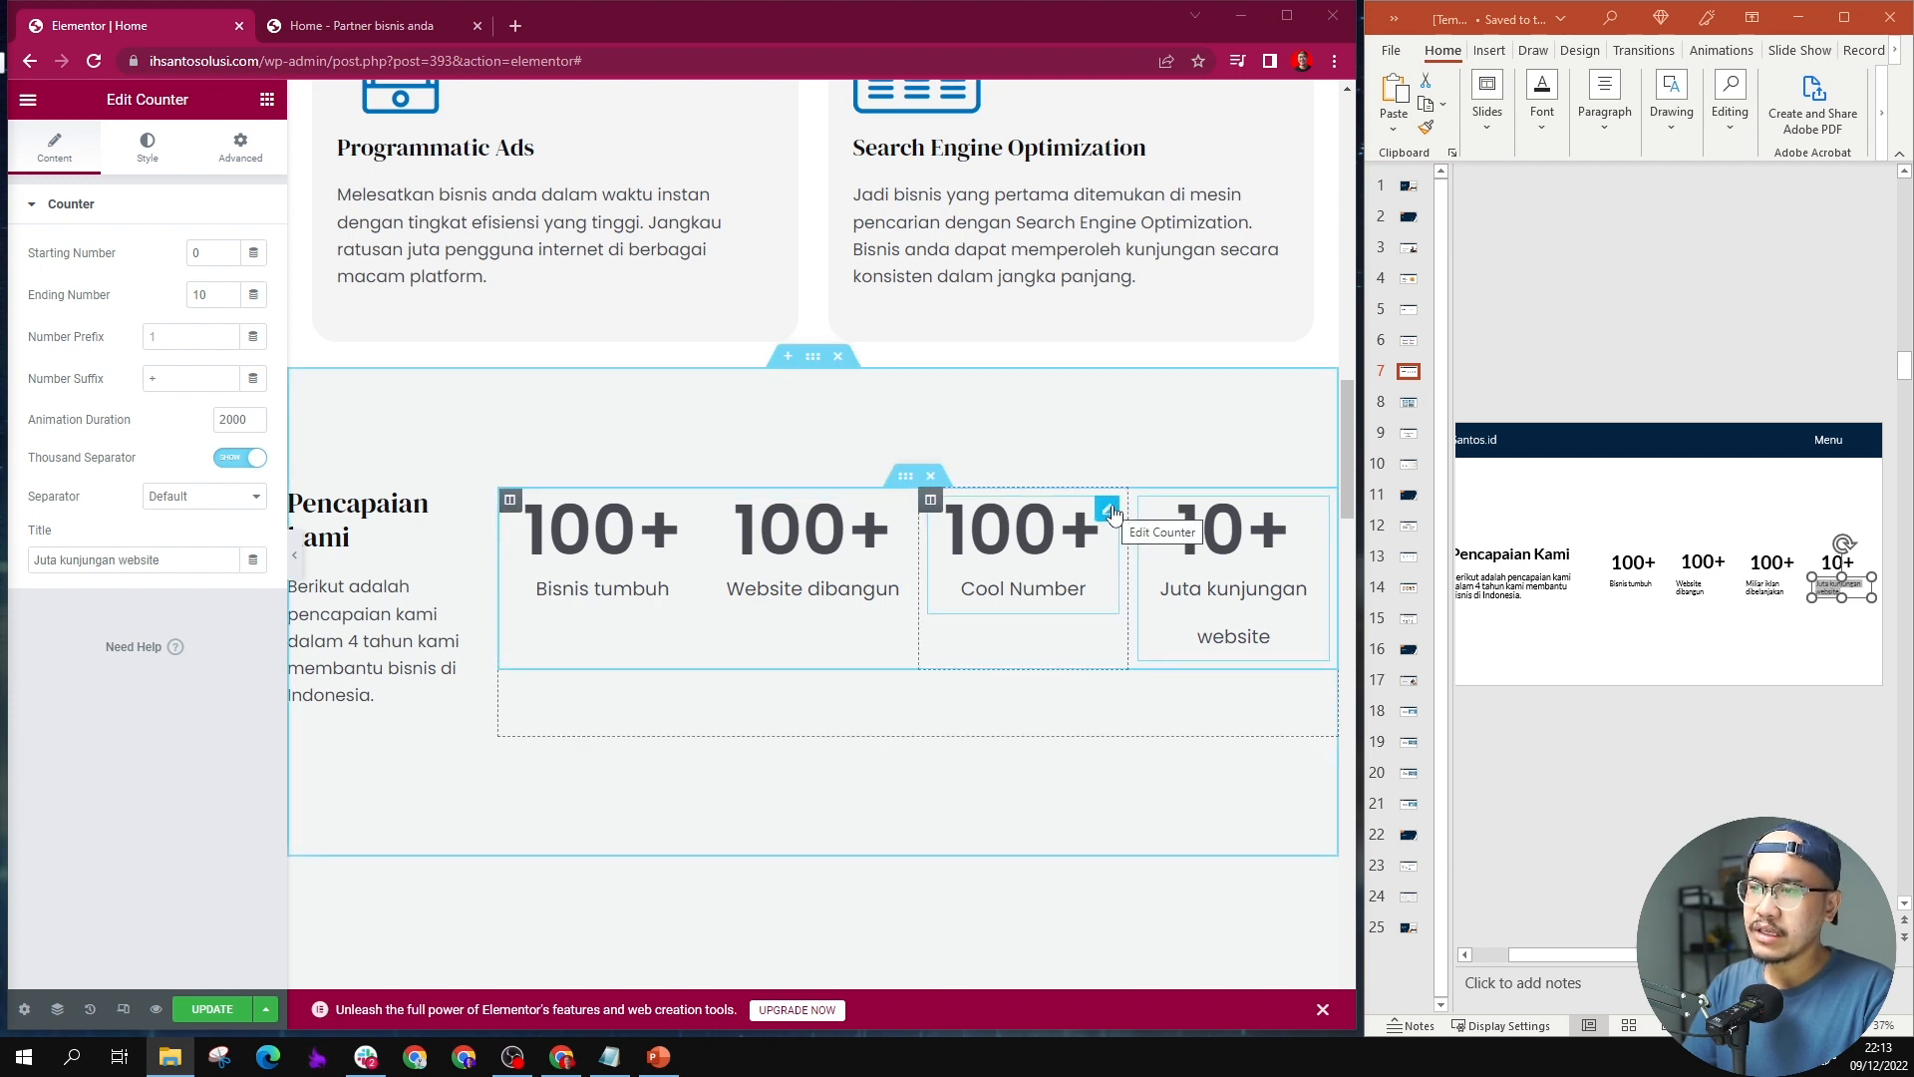
# Step: Set the title line height of the "Miliar iklan dibelanjakan" counter to 1.5 em
pyautogui.click(1107, 510)
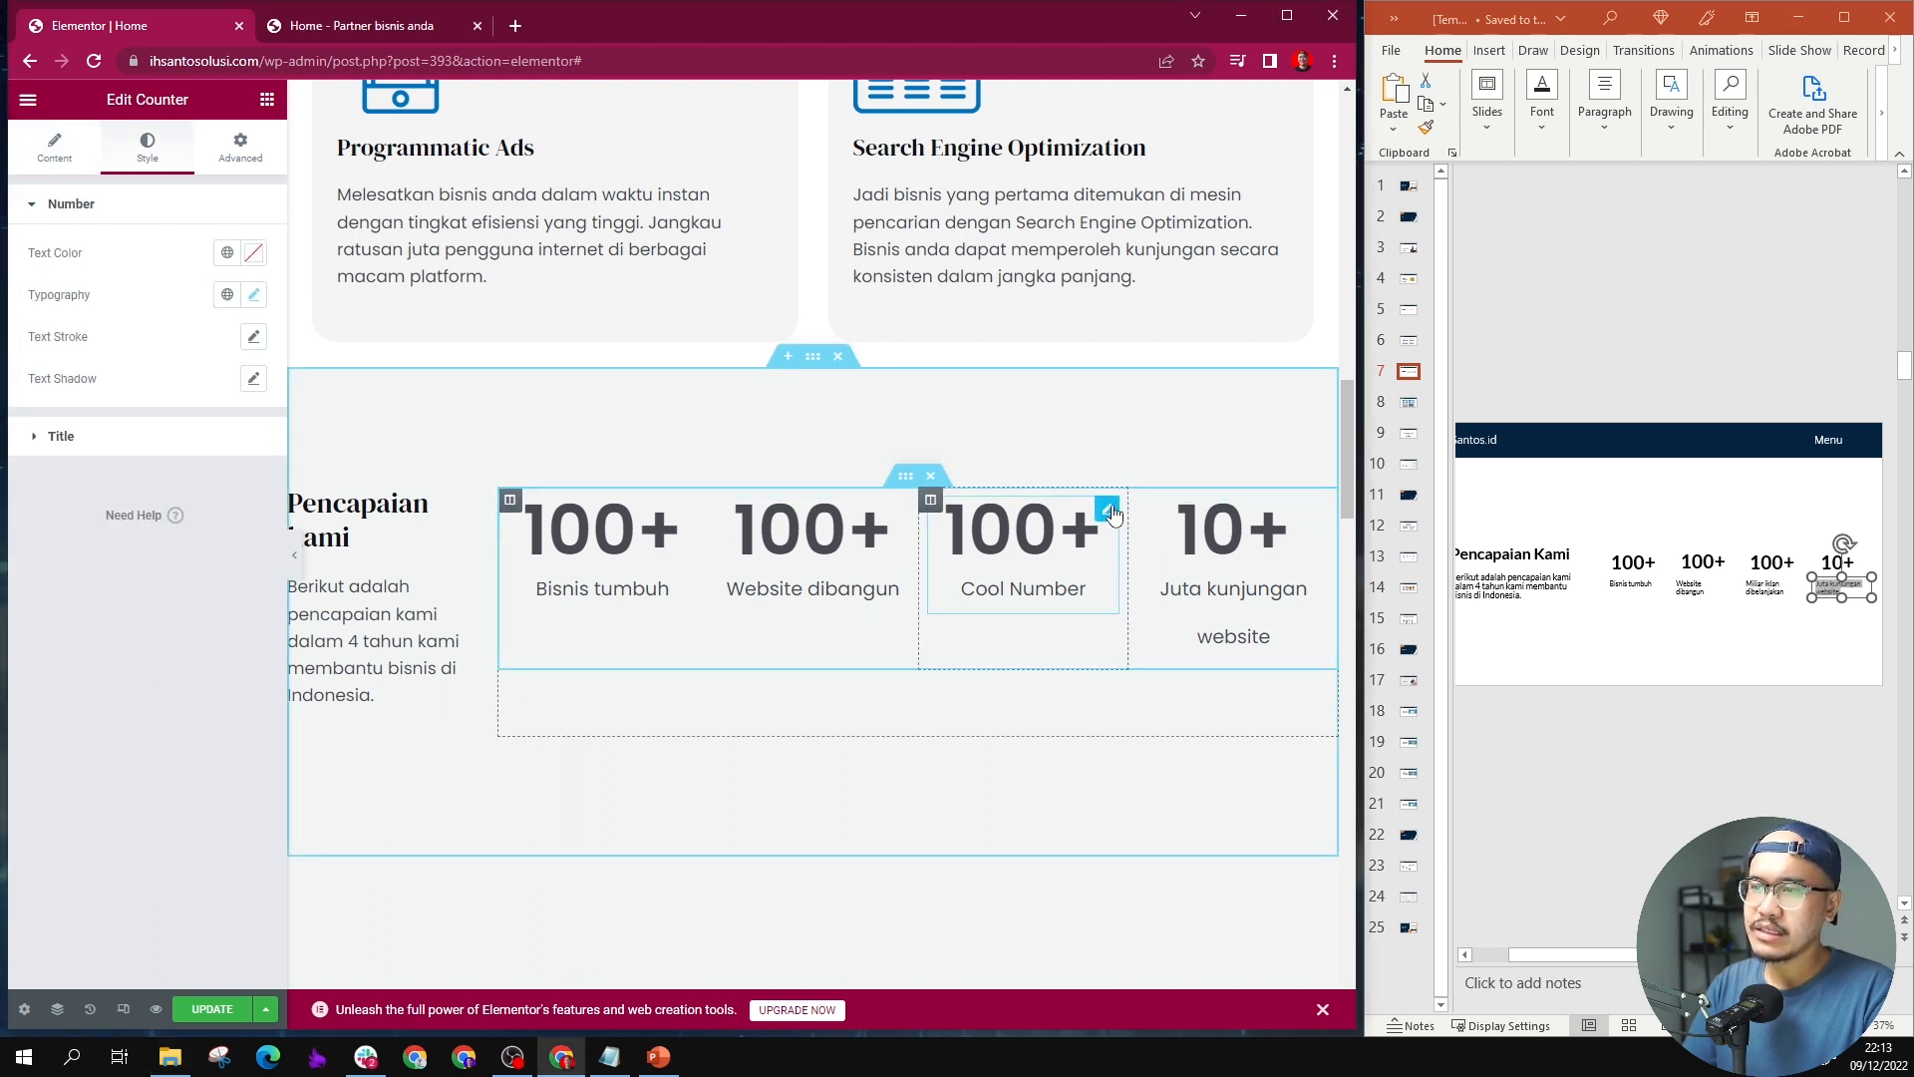
pyautogui.click(255, 296)
pyautogui.click(255, 296)
pyautogui.click(110, 437)
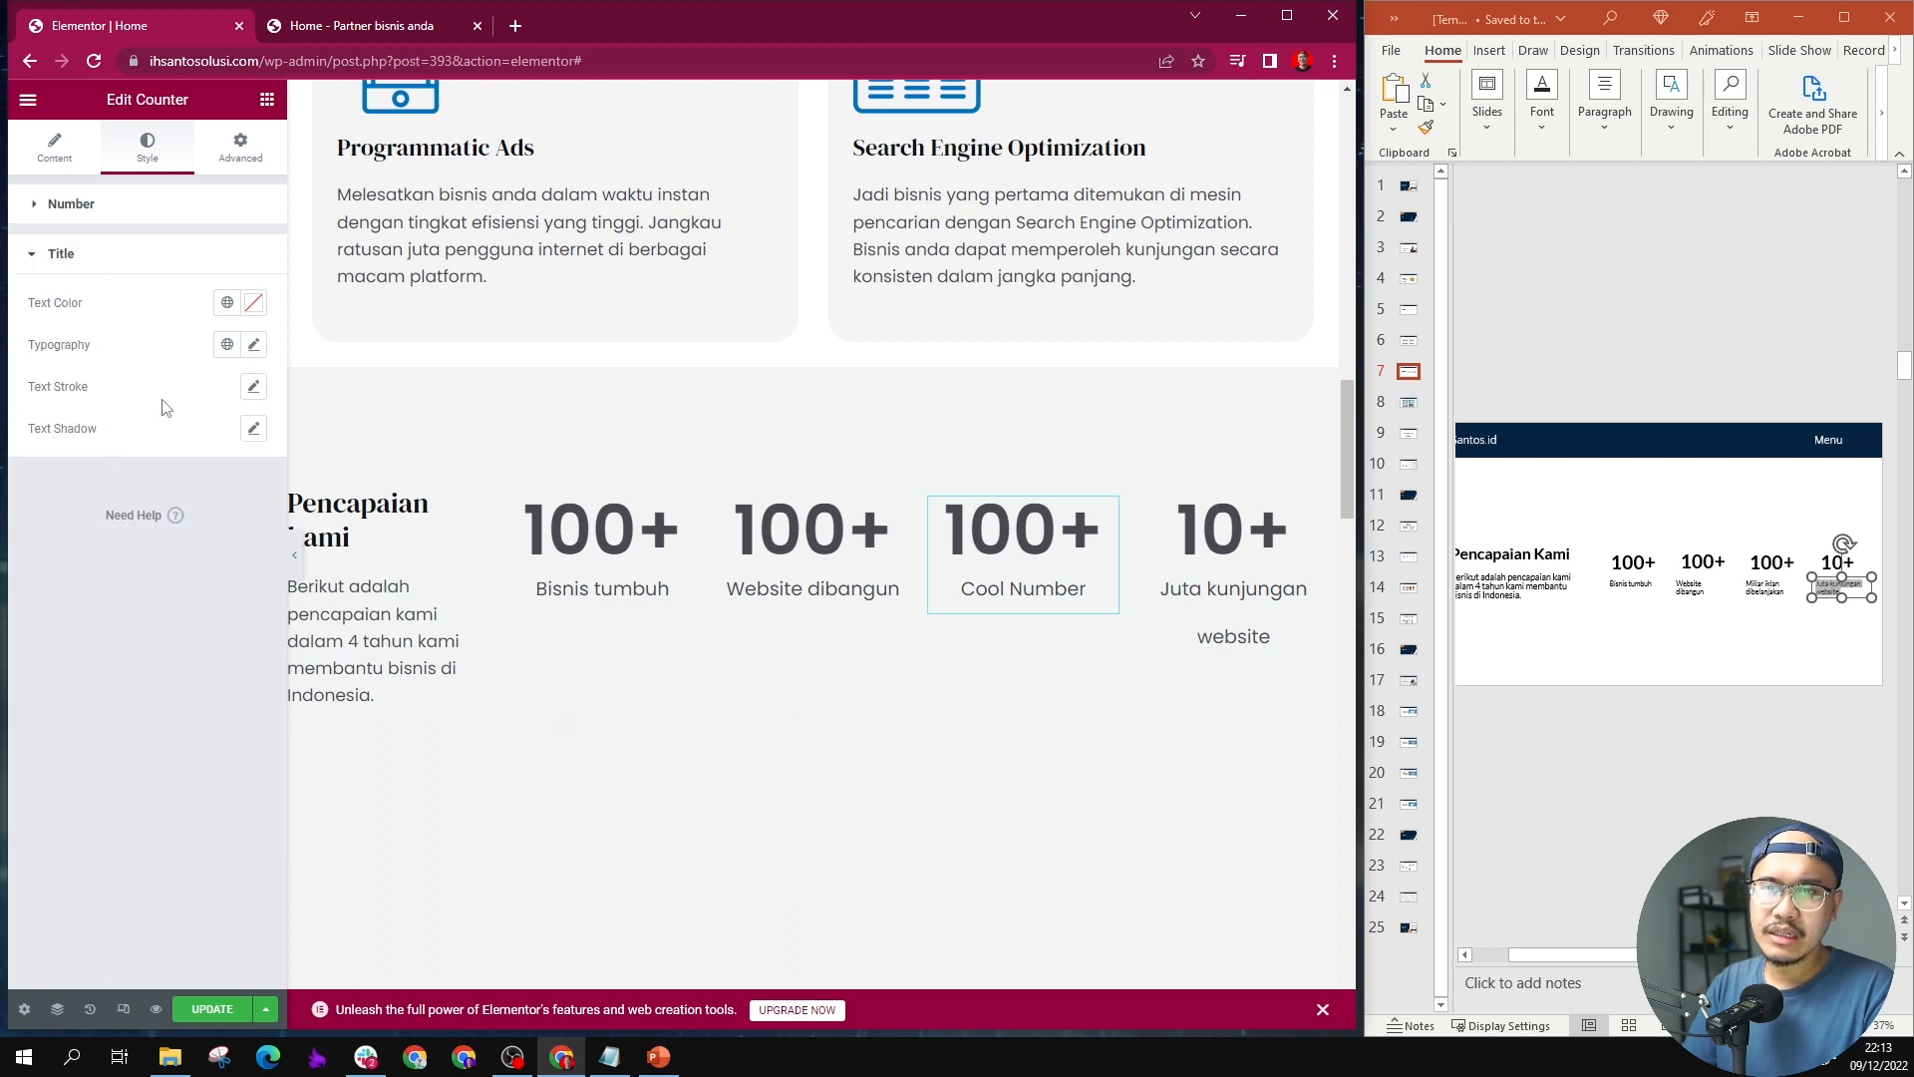
pyautogui.click(252, 346)
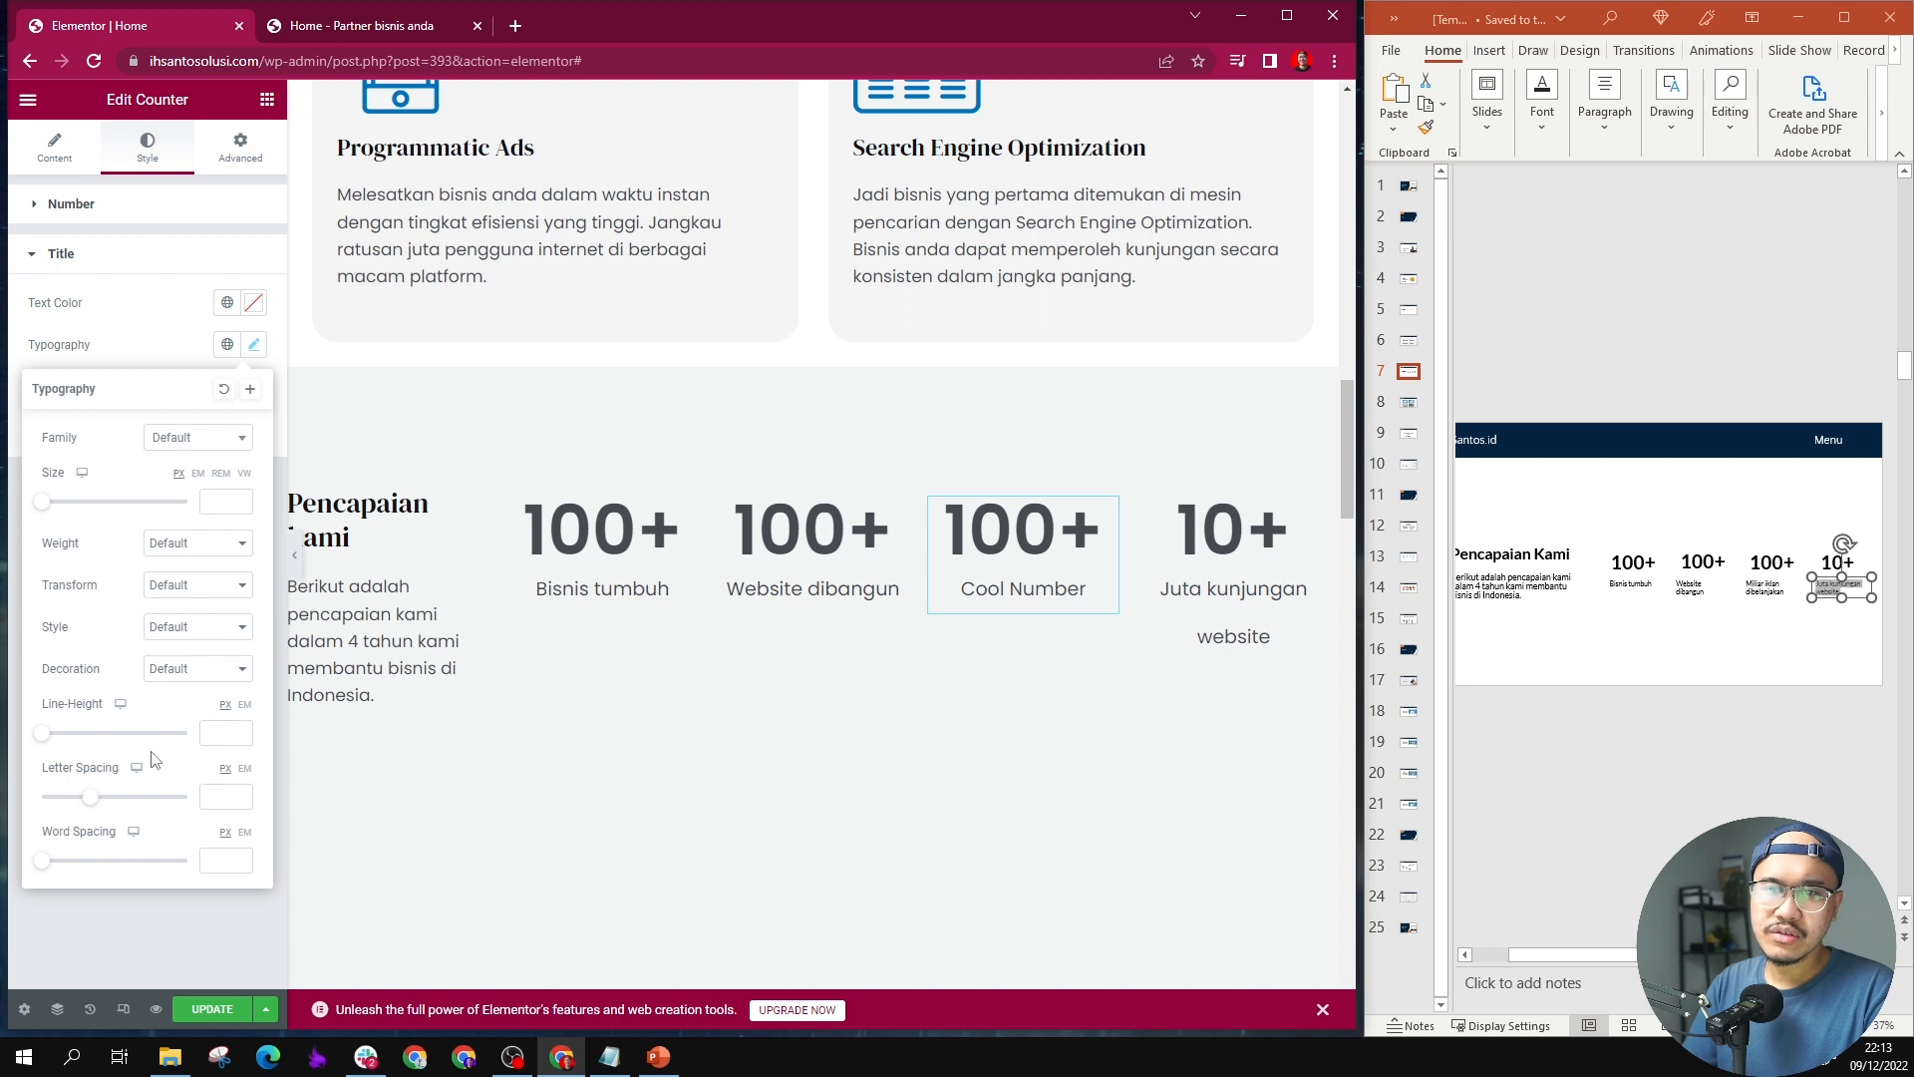
pyautogui.click(249, 708)
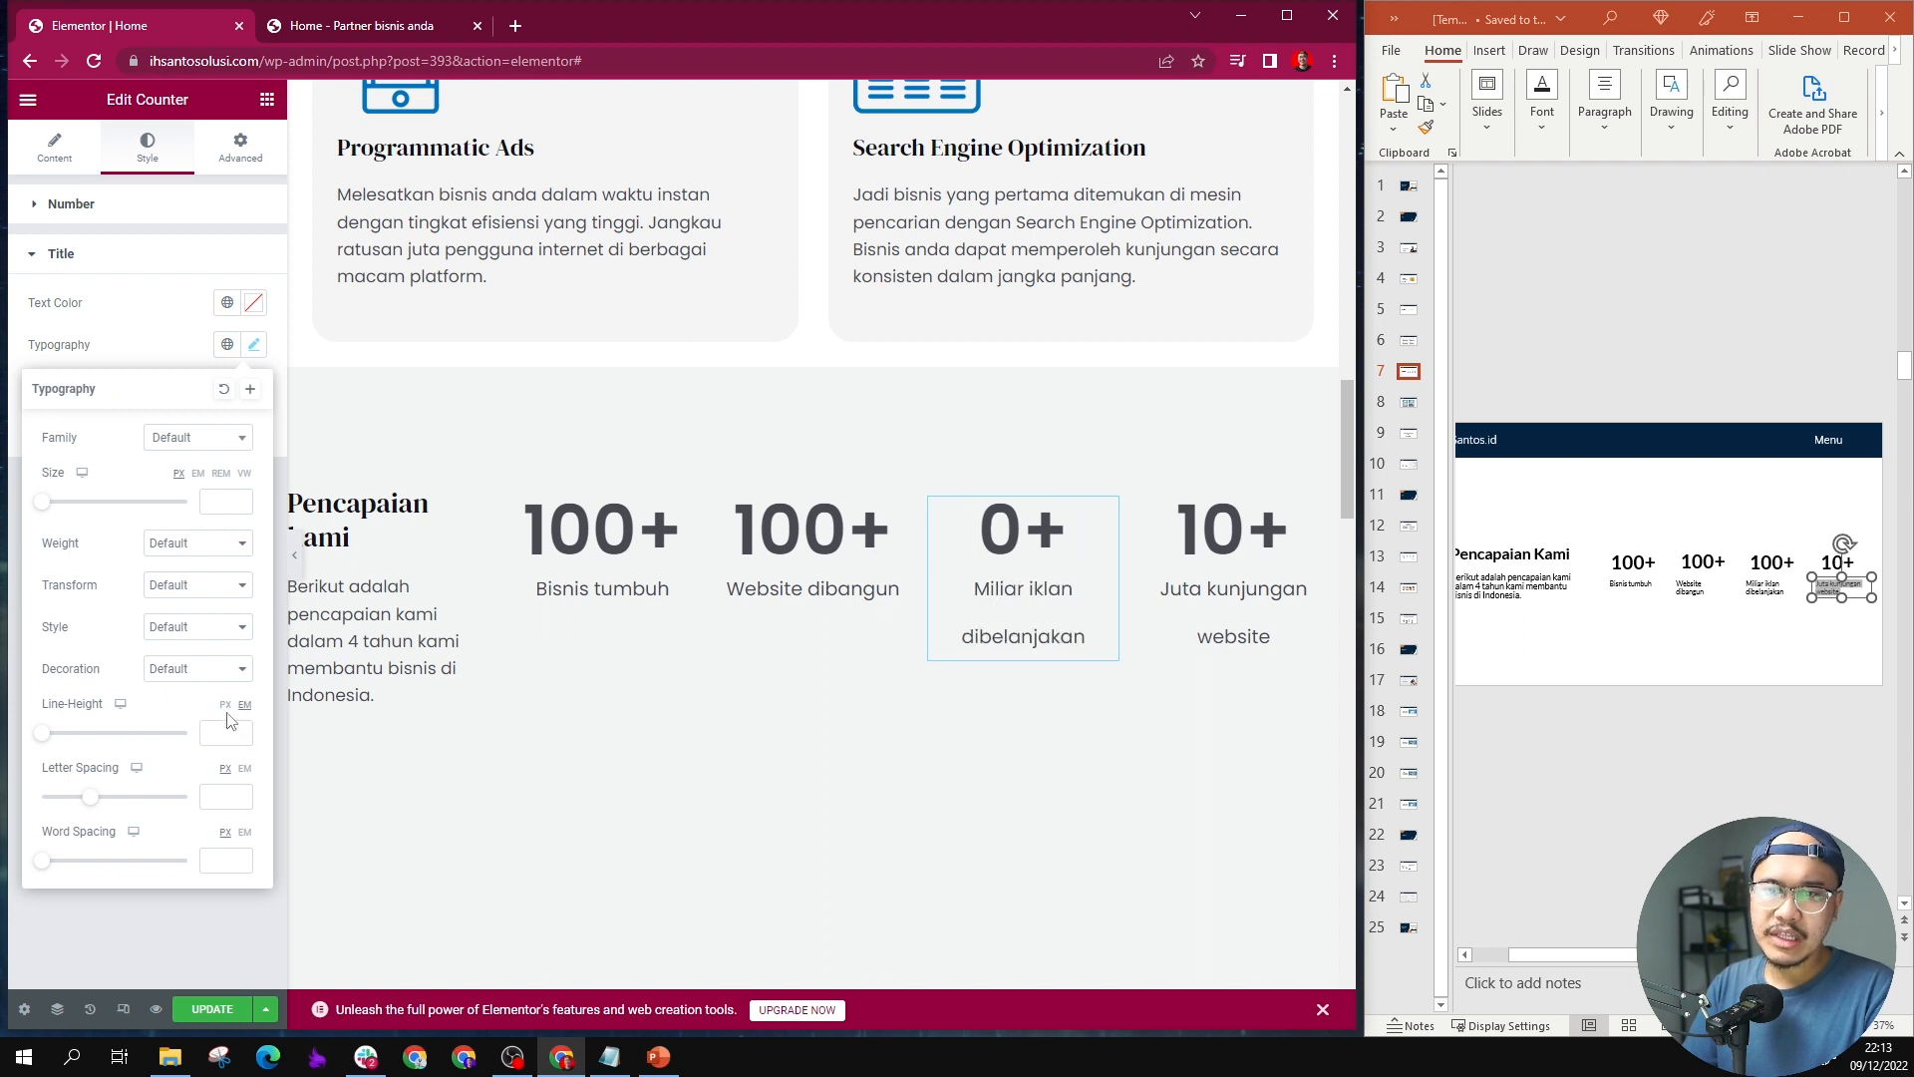
pyautogui.click(203, 738)
pyautogui.write('1.5')
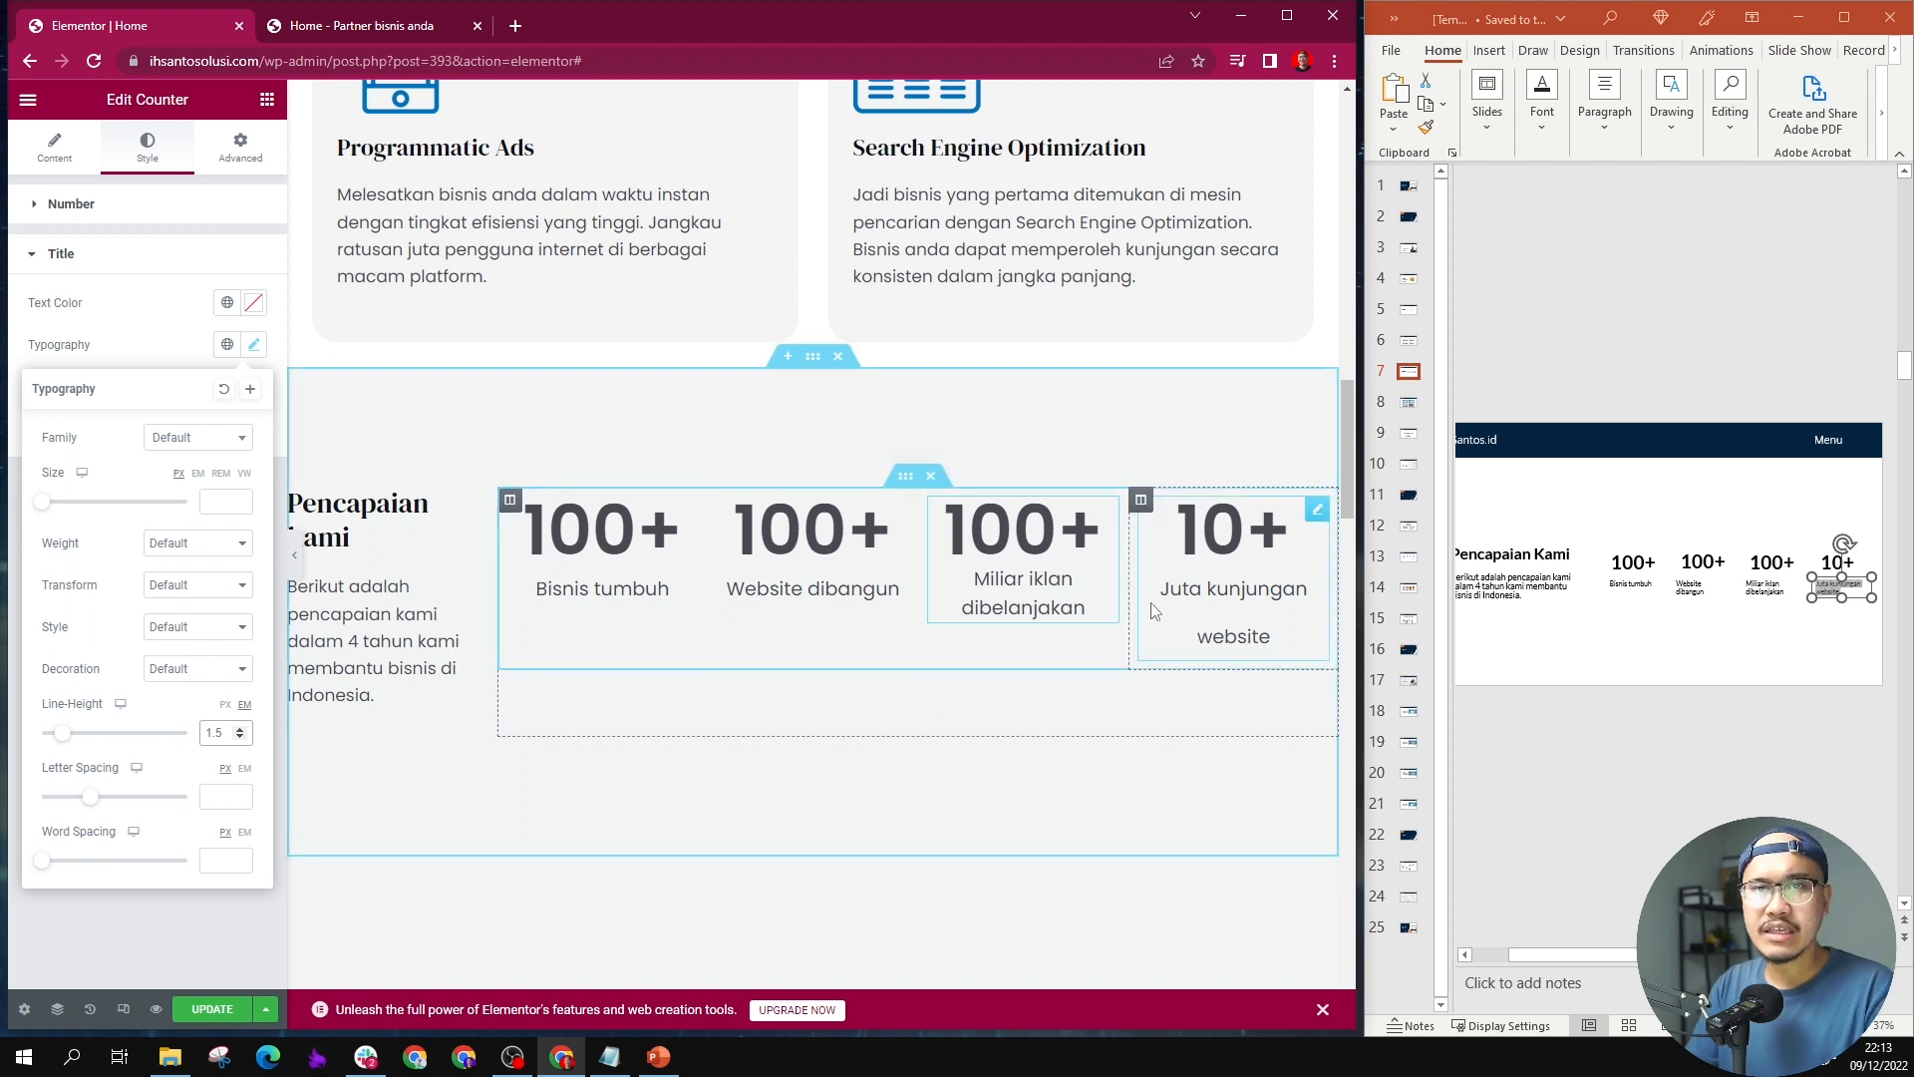
# Step: Set the title line height of the "Juta kunjungan website" counter to 1.5 em
pyautogui.click(1233, 598)
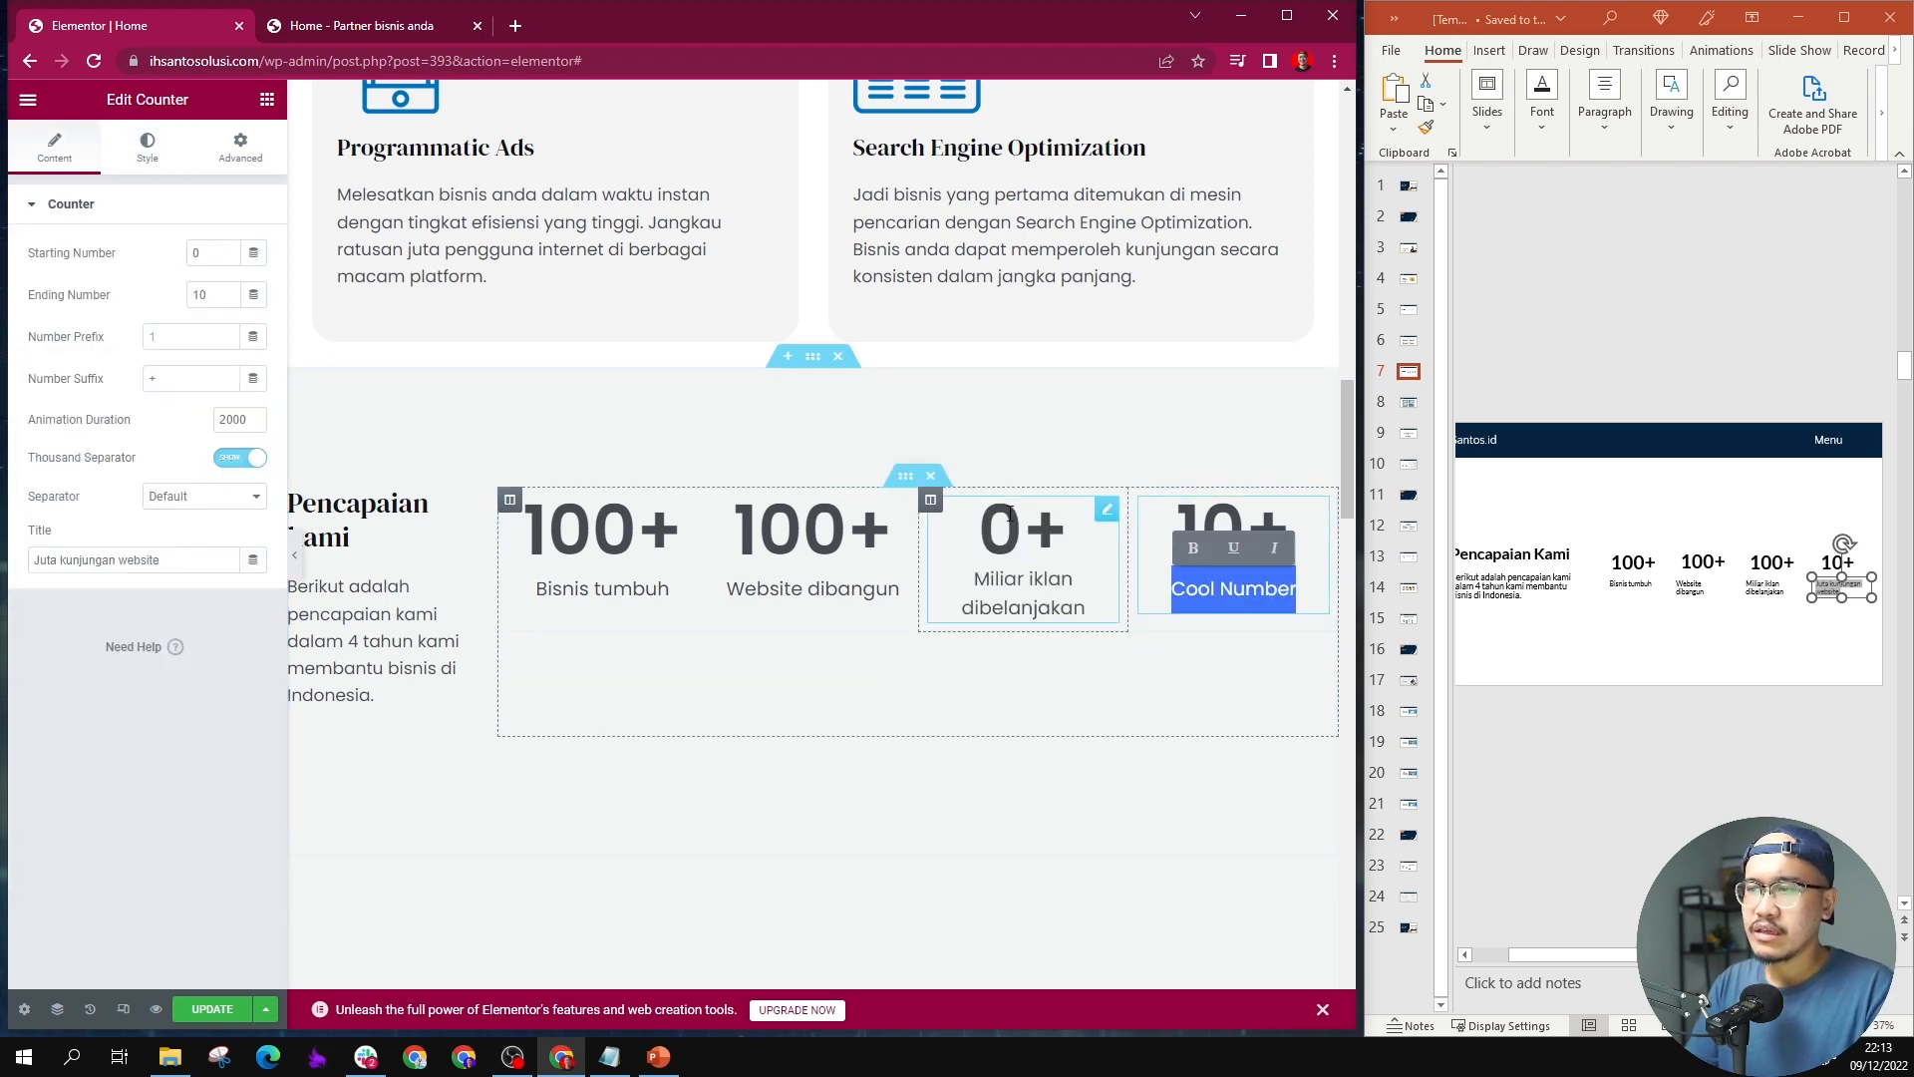
pyautogui.click(147, 147)
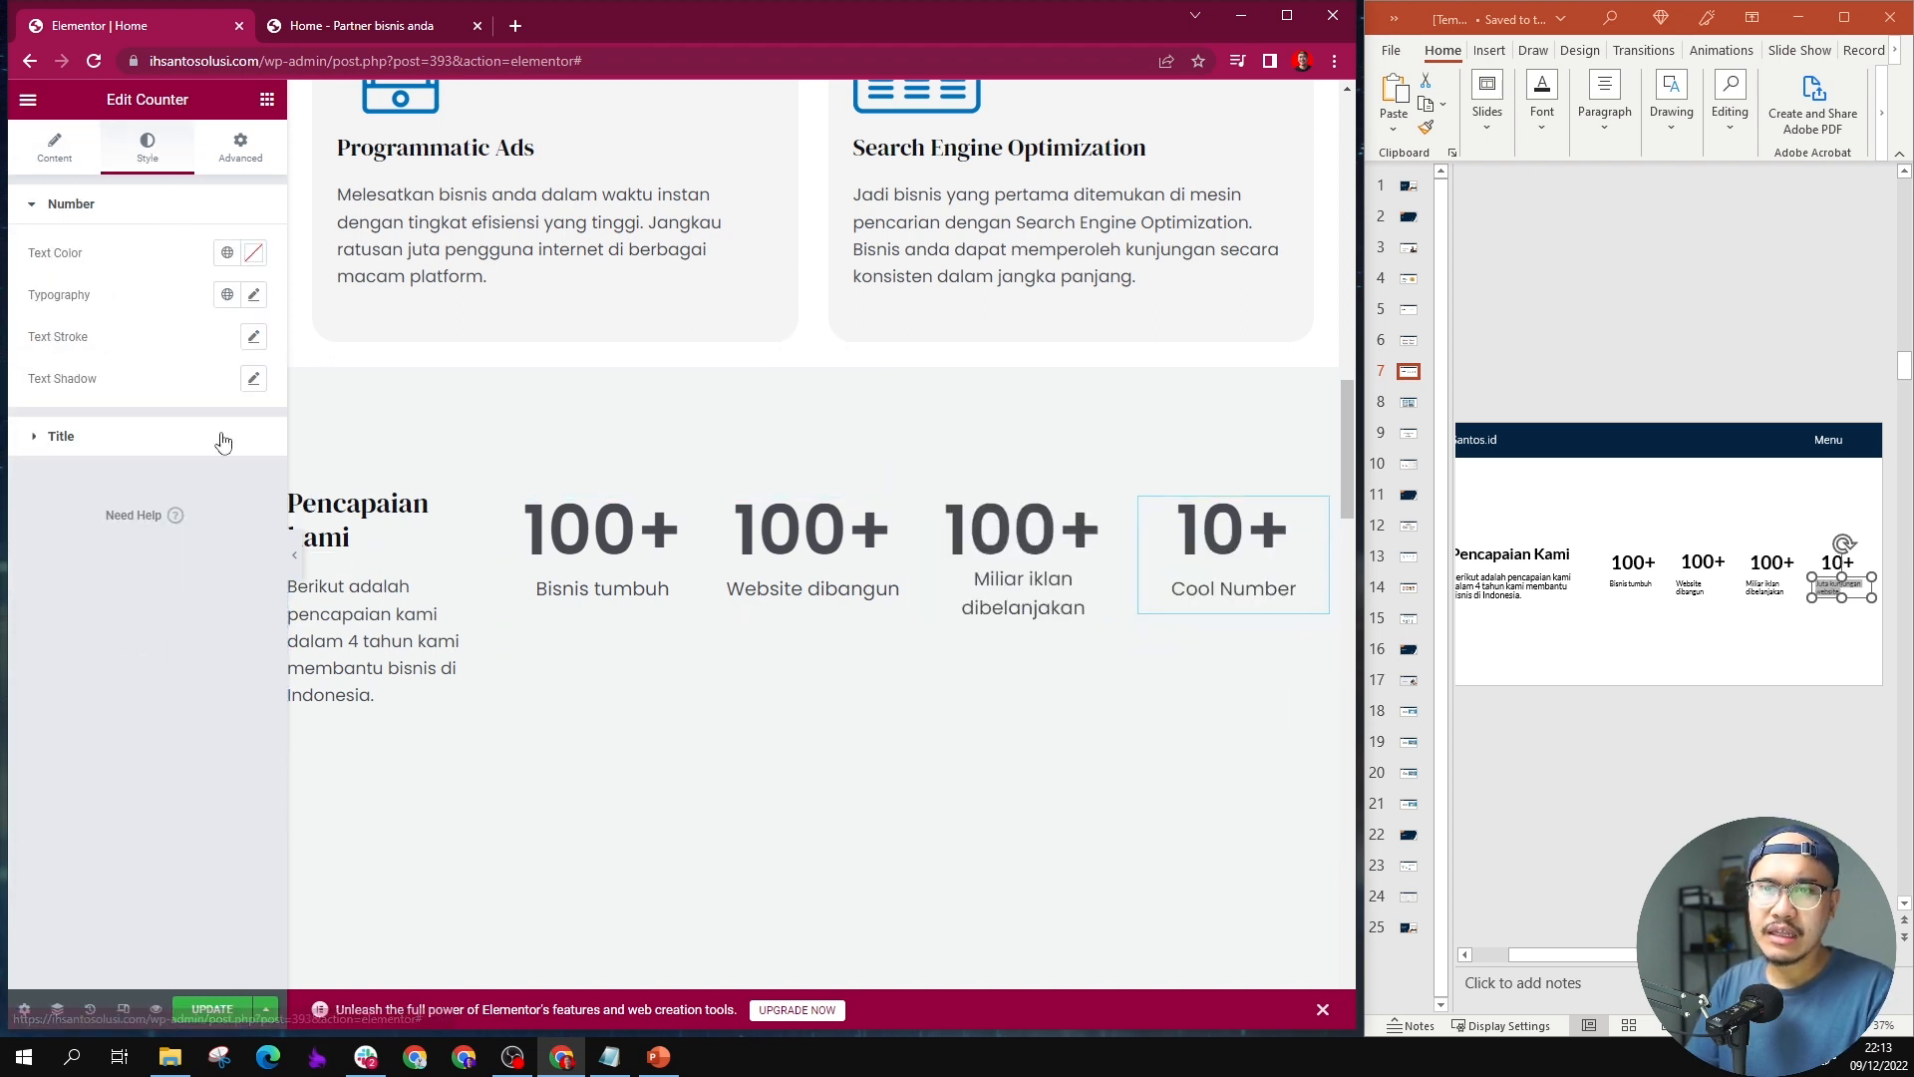
pyautogui.click(145, 437)
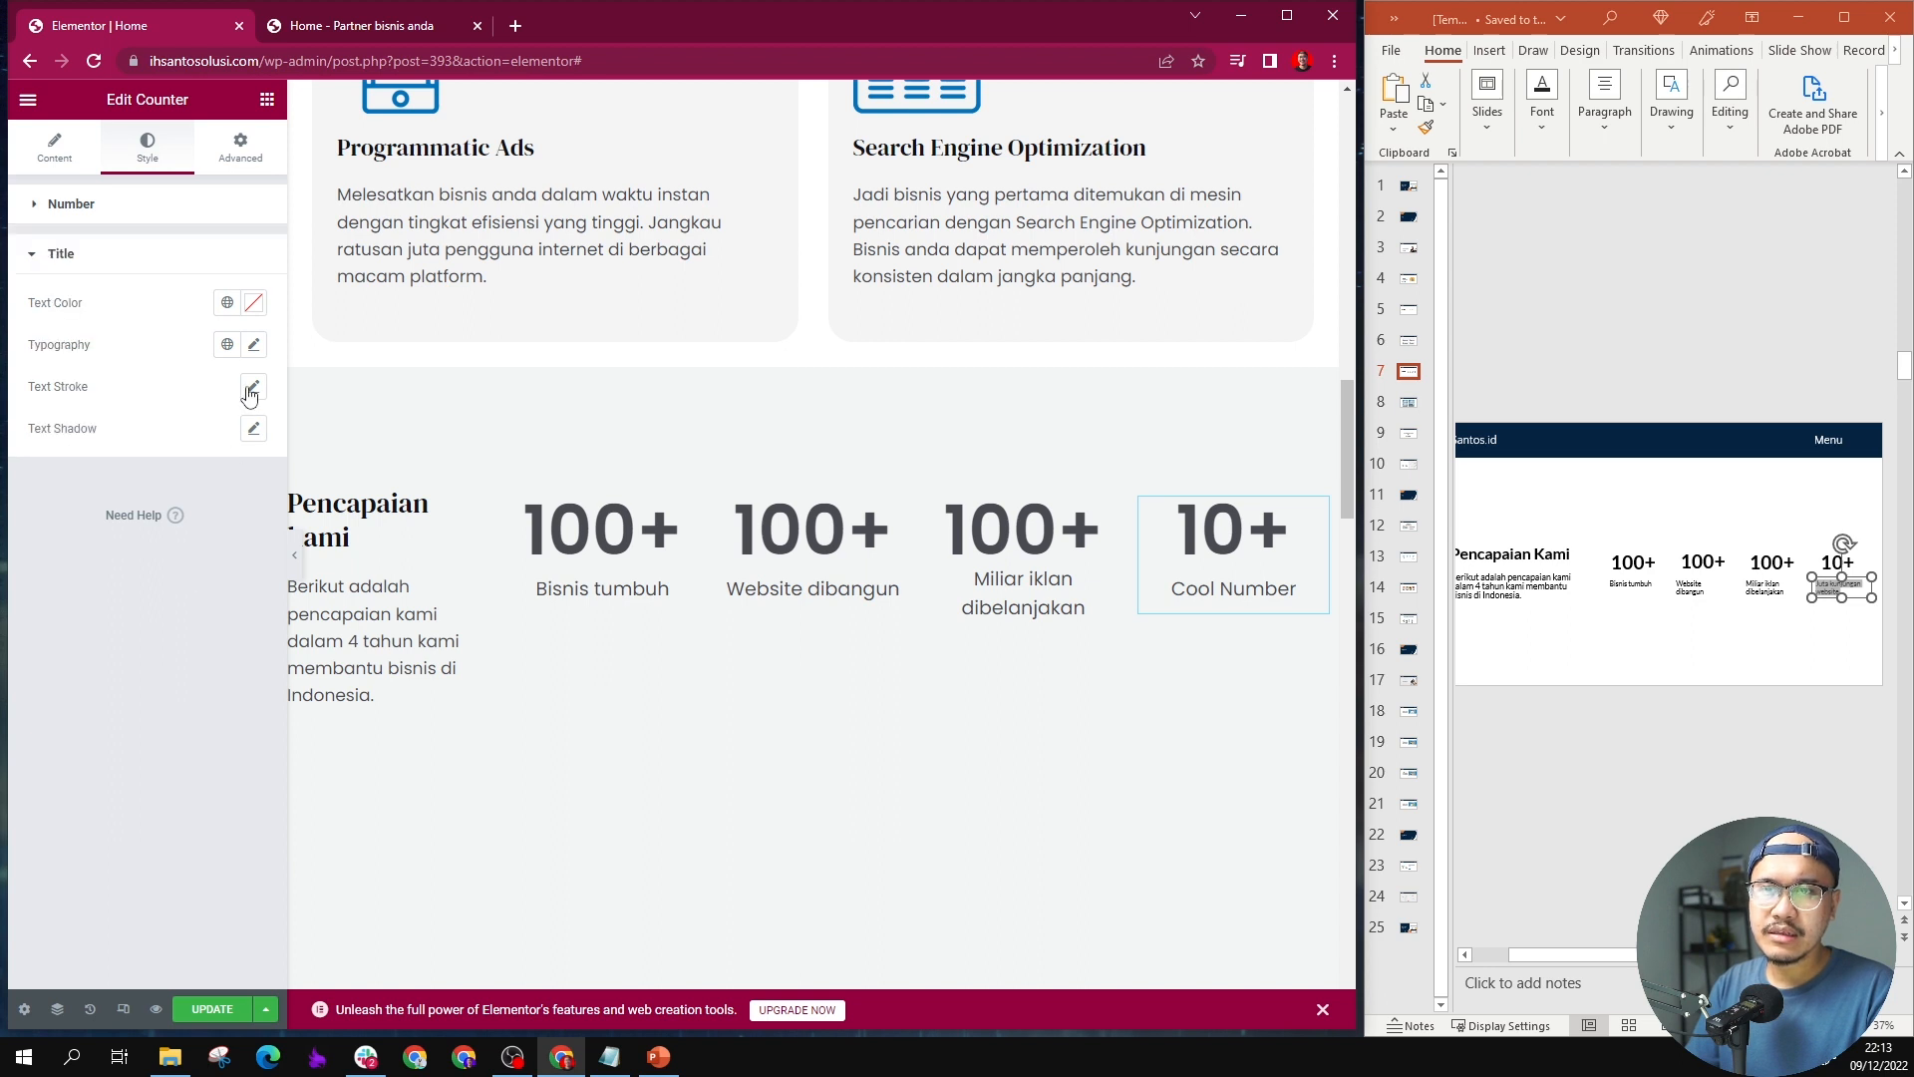
pyautogui.click(254, 345)
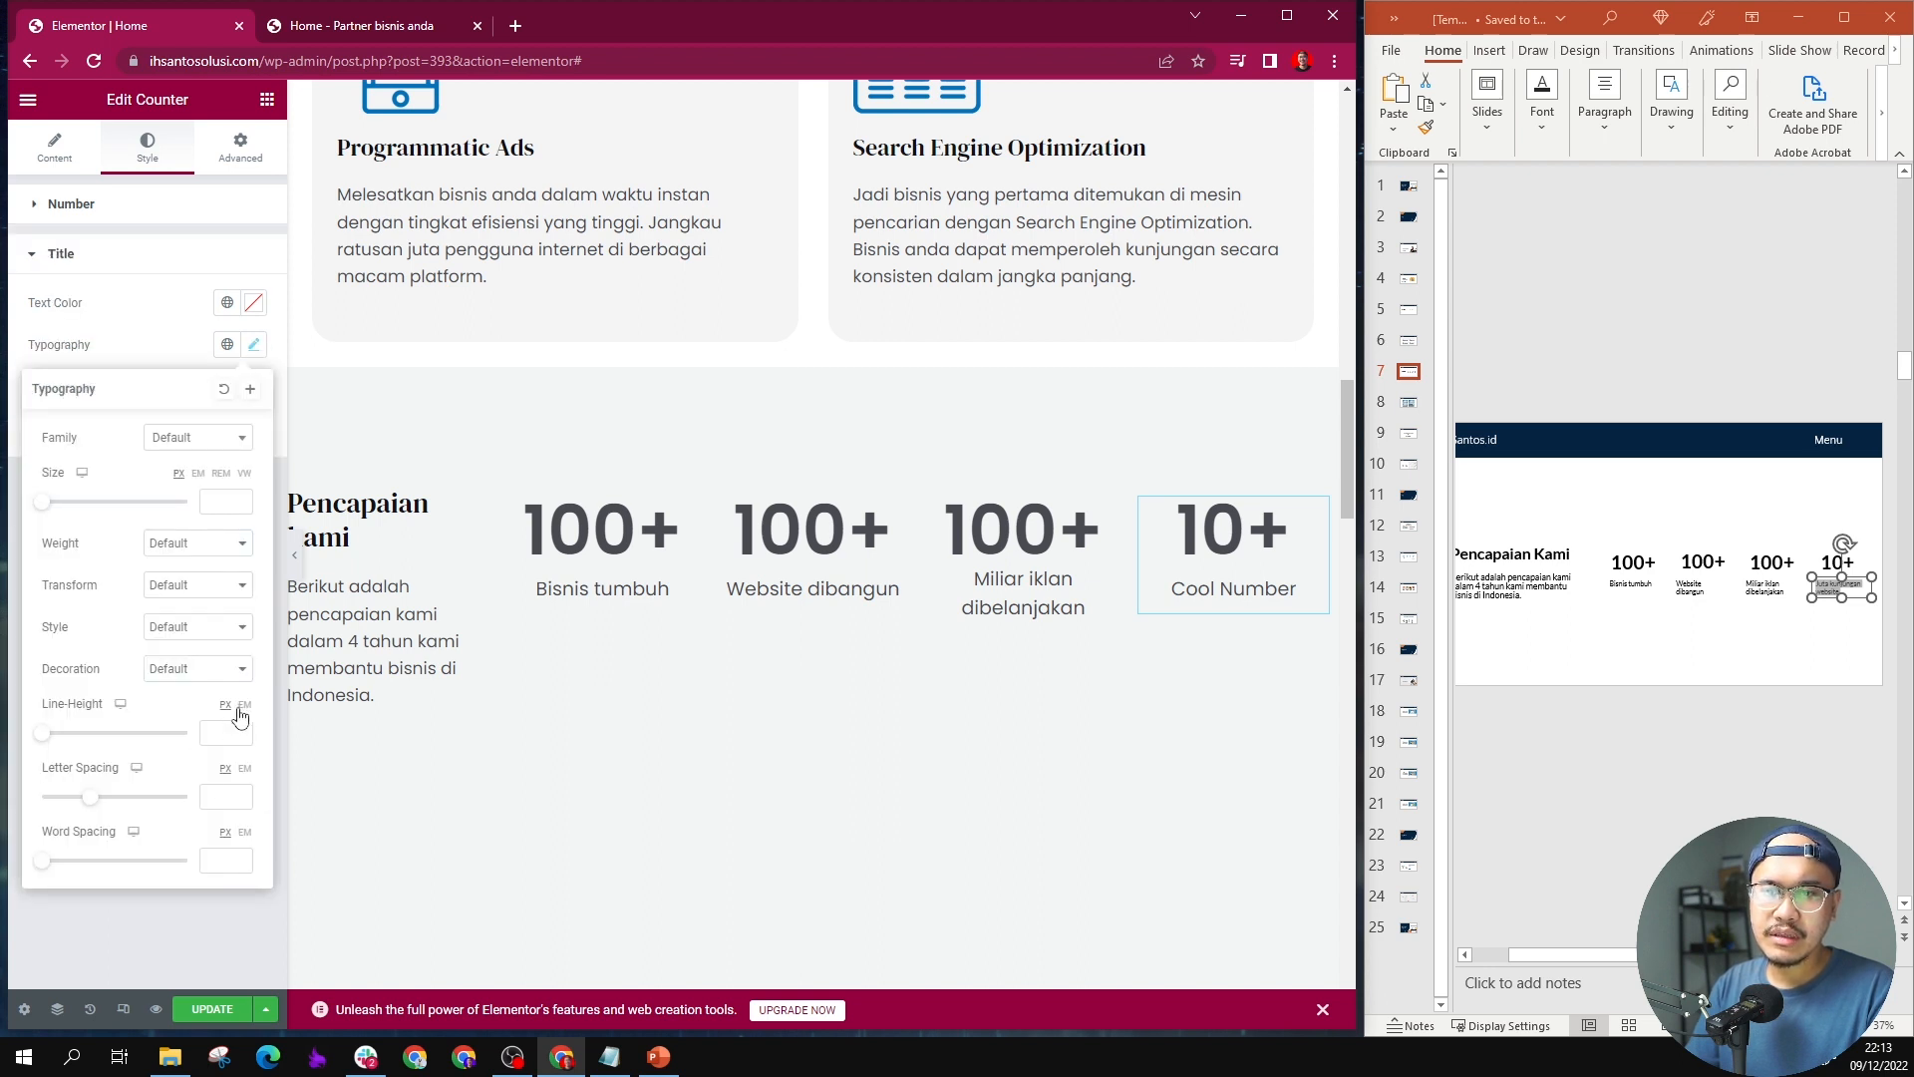
pyautogui.click(245, 705)
pyautogui.click(219, 731)
pyautogui.write('1.')
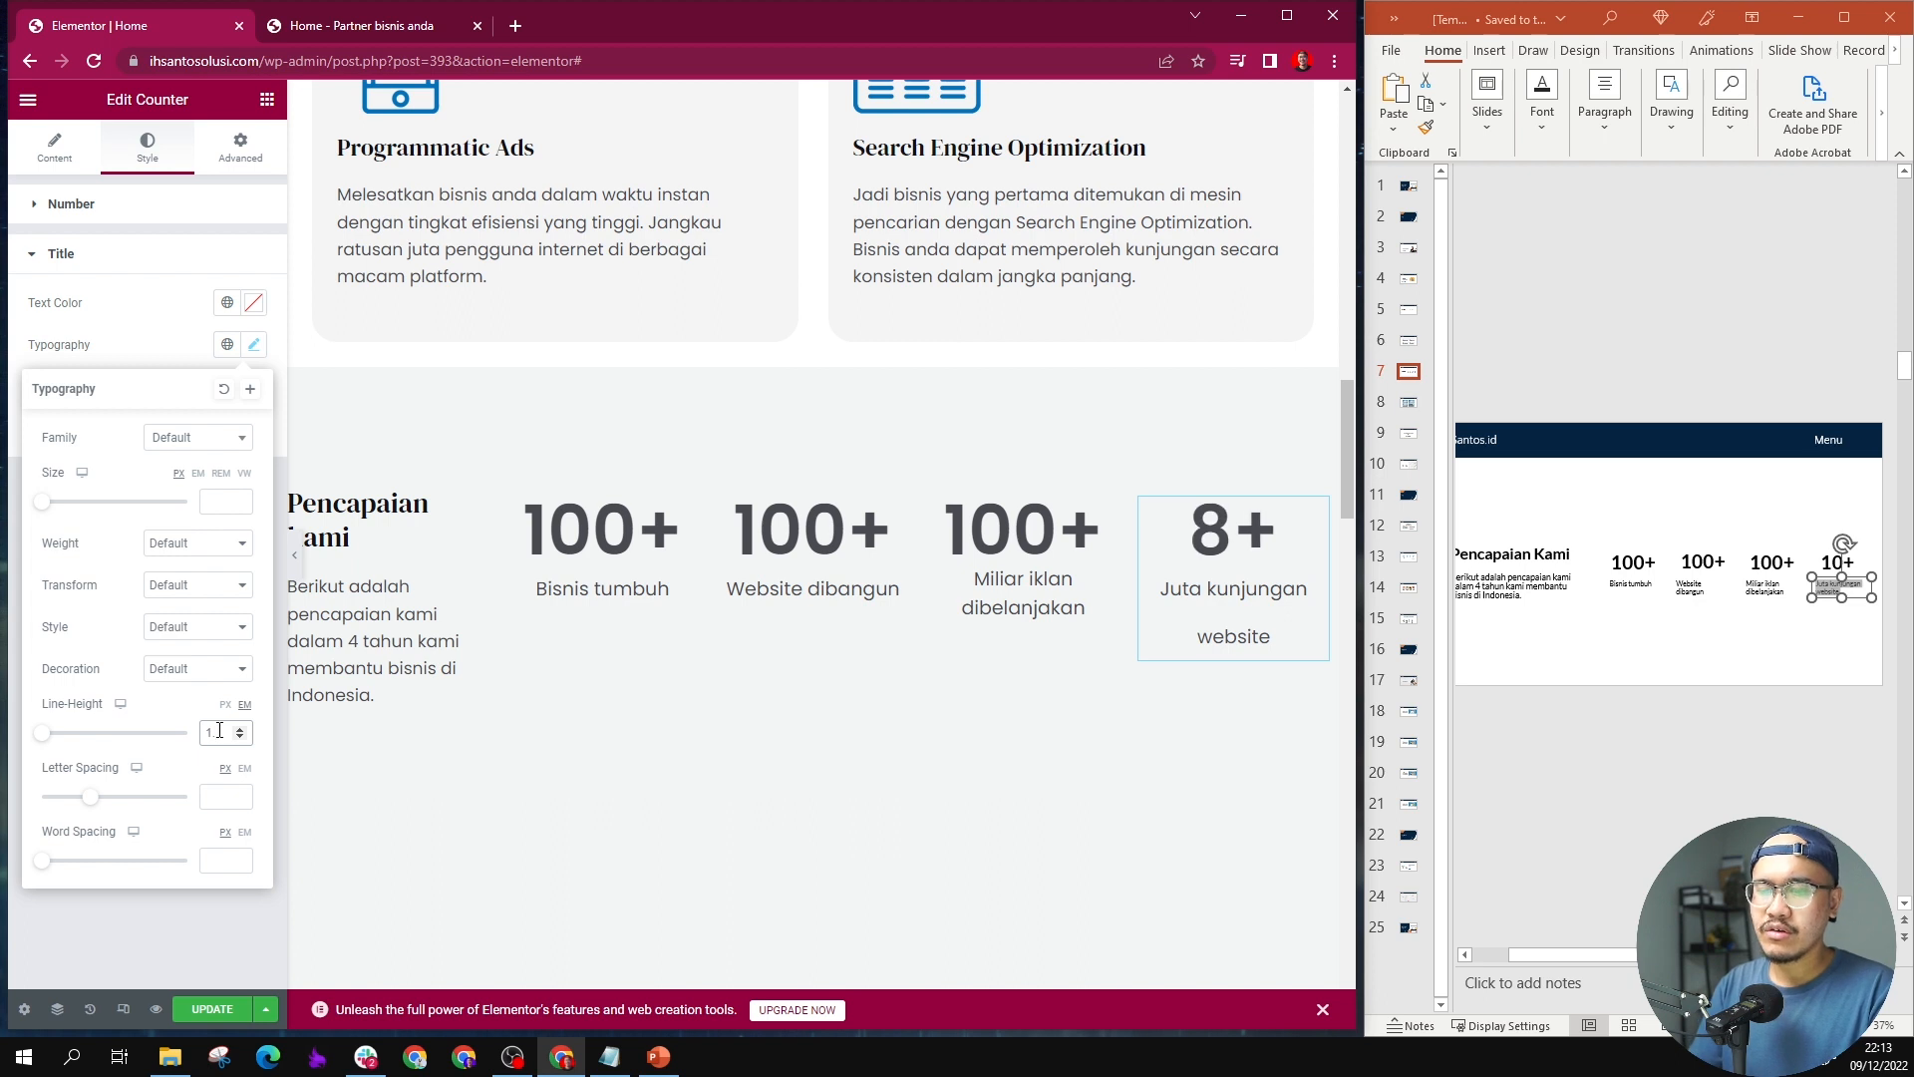
pyautogui.write('5')
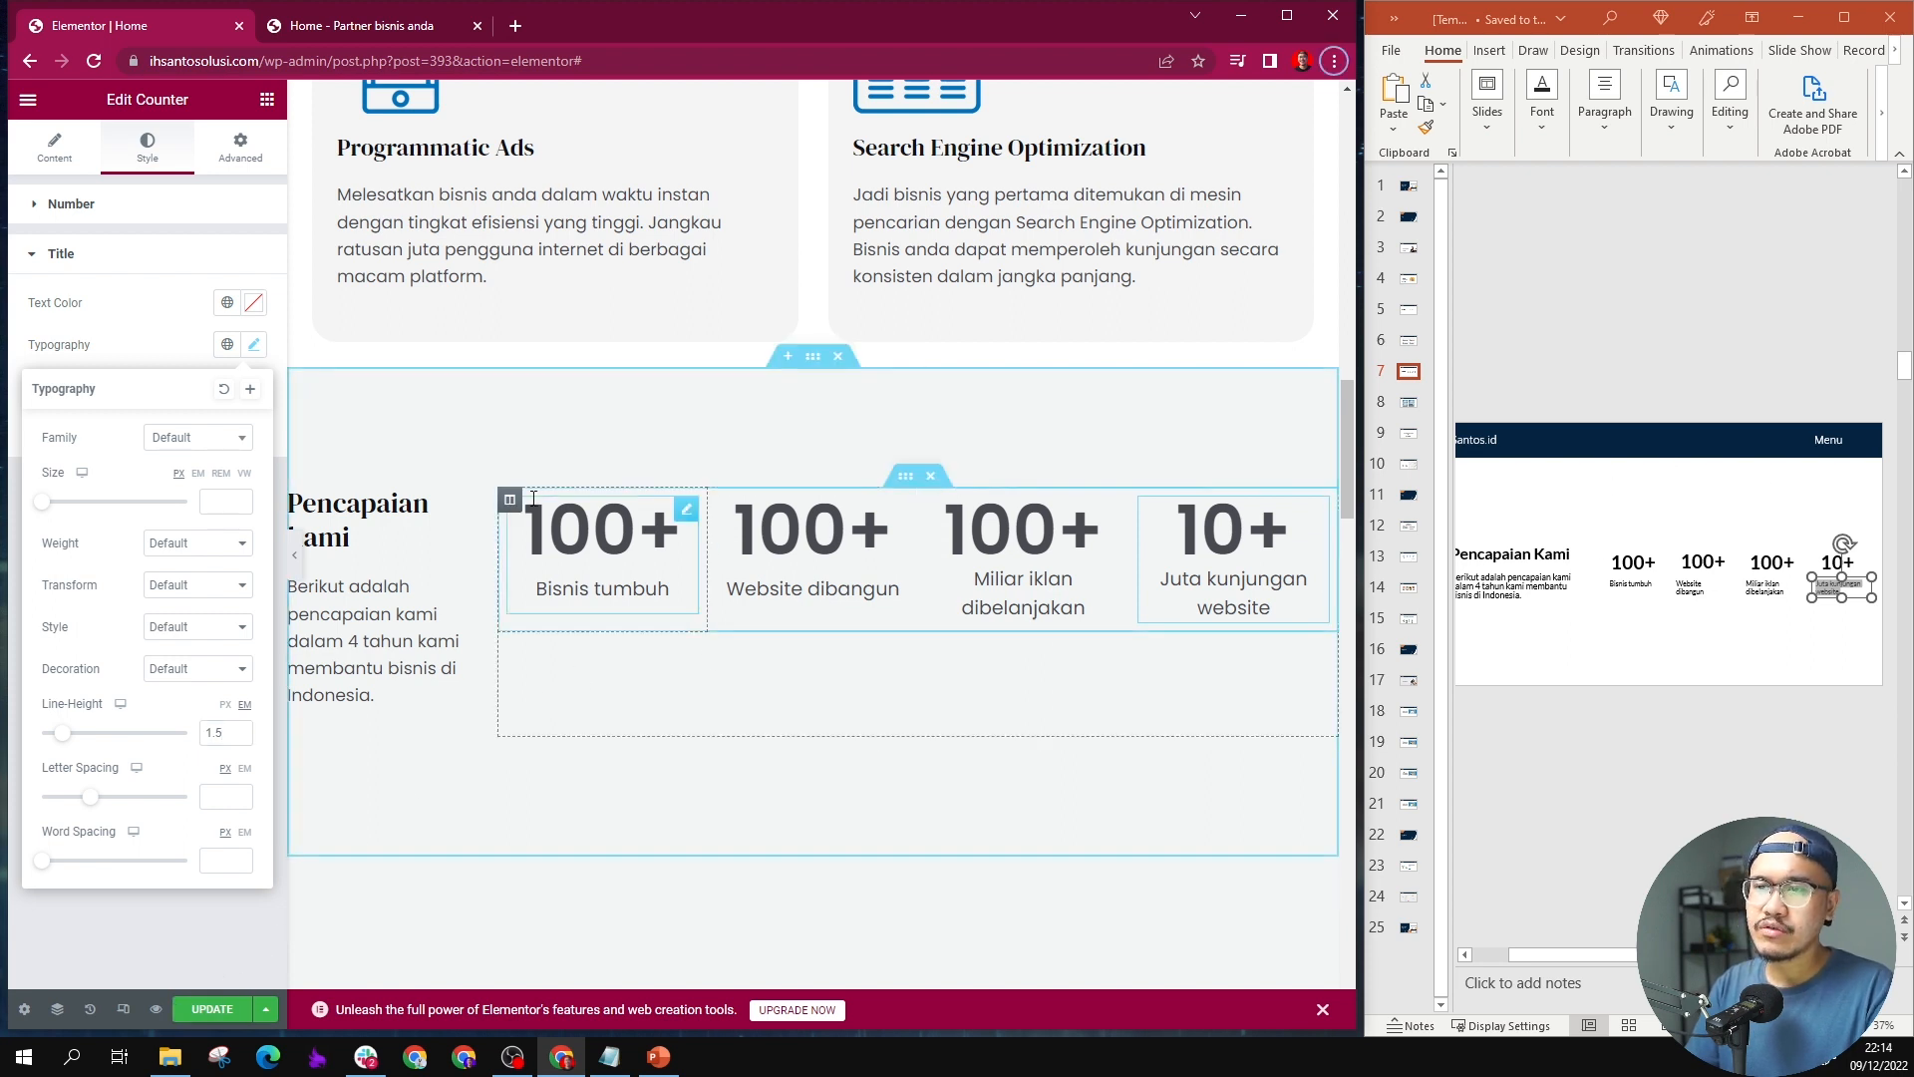
# Step: Set the vertical alignment of the inner section holding the four counters to Middle
pyautogui.click(903, 478)
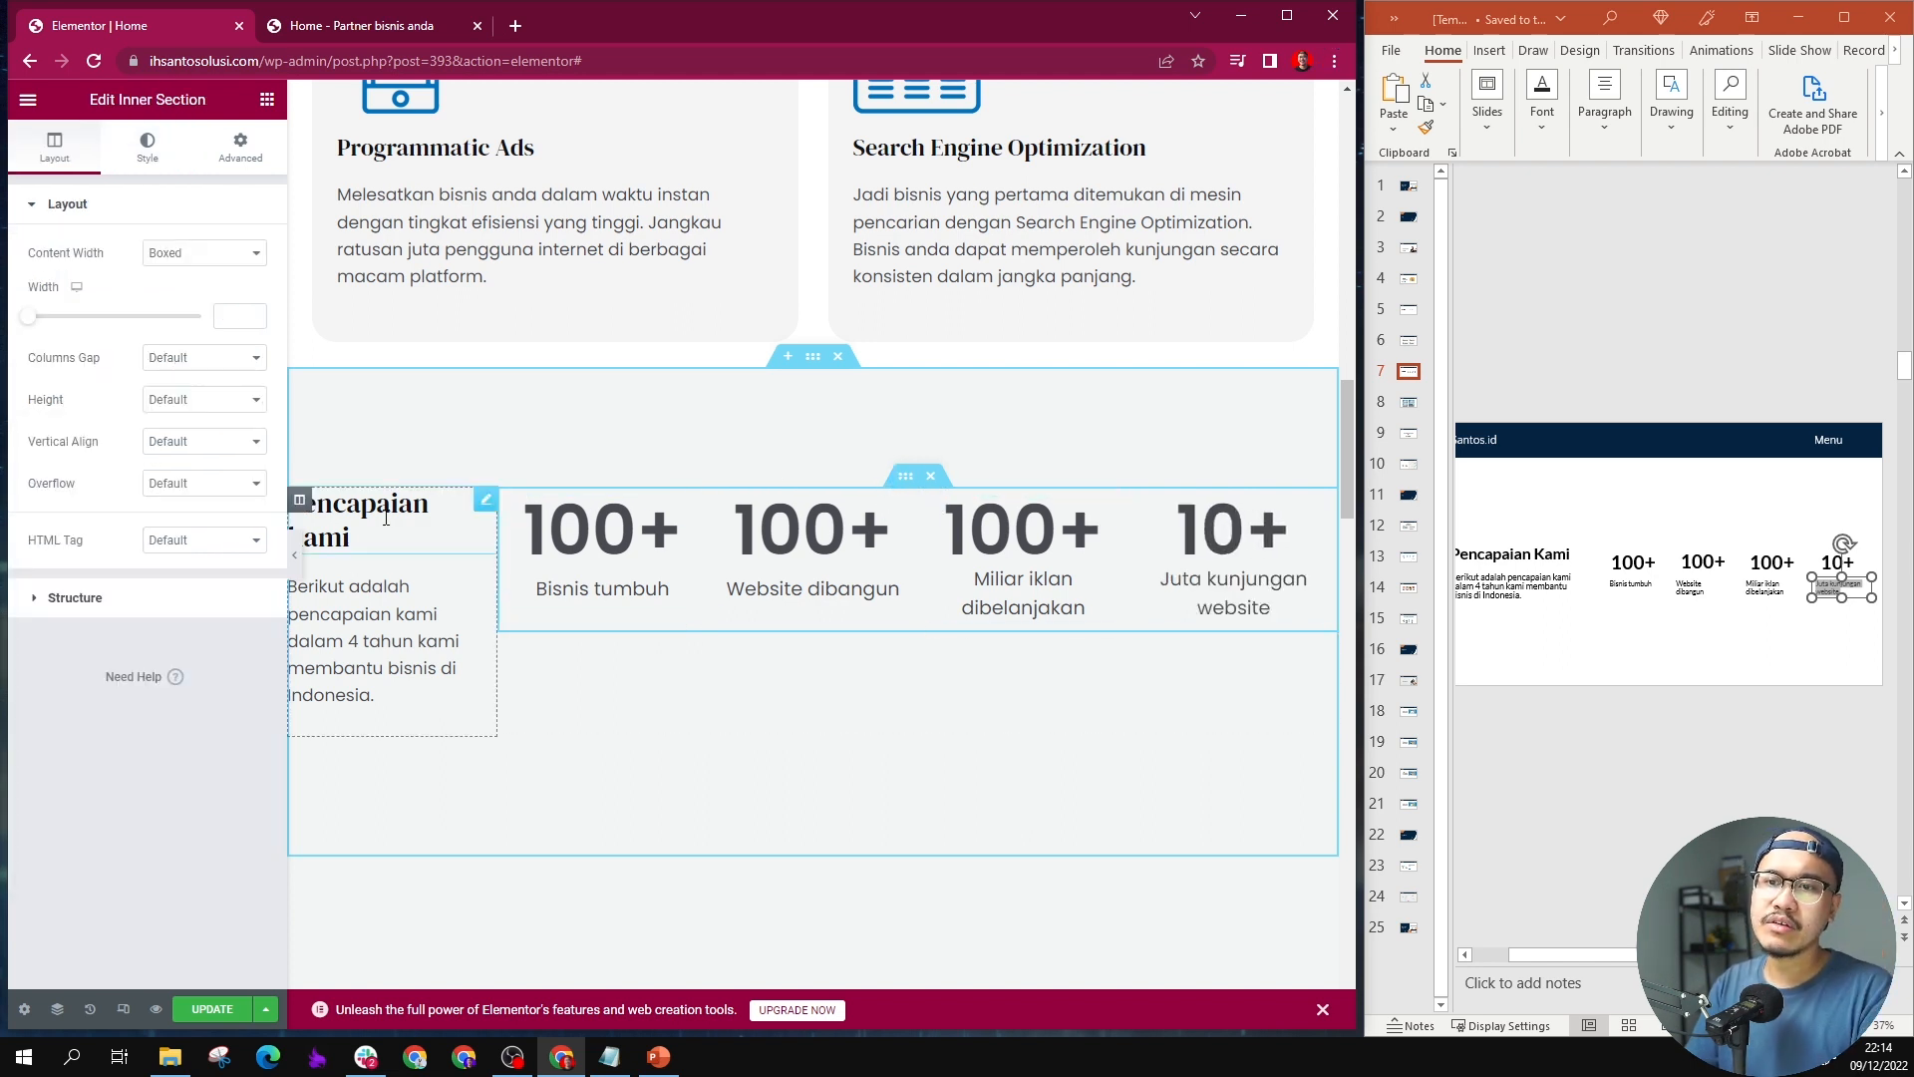
pyautogui.click(200, 439)
pyautogui.click(219, 506)
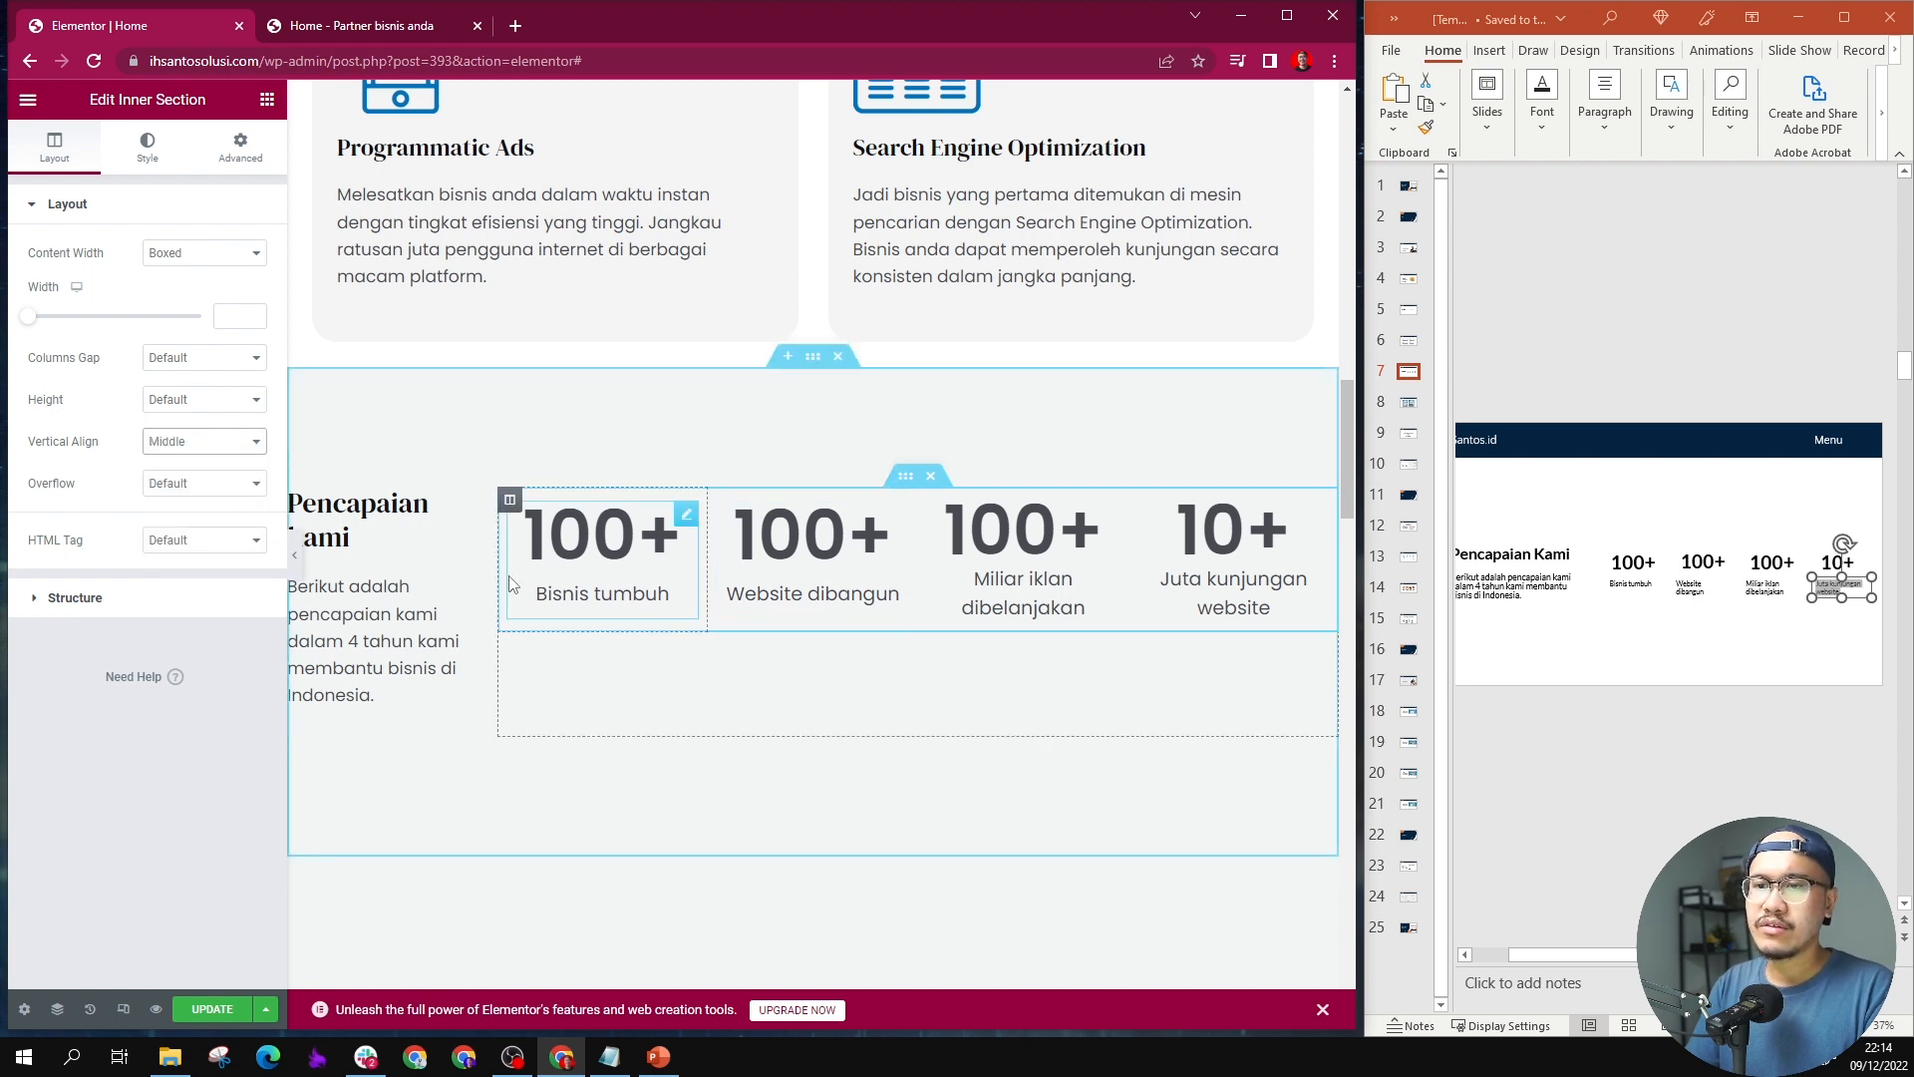
# Step: Set the vertical alignment of the whole "Pencapaian kami" section to Middle
pyautogui.click(578, 616)
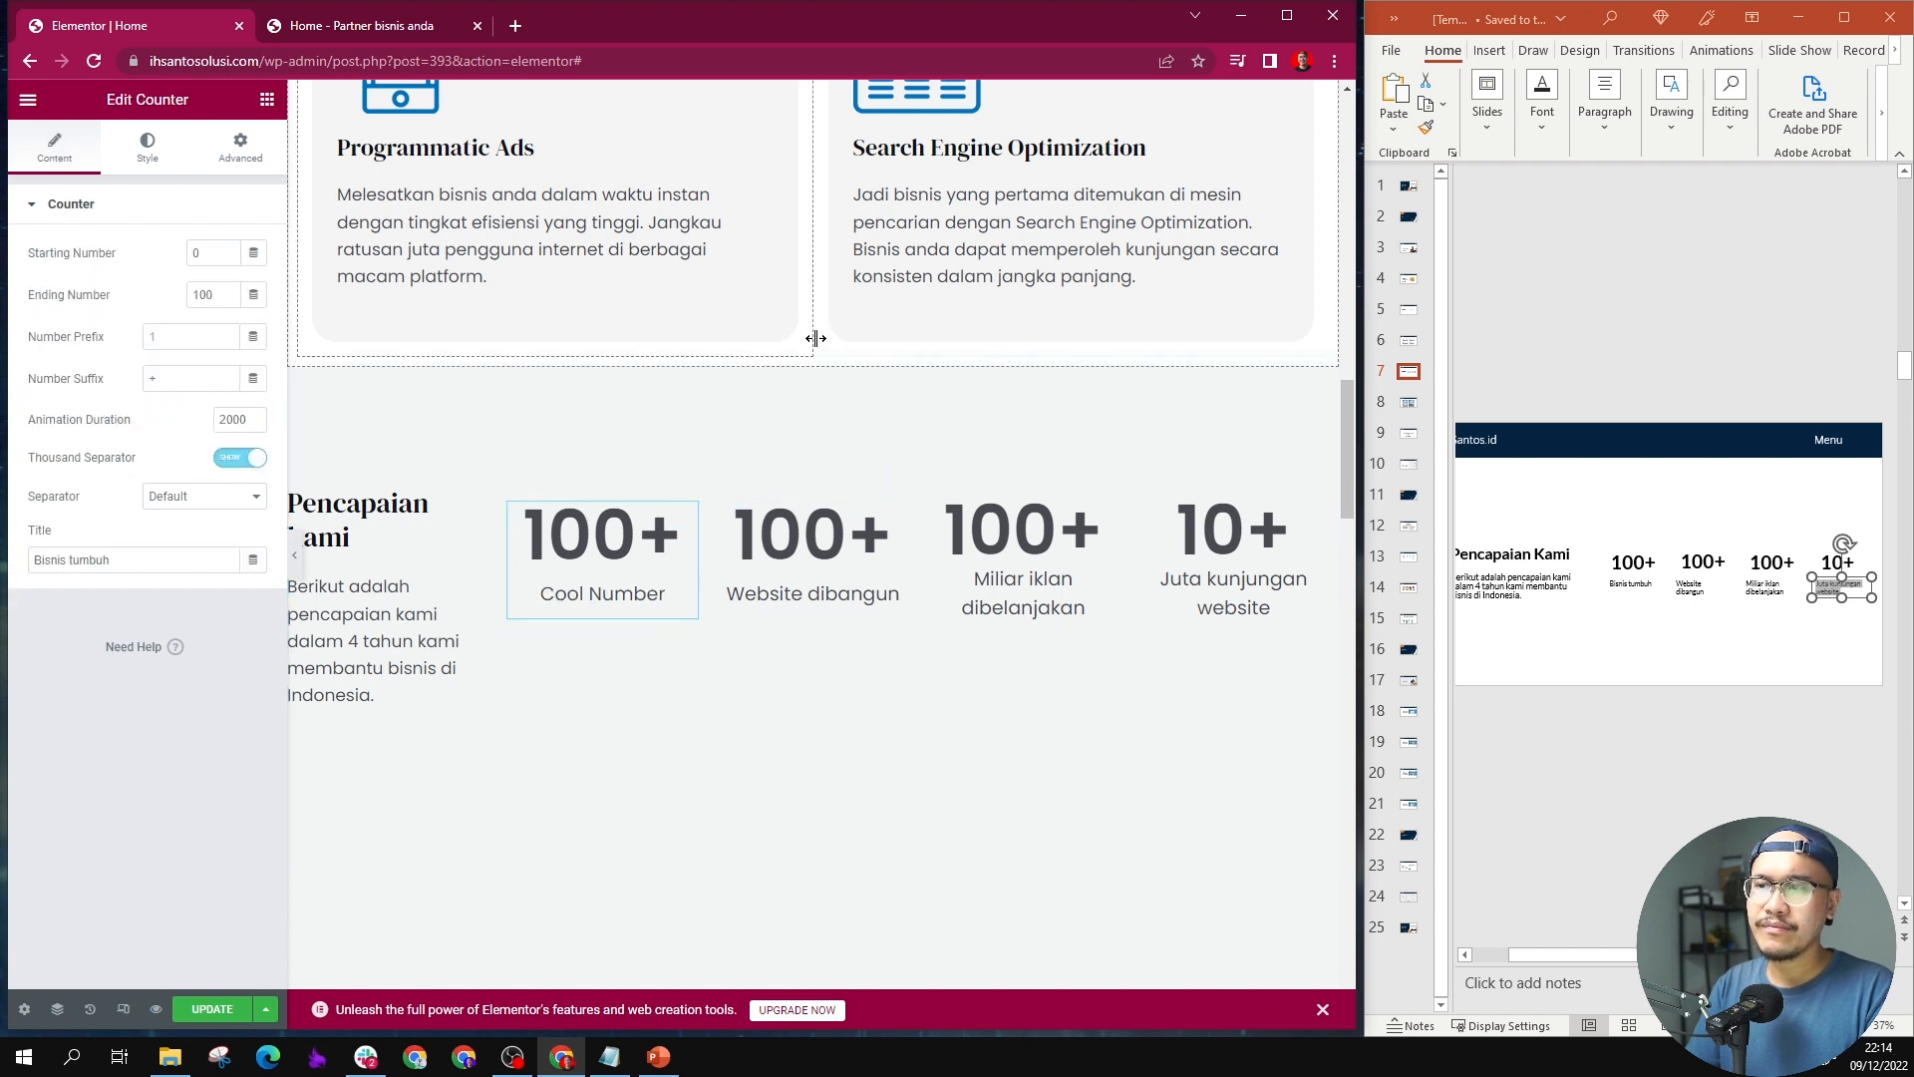
pyautogui.click(435, 468)
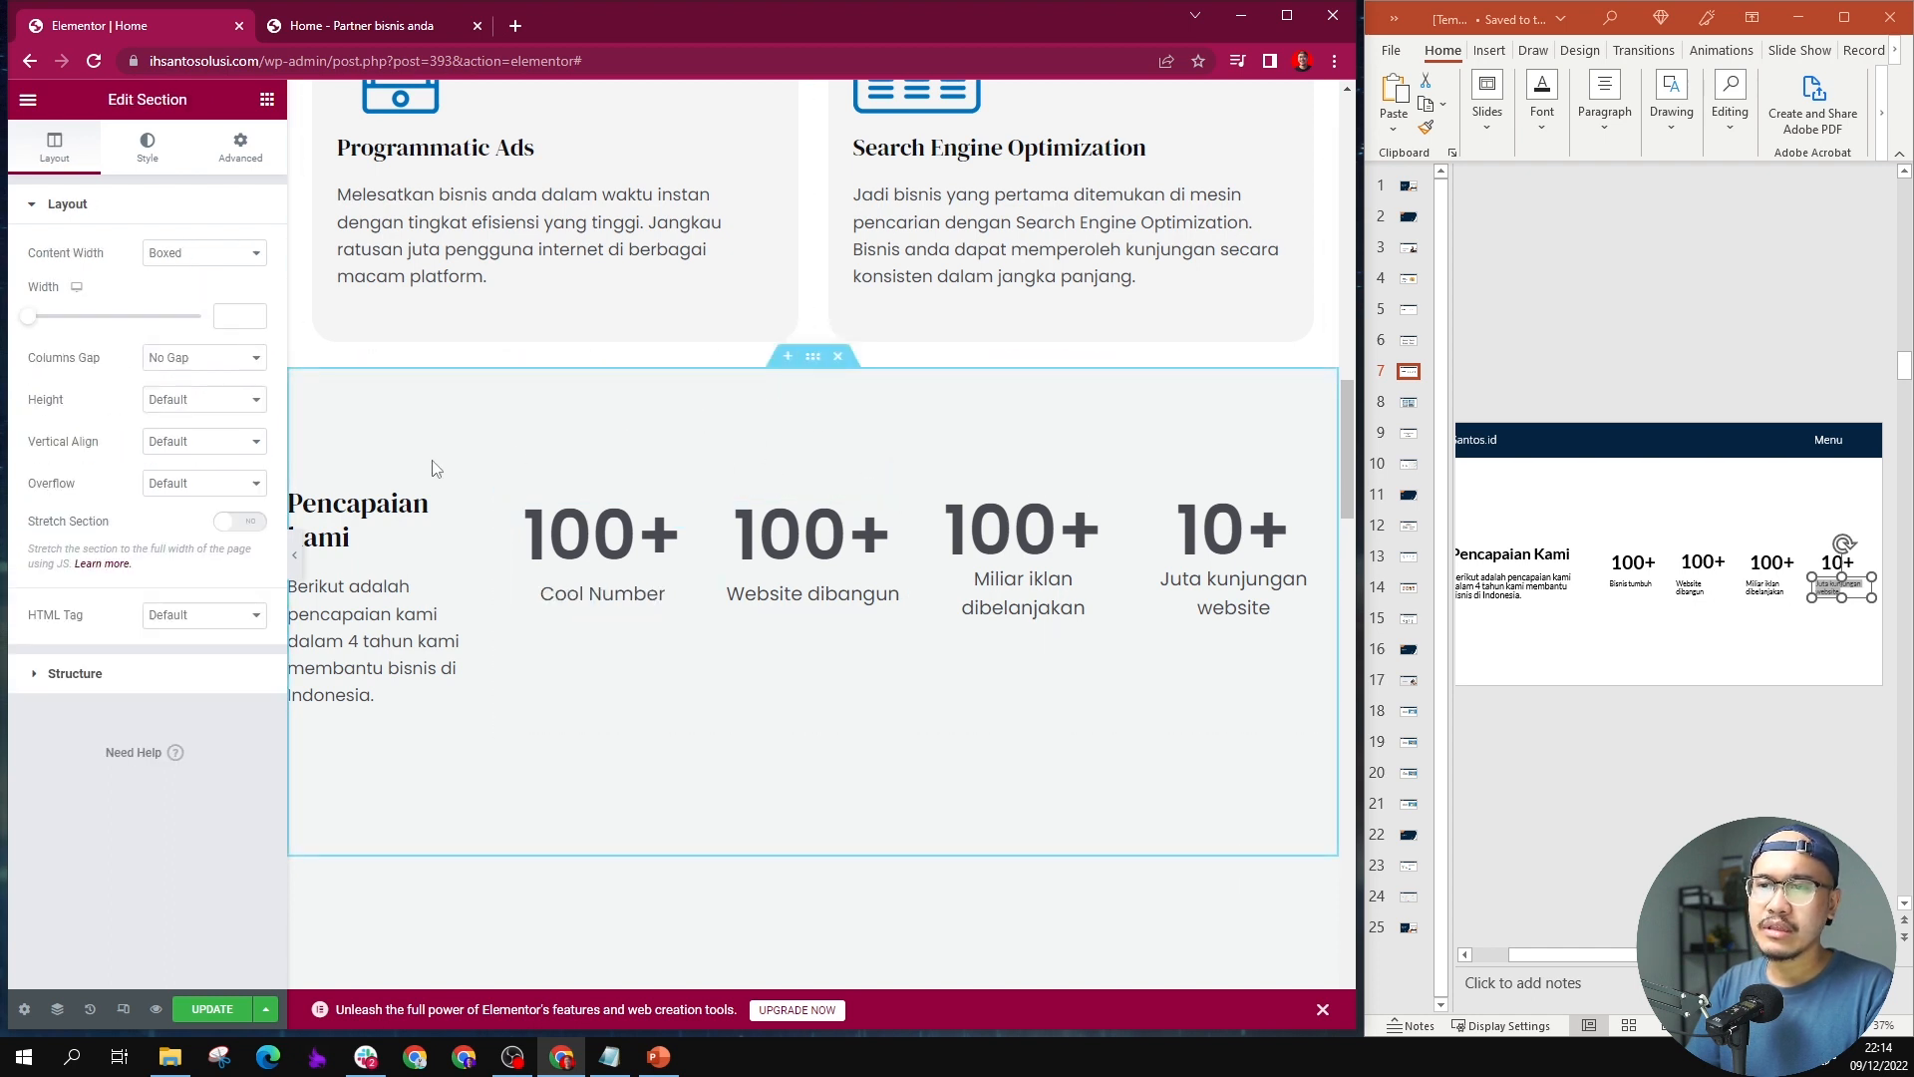
pyautogui.click(196, 442)
pyautogui.click(212, 498)
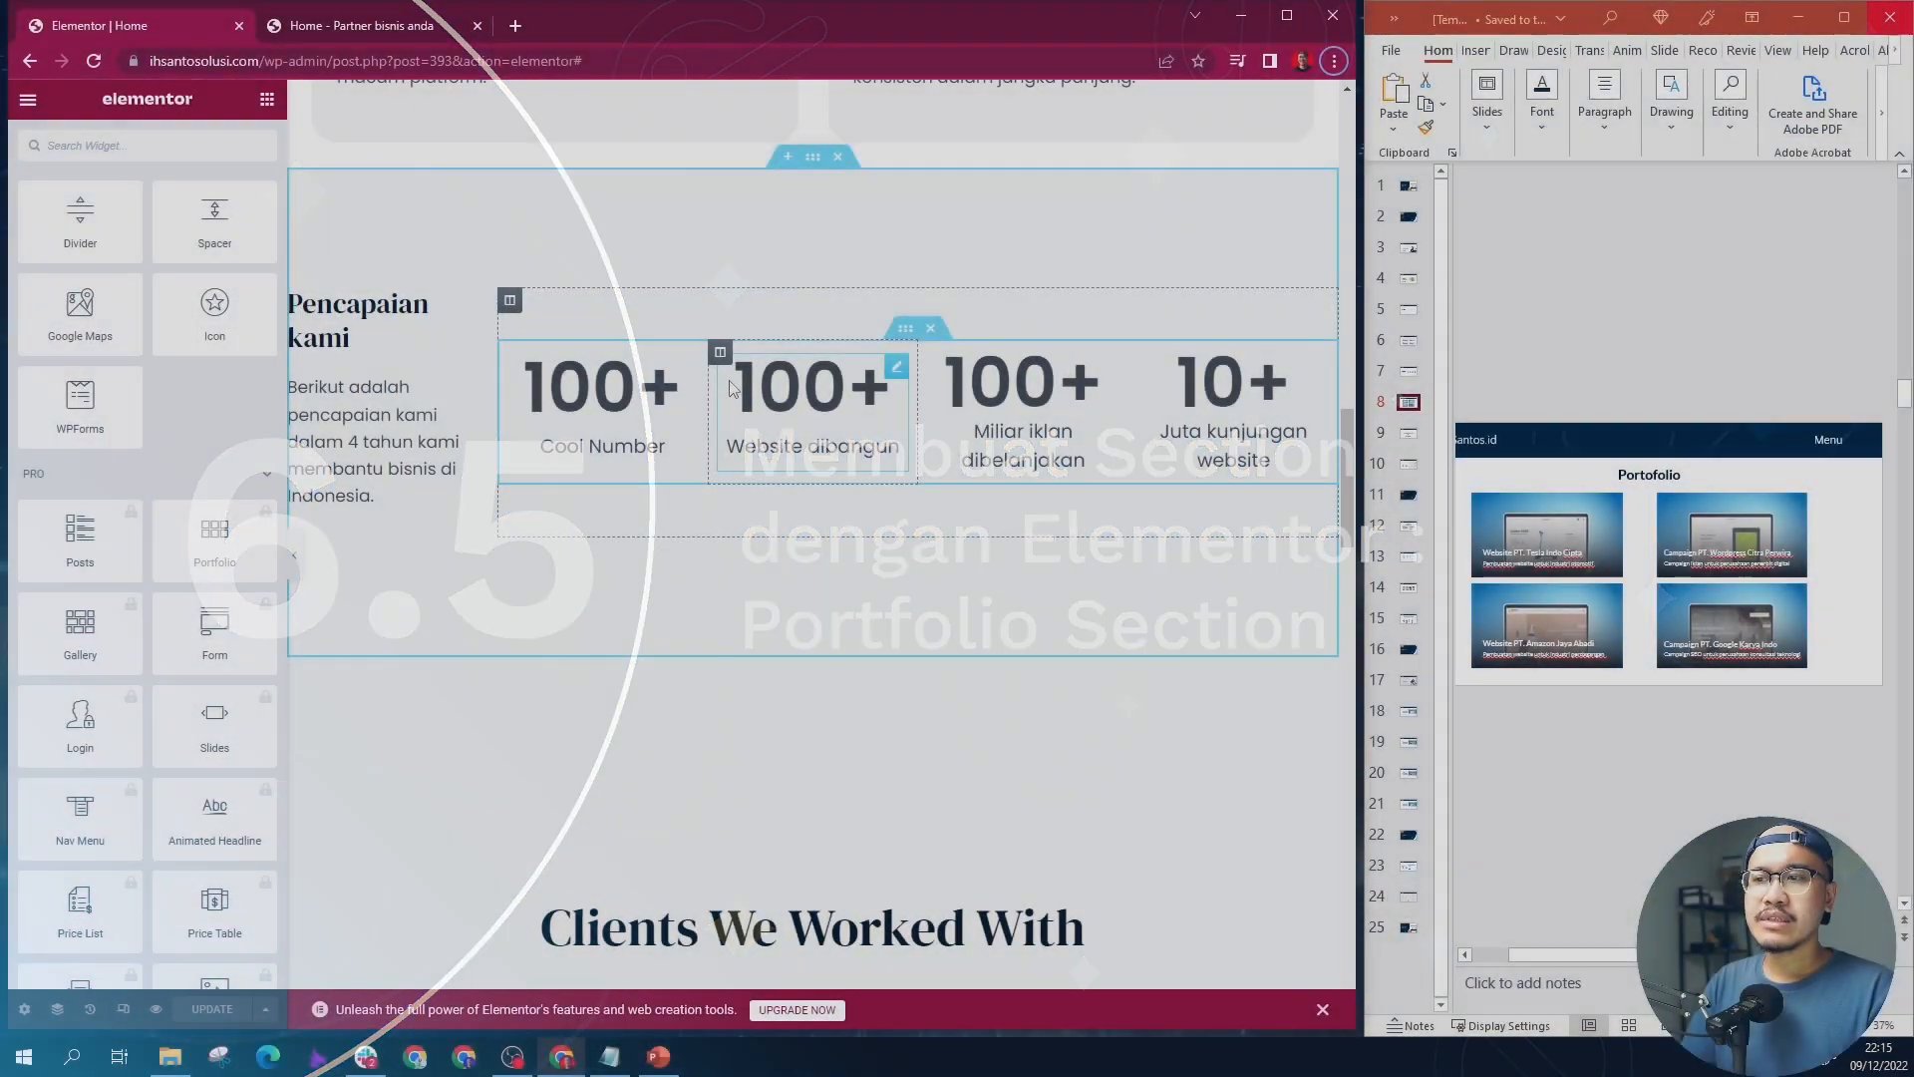
# Step: Add a new section between "Pencapaian kami" and "Clients We Worked With" and place a two-column Inner Section in it
pyautogui.scroll(3, 762, 412)
pyautogui.scroll(-2, 762, 412)
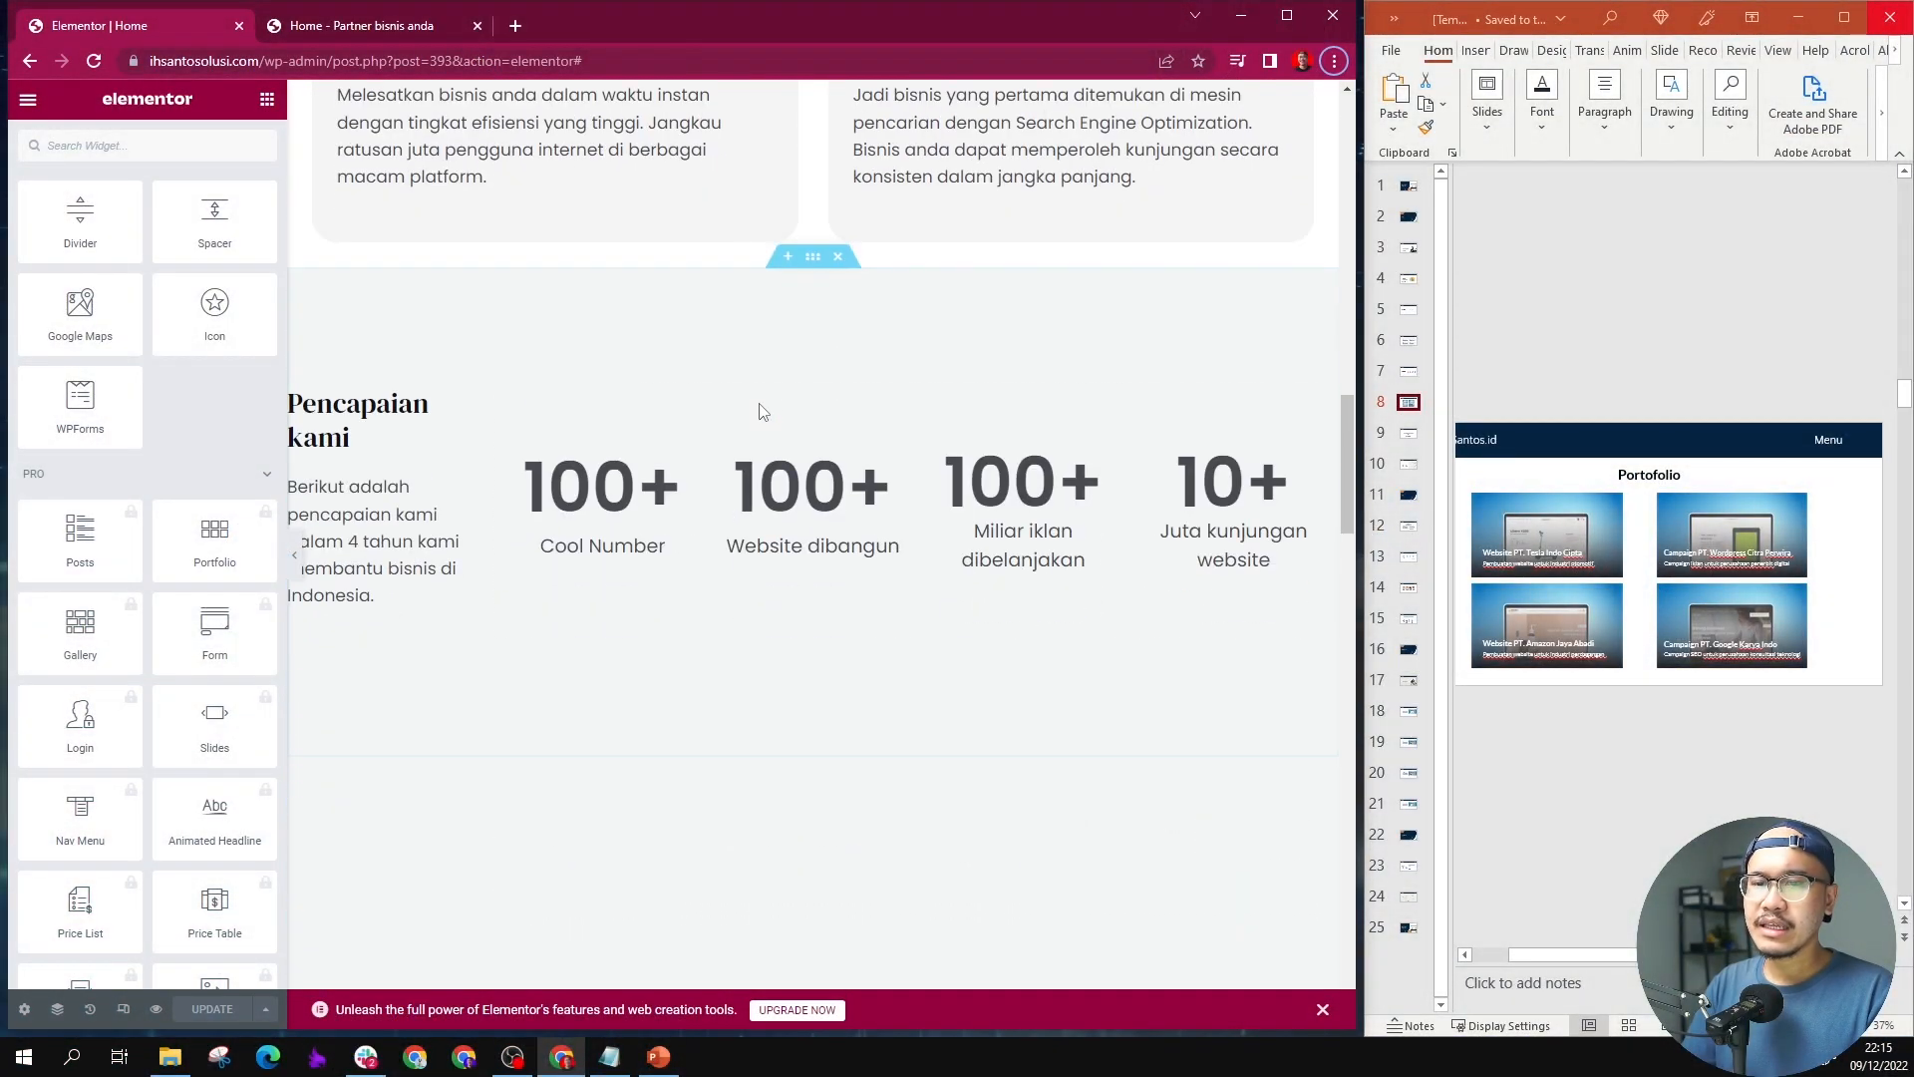
pyautogui.scroll(5, 762, 412)
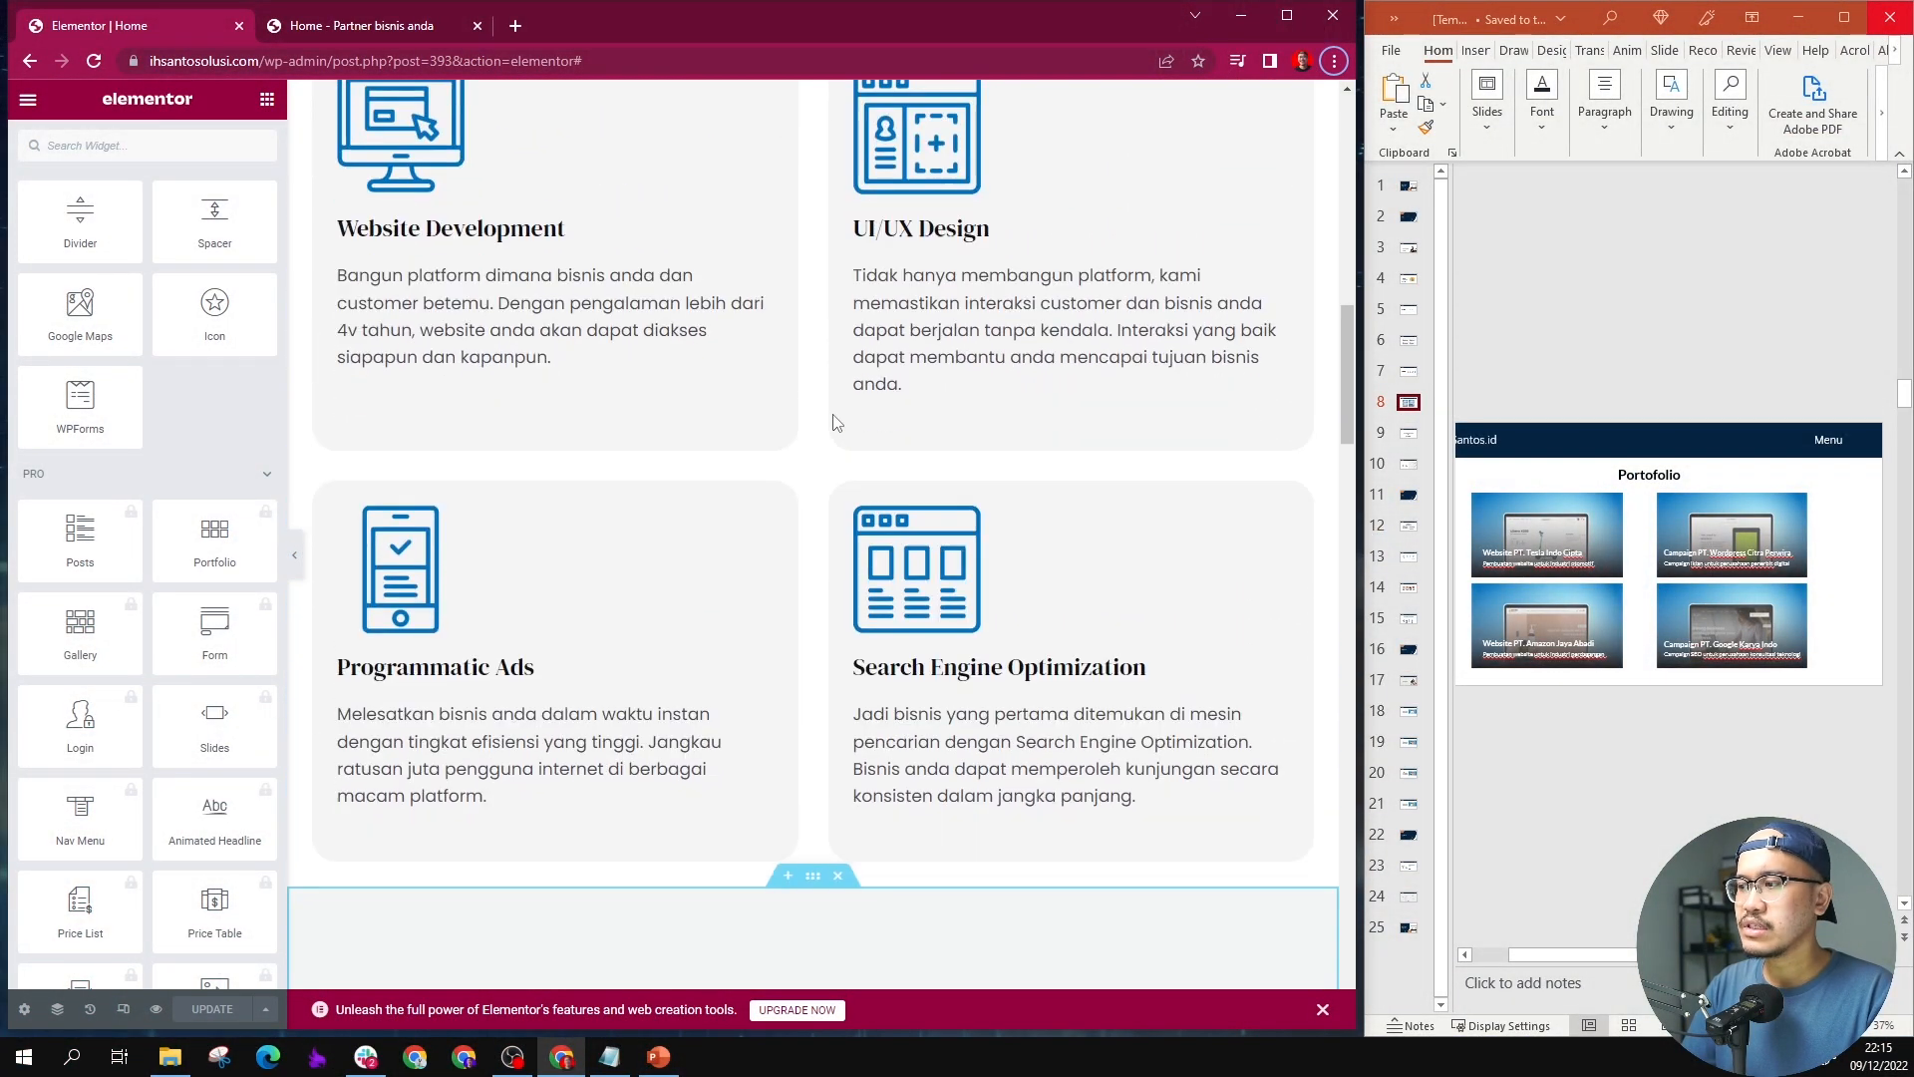
pyautogui.scroll(-1, 835, 423)
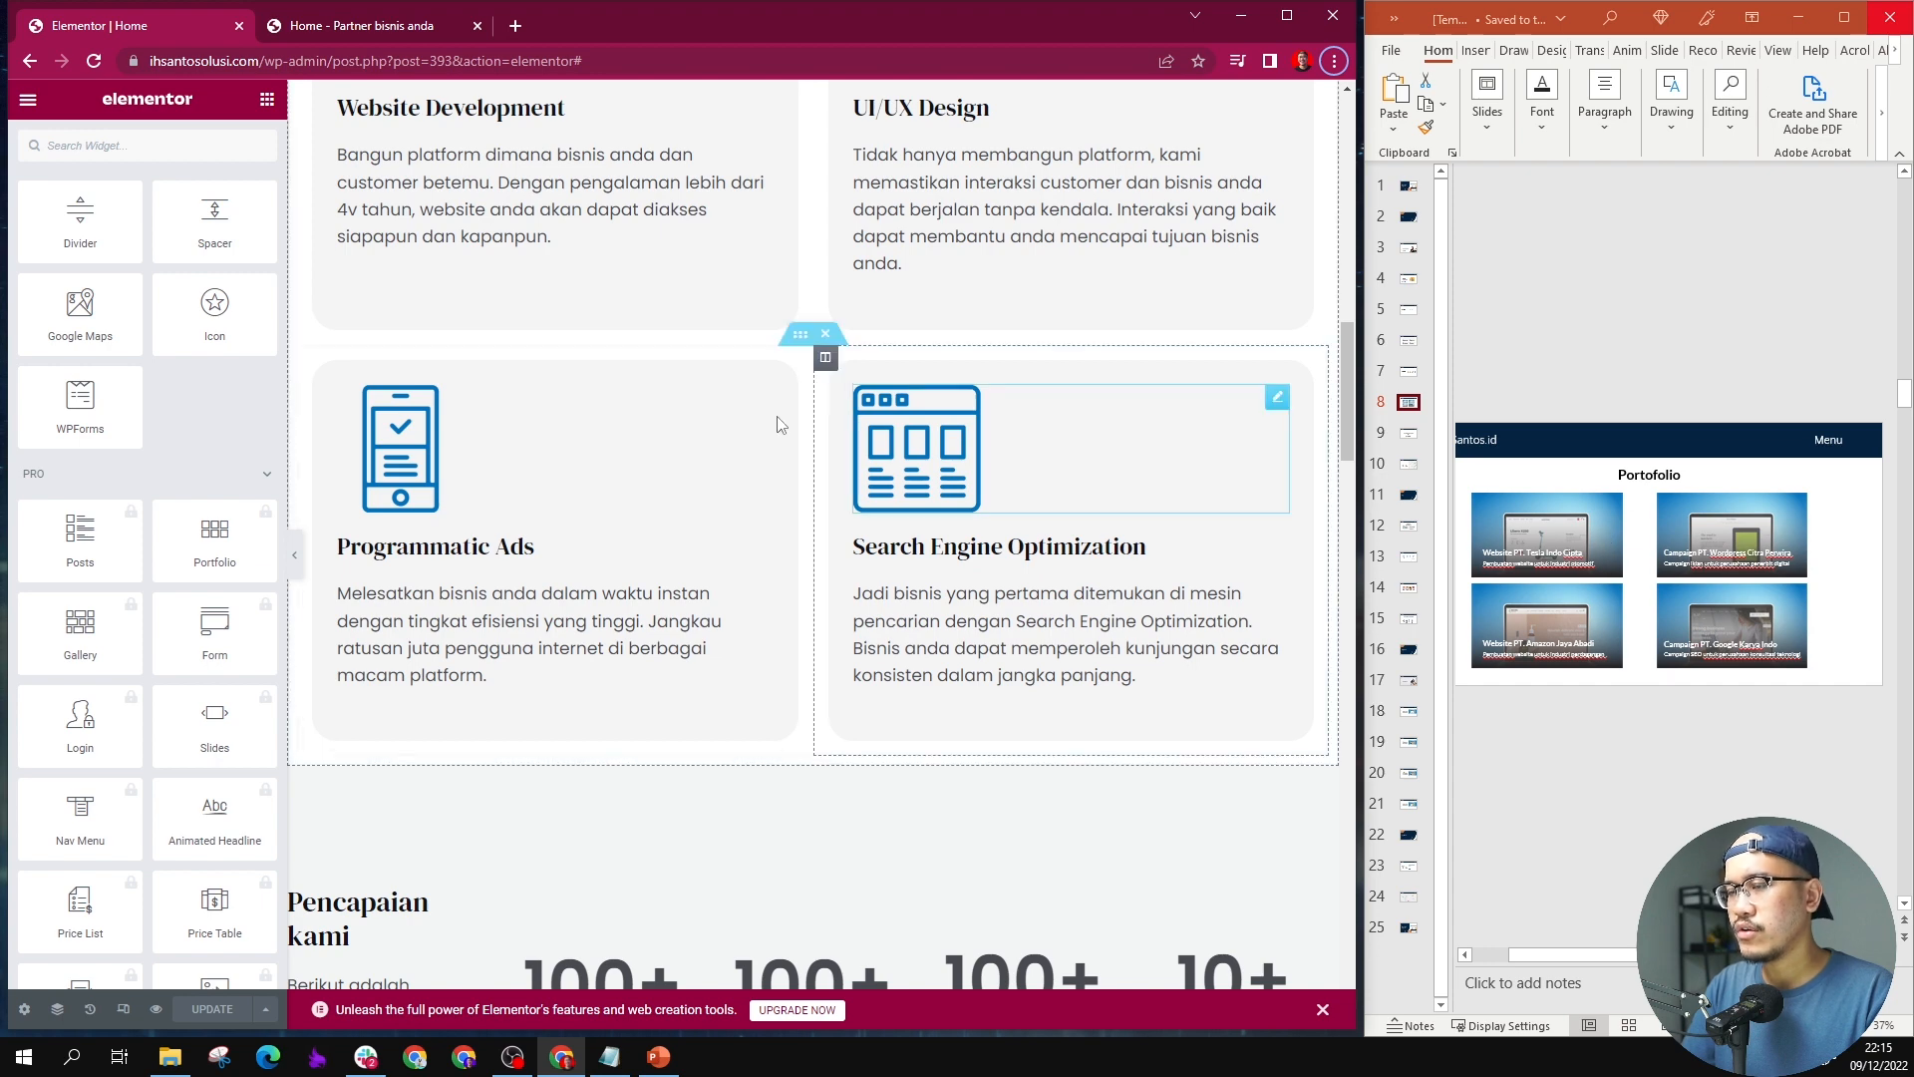
pyautogui.scroll(3, 773, 423)
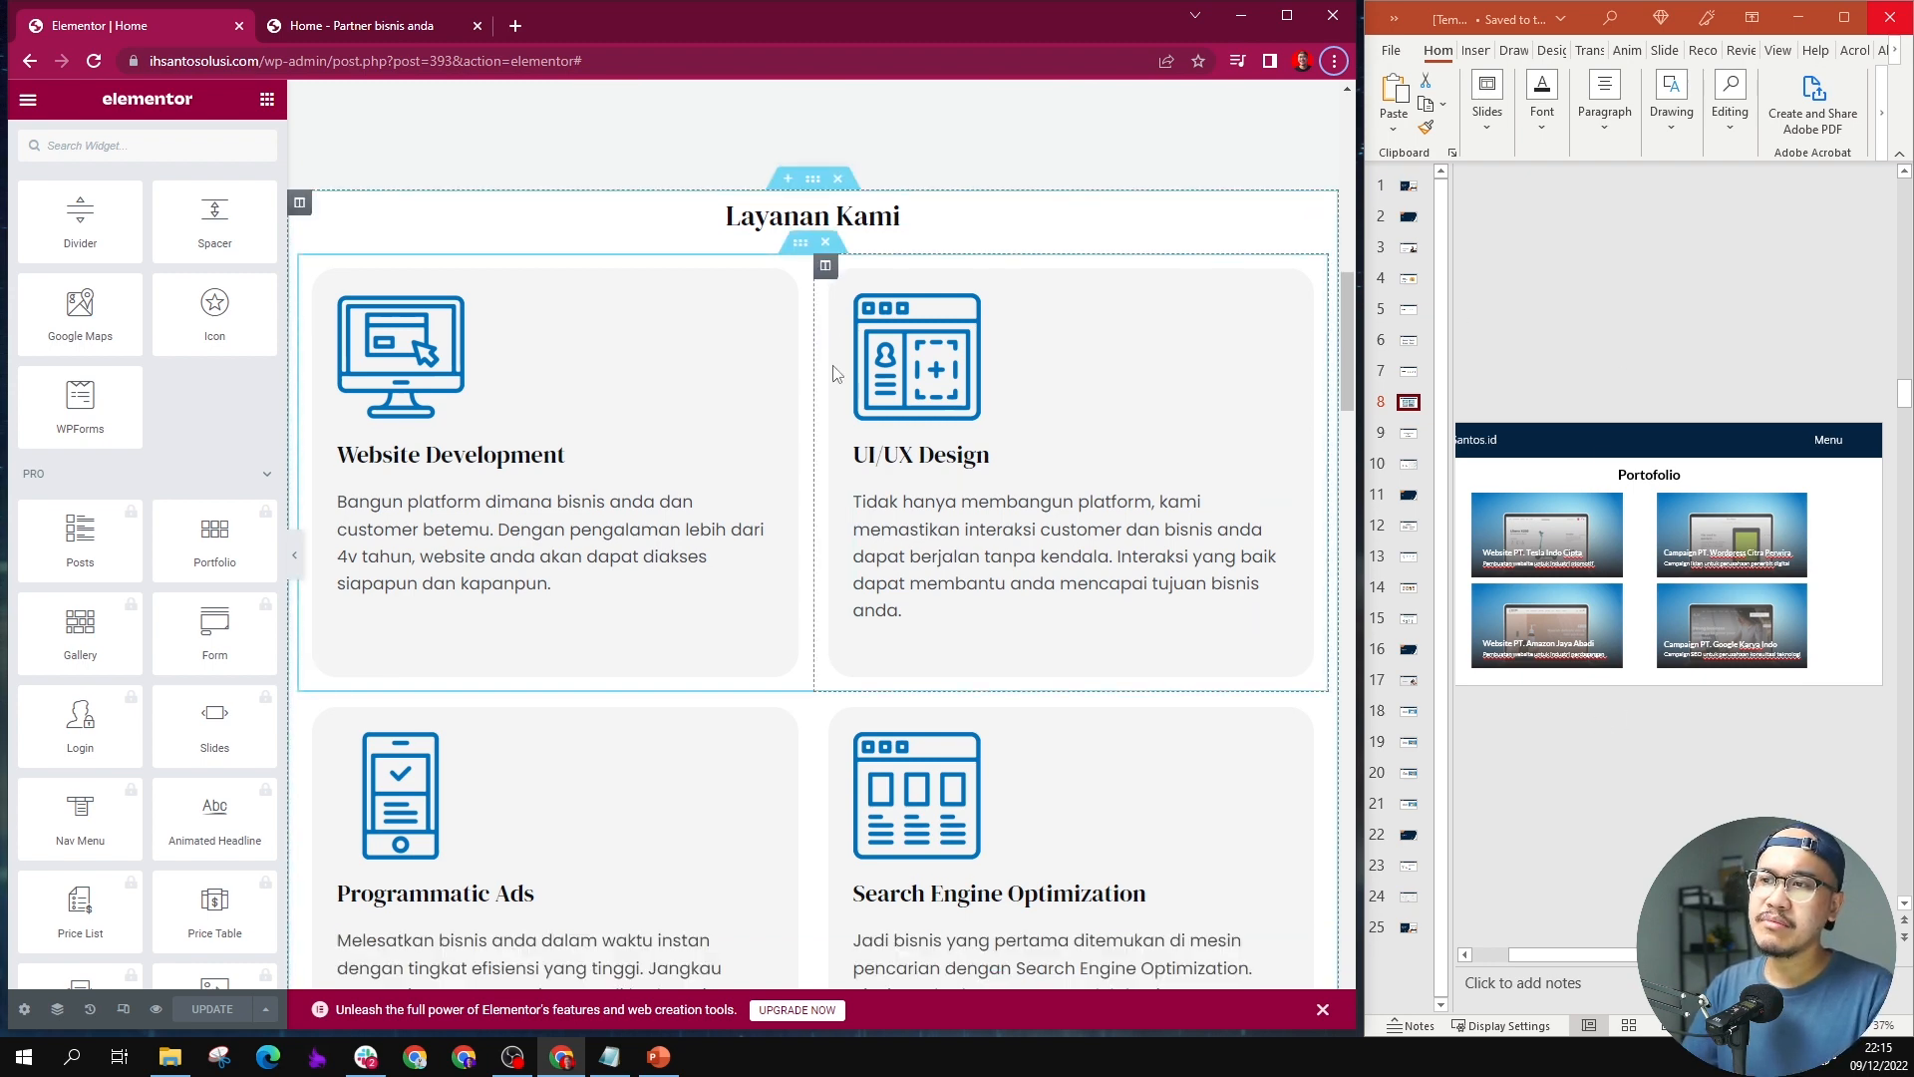
pyautogui.scroll(-10, 834, 378)
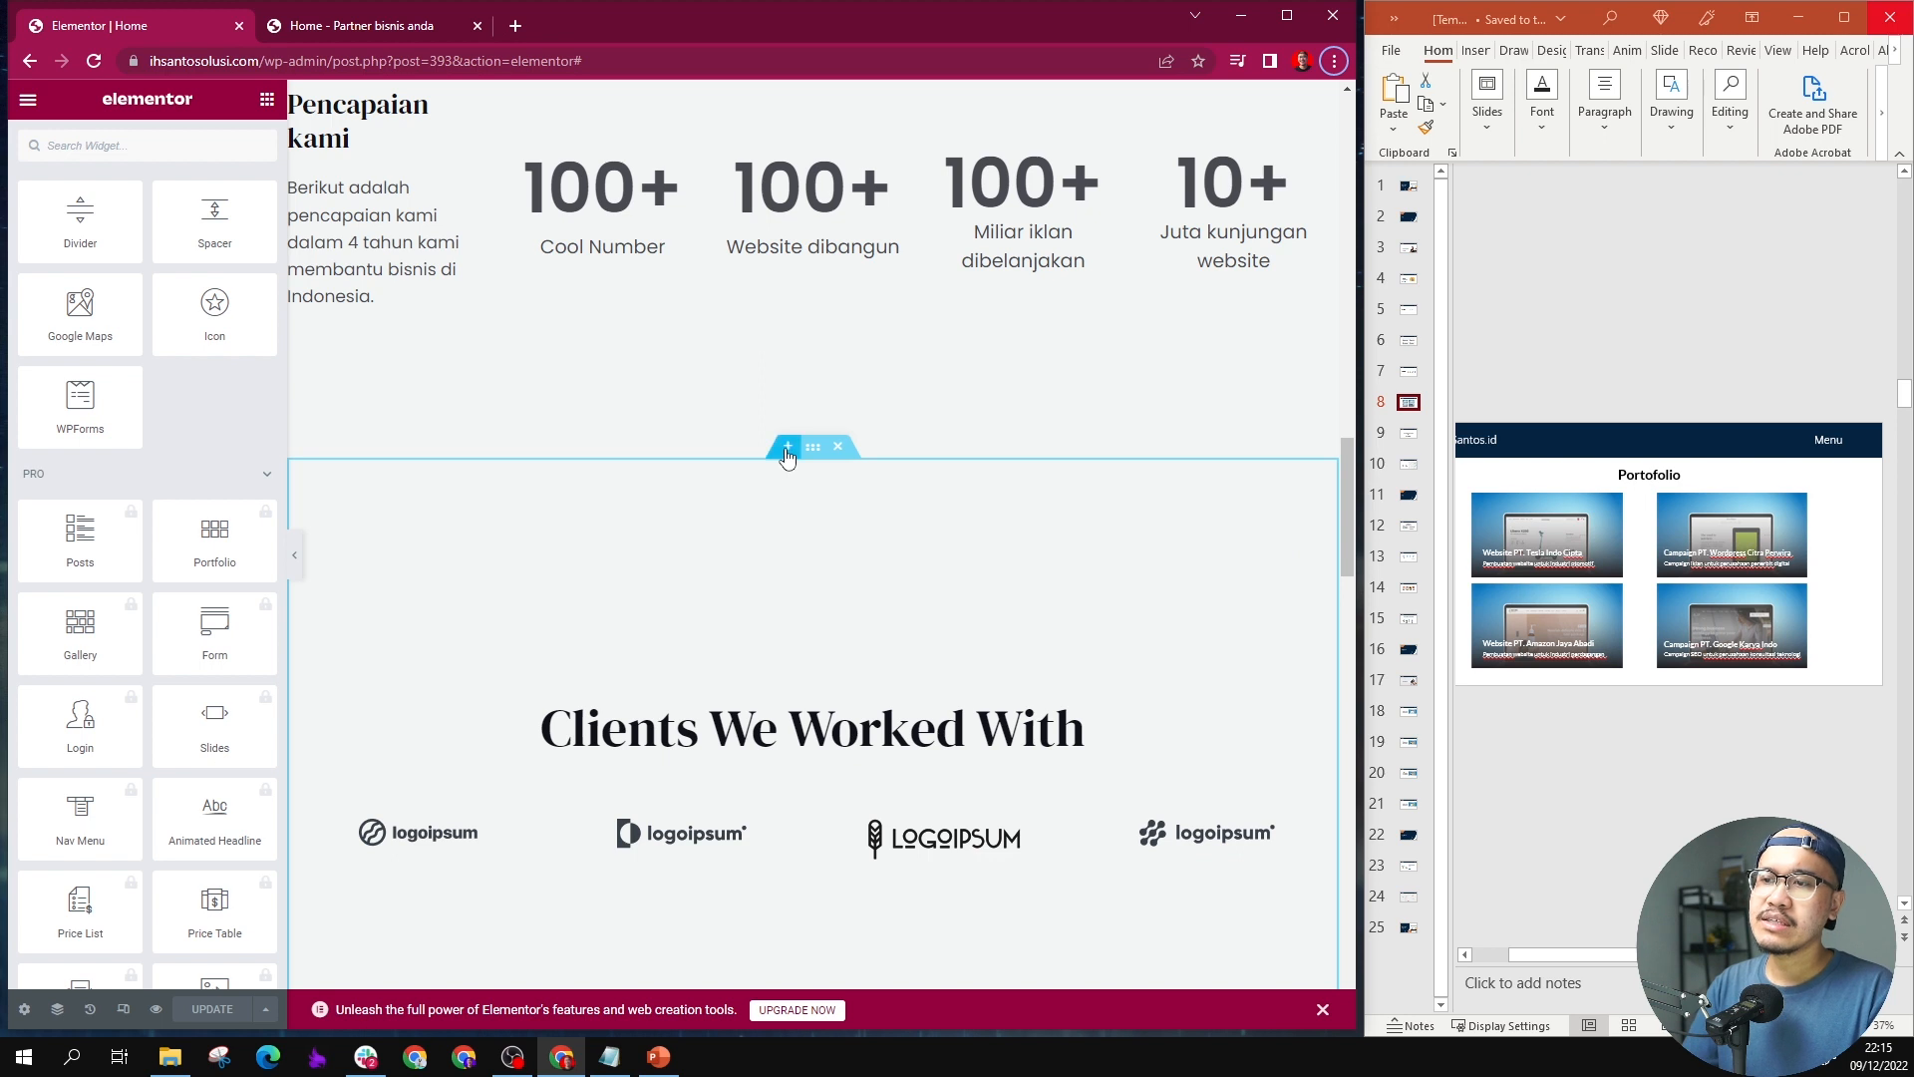
pyautogui.click(786, 447)
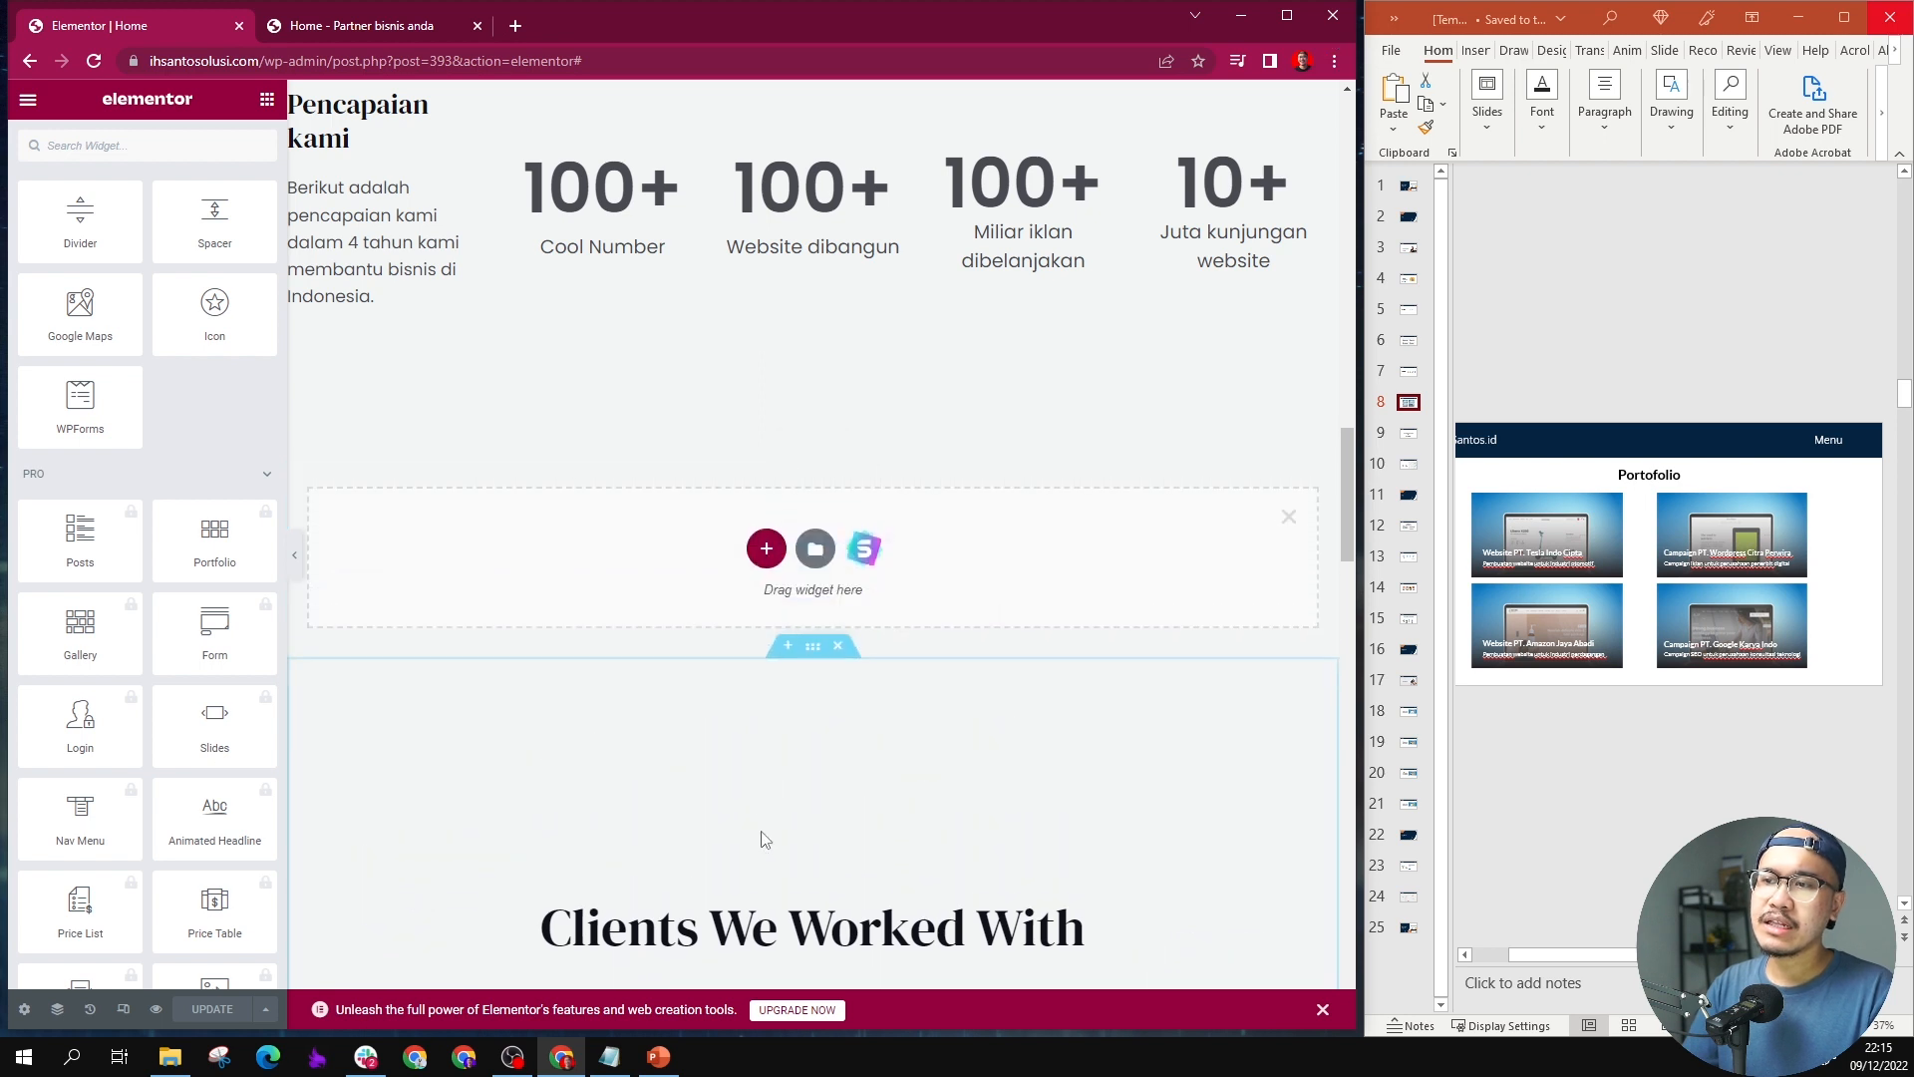
pyautogui.click(765, 552)
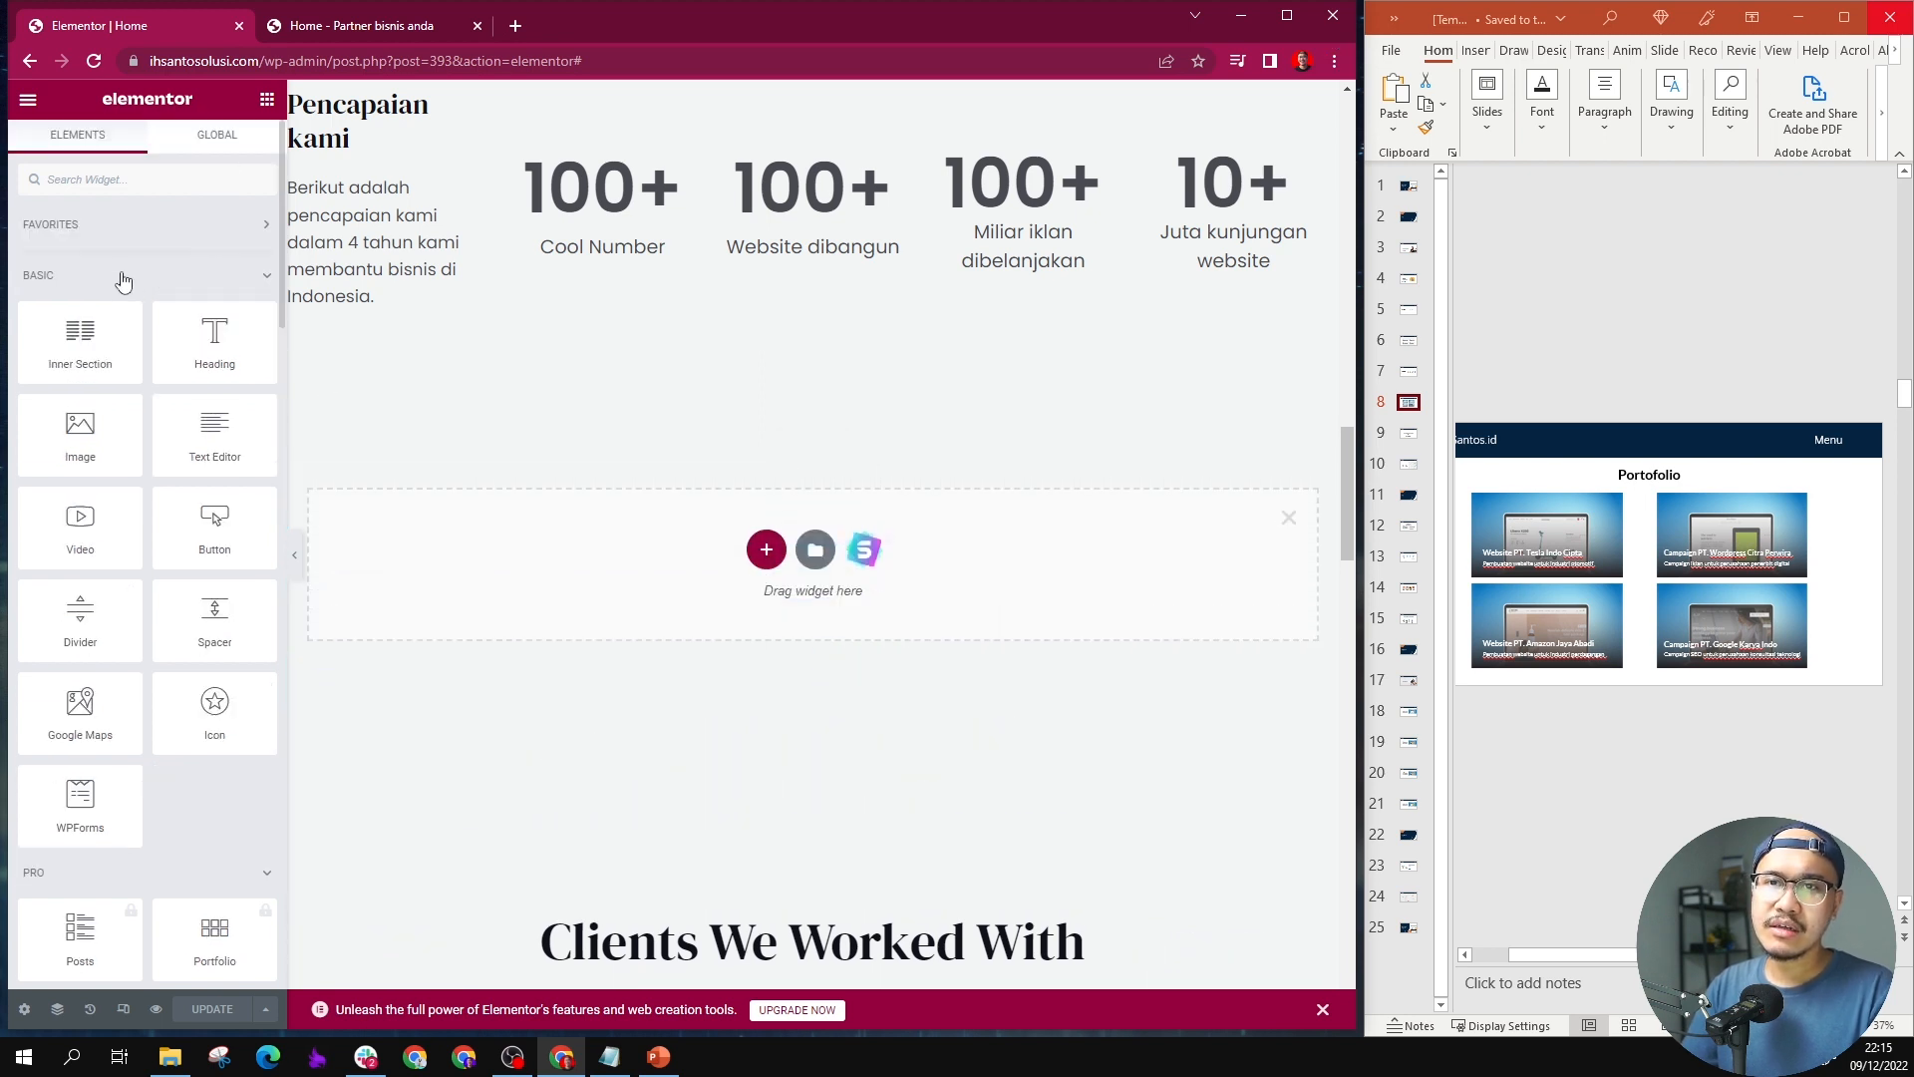
pyautogui.moveTo(80, 339); pyautogui.dragTo(683, 555)
pyautogui.scroll(2, 499, 428)
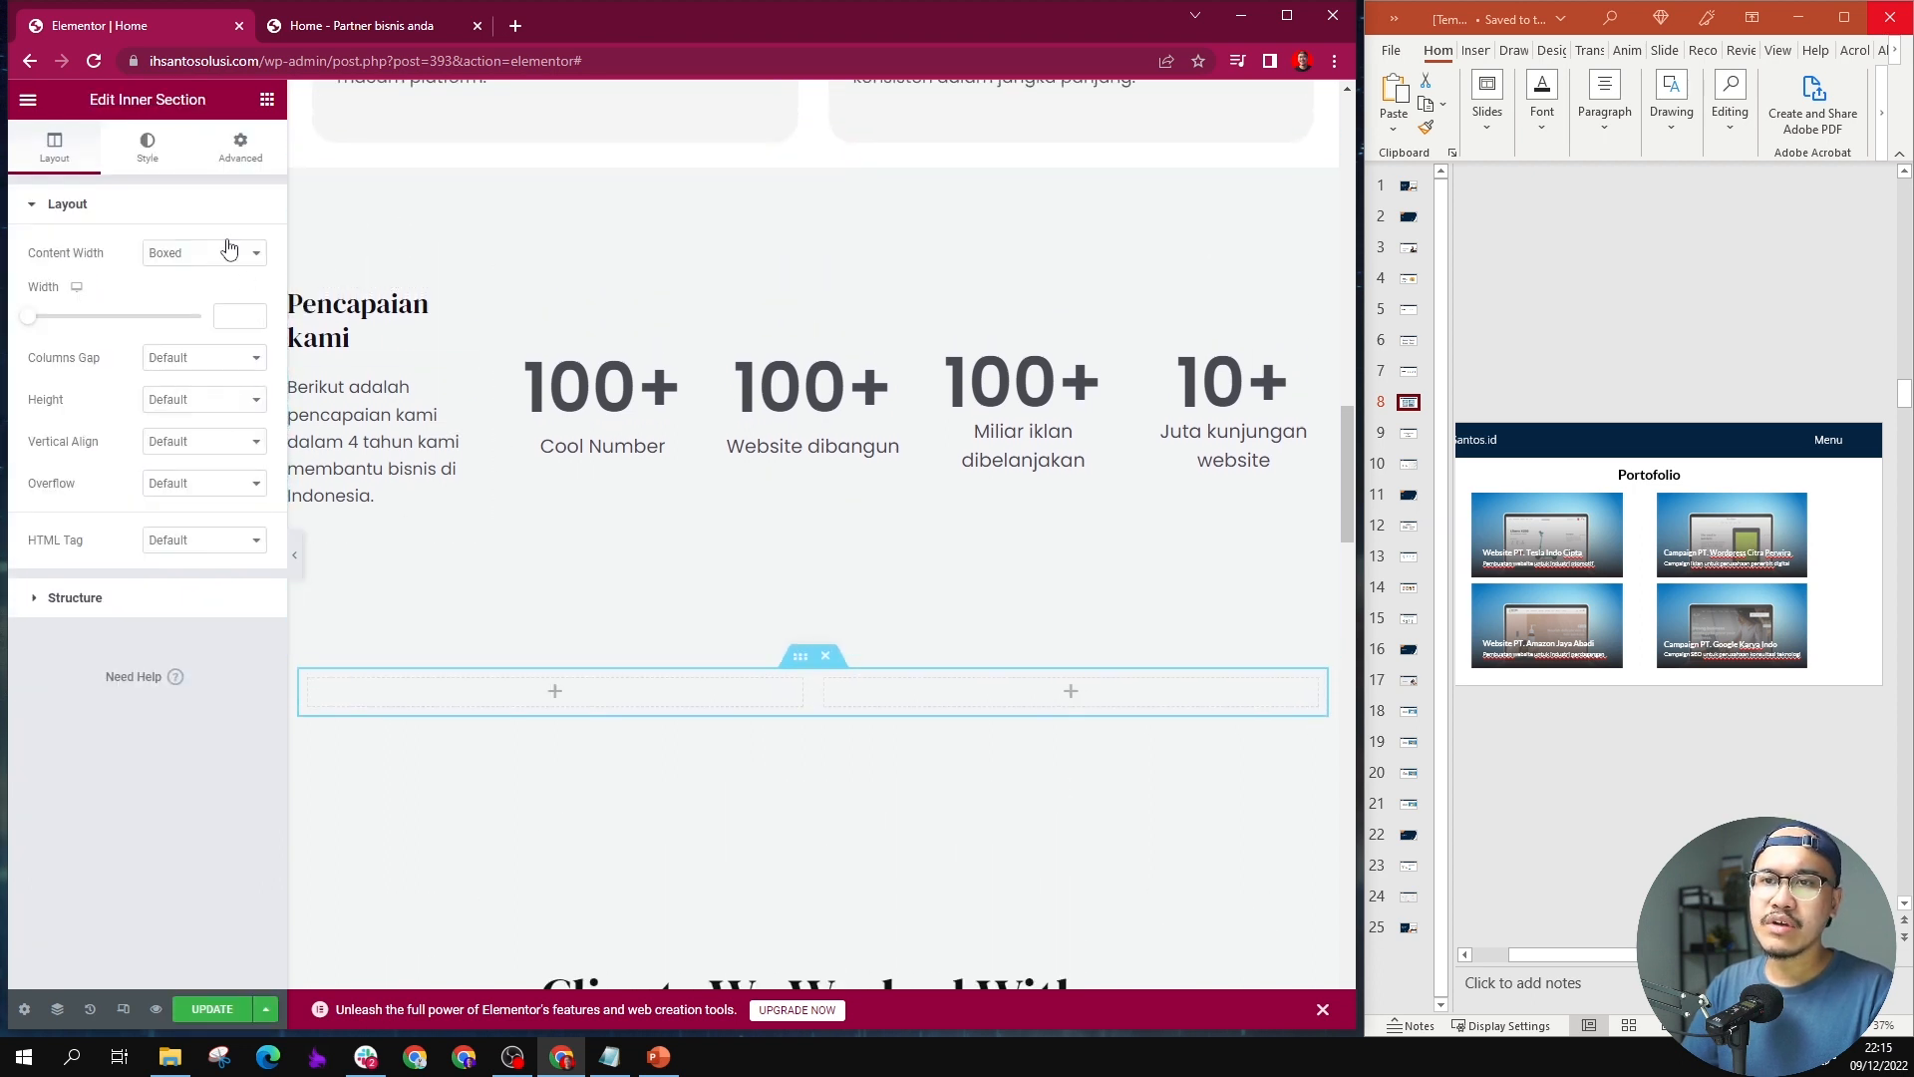
# Step: Add a heading above the new inner section and title it "Portofolio"
pyautogui.click(266, 98)
pyautogui.moveTo(194, 334); pyautogui.dragTo(809, 678)
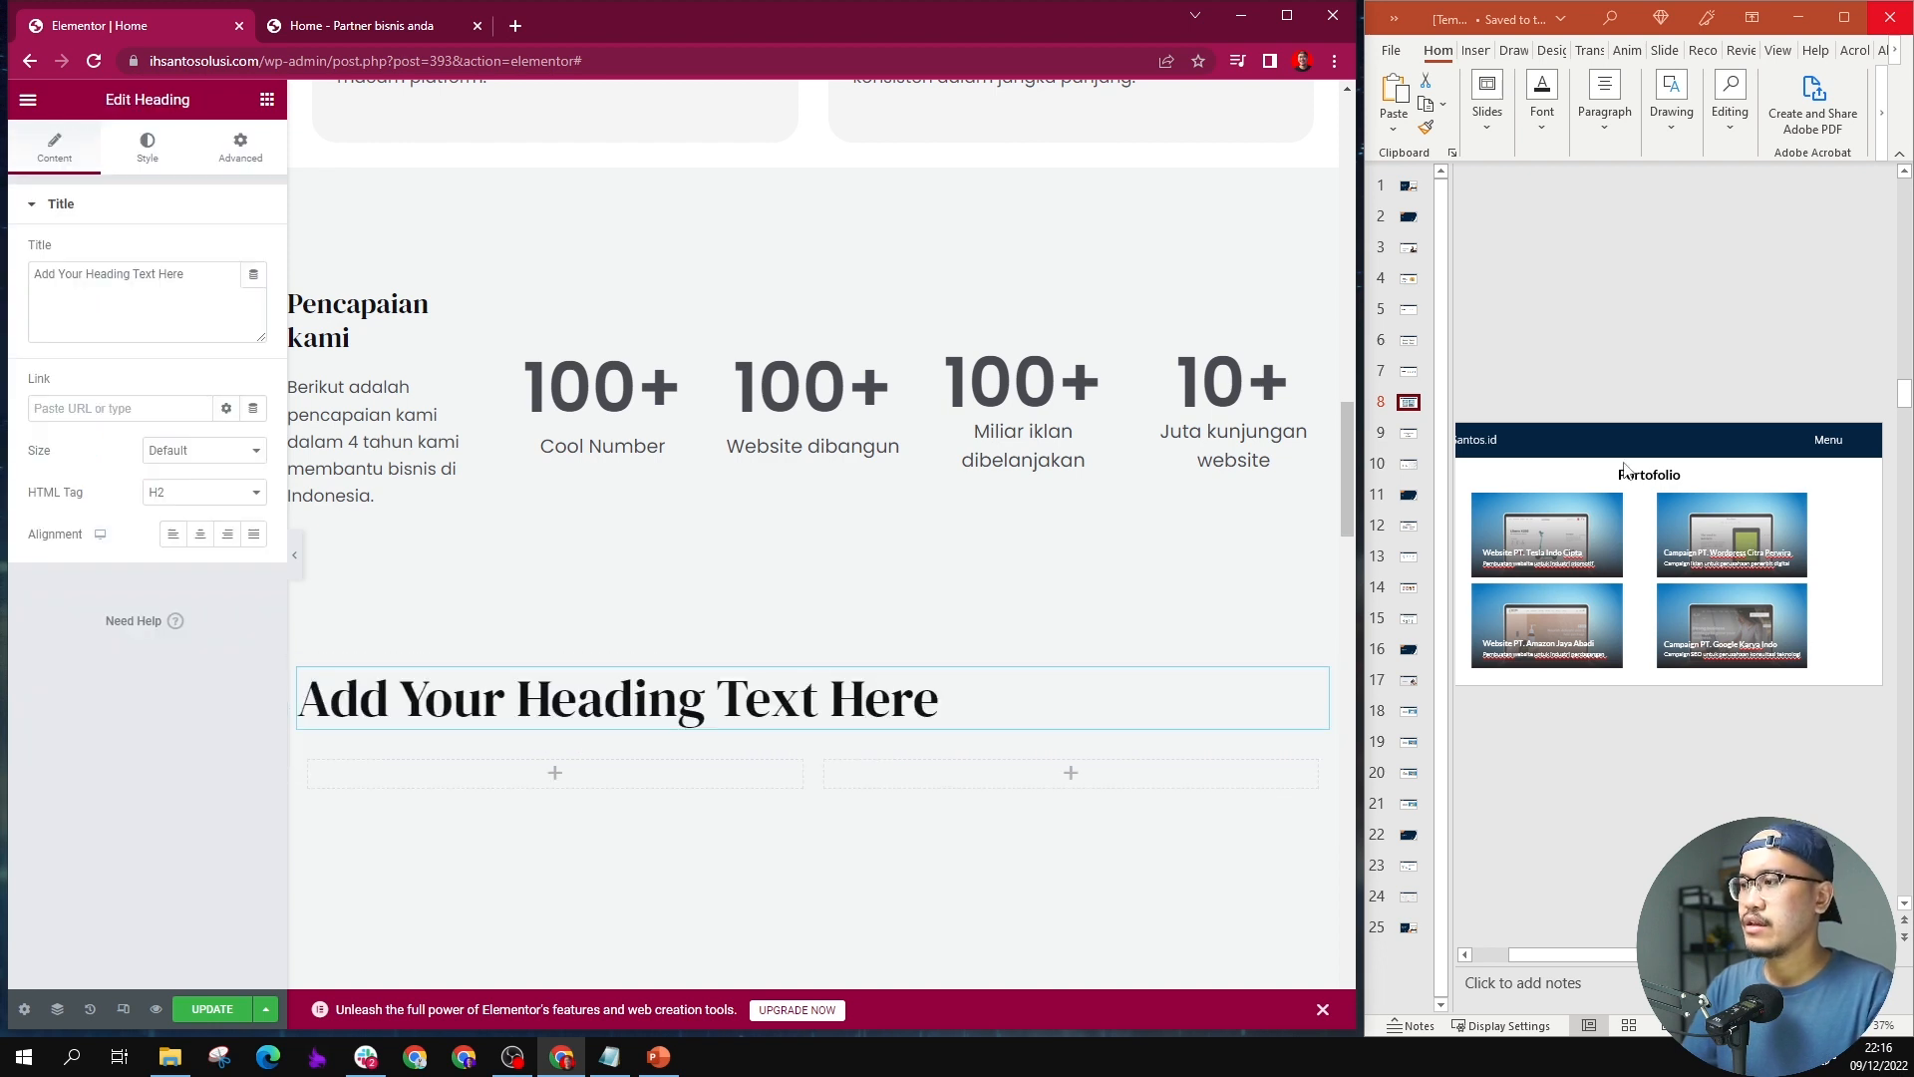
pyautogui.tripleClick(884, 698)
pyautogui.tripleClick(124, 273)
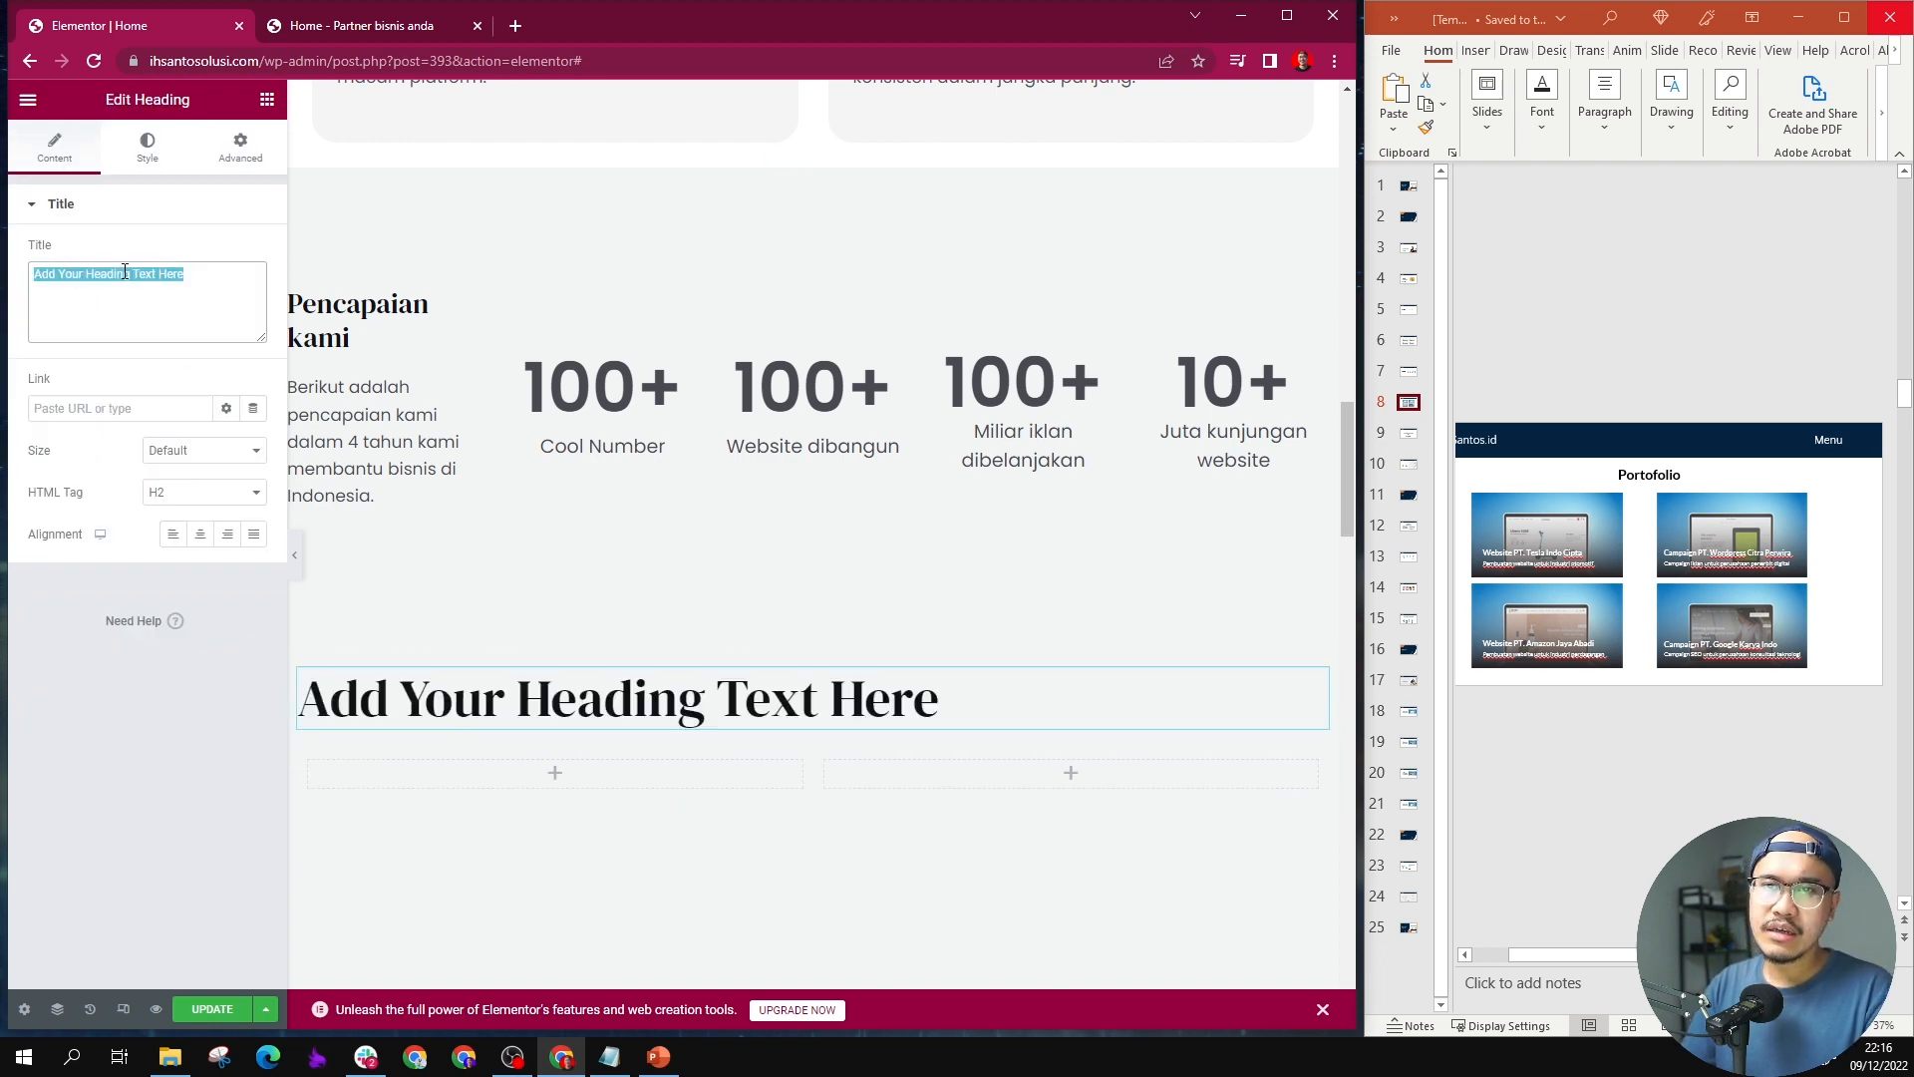
pyautogui.write('Porto')
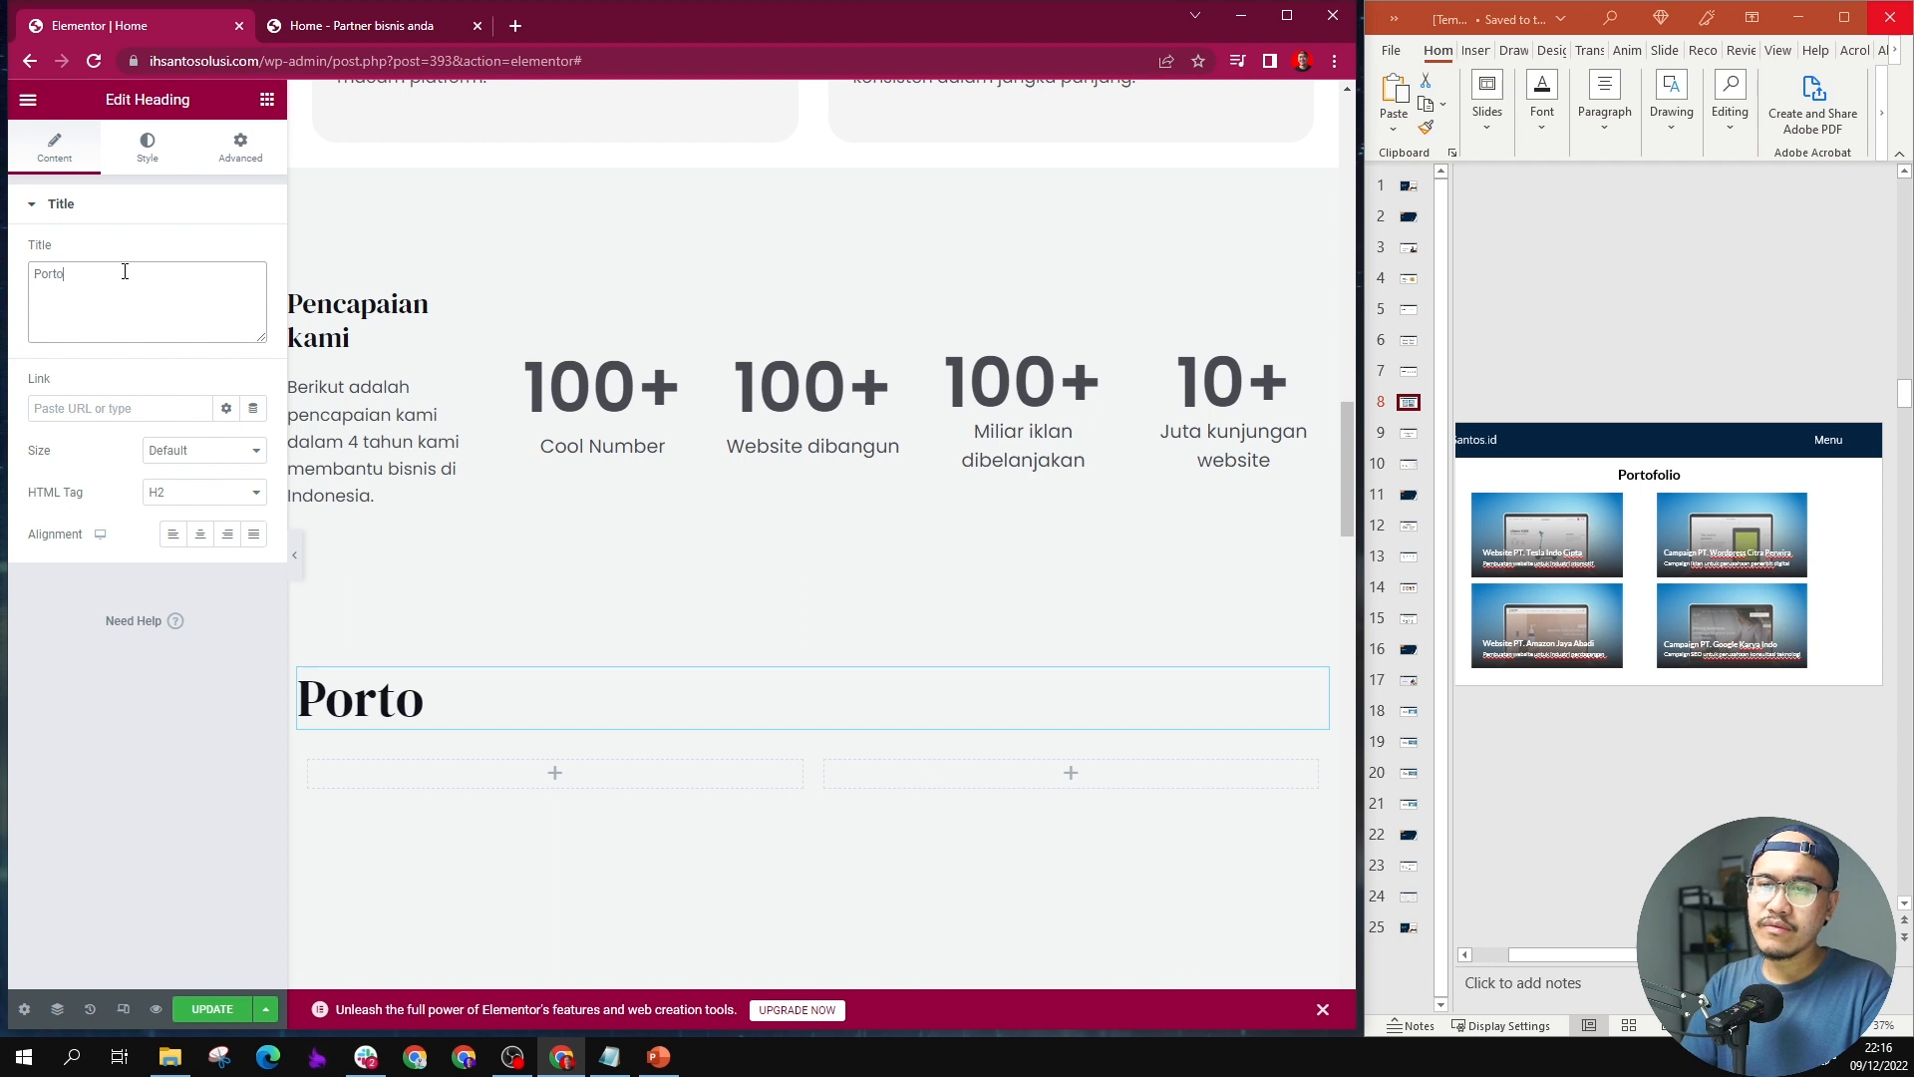
pyautogui.write('folio')
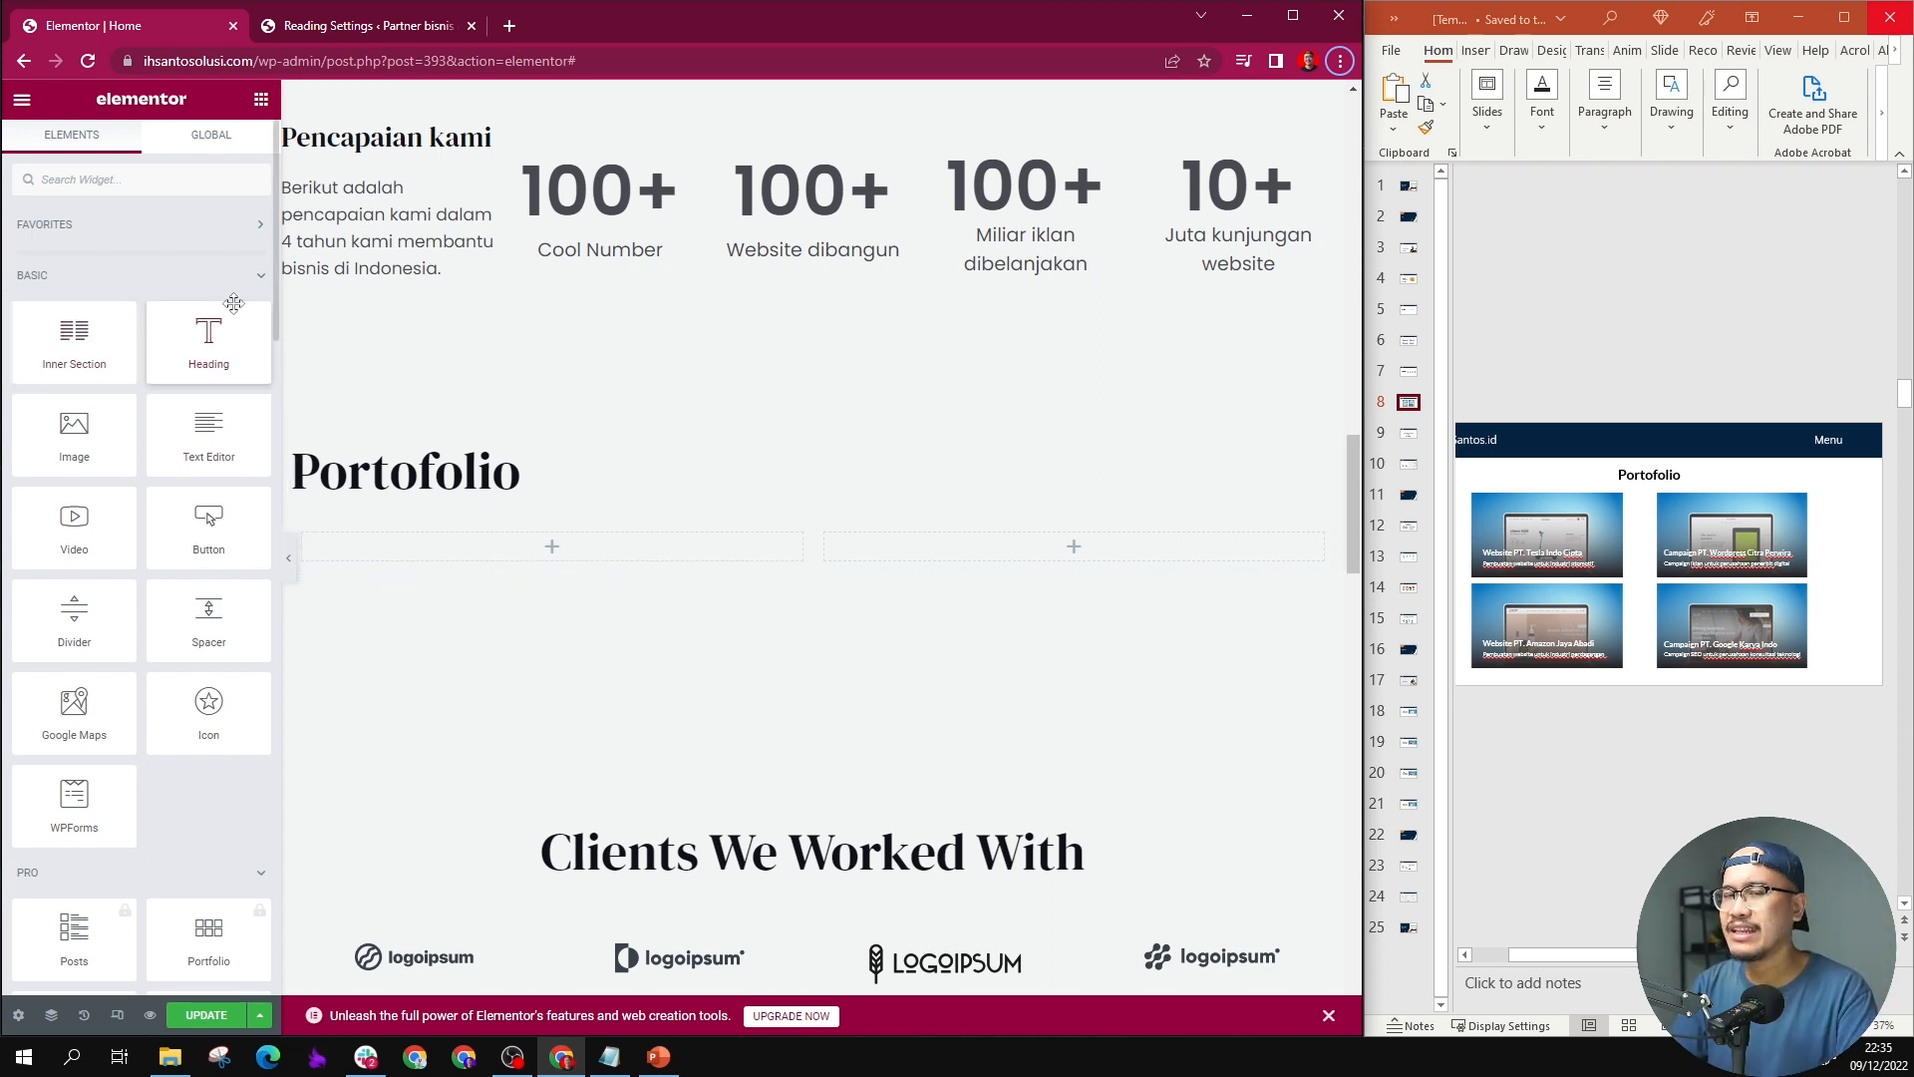
# Step: Place a Heading widget with a Text Editor widget below it in the first column under "Portofolio"
pyautogui.moveTo(228, 315); pyautogui.dragTo(515, 546)
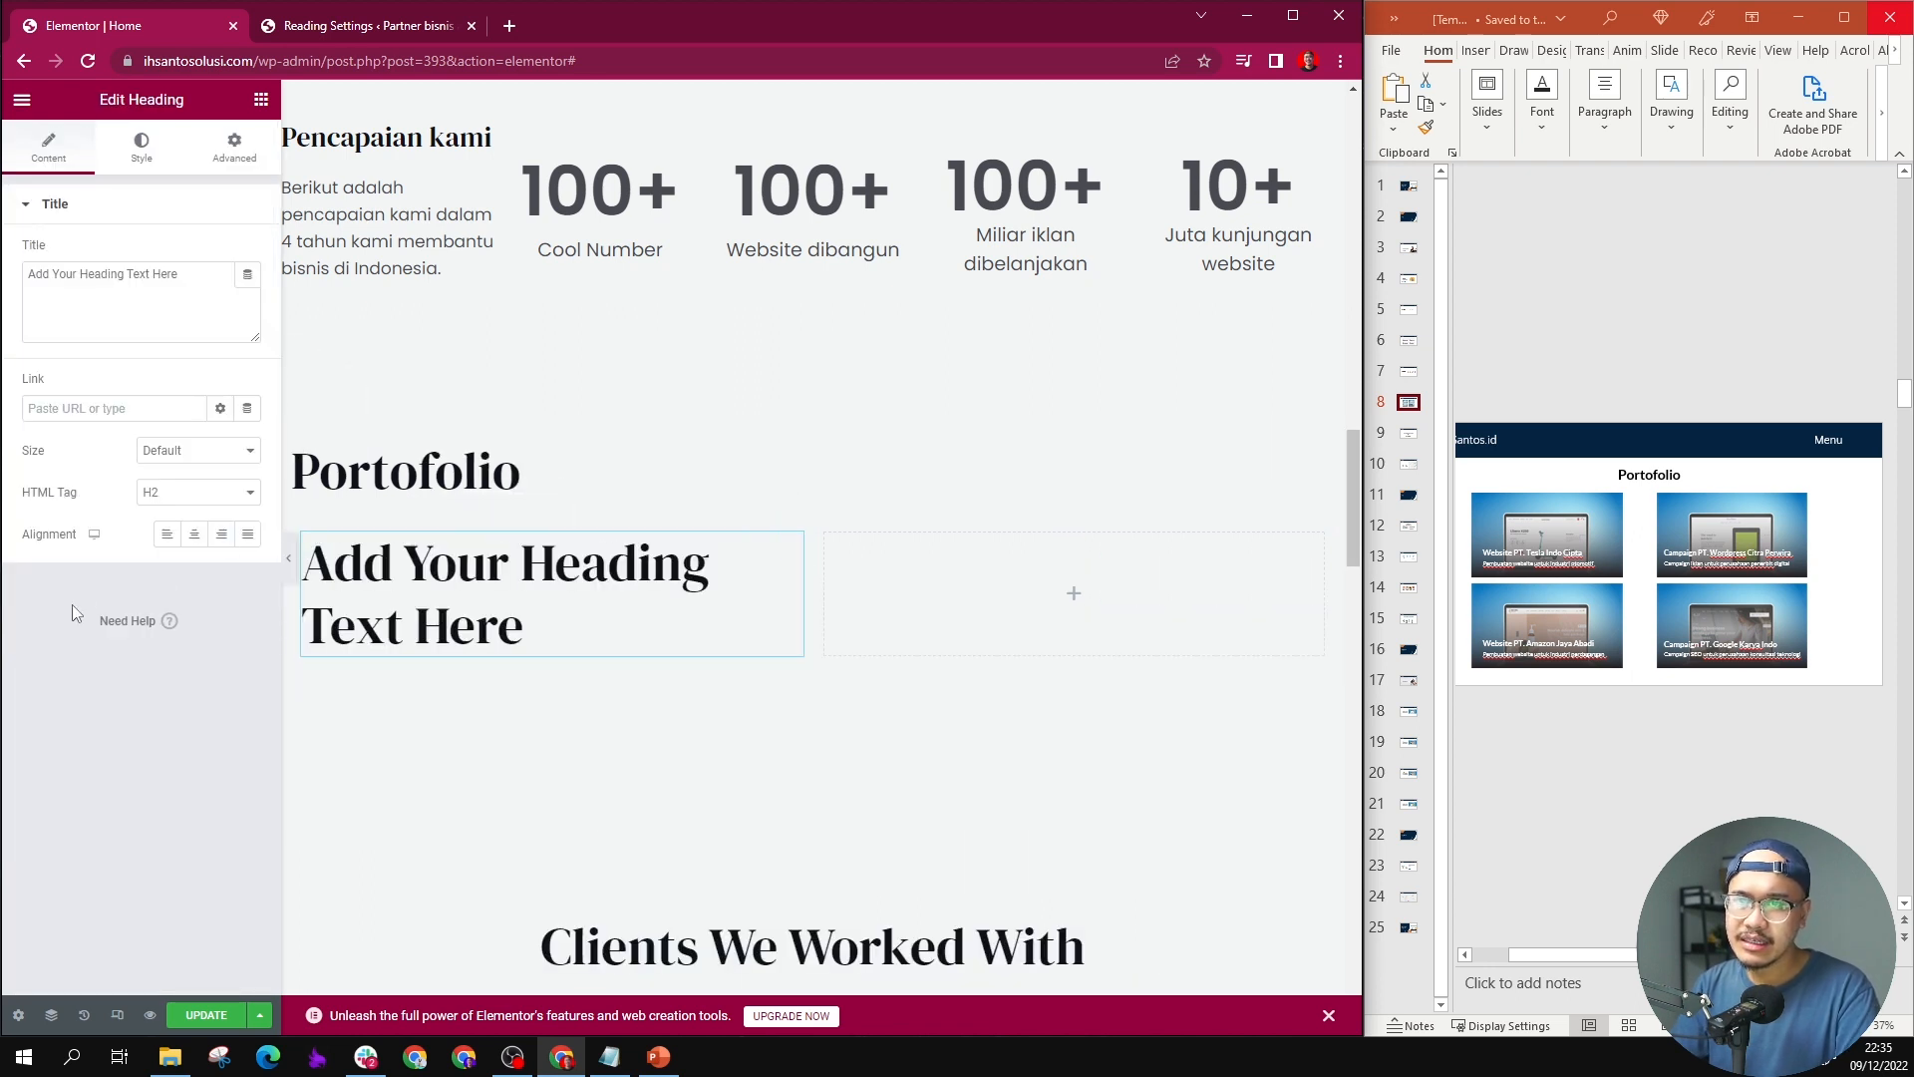
pyautogui.click(260, 98)
pyautogui.moveTo(211, 430); pyautogui.dragTo(406, 662)
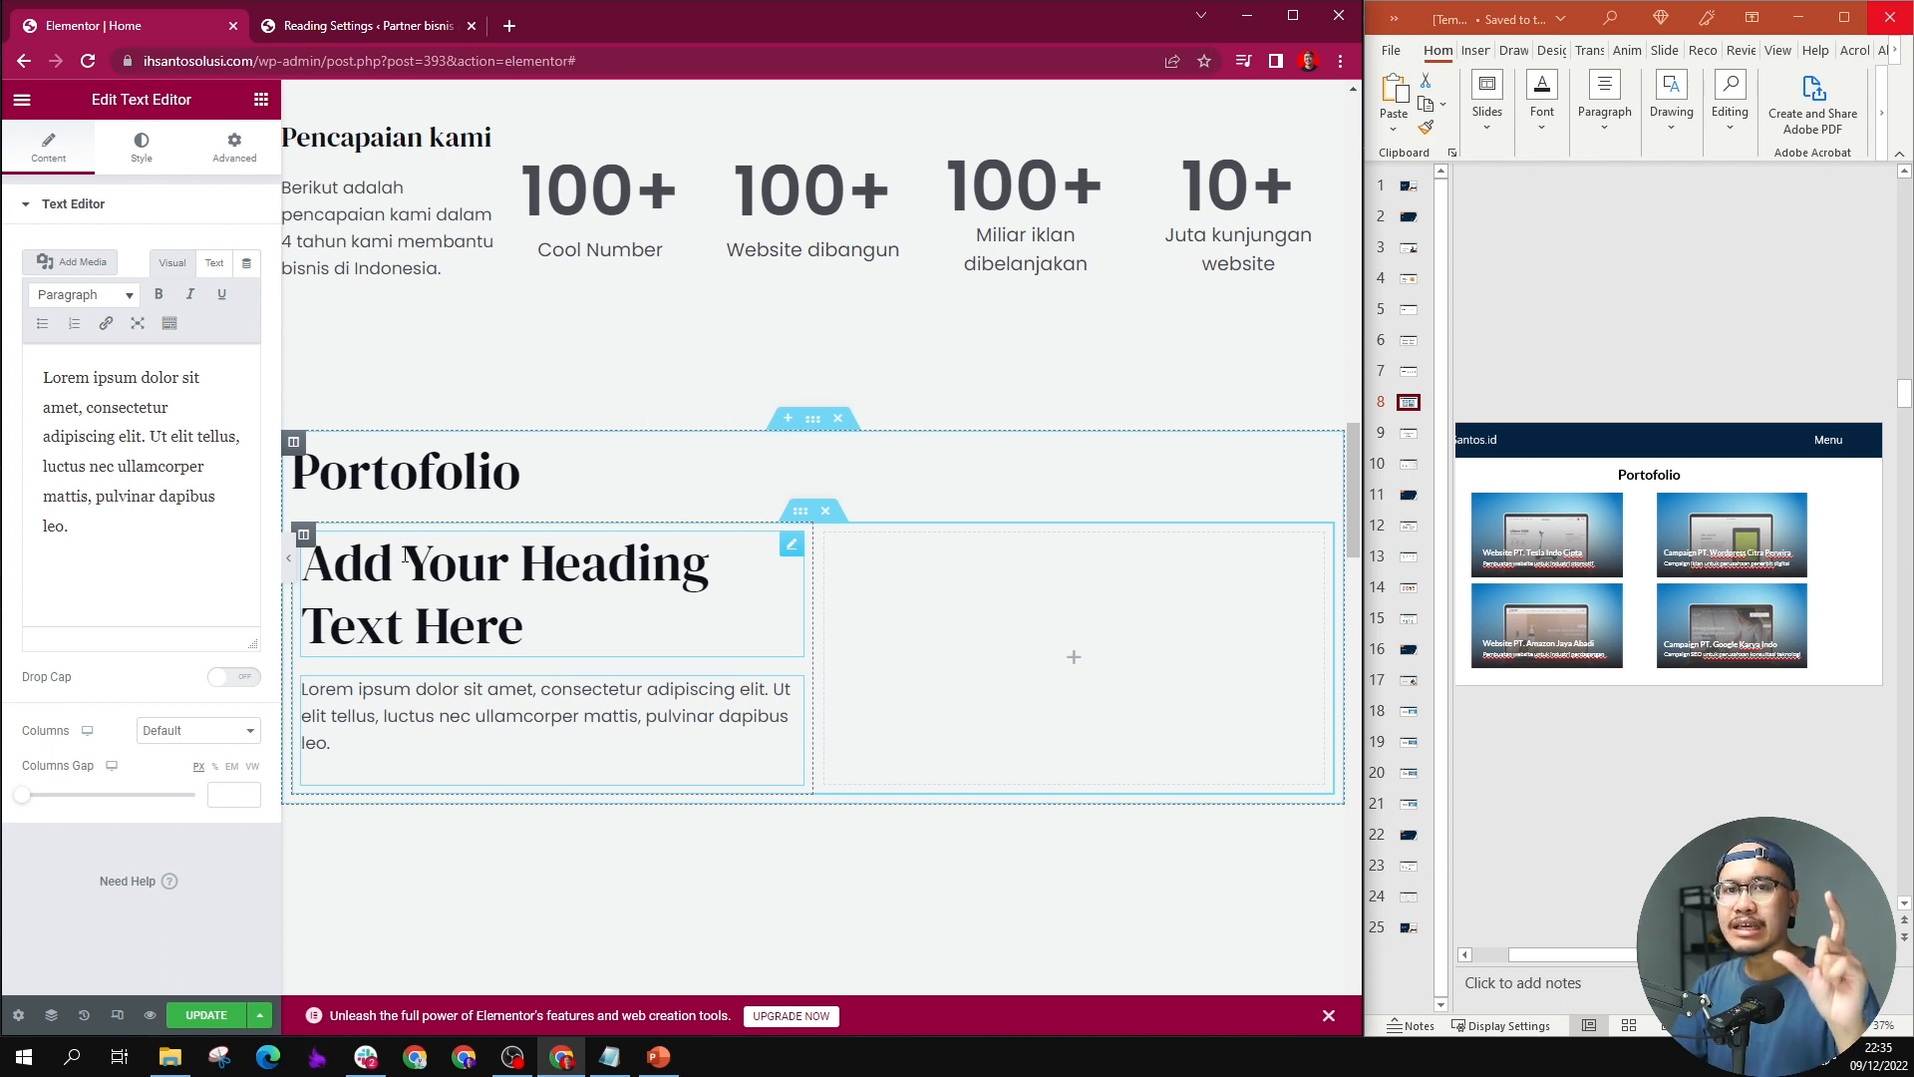
# Step: Give the first portfolio column a classic background with the scooter website image Asset-14.png from the media library
pyautogui.click(304, 535)
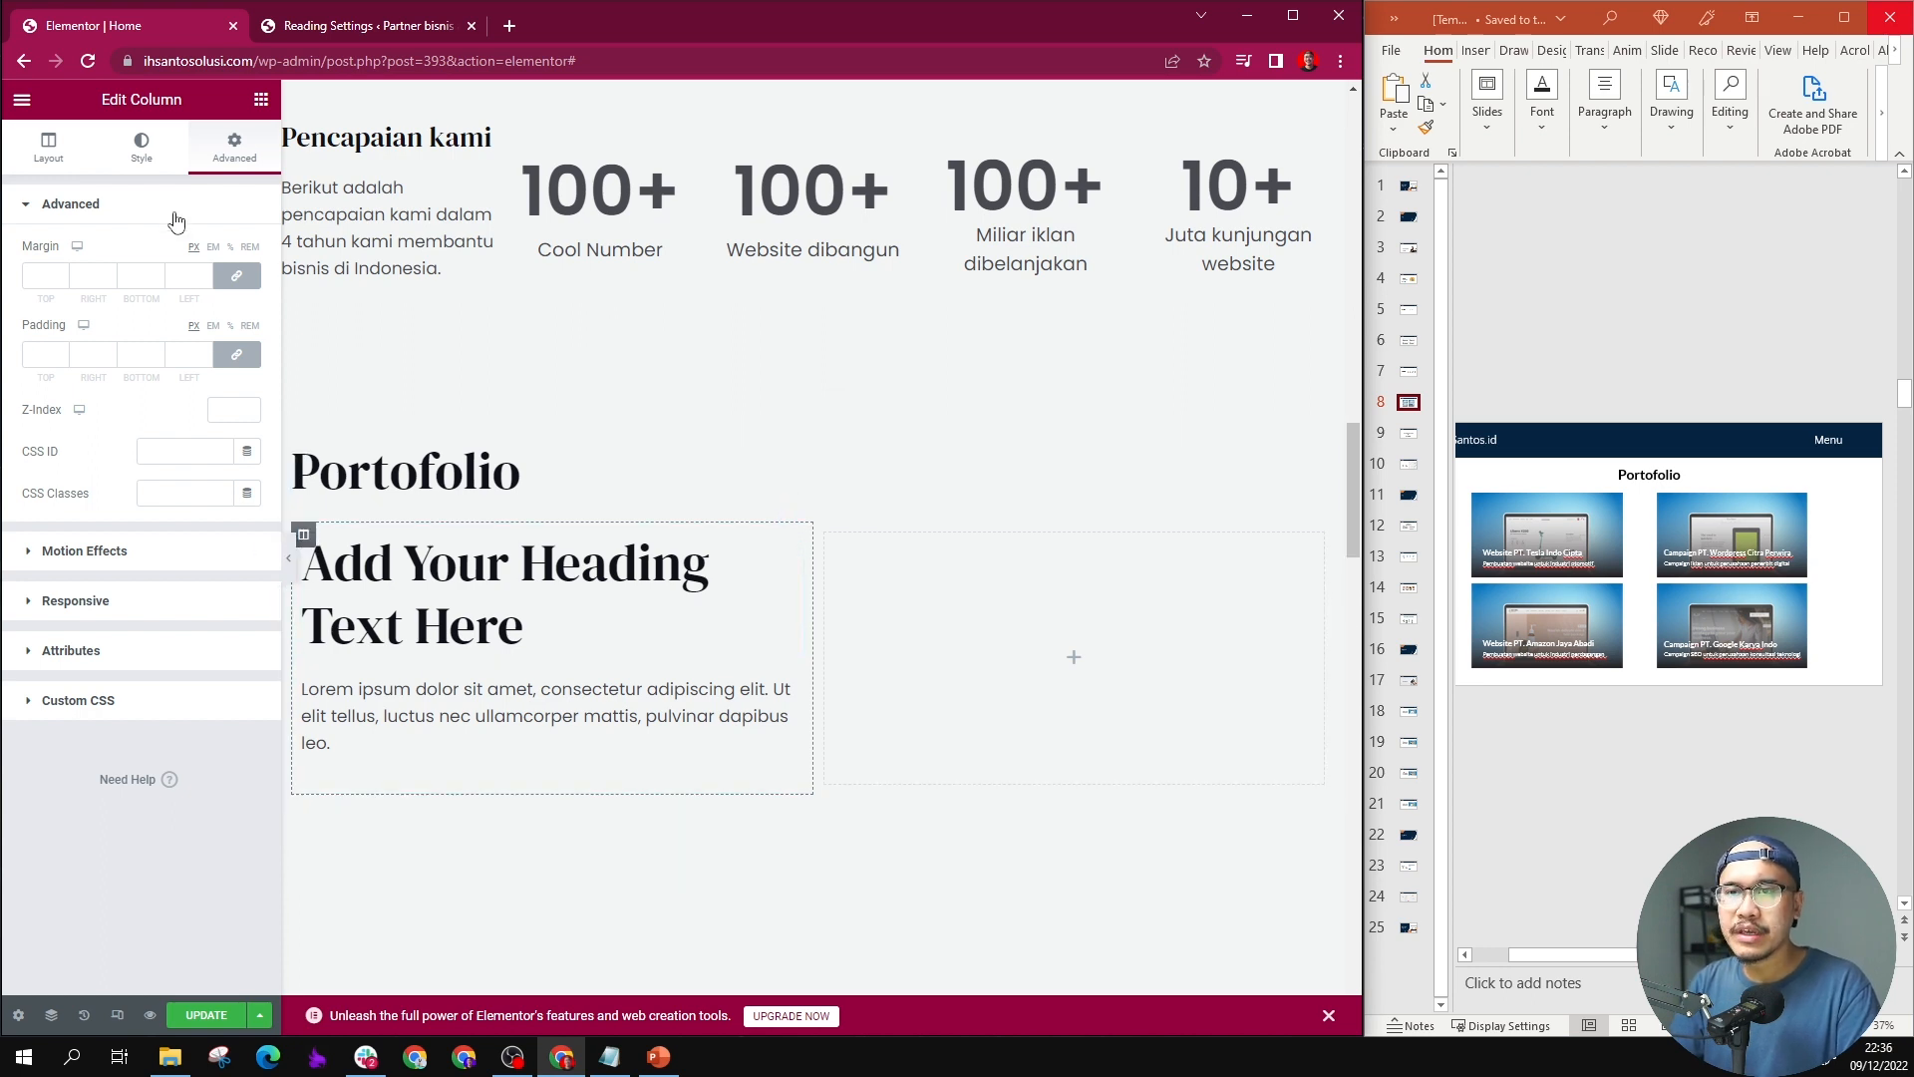
pyautogui.click(145, 148)
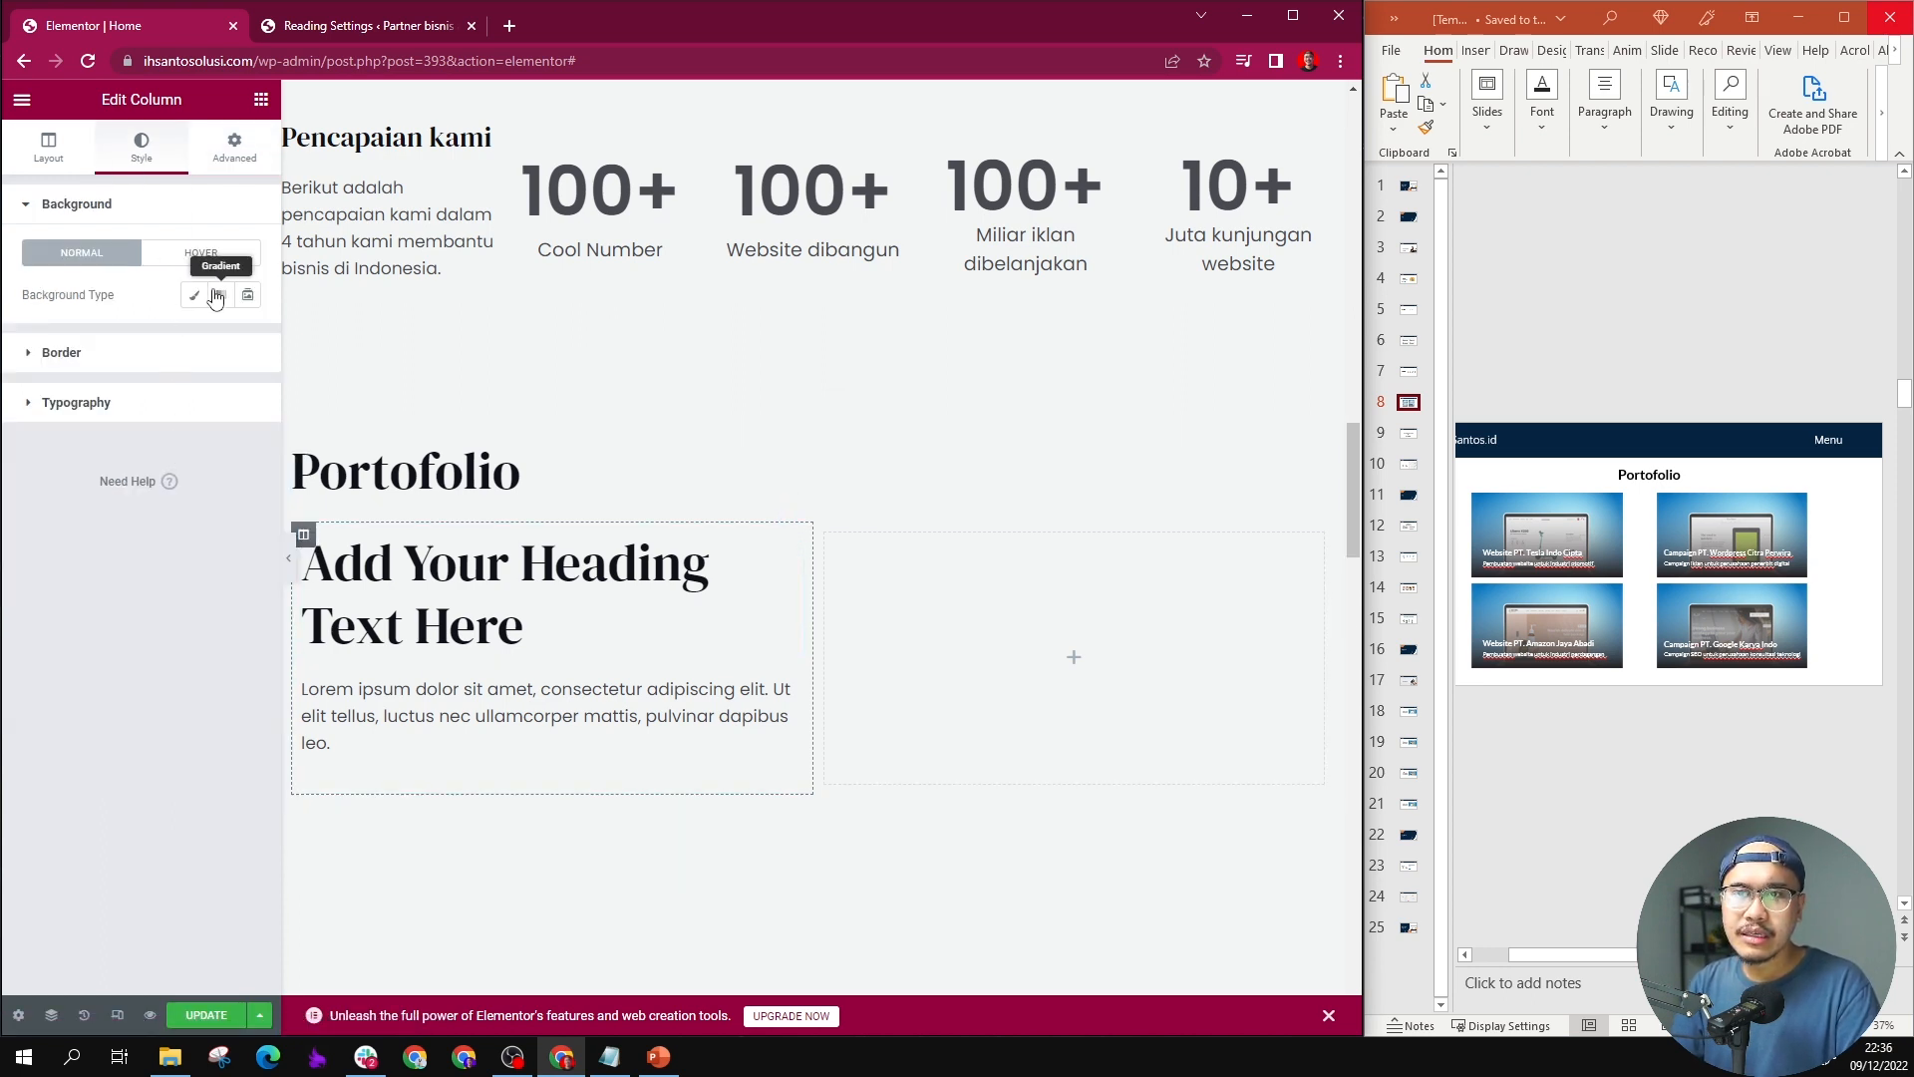
pyautogui.click(200, 296)
pyautogui.click(170, 430)
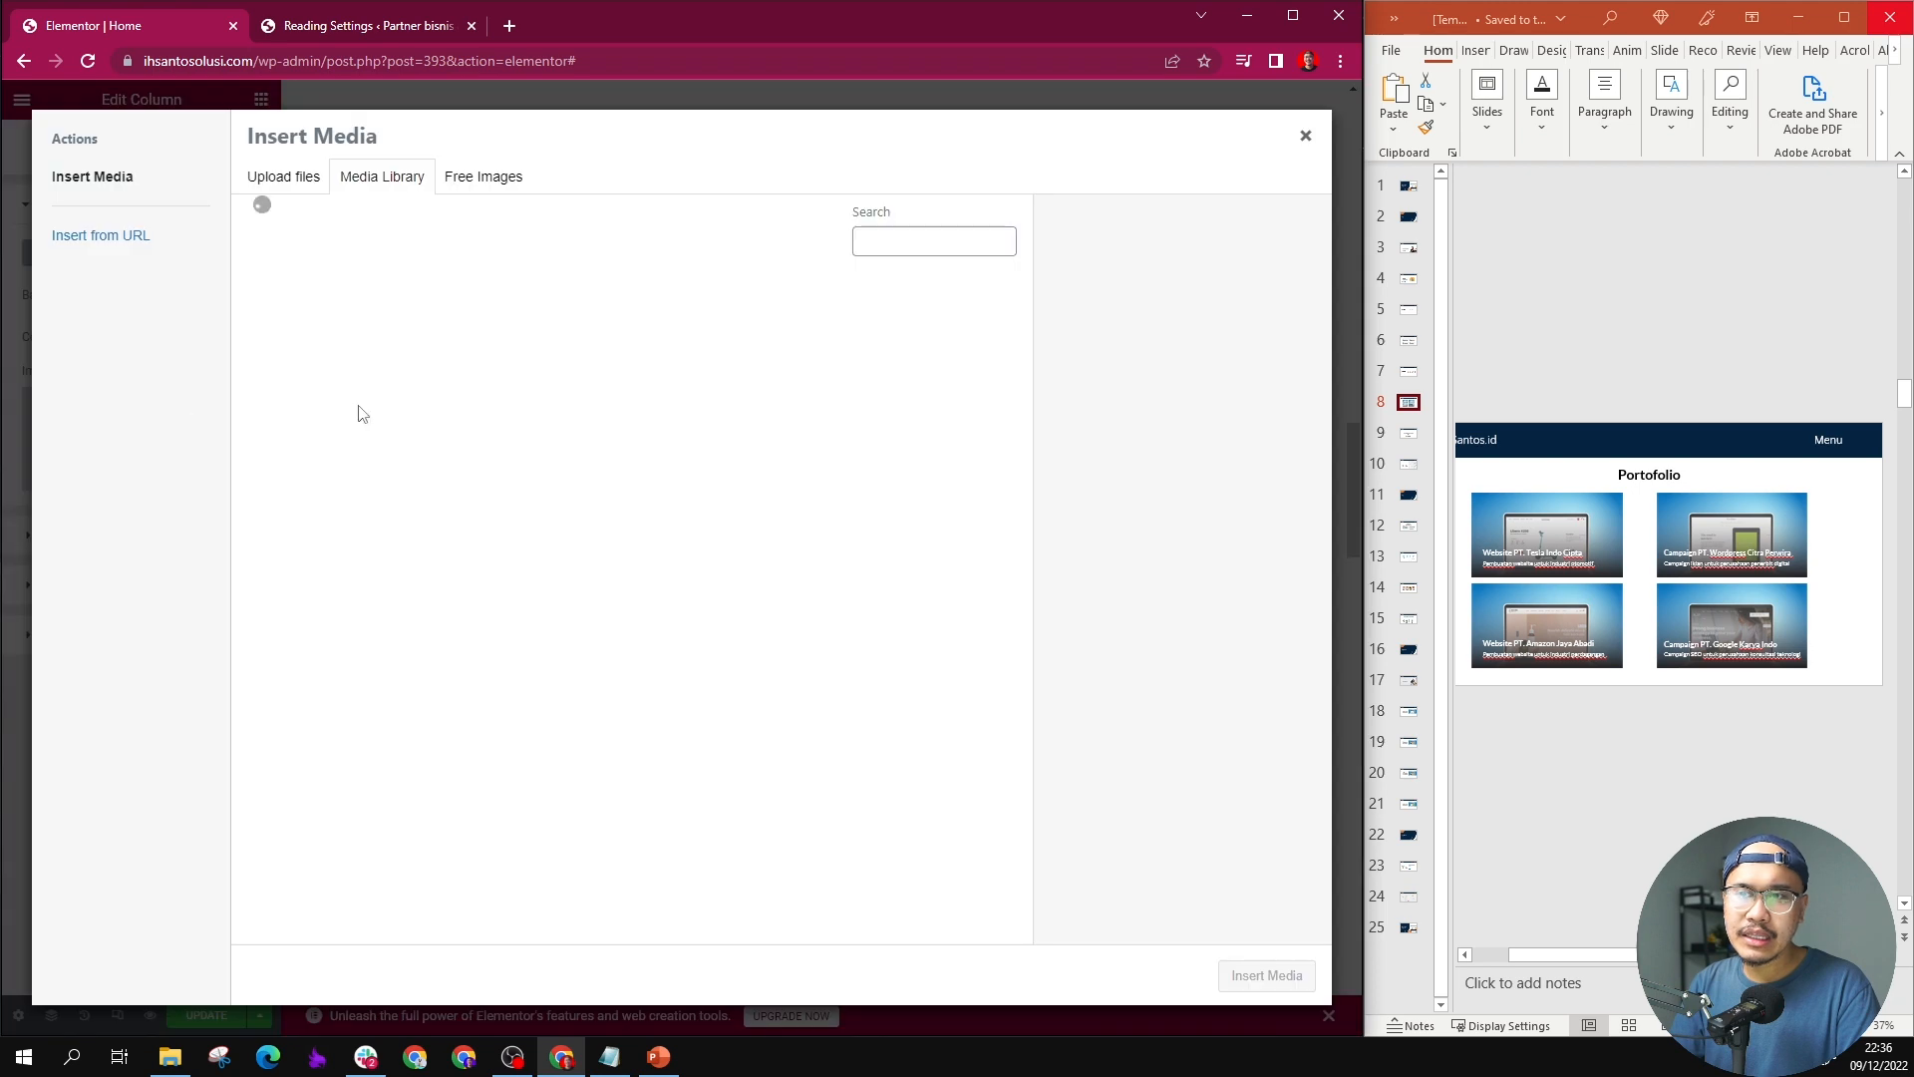
pyautogui.scroll(-10, 751, 649)
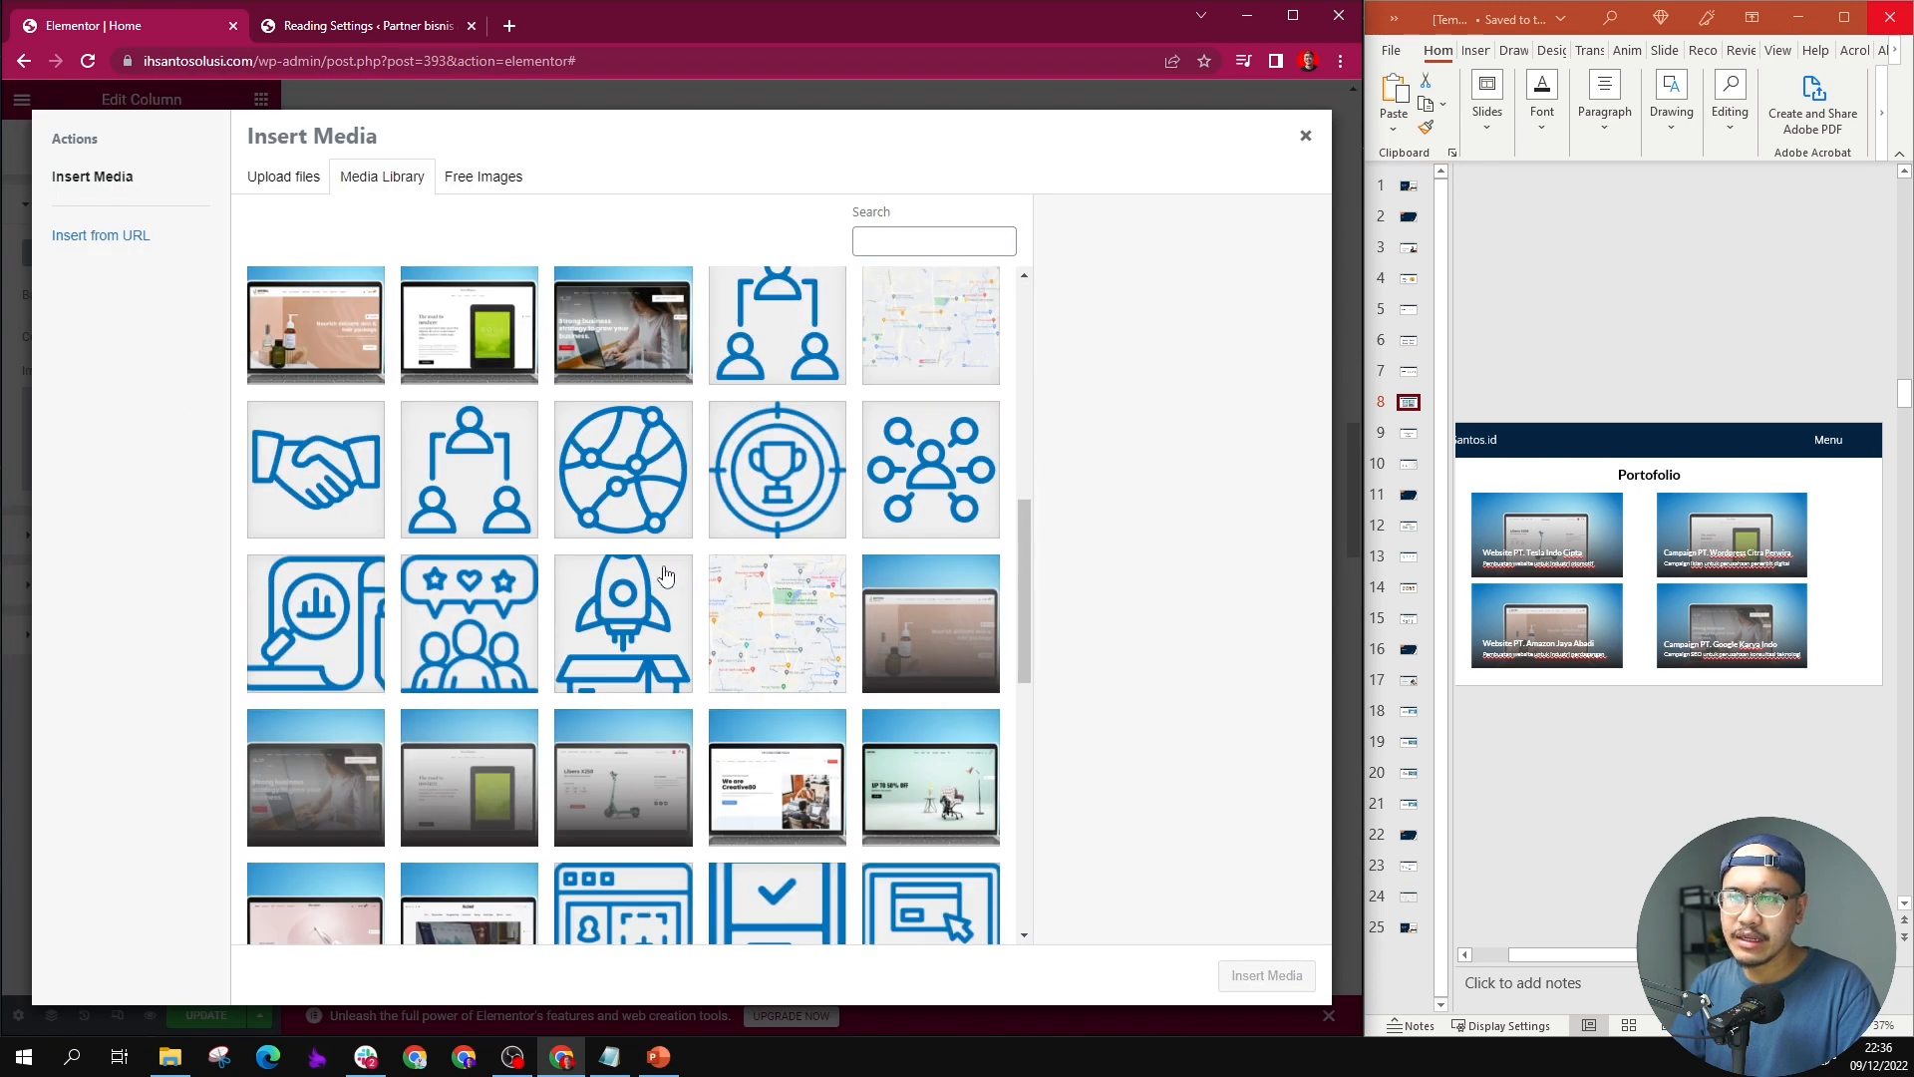
pyautogui.click(664, 628)
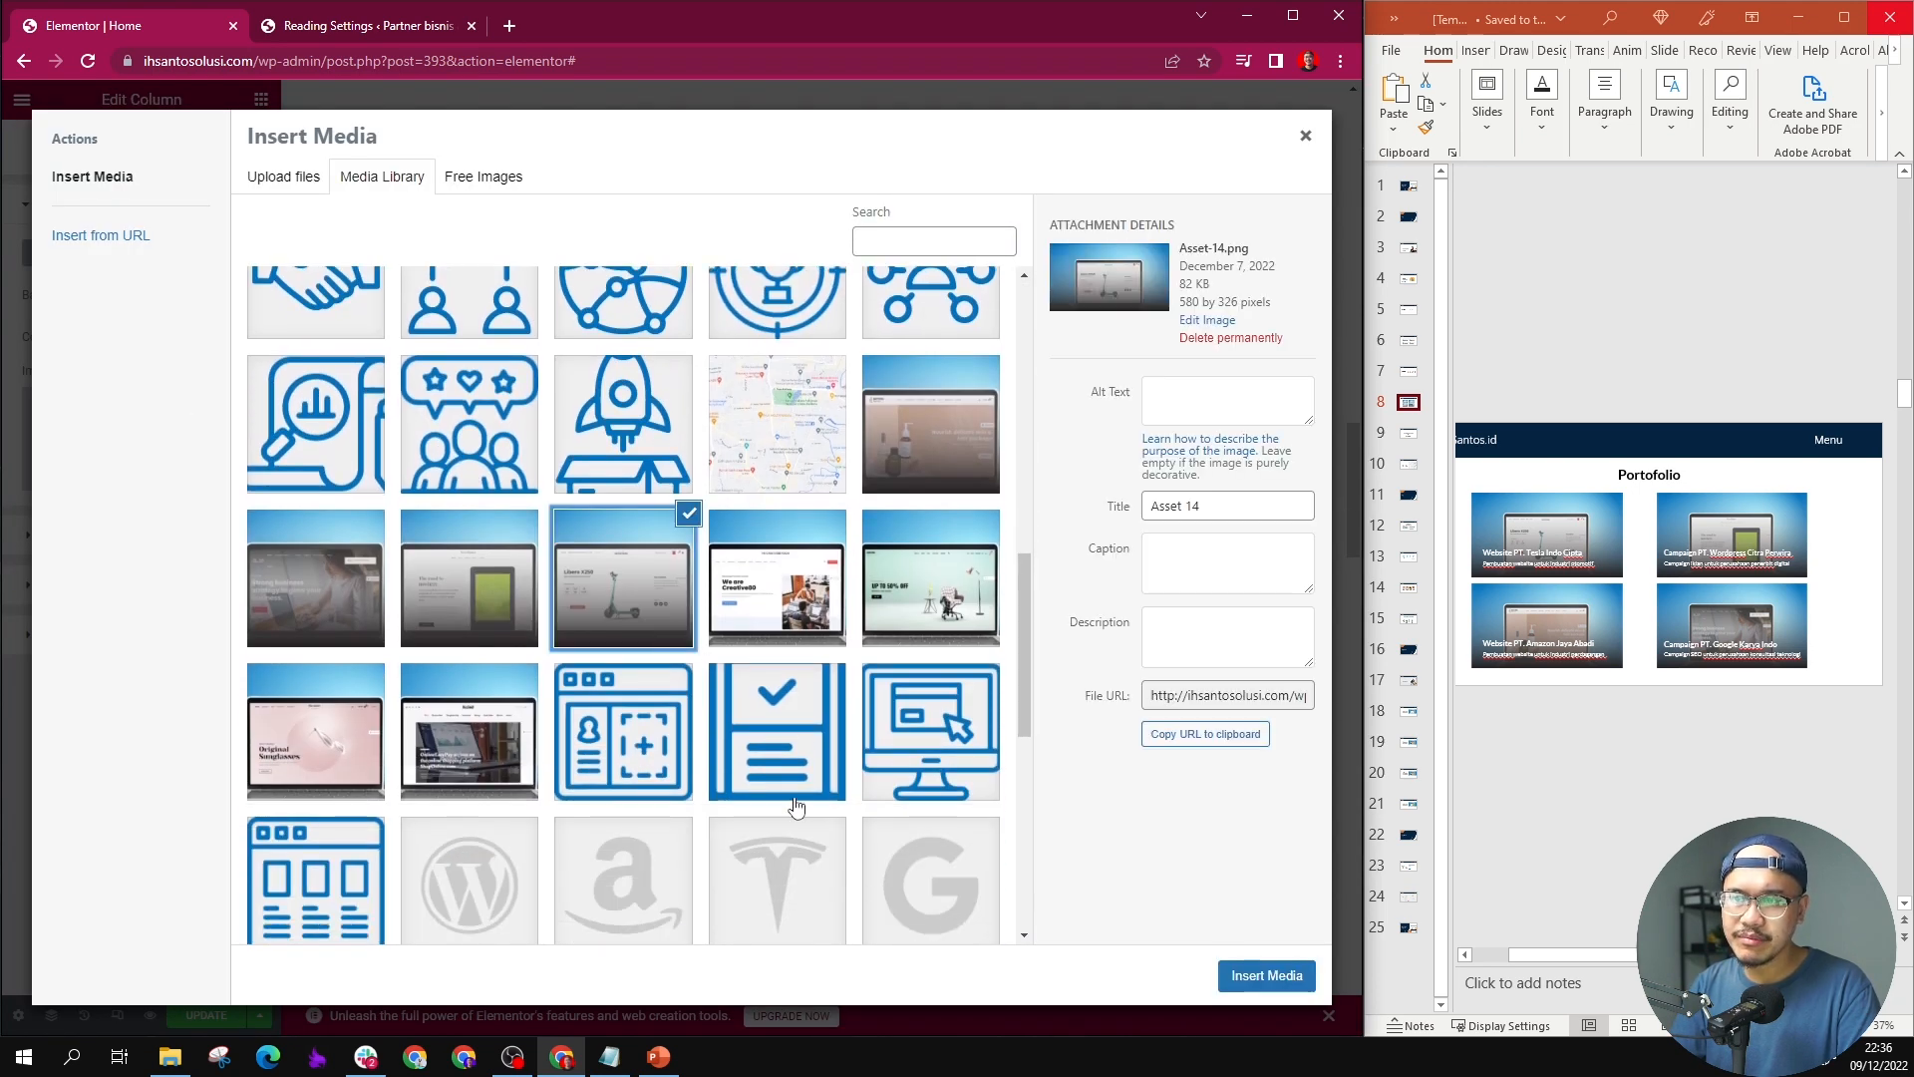
pyautogui.click(1241, 980)
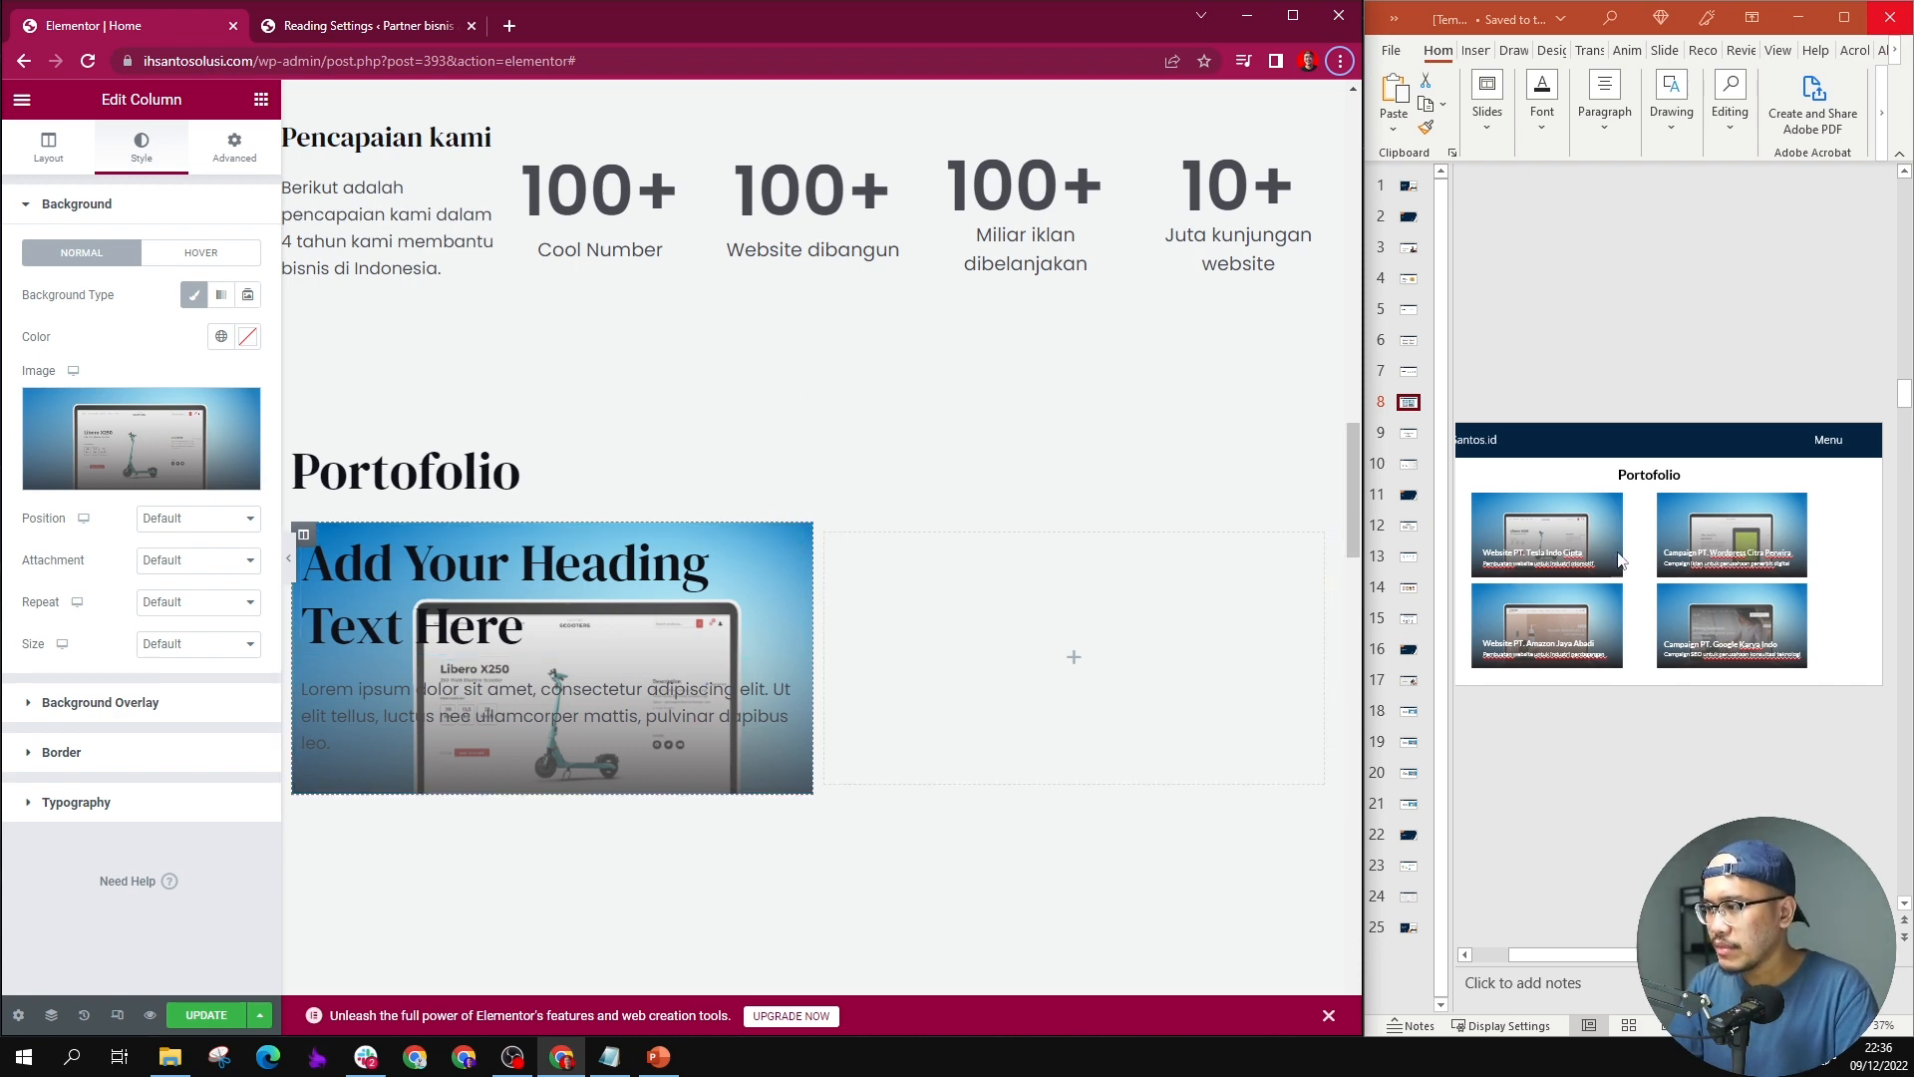
# Step: Set the text color of the lorem ipsum paragraph in the first portfolio column to white (#FFFFFF)
pyautogui.tripleClick(526, 699)
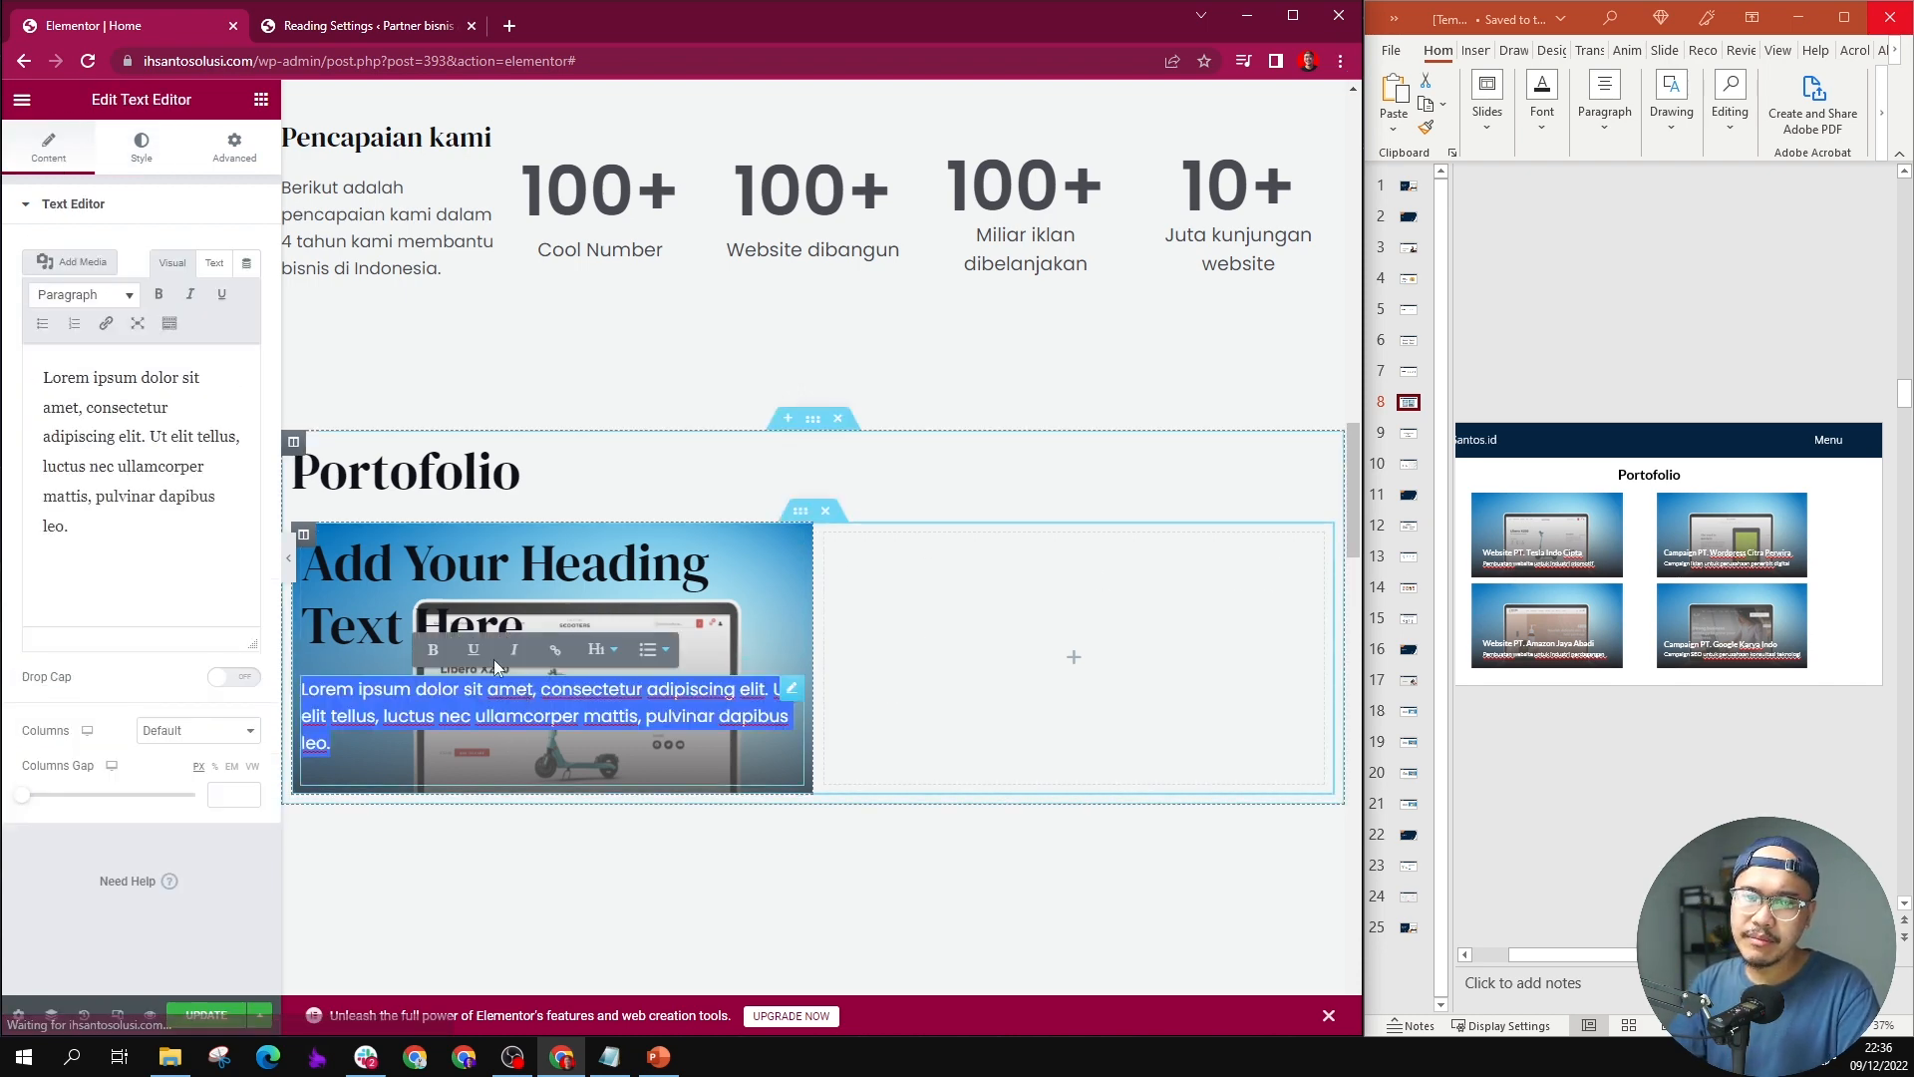
pyautogui.click(154, 153)
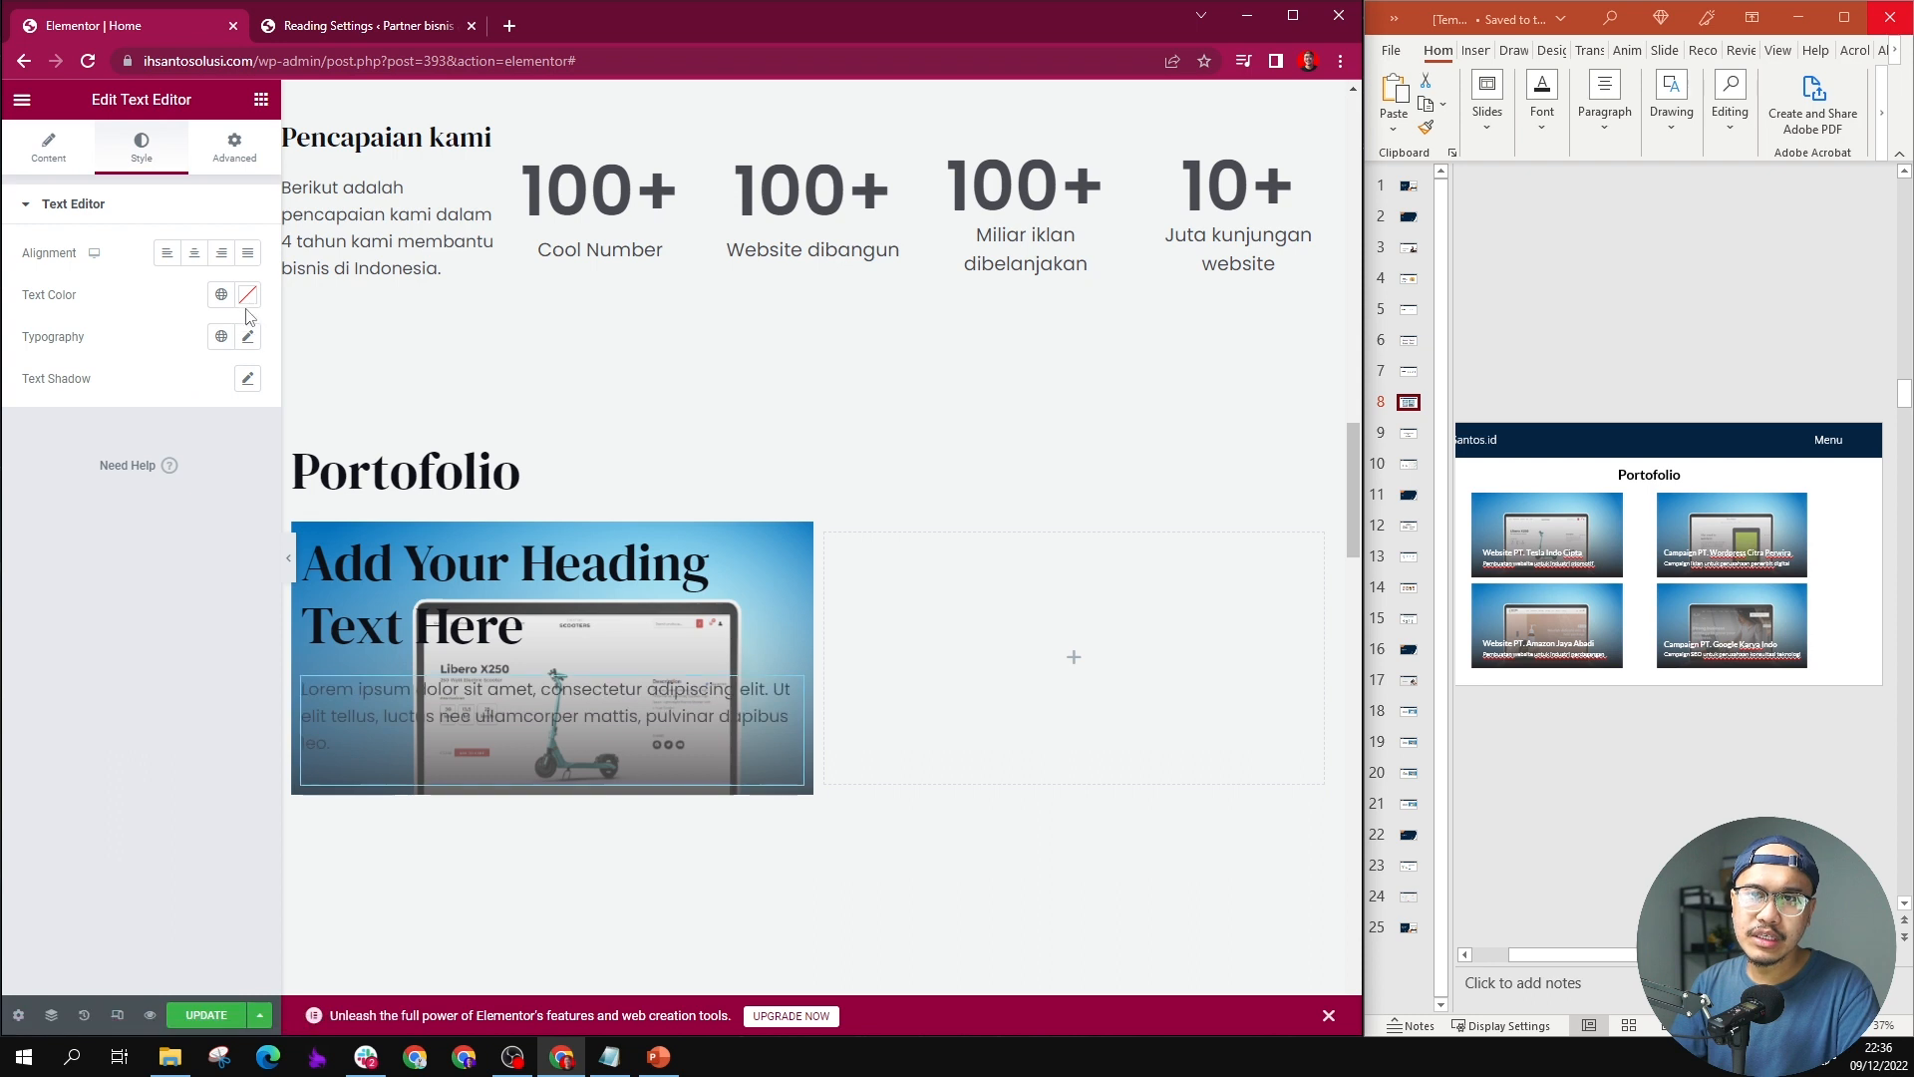
pyautogui.click(247, 294)
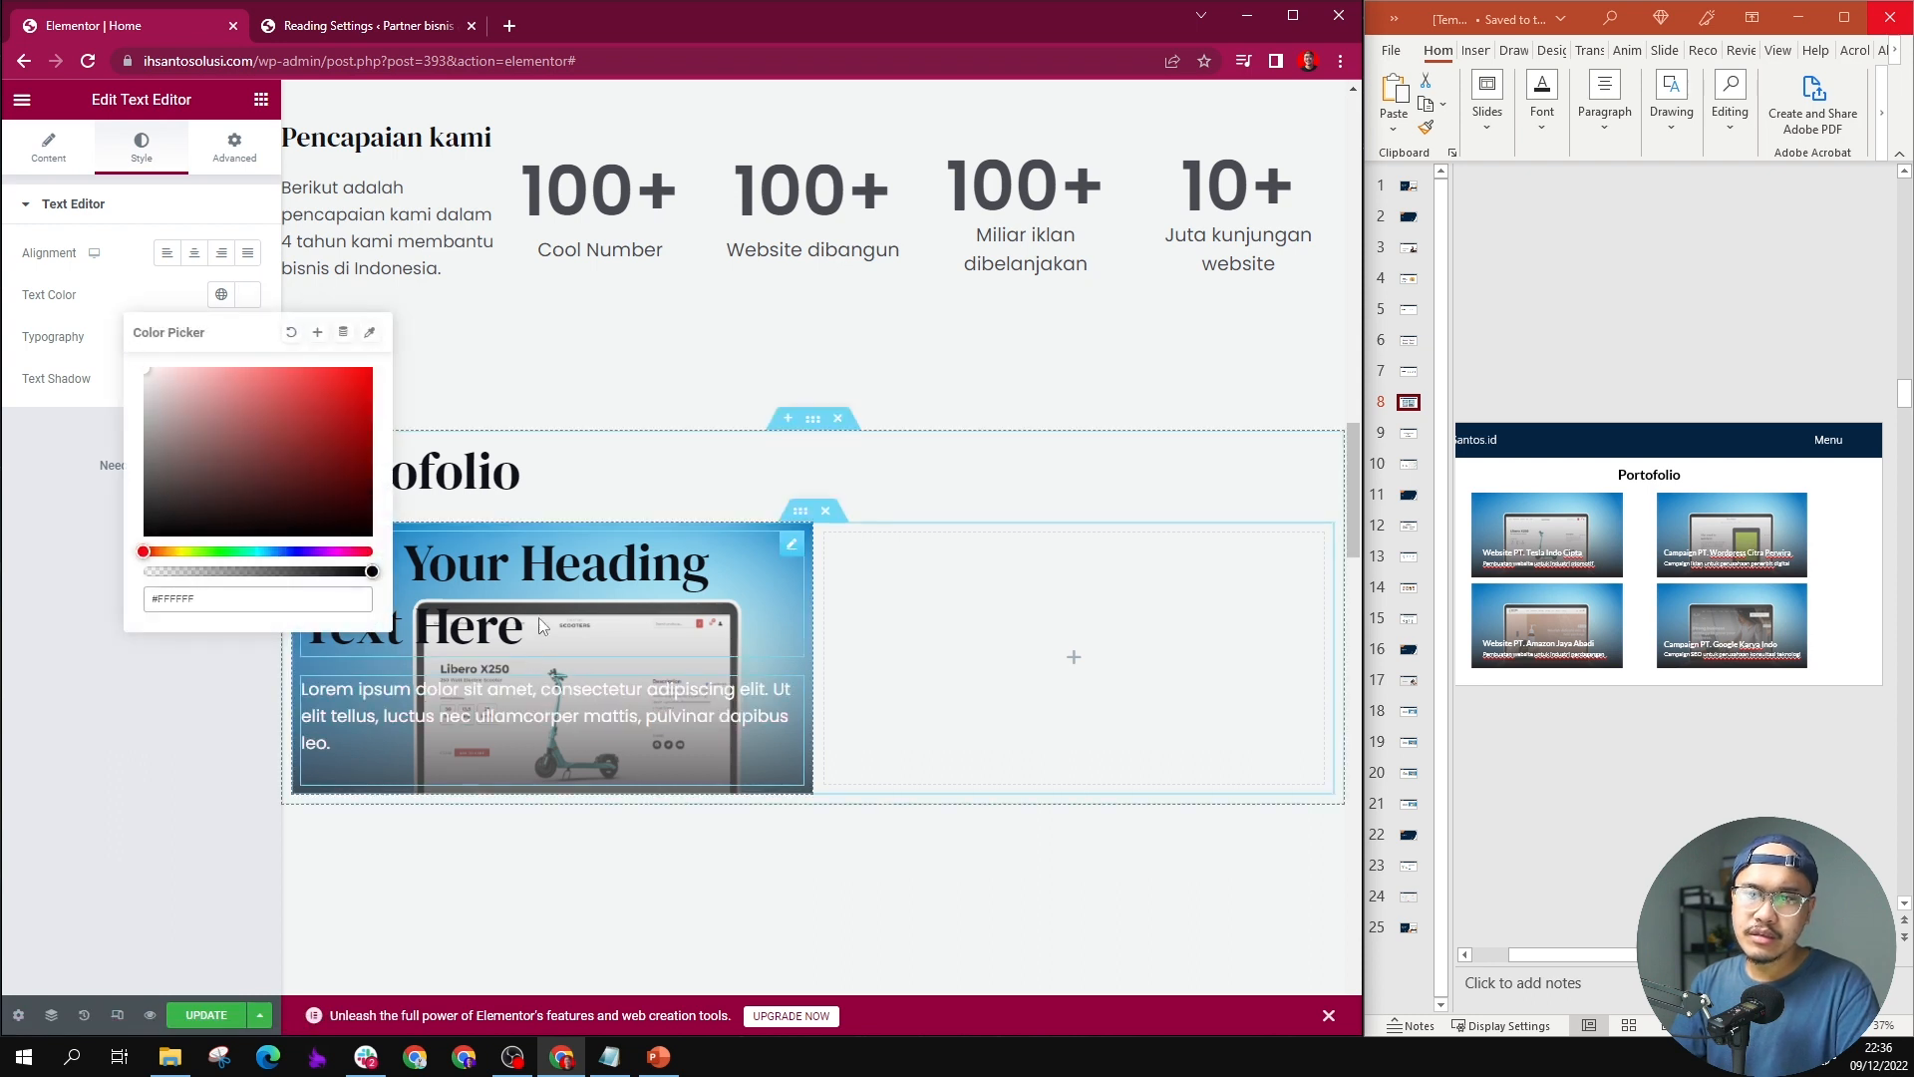
# Step: Set the text color of the heading in the first portfolio column to white (#FFFFFF)
pyautogui.click(536, 586)
pyautogui.doubleClick(536, 586)
pyautogui.tripleClick(536, 586)
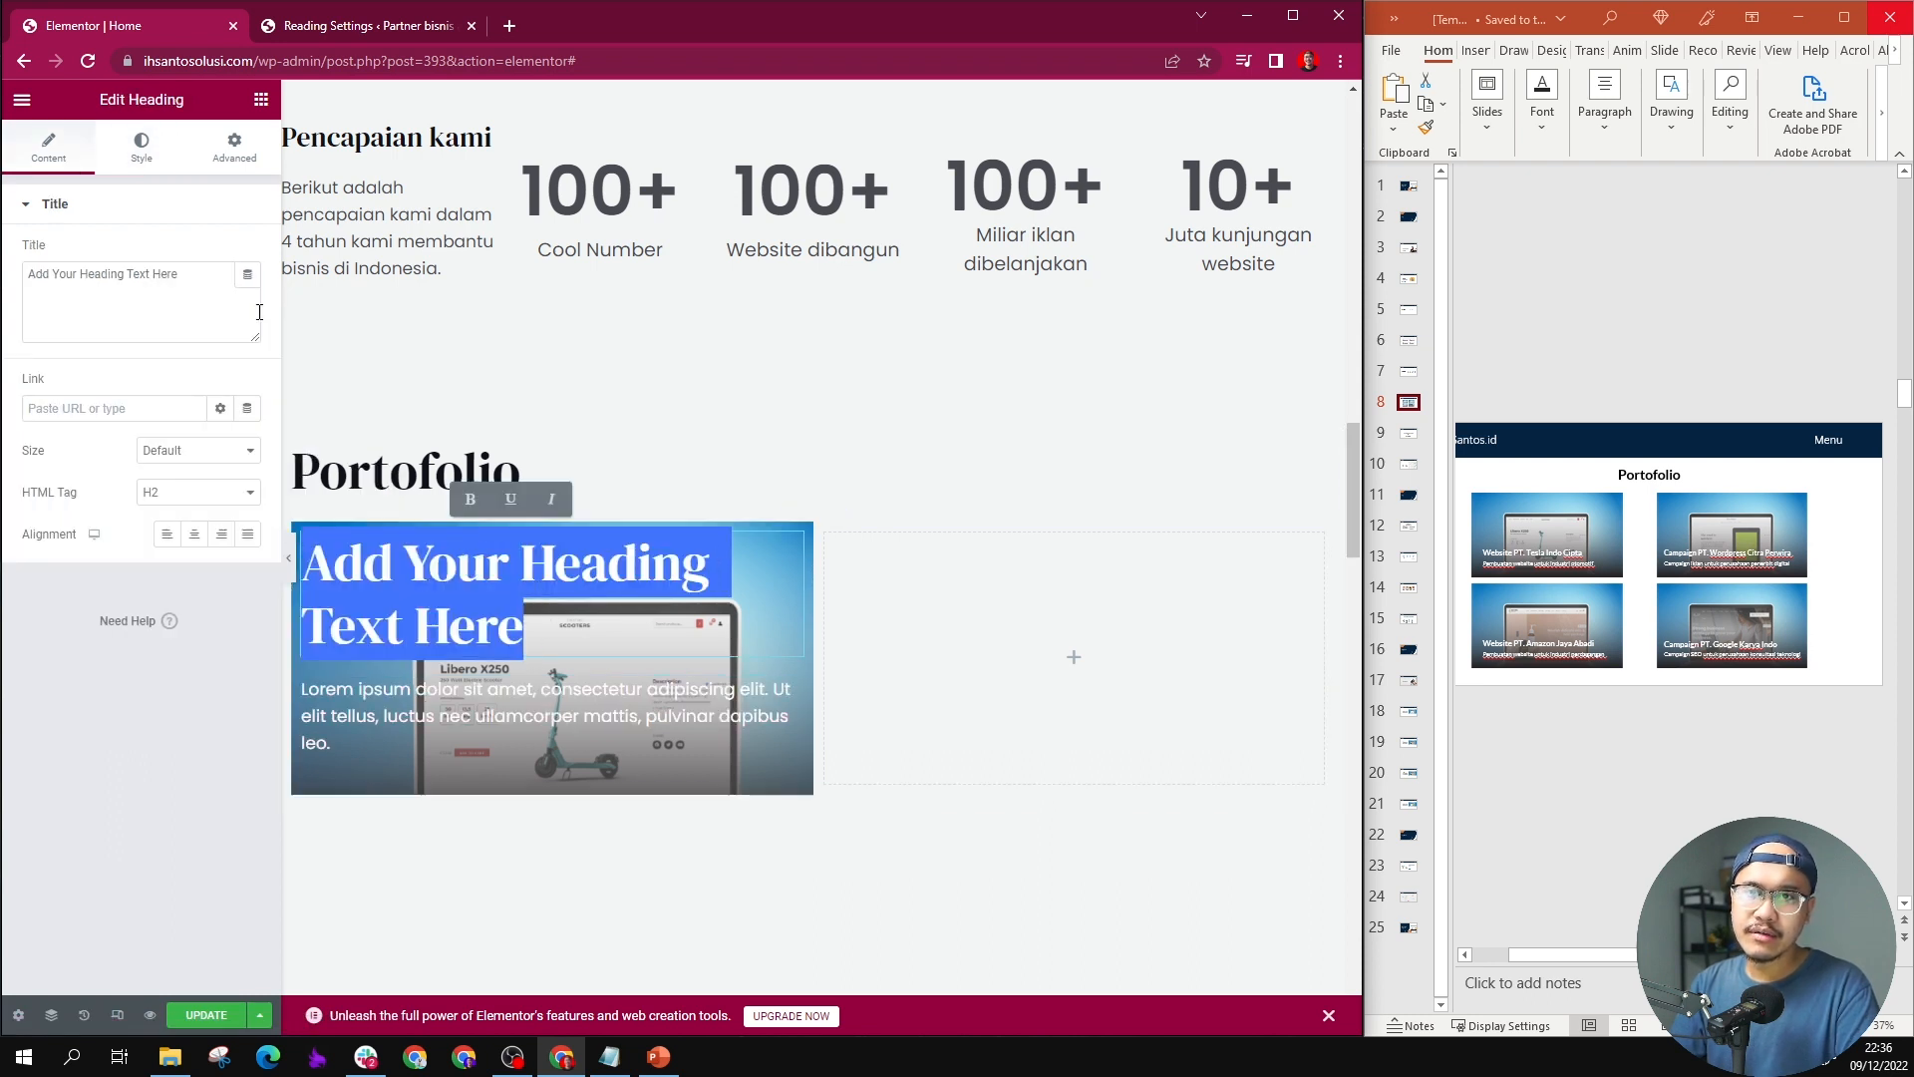
pyautogui.click(142, 149)
pyautogui.click(249, 295)
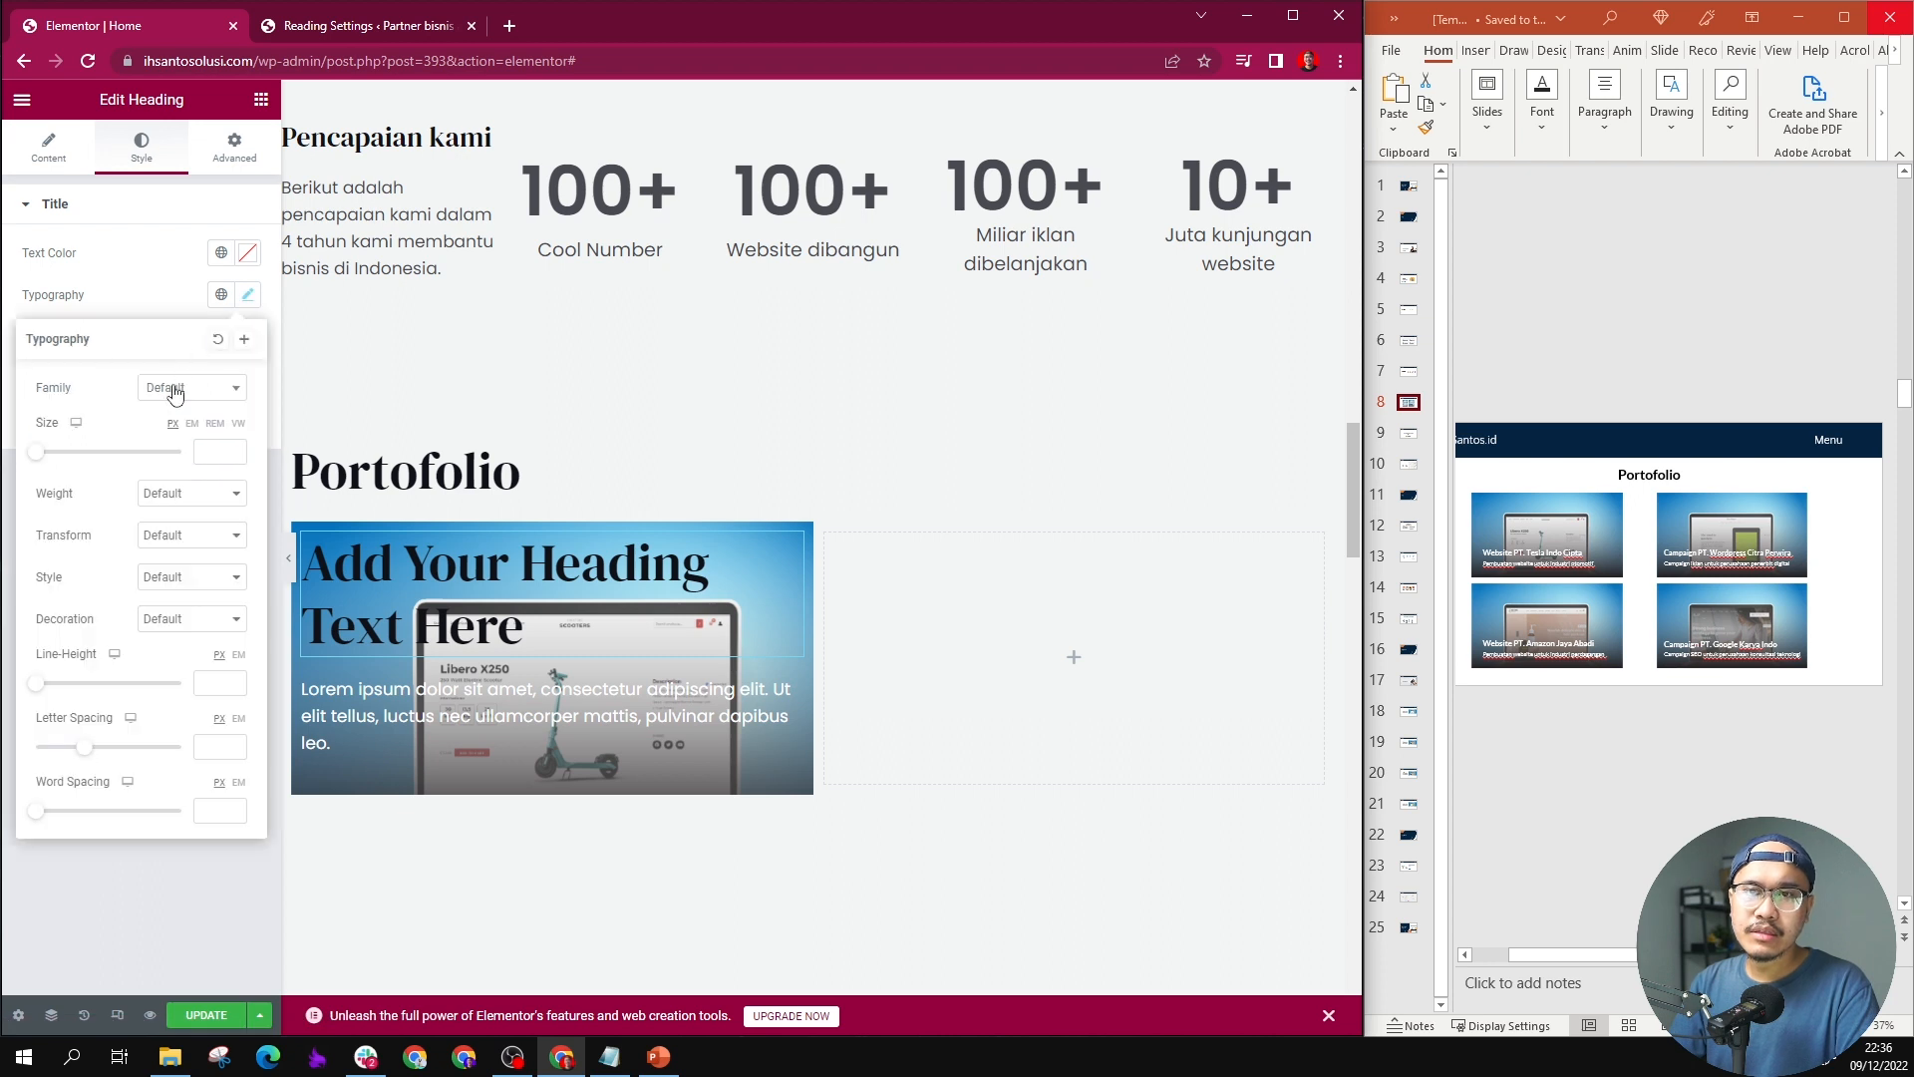
pyautogui.click(247, 253)
pyautogui.moveTo(169, 344); pyautogui.dragTo(121, 307)
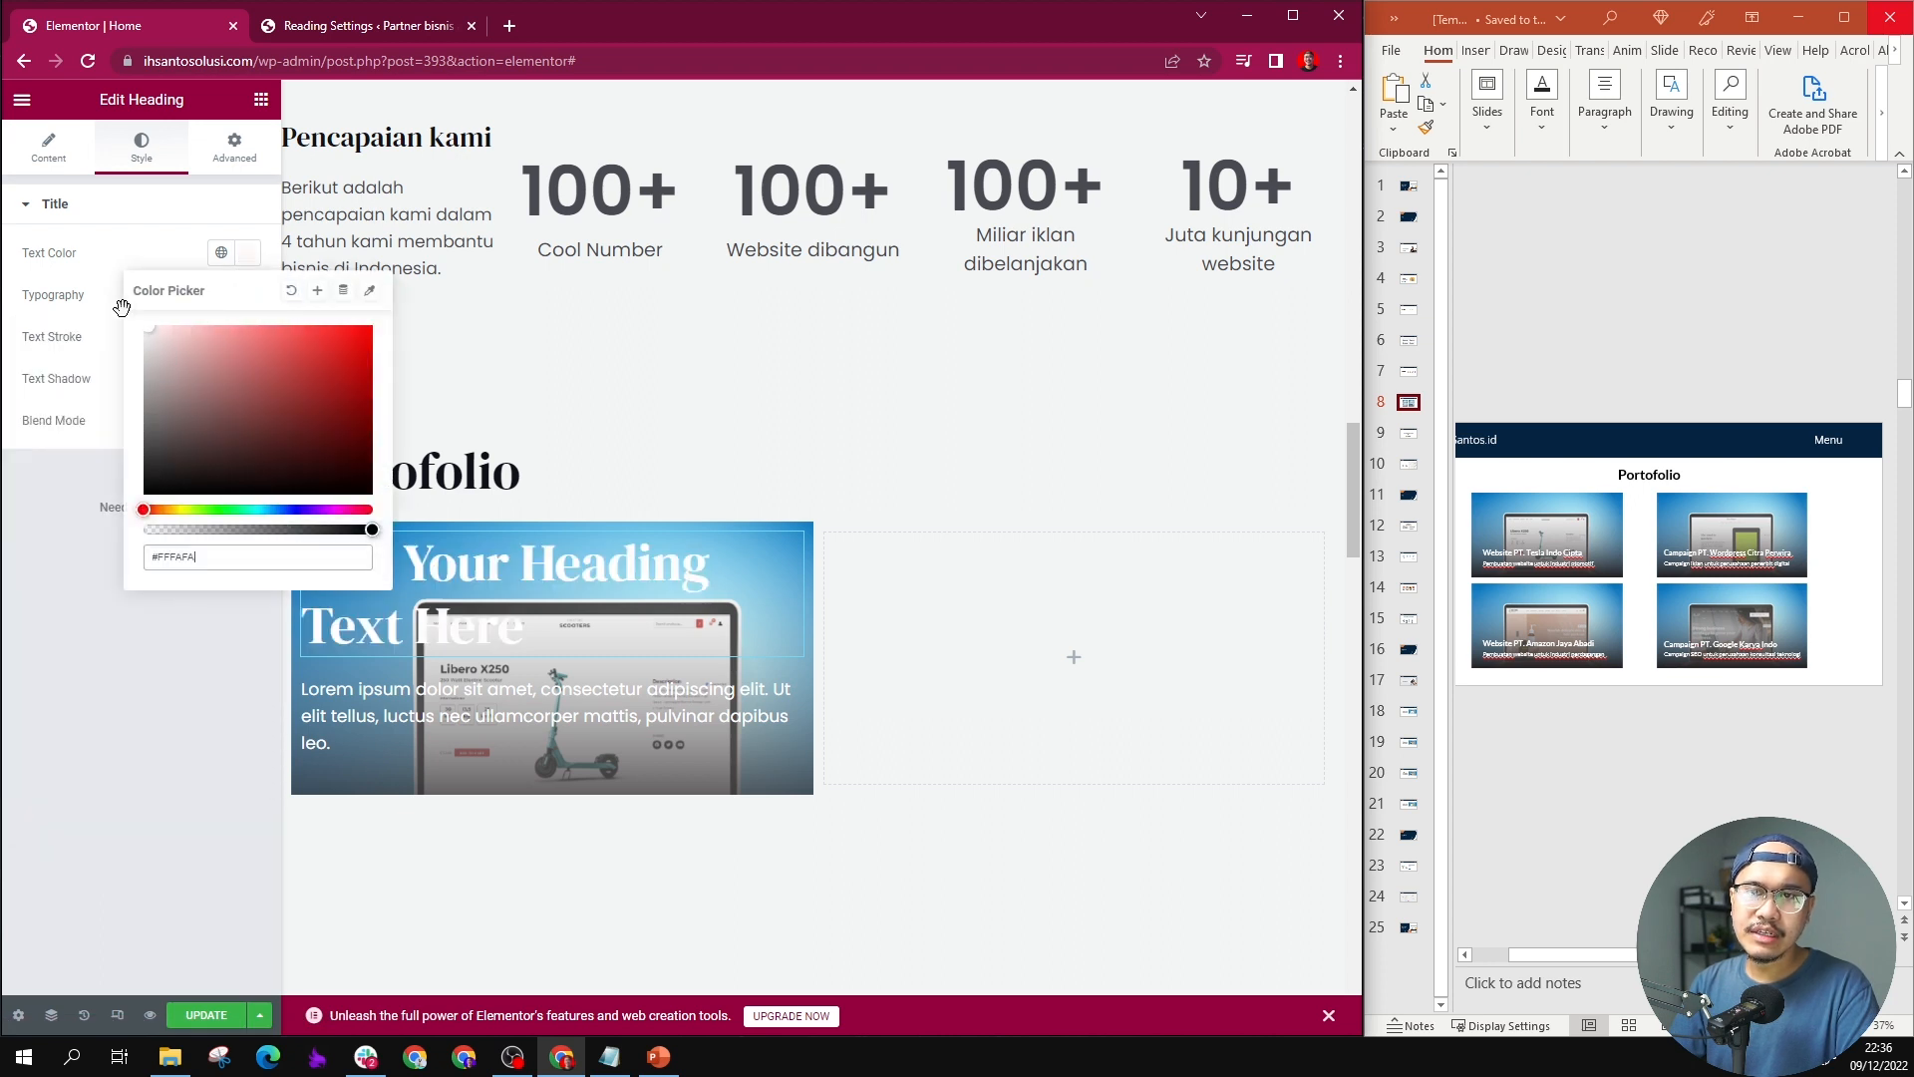
pyautogui.click(169, 211)
# Step: Set the font size of the first portfolio column's heading to 24 px
pyautogui.tripleClick(384, 533)
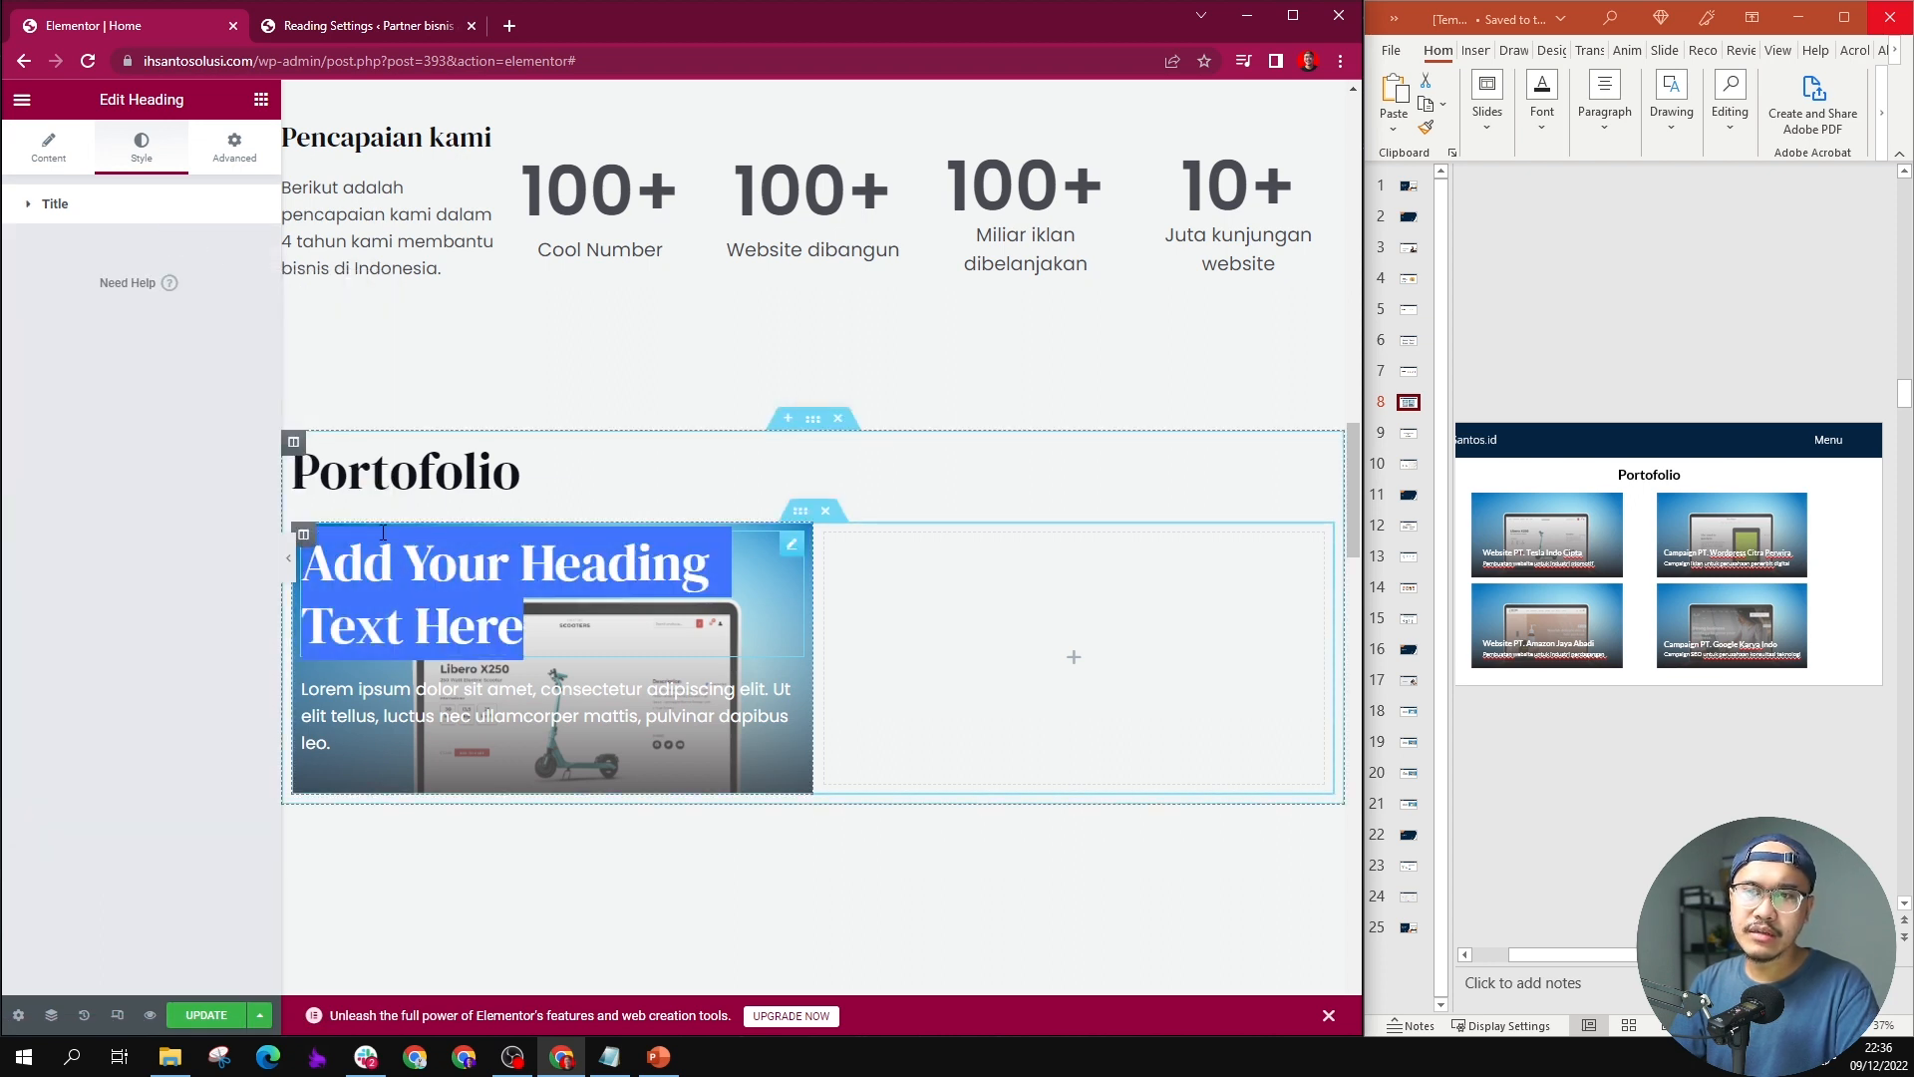
pyautogui.click(72, 205)
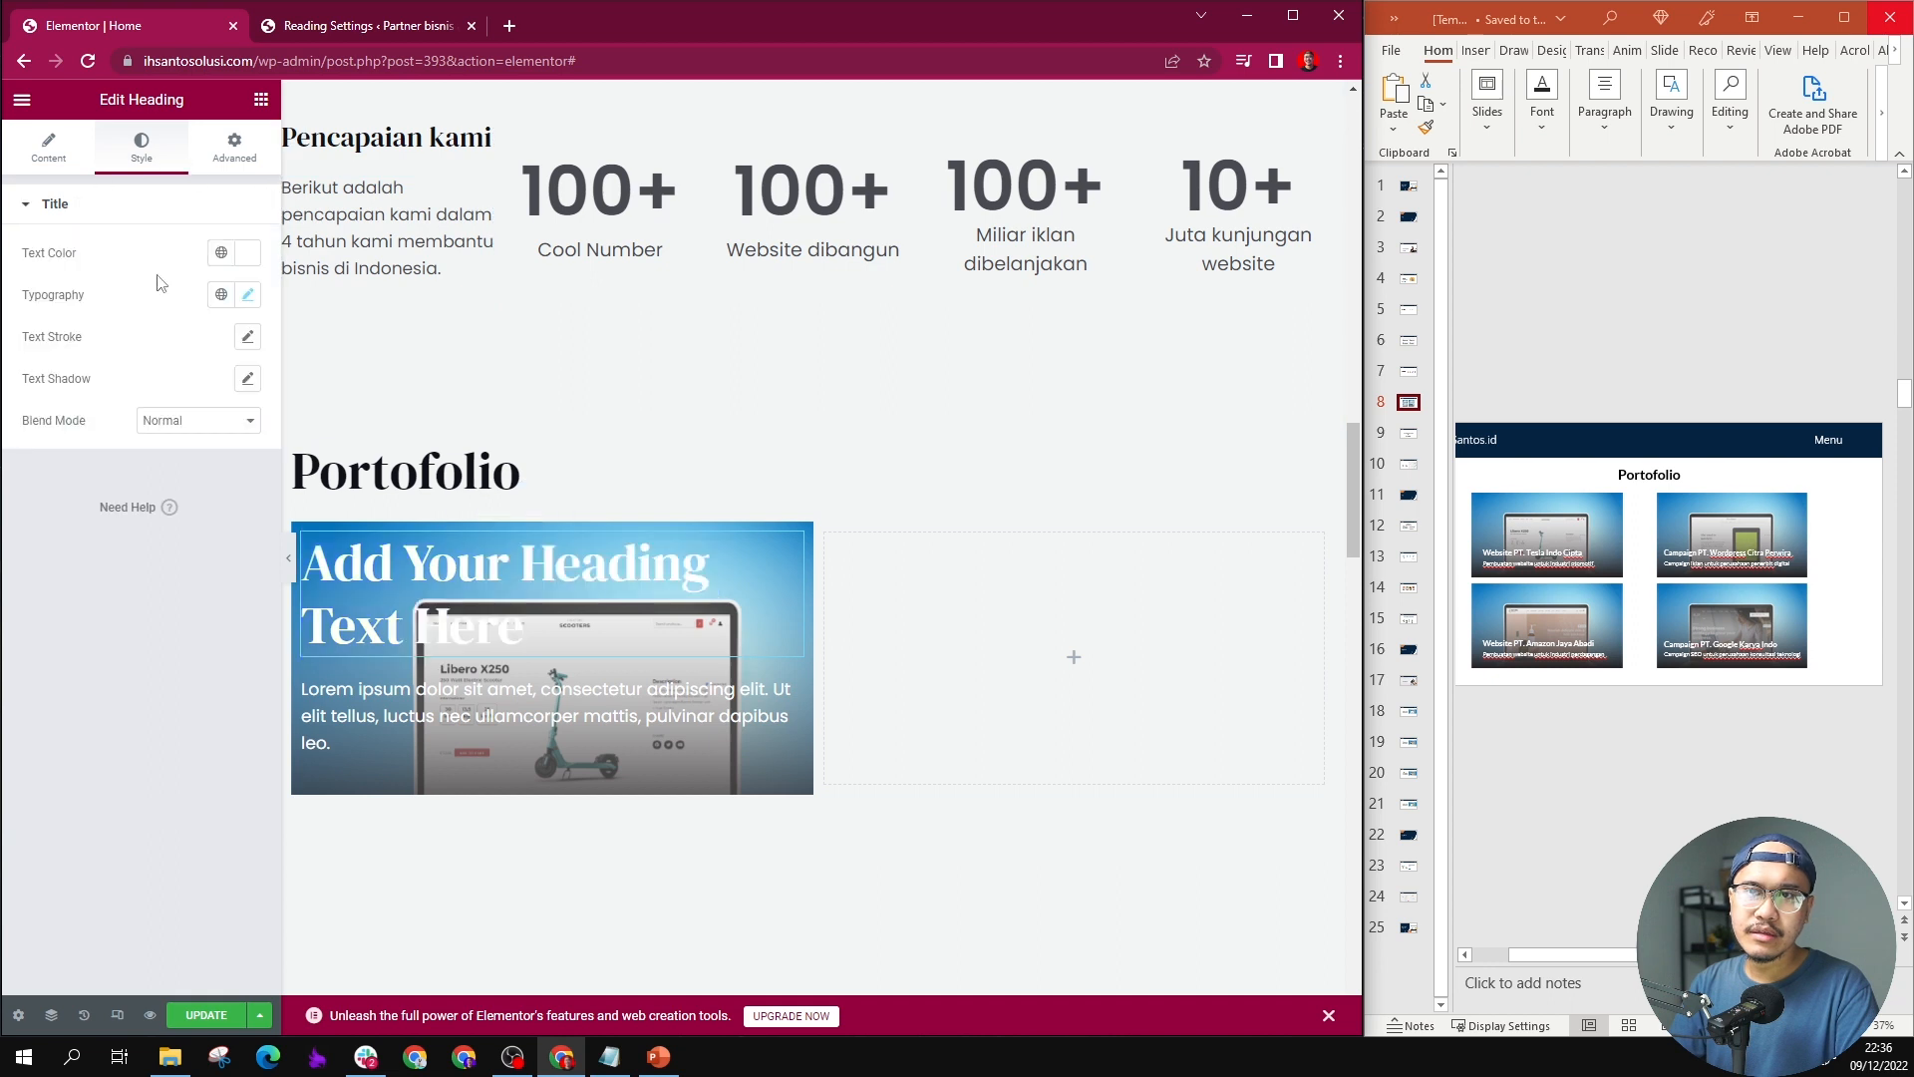
pyautogui.click(249, 296)
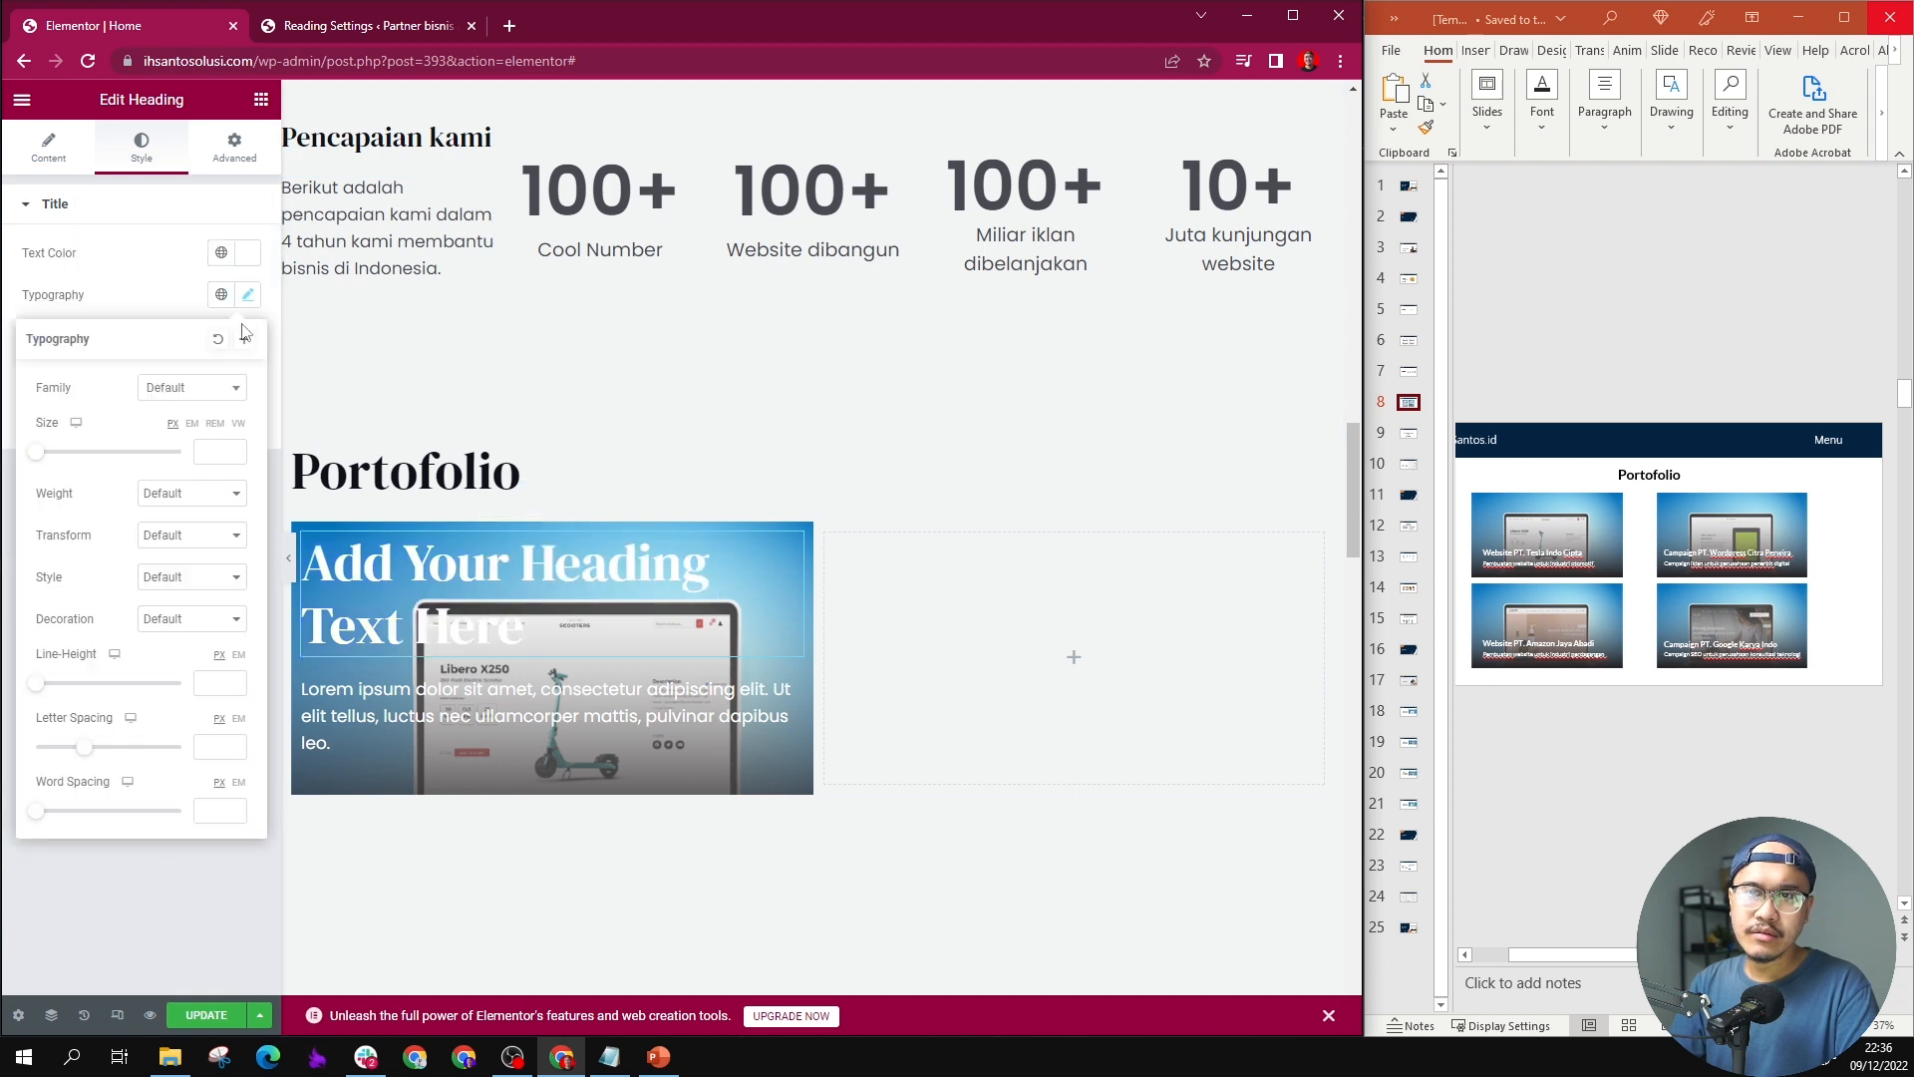
pyautogui.click(213, 454)
pyautogui.write('24')
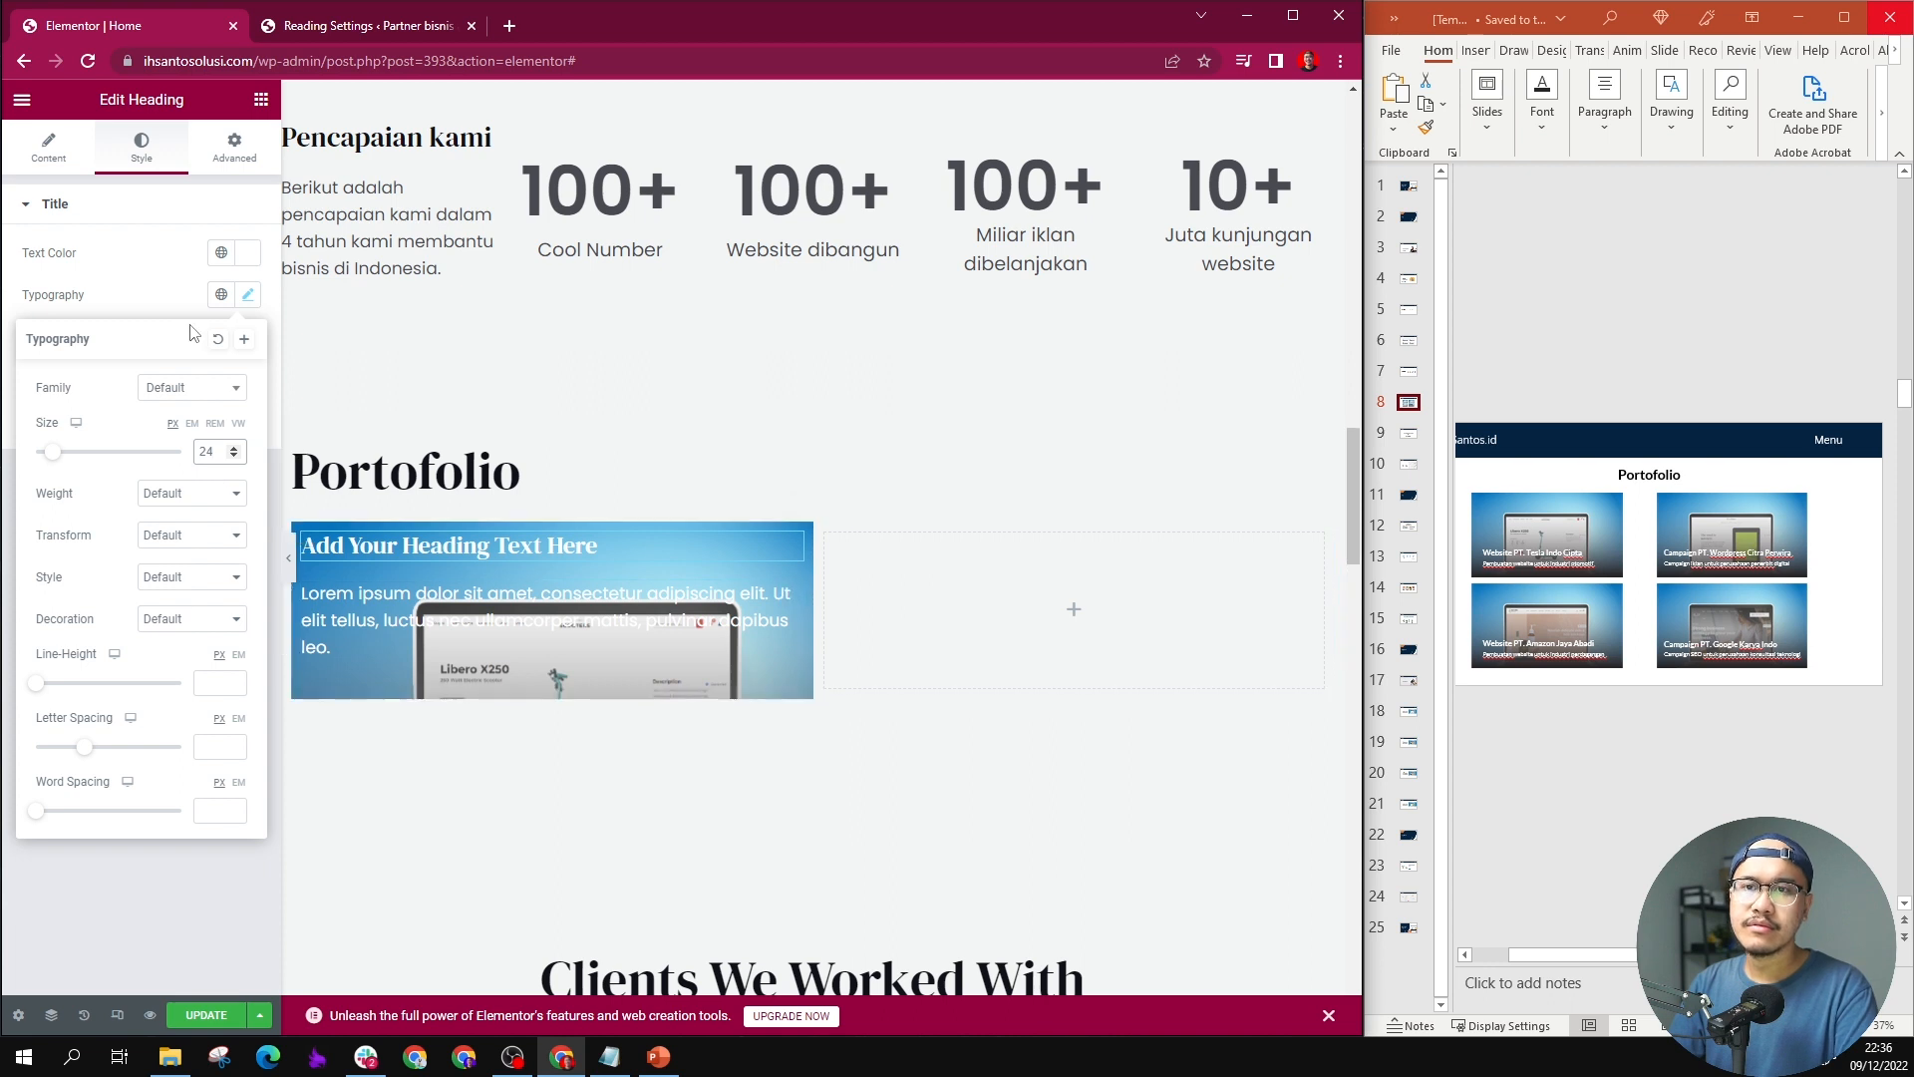
# Step: Set the font size of the lorem ipsum paragraph in the first portfolio column to 16 px
pyautogui.tripleClick(418, 610)
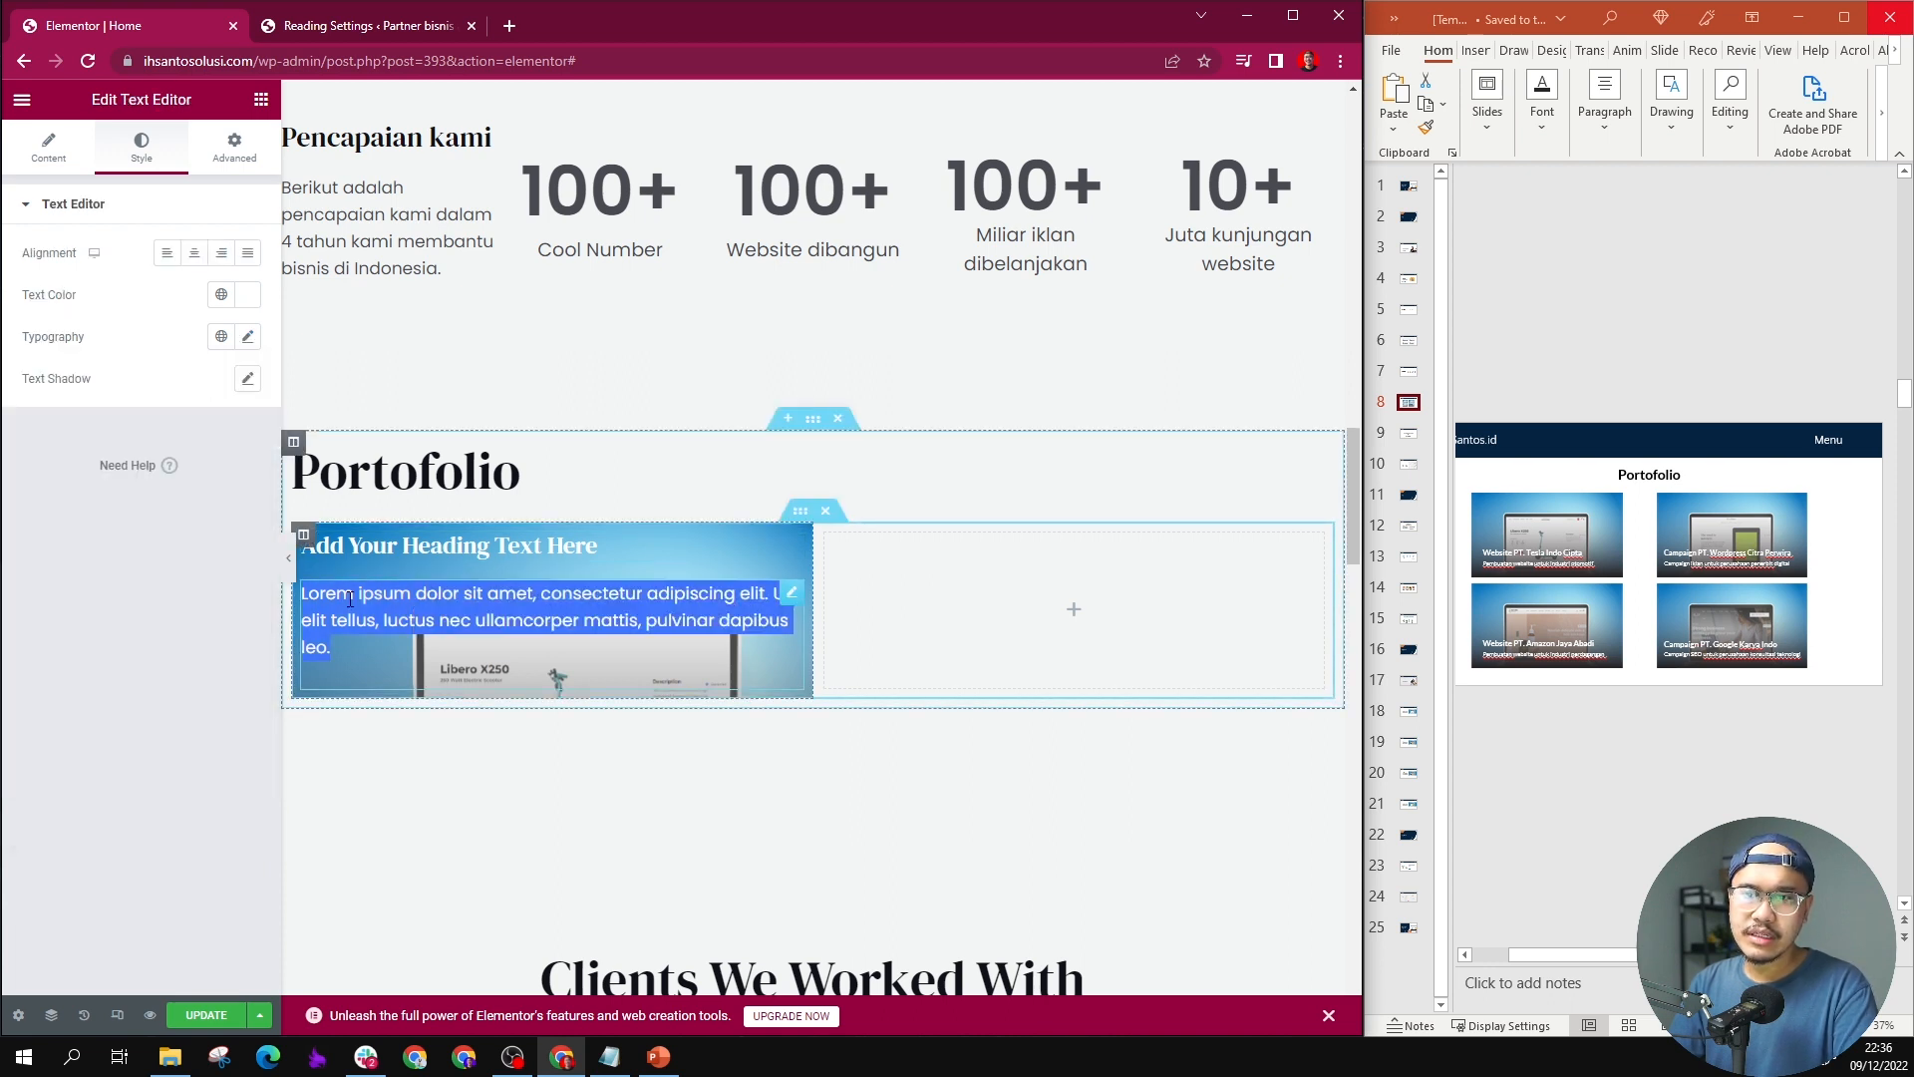
pyautogui.click(247, 336)
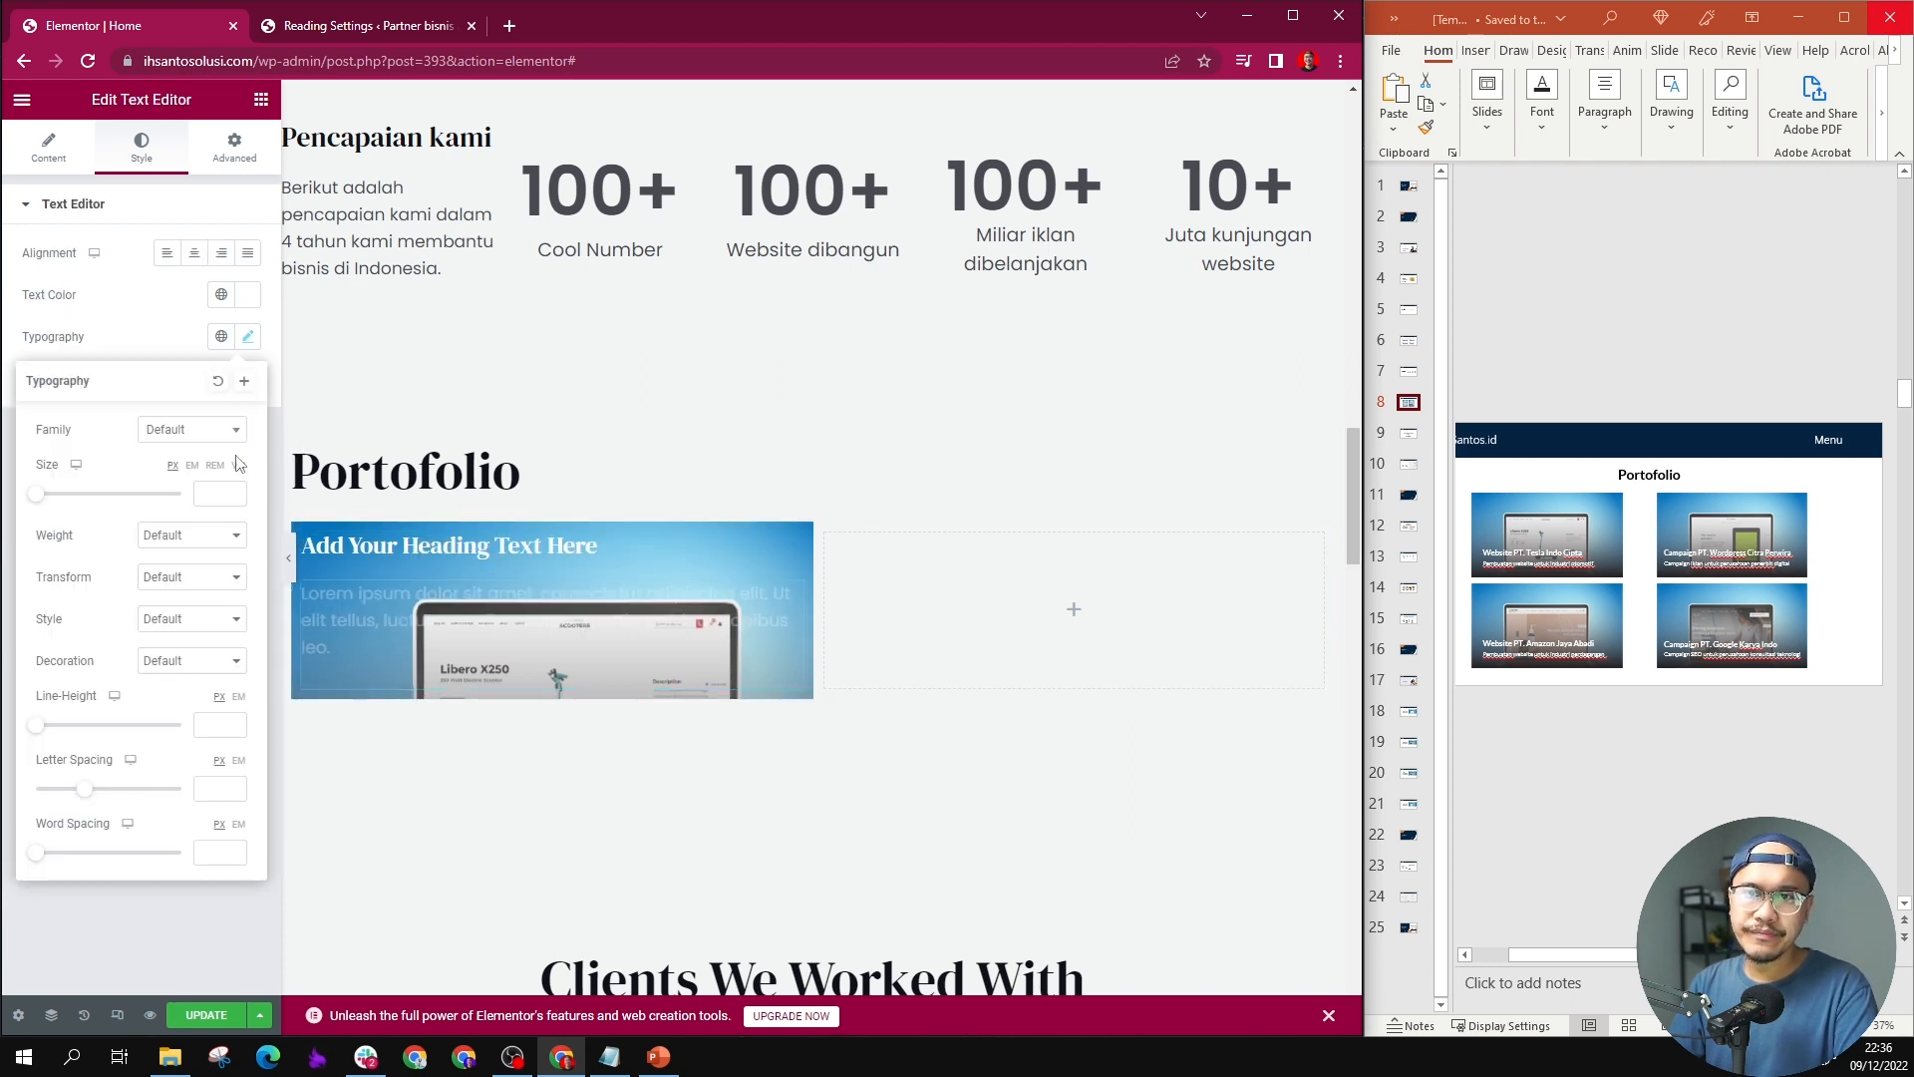
pyautogui.click(220, 493)
pyautogui.write('16')
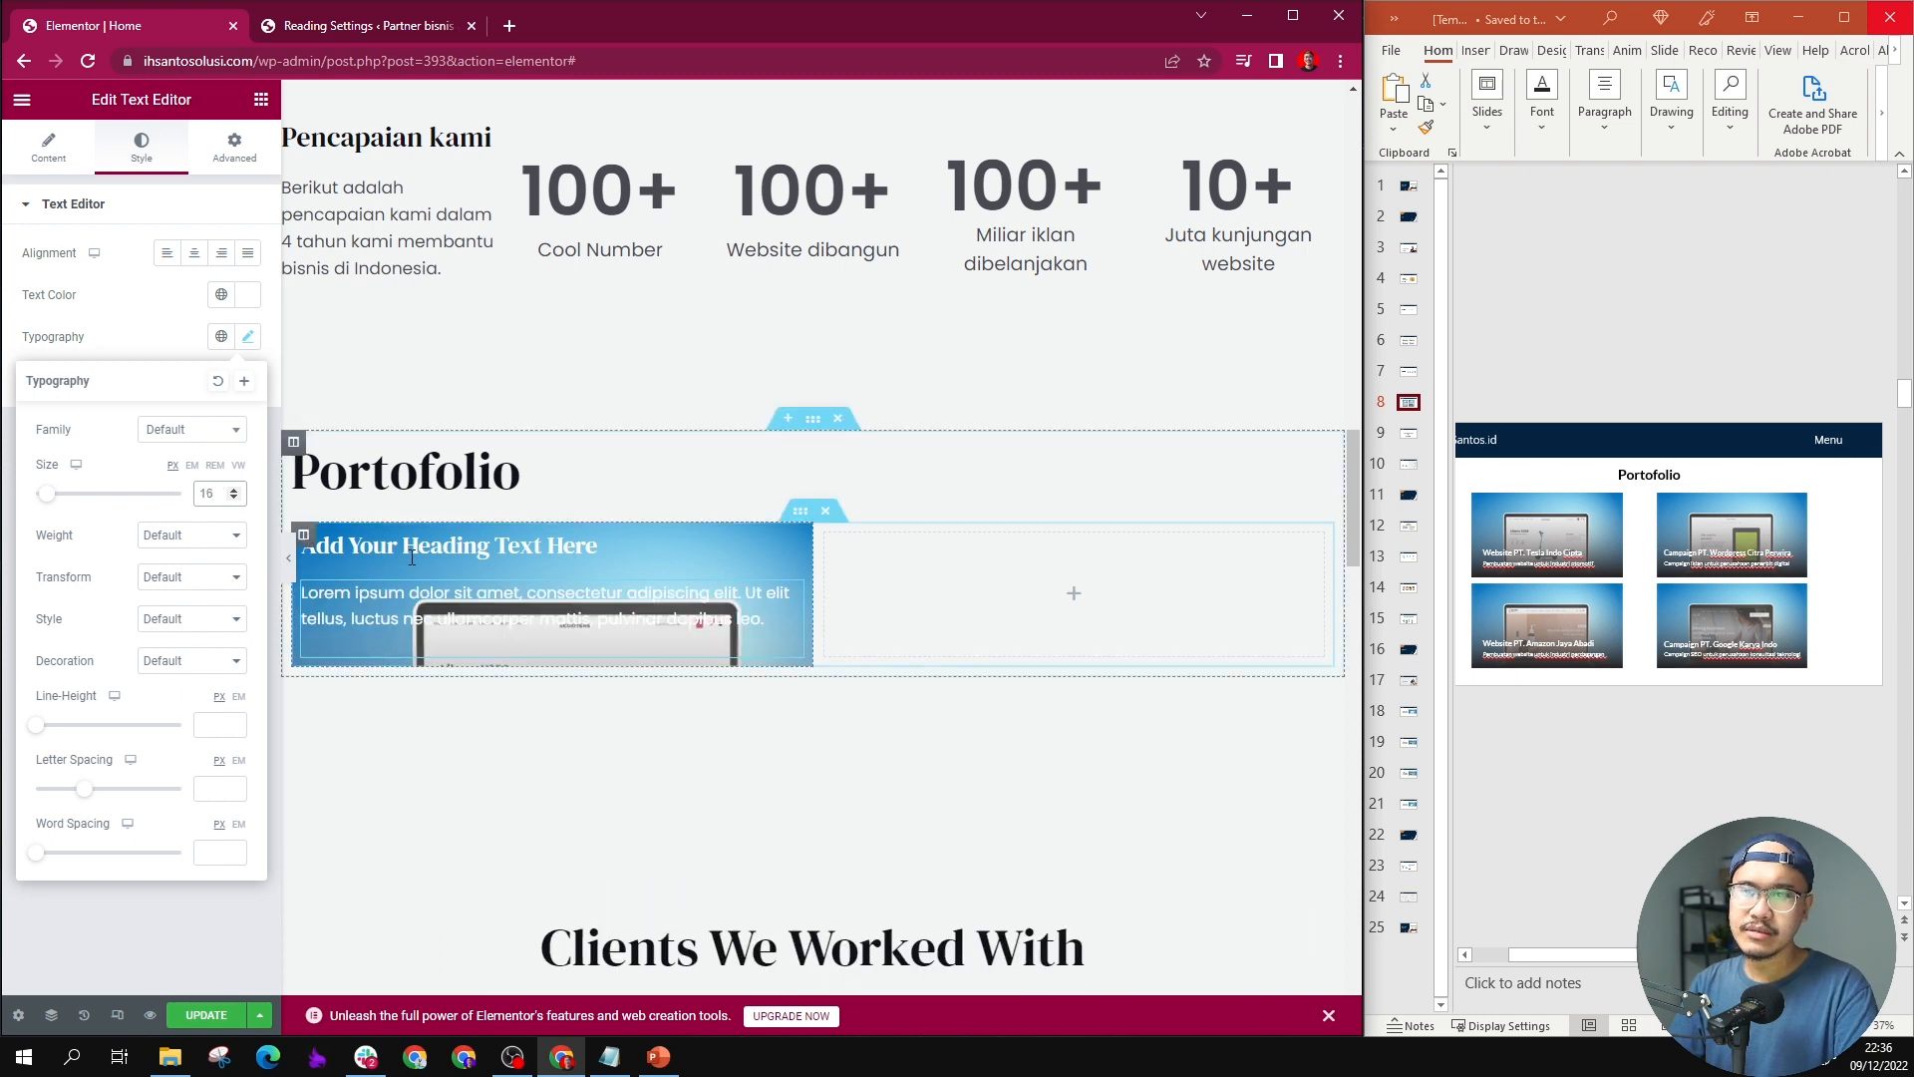
pyautogui.click(632, 547)
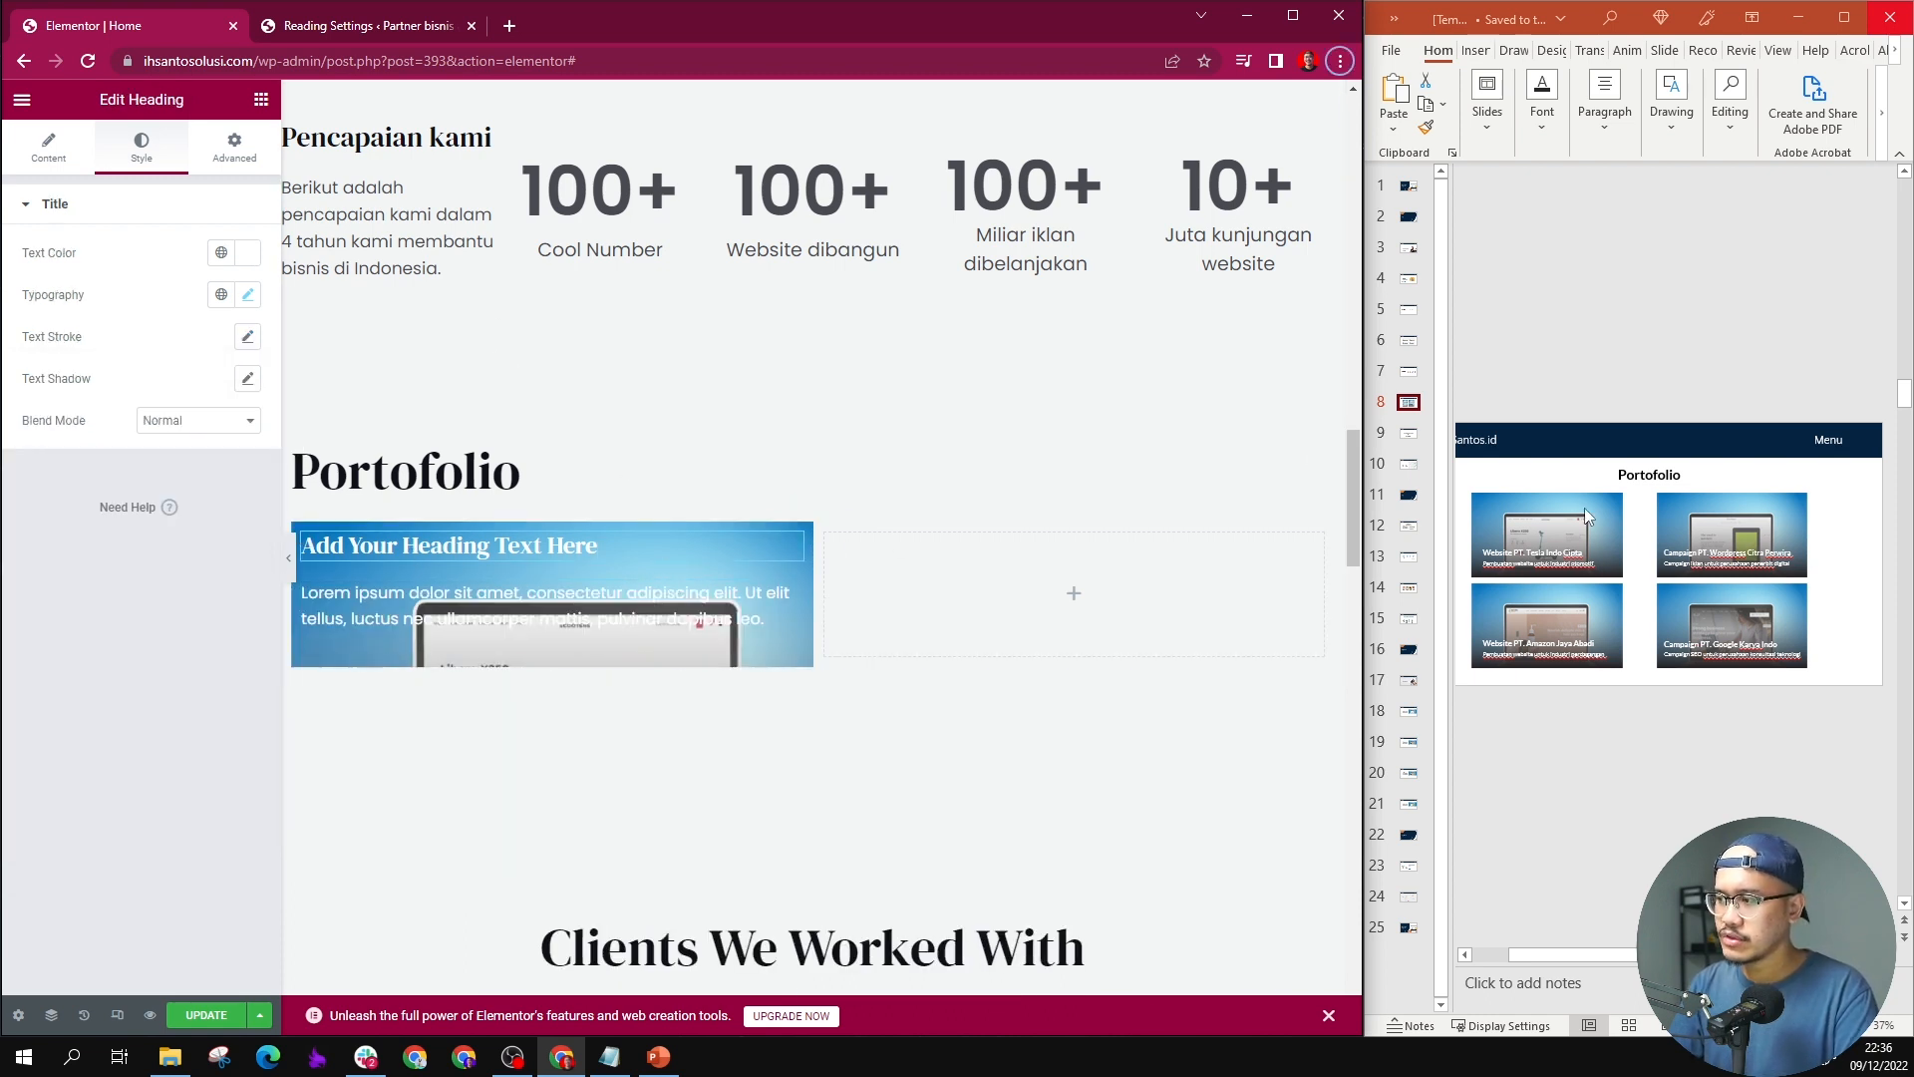
pyautogui.click(234, 150)
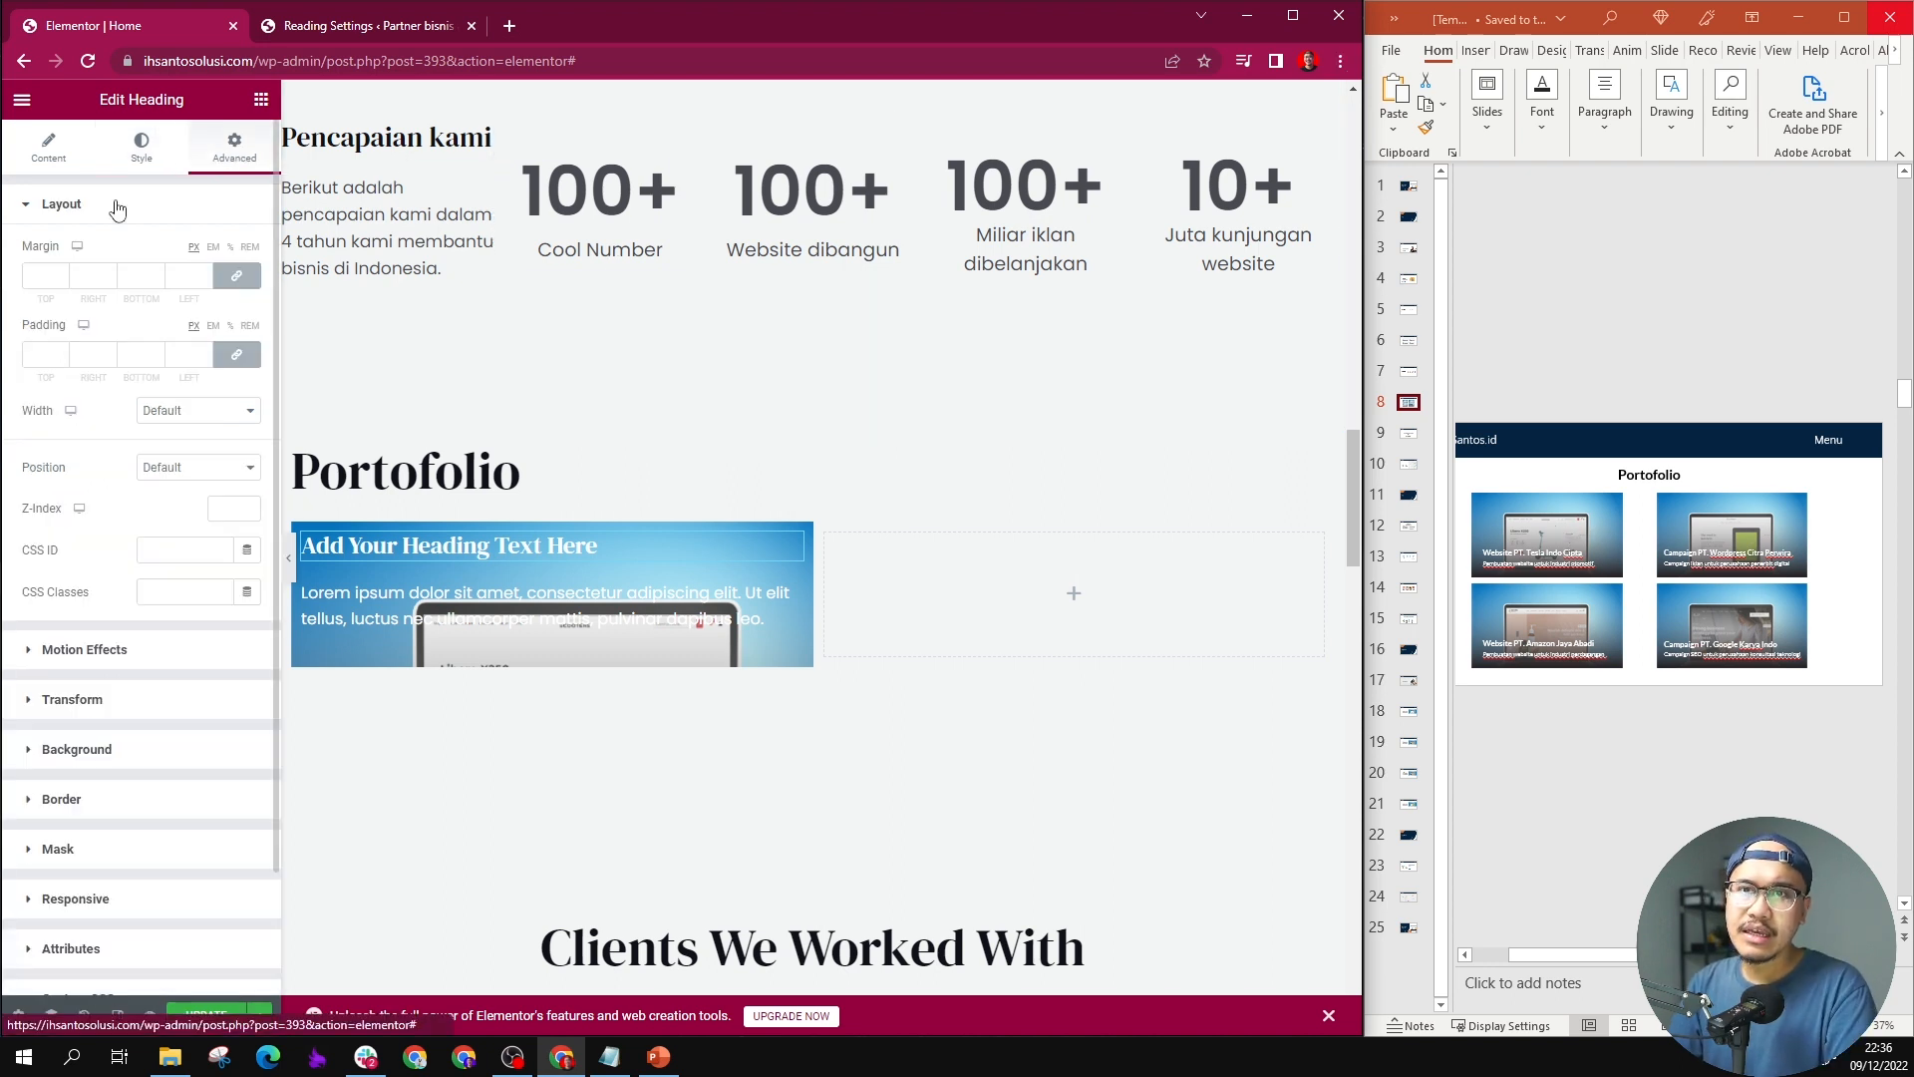
pyautogui.click(50, 348)
pyautogui.press('BackSpace')
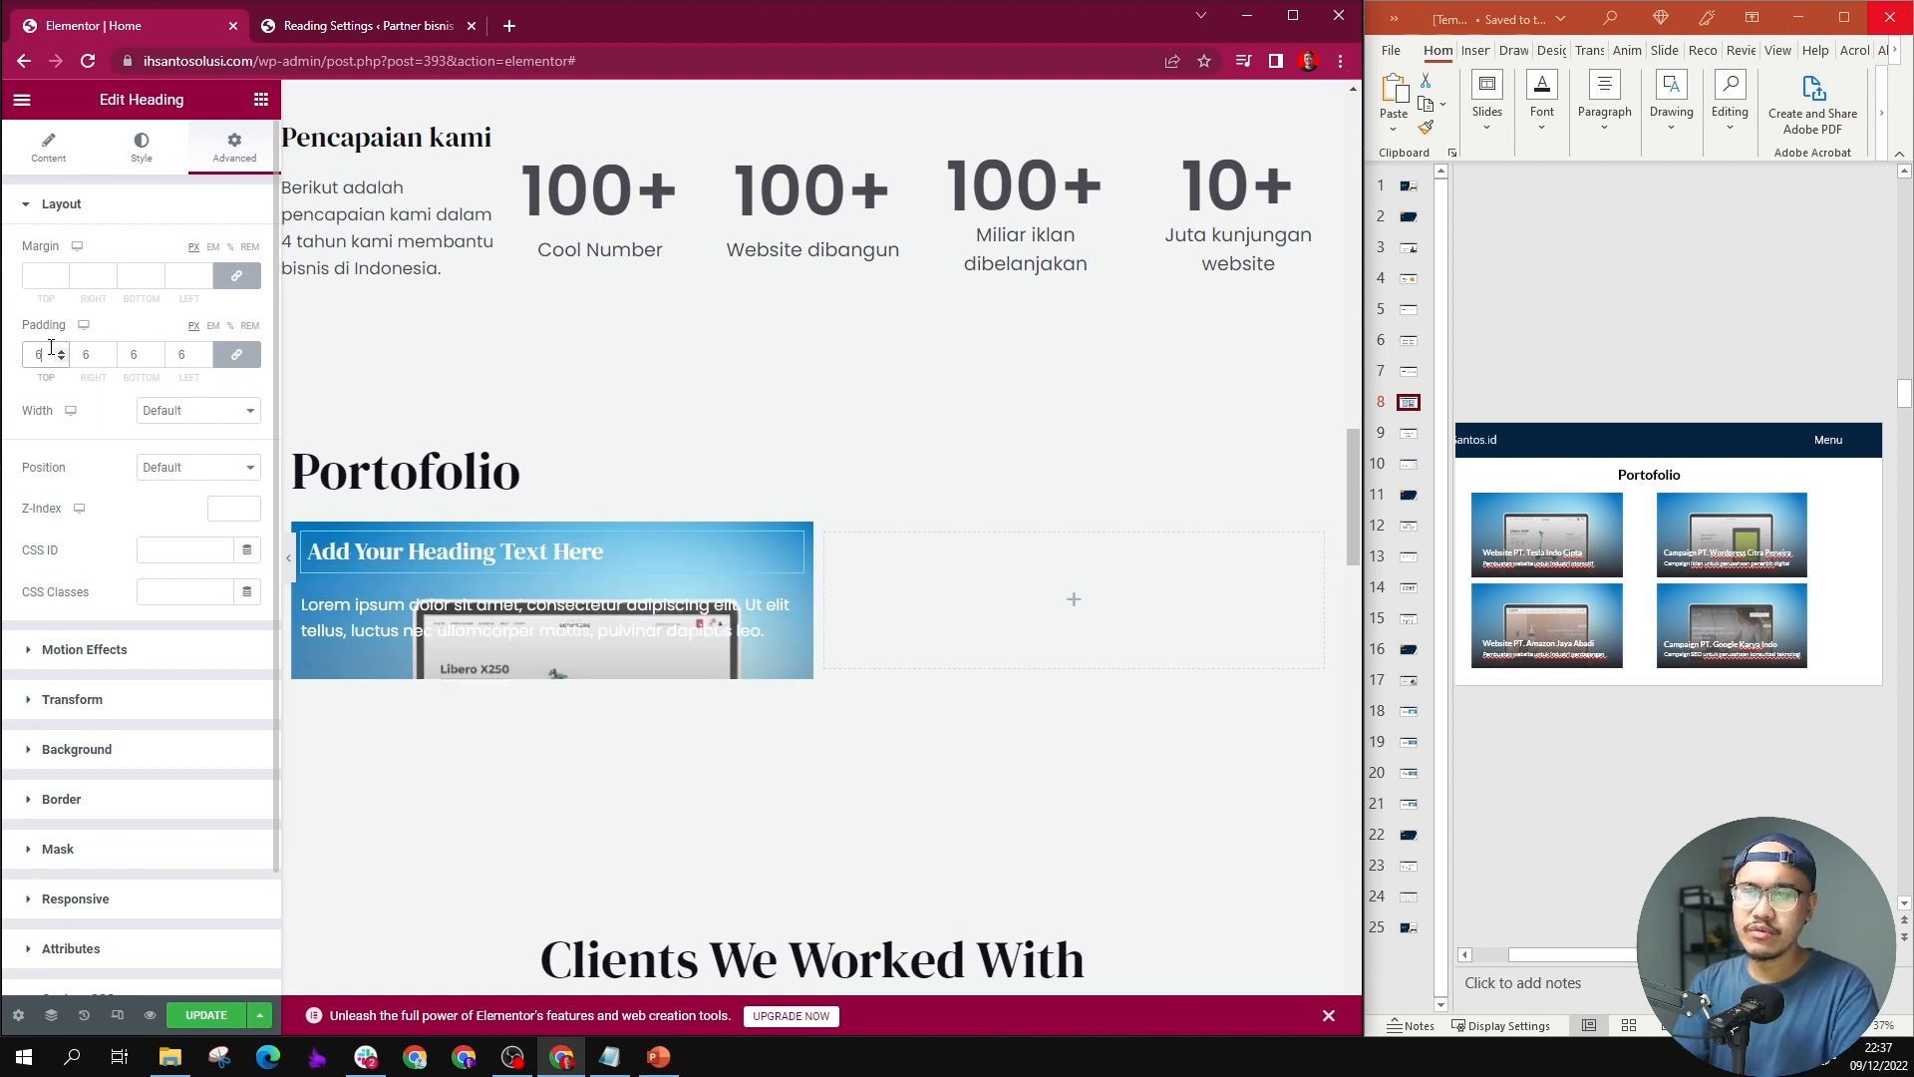
pyautogui.click(477, 609)
# Step: Unlink the padding sides of the first portfolio column and set its top padding to 200 px
pyautogui.click(304, 538)
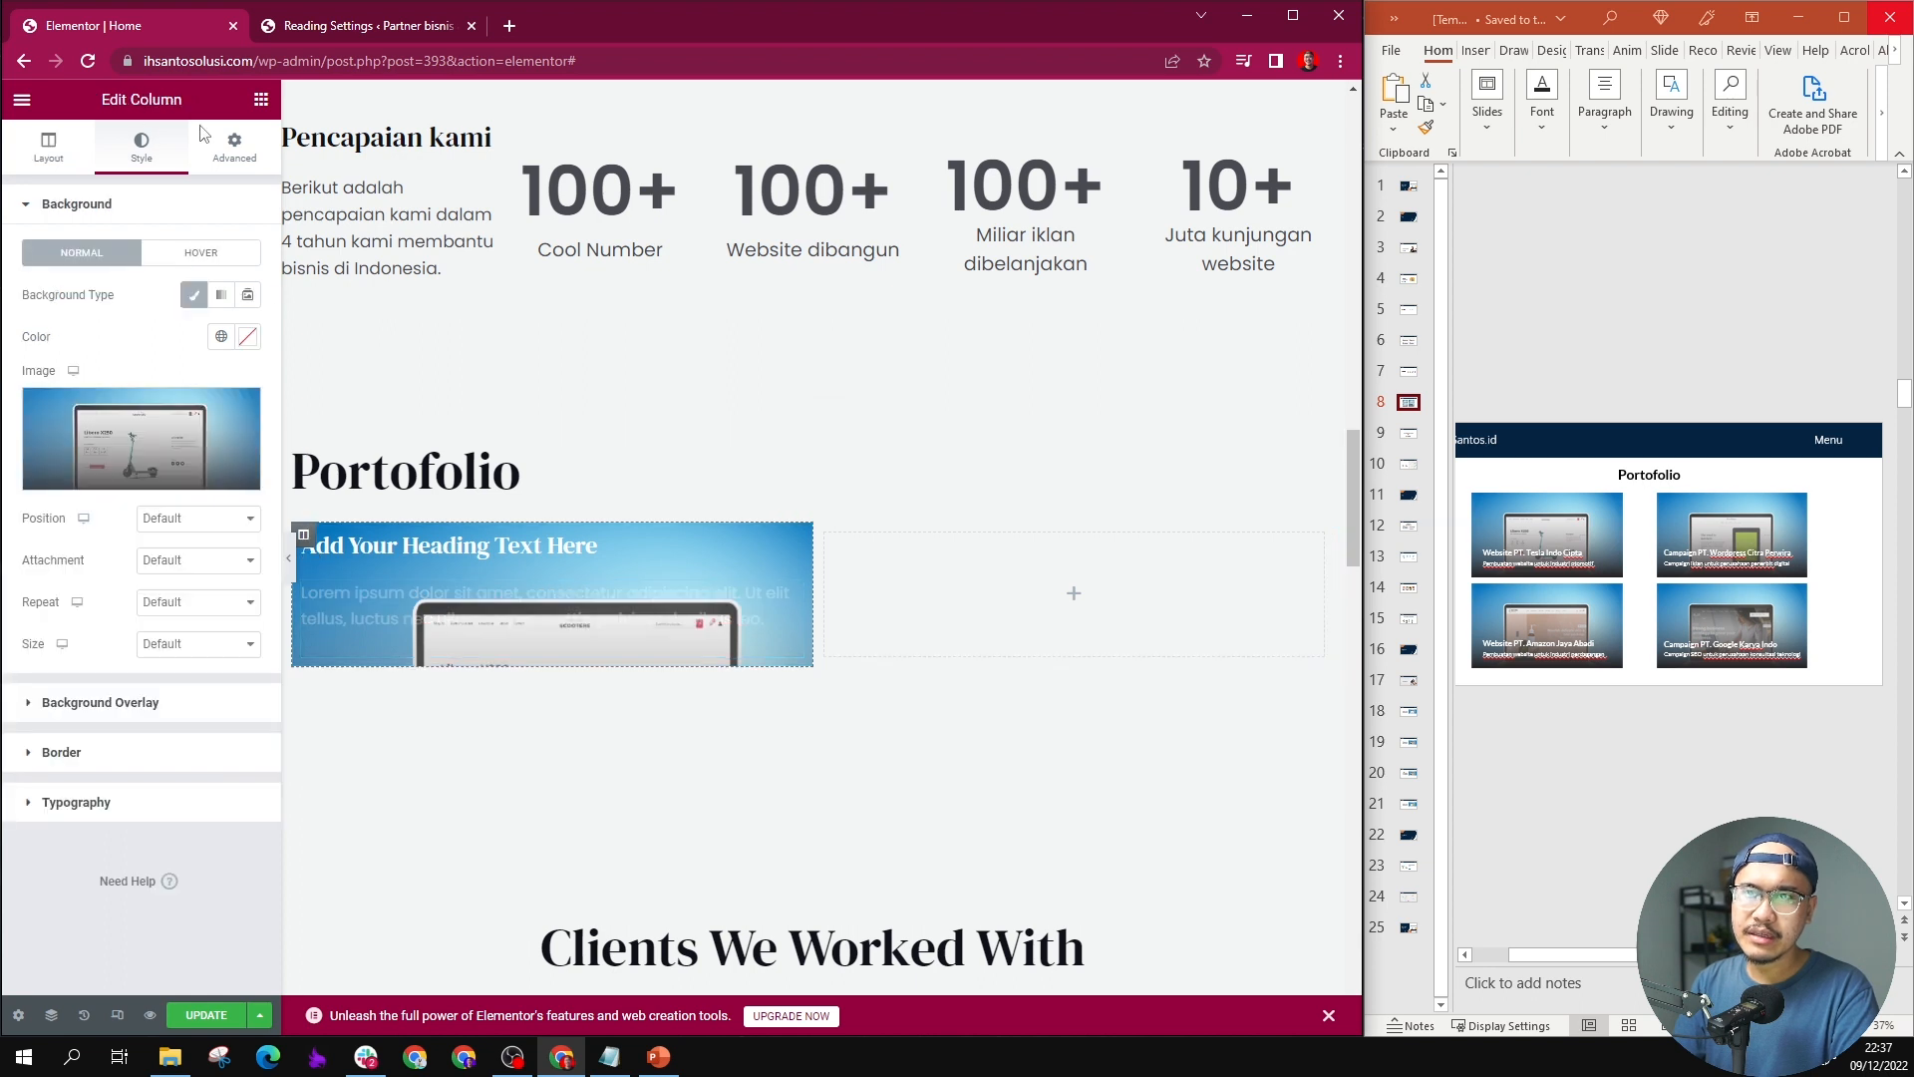
pyautogui.click(235, 146)
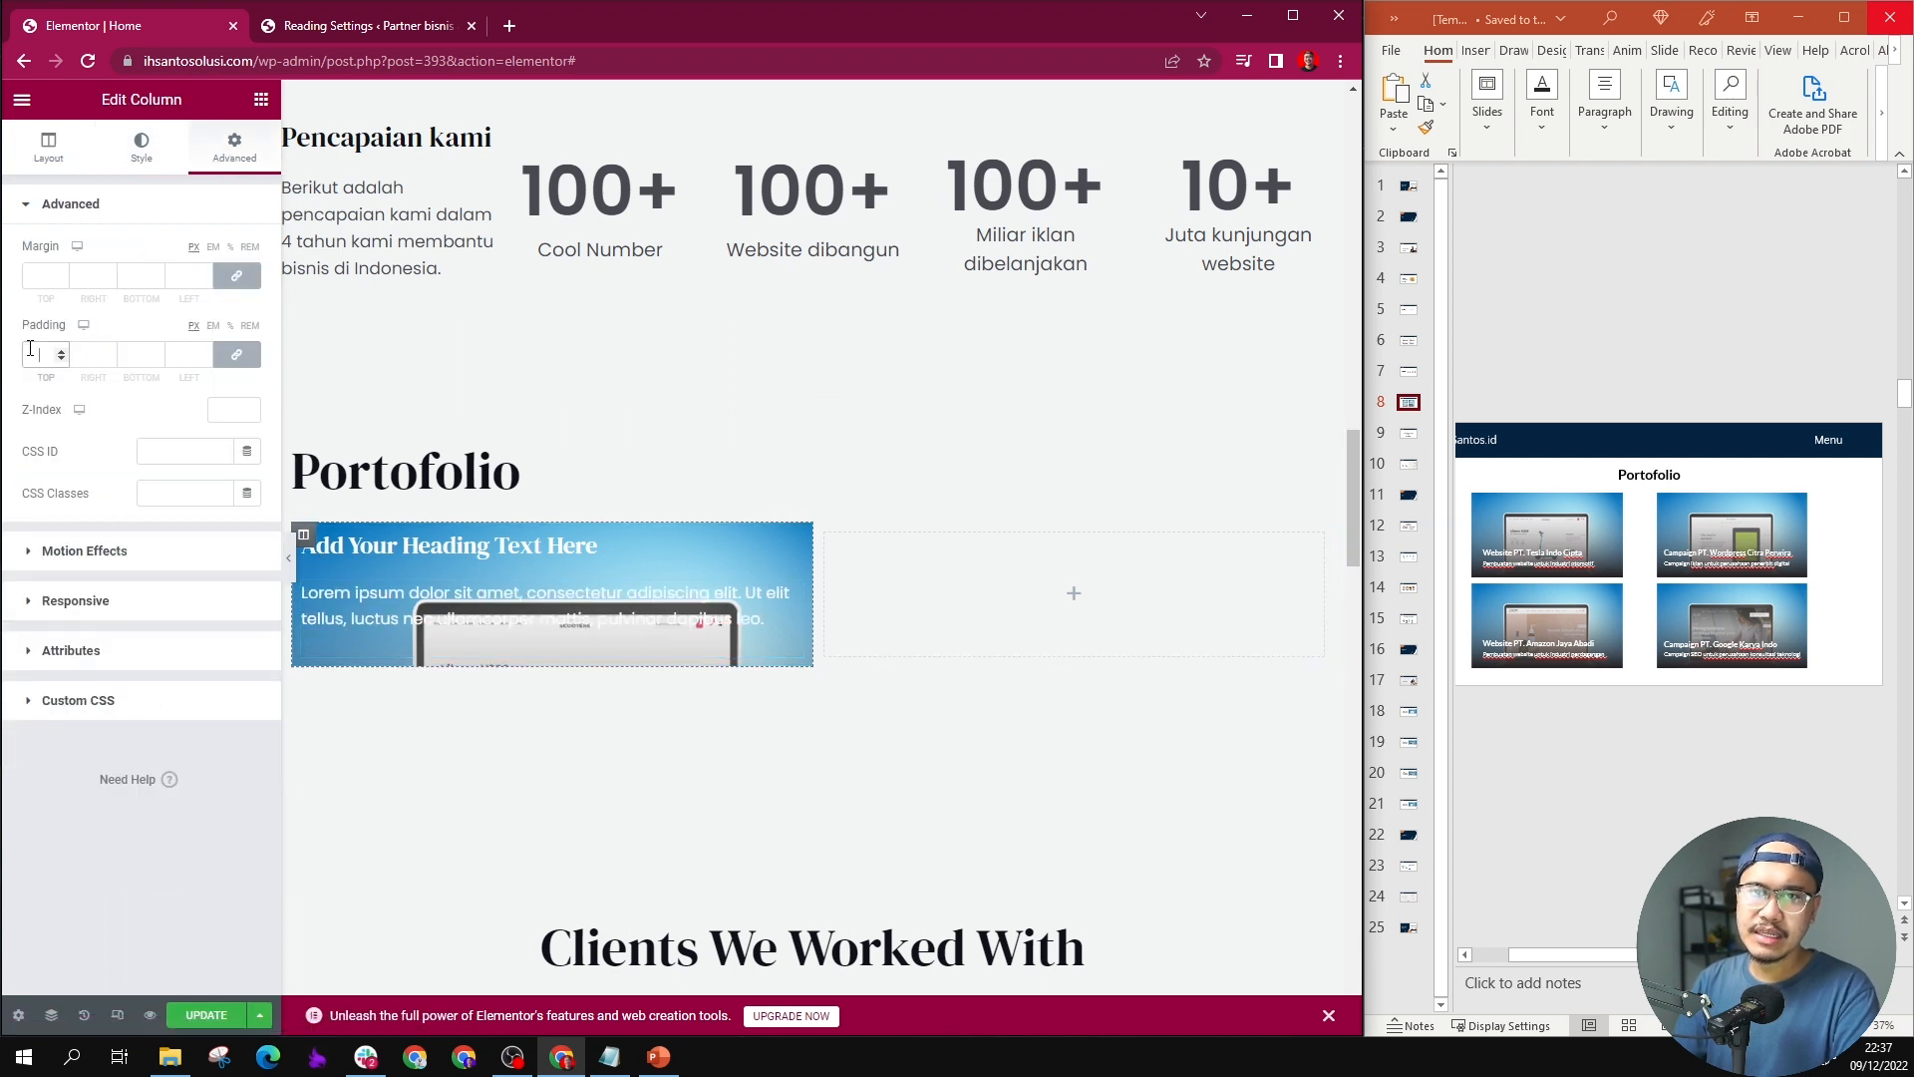
pyautogui.write('6')
pyautogui.press('BackSpace')
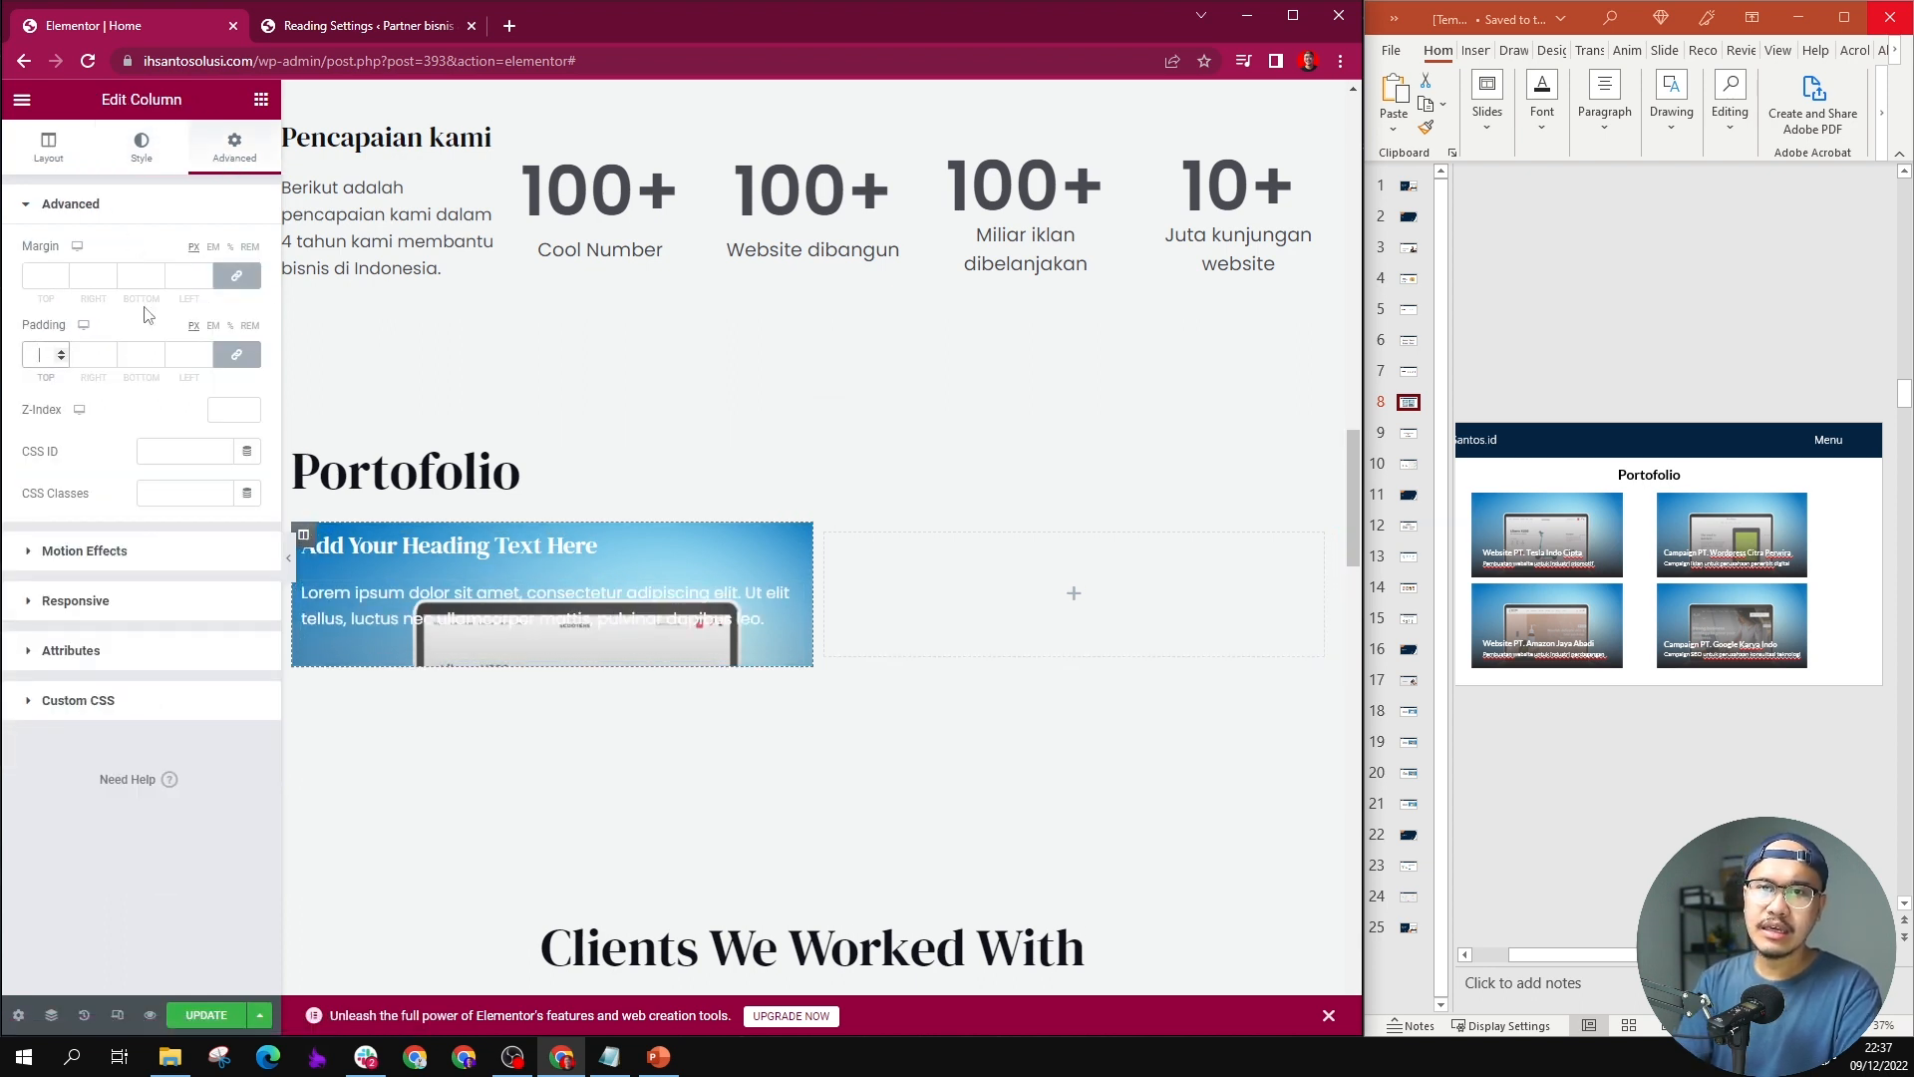
pyautogui.click(236, 353)
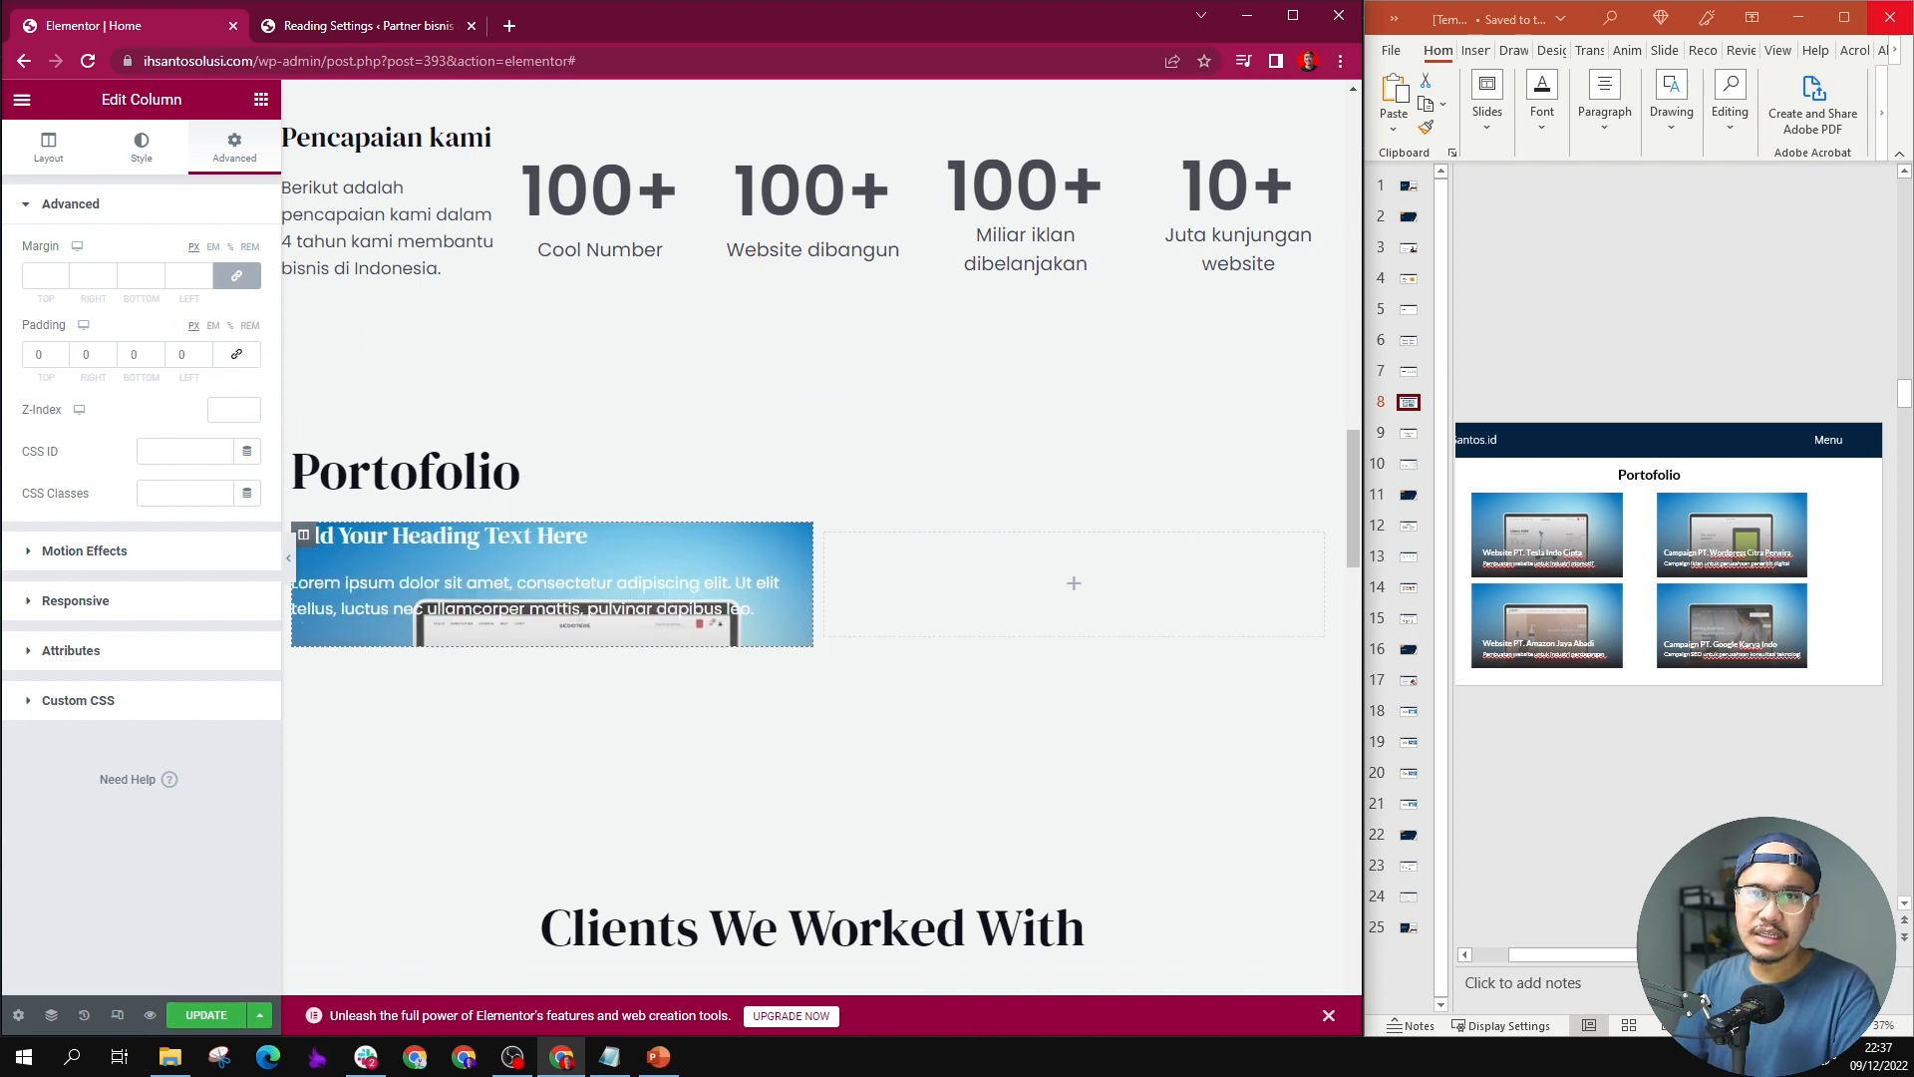
pyautogui.write('200')
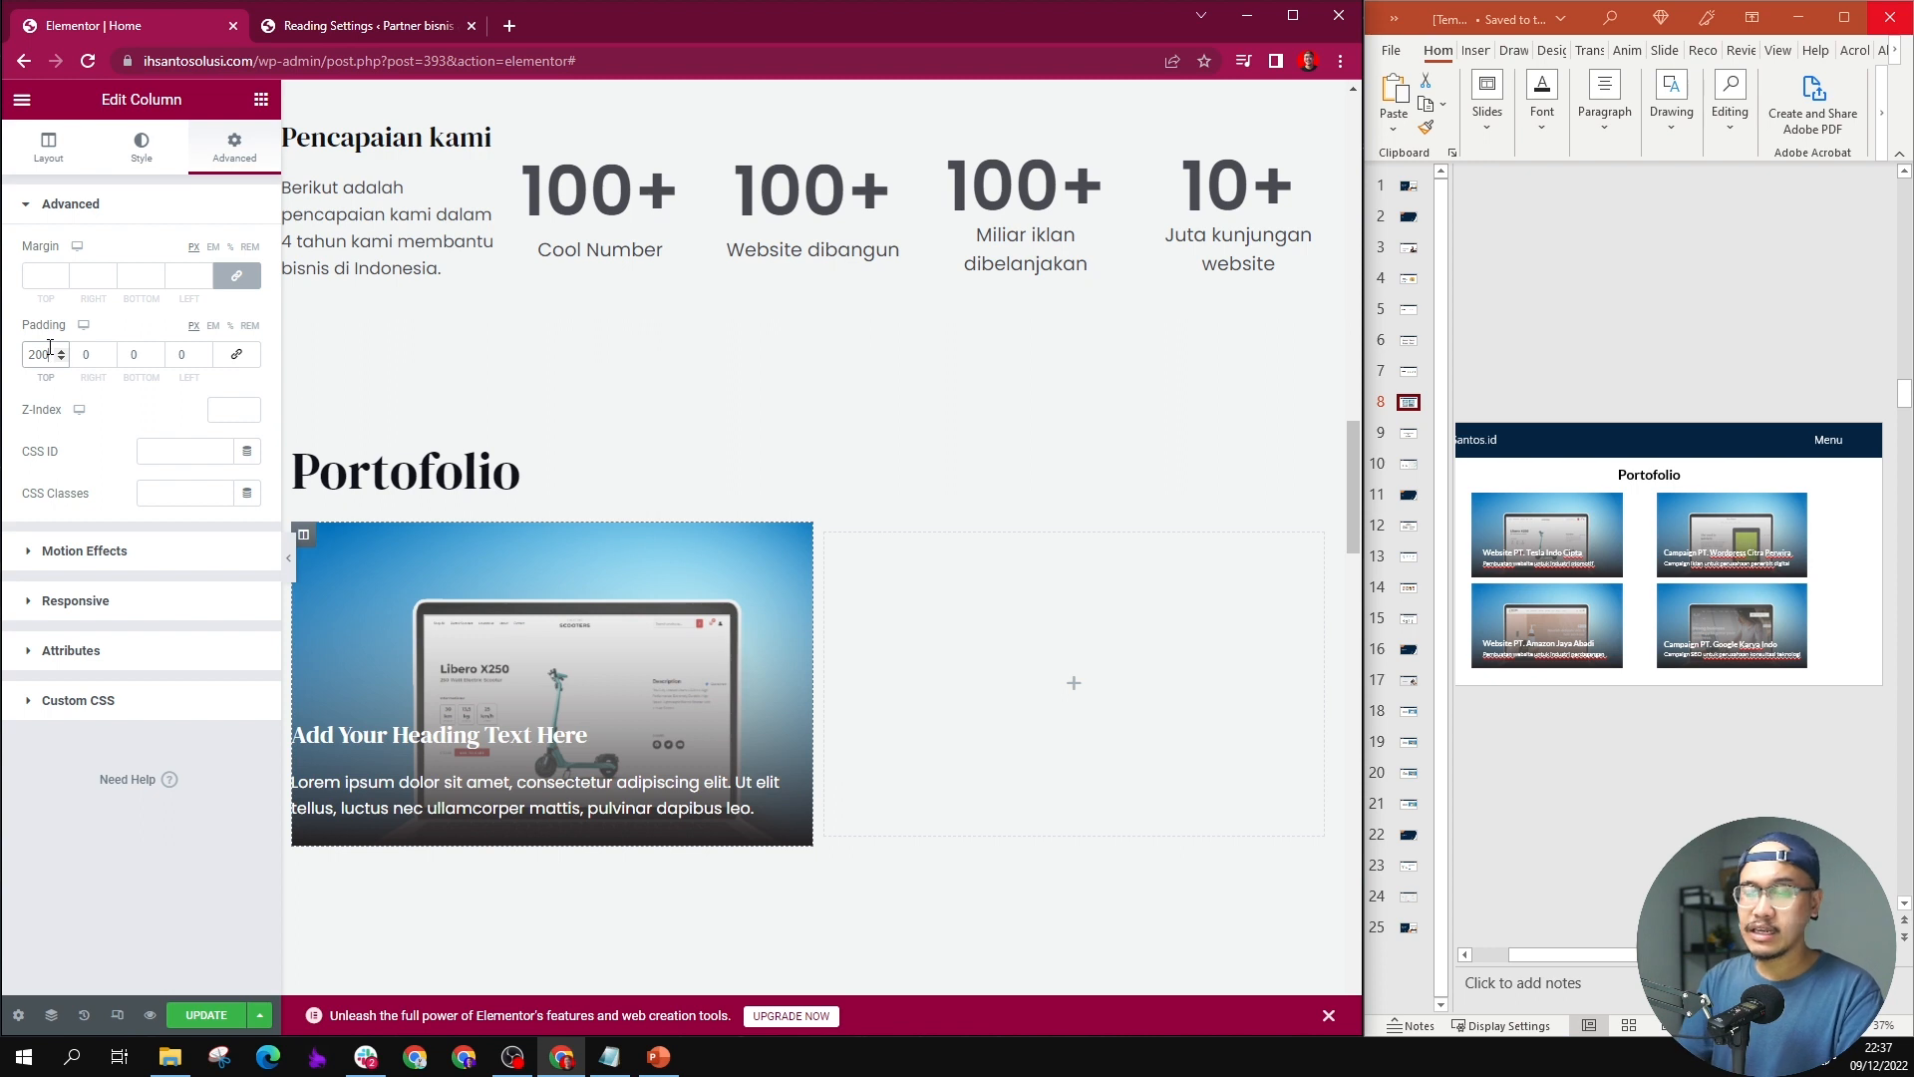
# Step: Set the left padding of the first portfolio column to 20 px
pyautogui.click(93, 356)
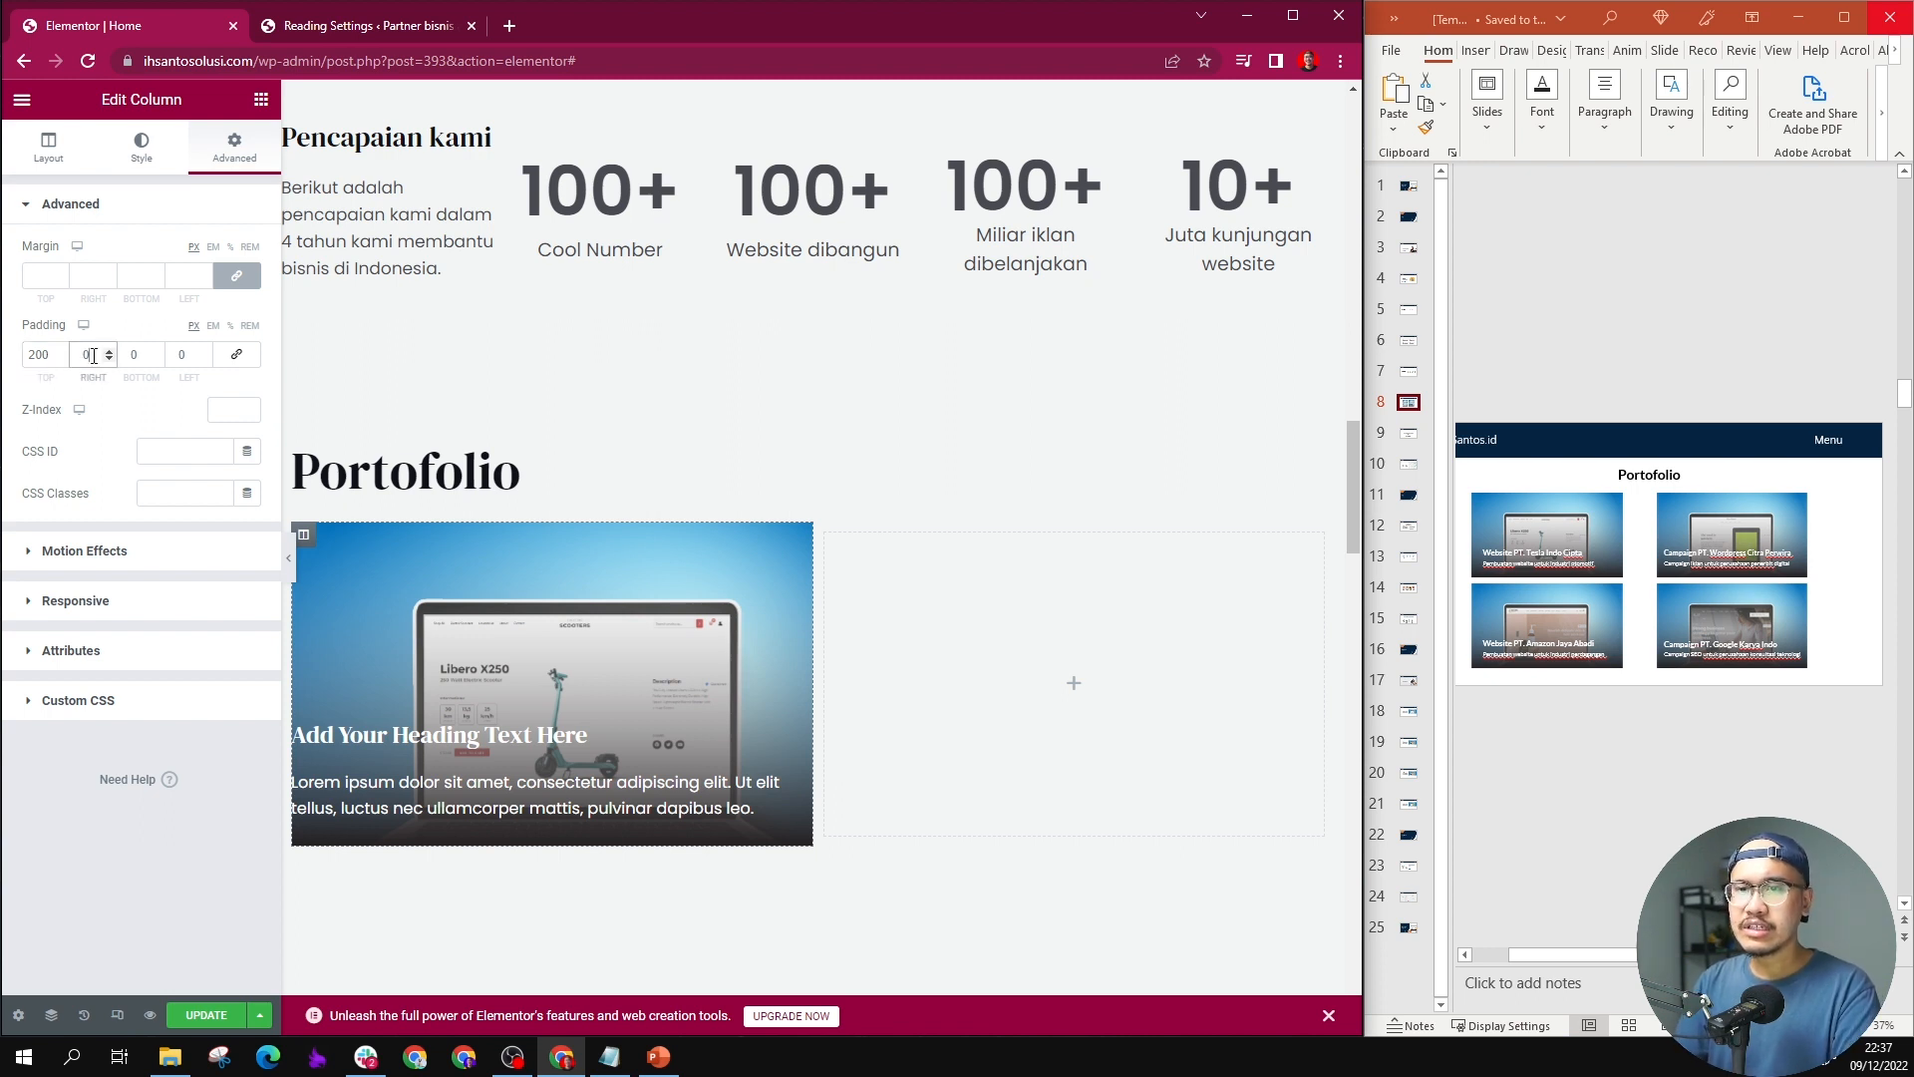
pyautogui.click(180, 355)
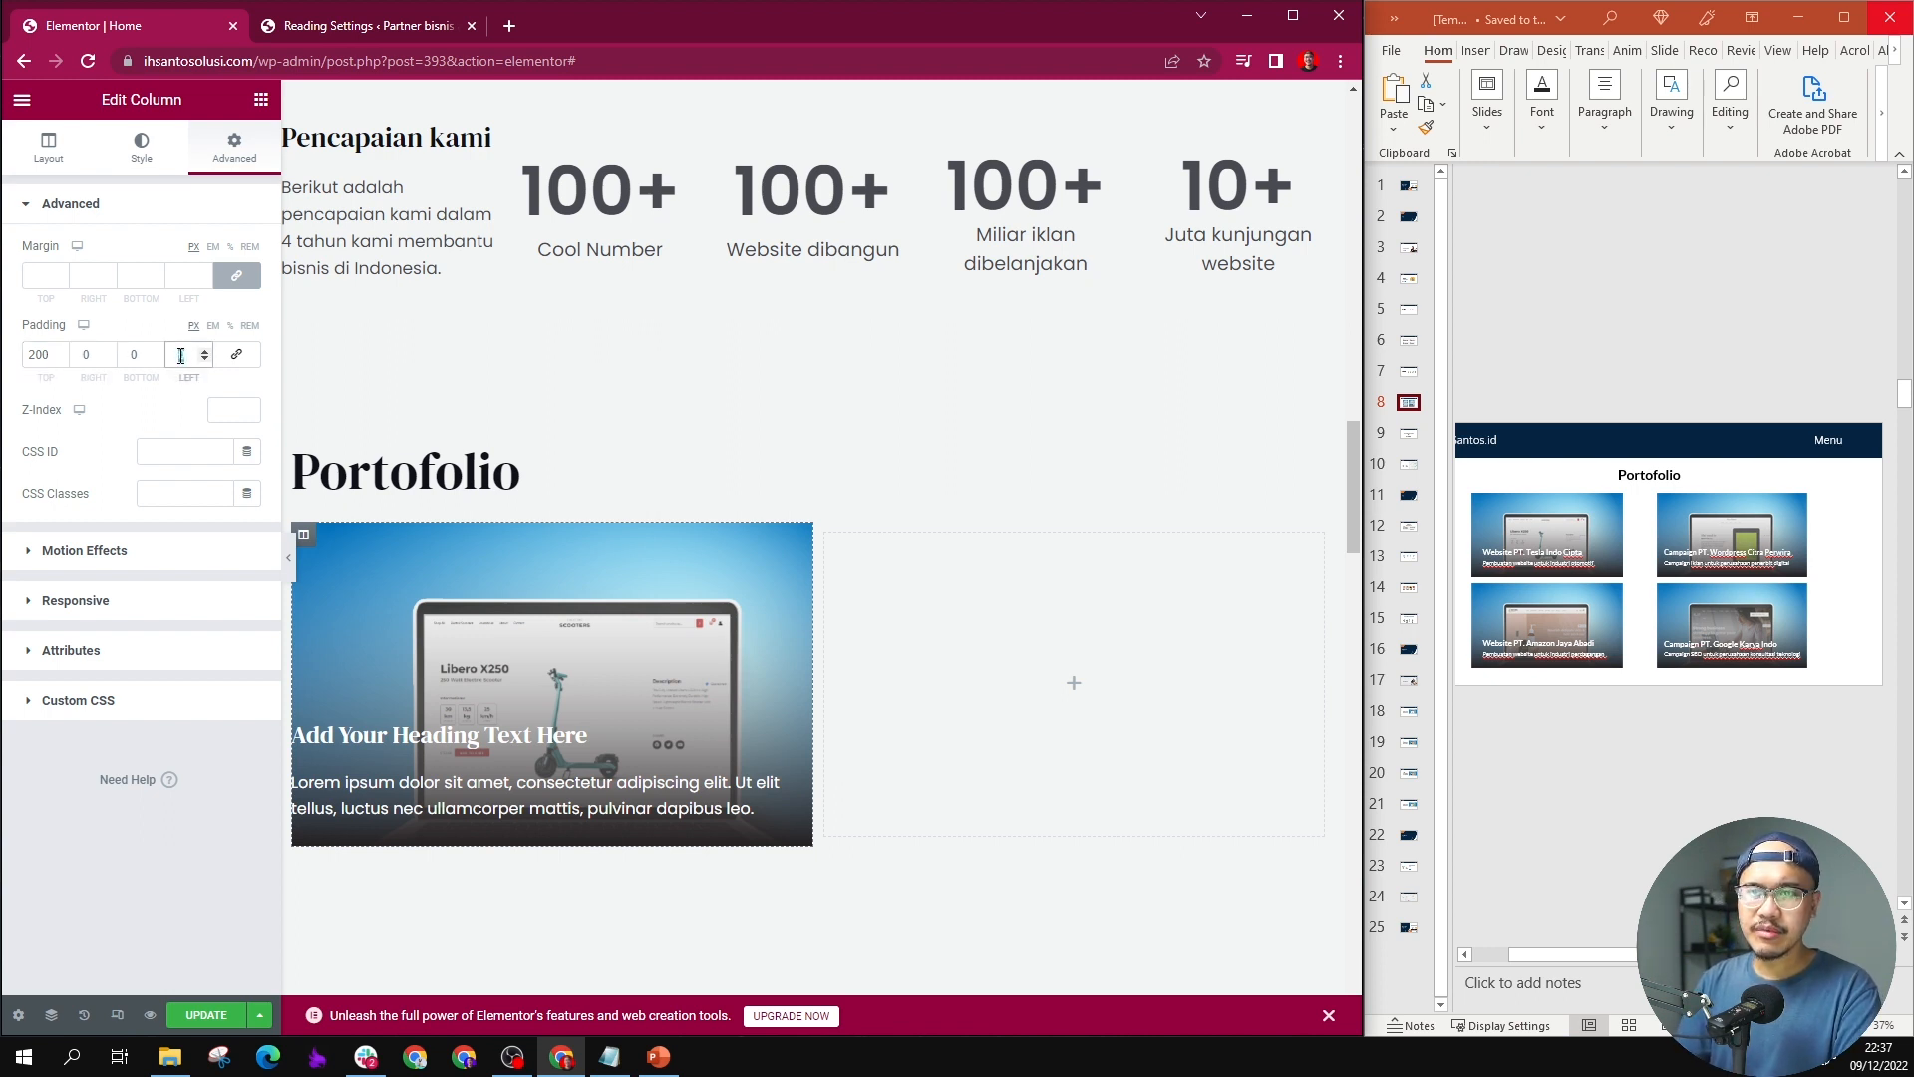
pyautogui.write('3')
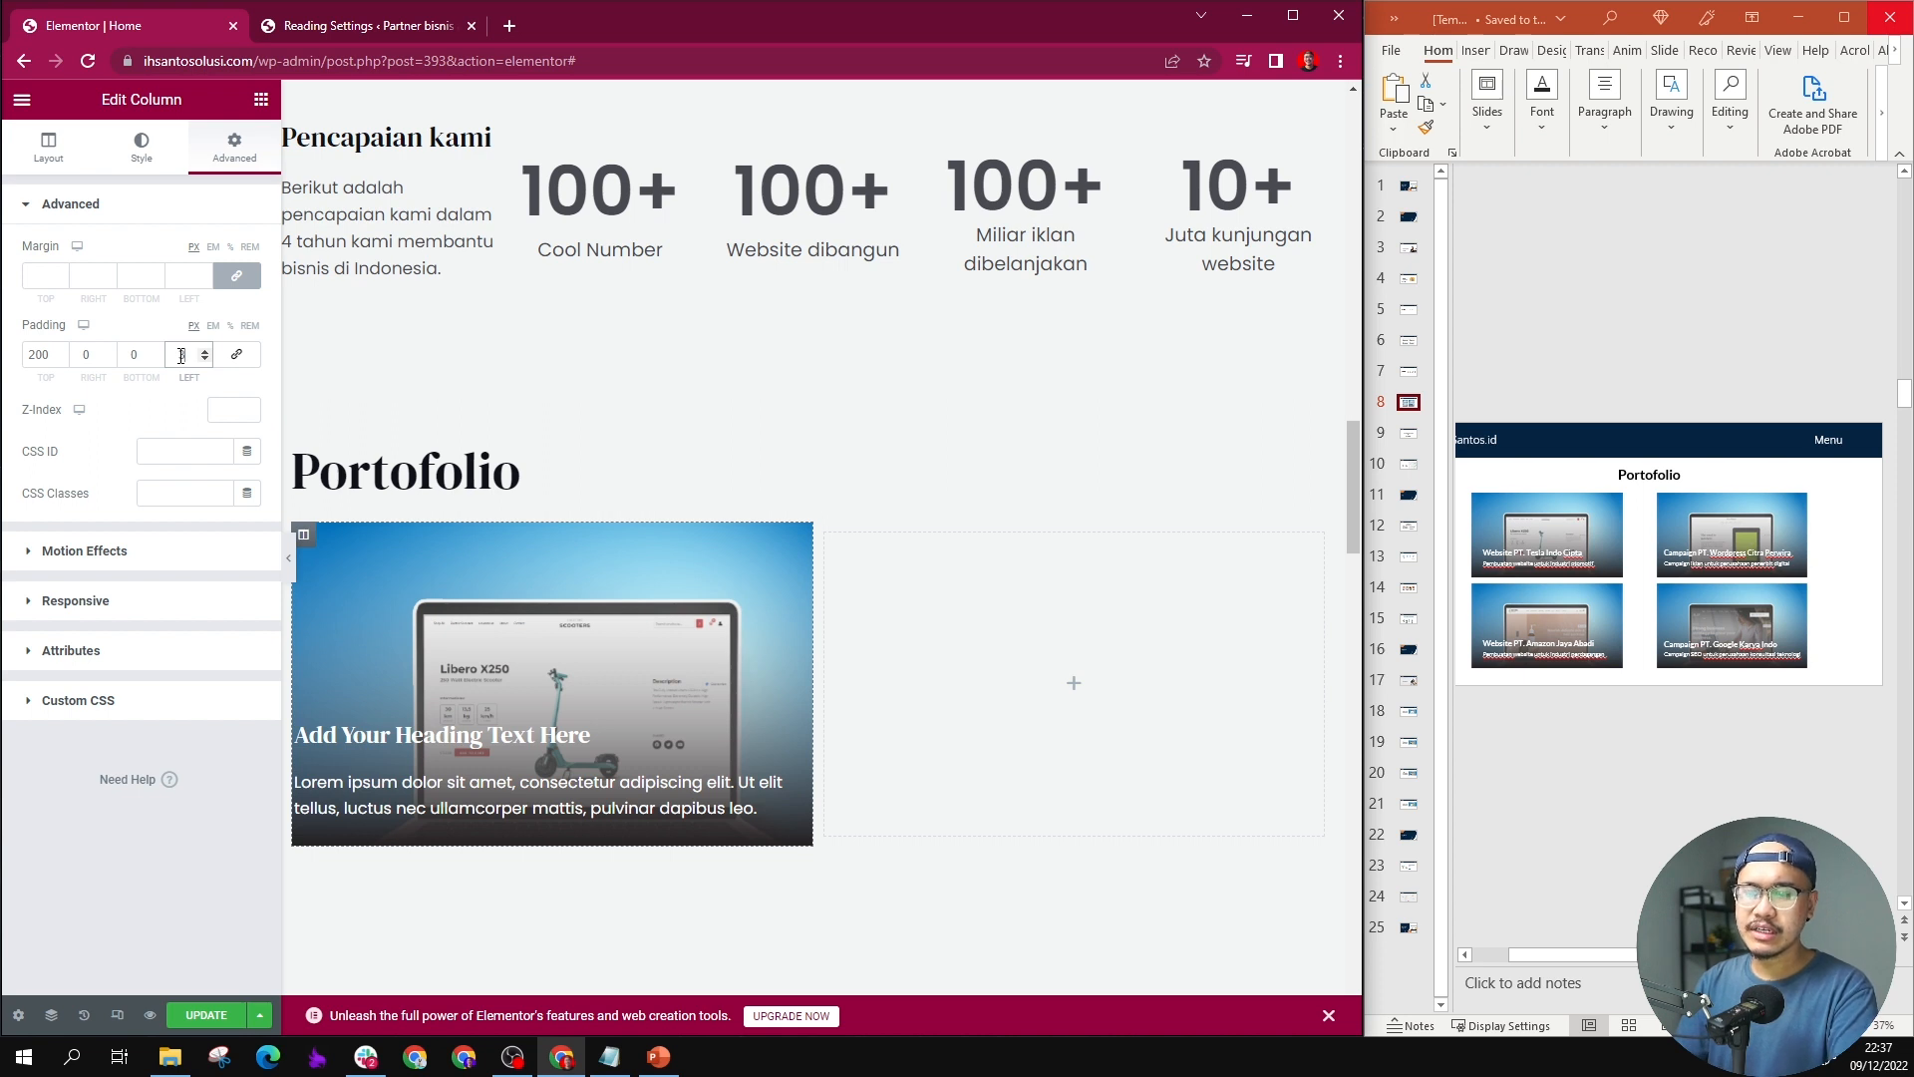
pyautogui.write('0')
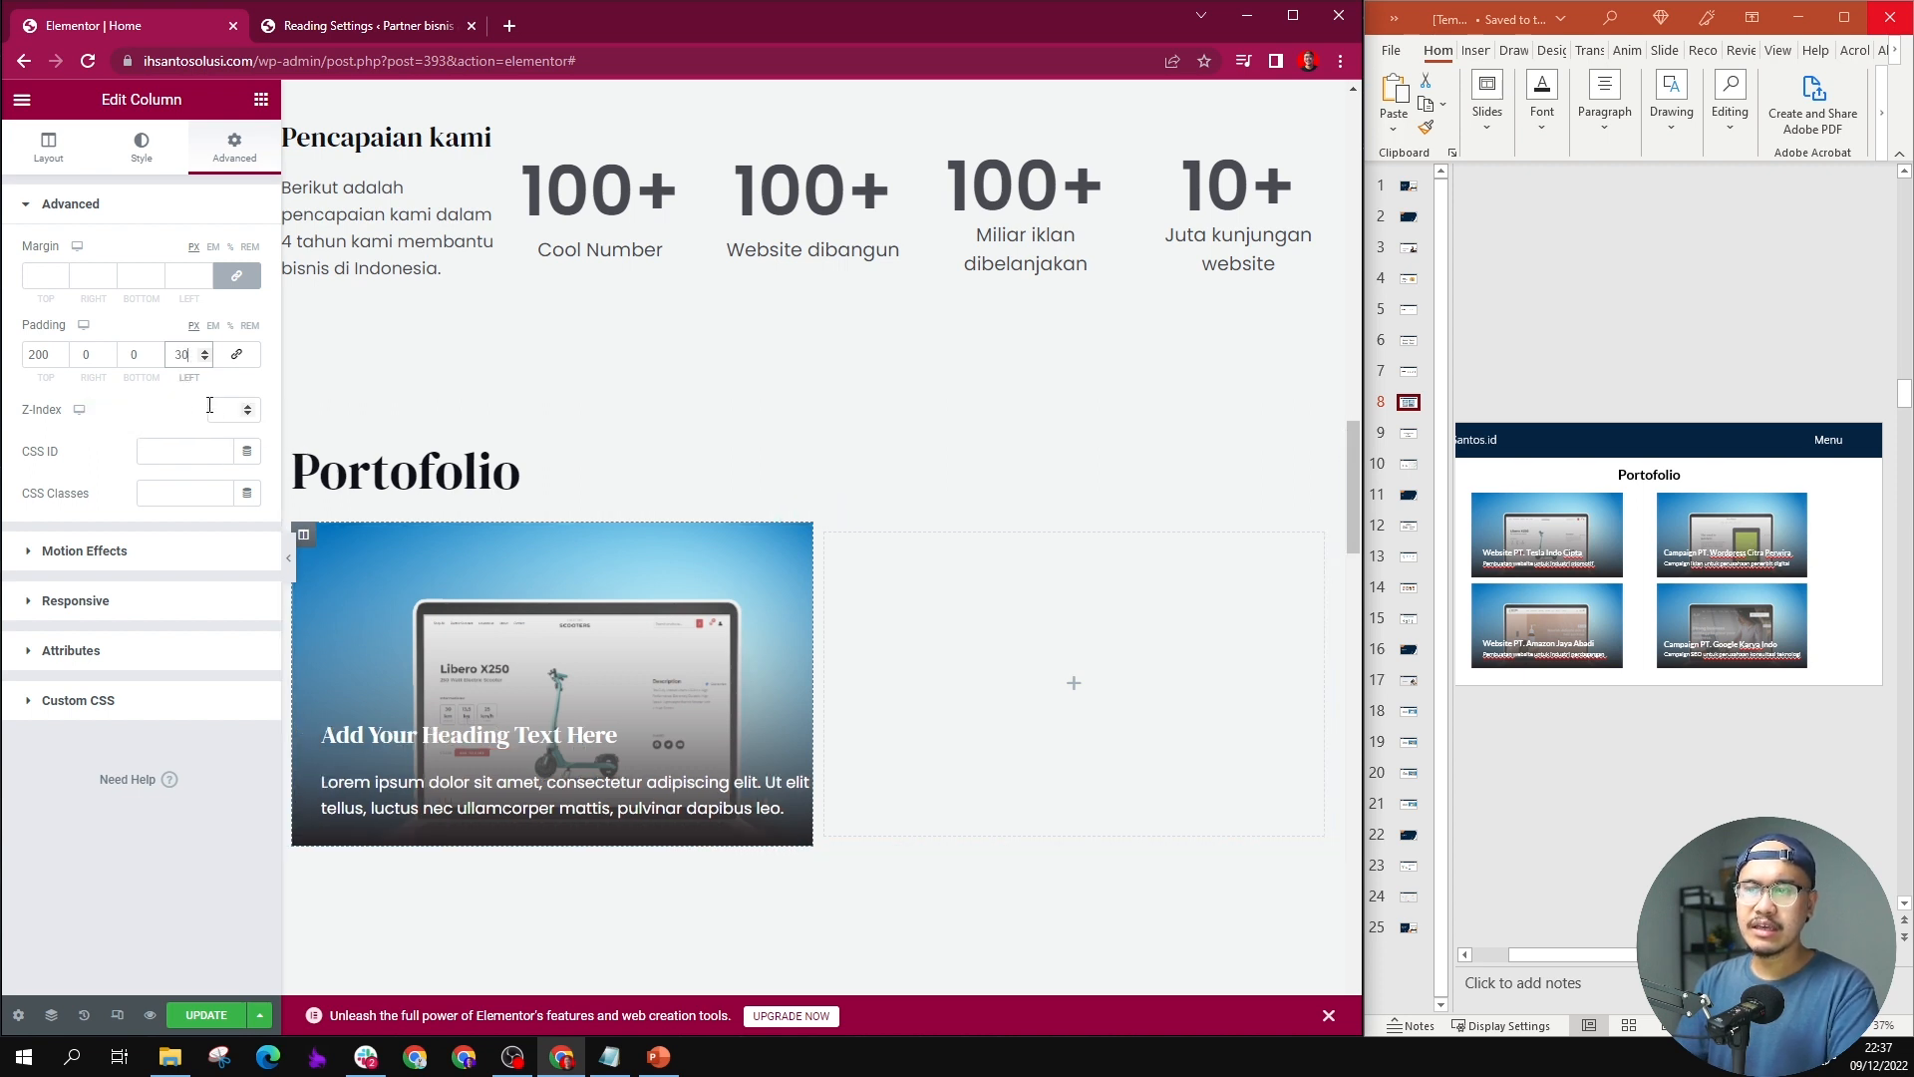
pyautogui.write('20')
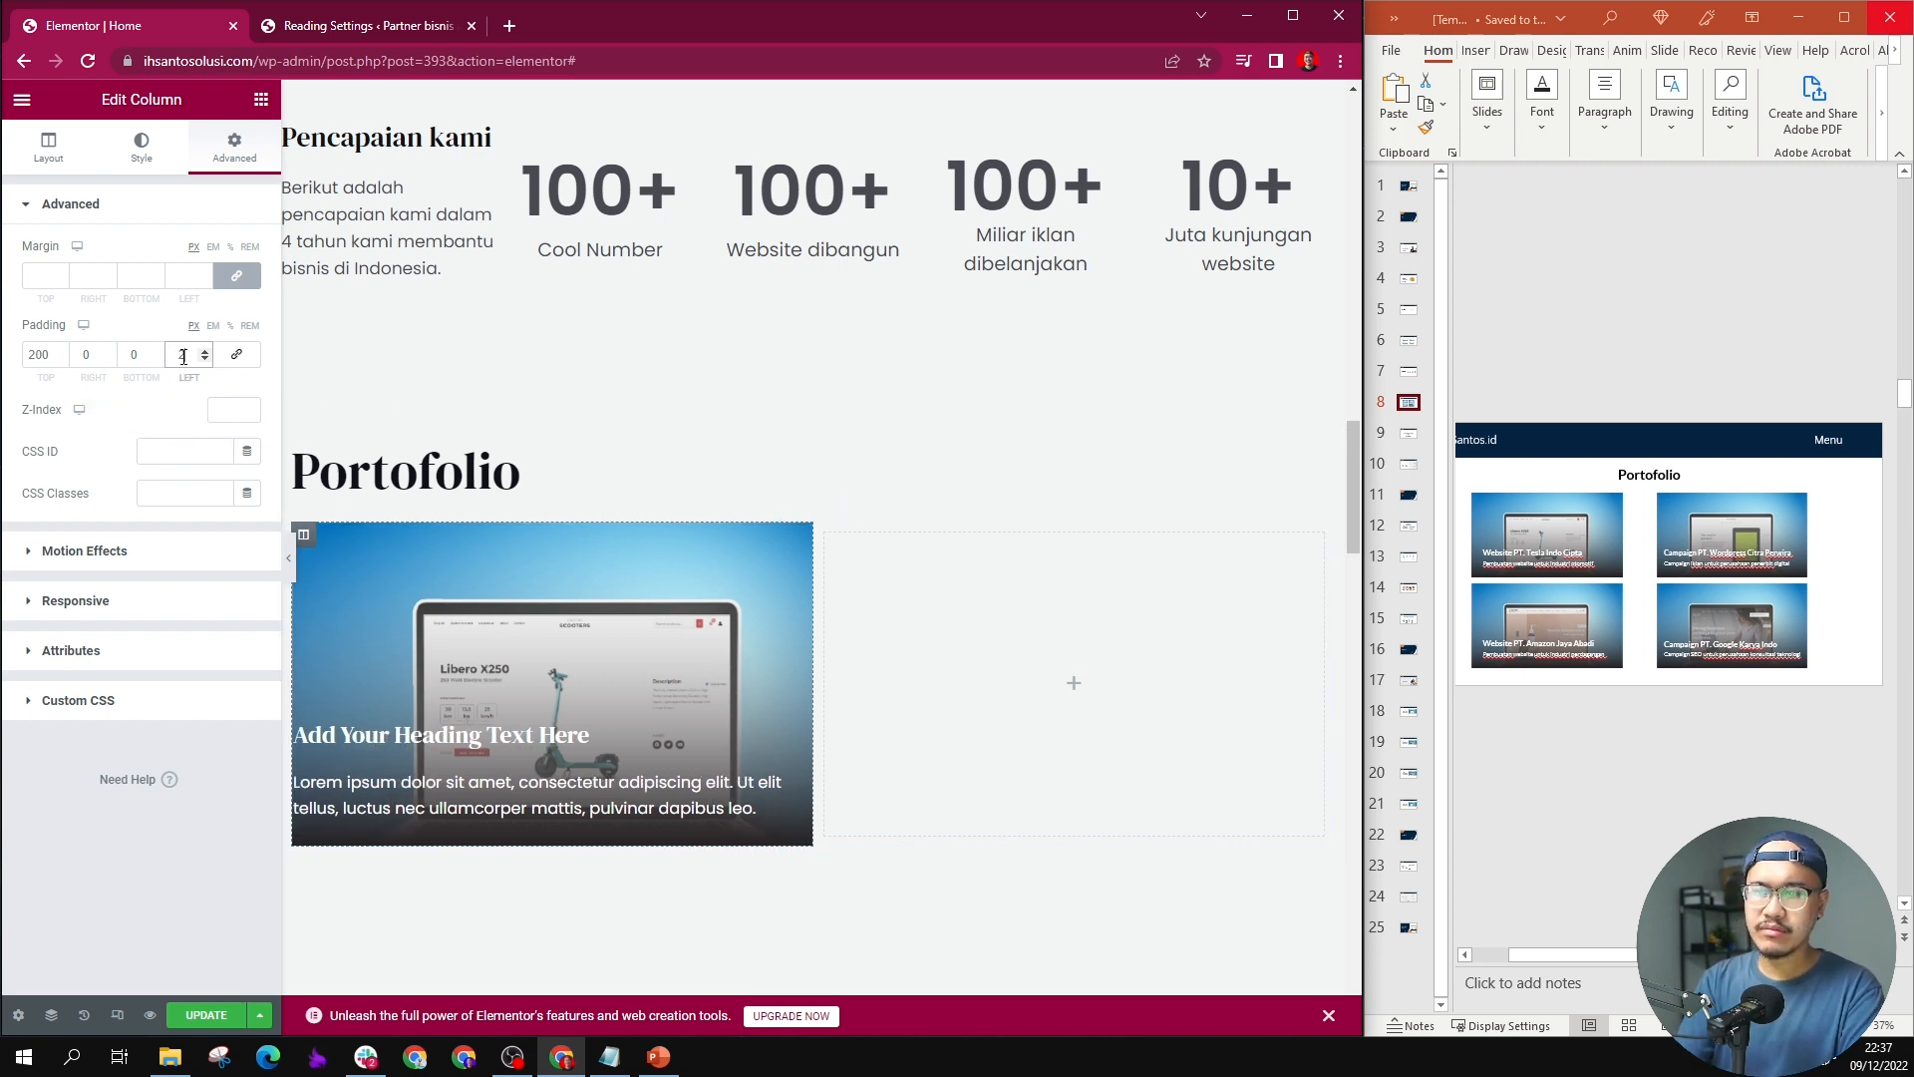
pyautogui.click(144, 360)
# Step: Try a right padding of 20 px on the first portfolio column and return it to 0
pyautogui.click(96, 358)
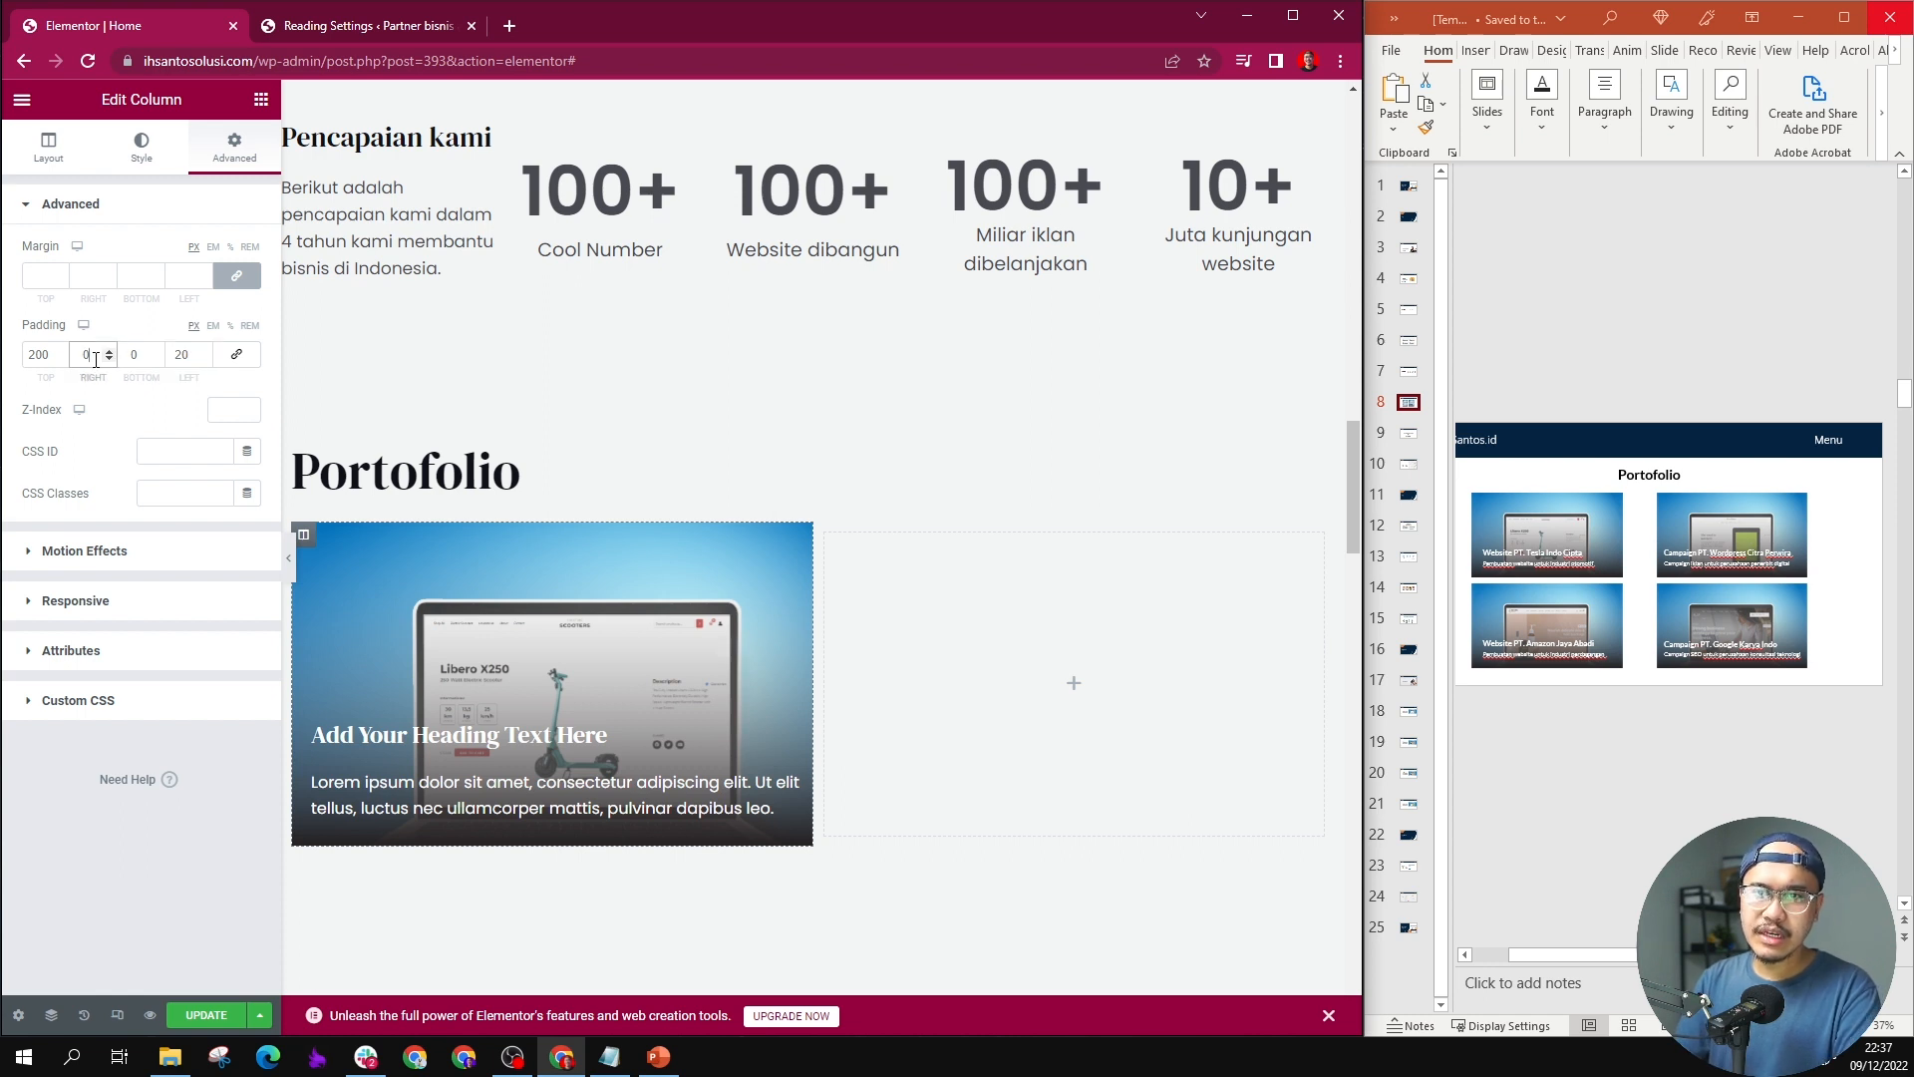
pyautogui.write('20')
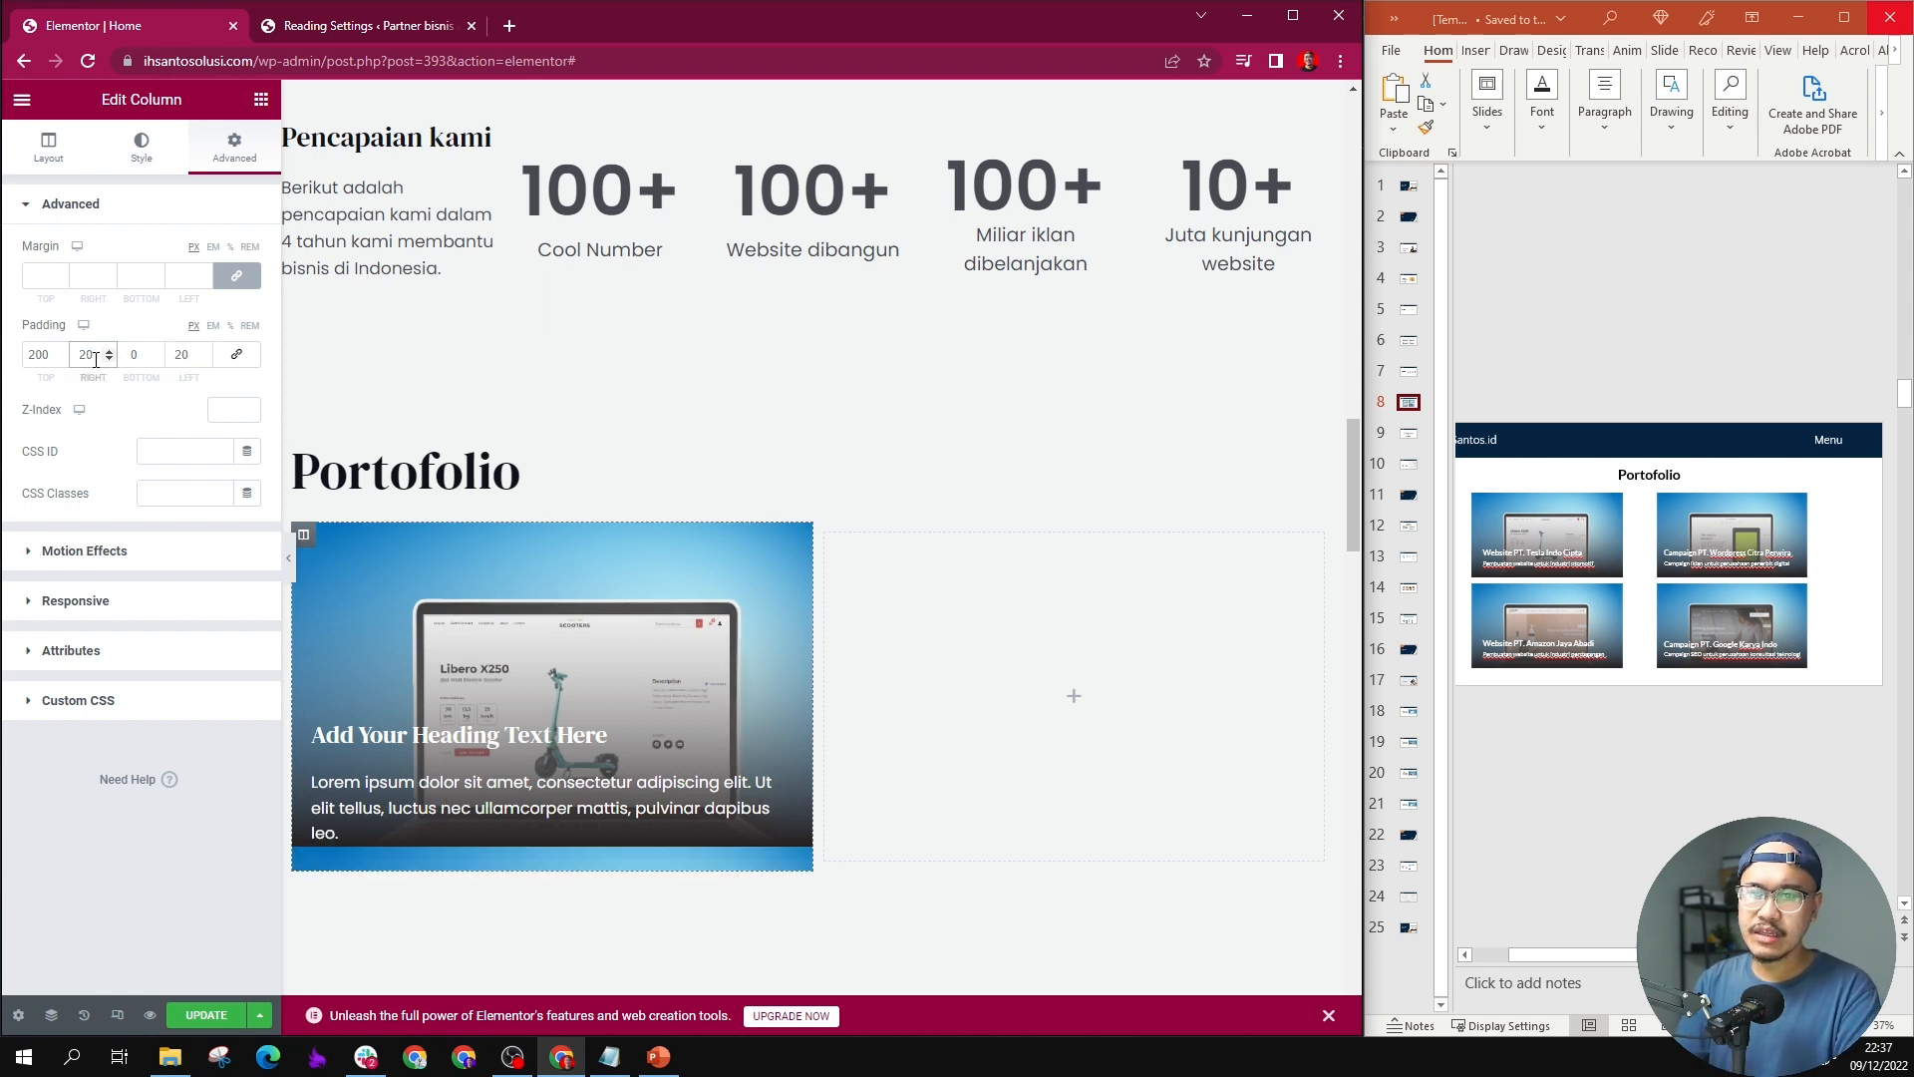
pyautogui.write('0')
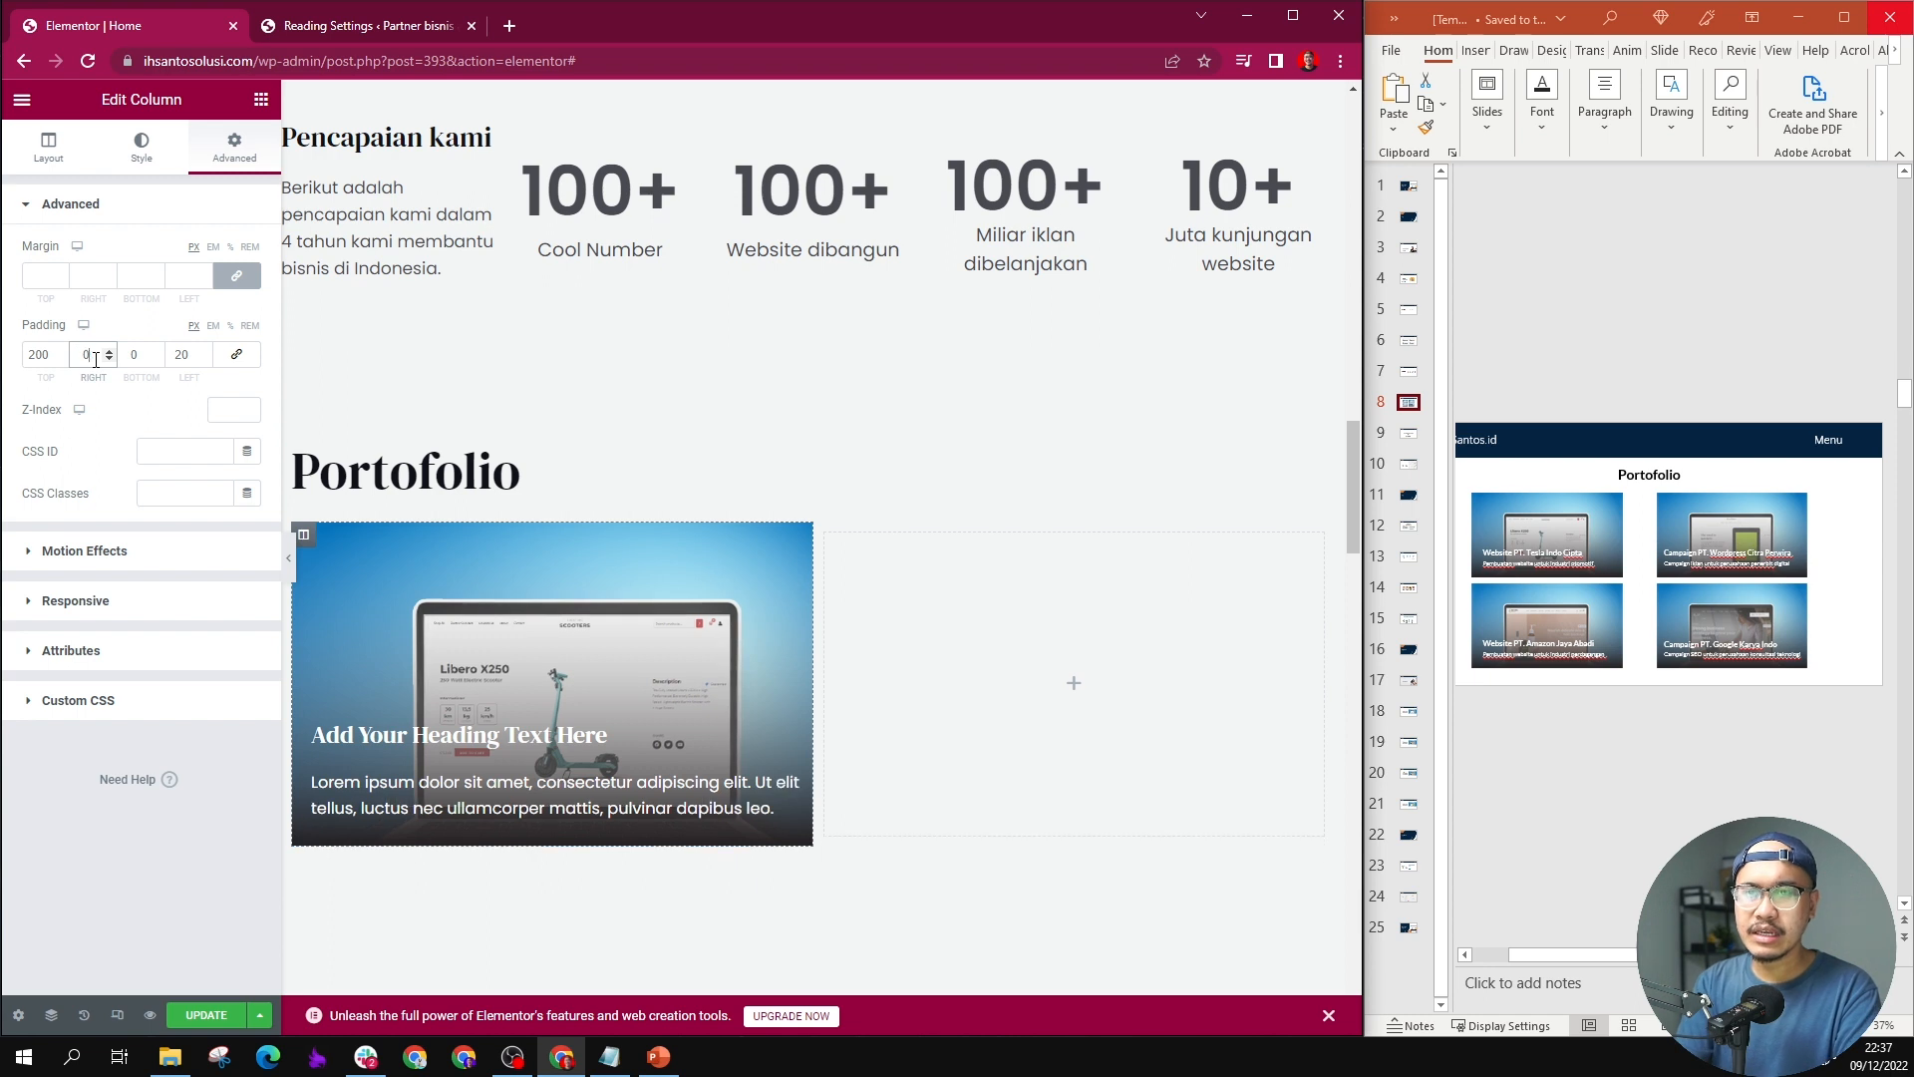
# Step: Replace the first portfolio column's heading with "Website PT. Tesla Indo Cipta", copied from the first card on PowerPoint slide 8
pyautogui.tripleClick(376, 721)
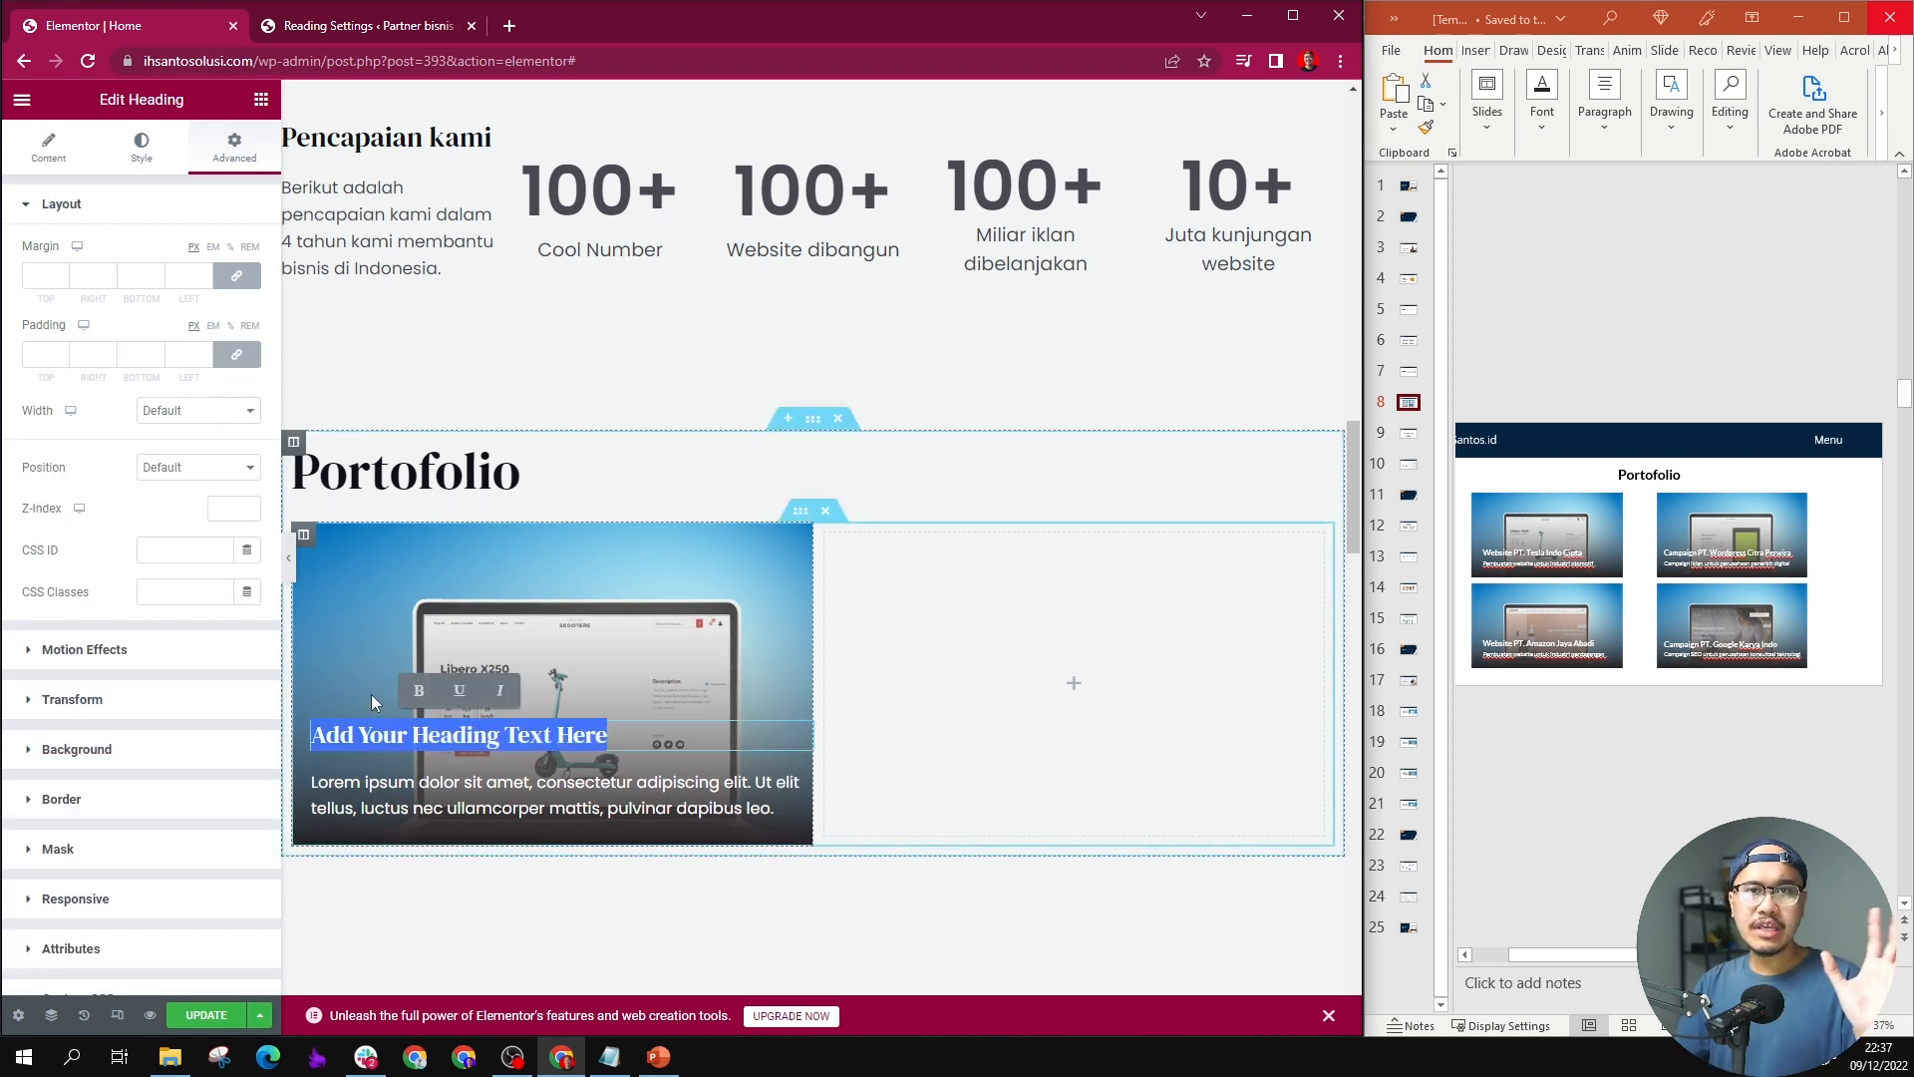
pyautogui.click(1553, 565)
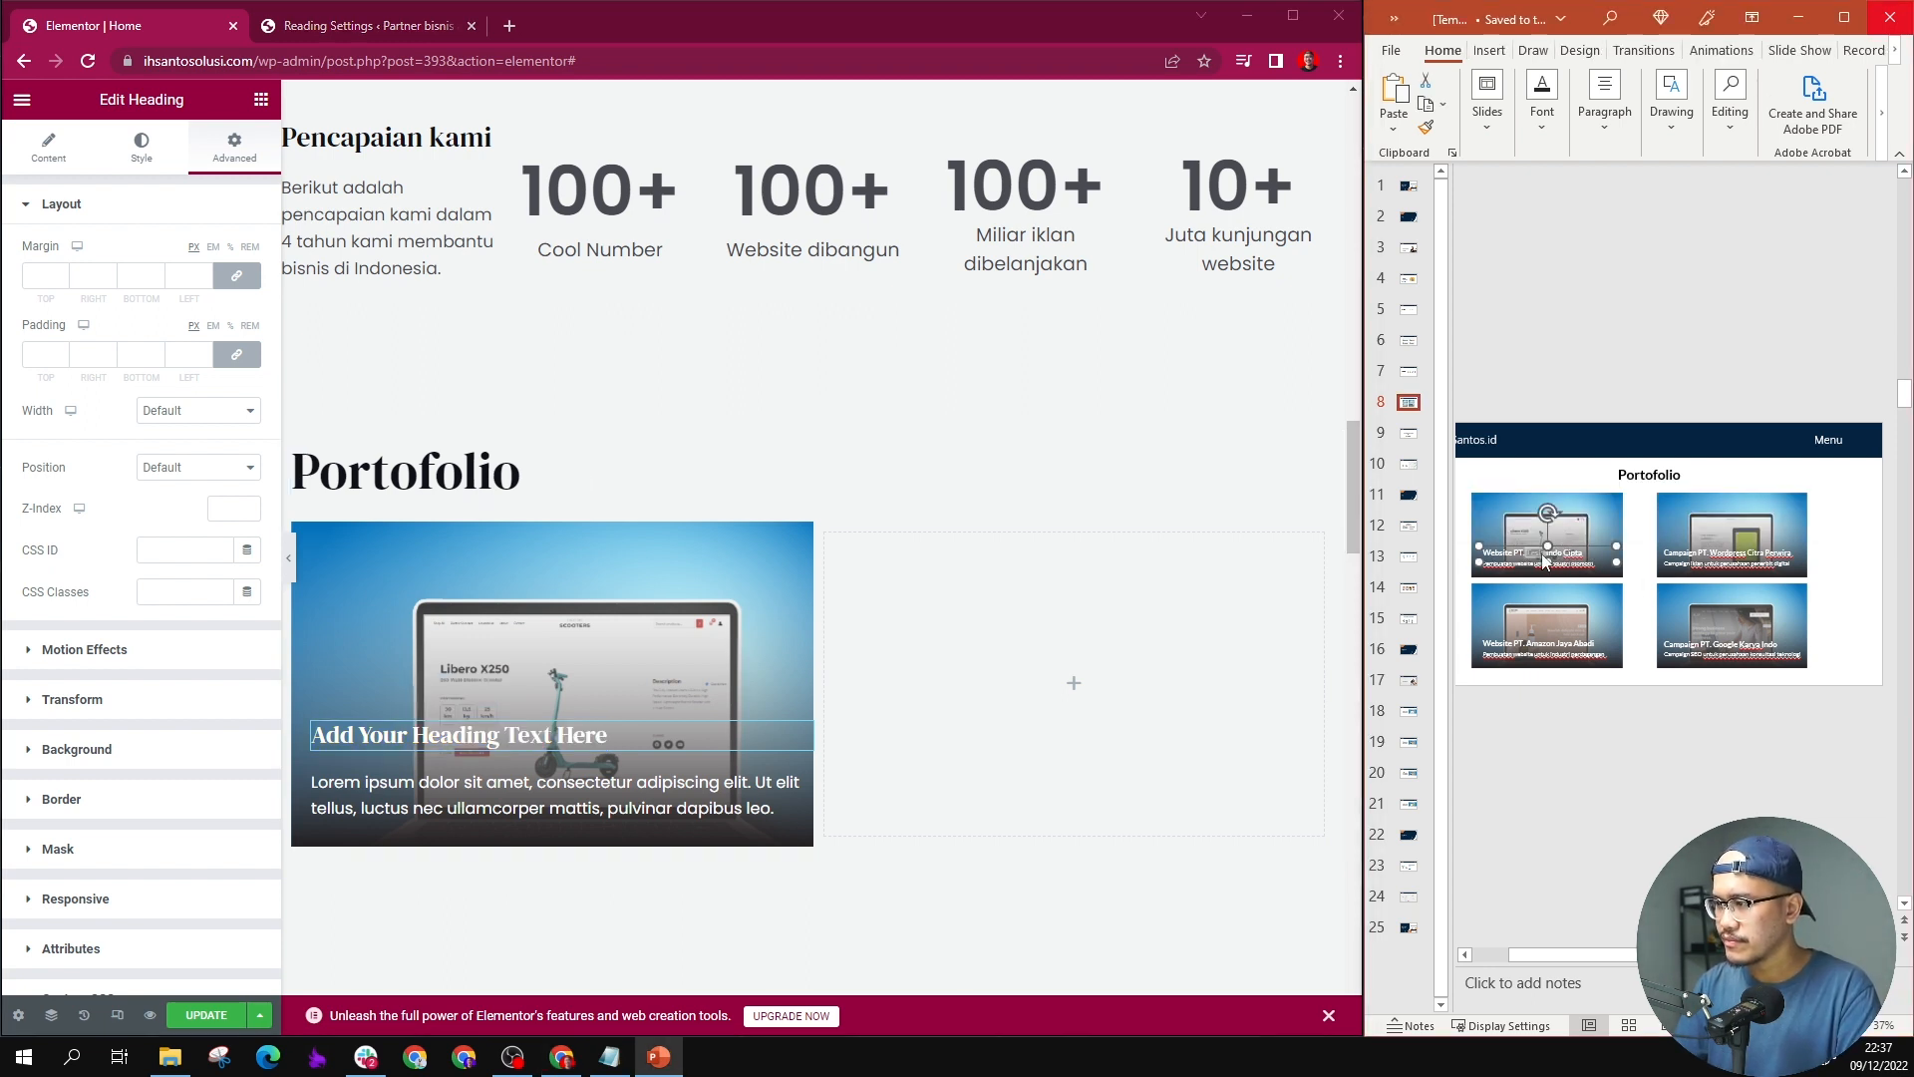
pyautogui.tripleClick(1543, 561)
pyautogui.hotkey('ctrl', 'c')
pyautogui.click(551, 735)
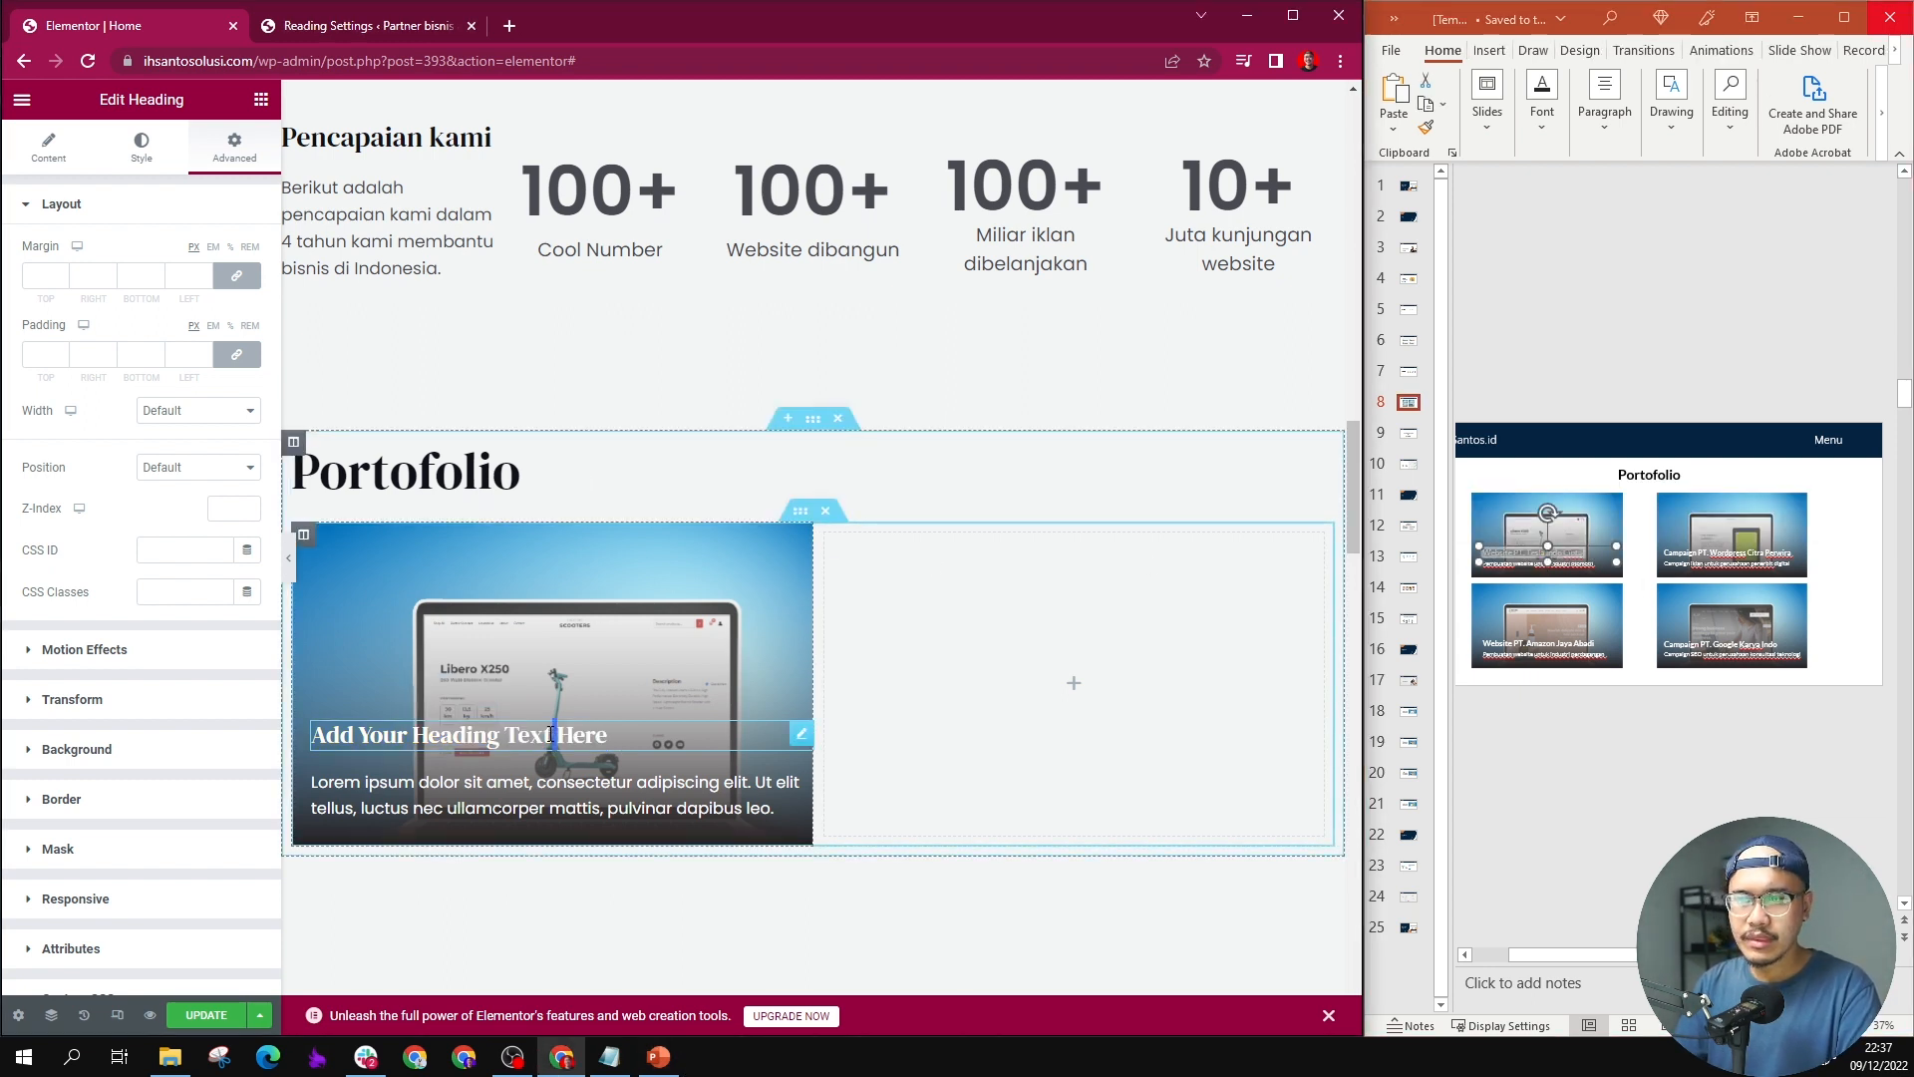
pyautogui.hotkey('ctrl', 'a')
pyautogui.hotkey('ctrl', 'v')
pyautogui.hotkey('ctrl', 'z')
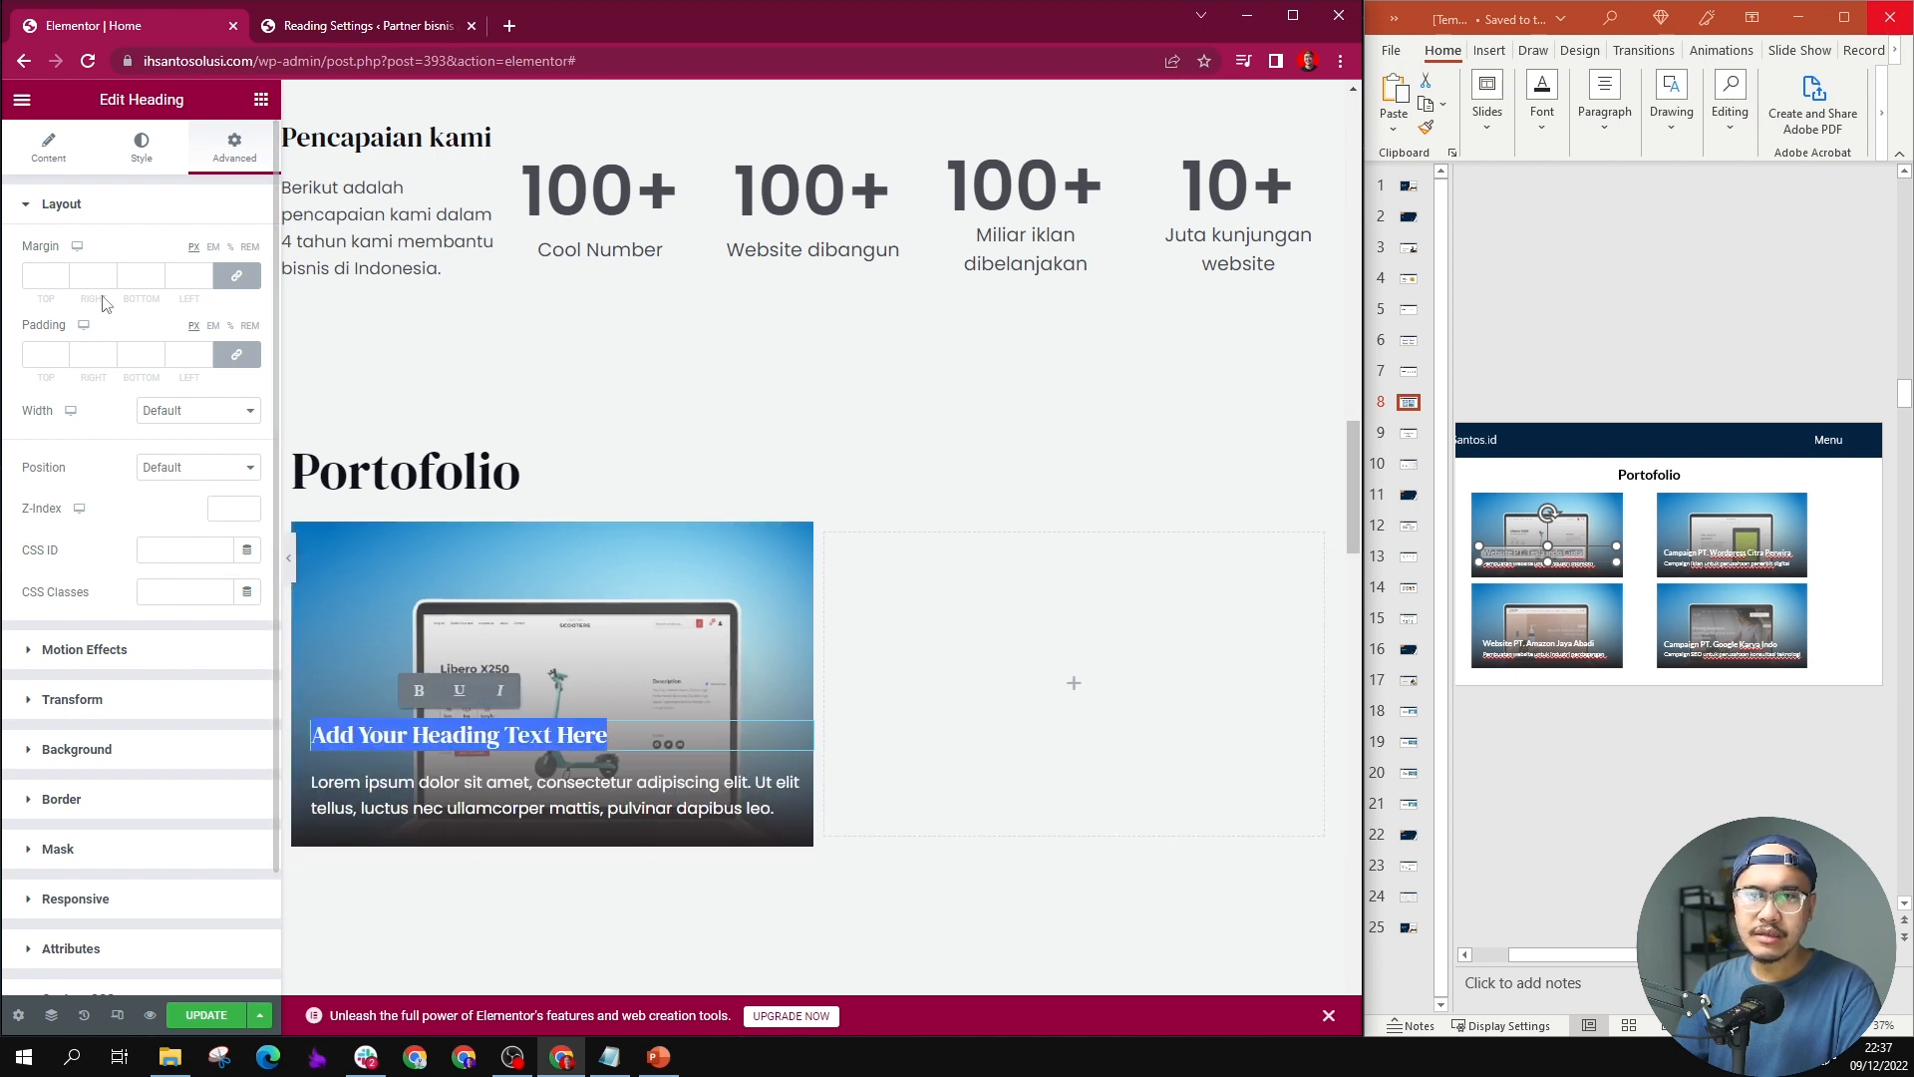
pyautogui.click(50, 147)
pyautogui.tripleClick(110, 319)
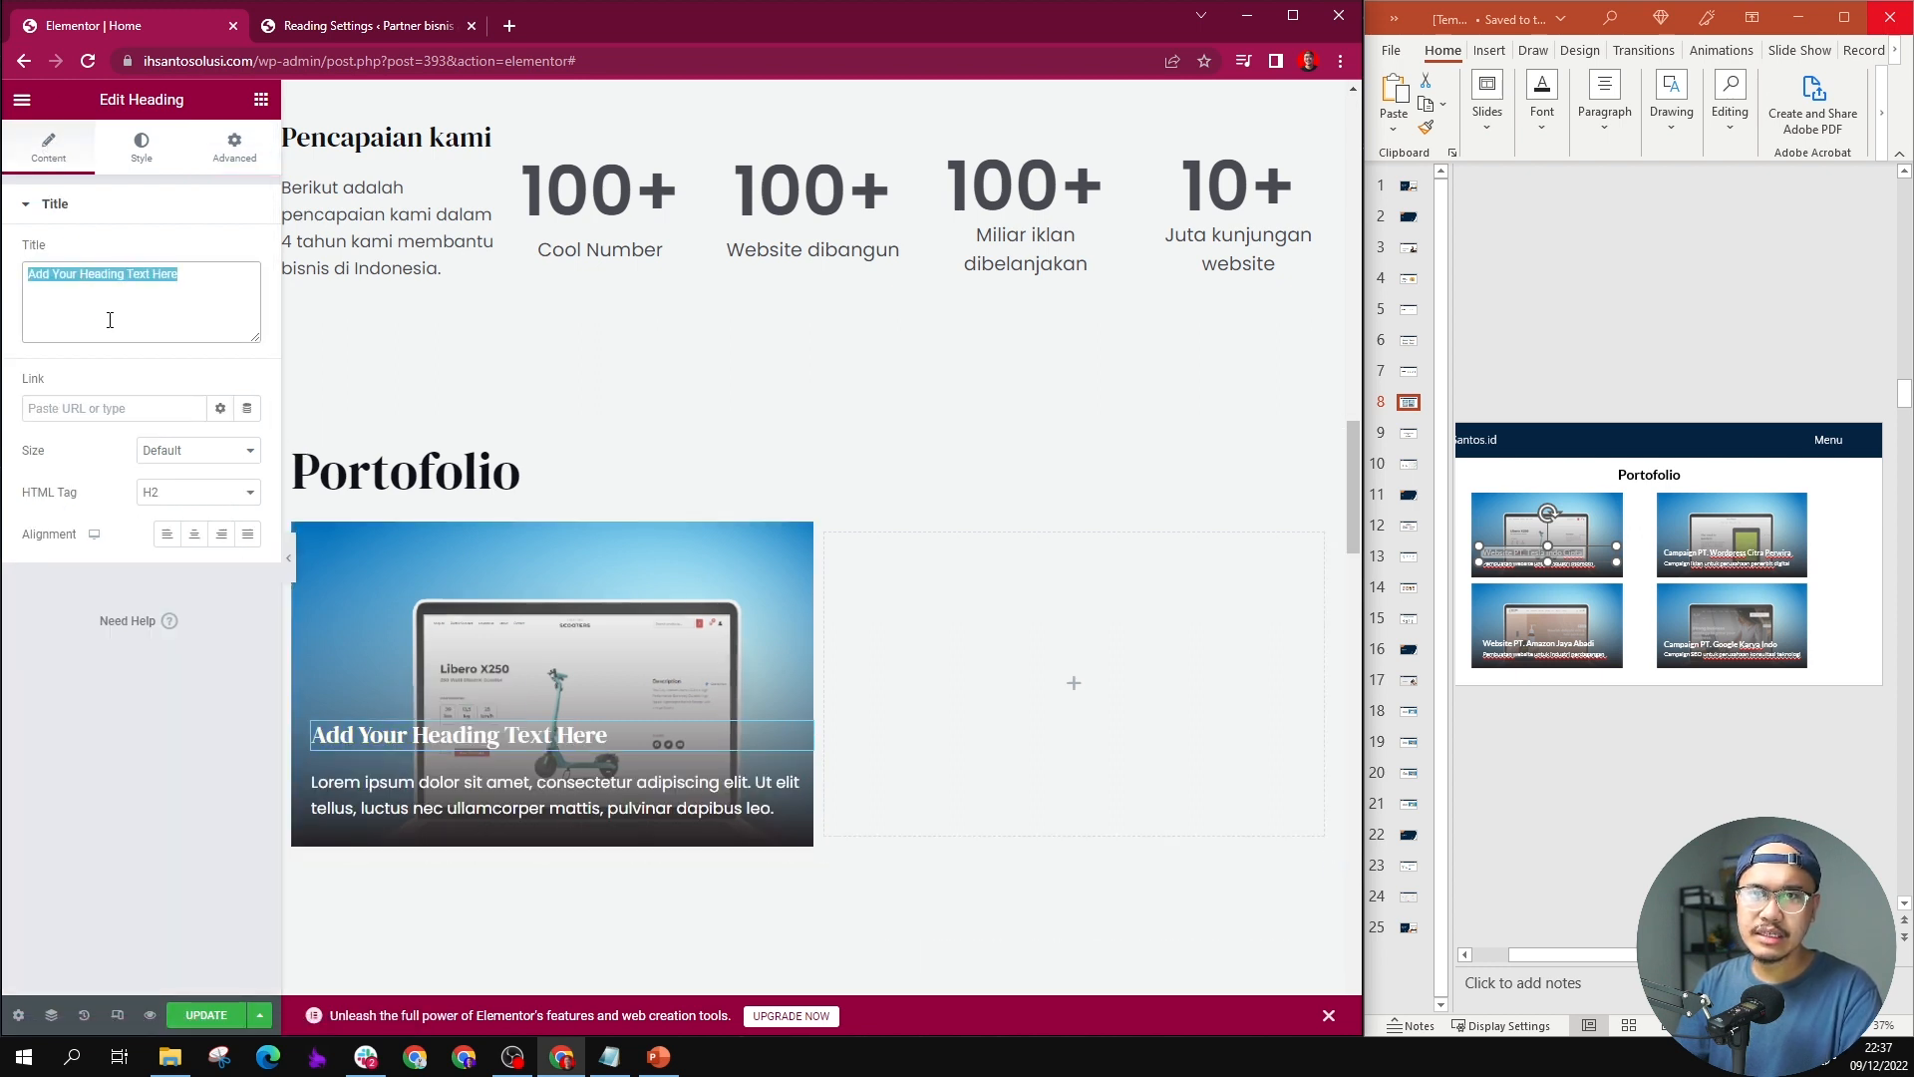
pyautogui.hotkey('ctrl', 'v')
# Step: Switch to PowerPoint and copy the first card's description, "Pembuatan website untuk industri otomotif", from slide 8, leaving the slide text intact
pyautogui.click(1532, 569)
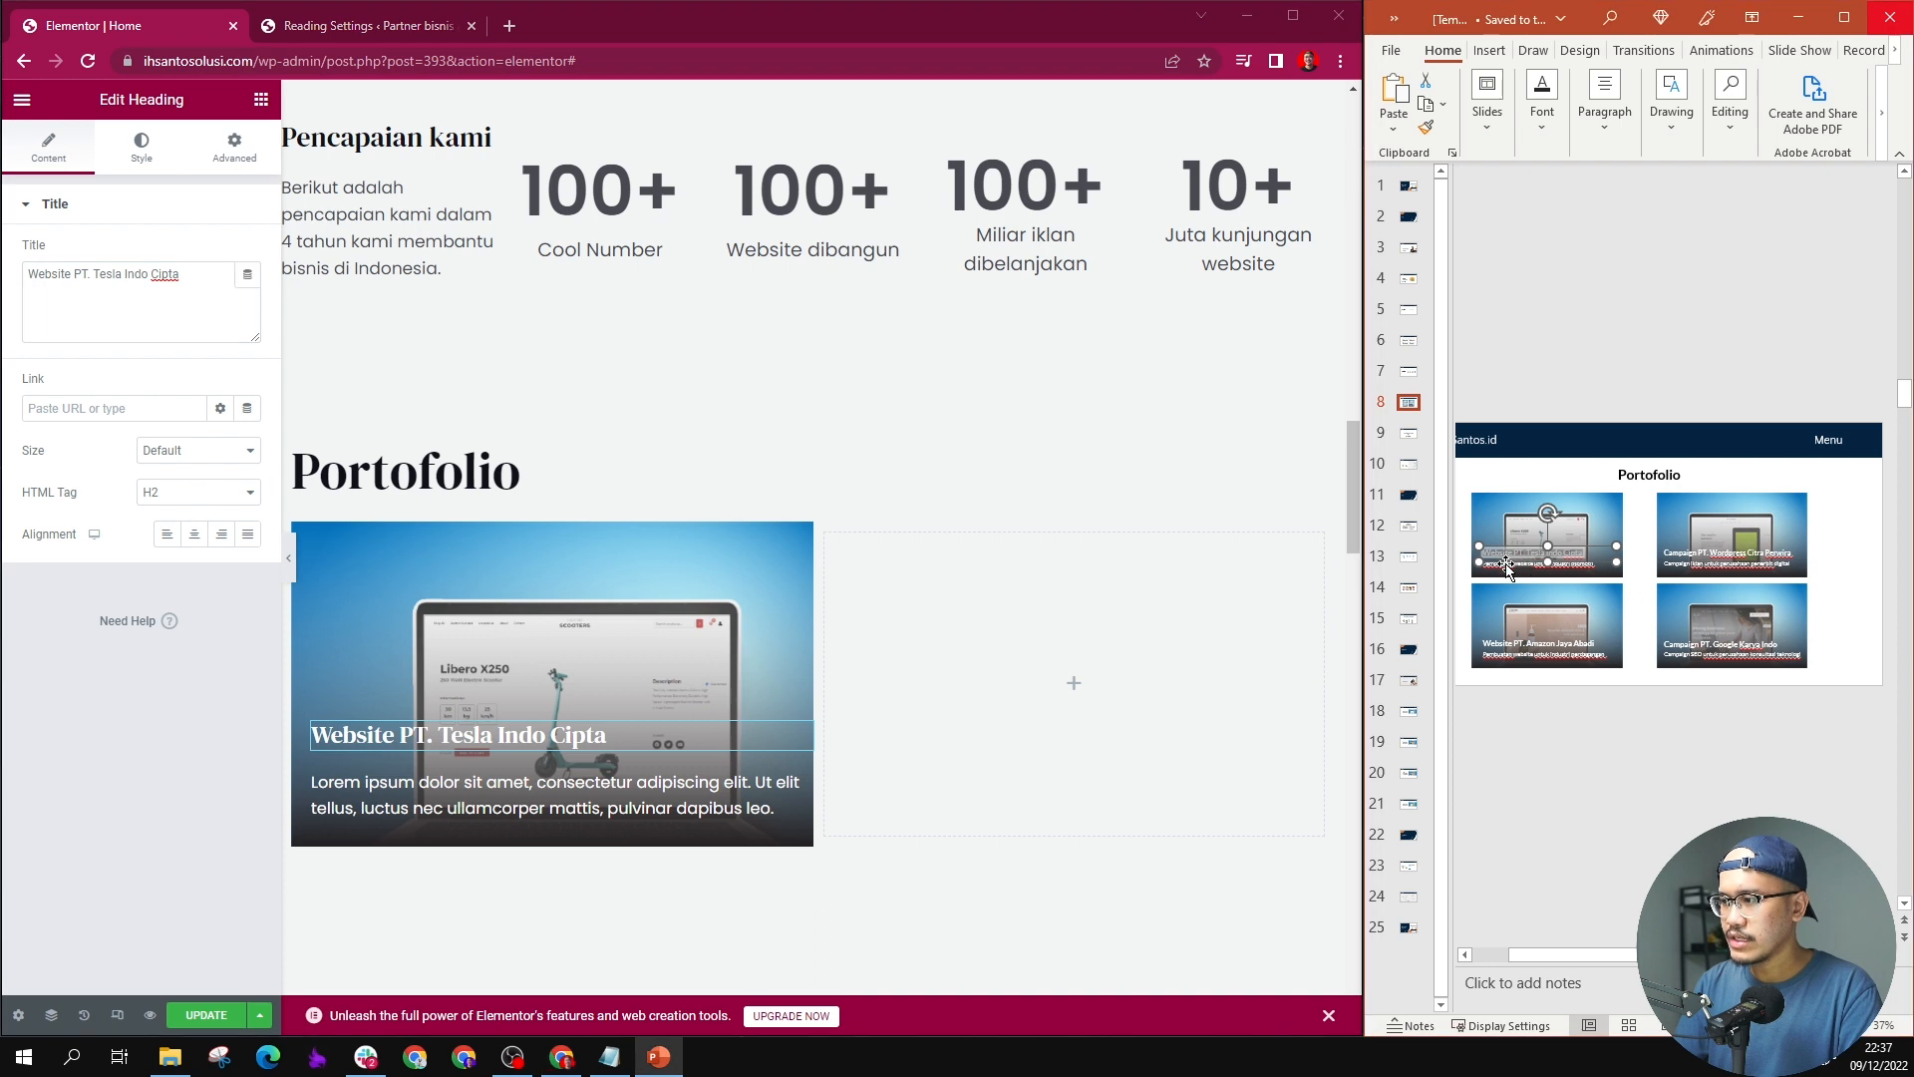
pyautogui.click(1506, 570)
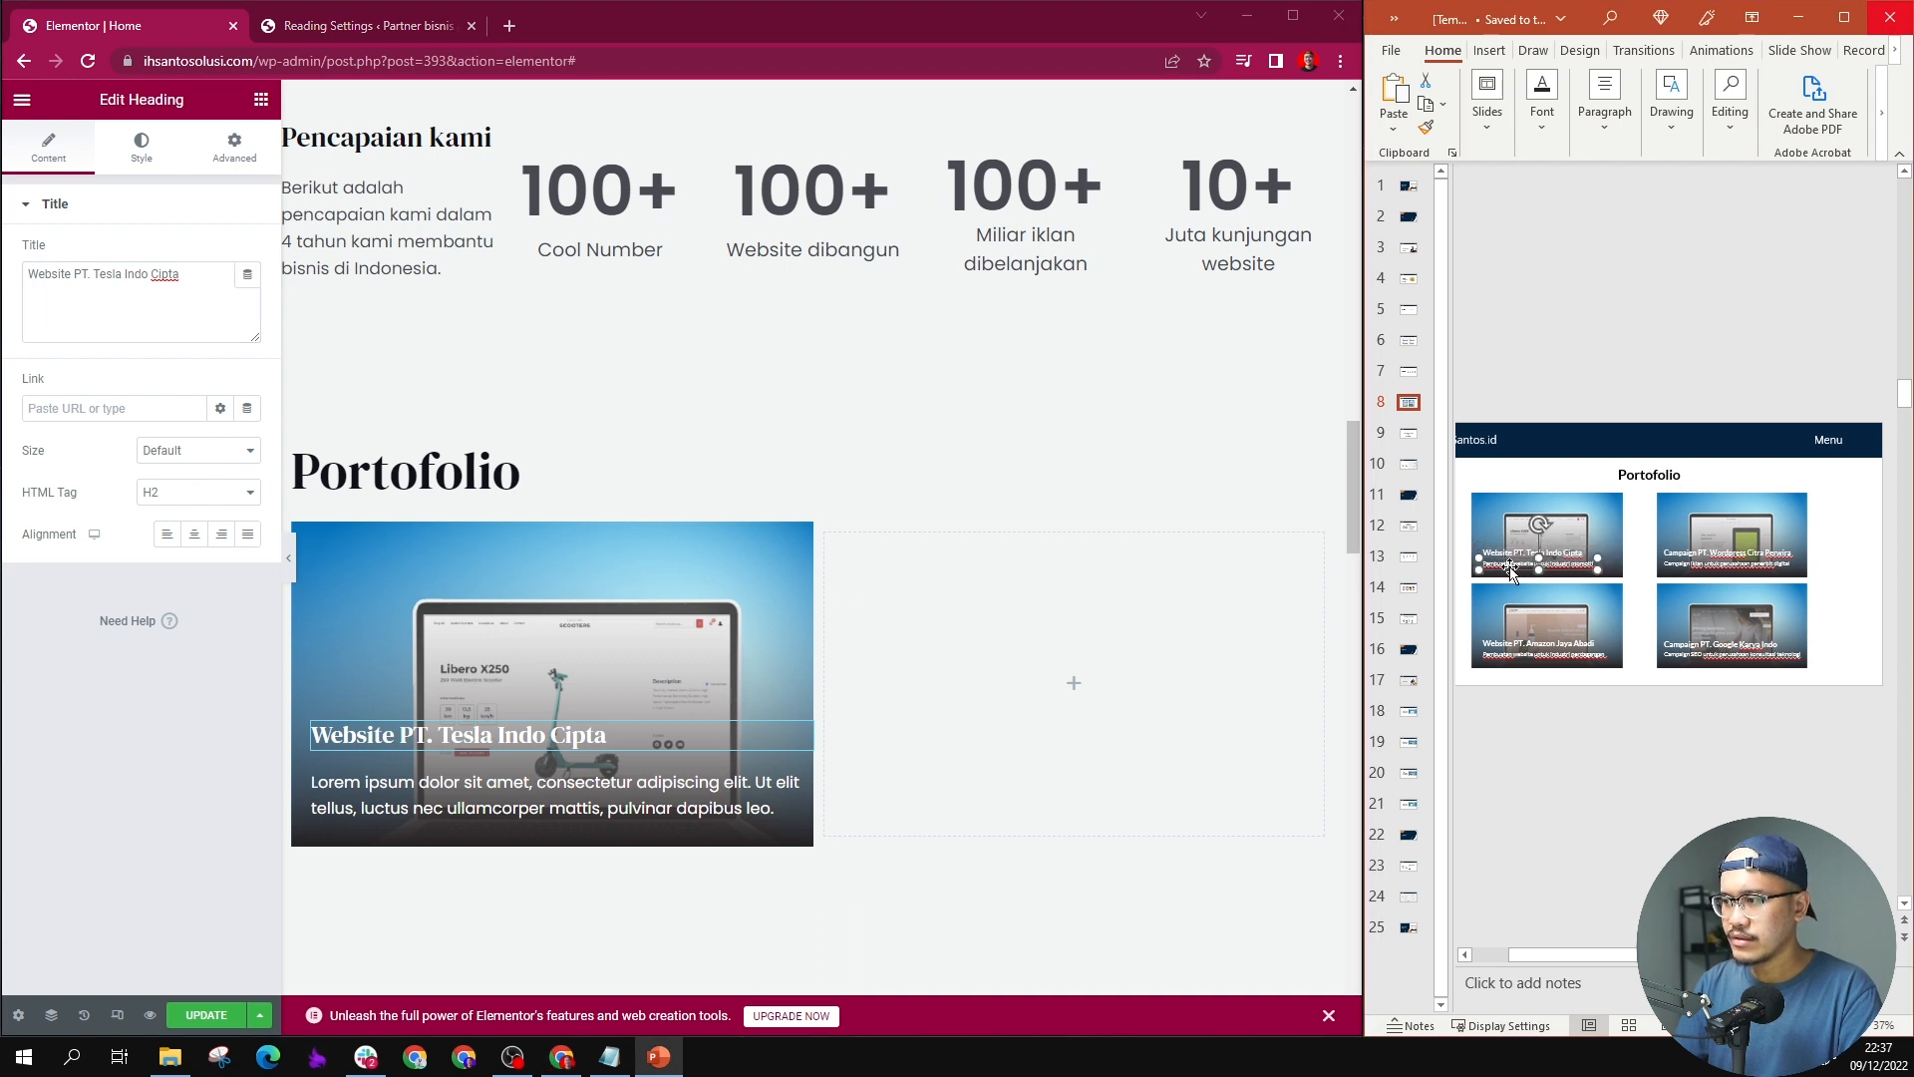
pyautogui.scroll(4, 1517, 571)
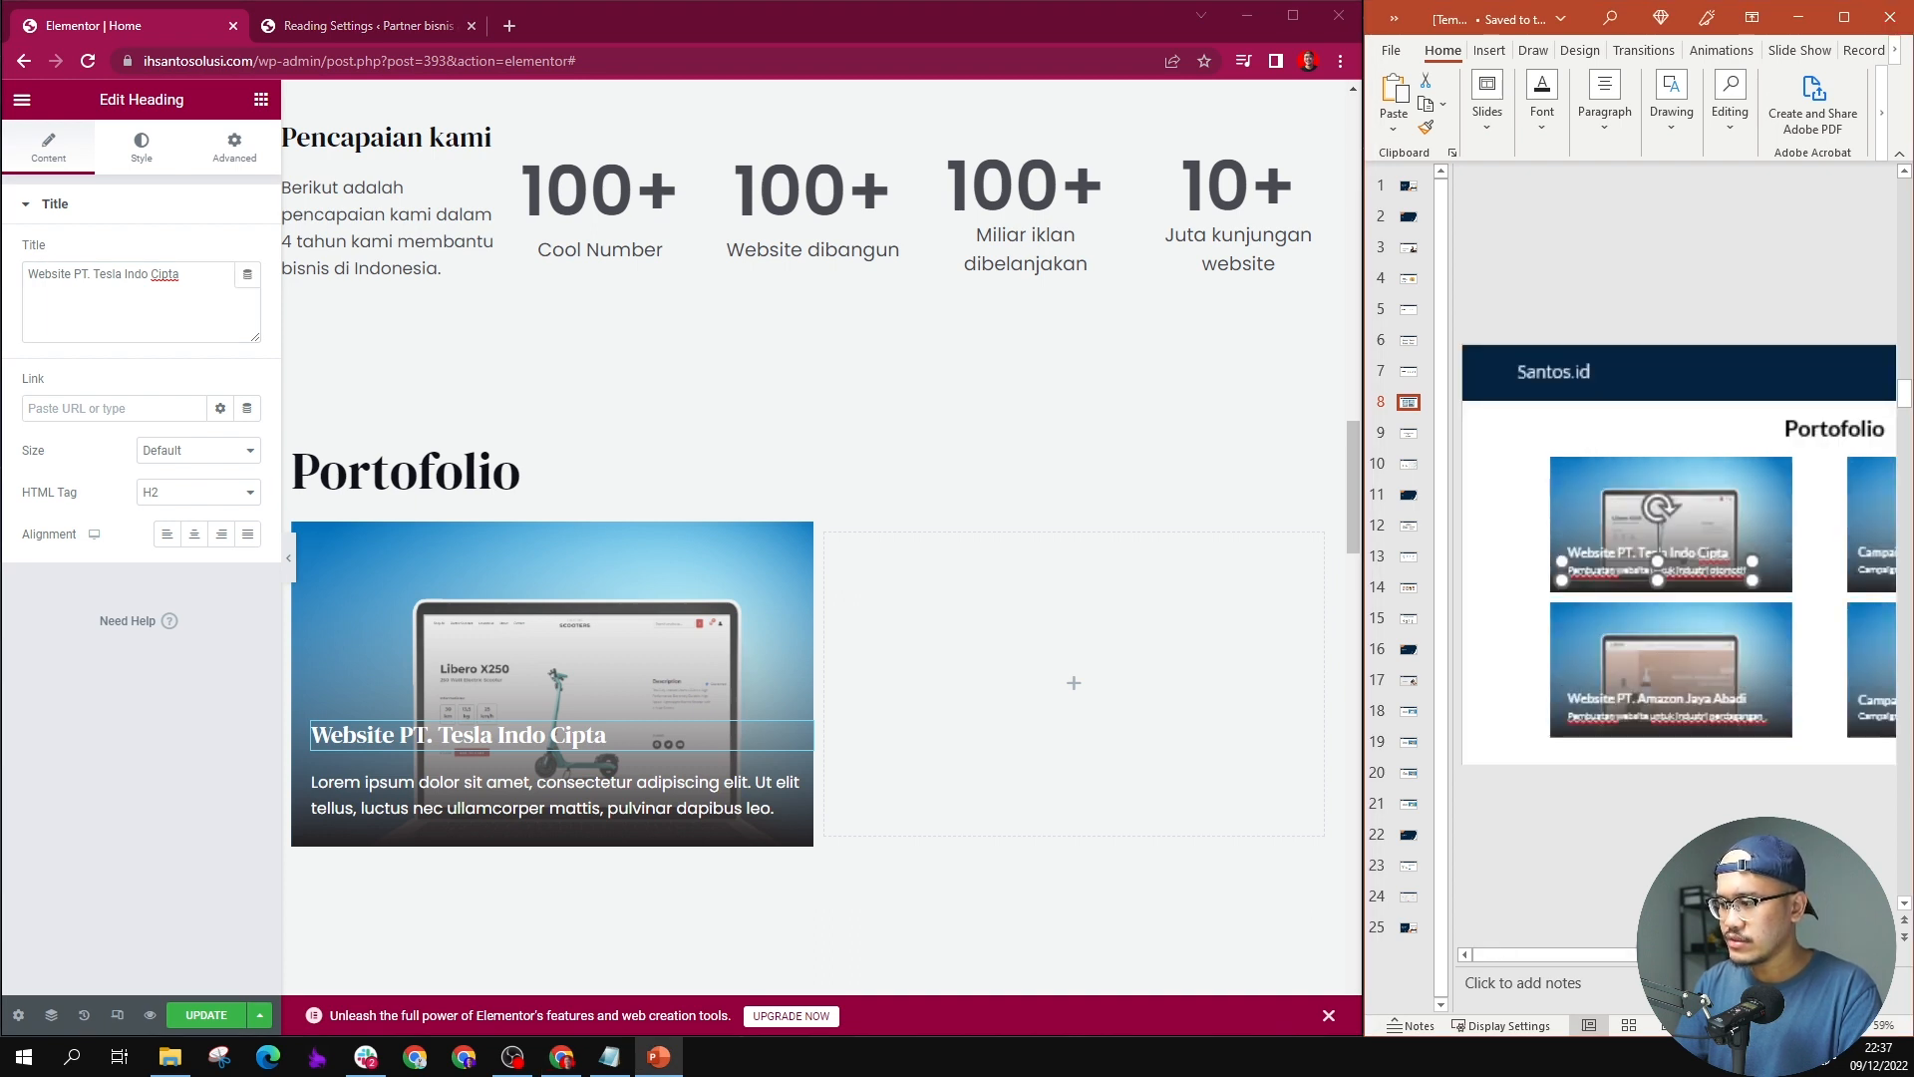
pyautogui.scroll(1, 1615, 598)
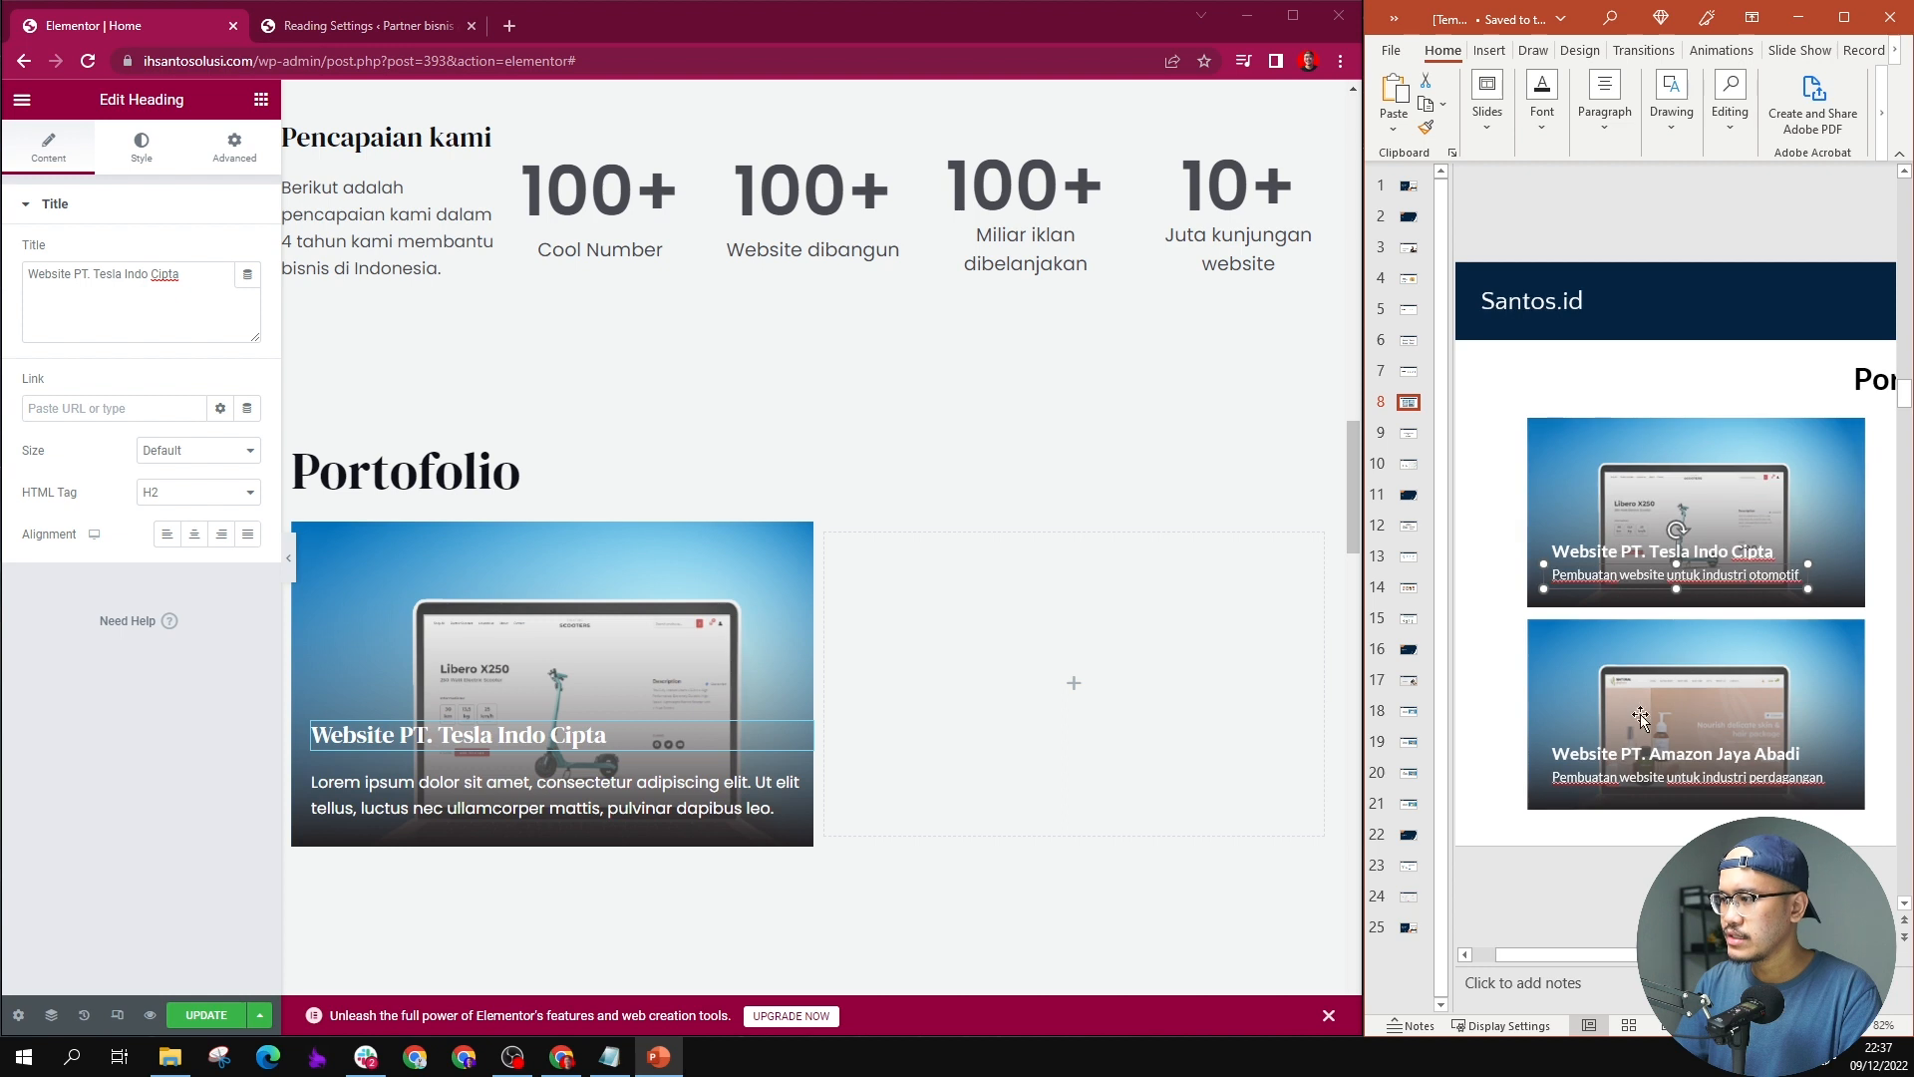
pyautogui.doubleClick(1613, 577)
pyautogui.tripleClick(1617, 577)
pyautogui.press('BackSpace')
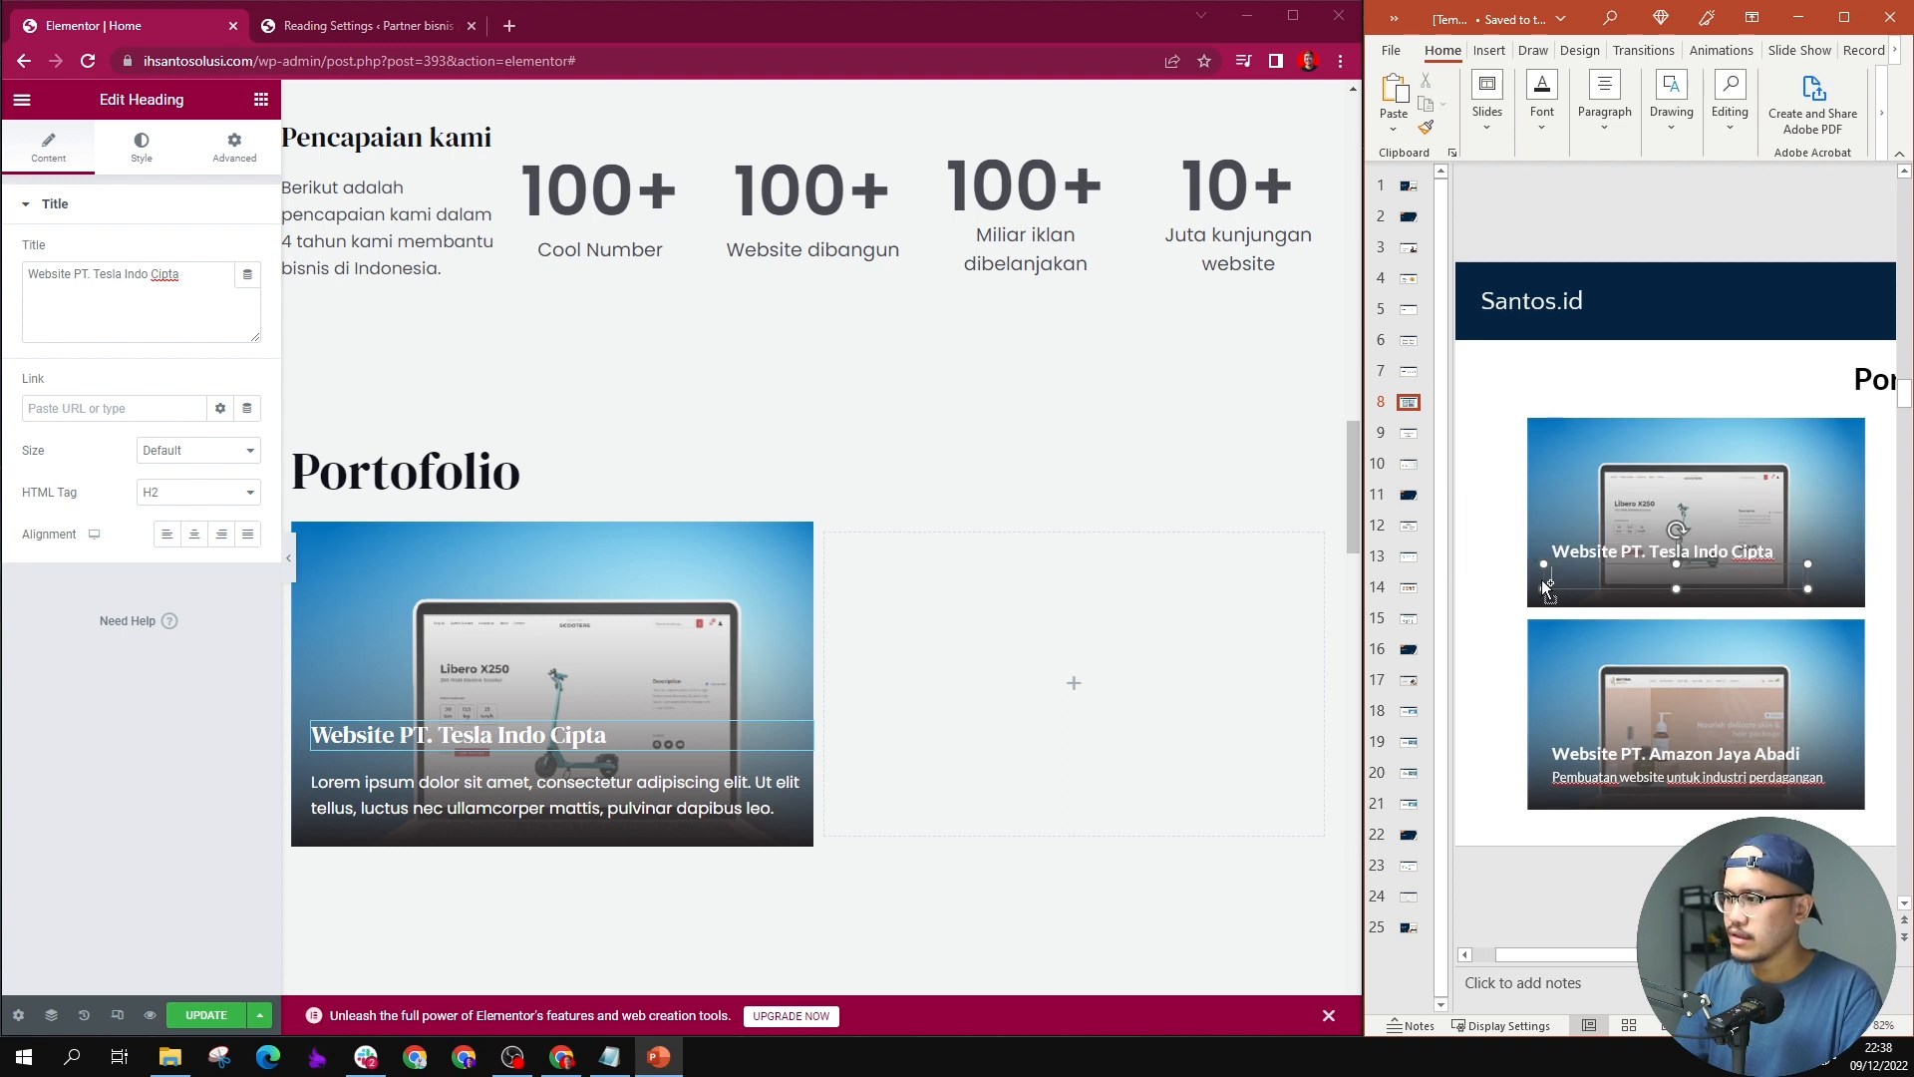
pyautogui.hotkey('ctrl', 'z')
pyautogui.hotkey('ctrl', 'c')
# Step: Replace the lorem ipsum paragraph in the first portfolio column with the copied text "Pembuatan website untuk industri otomotif" in Elementor
pyautogui.click(514, 790)
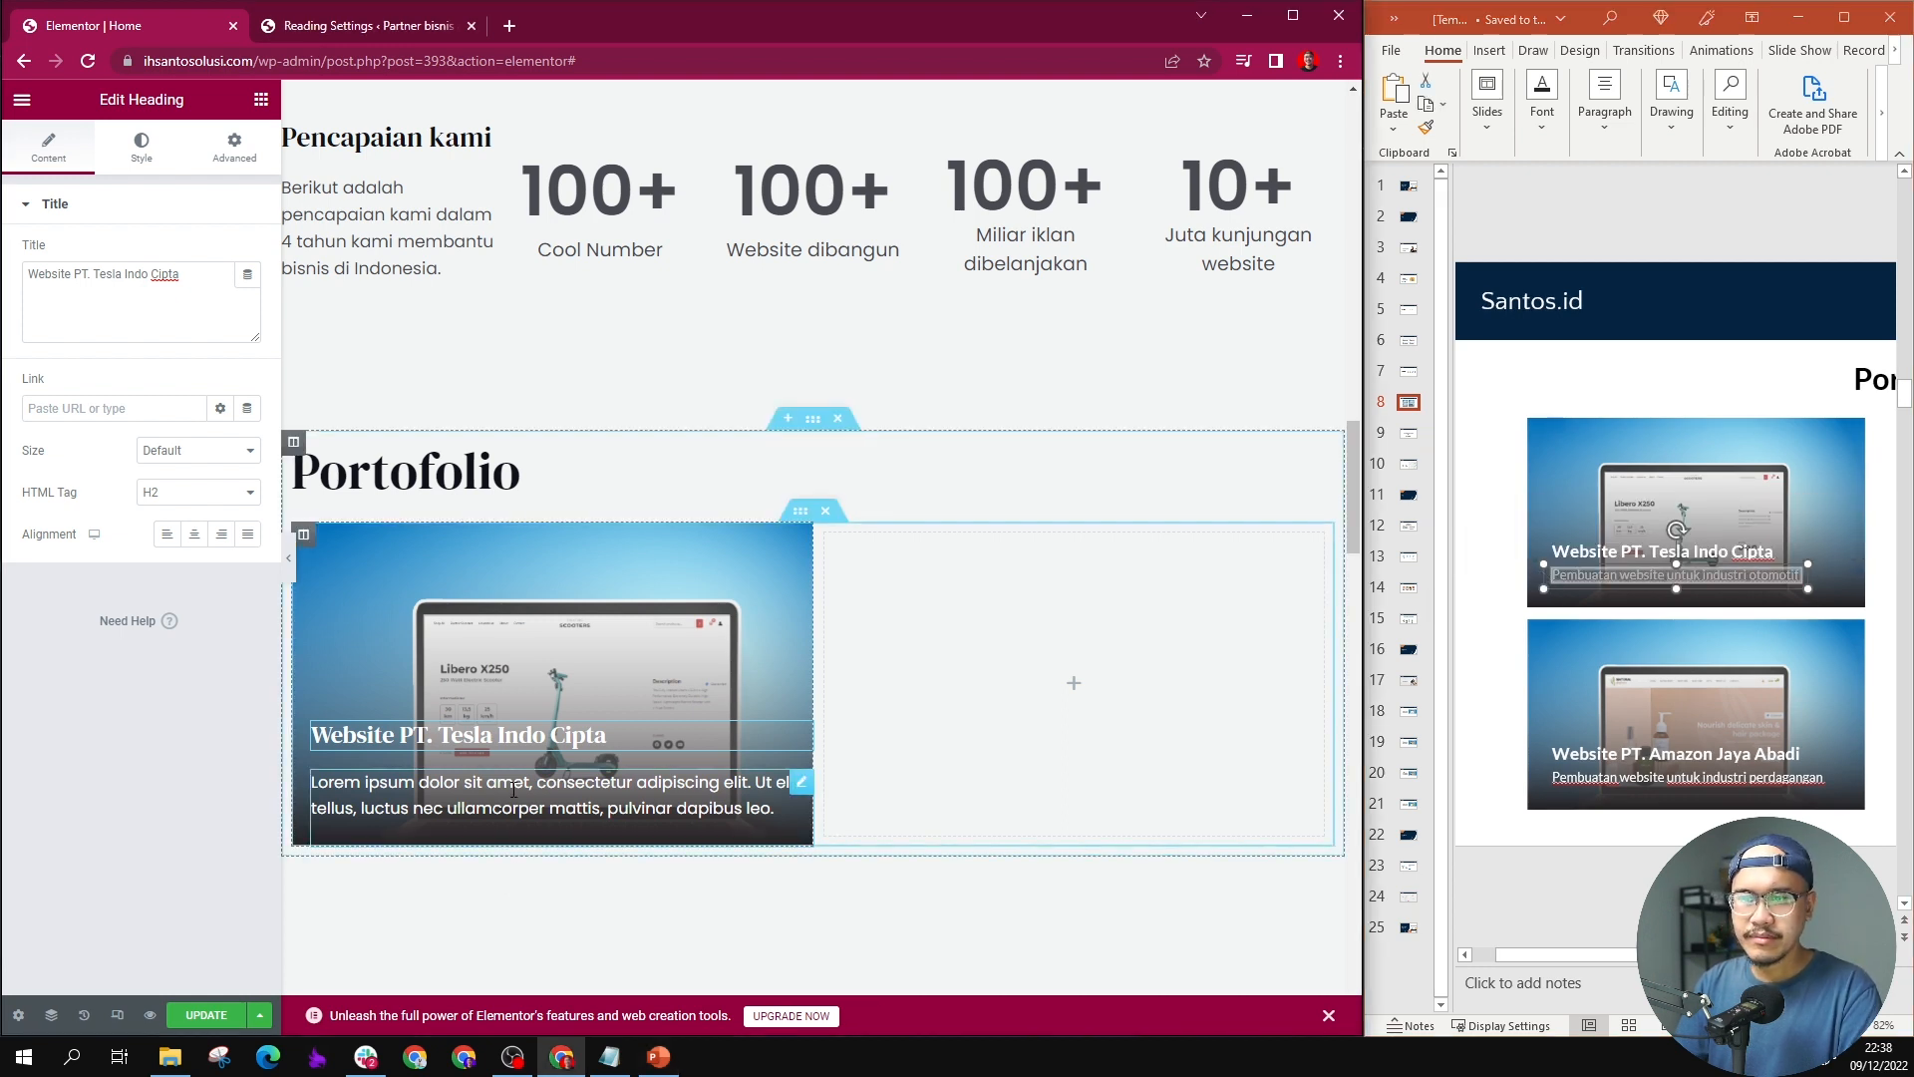
pyautogui.hotkey('ctrl', 'a')
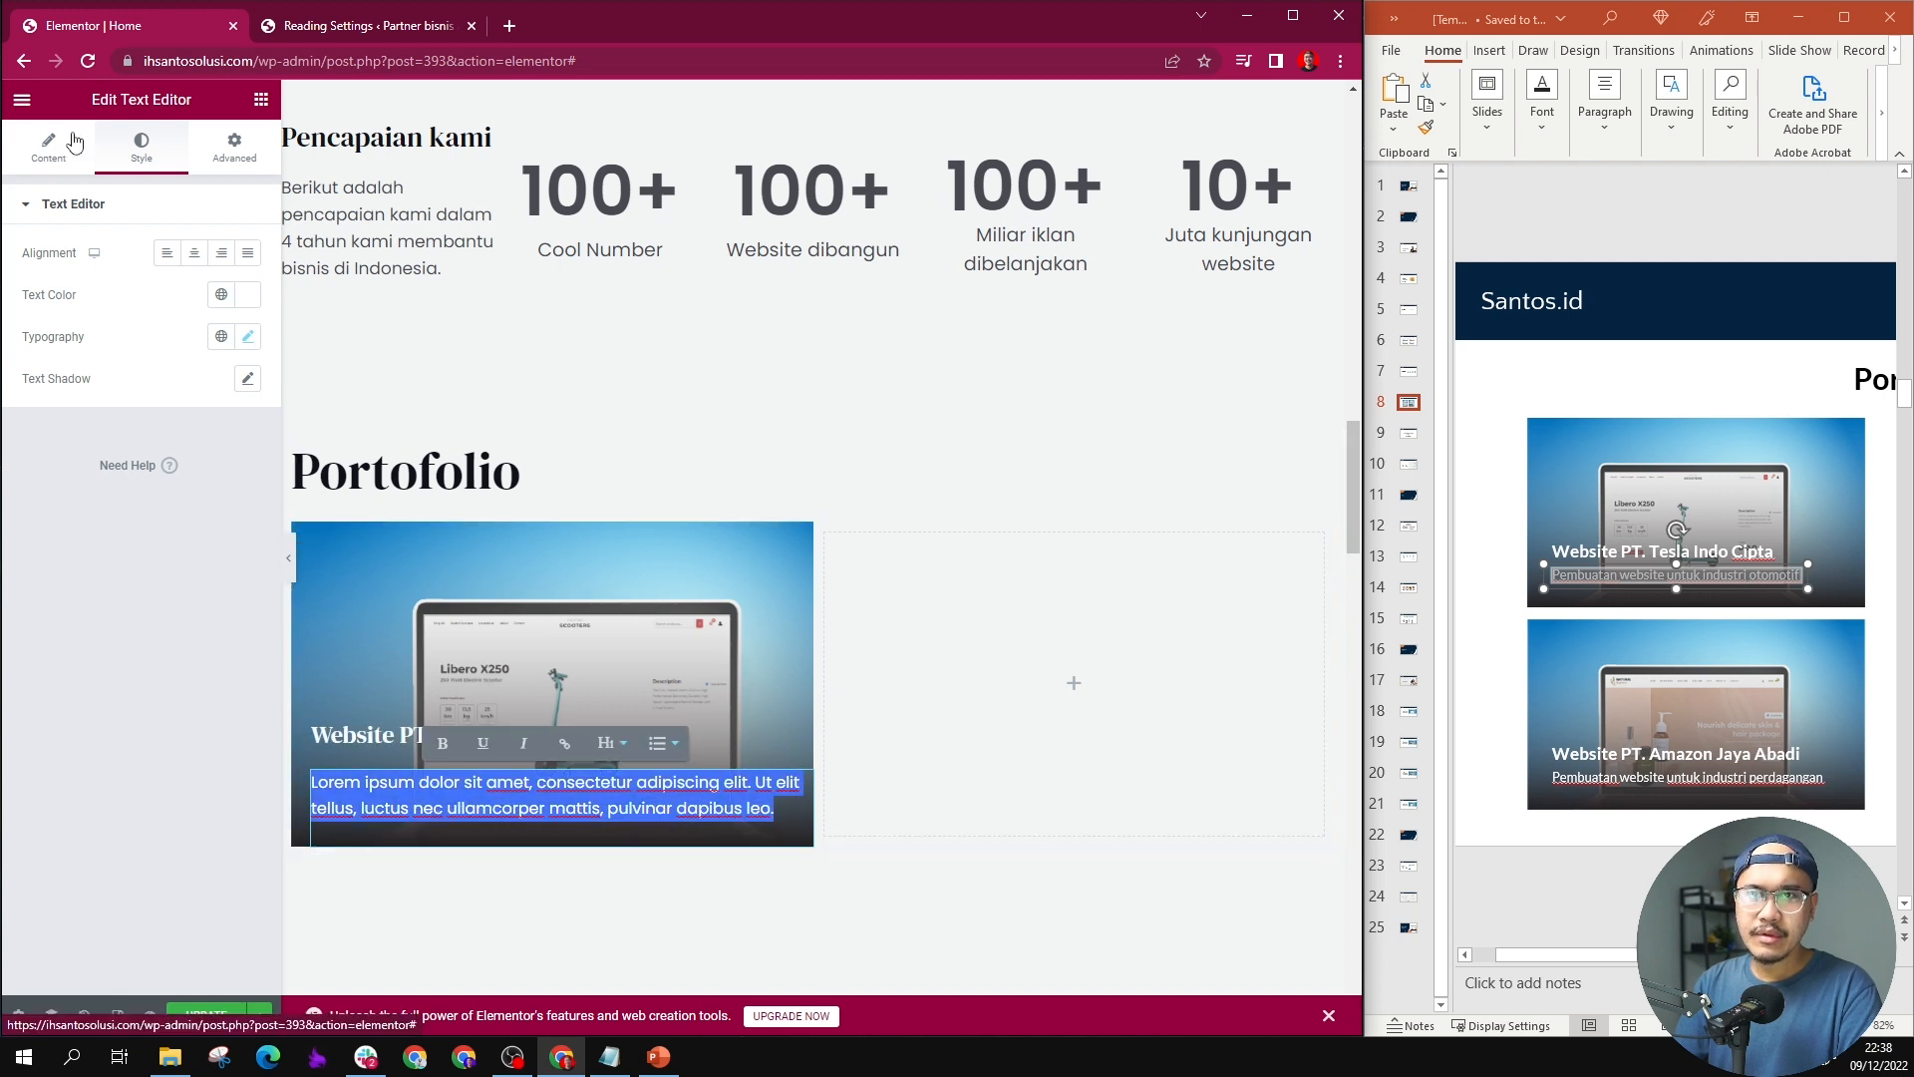
pyautogui.click(75, 143)
pyautogui.click(139, 449)
pyautogui.hotkey('ctrl', 'a')
pyautogui.hotkey('ctrl', 'v')
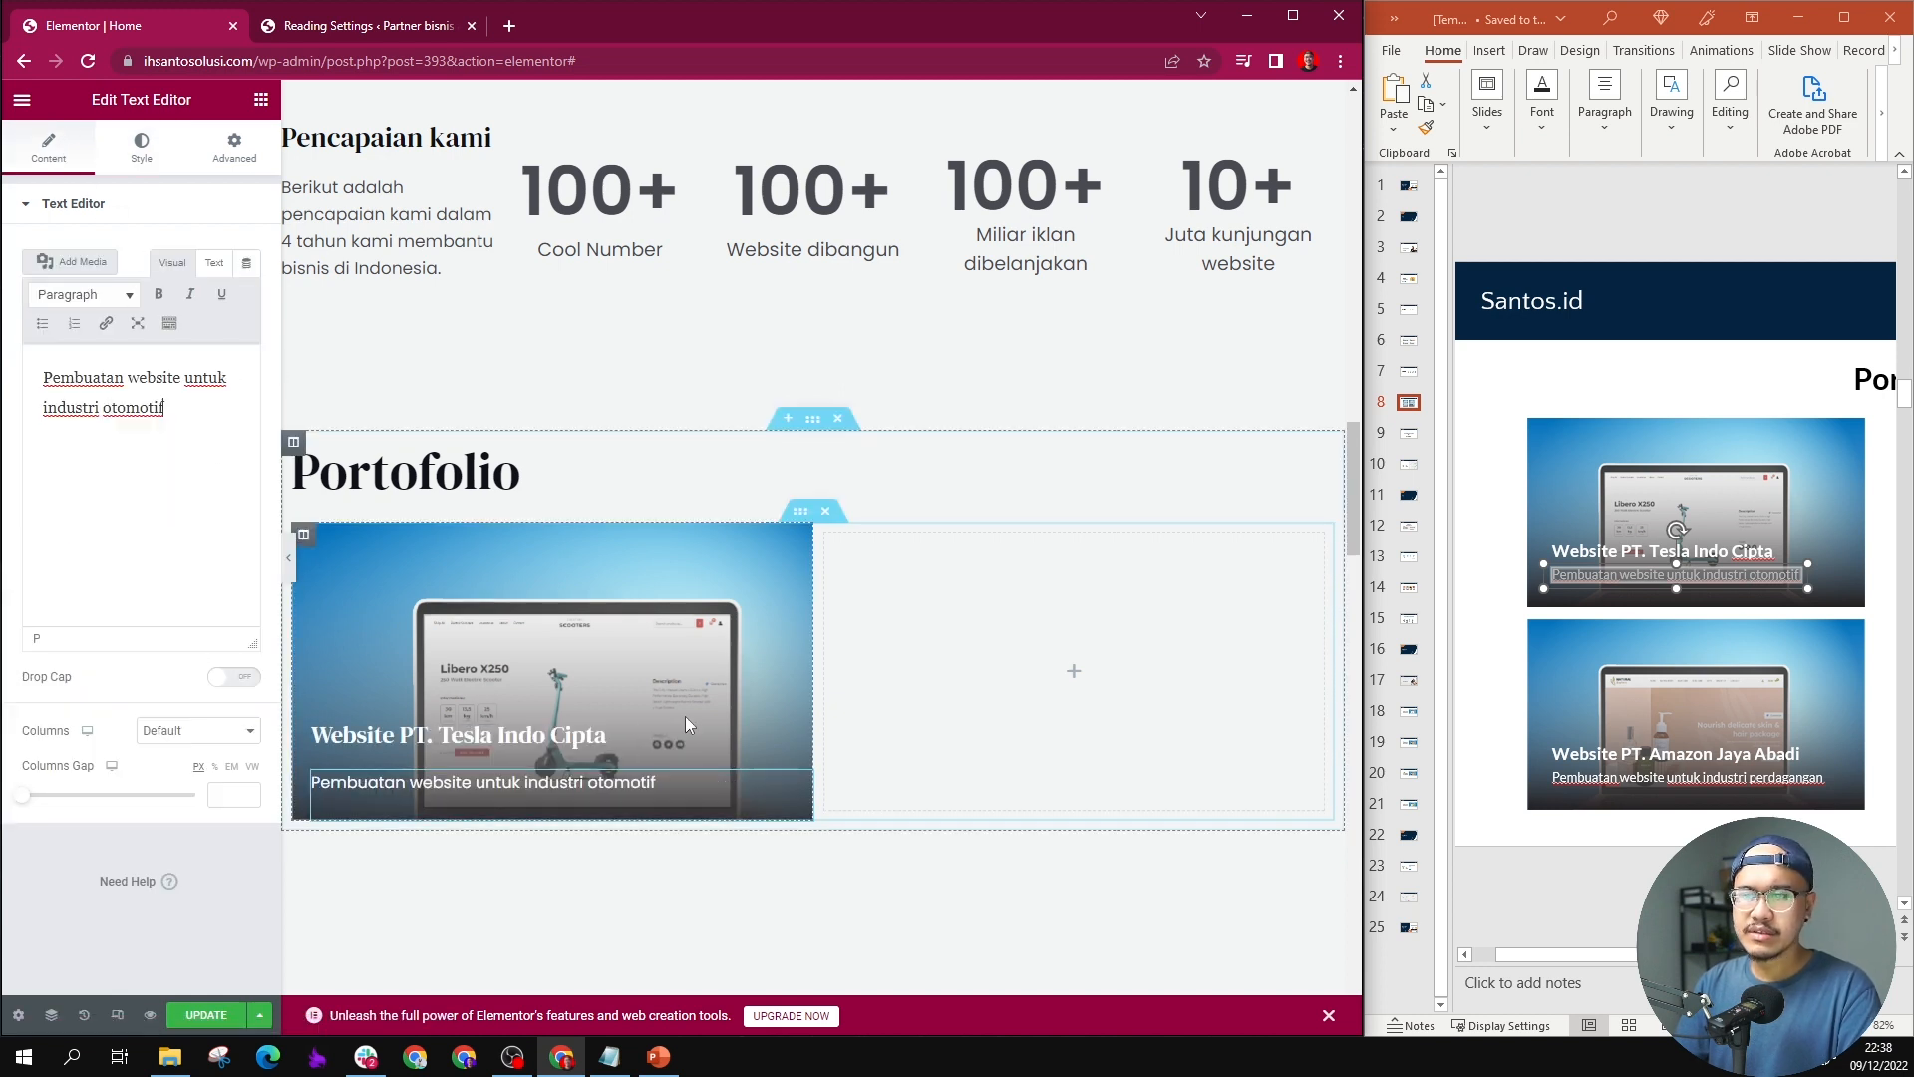
# Step: Set the margin of the first portfolio column to 20 px on all sides
pyautogui.click(918, 675)
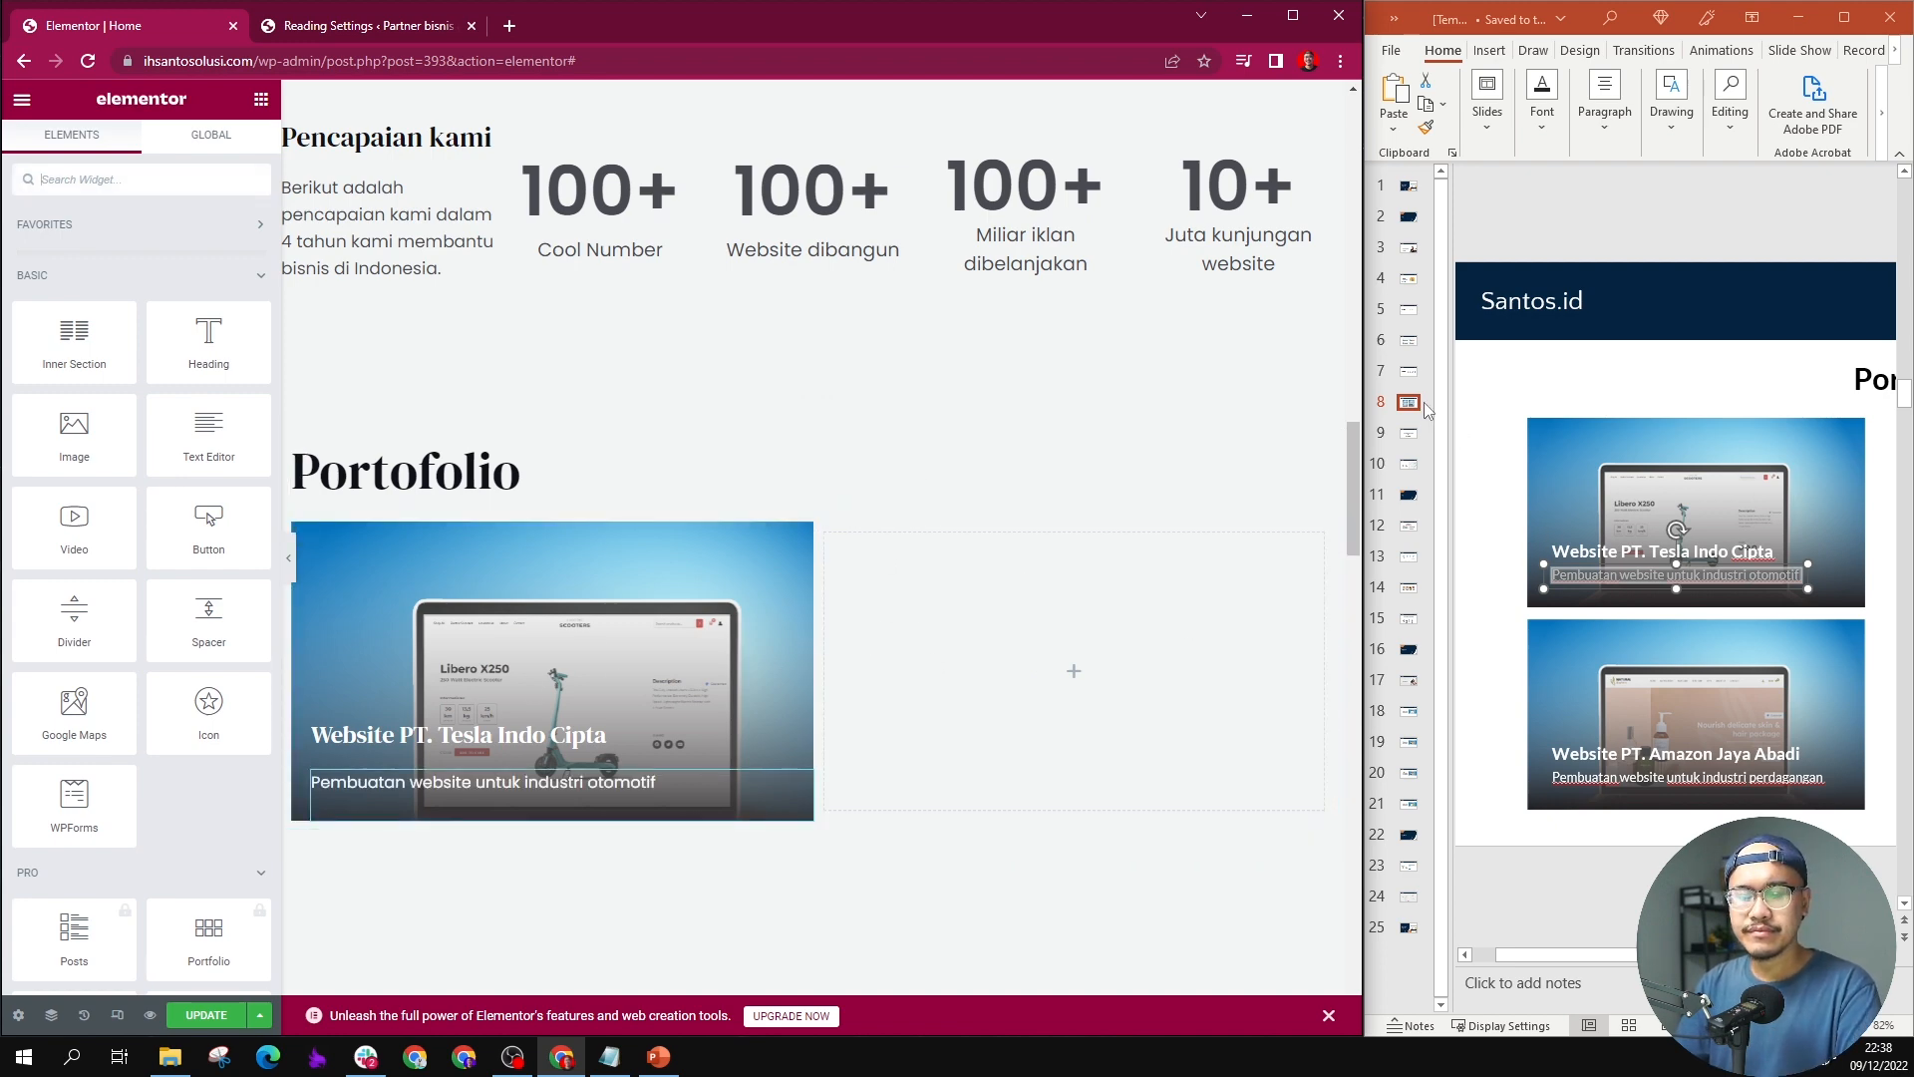
pyautogui.scroll(-2, 632, 386)
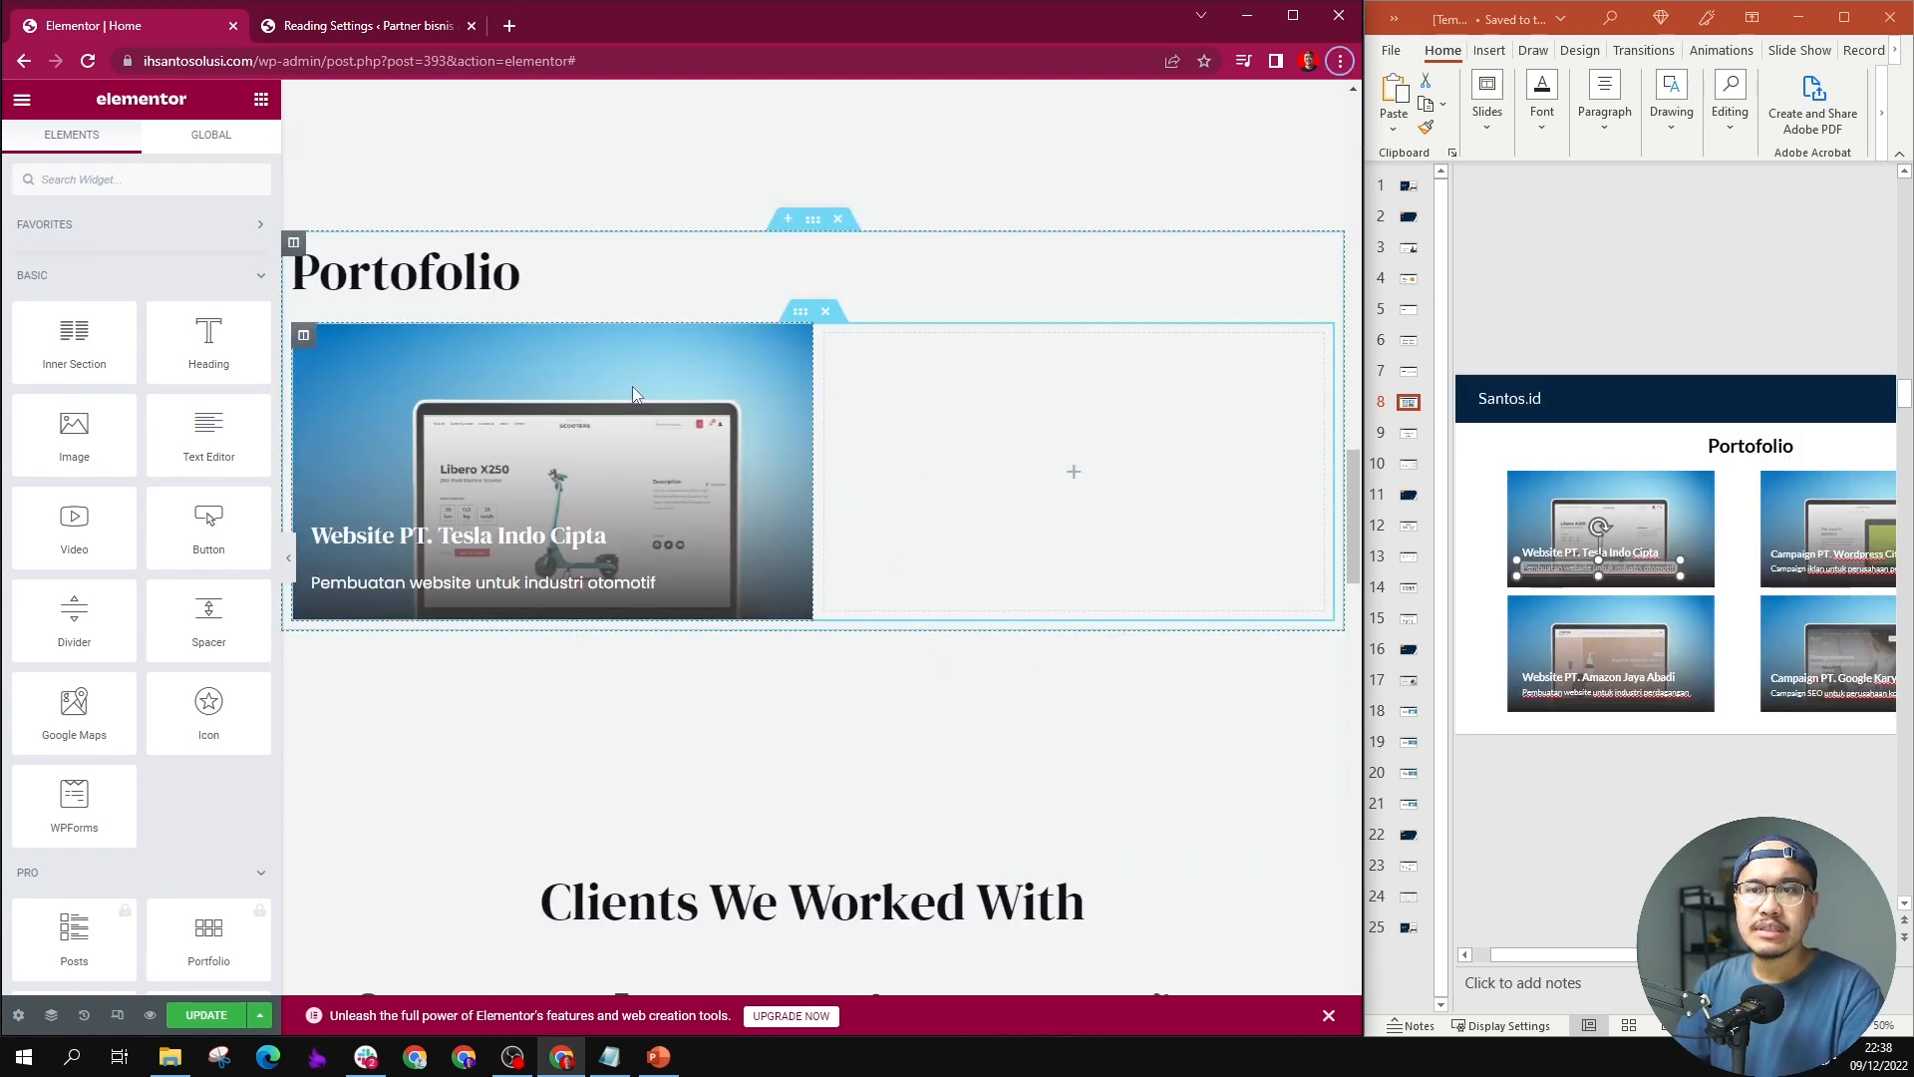
pyautogui.click(303, 333)
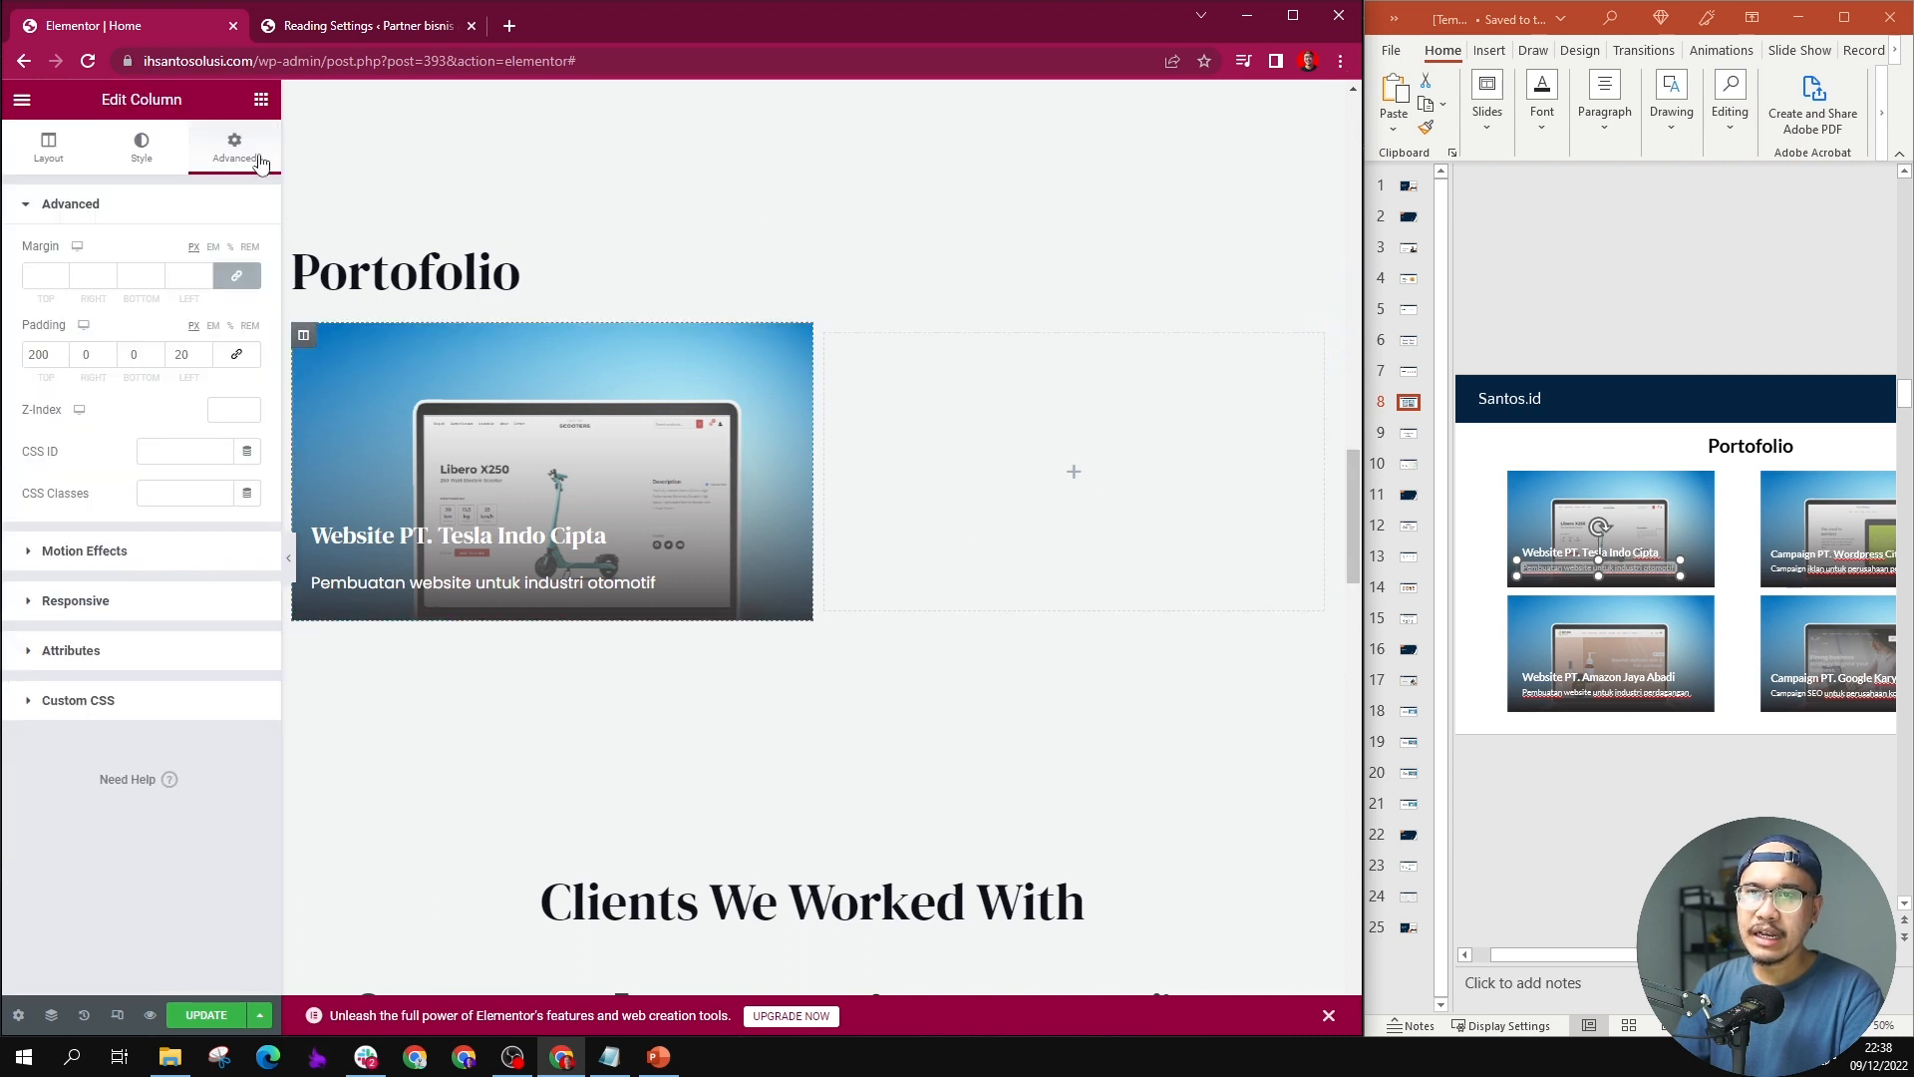
pyautogui.click(38, 278)
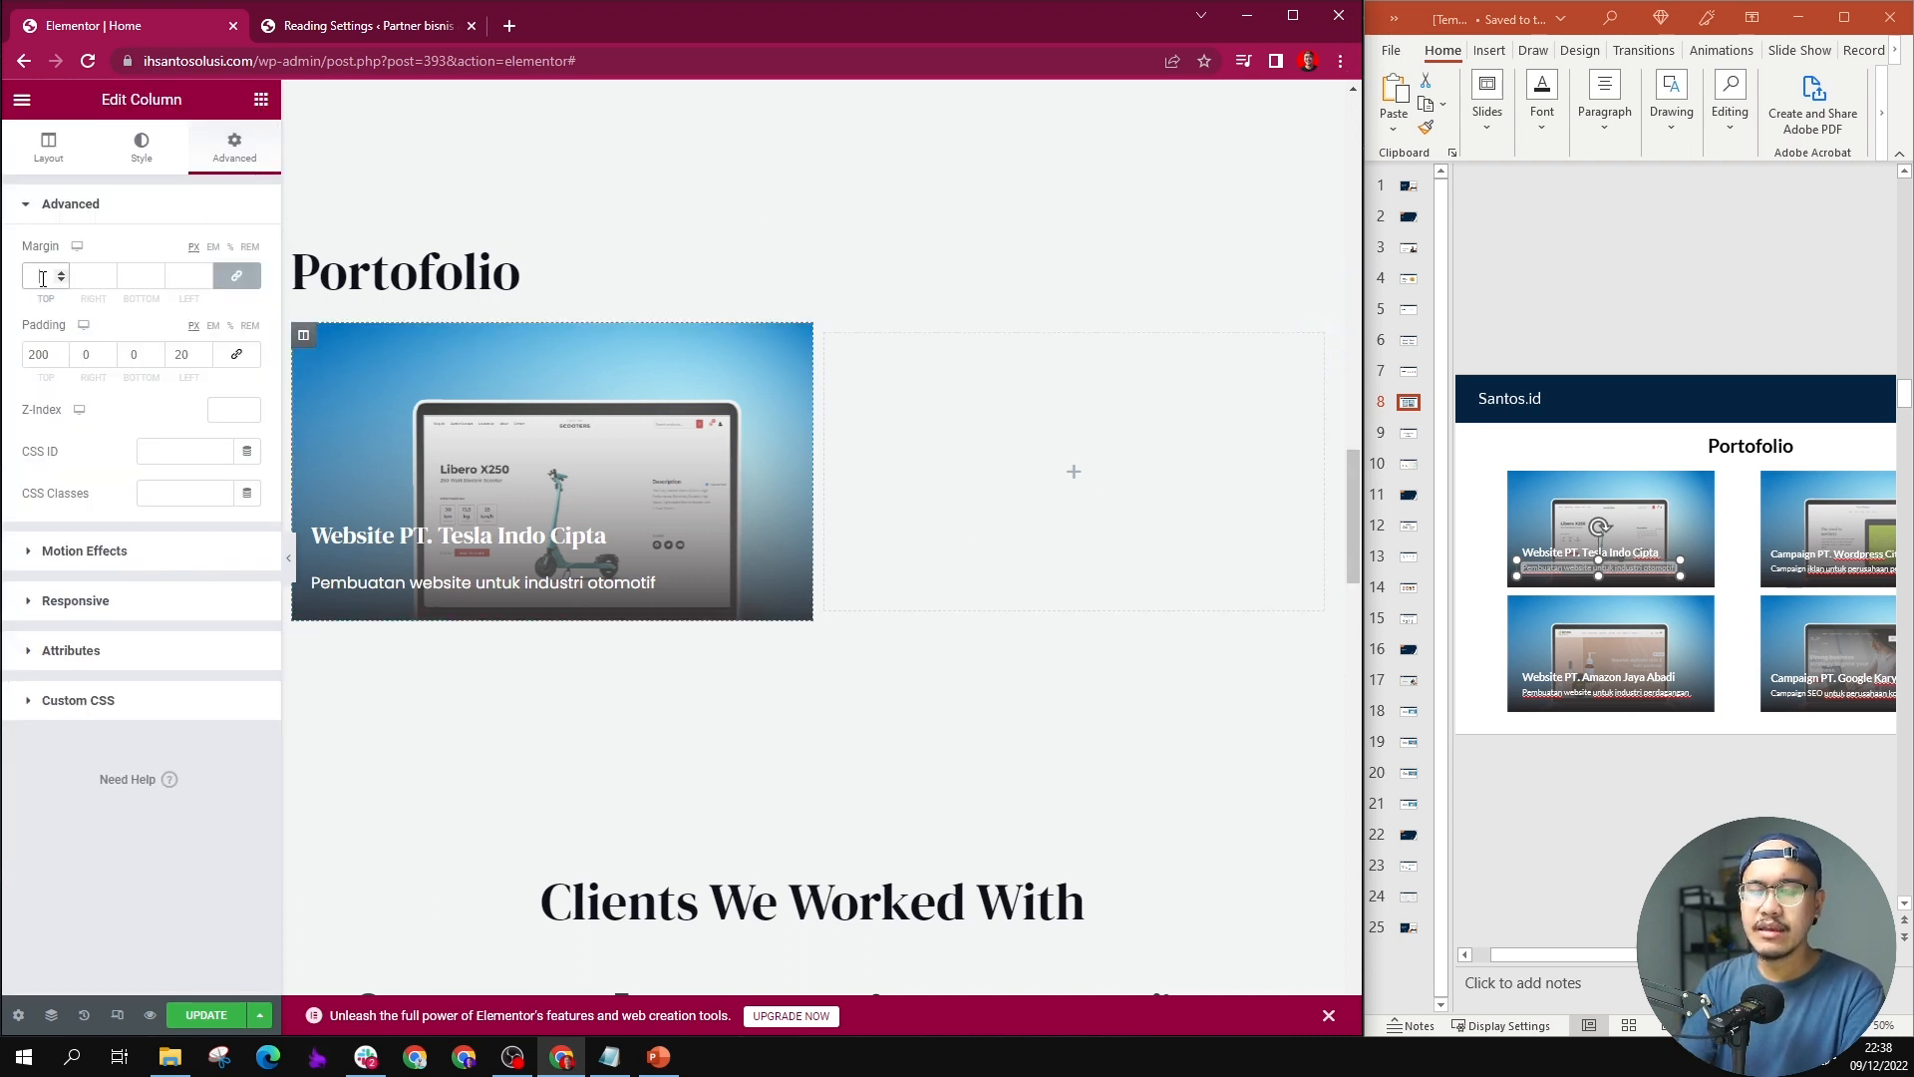
pyautogui.write('30')
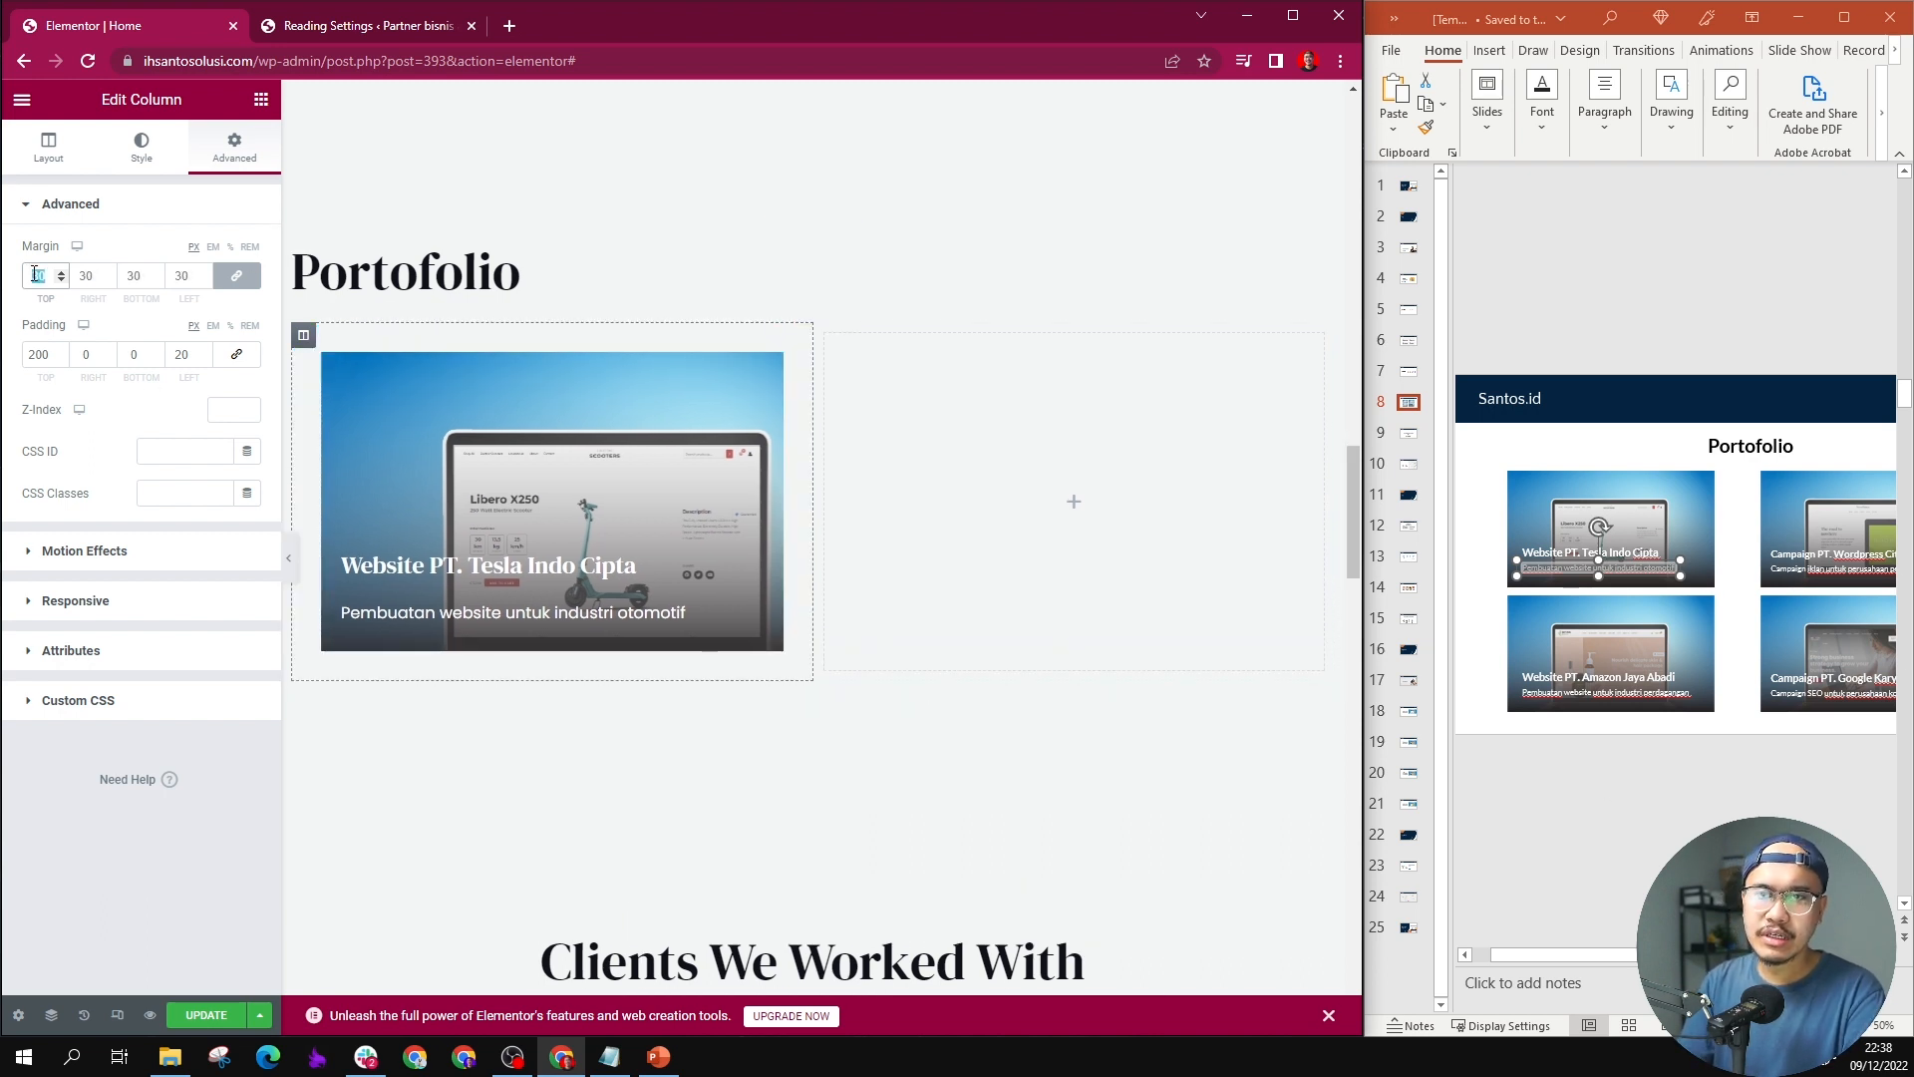
pyautogui.press('BackSpace')
pyautogui.press('BackSpace')
pyautogui.write('20')
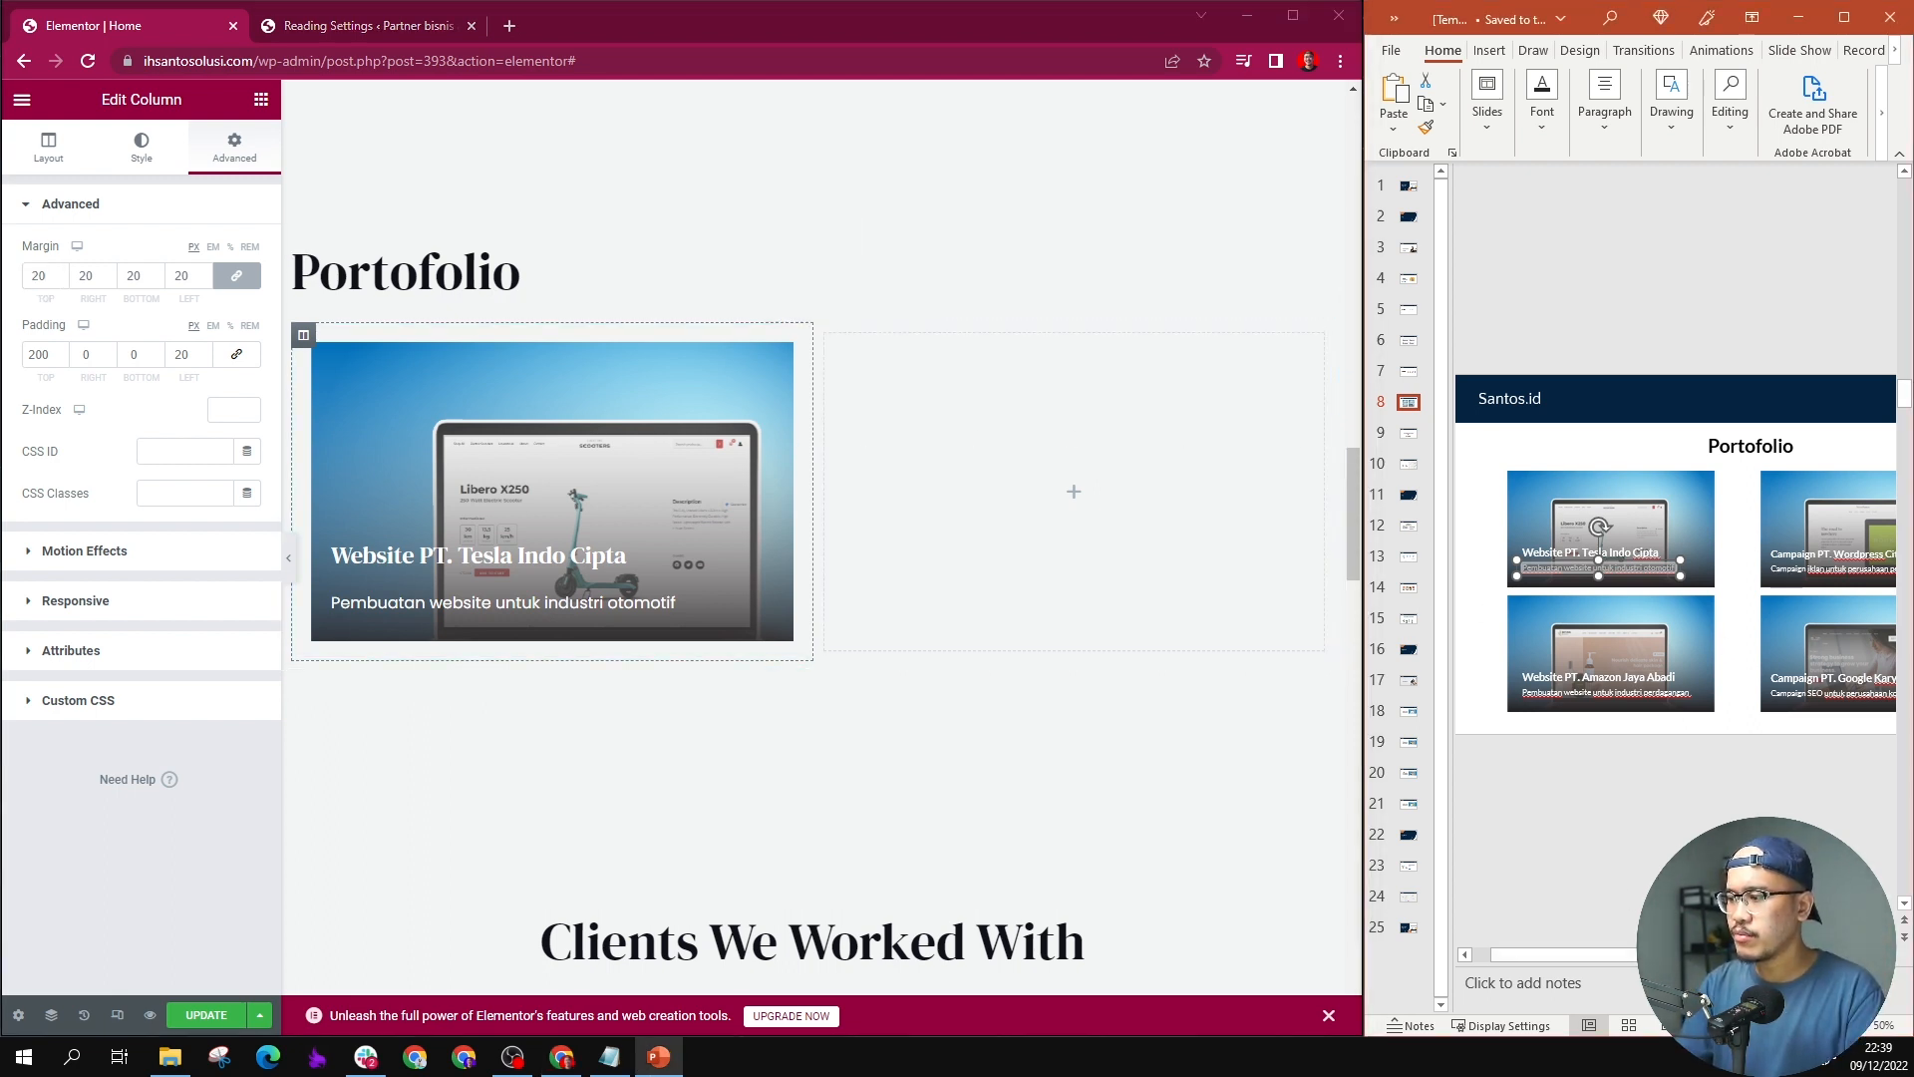
# Step: Duplicate the first portfolio column as the second card and replace its heading with "Campaign PT. Wordpress Citra Perwira" from slide 8
pyautogui.moveTo(1565, 954); pyautogui.dragTo(1654, 954)
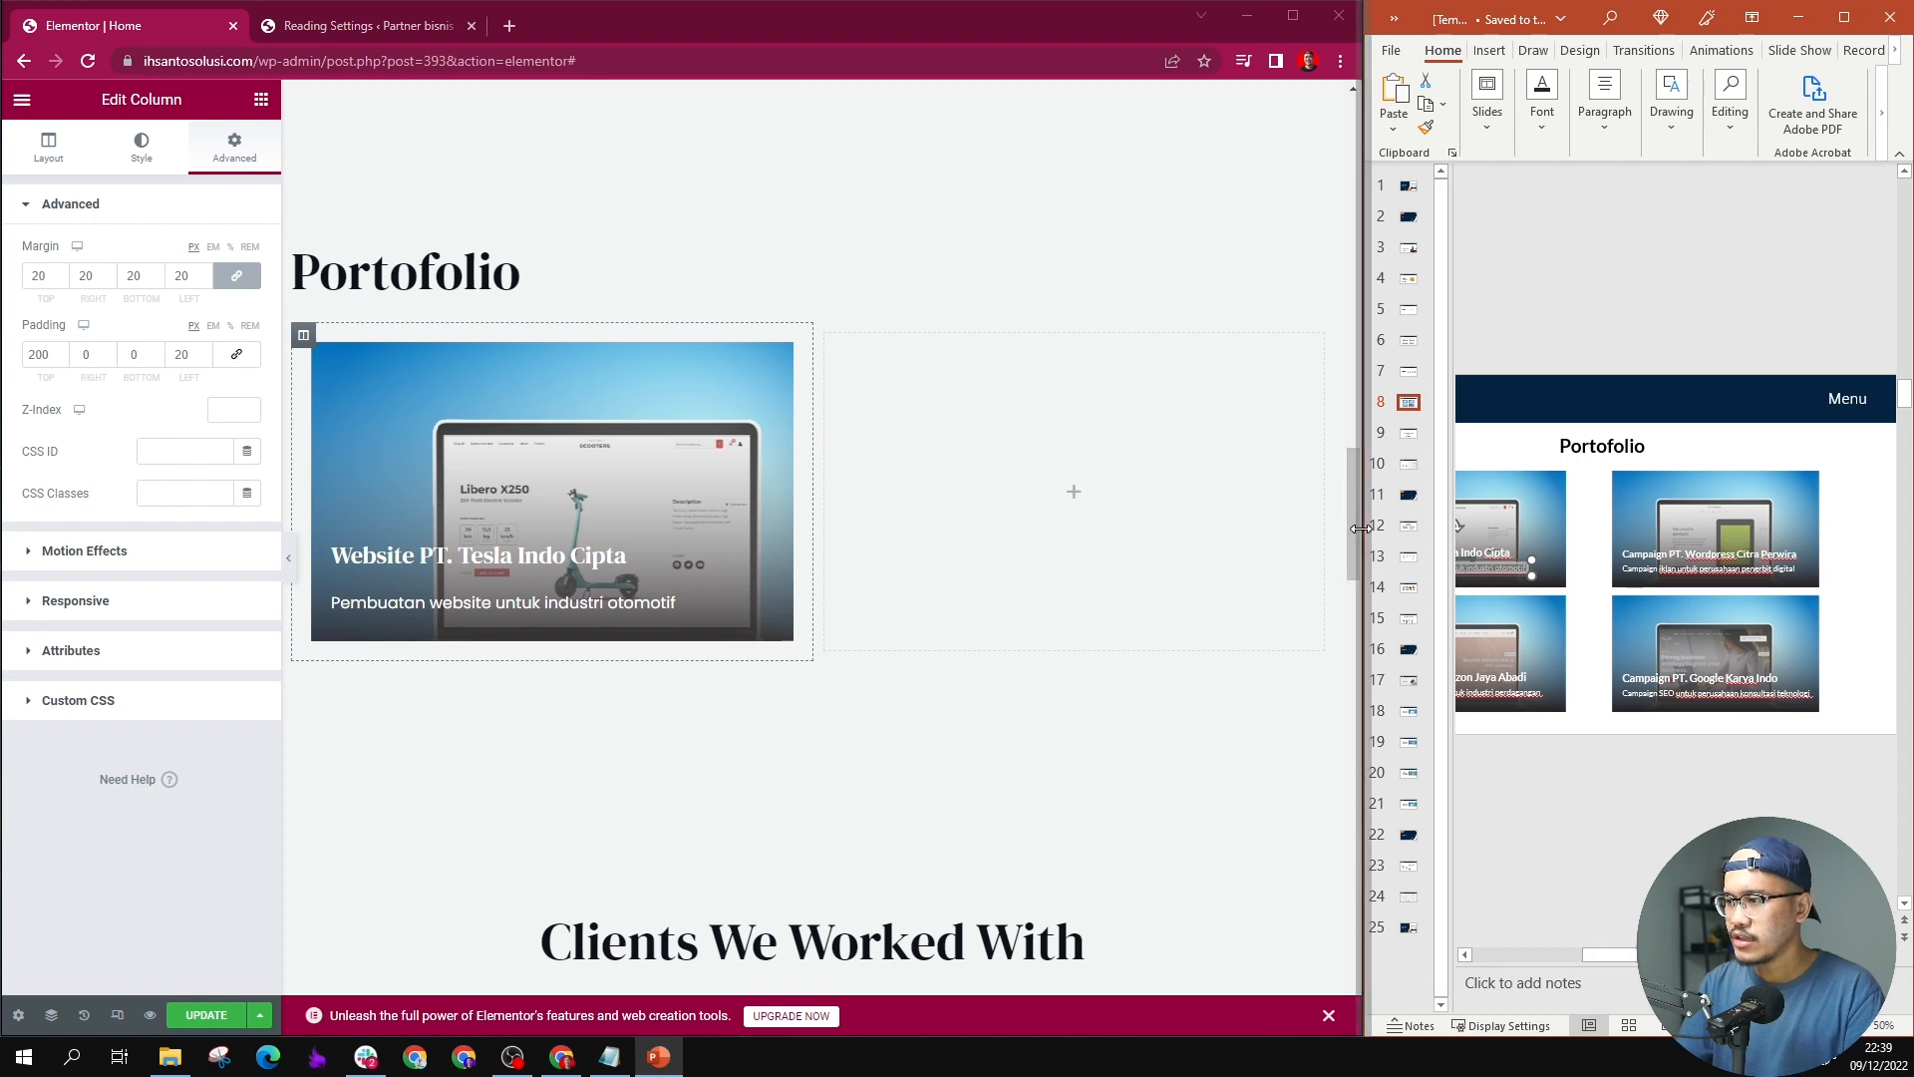
pyautogui.moveTo(1364, 524); pyautogui.dragTo(1286, 528)
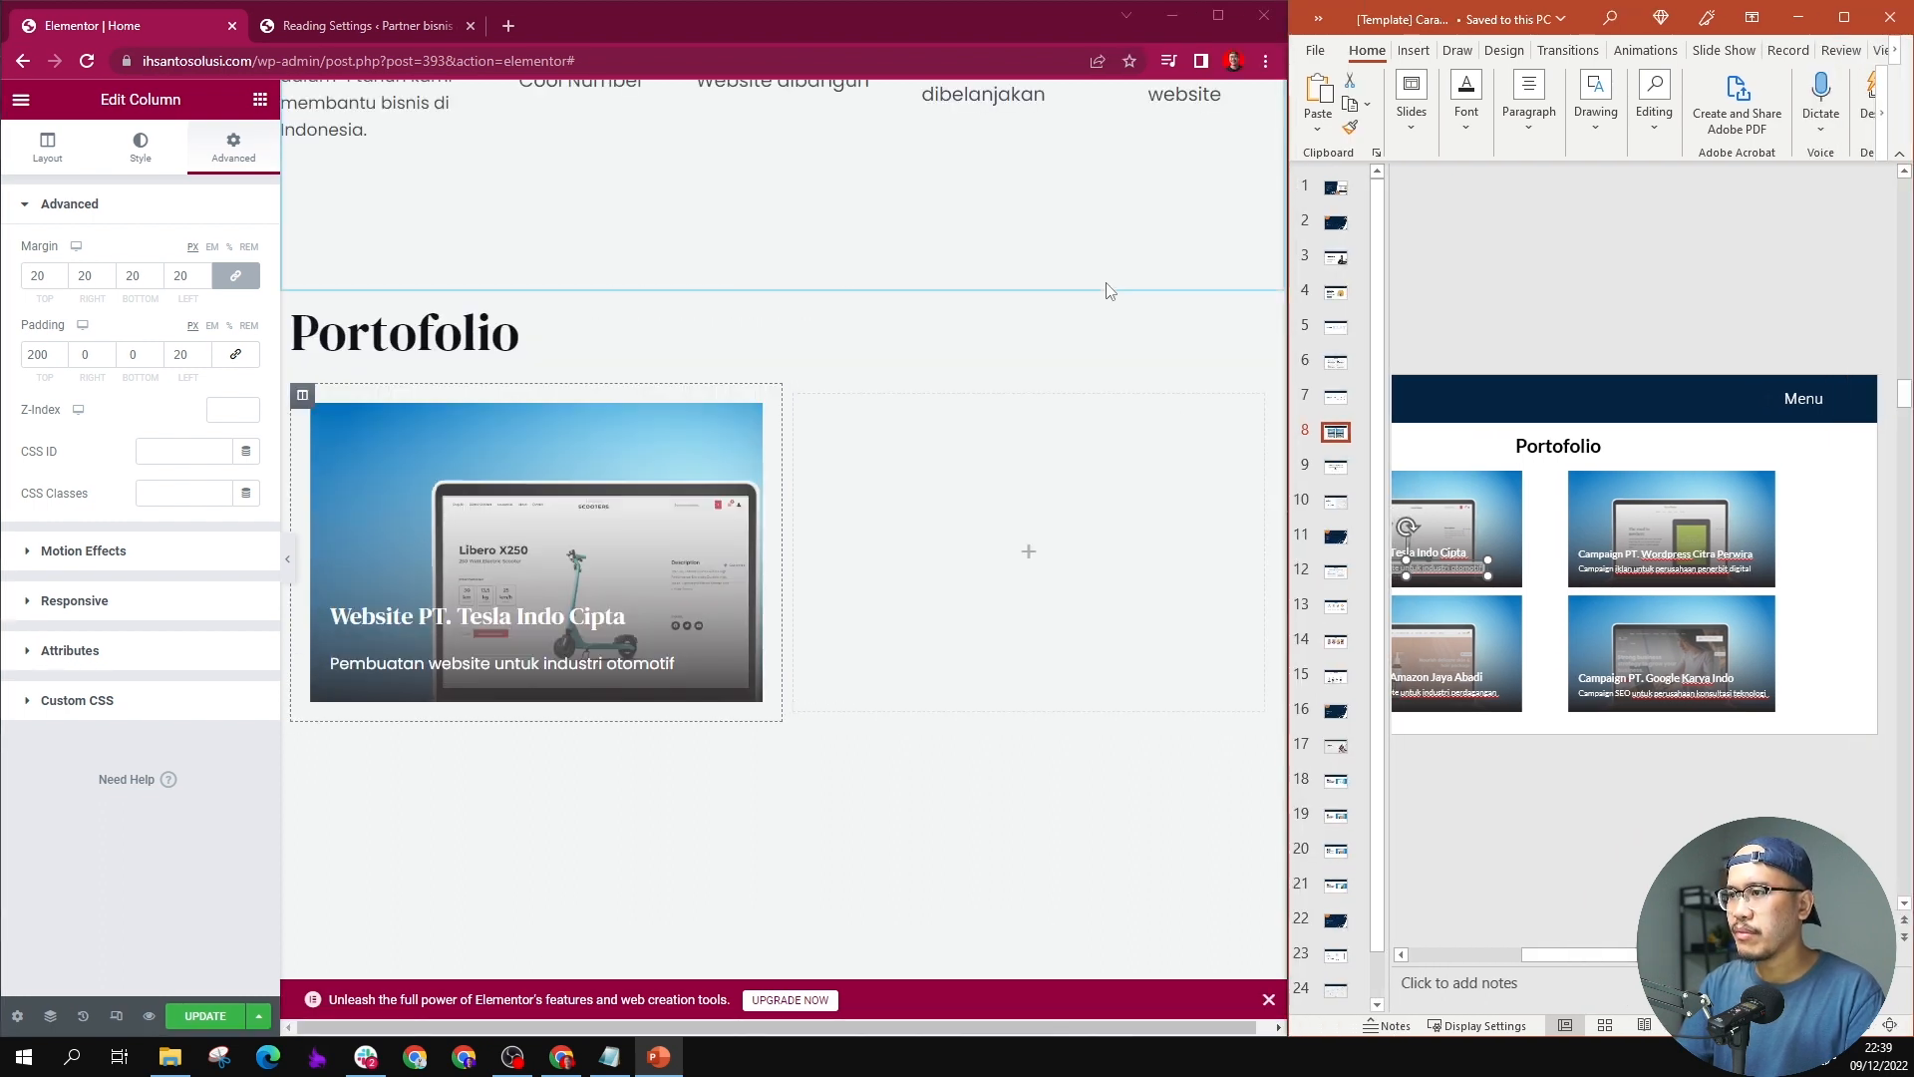
pyautogui.moveTo(1615, 957); pyautogui.dragTo(1498, 949)
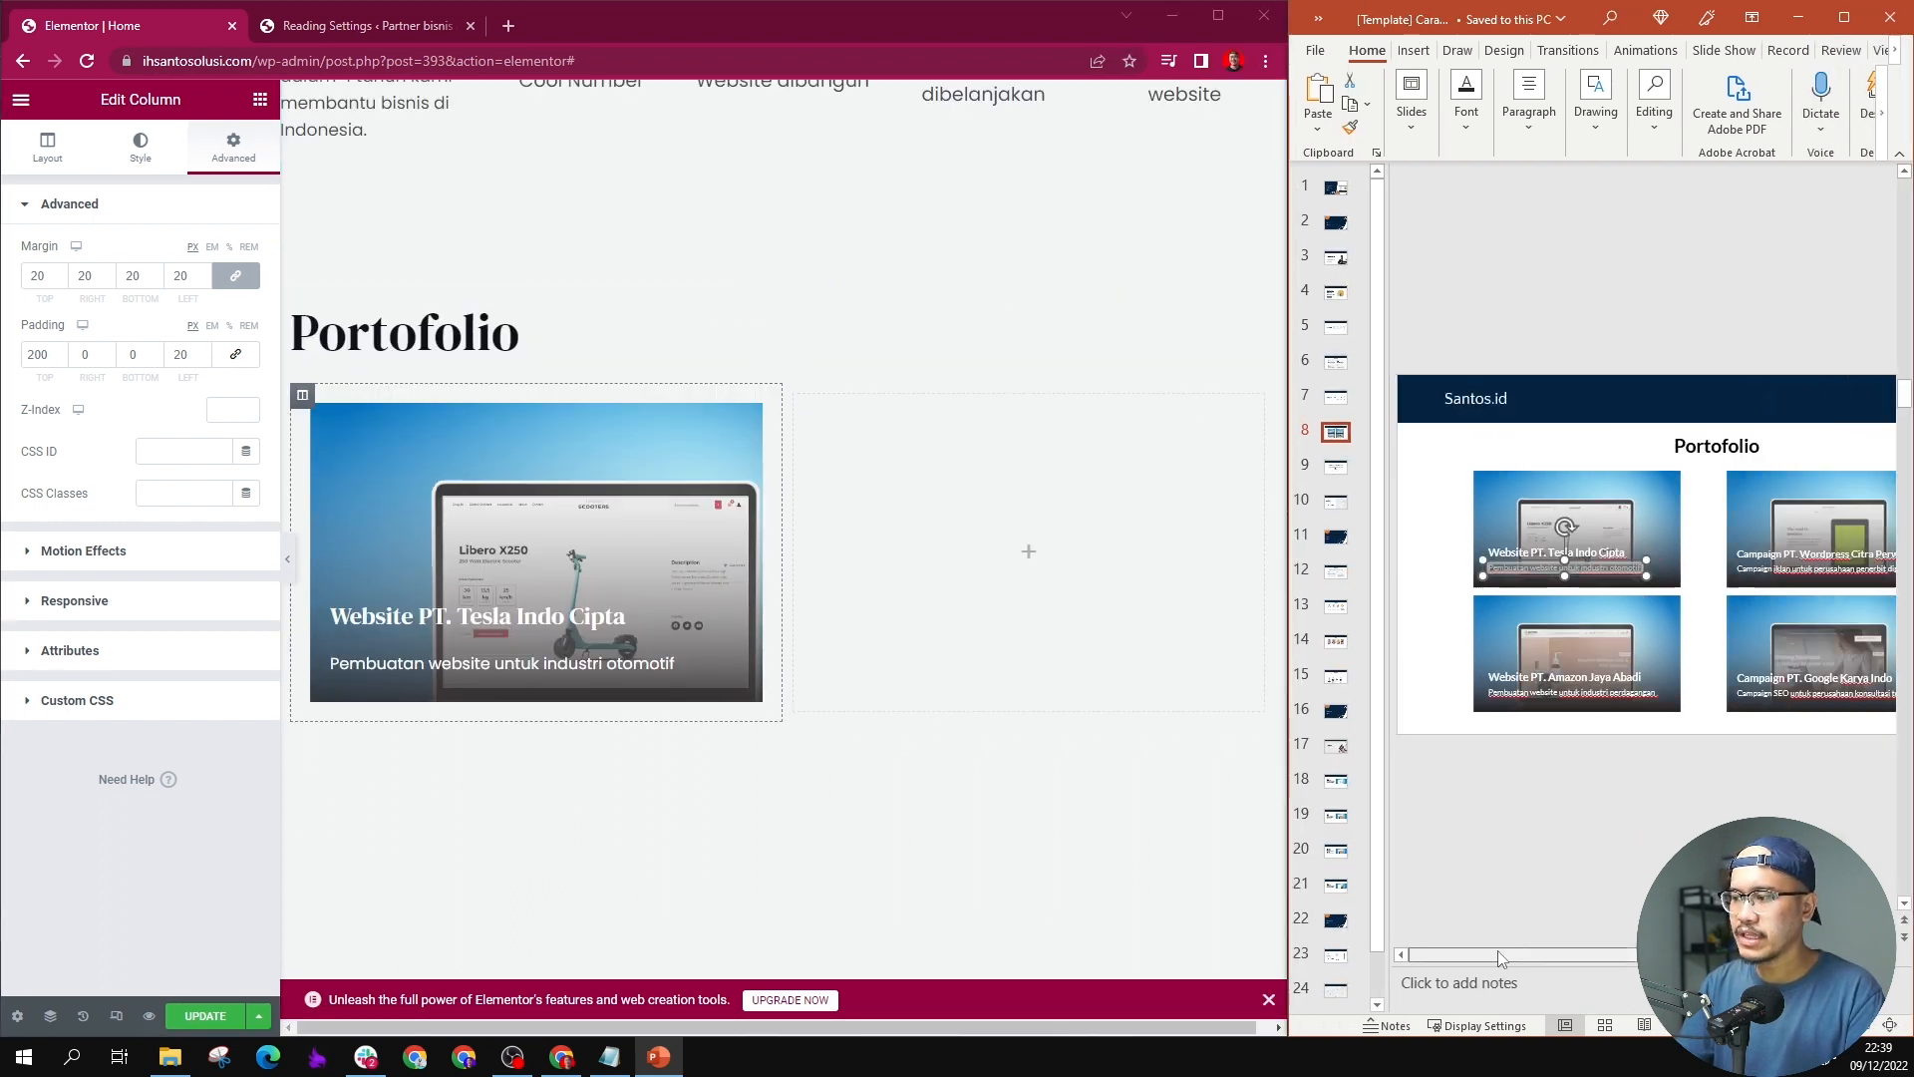
pyautogui.rightClick(302, 396)
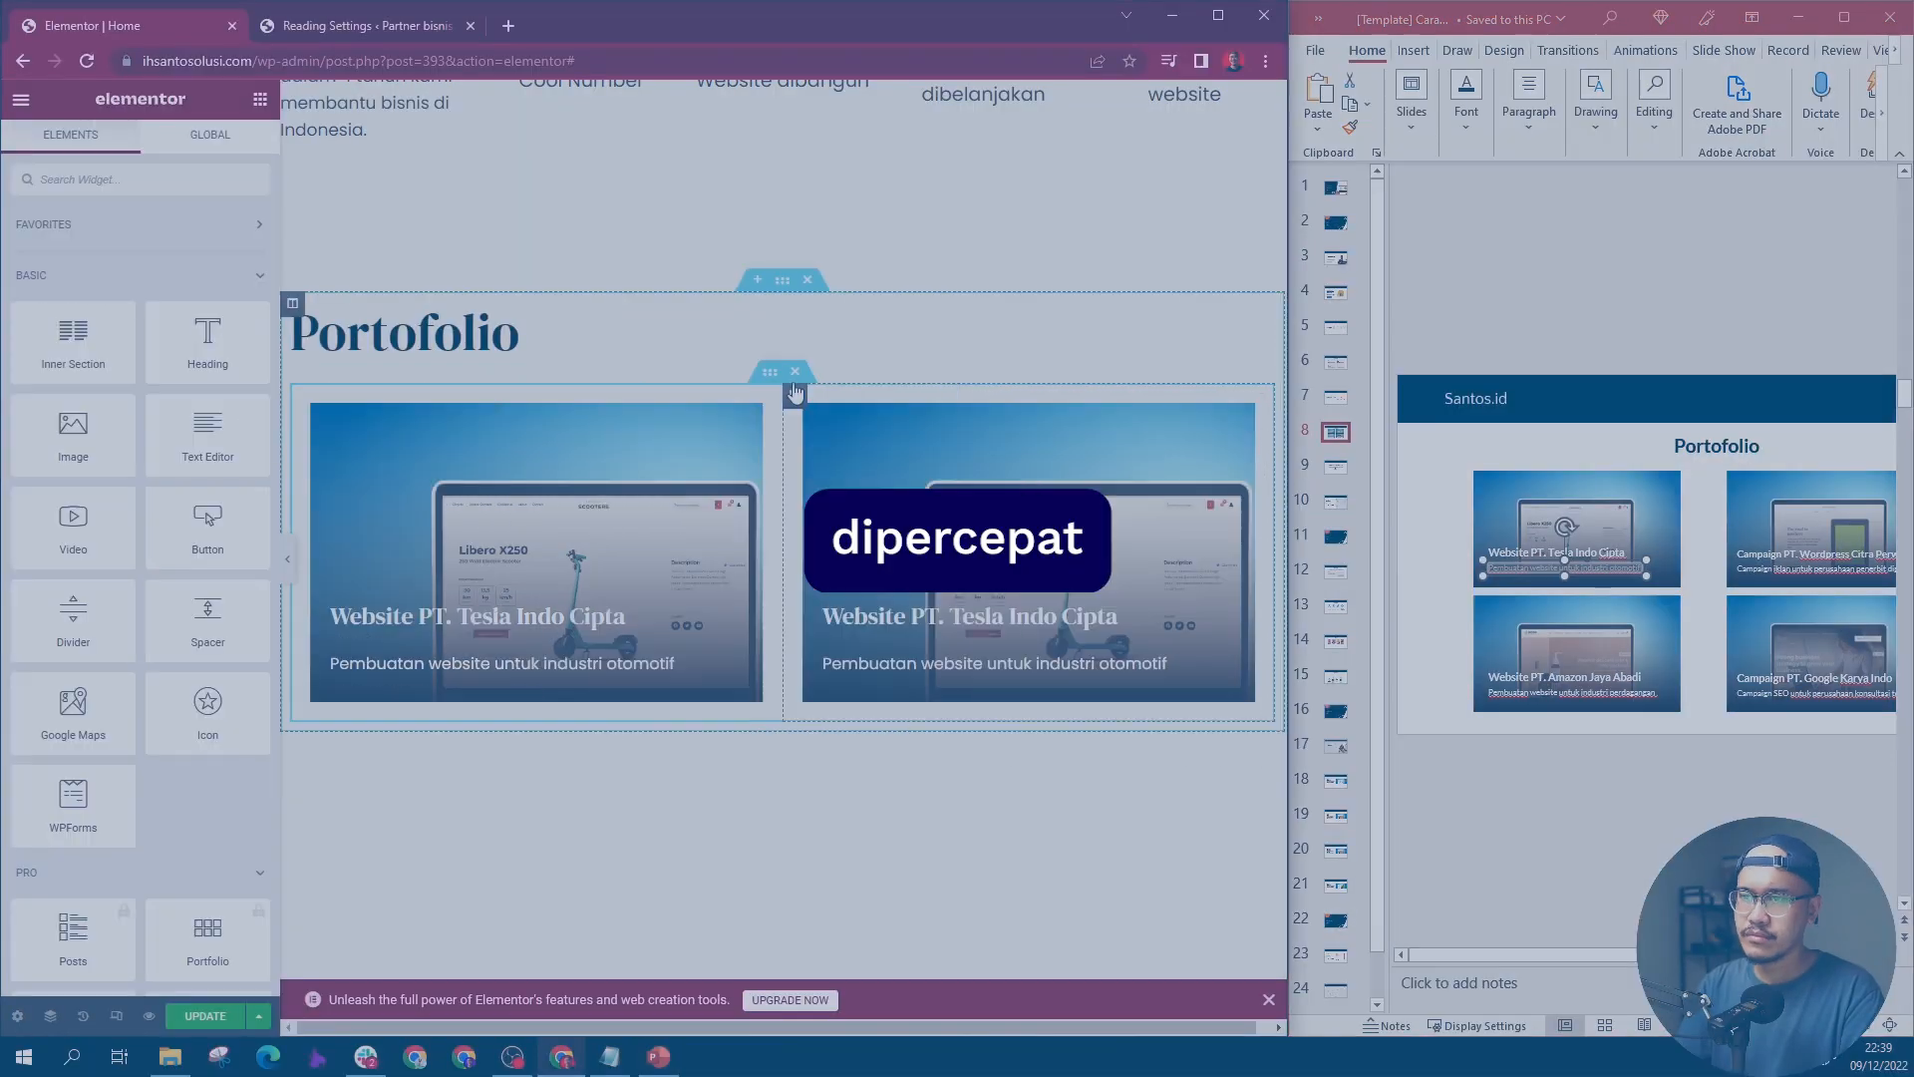
pyautogui.click(970, 615)
pyautogui.write('Campaign PT. Wordpress Citra Perwira')
# Step: Fill the second row's cards with the "Website PT. Amazon Jaya Abadi" and "Campaign PT. Google Karya Indo" headings and descriptions from slide 8
pyautogui.scroll(-3, 783, 648)
pyautogui.click(496, 656)
pyautogui.click(523, 703)
pyautogui.write('Pembuatan website untuk industri perdagangan')
pyautogui.hotkey('ctrl', 'a')
pyautogui.click(854, 714)
pyautogui.write('Campaign SEO untuk perusahaan konsultasi teknologi')
# Step: Replace the copied portfolio cards' background images with their own project mockups and set the image position to Center Center
pyautogui.click(302, 436)
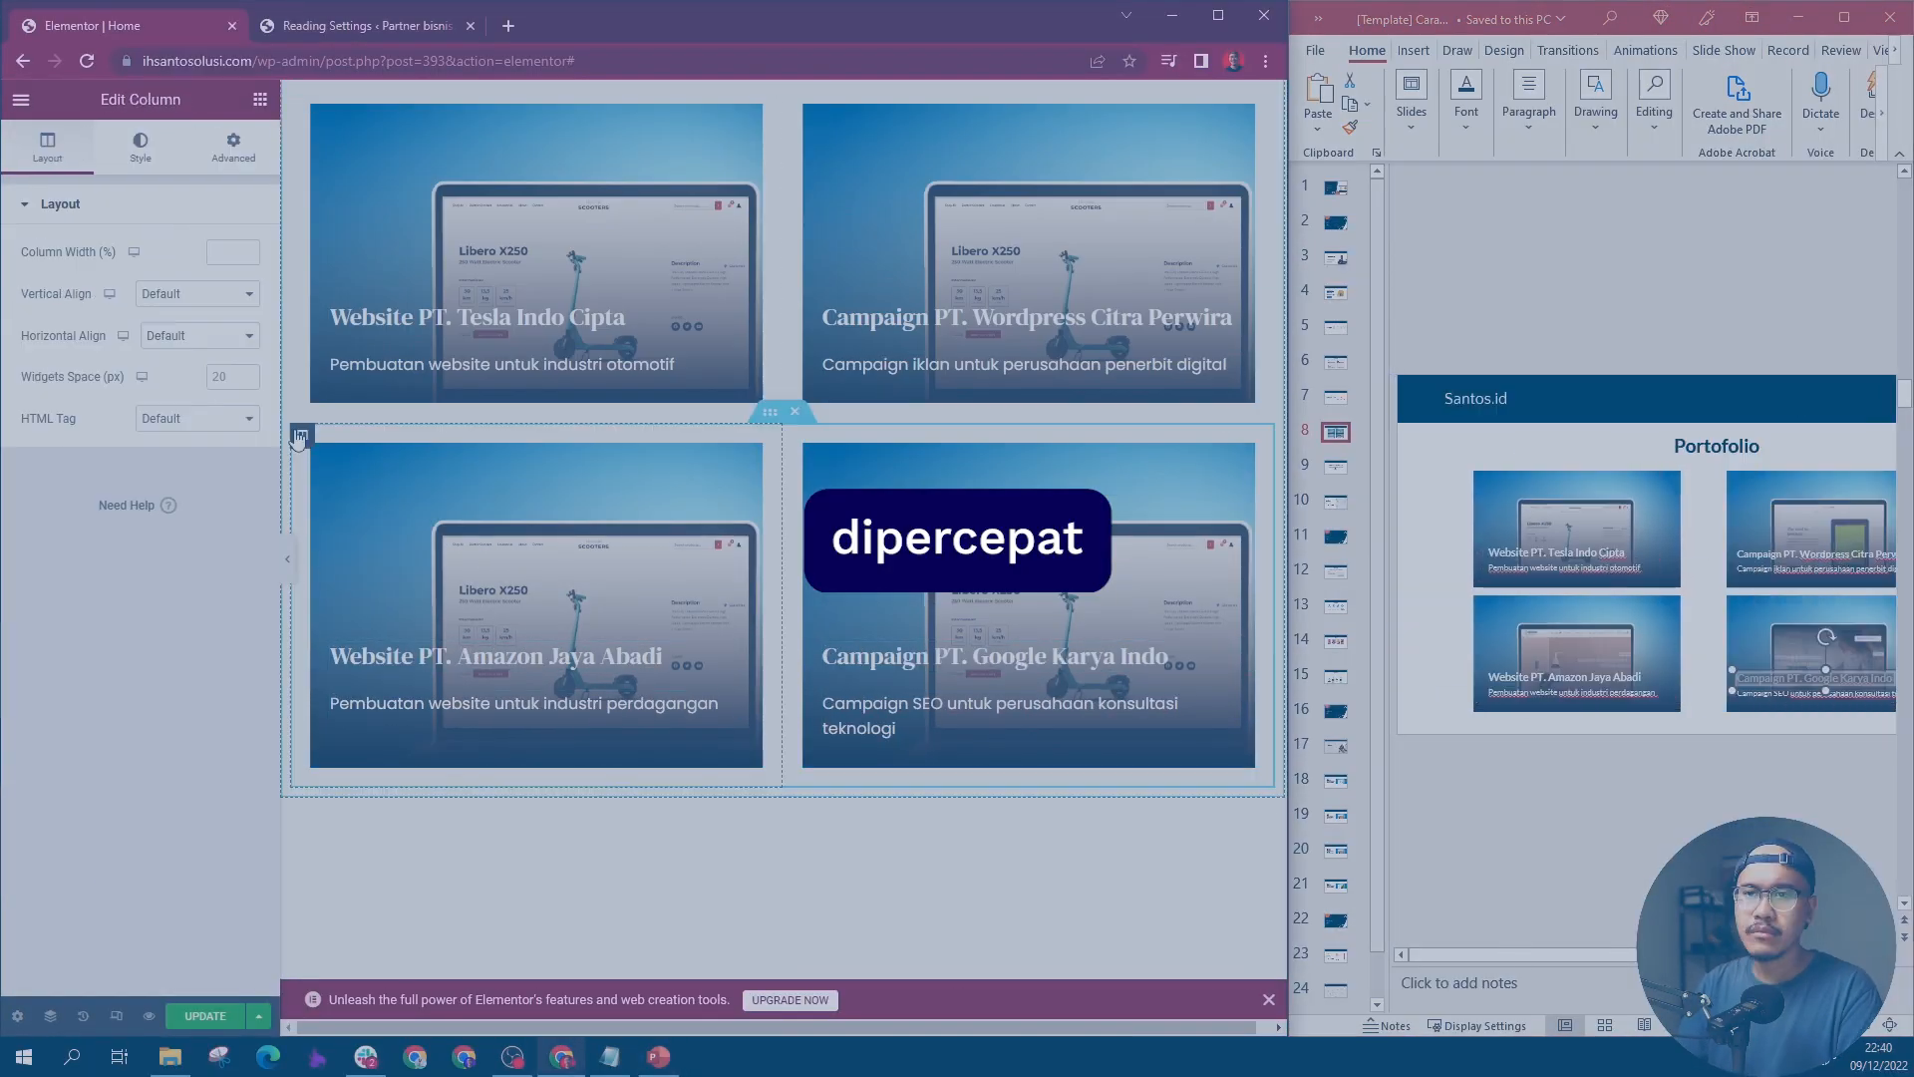
pyautogui.click(140, 147)
pyautogui.click(198, 519)
pyautogui.click(181, 648)
pyautogui.click(1191, 975)
pyautogui.click(198, 518)
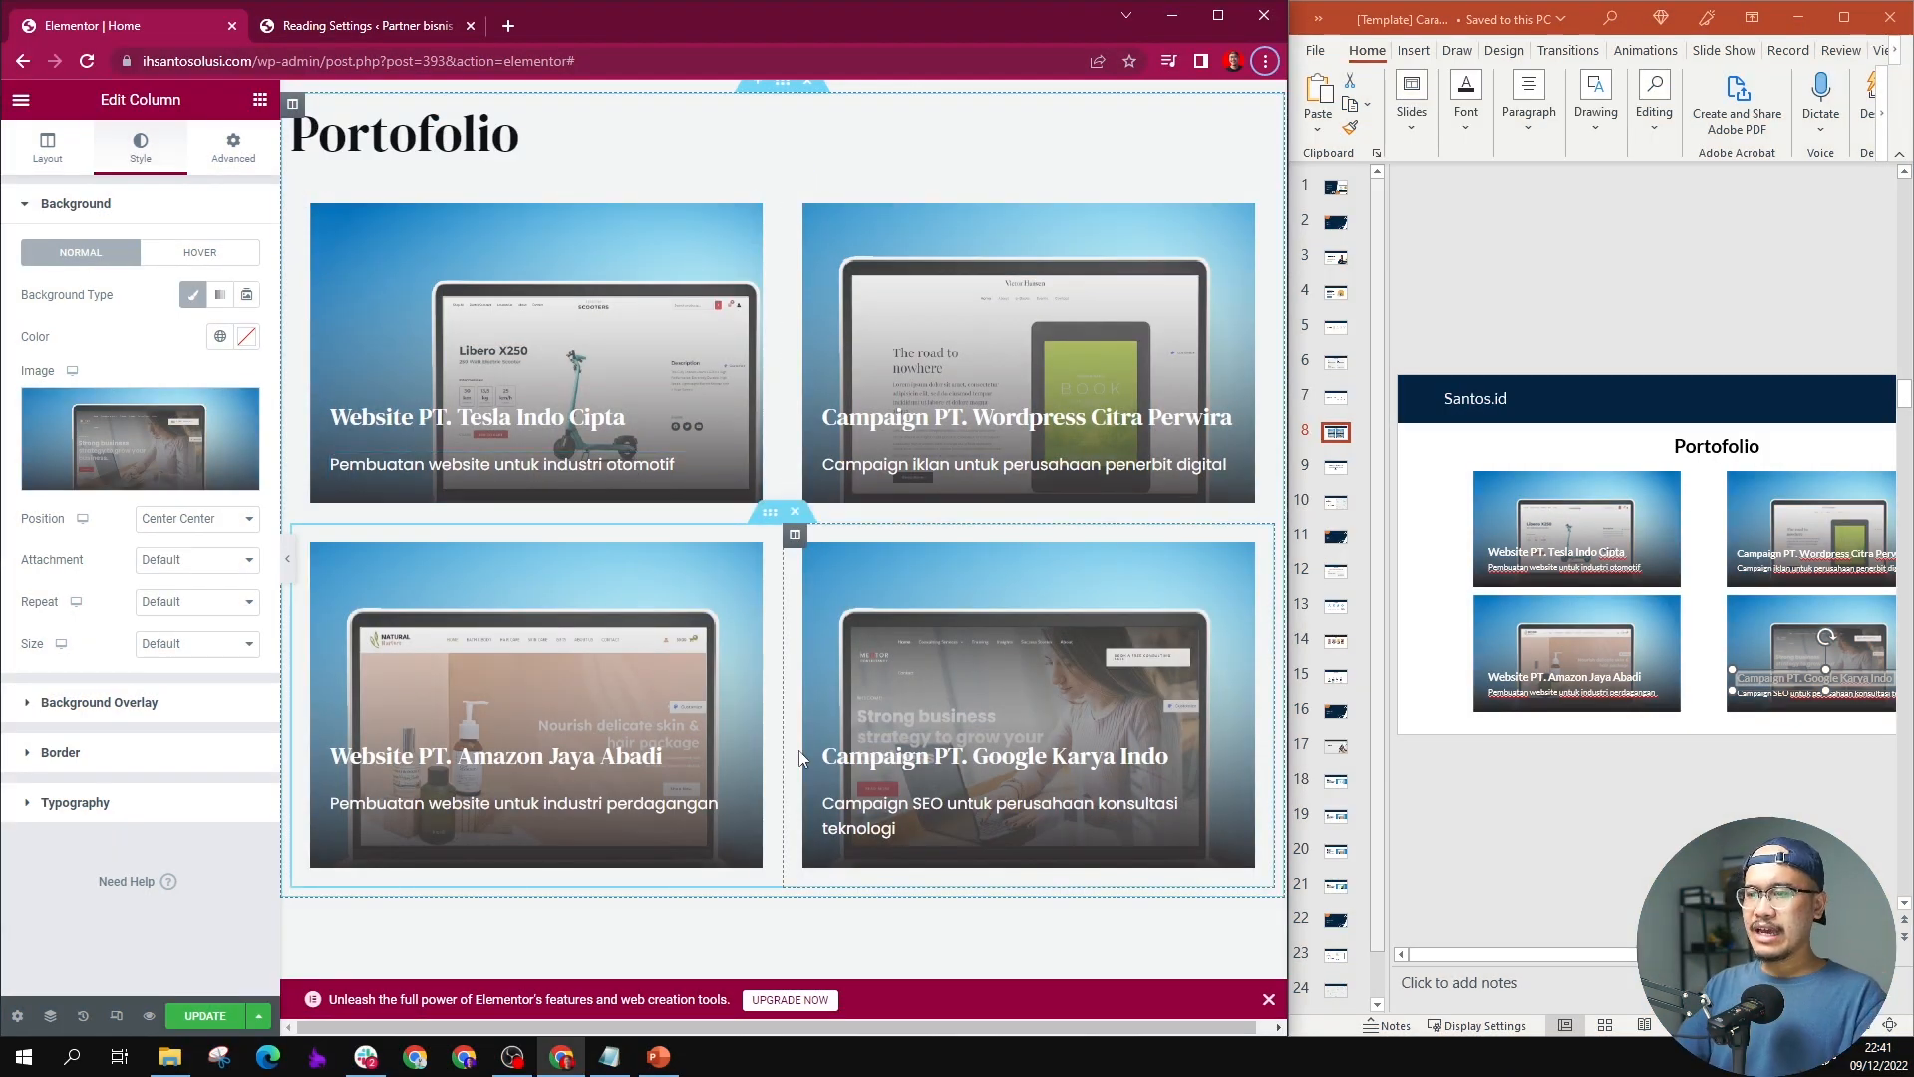
# Step: Set the background image position of the "Website PT. Tesla Indo Cipta" column to Center Center
pyautogui.scroll(-1, 1007, 645)
pyautogui.scroll(2, 997, 648)
pyautogui.scroll(-1, 990, 650)
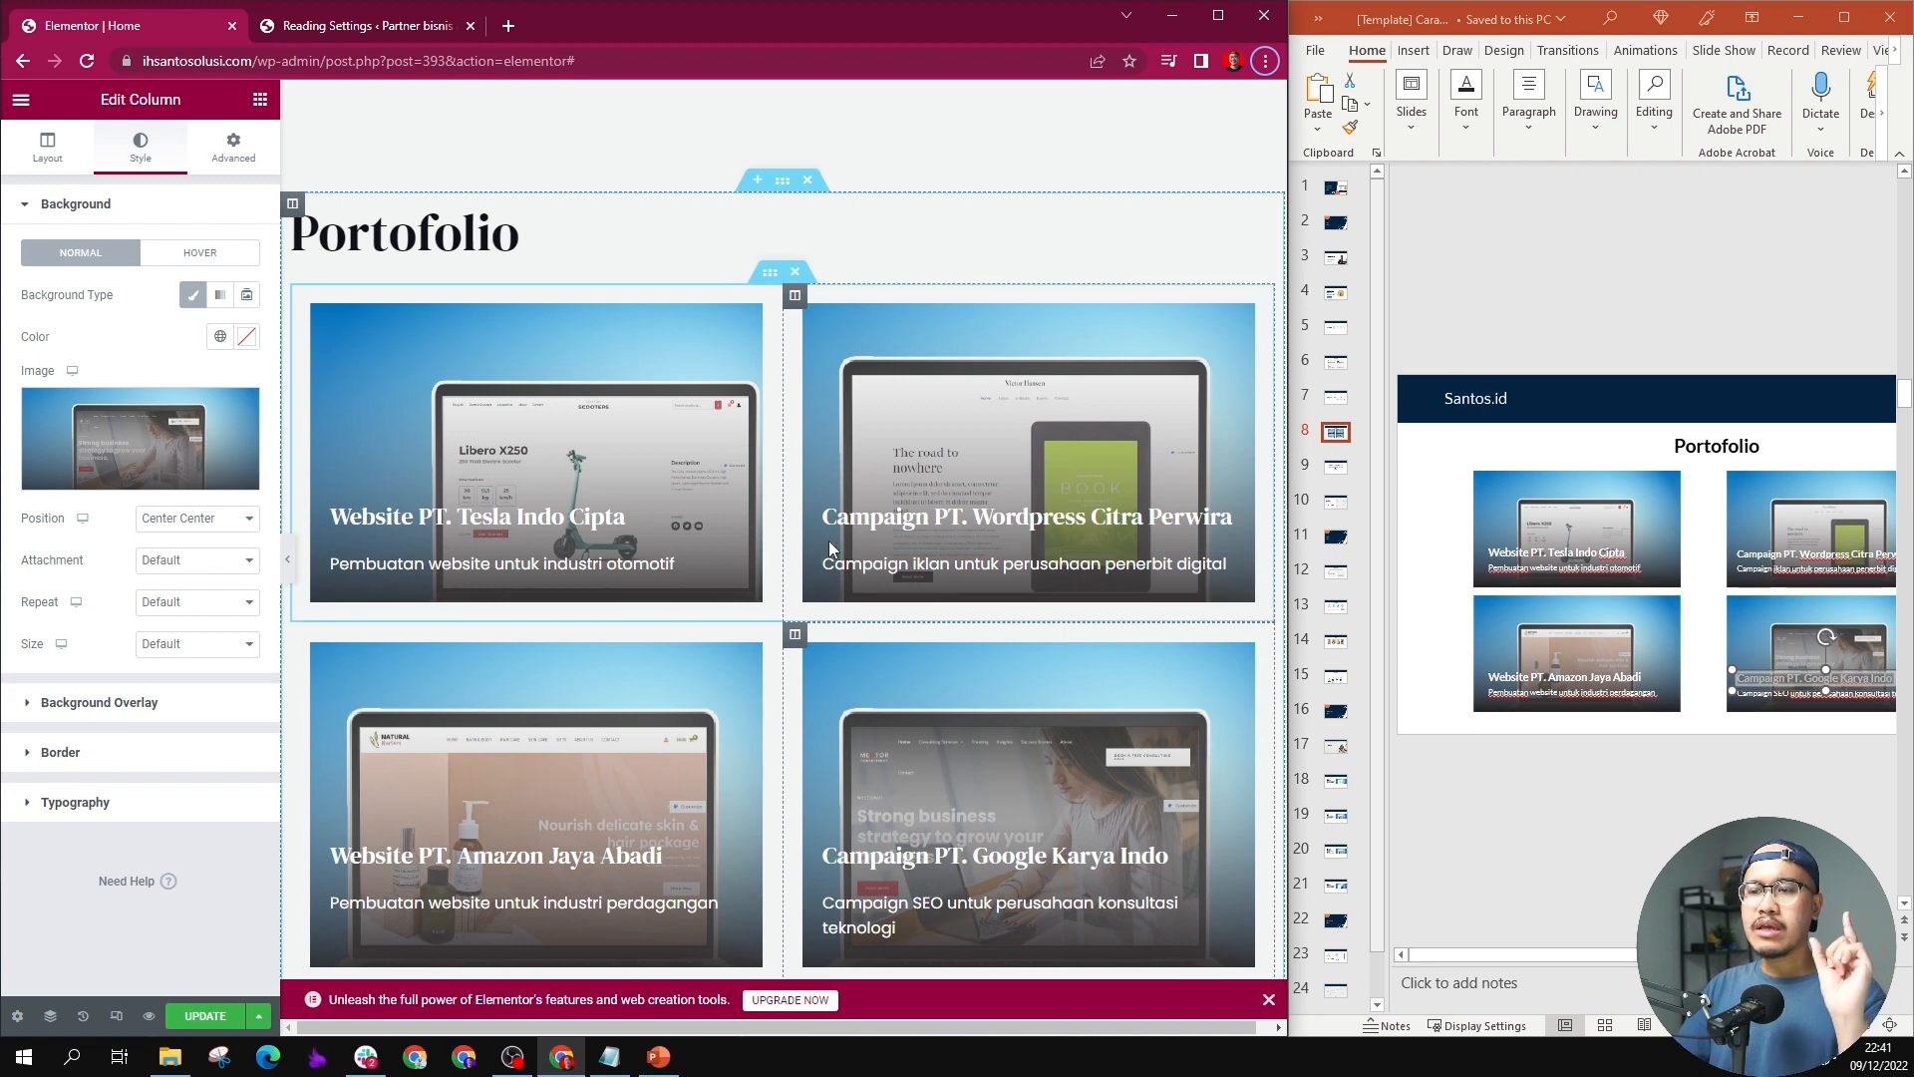
pyautogui.scroll(-3, 842, 543)
pyautogui.scroll(1, 1085, 549)
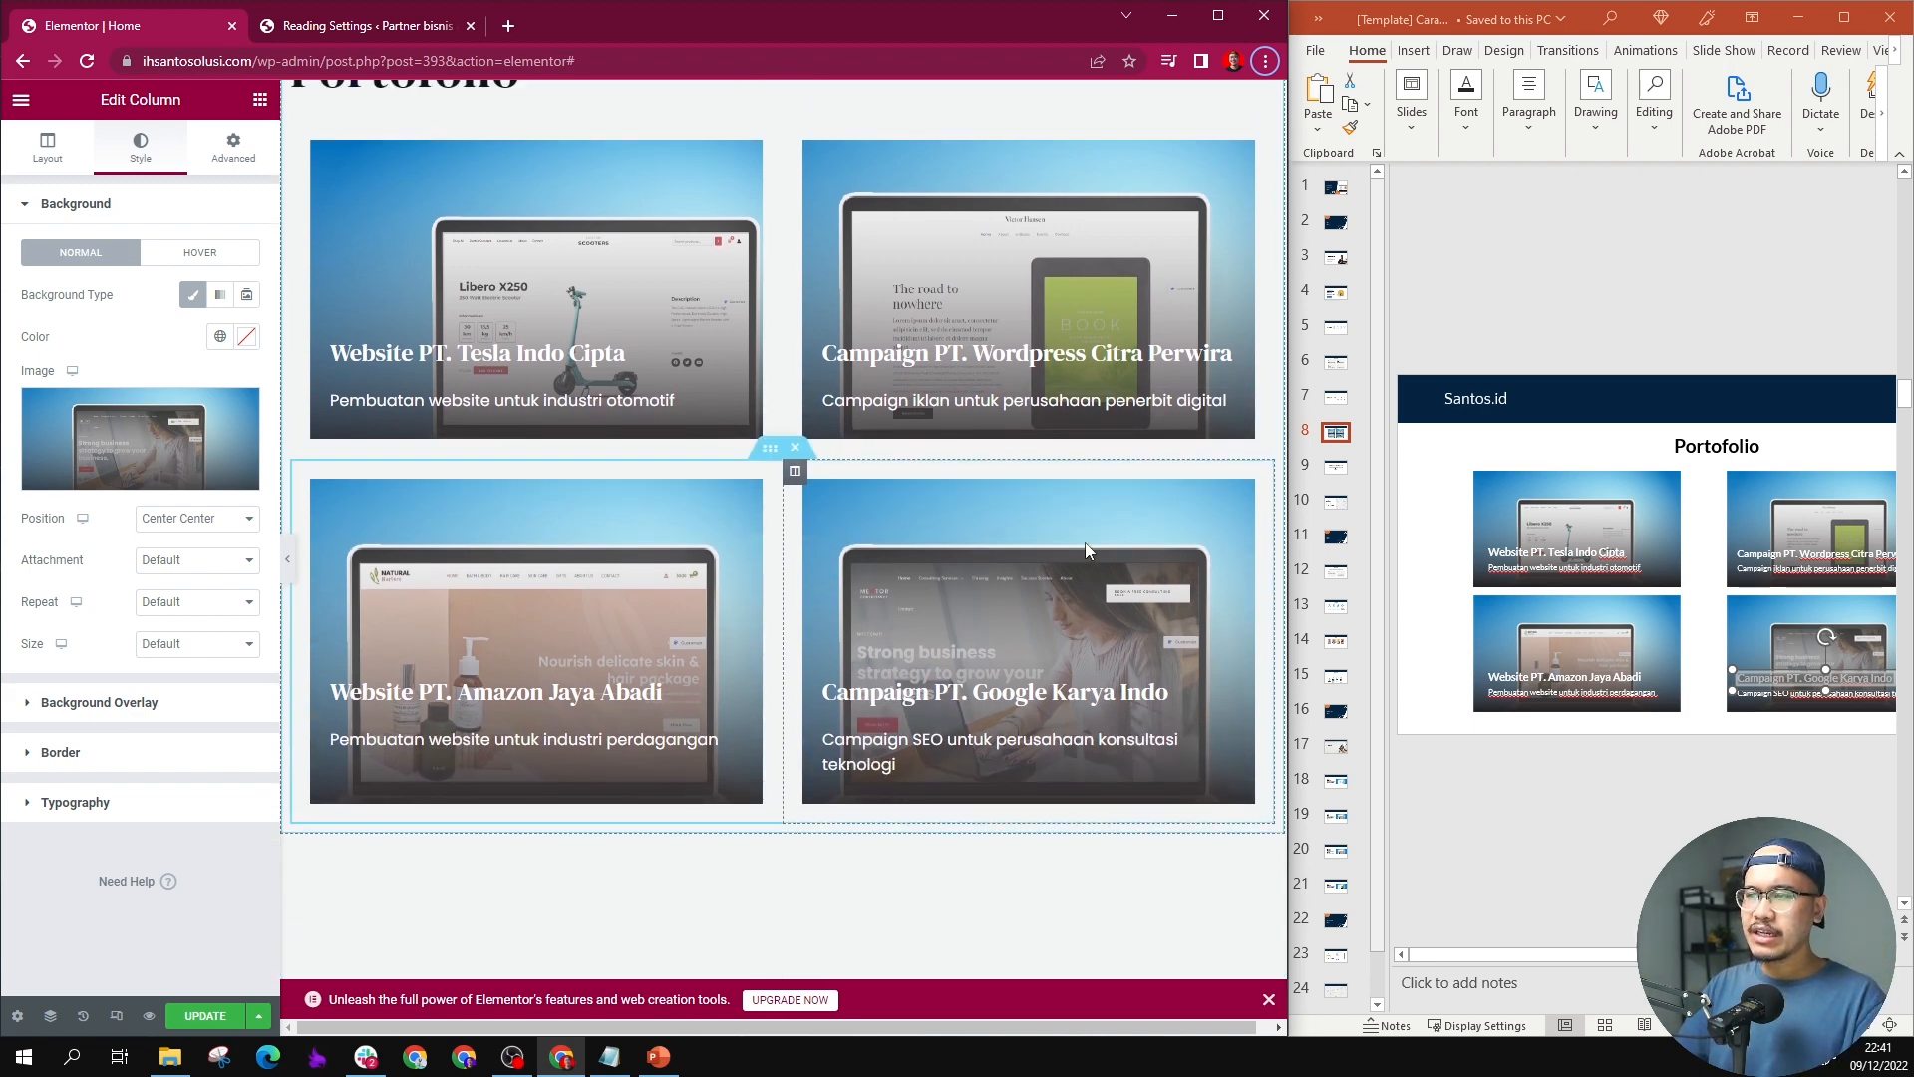
pyautogui.scroll(1, 1085, 542)
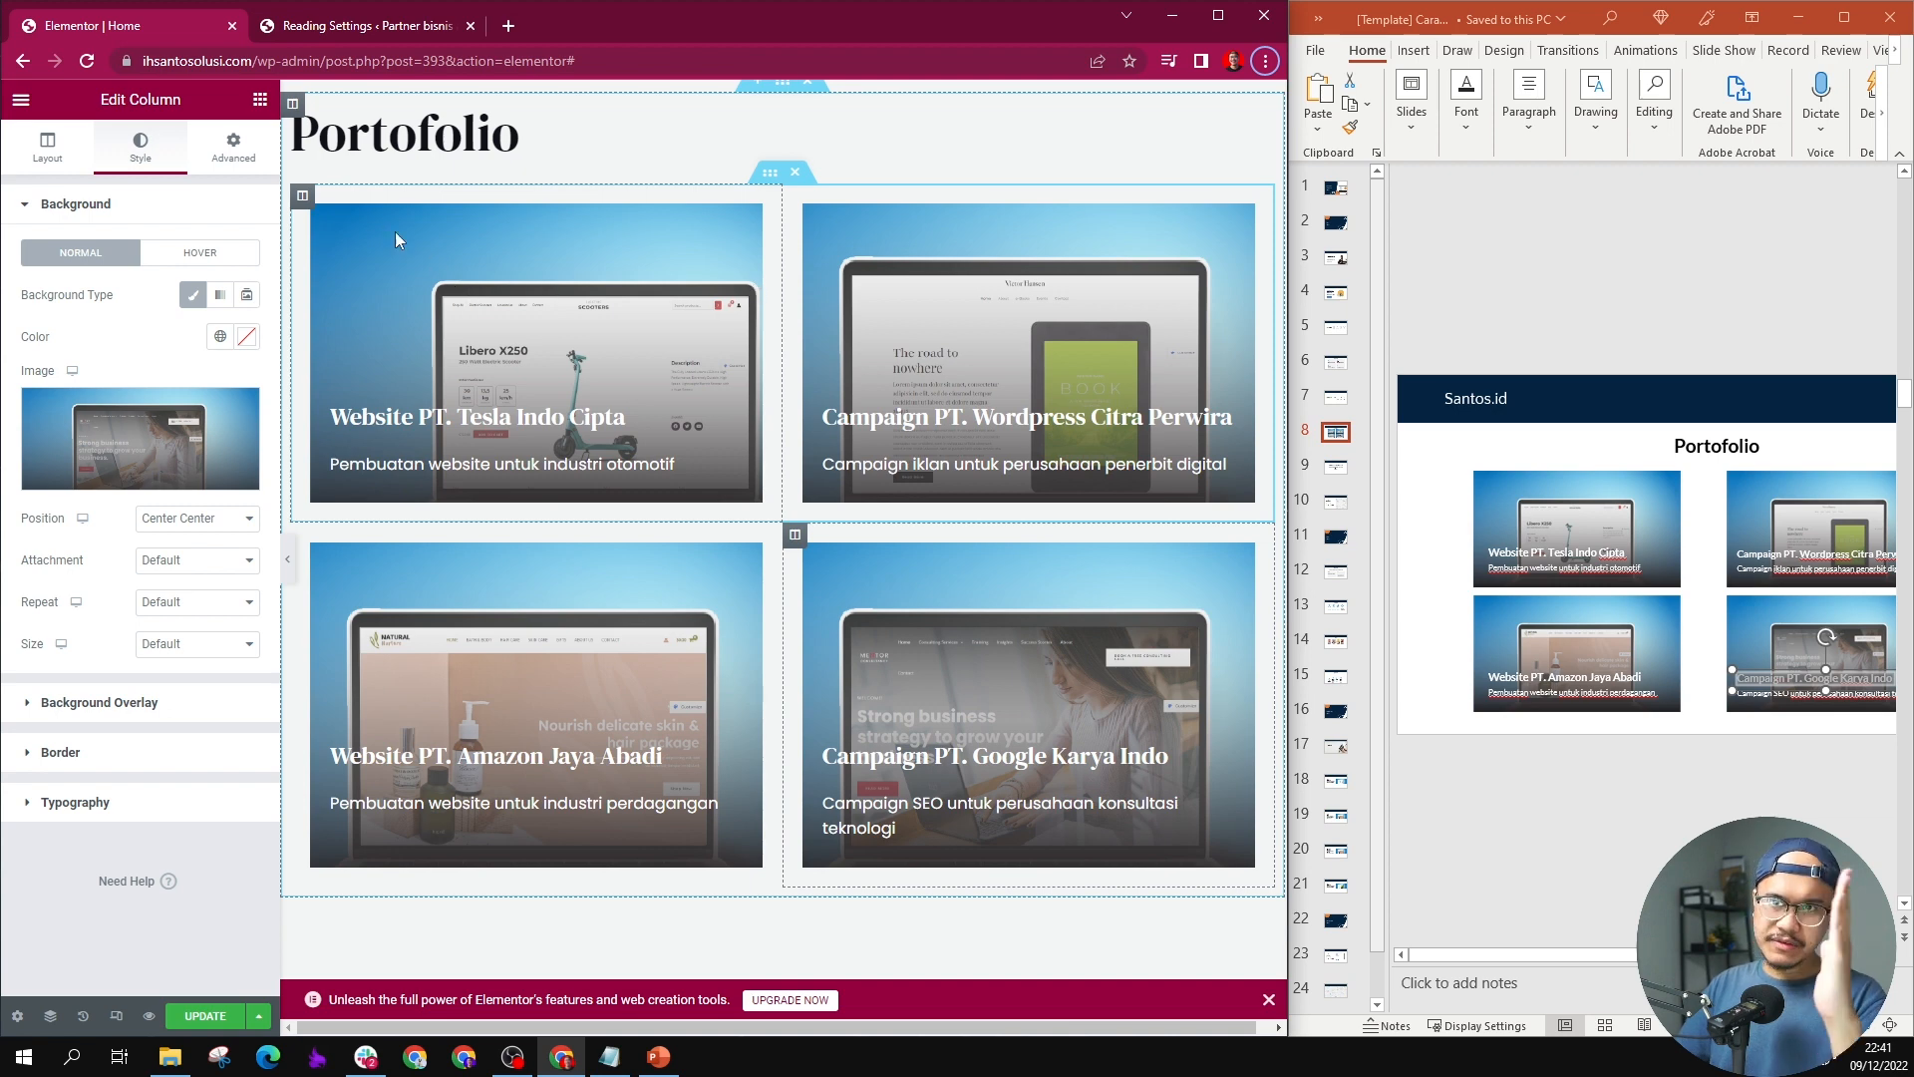
pyautogui.click(303, 199)
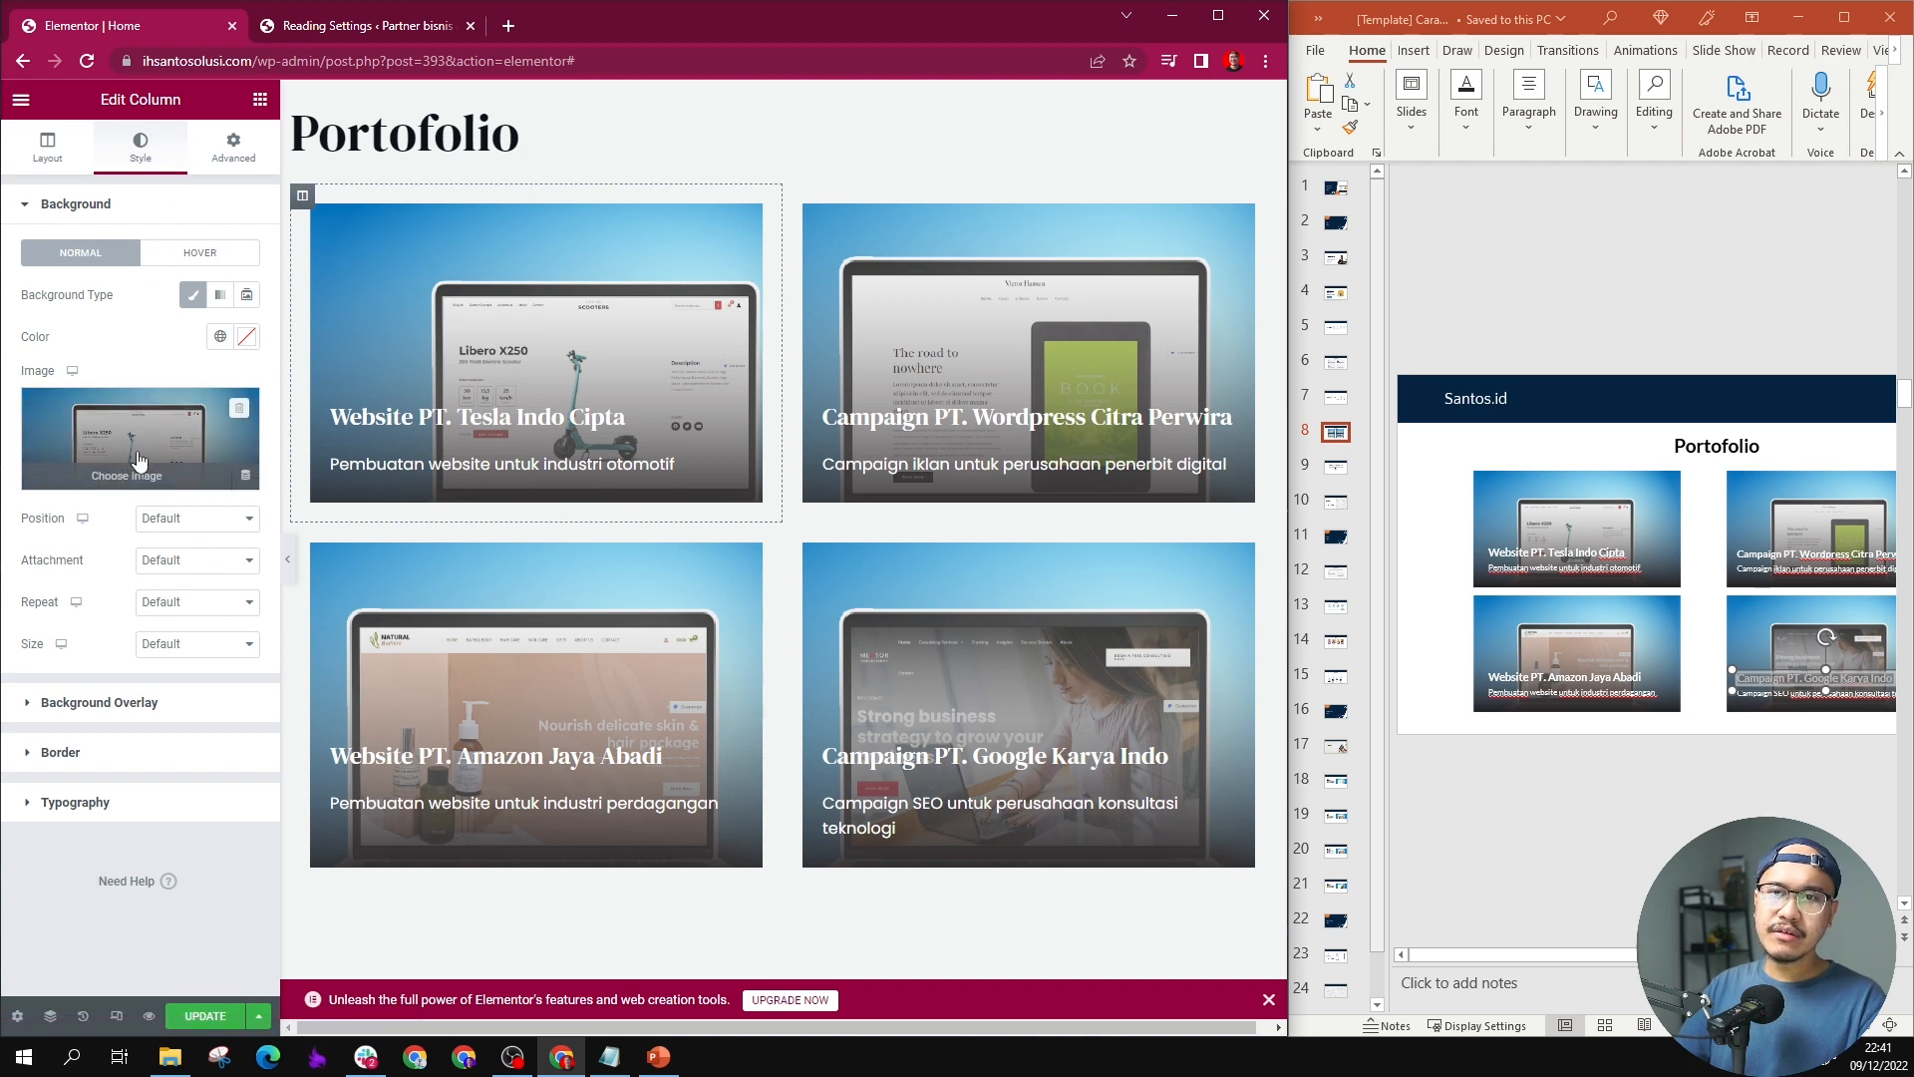
pyautogui.click(159, 522)
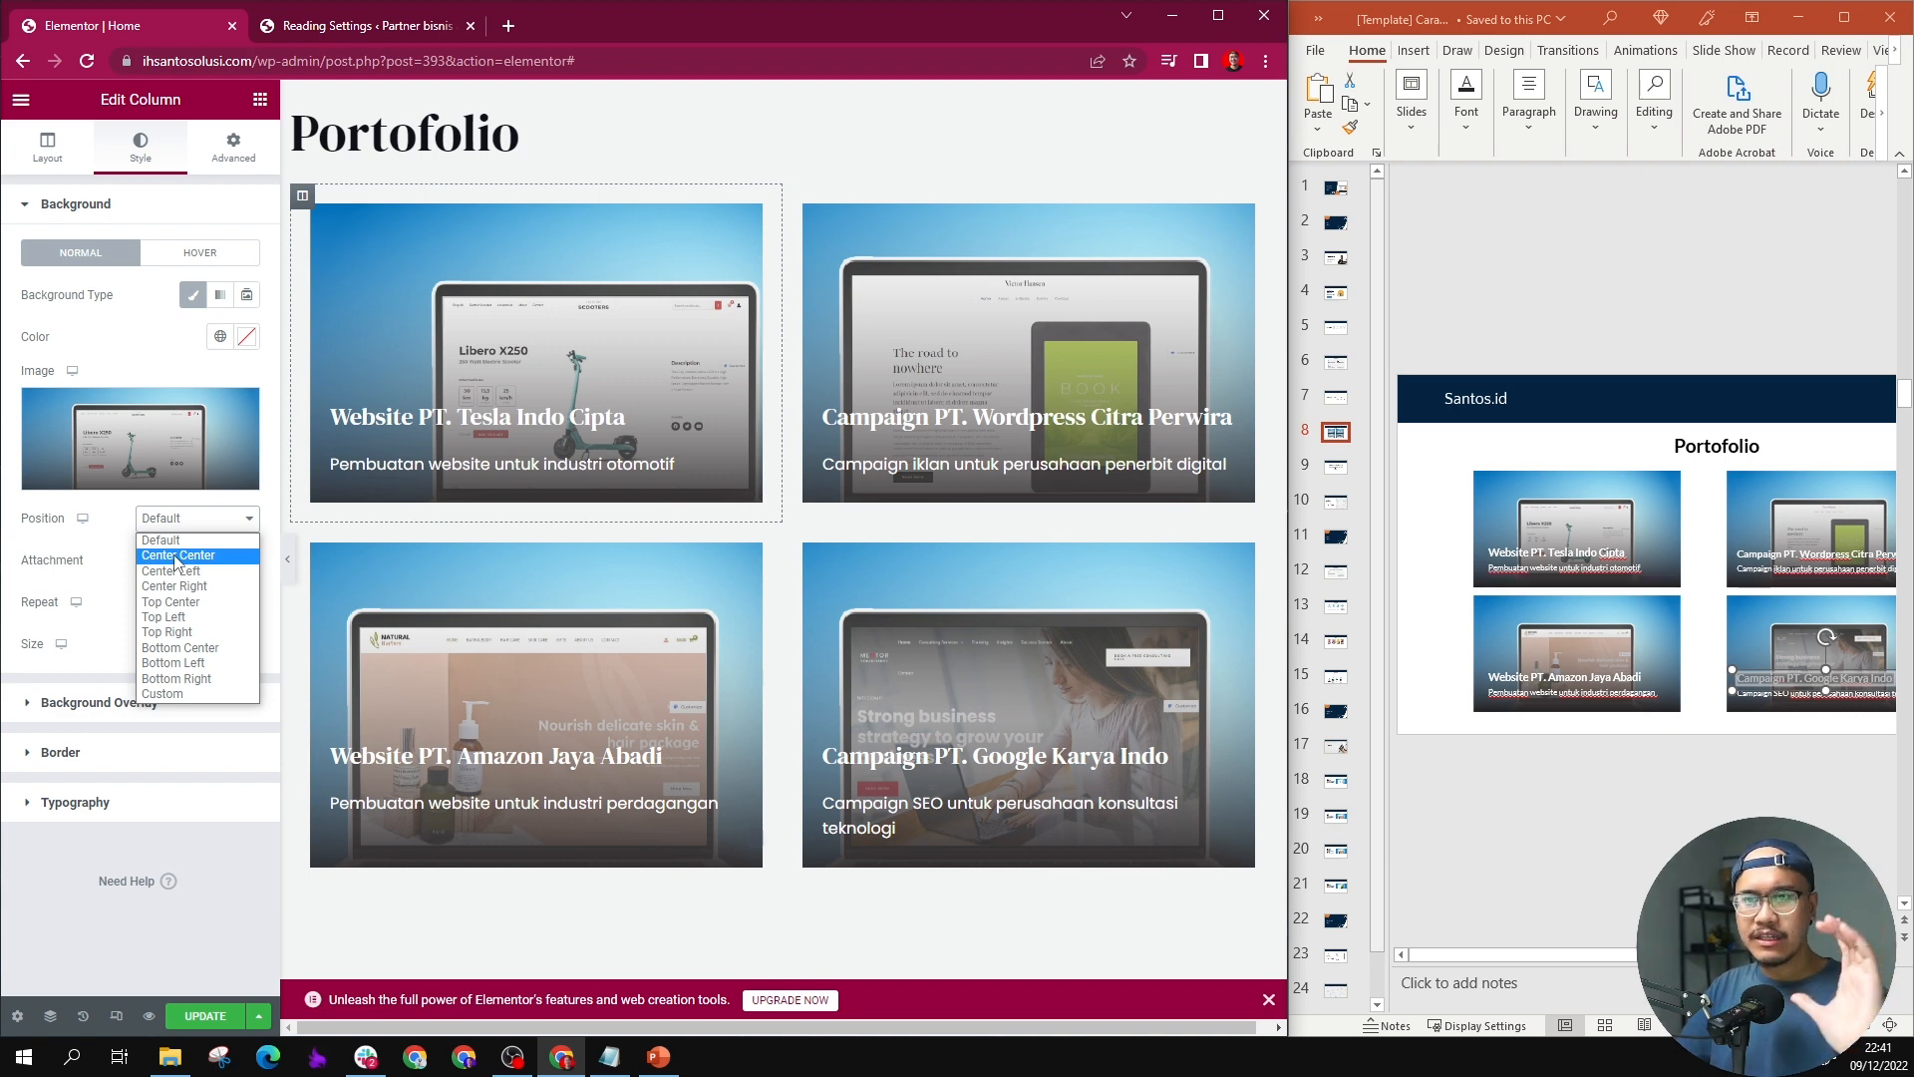
pyautogui.click(176, 556)
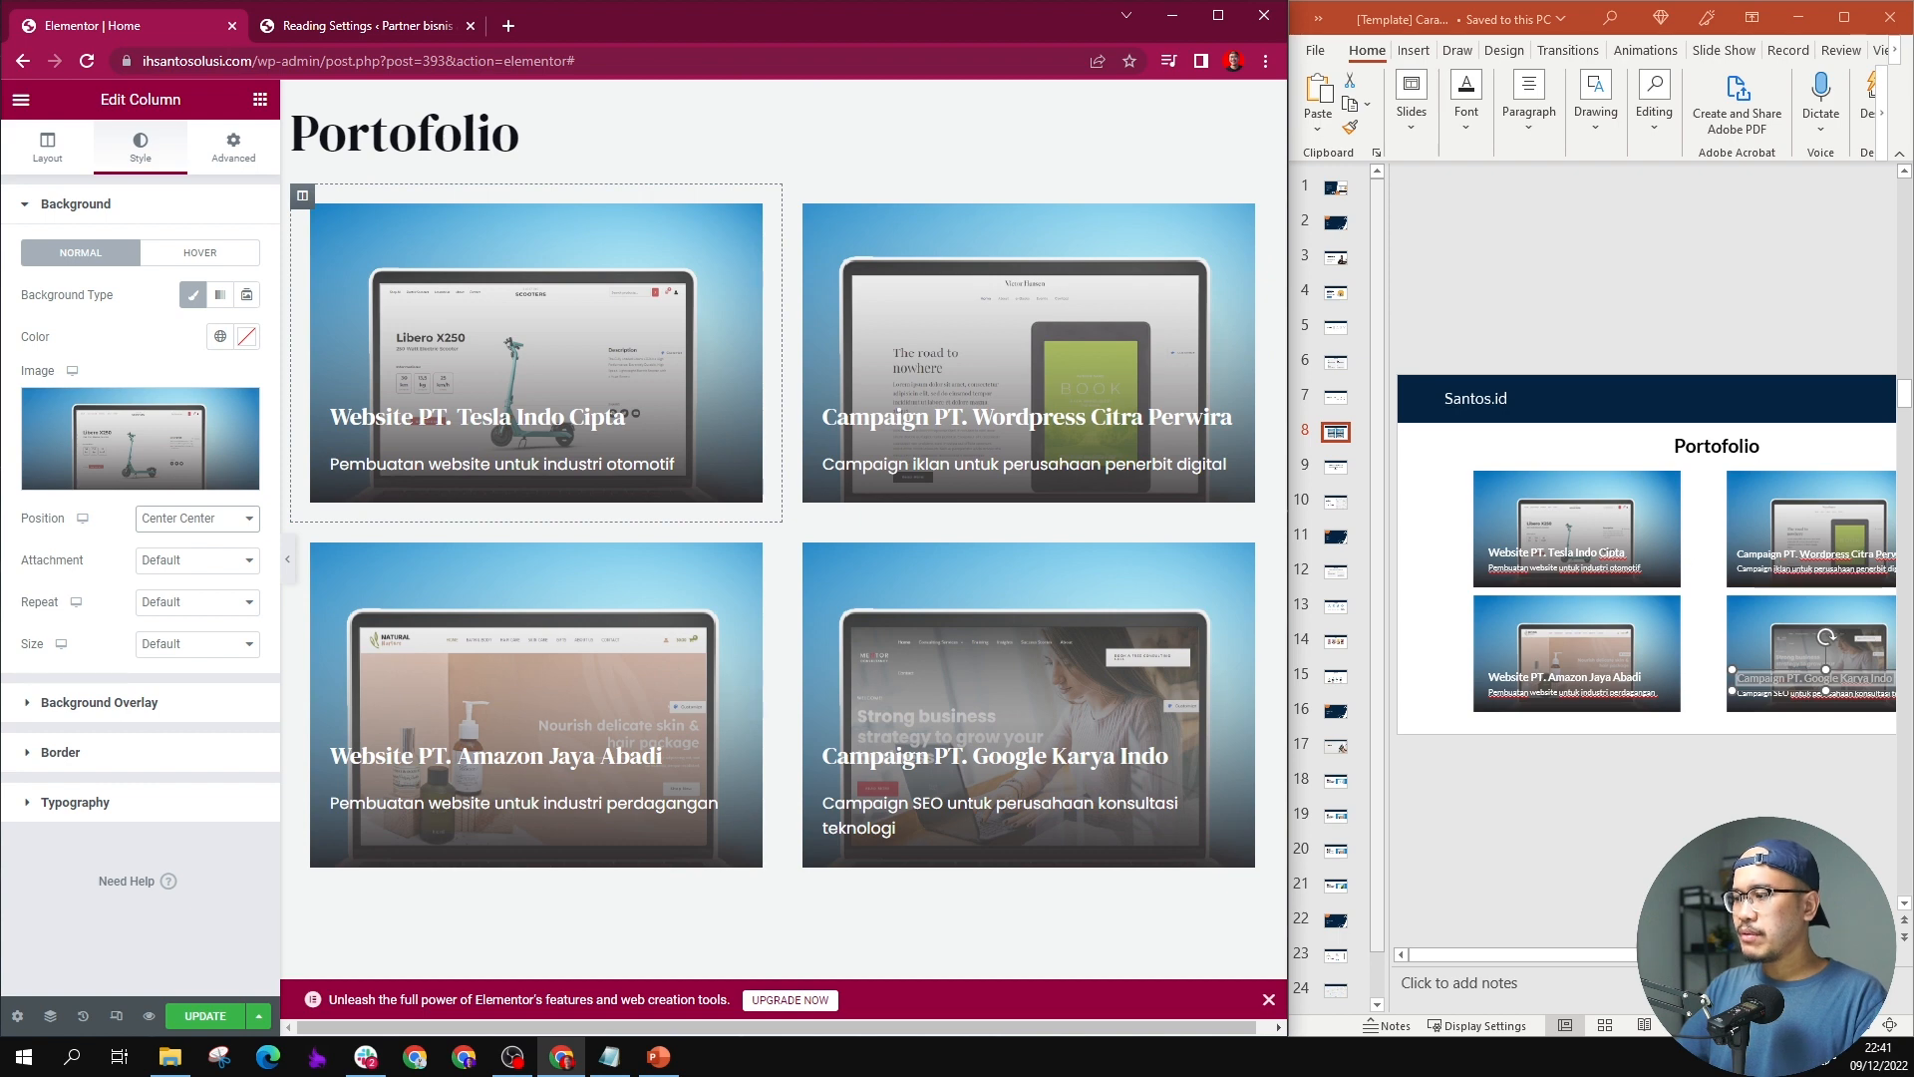
# Step: Center-align the "Portofolio" section heading as on PowerPoint slide 8
pyautogui.moveTo(1695, 954); pyautogui.dragTo(1749, 954)
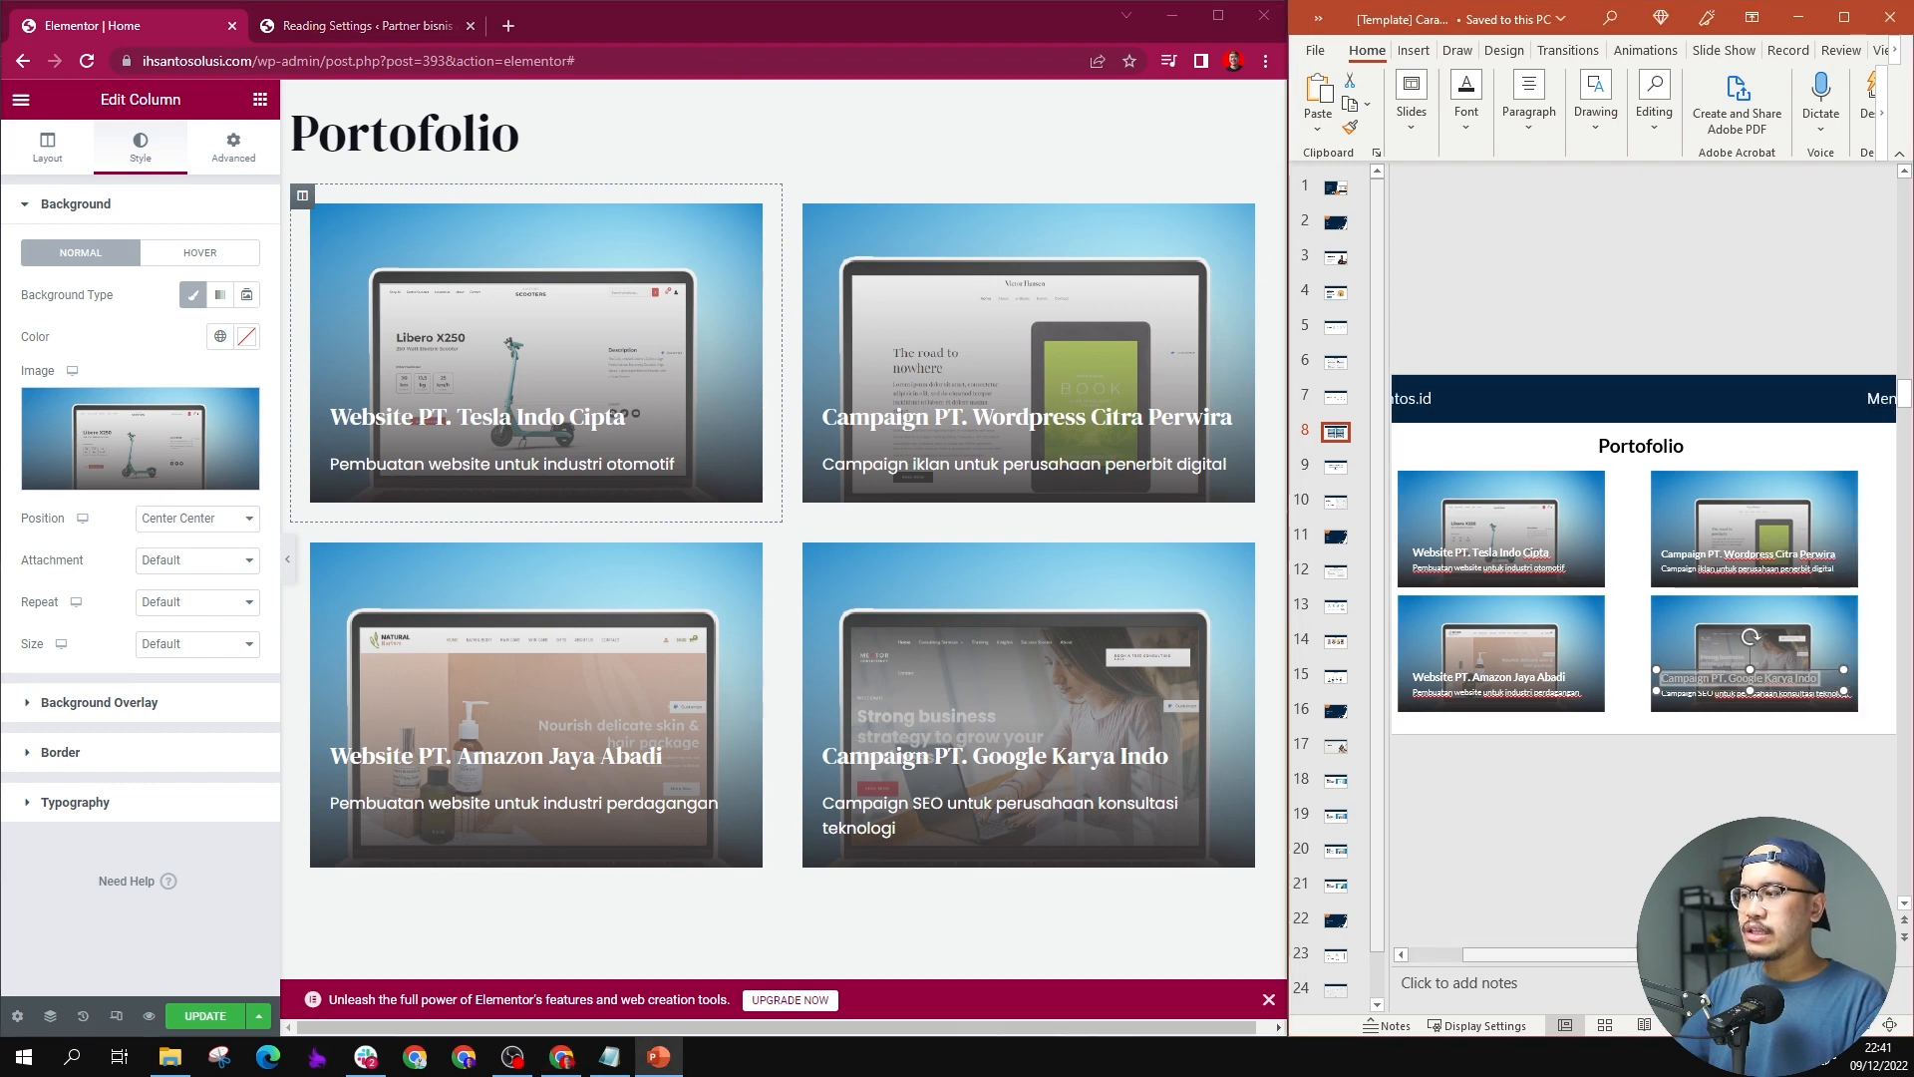
pyautogui.scroll(2, 1010, 458)
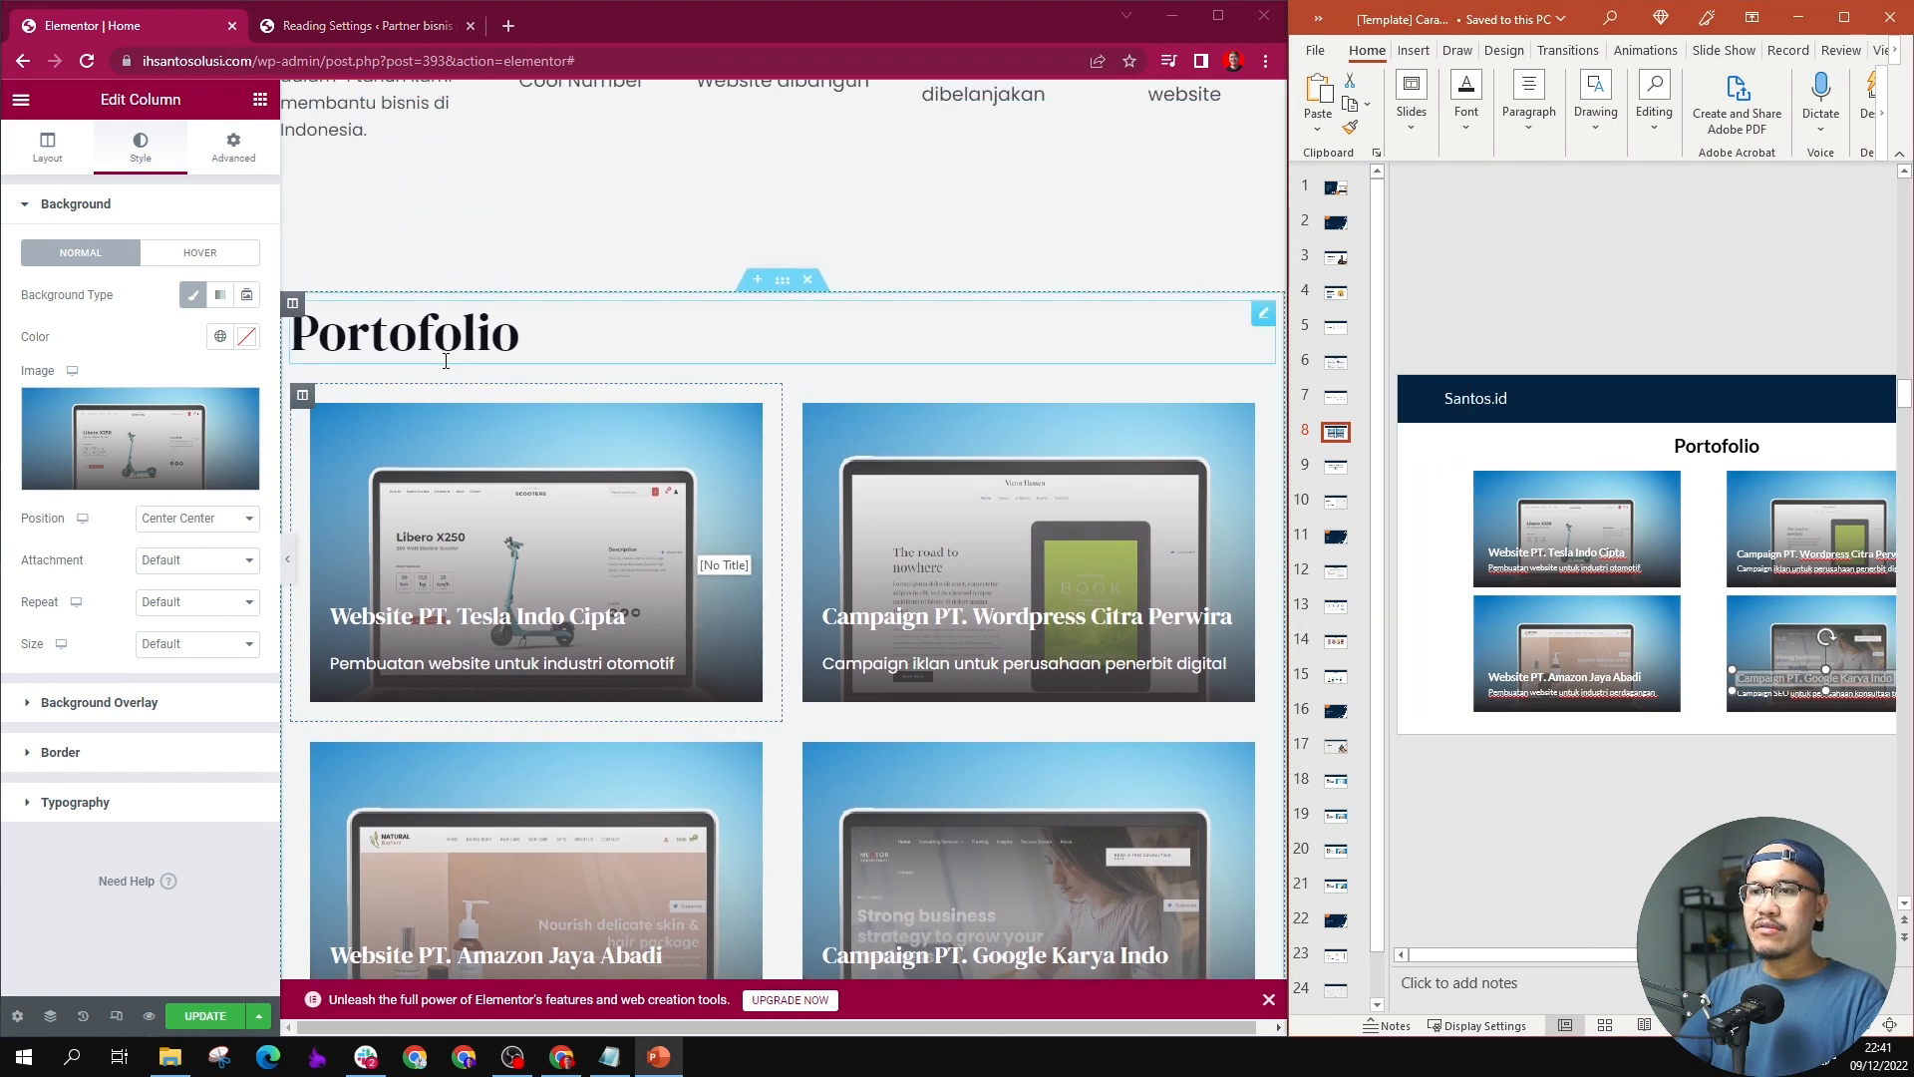
pyautogui.scroll(2, 1010, 457)
pyautogui.scroll(-3, 1009, 458)
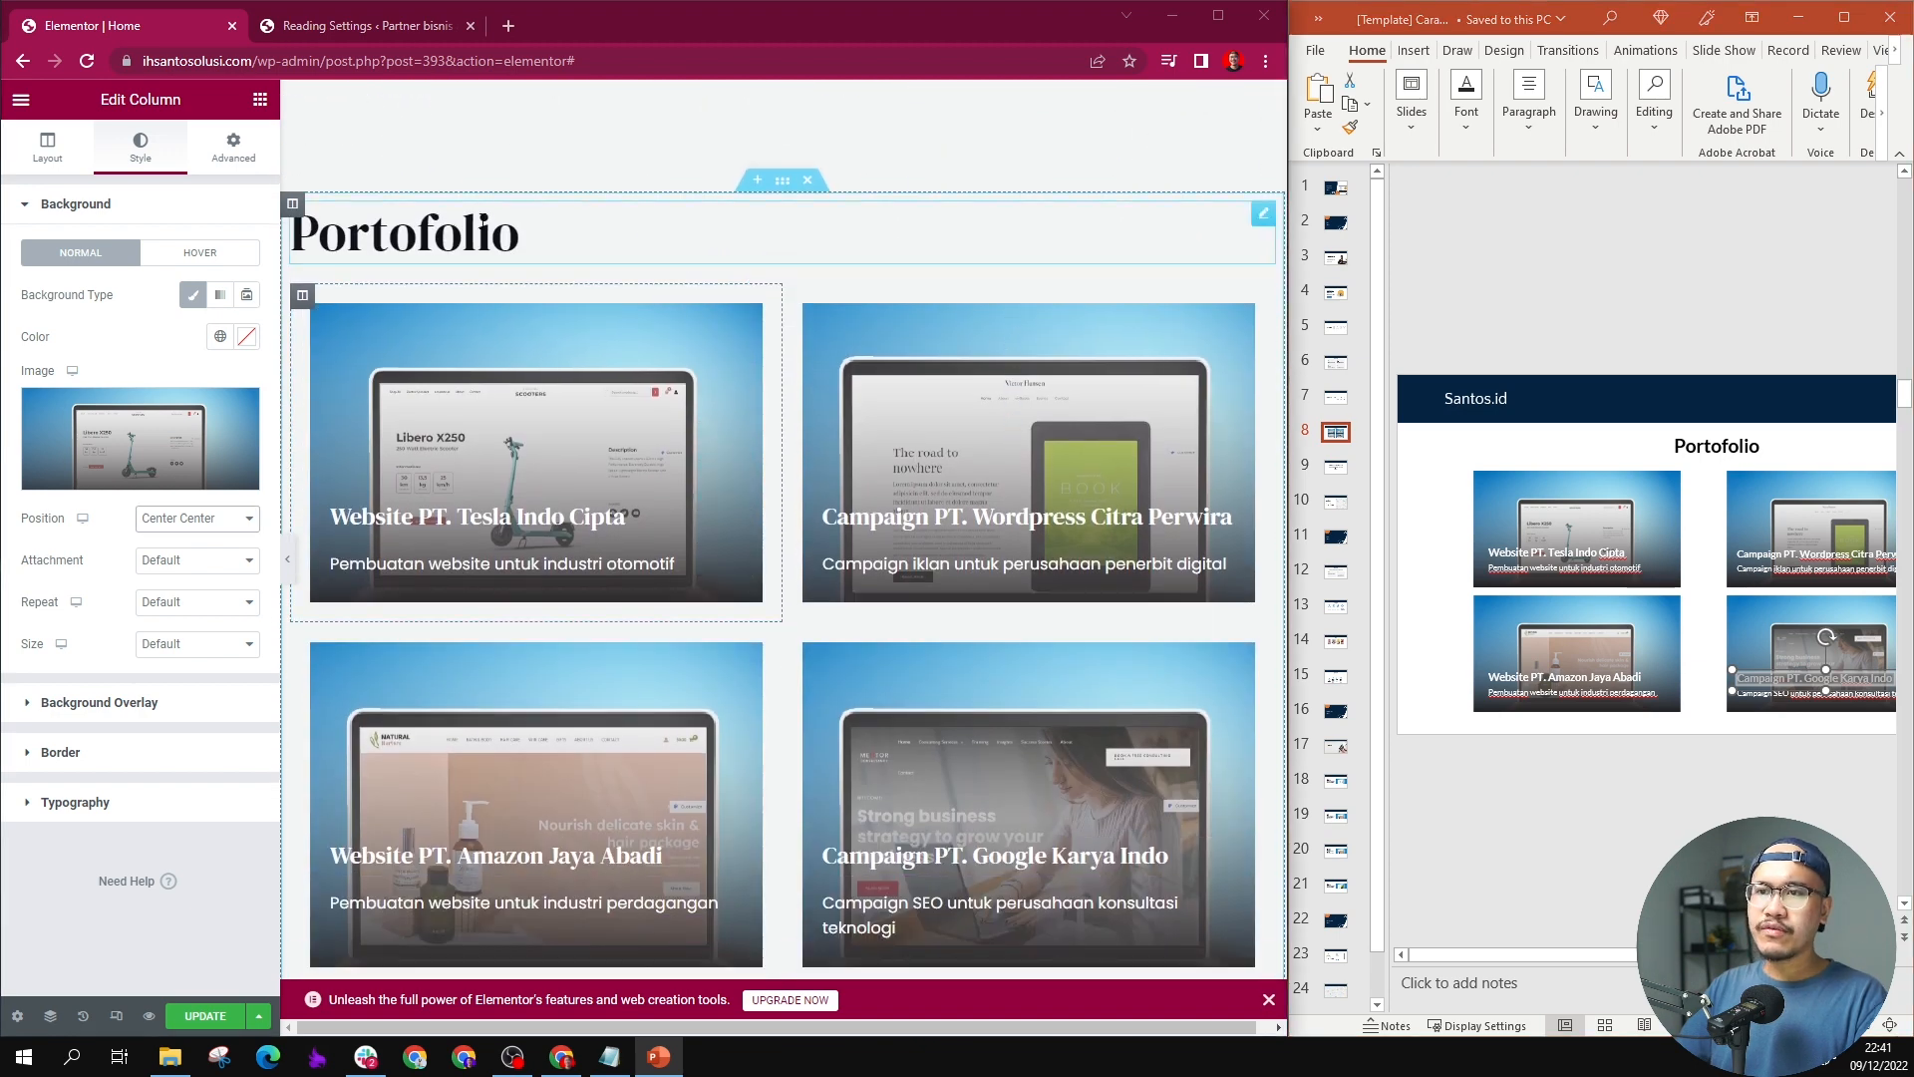
pyautogui.doubleClick(483, 221)
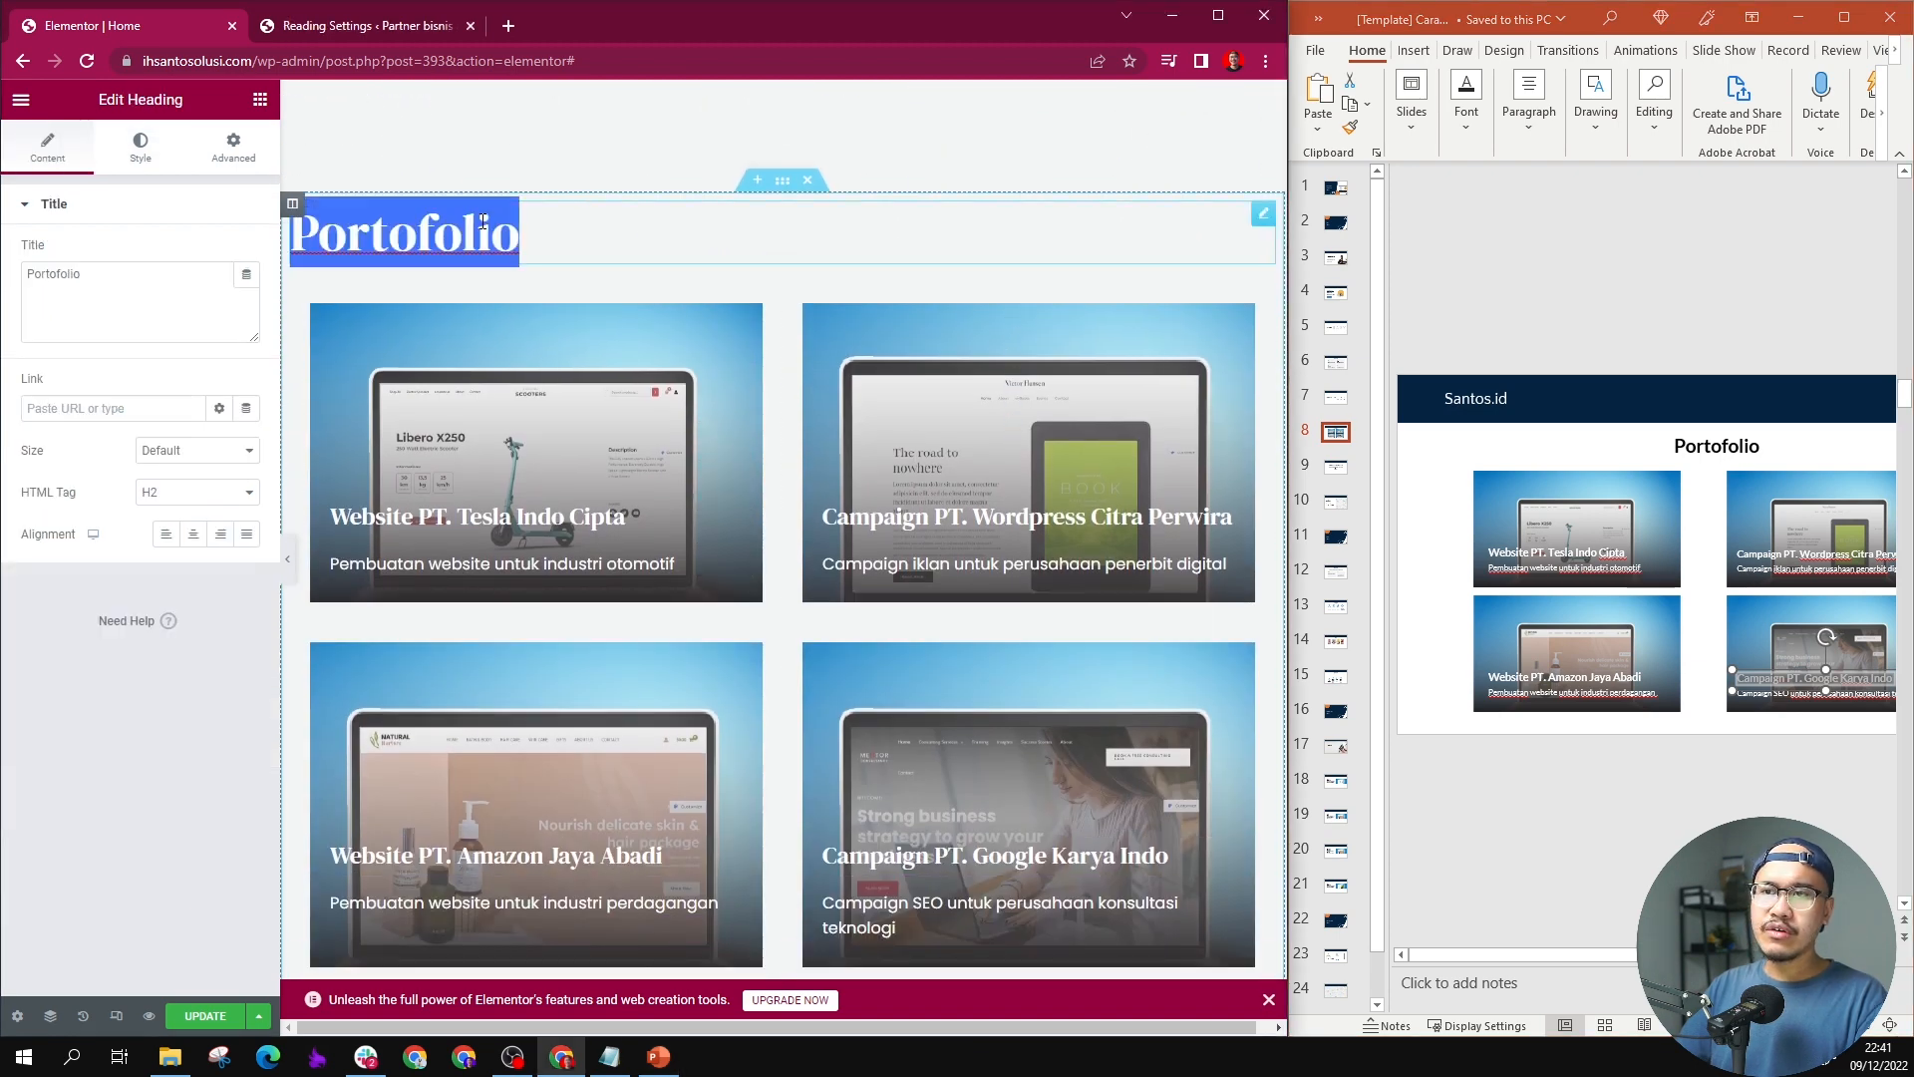
pyautogui.click(193, 533)
# Step: Set the font size of the "Portofolio" heading to 28 px
pyautogui.click(139, 149)
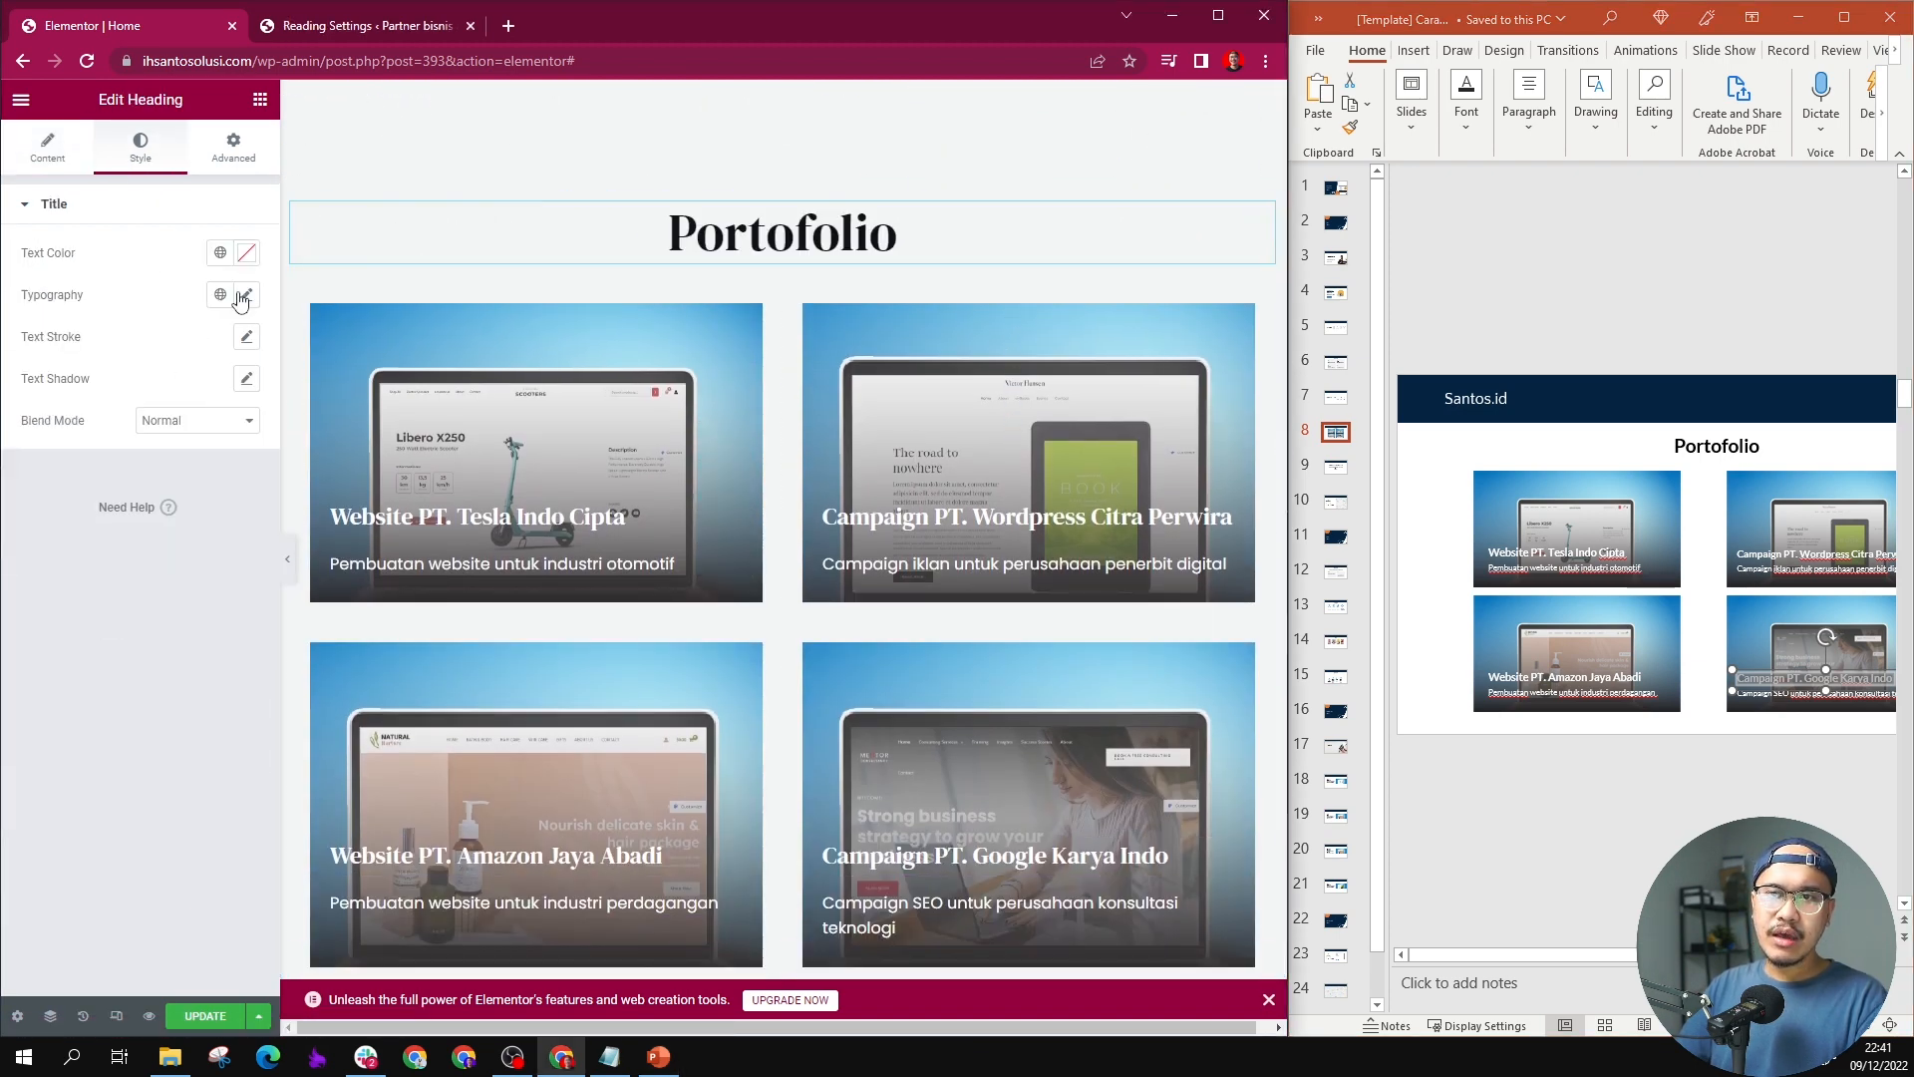
pyautogui.click(247, 294)
pyautogui.click(205, 452)
pyautogui.write('28')
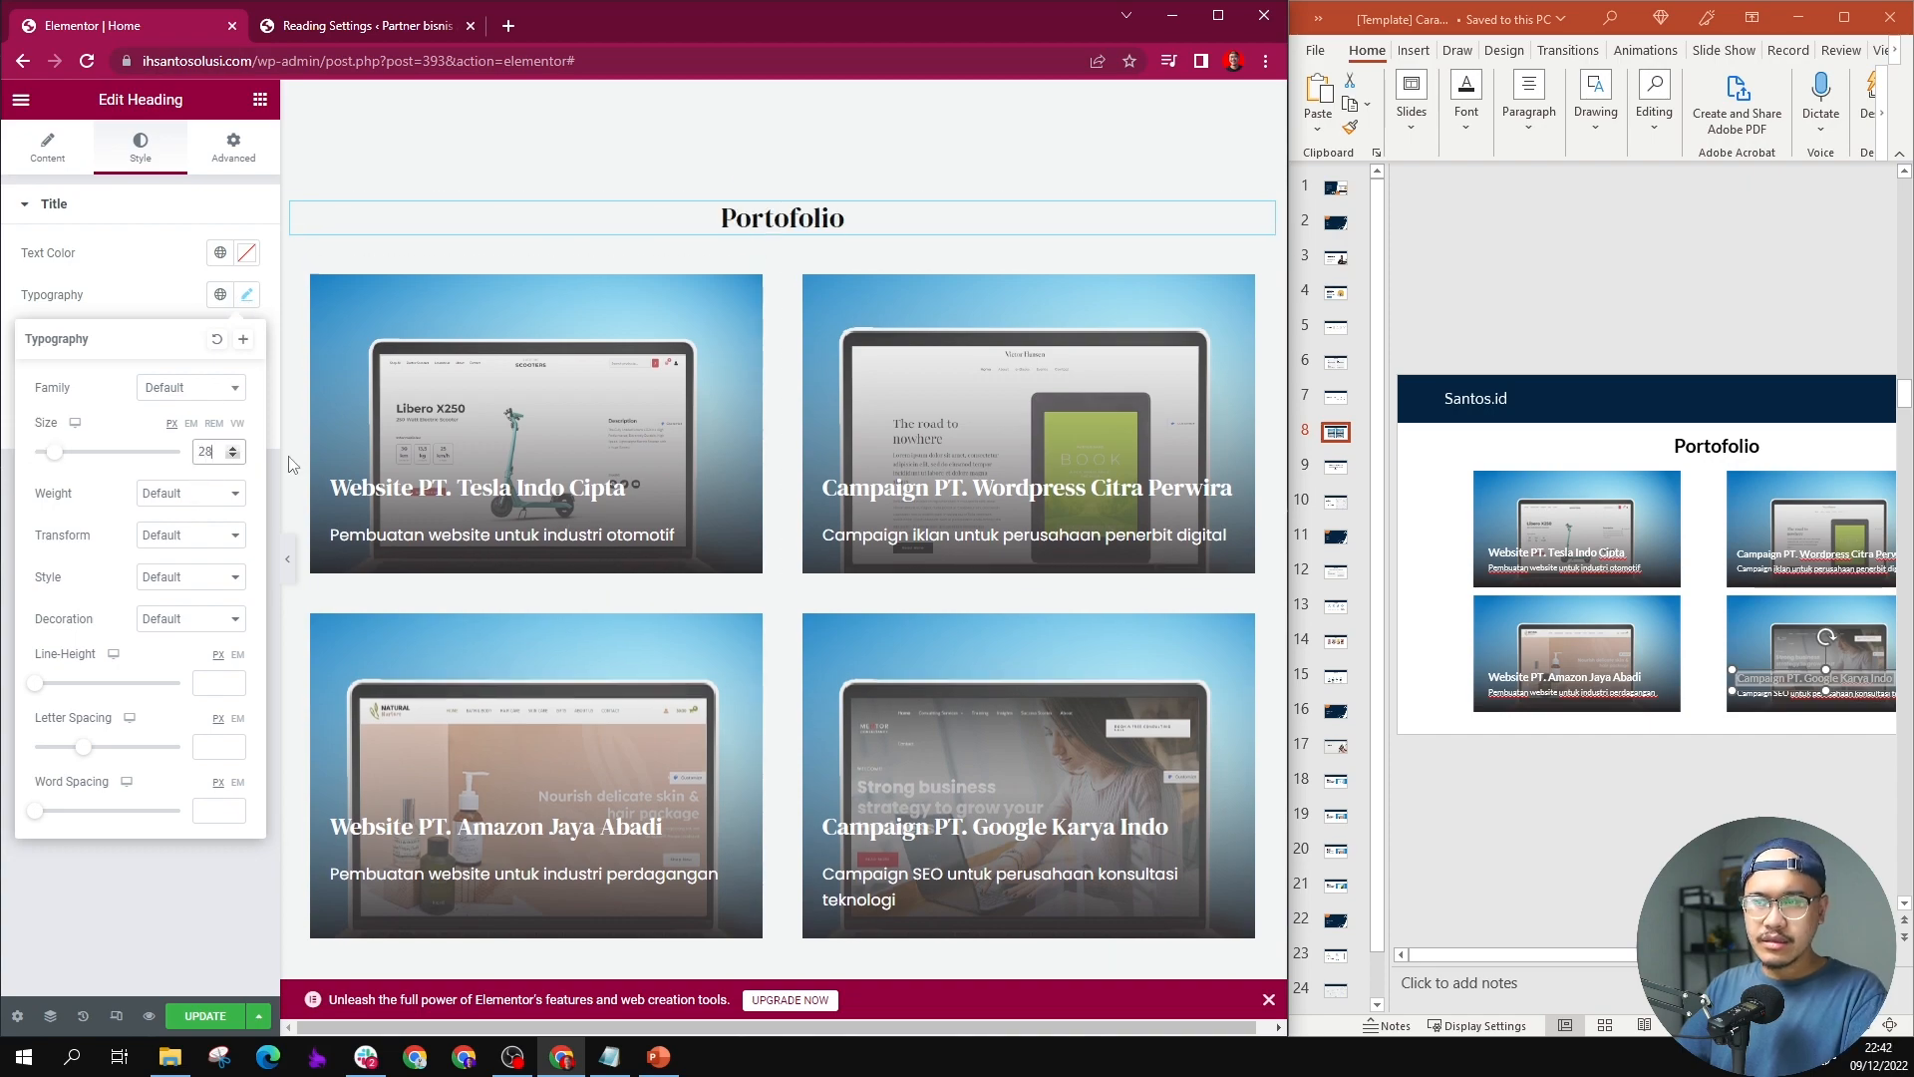
pyautogui.scroll(9, 792, 428)
pyautogui.scroll(10, 792, 428)
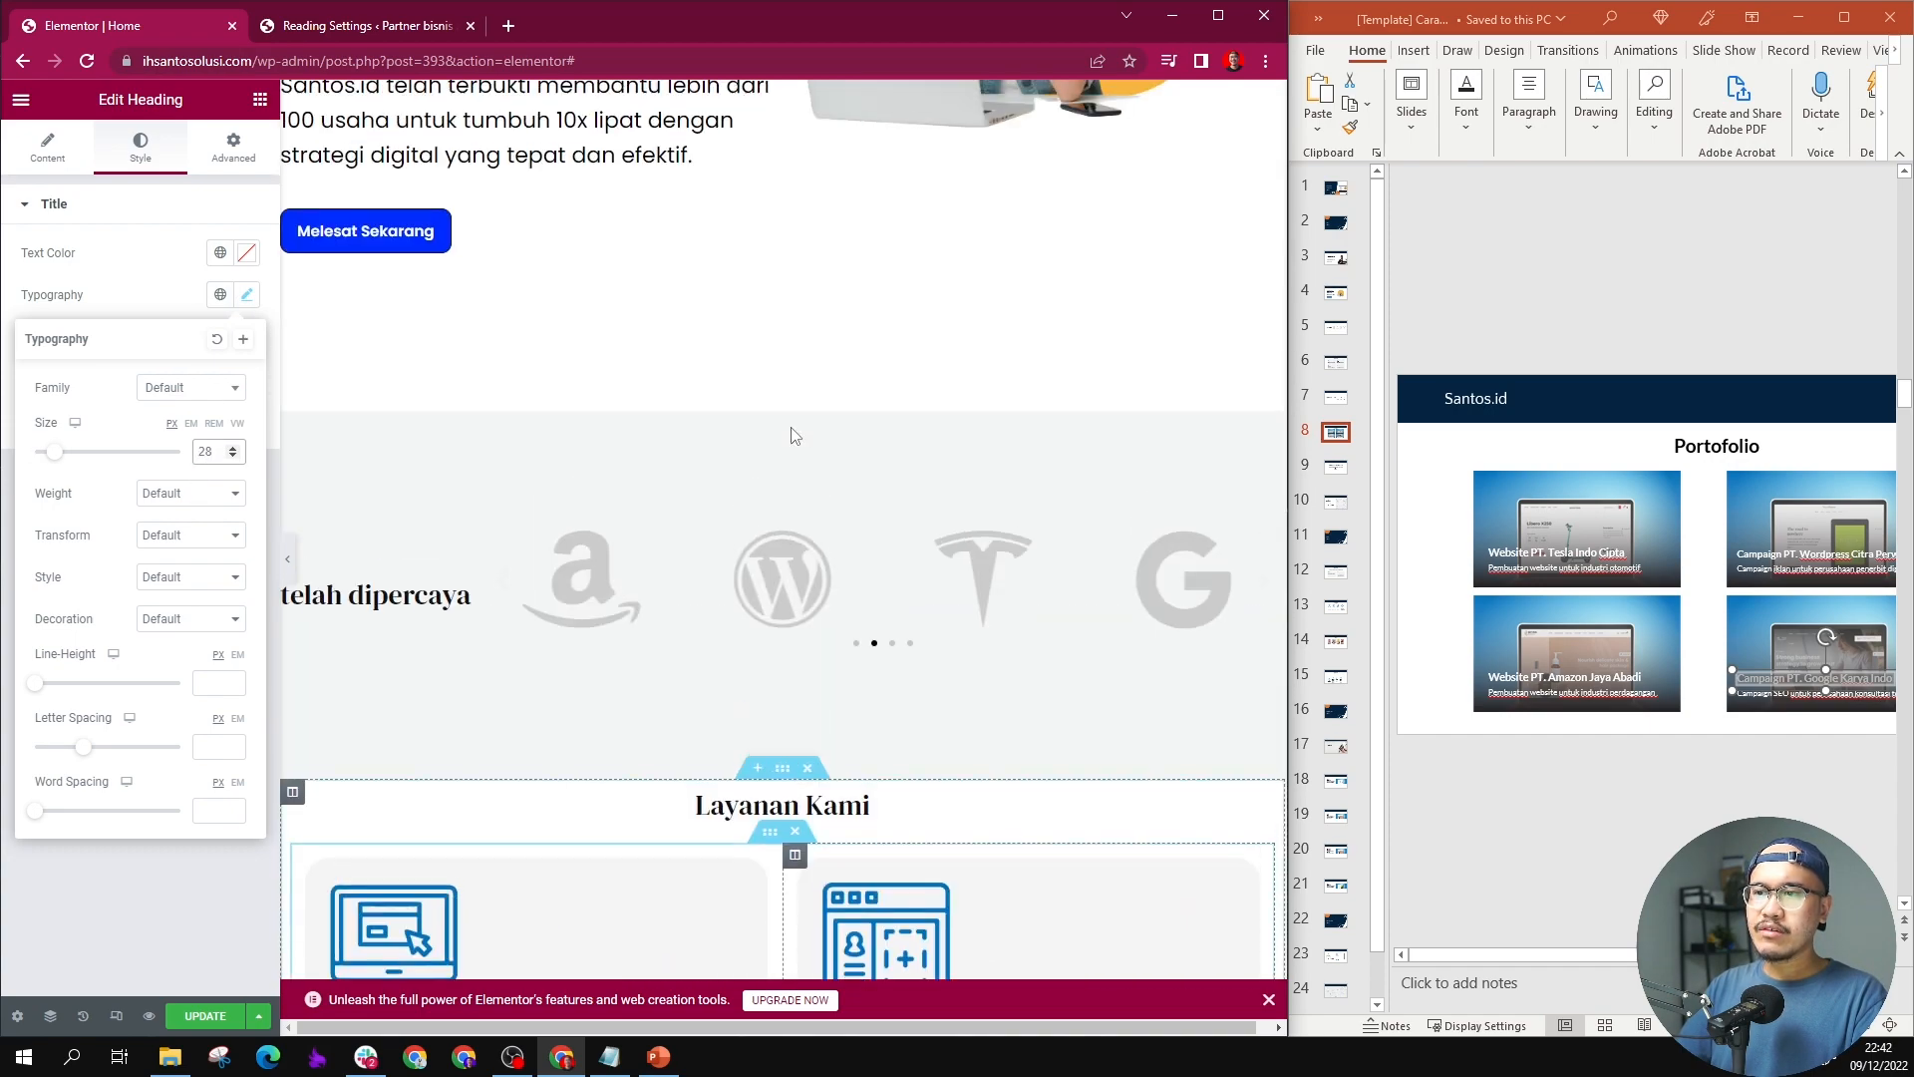
pyautogui.scroll(-8, 795, 436)
pyautogui.scroll(-15, 794, 435)
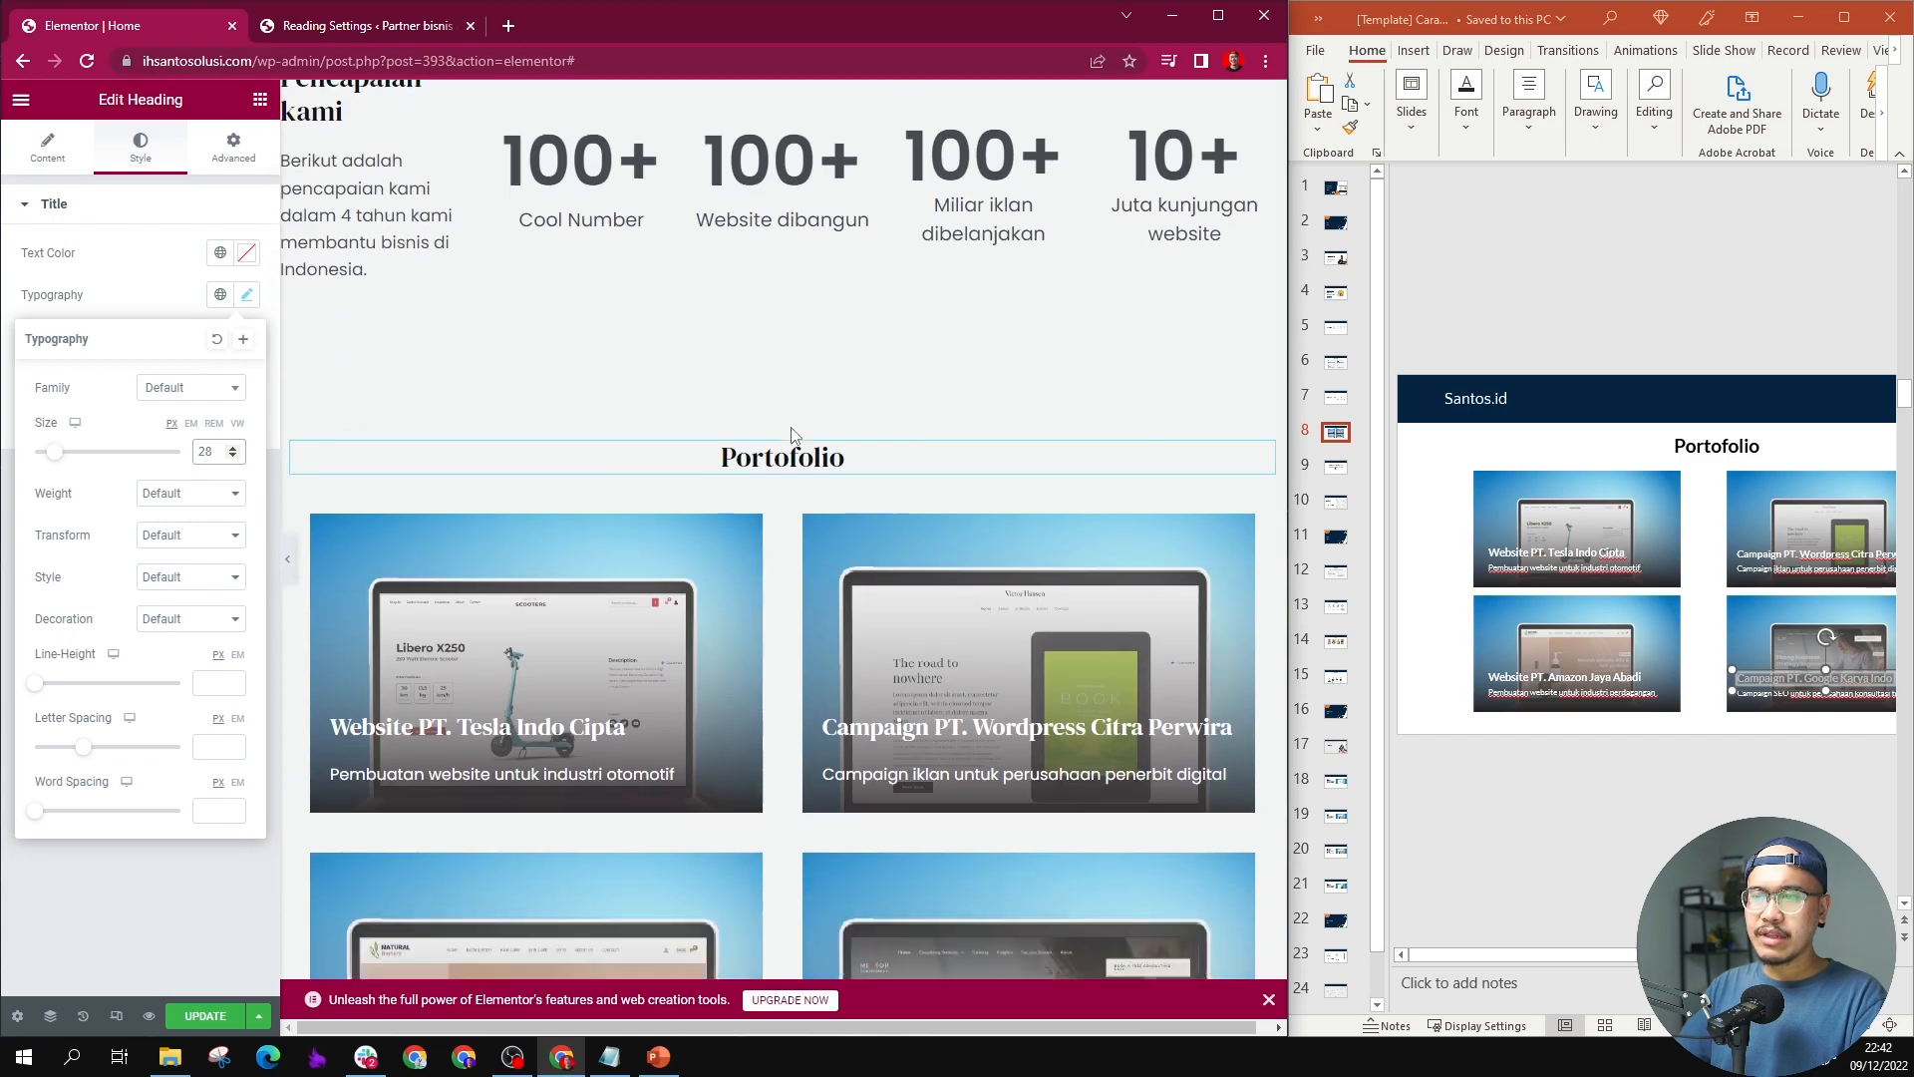
# Step: Add a new section between the portfolio cards and "Clients We Worked With" and place a Heading widget in it
pyautogui.scroll(-8, 795, 436)
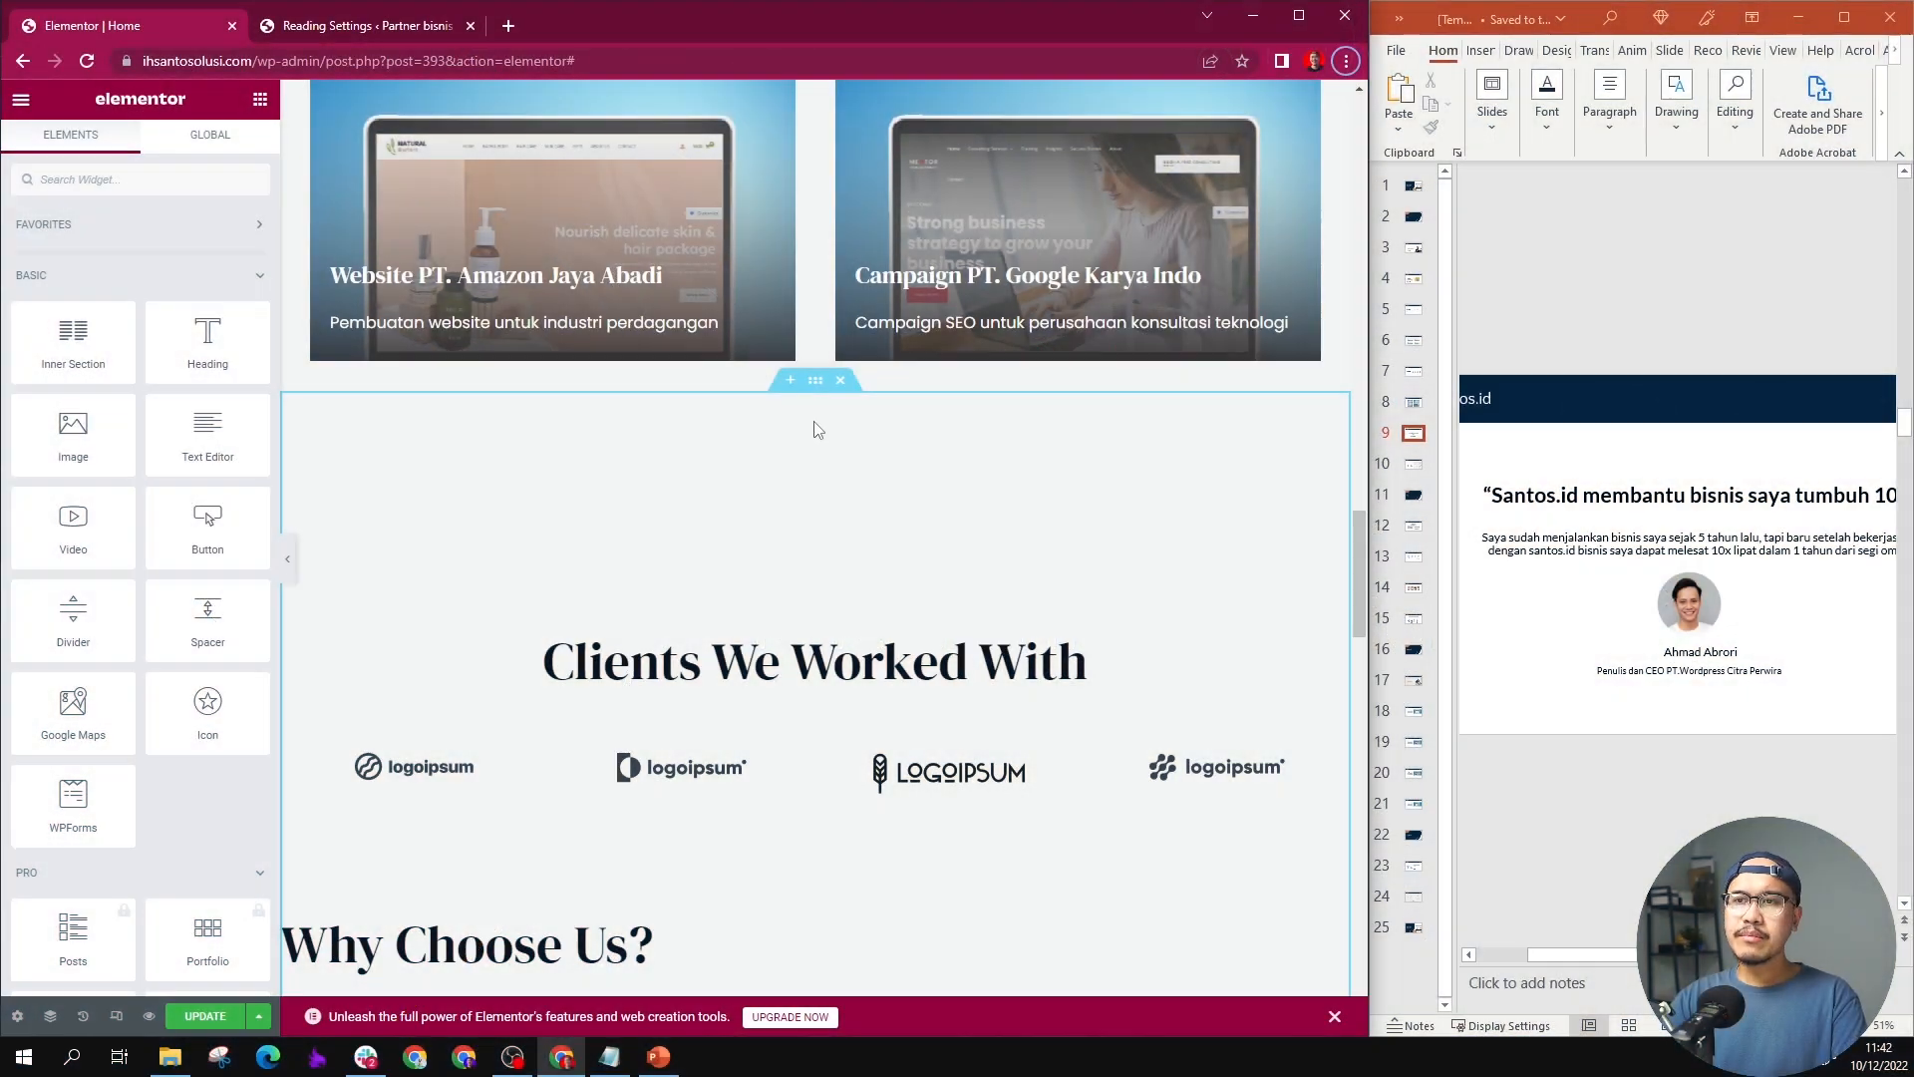
pyautogui.scroll(-1, 814, 428)
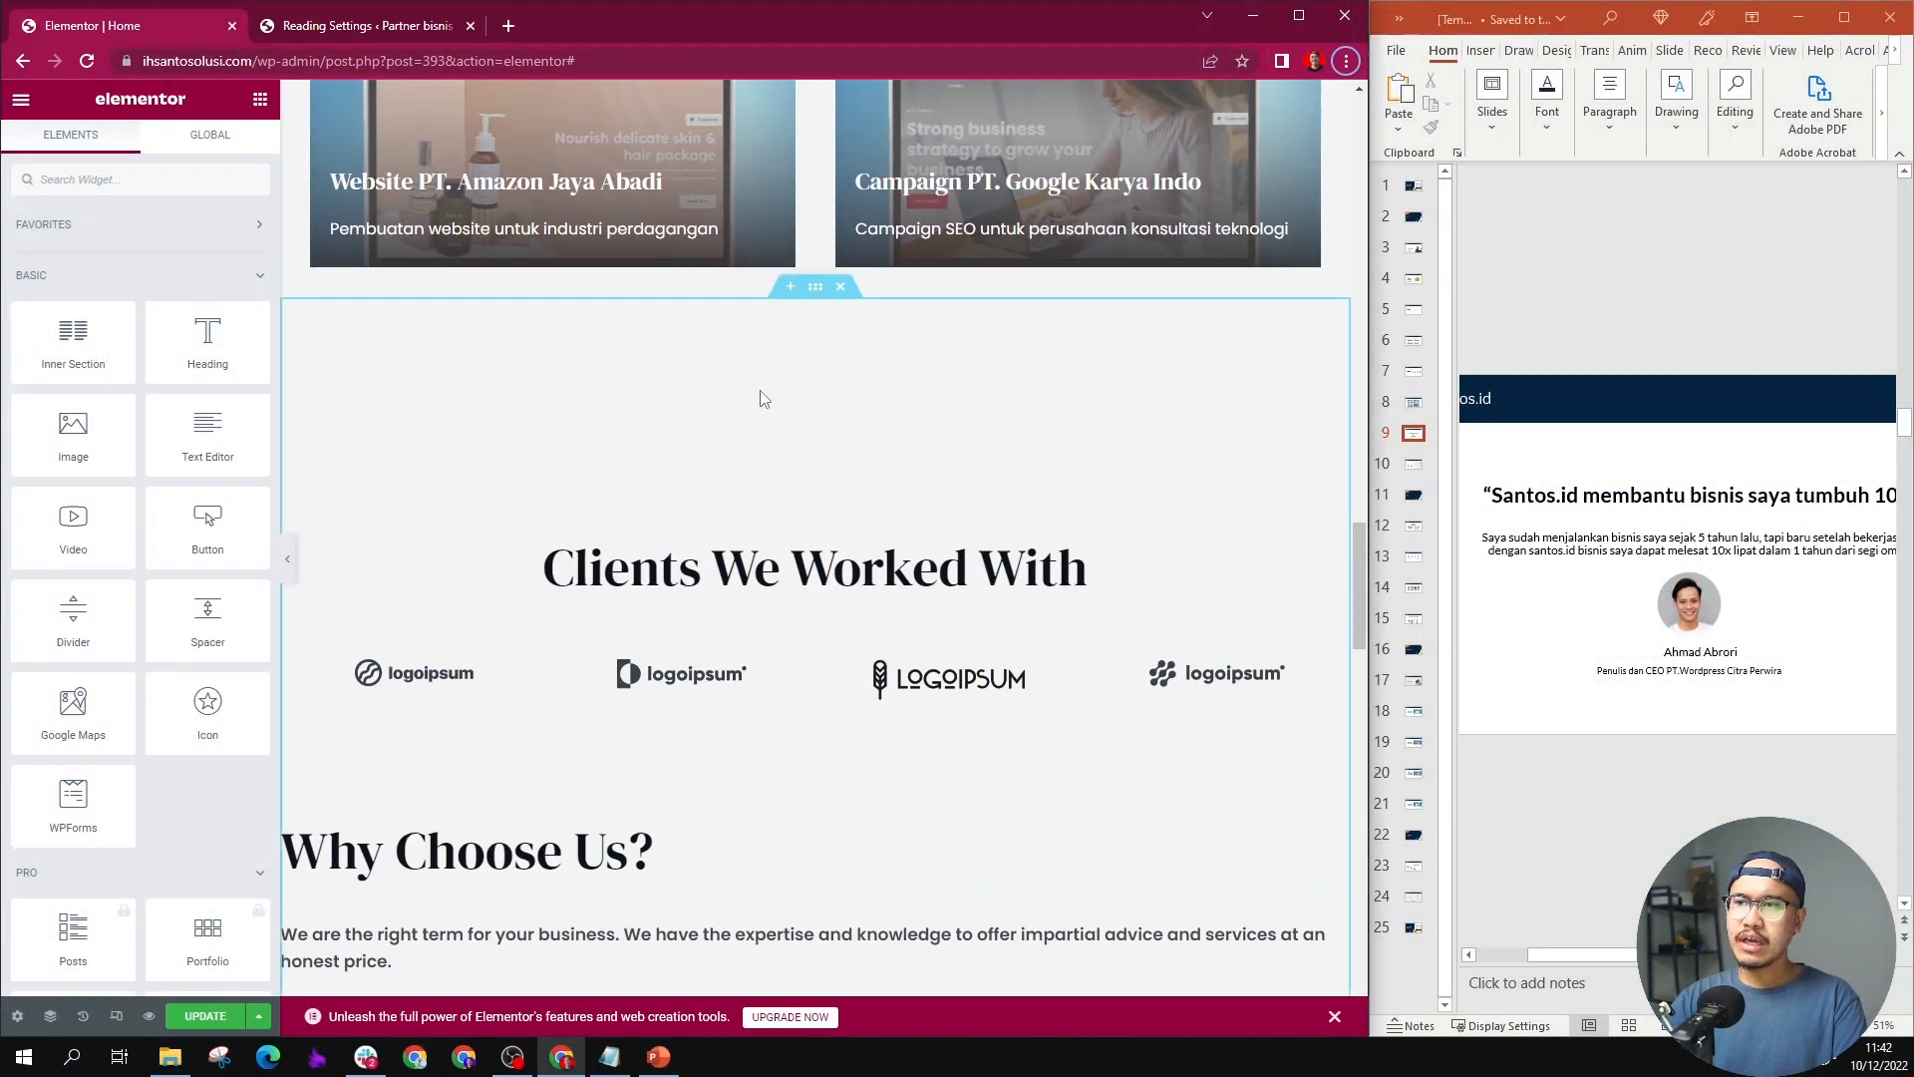
pyautogui.scroll(2, 763, 469)
pyautogui.click(791, 480)
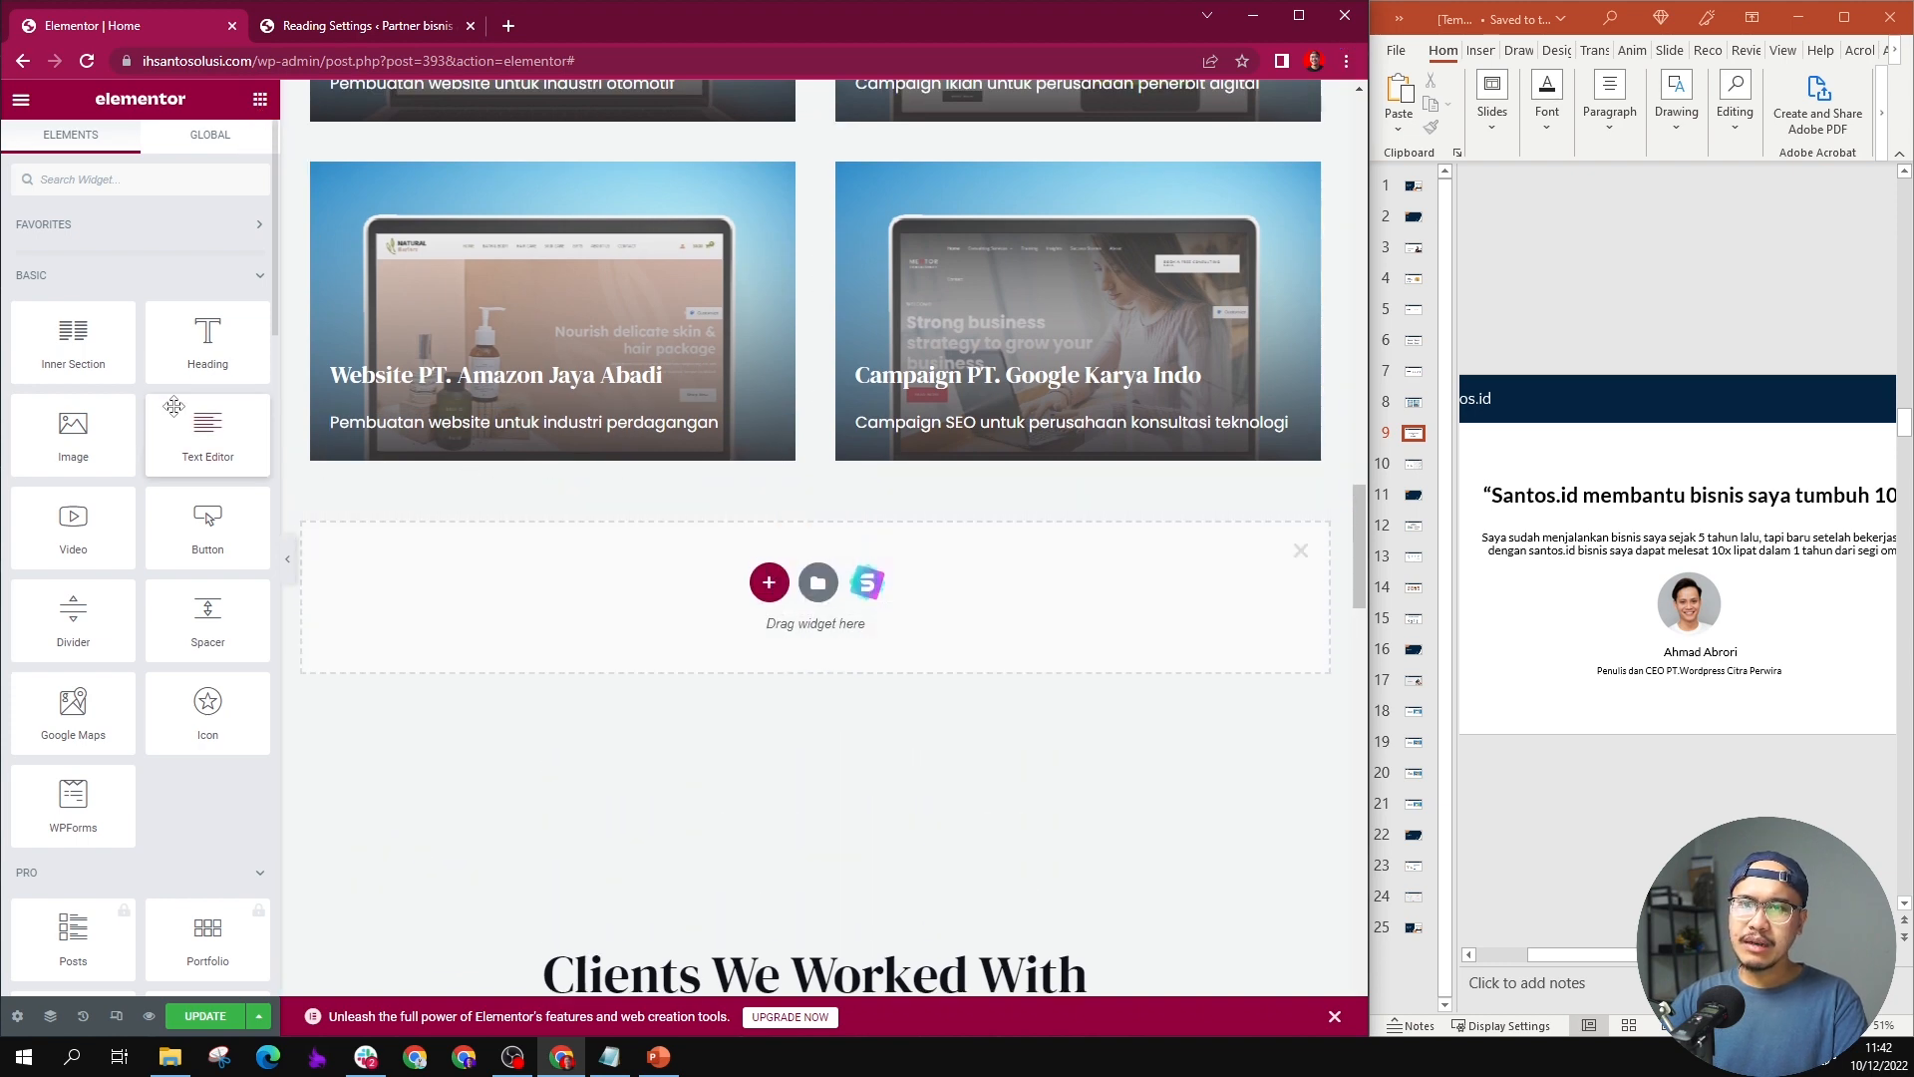
pyautogui.scroll(-4, 175, 415)
pyautogui.scroll(4, 174, 414)
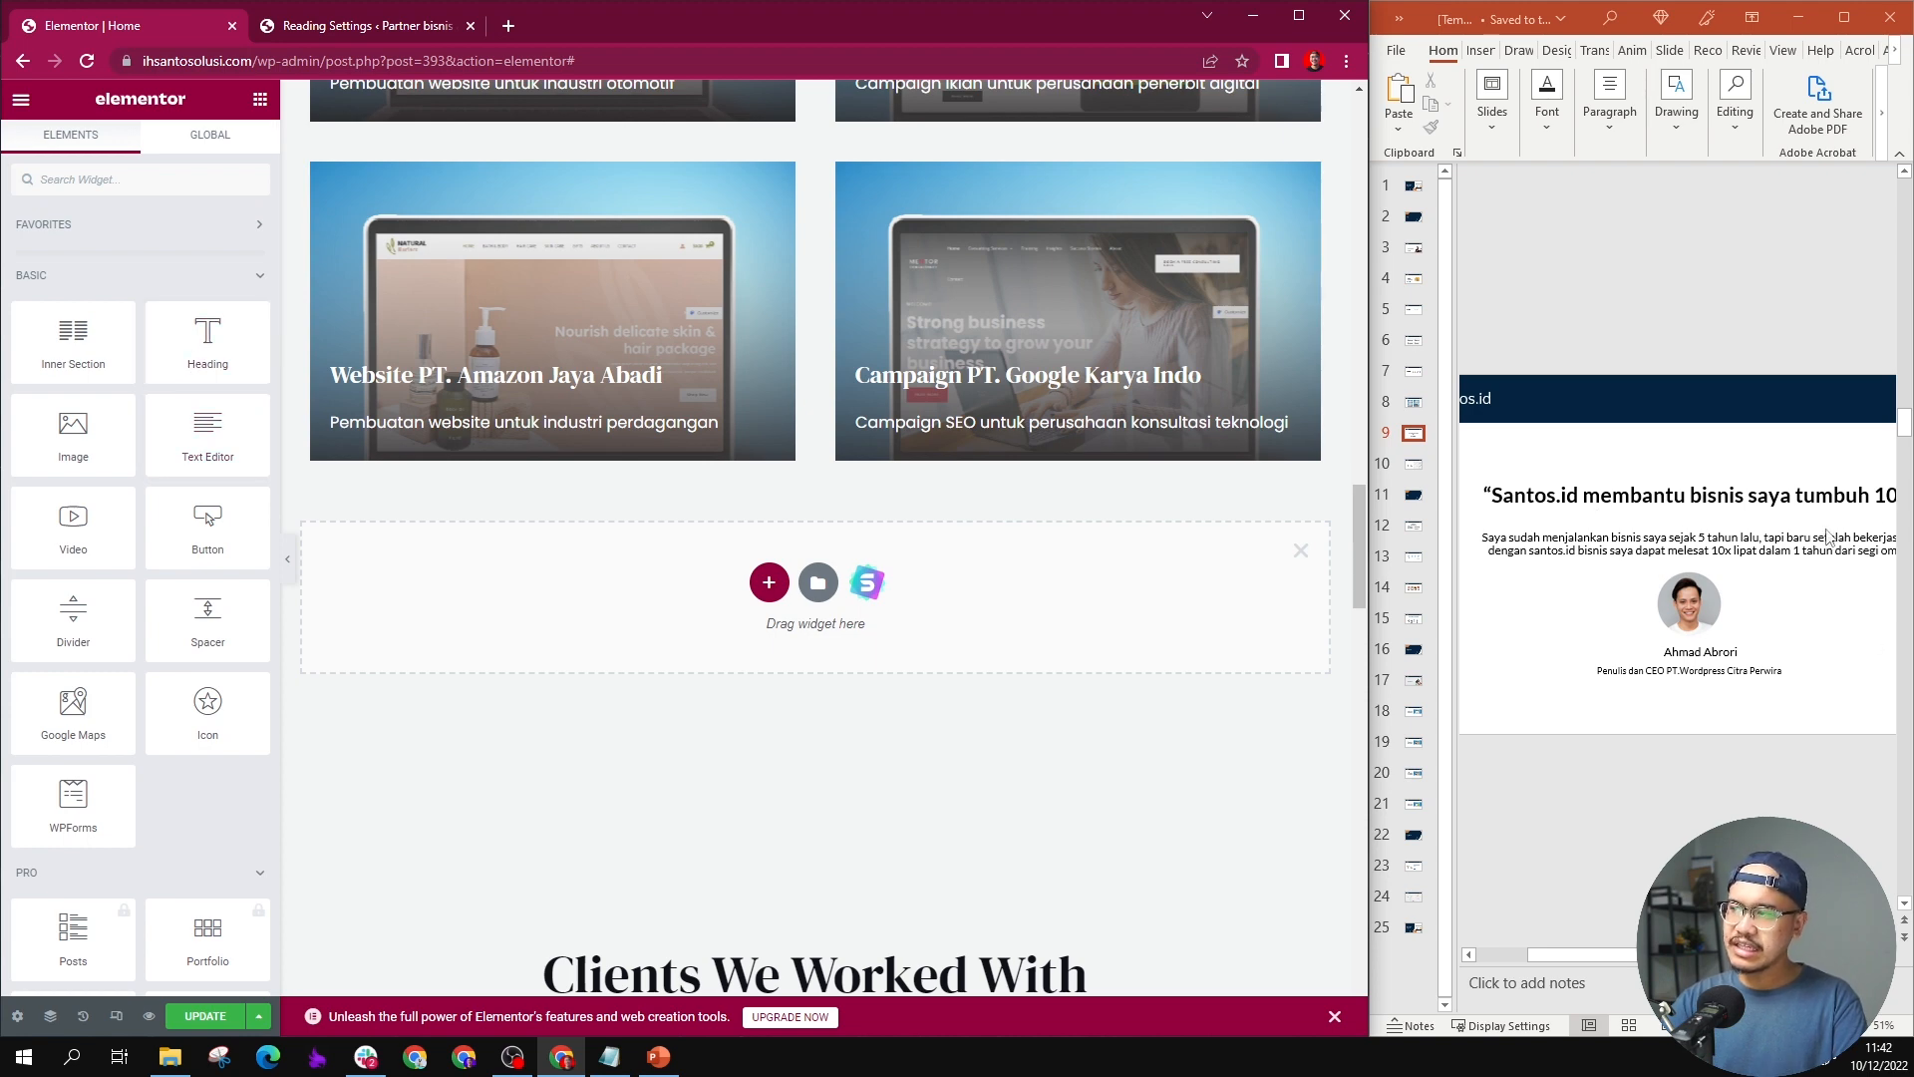
pyautogui.moveTo(208, 339); pyautogui.dragTo(749, 572)
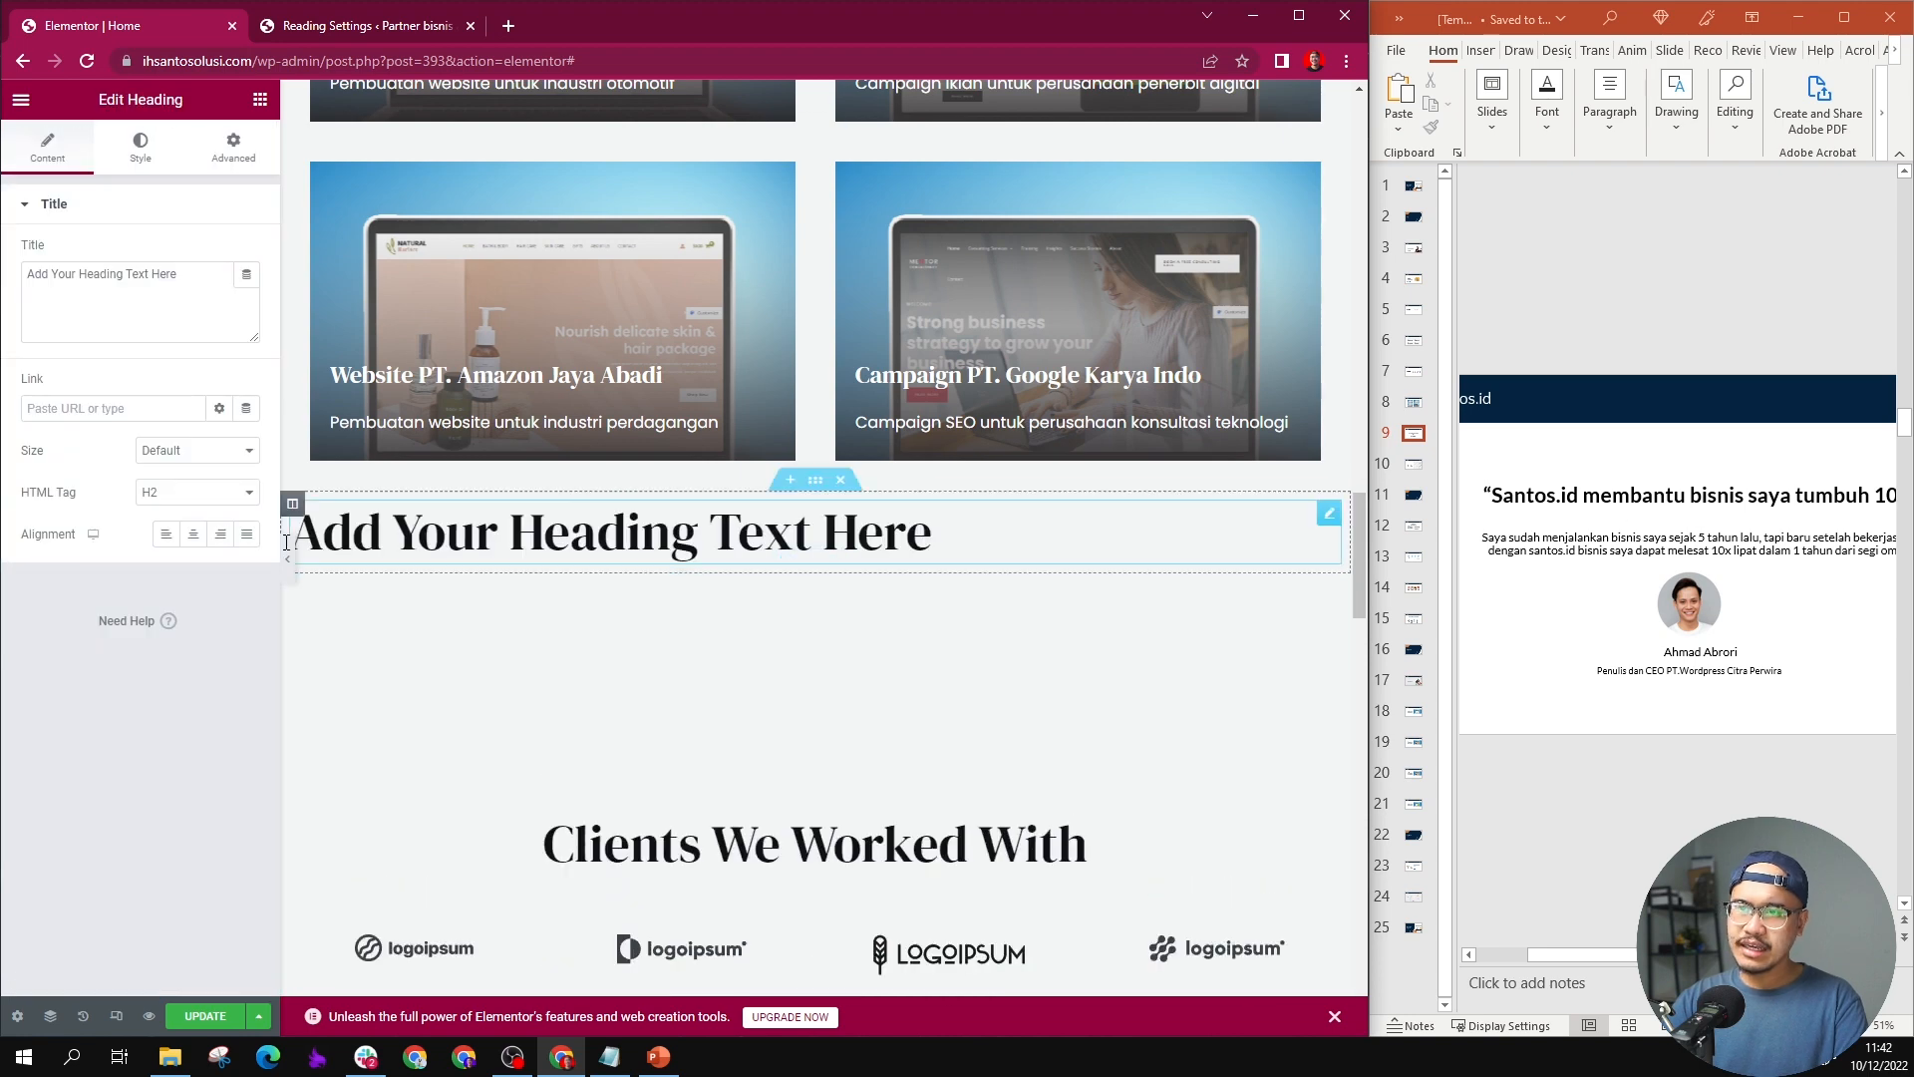
# Step: Add a Testimonial widget directly below the new placeholder heading
pyautogui.click(260, 104)
pyautogui.scroll(-10, 124, 514)
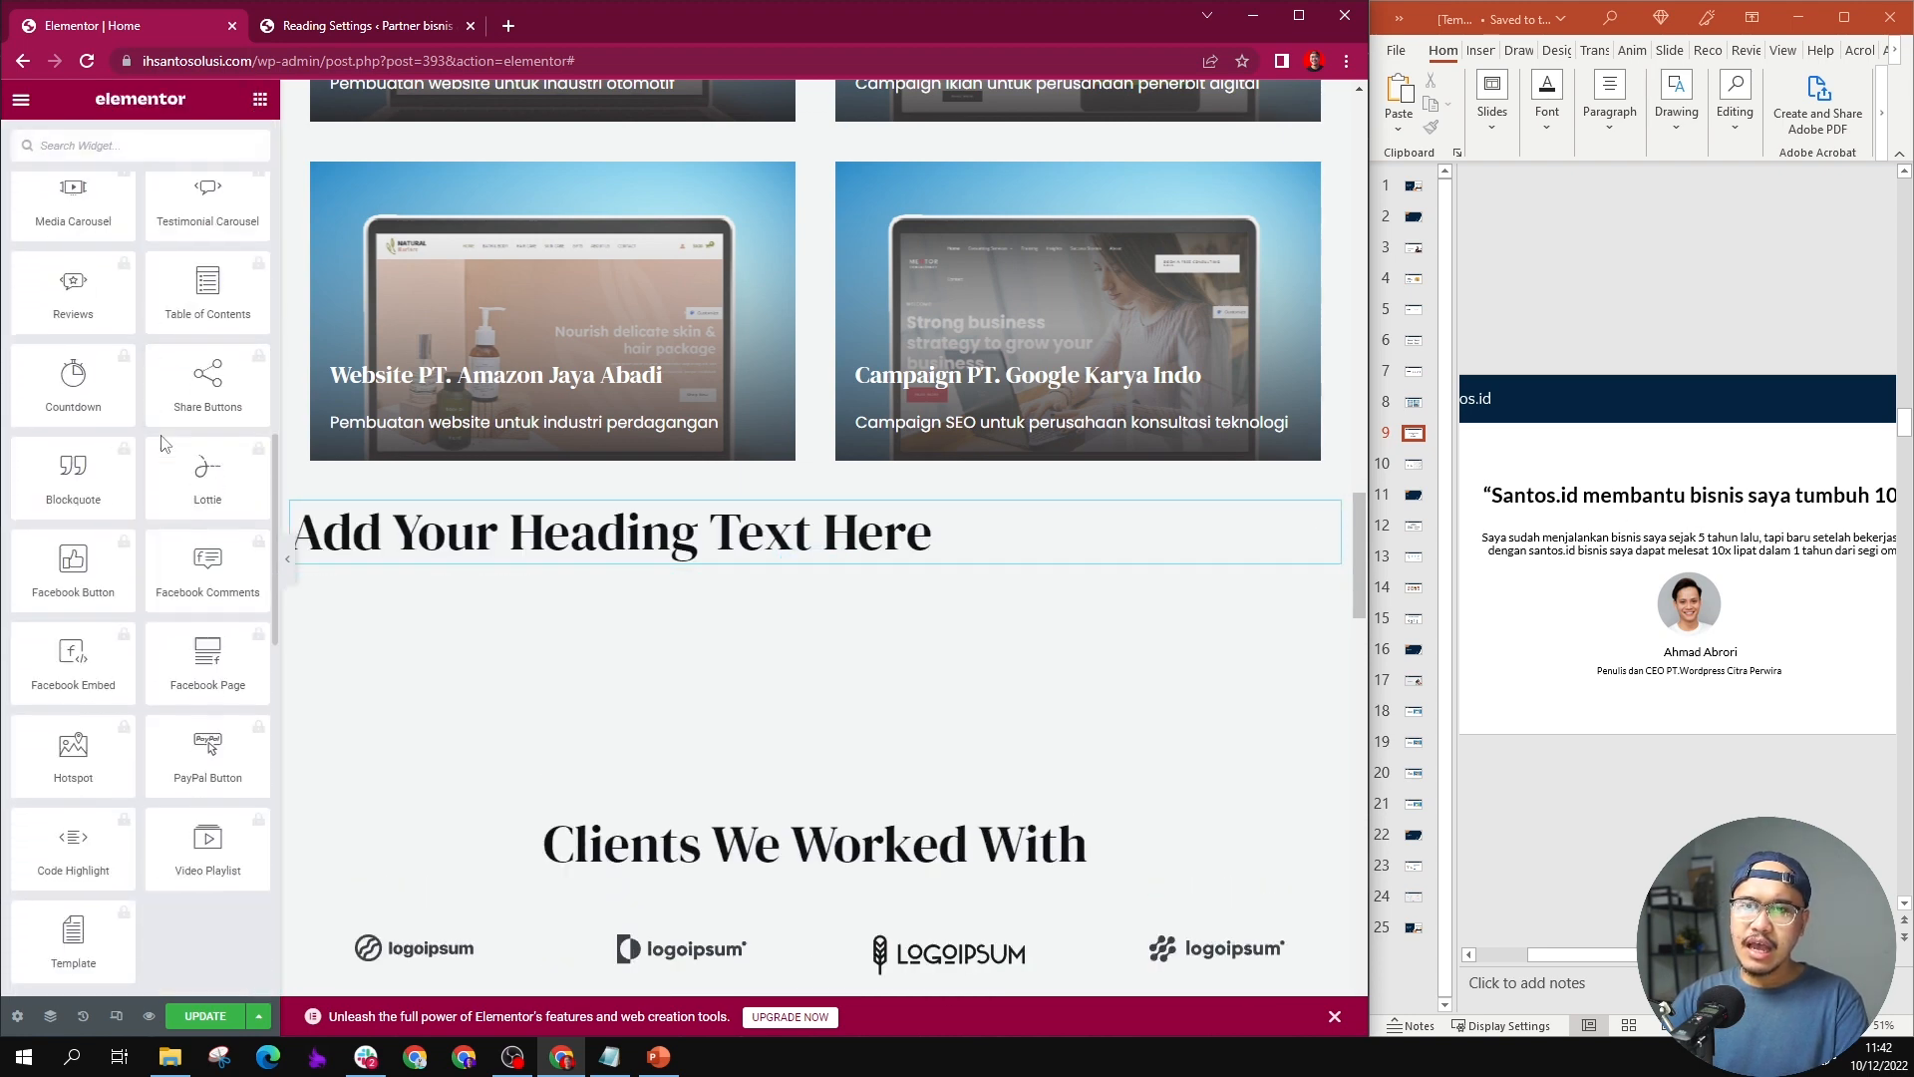
pyautogui.scroll(-5, 108, 526)
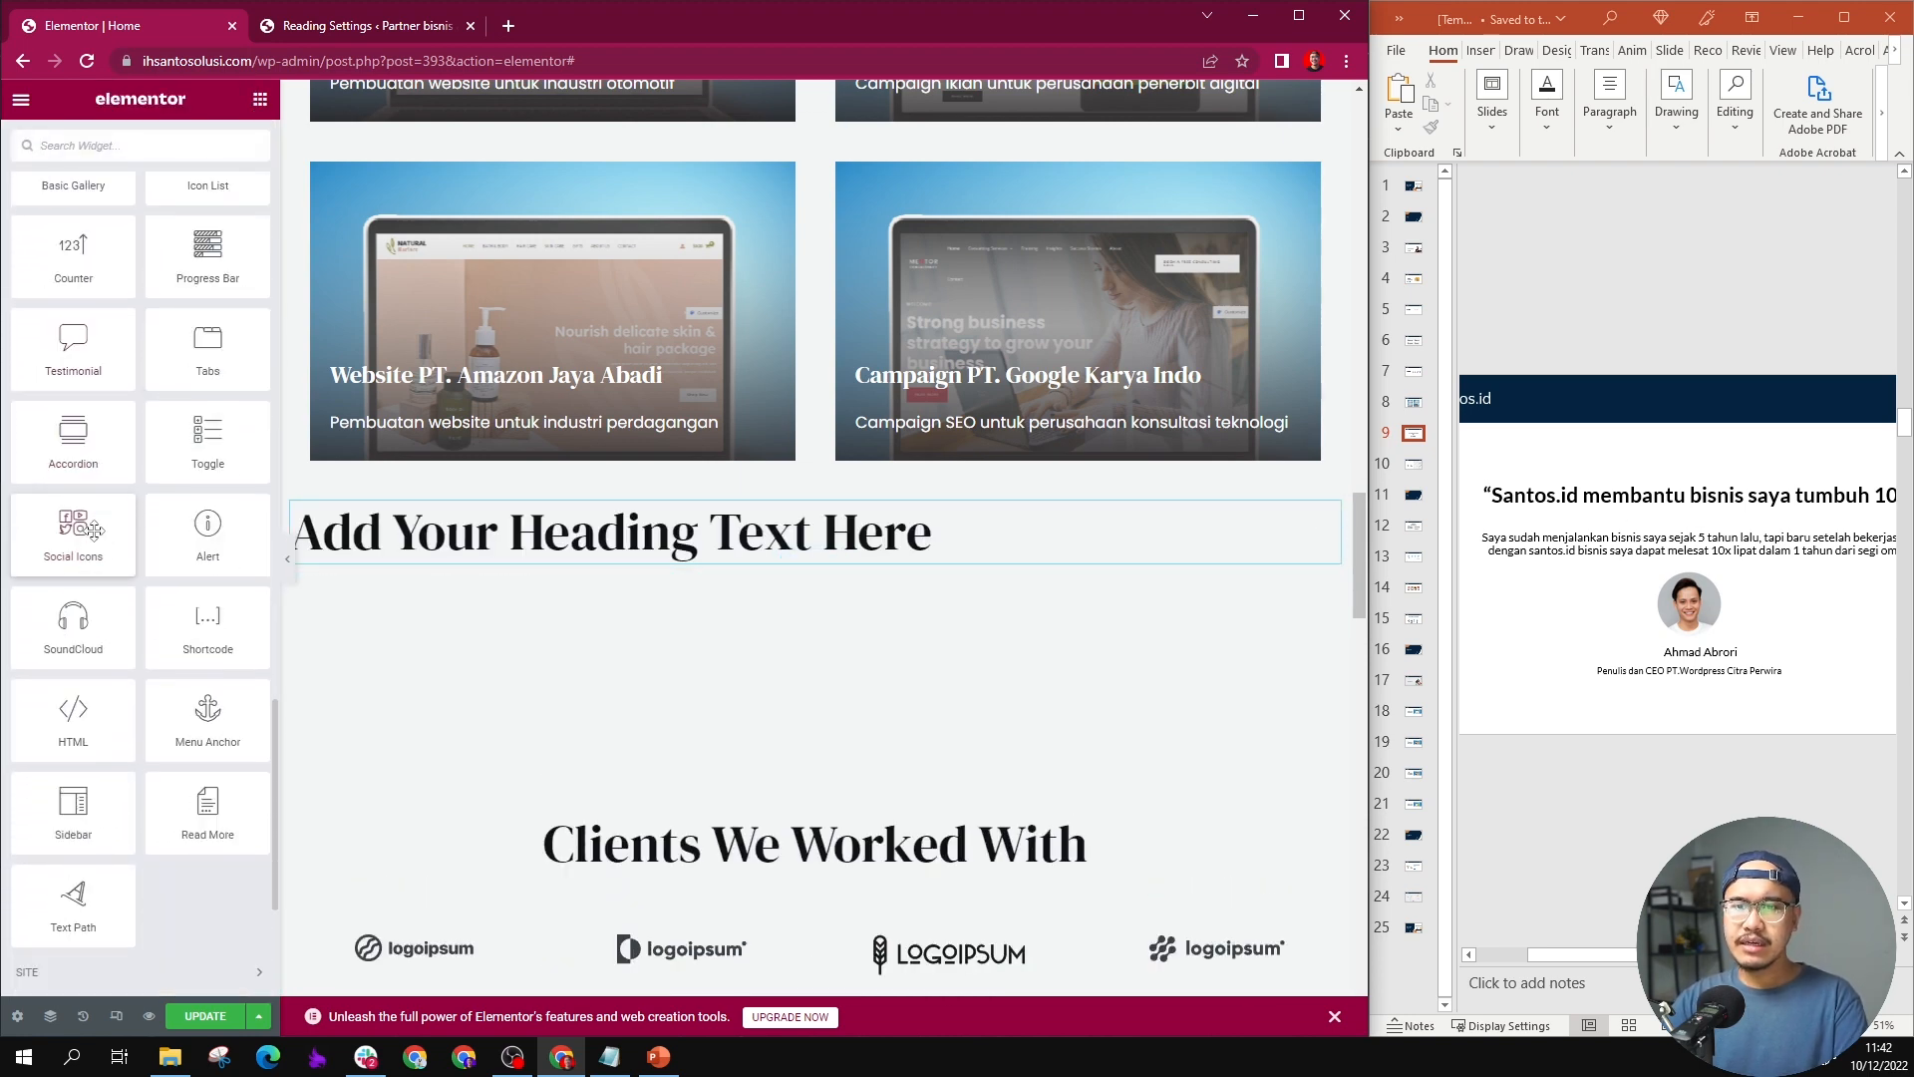
pyautogui.scroll(4, 91, 544)
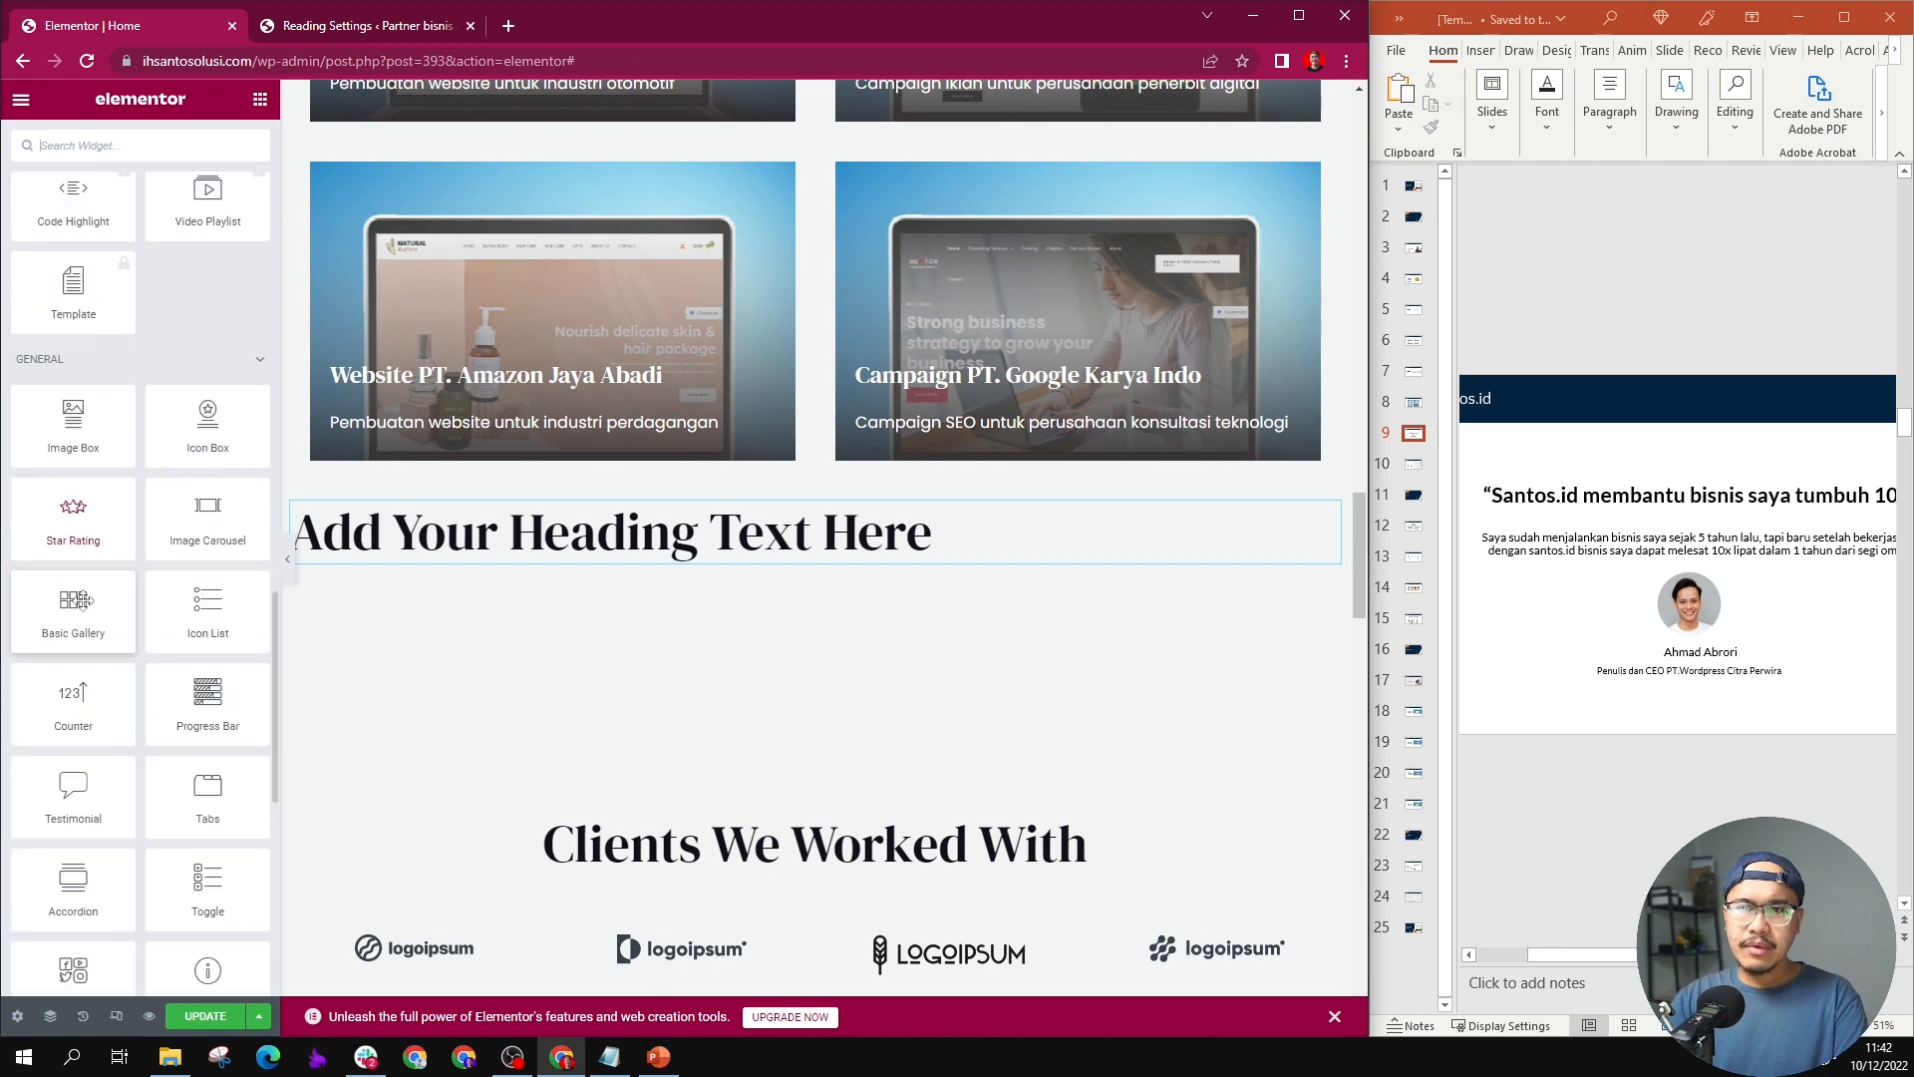
pyautogui.moveTo(73, 792); pyautogui.dragTo(675, 552)
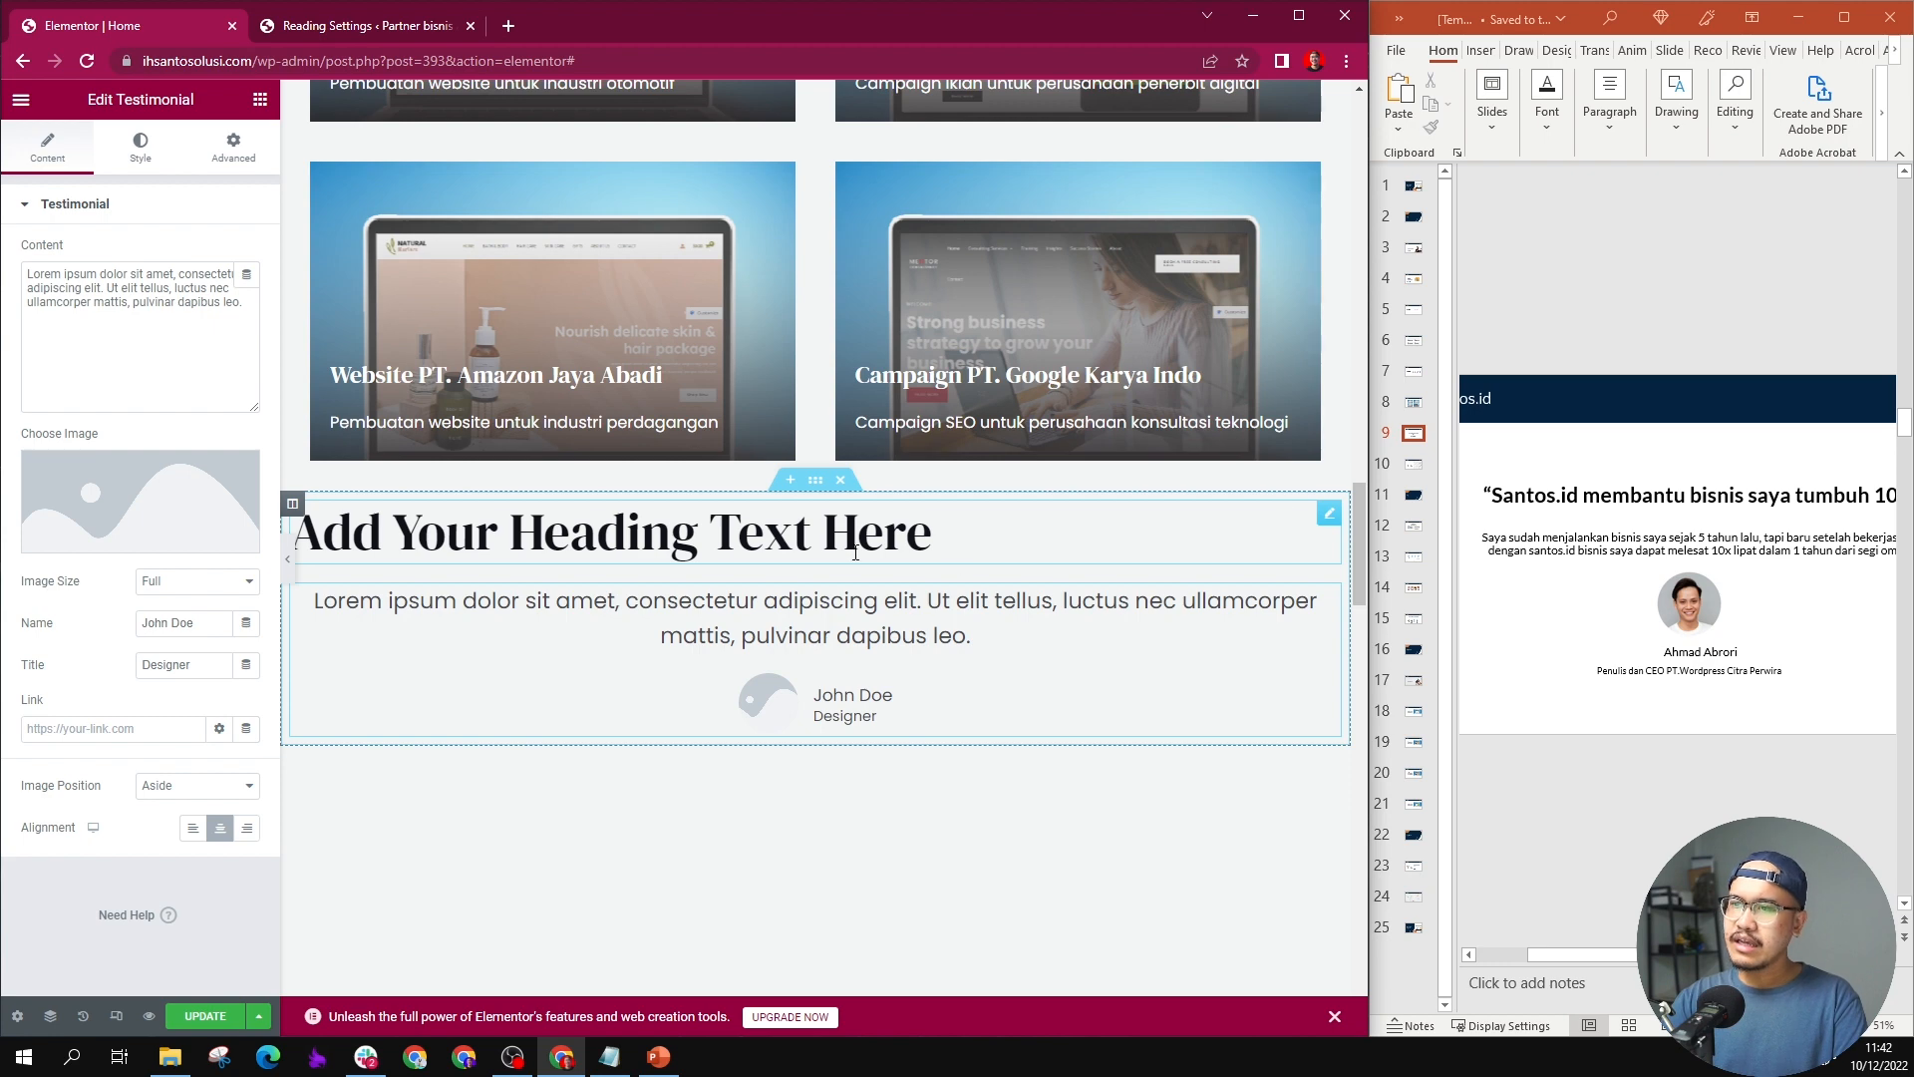
# Step: Replace the placeholder heading above the testimonial with “Santos.id membantu bisnis saya tumbuh 10x” from PowerPoint slide 9
pyautogui.tripleClick(855, 552)
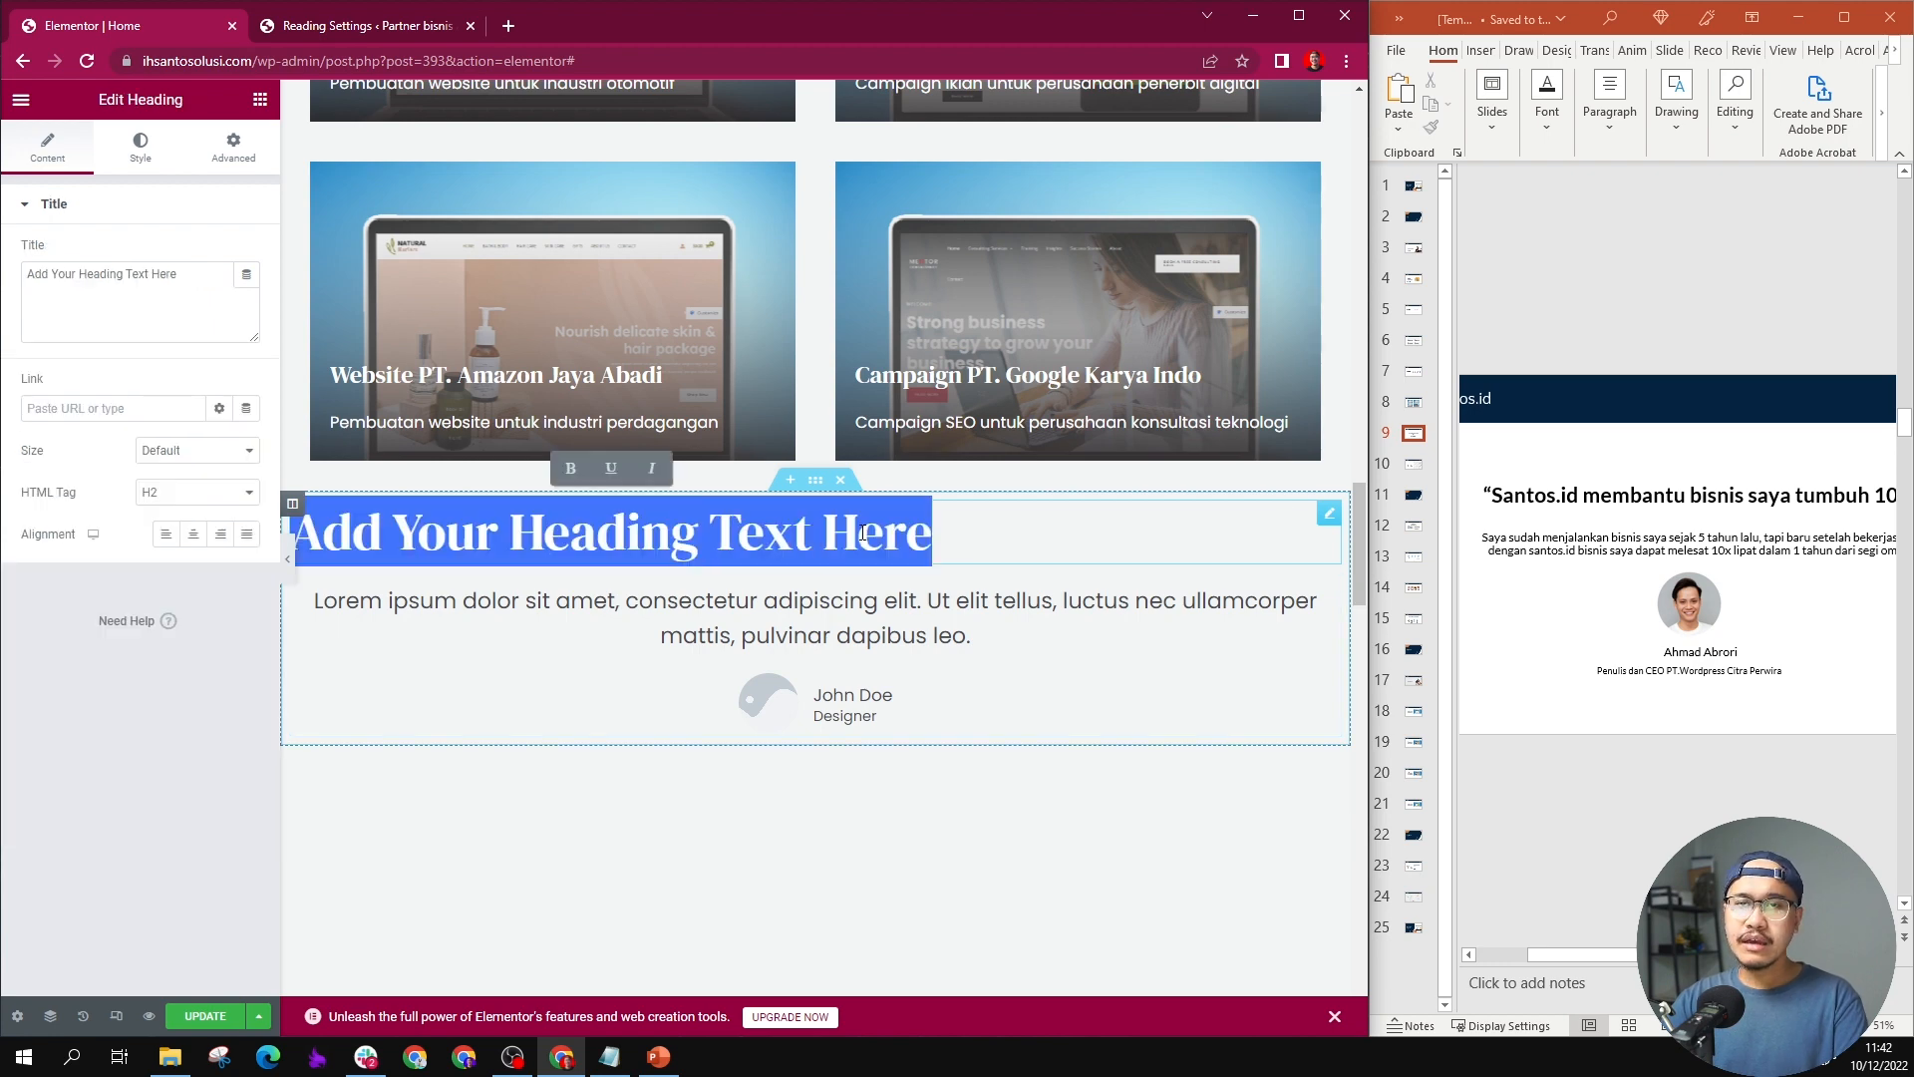
pyautogui.tripleClick(1707, 495)
pyautogui.hotkey('ctrl', 'c')
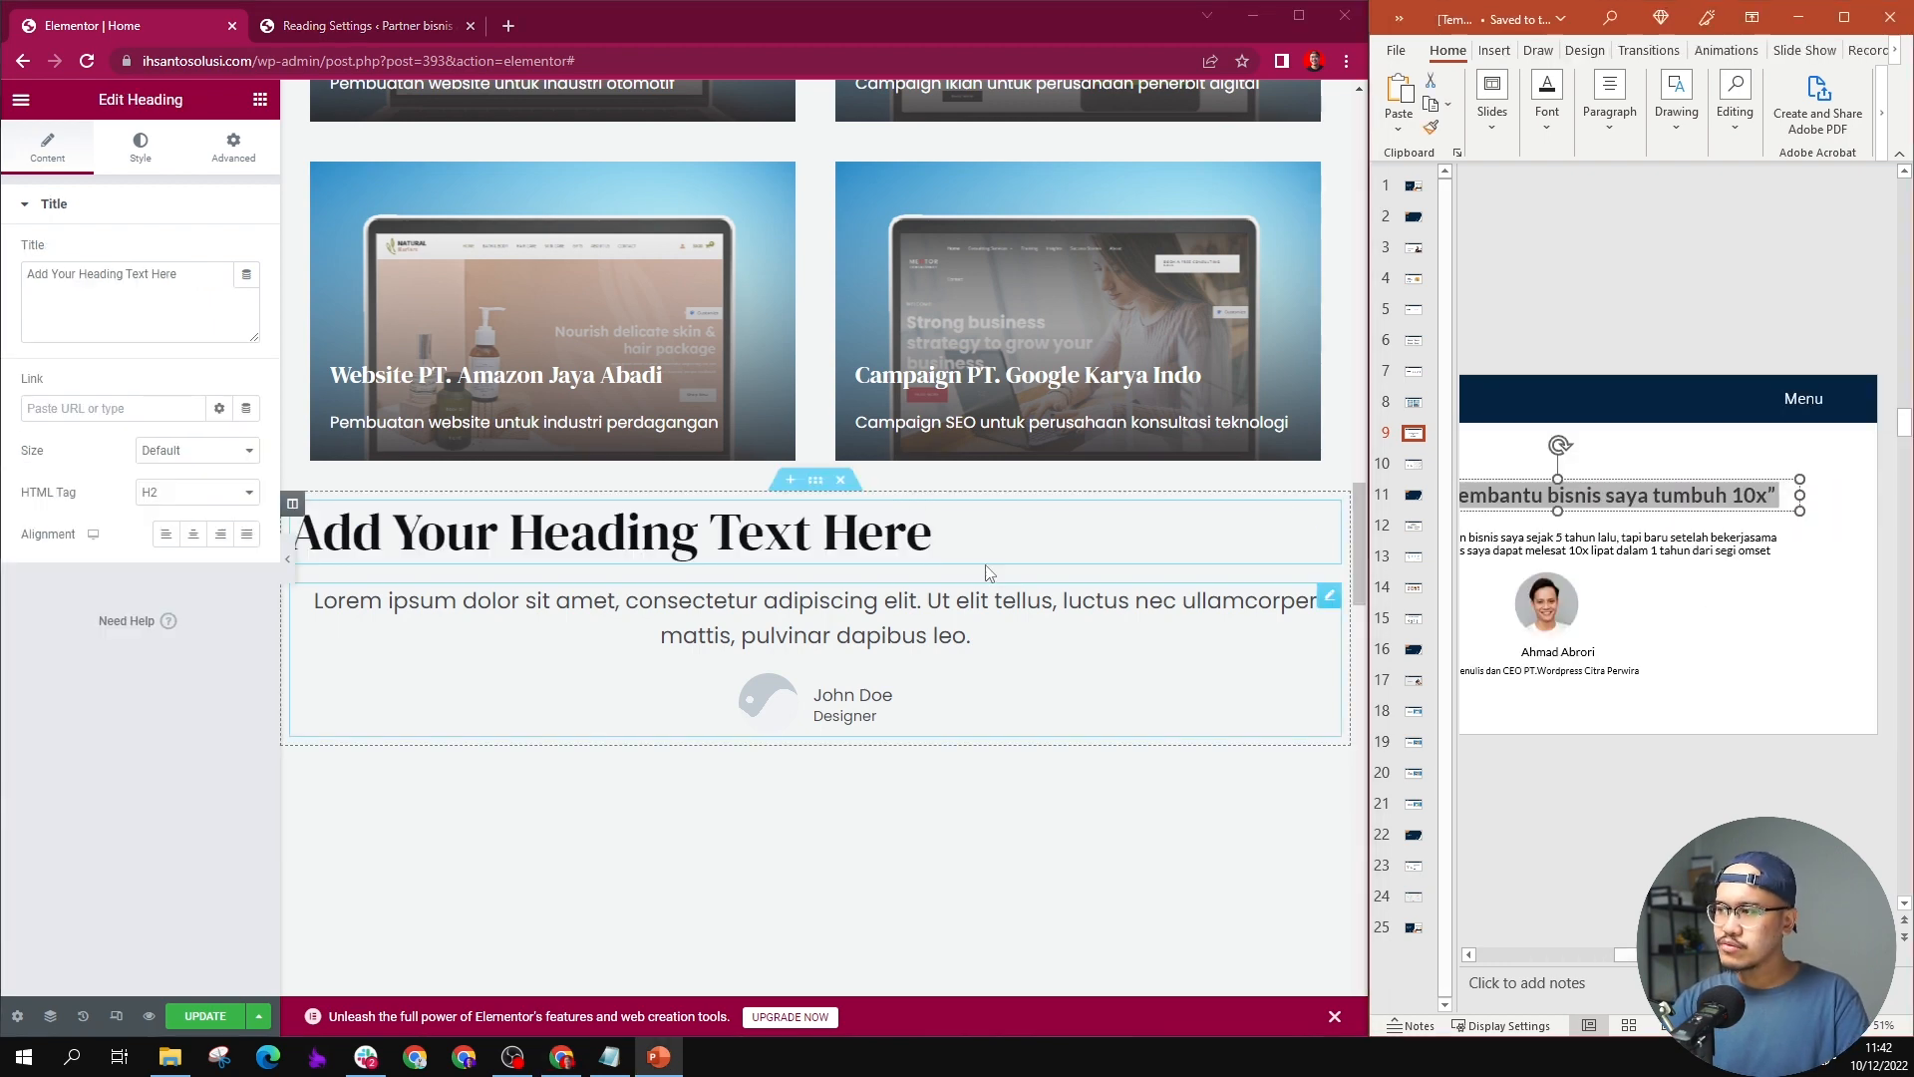
pyautogui.click(897, 554)
pyautogui.tripleClick(817, 550)
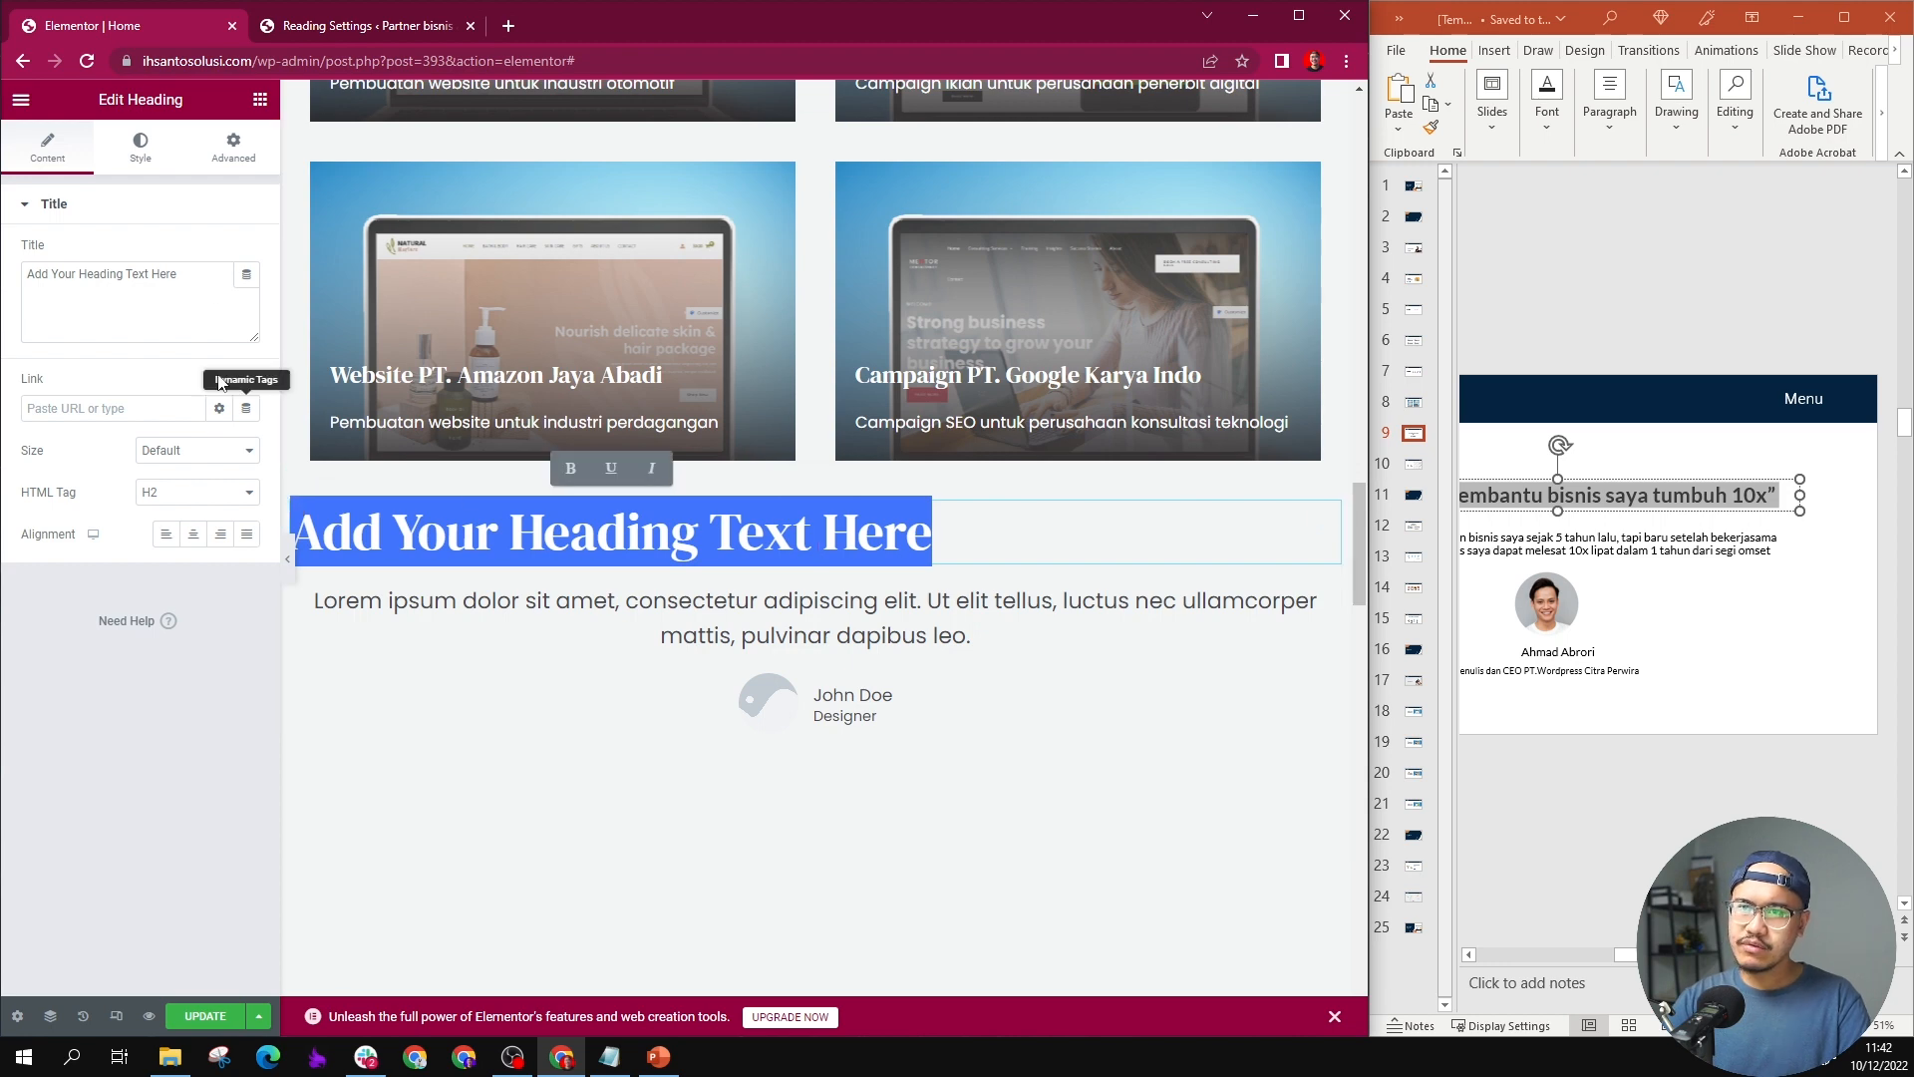
pyautogui.tripleClick(130, 276)
pyautogui.hotkey('ctrl', 'v')
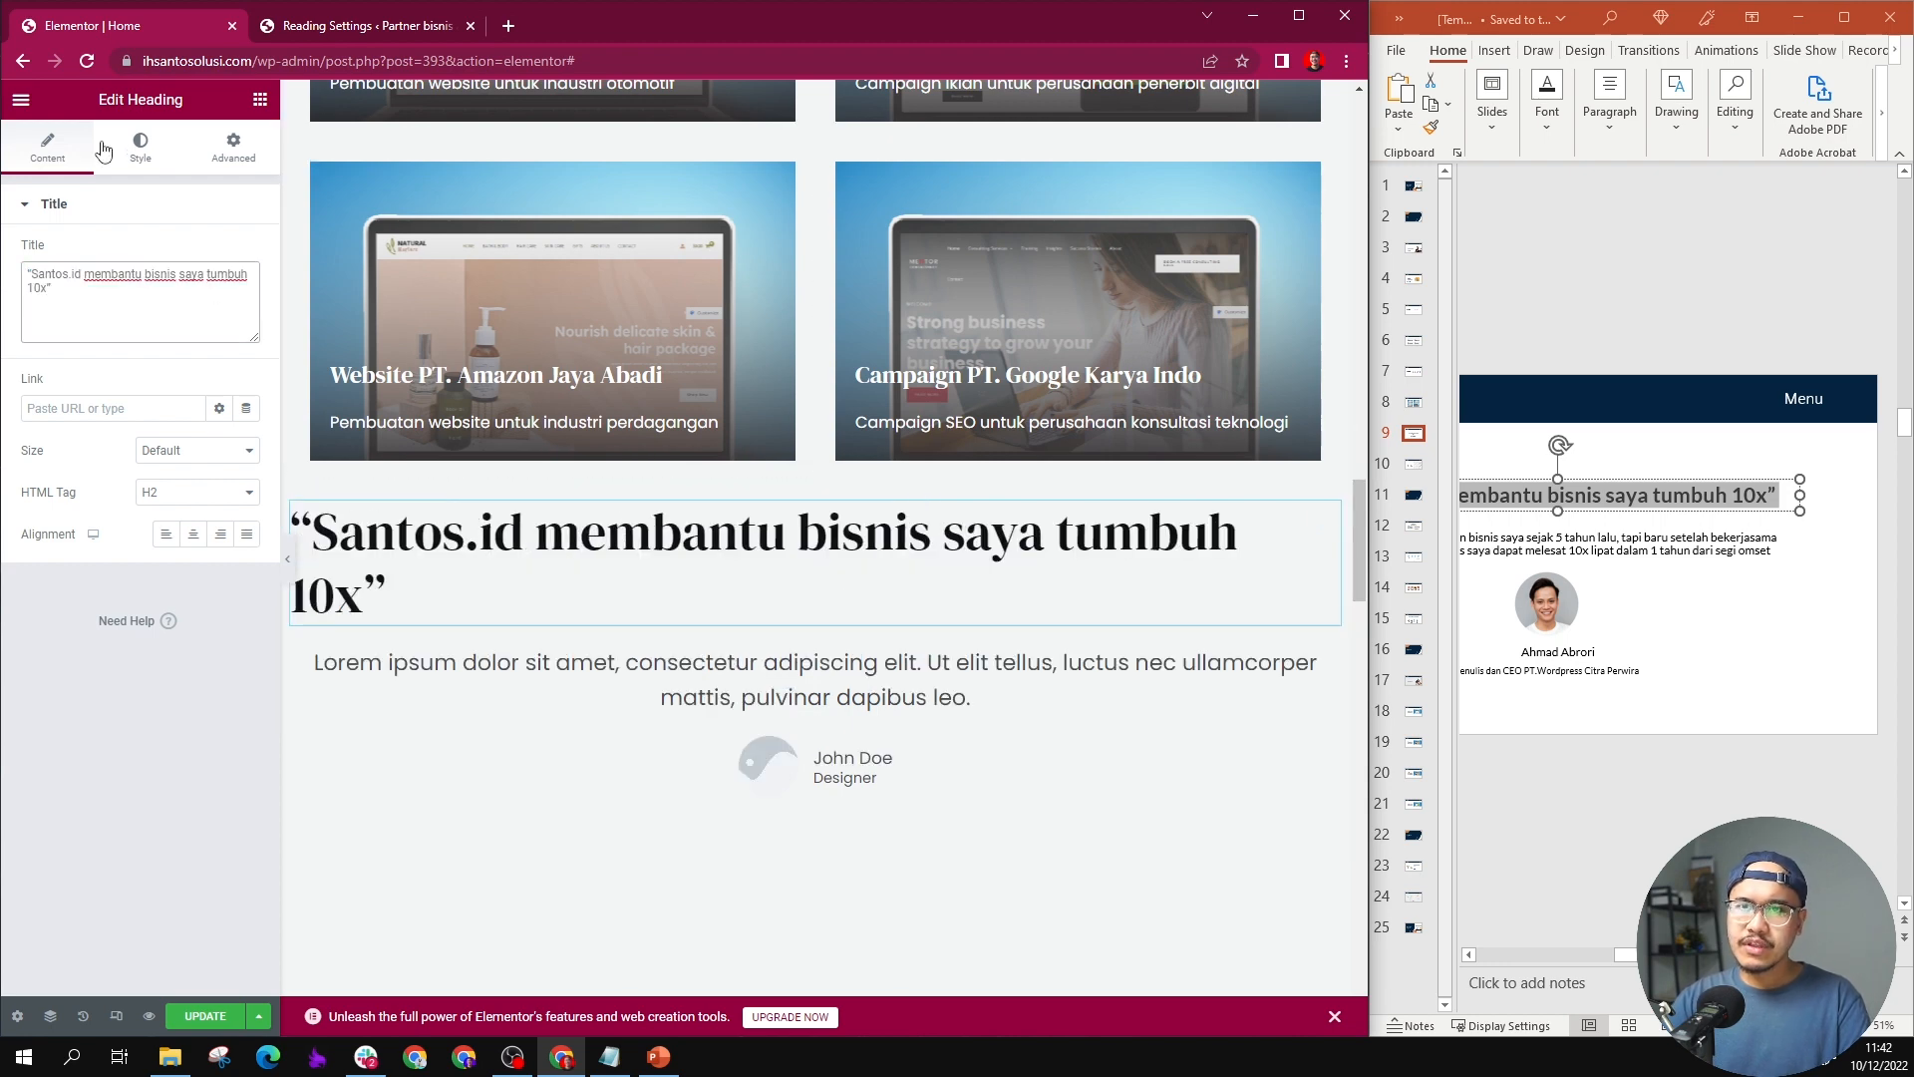
# Step: Set the testimonial heading's font size to 28 px and center-align it
pyautogui.click(138, 149)
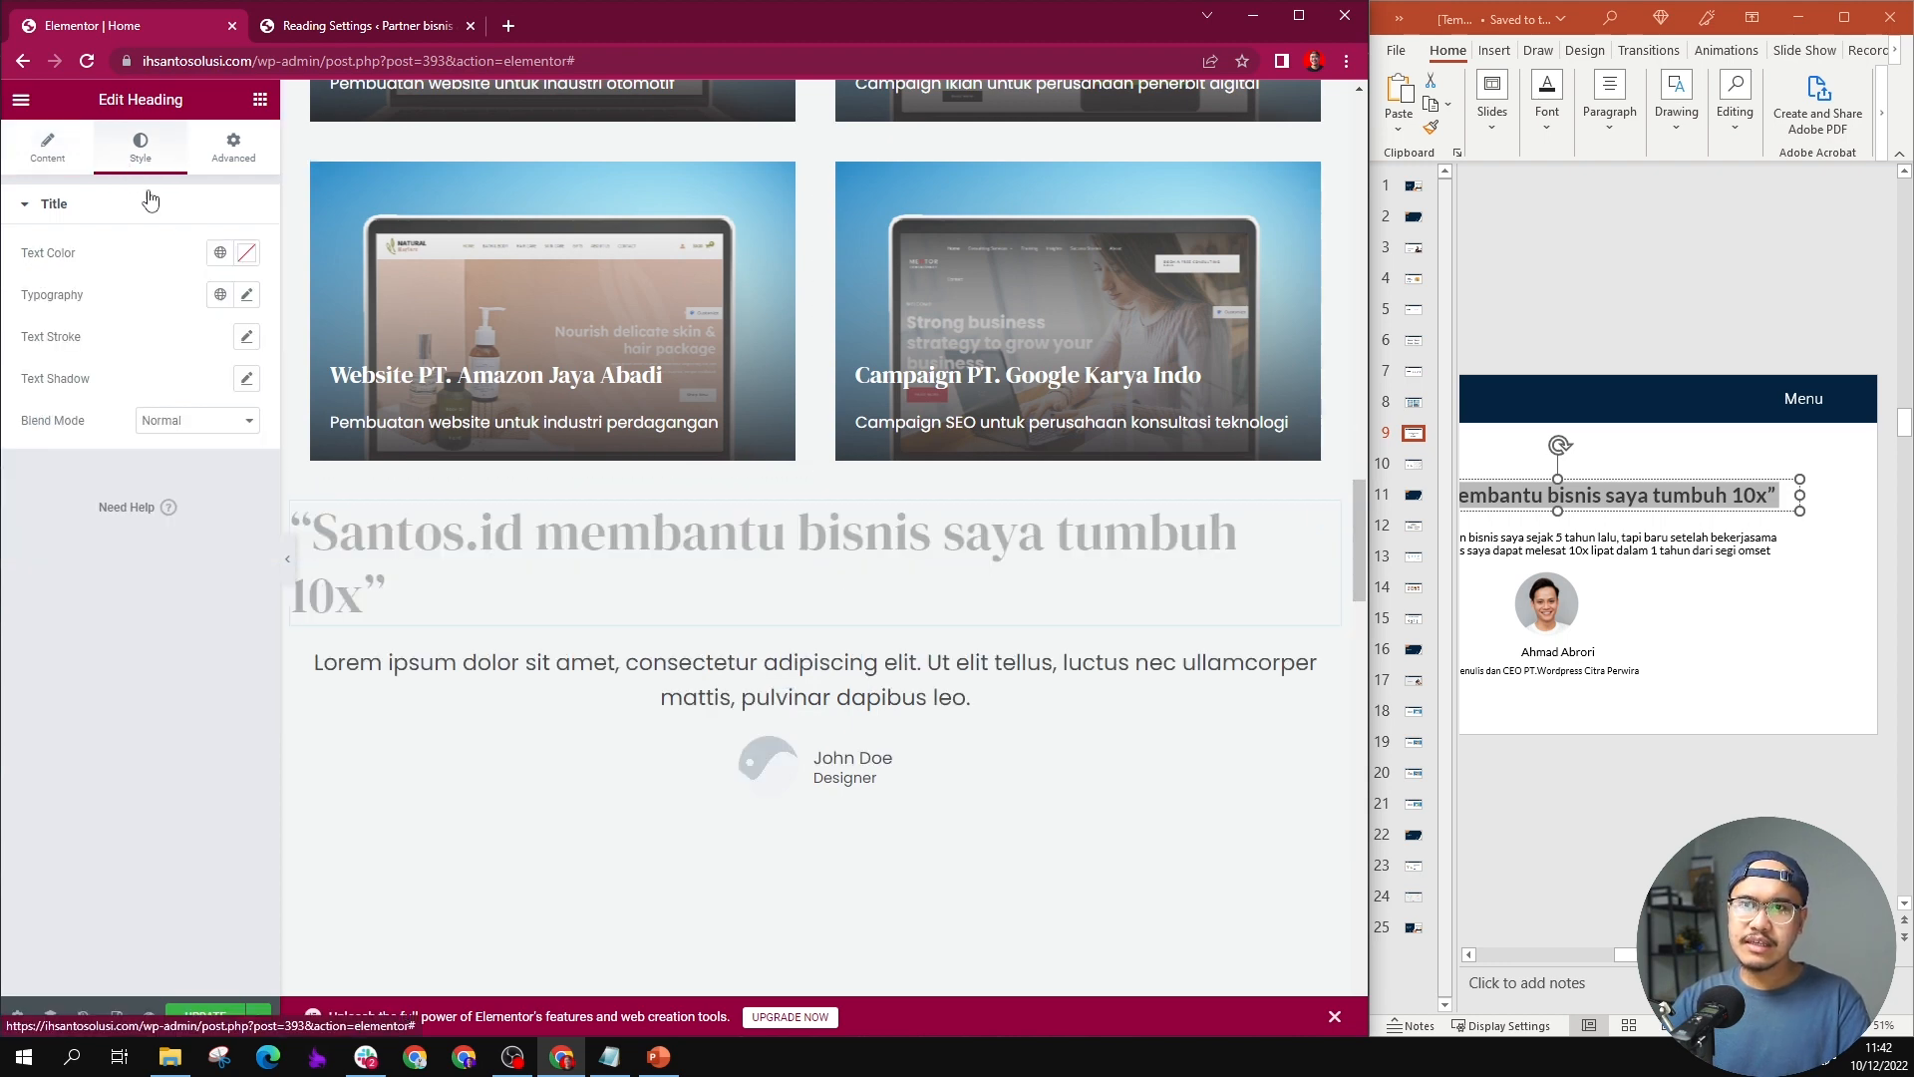
pyautogui.click(246, 296)
pyautogui.write('28')
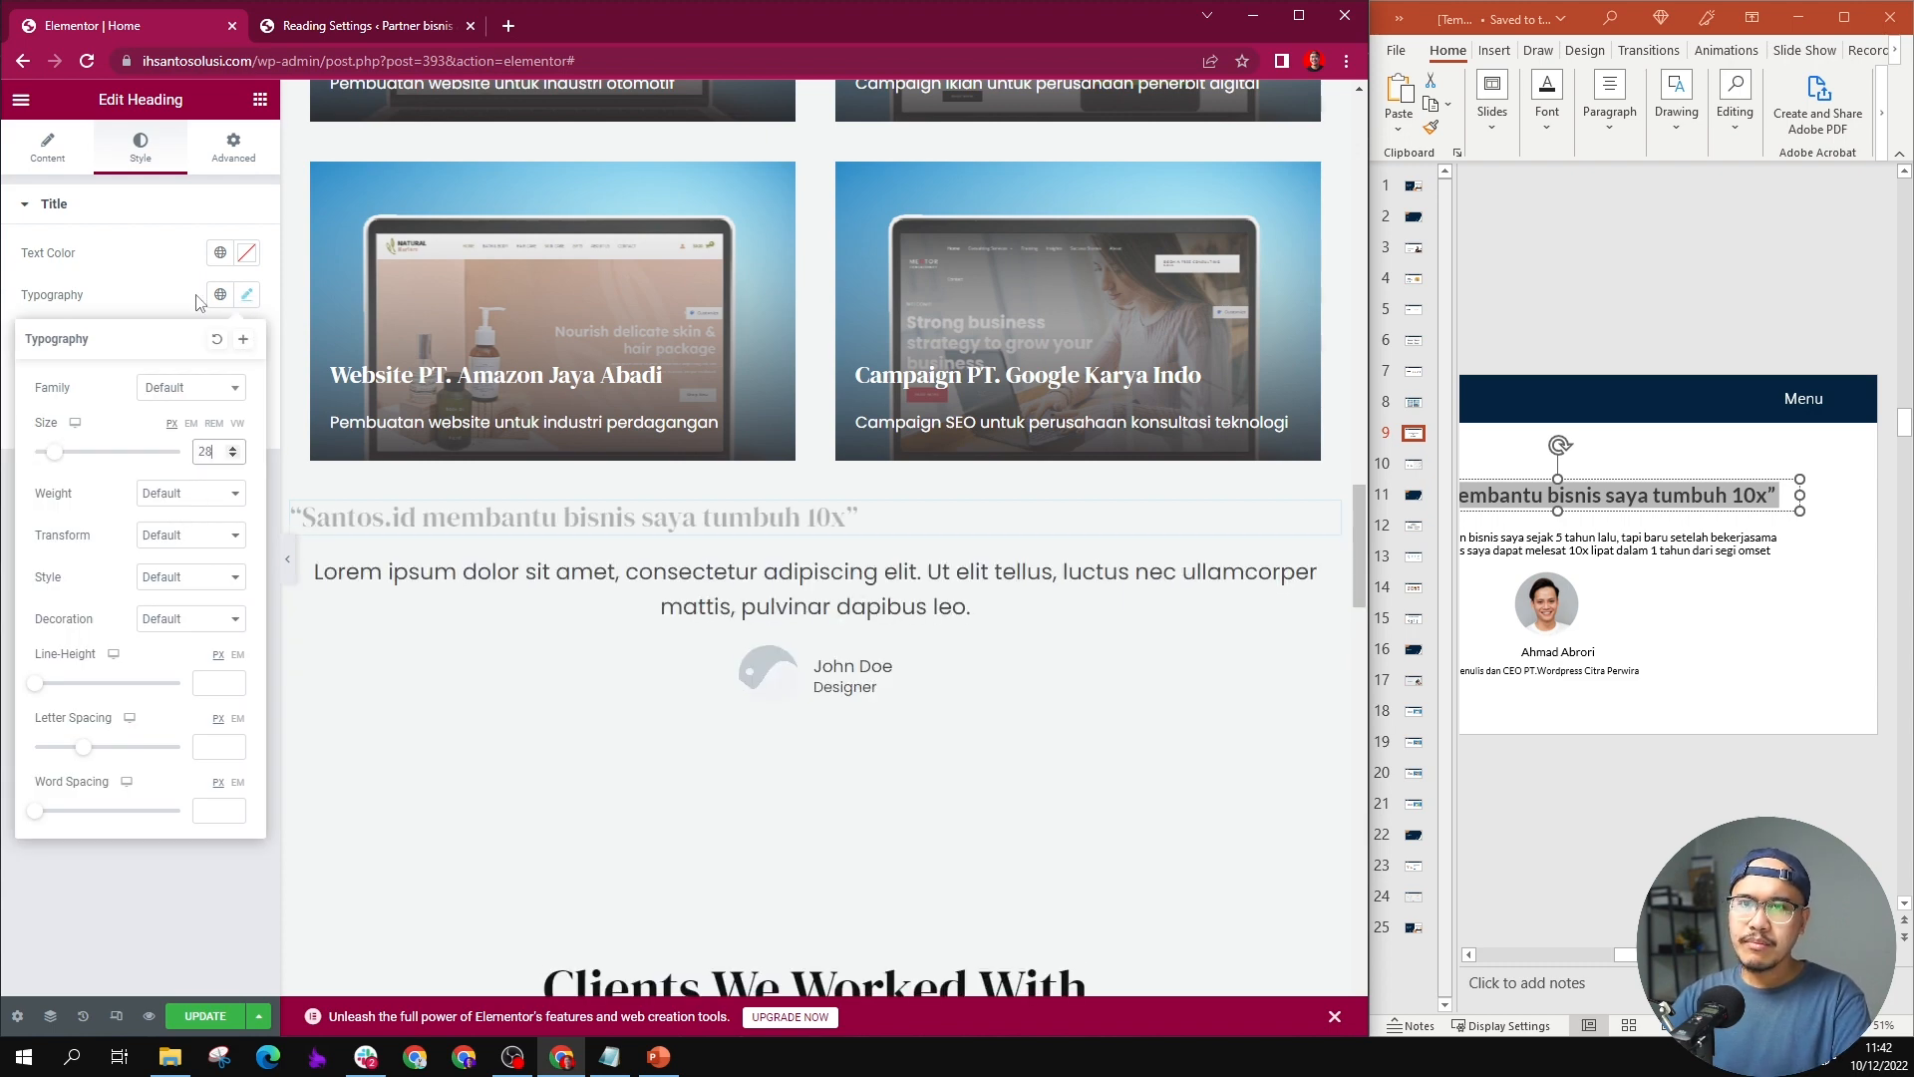
pyautogui.click(47, 149)
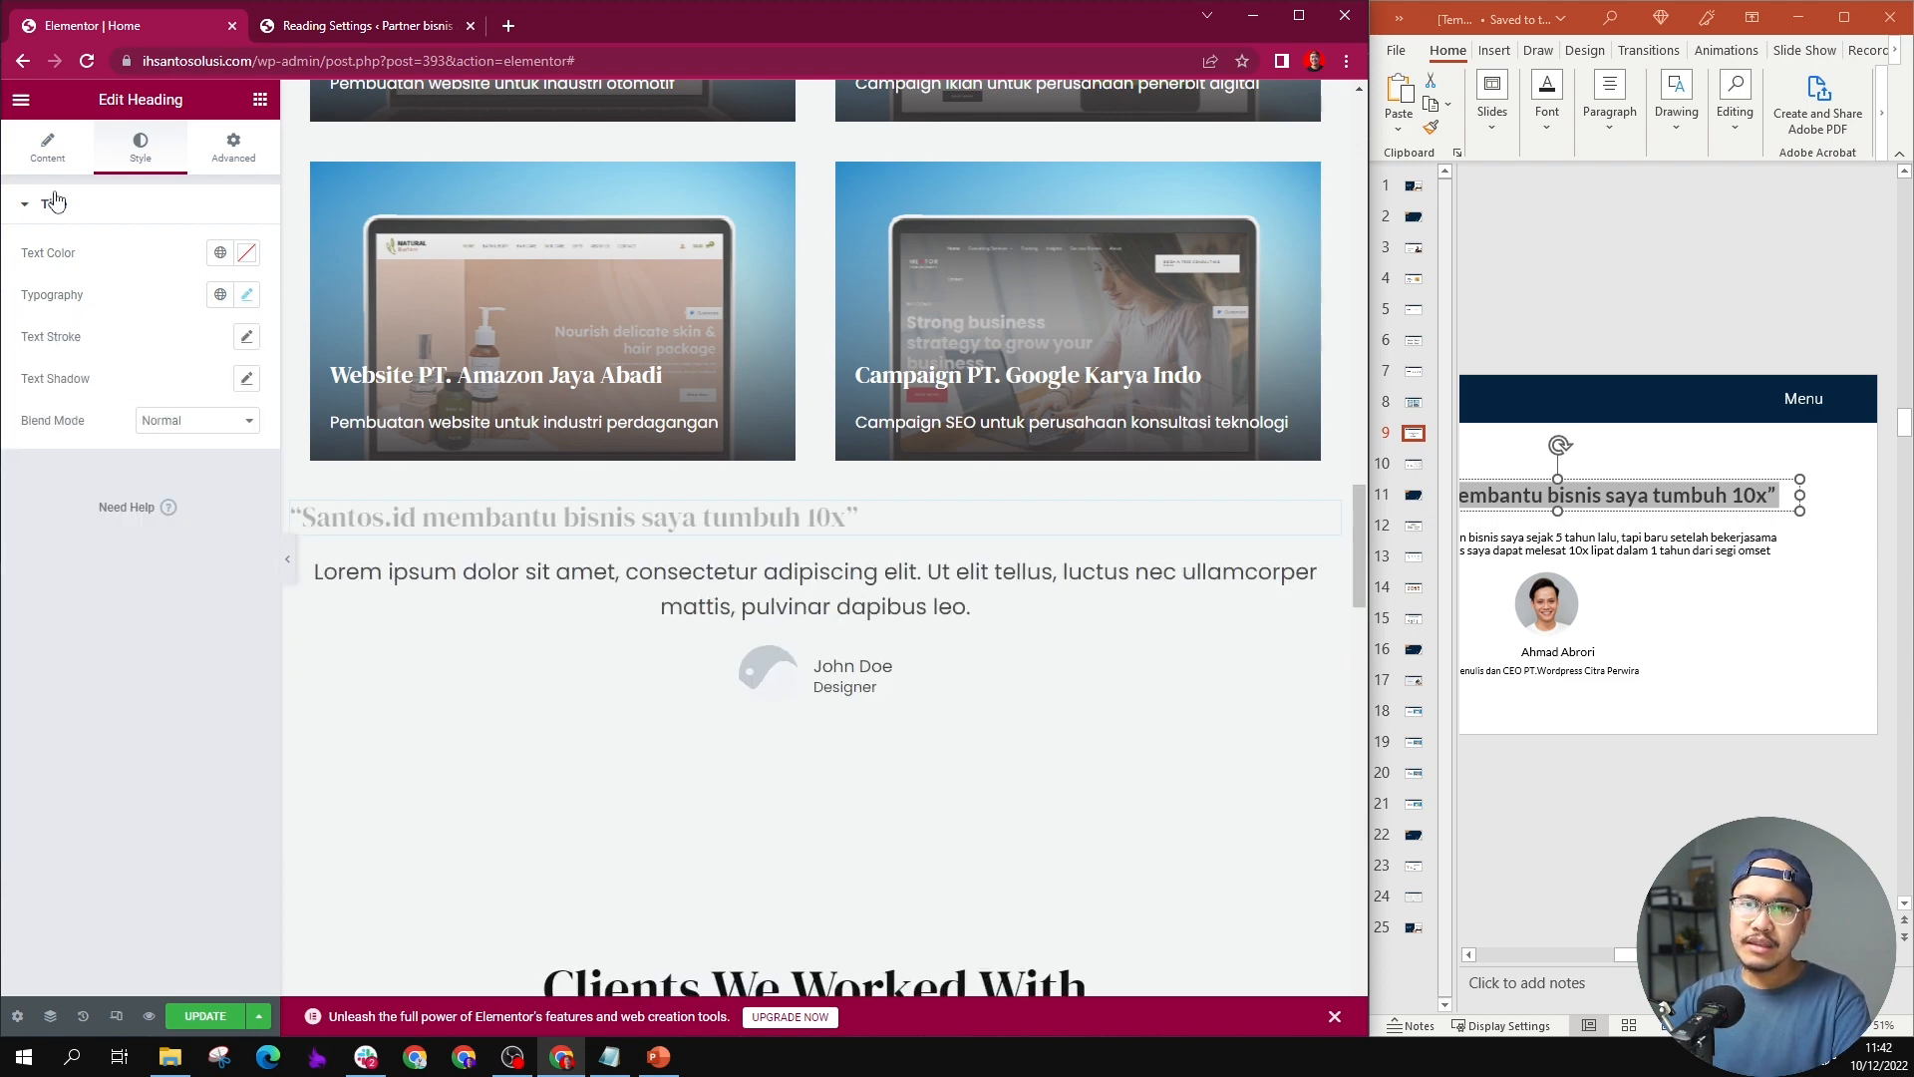
pyautogui.click(197, 544)
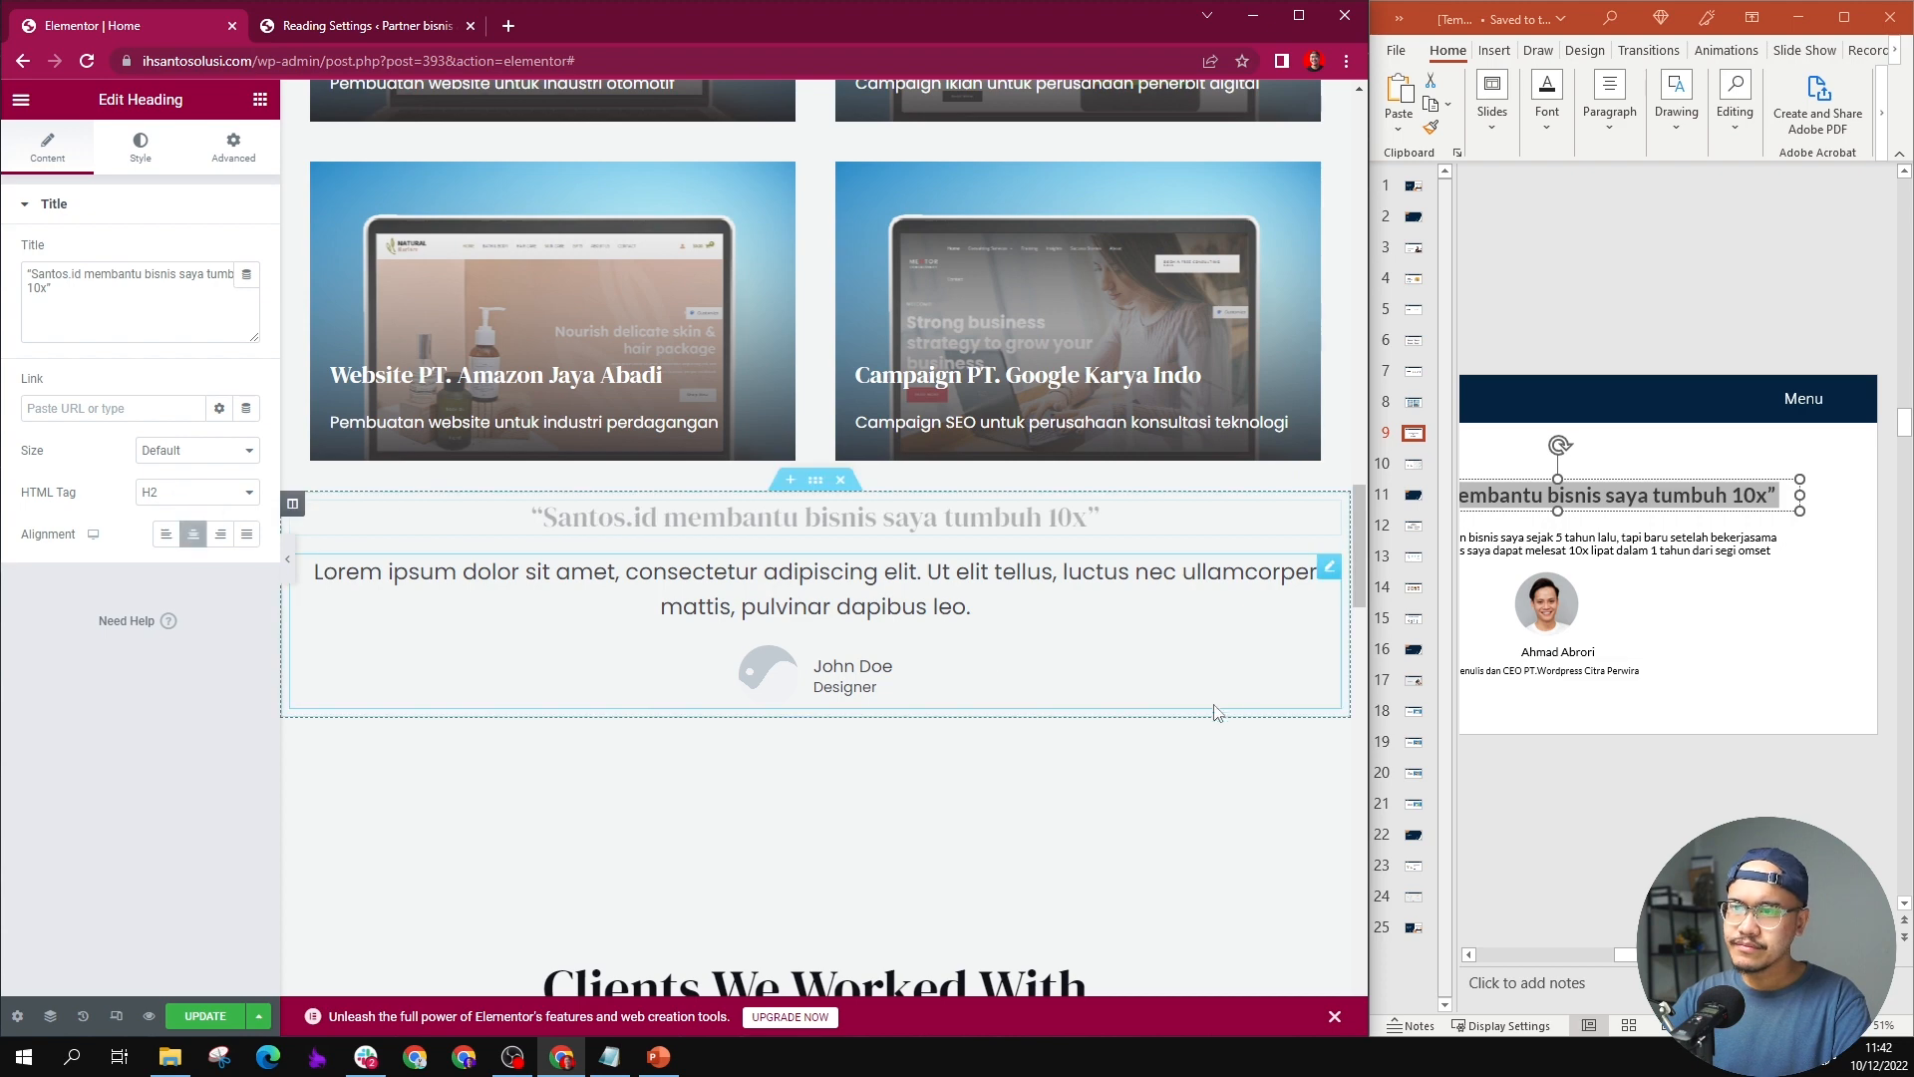
# Step: Replace the testimonial content with the slide 9 line "dengan santos.id bisnis saya dapat melesat 10x lipat dalam 1 tahun dari segi omset"
pyautogui.doubleClick(1580, 537)
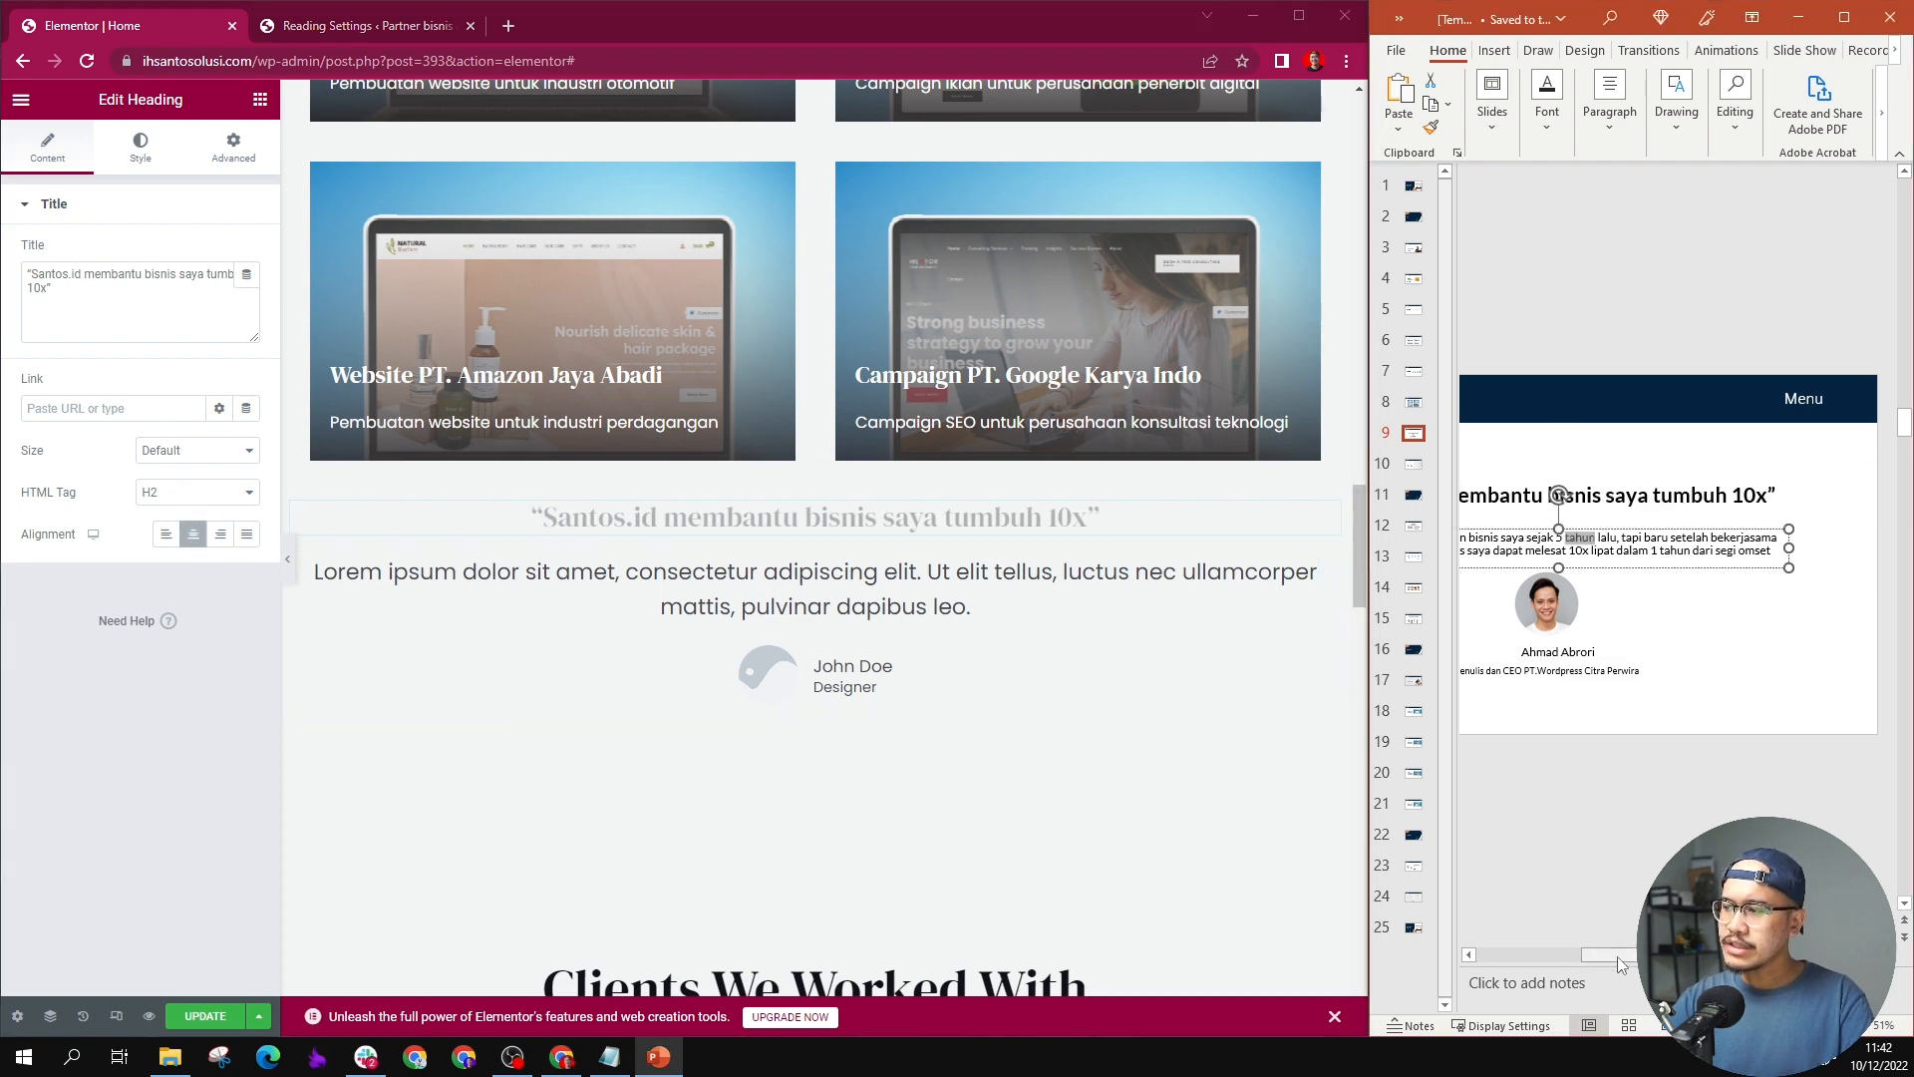
pyautogui.moveTo(1620, 964); pyautogui.dragTo(1540, 963)
pyautogui.click(1639, 556)
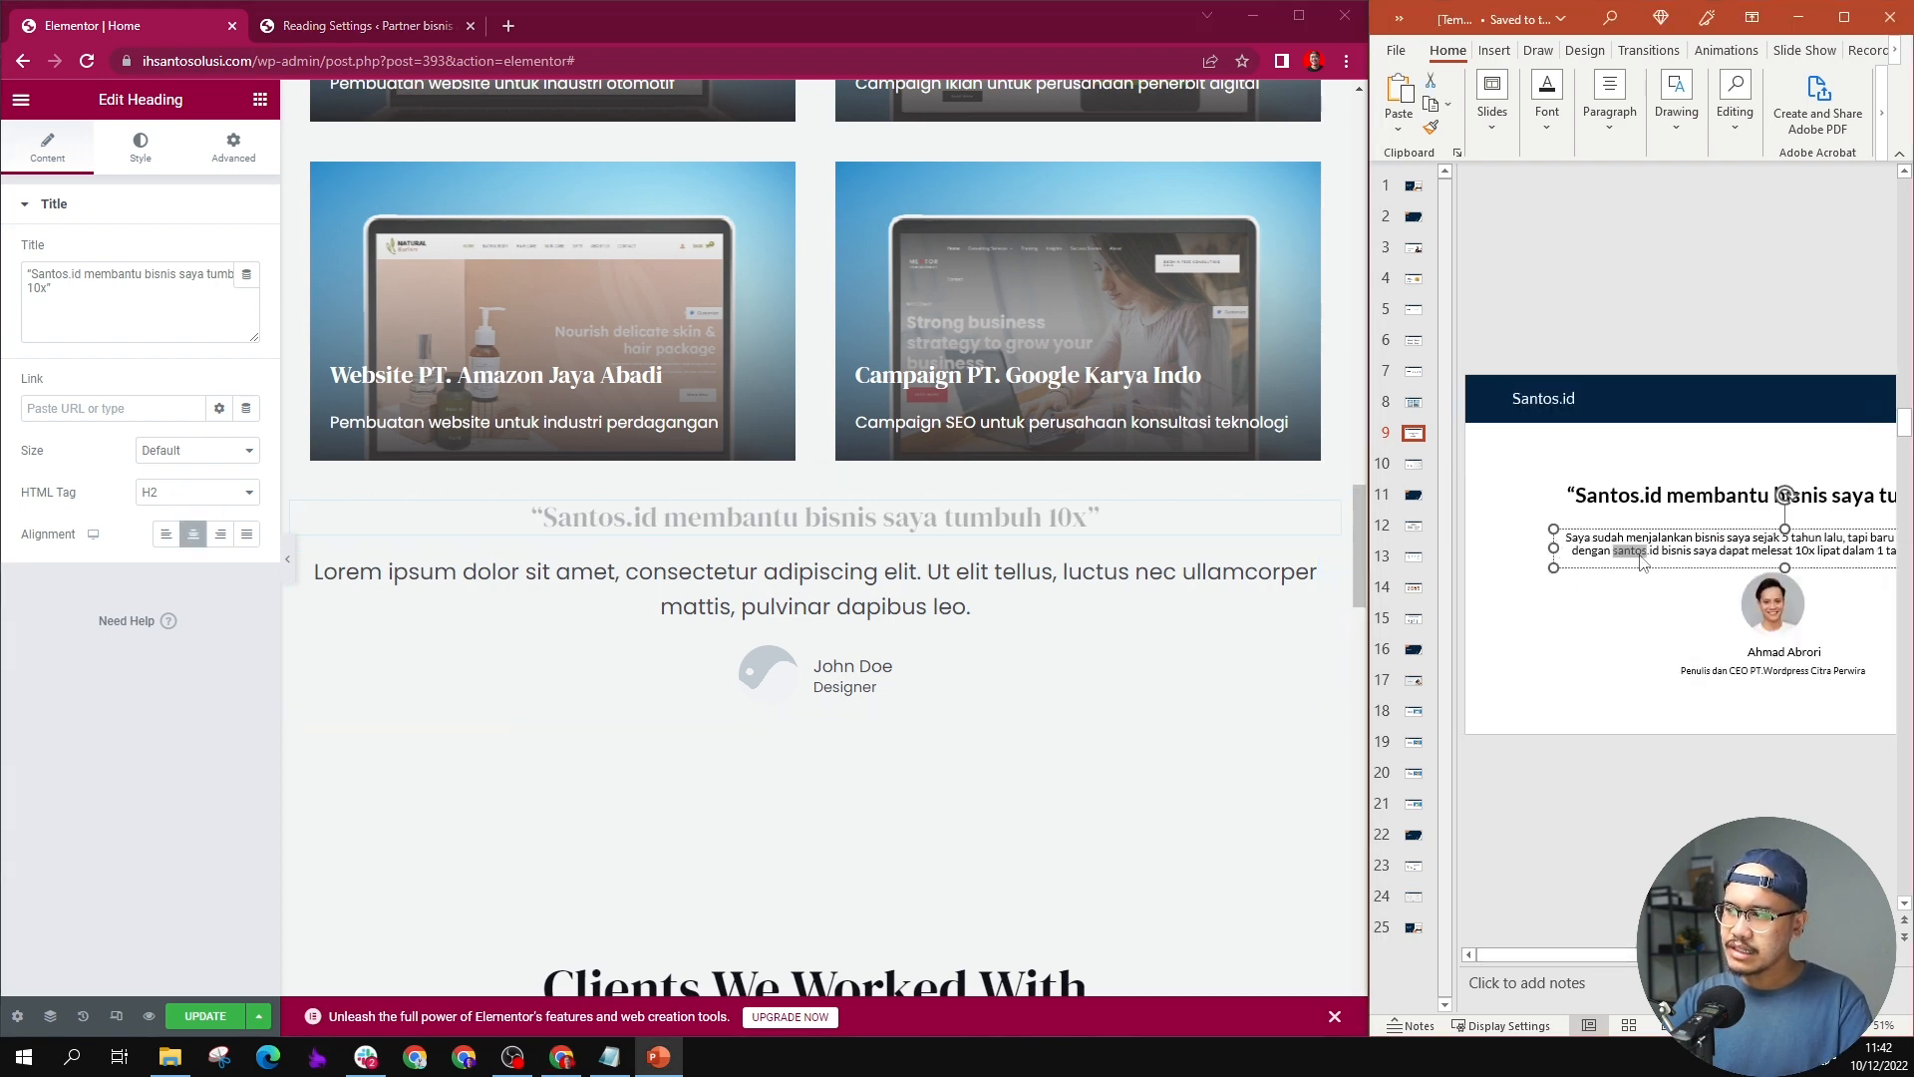
pyautogui.tripleClick(1641, 556)
pyautogui.hotkey('ctrl', 'c')
pyautogui.click(383, 587)
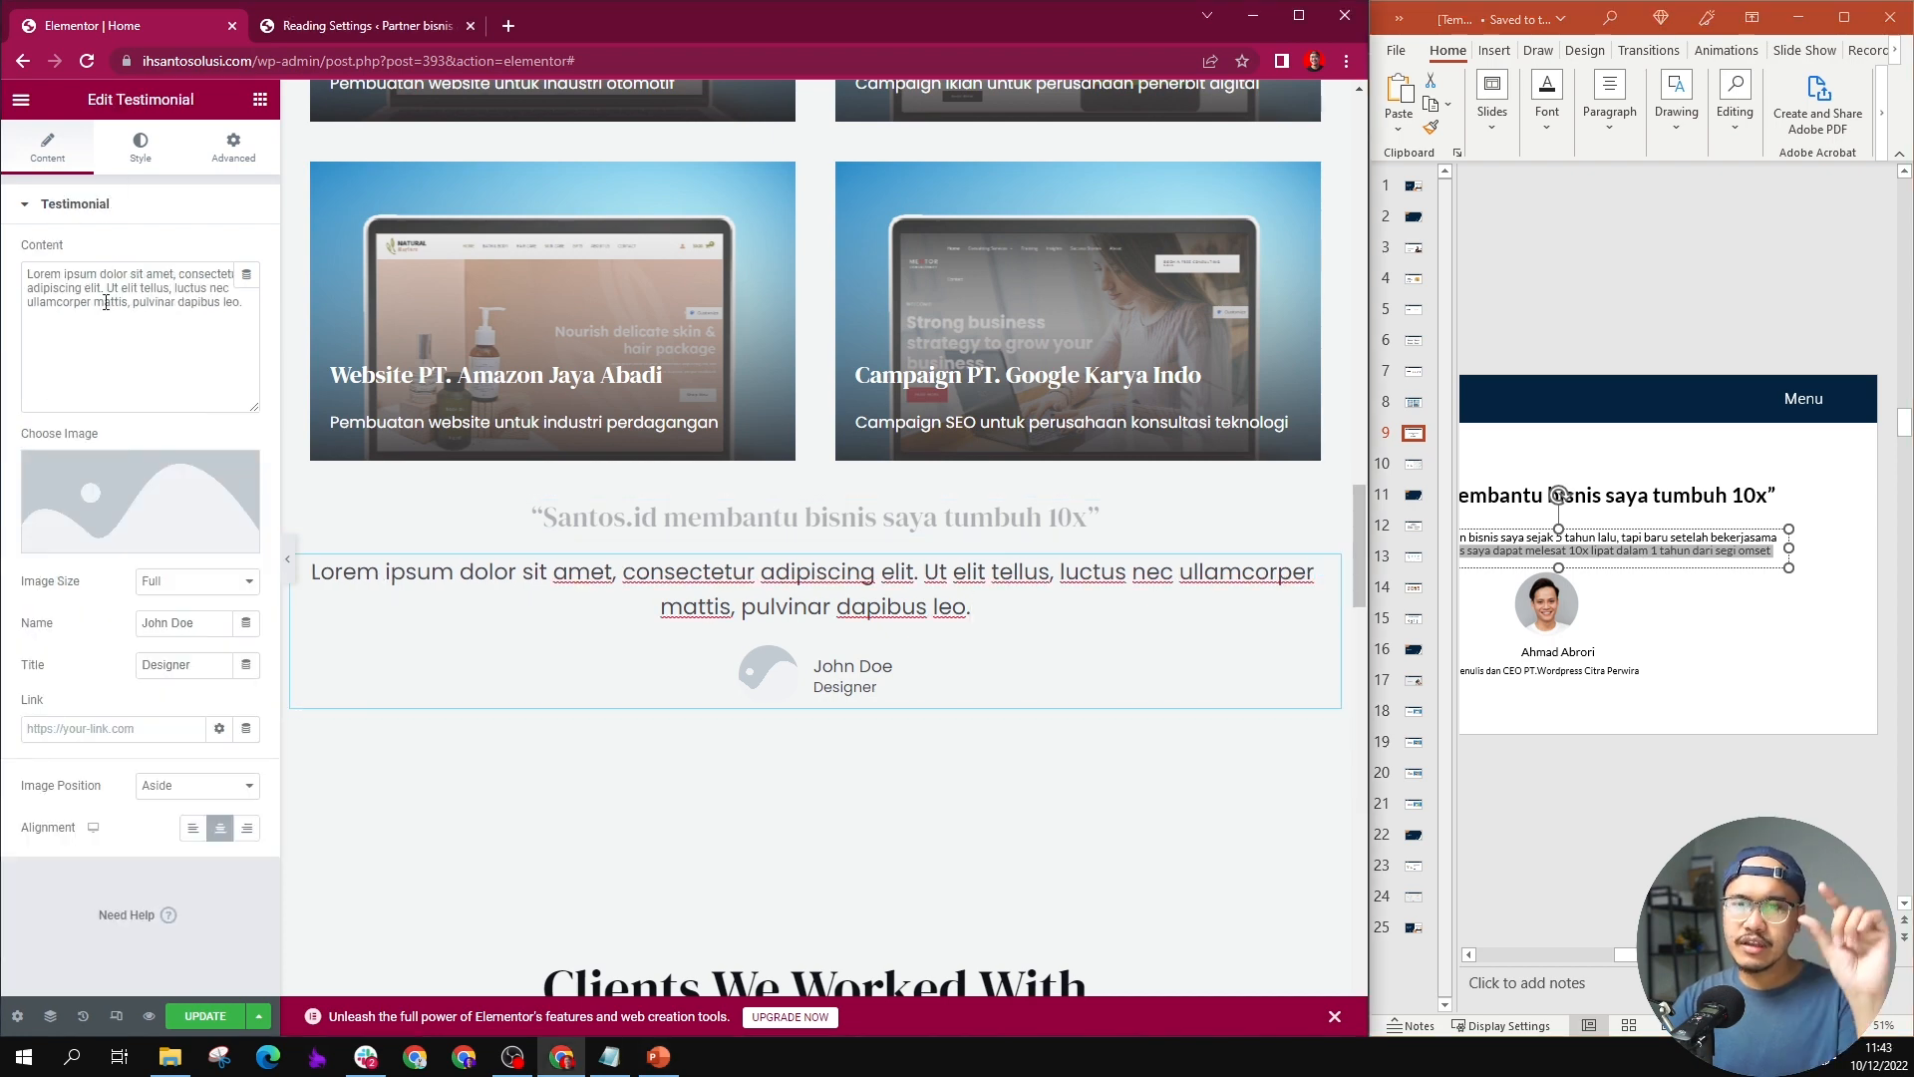
pyautogui.tripleClick(106, 302)
pyautogui.hotkey('ctrl', 'v')
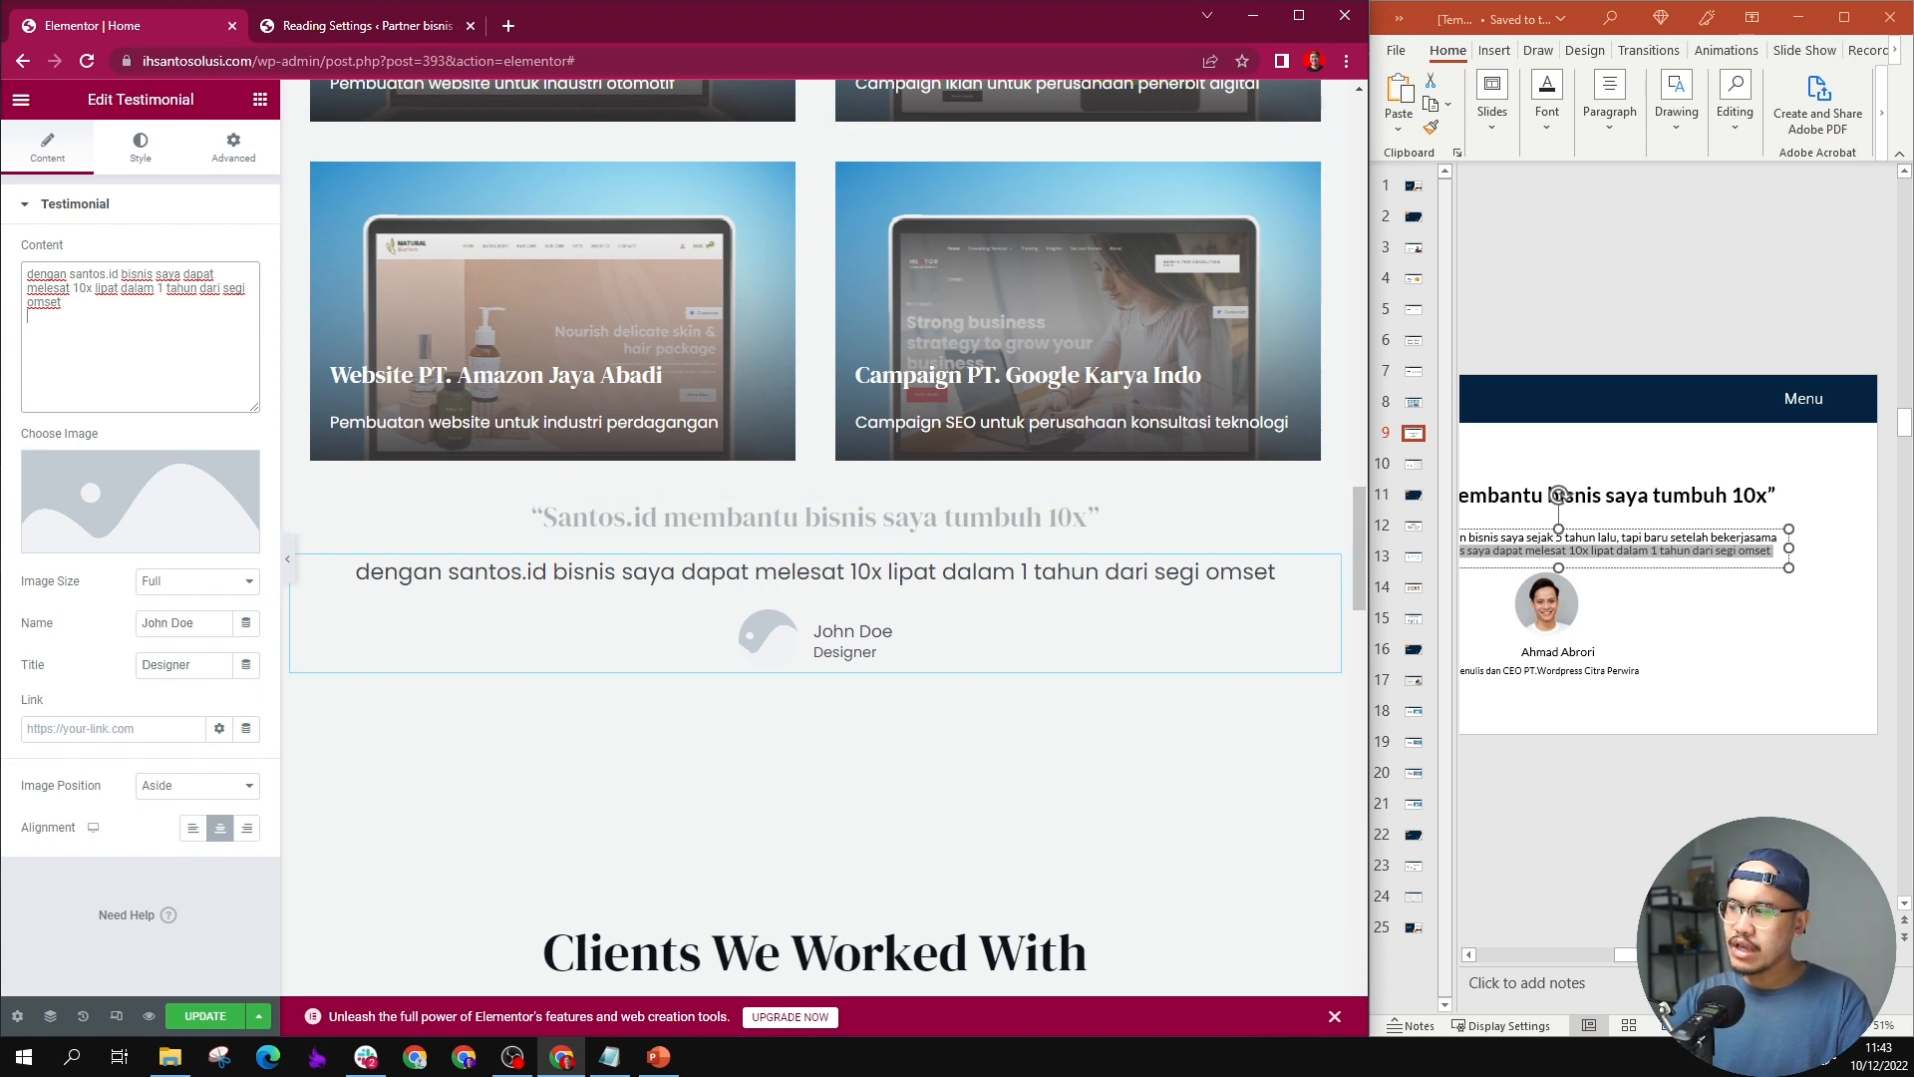
# Step: Copy the customer's name from slide 9 into the testimonial and set its title to "Penulis dan CEO PT.Wordpress Citra Perwira"
pyautogui.moveTo(1750, 955); pyautogui.dragTo(1610, 958)
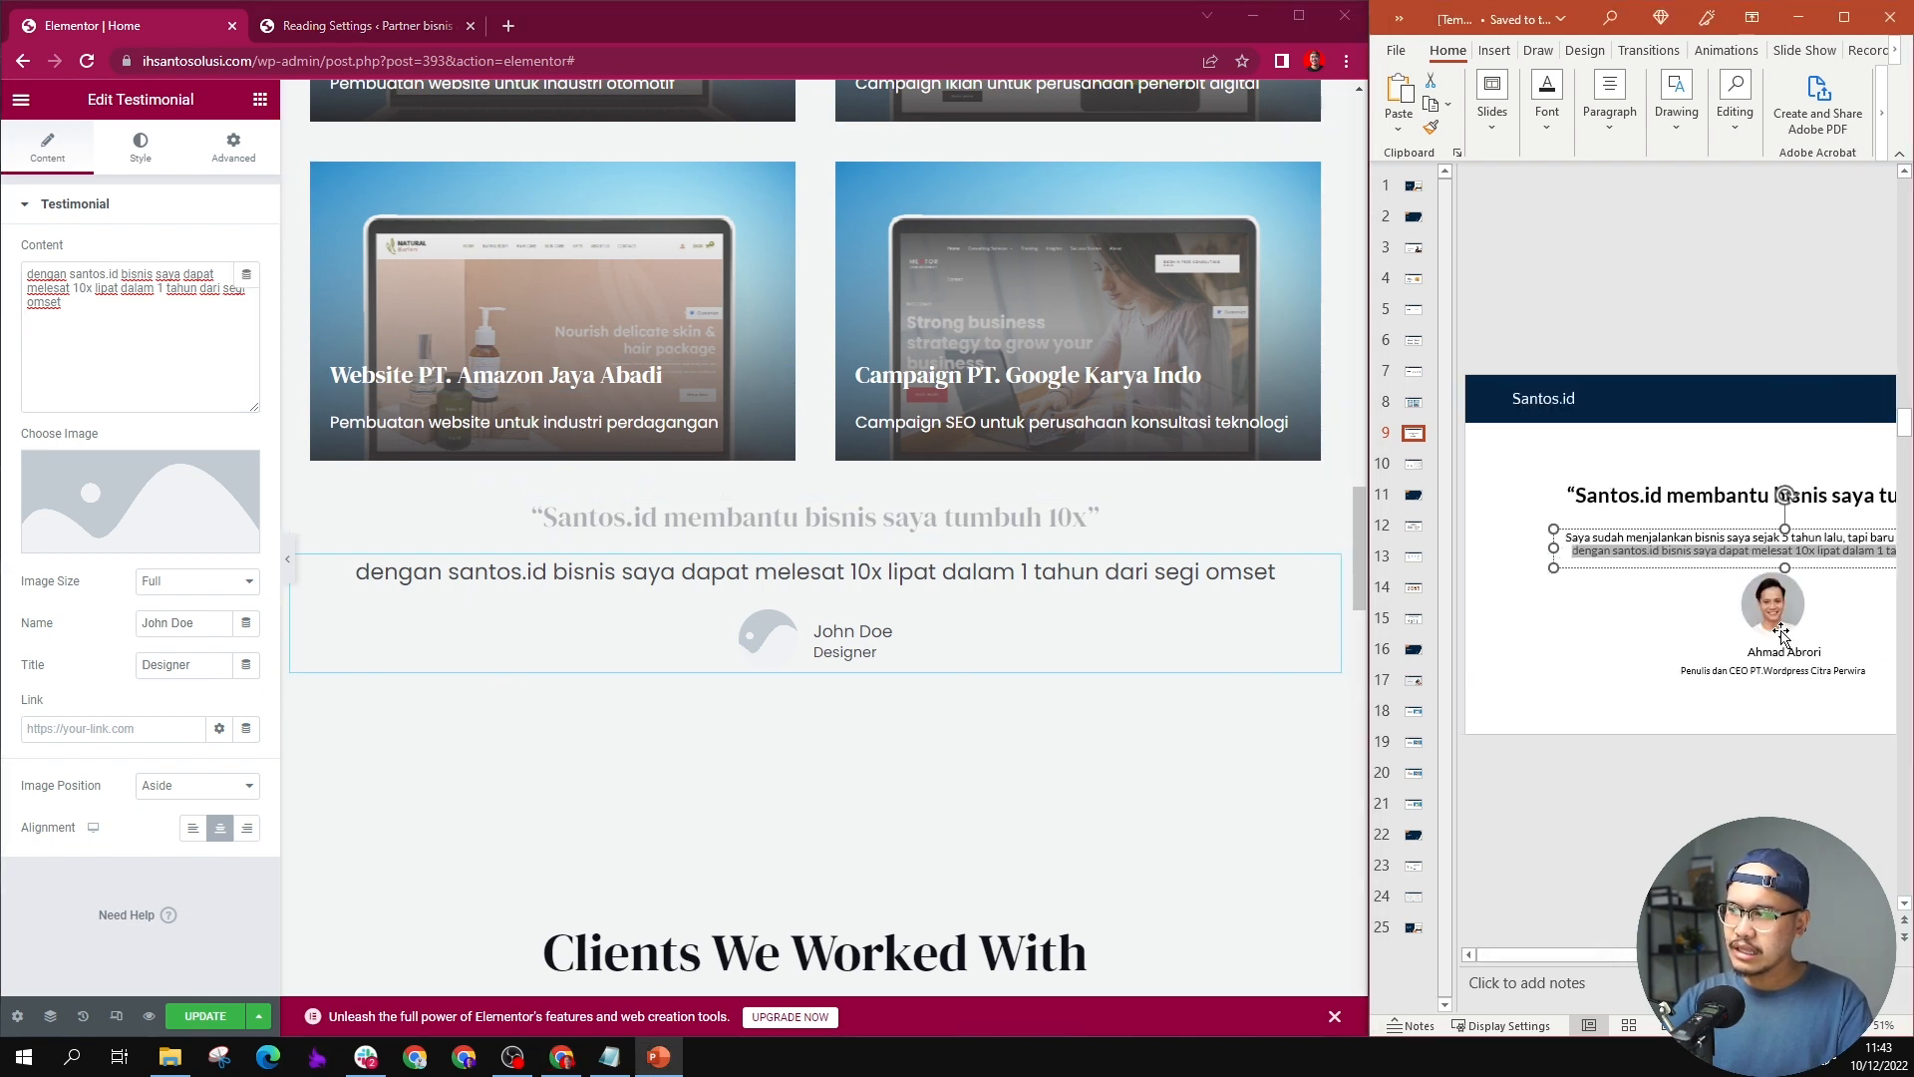
pyautogui.tripleClick(1784, 653)
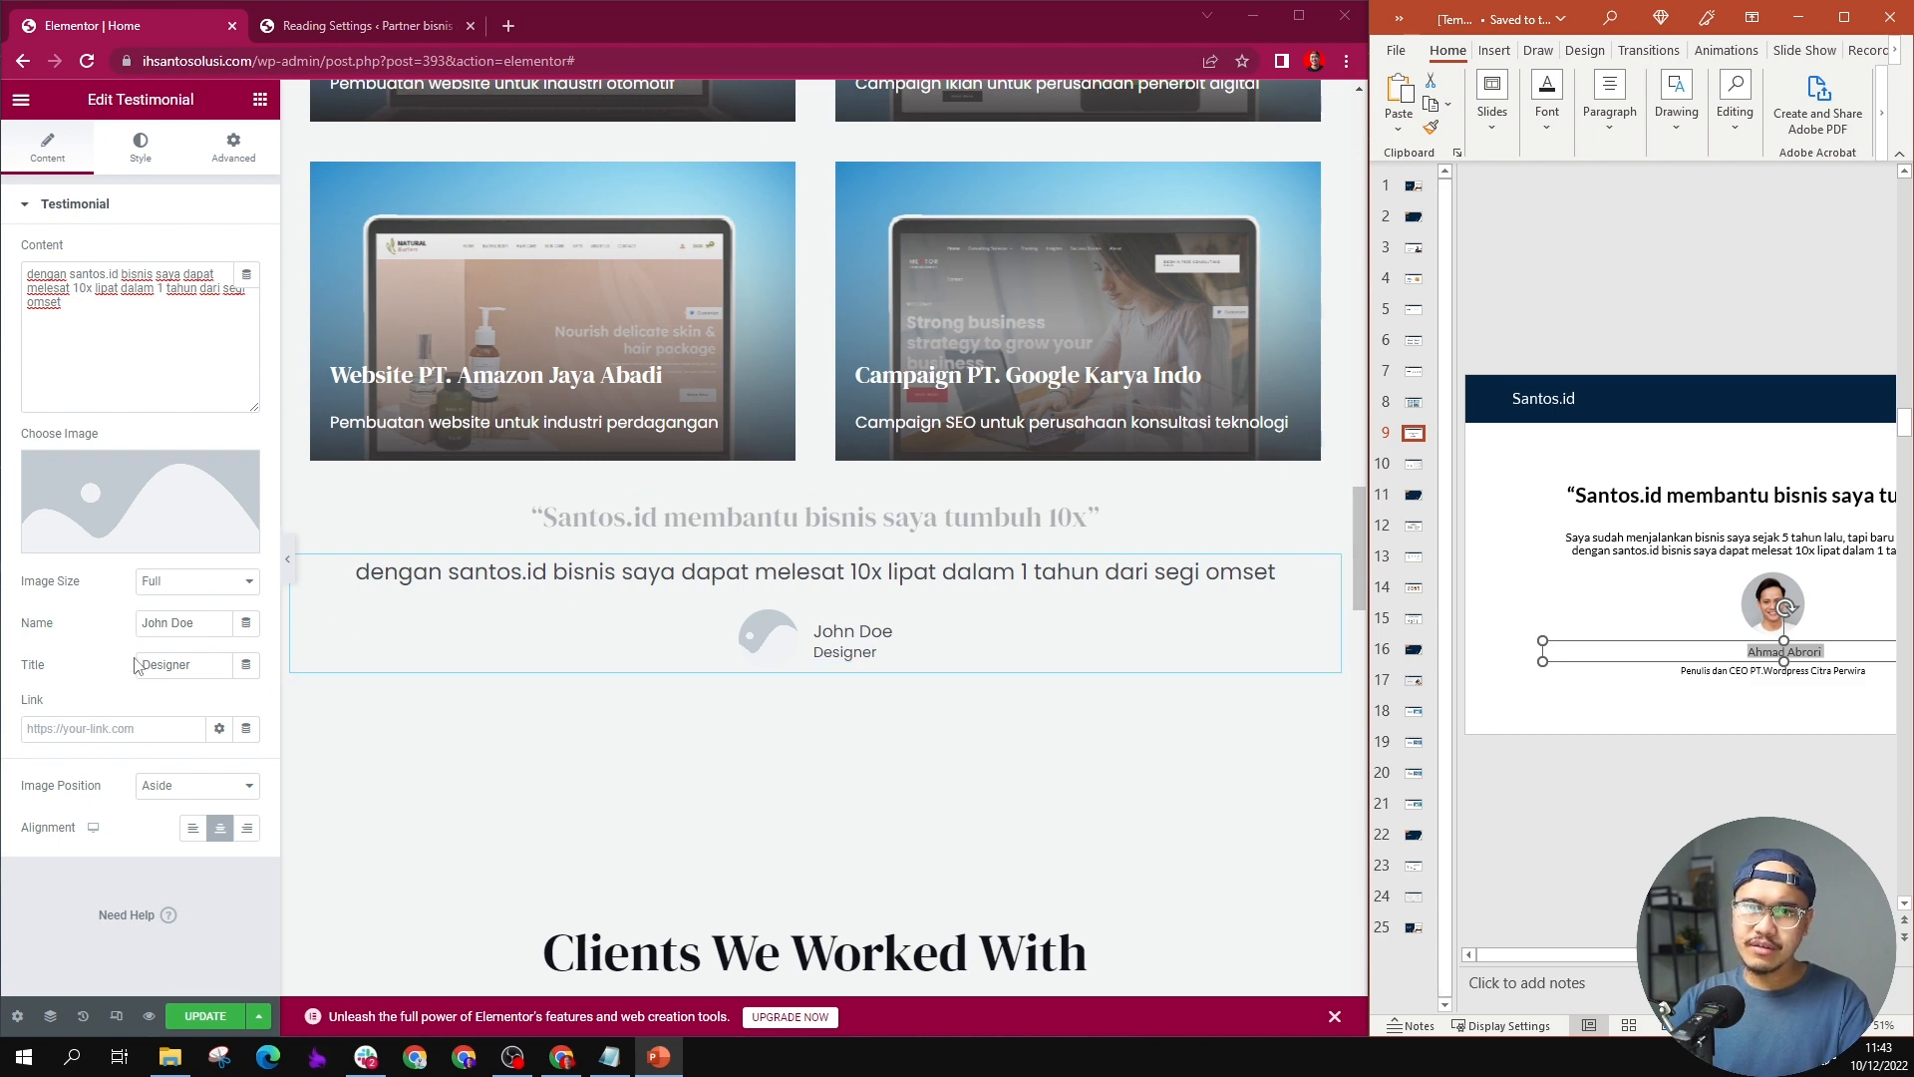
pyautogui.tripleClick(169, 623)
pyautogui.hotkey('ctrl', 'v')
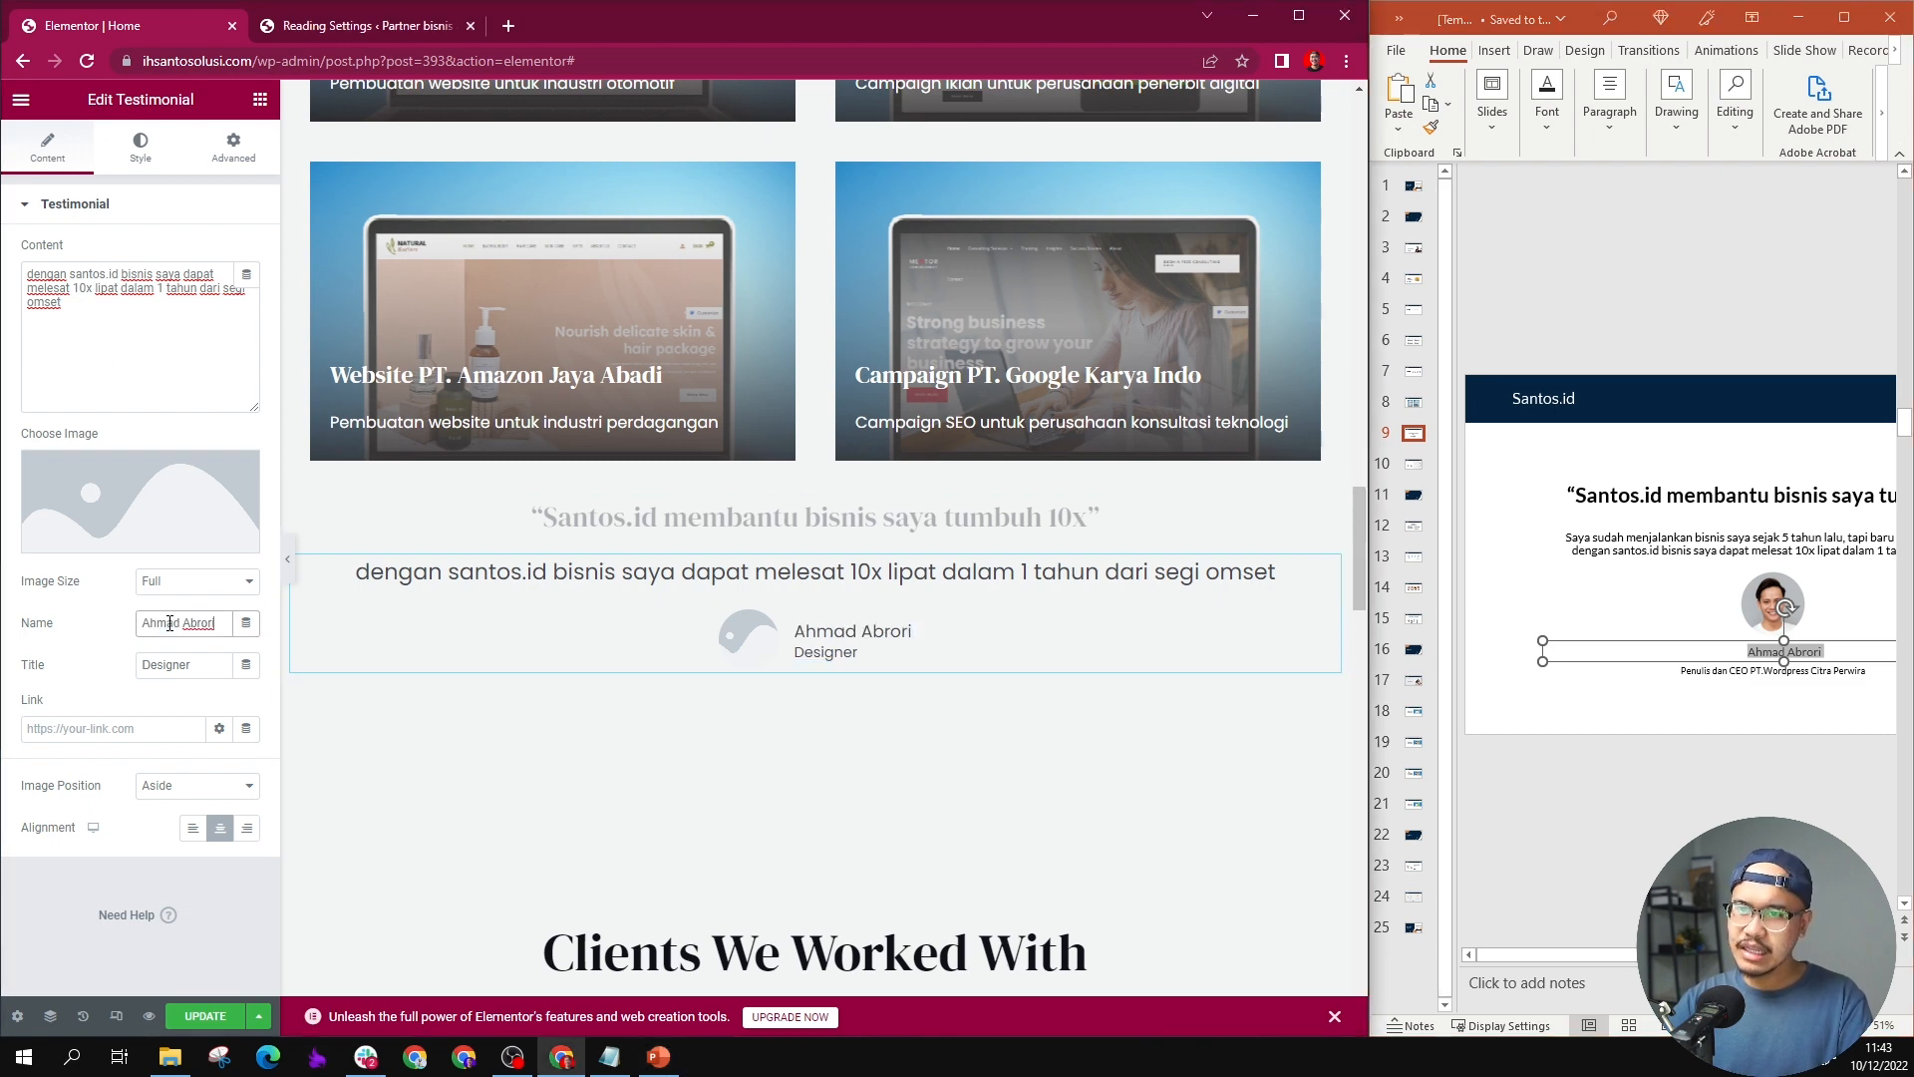
pyautogui.doubleClick(1717, 671)
pyautogui.click(1716, 670)
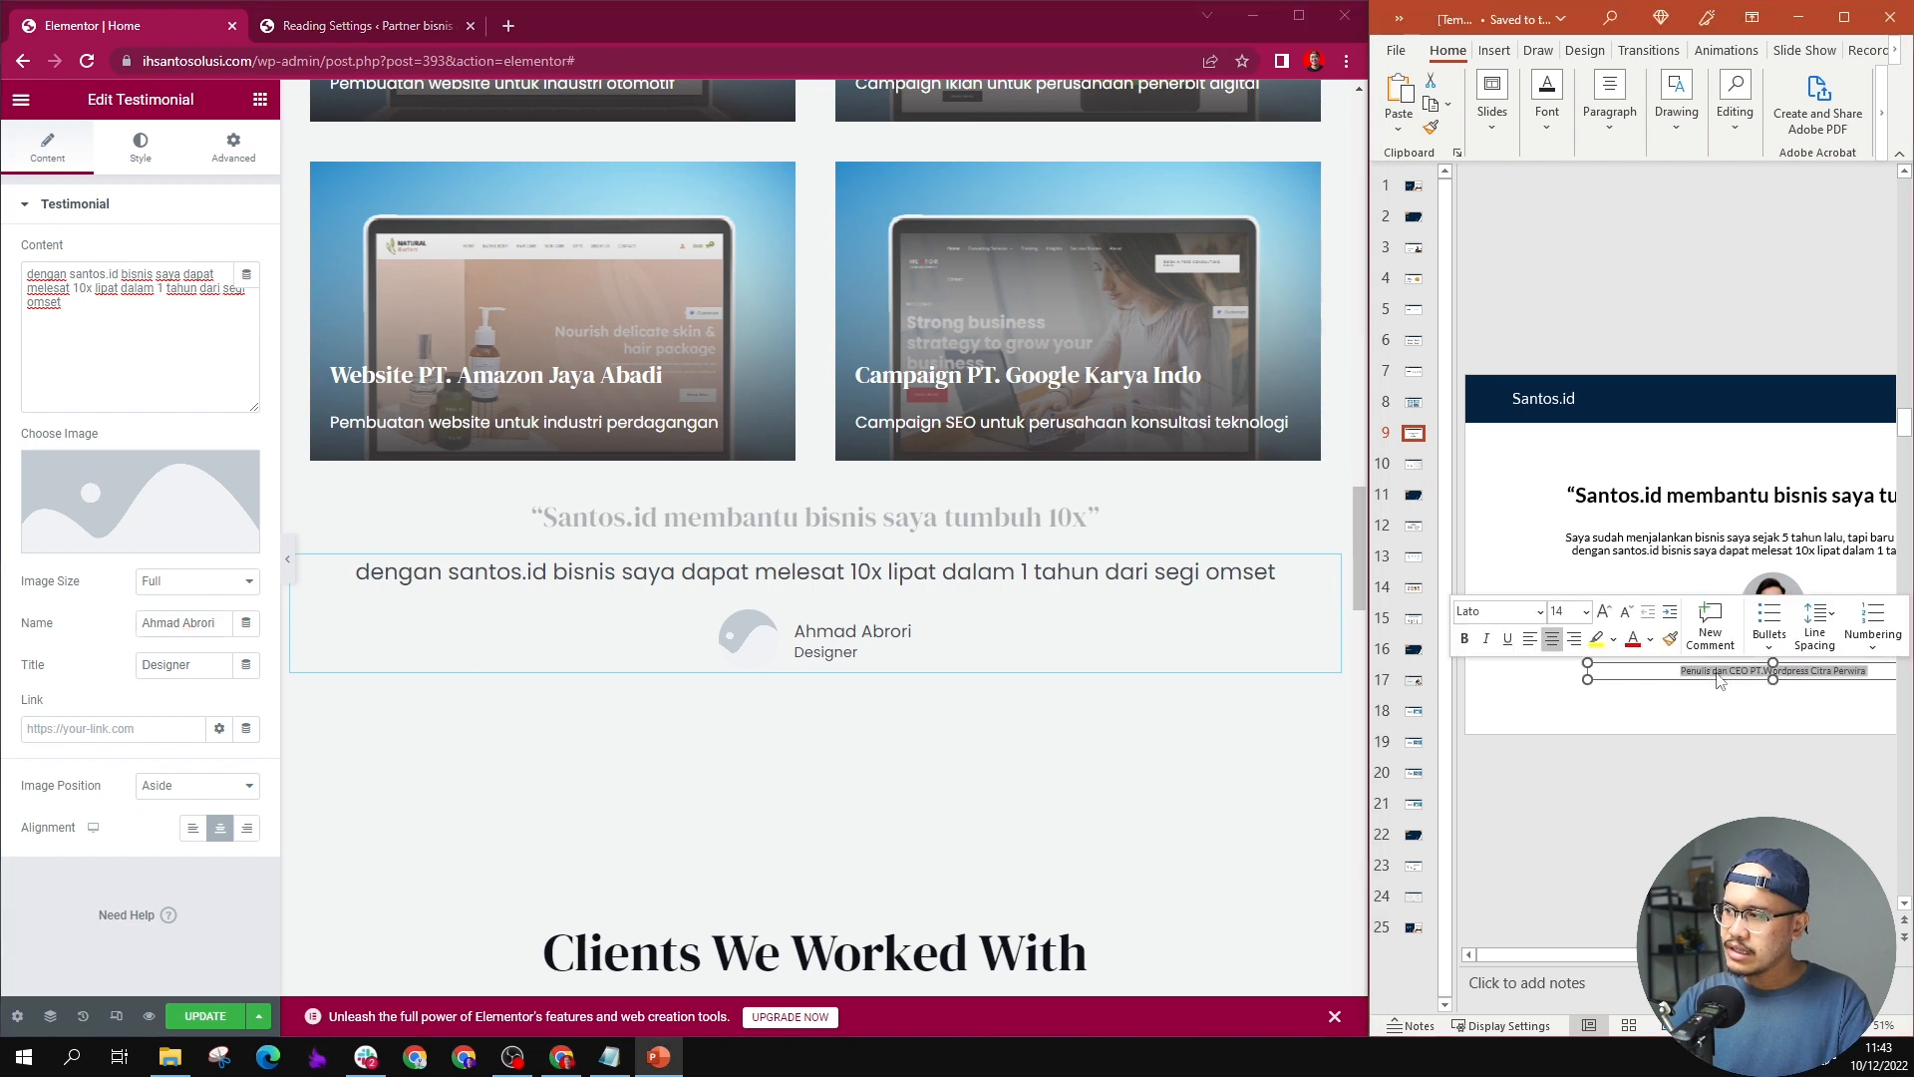
pyautogui.tripleClick(161, 664)
pyautogui.hotkey('ctrl', 'v')
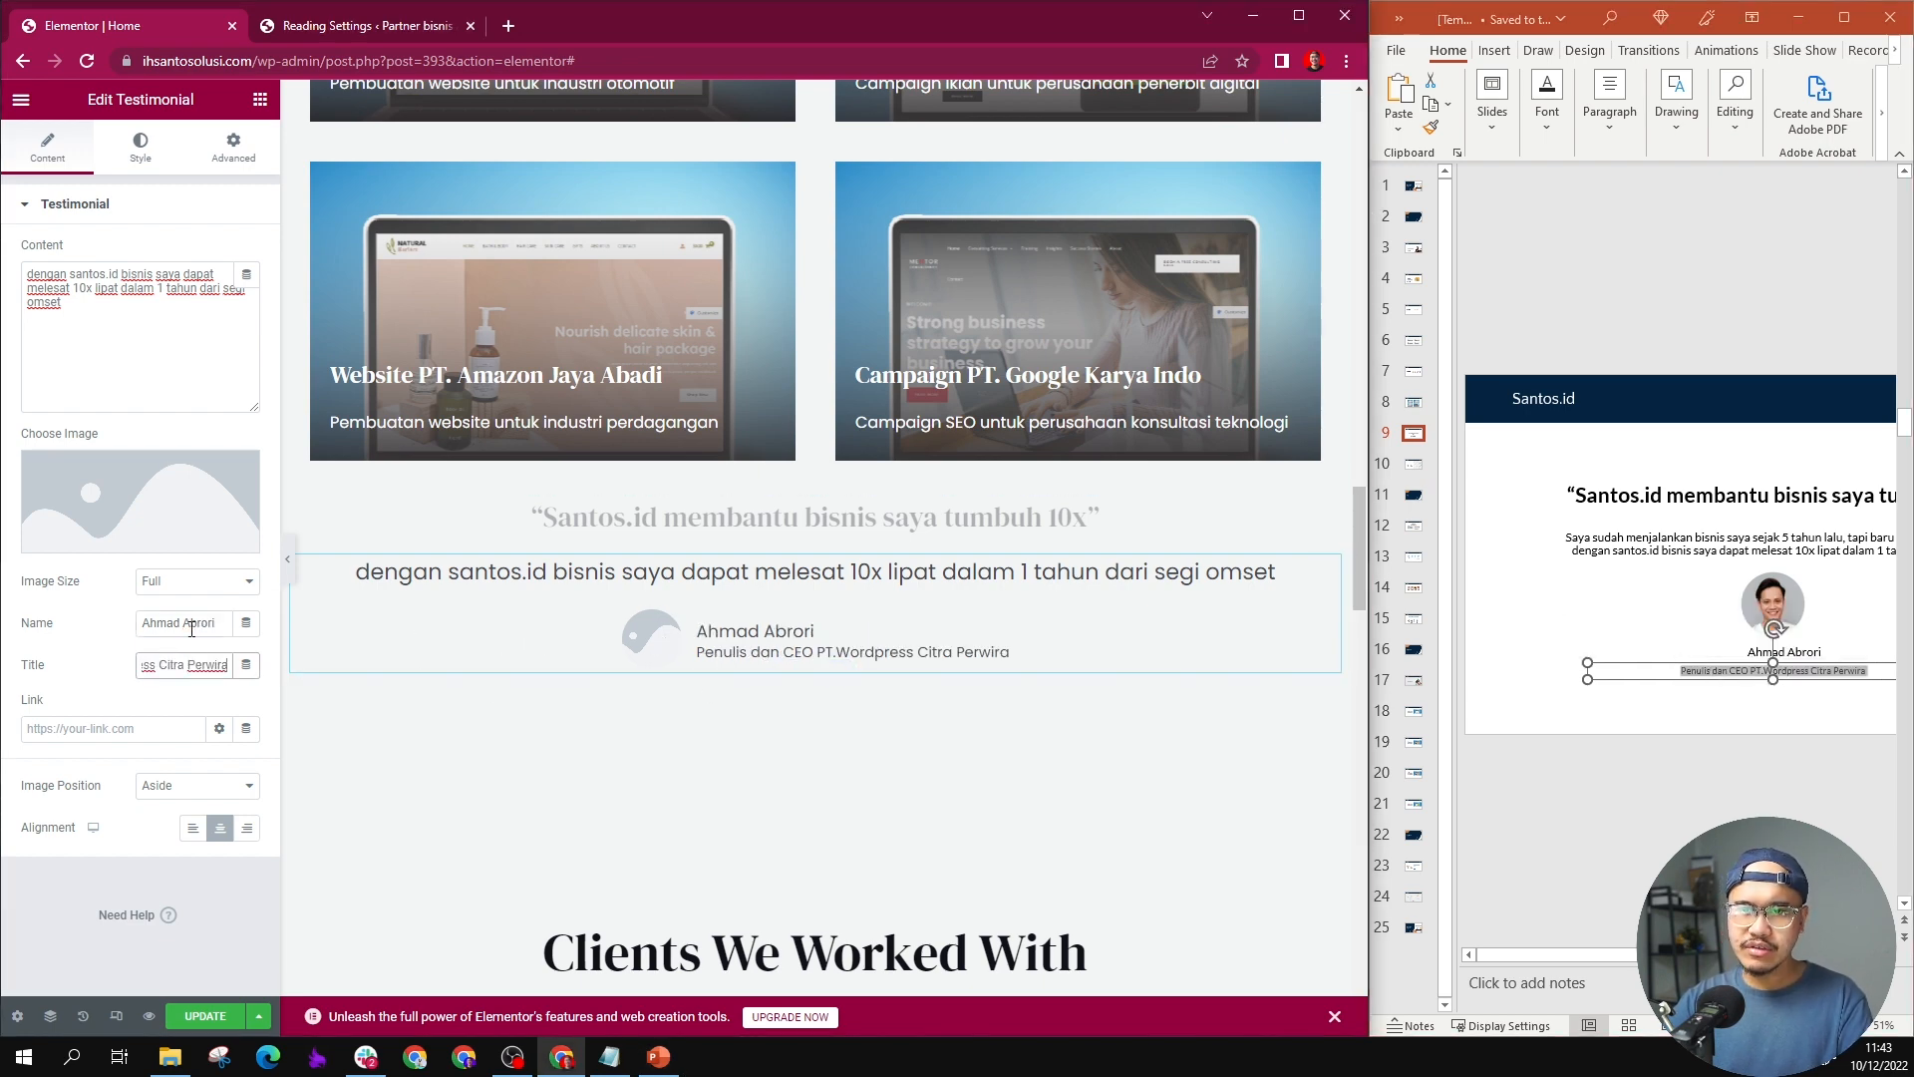
# Step: Insert customer-1.jpg from the media library as the testimonial's image
pyautogui.click(112, 548)
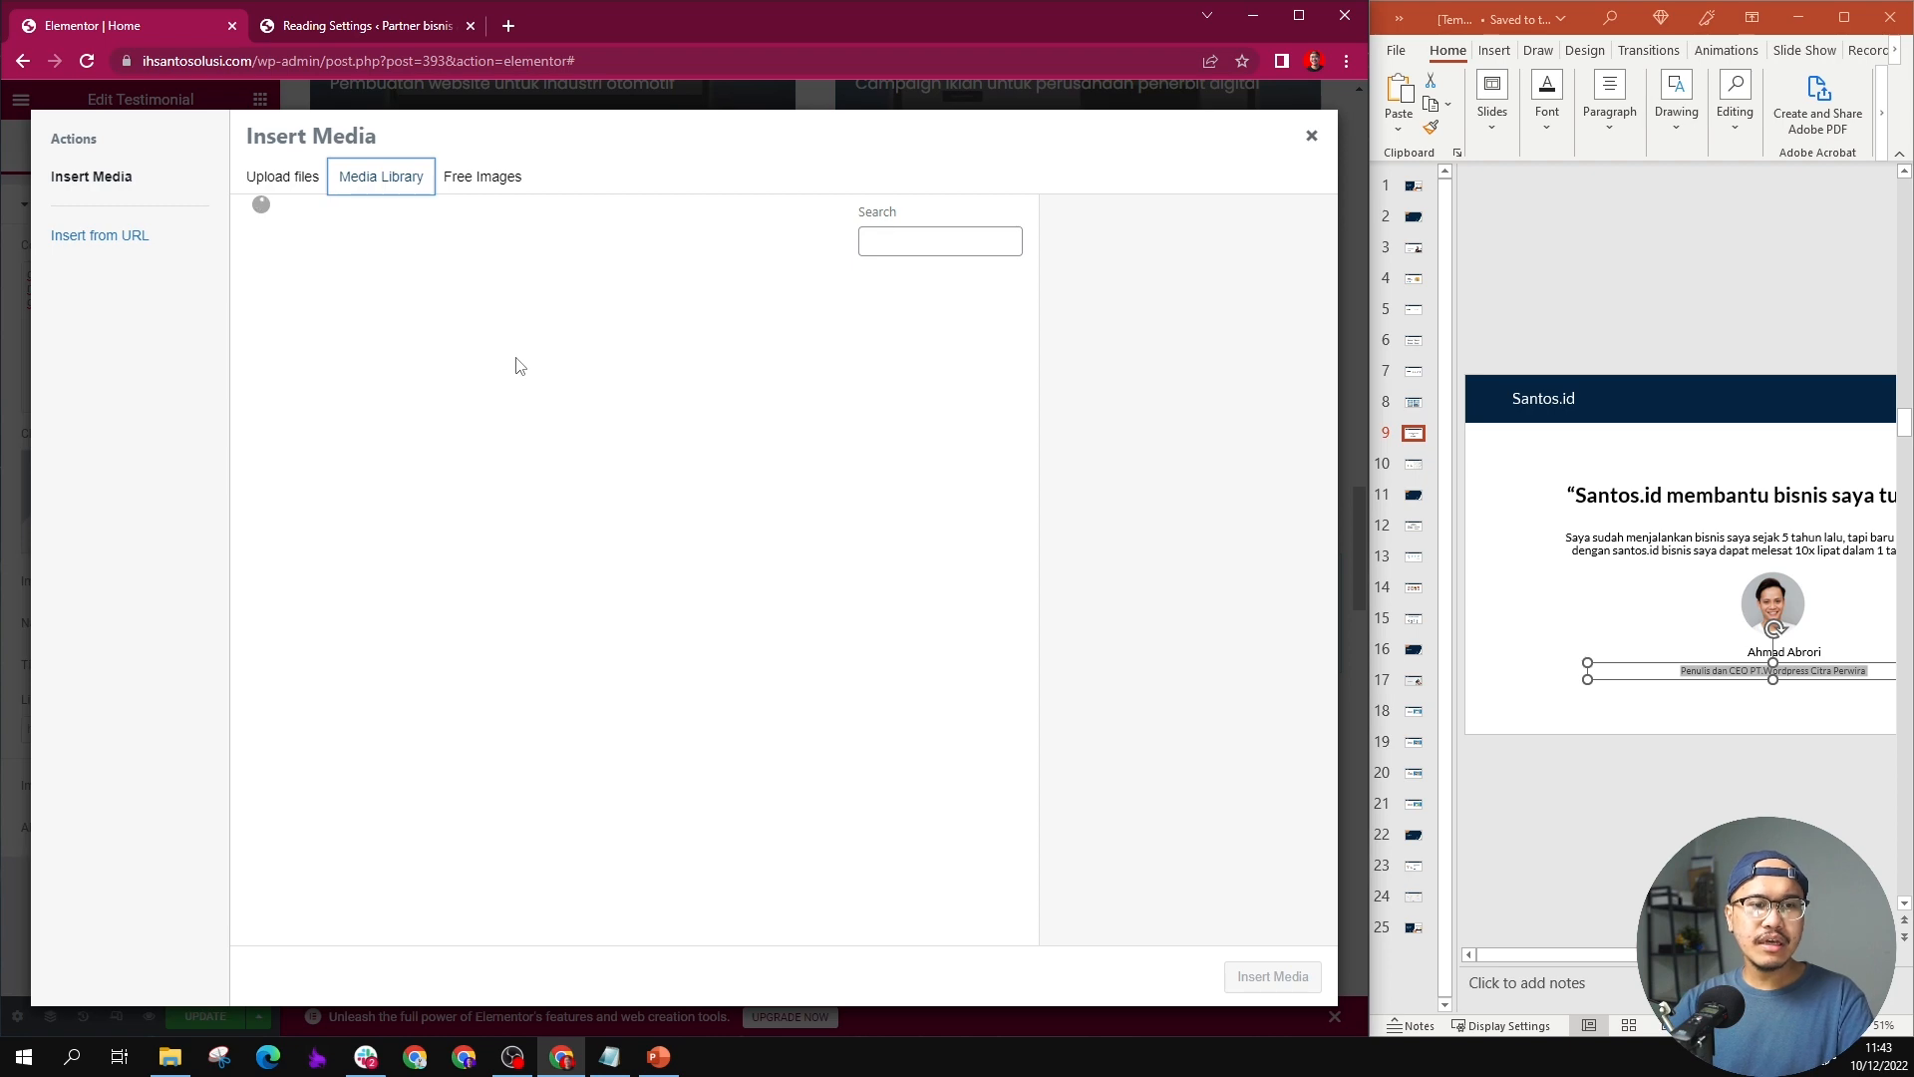
pyautogui.scroll(-6, 688, 582)
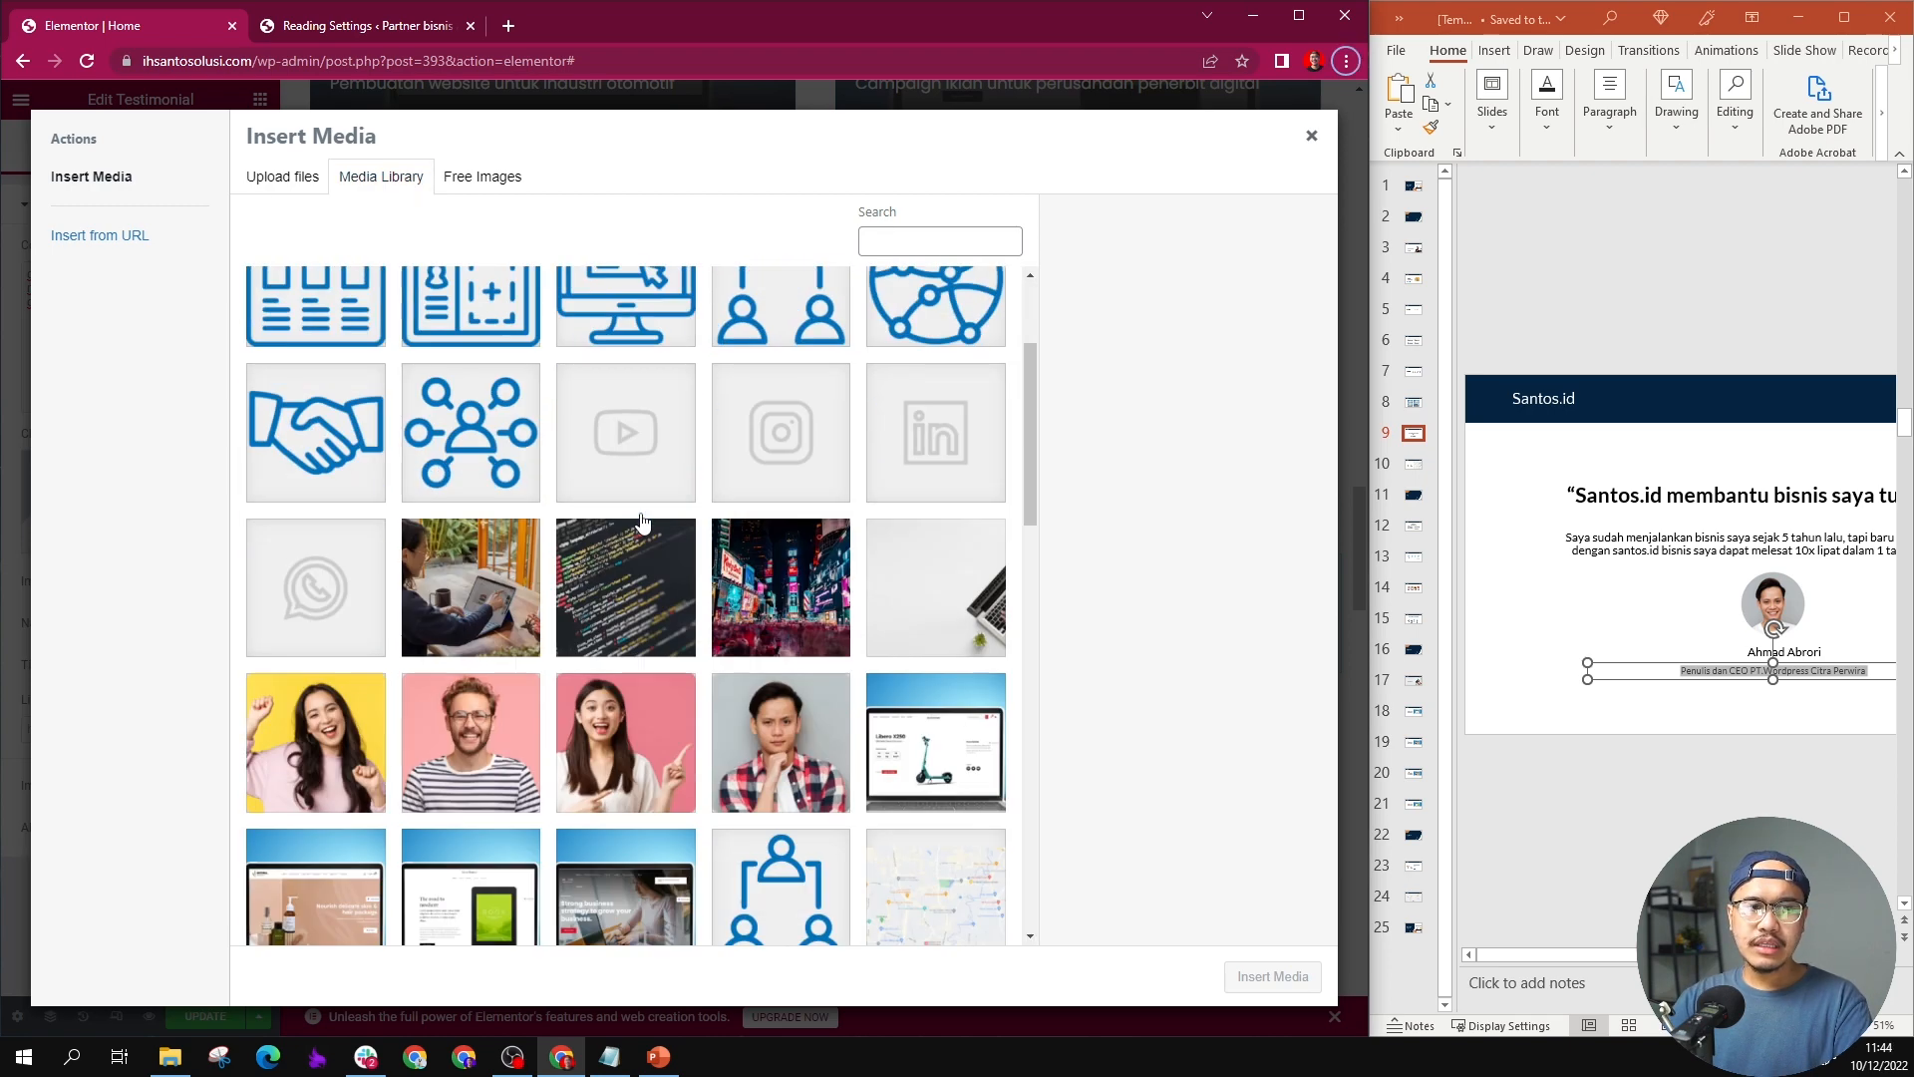
pyautogui.scroll(-3, 687, 581)
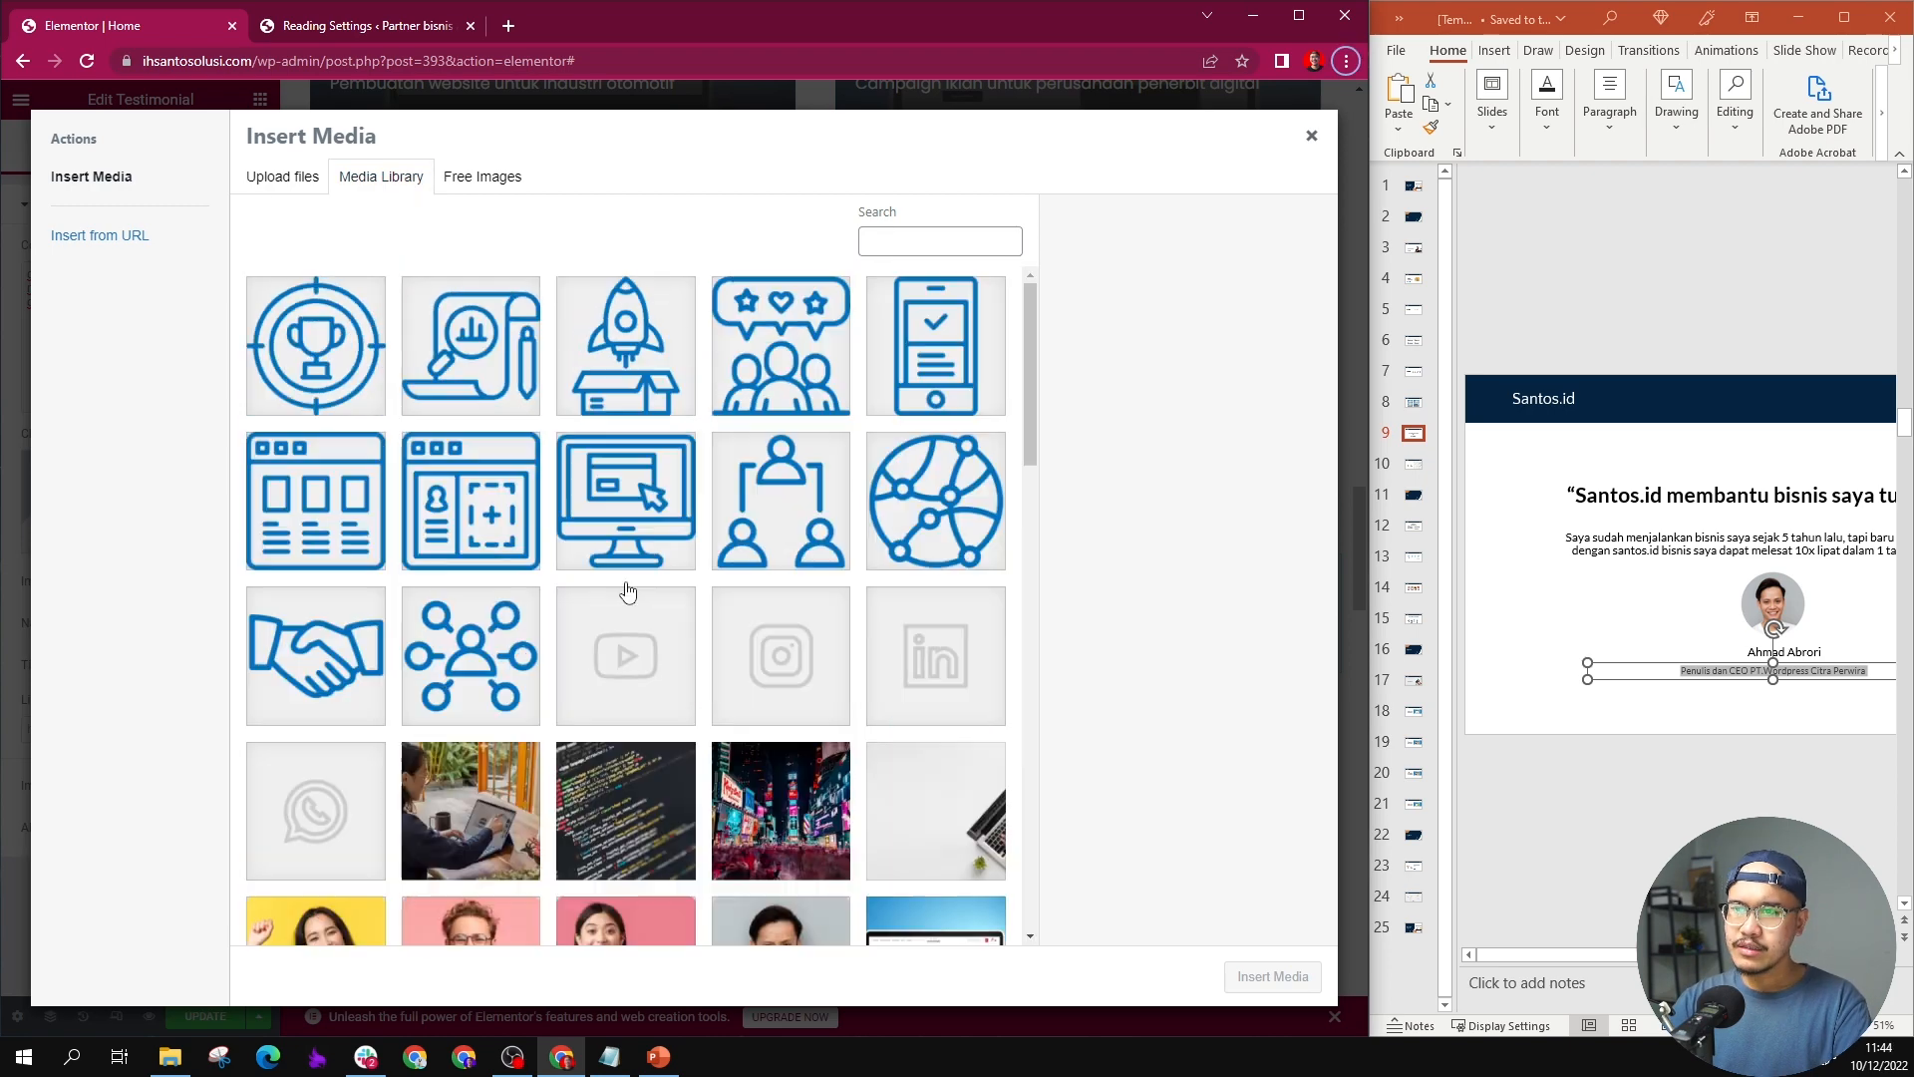
pyautogui.scroll(-5, 547, 611)
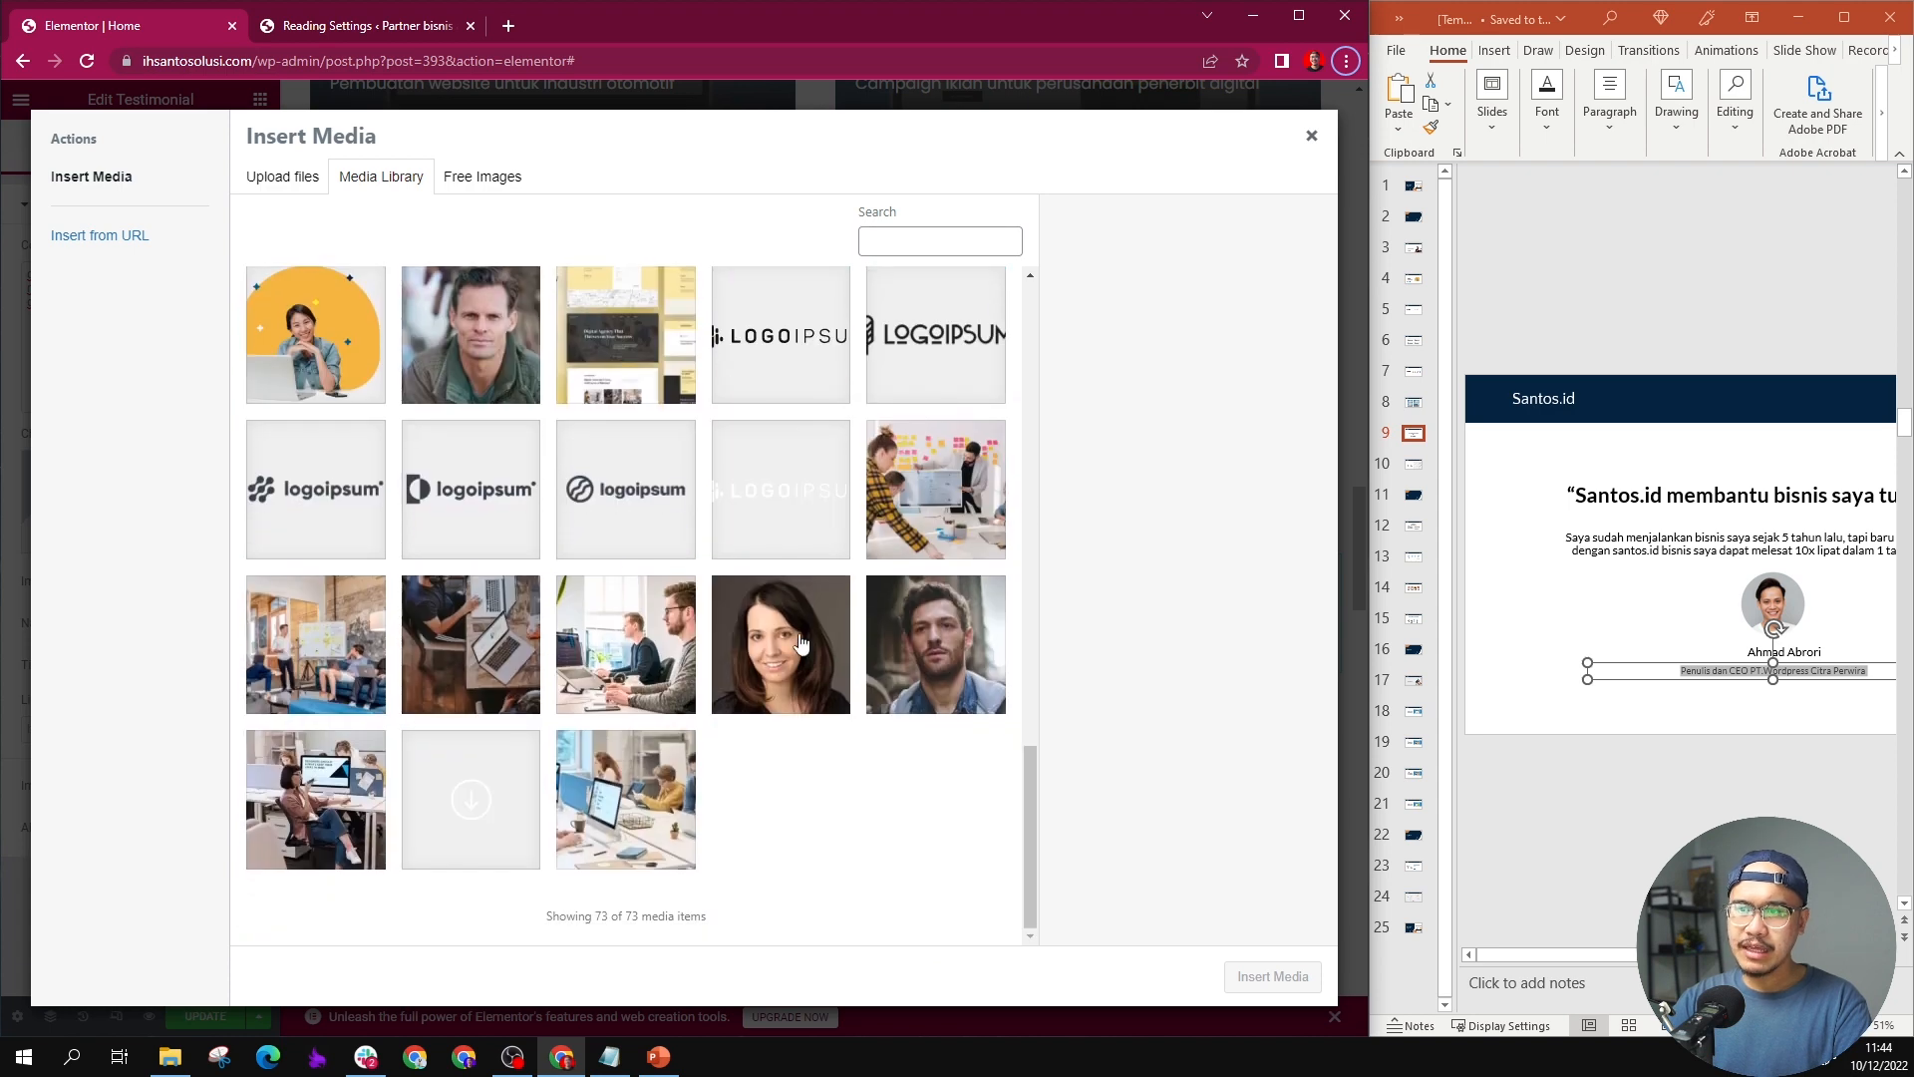
pyautogui.click(910, 593)
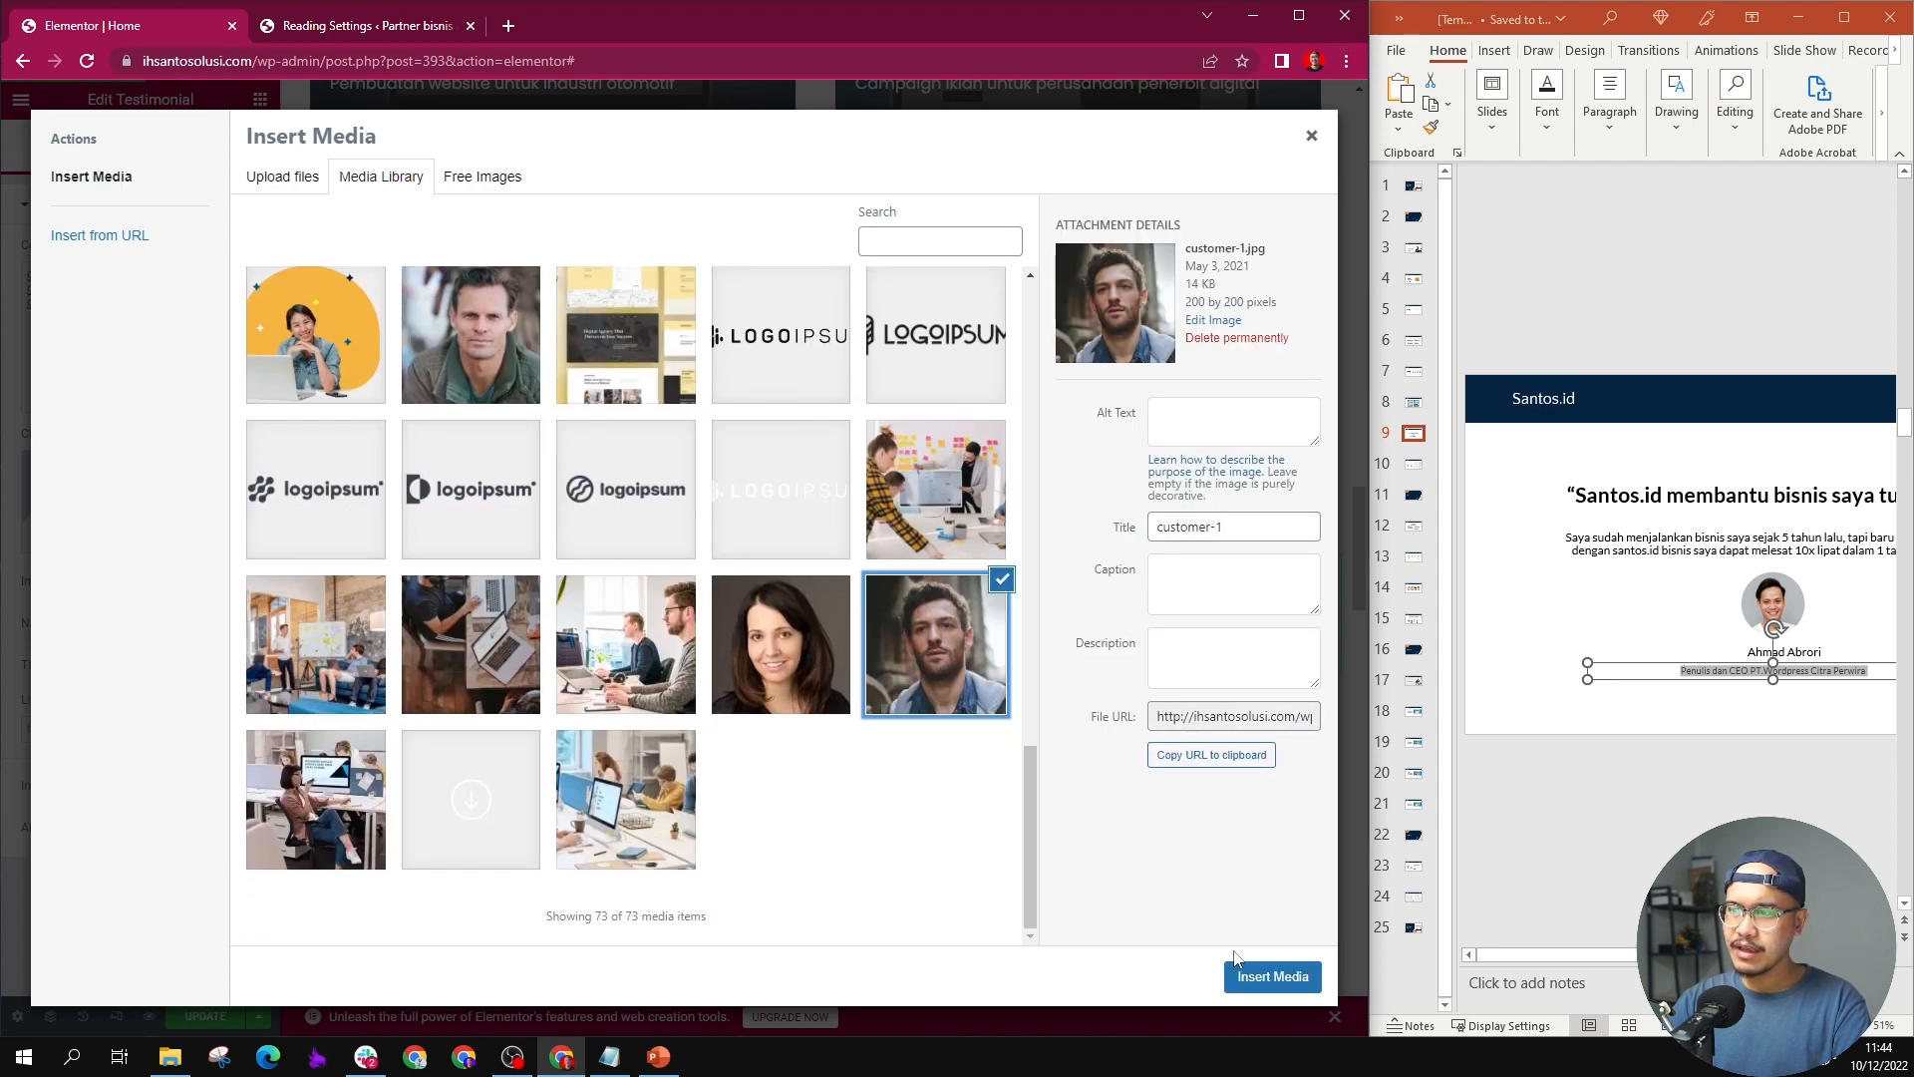
pyautogui.click(1272, 977)
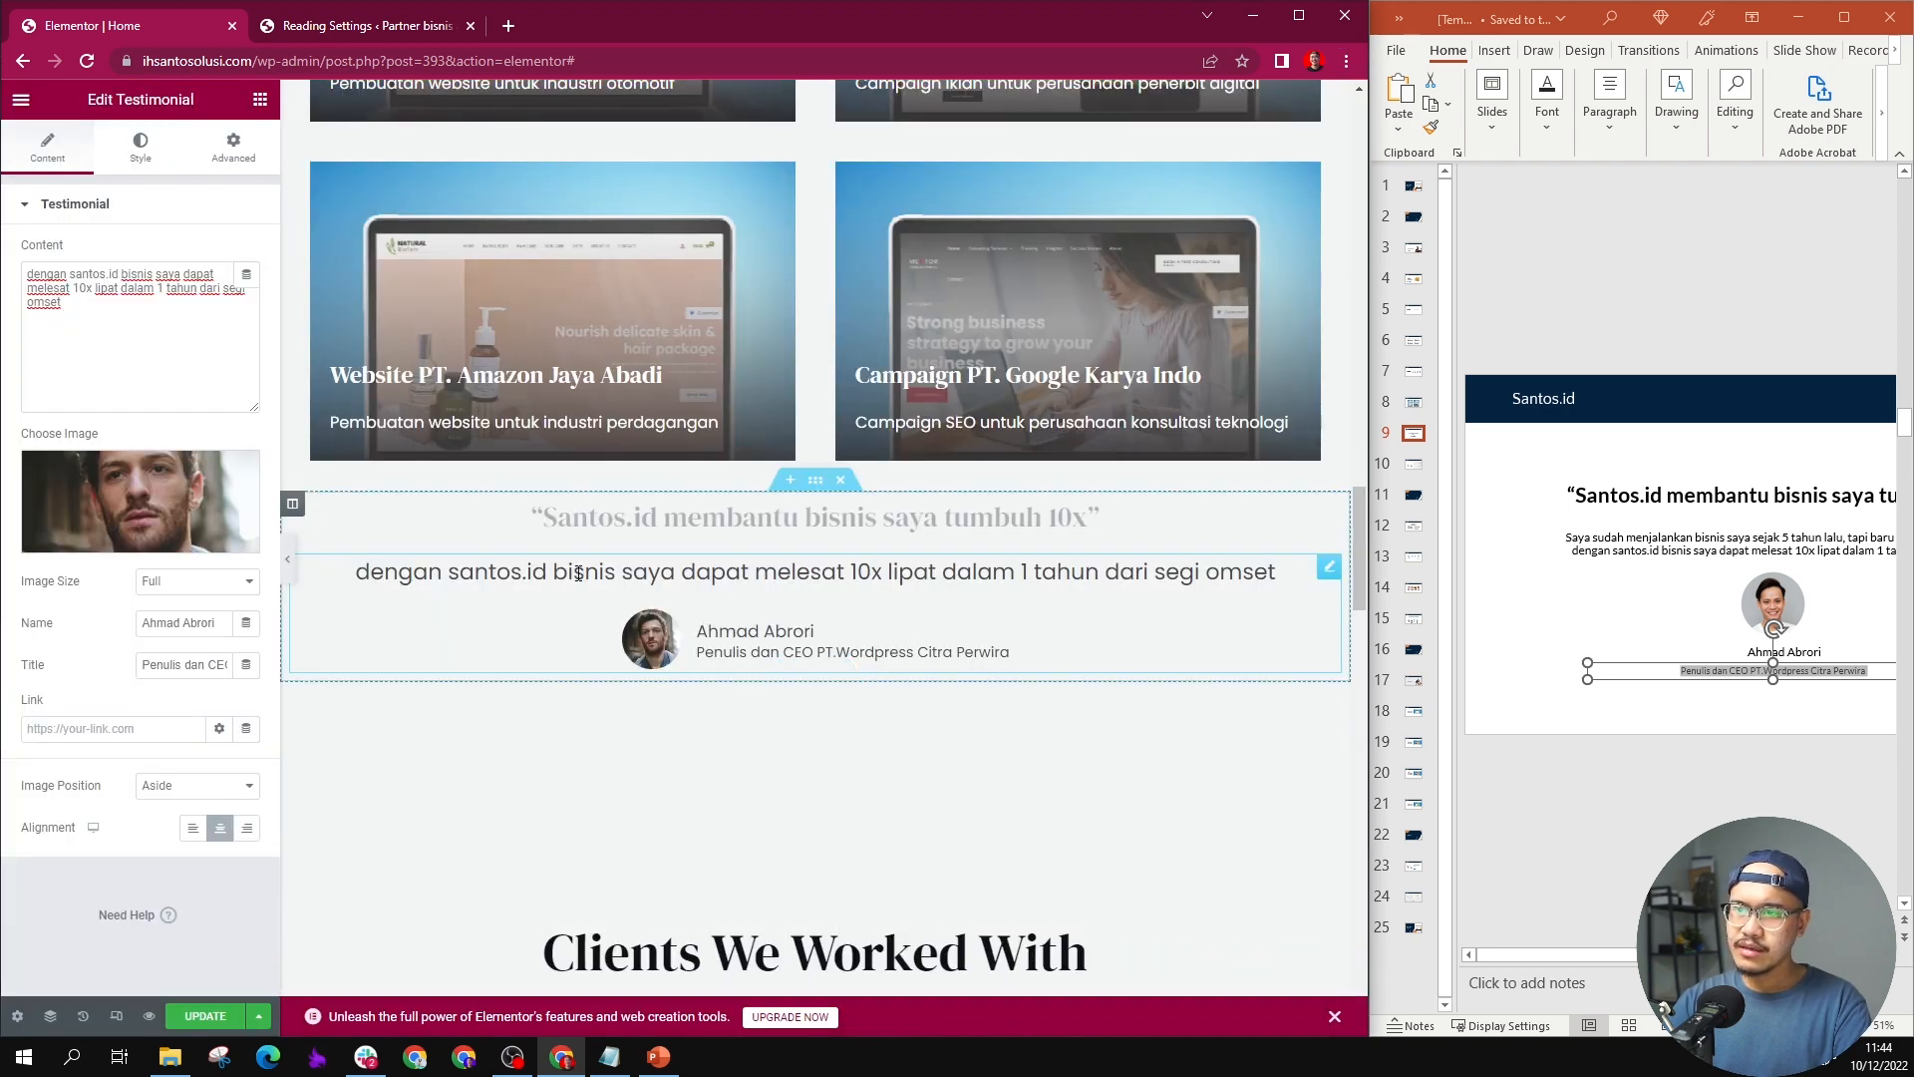
# Step: Unlink the testimonial section's margin values and set its top and bottom margins to 40 px
pyautogui.scroll(-2, 887, 578)
pyautogui.scroll(2, 880, 536)
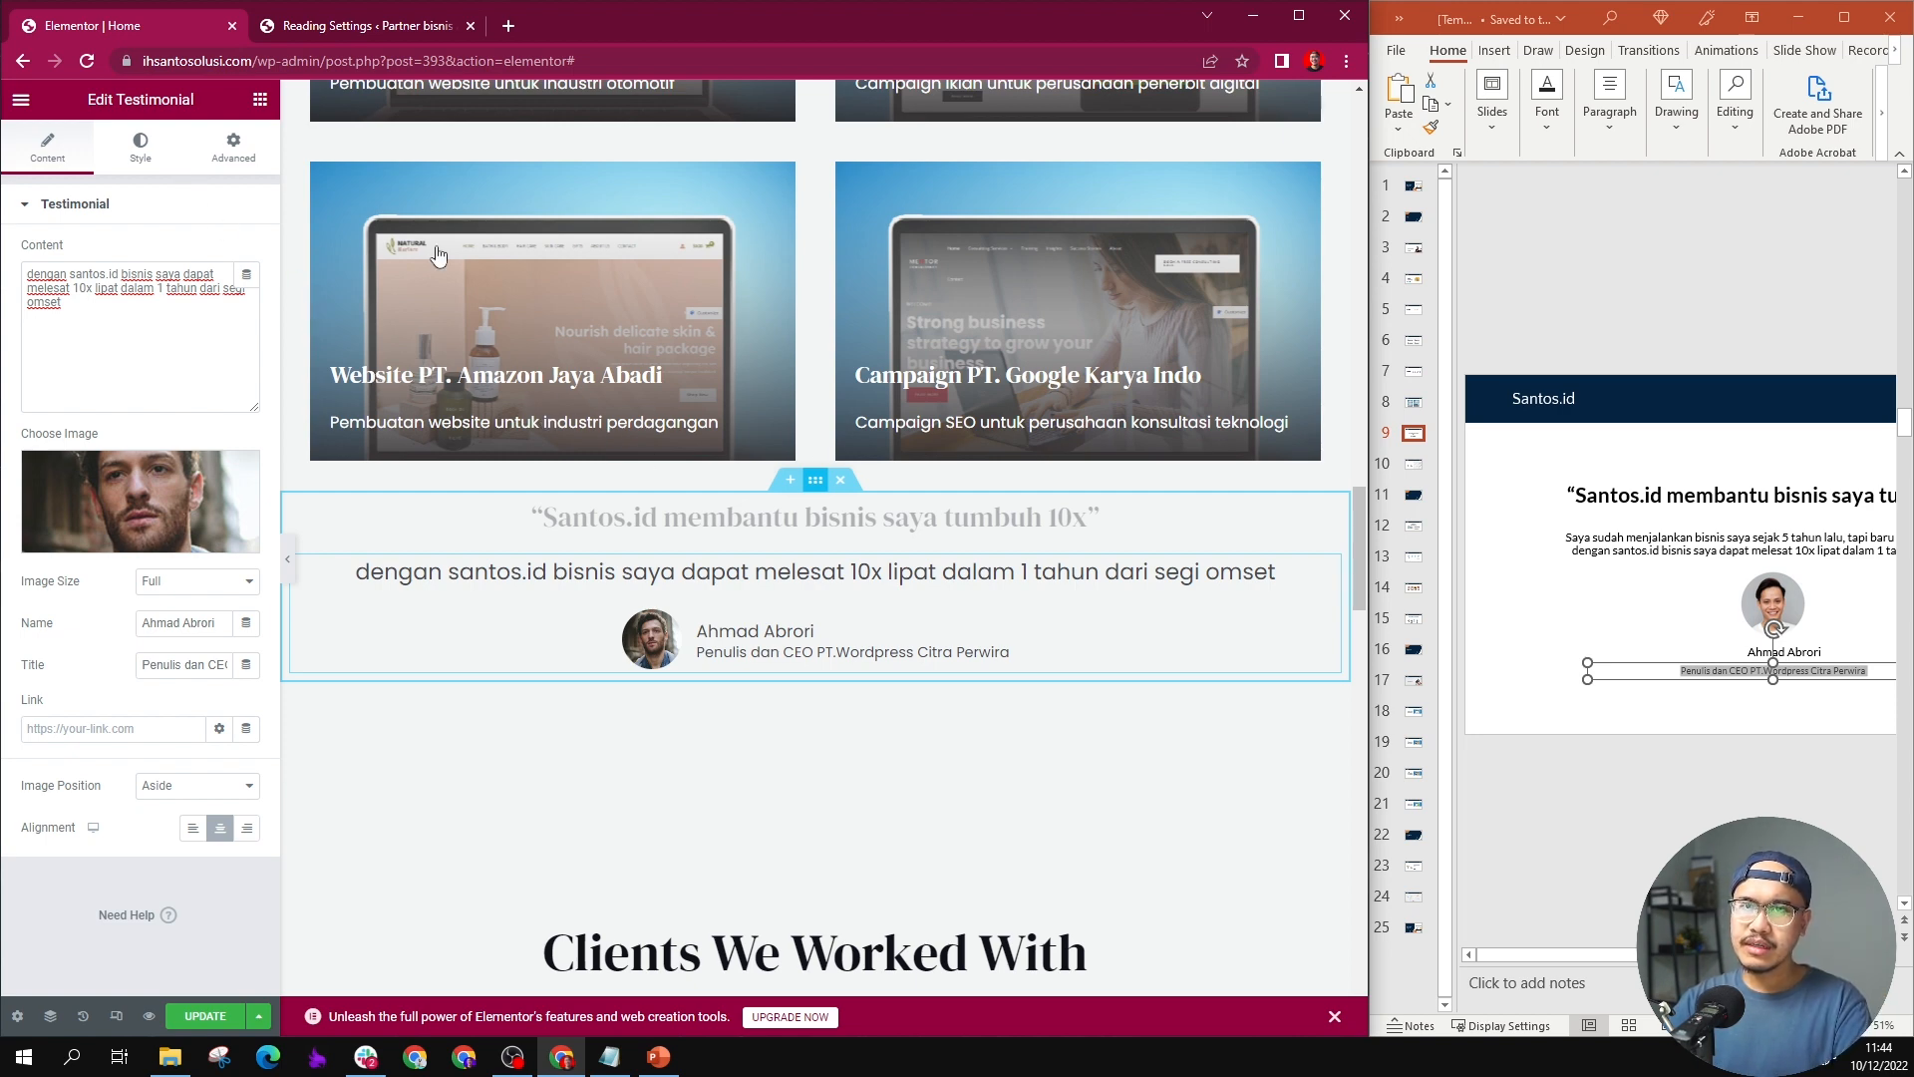
pyautogui.click(815, 482)
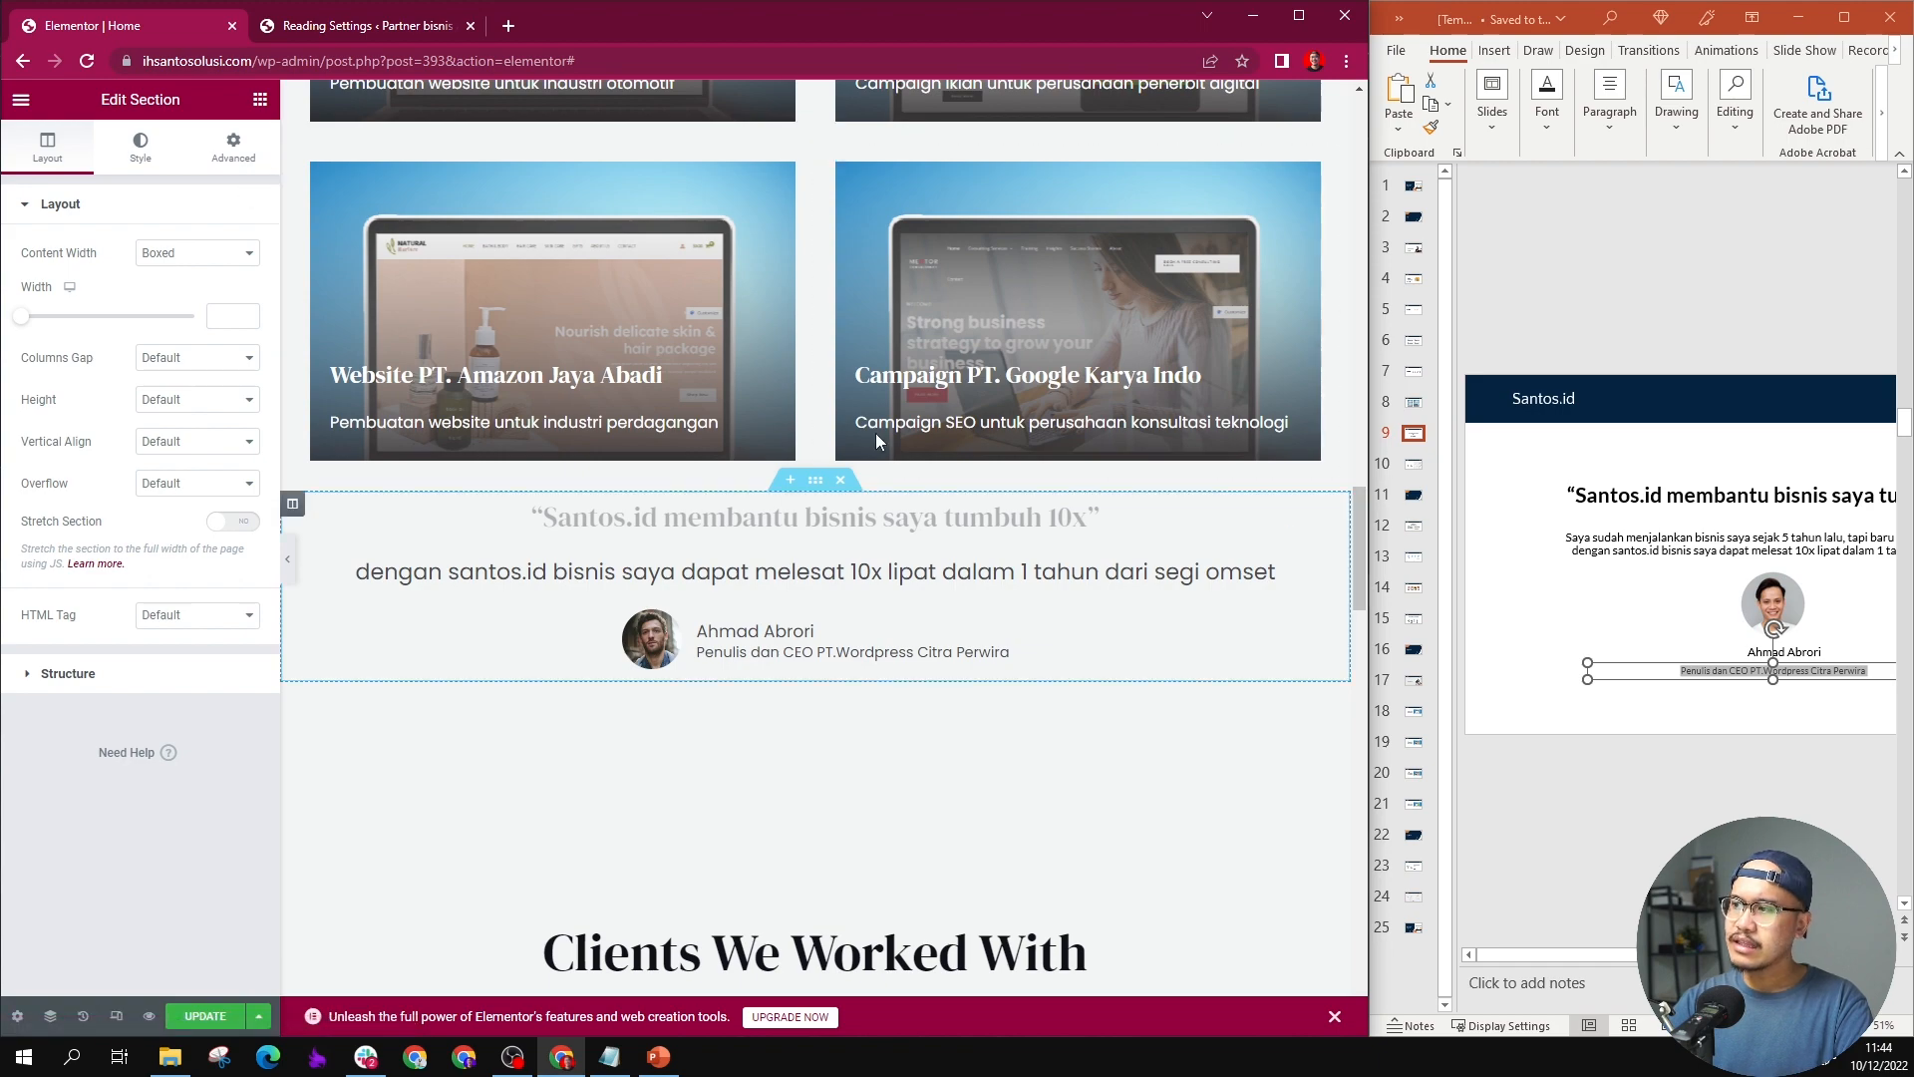
pyautogui.scroll(10, 795, 462)
pyautogui.scroll(-8, 793, 464)
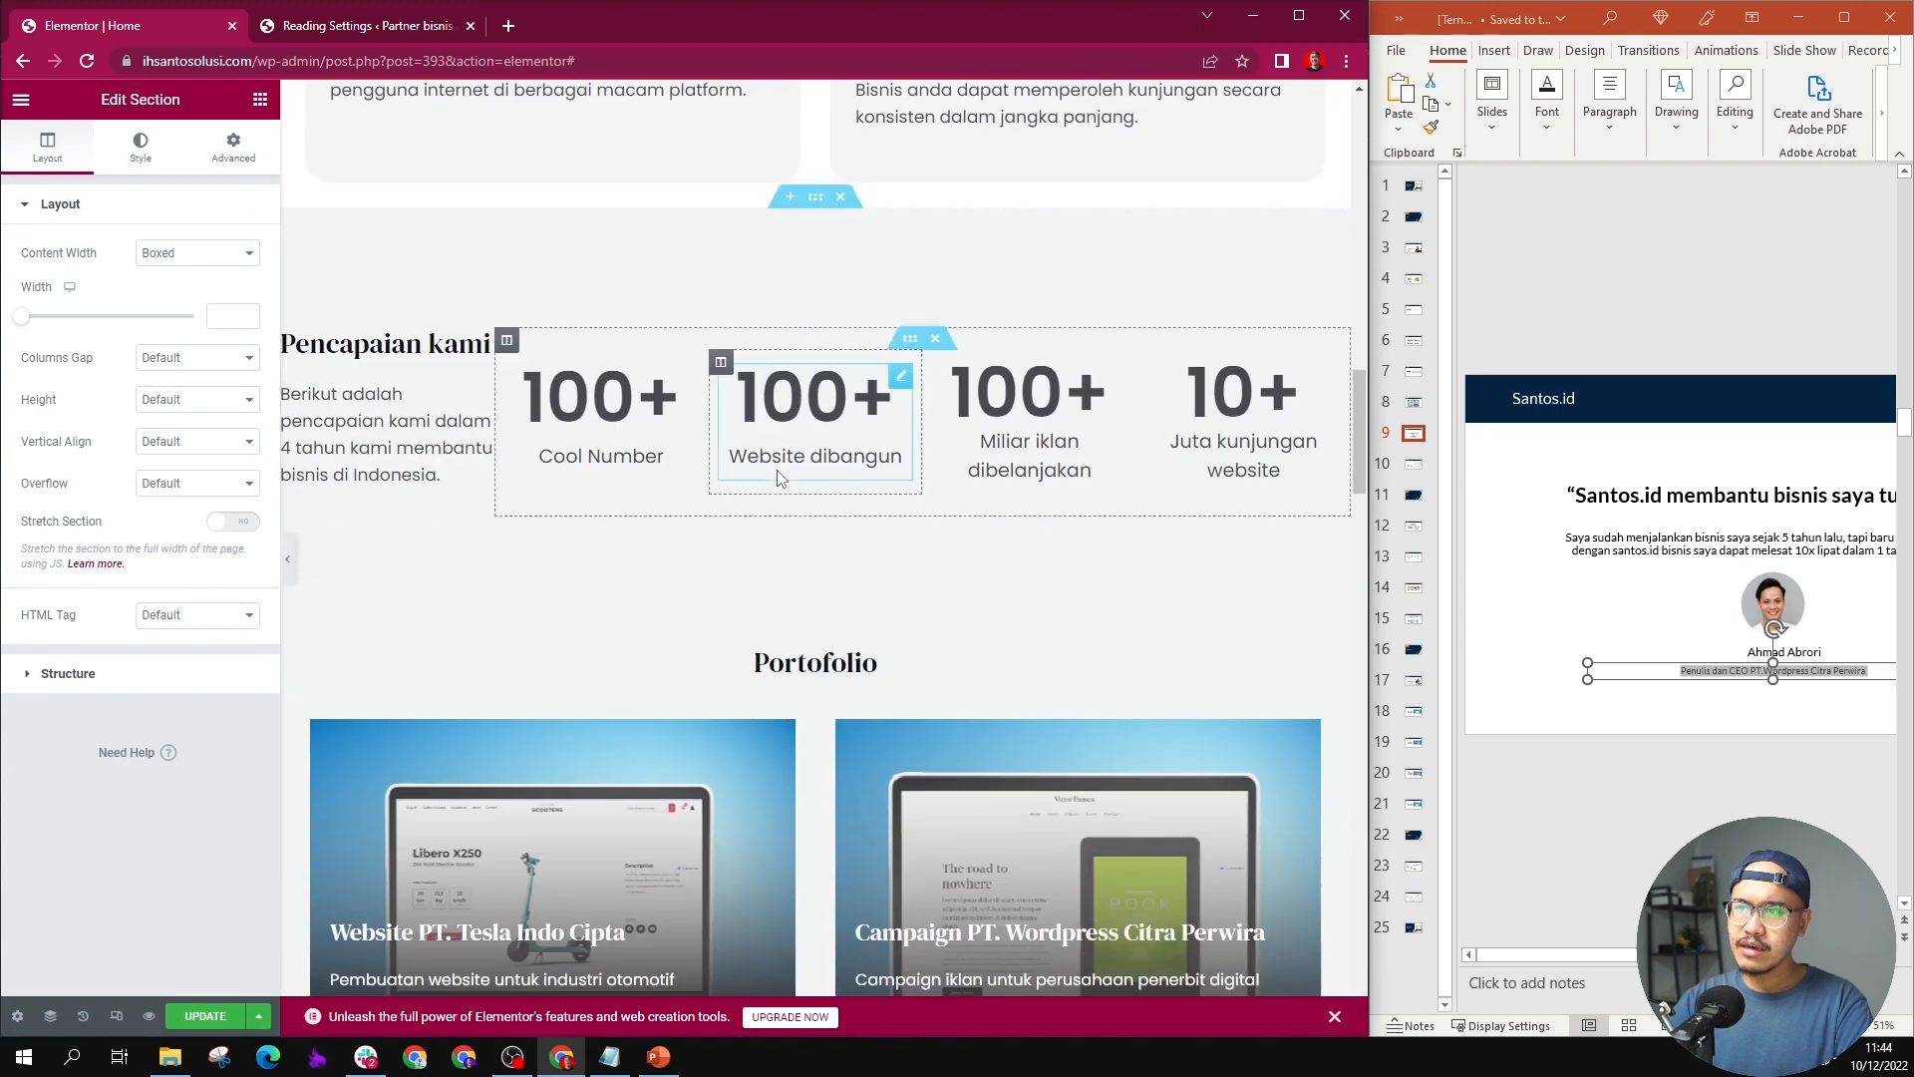
pyautogui.scroll(-6, 857, 391)
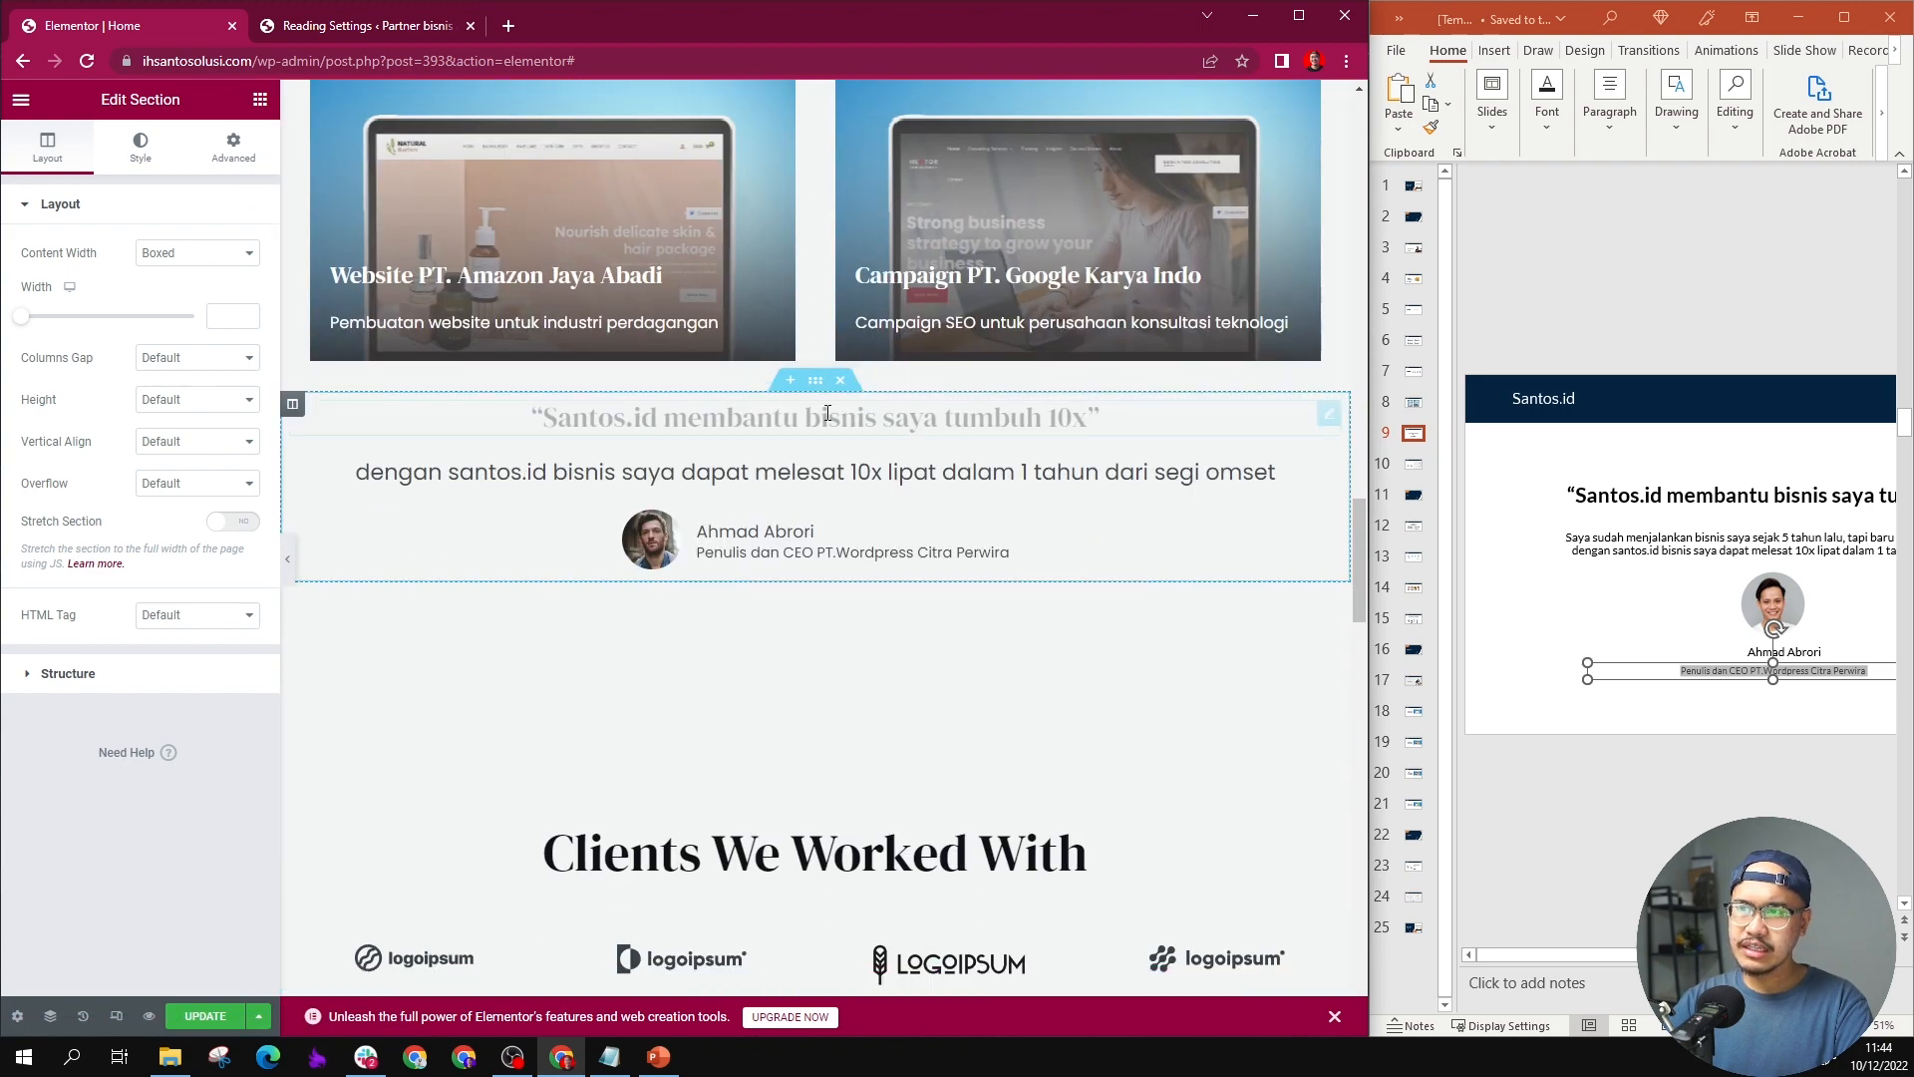
pyautogui.scroll(1, 424, 460)
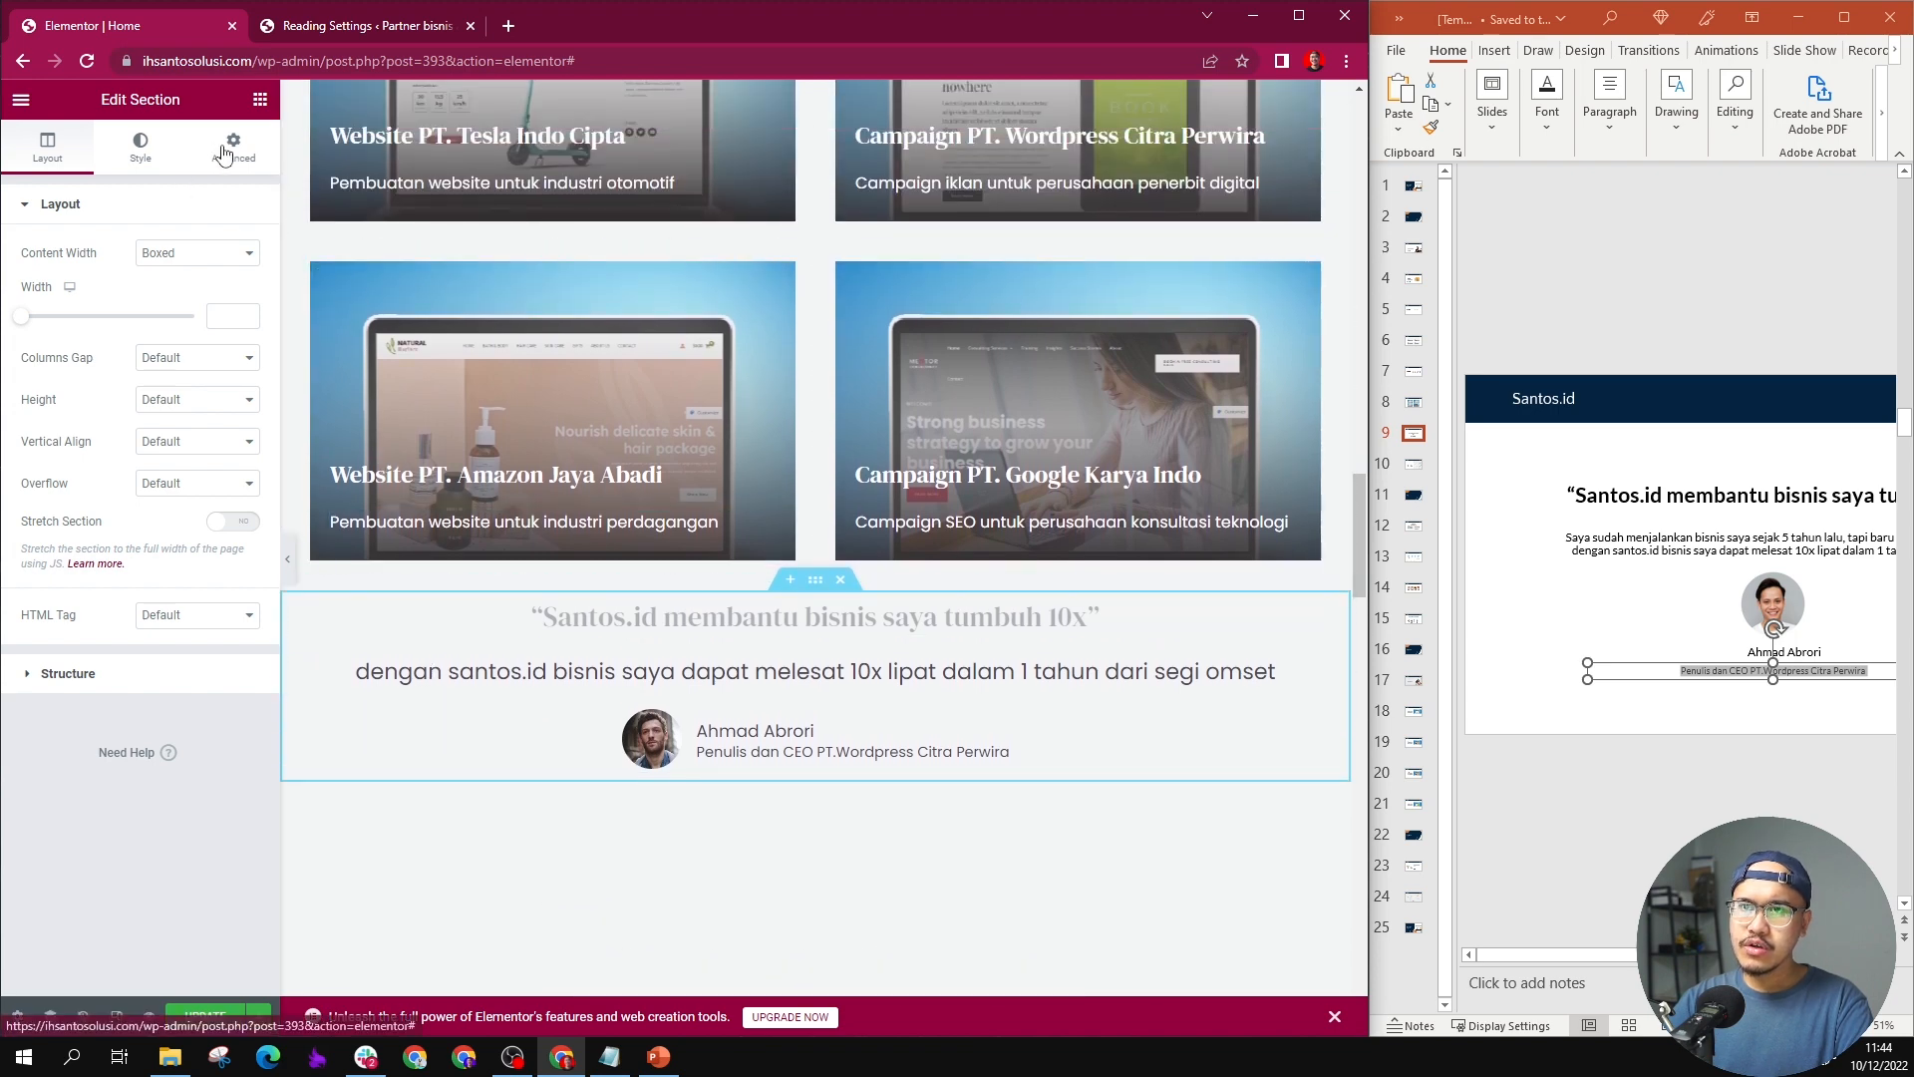
pyautogui.click(245, 155)
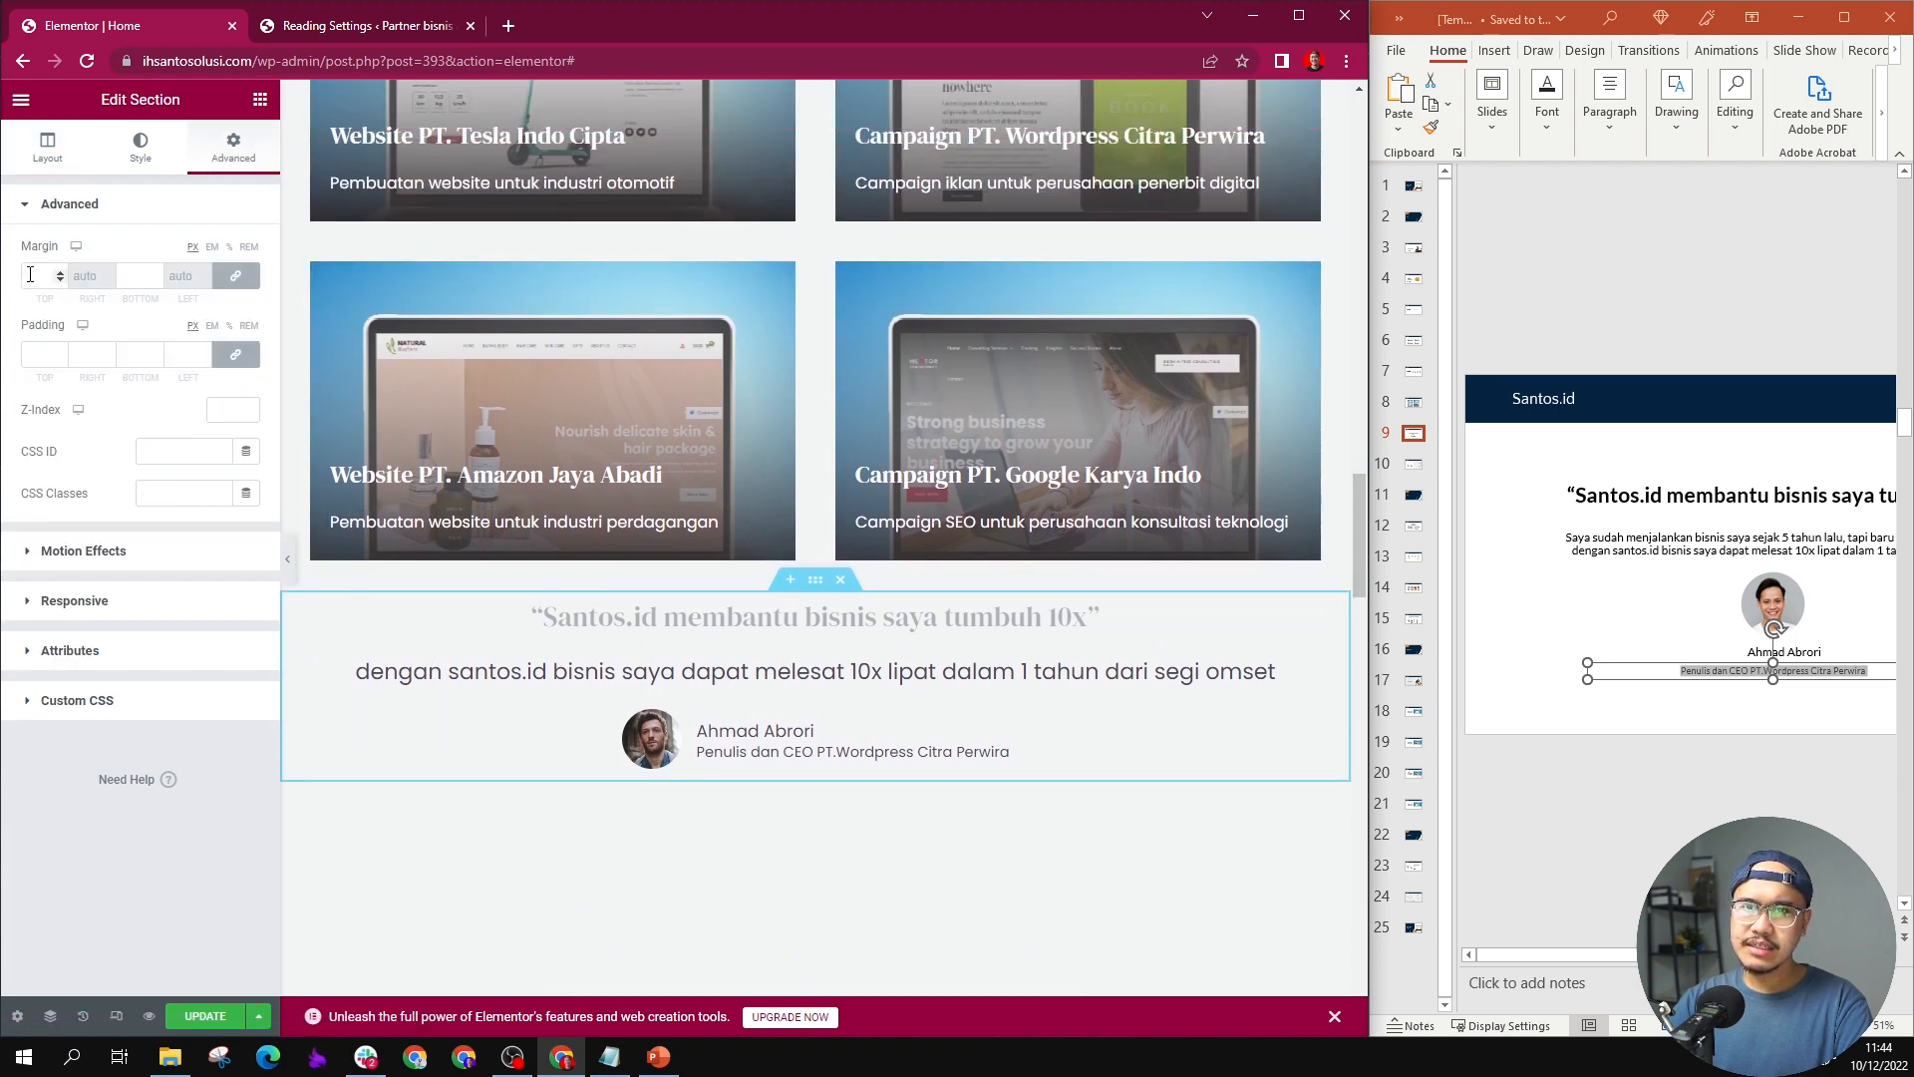
pyautogui.click(236, 275)
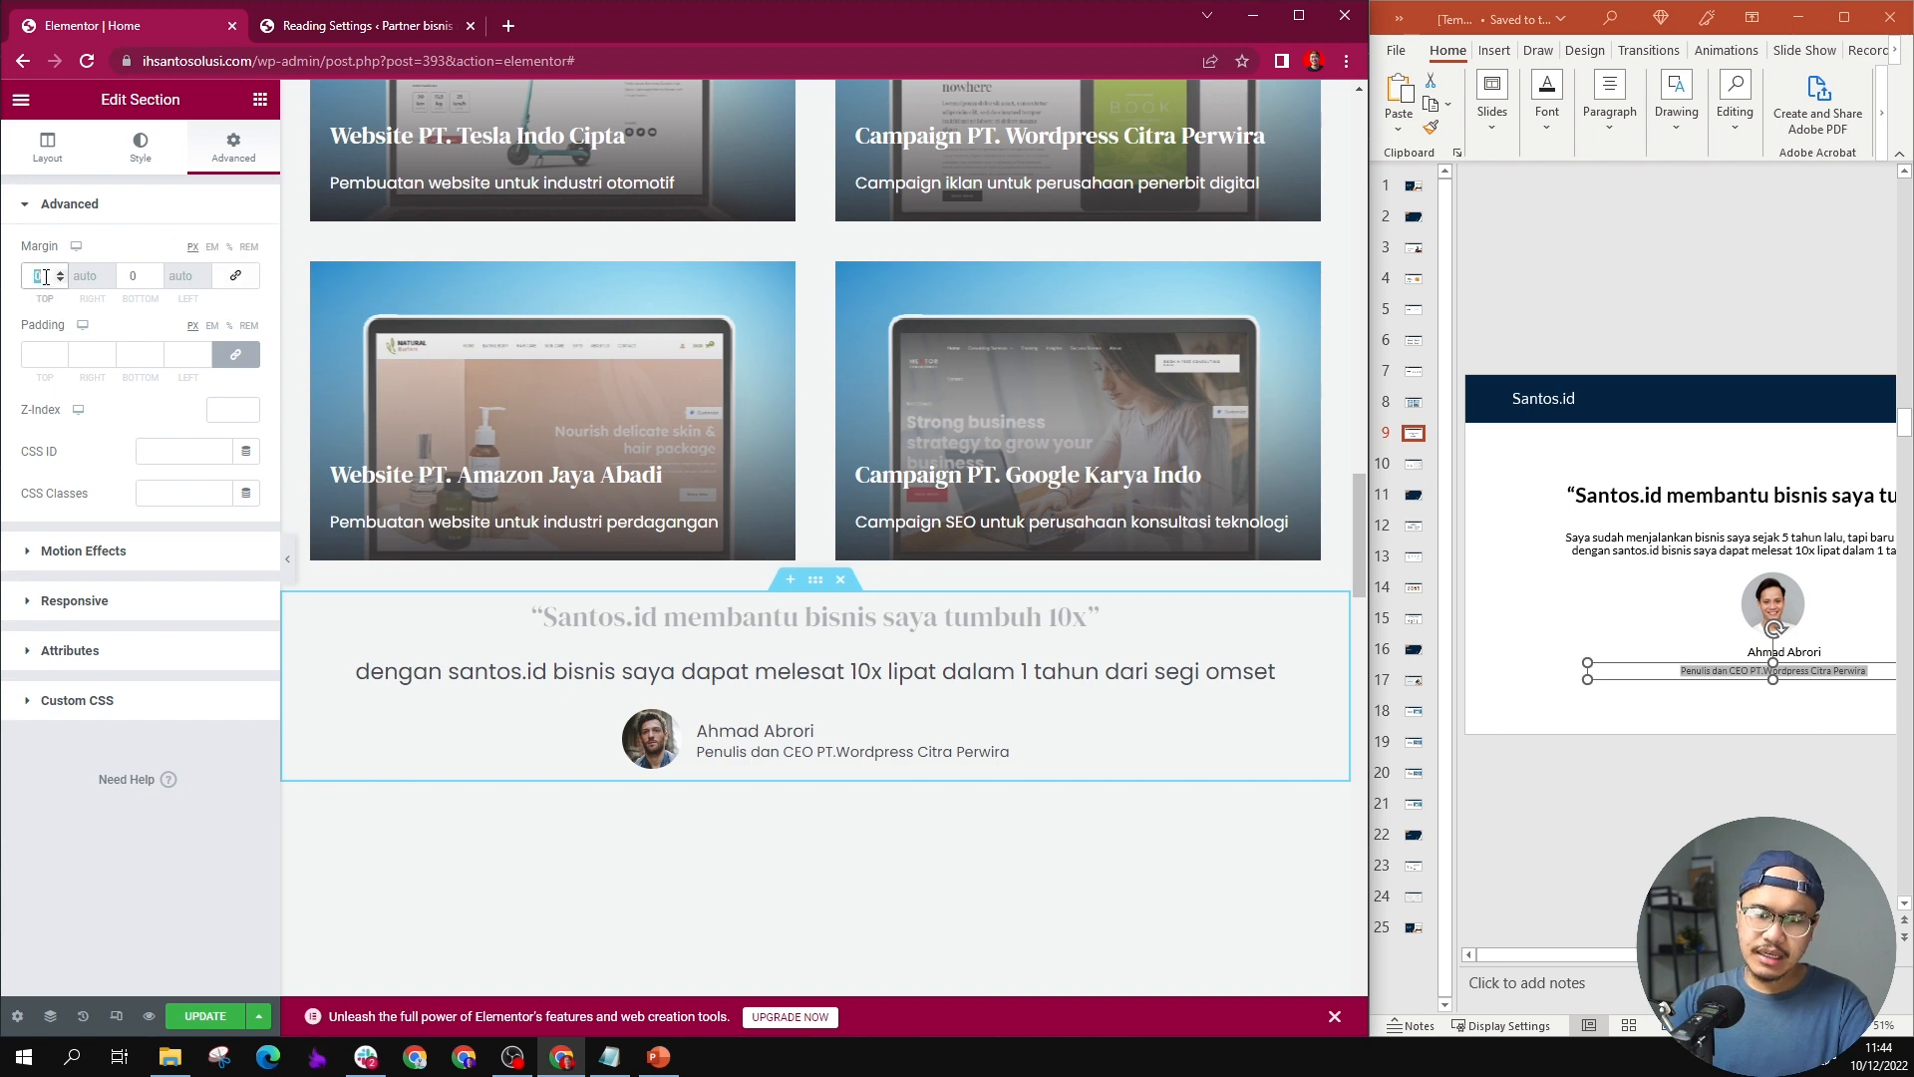
pyautogui.write('40')
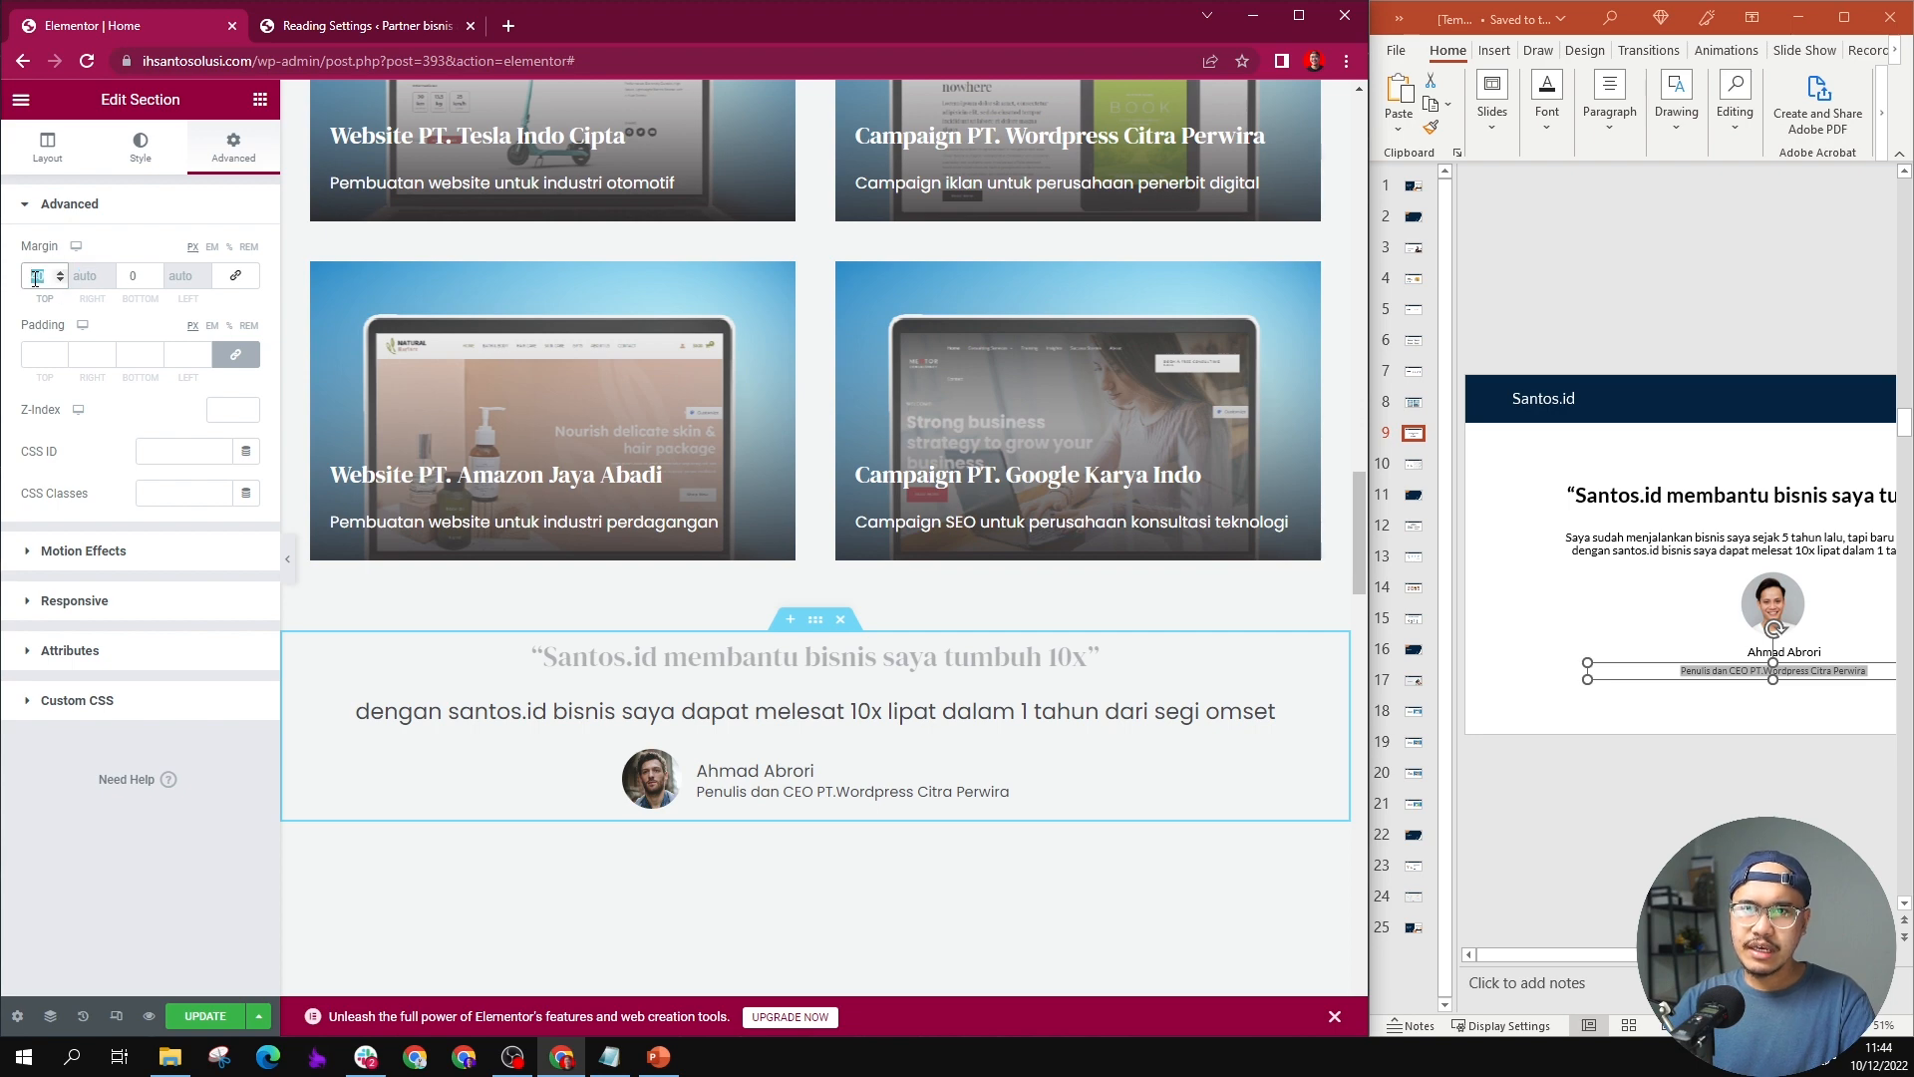
pyautogui.click(147, 276)
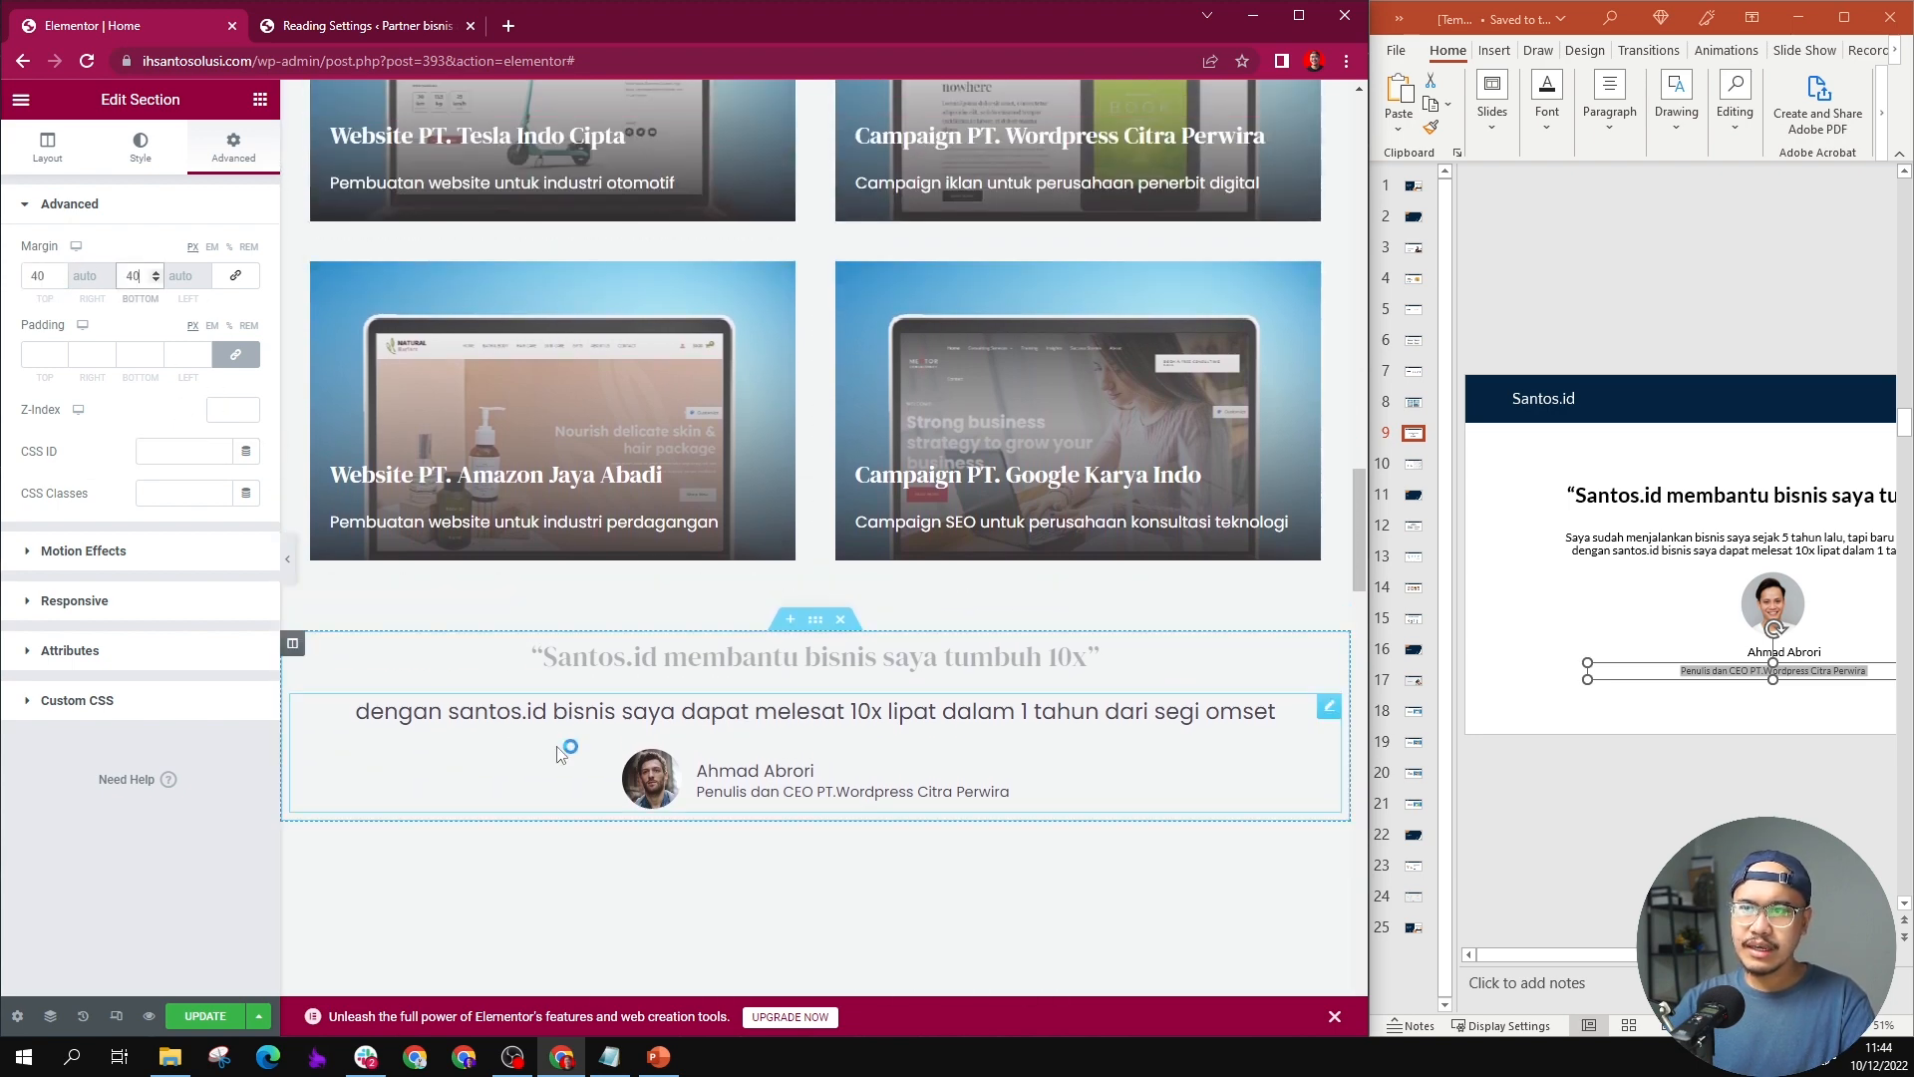
# Step: Set the Portofolio section's background color to white, #FFFFFF, and check it against the neighbouring sections
pyautogui.click(562, 660)
pyautogui.click(560, 658)
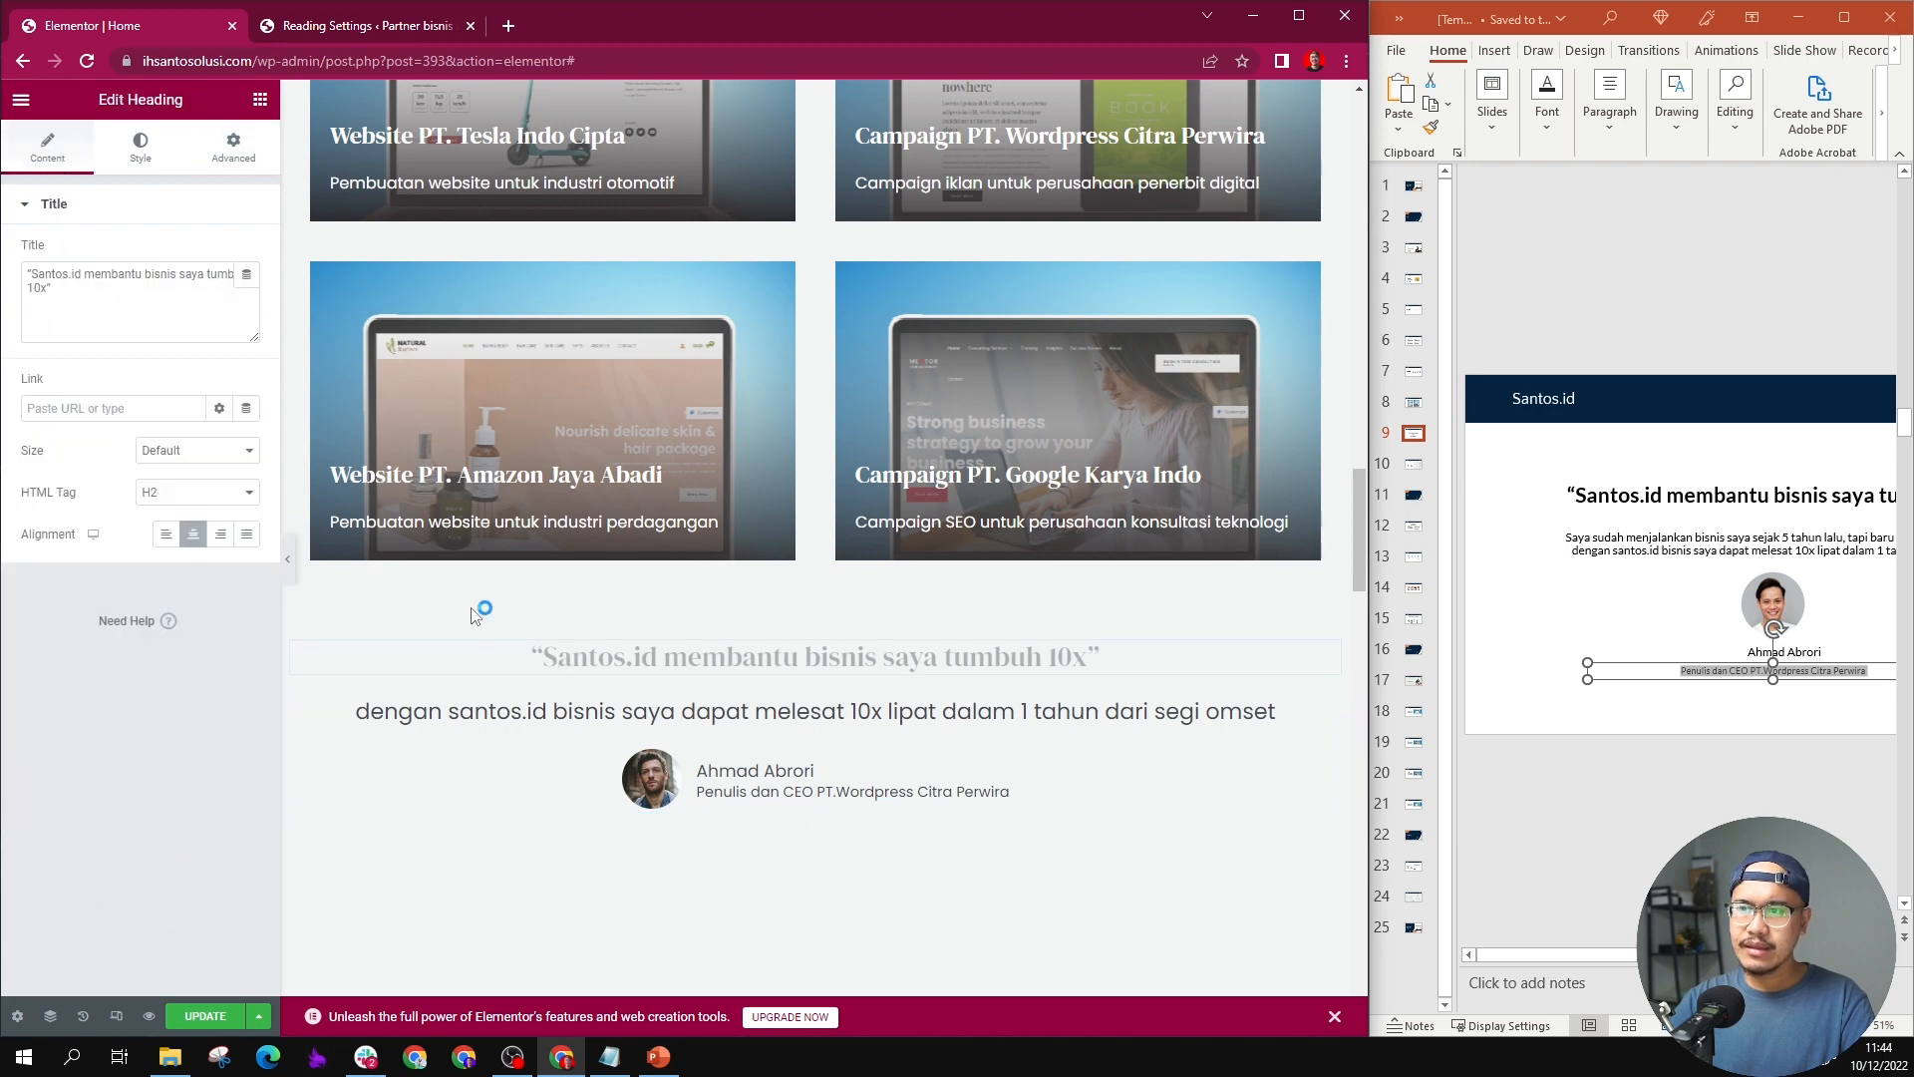
pyautogui.scroll(5, 482, 619)
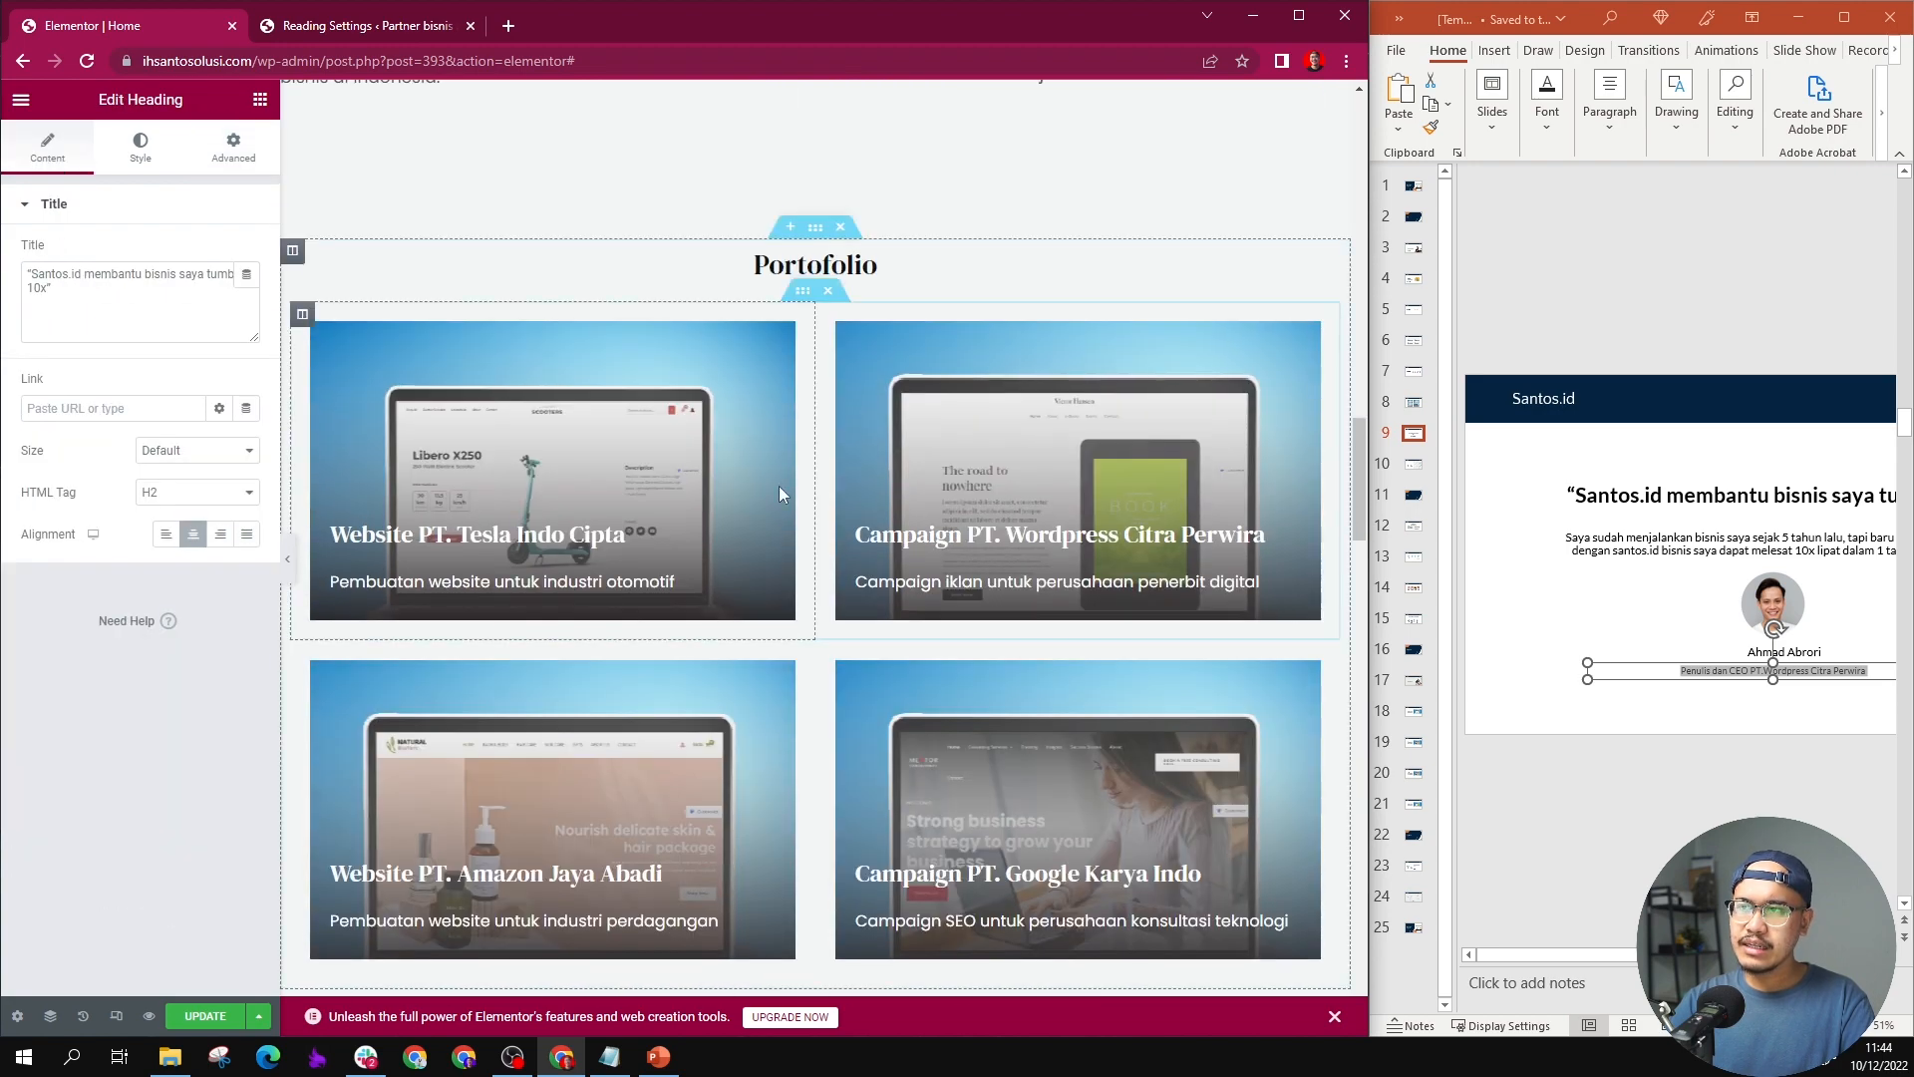
pyautogui.click(815, 227)
pyautogui.click(238, 151)
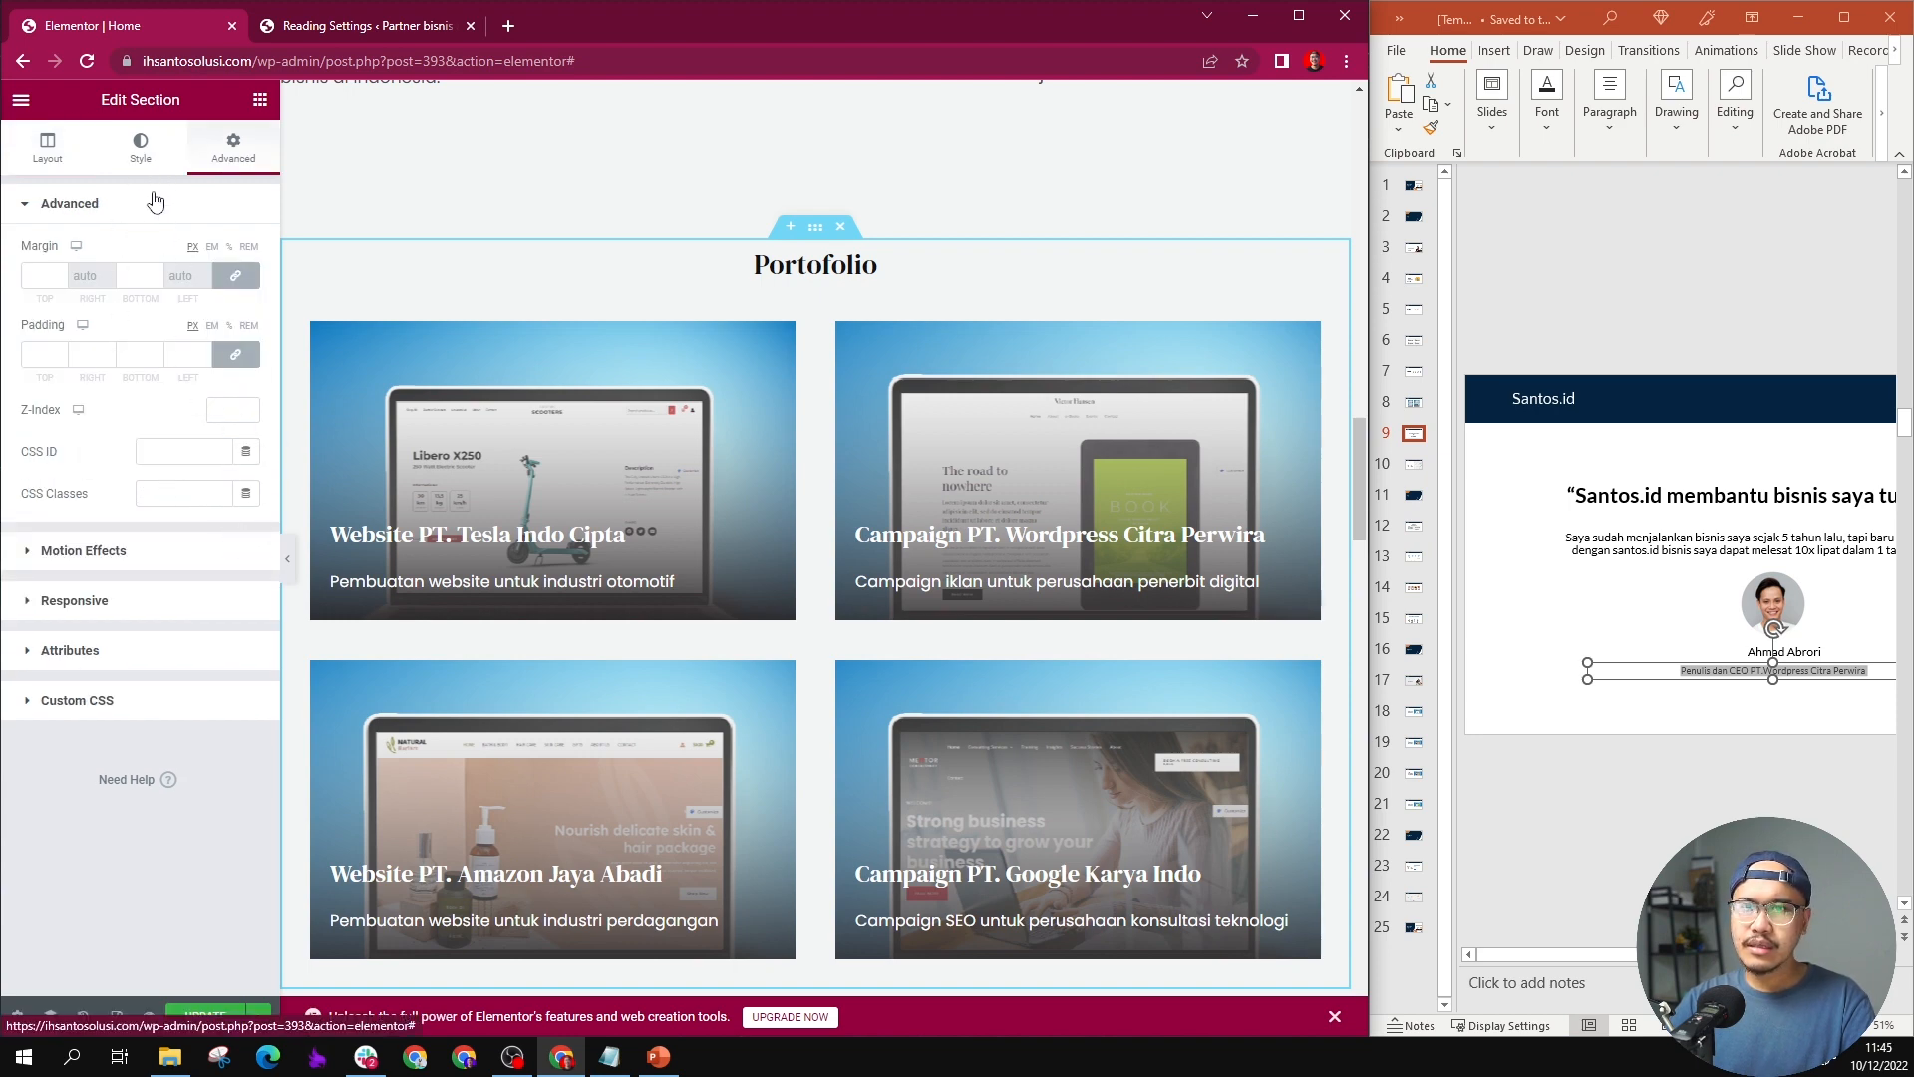
pyautogui.click(144, 148)
pyautogui.scroll(-1, 813, 160)
pyautogui.click(812, 164)
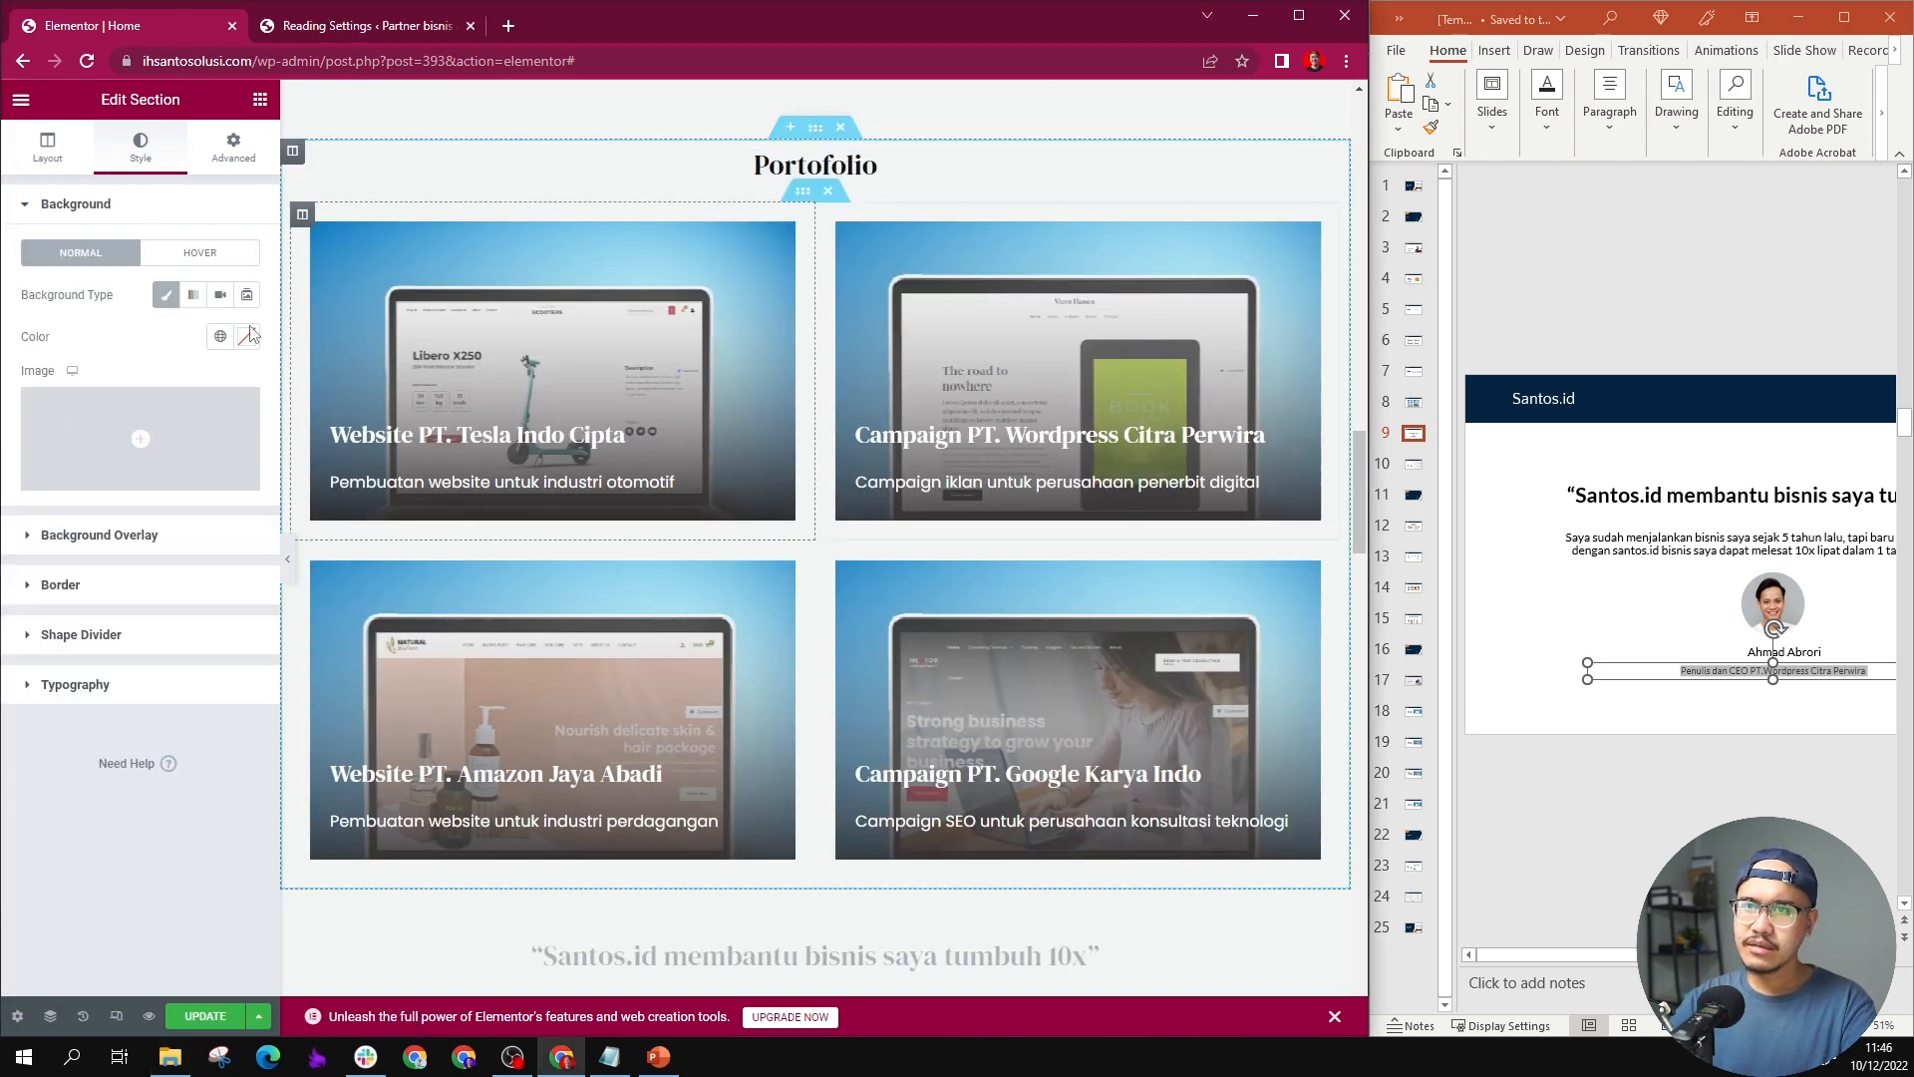
pyautogui.click(245, 351)
pyautogui.click(144, 411)
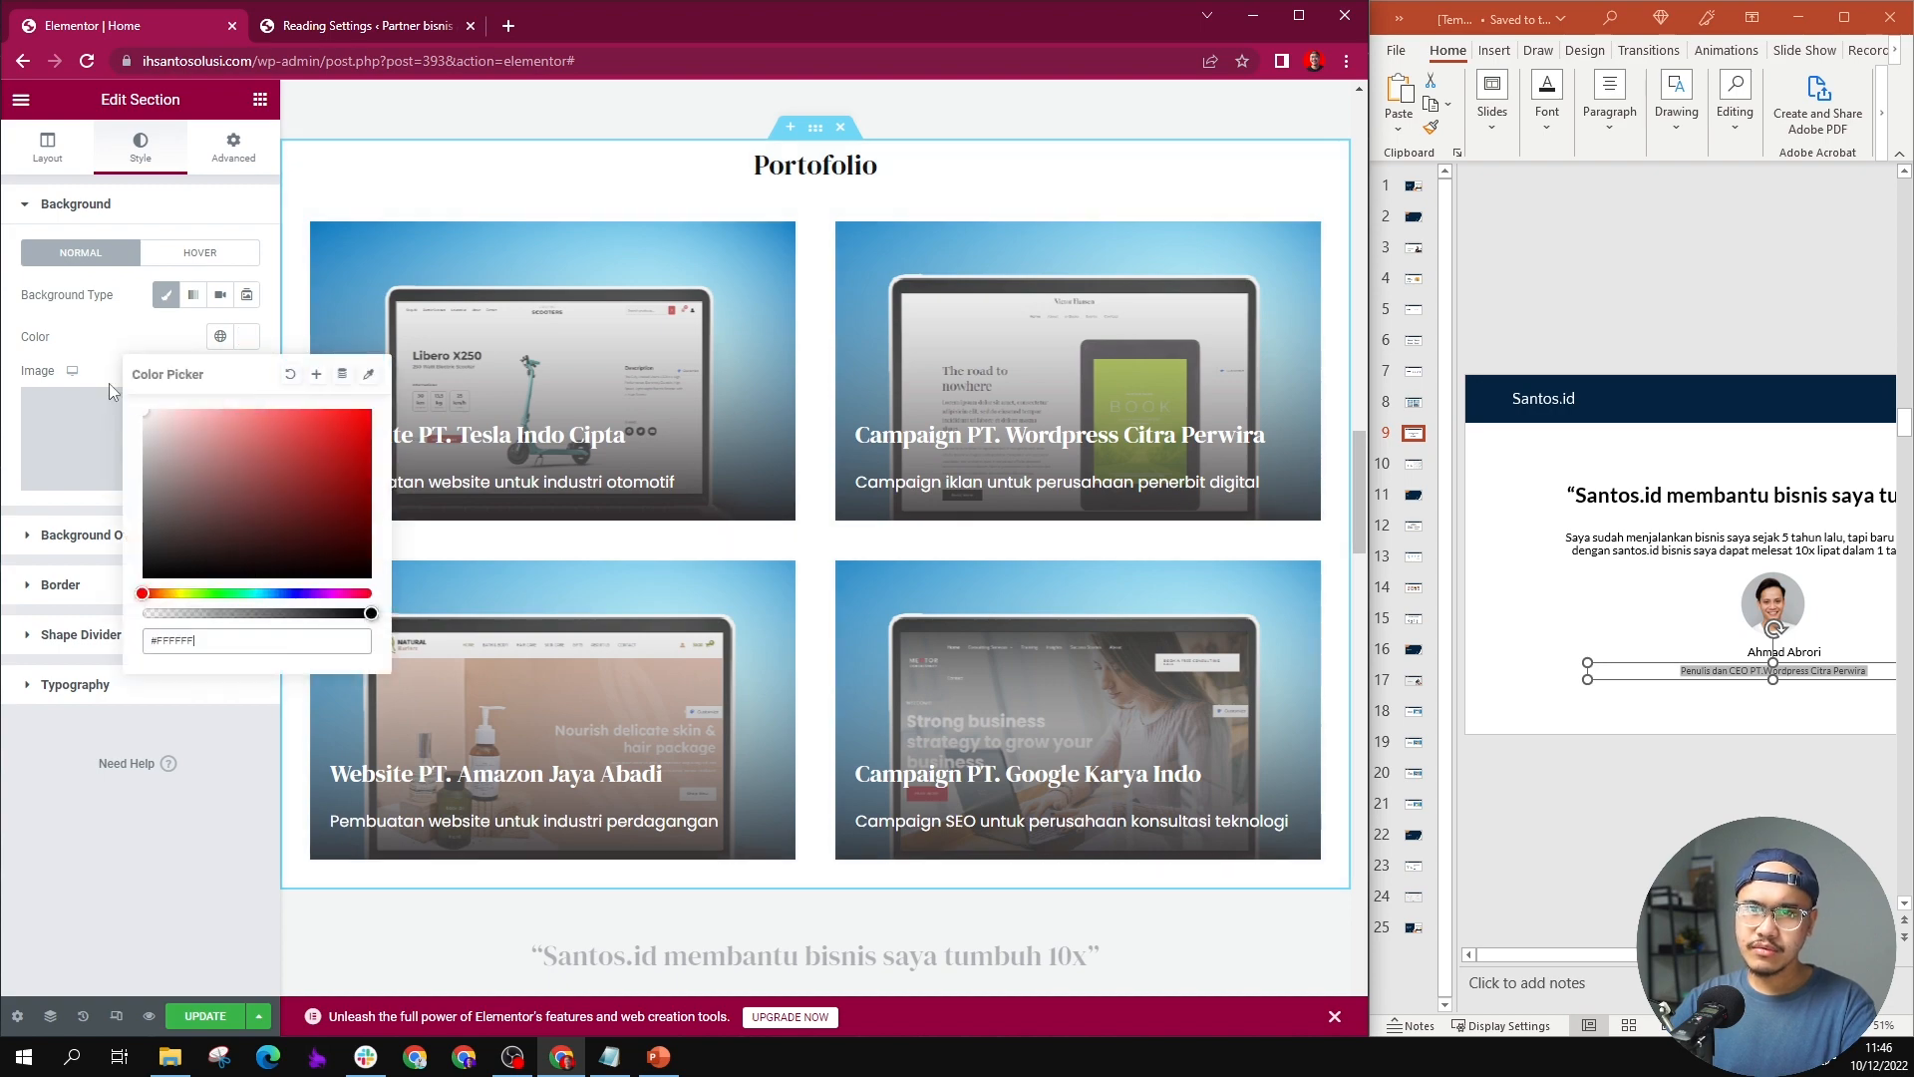
pyautogui.scroll(-2, 458, 194)
pyautogui.scroll(3, 815, 416)
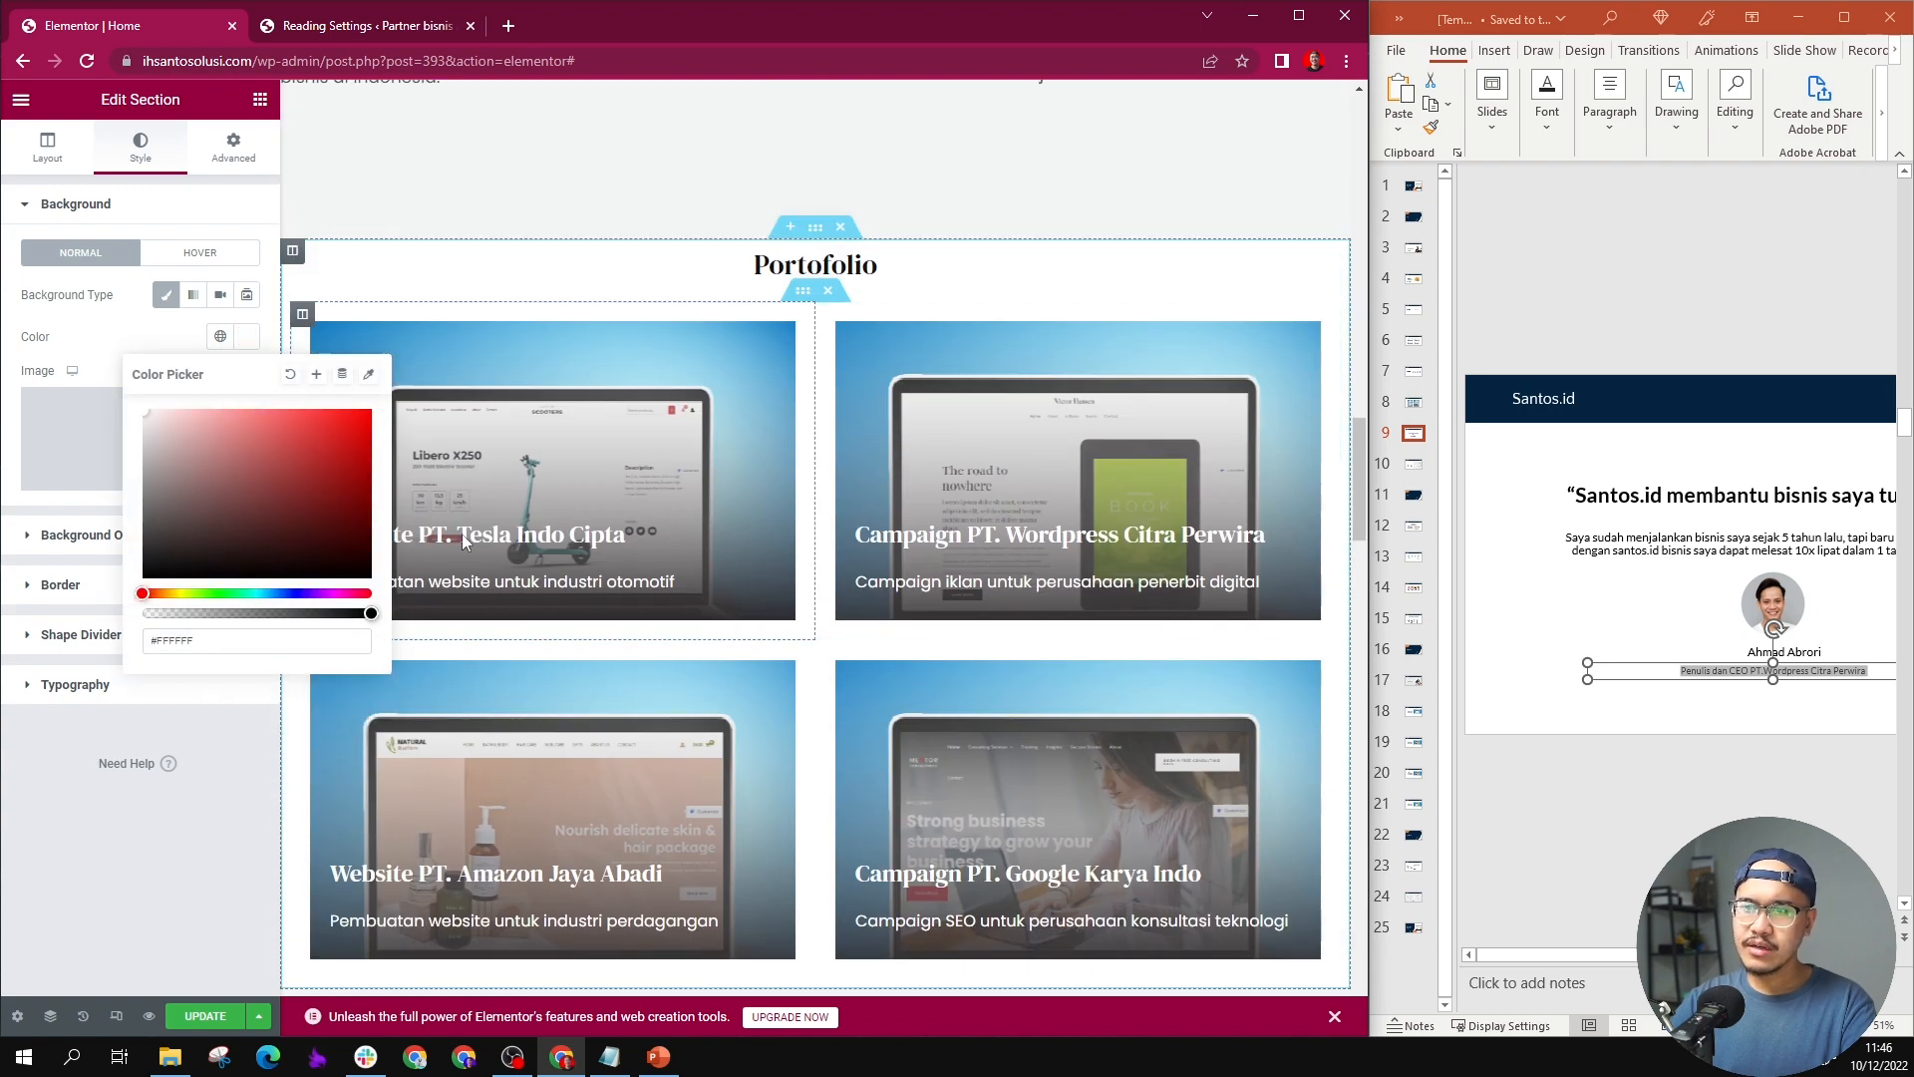
pyautogui.scroll(-5, 815, 417)
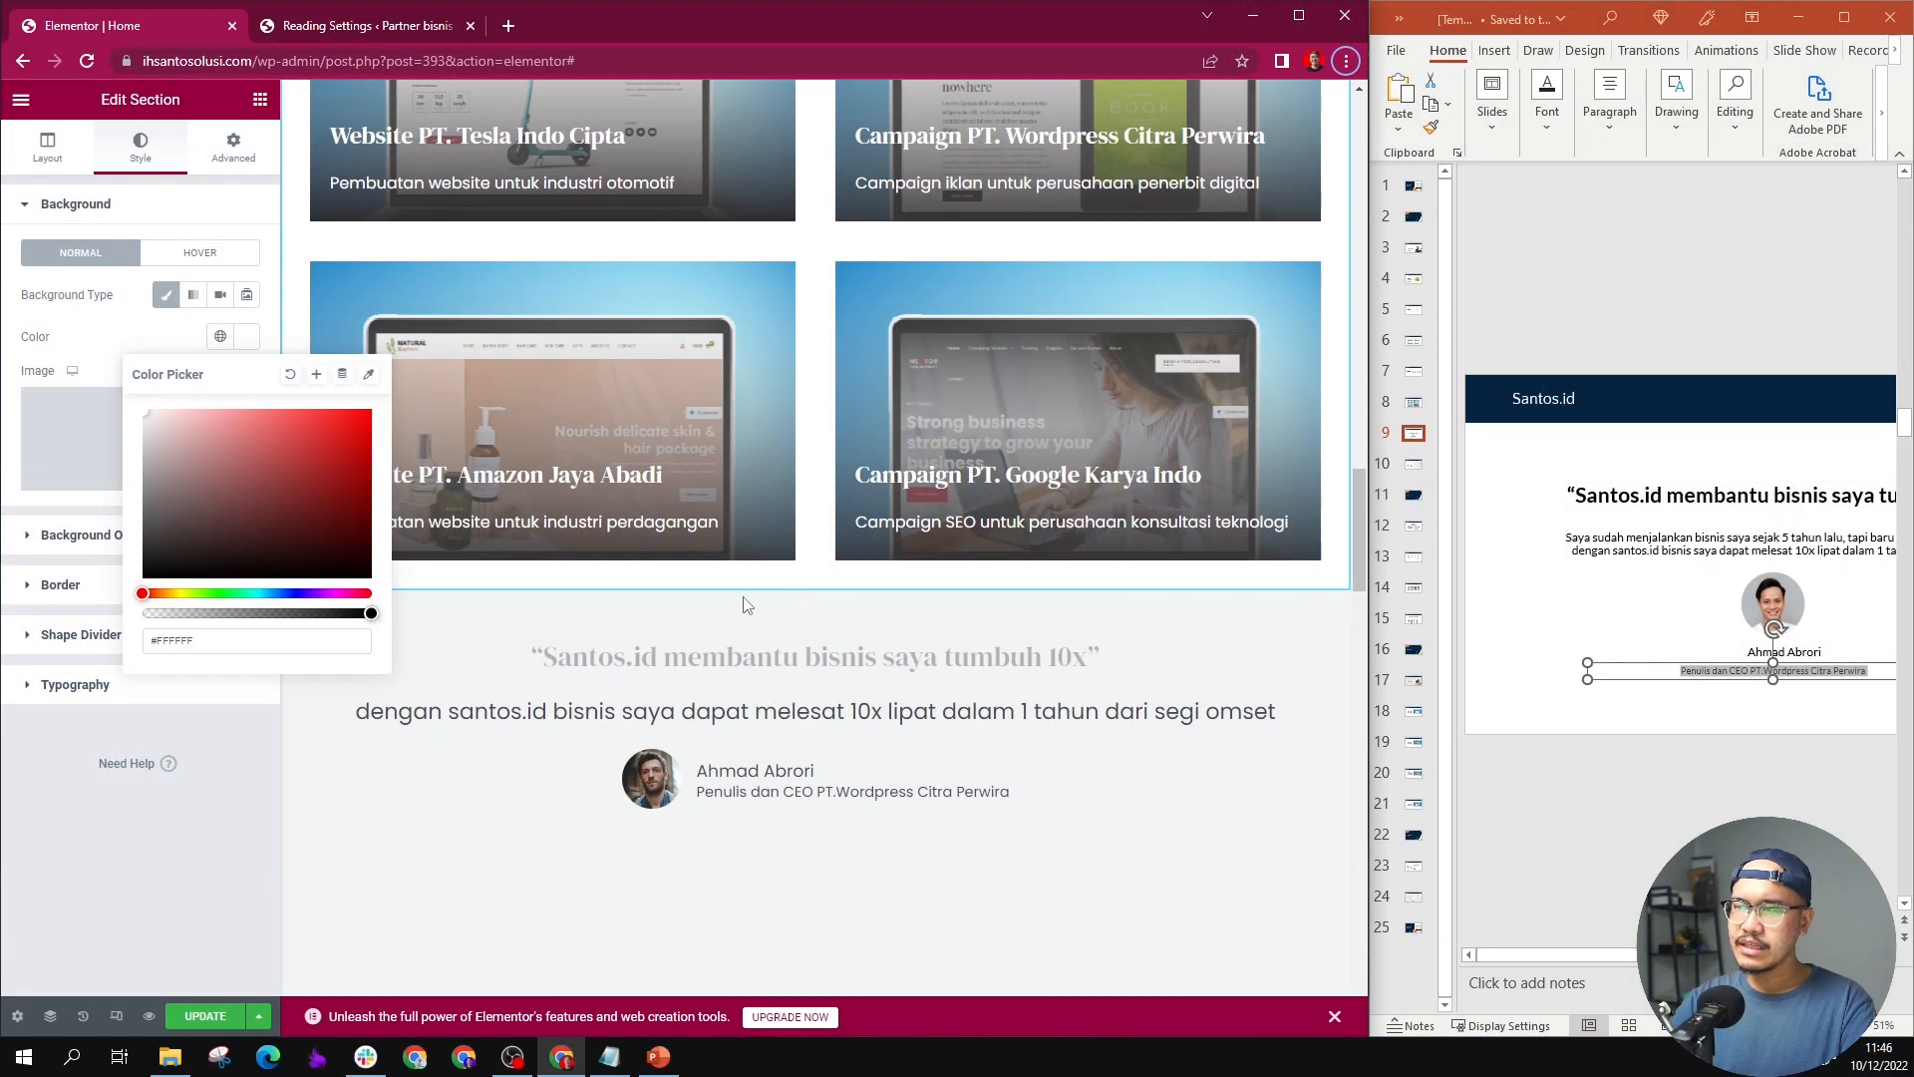
pyautogui.scroll(5, 769, 574)
pyautogui.scroll(-5, 739, 445)
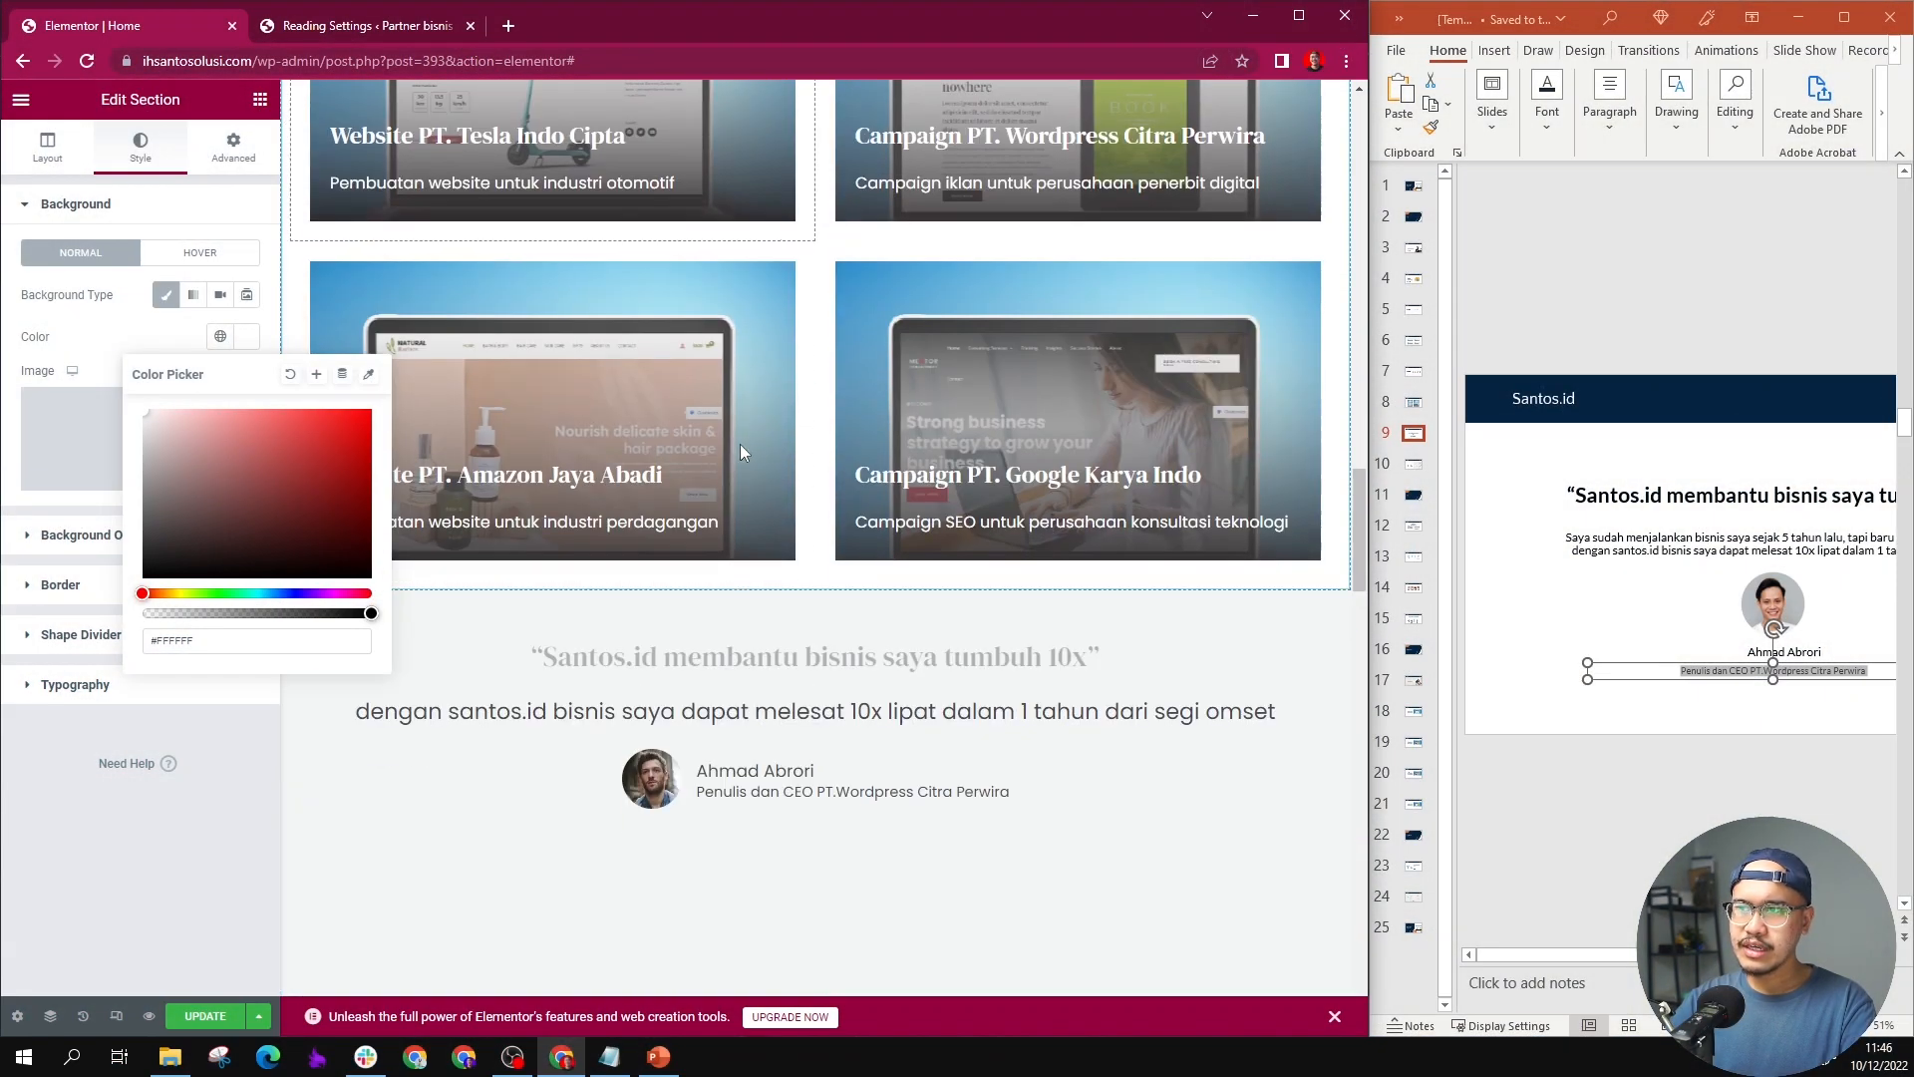
# Step: Switch to PowerPoint and examine the Hubungi Kami contact details and map layout on slide 10
pyautogui.click(1414, 459)
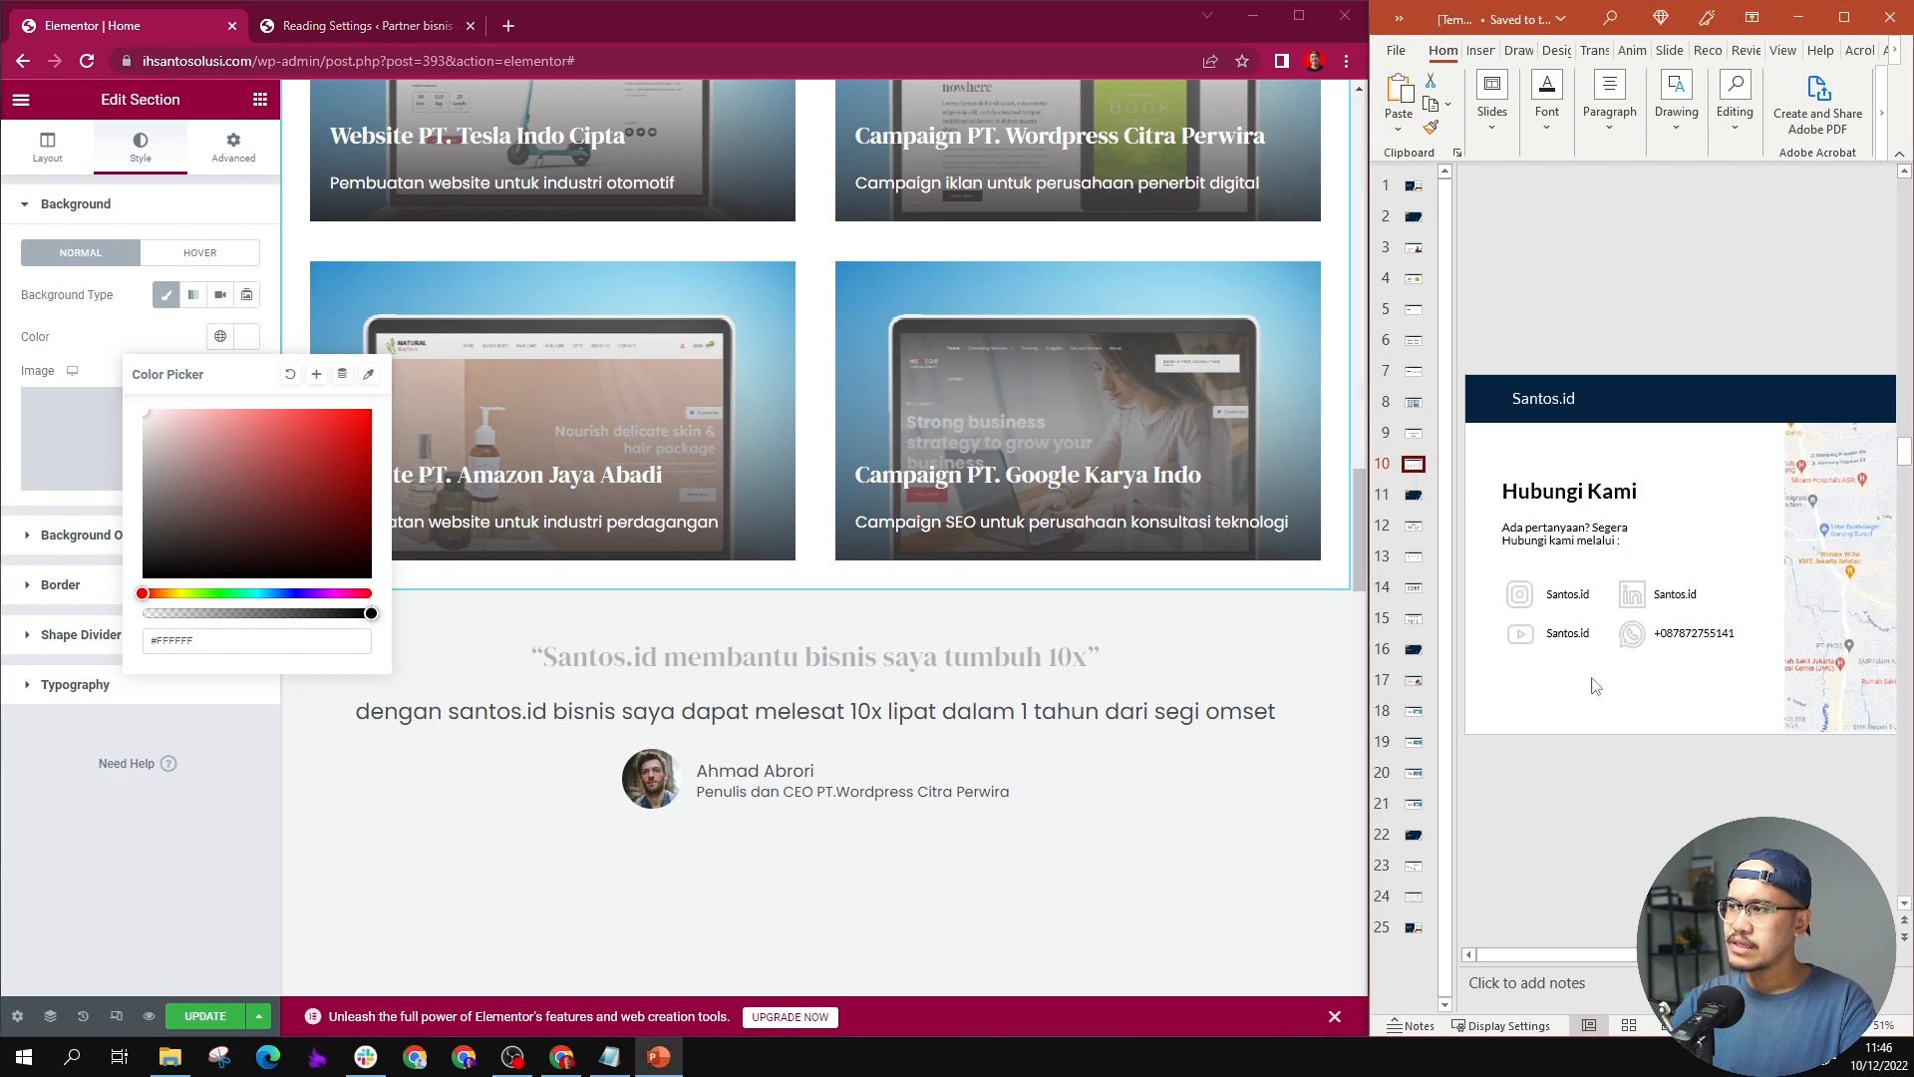
pyautogui.moveTo(1598, 958); pyautogui.dragTo(1700, 957)
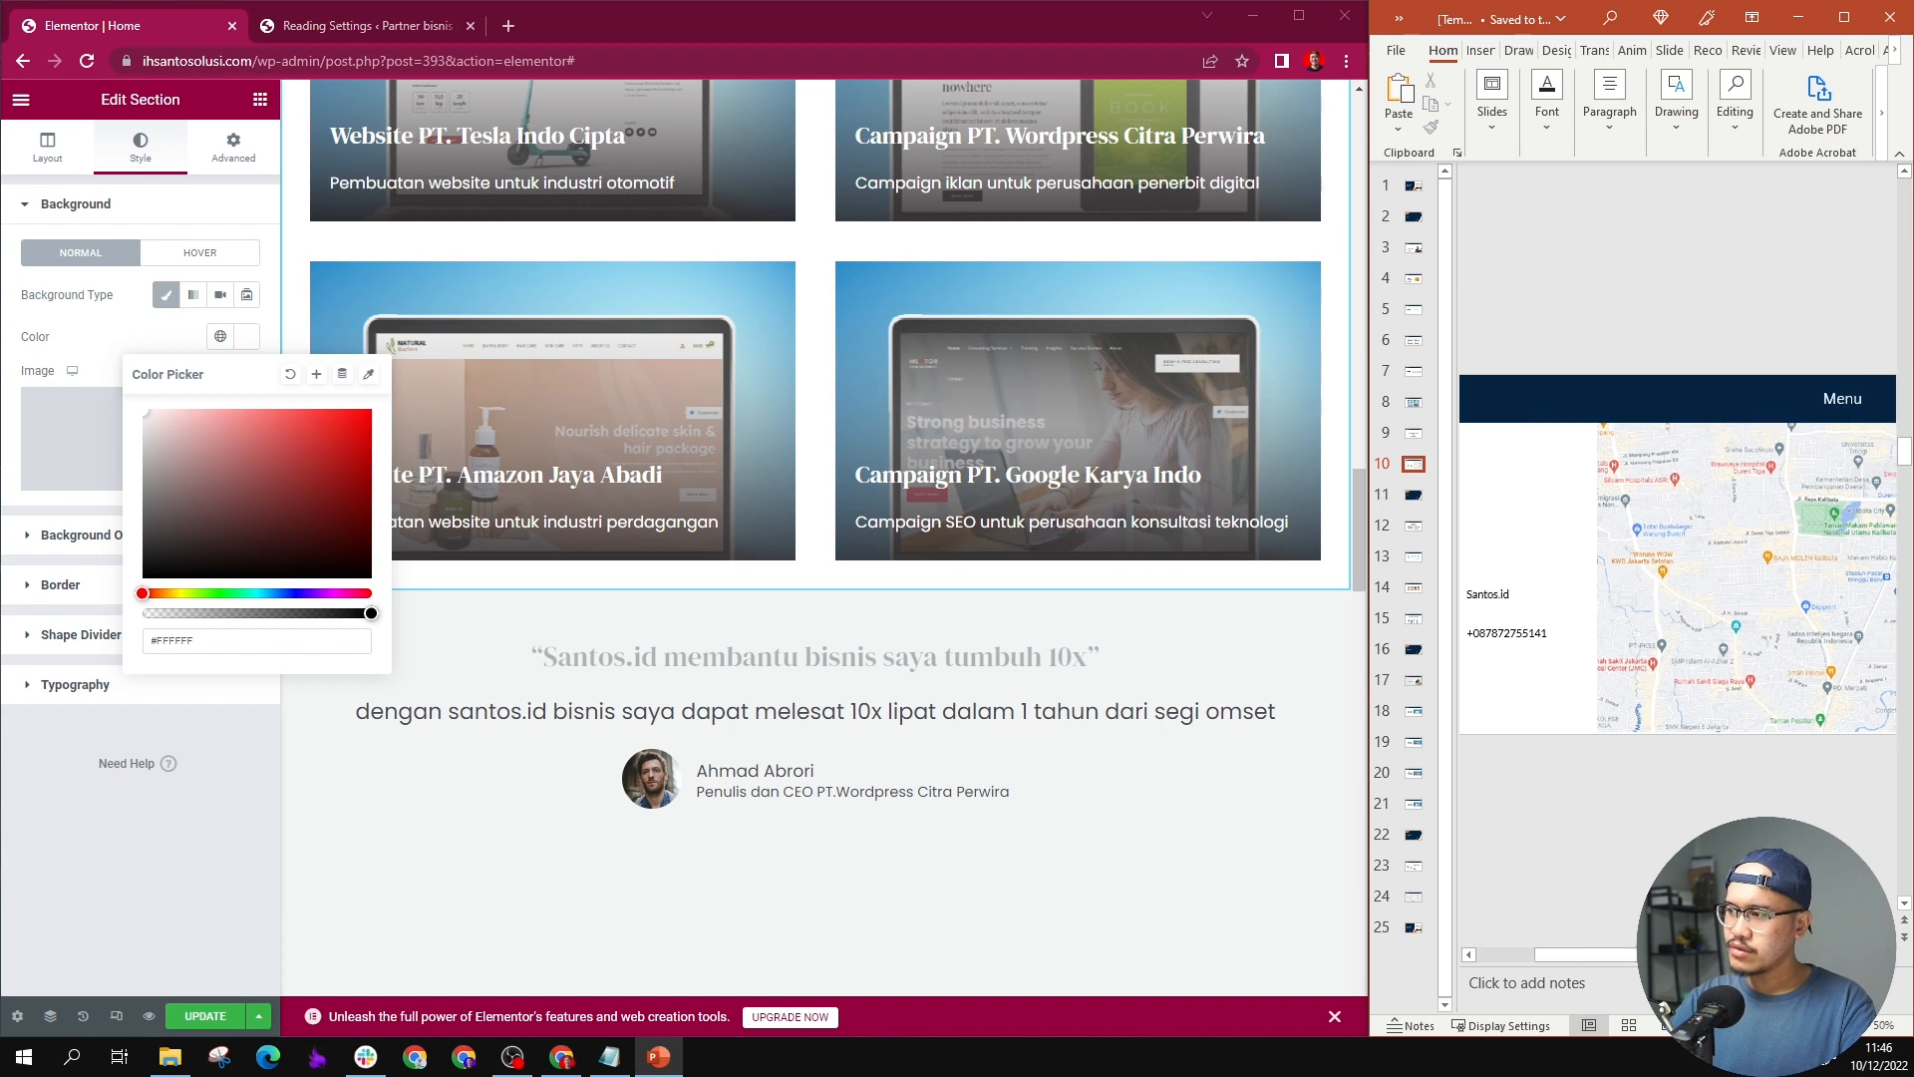
pyautogui.scroll(-1, 1700, 937)
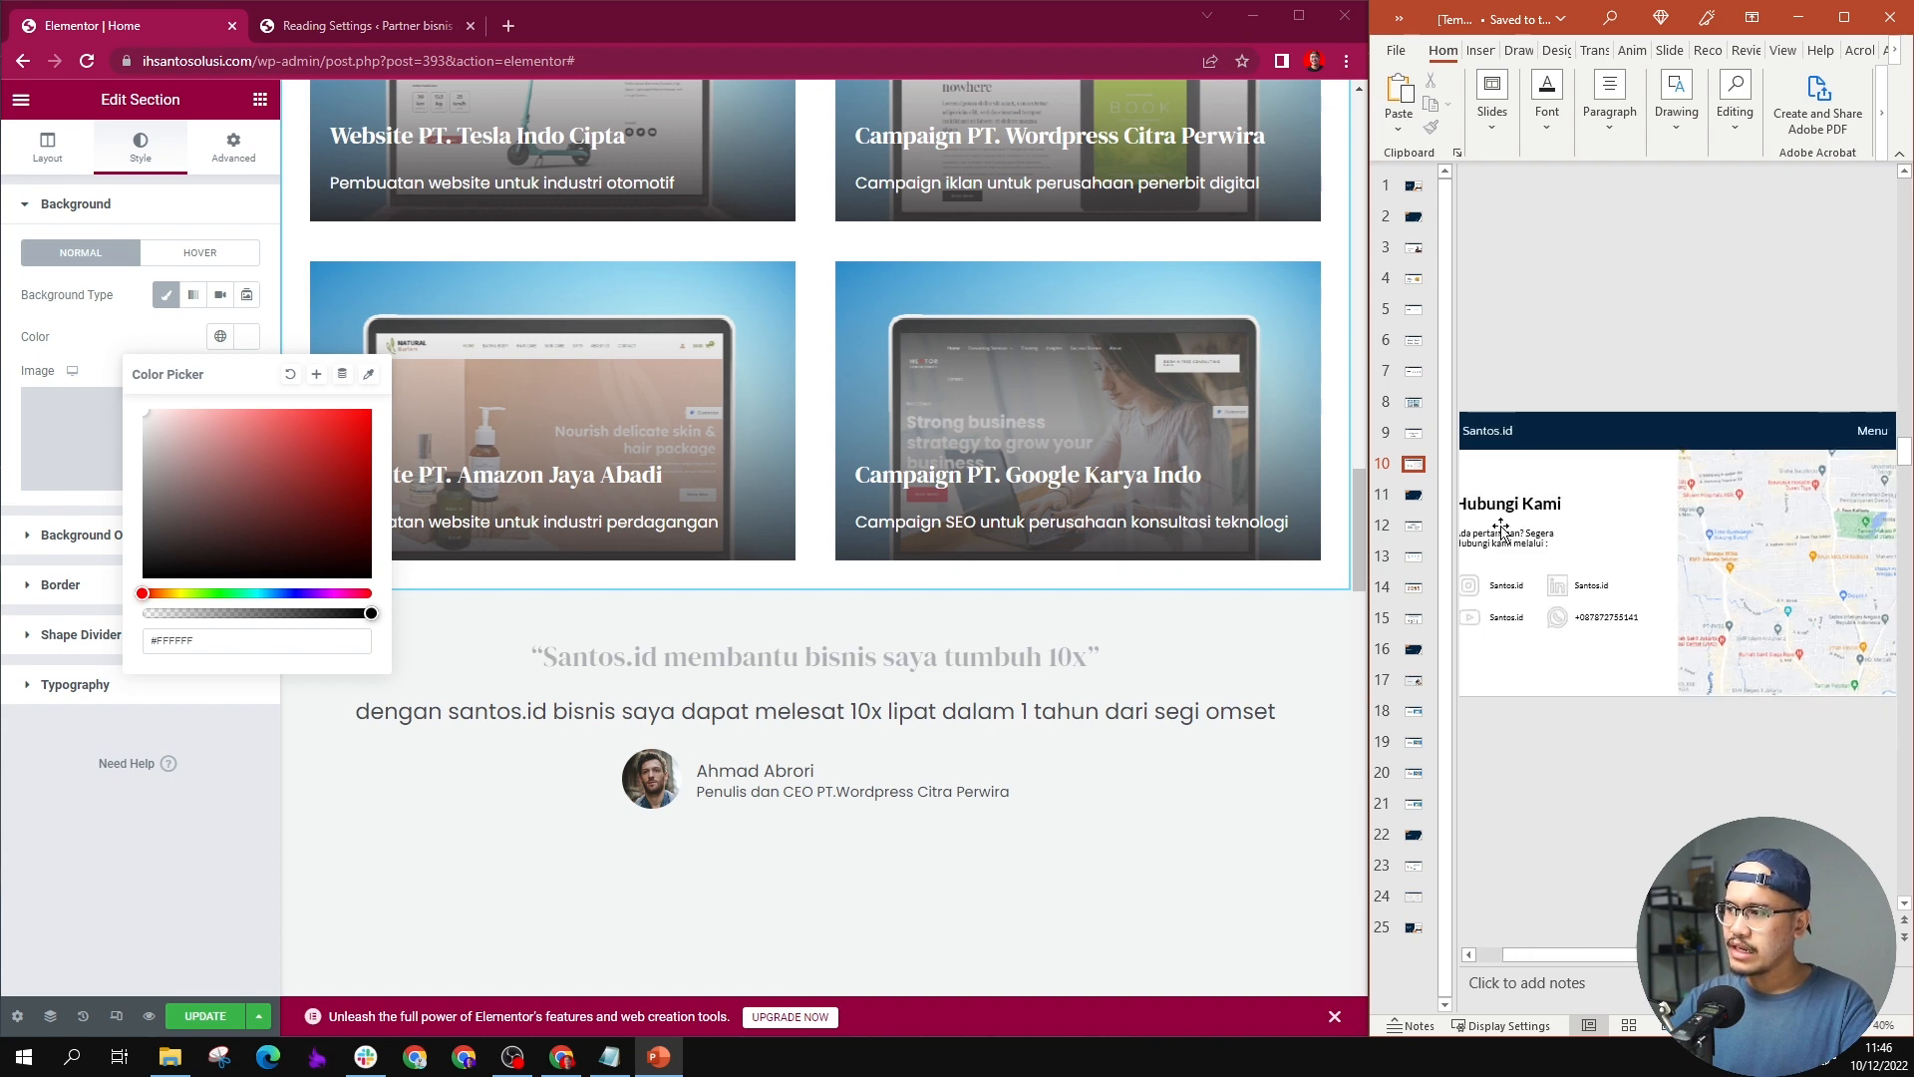
pyautogui.moveTo(1577, 958); pyautogui.dragTo(1642, 962)
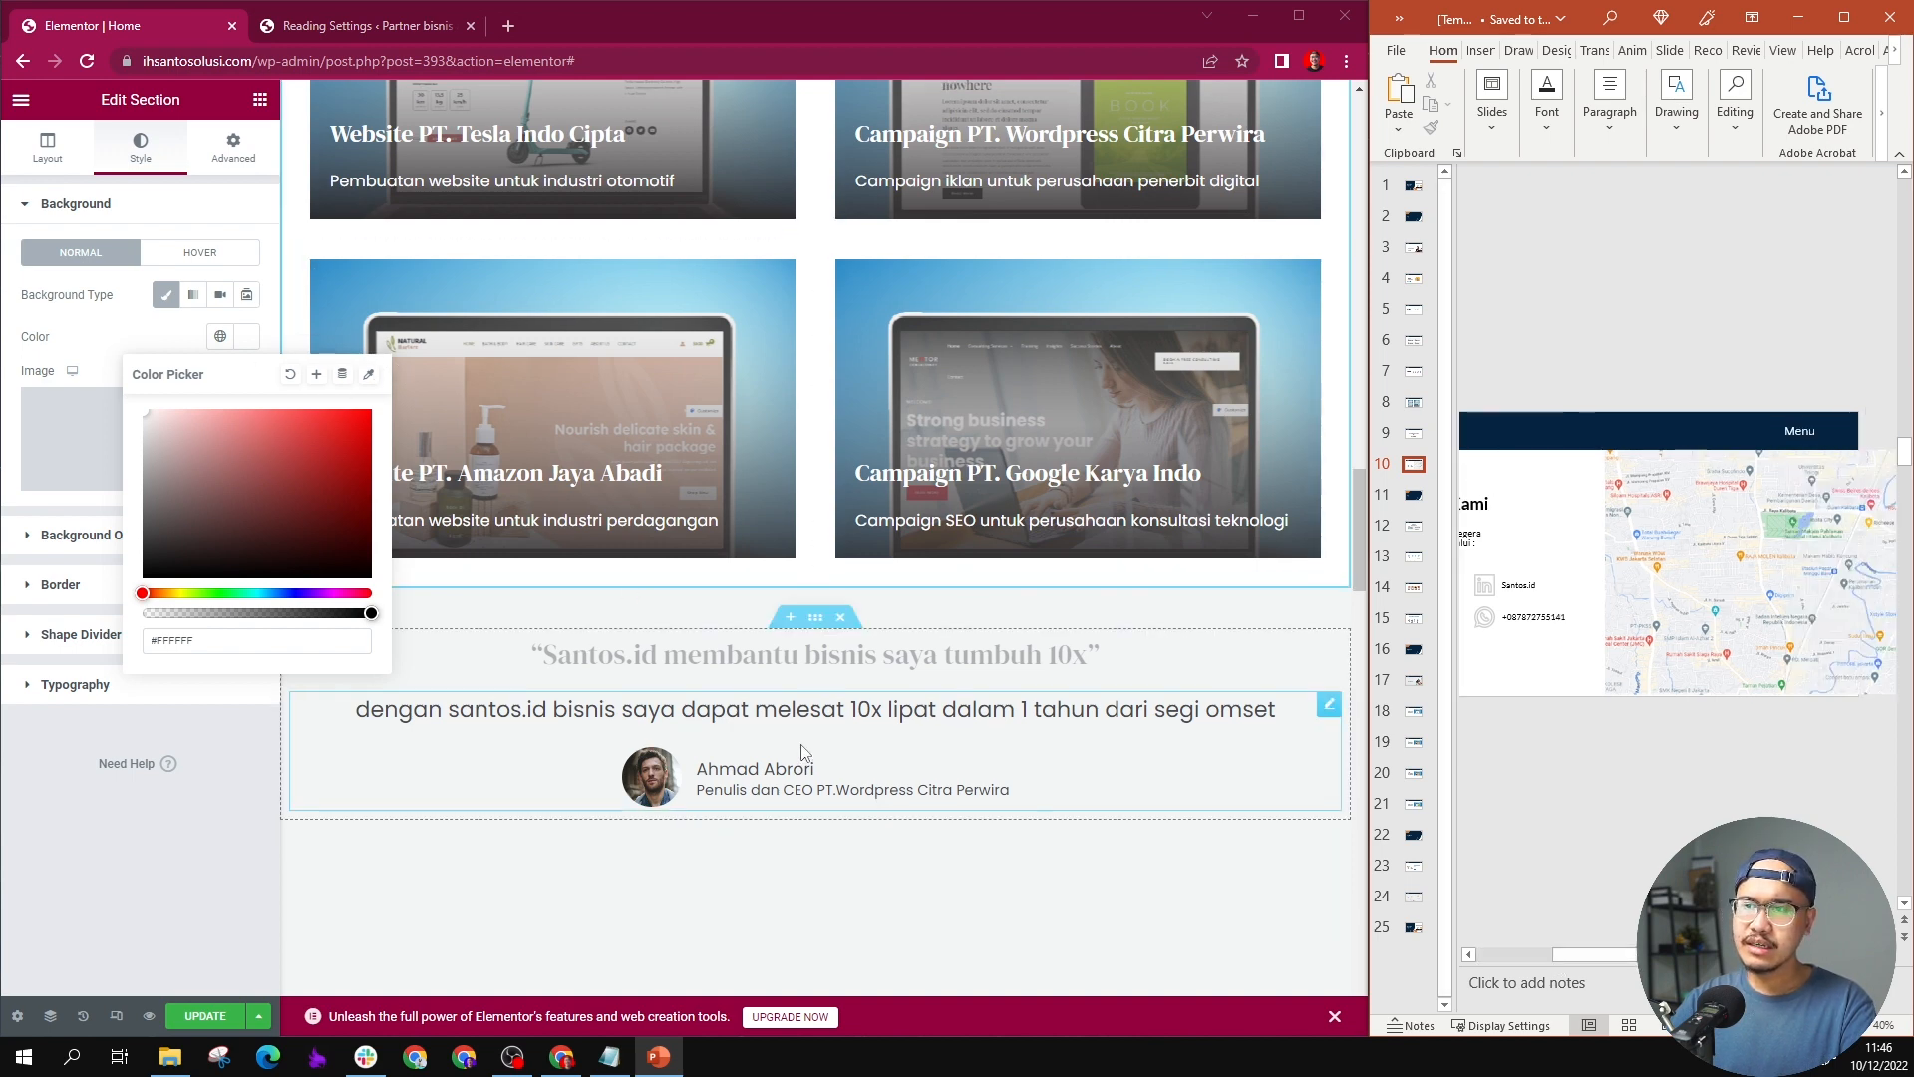
# Step: Insert a new two-column section in Elementor between the testimonial and the "Clients We Worked With" section
pyautogui.scroll(-4, 822, 524)
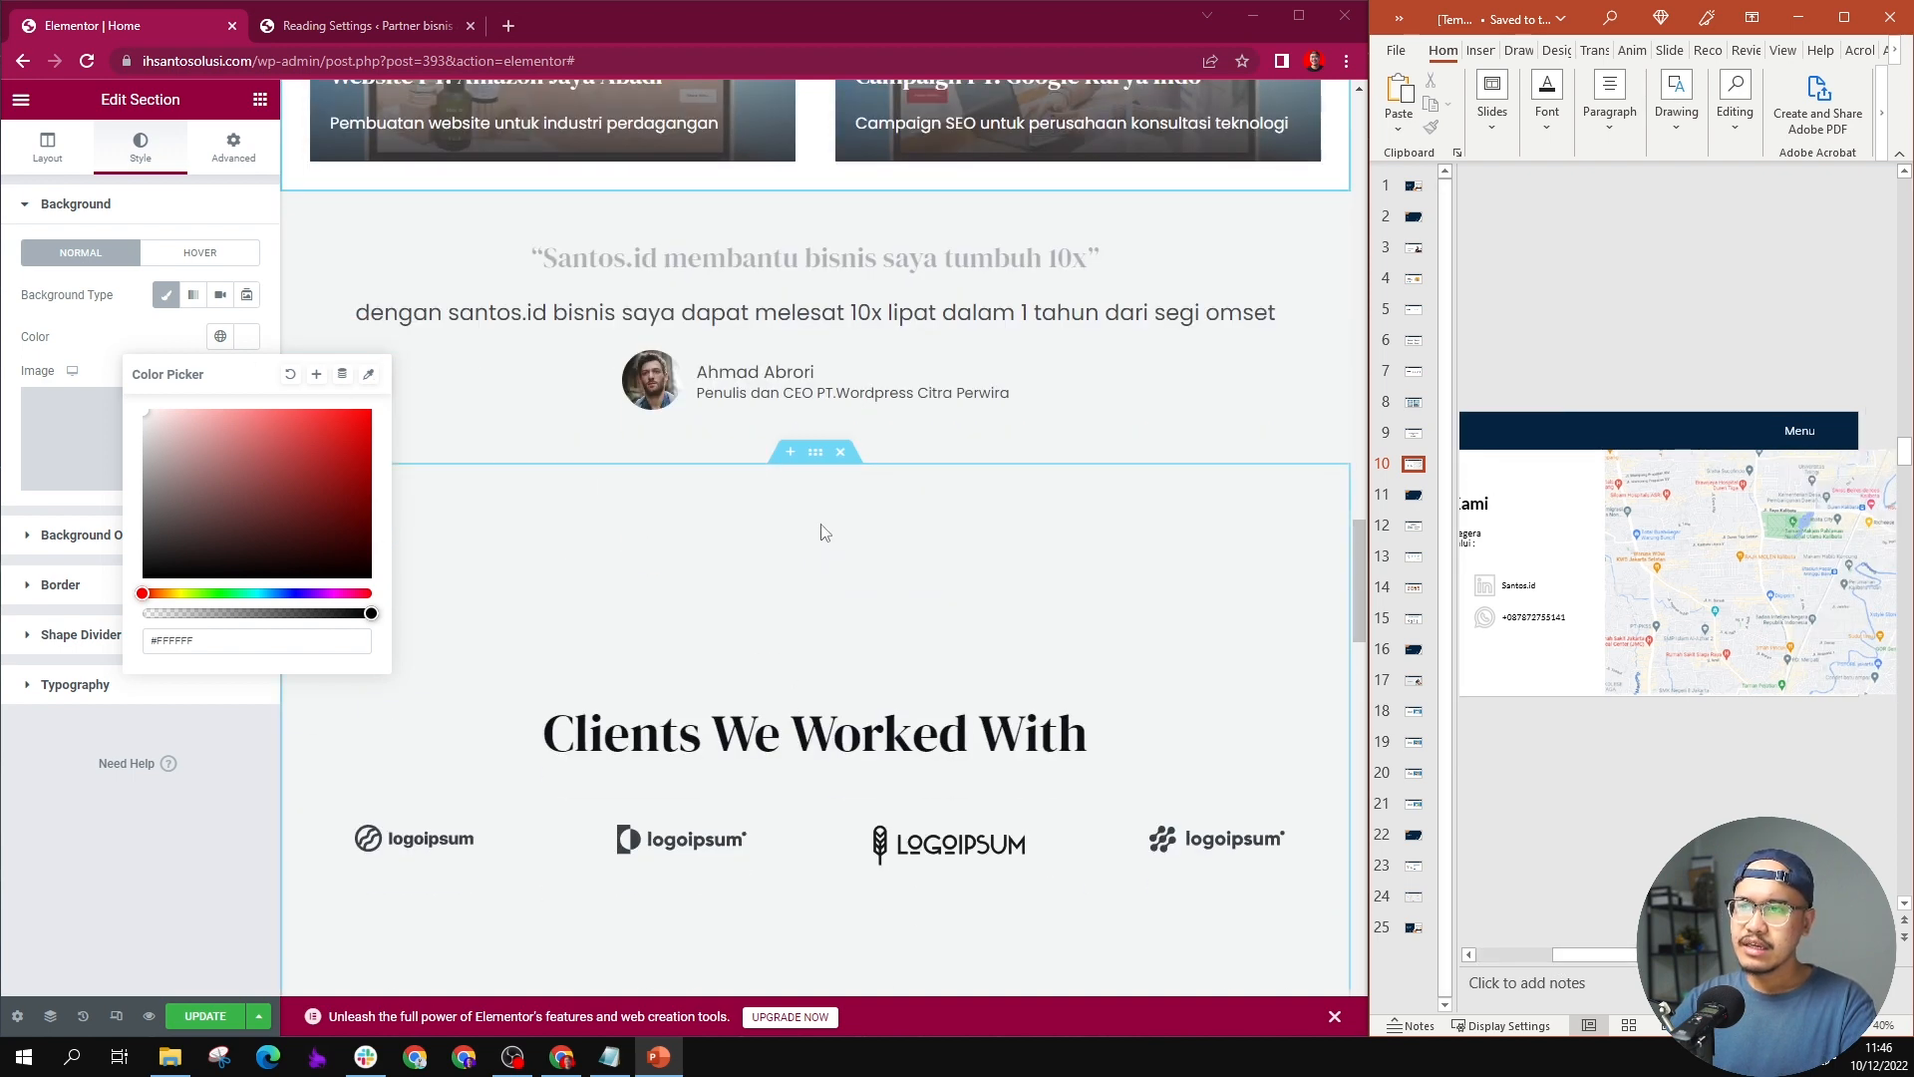
pyautogui.click(788, 453)
pyautogui.click(766, 543)
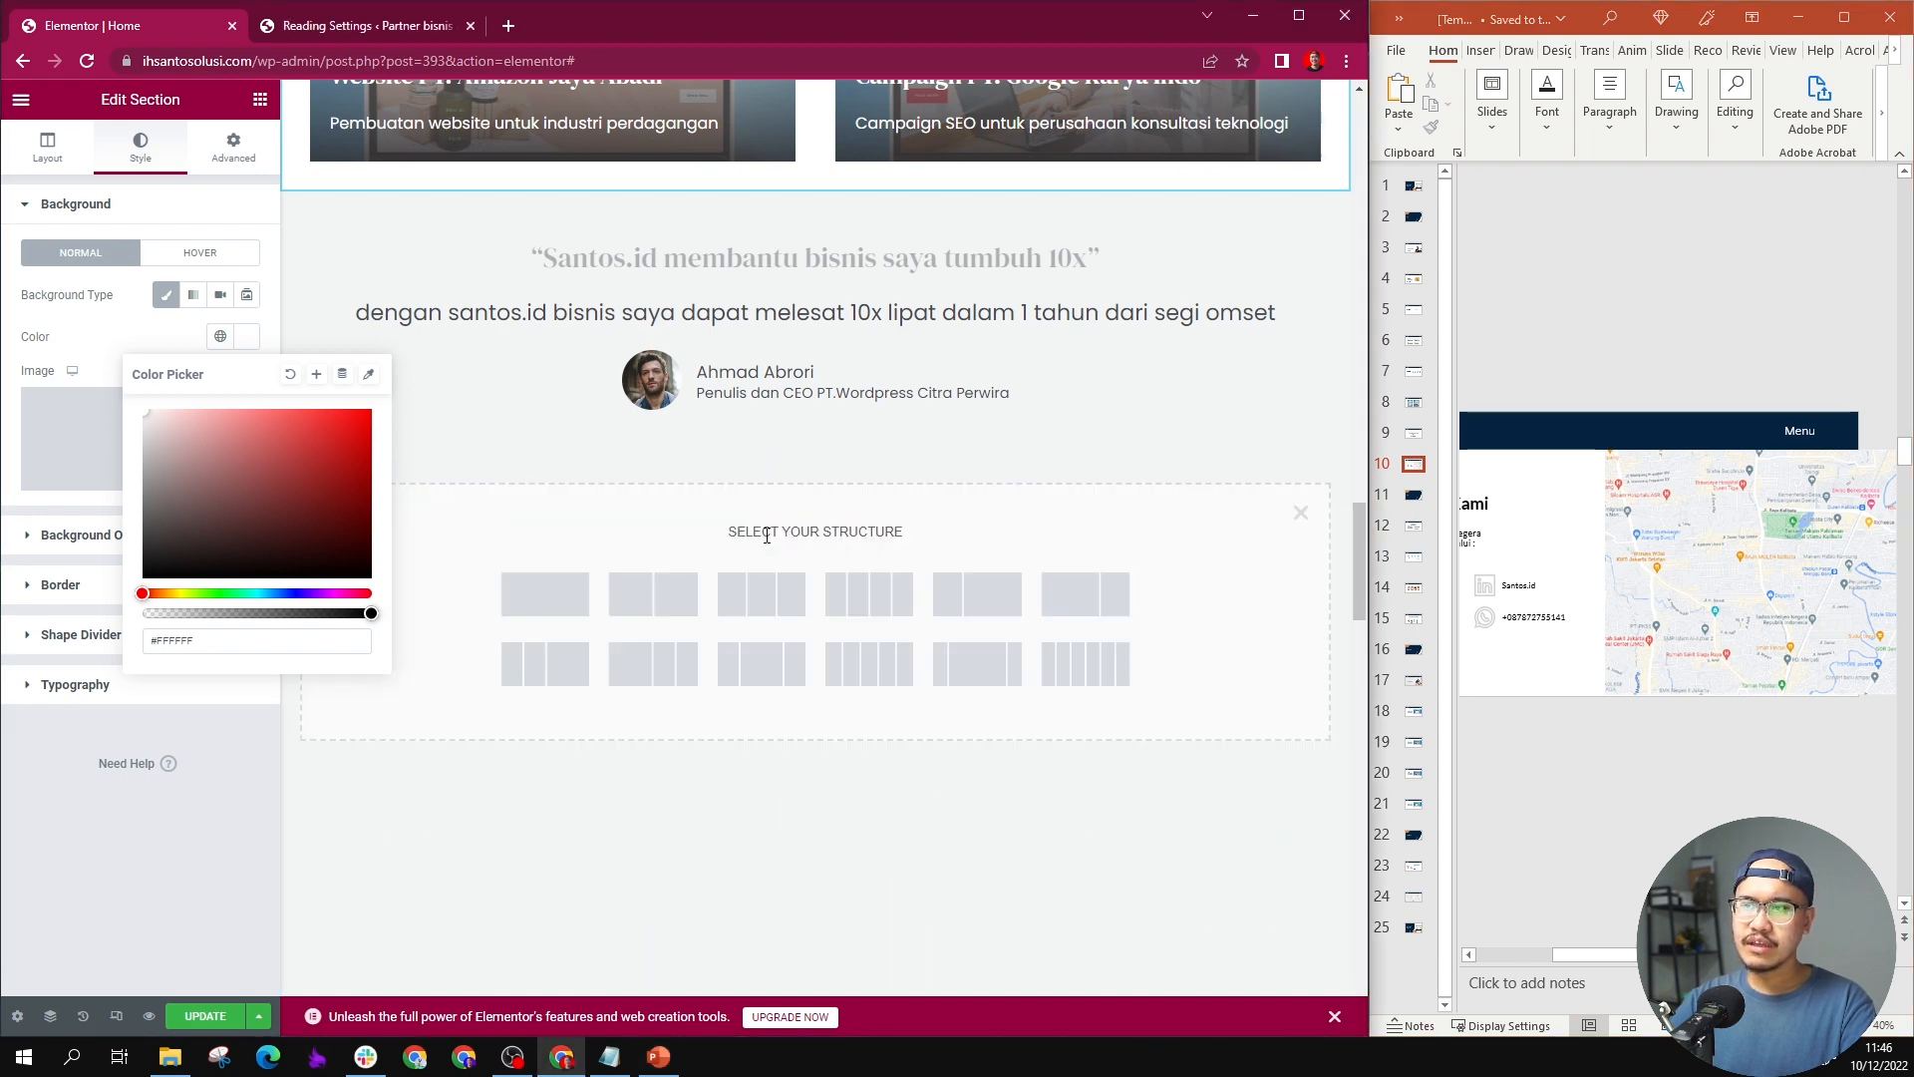
pyautogui.click(684, 587)
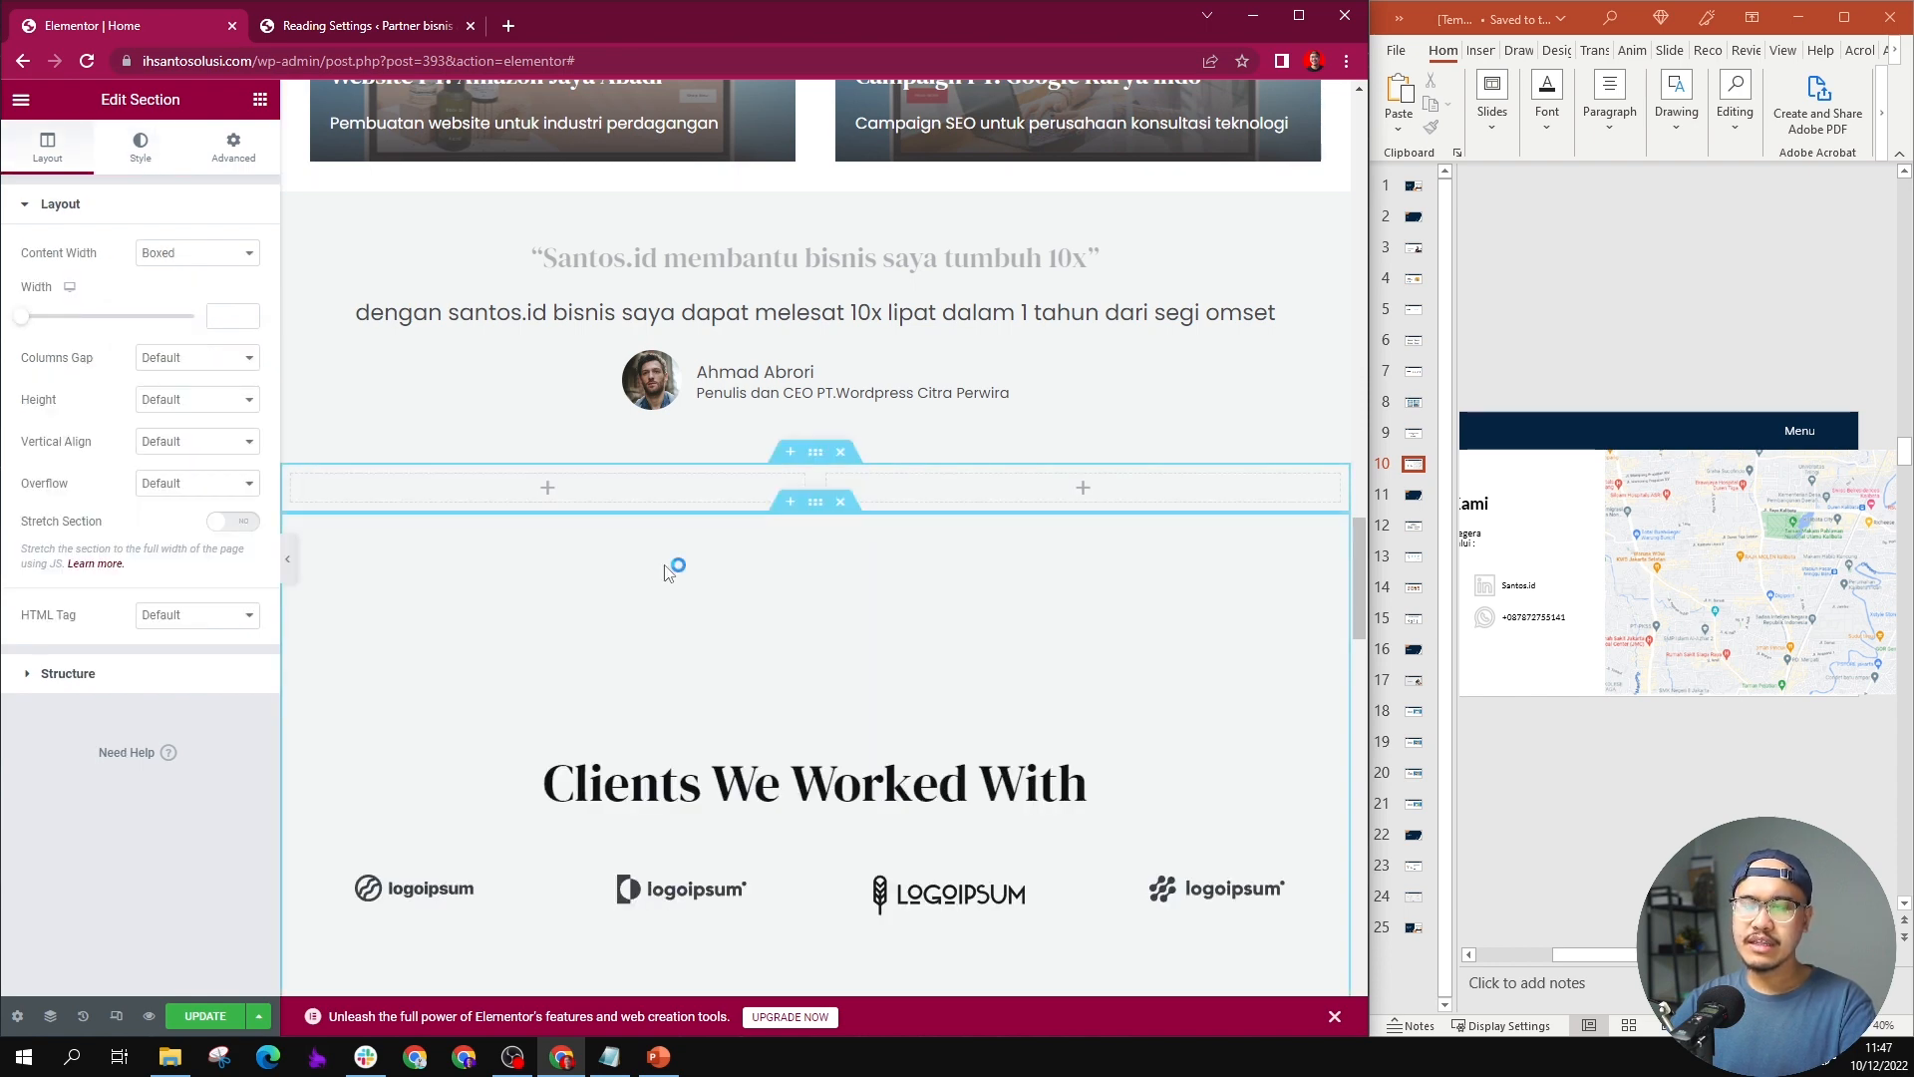
# Step: Add a Heading widget with a Text Editor widget beneath it in the new section's first column
pyautogui.scroll(2, 668, 571)
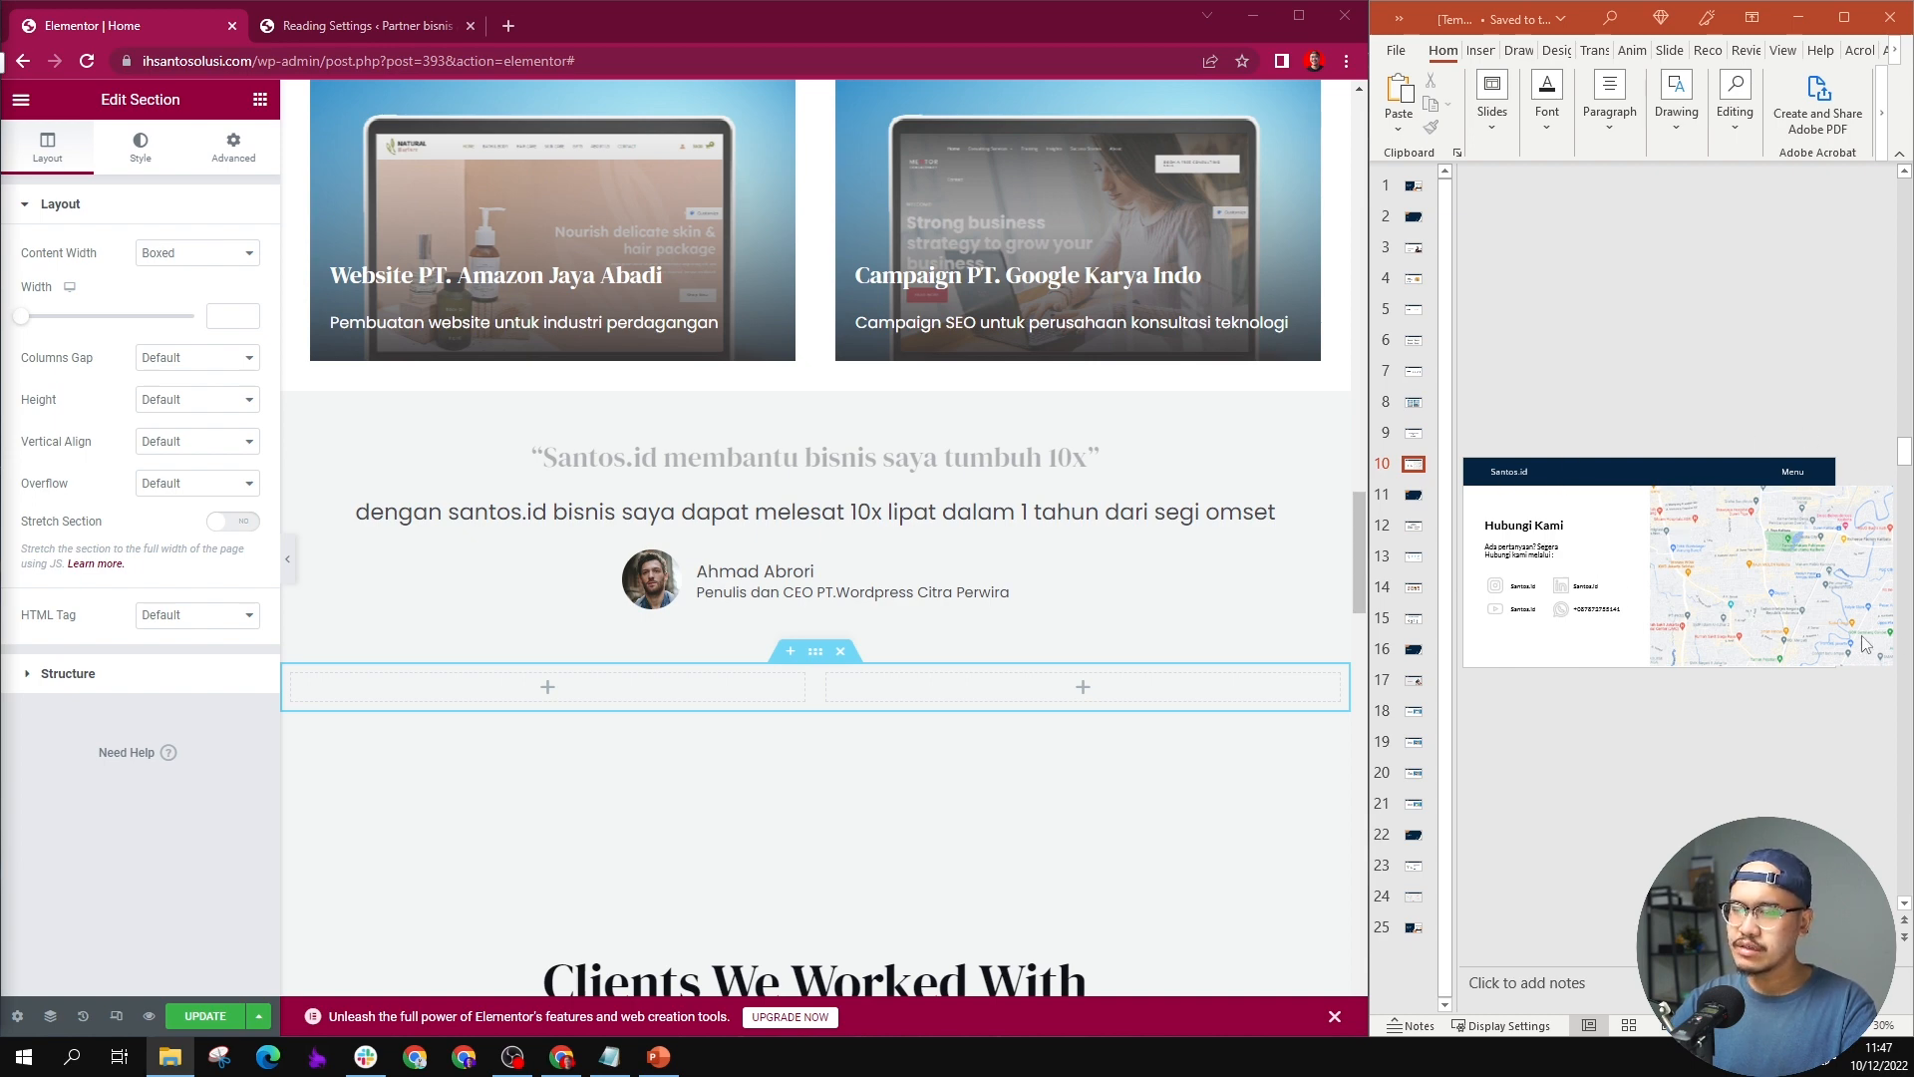
pyautogui.click(259, 100)
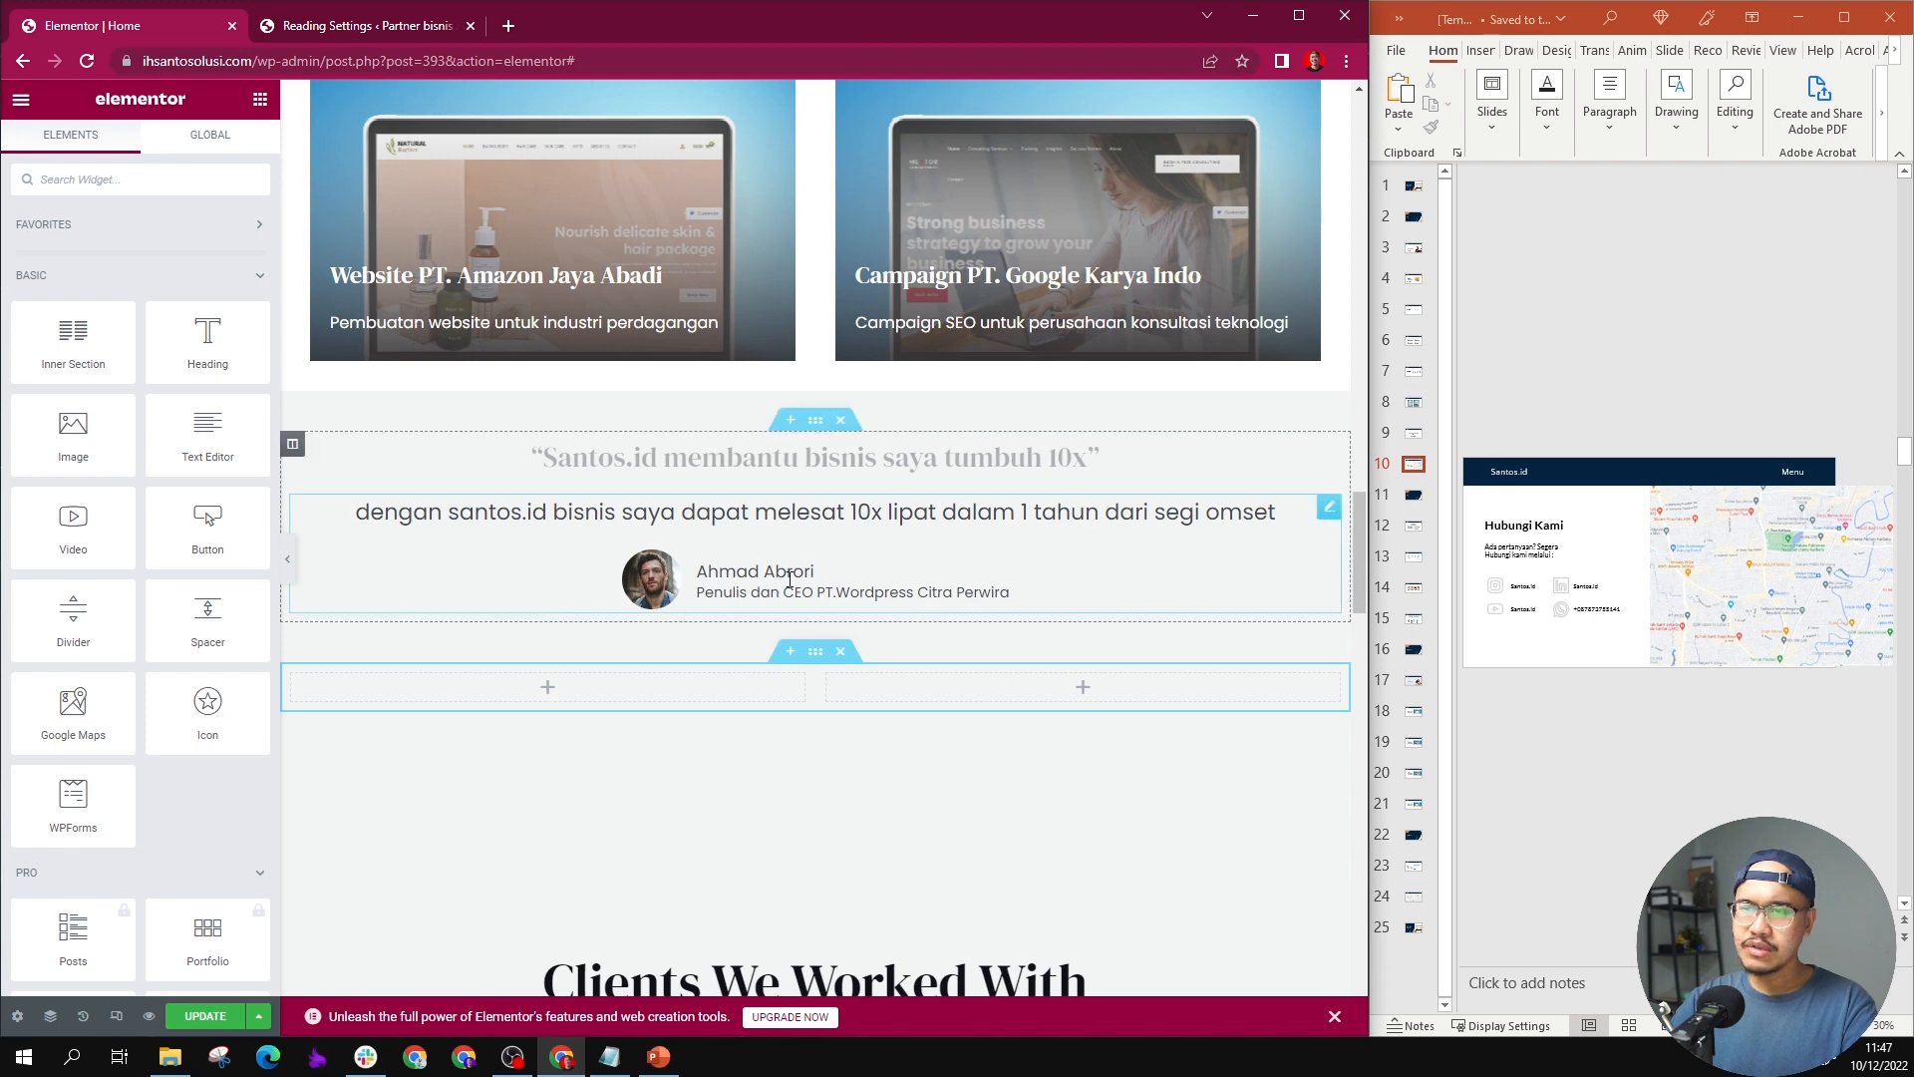
pyautogui.moveTo(207, 339); pyautogui.dragTo(513, 690)
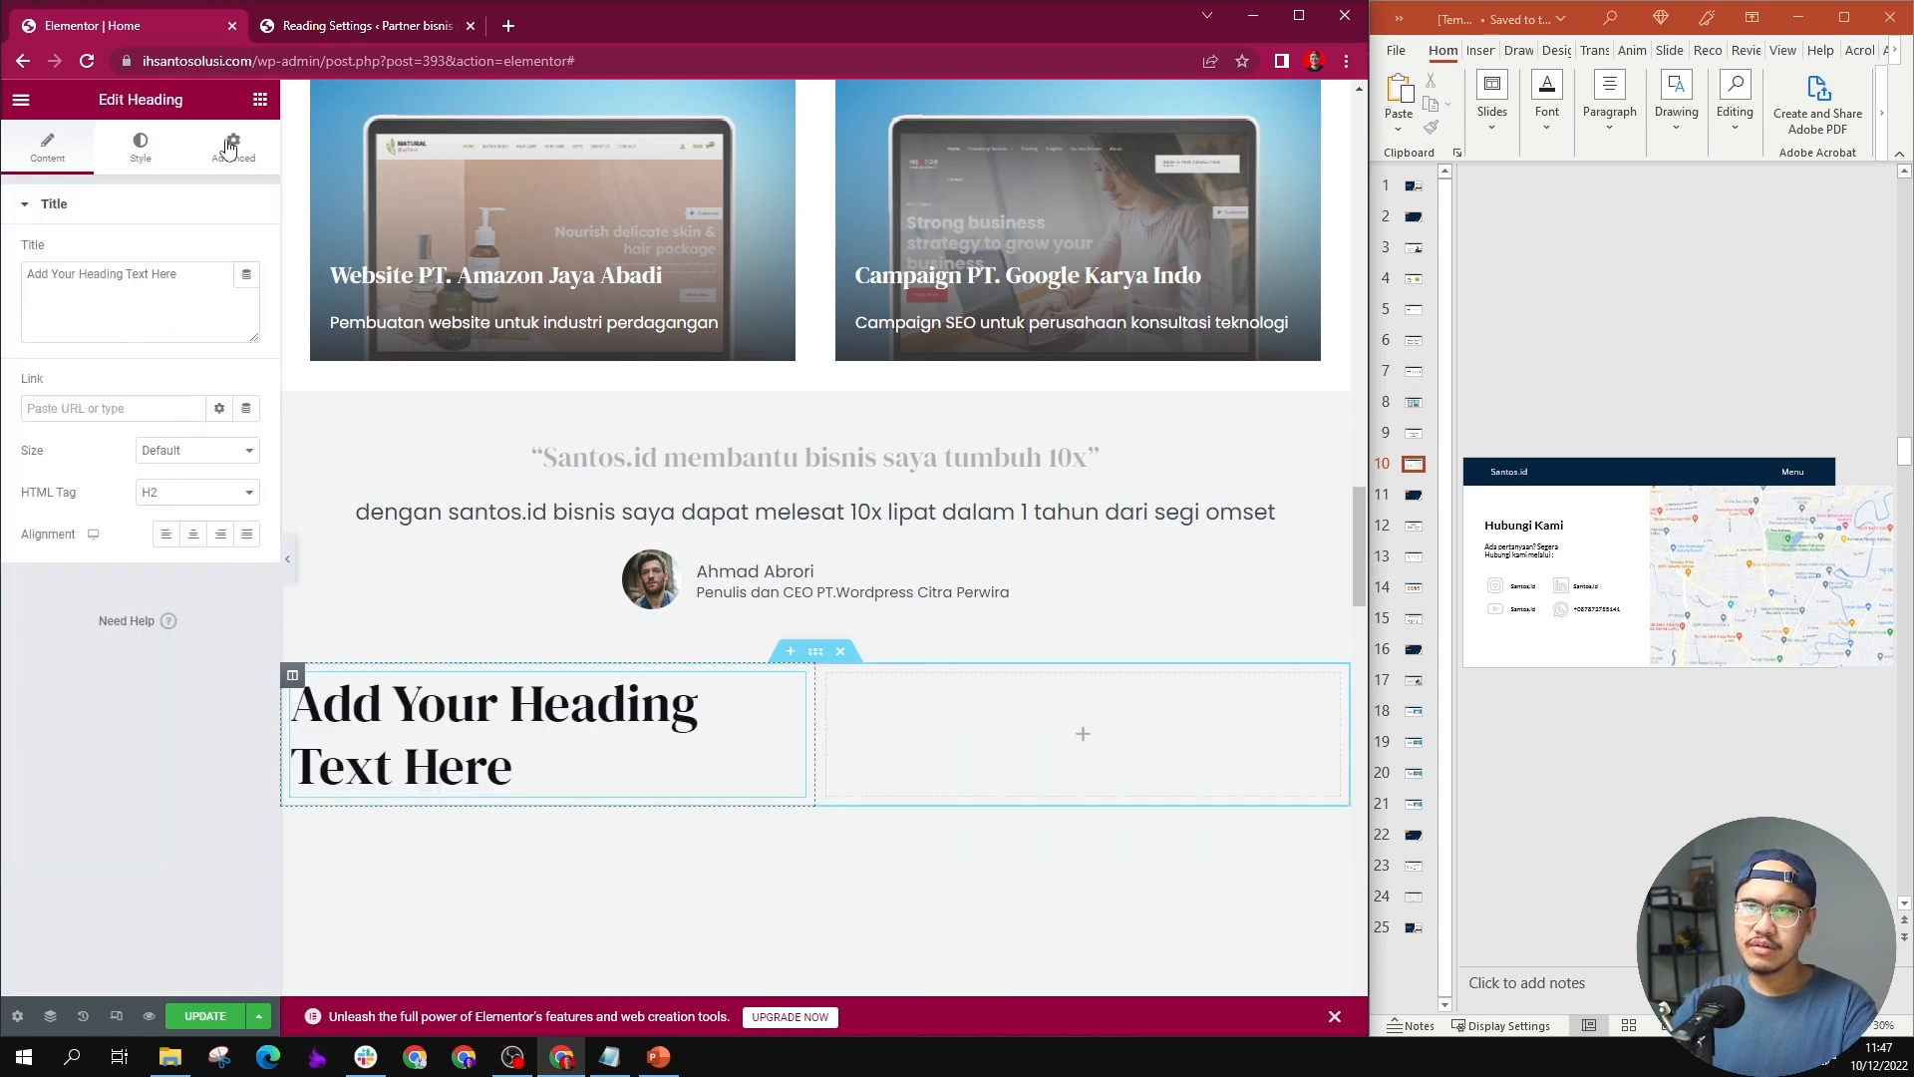
pyautogui.click(259, 100)
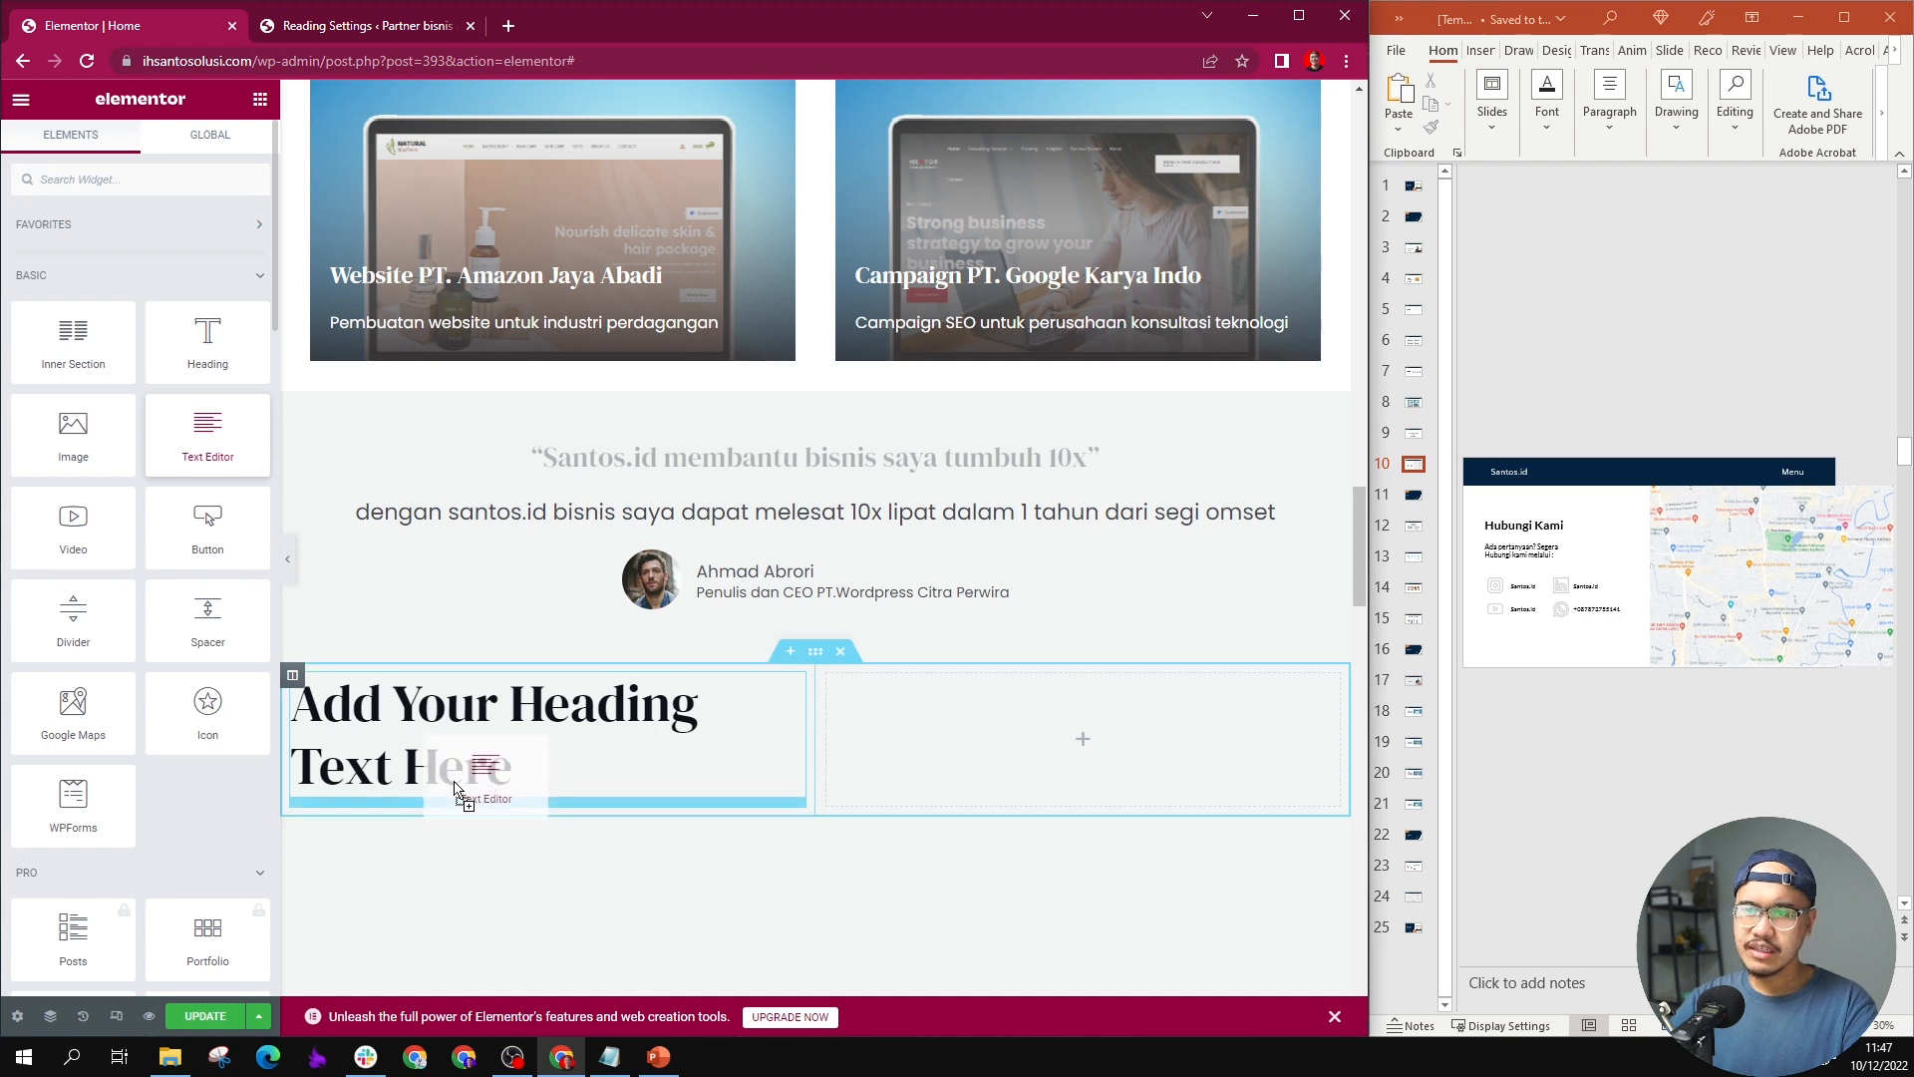
pyautogui.moveTo(552, 697); pyautogui.dragTo(551, 678)
pyautogui.scroll(-3, 555, 662)
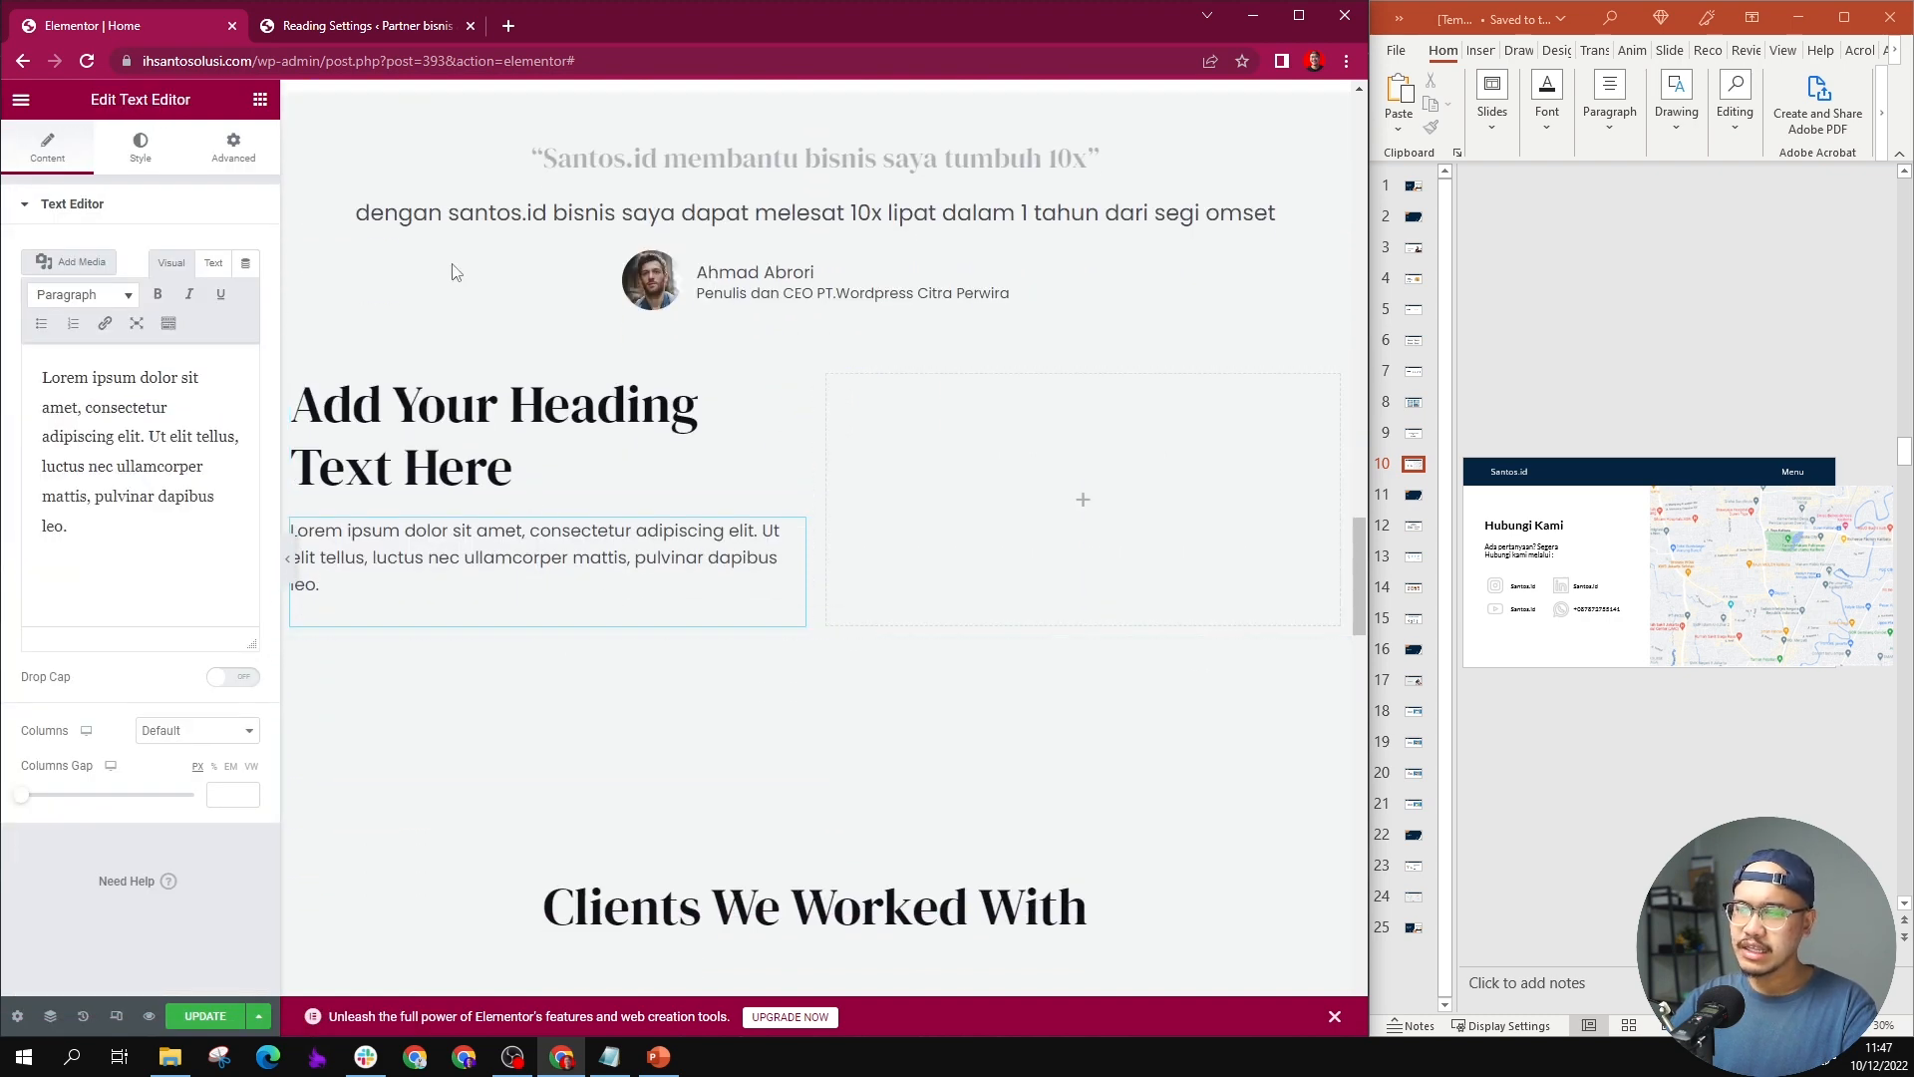
# Step: Add a two-column Inner Section below the text in the new section's first column
pyautogui.click(260, 99)
pyautogui.moveTo(69, 344); pyautogui.dragTo(457, 631)
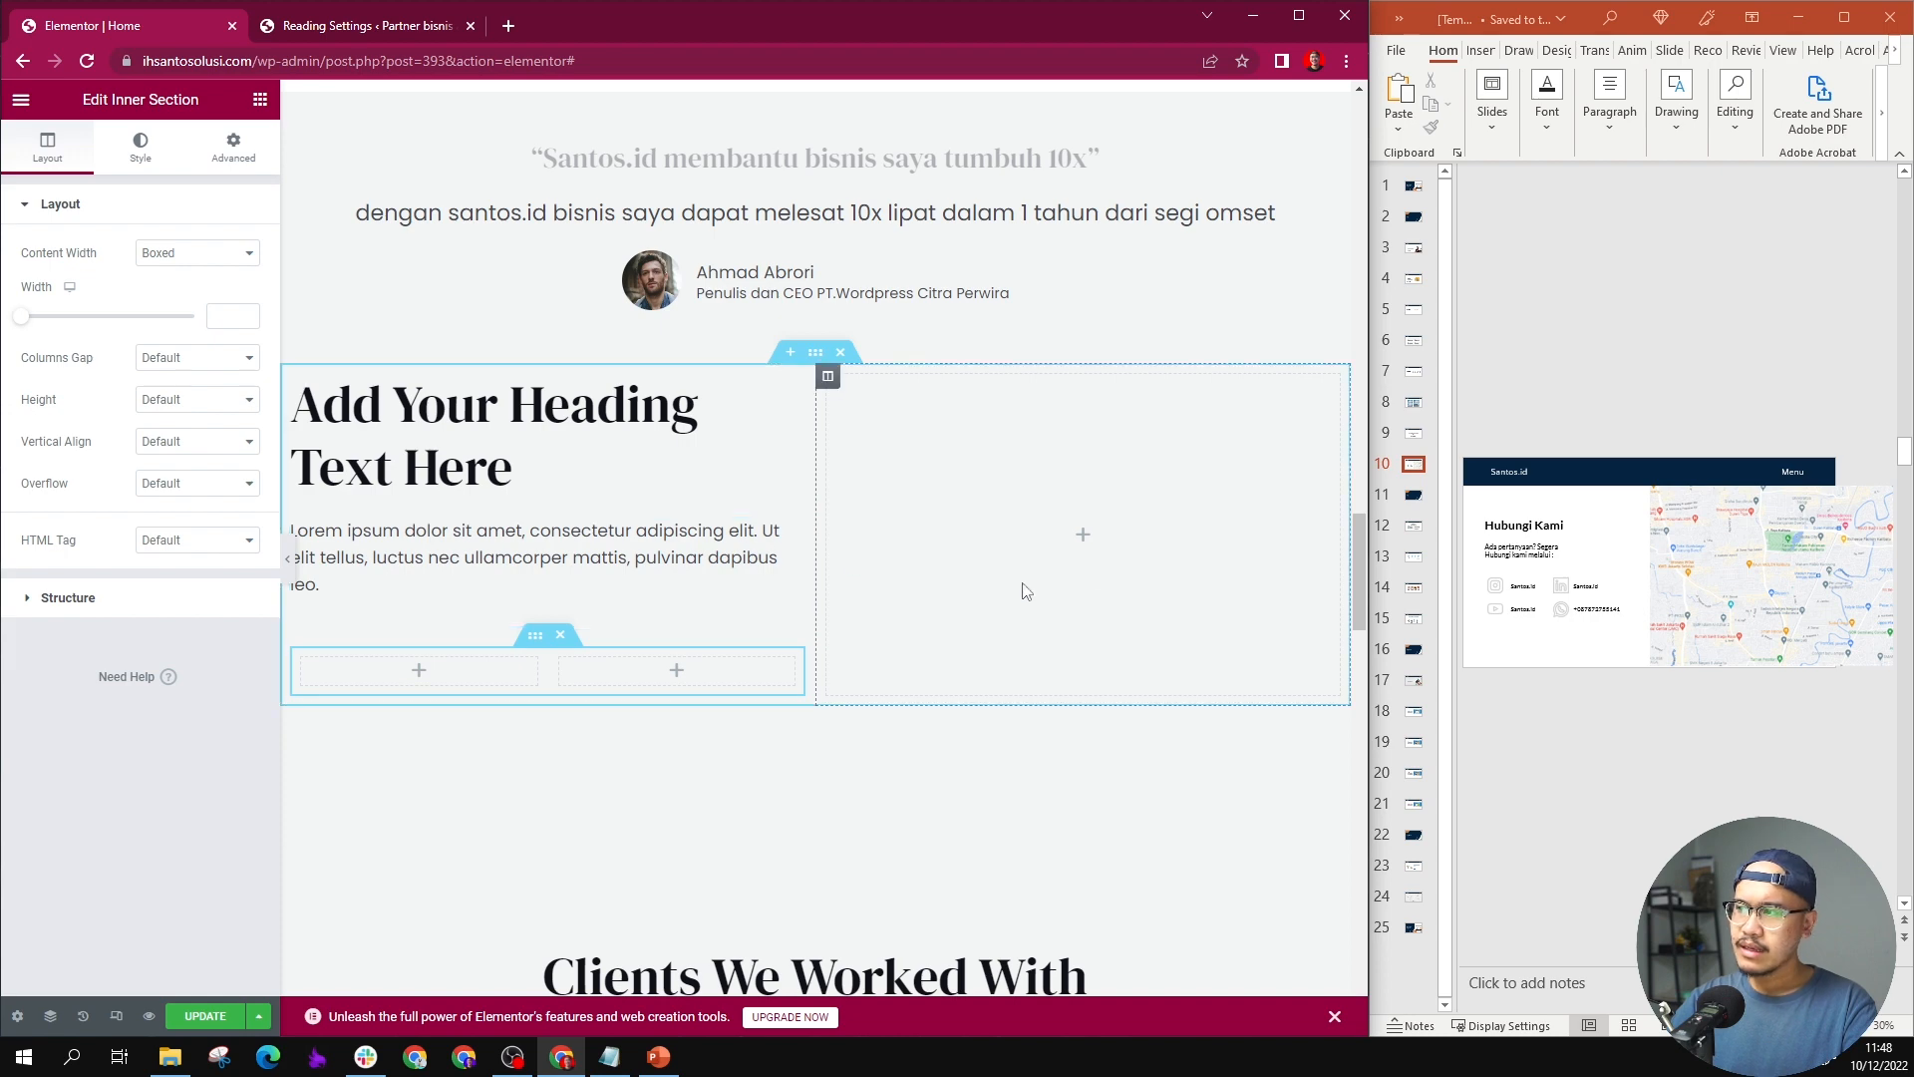
pyautogui.scroll(-1, 598, 574)
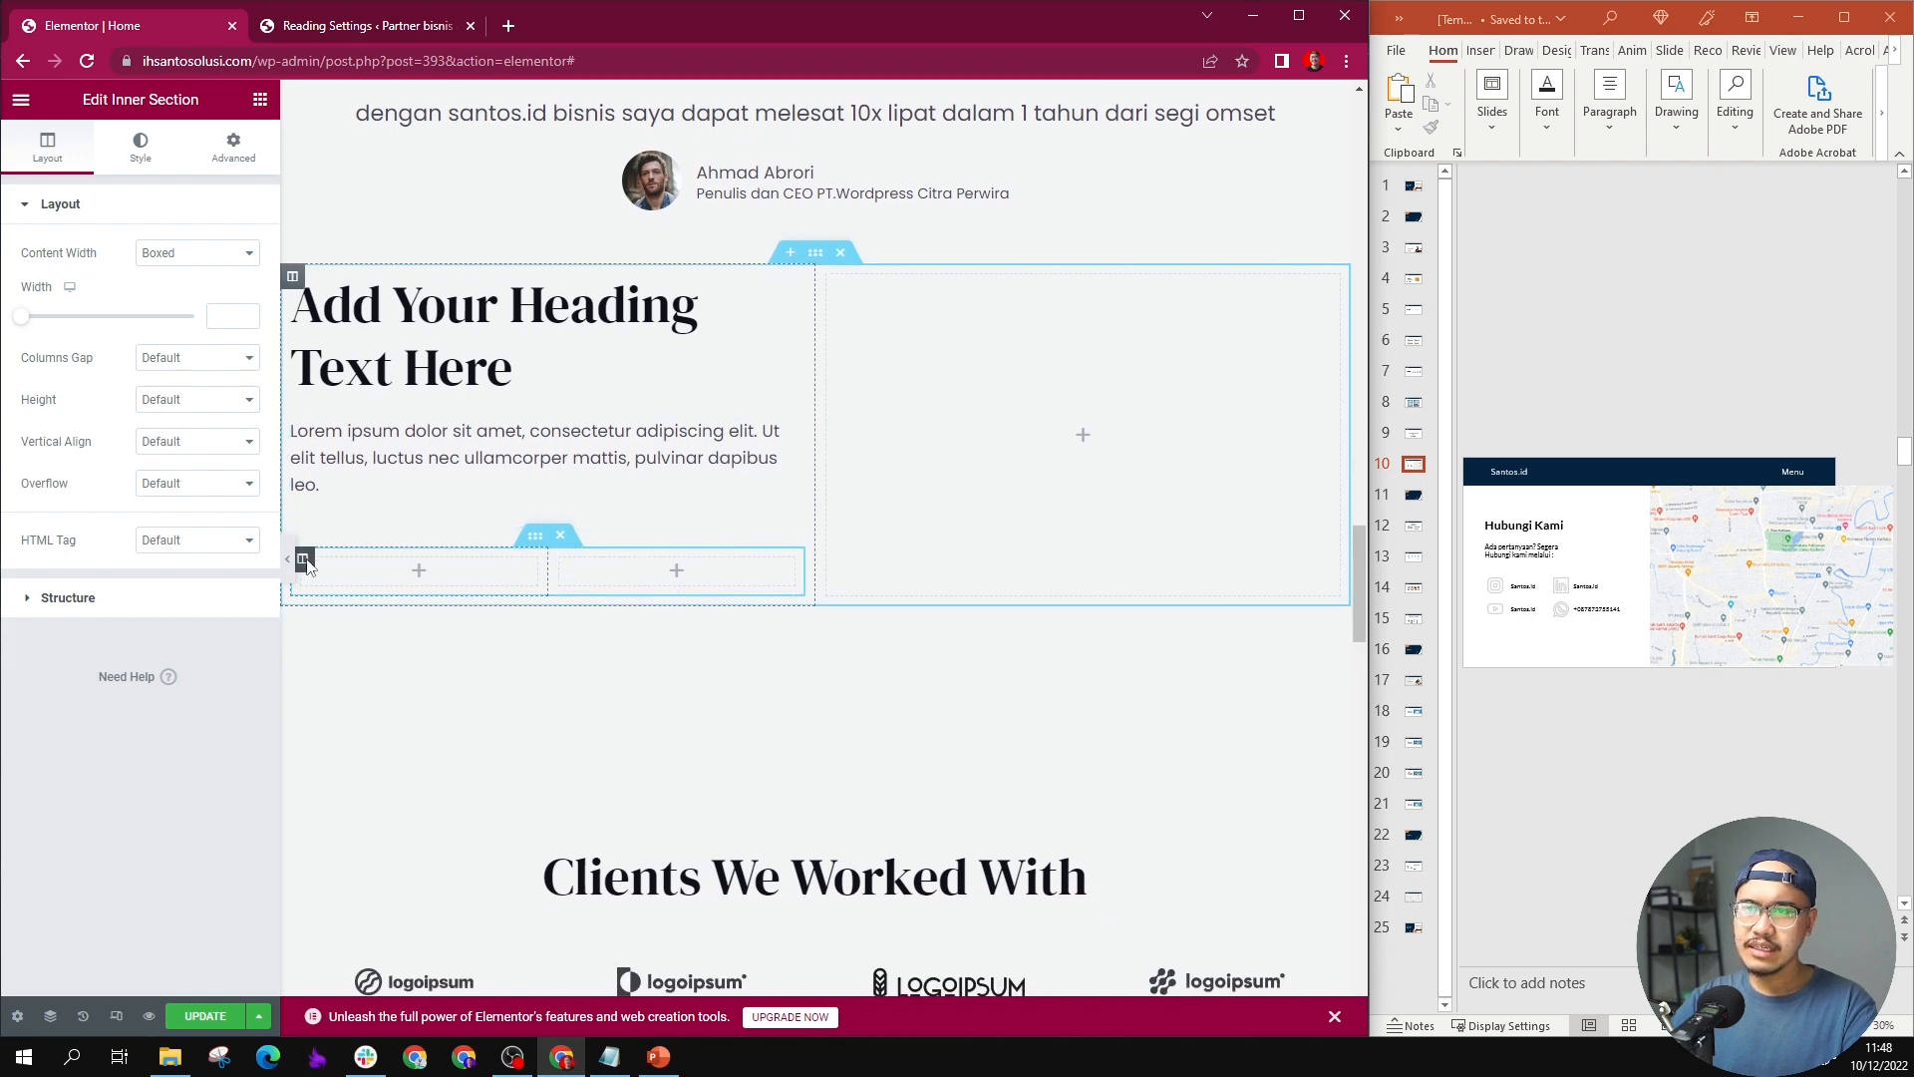
# Step: Add an Icon Box widget to the first column of the inner section
pyautogui.click(260, 100)
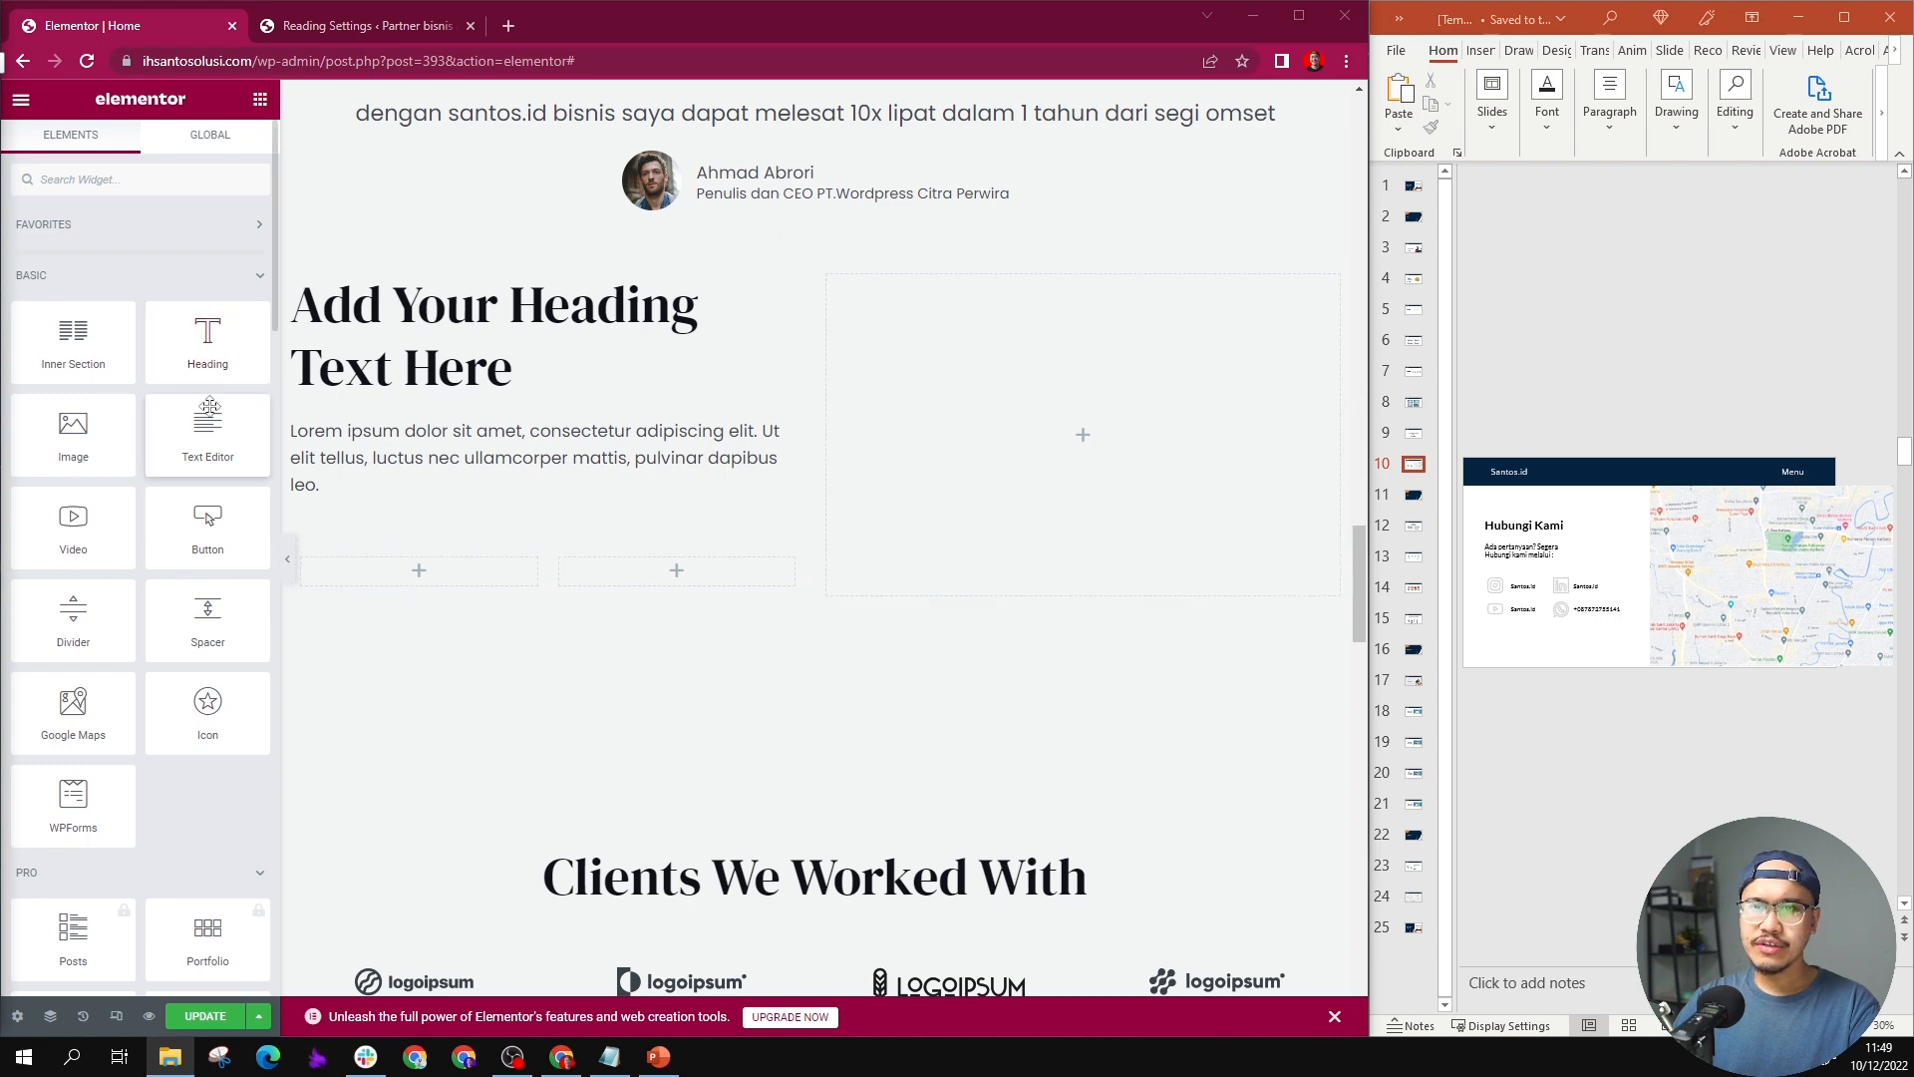
pyautogui.scroll(-12, 210, 408)
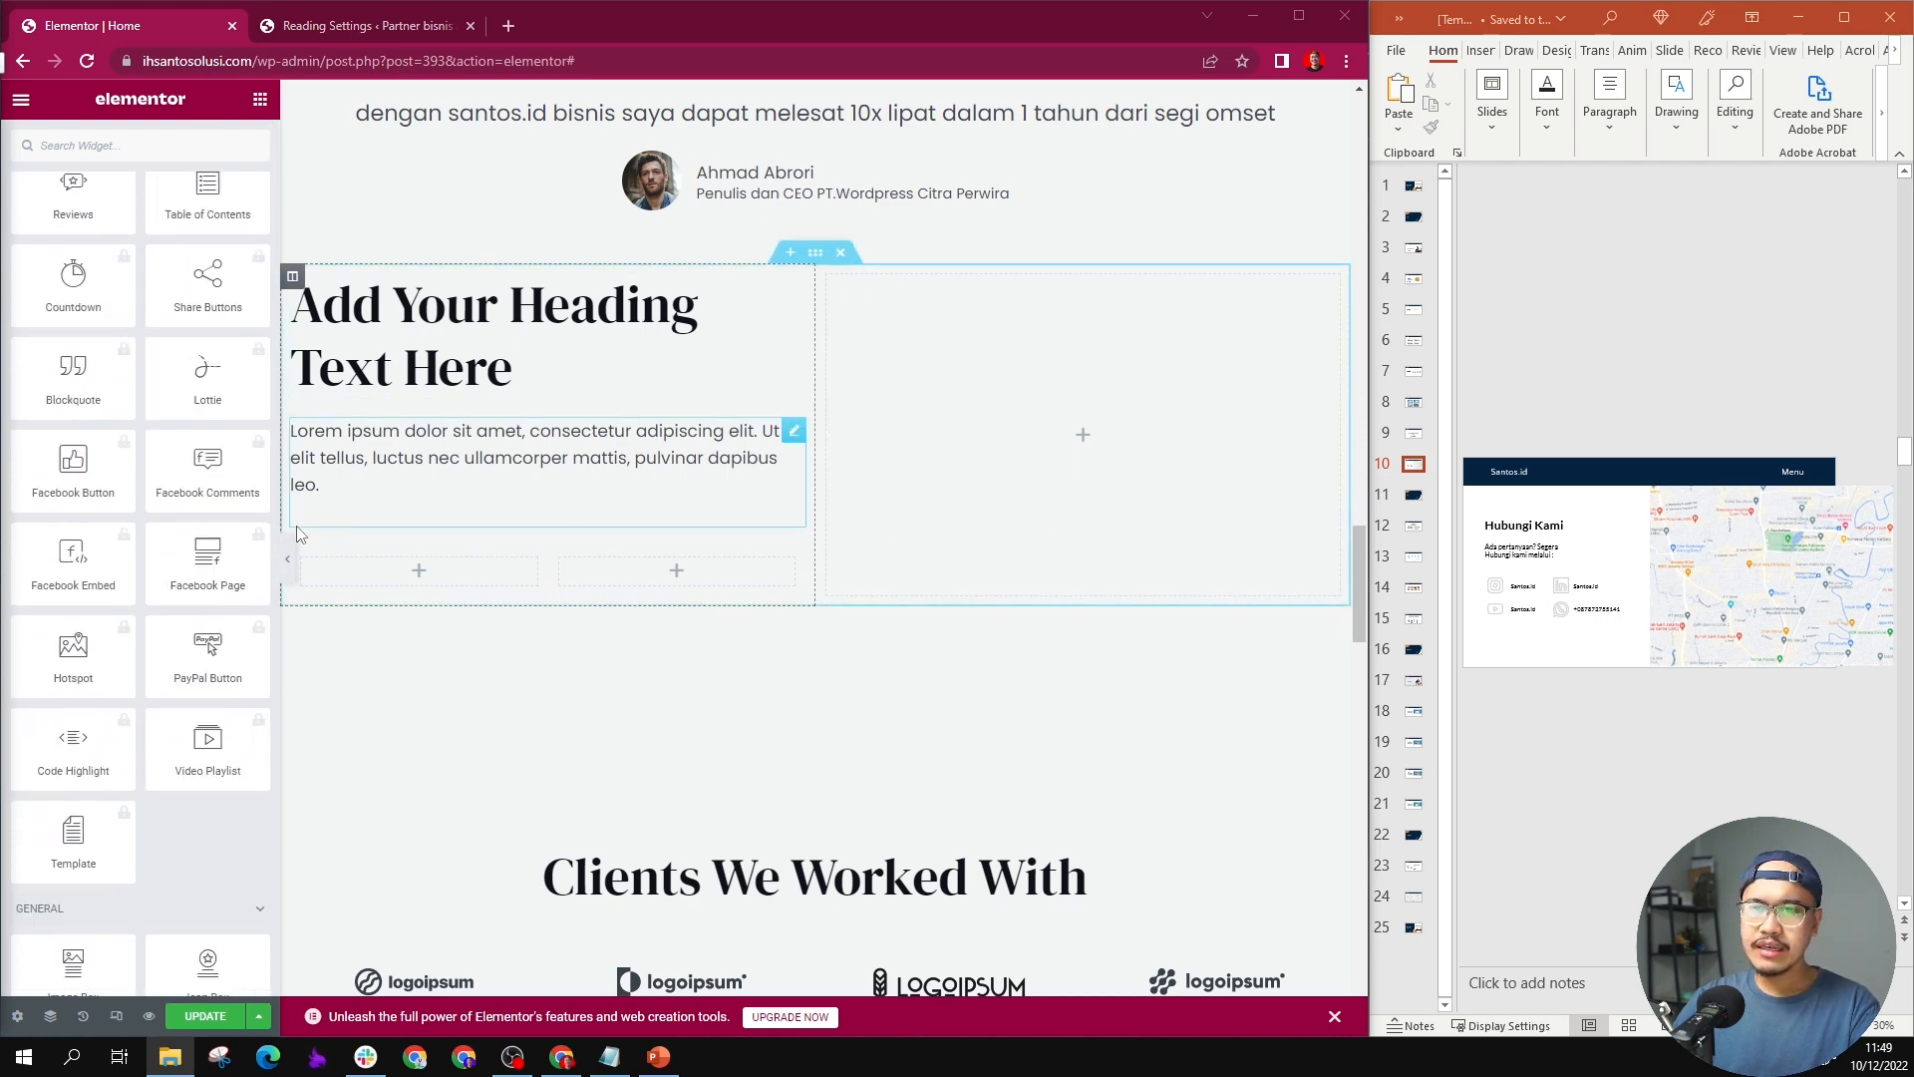
pyautogui.scroll(-5, 210, 598)
pyautogui.moveTo(215, 479); pyautogui.dragTo(409, 570)
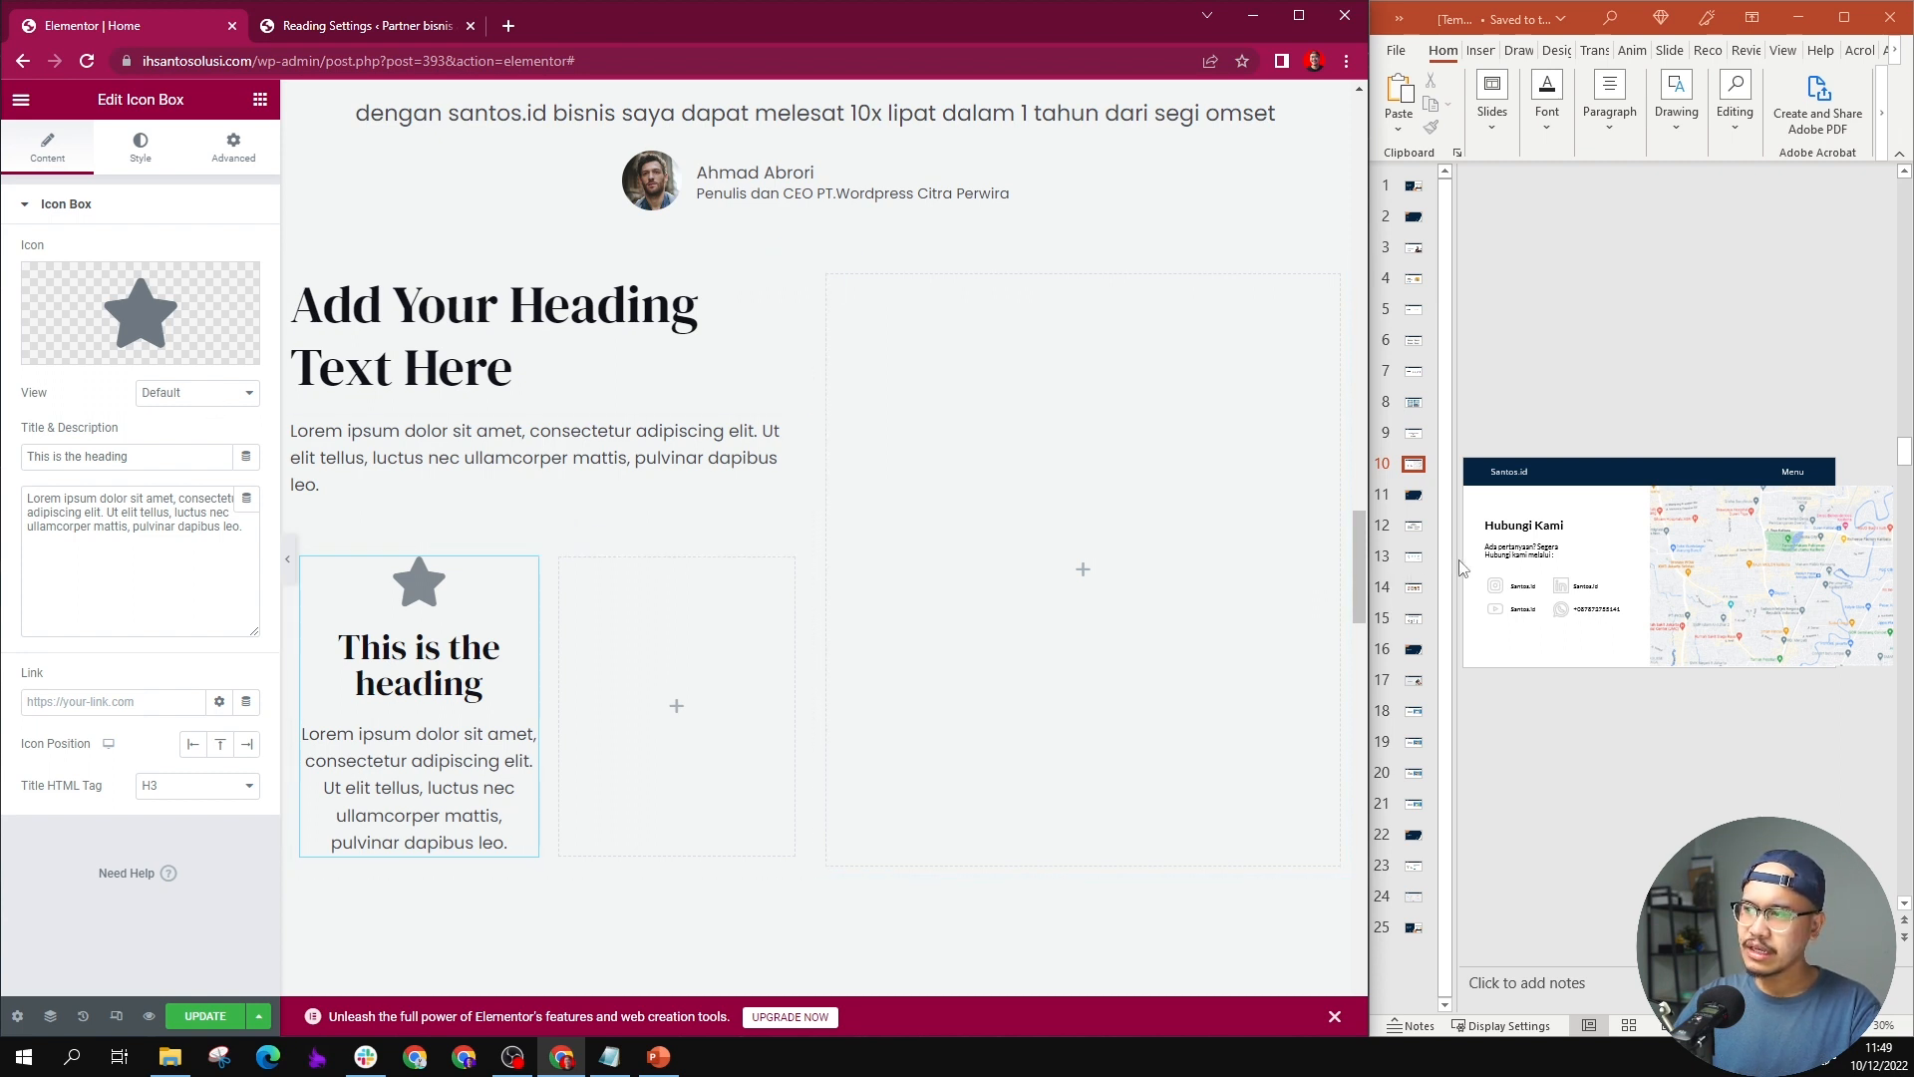
# Step: Collapse PowerPoint's slide thumbnails and widen the browser window slightly beside it
pyautogui.moveTo(1455, 568); pyautogui.dragTo(1261, 554)
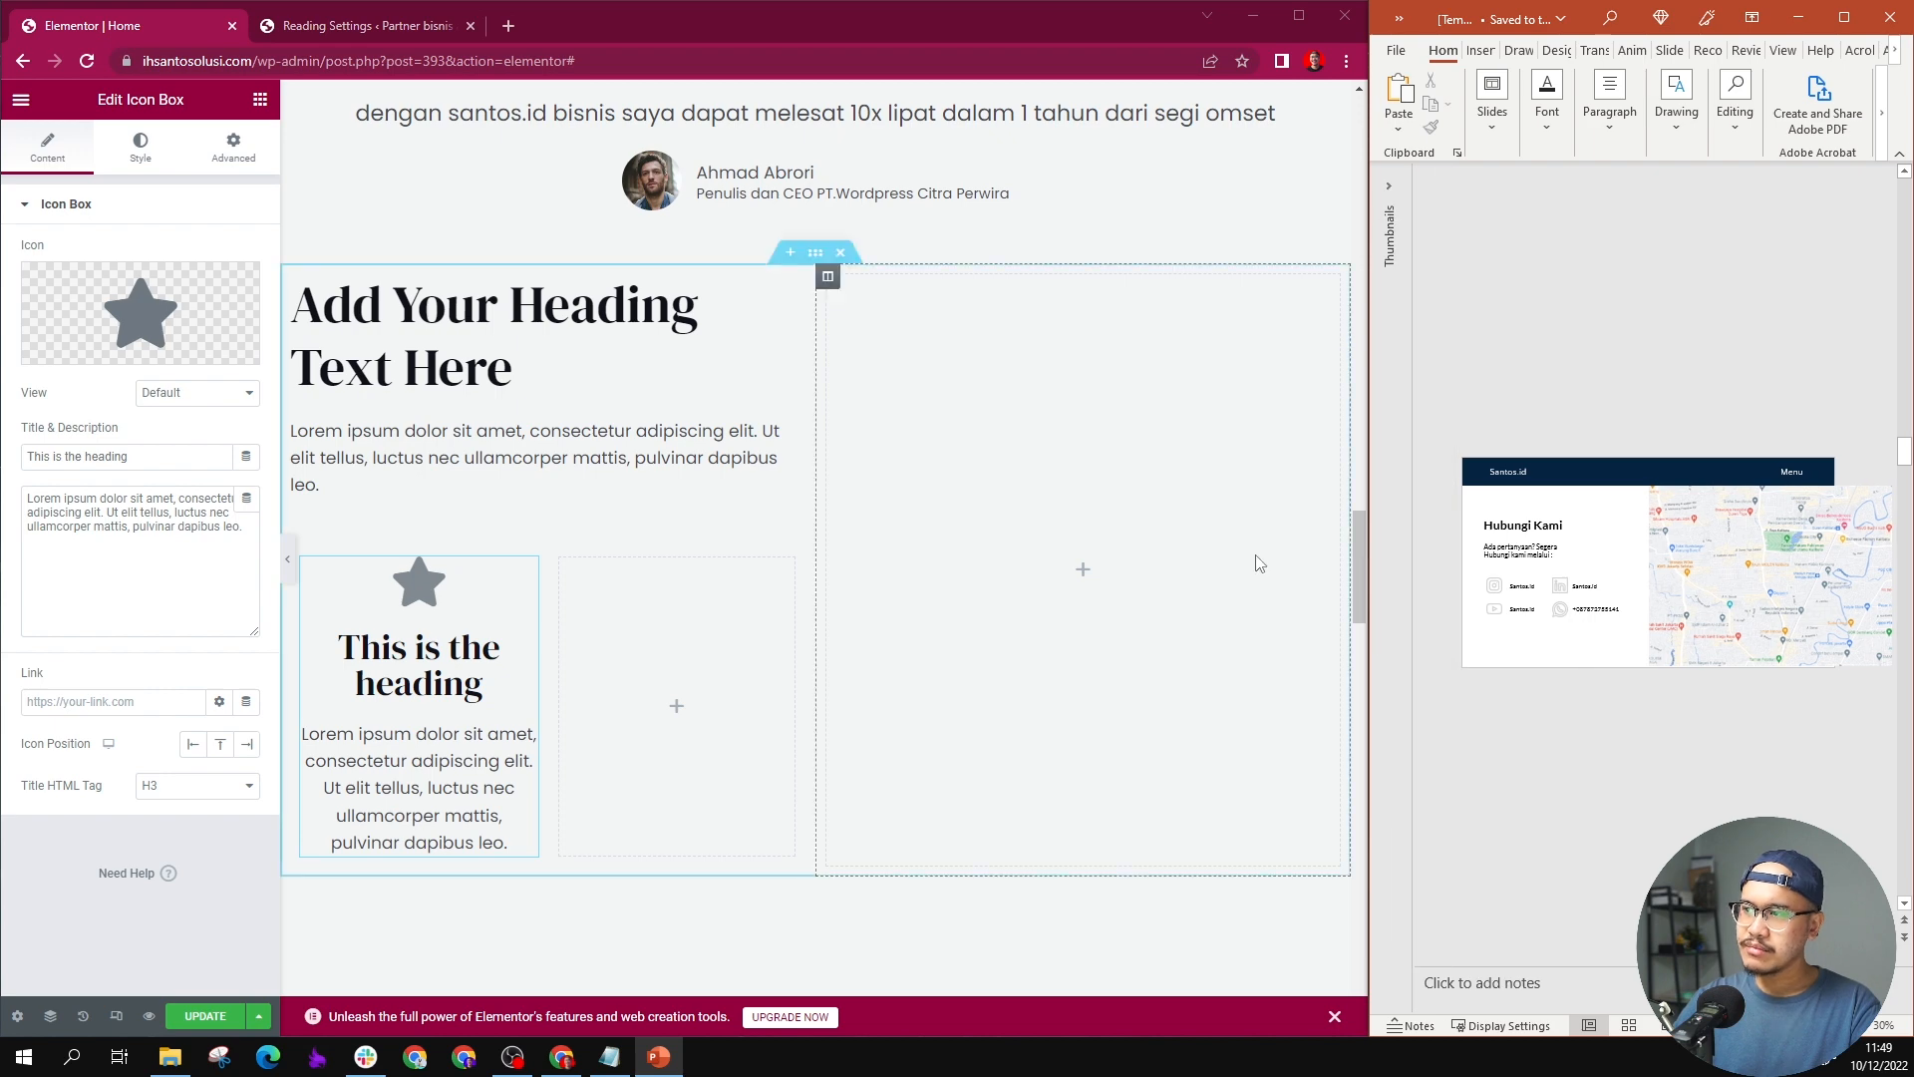
pyautogui.moveTo(1378, 576); pyautogui.dragTo(1391, 577)
# Step: Search the icon library for "insta" and insert the Instagram icon into the Icon Box
pyautogui.click(147, 321)
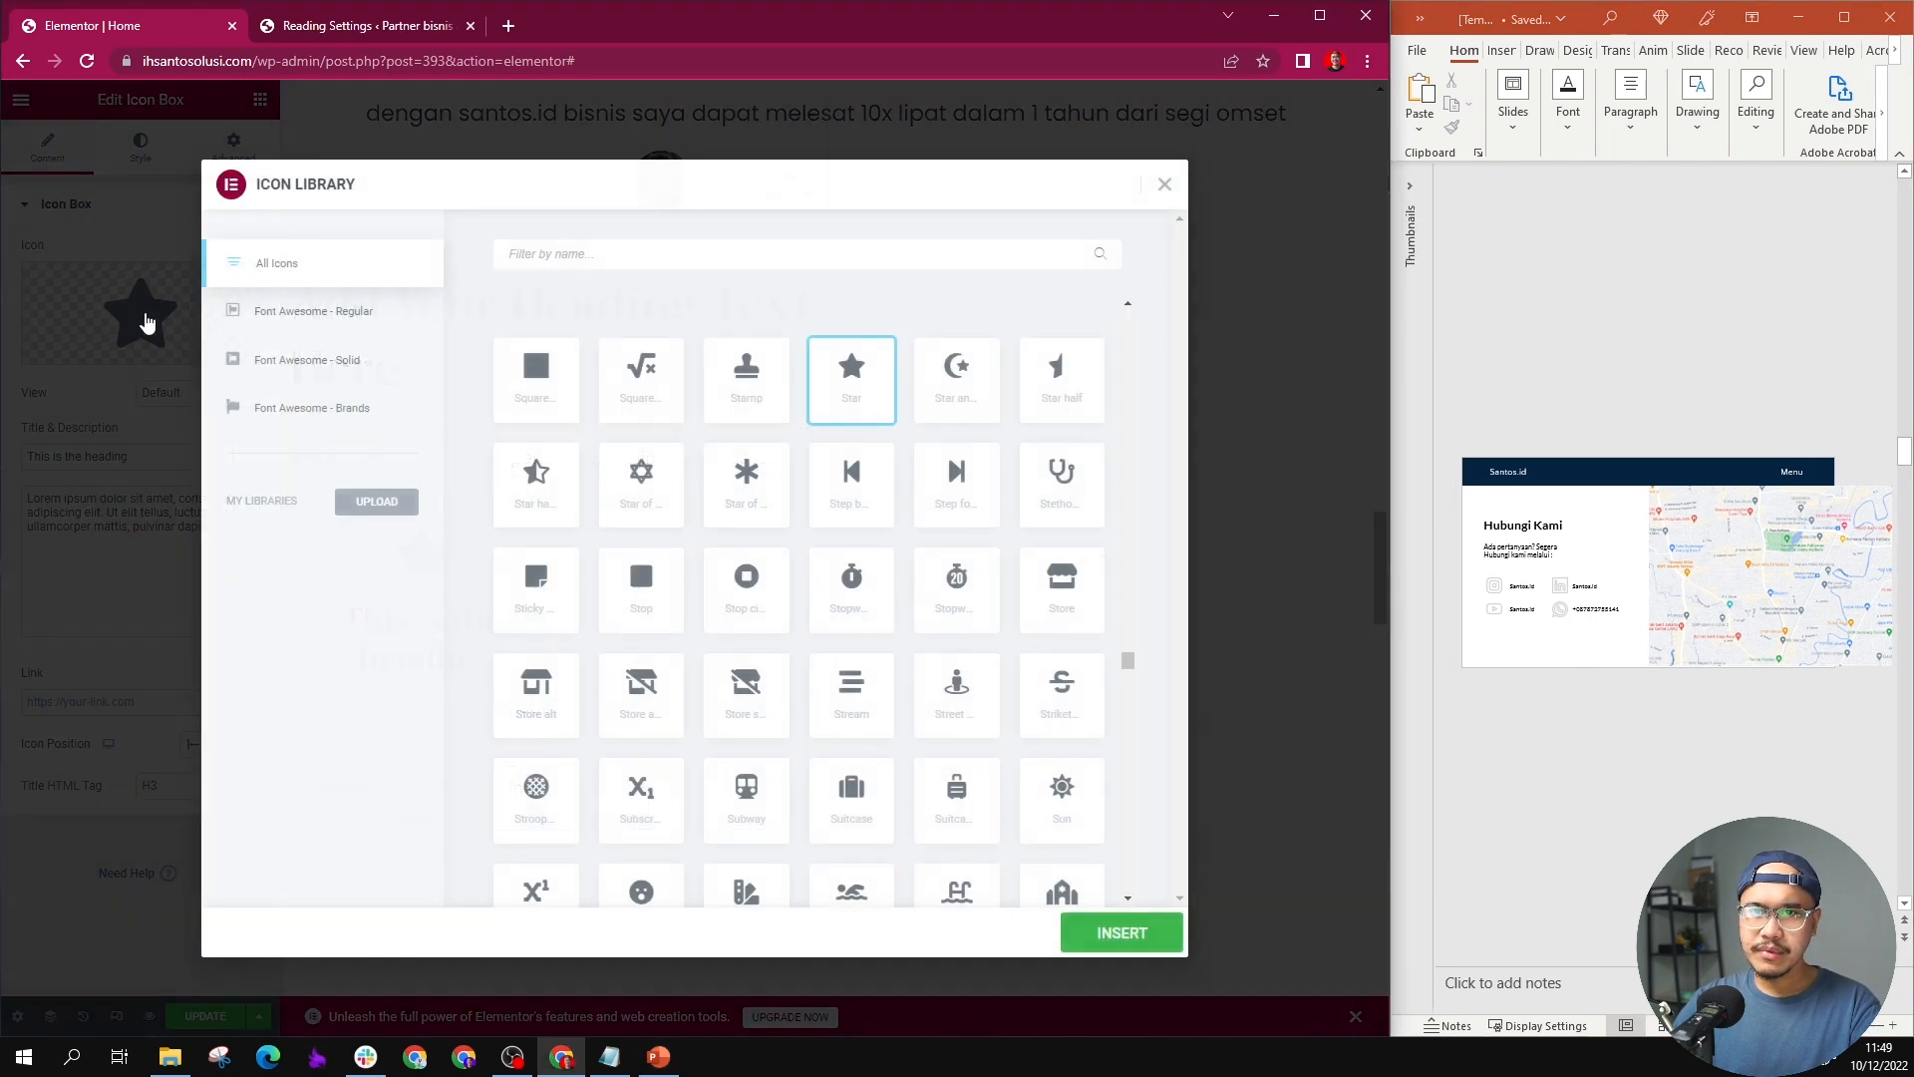
pyautogui.write('insta')
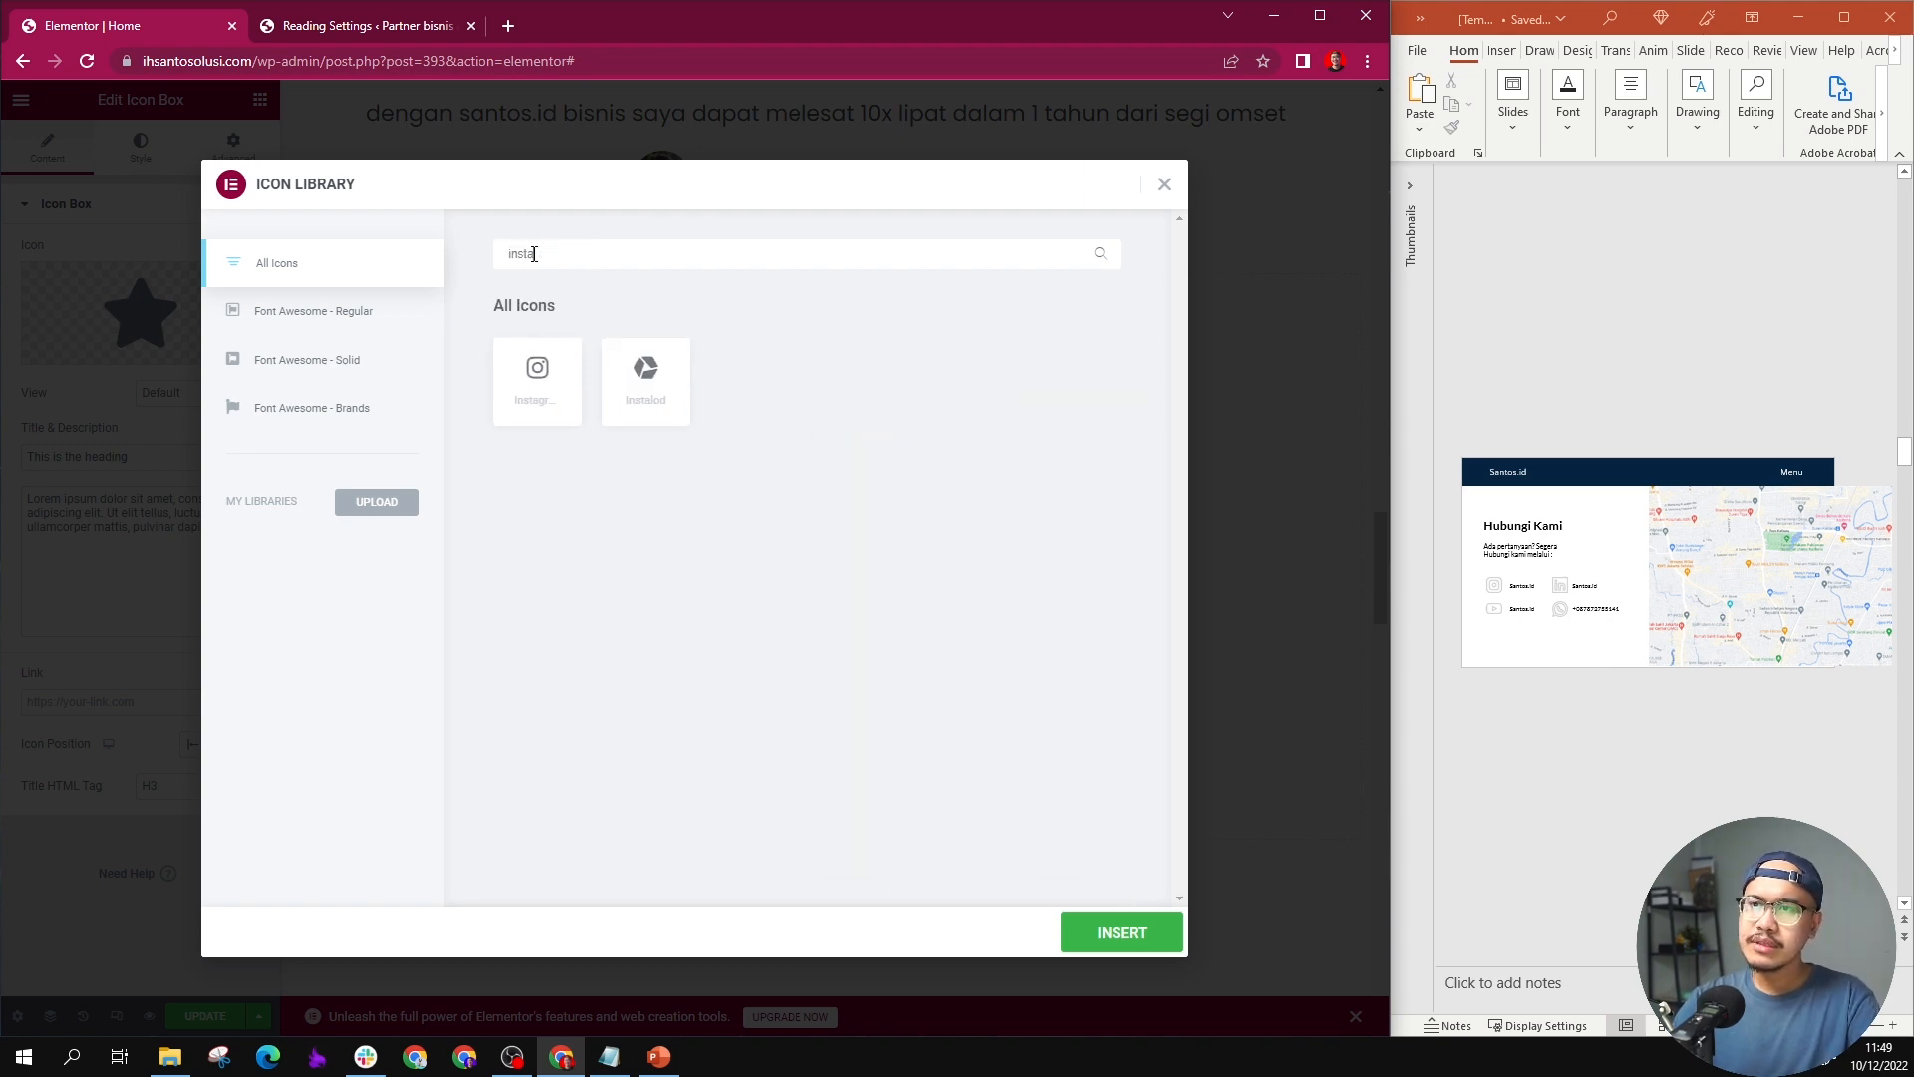
pyautogui.click(535, 361)
pyautogui.click(1122, 934)
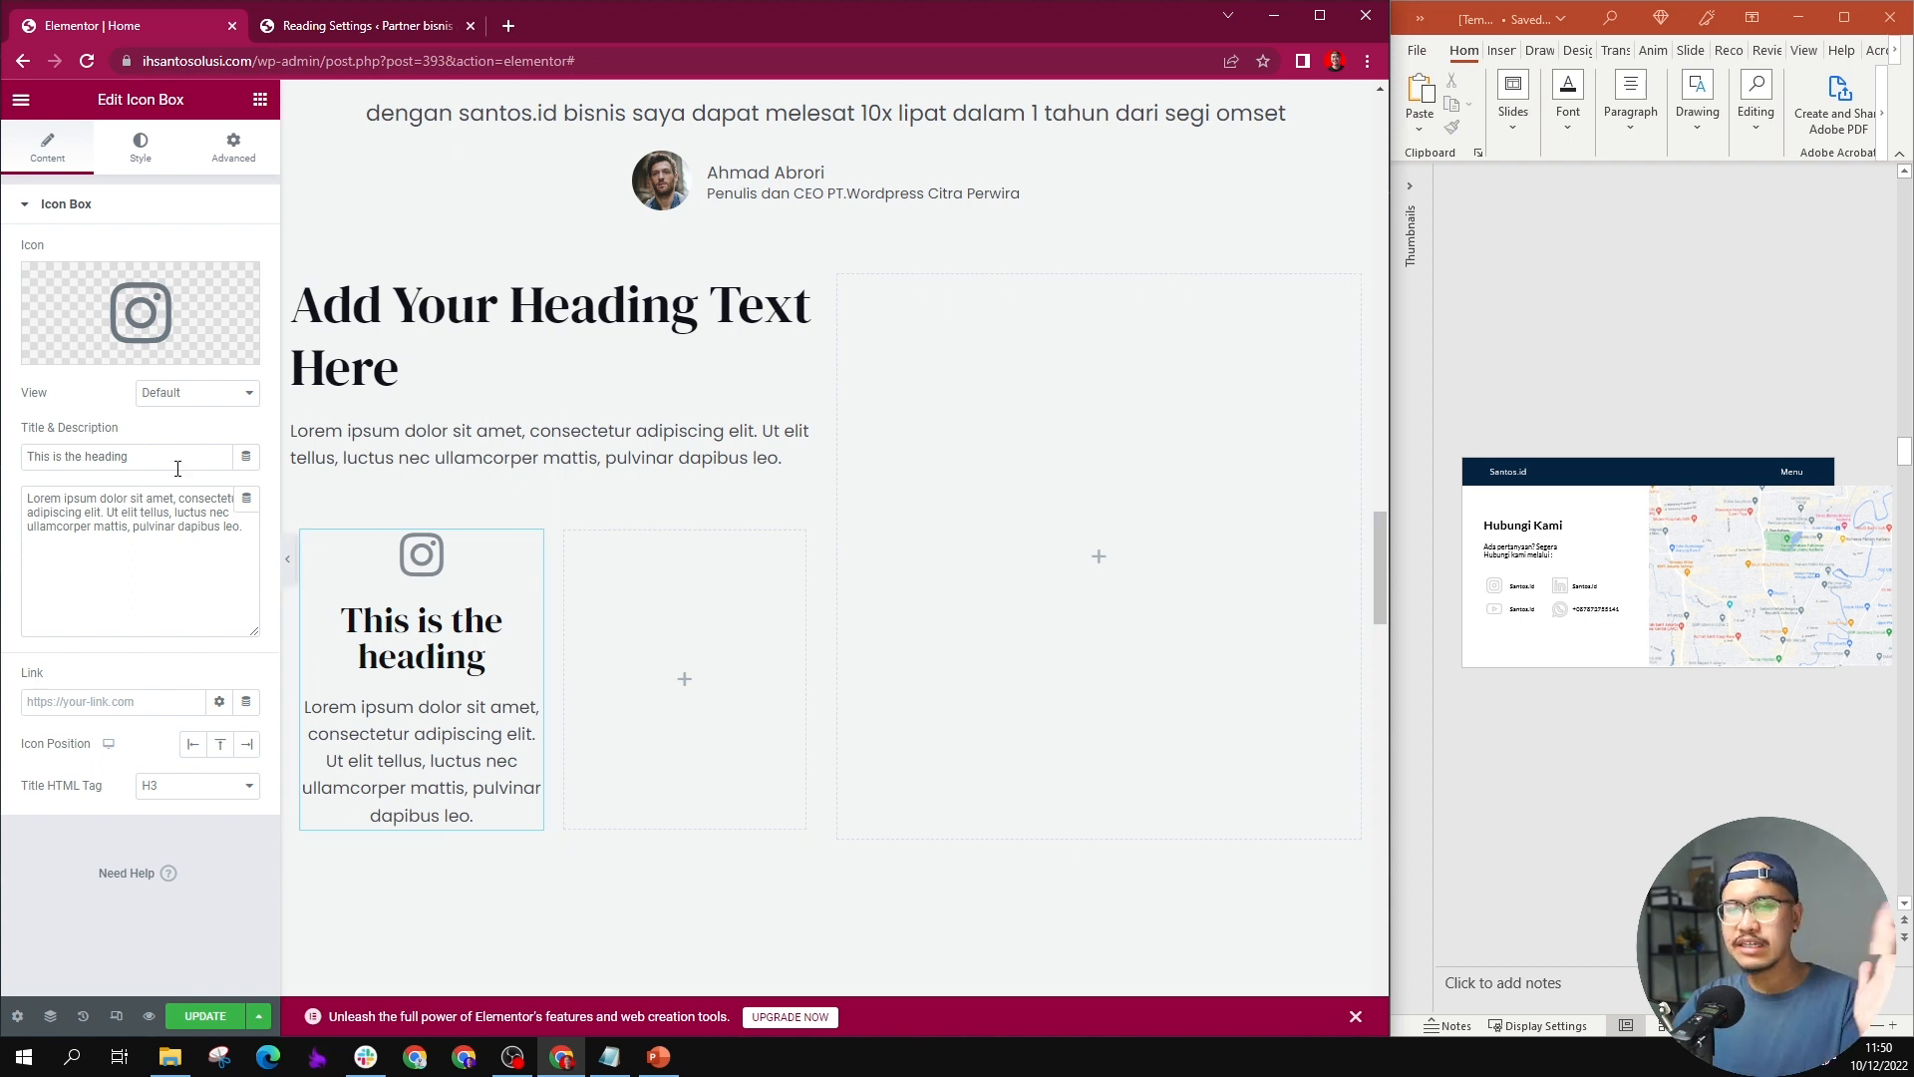
# Step: Replace the Icon Box's title with "ihsantosolusi.com"
pyautogui.click(176, 450)
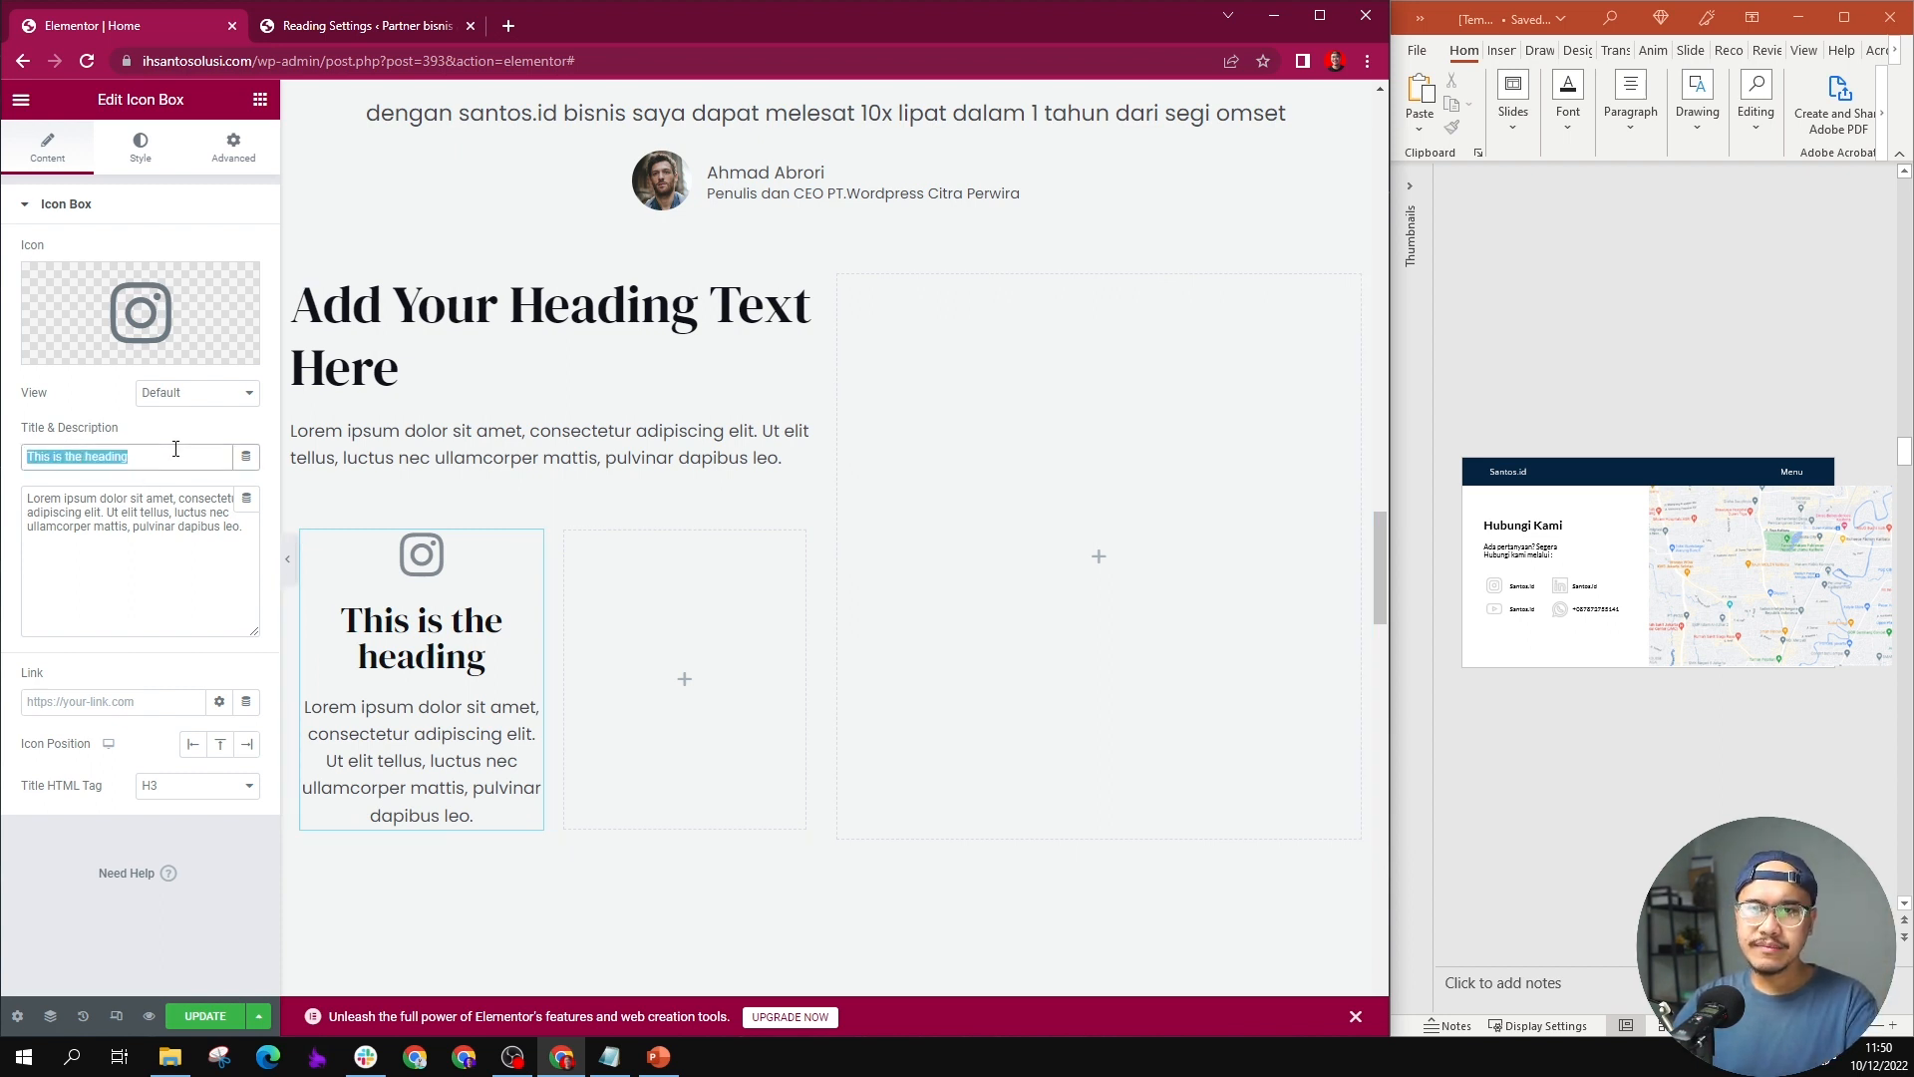
pyautogui.write('San')
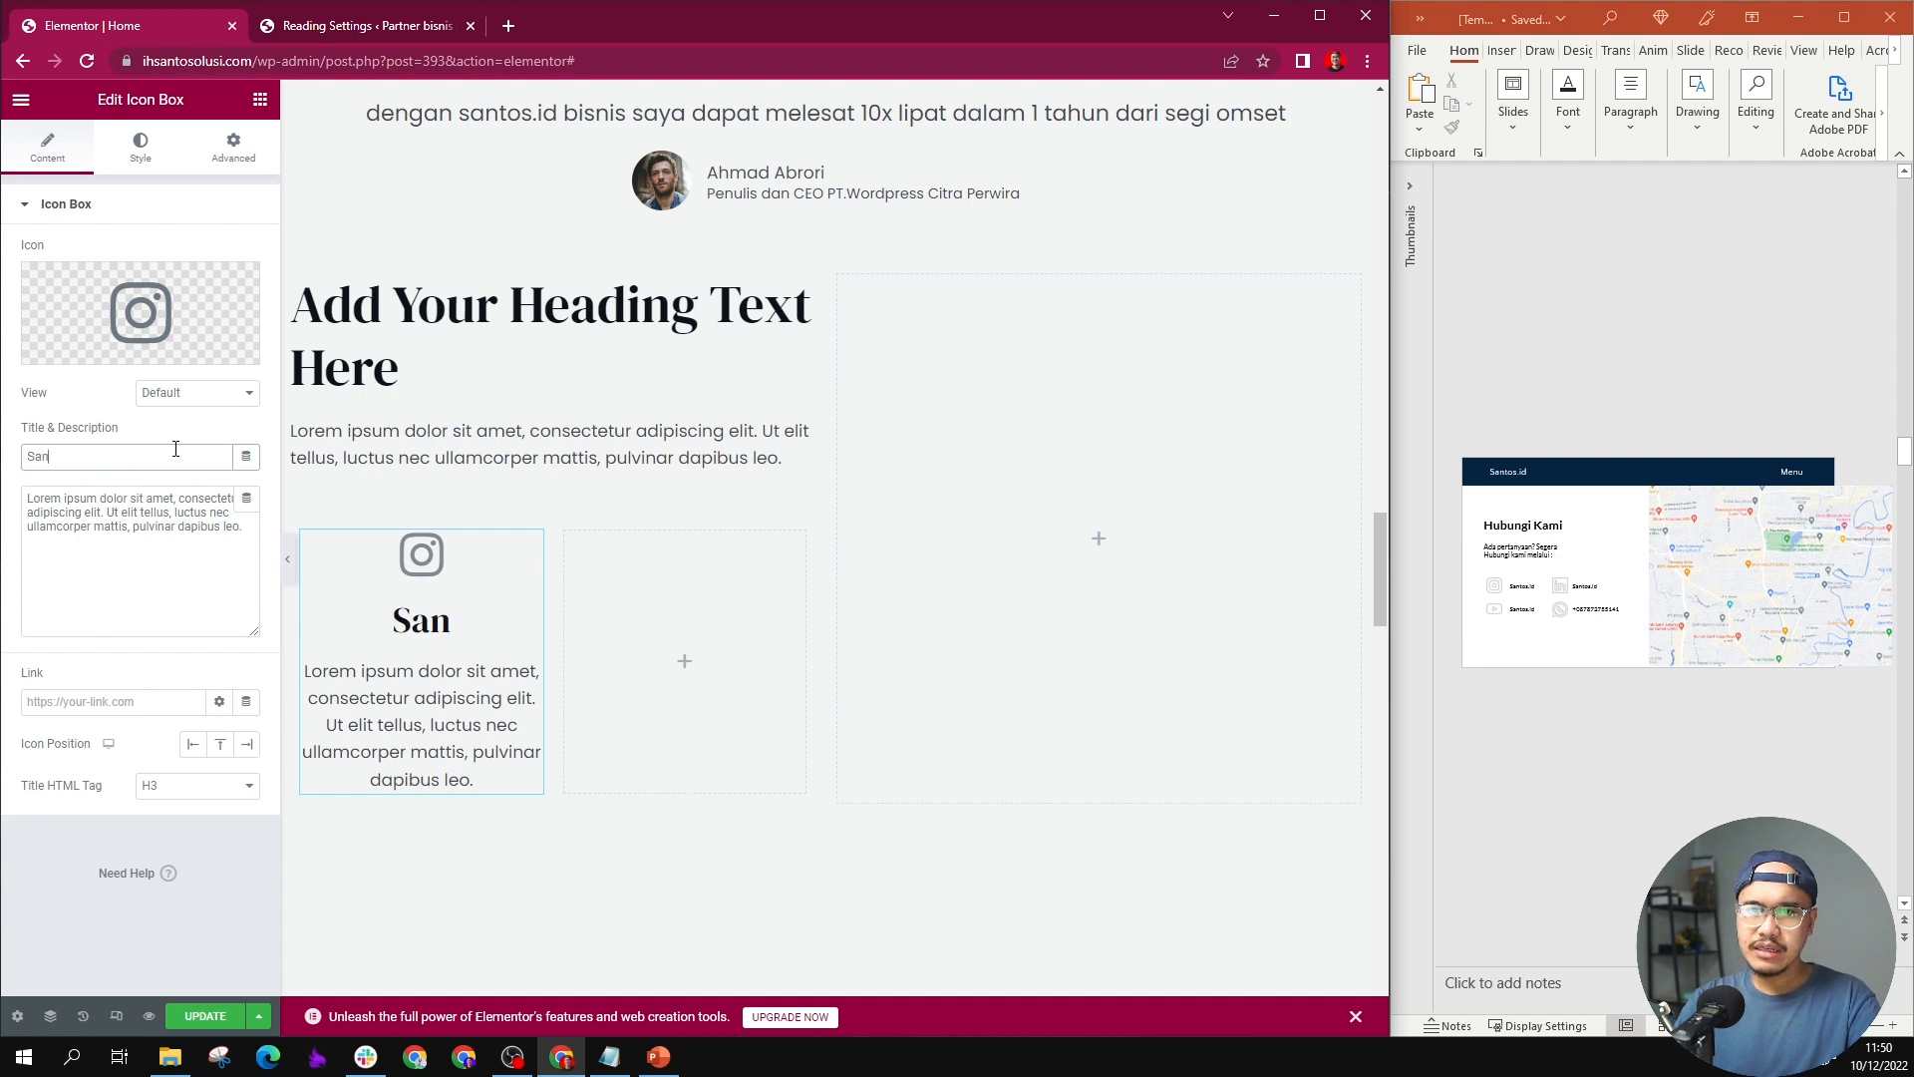
pyautogui.press('BackSpace')
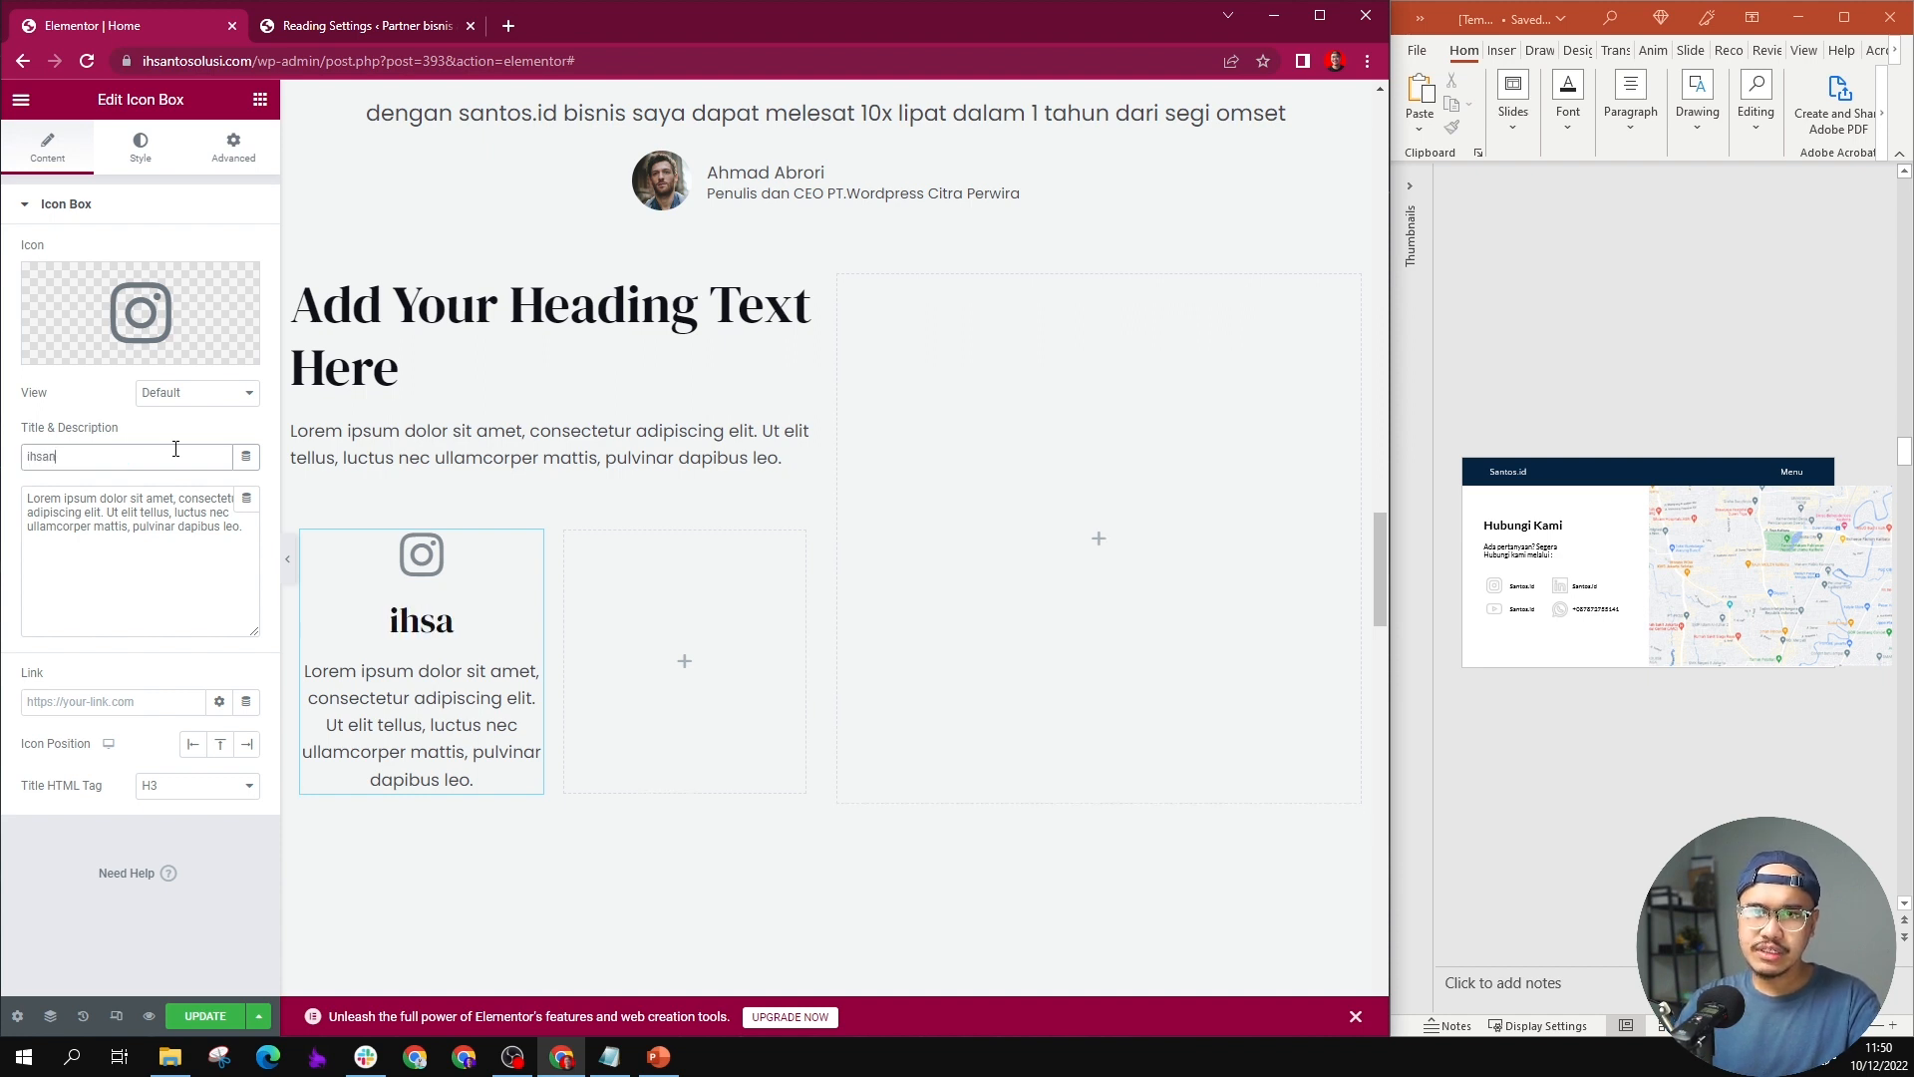
pyautogui.write('tosolus')
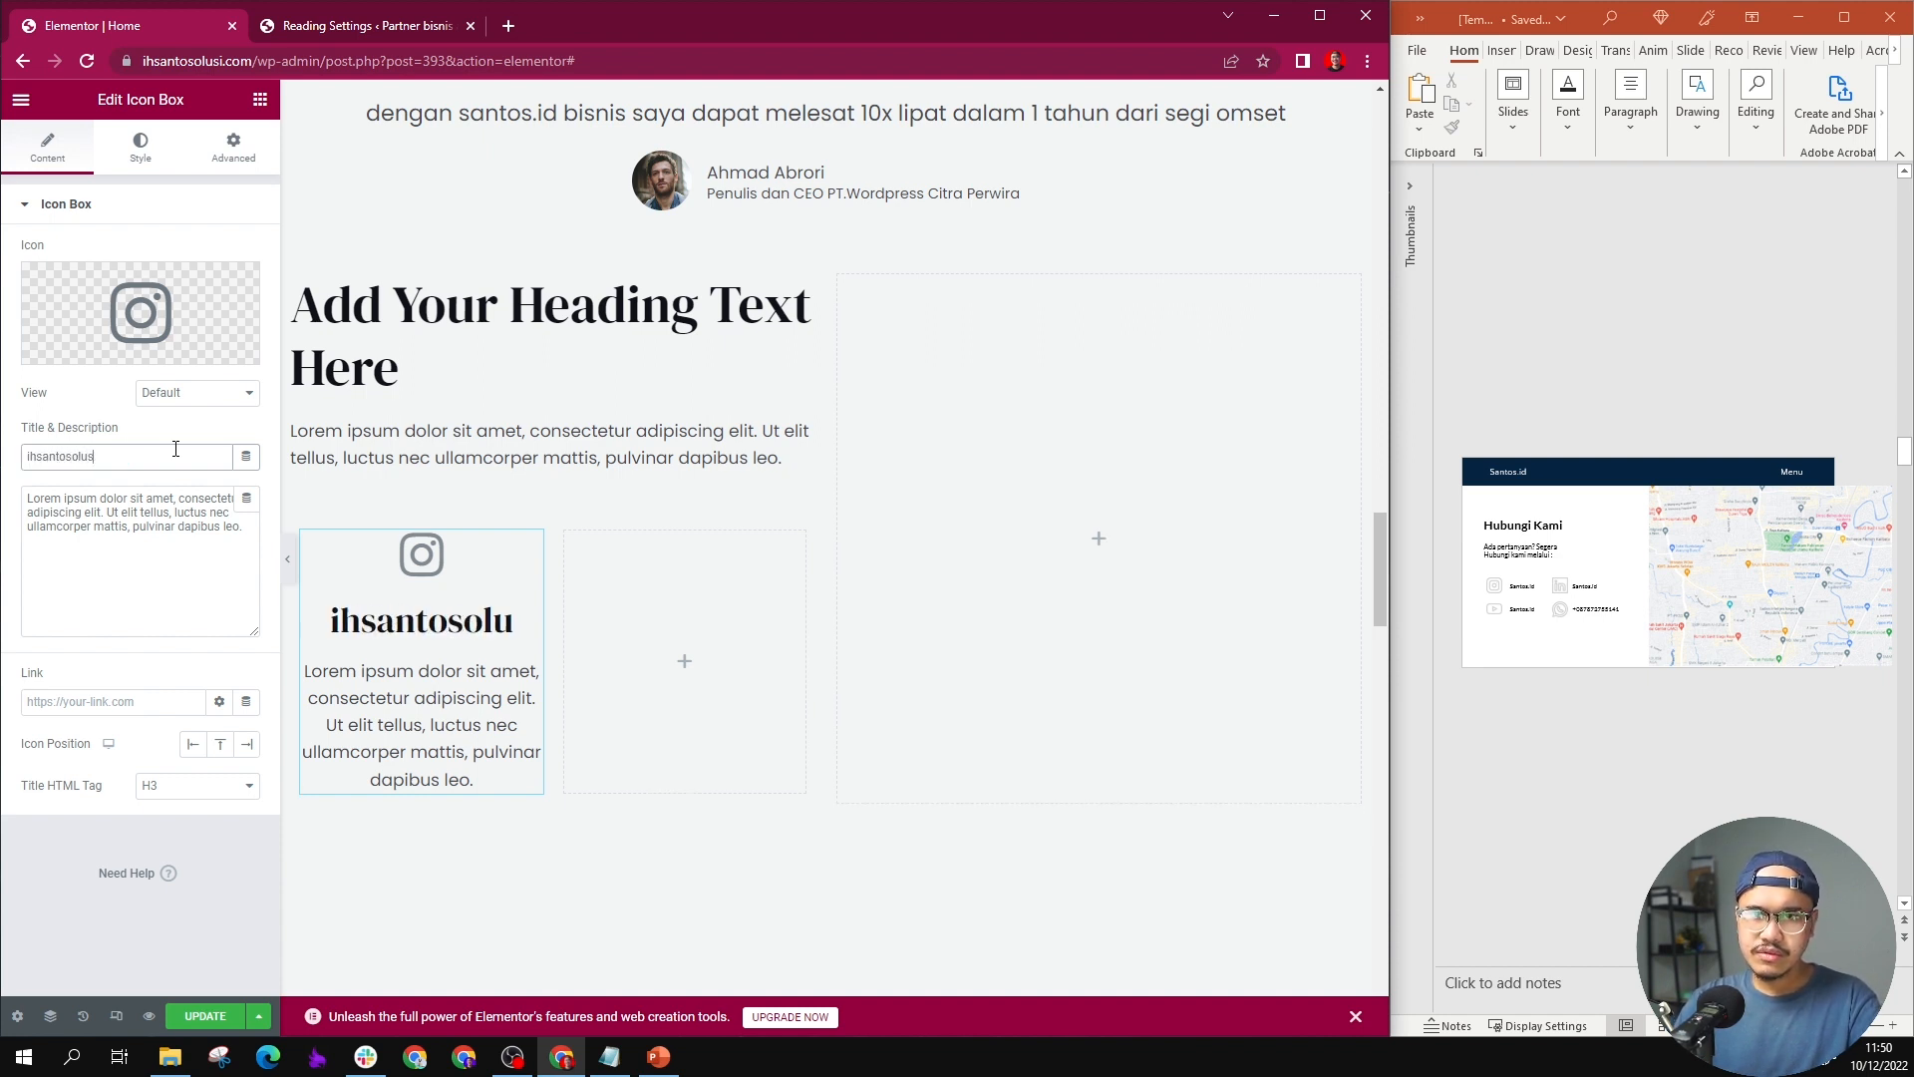
pyautogui.write('i.co')
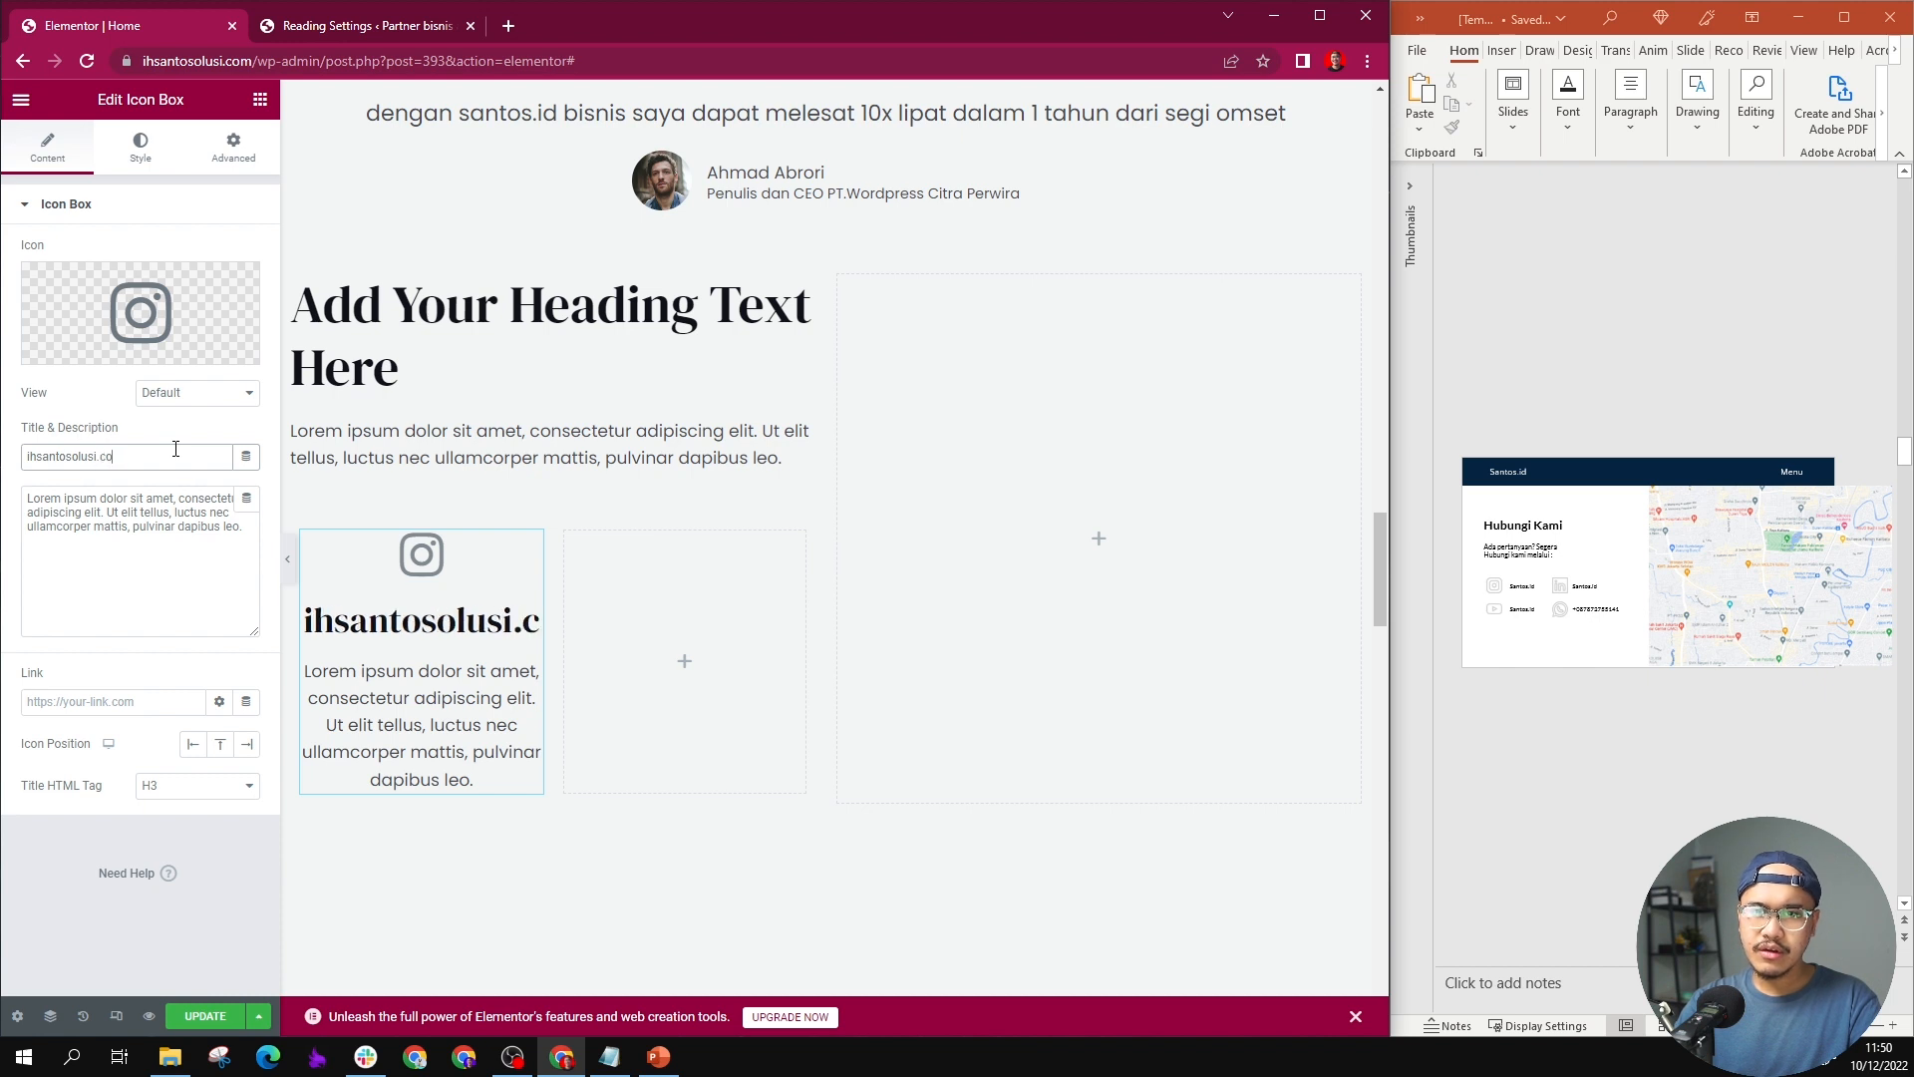
pyautogui.write('m')
# Step: Clear the Instagram Icon Box's placeholder description and set its icon position to the left of the title
pyautogui.click(146, 528)
pyautogui.hotkey('ctrl', 'a')
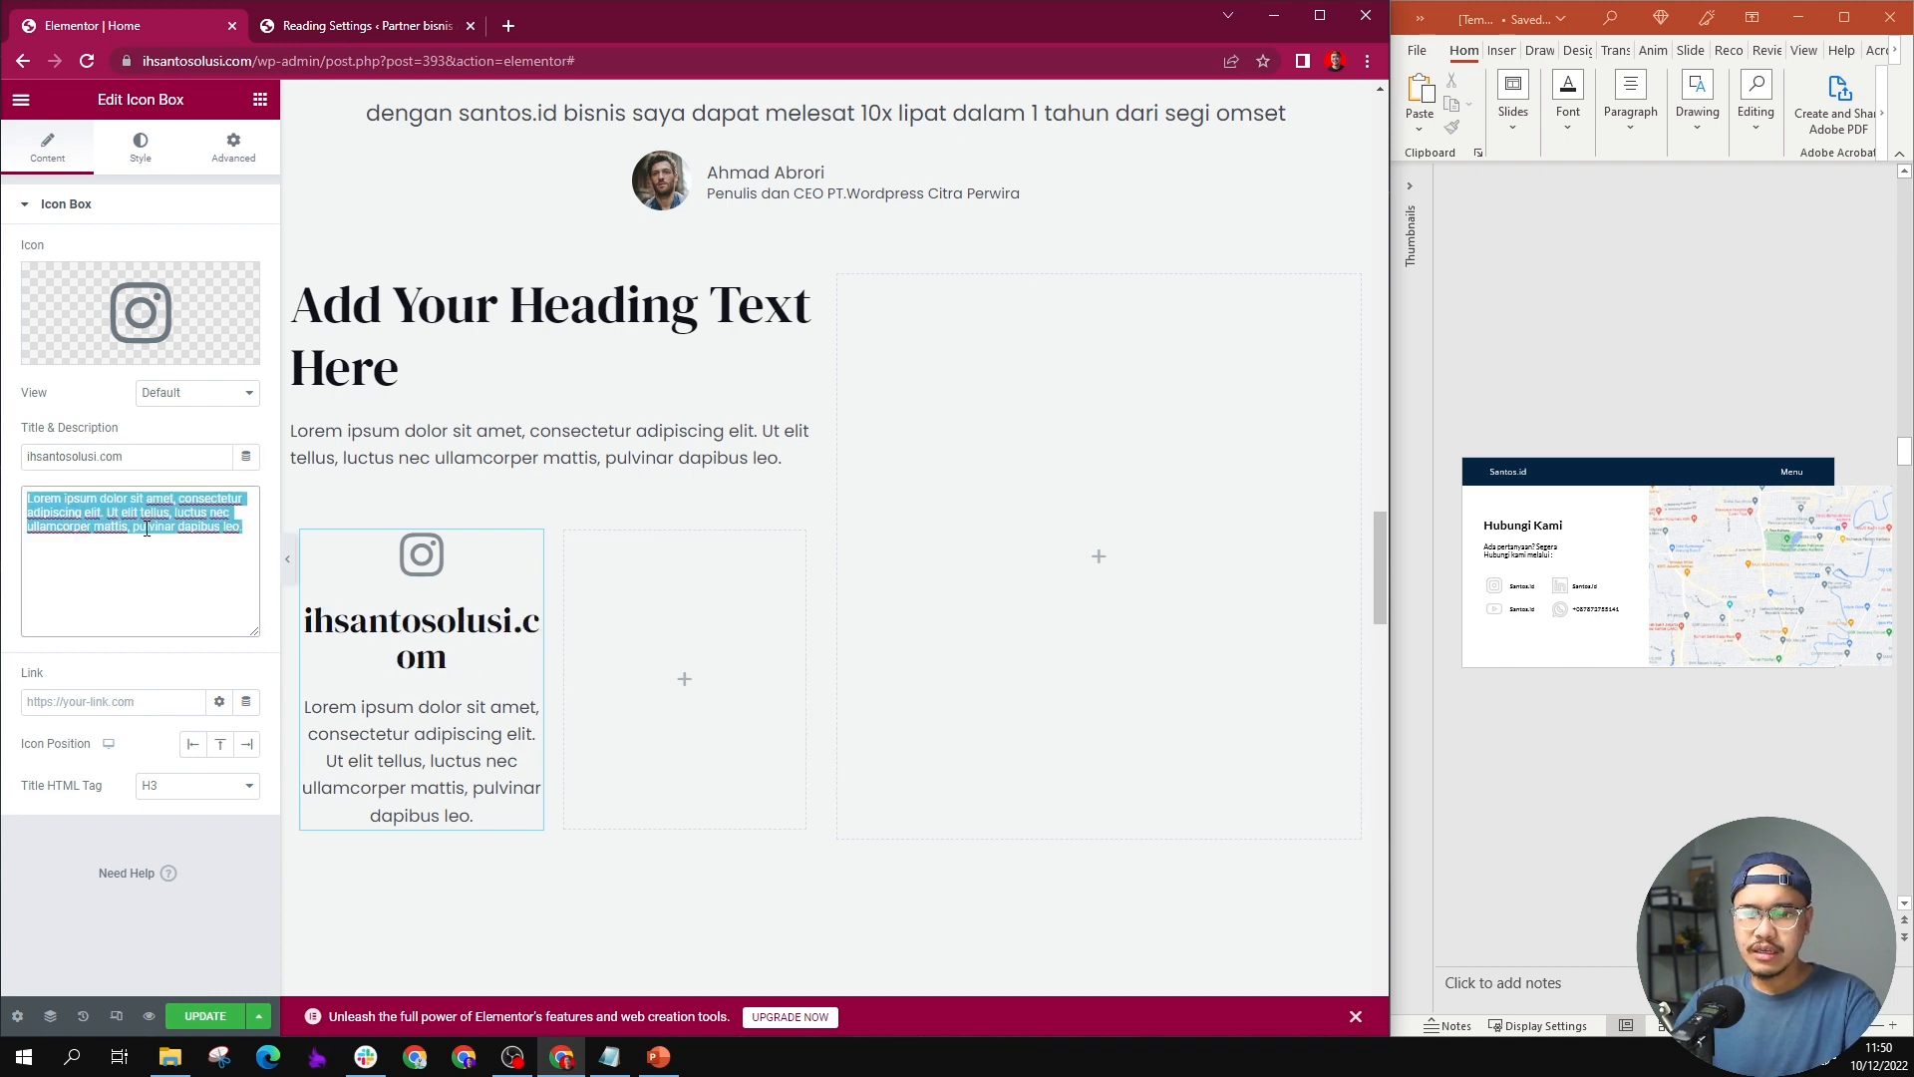
pyautogui.press('BackSpace')
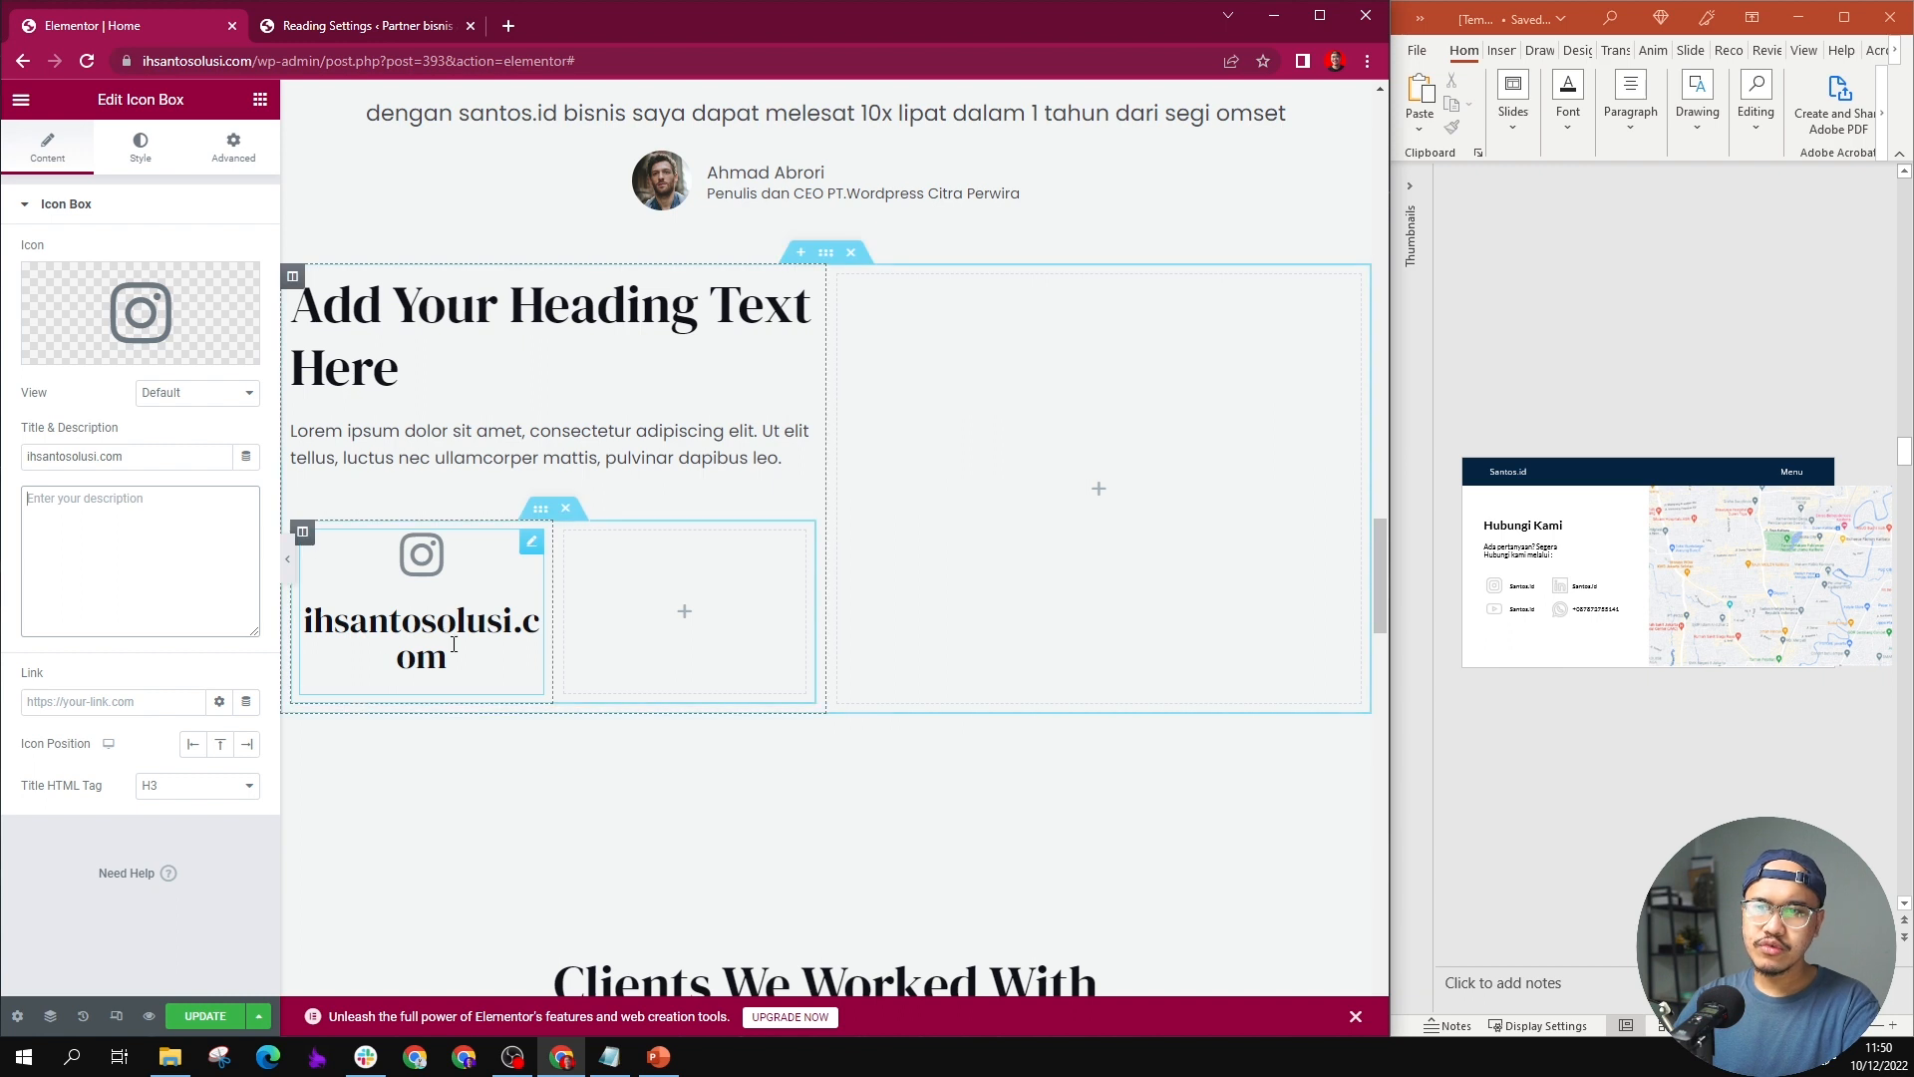
pyautogui.click(193, 745)
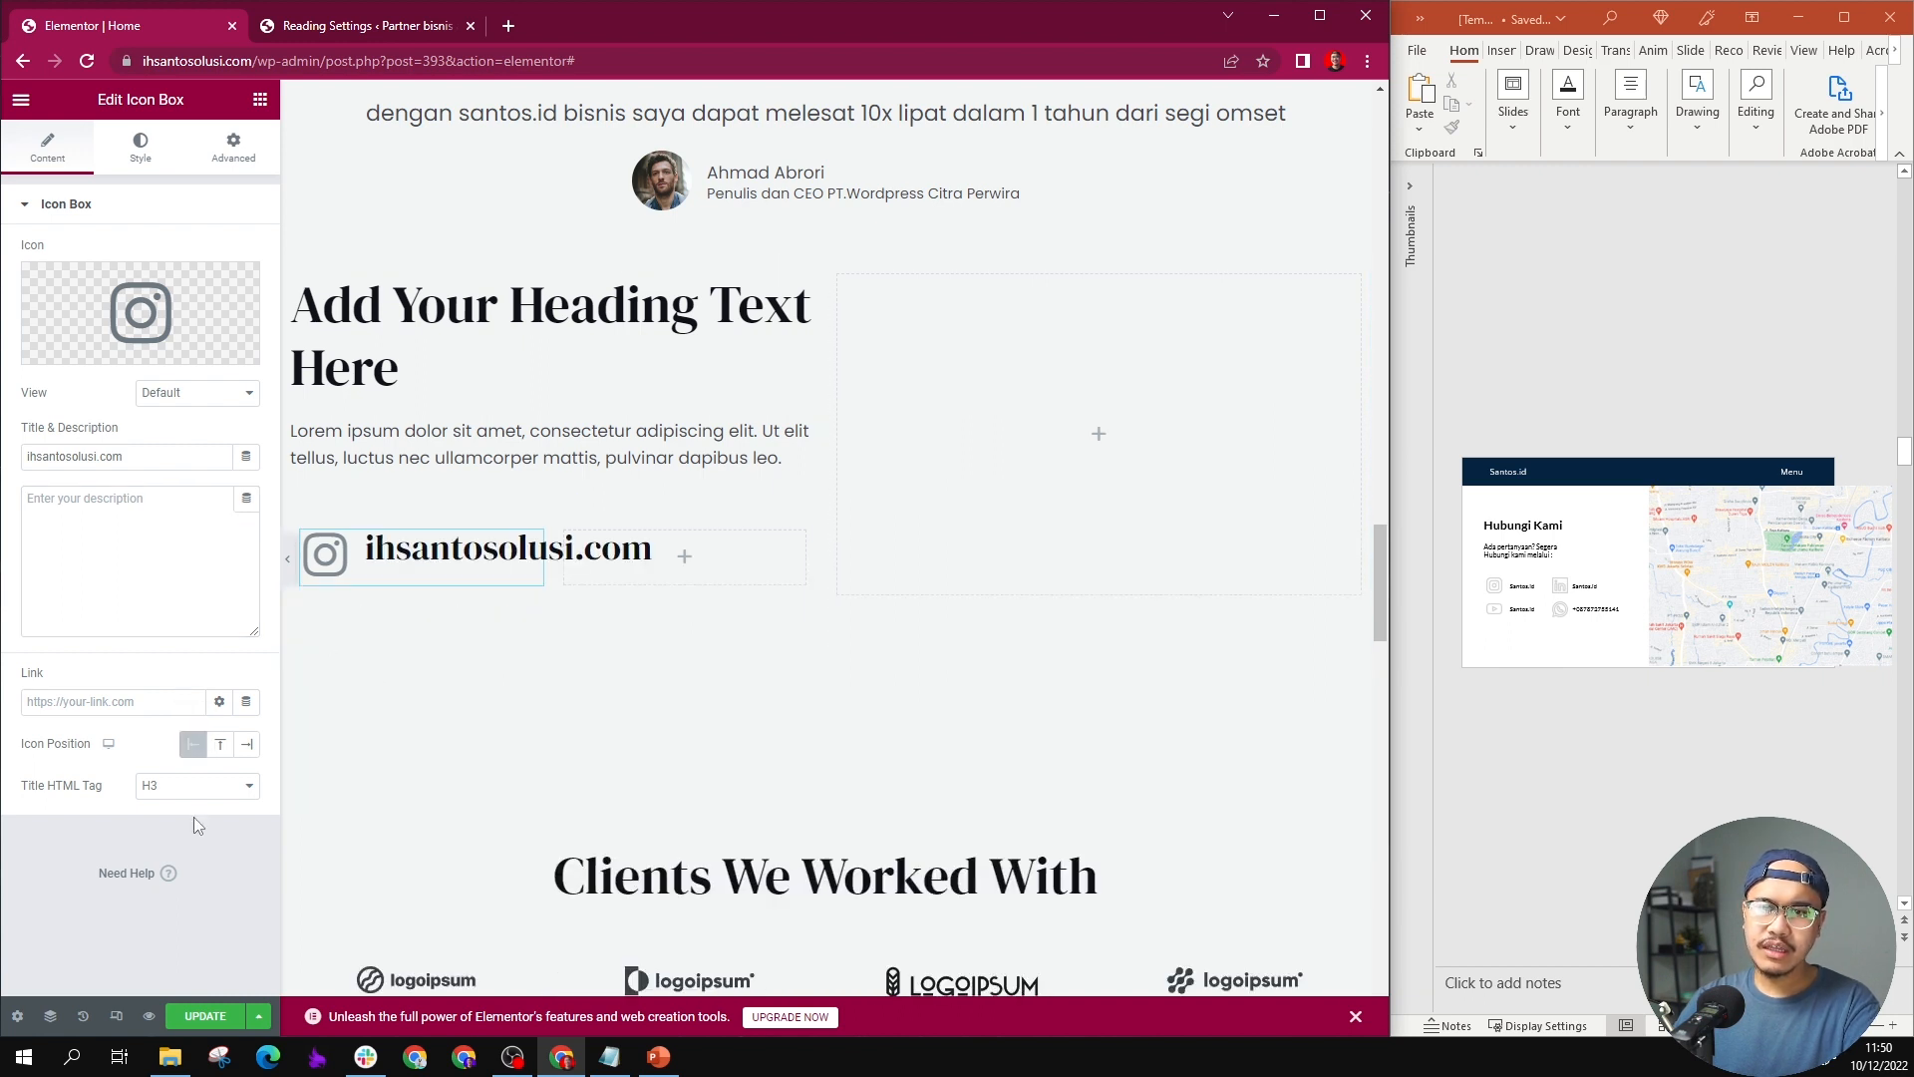
# Step: Set the Instagram Icon Box's title HTML tag to H5
pyautogui.moveTo(88, 332)
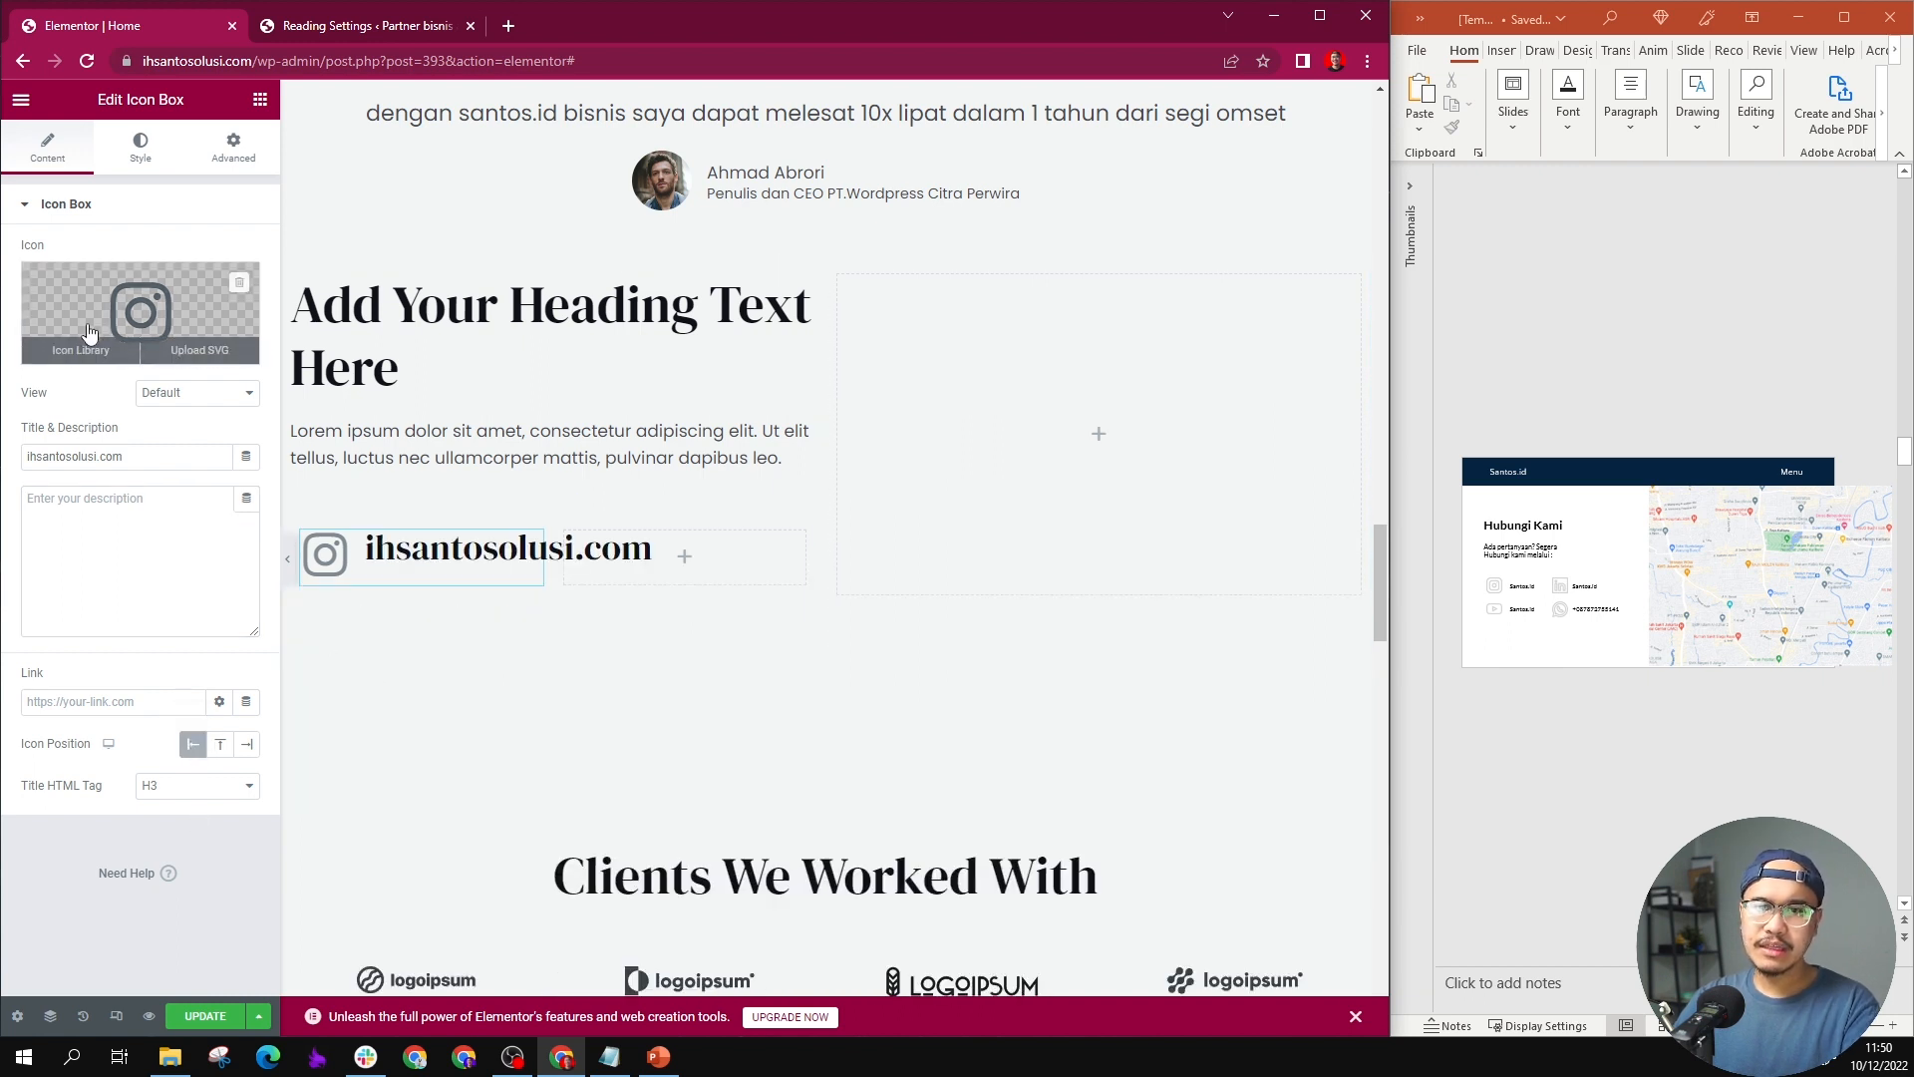
pyautogui.click(166, 793)
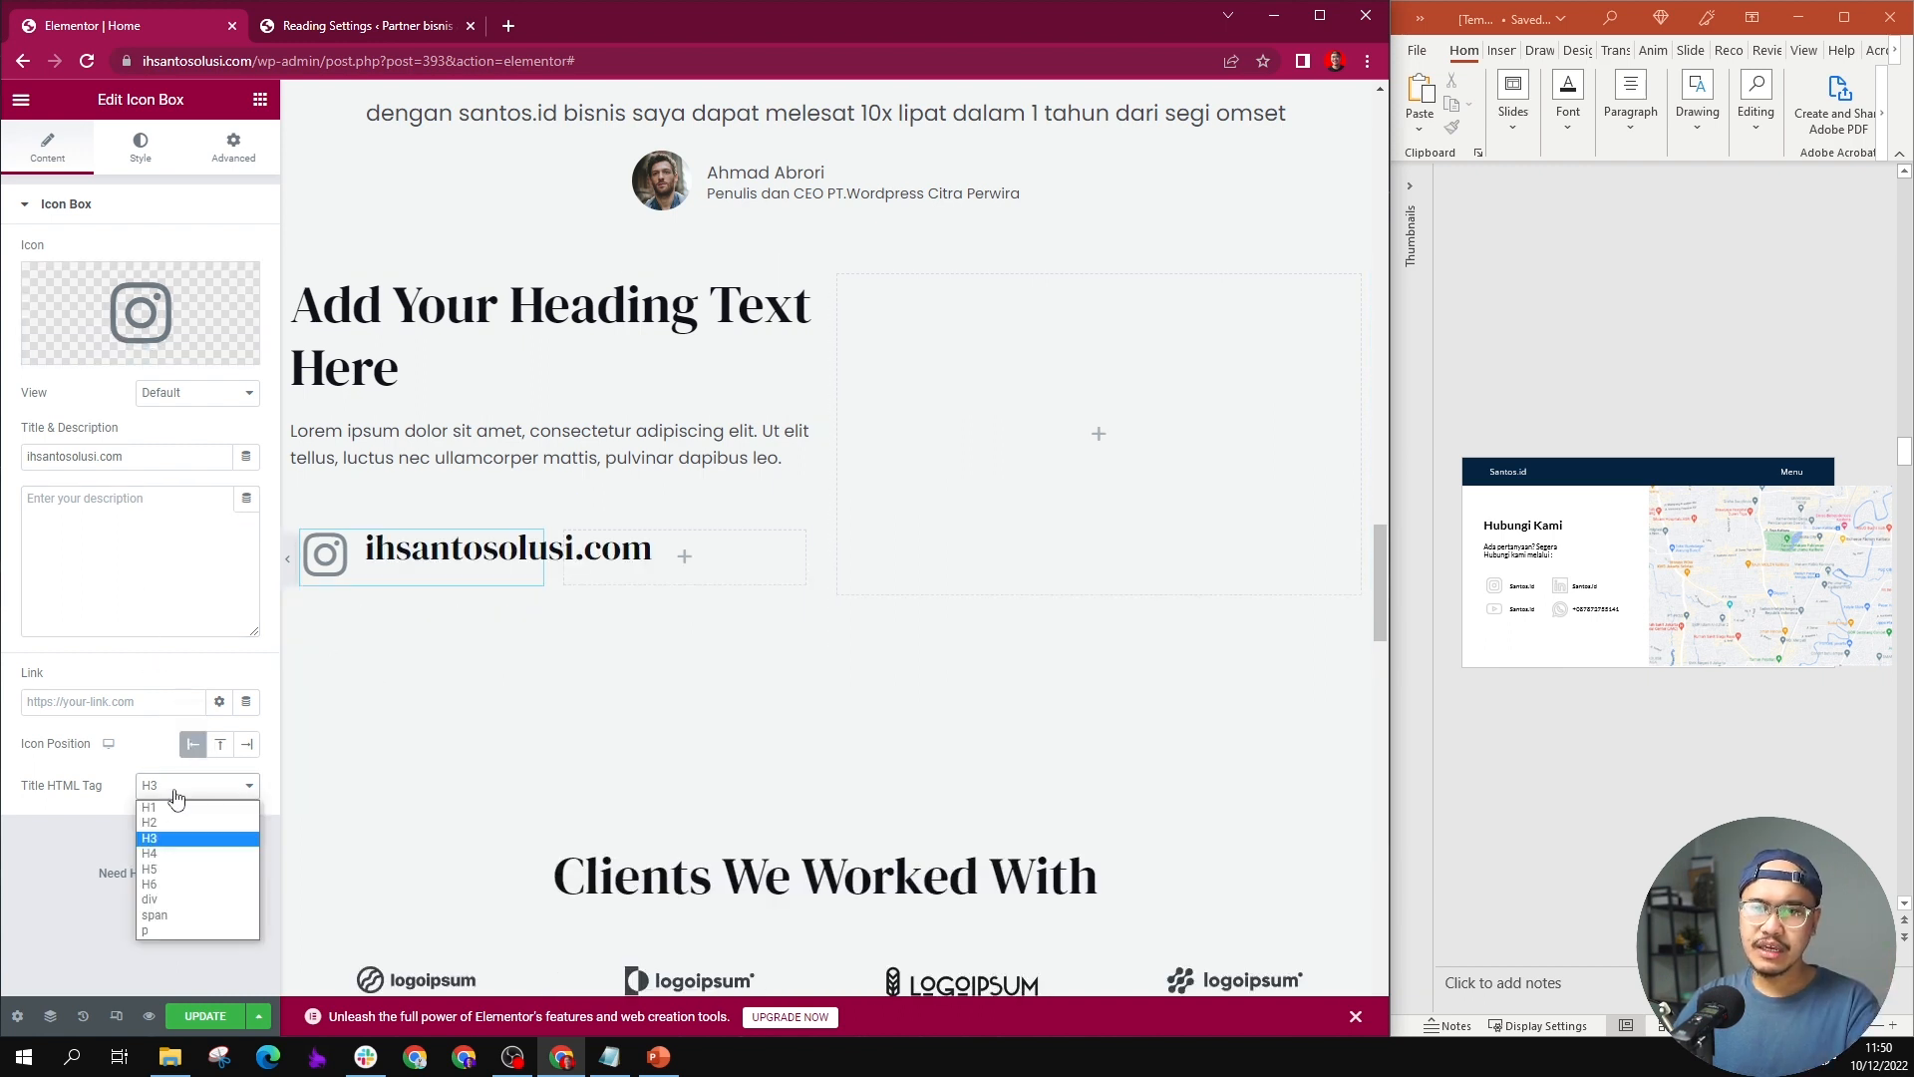
pyautogui.click(170, 884)
pyautogui.click(186, 803)
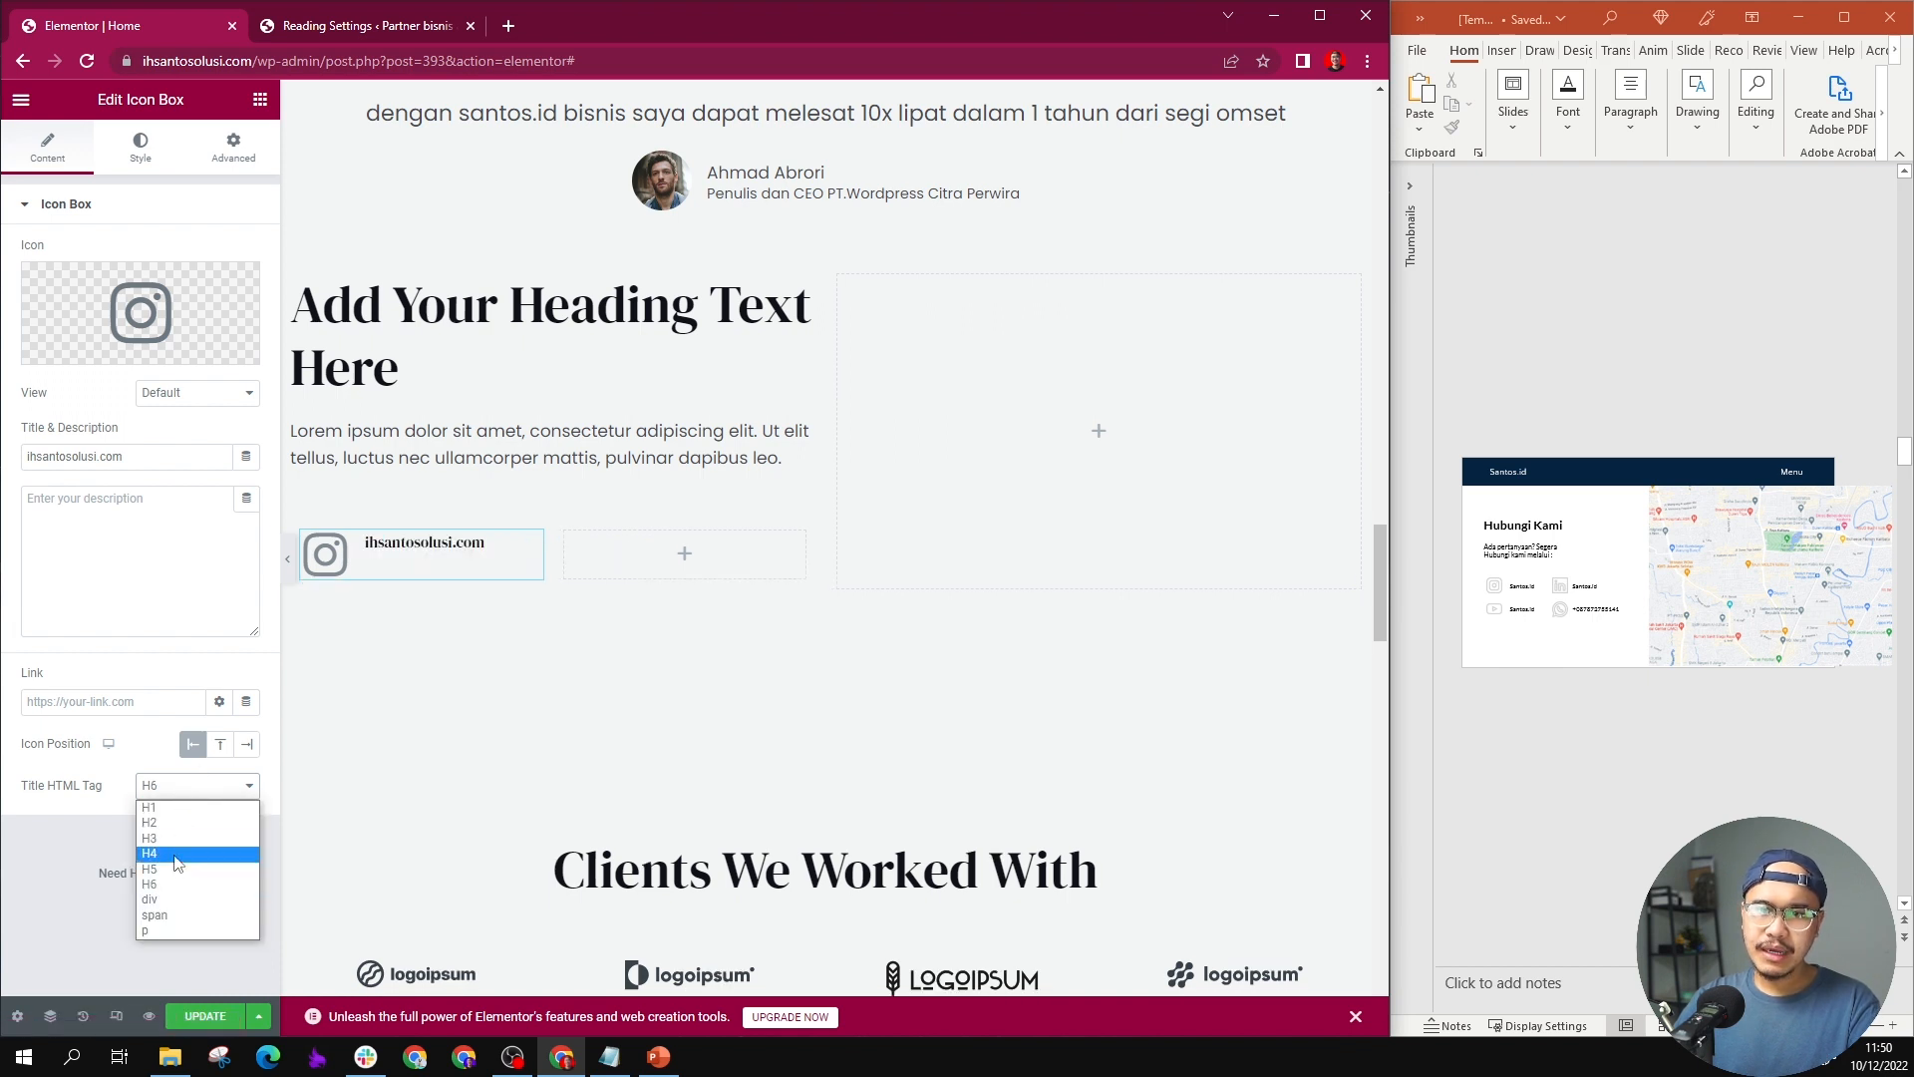
pyautogui.click(172, 868)
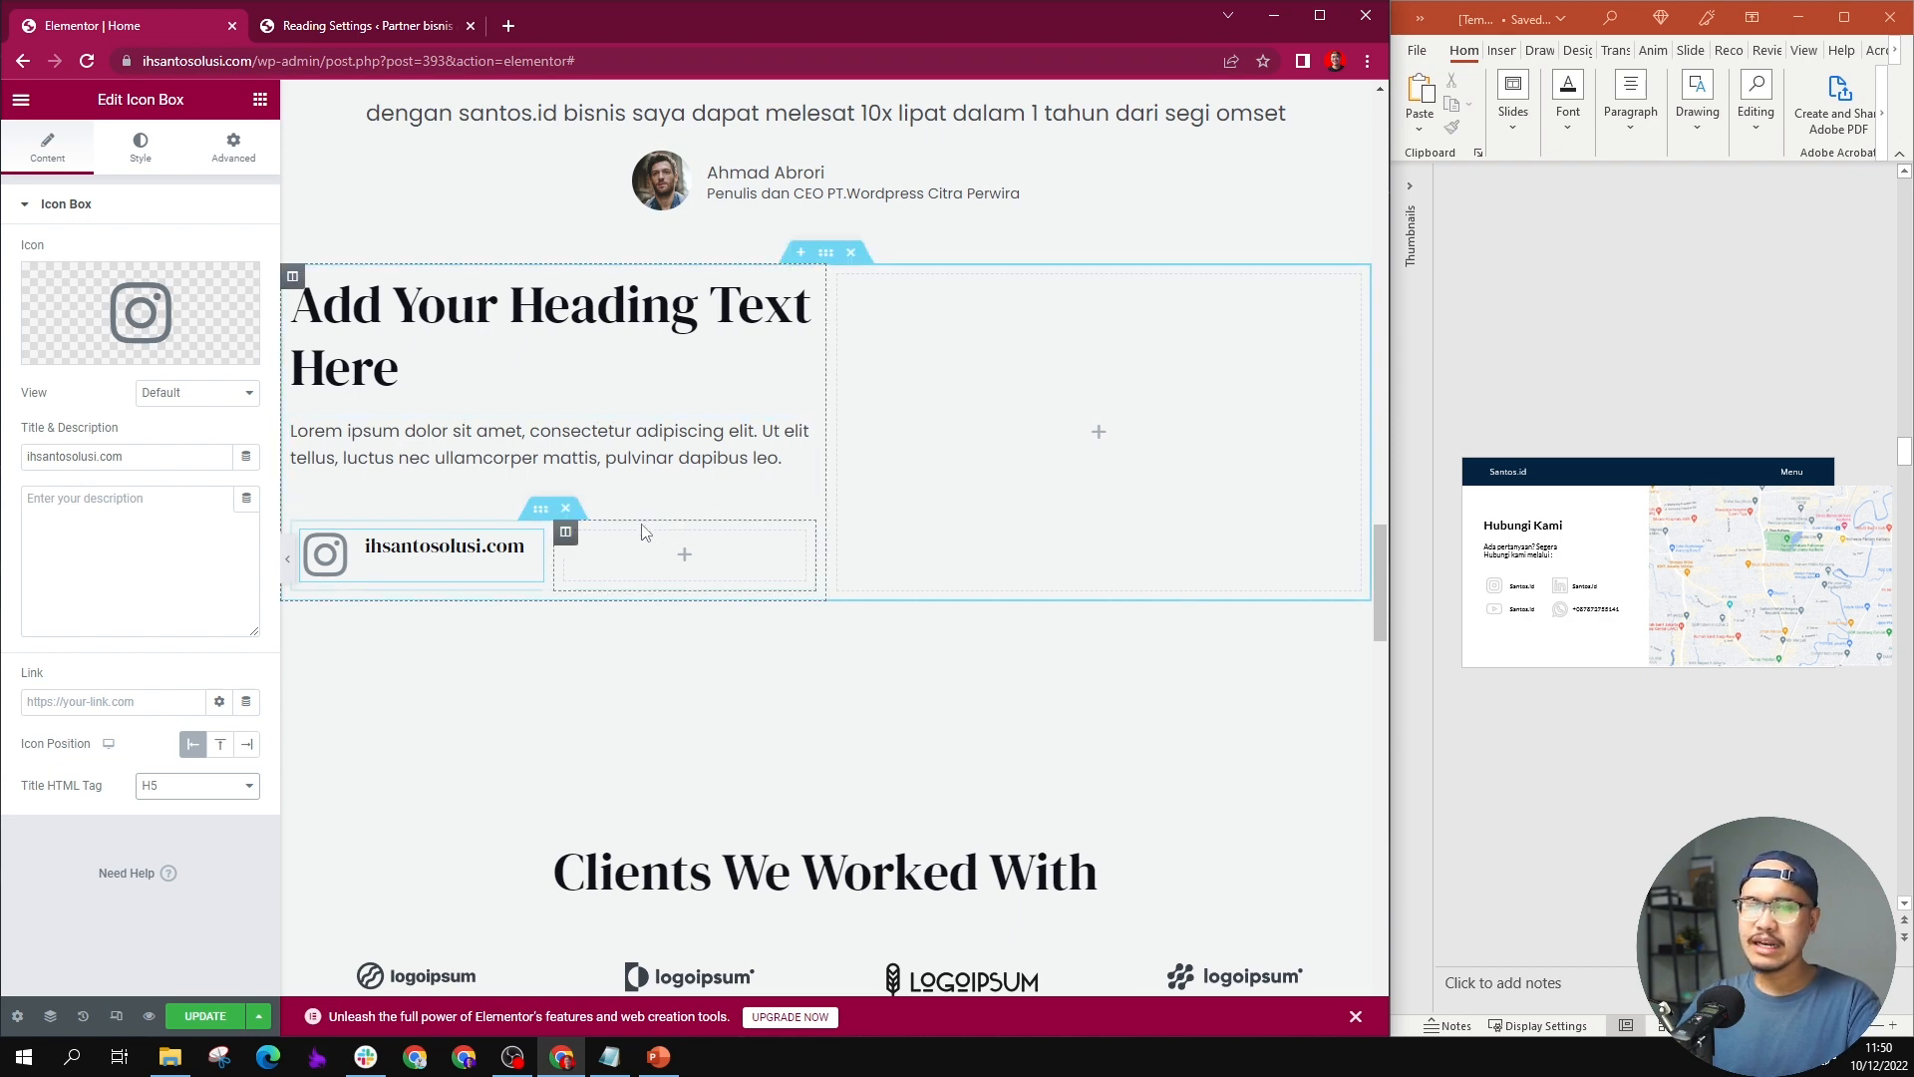
# Step: Replace the empty inner column with a duplicate of the Instagram Icon Box column, and form a second row starting with a YouTube icon
pyautogui.scroll(1, 648, 533)
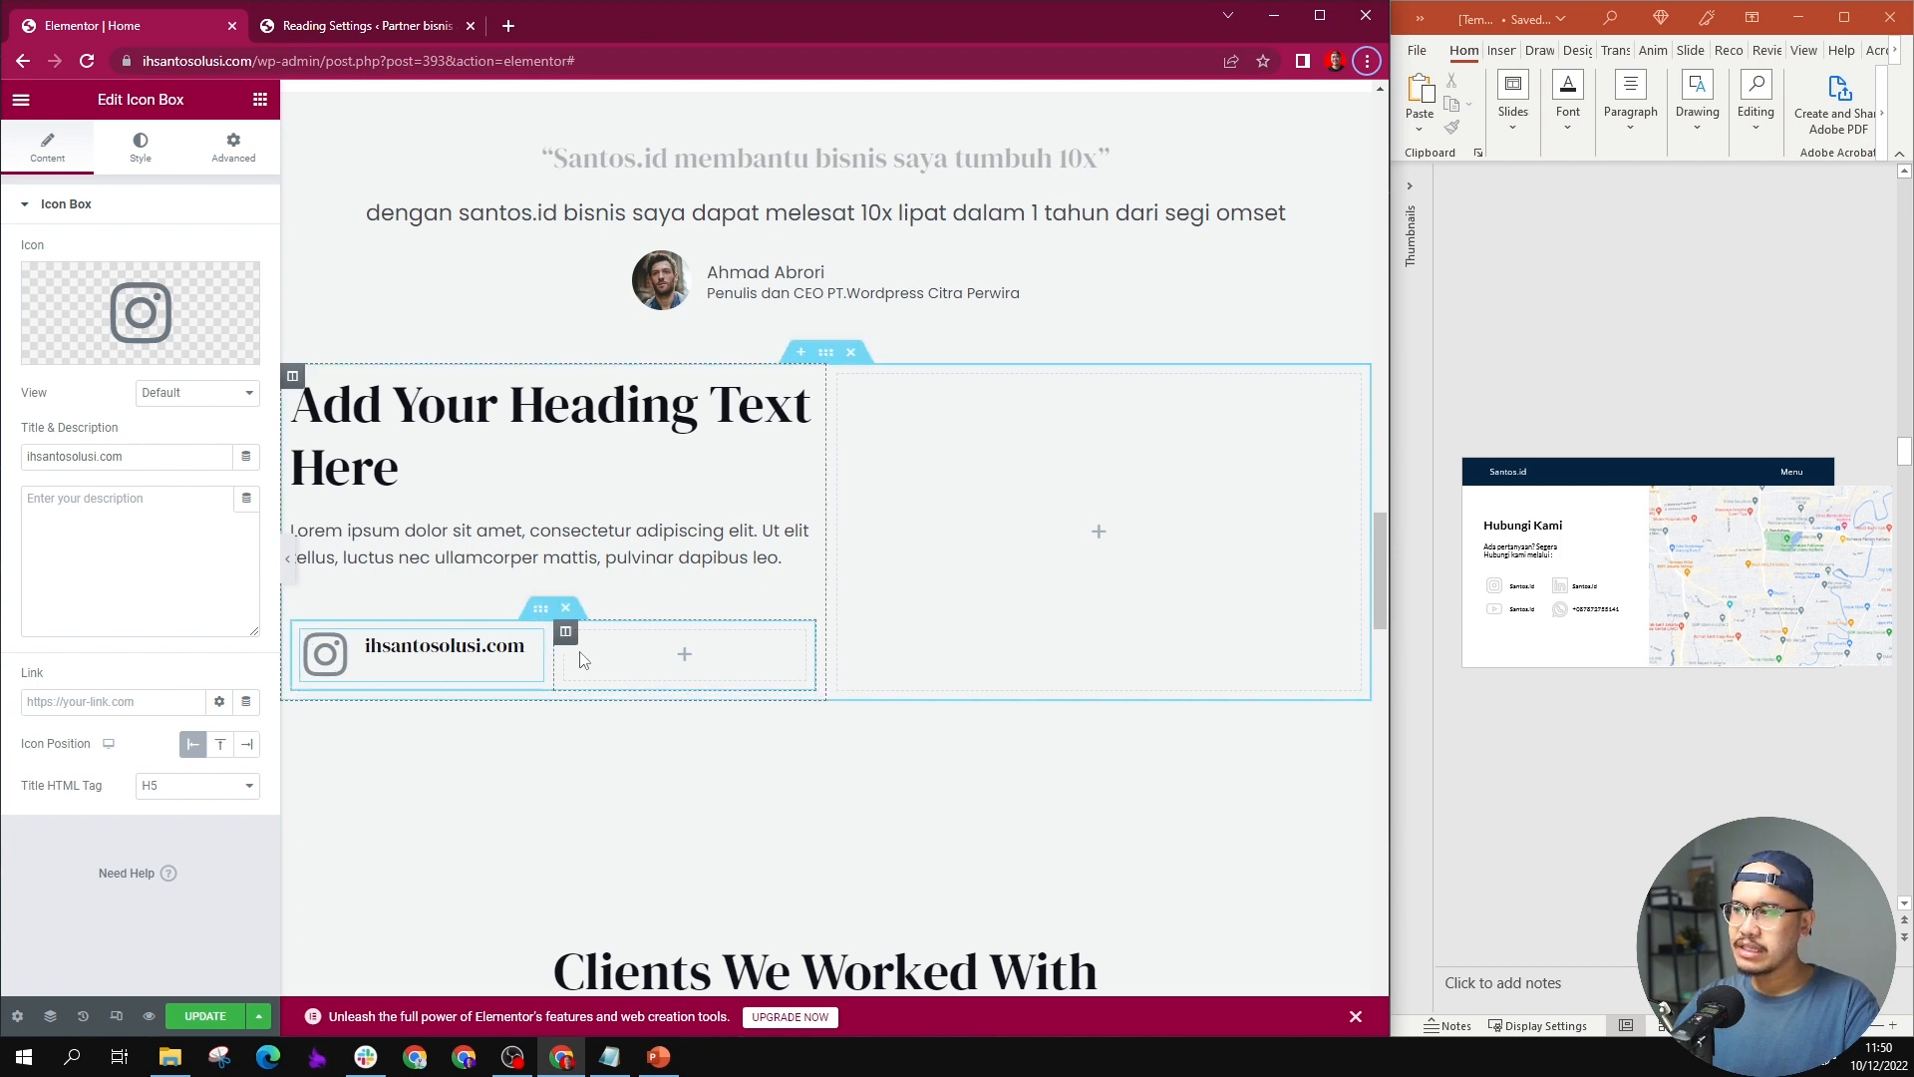
pyautogui.rightClick(308, 638)
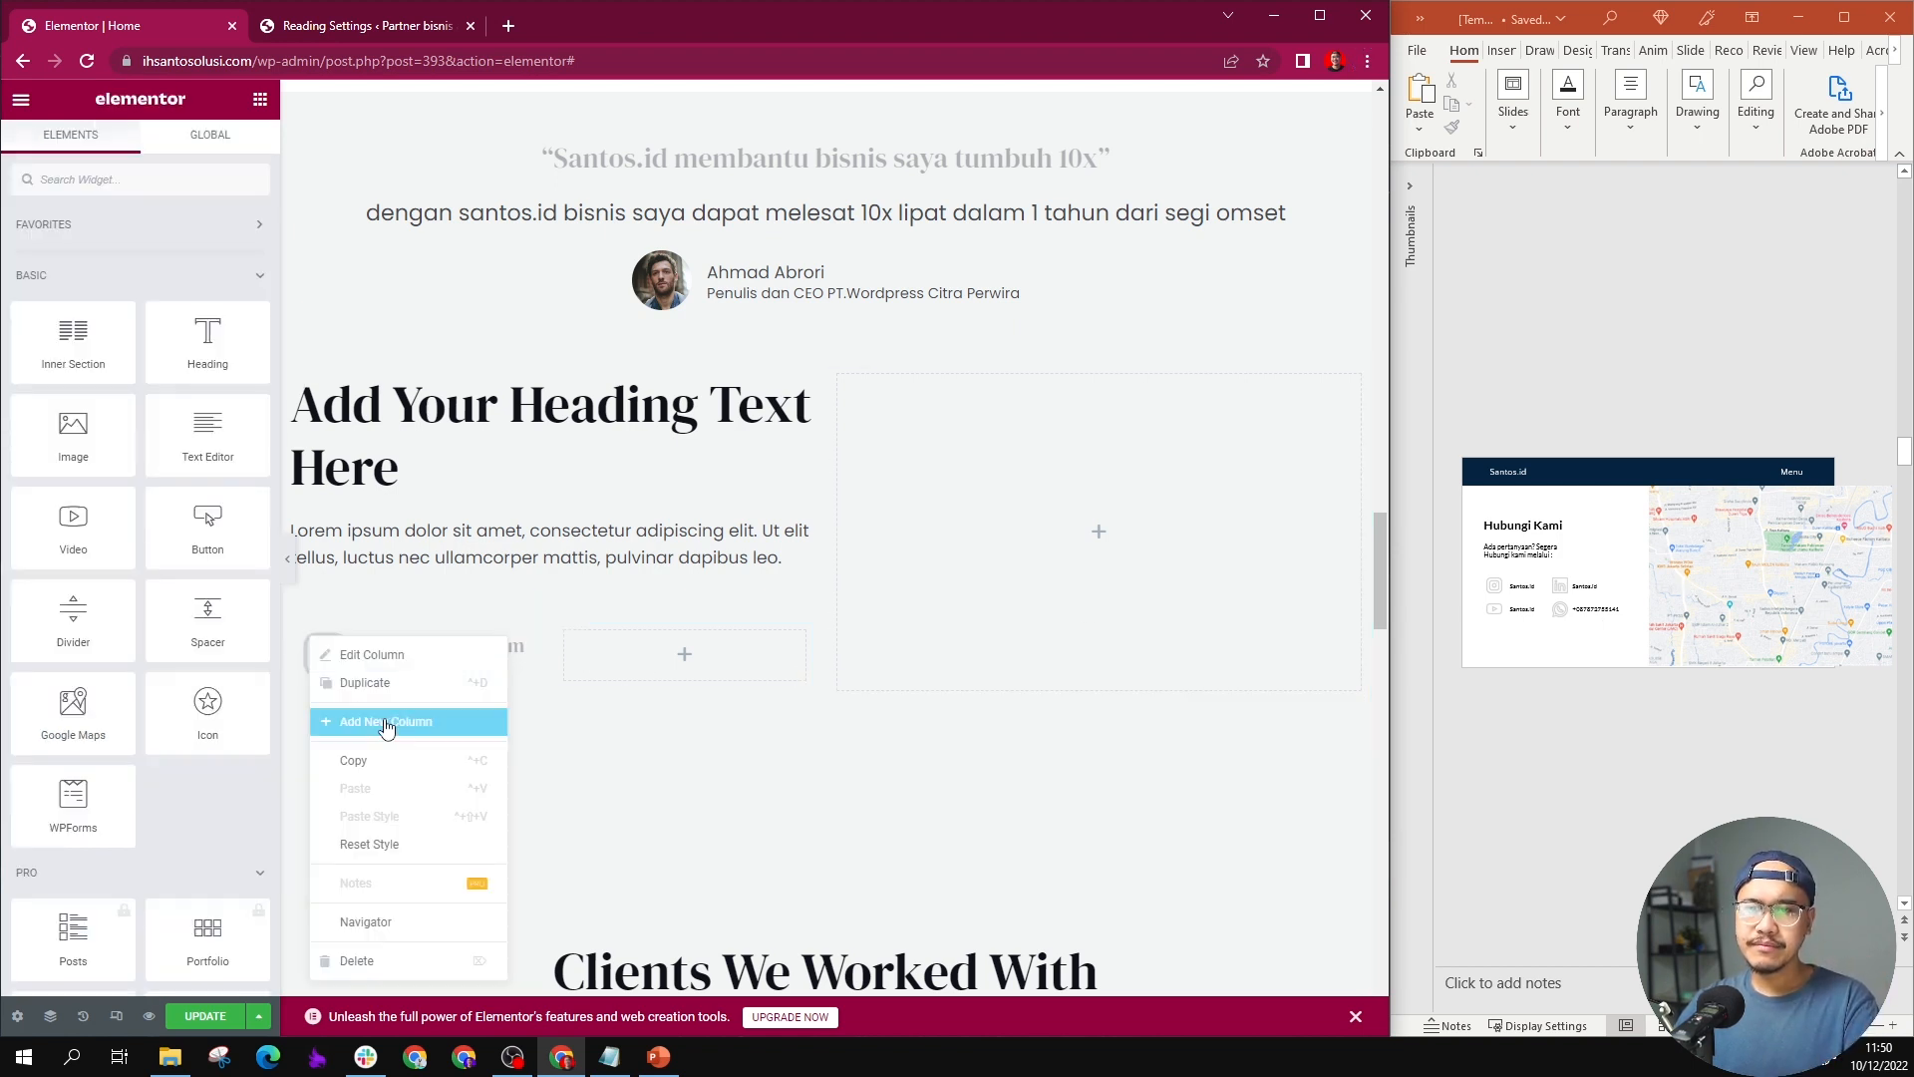
pyautogui.click(364, 684)
pyautogui.click(302, 632)
pyautogui.click(196, 296)
pyautogui.click(190, 393)
pyautogui.rightClick(654, 633)
pyautogui.click(706, 959)
pyautogui.click(141, 312)
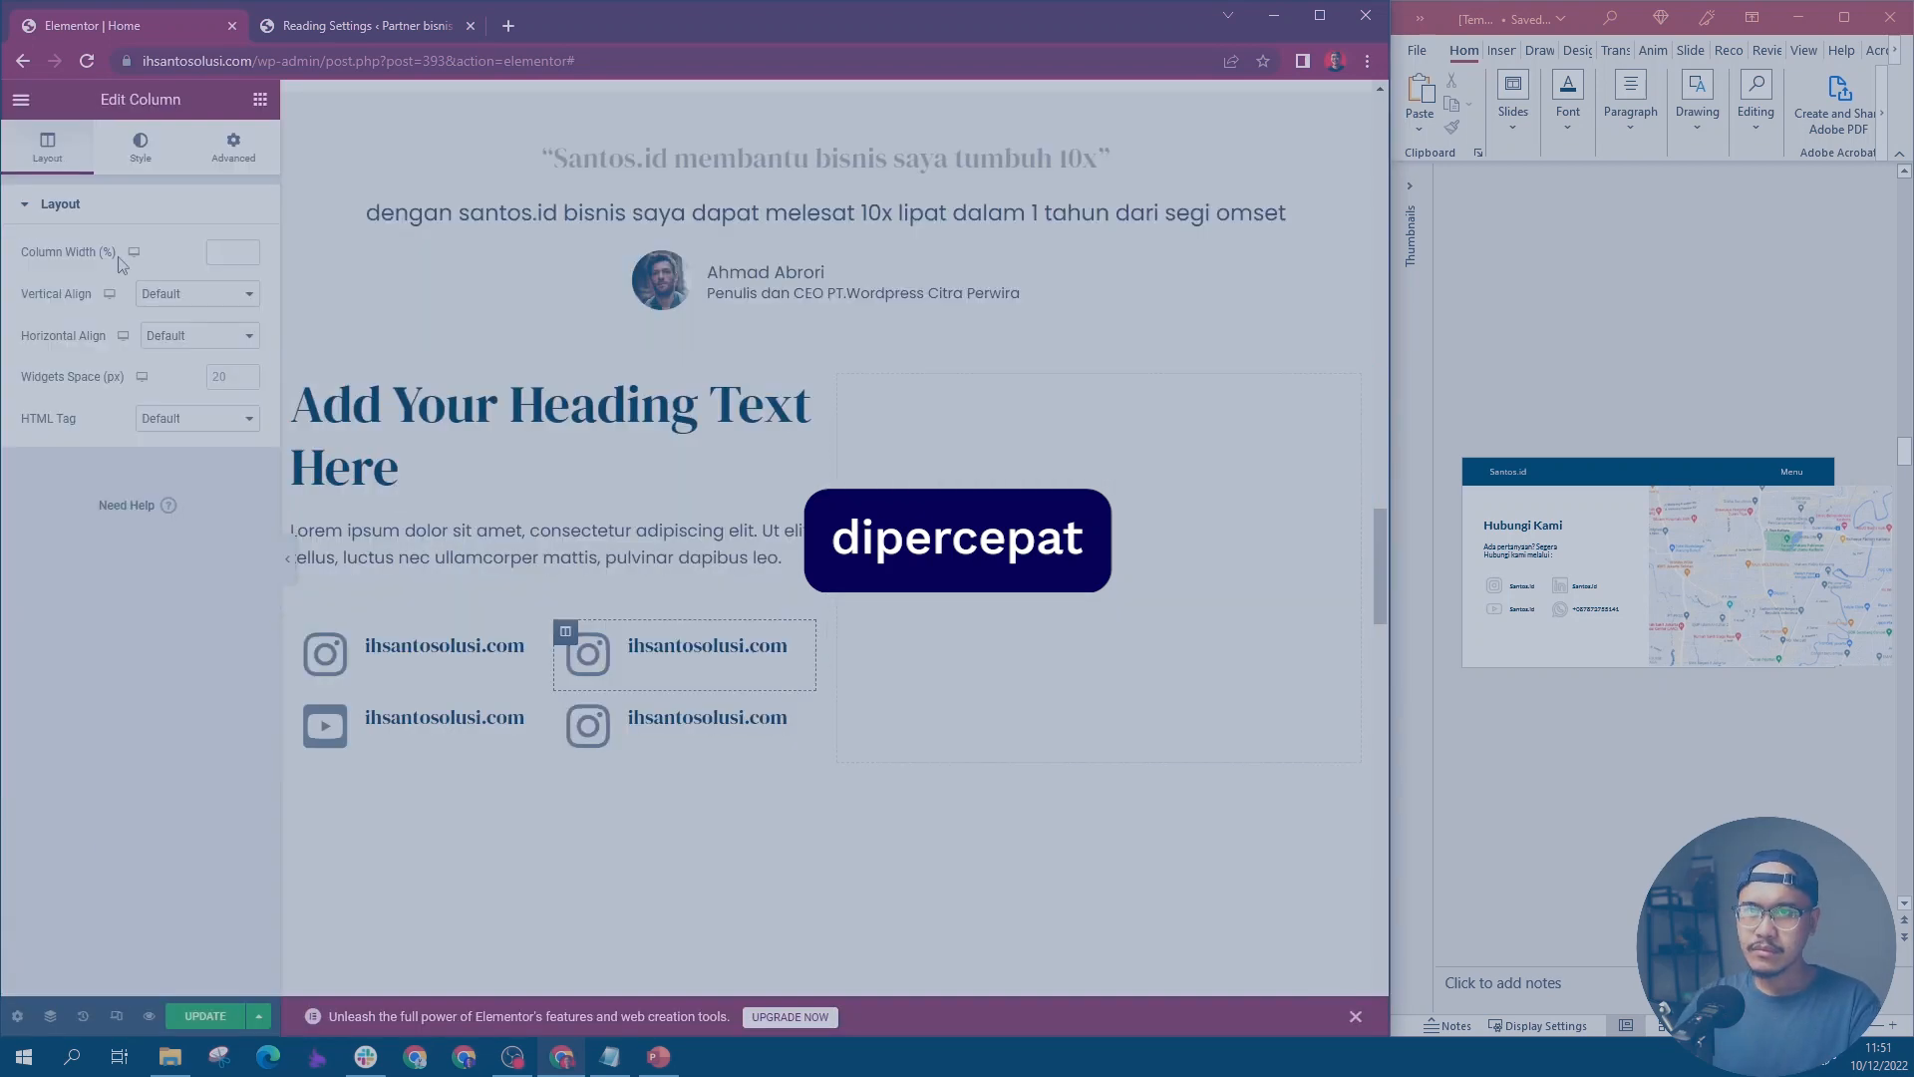
# Step: Search the icon library for "link" and insert the LinkedIn icon into the first row's second Icon Box
pyautogui.click(140, 312)
pyautogui.write('link')
pyautogui.click(970, 382)
pyautogui.click(1122, 932)
# Step: Search the icon library for "whats" and insert the WhatsApp icon into the second row's second Icon Box
pyautogui.click(140, 312)
pyautogui.write('whats')
pyautogui.click(537, 382)
pyautogui.click(646, 382)
pyautogui.click(1122, 932)
# Step: Copy the WhatsApp phone number from the PowerPoint slide into the WhatsApp Icon Box's title
pyautogui.tripleClick(1595, 609)
pyautogui.hotkey('ctrl', 'c')
pyautogui.tripleClick(107, 457)
pyautogui.hotkey('ctrl', 'v')
pyautogui.click(140, 148)
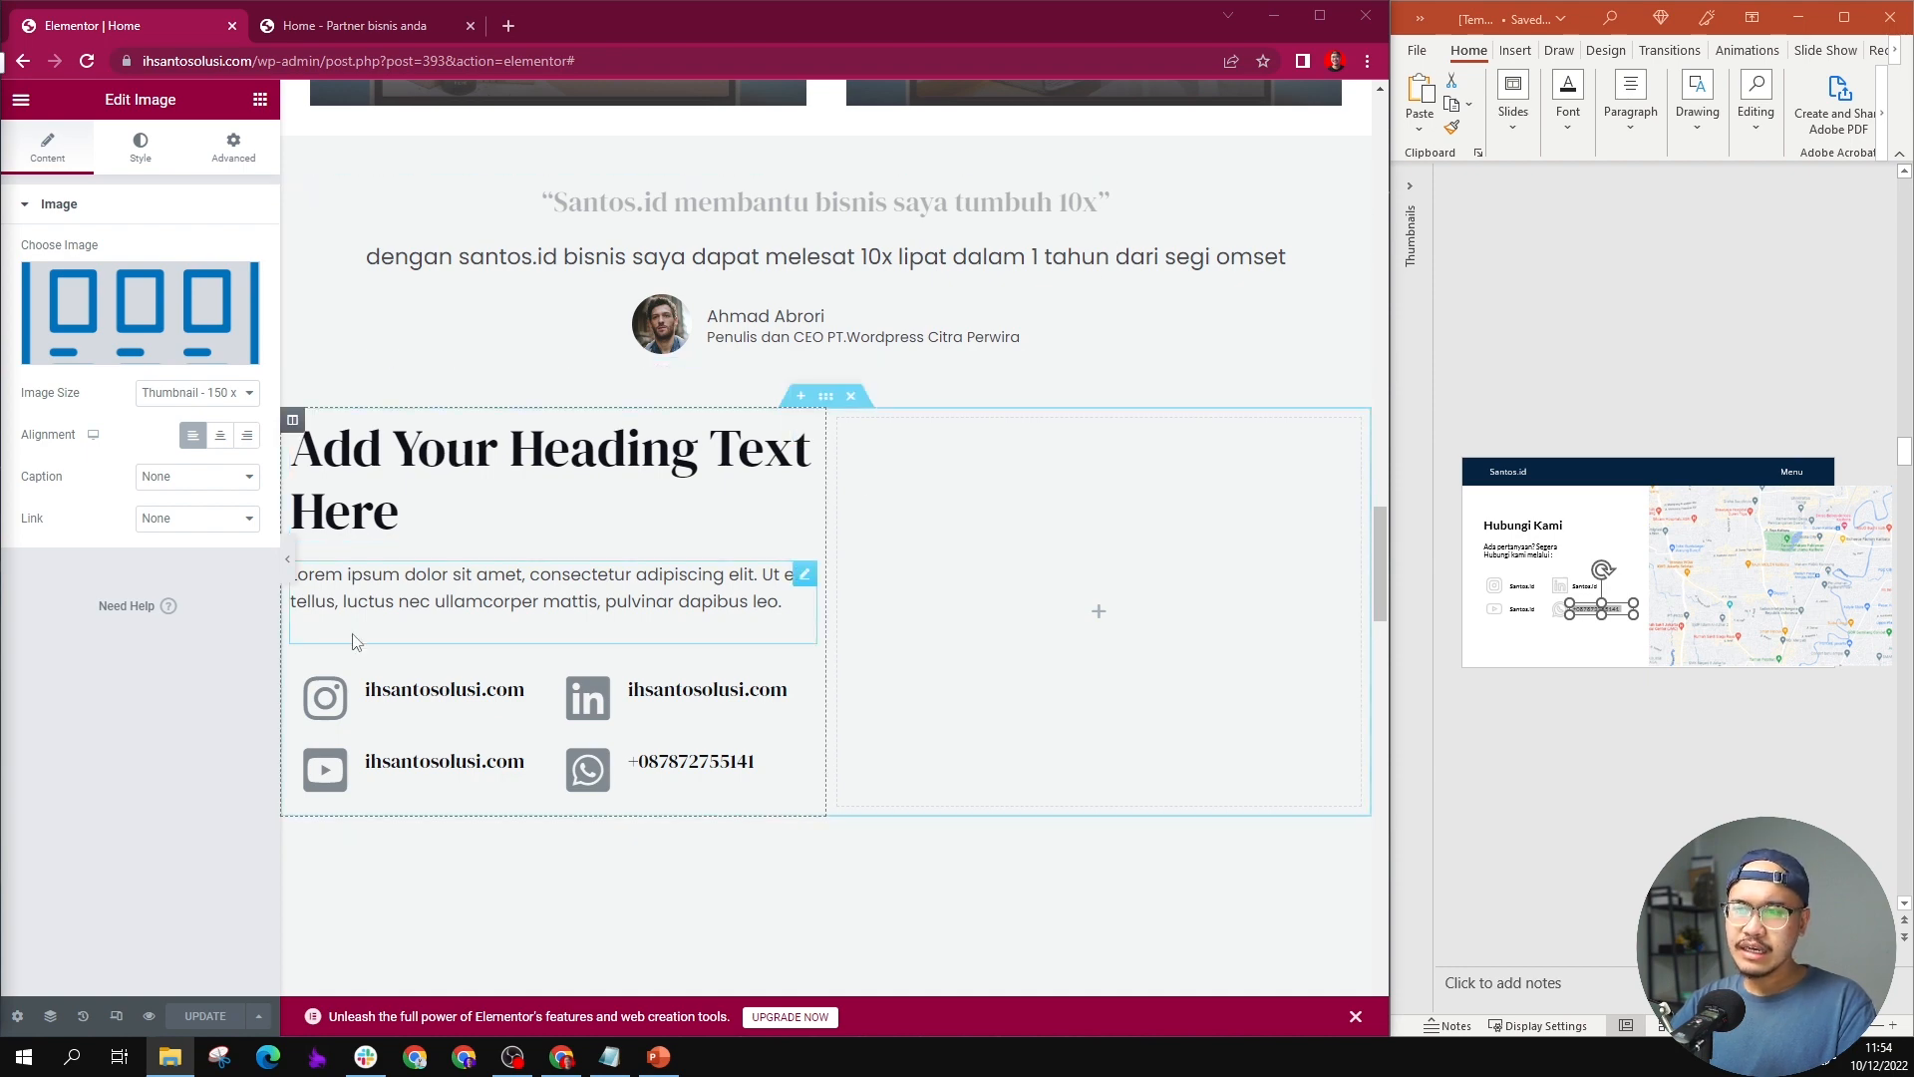
# Step: Replace the contact section's placeholder heading with "Hubungi Kami" copied from the PowerPoint slide
pyautogui.click(551, 461)
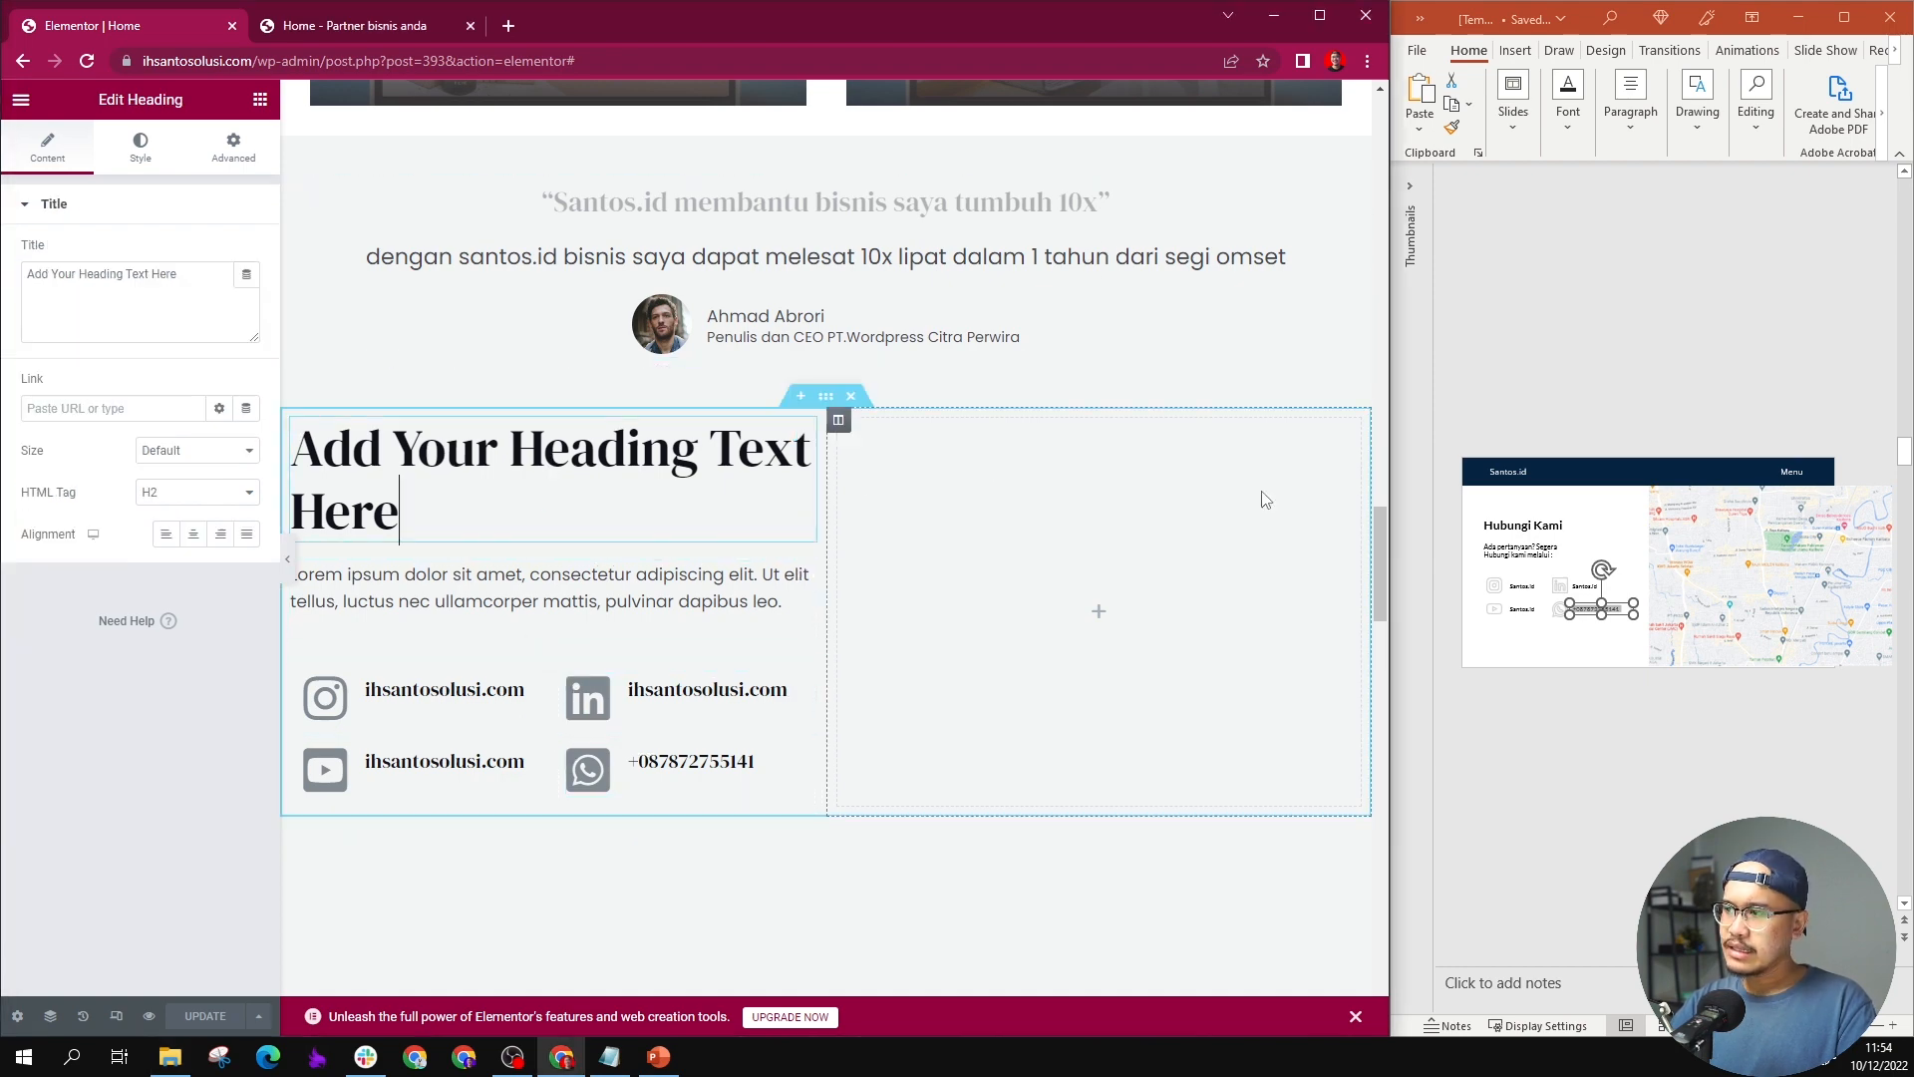
pyautogui.doubleClick(1506, 528)
pyautogui.hotkey('ctrl', 'a')
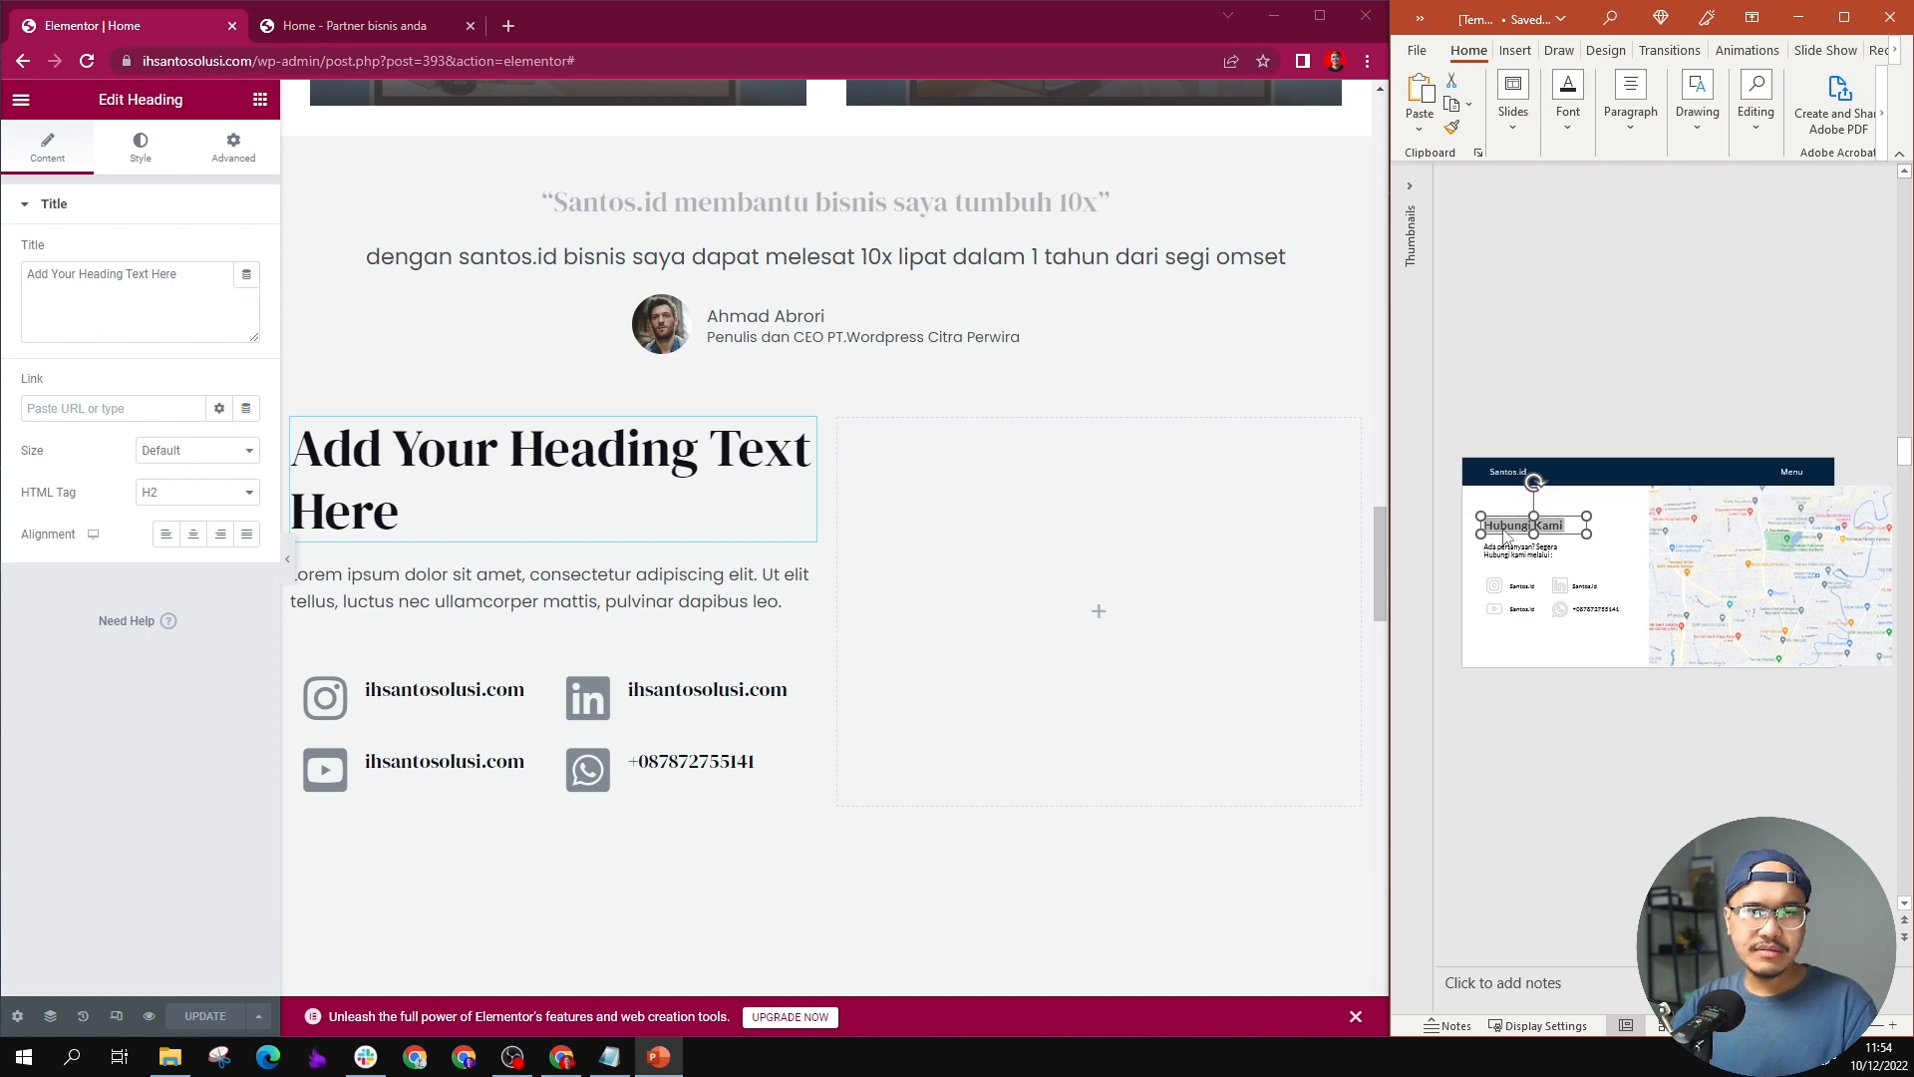
pyautogui.click(197, 276)
pyautogui.hotkey('ctrl', 'a')
pyautogui.hotkey('ctrl', 'v')
# Step: Replace the placeholder paragraph with the slide's "Ada pertanyaan? Segera Hubungi kami melalui :" and join its two lines into one paragraph
pyautogui.doubleClick(1540, 555)
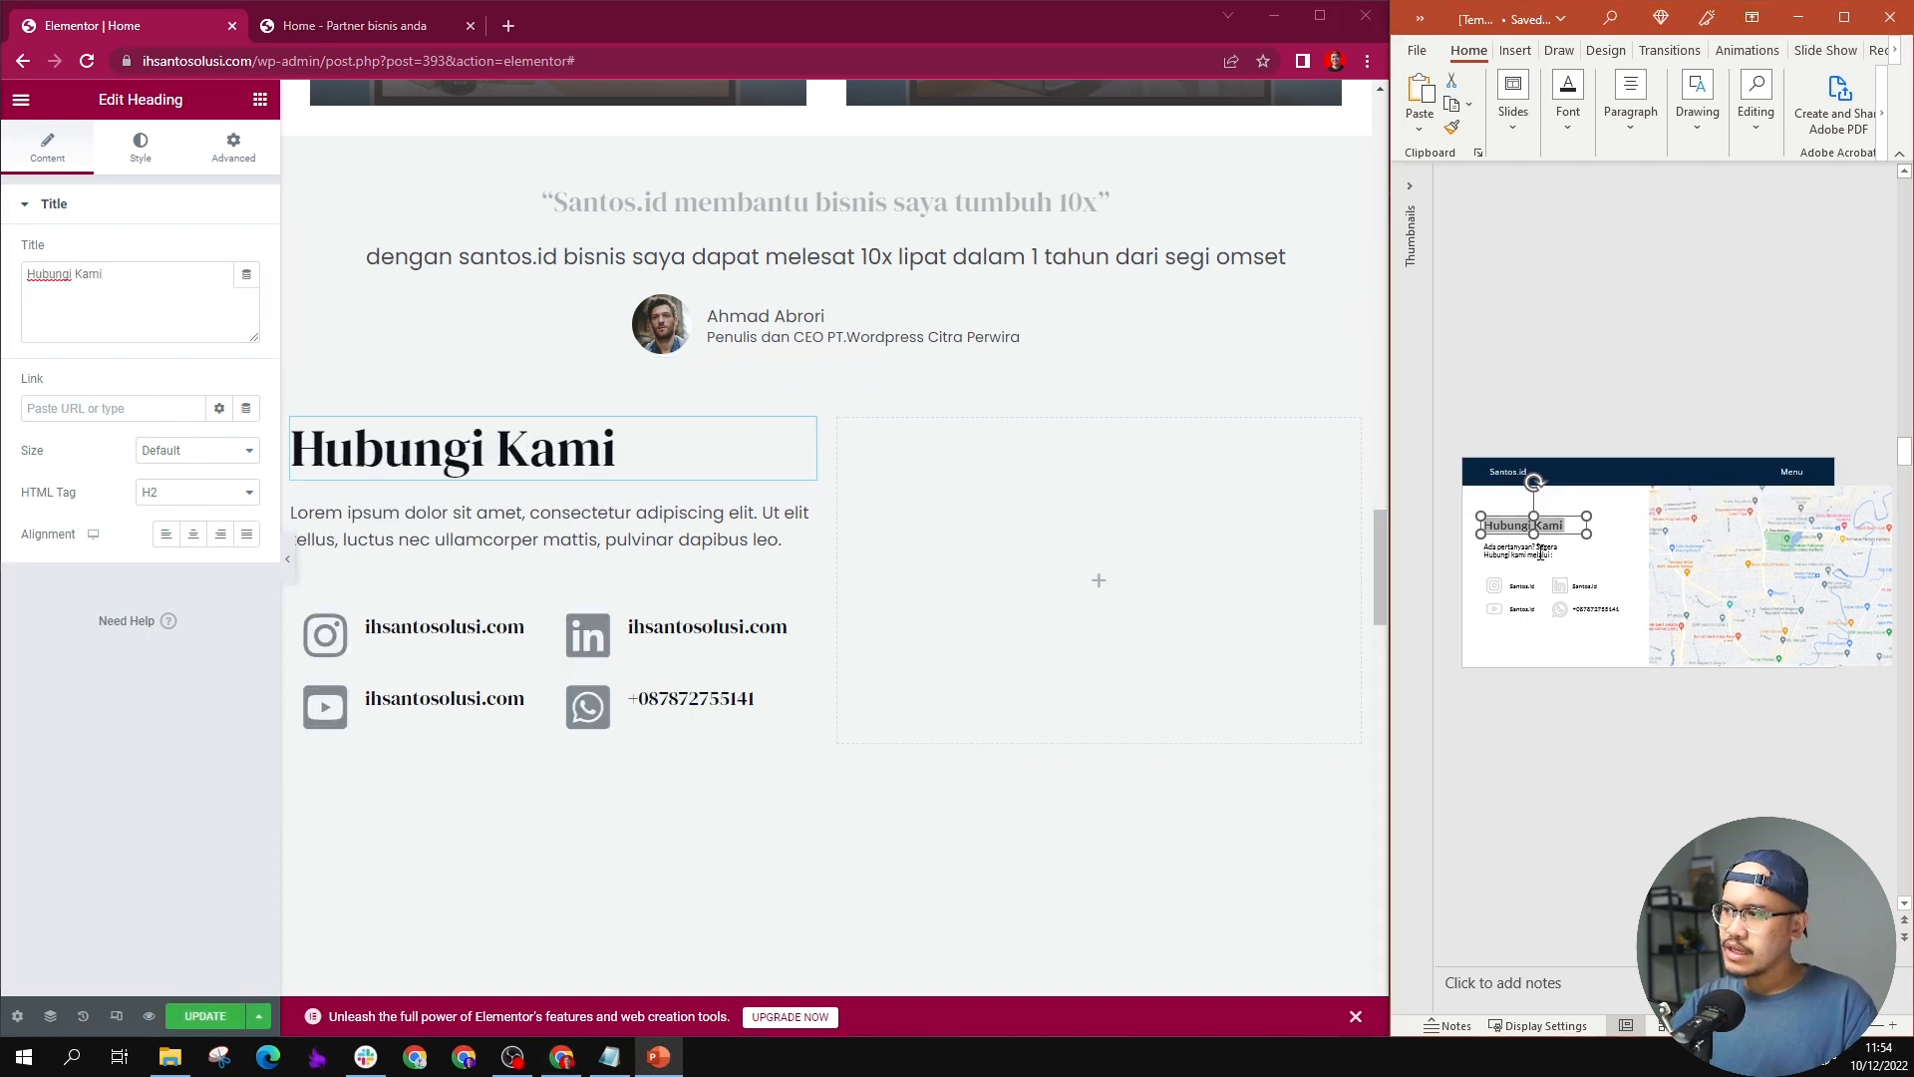
pyautogui.hotkey('ctrl', 'a')
pyautogui.click(703, 556)
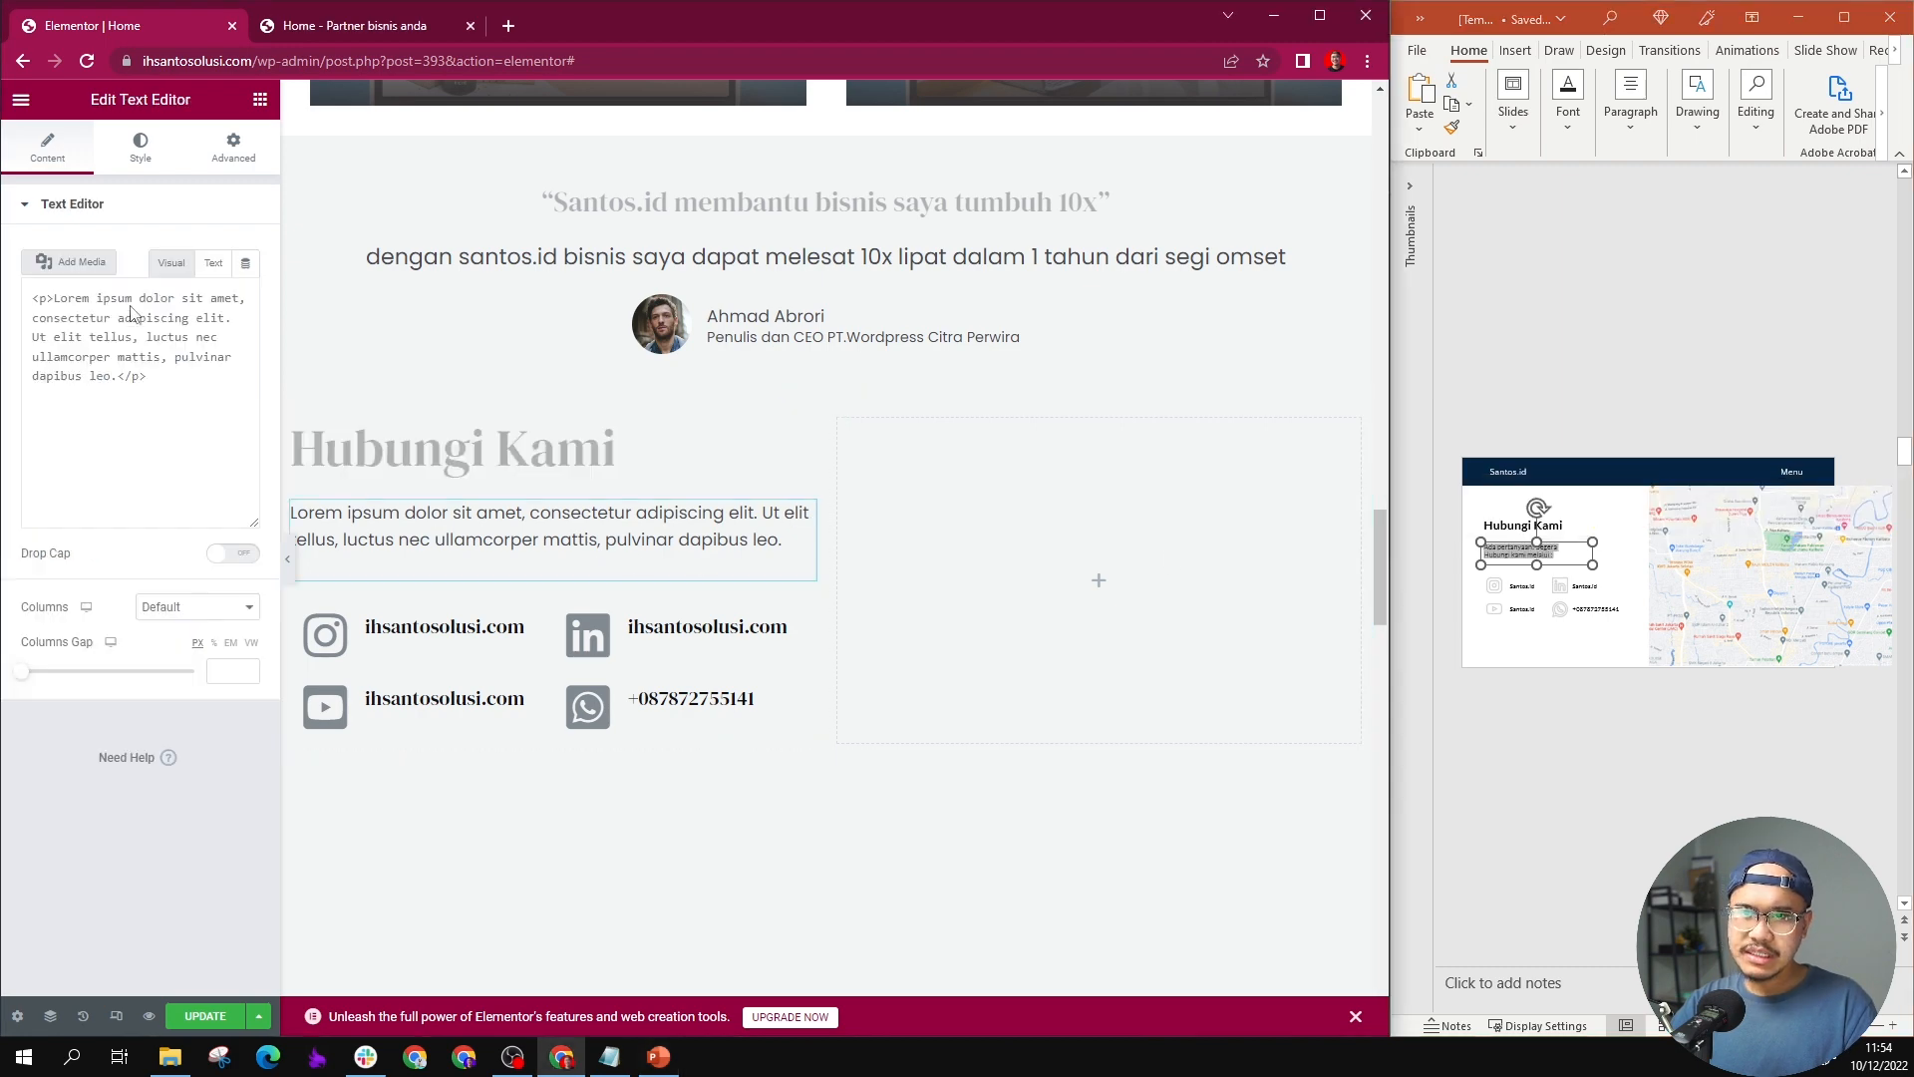
pyautogui.hotkey('ctrl', 'a')
pyautogui.hotkey('ctrl', 'v')
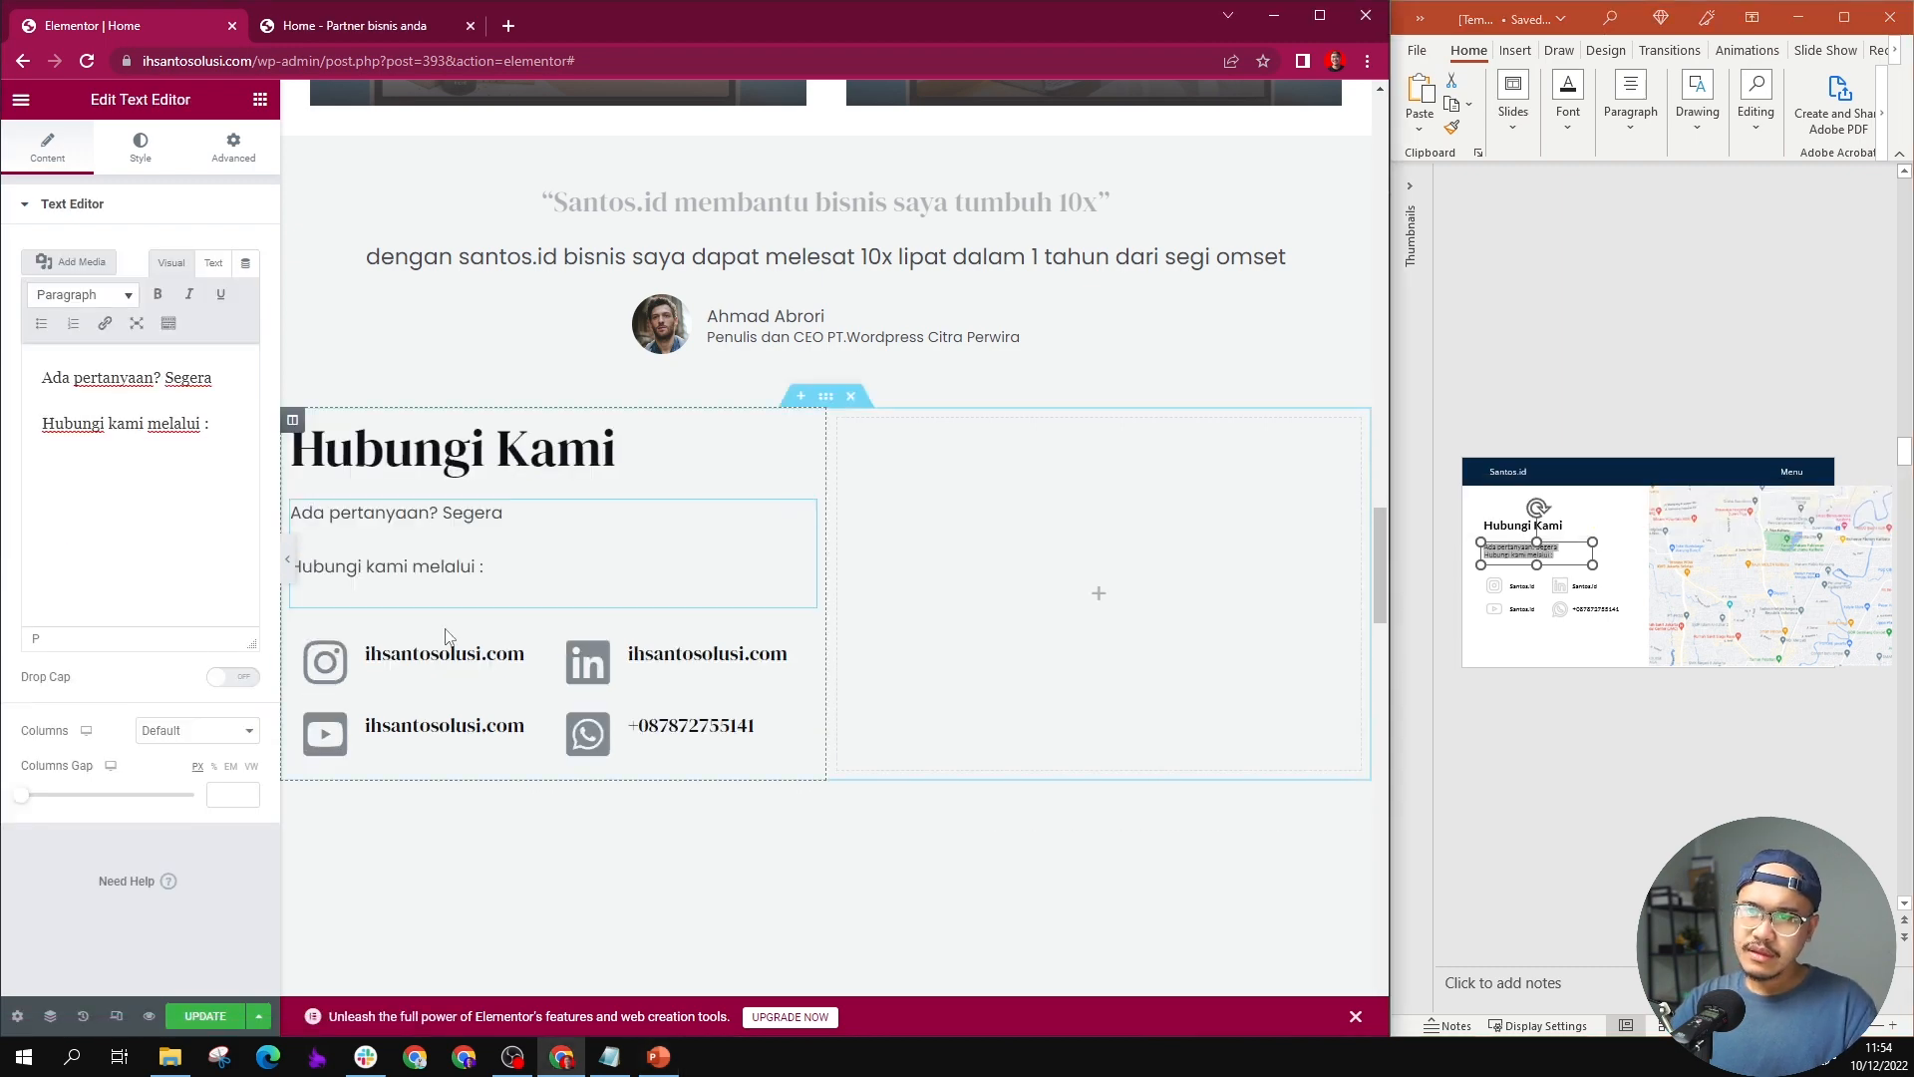
pyautogui.click(40, 430)
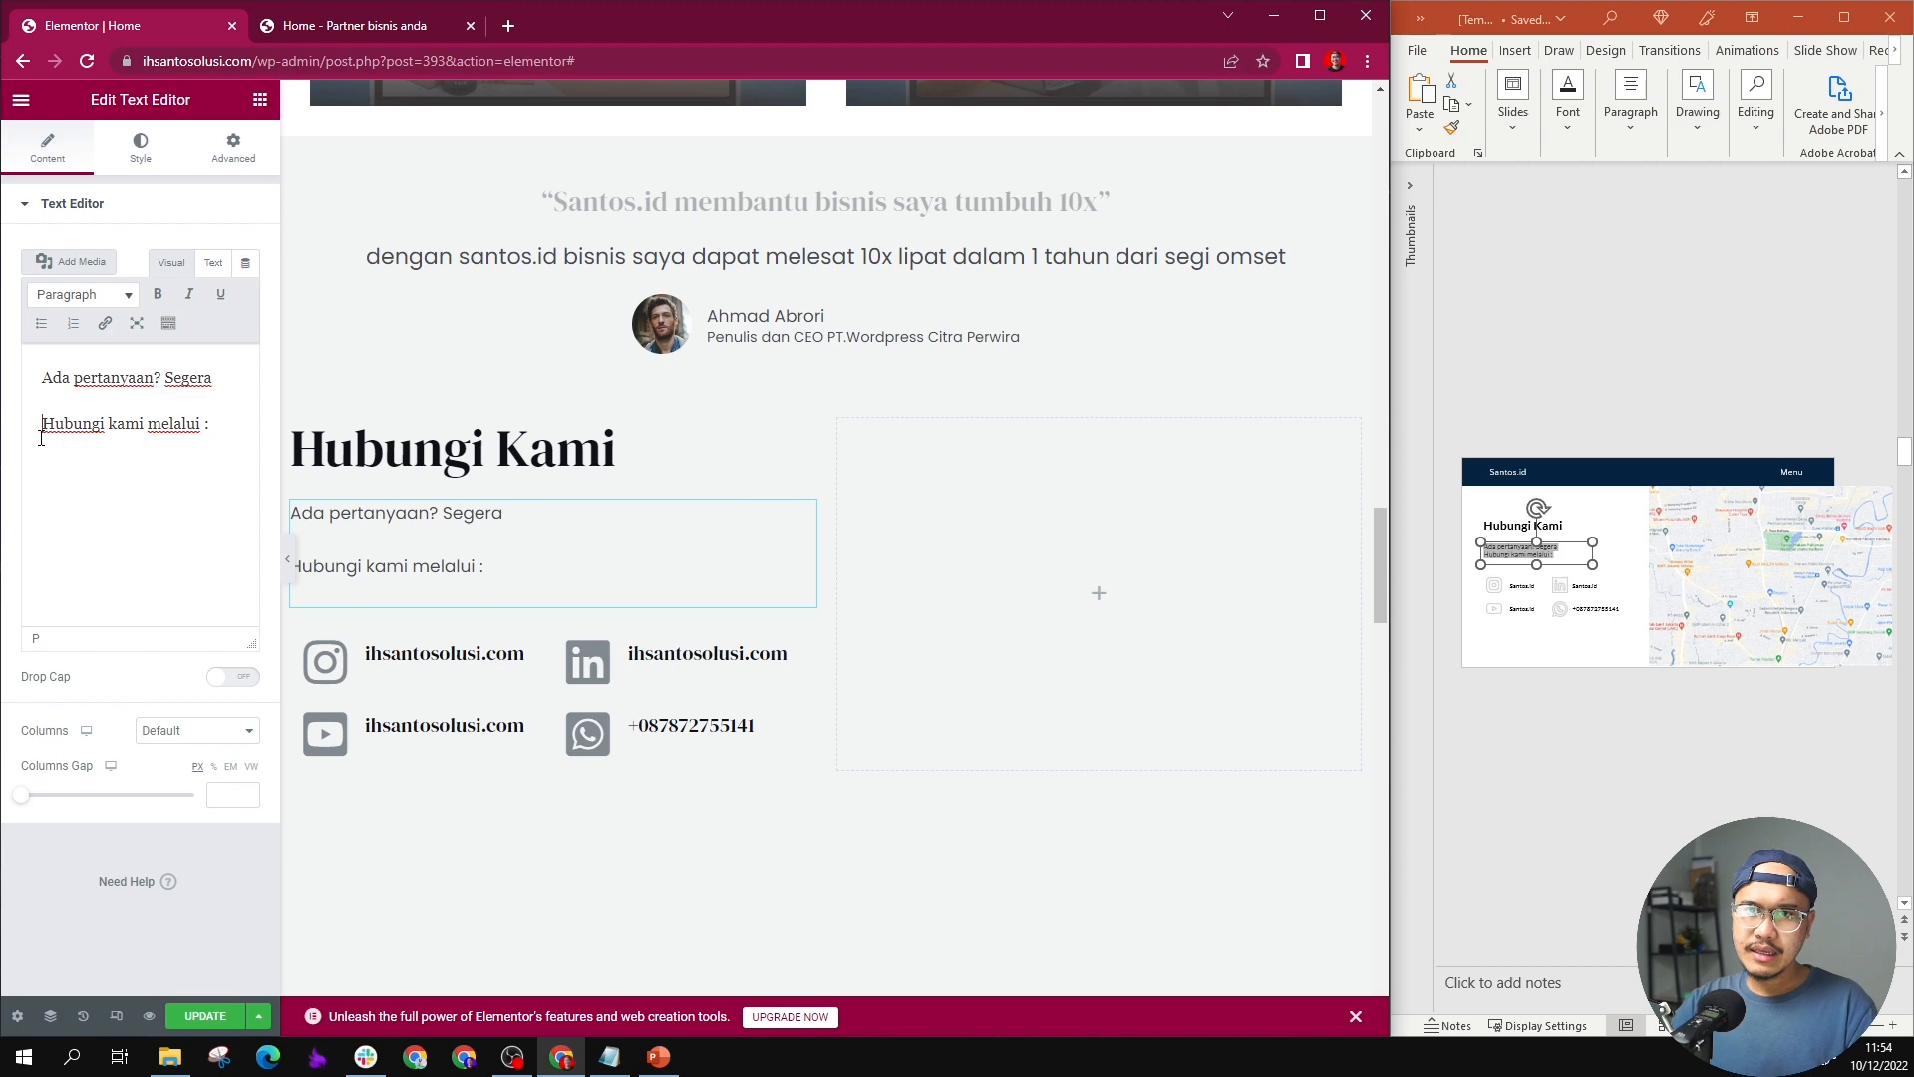
pyautogui.press('BackSpace')
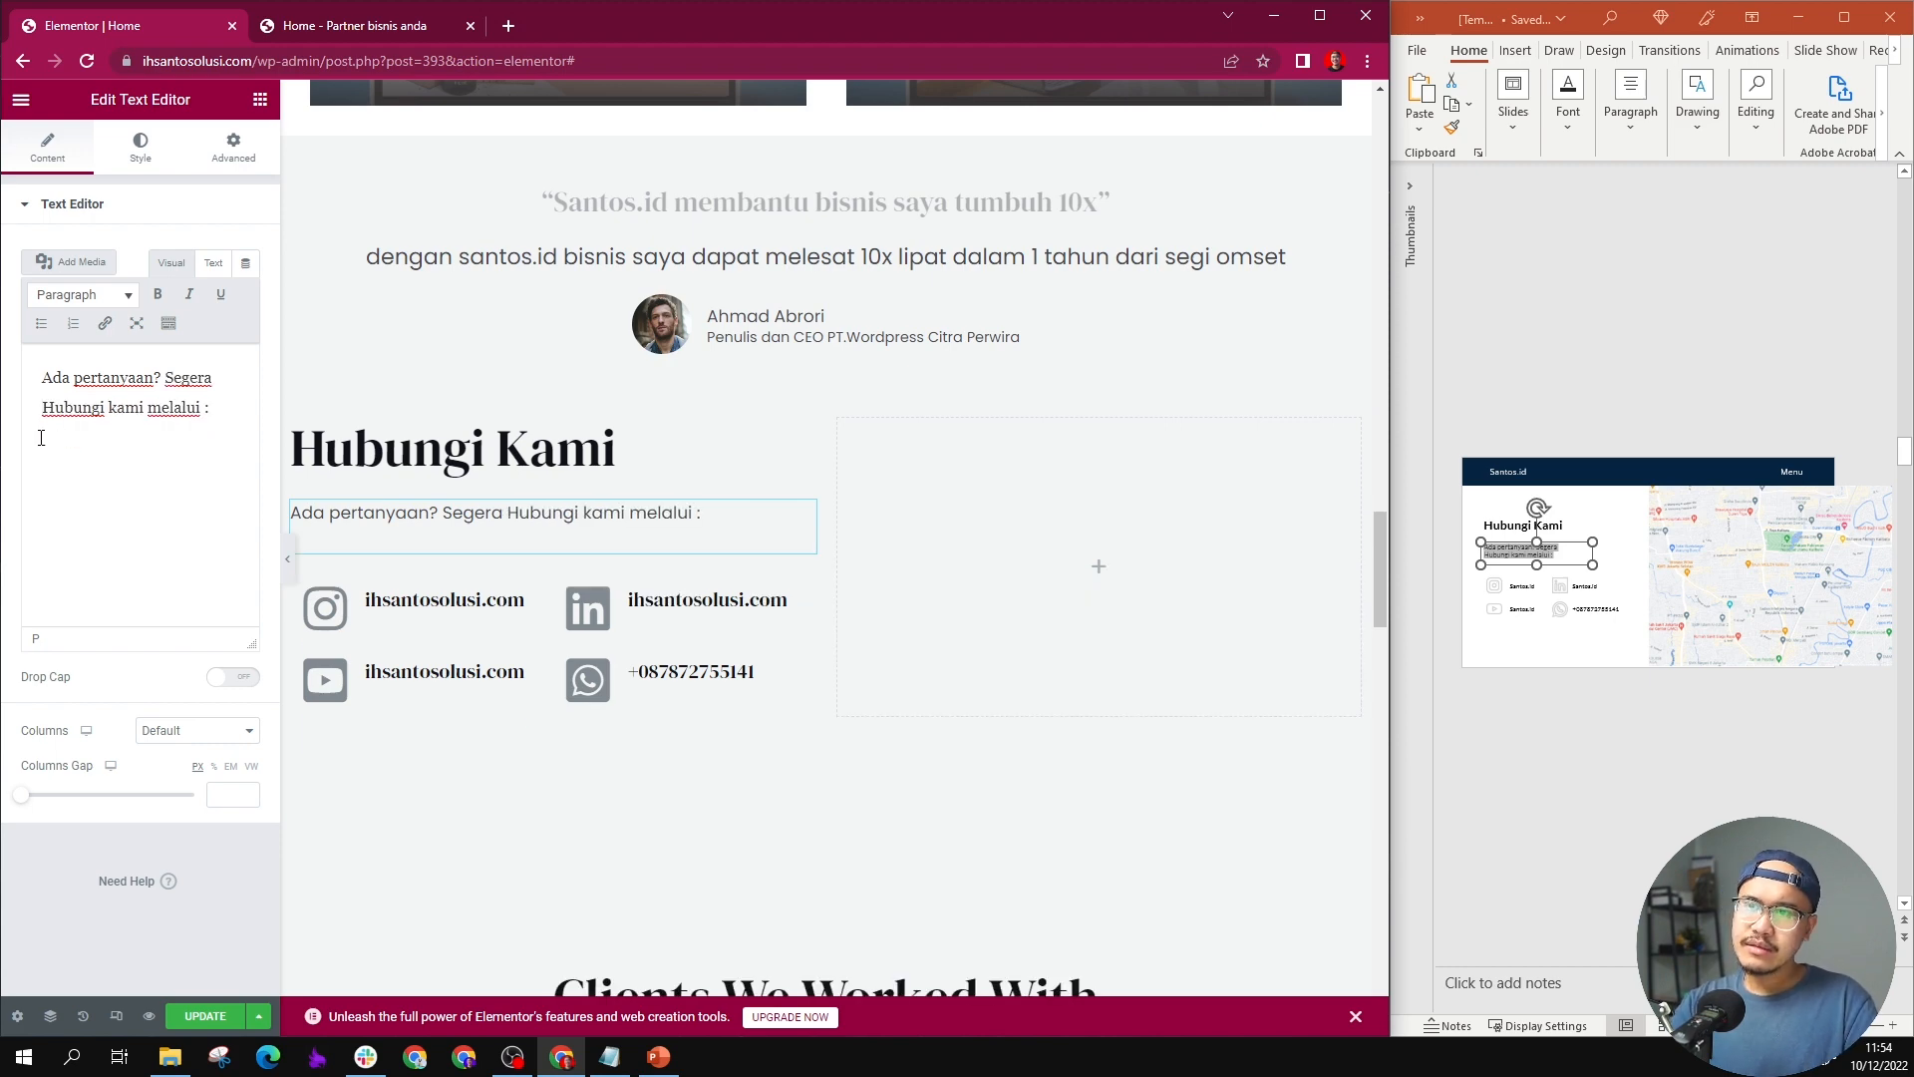
# Step: Give the contact section a classic background in solid white
pyautogui.scroll(2, 935, 529)
pyautogui.scroll(-1, 935, 530)
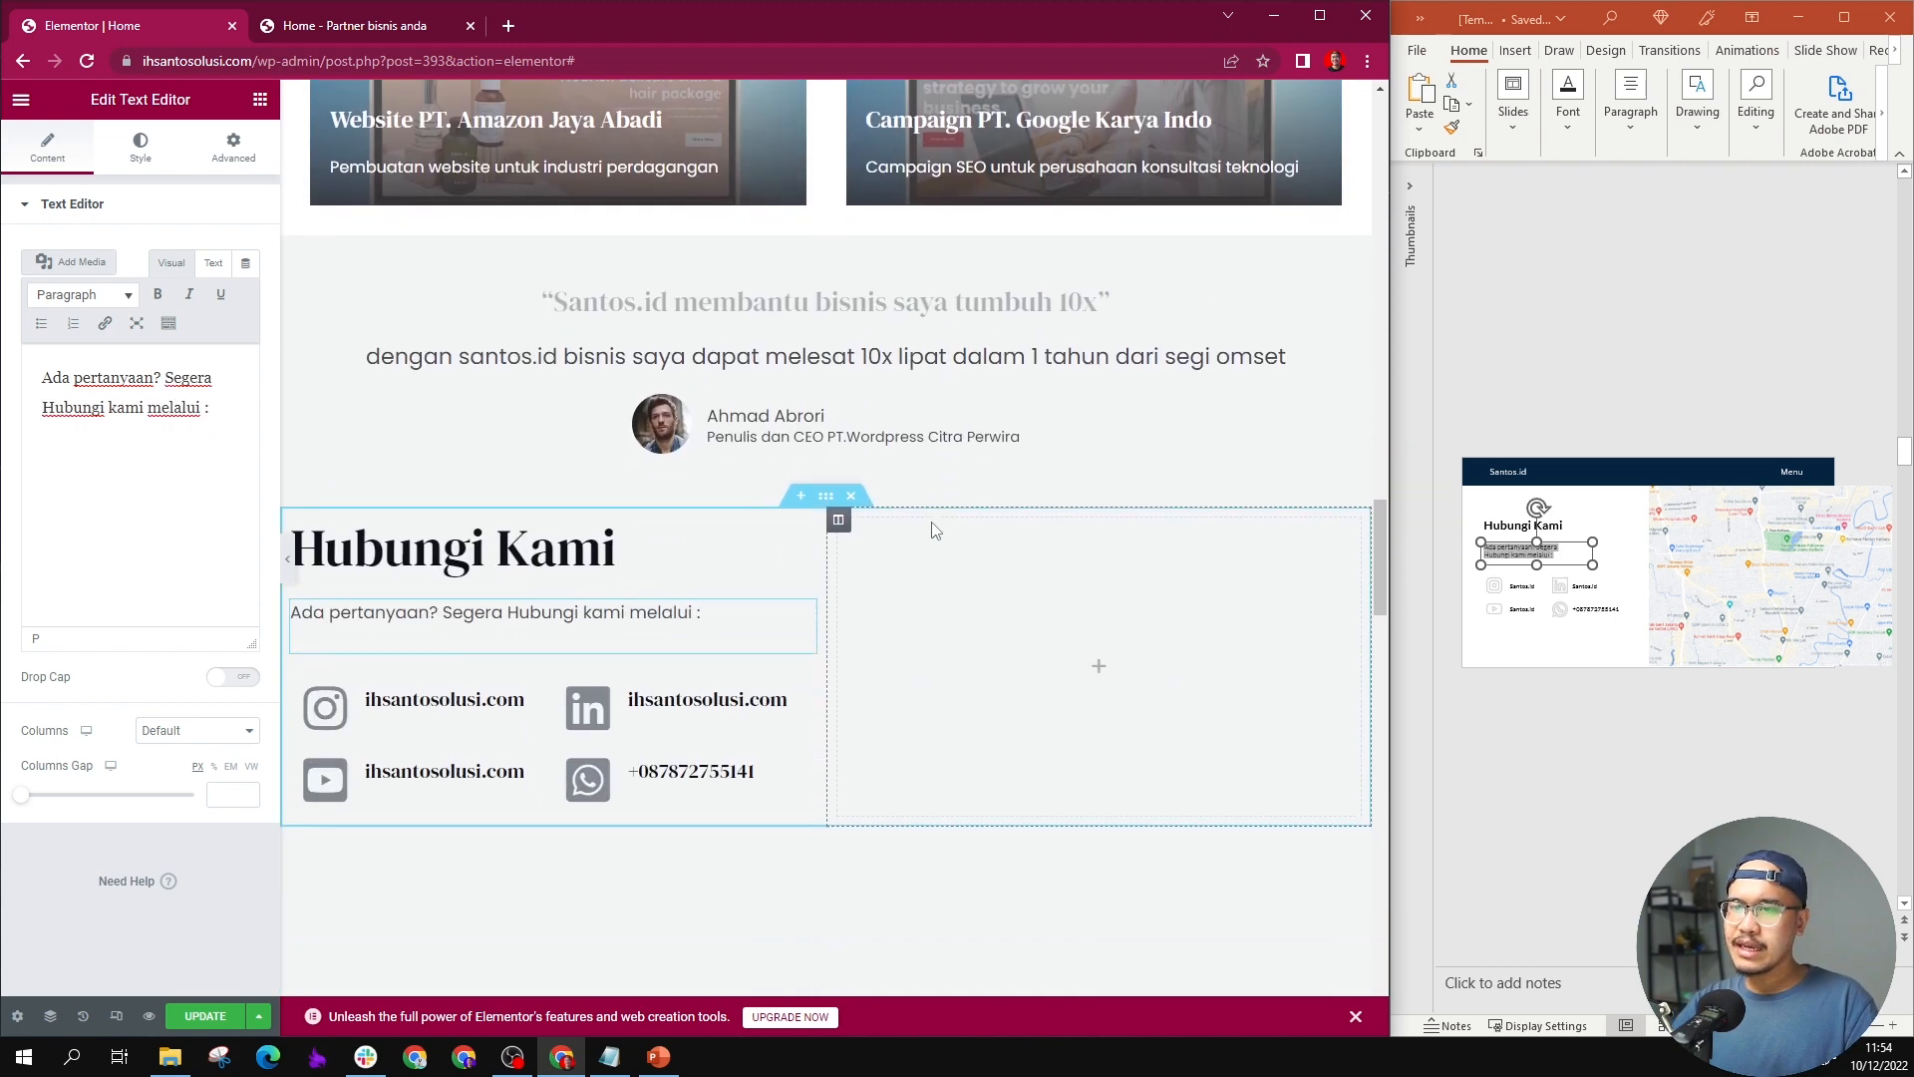
pyautogui.scroll(-1, 935, 529)
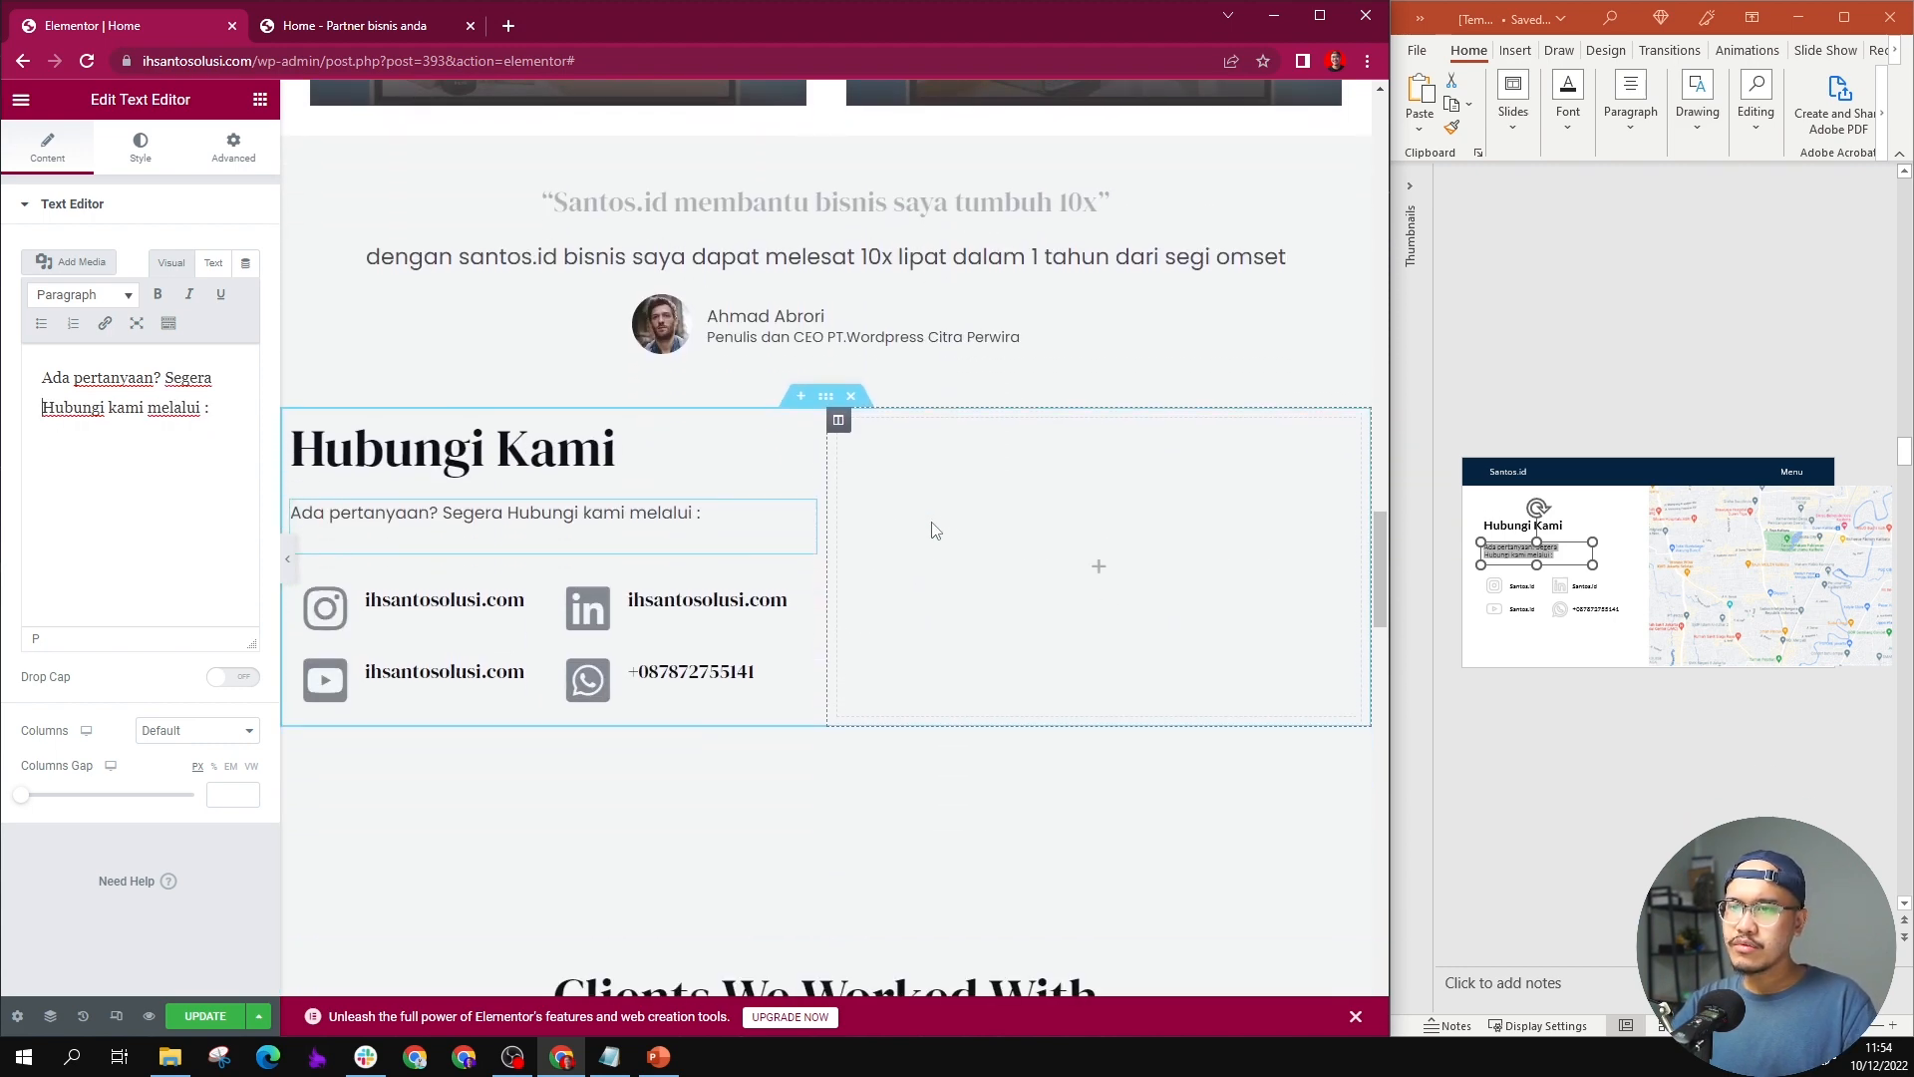
pyautogui.click(825, 395)
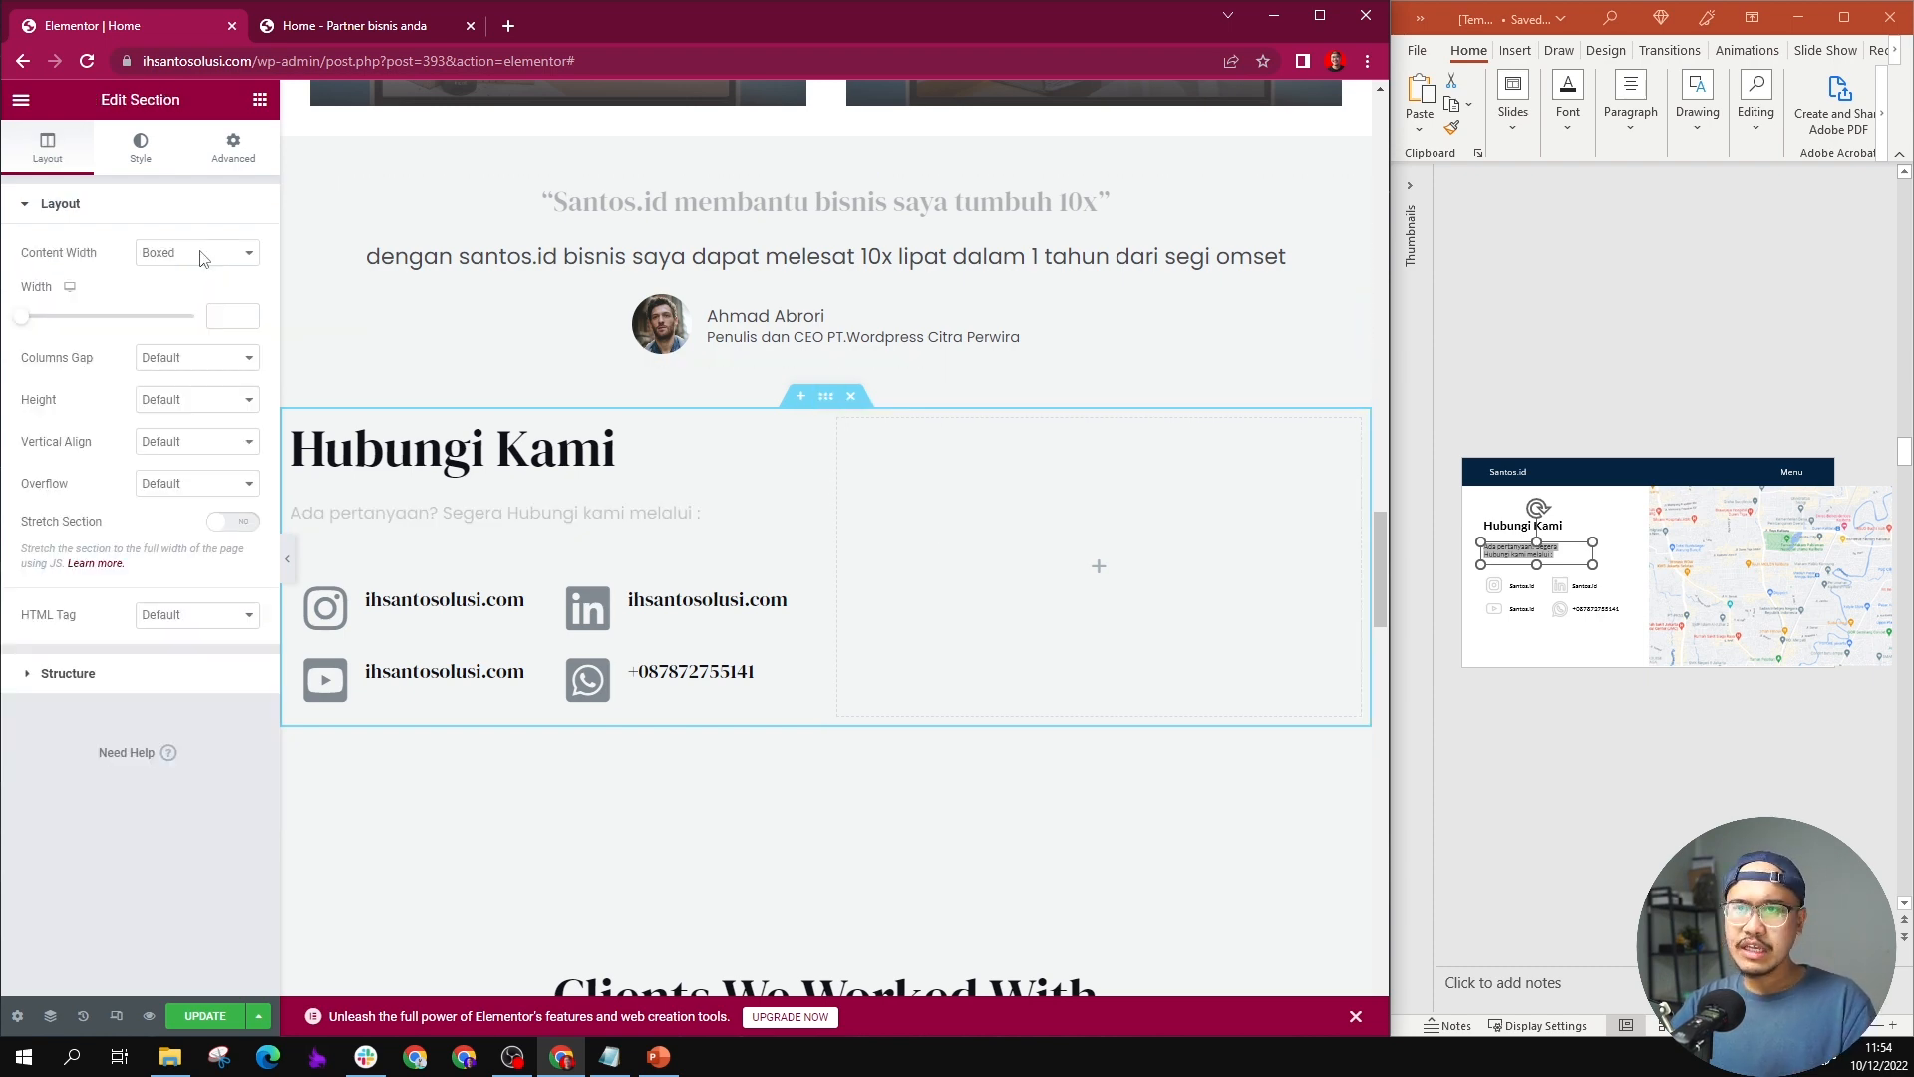
pyautogui.click(140, 150)
pyautogui.click(167, 294)
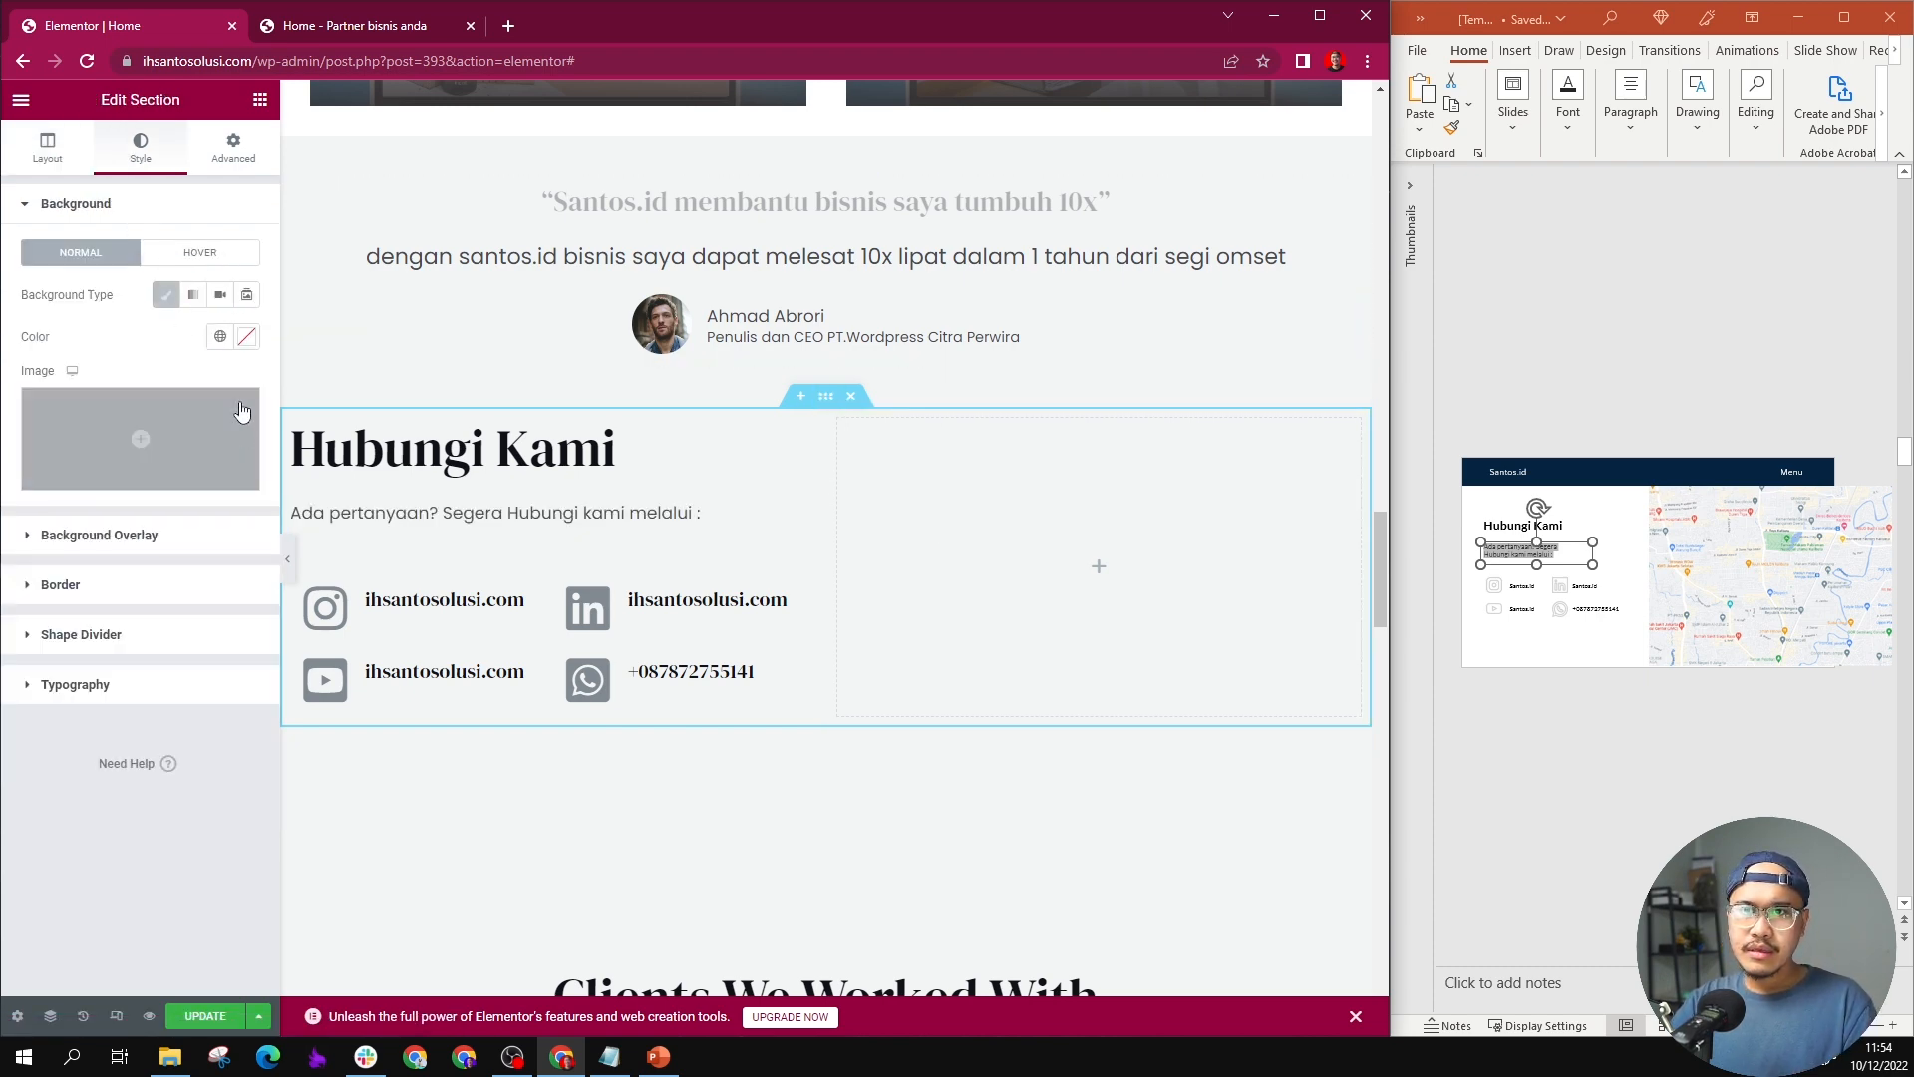
pyautogui.click(248, 336)
pyautogui.click(147, 413)
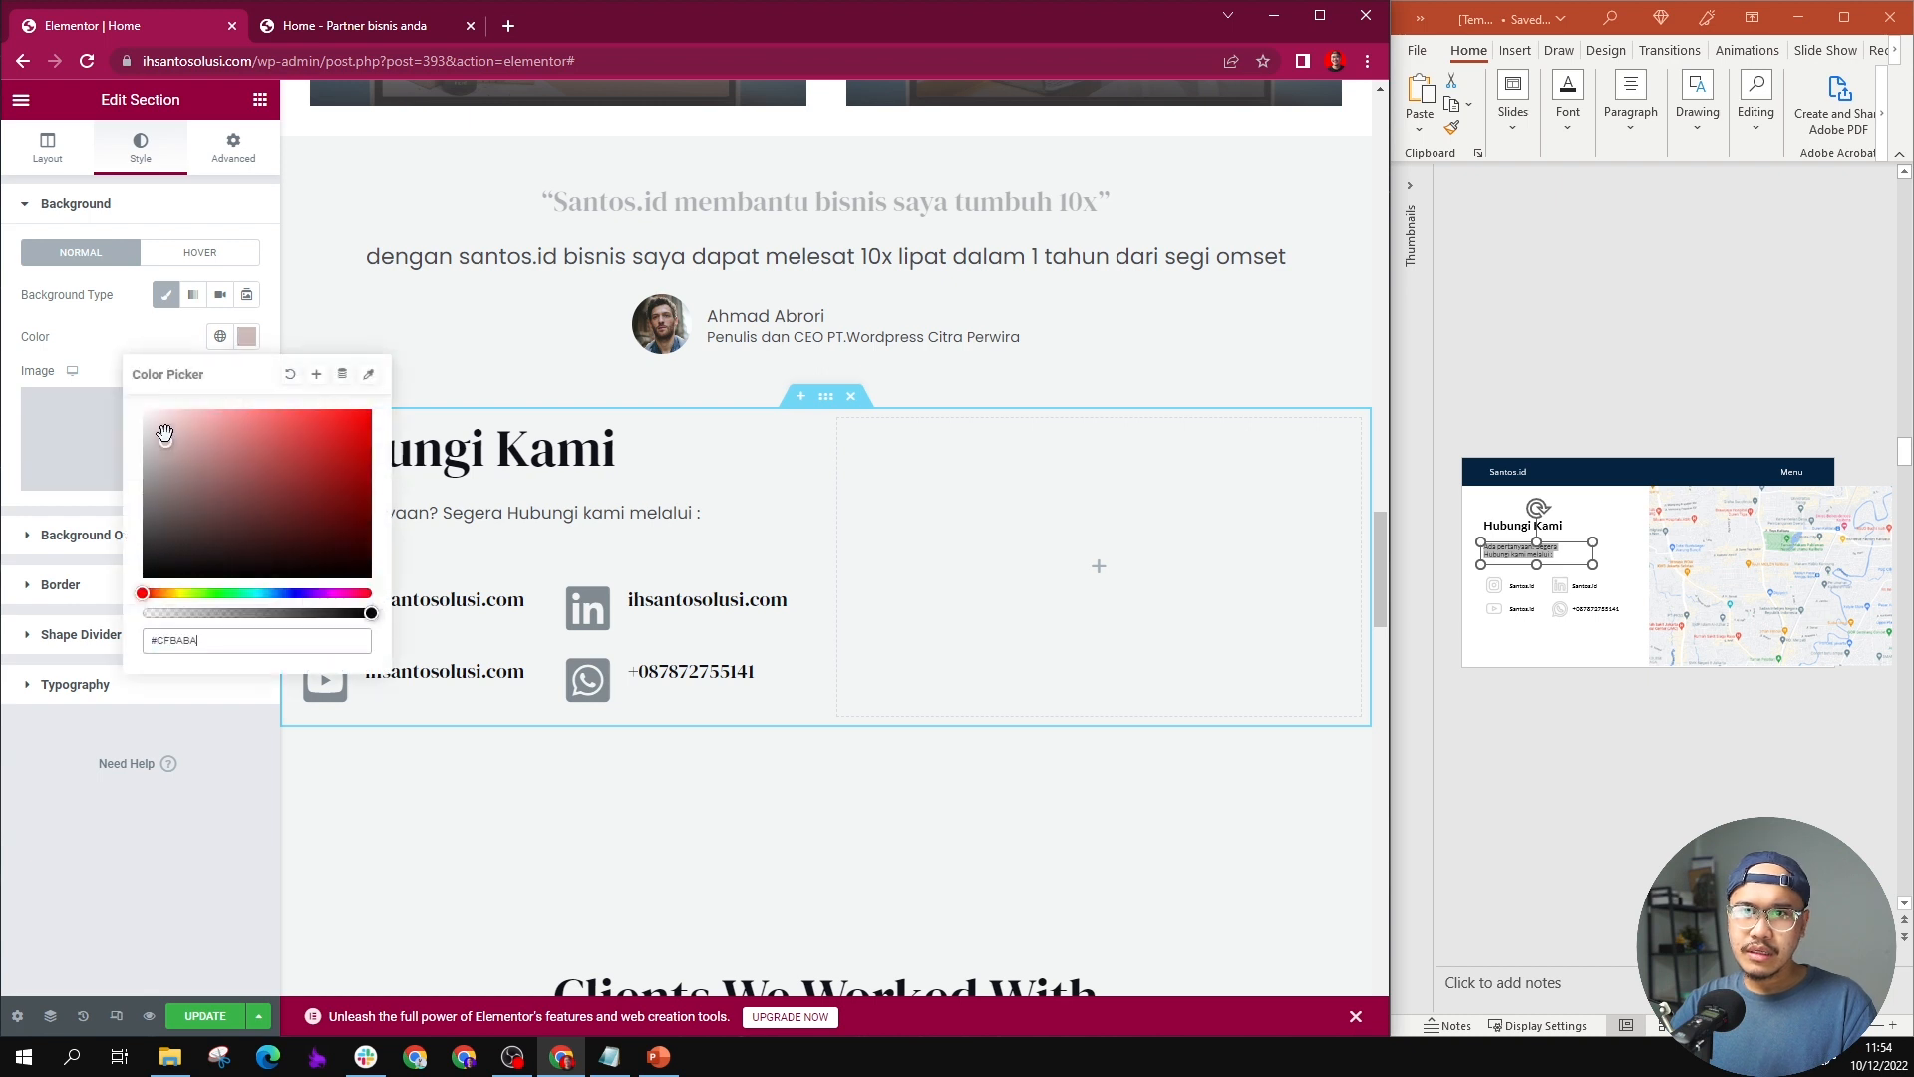
pyautogui.click(472, 347)
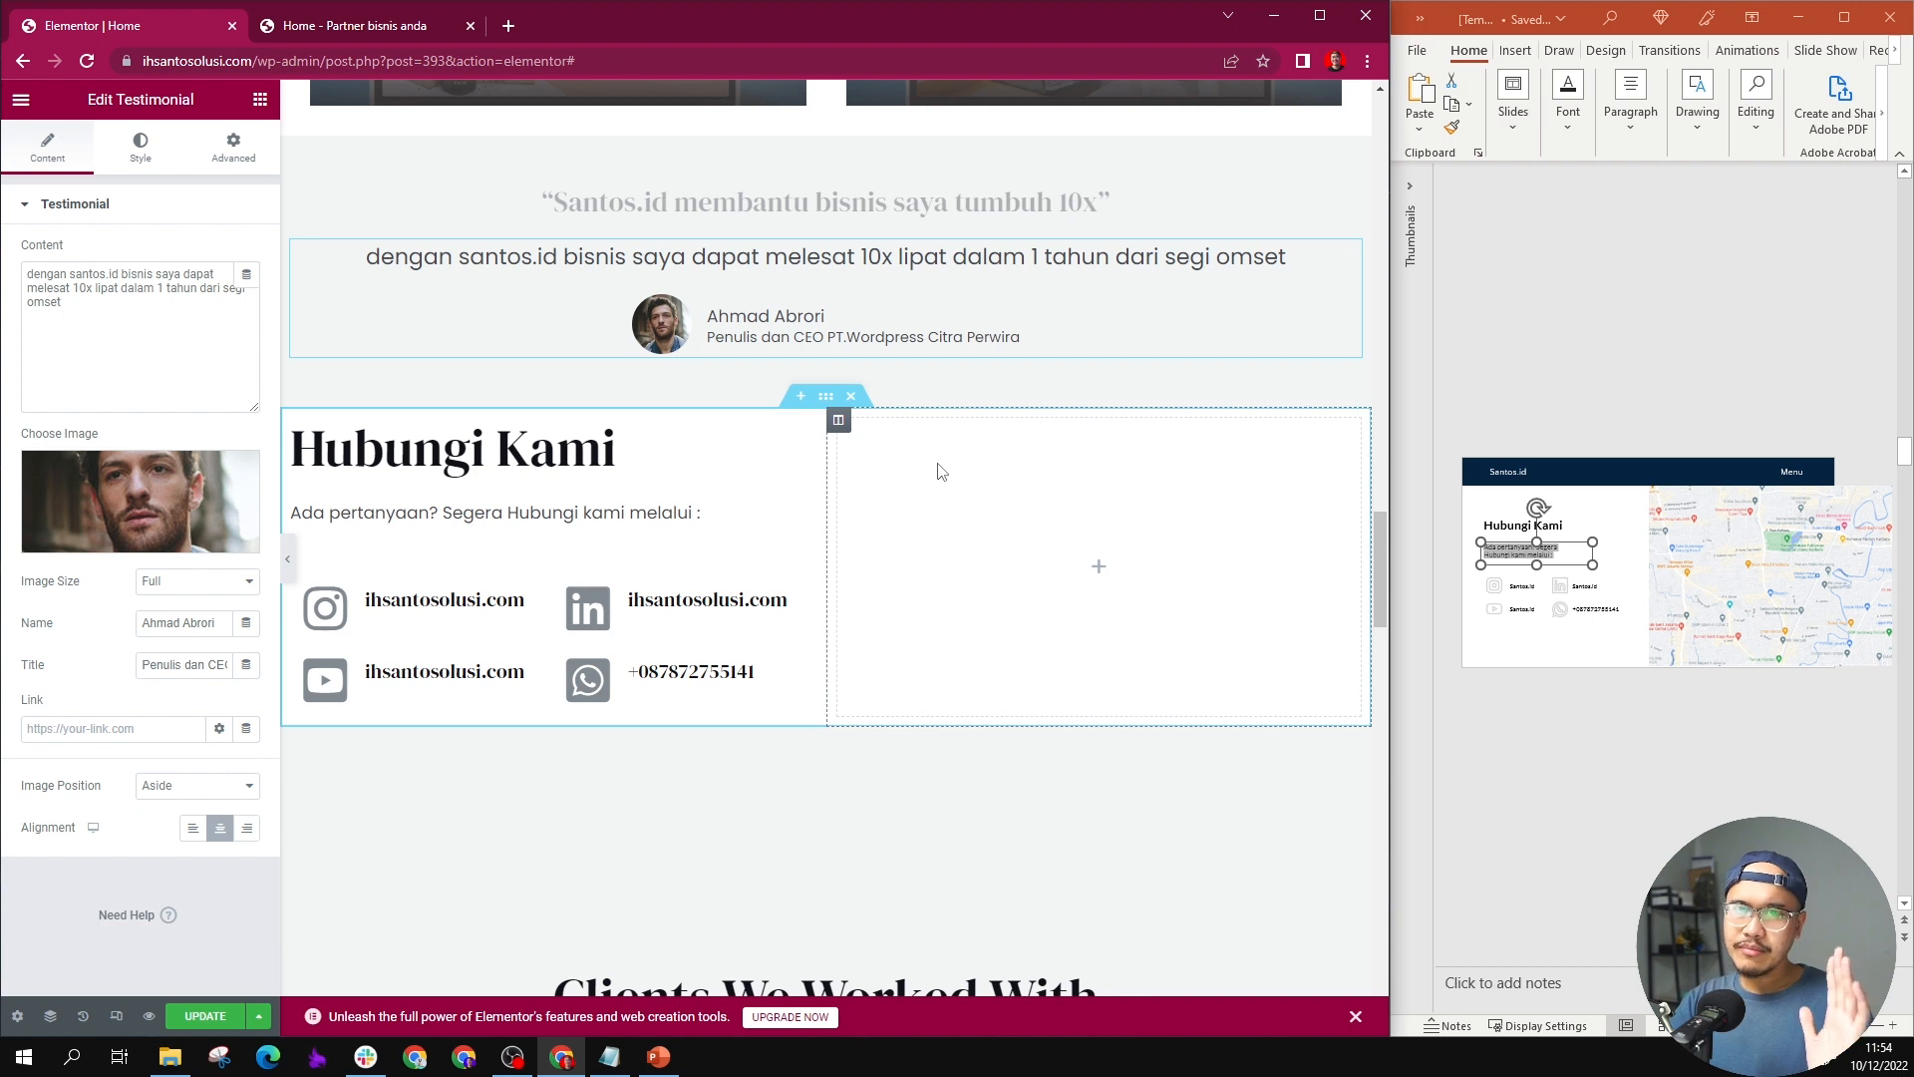
# Step: Add a Google Maps widget to the contact section's empty column and set its location to "grand indonesia"
pyautogui.click(259, 99)
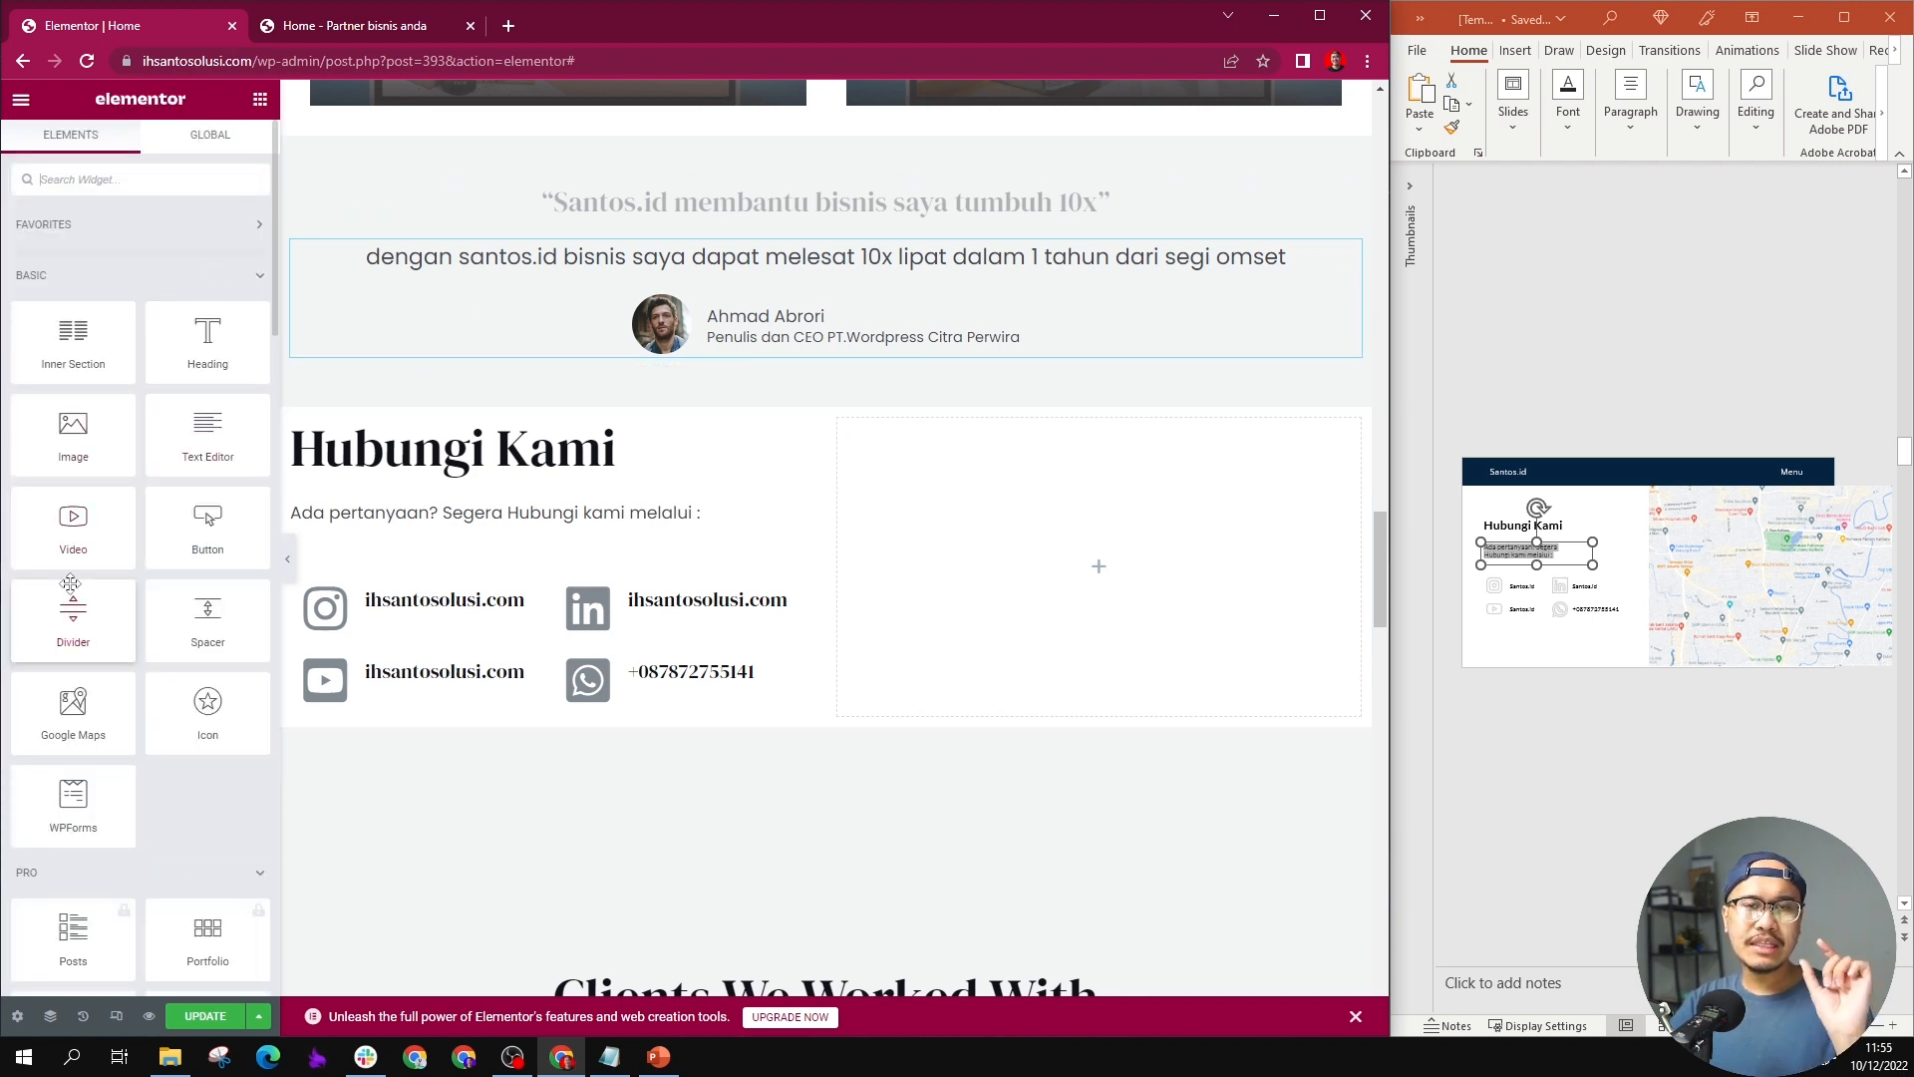
pyautogui.moveTo(73, 710); pyautogui.dragTo(1101, 556)
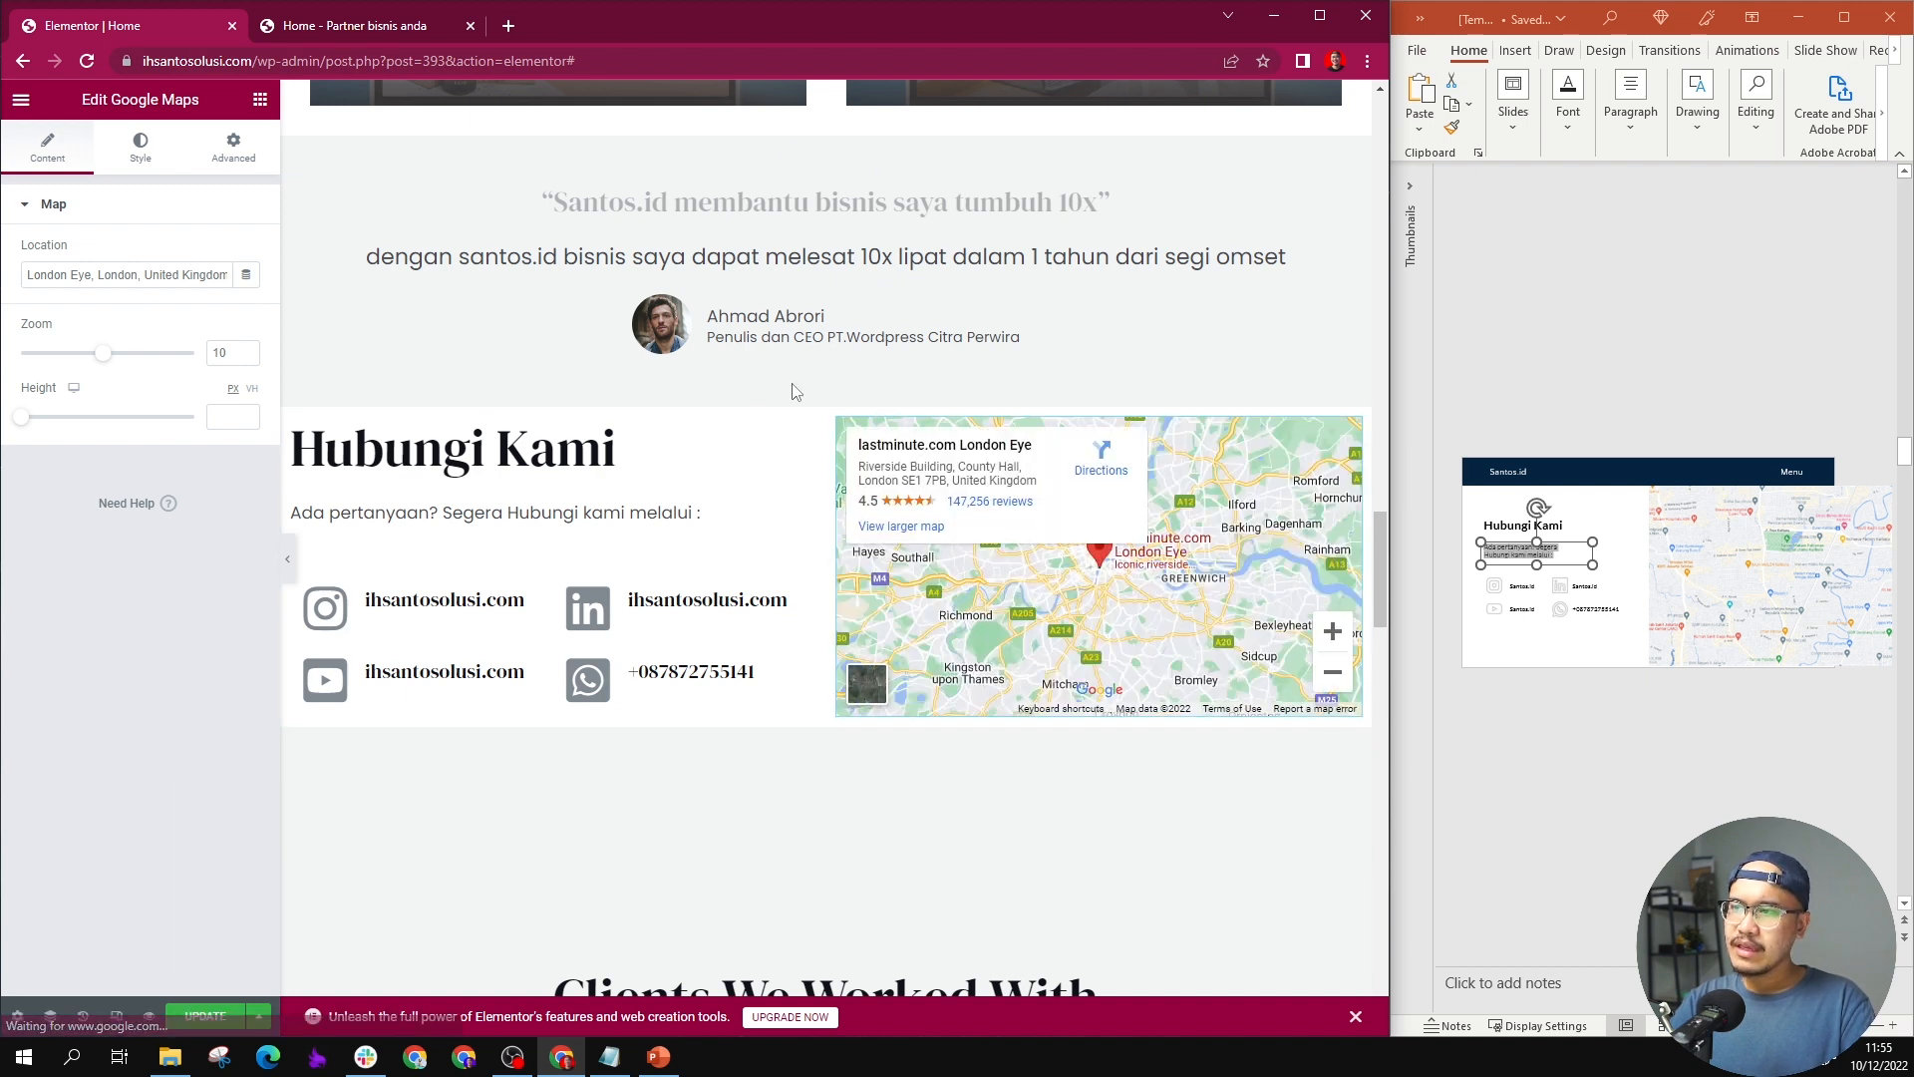
pyautogui.click(169, 269)
pyautogui.hotkey('ctrl', 'a')
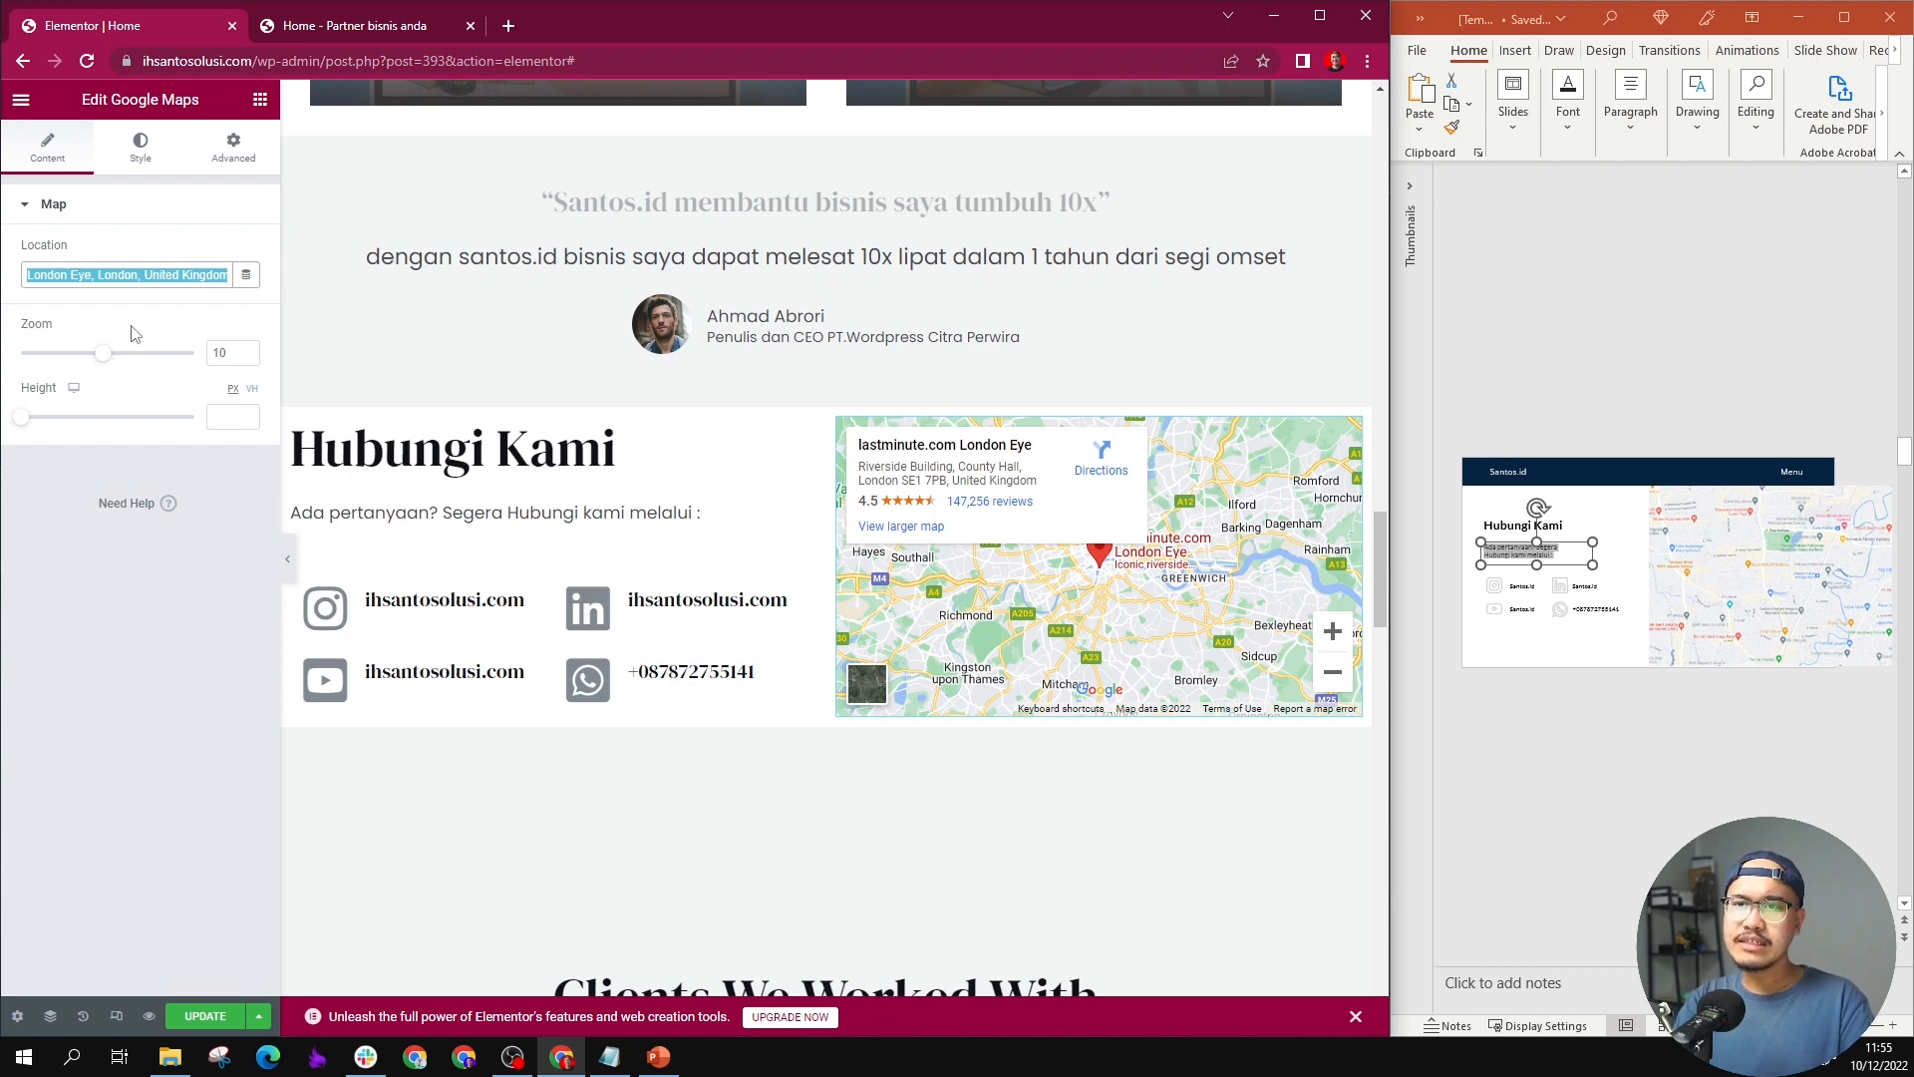
pyautogui.press('alt')
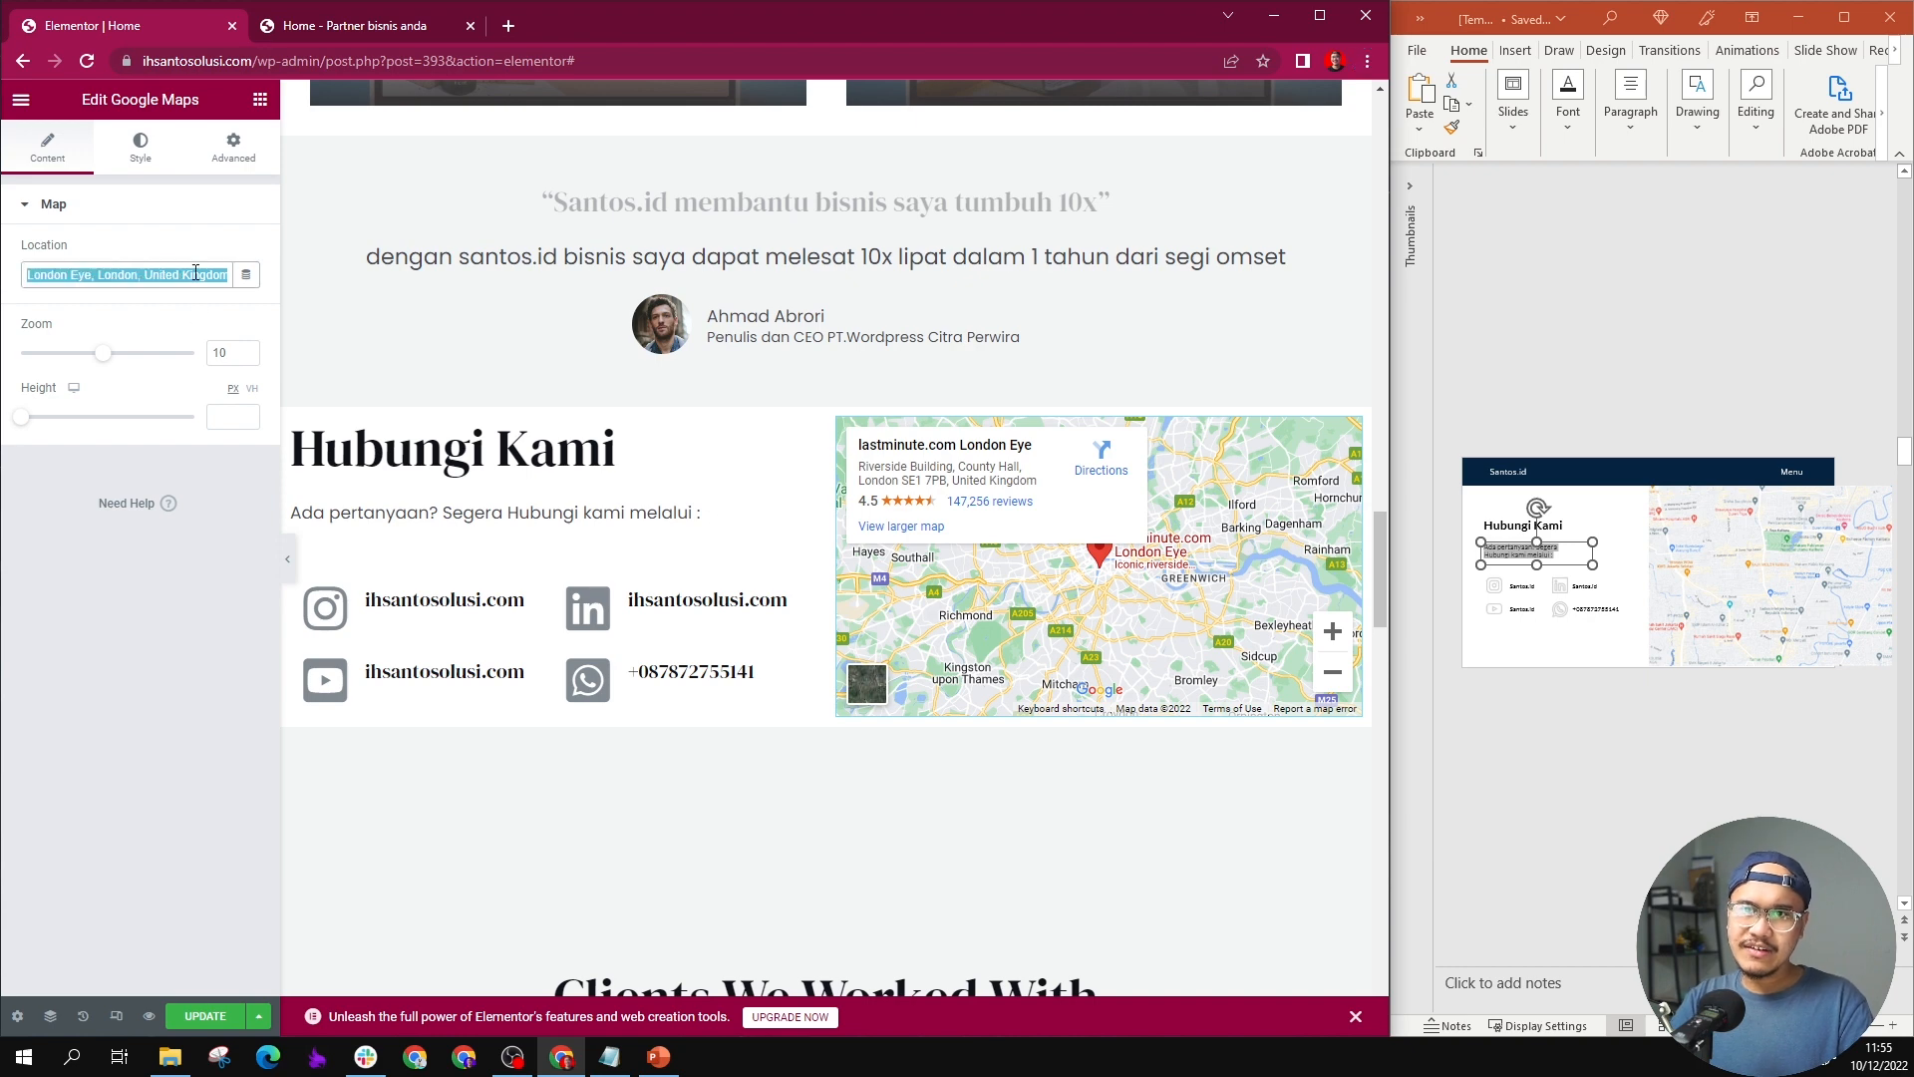
pyautogui.write('grand')
pyautogui.write('indonesia')
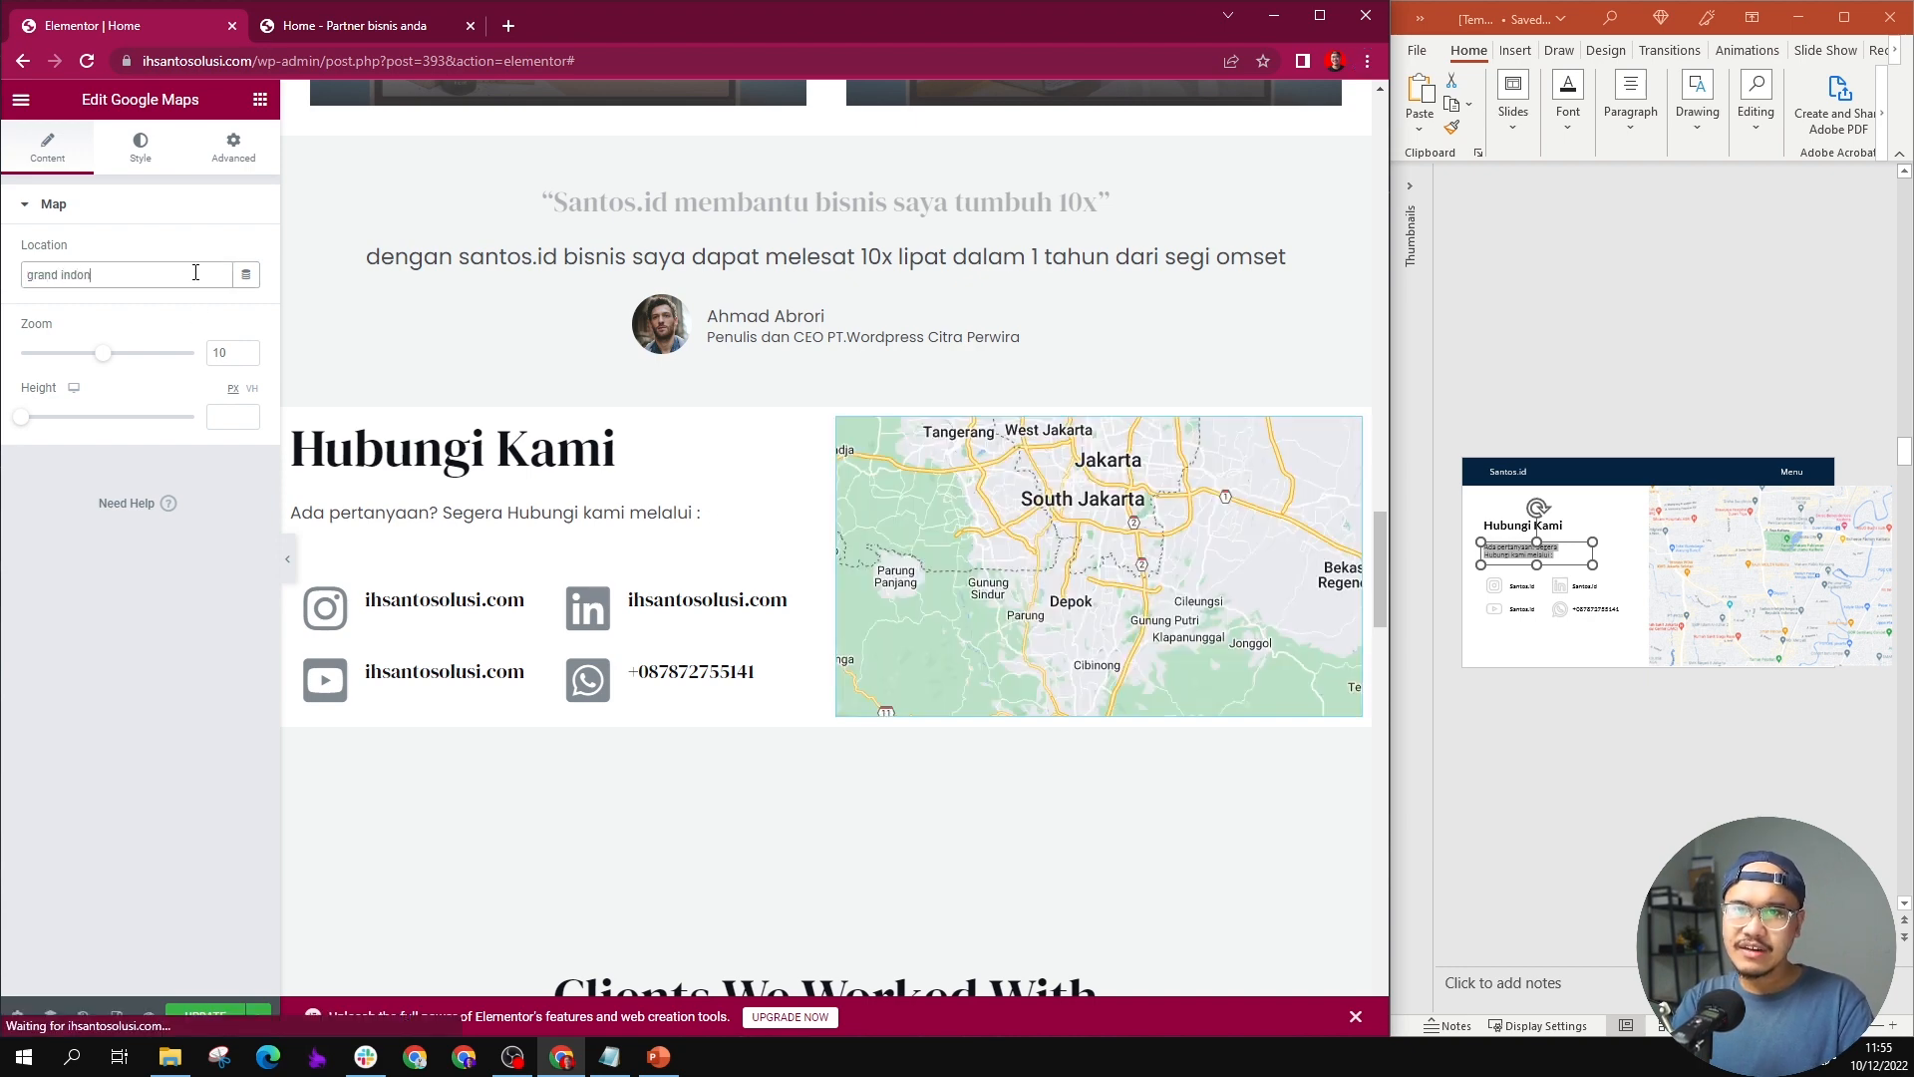
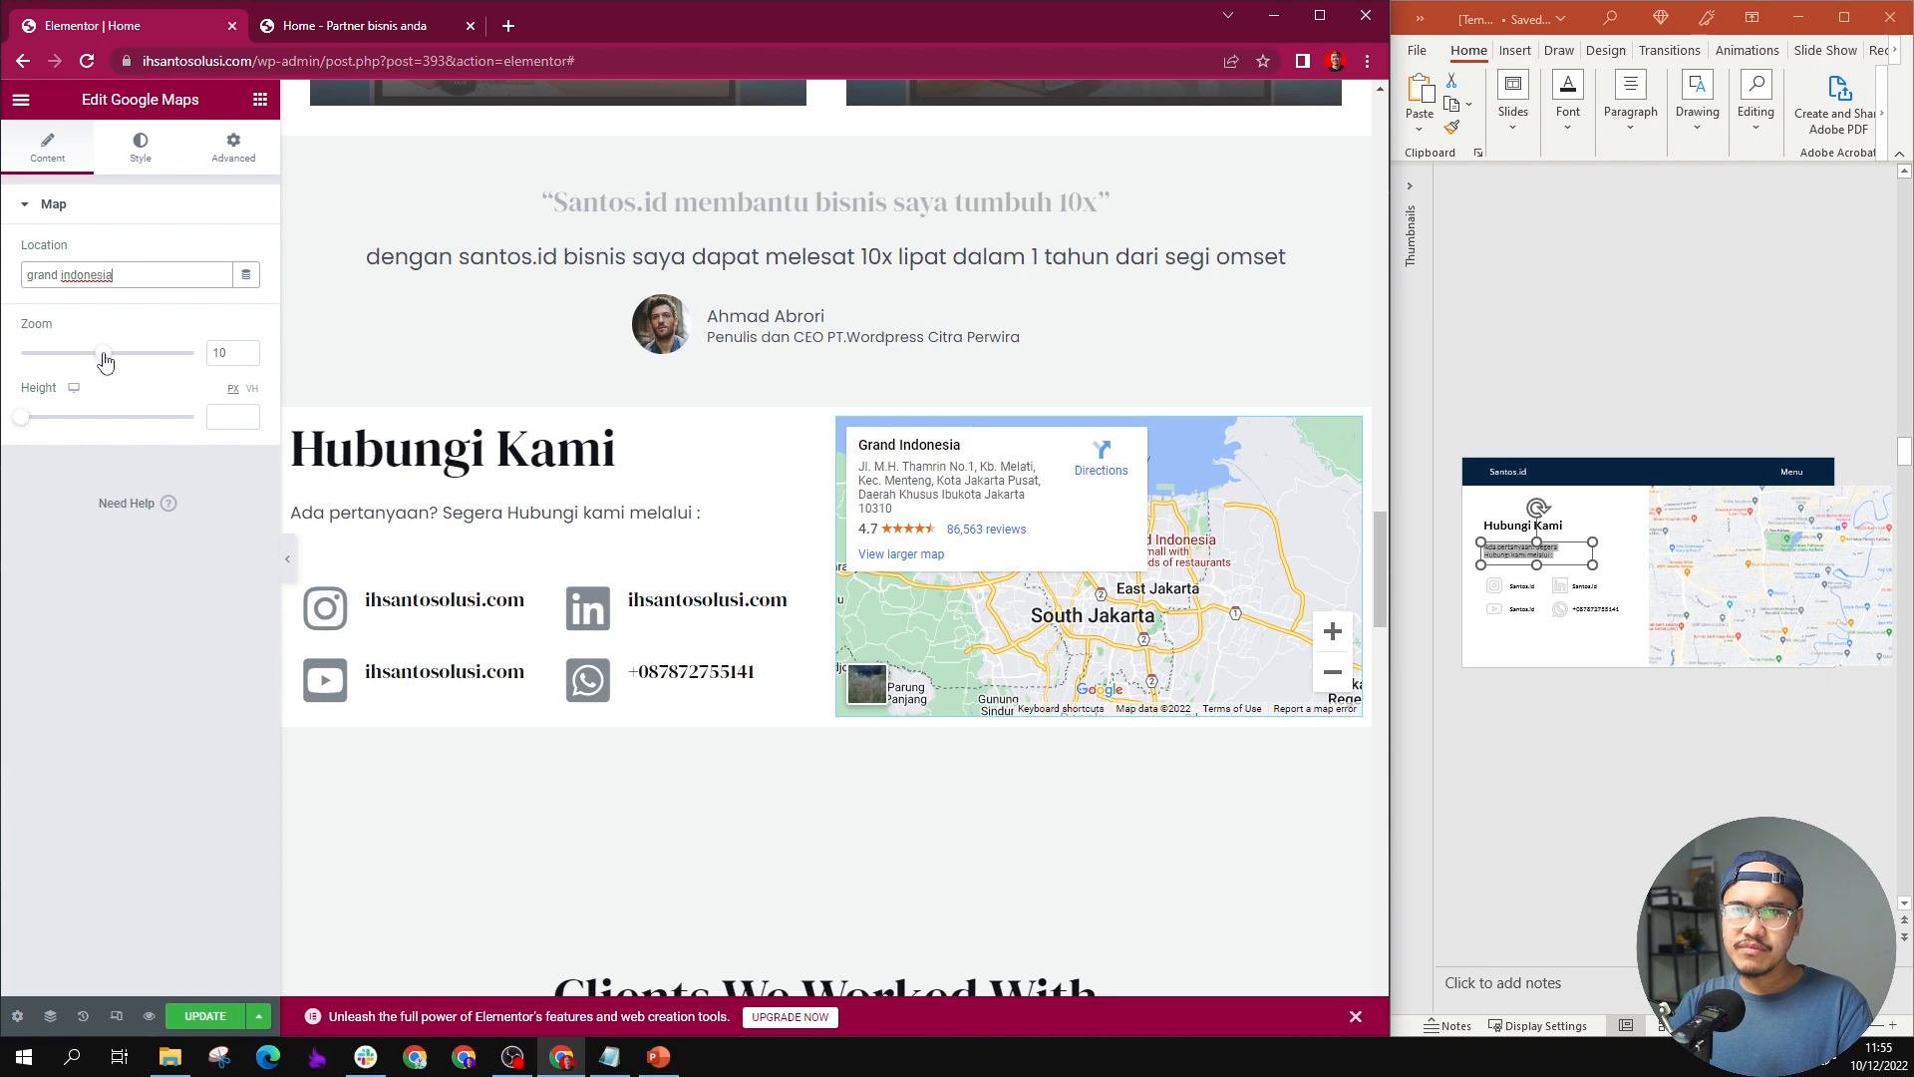
# Step: Set the Google map's zoom to 14, and give the contact section 40 px padding at its top and bottom only
pyautogui.moveTo(104, 361); pyautogui.dragTo(138, 361)
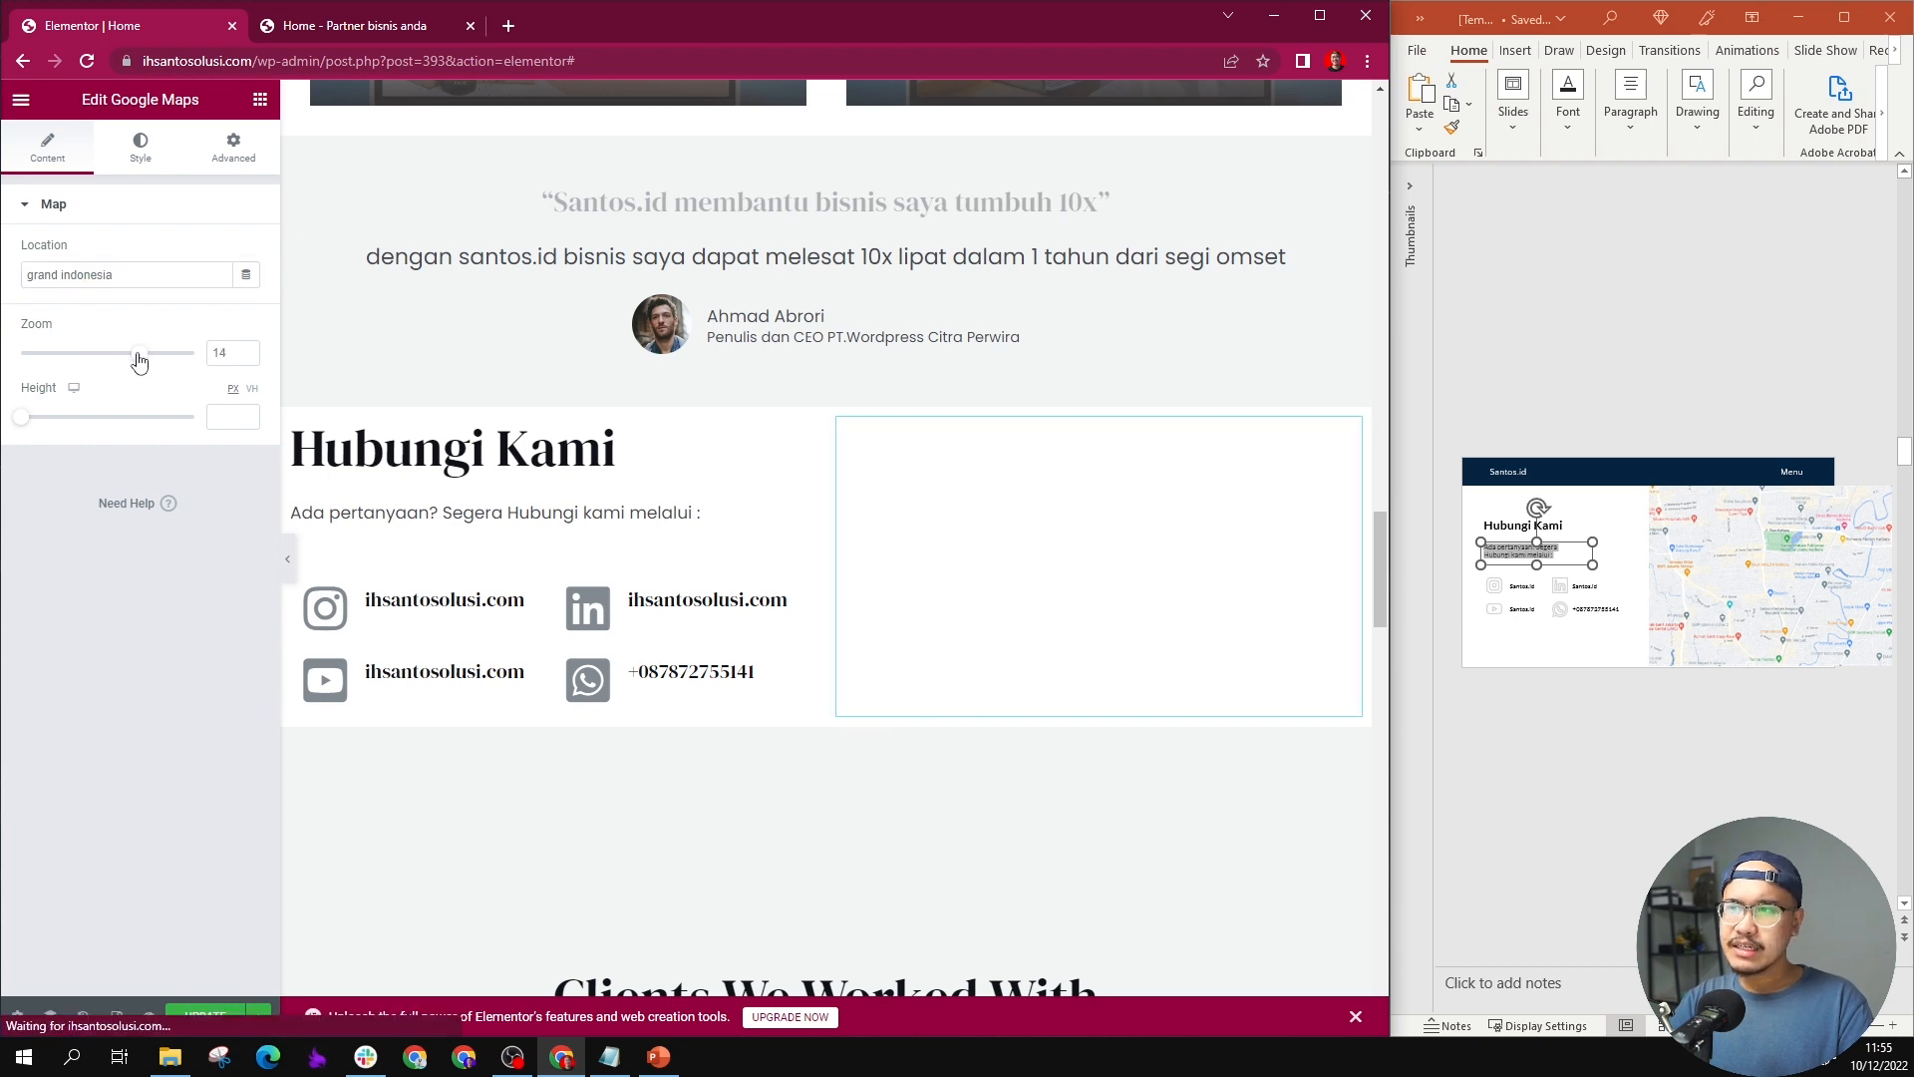
pyautogui.scroll(-1, 548, 787)
pyautogui.click(547, 786)
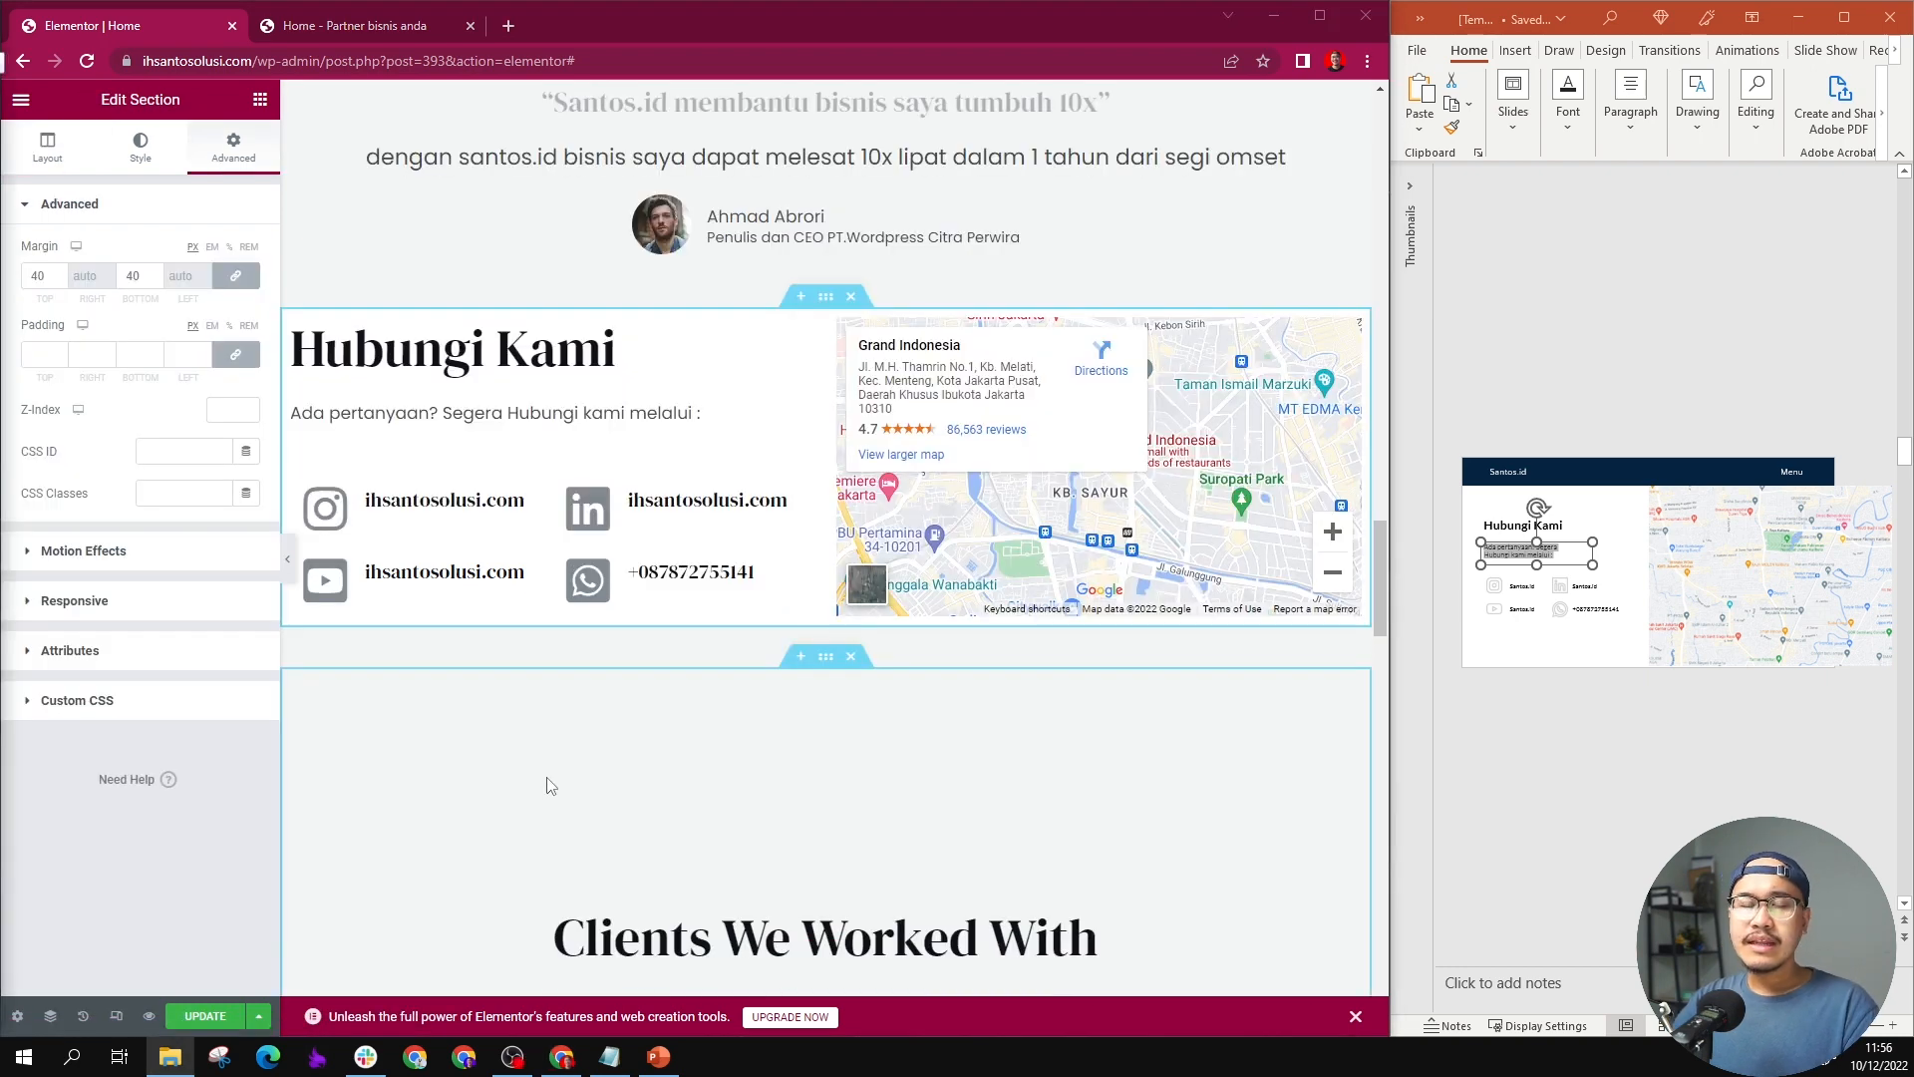
pyautogui.scroll(2, 736, 488)
pyautogui.scroll(-2, 769, 469)
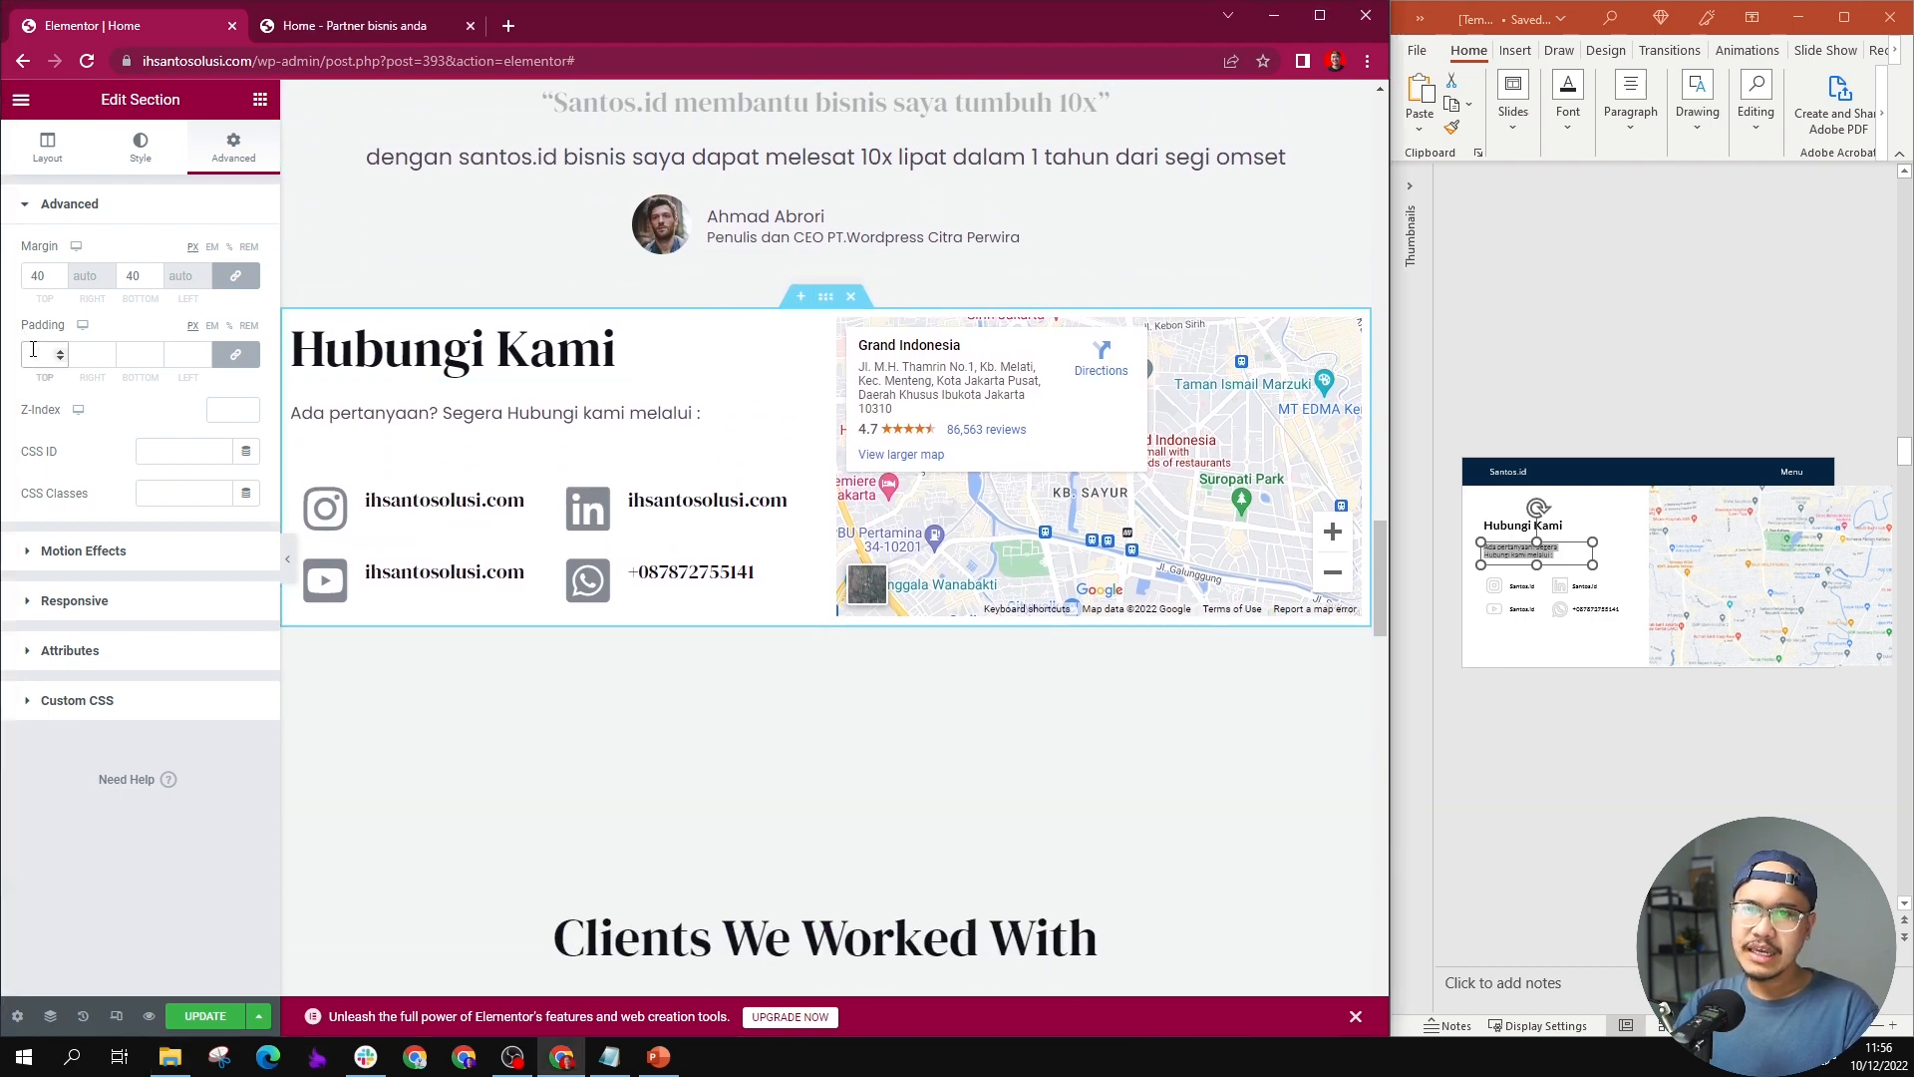
pyautogui.click(235, 354)
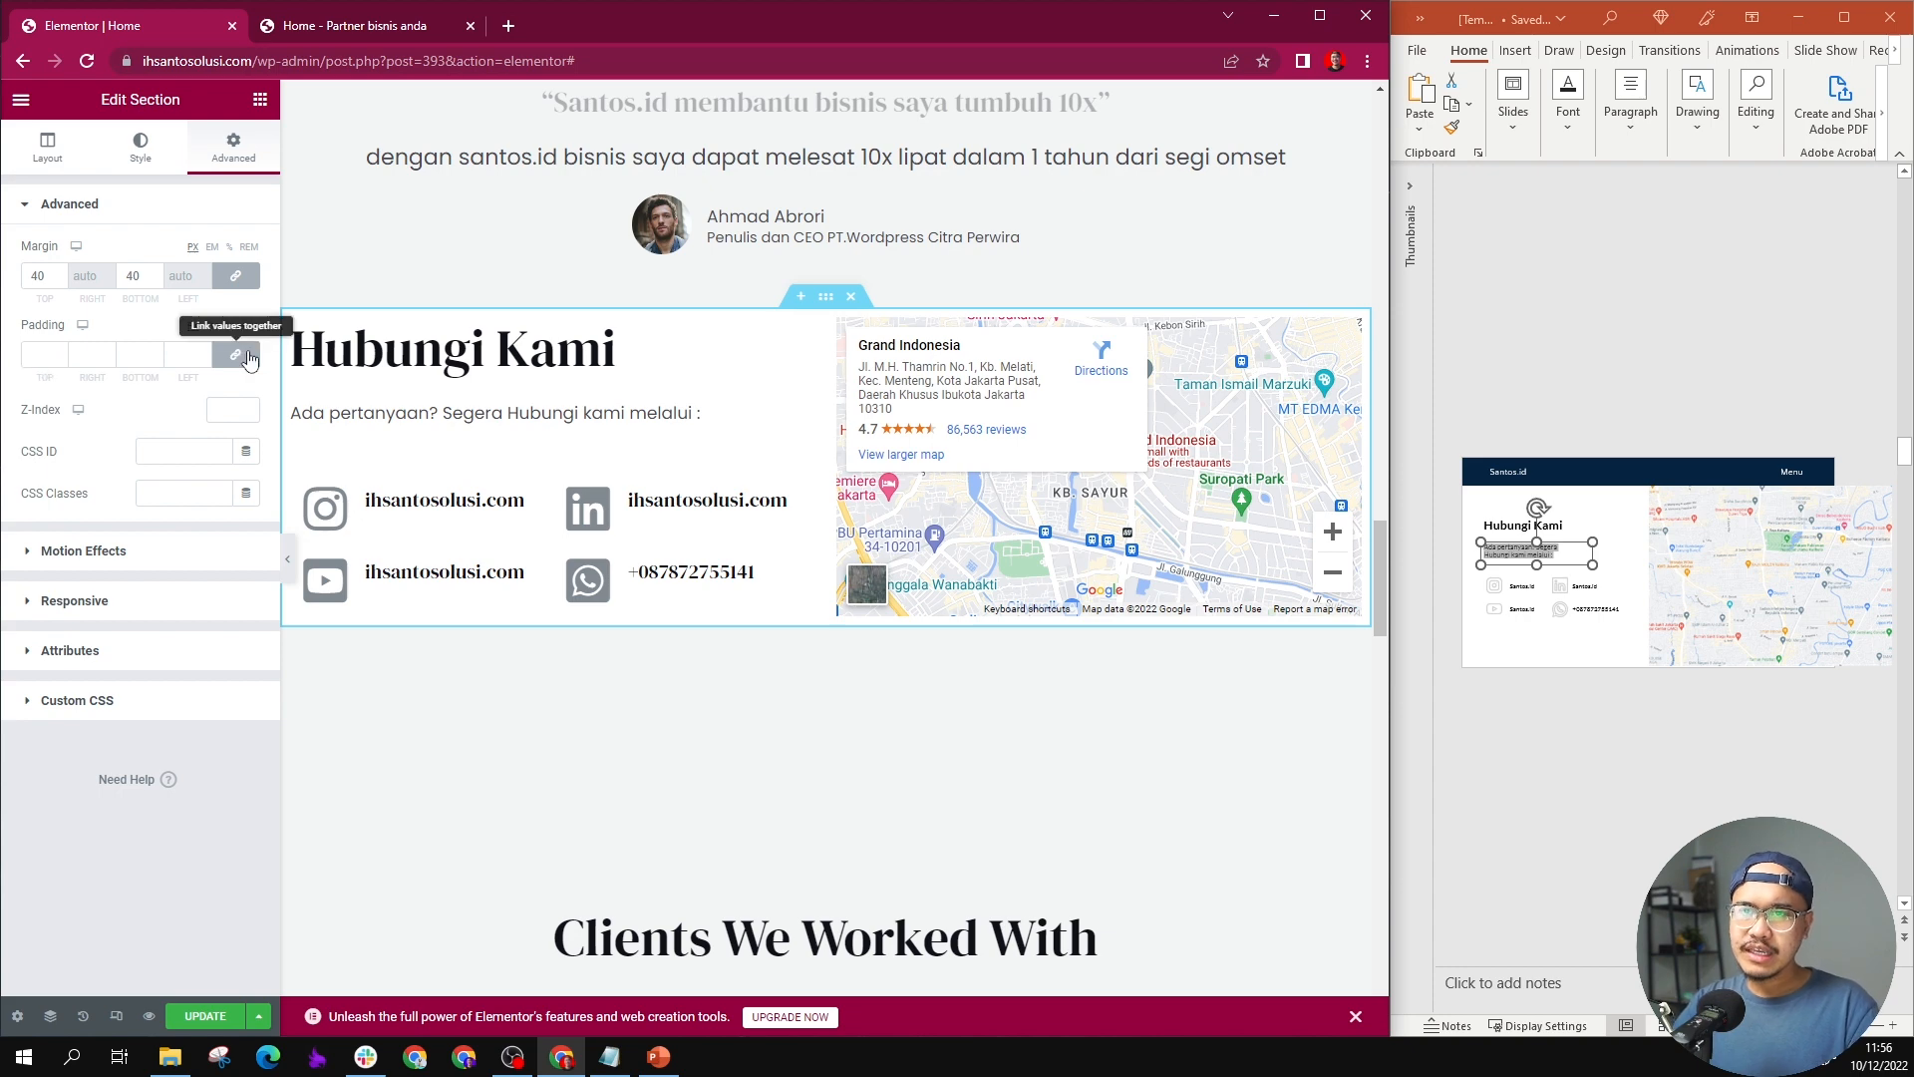
pyautogui.write('40')
pyautogui.doubleClick(41, 361)
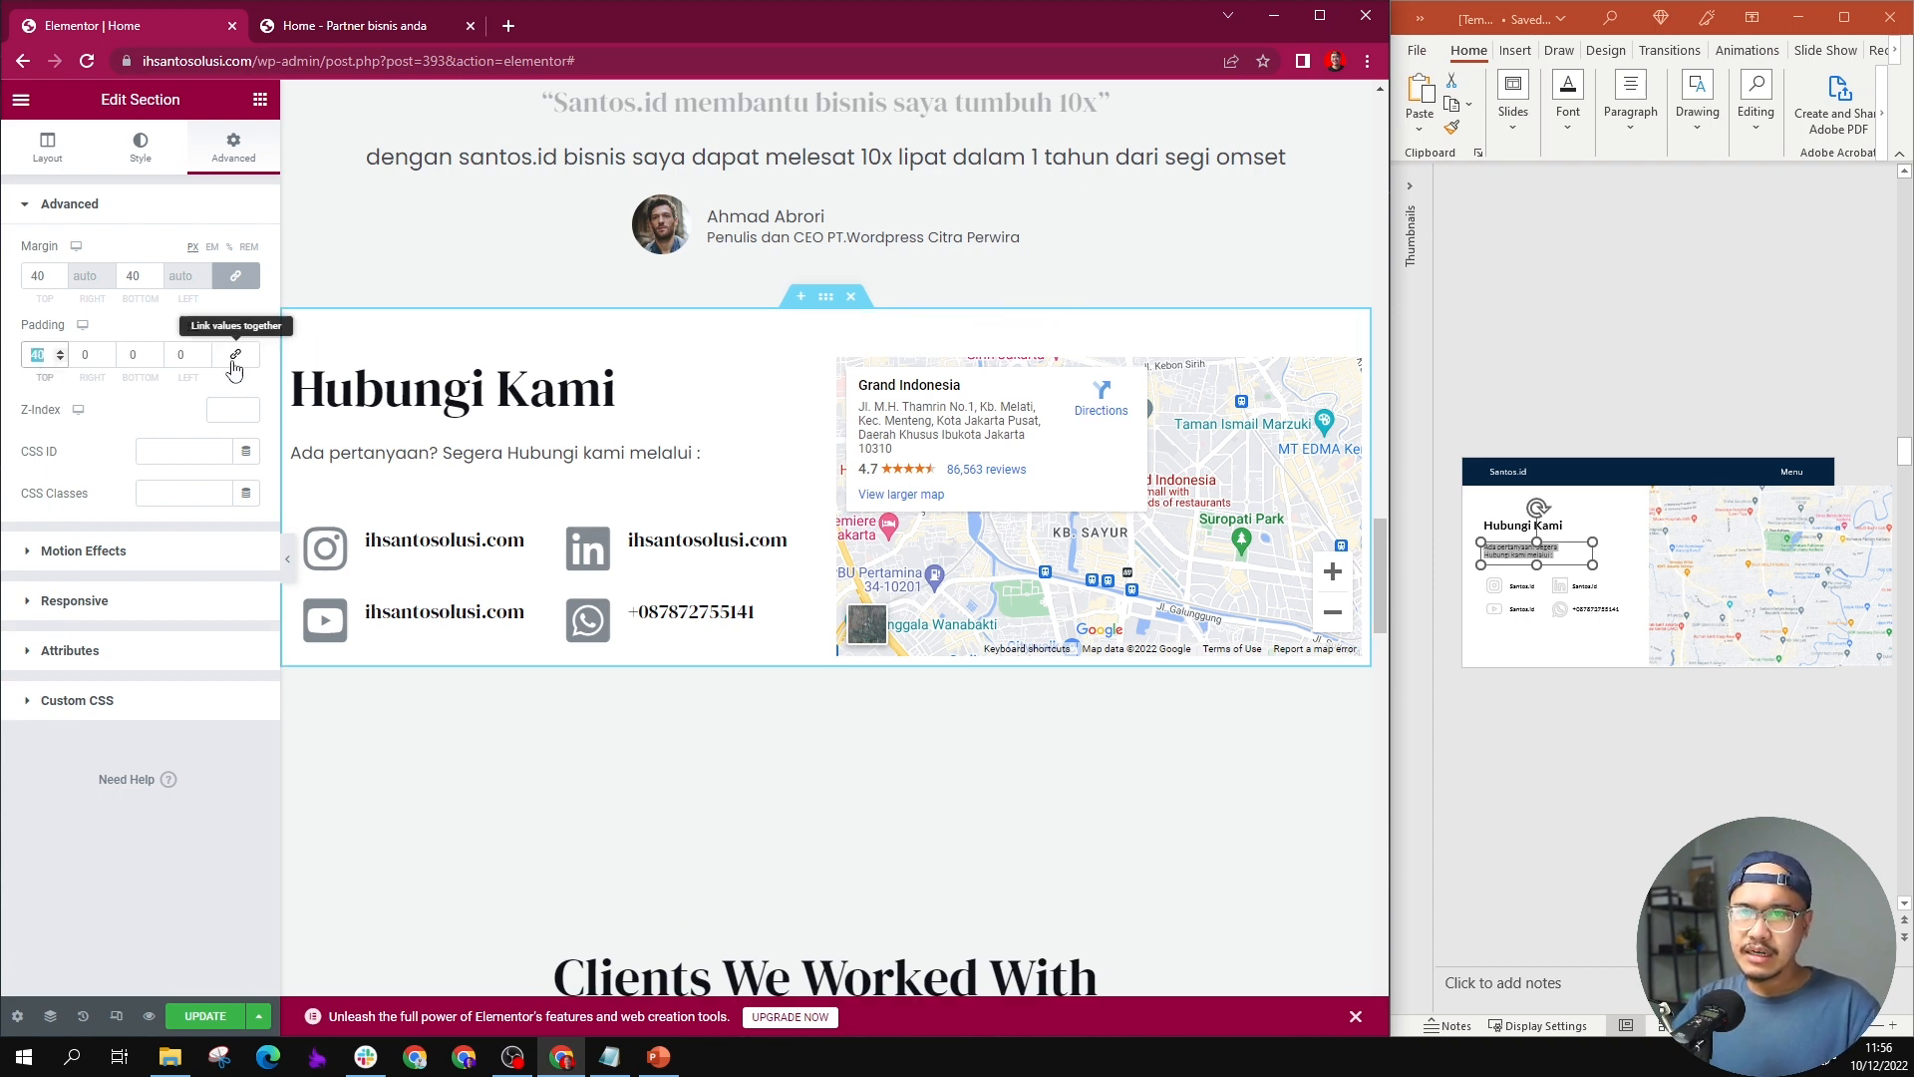
pyautogui.write('40')
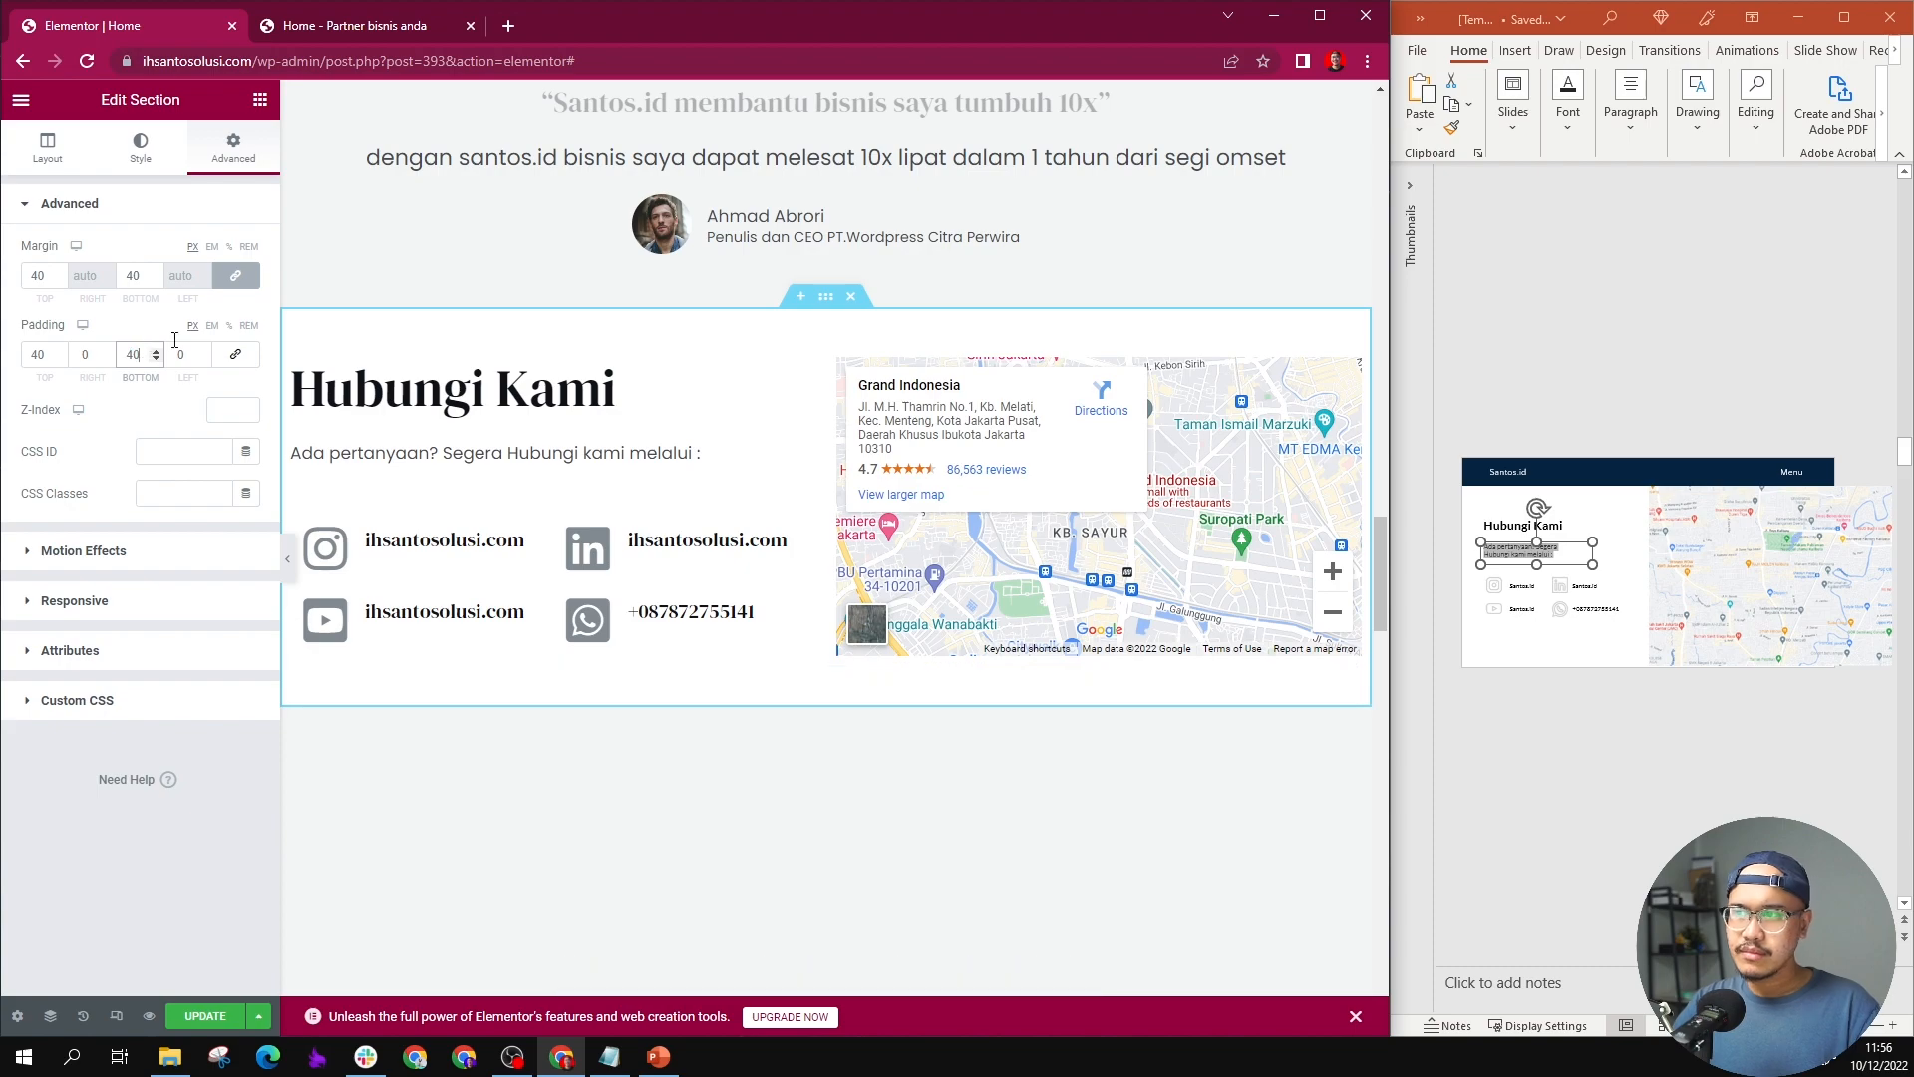
# Step: Delete the leftover template sections below the contact section, from "Clients We Worked With" through "Highly Motivated Team with Innovative Ideas" and beyond
pyautogui.scroll(2, 752, 666)
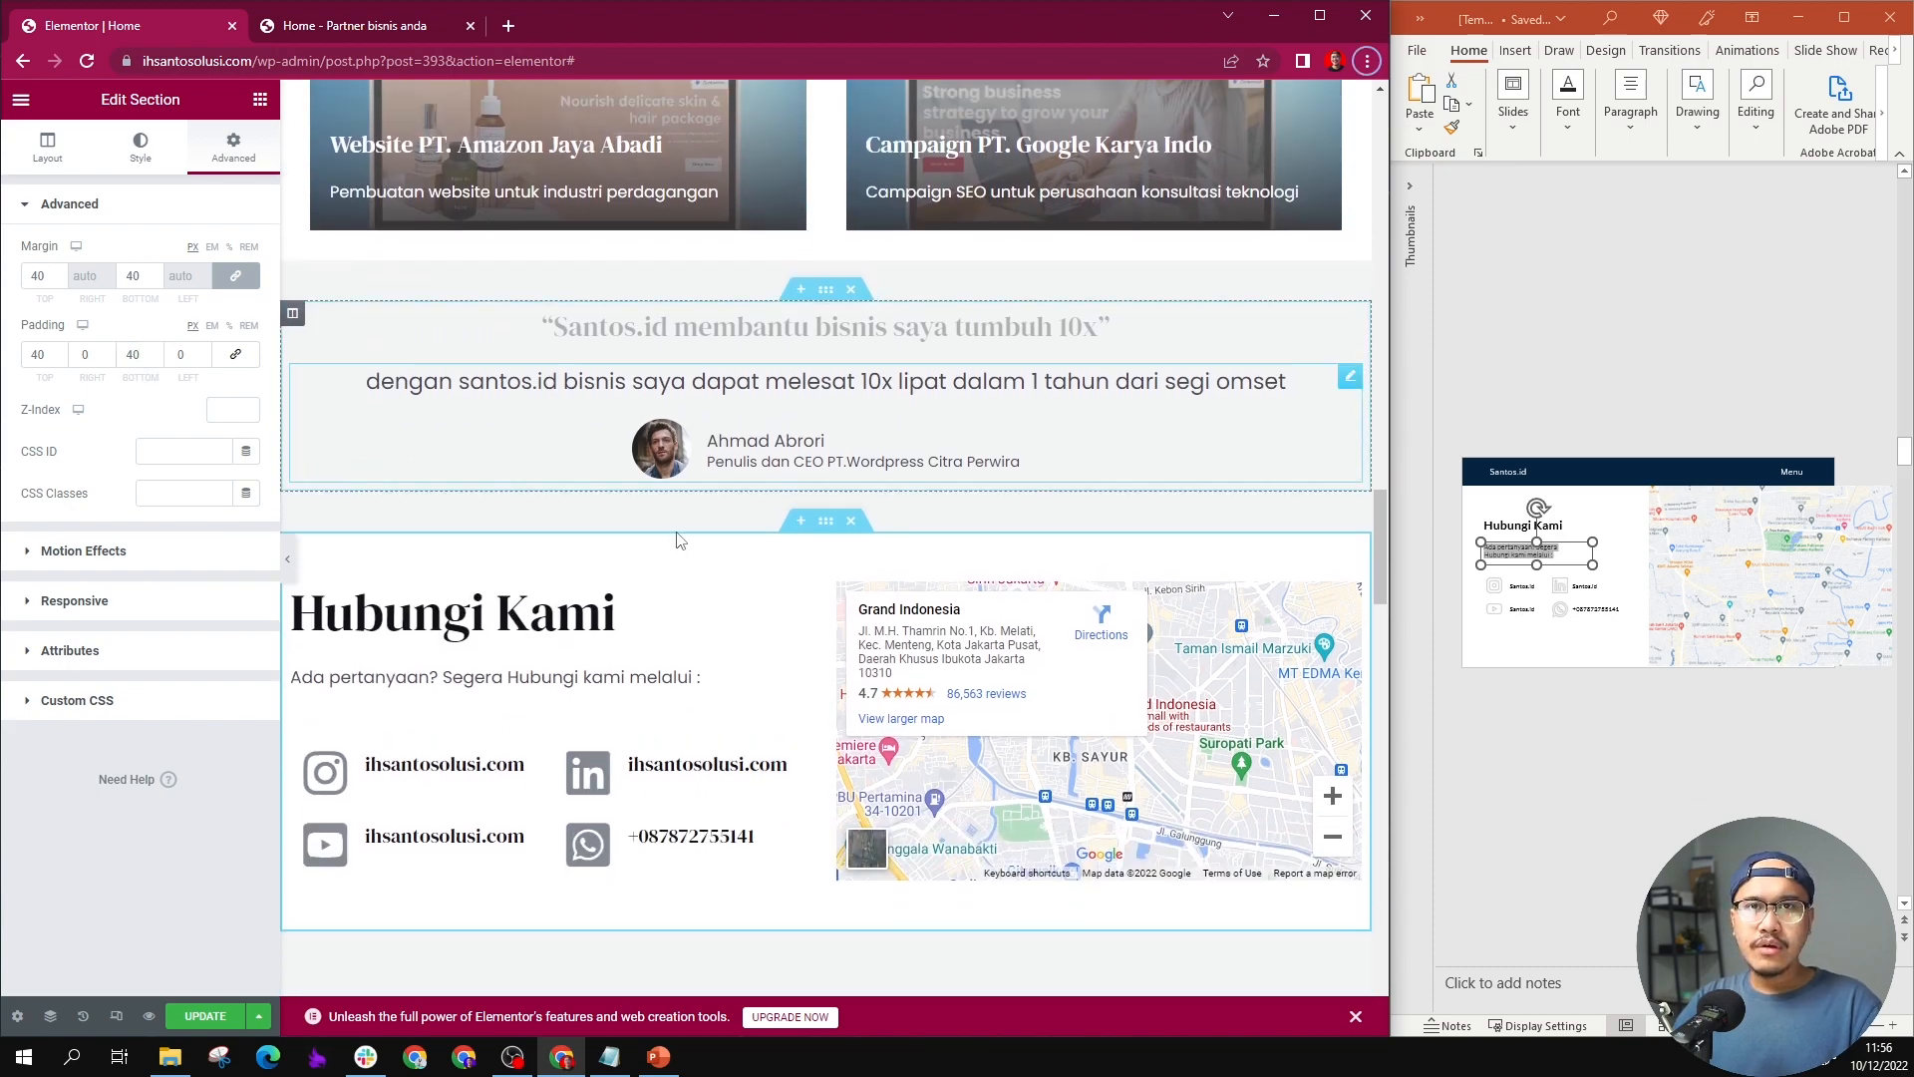
pyautogui.scroll(-15, 675, 538)
pyautogui.scroll(12, 854, 529)
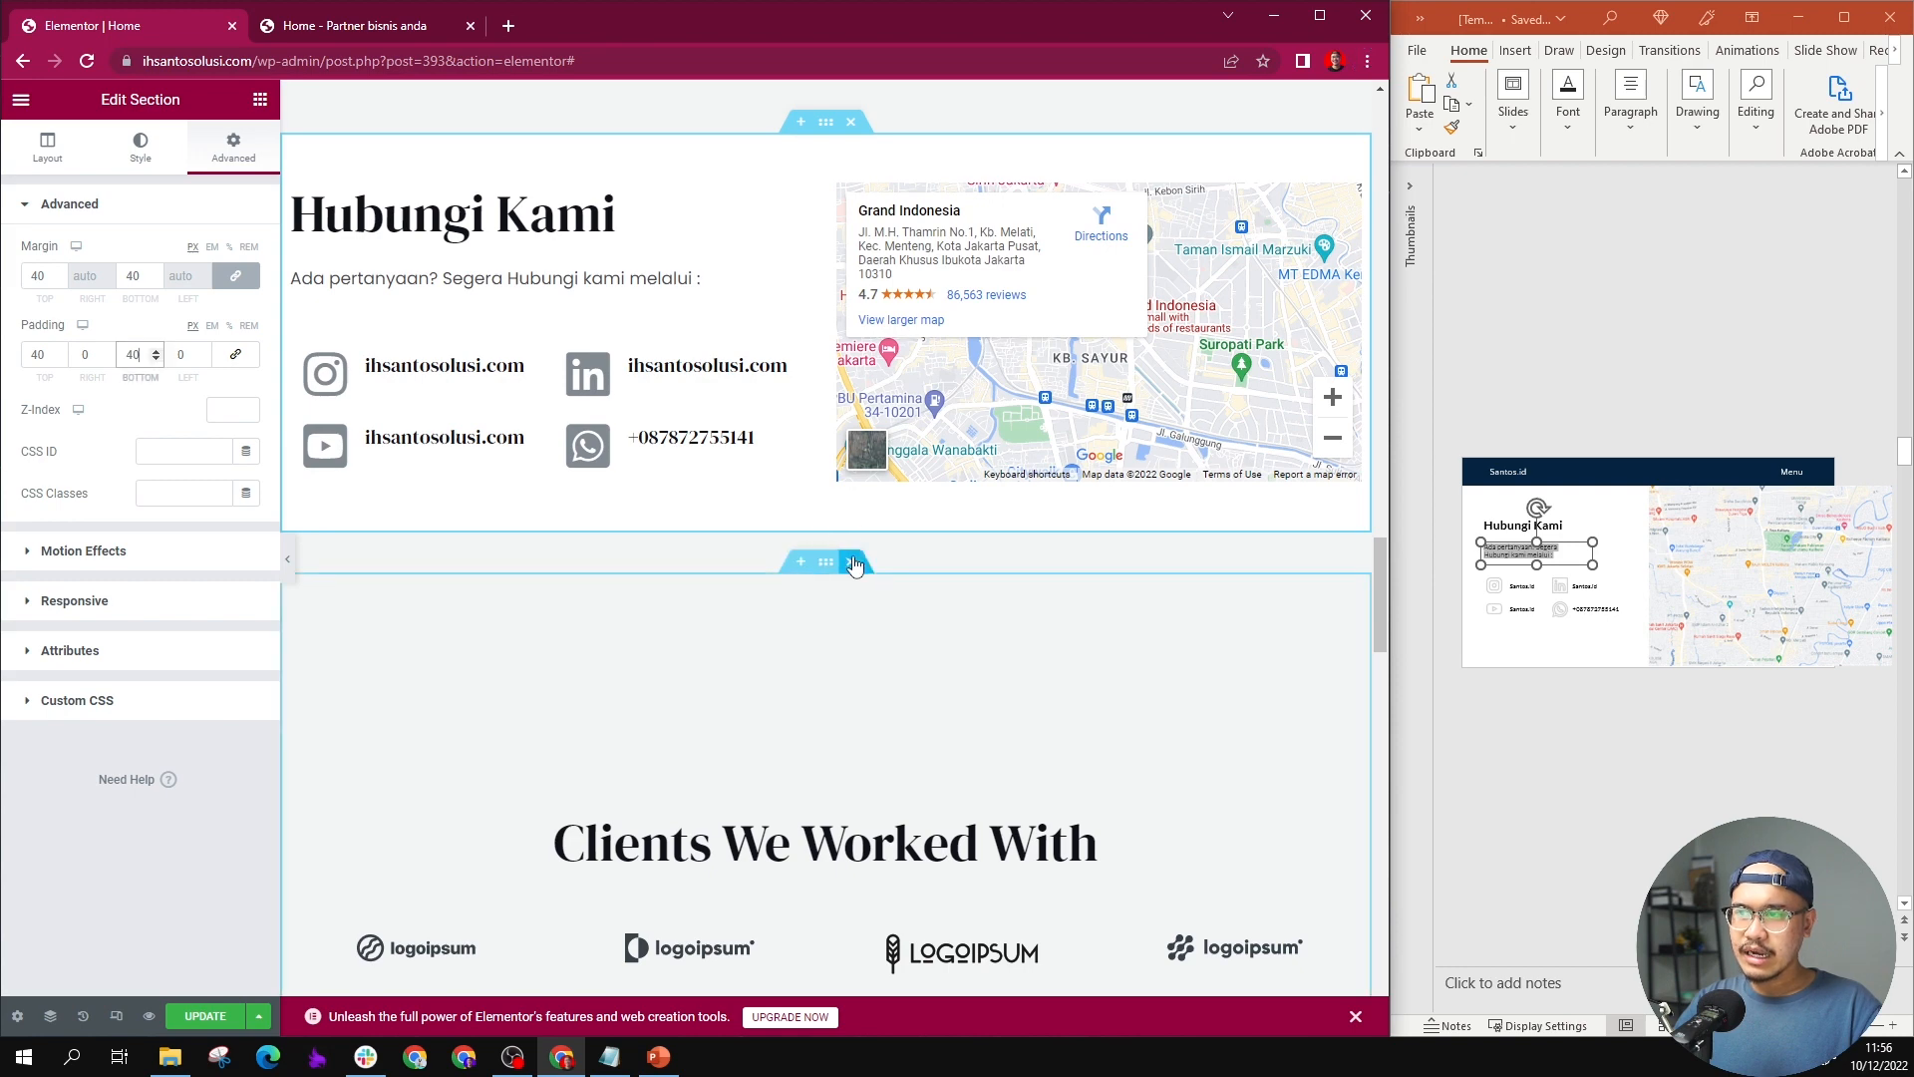
pyautogui.click(853, 564)
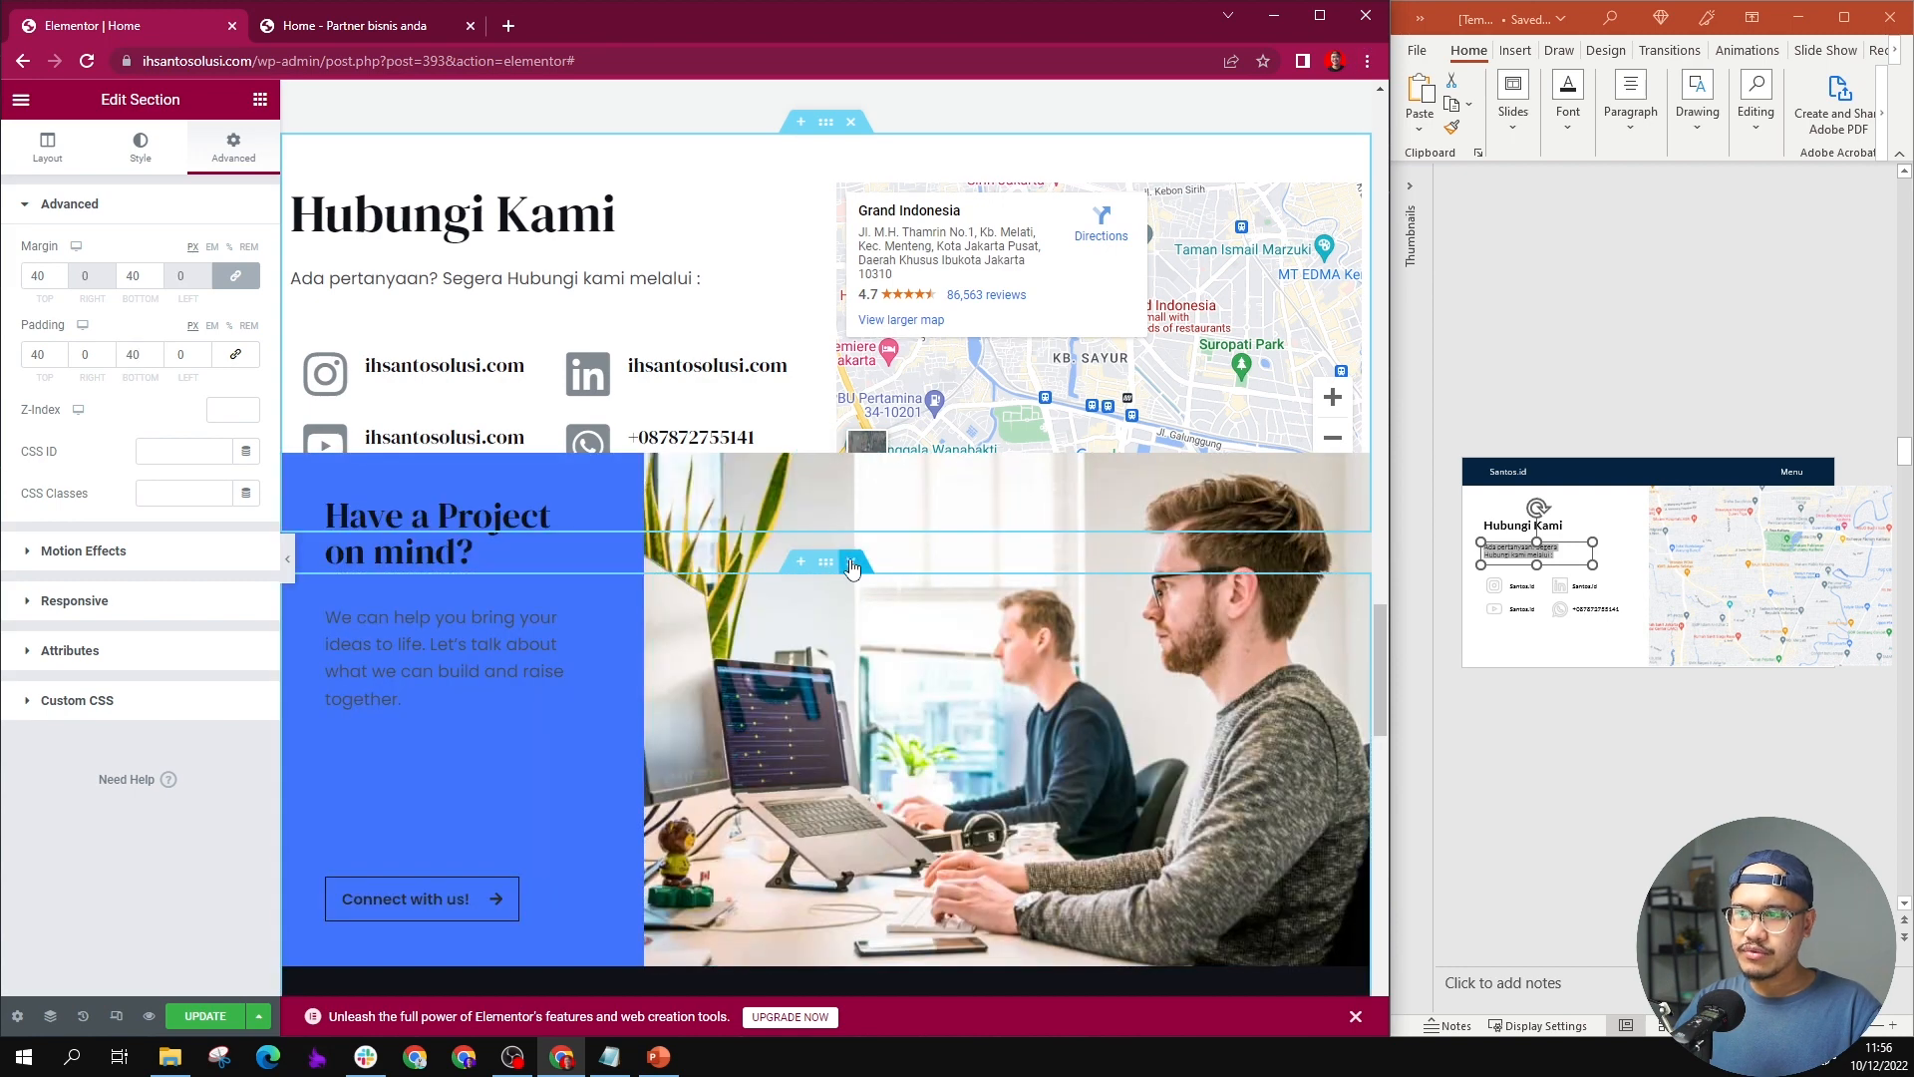
pyautogui.click(852, 564)
pyautogui.scroll(-3, 838, 519)
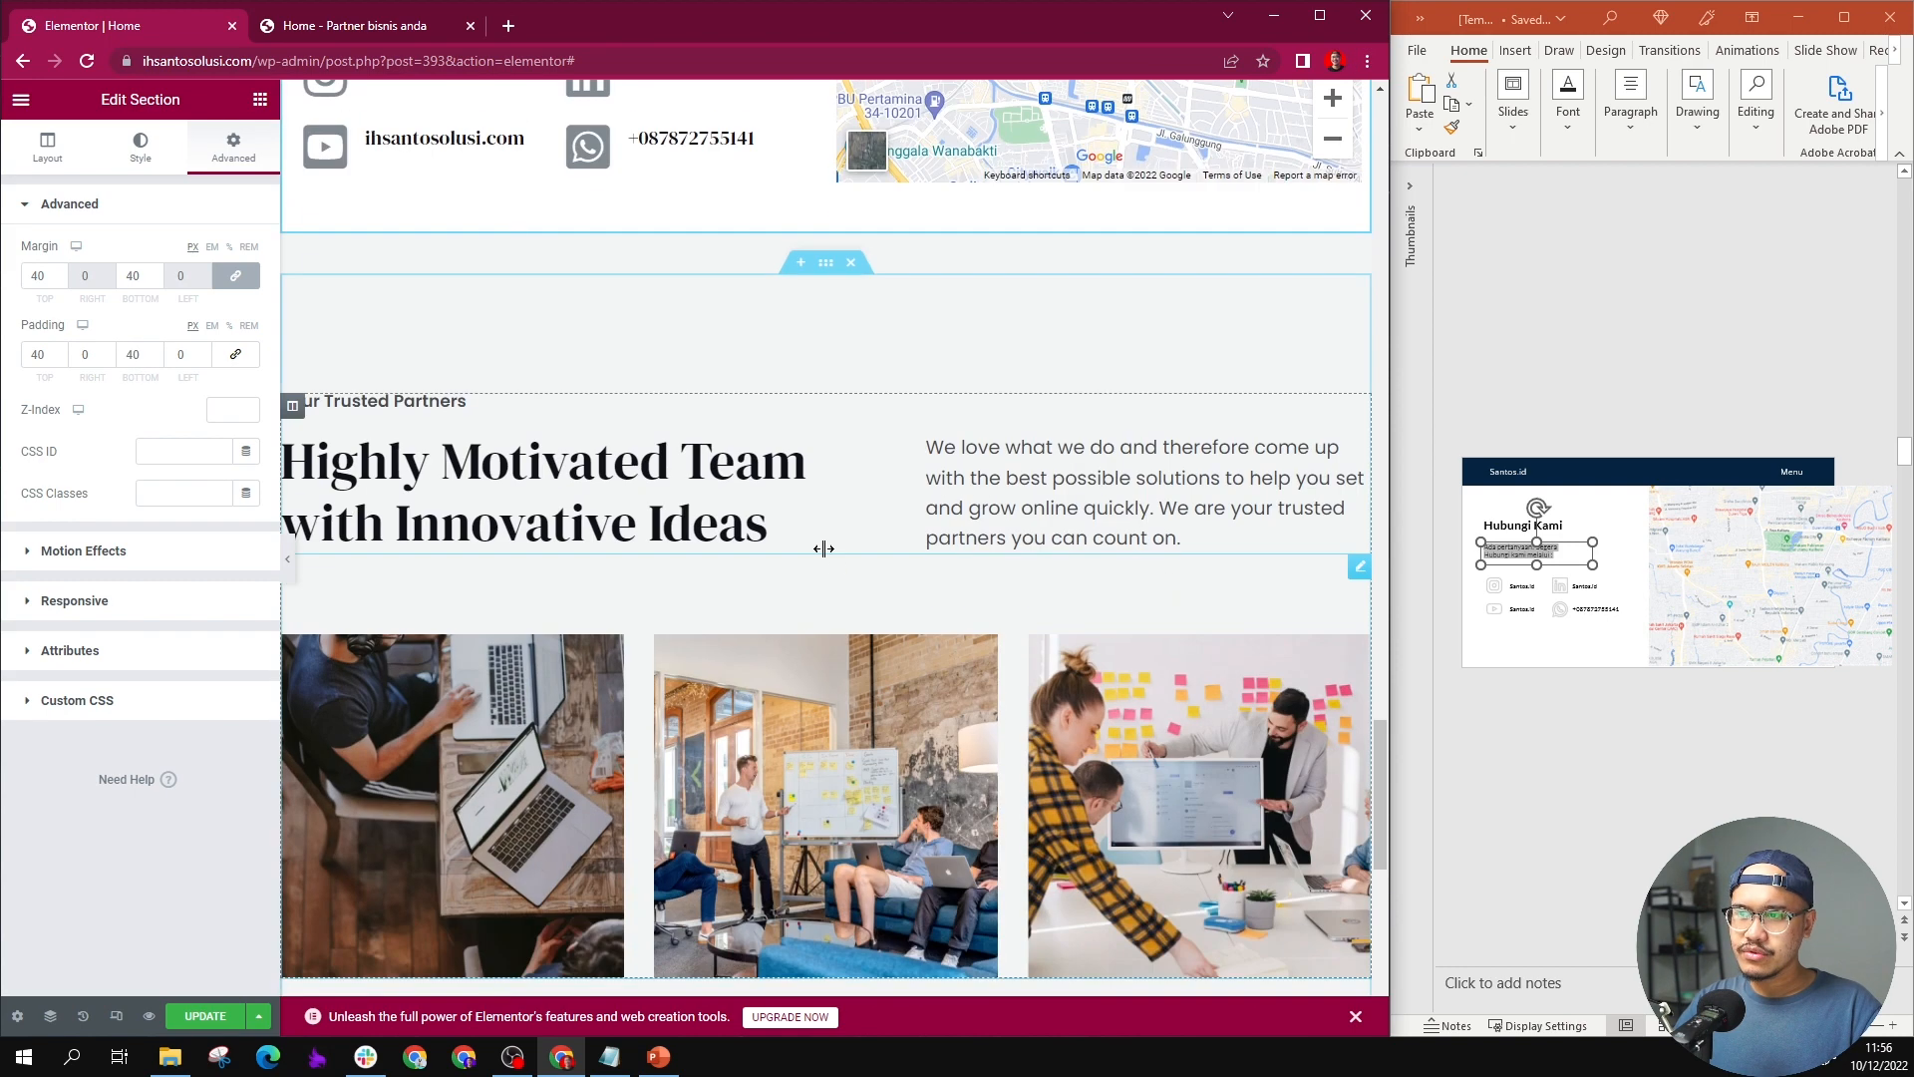
pyautogui.click(852, 262)
pyautogui.click(853, 264)
pyautogui.scroll(3, 854, 362)
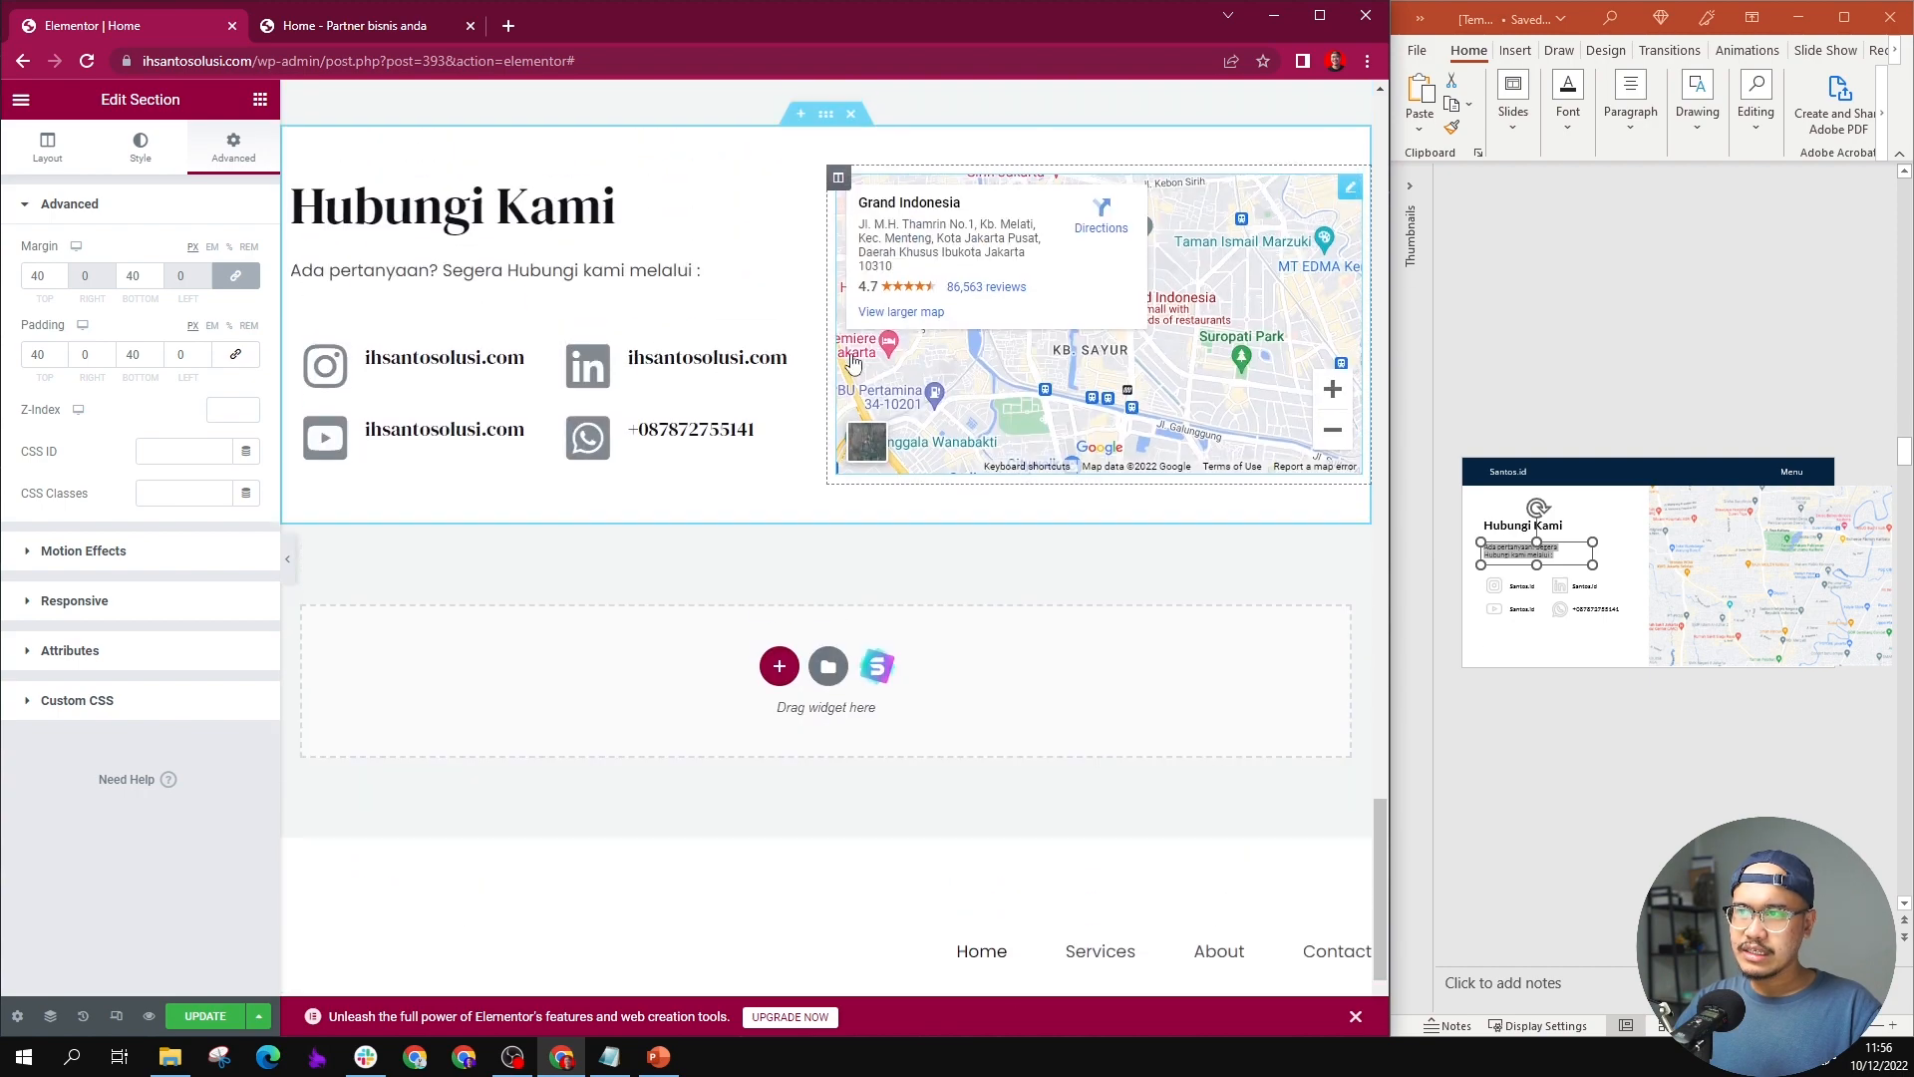
pyautogui.scroll(-3, 1159, 399)
pyautogui.scroll(20, 927, 528)
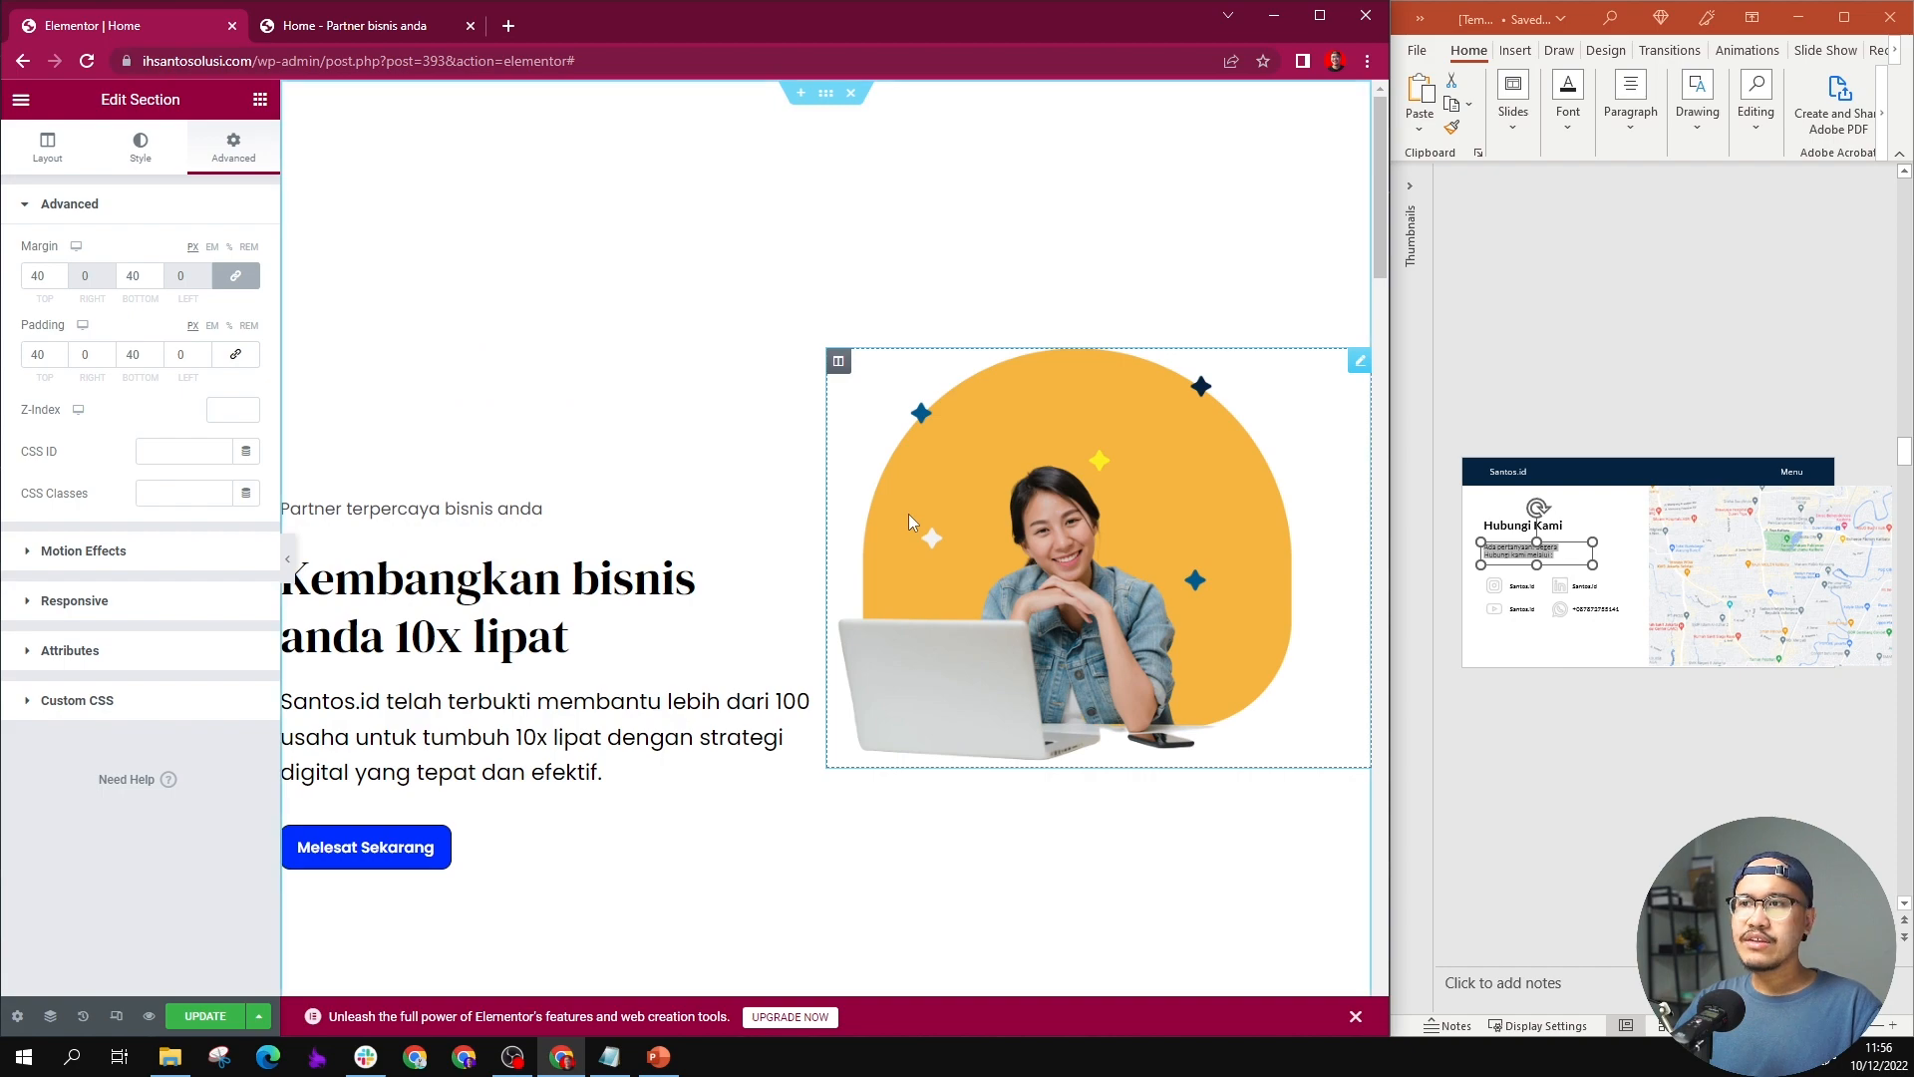
pyautogui.scroll(-15, 907, 513)
pyautogui.scroll(-10, 546, 677)
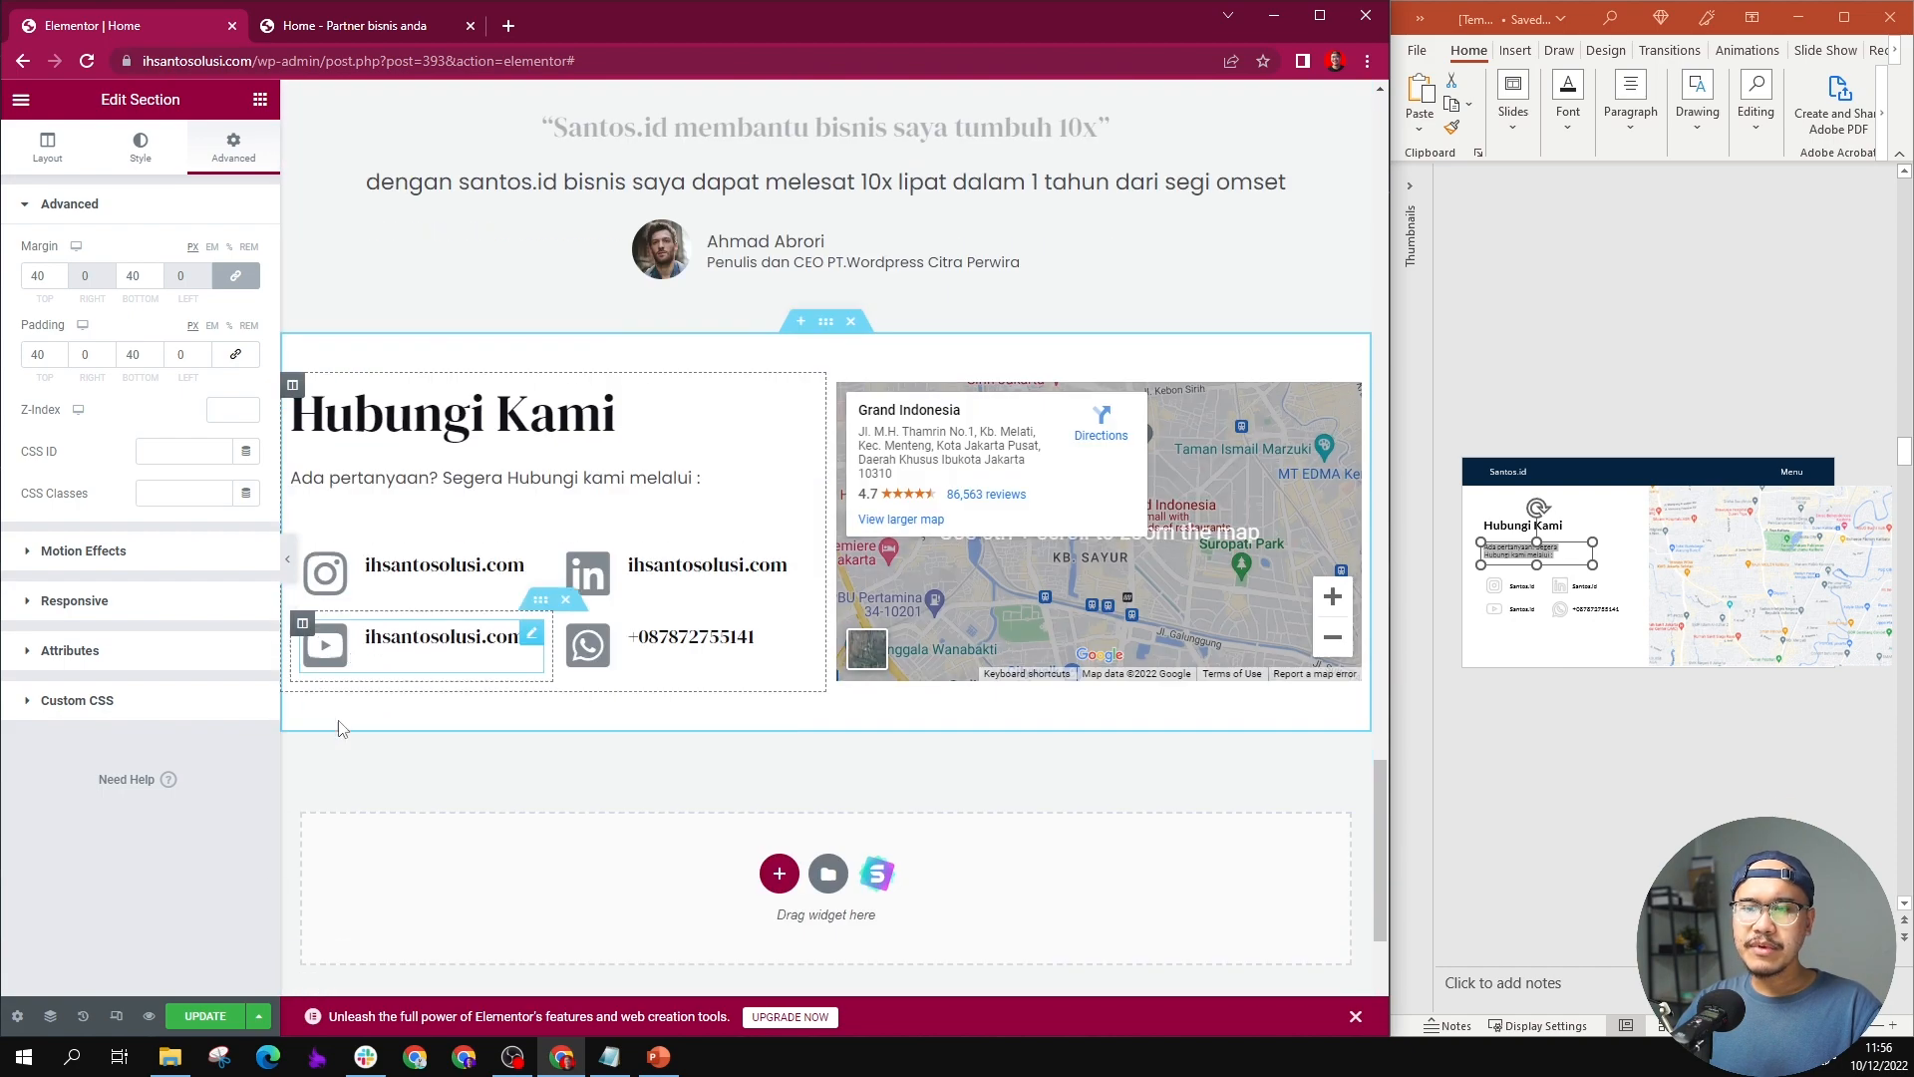
# Step: Reload the live Home page and look through its sections down to the contact section
pyautogui.click(354, 25)
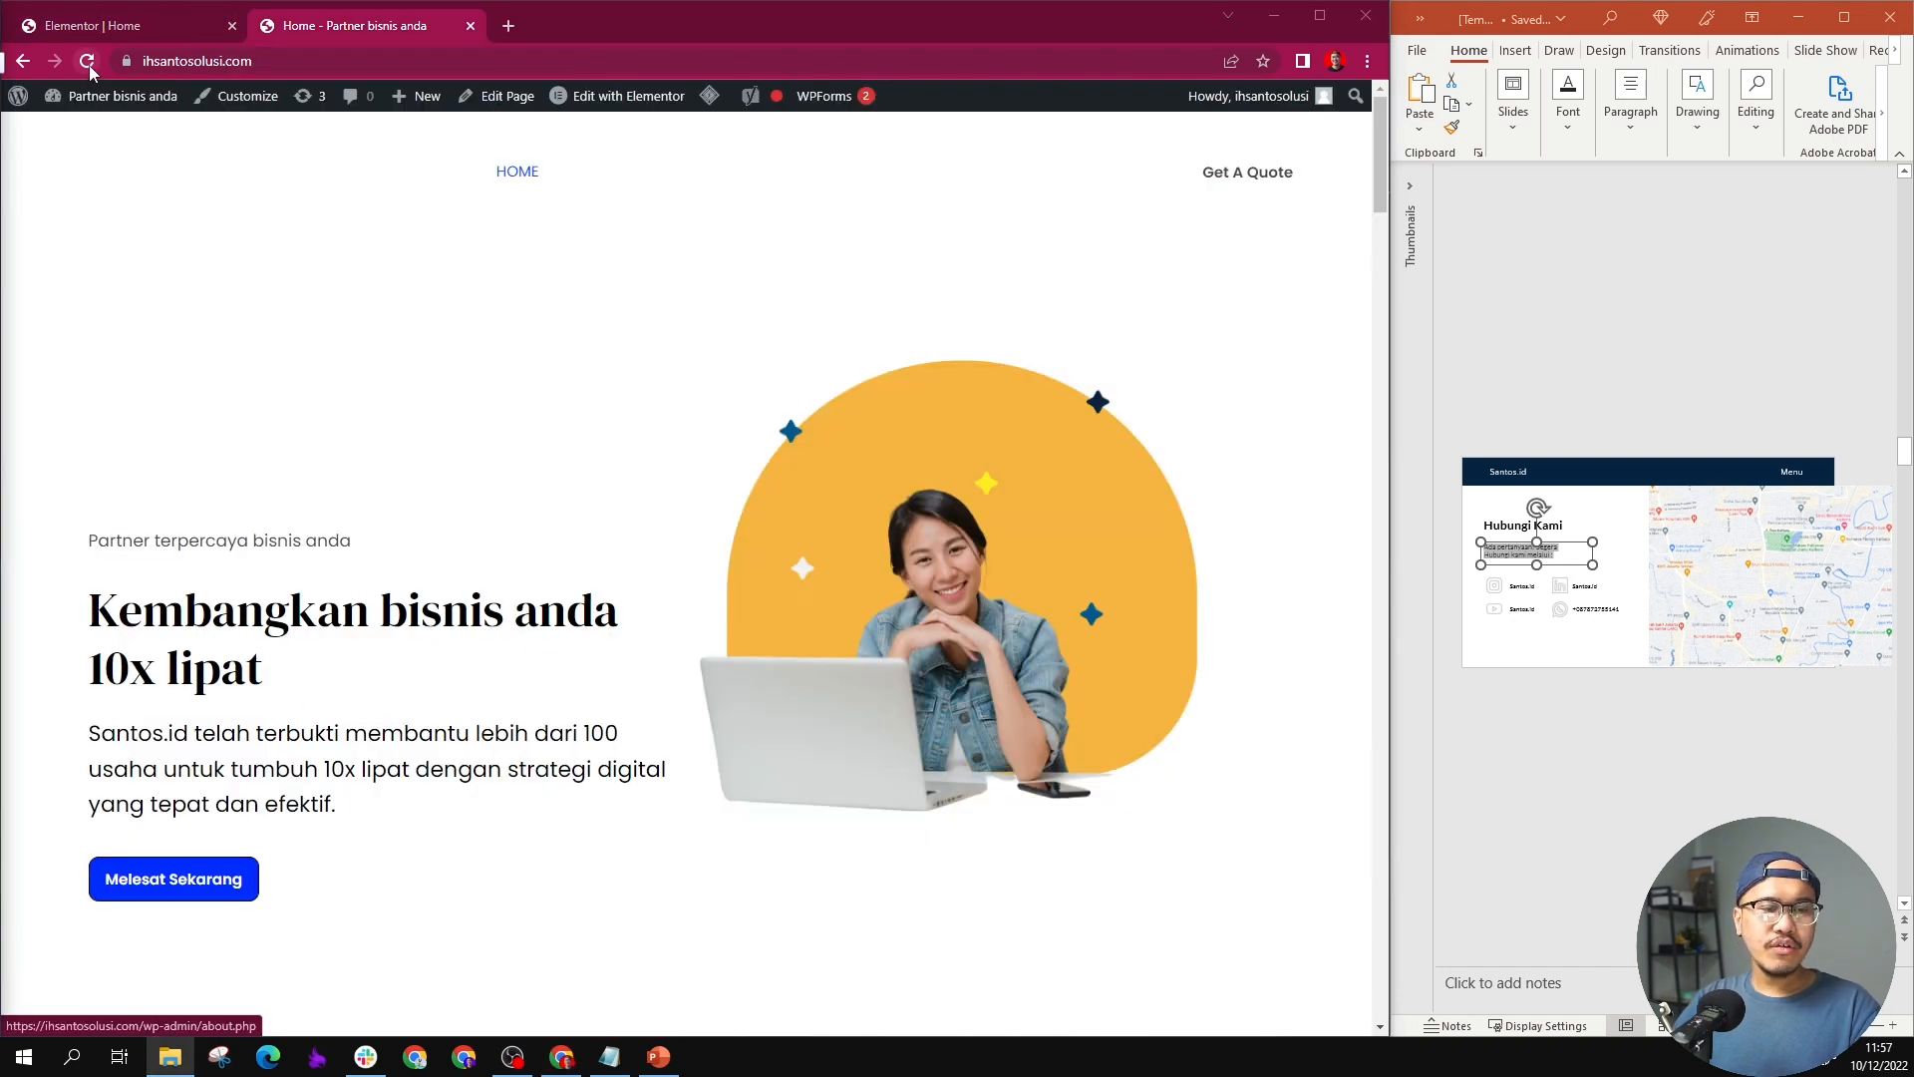
pyautogui.click(88, 63)
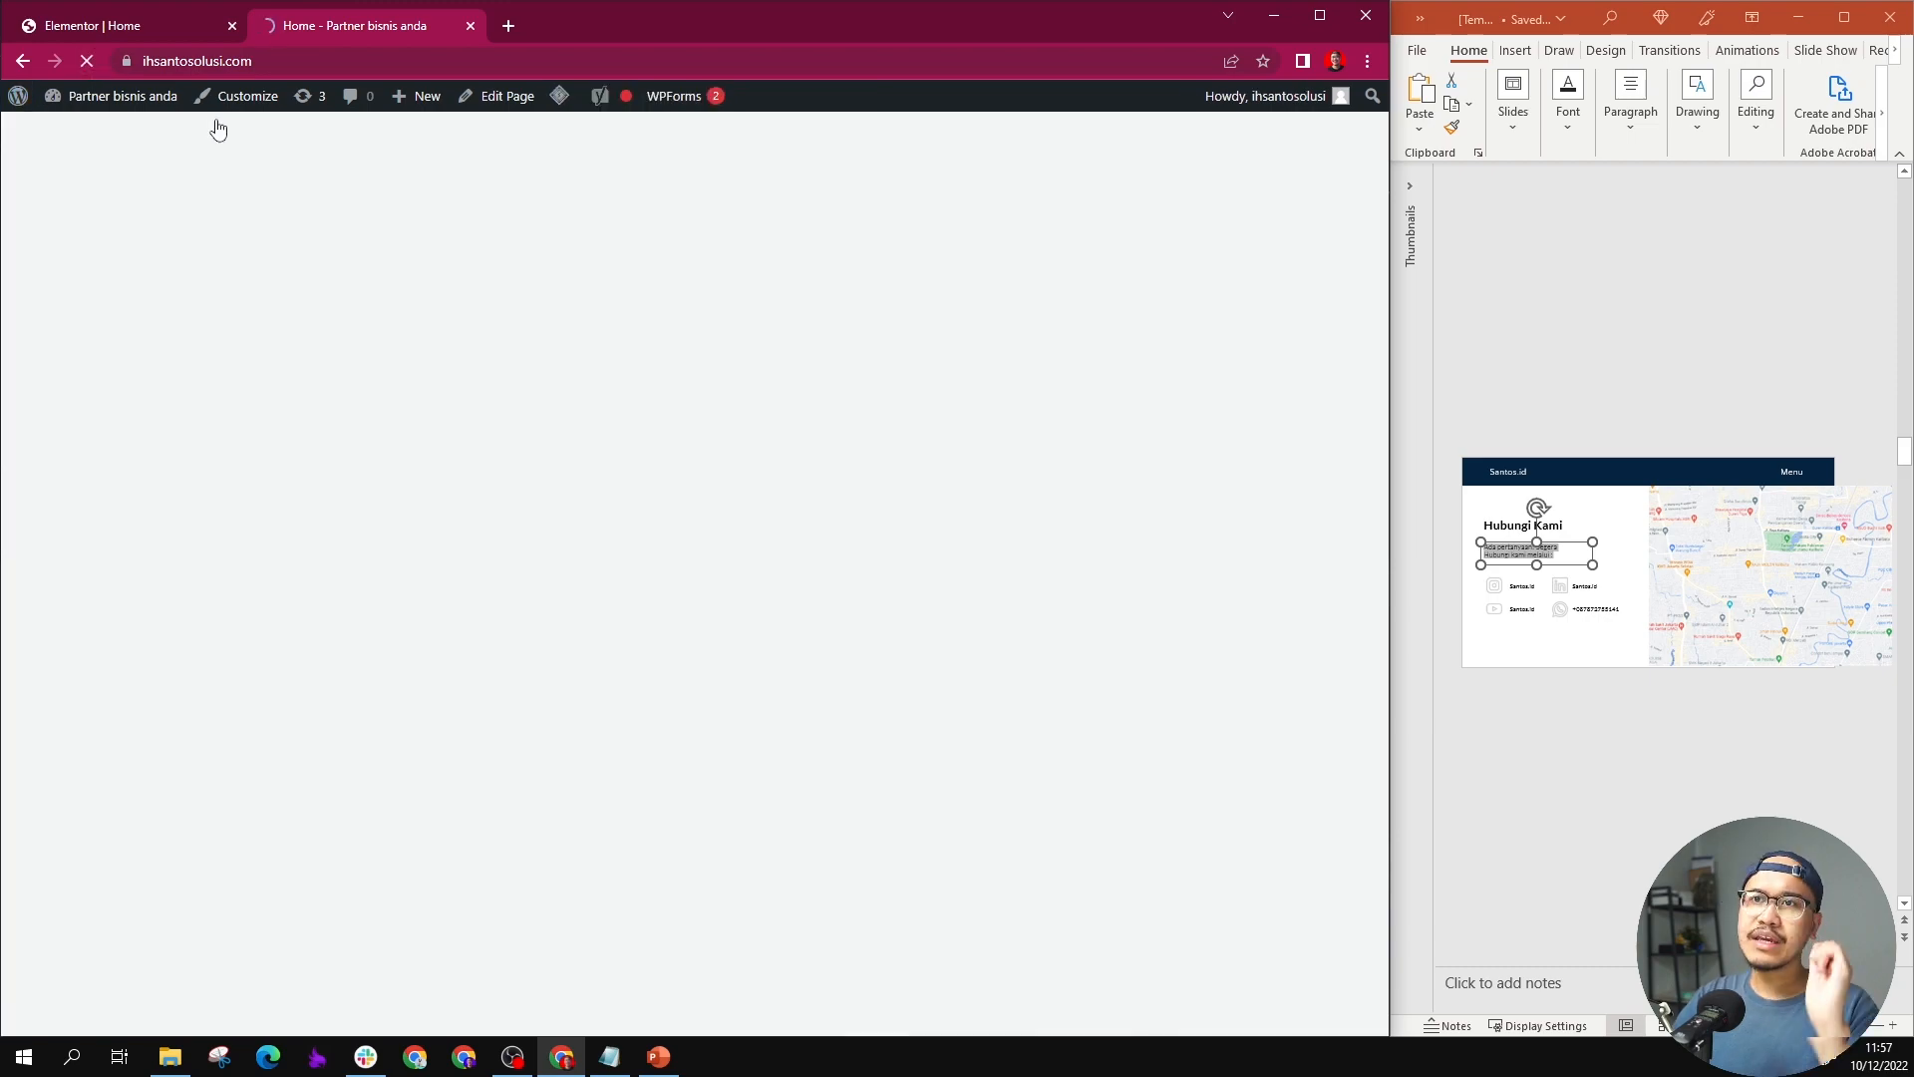
pyautogui.scroll(-2, 252, 237)
pyautogui.scroll(-20, 254, 238)
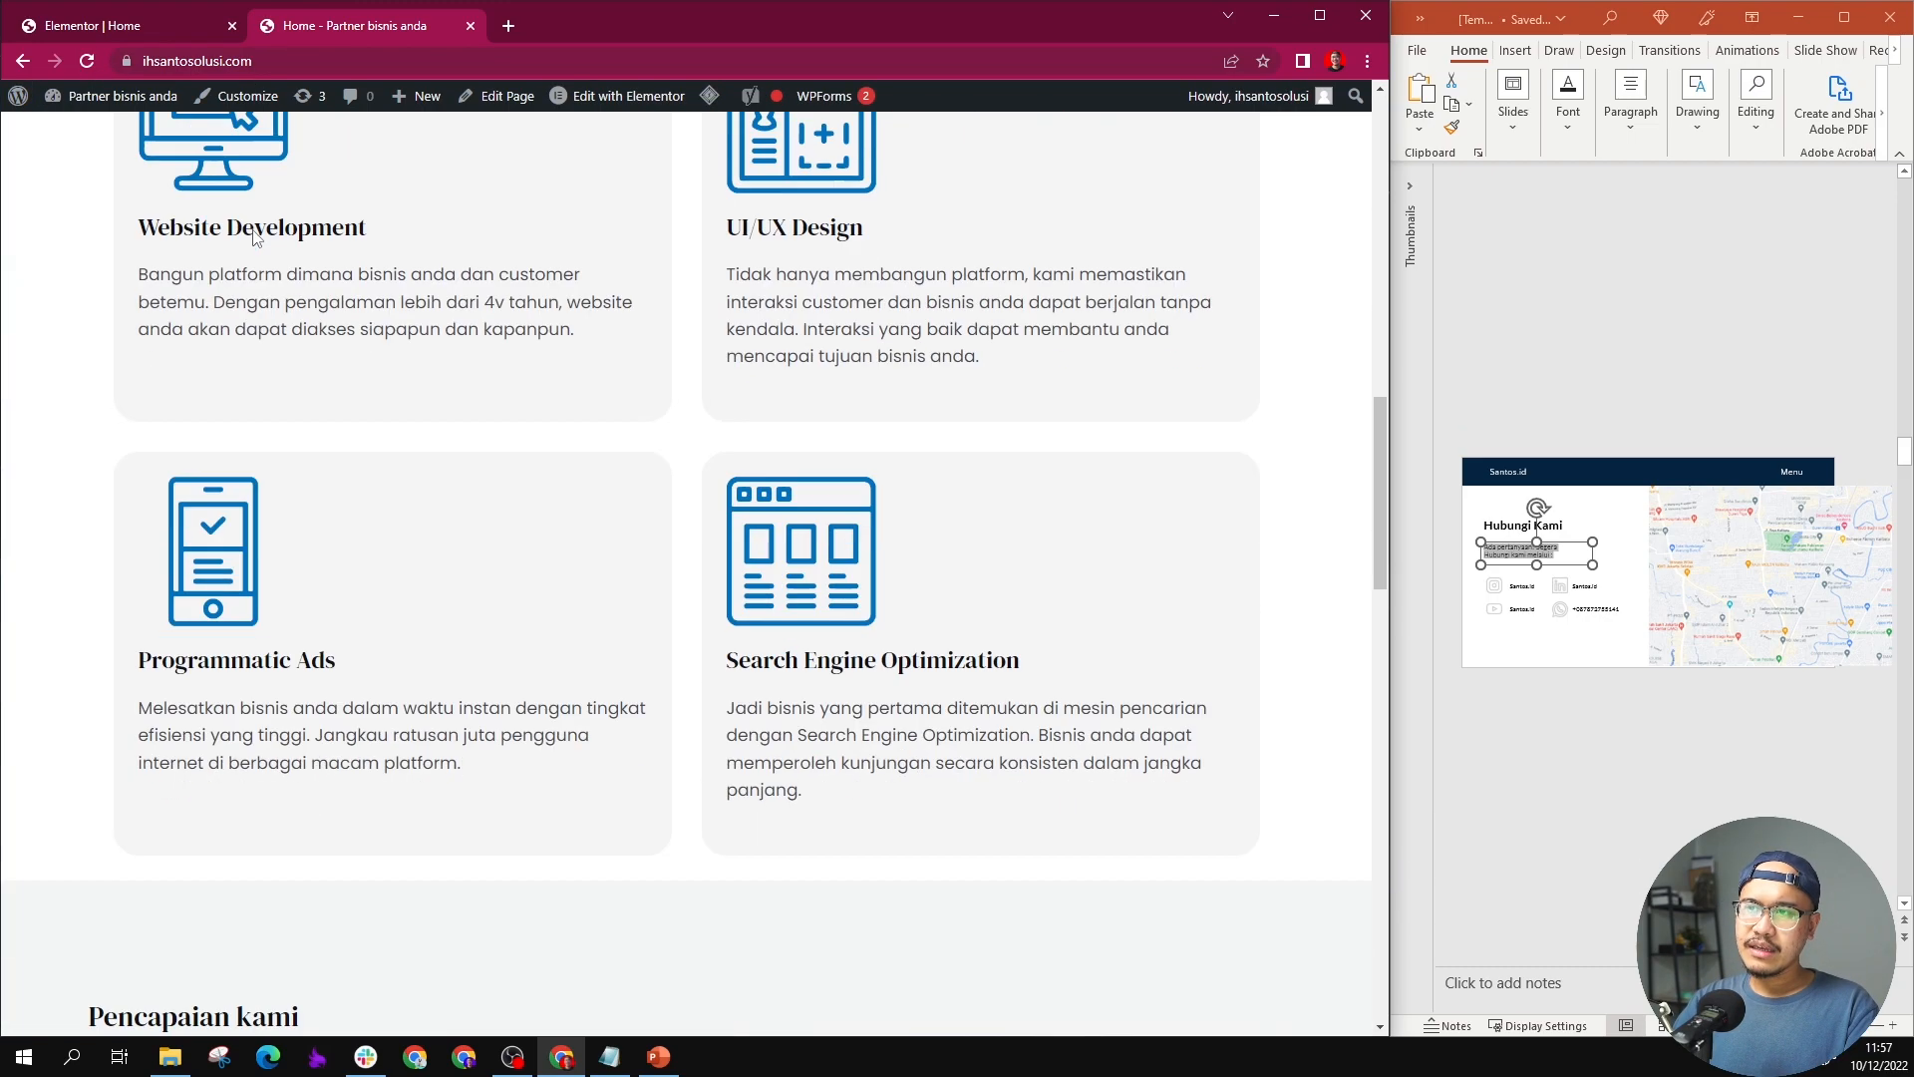
pyautogui.scroll(-10, 253, 237)
pyautogui.scroll(13, 249, 239)
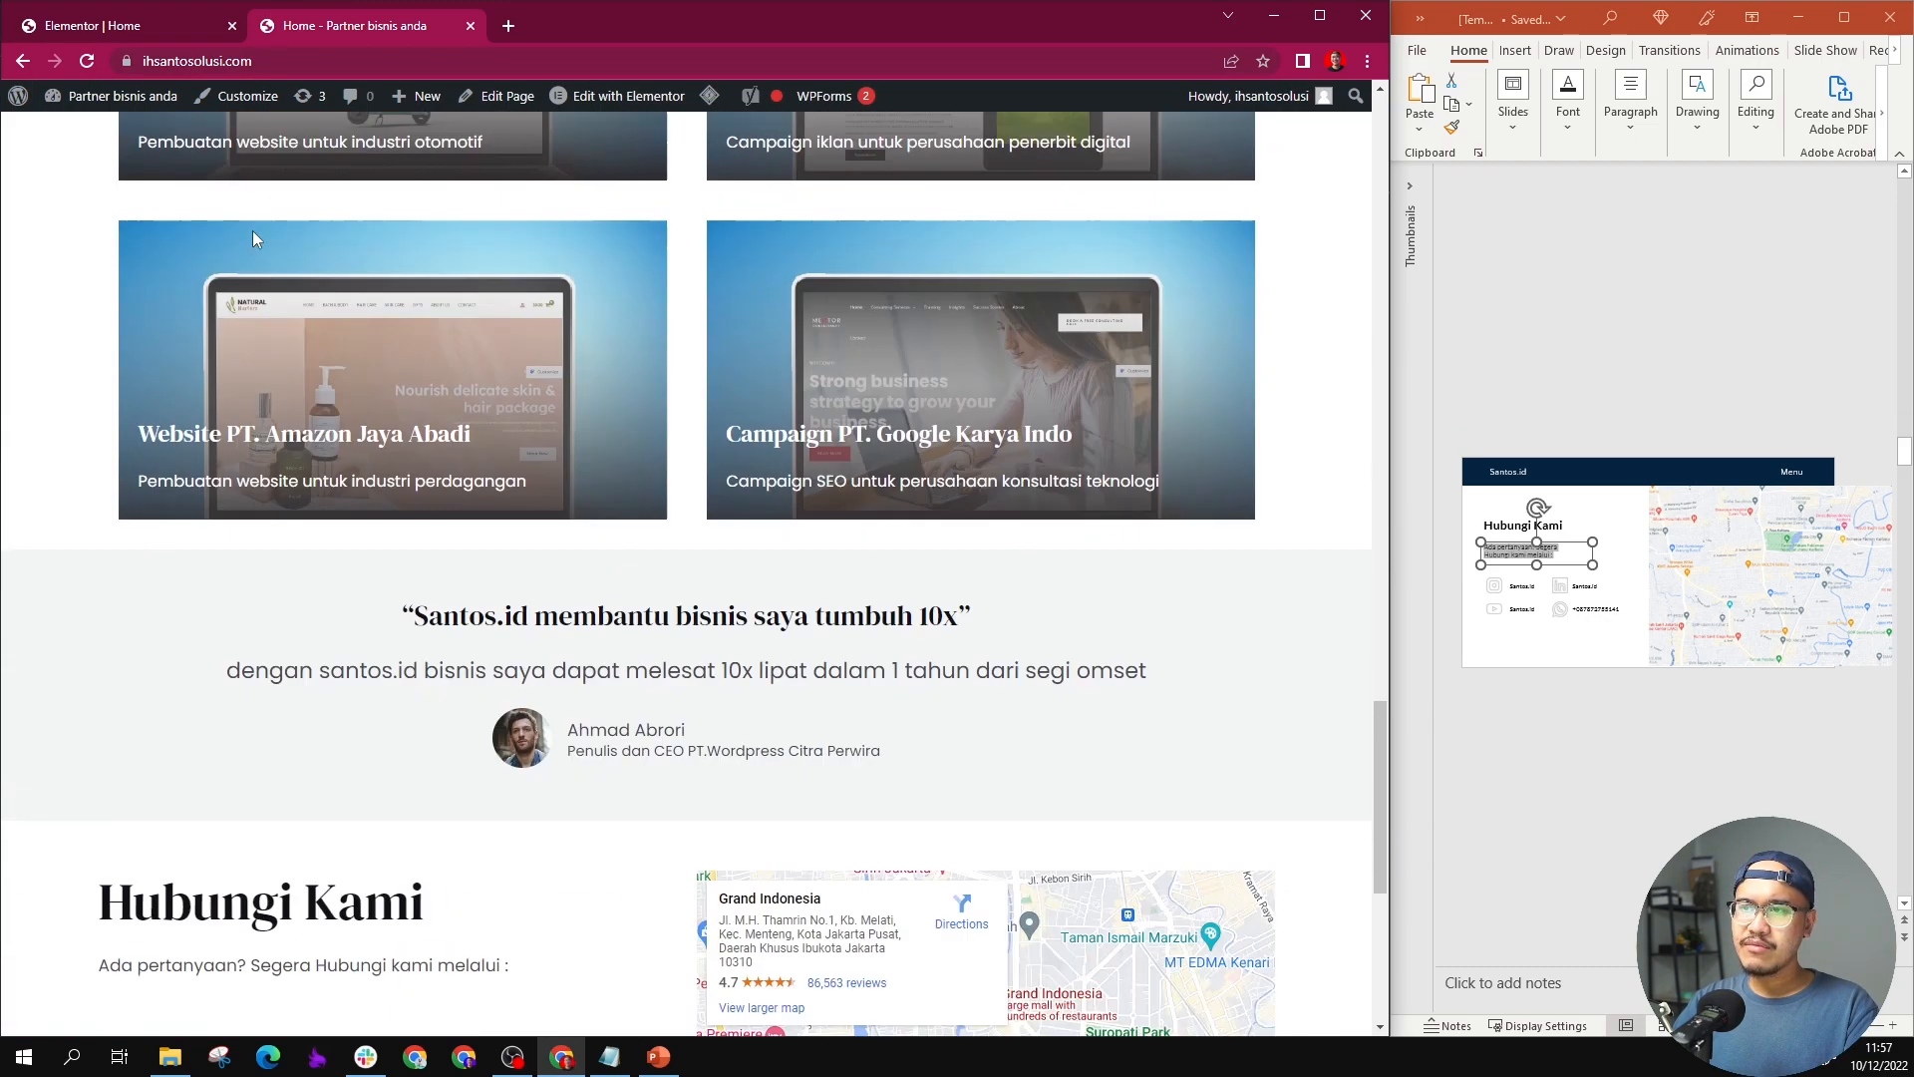
pyautogui.scroll(5, 997, 411)
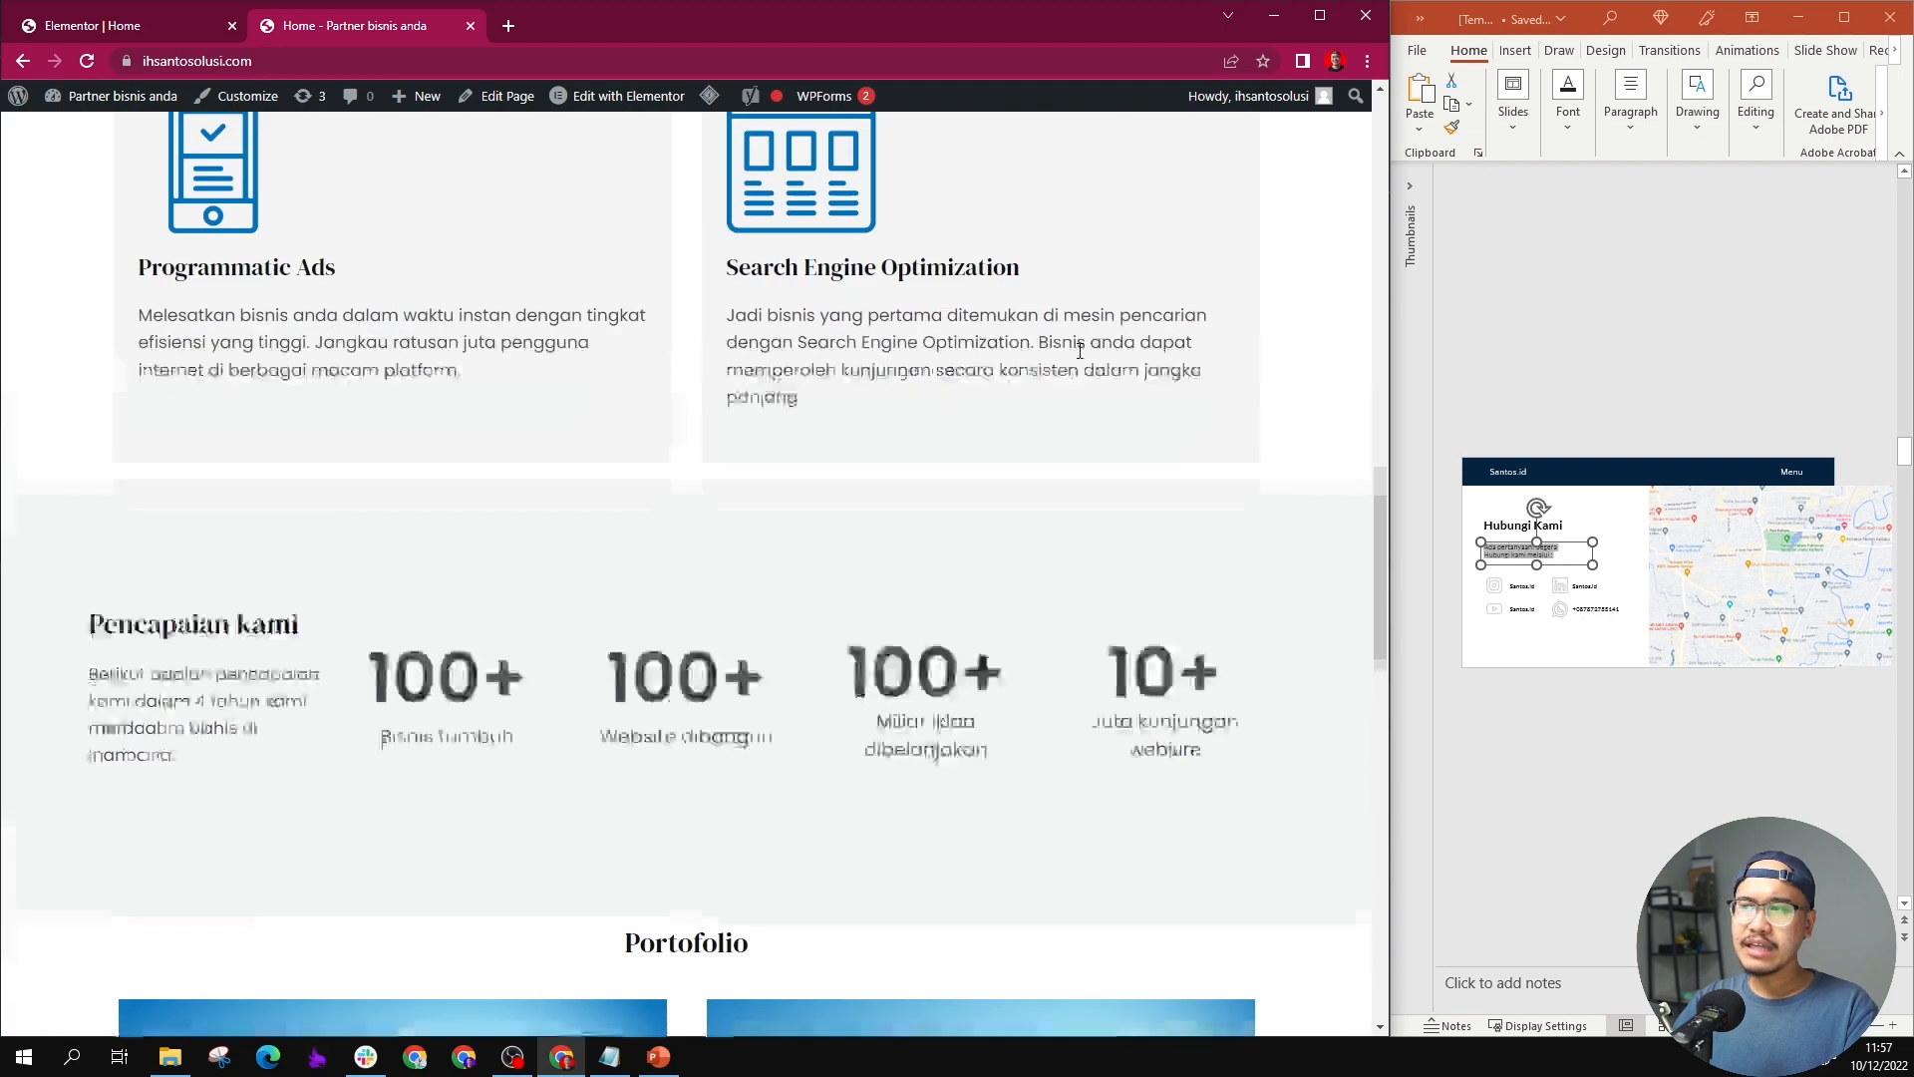
# Step: Switch to PowerPoint, show the slide thumbnails and go through the Home page slides as far as the Portofolio slide
pyautogui.click(1624, 417)
pyautogui.click(1406, 197)
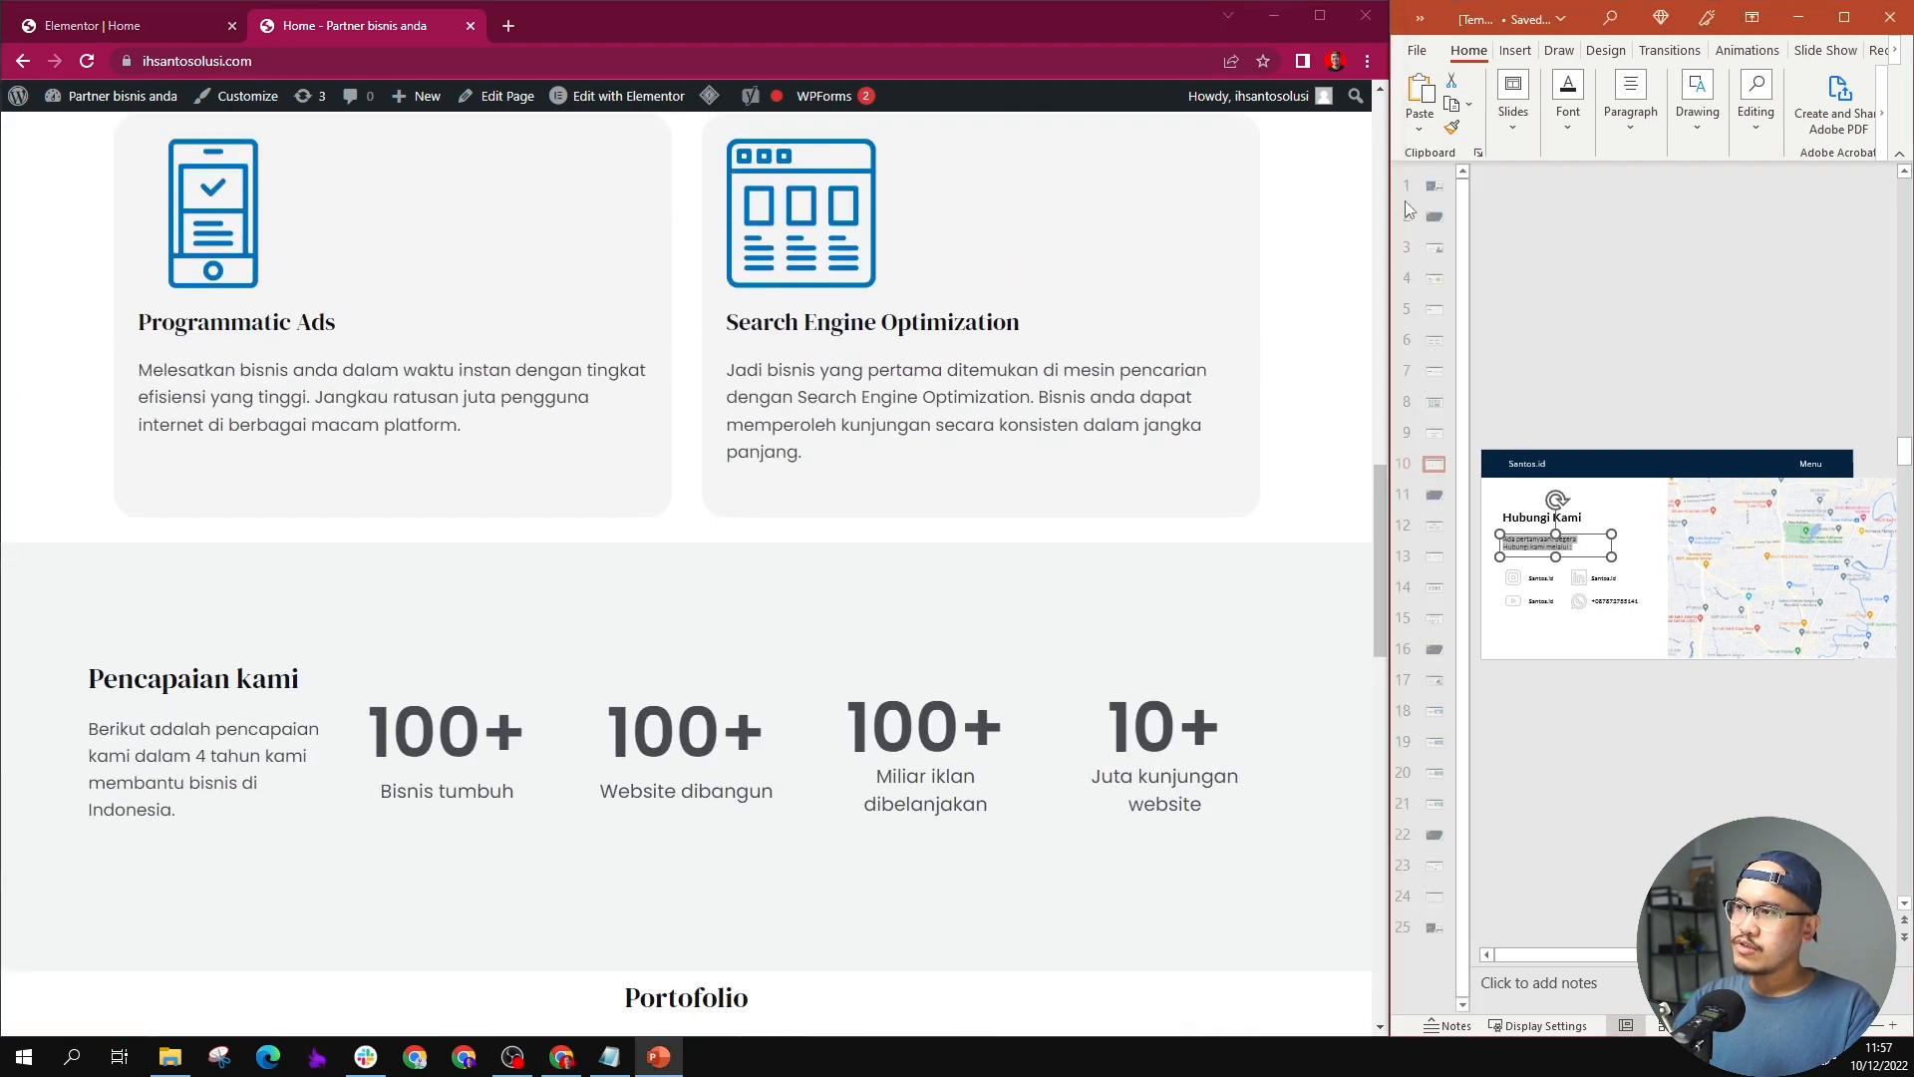
pyautogui.click(1432, 264)
pyautogui.press('Down')
pyautogui.press('Down')
pyautogui.press('Down')
pyautogui.press('Down')
pyautogui.press('Down')
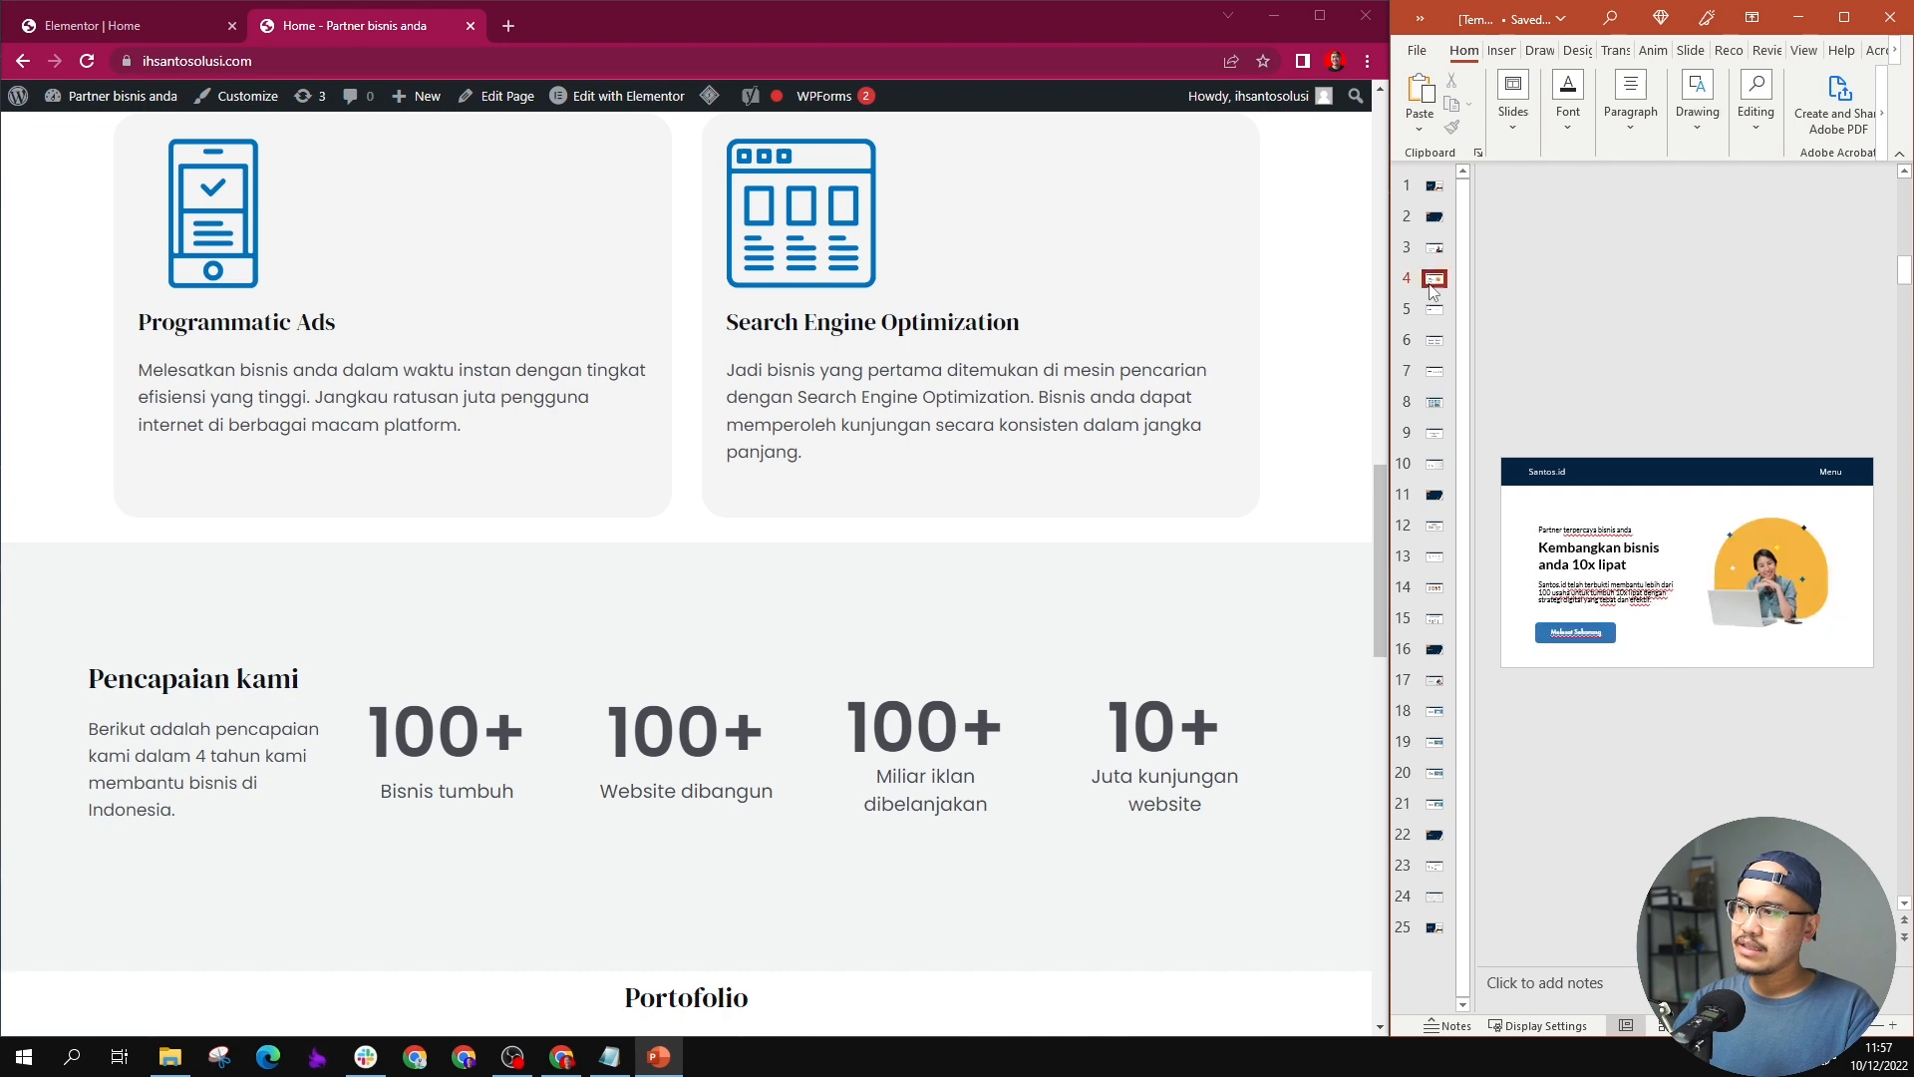
# Step: Examine the live Home page from the hero section down to the Hubungi Kami section and the footer's contact details
pyautogui.scroll(5, 650, 471)
pyautogui.scroll(12, 650, 470)
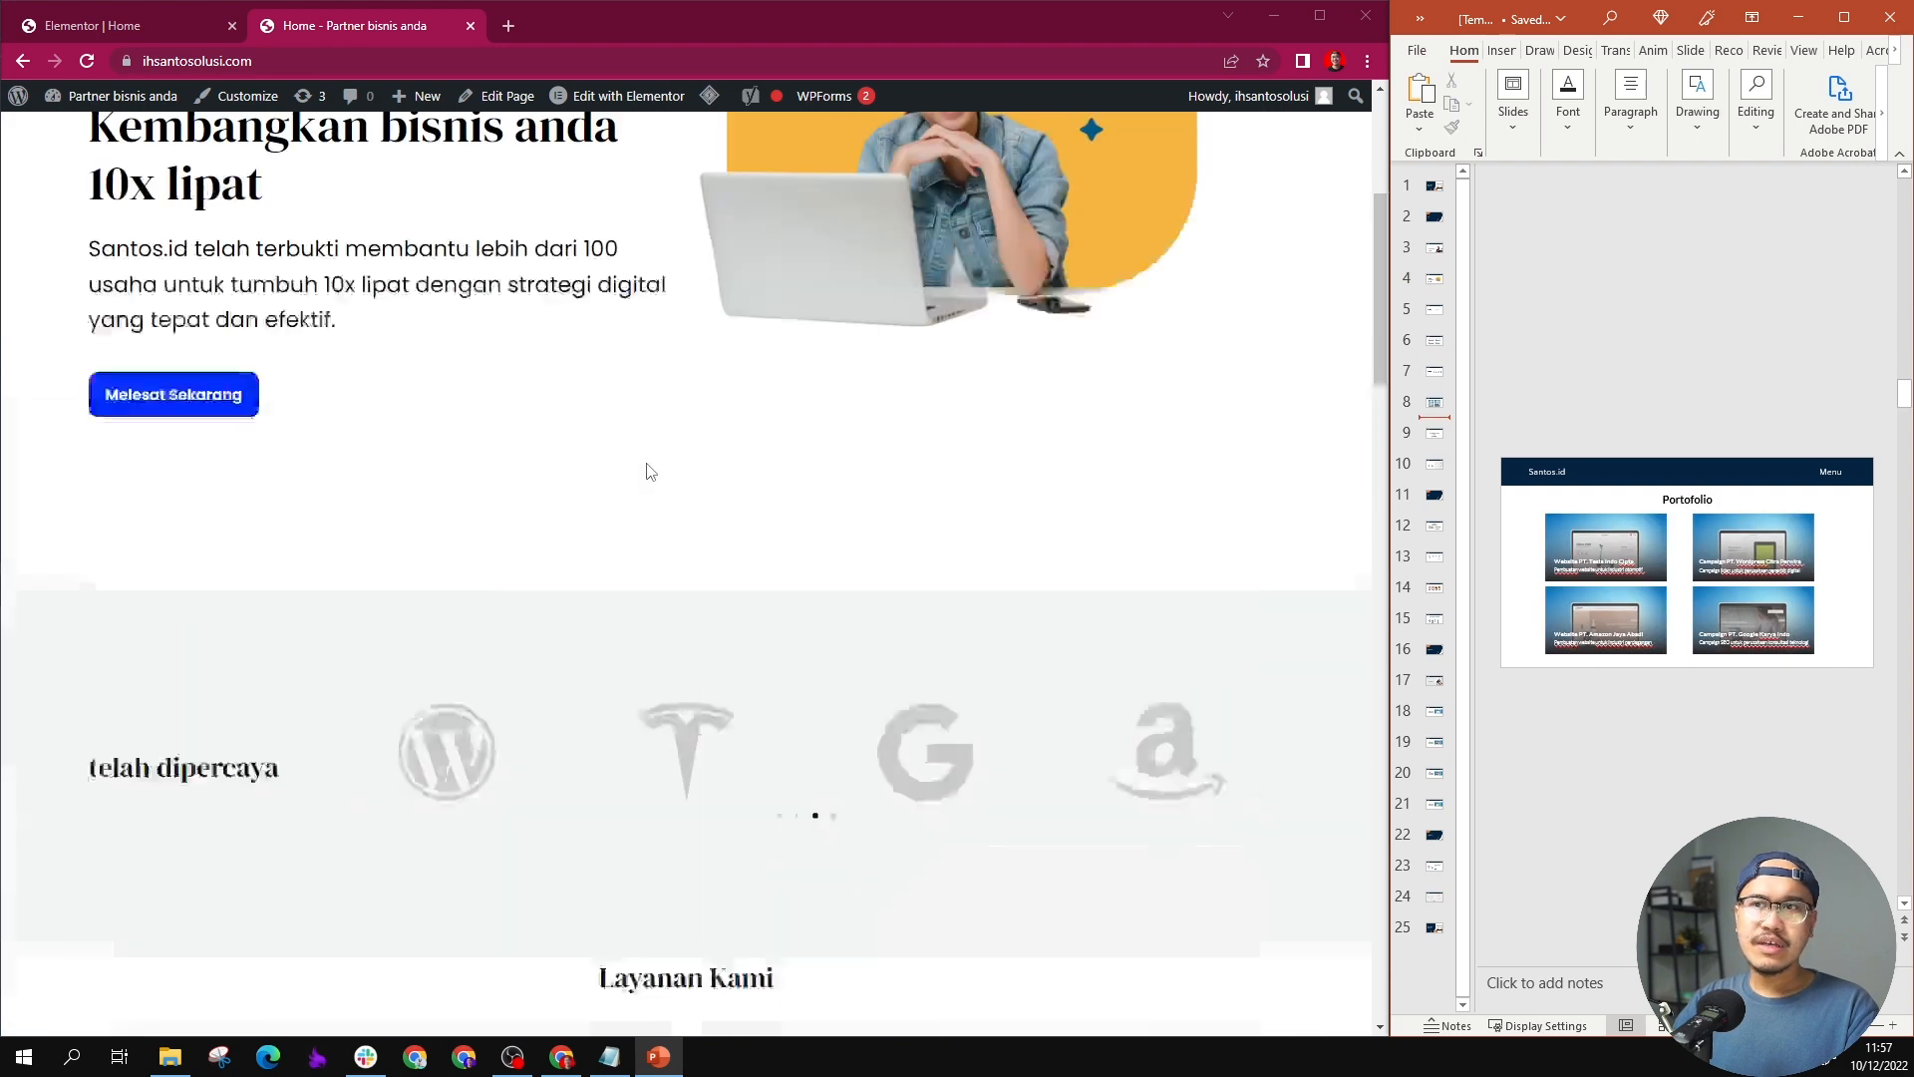
pyautogui.scroll(-5, 650, 470)
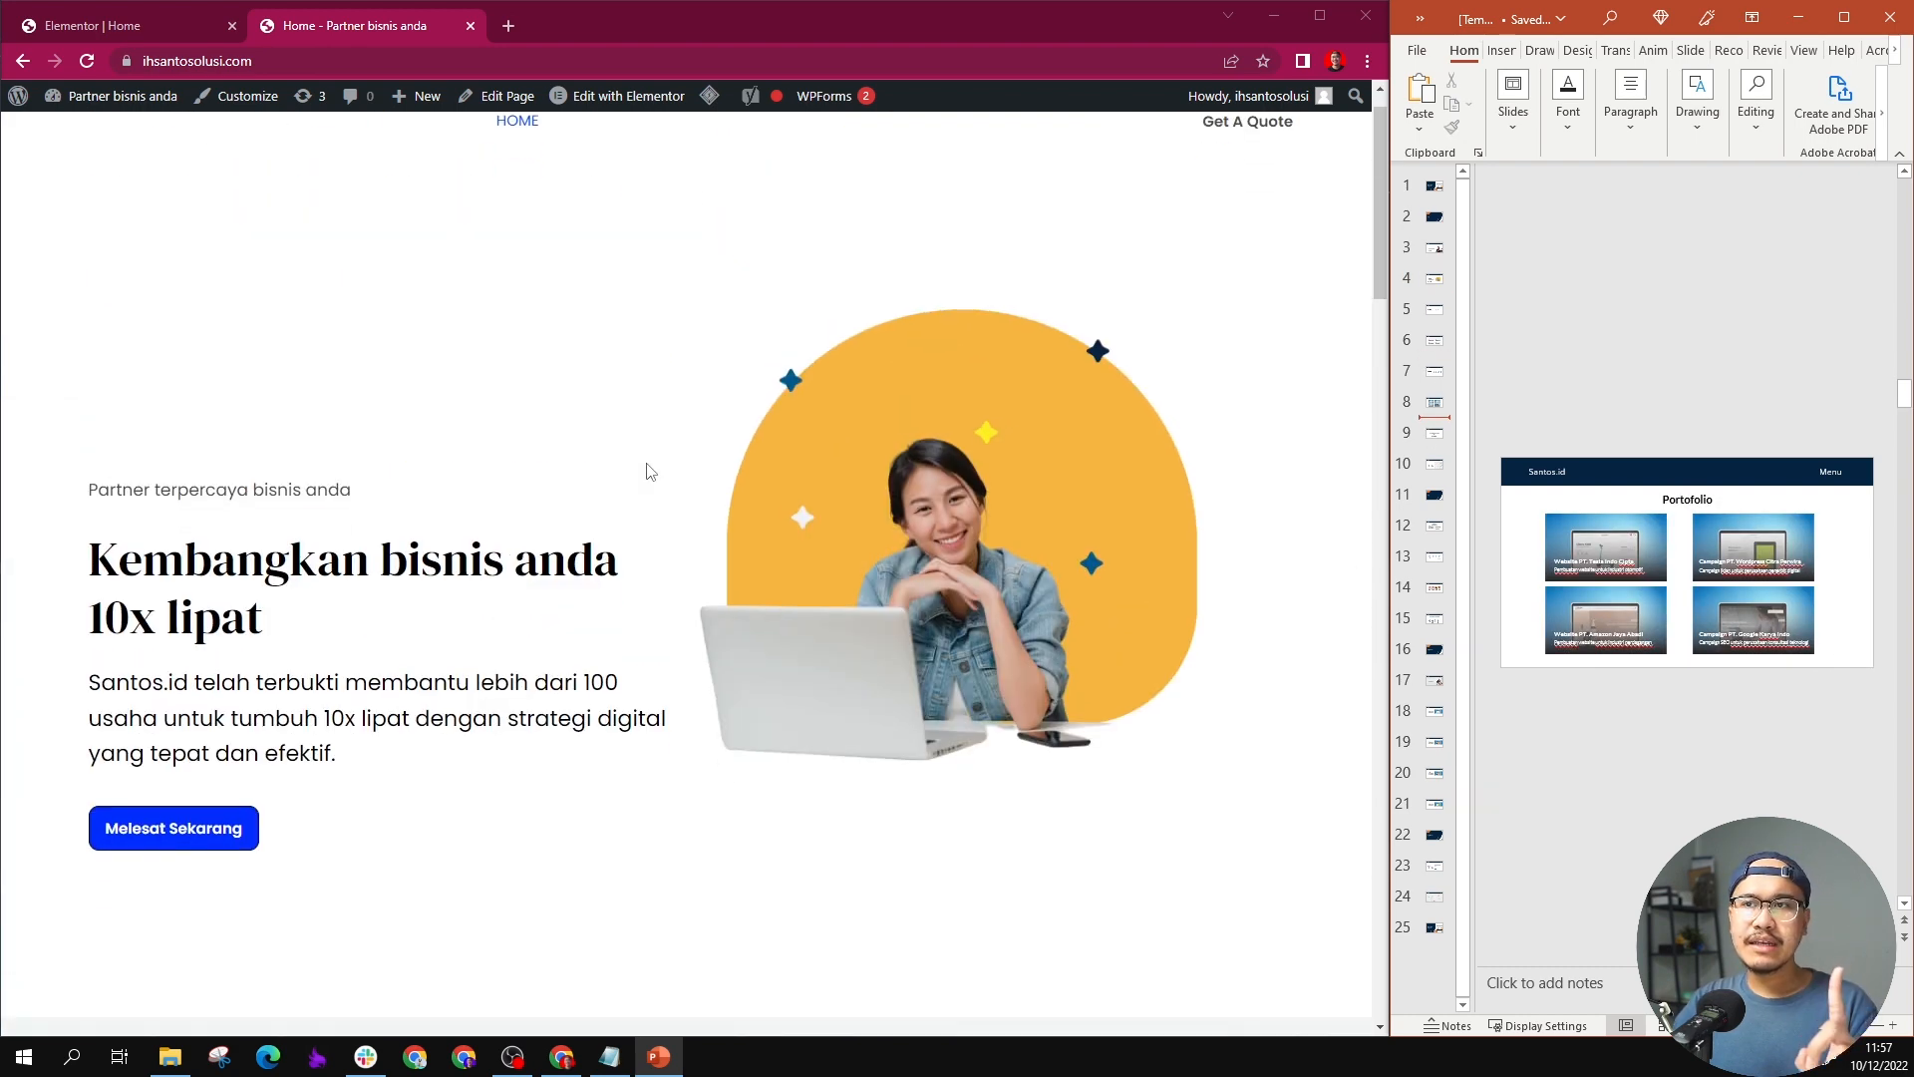
pyautogui.scroll(5, 650, 470)
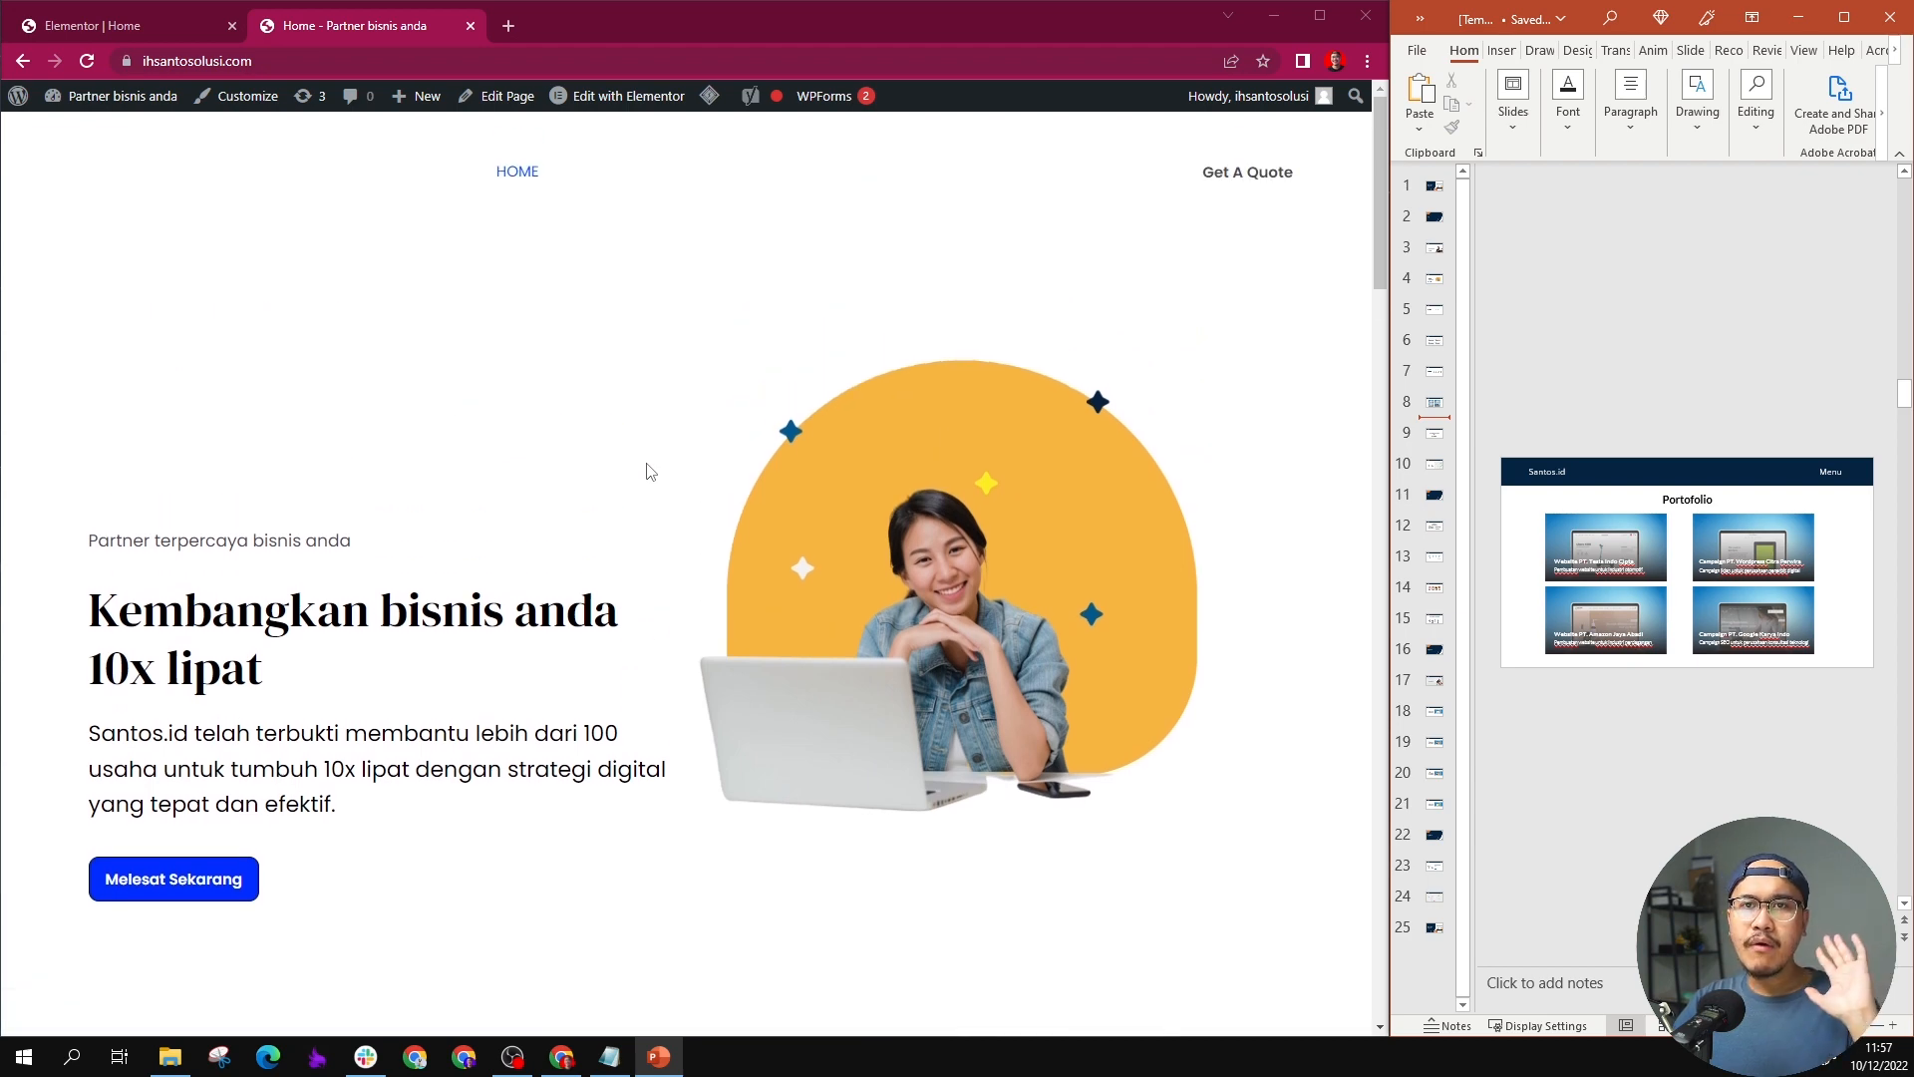
pyautogui.scroll(-4, 650, 471)
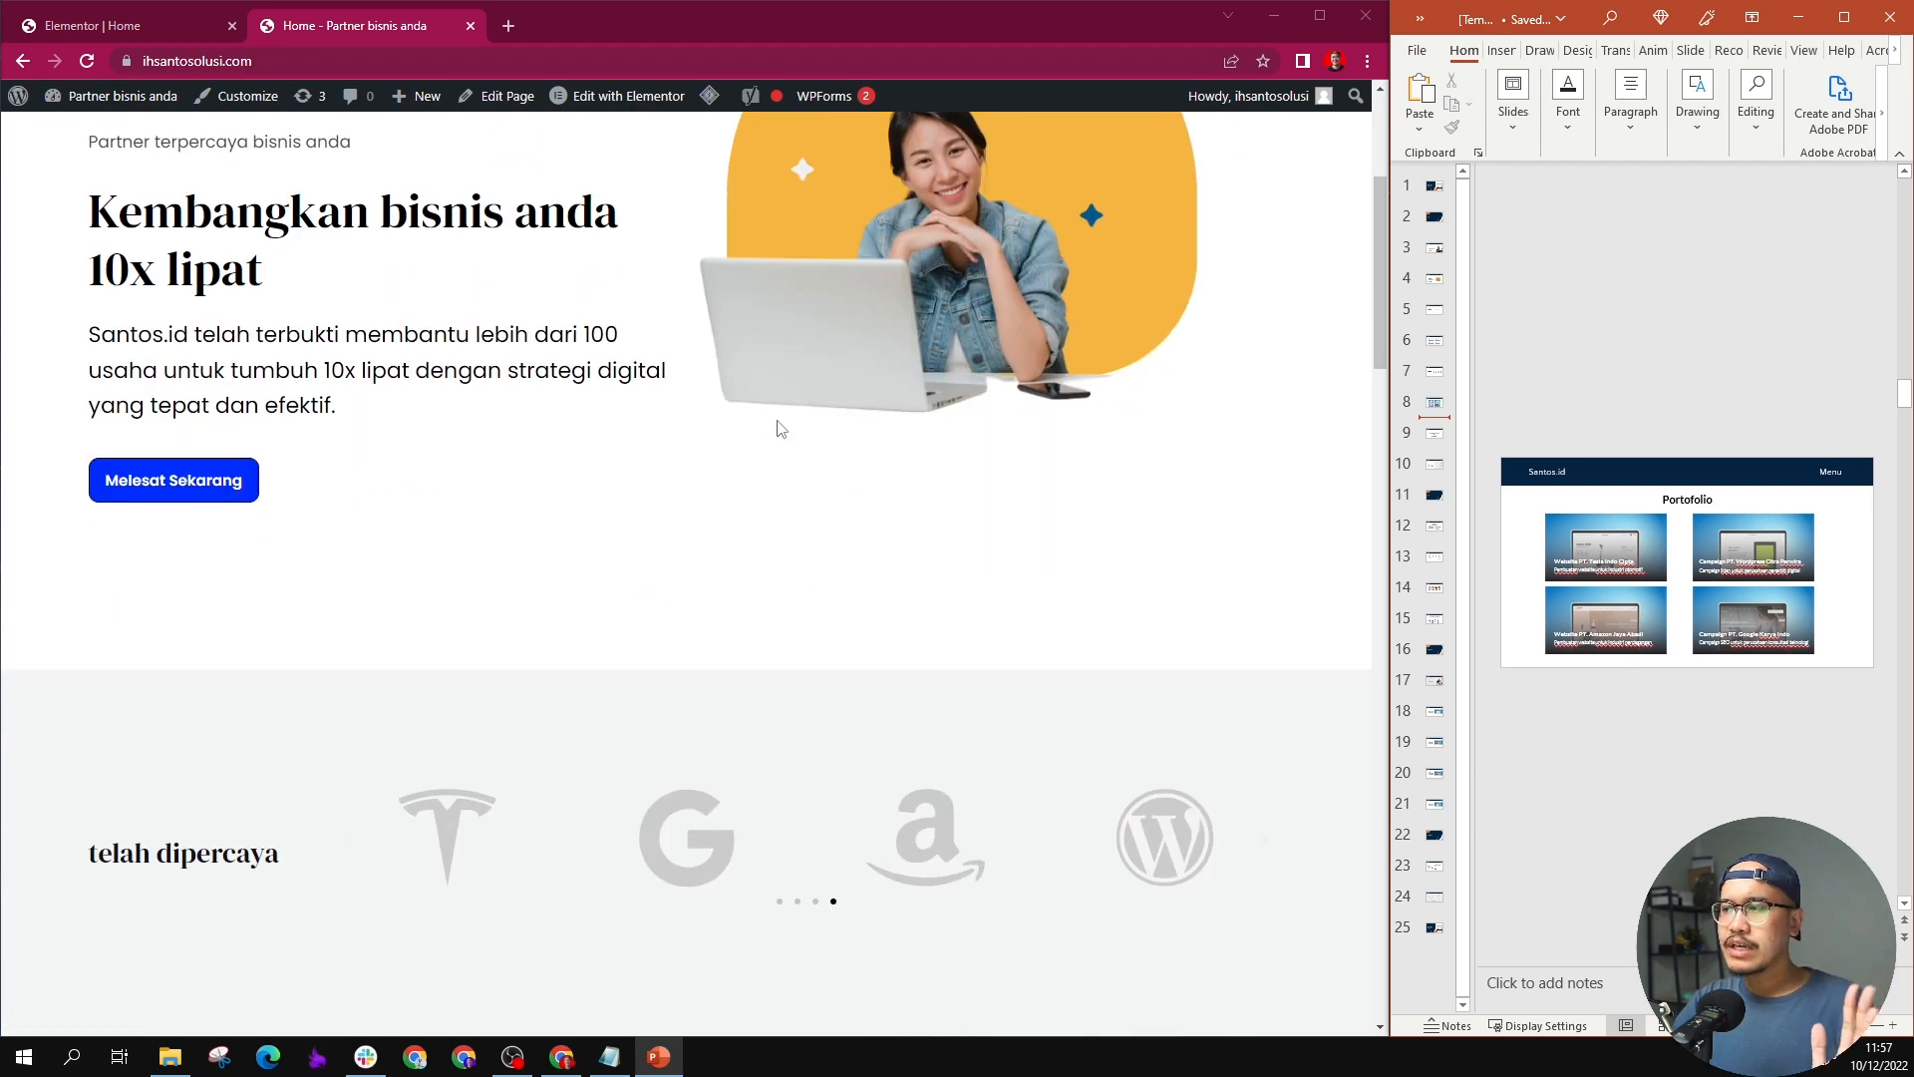
pyautogui.scroll(-11, 709, 257)
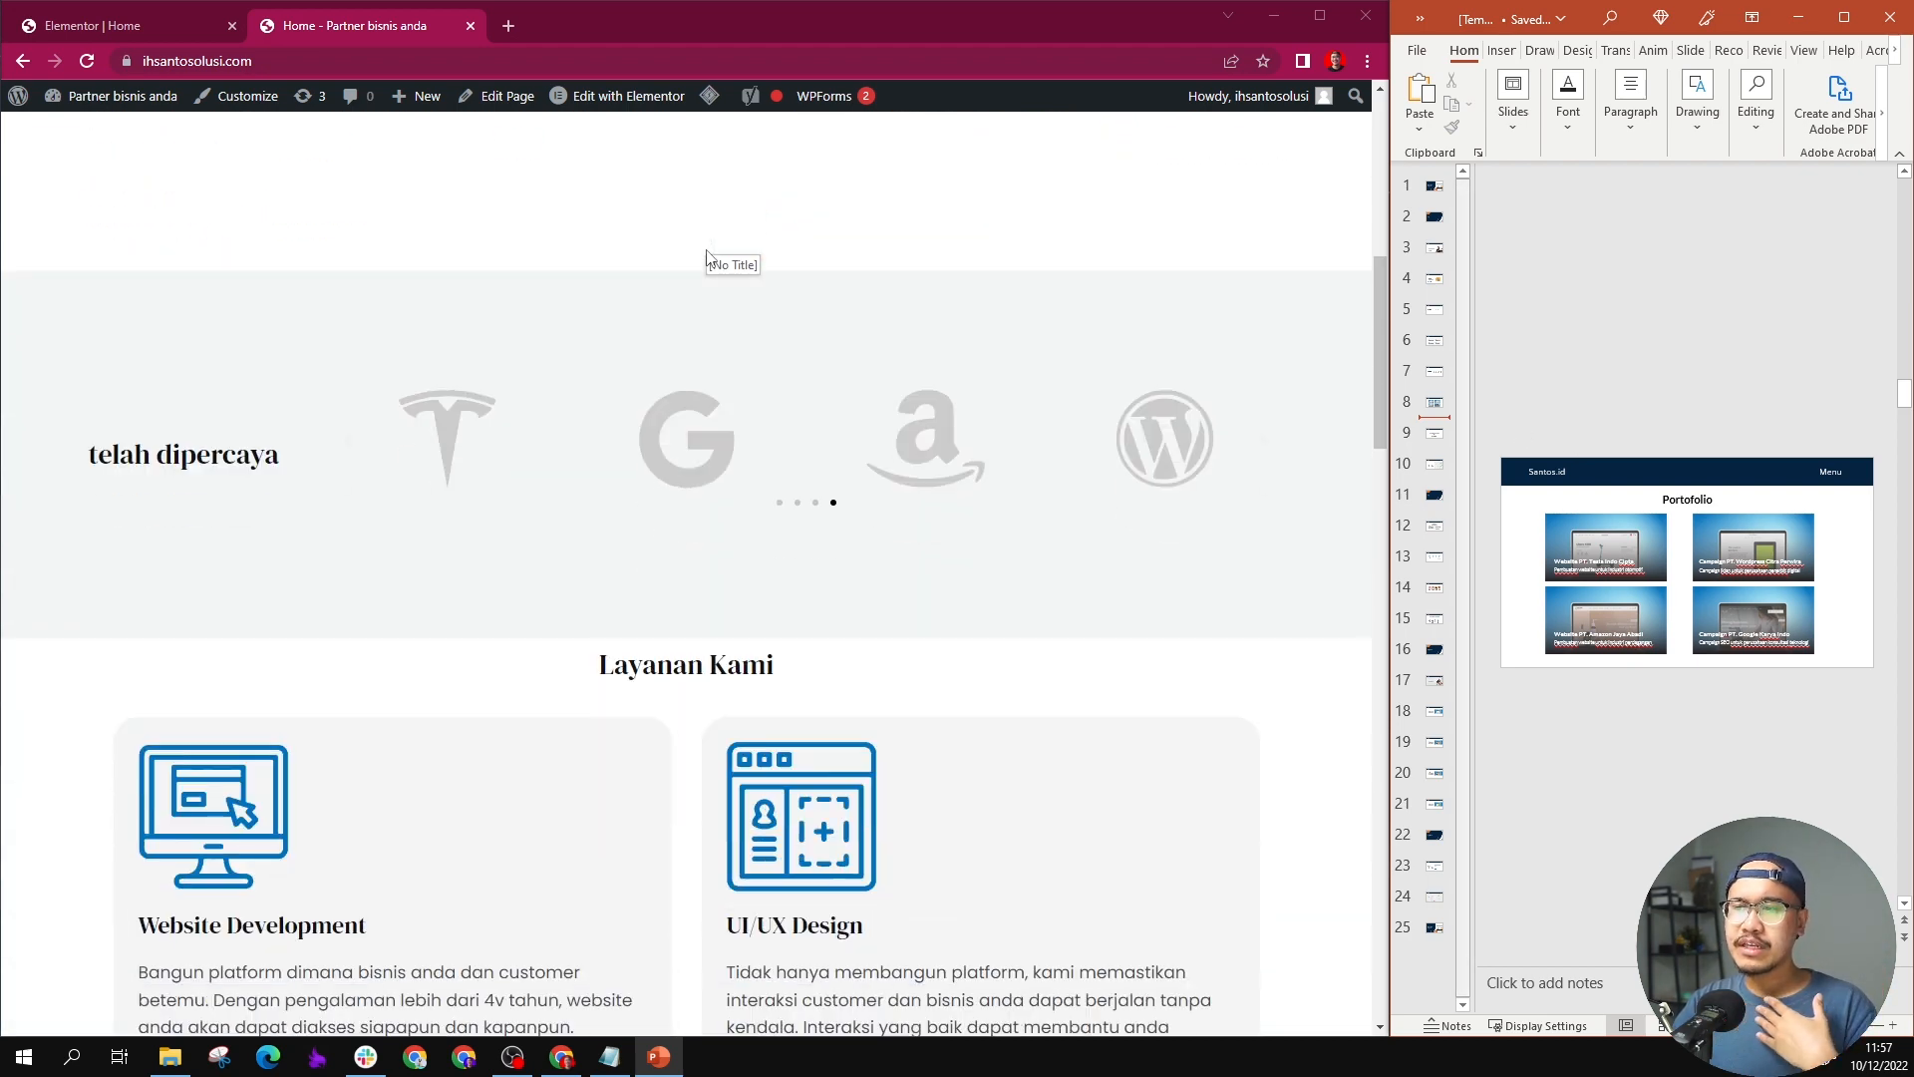
pyautogui.scroll(-15, 709, 257)
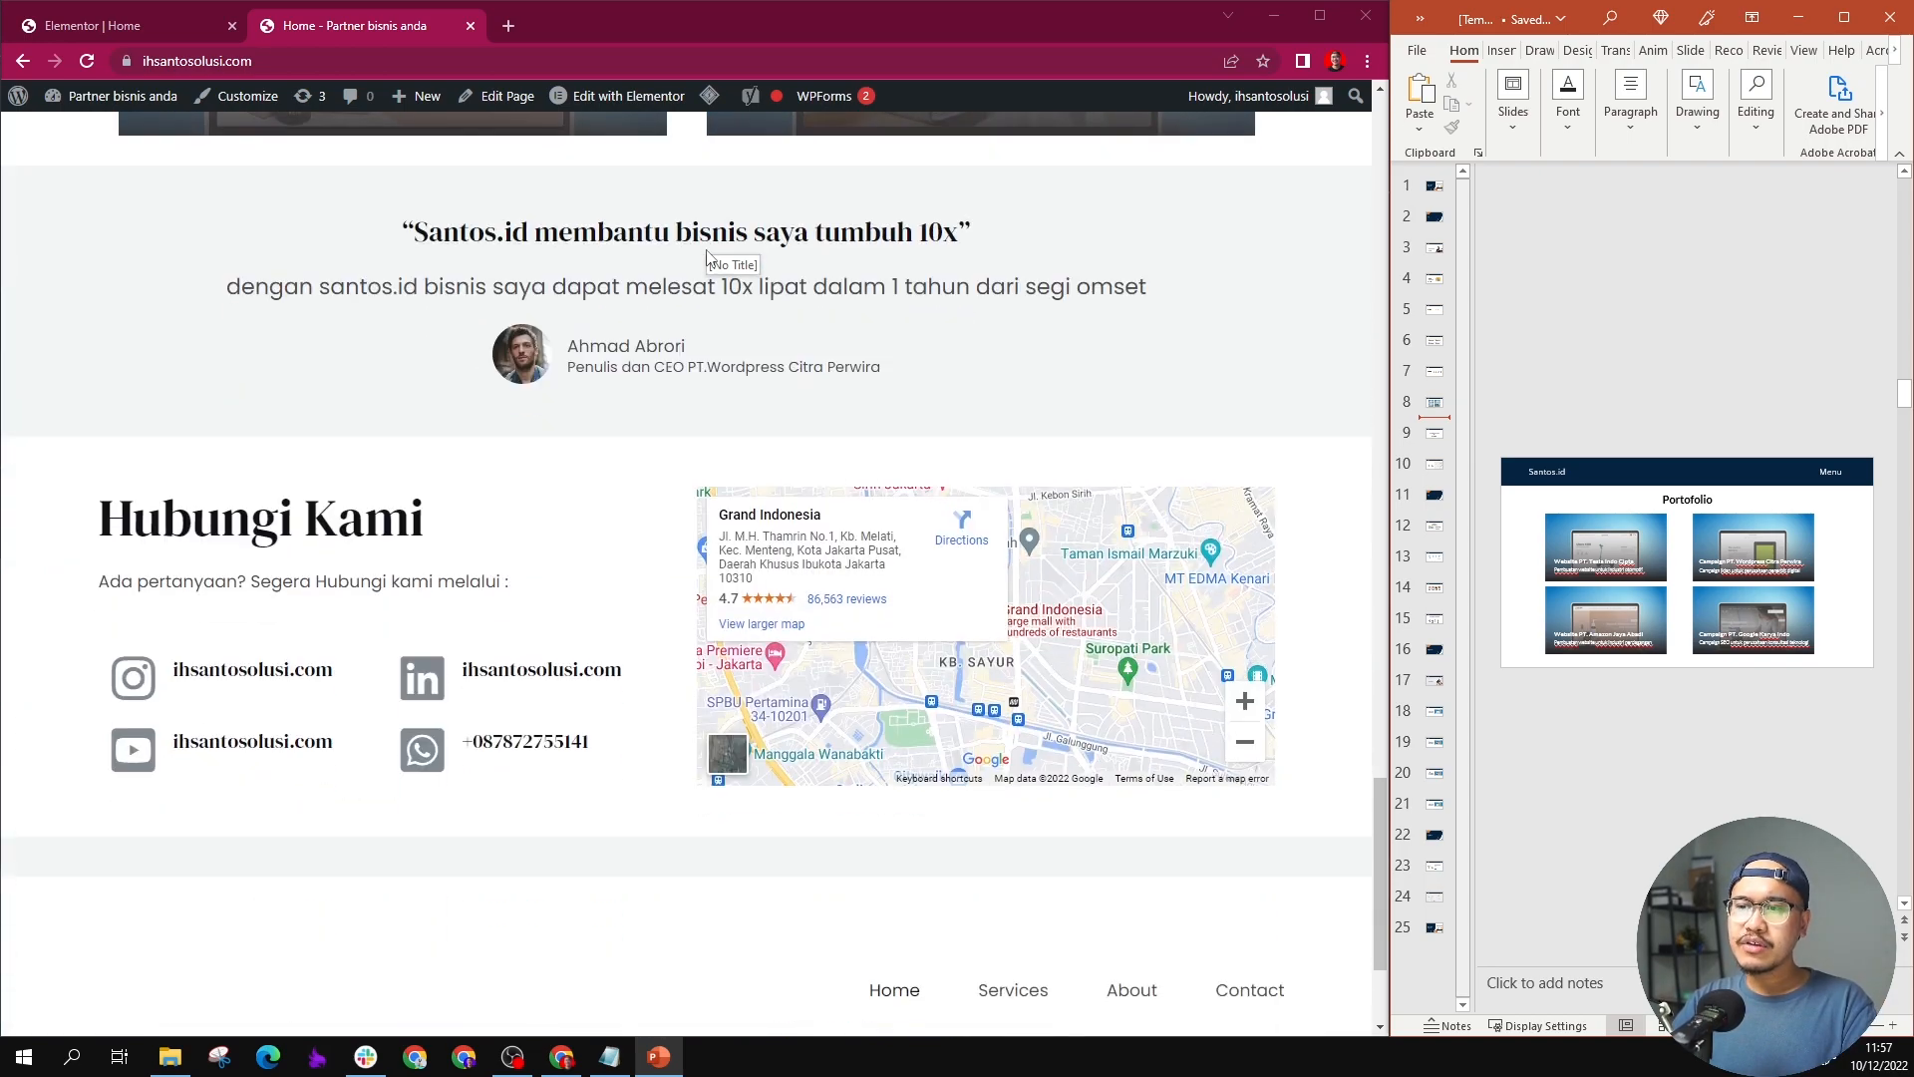
pyautogui.scroll(20, 707, 257)
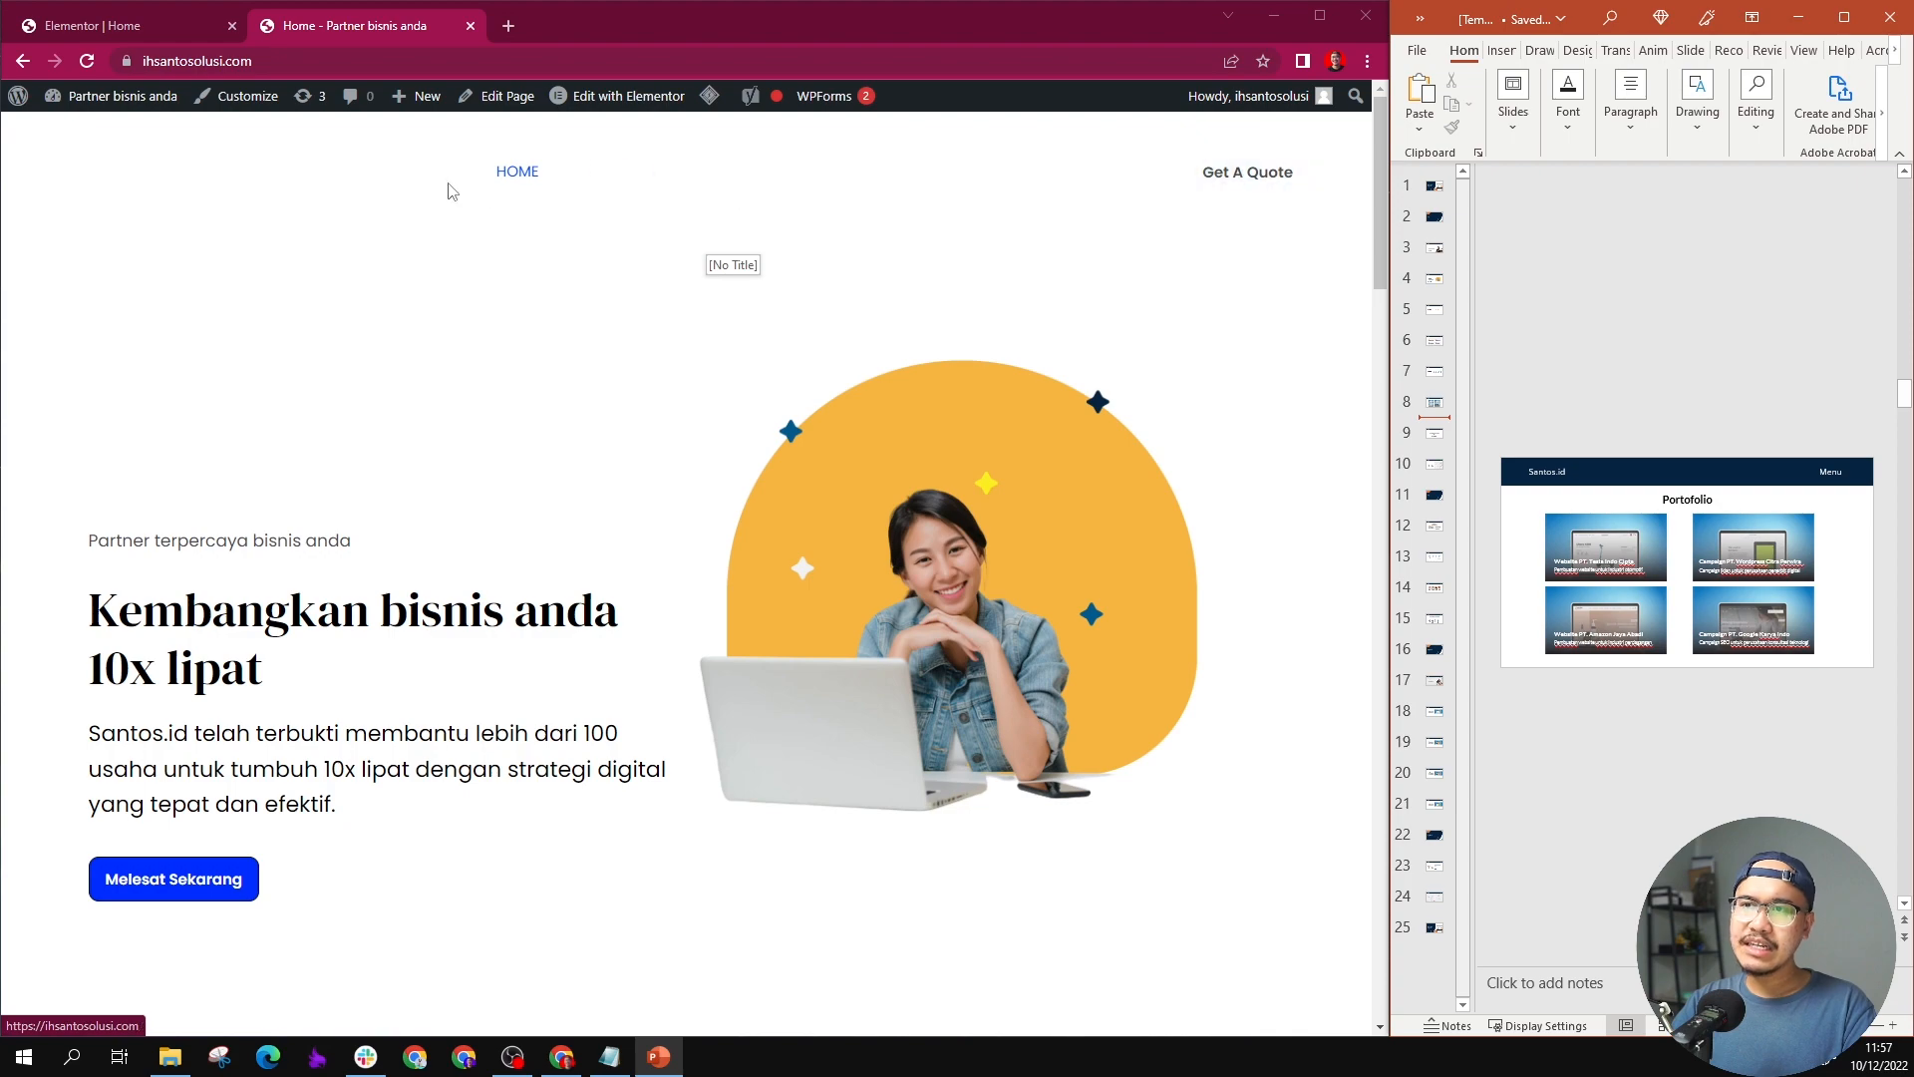
pyautogui.scroll(-18, 518, 170)
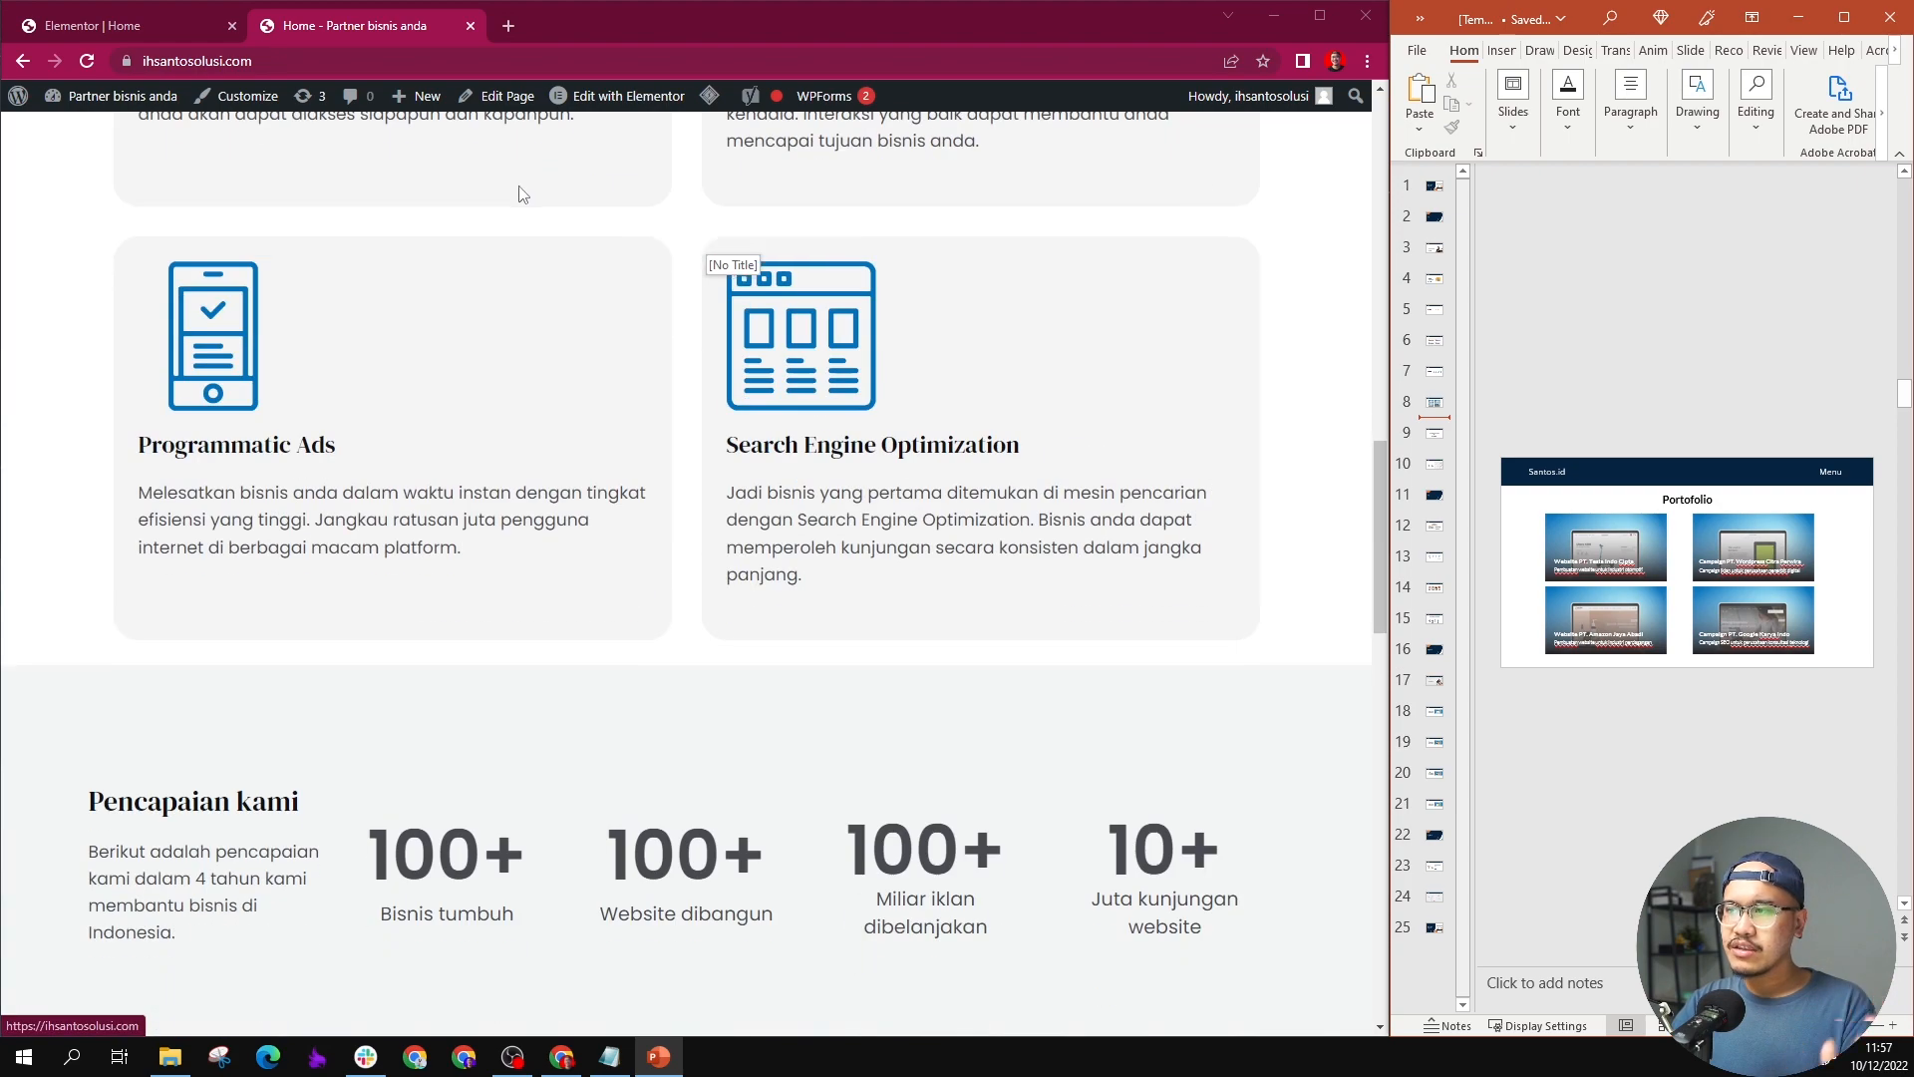
pyautogui.scroll(-4, 529, 629)
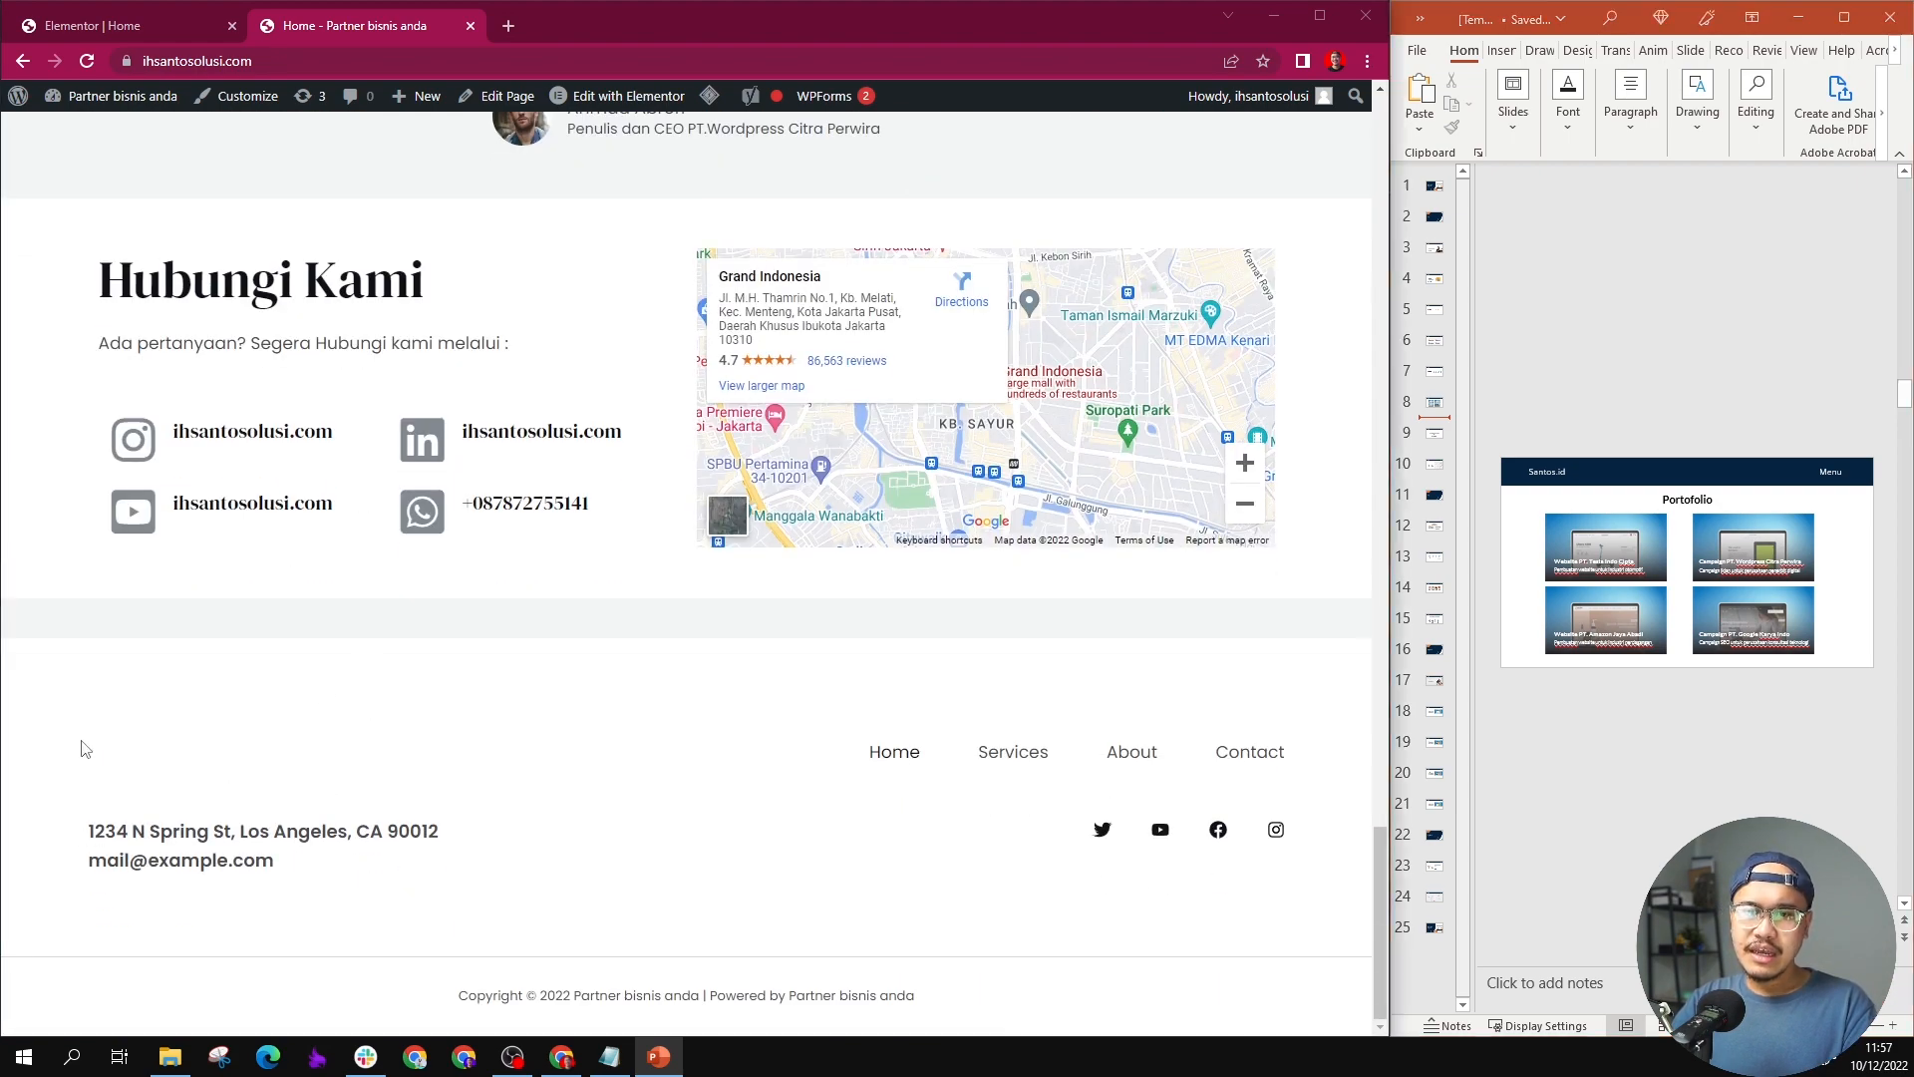
pyautogui.moveTo(86, 833); pyautogui.dragTo(251, 794)
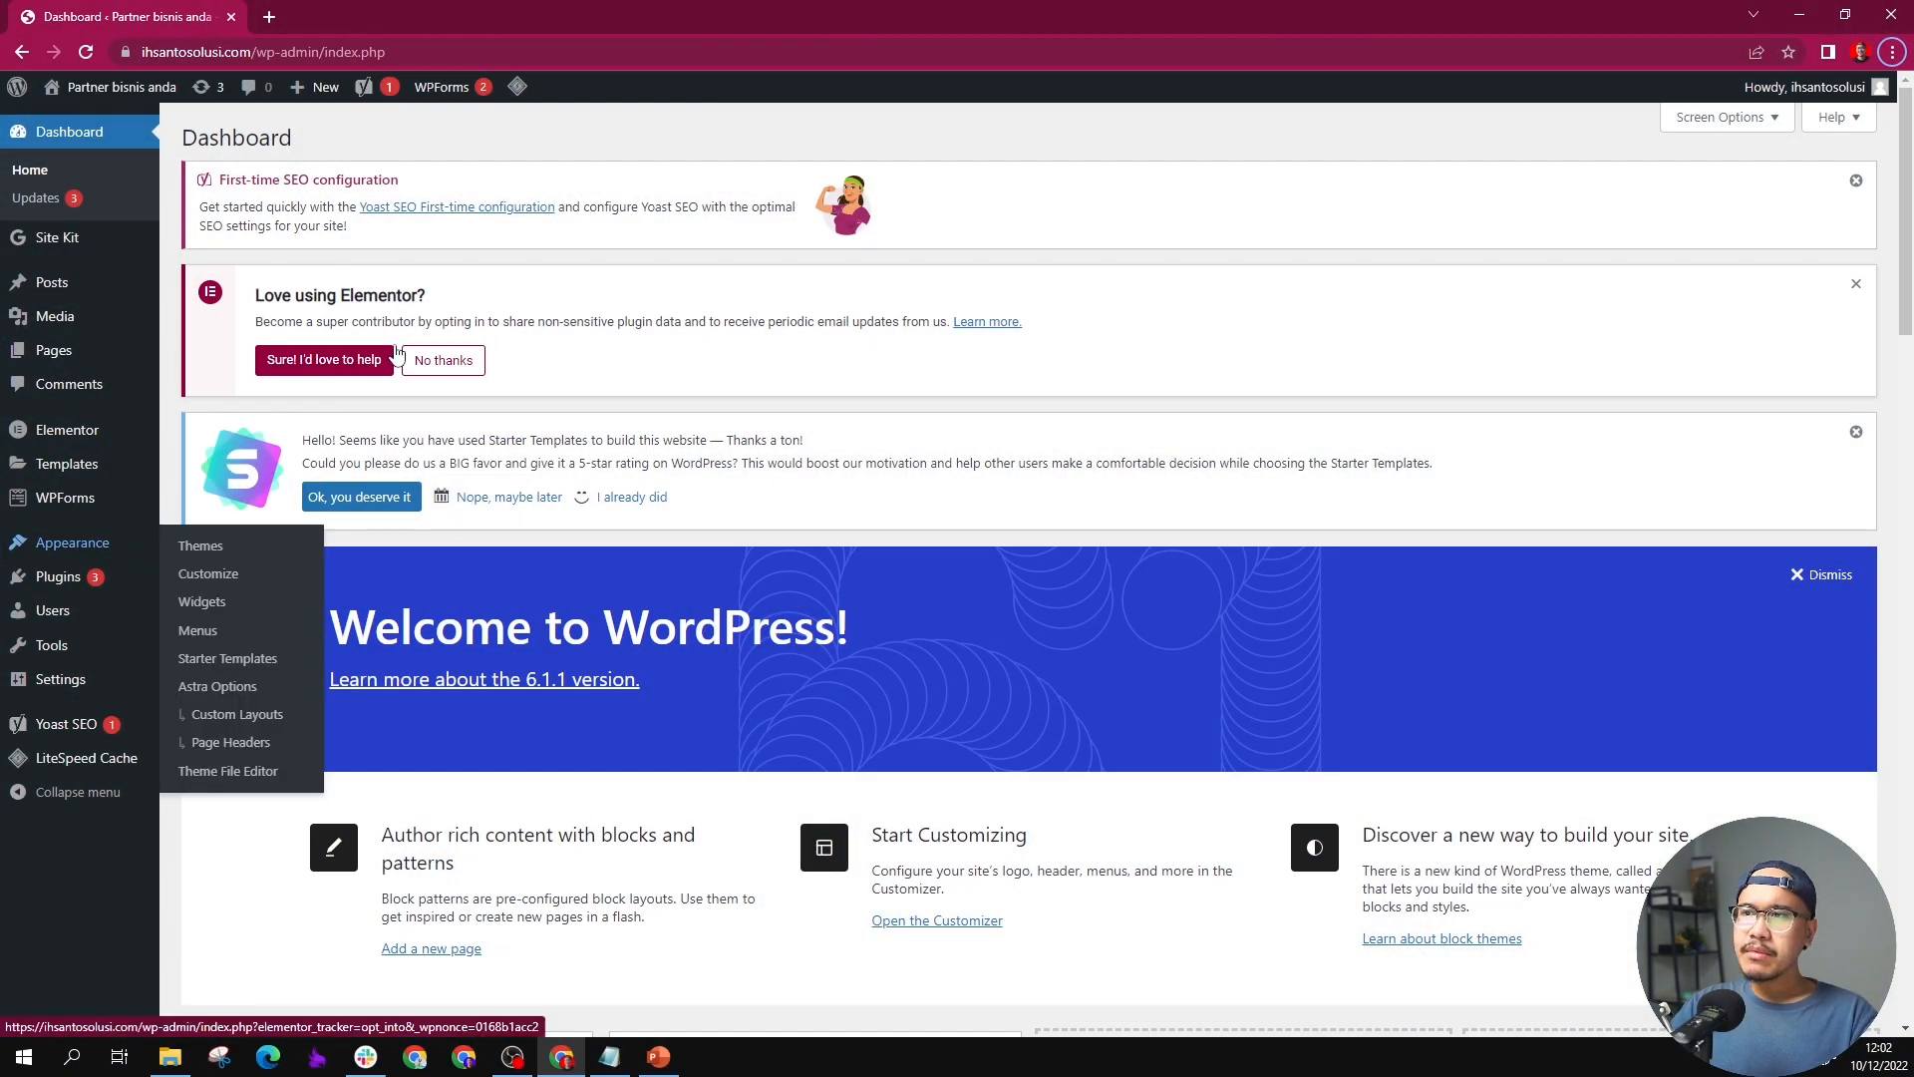
# Step: Enlarge the browser's page zoom for the WordPress dashboard
pyautogui.scroll(-2, 888, 385)
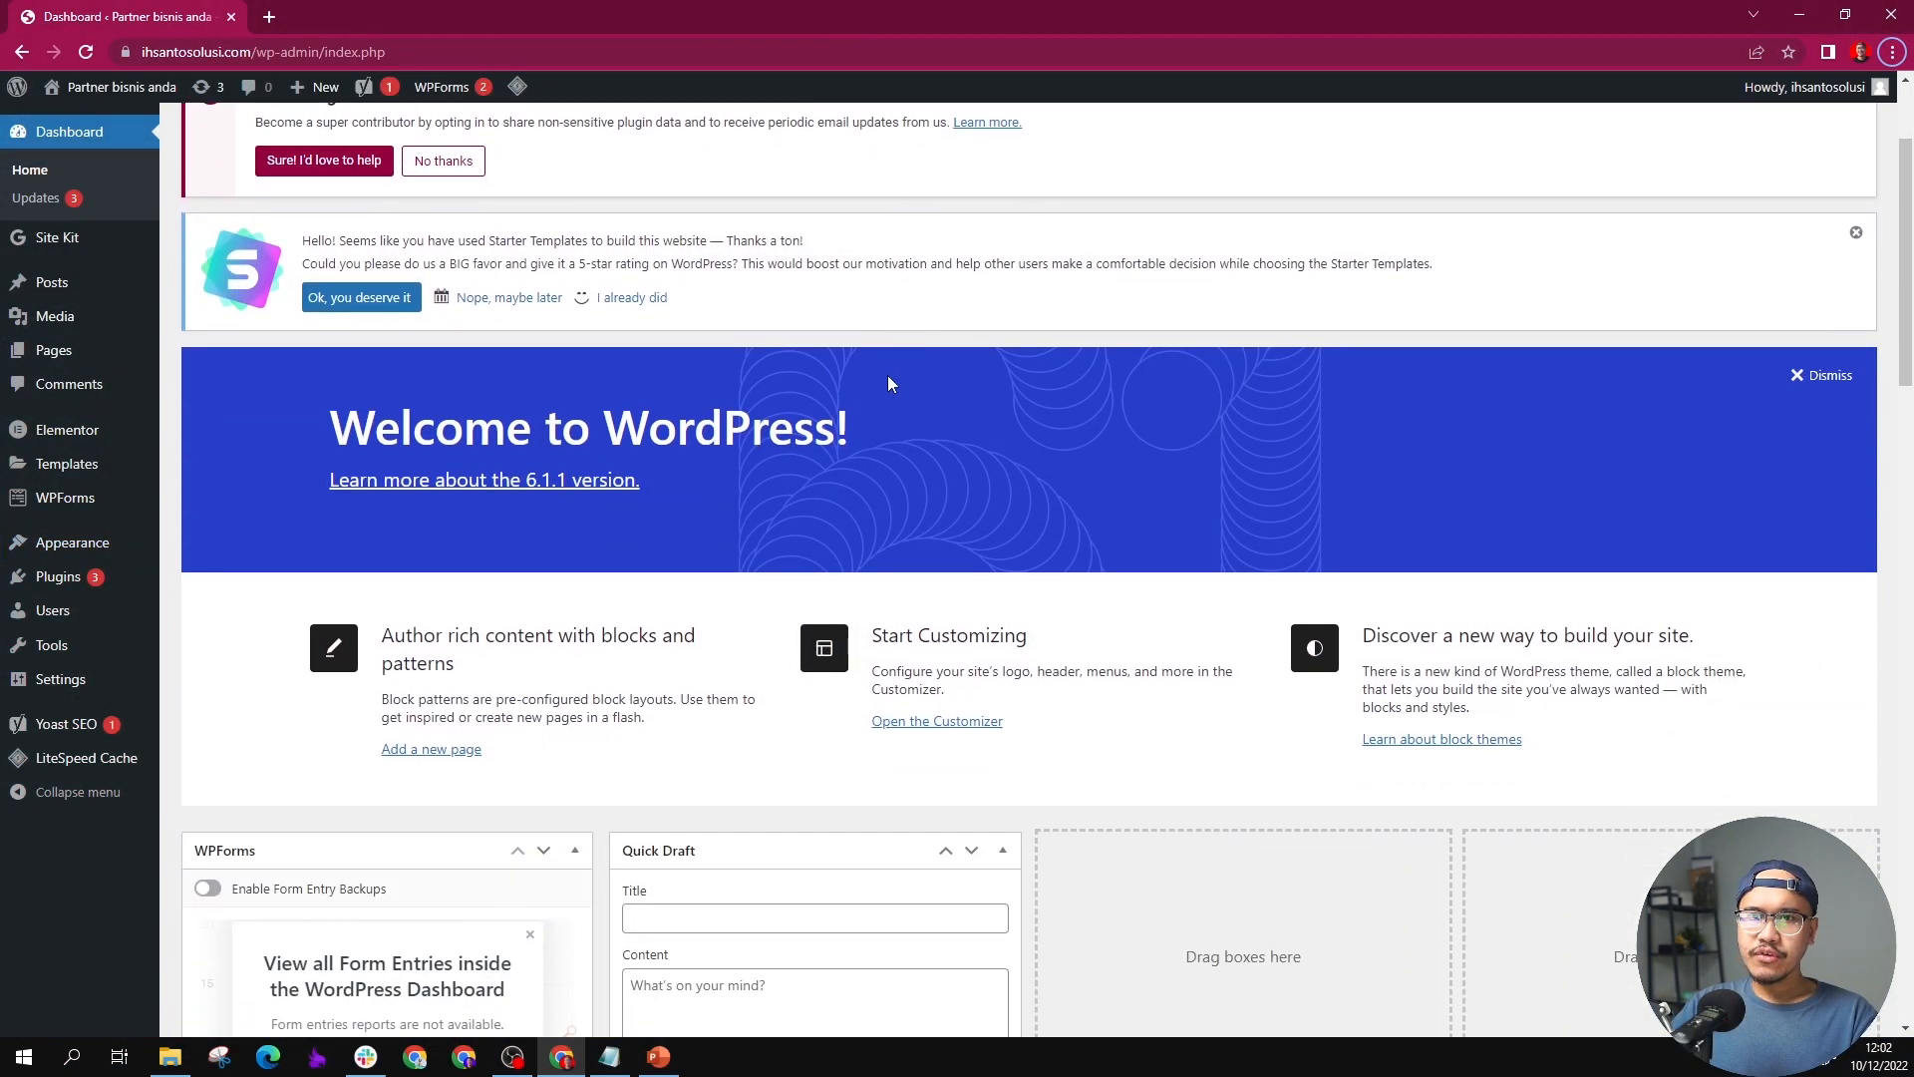
pyautogui.scroll(2, 880, 393)
pyautogui.click(1891, 51)
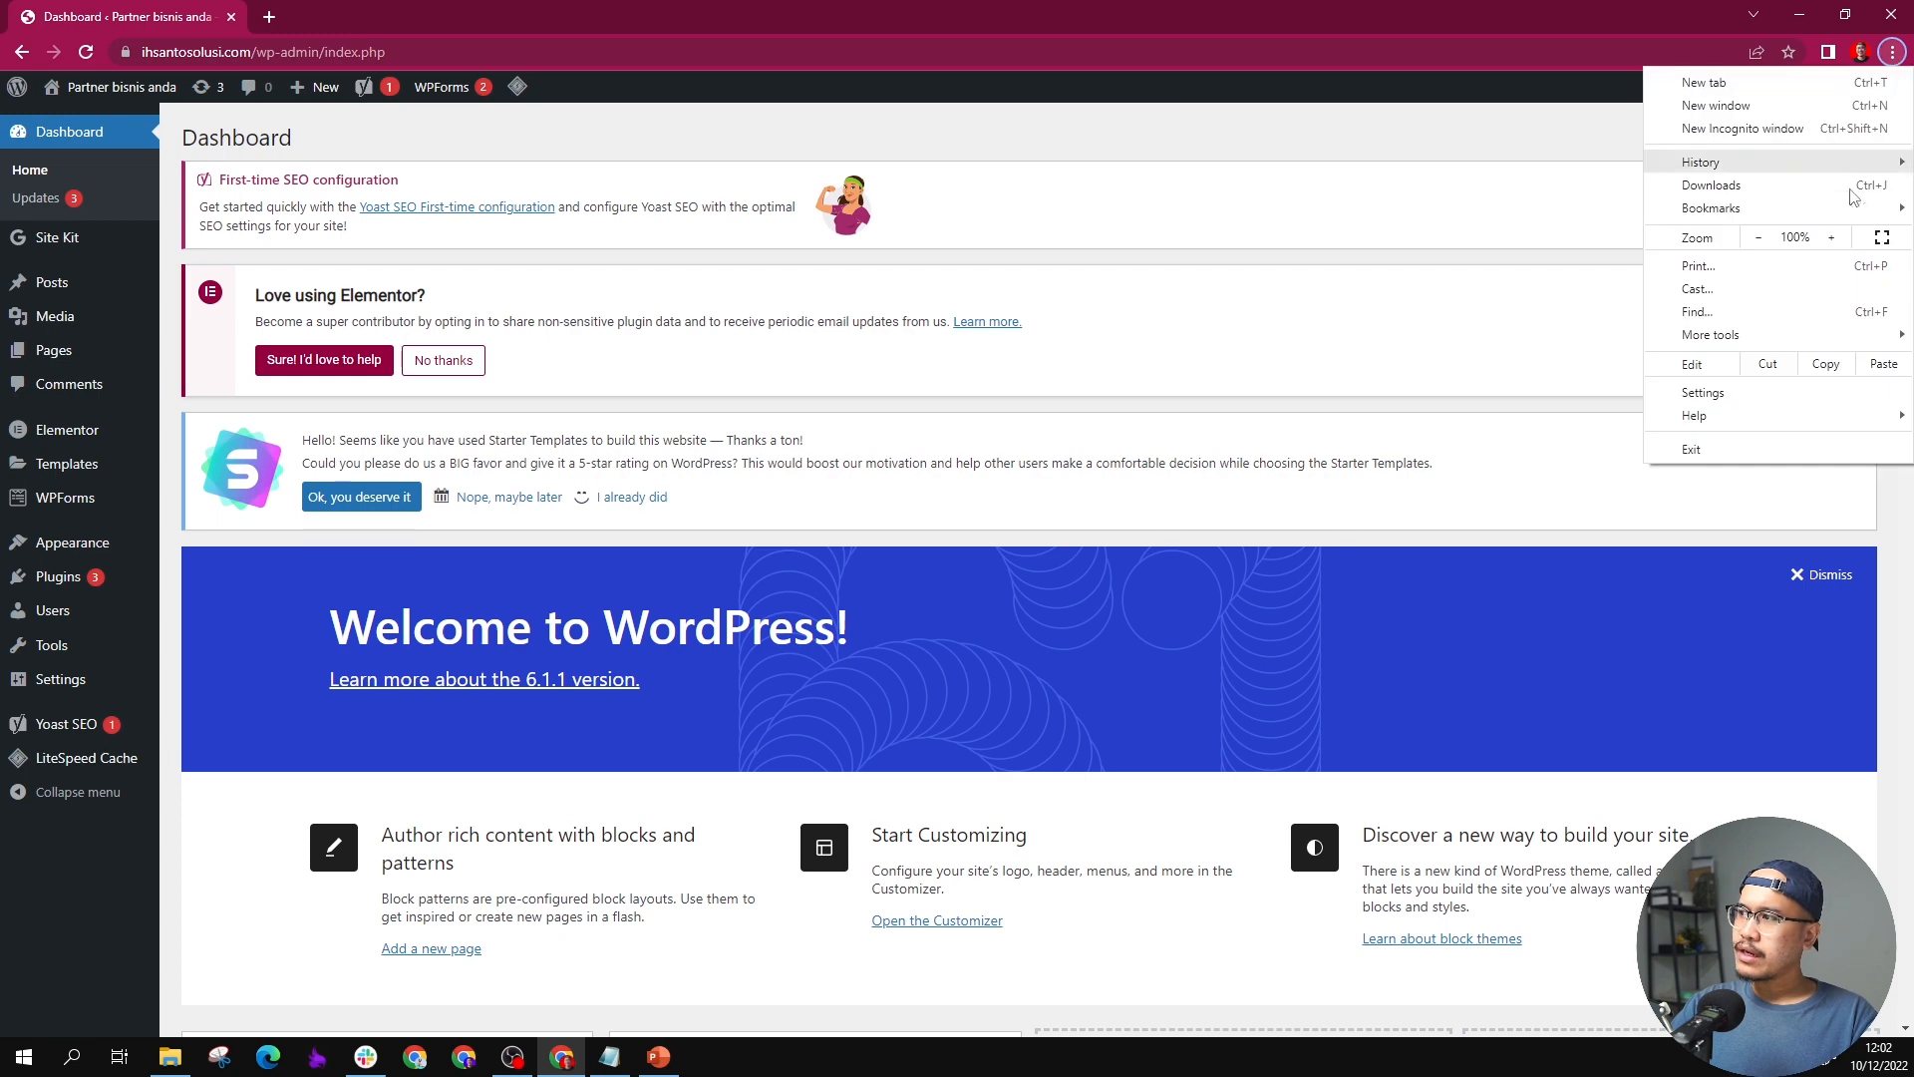
pyautogui.click(1831, 237)
pyautogui.click(1831, 237)
pyautogui.click(1831, 237)
# Step: Open the Astra theme's Customizer from the WordPress dashboard and look over the Home page preview
pyautogui.scroll(-2, 115, 622)
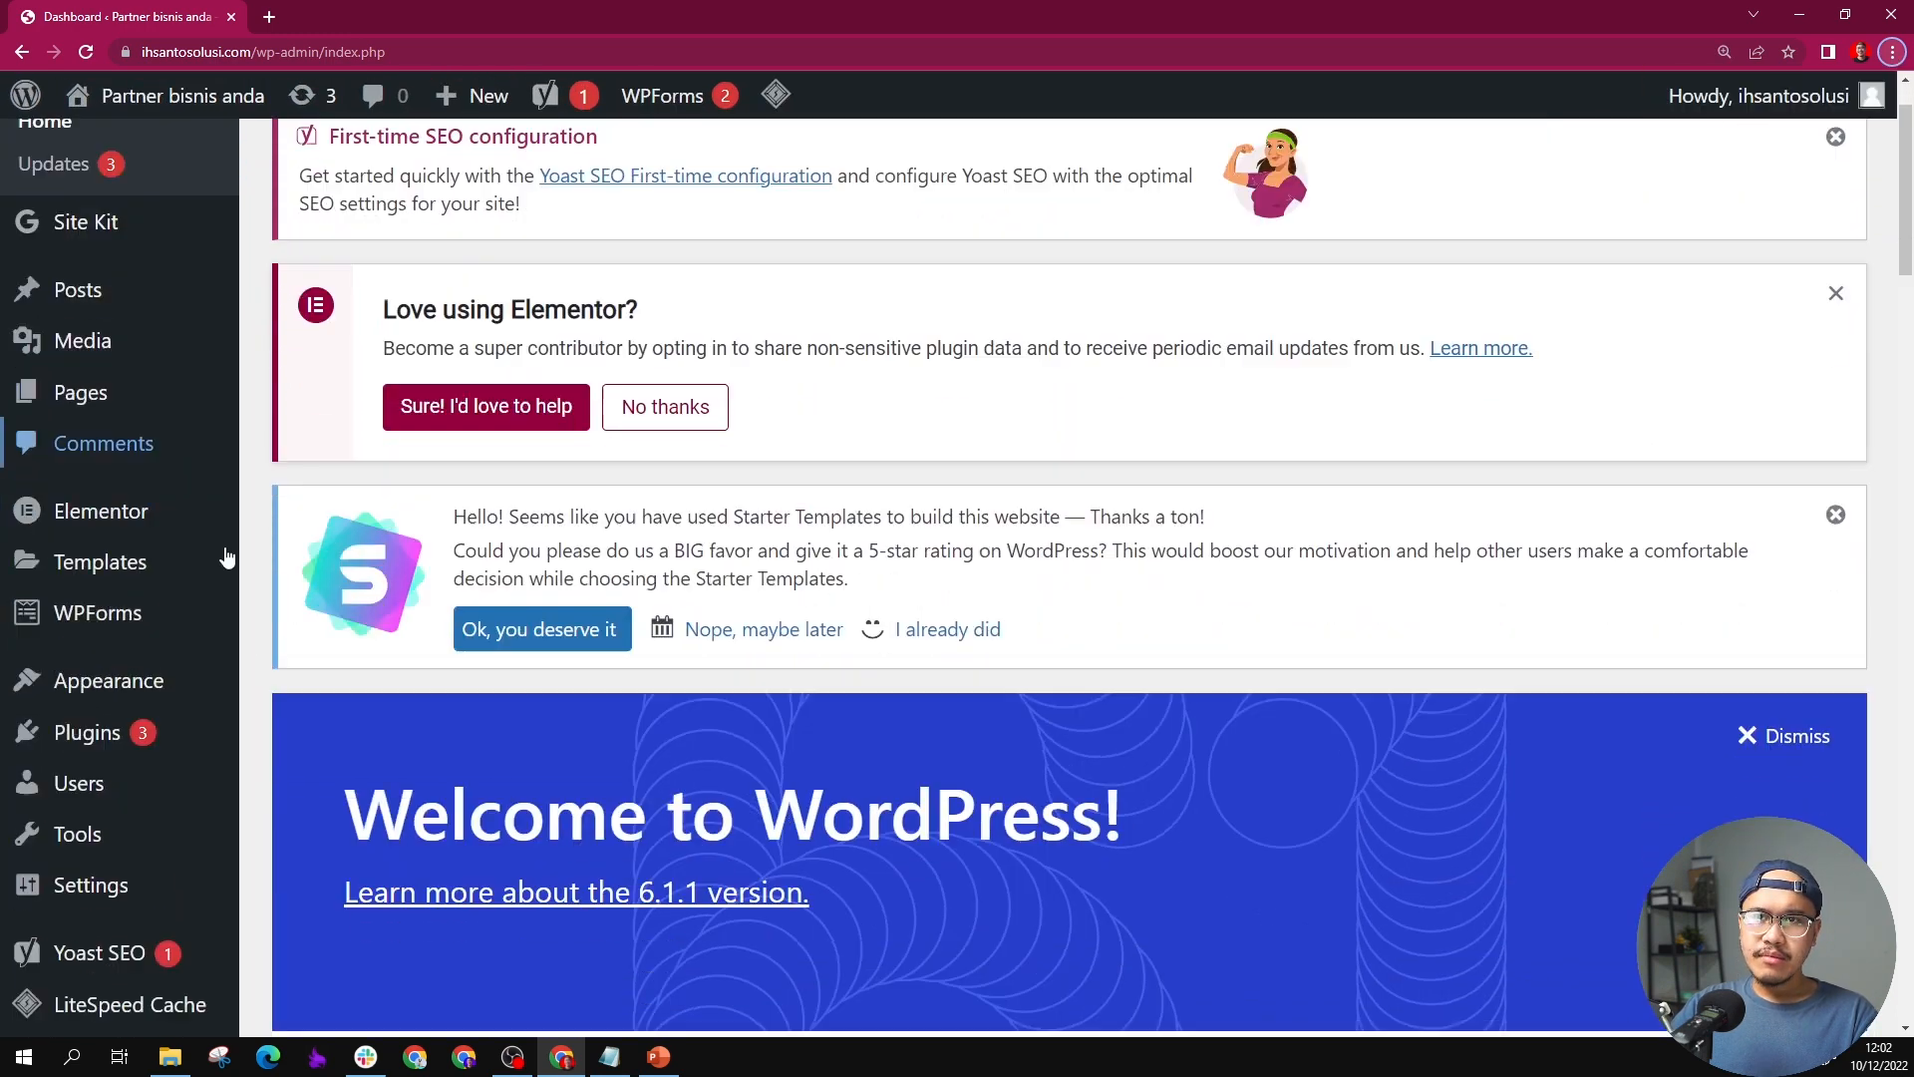
pyautogui.moveTo(172, 628)
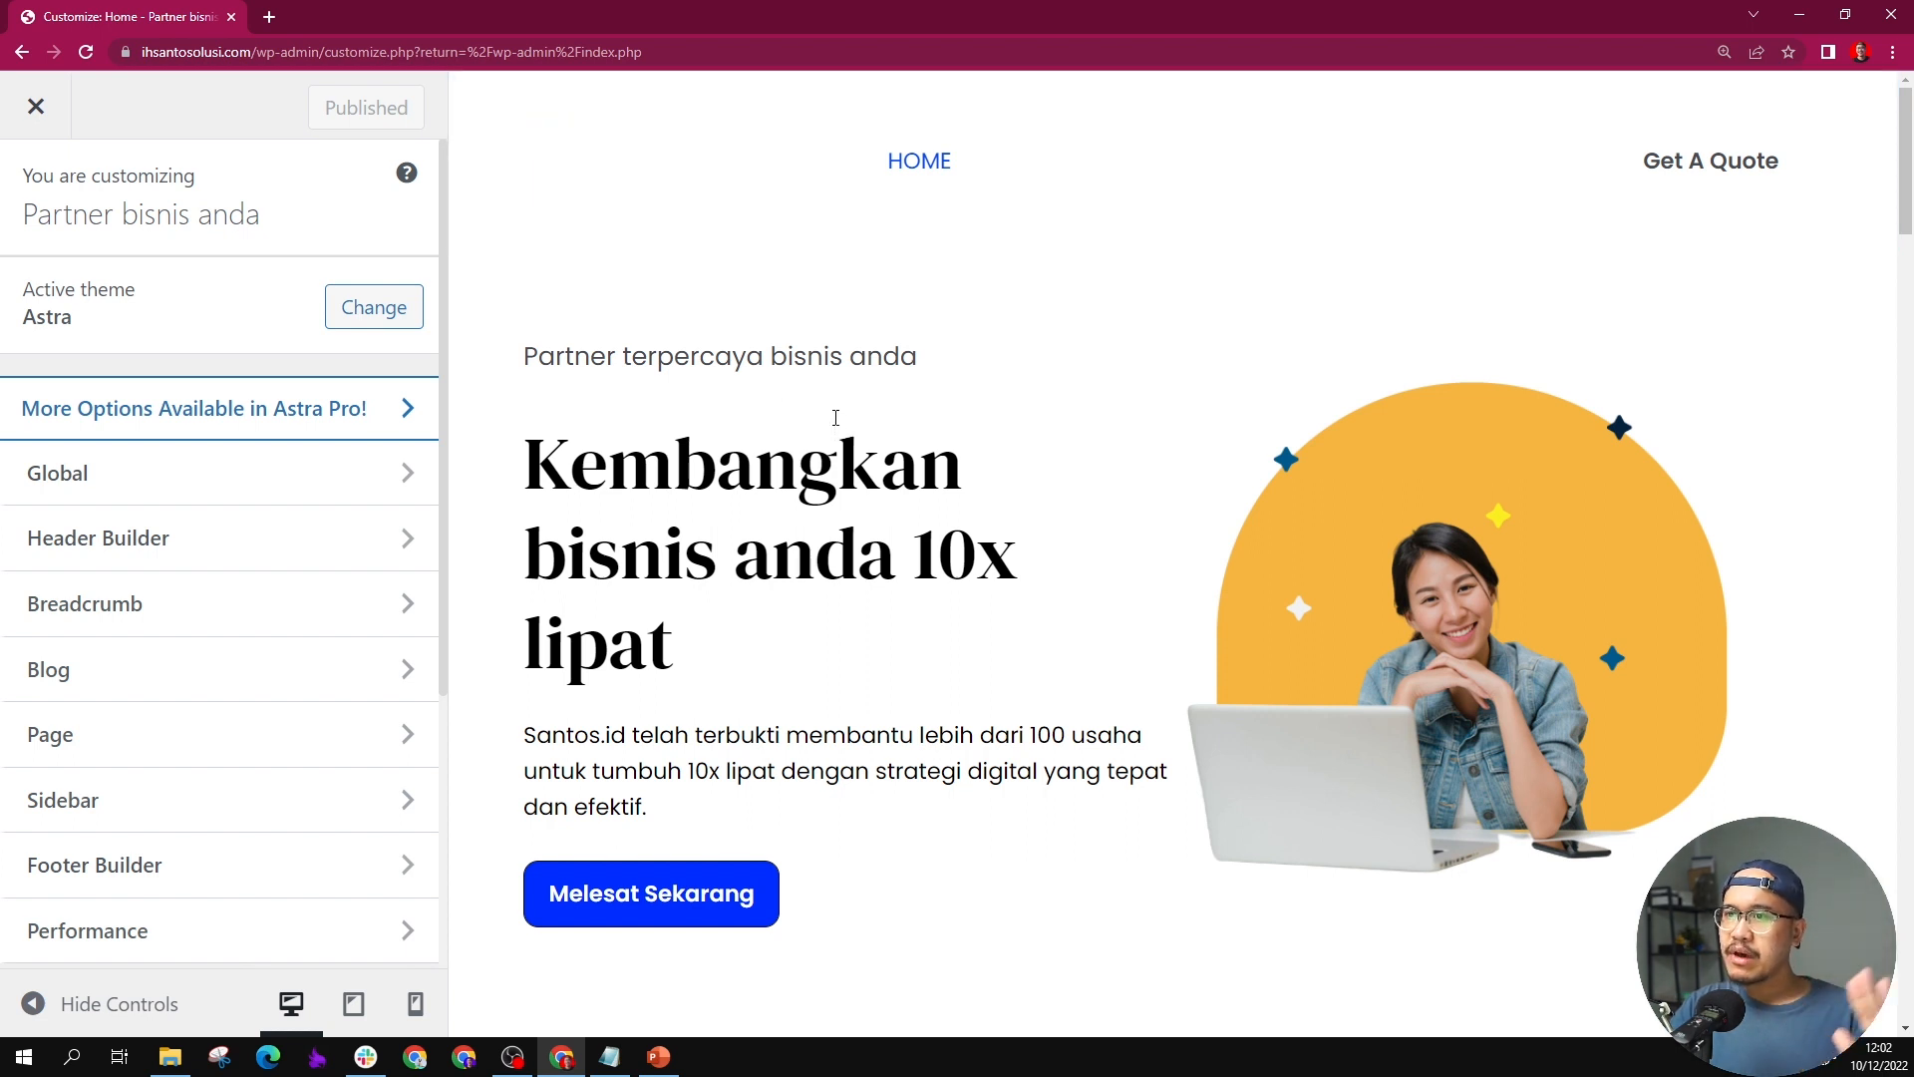
pyautogui.scroll(-2, 836, 418)
pyautogui.scroll(2, 833, 409)
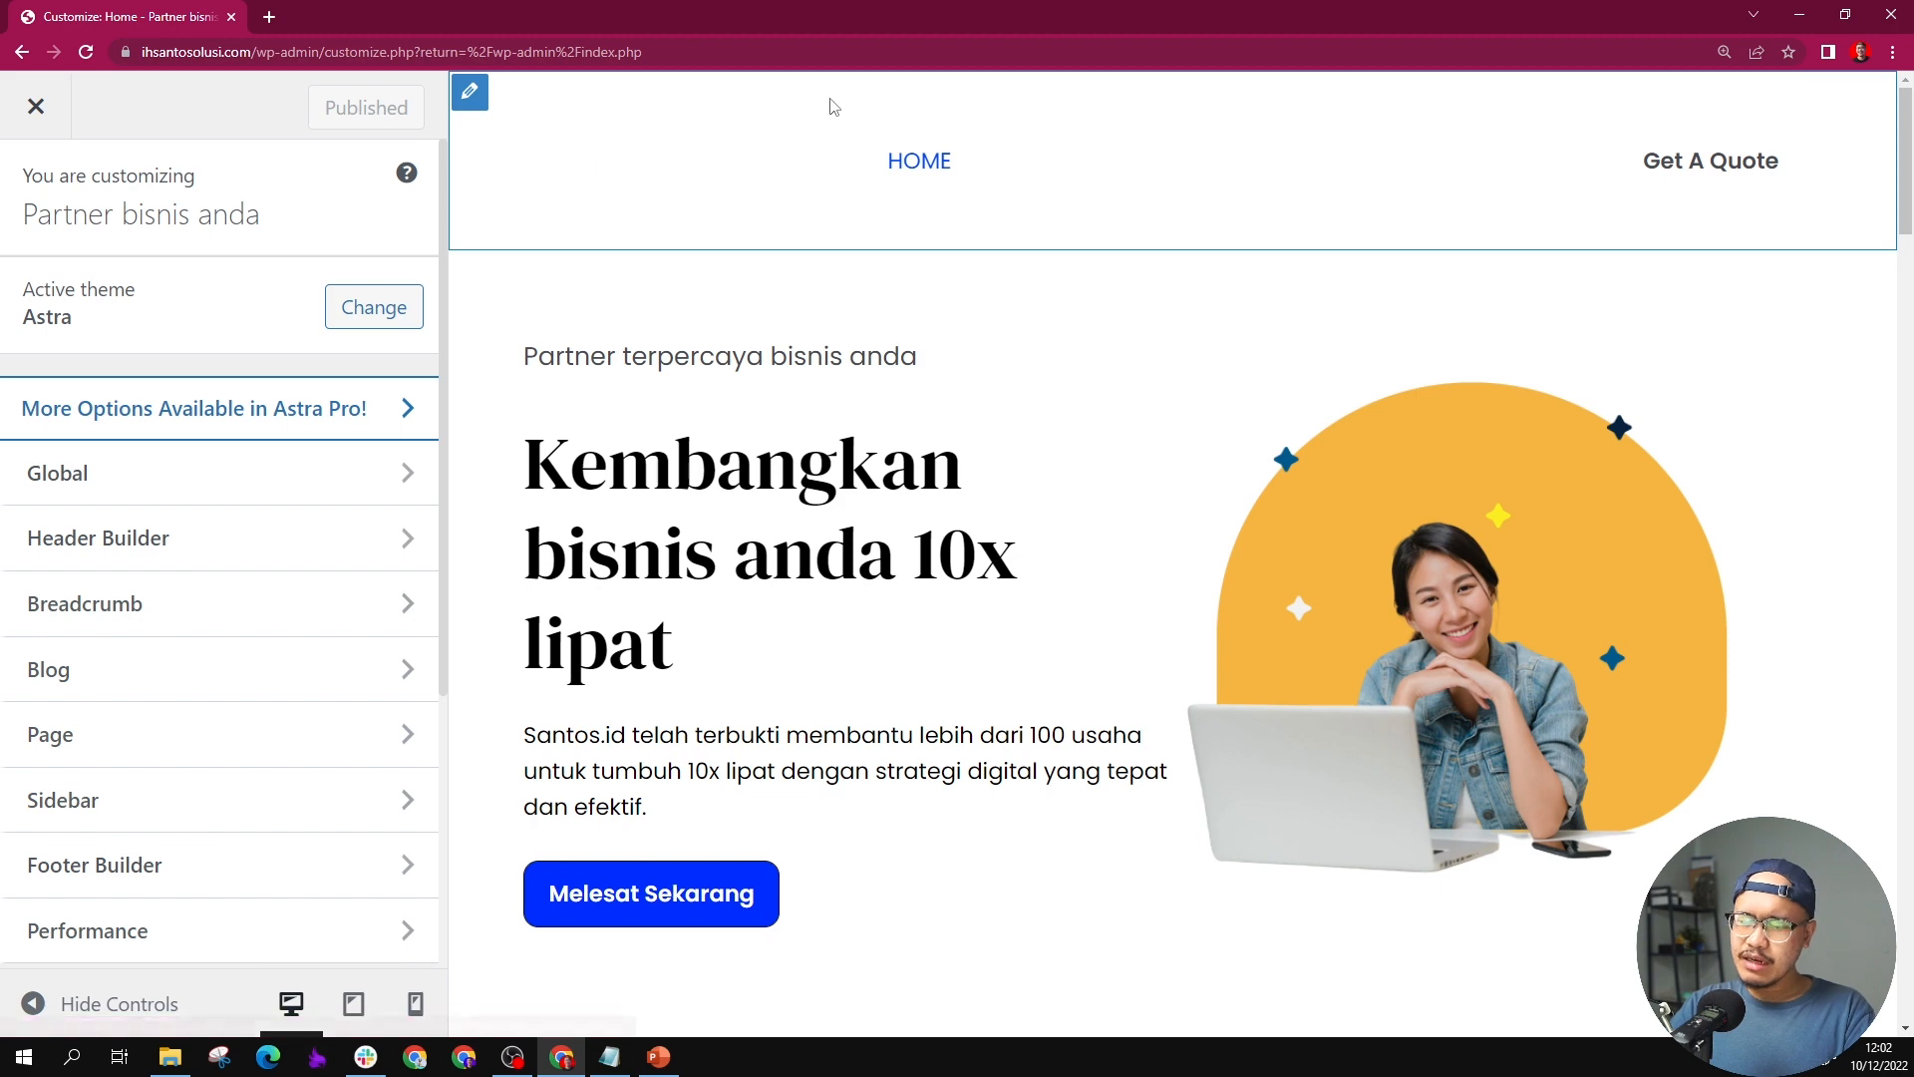
# Step: Open the Transparent Header settings within the Customizer's Header Builder
pyautogui.click(307, 536)
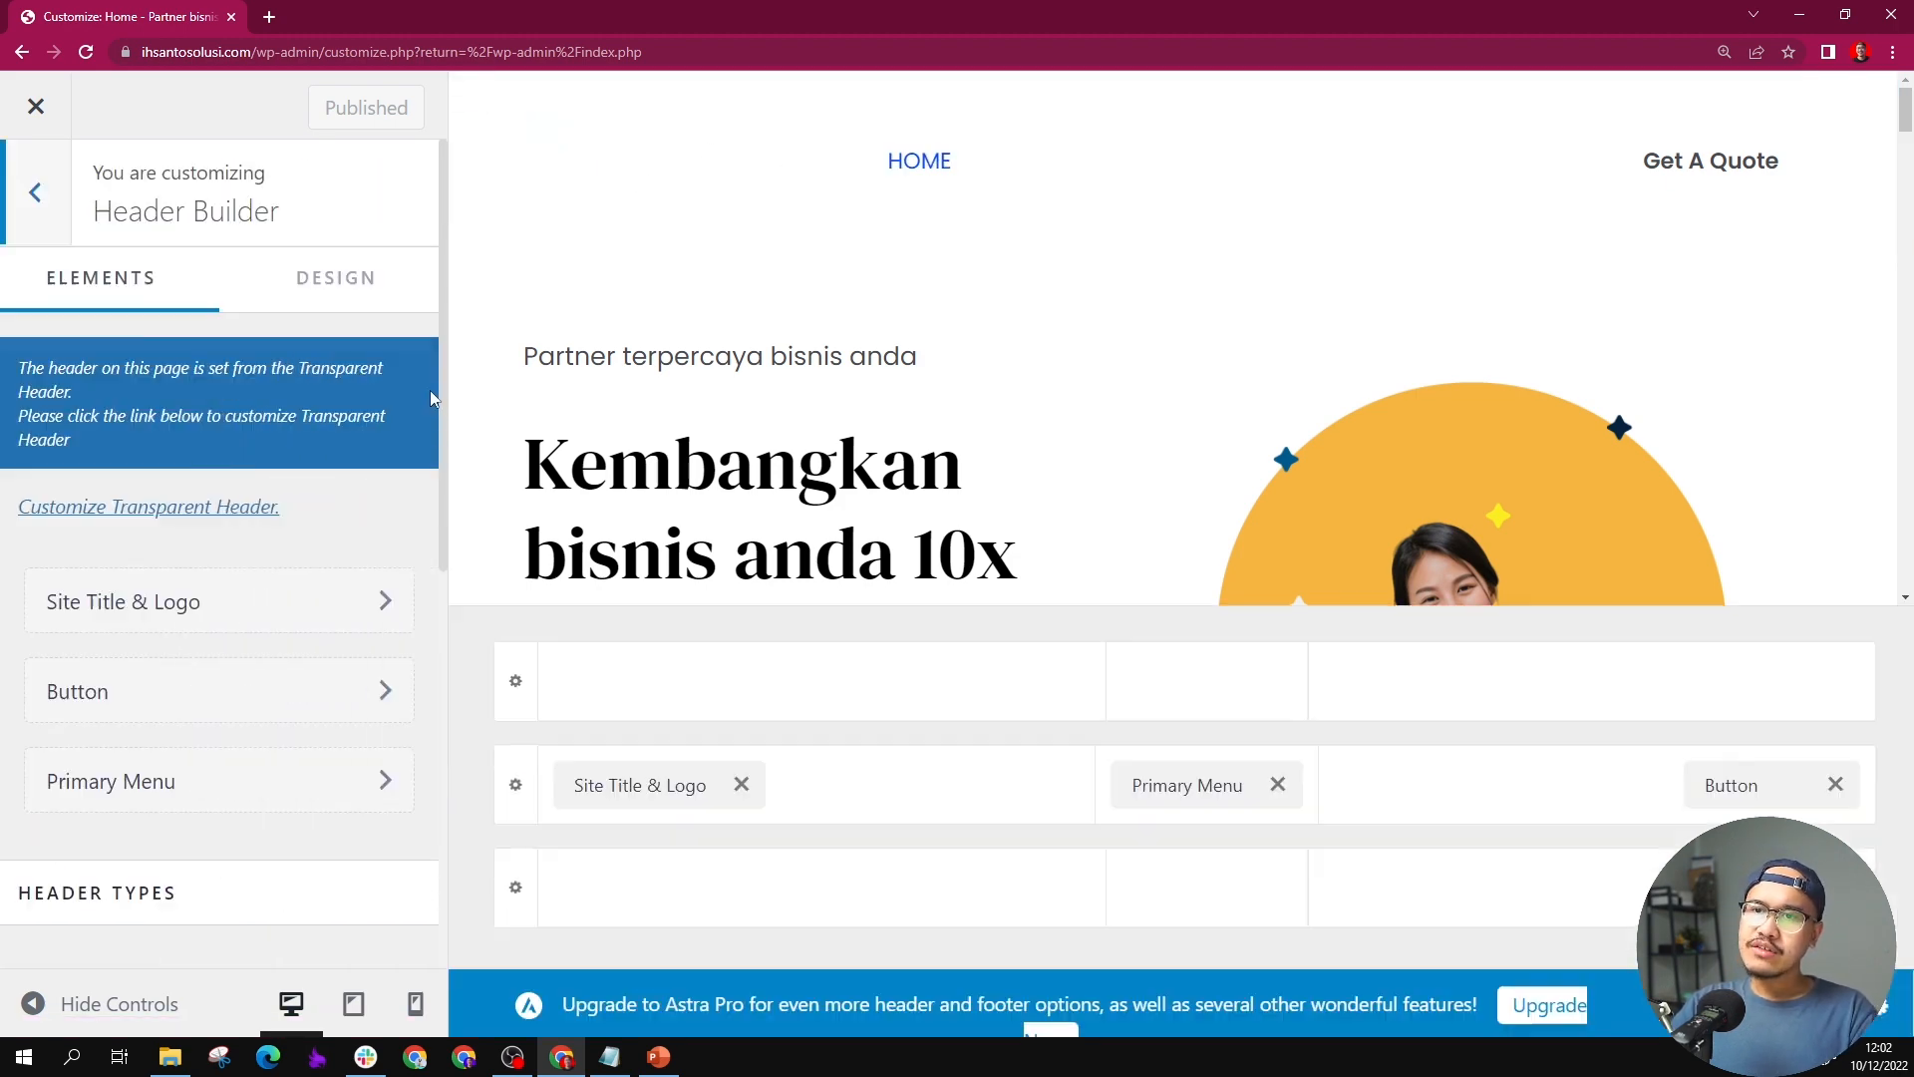
pyautogui.click(35, 192)
pyautogui.click(122, 543)
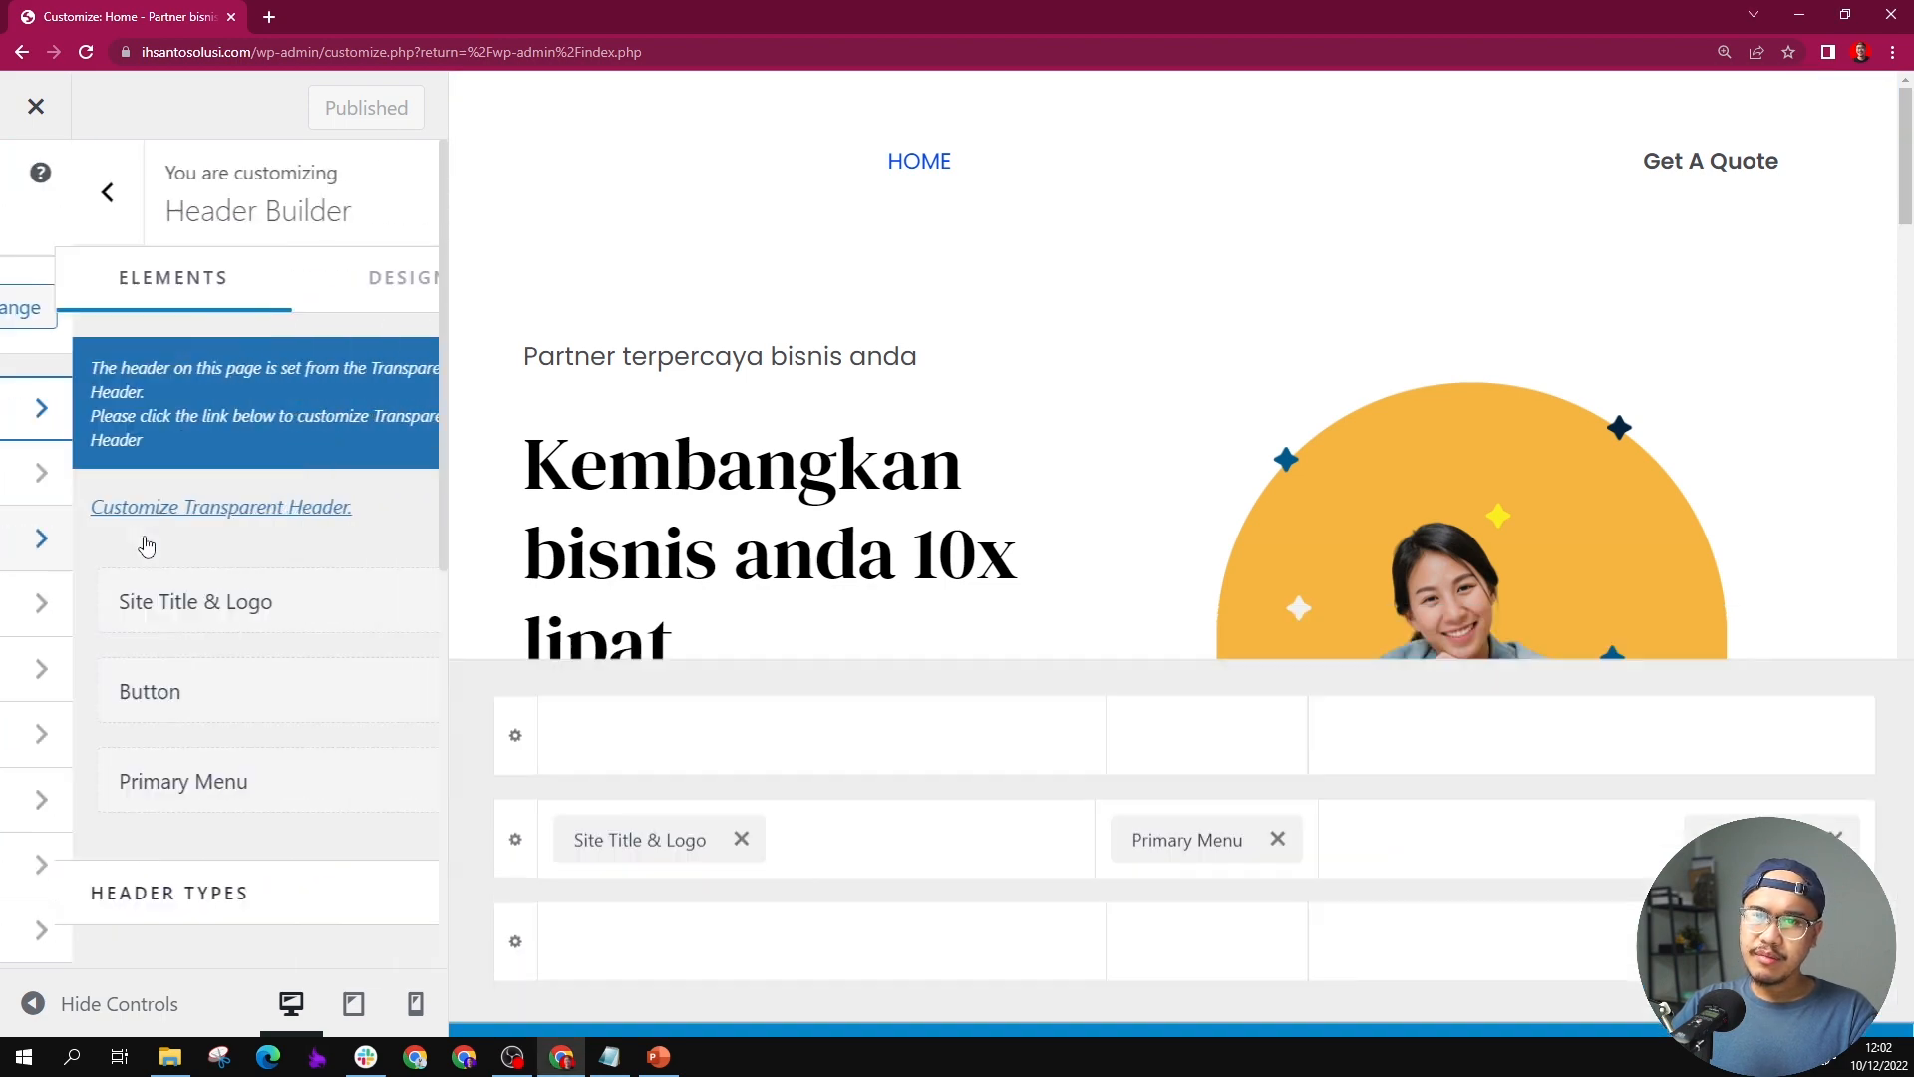
pyautogui.scroll(-2, 577, 401)
pyautogui.scroll(2, 577, 402)
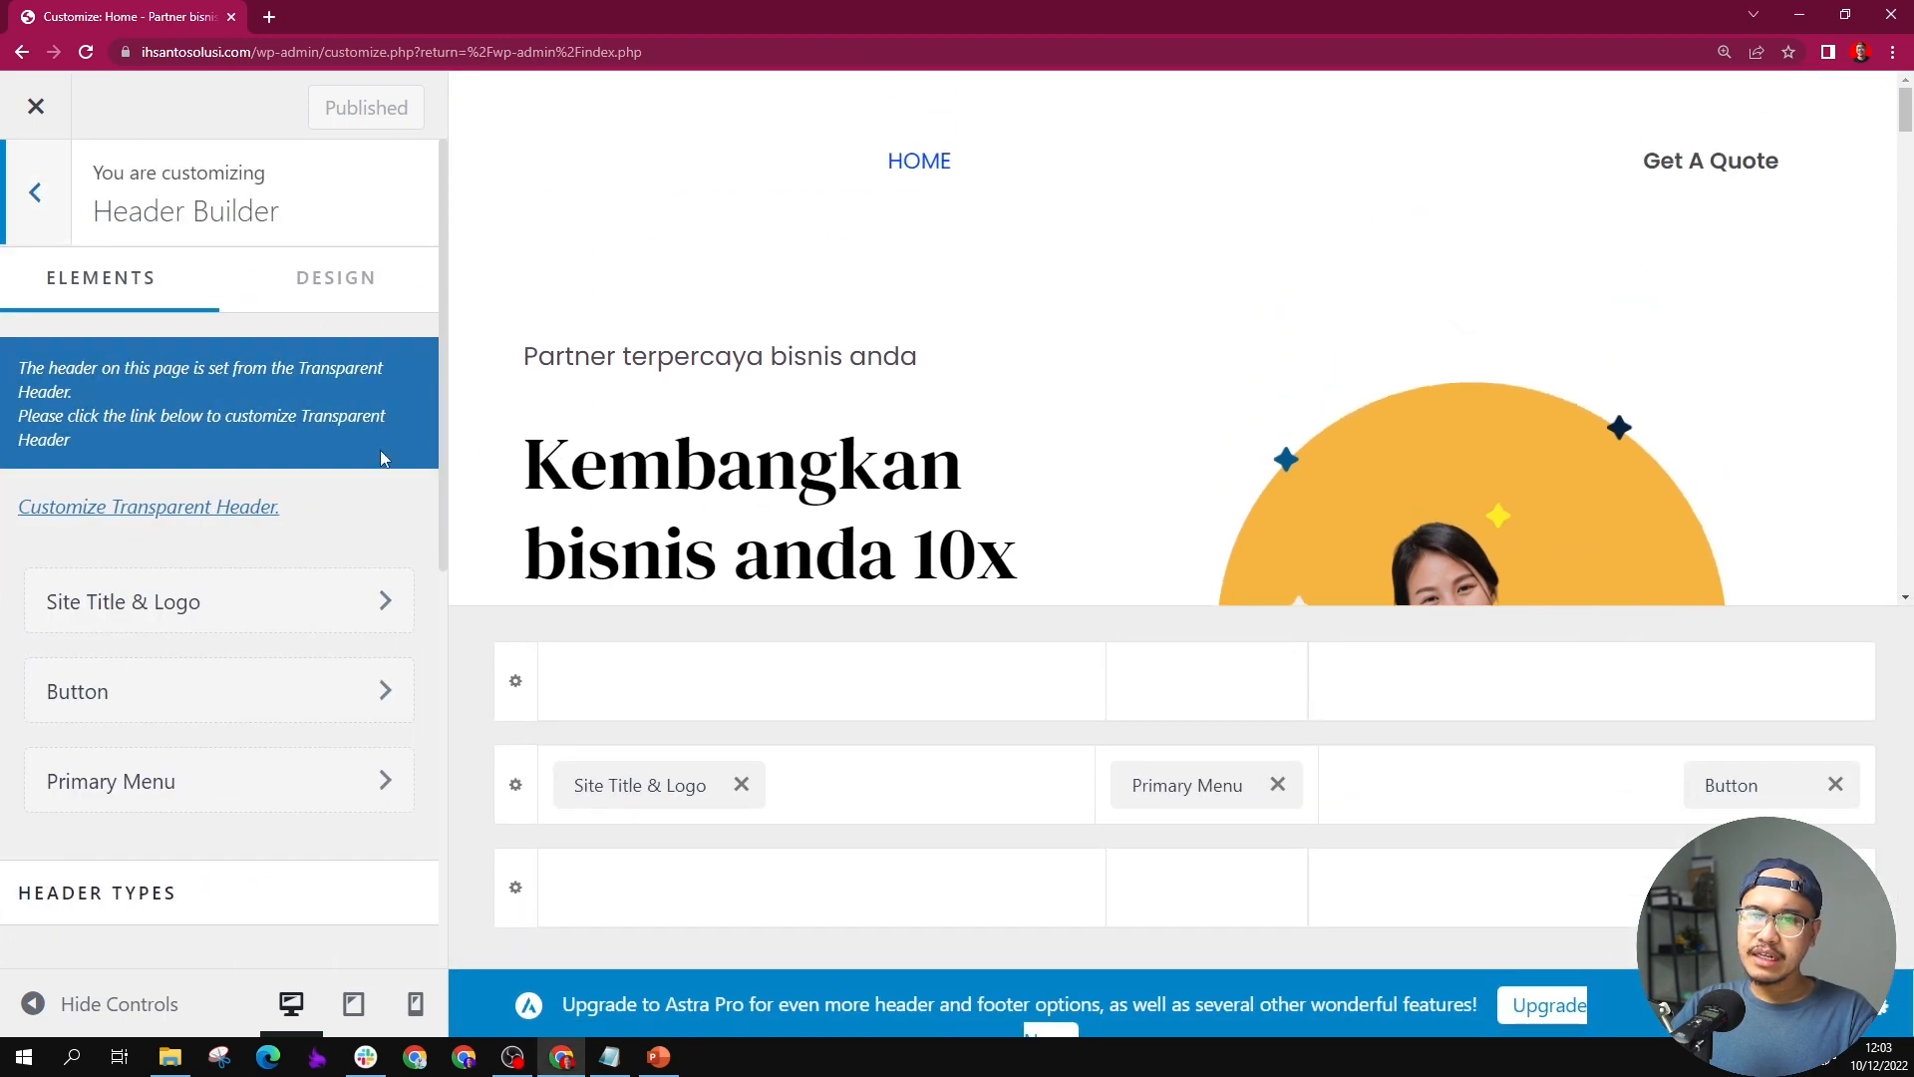
pyautogui.scroll(-3, 214, 718)
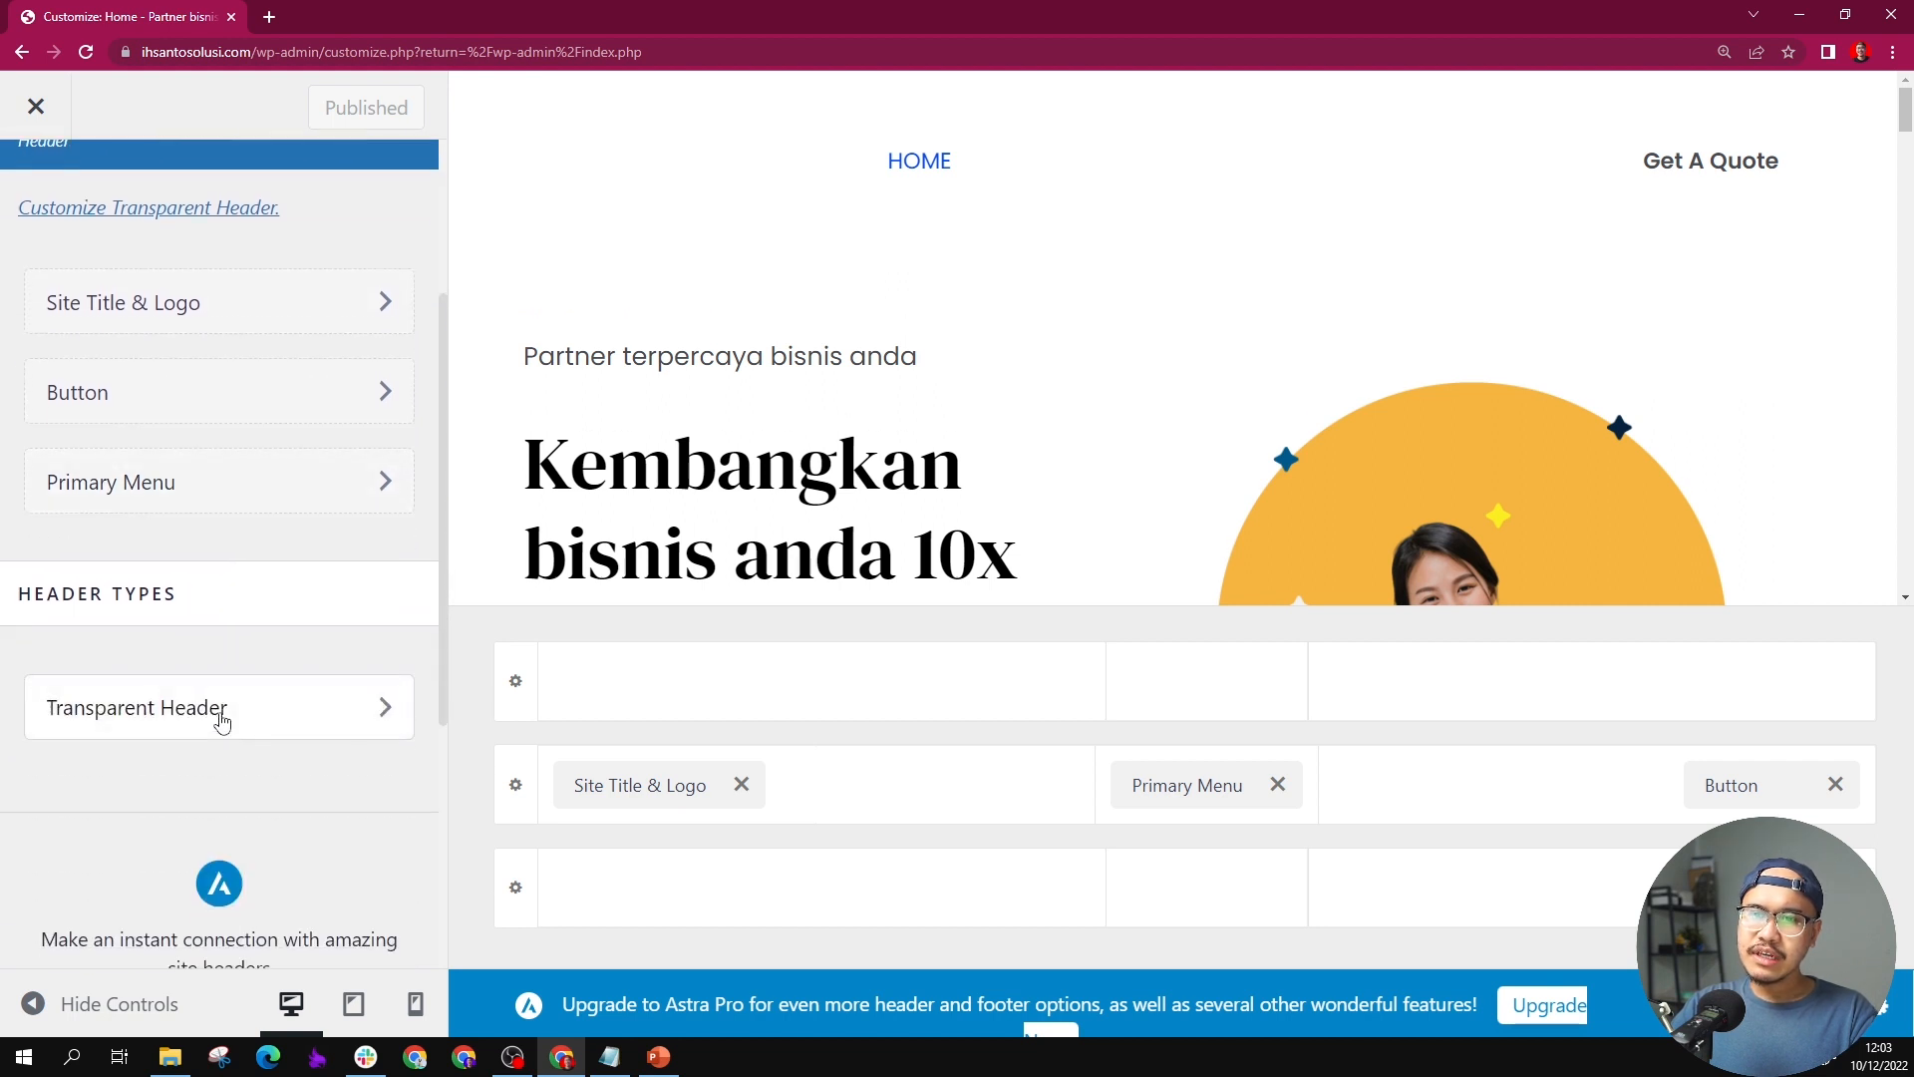
pyautogui.click(222, 716)
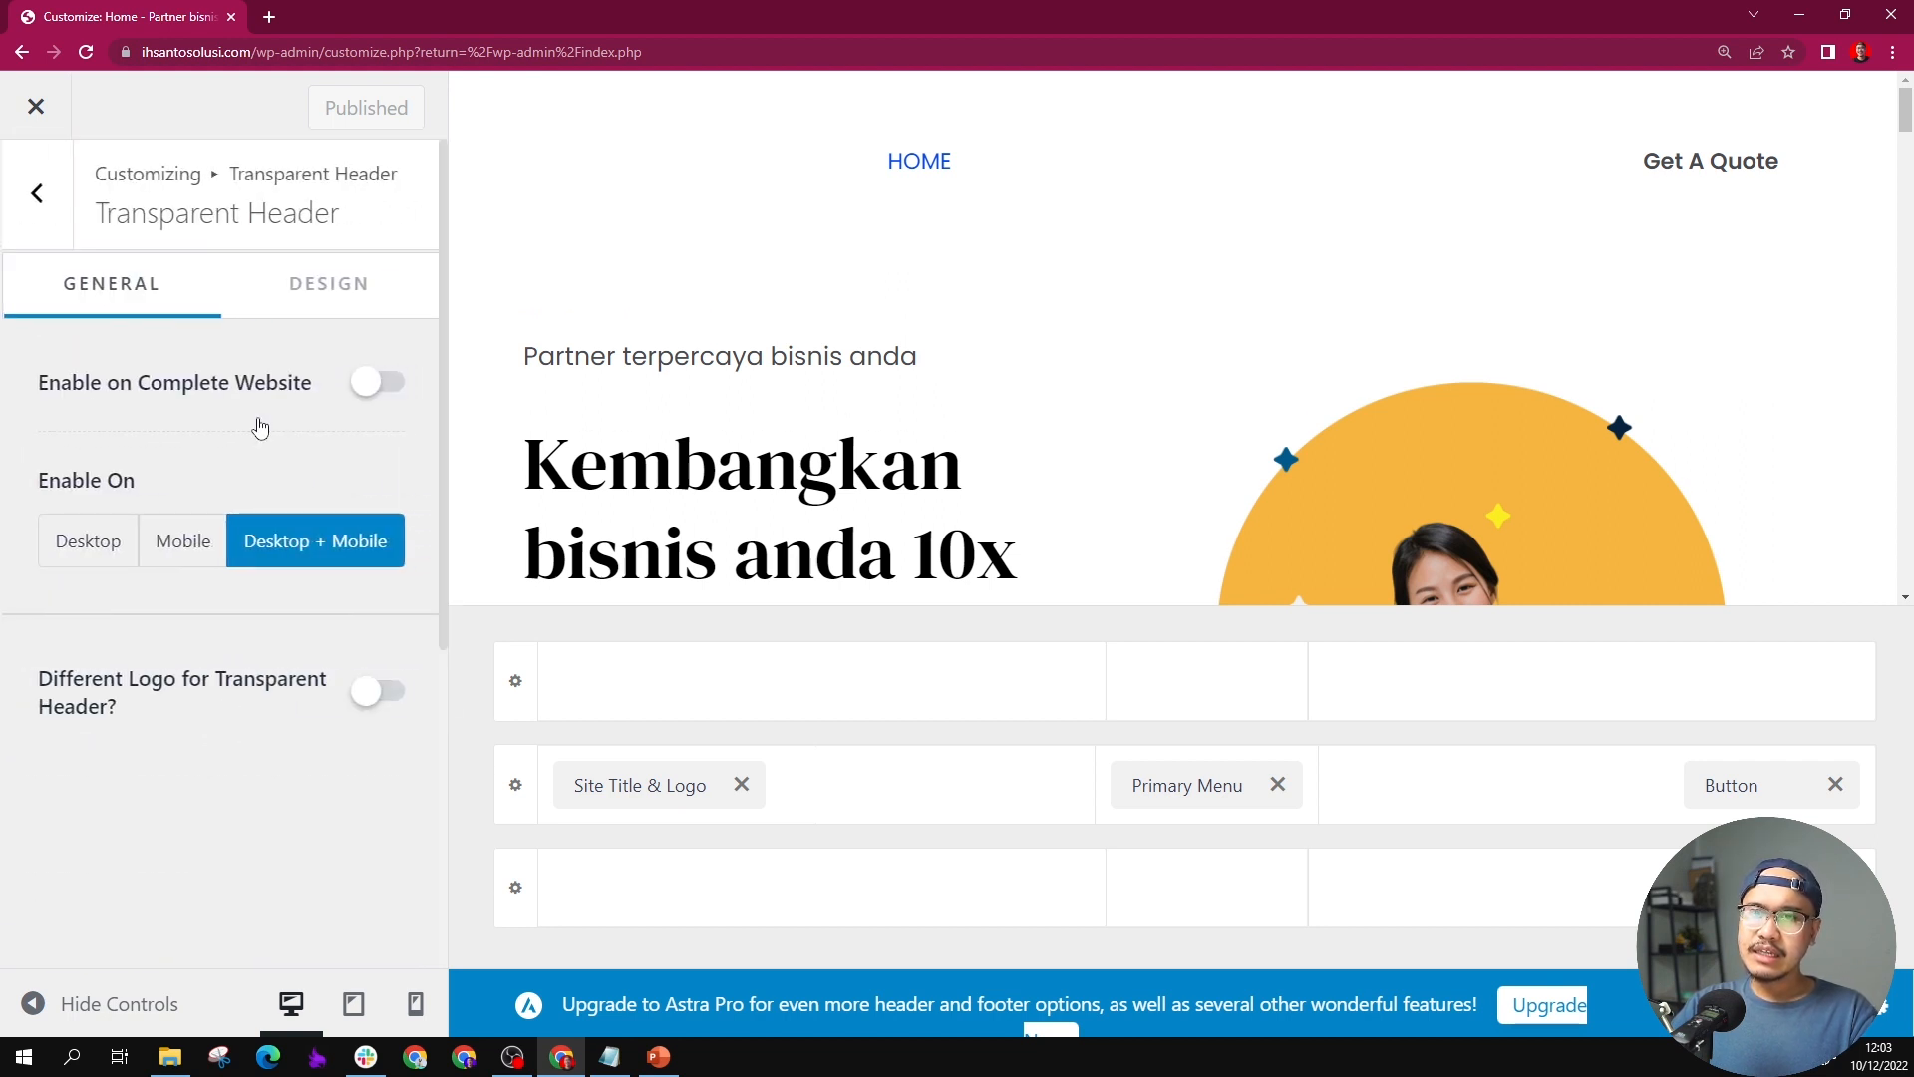
# Step: Set the transparent header's background overlay to the lighter blue from the theme palette
pyautogui.click(348, 304)
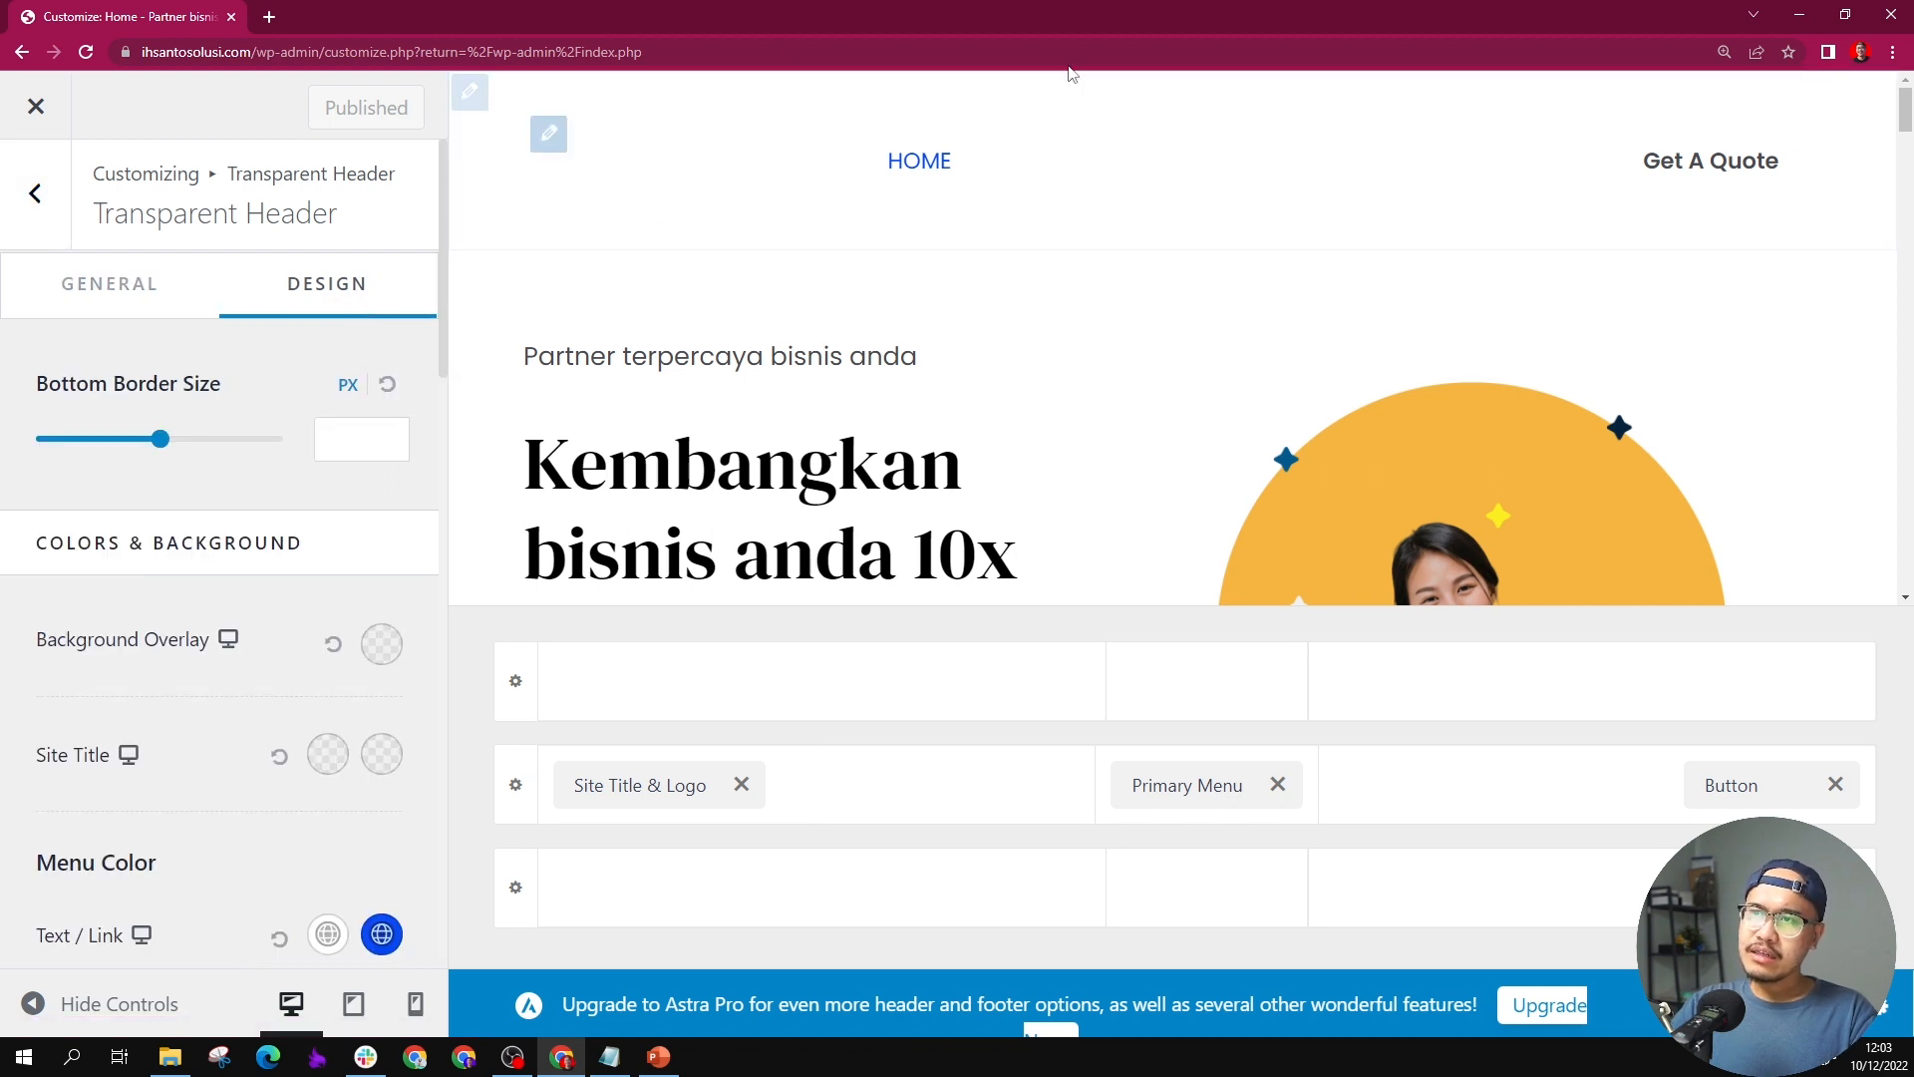
pyautogui.click(381, 644)
pyautogui.scroll(-2, 113, 540)
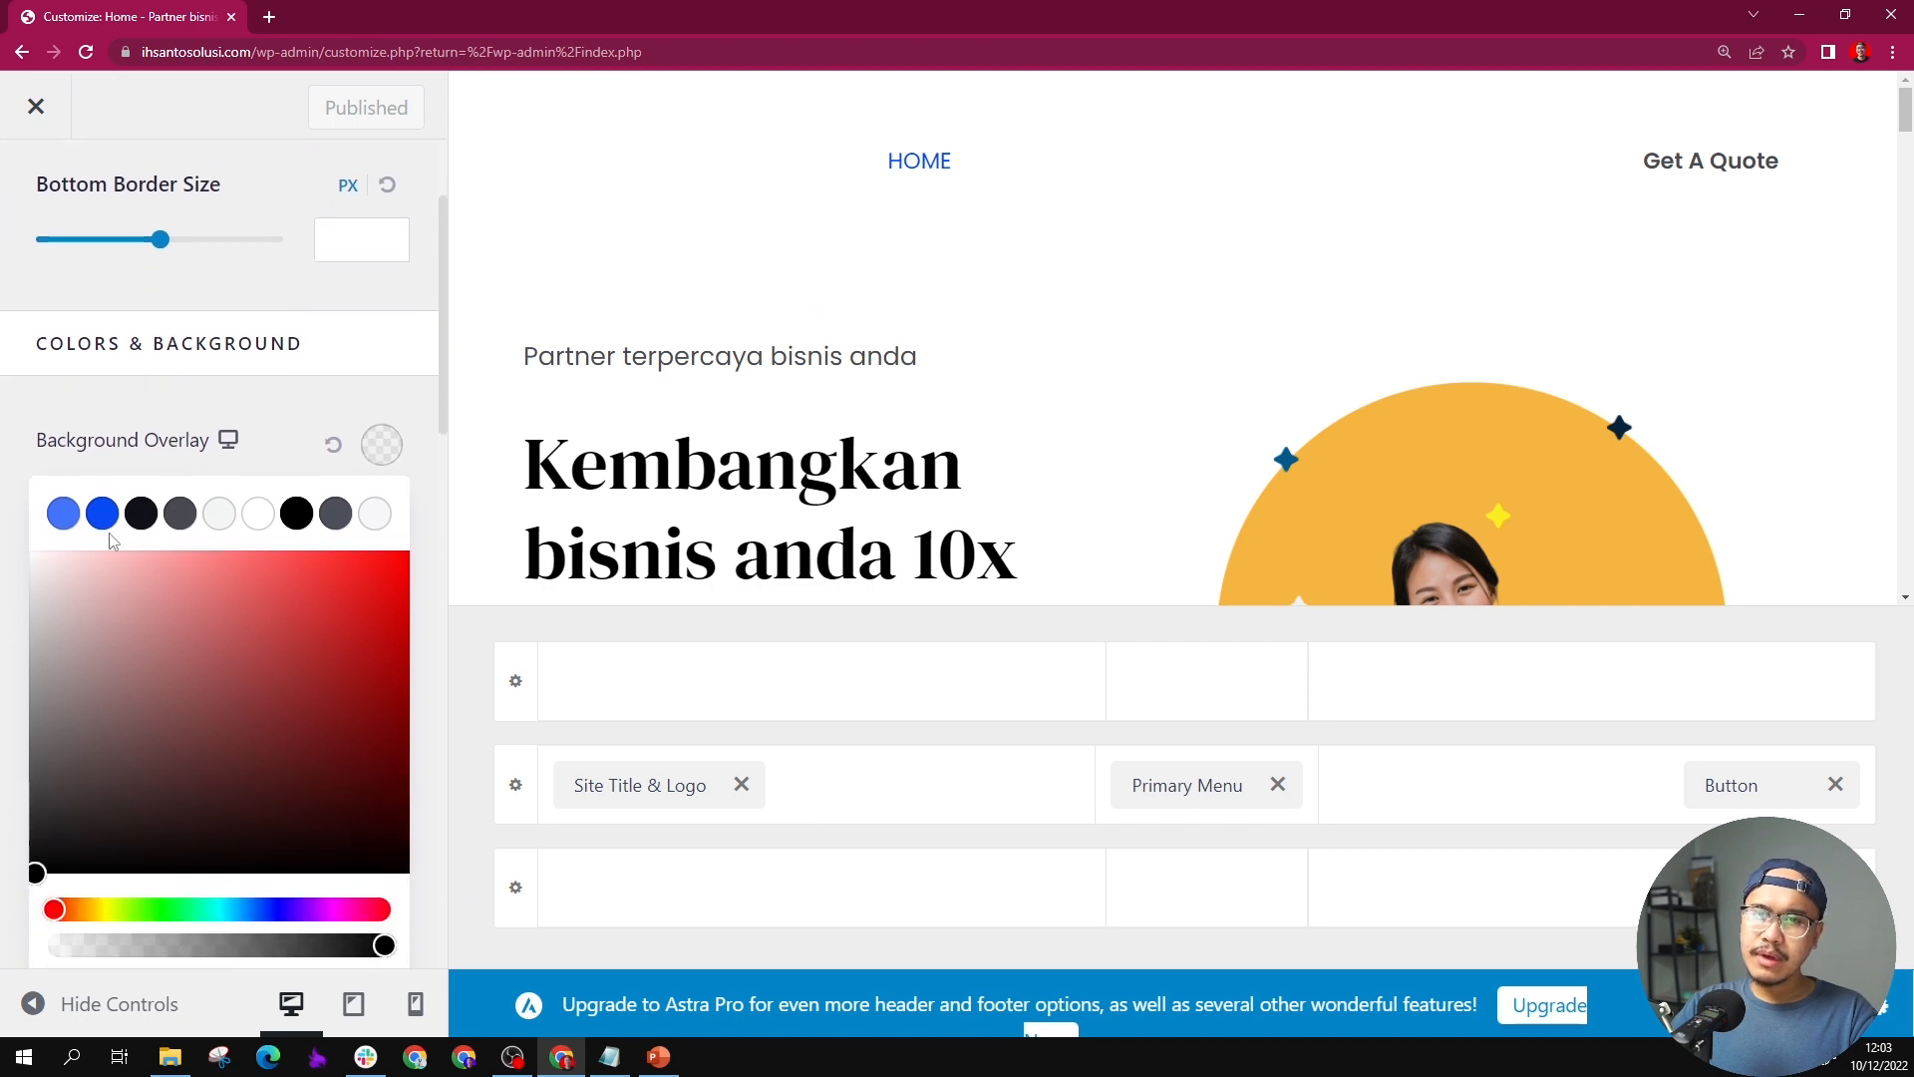
pyautogui.click(63, 514)
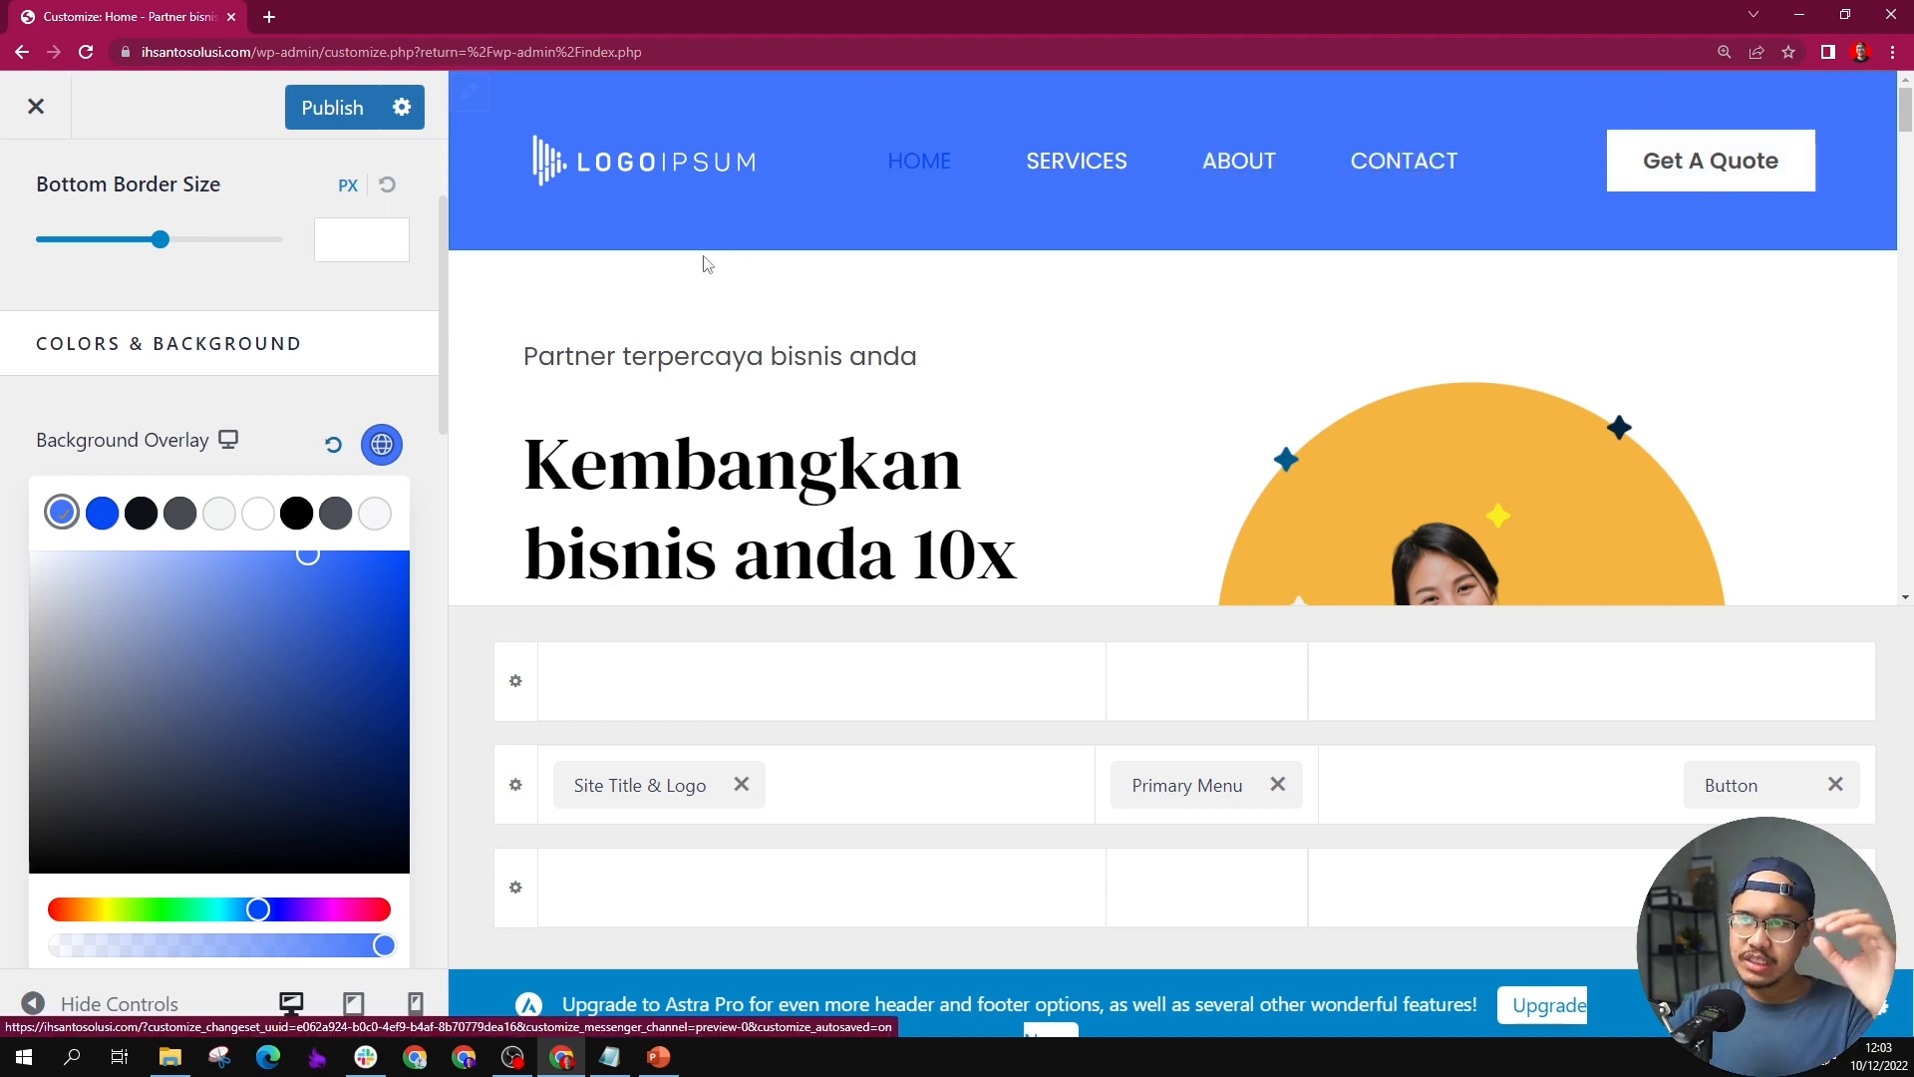
pyautogui.click(217, 393)
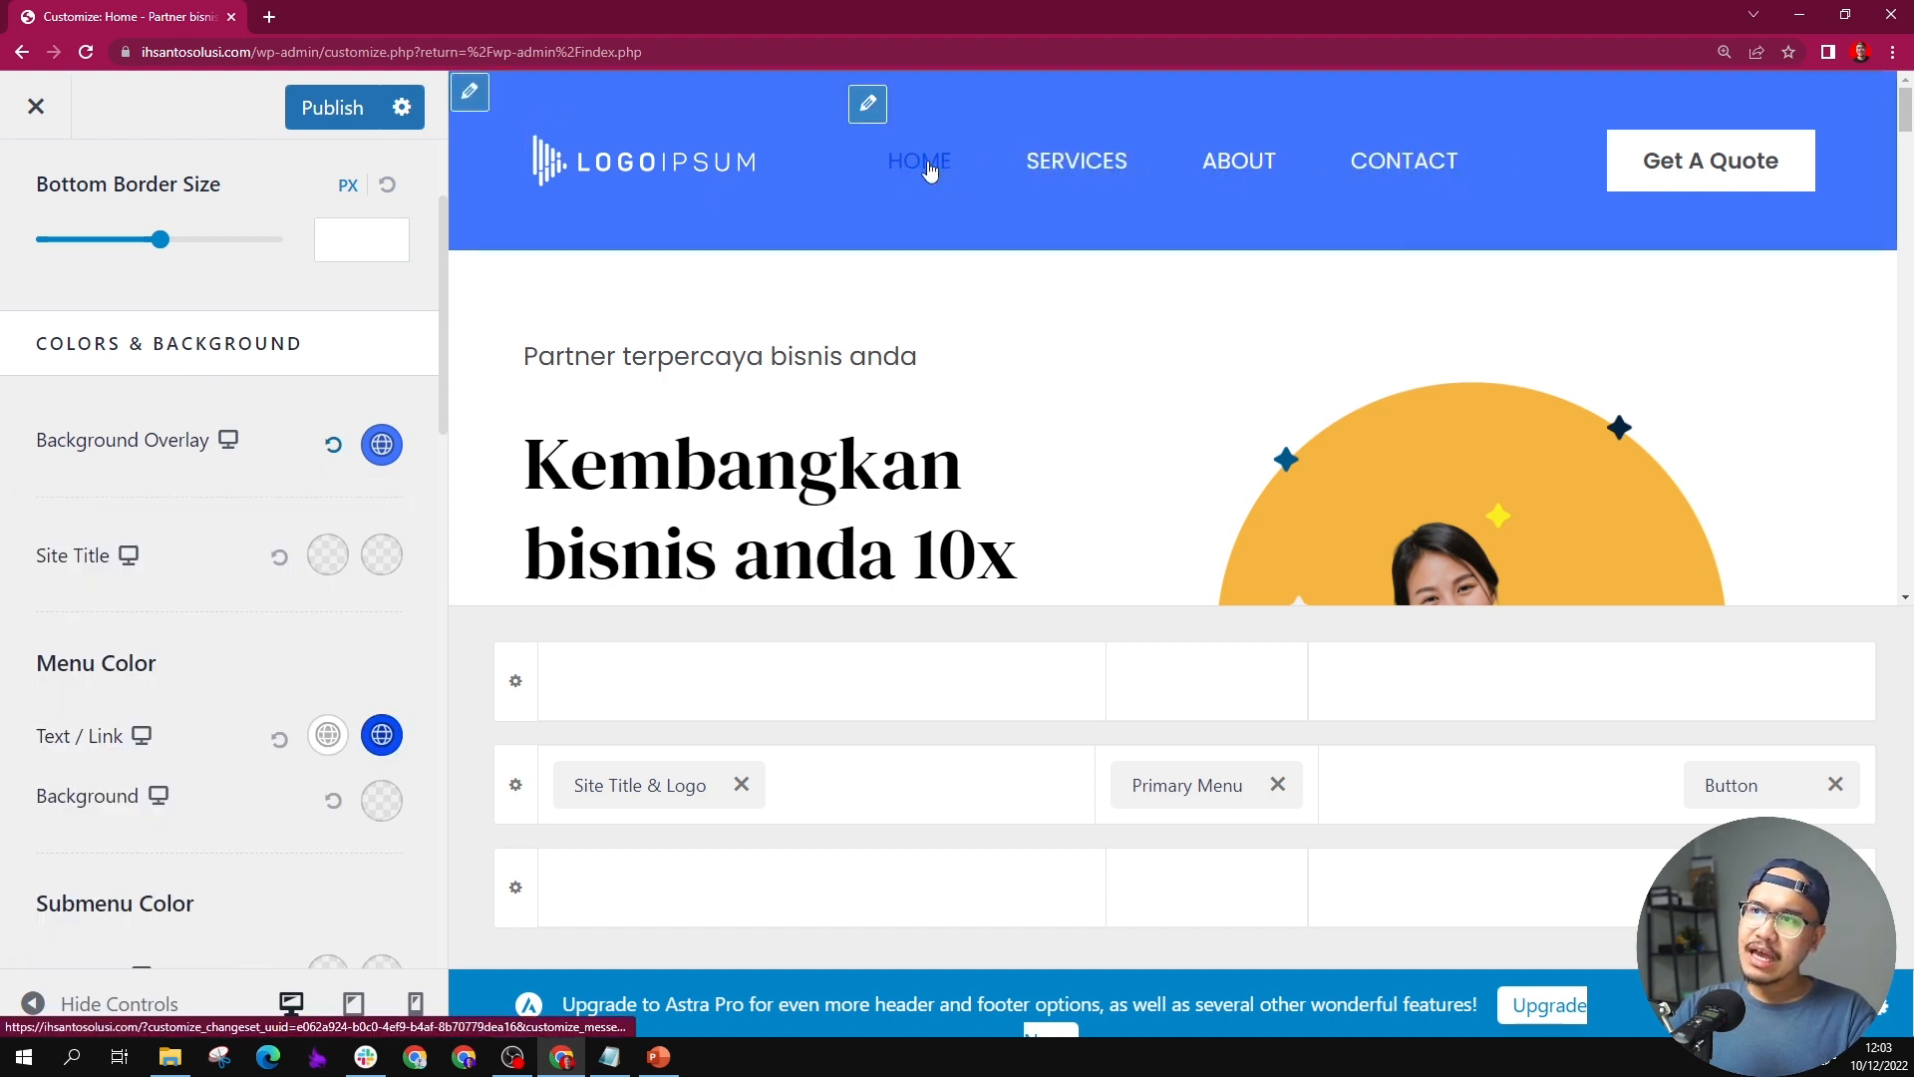
# Step: Set the transparent header's menu text color to black and its hover/active color to white
pyautogui.click(328, 735)
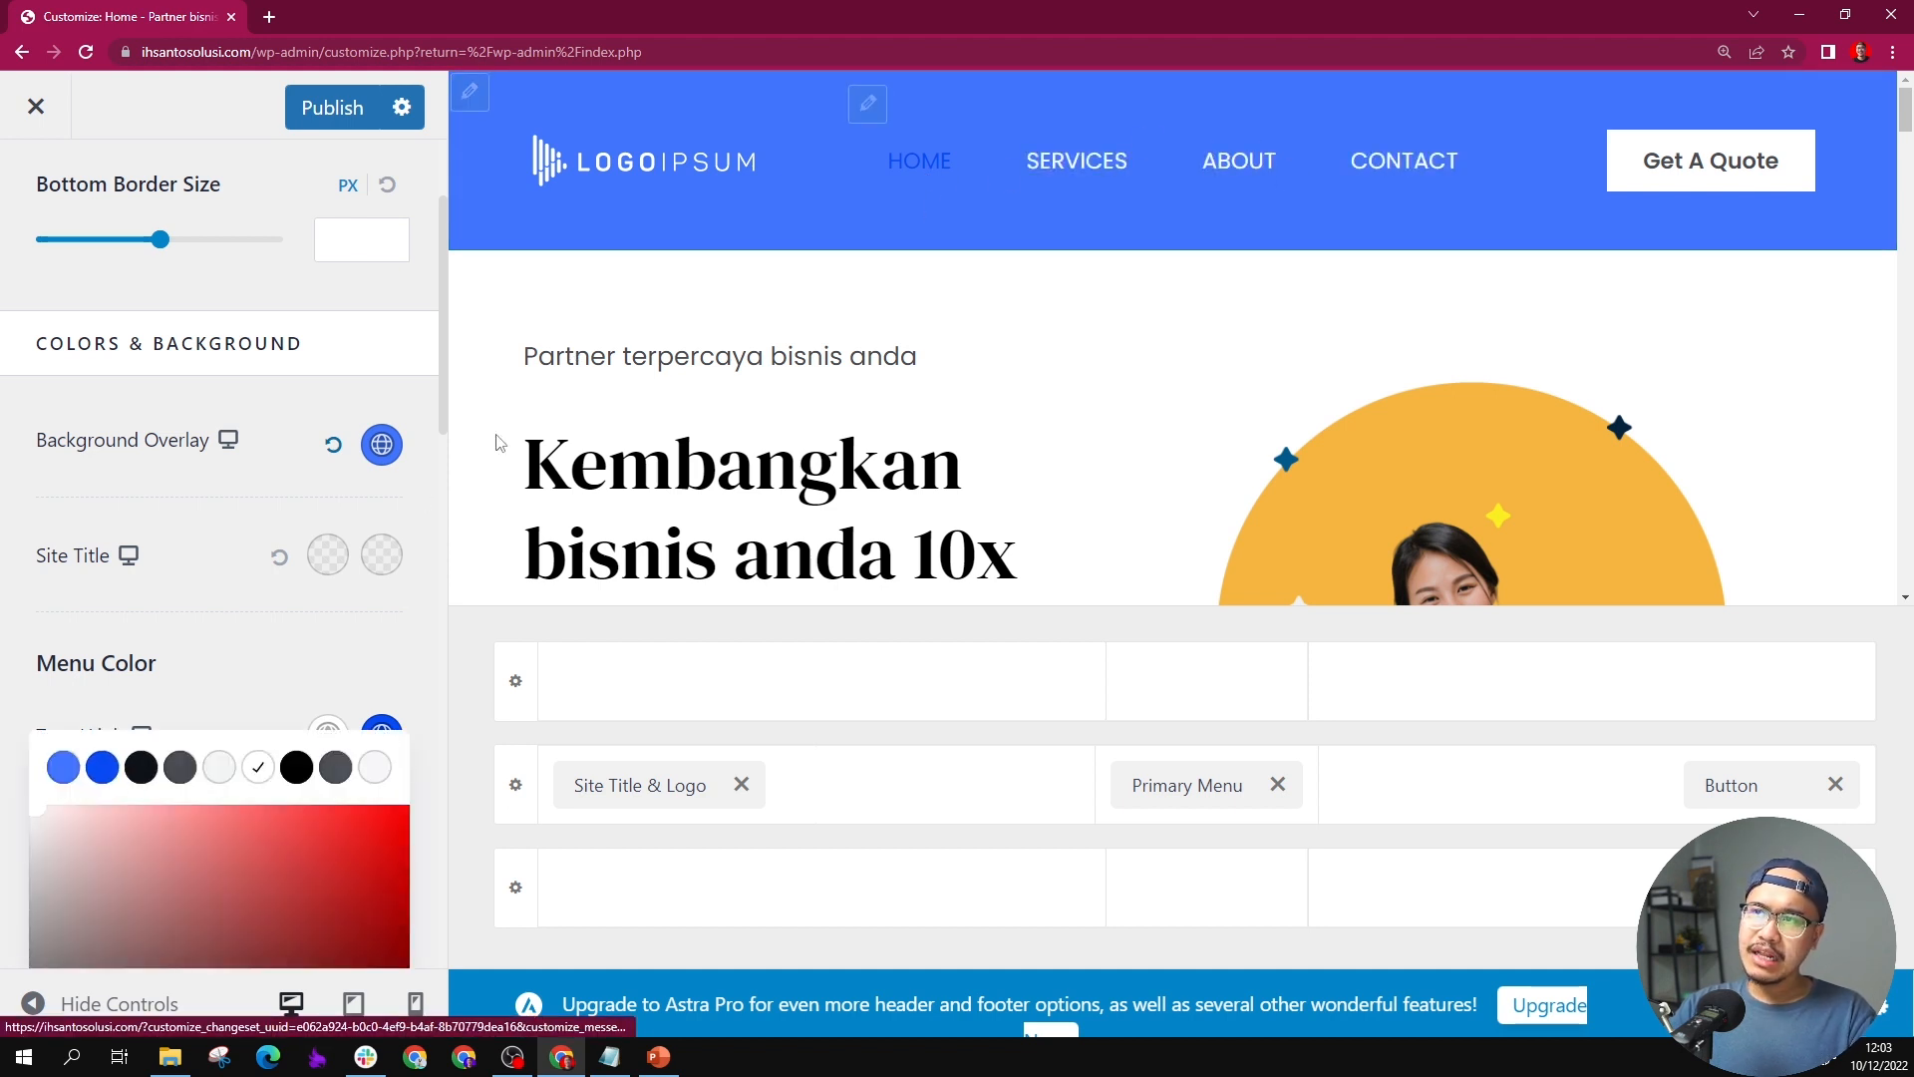
pyautogui.click(101, 767)
pyautogui.scroll(-3, 199, 598)
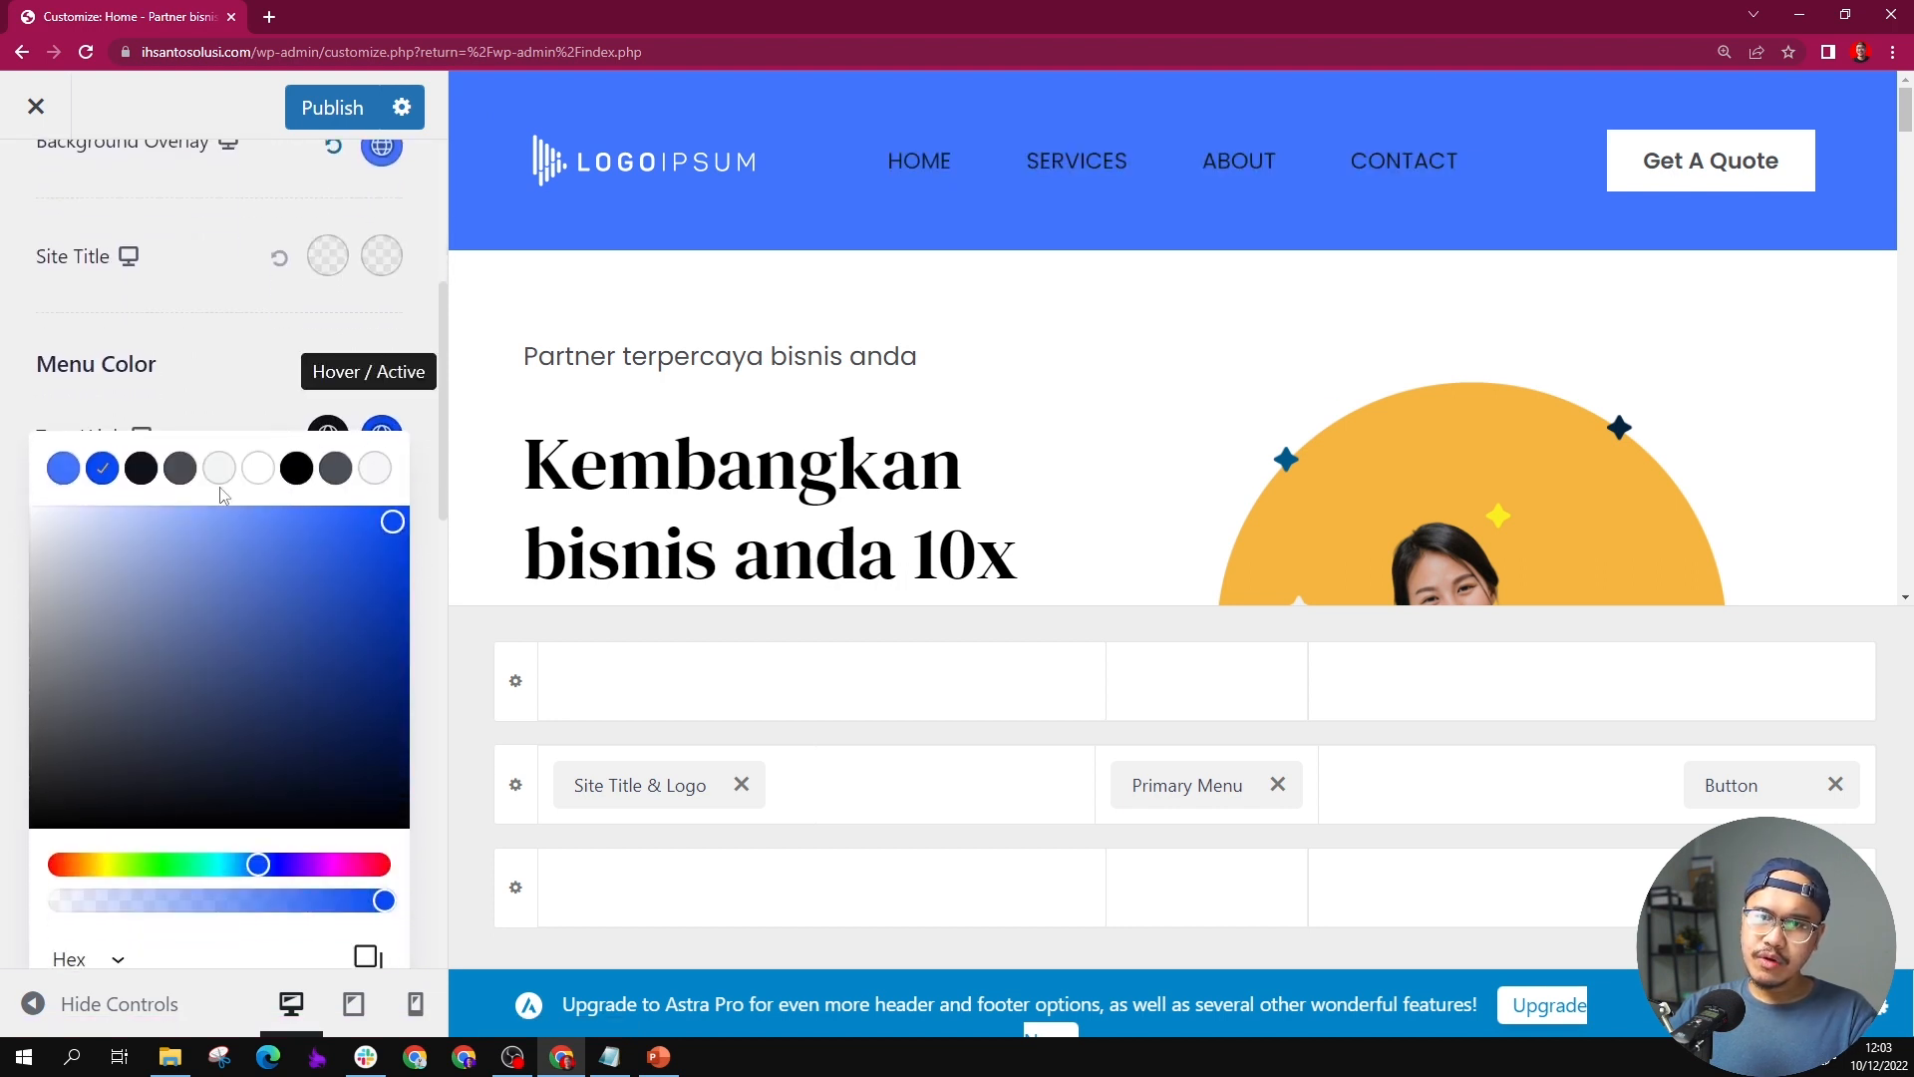
pyautogui.click(257, 468)
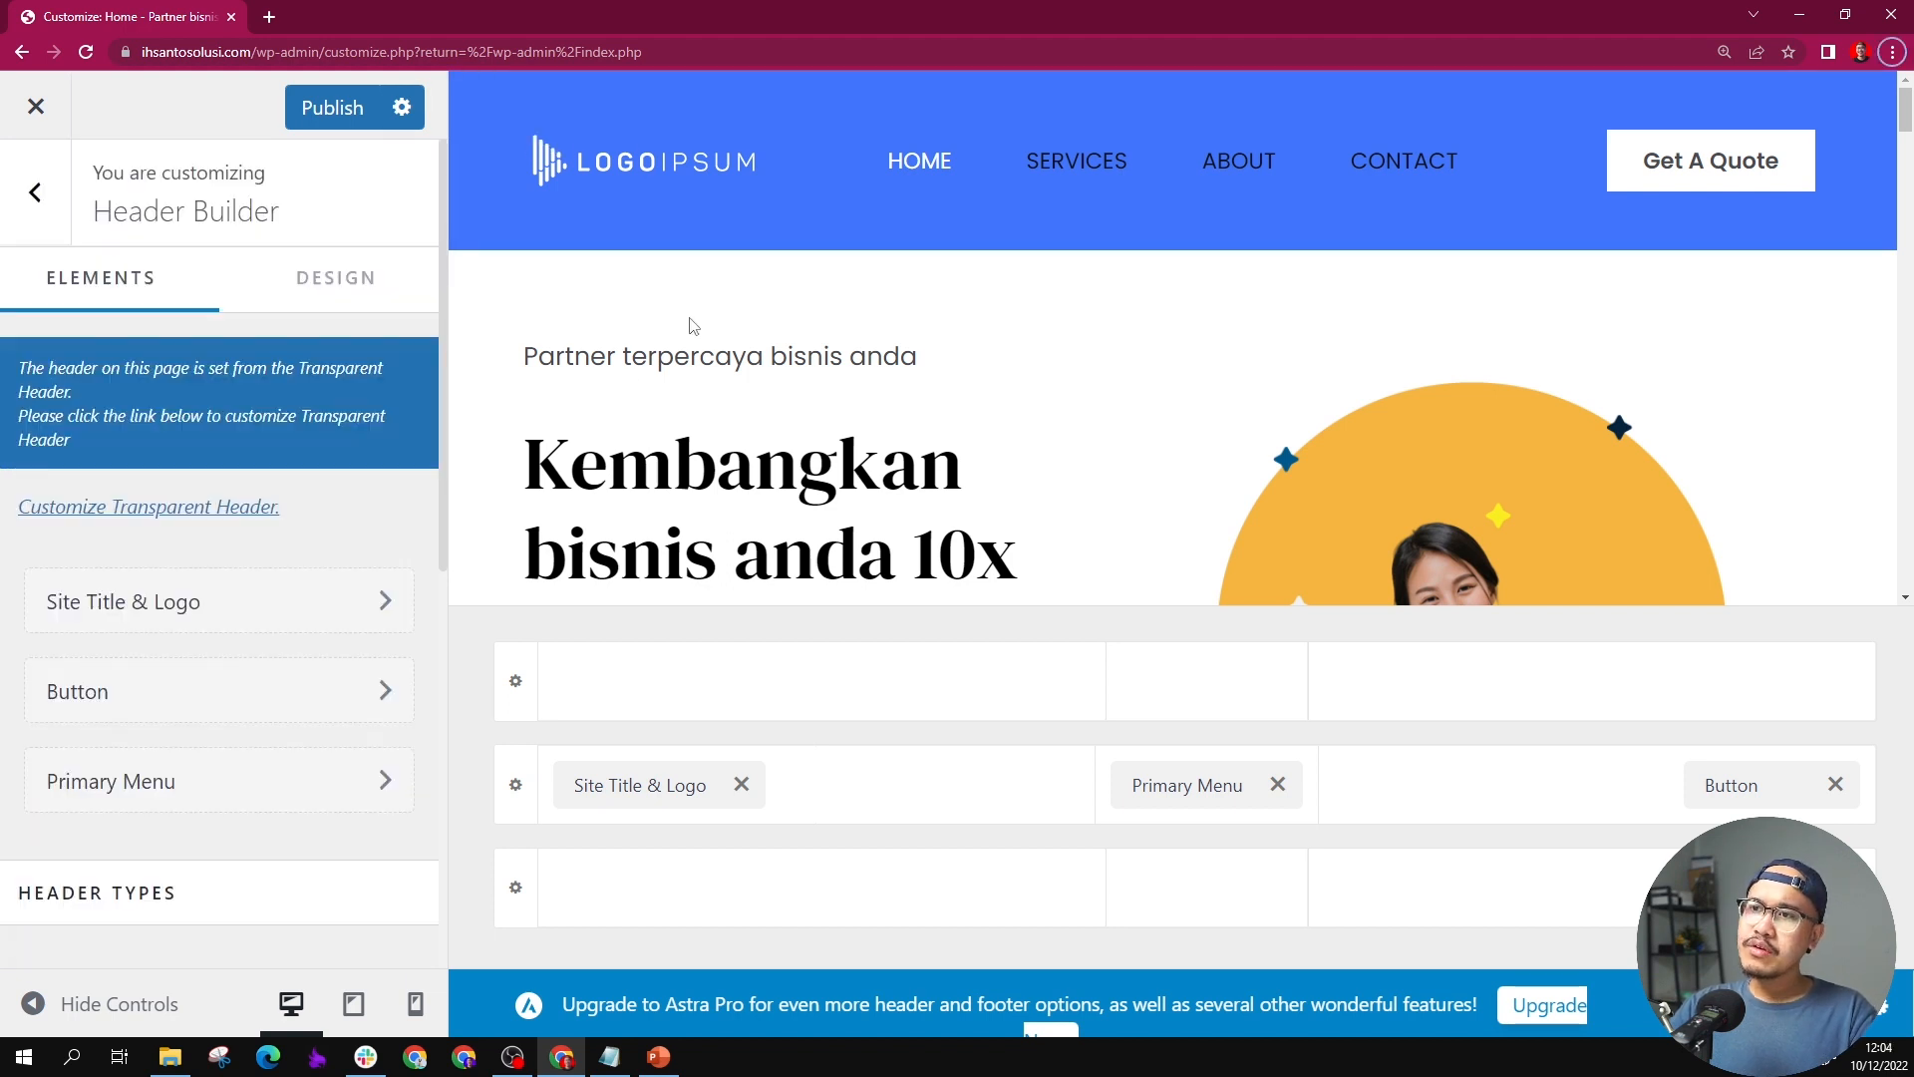
# Step: Remove the header logo and display the site title in its place
pyautogui.click(585, 783)
pyautogui.scroll(-1, 148, 572)
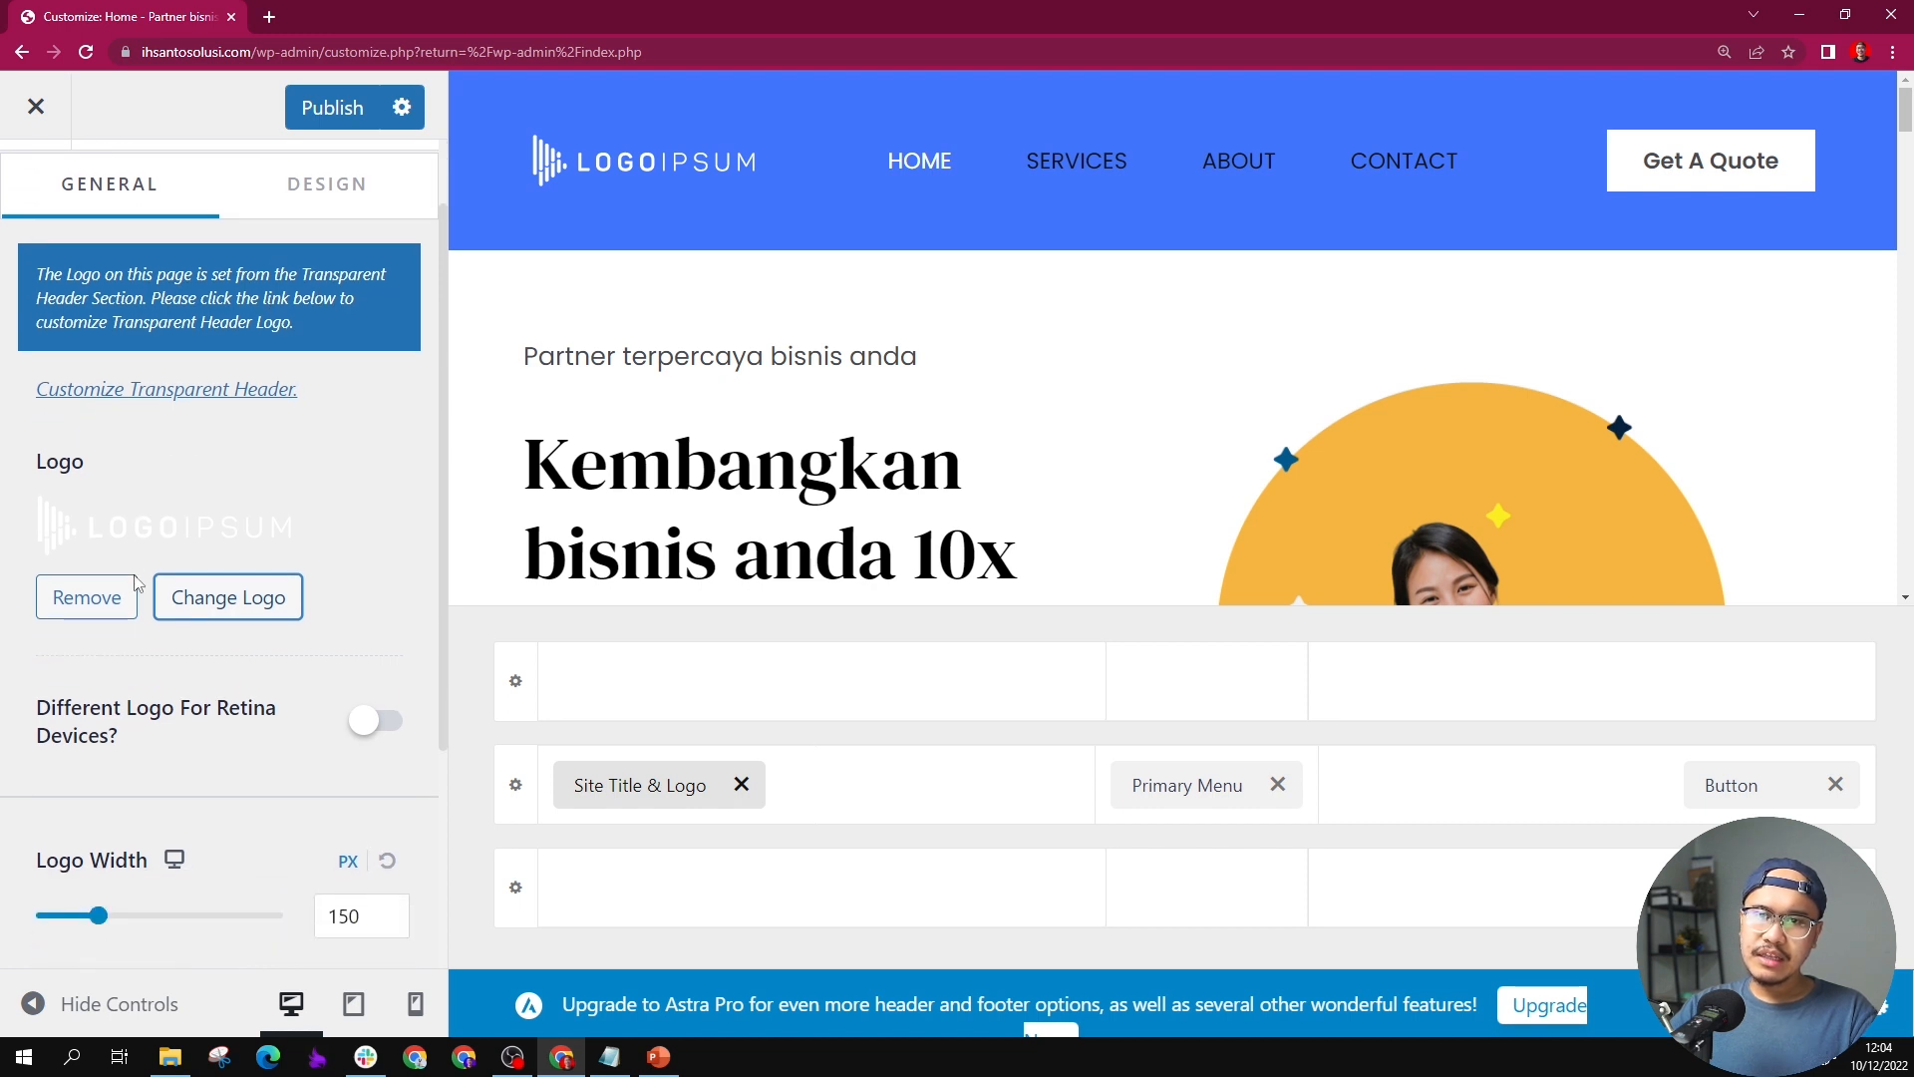
pyautogui.click(123, 598)
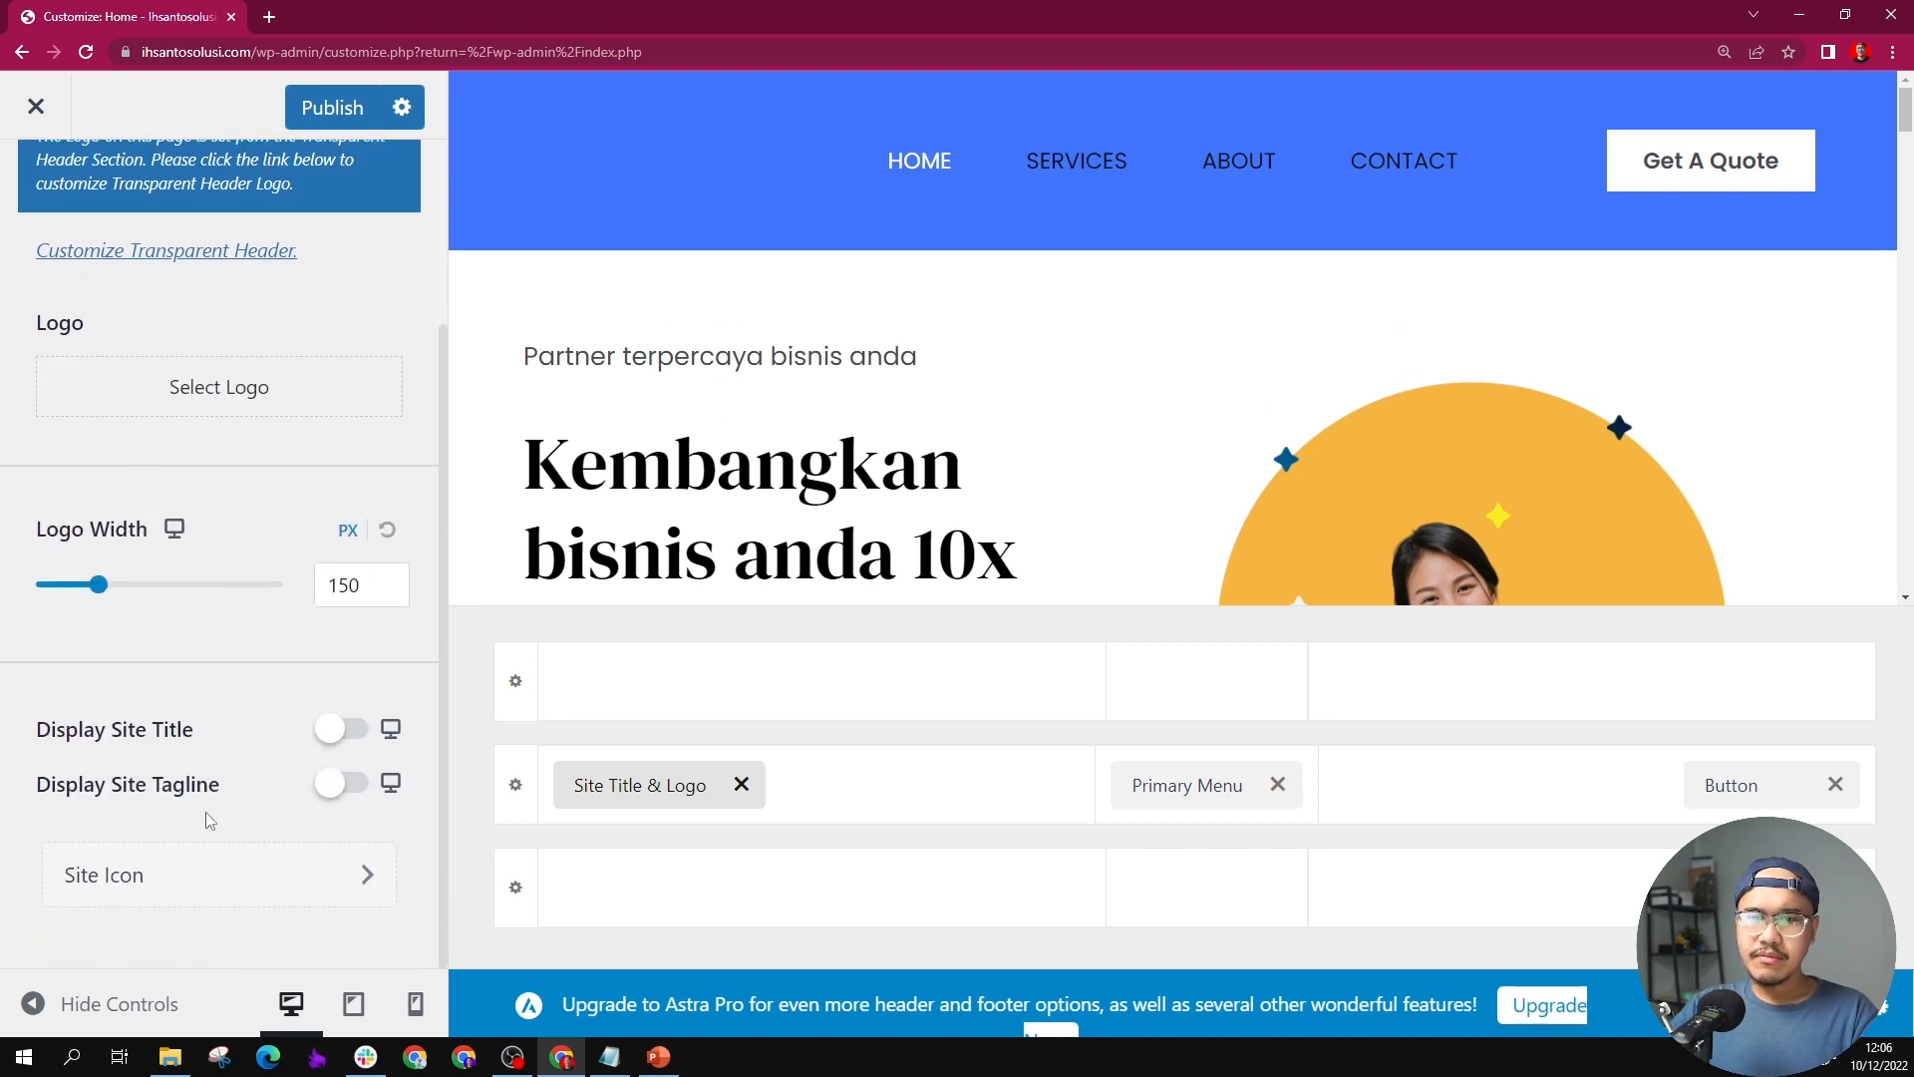
pyautogui.click(339, 730)
pyautogui.scroll(-3, 295, 735)
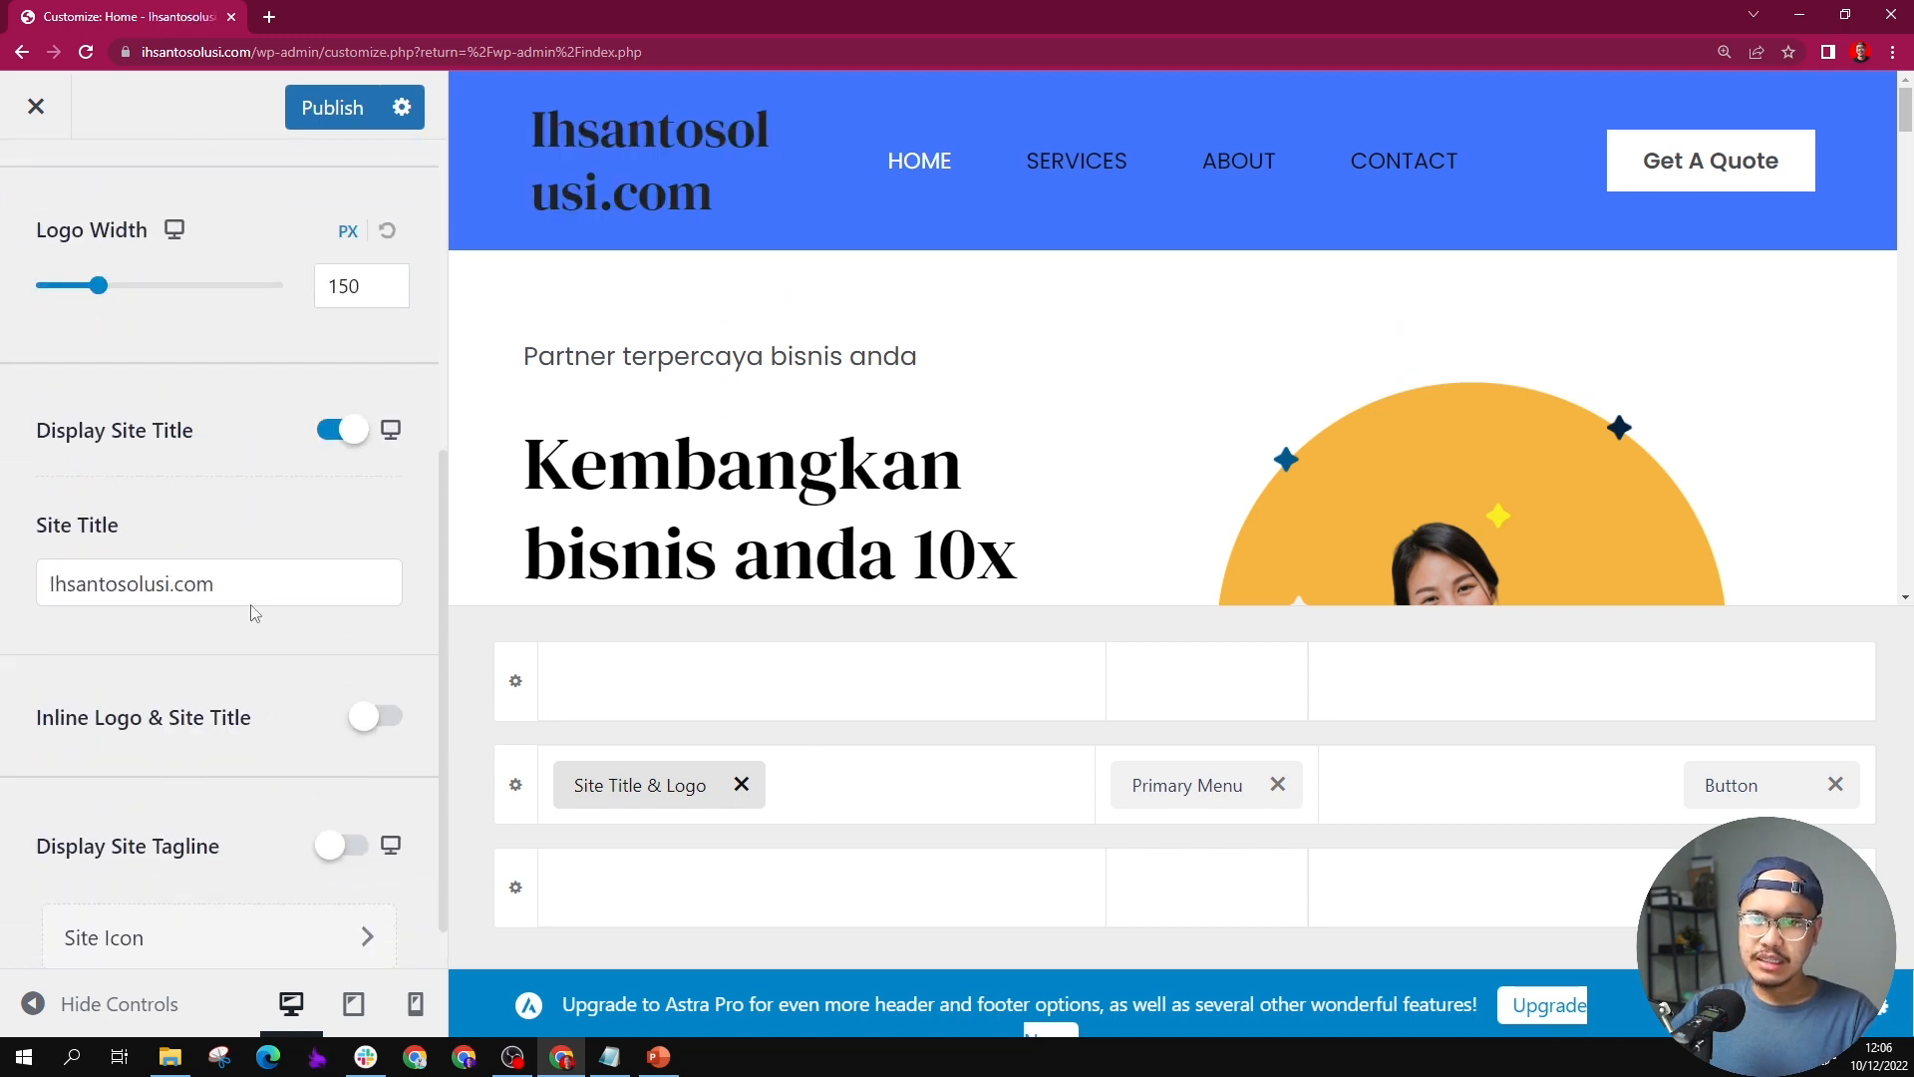
pyautogui.click(264, 582)
pyautogui.hotkey('ctrl', 'a')
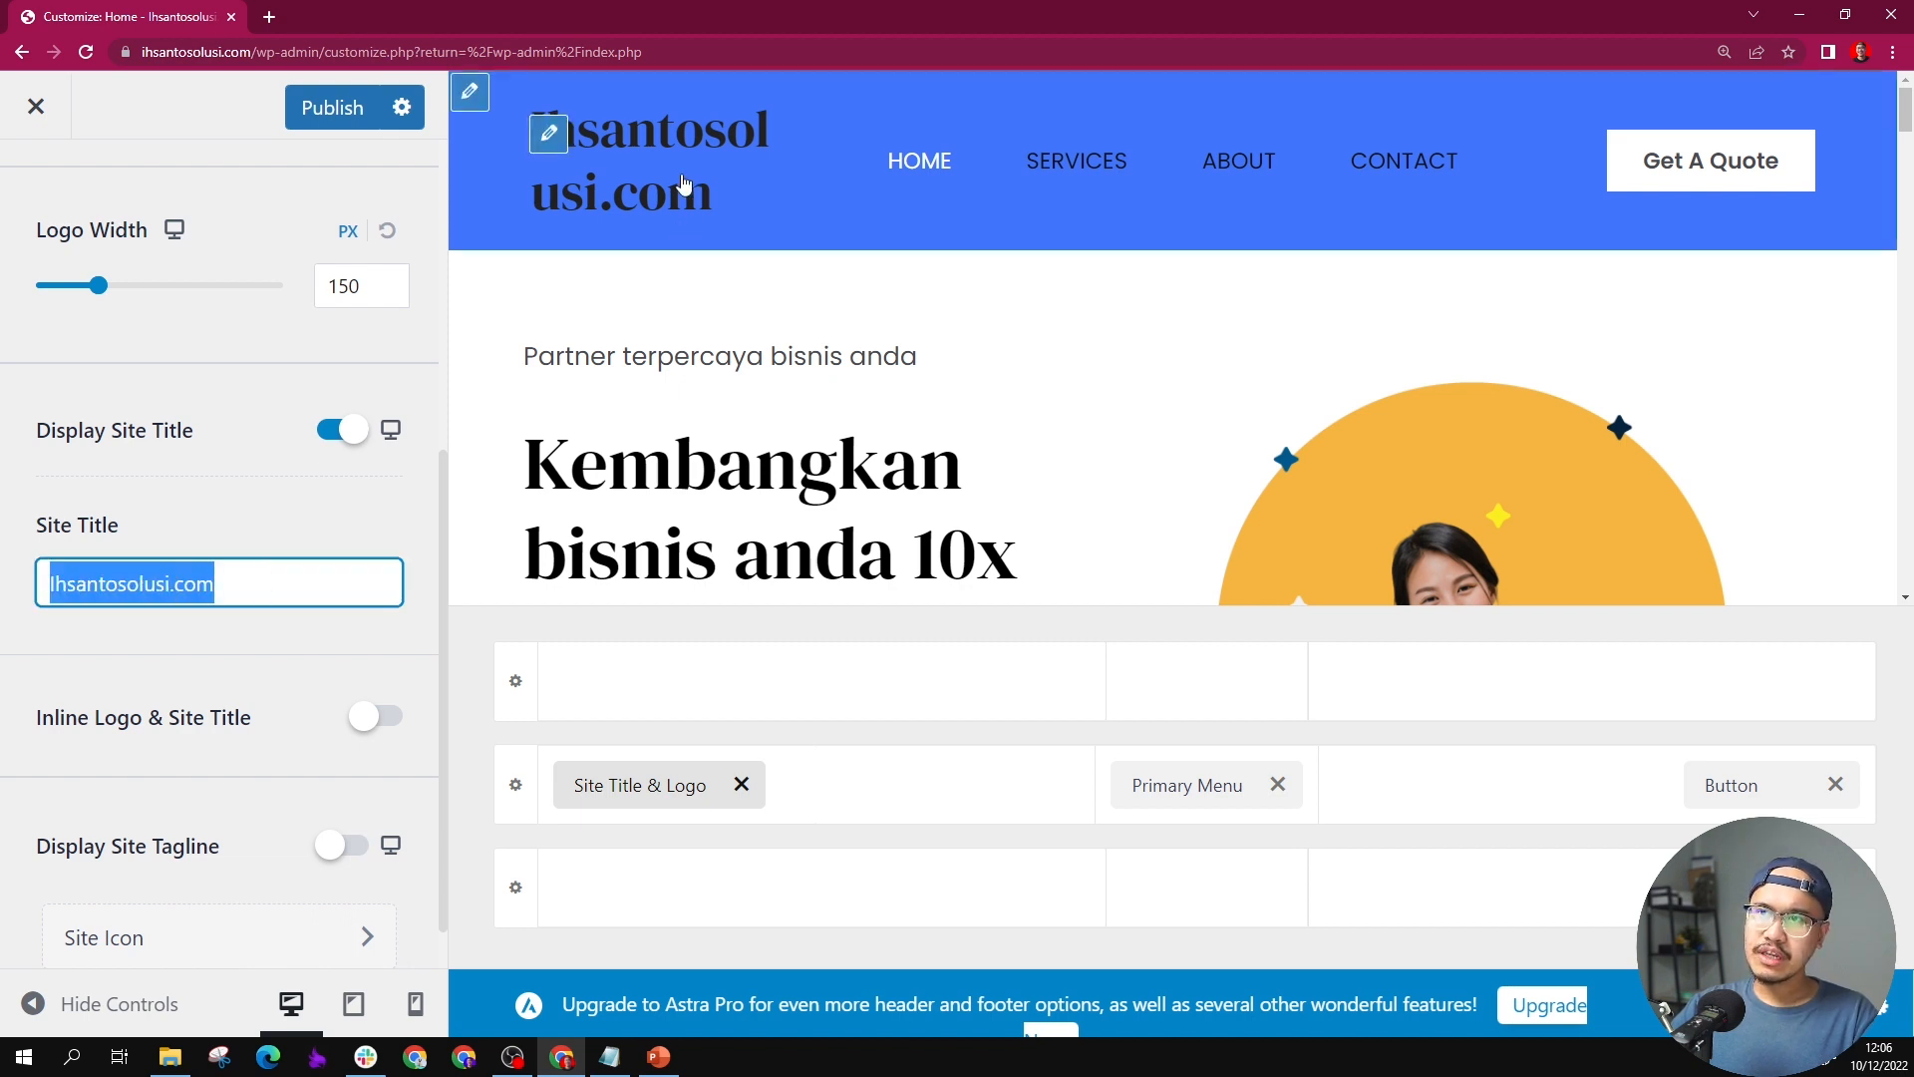
# Step: Set the site title's font size to 14 px and its title color to white
pyautogui.click(566, 136)
pyautogui.click(292, 289)
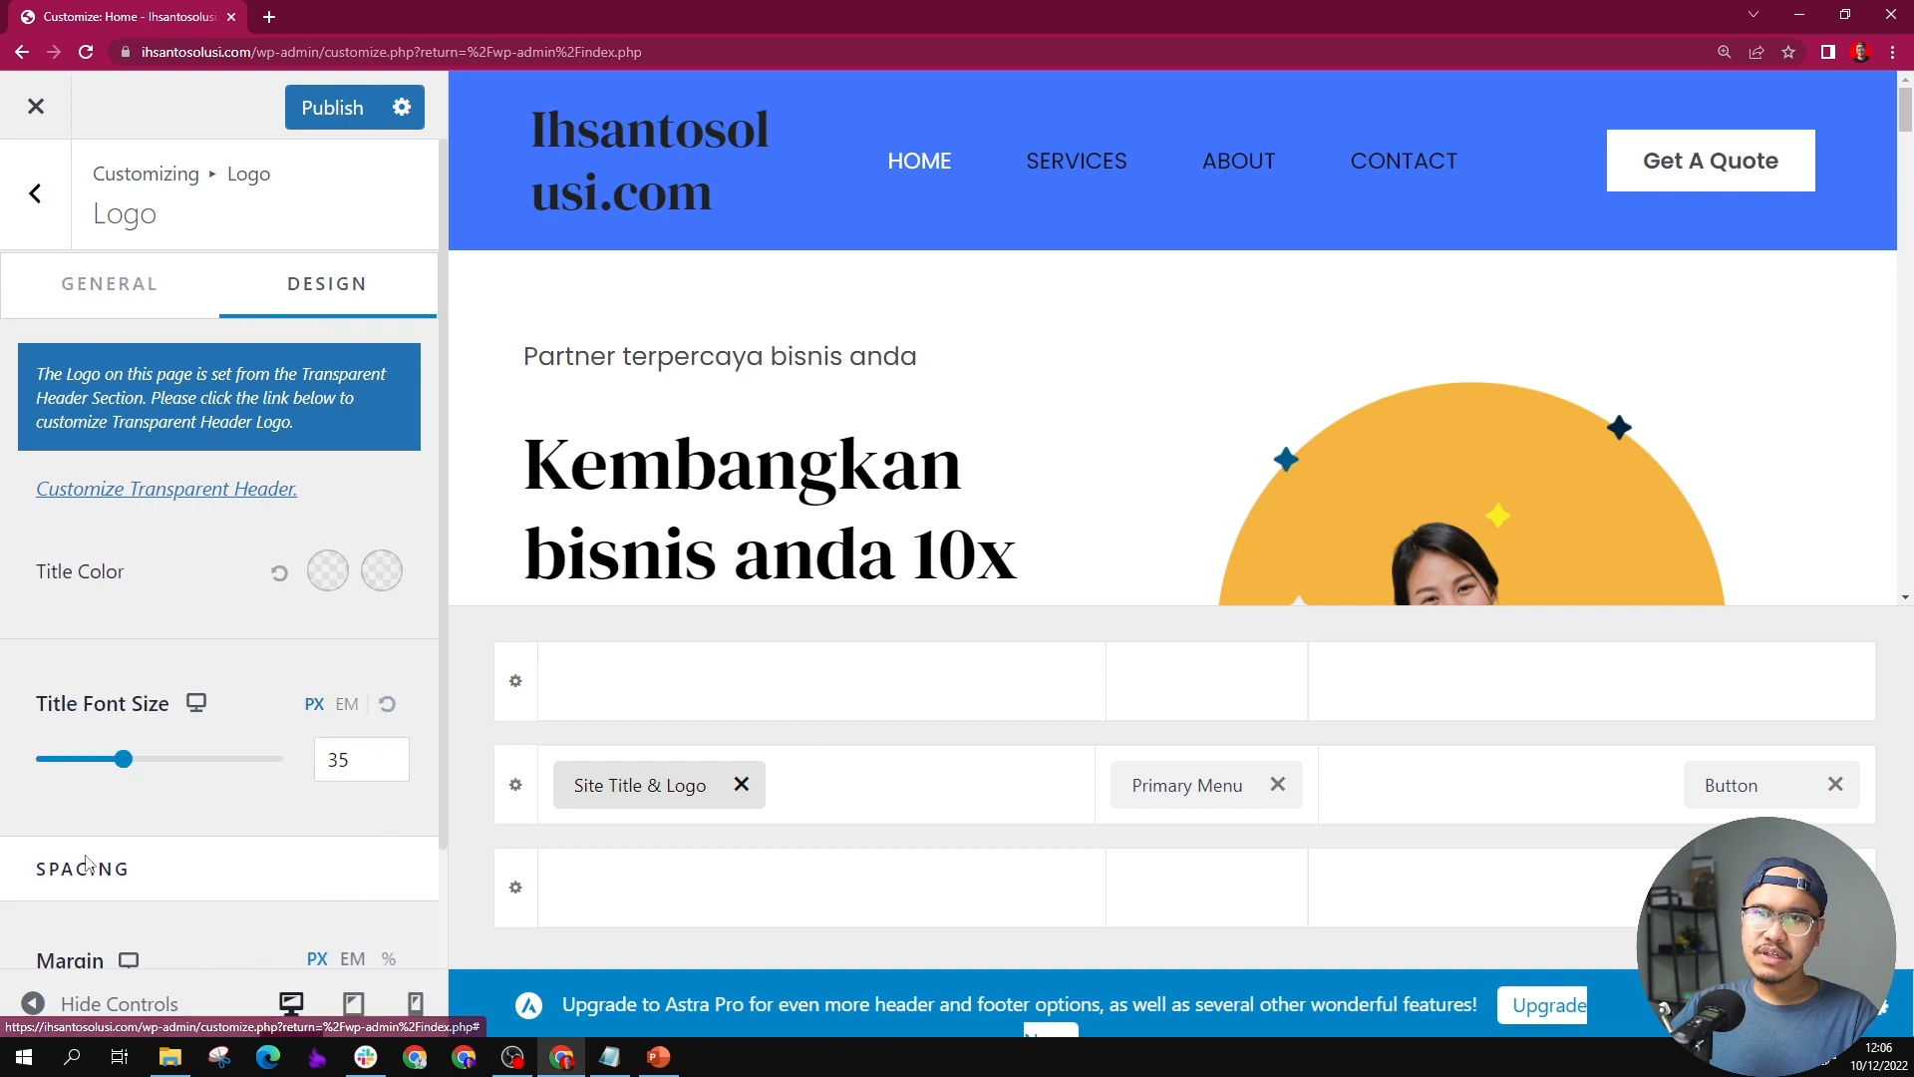
pyautogui.scroll(-1, 192, 661)
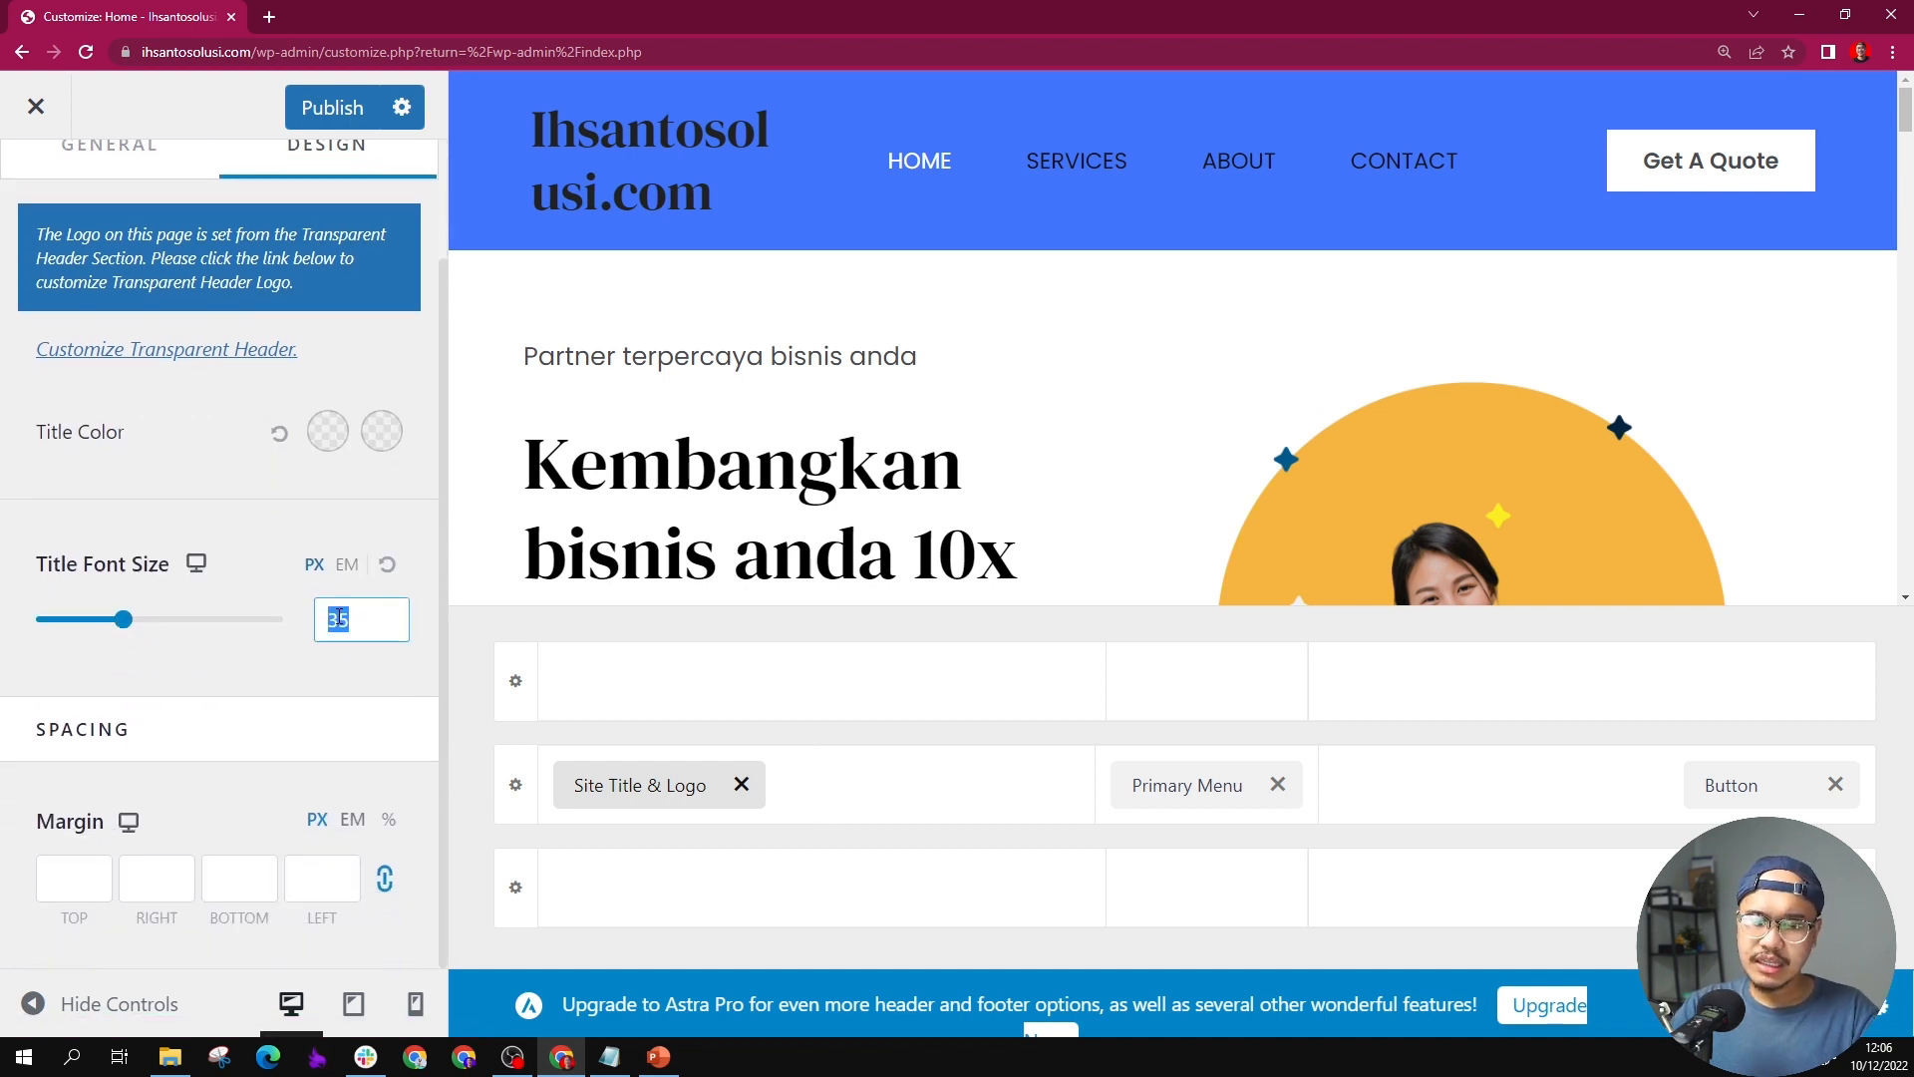
pyautogui.write('14')
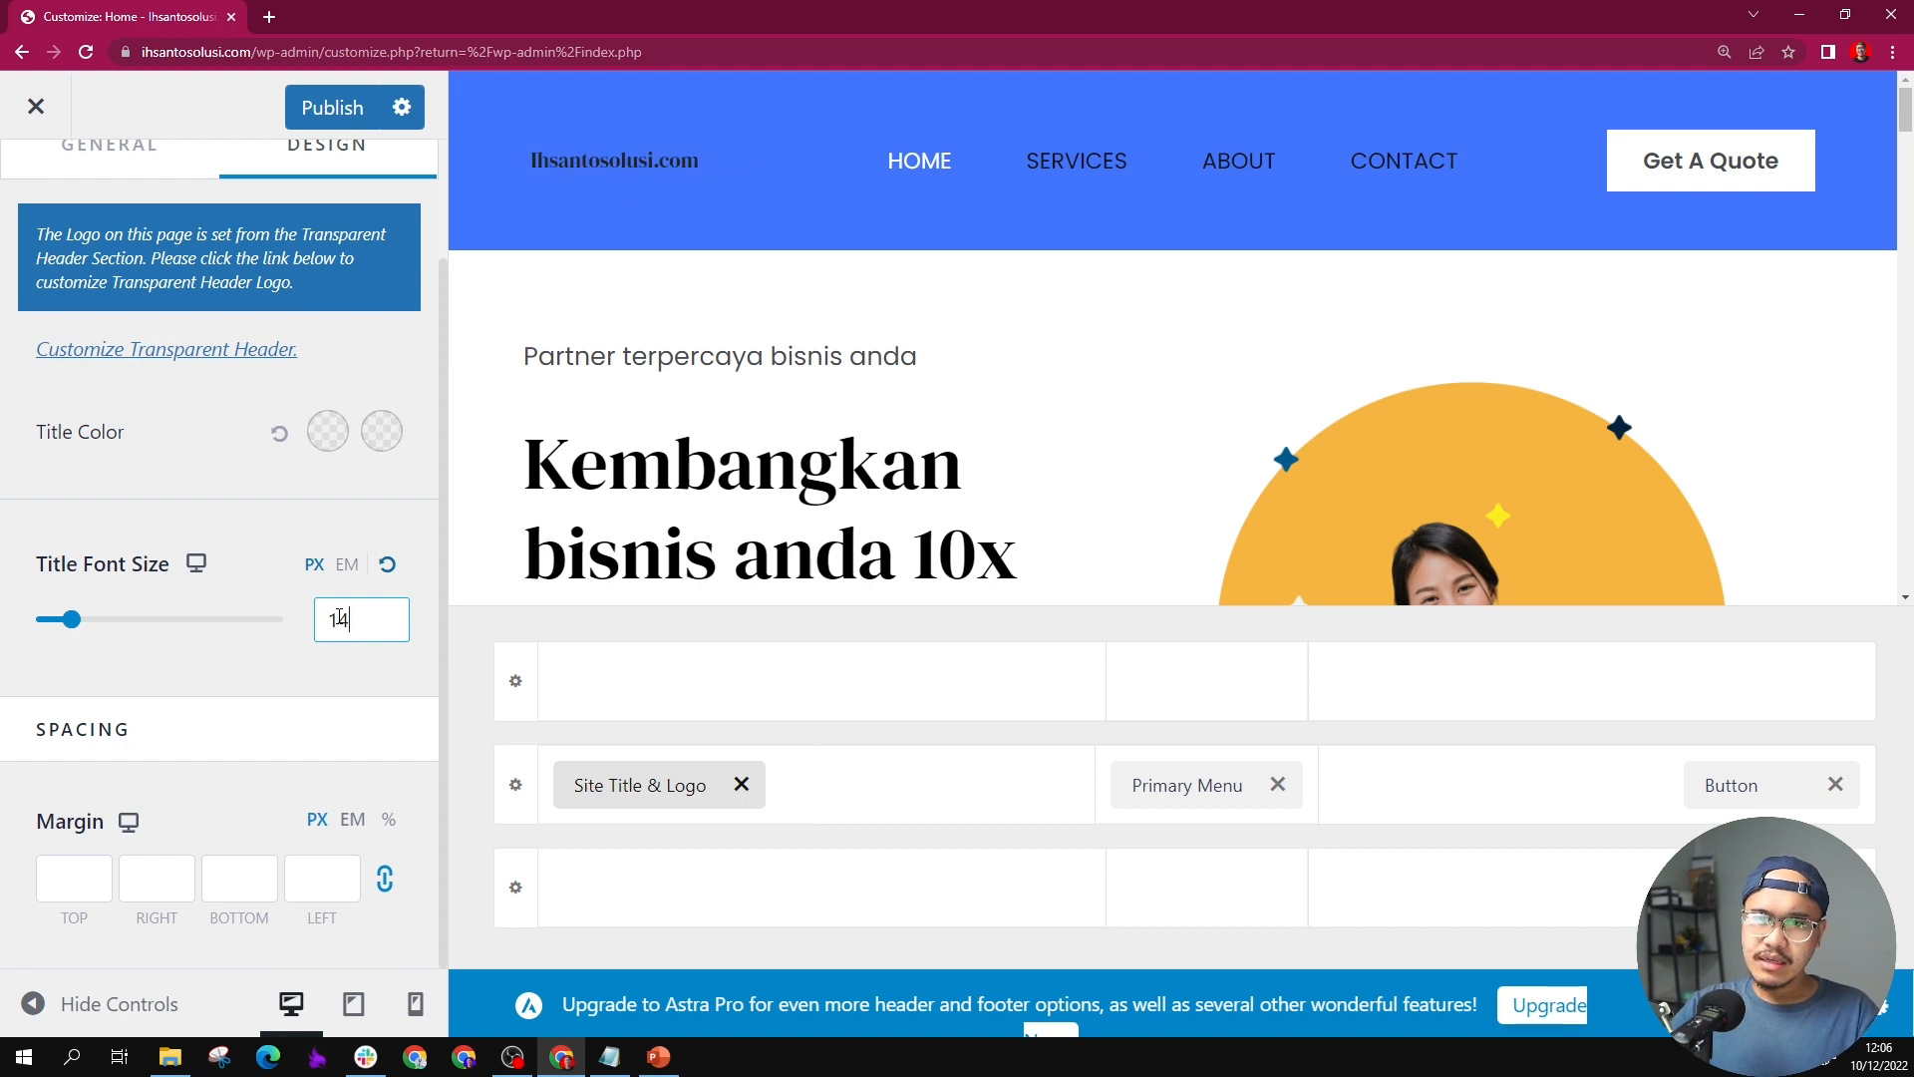
pyautogui.click(318, 439)
pyautogui.click(258, 501)
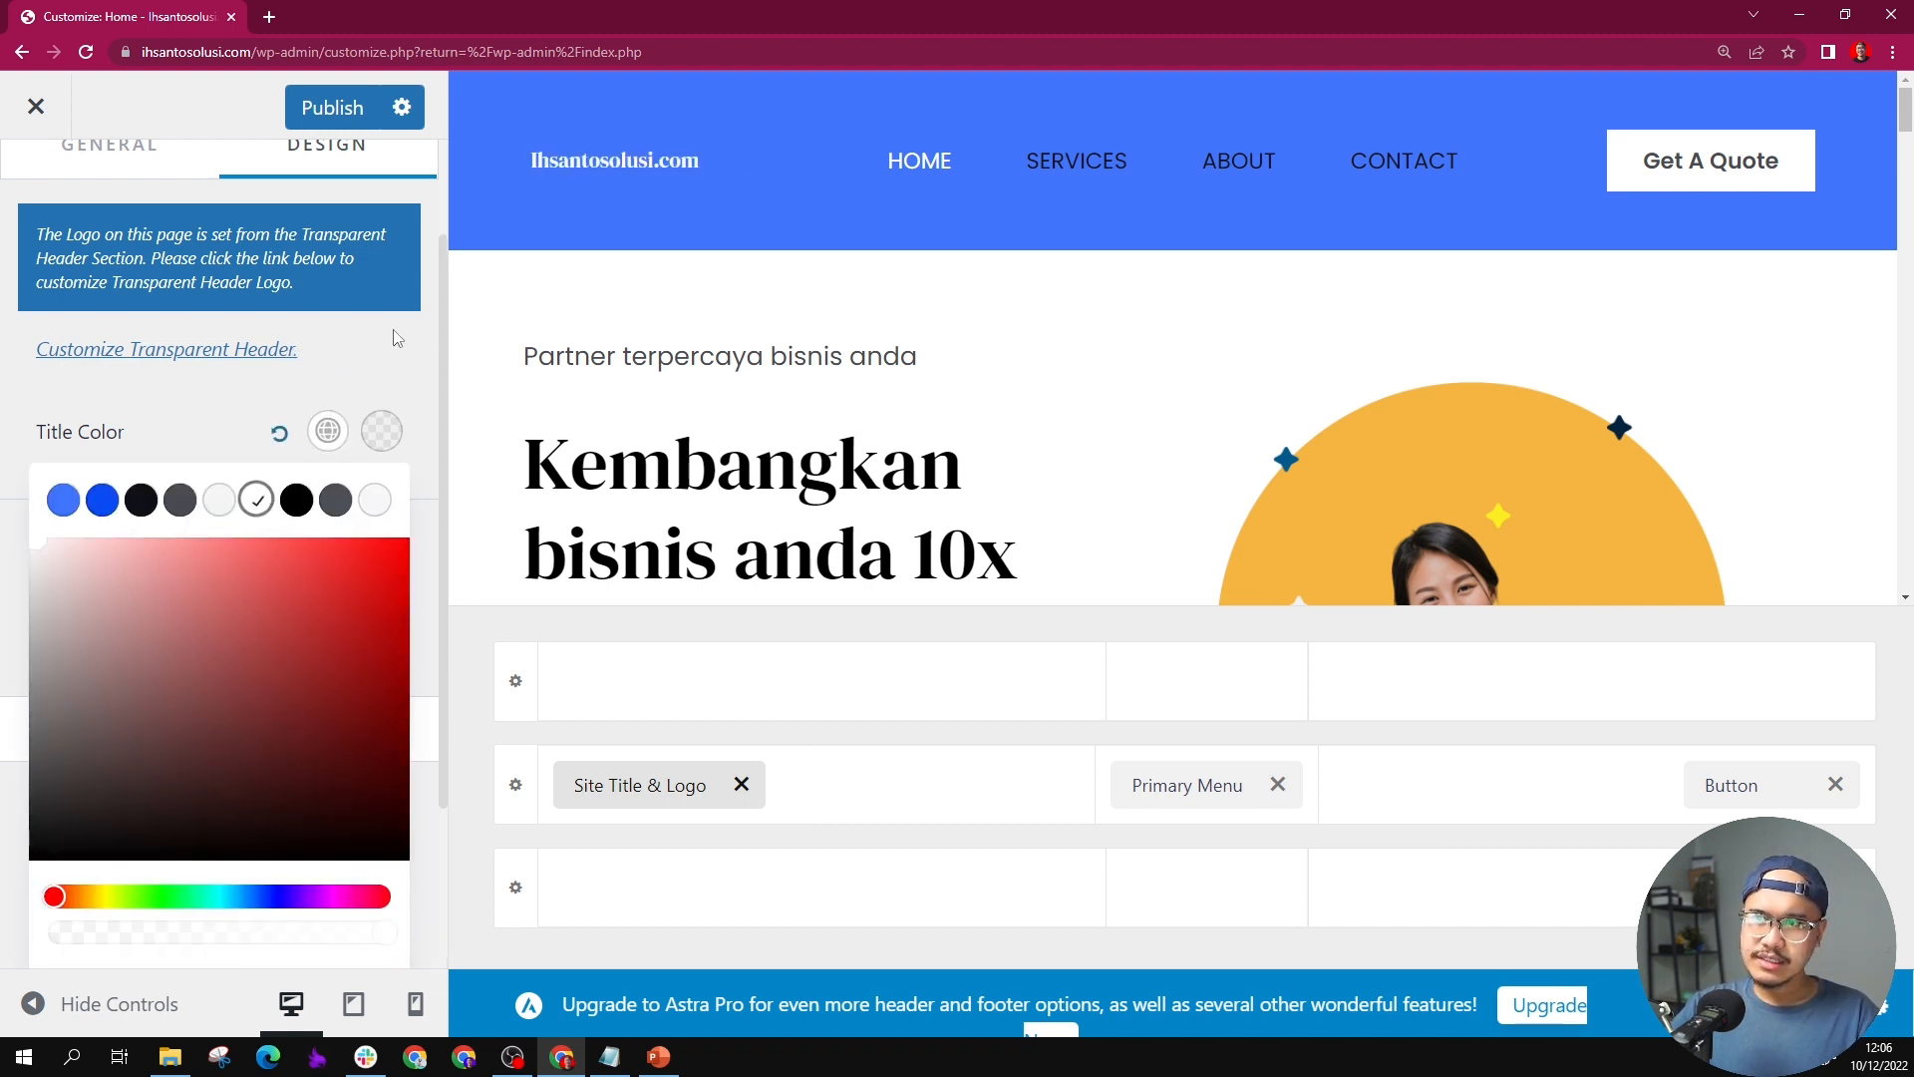
pyautogui.click(242, 373)
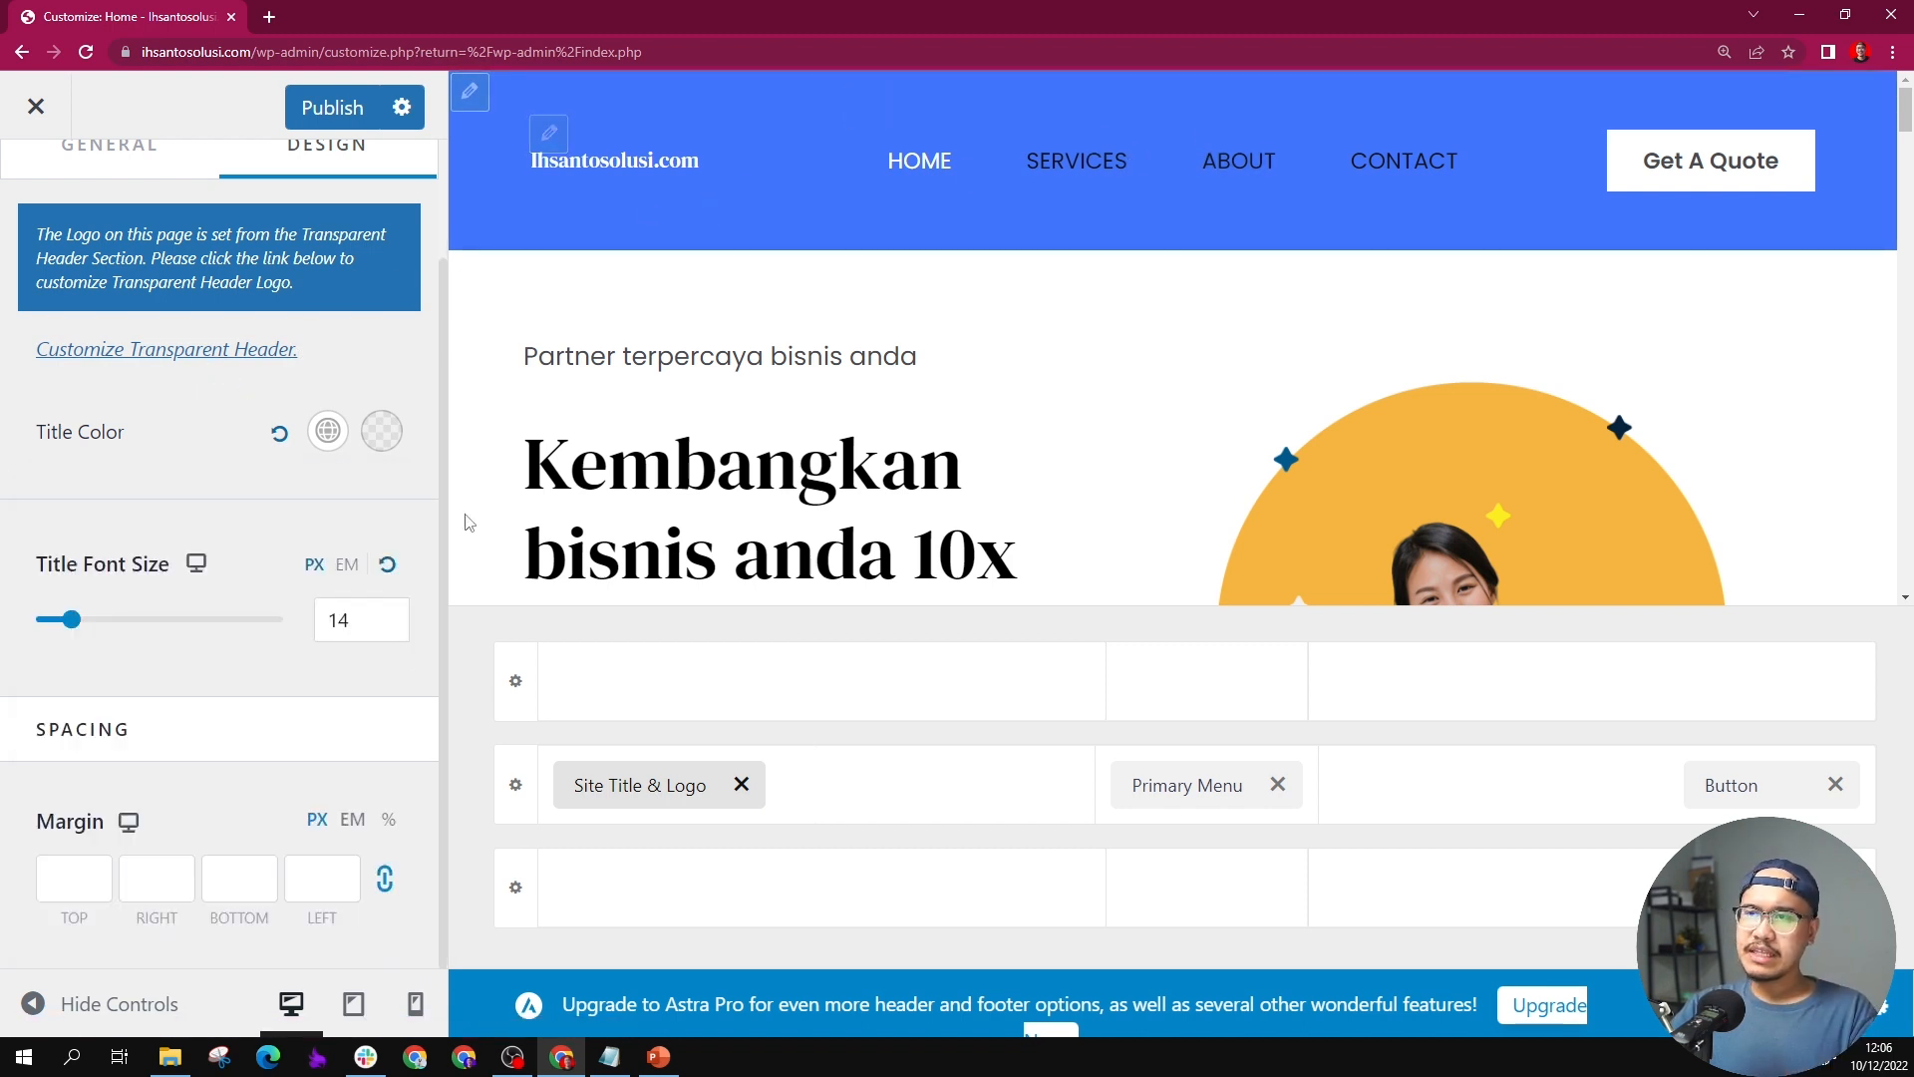
# Step: Enlarge the site title's font size to 18 px
pyautogui.click(370, 615)
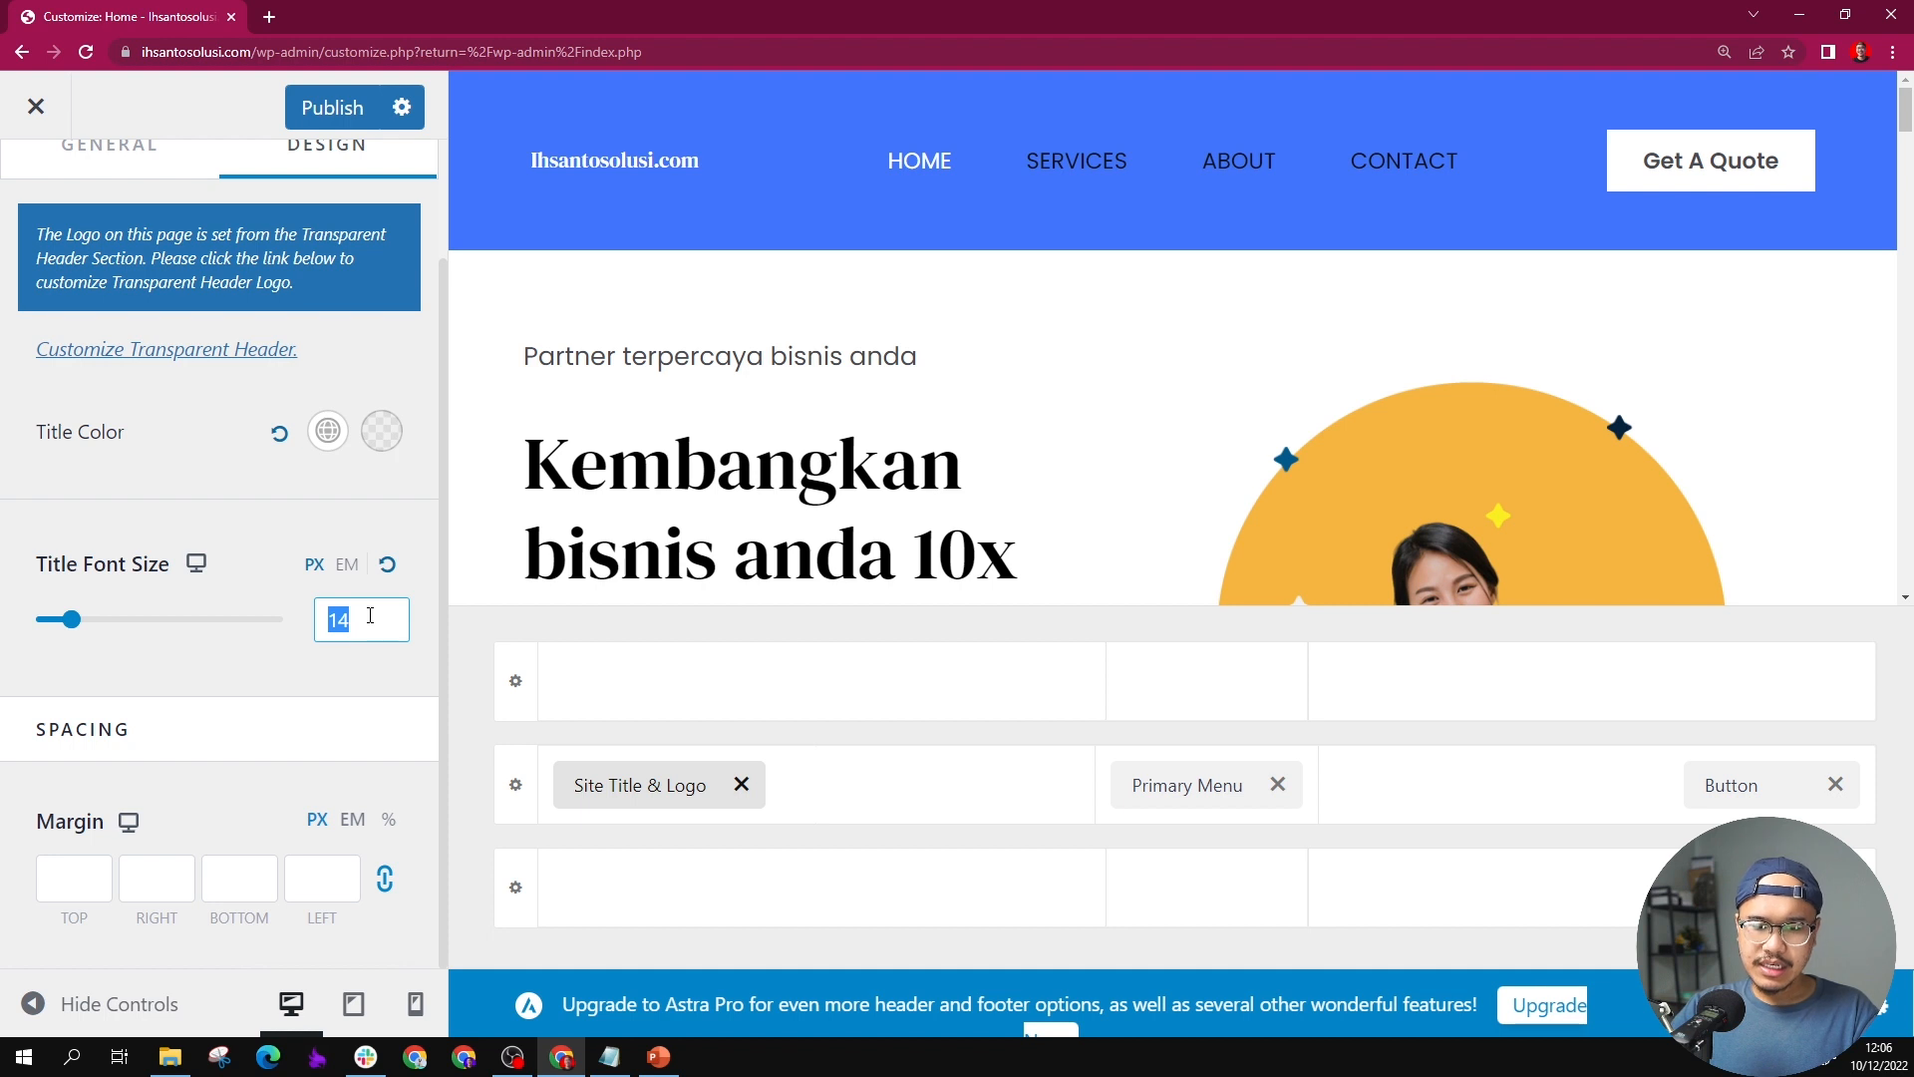
pyautogui.write('24')
pyautogui.press('BackSpace')
pyautogui.press('BackSpace')
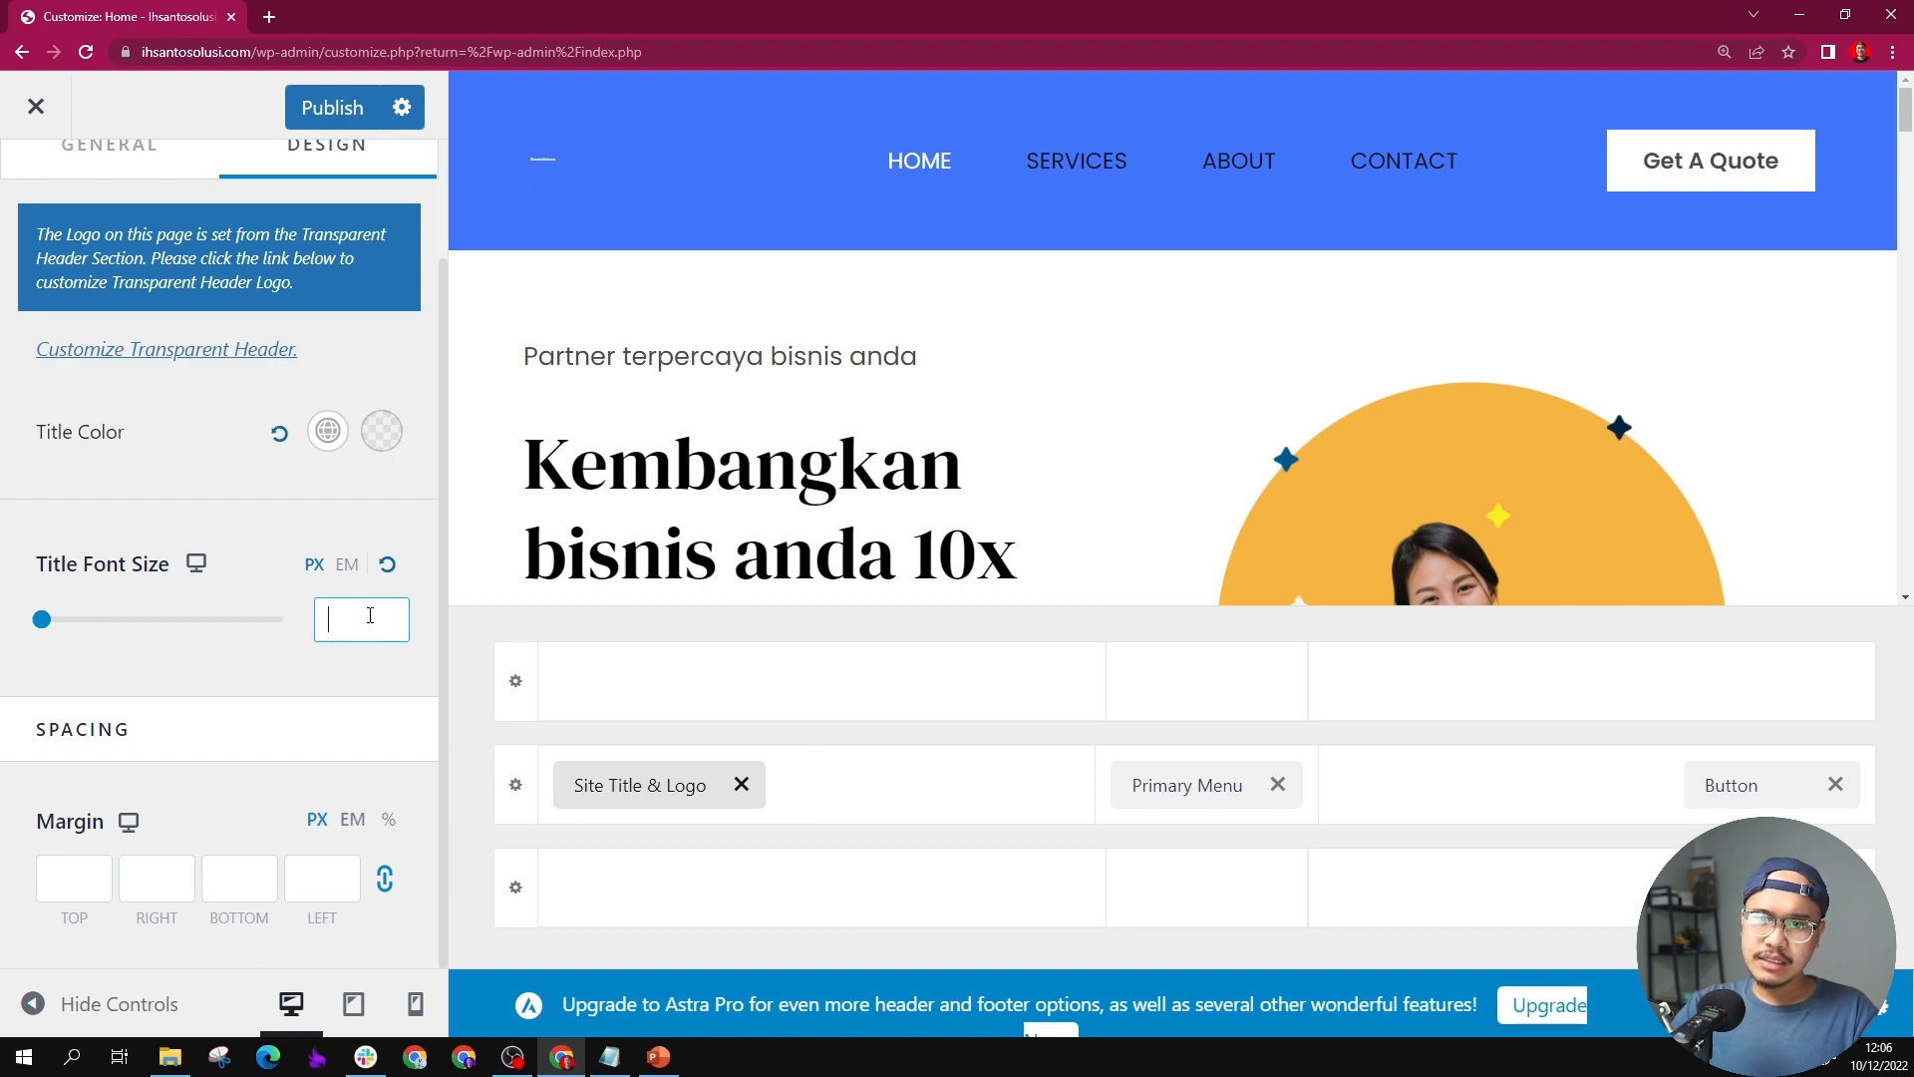
pyautogui.write('18')
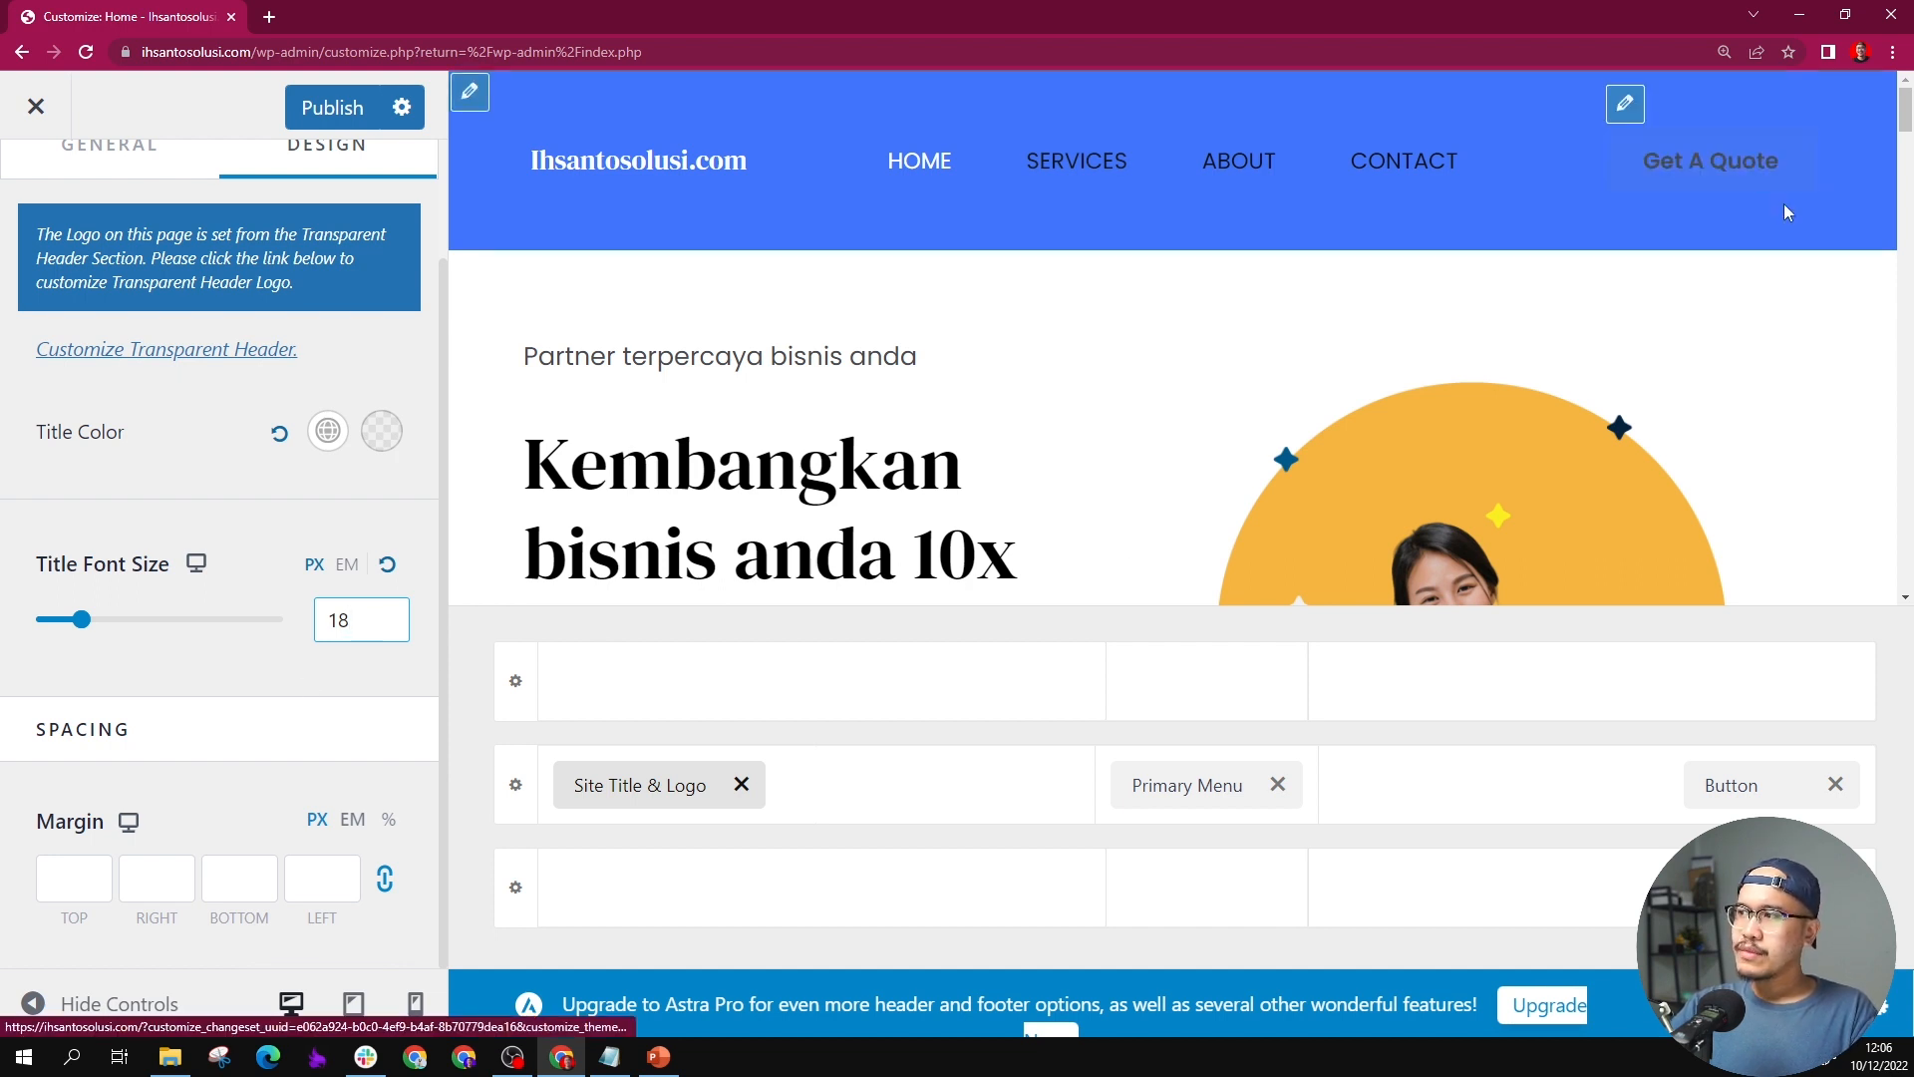
# Step: Remove the Get A Quote button from the header and return to the Header Builder's elements
pyautogui.click(1830, 786)
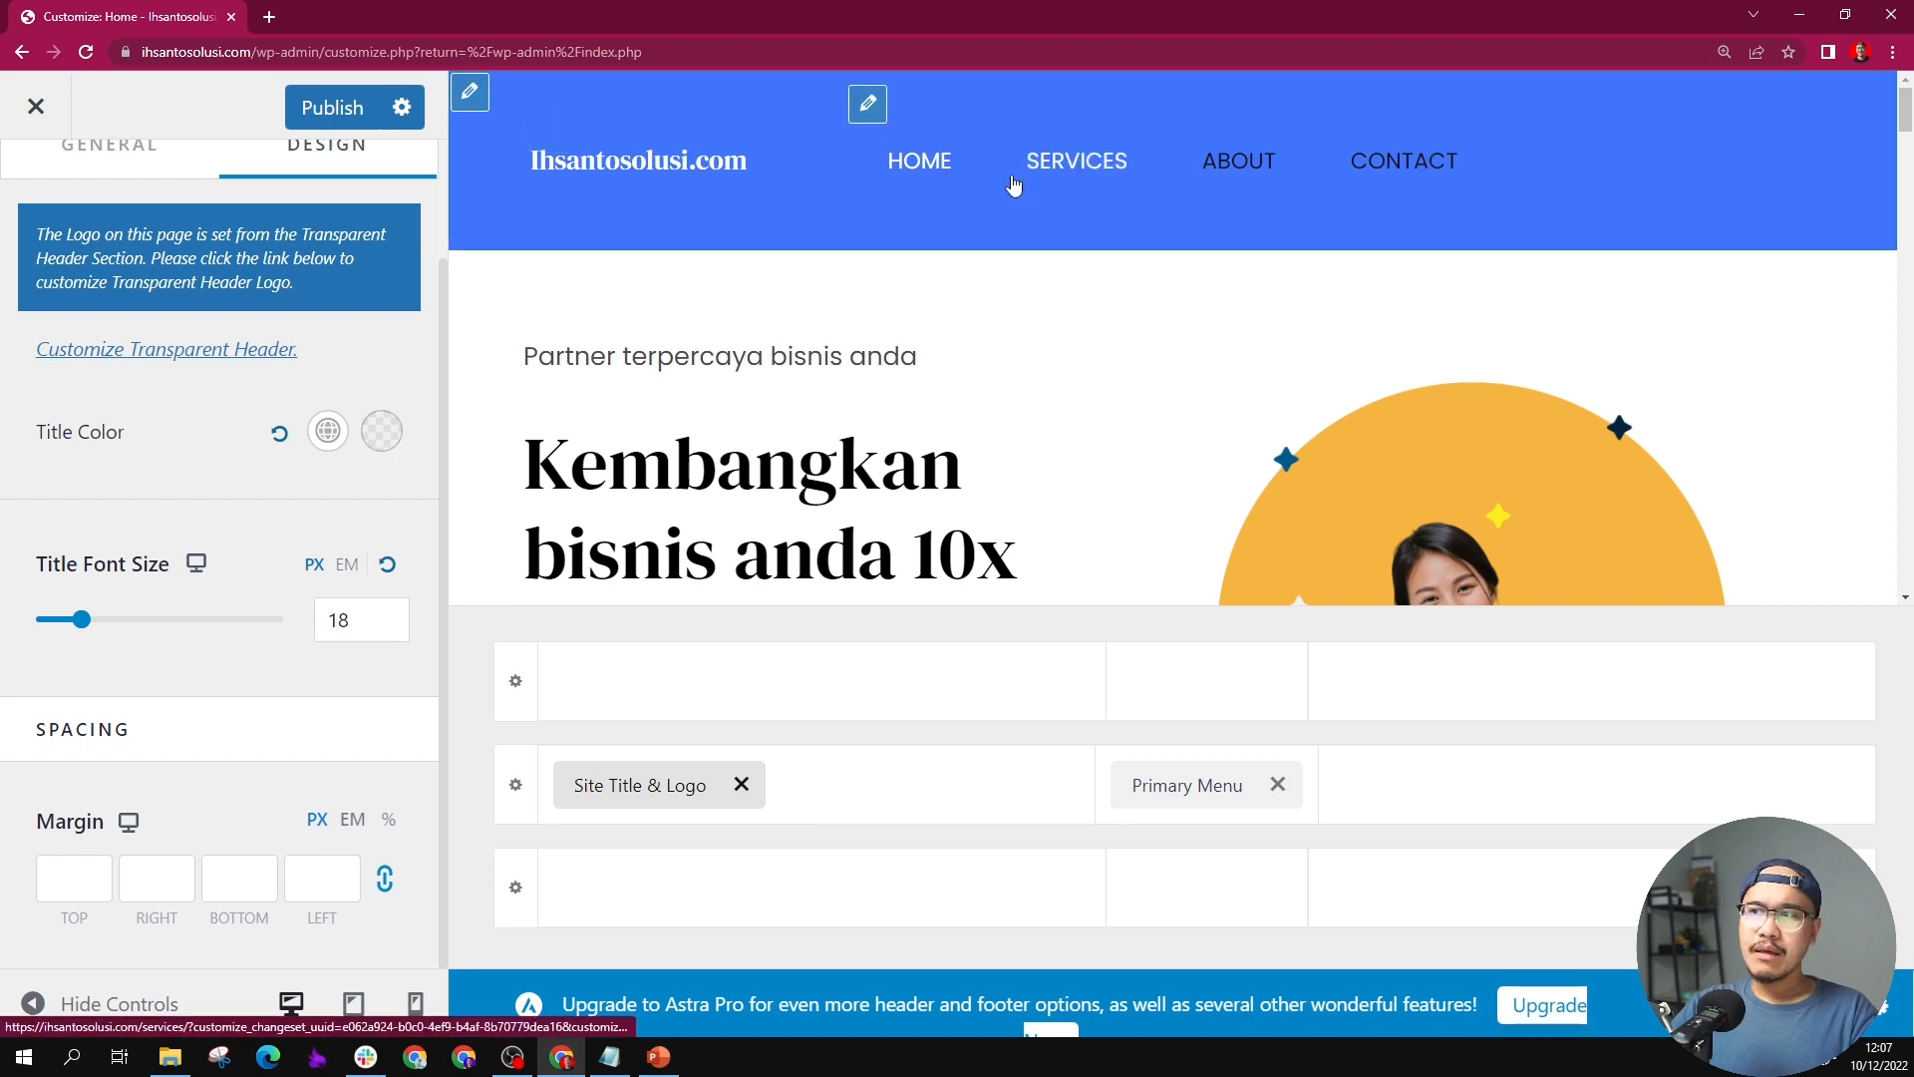
pyautogui.scroll(-5, 1294, 179)
pyautogui.scroll(5, 1294, 175)
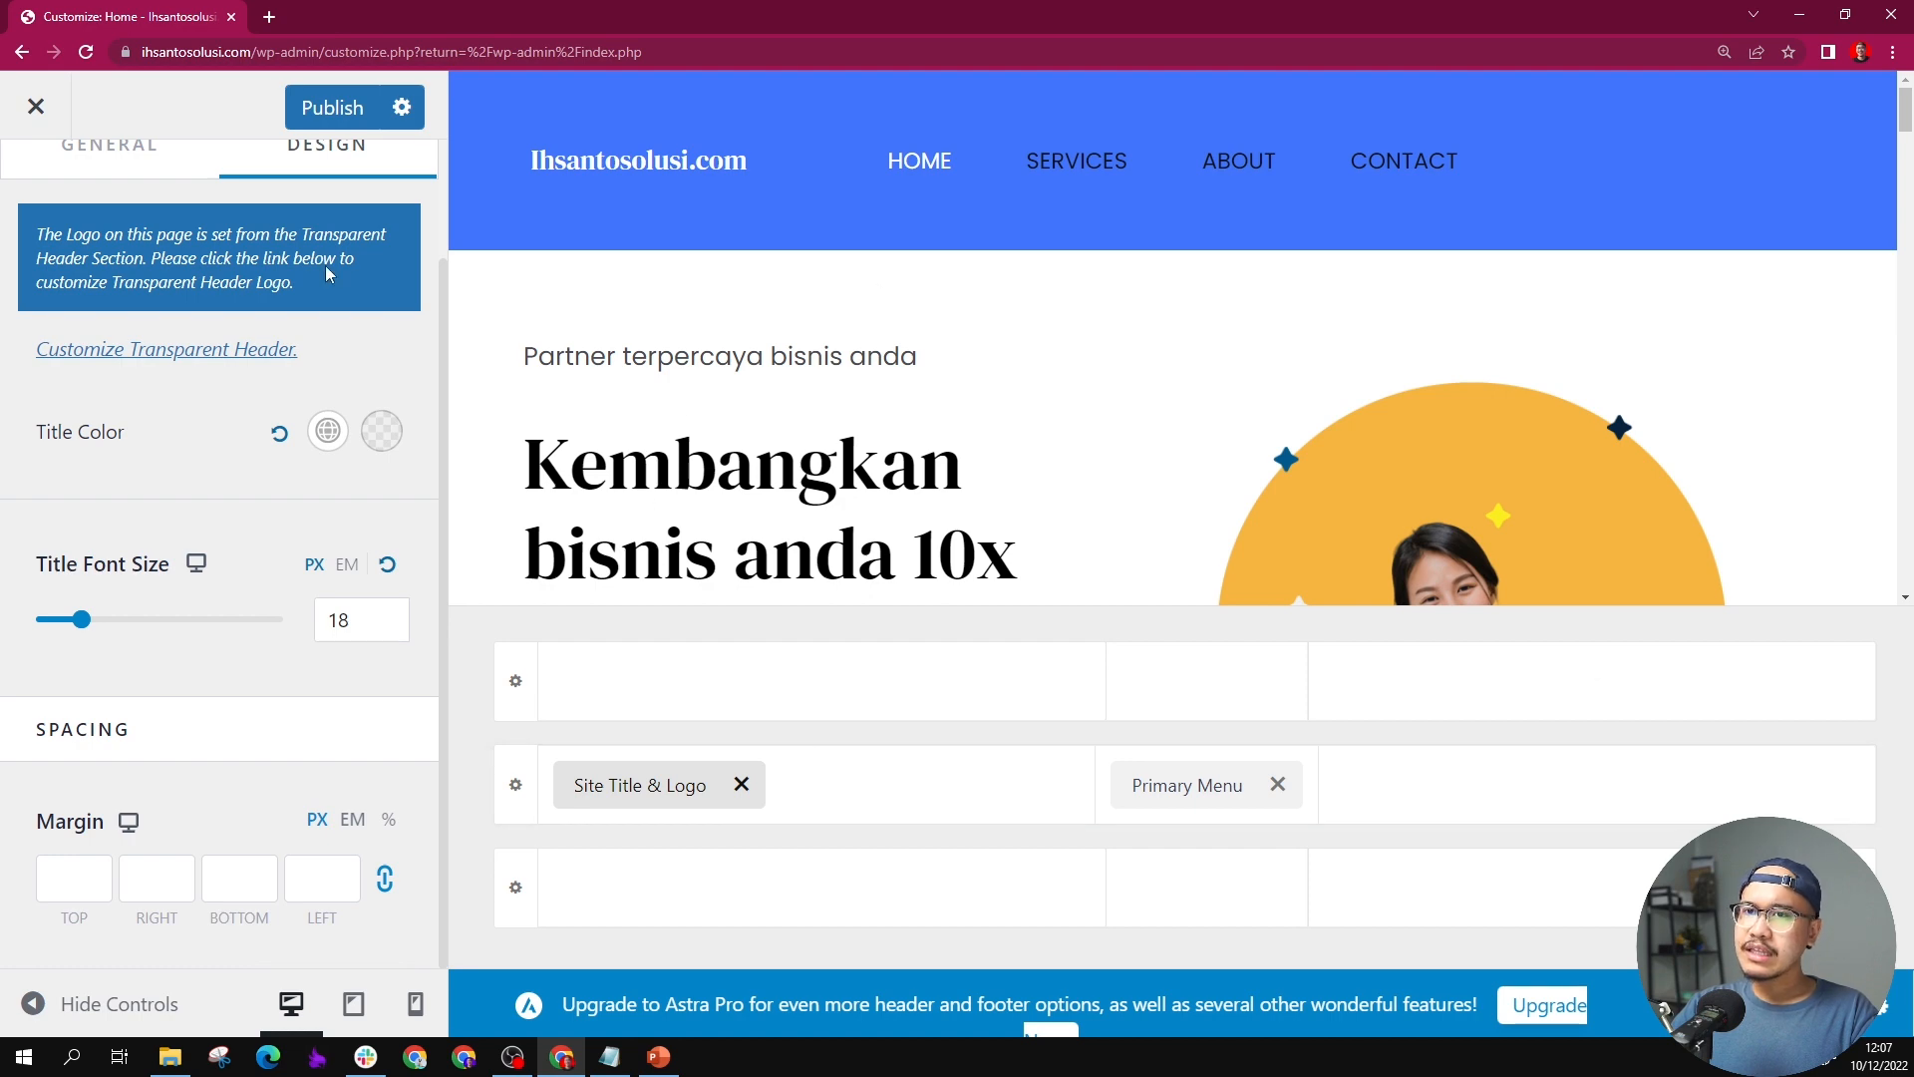
pyautogui.scroll(2, 242, 221)
pyautogui.press('Escape')
# Step: Leave the header settings, bring the footer into the preview and open the Footer Builder
pyautogui.scroll(-20, 847, 364)
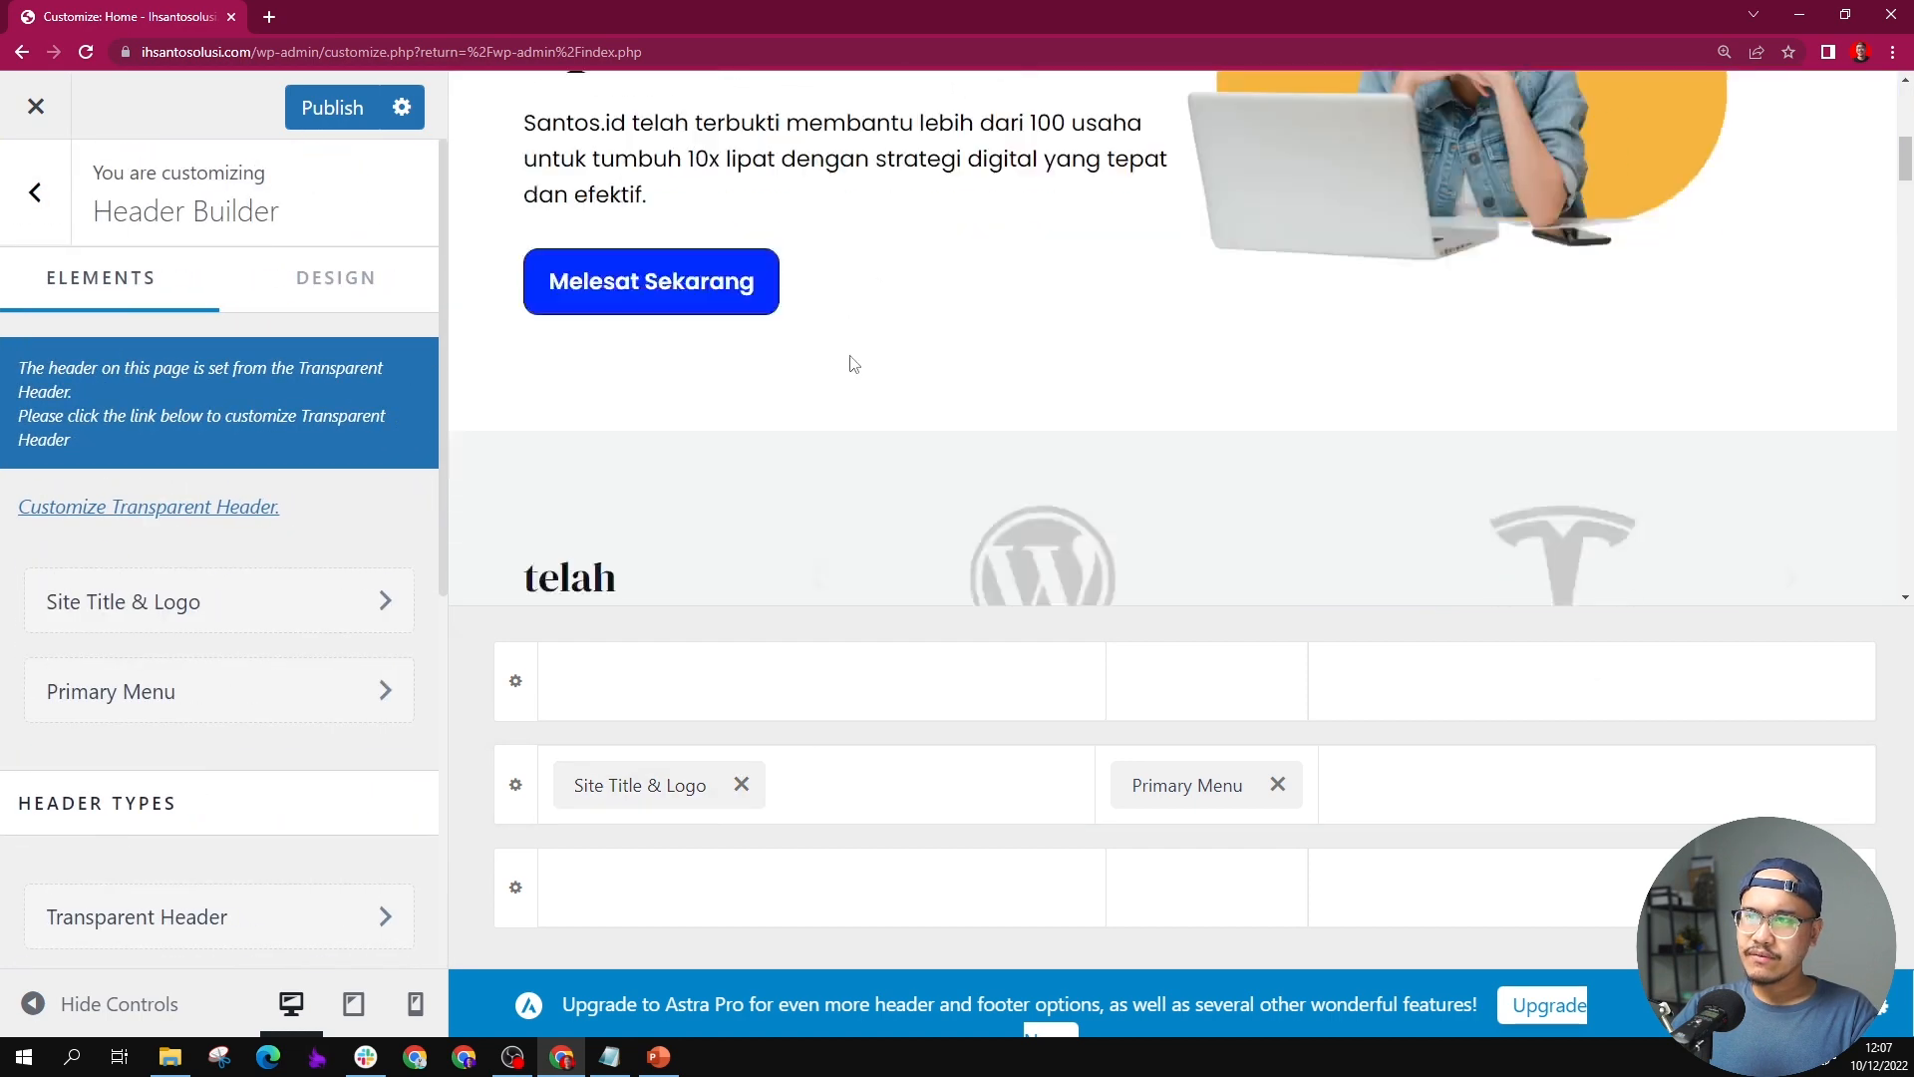
pyautogui.scroll(3, 909, 381)
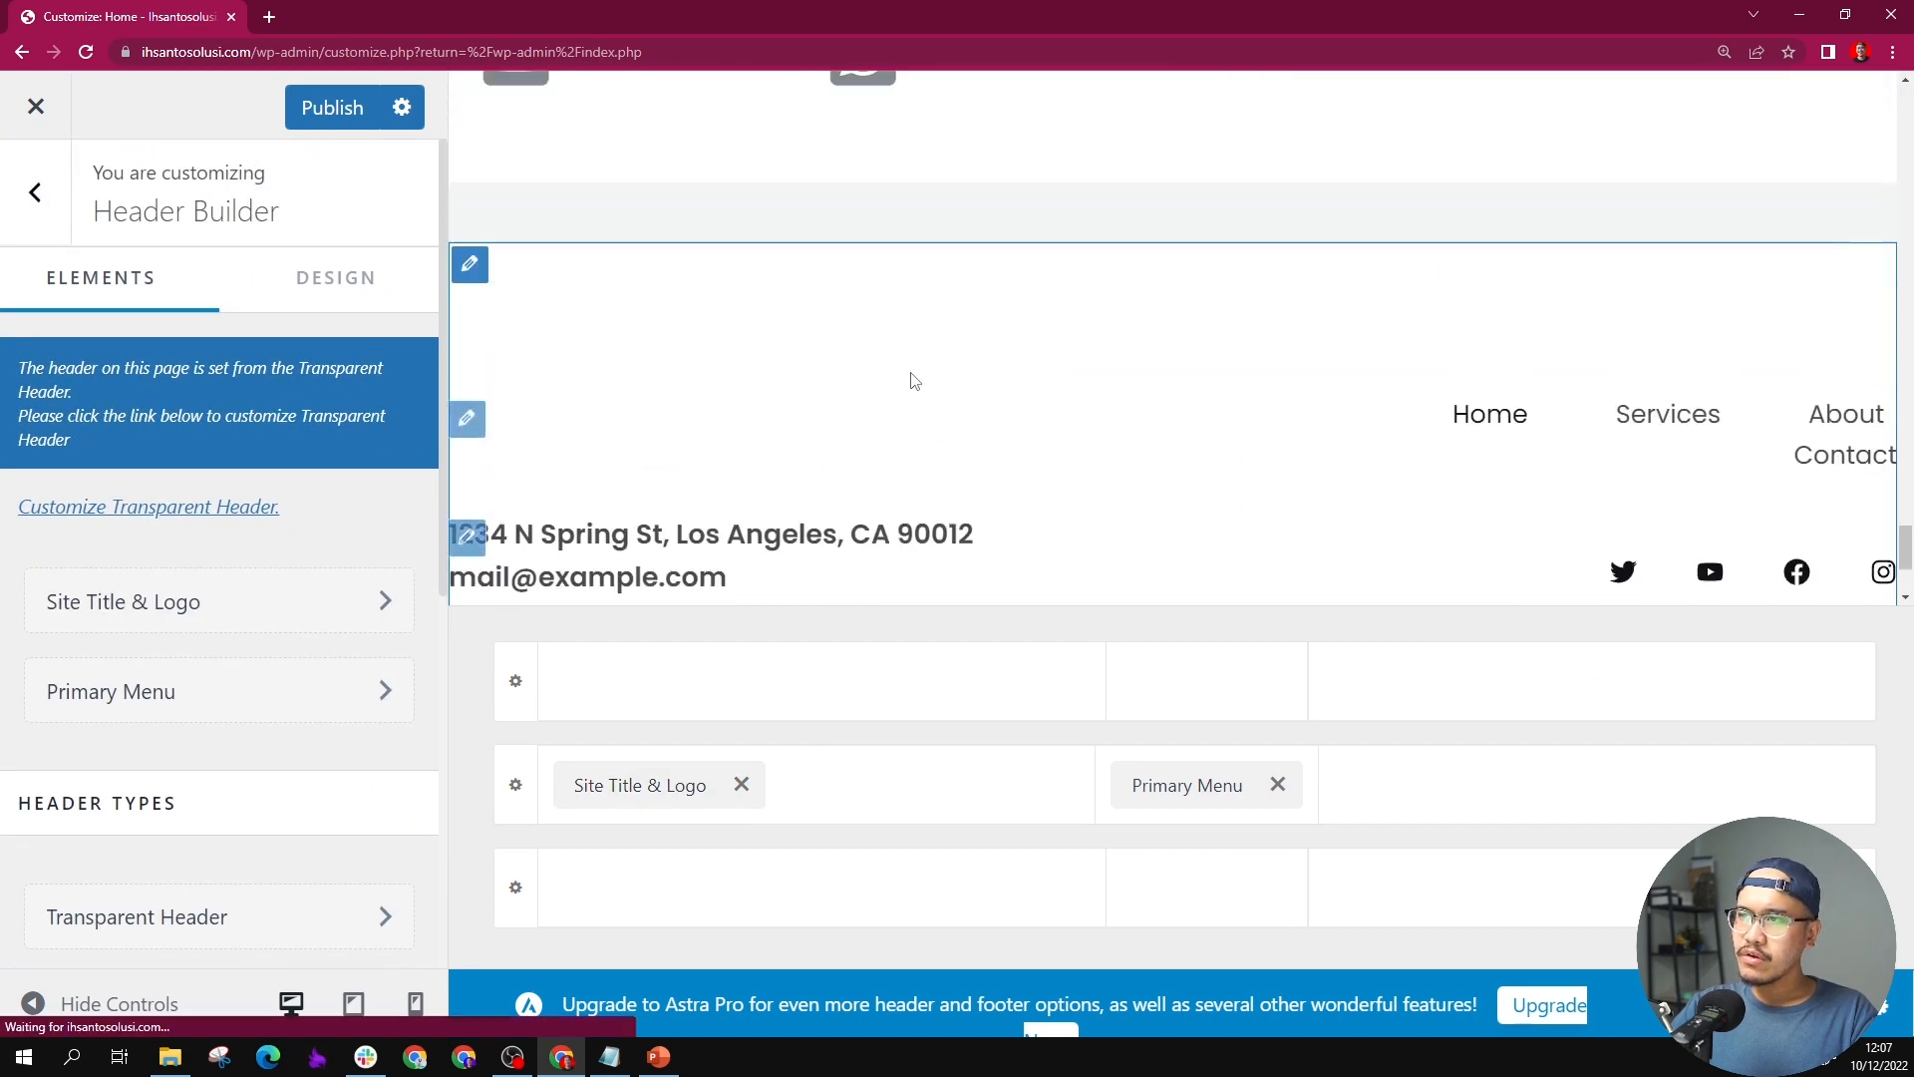
pyautogui.scroll(-3, 909, 380)
pyautogui.scroll(1, 733, 354)
pyautogui.scroll(1, 743, 379)
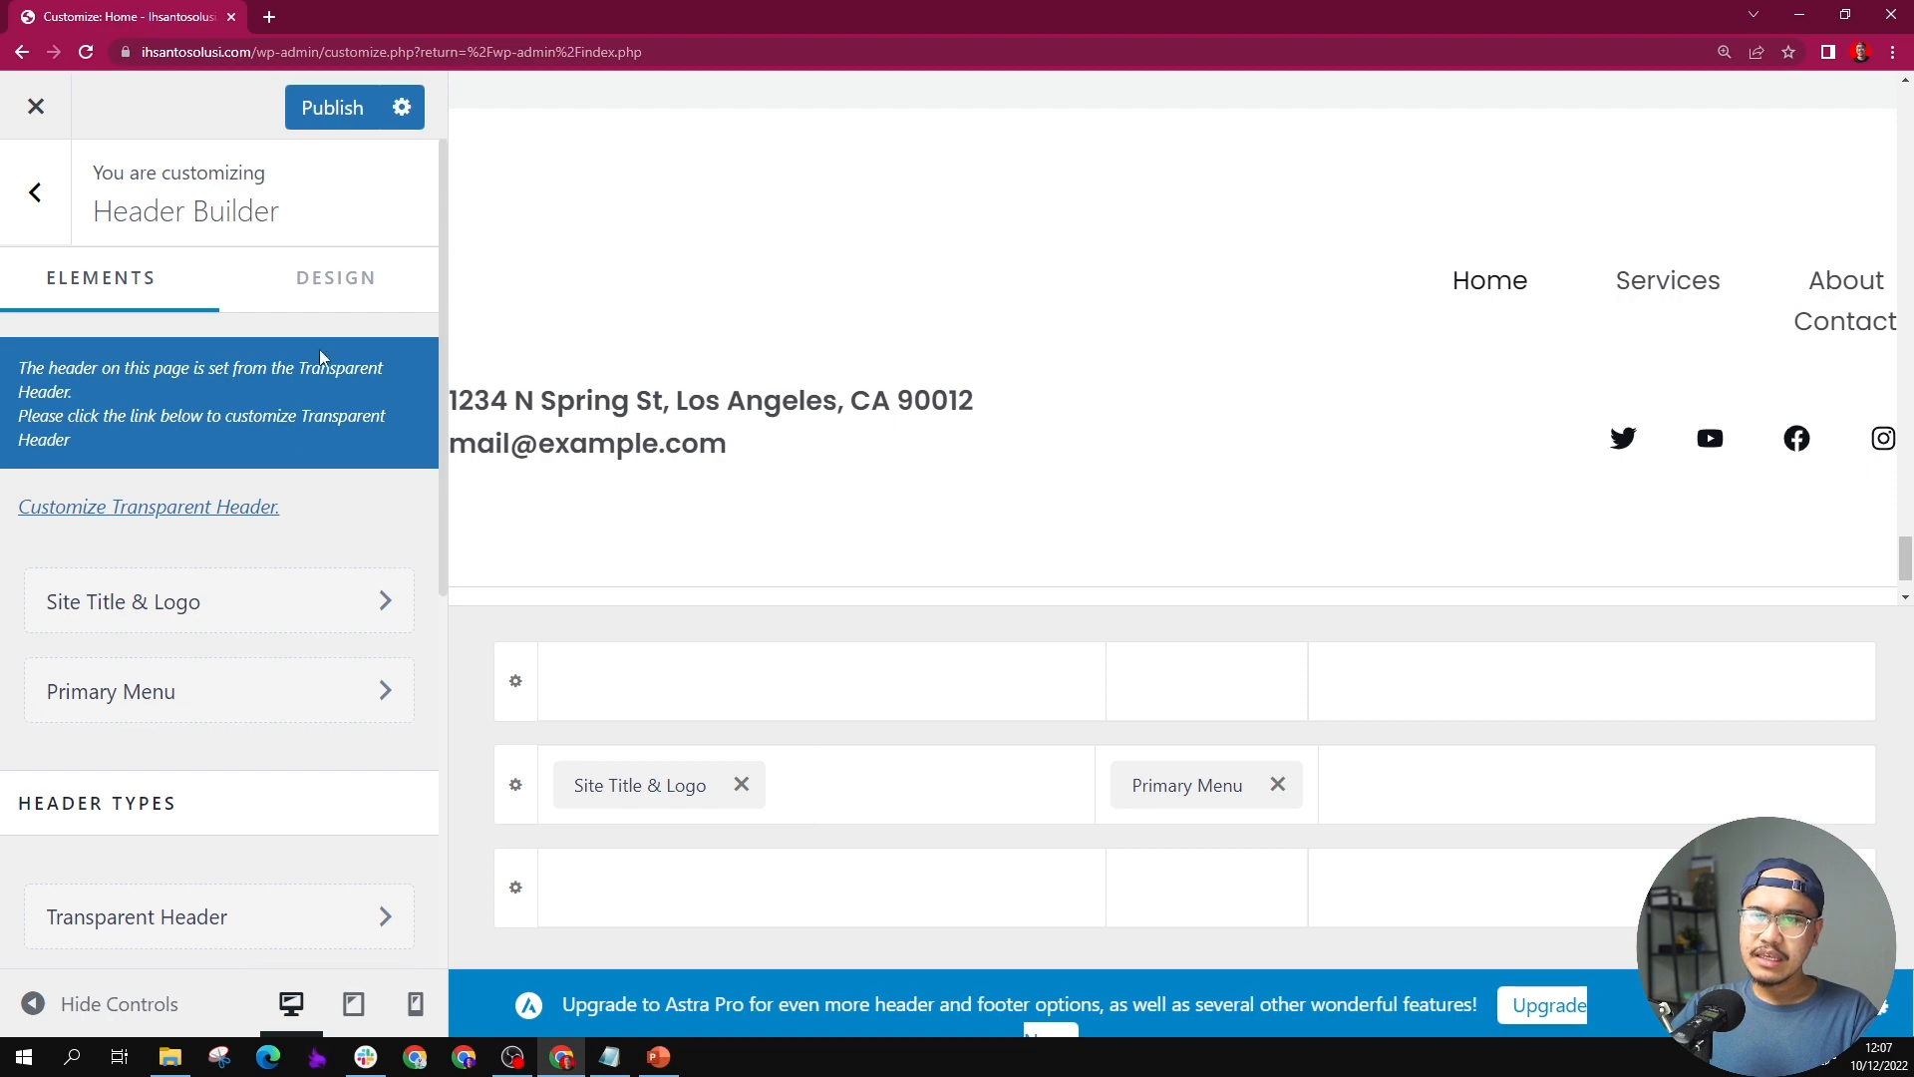
pyautogui.click(60, 212)
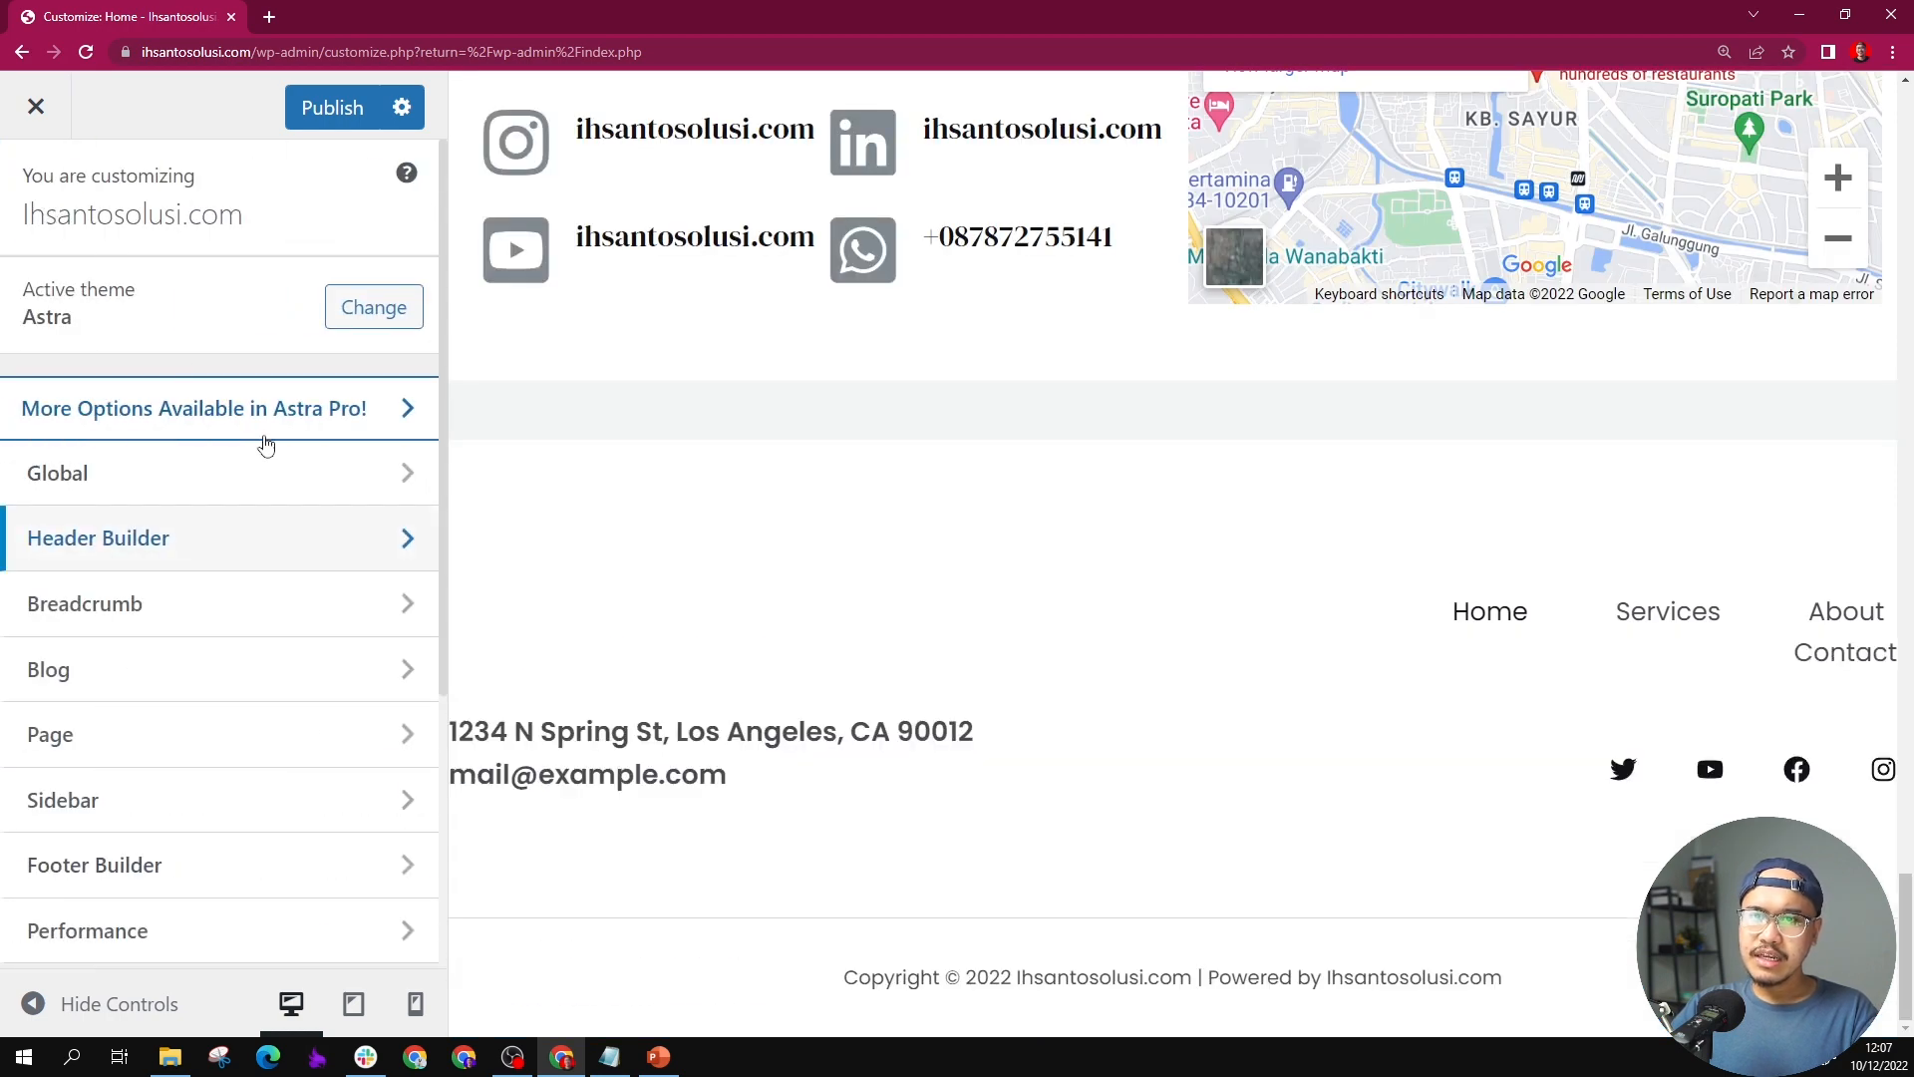
pyautogui.scroll(-1, 251, 559)
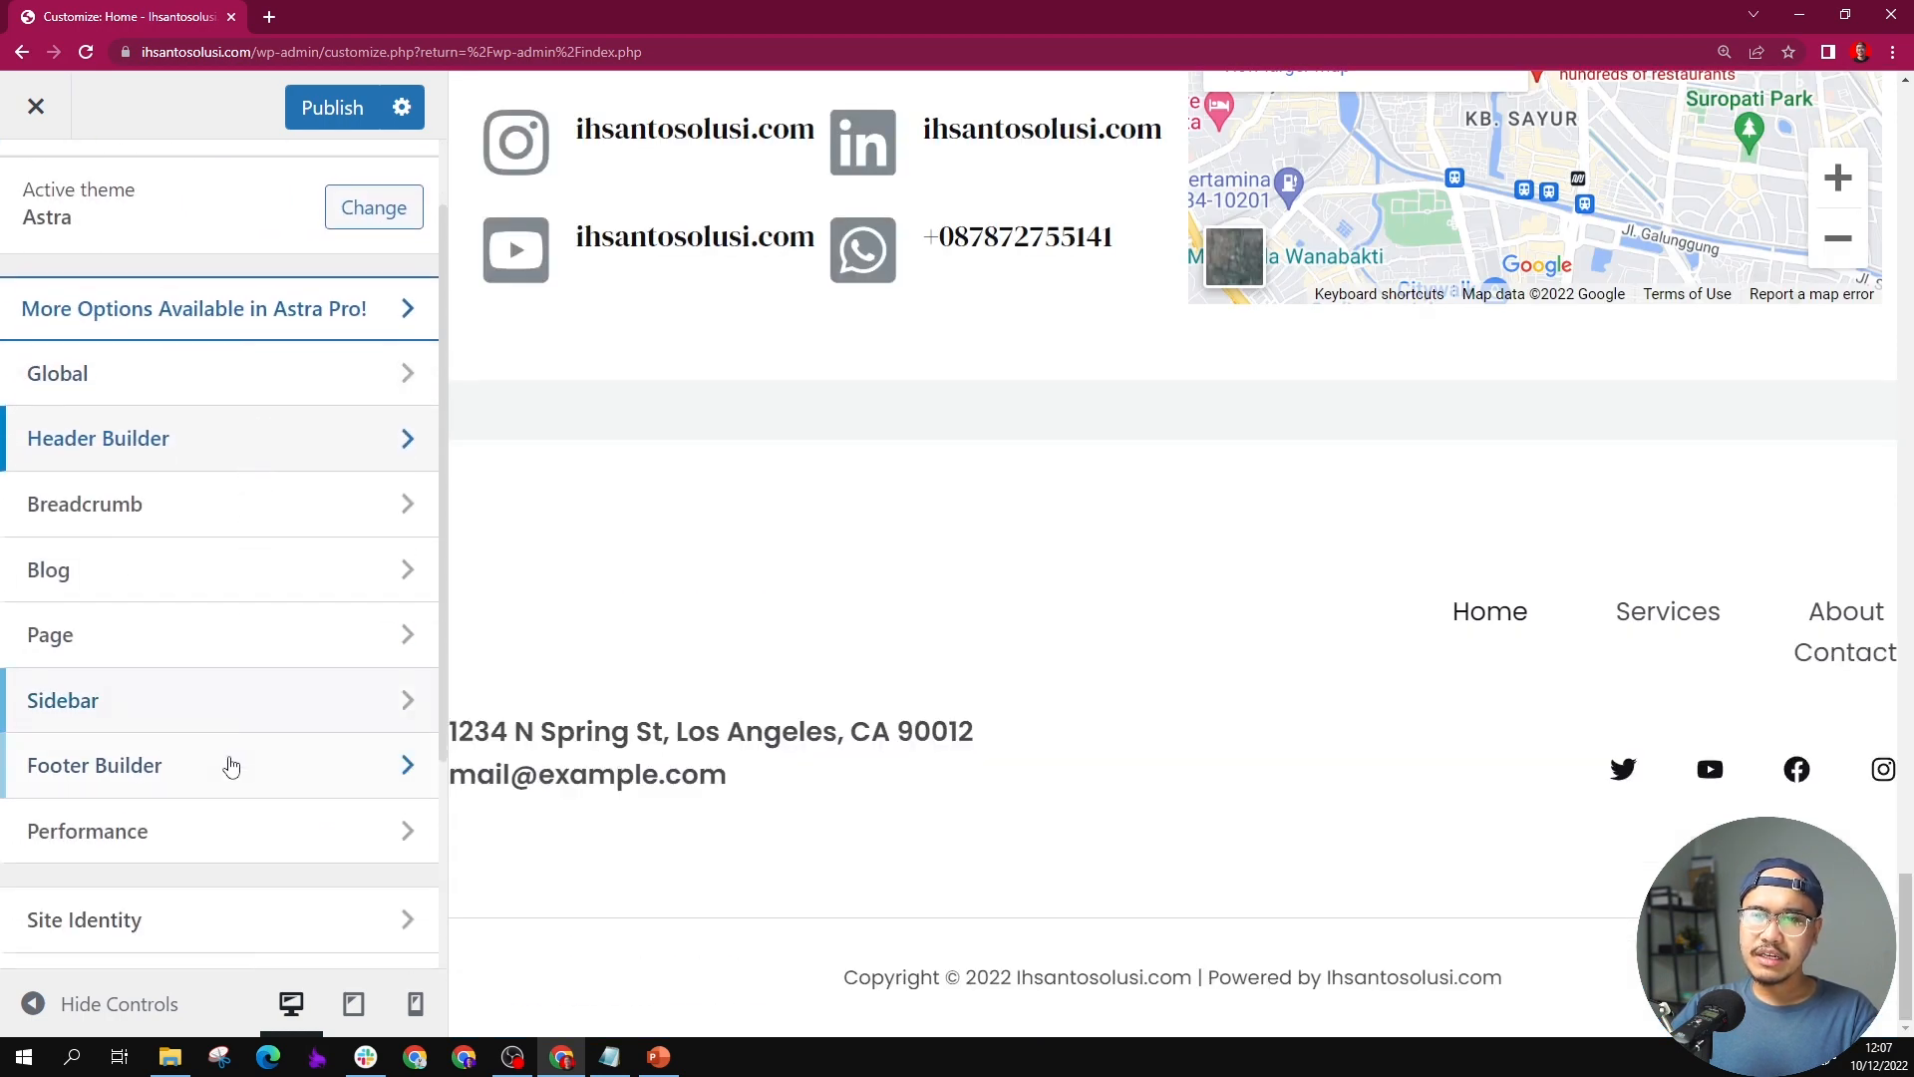
pyautogui.click(230, 765)
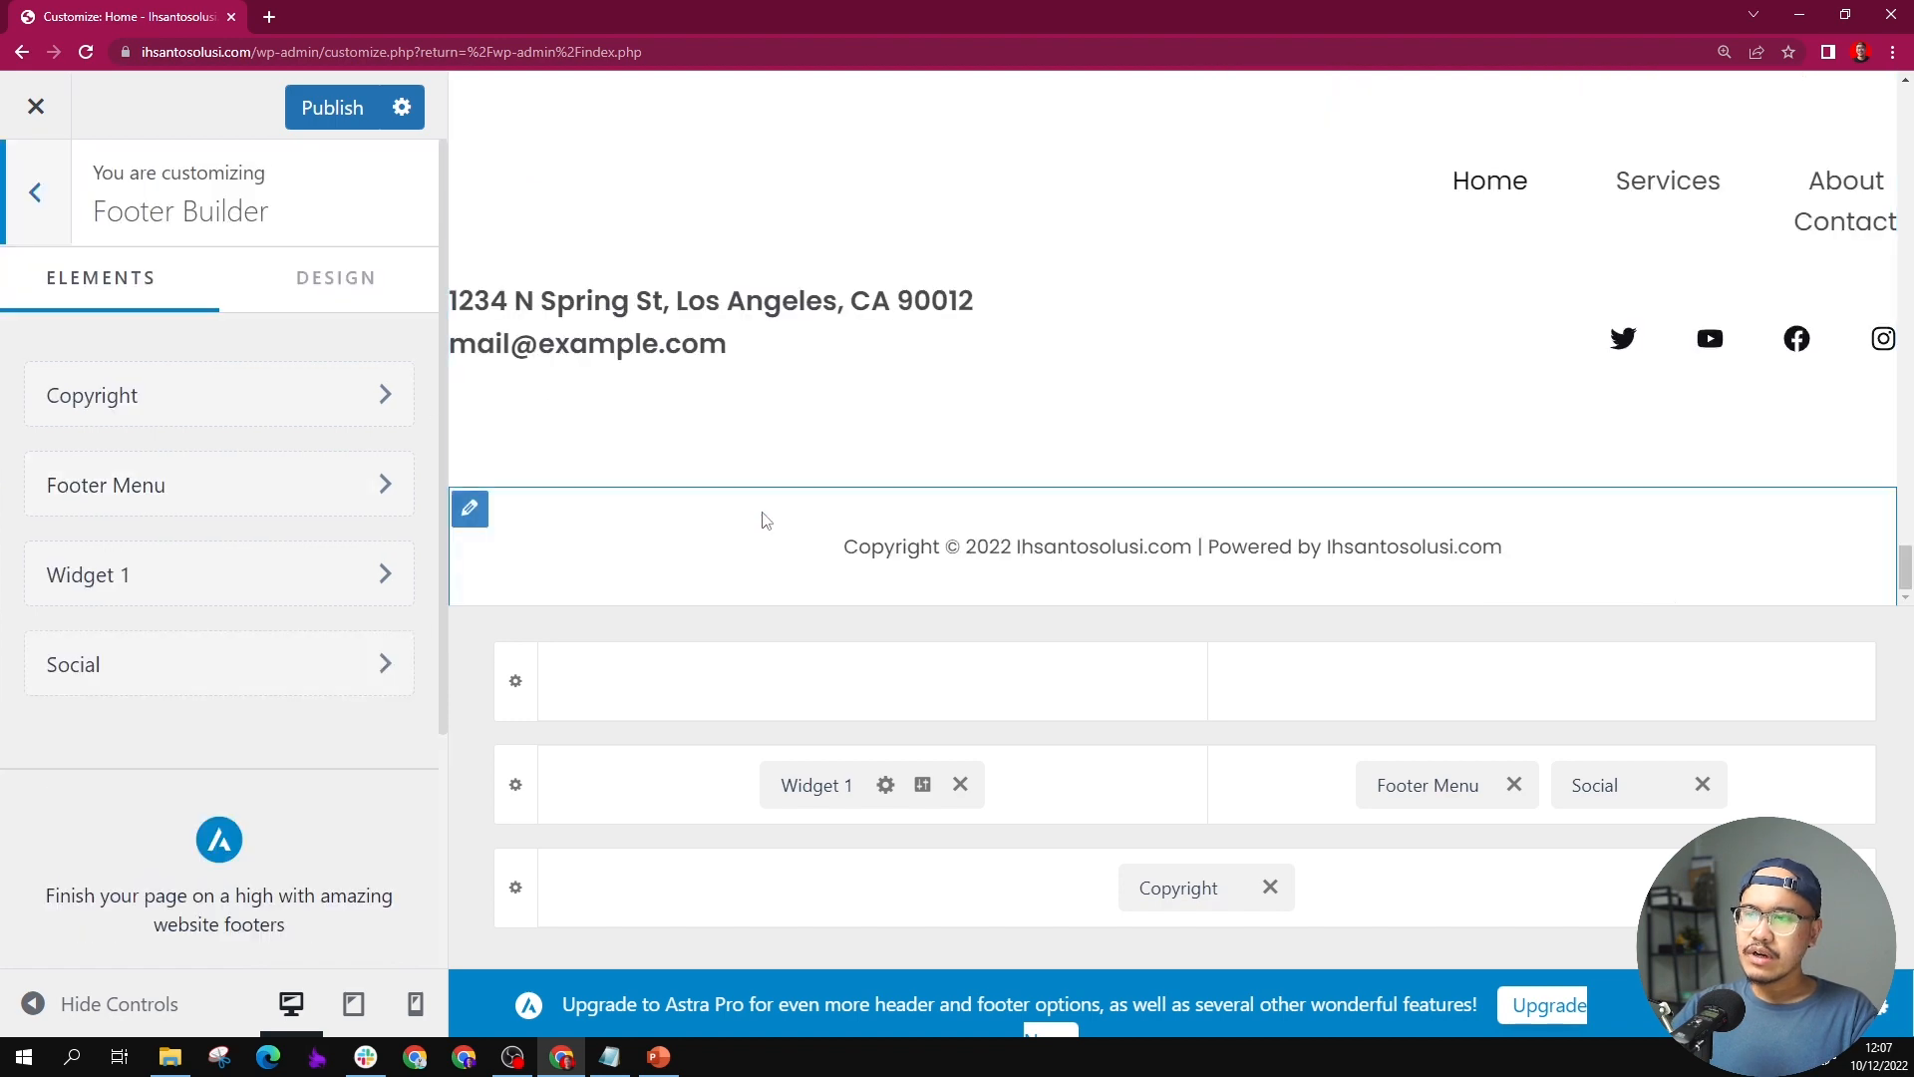
# Step: Open the footer's Widget 1 for editing and dismiss the block widgets introduction
pyautogui.scroll(2, 766, 521)
pyautogui.scroll(-1, 788, 489)
pyautogui.scroll(1, 789, 488)
pyautogui.scroll(-2, 848, 518)
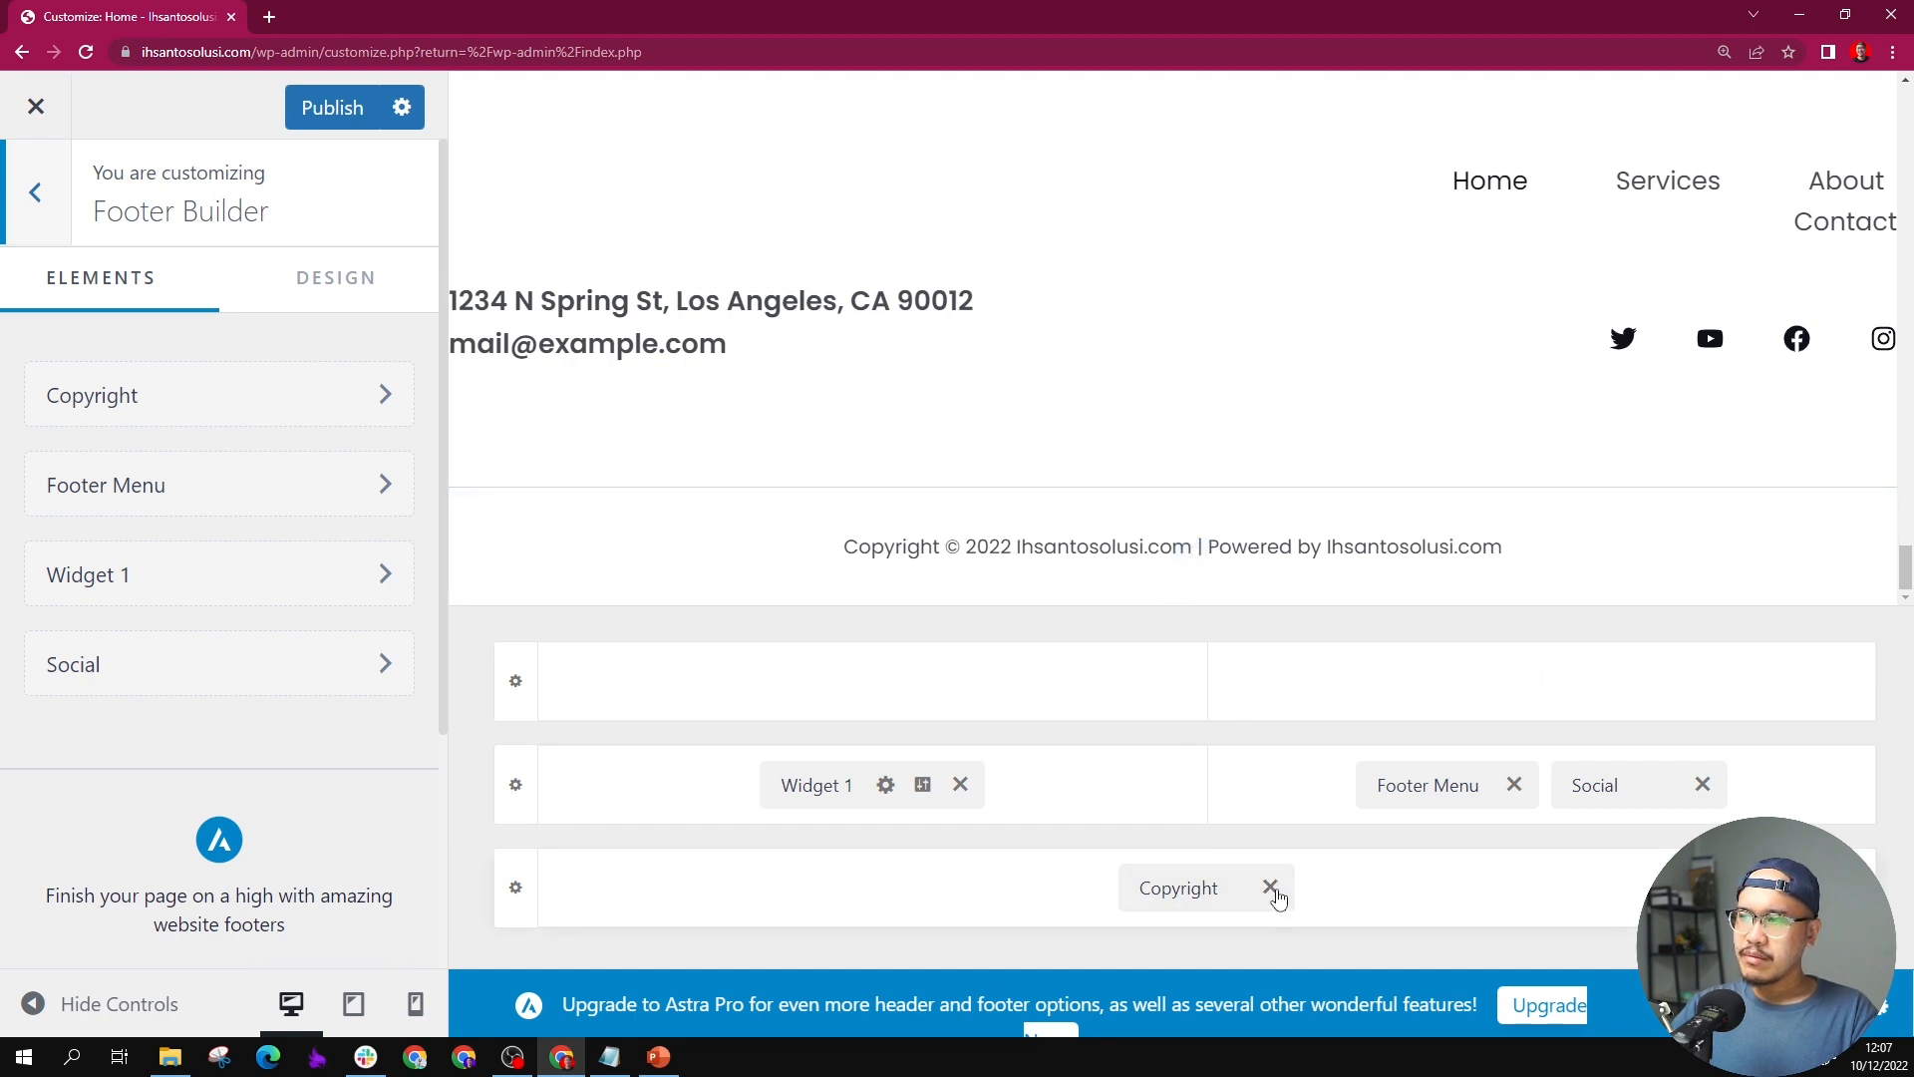
pyautogui.click(886, 788)
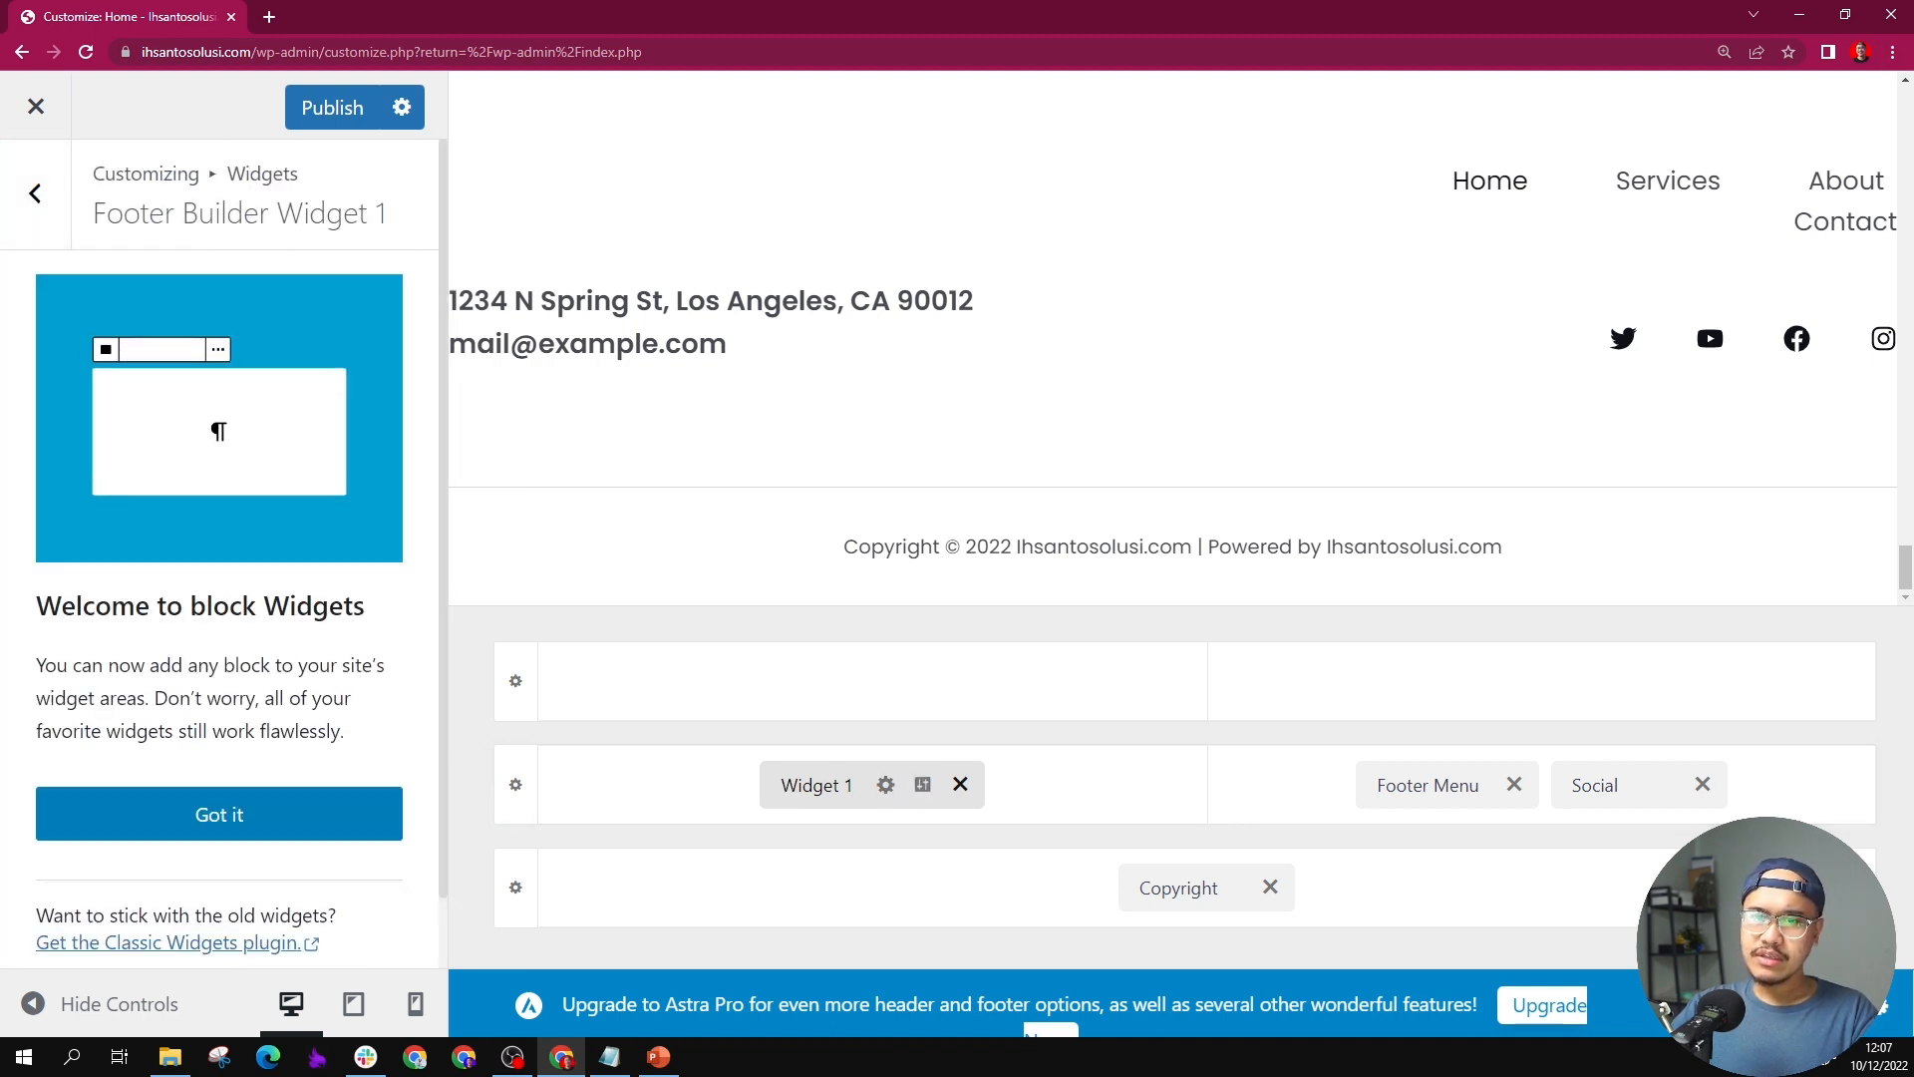
pyautogui.click(179, 828)
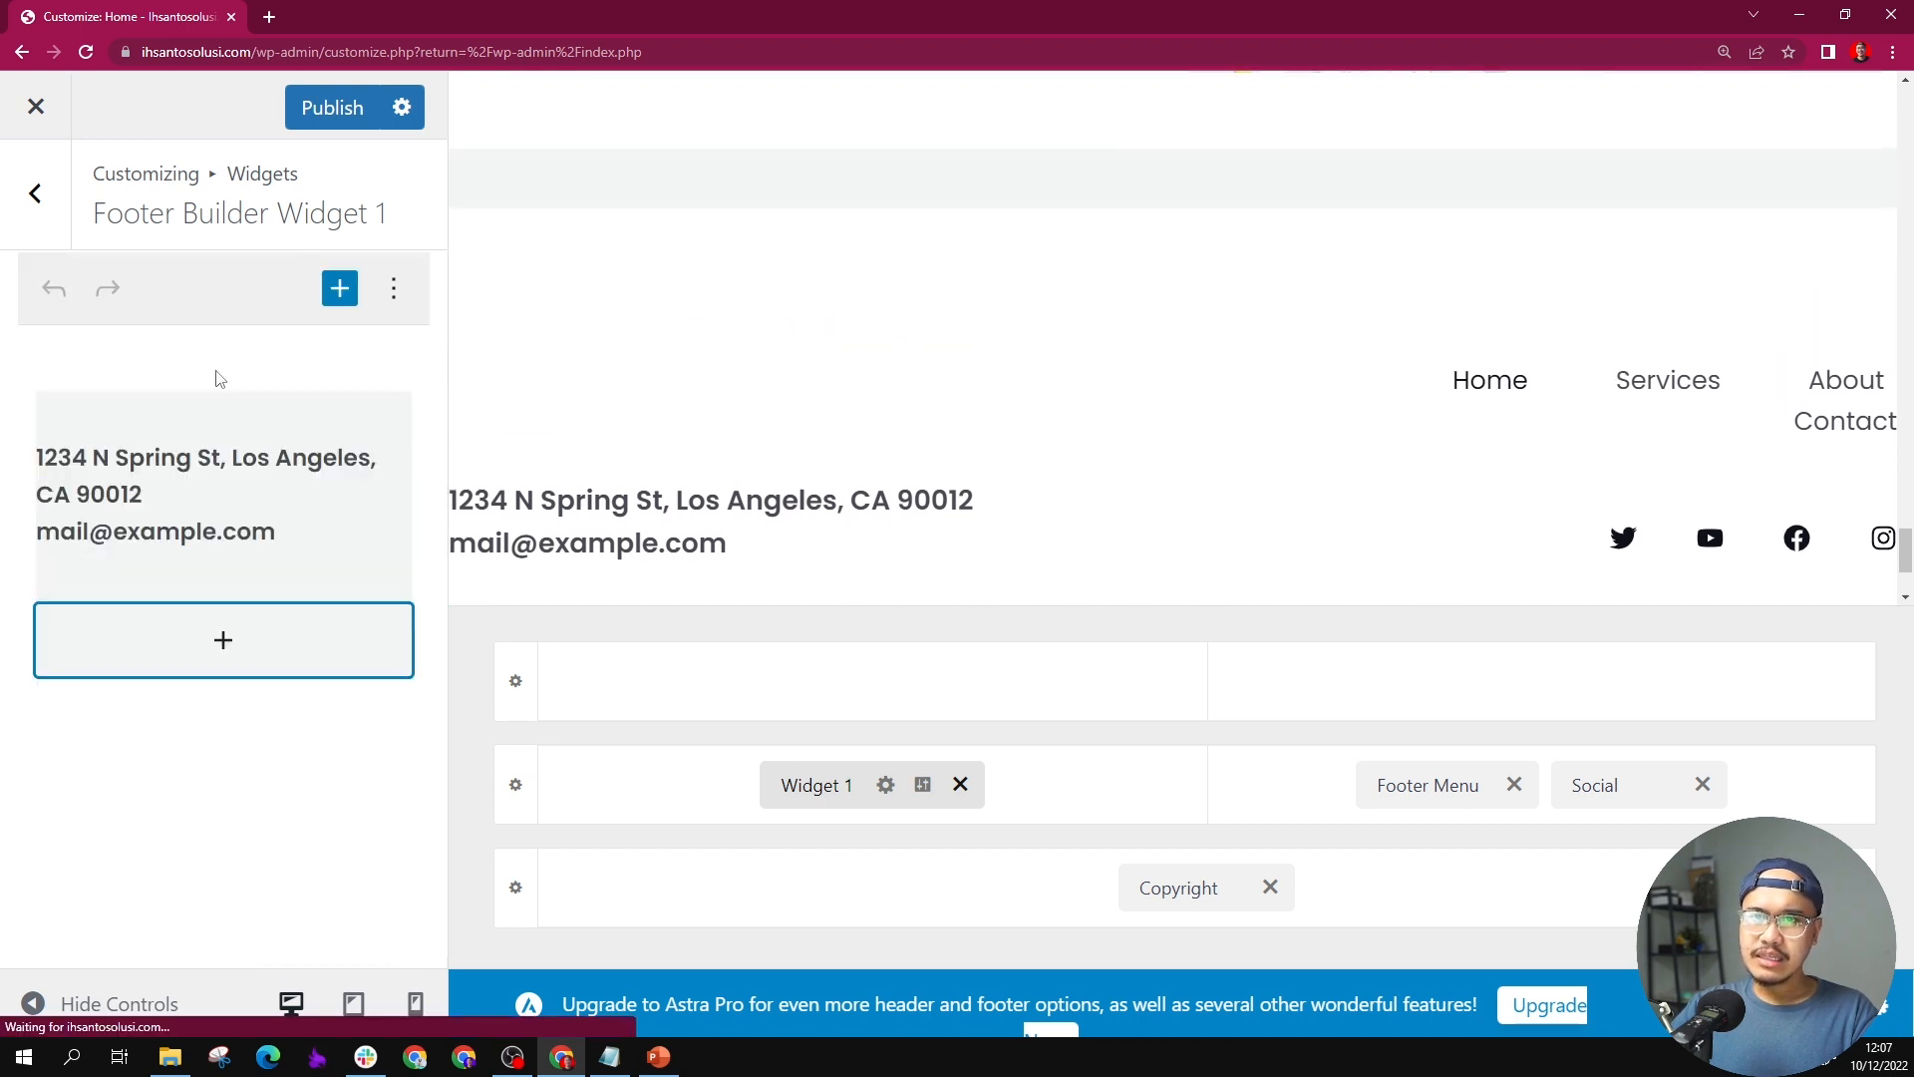
# Step: Replace the placeholder address and e-mail in Widget 1's text block with the company's street address
pyautogui.click(269, 486)
pyautogui.scroll(-2, 371, 493)
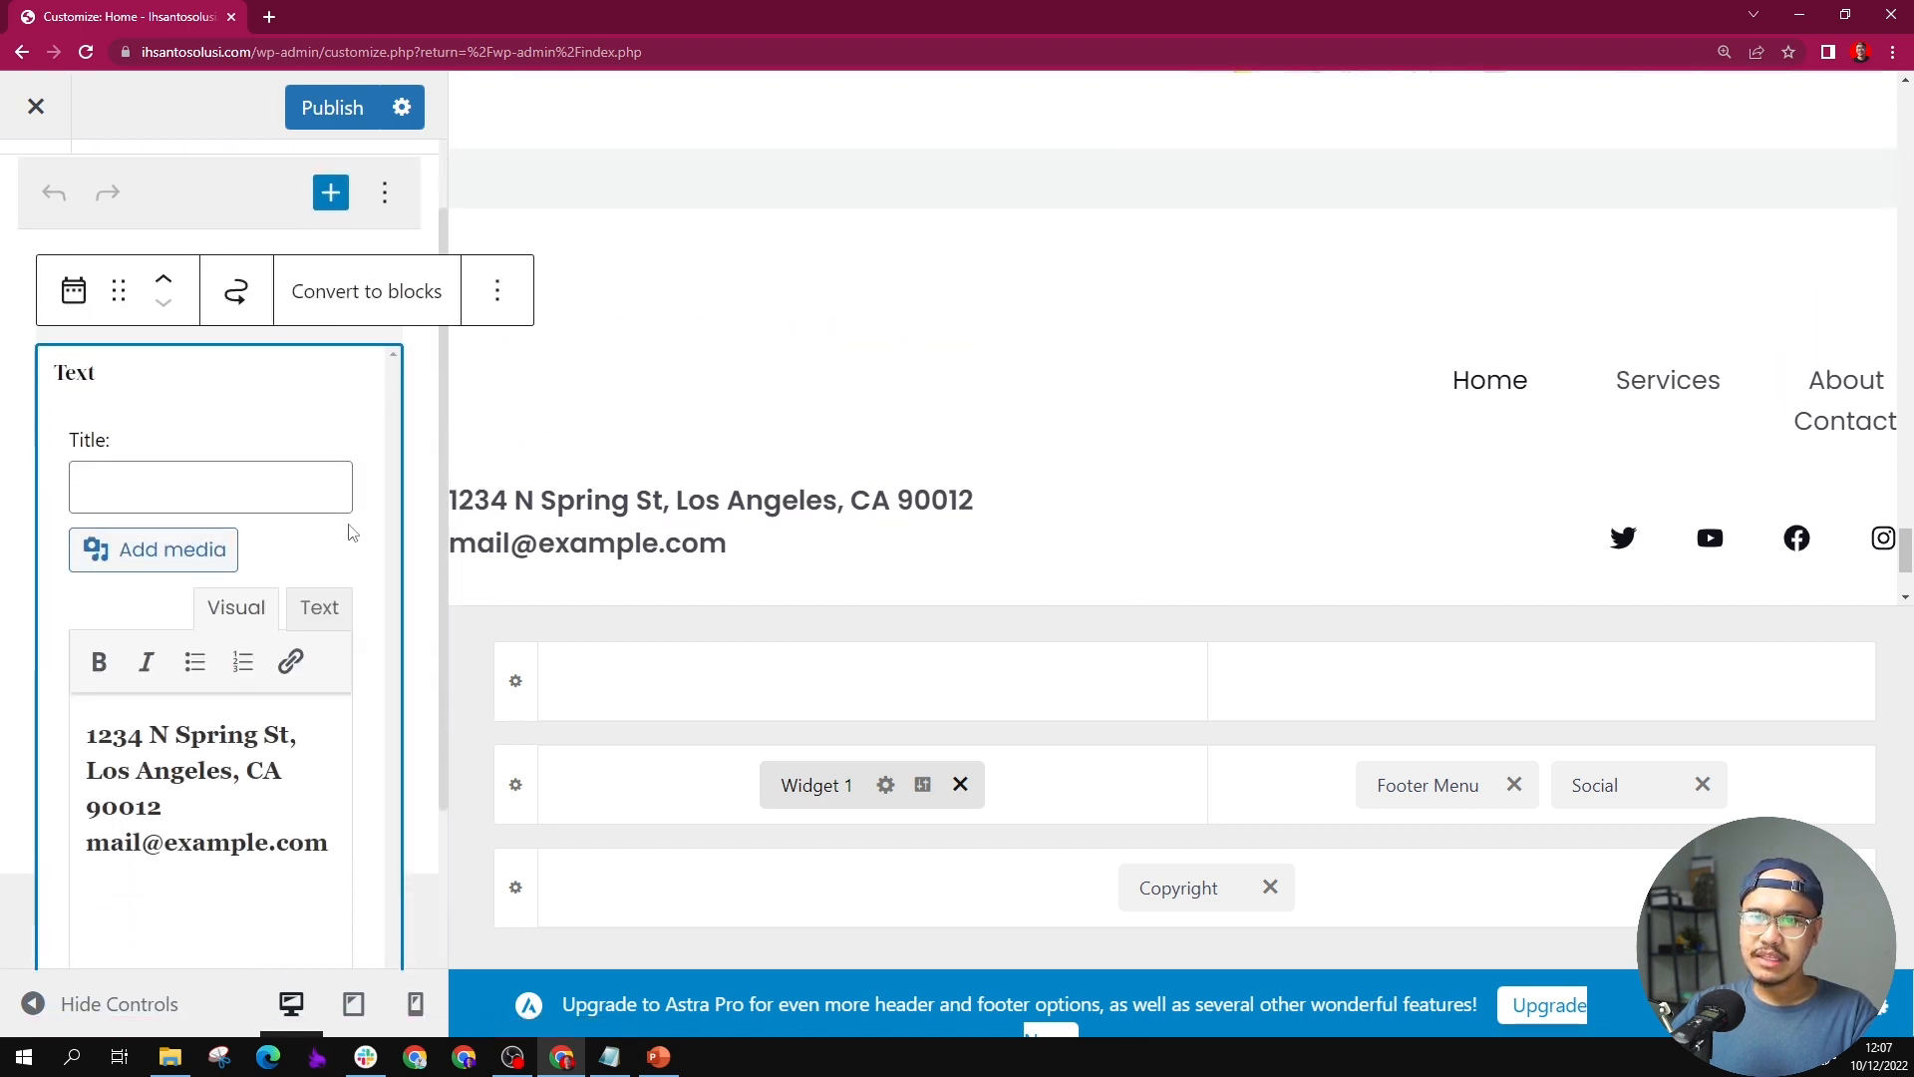
pyautogui.tripleClick(205, 706)
pyautogui.hotkey('ctrl', 'a')
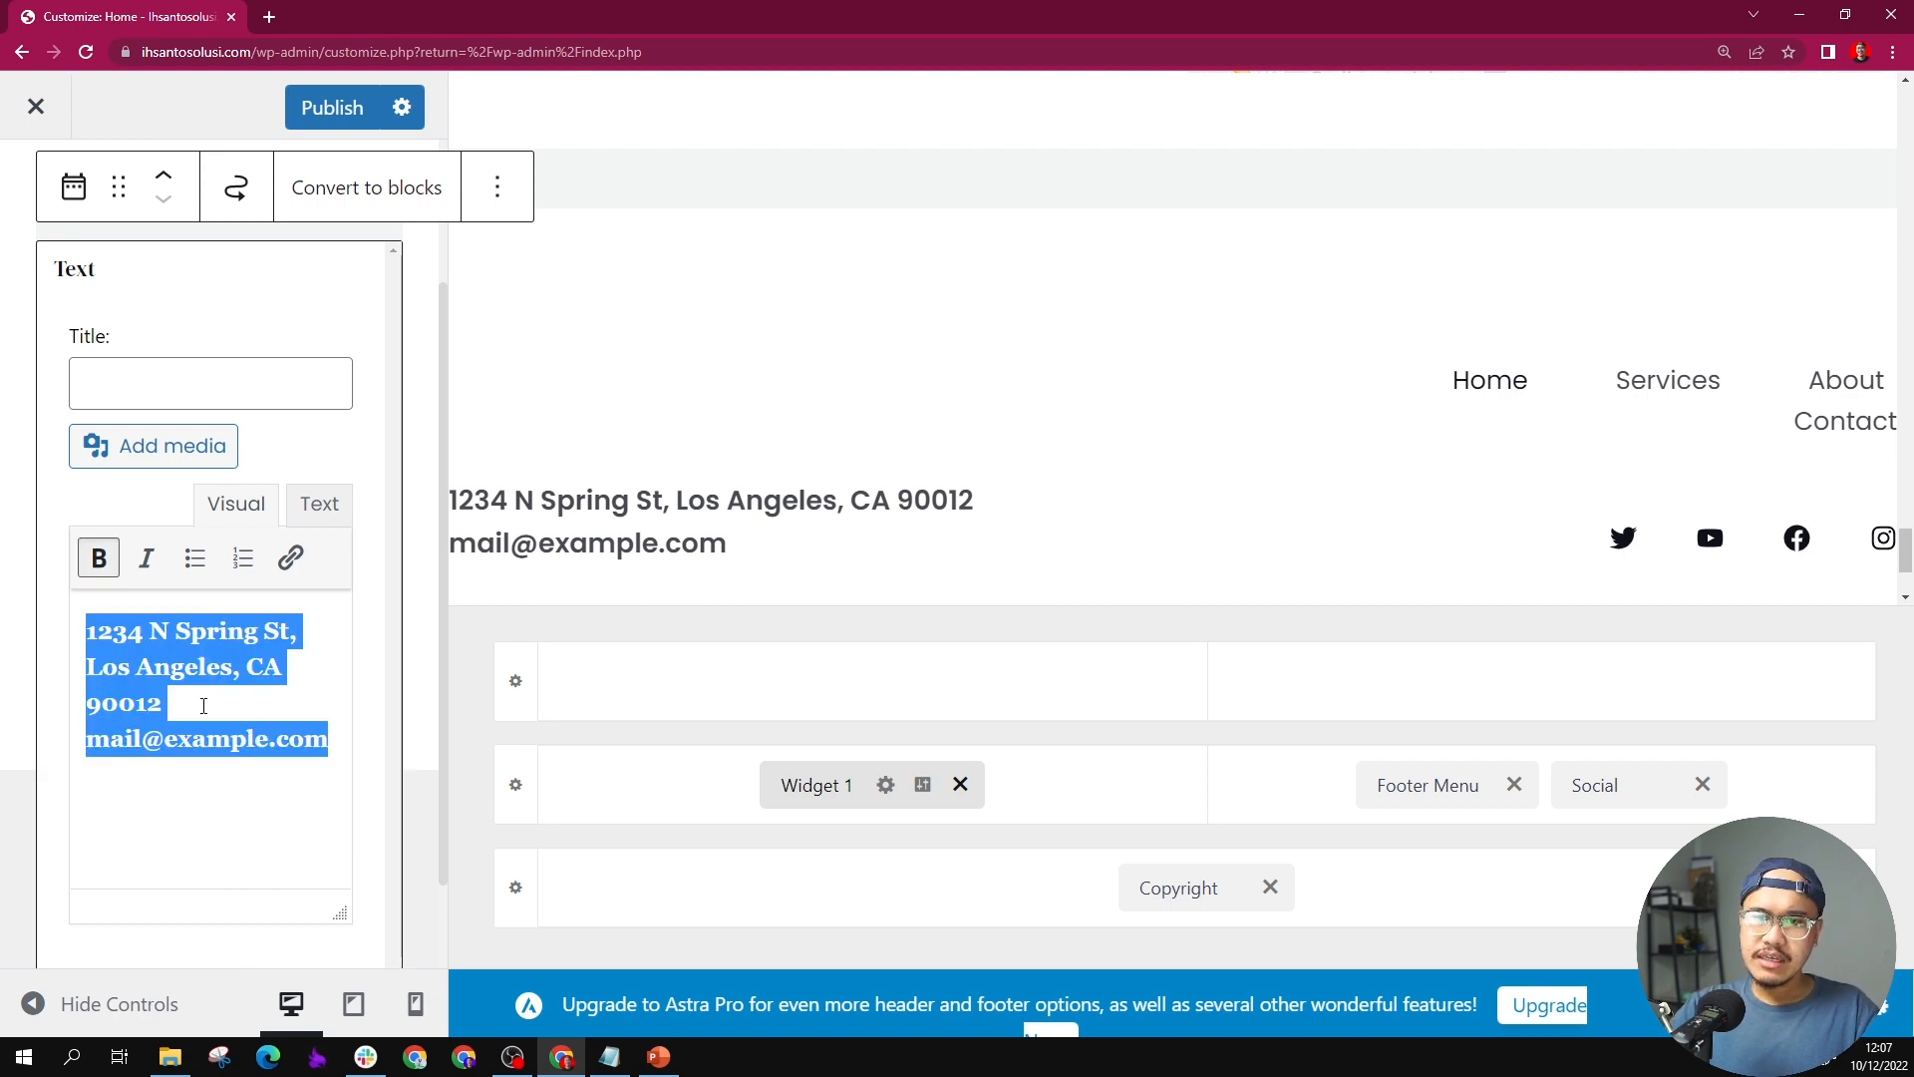
pyautogui.write('Grand')
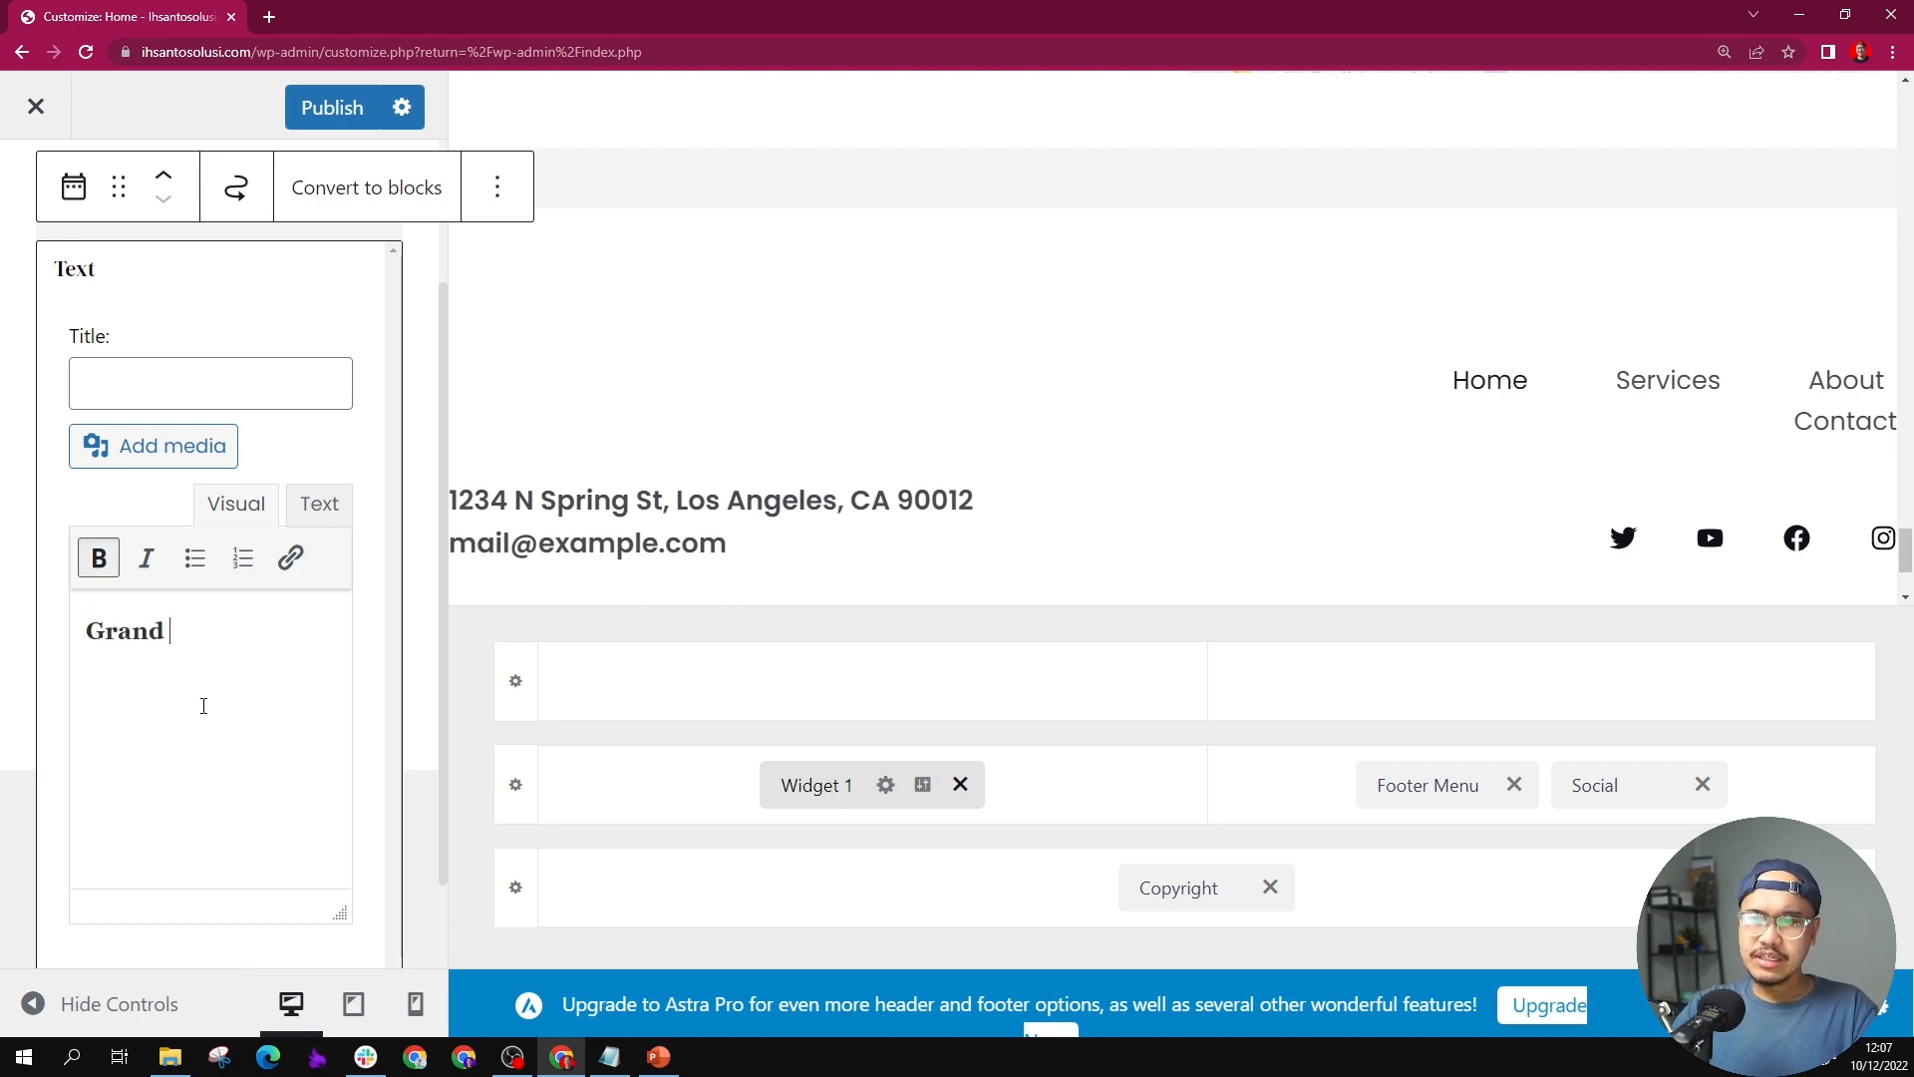
pyautogui.write(' Indonesia,')
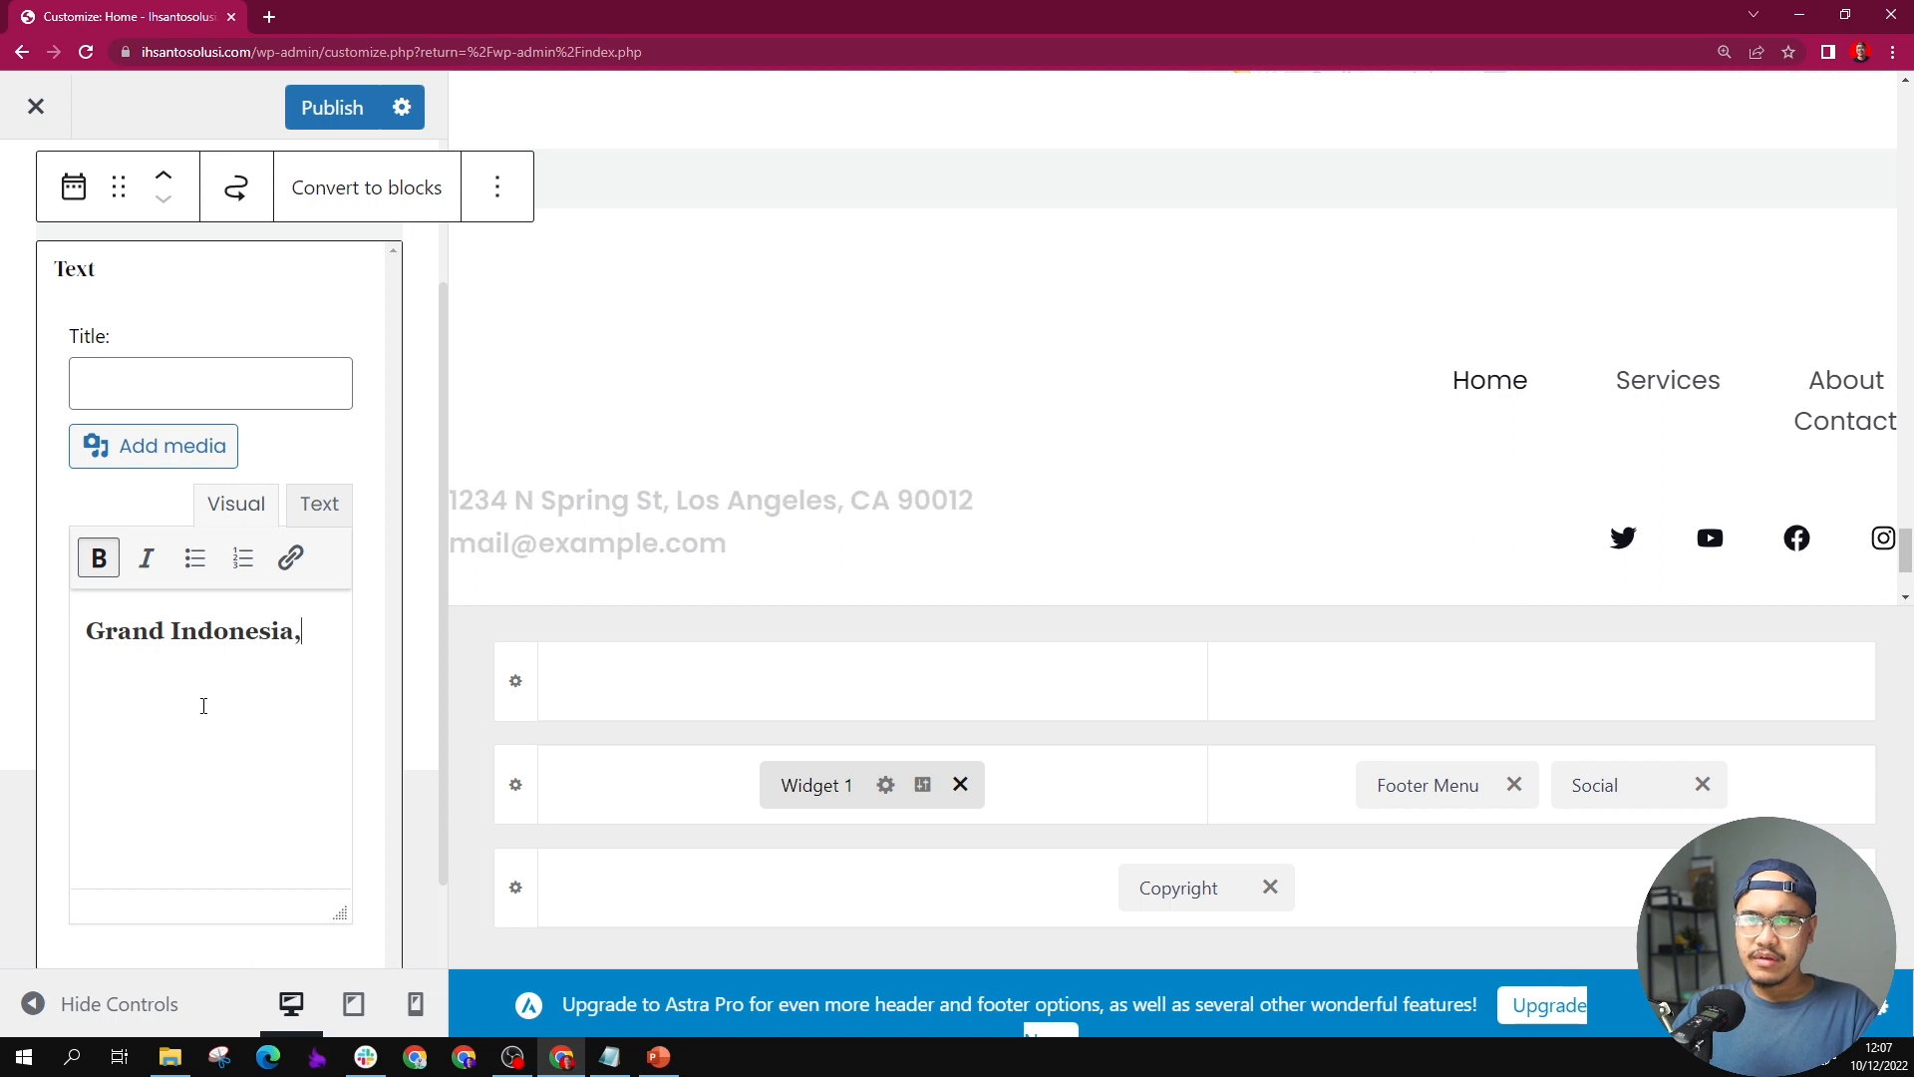
pyautogui.write(' Nomor')
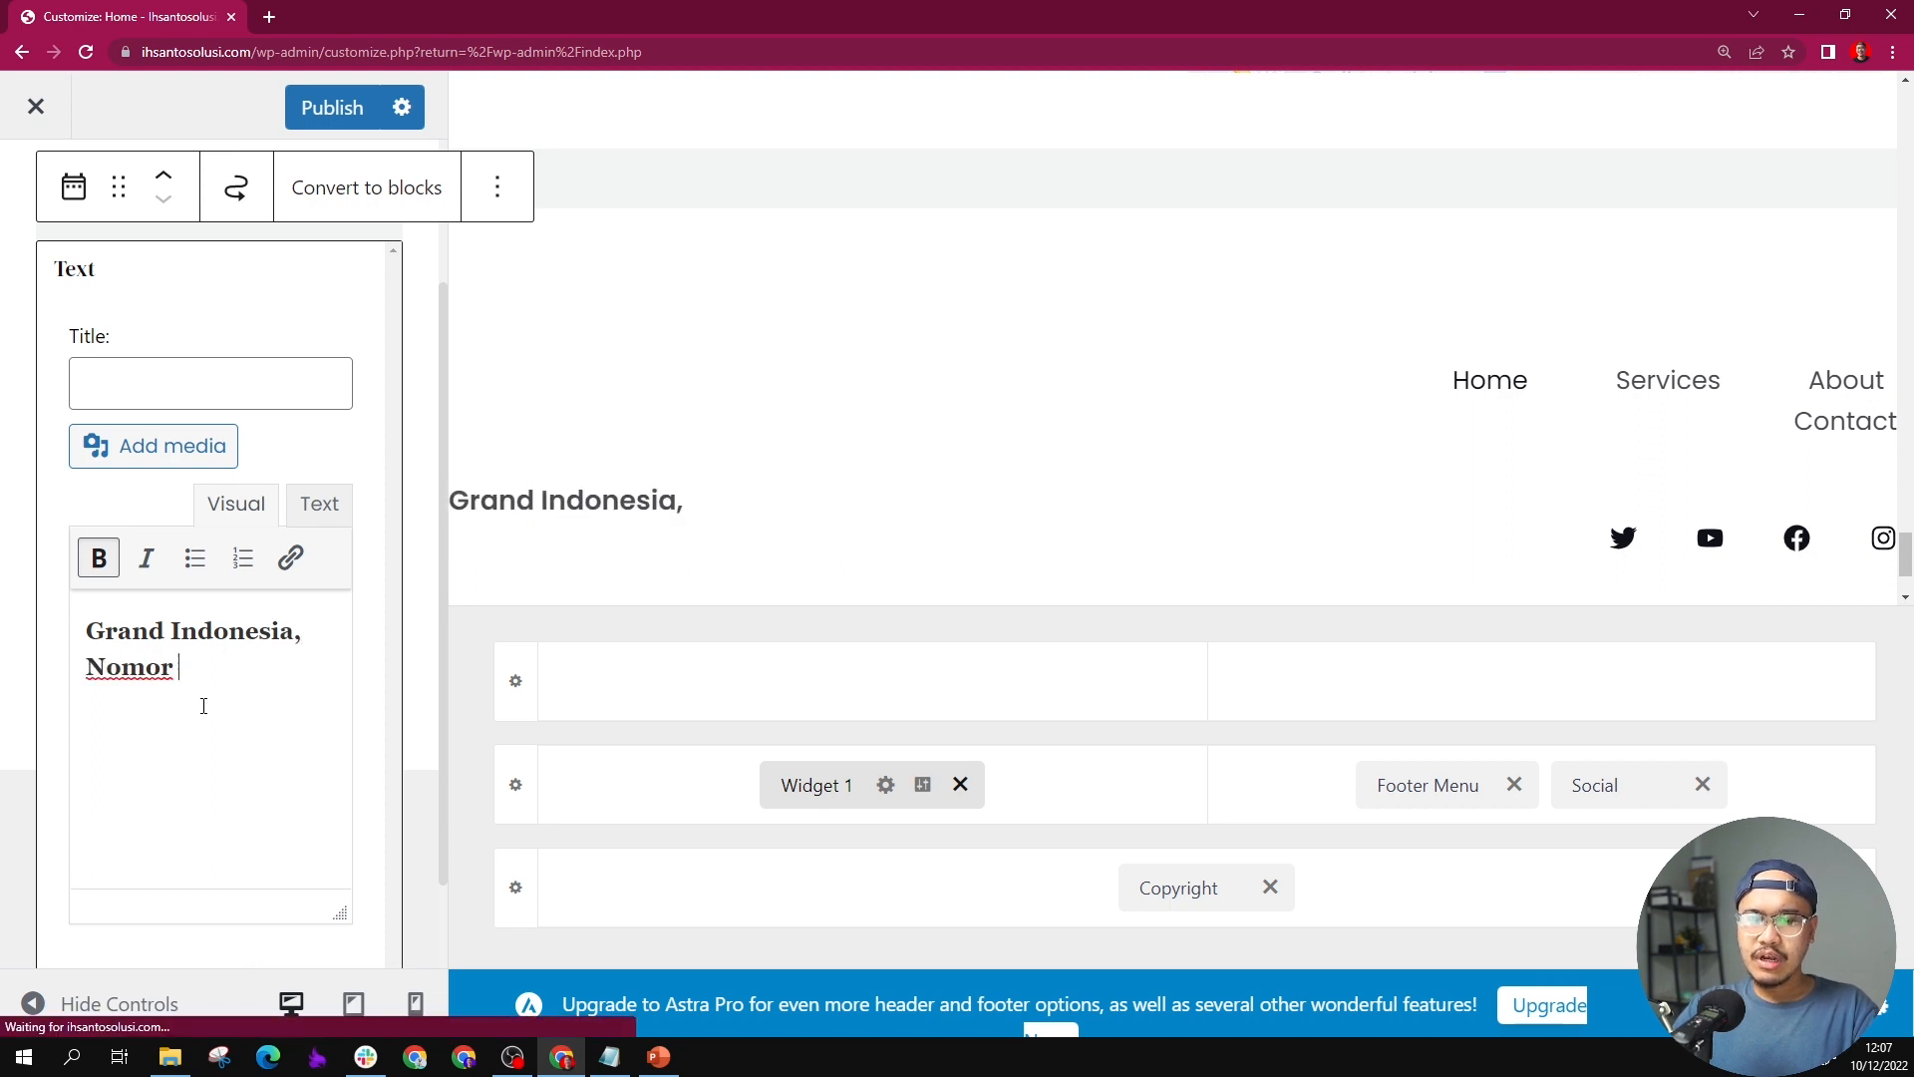
pyautogui.write(' 8. Jakarta')
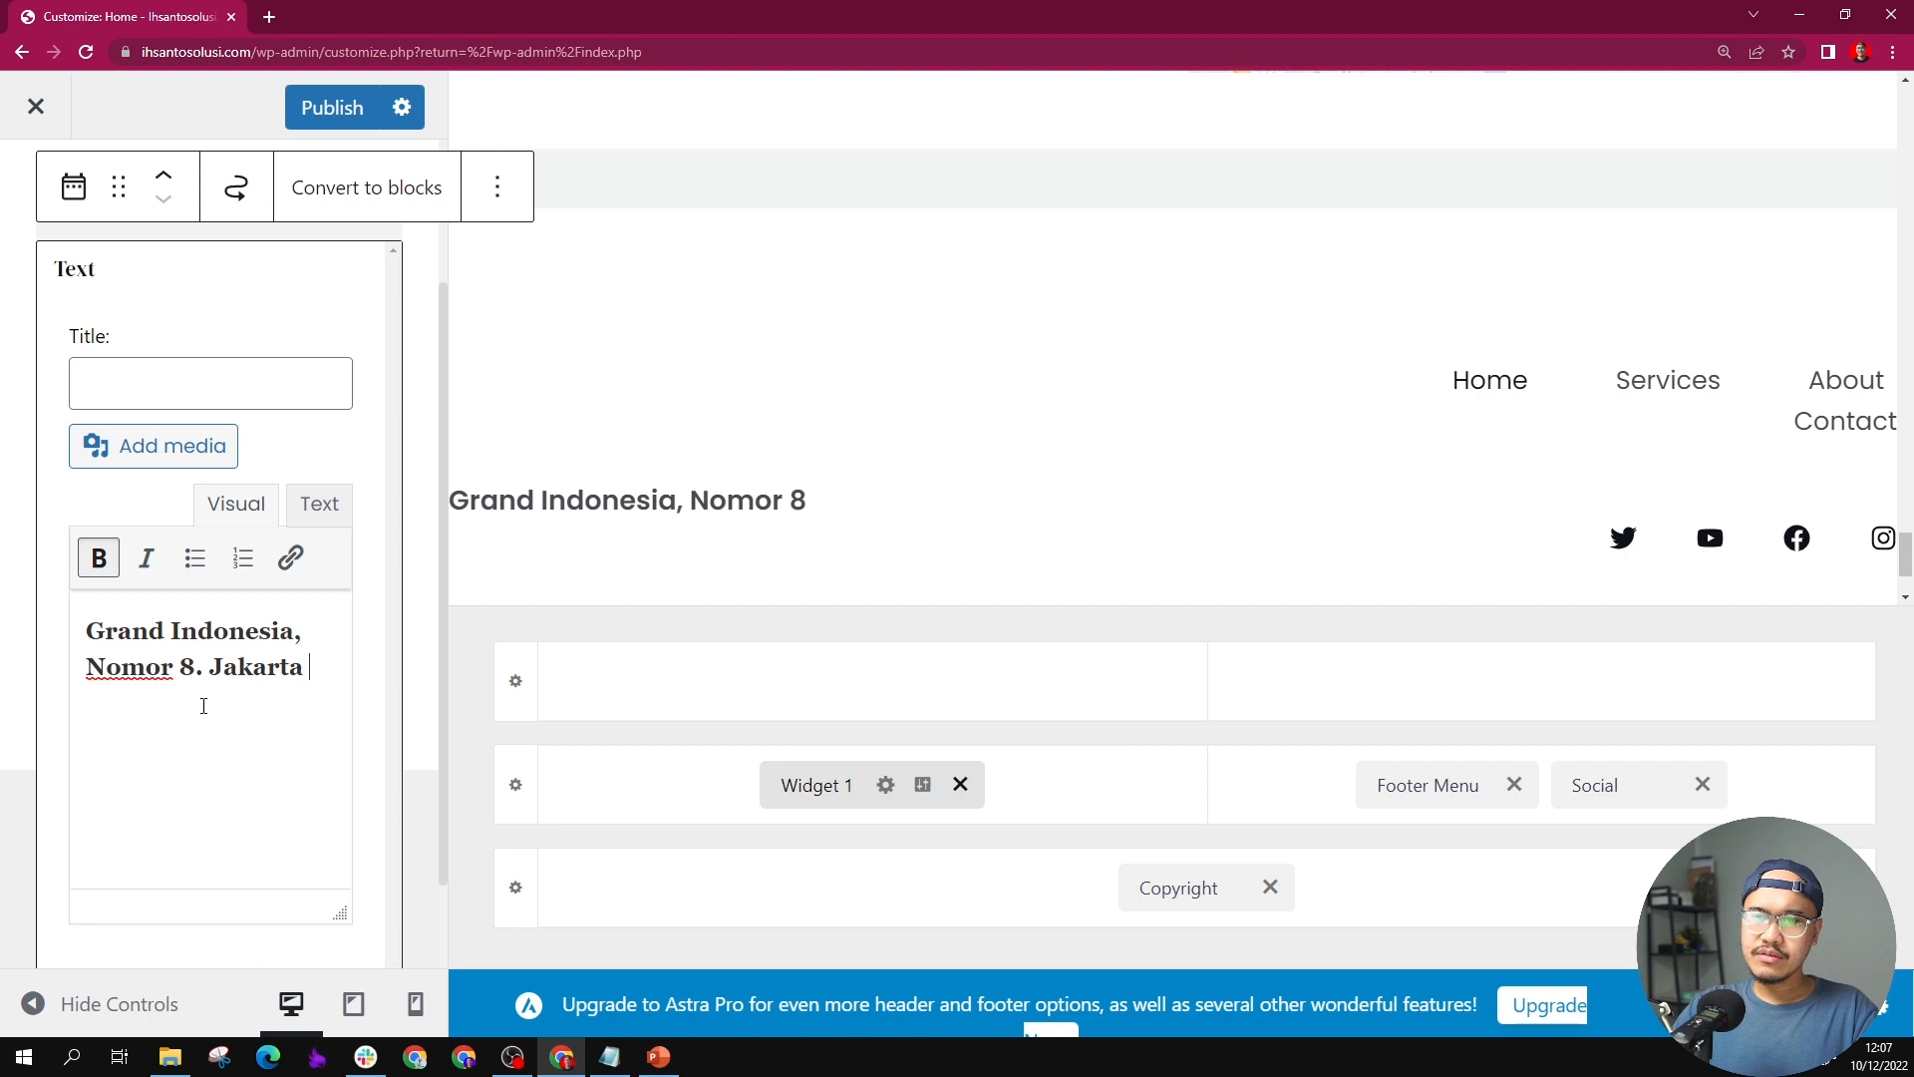
pyautogui.click(666, 456)
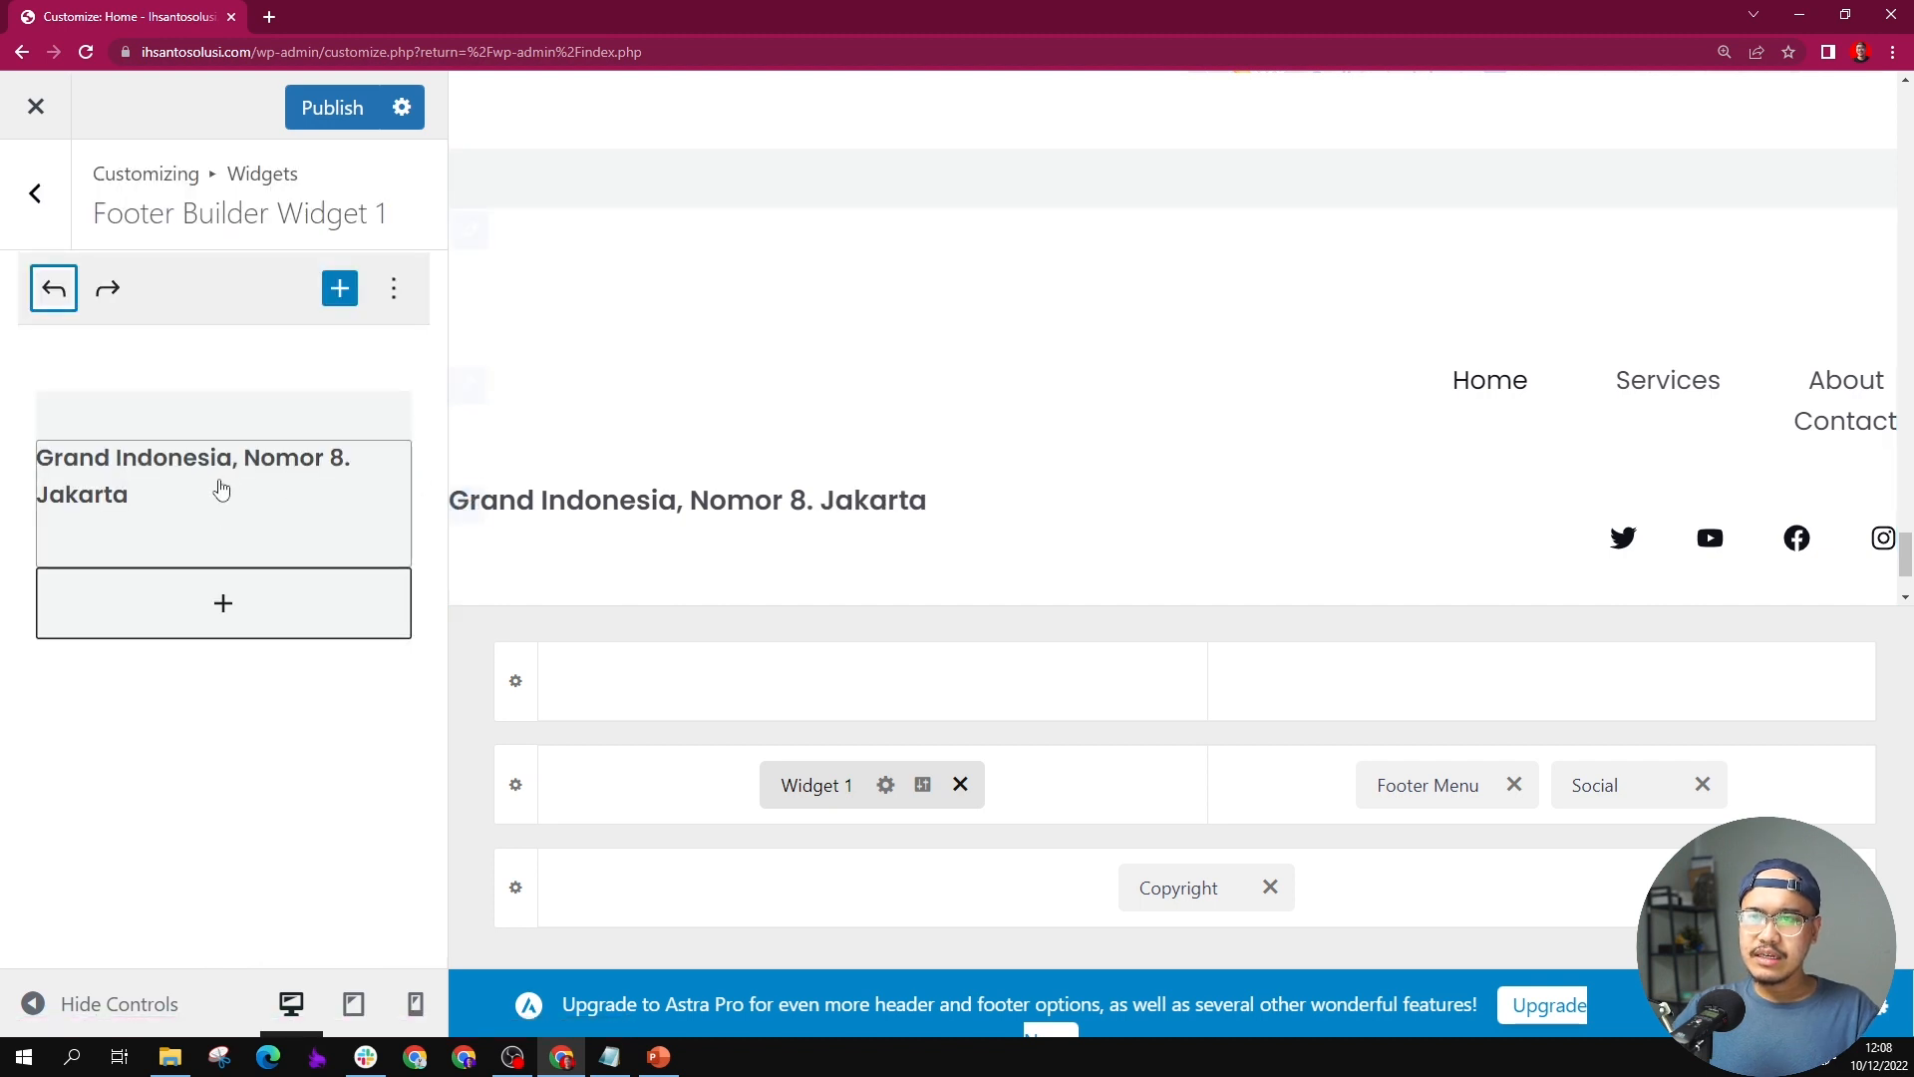
# Step: Remove the placeholder logo image block from the footer's Widget 1
pyautogui.click(614, 403)
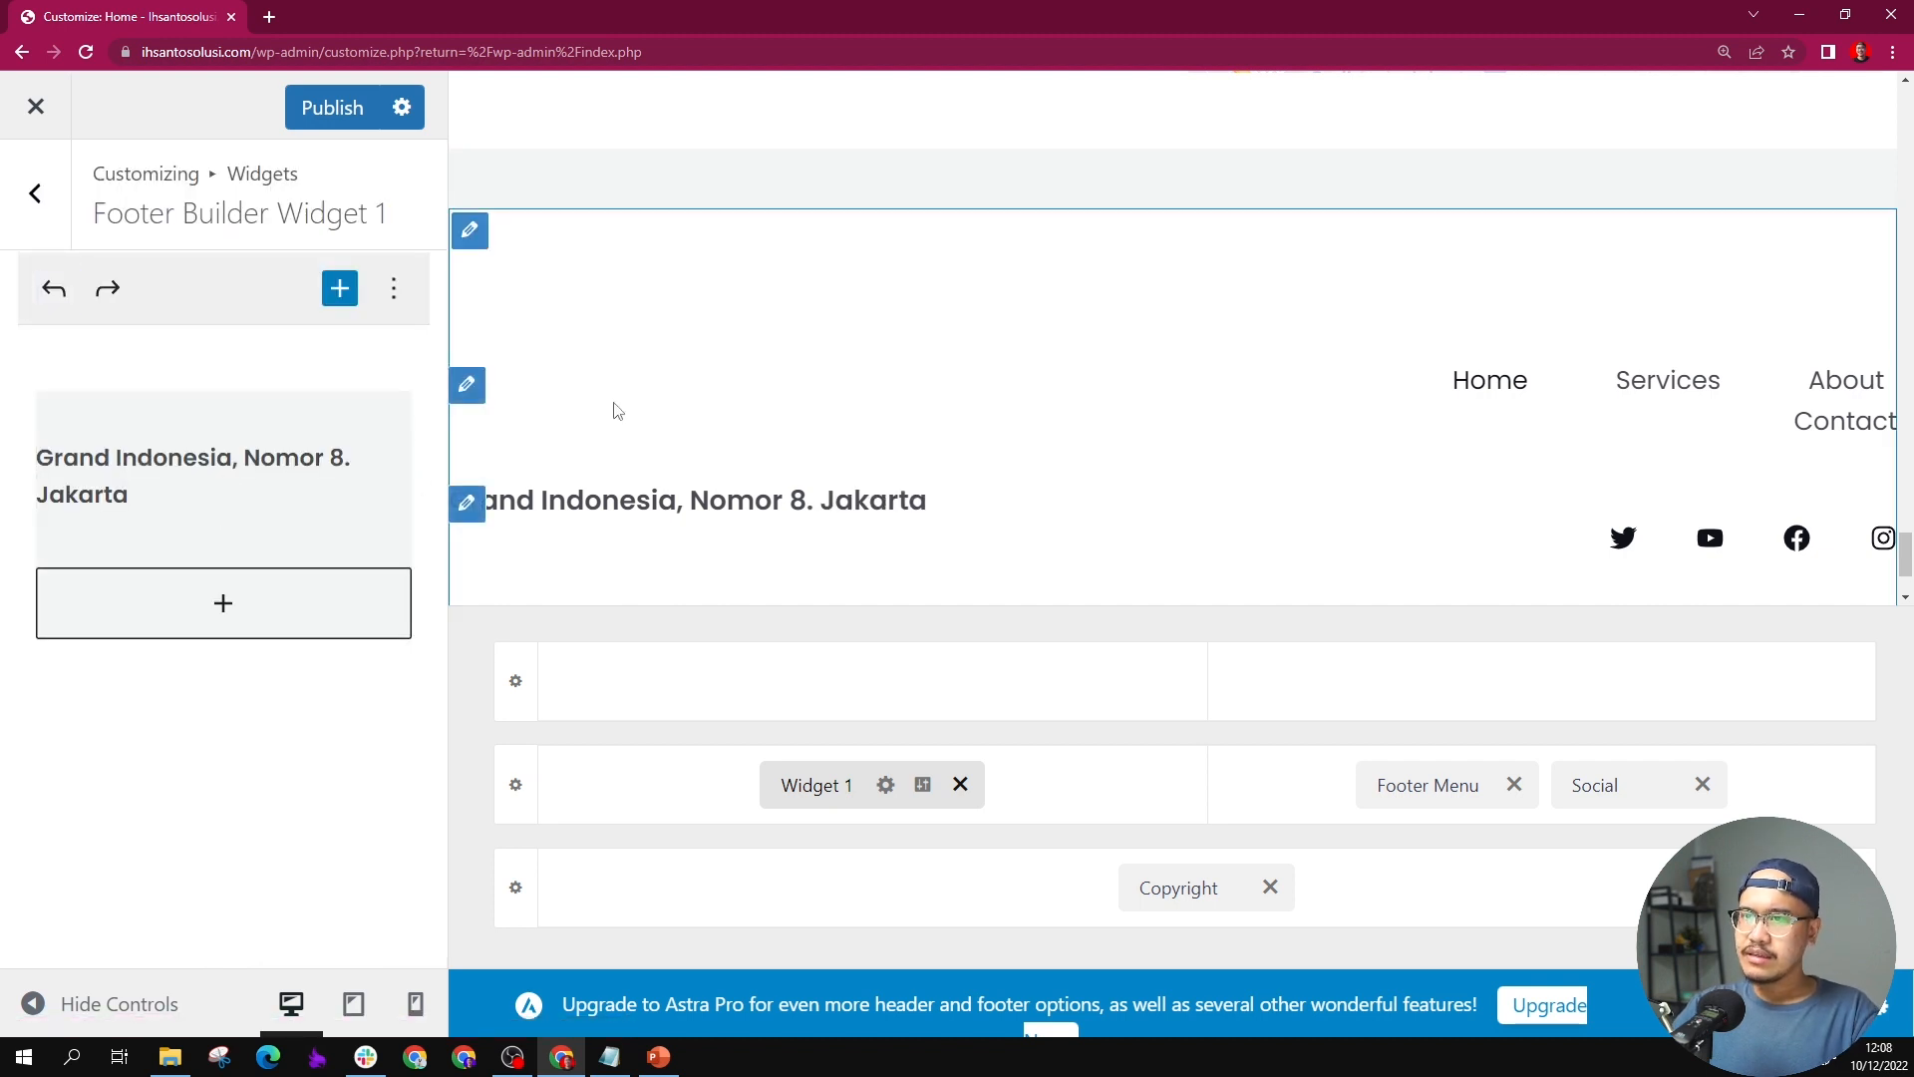
pyautogui.click(482, 398)
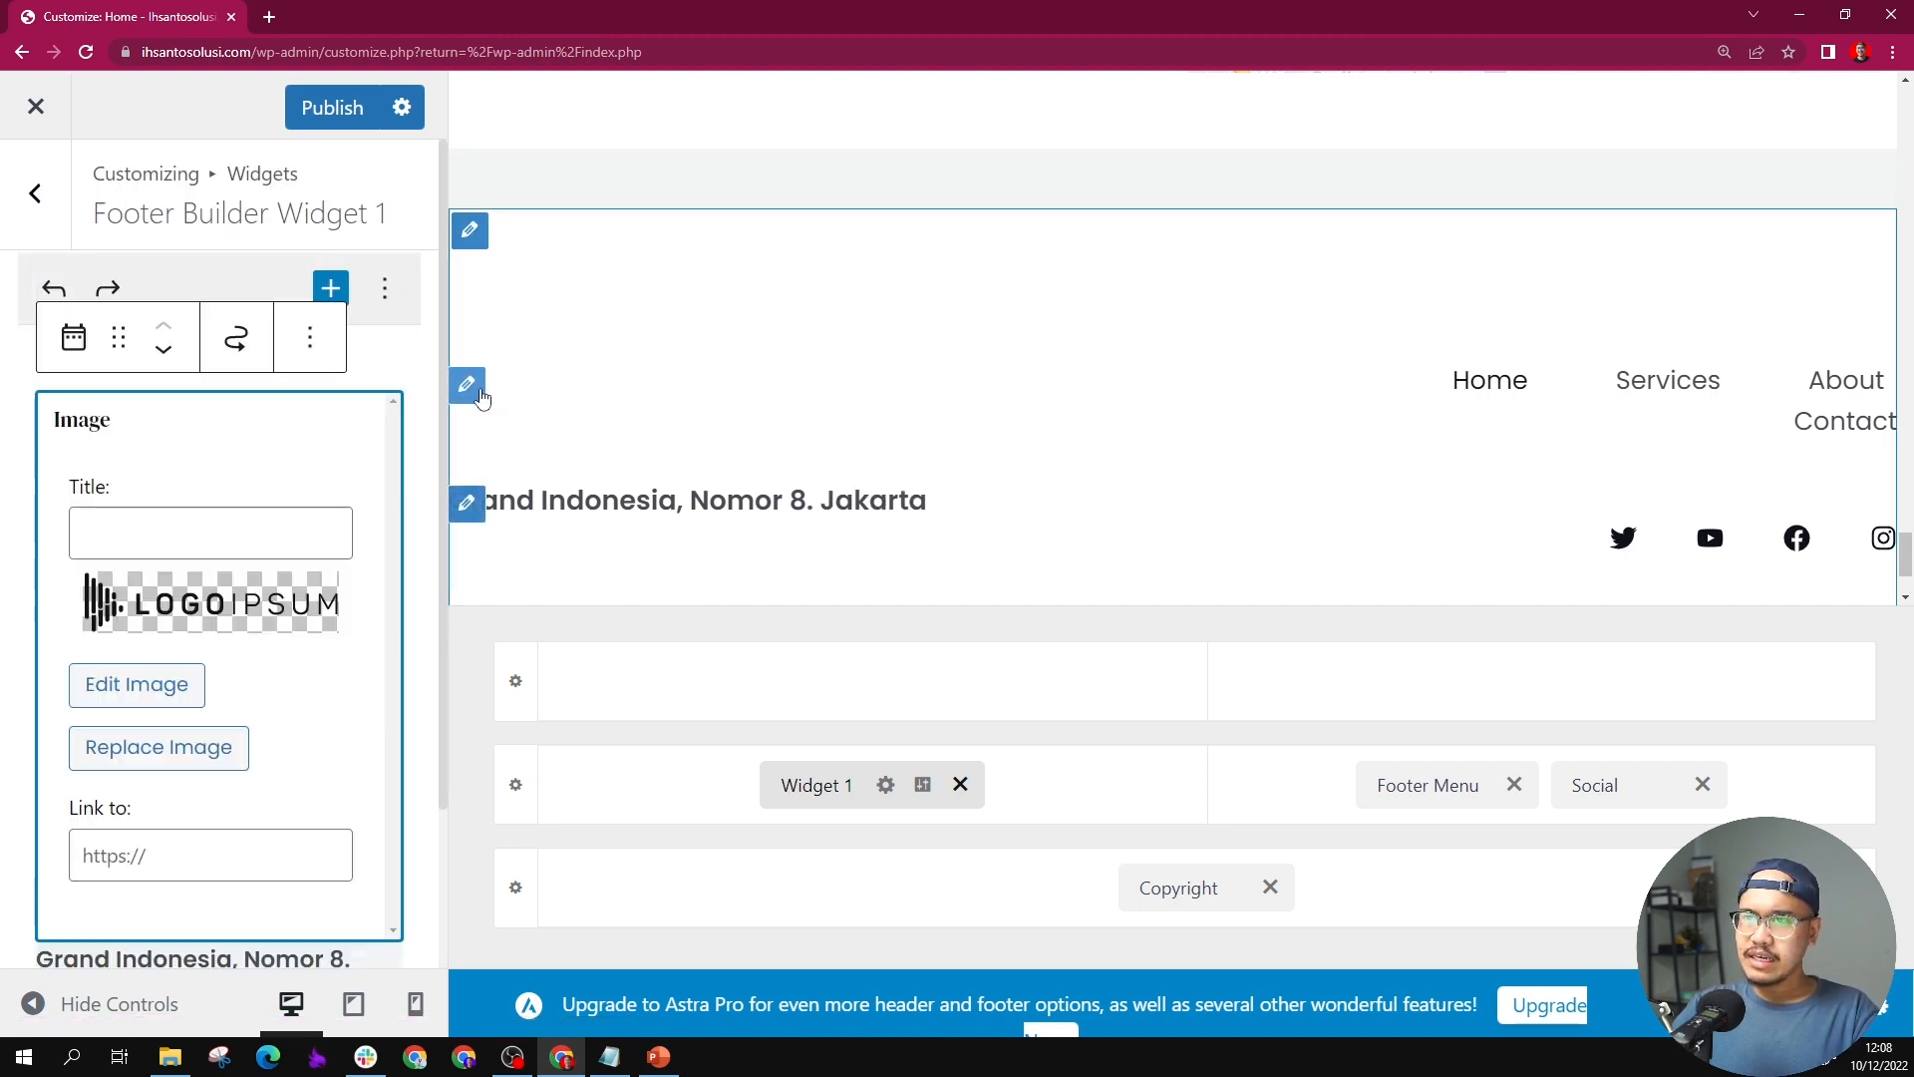
pyautogui.click(204, 614)
pyautogui.click(1667, 157)
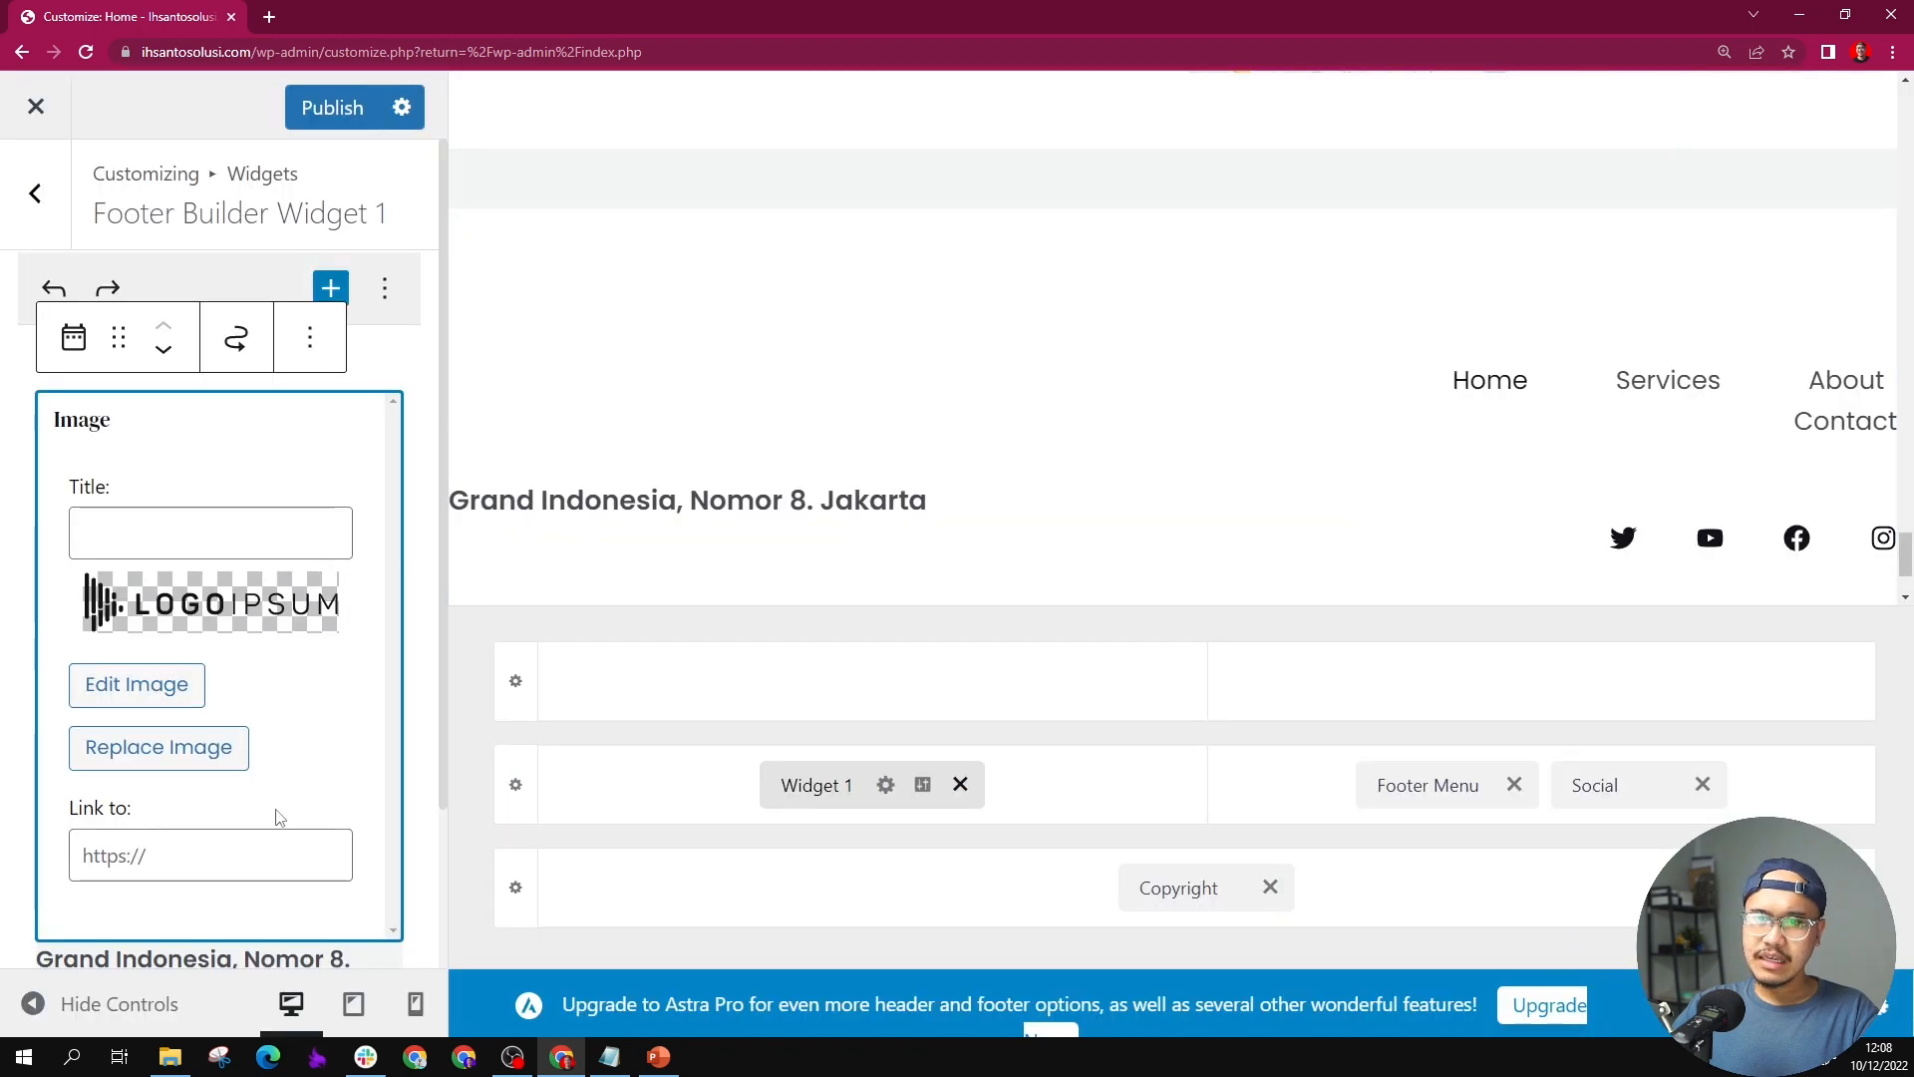
pyautogui.scroll(-2, 199, 698)
pyautogui.scroll(2, 165, 648)
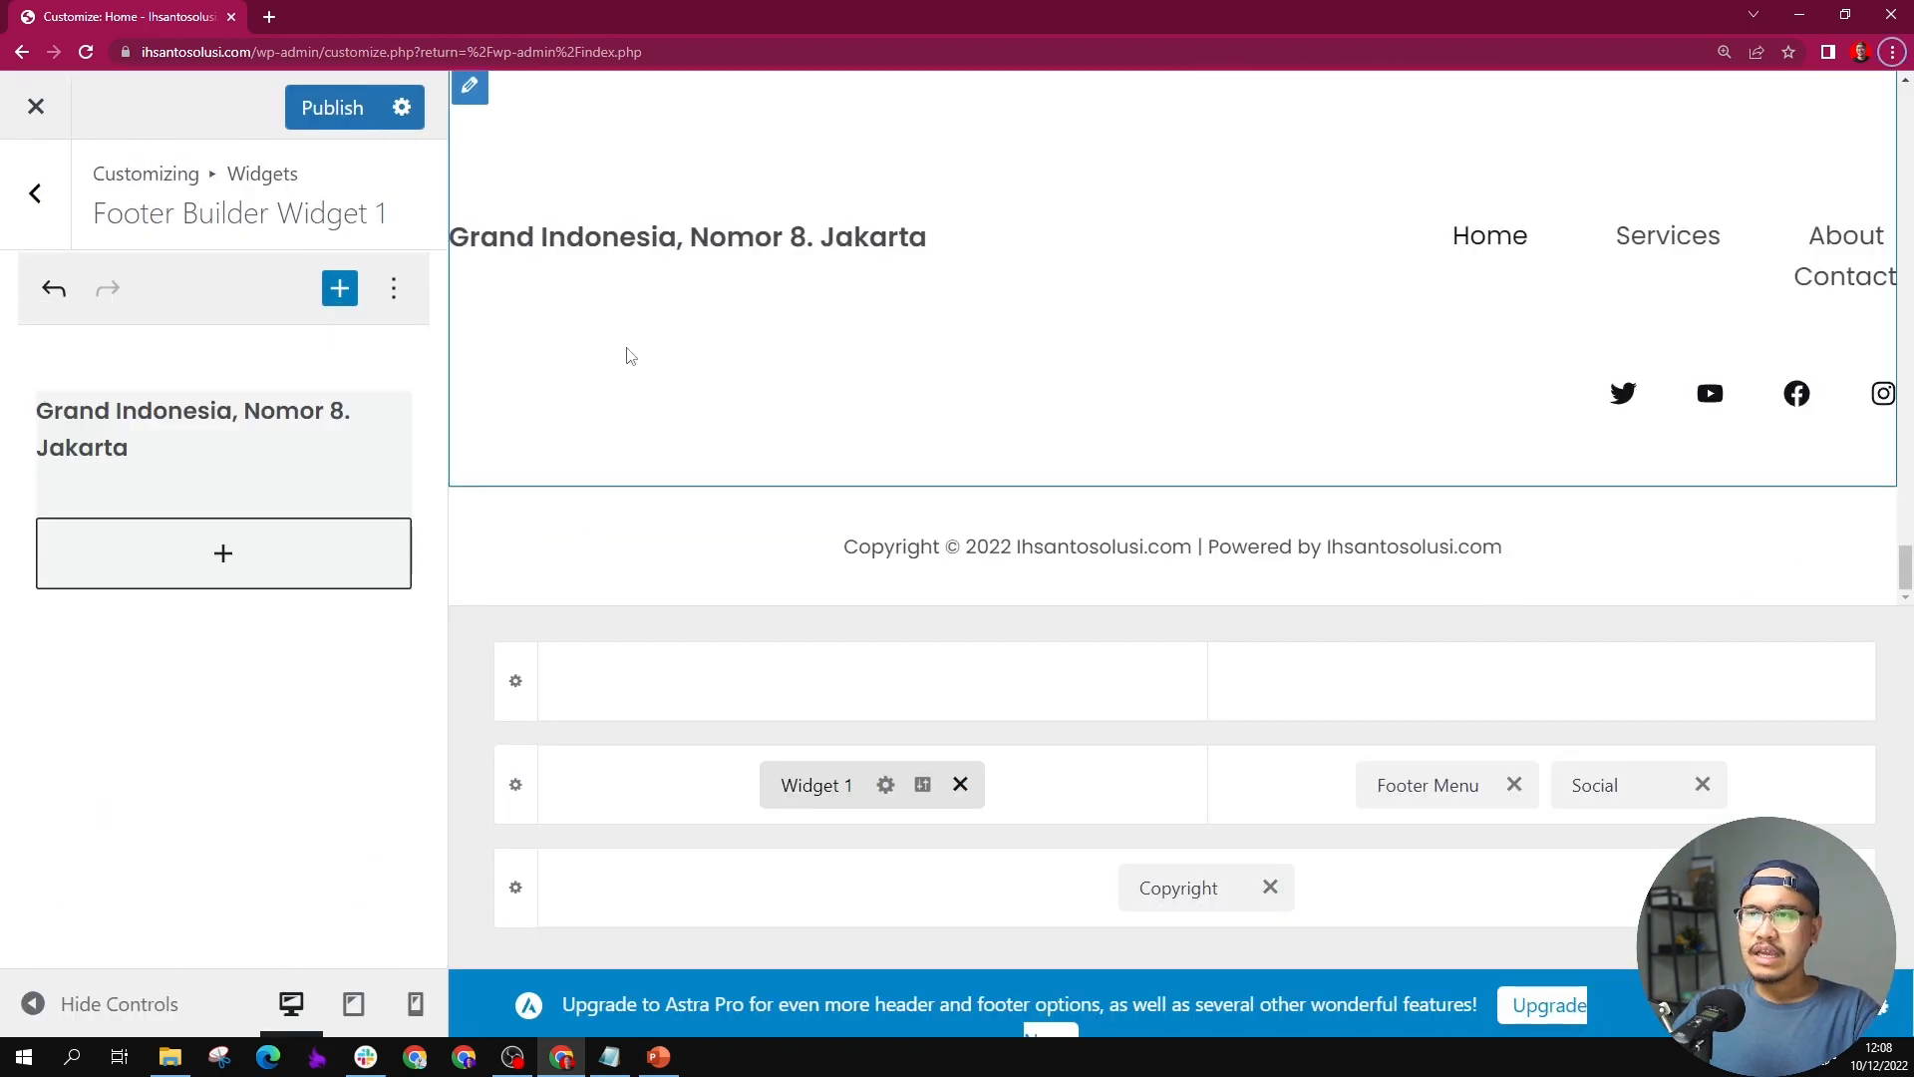
pyautogui.scroll(2, 618, 374)
pyautogui.scroll(-2, 612, 402)
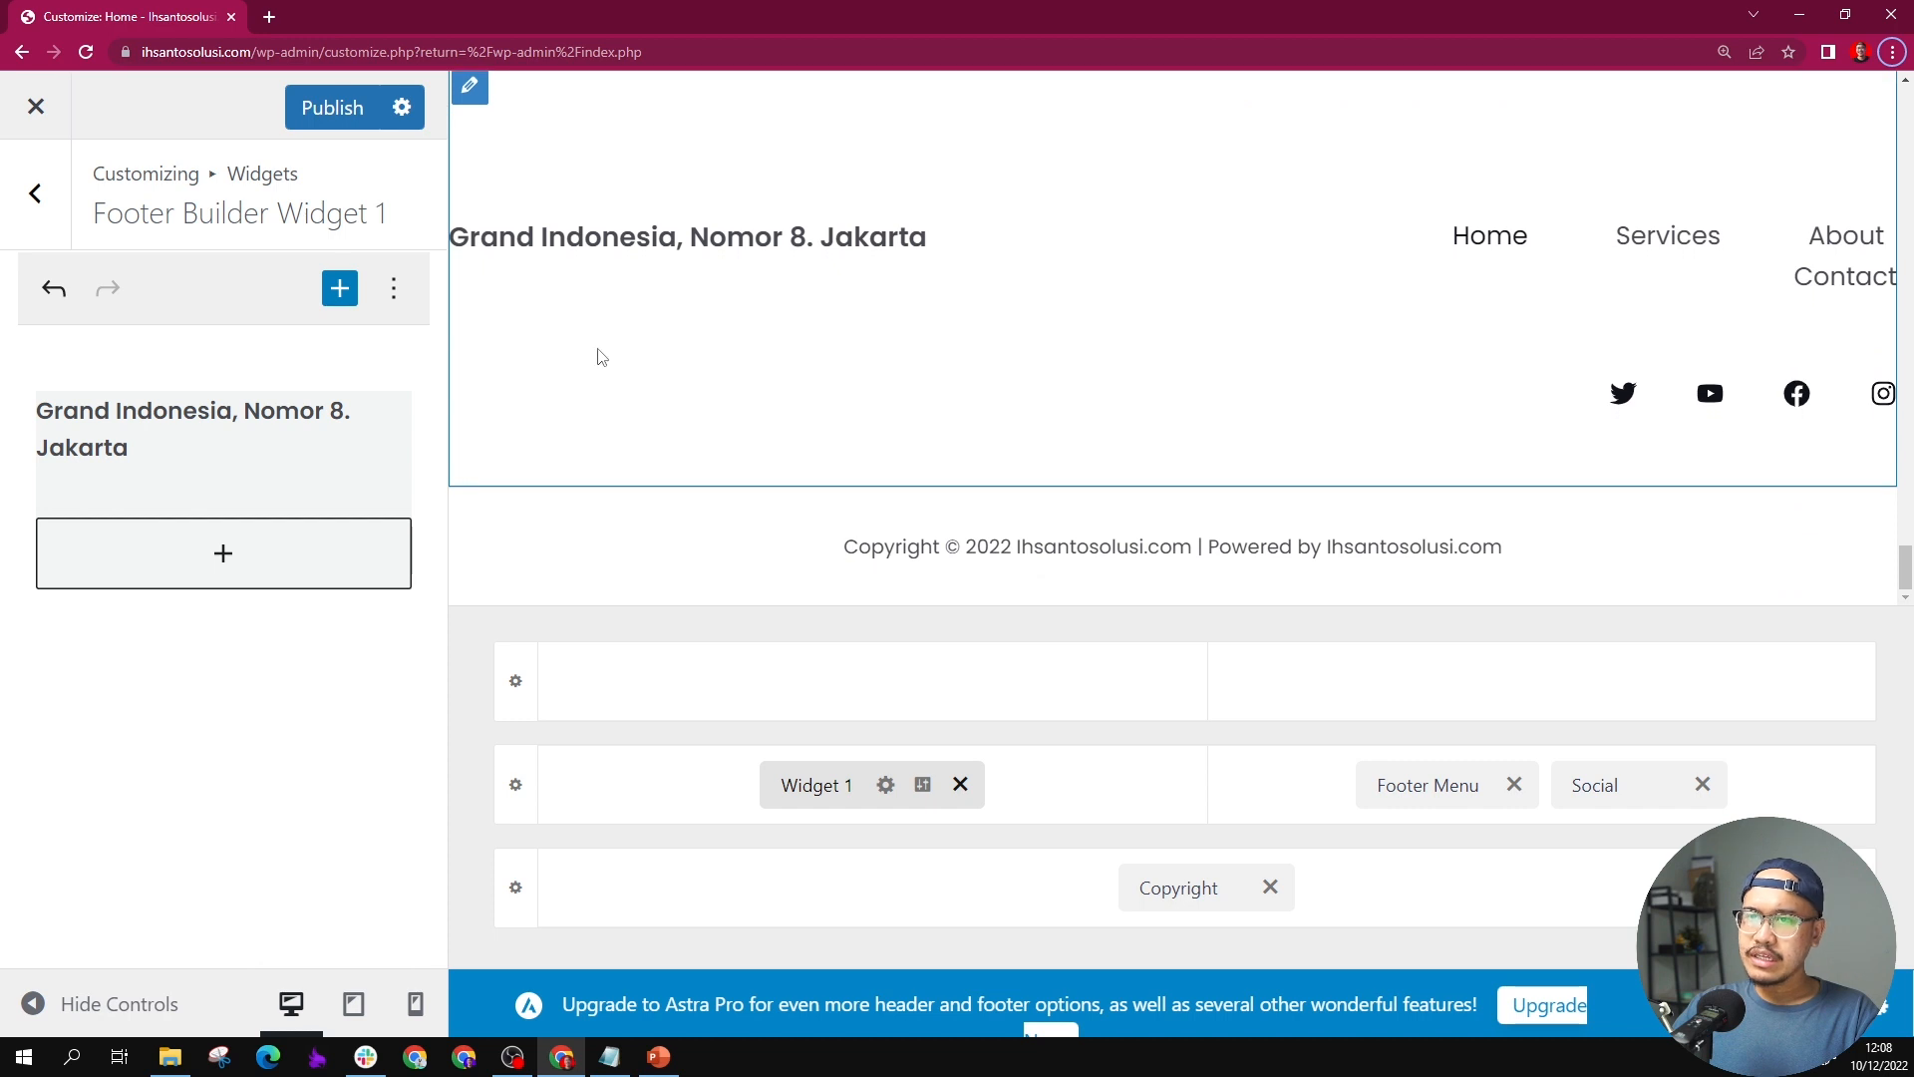
# Step: Add a heading block reading "ihsansantosolusi.com" below the address text in Widget 1
pyautogui.click(225, 556)
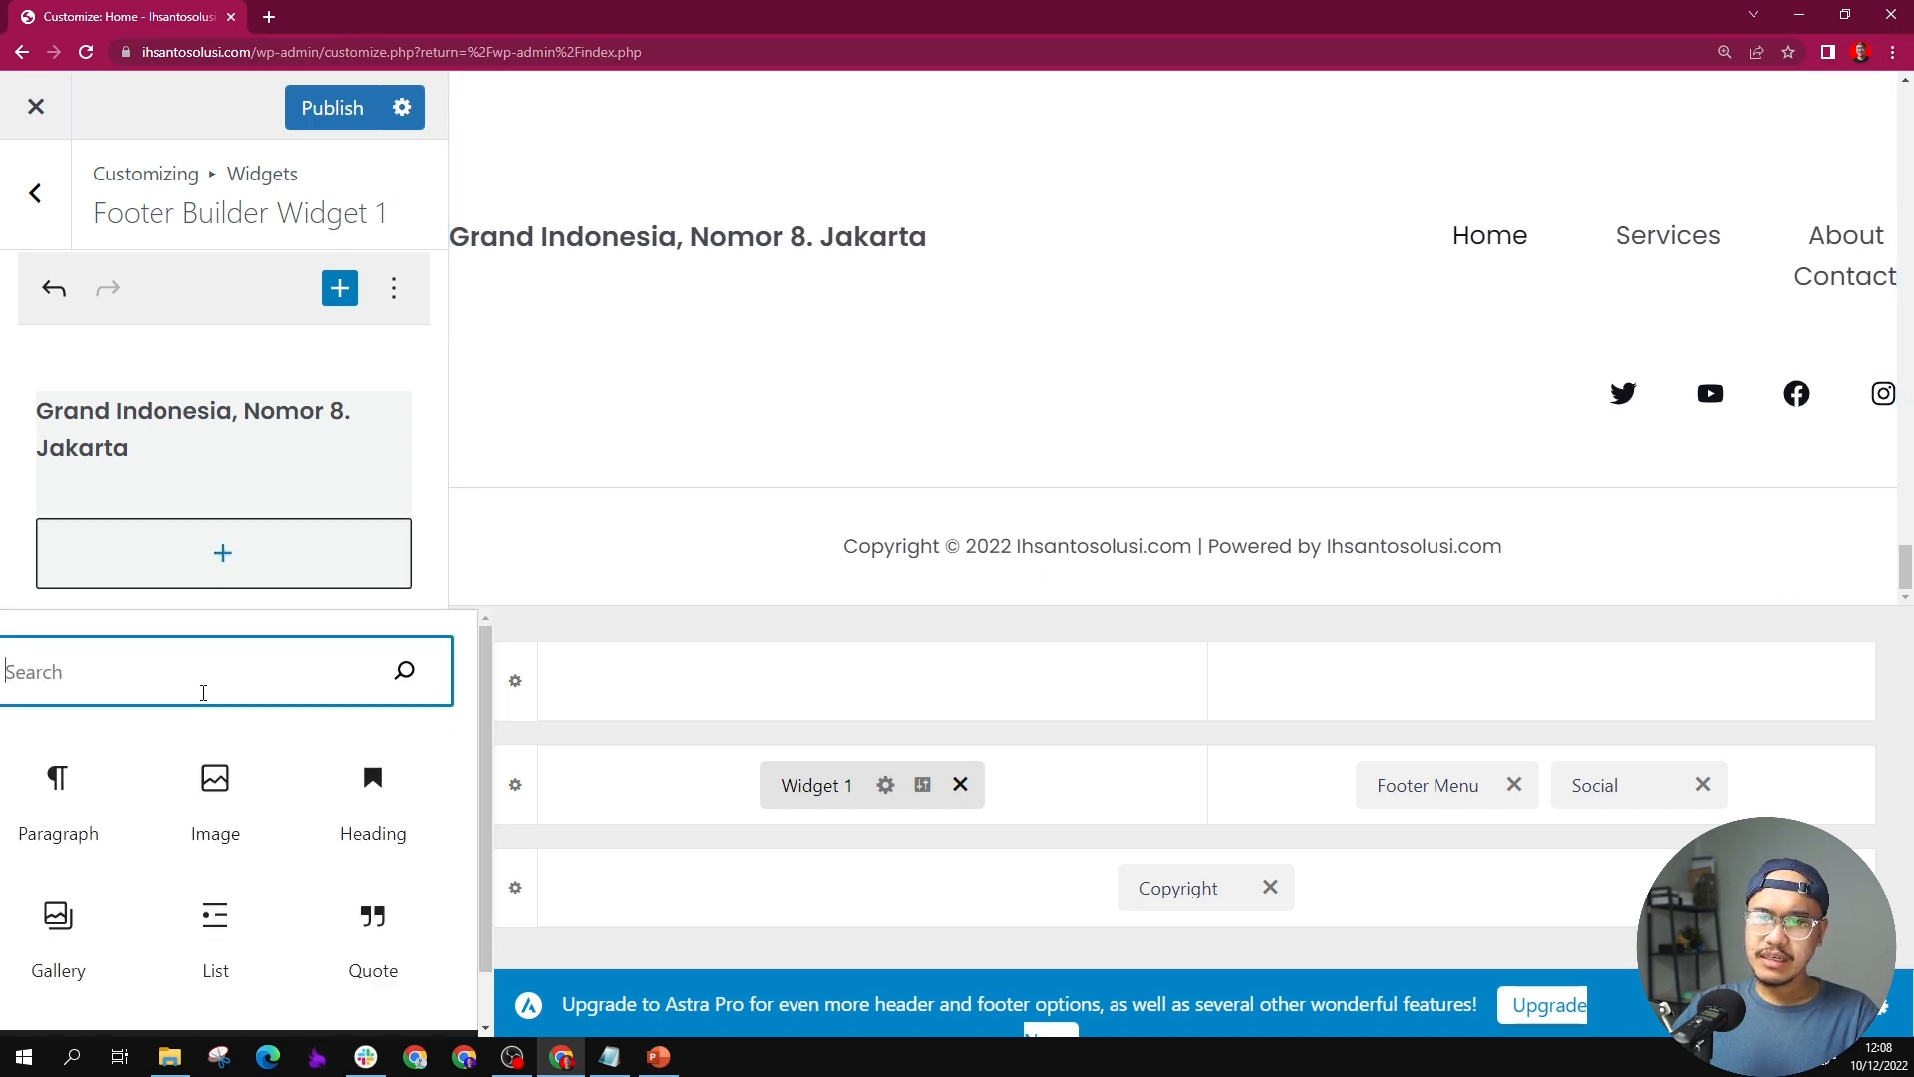
pyautogui.click(349, 797)
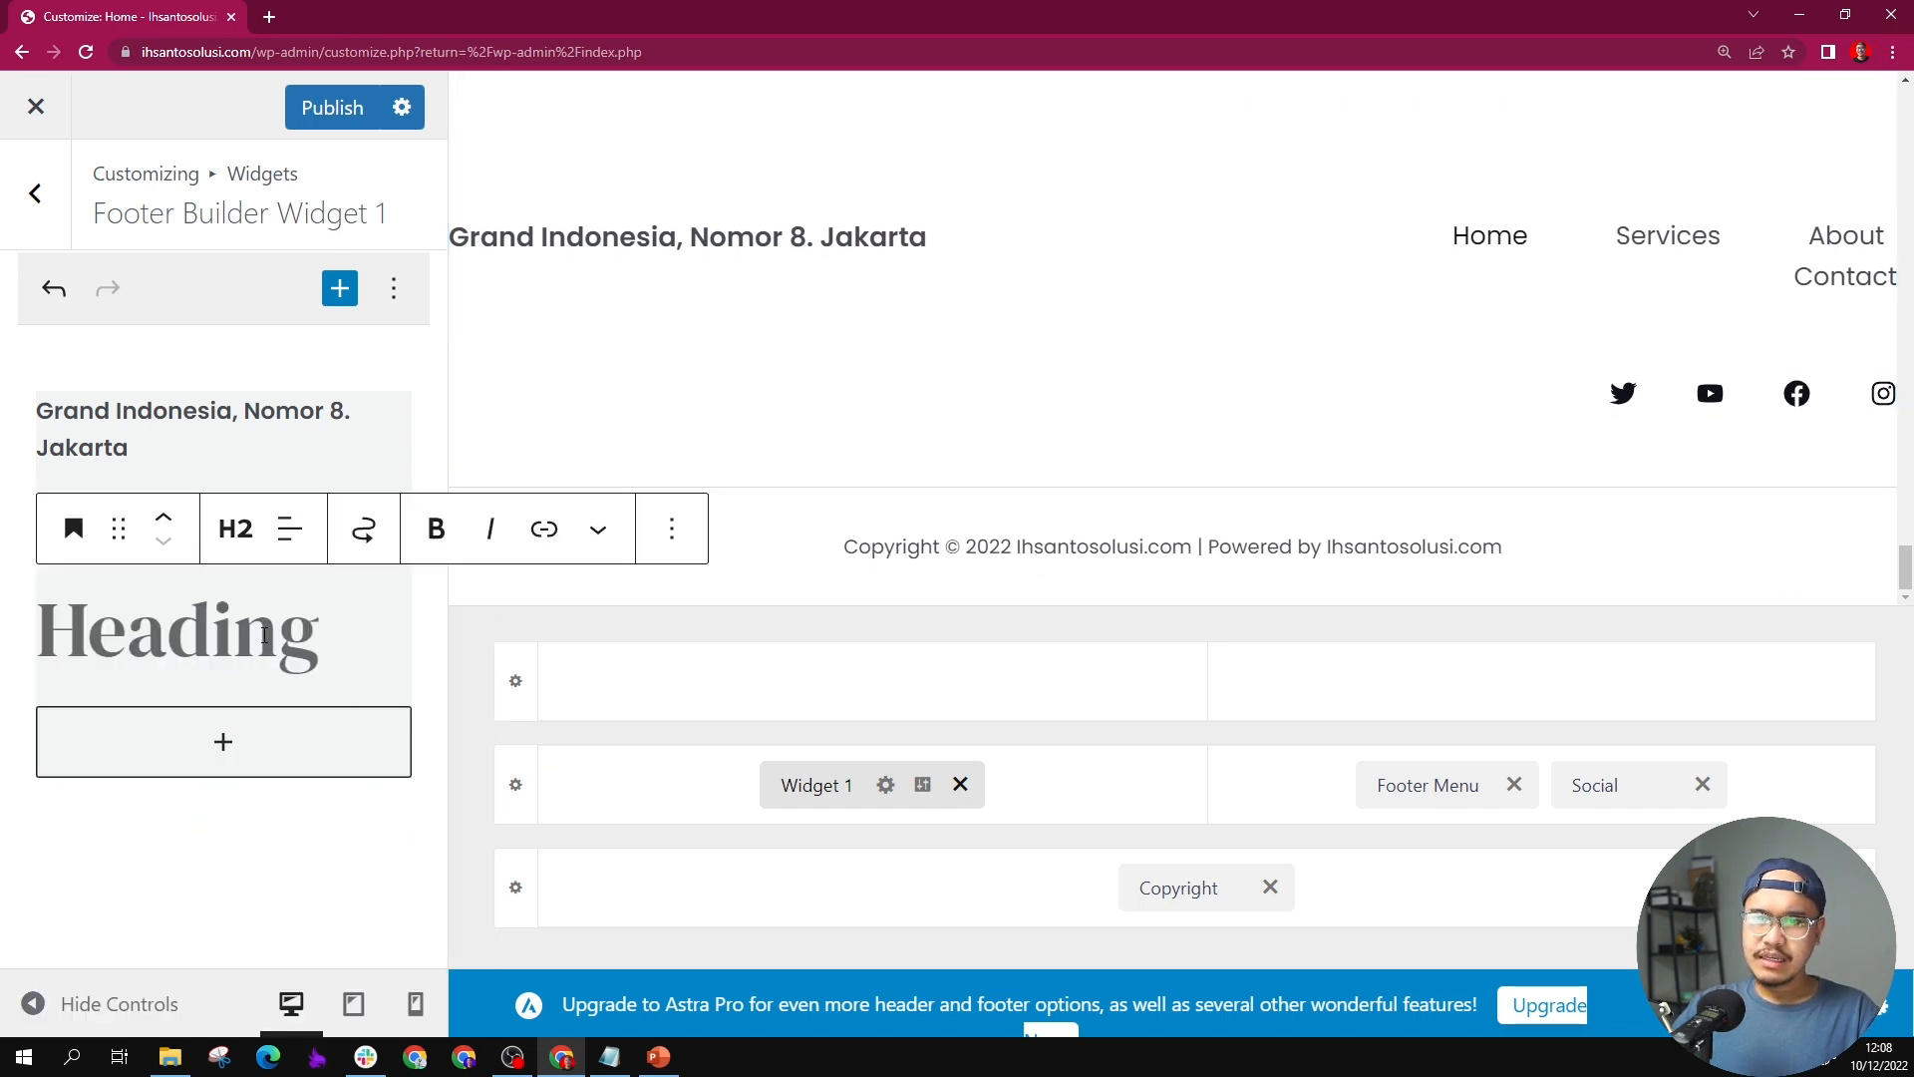
pyautogui.write('ihsans')
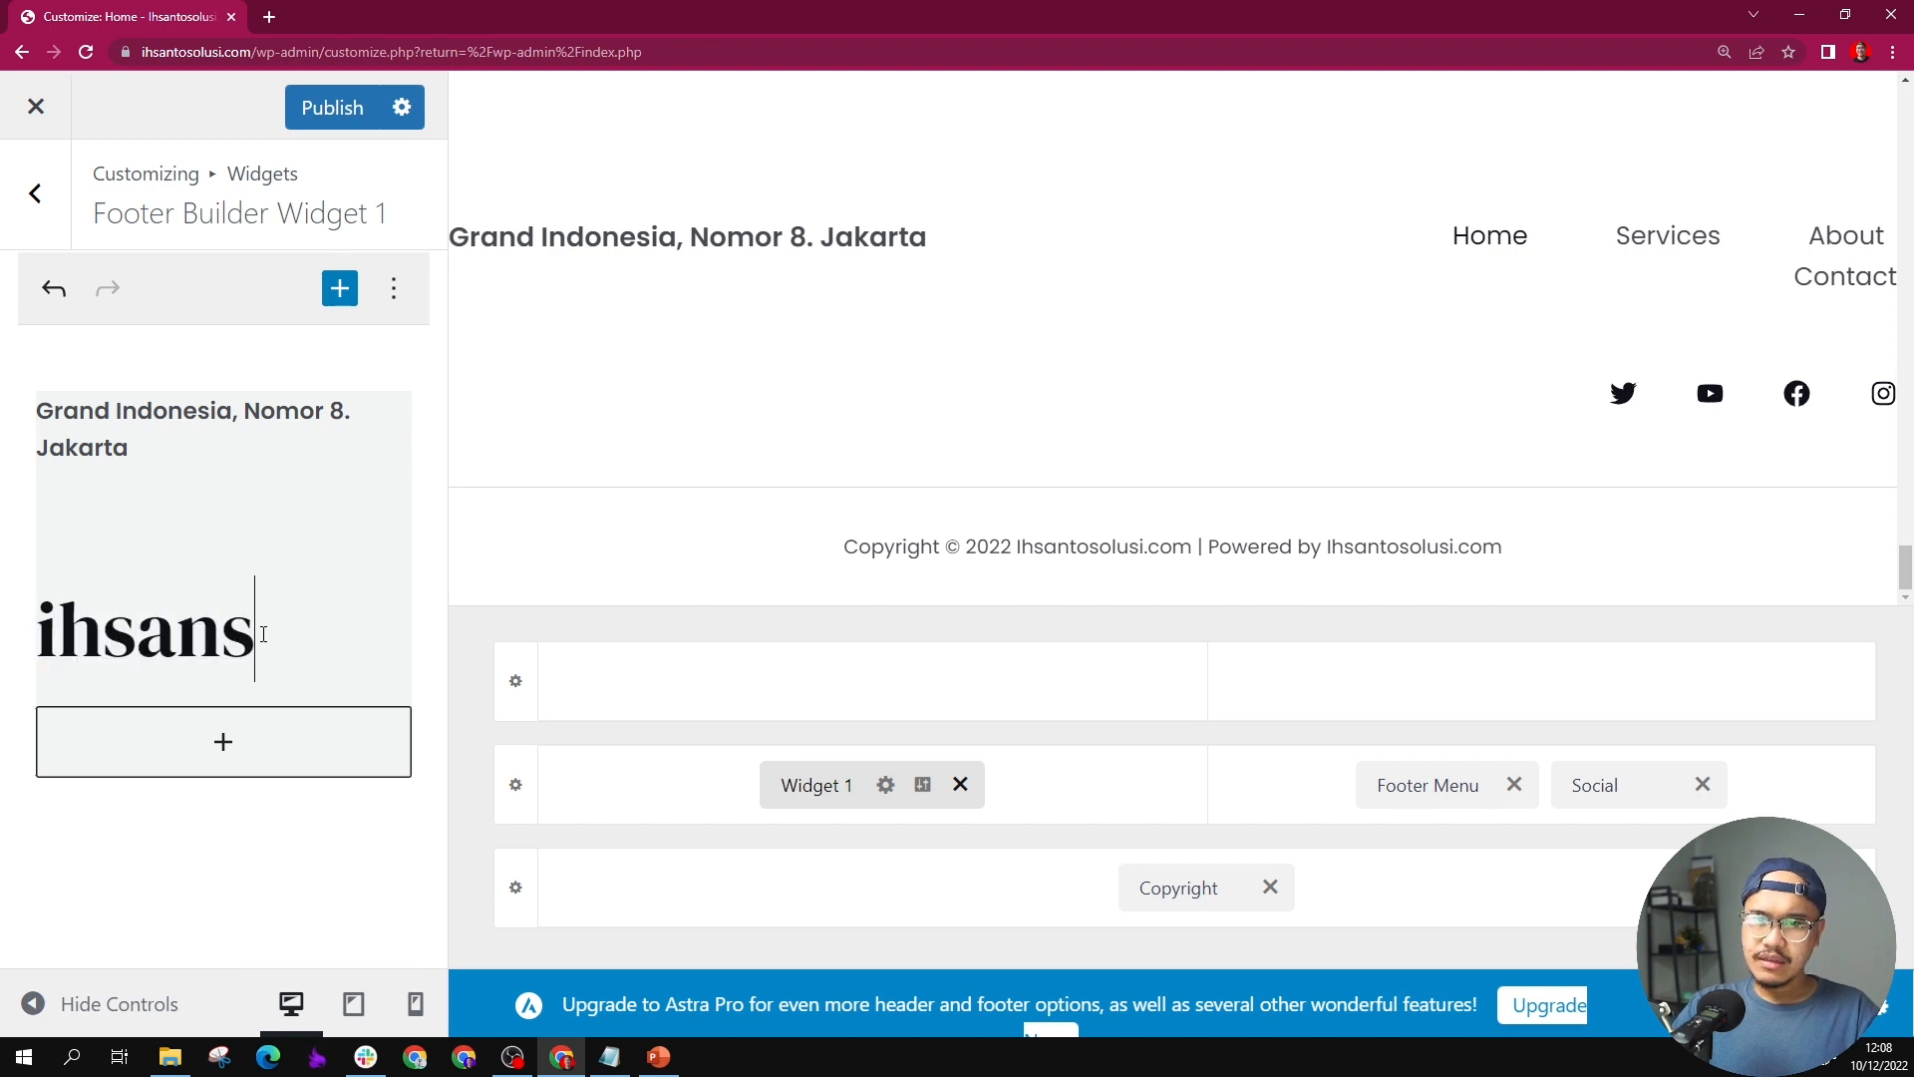
pyautogui.write('antoso')
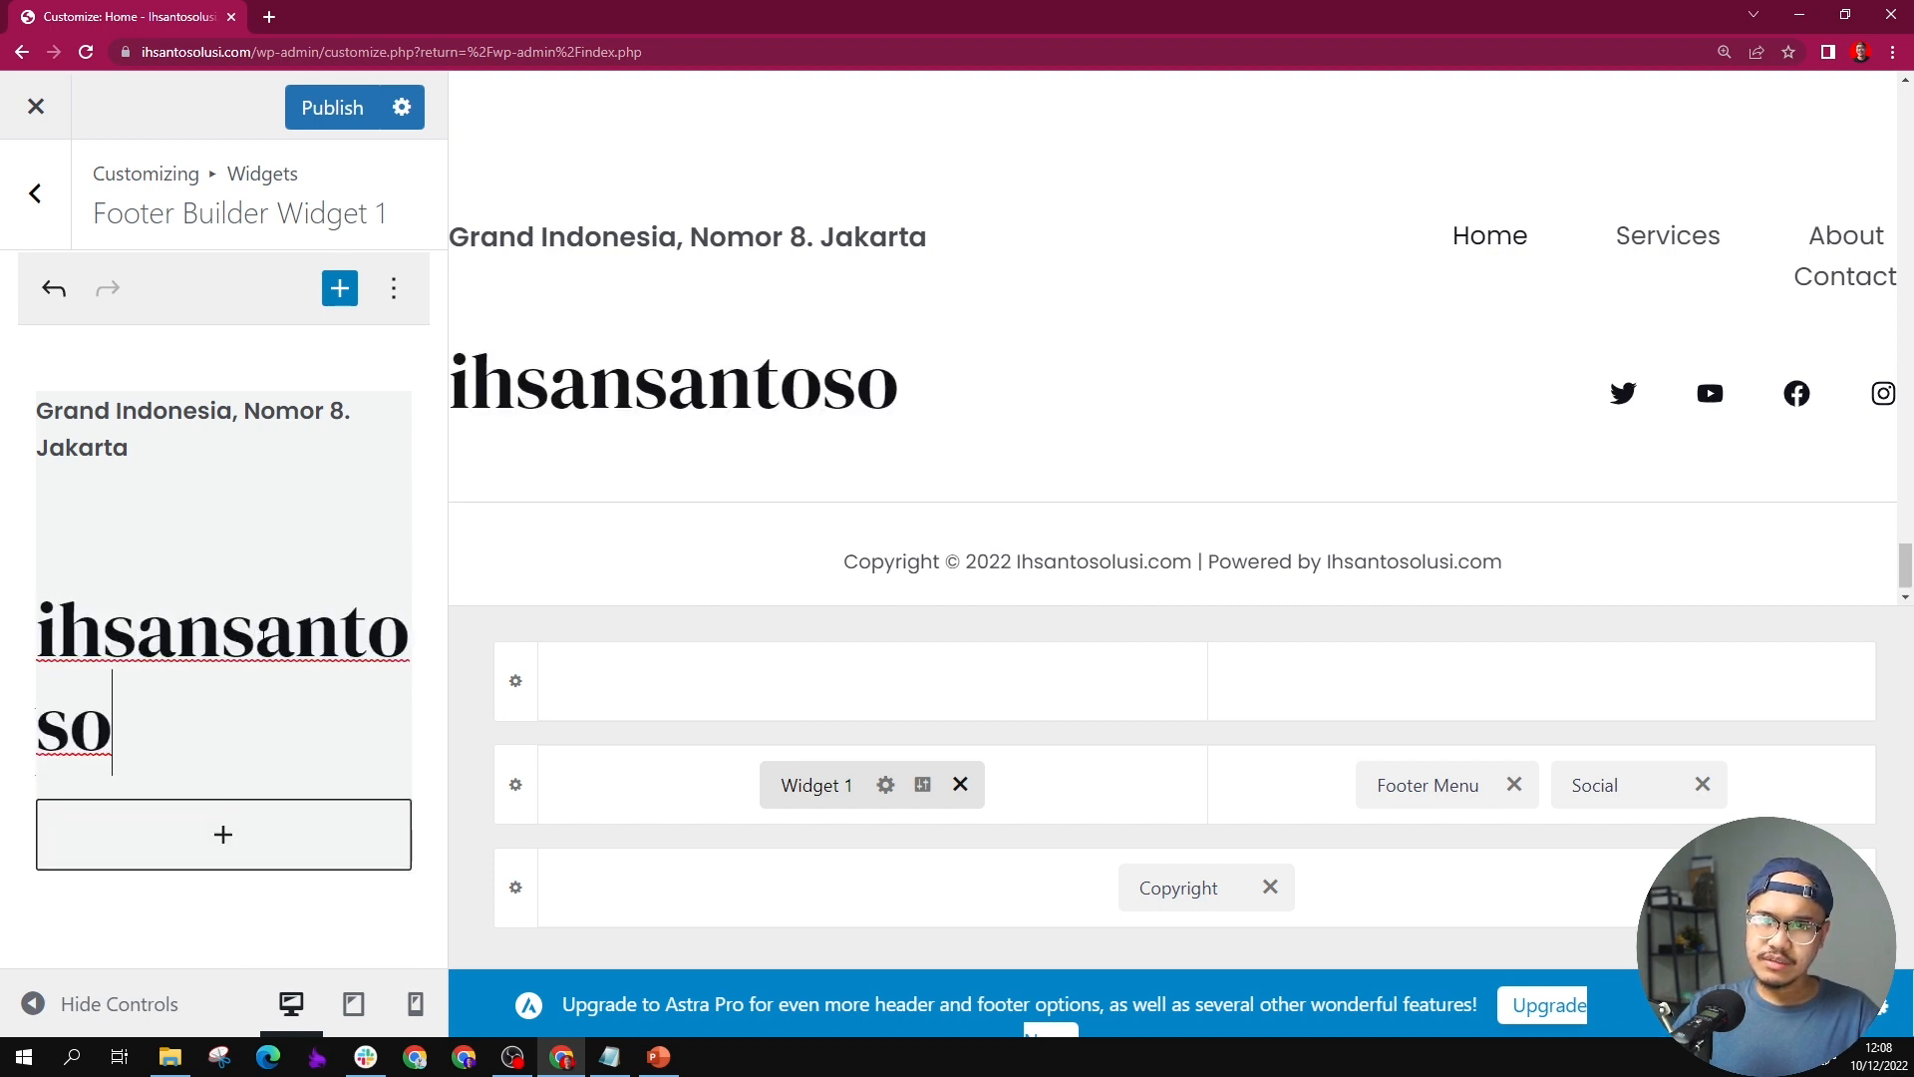
pyautogui.write('lus')
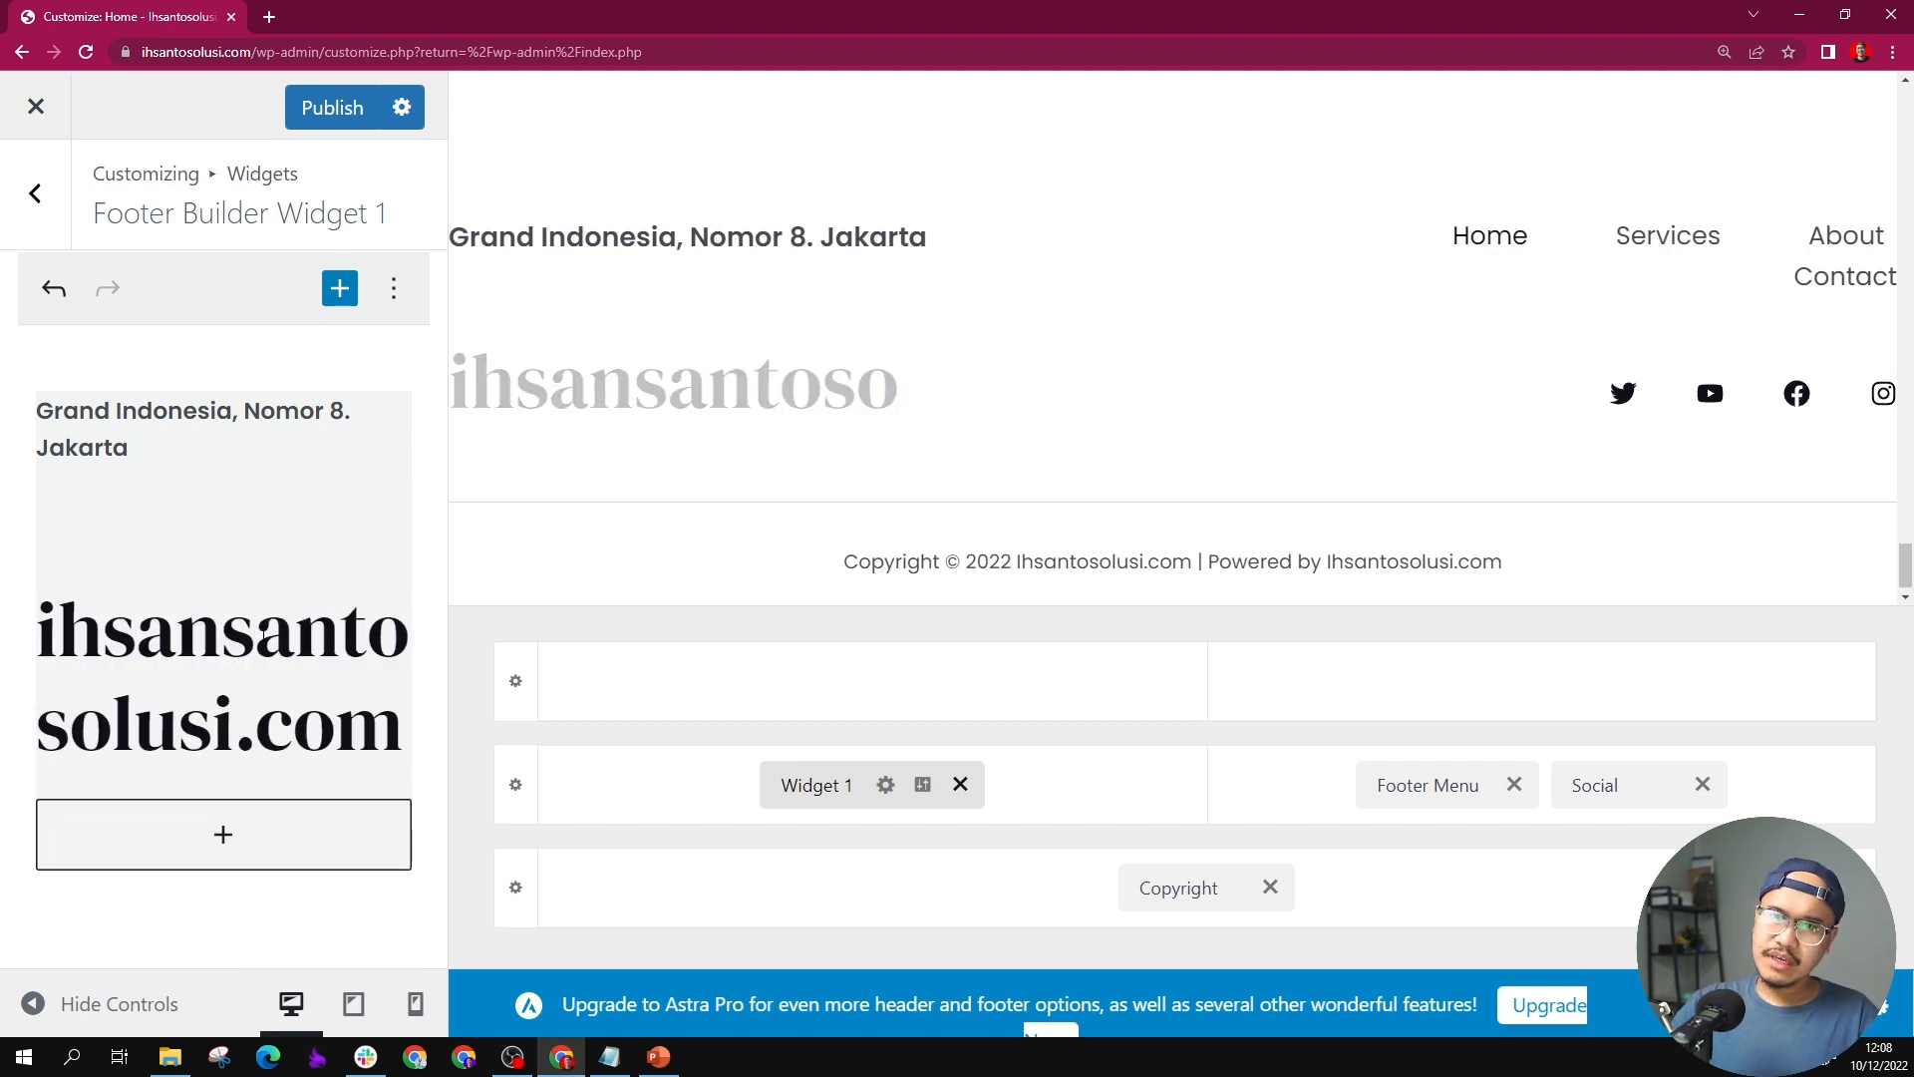
pyautogui.write('i.com')
# Step: Set the site name heading's level to H6
pyautogui.hotkey('ctrl', 'a')
pyautogui.click(246, 528)
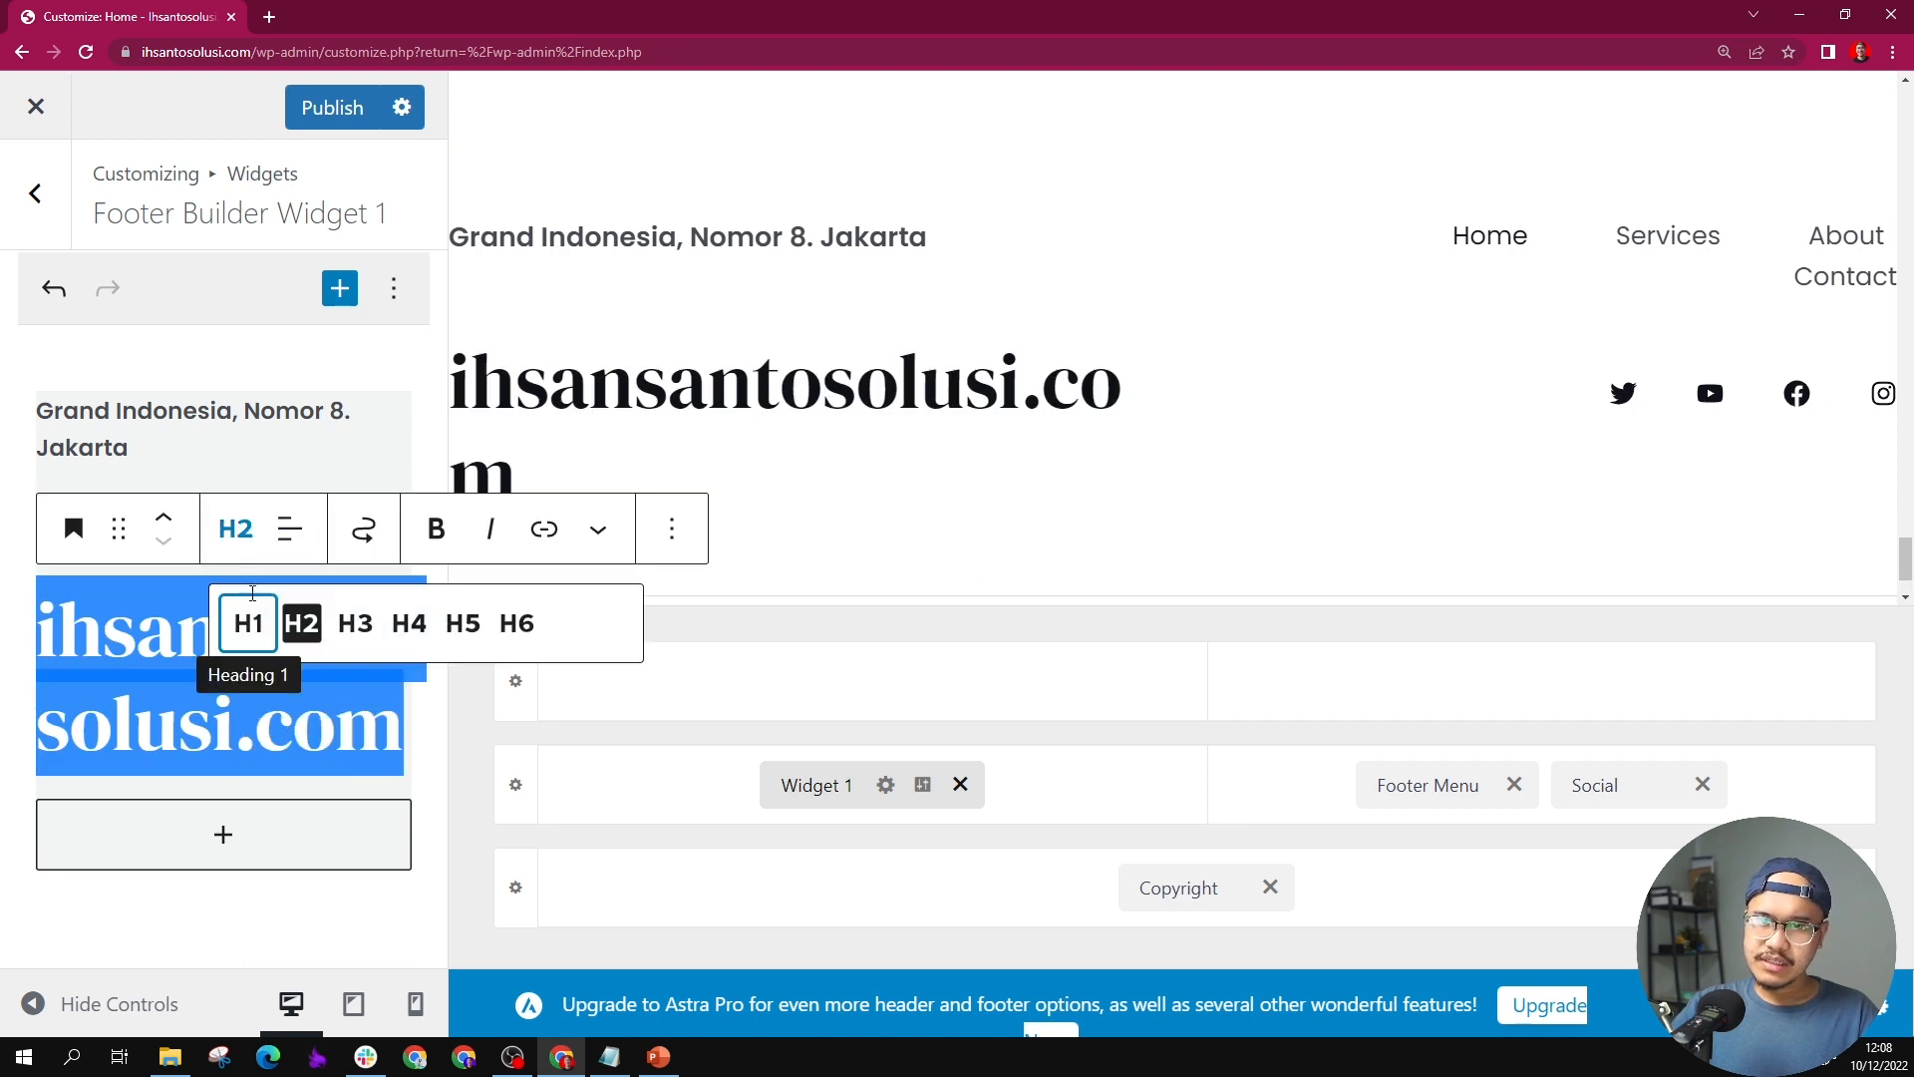
pyautogui.click(515, 626)
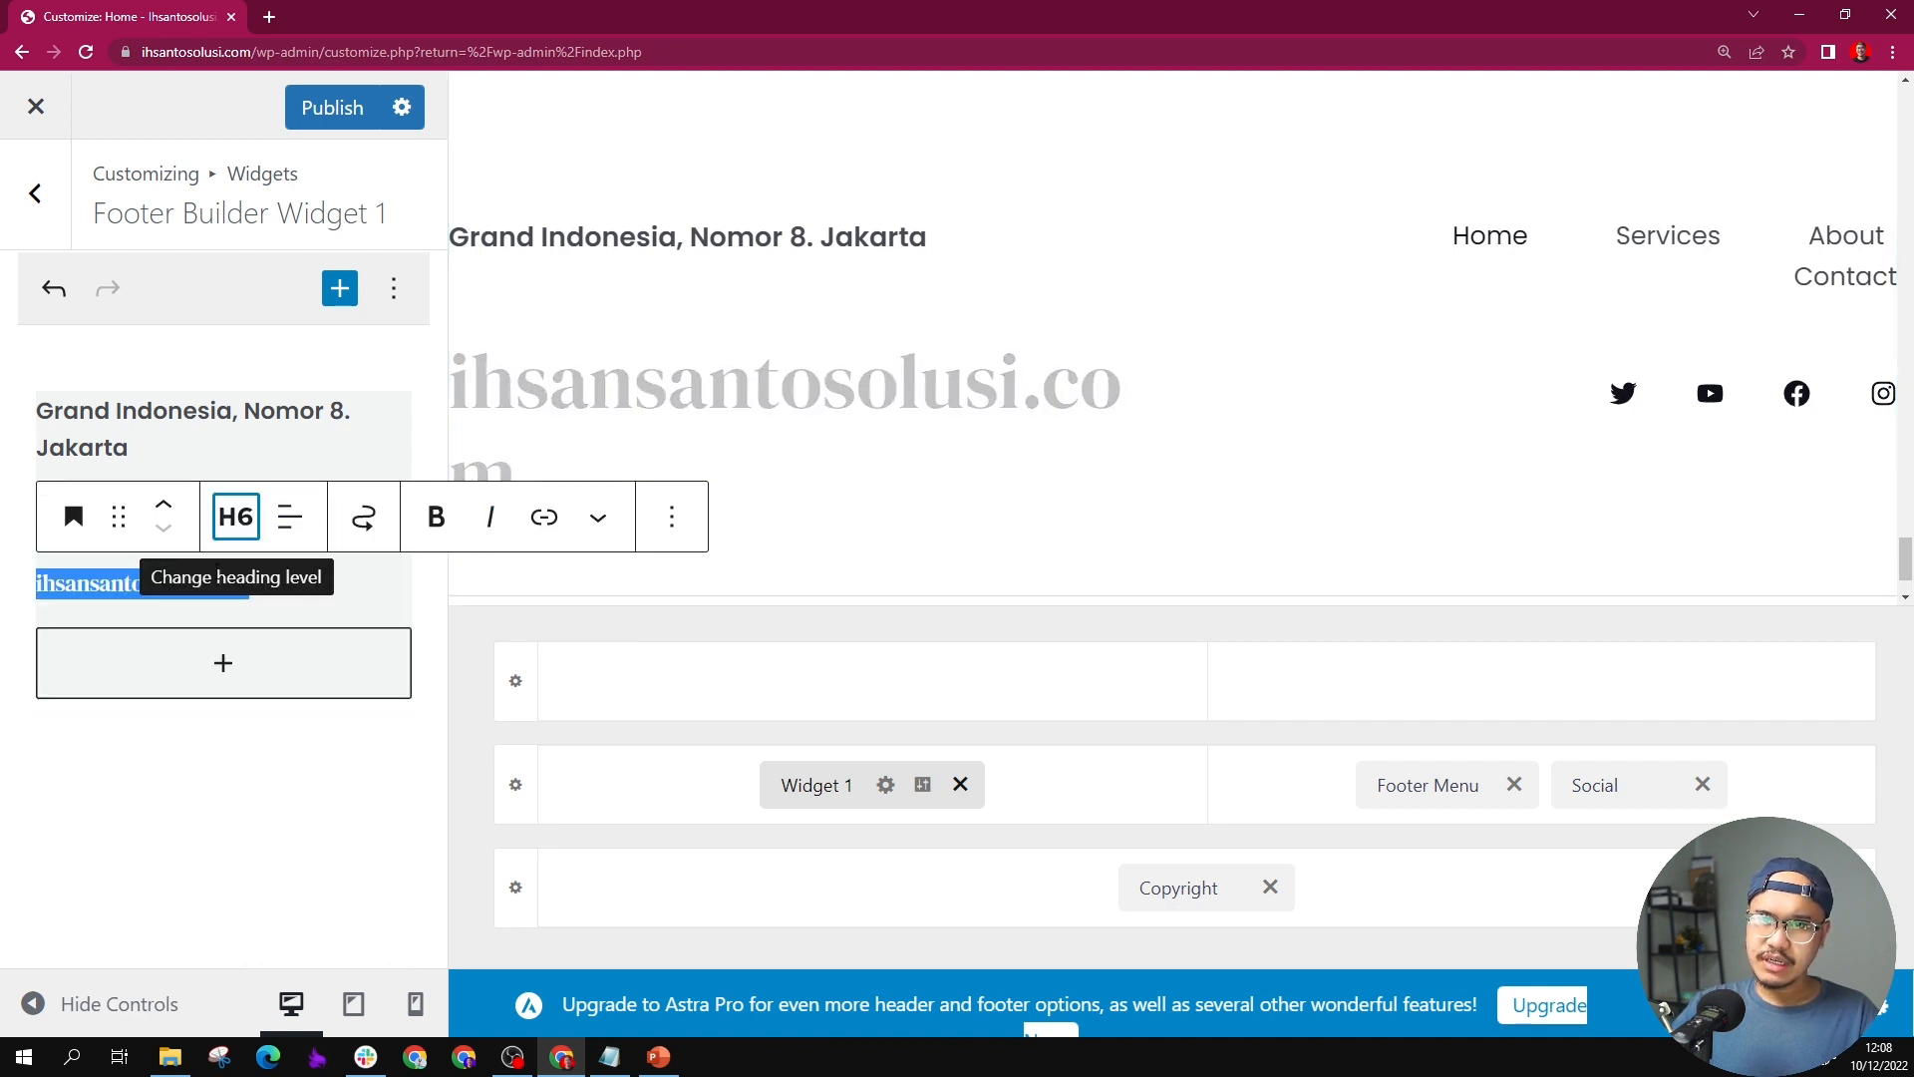
# Step: Move the site name heading above the address text in Widget 1
pyautogui.click(159, 438)
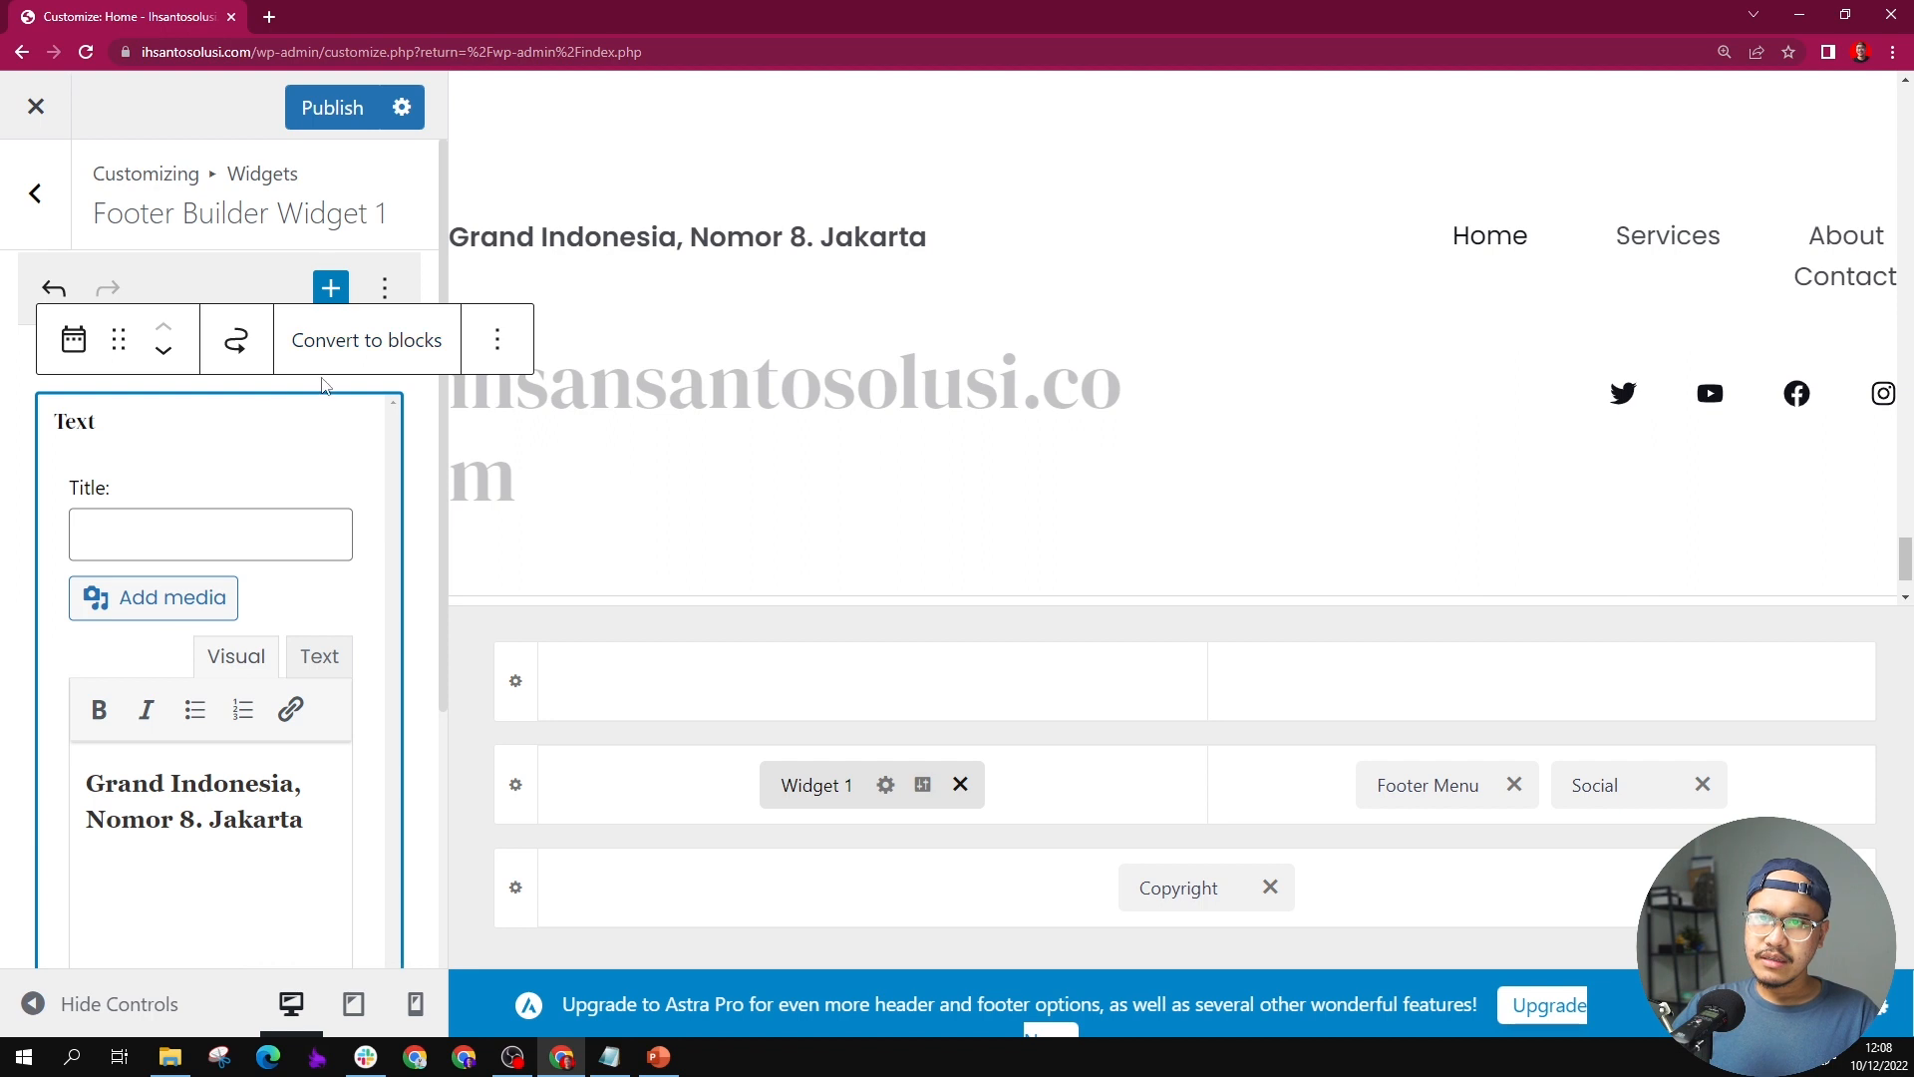
pyautogui.scroll(-4, 299, 510)
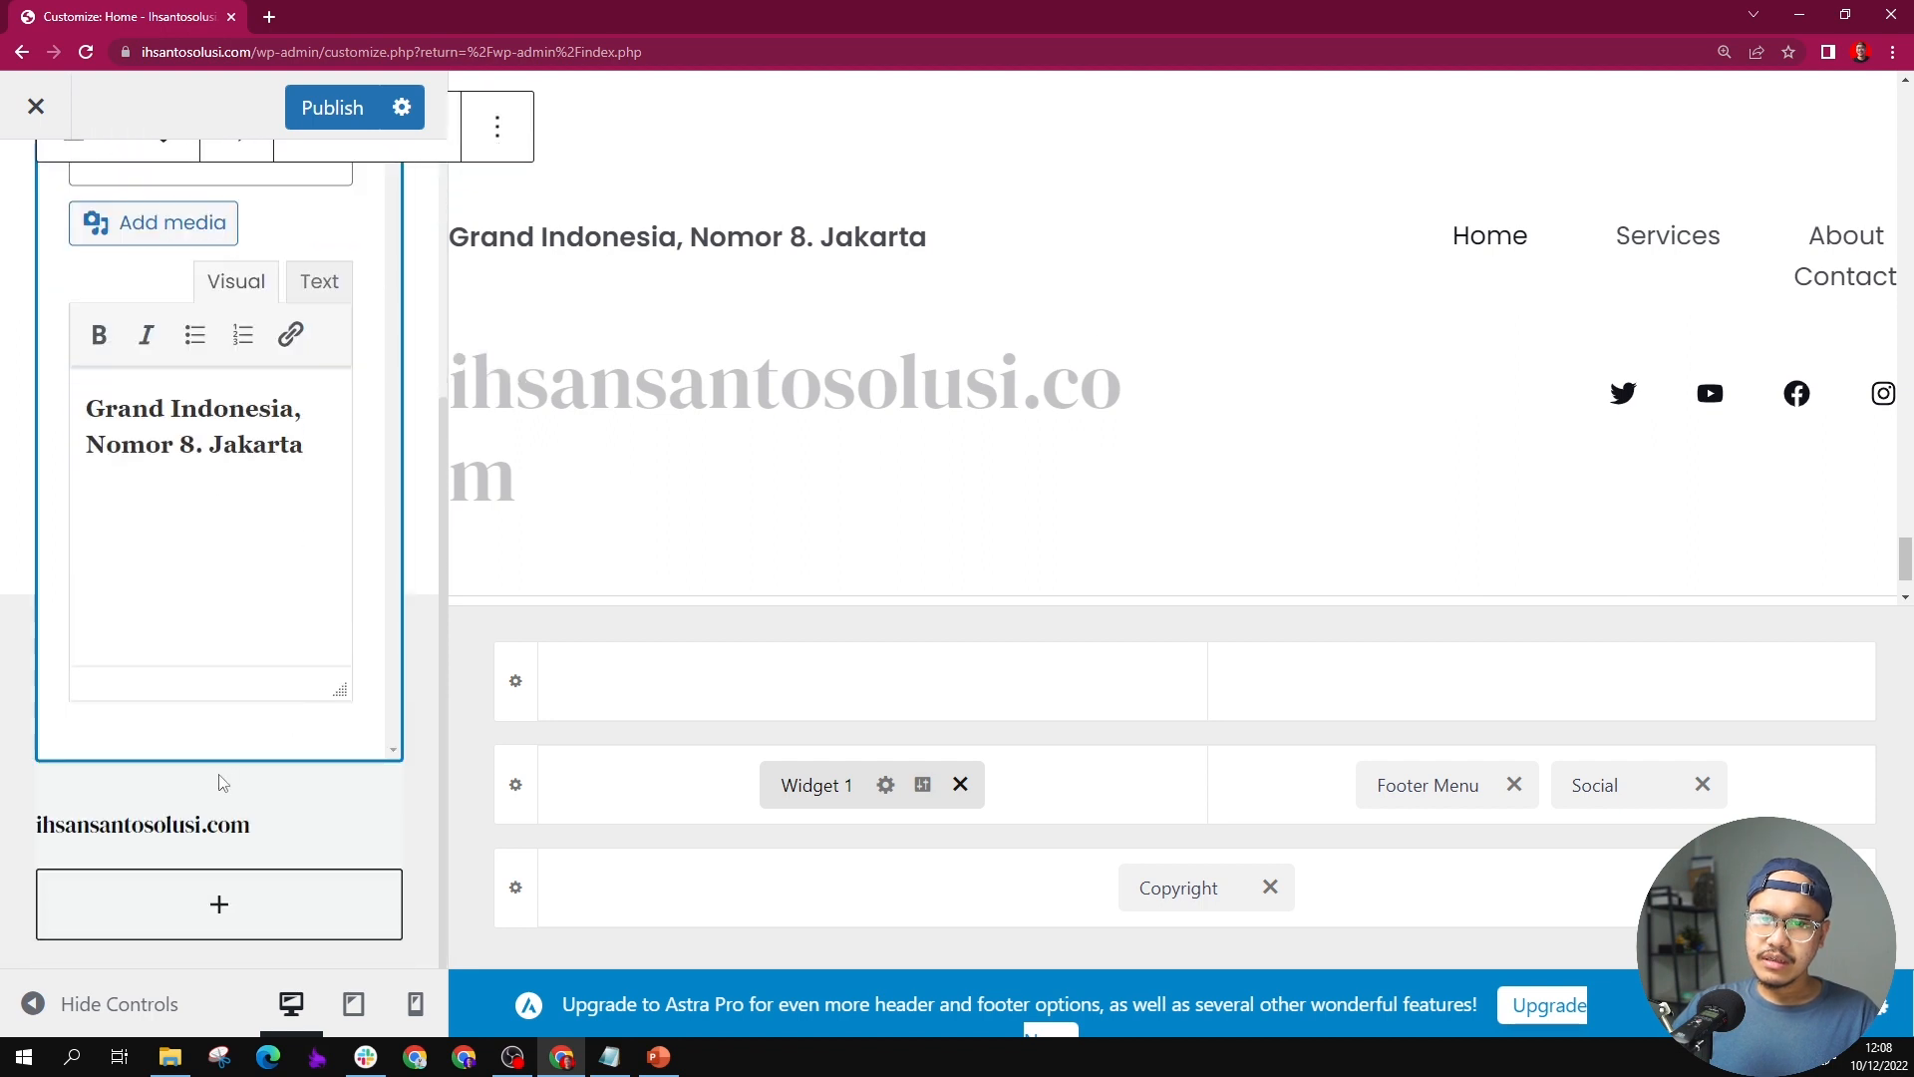
pyautogui.click(165, 819)
pyautogui.moveTo(176, 585); pyautogui.dragTo(178, 541)
pyautogui.click(165, 509)
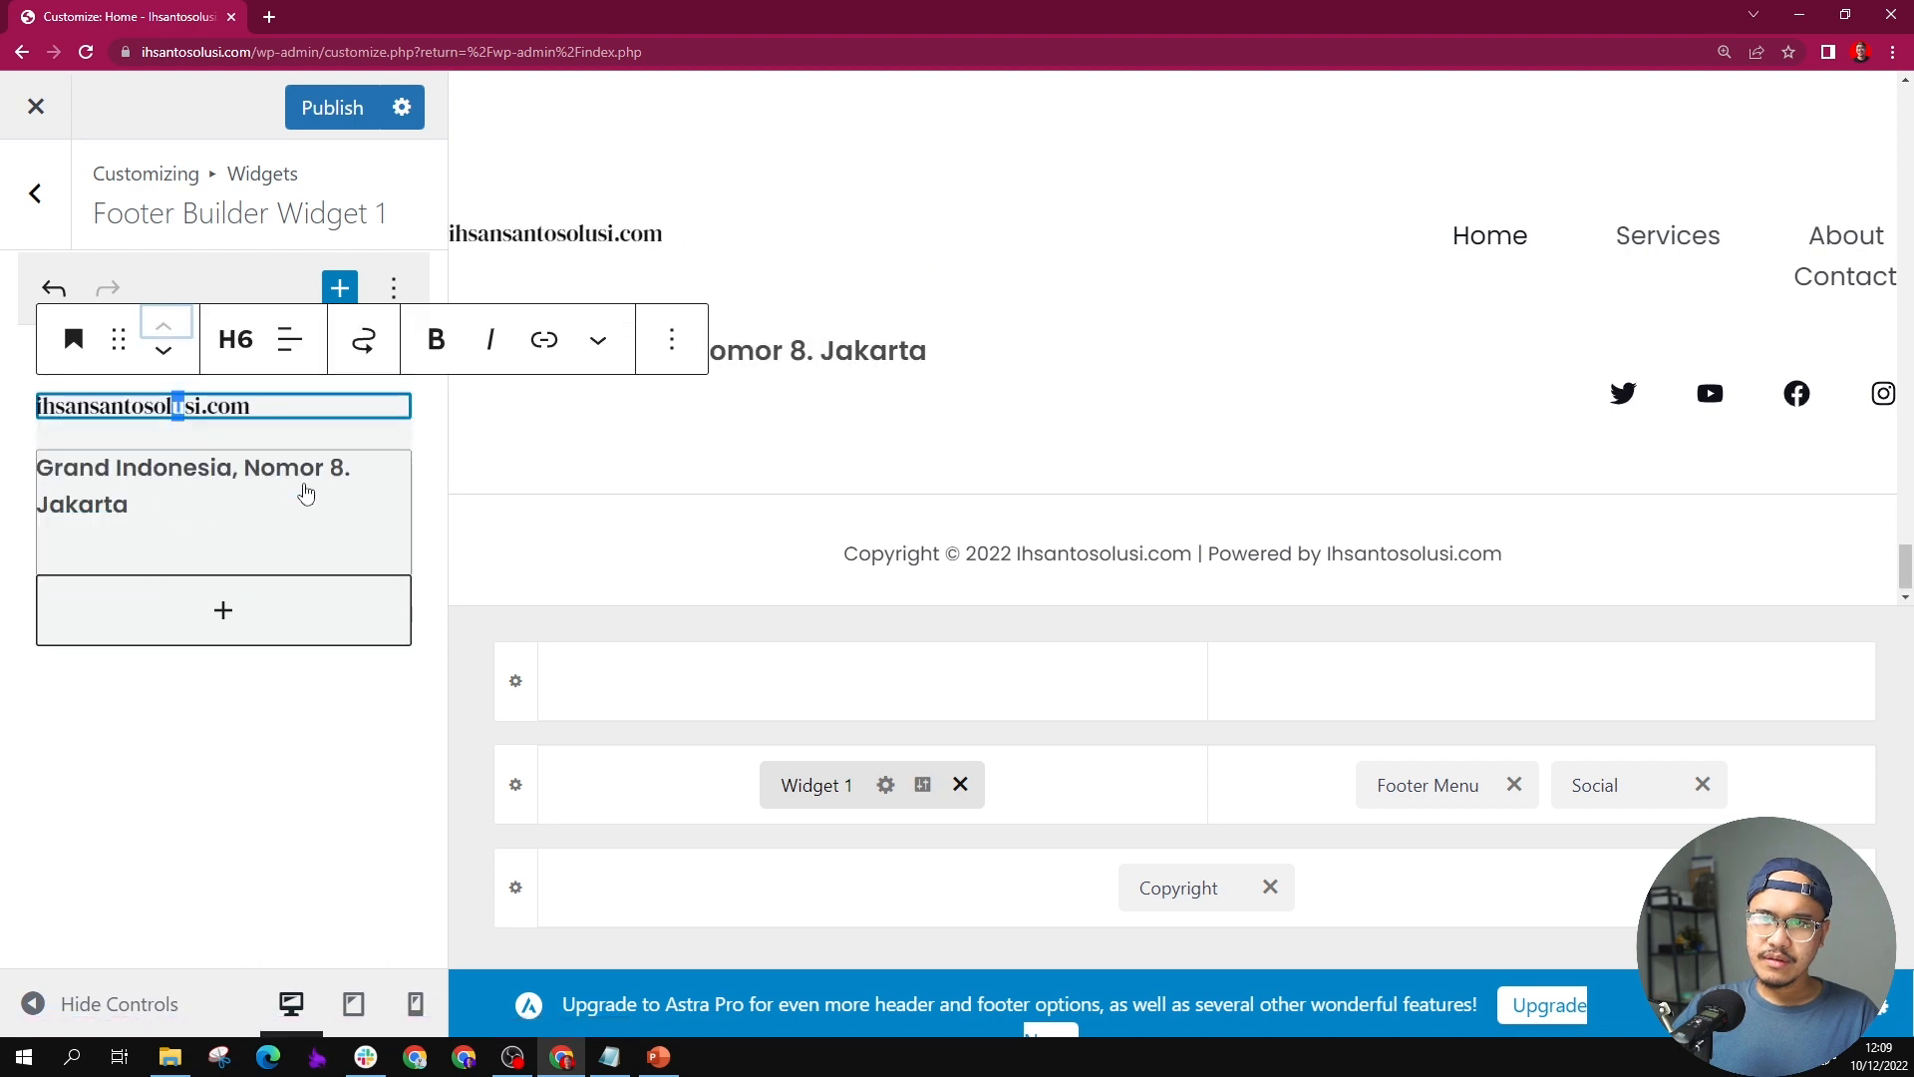
pyautogui.click(954, 498)
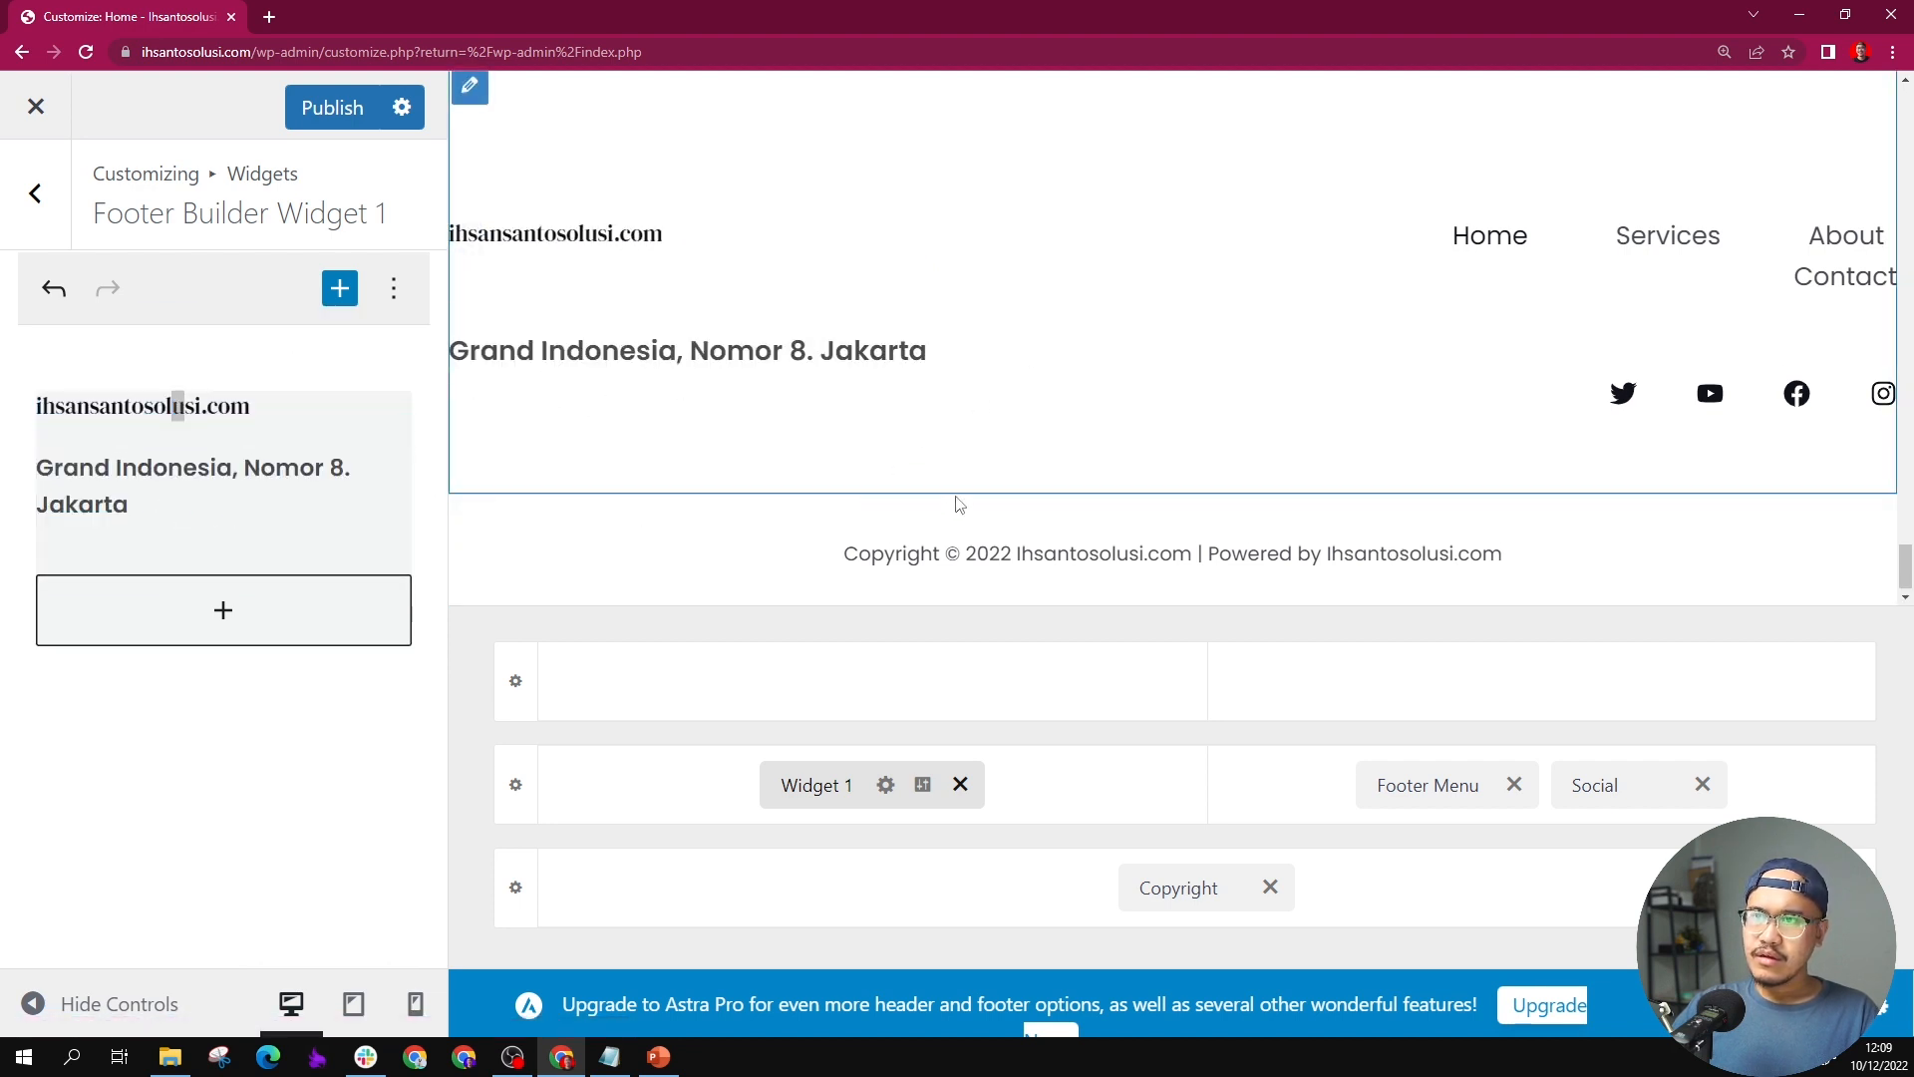
# Step: Examine the updated footer and its Social element's settings, including the Twitter icon's link and the alignment options
pyautogui.scroll(3, 697, 554)
pyautogui.scroll(-2, 647, 528)
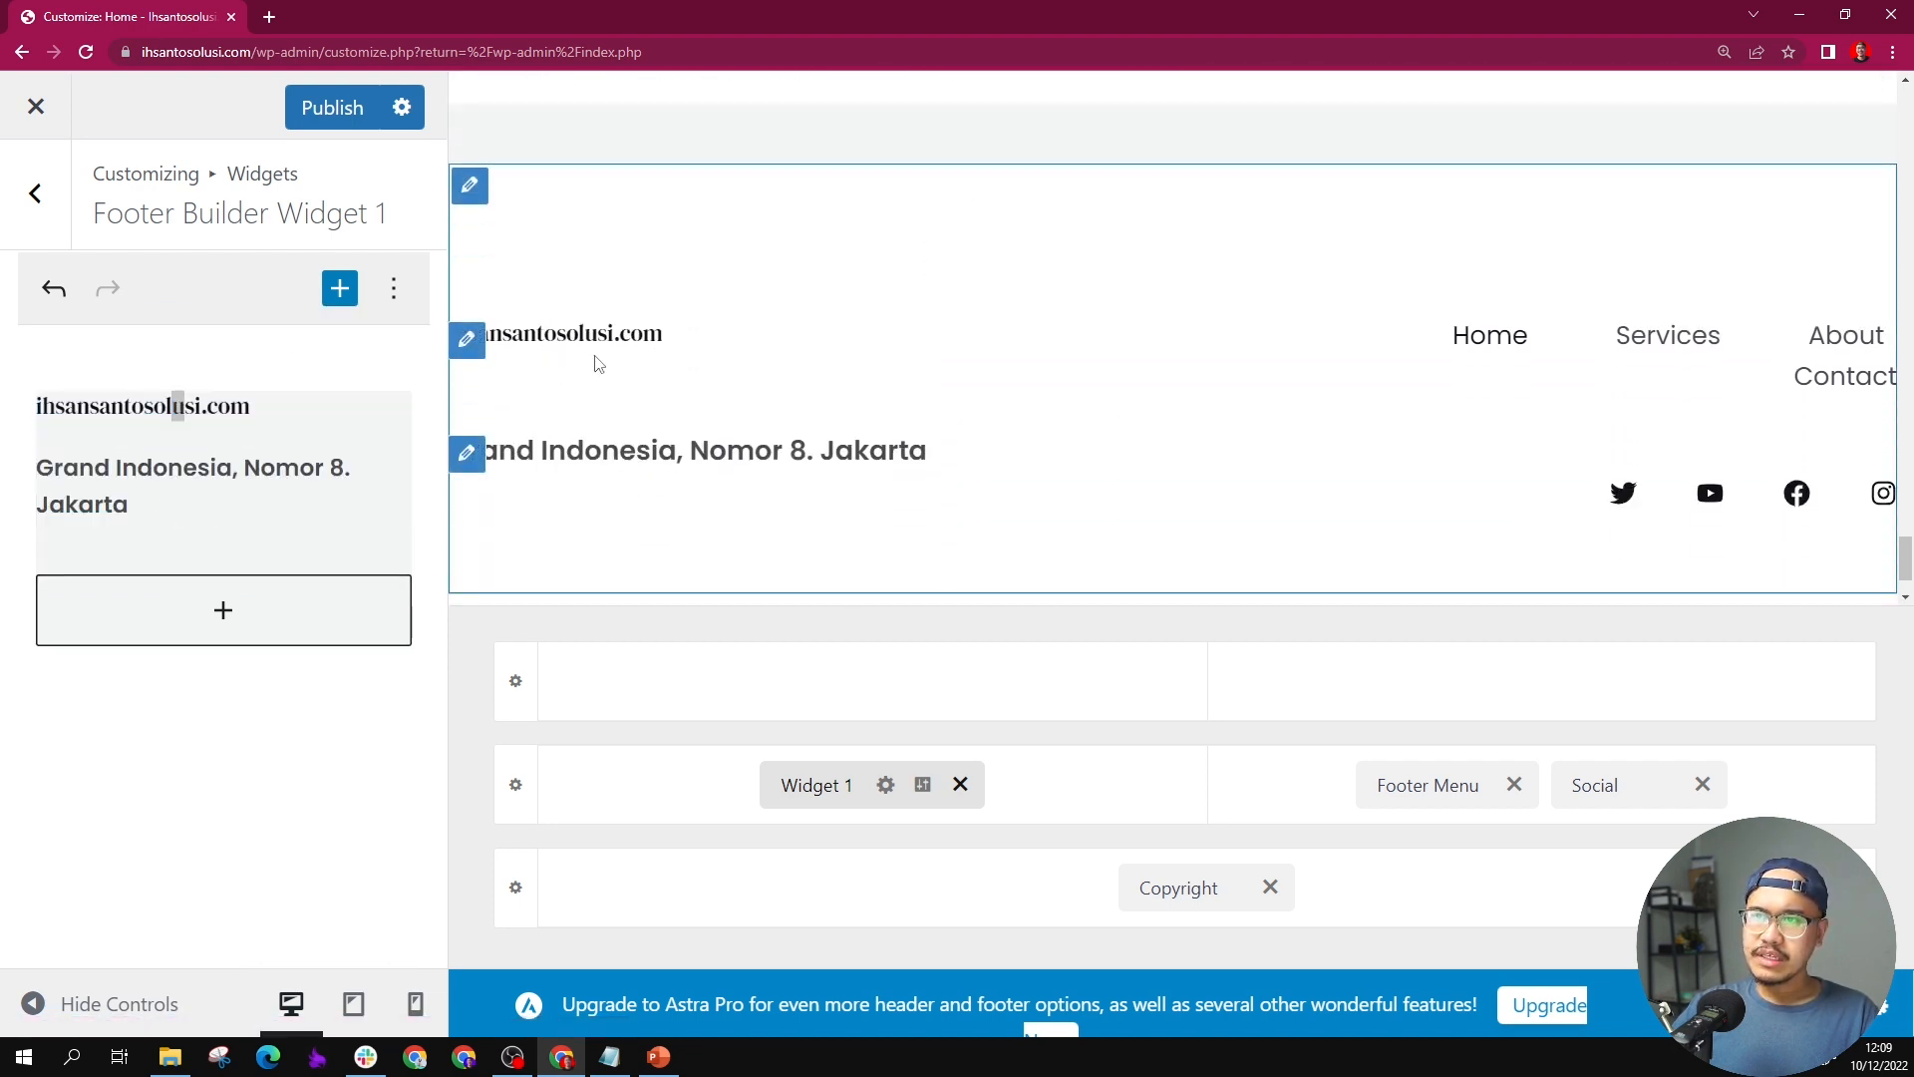
pyautogui.scroll(3, 1016, 366)
pyautogui.scroll(-5, 1448, 440)
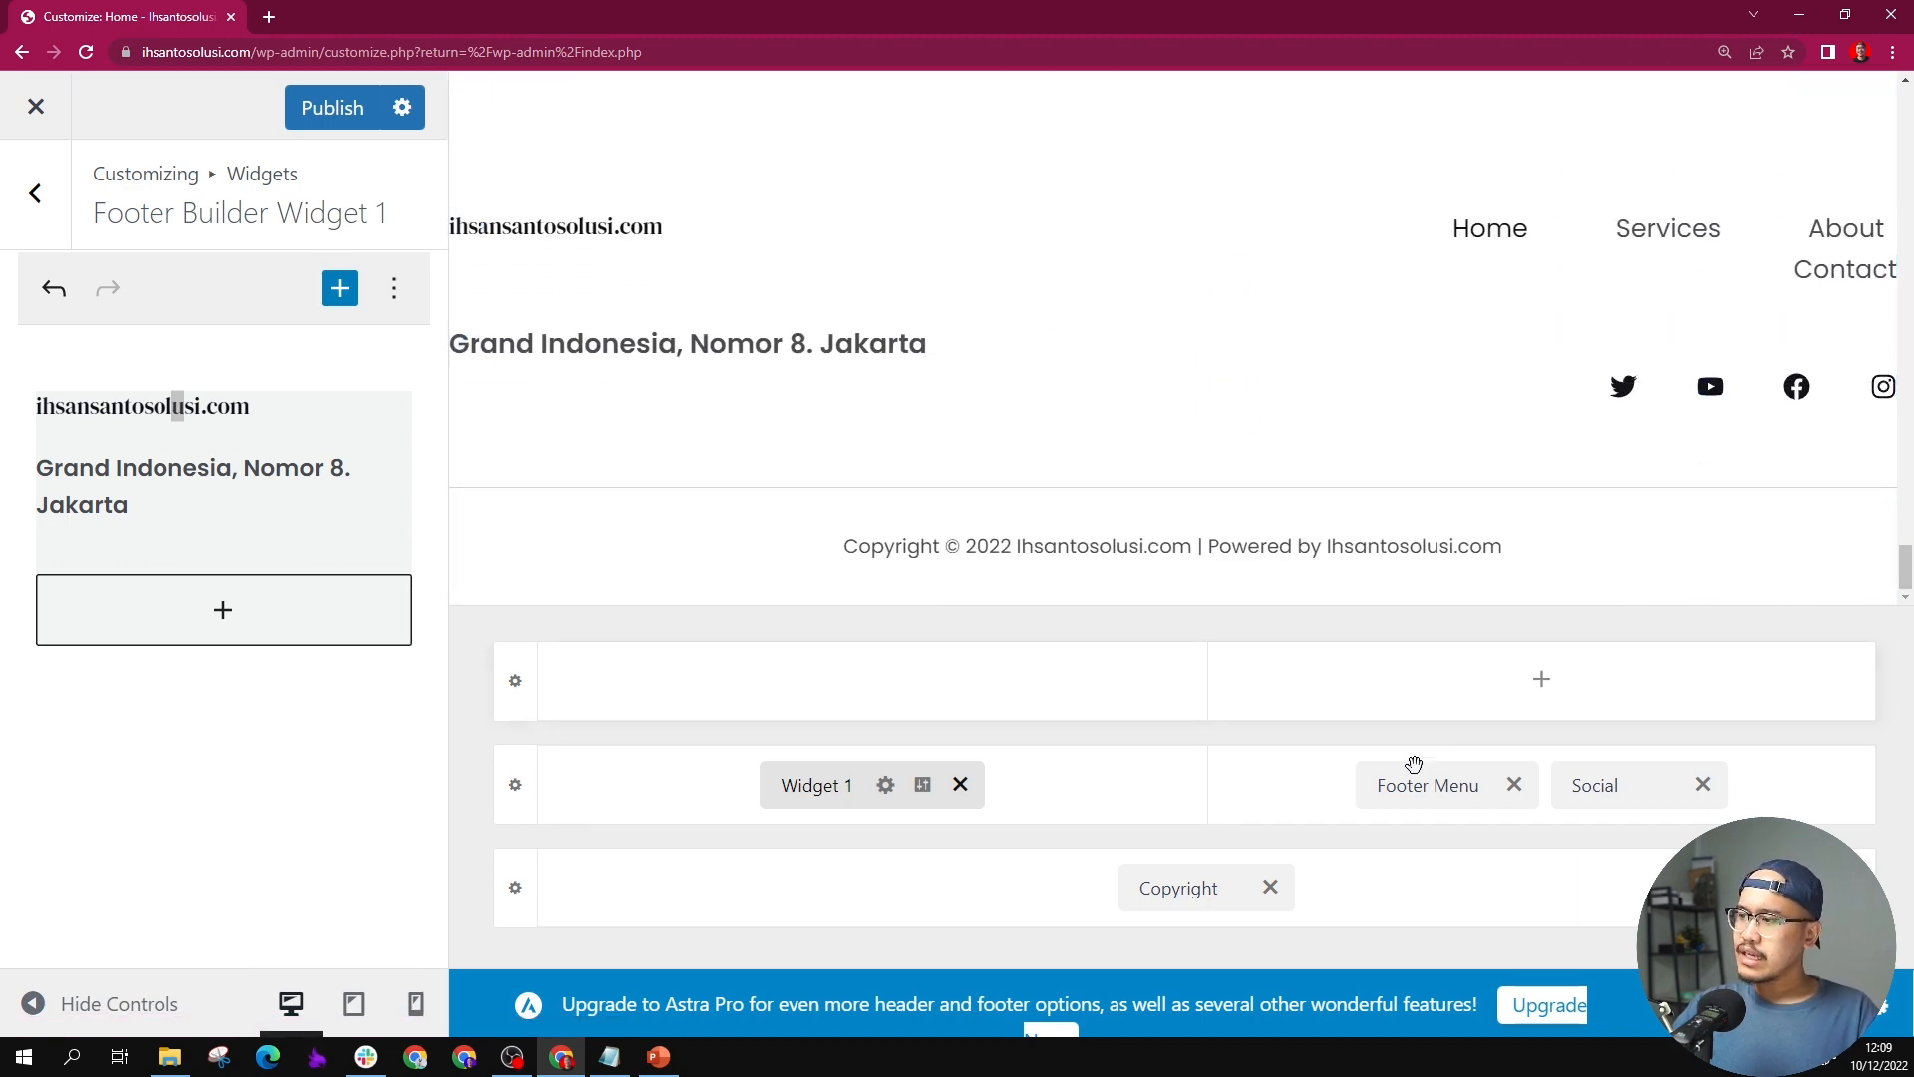
pyautogui.click(1617, 789)
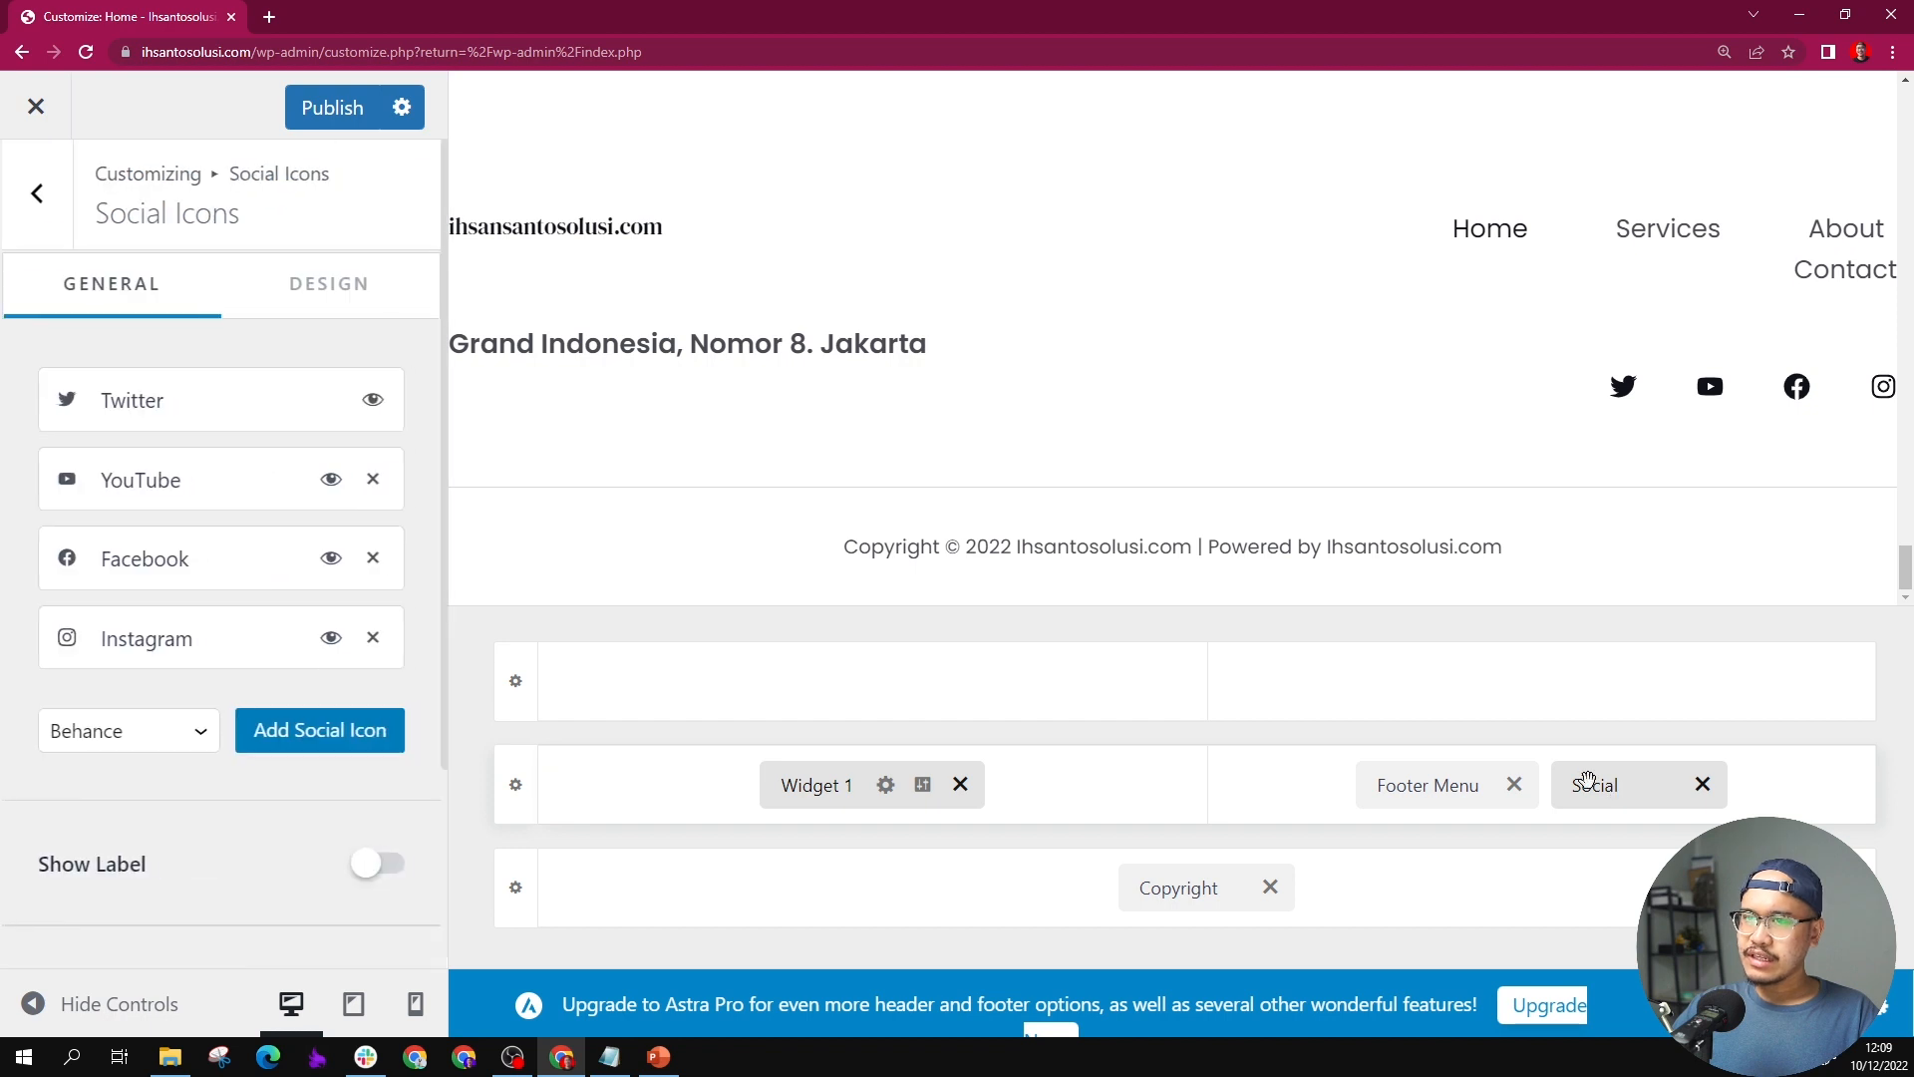
pyautogui.click(140, 411)
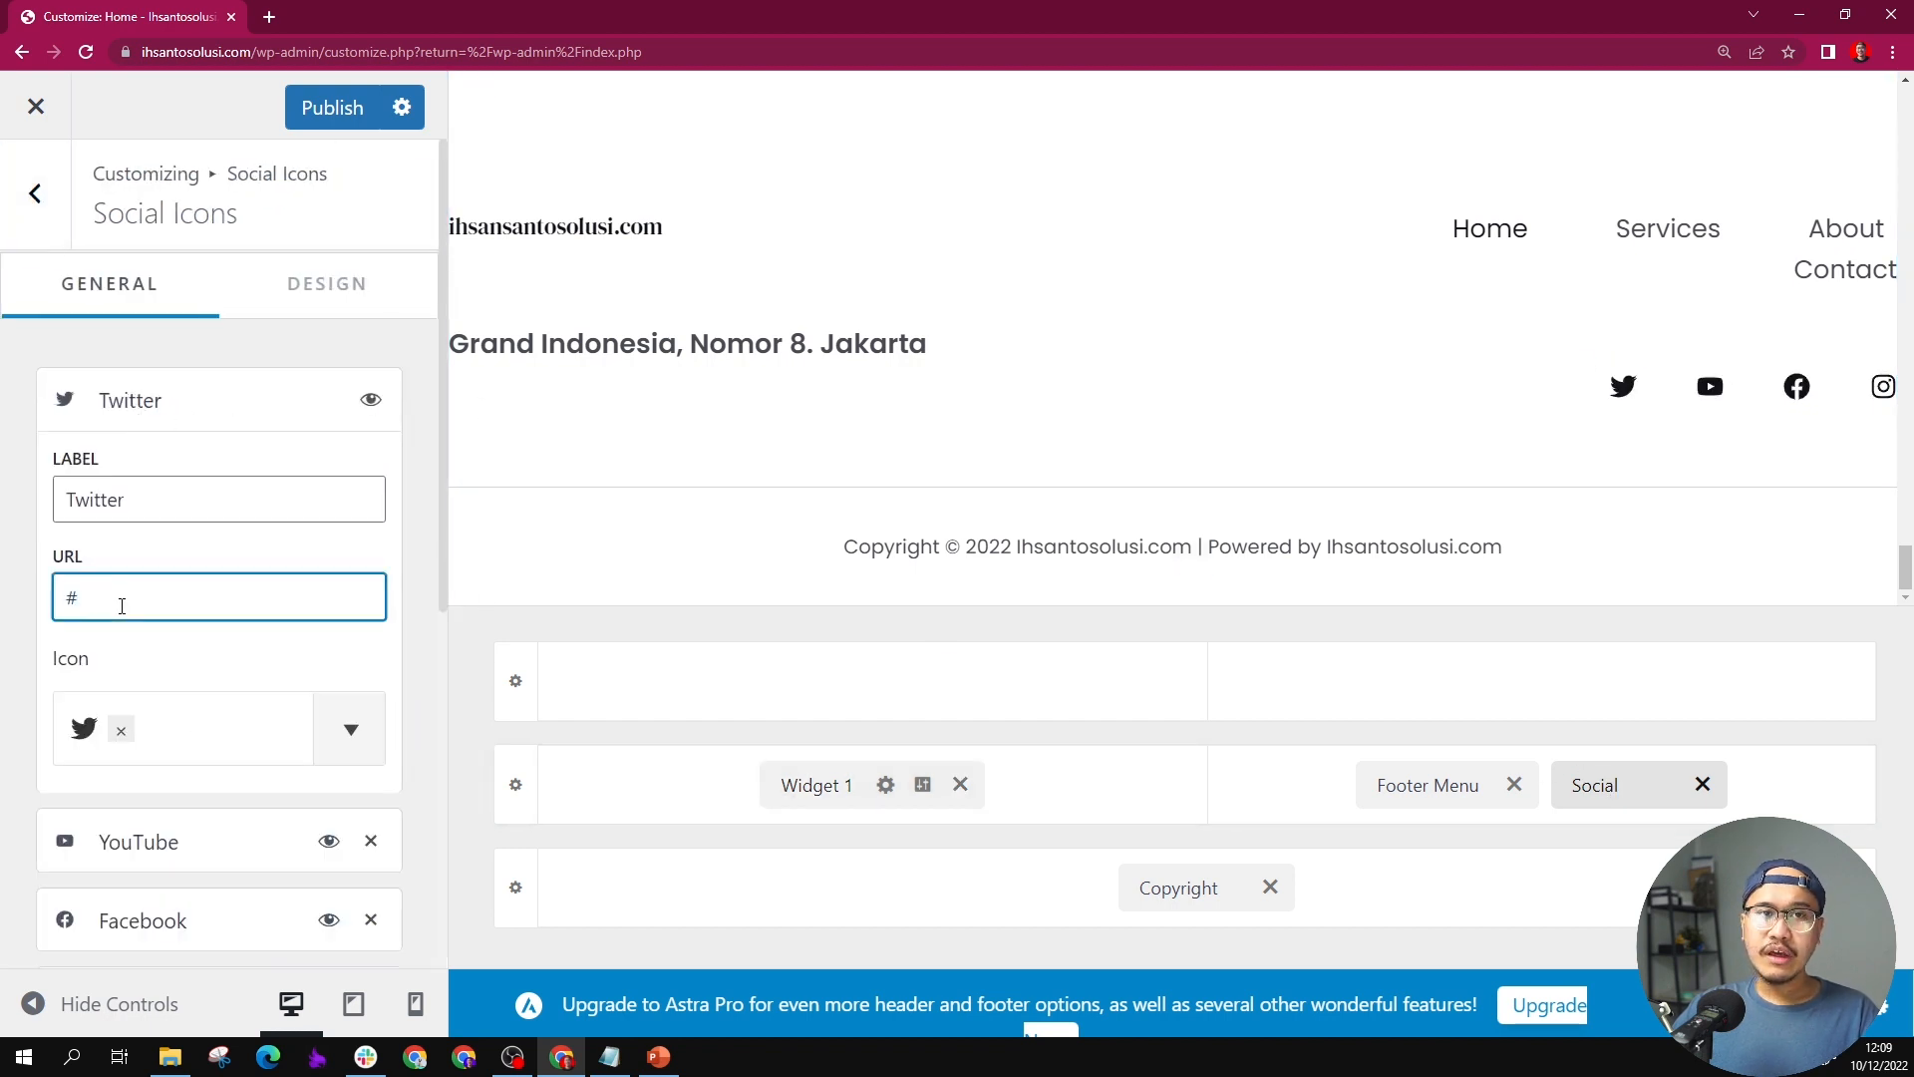
pyautogui.scroll(-2, 122, 605)
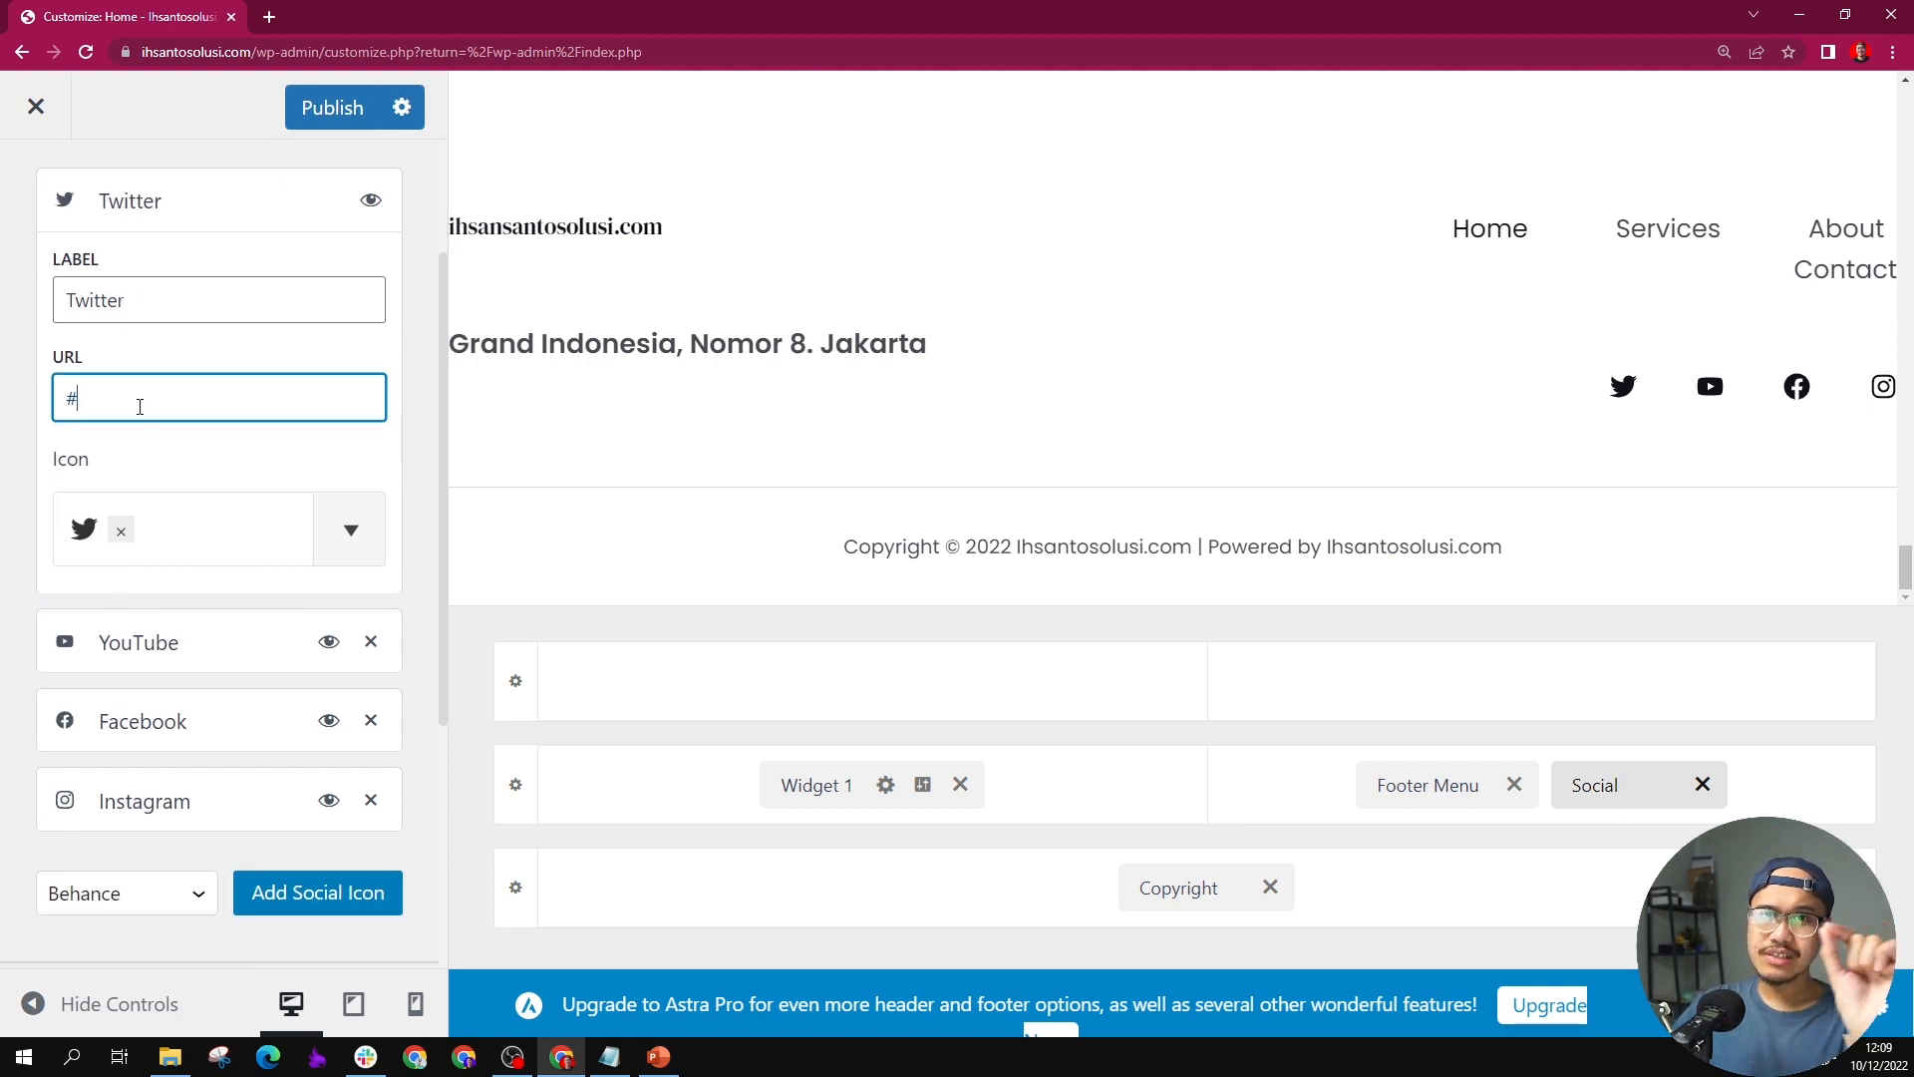
pyautogui.scroll(-3, 265, 440)
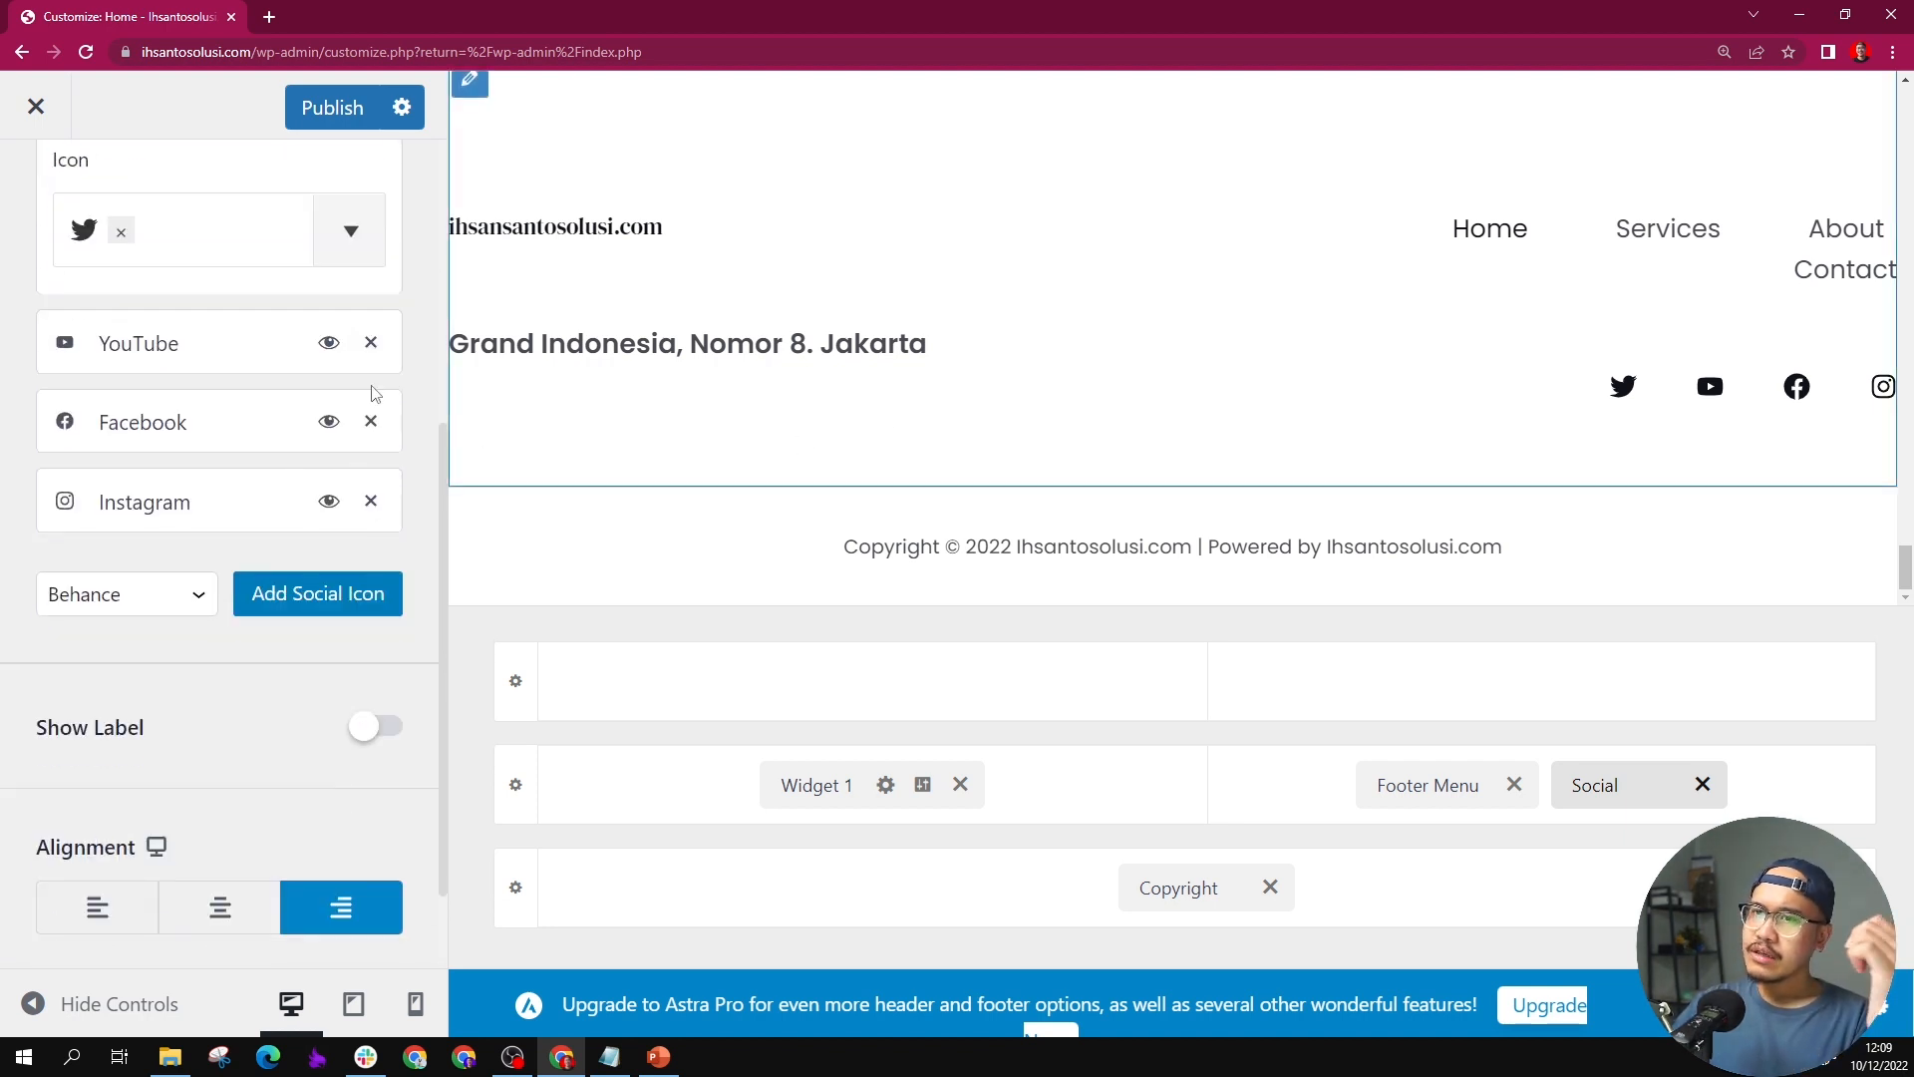
pyautogui.scroll(2, 129, 266)
pyautogui.scroll(-3, 337, 518)
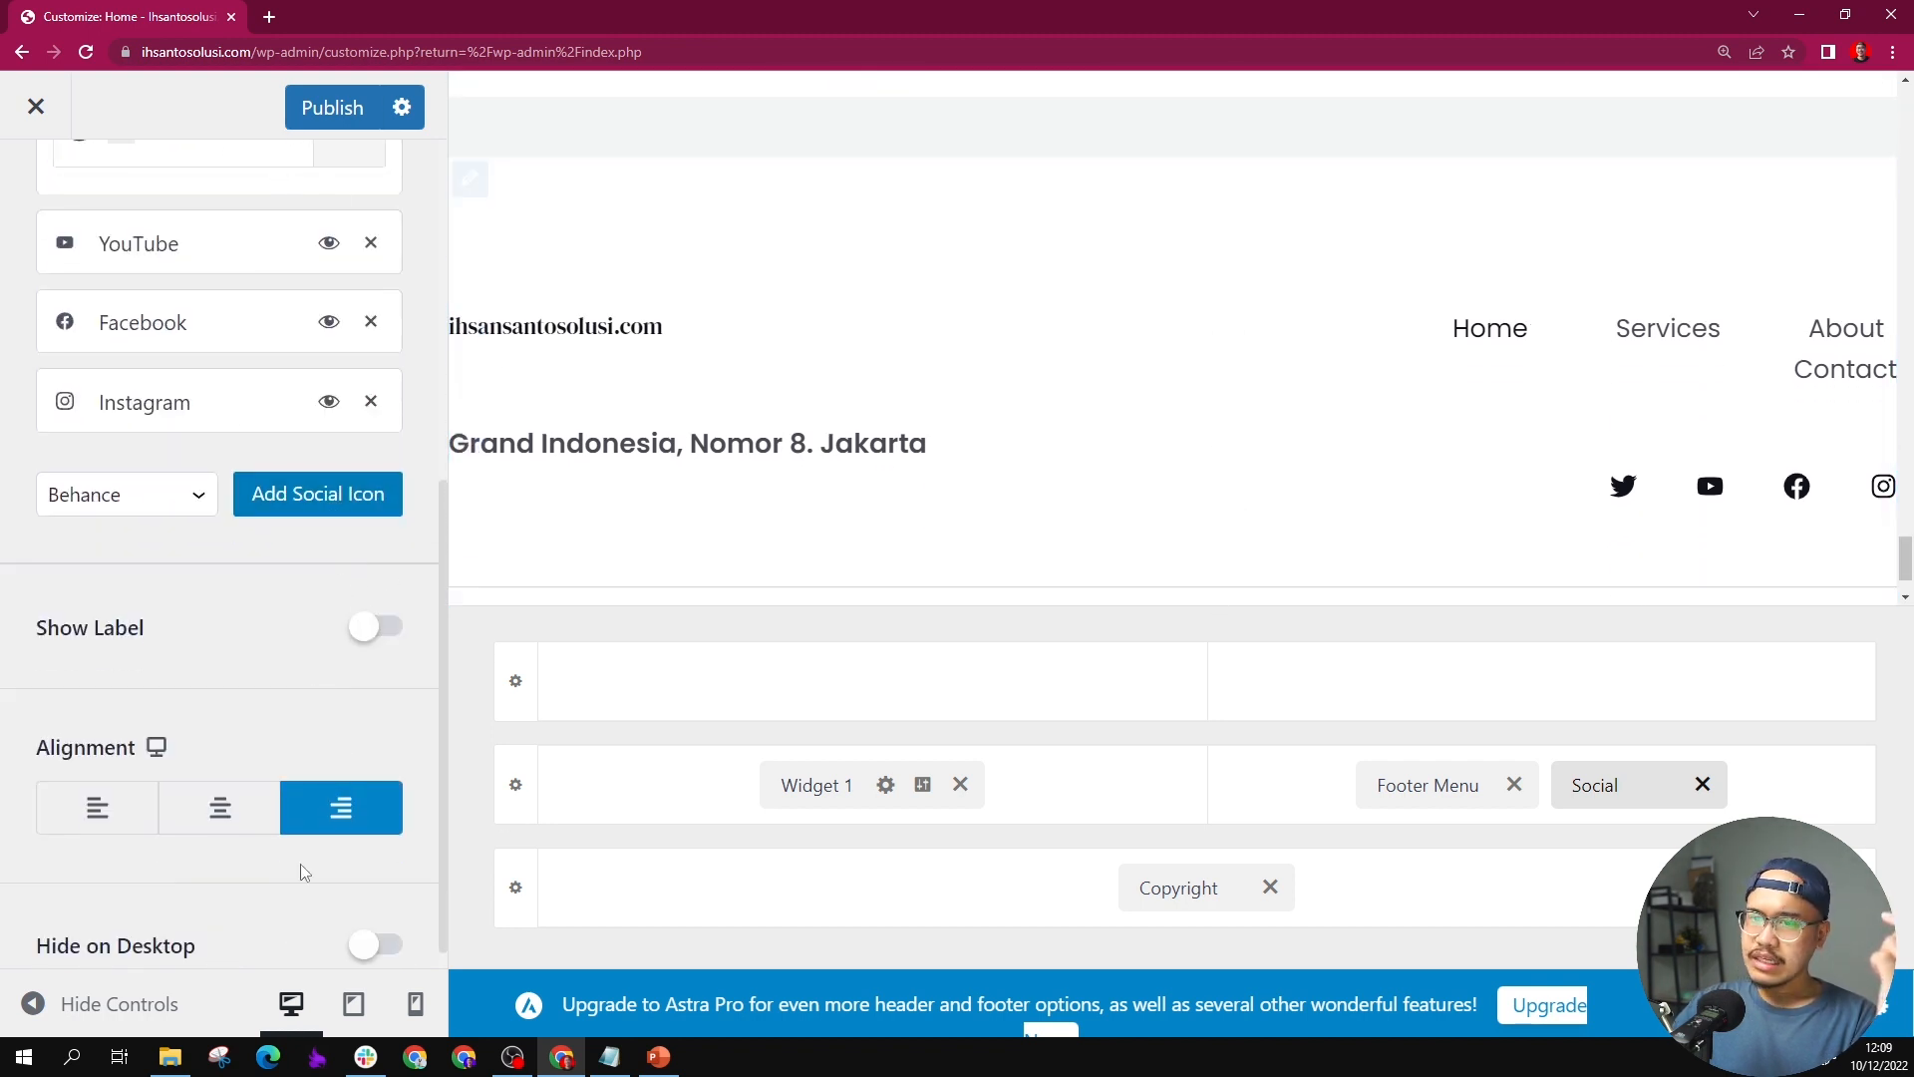
pyautogui.scroll(-1, 320, 518)
pyautogui.scroll(4, 314, 503)
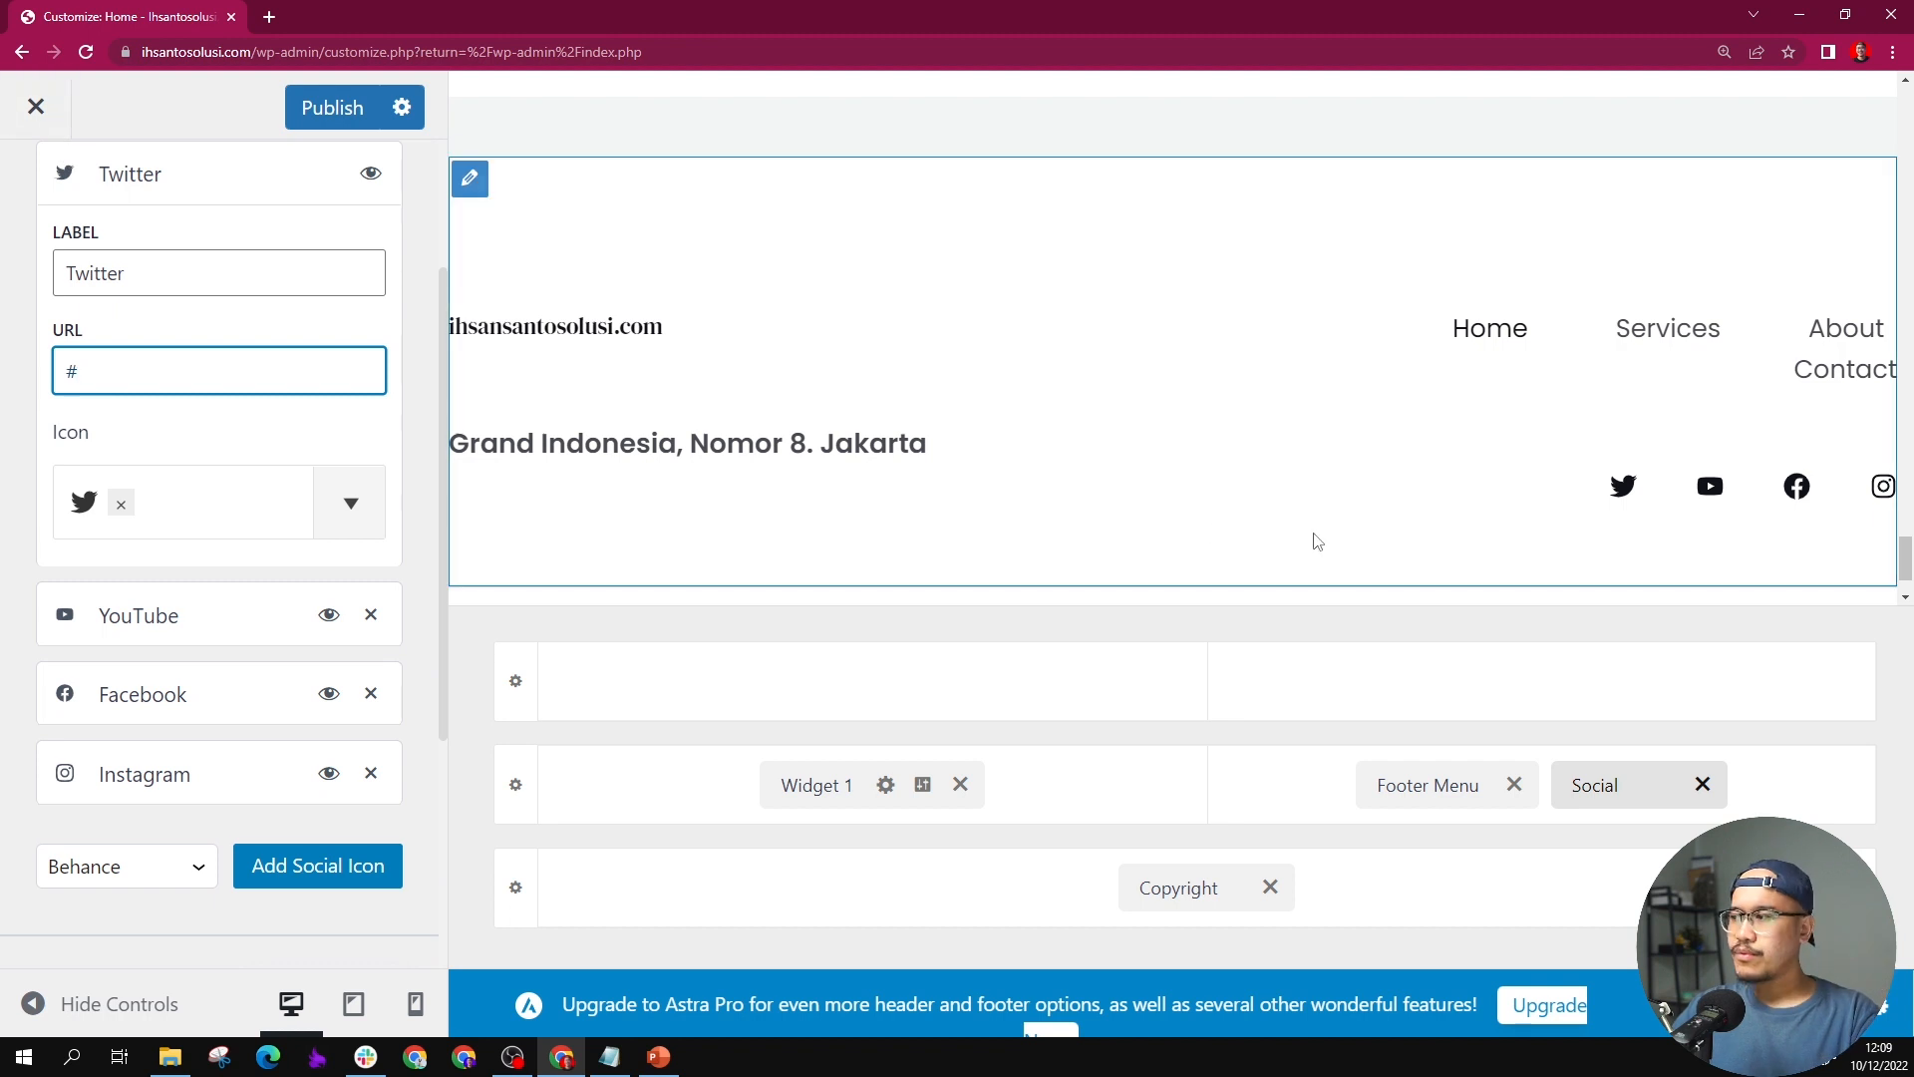
# Step: Remove the Social element from the footer layout
pyautogui.click(1697, 792)
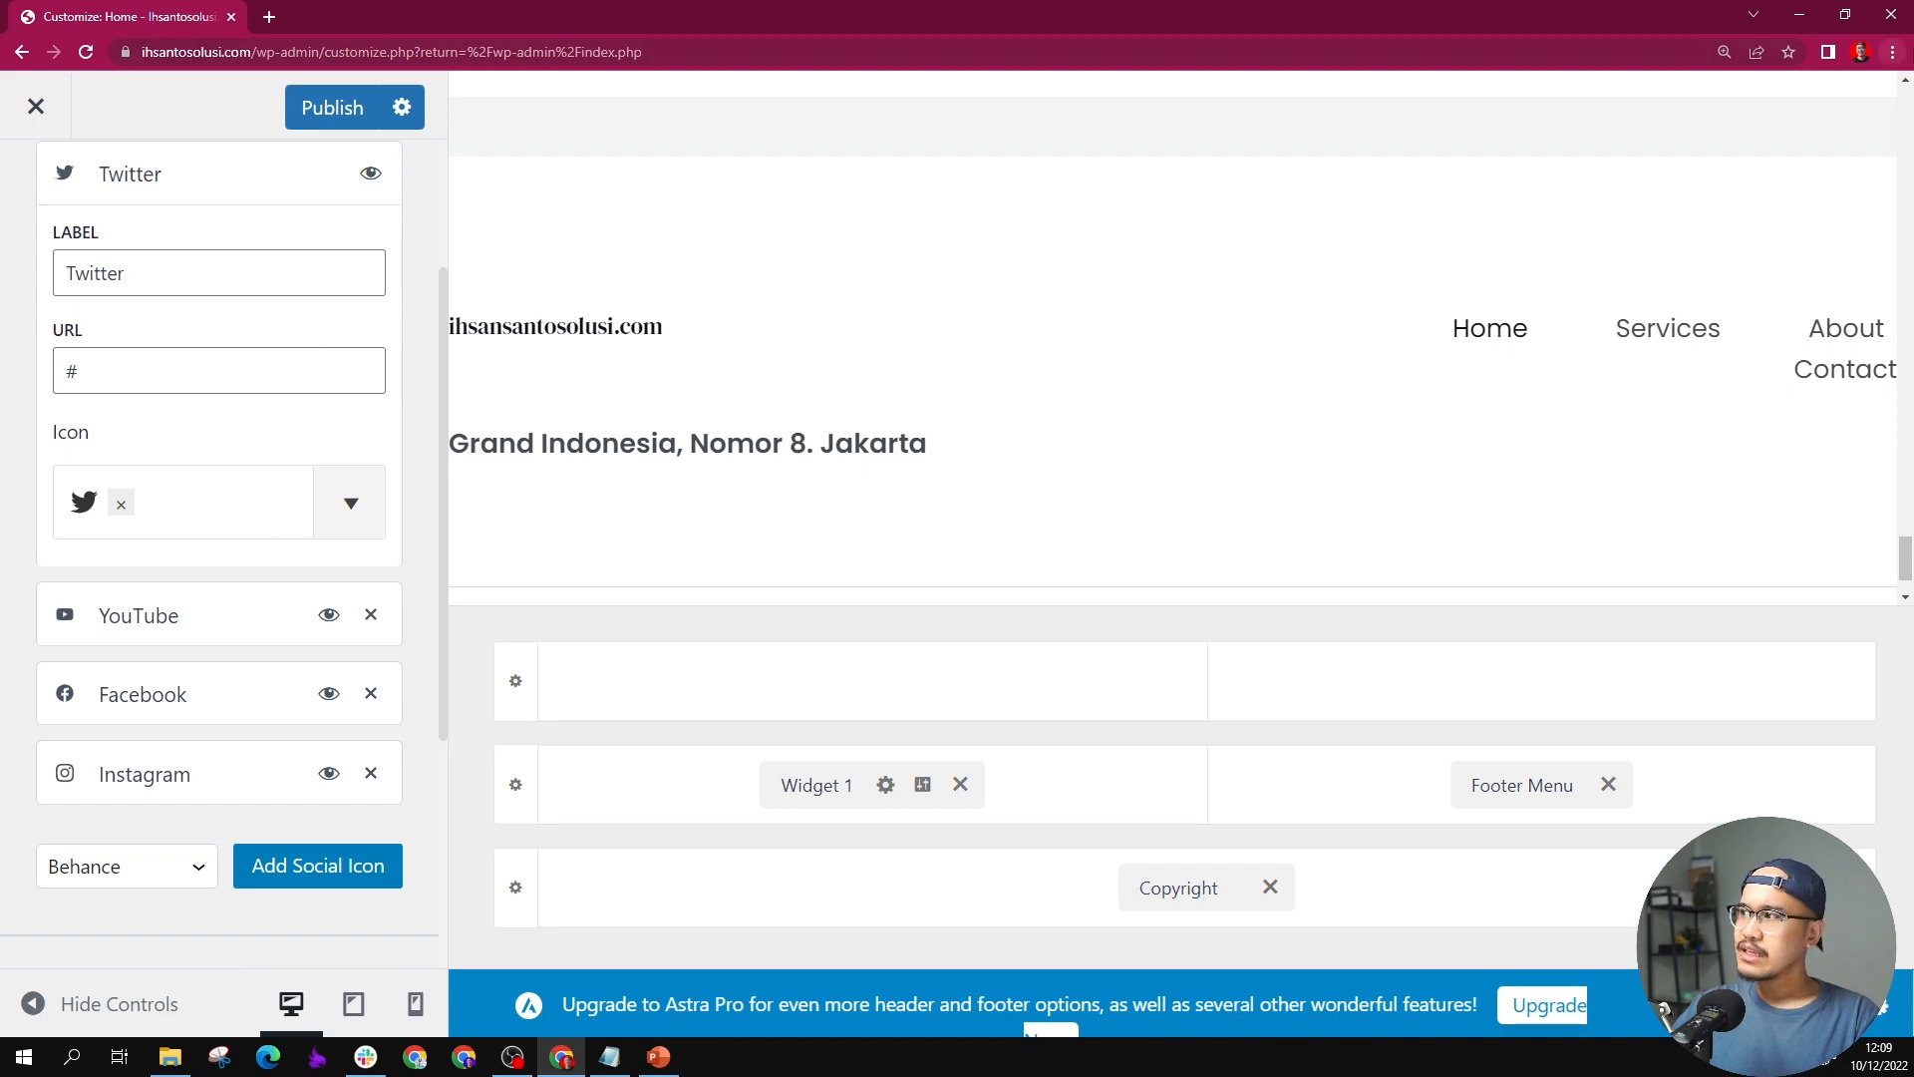
# Step: Publish the footer changes made in the Customizer
pyautogui.click(1893, 52)
pyautogui.click(1758, 237)
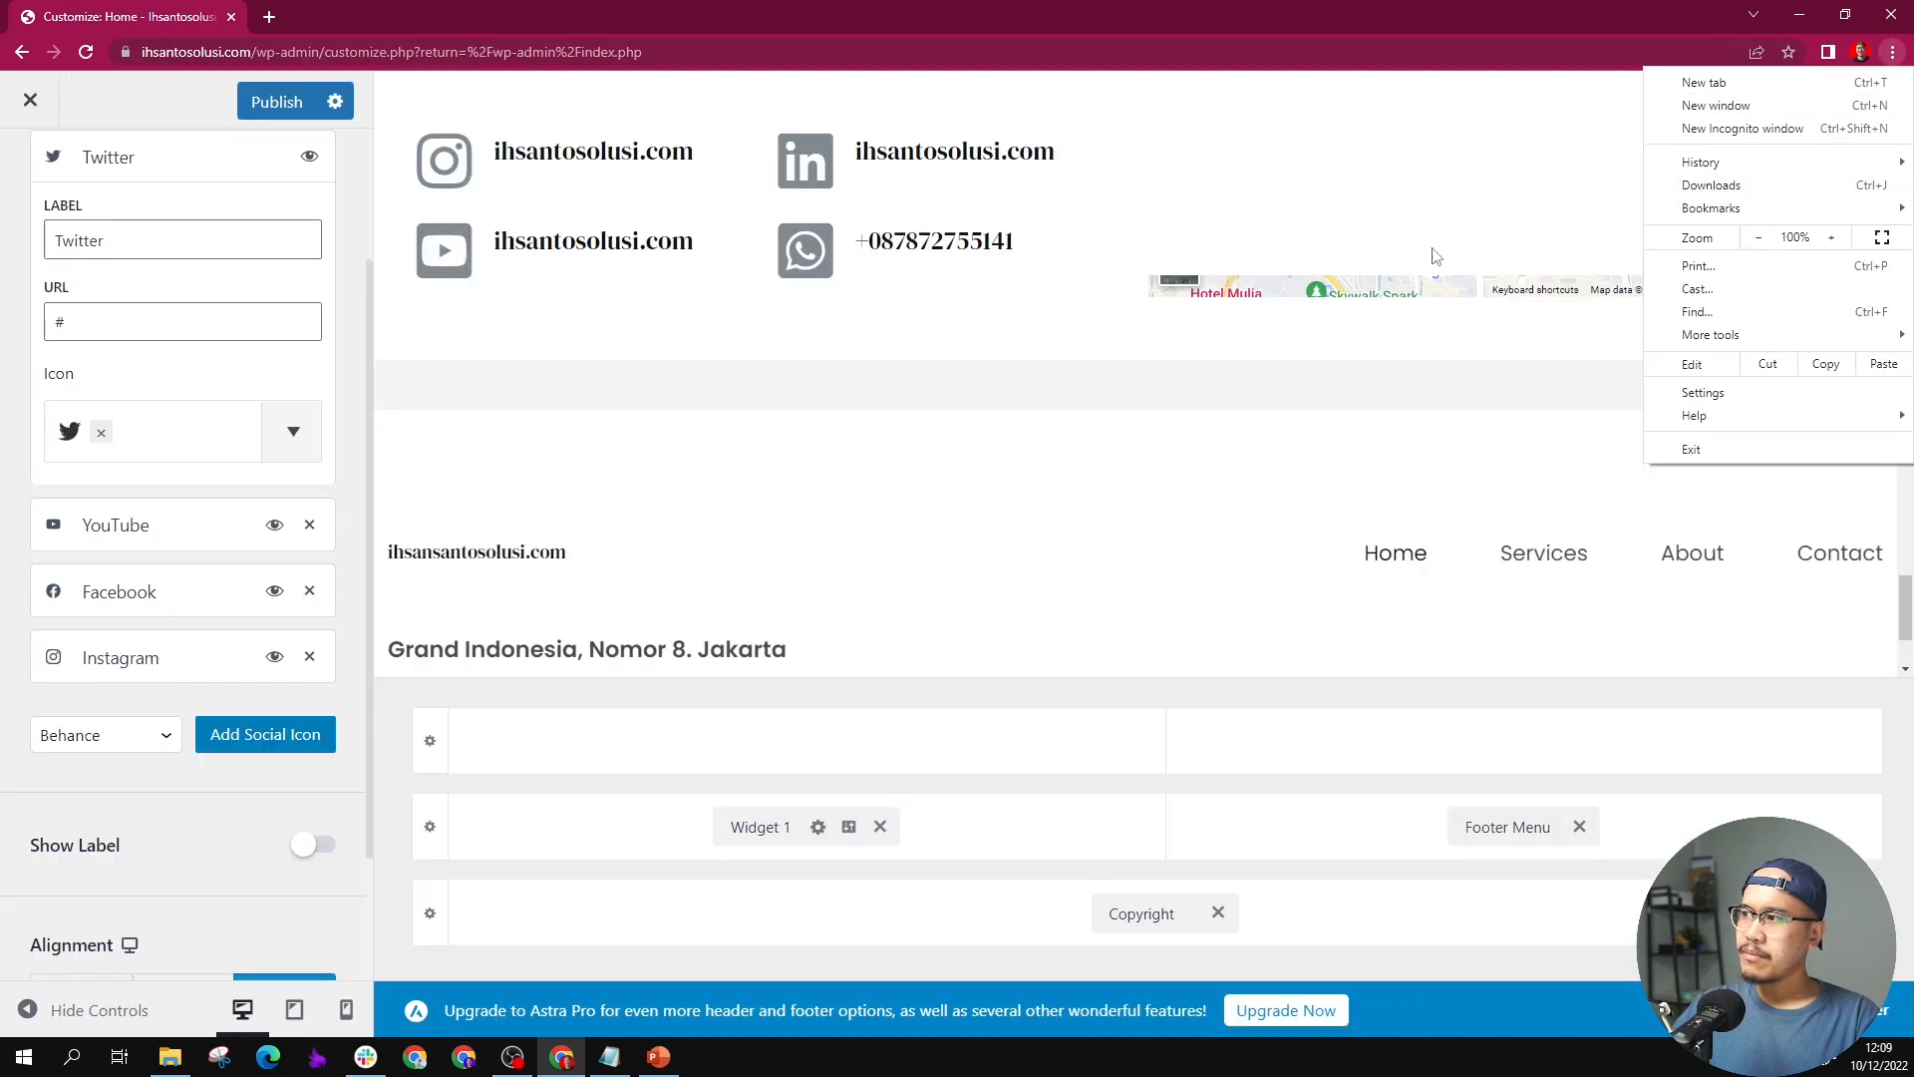
pyautogui.click(521, 396)
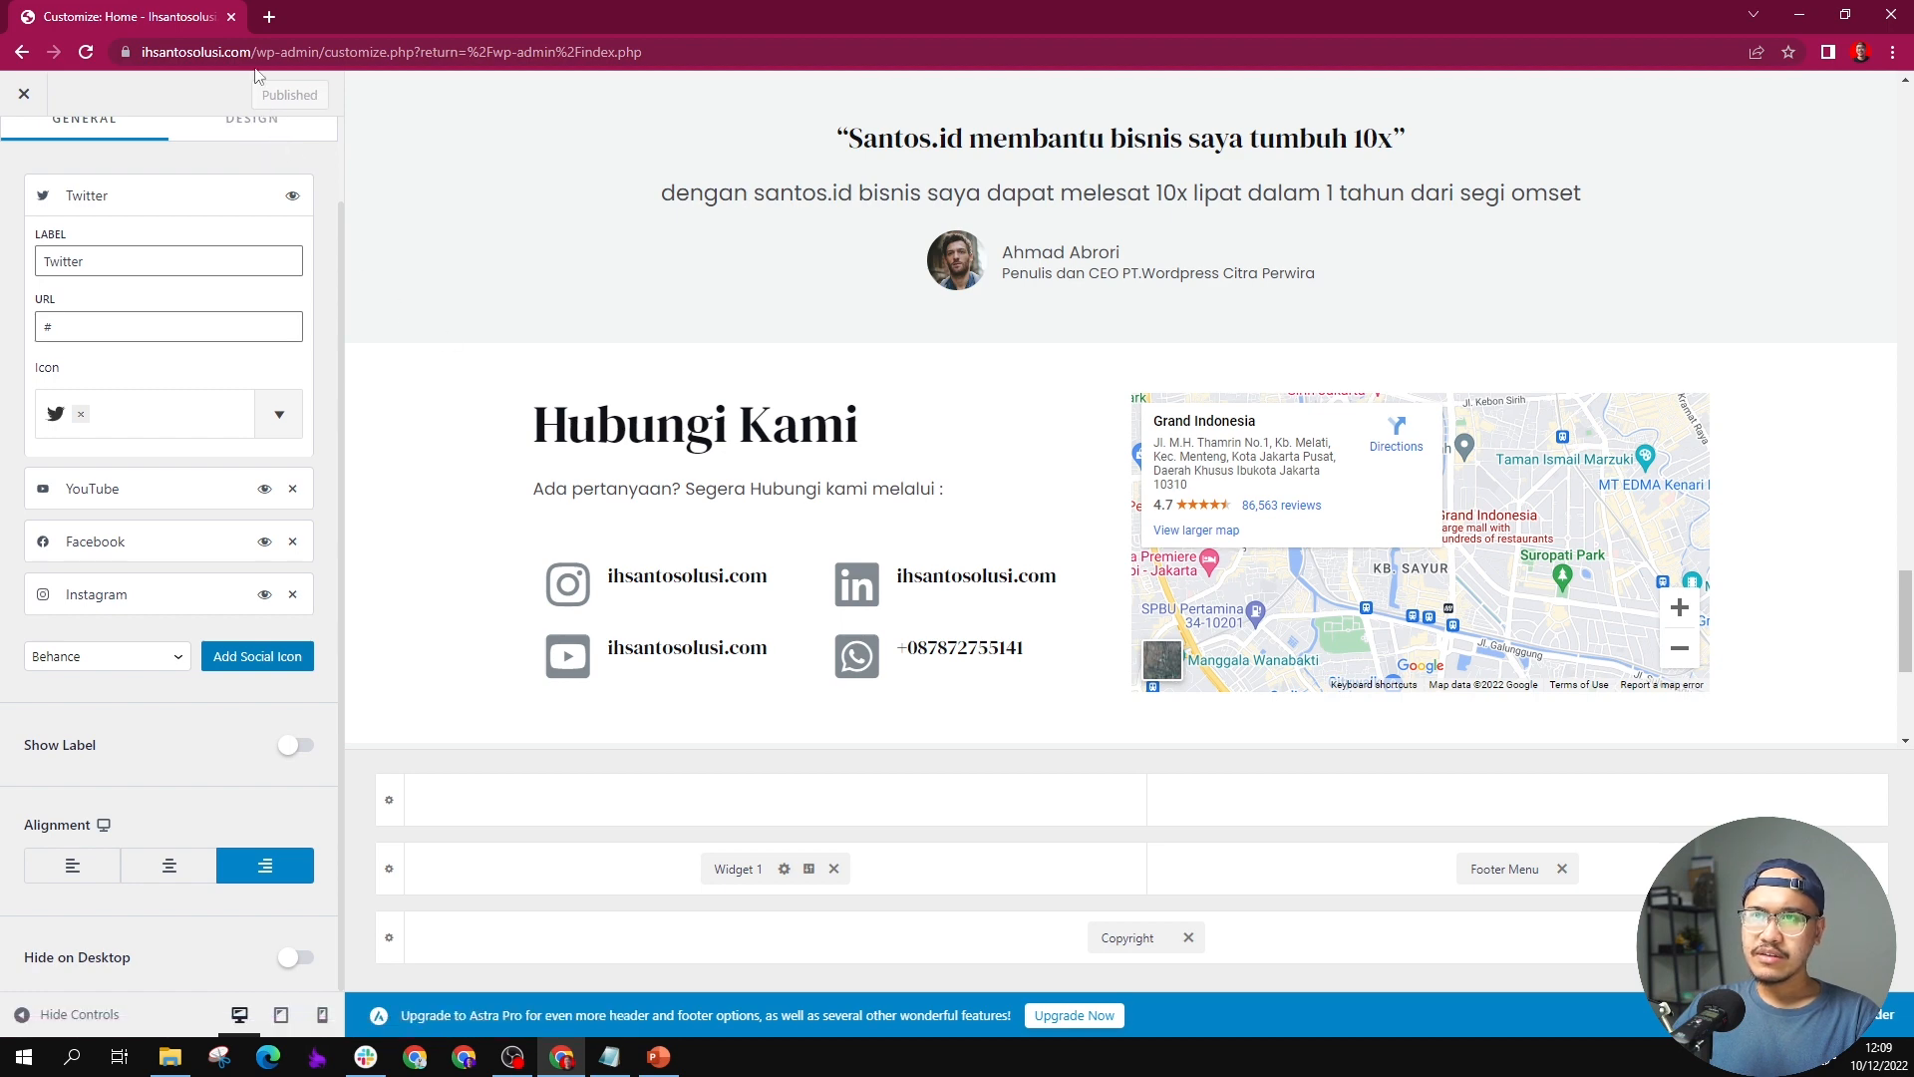
# Step: Open the live ihsantosolusi.com home page in a new browser tab and review its sections
pyautogui.click(269, 17)
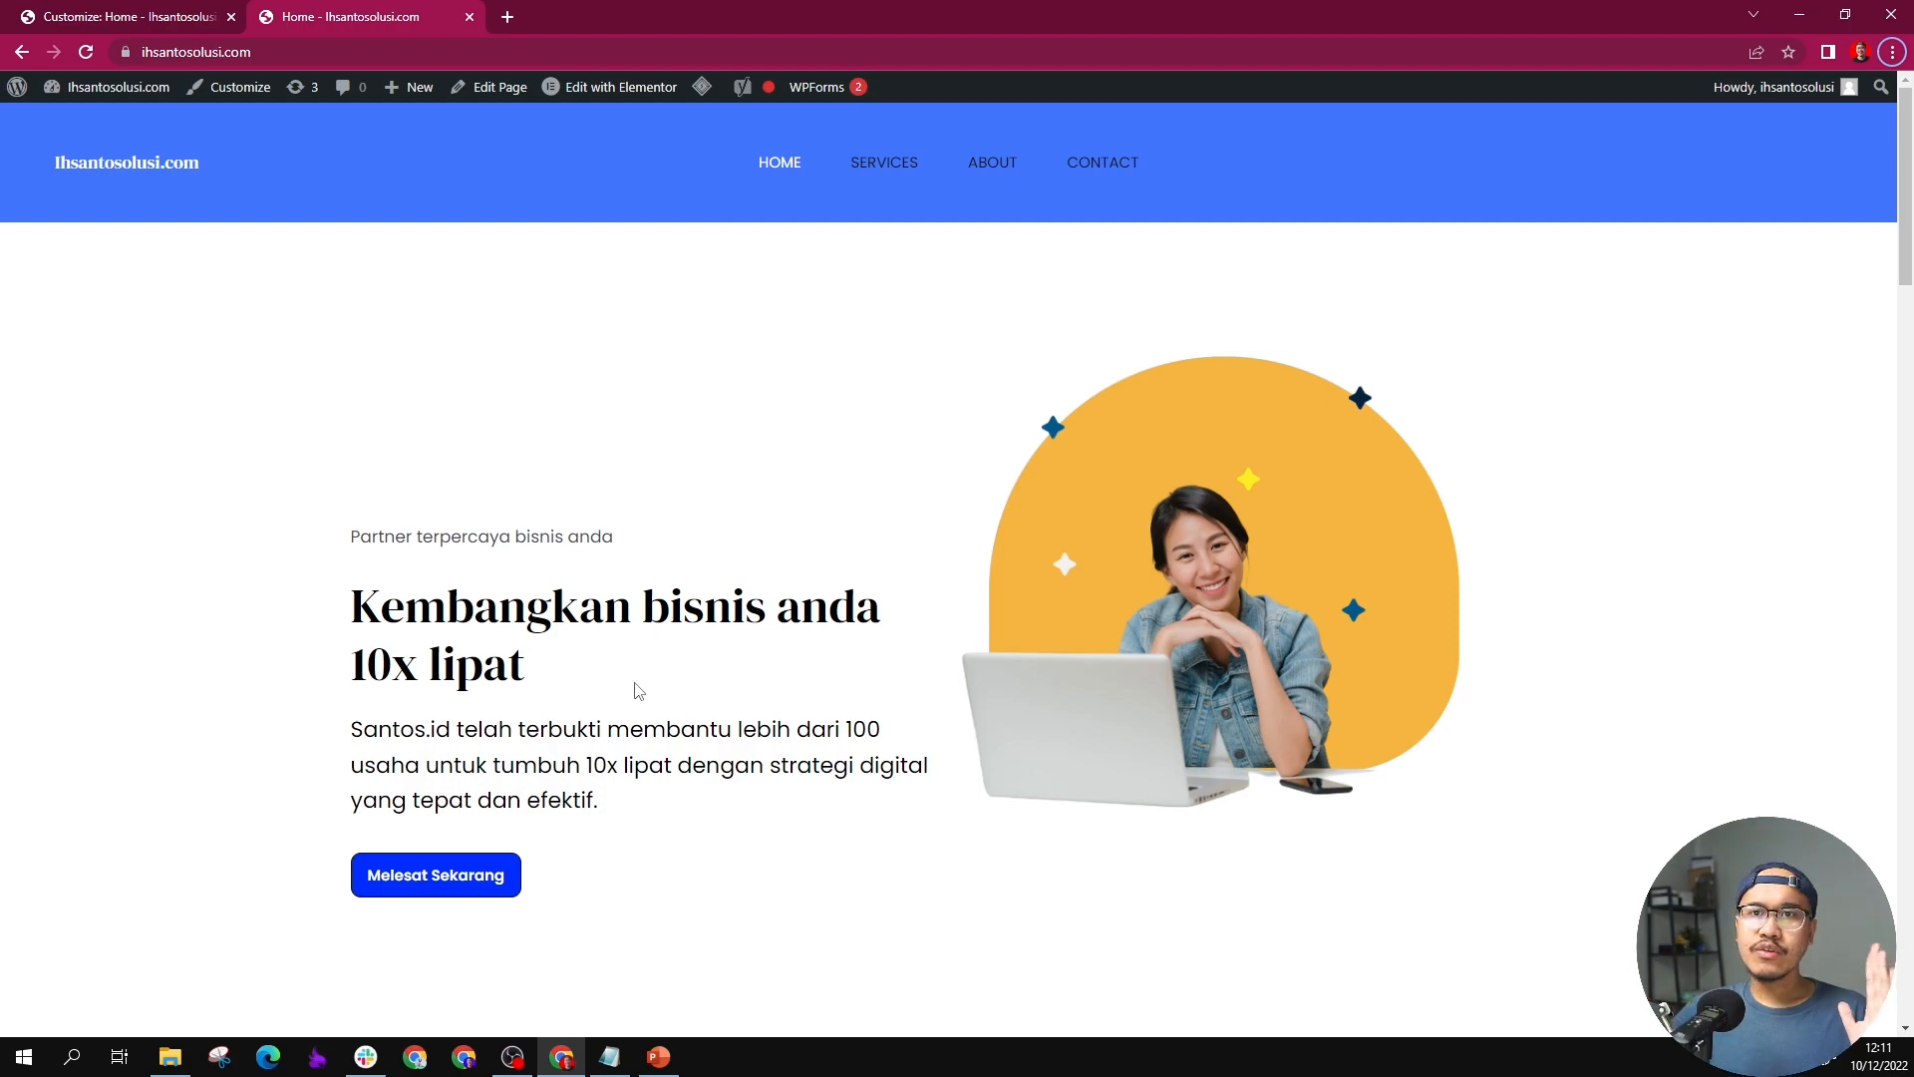
pyautogui.scroll(-20, 638, 690)
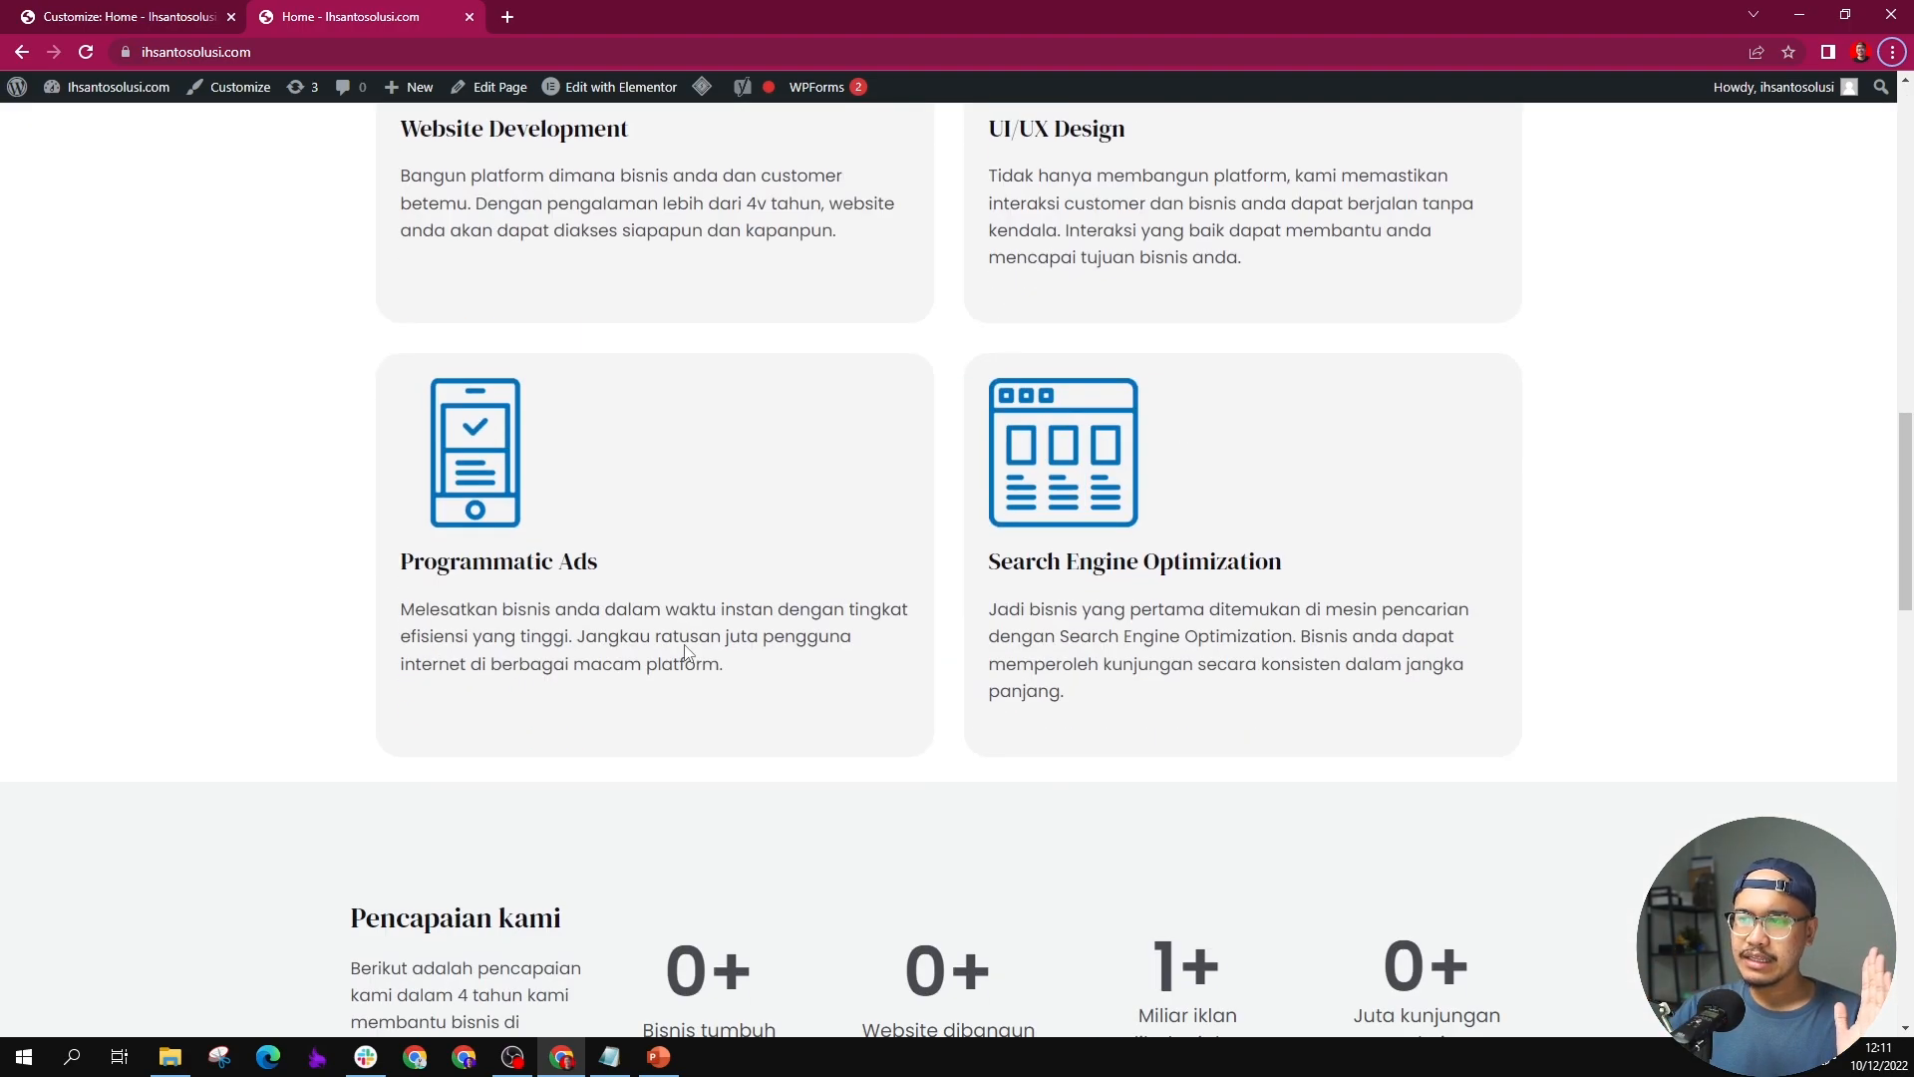
pyautogui.scroll(20, 685, 653)
pyautogui.scroll(-20, 684, 653)
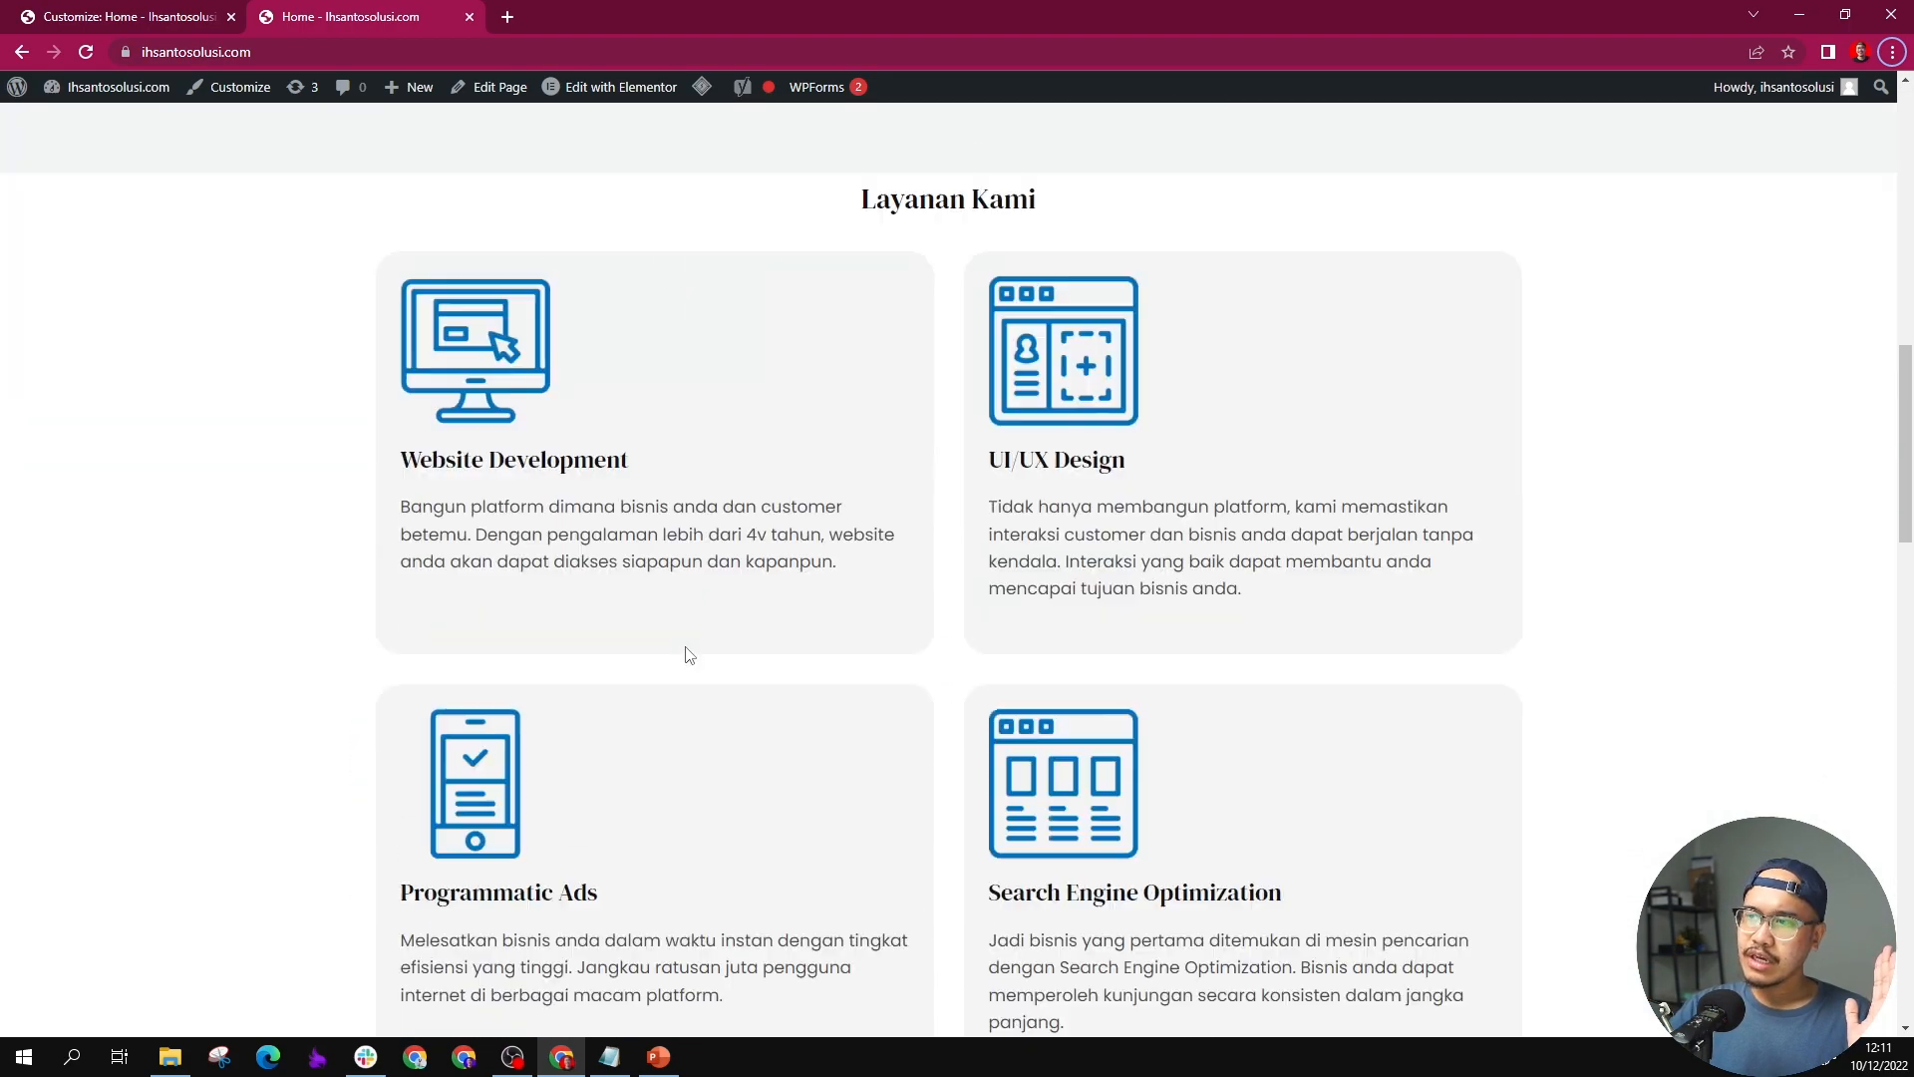
pyautogui.scroll(20, 688, 653)
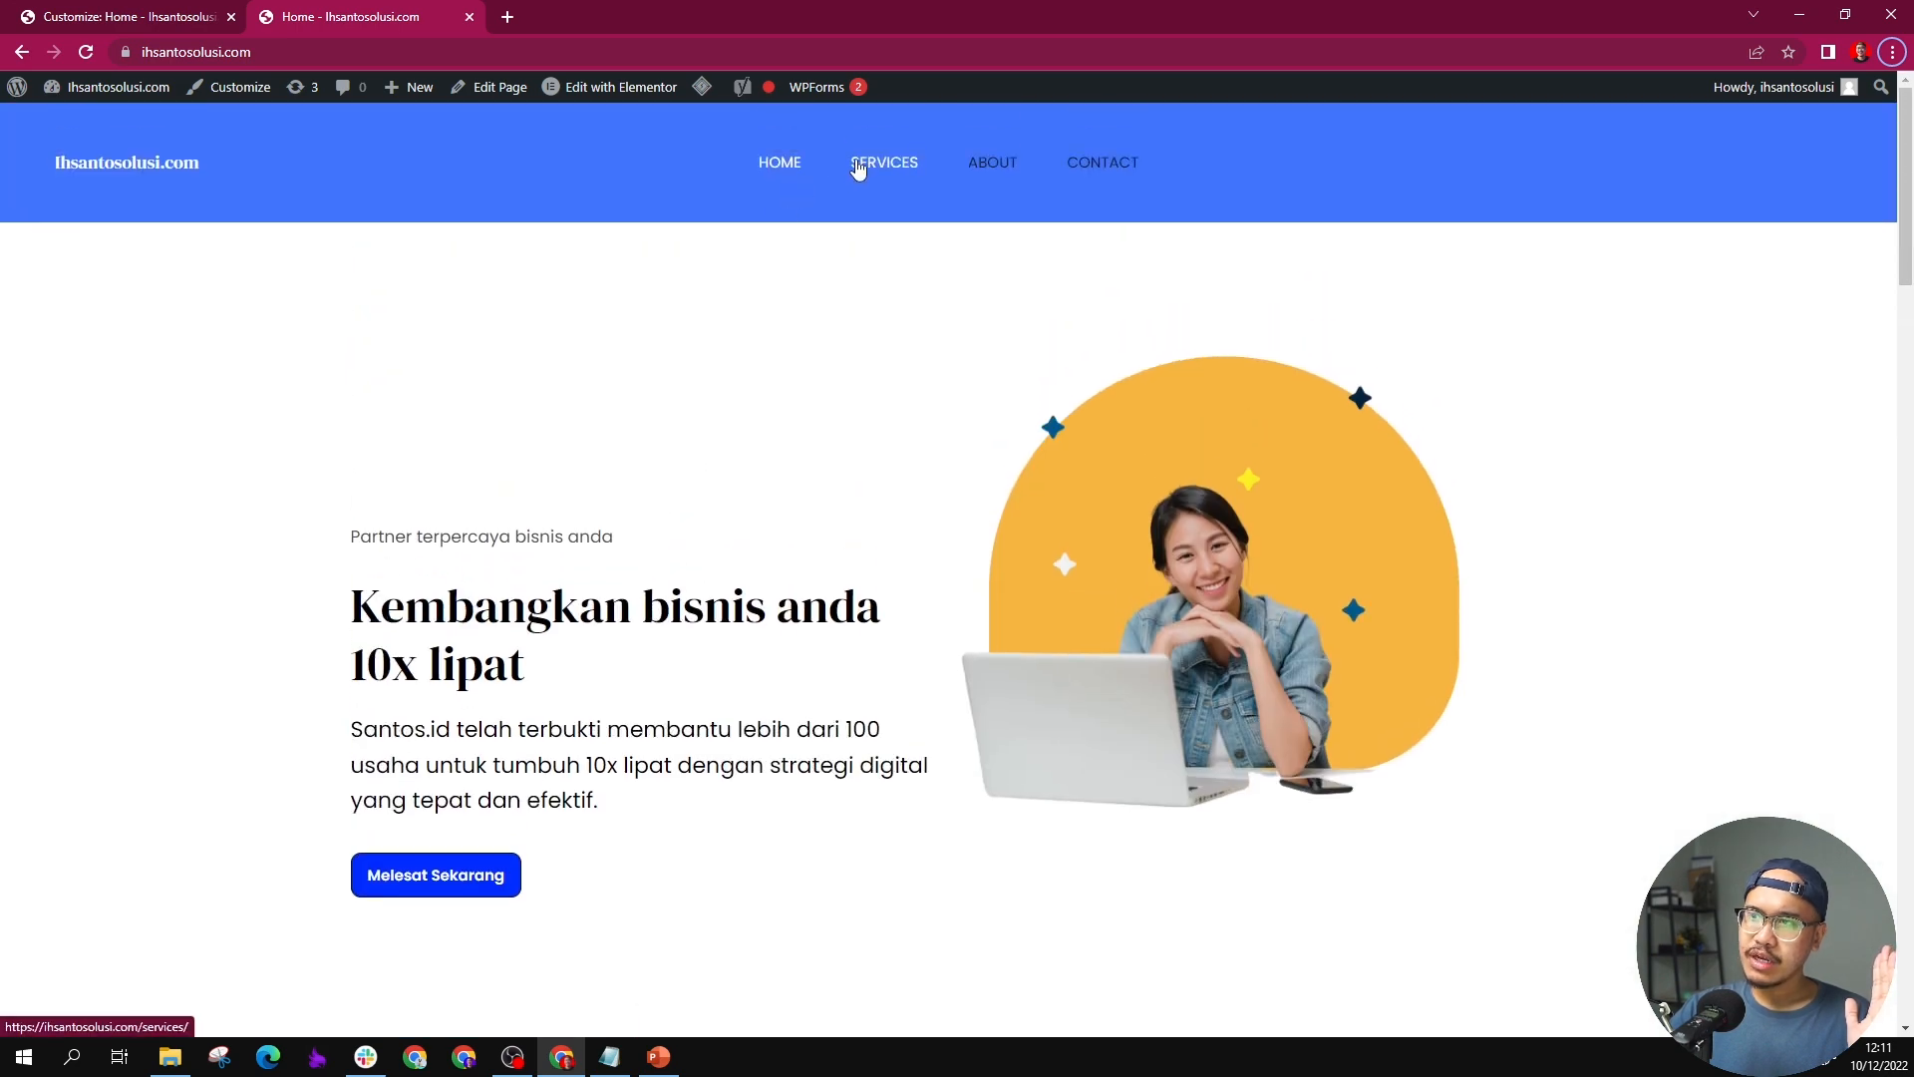
# Step: Check the site's Services, About and Contact menu links, then return to the home page and view its upper sections
pyautogui.click(859, 163)
pyautogui.click(994, 163)
pyautogui.click(1102, 163)
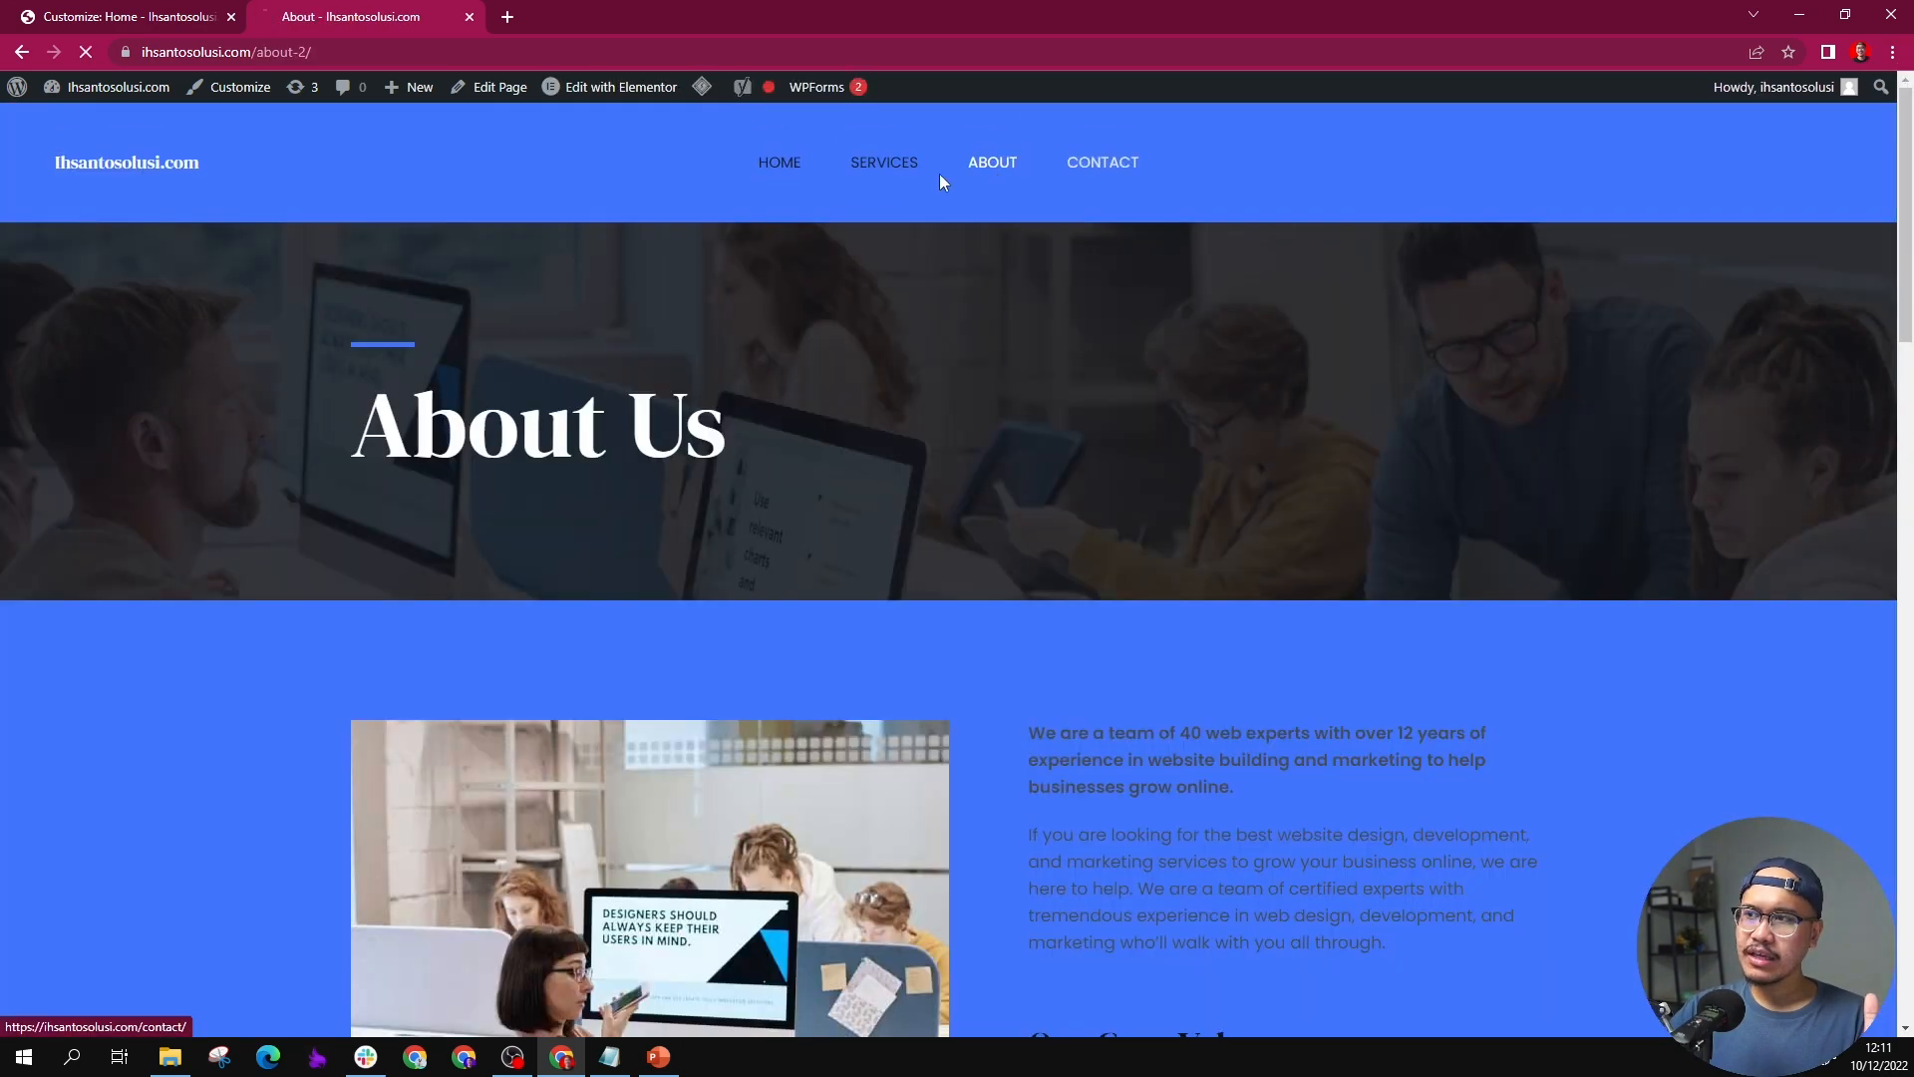
pyautogui.click(869, 160)
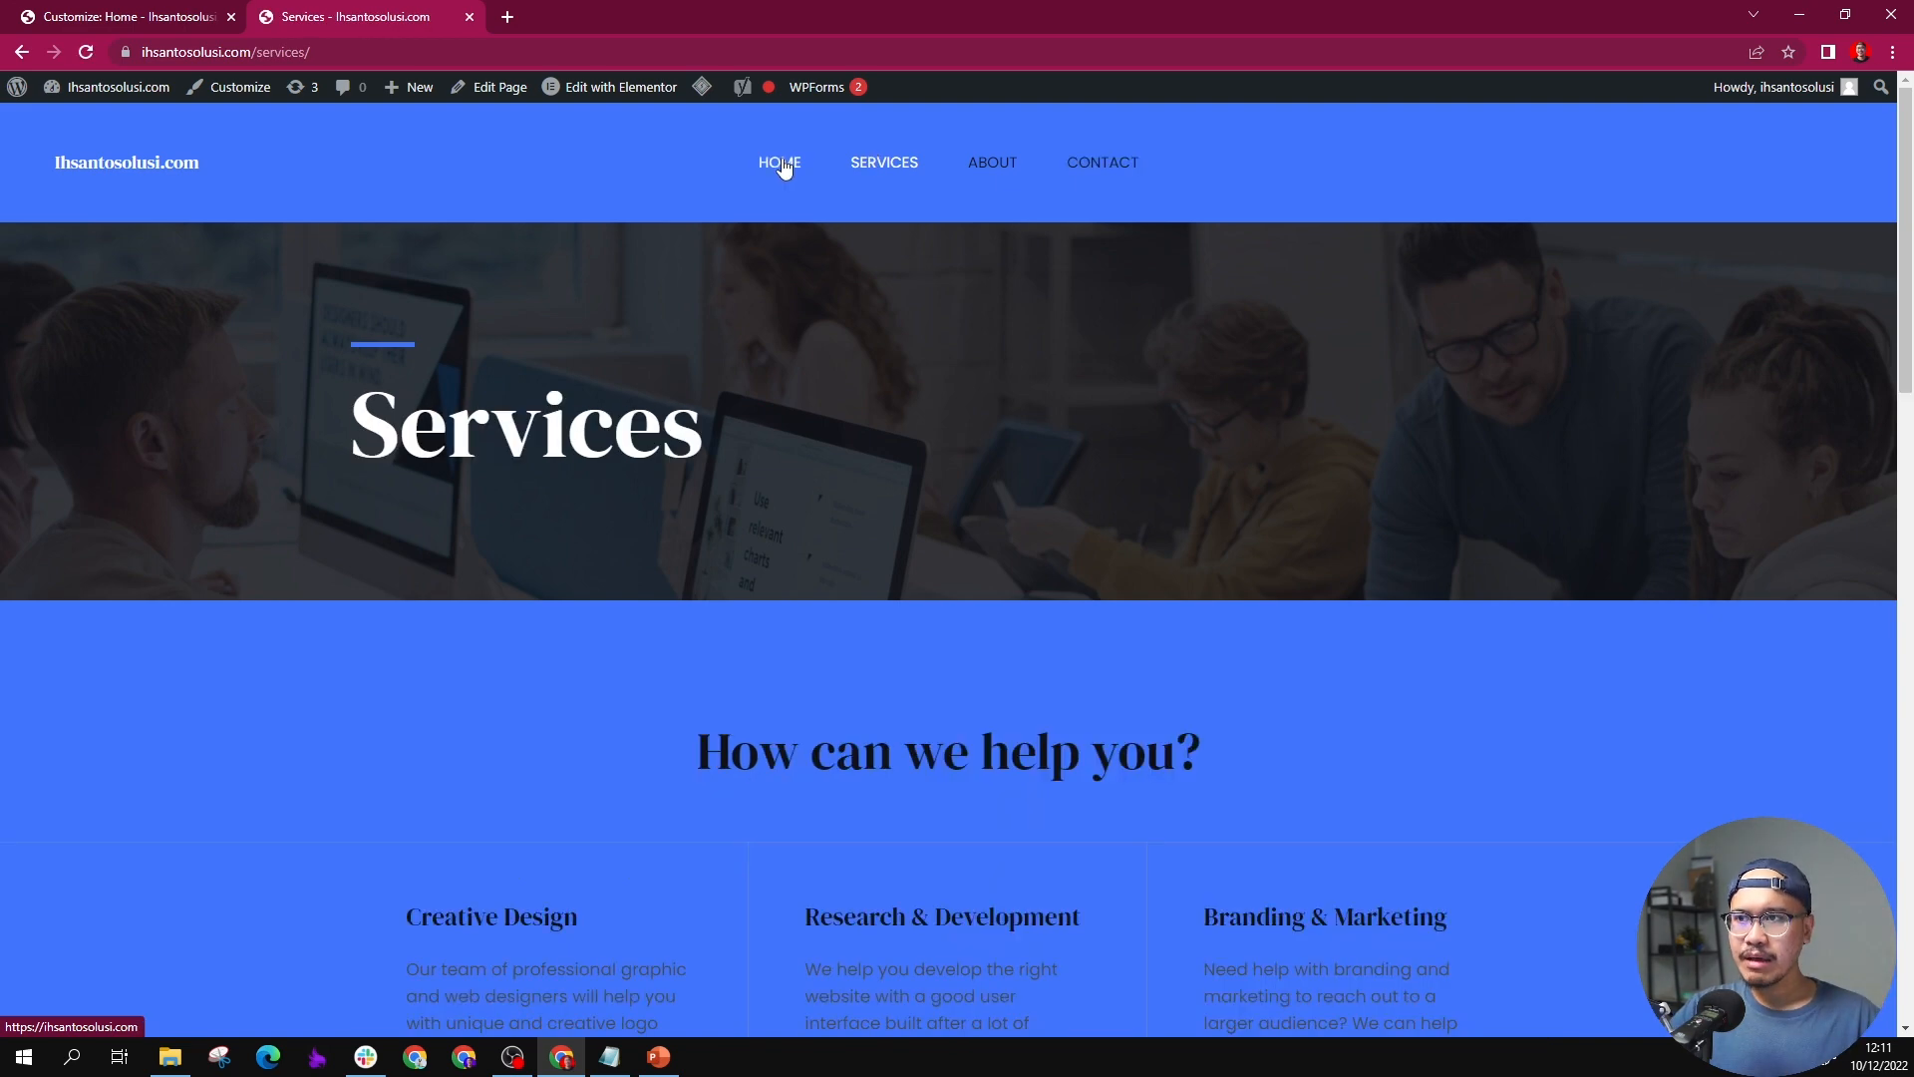
pyautogui.click(782, 165)
pyautogui.scroll(-5, 660, 713)
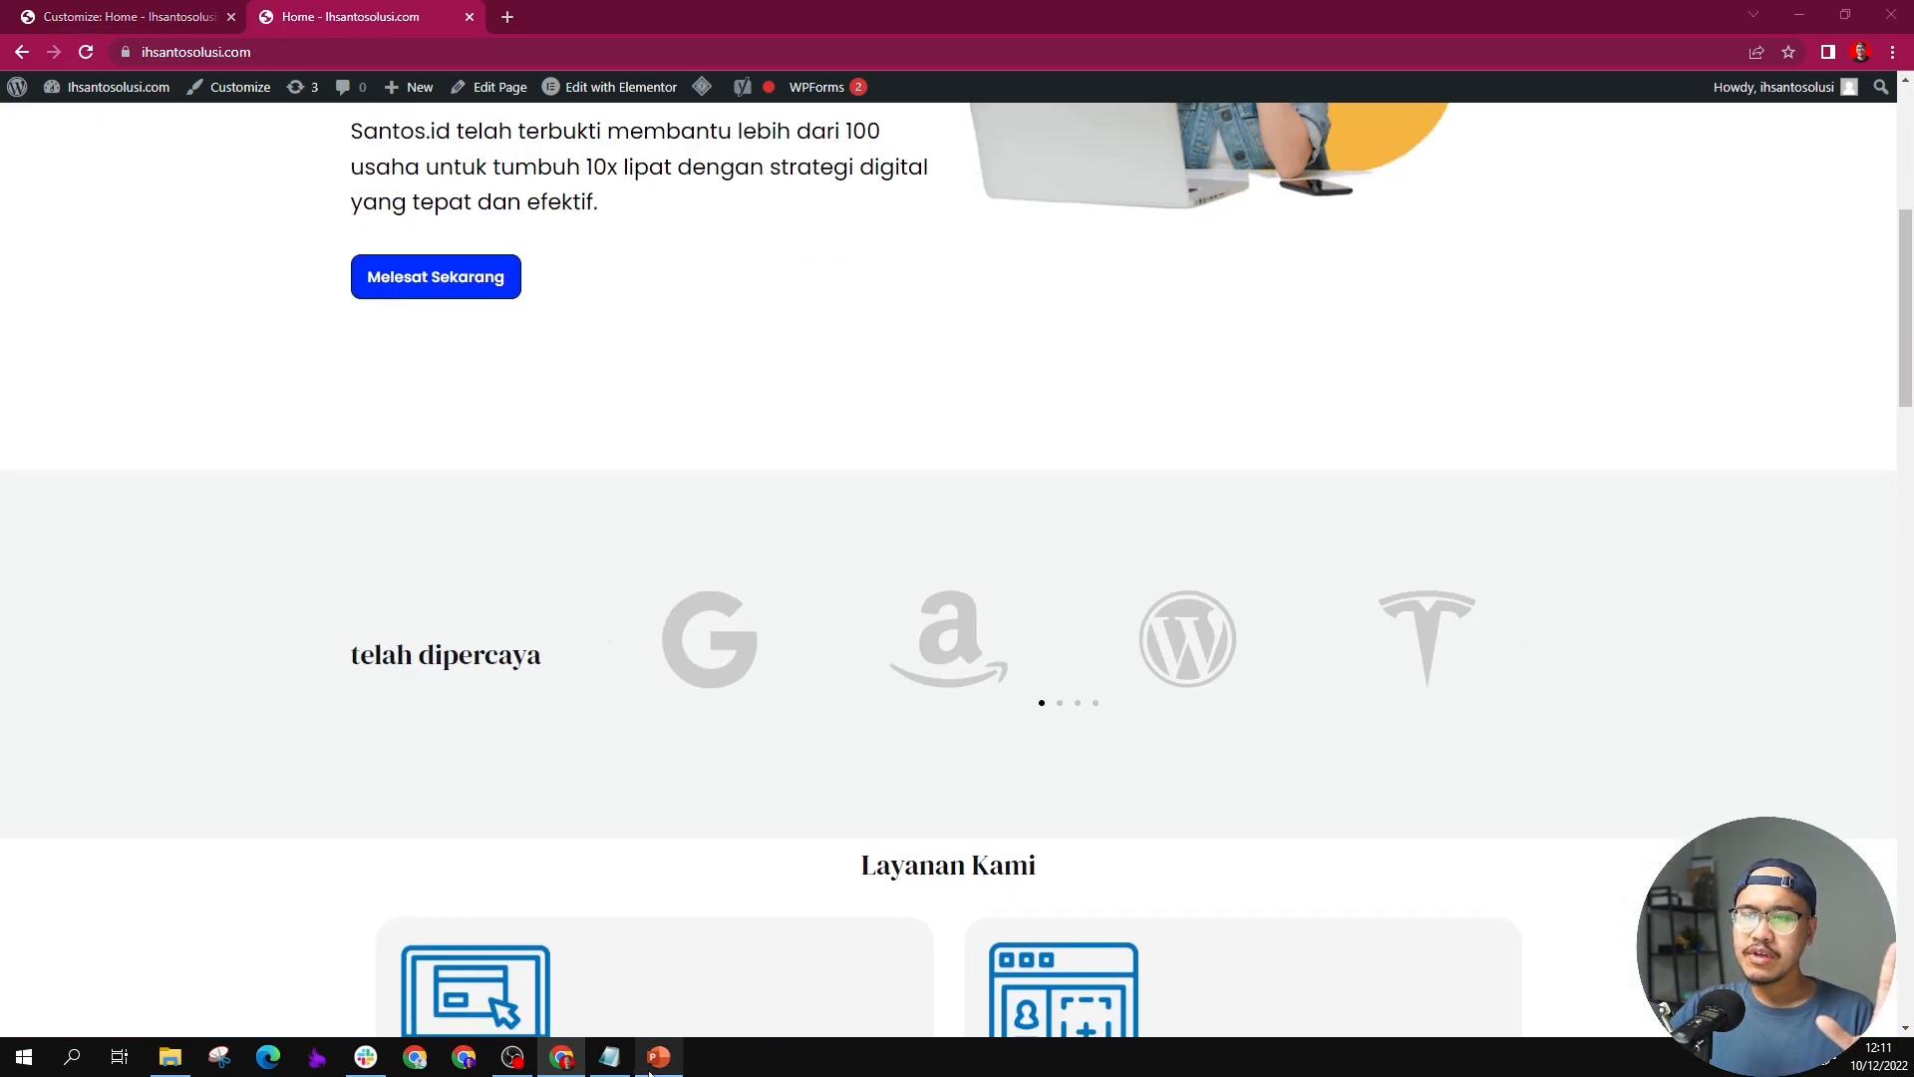
# Step: Switch to the PowerPoint design and review the Layanan Kami service page slides
pyautogui.click(658, 1056)
pyautogui.scroll(-3, 182, 650)
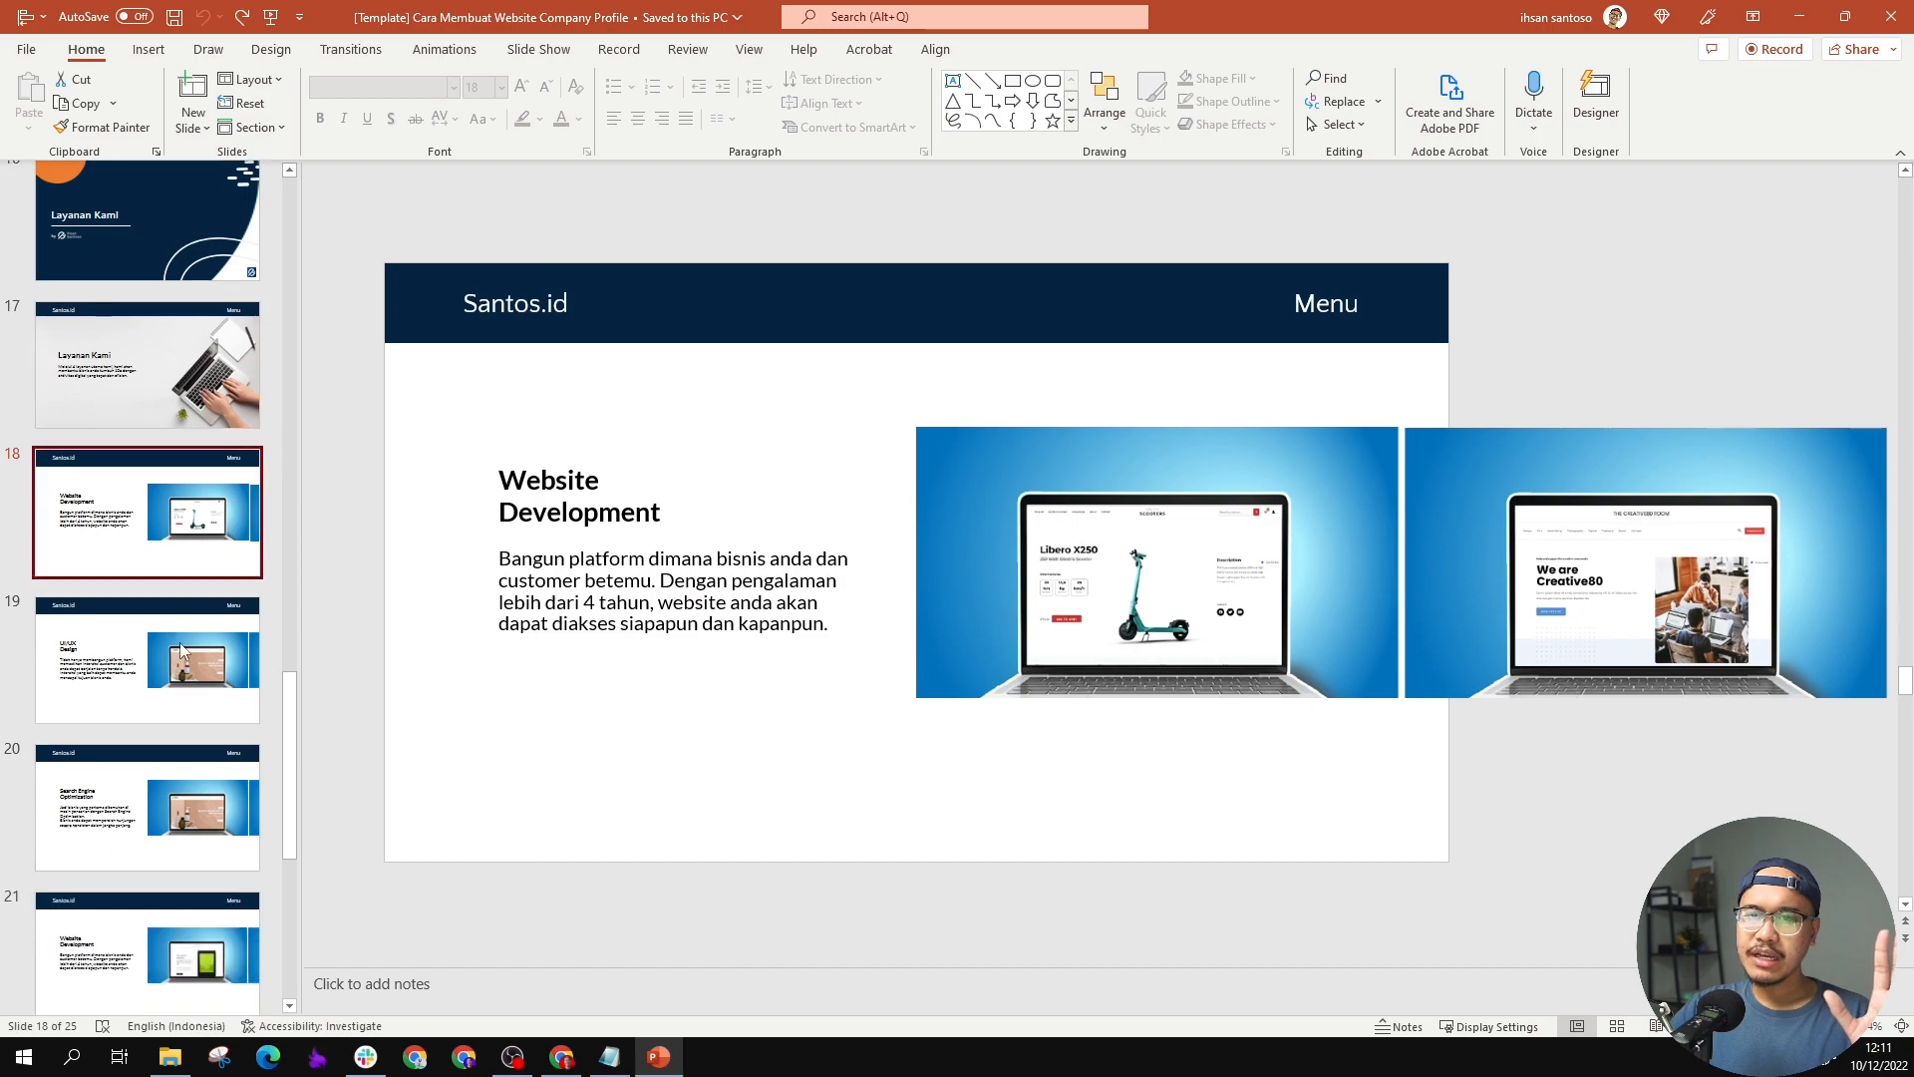
pyautogui.scroll(-2, 183, 650)
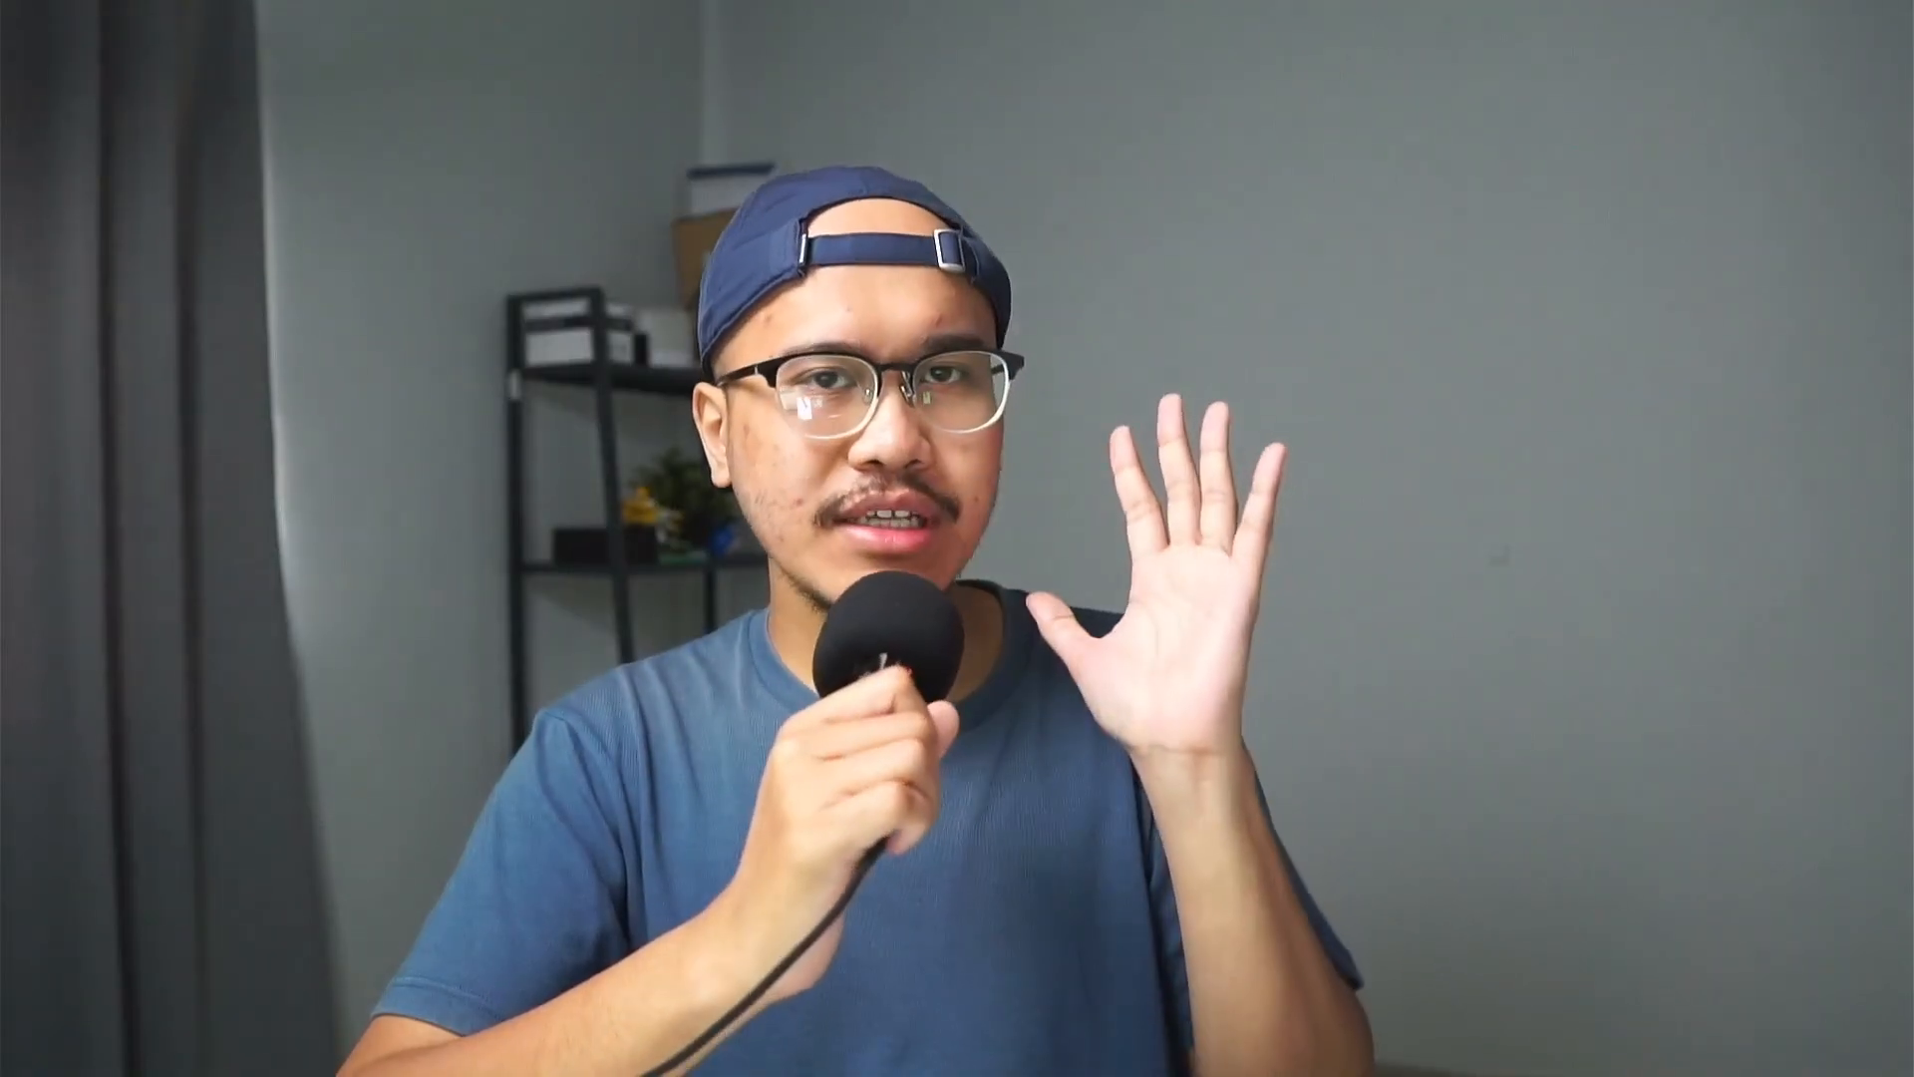